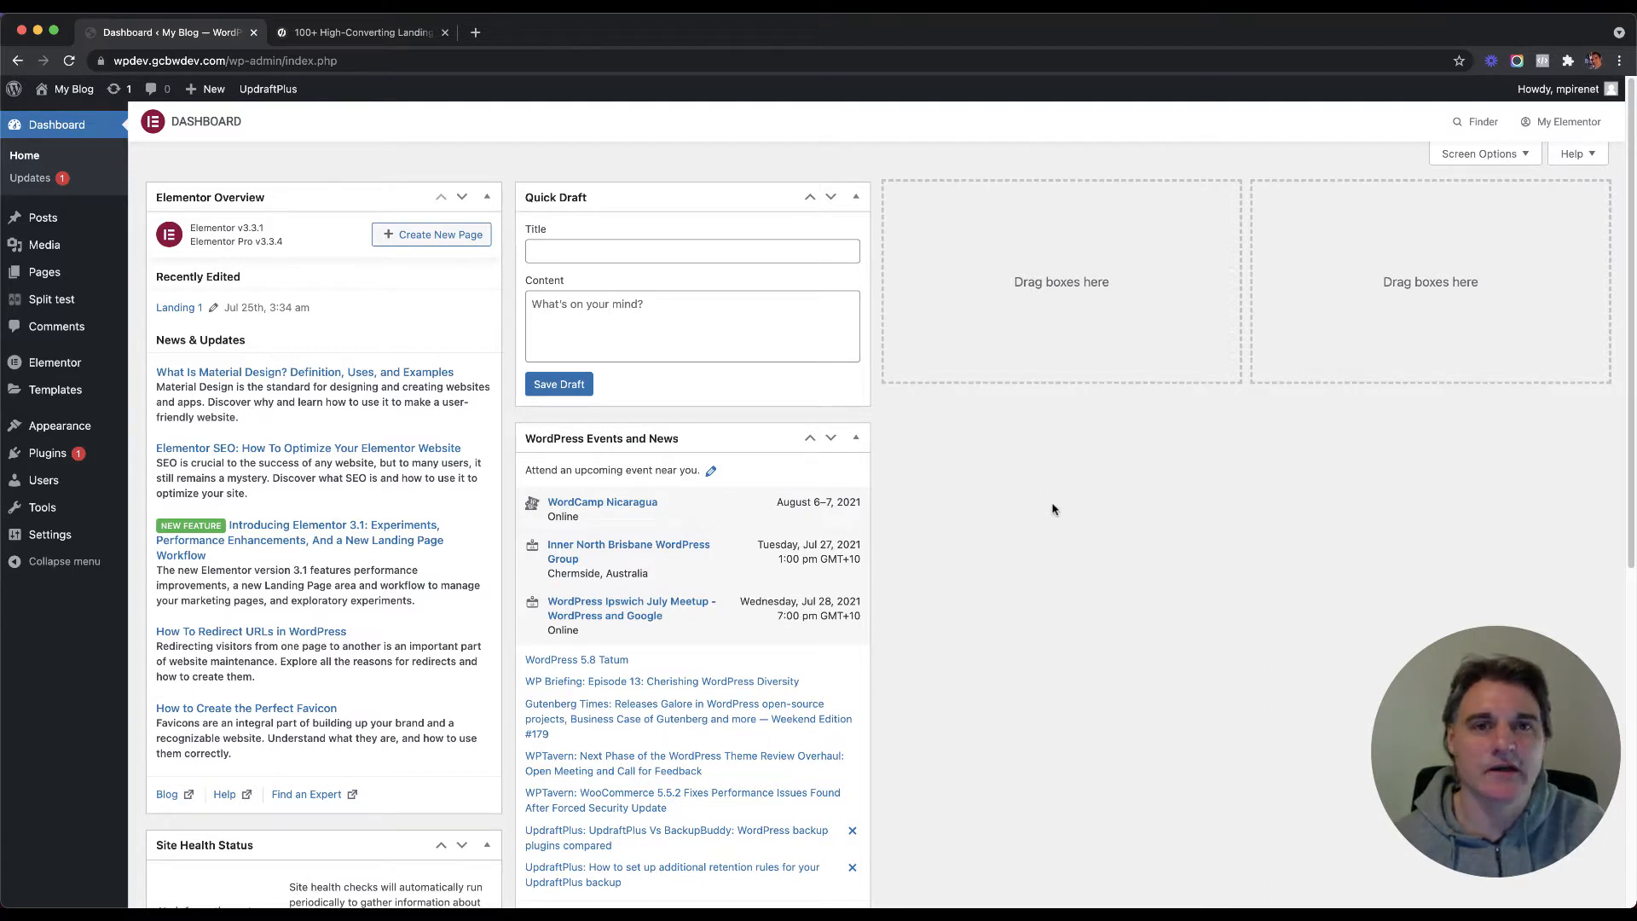
Step: Review the installed plugins, then the themes: Hello Elementor active beside Twenty Twenty-One
mouse_move(70, 369)
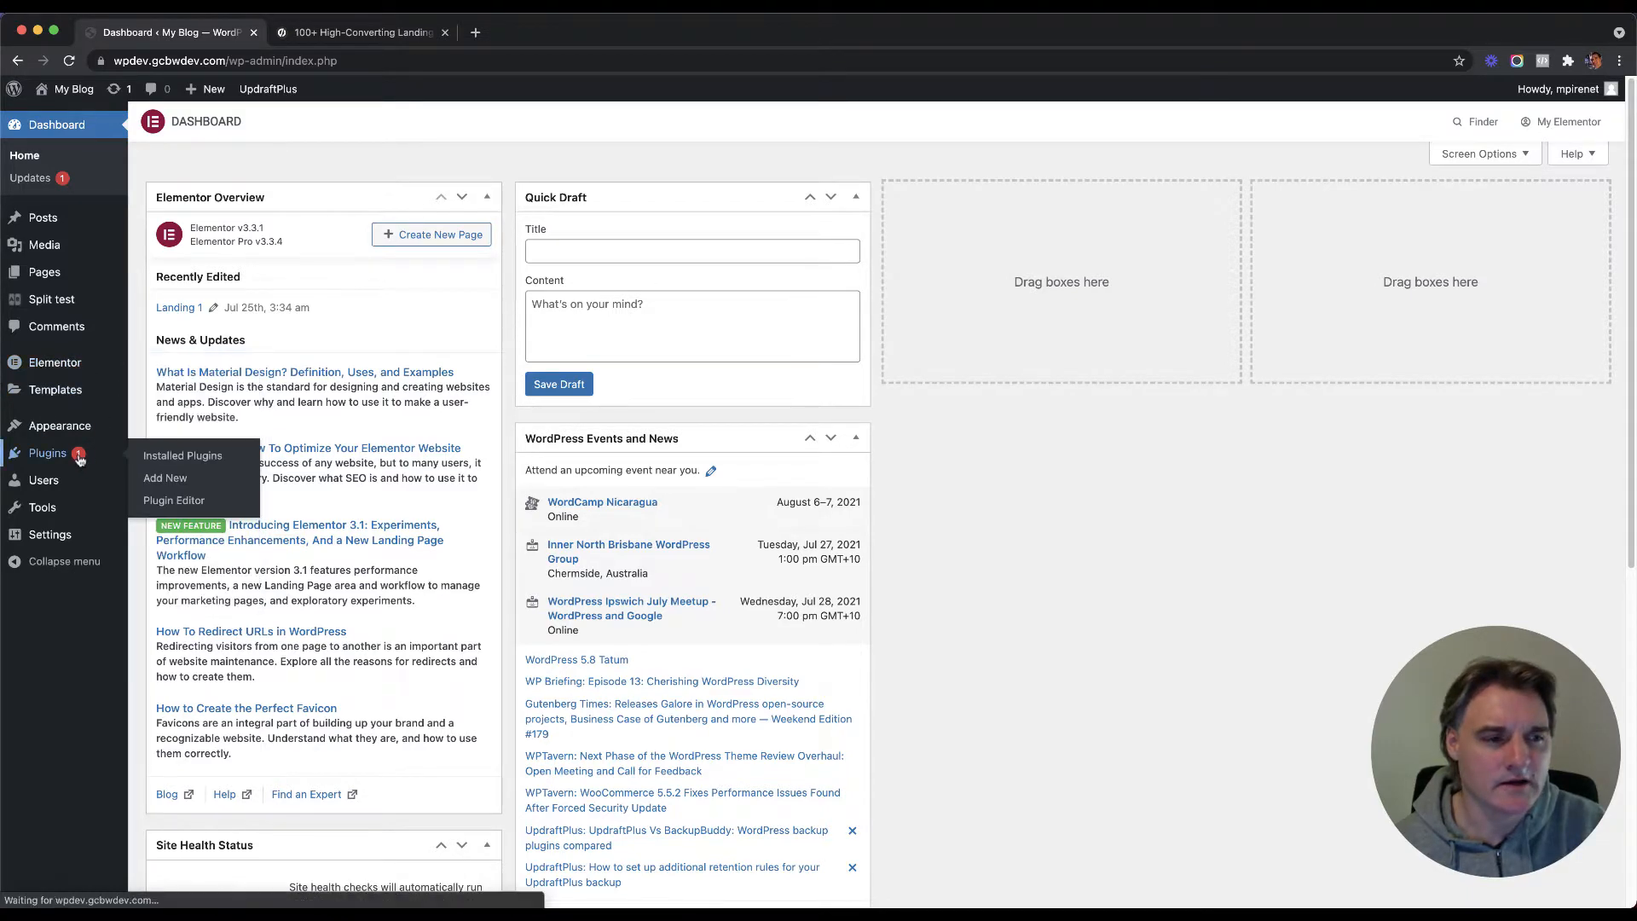
left_click(38, 453)
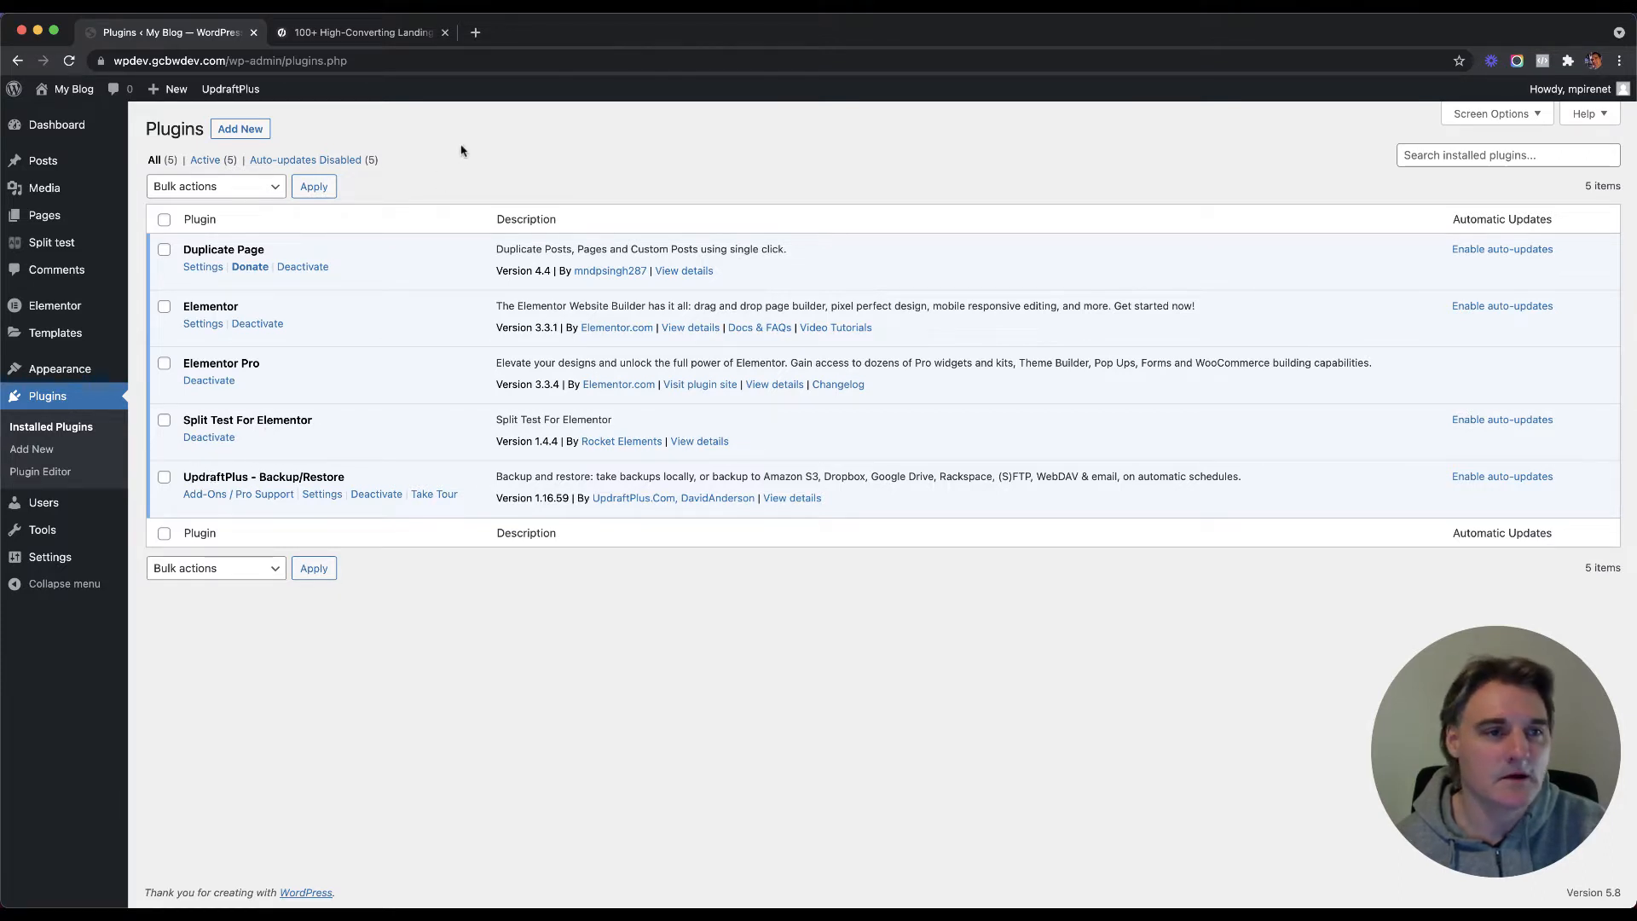
left_click(162, 371)
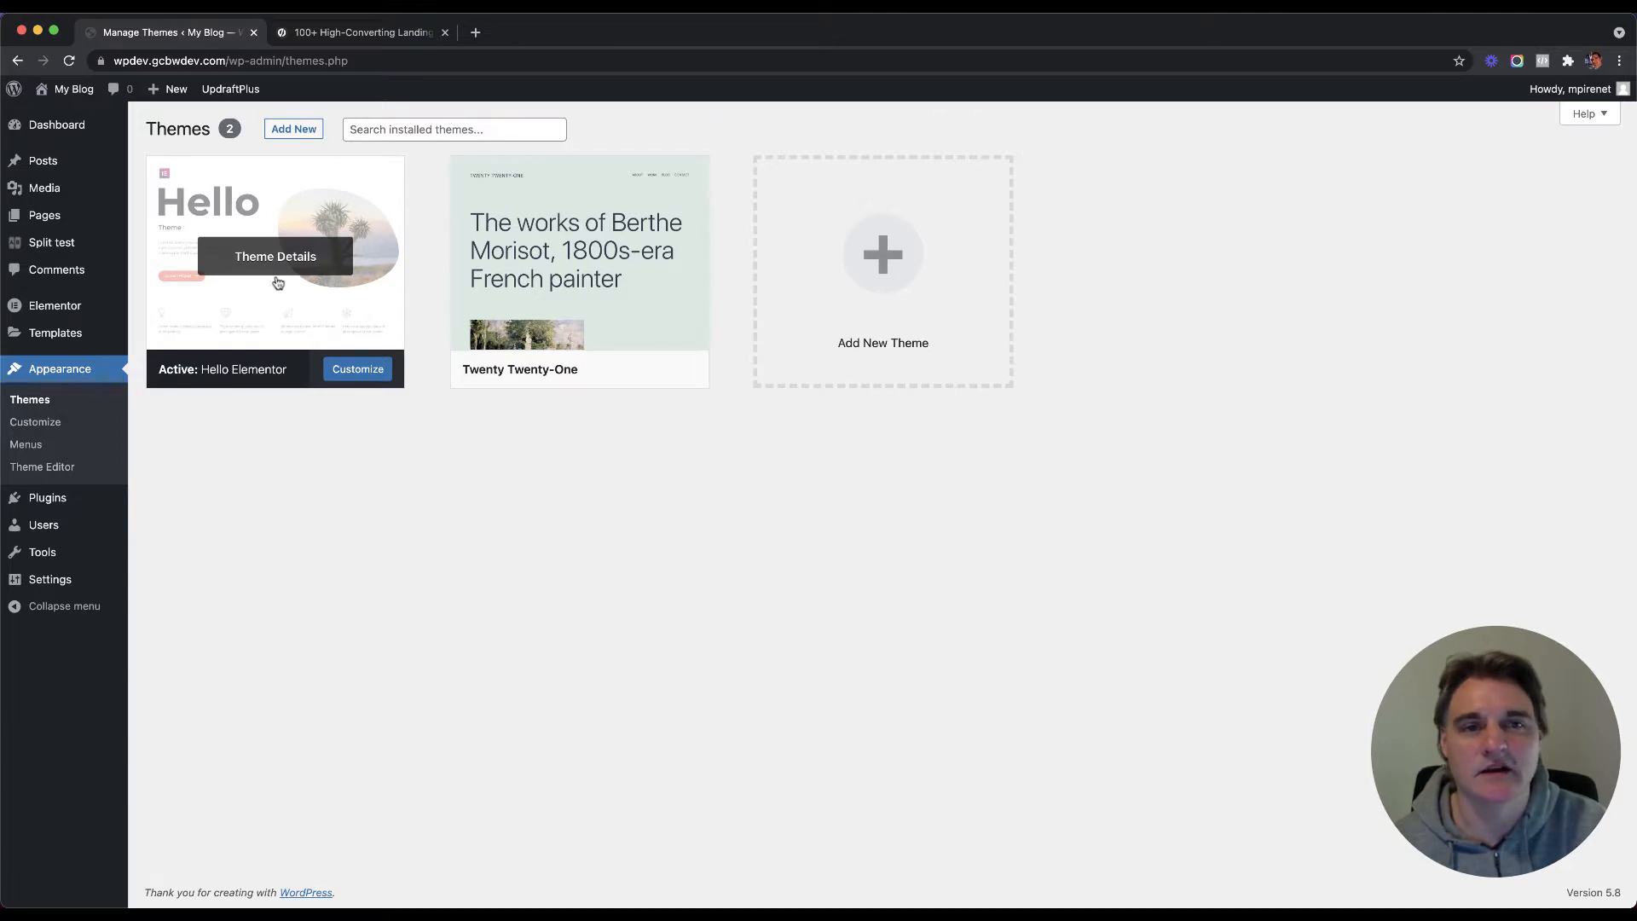
mouse_move(558, 256)
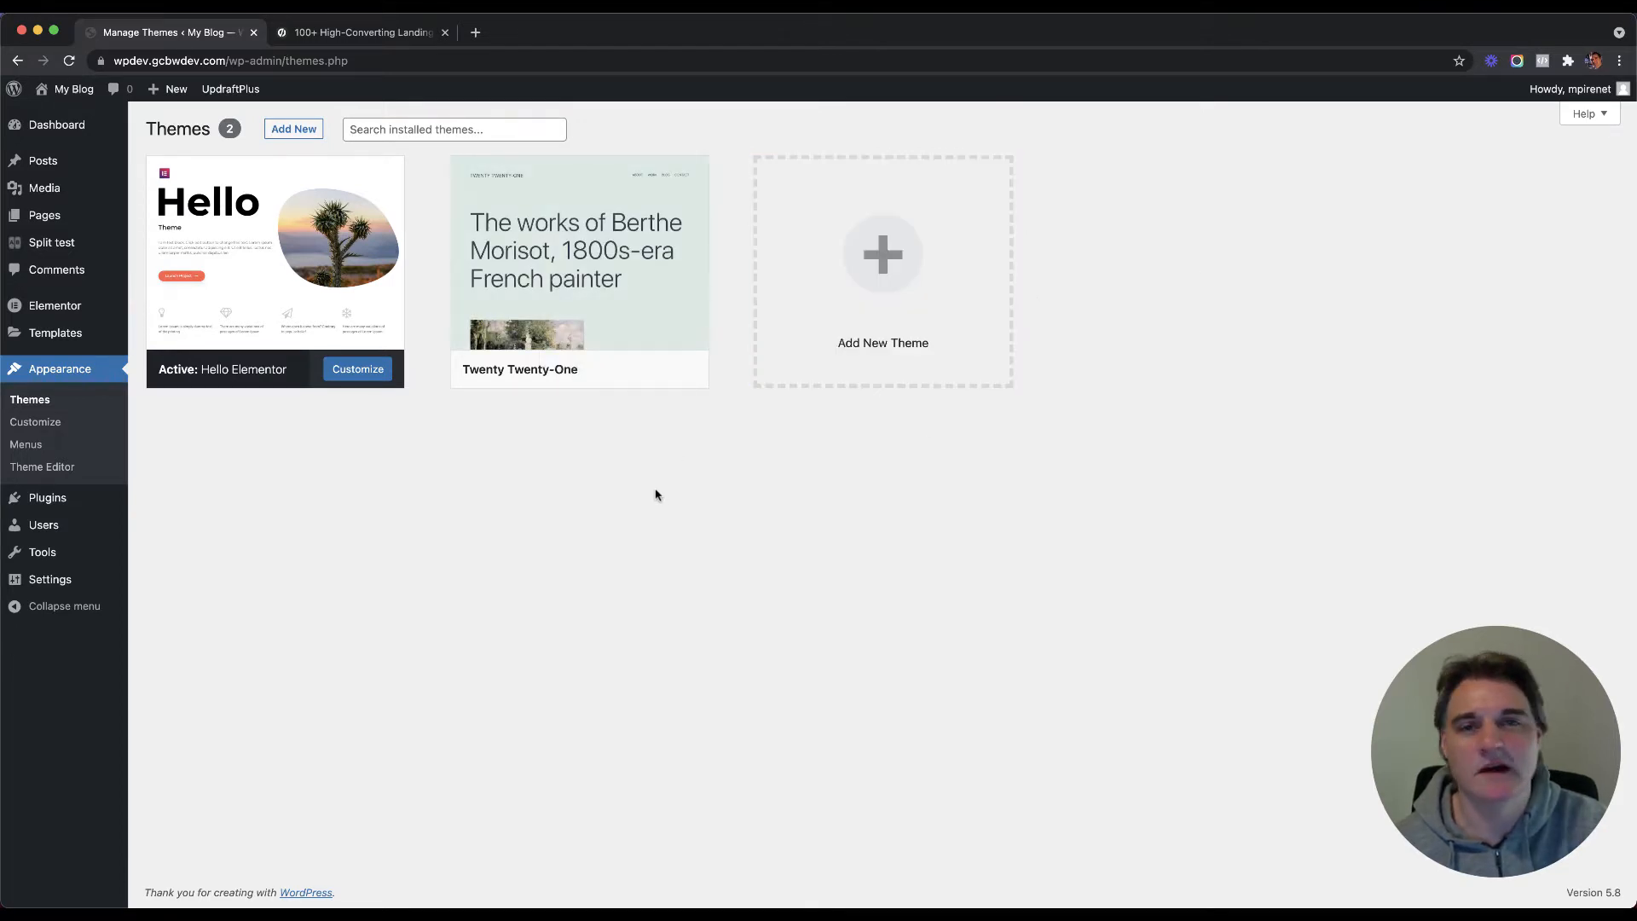
mouse_move(45, 584)
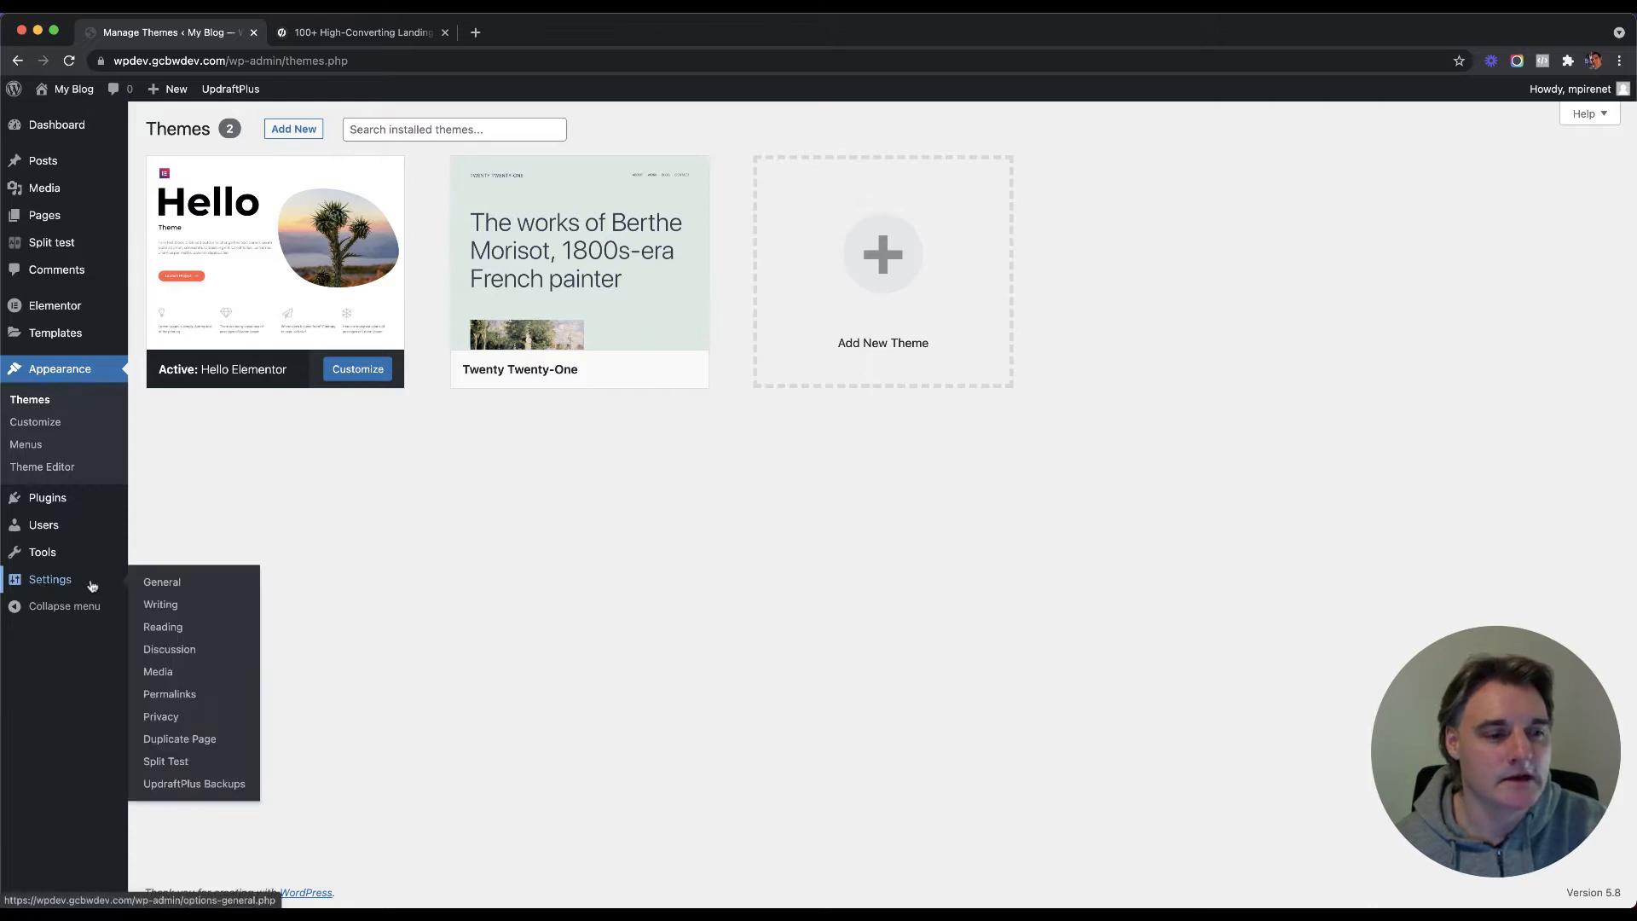
Step: After viewing all pages, confirm in Reading Settings that the static homepage is Landing 1
left_click(90, 216)
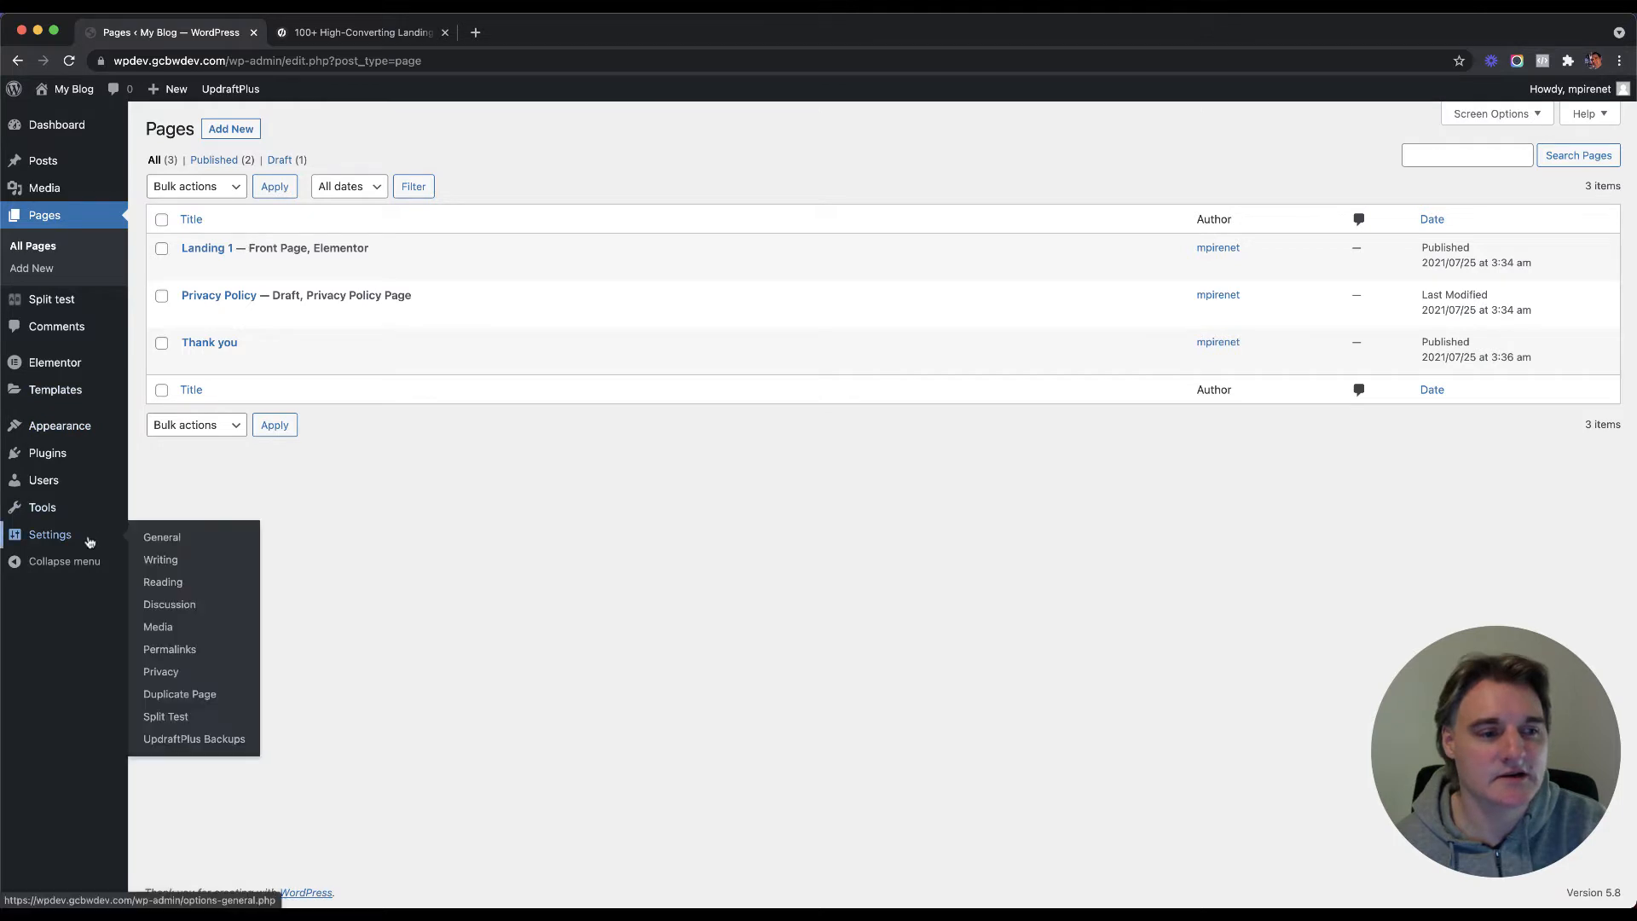
left_click(163, 582)
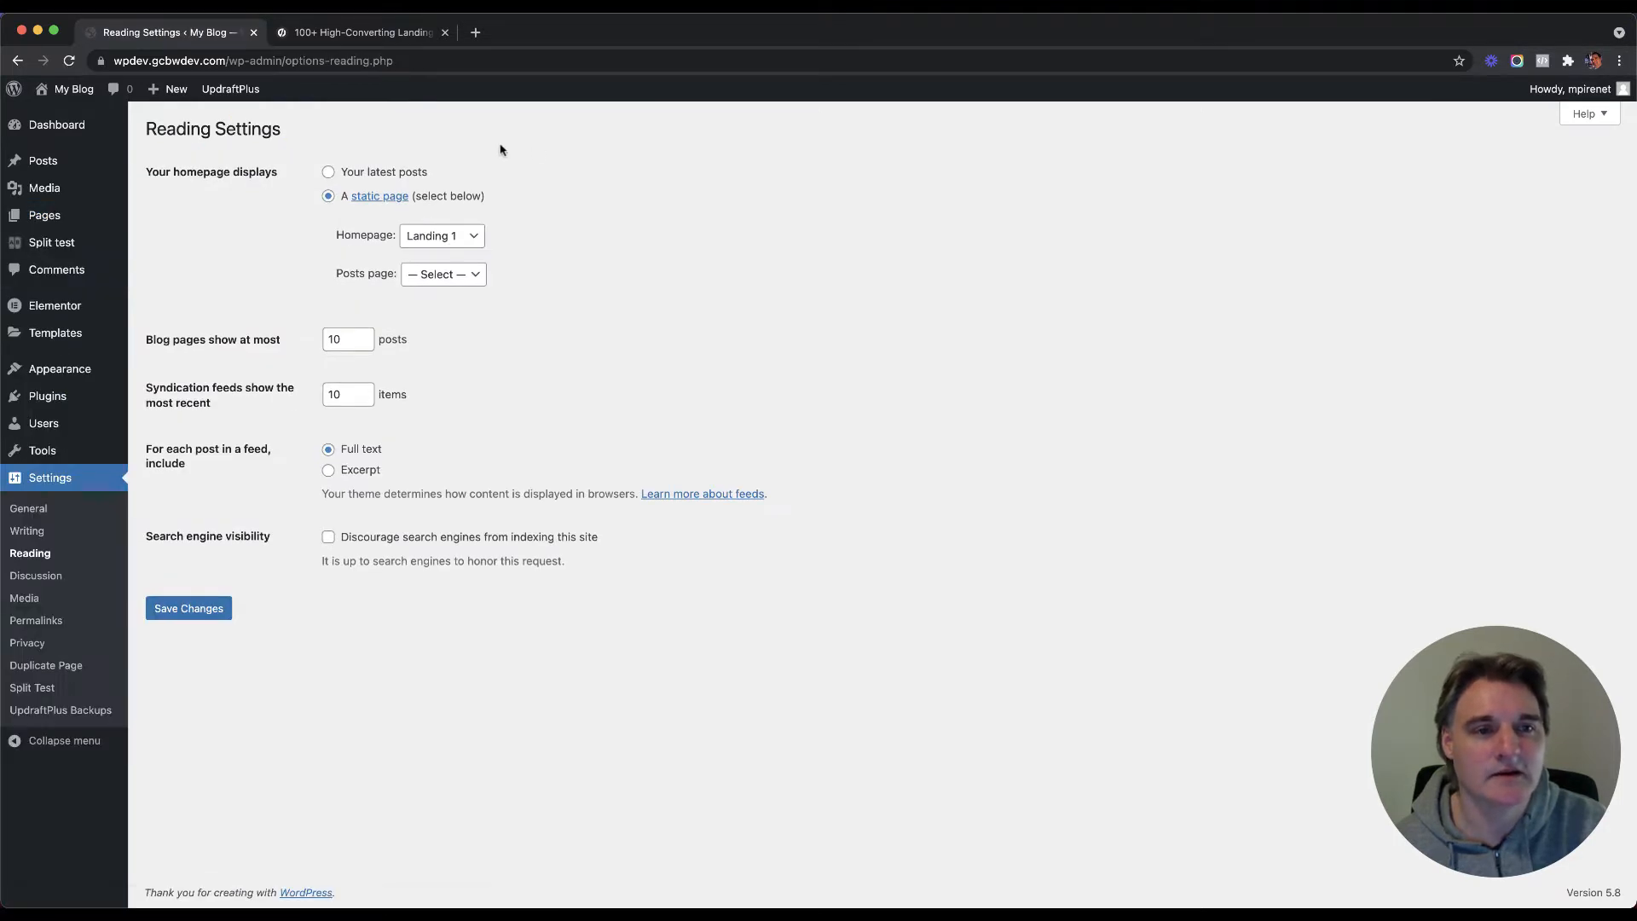
left_click(461, 239)
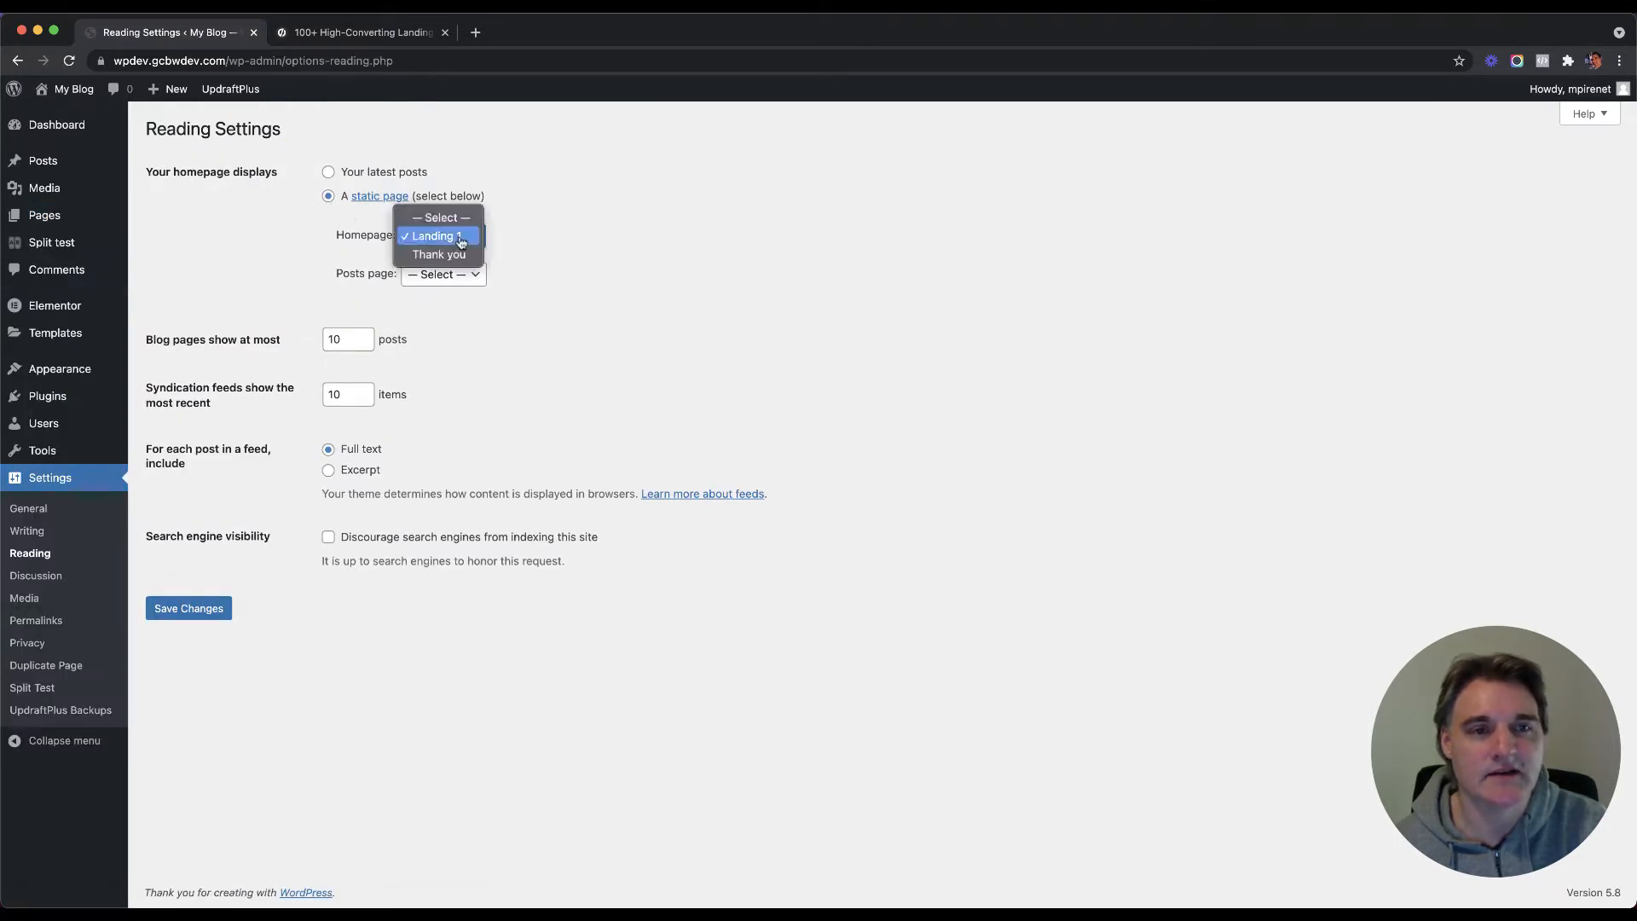
left_click(457, 239)
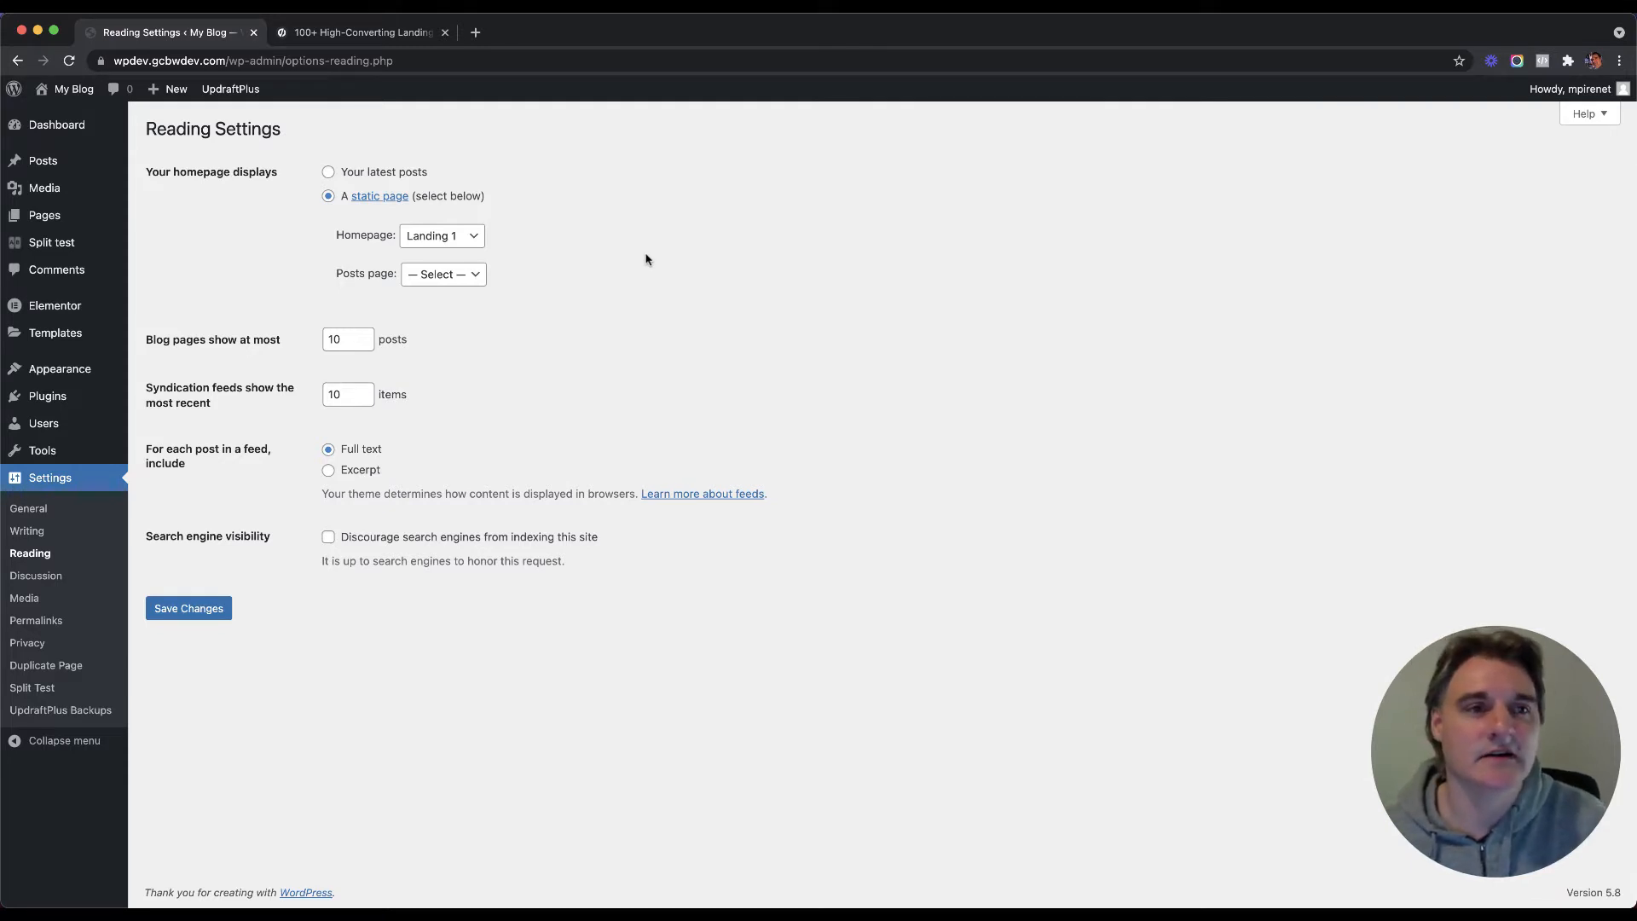
left_click(431, 34)
left_click(171, 32)
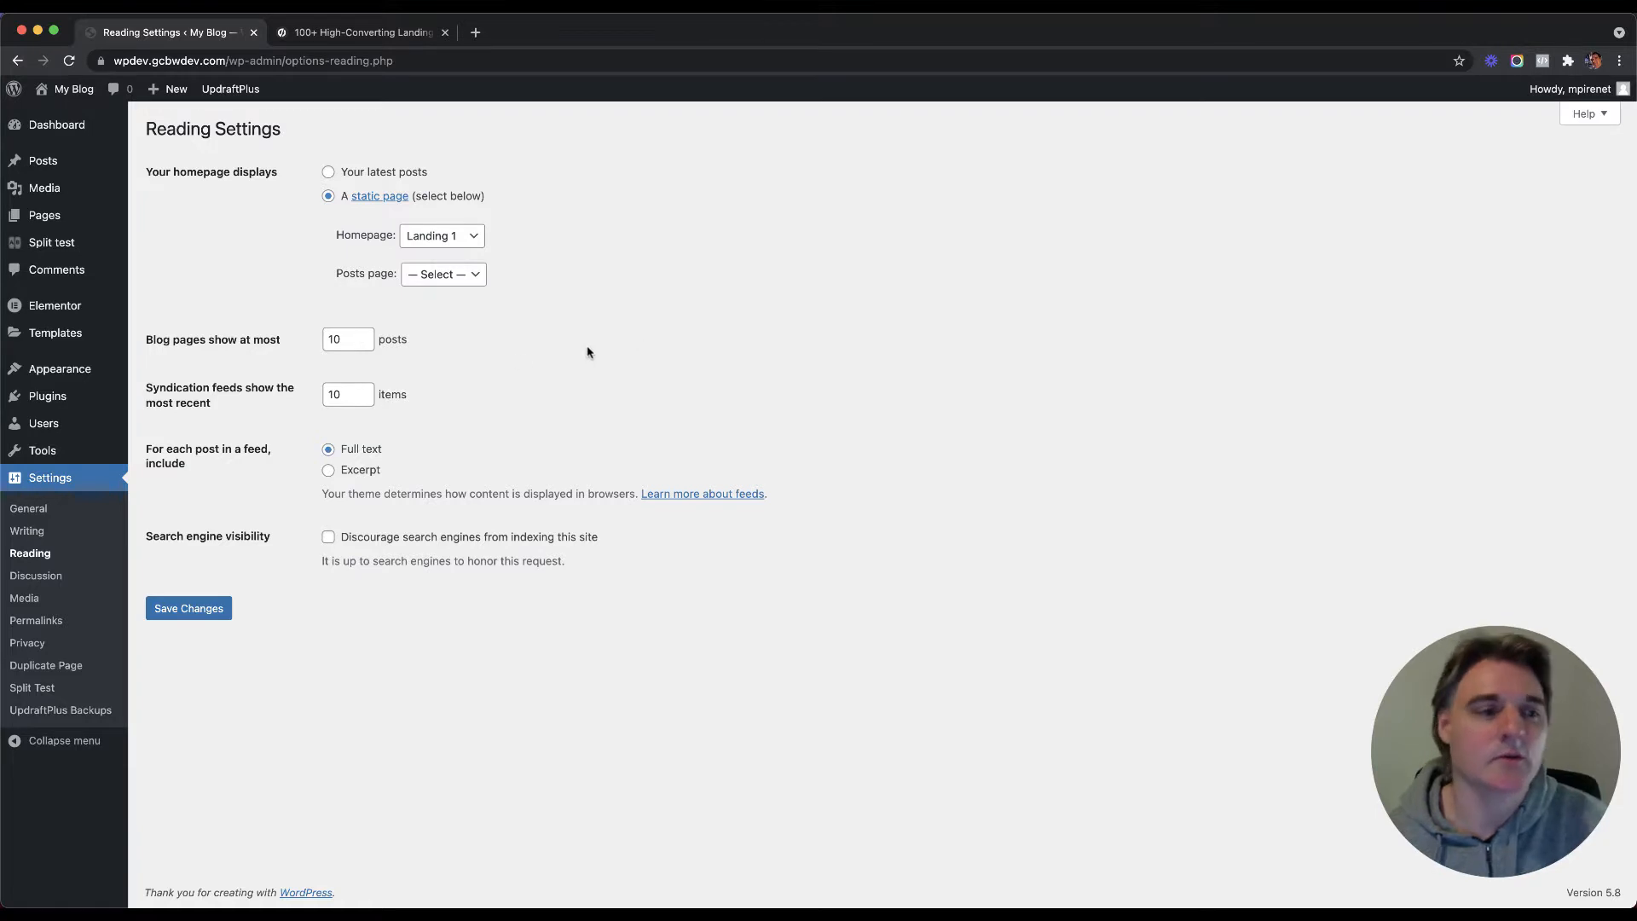
mouse_move(55, 333)
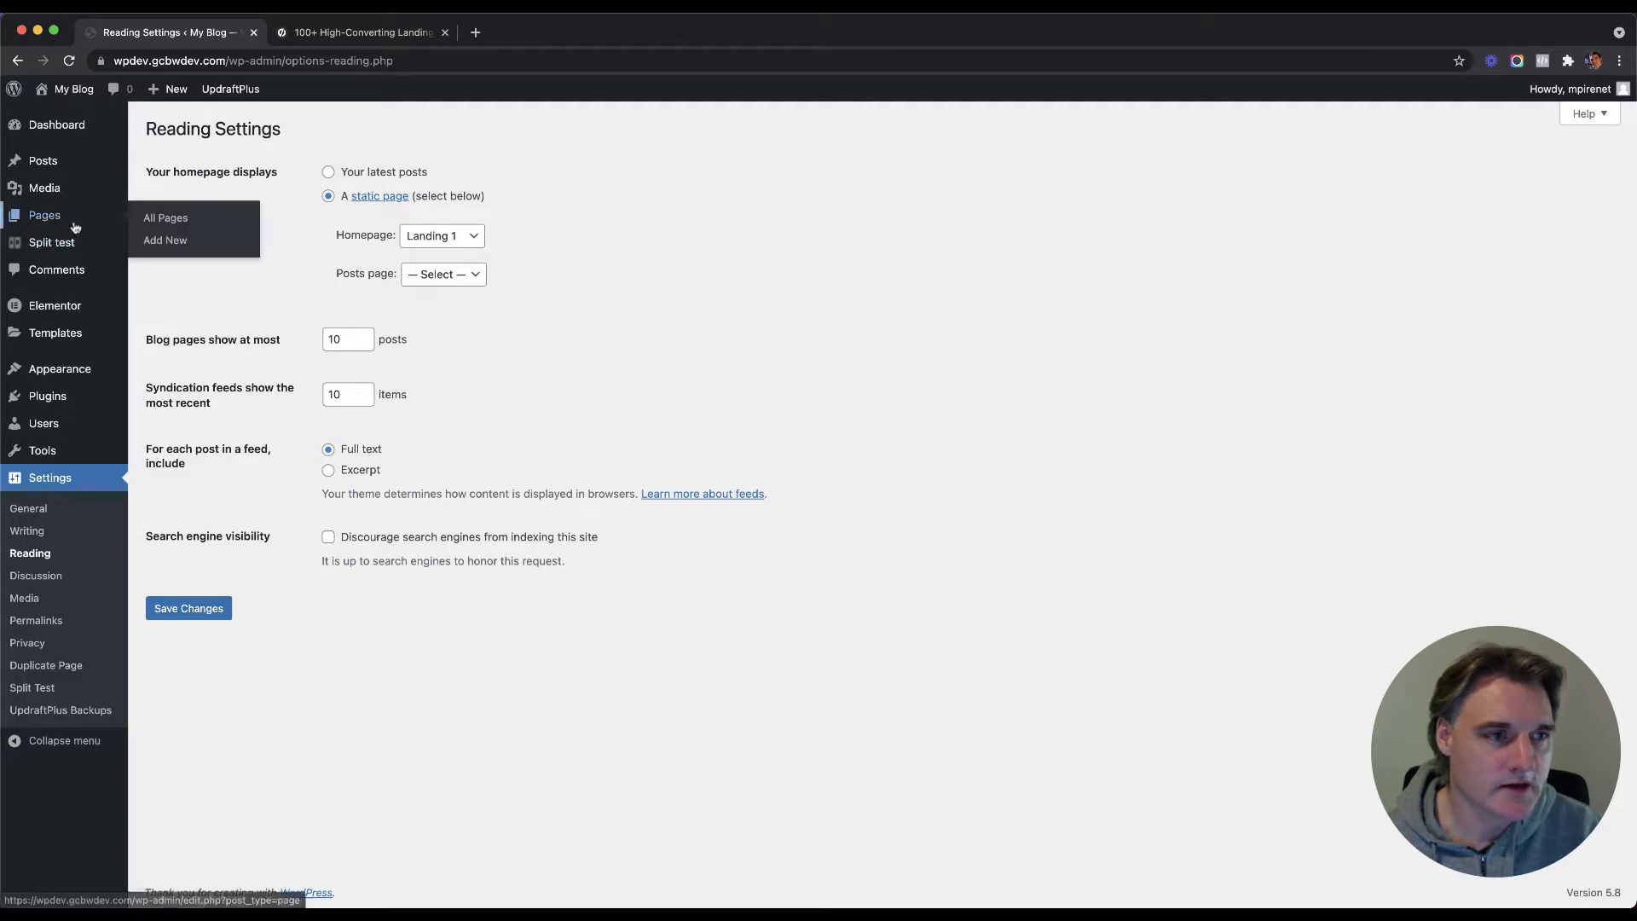
Step: Glance at the Split test overview, then list all pages: Landing 1, Privacy Policy, Thank you
left_click(81, 247)
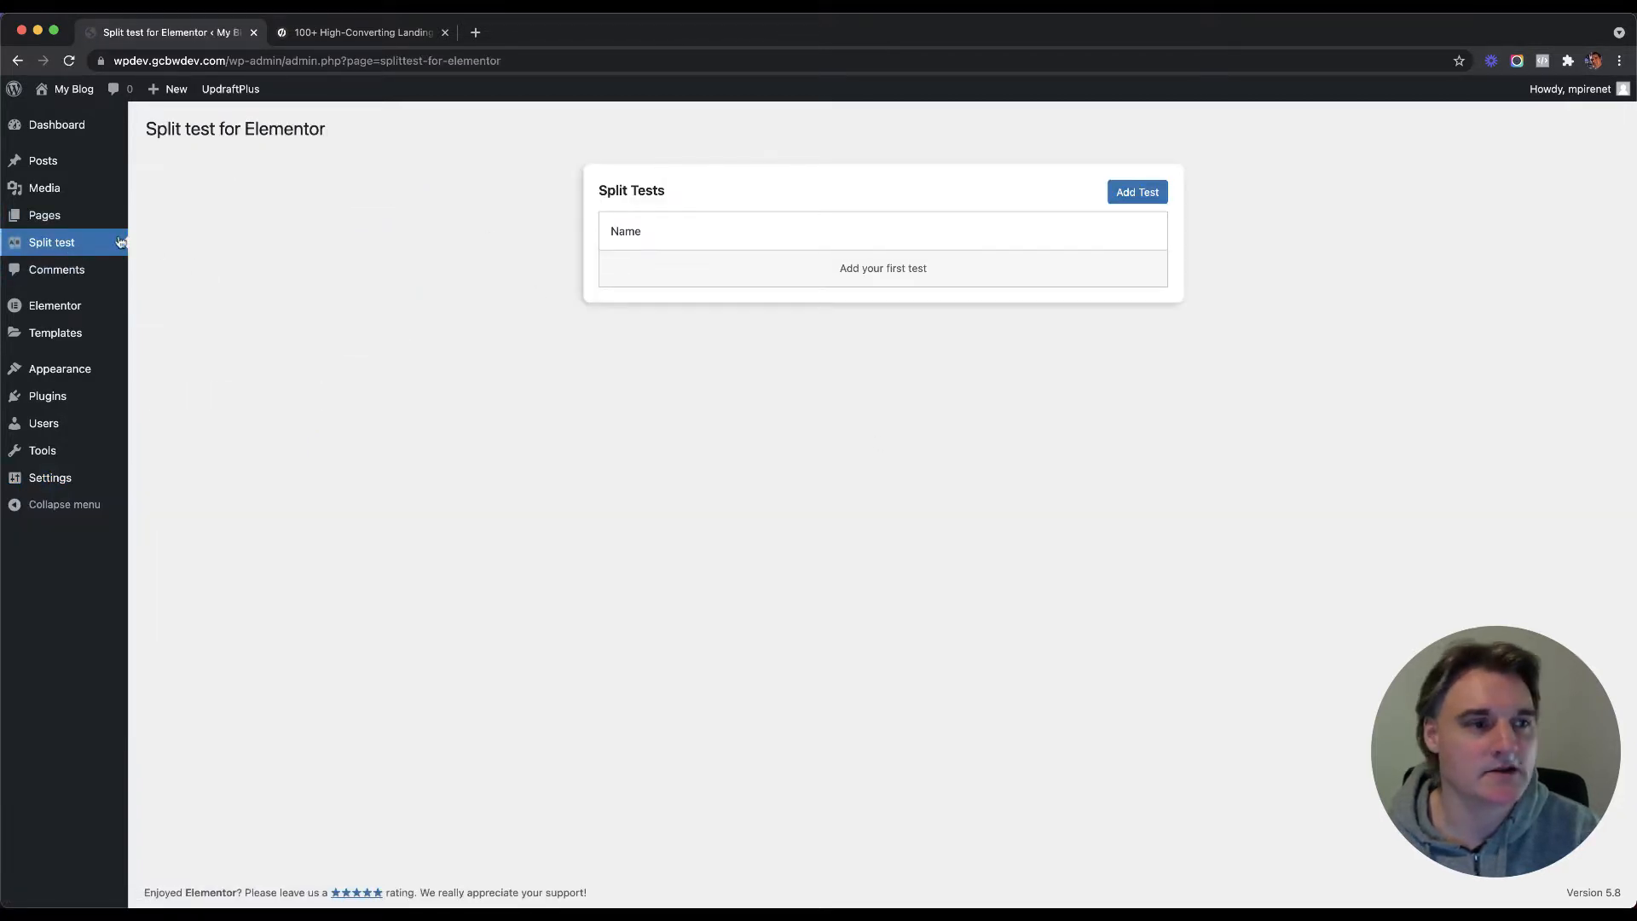
mouse_move(55, 220)
left_click(180, 221)
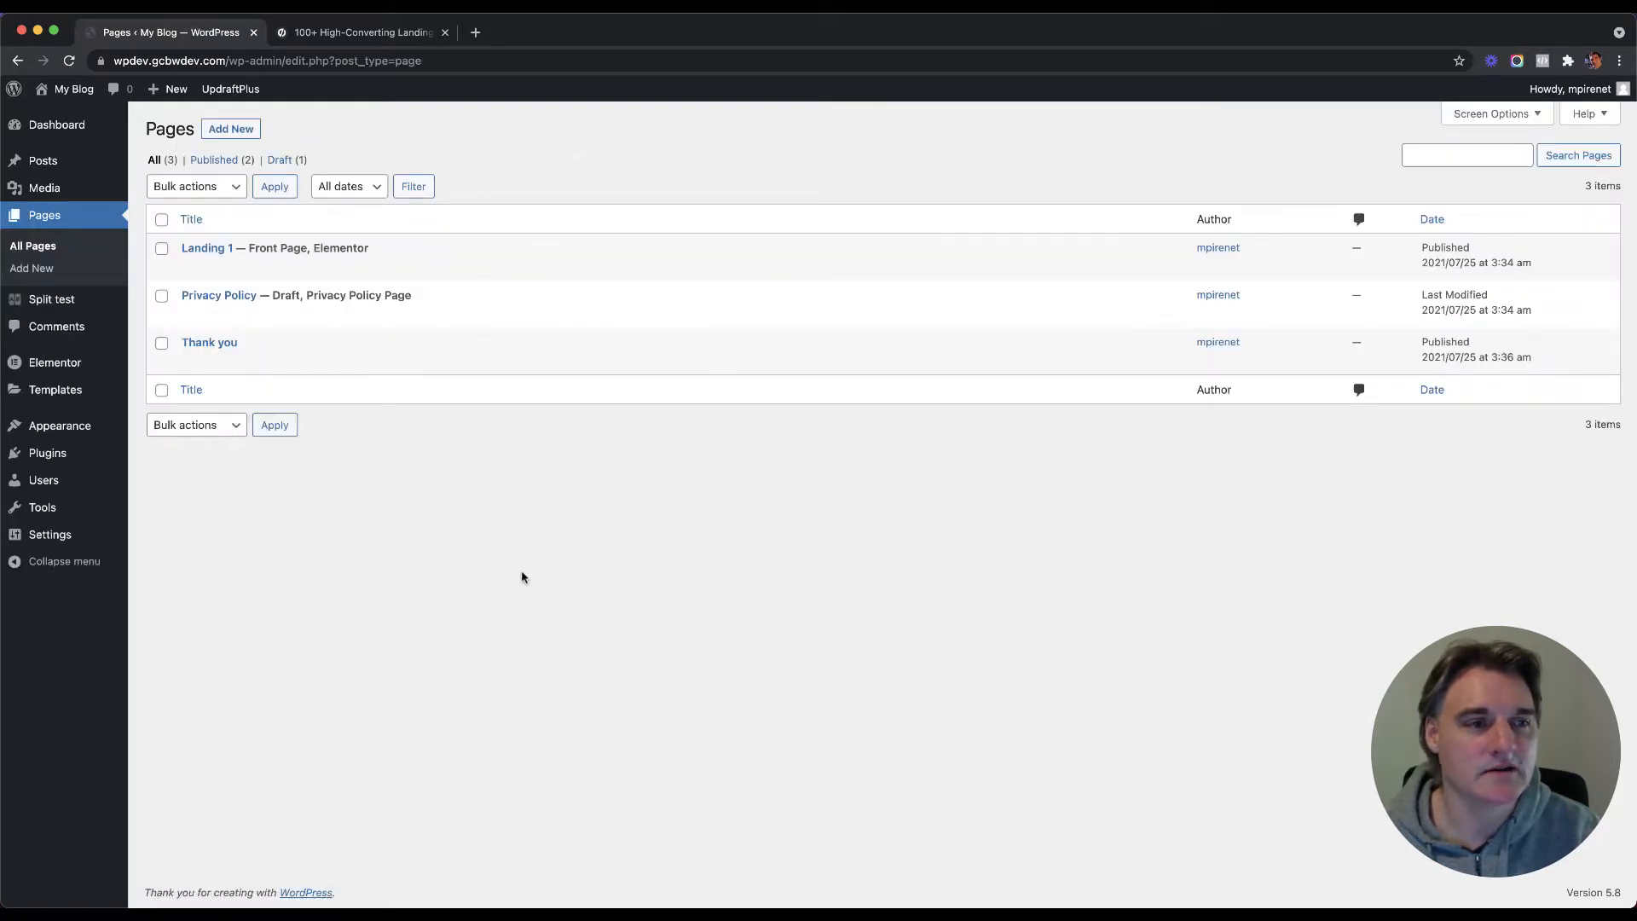
mouse_move(213, 252)
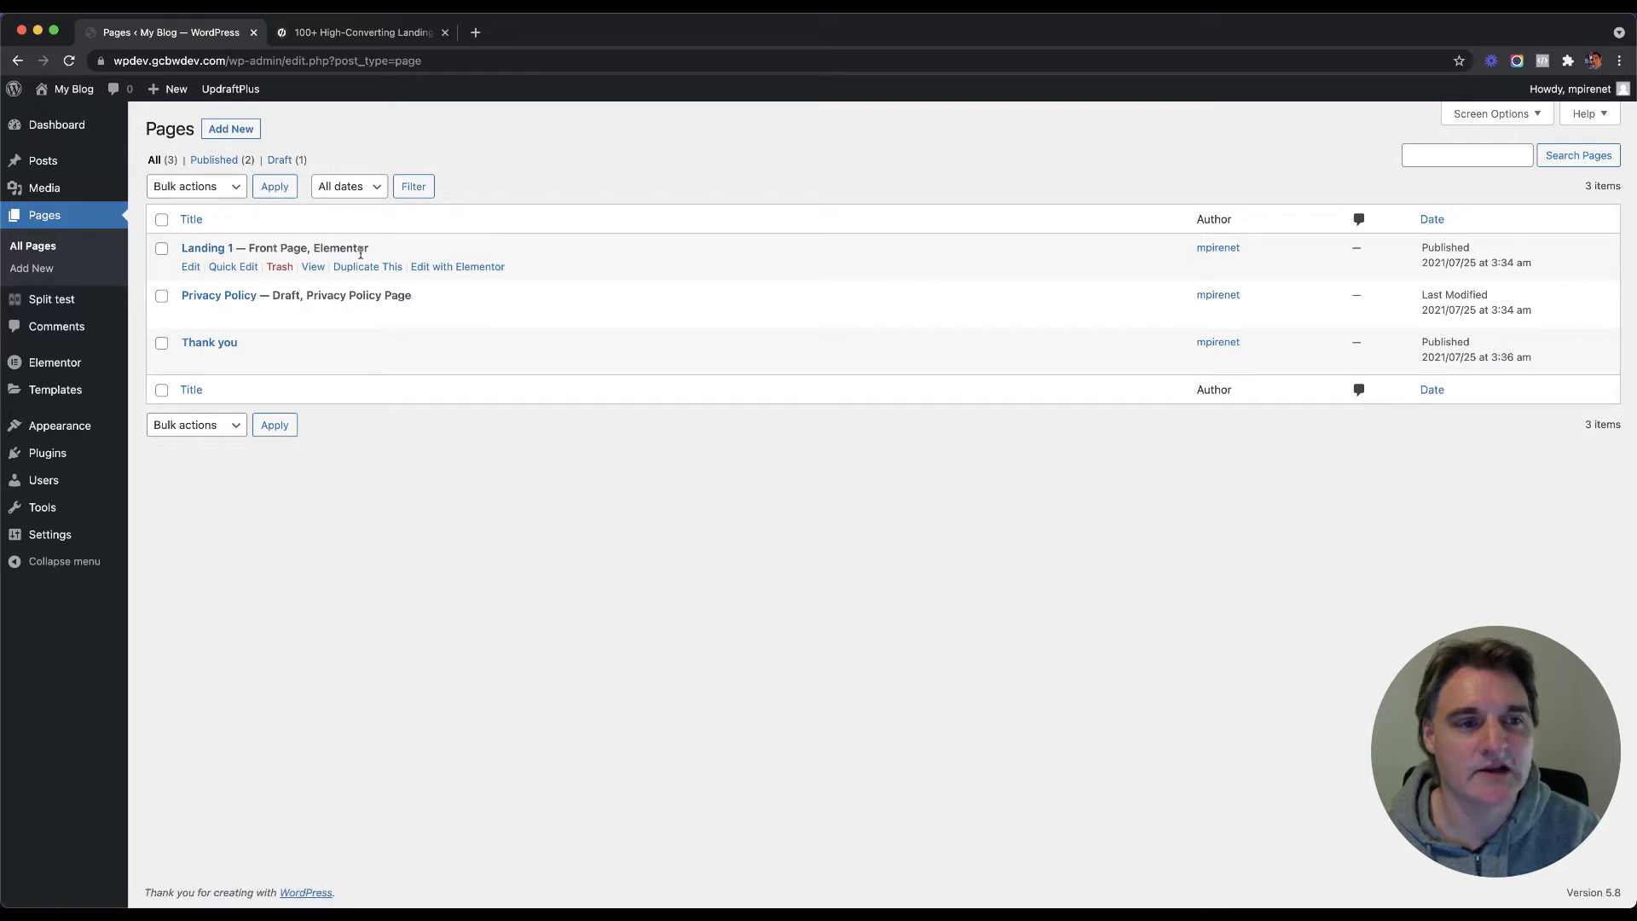
left_click(192, 266)
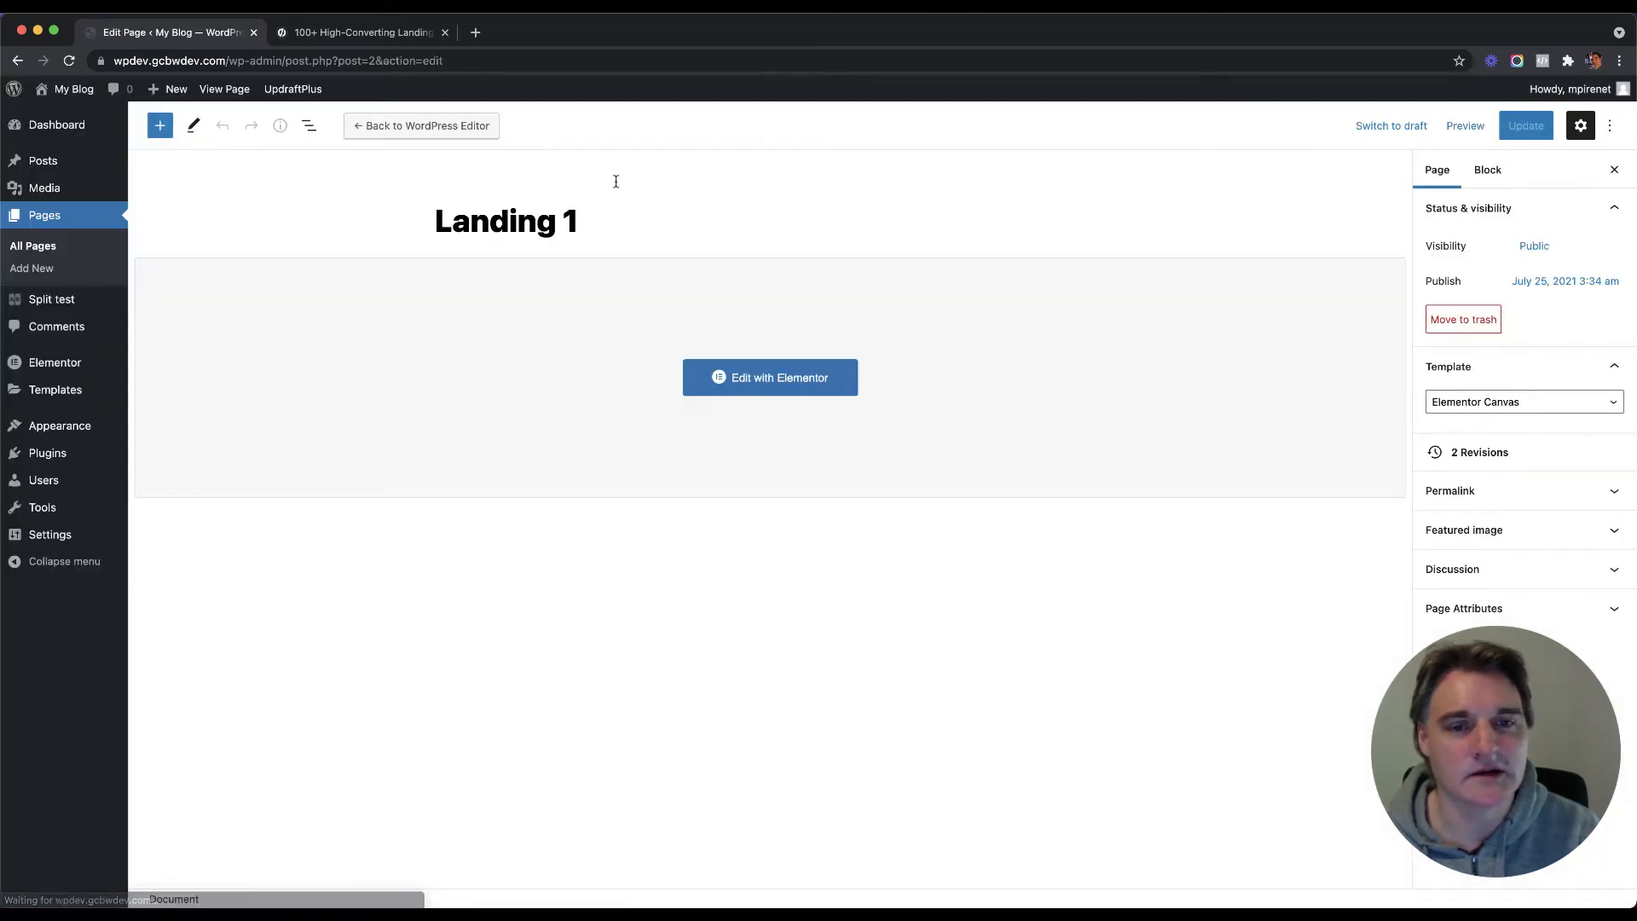
left_click(1533, 368)
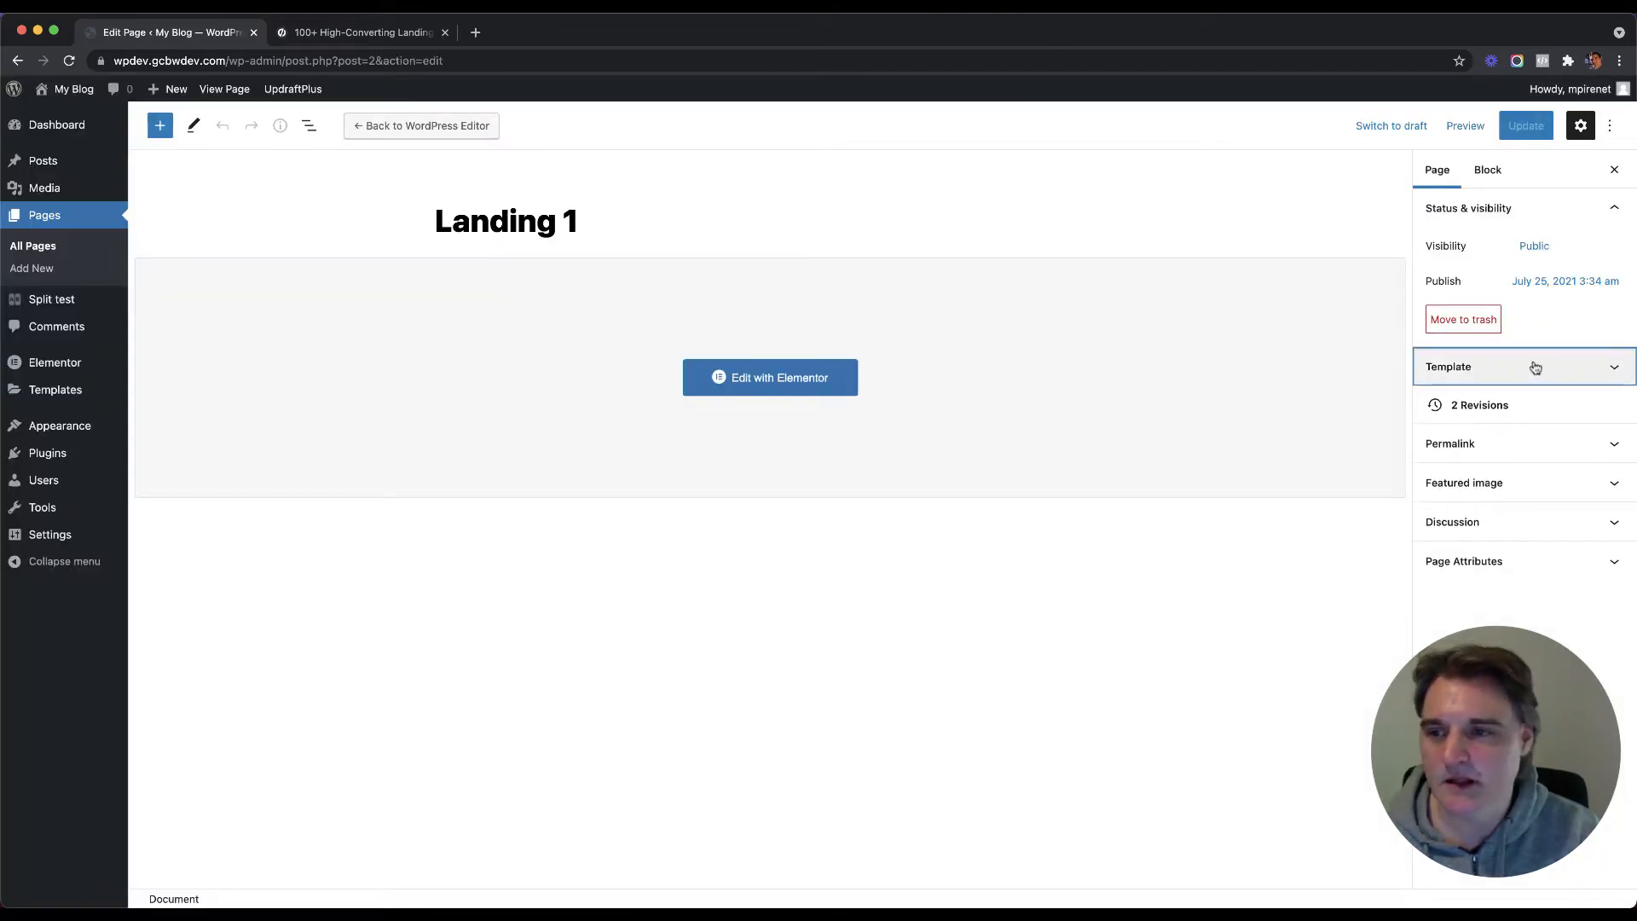
left_click(1530, 368)
left_click(1529, 402)
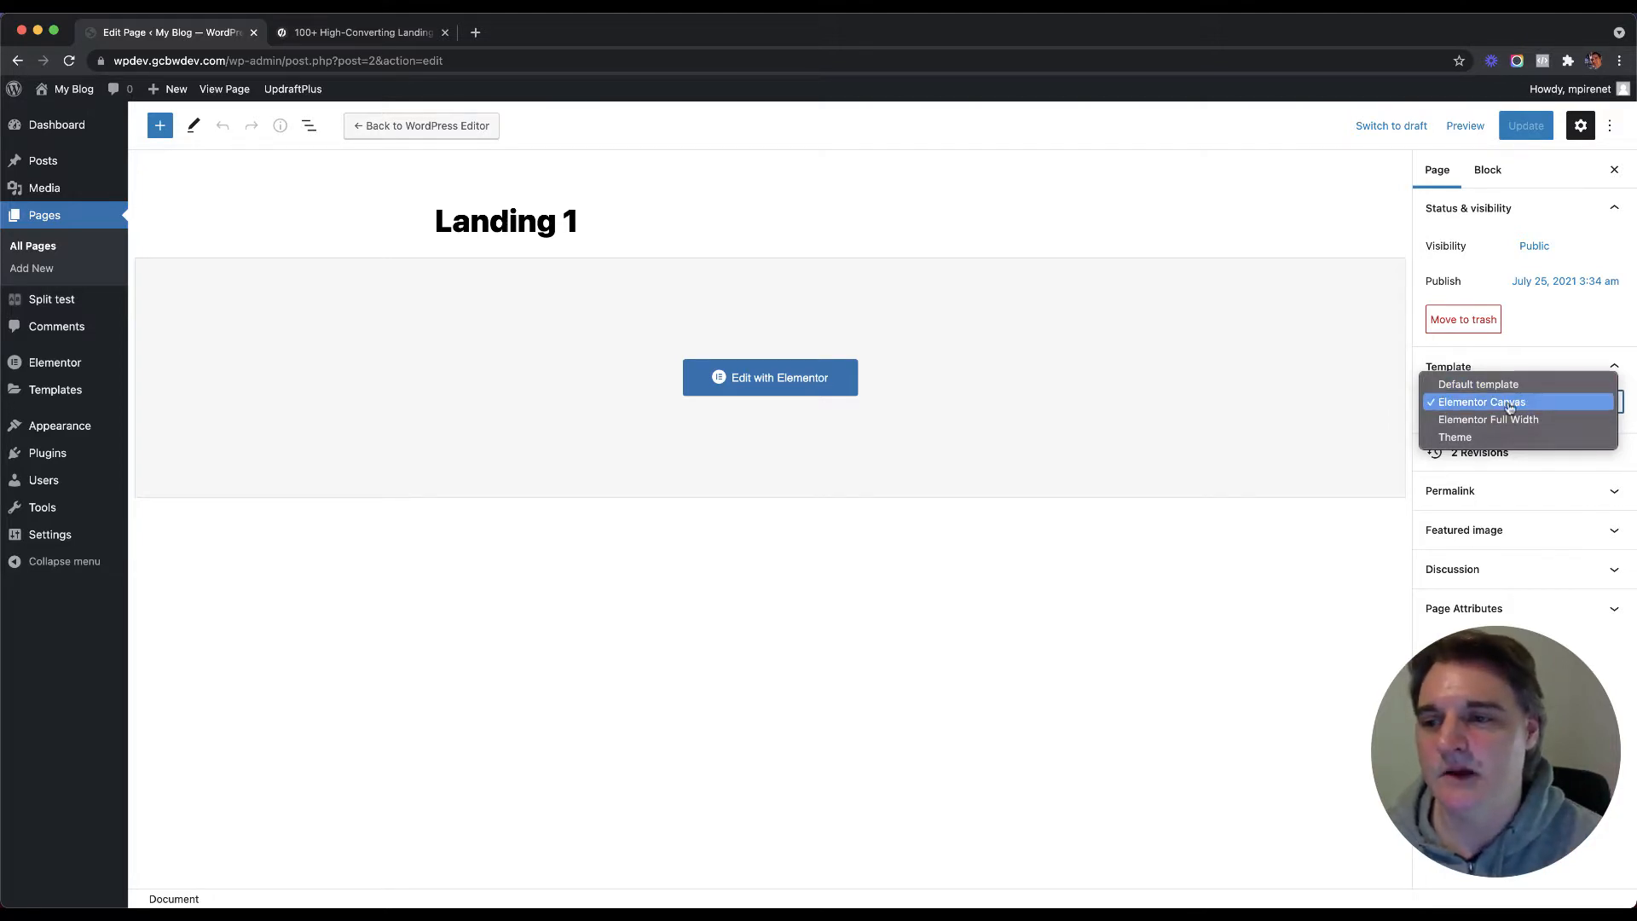
left_click(1309, 585)
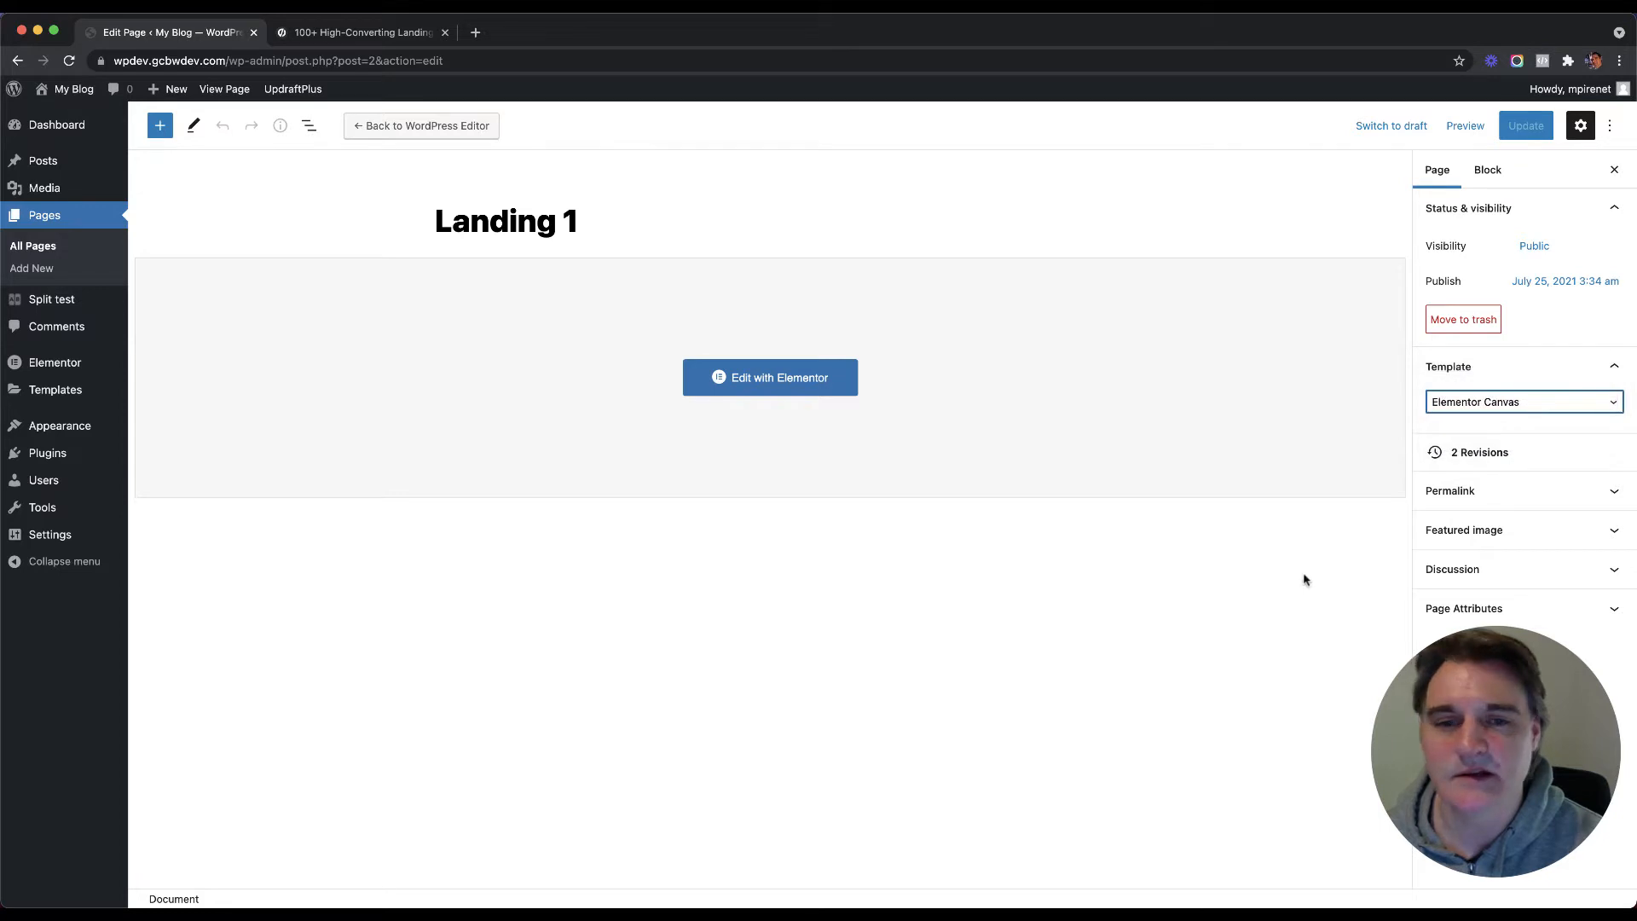
left_click(75, 244)
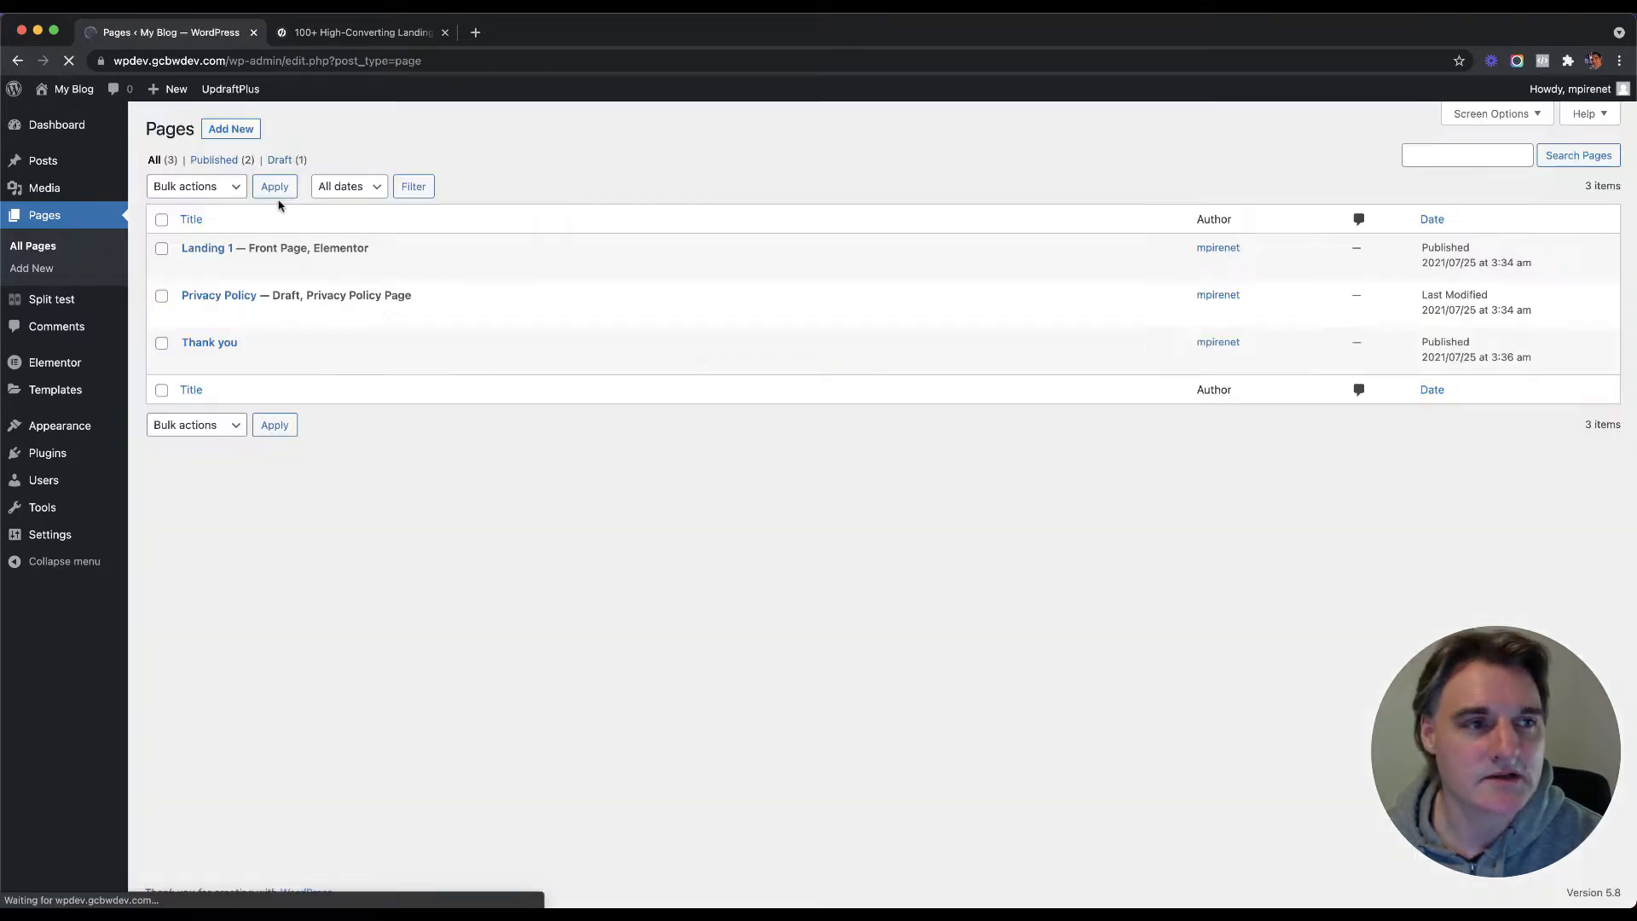
Step: Switch the Thank you page to the Elementor Canvas template and update it
left_click(210, 343)
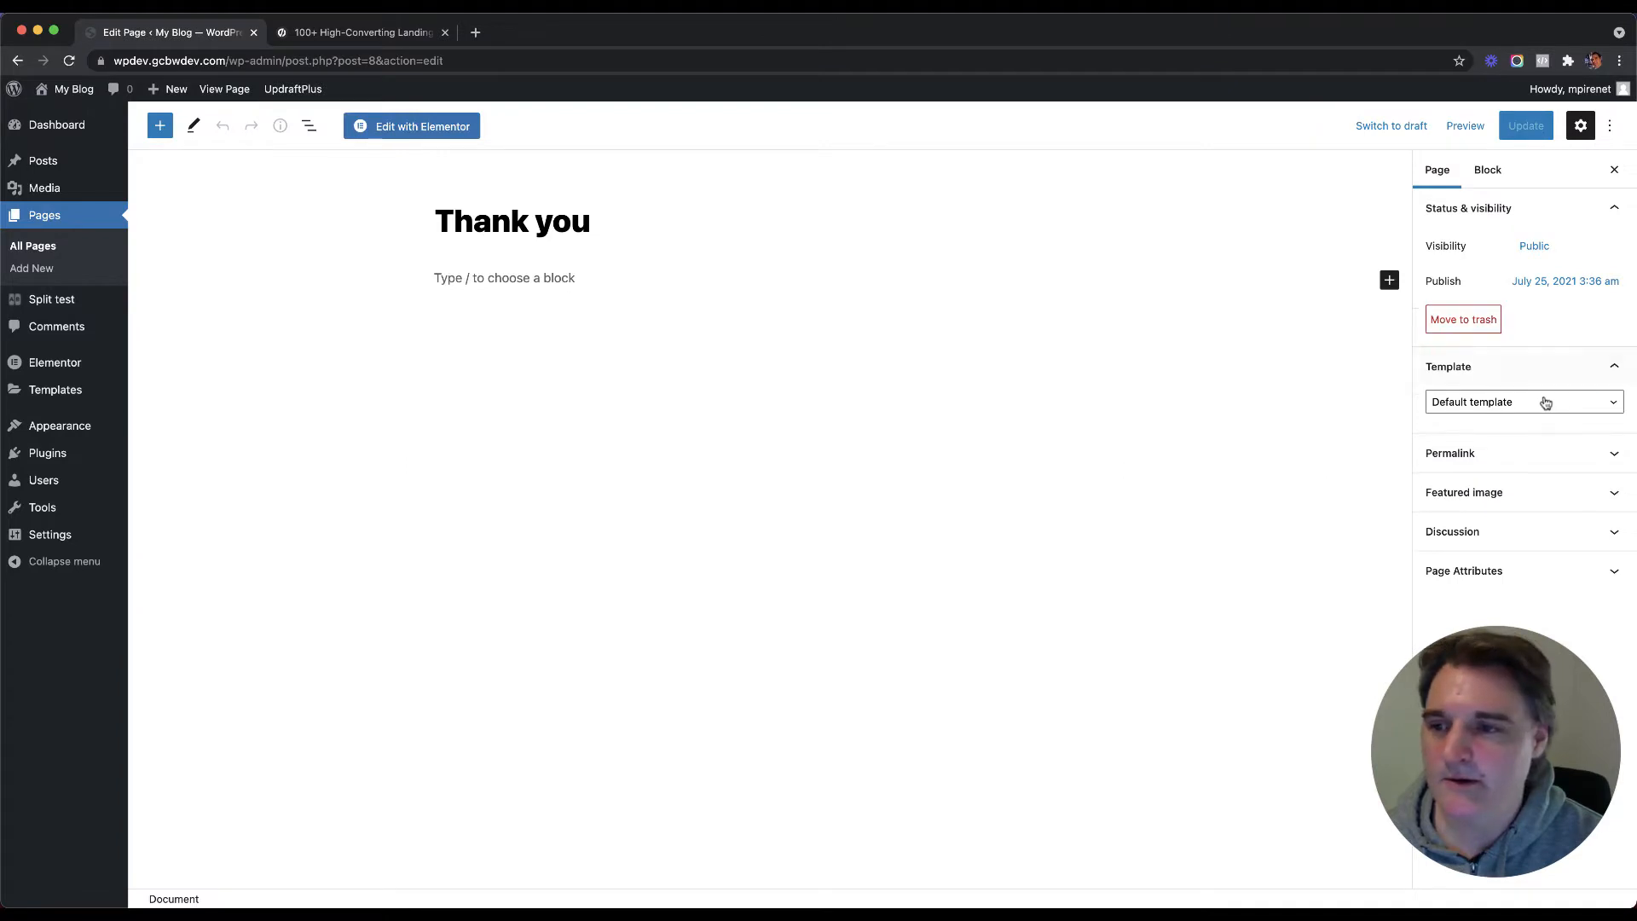
left_click(1545, 402)
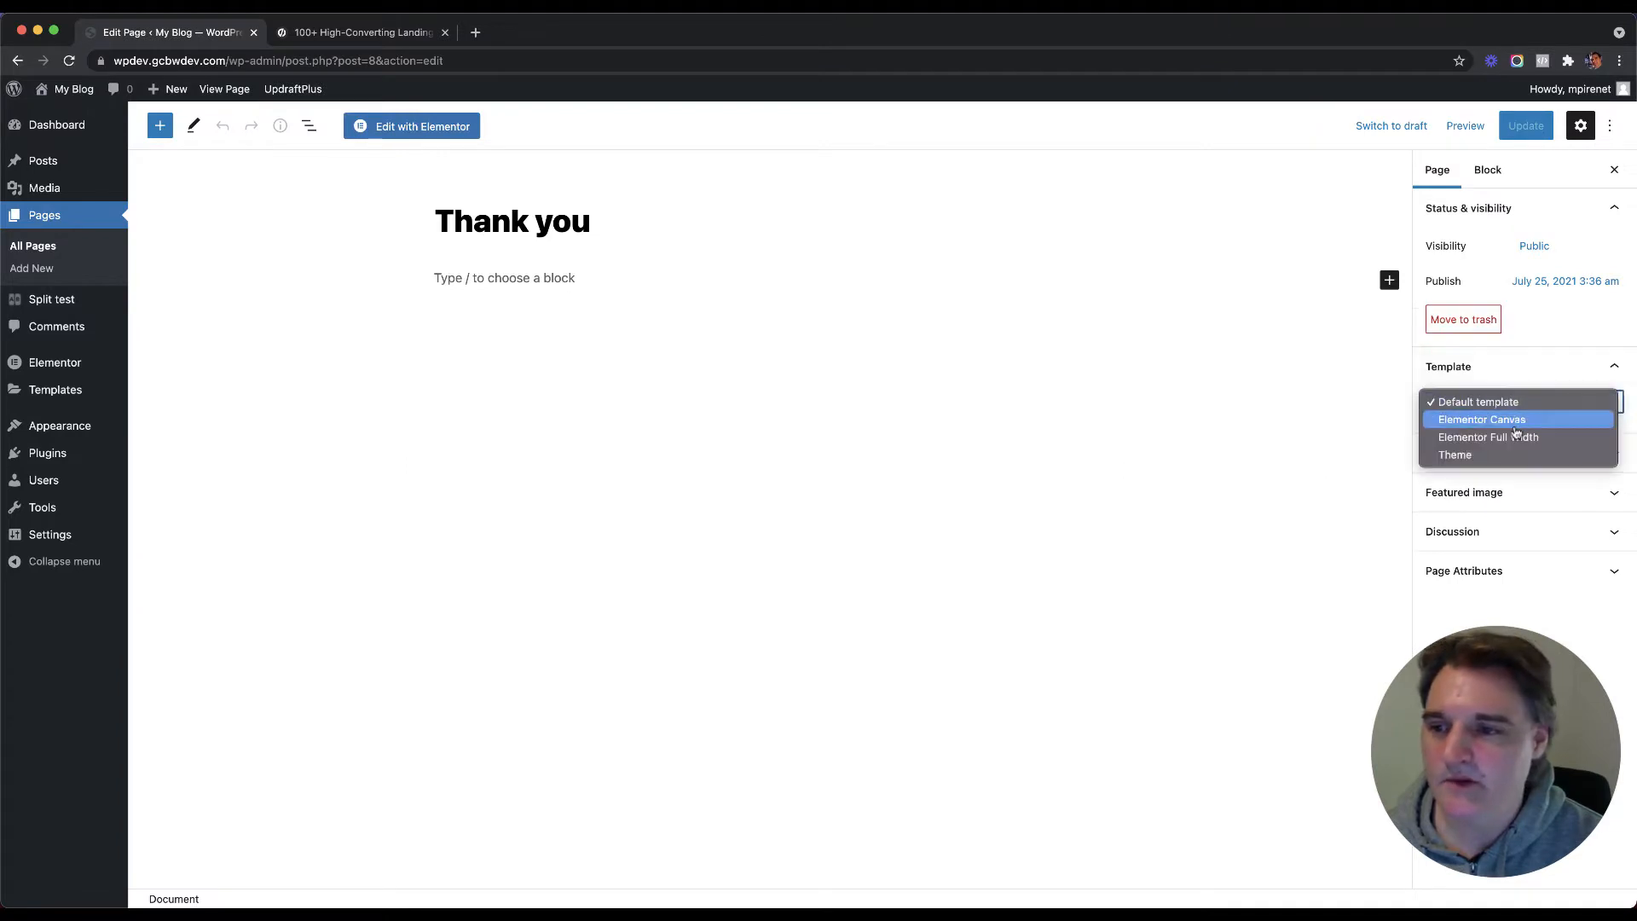
left_click(1514, 421)
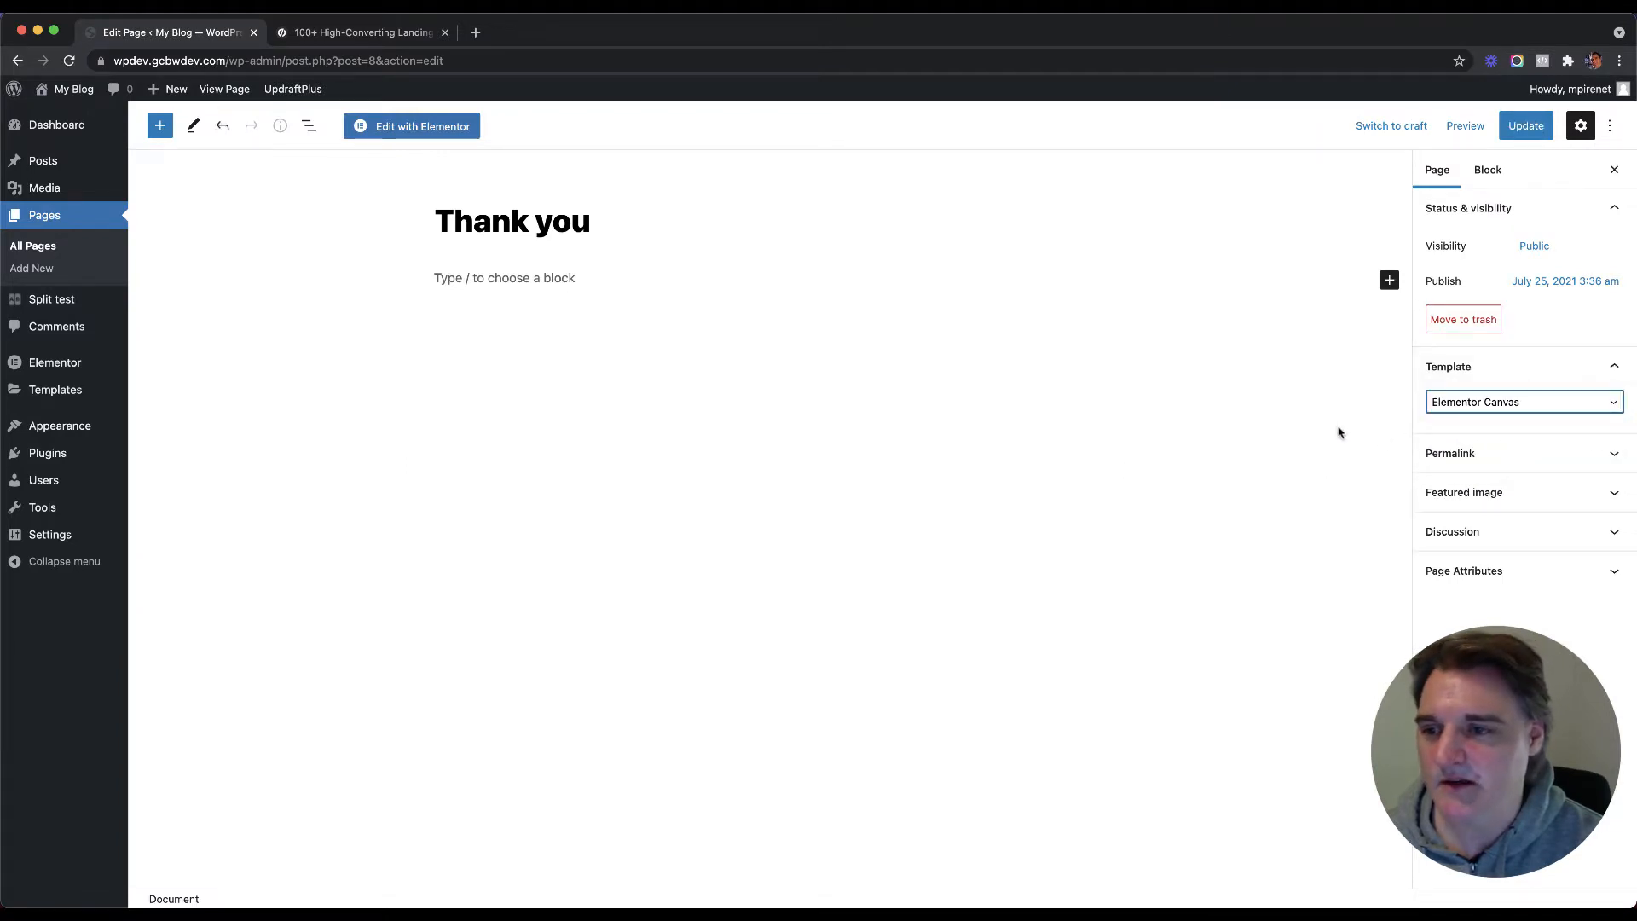
left_click(1526, 125)
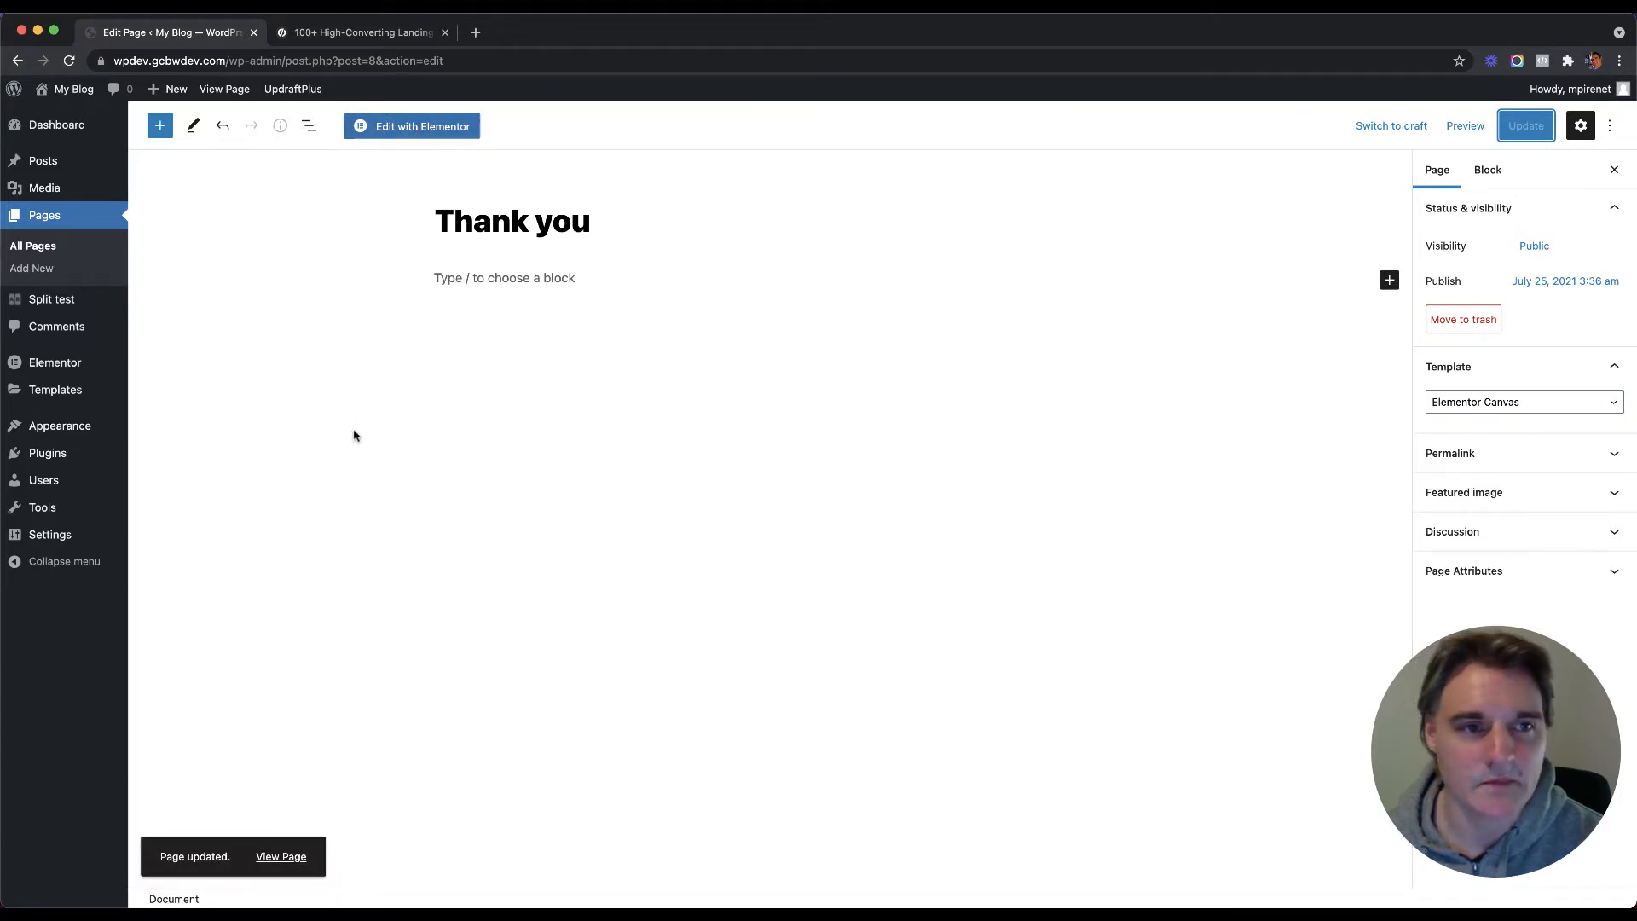
left_click(39, 247)
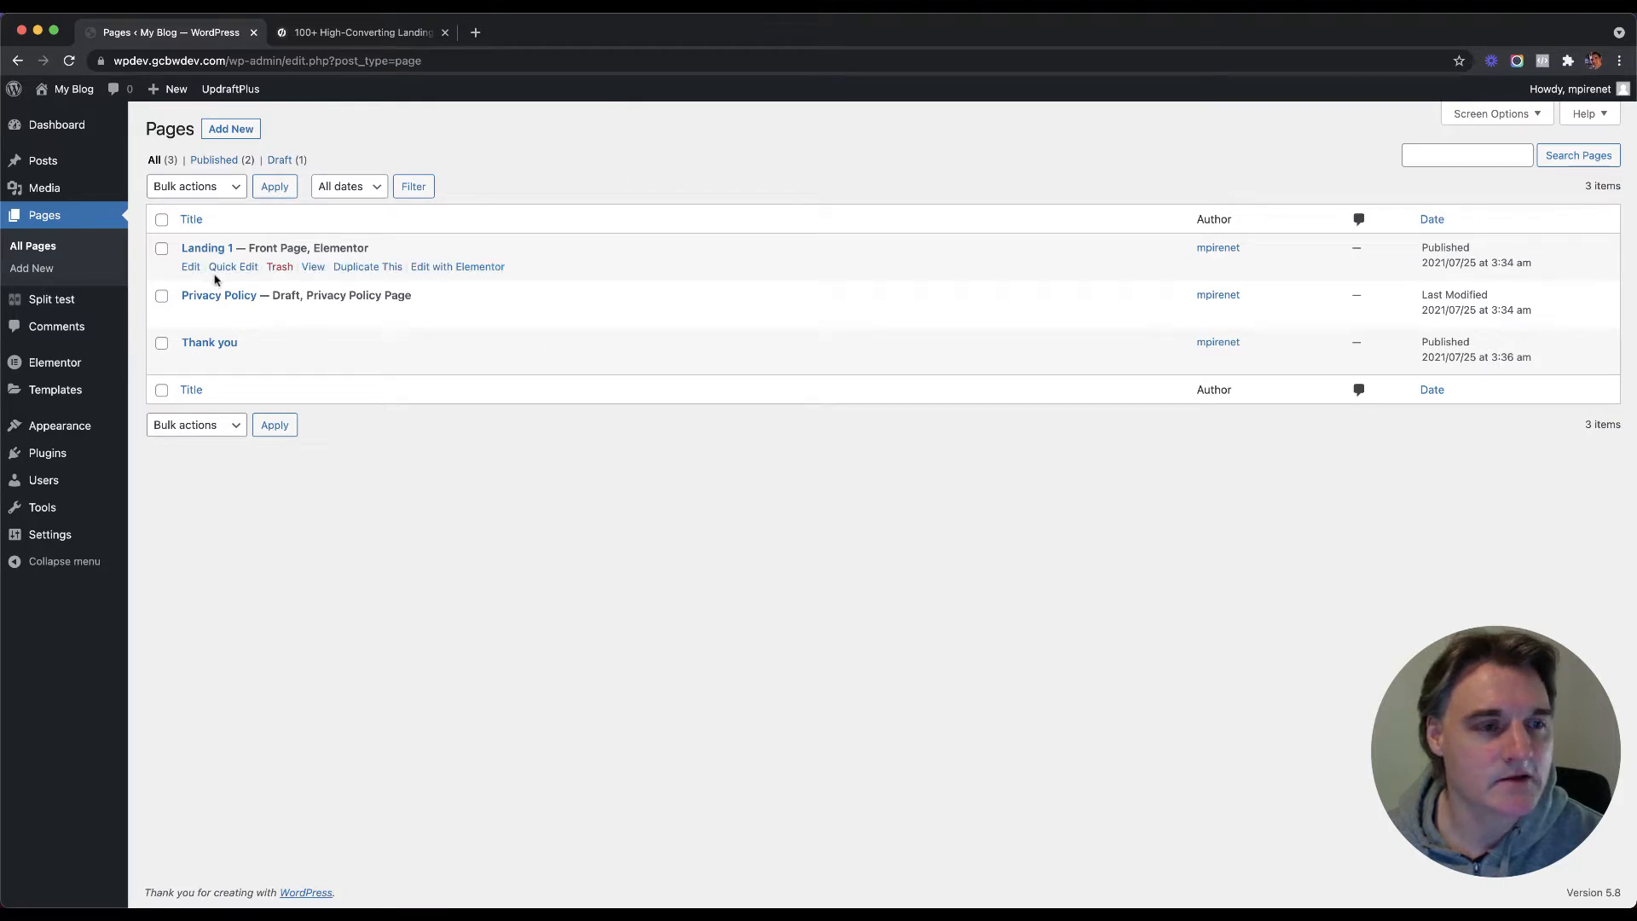
Step: Open Landing 1 in the Elementor editor in a new browser tab
right_click(458, 269)
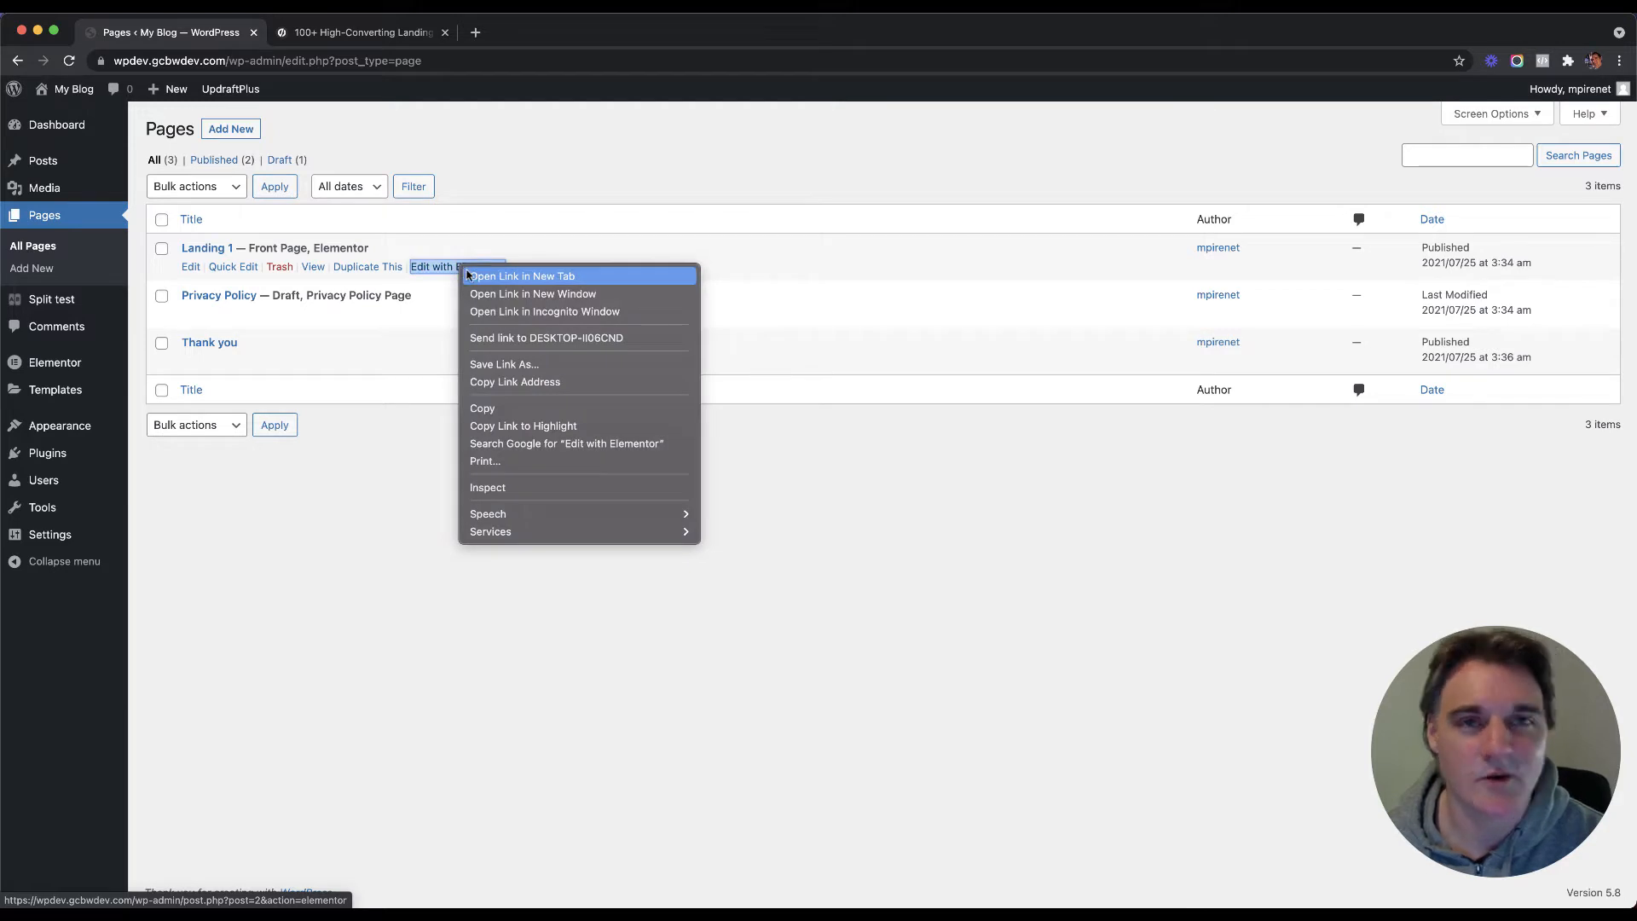
left_click(470, 276)
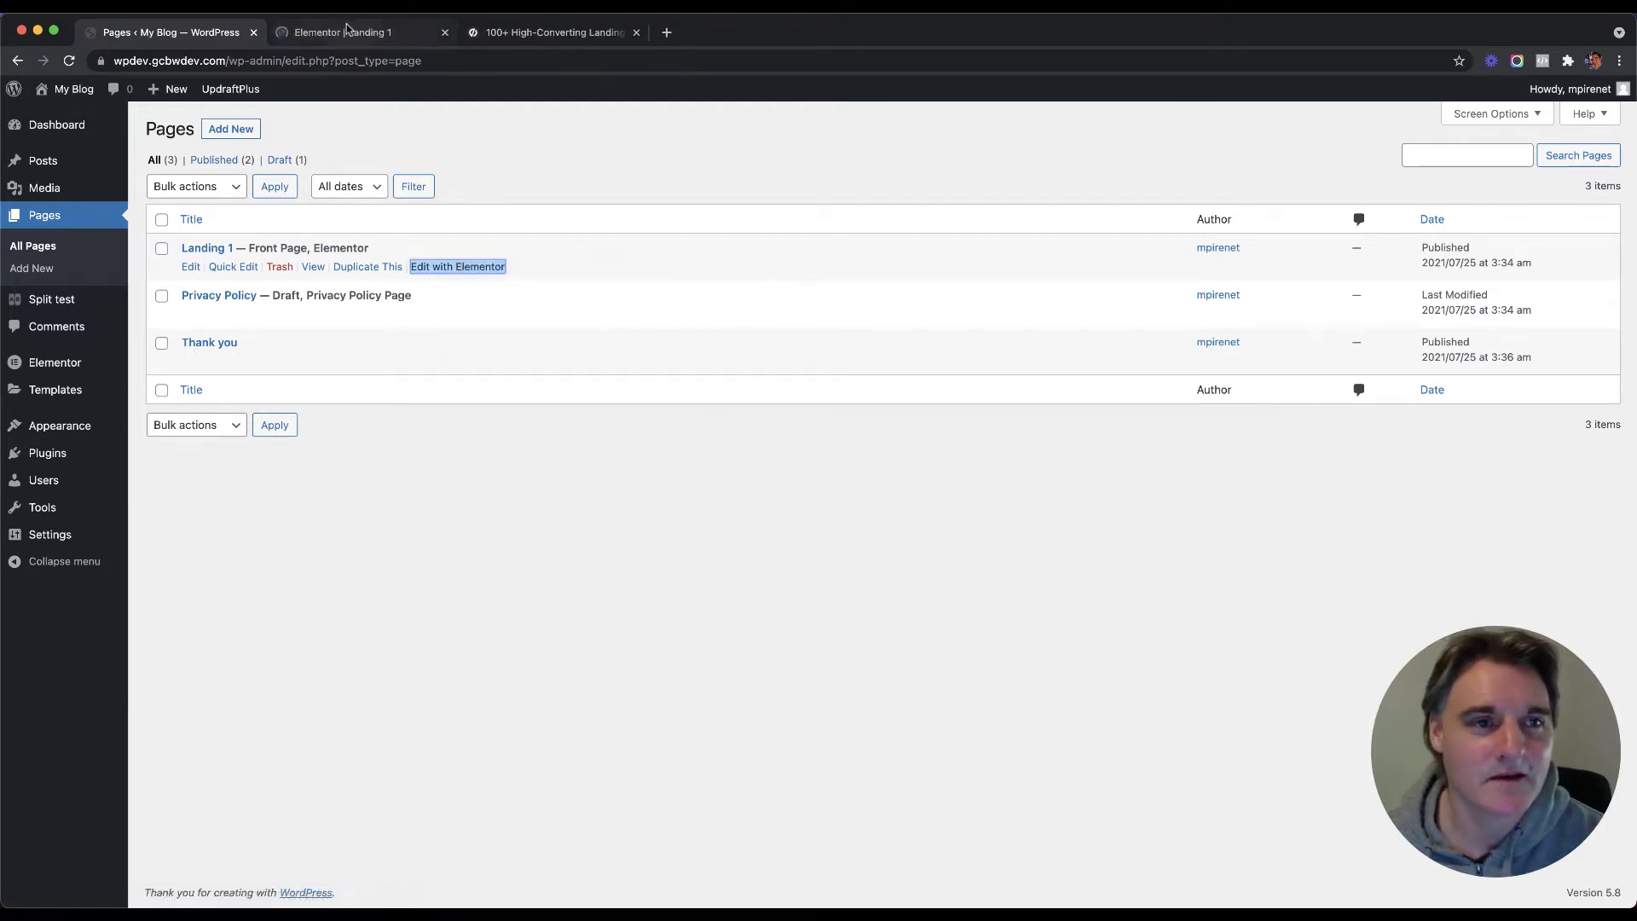
left_click(346, 31)
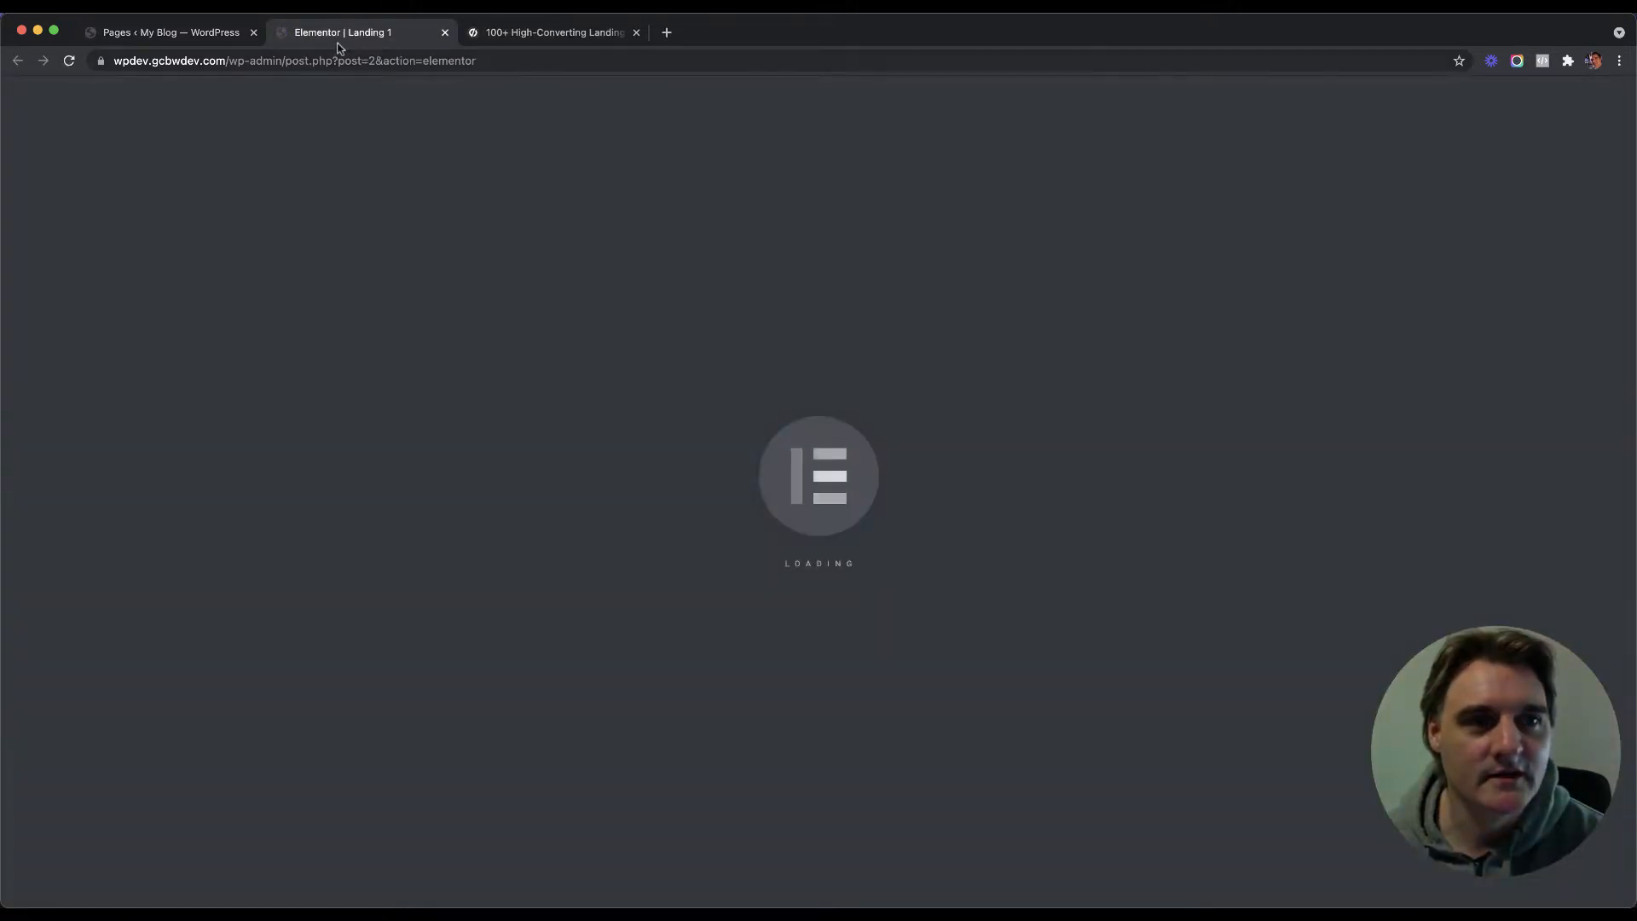
left_click(165, 34)
right_click(425, 267)
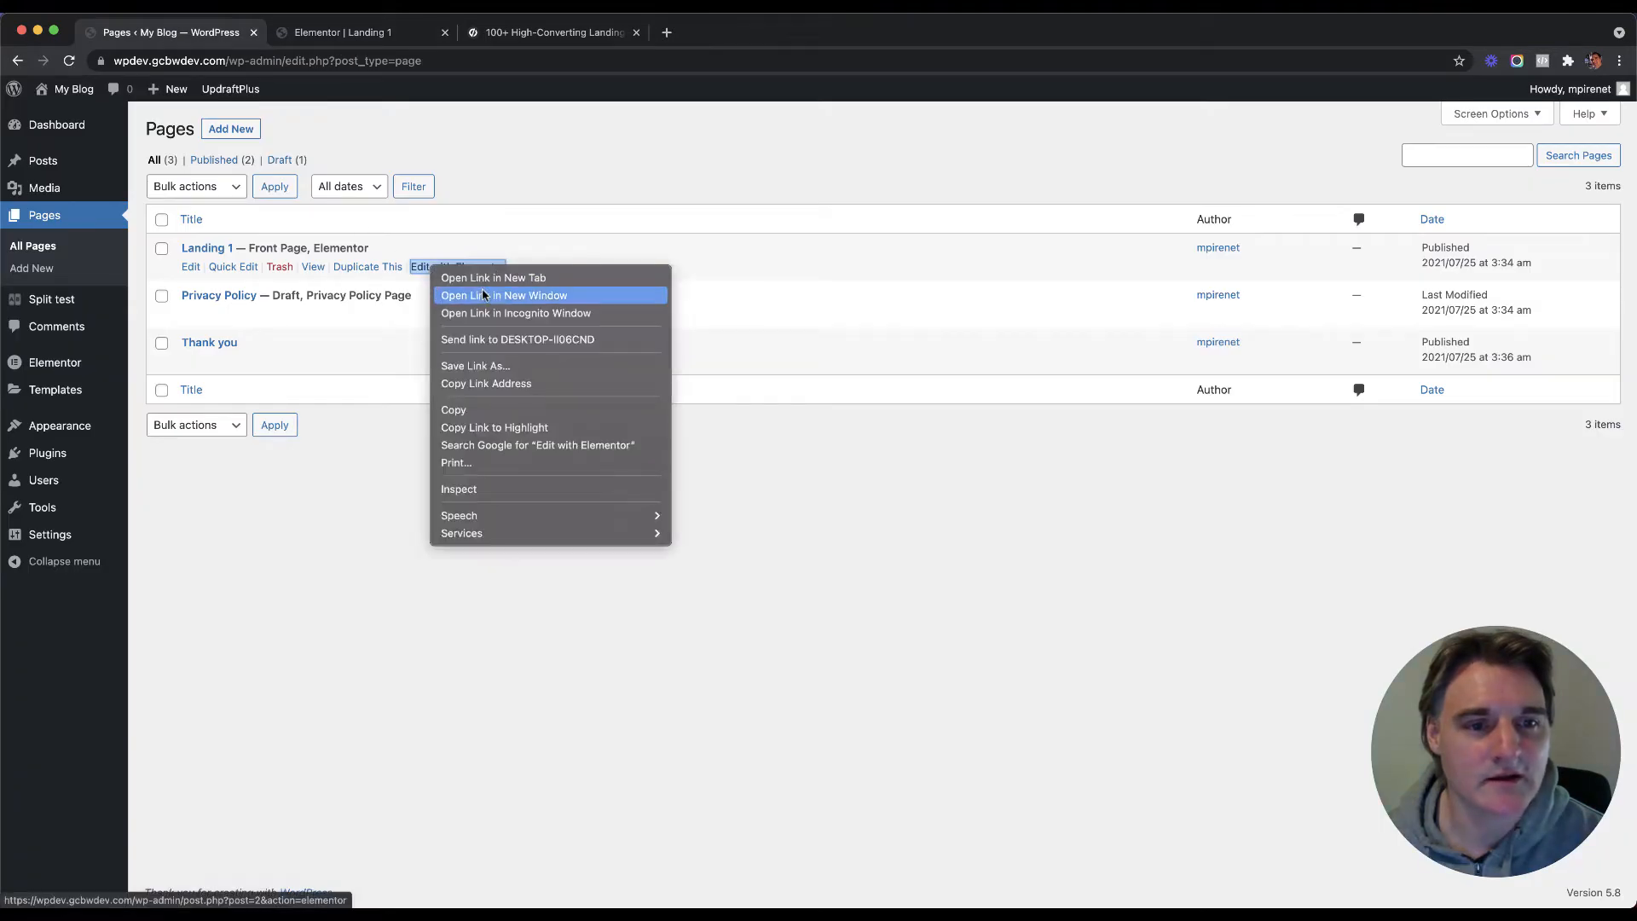
left_click(360, 32)
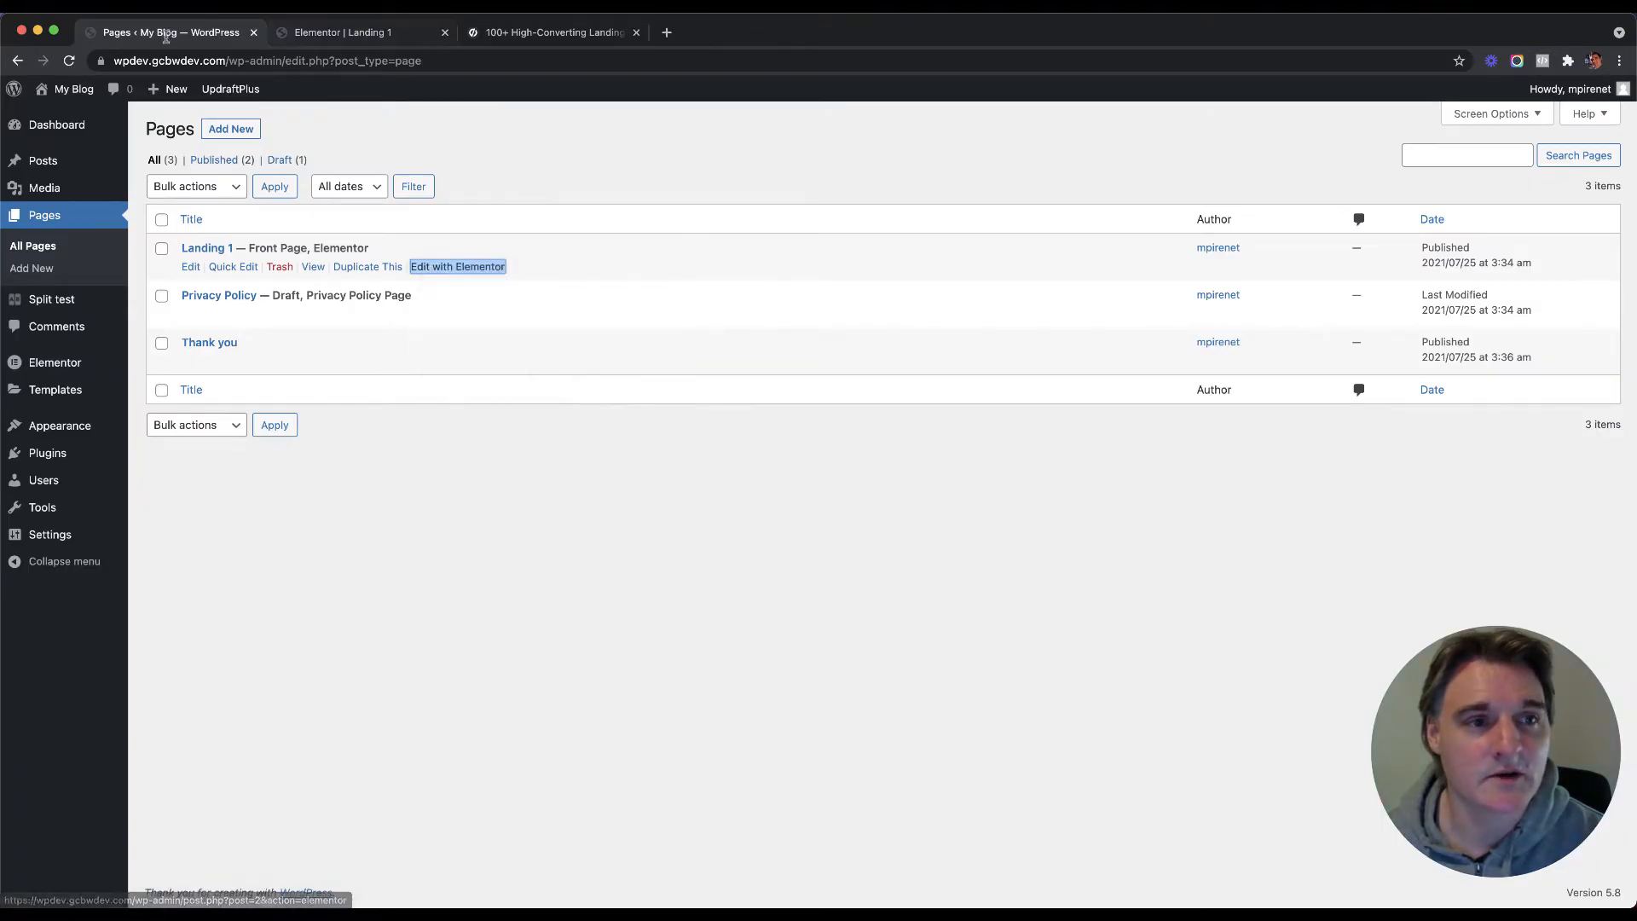
left_click(342, 33)
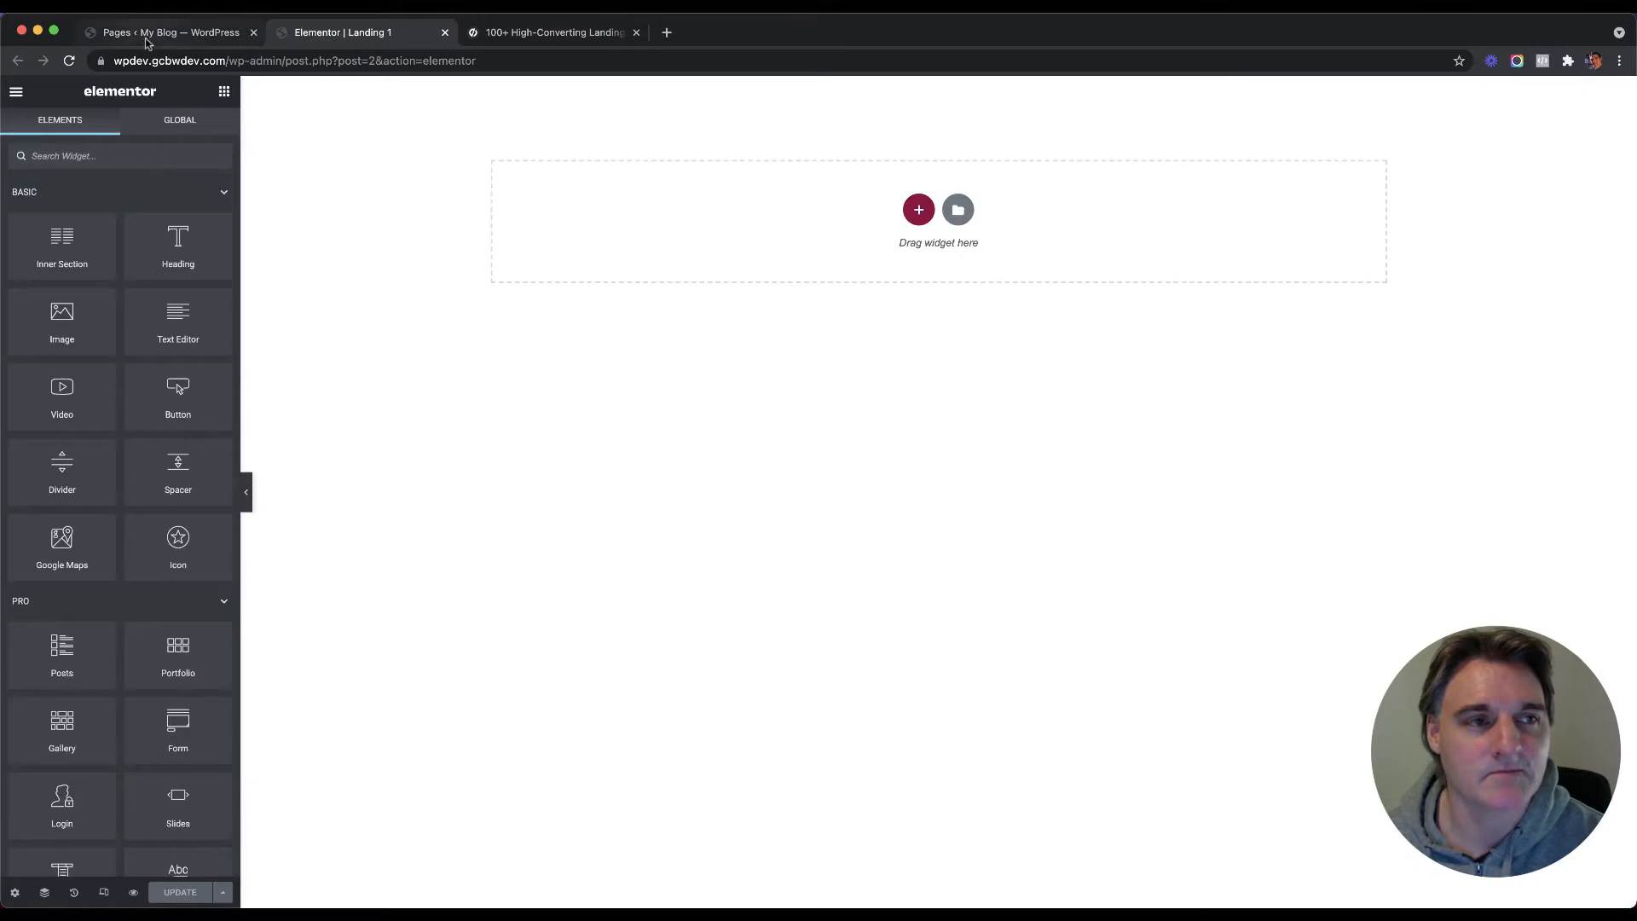
left_click(147, 38)
left_click(345, 38)
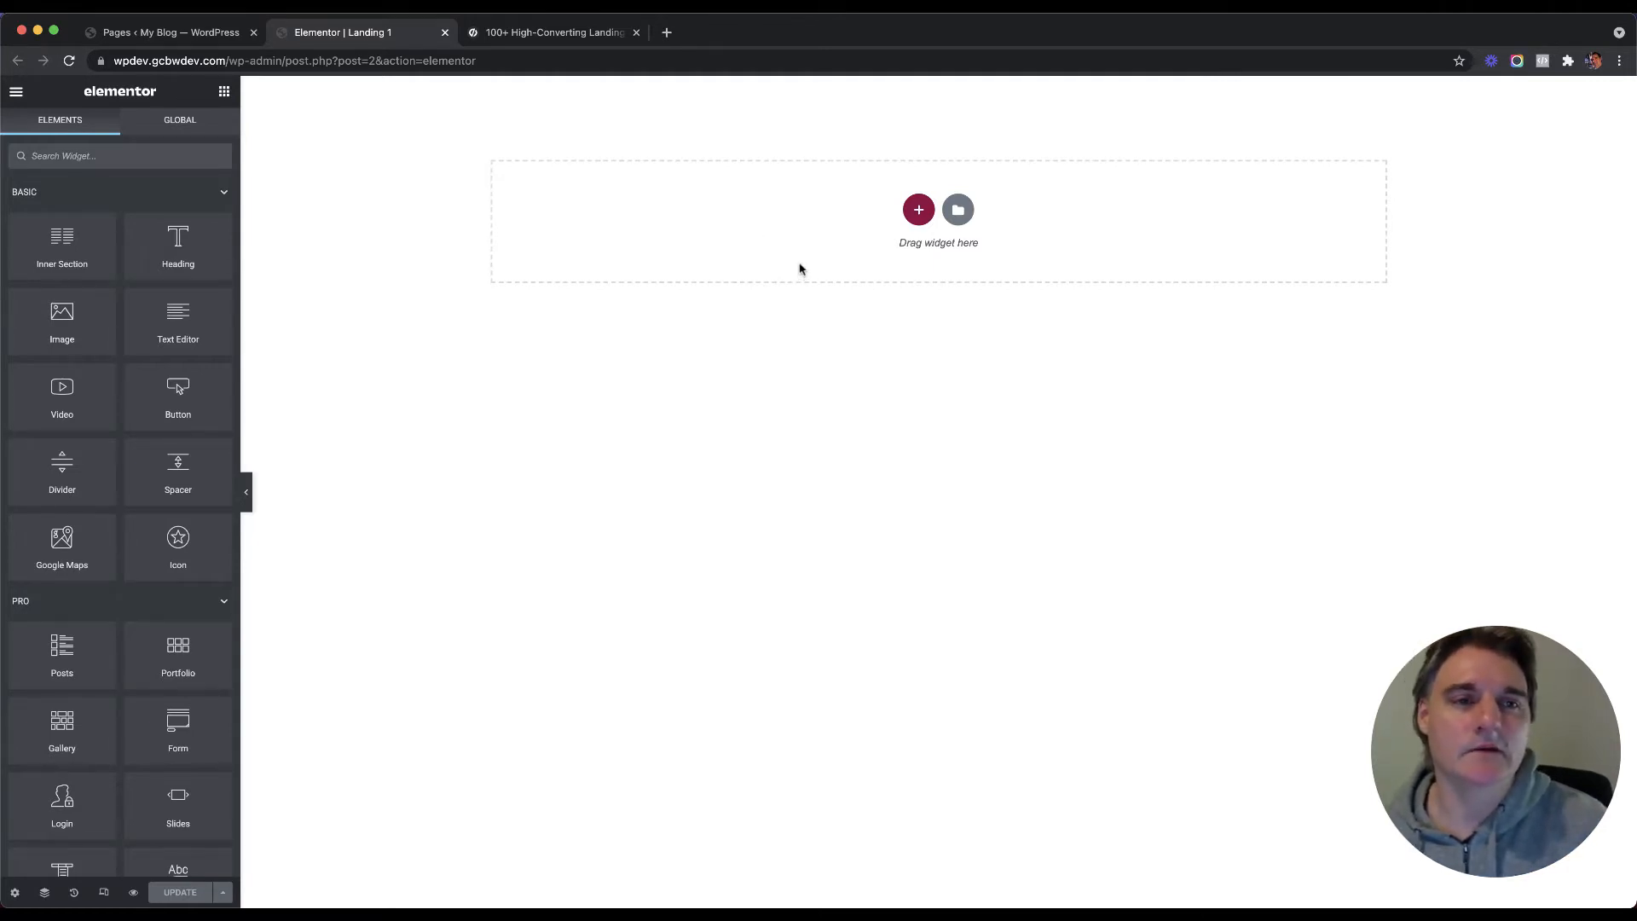
Step: Search the Elementor template library for 'landi' and browse the results, then view the Unbounce tab
left_click(958, 209)
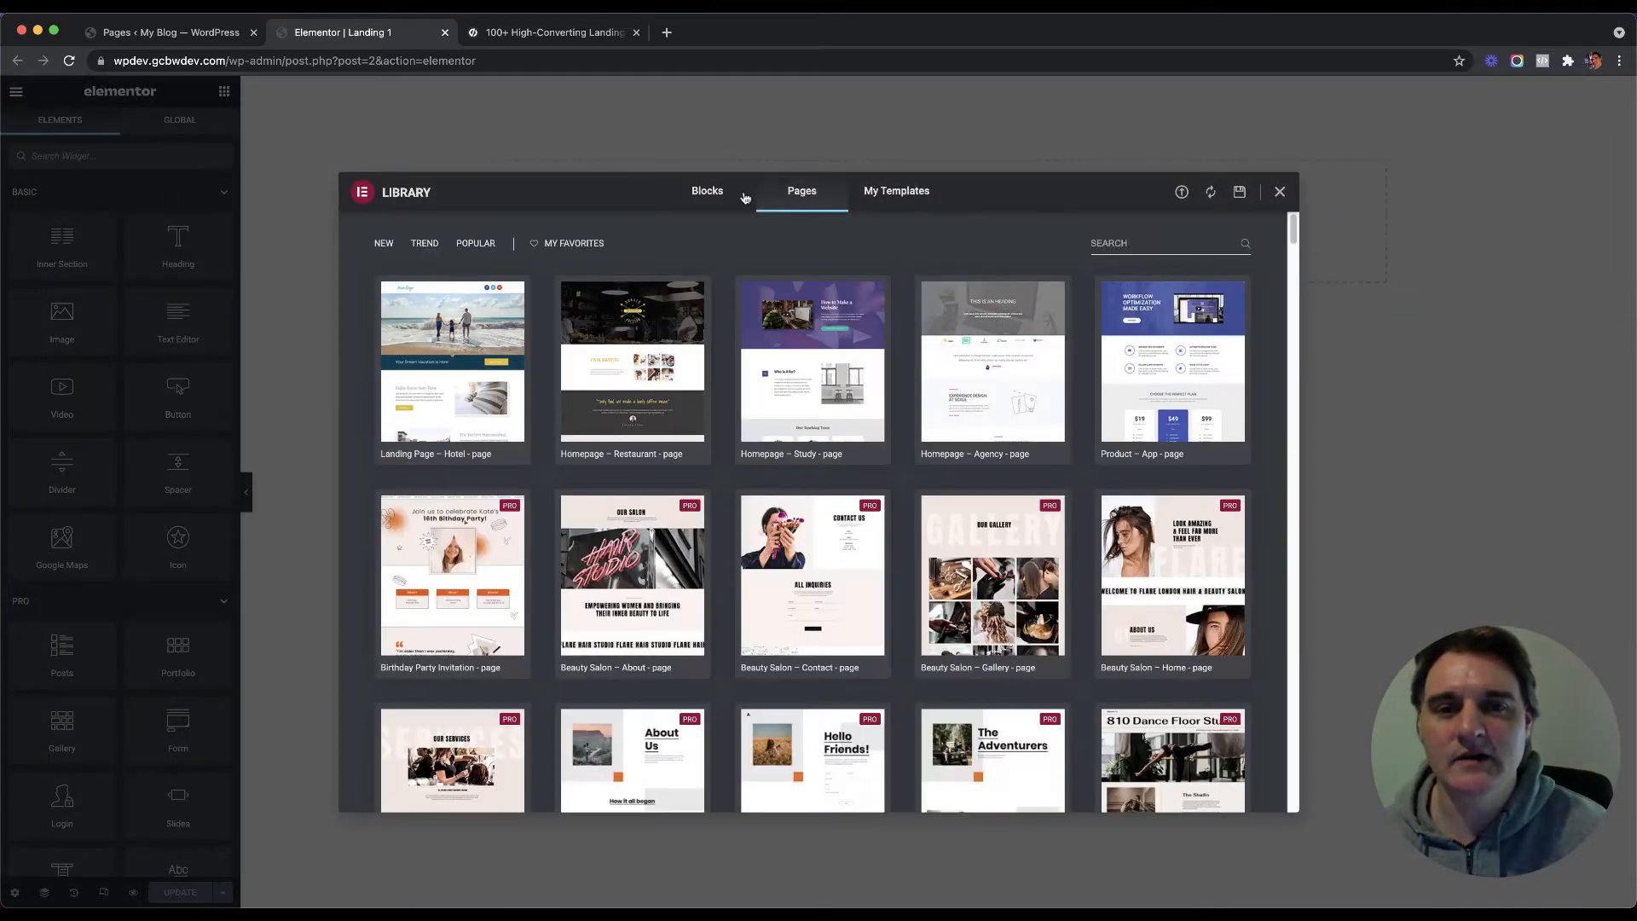
left_click(1113, 244)
type("landing")
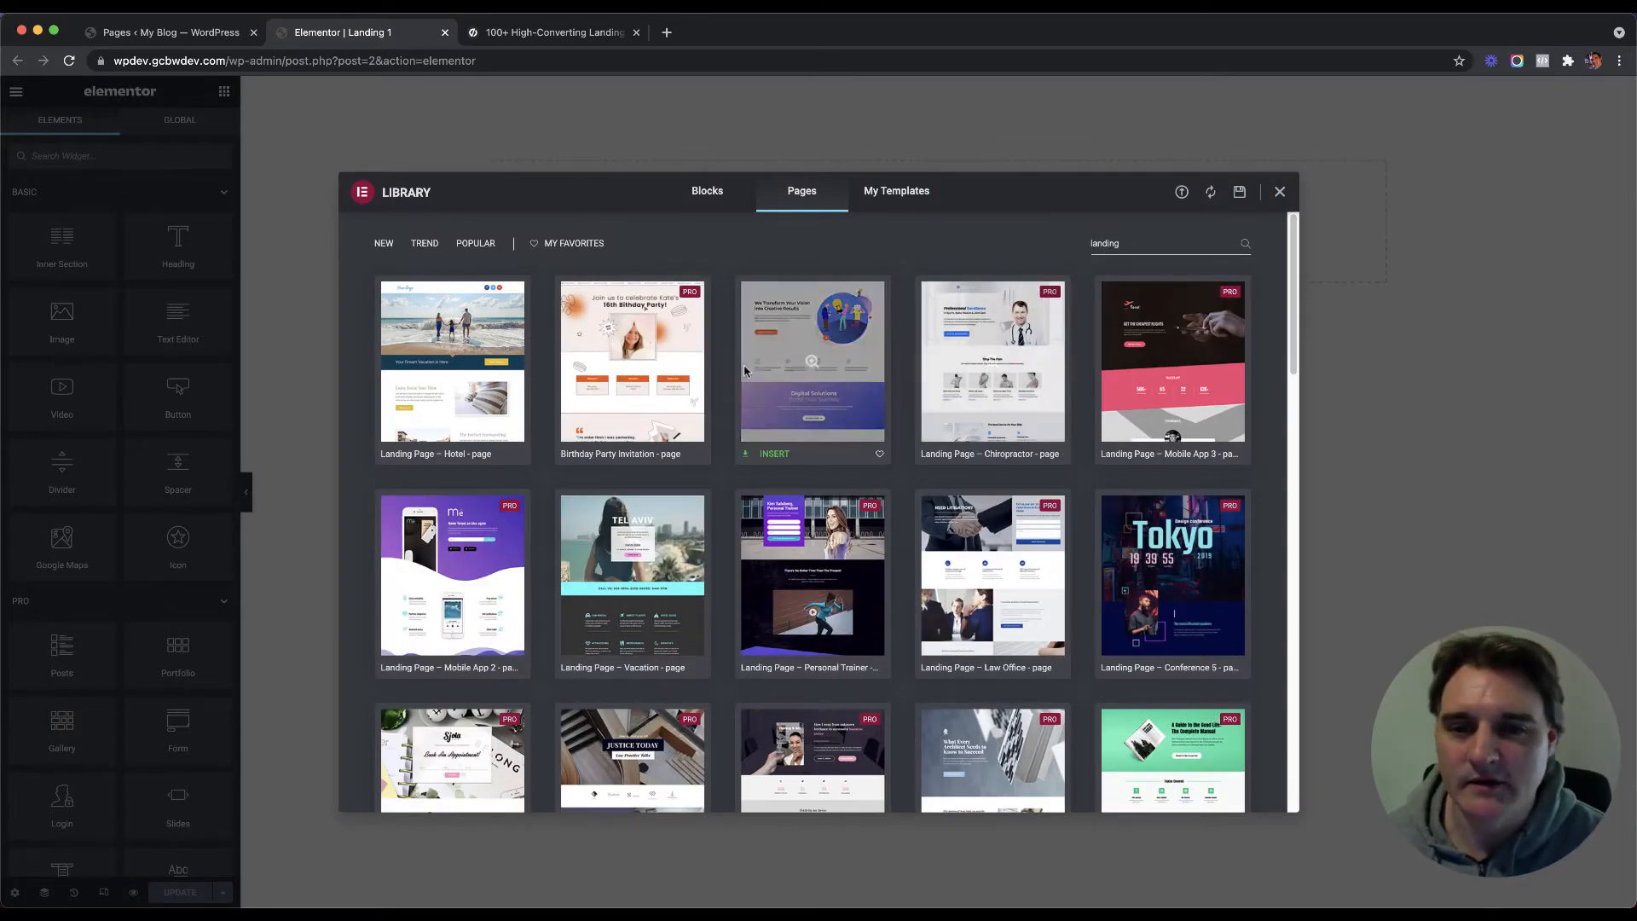
scroll(866, 403, "down", 3)
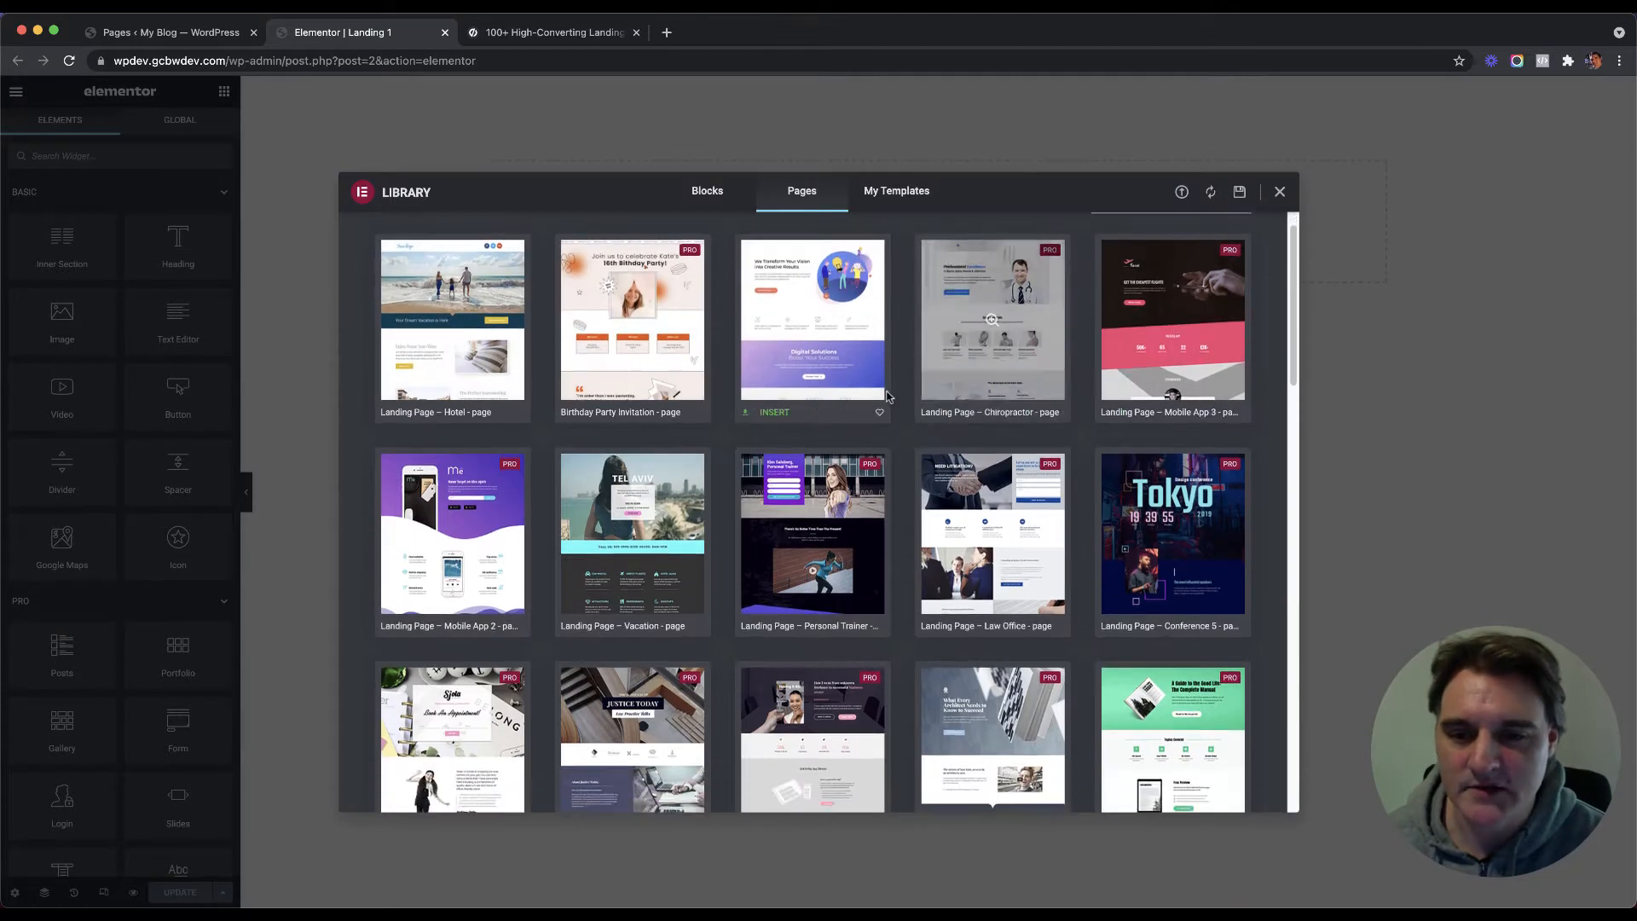
scroll(853, 392, "down", 4)
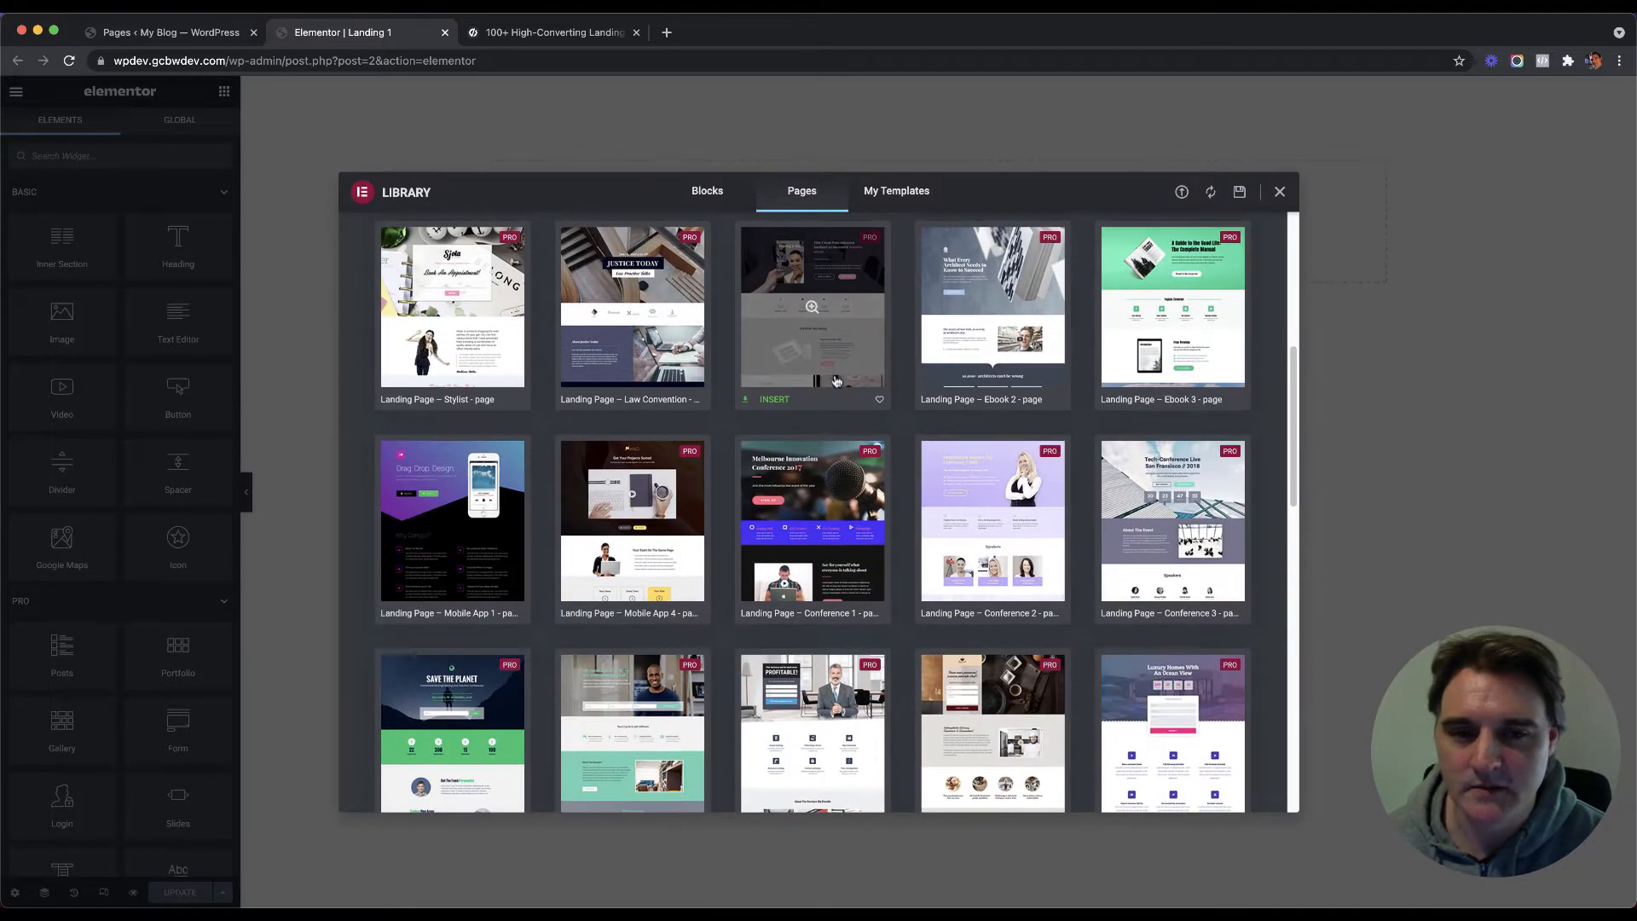
scroll(834, 379, "up", 1)
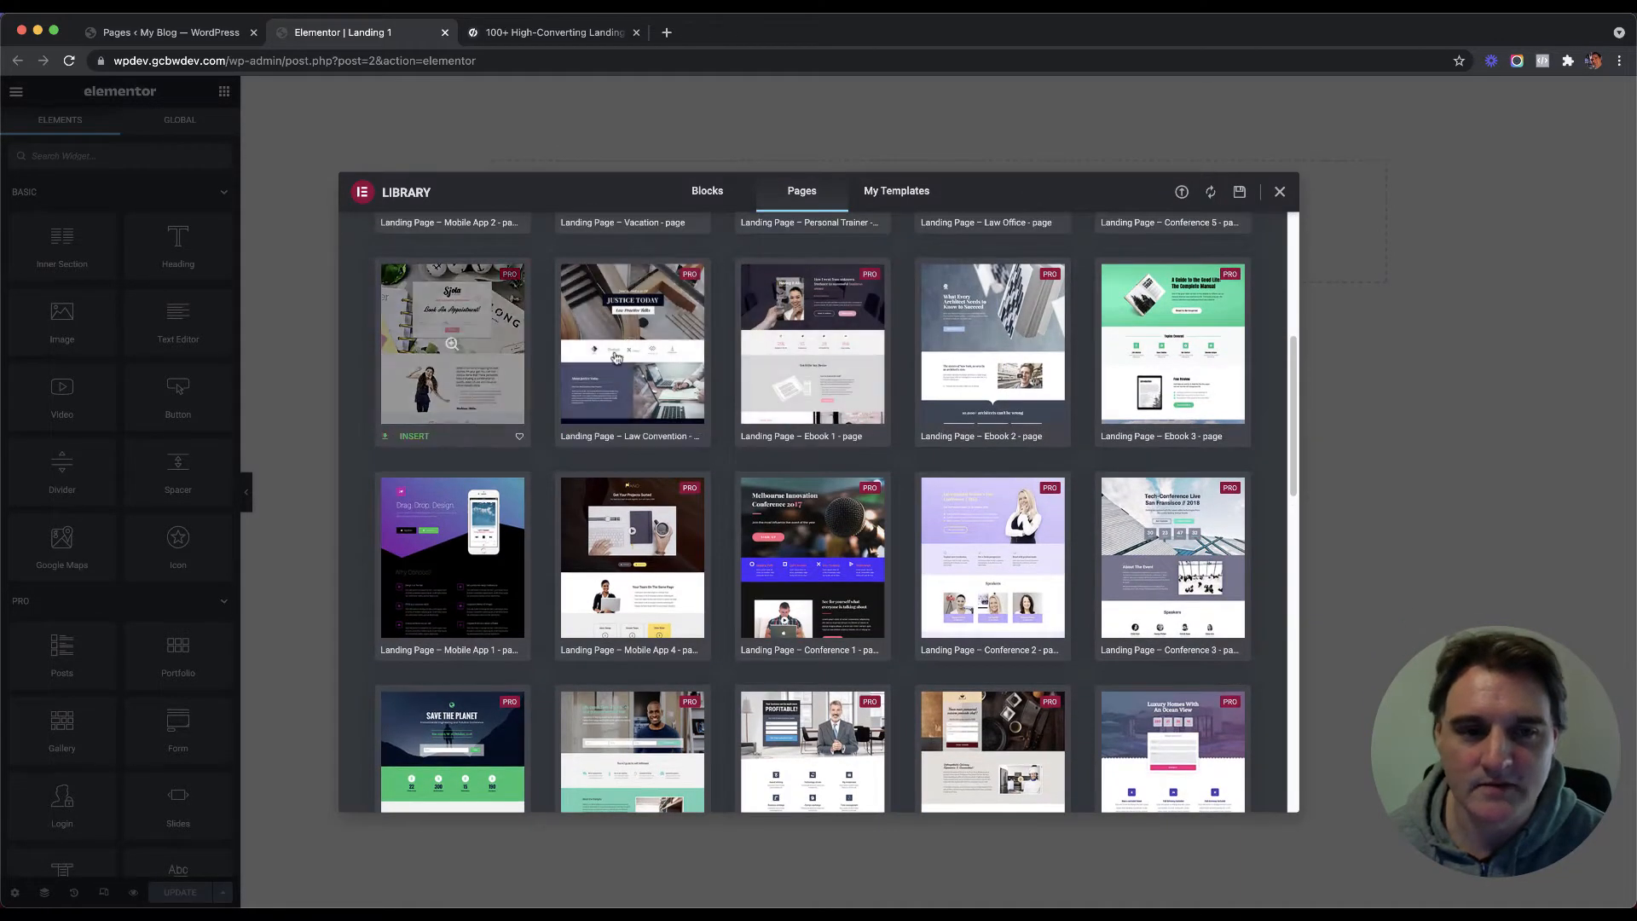
scroll(758, 358, "down", 2)
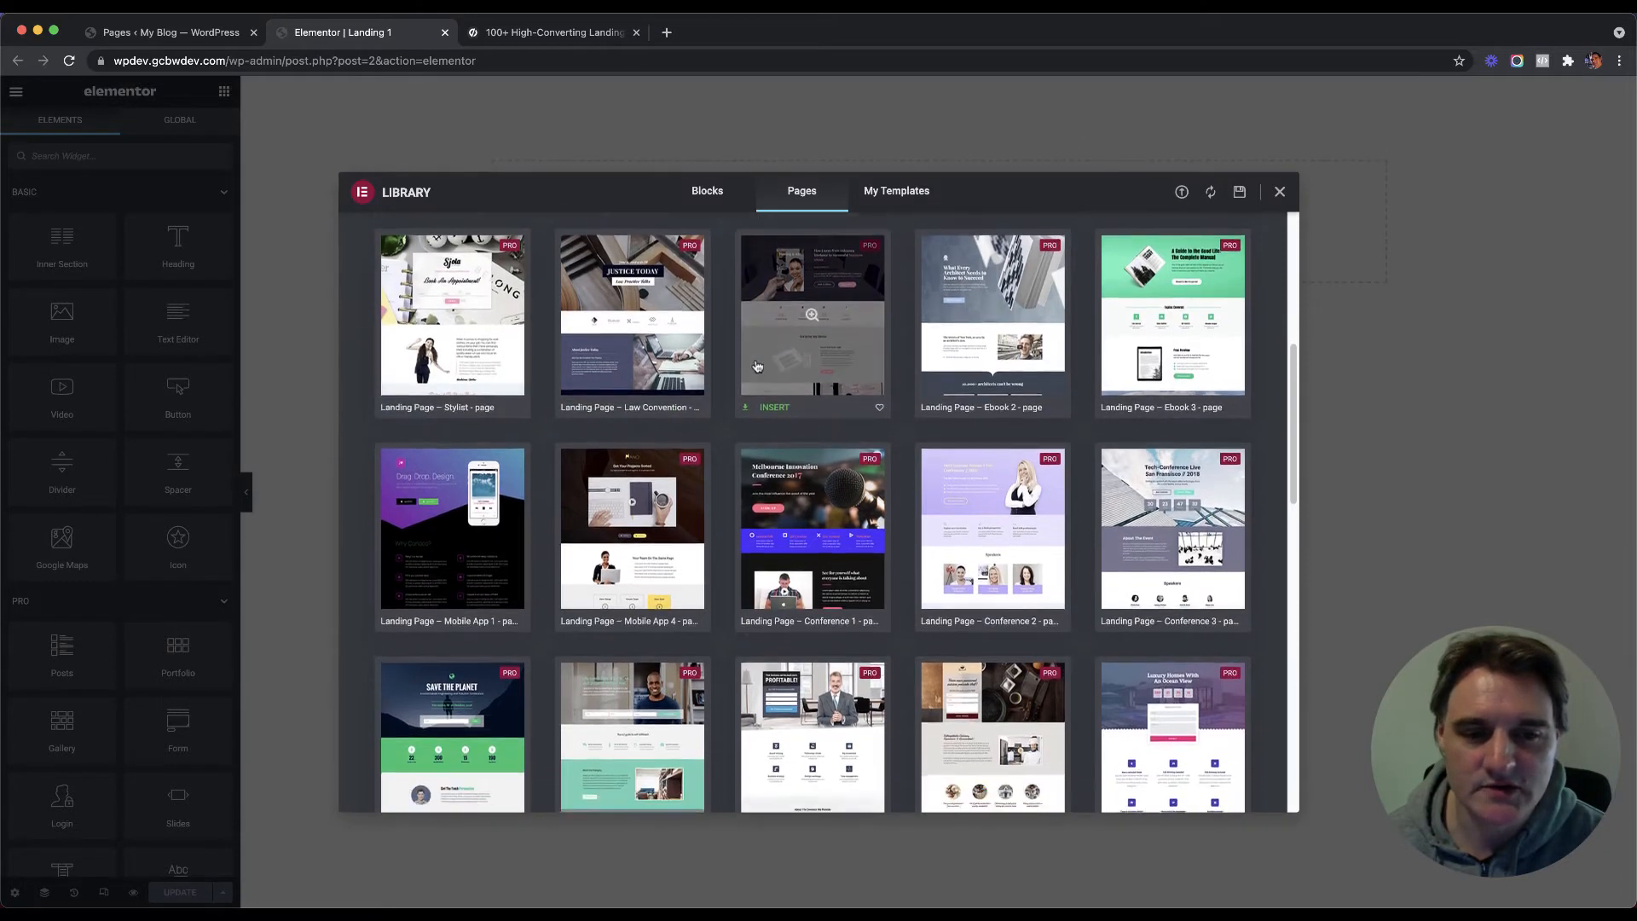
scroll(784, 367, "down", 2)
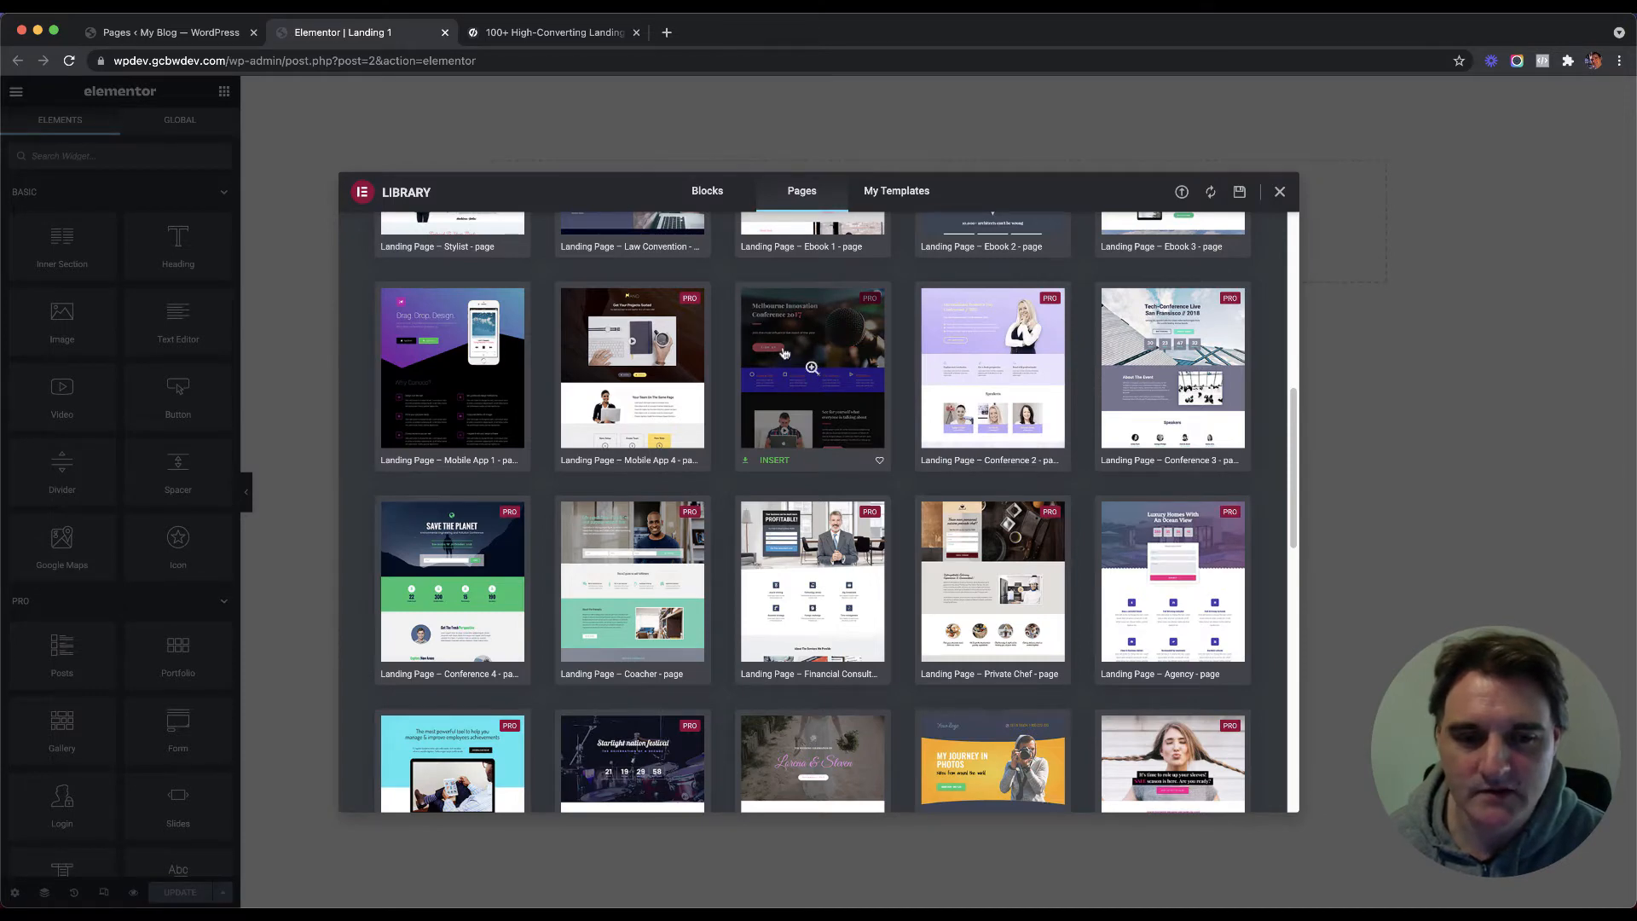
scroll(784, 358, "down", 5)
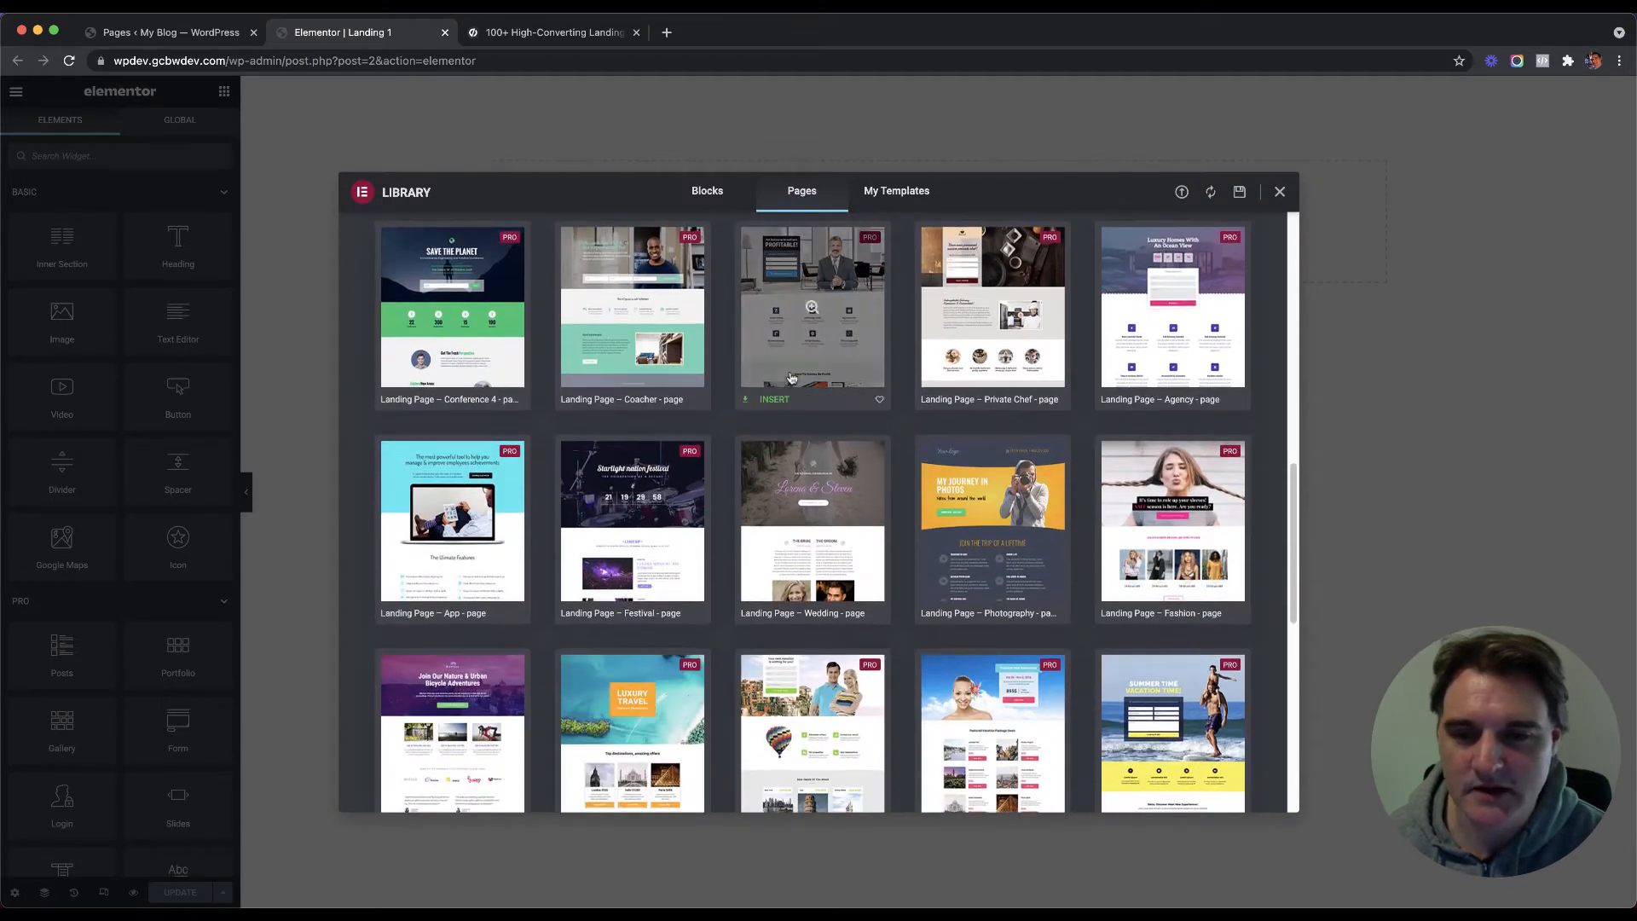
scroll(793, 384, "down", 4)
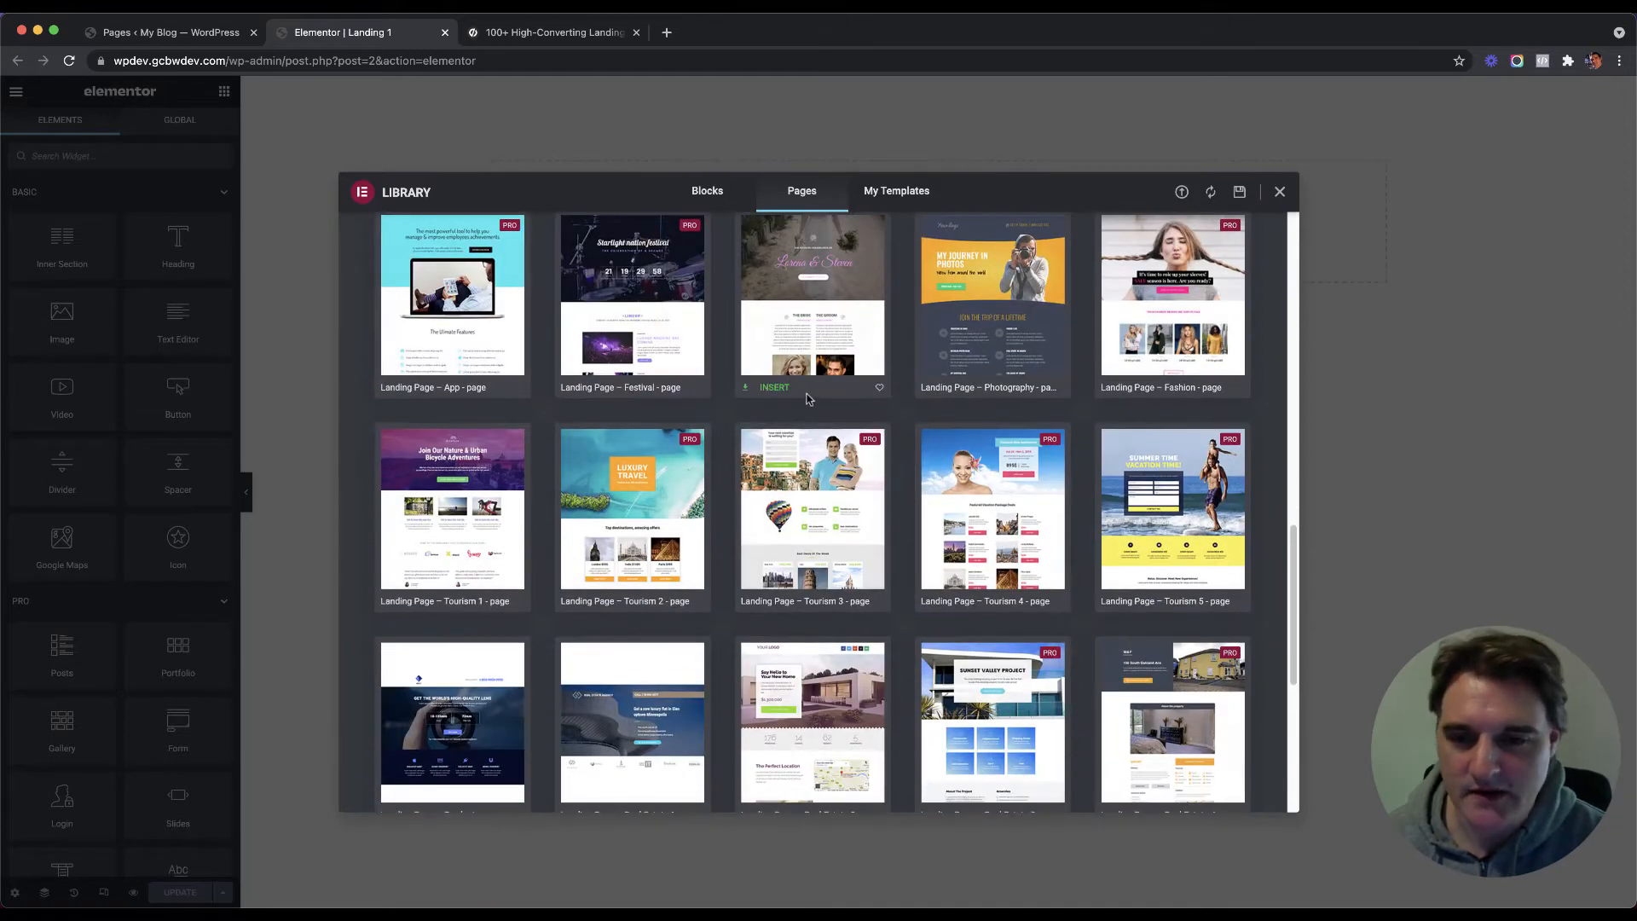
scroll(808, 399, "down", 1)
scroll(808, 397, "up", 1)
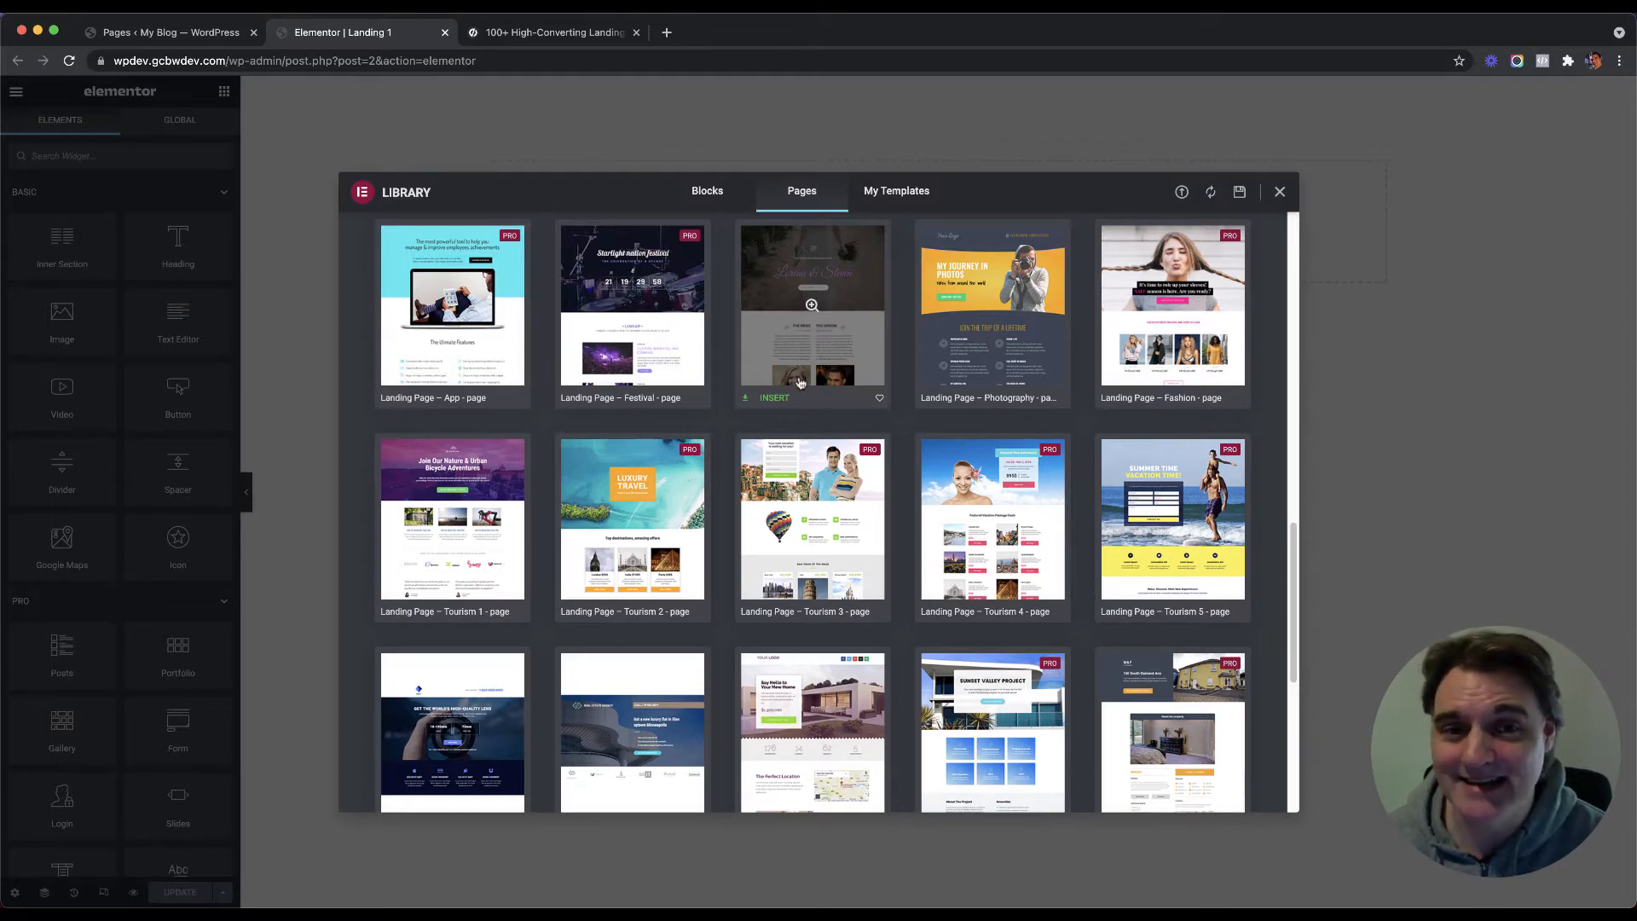
left_click(552, 33)
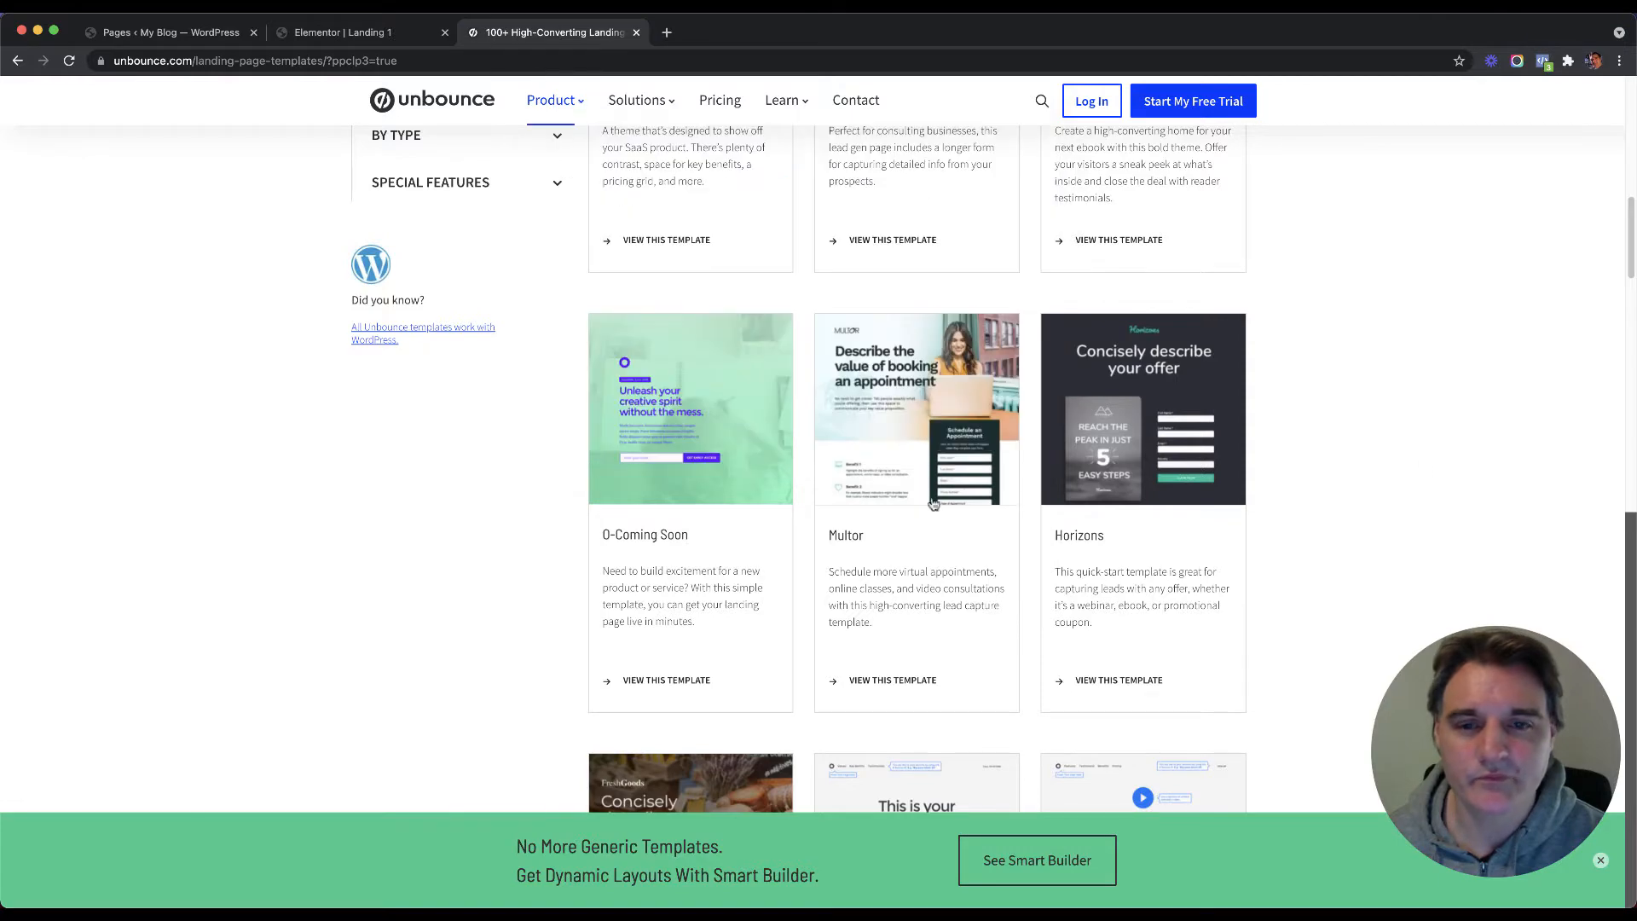
Step: Close the green Smart Builder promo banner on the Unbounce templates page
scroll(1358, 297, "up", 1)
scroll(1358, 297, "up", 15)
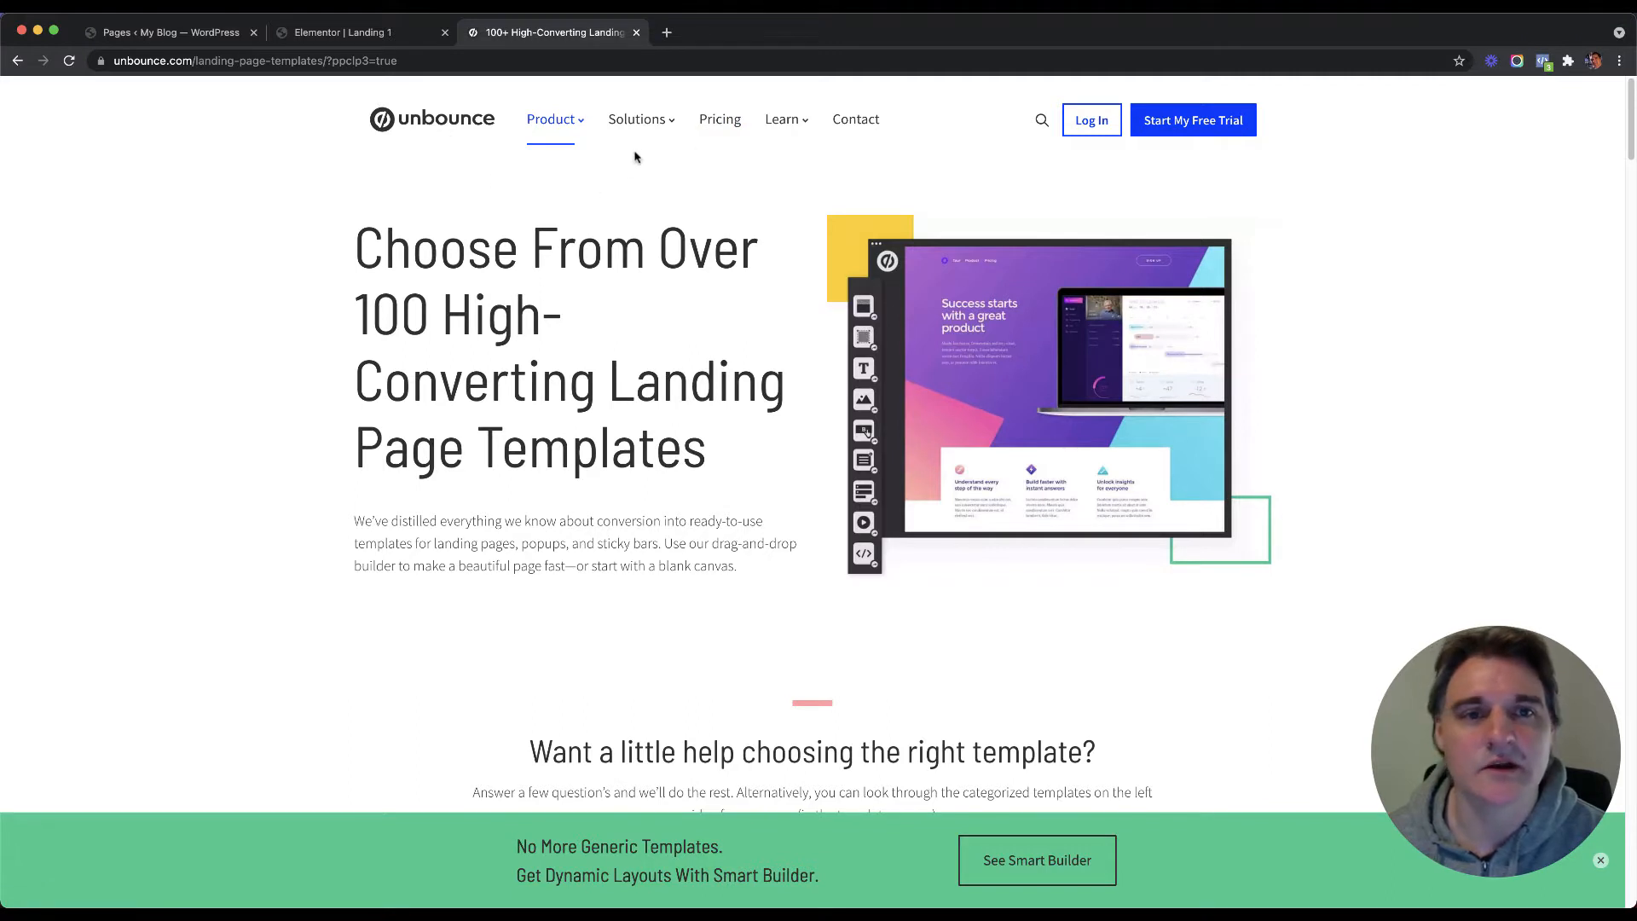
mouse_move(632, 138)
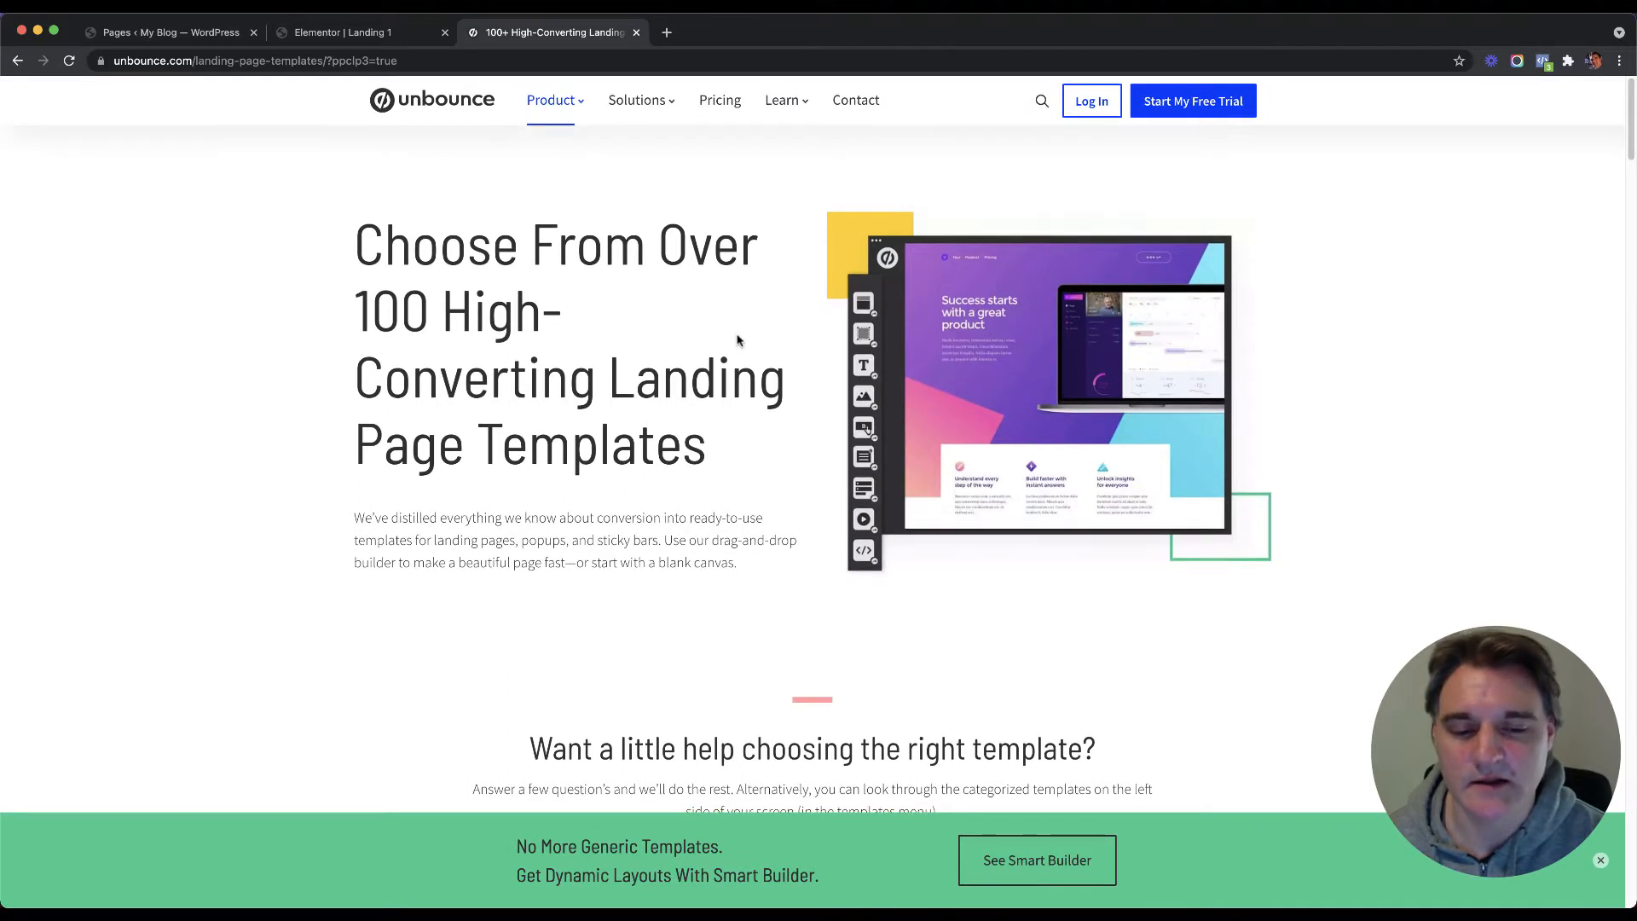
scroll(742, 369, "down", 1)
left_click(1600, 860)
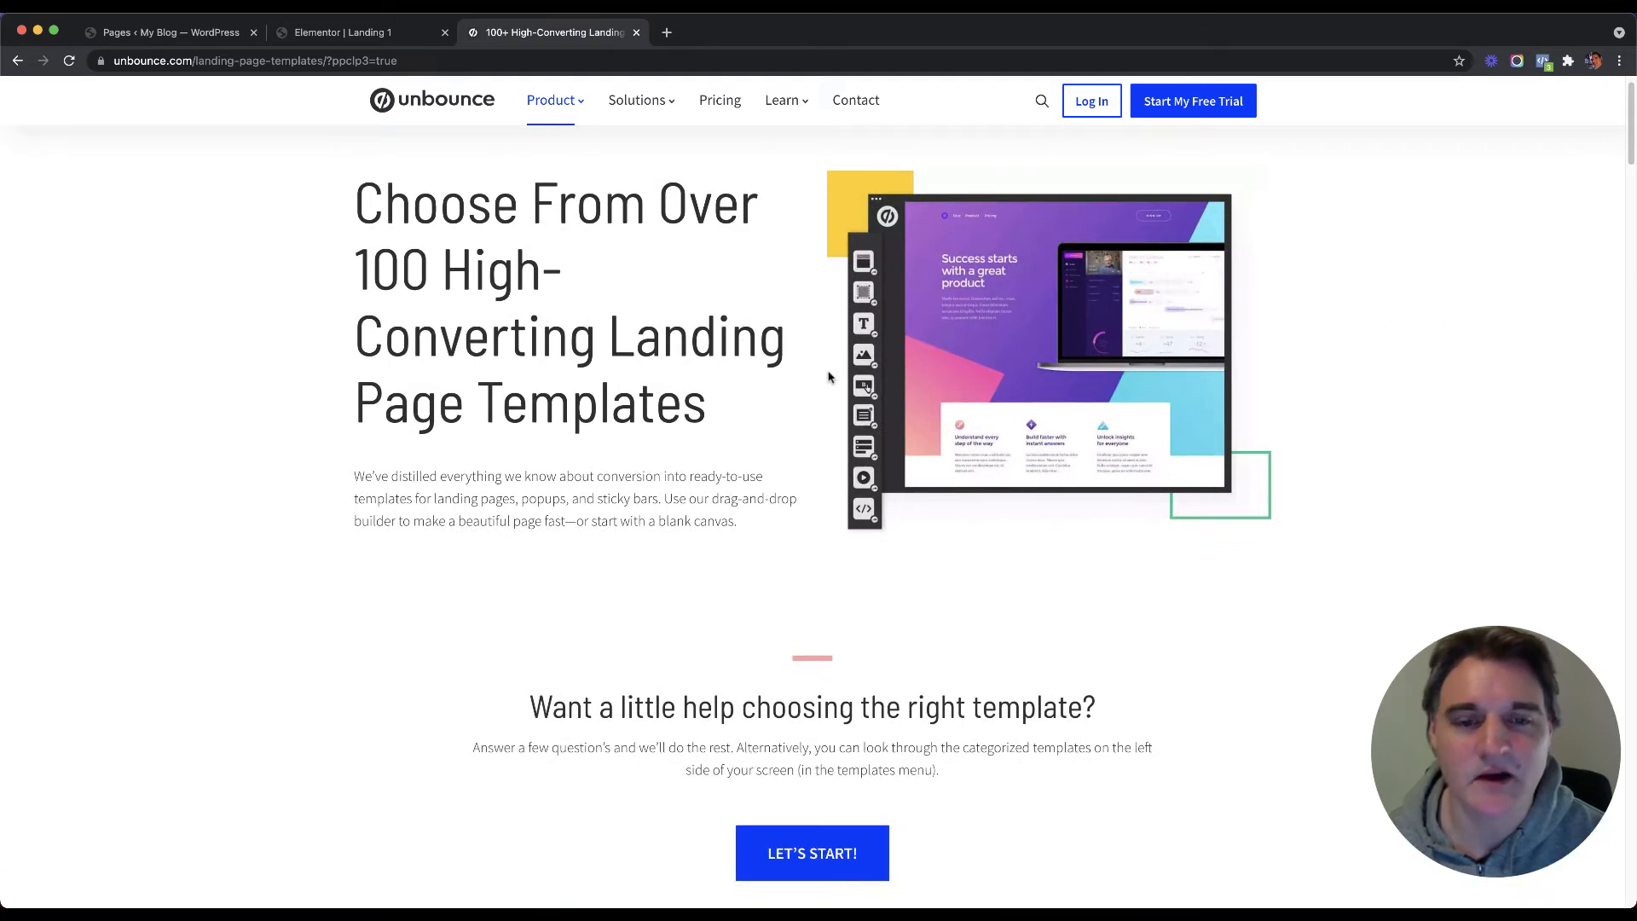
Step: Scroll through the Unbounce template cards, including O-SaaS, O-Consultancy and O-Book
scroll(793, 367, "down", 5)
scroll(1333, 439, "down", 5)
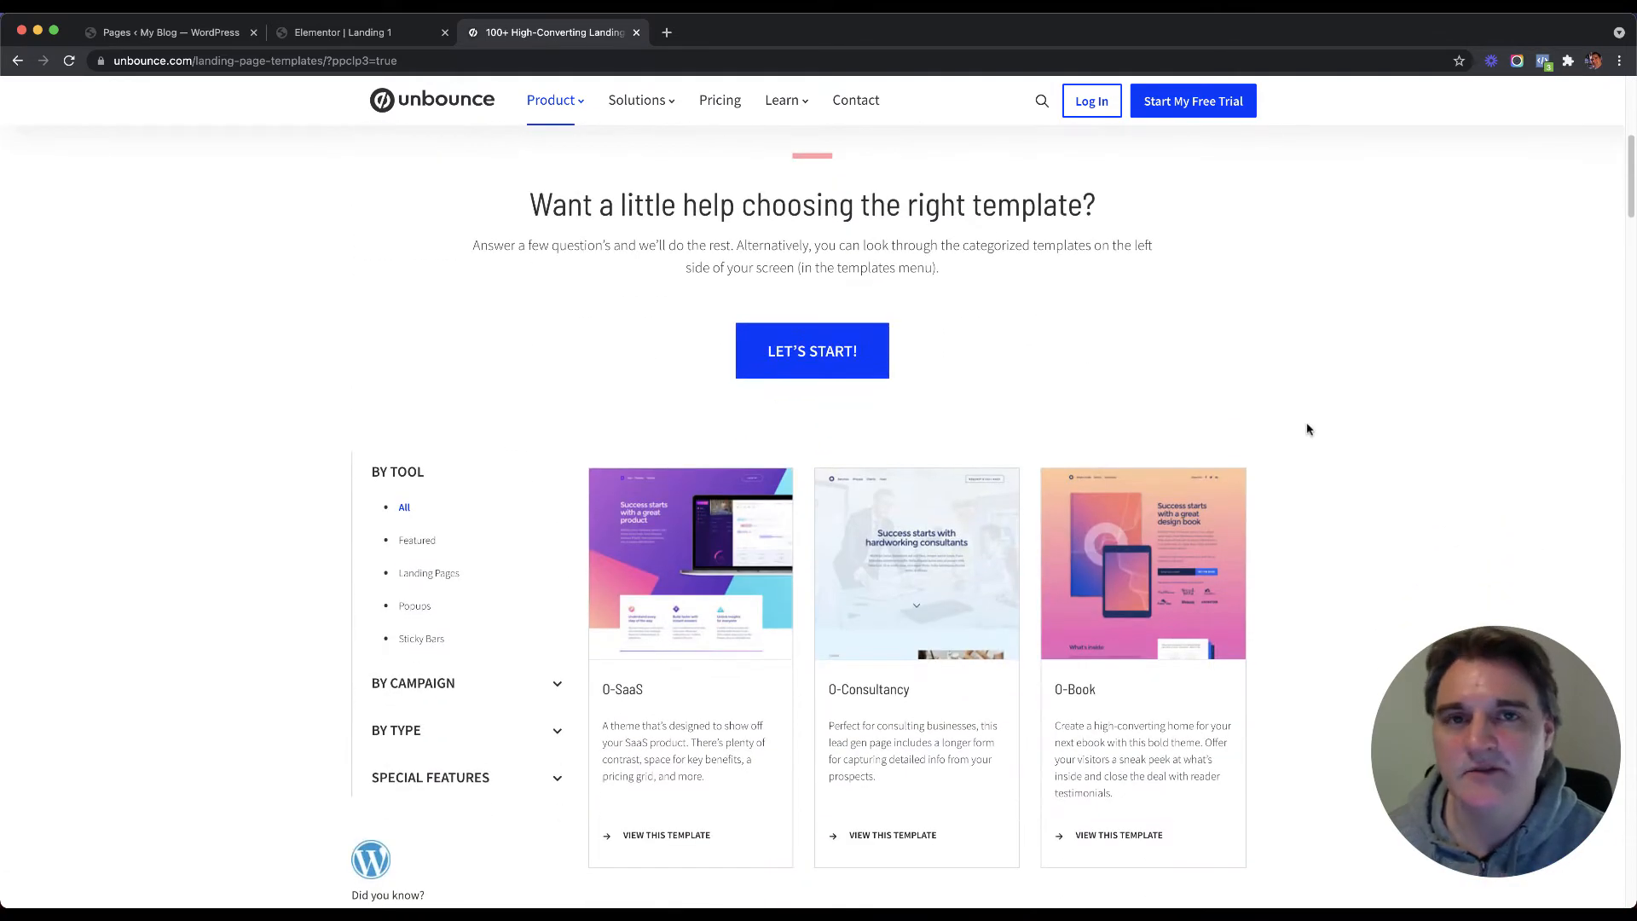
scroll(1311, 430, "down", 2)
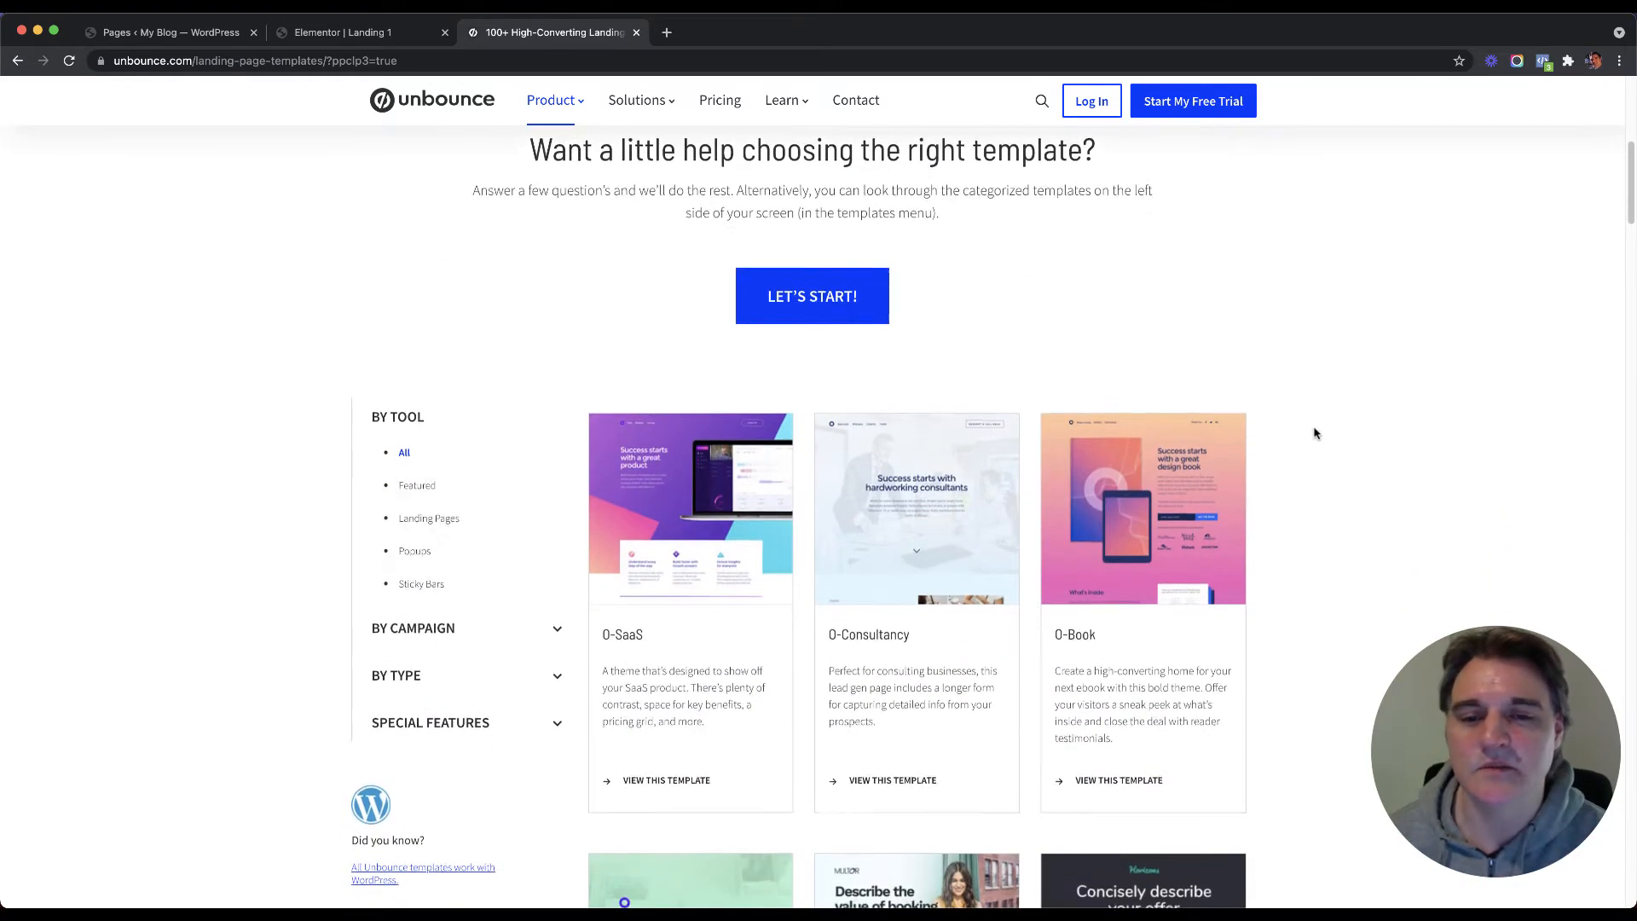
scroll(1314, 433, "down", 4)
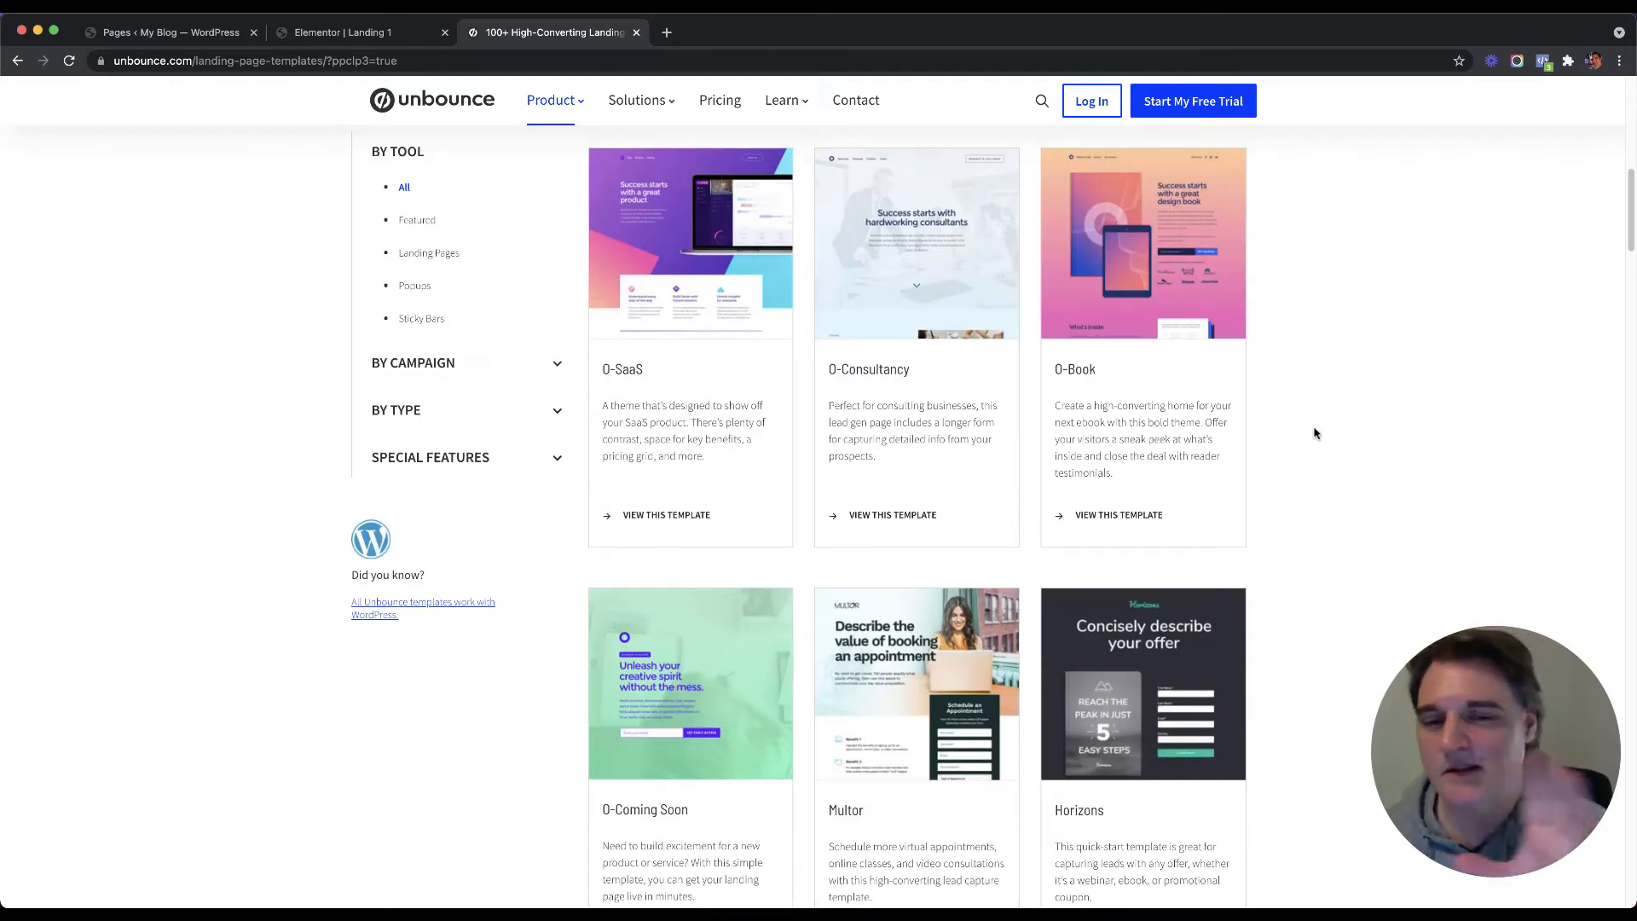
scroll(1313, 426, "down", 8)
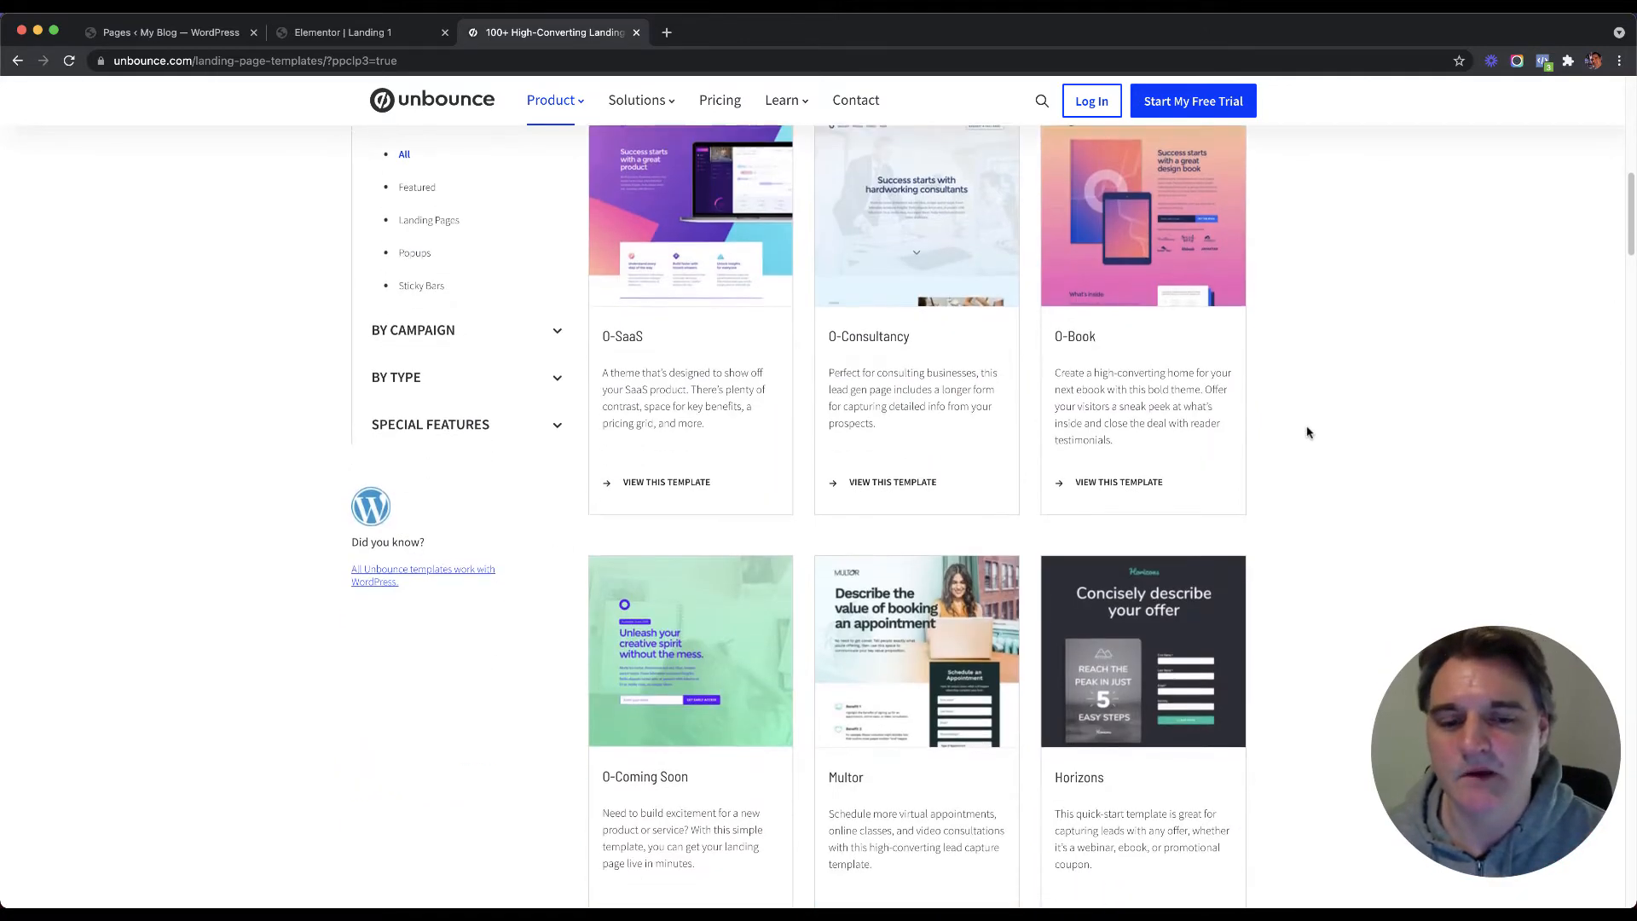
scroll(1295, 405, "down", 3)
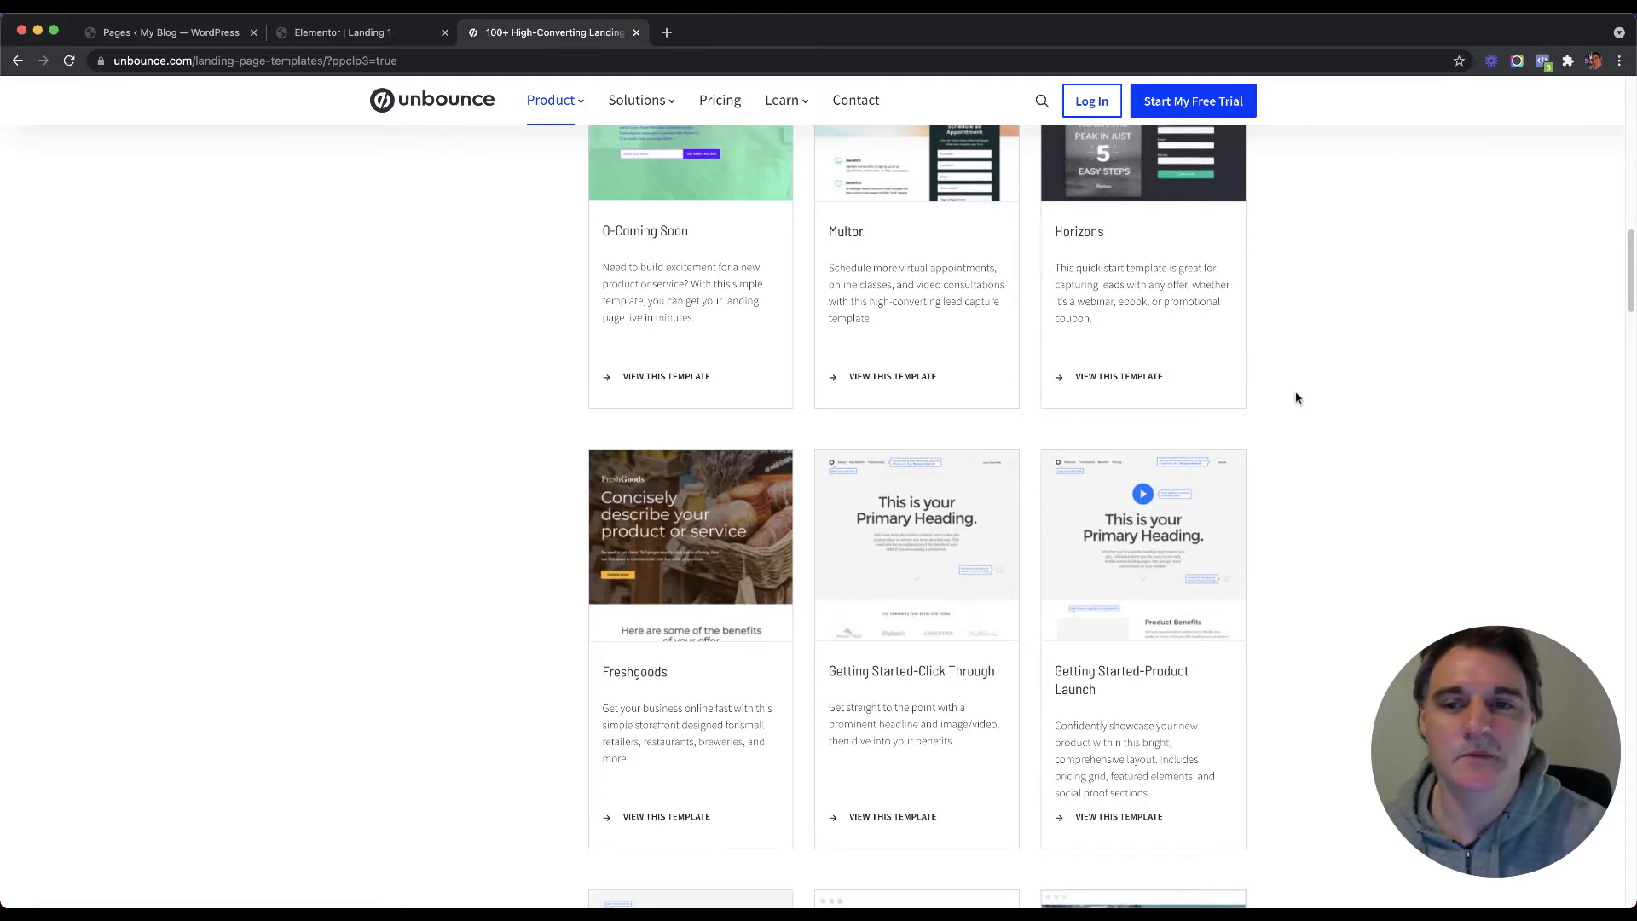
scroll(1290, 384, "up", 5)
scroll(1313, 314, "up", 4)
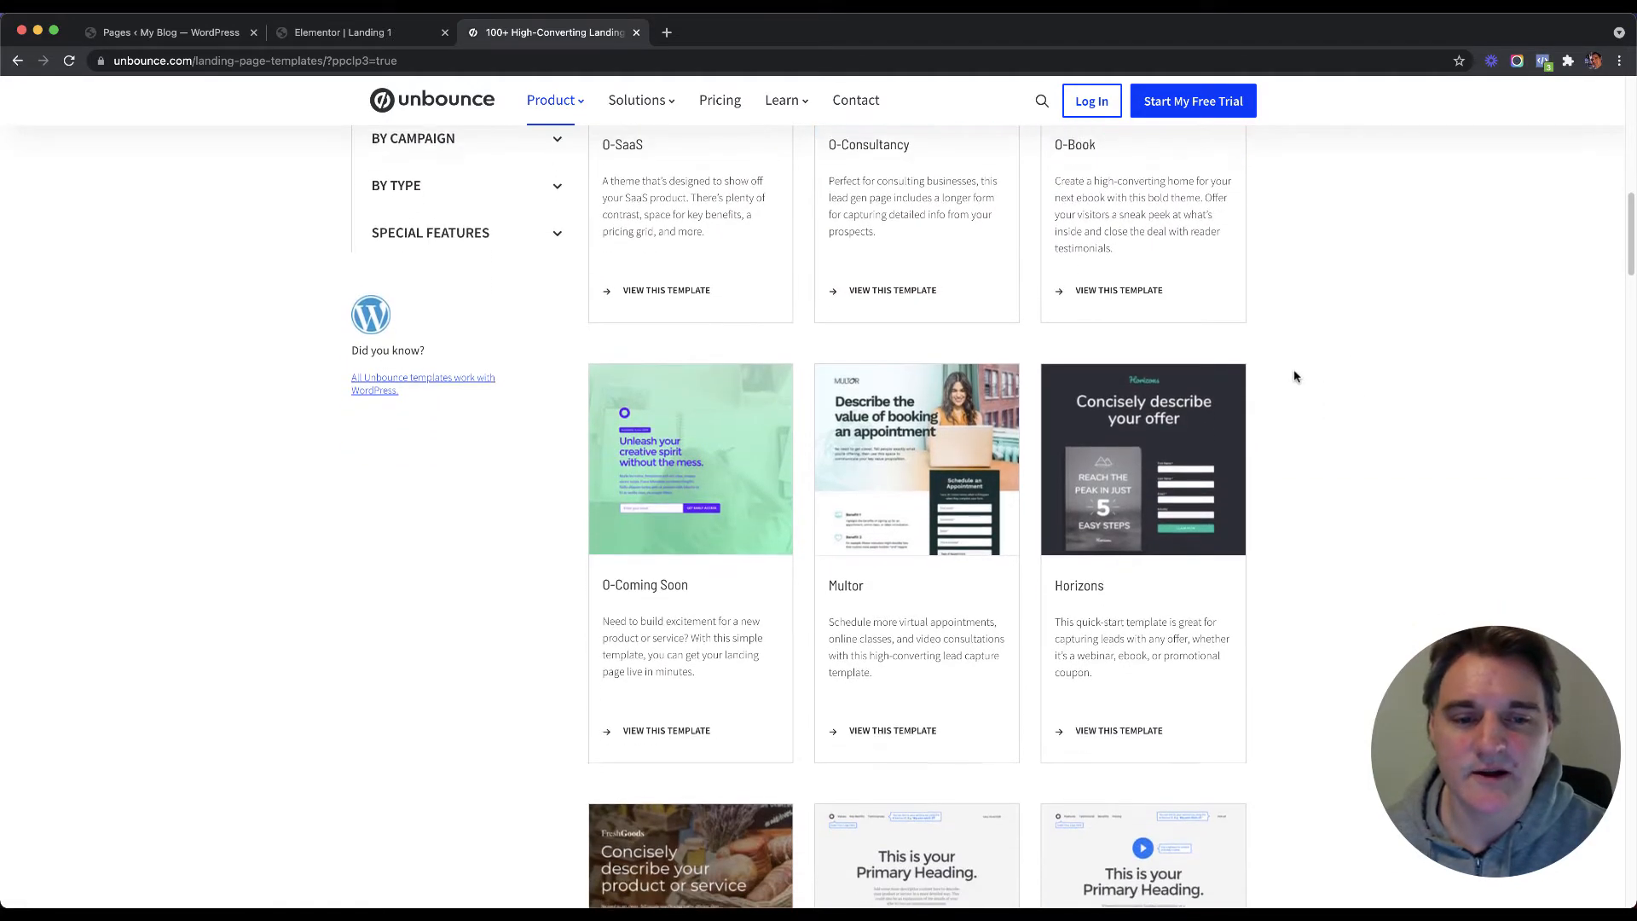
scroll(1298, 368, "down", 4)
scroll(1313, 368, "up", 4)
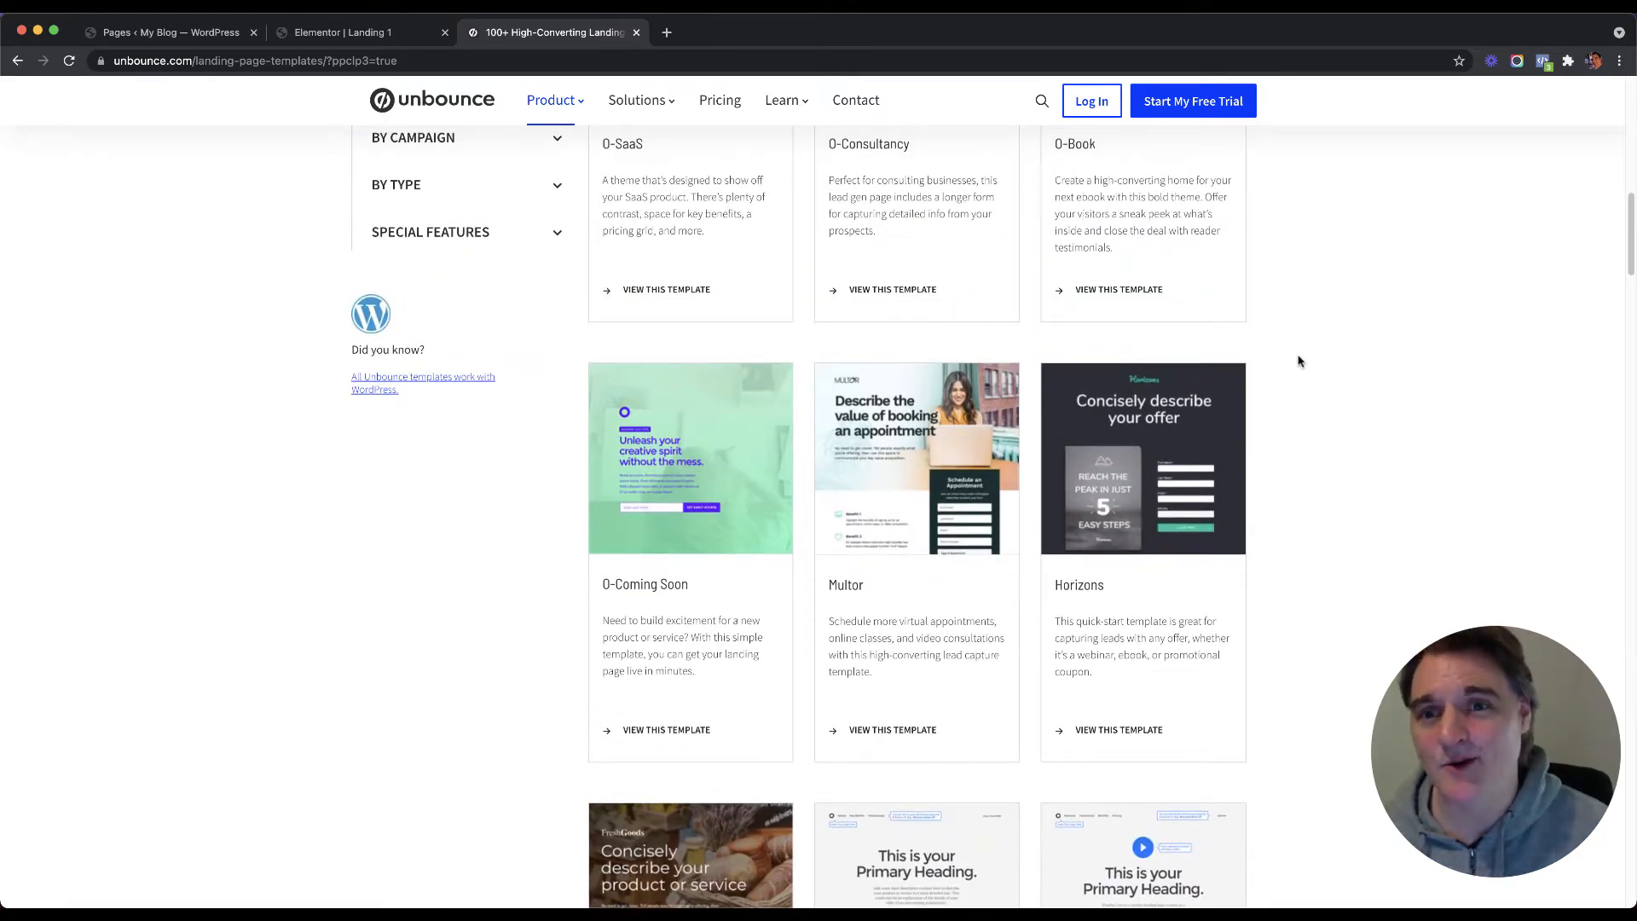
scroll(1315, 381, "down", 1)
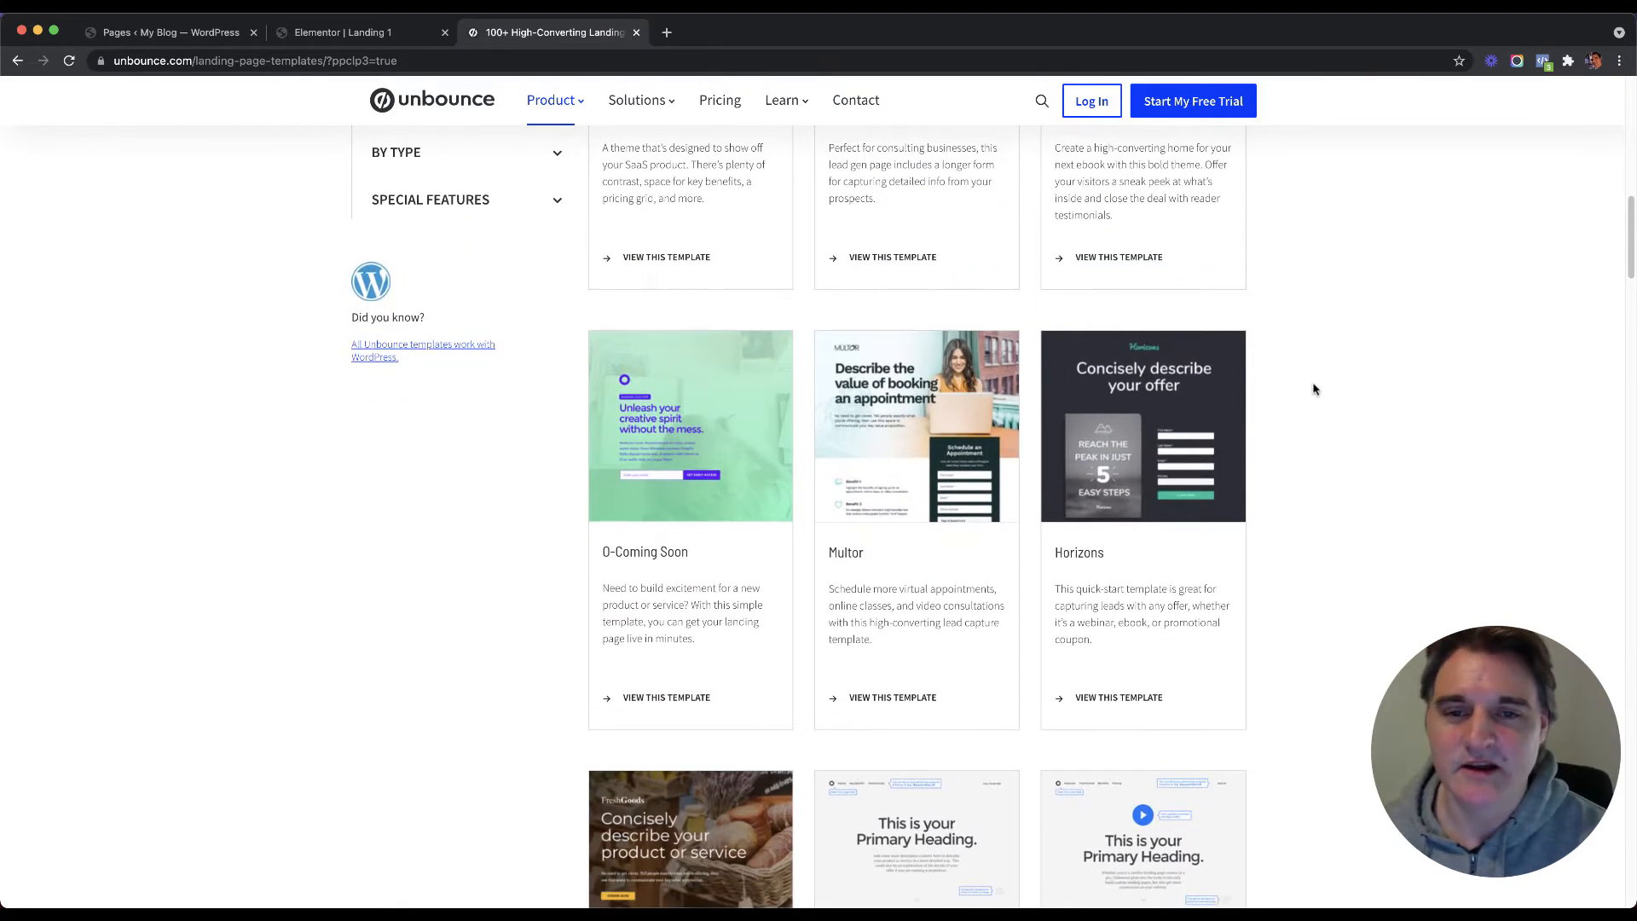
scroll(1276, 370, "up", 15)
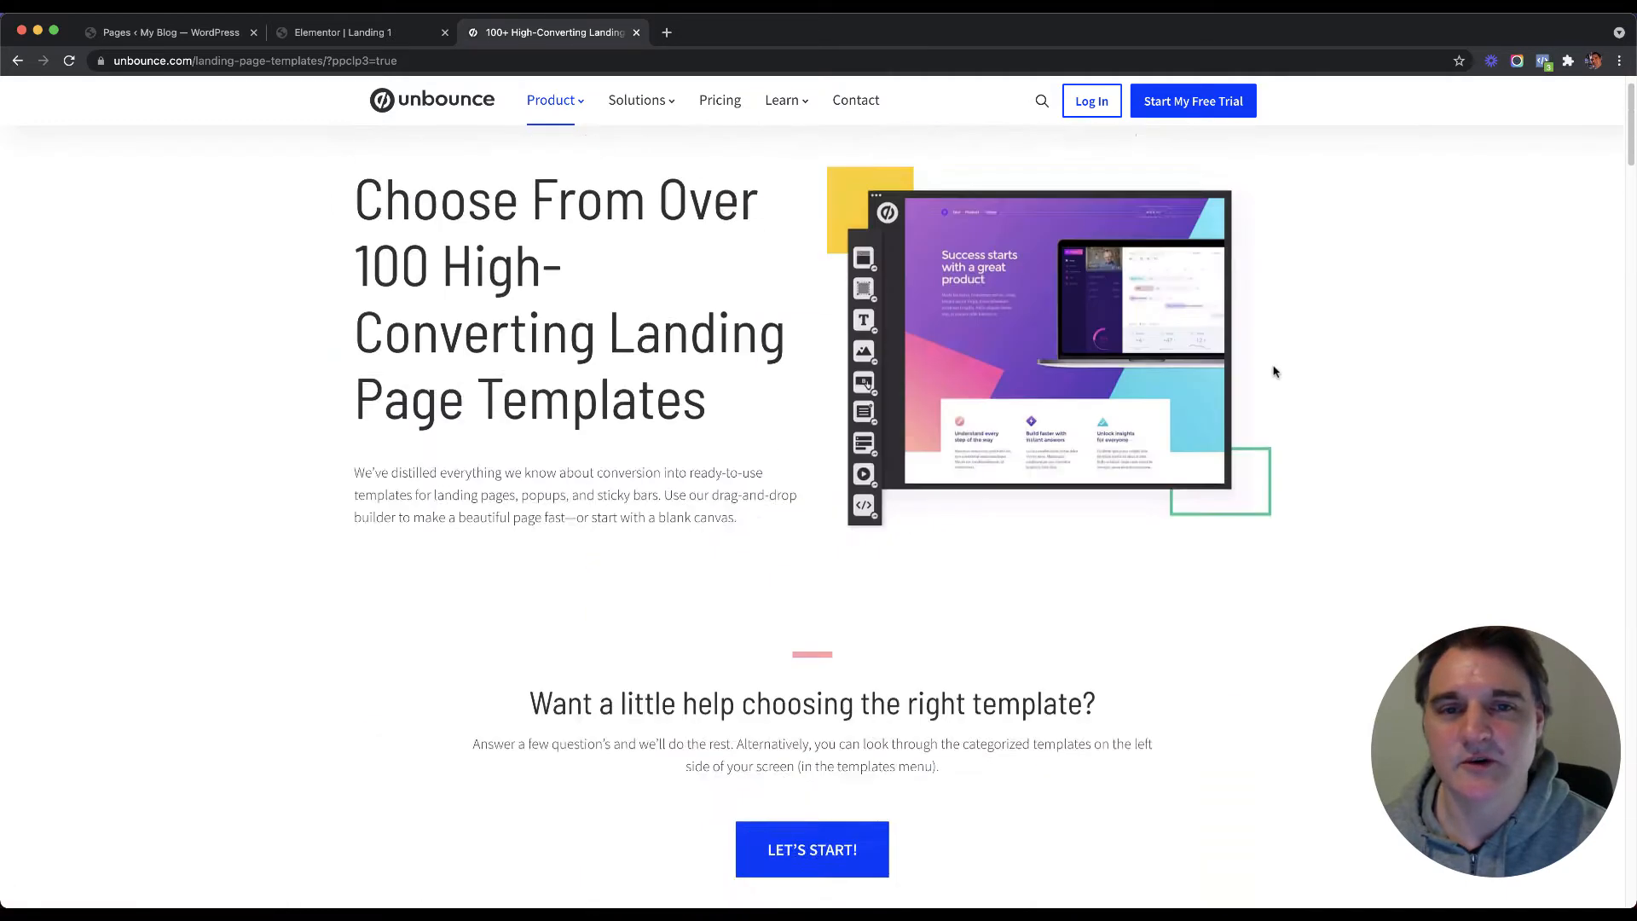
scroll(1275, 370, "down", 12)
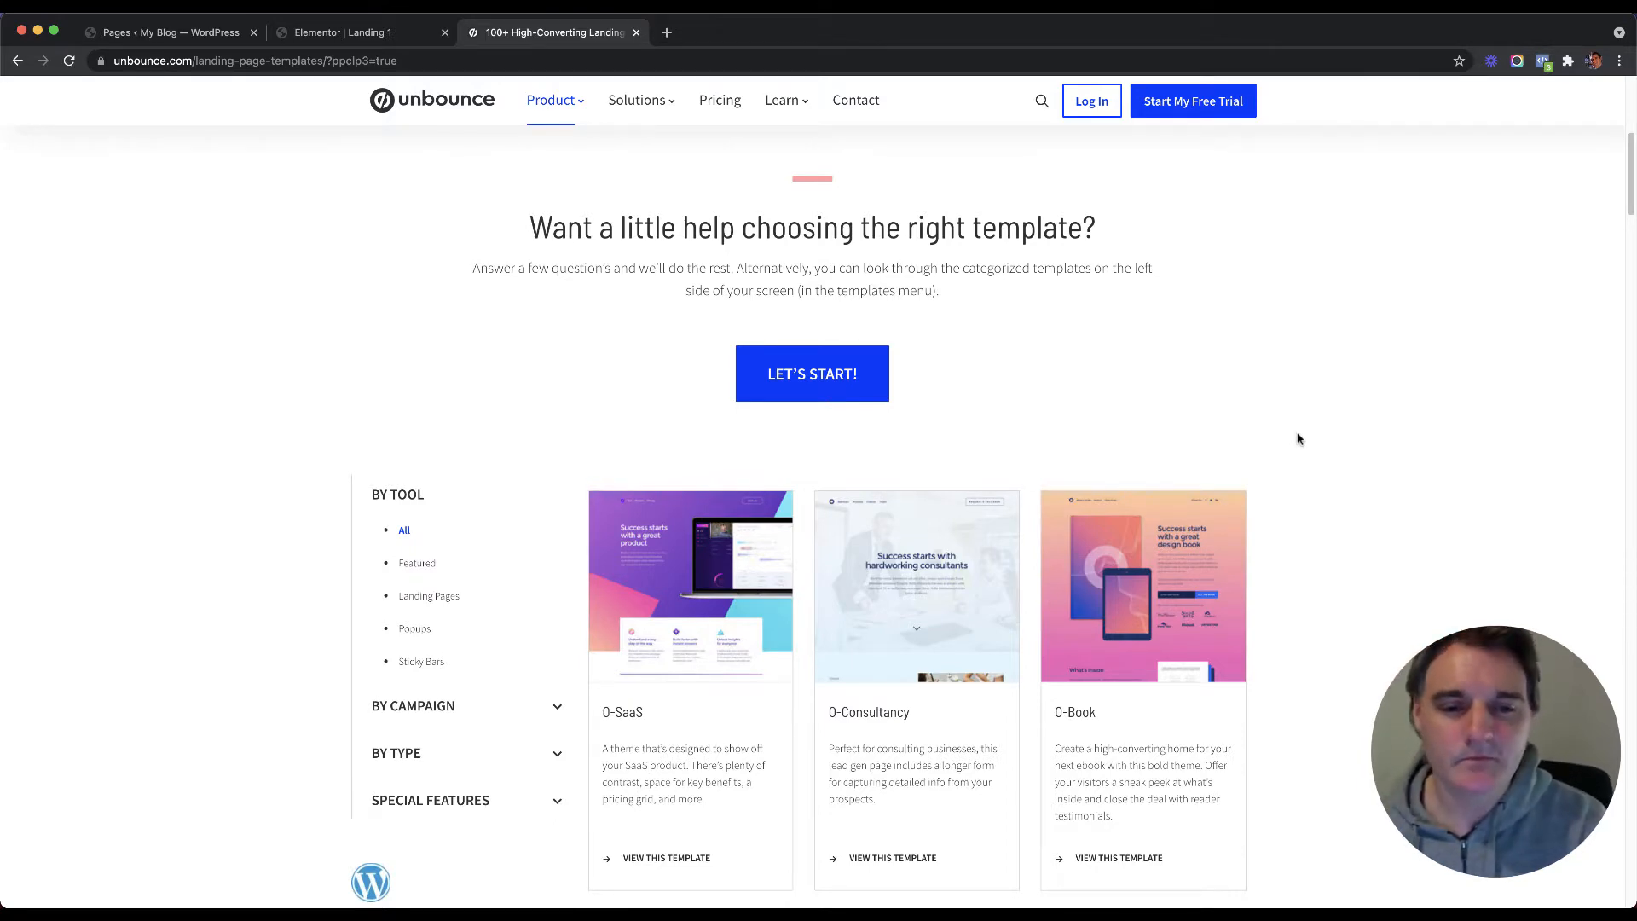
Step: Back in the Elementor library, scroll down to the last page templates, reaching Landing Page – Webinar
left_click(318, 32)
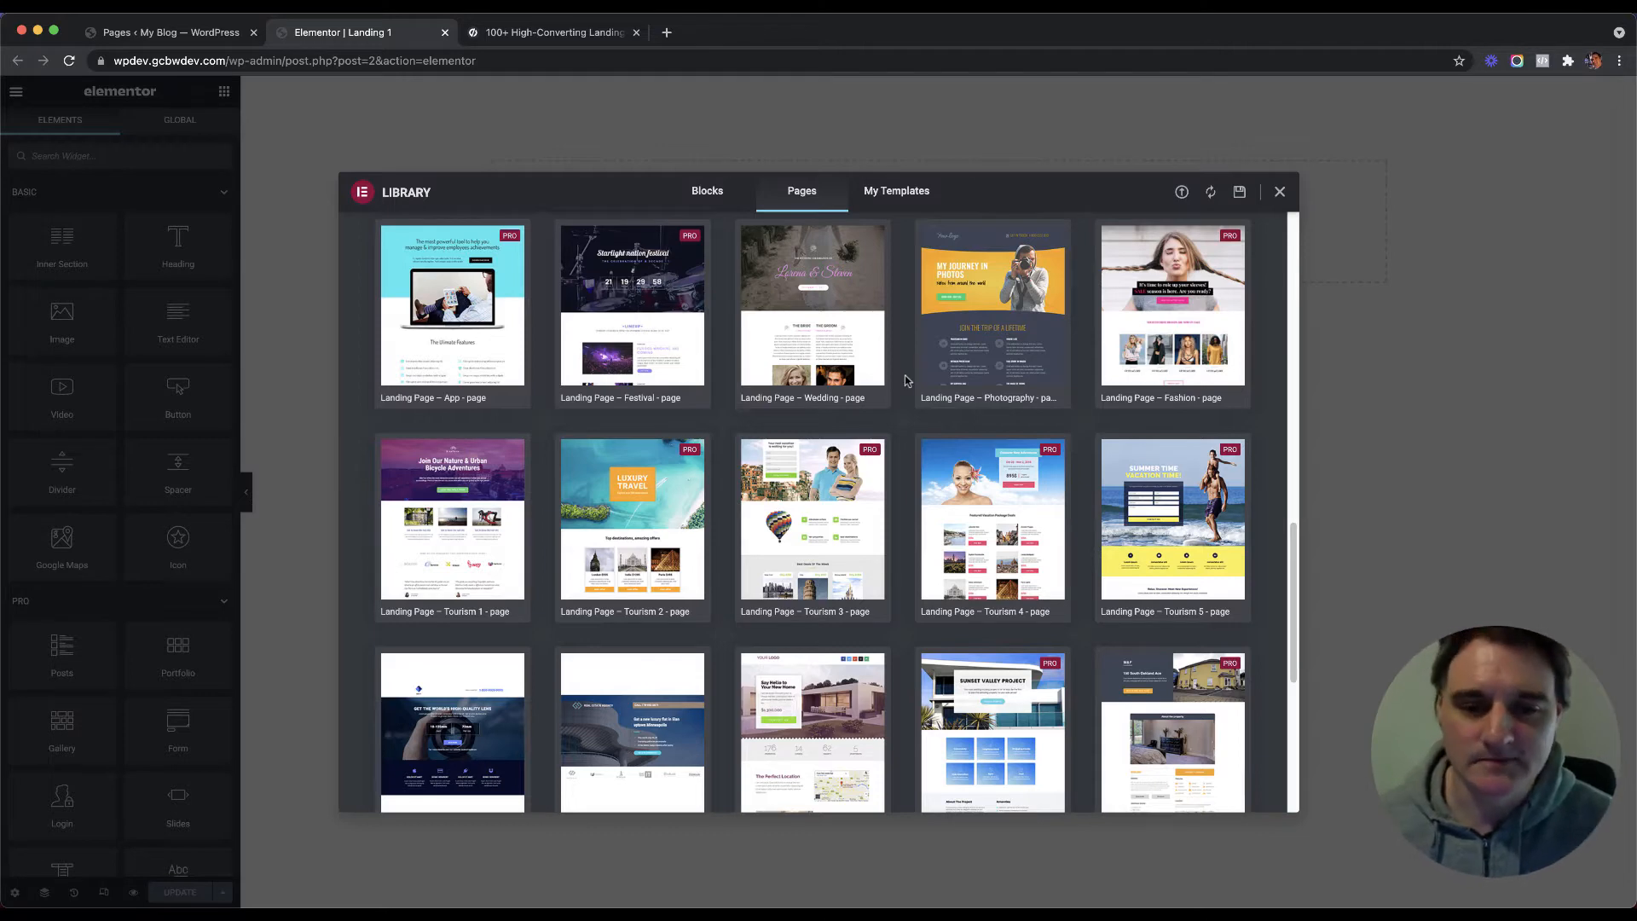
scroll(906, 380, "down", 2)
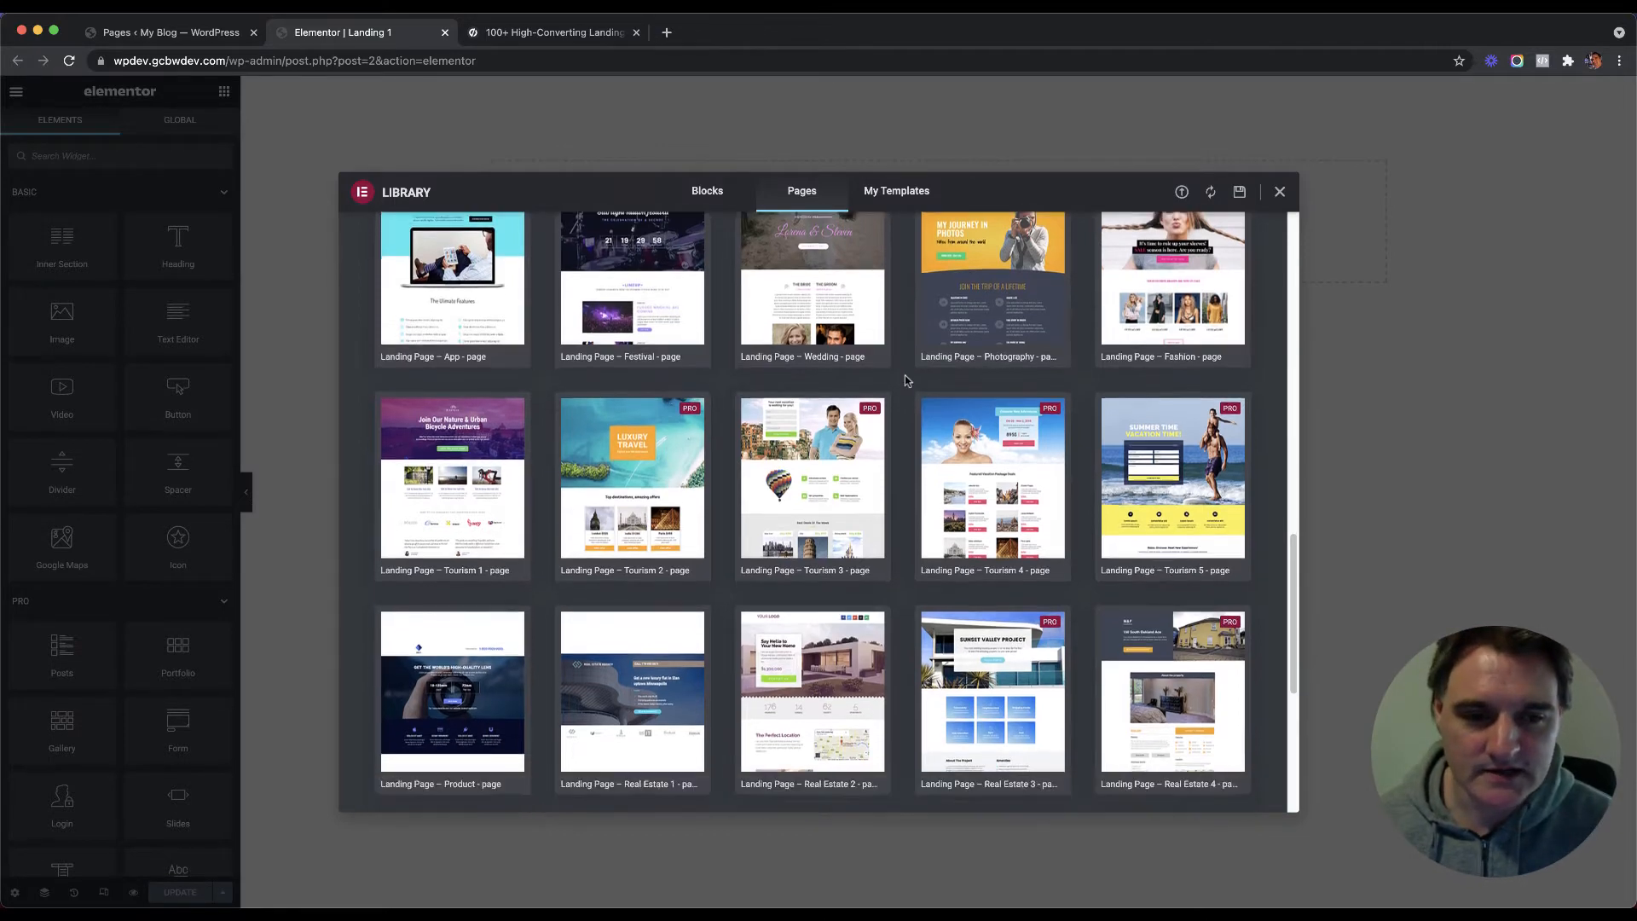
scroll(906, 380, "down", 5)
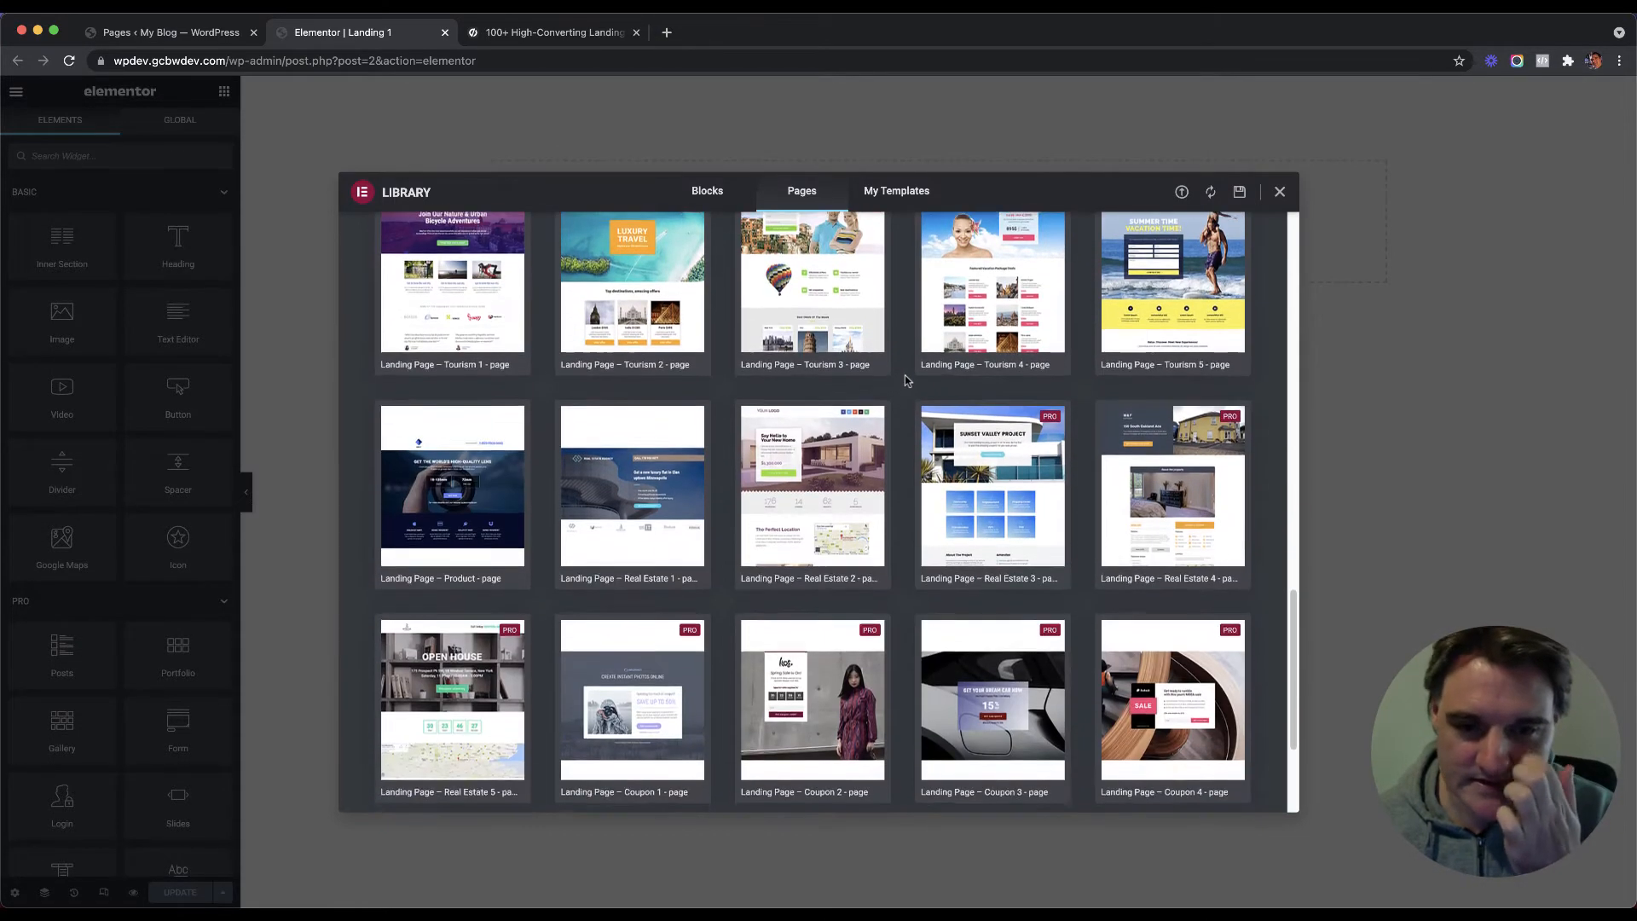
scroll(906, 380, "down", 4)
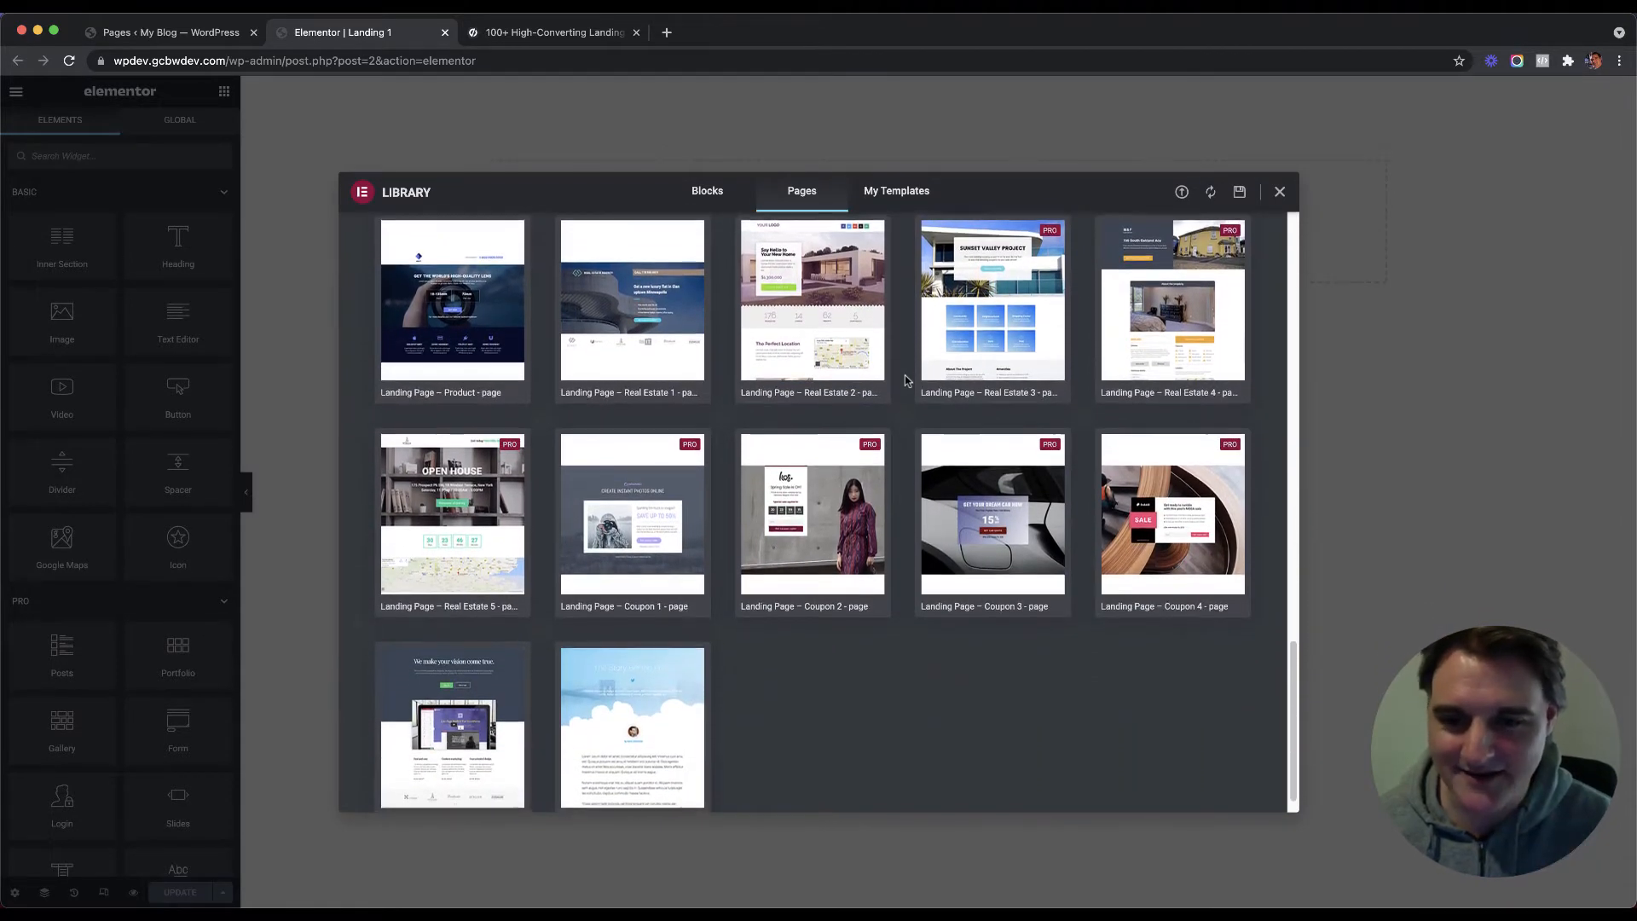
scroll(906, 380, "down", 1)
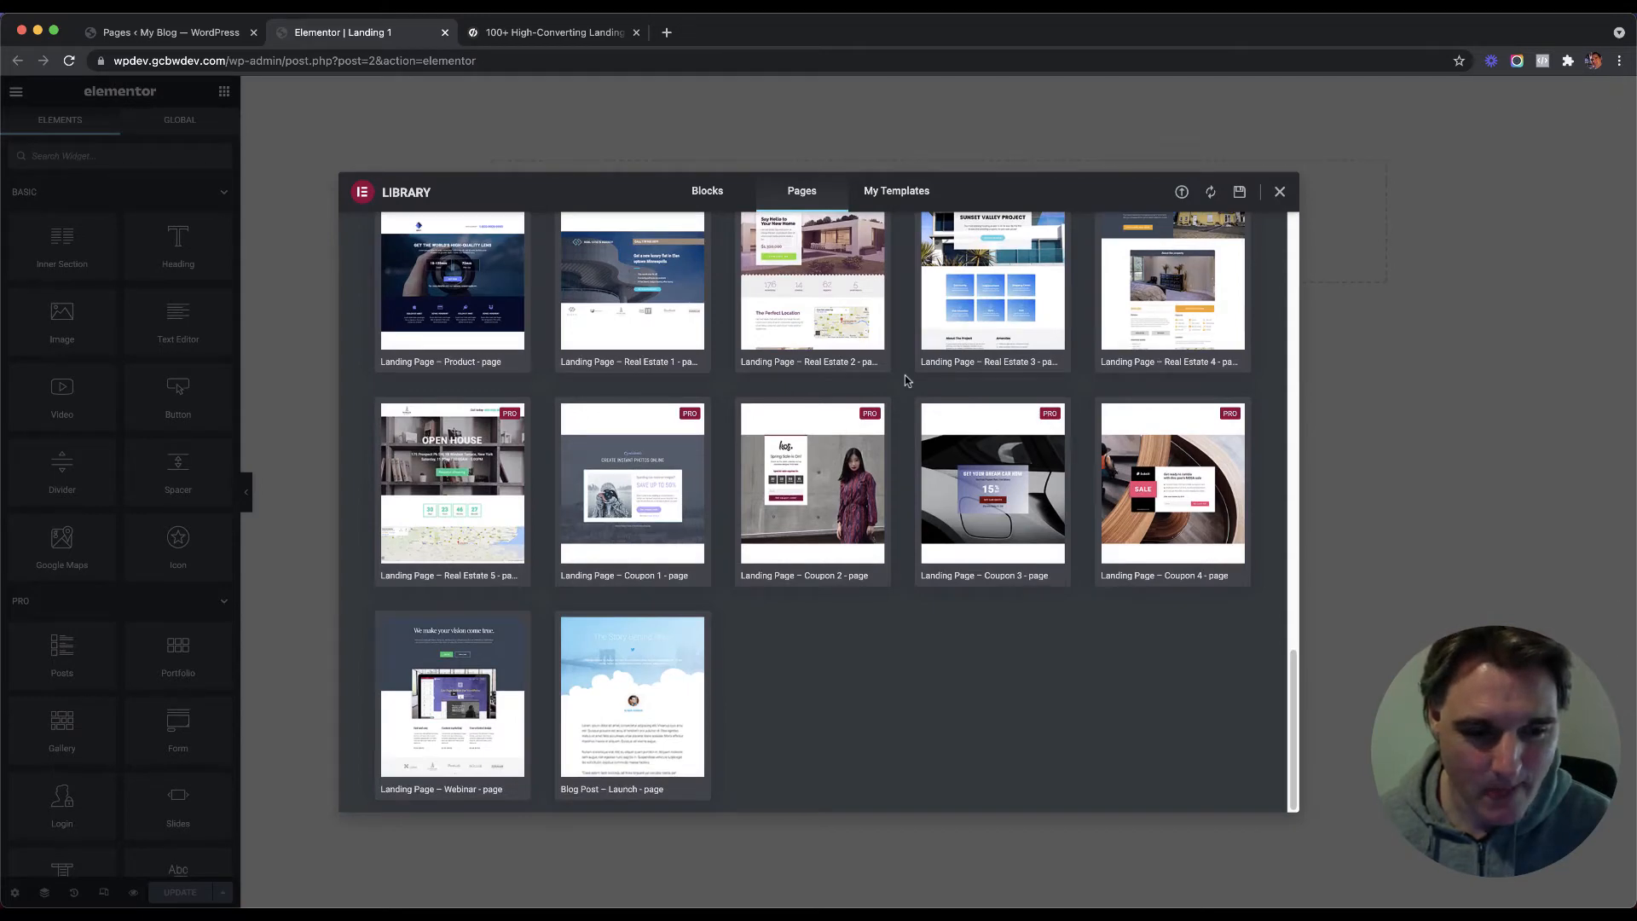
mouse_move(476, 712)
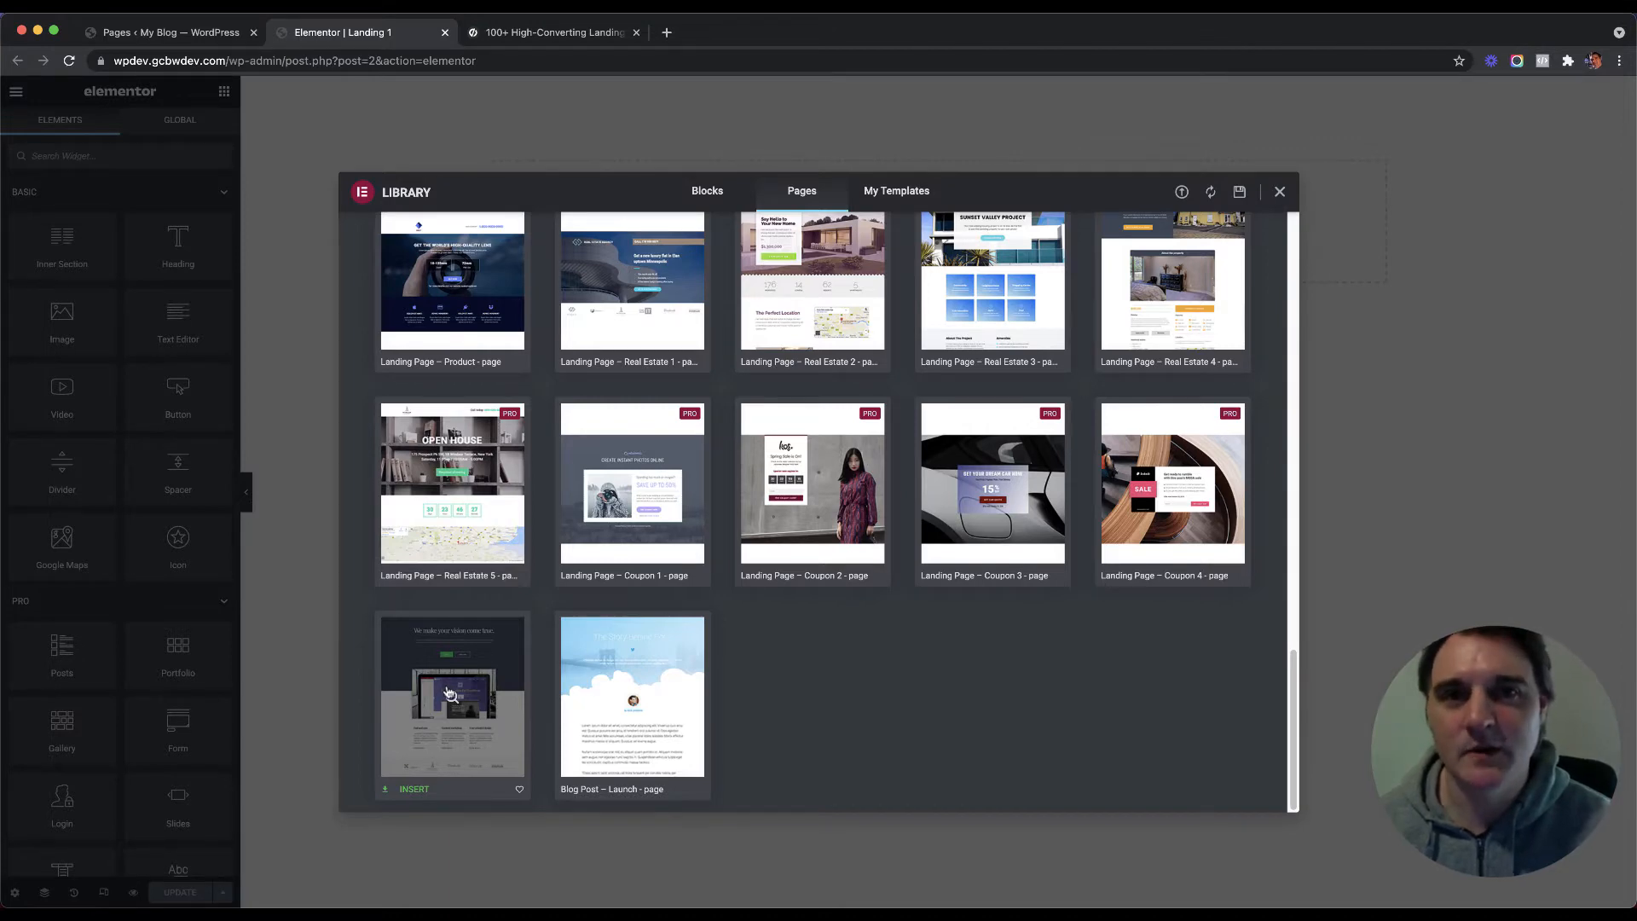
Step: Preview the Landing Page – Webinar template and insert it into Landing 1
left_click(449, 693)
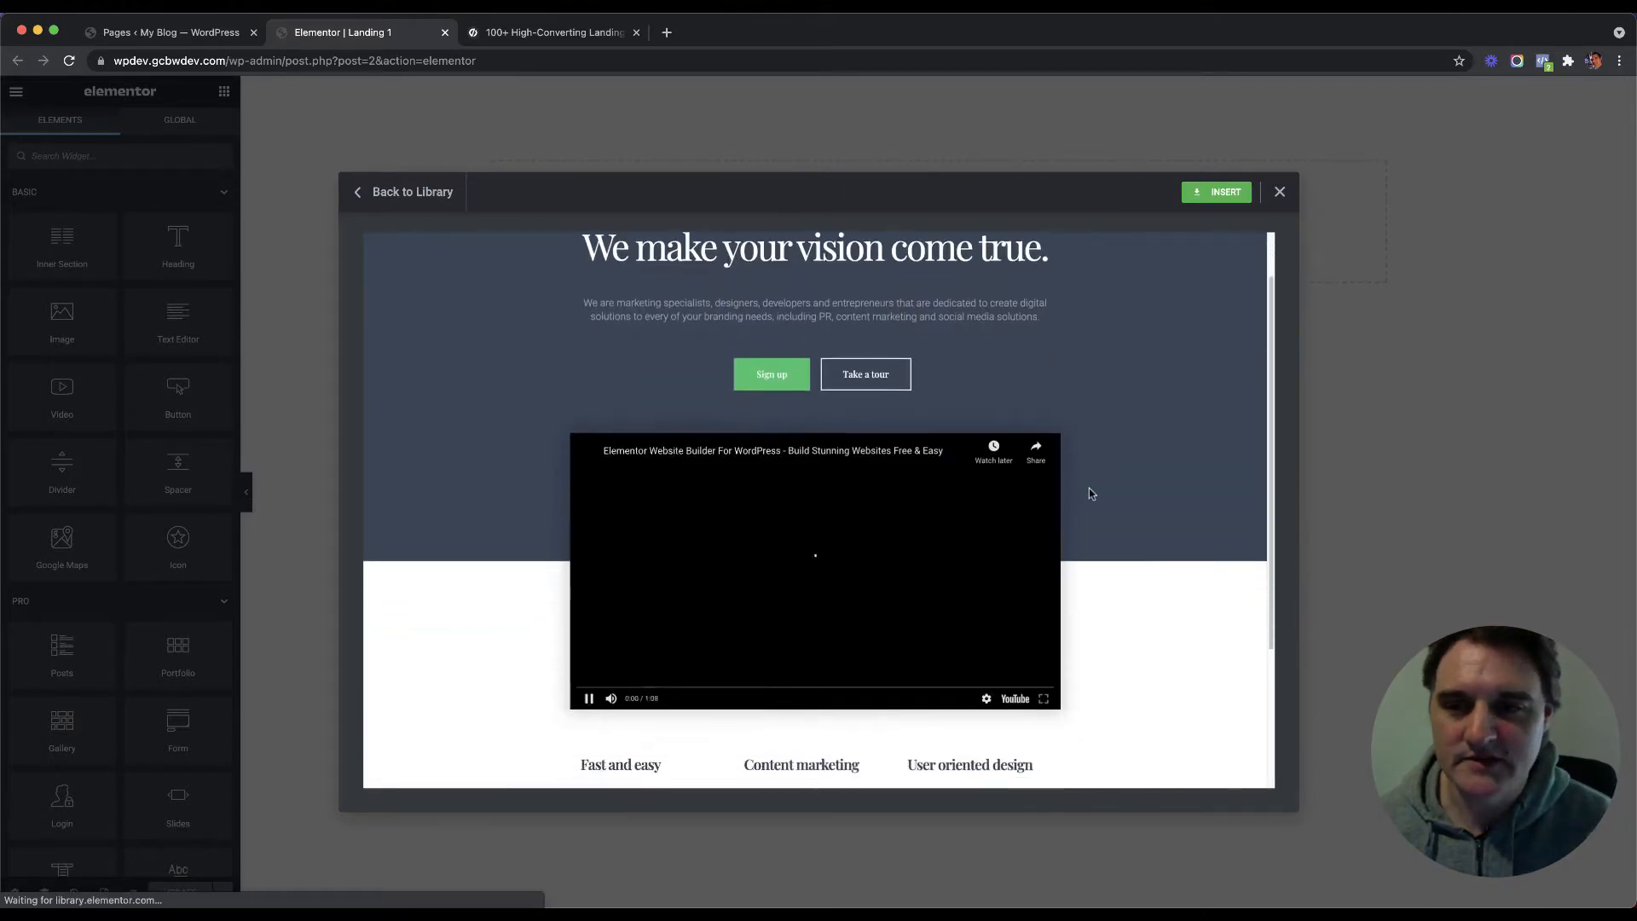
scroll(1090, 494, "down", 5)
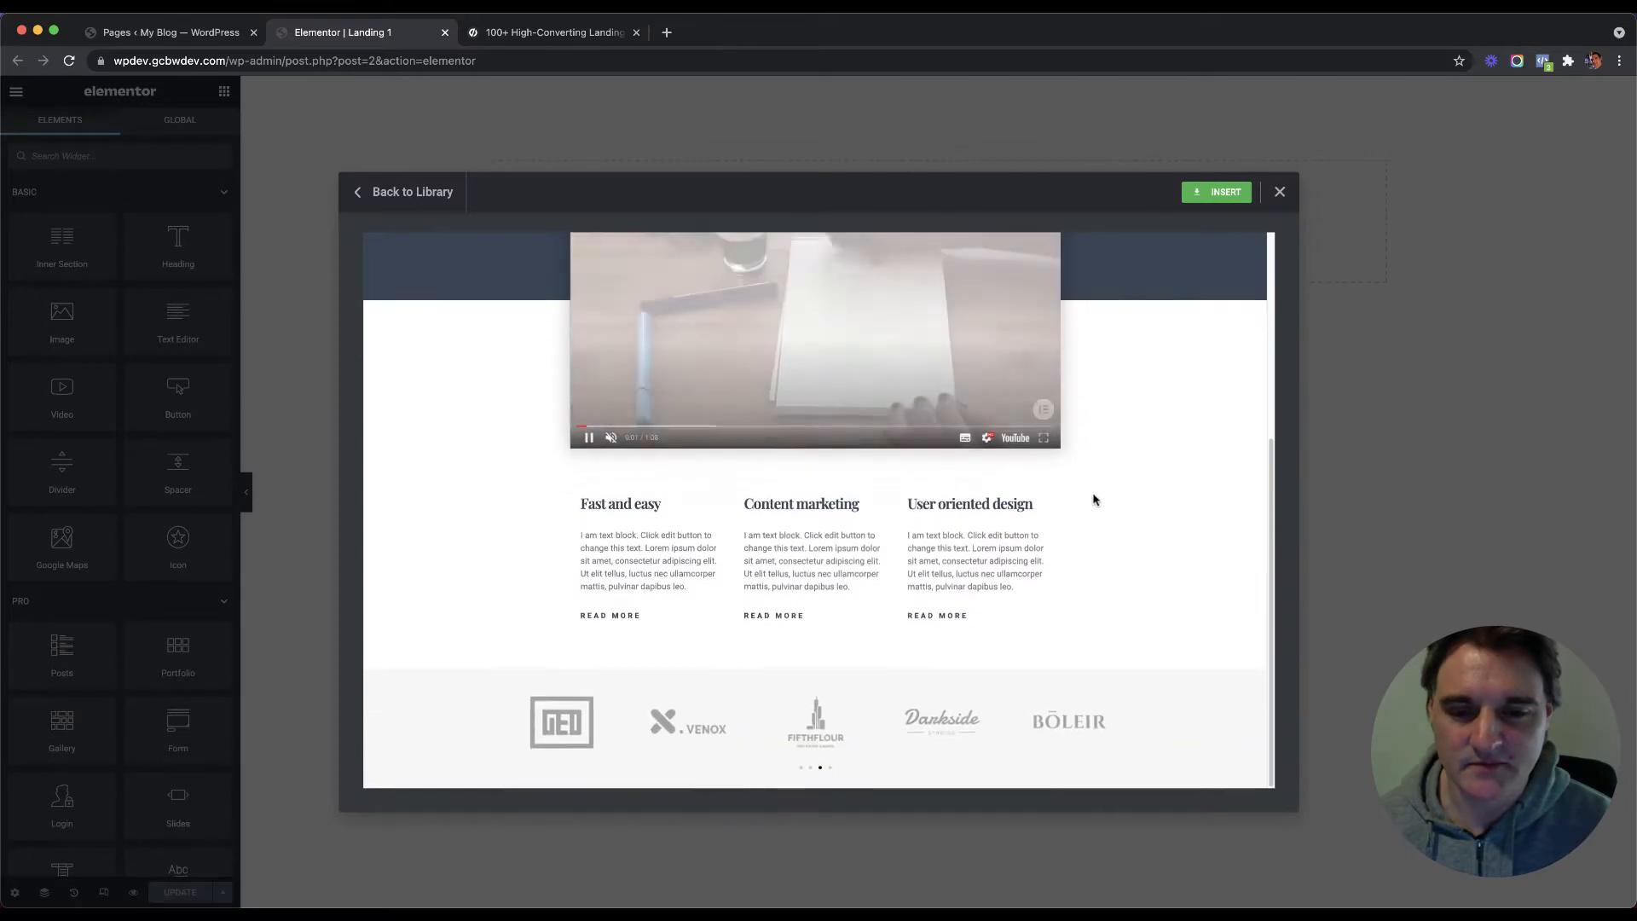
scroll(1093, 501, "up", 3)
scroll(1107, 503, "down", 3)
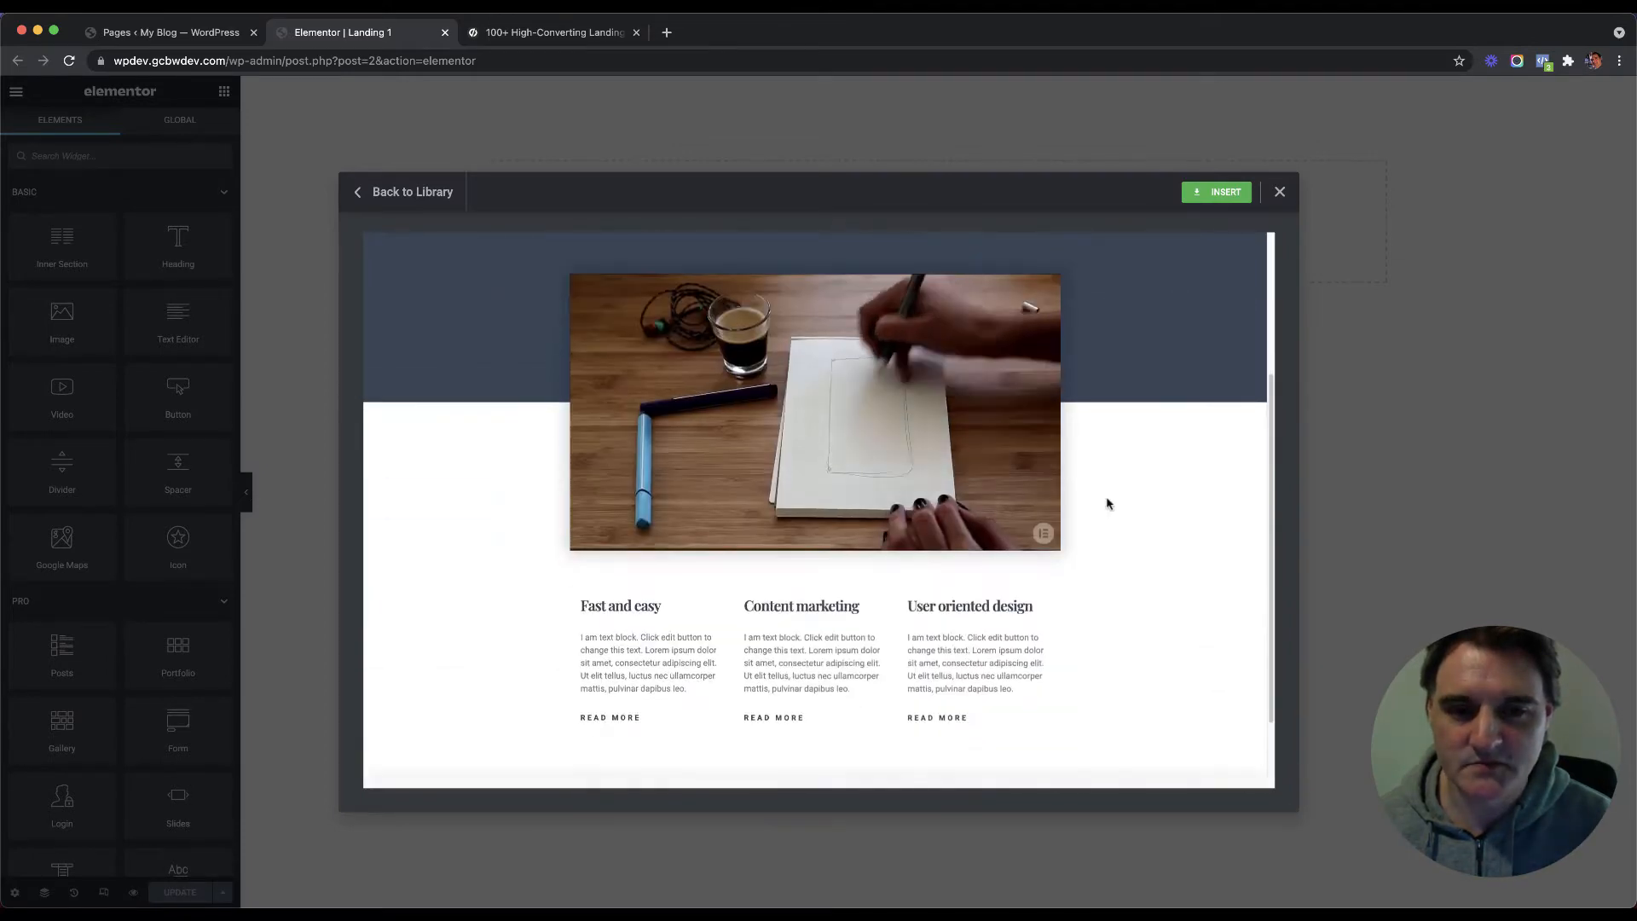
scroll(1109, 504, "up", 3)
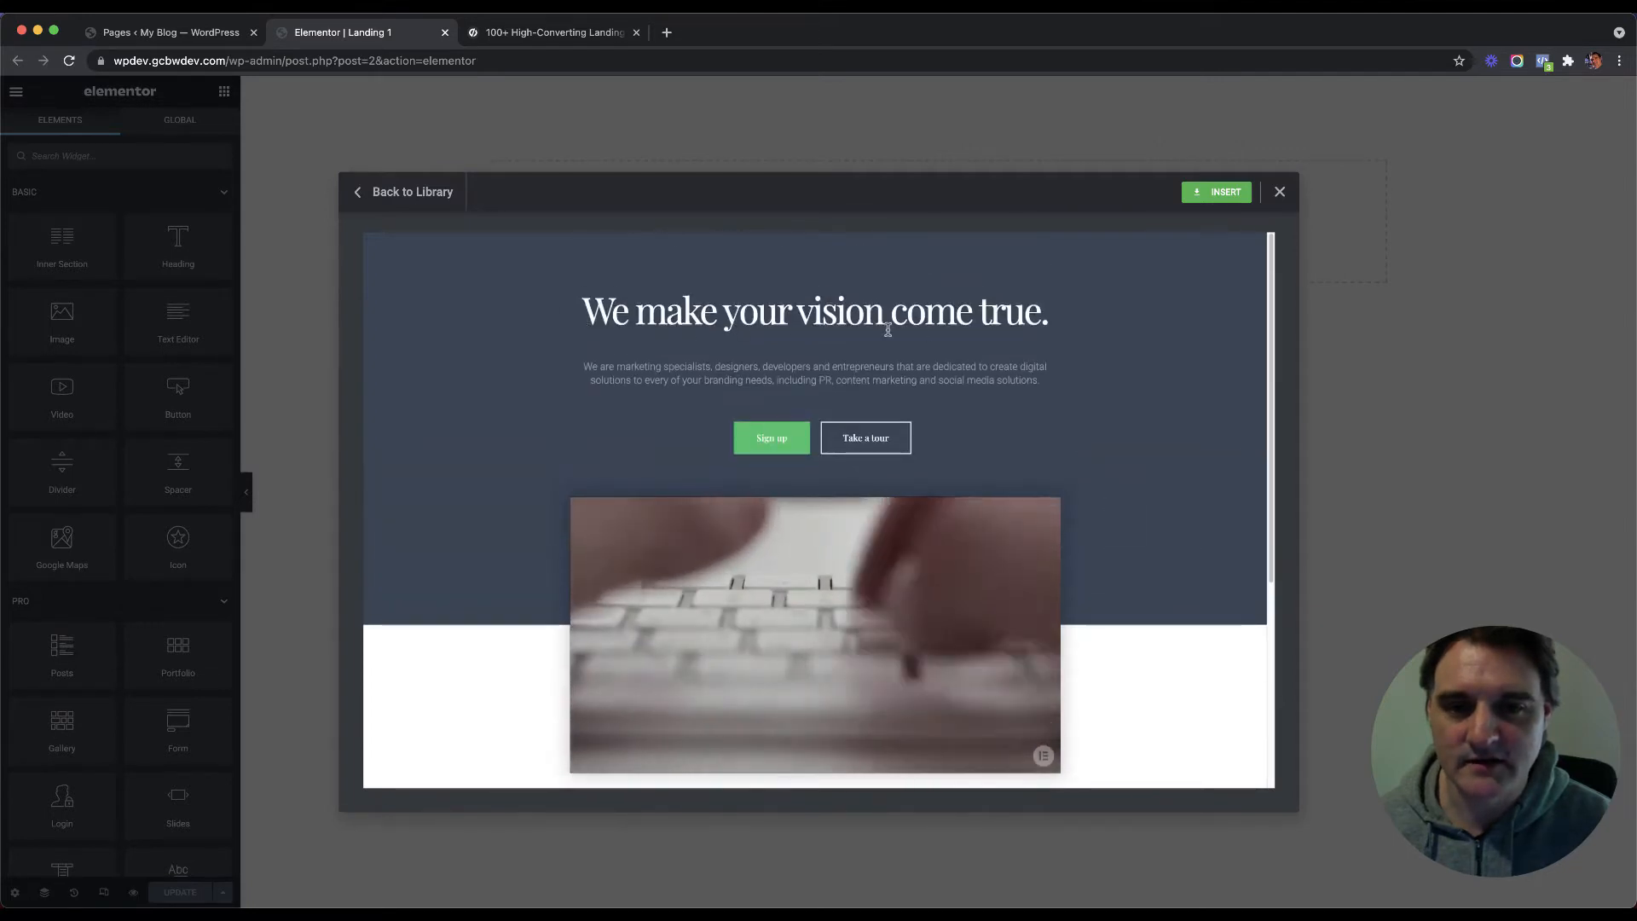
scroll(853, 375, "down", 3)
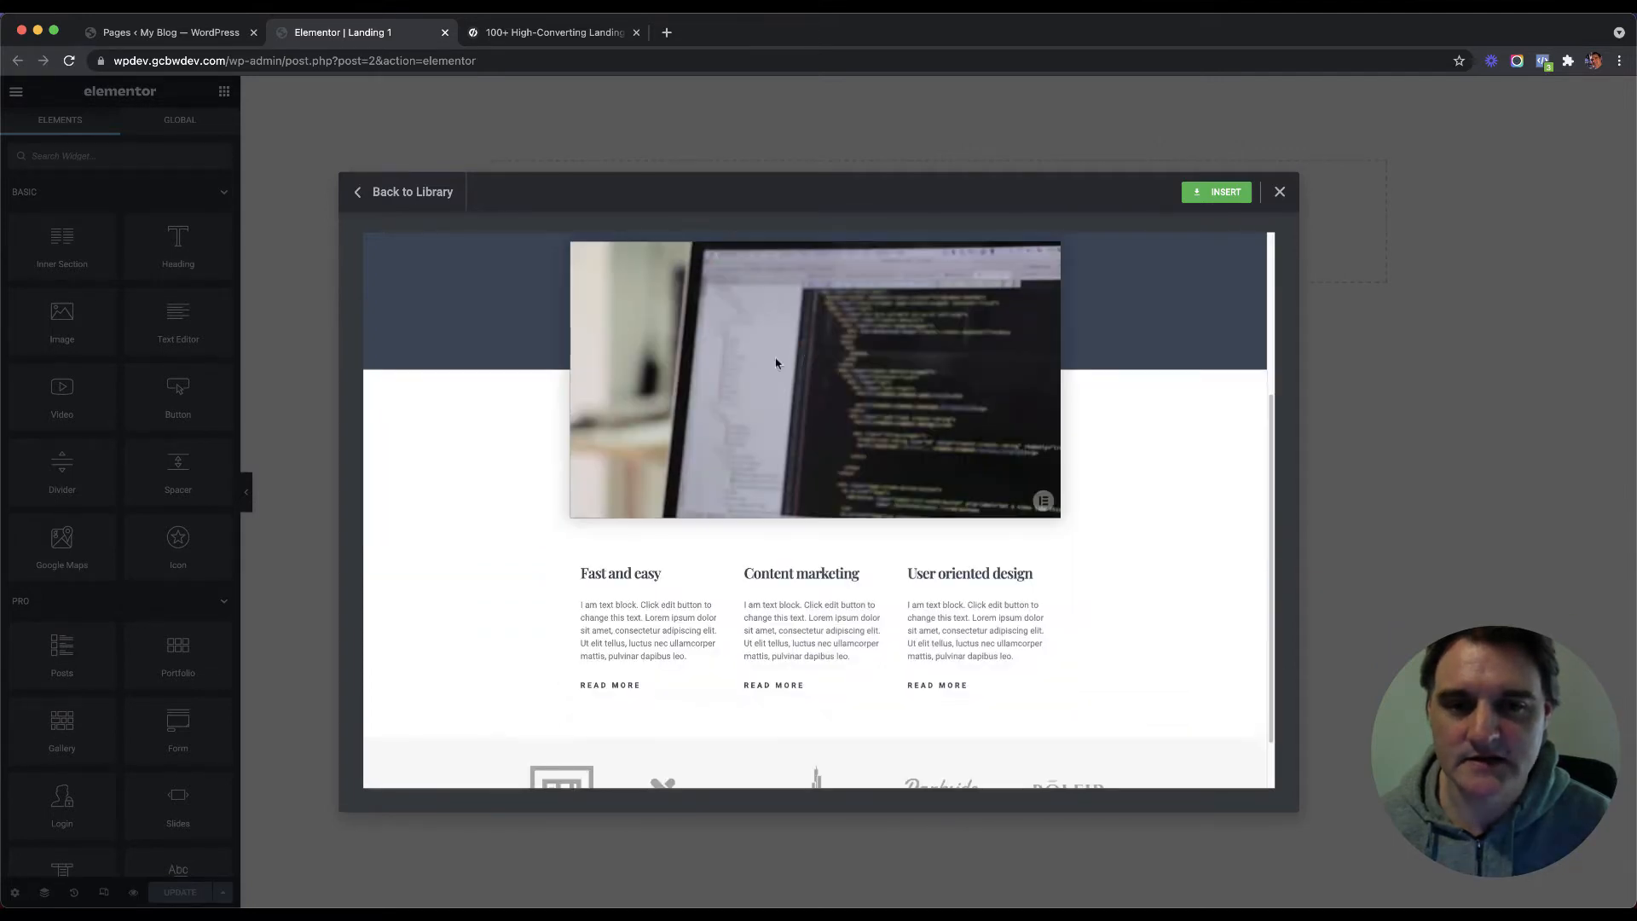
scroll(776, 363, "up", 3)
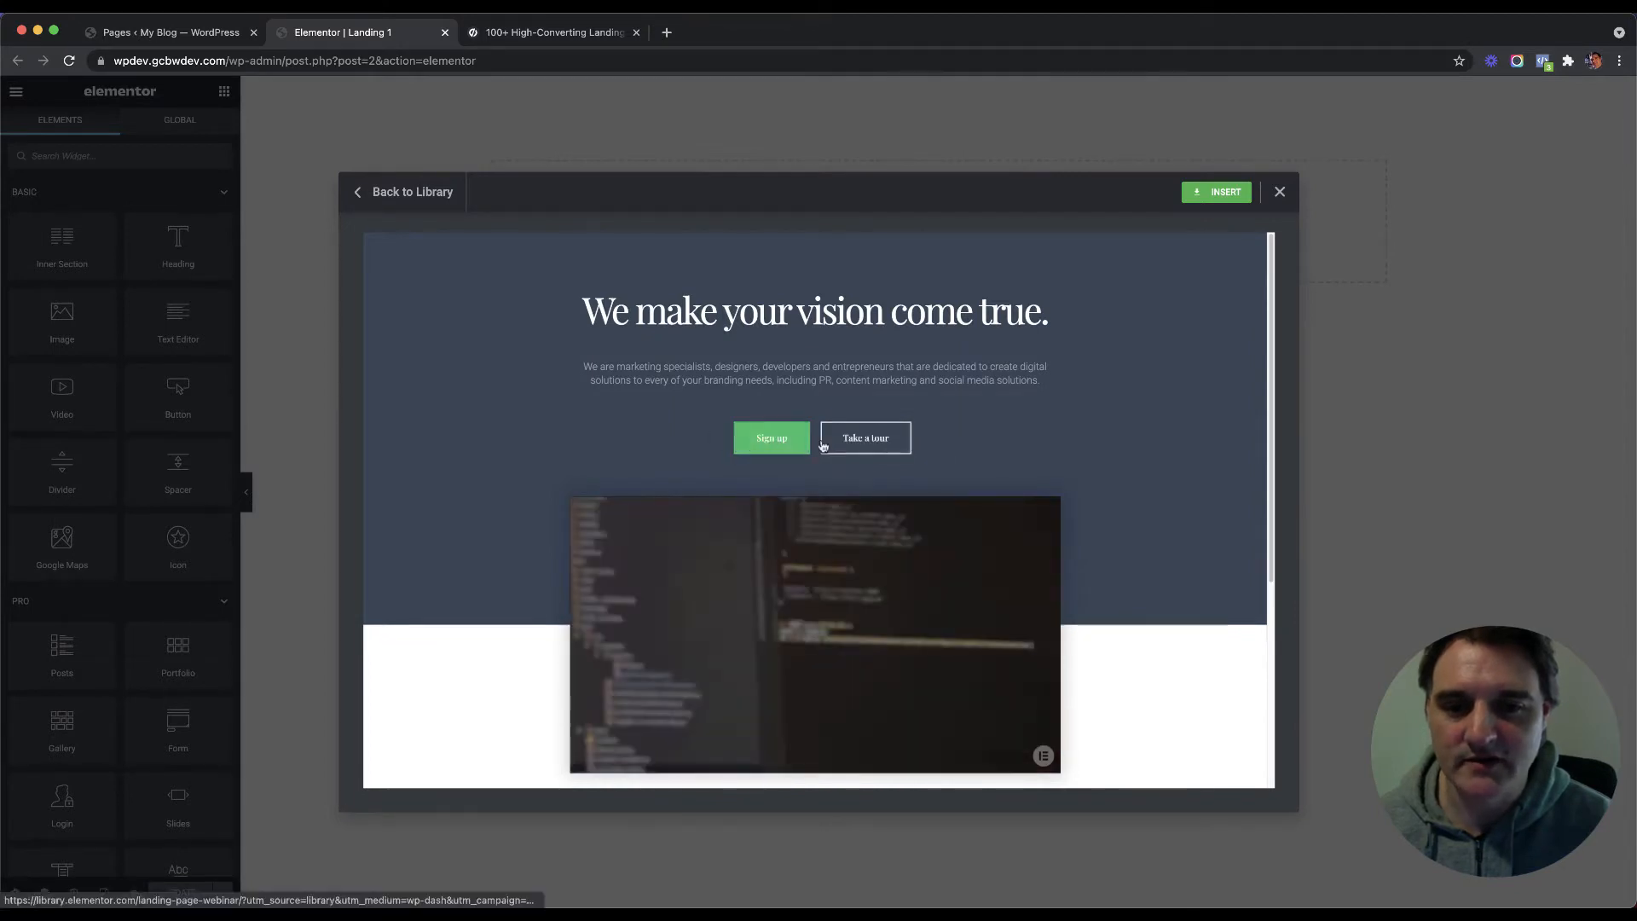
scroll(1089, 457, "down", 4)
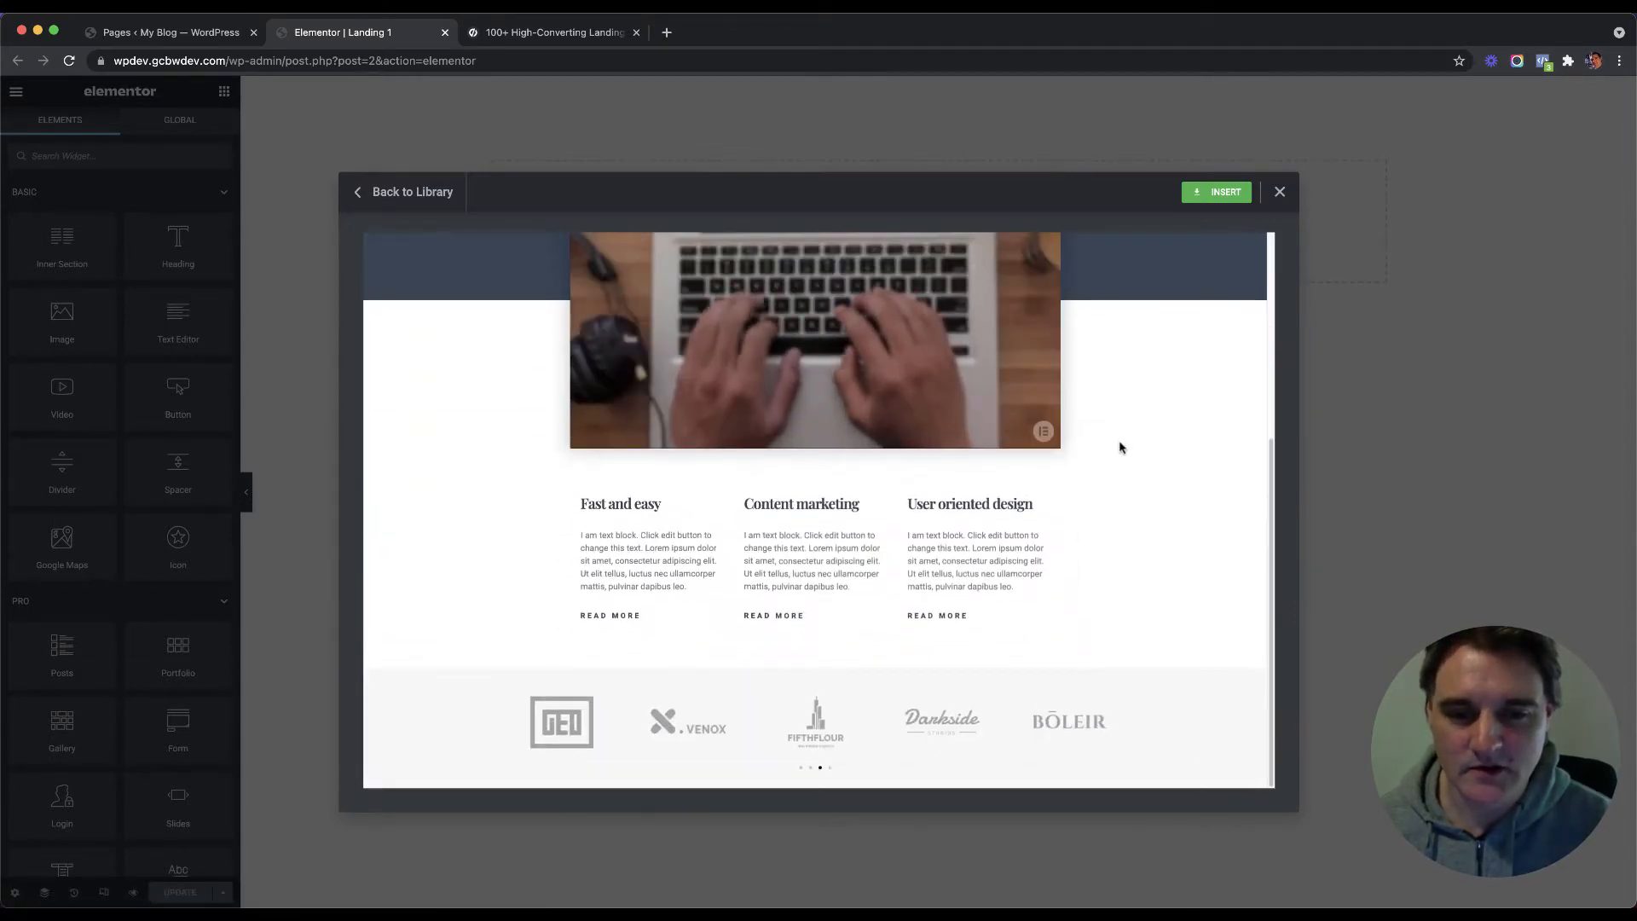
scroll(1120, 447, "up", 3)
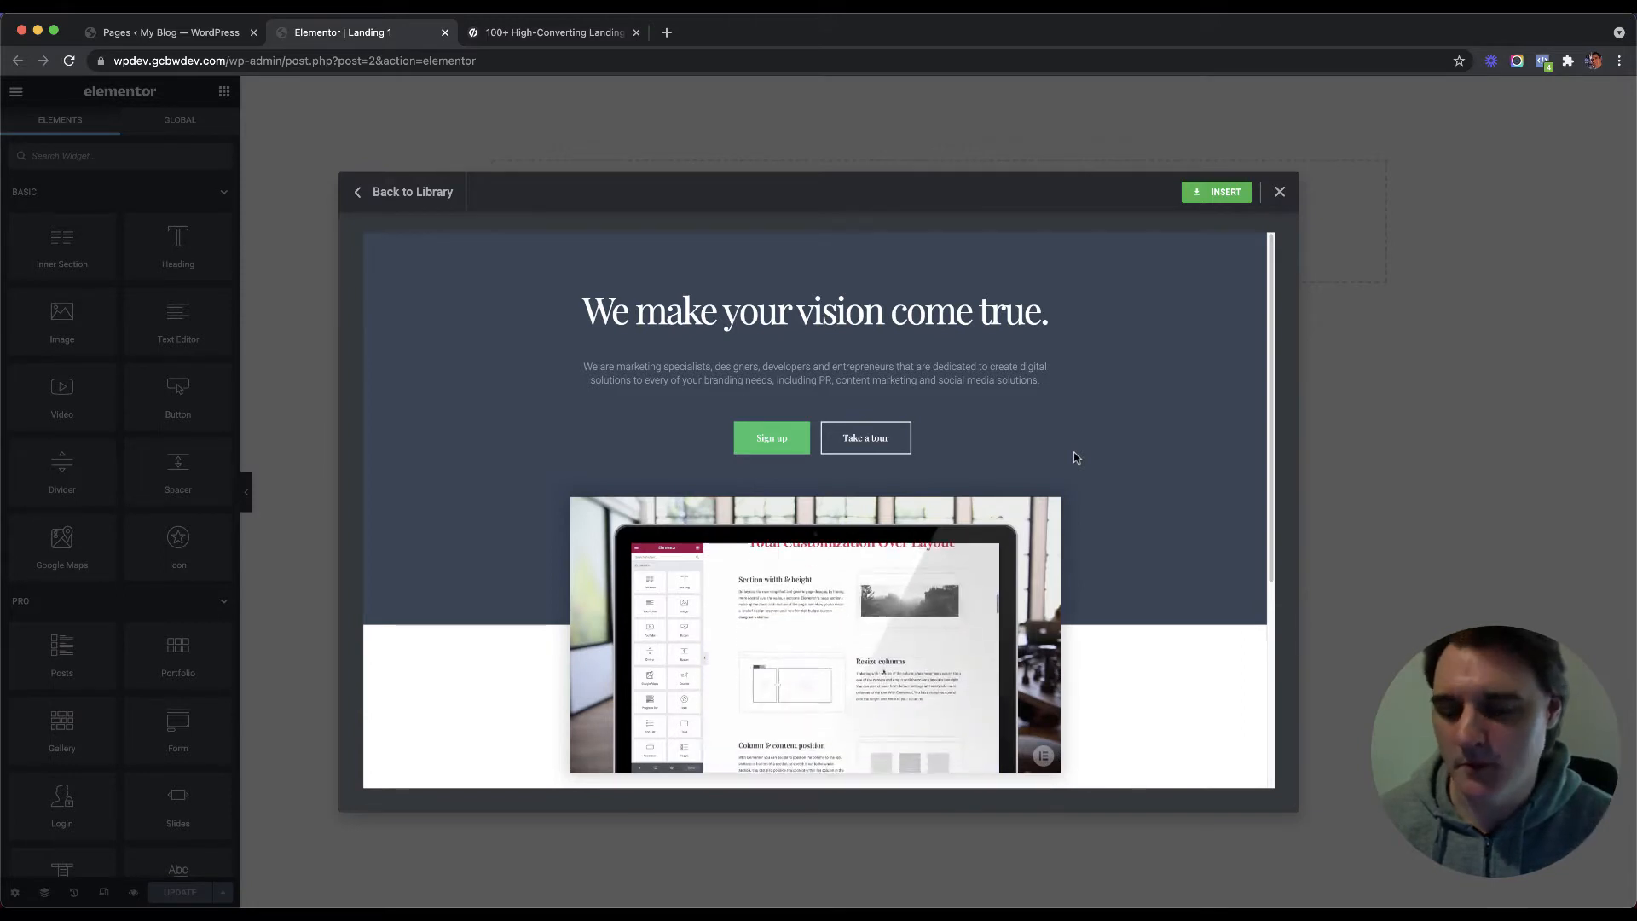
left_click(1217, 198)
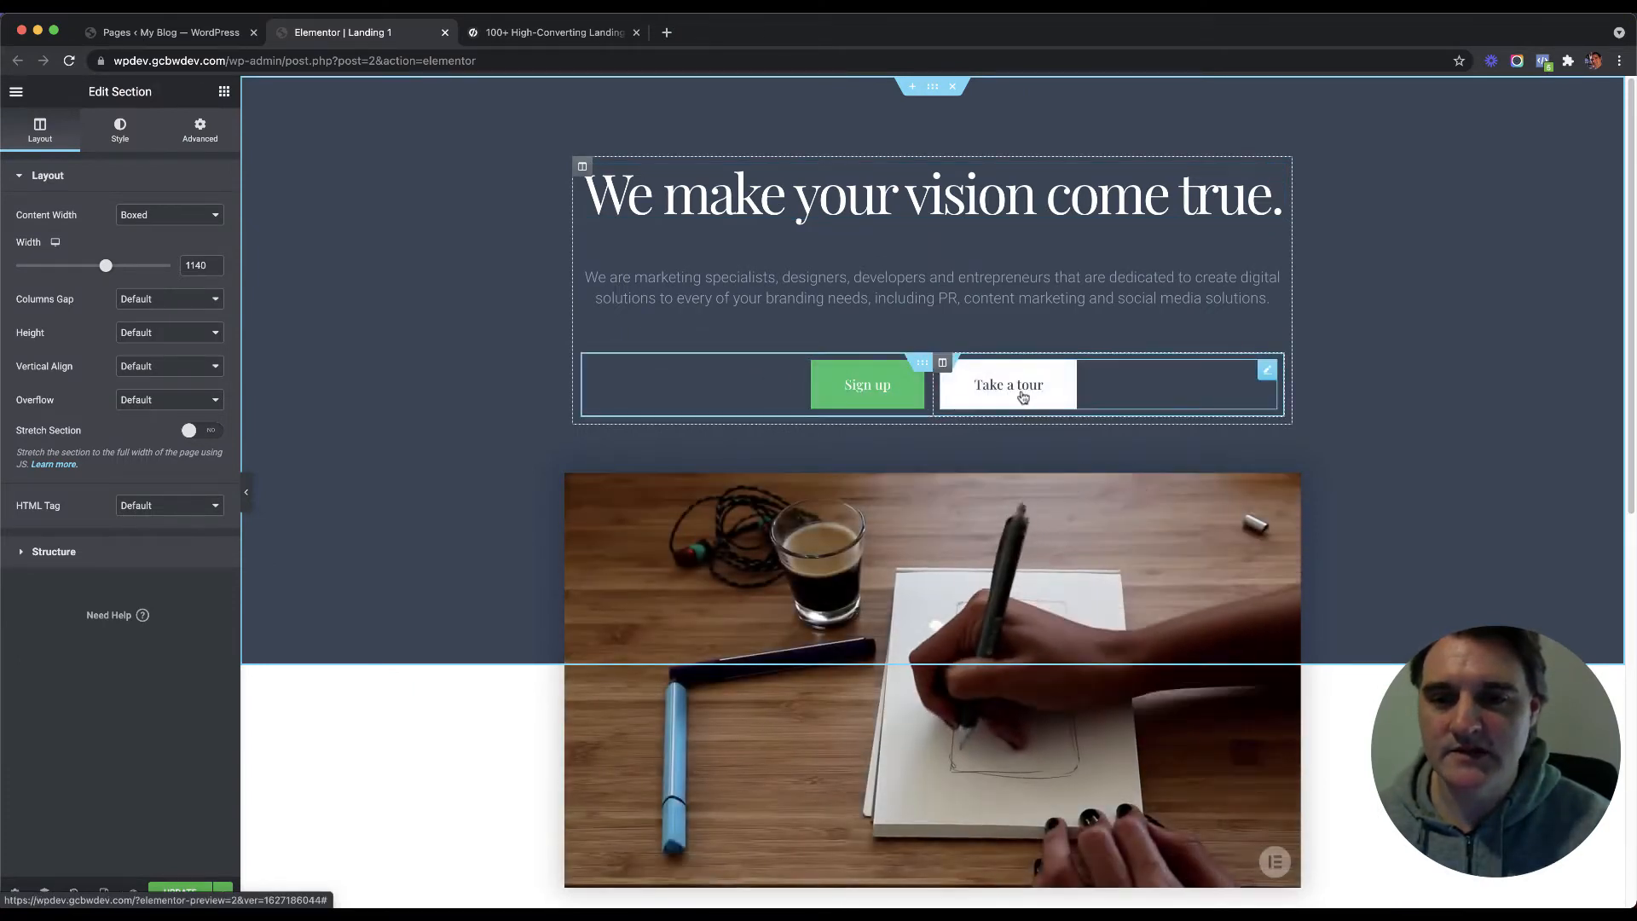
Step: Delete the Take a tour button, undoing the accidental removal of the Sign up section
right_click(1106, 373)
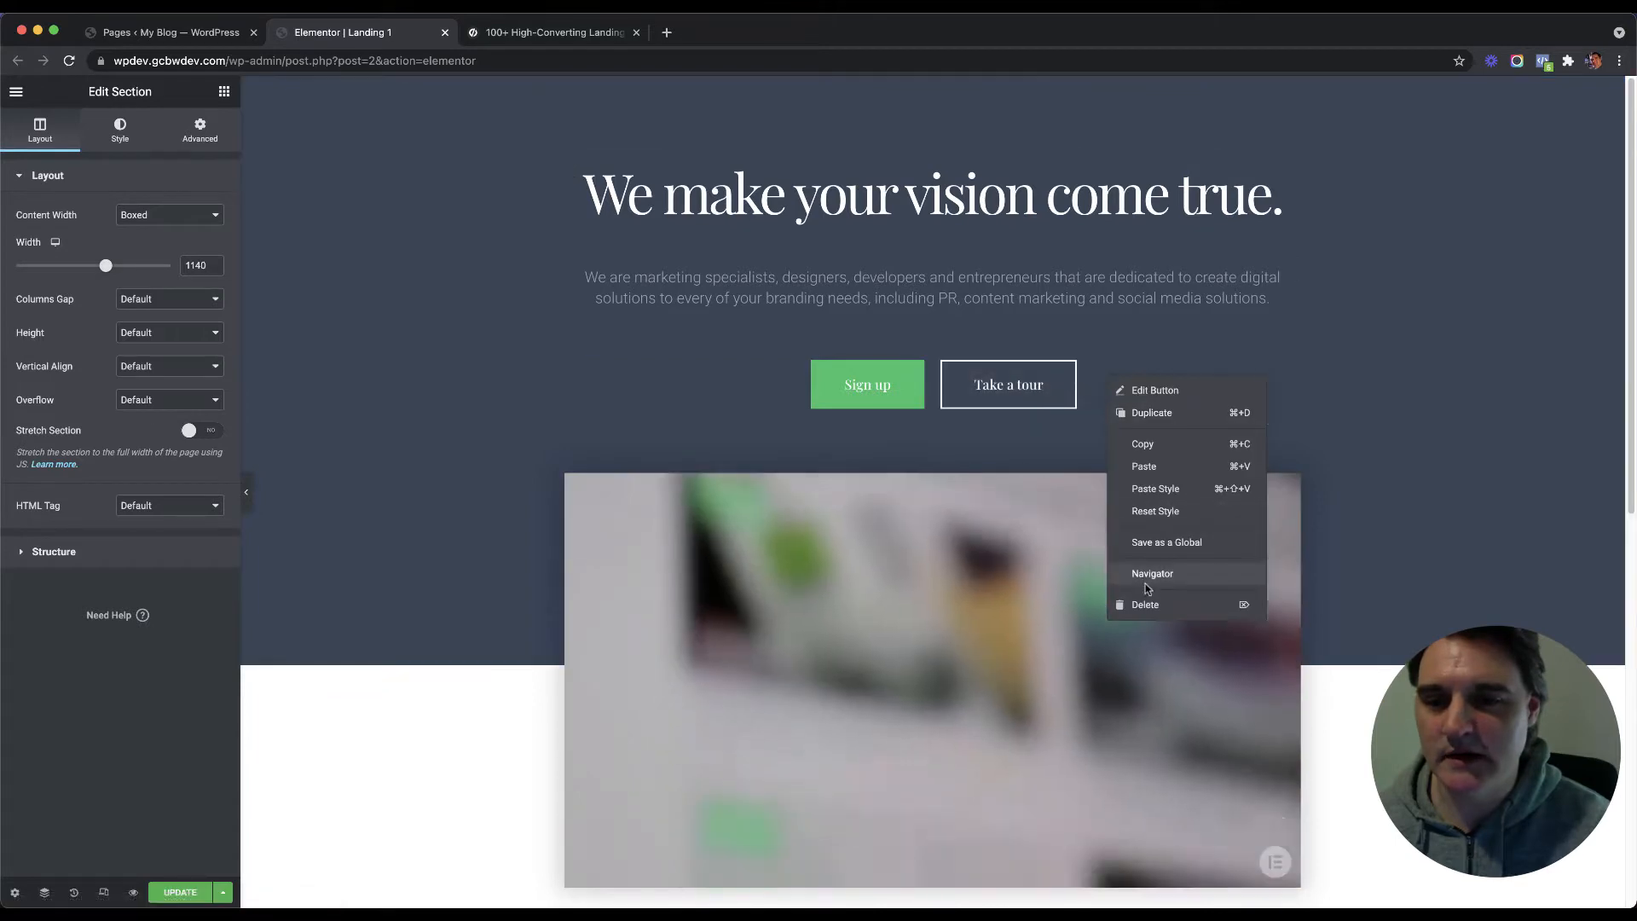
left_click(1145, 605)
right_click(943, 370)
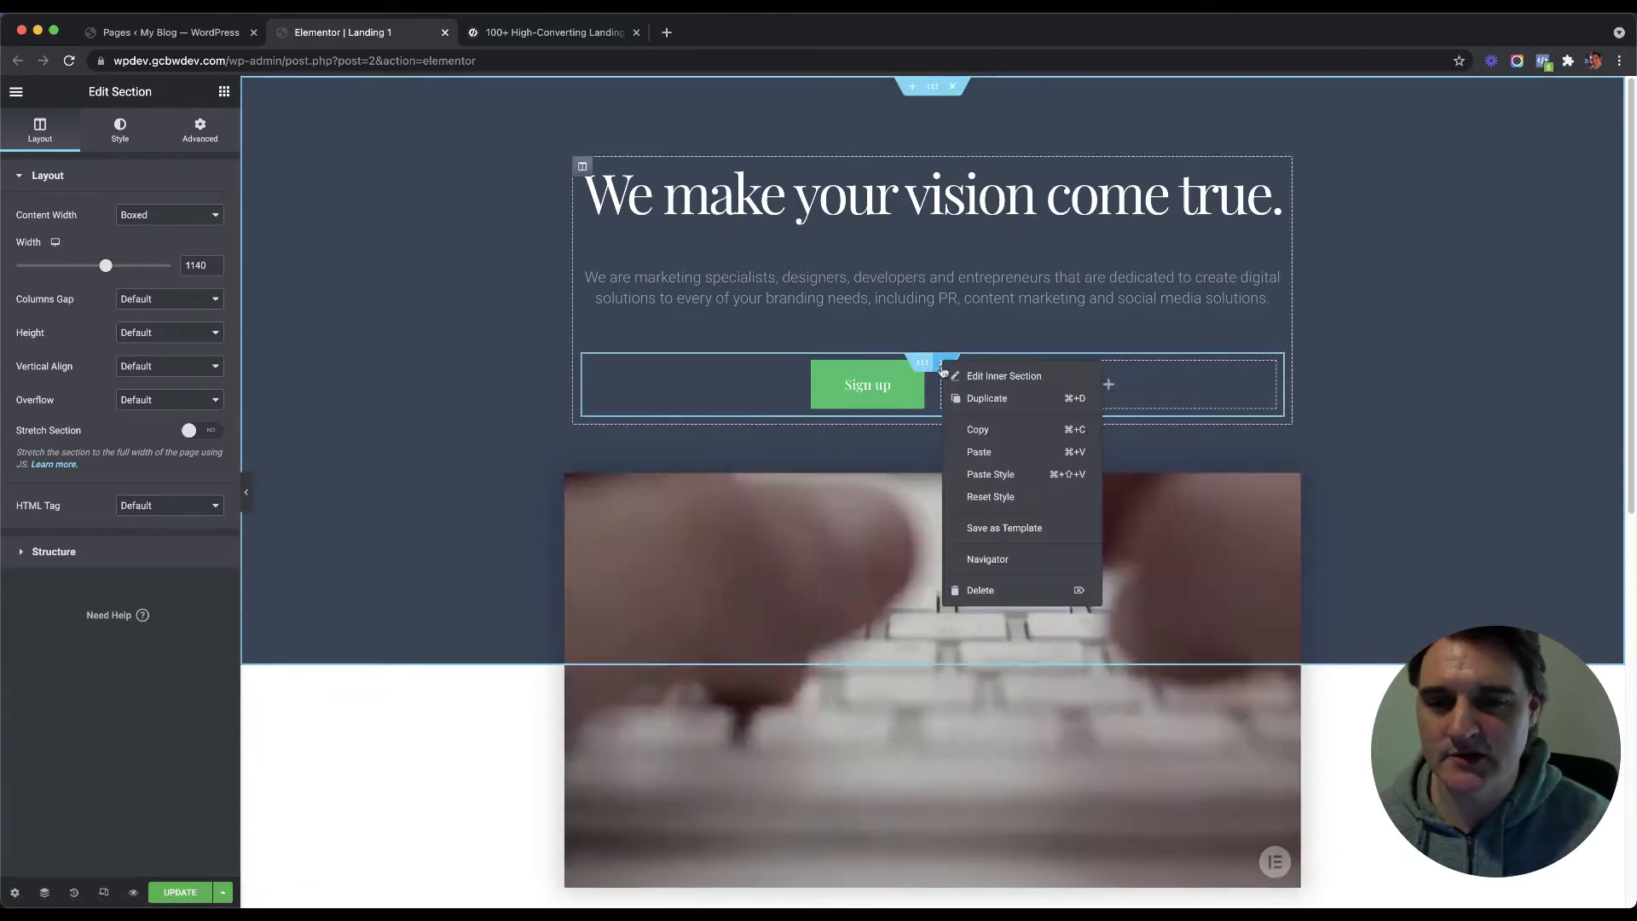
left_click(981, 590)
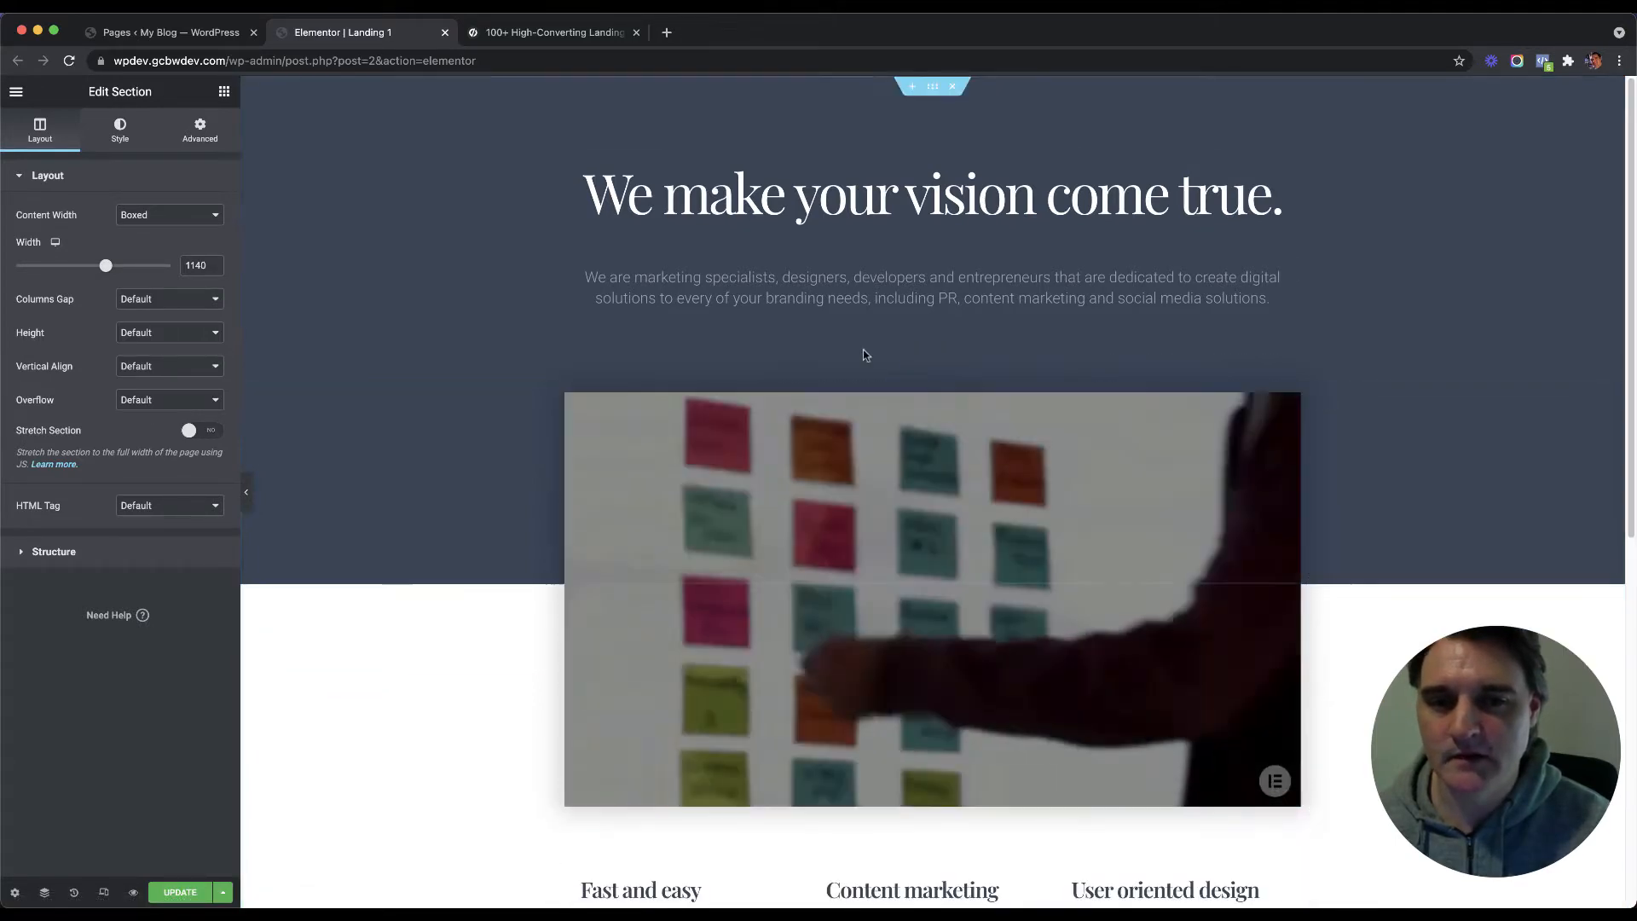
key("super+z")
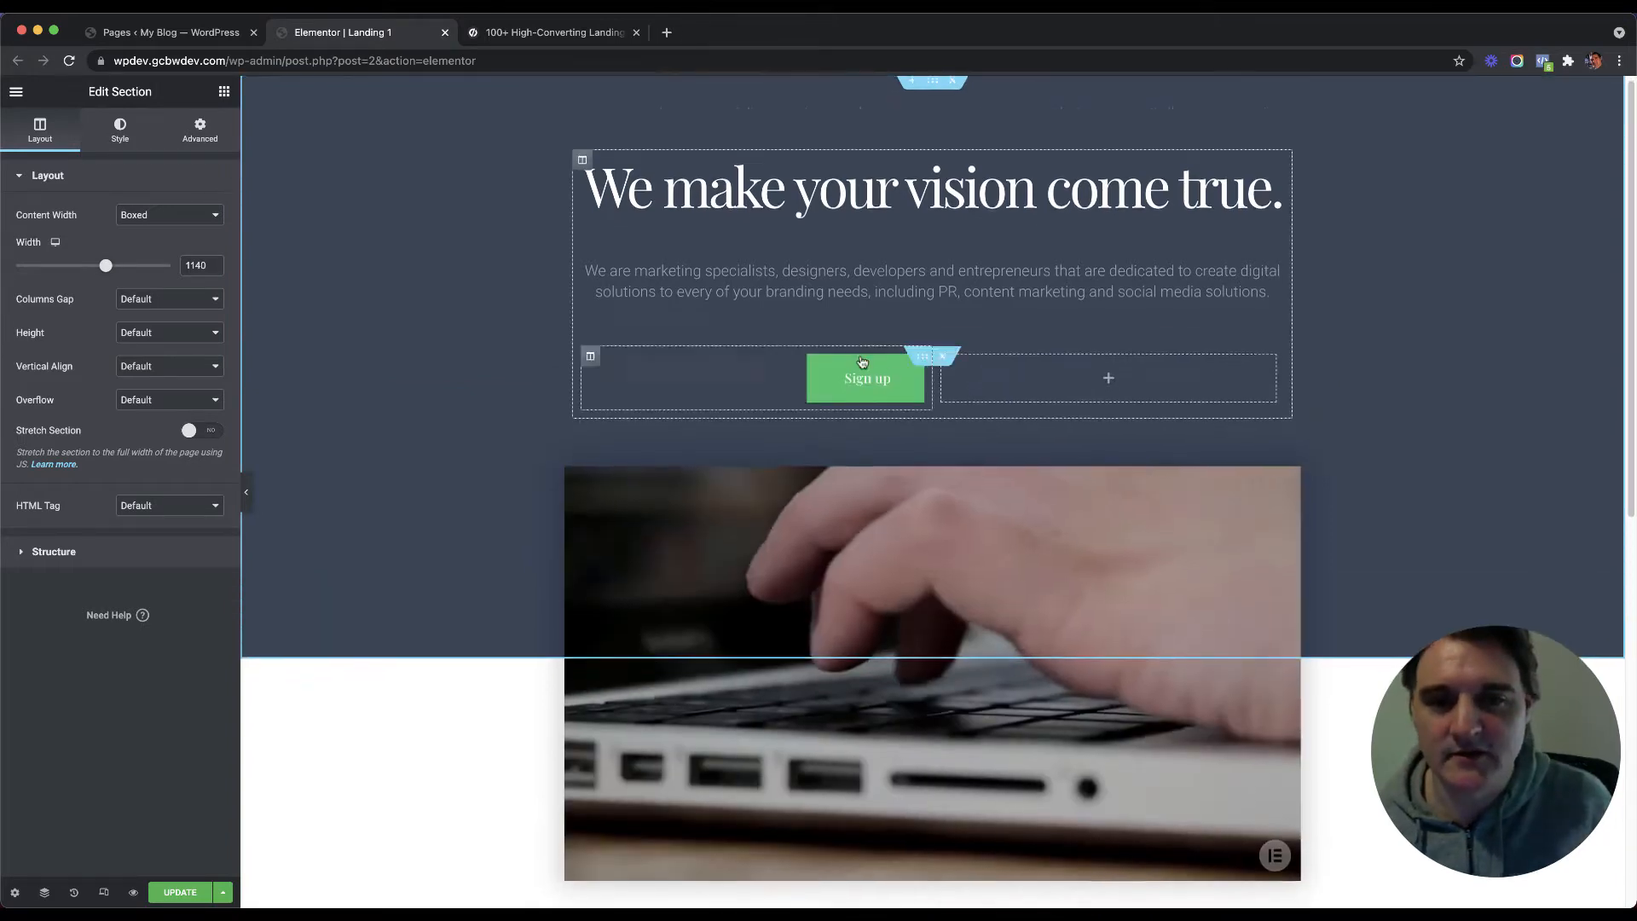
scroll(975, 322, "down", 8)
scroll(972, 341, "up", 8)
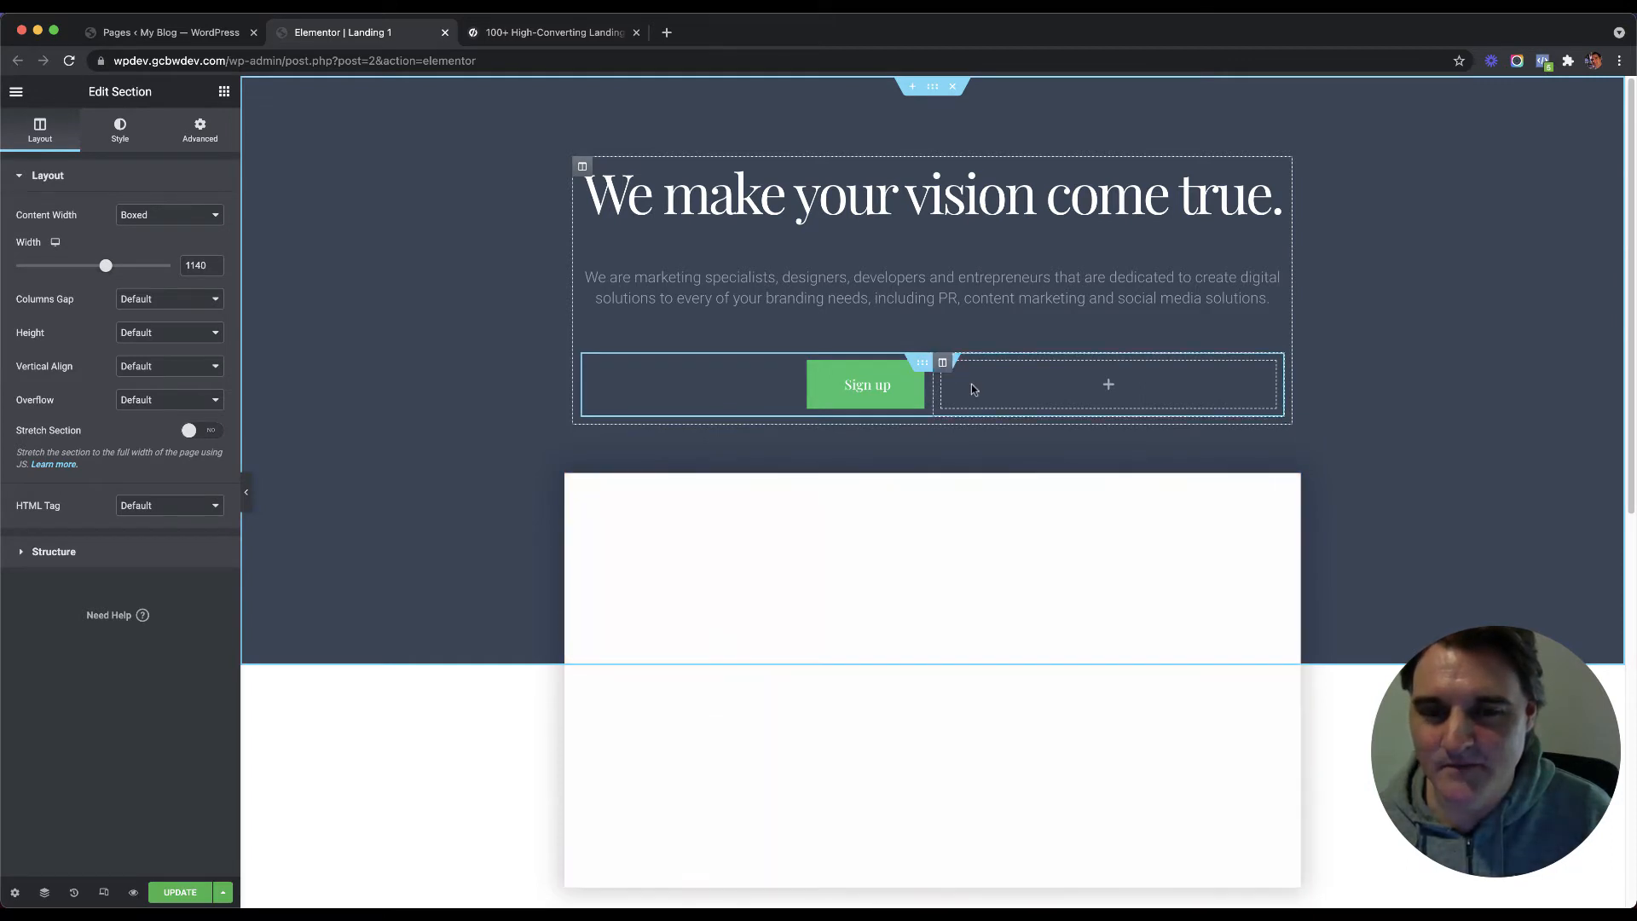
Step: Remove the empty column beside Sign up and centre-align the Sign up button
right_click(977, 363)
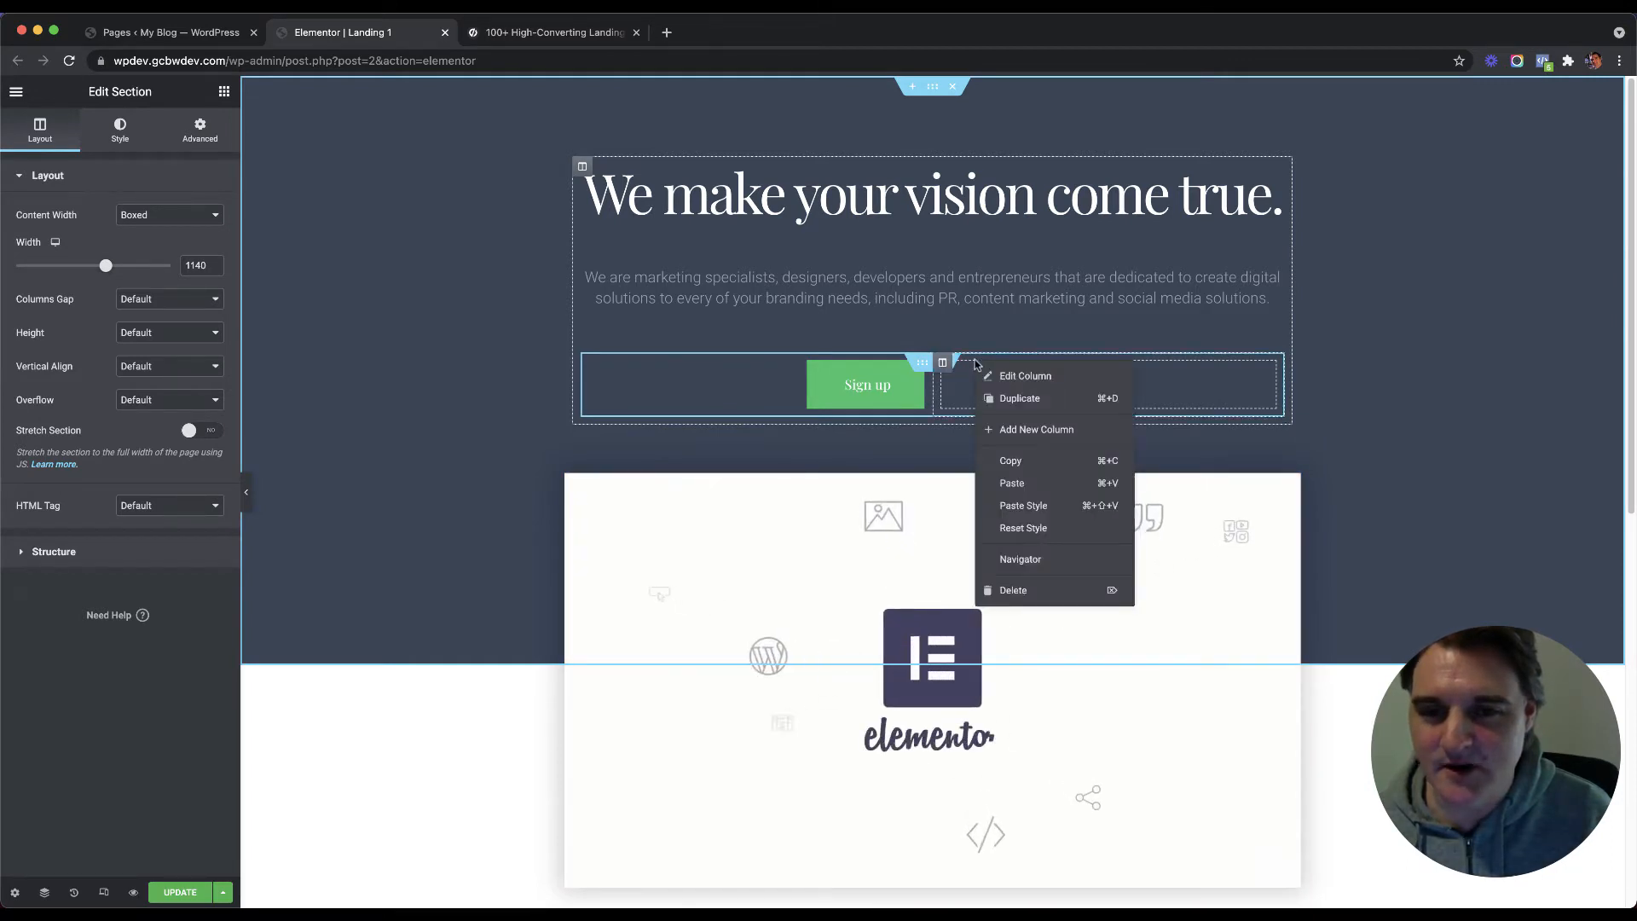
left_click(1017, 591)
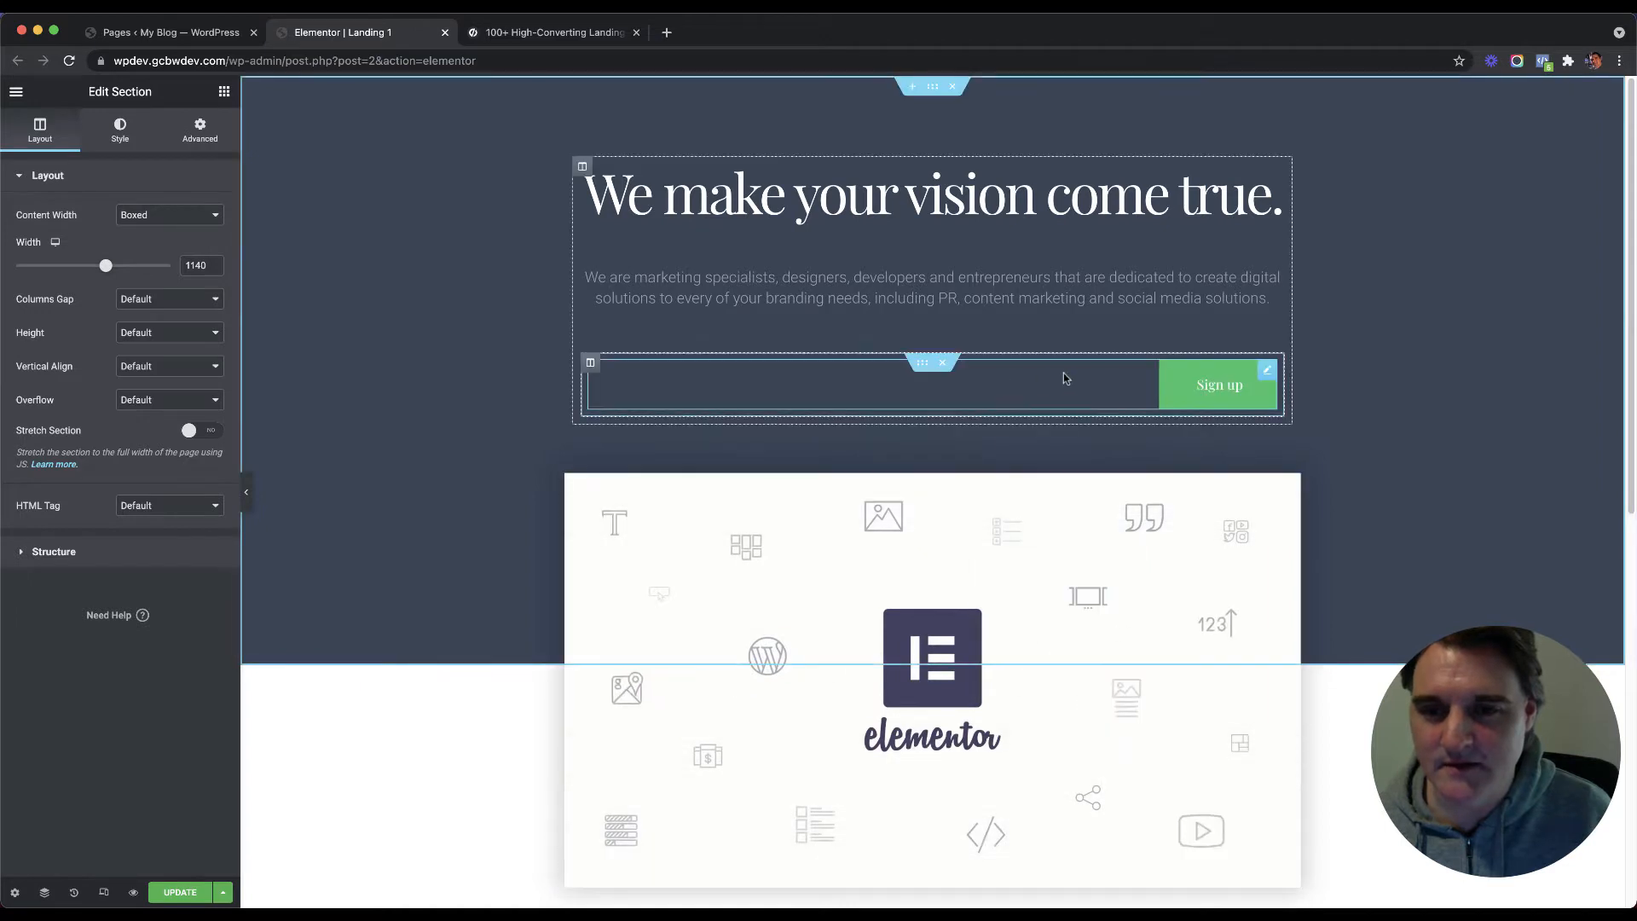
left_click(1062, 372)
left_click(170, 334)
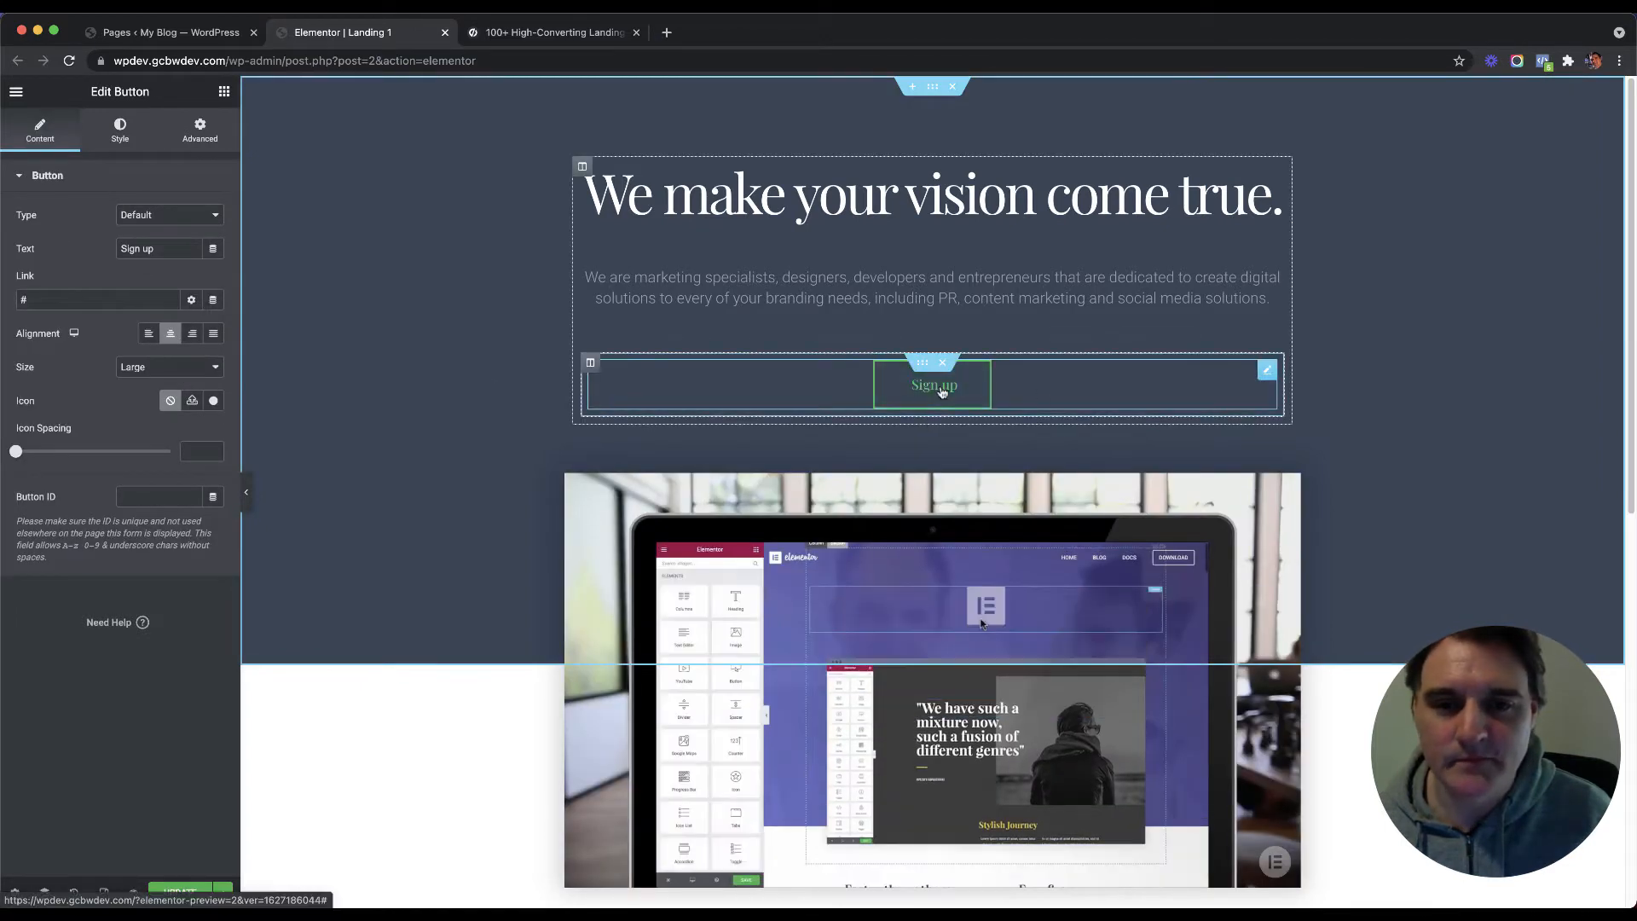
Step: Relabel the hero button to 'Register Now'
double_click(150, 248)
key("super+a")
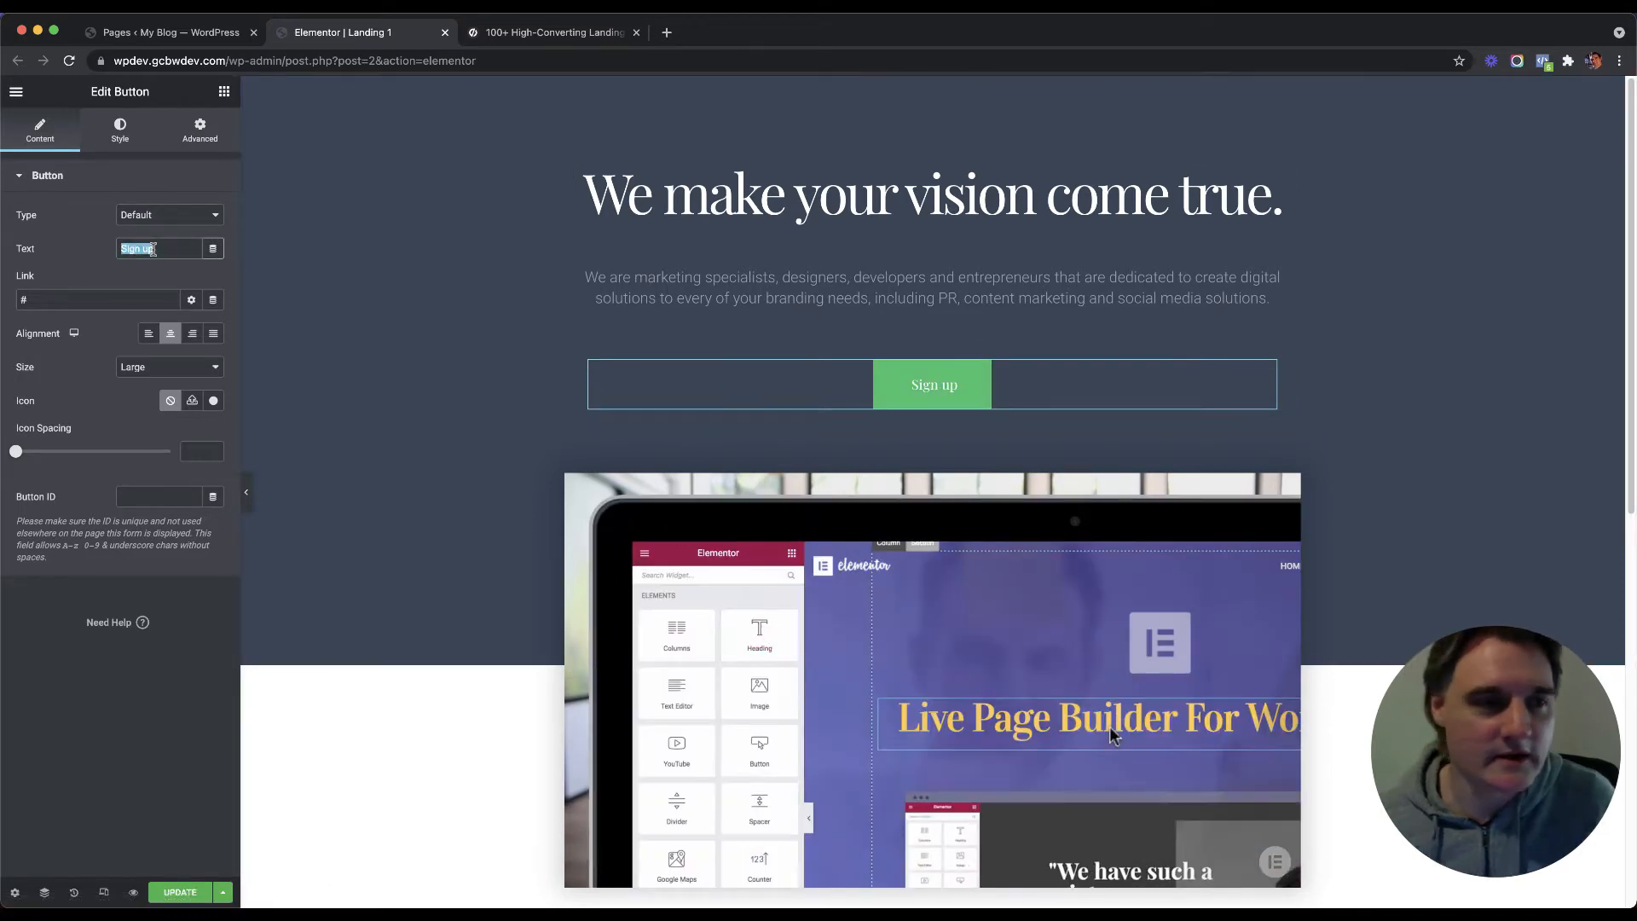
type("Register")
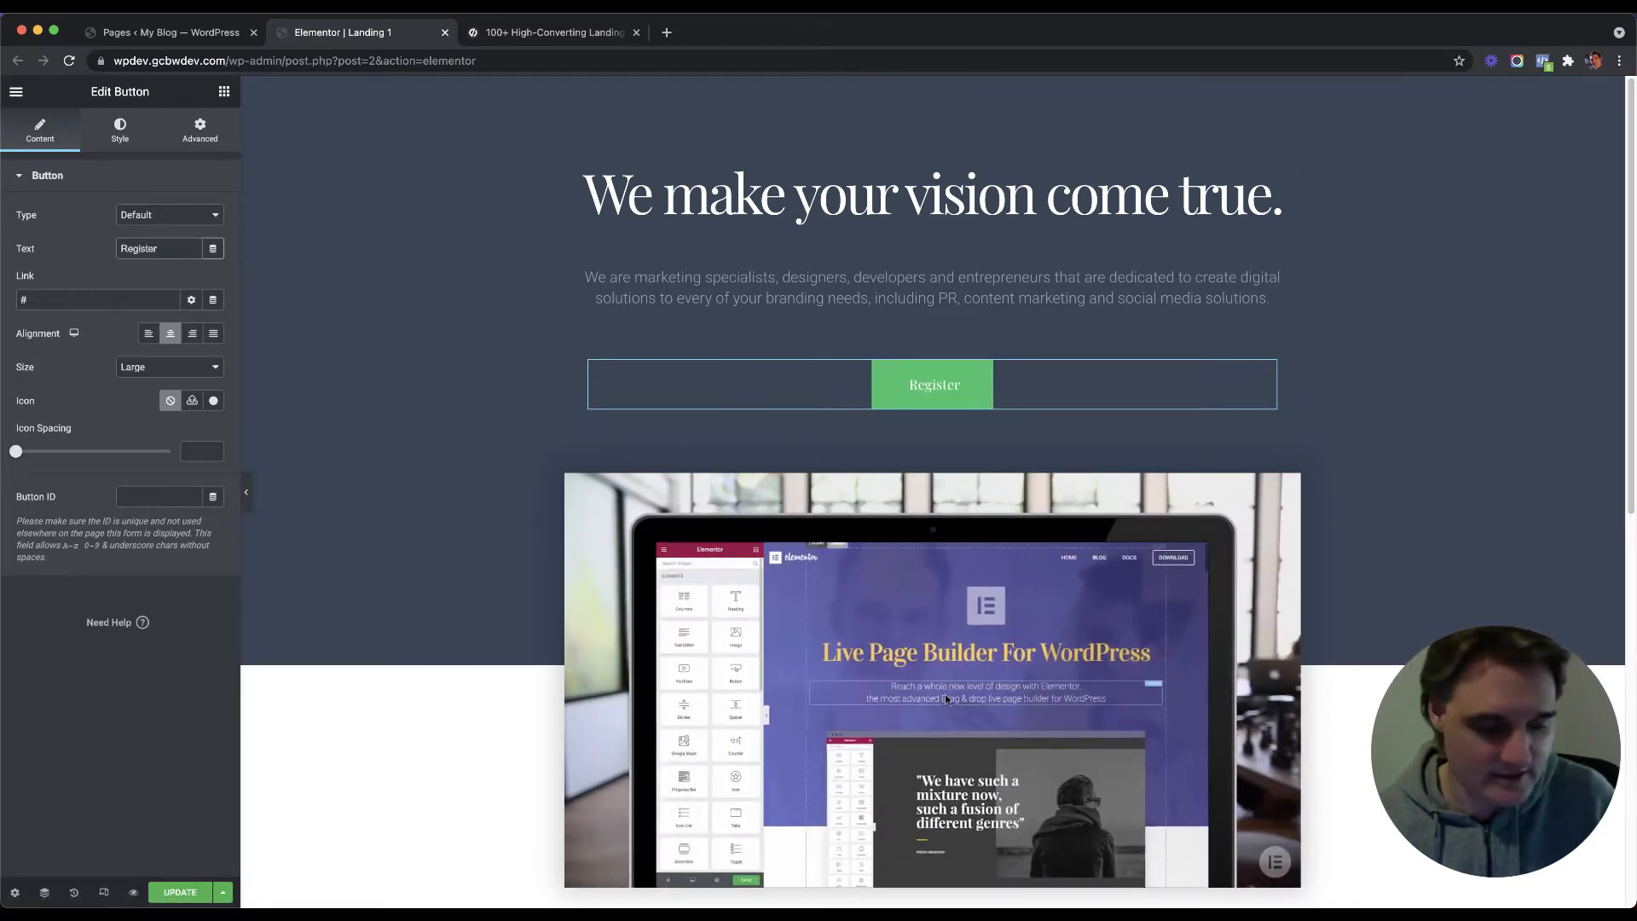
type(" Now")
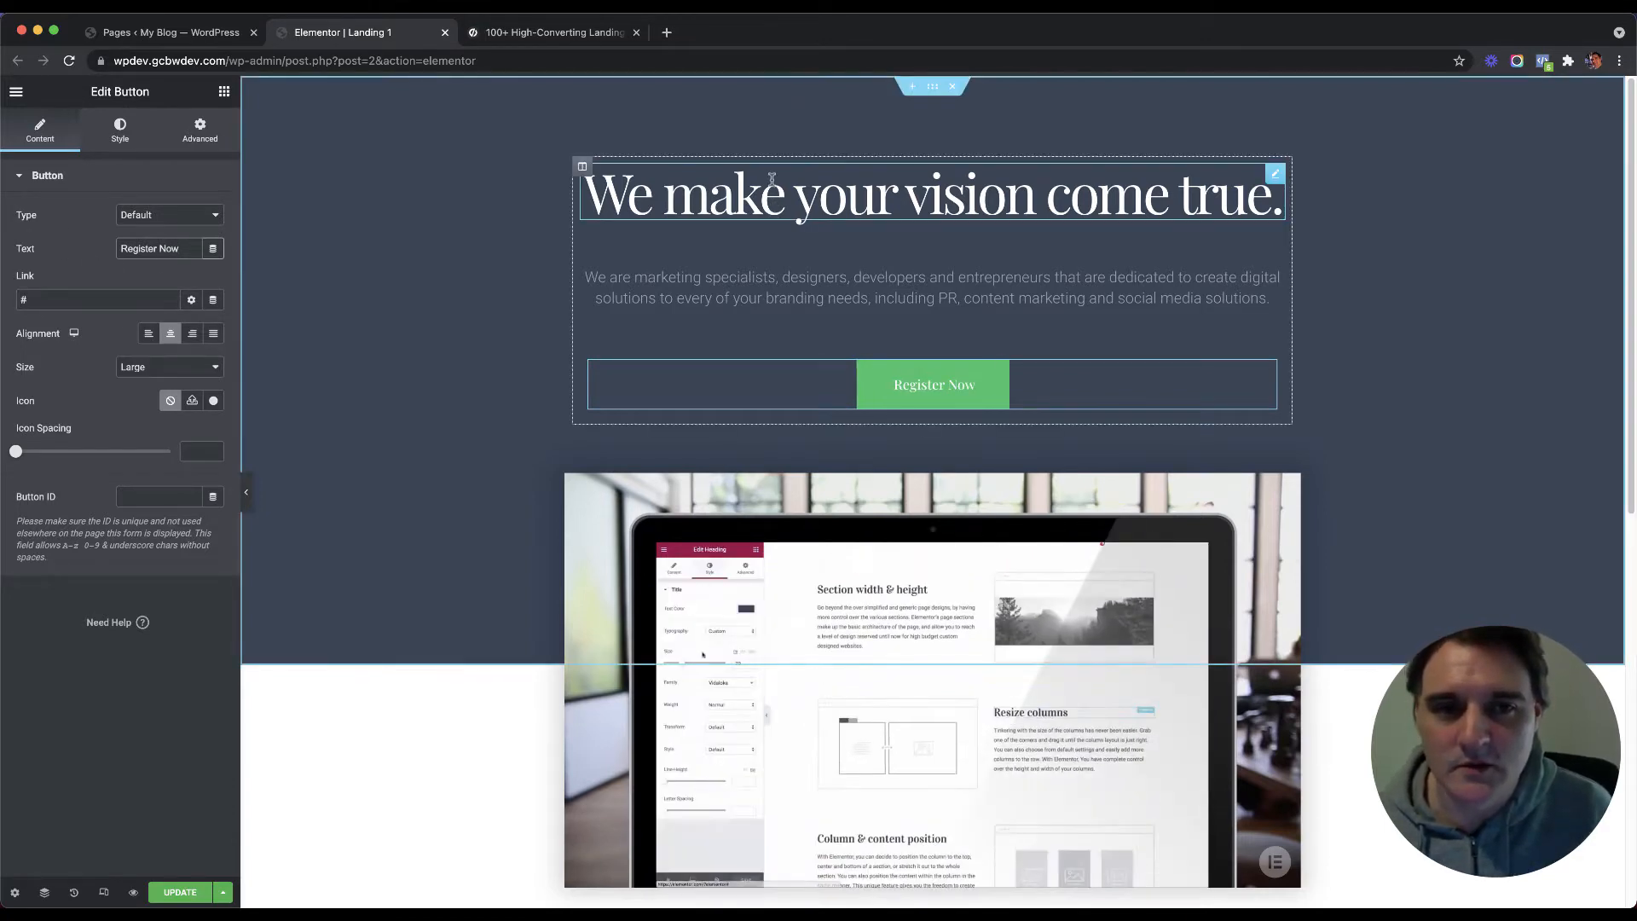
Step: Retype the hero heading as 'Learn How To Double Your Sales in just 15 Minutes Per Day', correcting typos
left_click(853, 194)
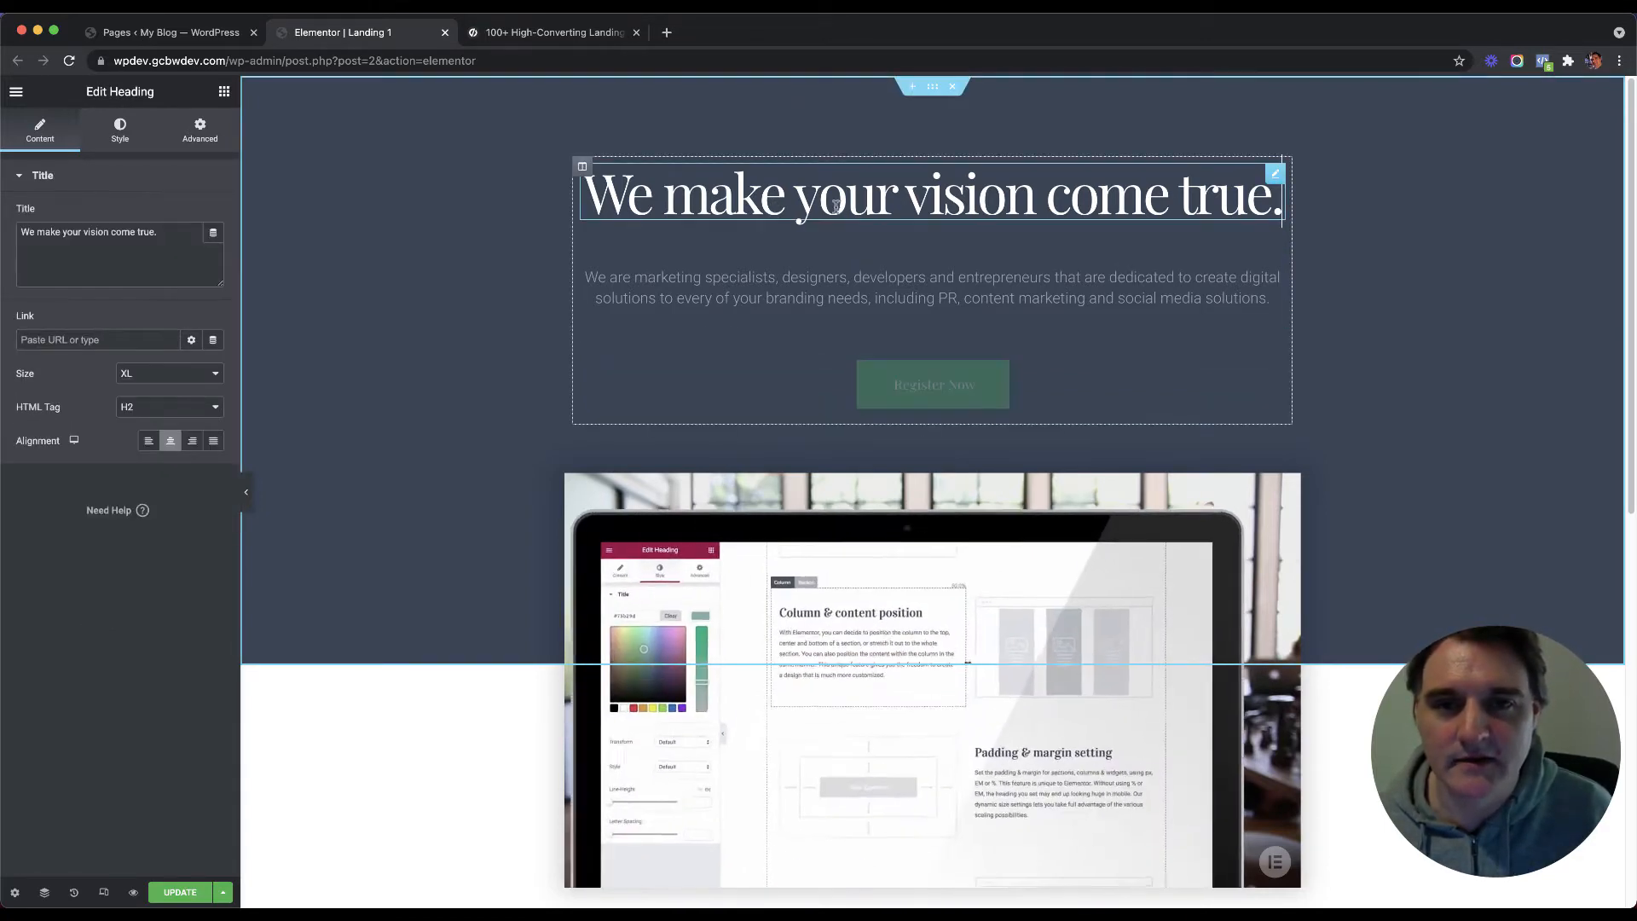
triple_click(71, 231)
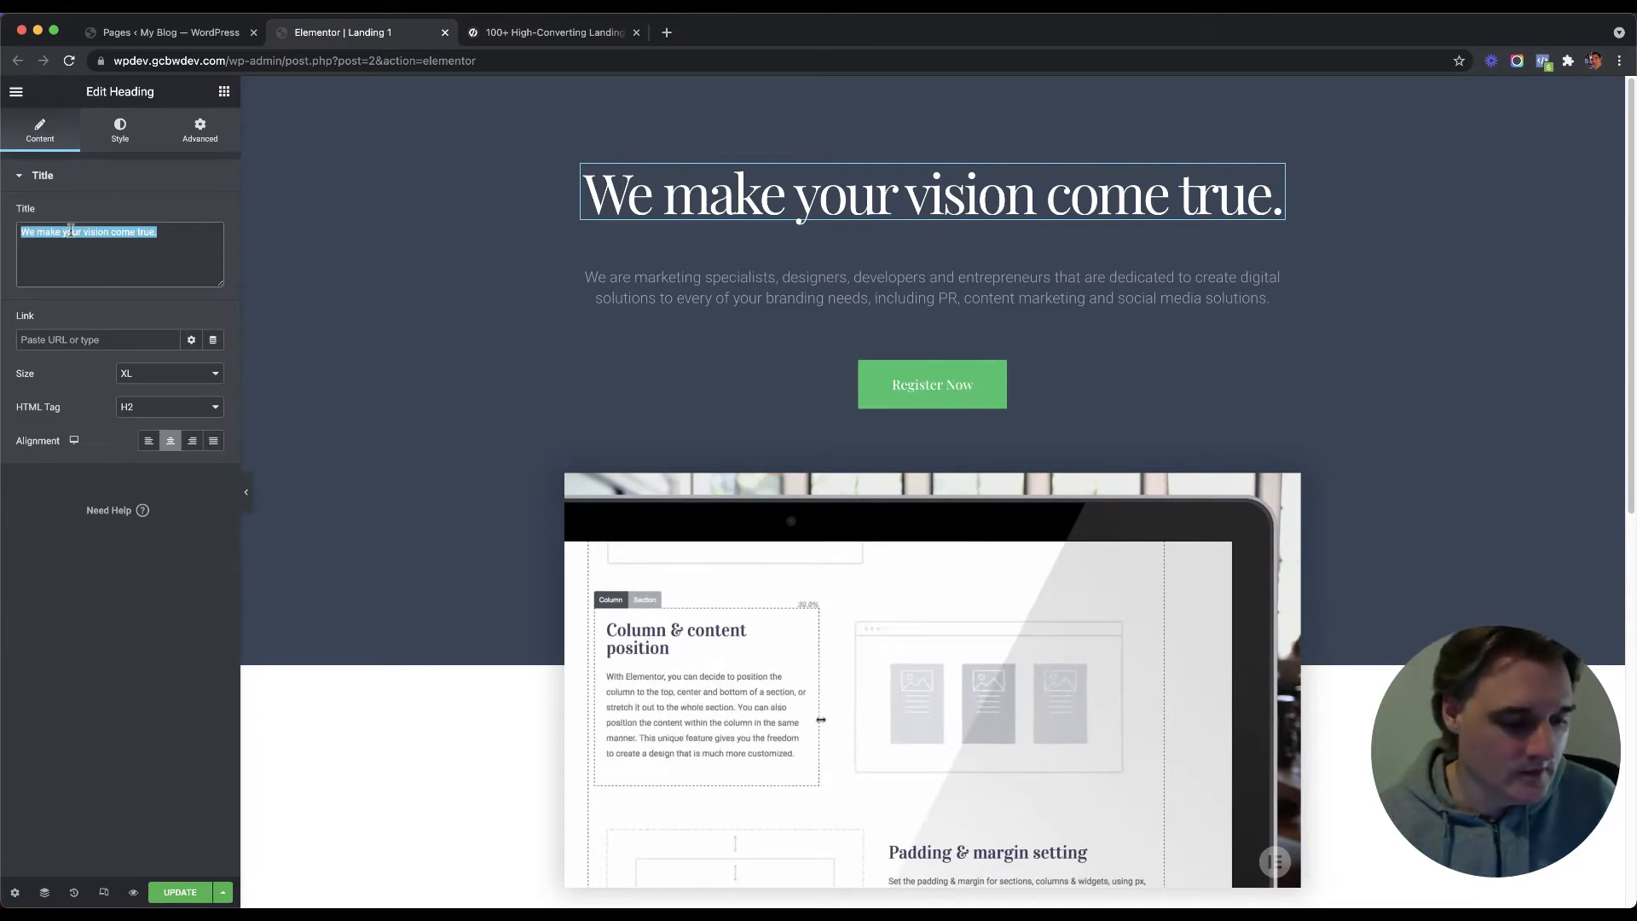
type("Leanr H")
key("BackSpace")
key("BackSpace")
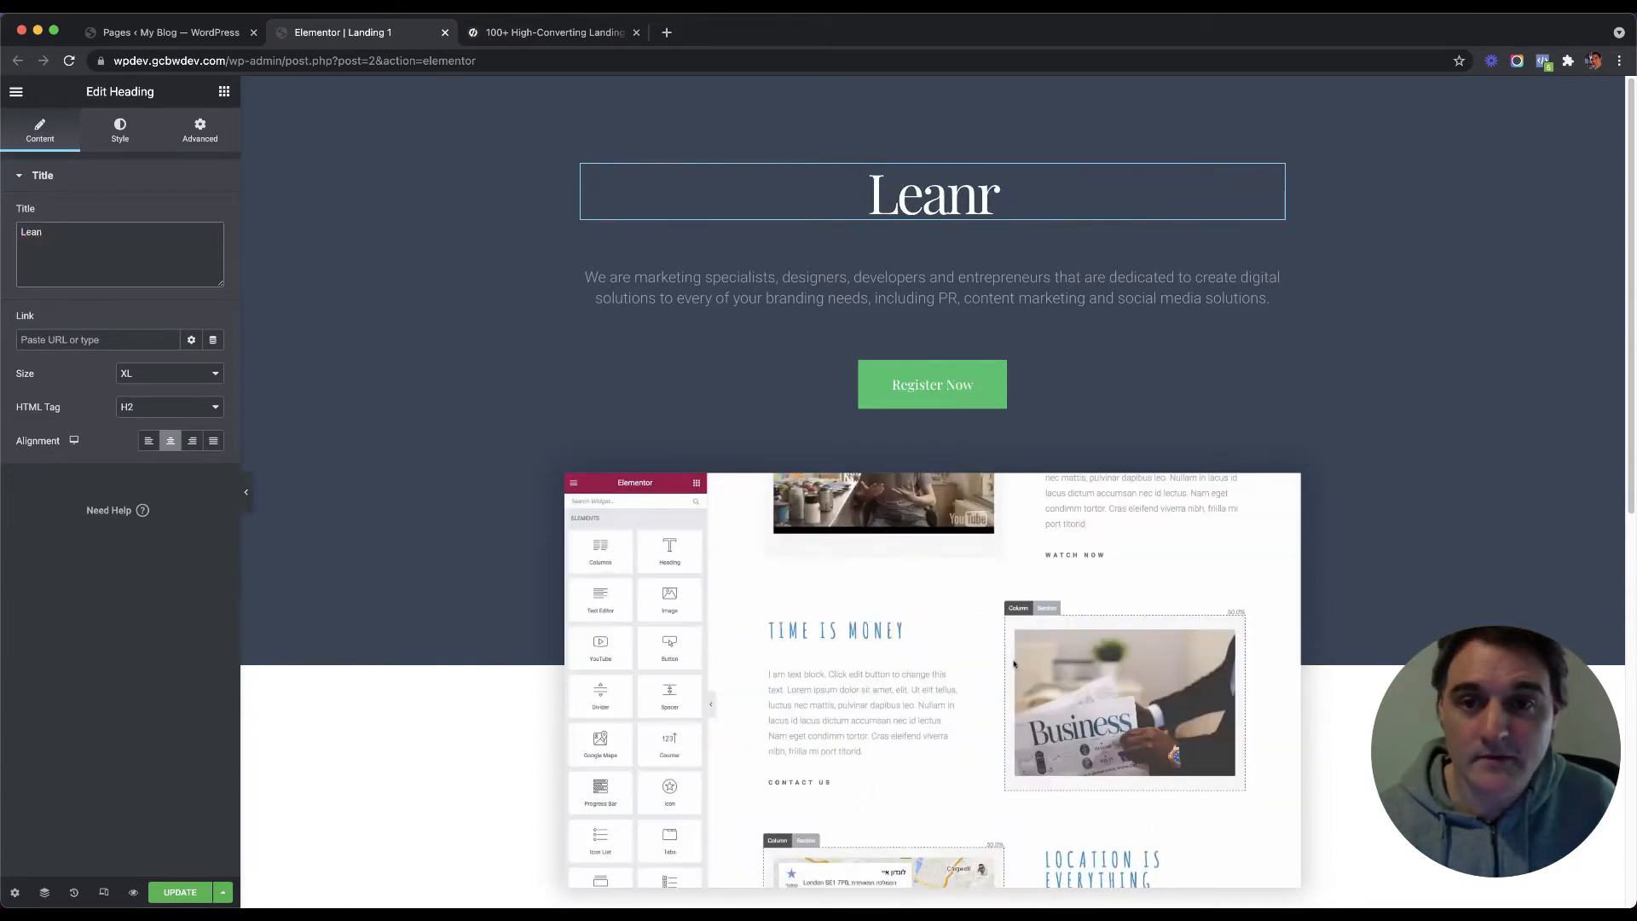
key("BackSpace")
key("BackSpace")
type("tn")
key("BackSpace")
key("BackSpace")
key("BackSpace")
key("BackSpace")
key("BackSpace")
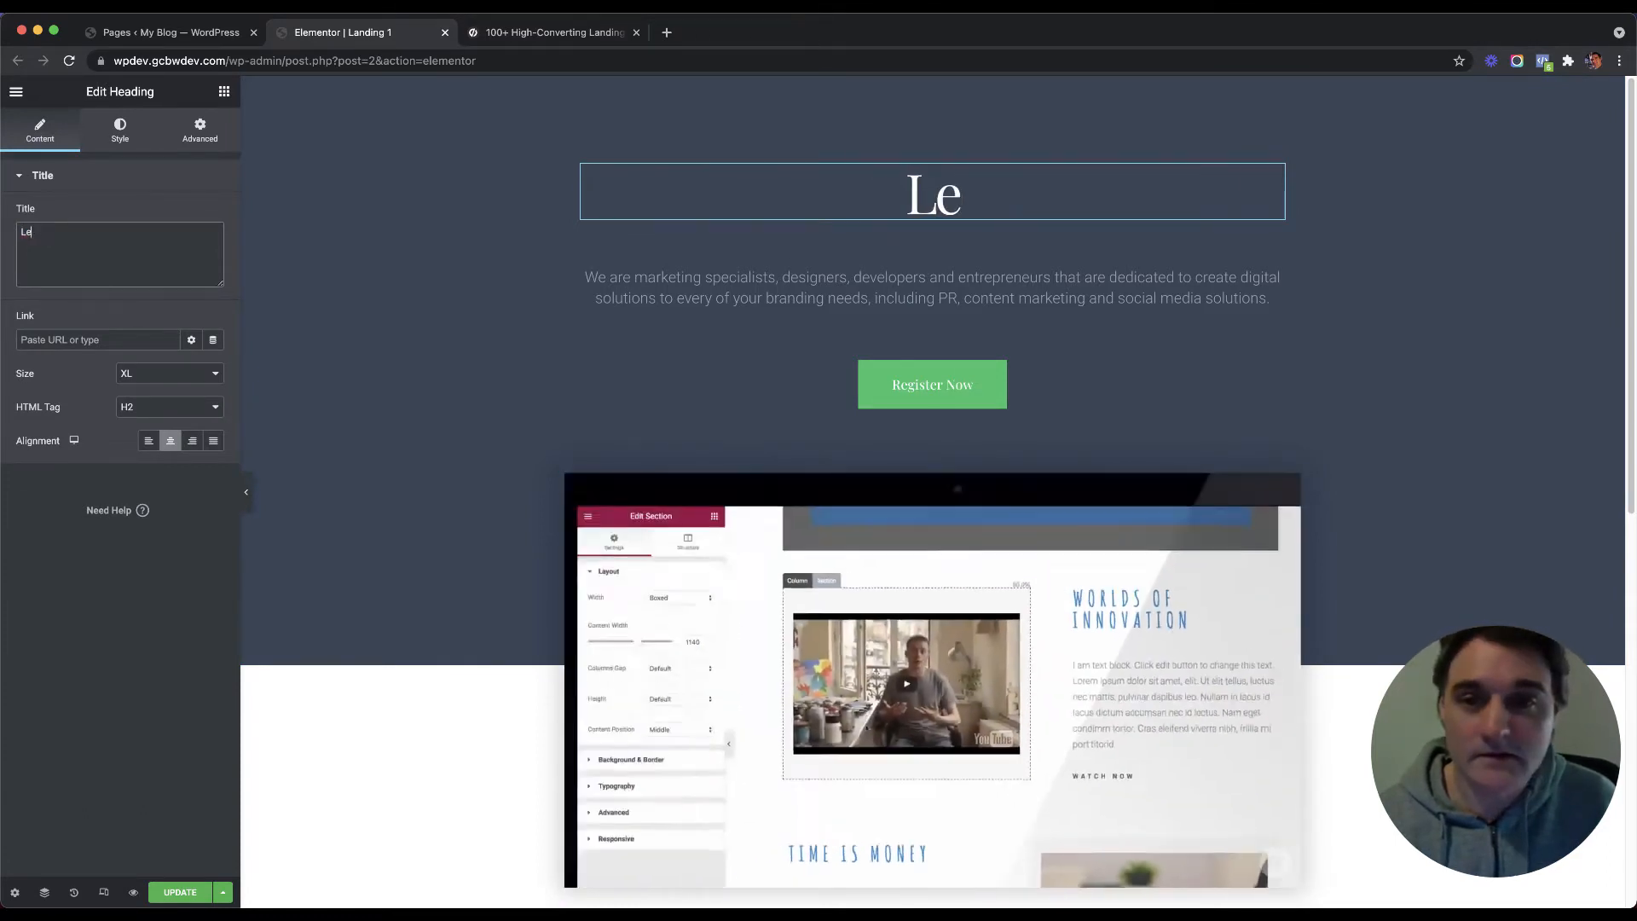
type("Ho")
key("BackSpace")
key("BackSpace")
type("G")
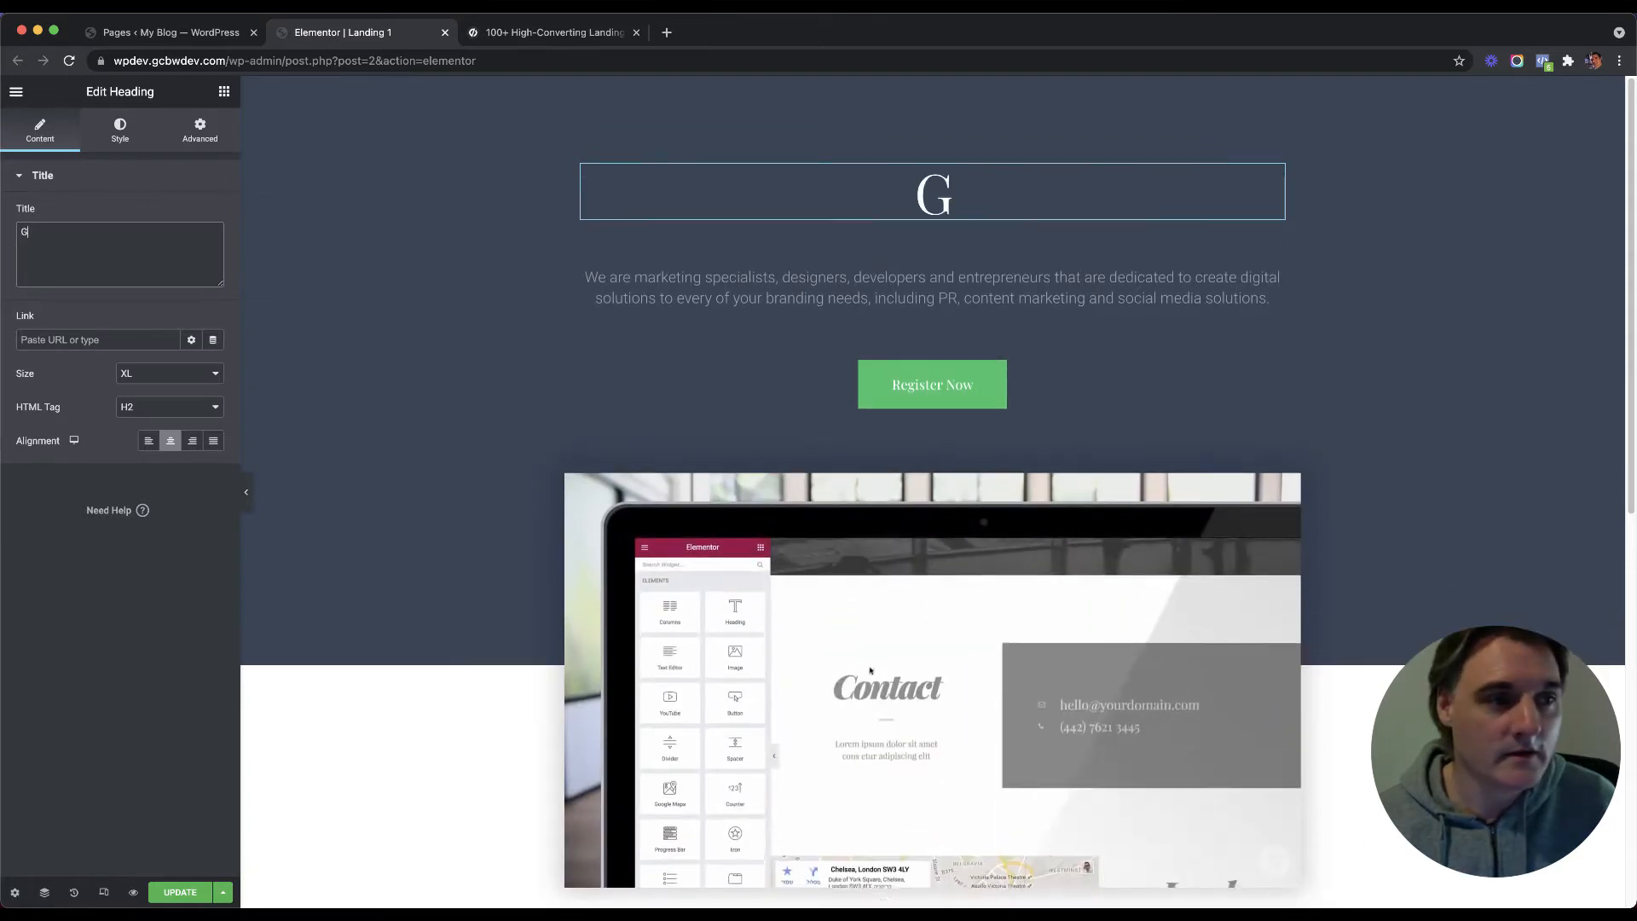
key("BackSpace")
type("Learn")
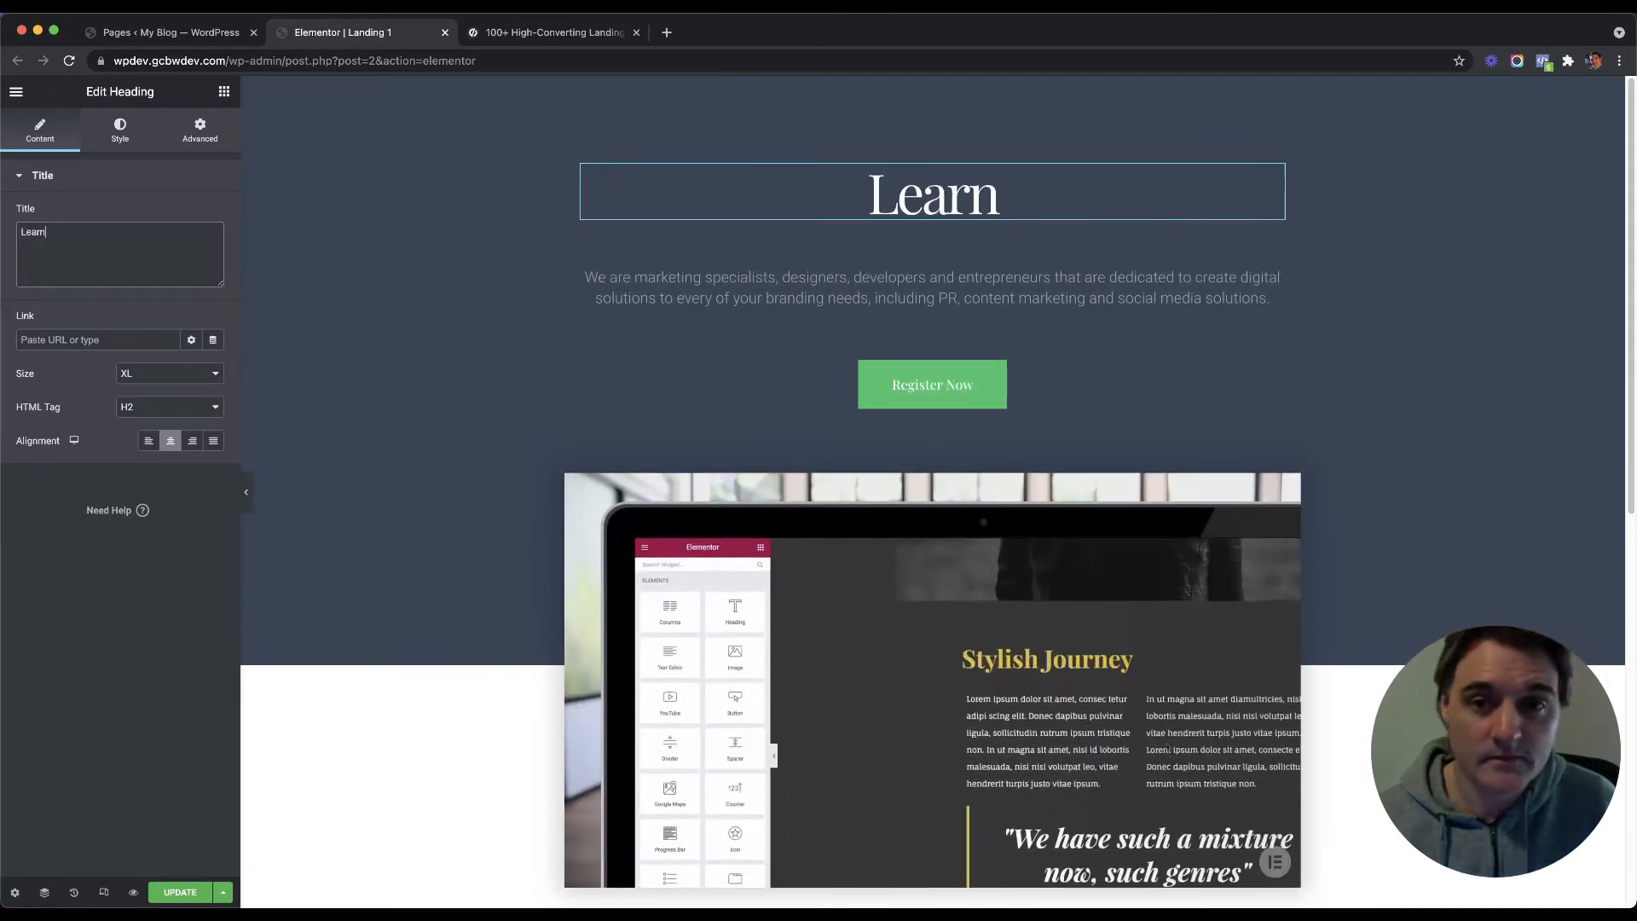
type(" Hot to")
key("BackSpace")
key("BackSpace")
key("BackSpace")
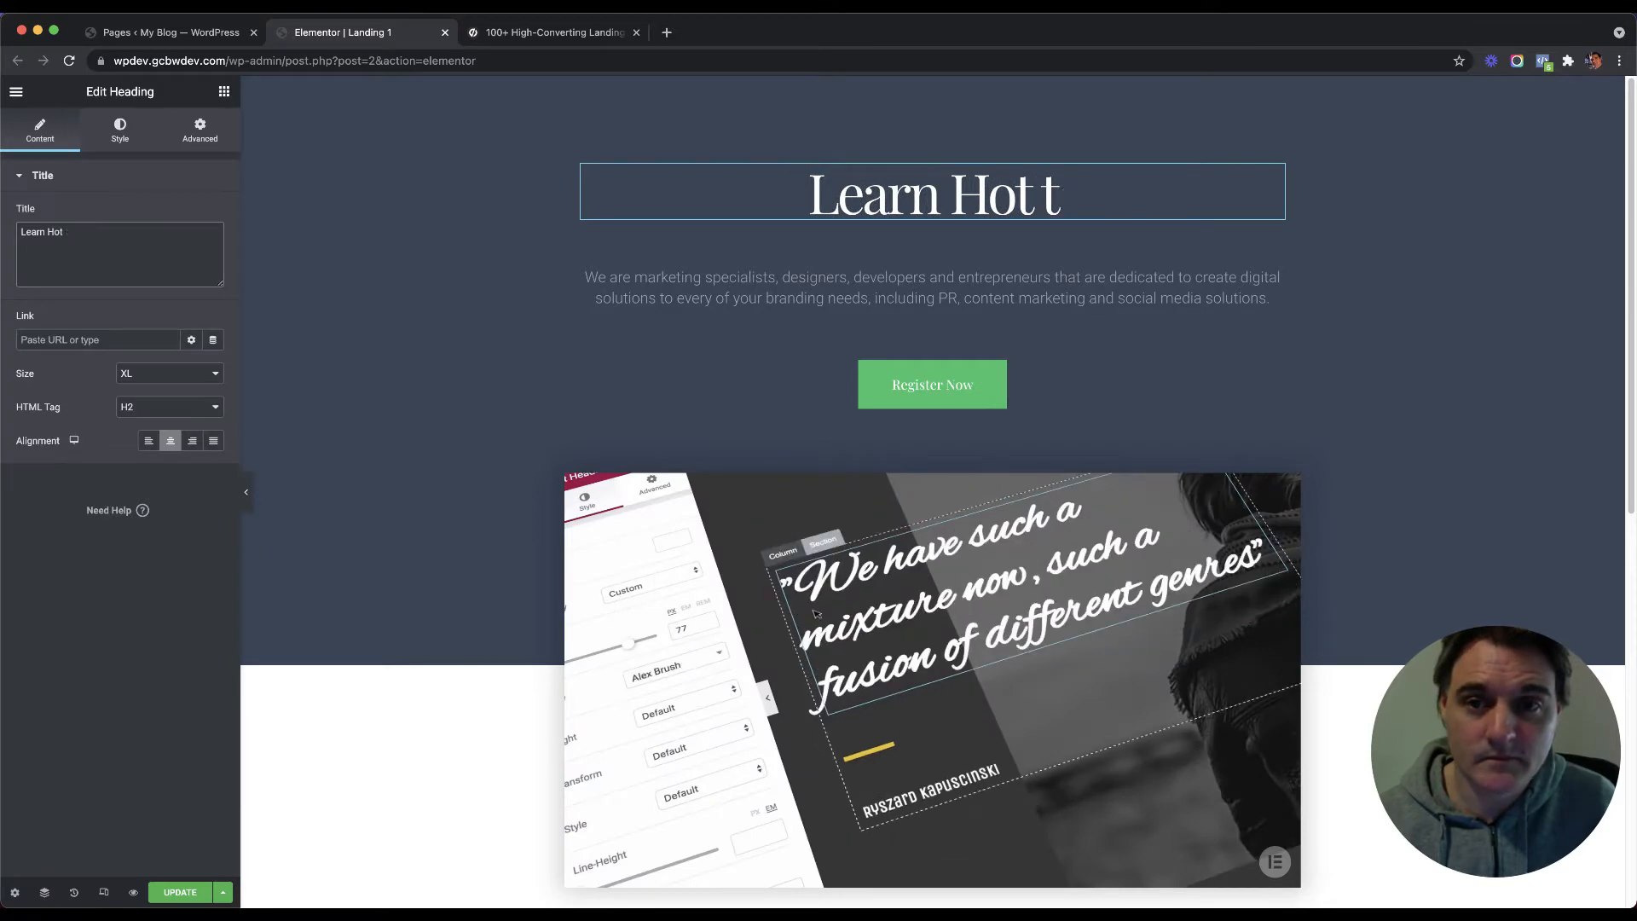
type("r")
key("BackSpace")
key("BackSpace")
type("w")
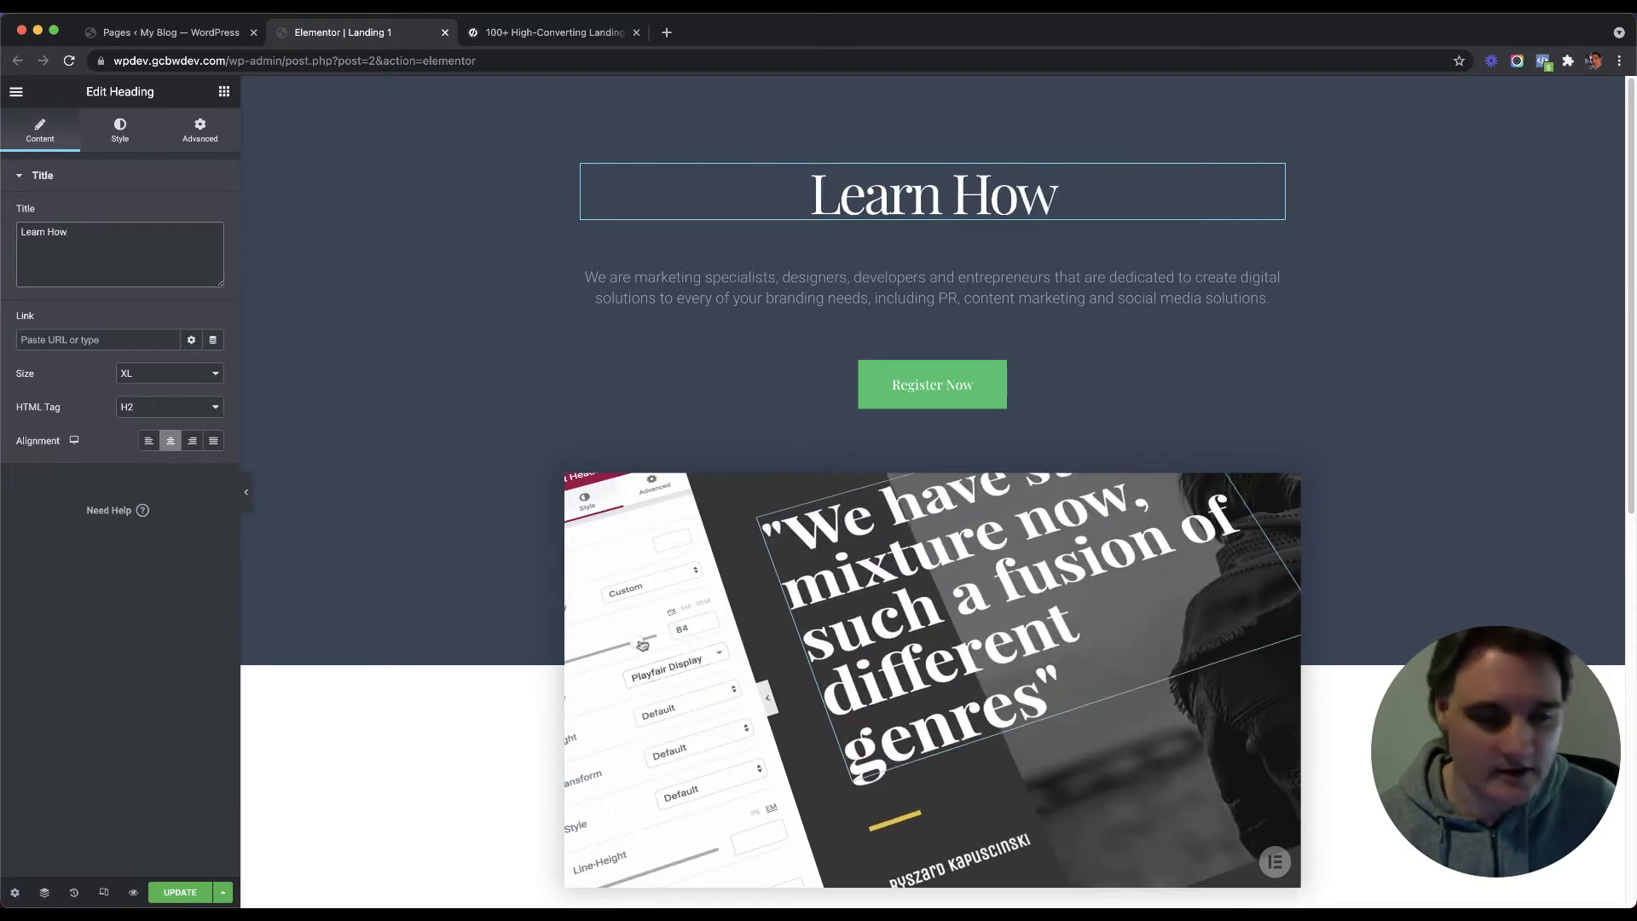
type(" To Double your")
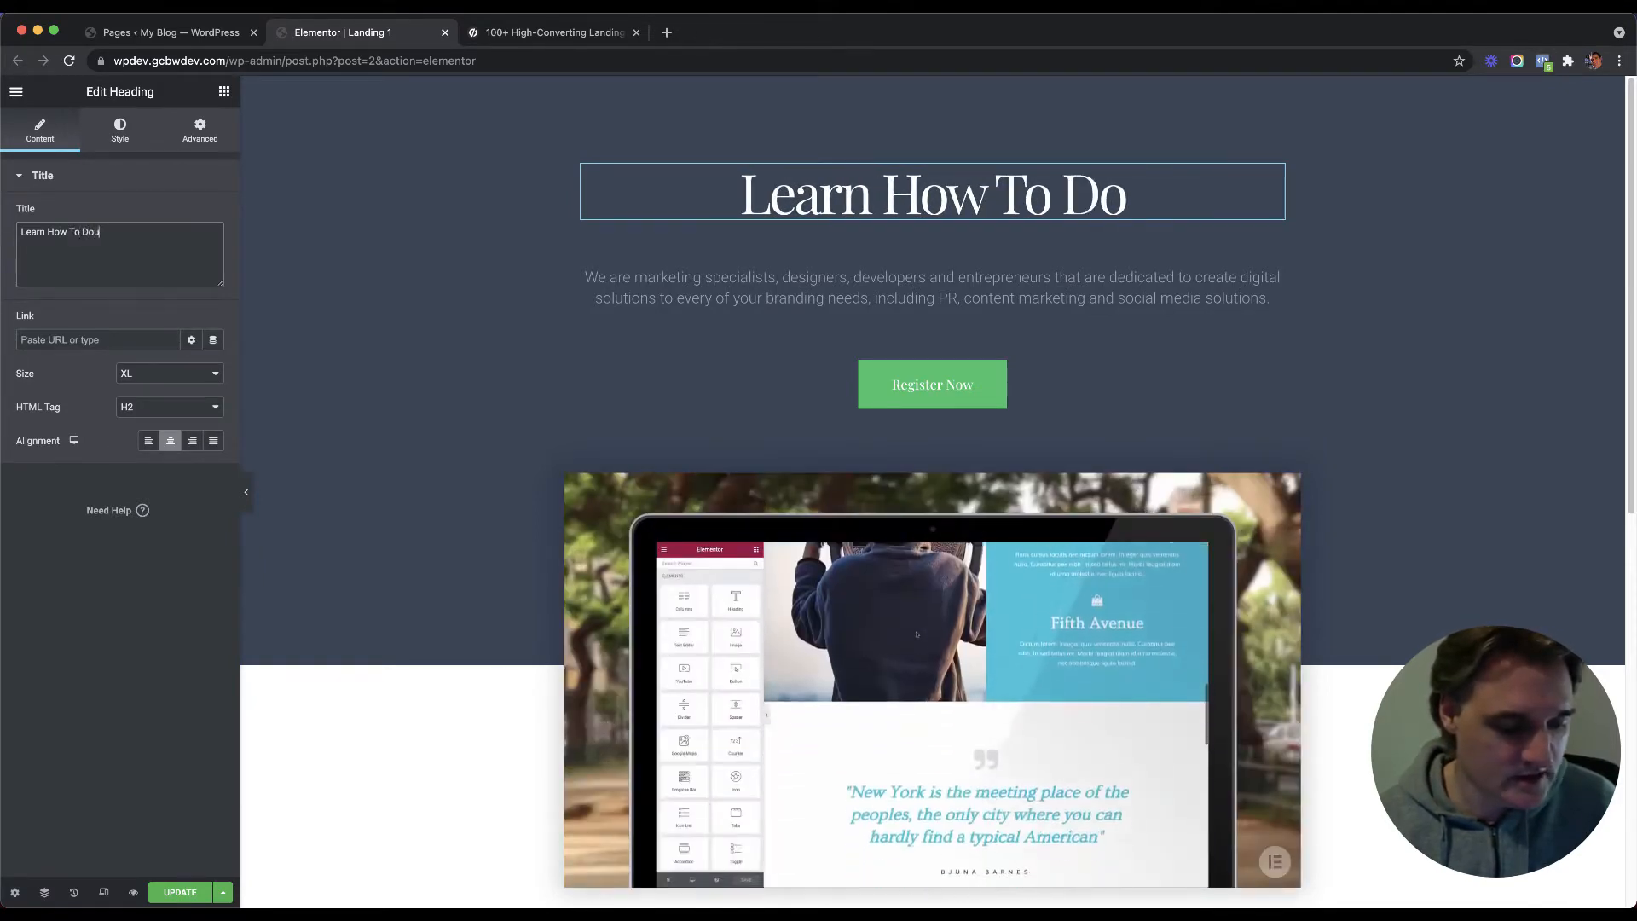
key("BackSpace")
key("BackSpace")
key("BackSpace")
key("BackSpace")
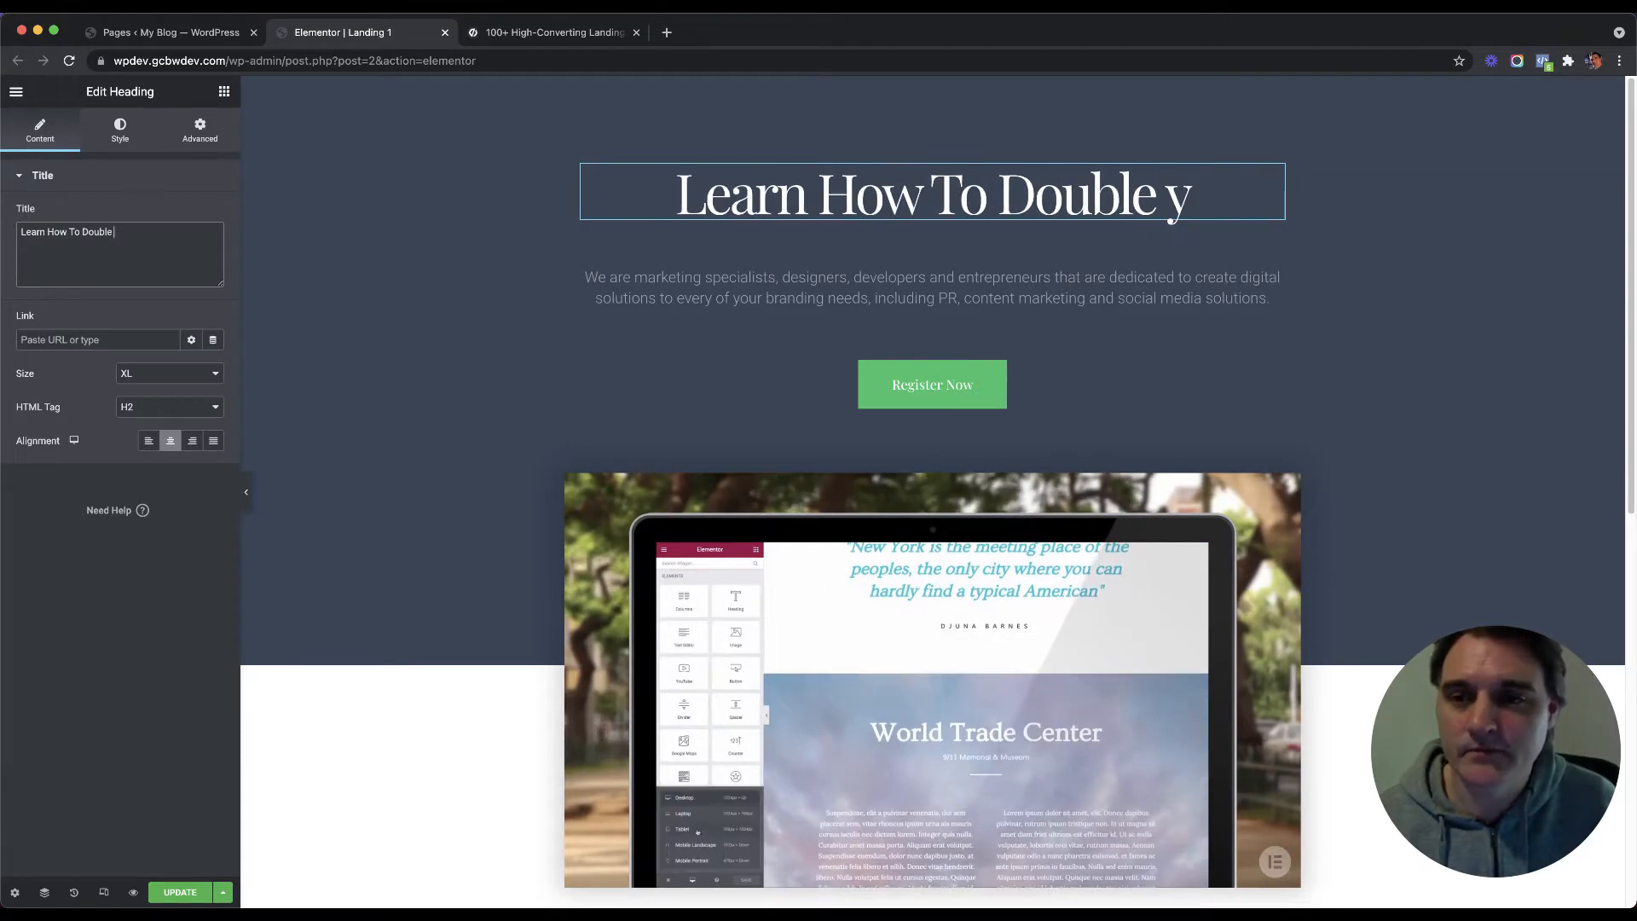
type("Your Sales i")
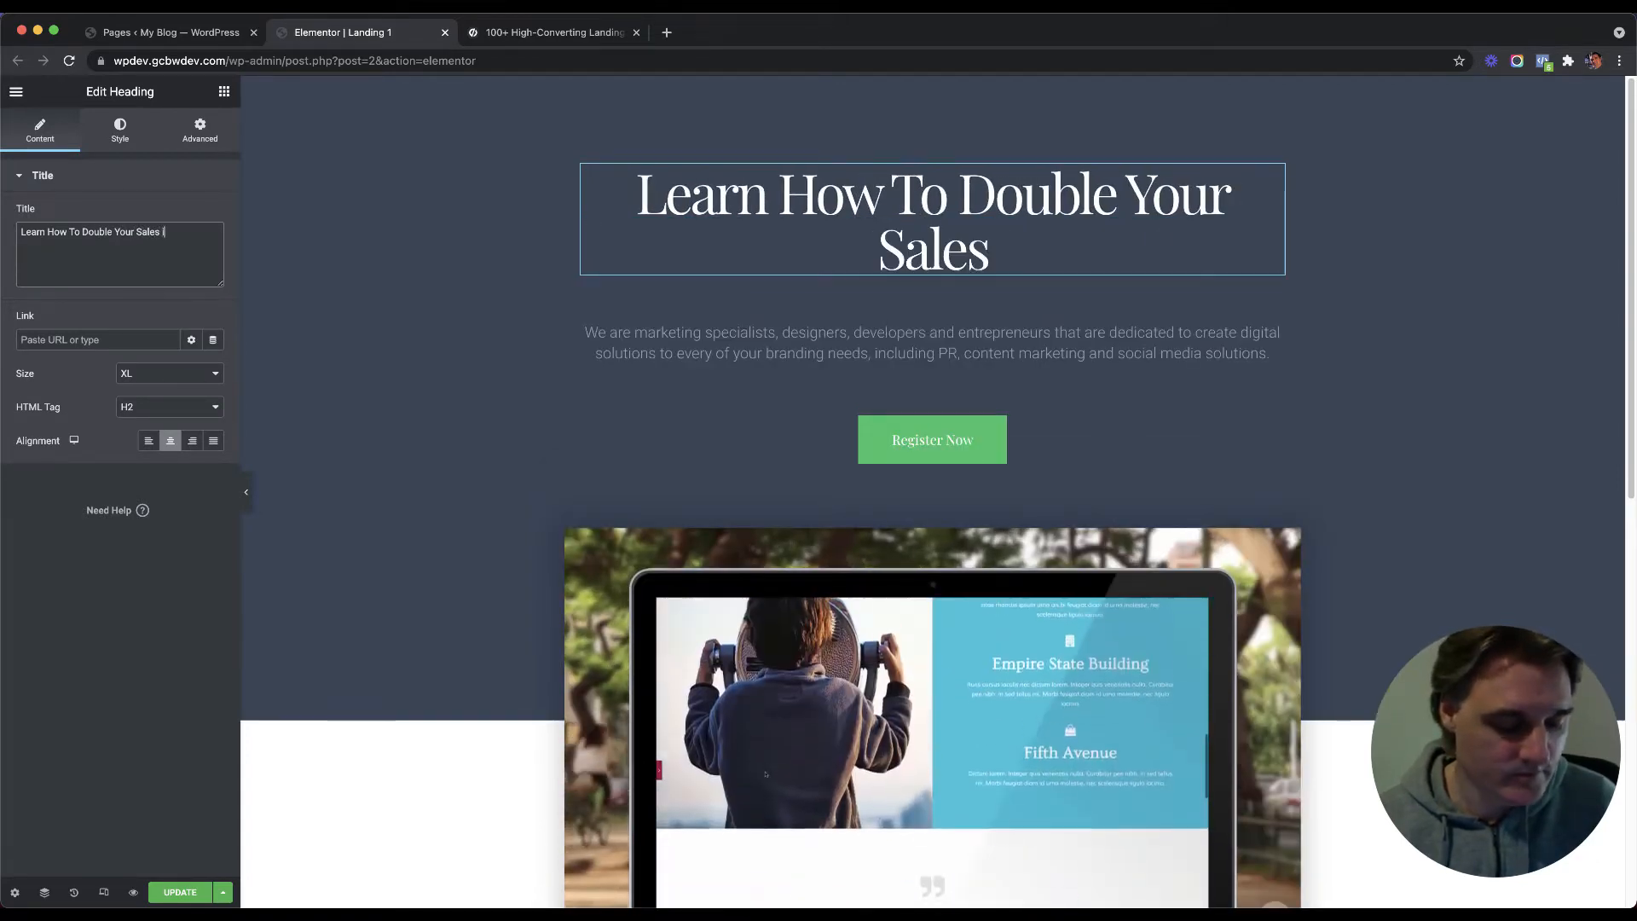
type("n ju")
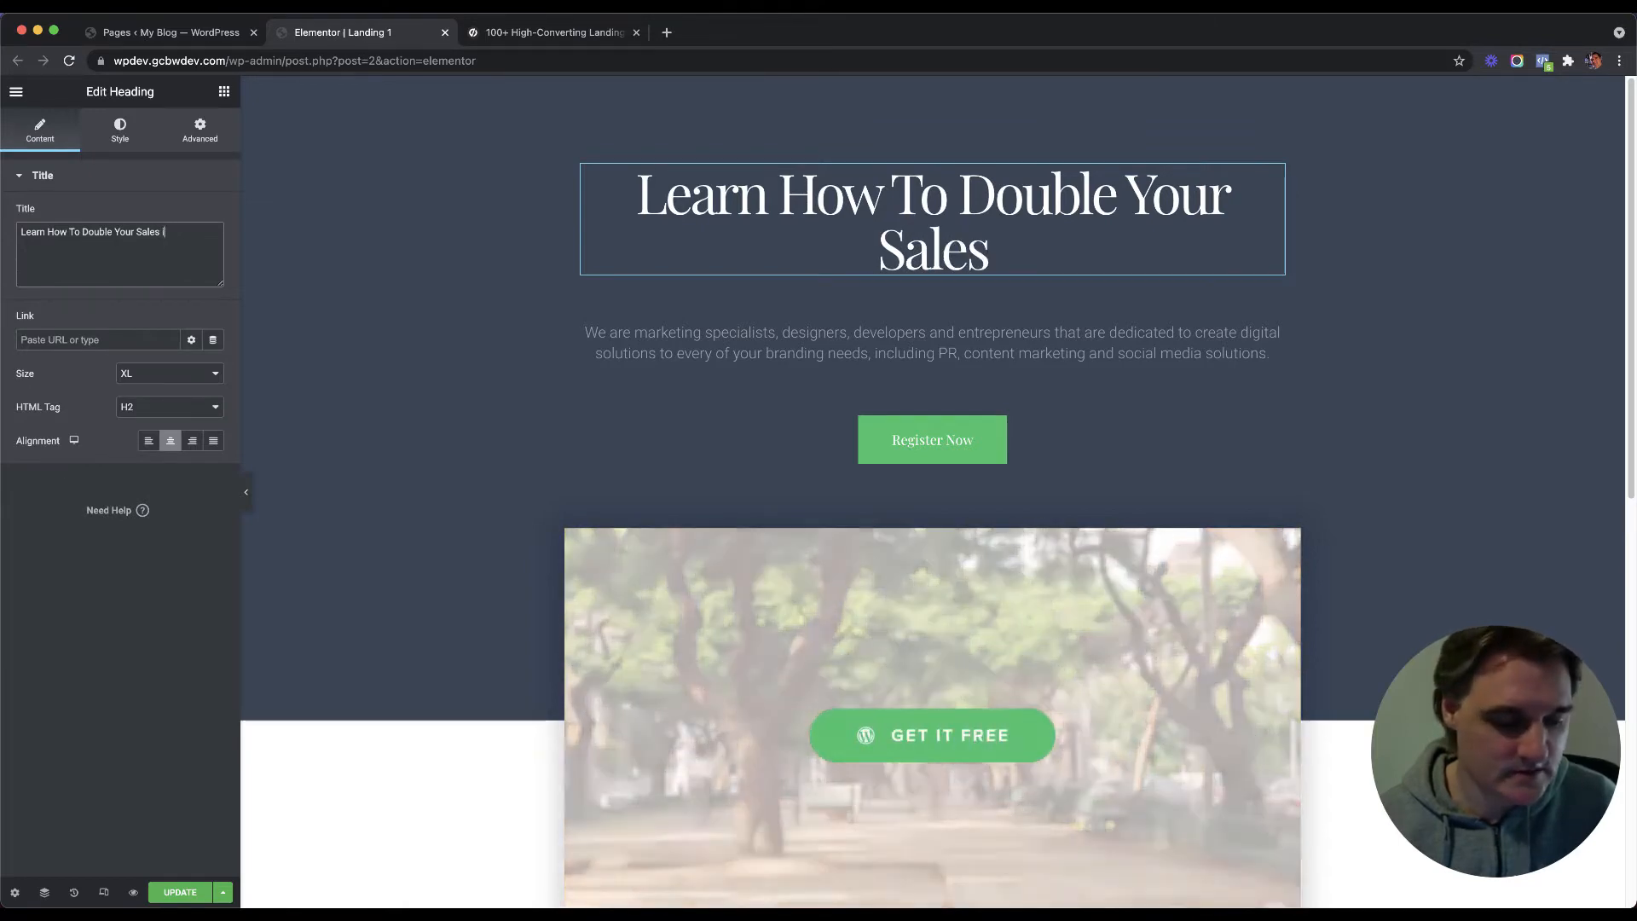
type("st")
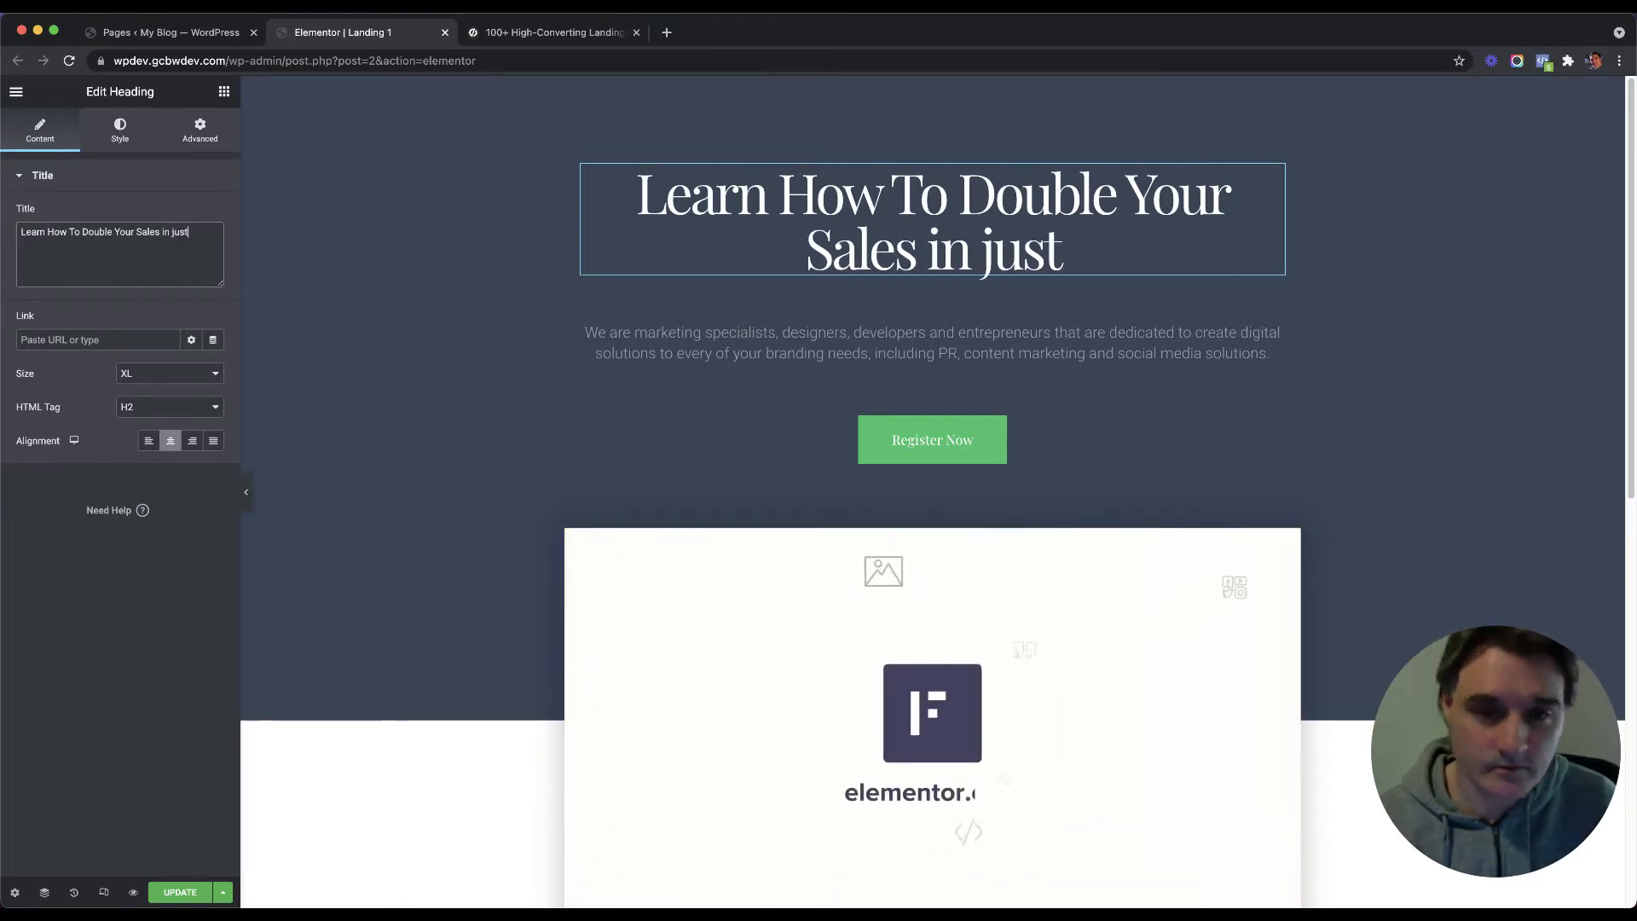
type(" 15 Minutte")
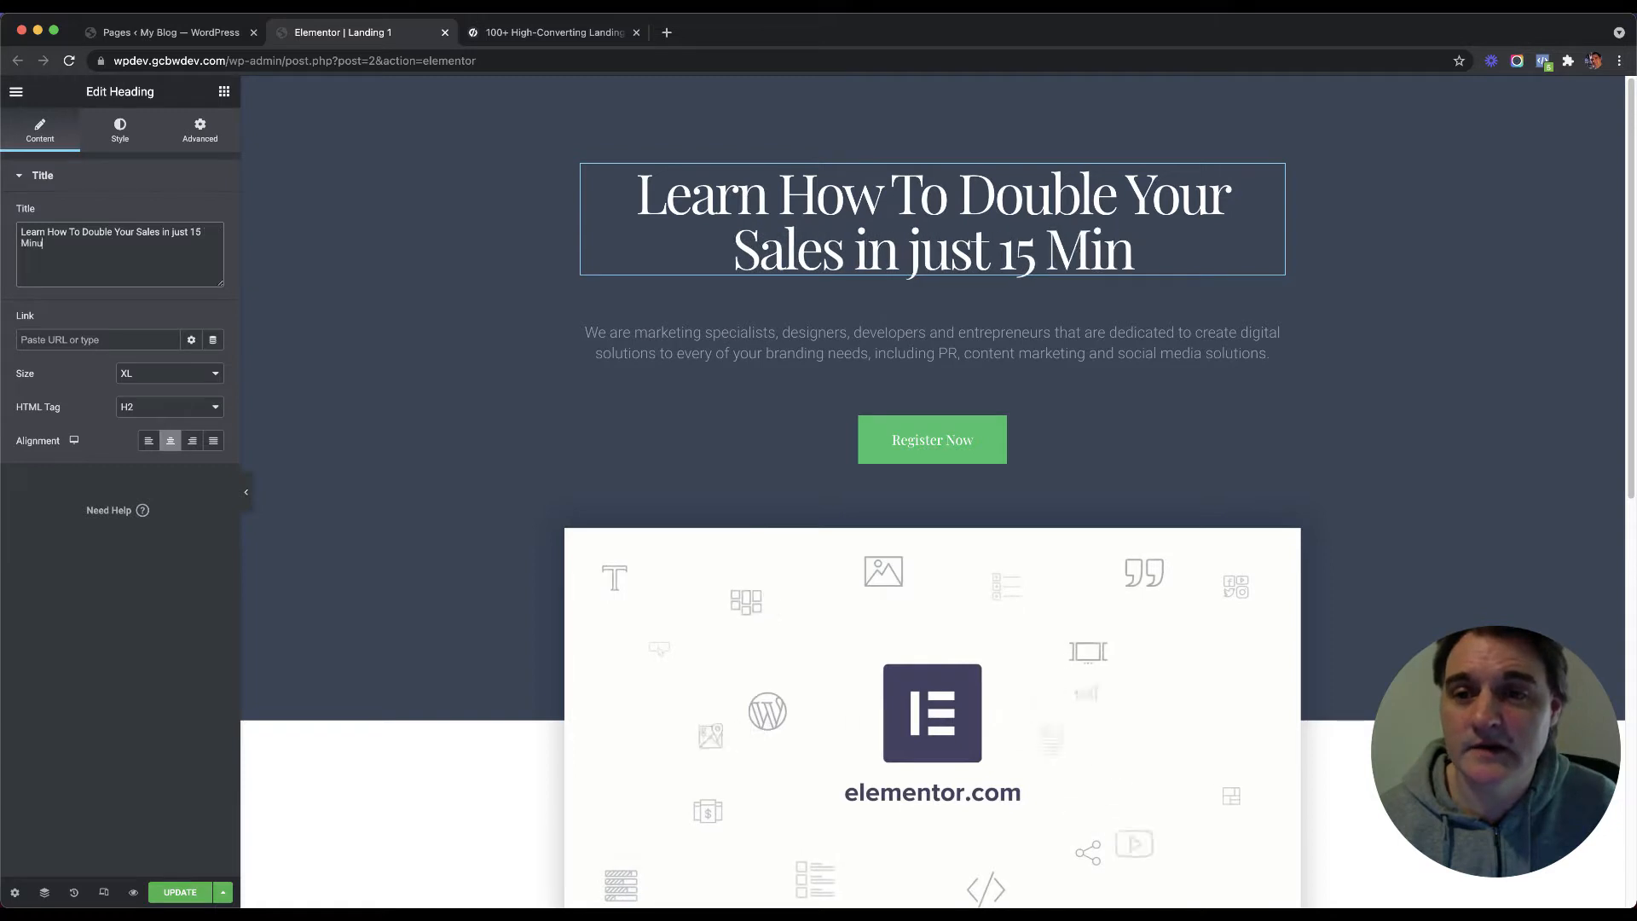
key("BackSpace")
key("BackSpace")
type("es ")
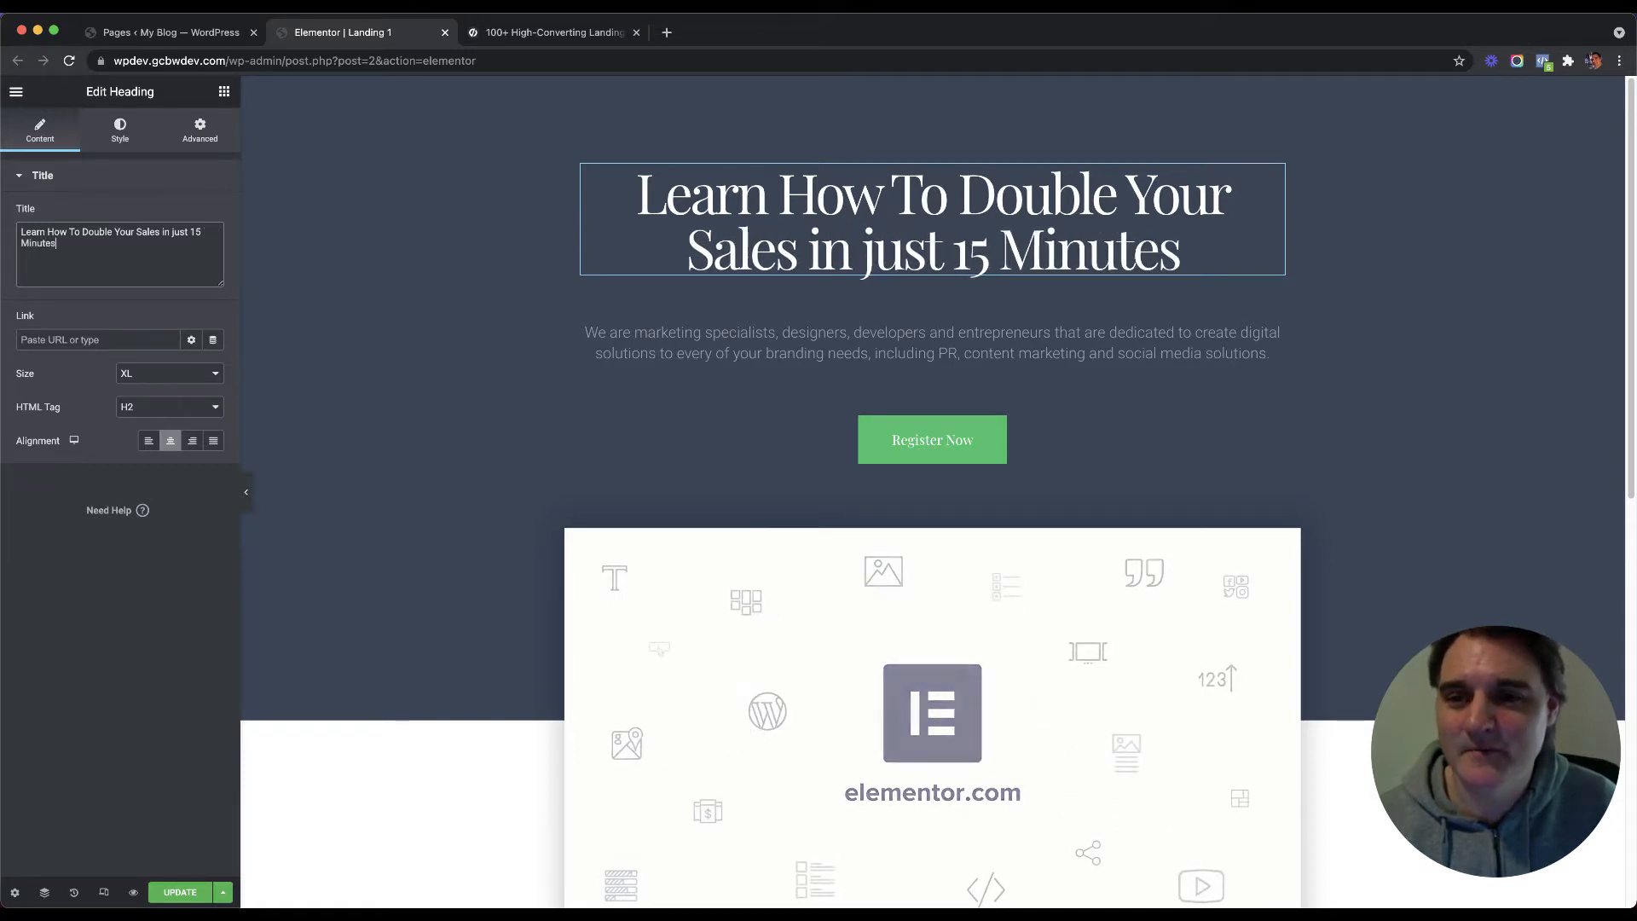
type("per day")
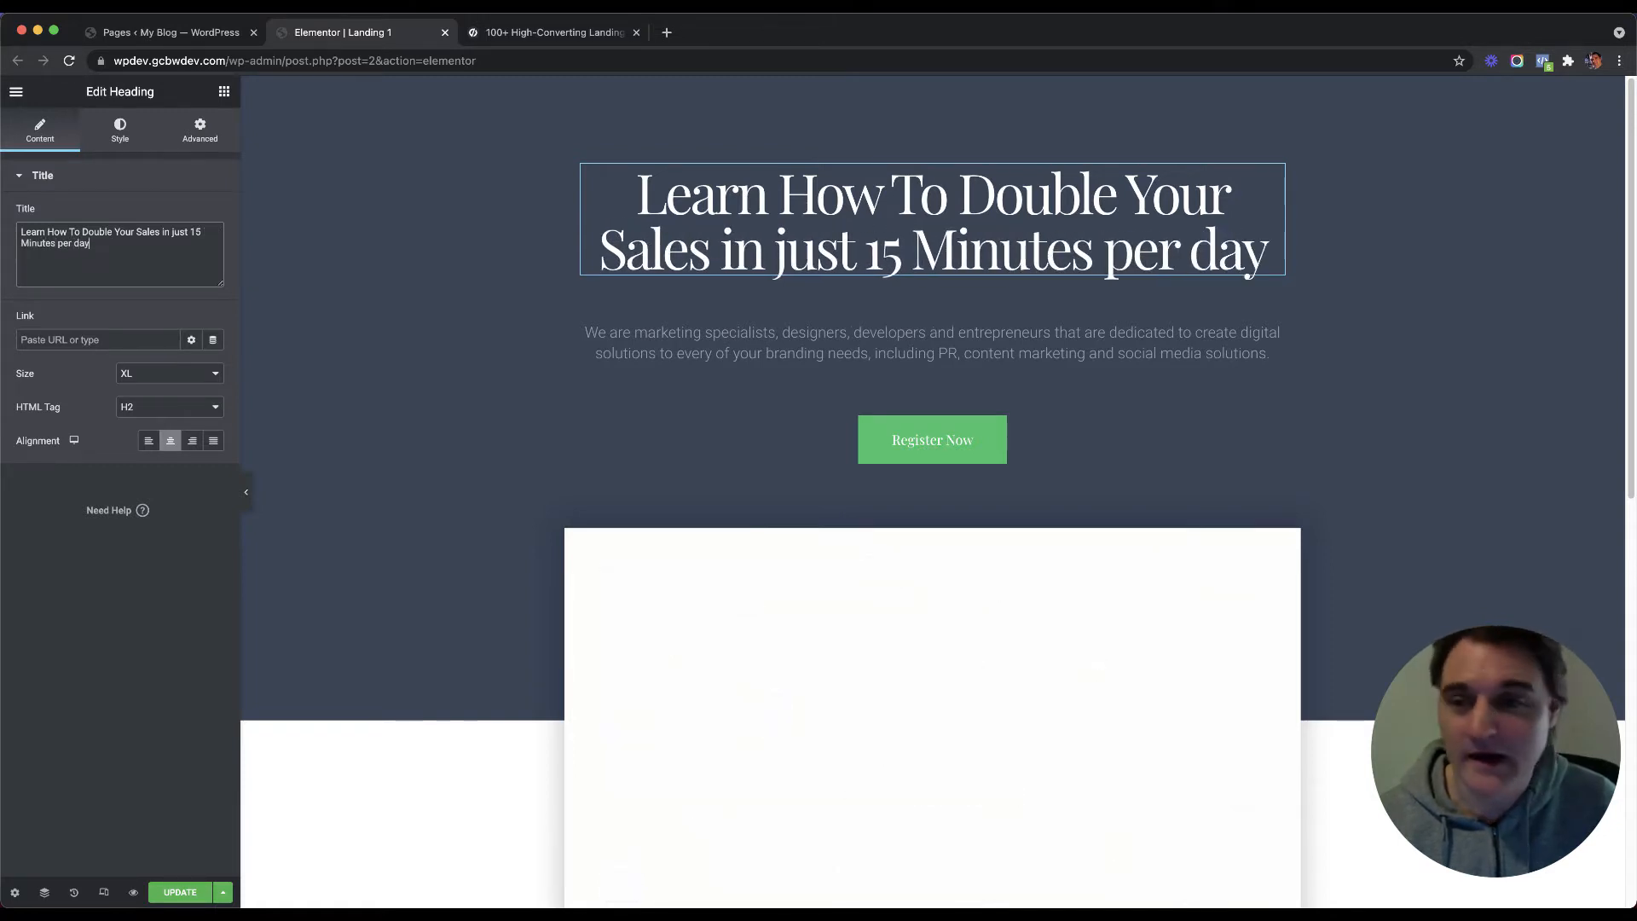
key("BackSpace")
key("BackSpace")
key("BackSpace")
key("BackSpace")
key("BackSpace")
key("BackSpace")
key("BackSpace")
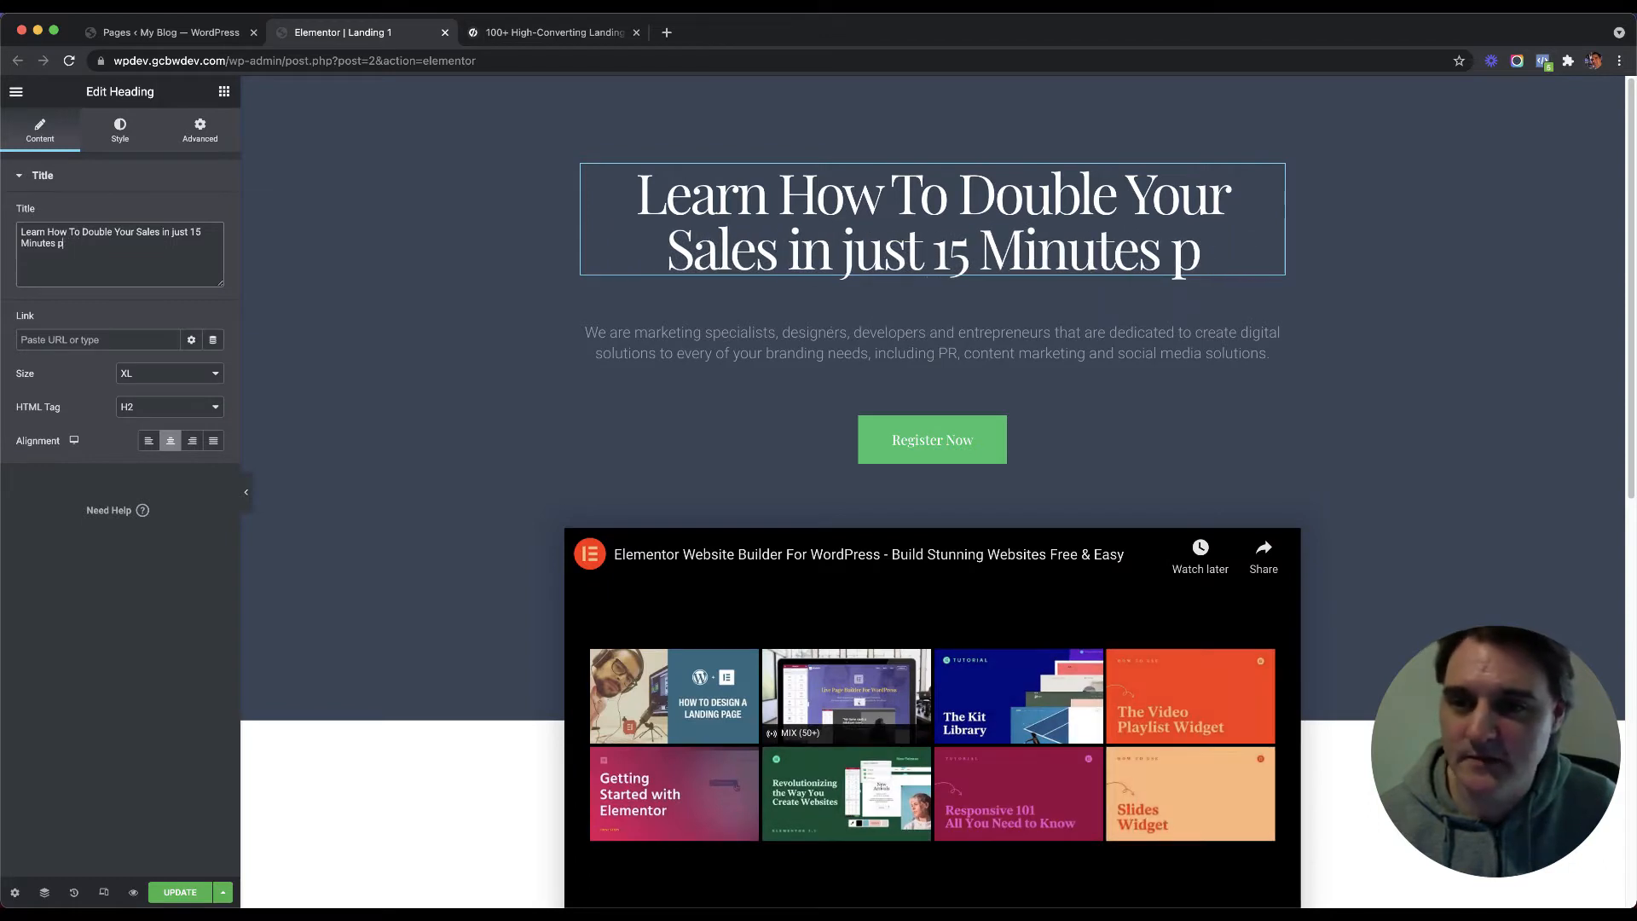
type("Per Dya")
key("BackSpace")
key("BackSpace")
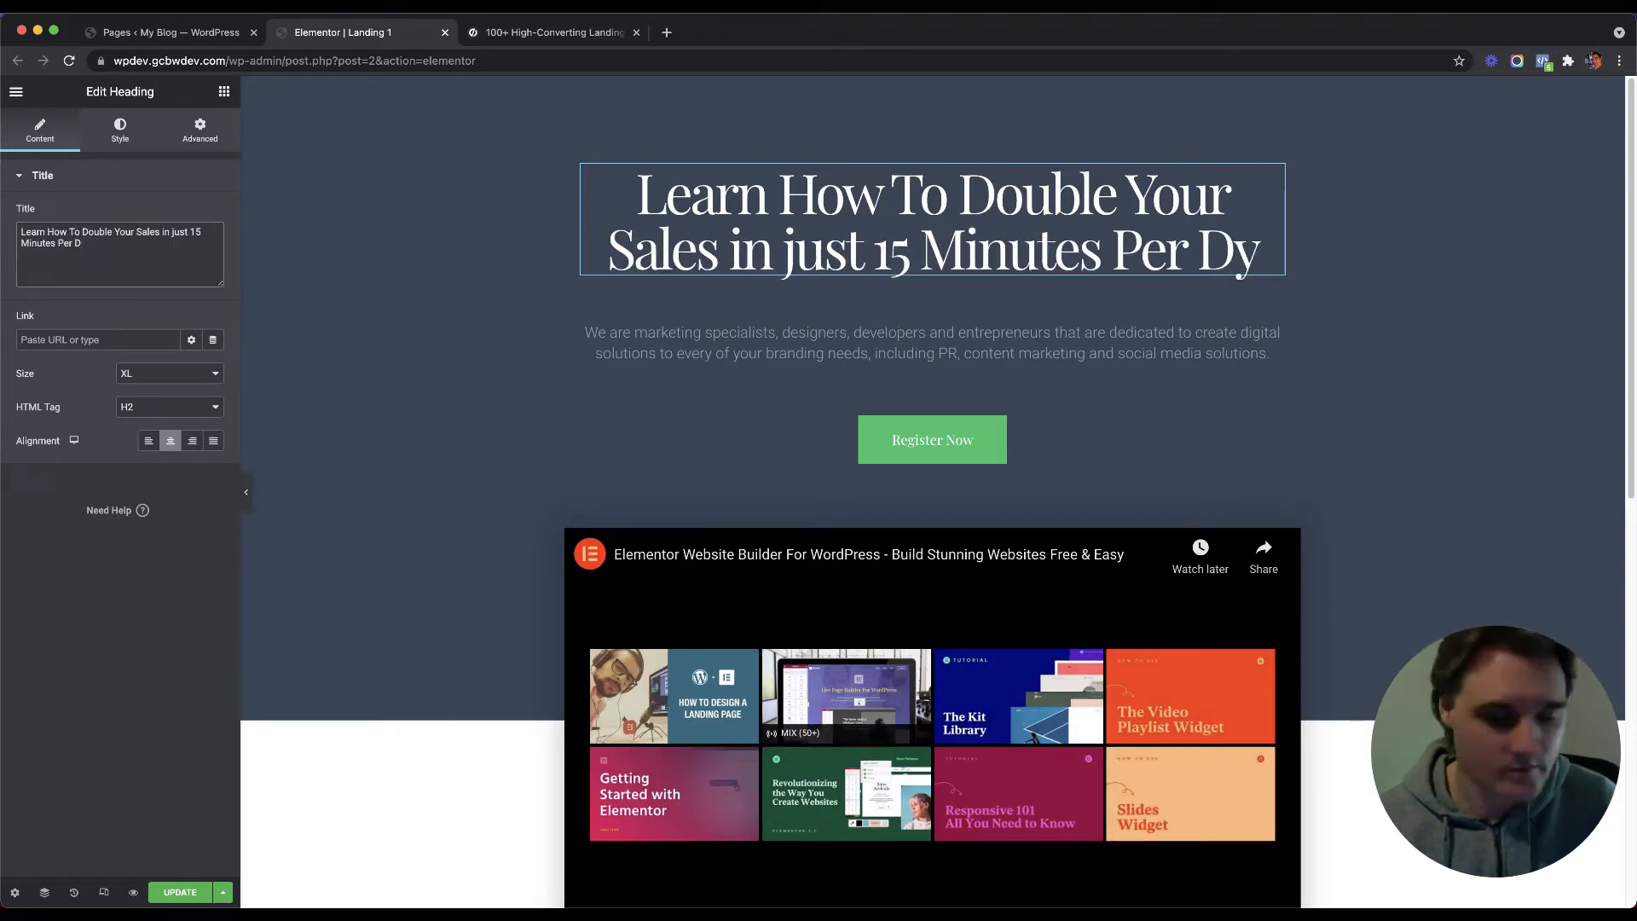
type("ay")
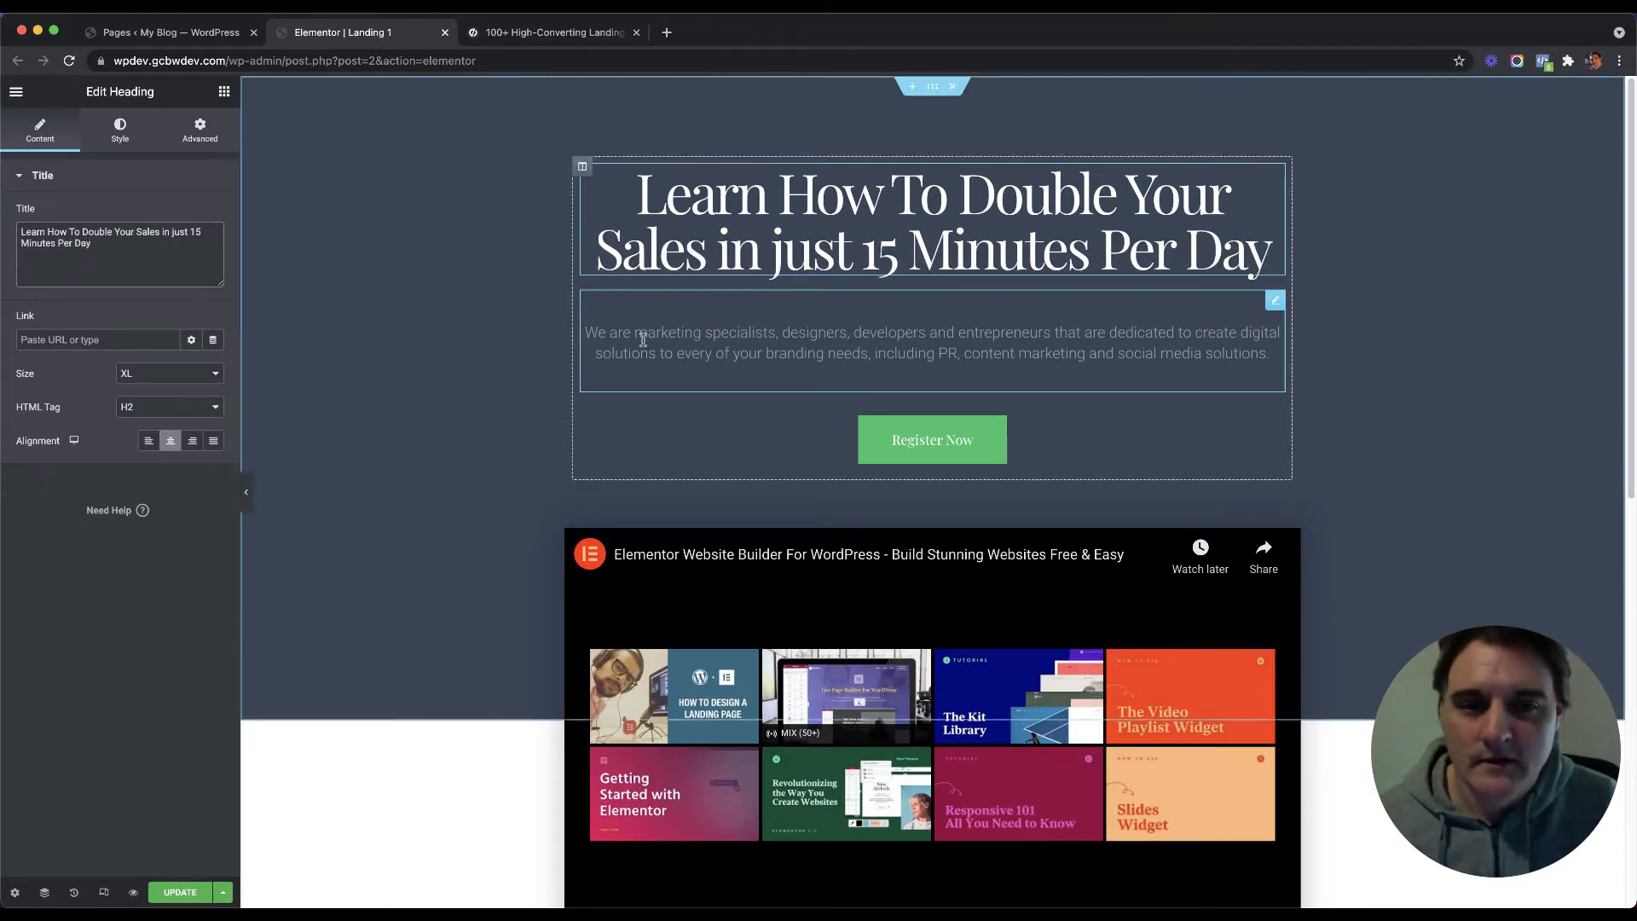
left_click(639, 336)
Step: Replace the placeholder paragraph with 'We'll show you proven strategies to double your sales and land the dream project.'
triple_click(89, 331)
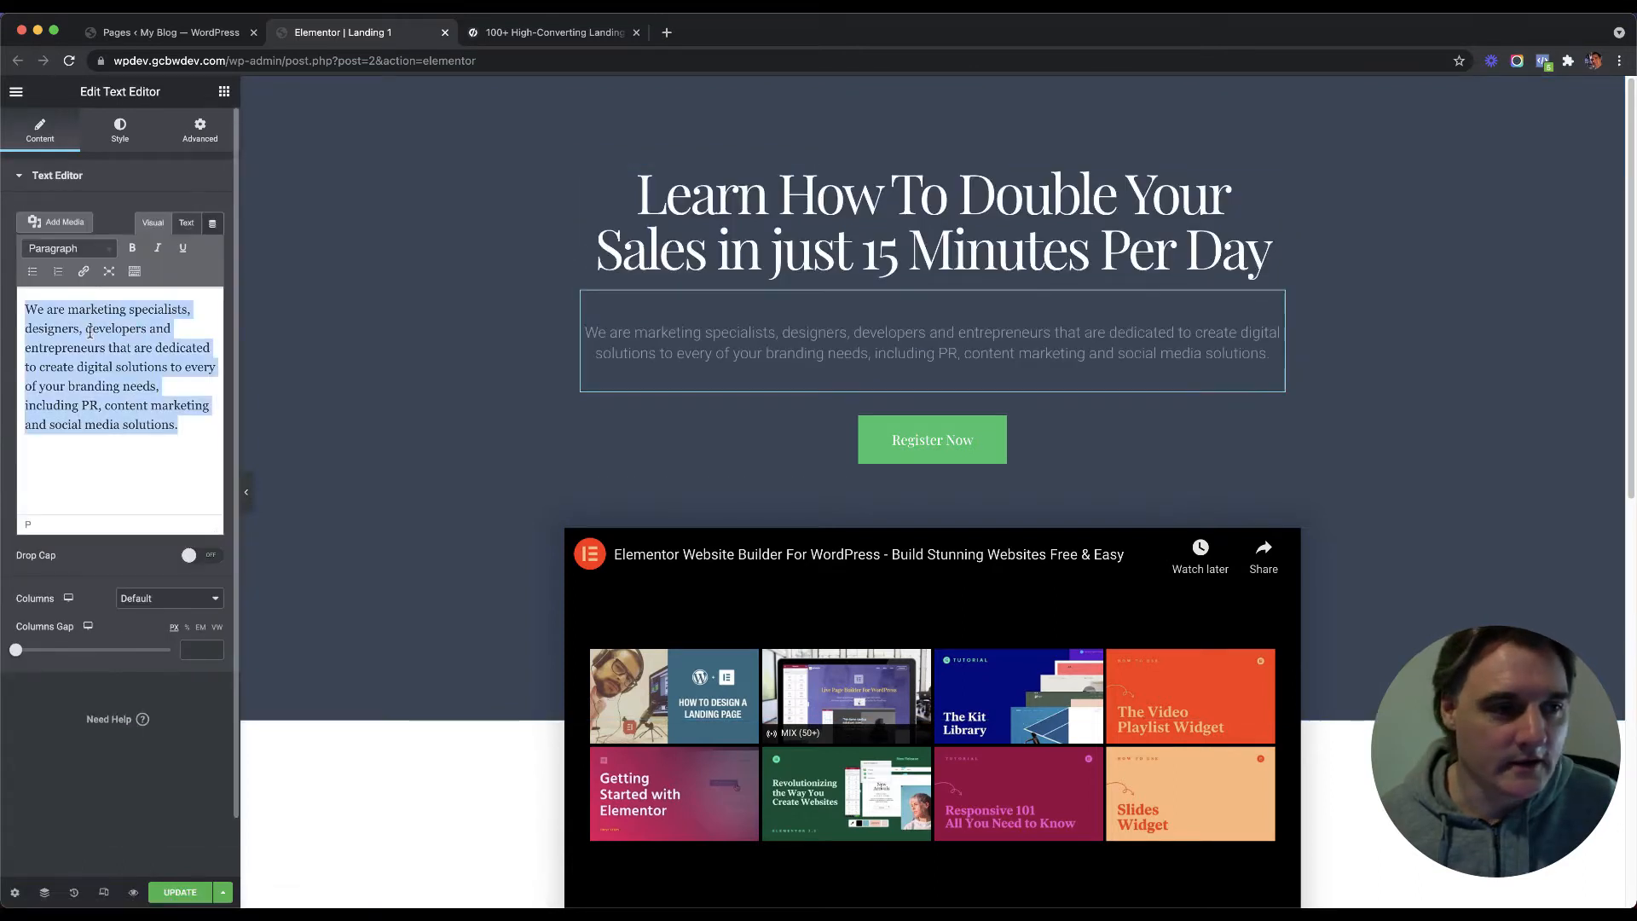
type("We")
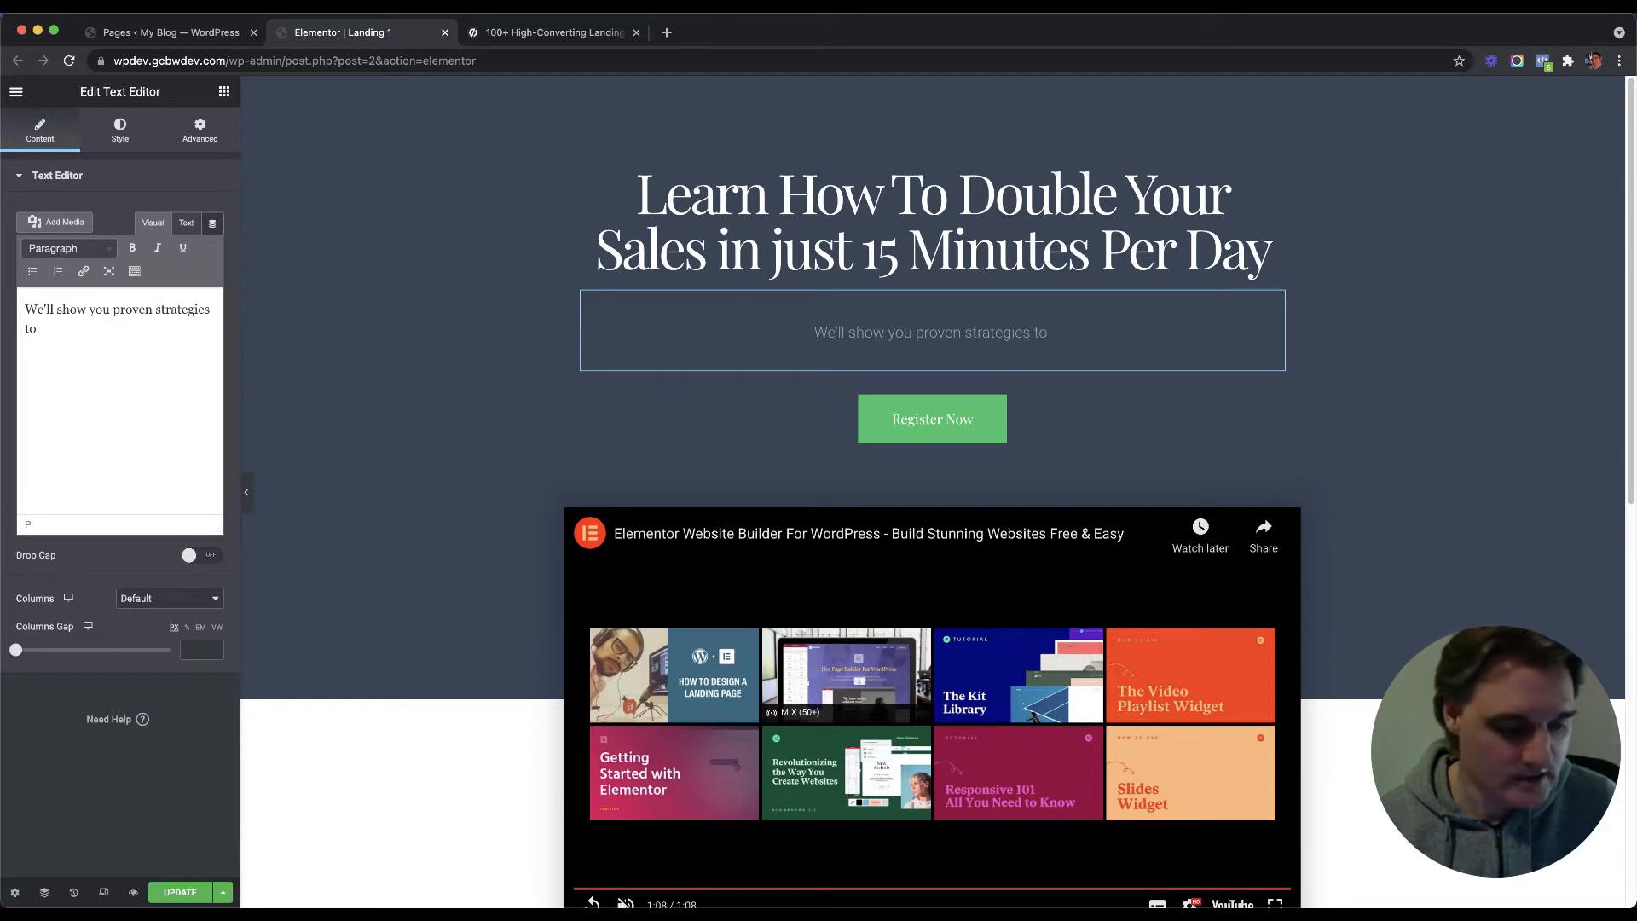
type("ble yours")
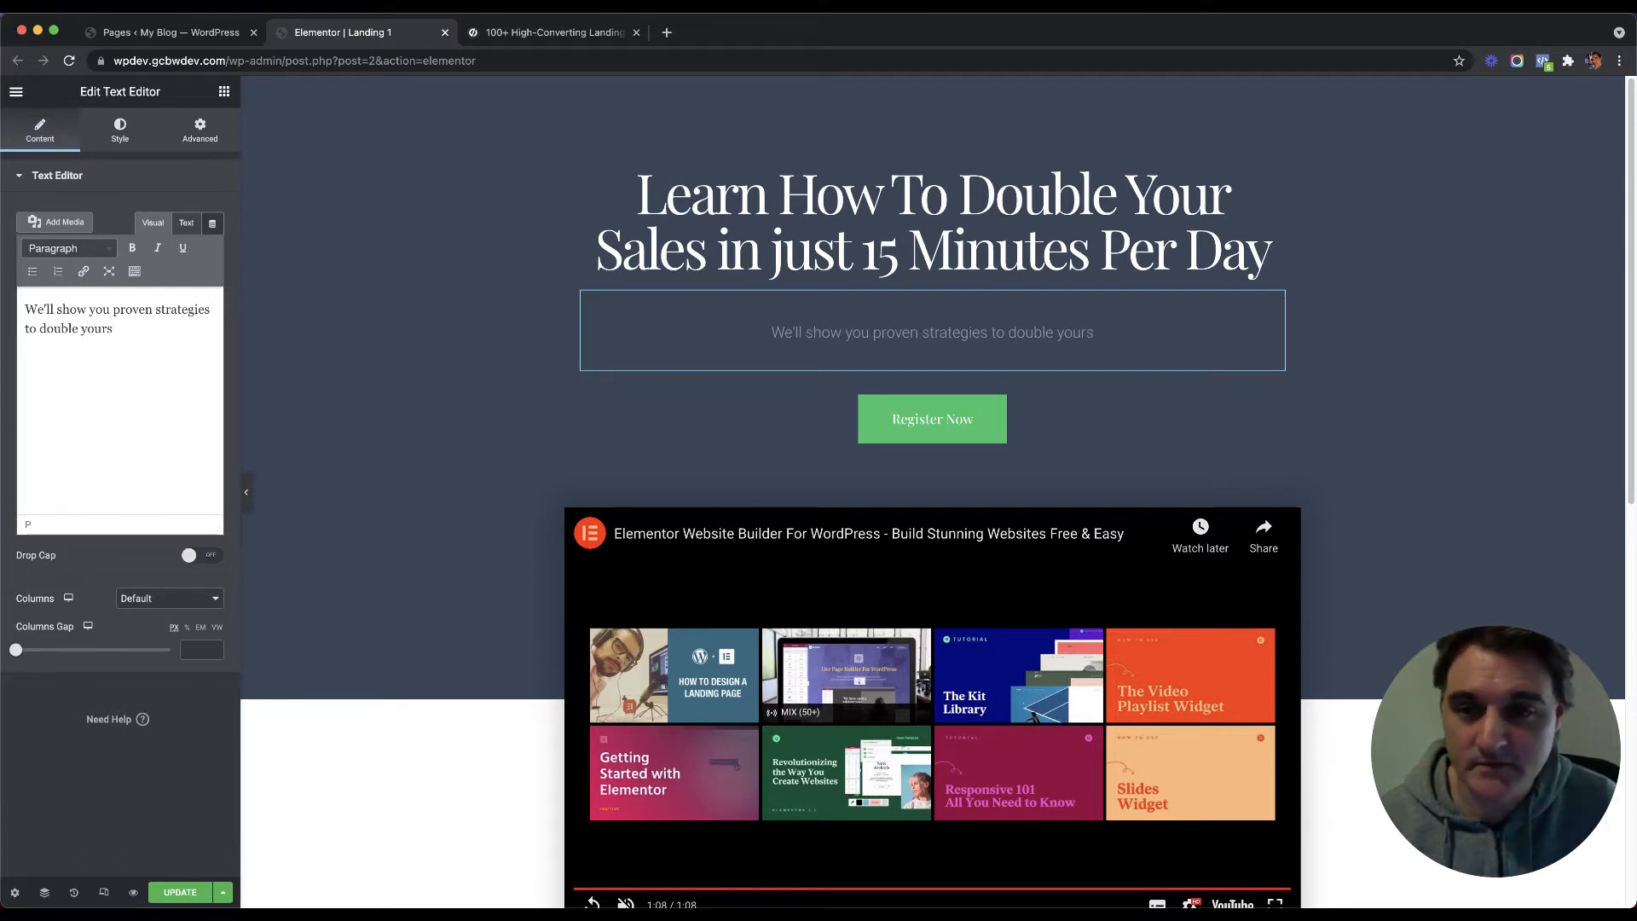
key("BackSpace")
type("da")
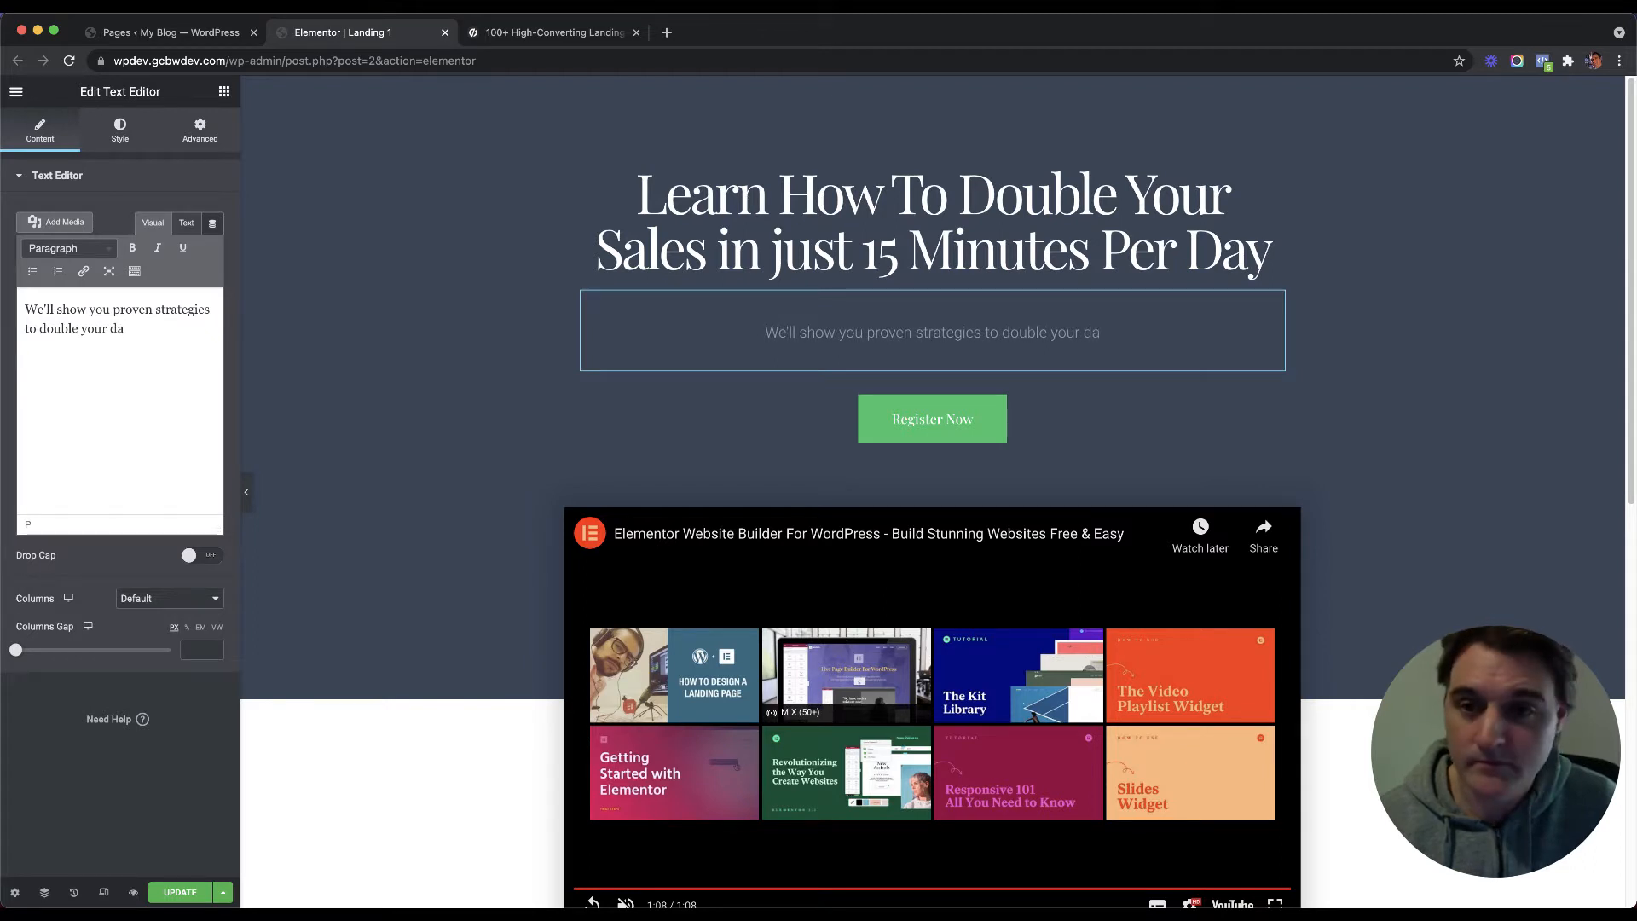
key("BackSpace")
key("BackSpace")
type("sales ")
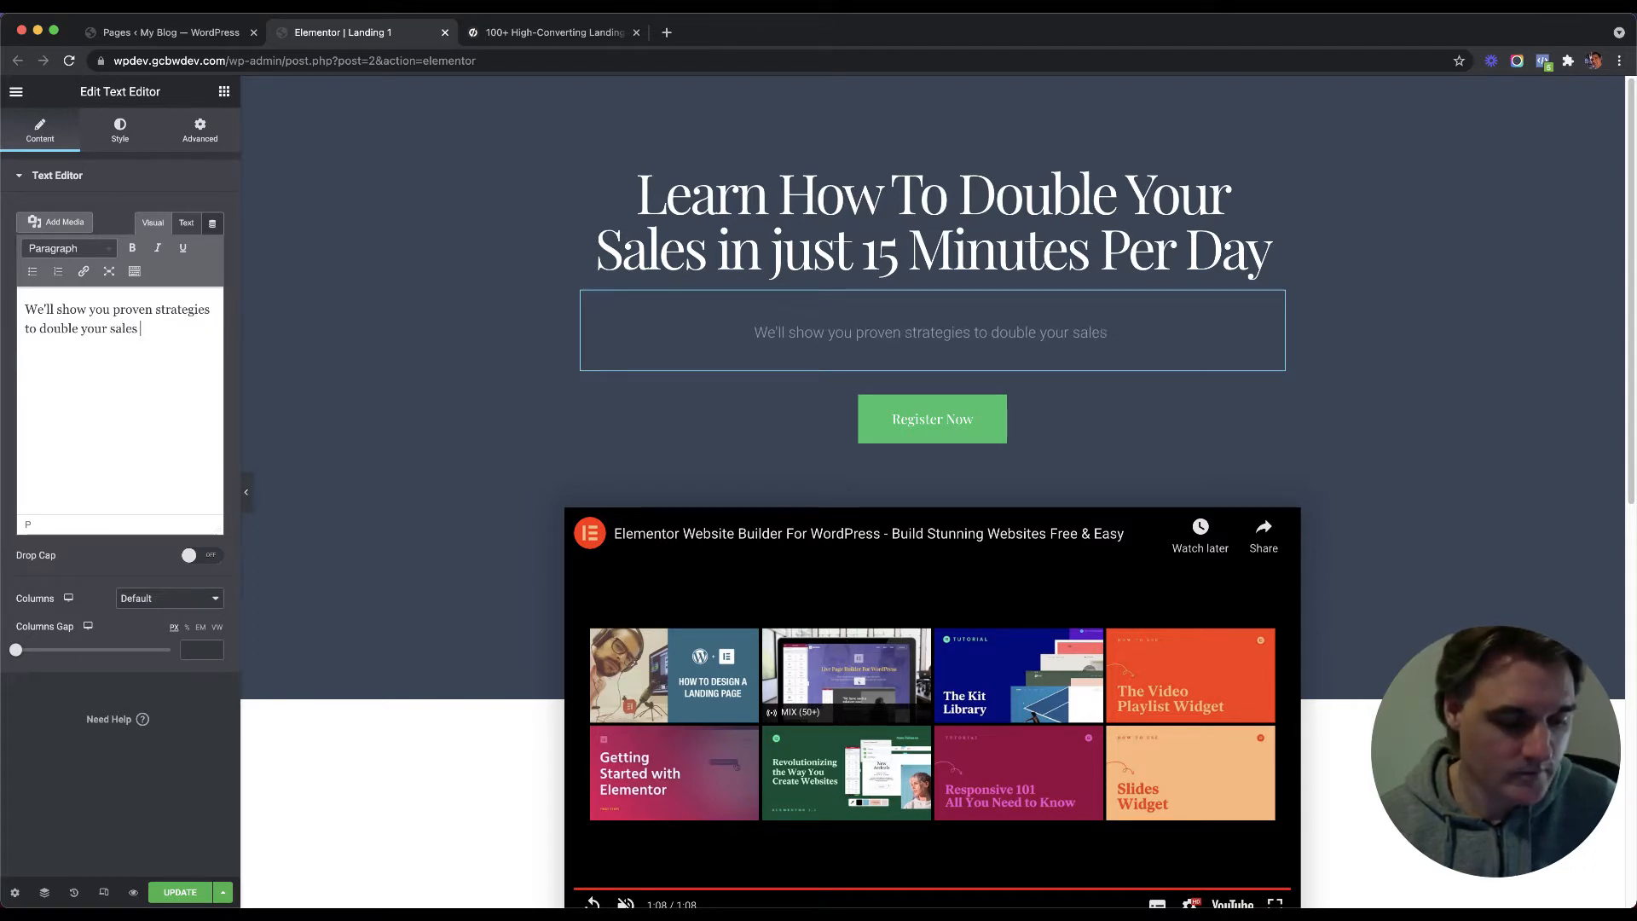
type("in")
key("BackSpace")
key("BackSpace")
key("BackSpace")
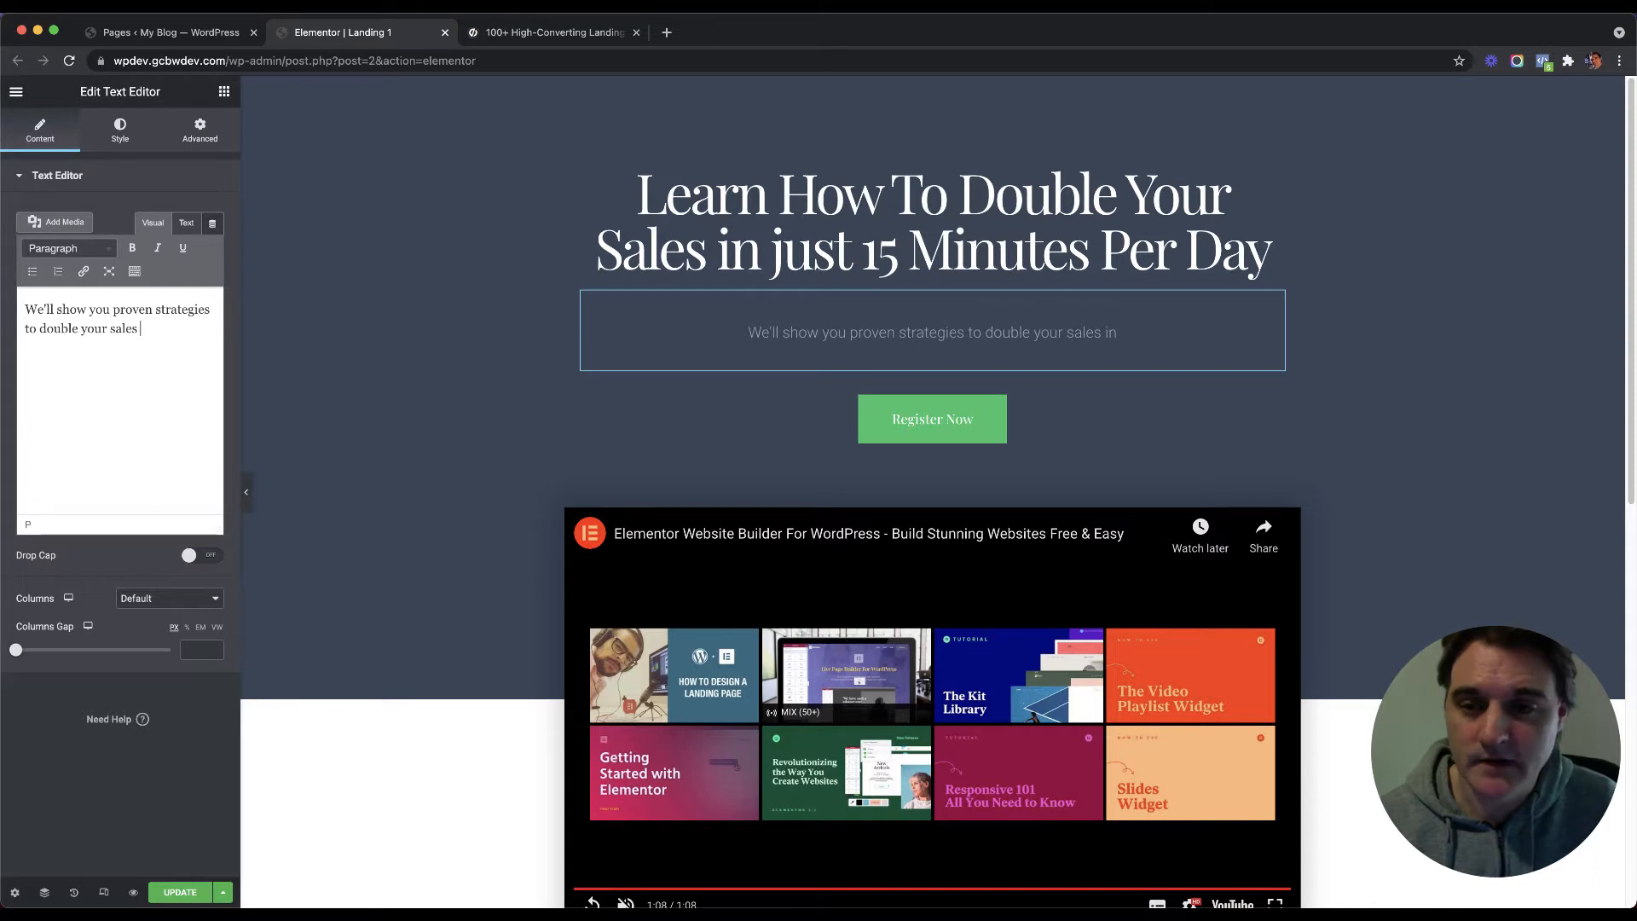
type("and lan")
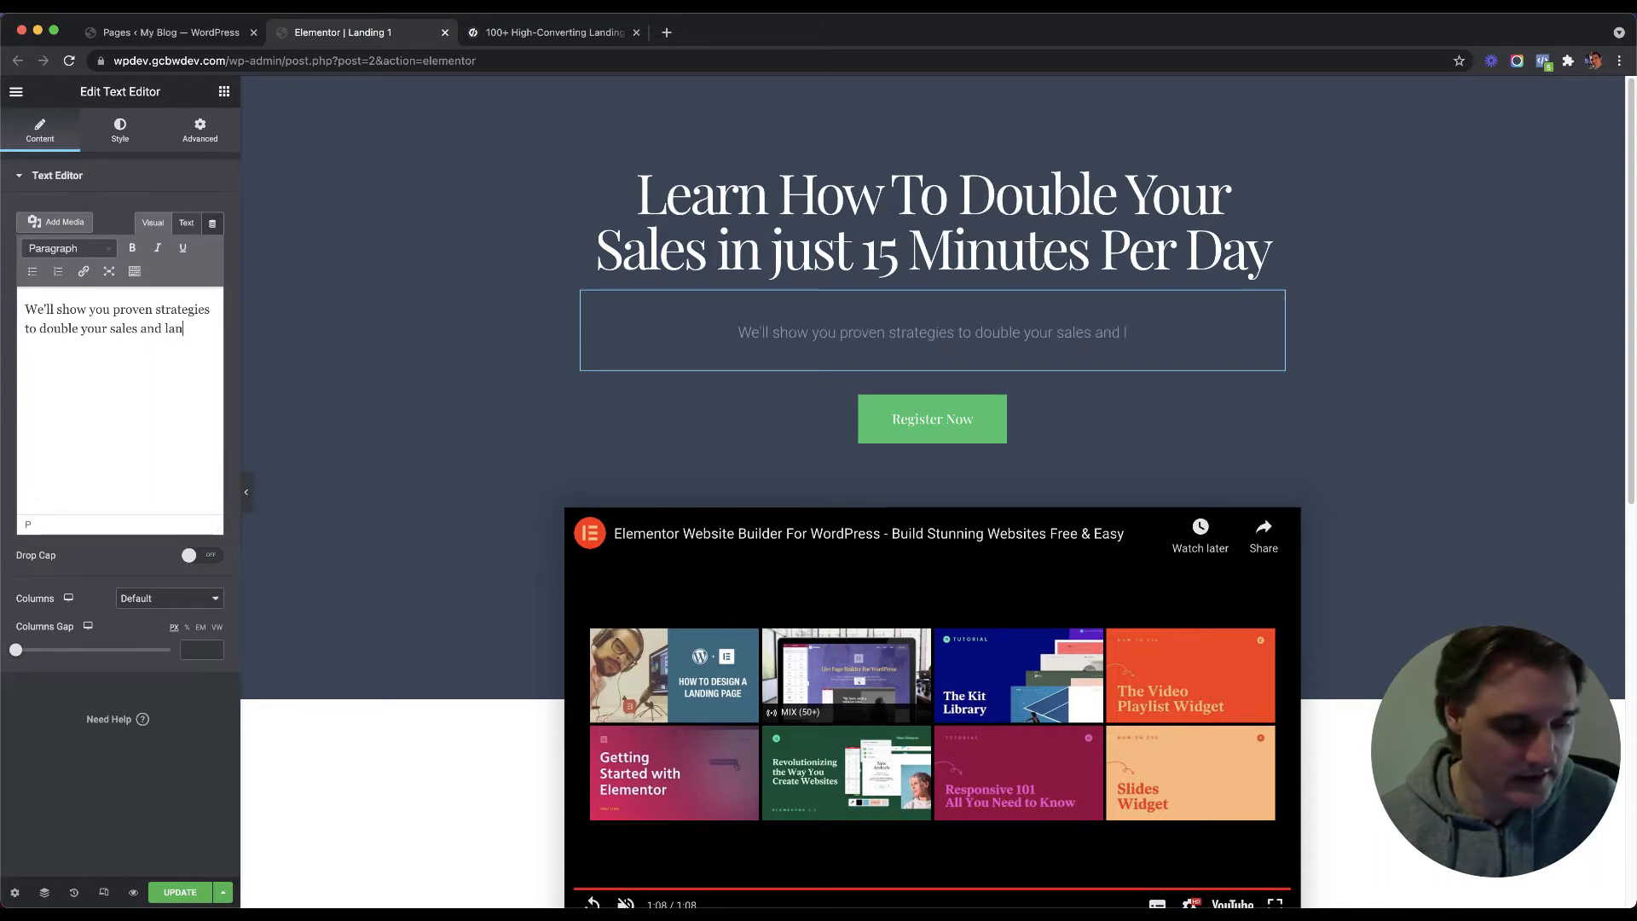
type("d the dream")
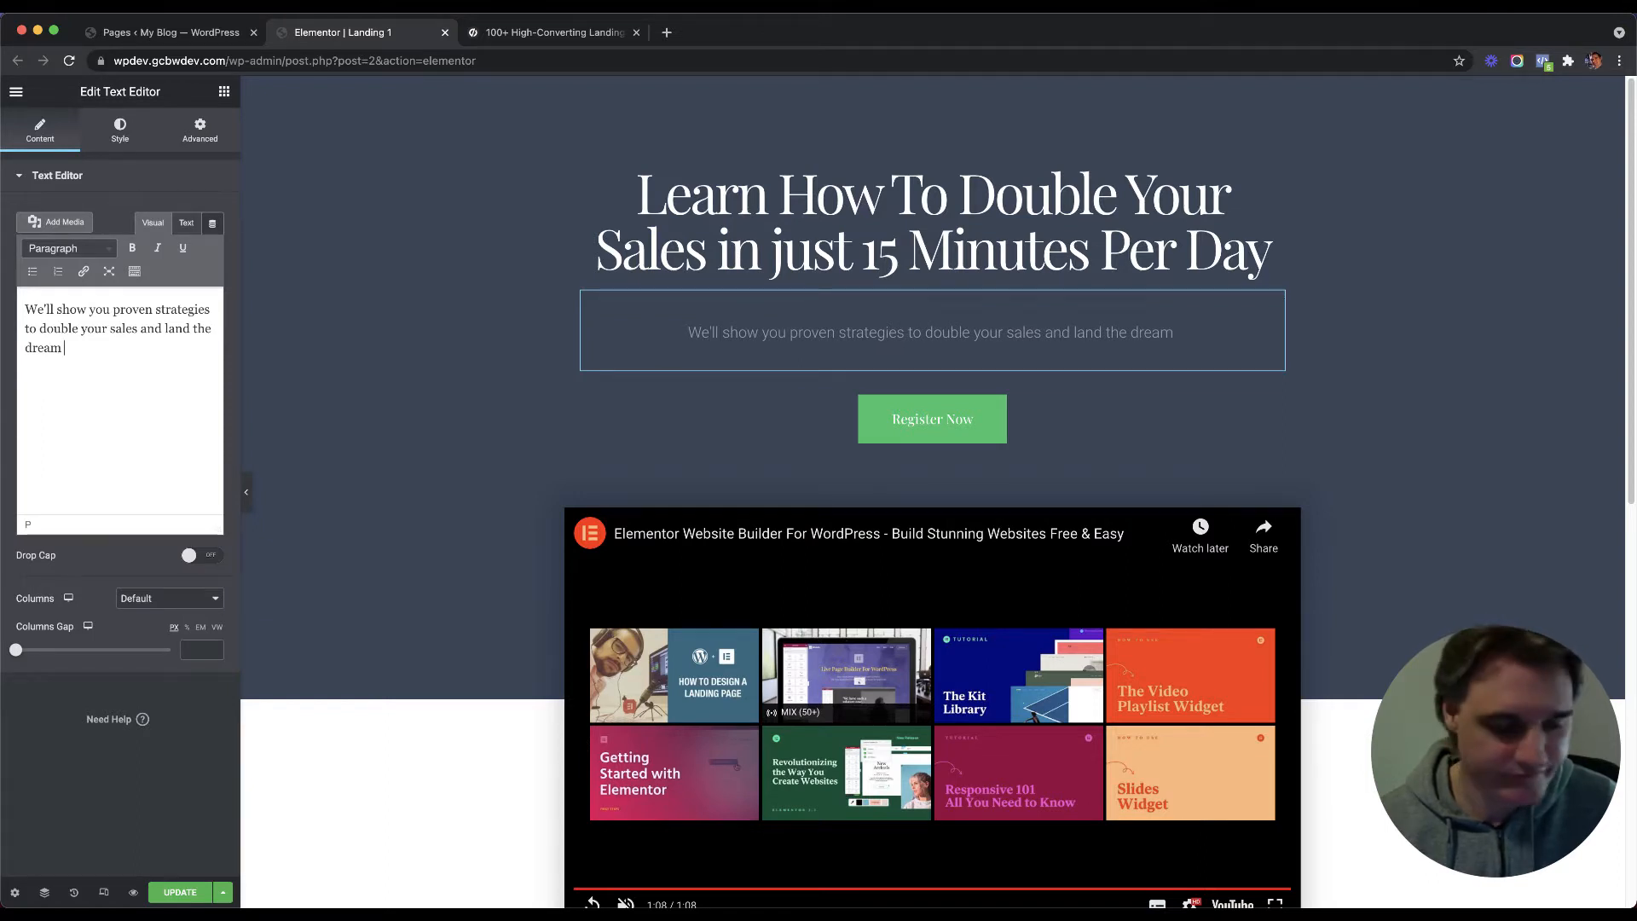
type("roject.")
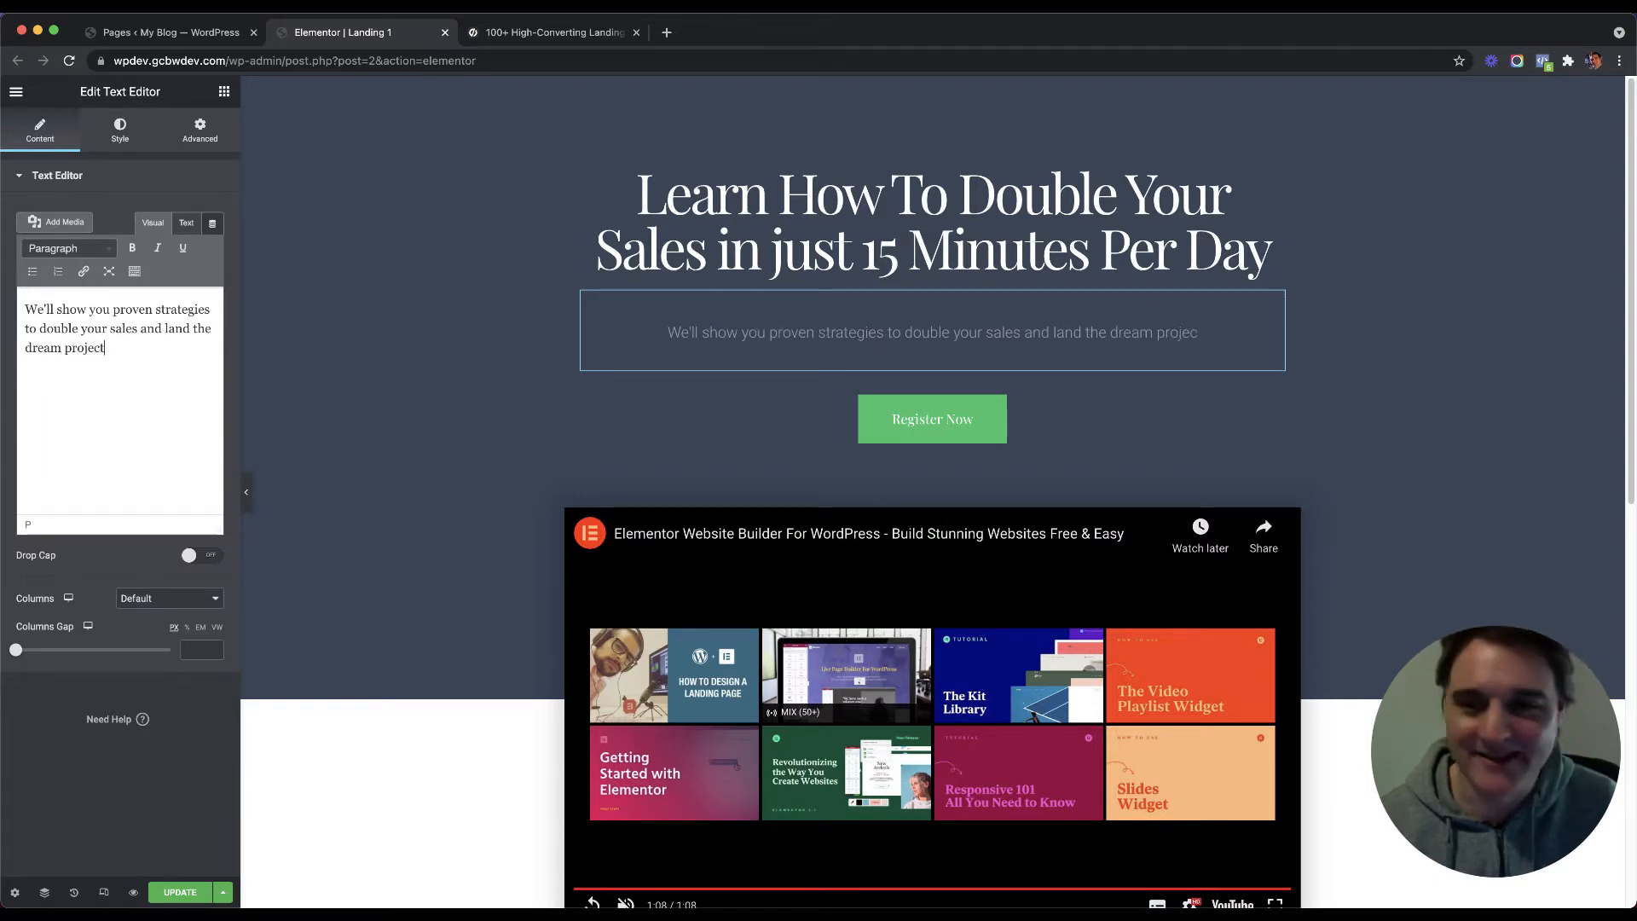
left_click(816, 406)
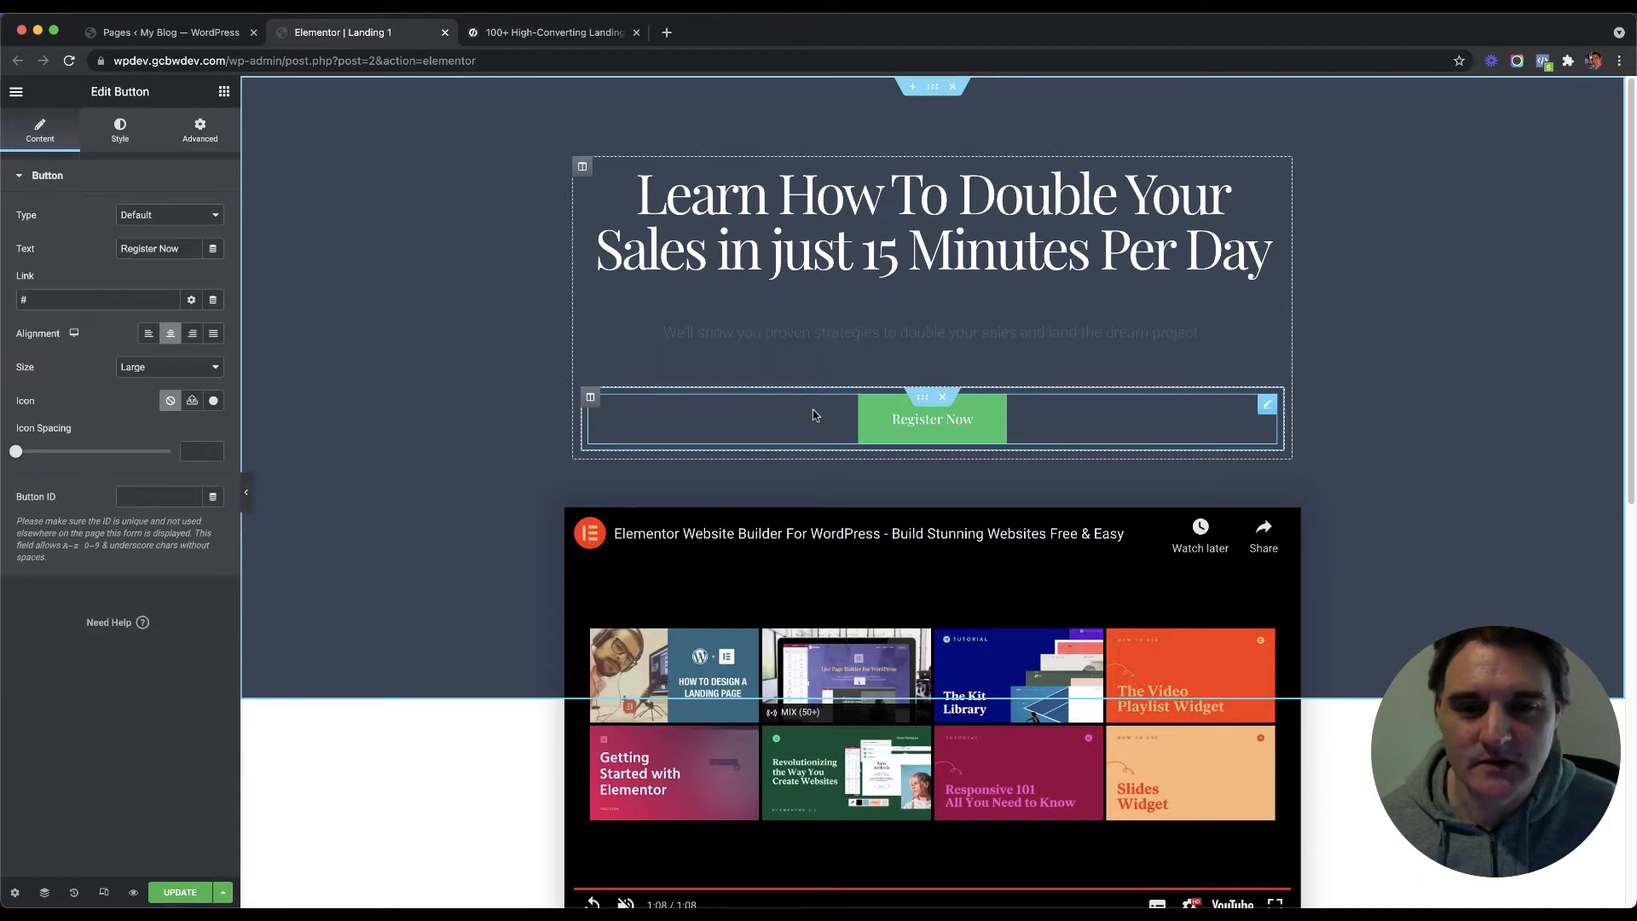
Step: Give the Register Now button a #C54A29 background and set its border type to None
left_click(122, 130)
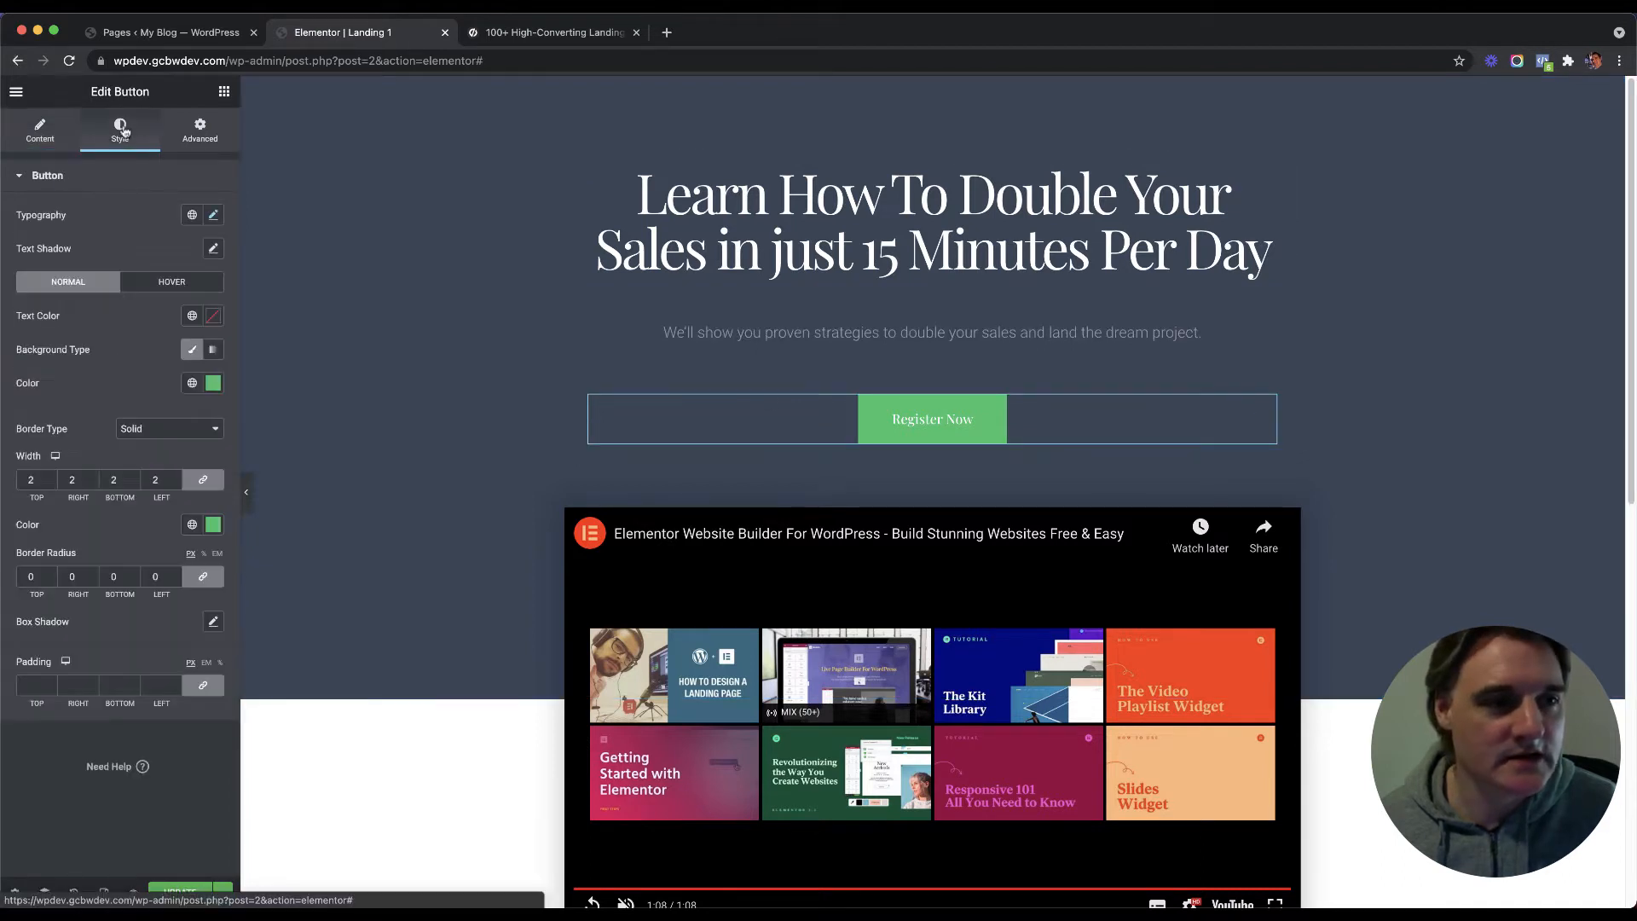
left_click(212, 386)
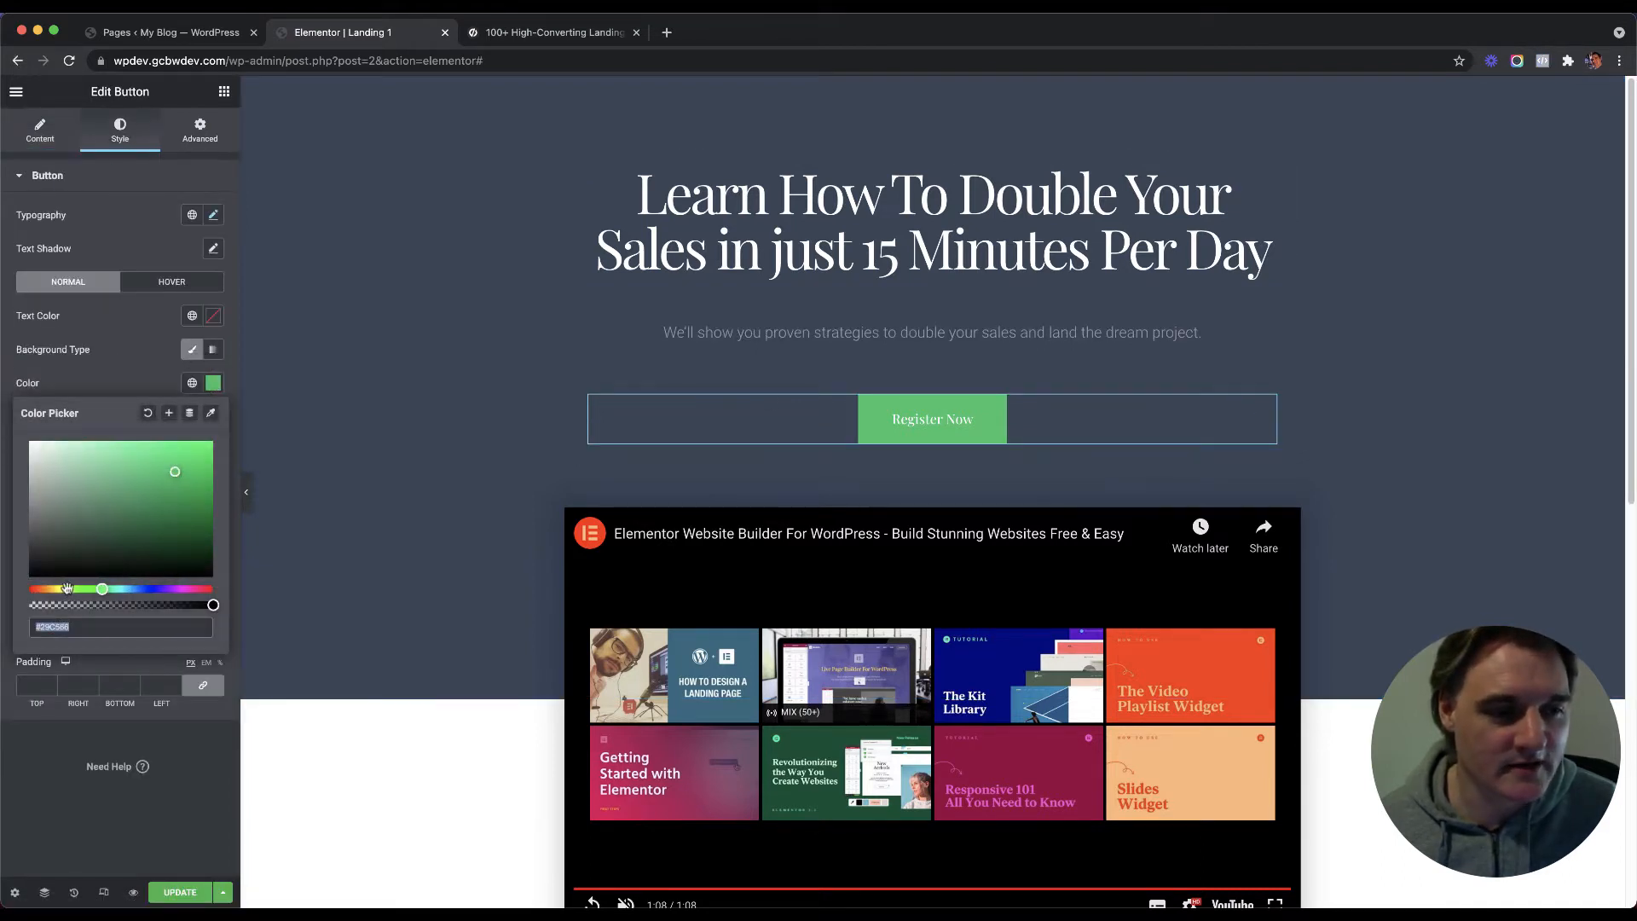
left_click_drag(68, 589, 35, 589)
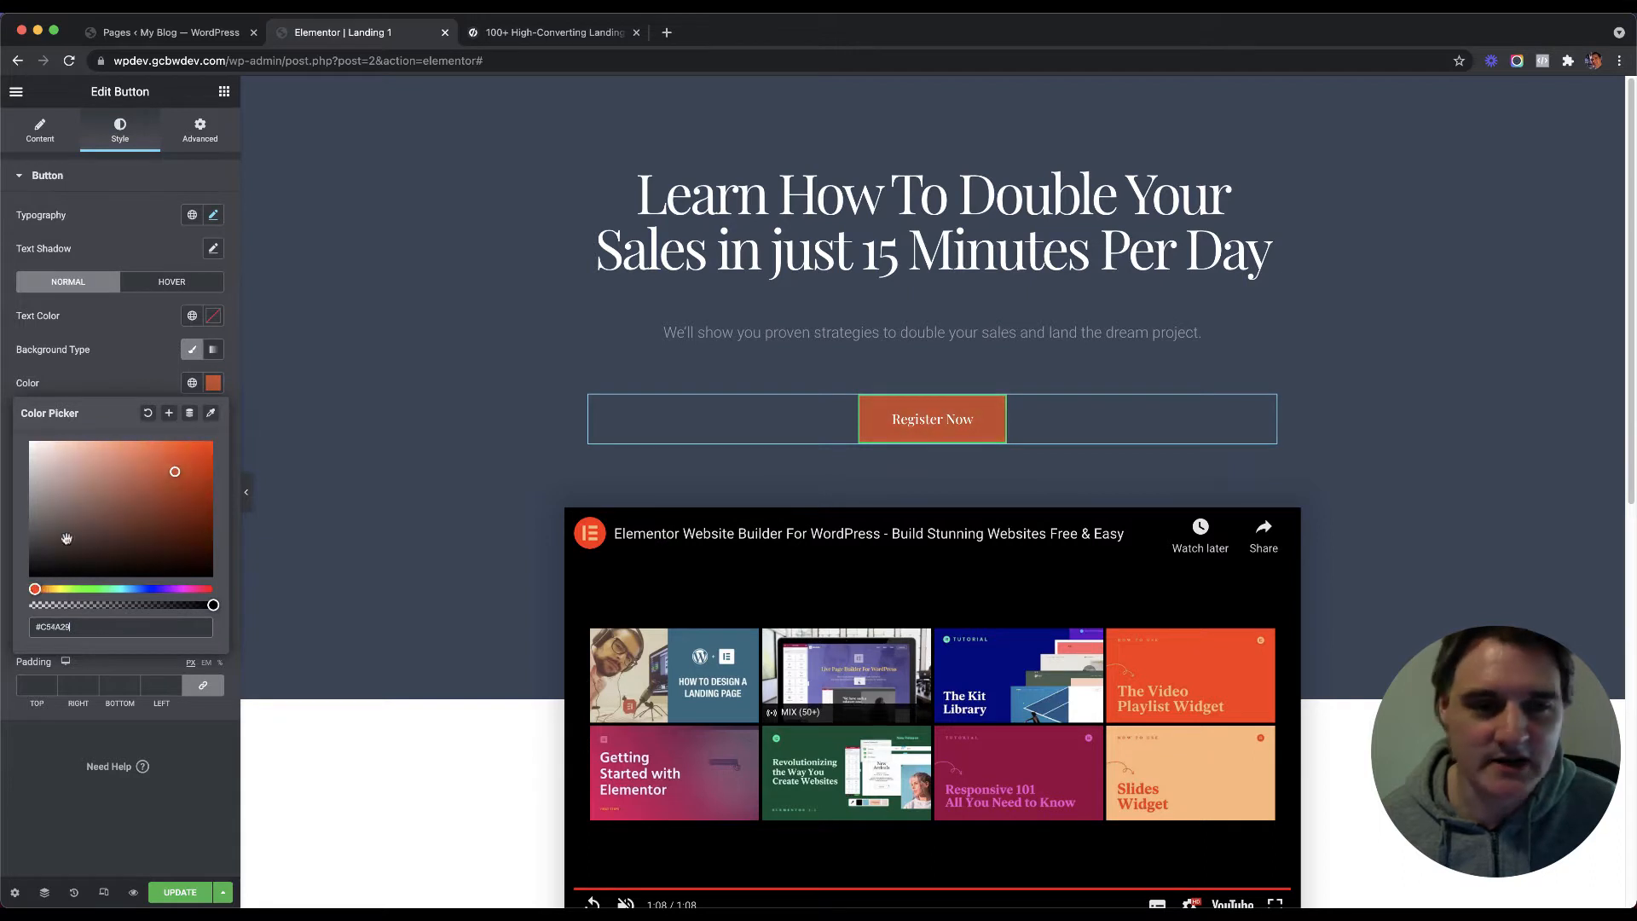
left_click(120, 381)
left_click(170, 428)
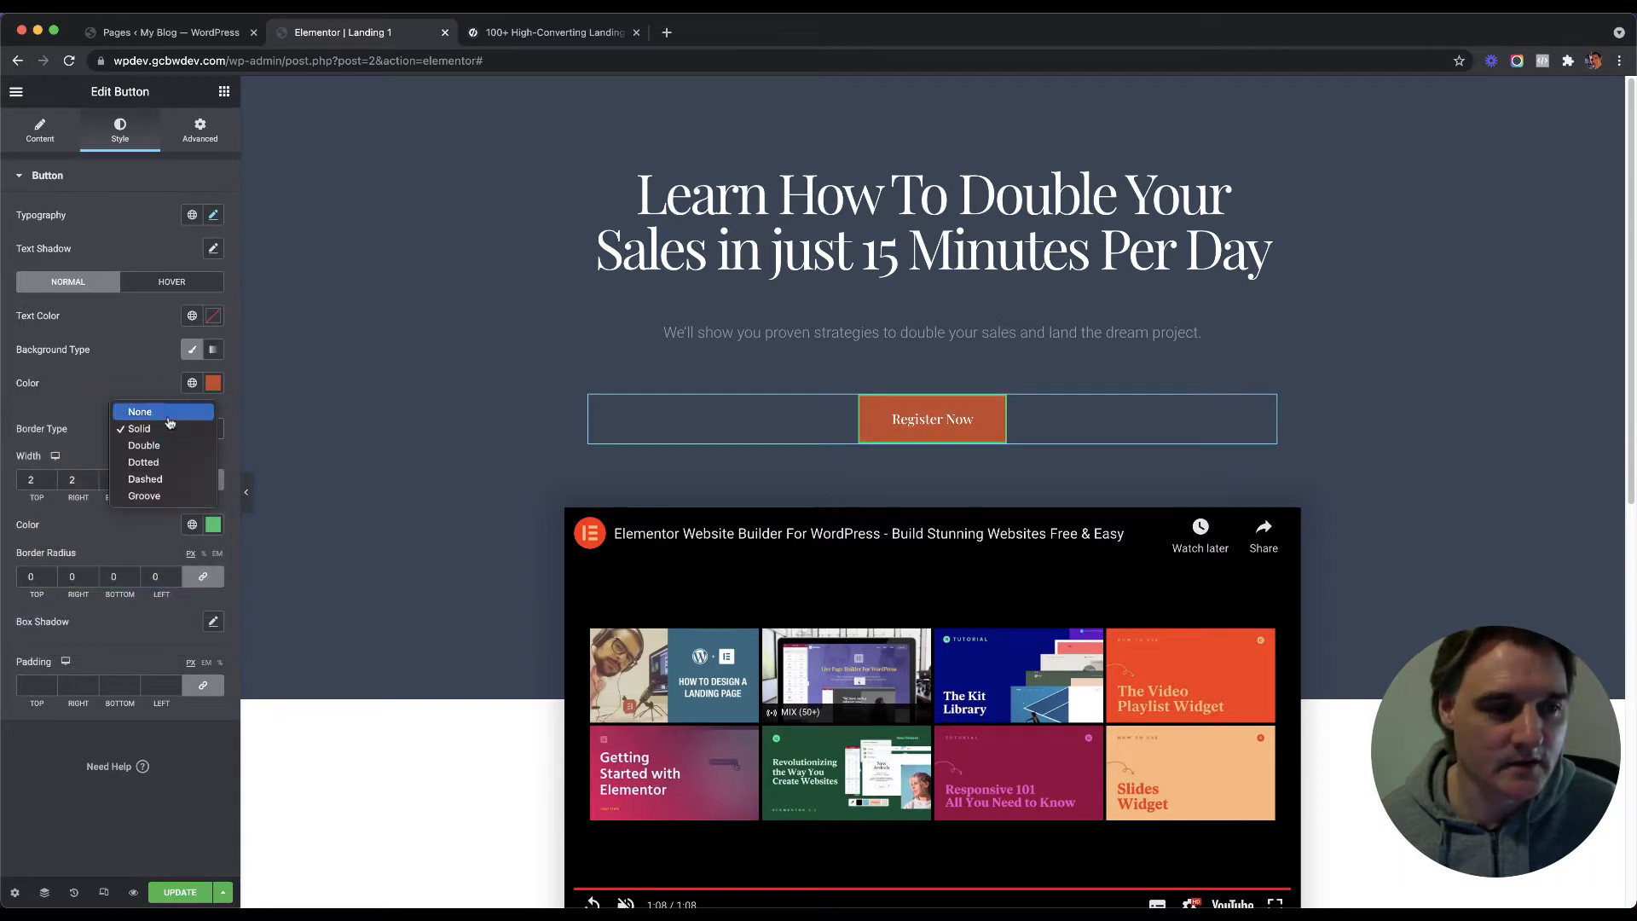
left_click(168, 416)
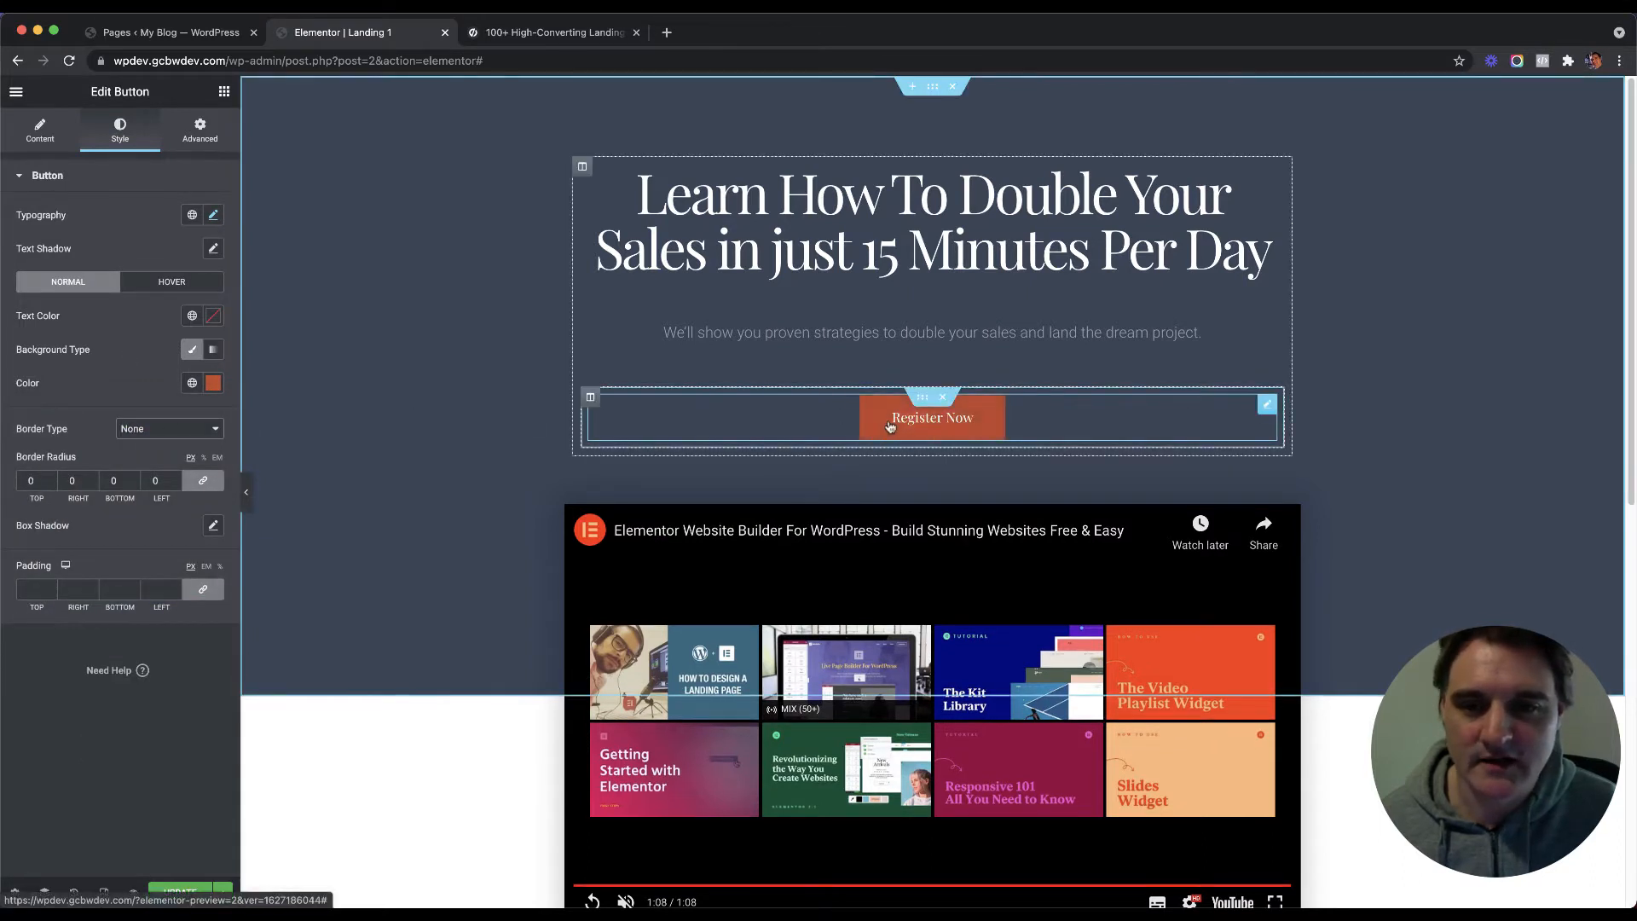
left_click(171, 281)
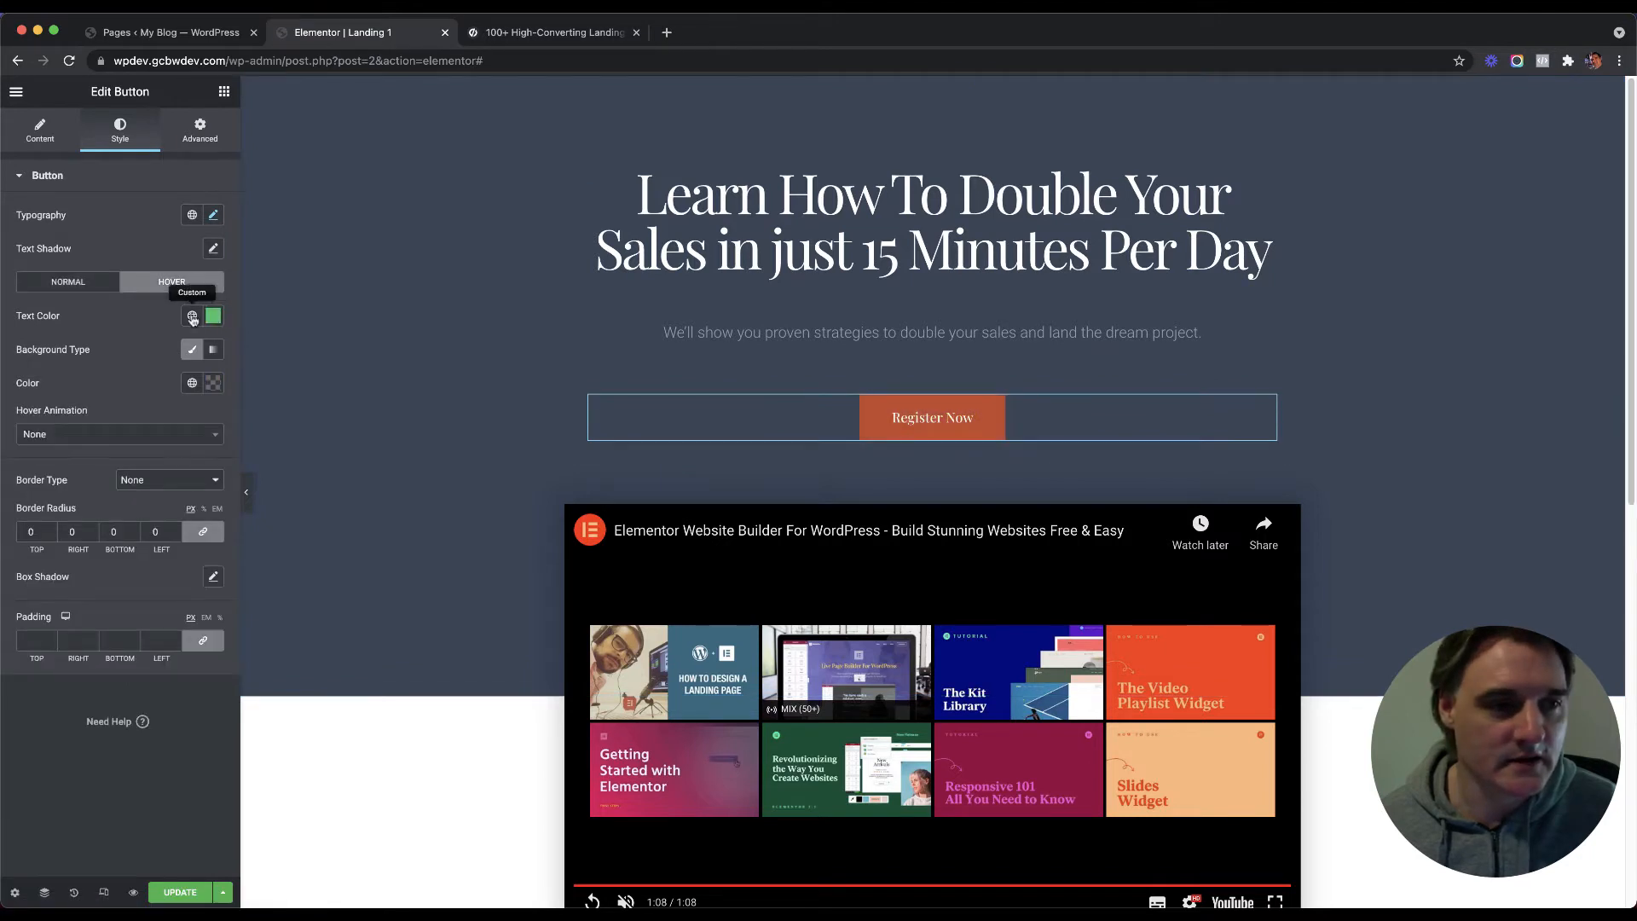
Step: Set the button's hover text colour to white and its hover background to orange #FF7536
left_click(192, 316)
left_click(214, 316)
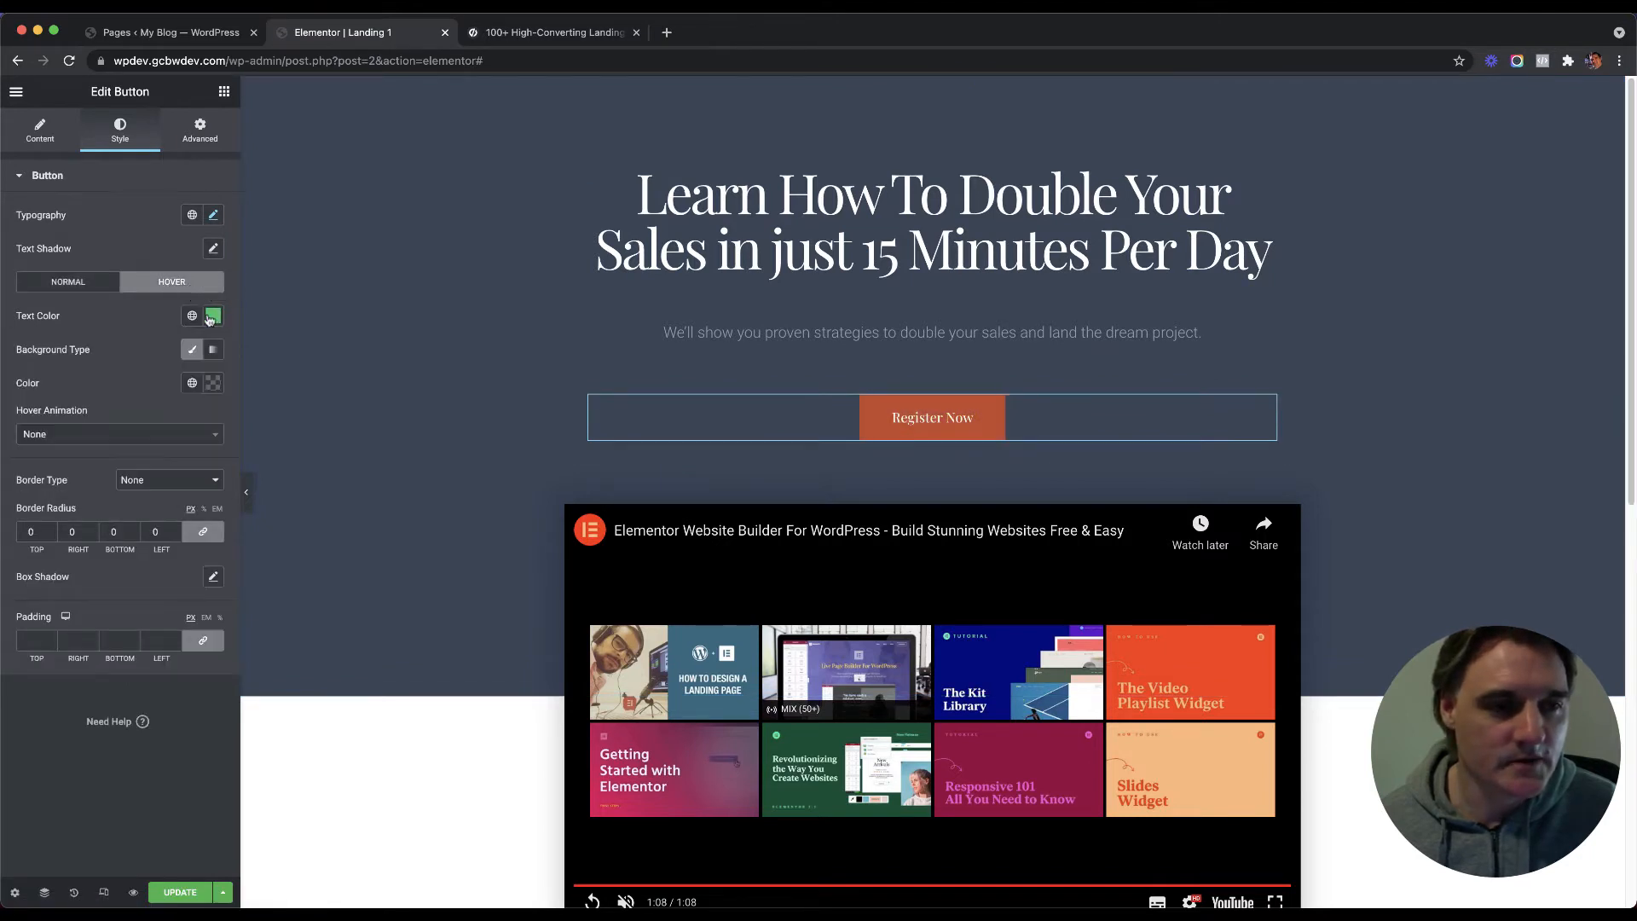
left_click(213, 316)
left_click_drag(162, 394, 23, 368)
left_click(122, 317)
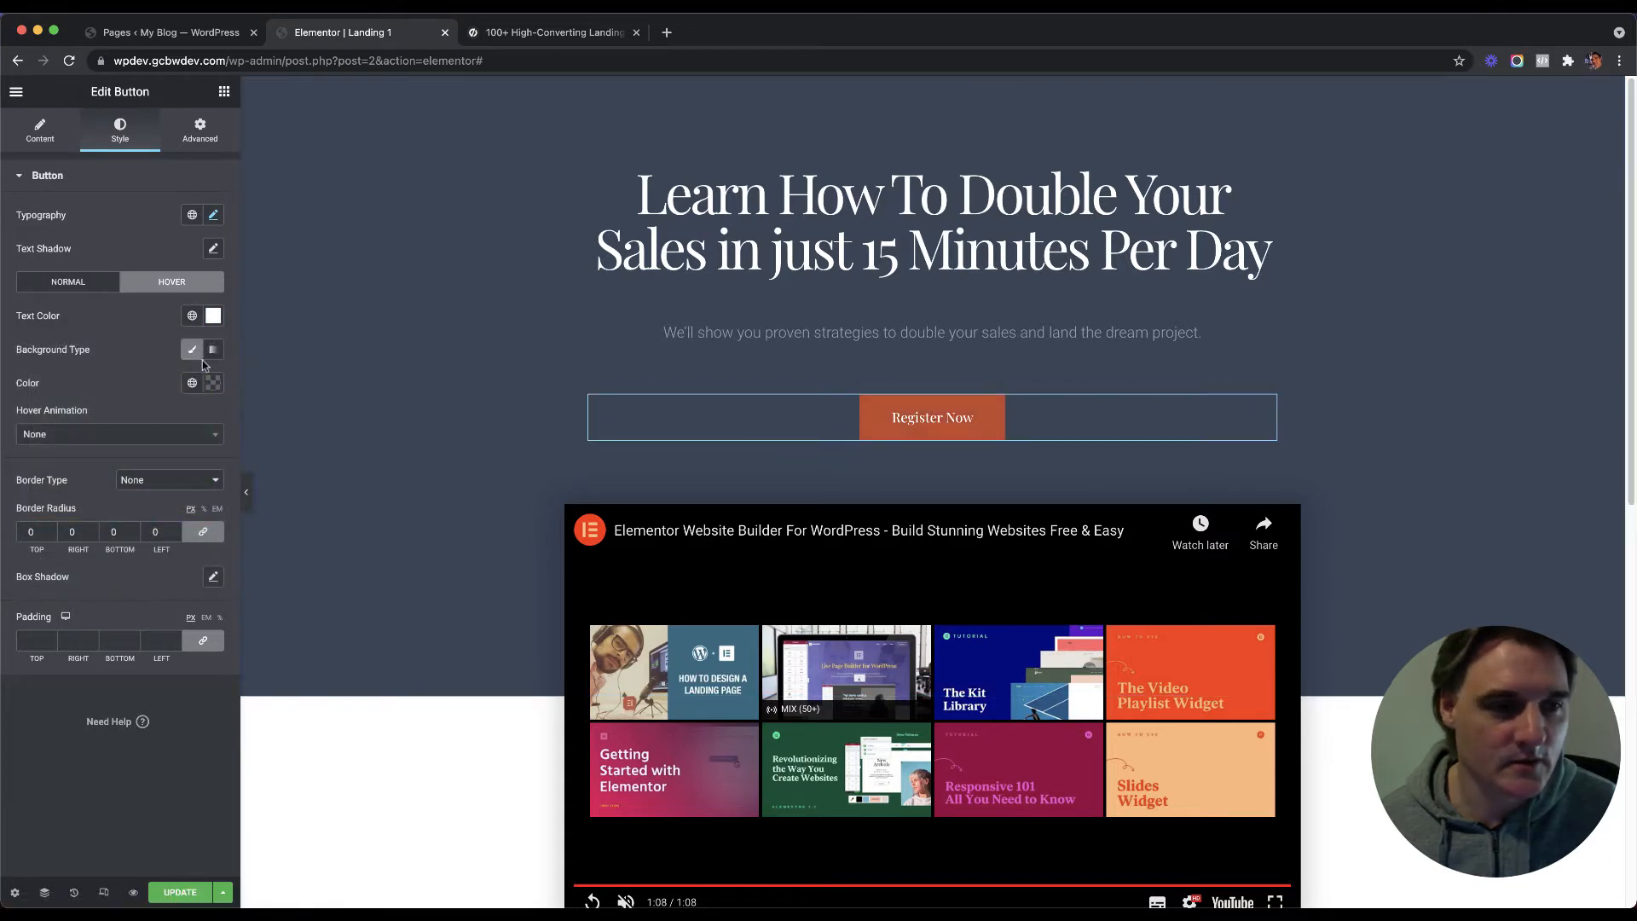
left_click(213, 383)
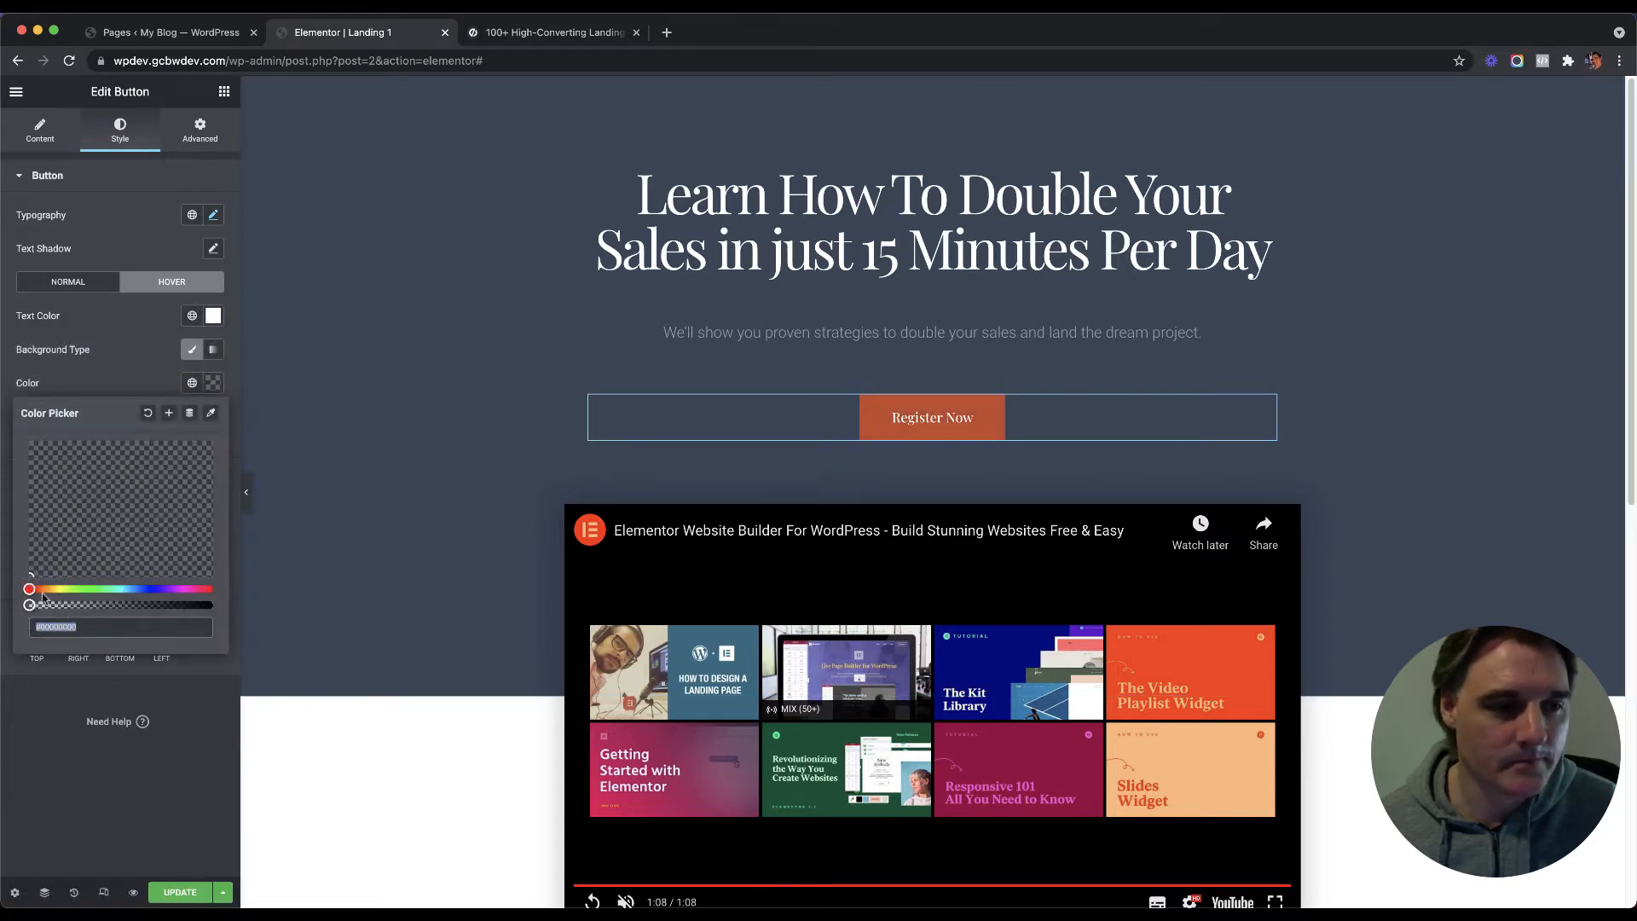
left_click_drag(86, 606, 260, 601)
left_click(47, 501)
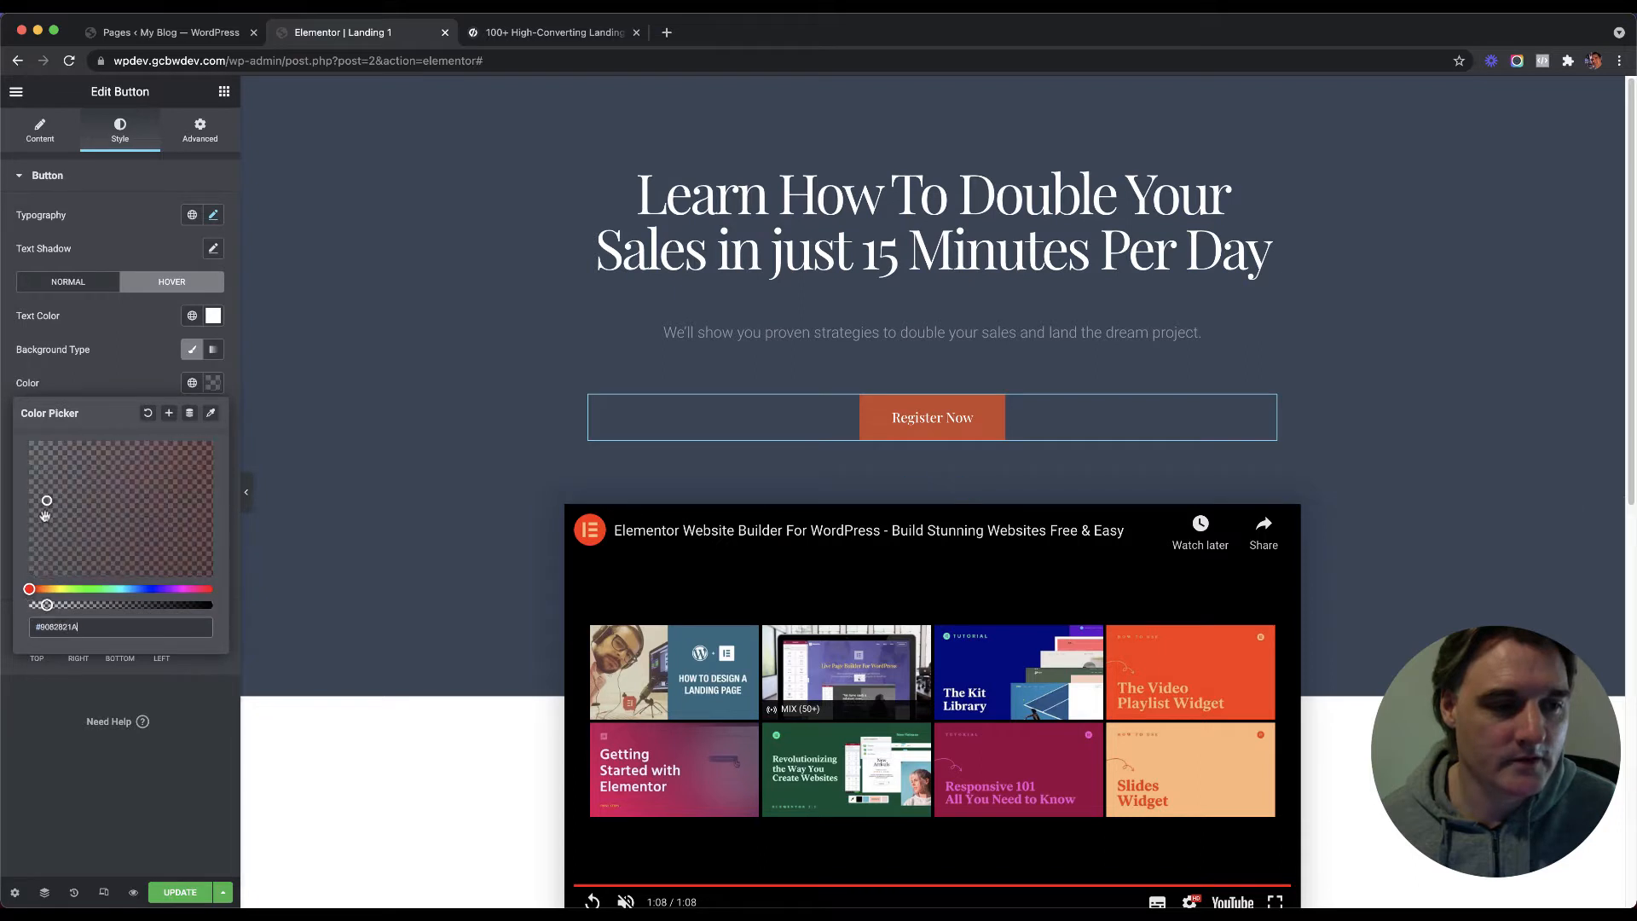
left_click_drag(47, 604, 242, 611)
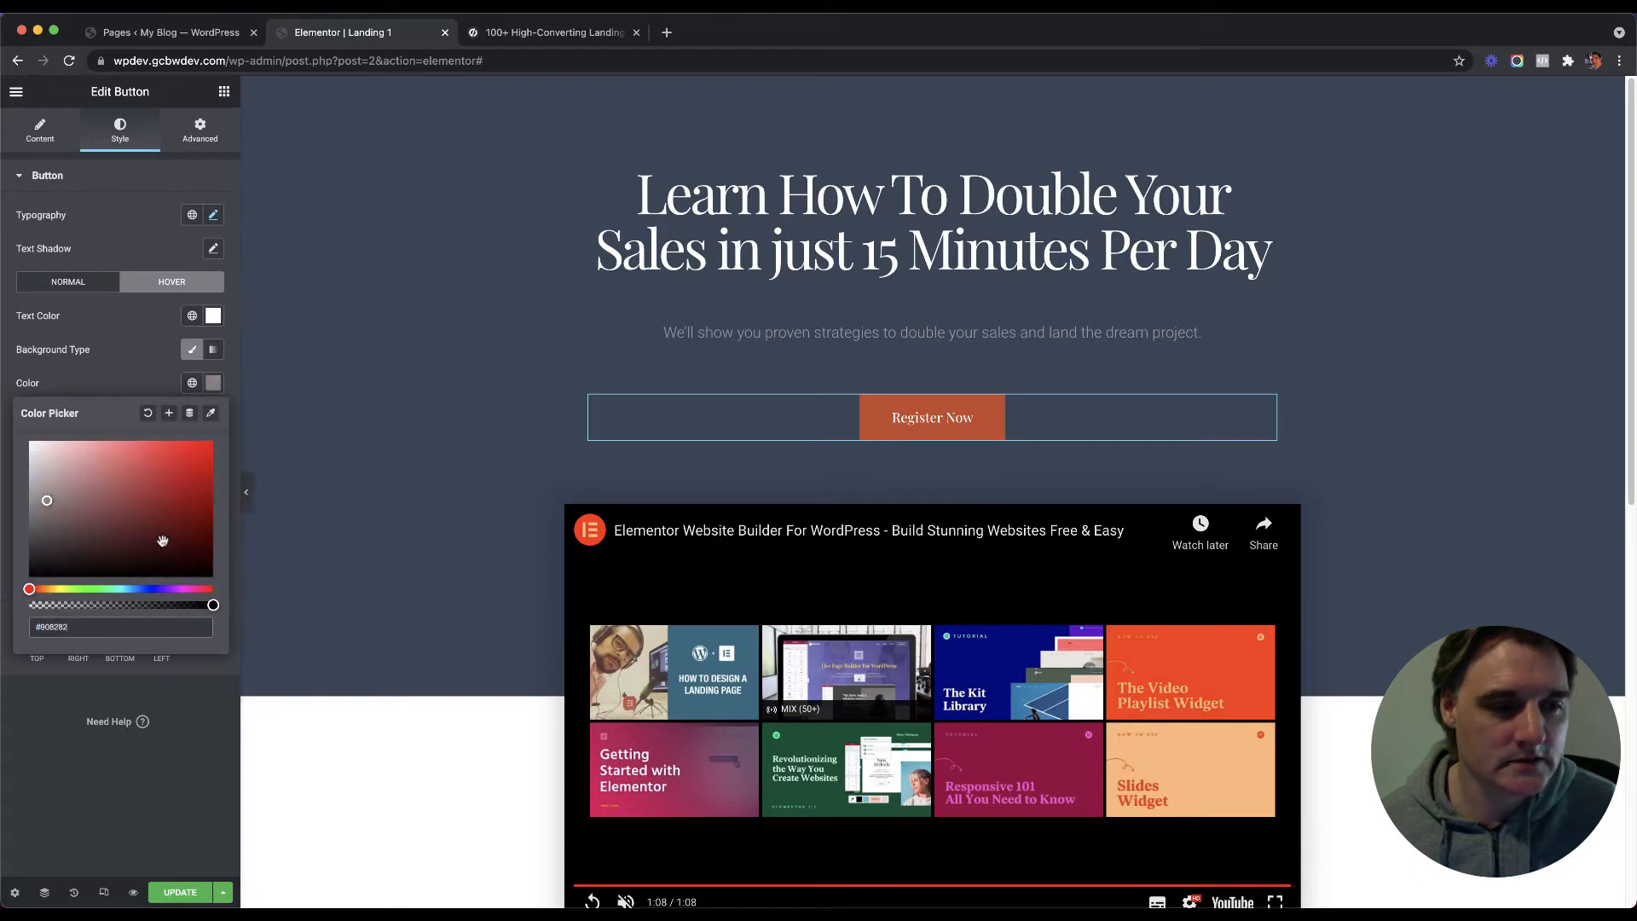
left_click_drag(34, 590, 38, 591)
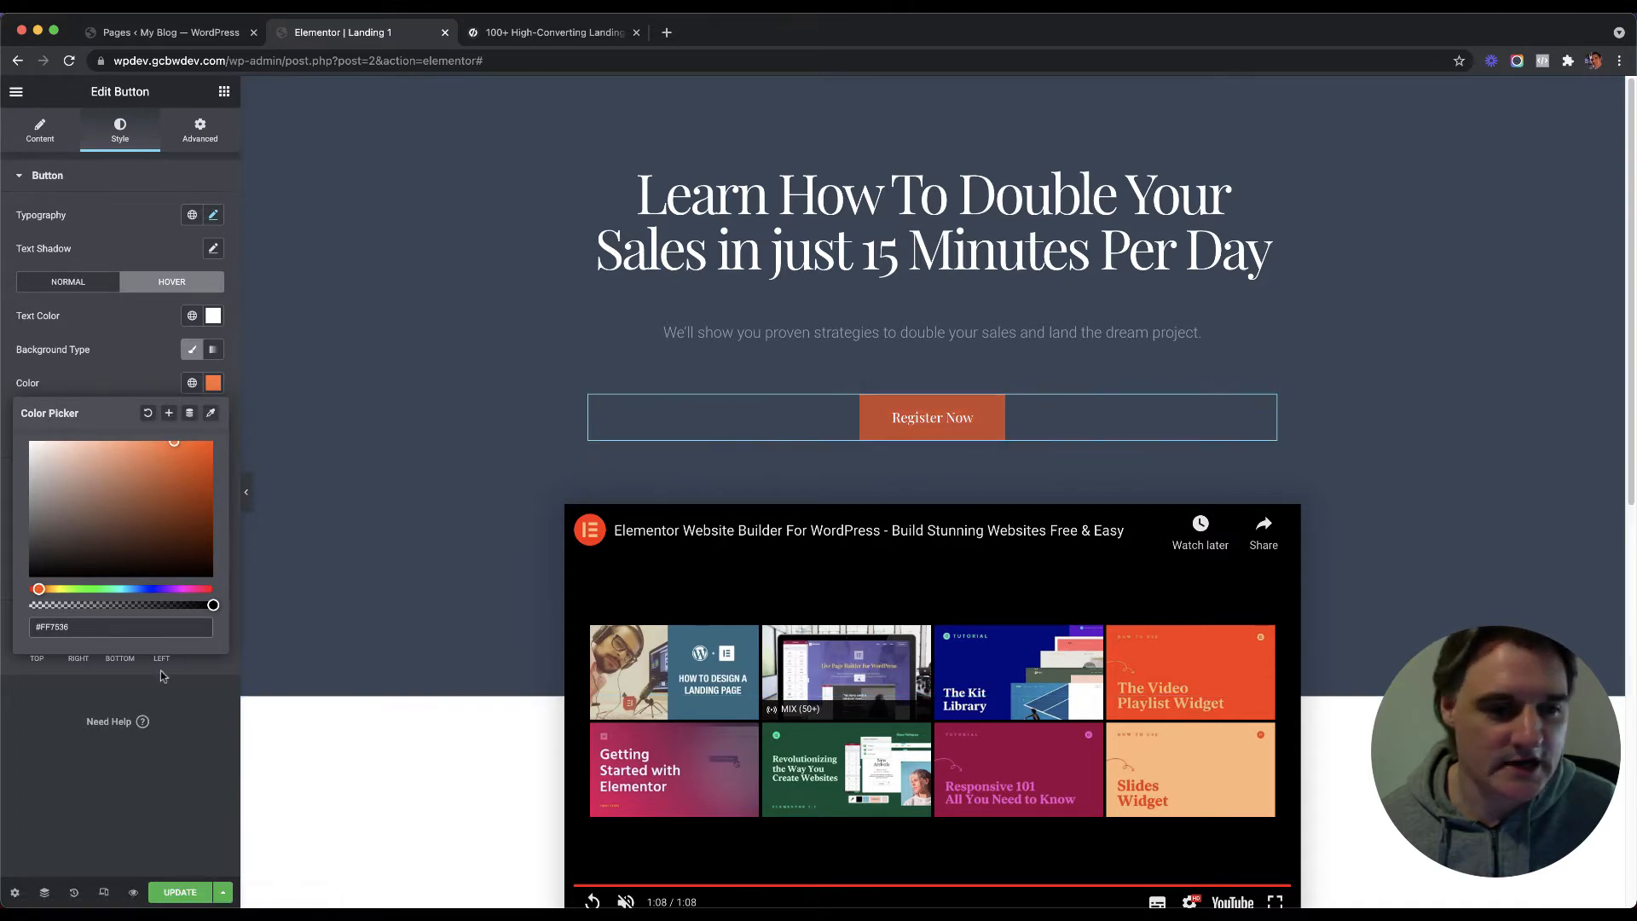
left_click(180, 782)
Step: Scroll past the logo carousel and start a new section at the bottom of Landing 1
scroll(751, 231, "down", 8)
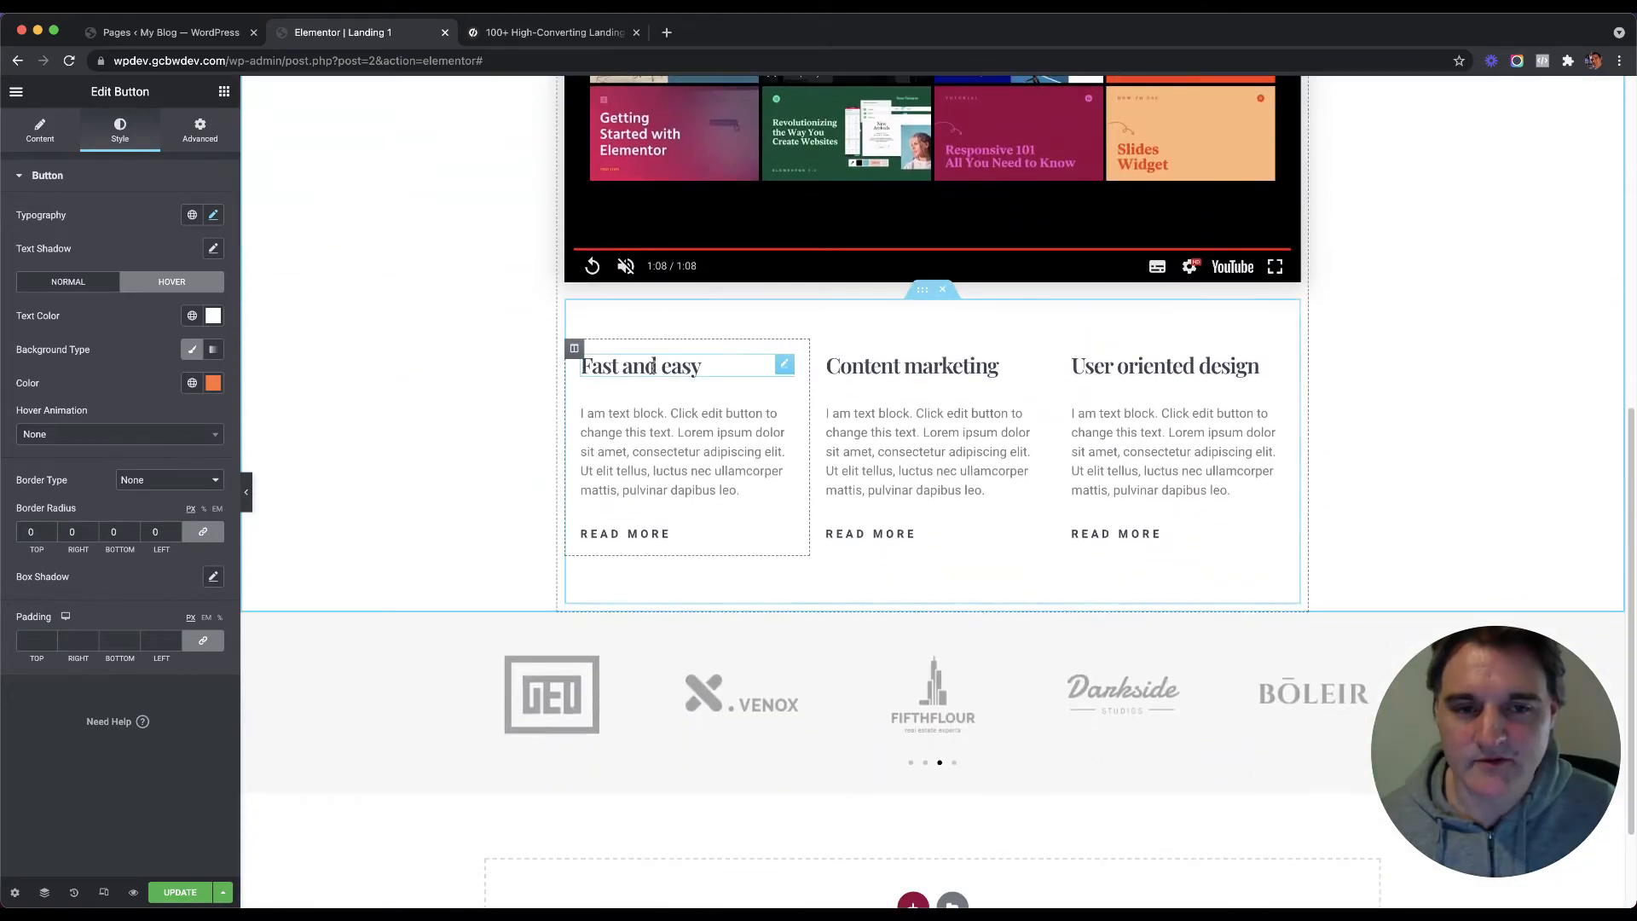
scroll(883, 374, "down", 2)
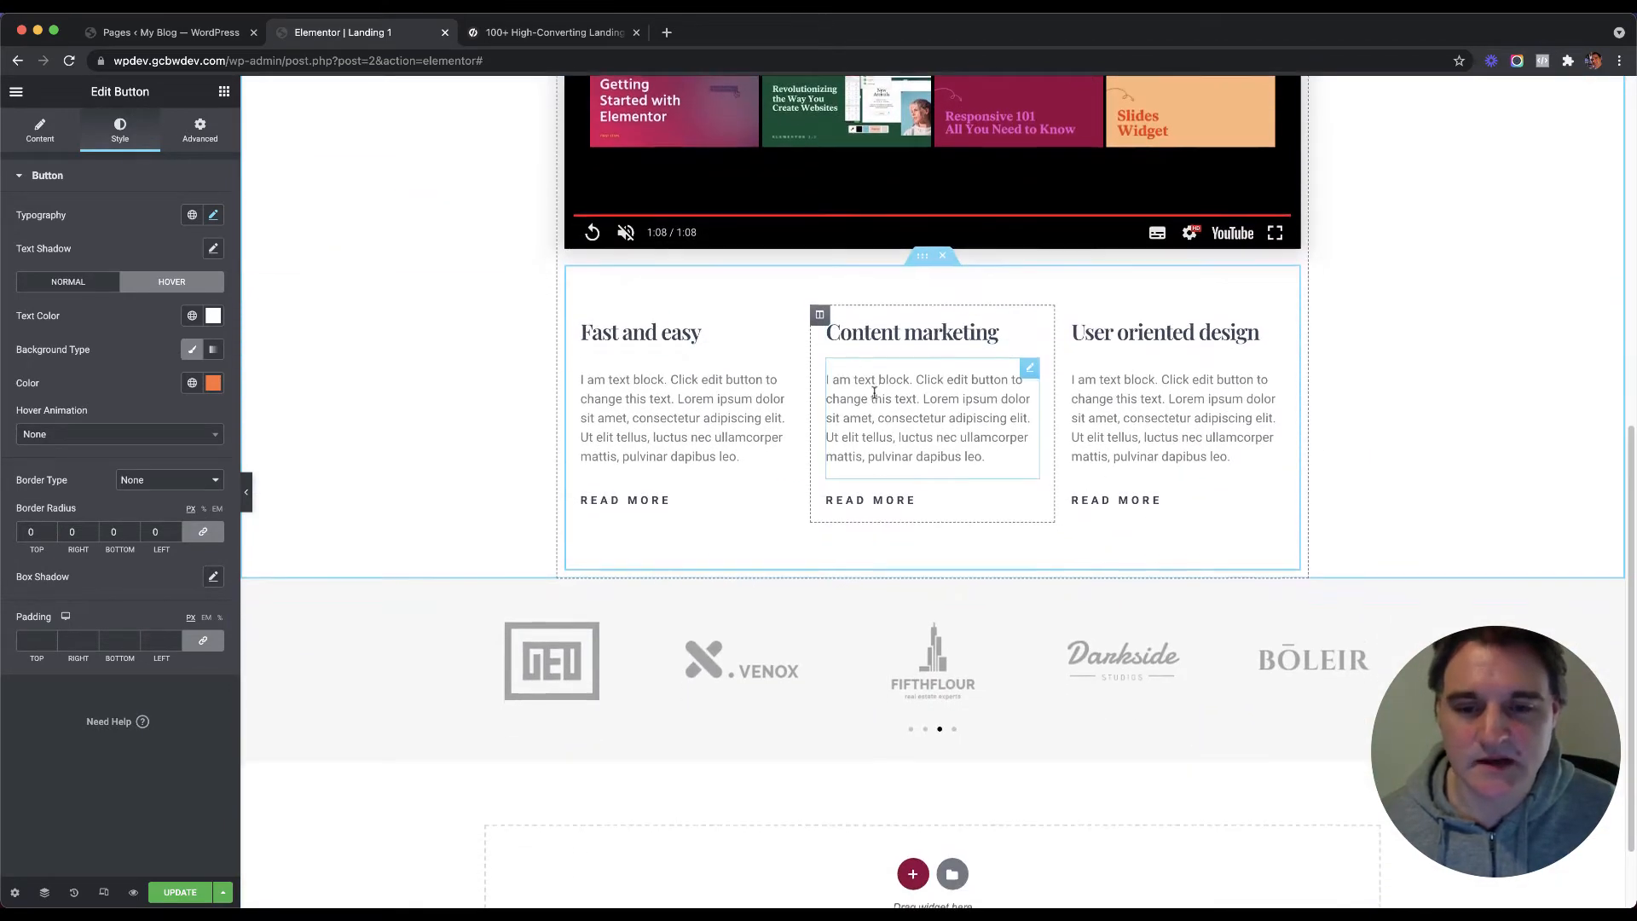
scroll(874, 341, "down", 2)
scroll(938, 597, "down", 2)
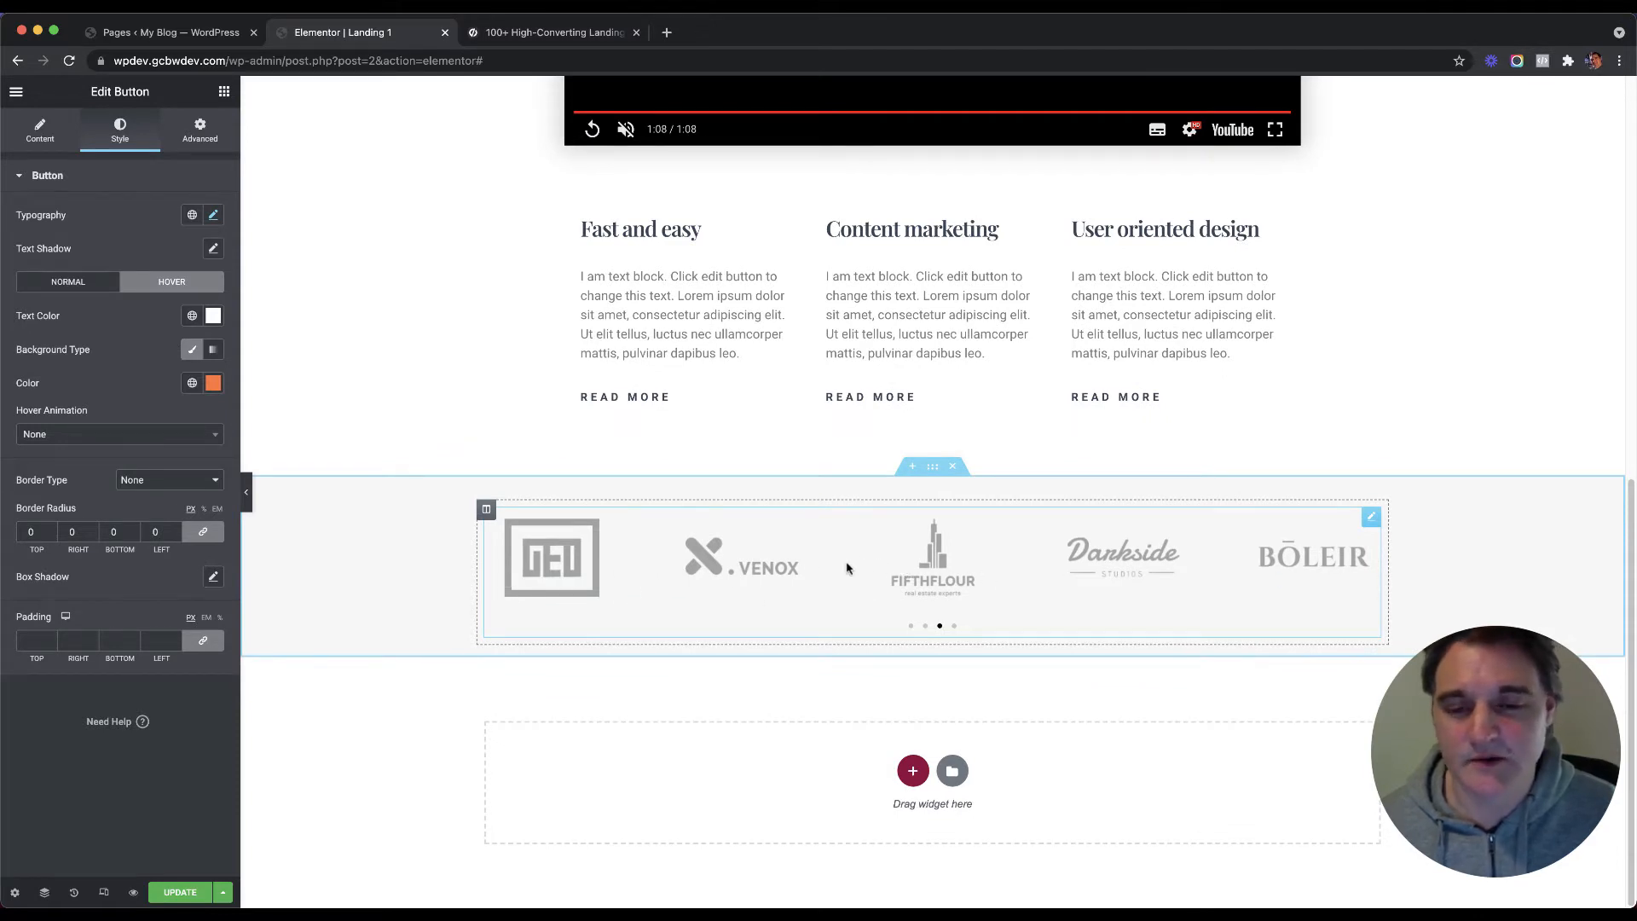
left_click(912, 770)
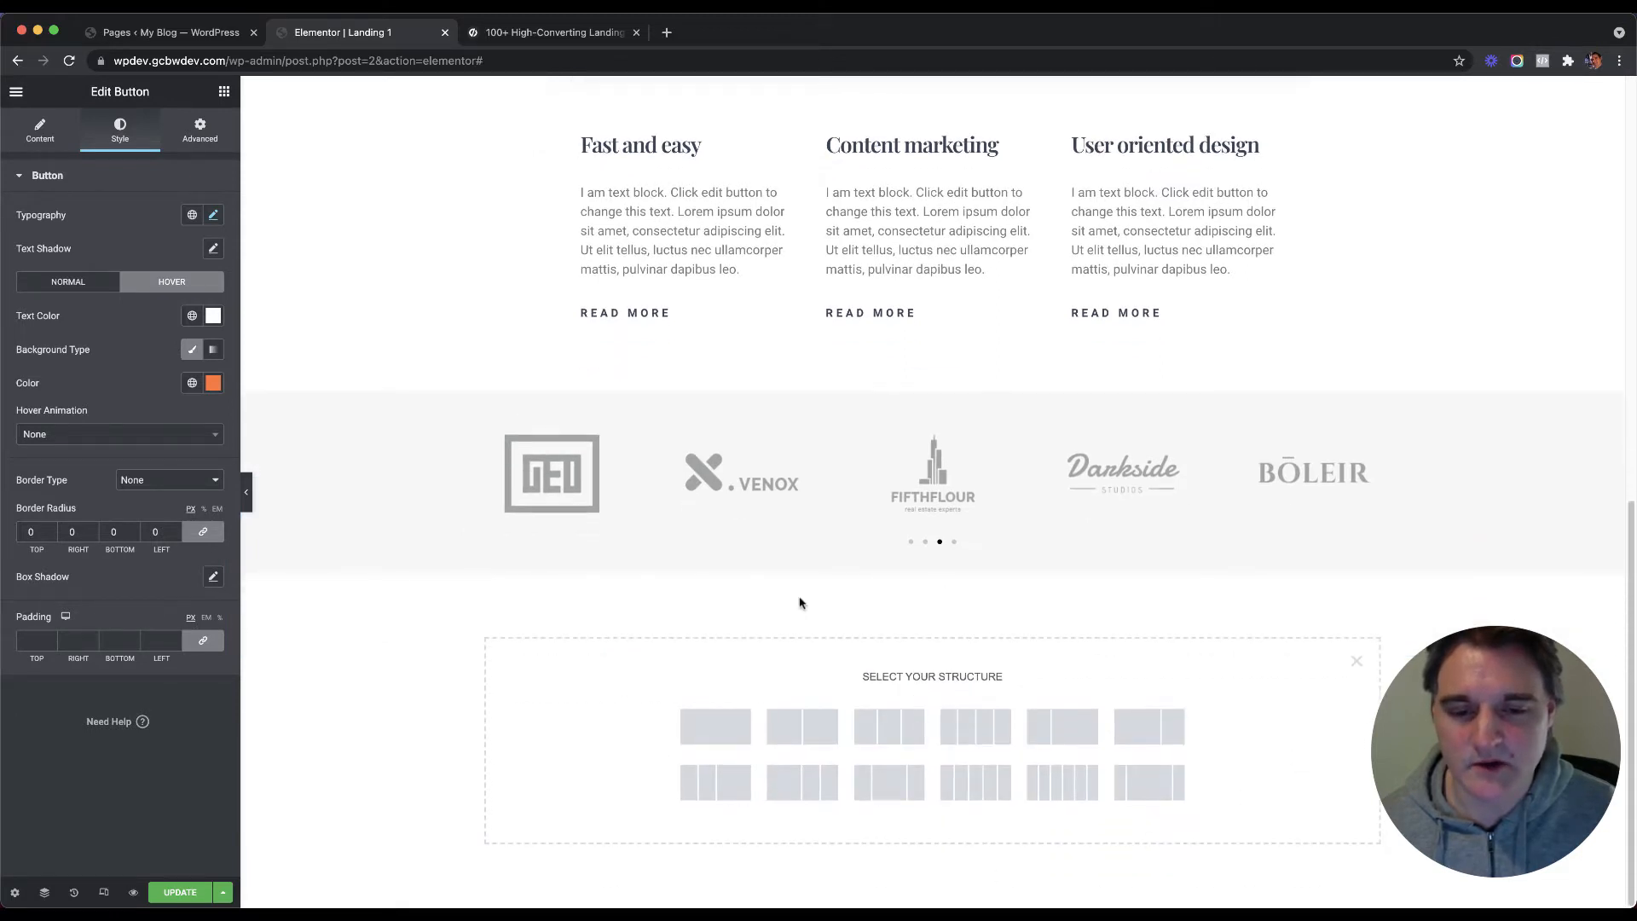
Step: Create a single-column section and drop a Form widget, found by searching 'form', into it
left_click(721, 726)
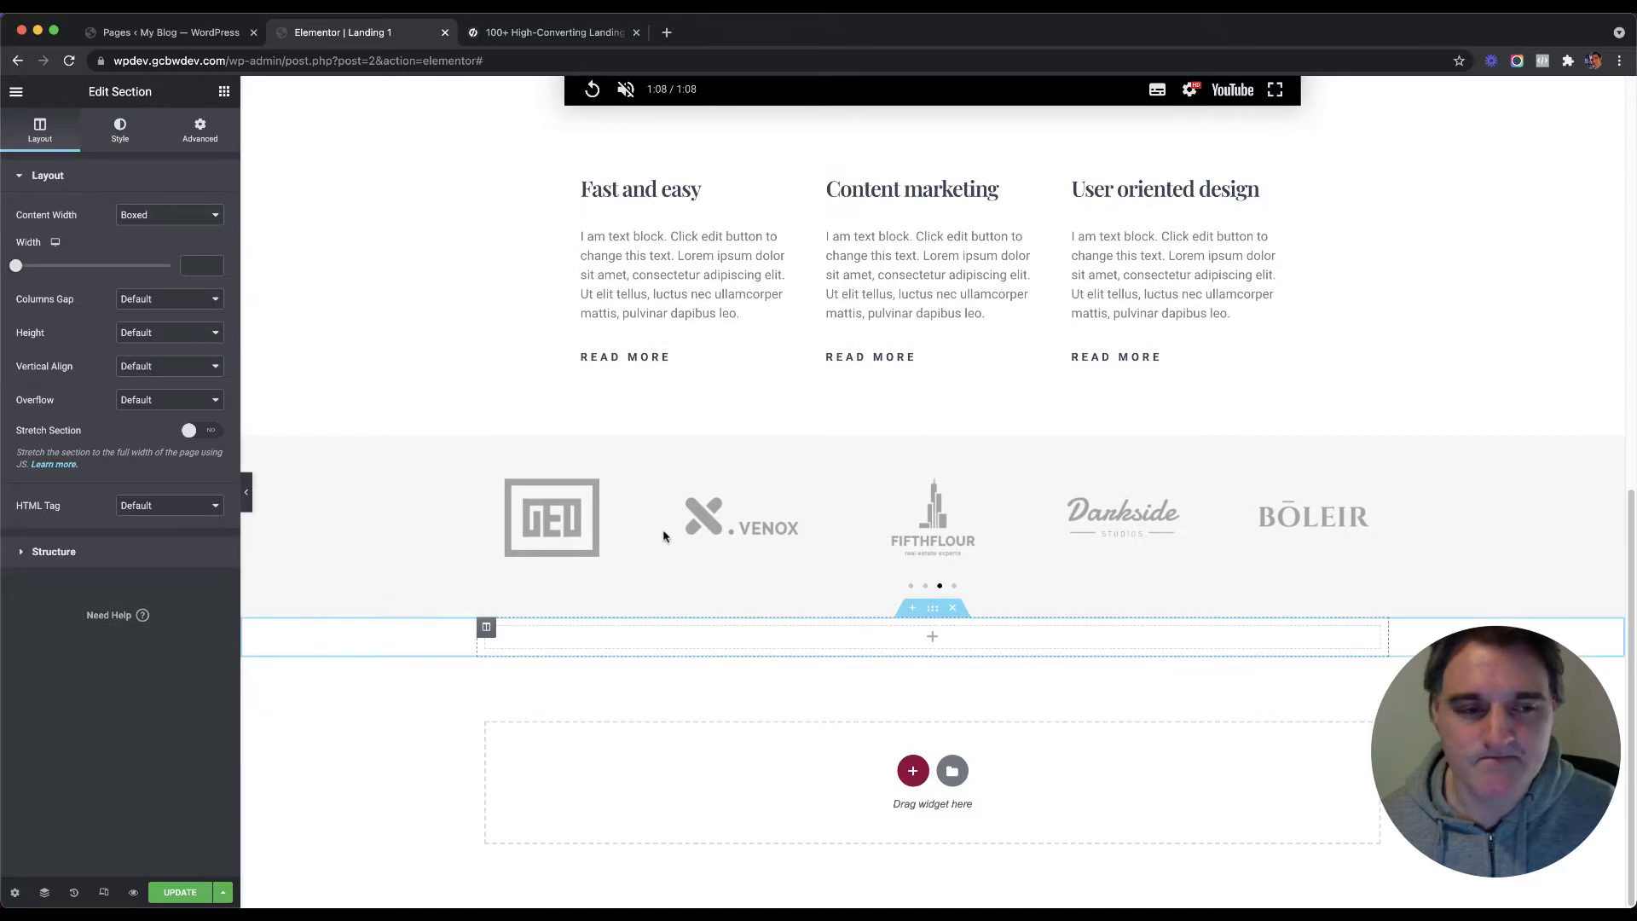
left_click(224, 91)
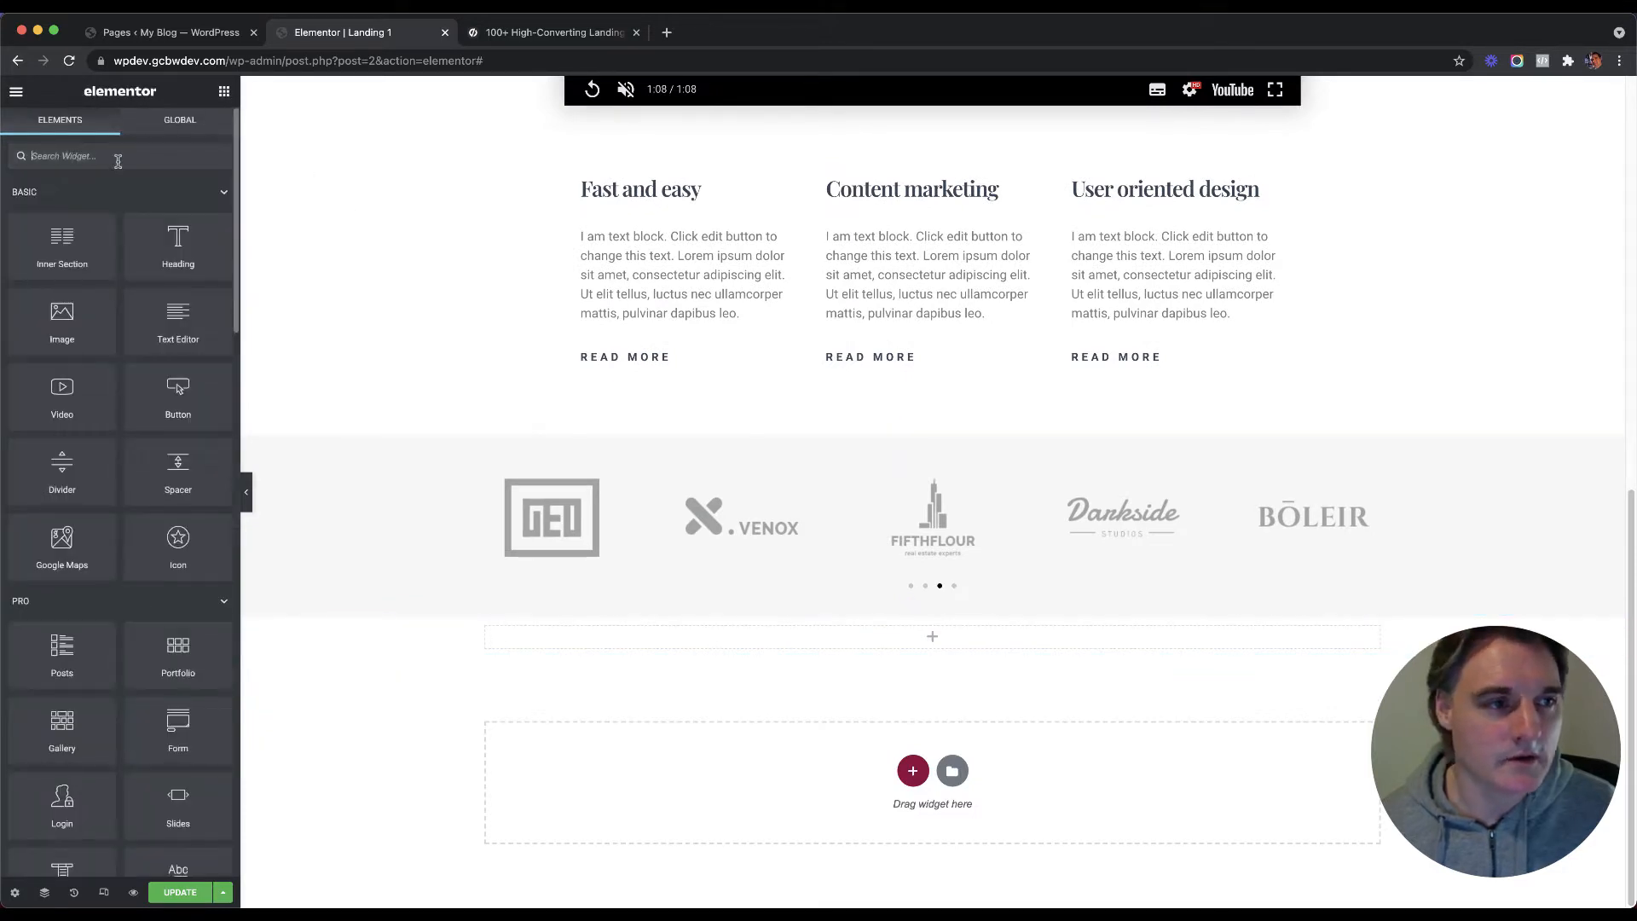
left_click(118, 158)
type("form")
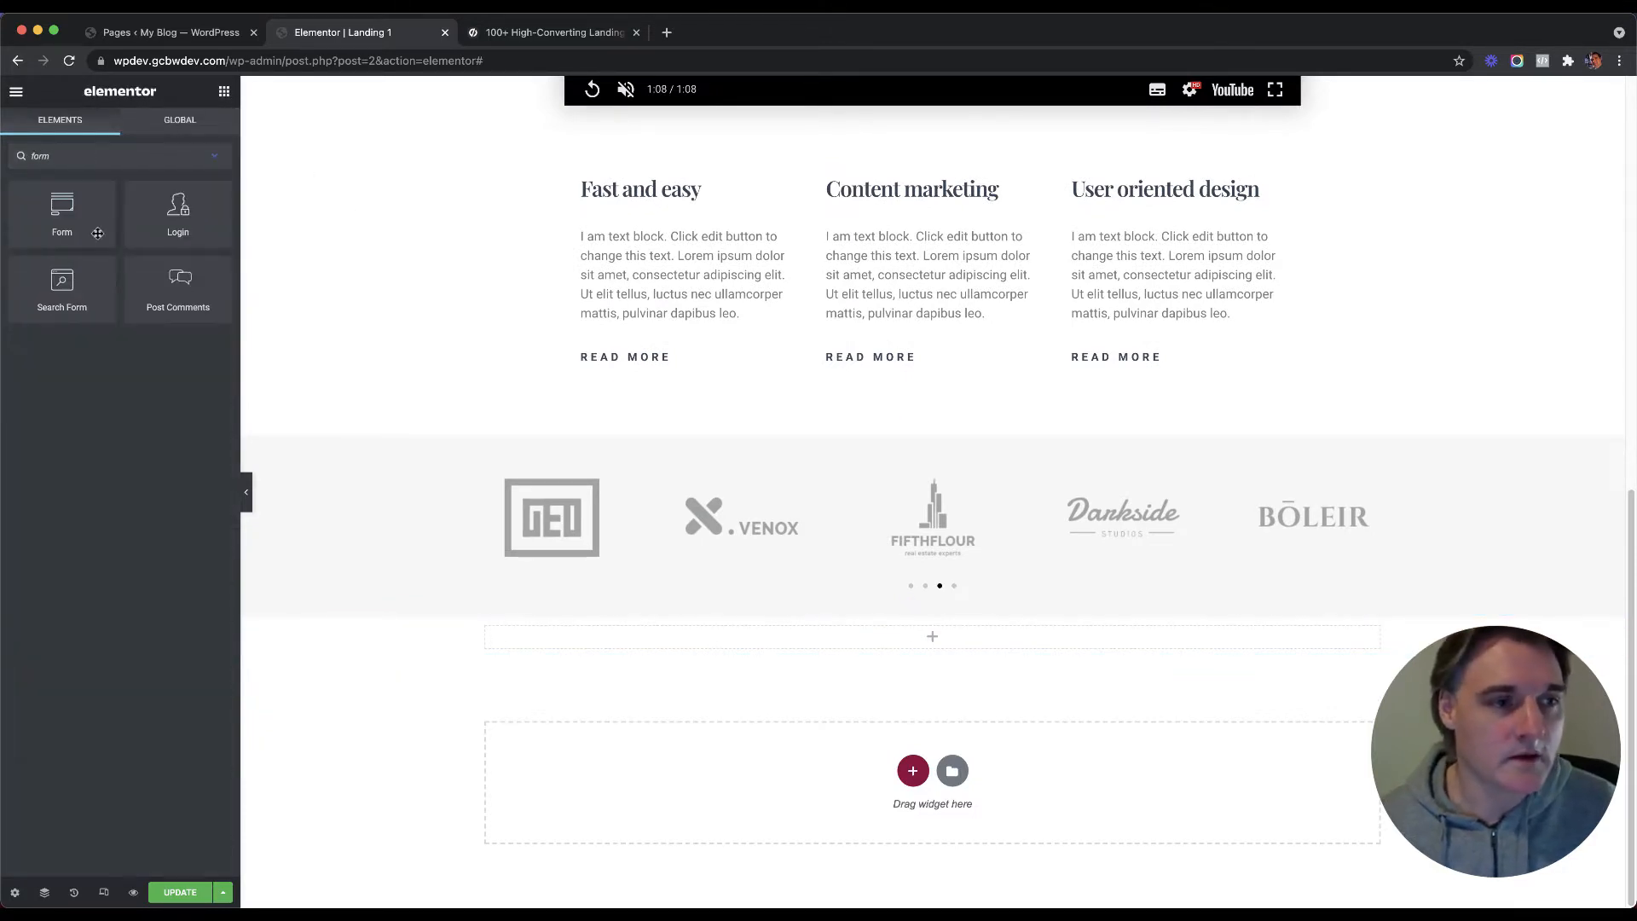
left_click_drag(65, 217, 796, 650)
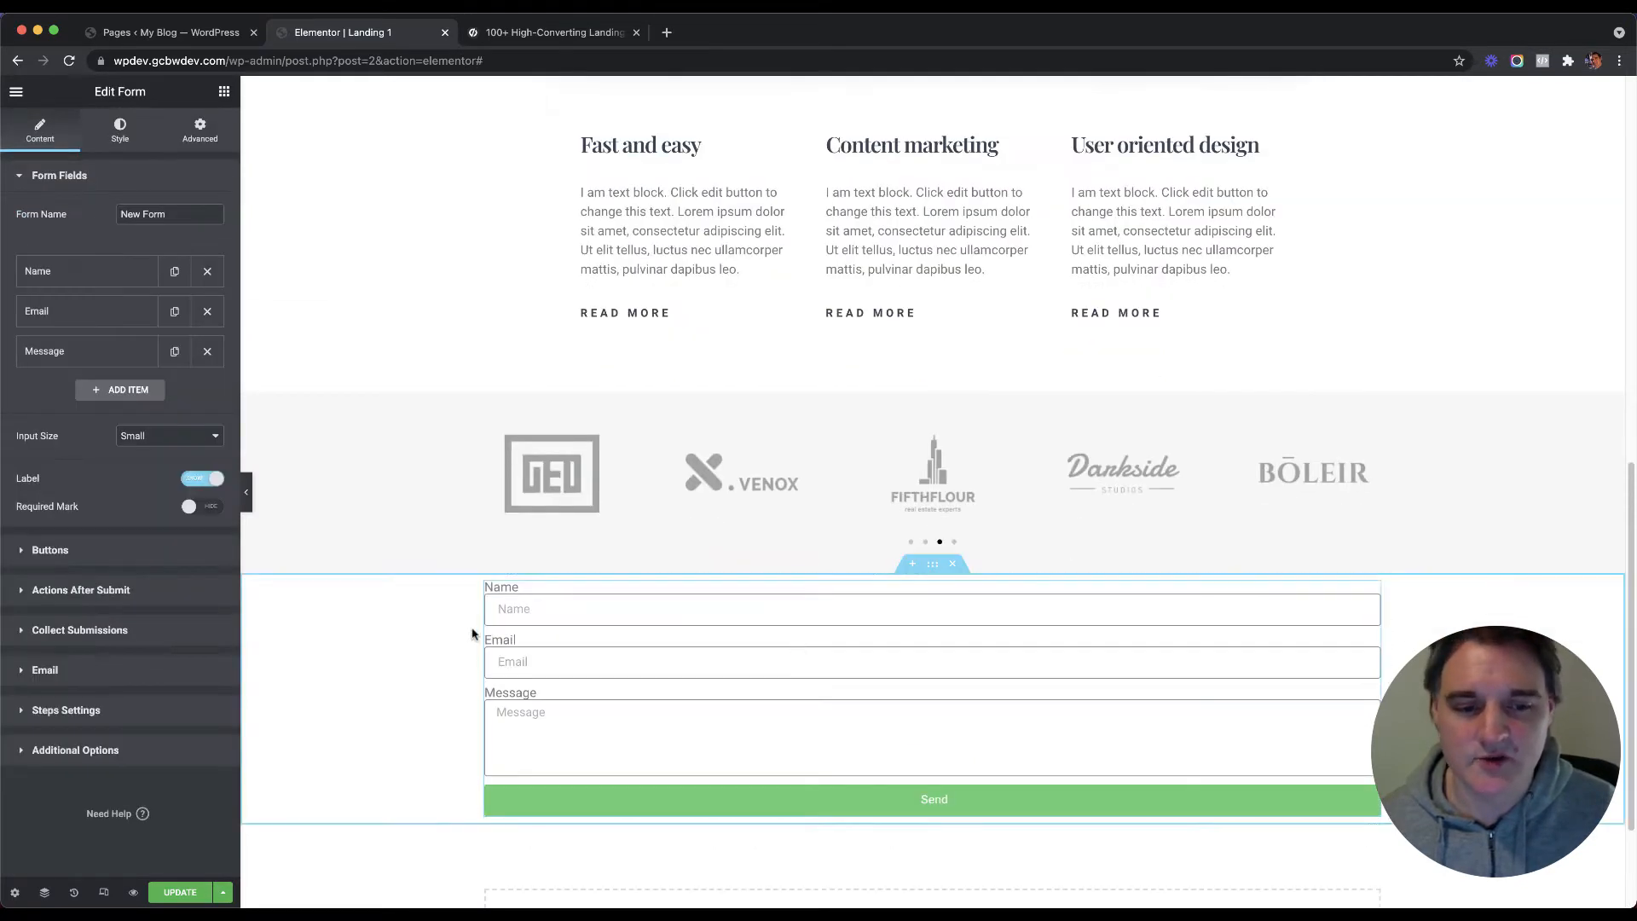
scroll(796, 648, "down", 1)
Step: Compare the padding of the form, logos and features sections
left_click(933, 522)
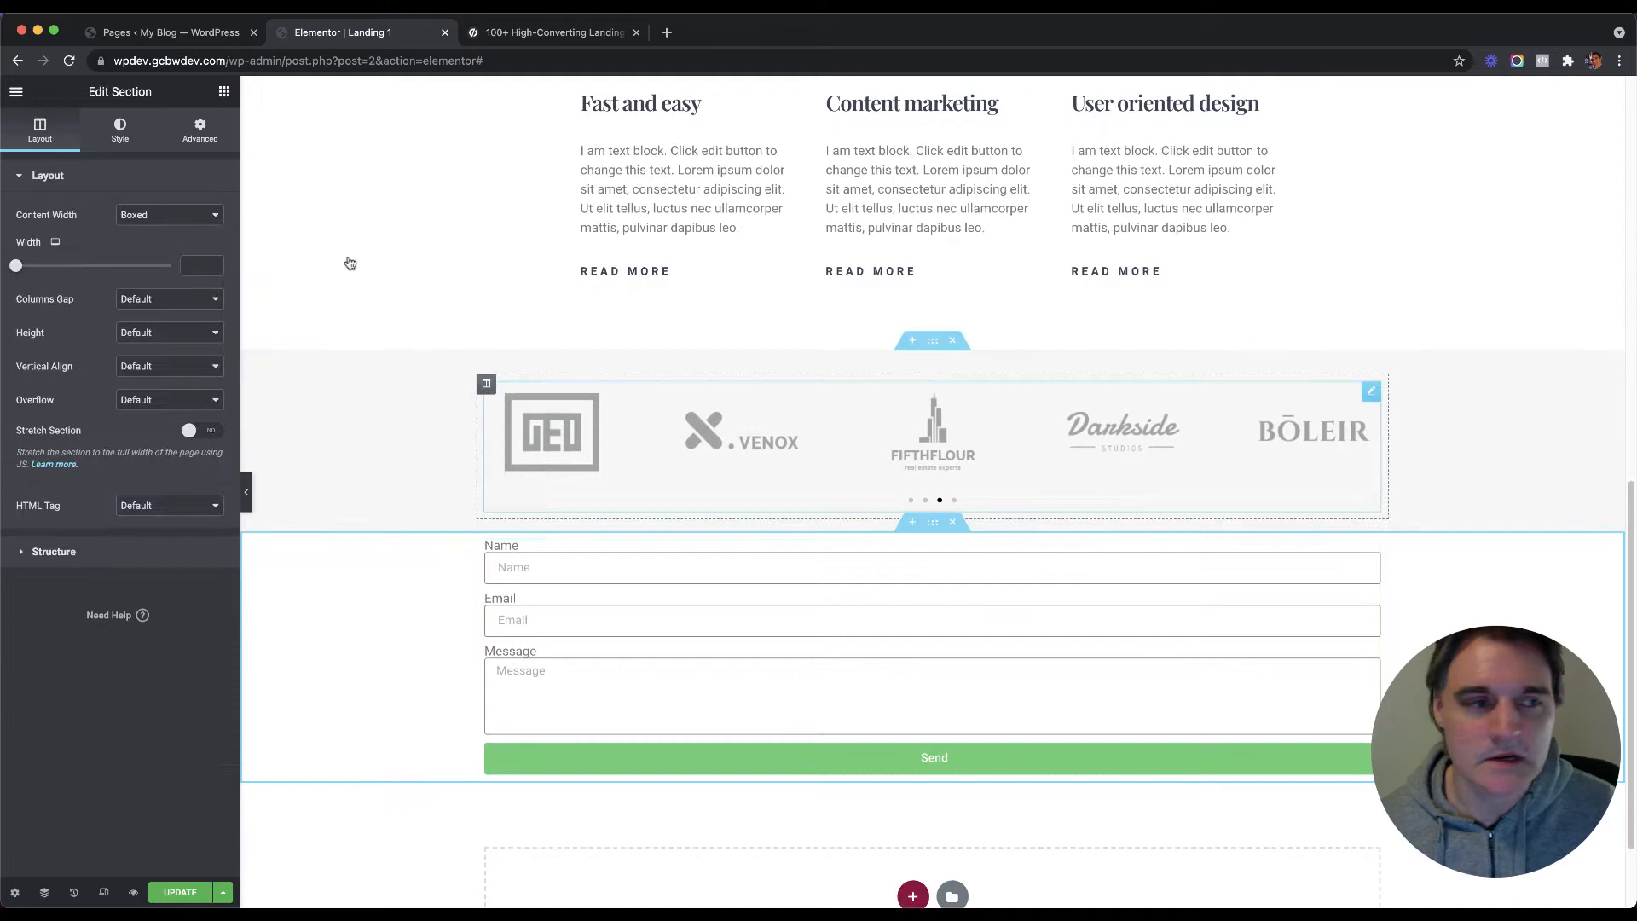
left_click(199, 129)
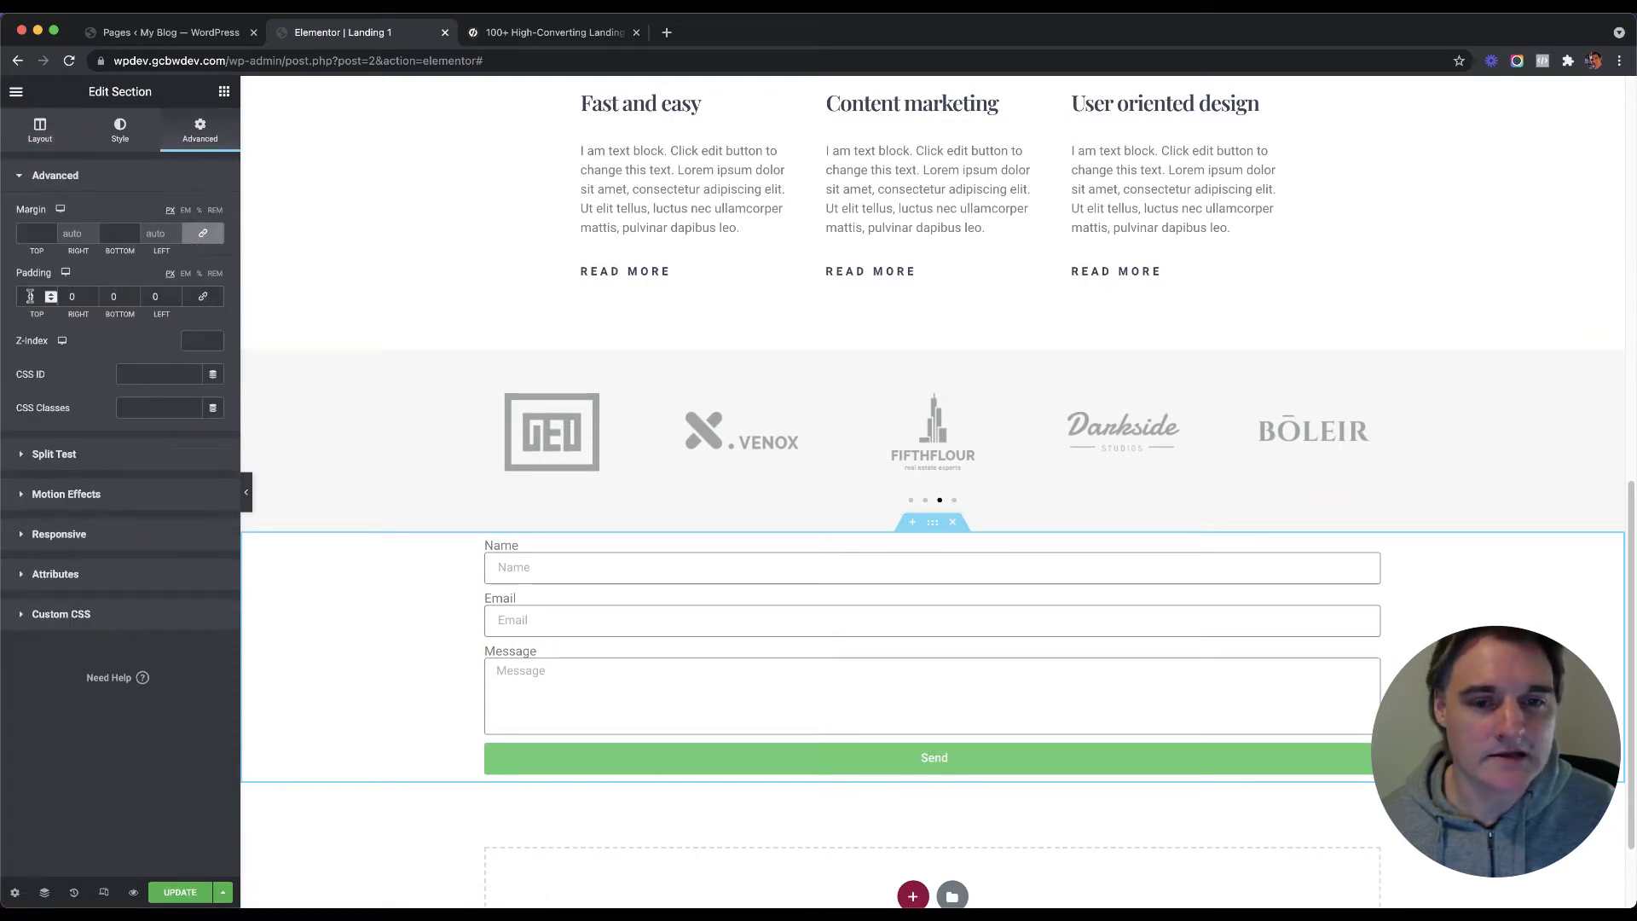
left_click(933, 342)
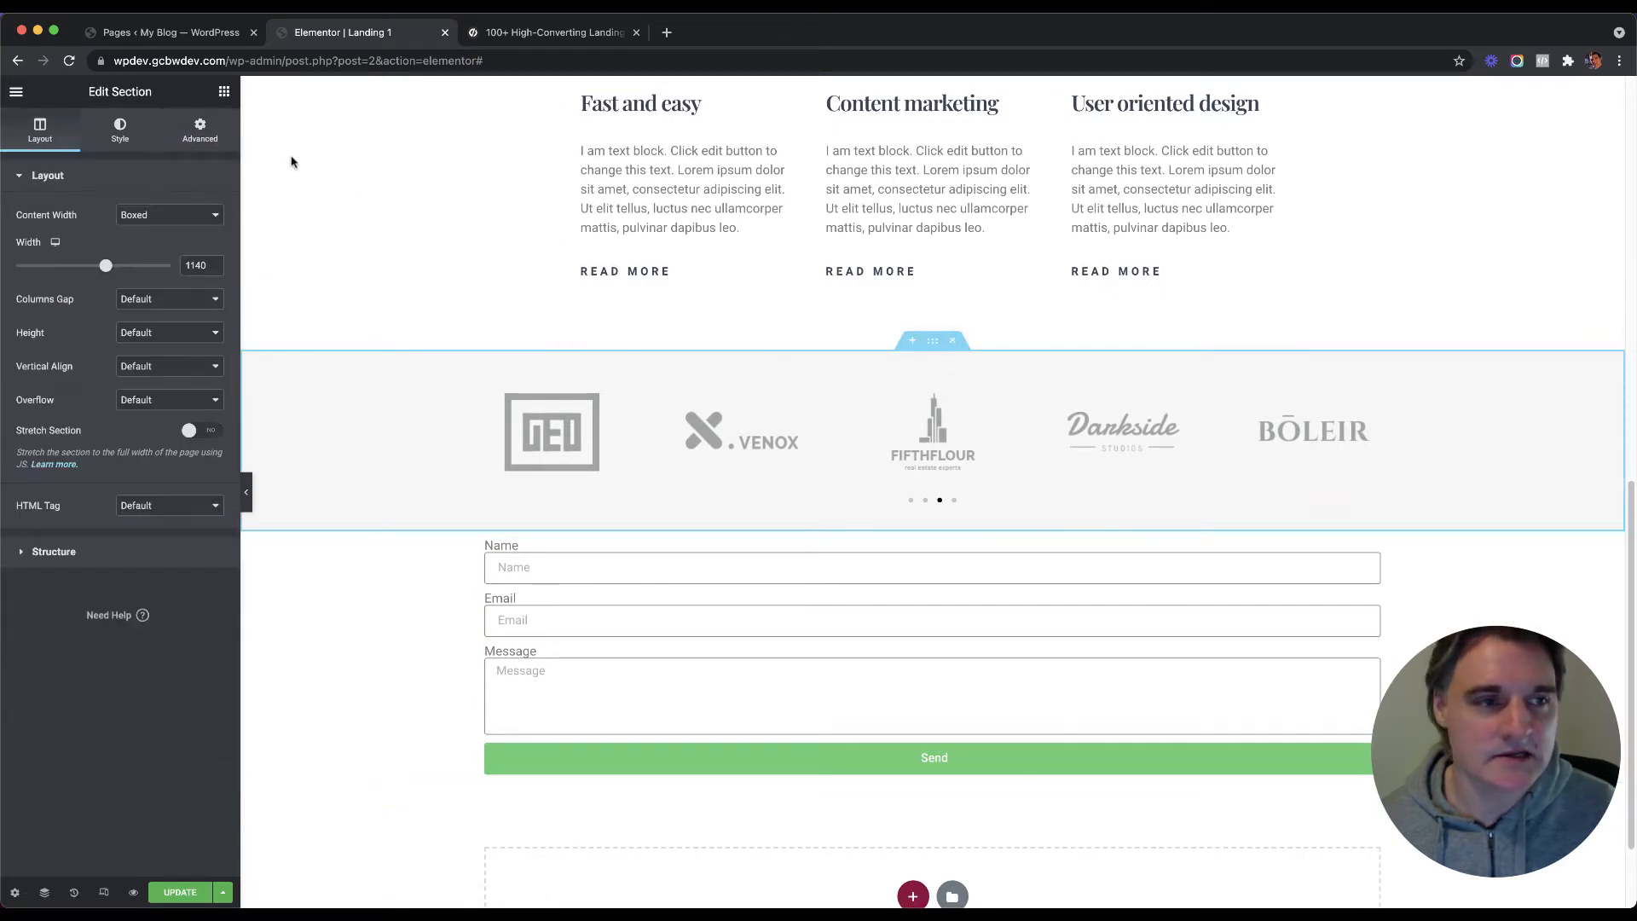
left_click(199, 130)
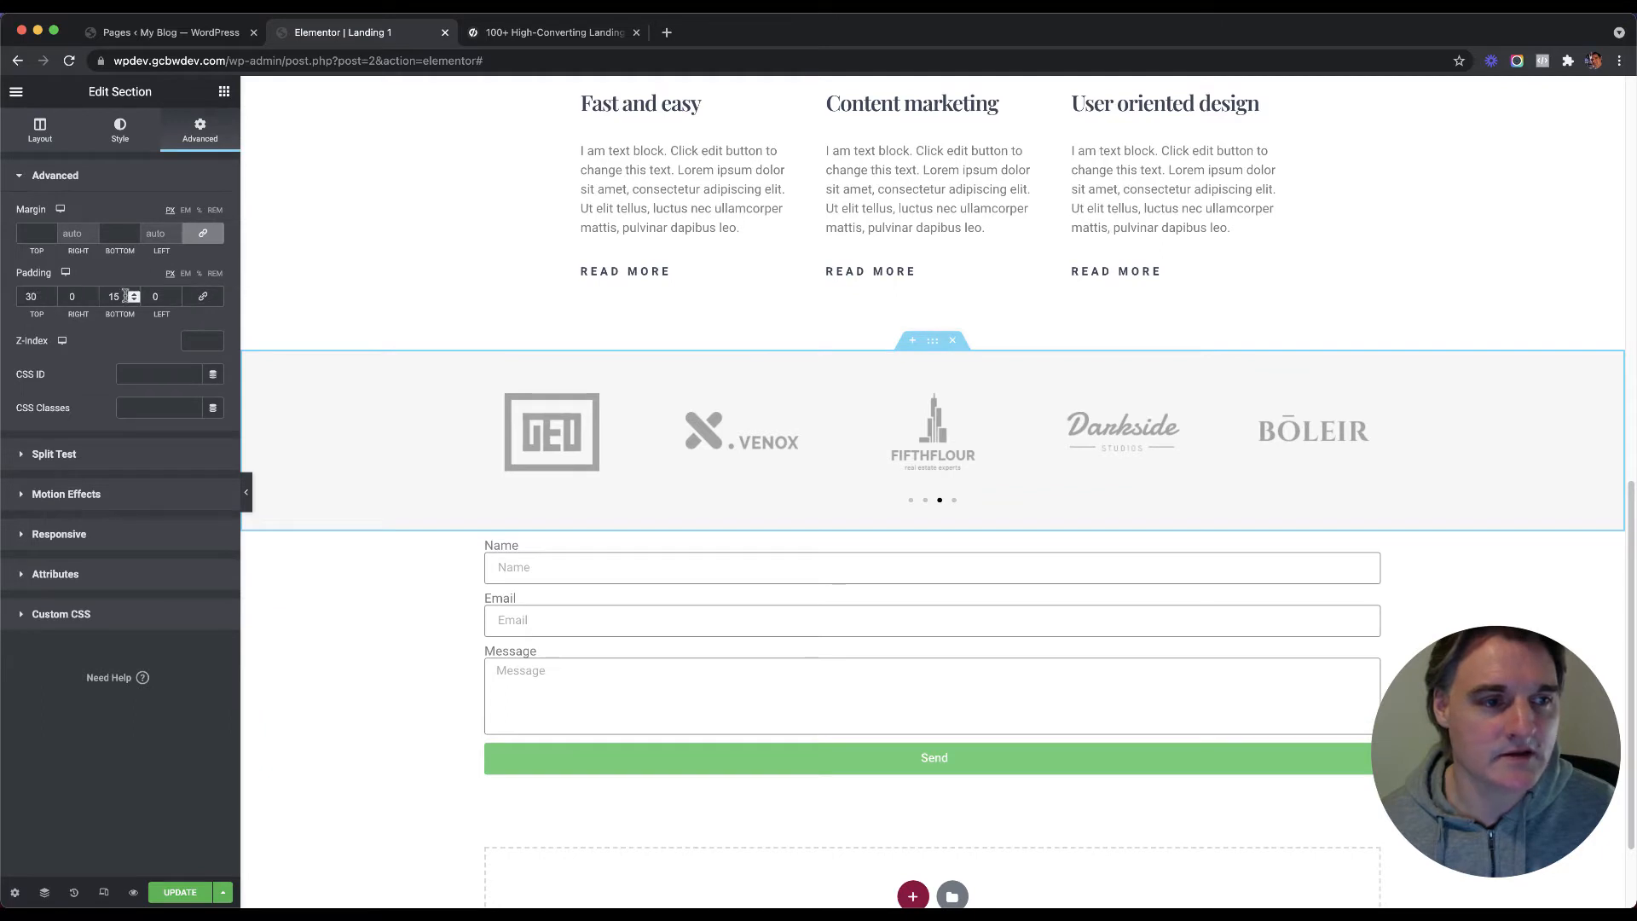
left_click(928, 521)
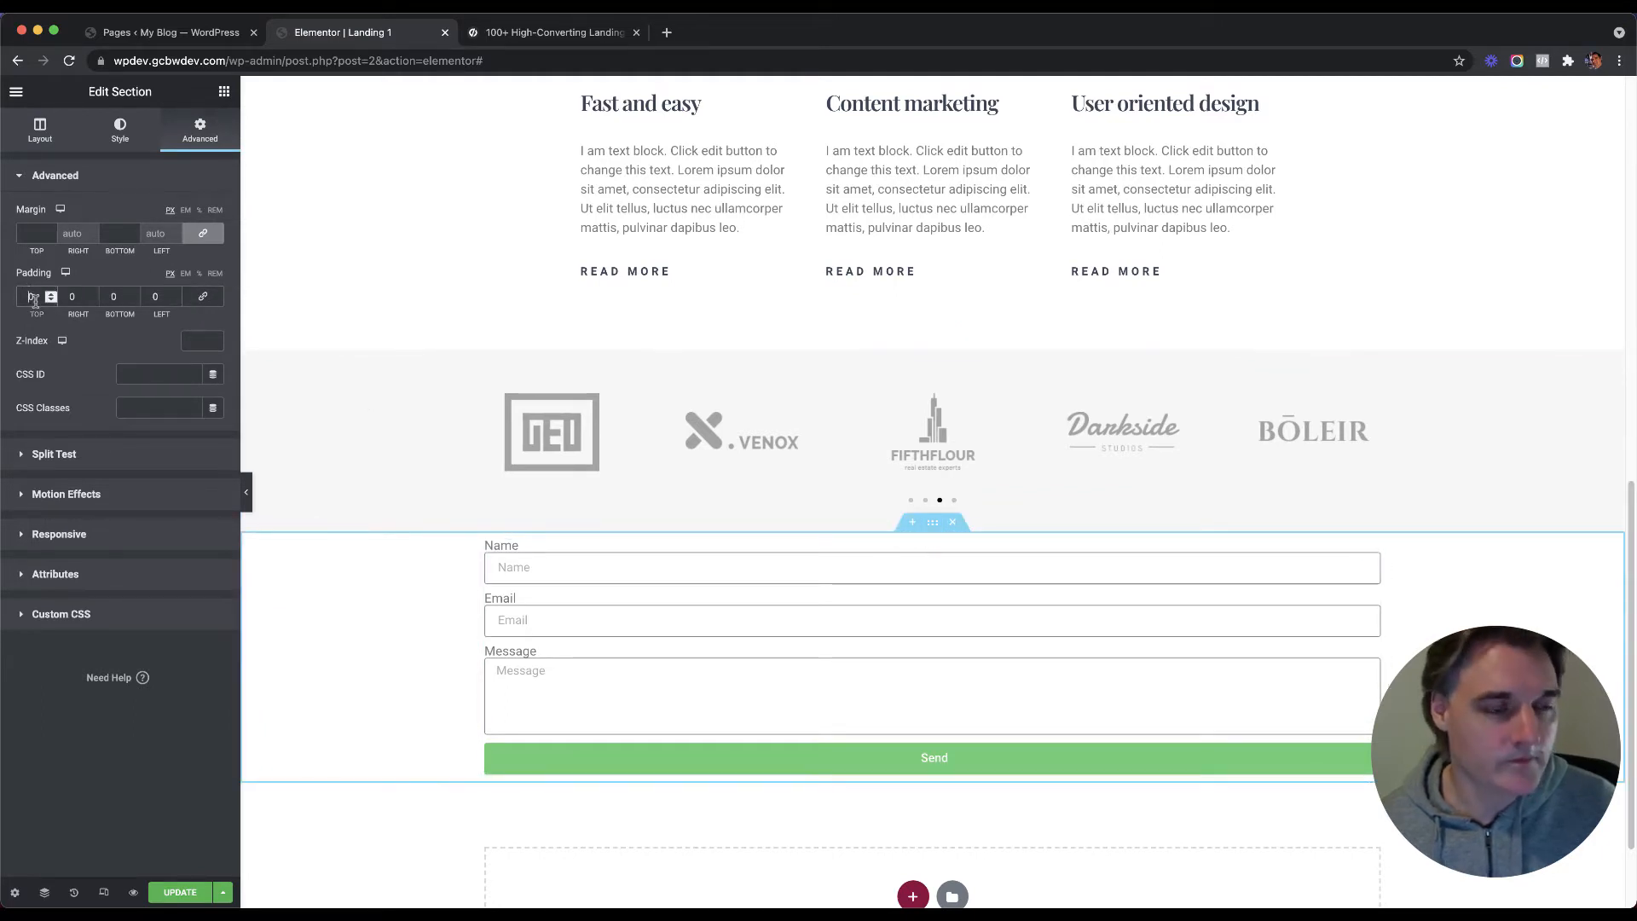
left_click(933, 340)
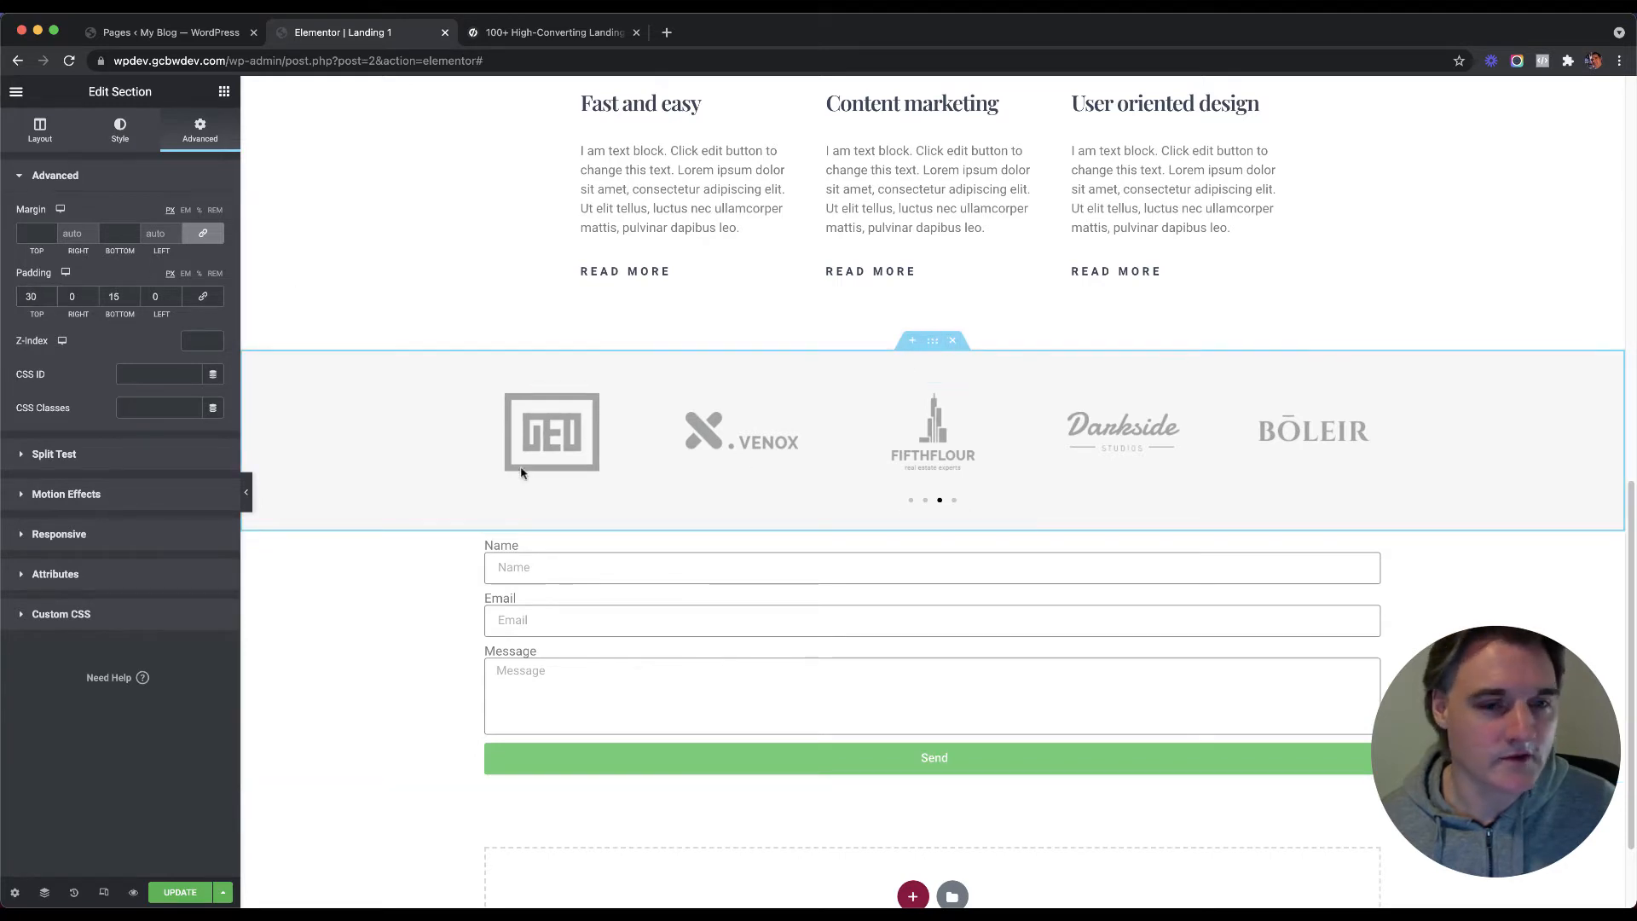
scroll(810, 430, "up", 3)
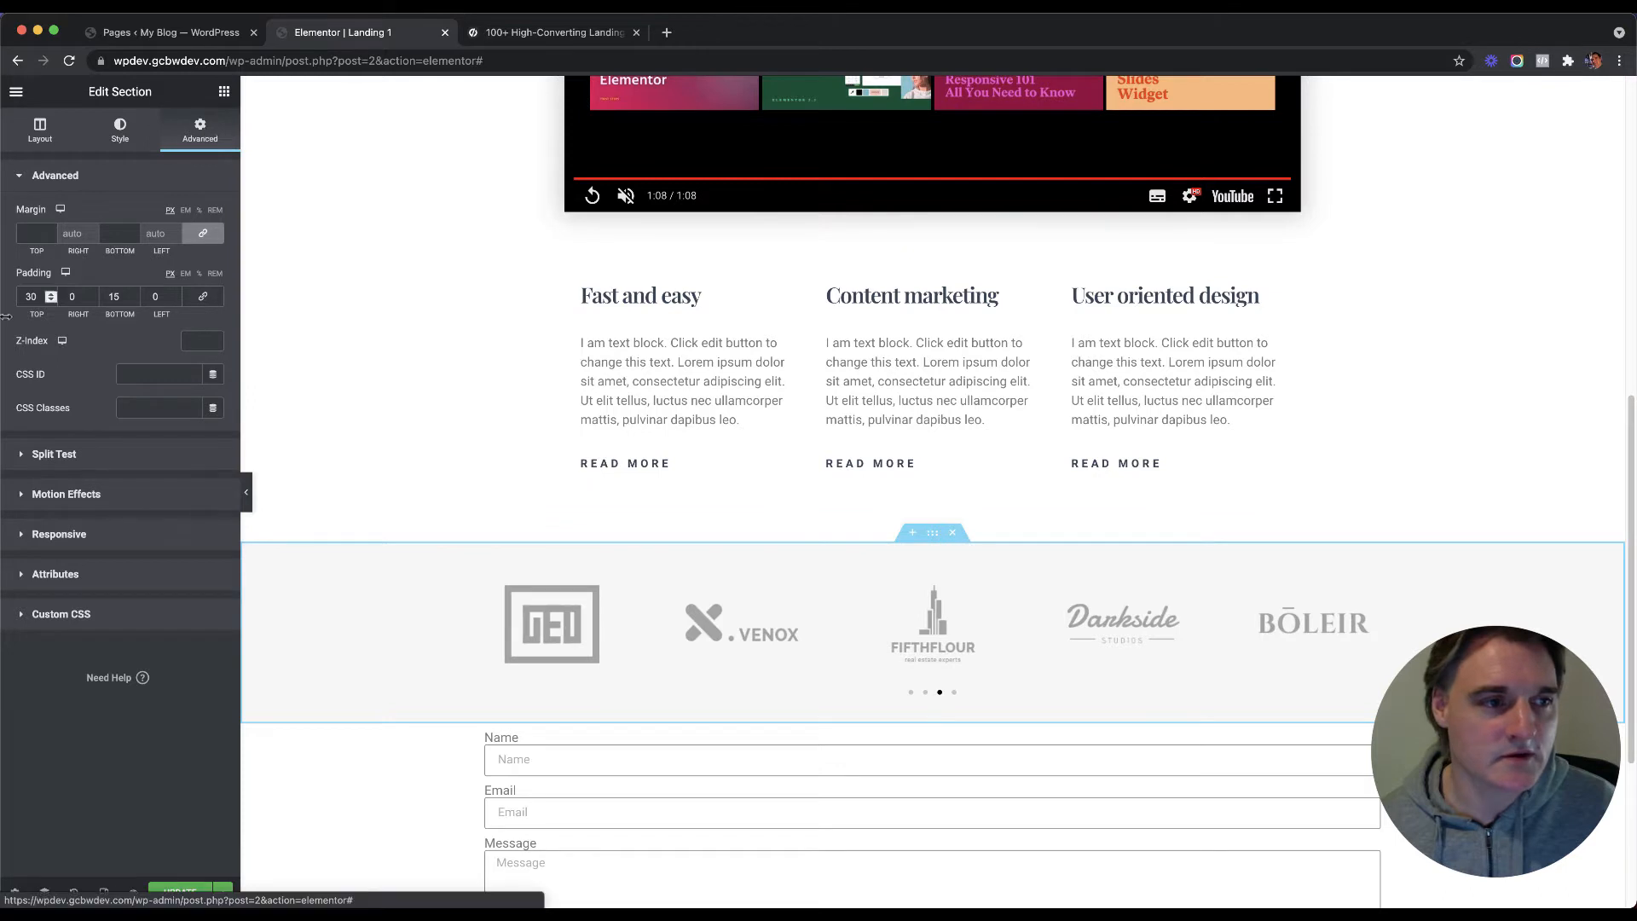
left_click(923, 219)
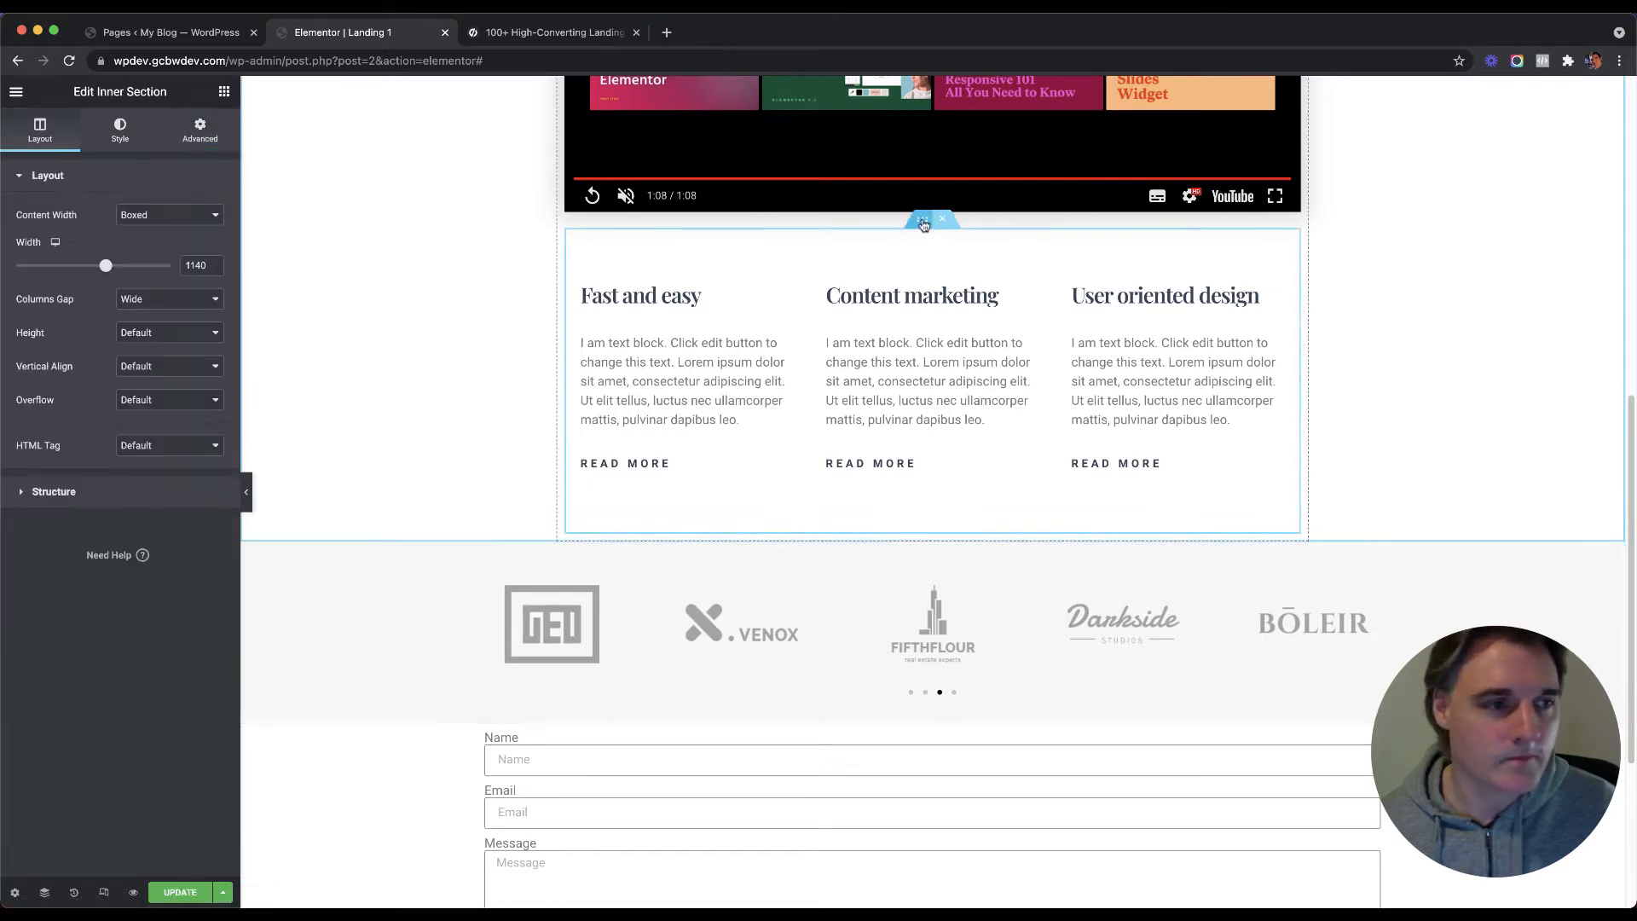
left_click(189, 136)
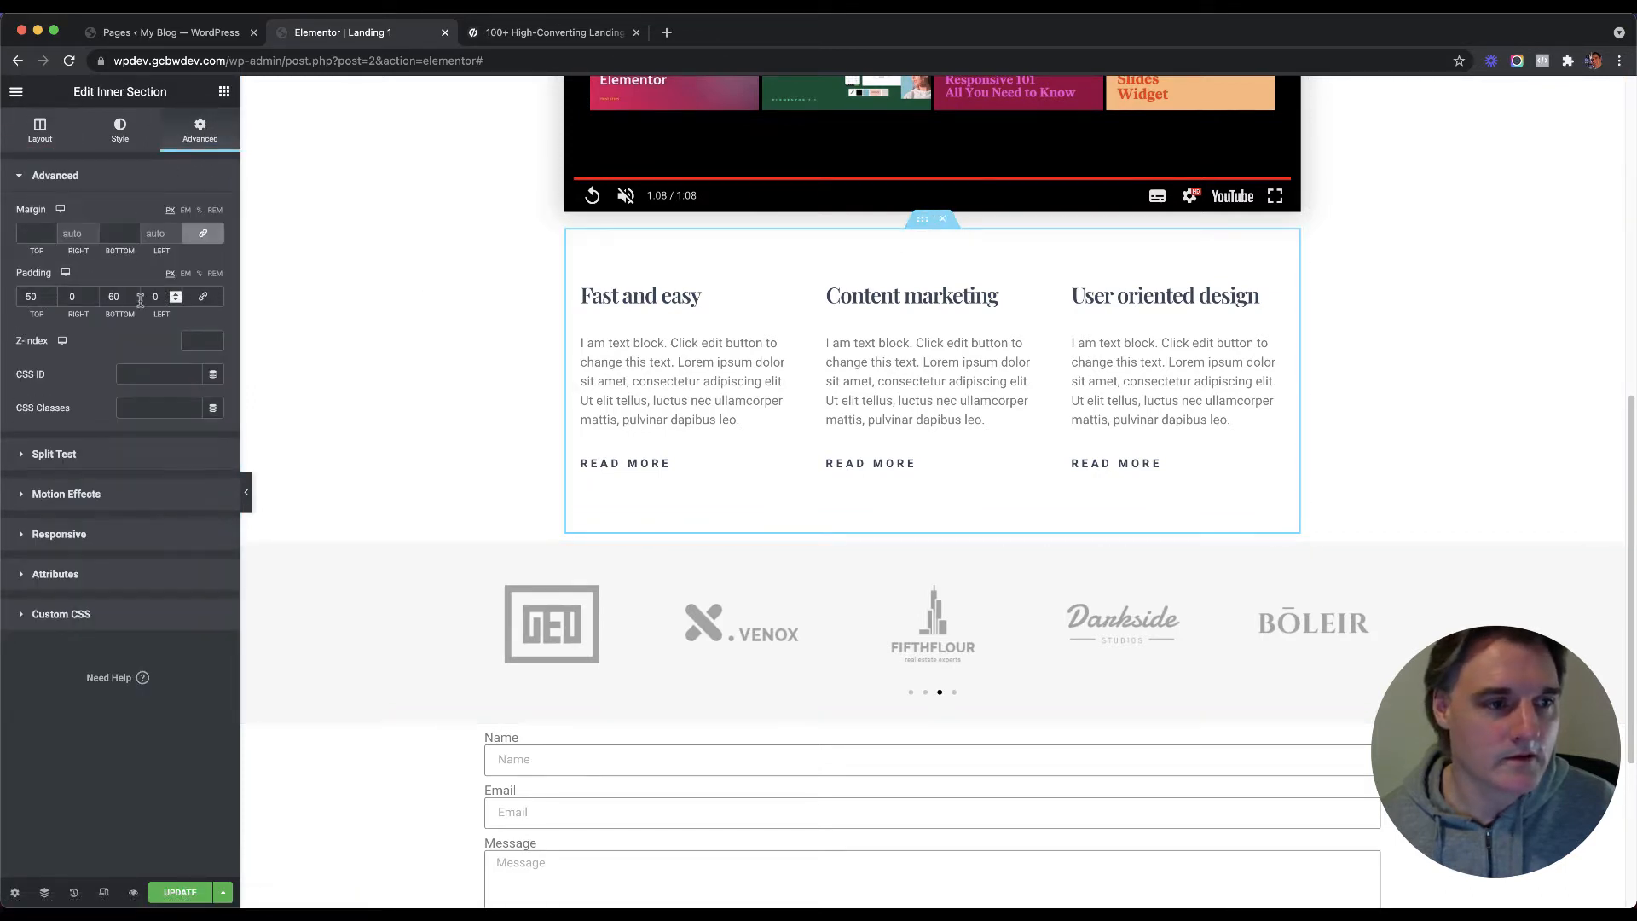
scroll(852, 665, "down", 5)
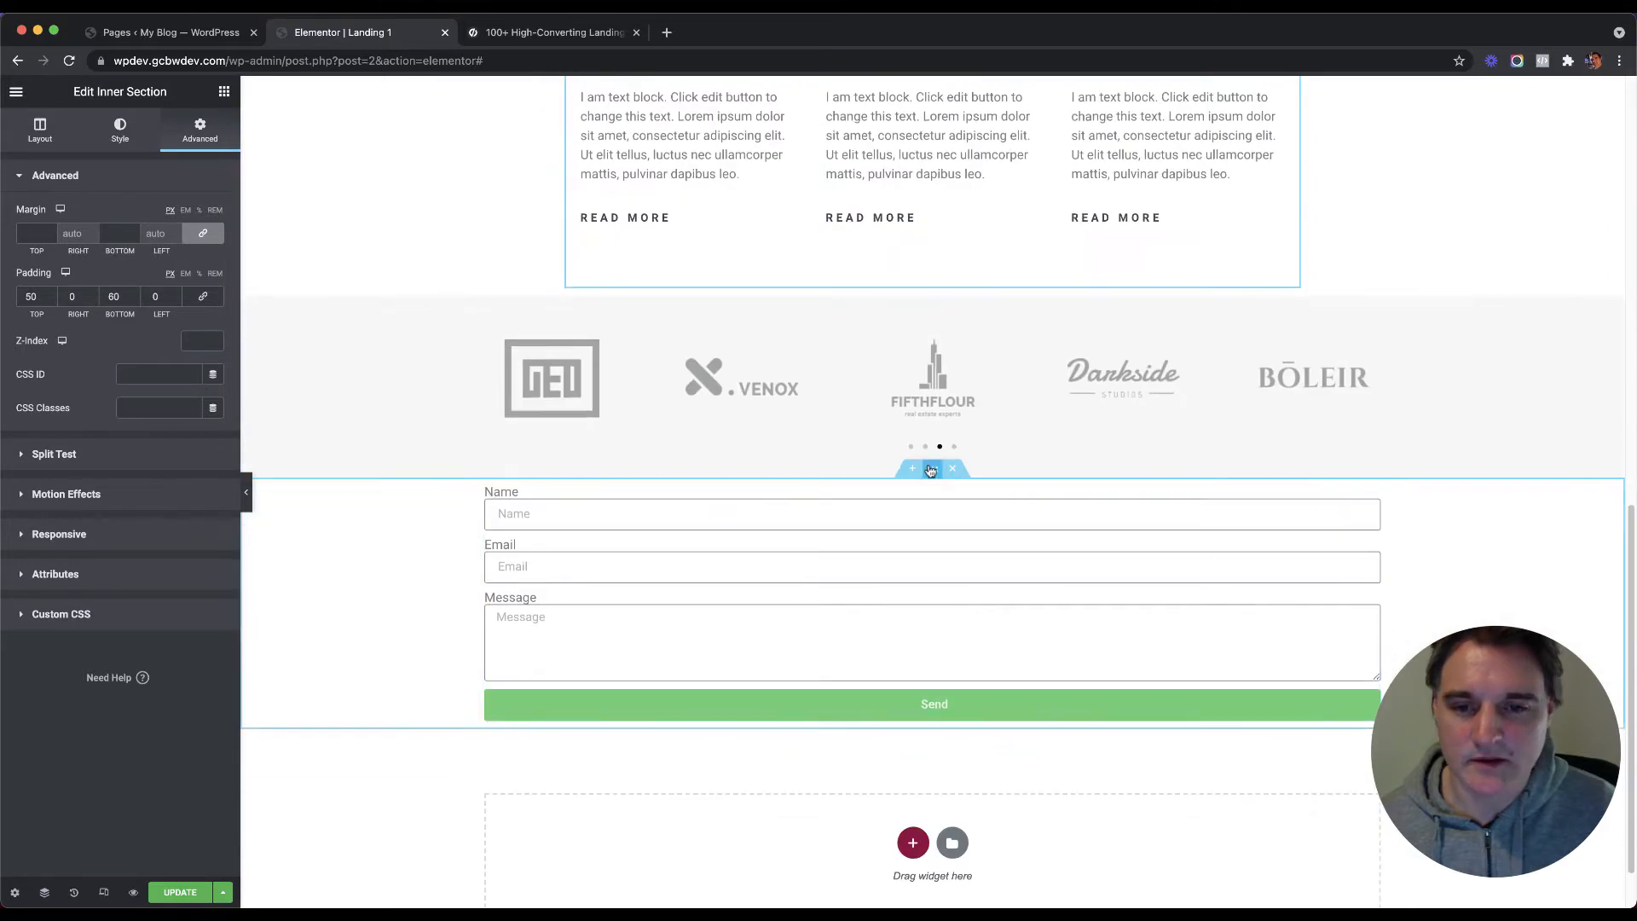
Step: Set the form section's padding to 30 top and 60 bottom
left_click(931, 468)
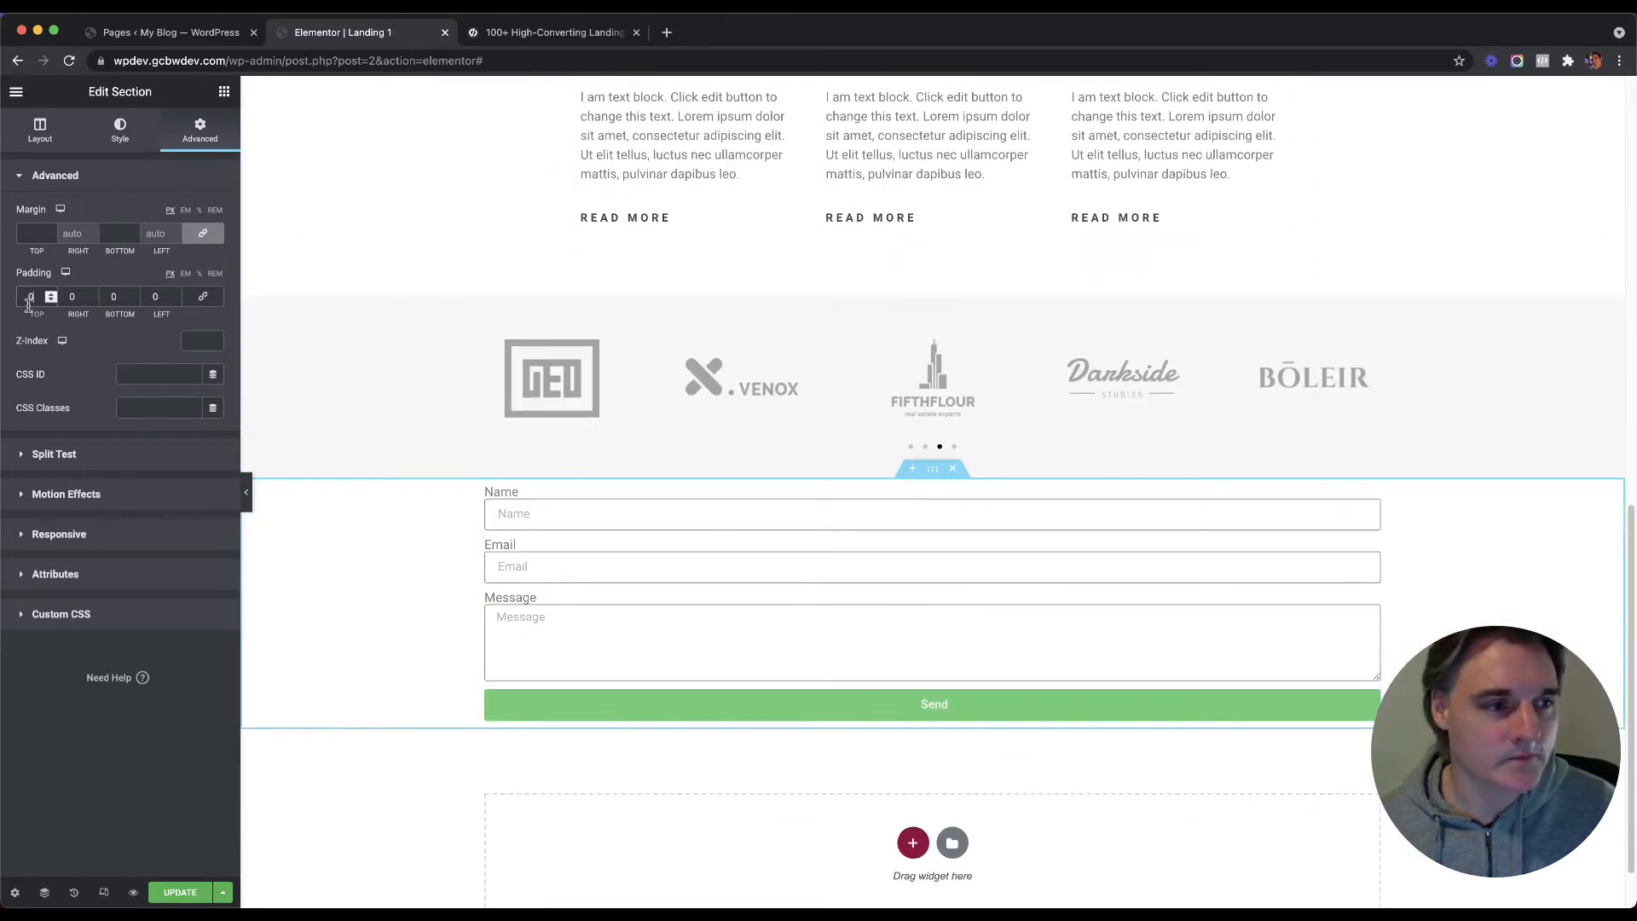
type("3")
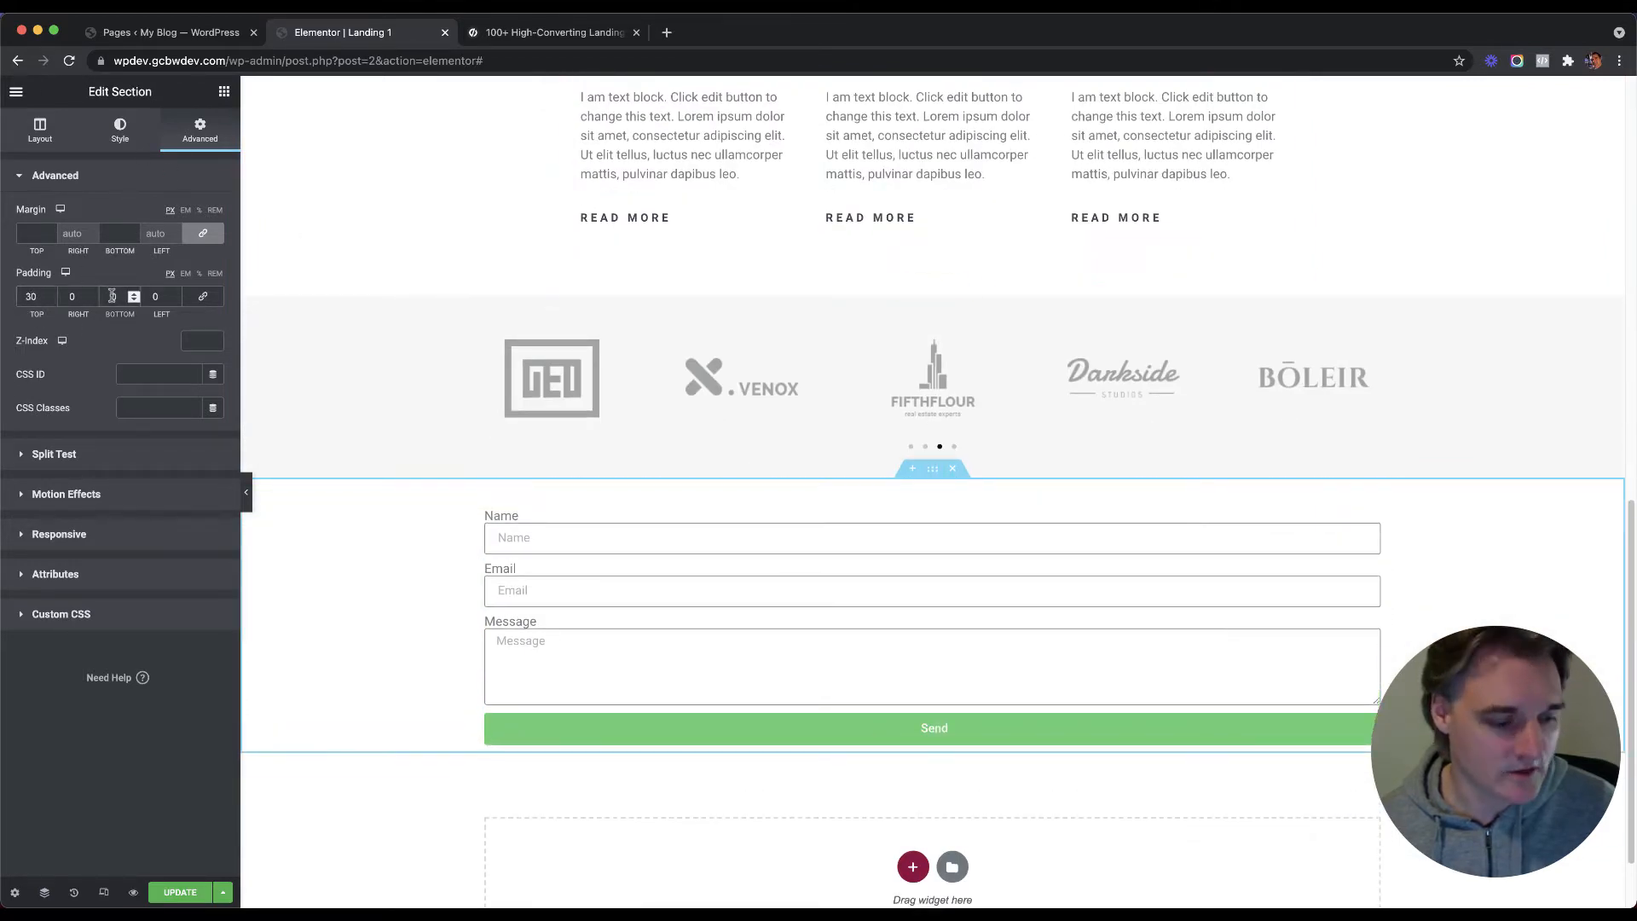
left_click(111, 296)
type("60")
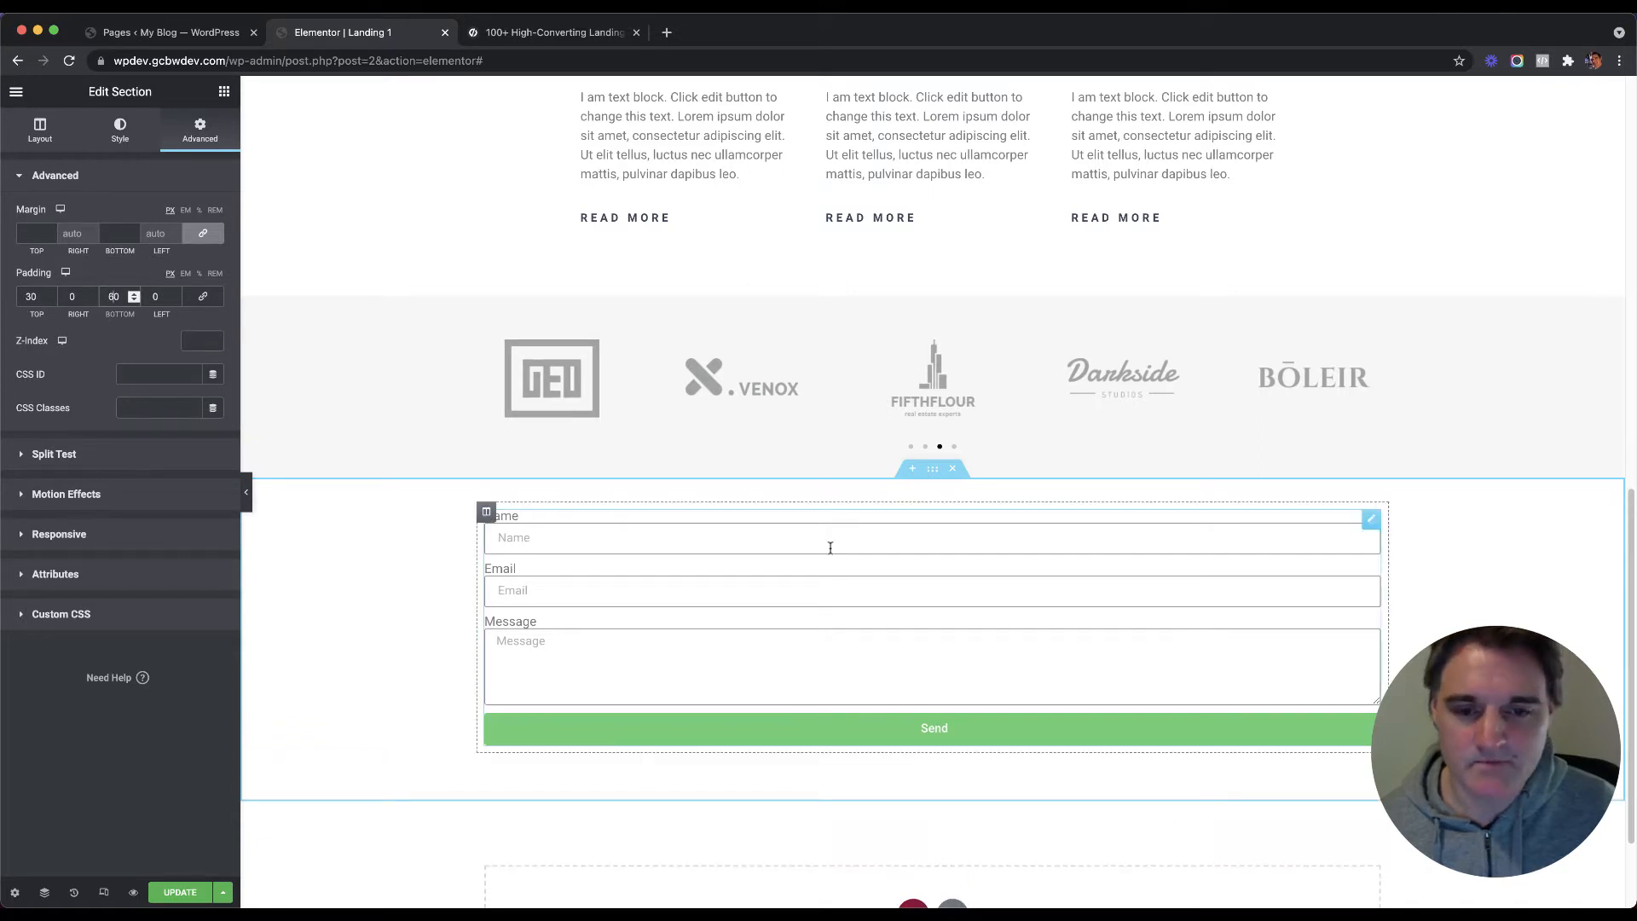
left_click(39, 132)
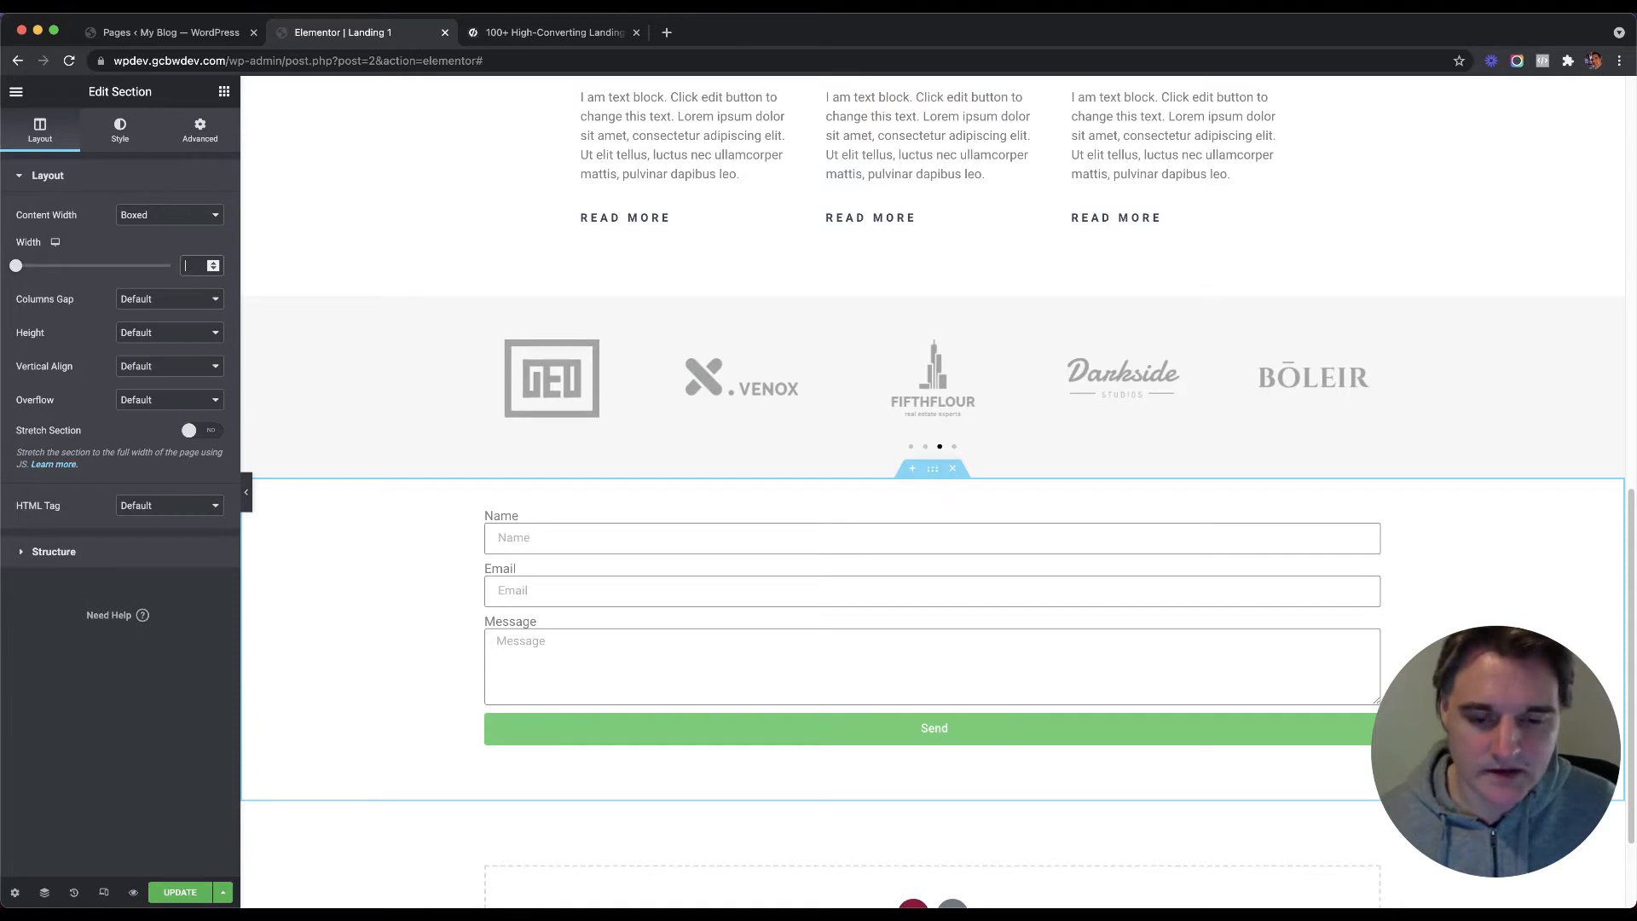
Step: Change the form section's boxed width from 800 to 600 and select the form widget
type("800")
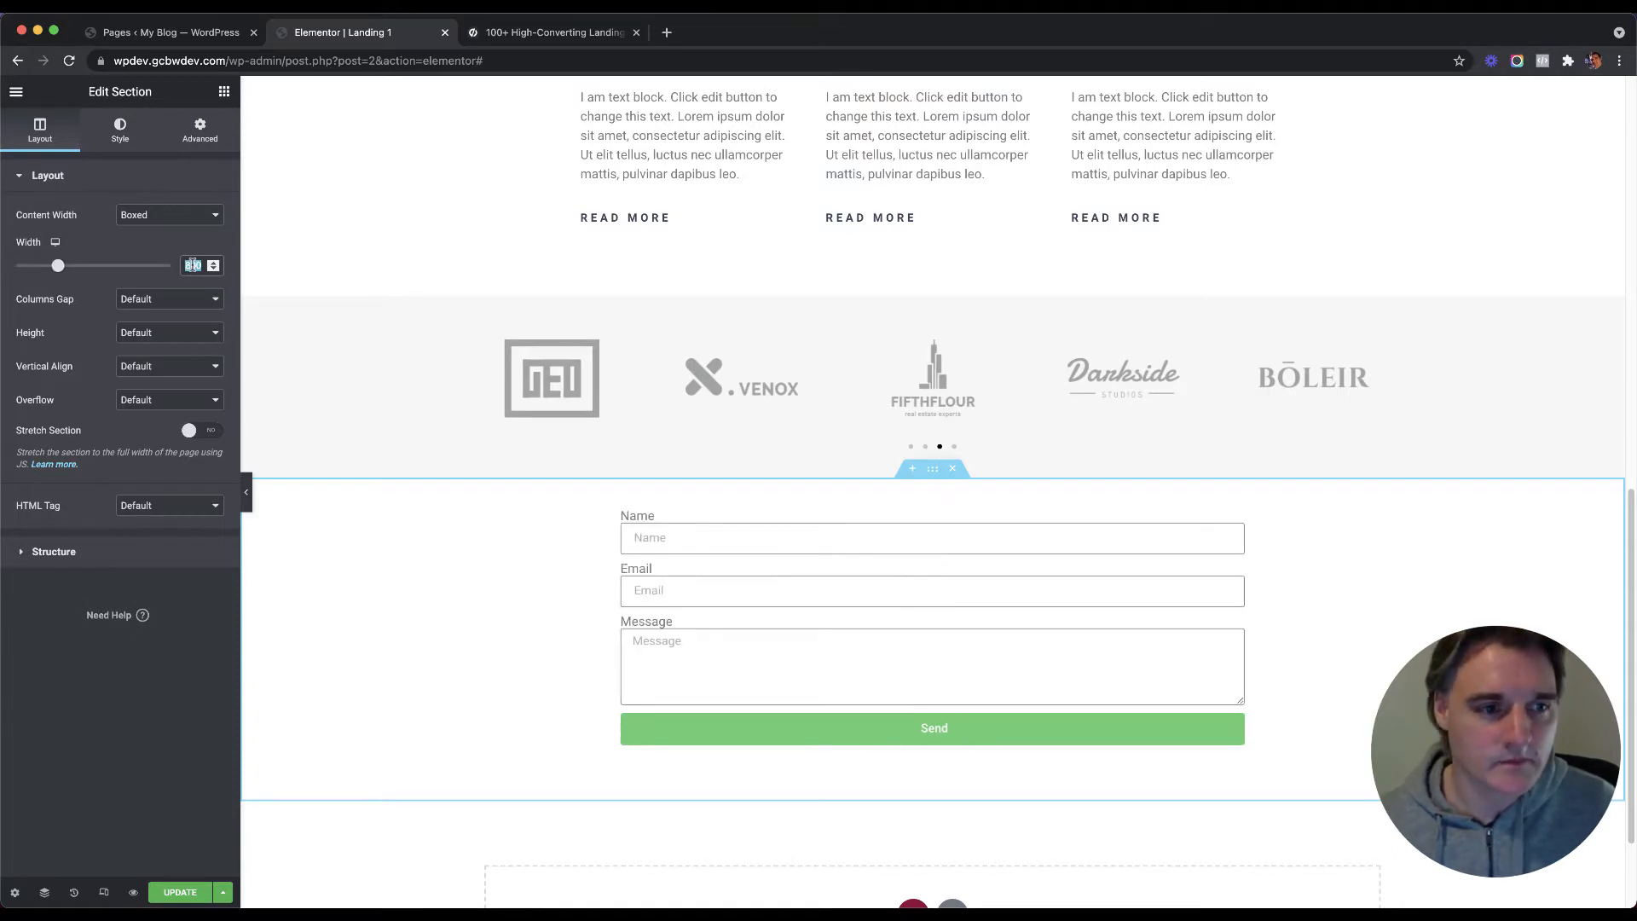
type("600")
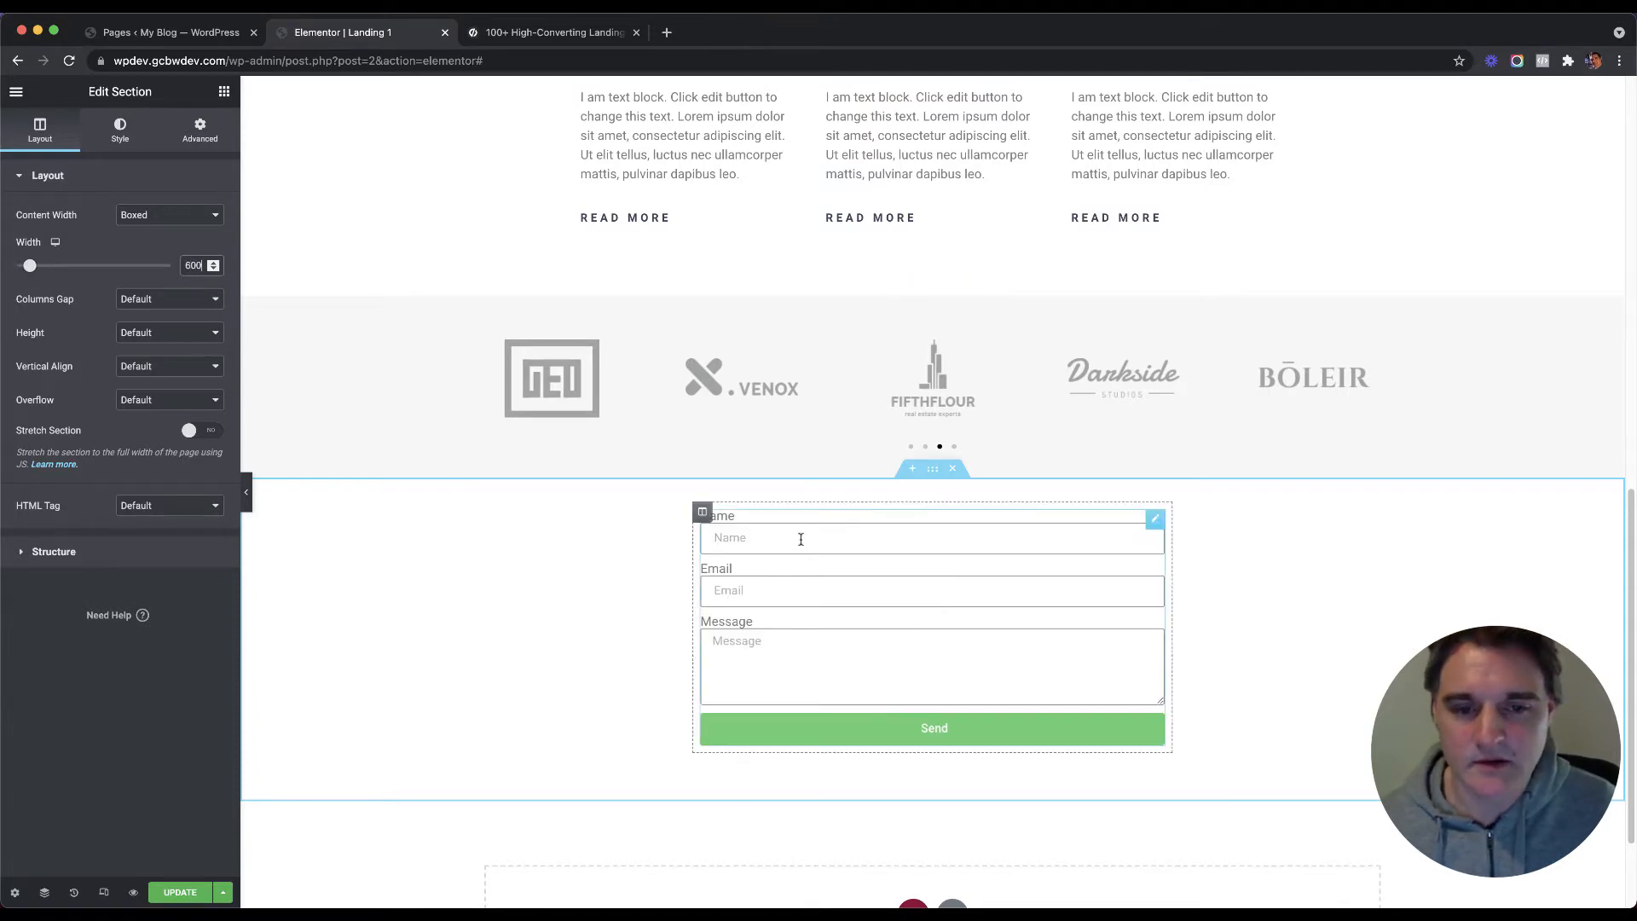
left_click(1156, 520)
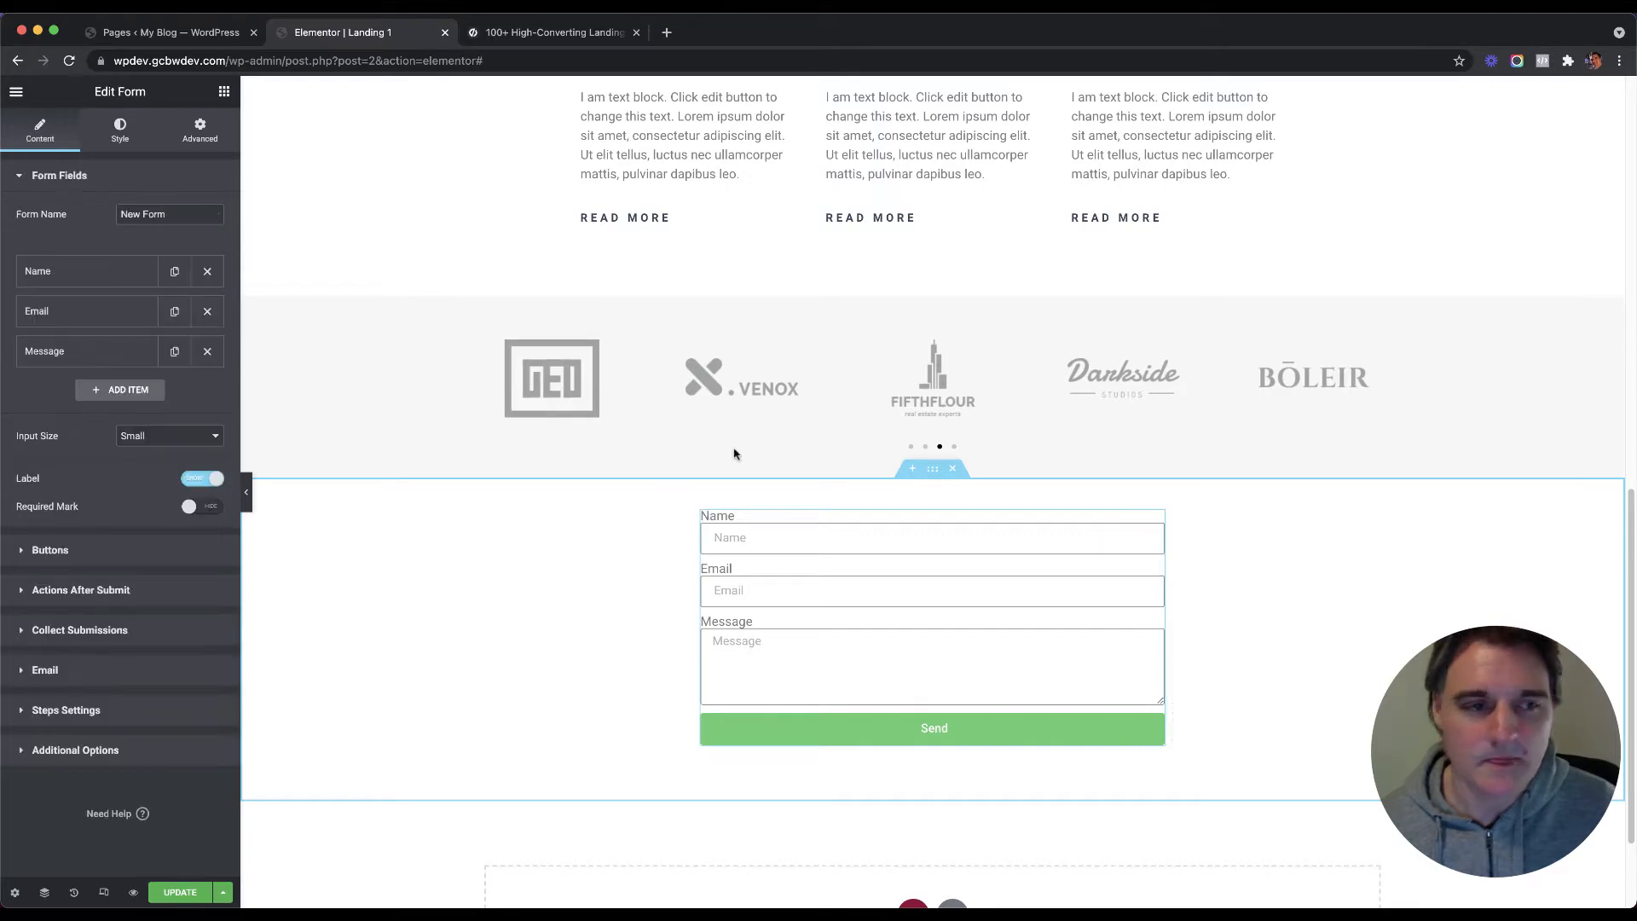
scroll(438, 350, "up", 3)
scroll(442, 350, "down", 2)
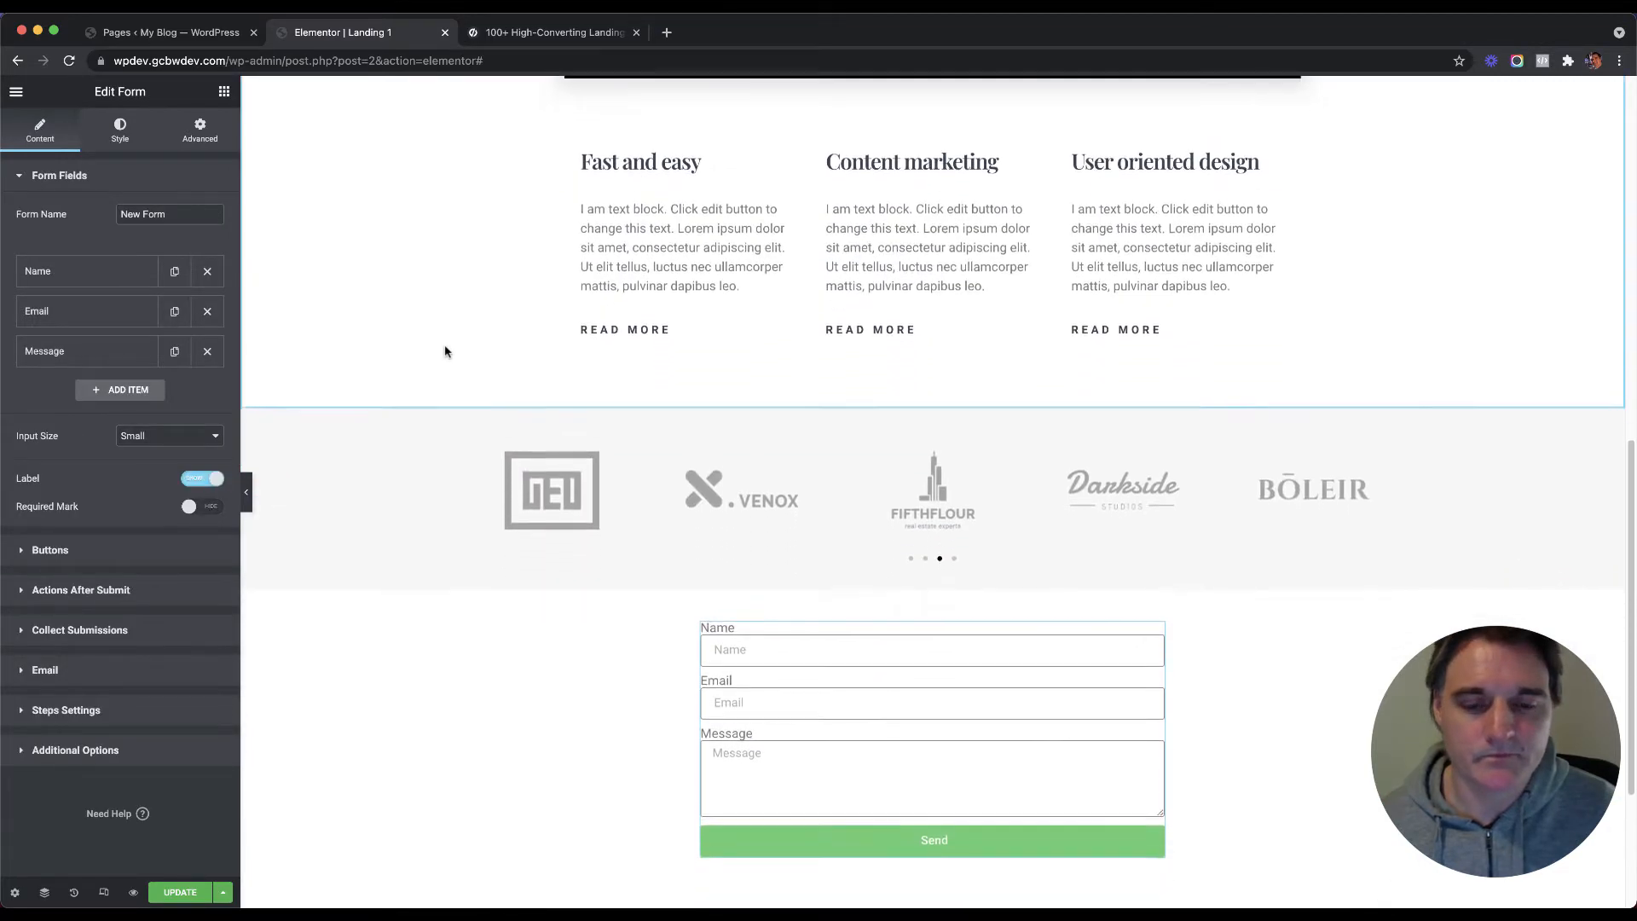
scroll(459, 351, "up", 10)
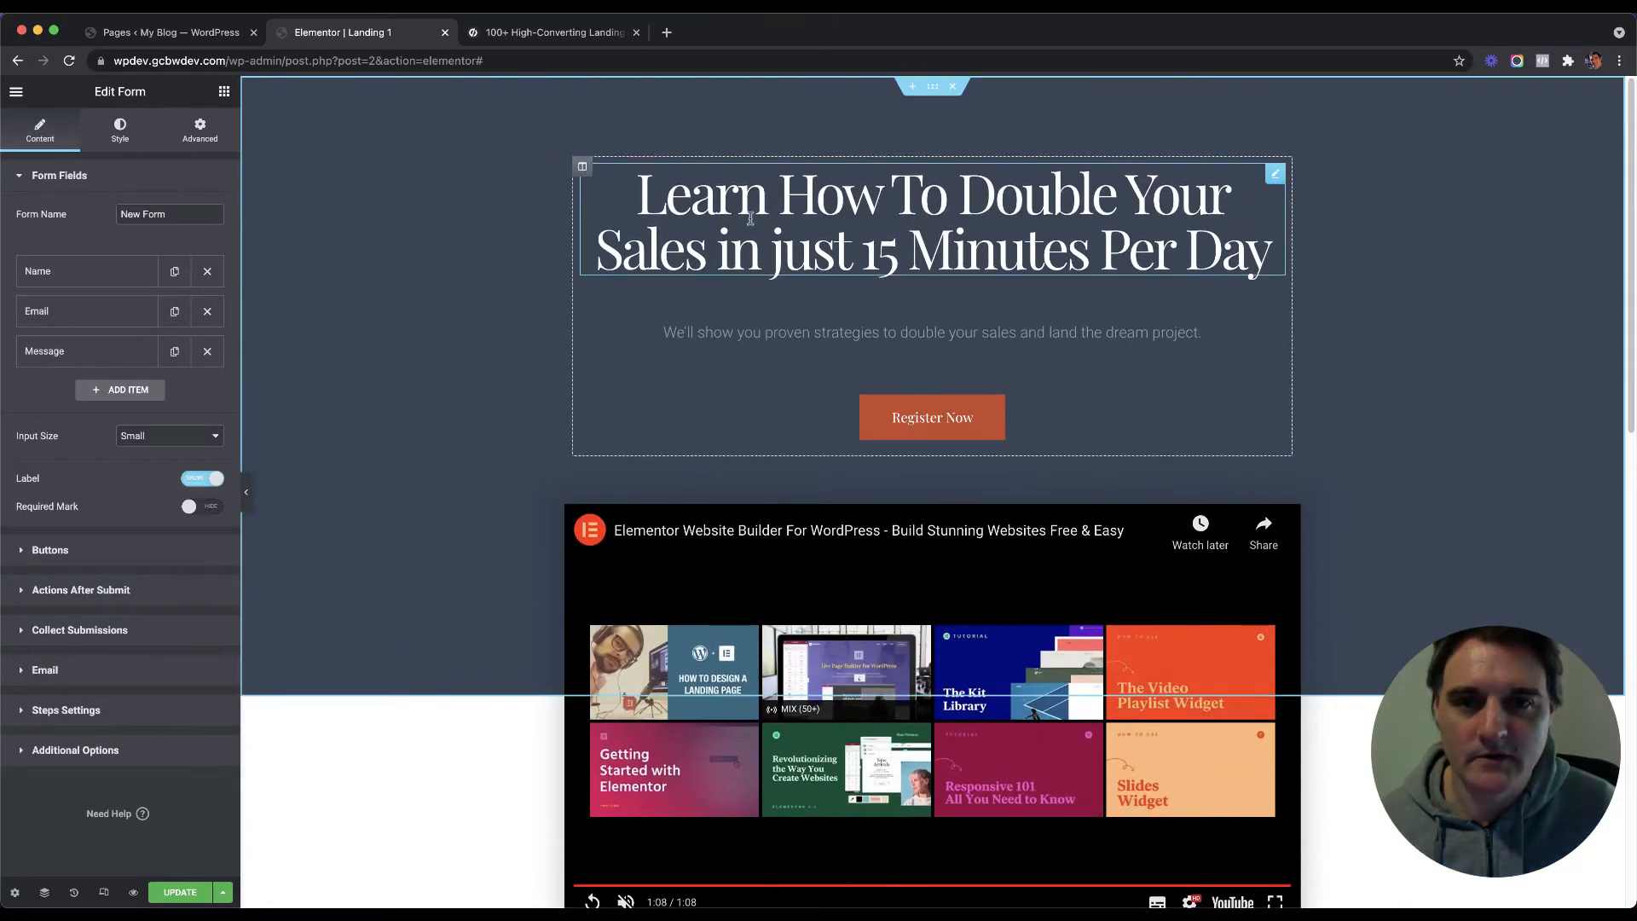
Step: Copy the hero headline, paste it at the contact form and move it above the Name field
right_click(753, 228)
left_click(797, 237)
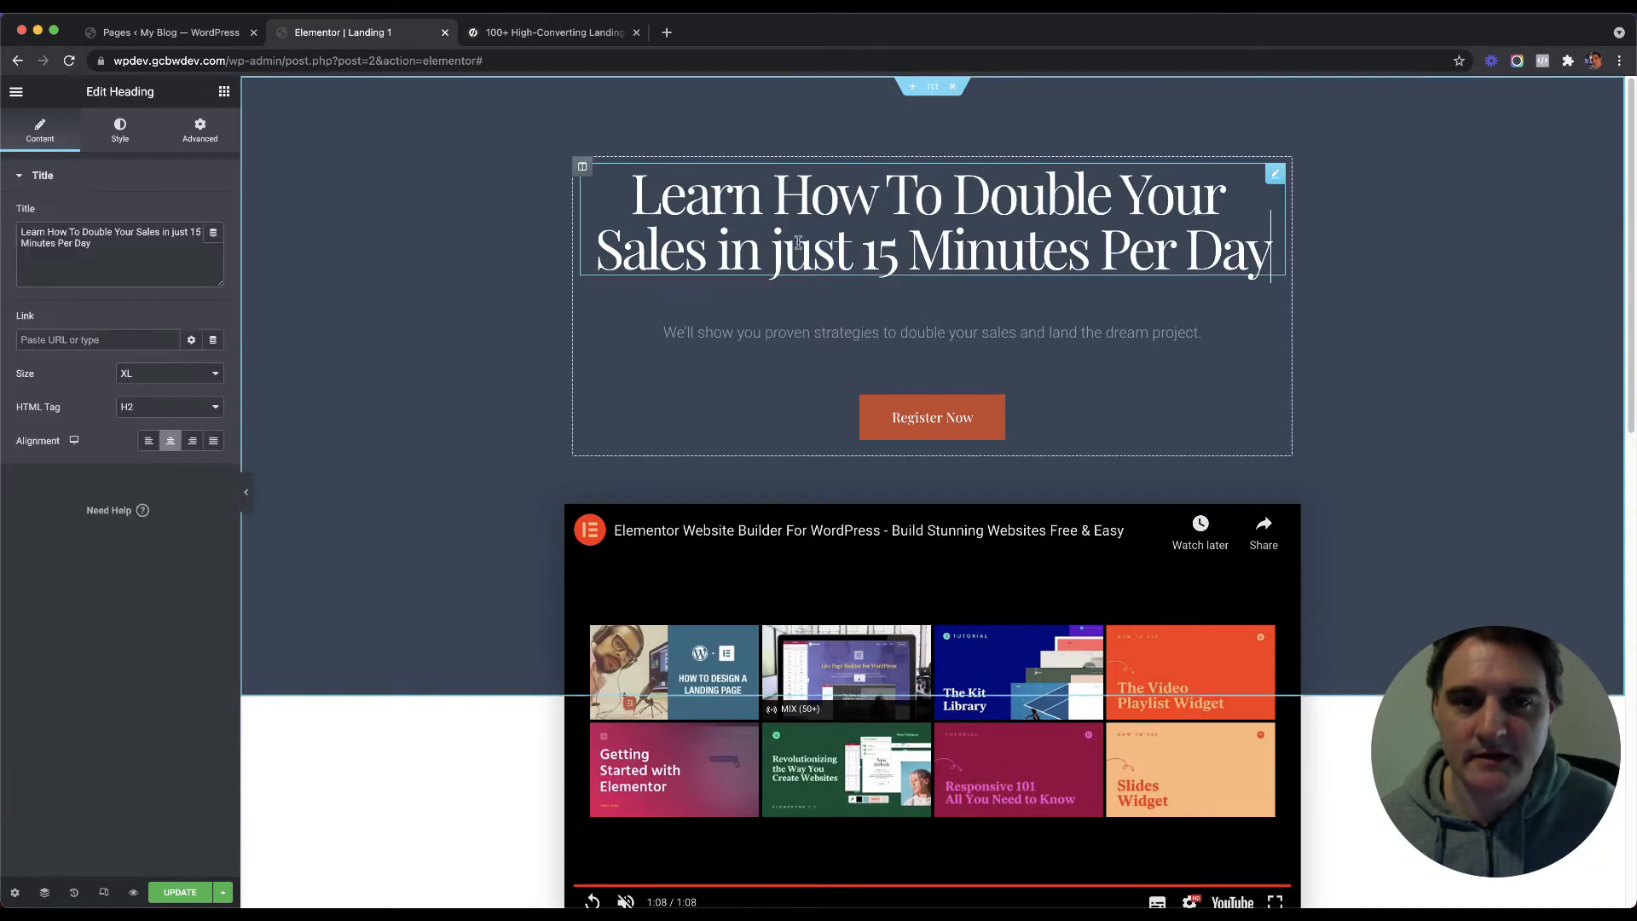
scroll(788, 218, "down", 12)
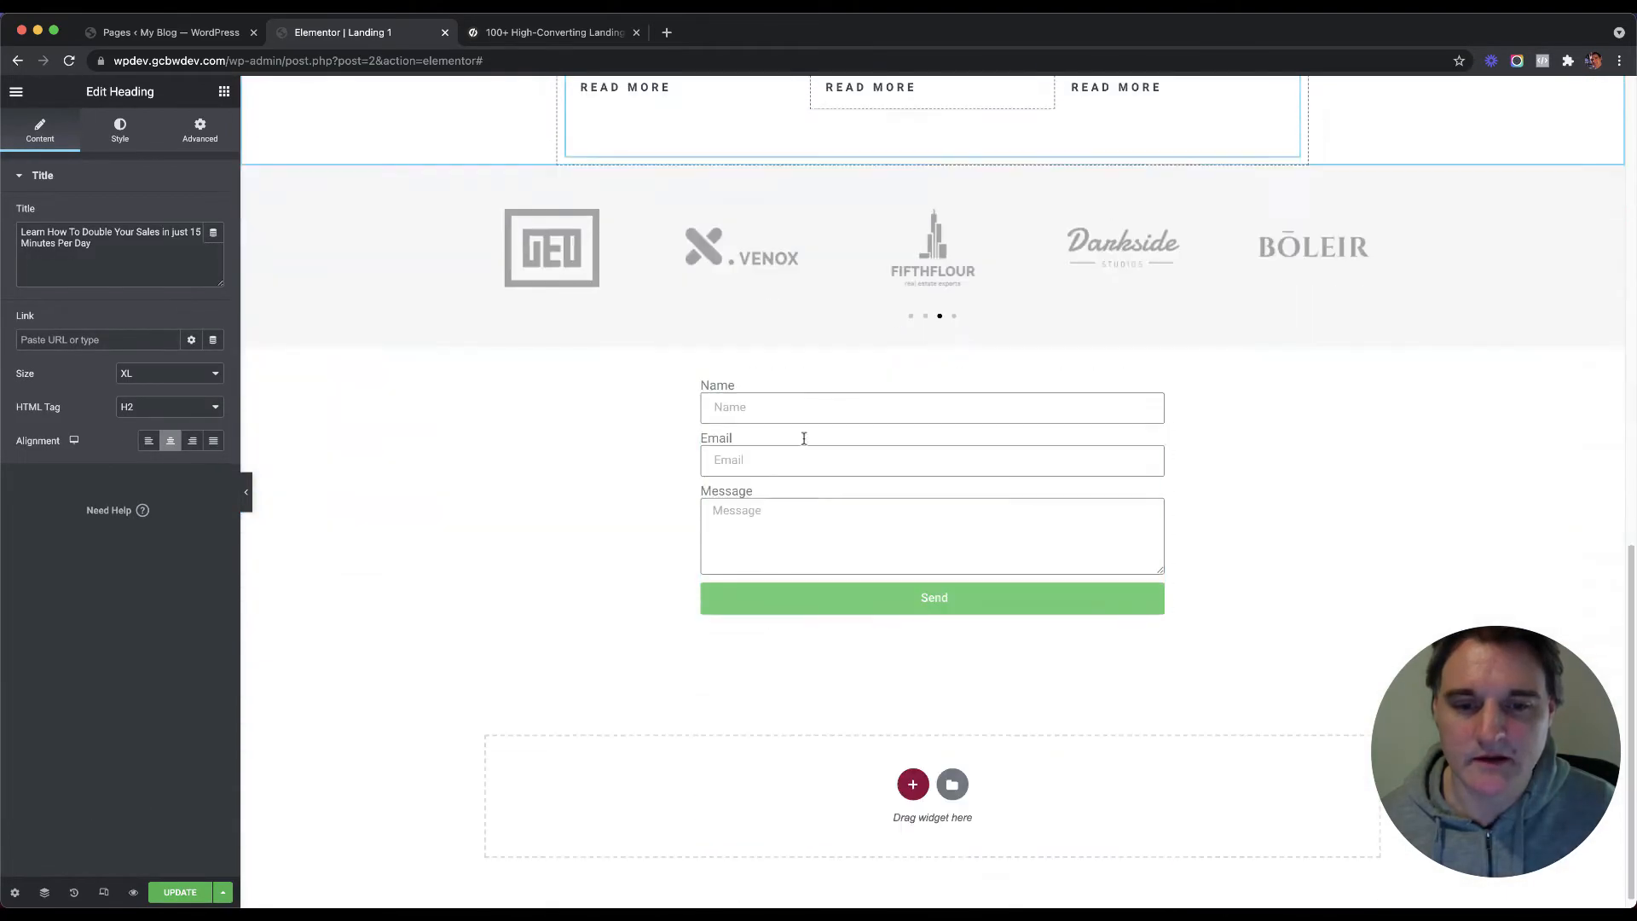
right_click(840, 387)
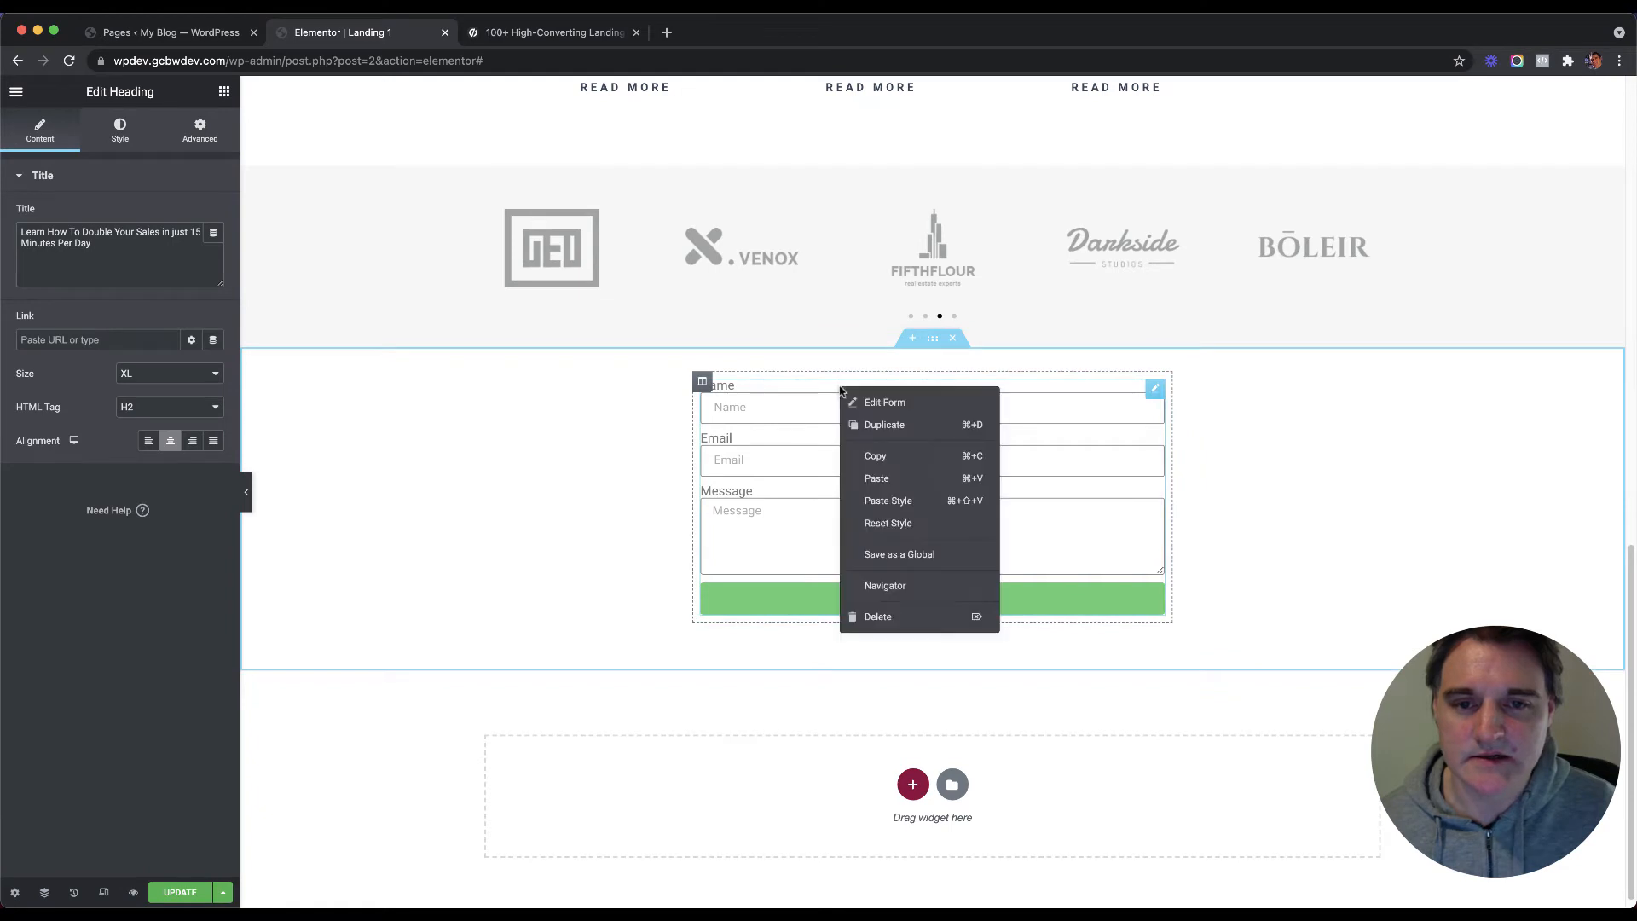
left_click(879, 478)
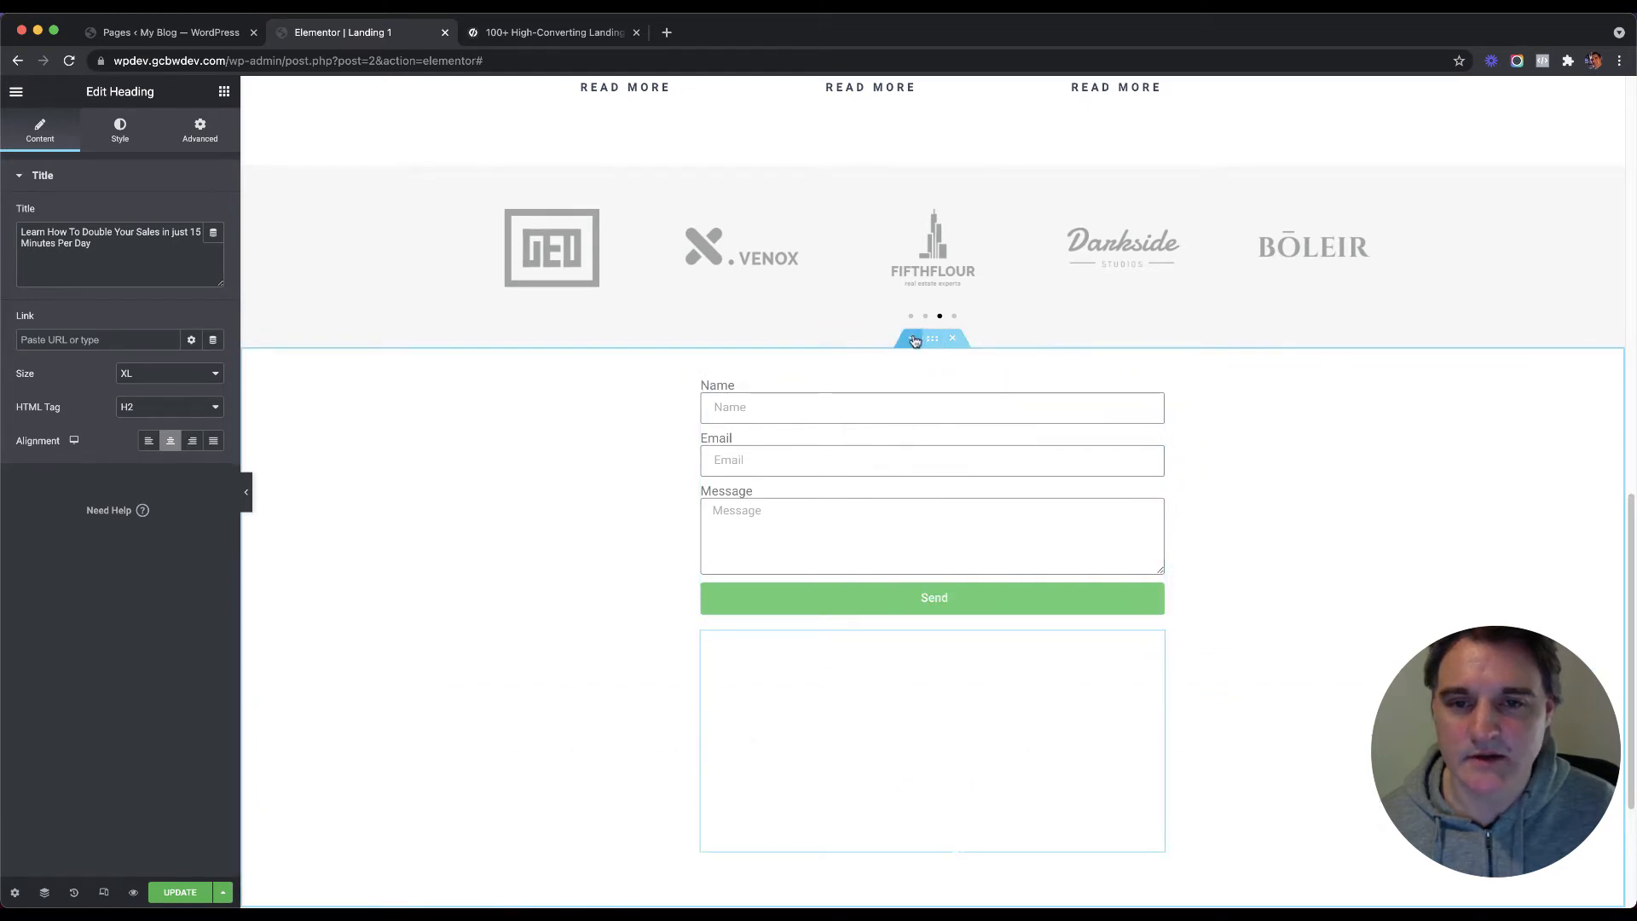
left_click(913, 338)
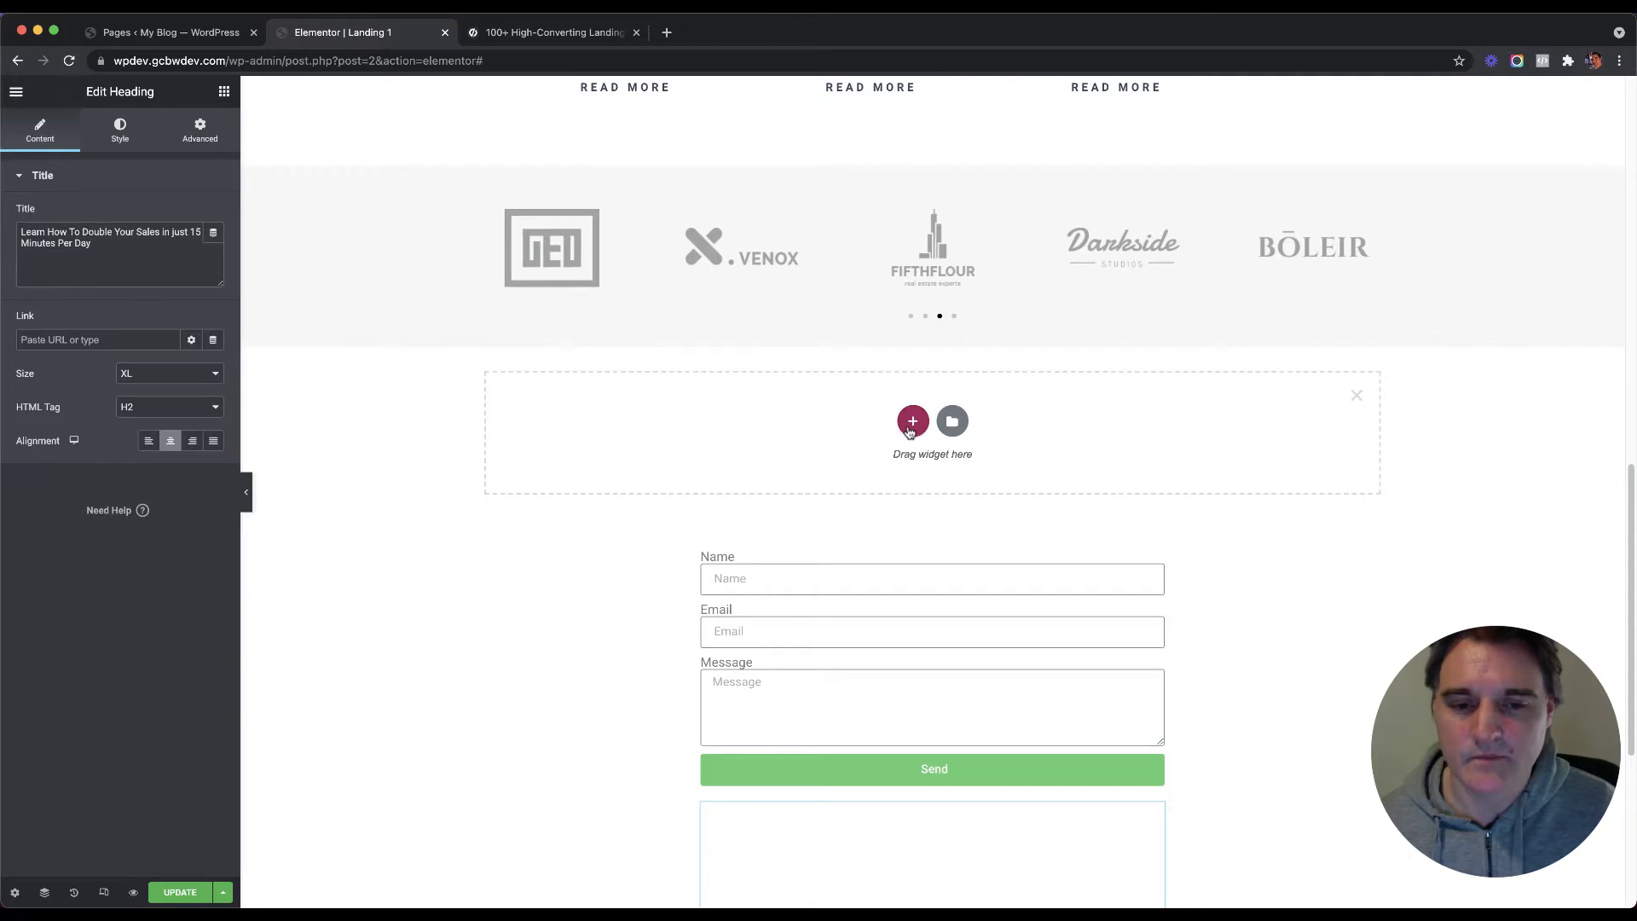
scroll(724, 657, "down", 3)
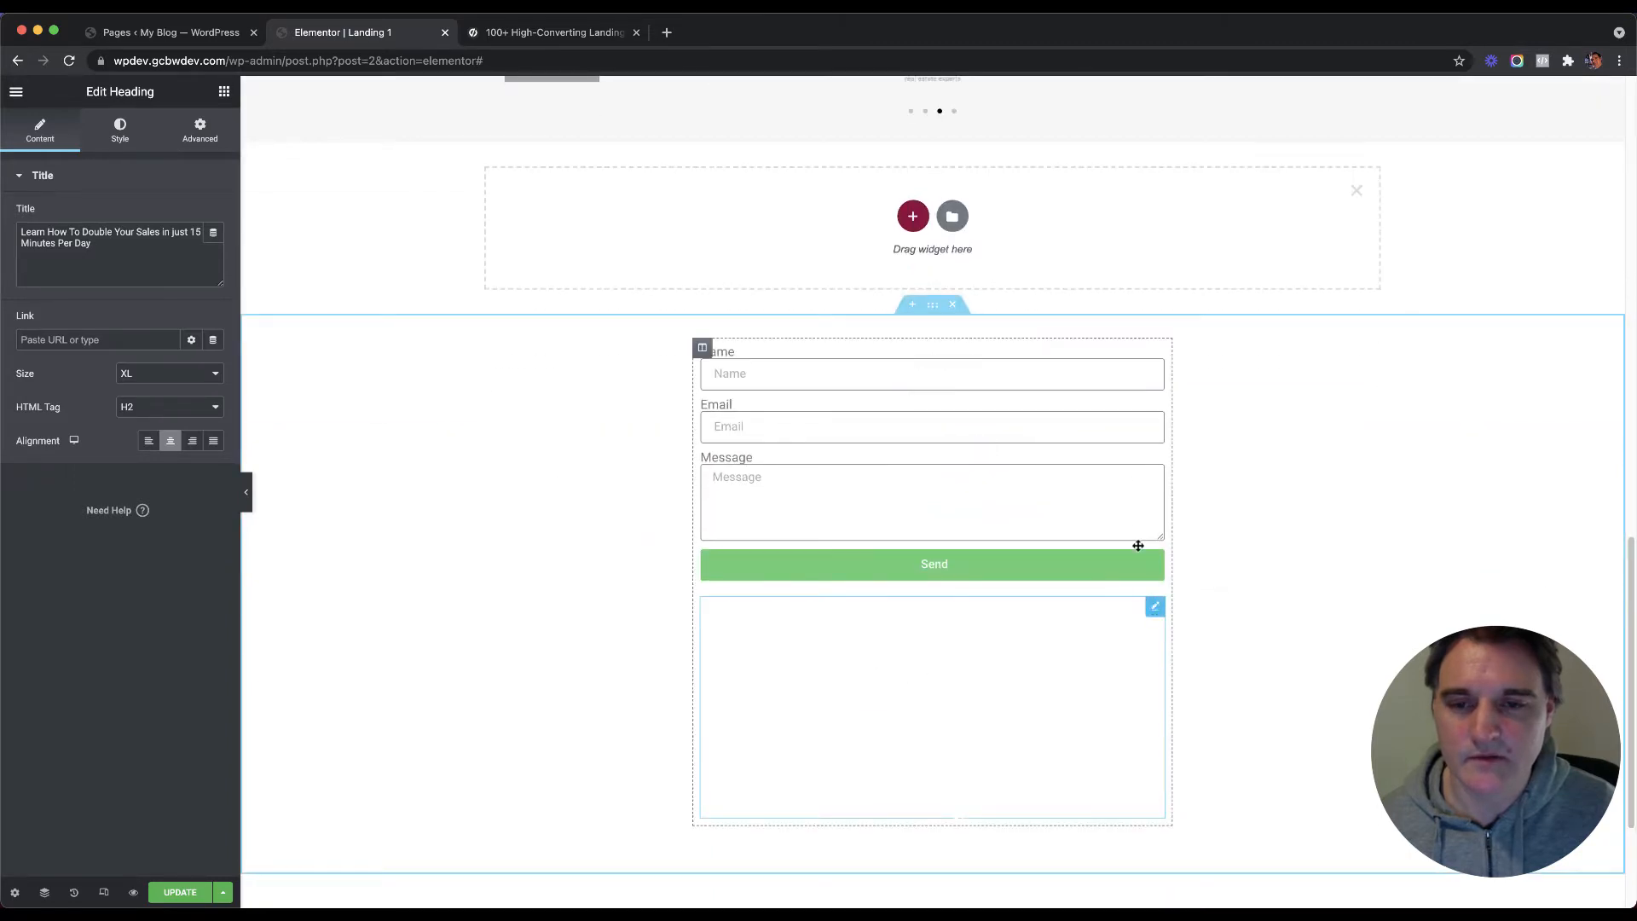
left_click_drag(1154, 606, 1054, 365)
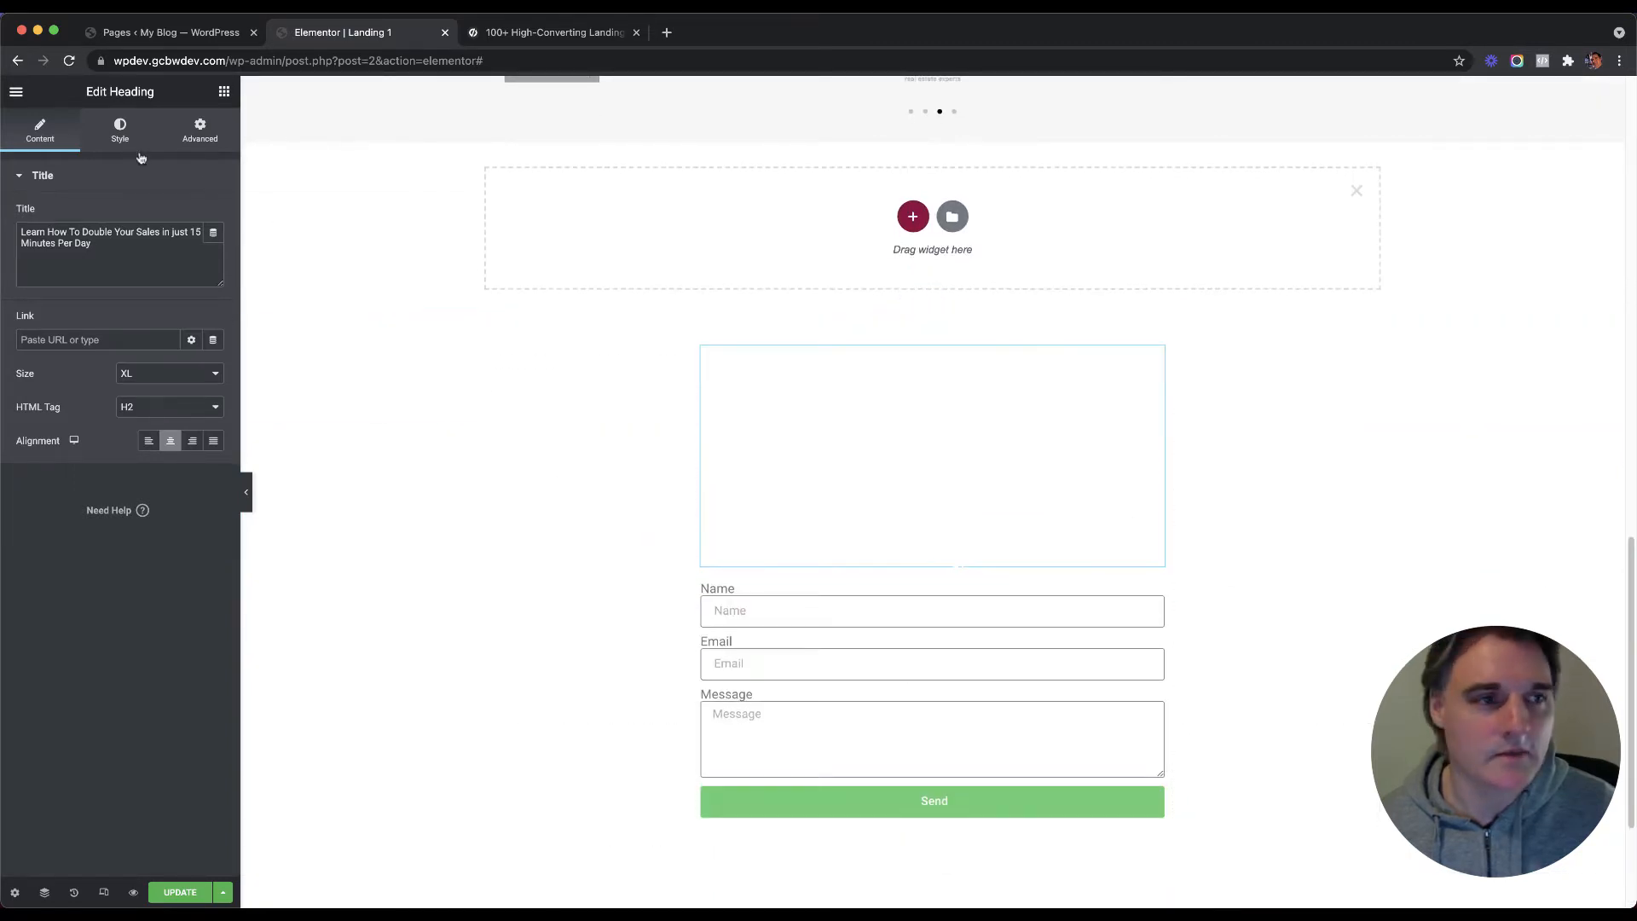
Step: Make the pasted headline's text black with font size 40
left_click(120, 130)
left_click(213, 215)
left_click_drag(165, 316, 22, 428)
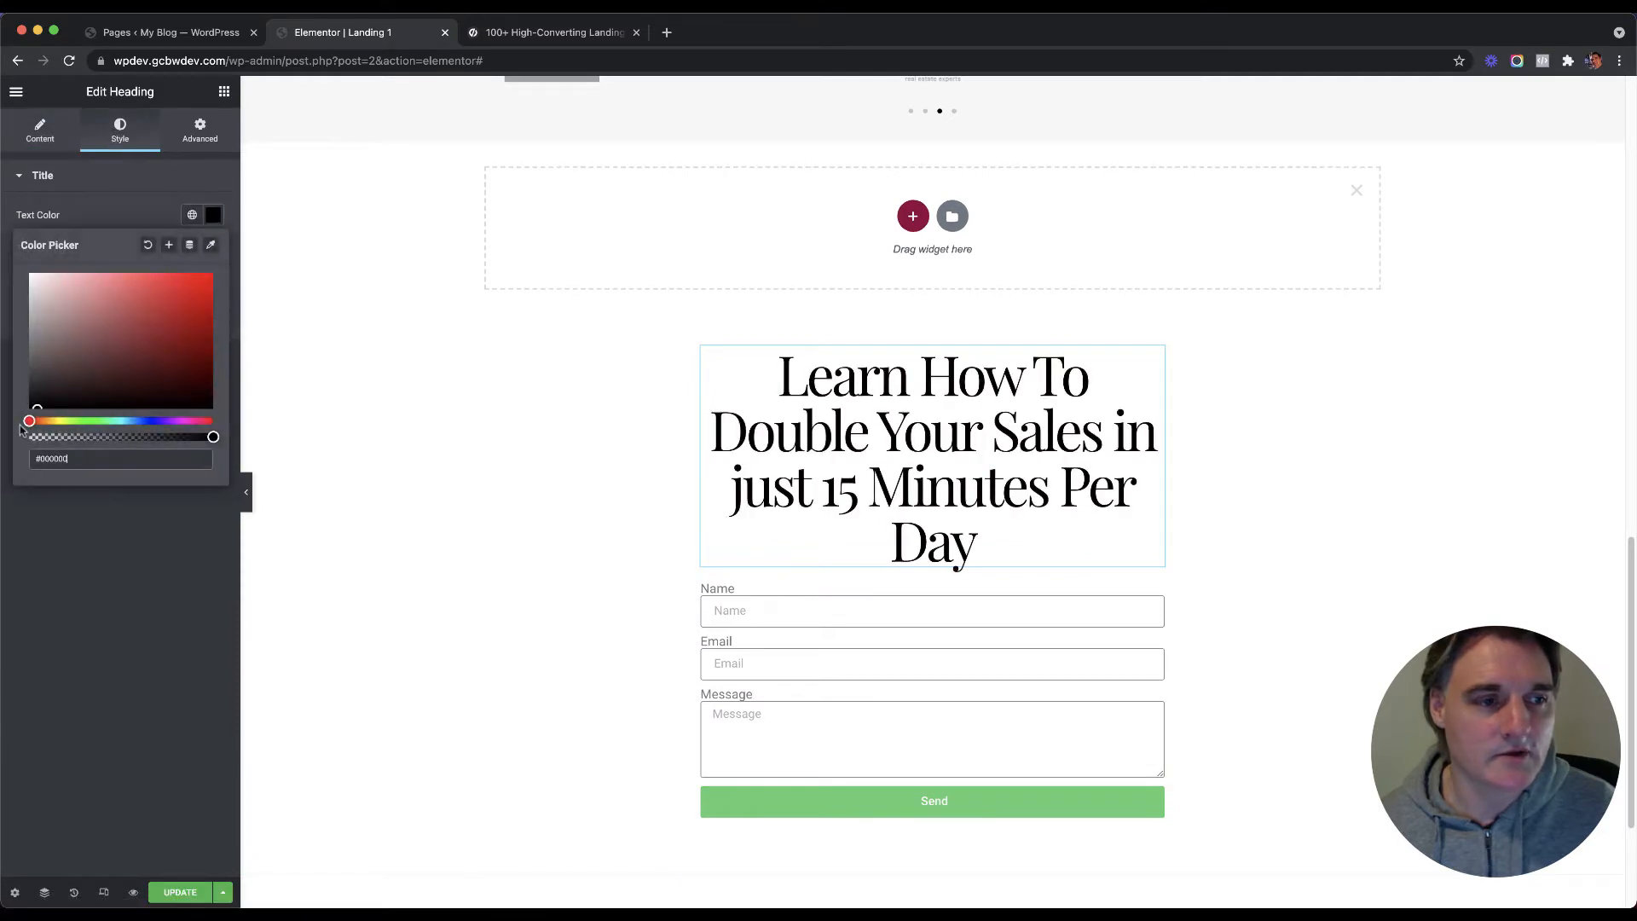
left_click(128, 566)
left_click(211, 248)
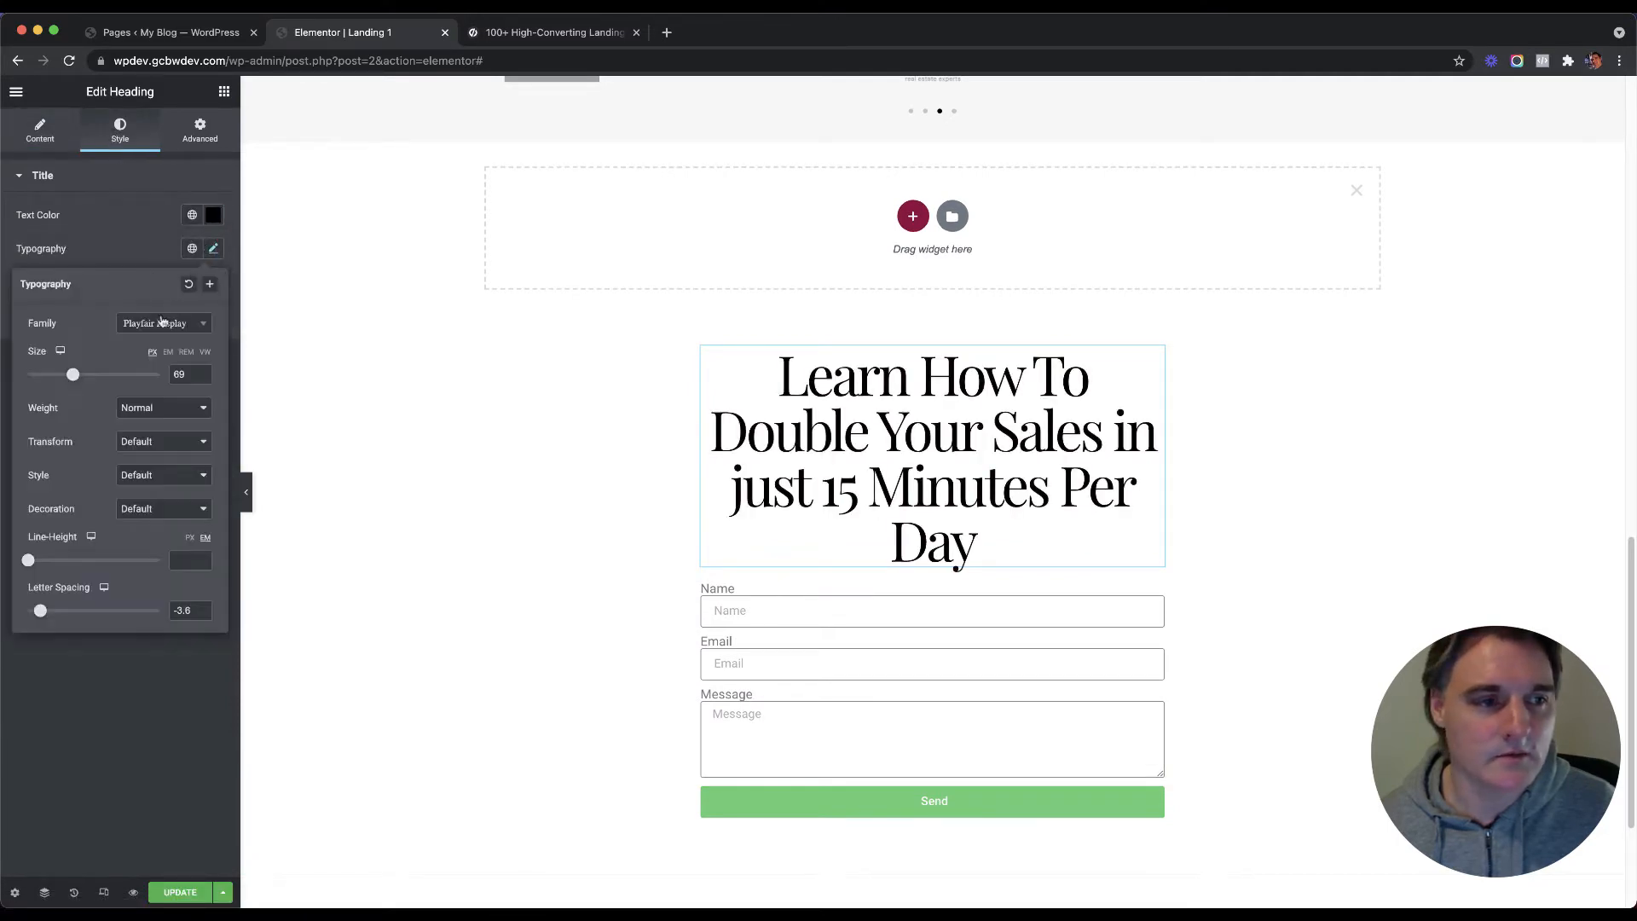
left_click_drag(73, 376, 54, 377)
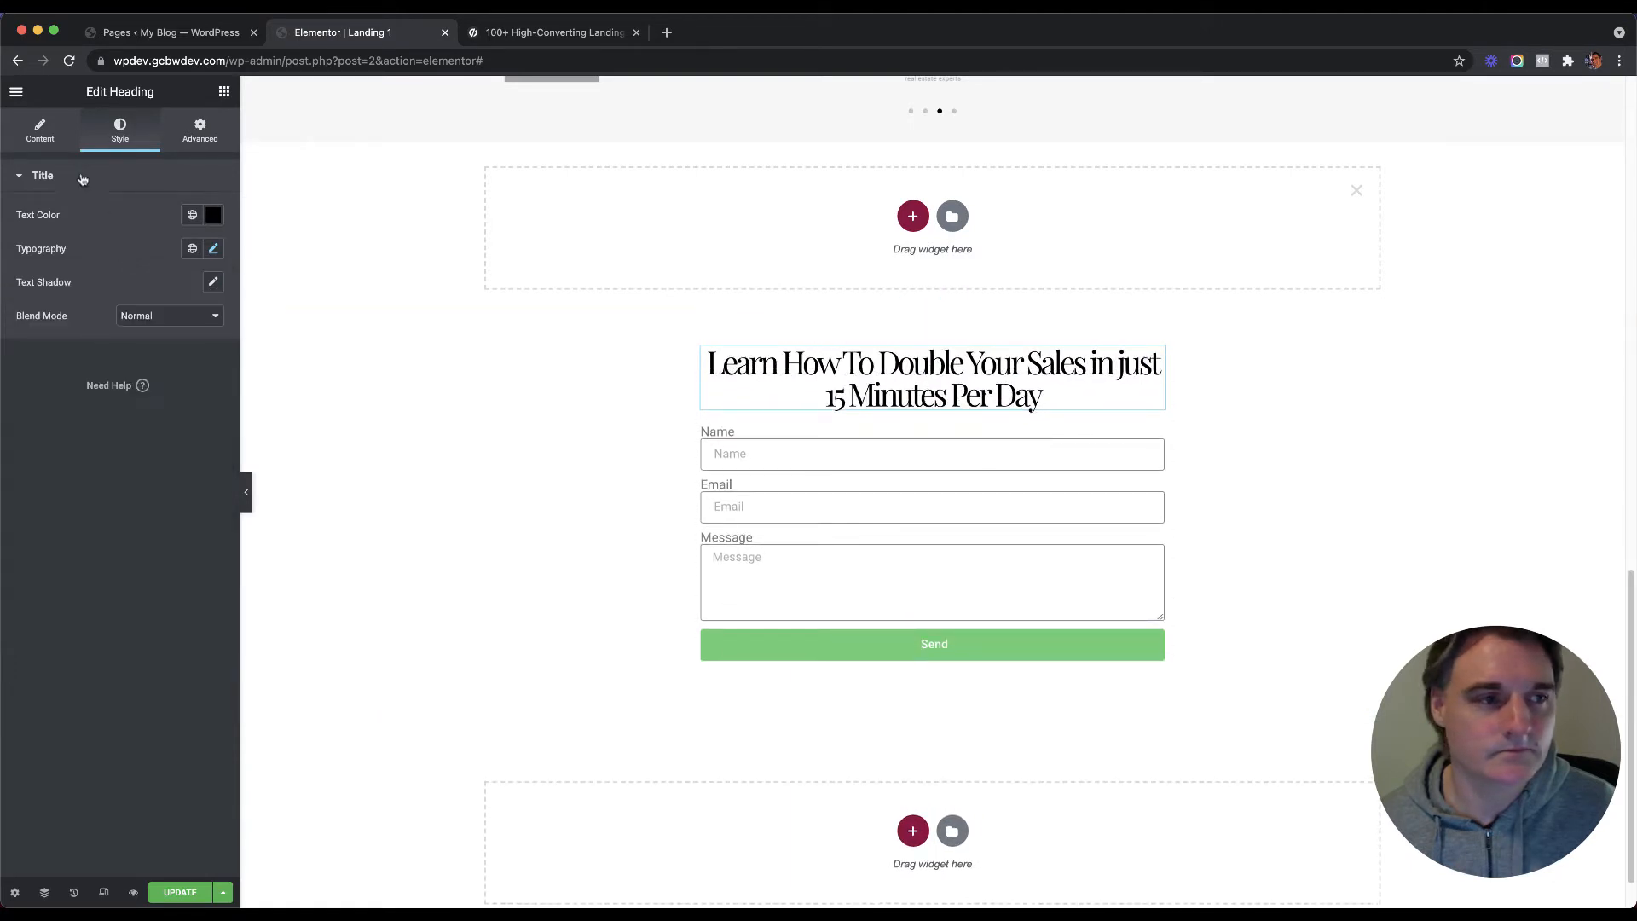
Step: Replace the copied headline's title with 'Register for Webinar'
left_click(19, 122)
left_click(74, 251)
key("super+a")
type("Re")
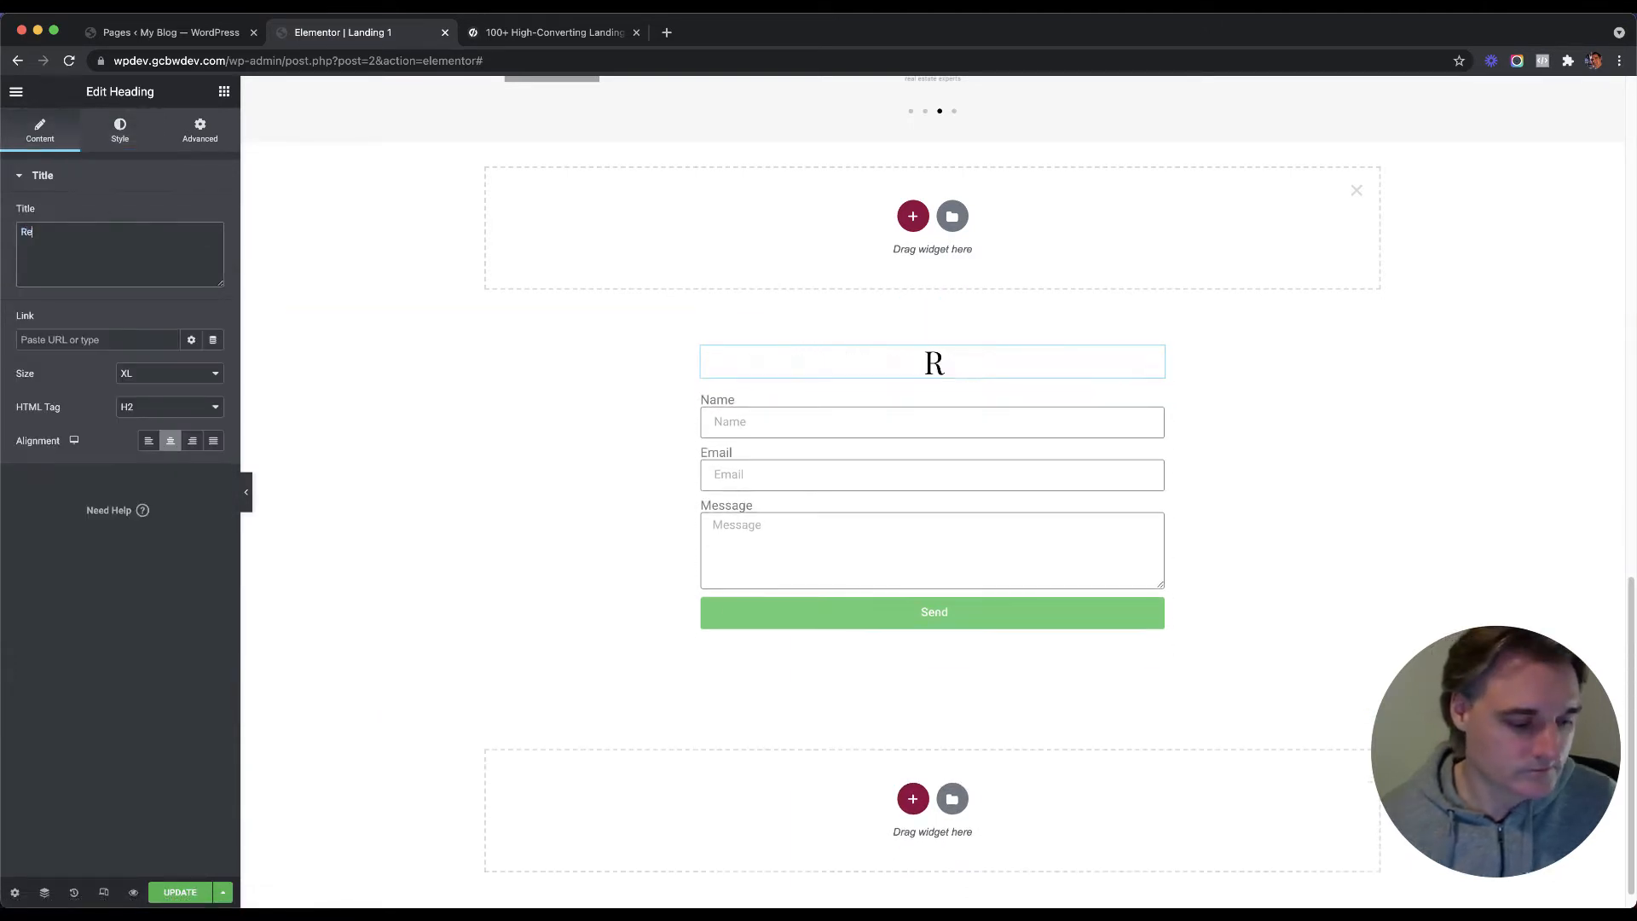
type("gister")
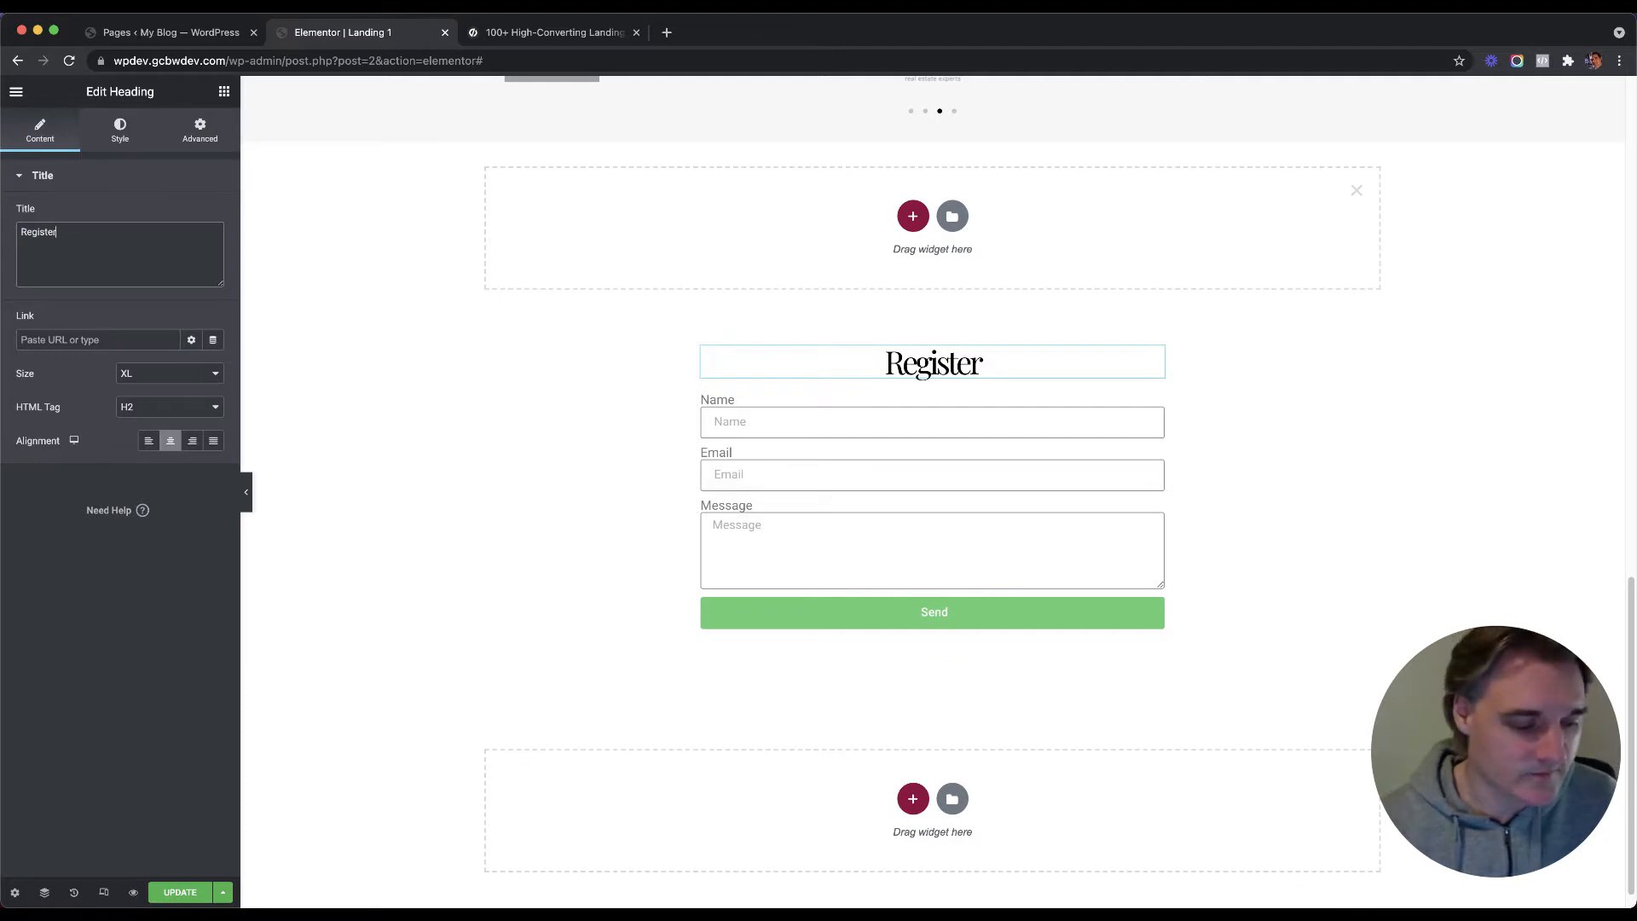
type(" Your")
key("BackSpace")
key("BackSpace")
key("BackSpace")
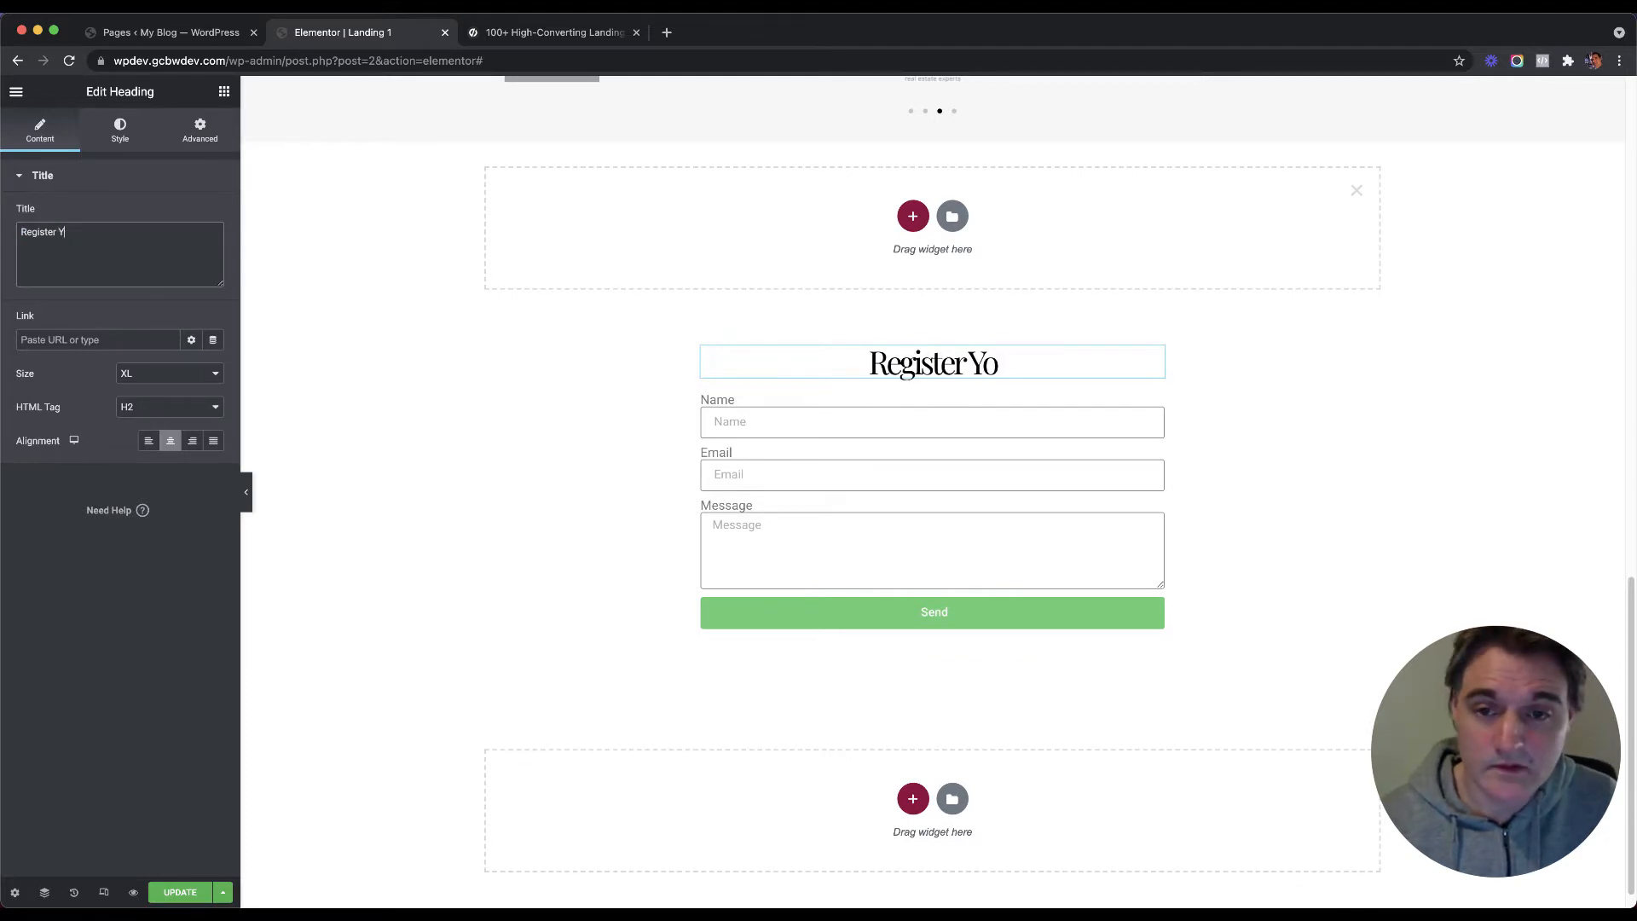
key("BackSpace")
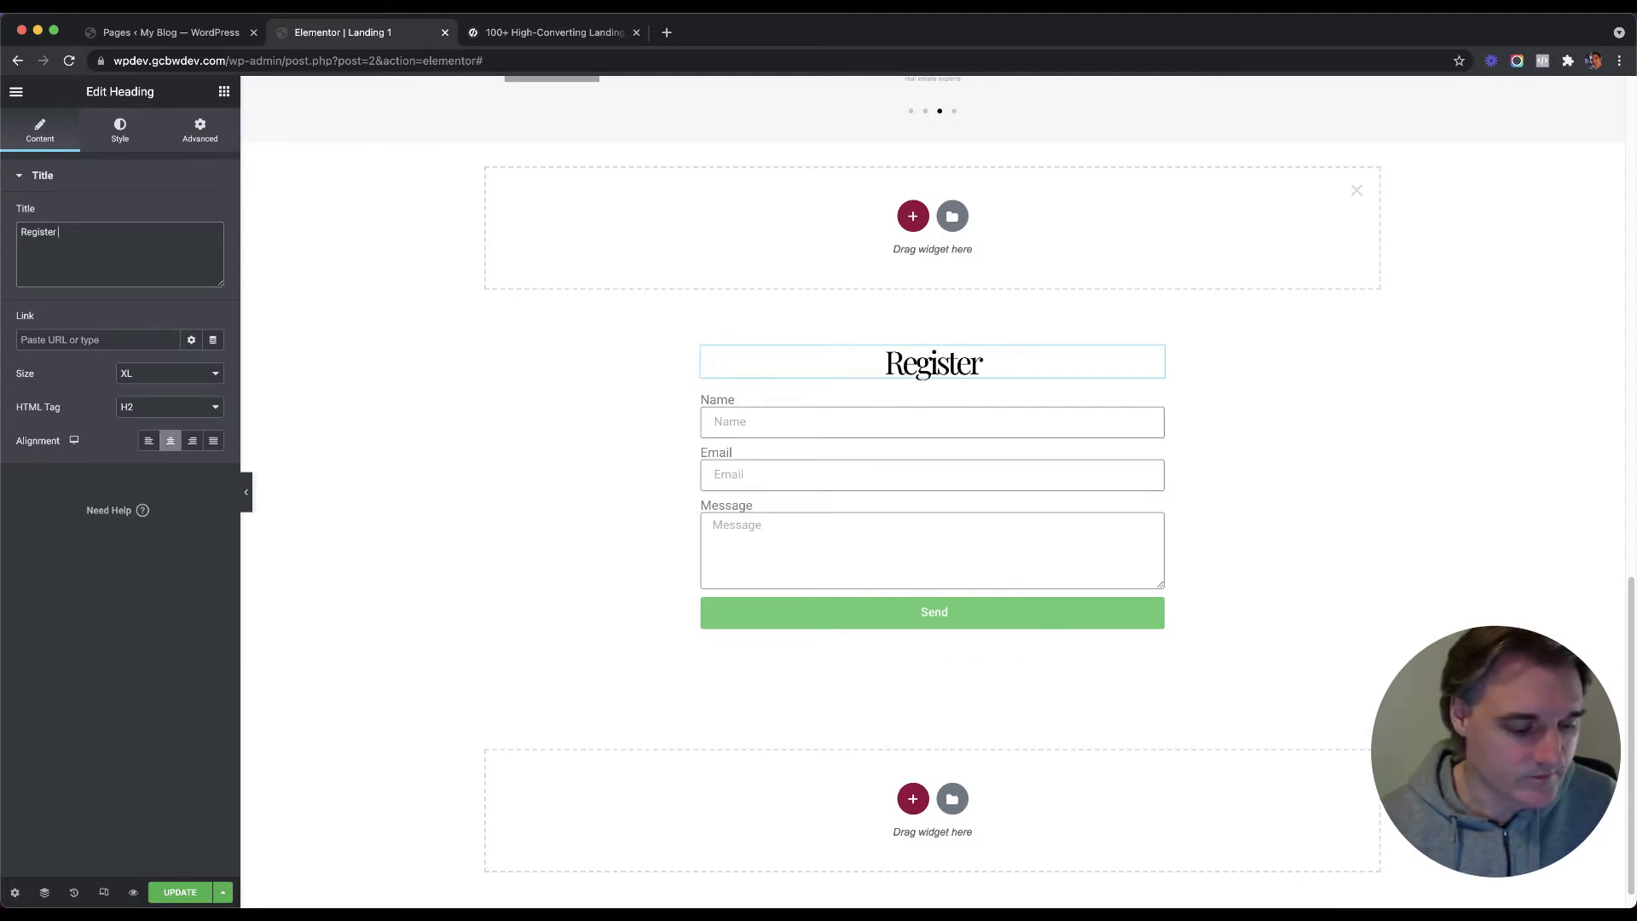
type("We")
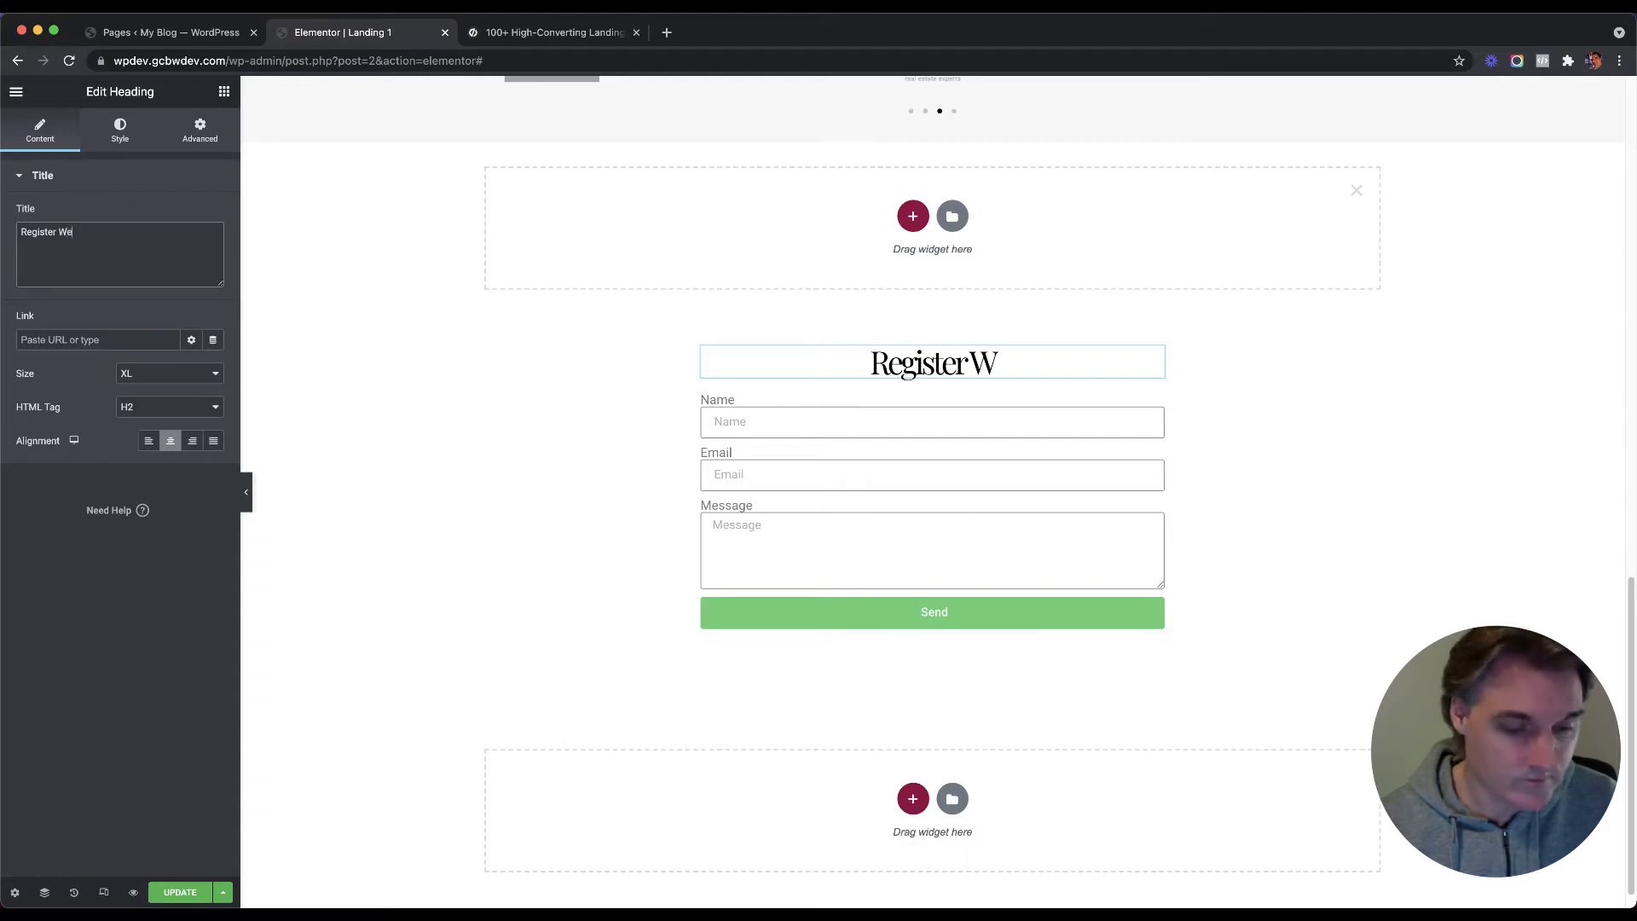
key("BackSpace")
key("BackSpace")
type("for Webinar")
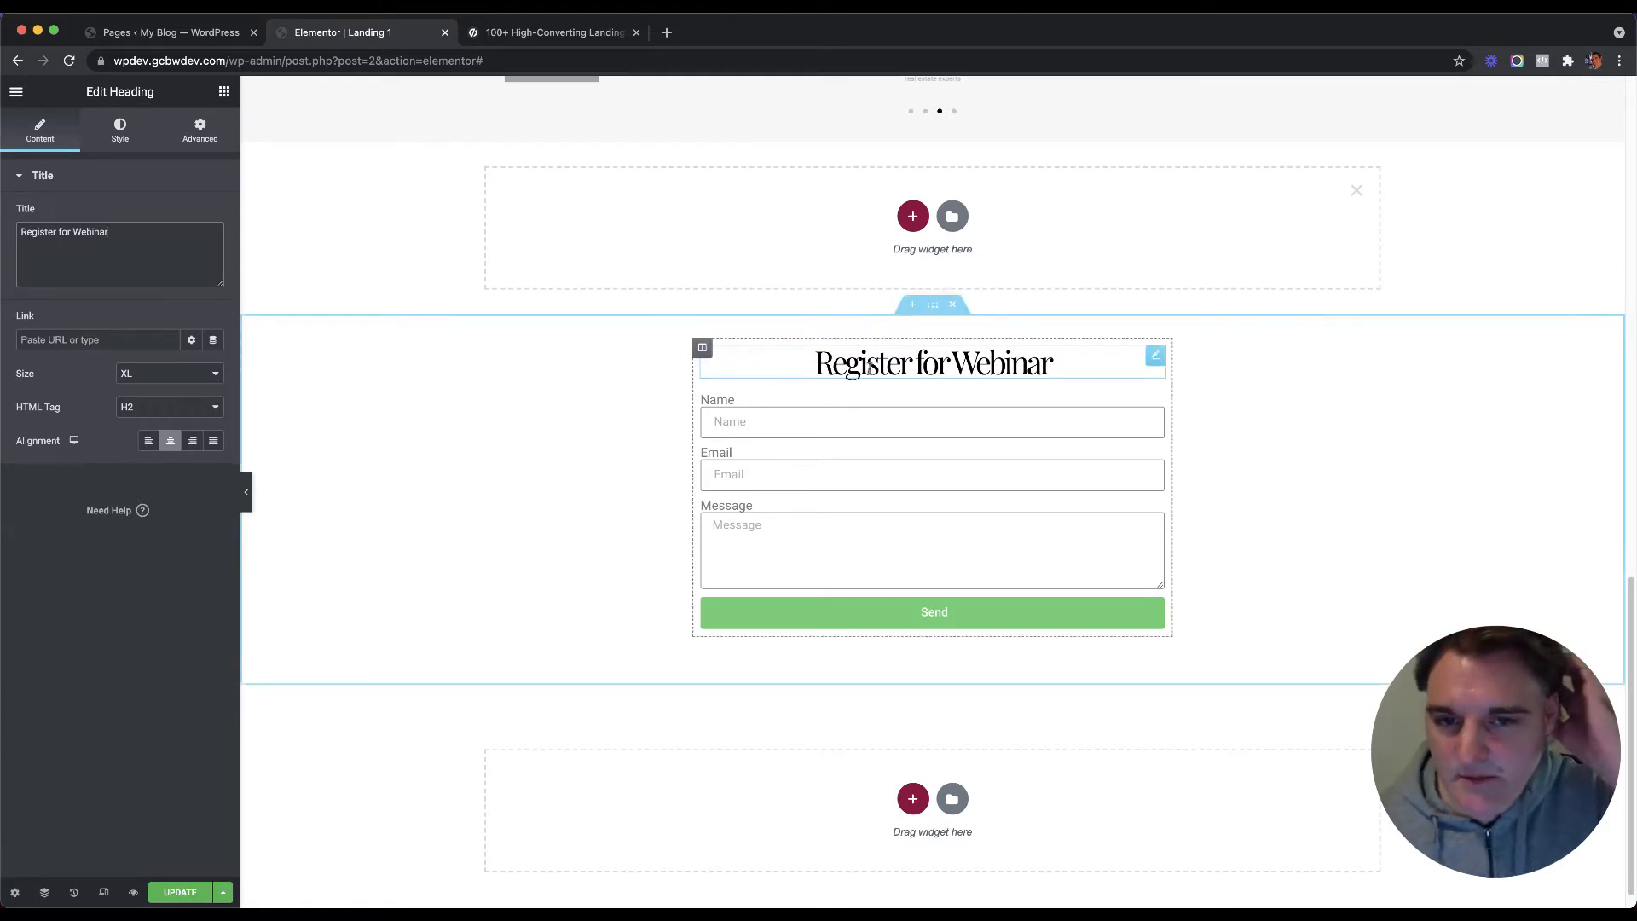
Step: Add a text block under Register for Webinar and paste the hero subtitle's style onto it
left_click(222, 91)
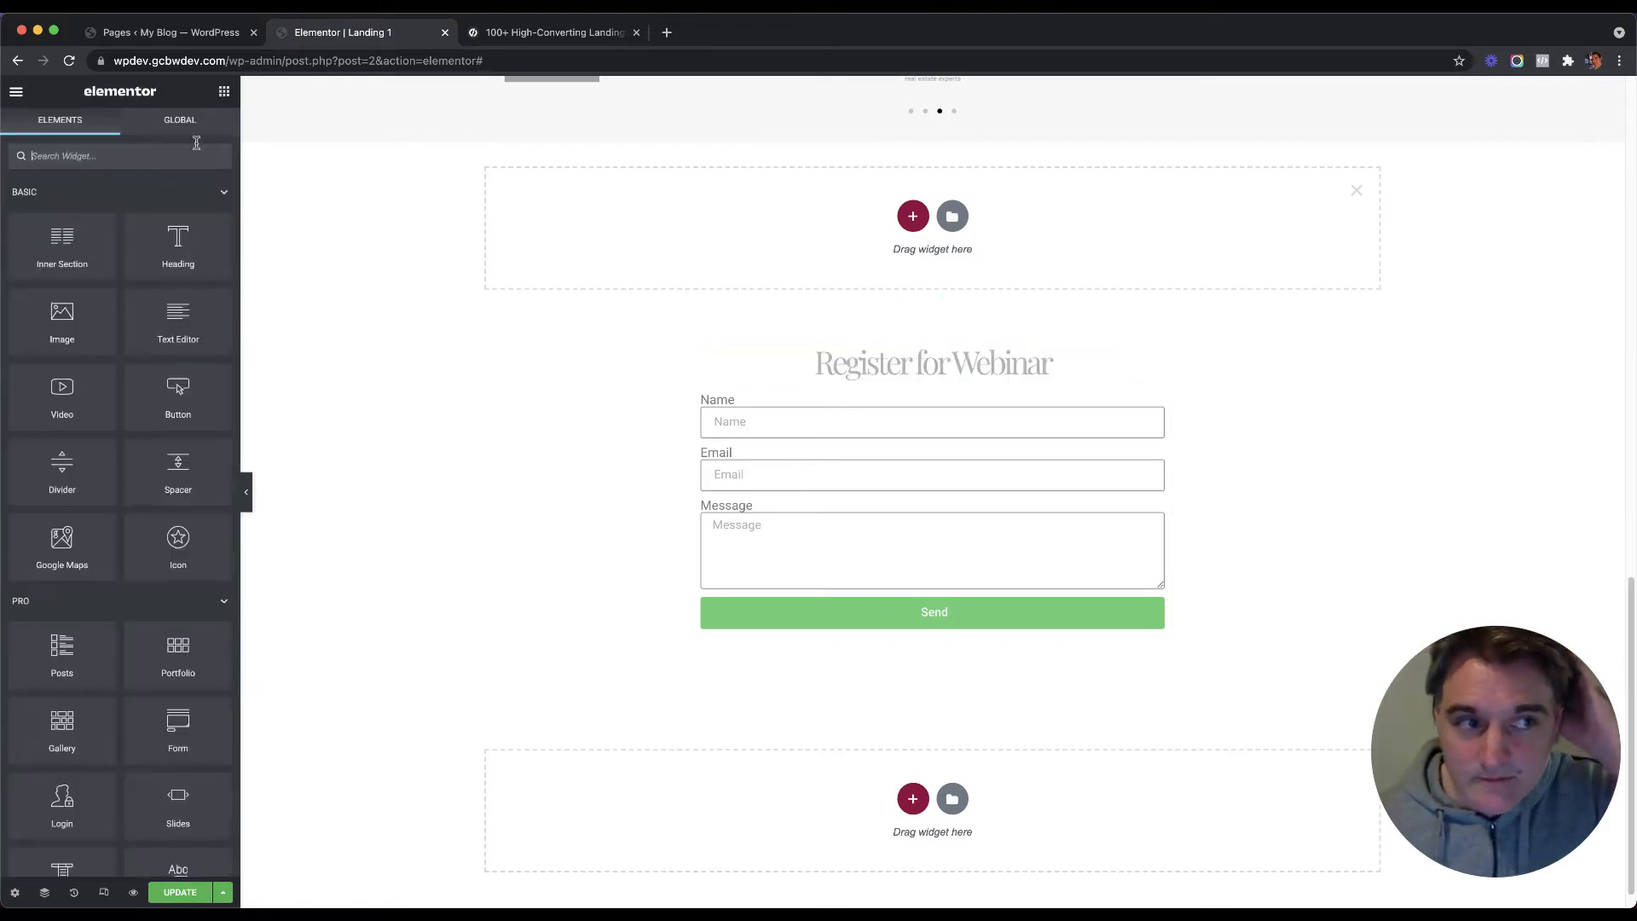
left_click_drag(178, 319, 944, 381)
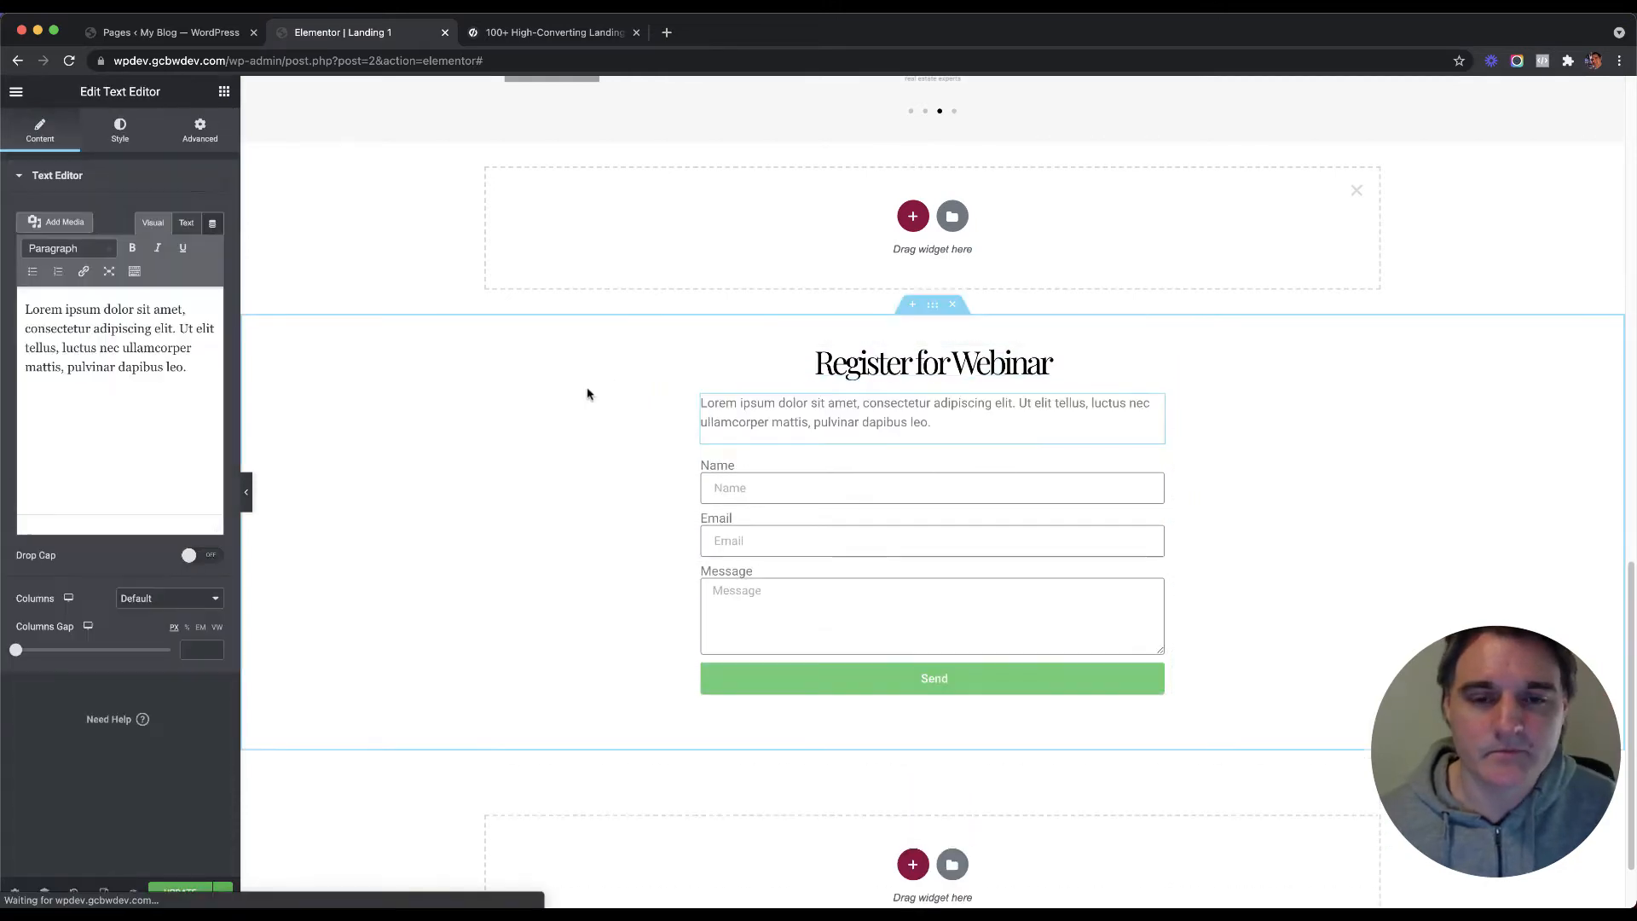
triple_click(91, 361)
scroll(388, 341, "up", 14)
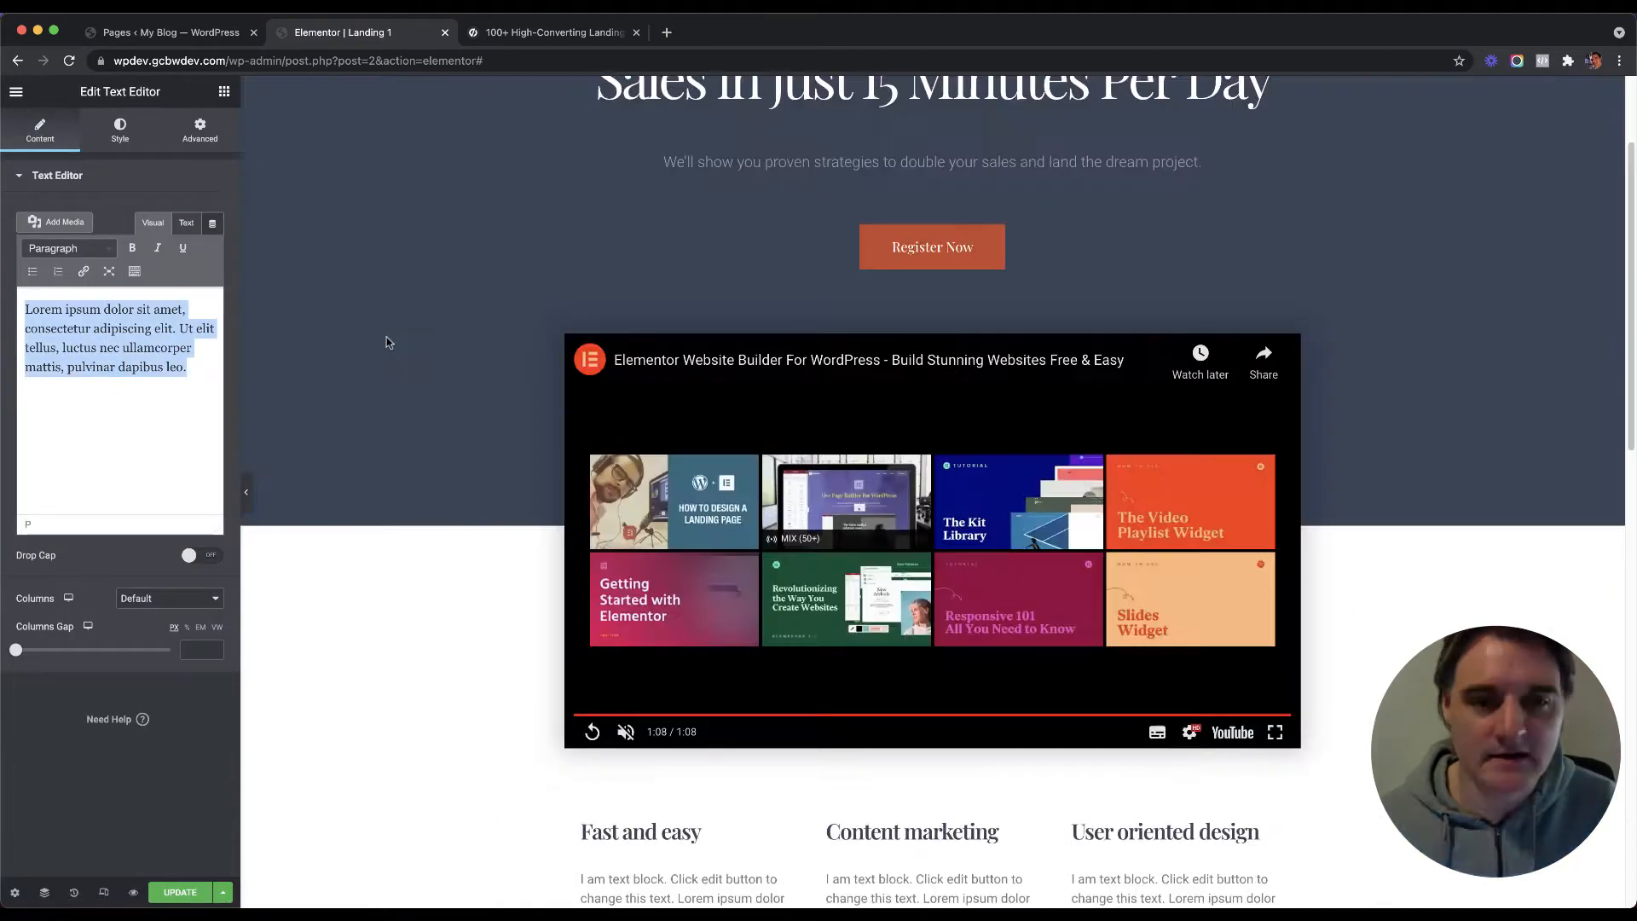
right_click(709, 175)
scroll(591, 277, "down", 1)
scroll(673, 350, "down", 10)
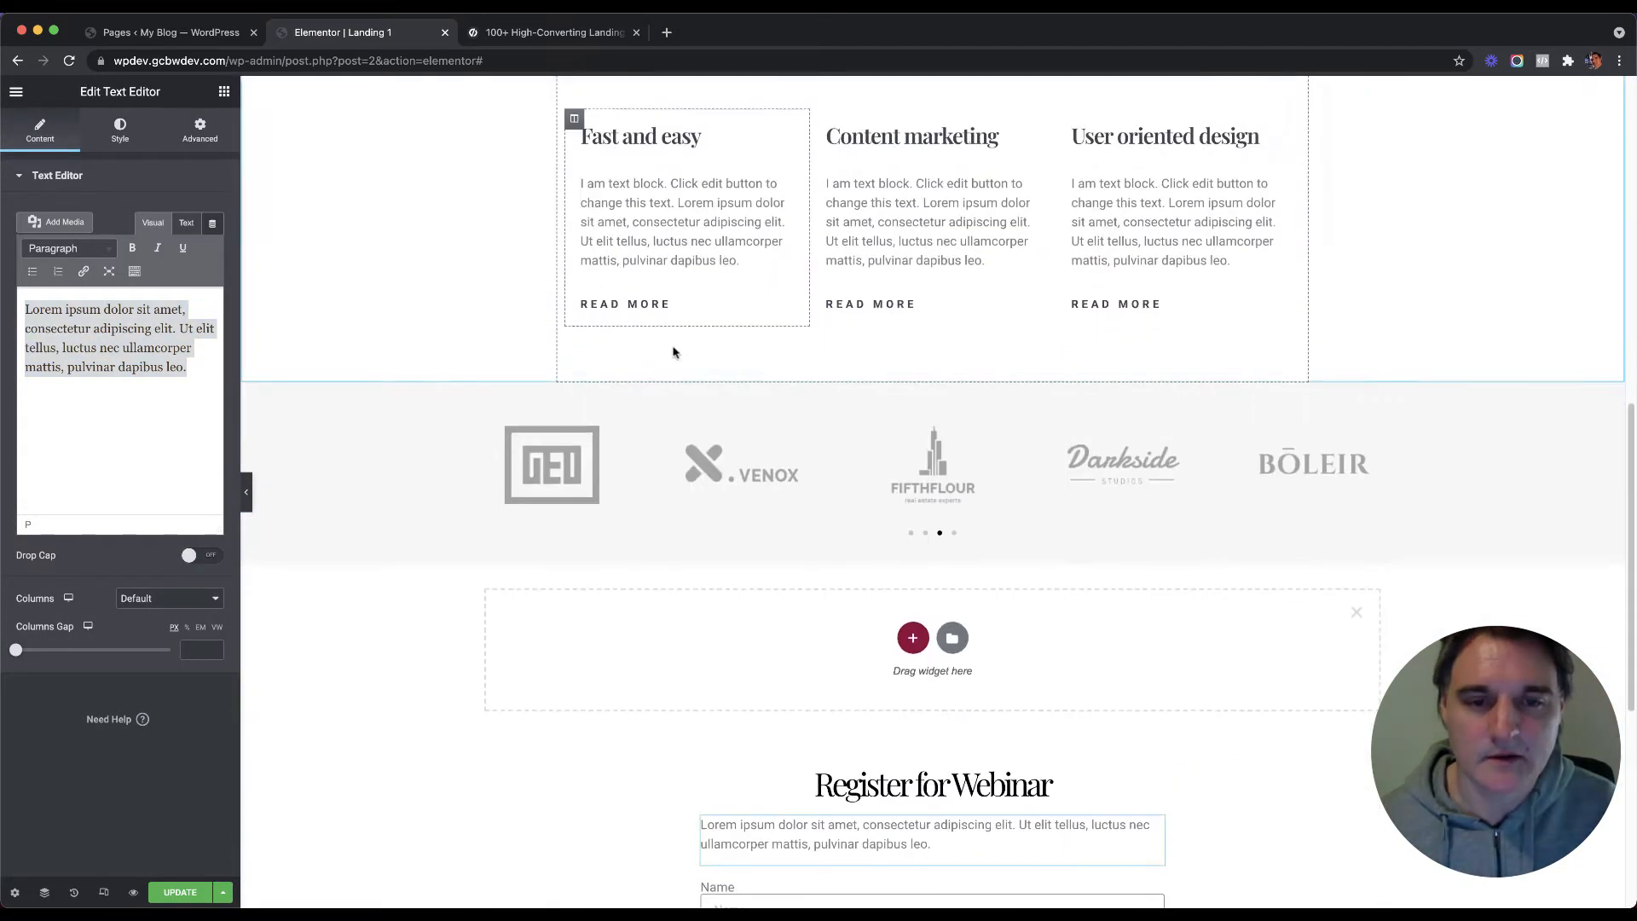
scroll(771, 417, "down", 3)
right_click(792, 617)
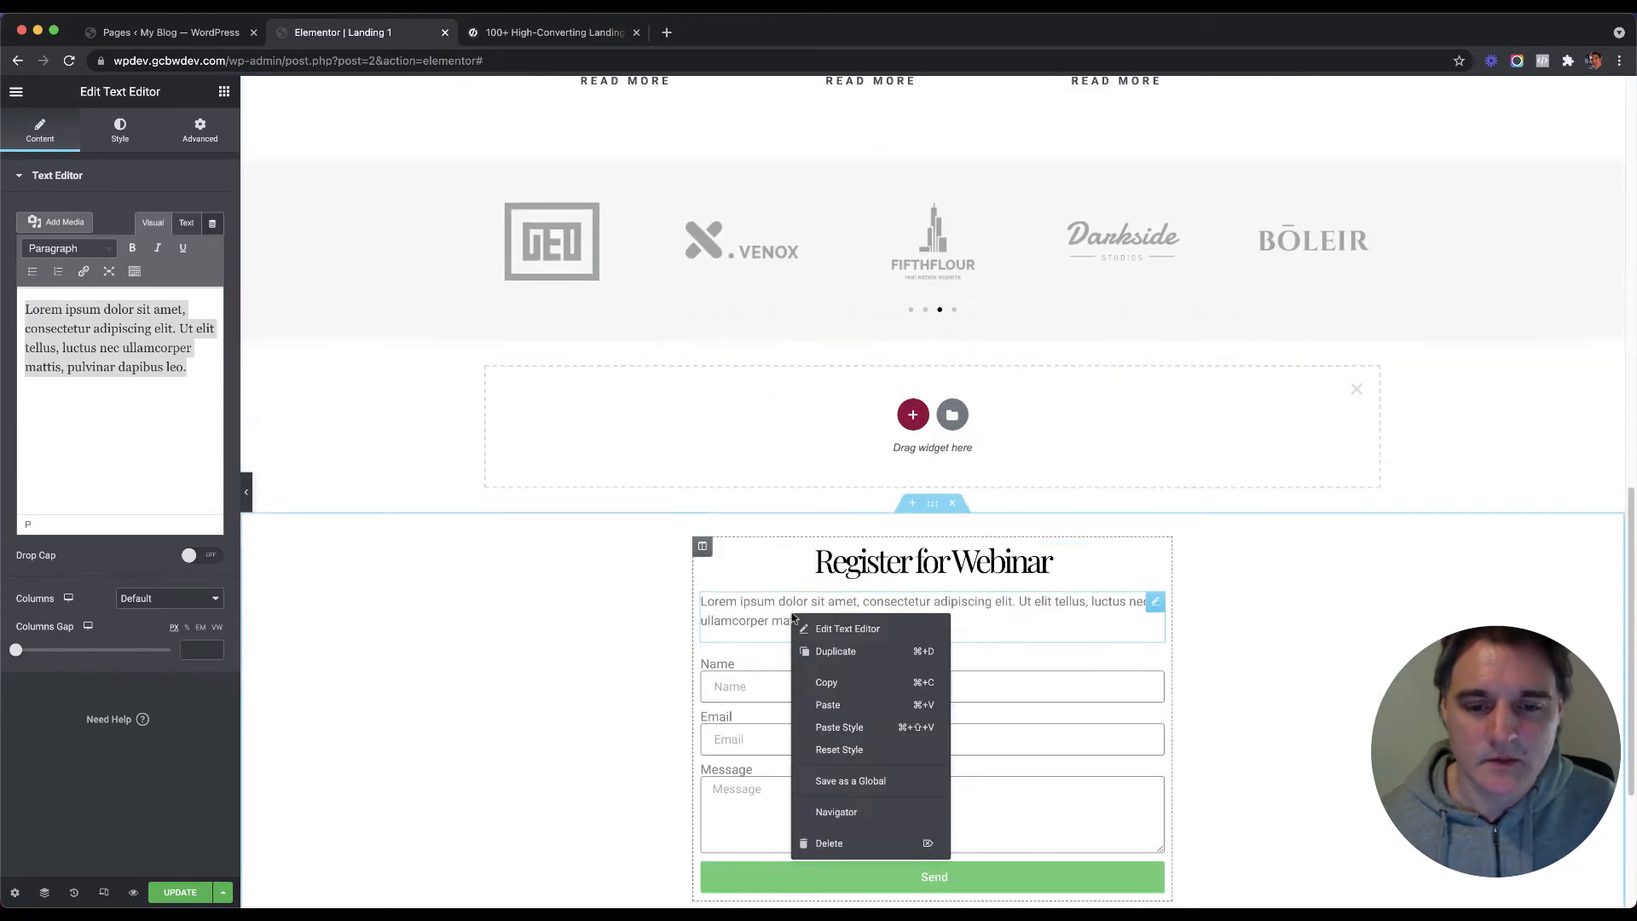
left_click(839, 726)
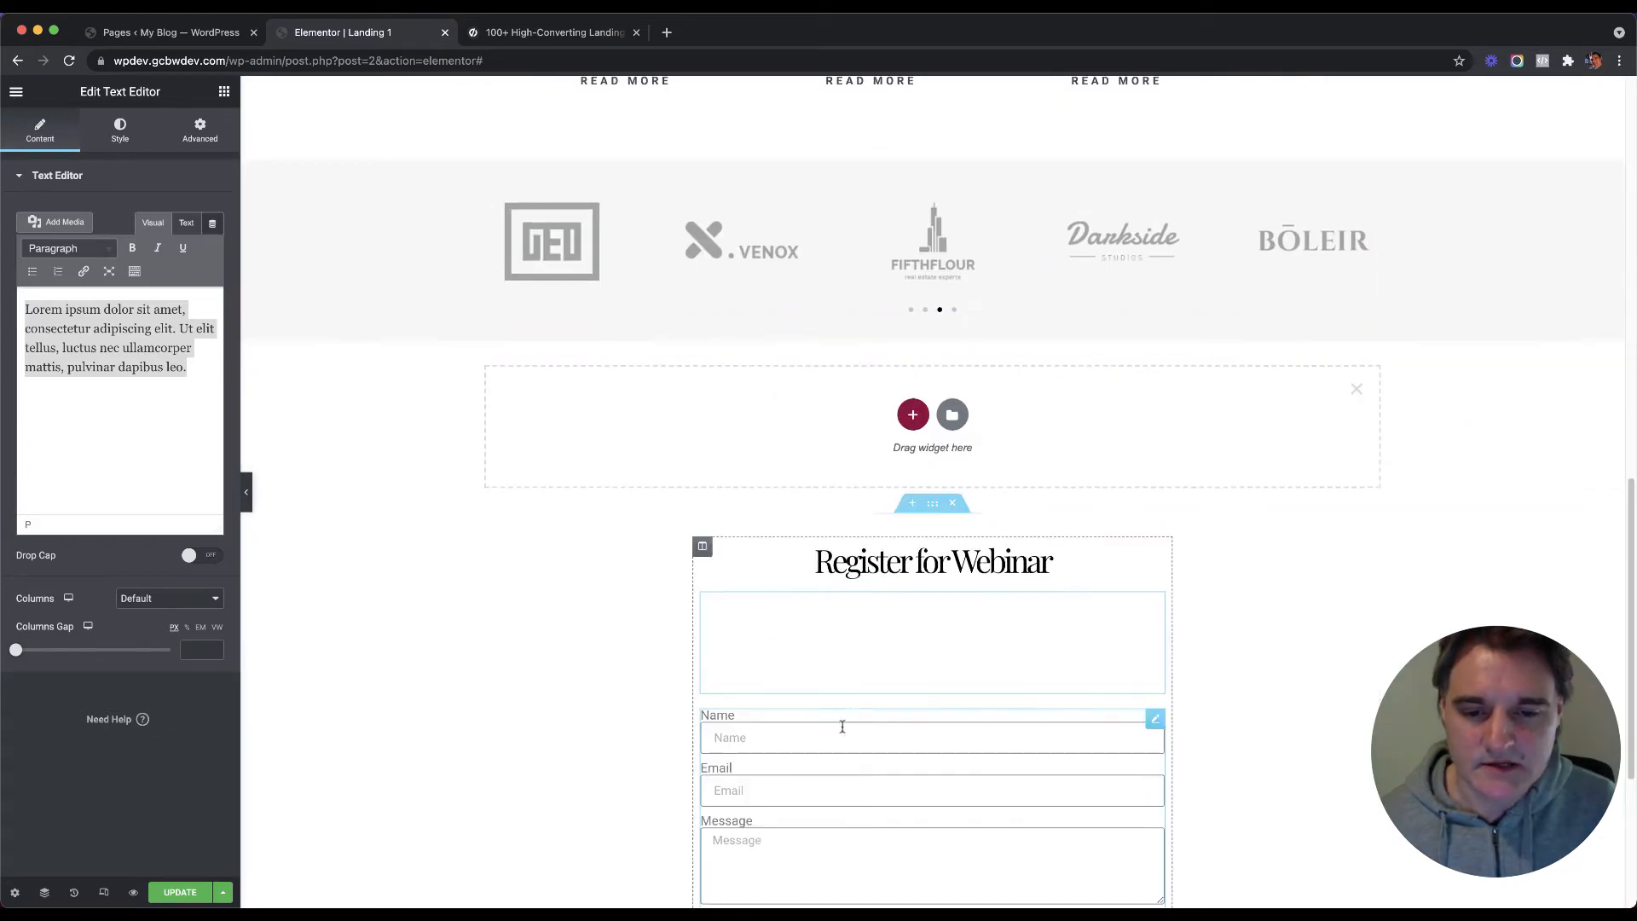
Step: Set the paragraph's text colour to fully opaque black (#000000)
left_click(120, 132)
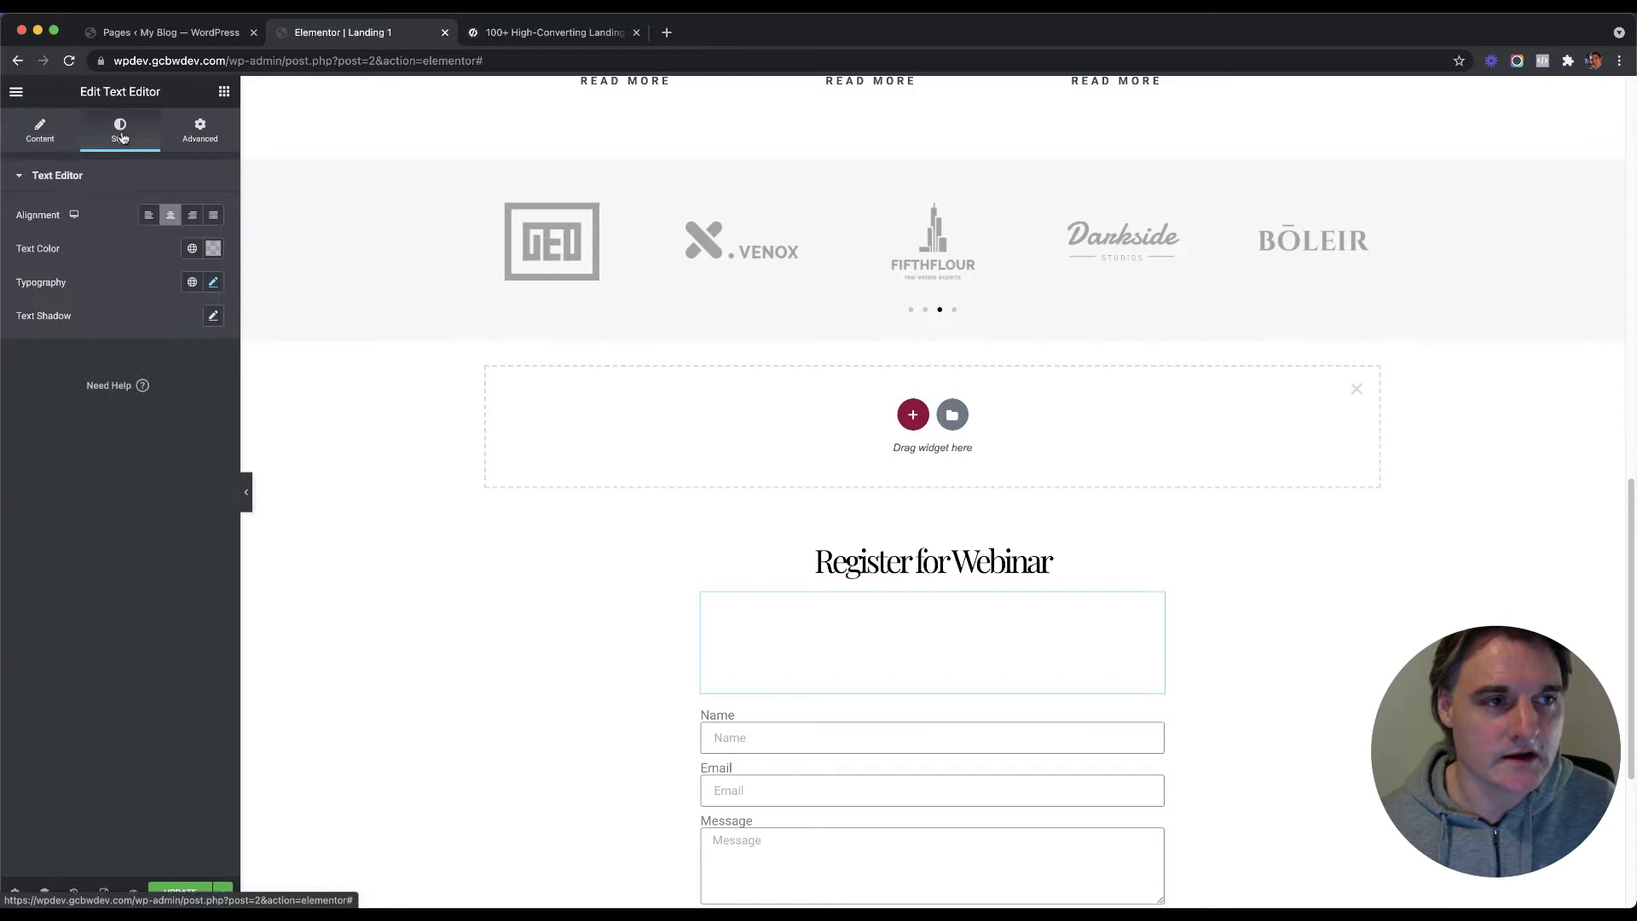
left_click(213, 248)
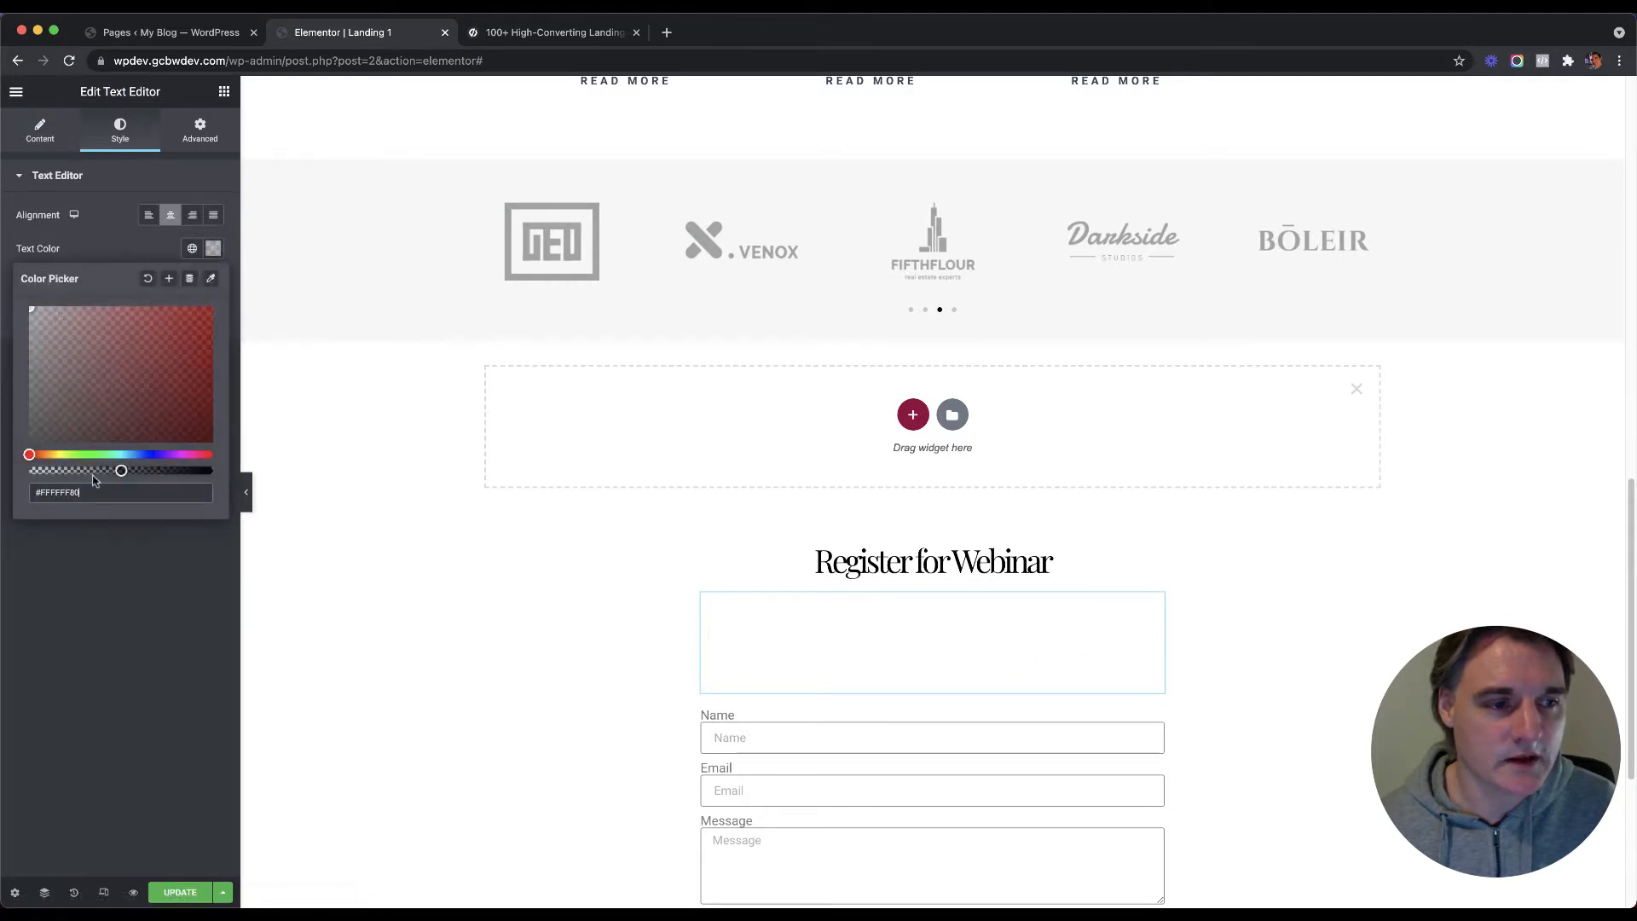
left_click_drag(93, 480, 26, 471)
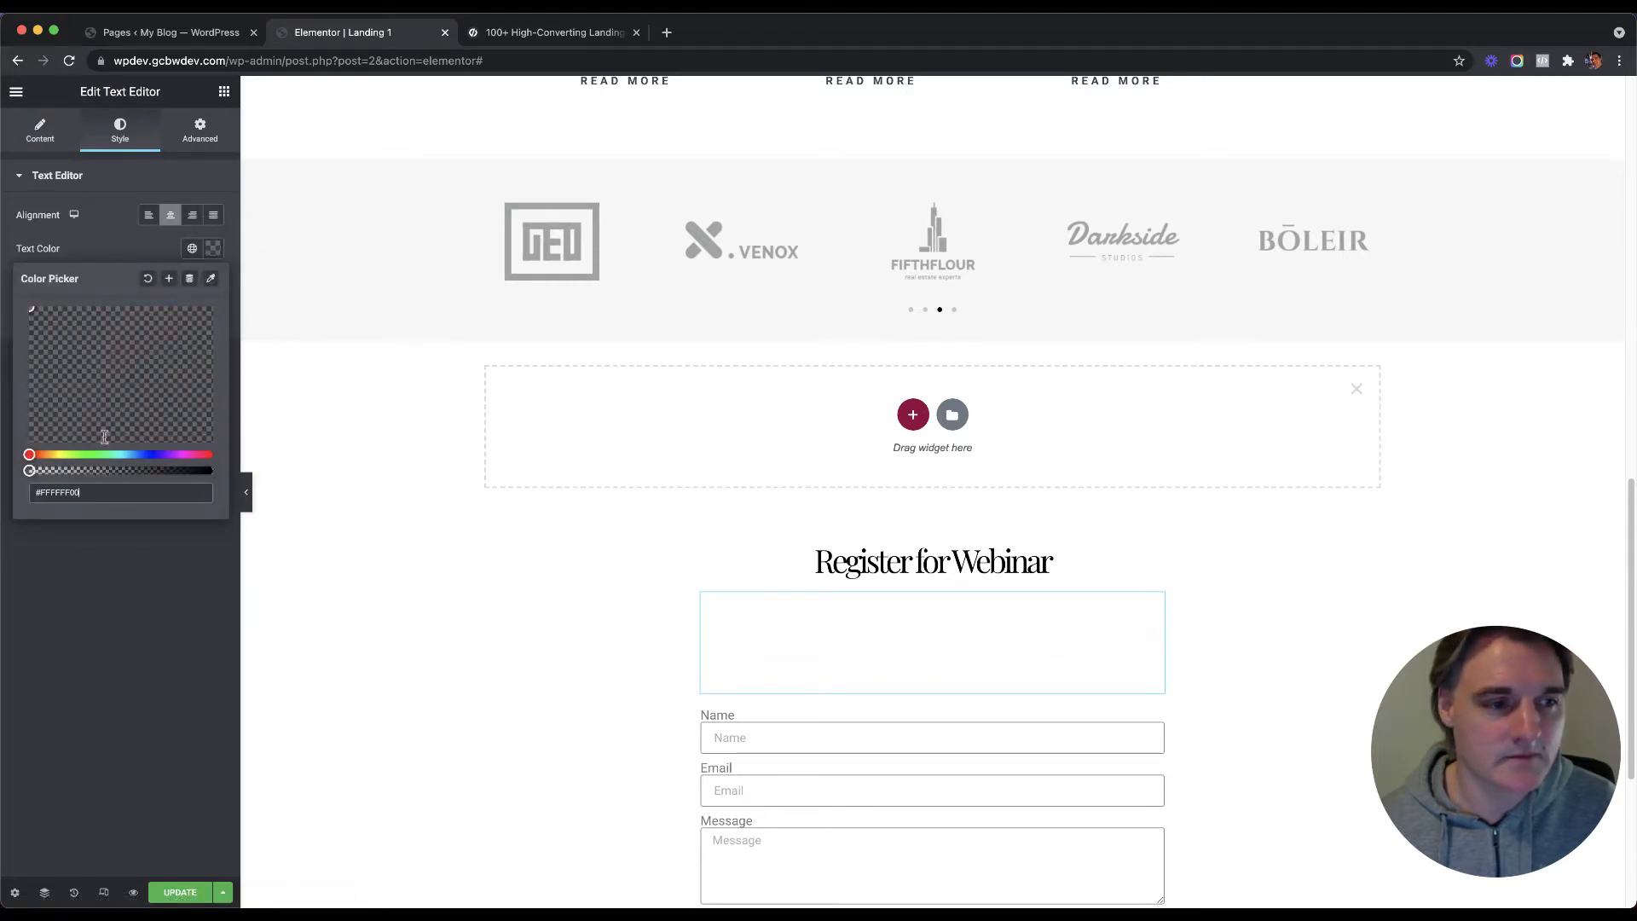
left_click(214, 470)
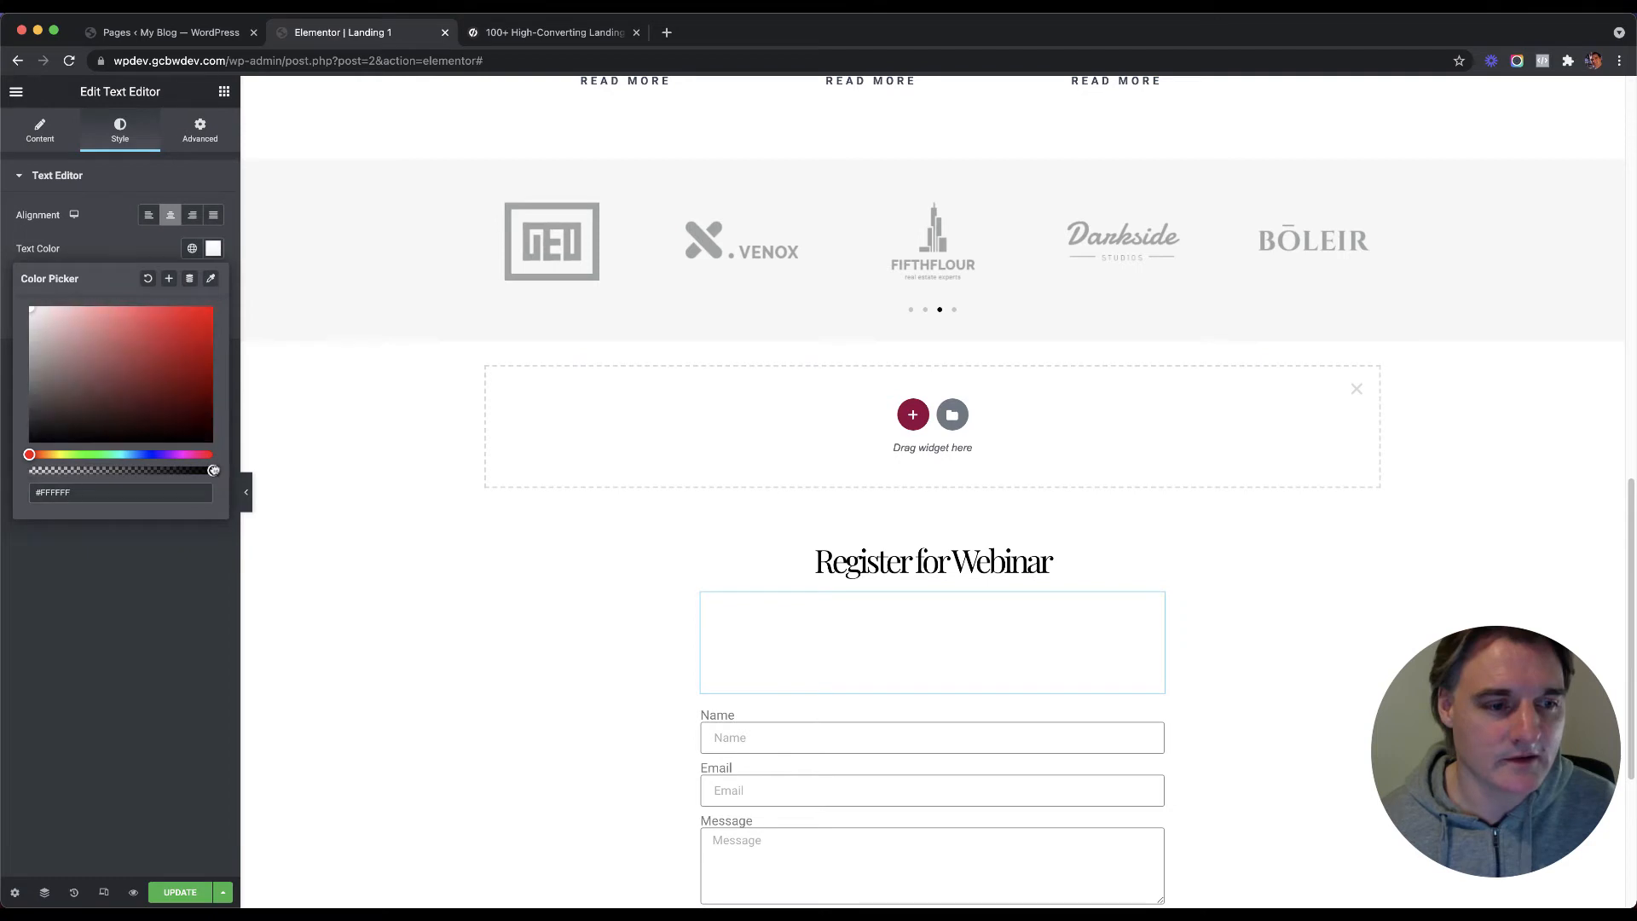
left_click(213, 552)
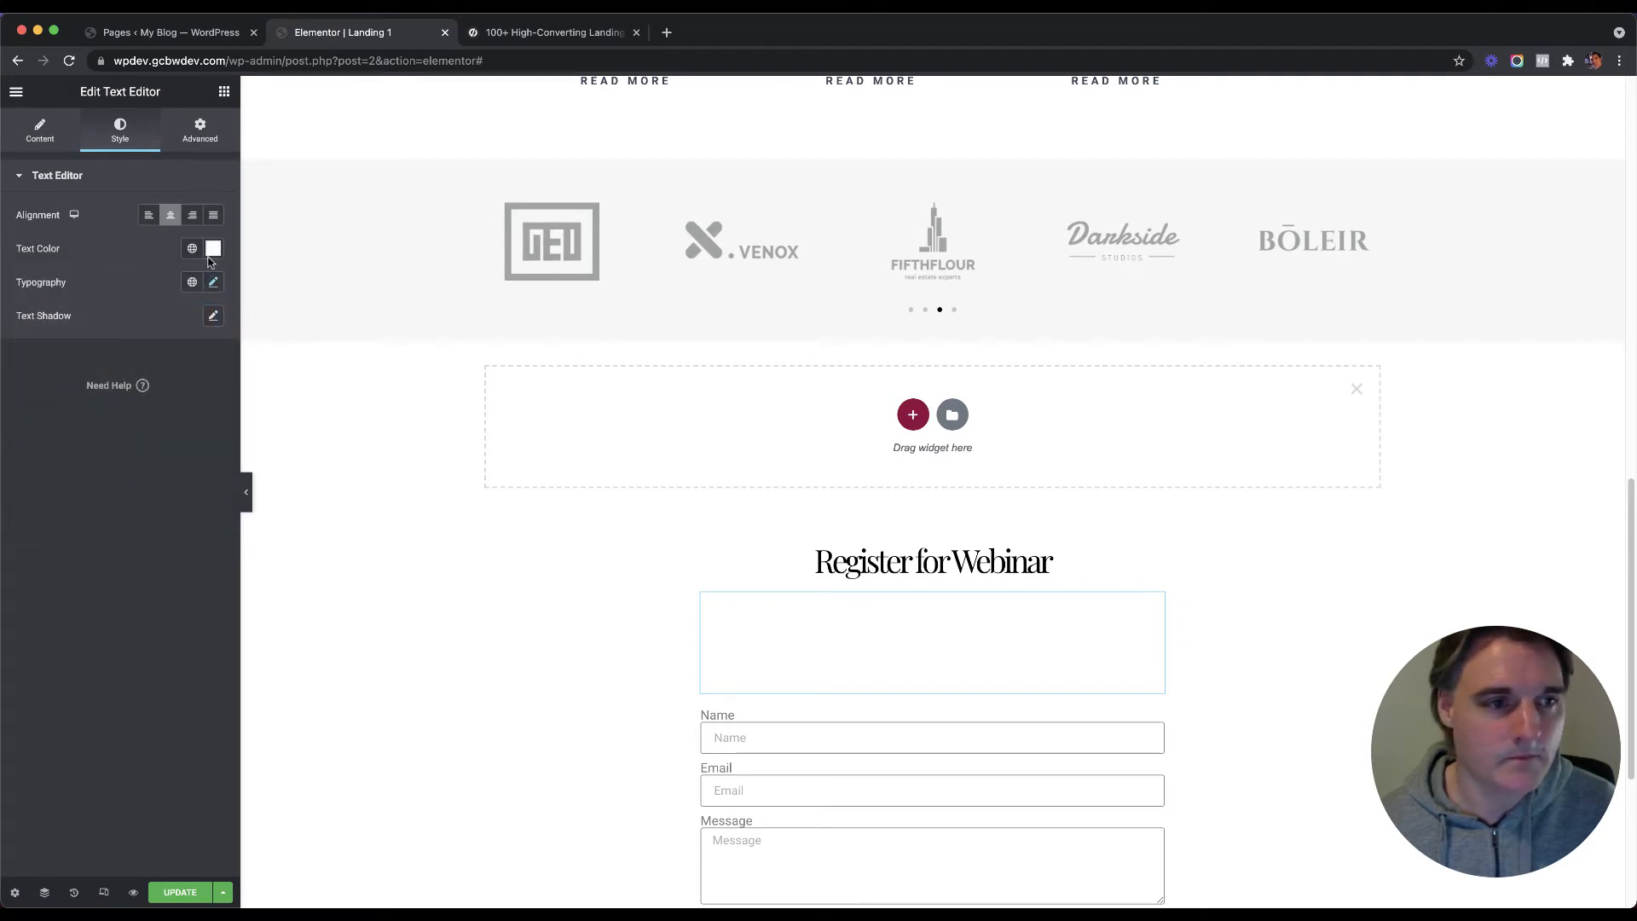
left_click(218, 248)
left_click_drag(104, 348, 17, 448)
left_click(160, 609)
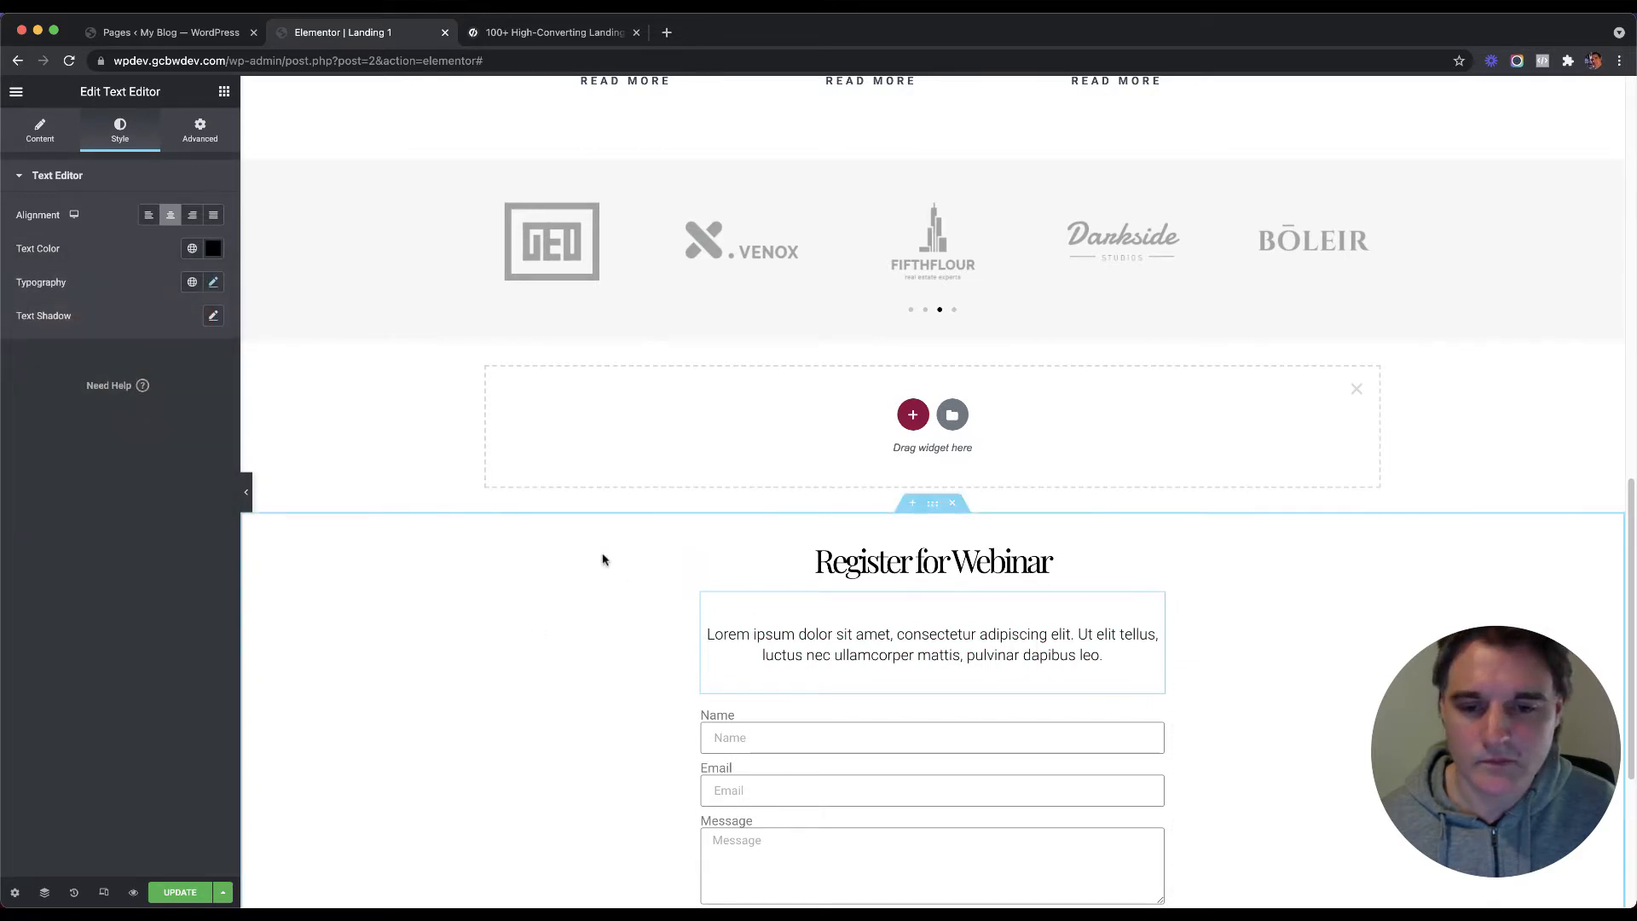
scroll(604, 556, "down", 3)
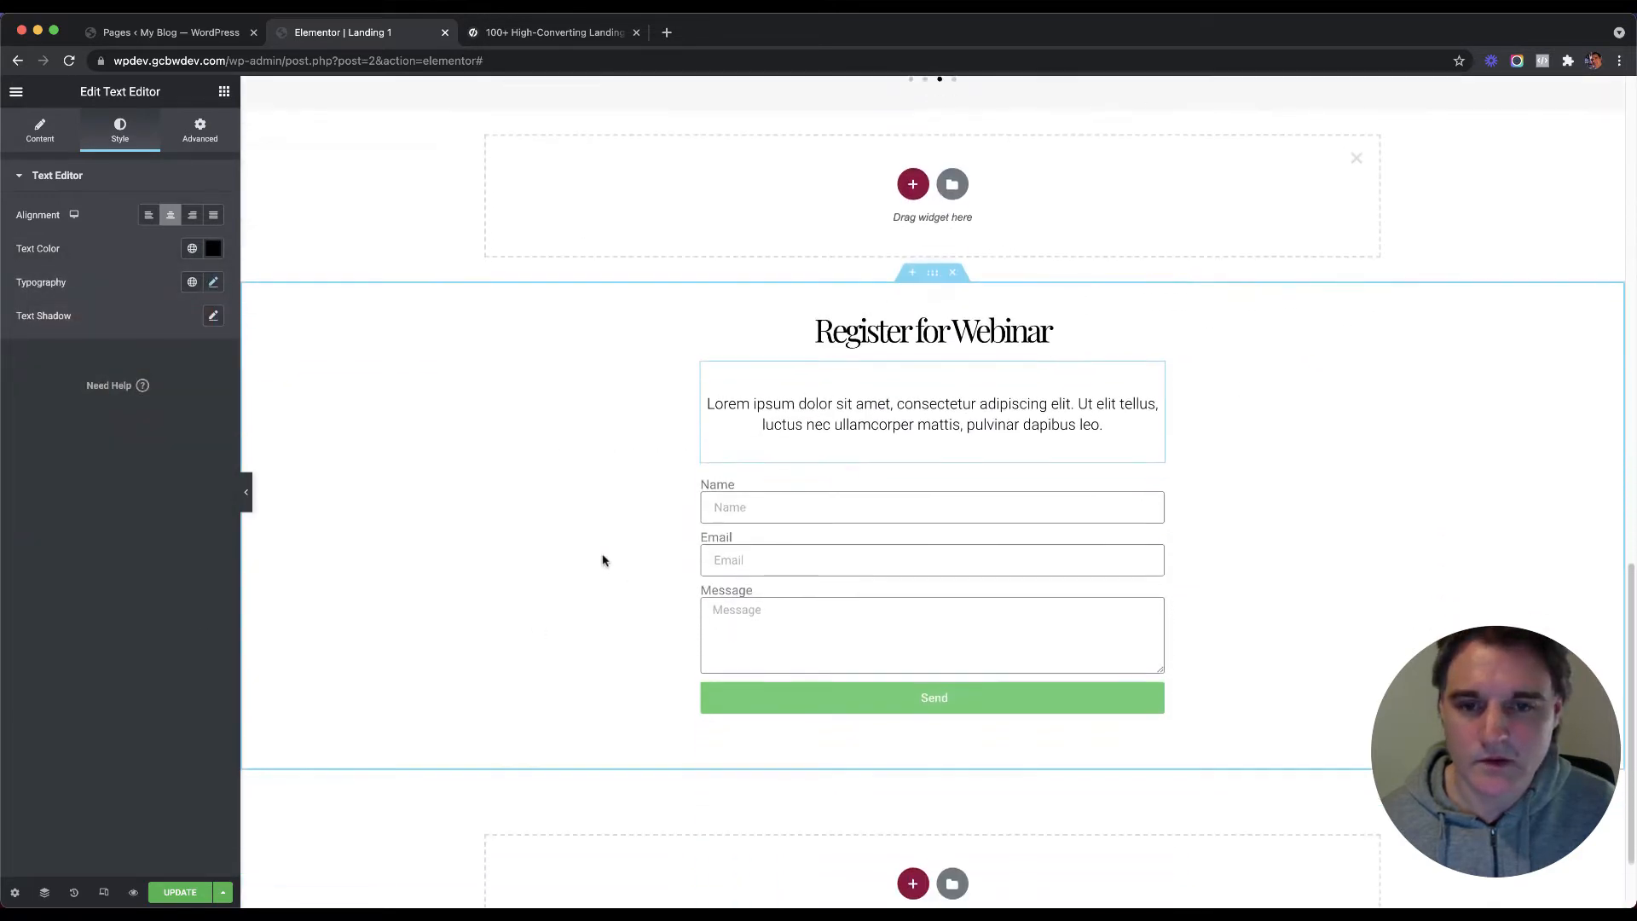
Step: Hide the Name, Email and Message field labels on the webinar form
left_click(767, 503)
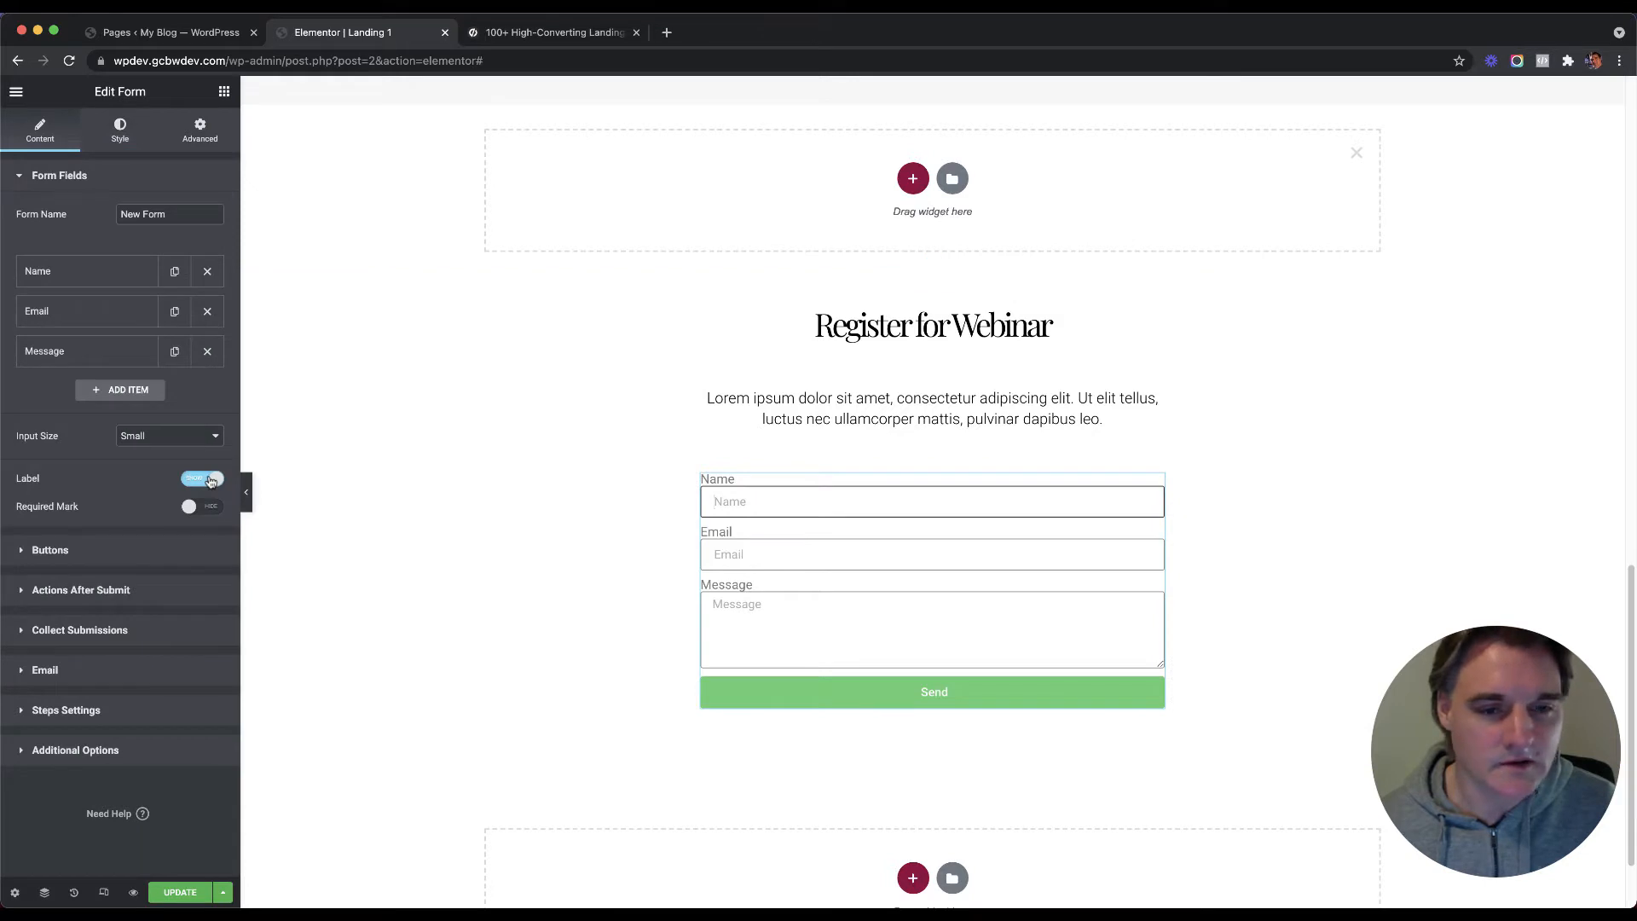
left_click(208, 479)
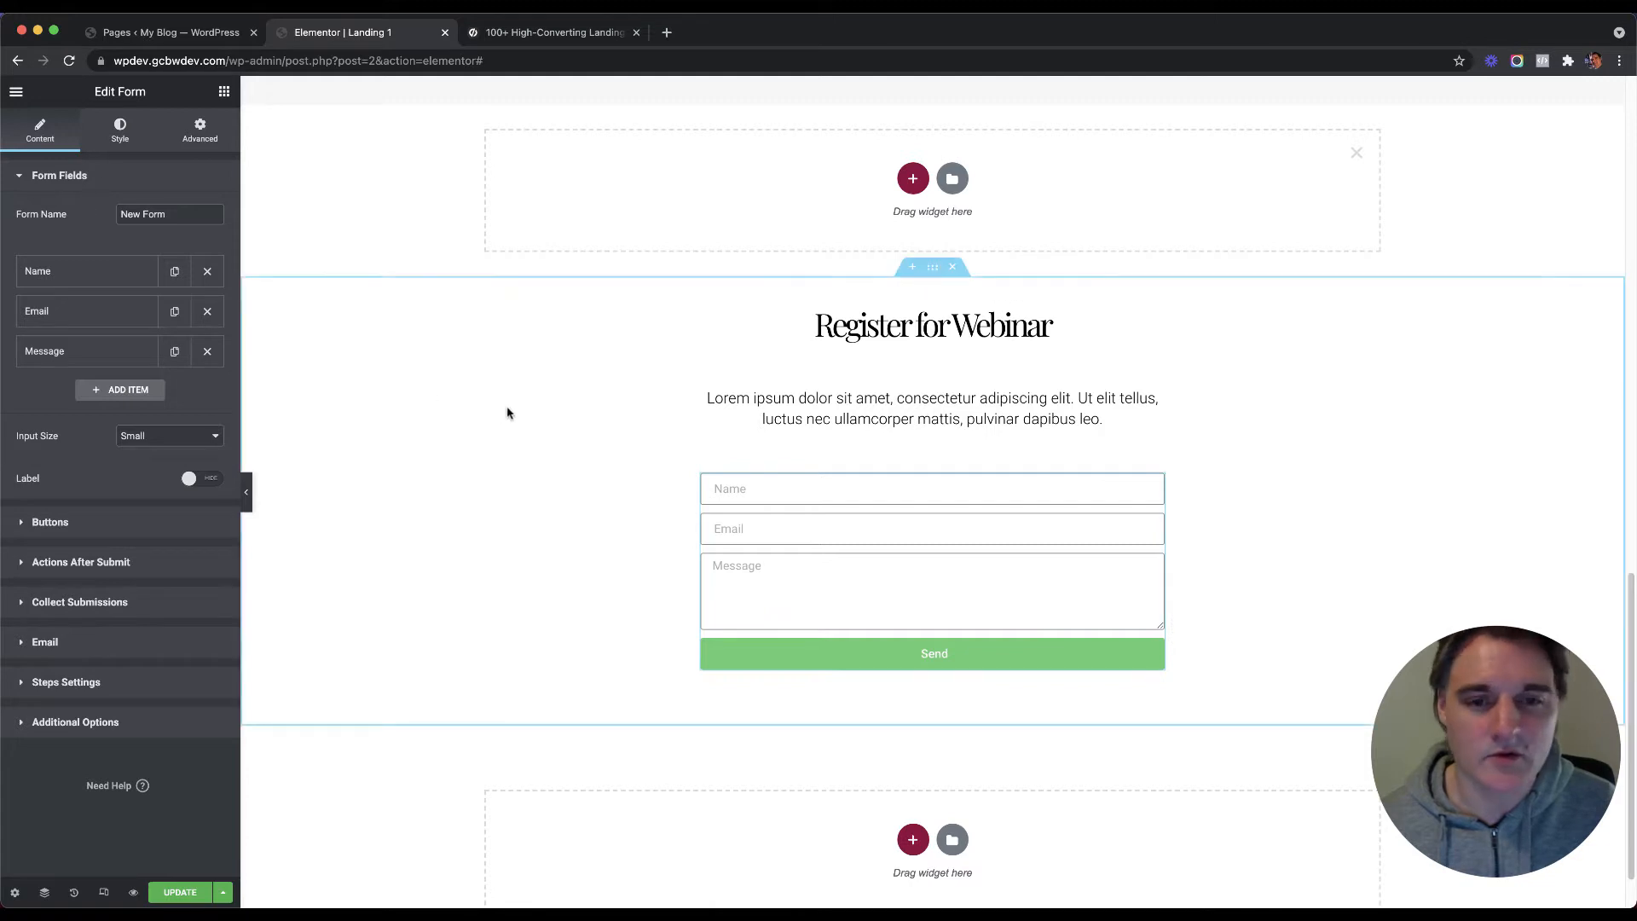
scroll(571, 397, "up", 10)
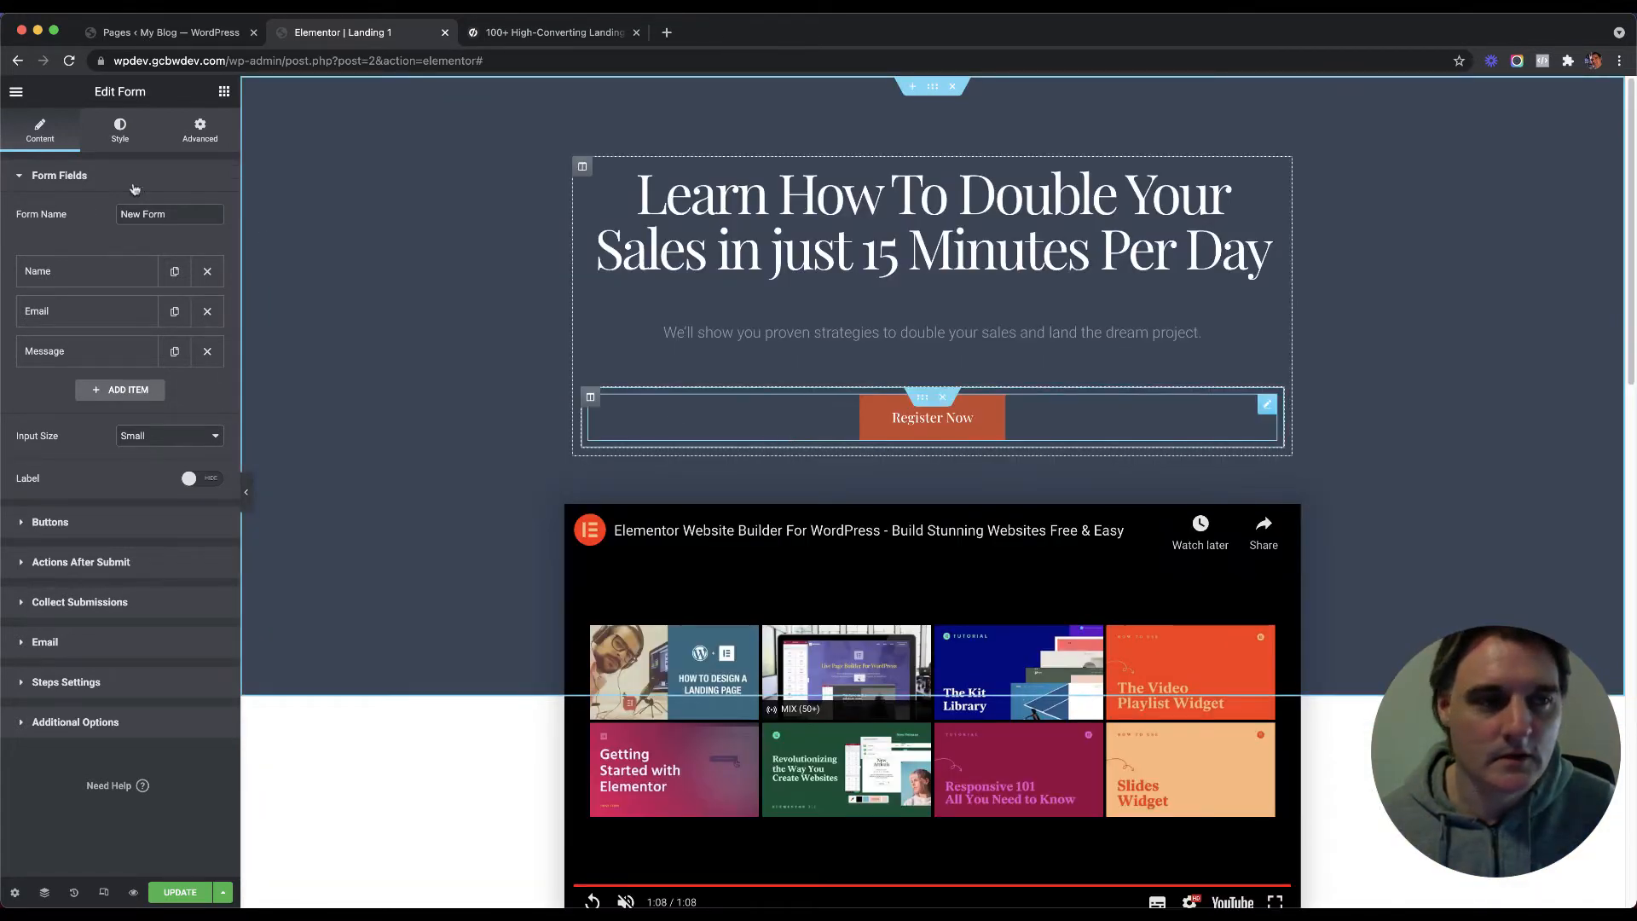
Step: Save the Register Now button's orange as a global colour named 'Orange Color'
left_click(120, 128)
left_click(213, 382)
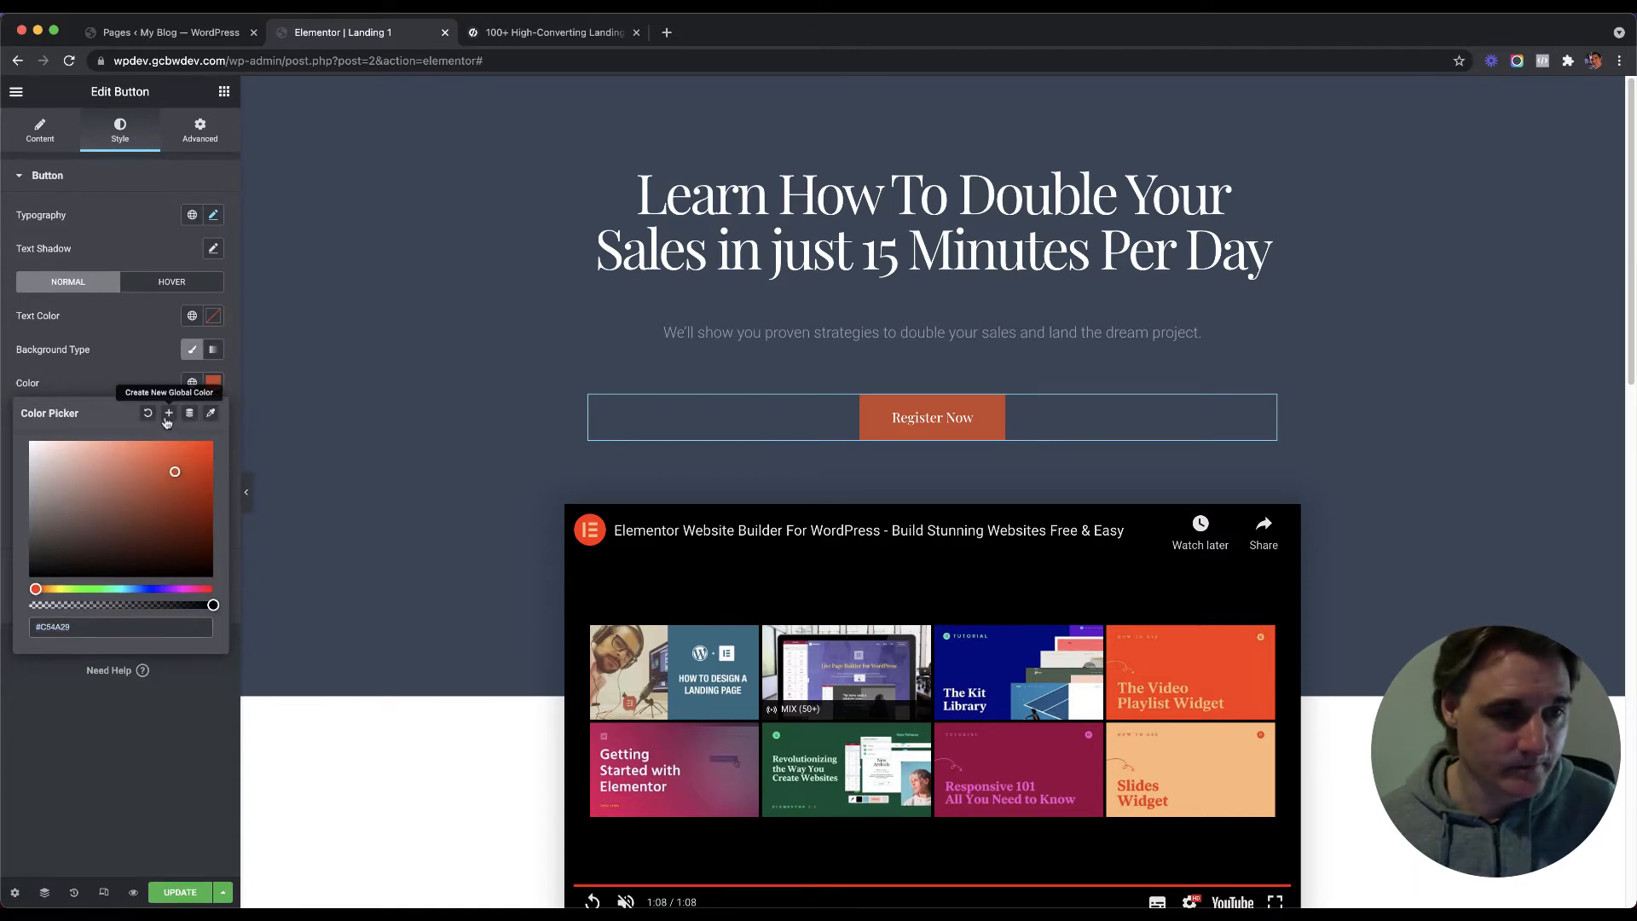
left_click(169, 412)
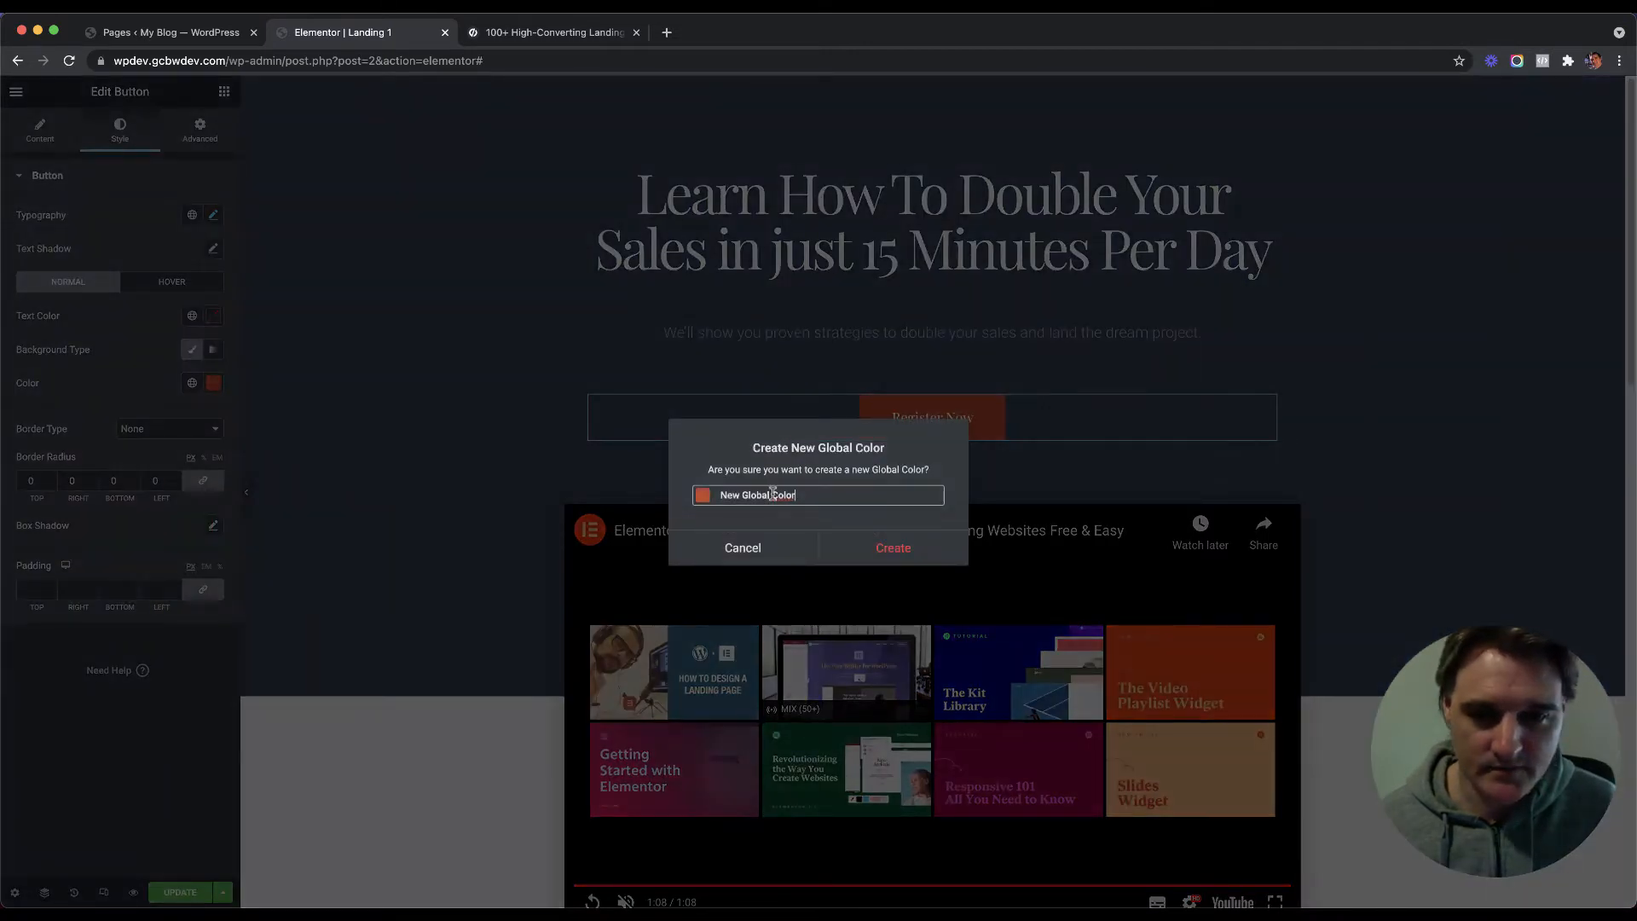
key("BackSpace")
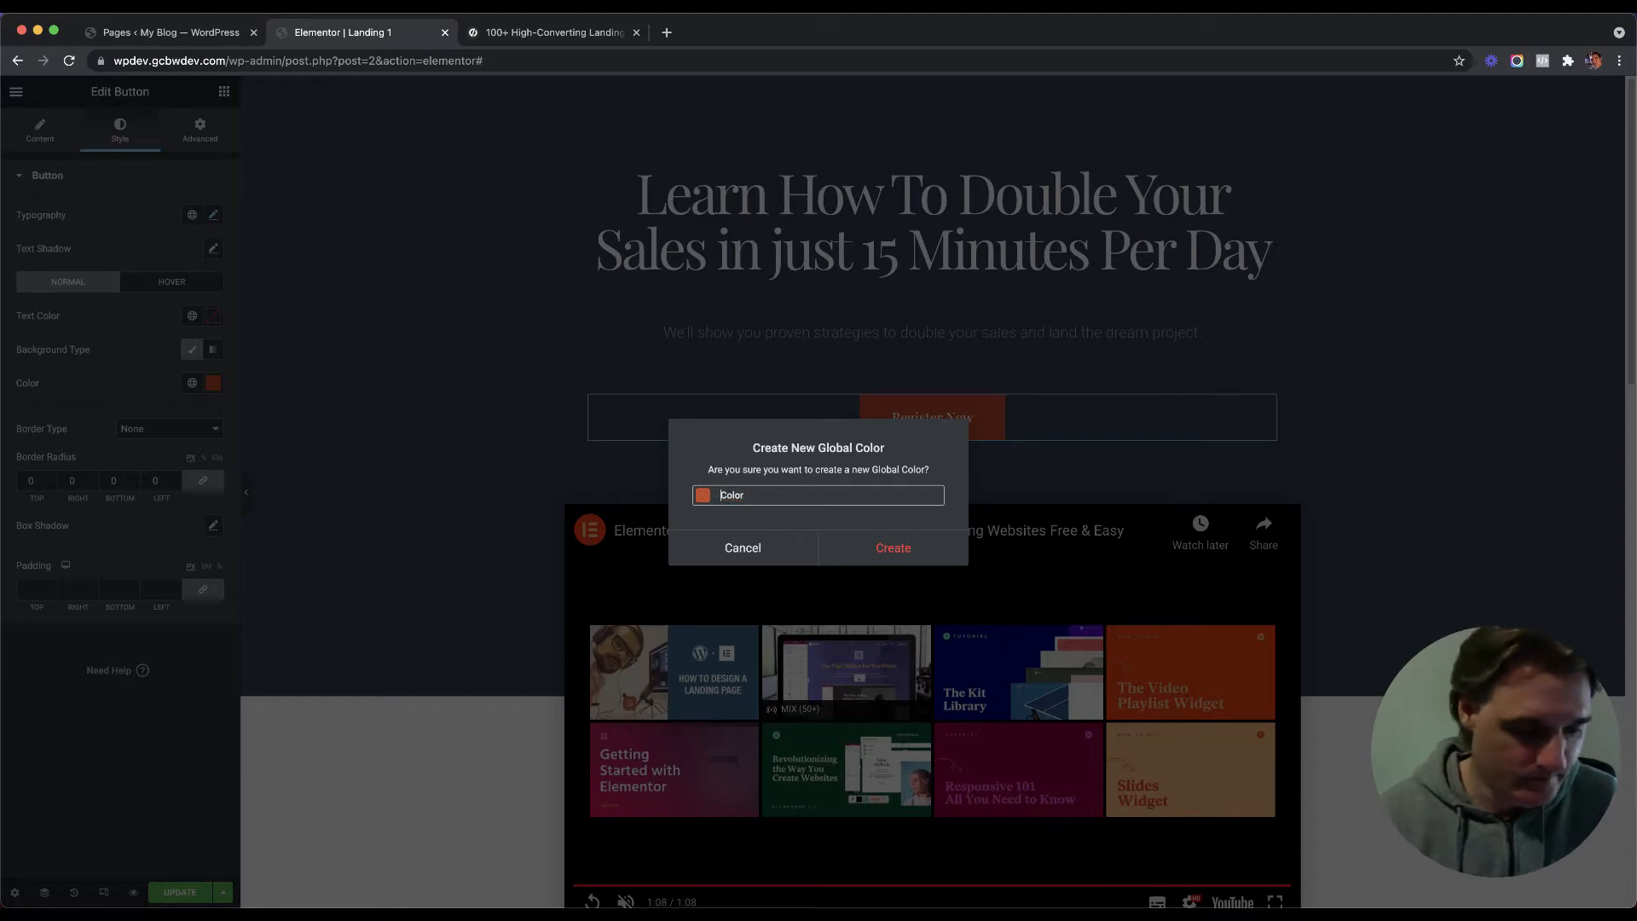
left_click(892, 547)
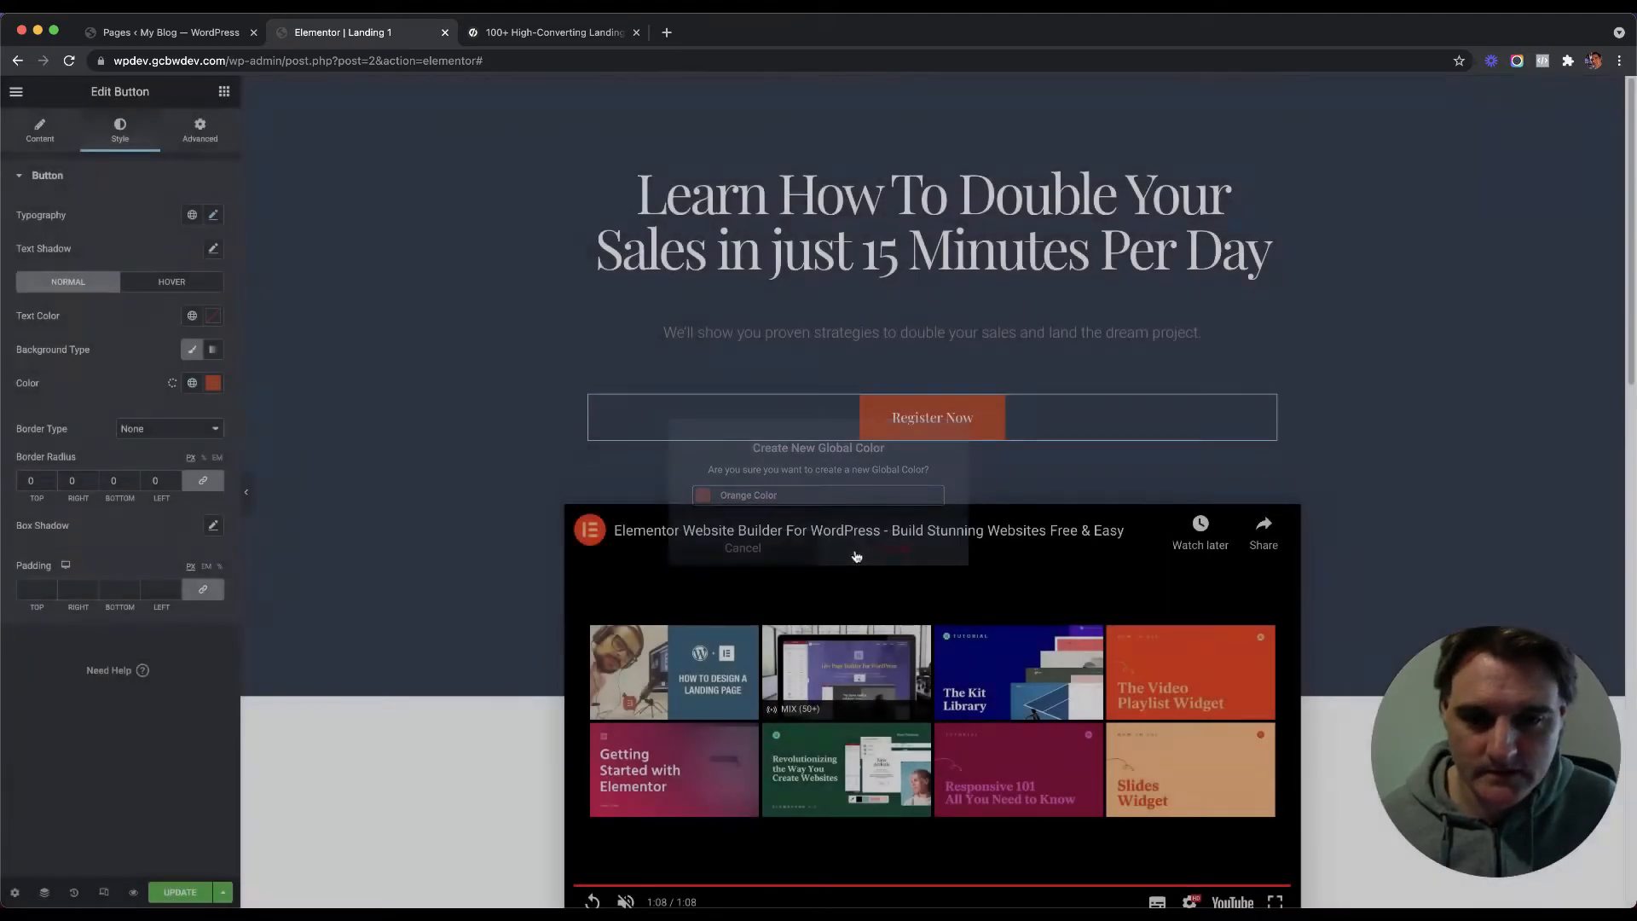
Step: Set the webinar form's Send button background to the global Orange Color
scroll(765, 432, "down", 15)
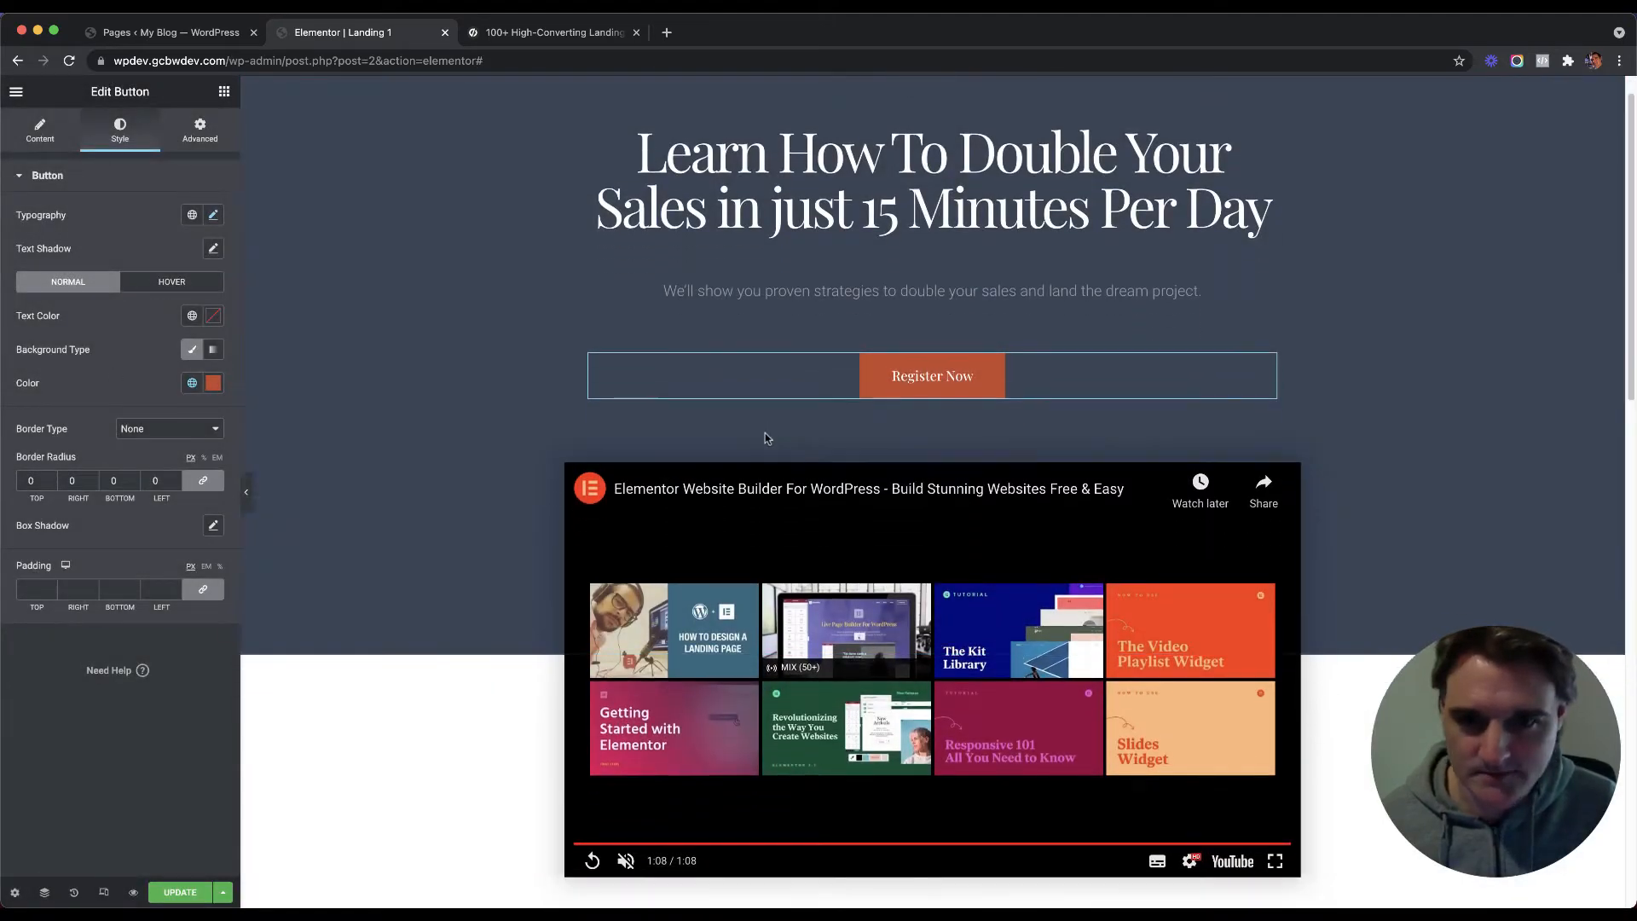
scroll(788, 551, "down", 3)
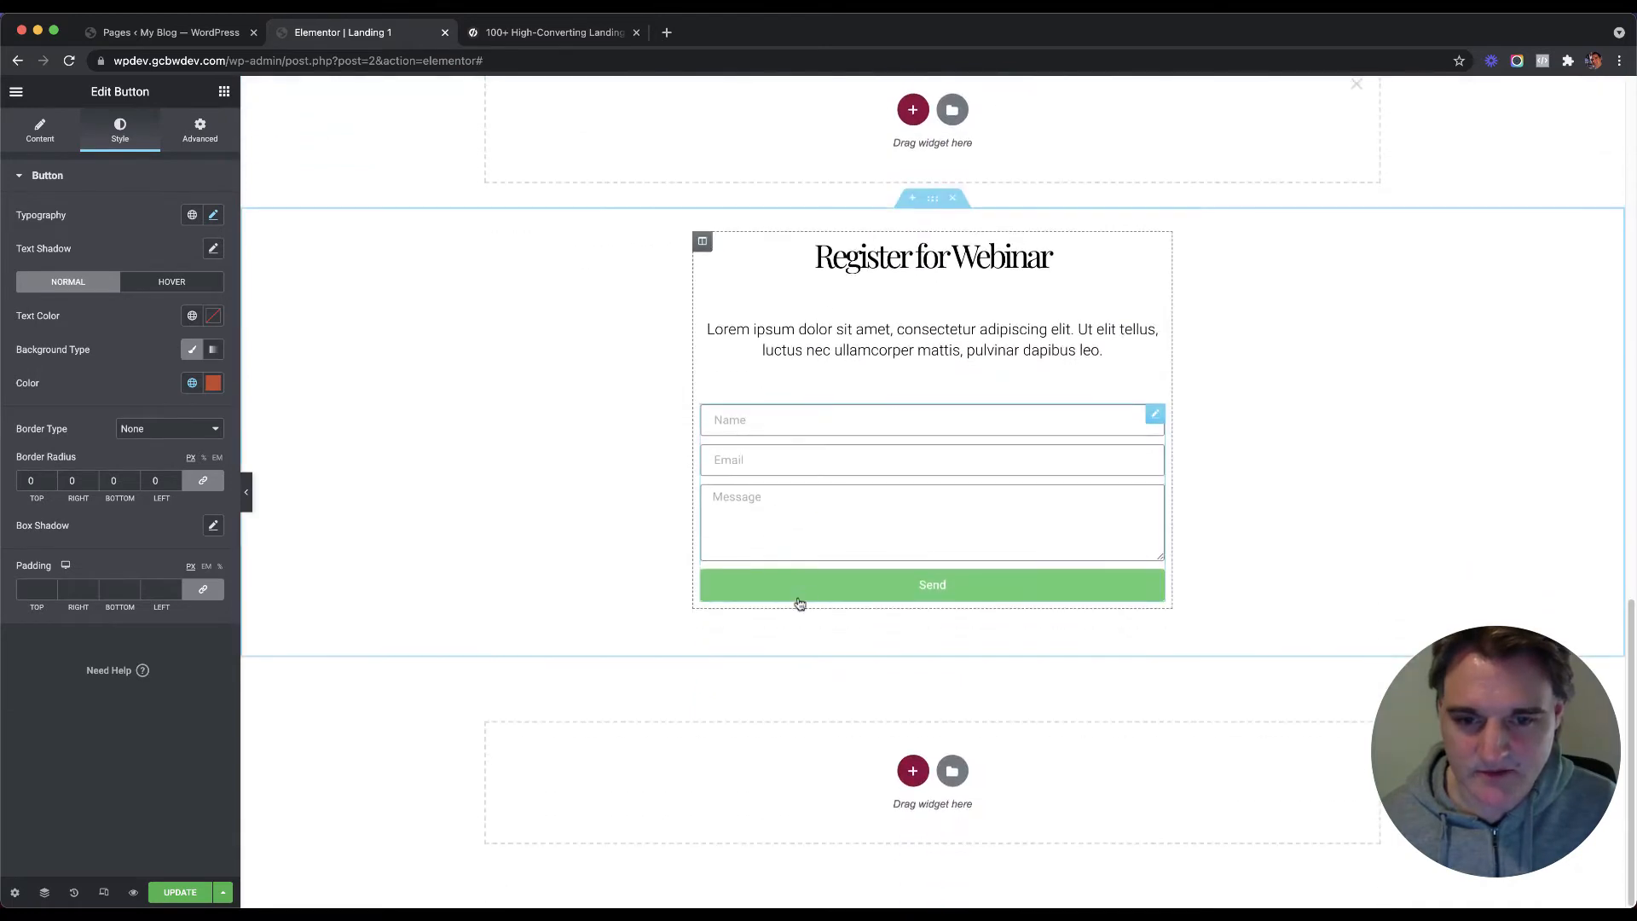
left_click(1154, 419)
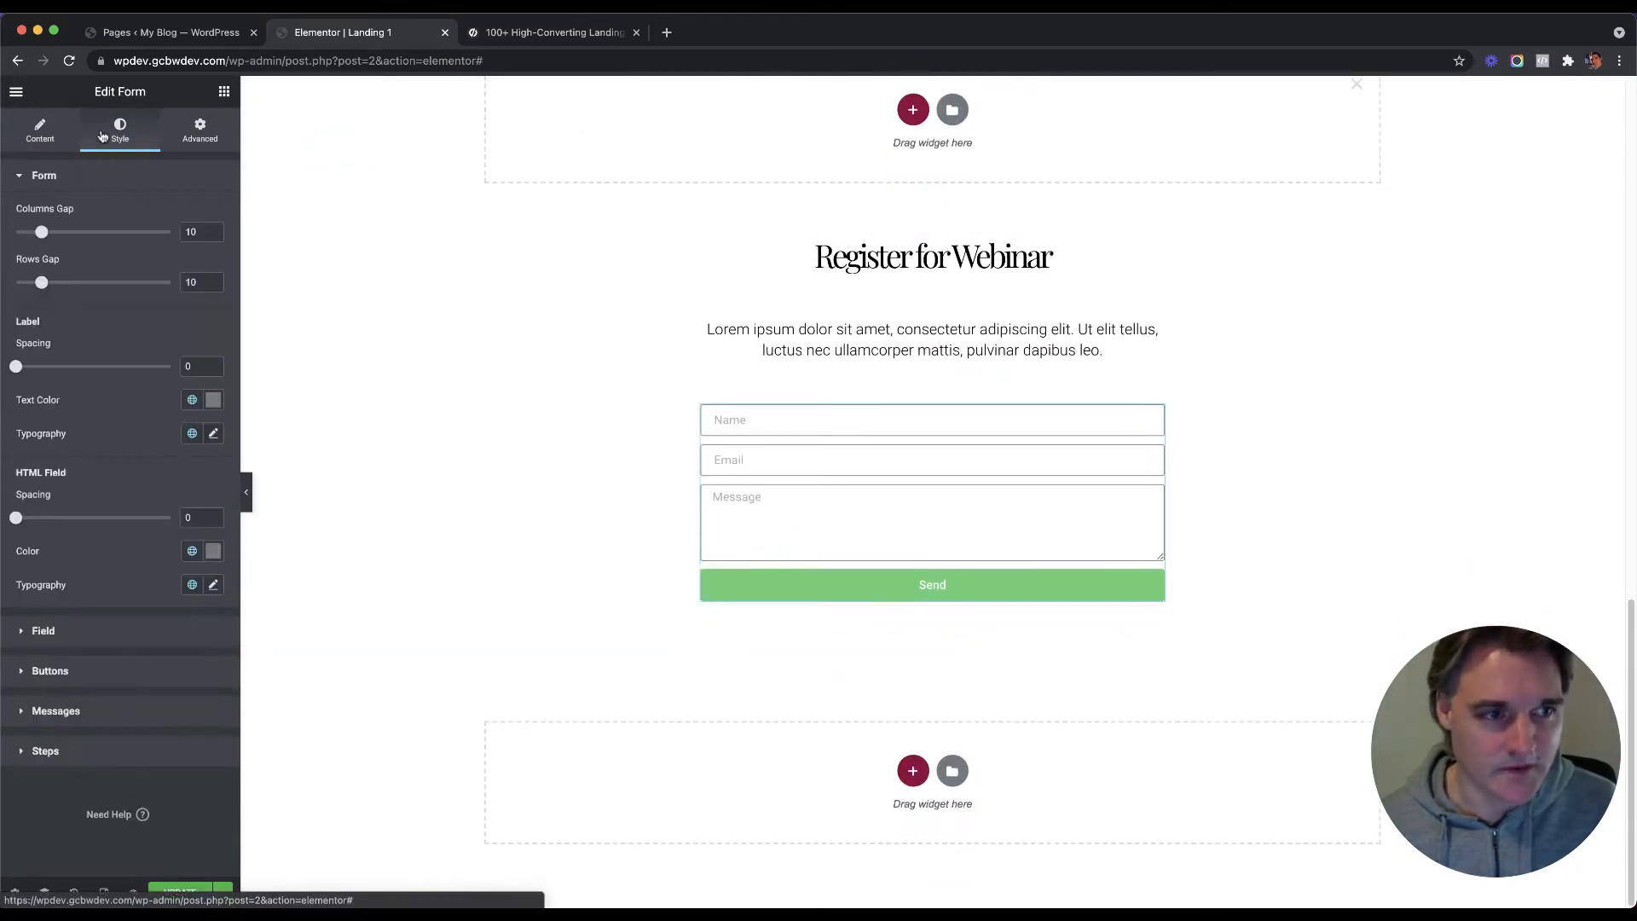
left_click(120, 669)
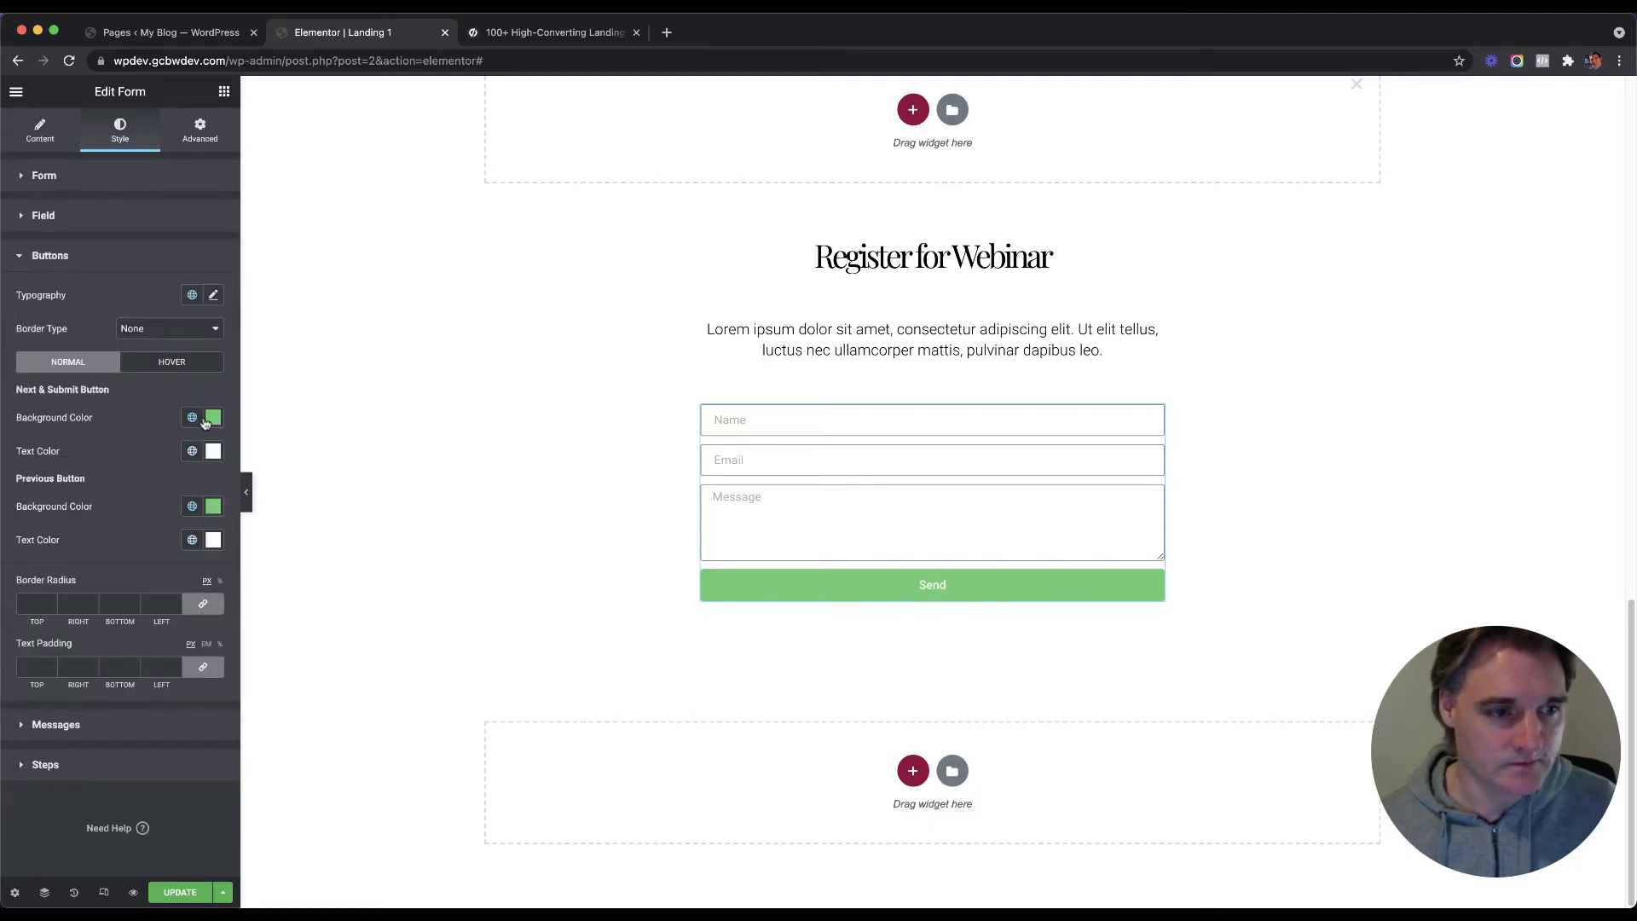
left_click(197, 419)
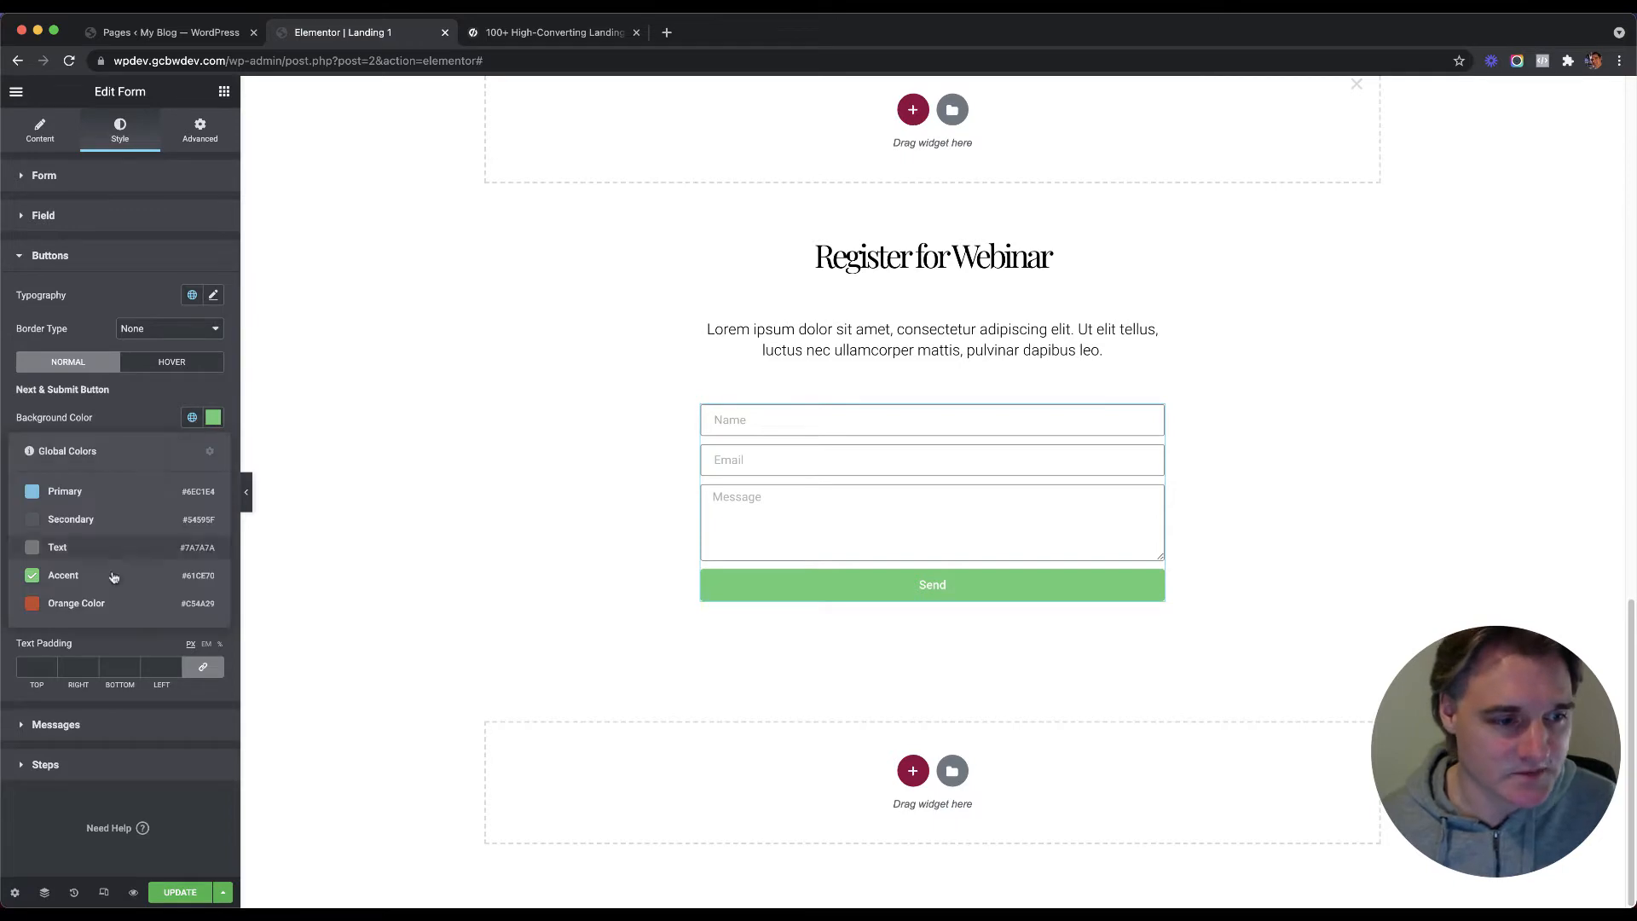
left_click(119, 605)
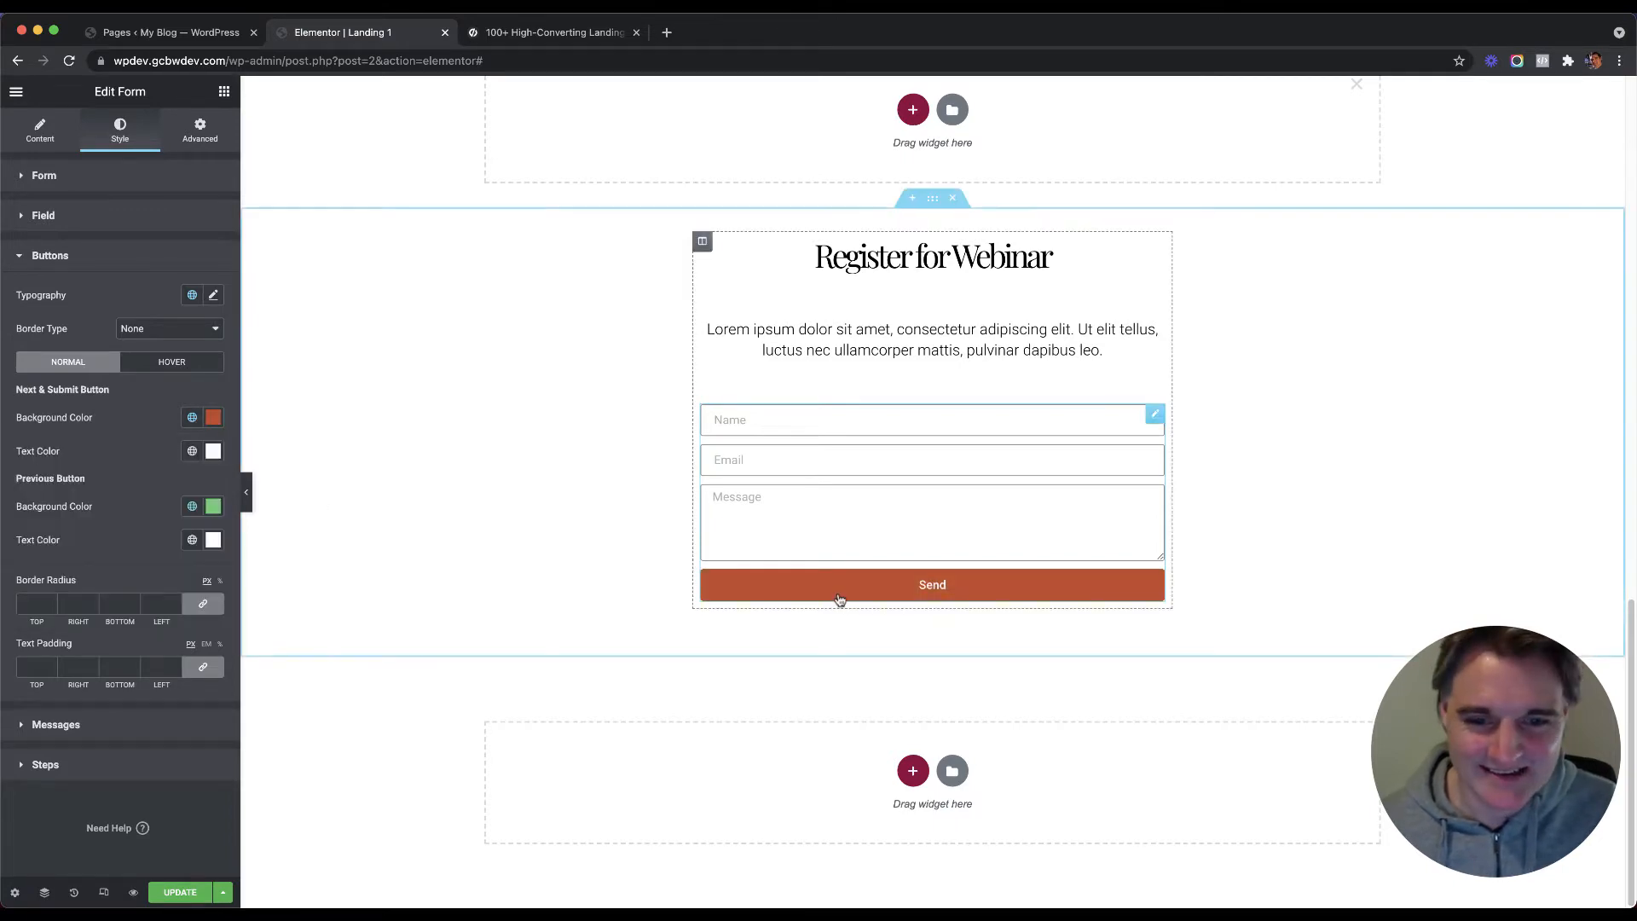
scroll(421, 383, "up", 10)
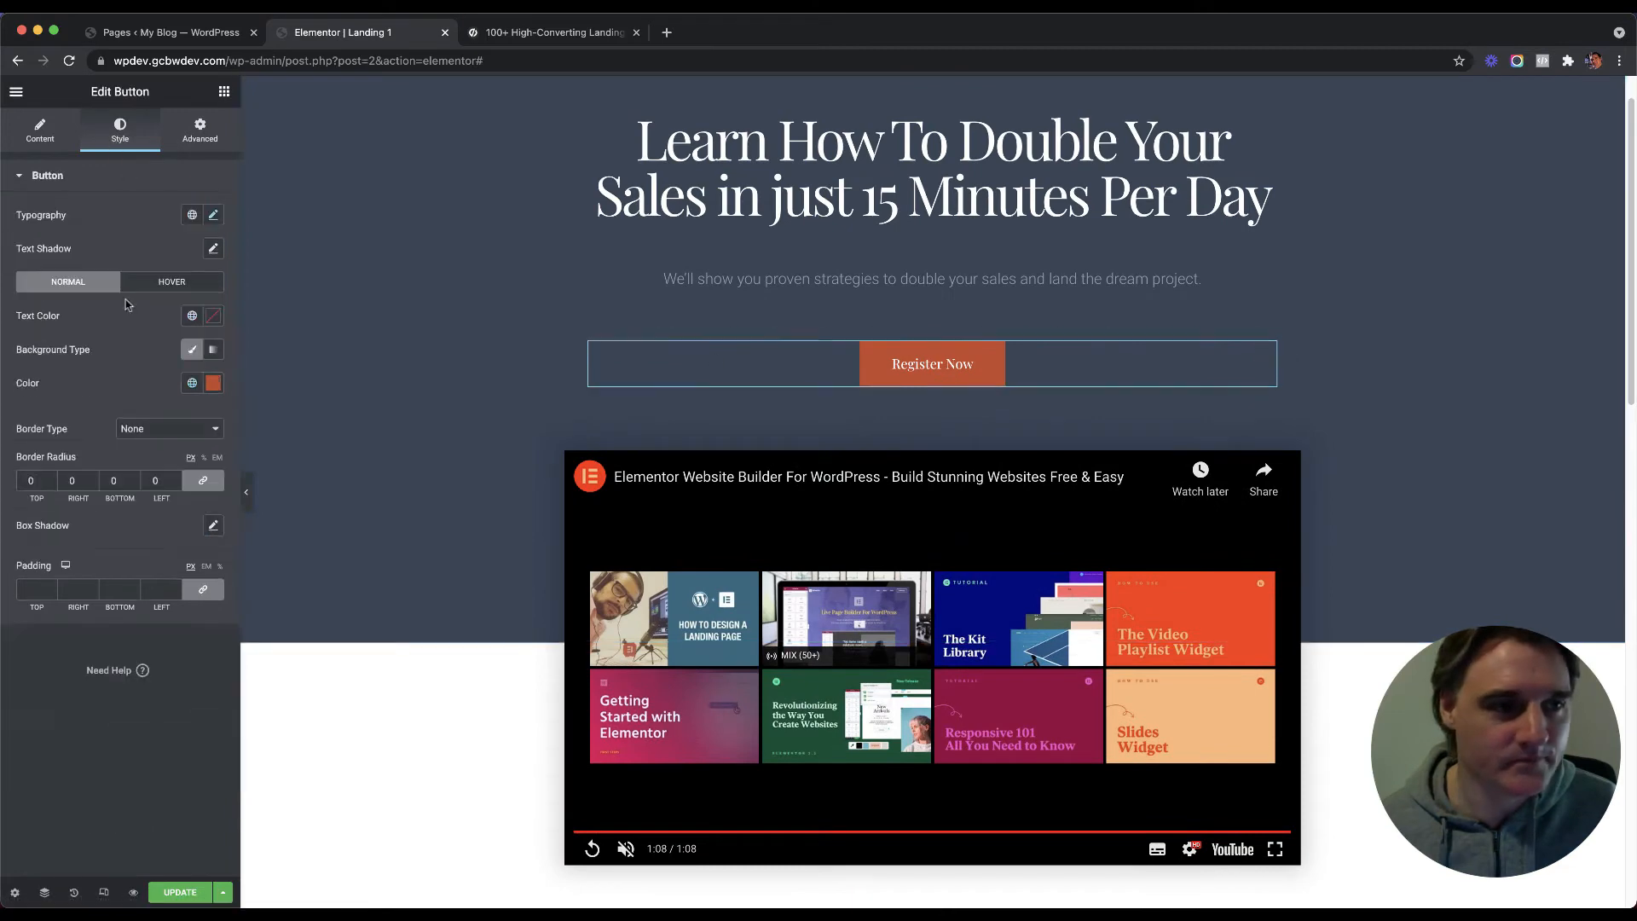
Step: Save the Register Now button's hover colour as global colour 'Orange Color Hover'
left_click(172, 282)
left_click(192, 383)
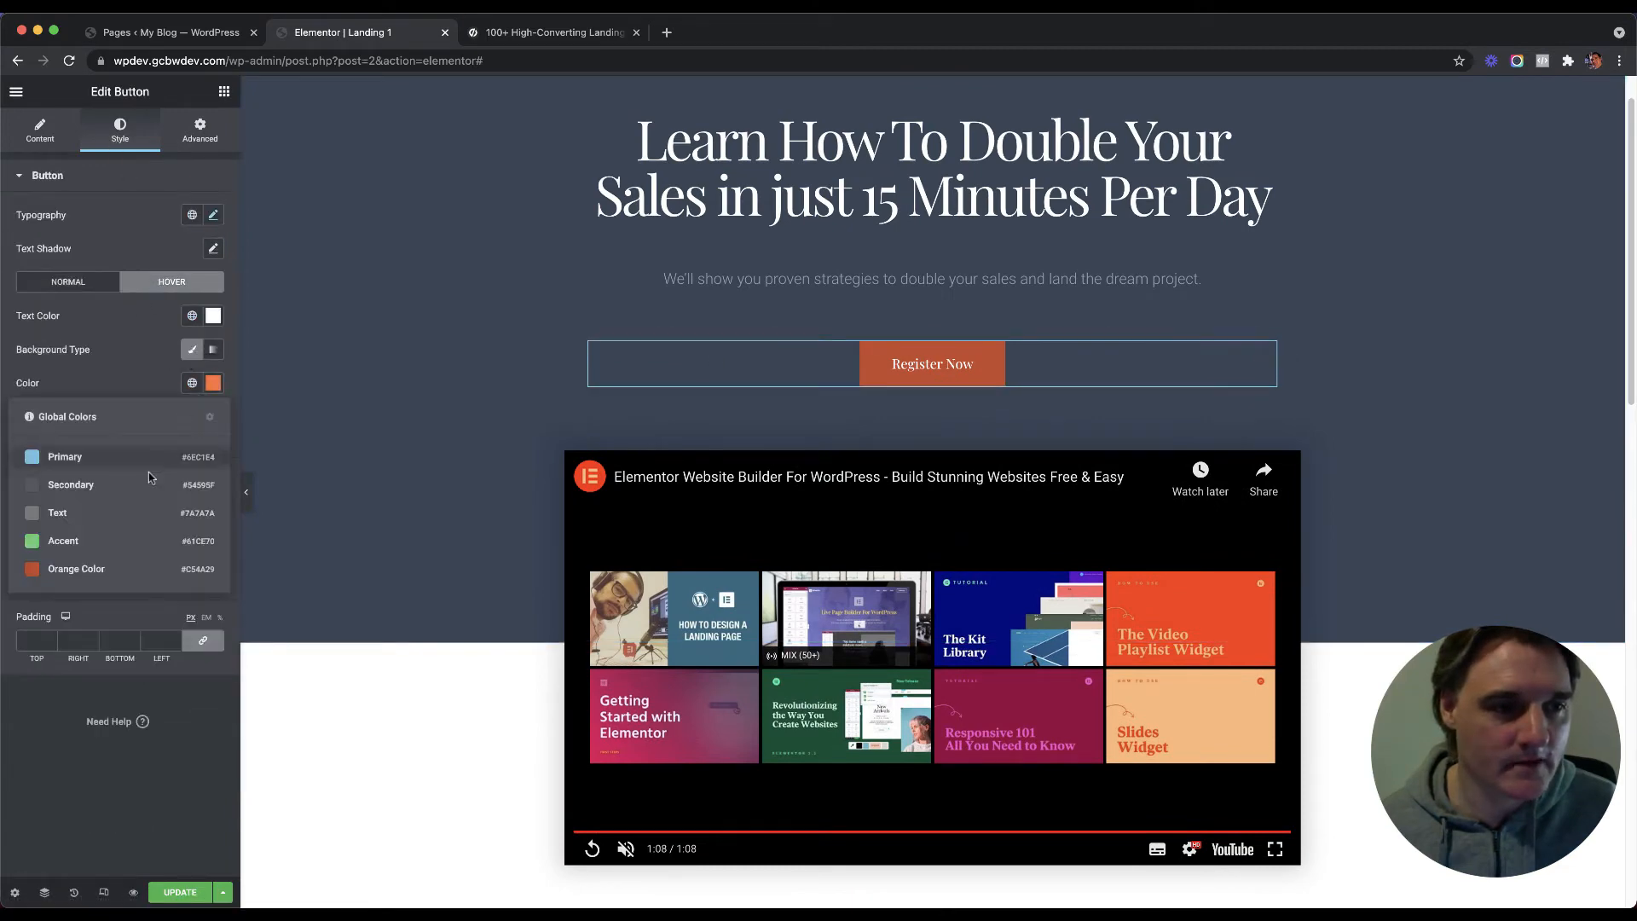
left_click(192, 383)
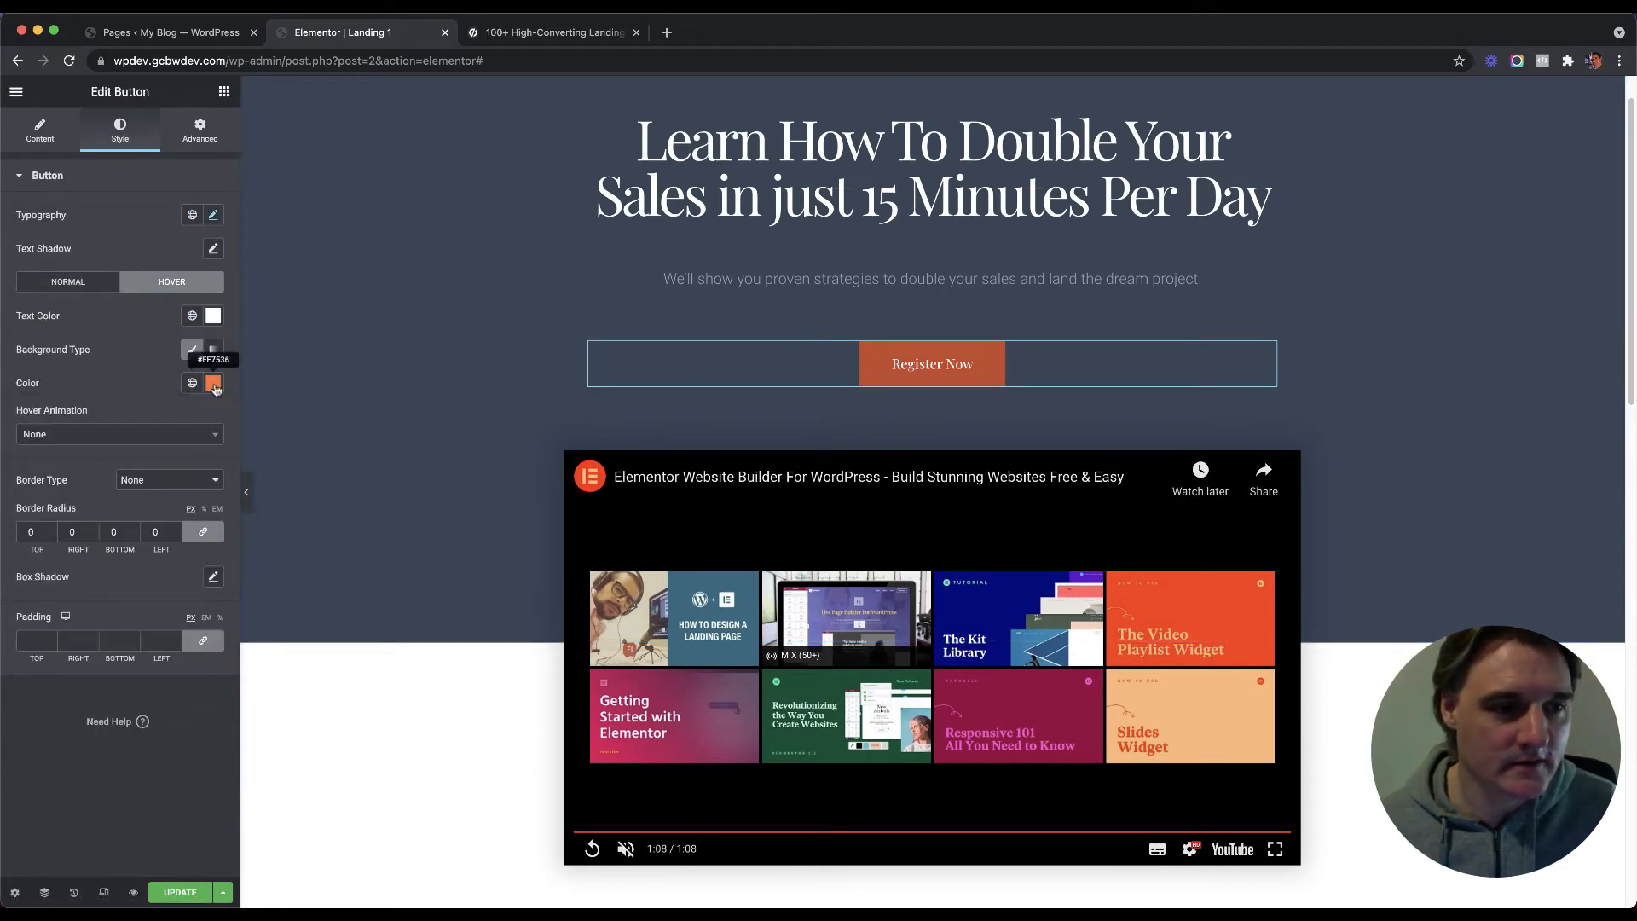
left_click(213, 382)
left_click(167, 414)
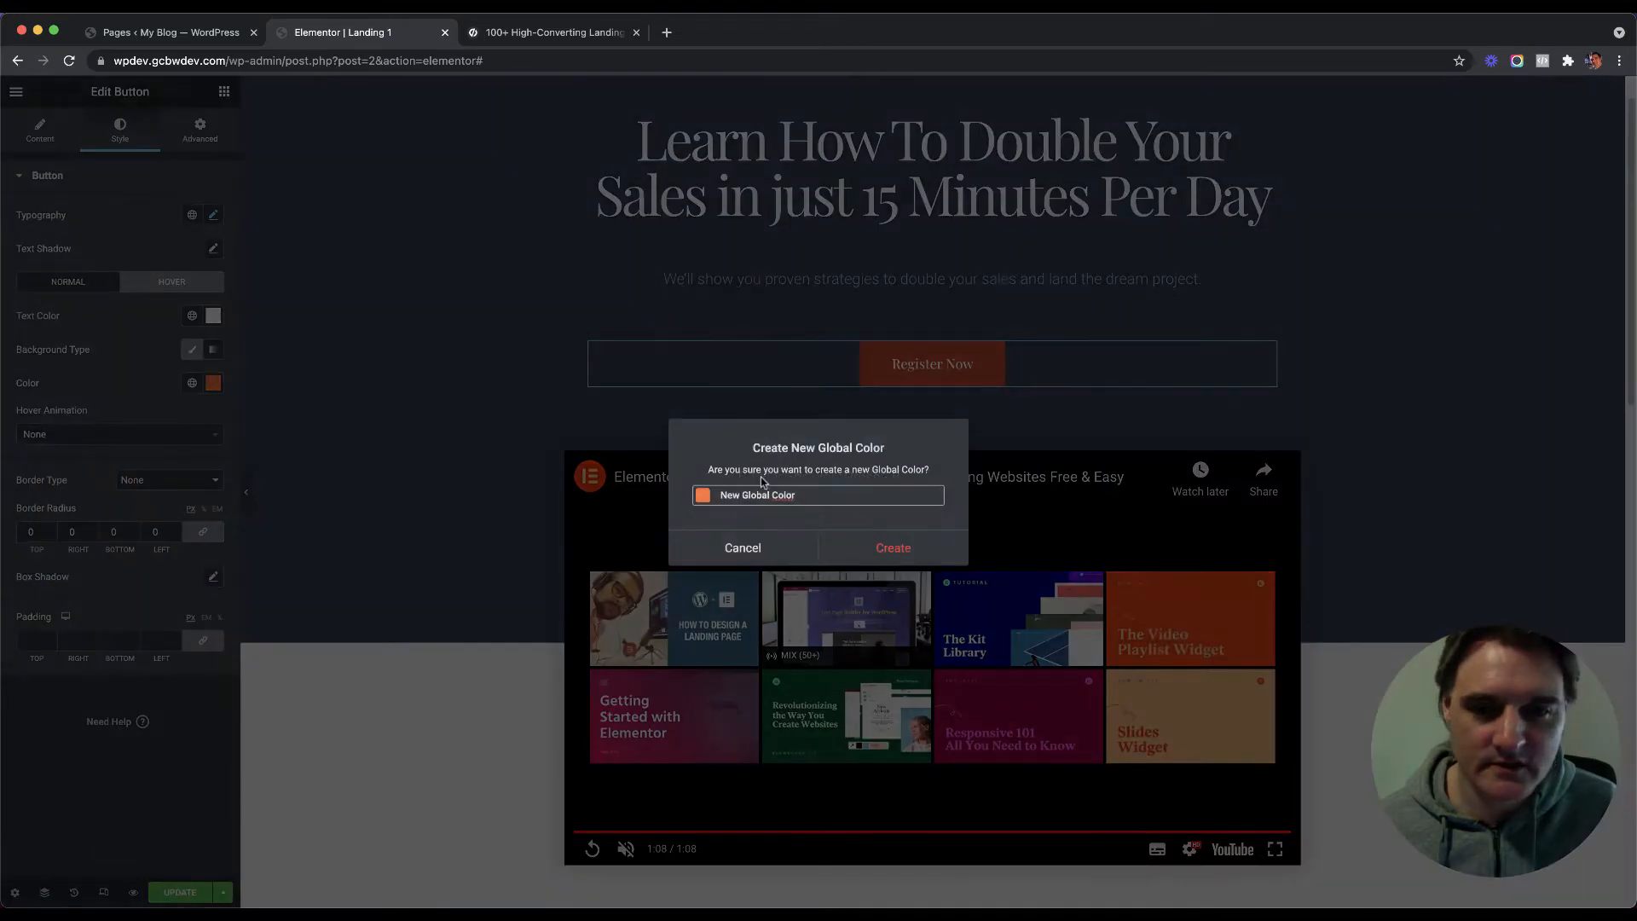
key("BackSpace")
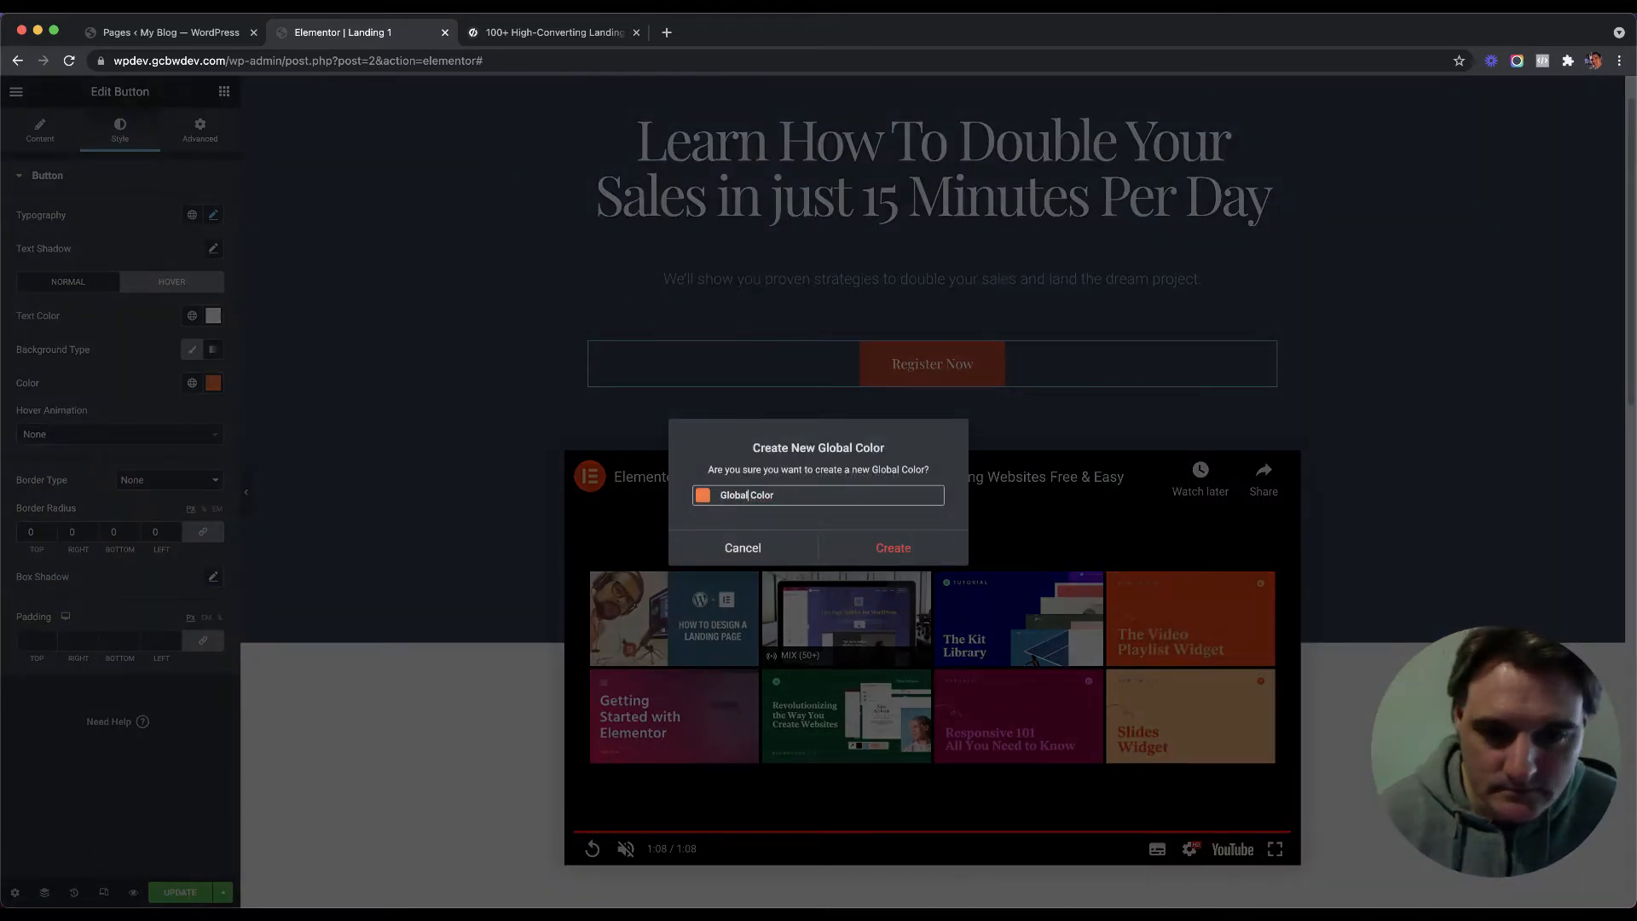
key("BackSpace")
type("Orange")
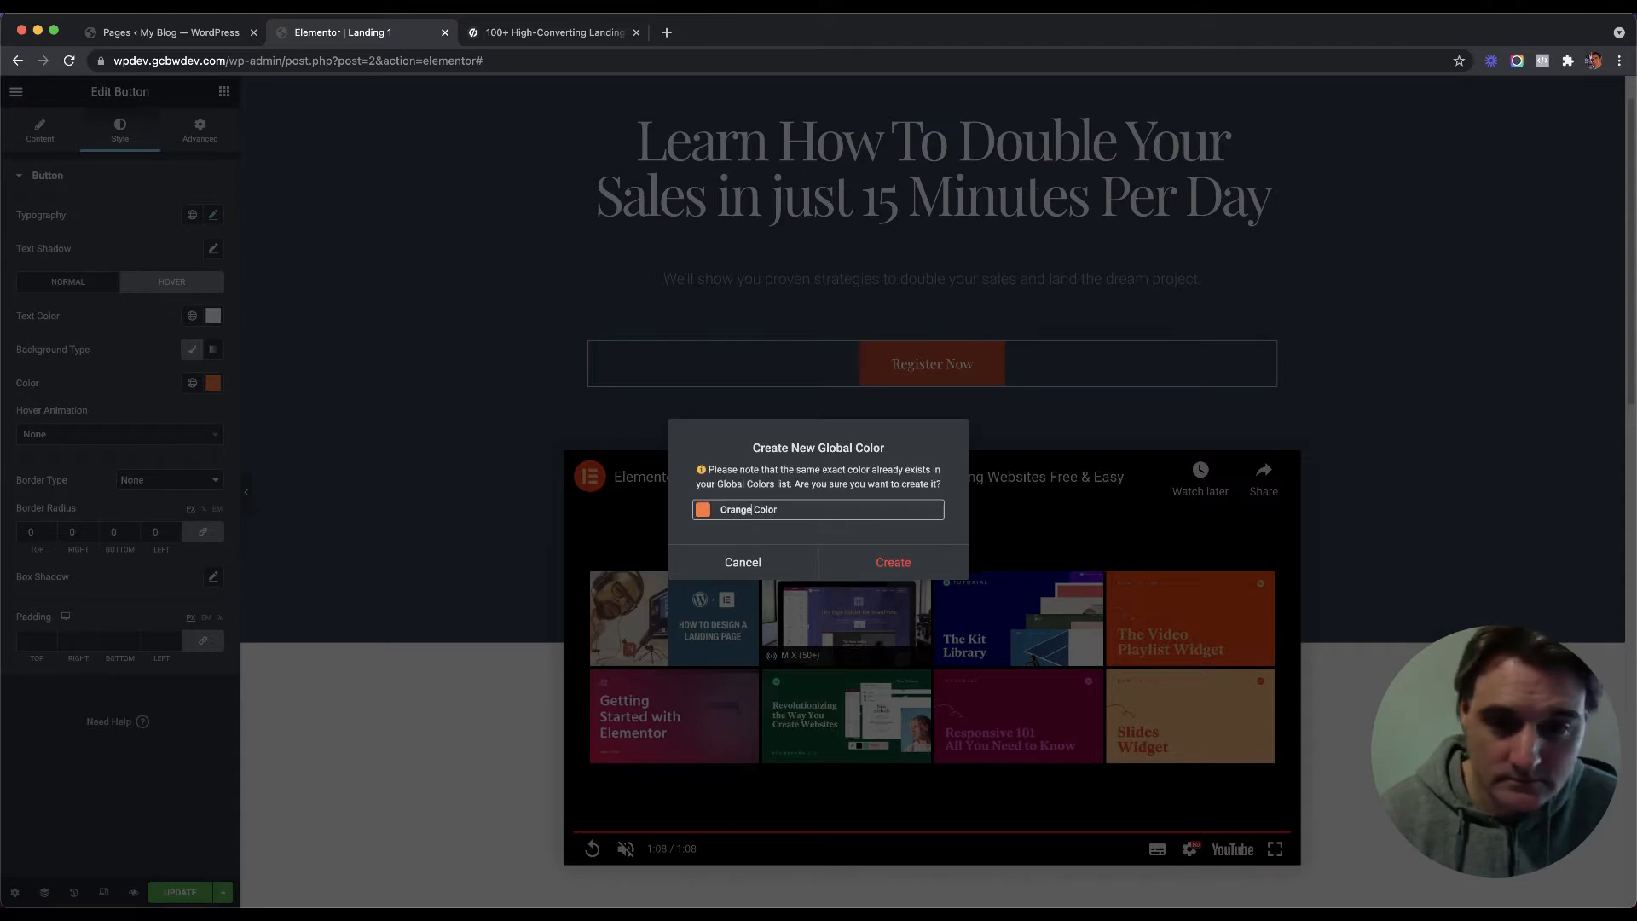
type(" Color Hover")
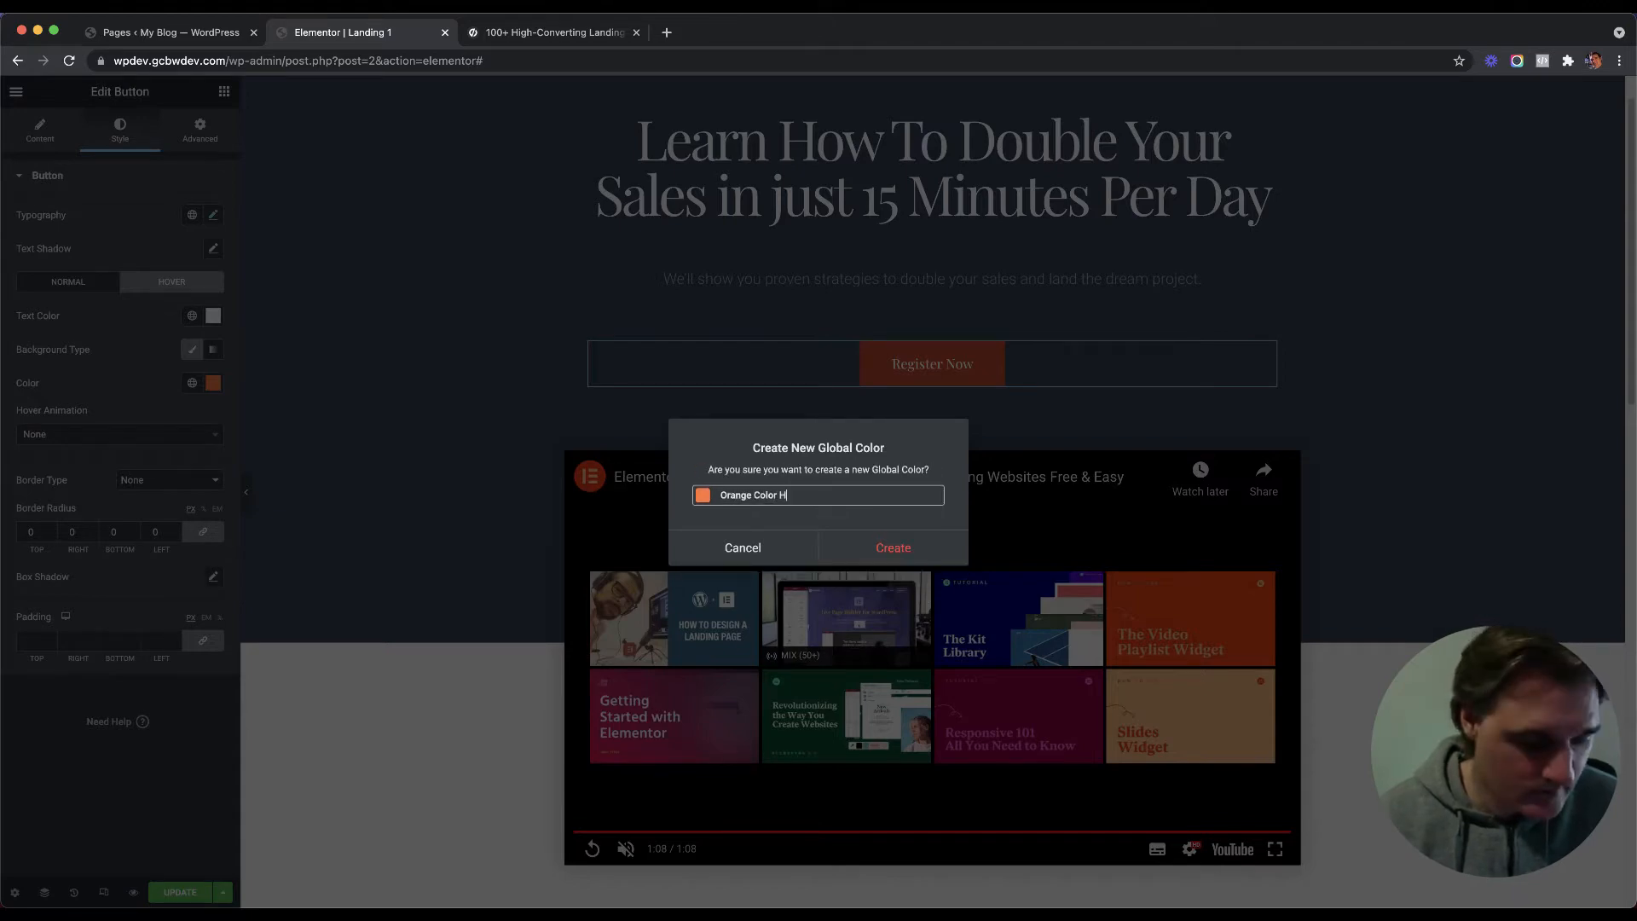
left_click(893, 548)
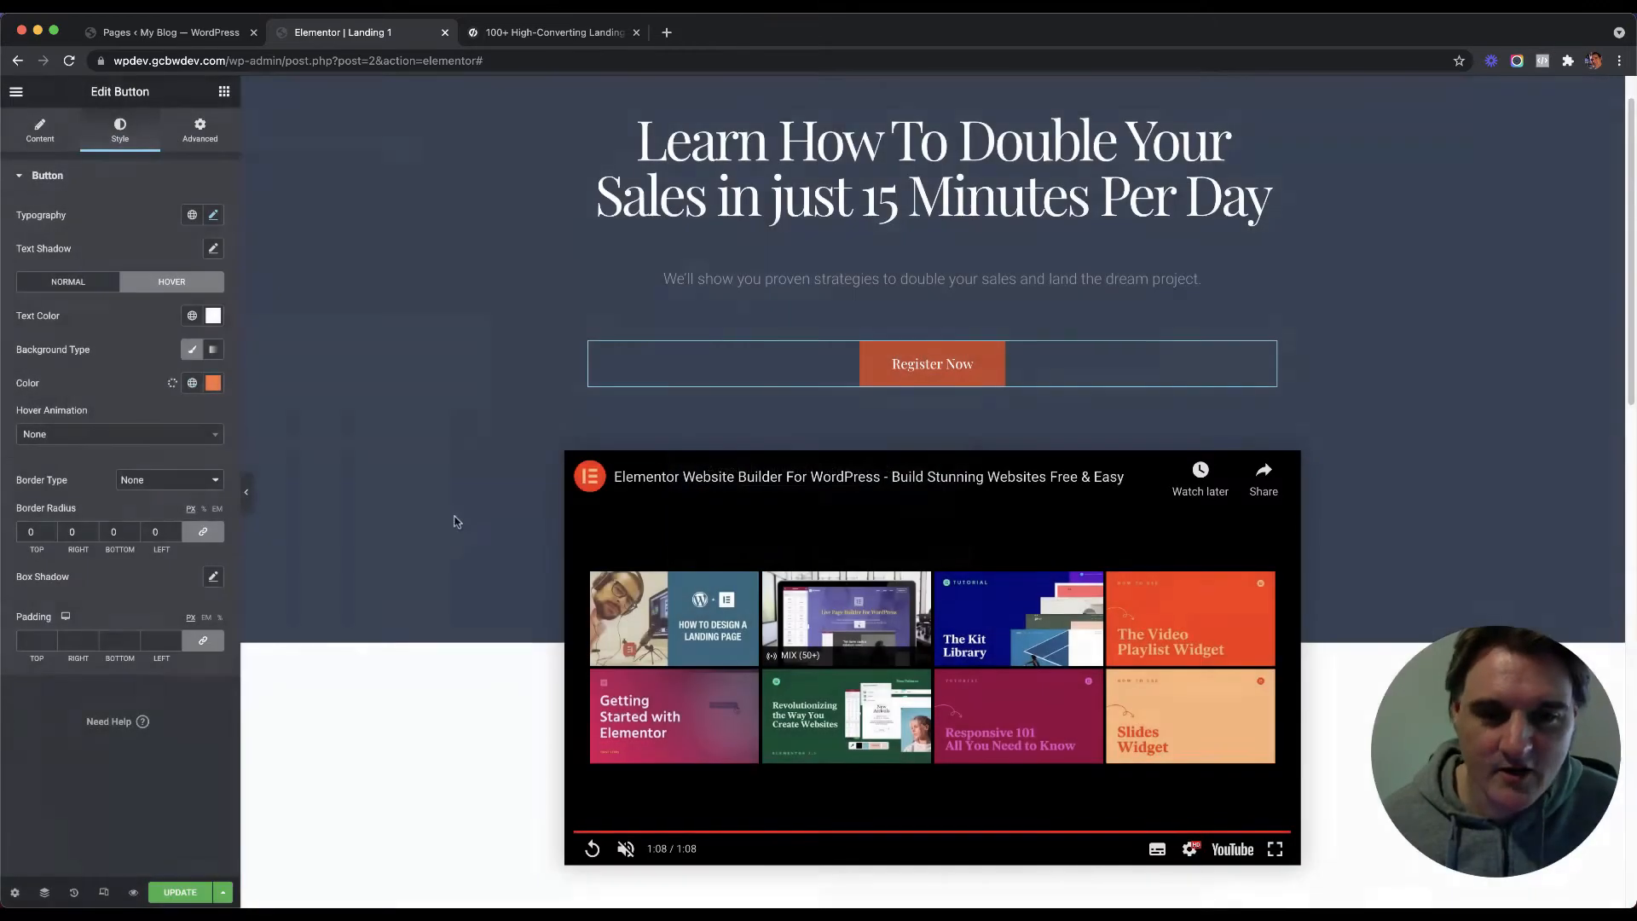
Step: Set the Send button's hover background to the global Orange Color Hover
scroll(485, 510, "down", 10)
scroll(490, 510, "down", 2)
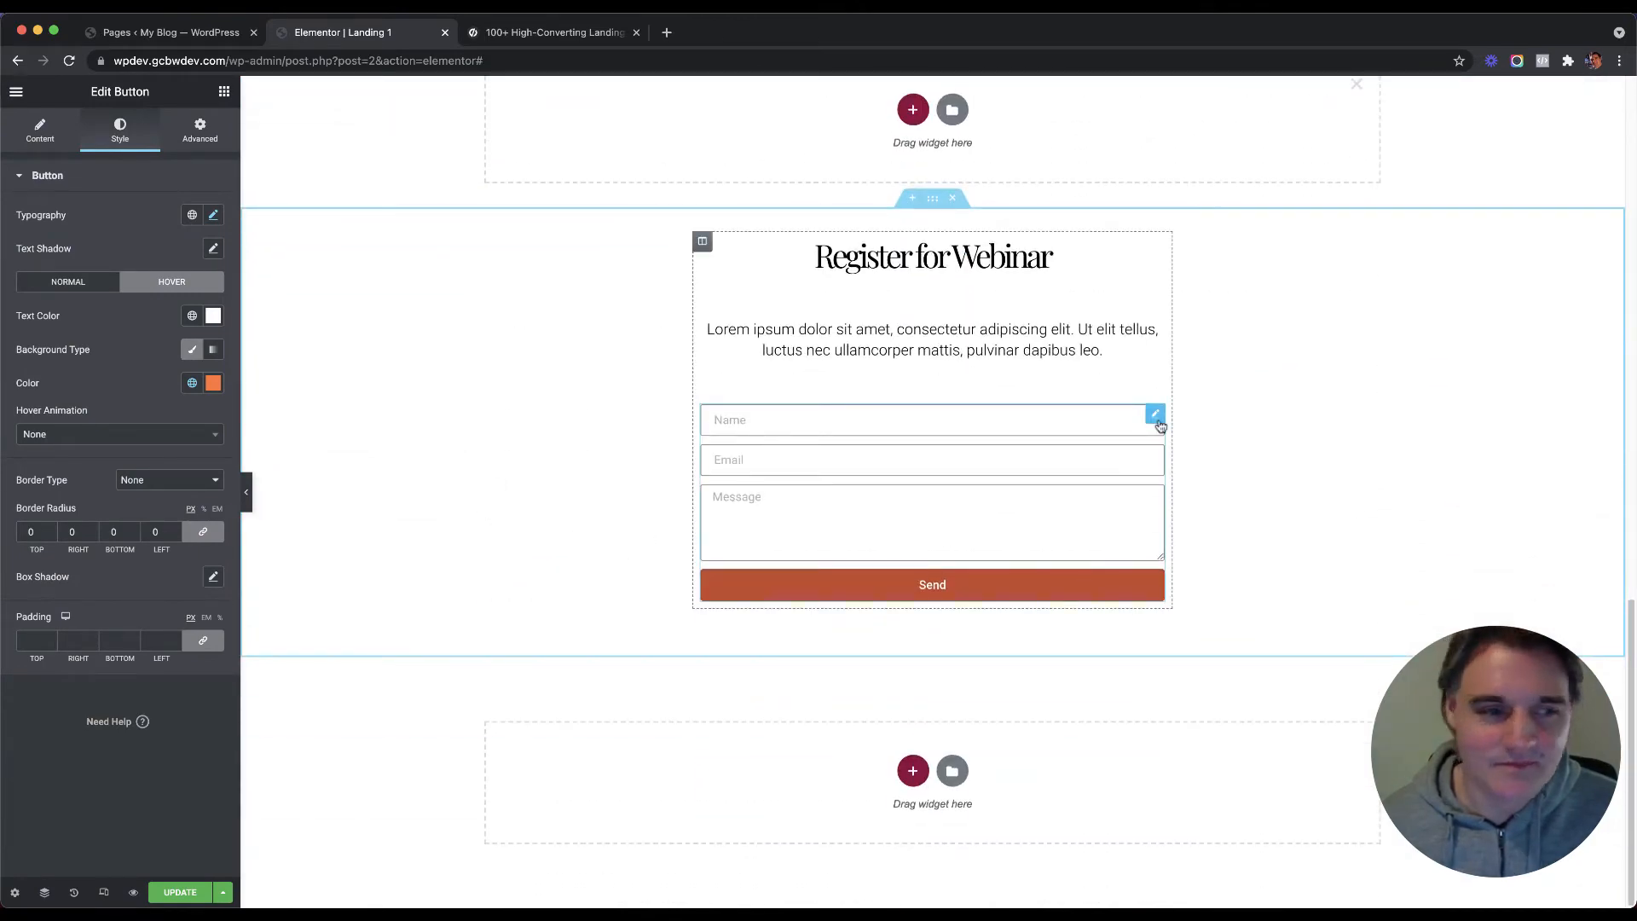
left_click(1155, 415)
left_click(134, 671)
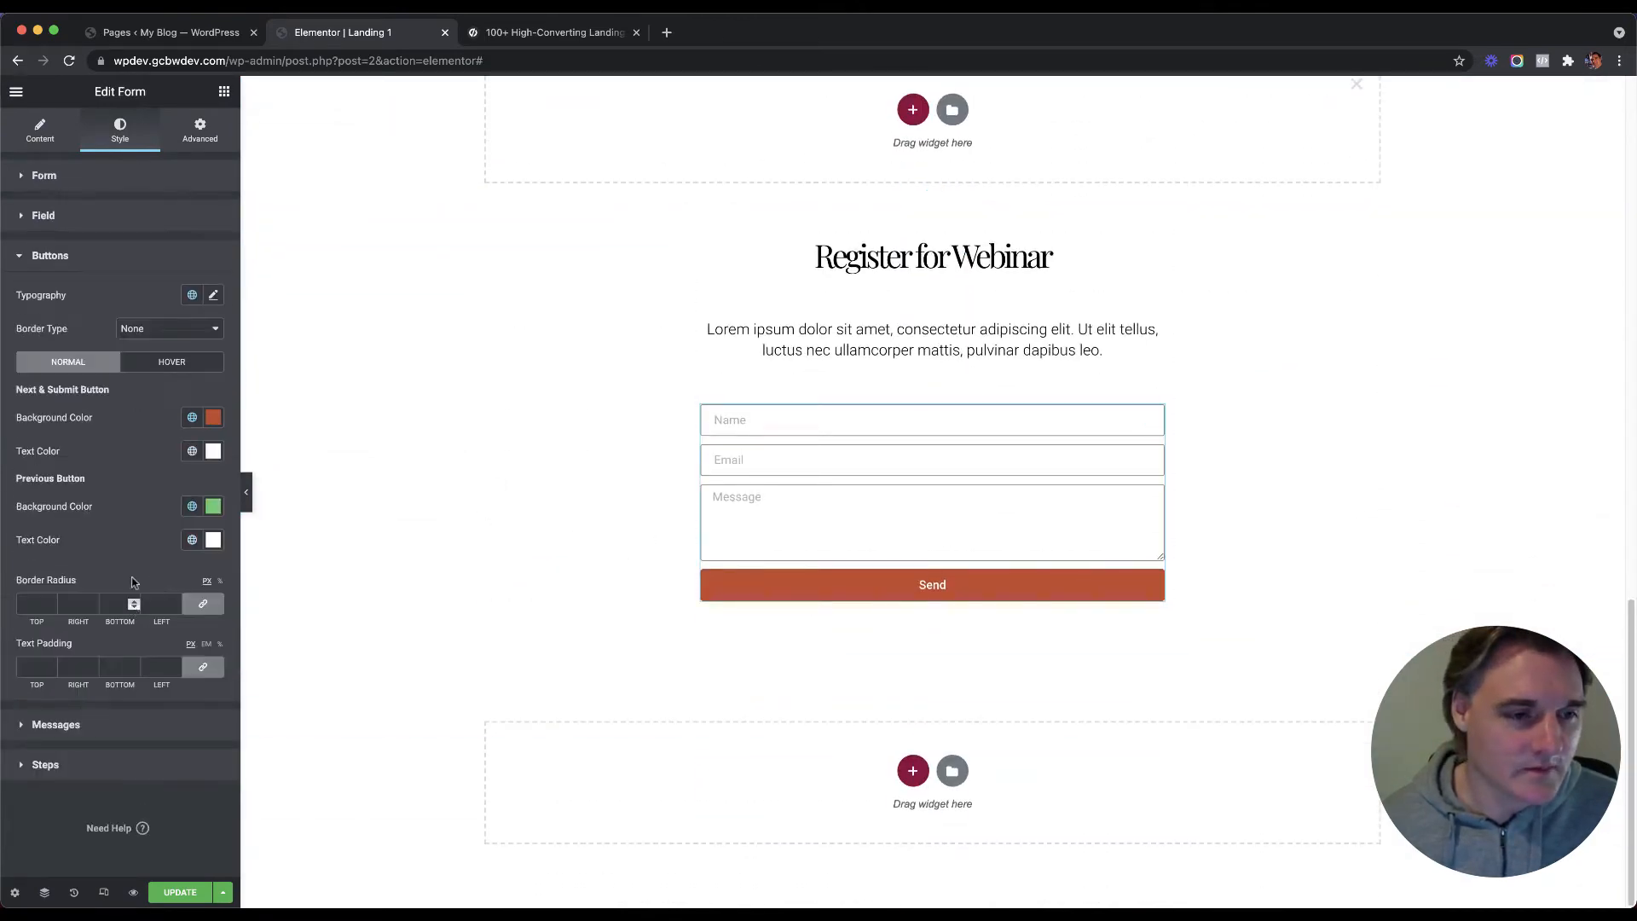
left_click(170, 365)
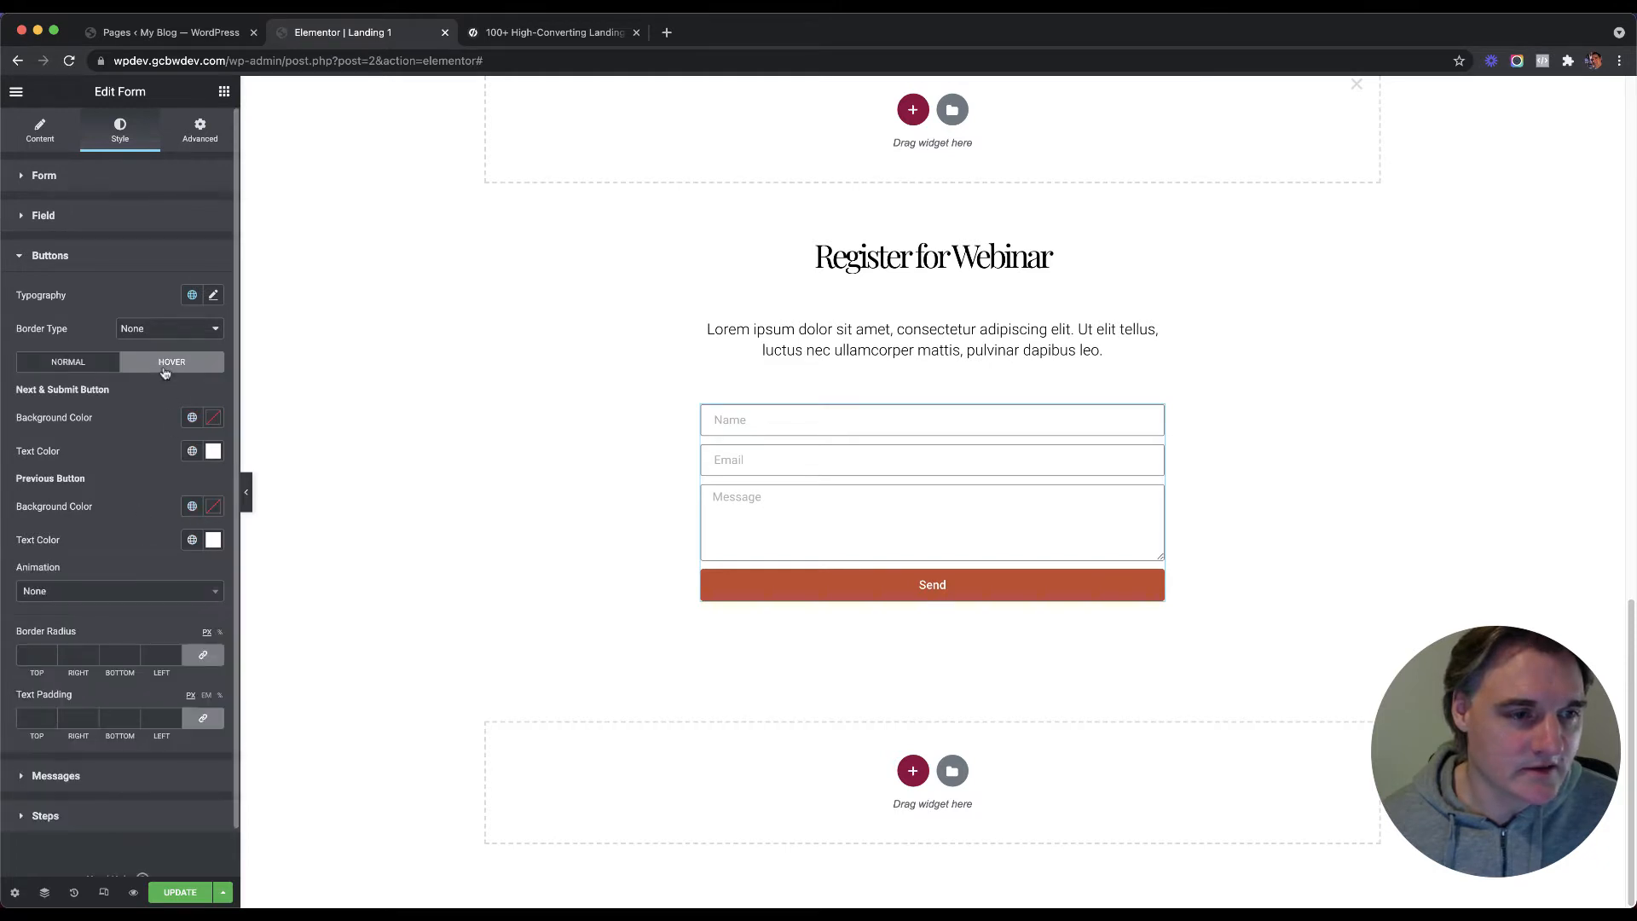
left_click(192, 417)
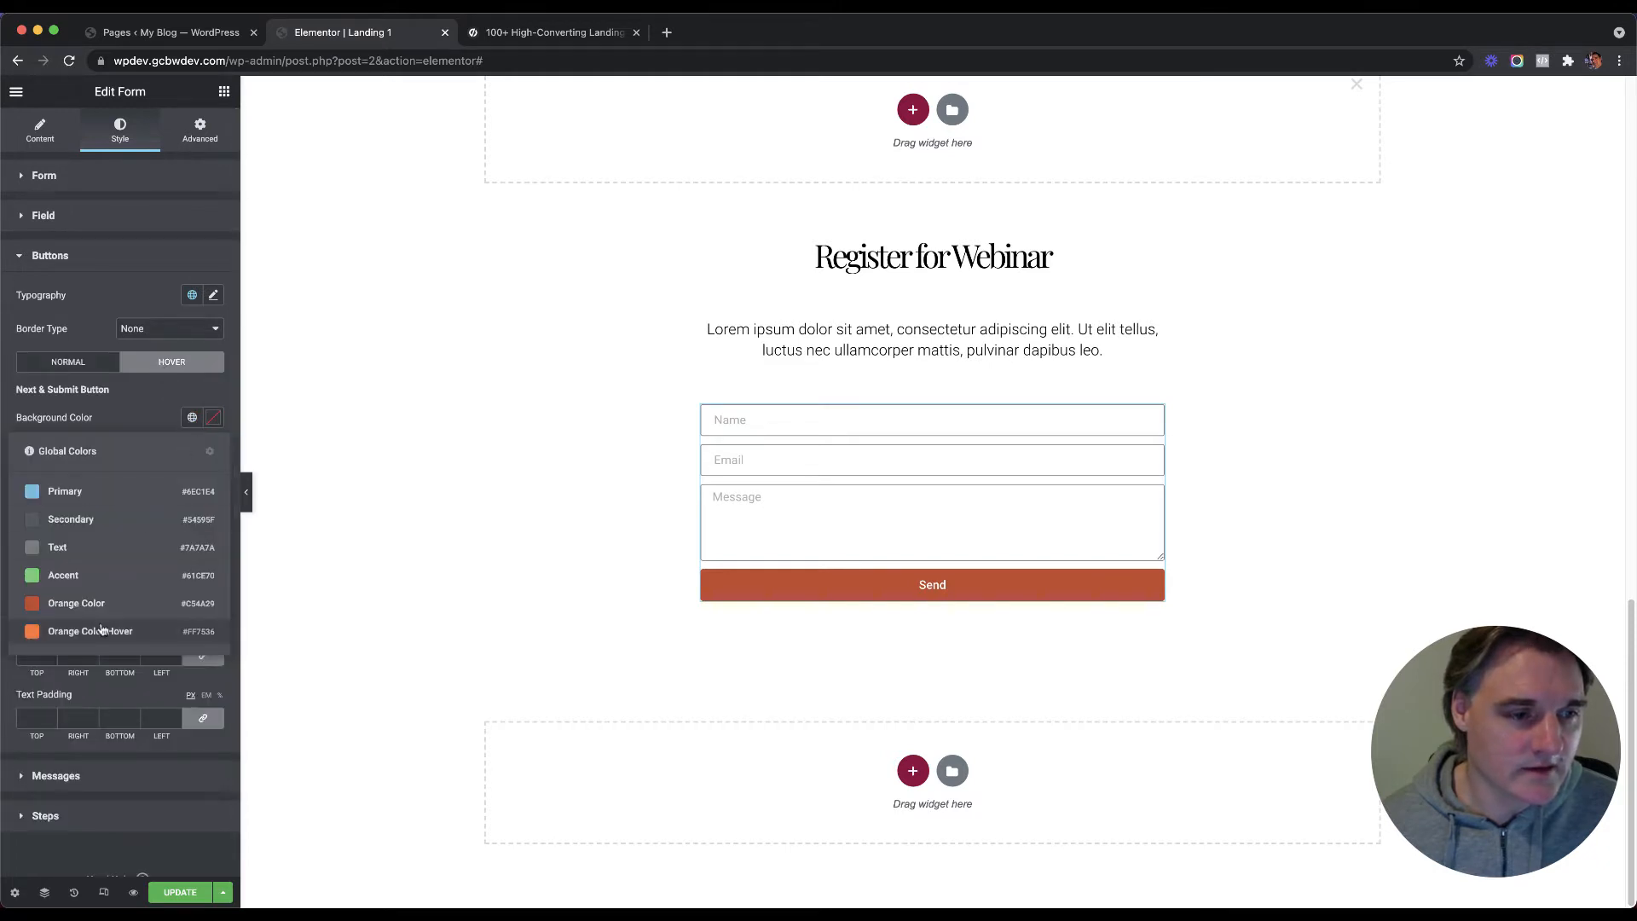
left_click(101, 630)
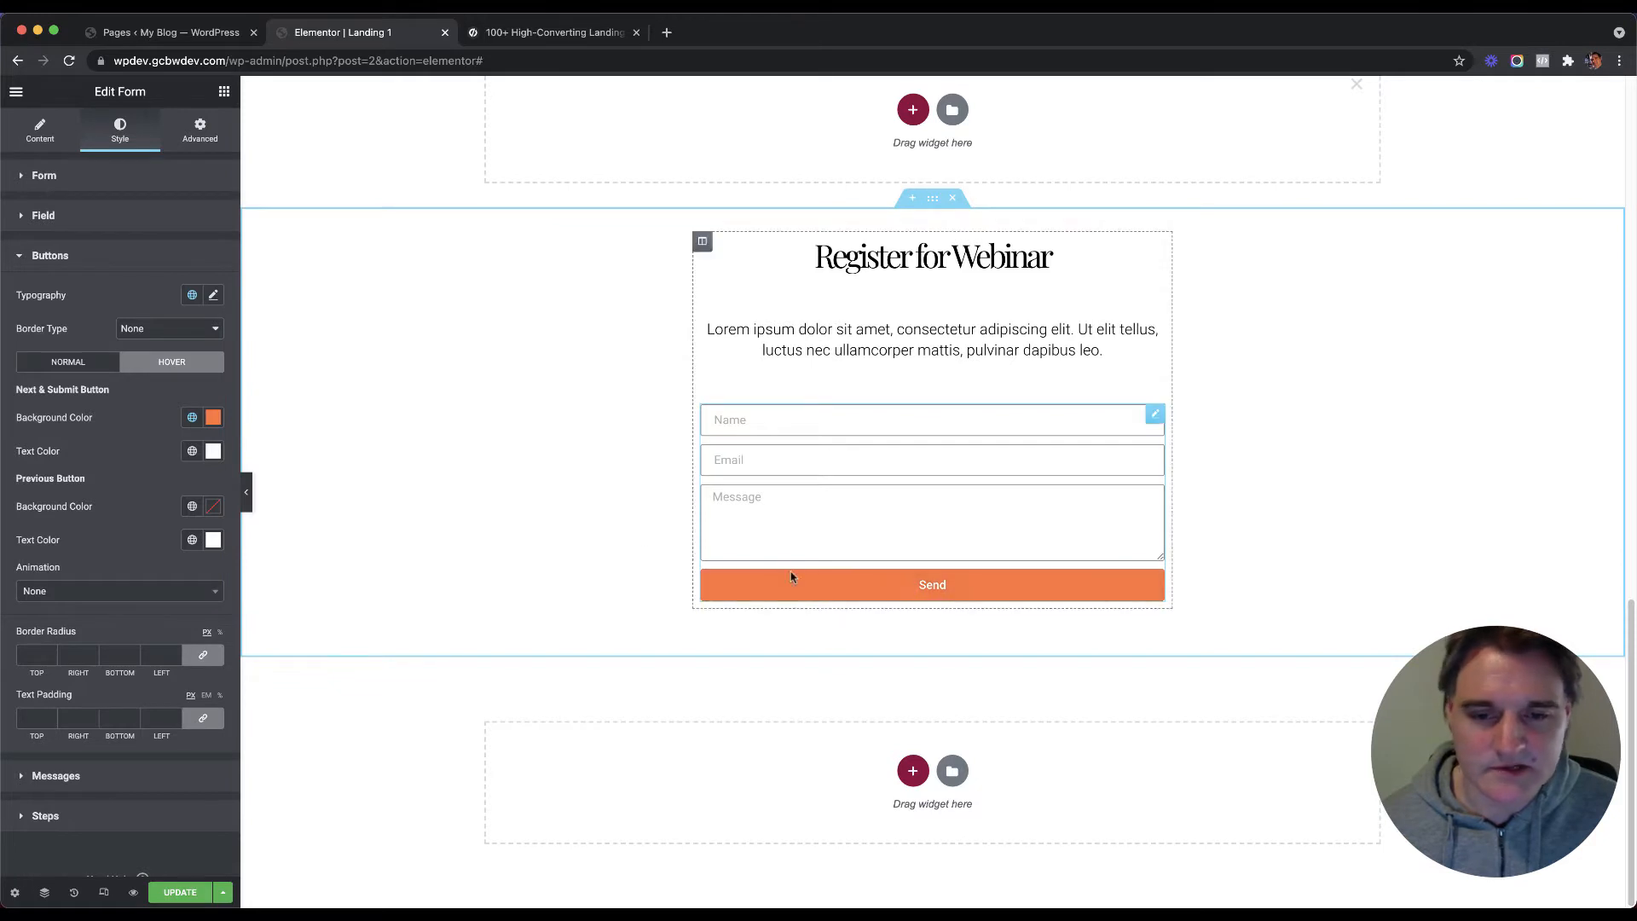
left_click(40, 137)
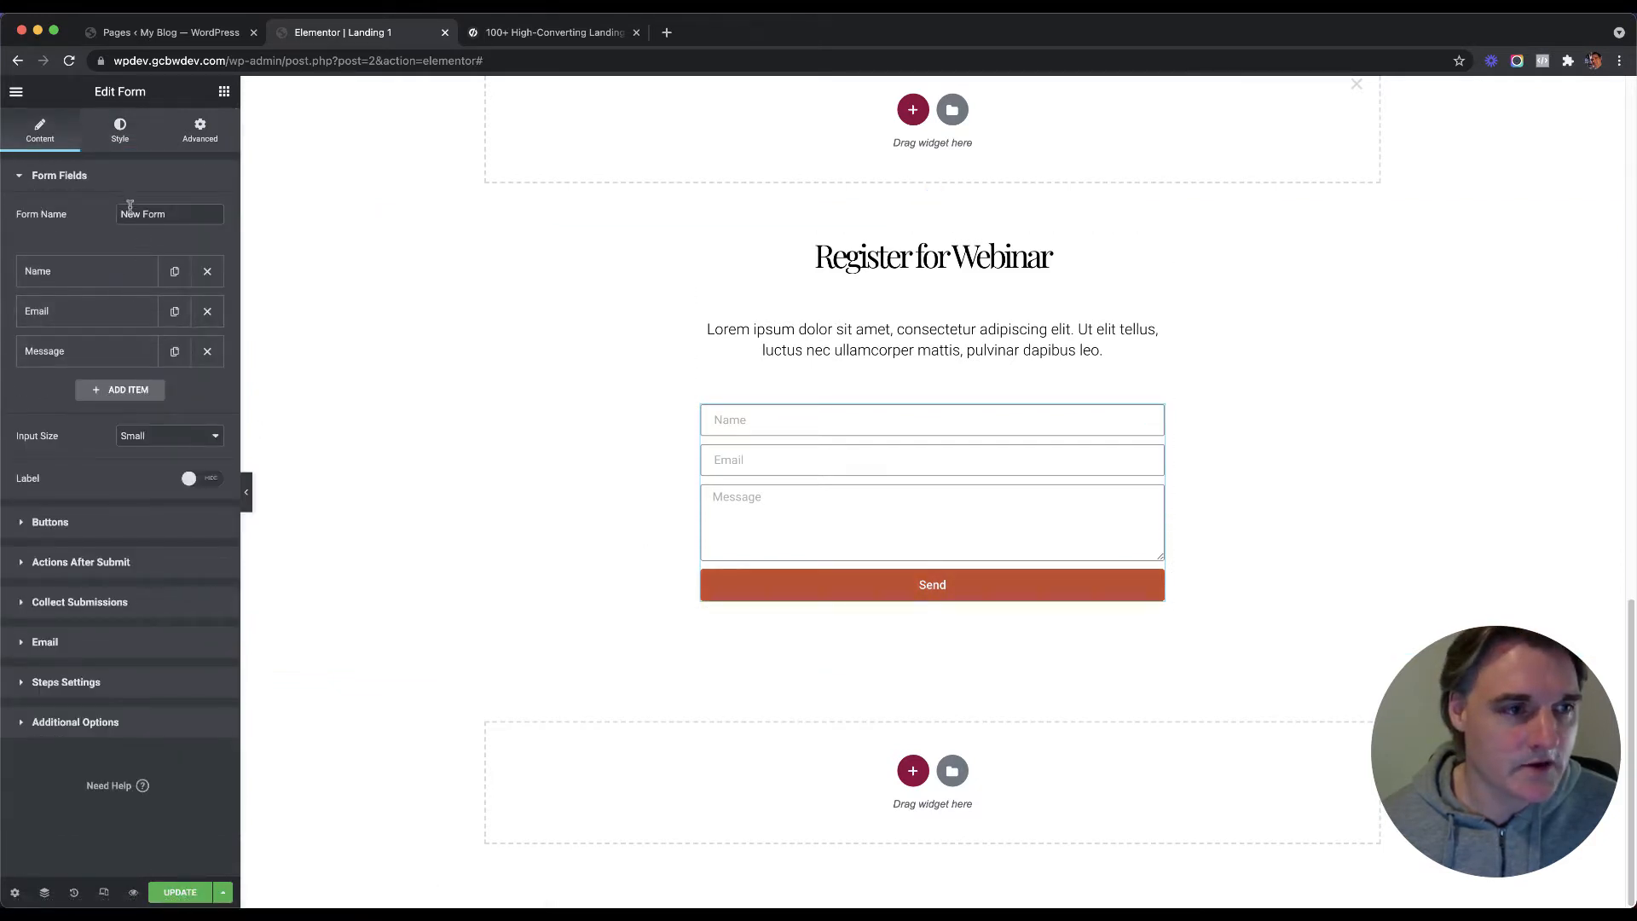
Step: Change the form's submit button text from 'Send' to 'Register Now'
left_click(114, 147)
left_click(42, 137)
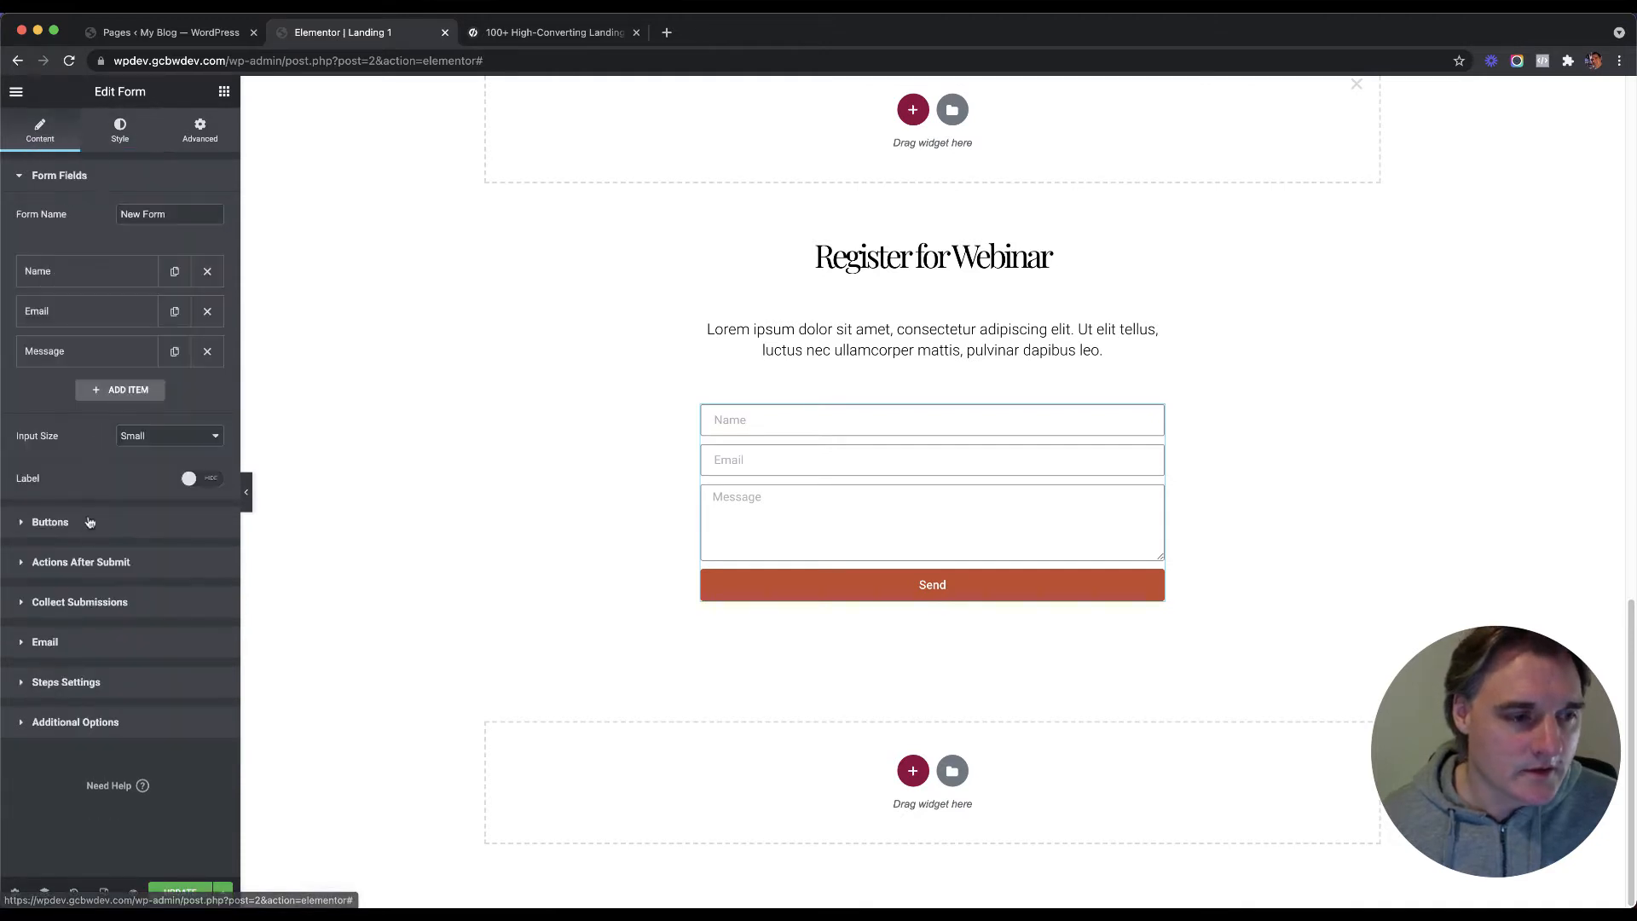
left_click(105, 523)
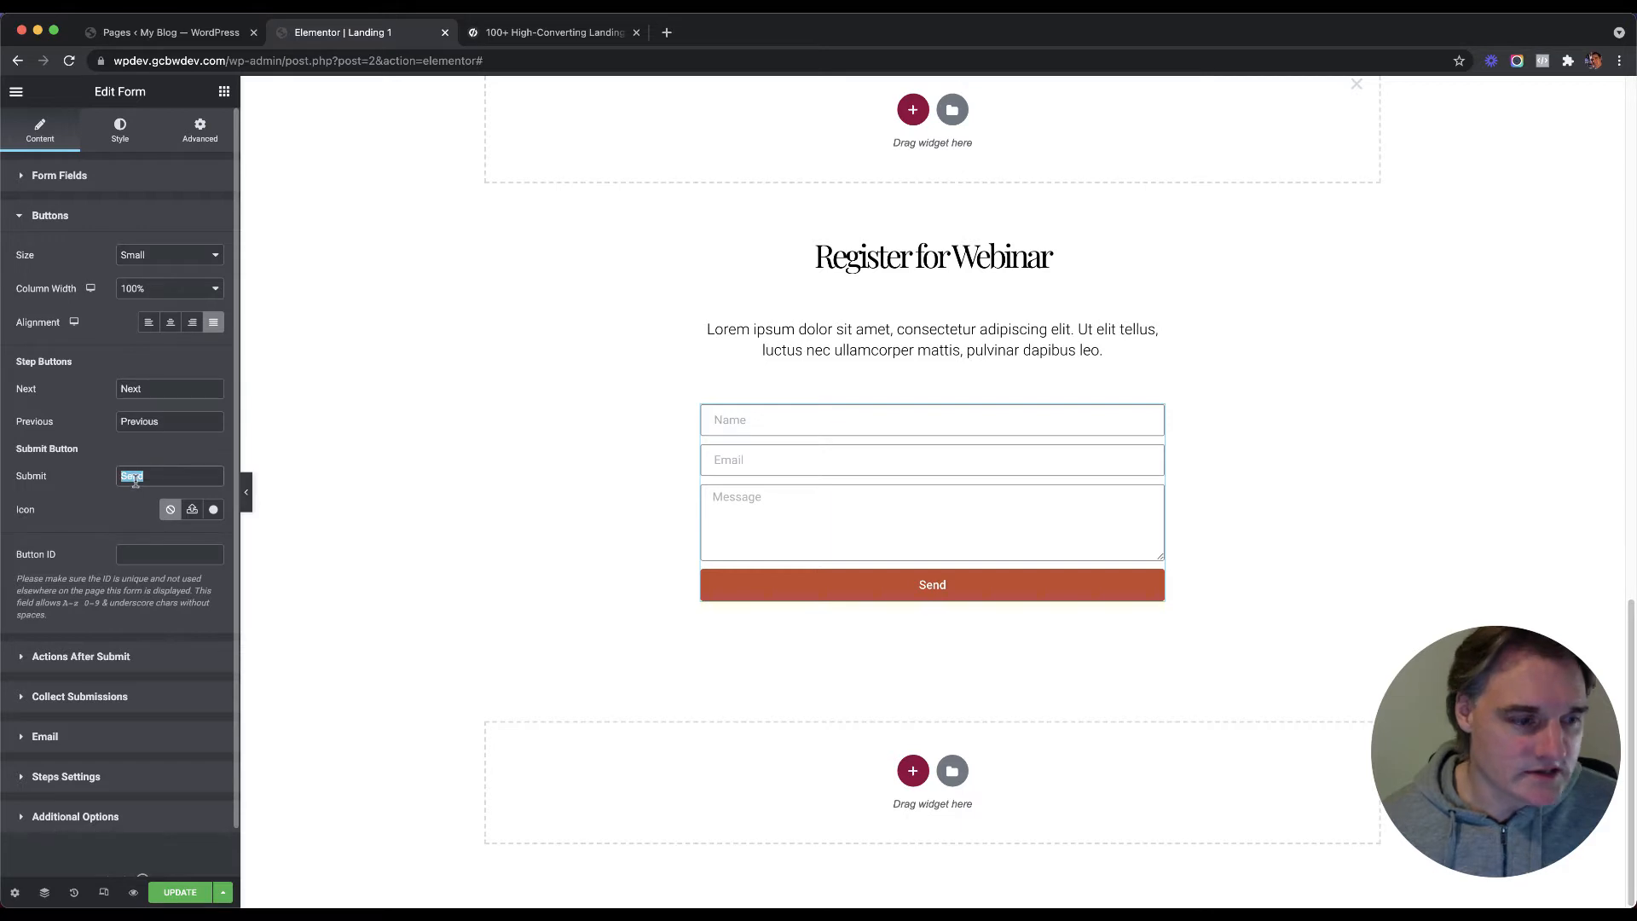
type("Register Now")
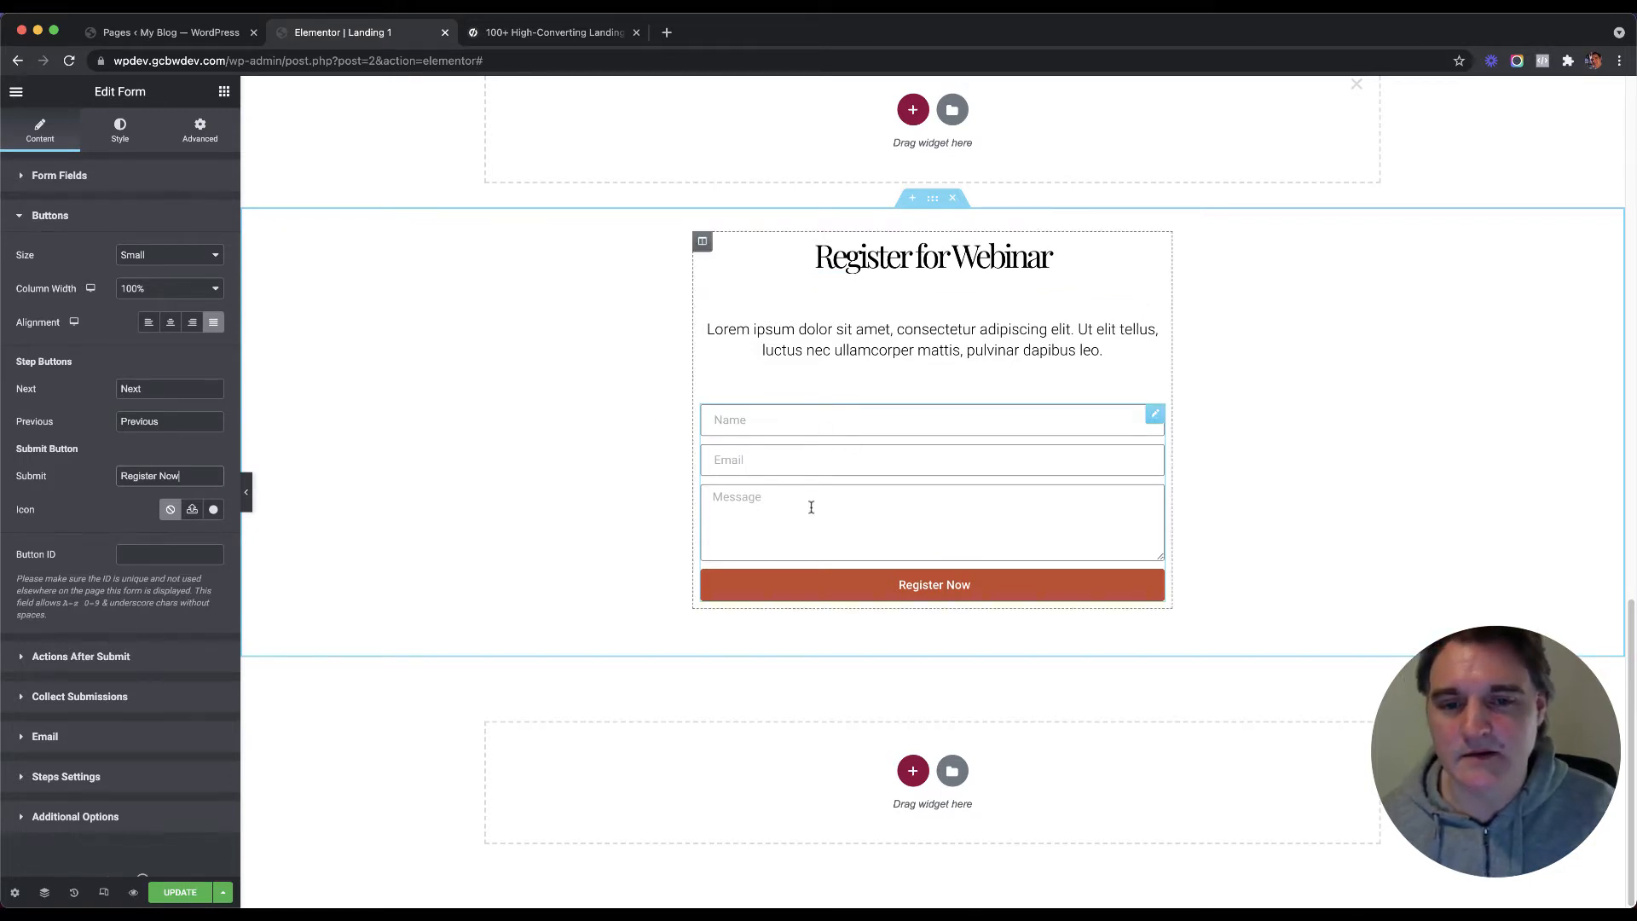
Step: Delete the Message field from the form and select the 'New Form' form name
left_click(58, 175)
left_click(215, 358)
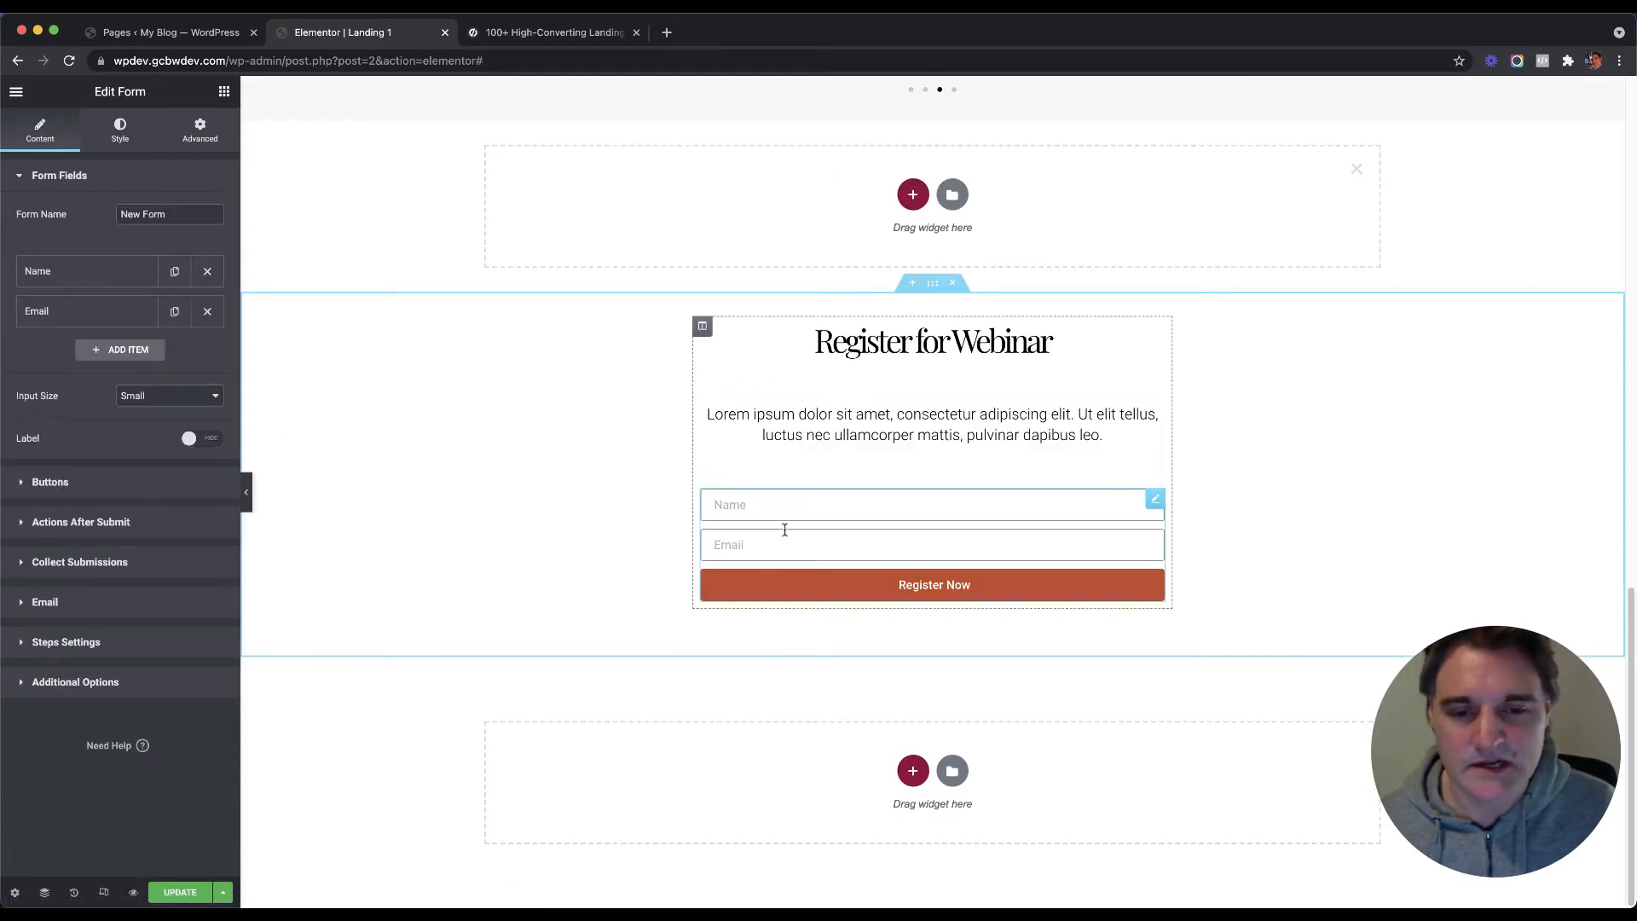
triple_click(126, 214)
left_click(71, 235)
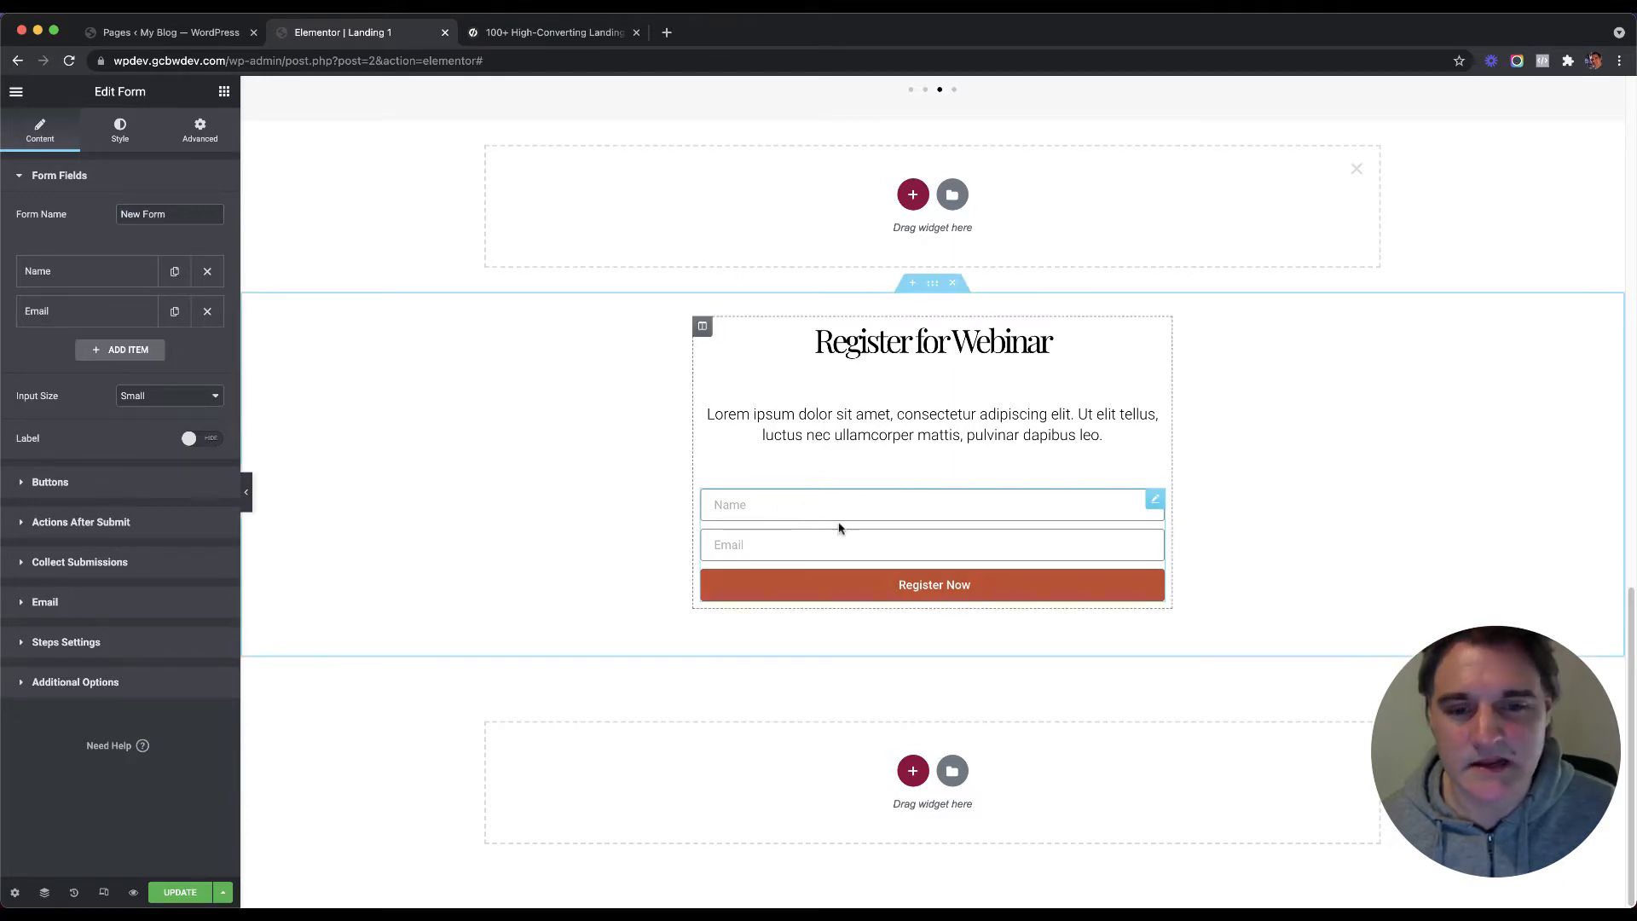
triple_click(134, 214)
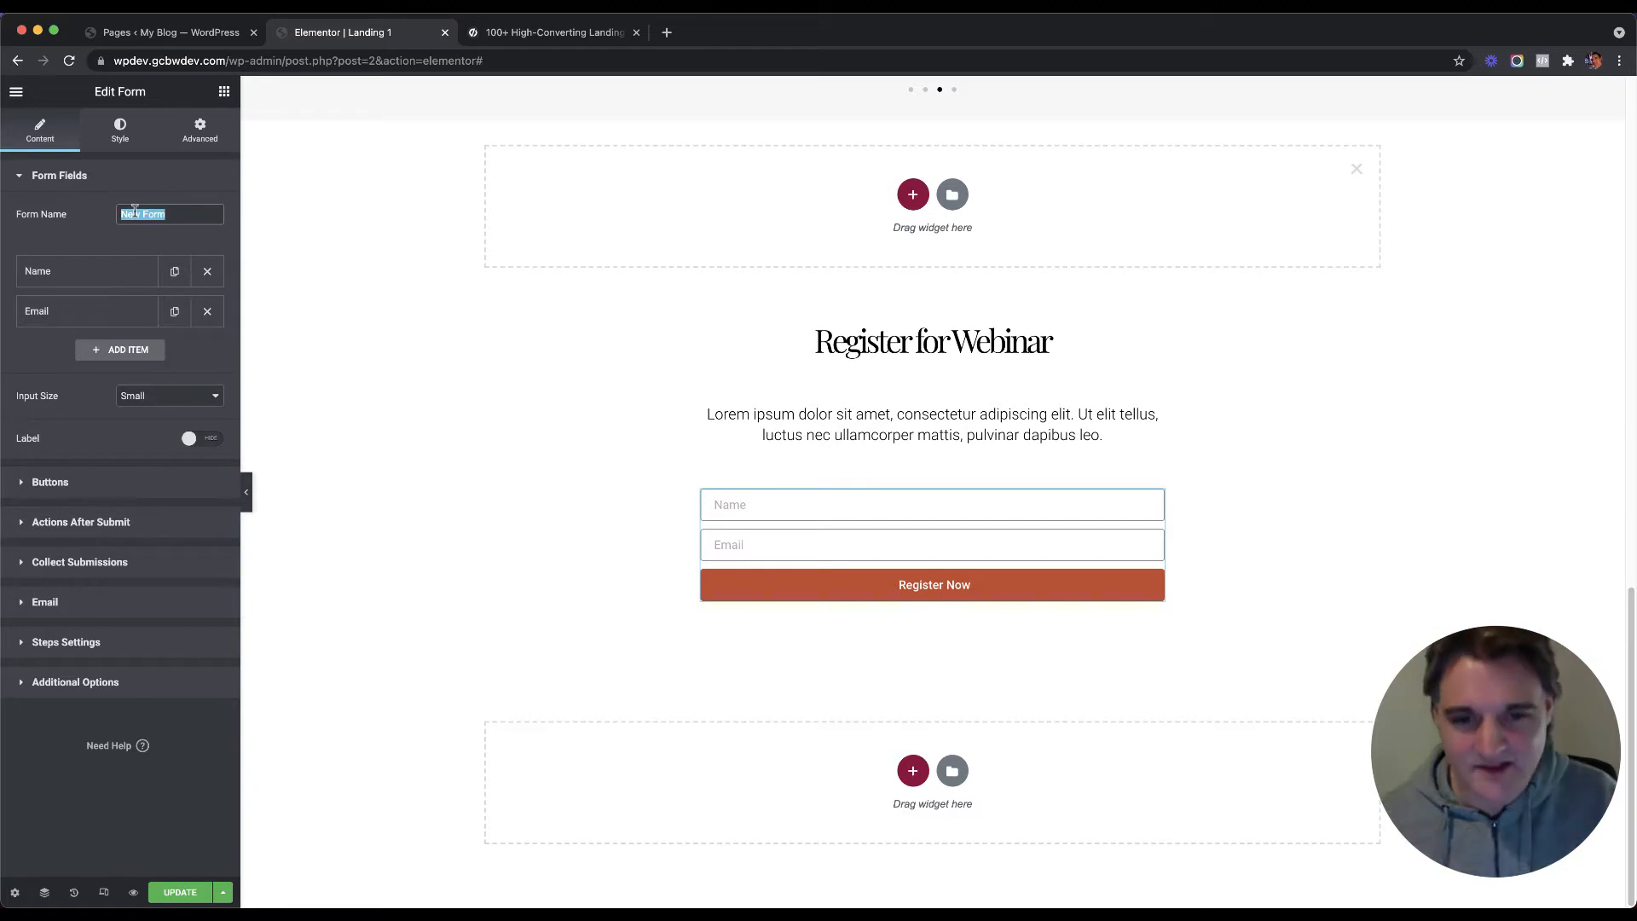
scroll(657, 365, "up", 3)
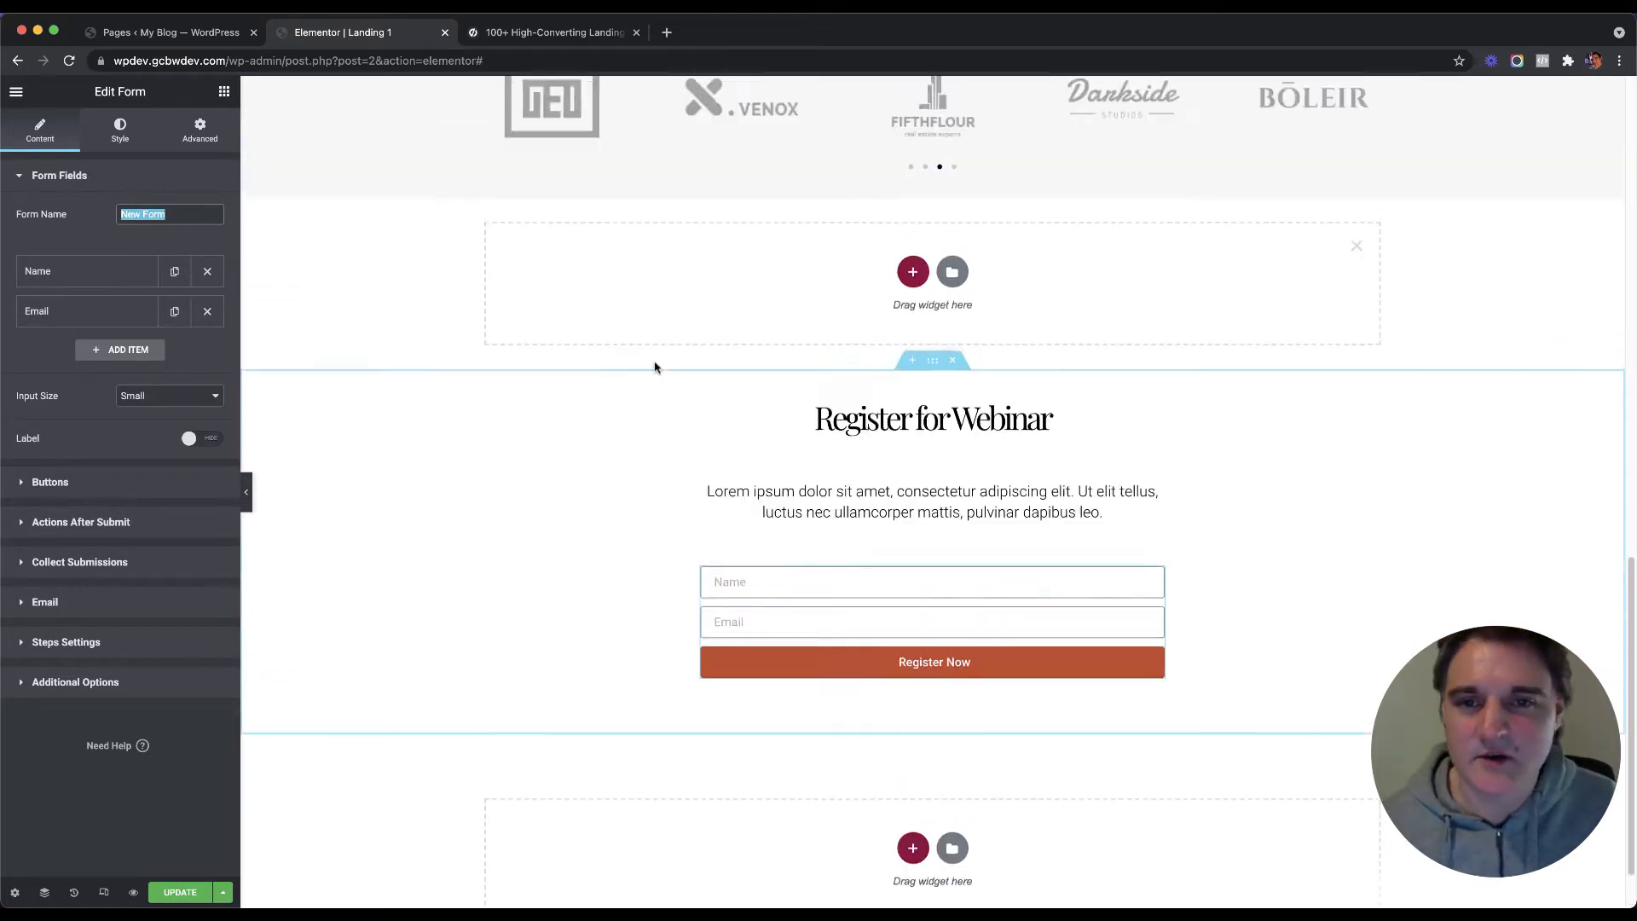
scroll(1193, 409, "up", 1)
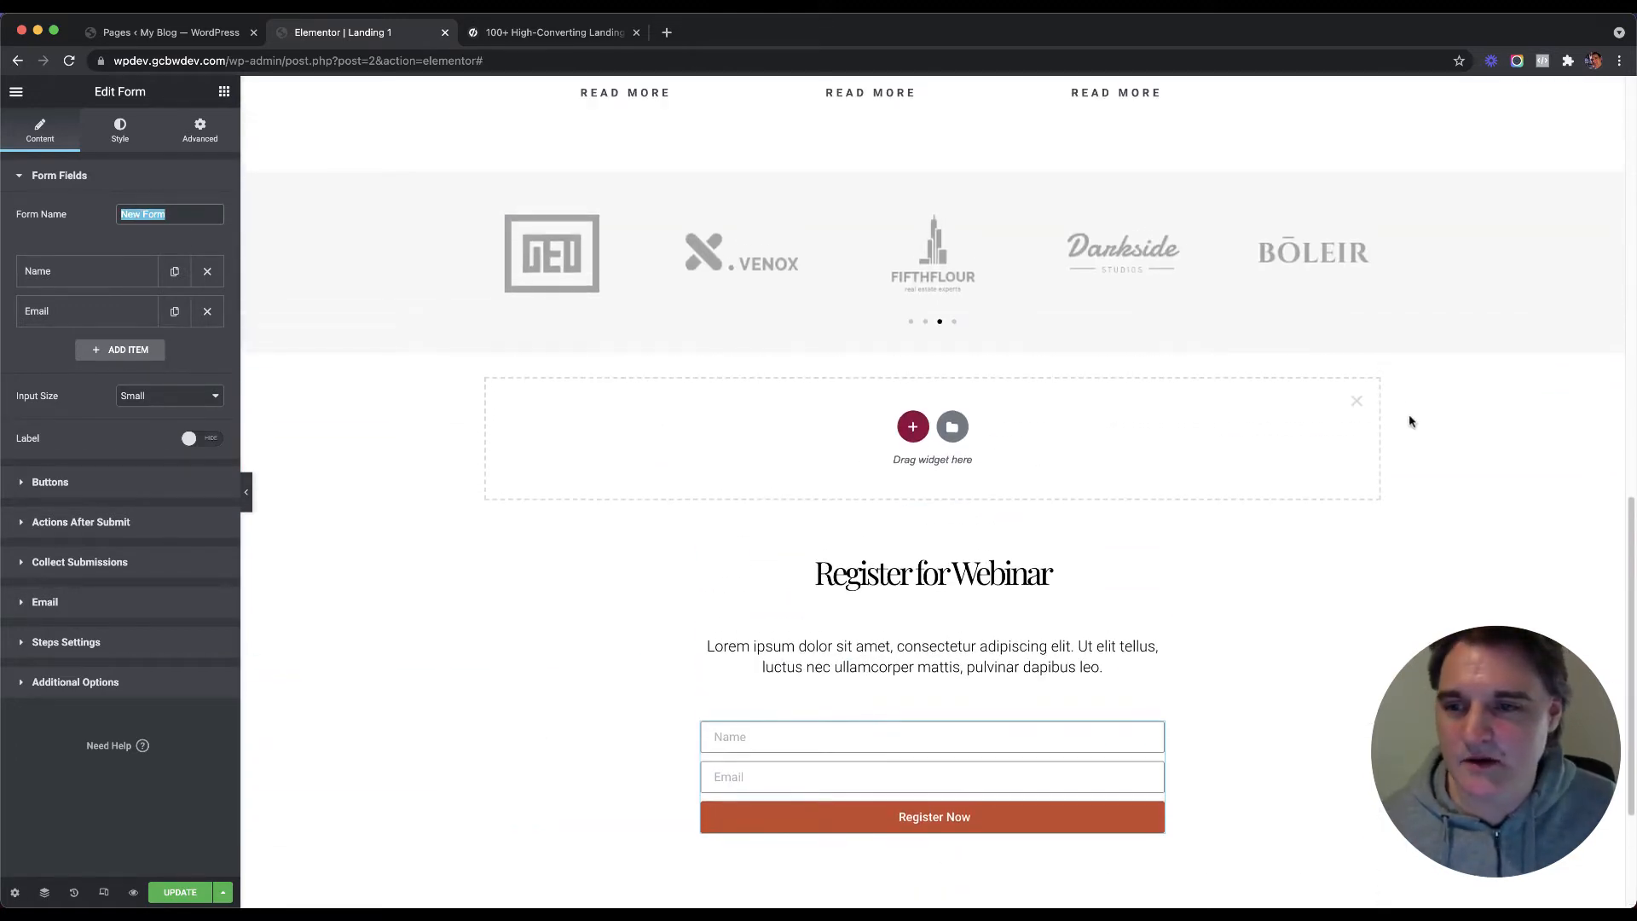
Step: Delete the empty section above the webinar form and look over the page
left_click(1357, 399)
scroll(588, 450, "up", 5)
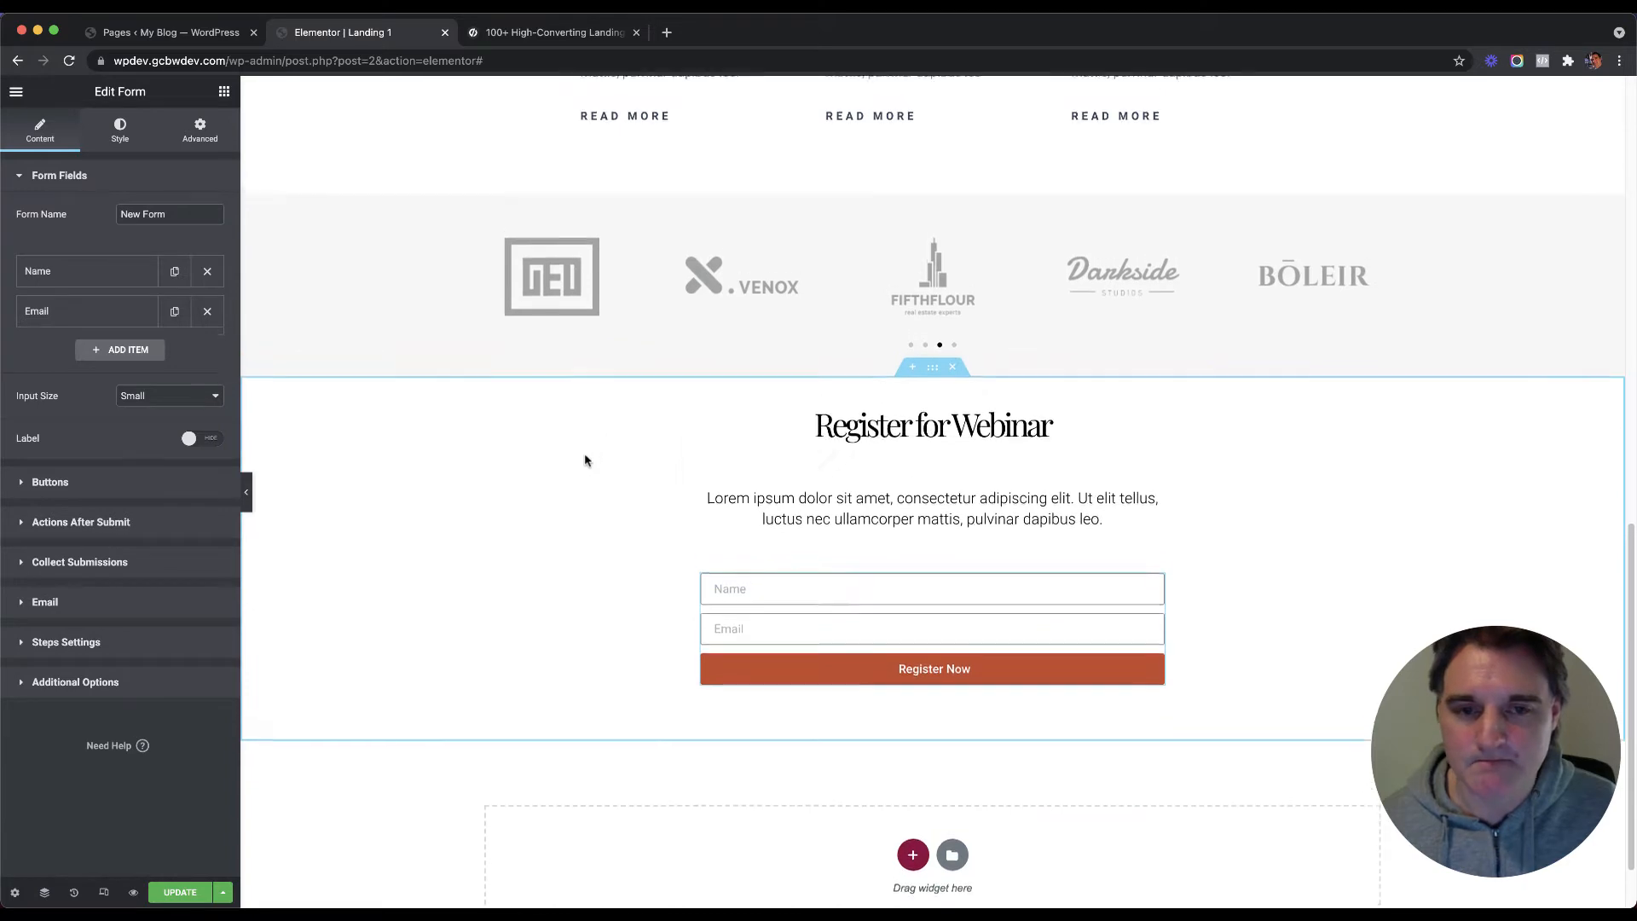
scroll(610, 459, "up", 7)
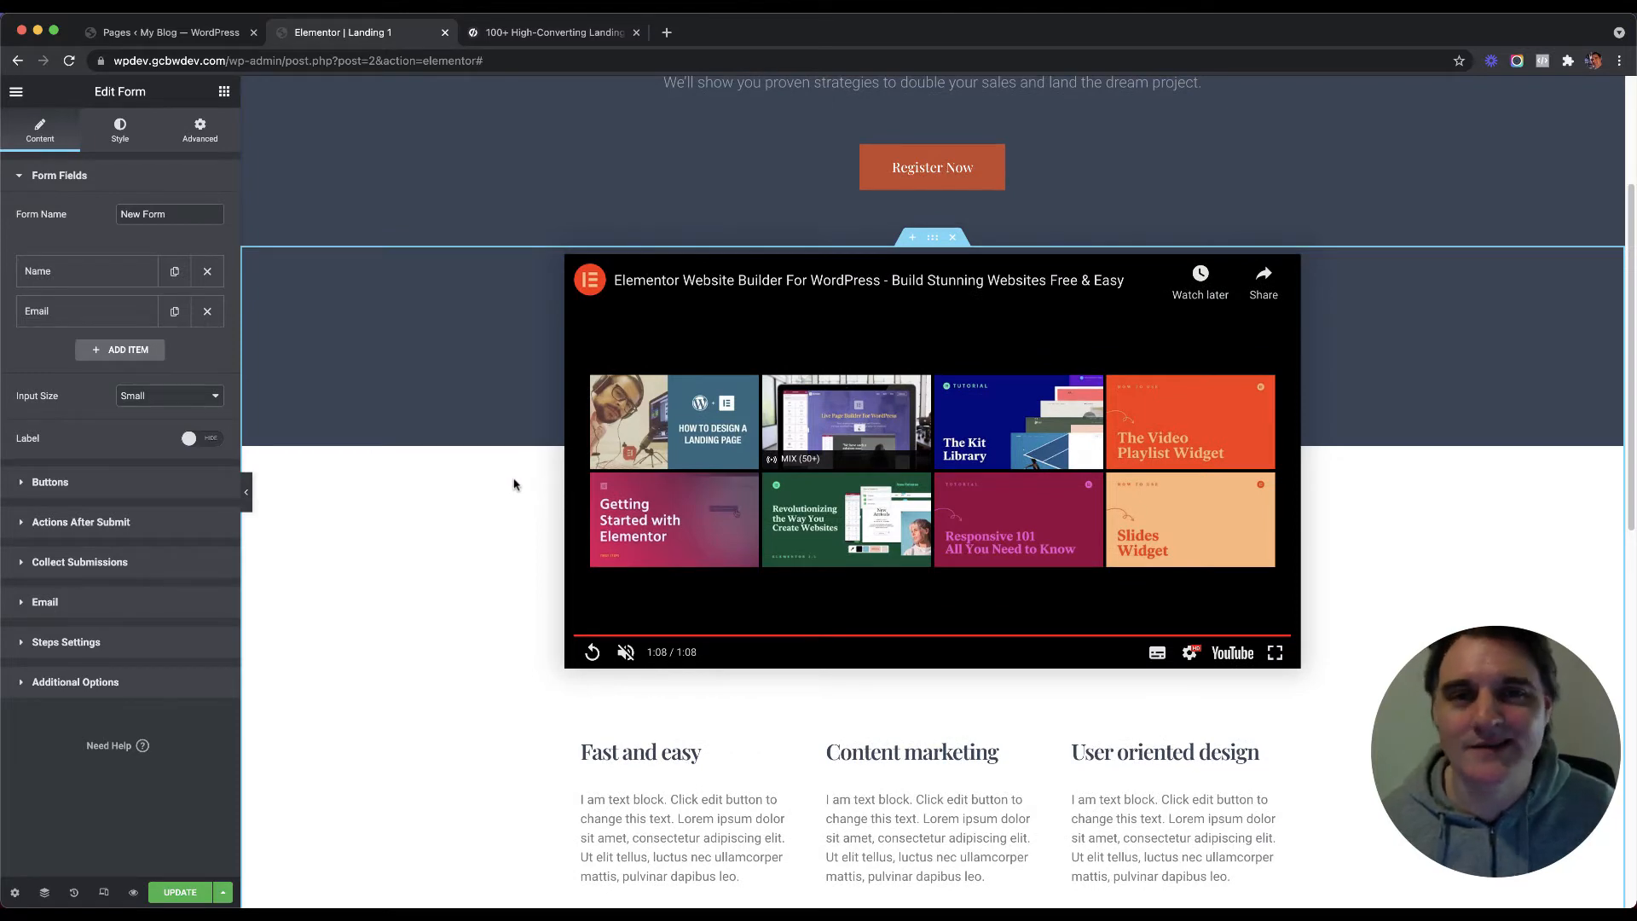
scroll(509, 473, "down", 6)
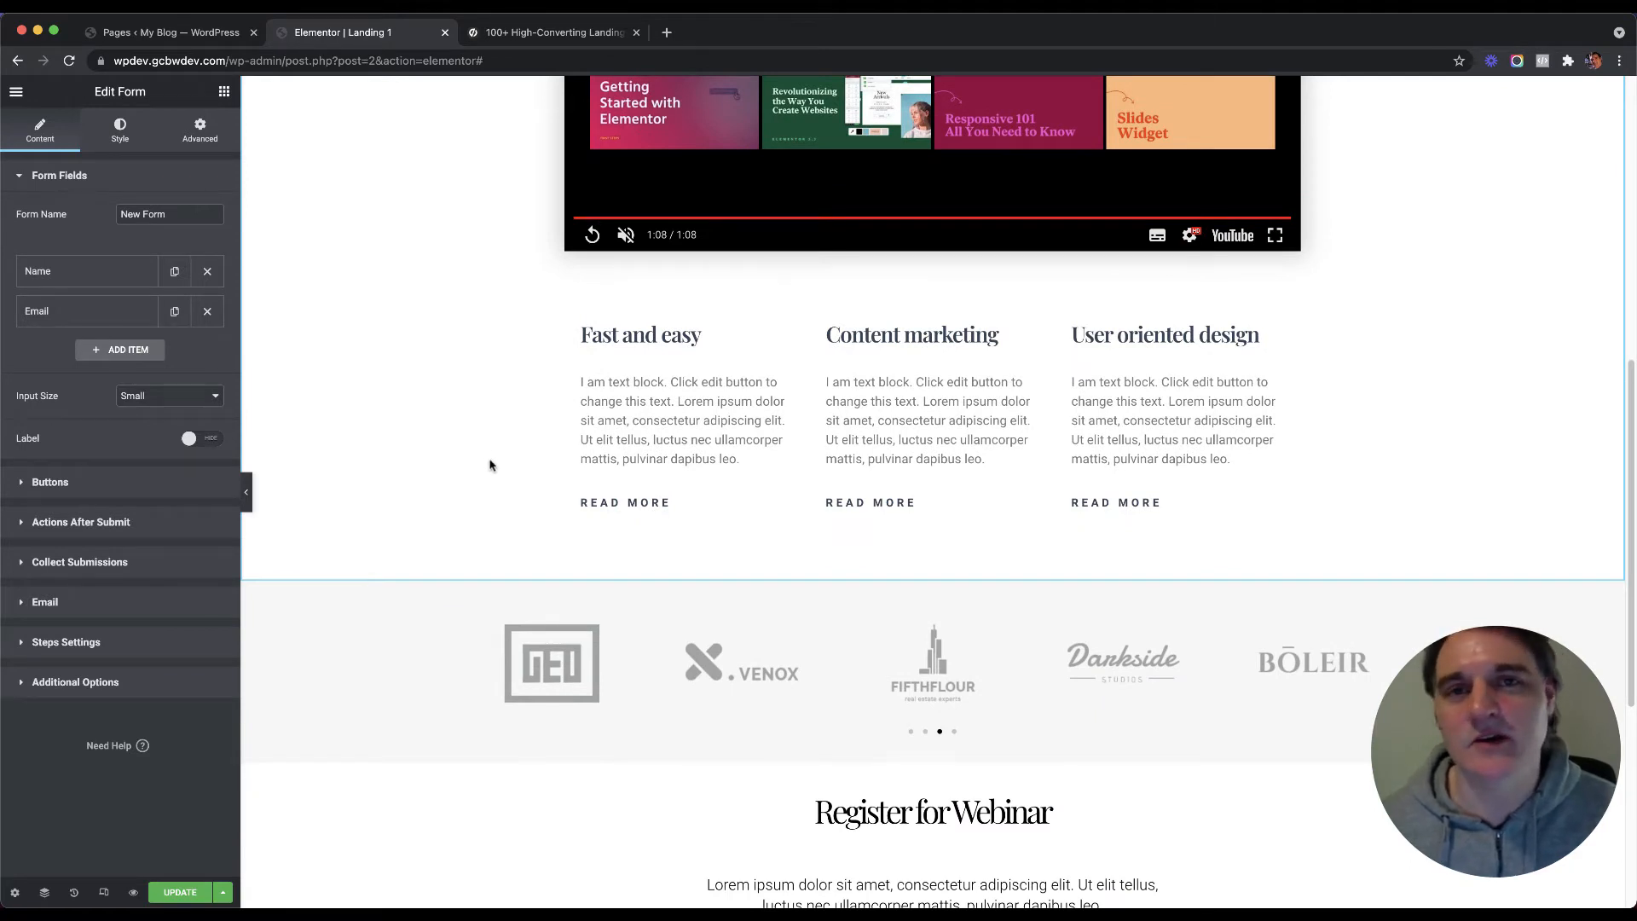
scroll(493, 413, "down", 3)
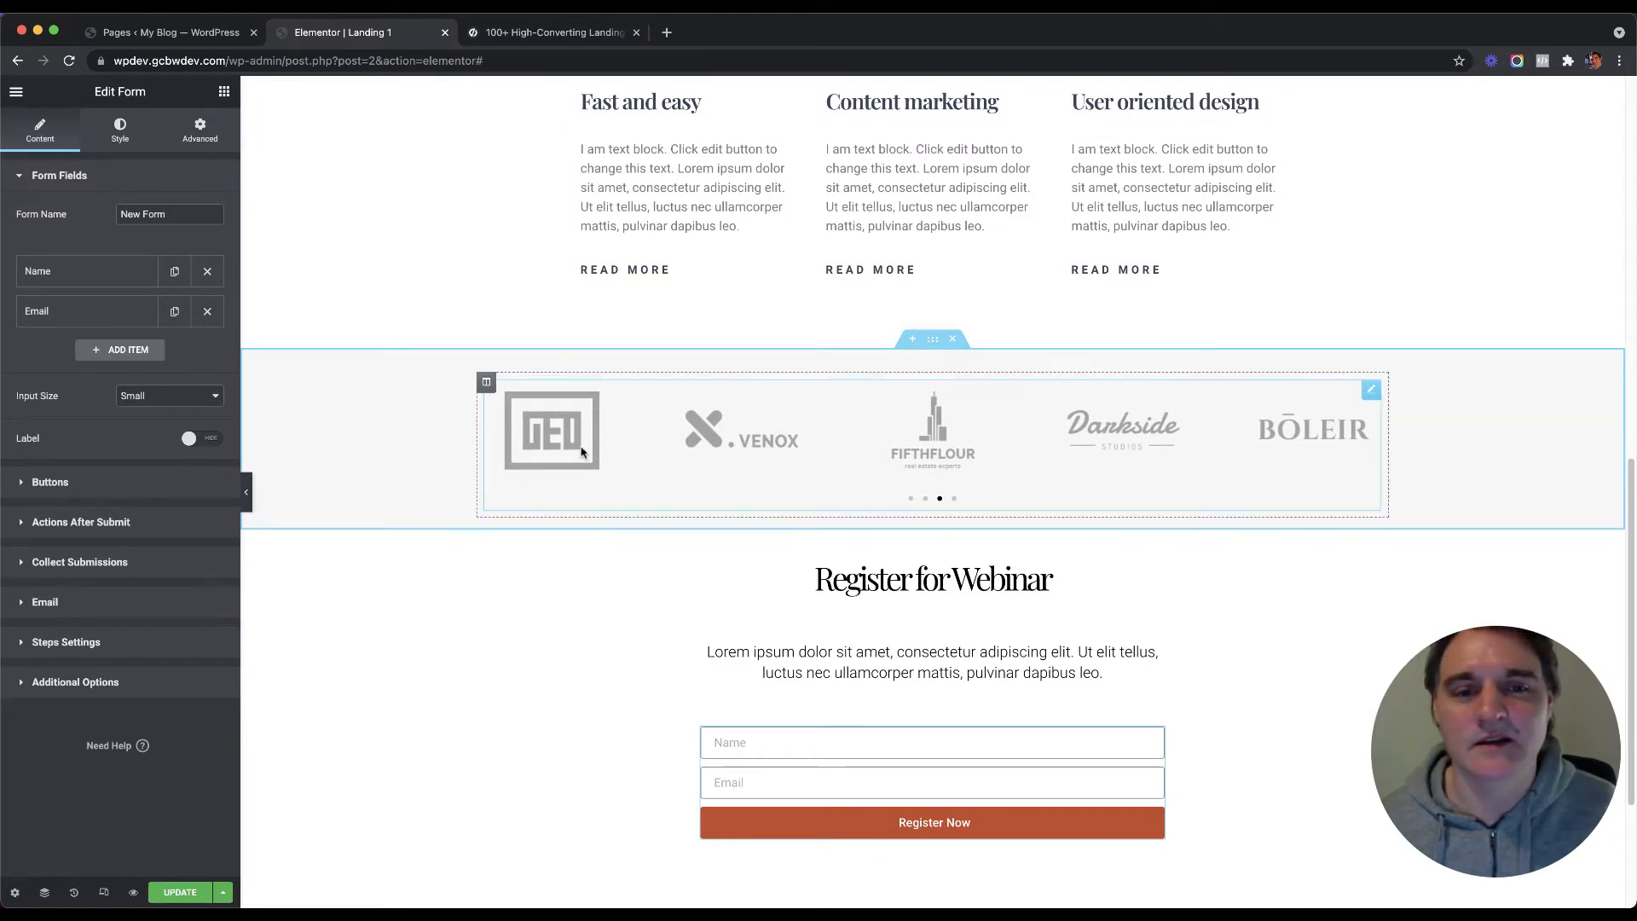
scroll(528, 486, "down", 3)
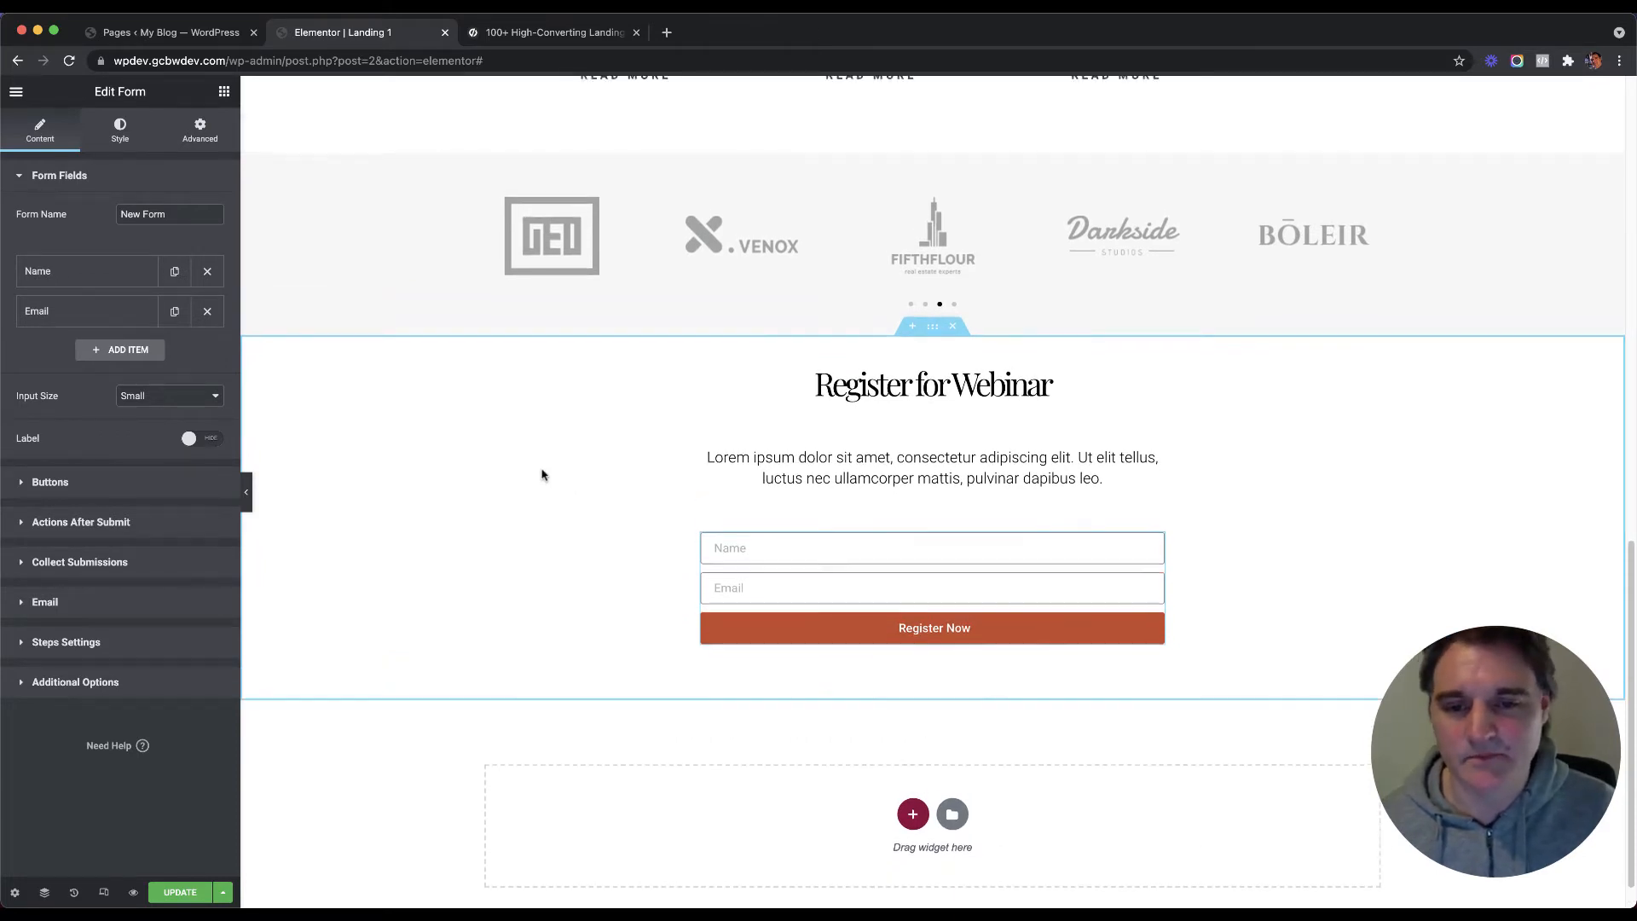
scroll(630, 532, "up", 1)
scroll(630, 532, "up", 3)
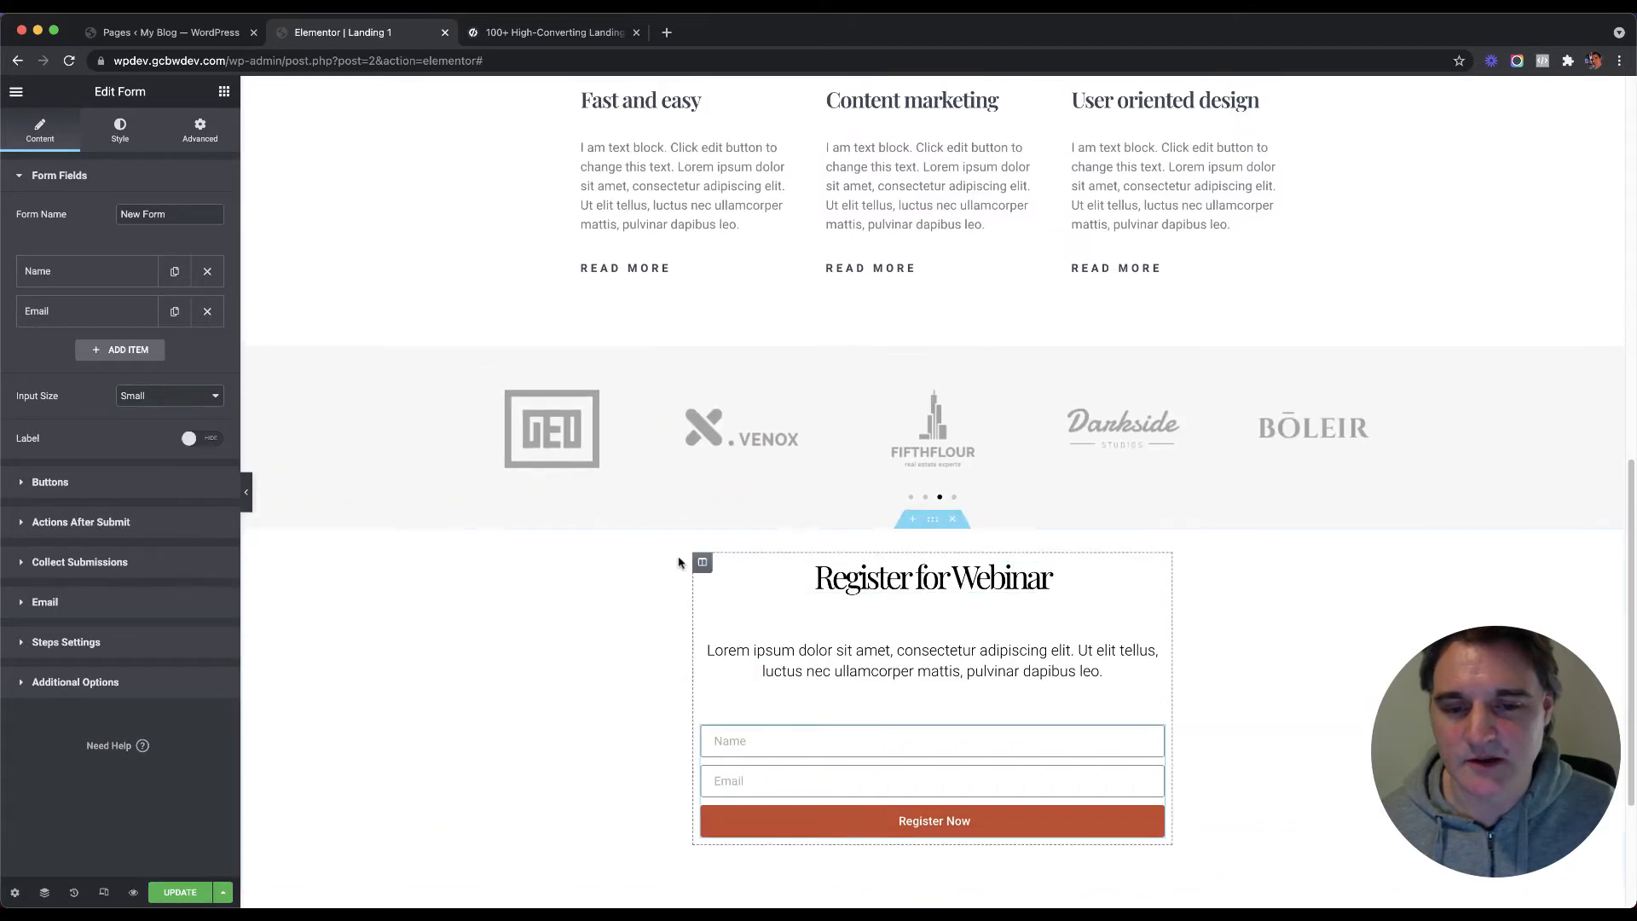
scroll(673, 560, "down", 3)
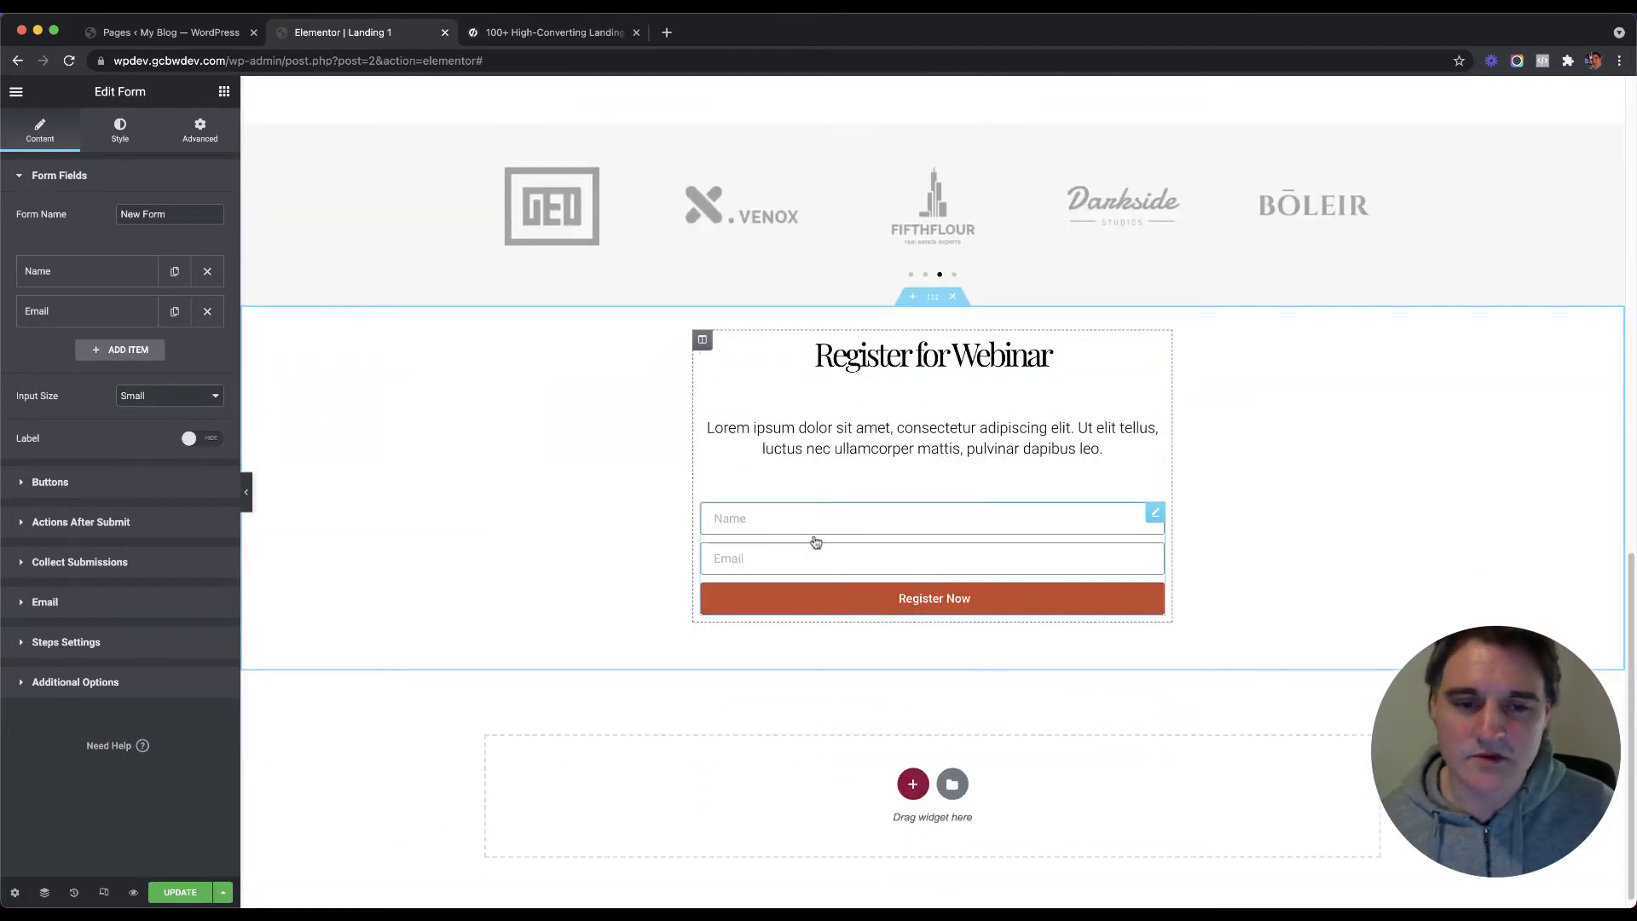
Step: Save the Landing 1 page with Update and scroll through it to review
left_click(180, 892)
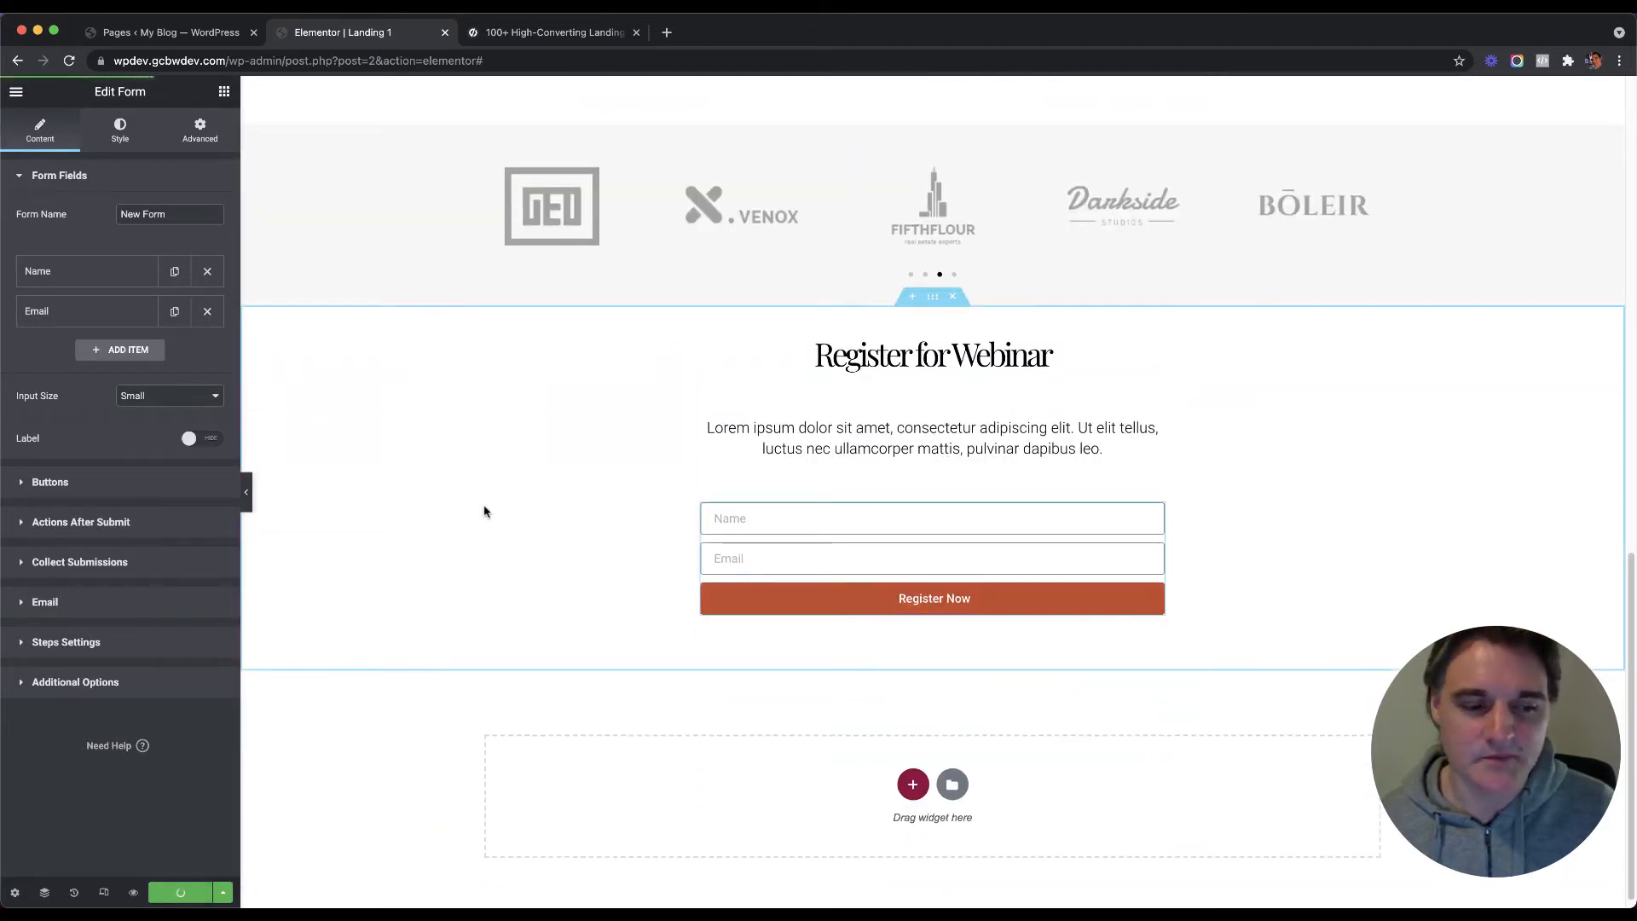
scroll(423, 464, "up", 3)
scroll(453, 464, "up", 10)
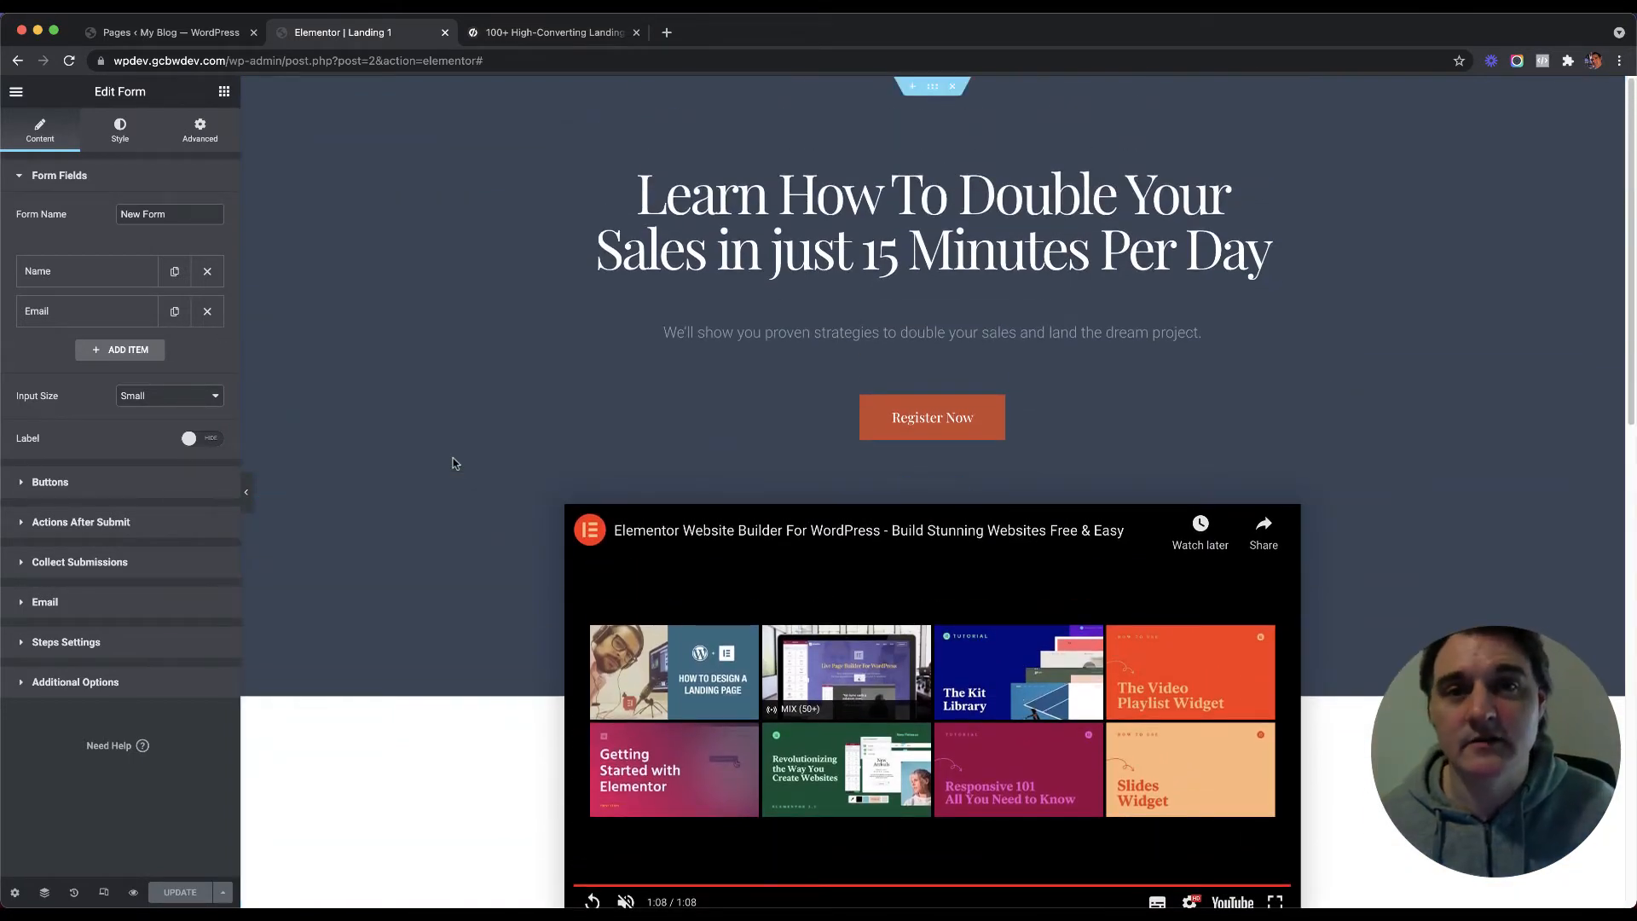
scroll(456, 469, "down", 3)
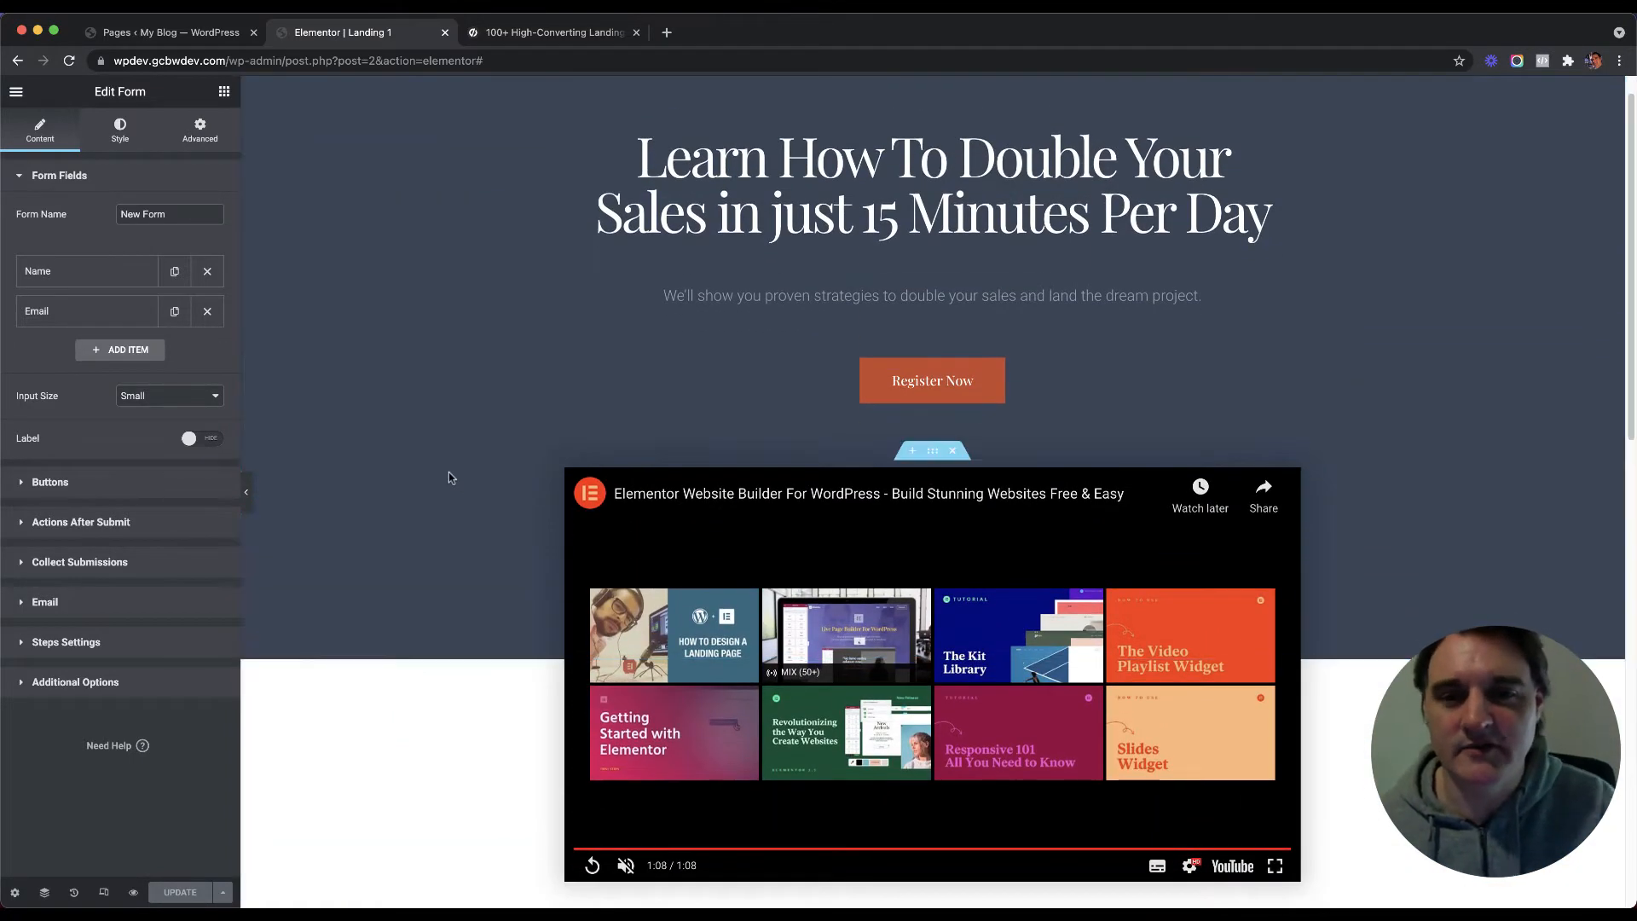
scroll(460, 484, "down", 6)
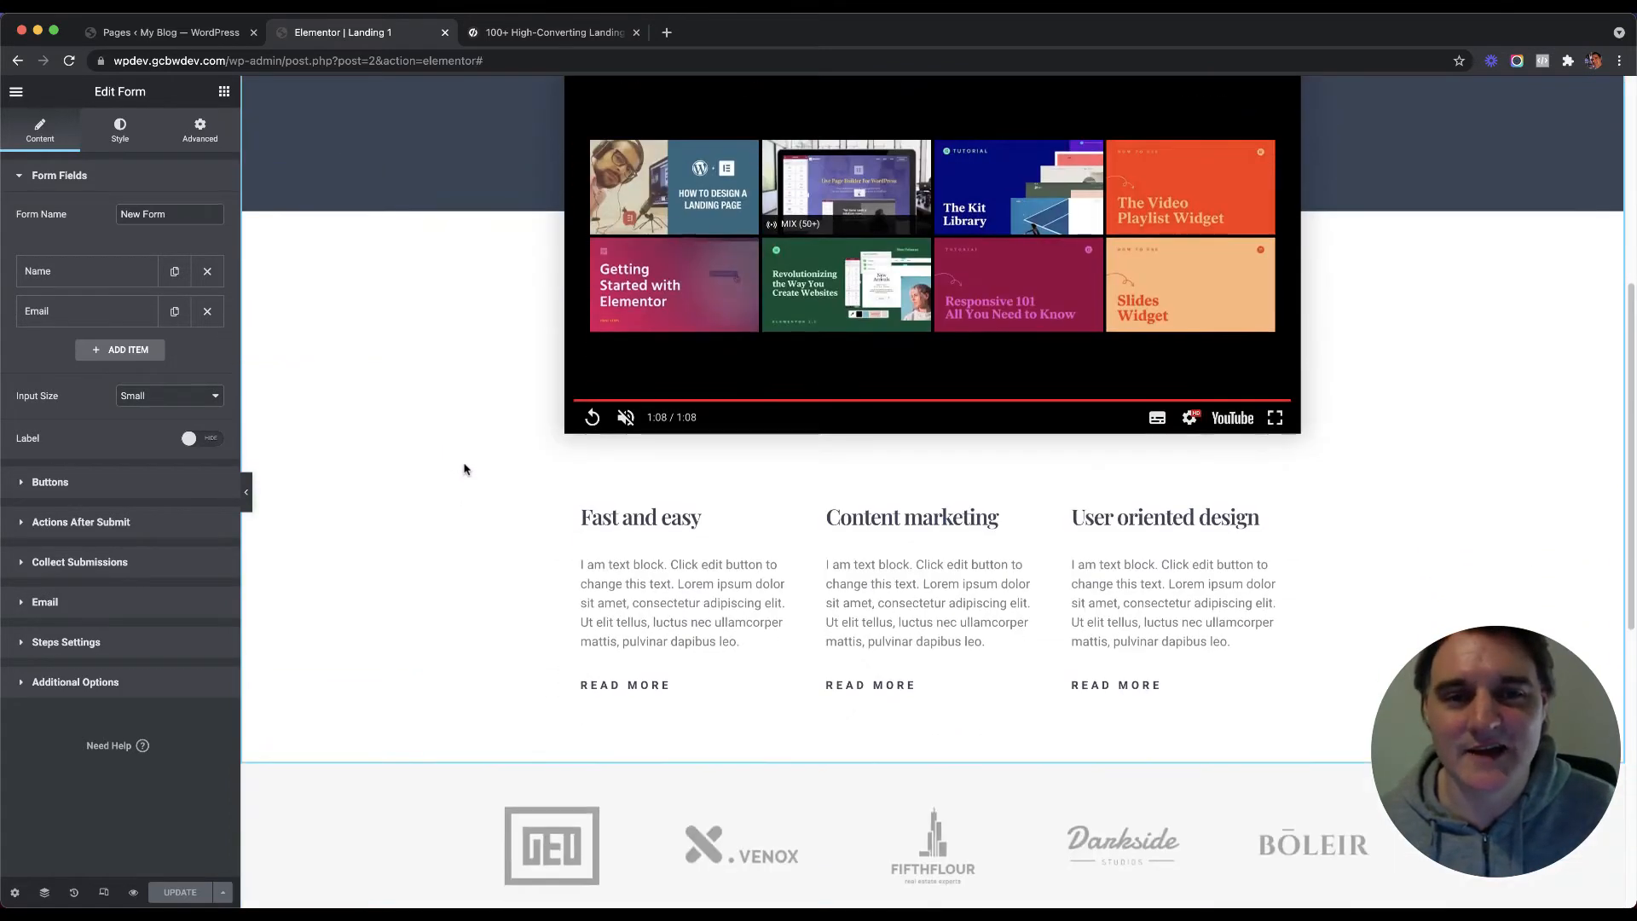
scroll(469, 467, "down", 2)
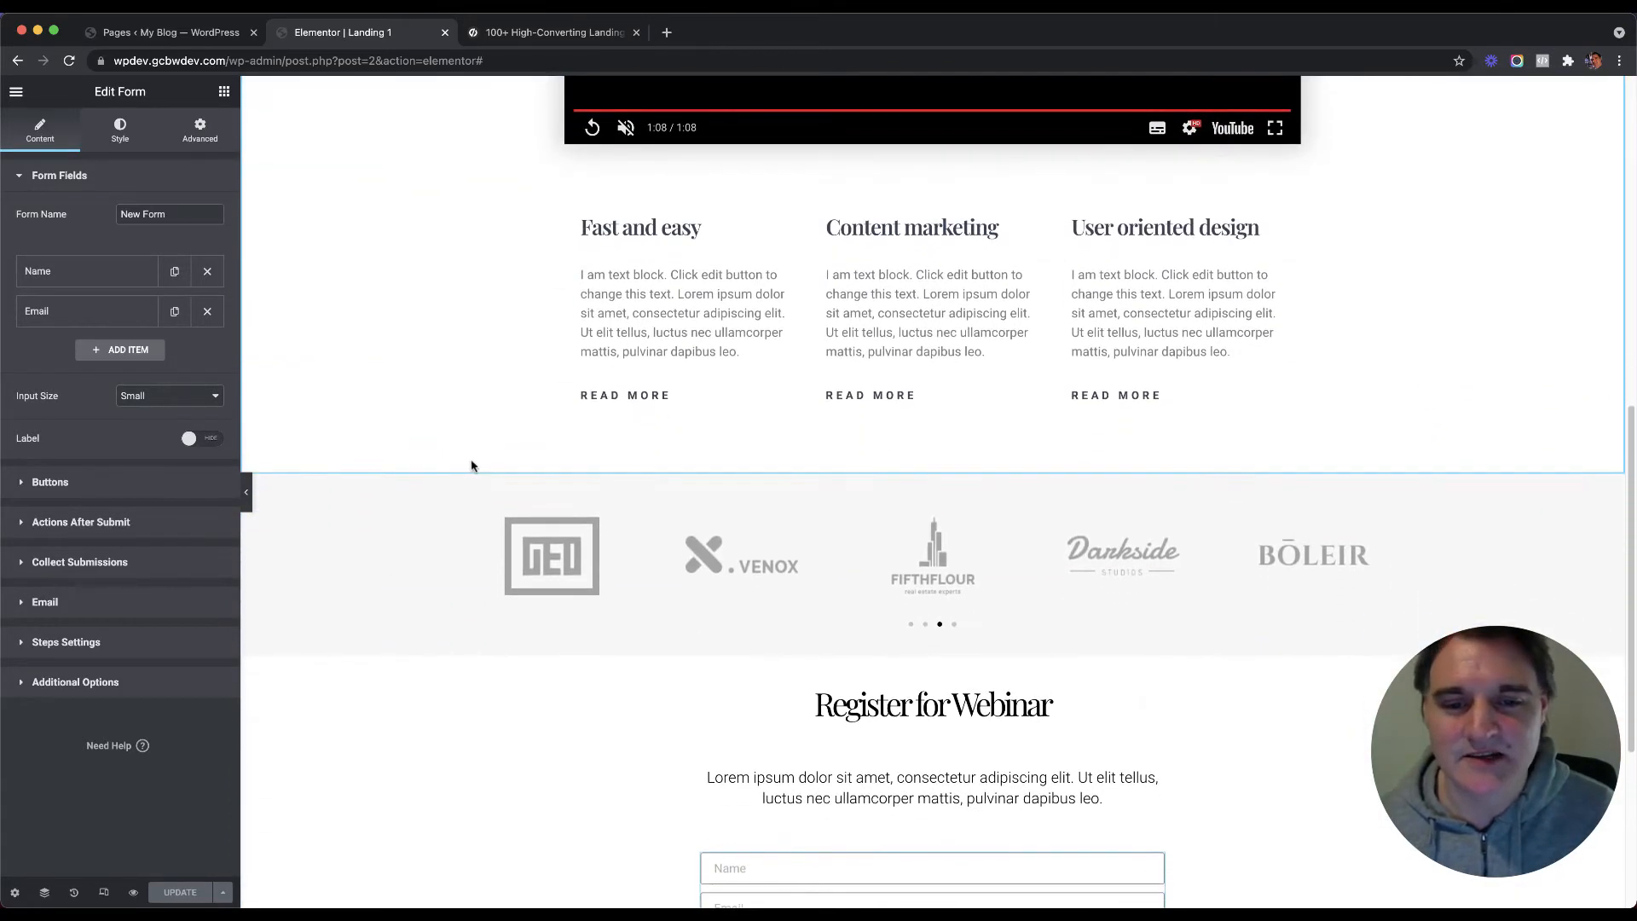
scroll(478, 464, "up", 1)
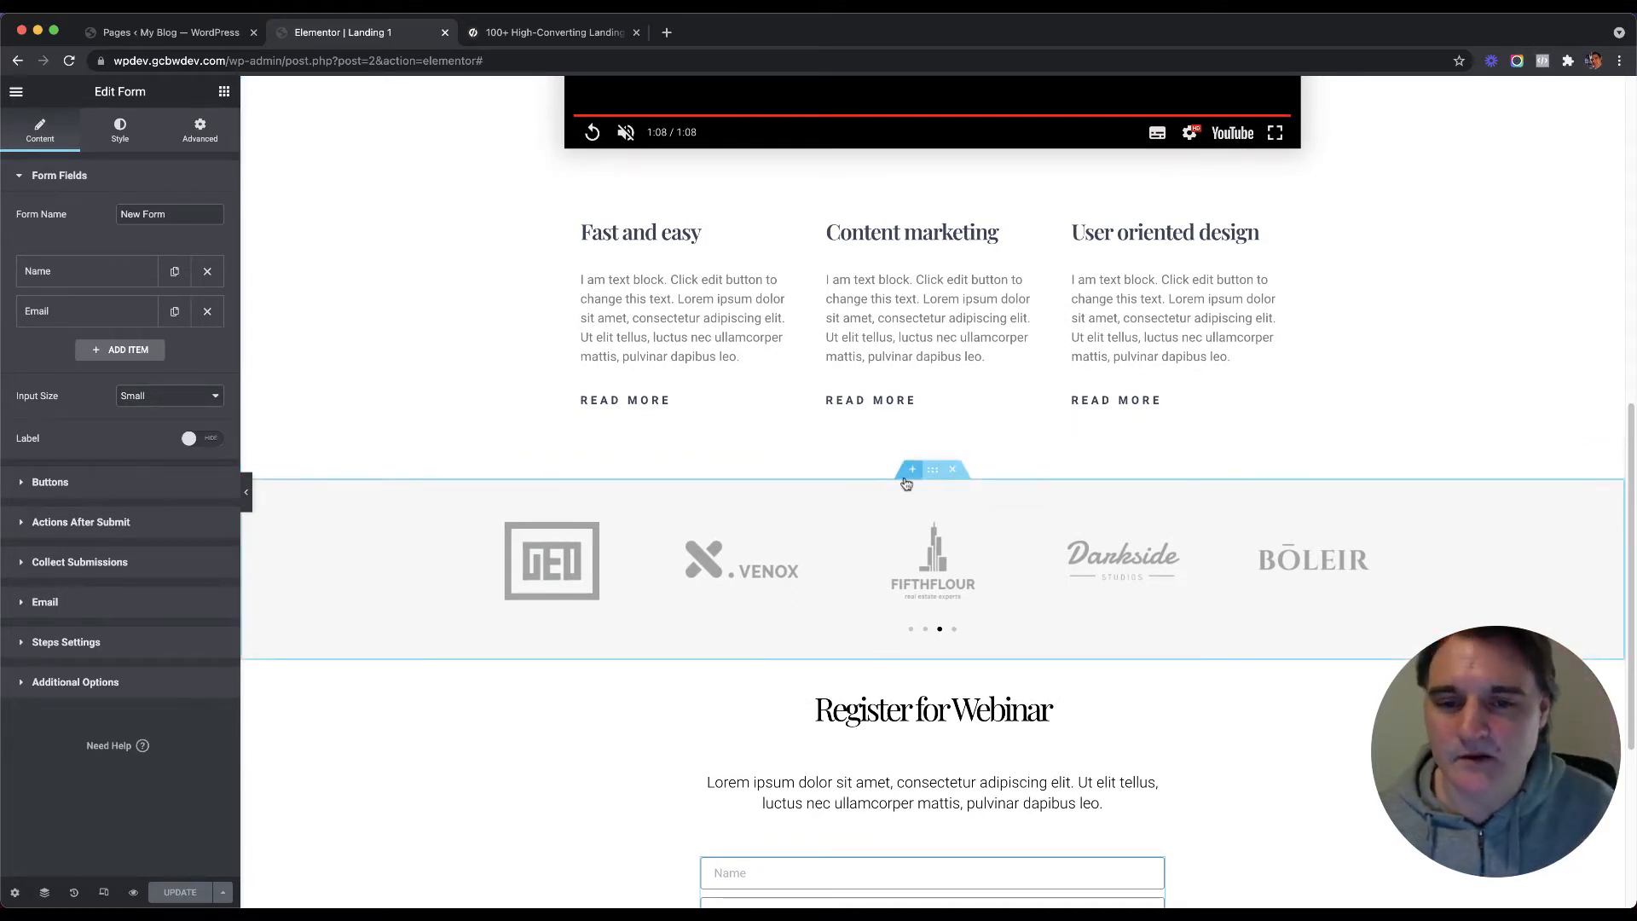
Step: Insert the 'Check Out Our Testimonials' block from the library's Testimonials blocks above the logo strip
left_click(909, 469)
left_click(951, 552)
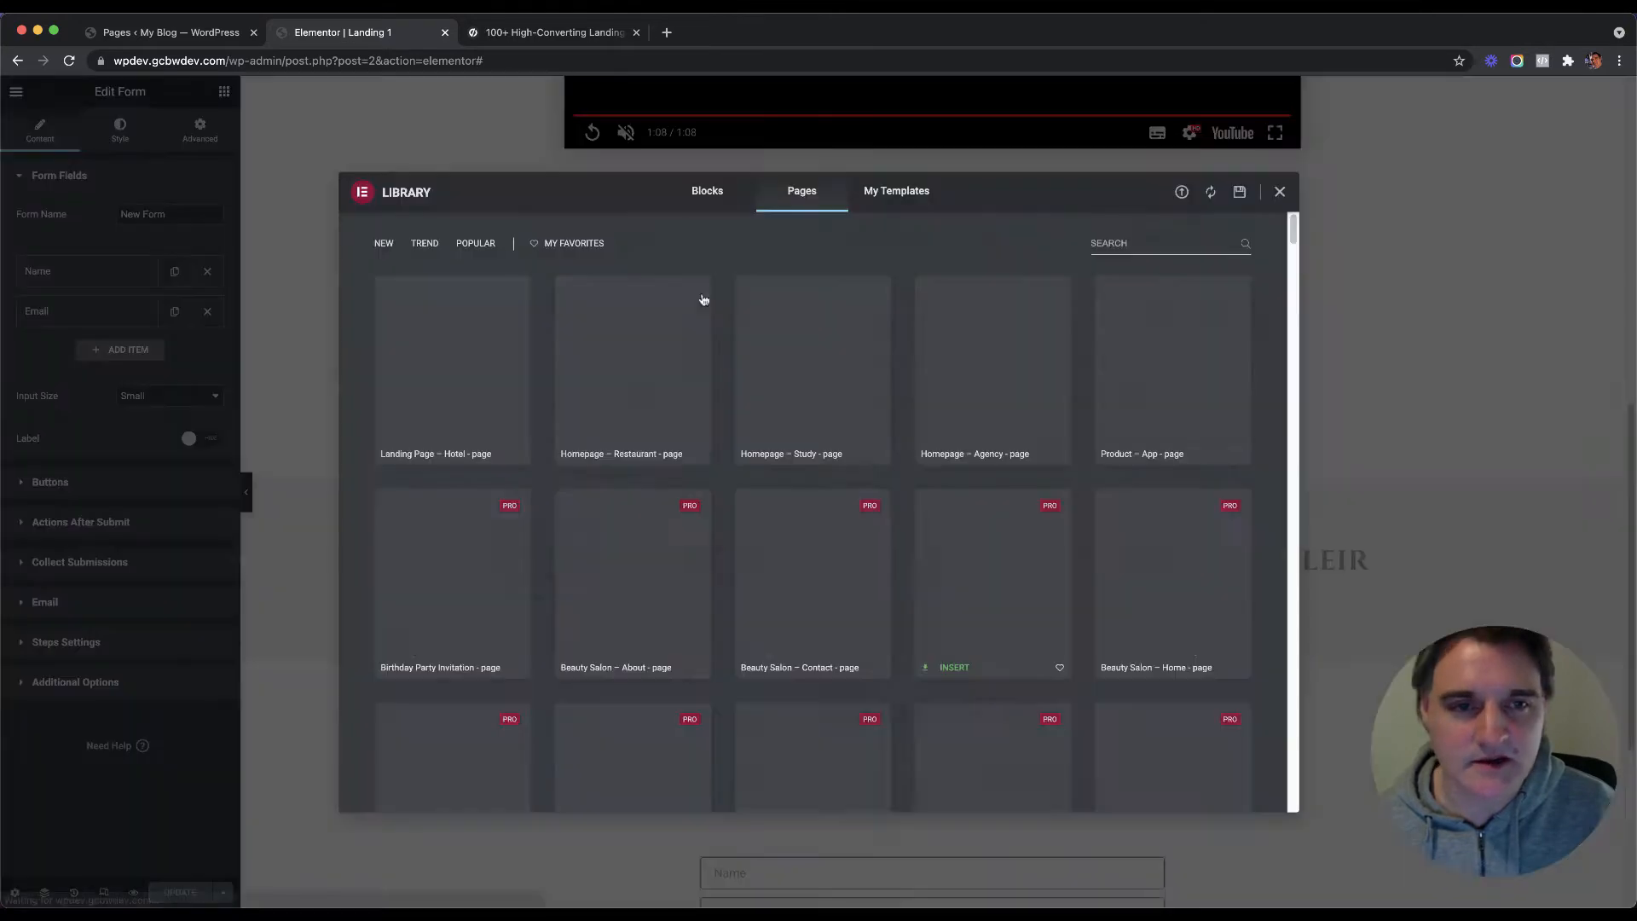
left_click(699, 199)
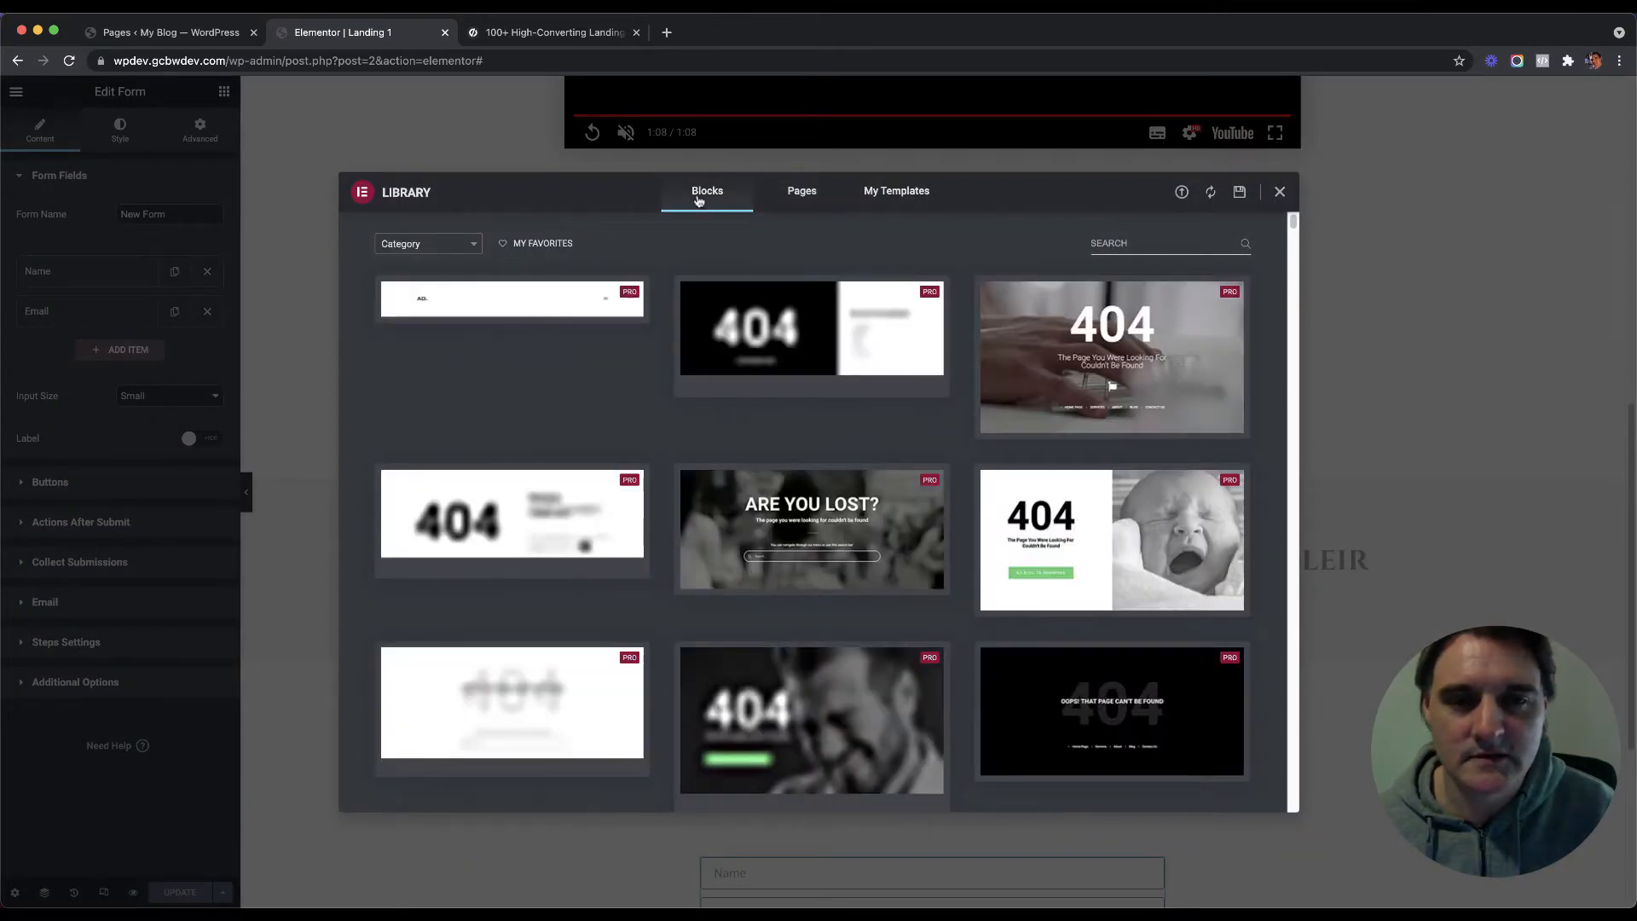
left_click(1175, 247)
type("tes")
left_click(452, 245)
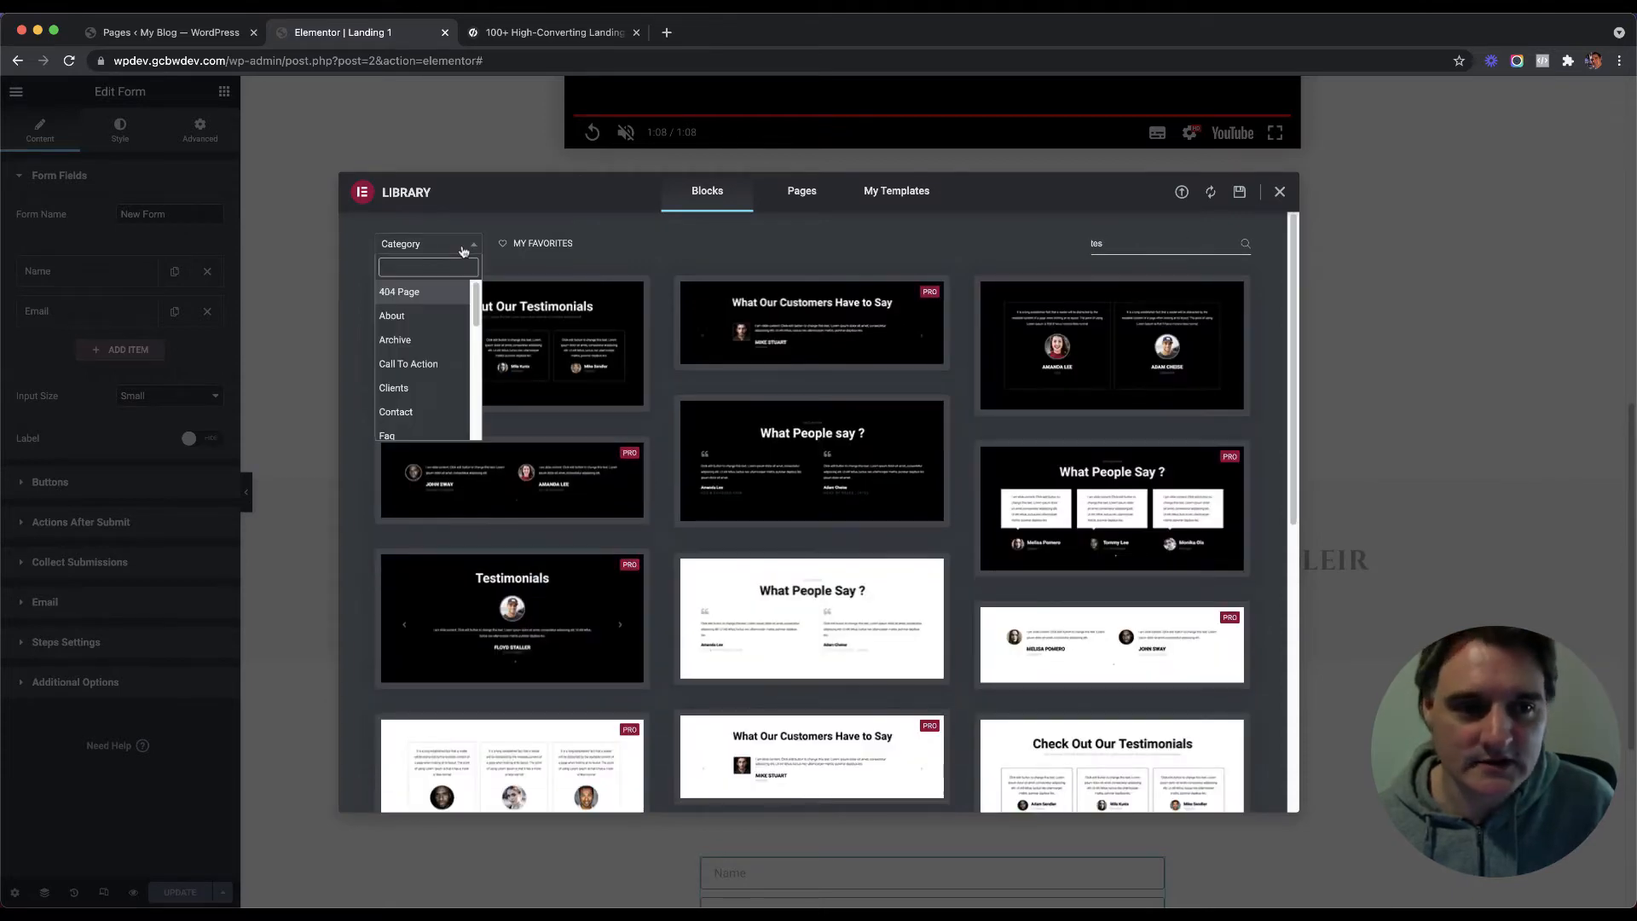
scroll(449, 357, "down", 5)
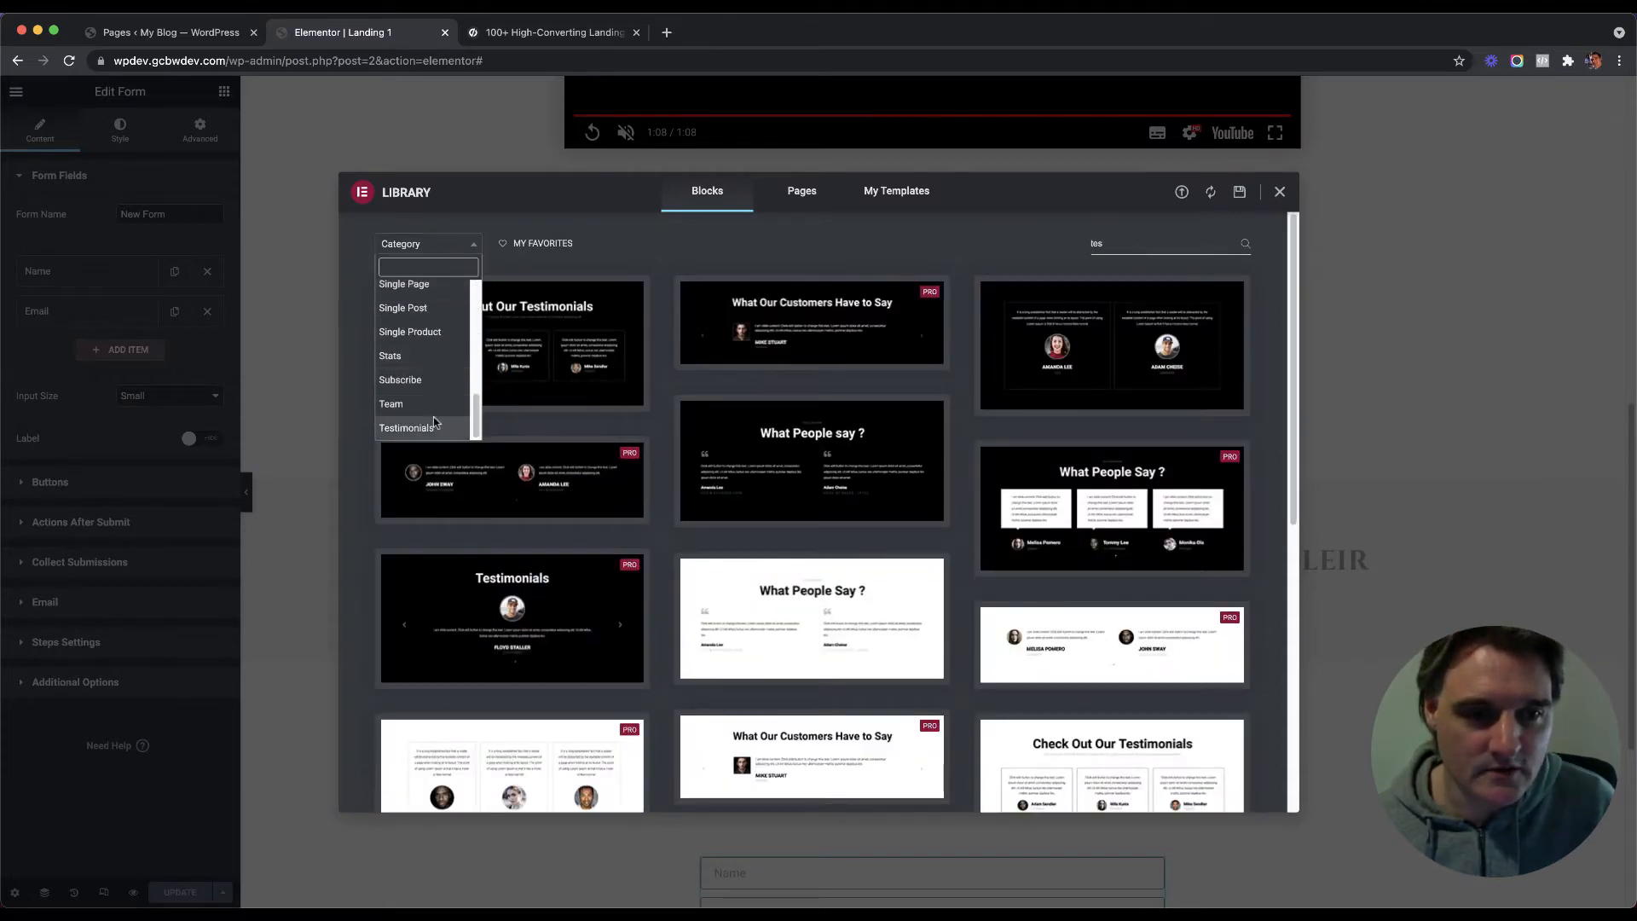
left_click(434, 427)
scroll(663, 437, "down", 5)
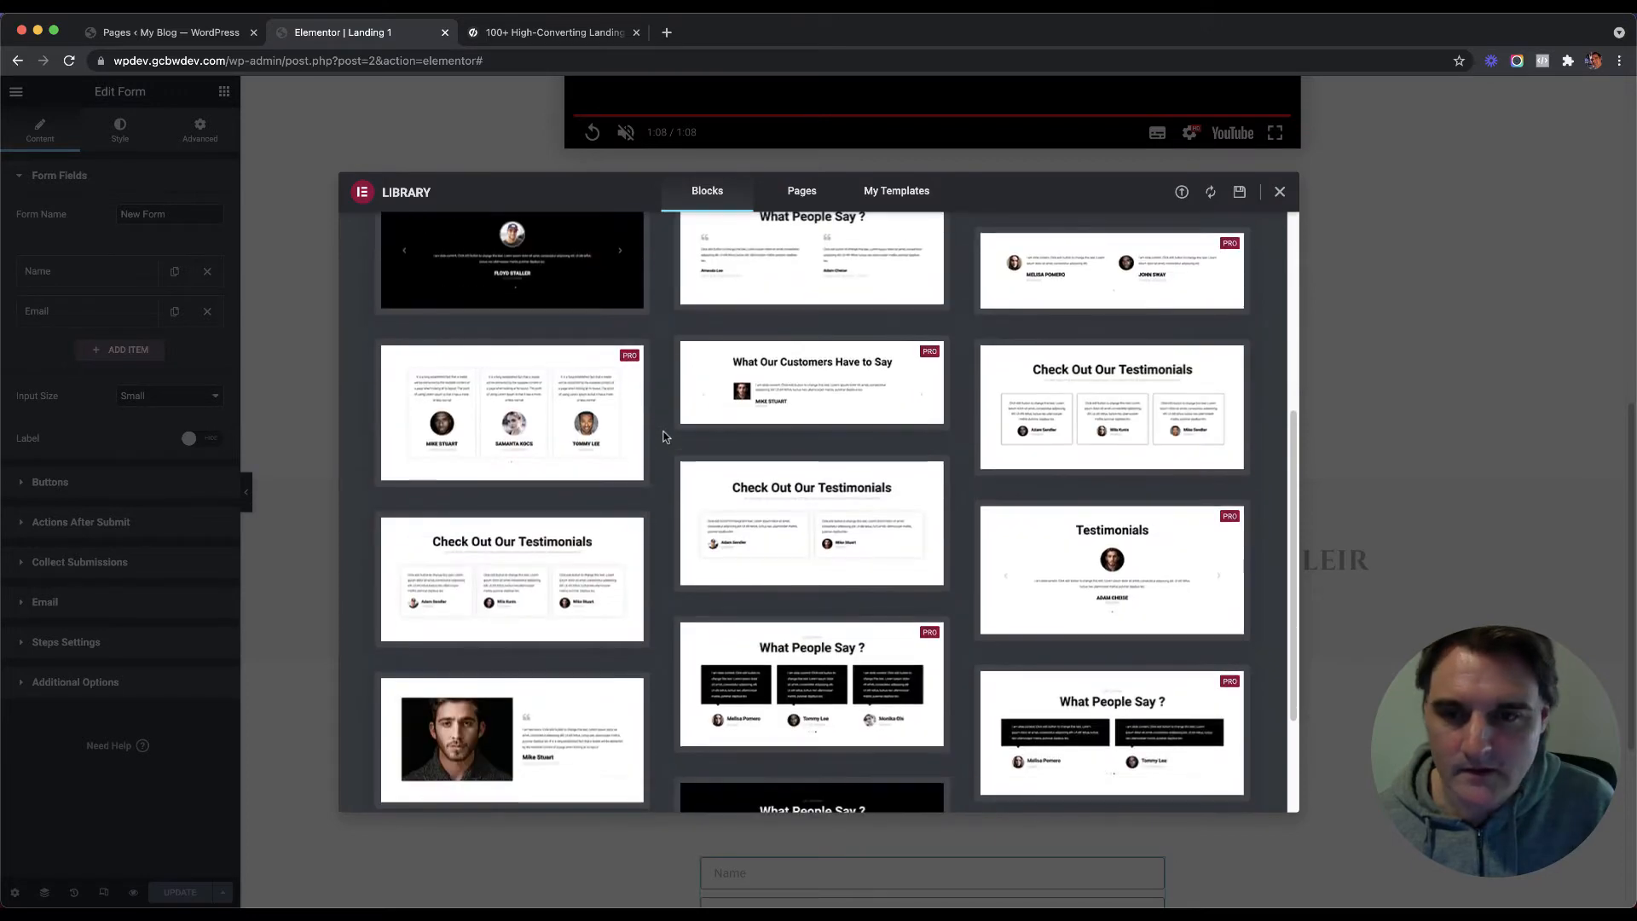
scroll(664, 437, "down", 2)
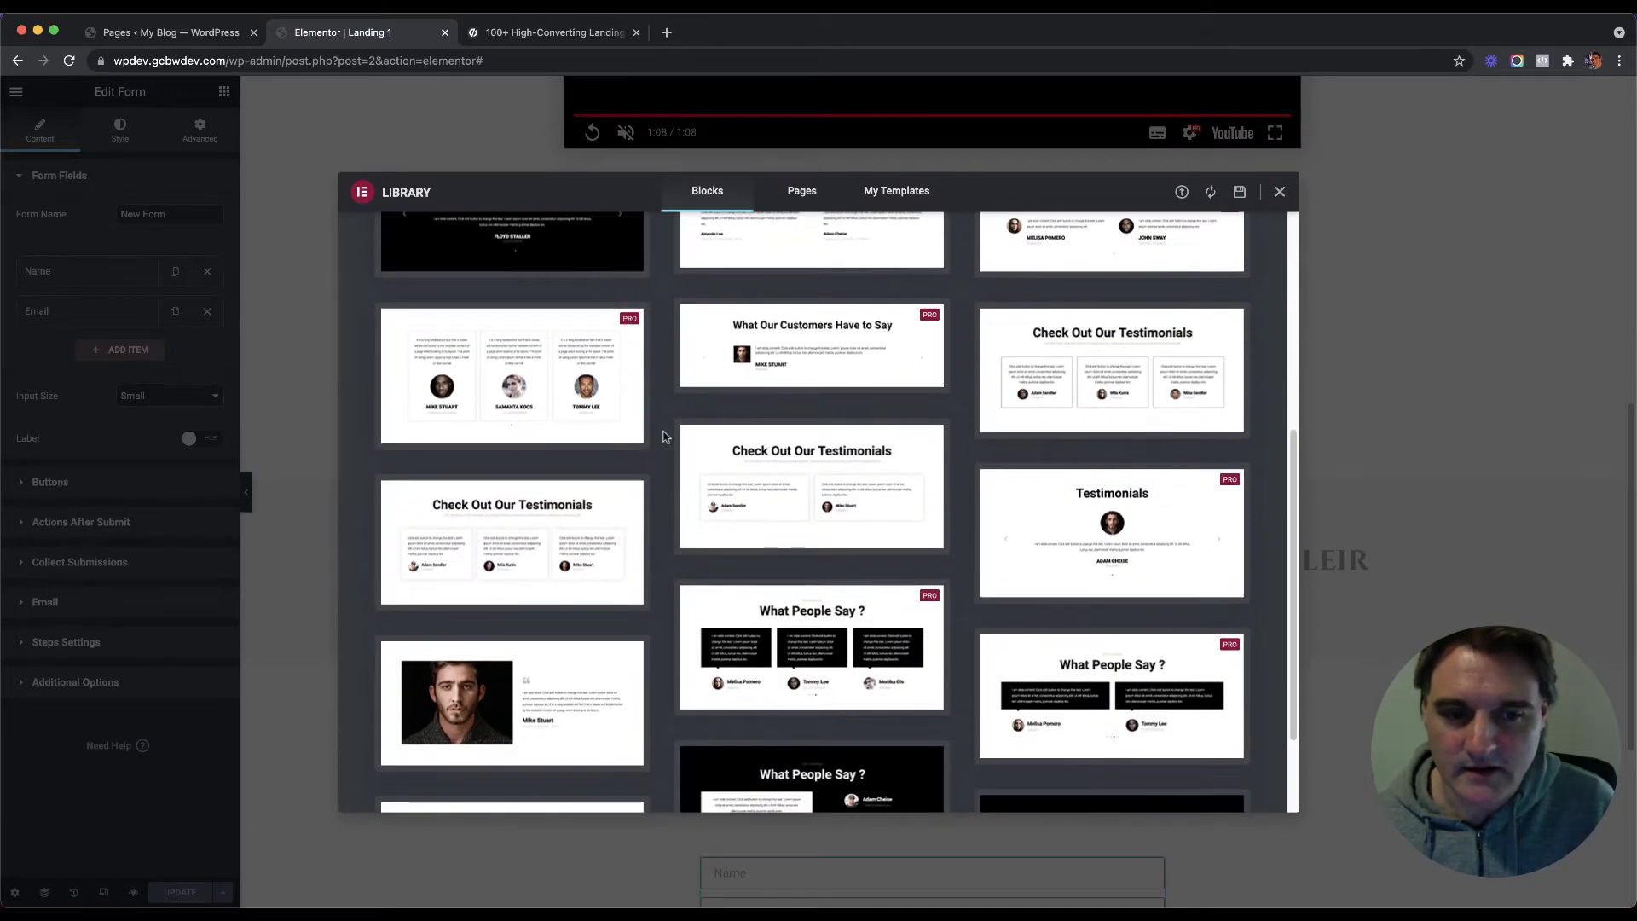
scroll(663, 437, "down", 1)
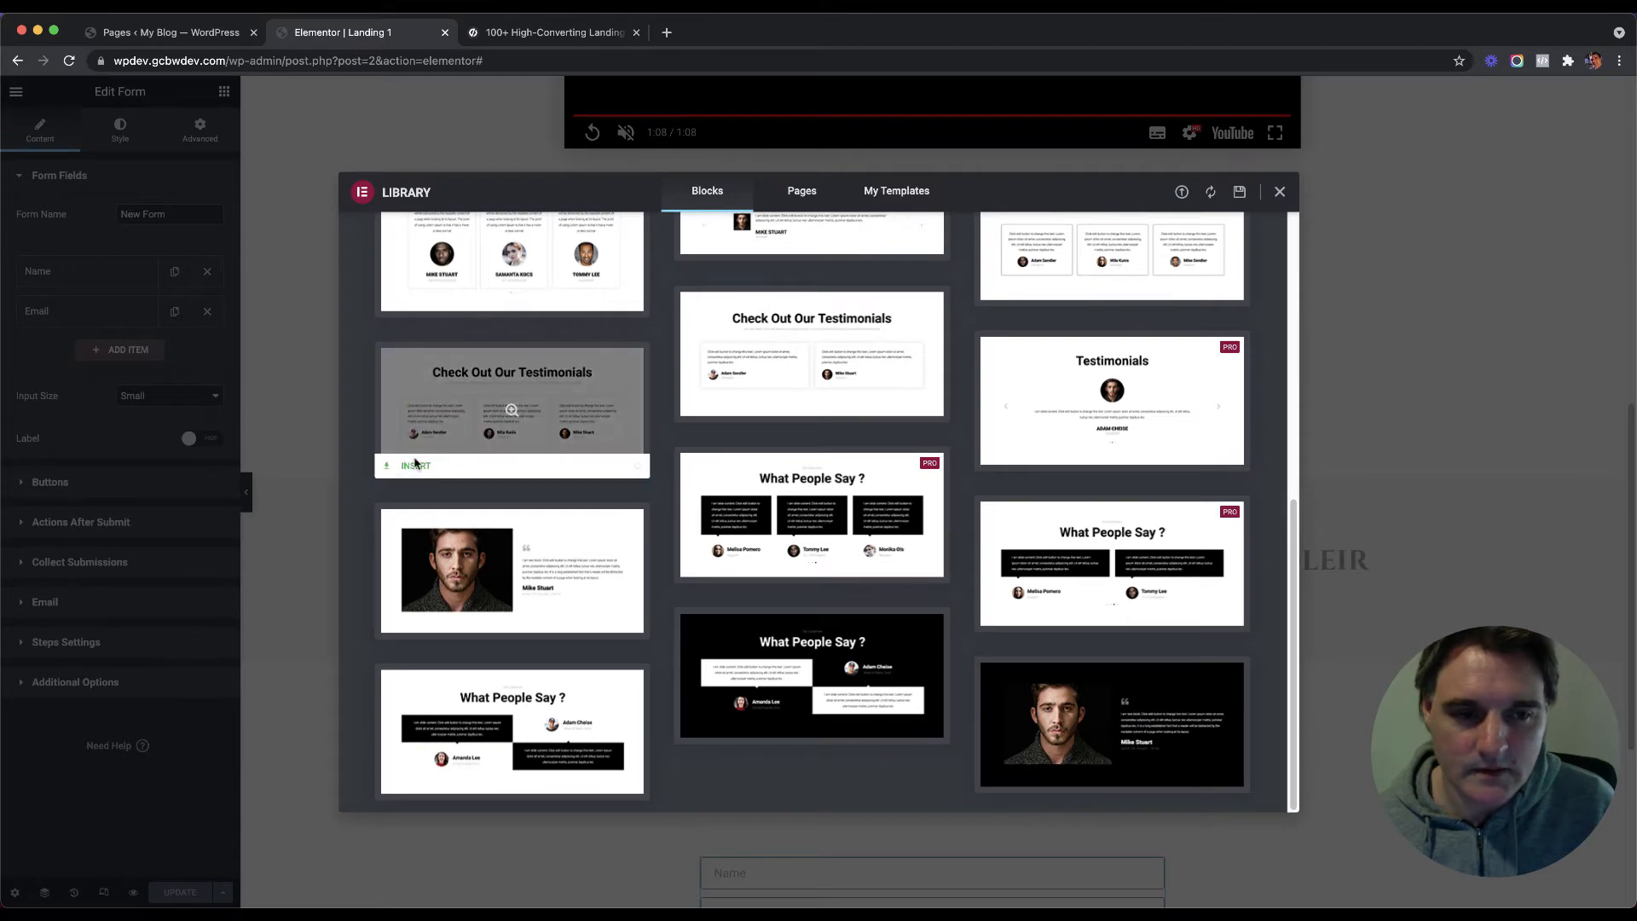
left_click(416, 466)
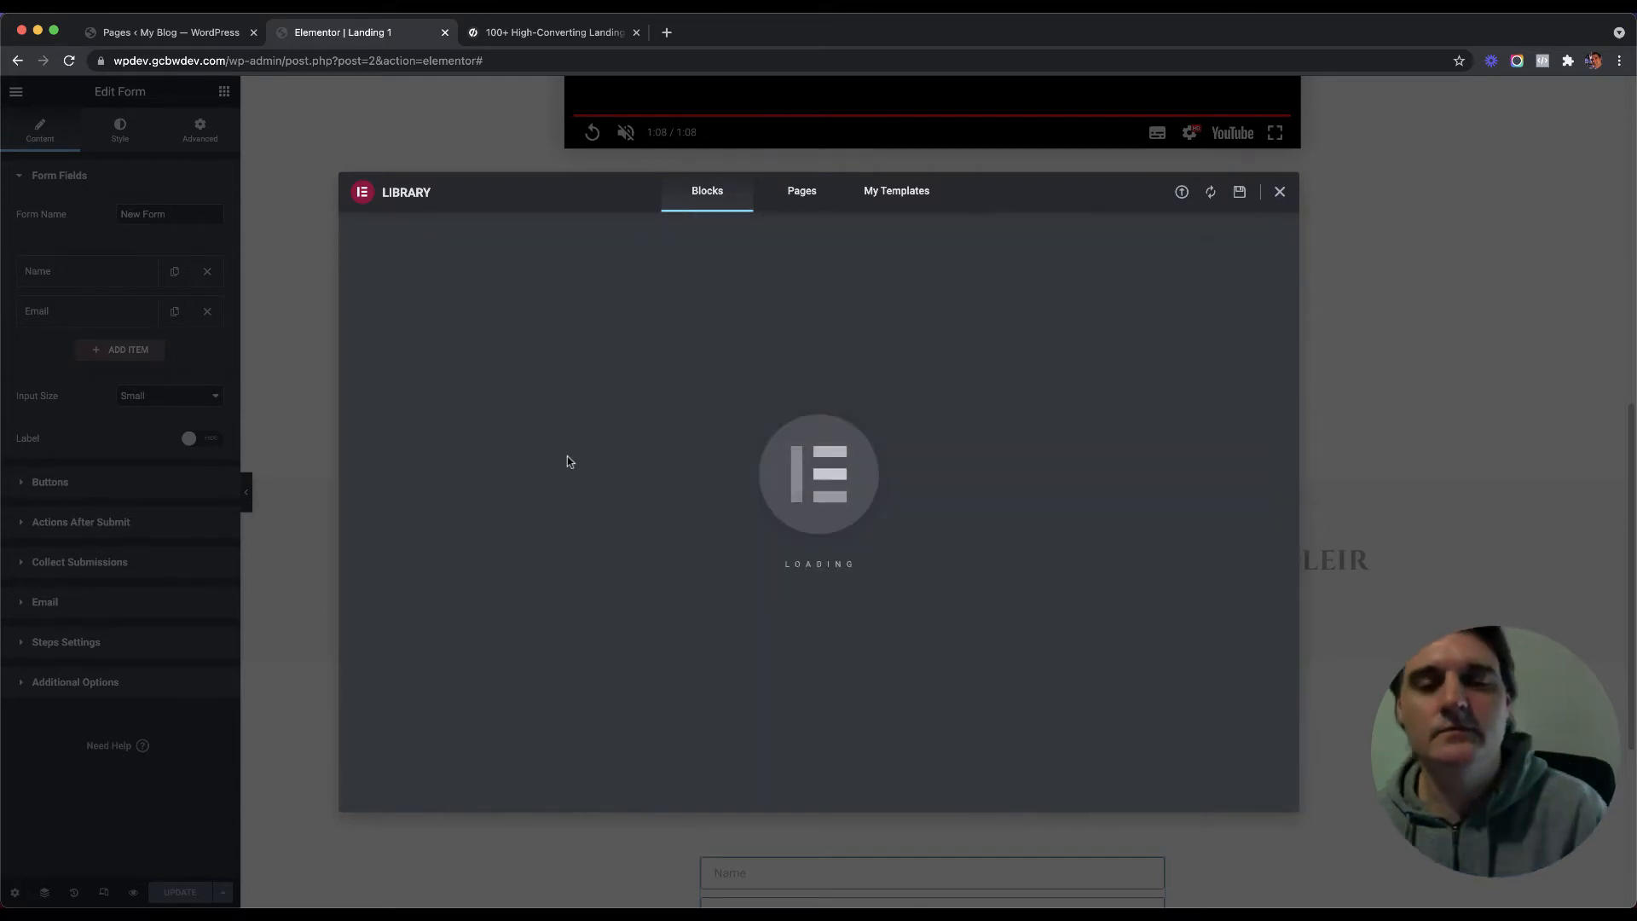
scroll(511, 474, "down", 8)
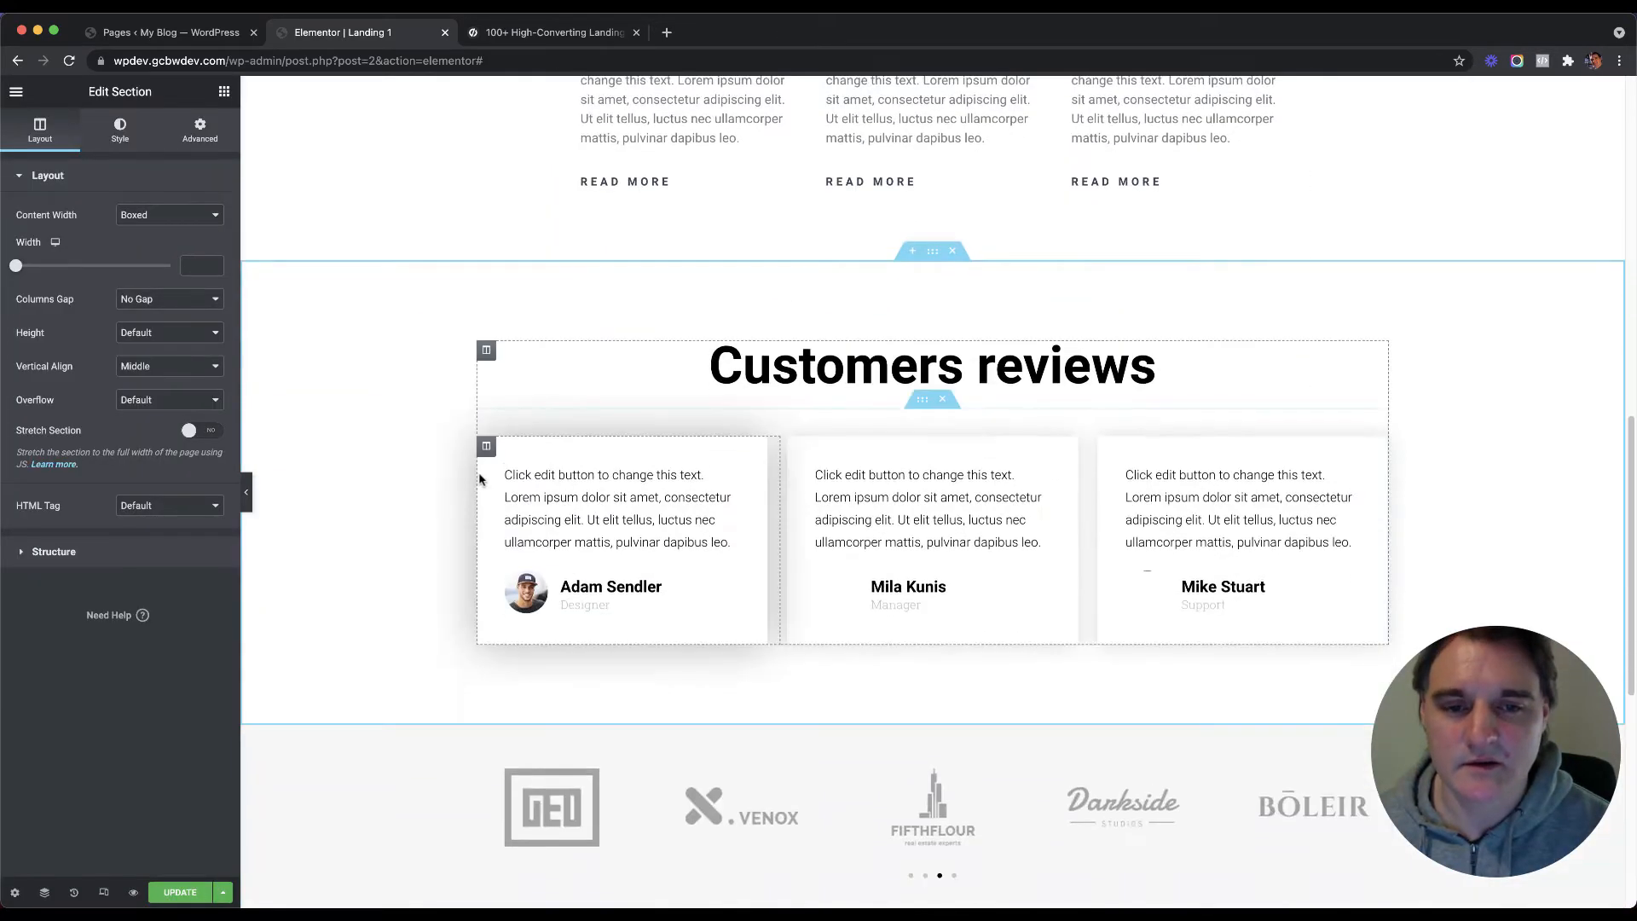
Step: Copy the hero heading's style and paste it onto the Customers reviews heading
scroll(443, 469, "up", 2)
scroll(512, 384, "up", 15)
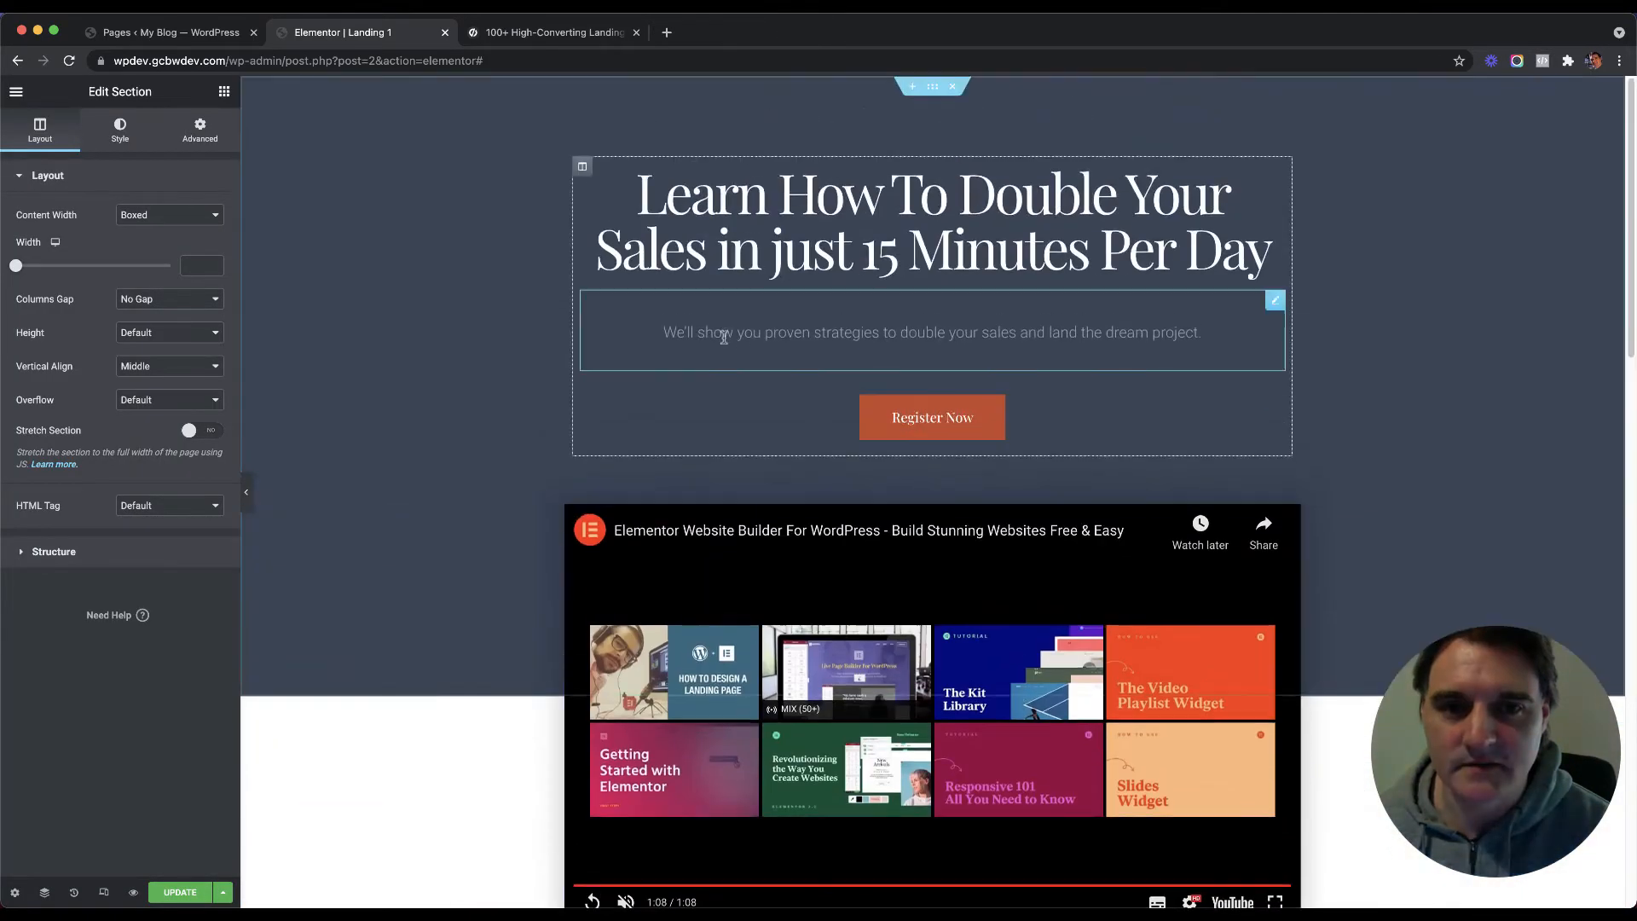
right_click(751, 175)
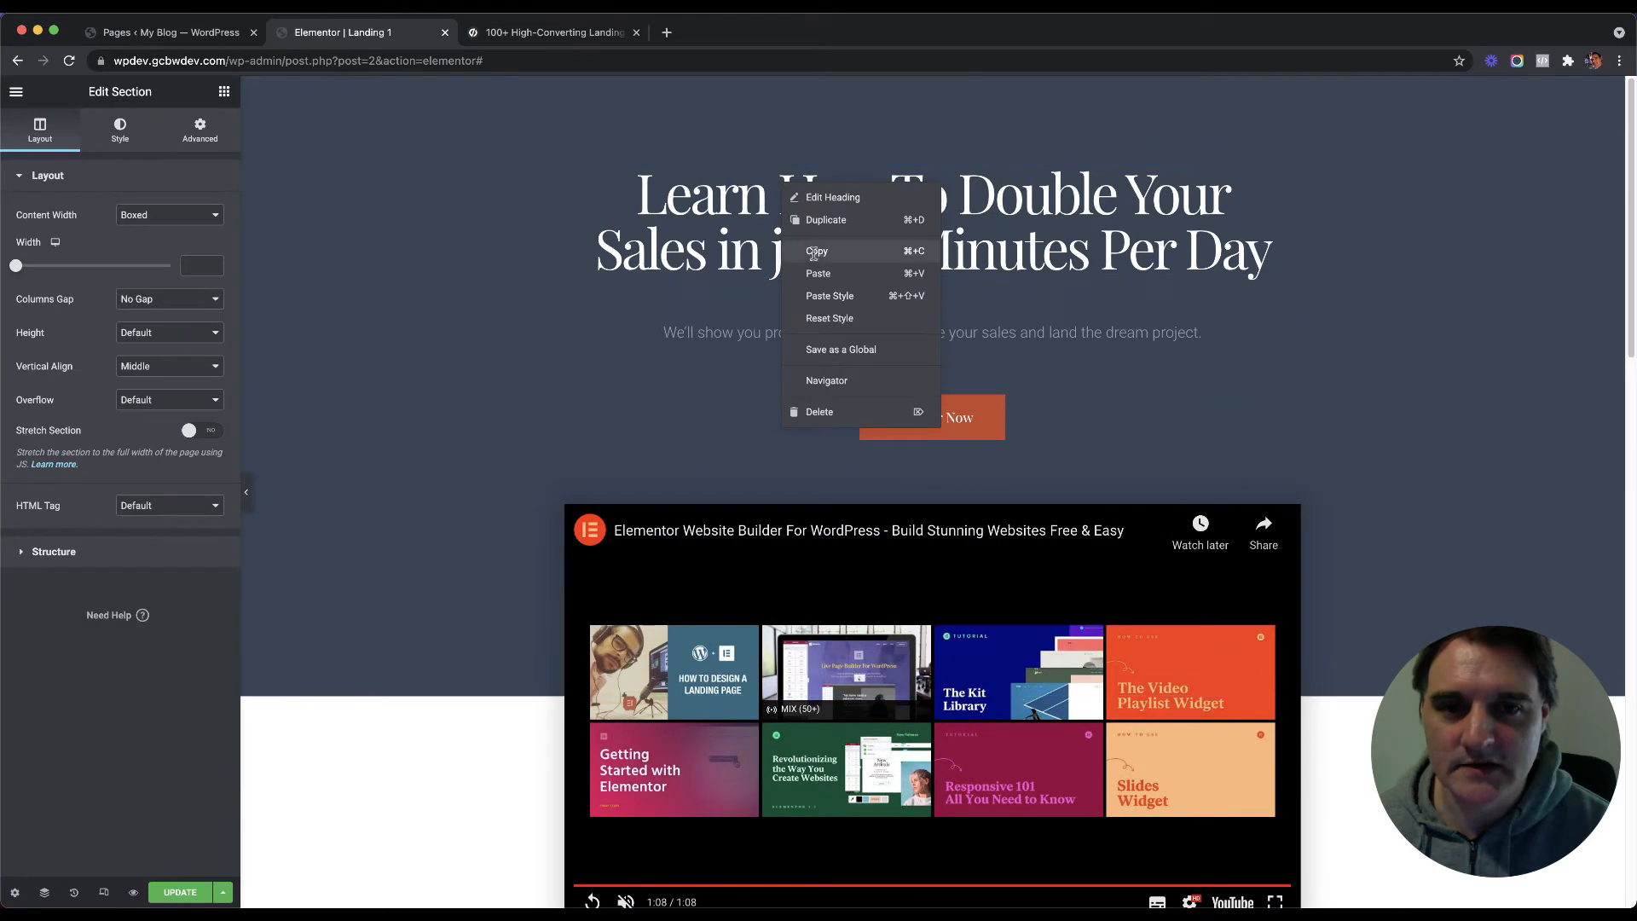
scroll(815, 286, "down", 12)
right_click(810, 397)
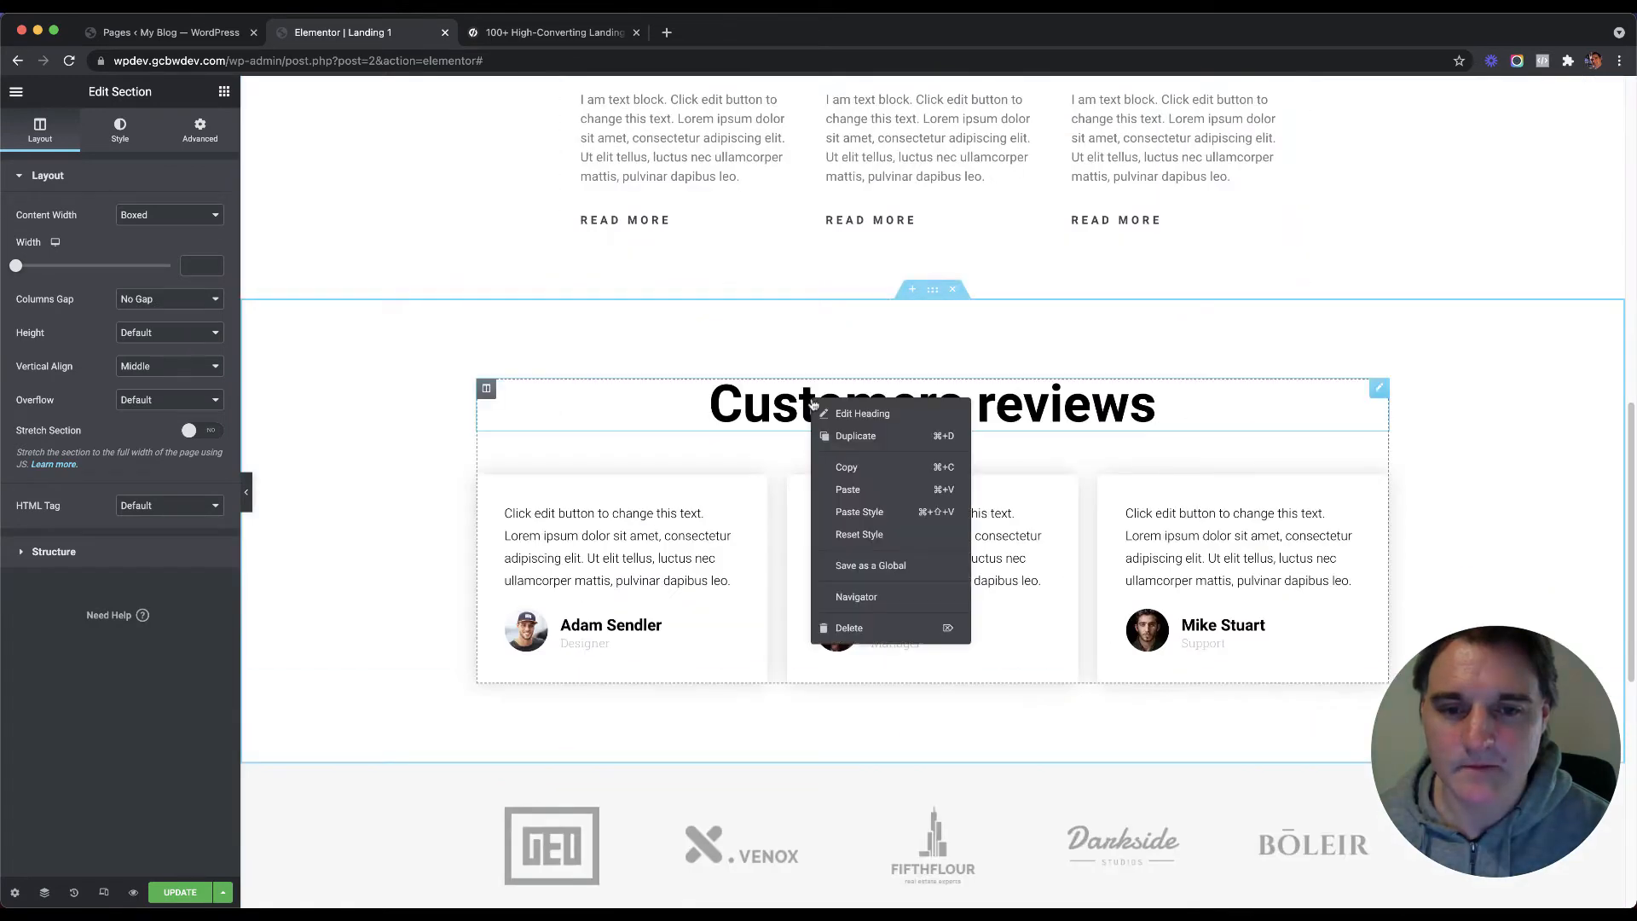
left_click(858, 501)
Step: Make the reviews heading text black with a 40 px font size
left_click(833, 405)
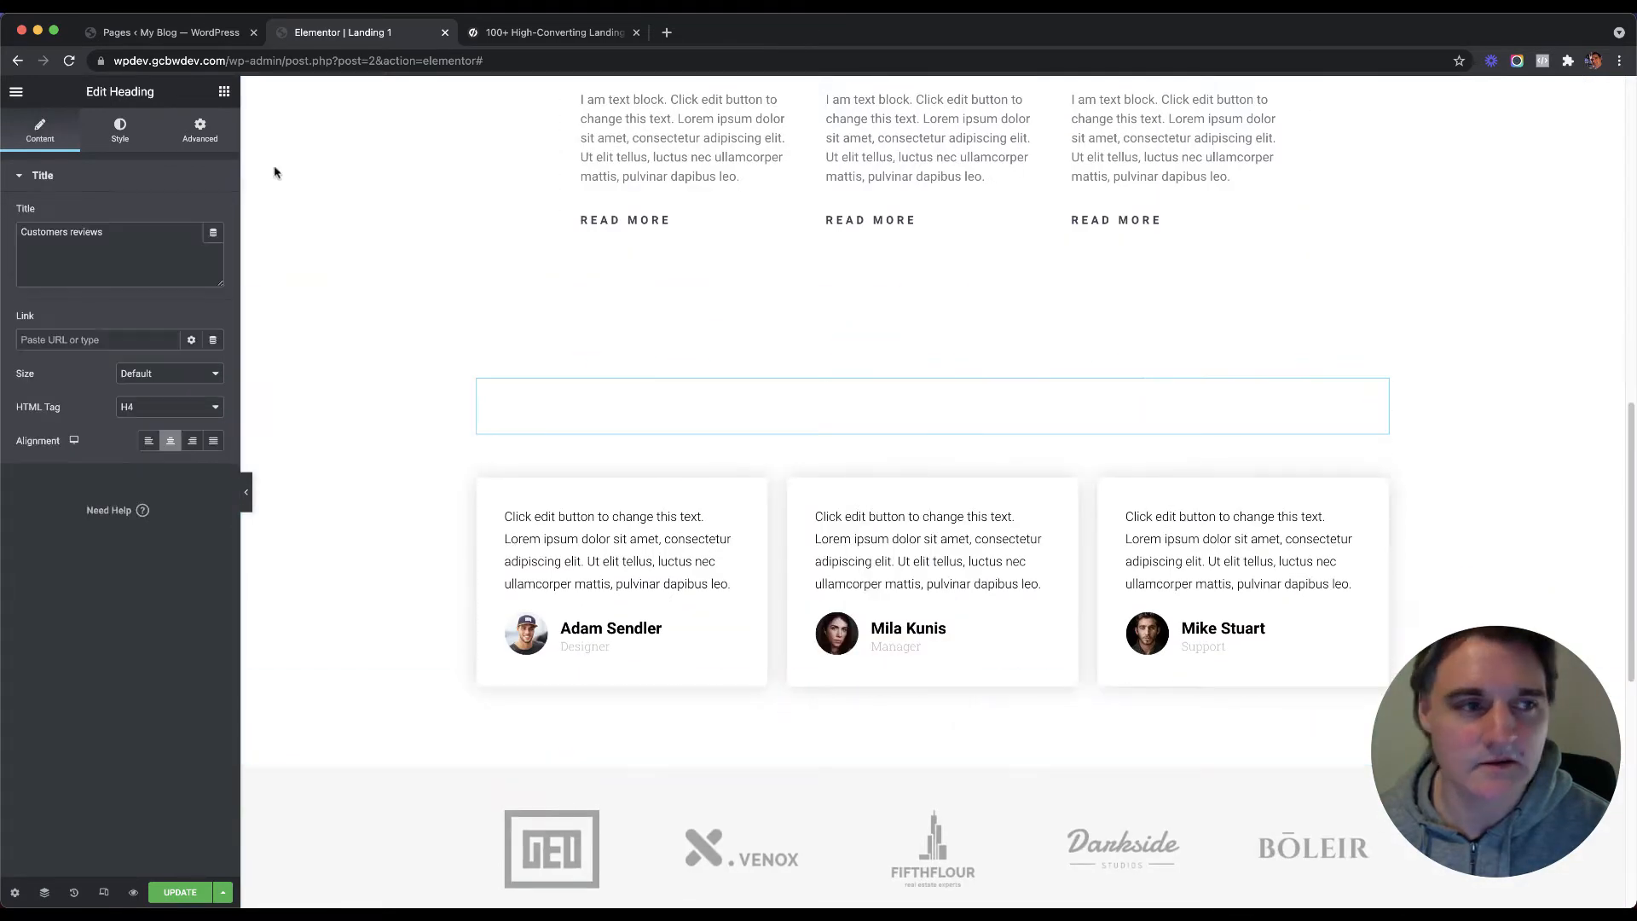
left_click(120, 130)
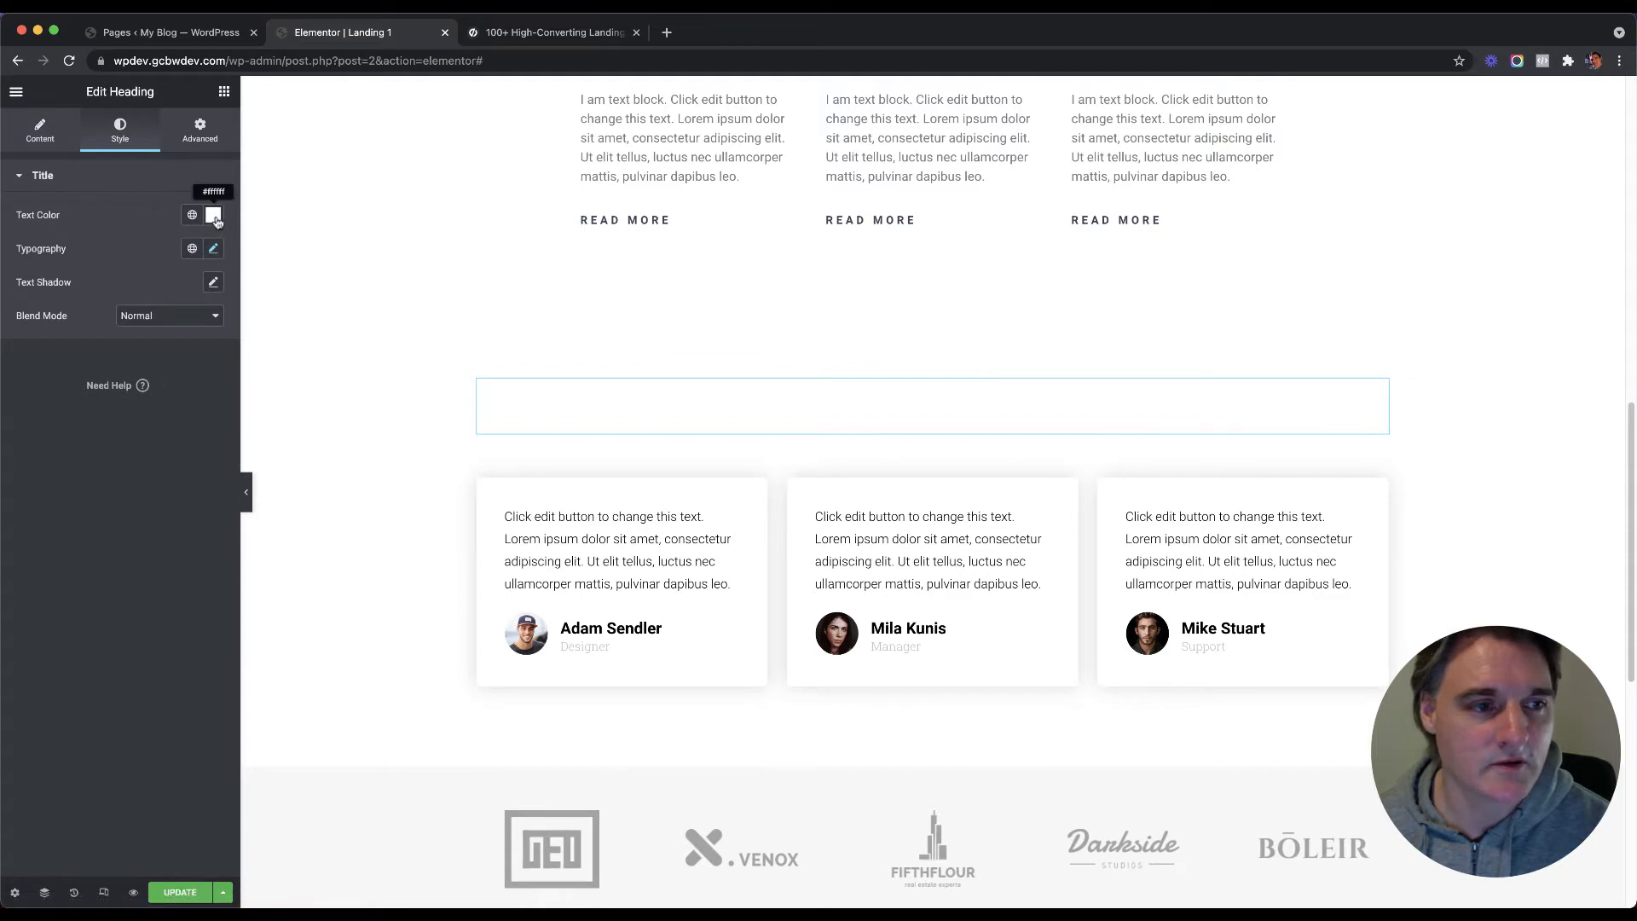
left_click(213, 214)
left_click_drag(134, 336, 14, 439)
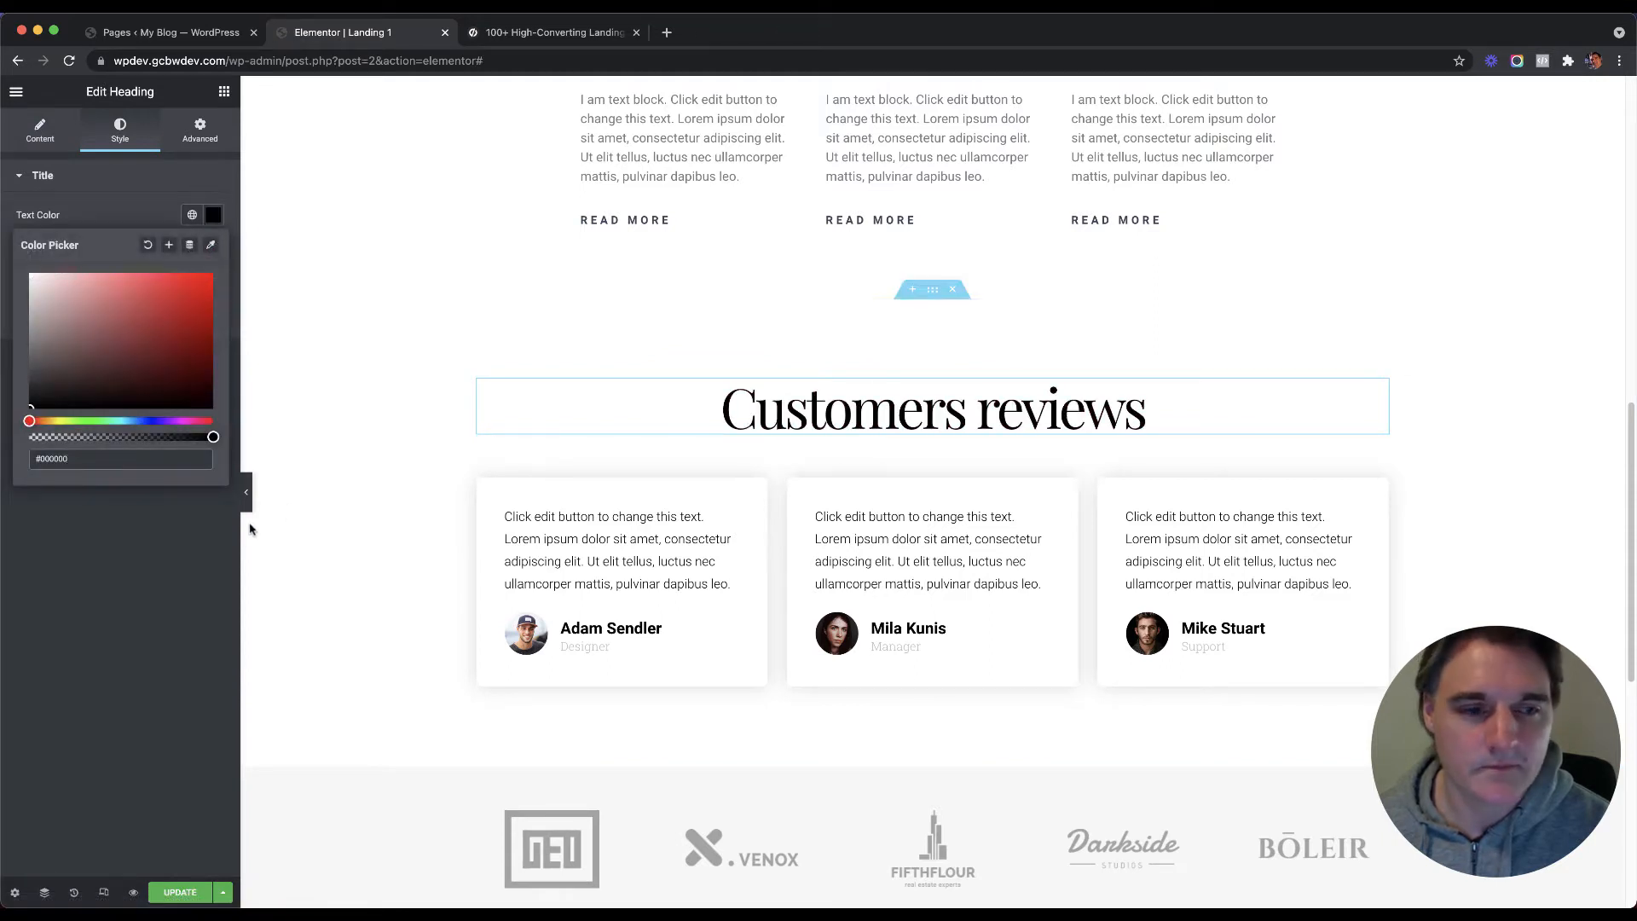
left_click(93, 176)
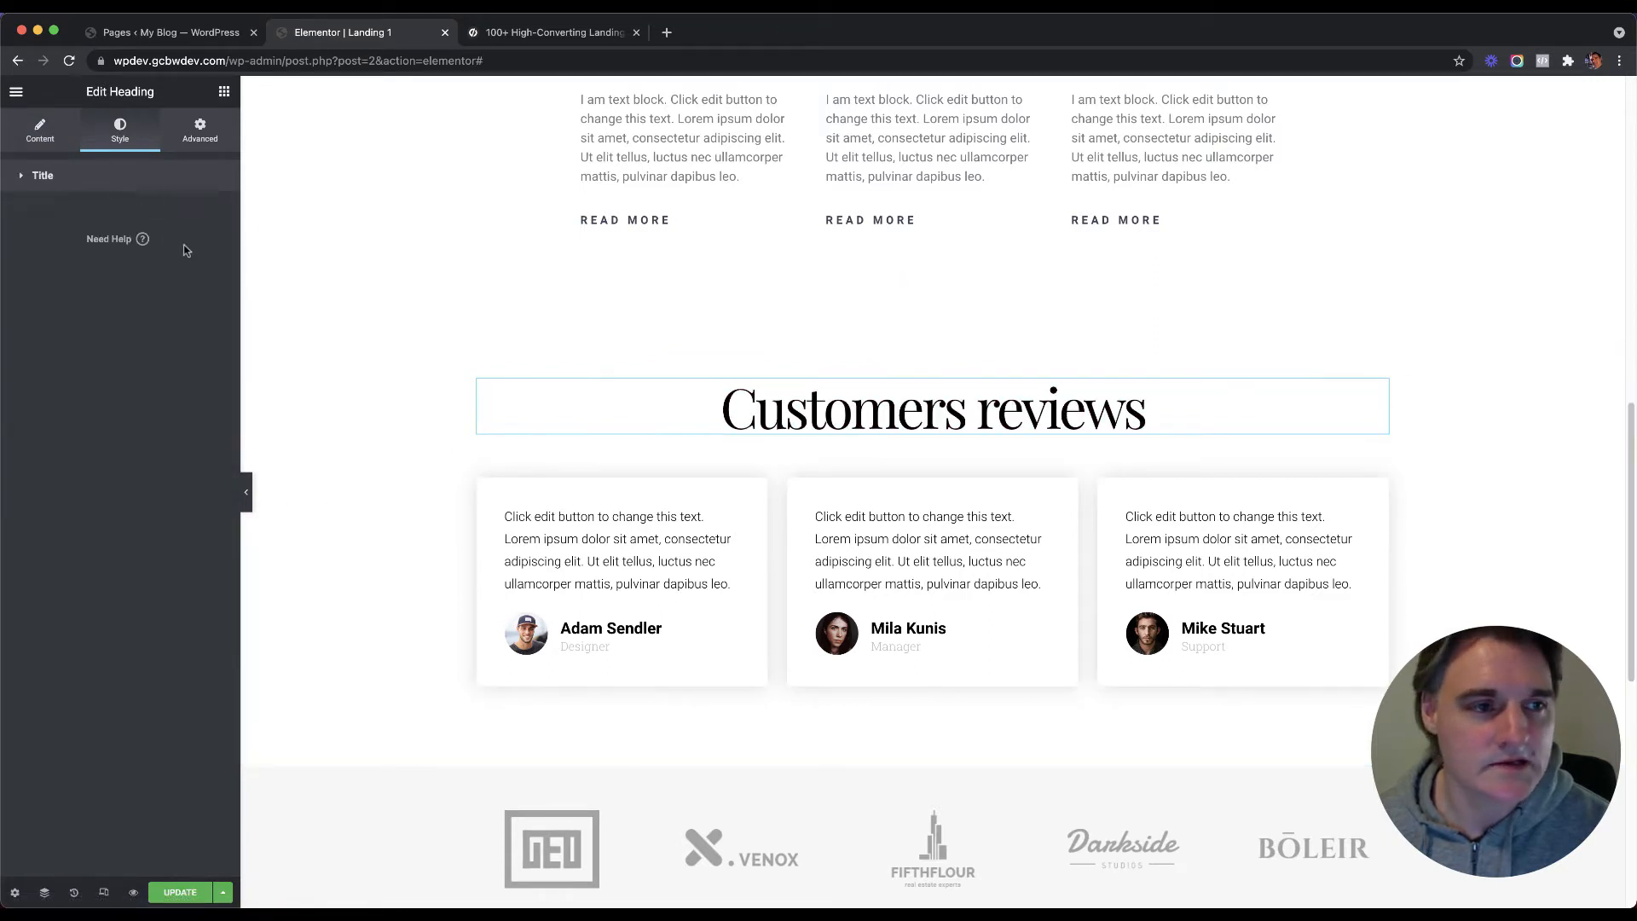
left_click(145, 177)
left_click(212, 250)
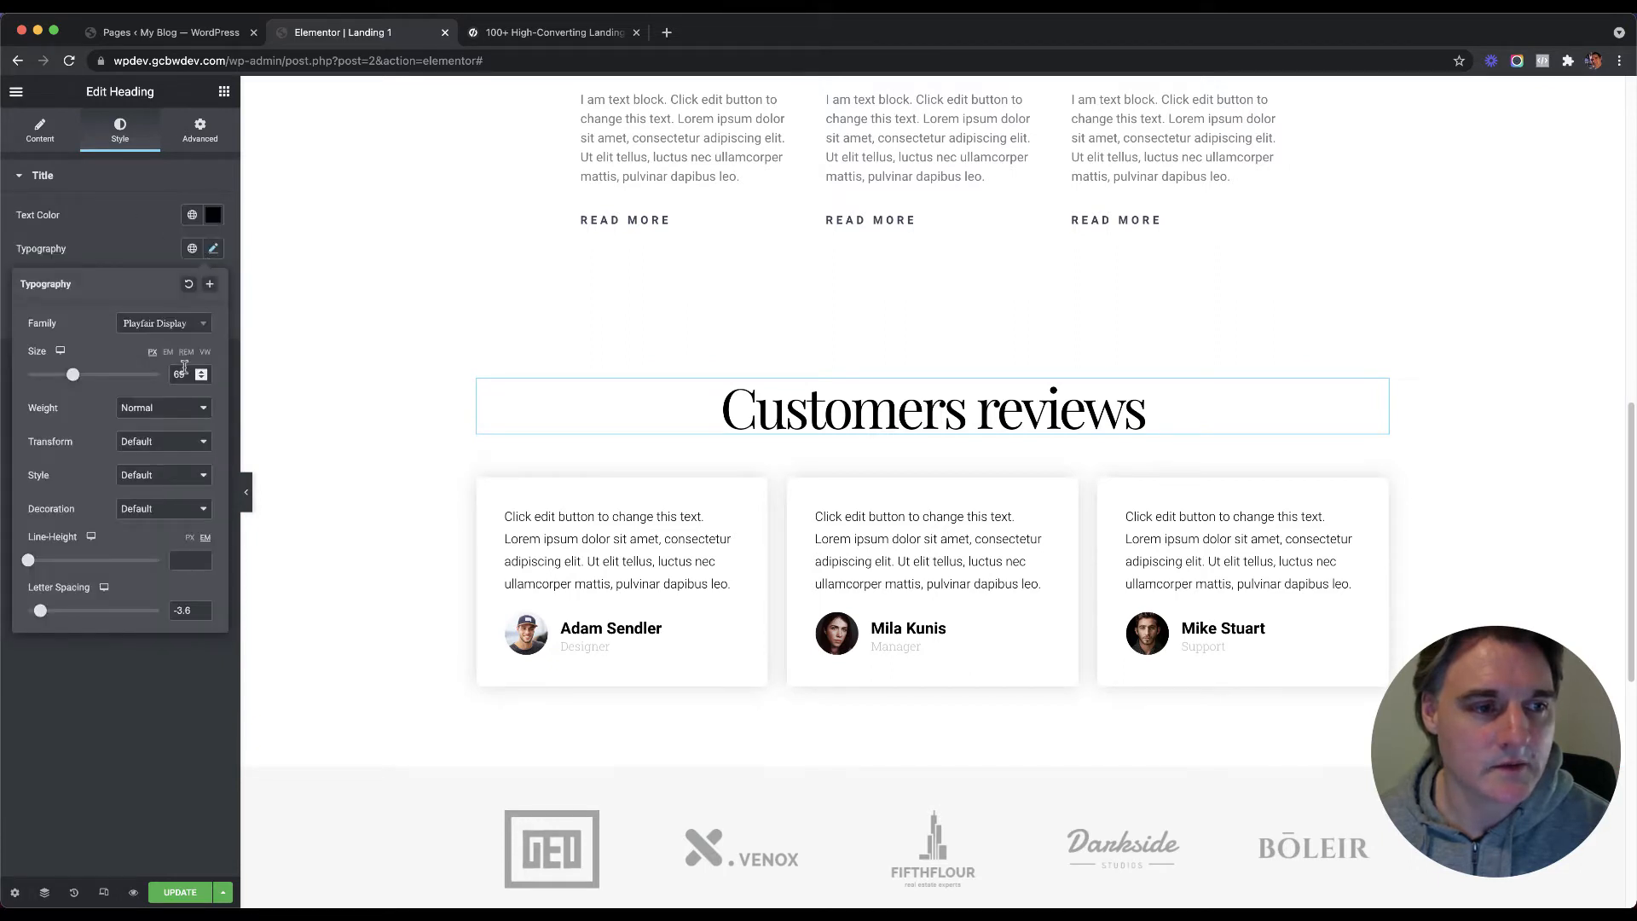
type("4")
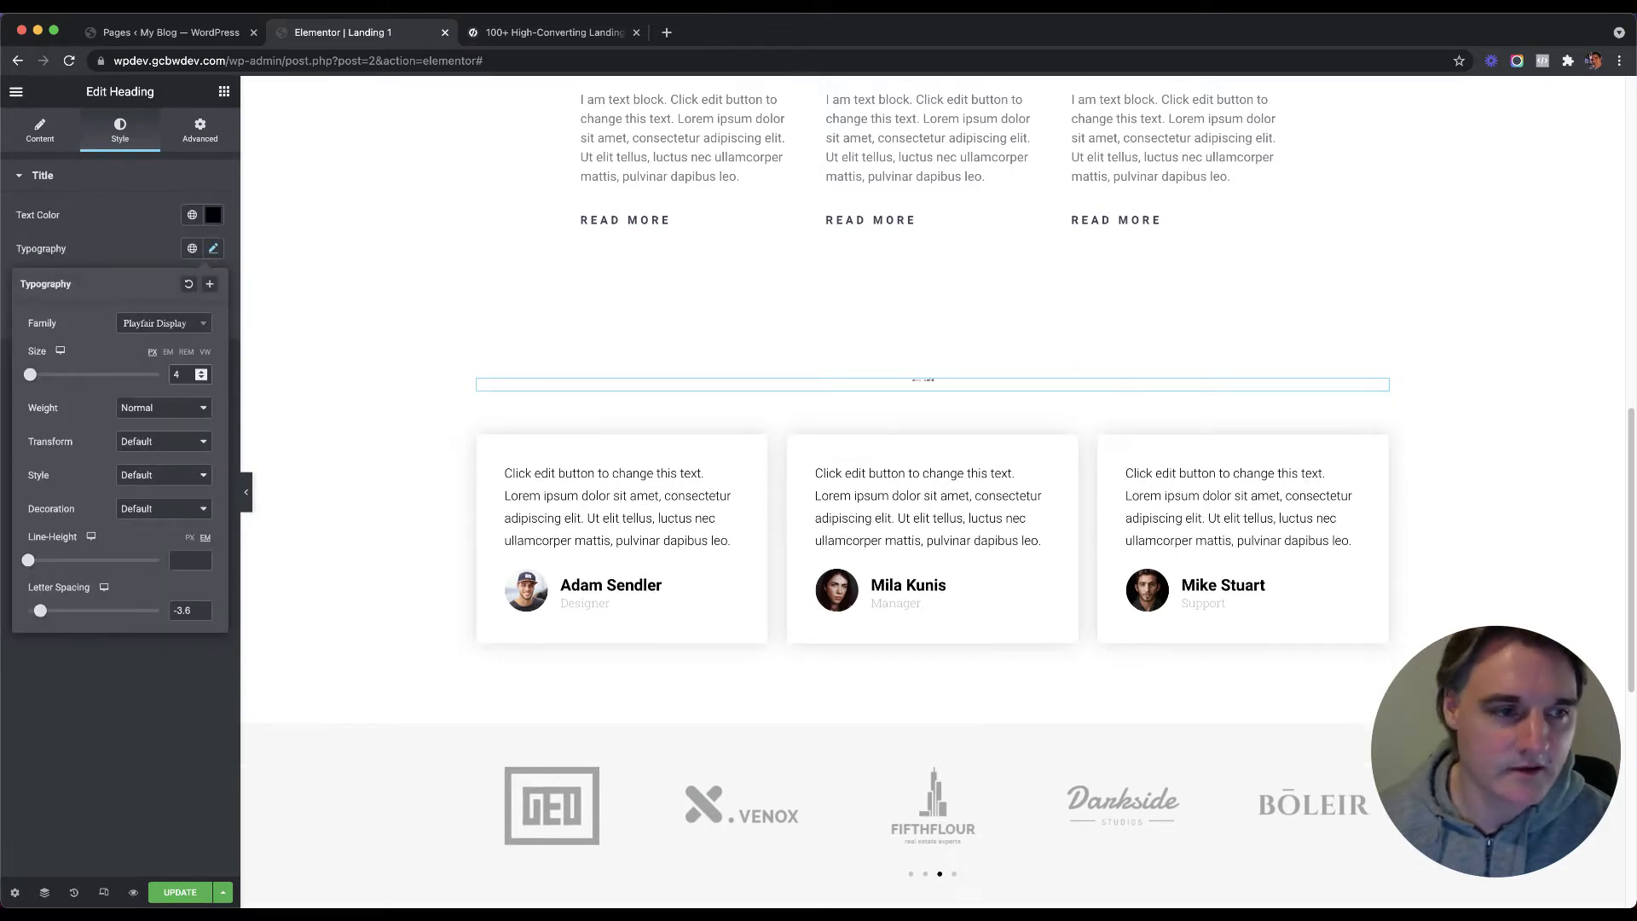
type("0")
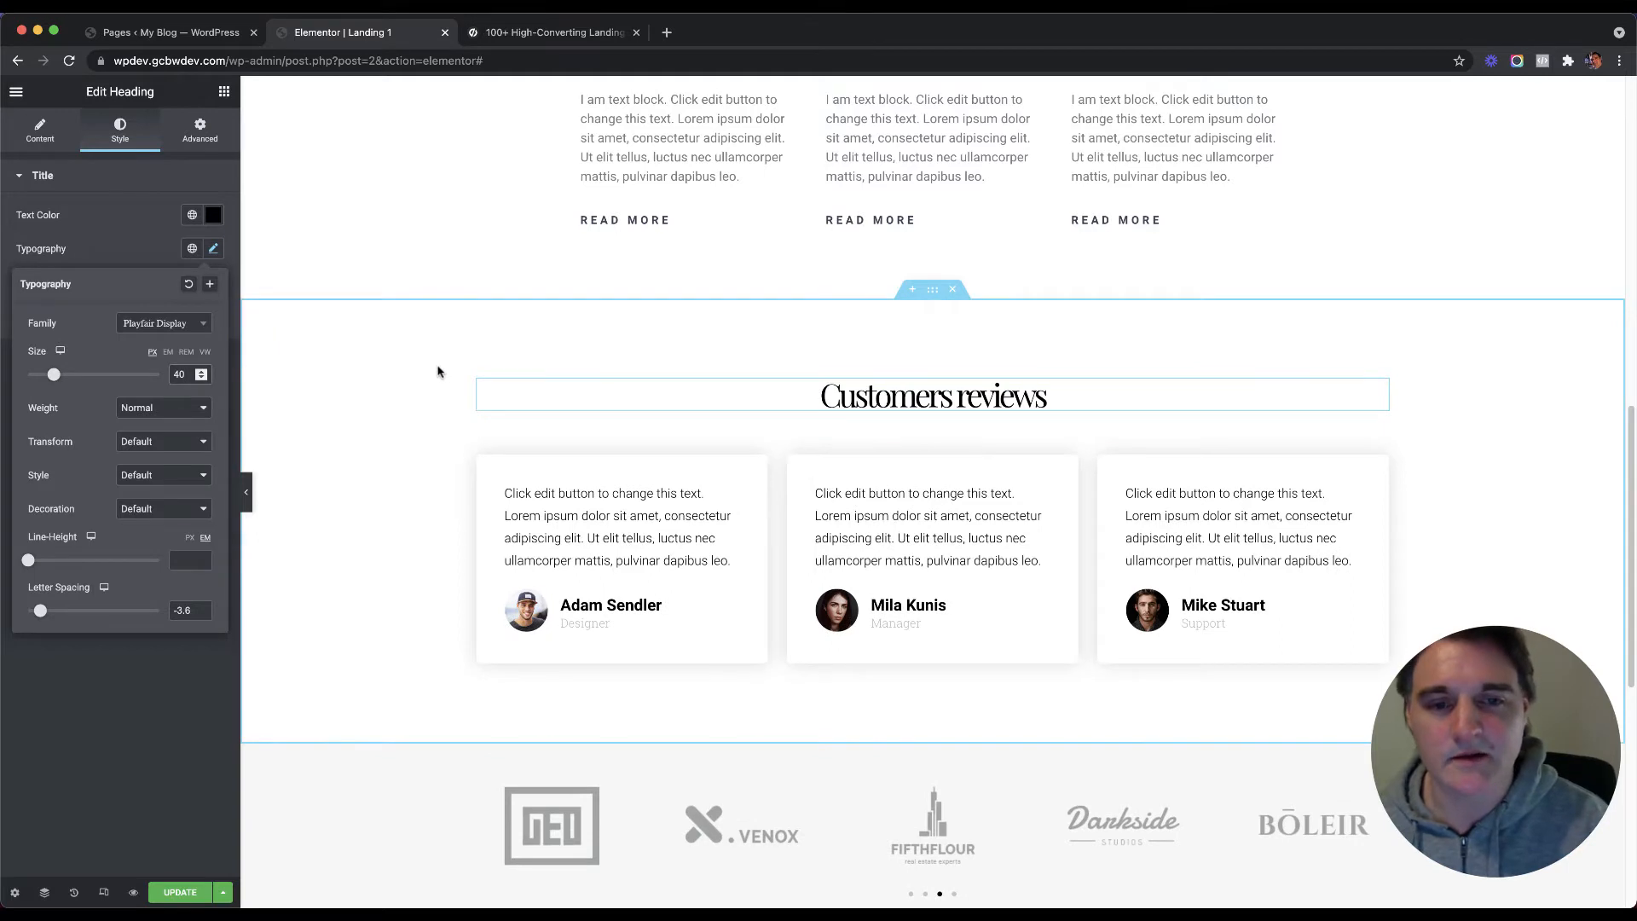
Step: Retitle the heading 'Past Webinar Testimonials'
left_click(839, 394)
triple_click(840, 394)
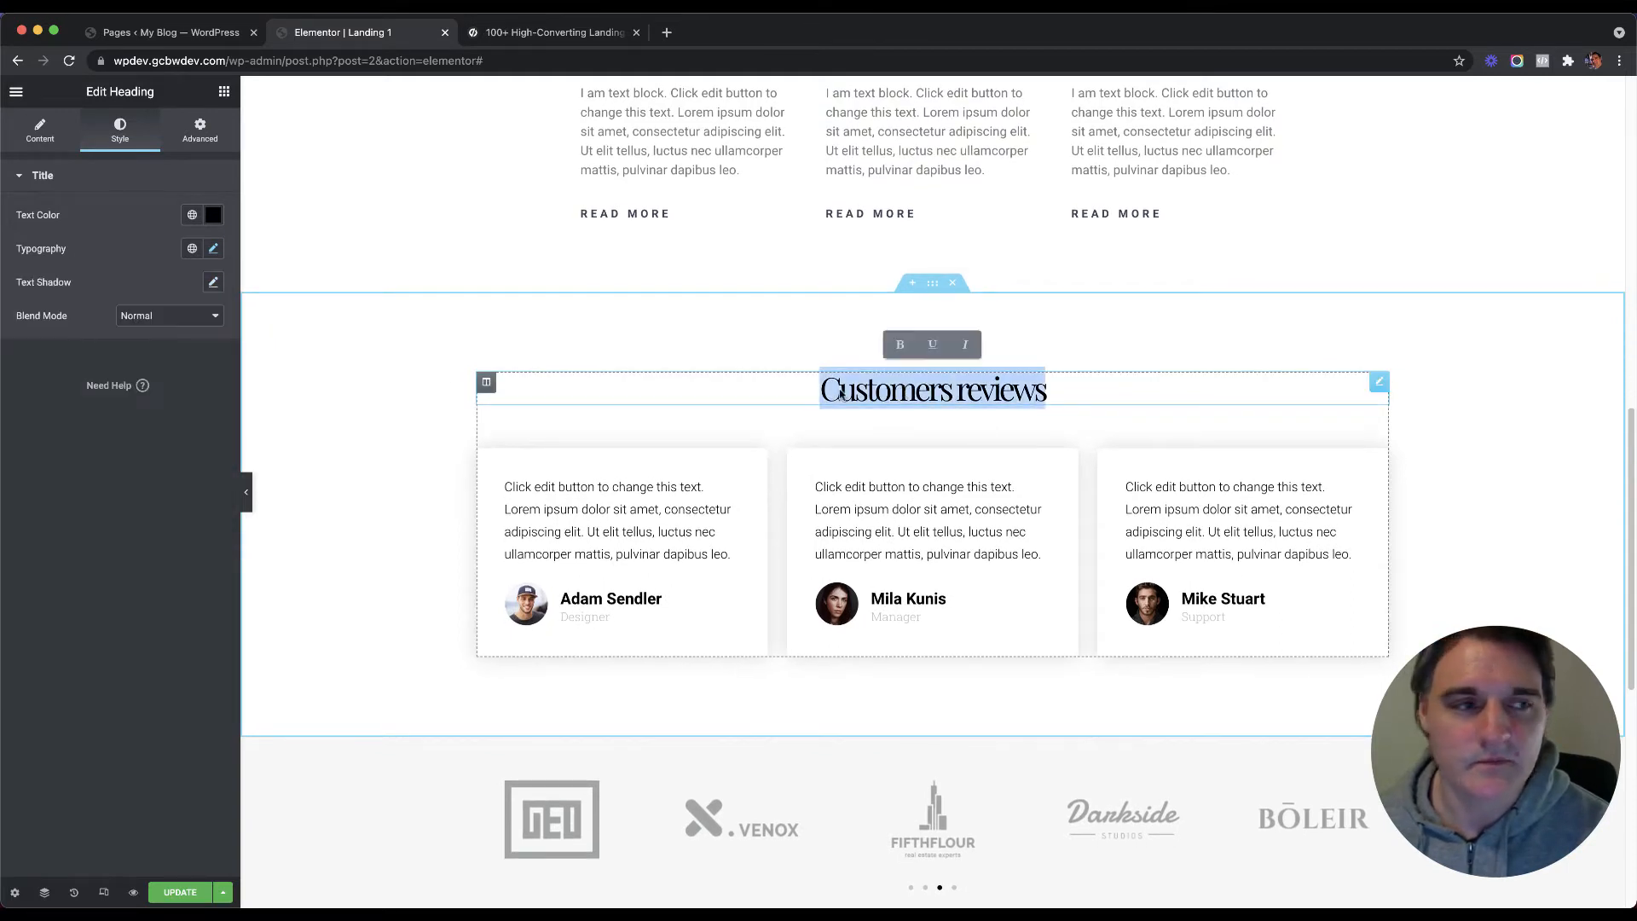
type("Pas")
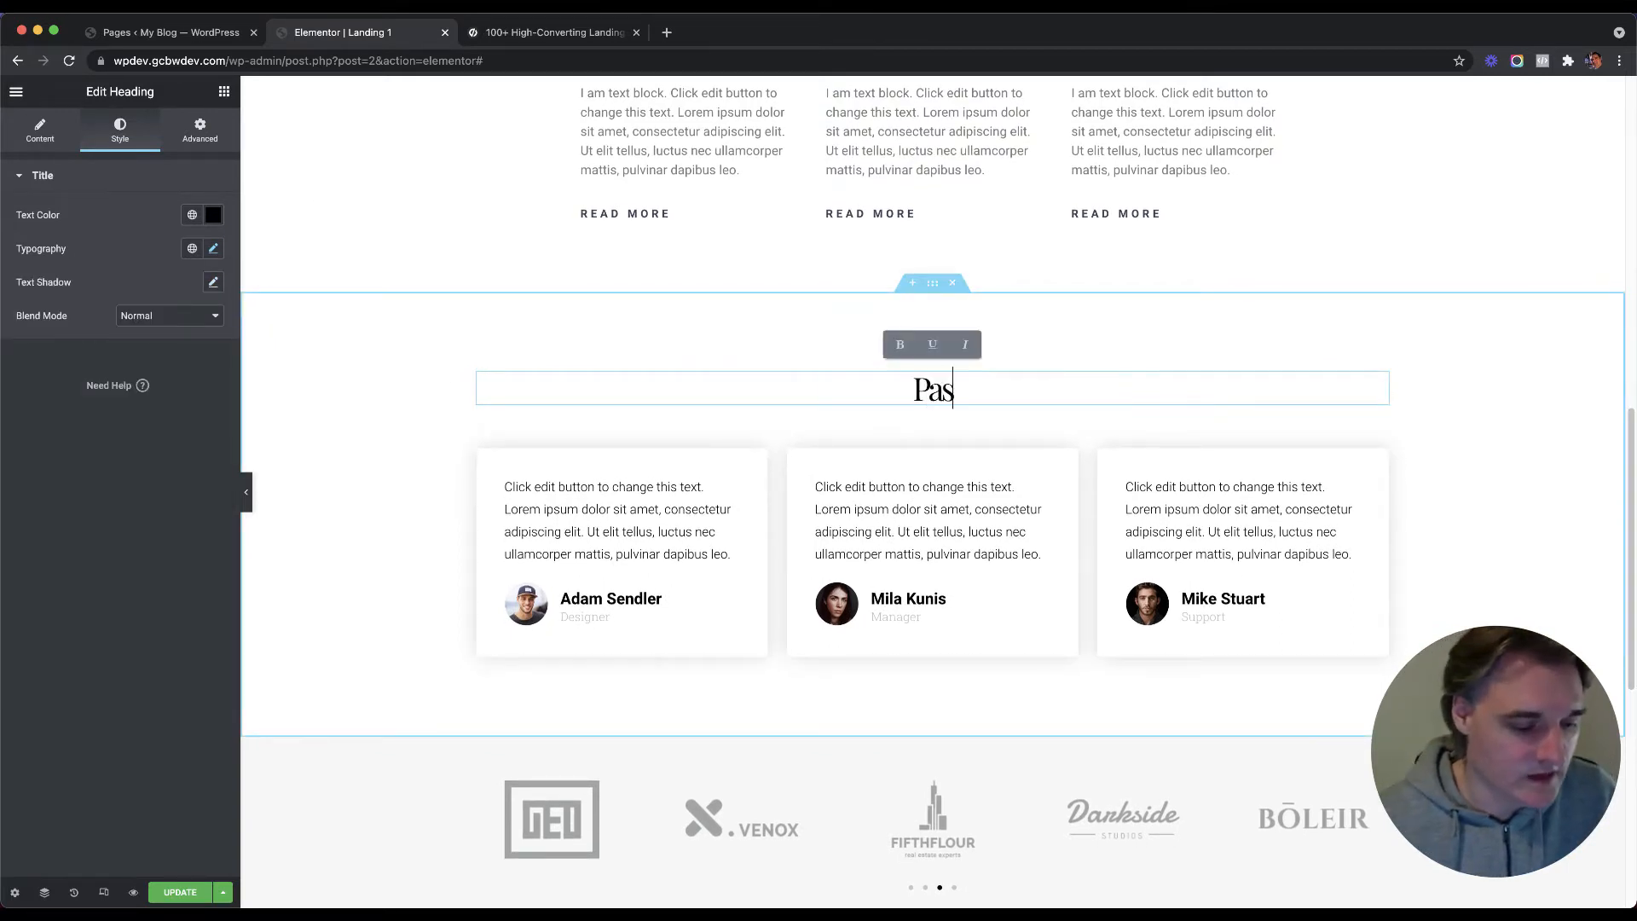
type("t Webinar")
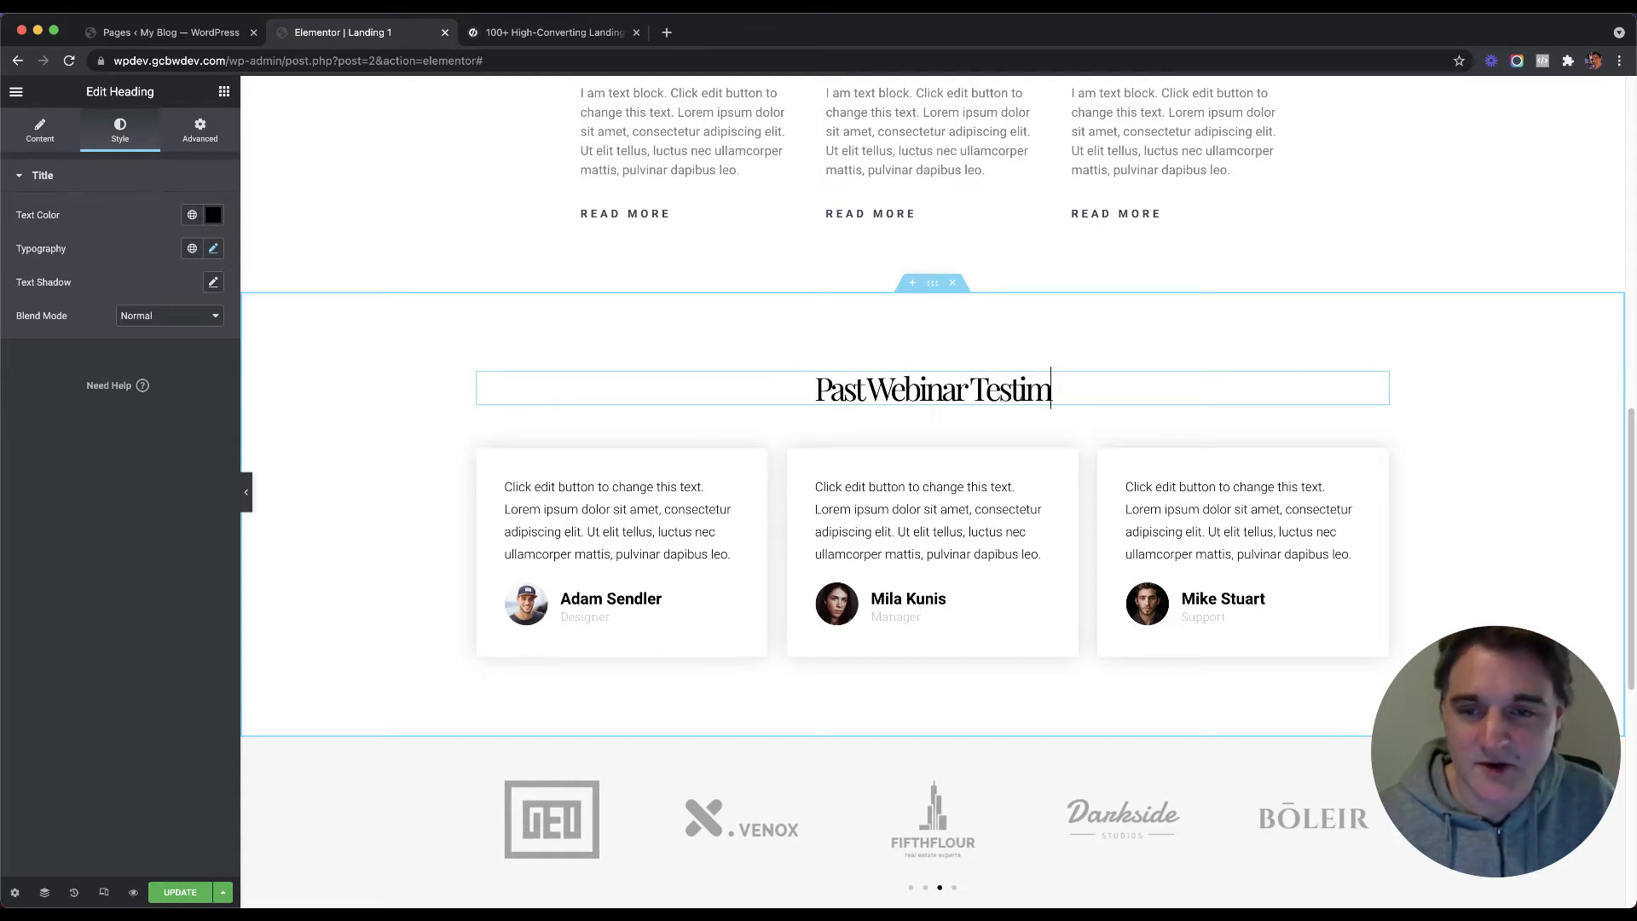
type("ials")
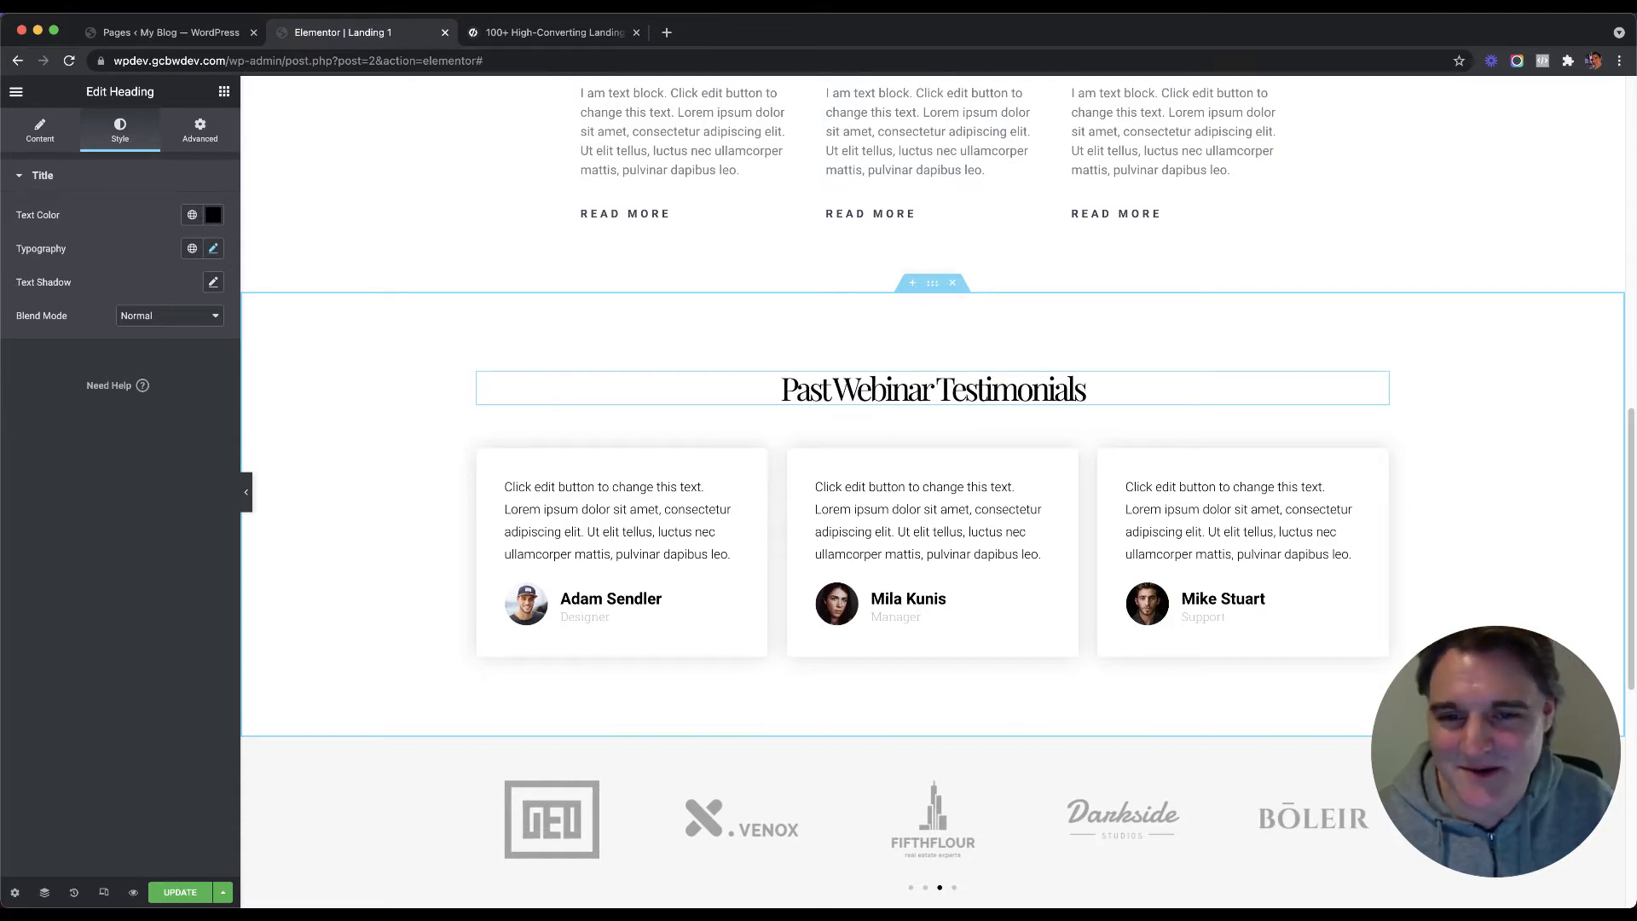
scroll(744, 368, "down", 3)
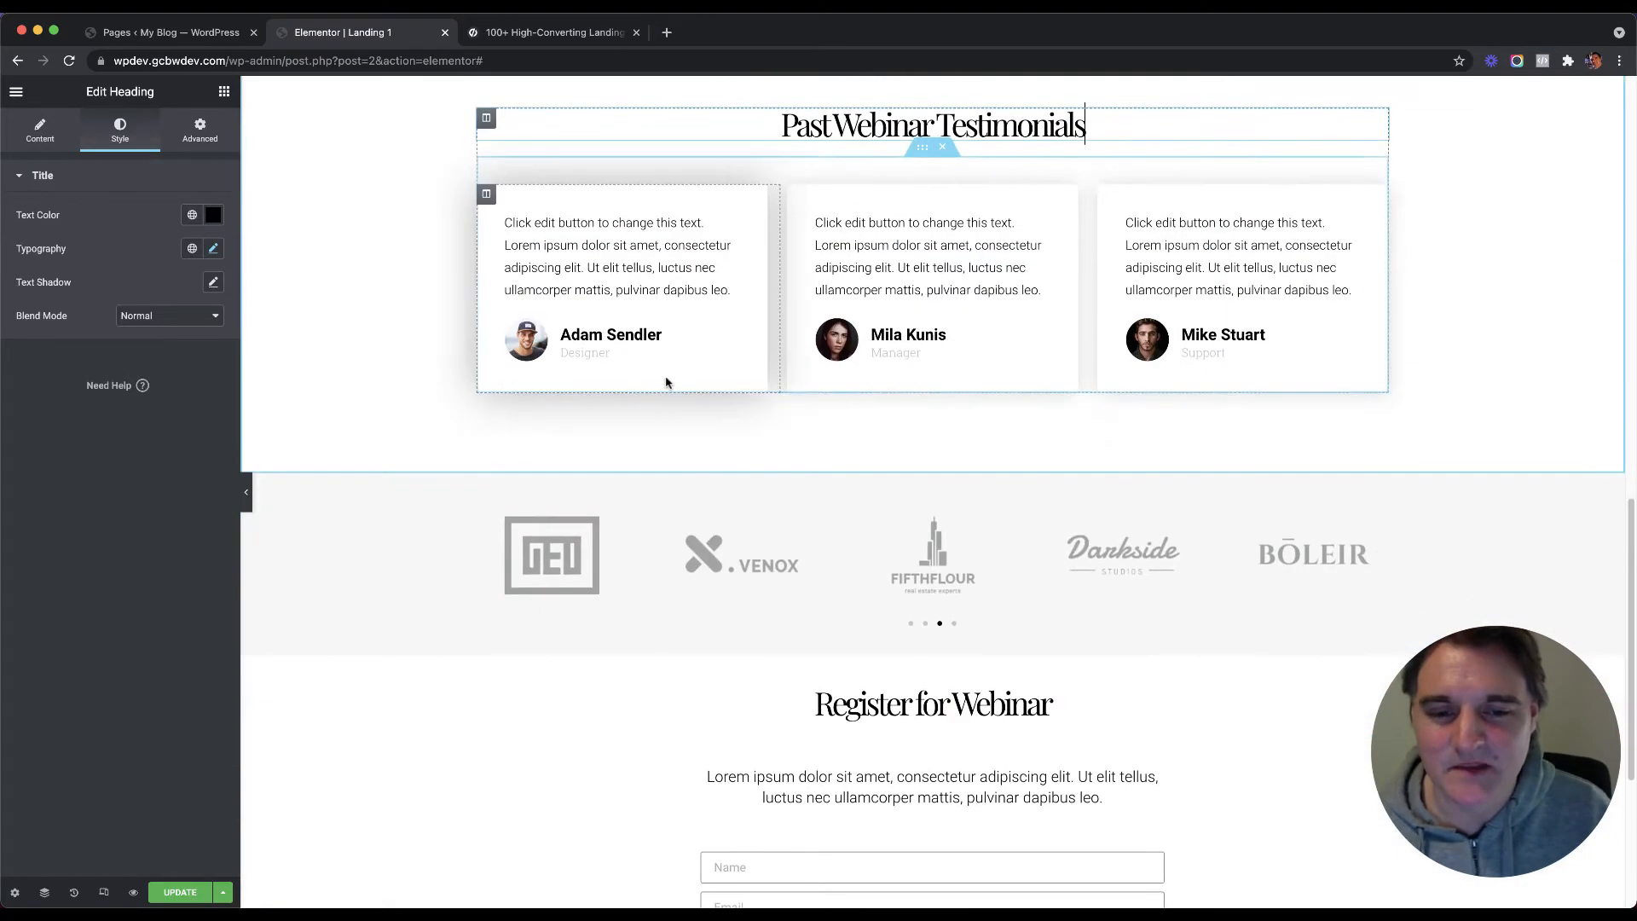
scroll(664, 376, "up", 2)
scroll(724, 366, "up", 1)
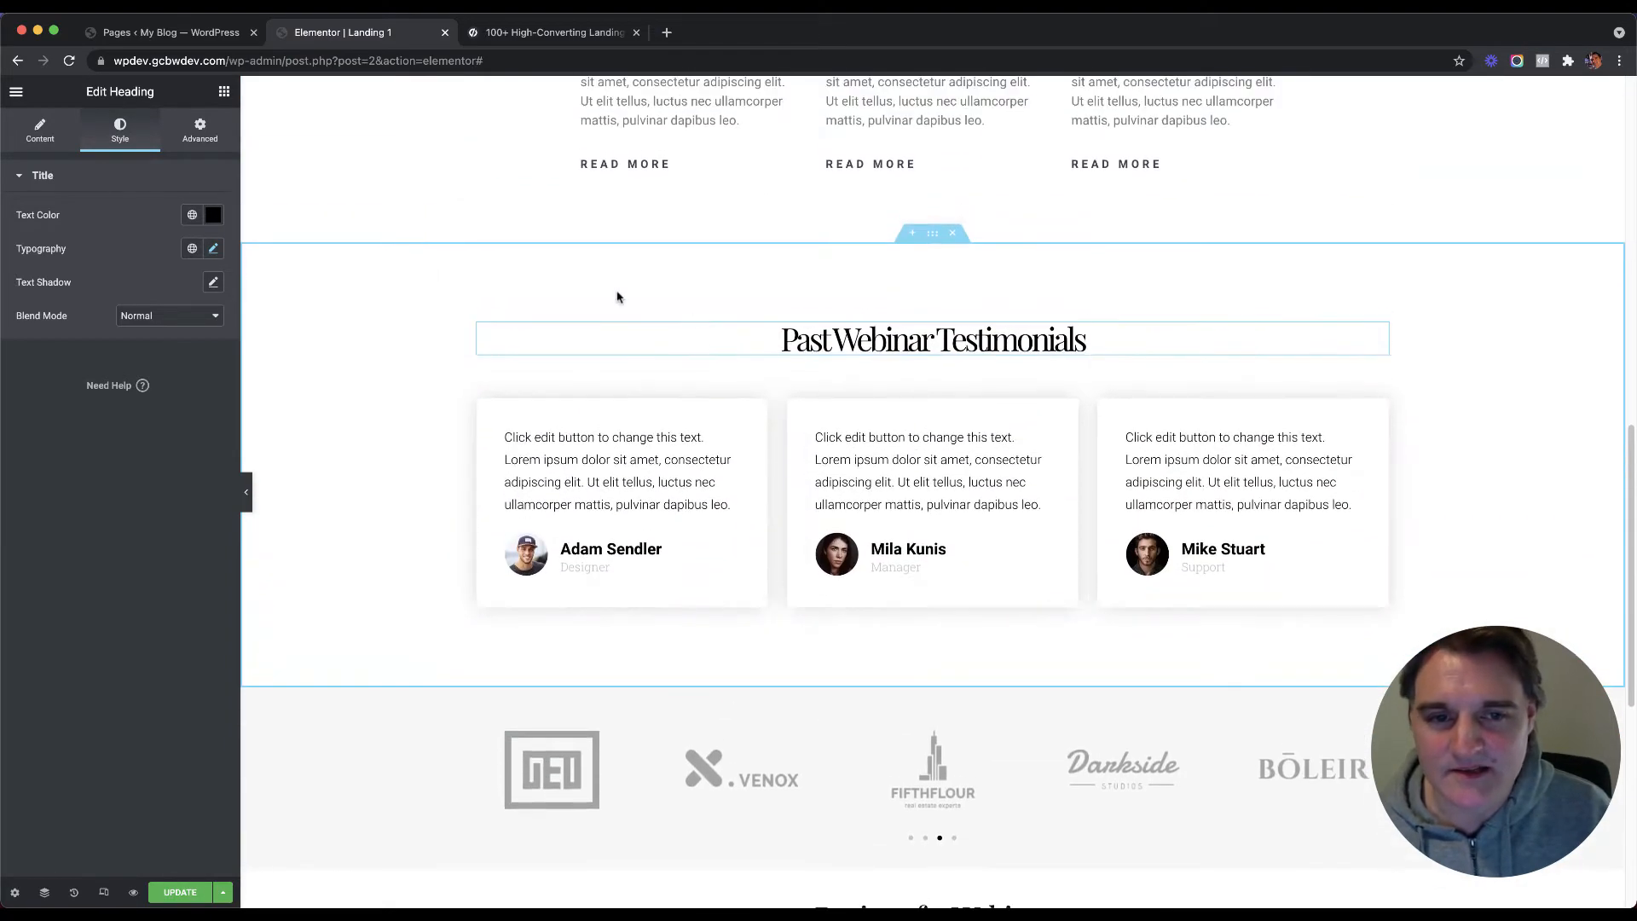
scroll(556, 318, "up", 2)
Step: Check the hero section's layout and enter a new width for the testimonials section
scroll(512, 337, "up", 2)
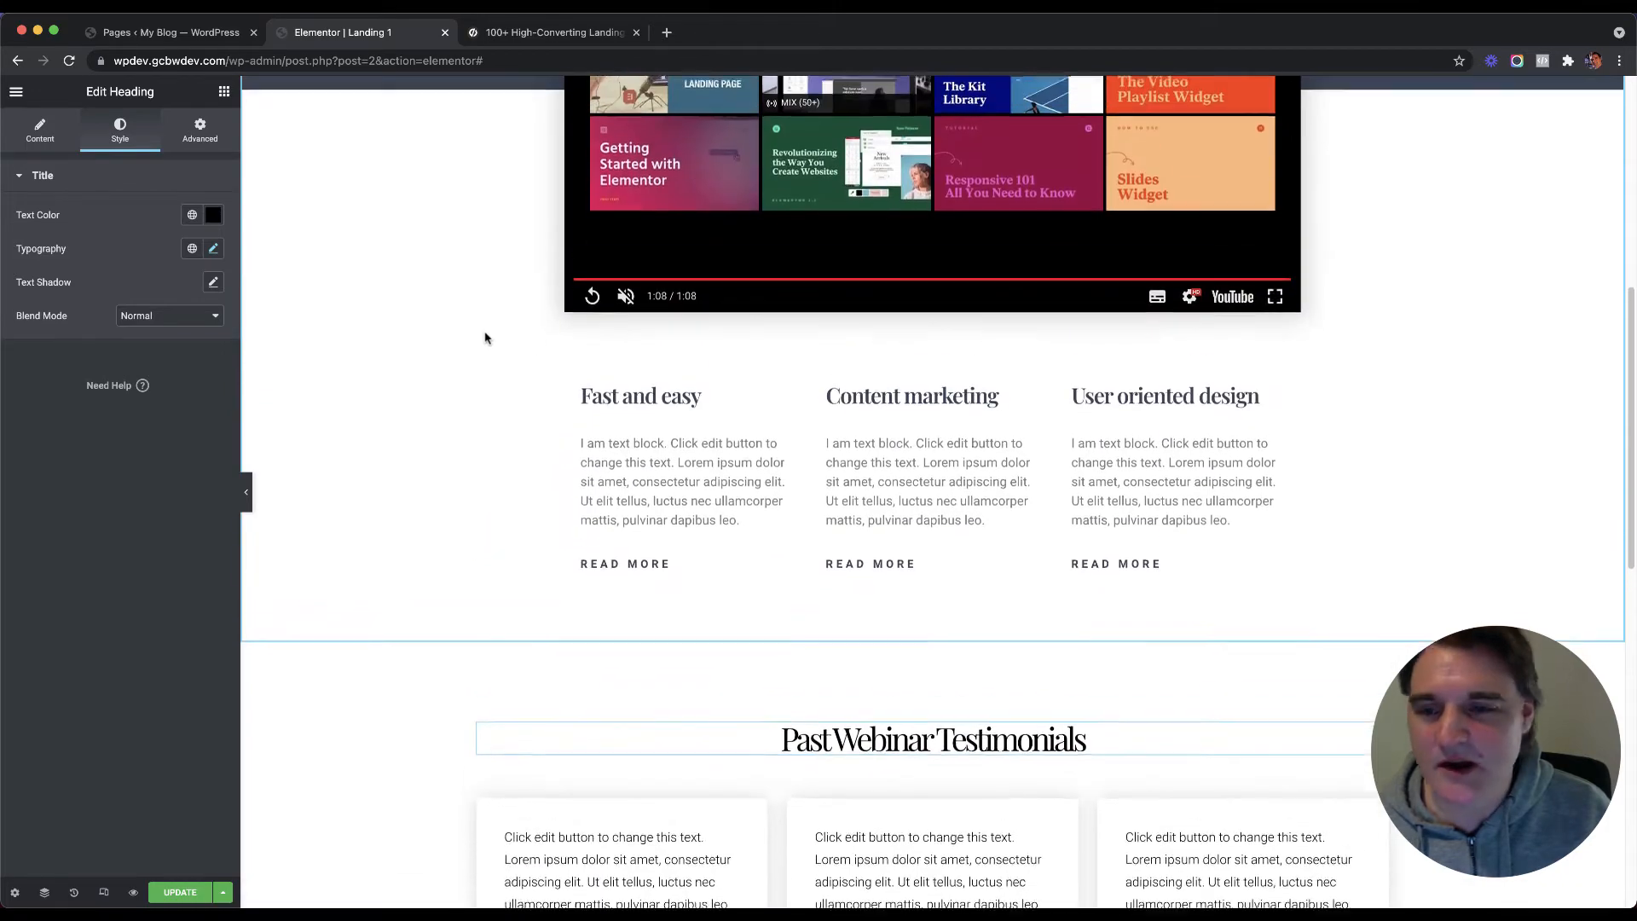
scroll(498, 340, "up", 6)
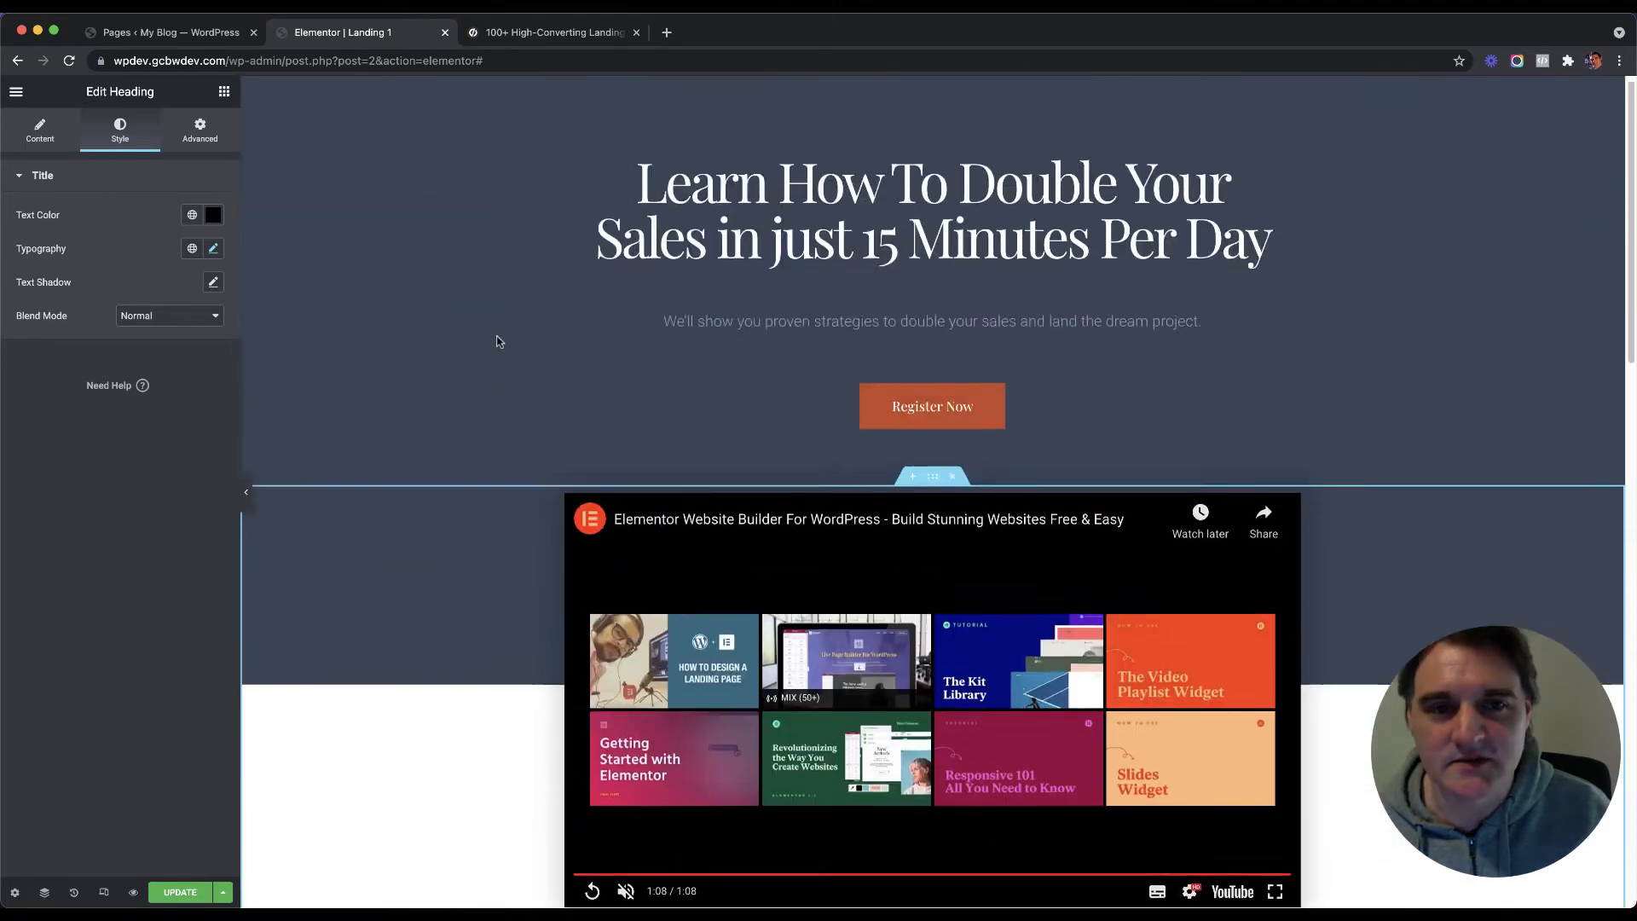
scroll(497, 341, "down", 8)
scroll(597, 332, "down", 2)
scroll(682, 311, "up", 5)
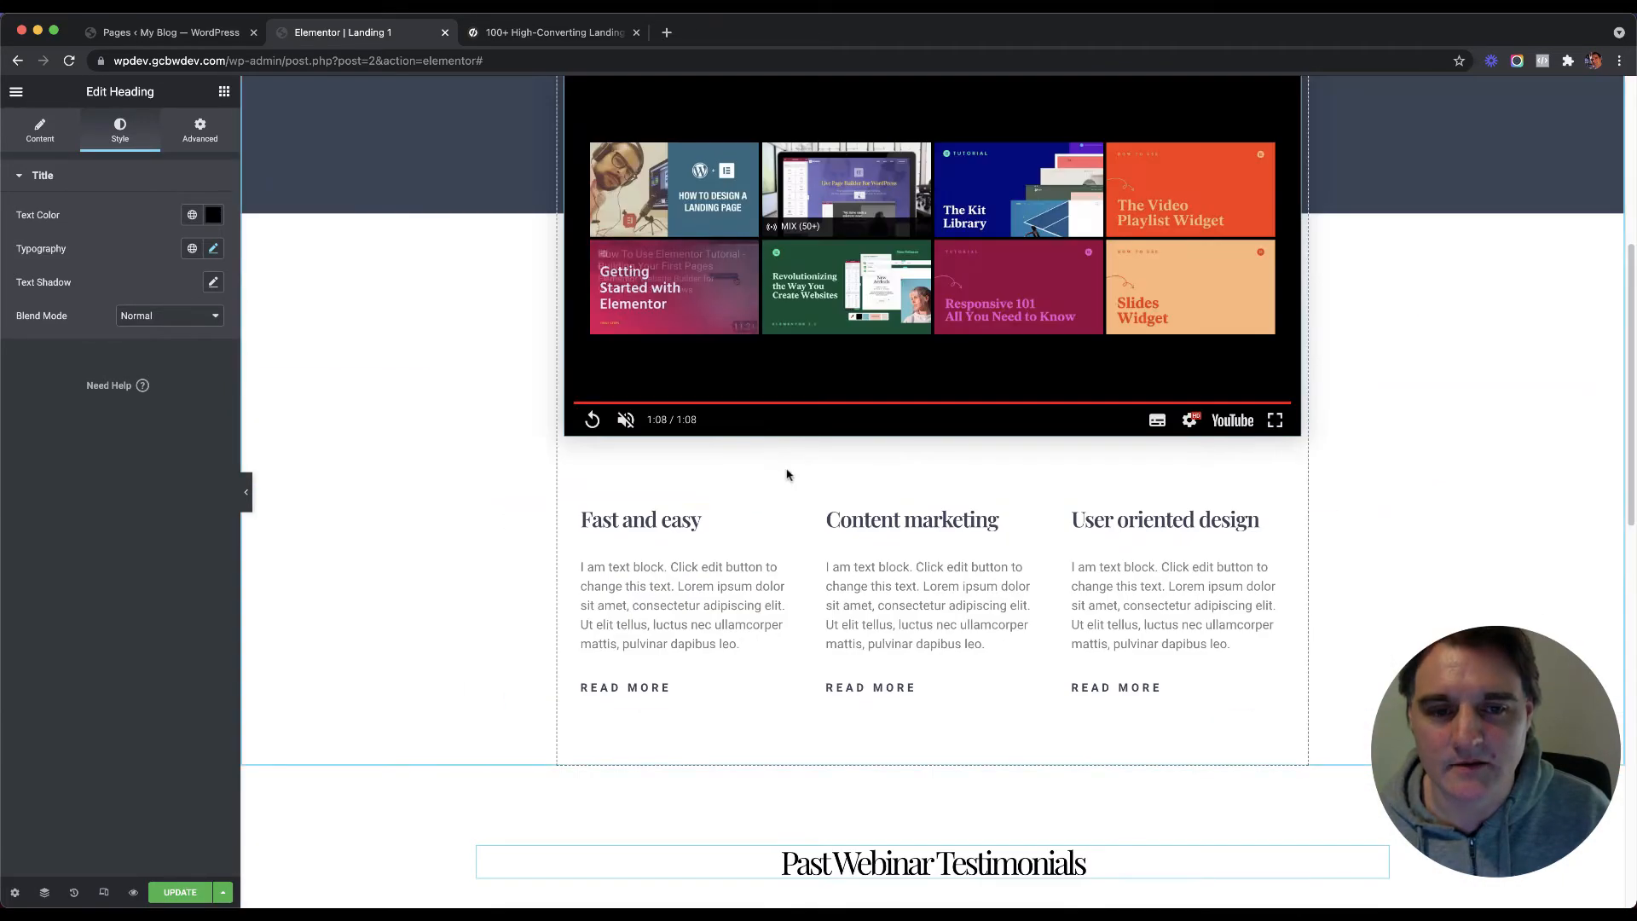
scroll(942, 482, "up", 5)
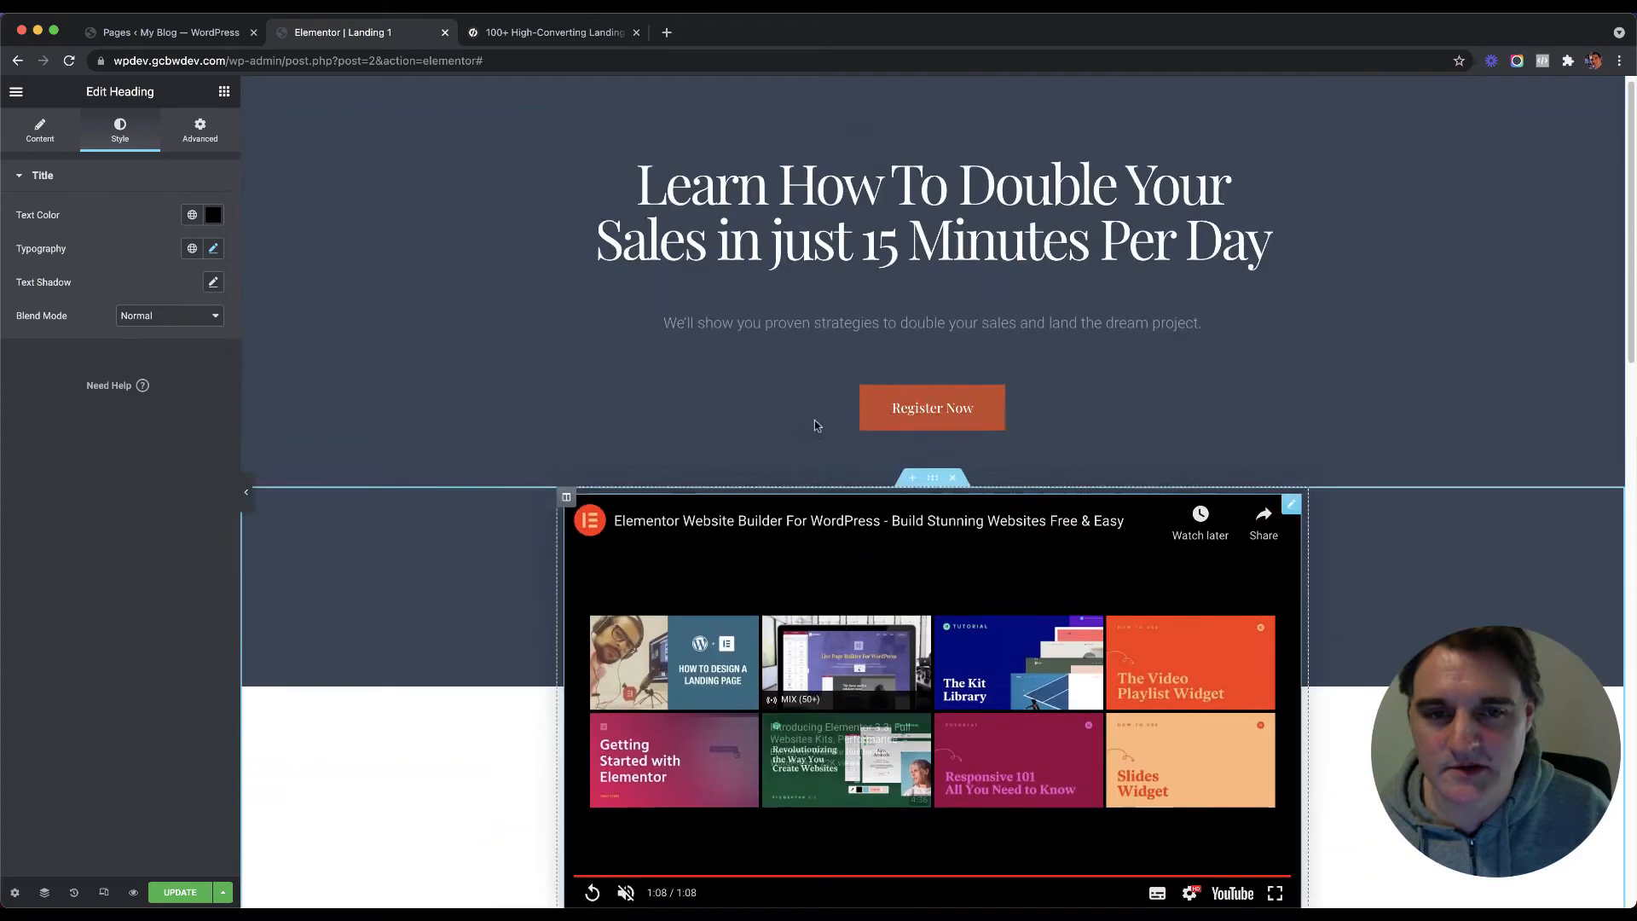
left_click(926, 487)
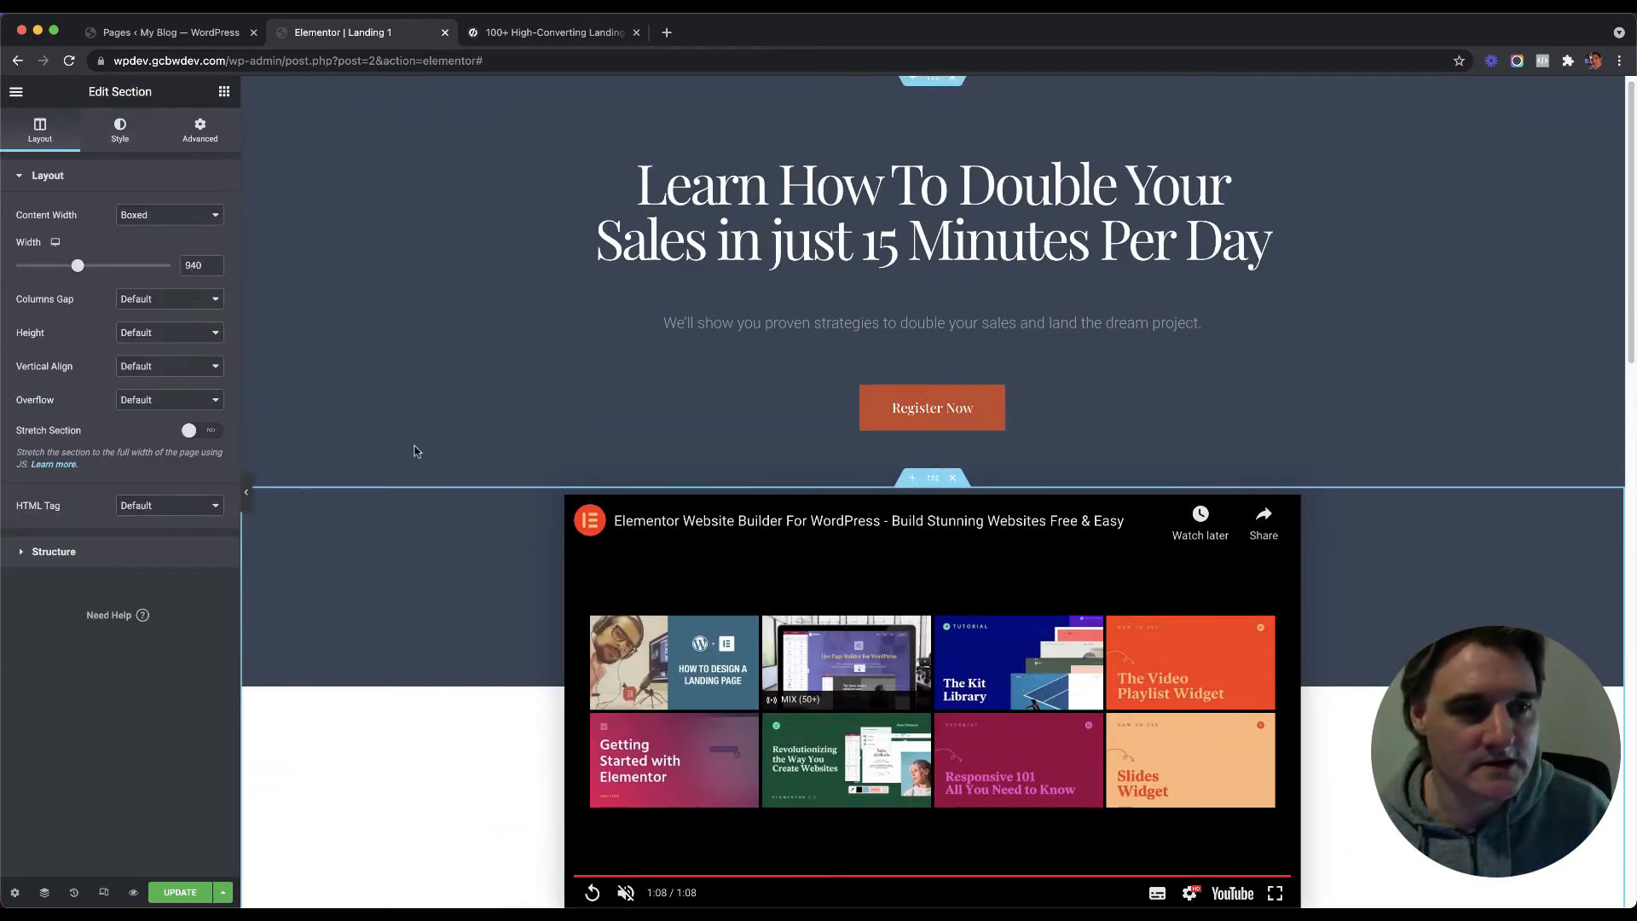
scroll(484, 427, "down", 7)
scroll(484, 428, "down", 5)
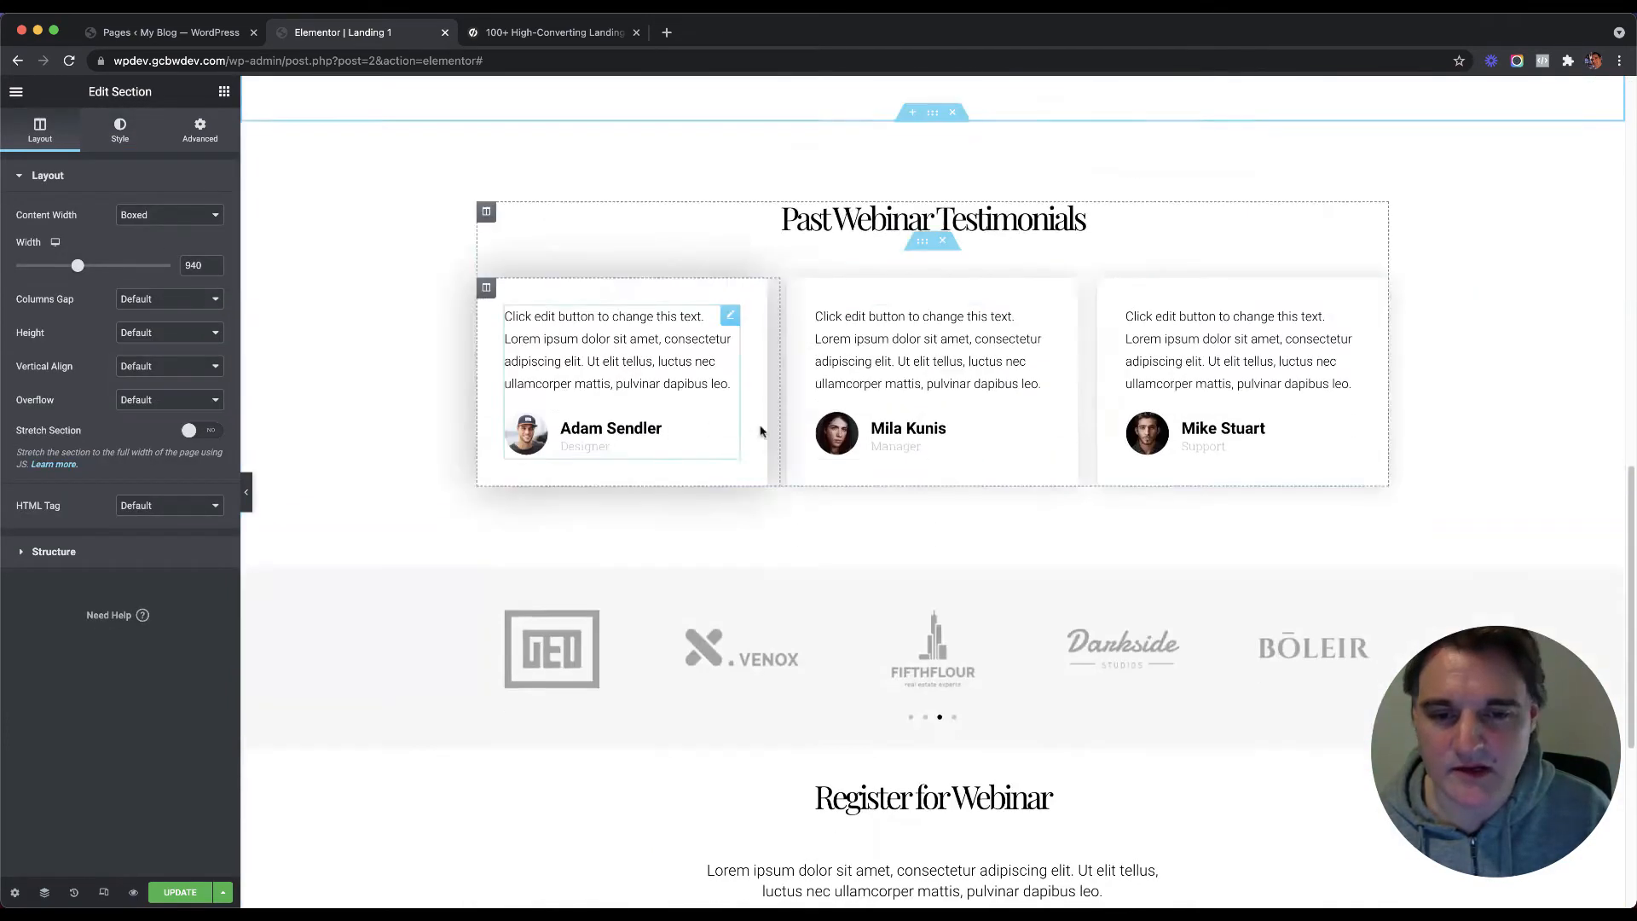
left_click(932, 113)
type("974")
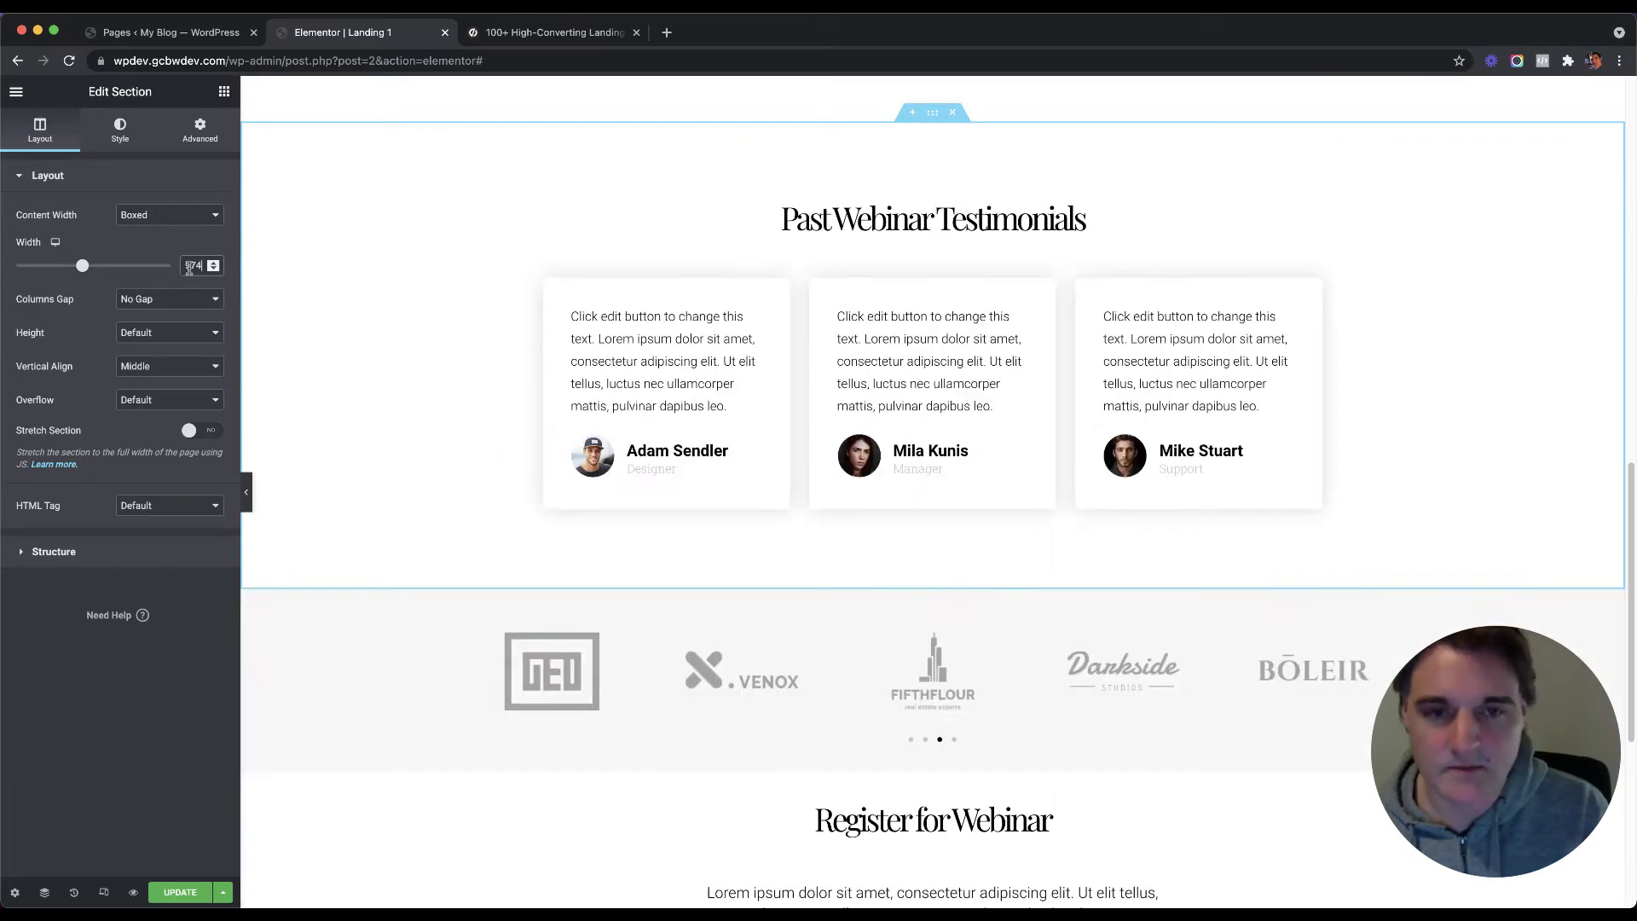
key("BackSpace")
key("BackSpace")
type("40")
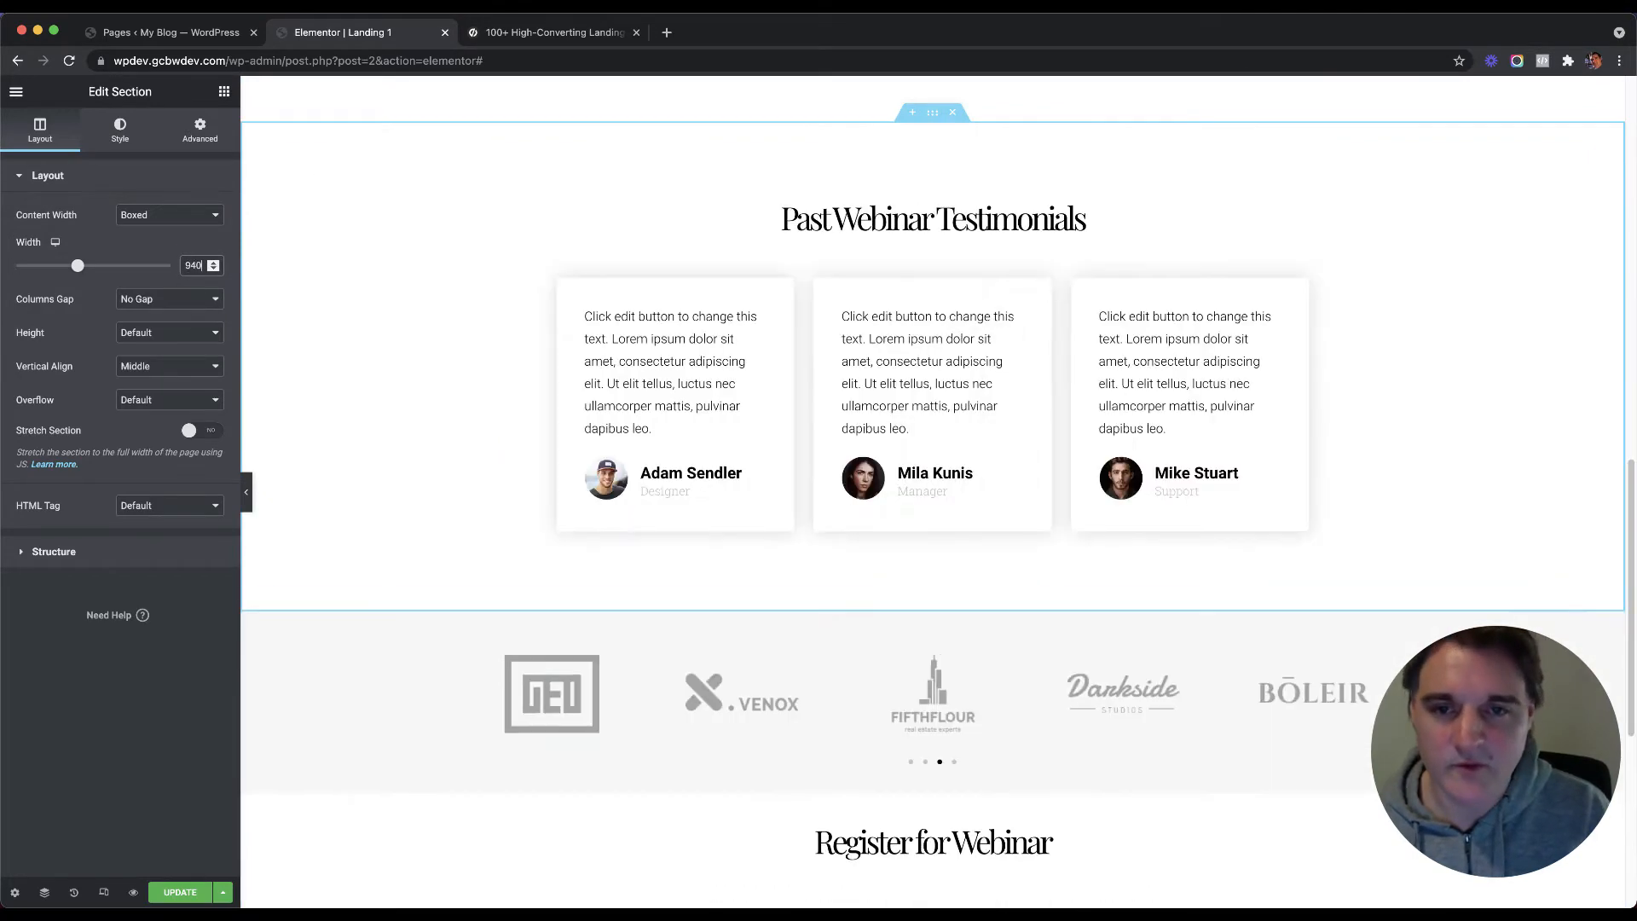
Step: Set the logos section width to 940 and drop the Image Carousel back into it
scroll(408, 372, "up", 8)
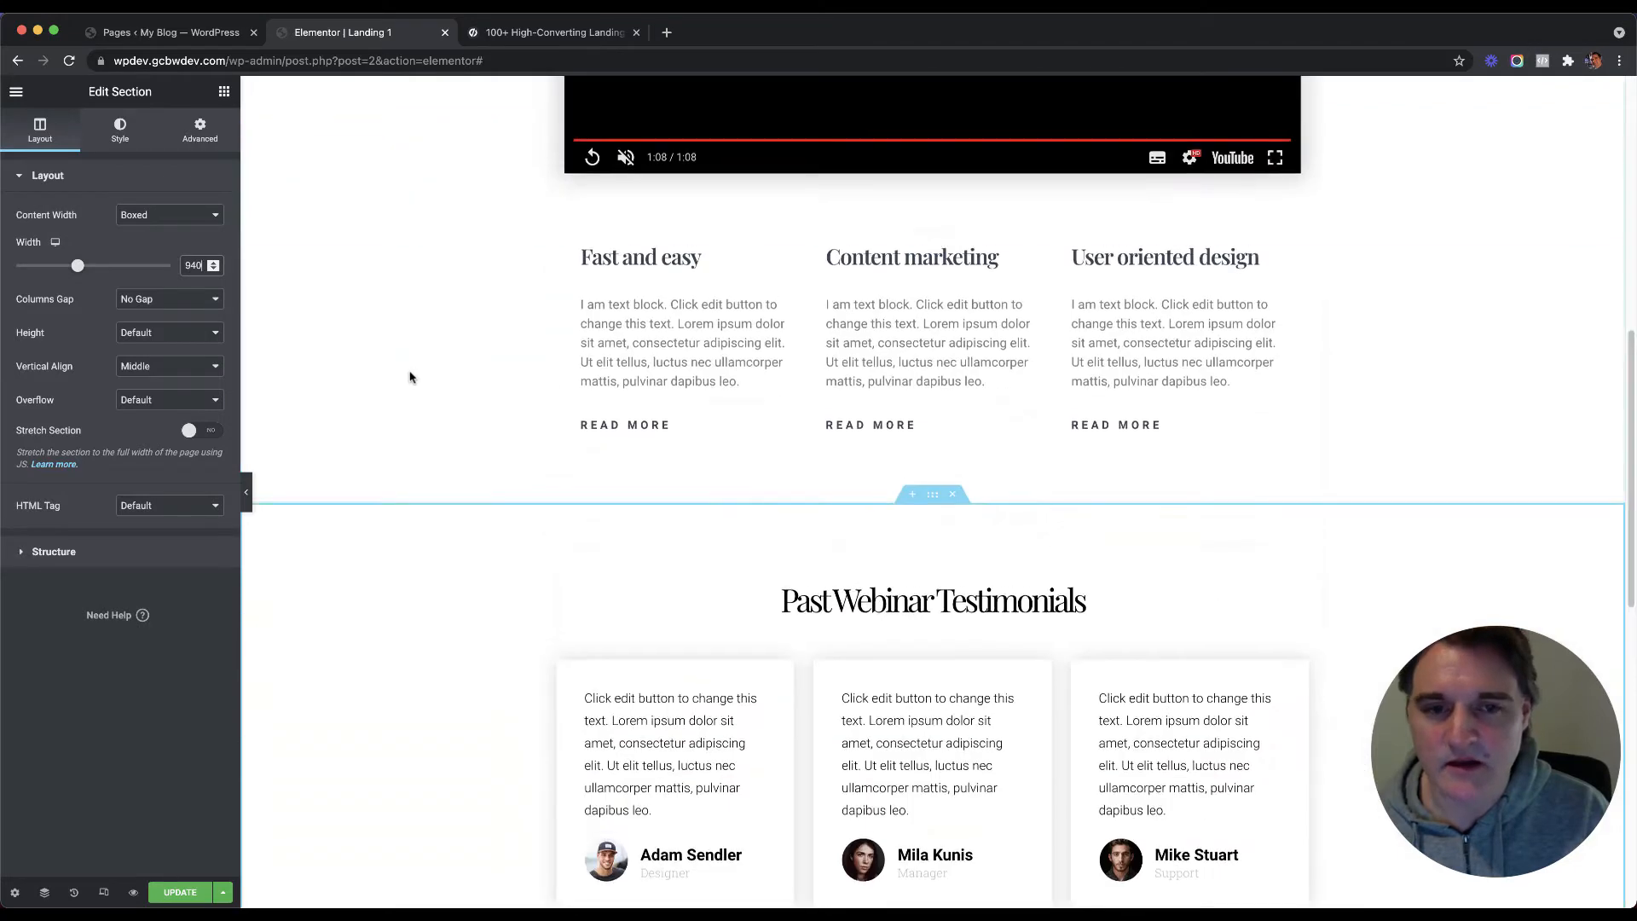
scroll(409, 372, "down", 7)
scroll(438, 384, "down", 5)
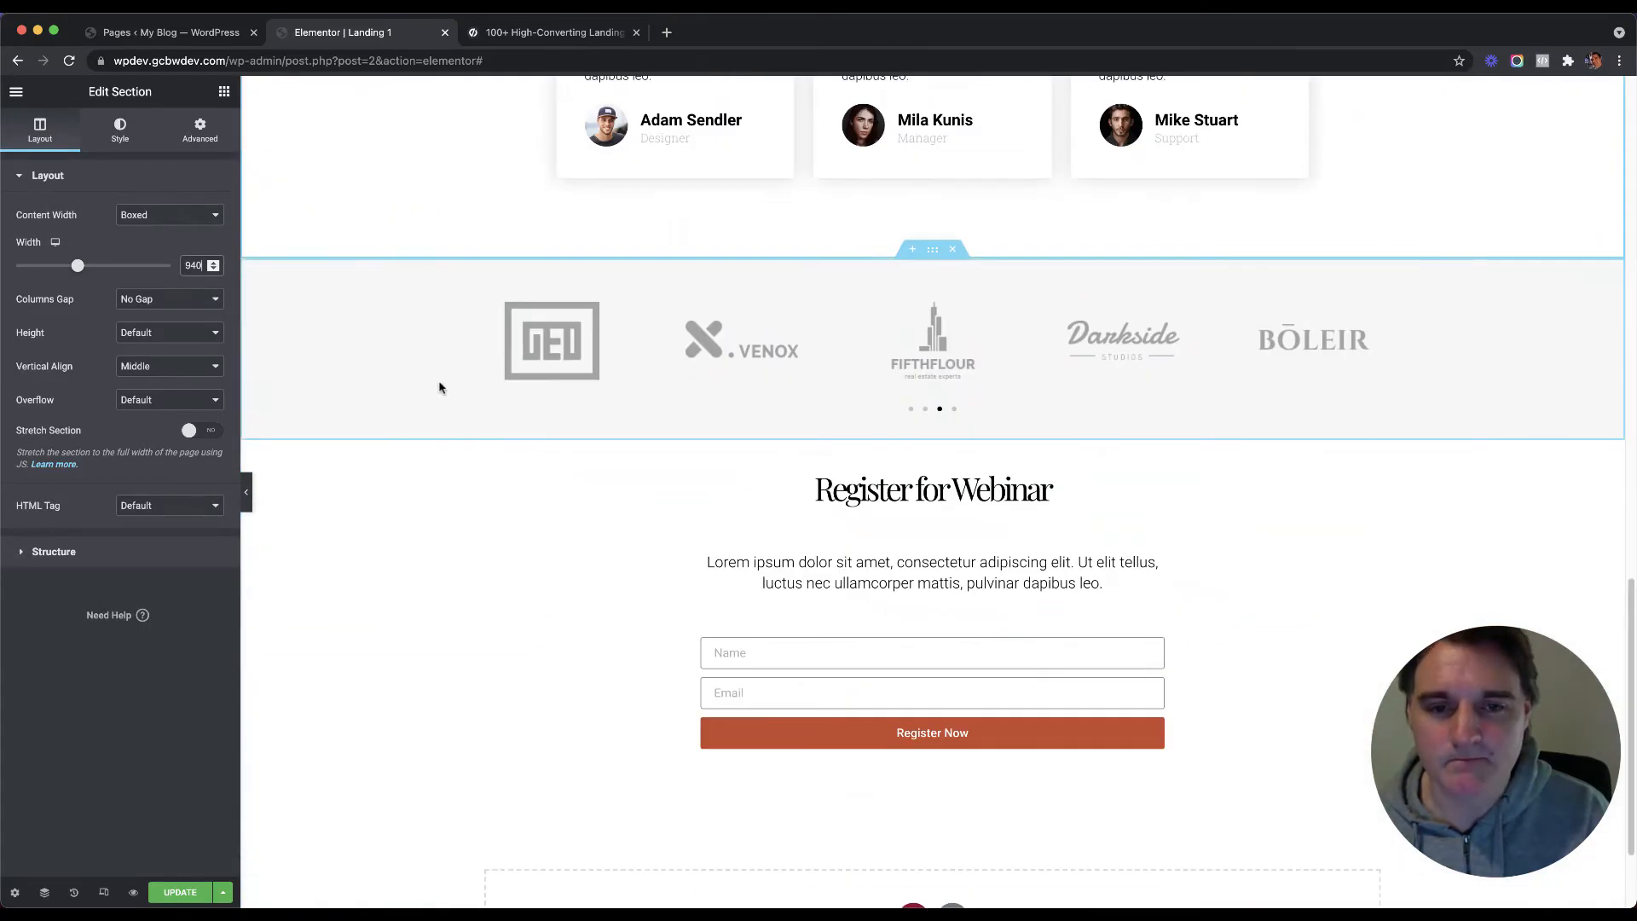
scroll(440, 388, "up", 2)
scroll(439, 388, "down", 1)
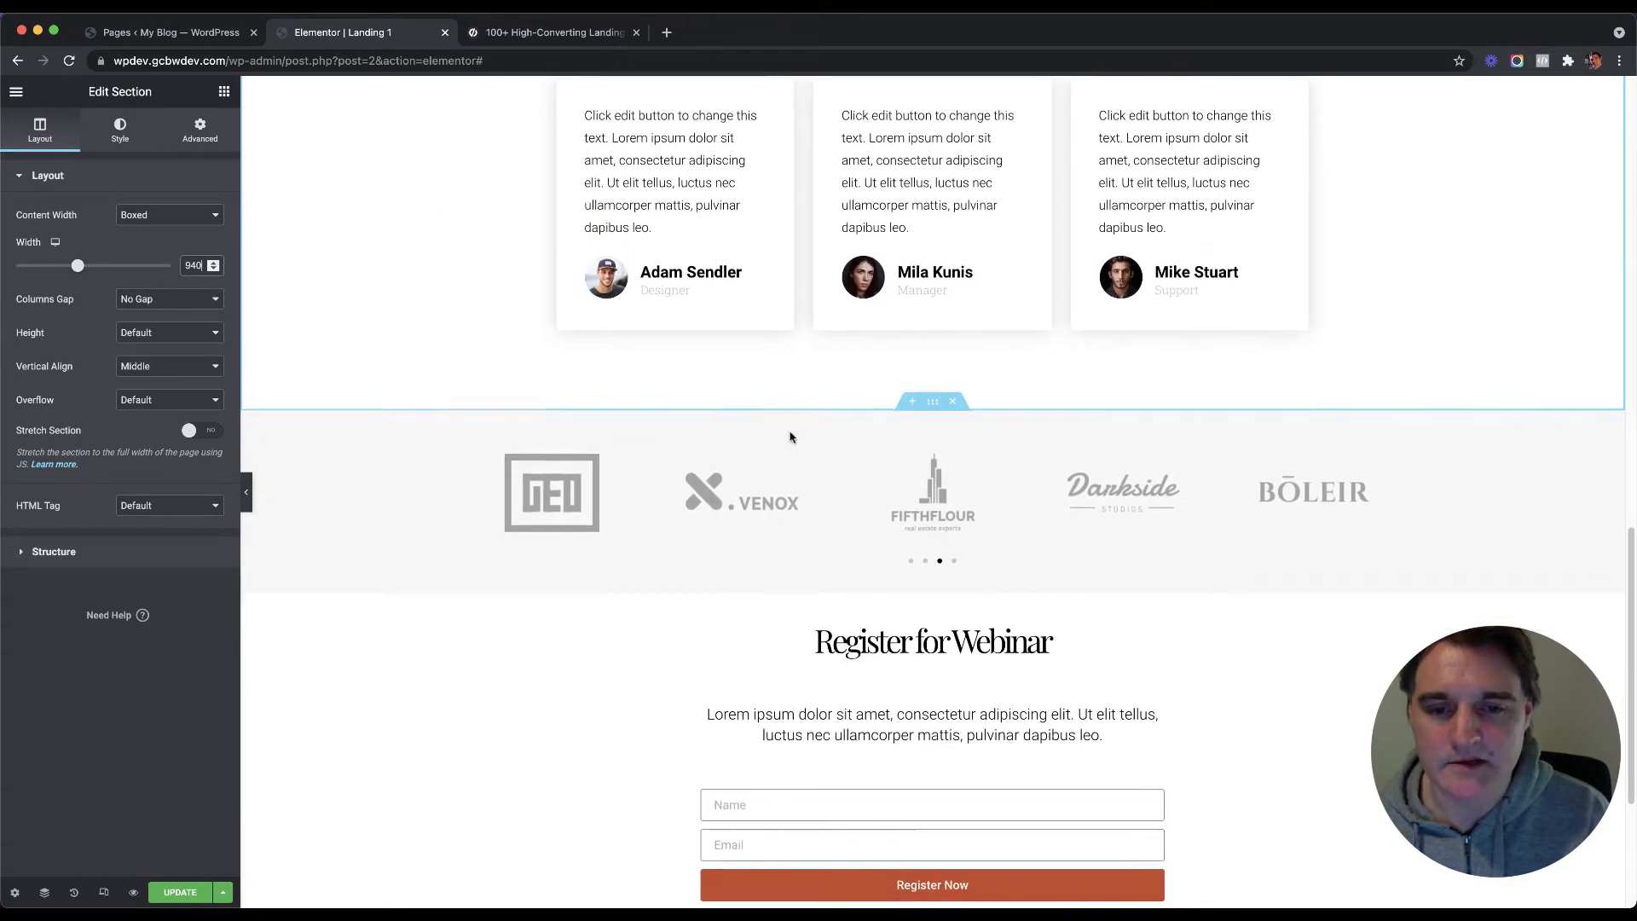
left_click(939, 405)
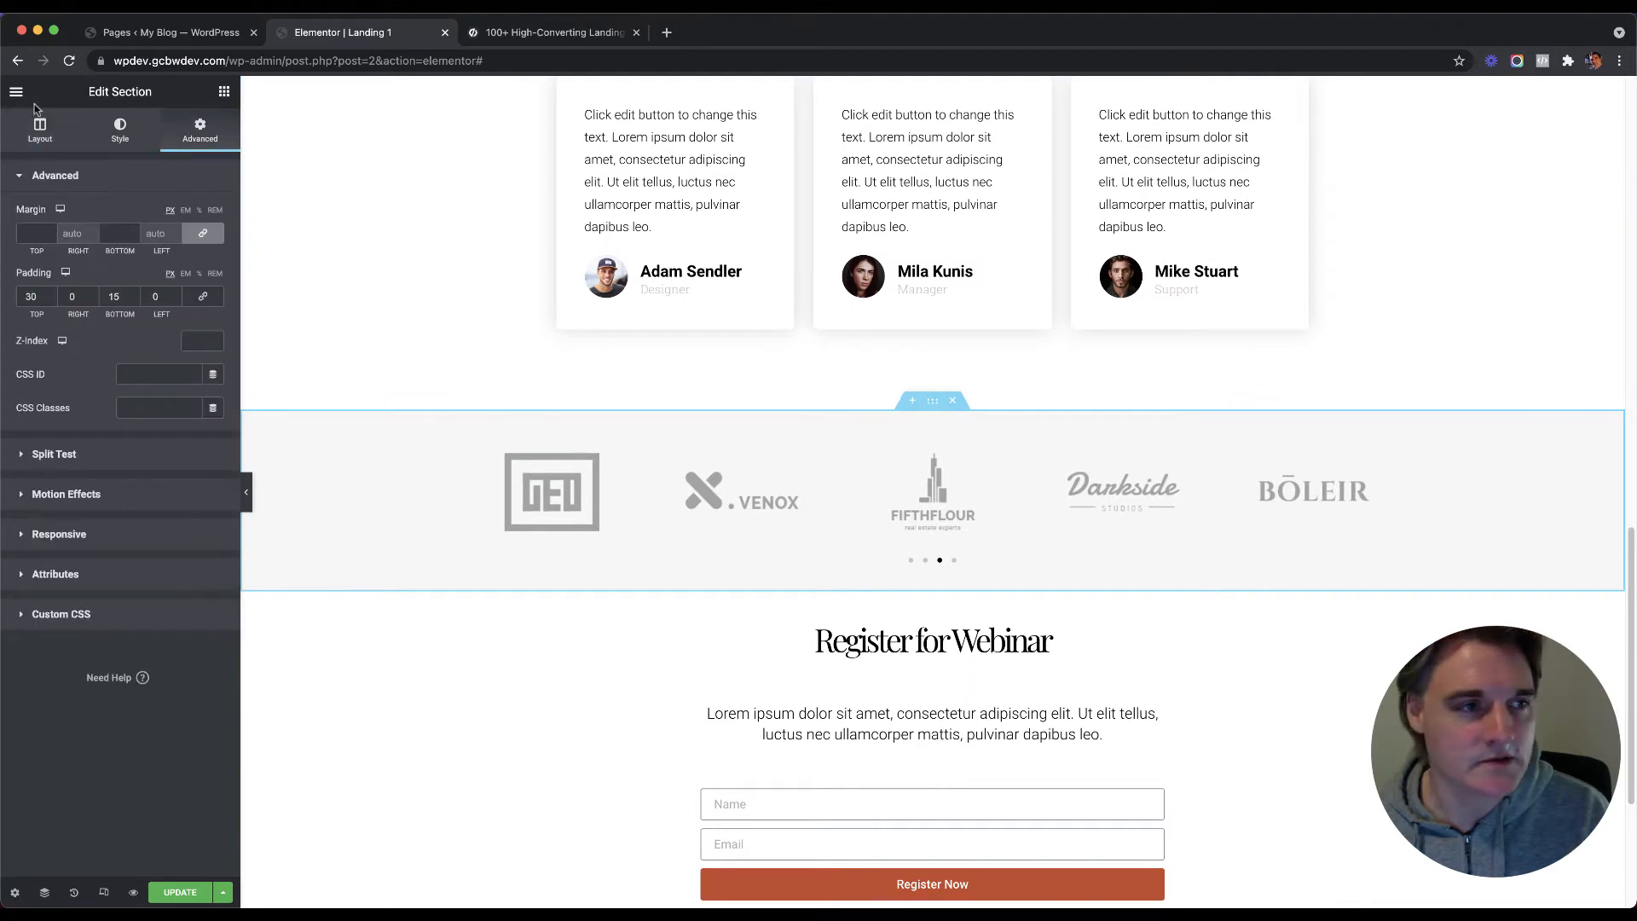
left_click(40, 130)
double_click(193, 265)
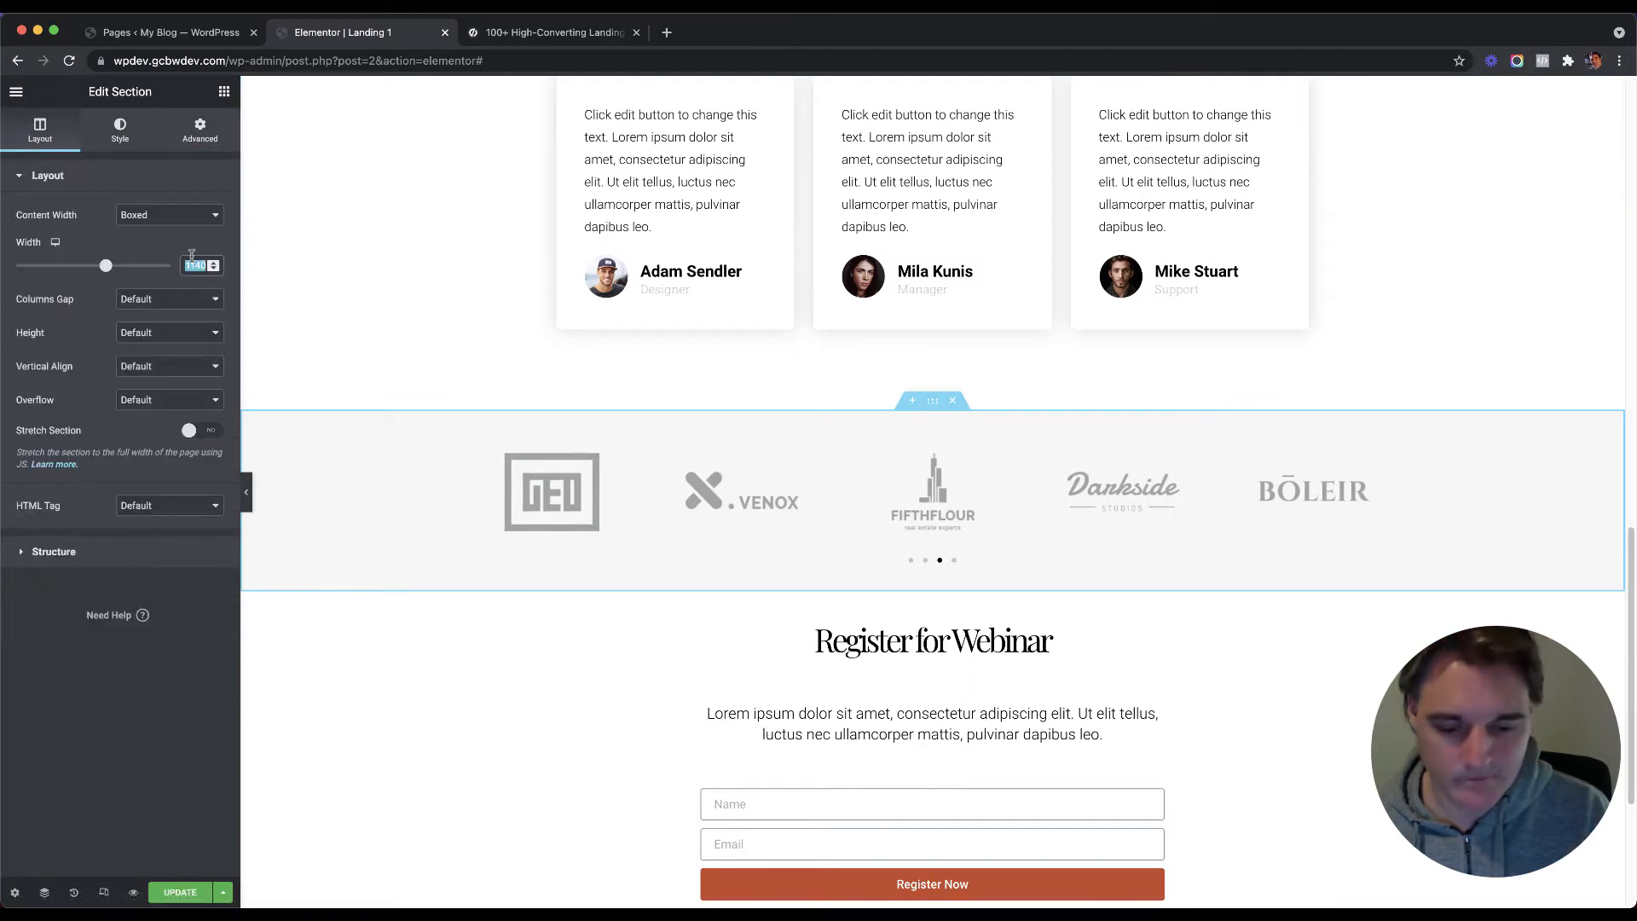
type("940")
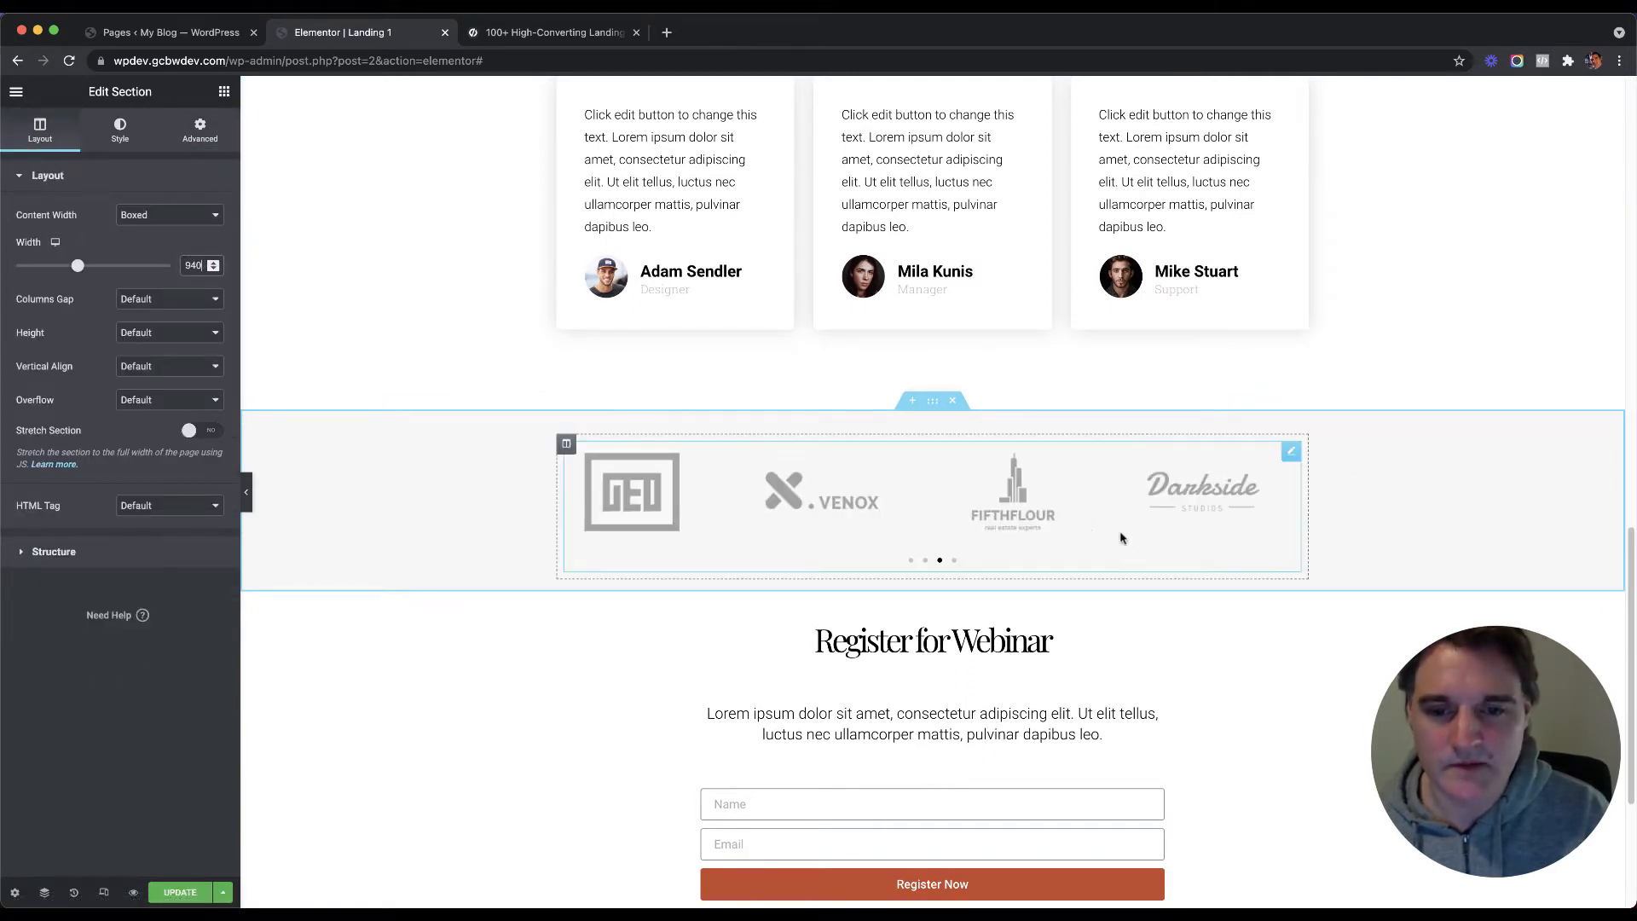
left_click_drag(1071, 486, 923, 479)
left_click_drag(1147, 525, 1071, 463)
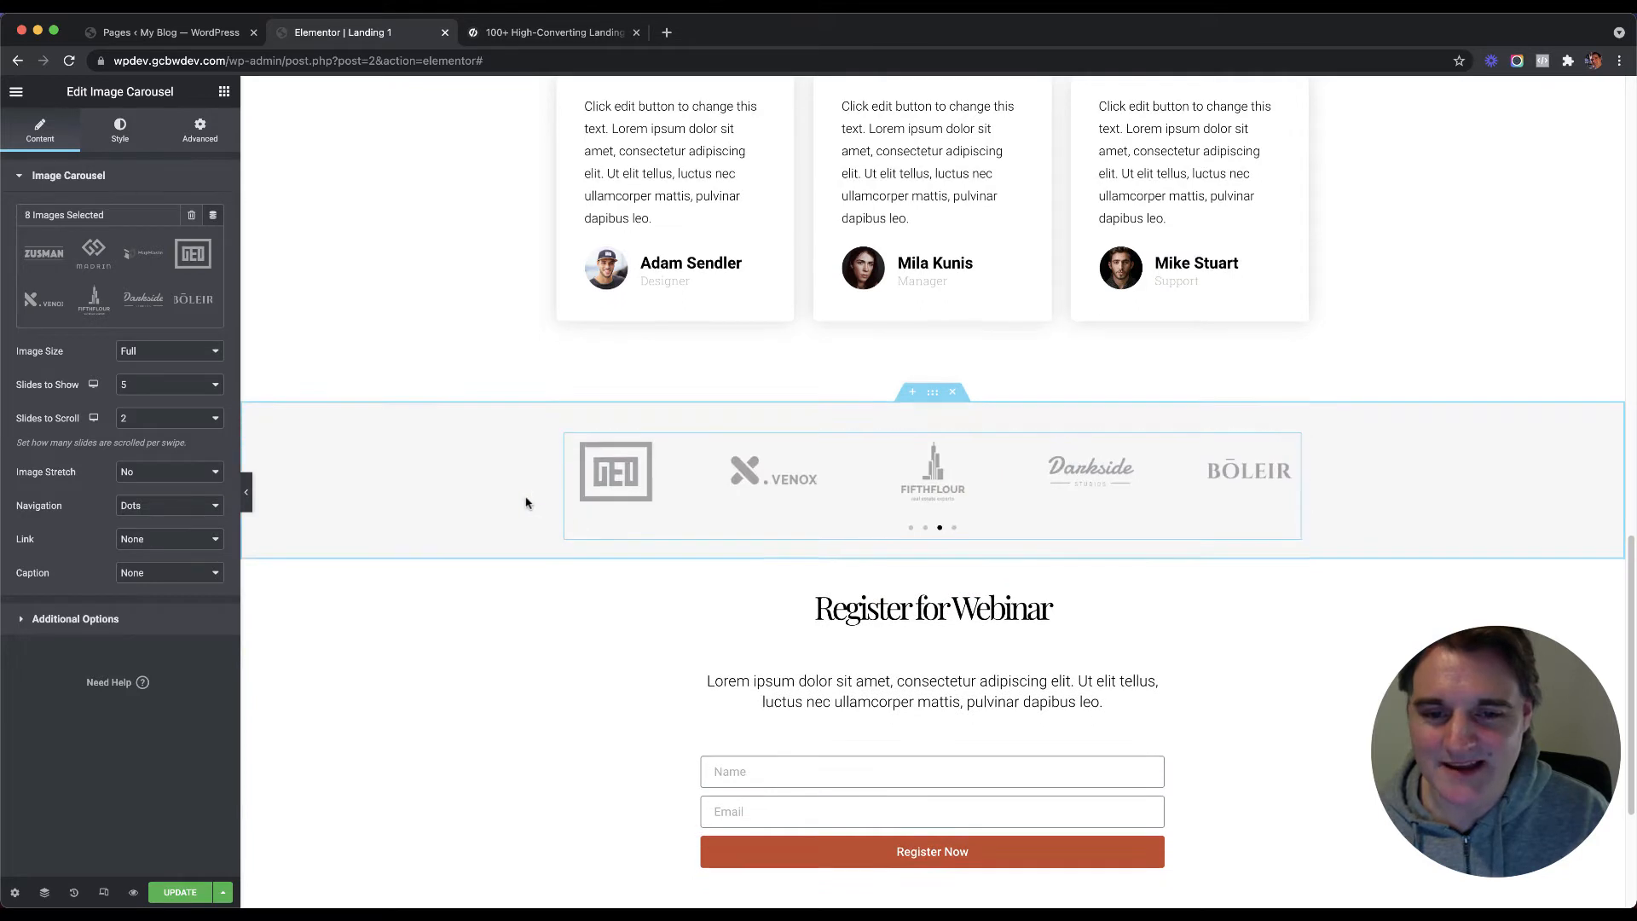
Step: Save the Landing 1 page edits with Update
scroll(567, 503, "down", 3)
scroll(567, 503, "up", 1)
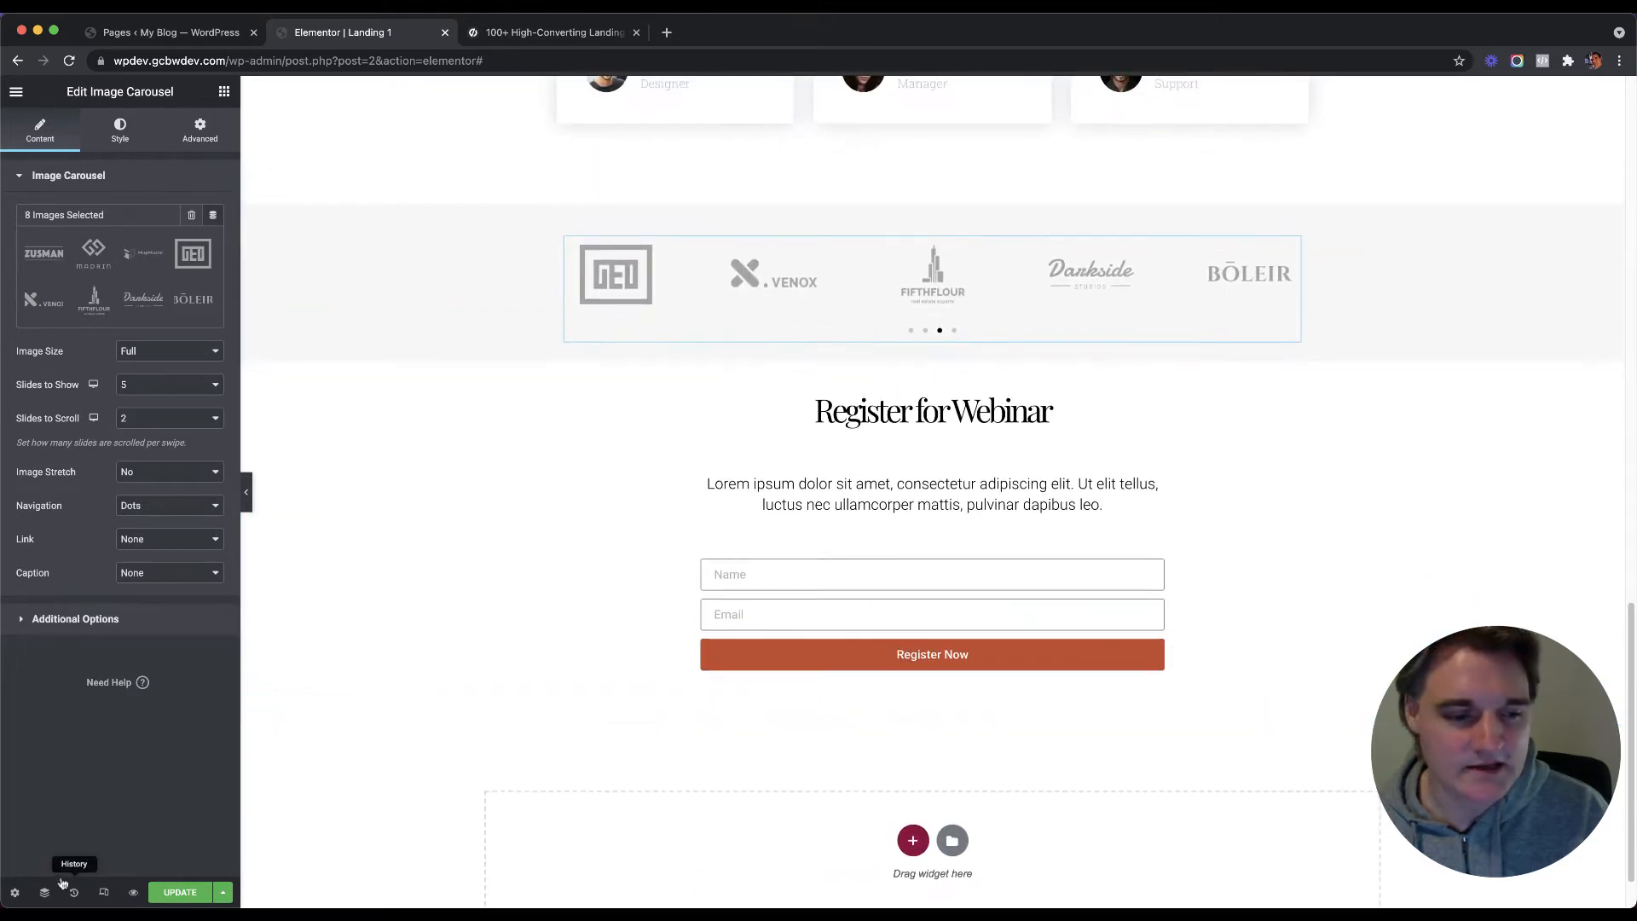
left_click(160, 892)
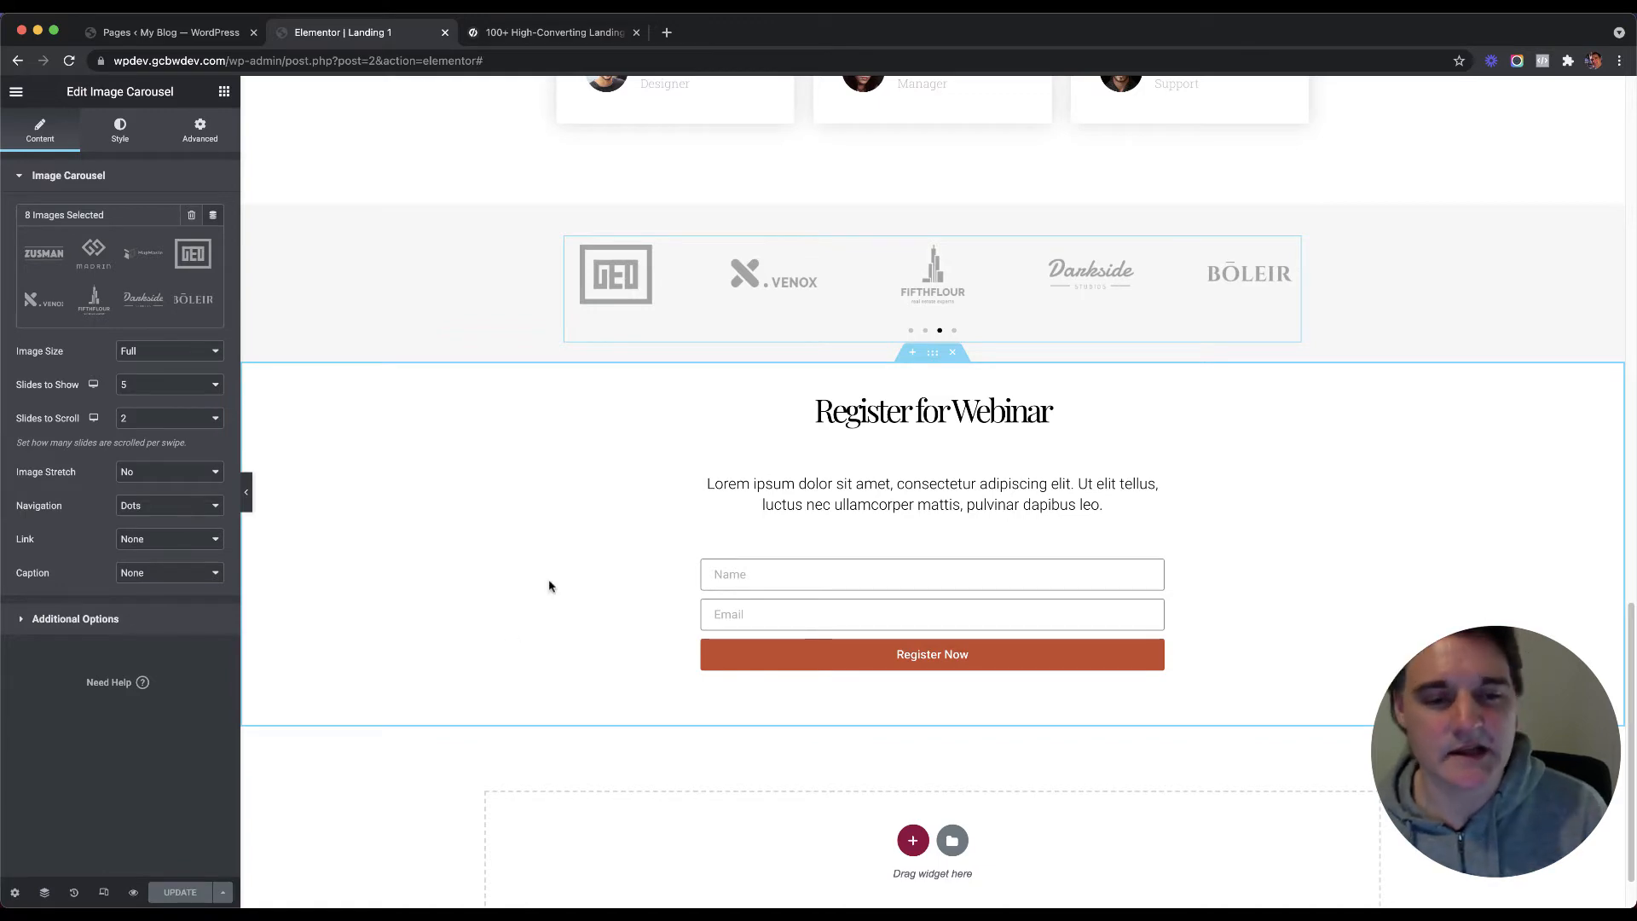
scroll(549, 586, "up", 15)
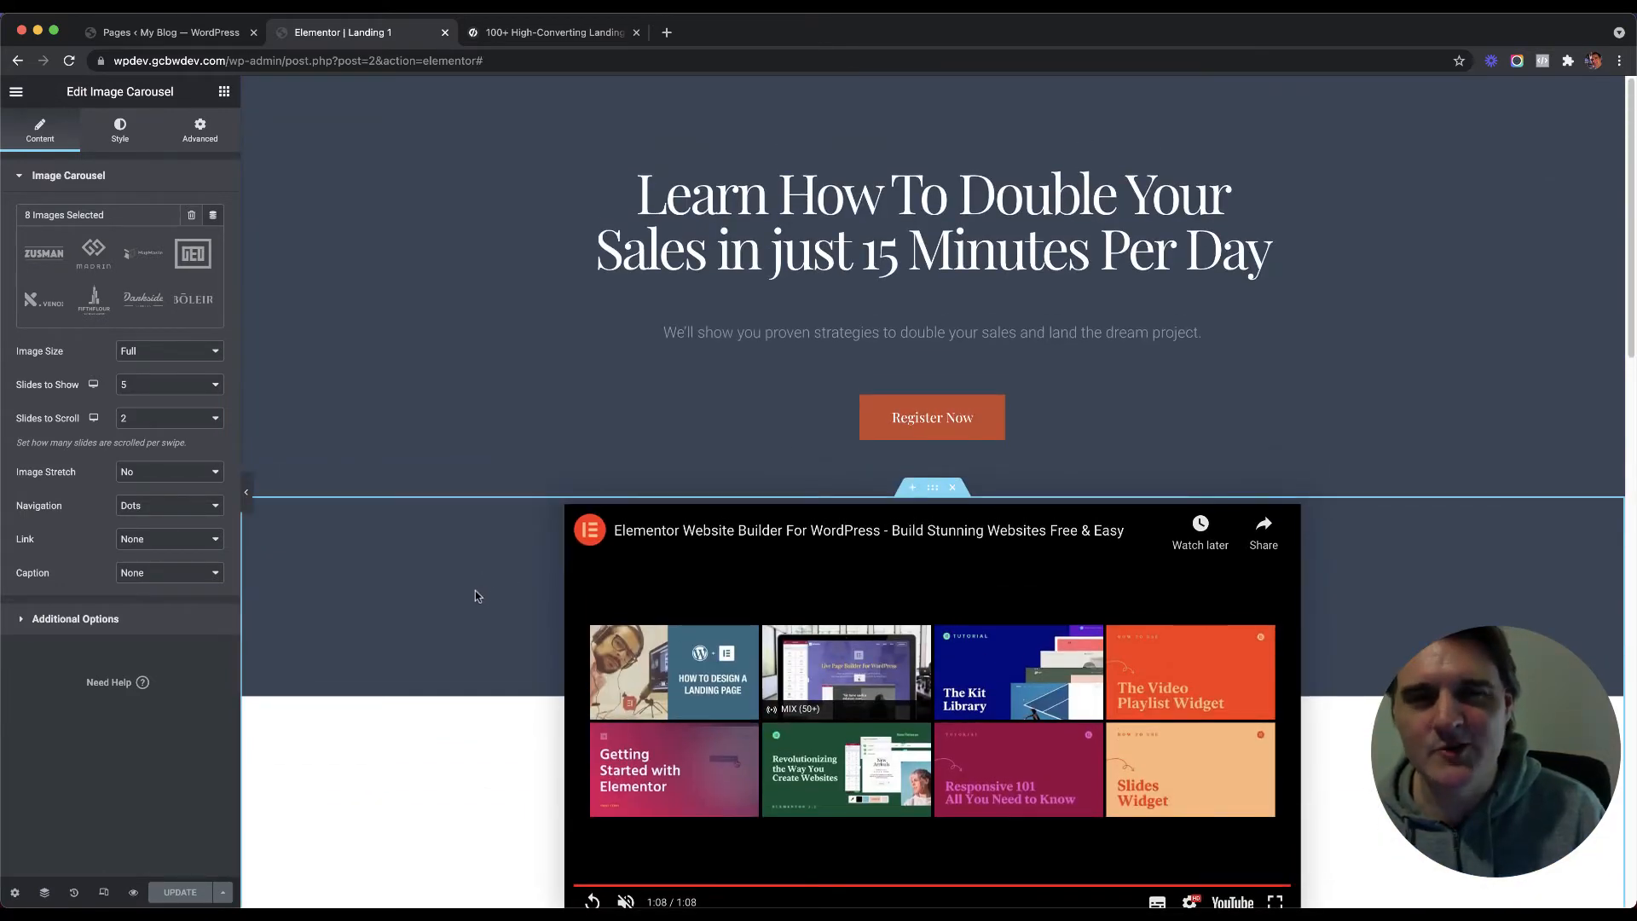
scroll(488, 484, "down", 3)
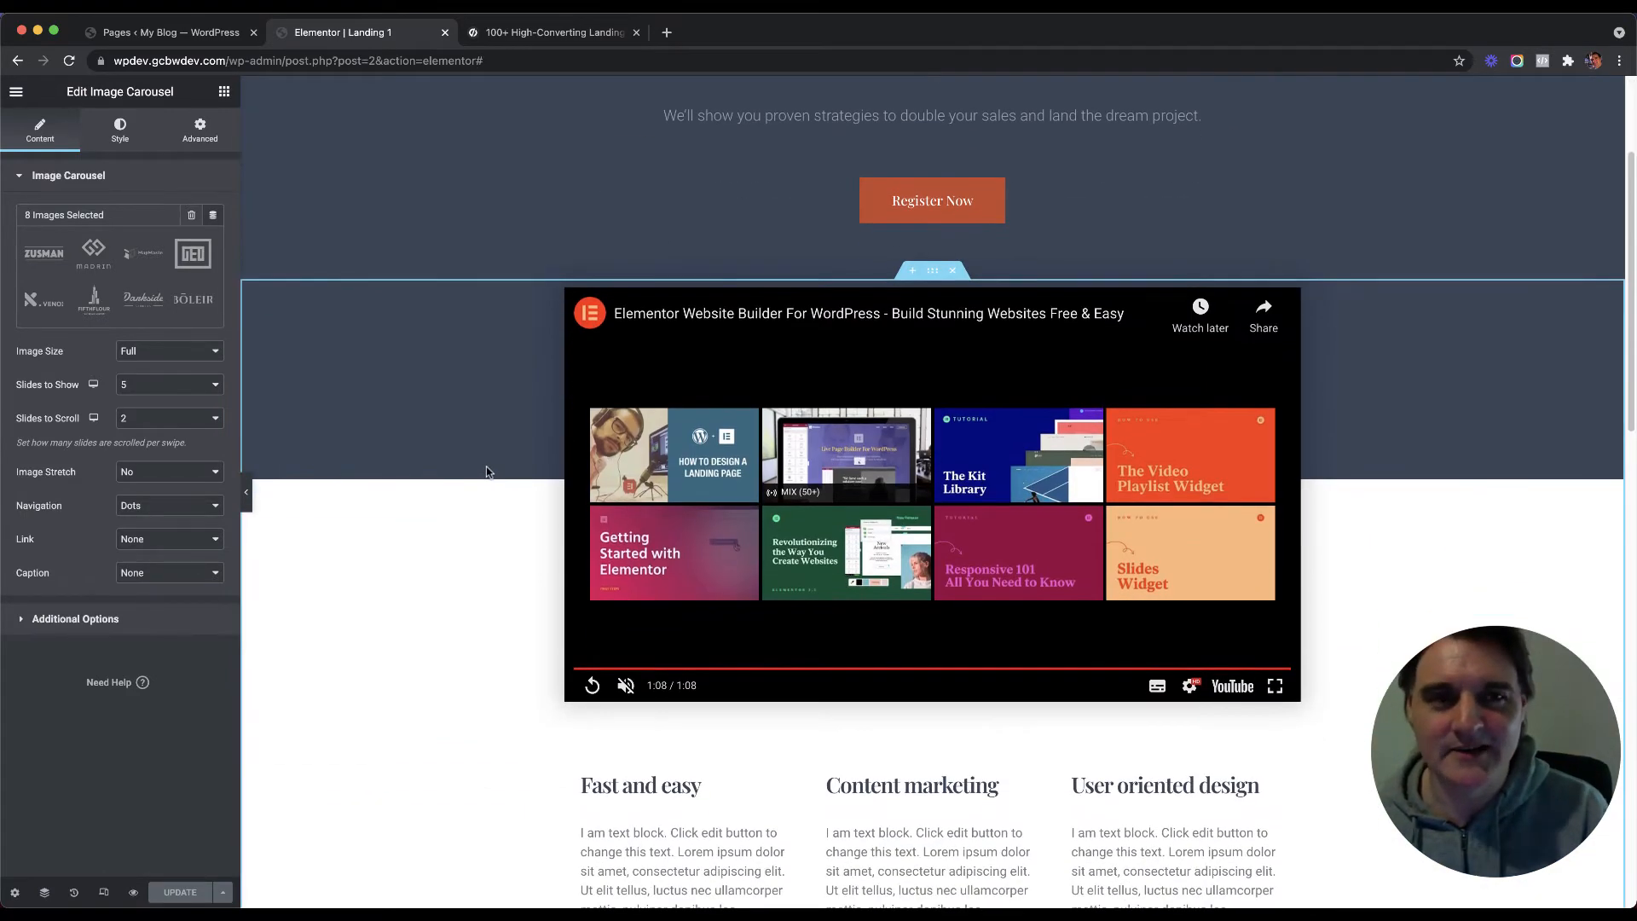
Step: Close the Unbounce landing-page templates tab
left_click(585, 37)
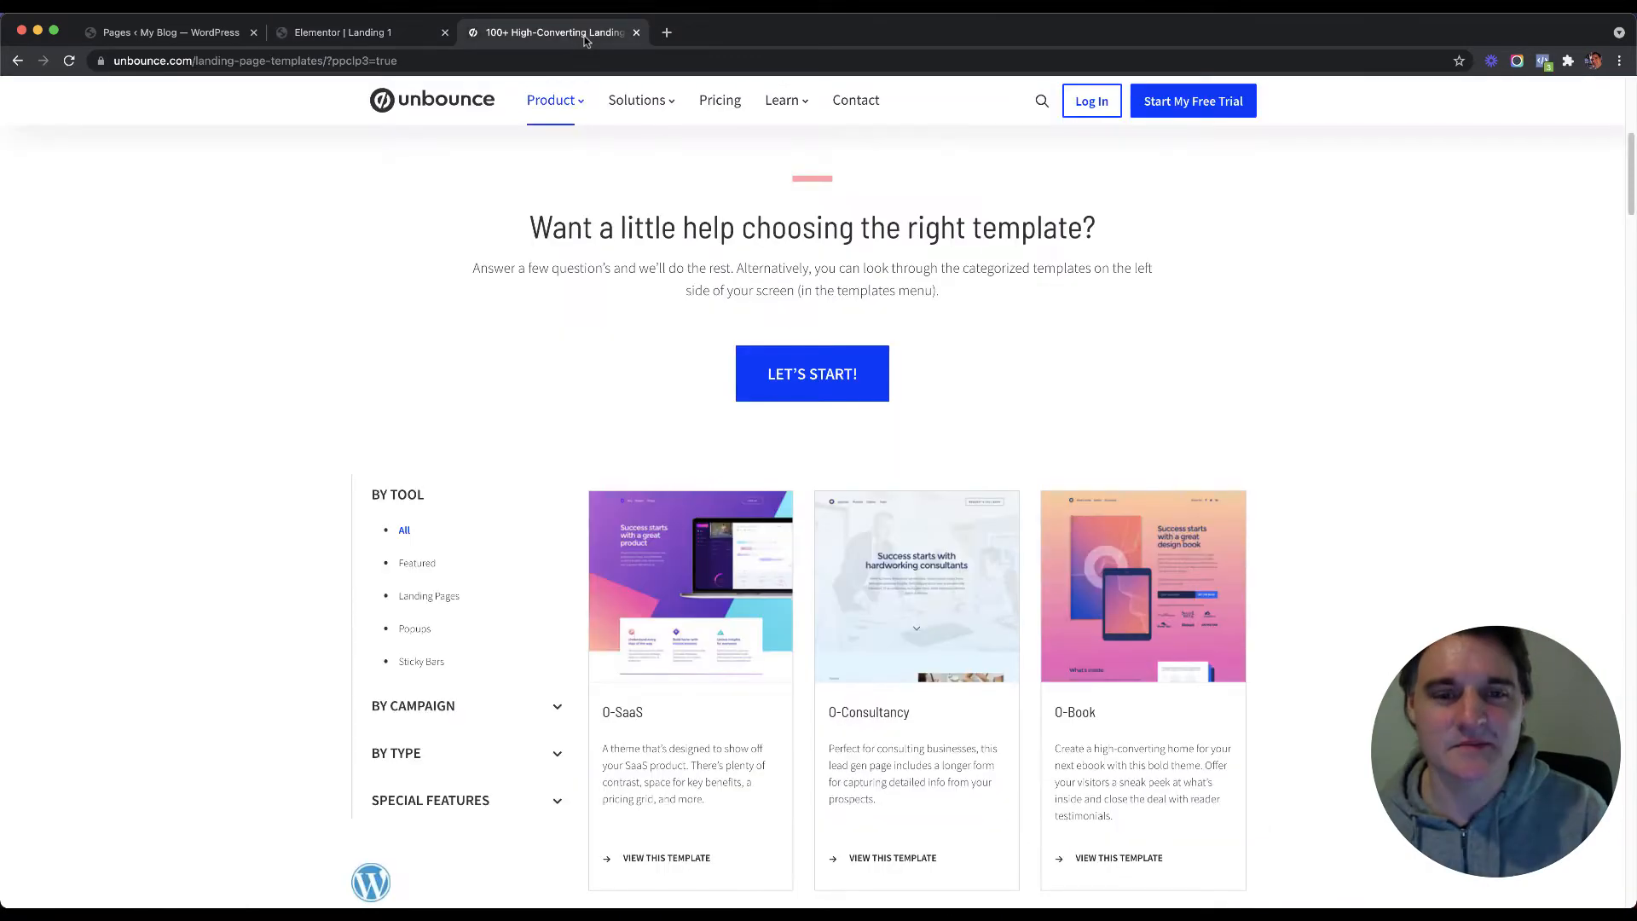
left_click(636, 32)
scroll(510, 344, "down", 3)
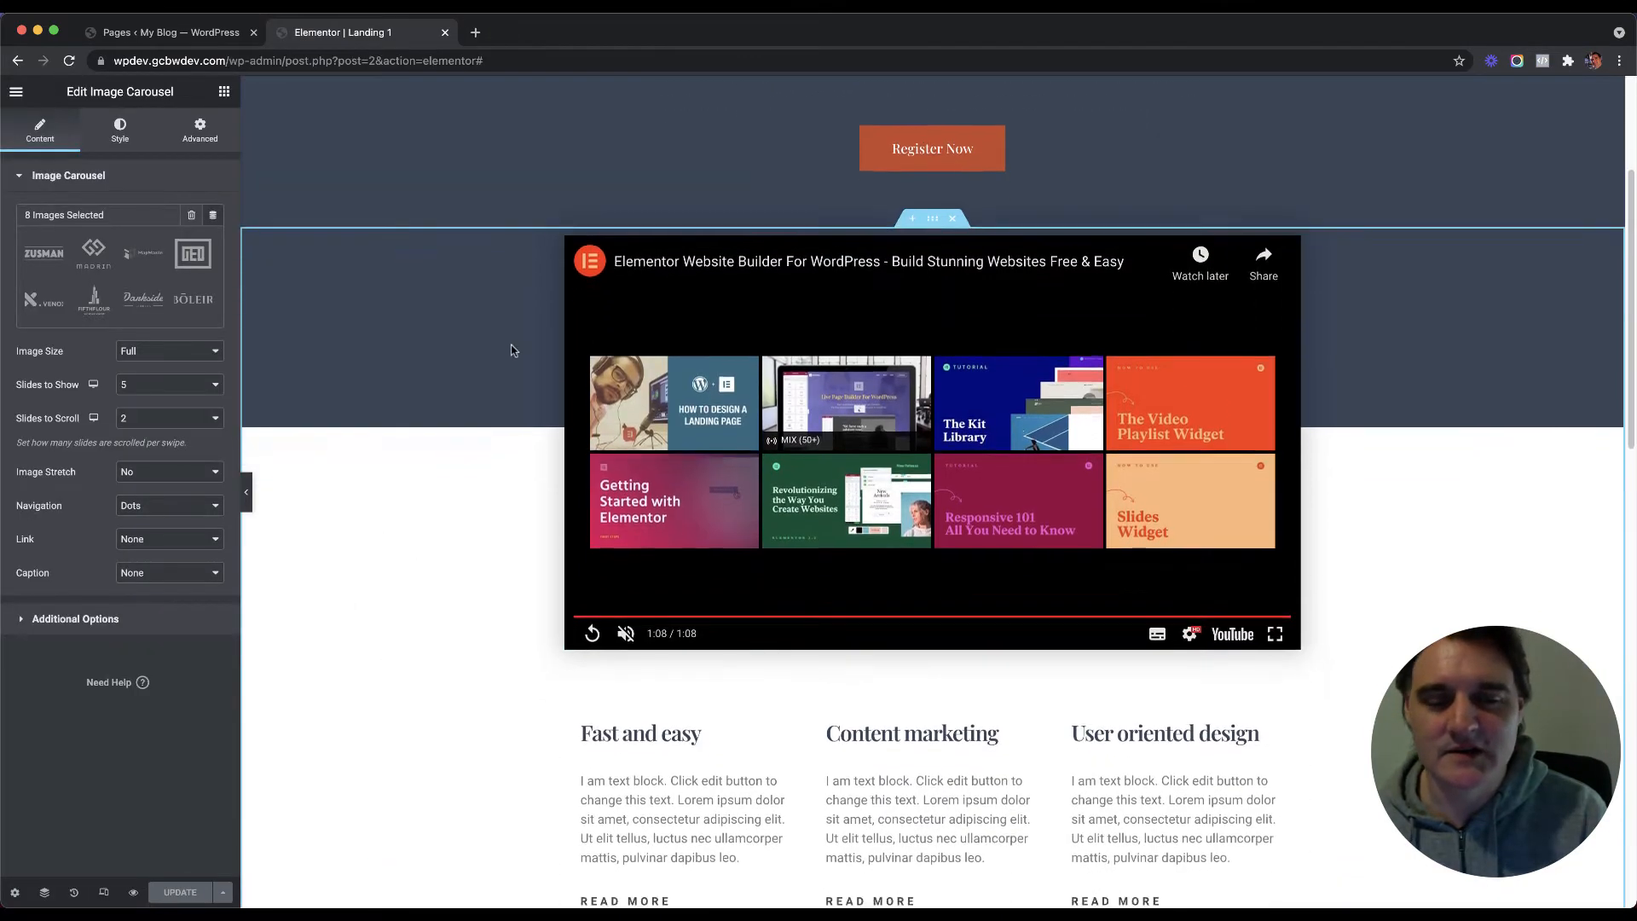
scroll(512, 348, "down", 3)
scroll(534, 395, "up", 5)
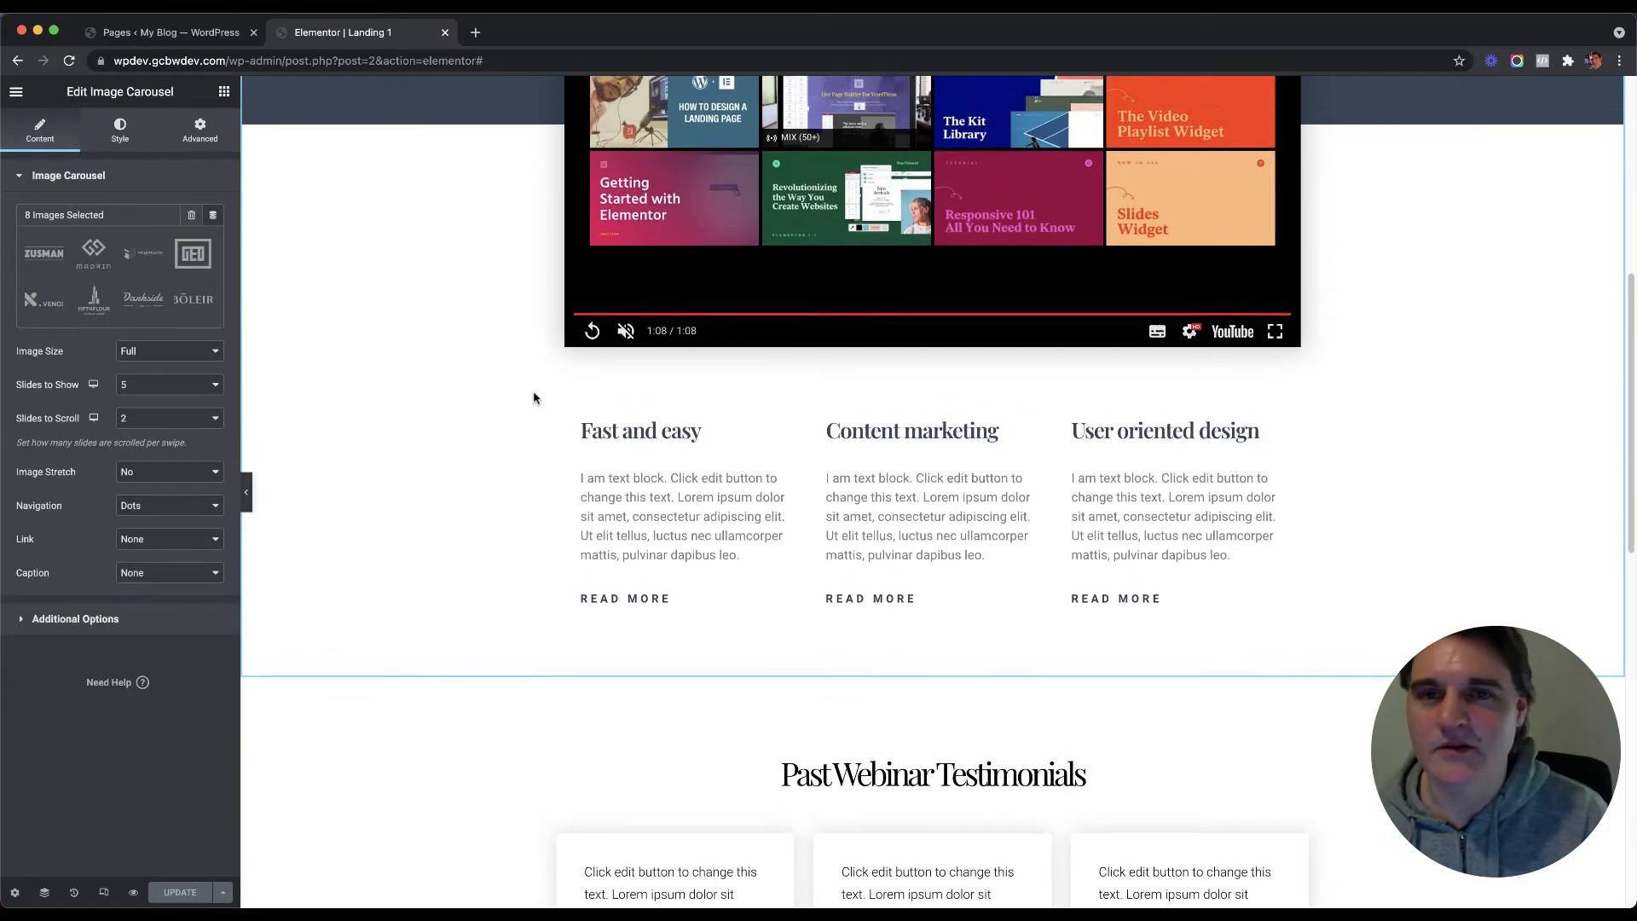
scroll(530, 394, "up", 5)
scroll(530, 393, "down", 15)
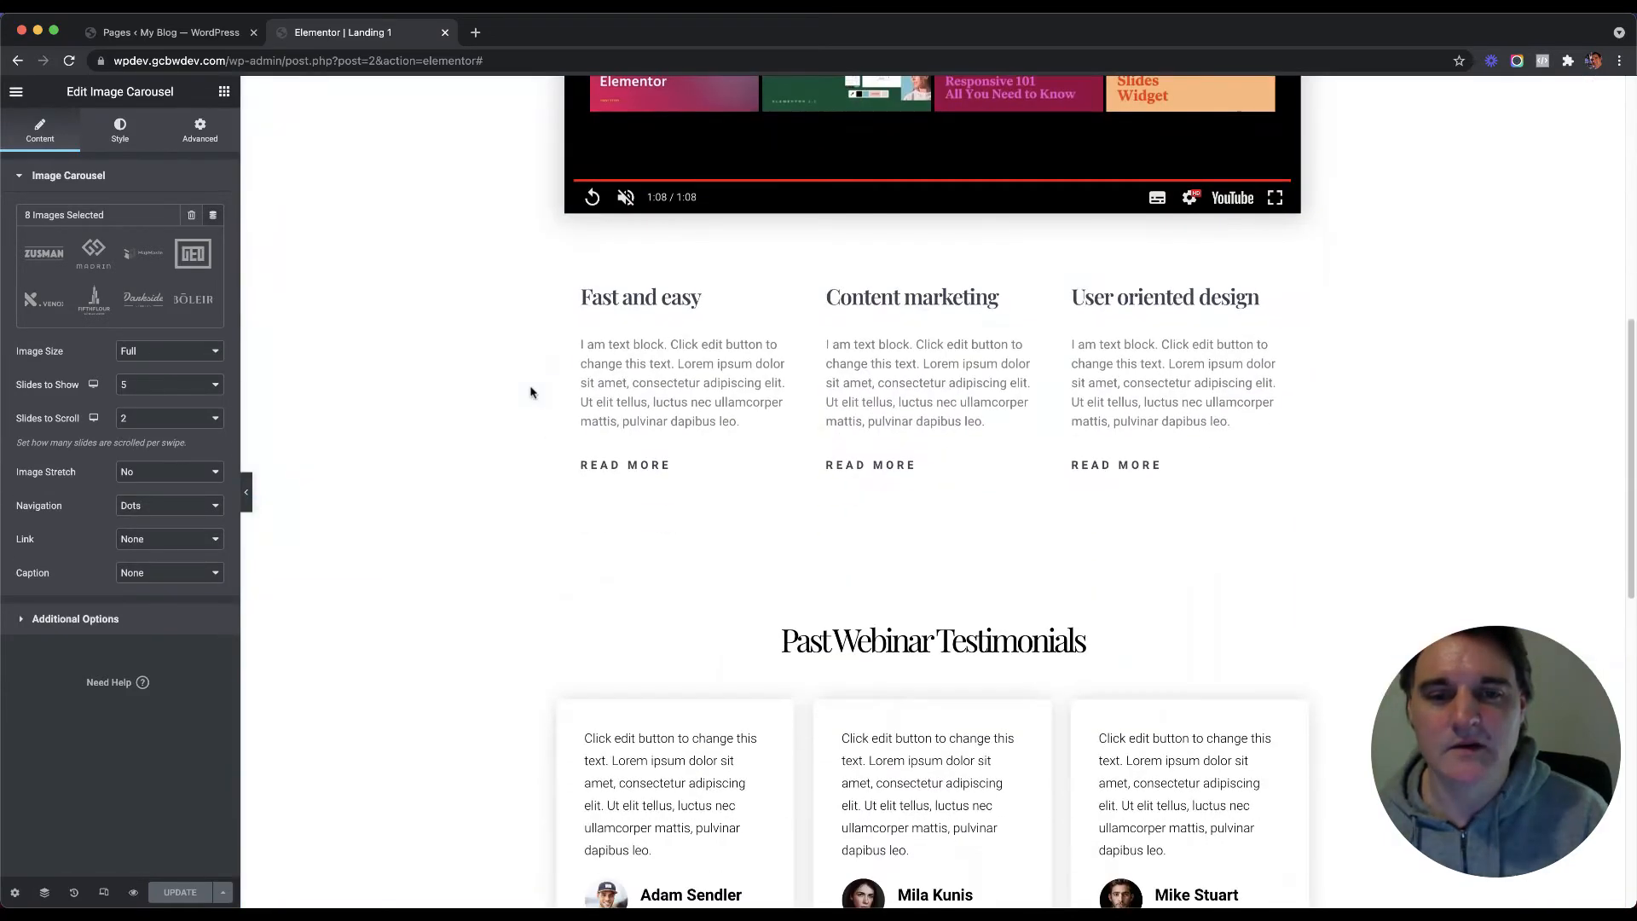
scroll(527, 389, "up", 10)
scroll(522, 384, "down", 10)
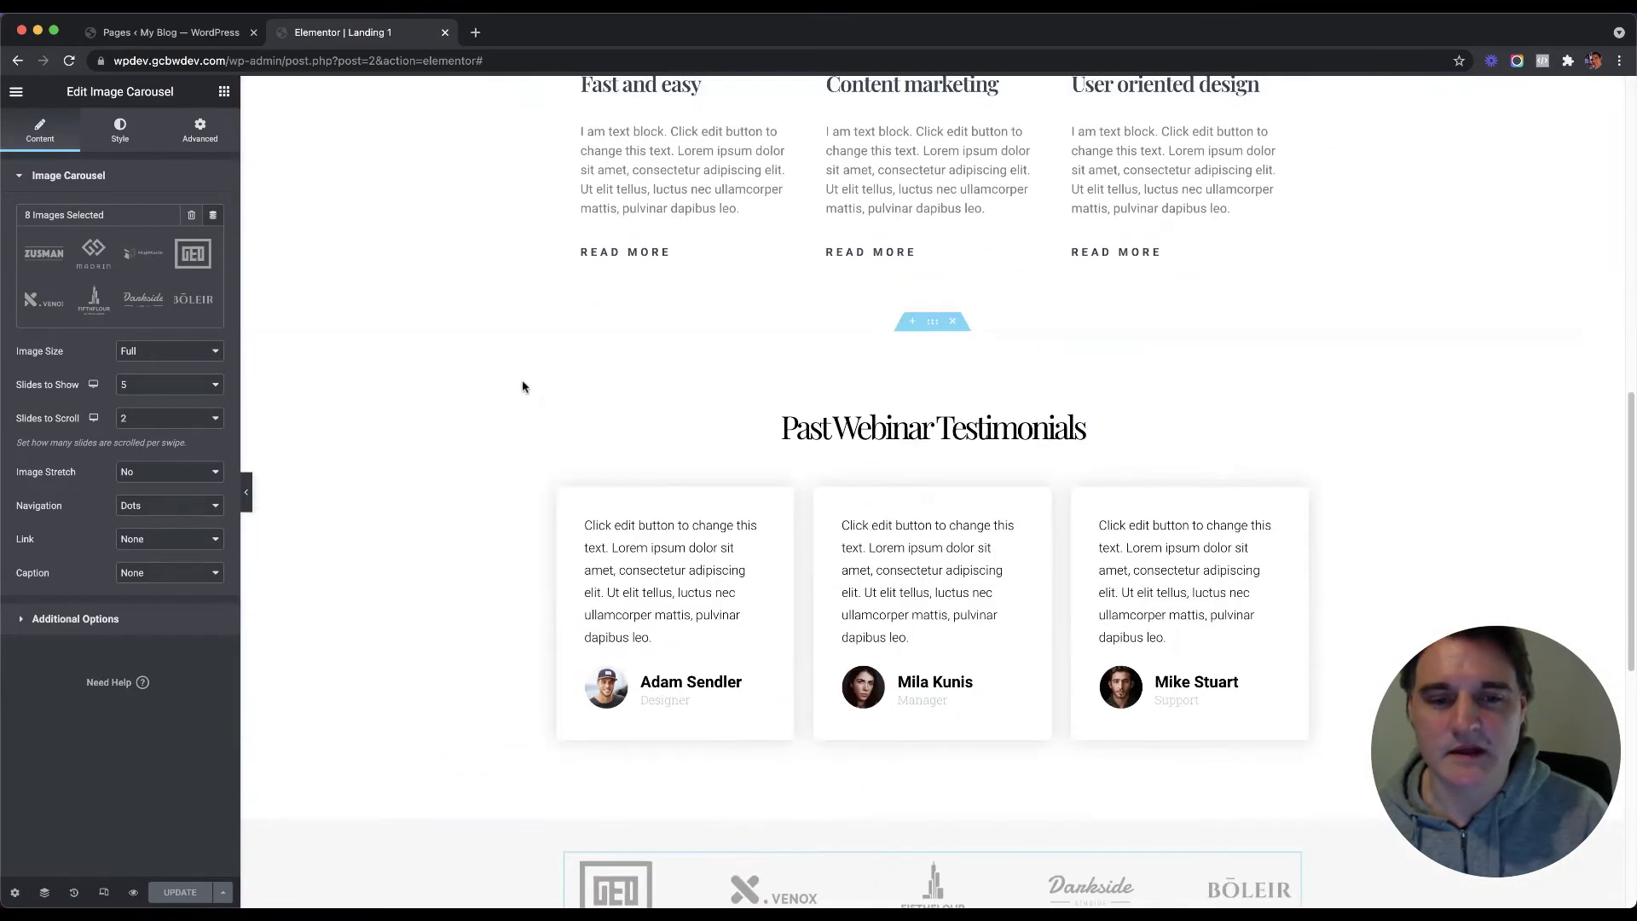
scroll(520, 385, "up", 1)
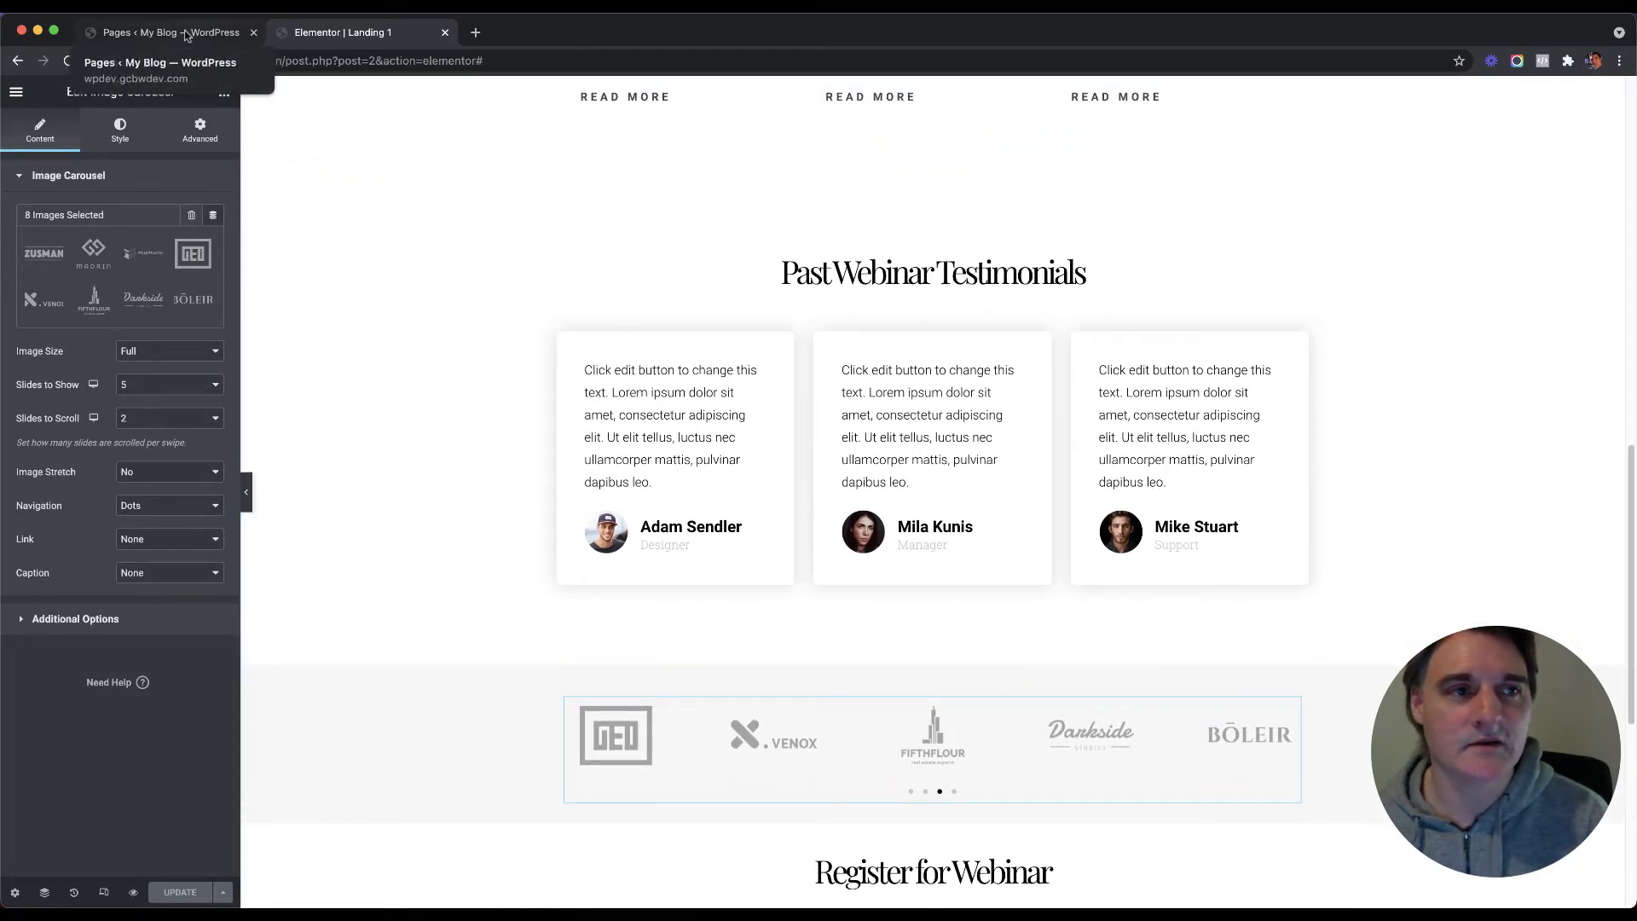
Step: Open the Thank you page's editor in a new browser tab and launch Edit with Elementor
left_click(210, 34)
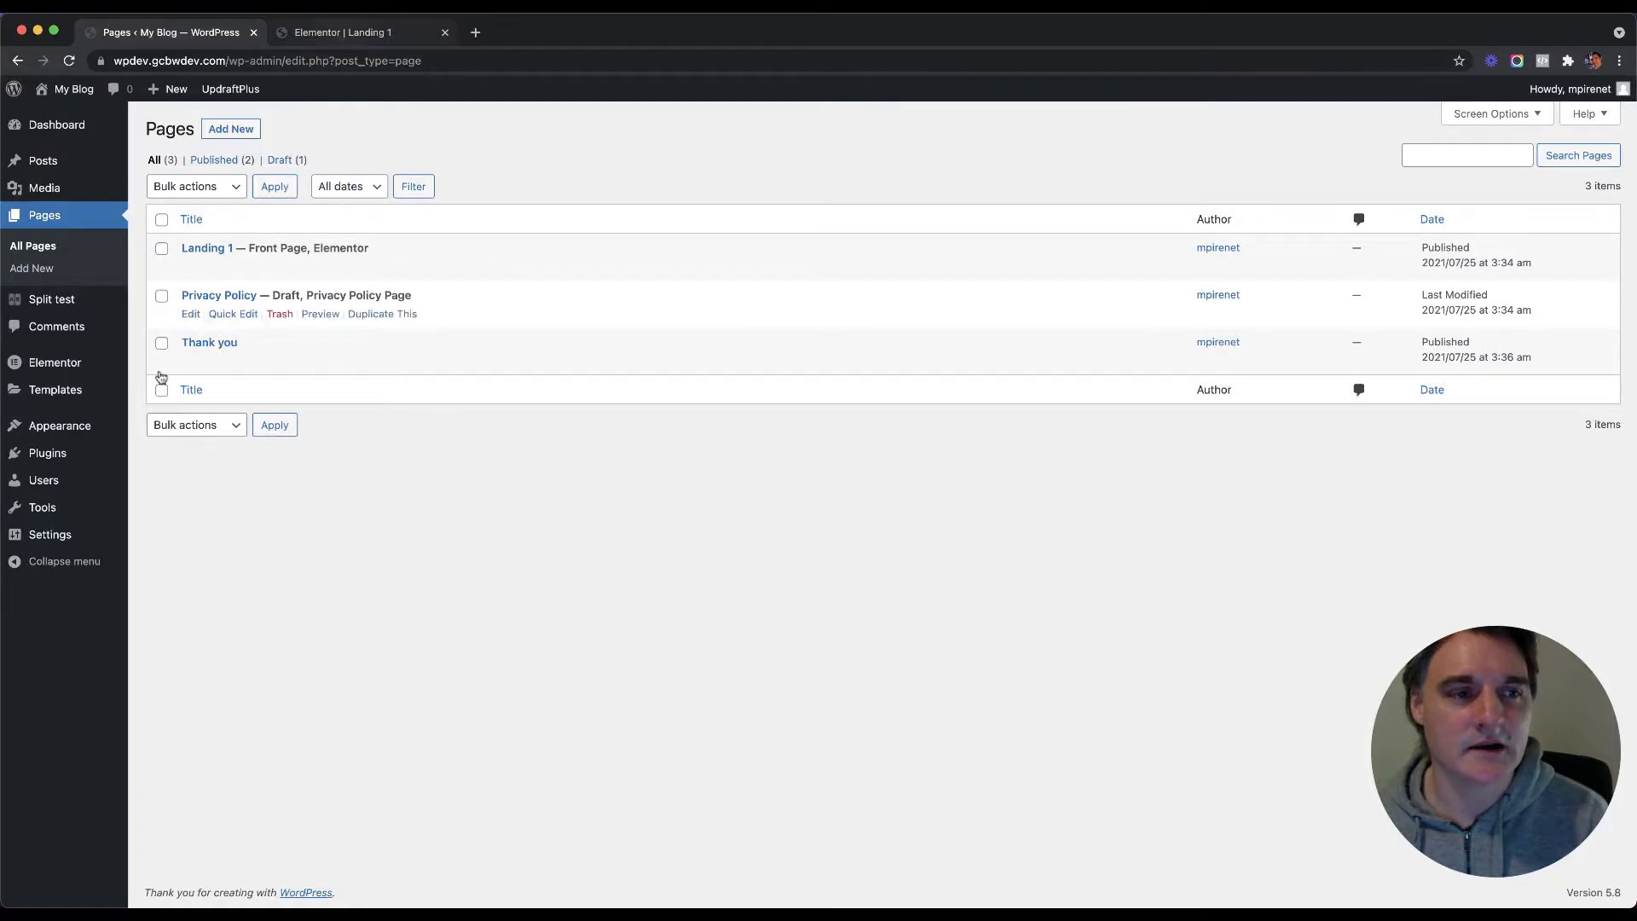
left_click(372, 36)
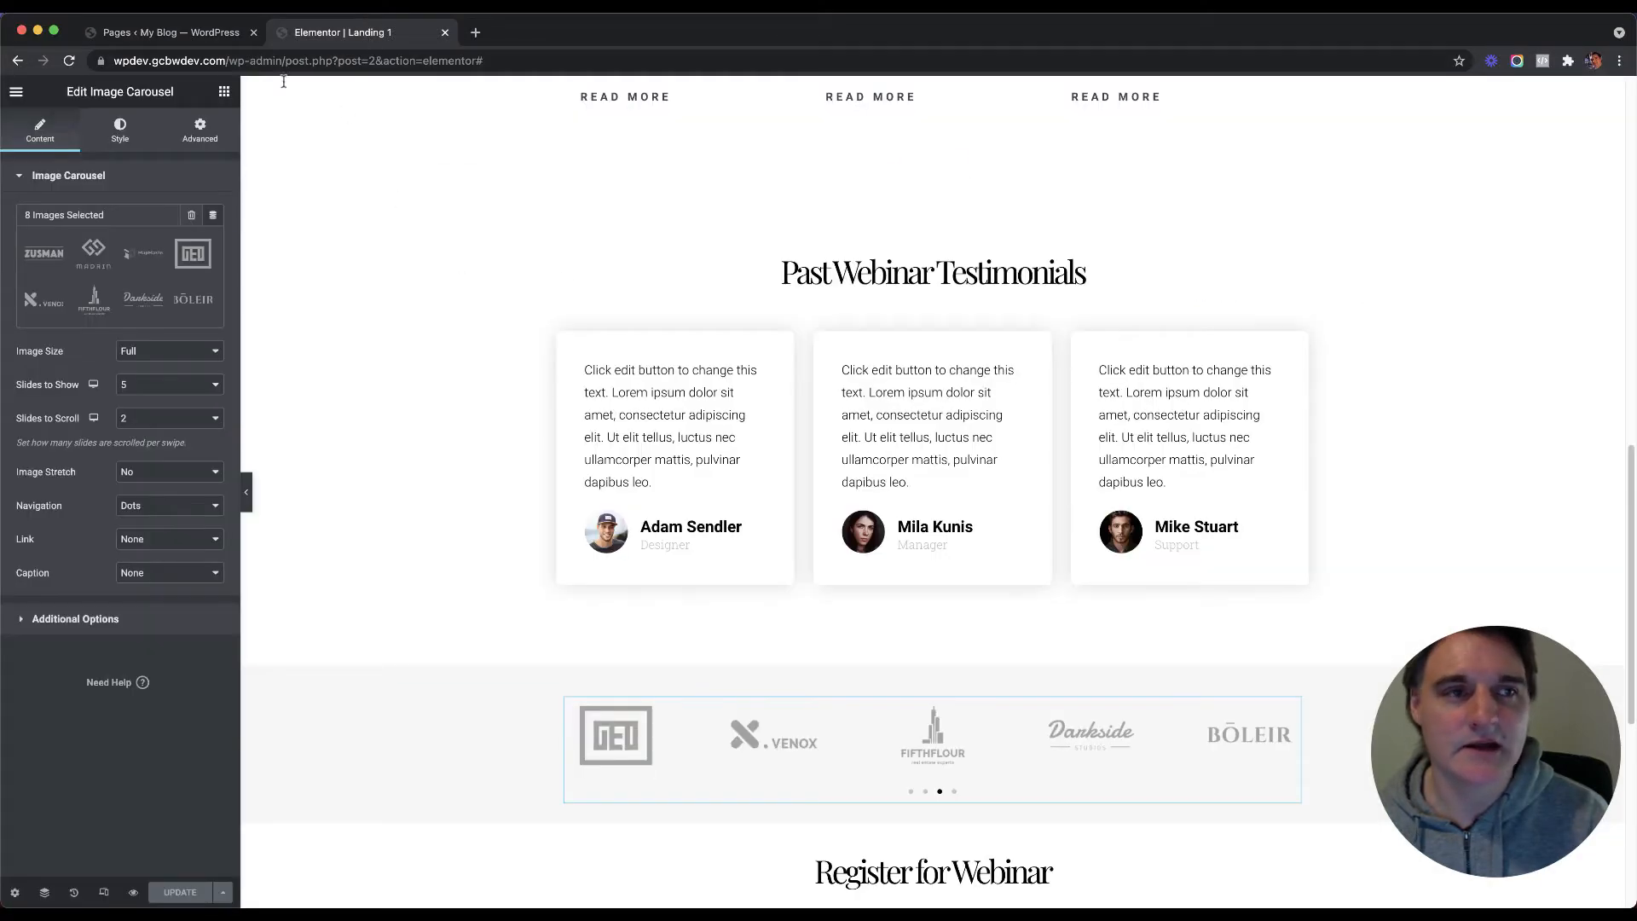
left_click(218, 38)
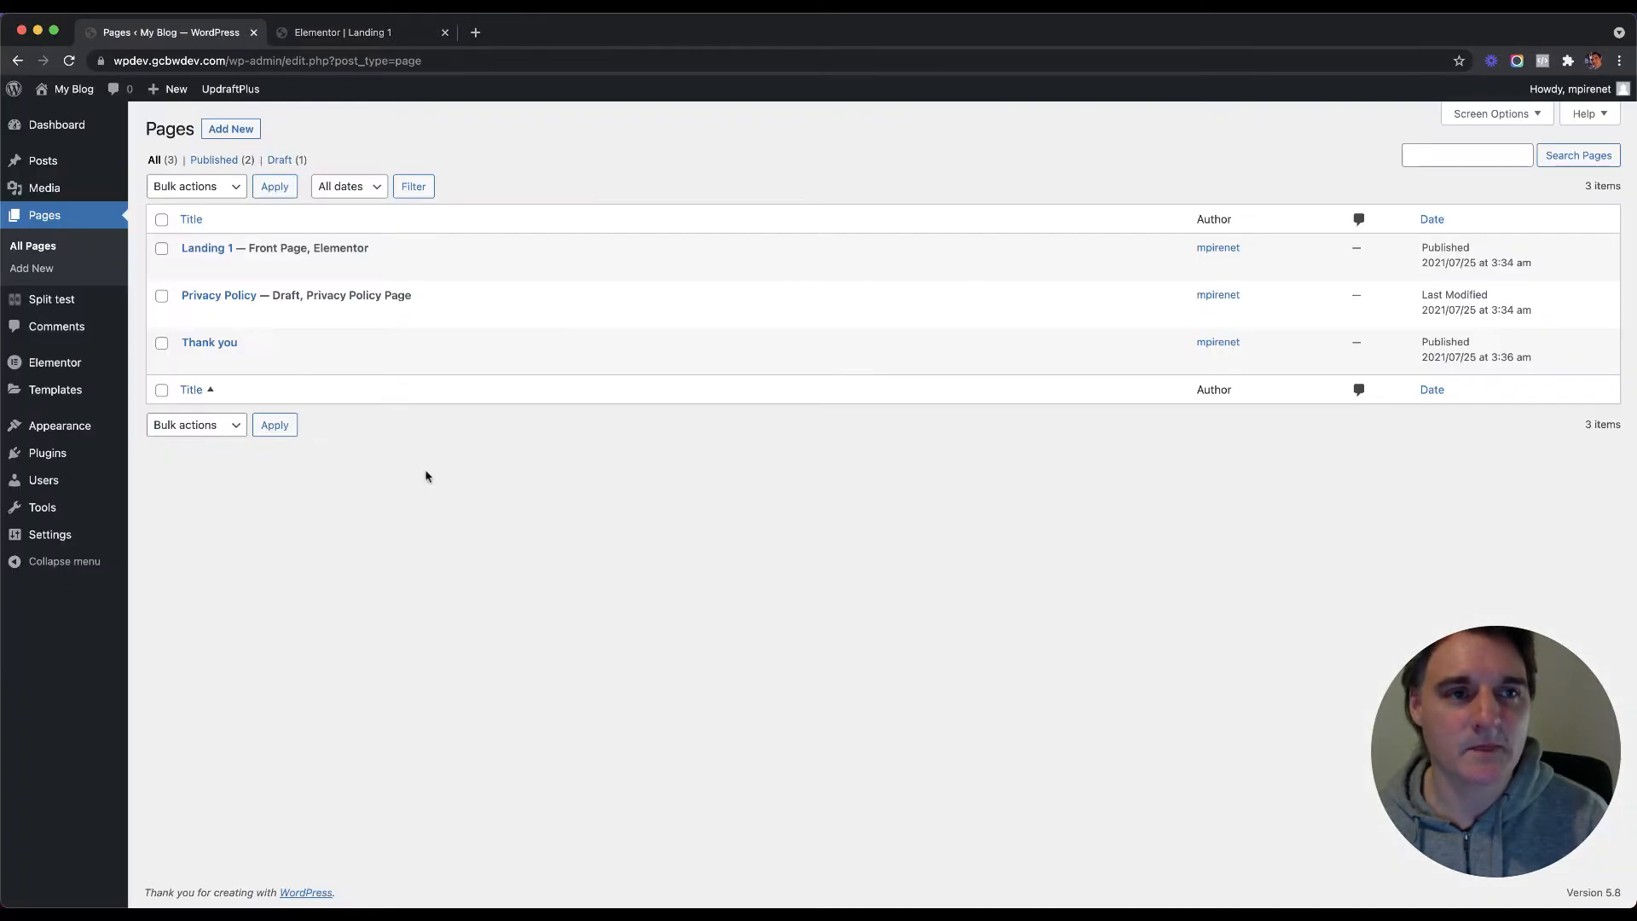
right_click(197, 356)
left_click(247, 361)
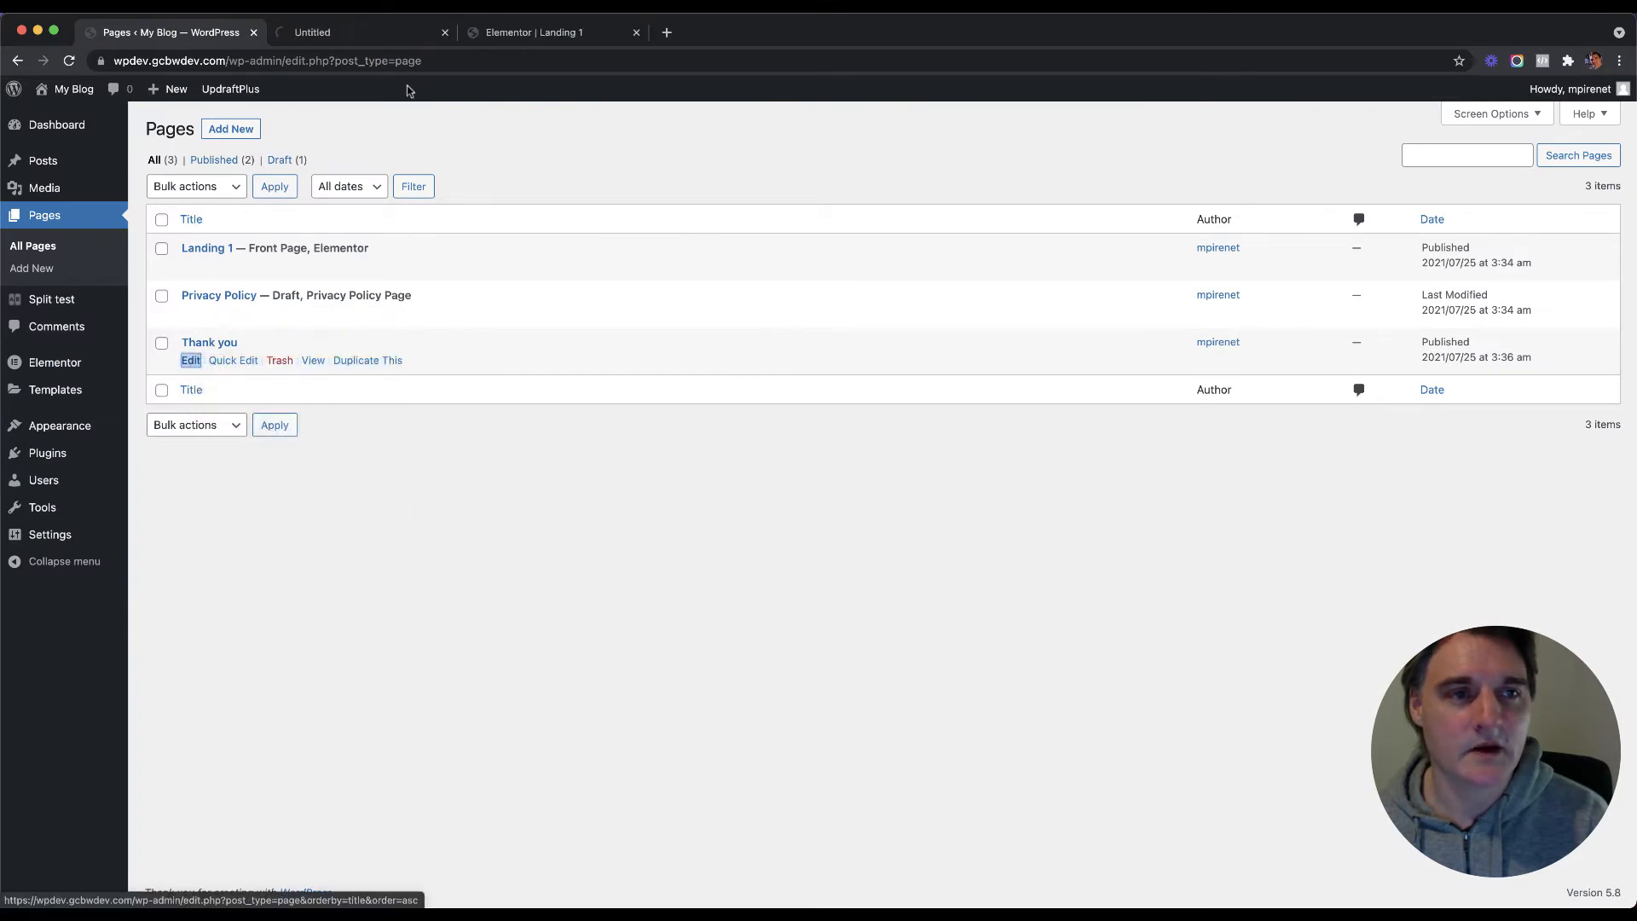
left_click(377, 37)
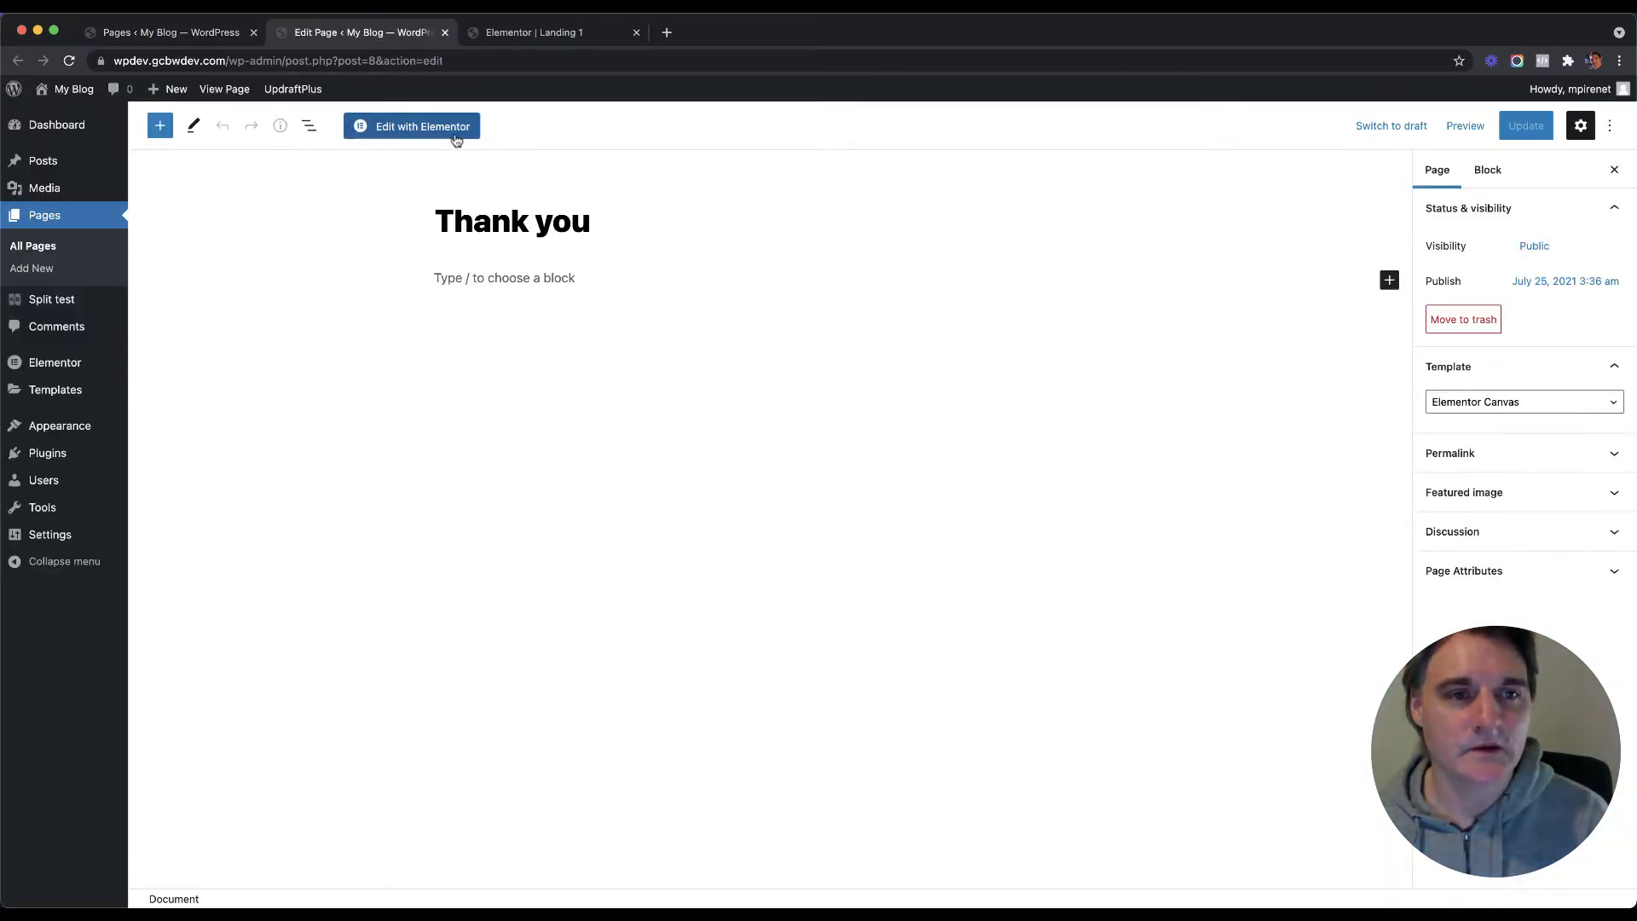
left_click(452, 130)
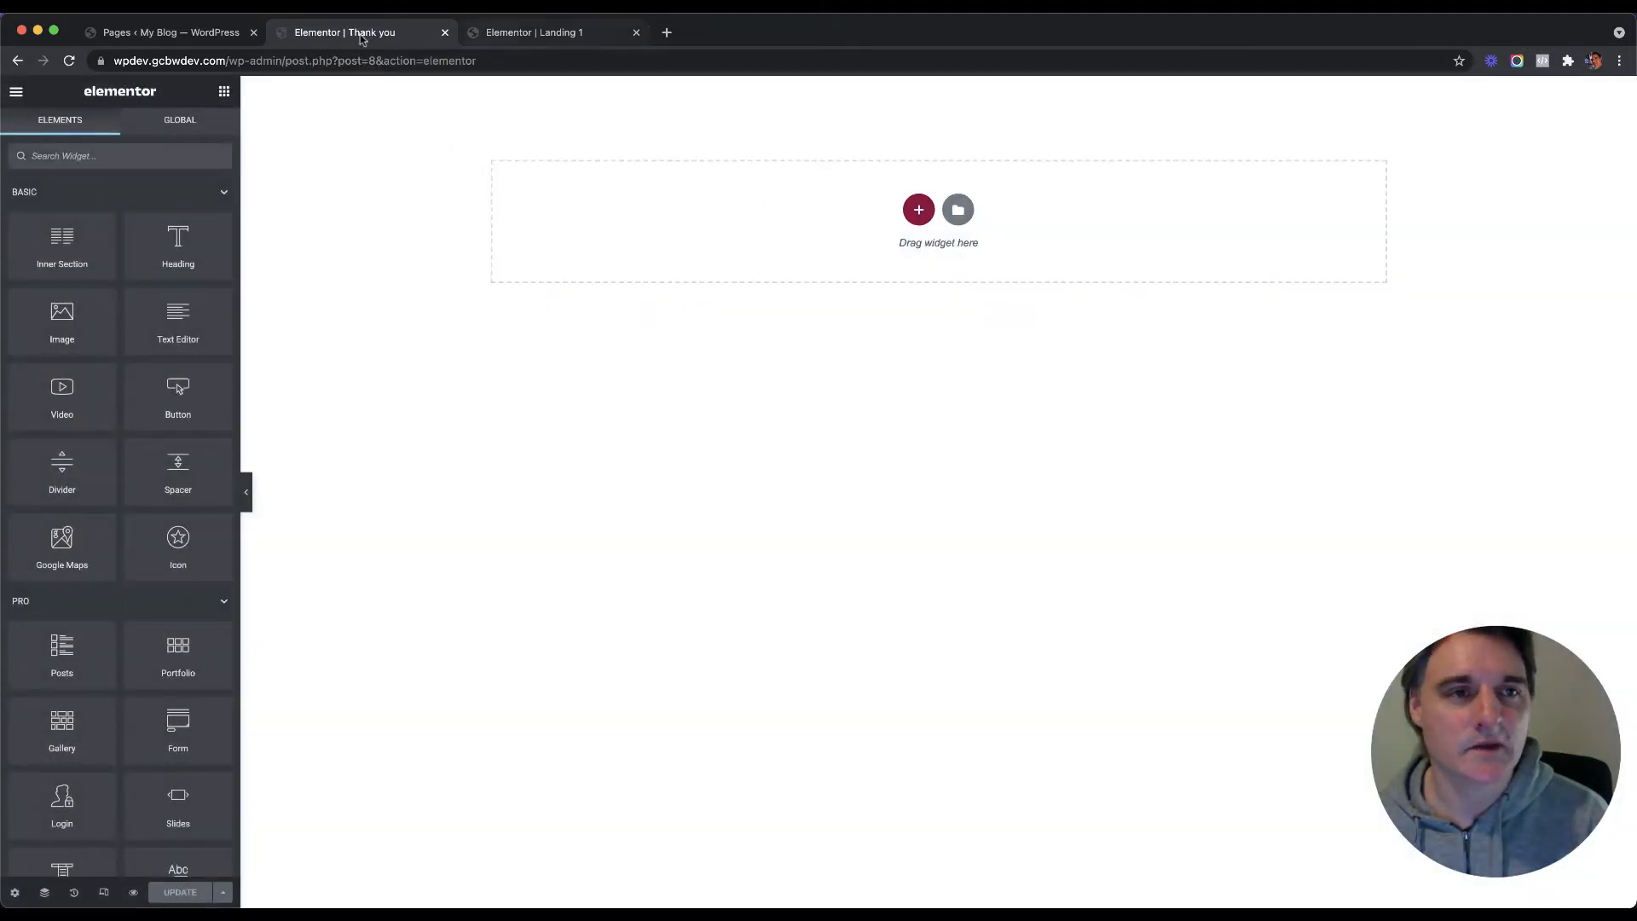
Step: Copy the Landing 1 hero section and paste it onto the empty Thank you canvas
left_click(527, 33)
scroll(634, 254, "up", 13)
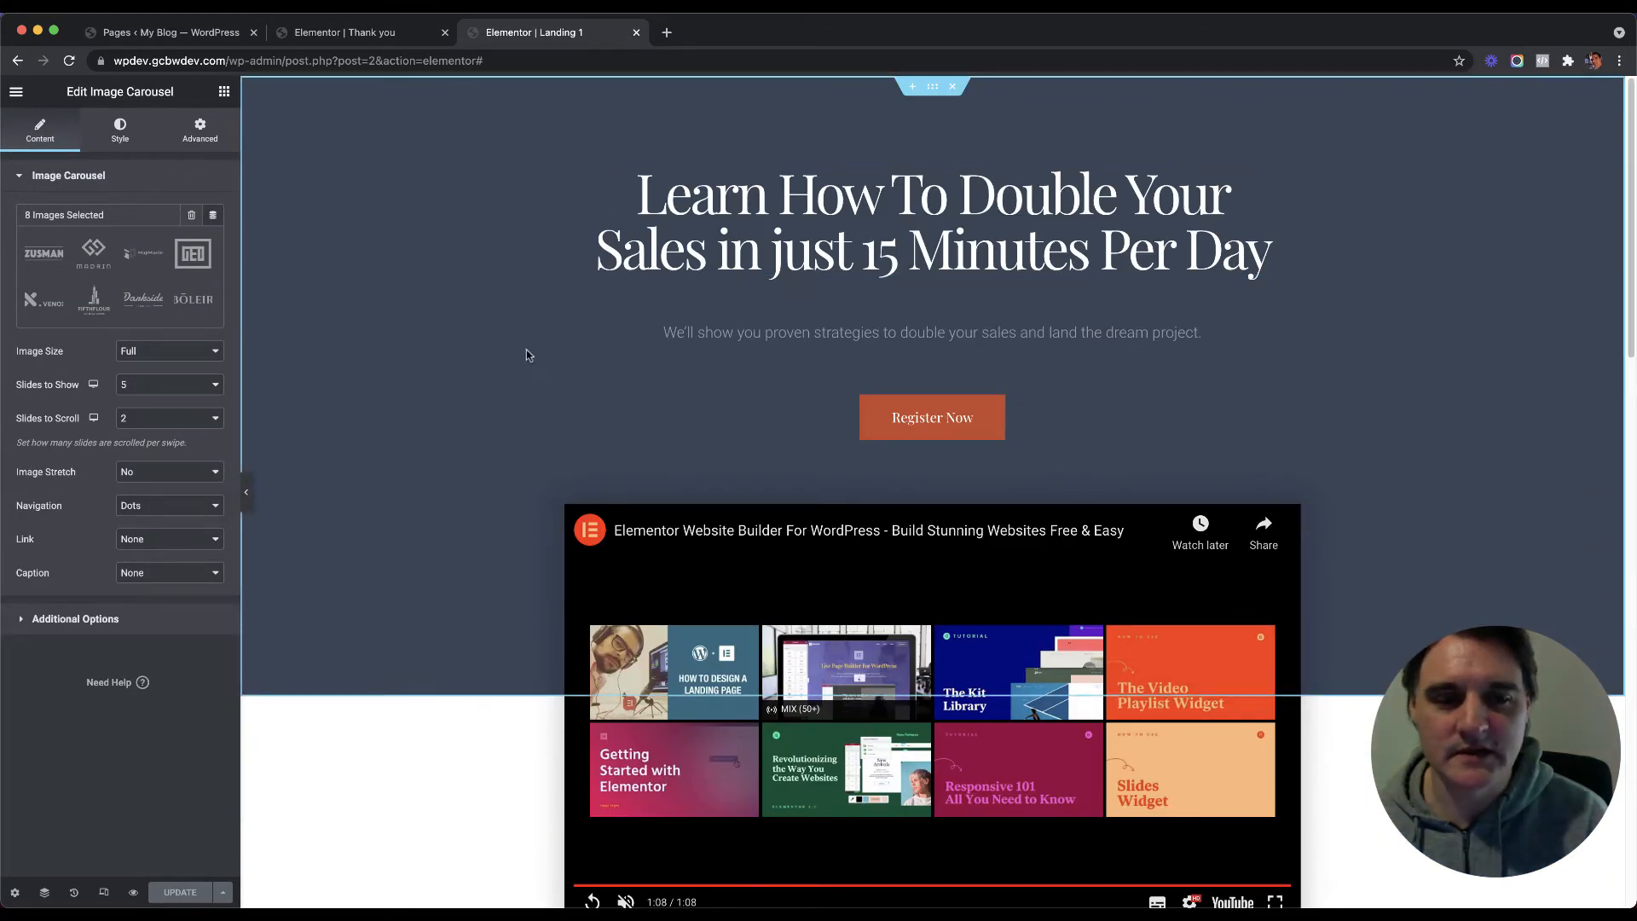
right_click(932, 89)
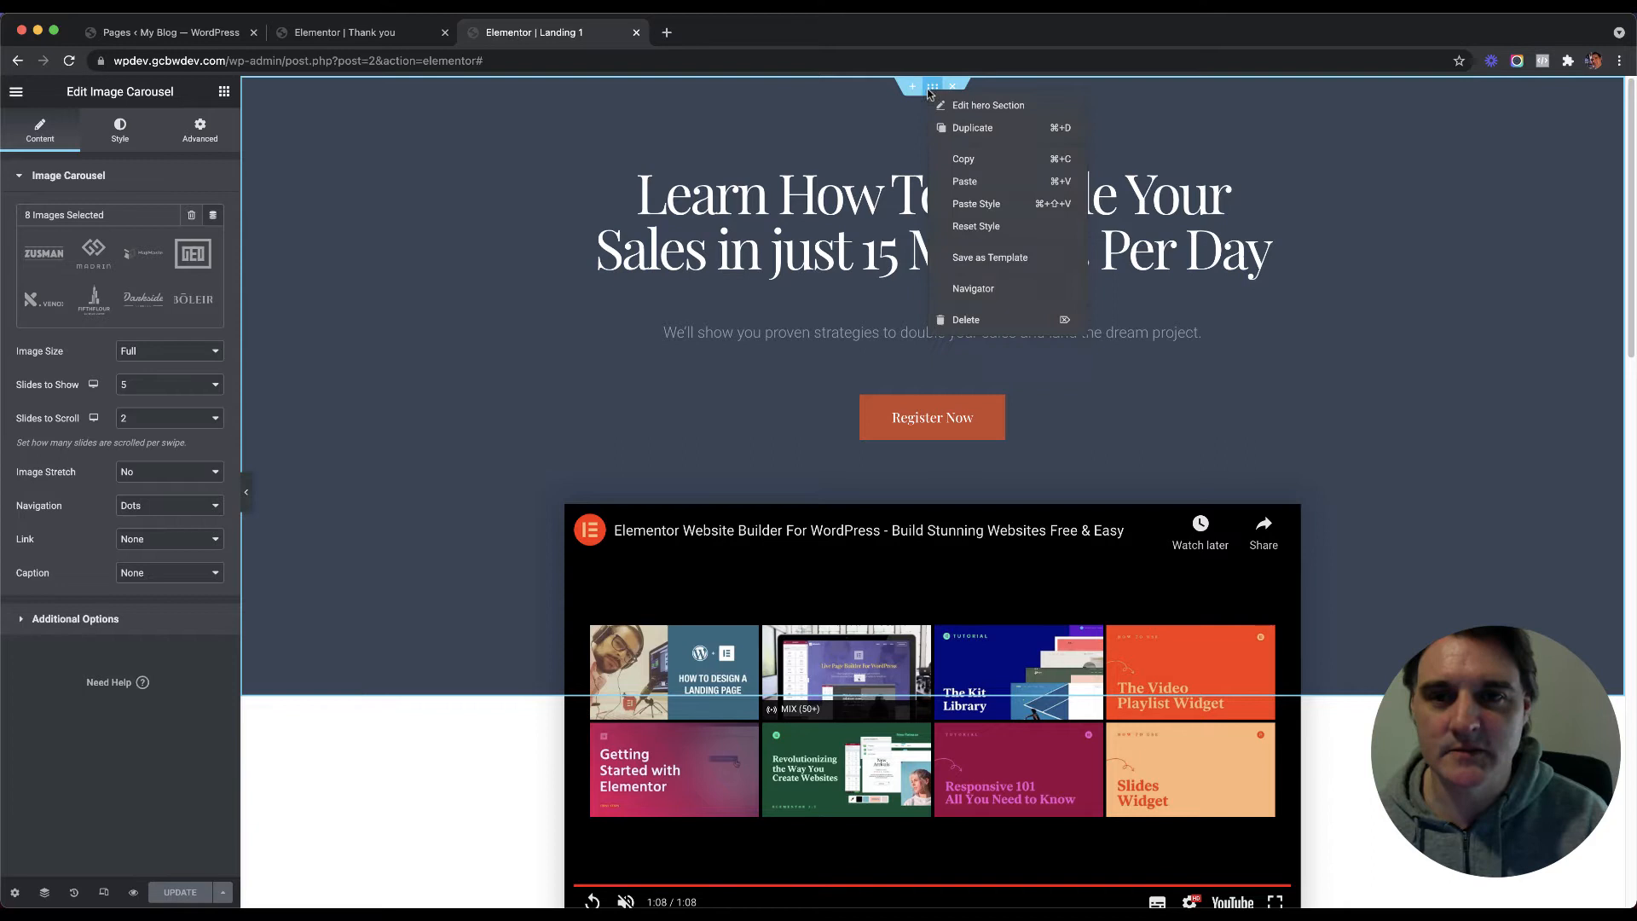
left_click(972, 159)
left_click(345, 32)
right_click(601, 212)
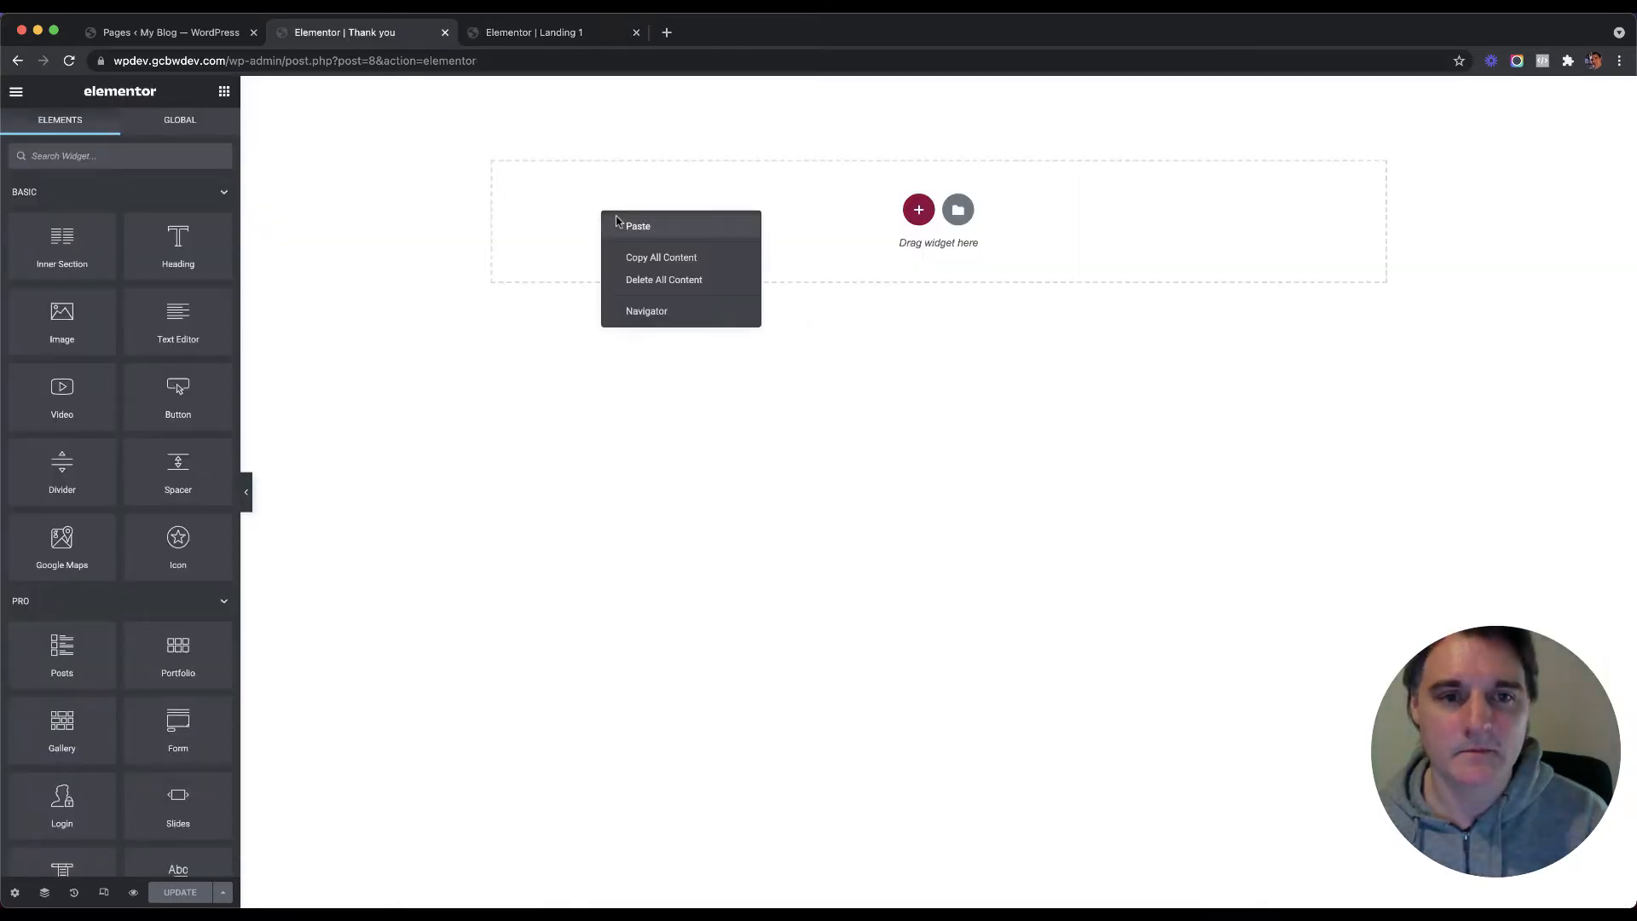
left_click(620, 221)
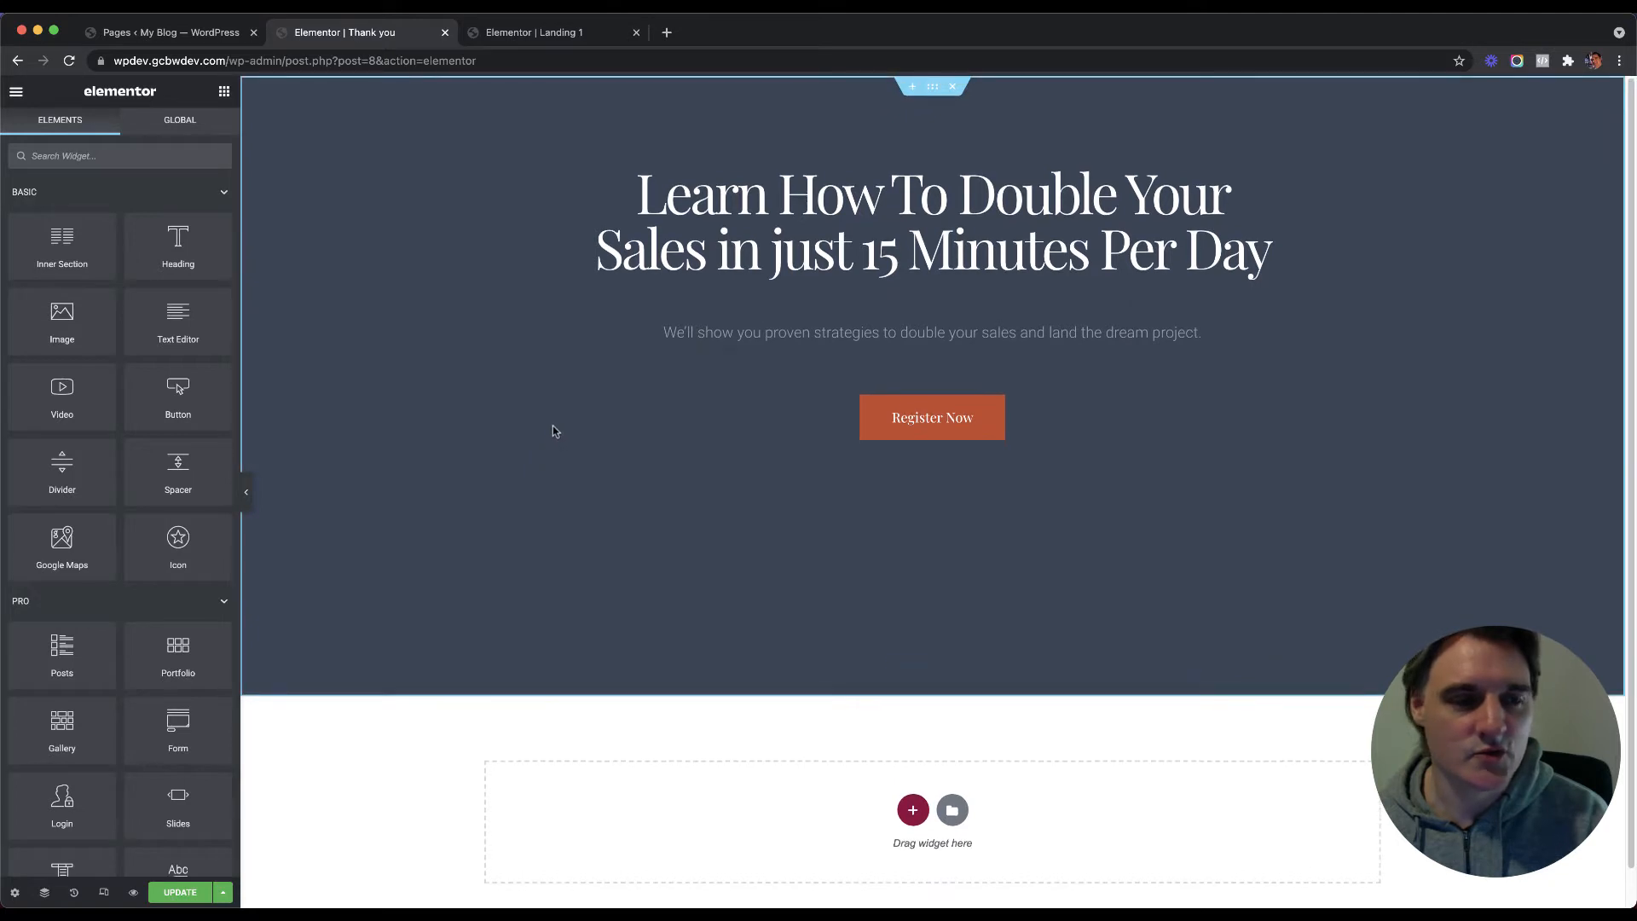
Step: Delete the Register Now button and its empty row from the pasted hero
right_click(1060, 411)
left_click(1100, 633)
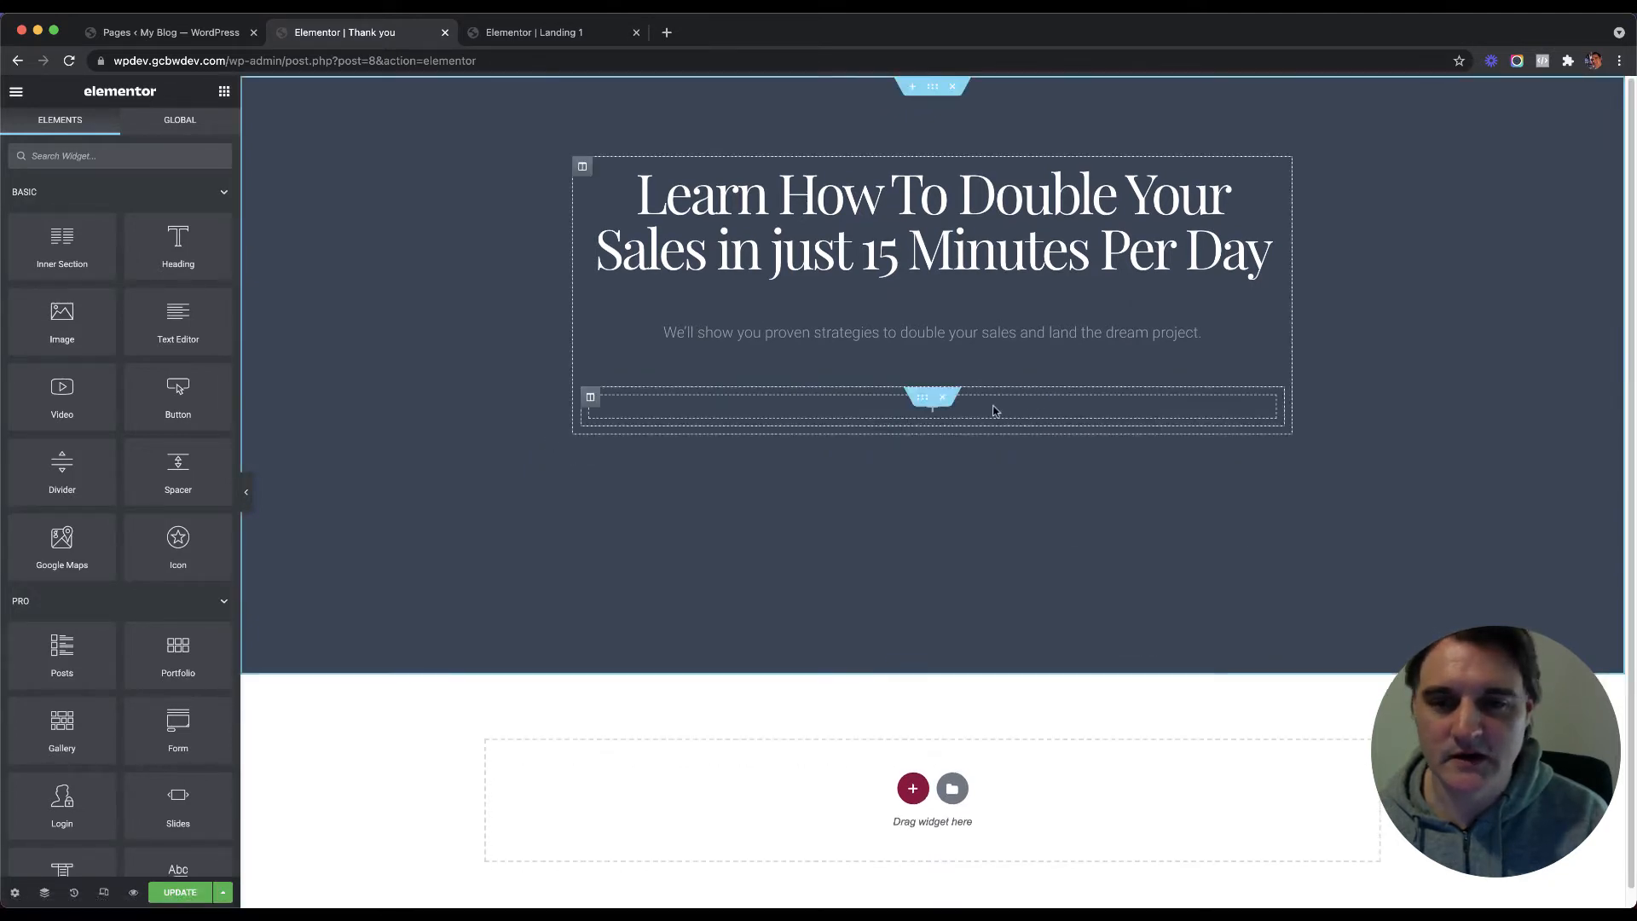
left_click(943, 397)
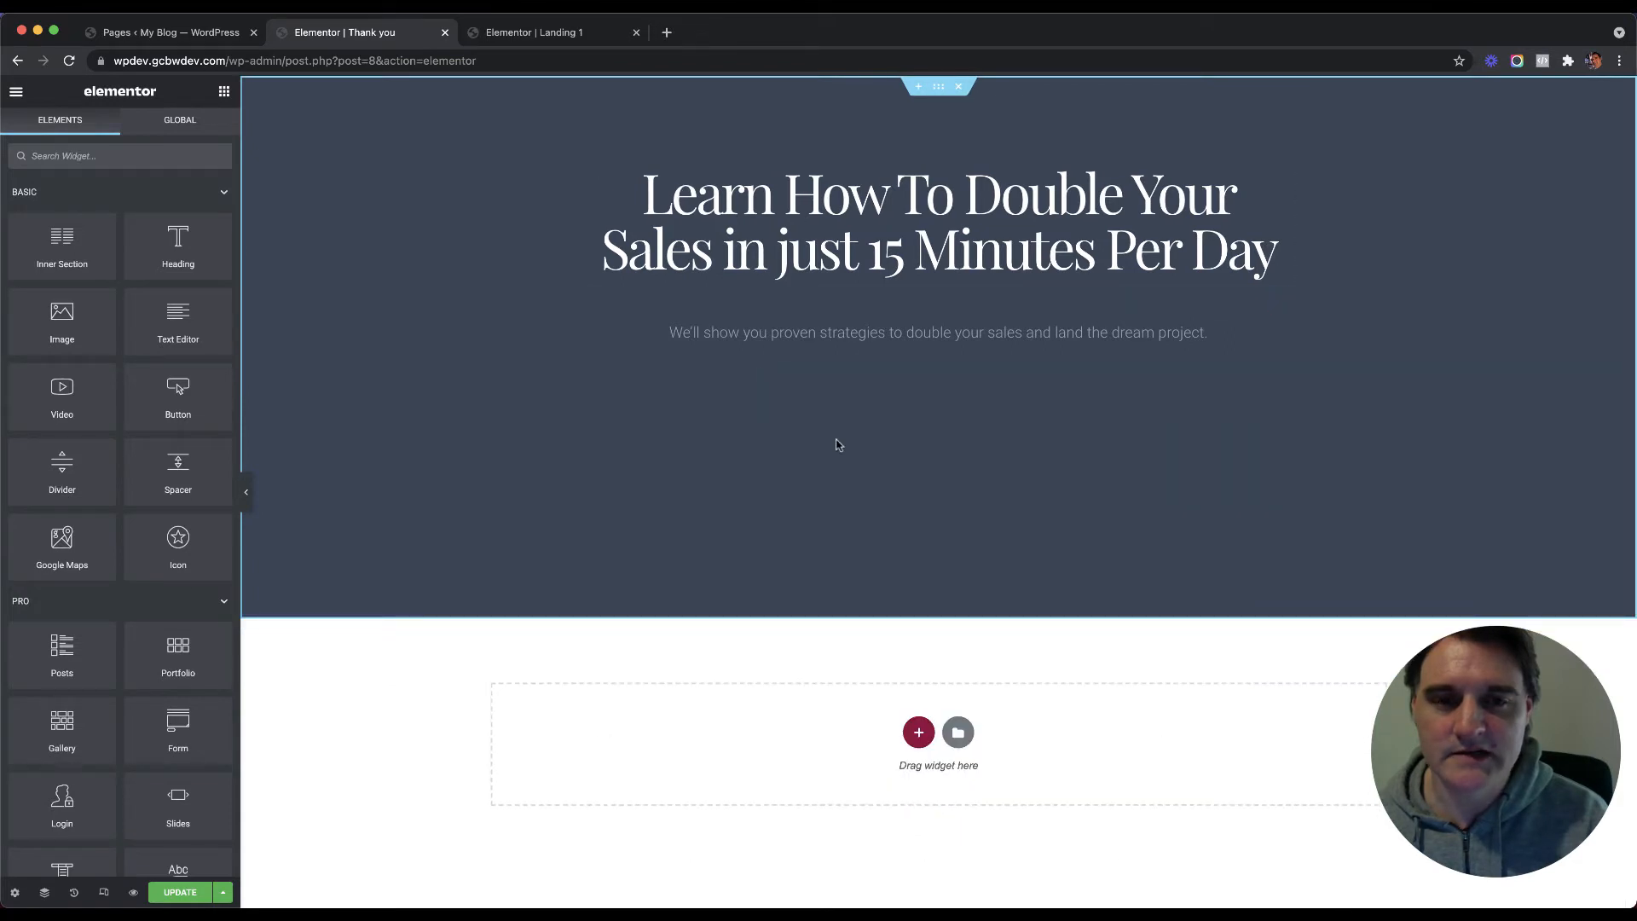
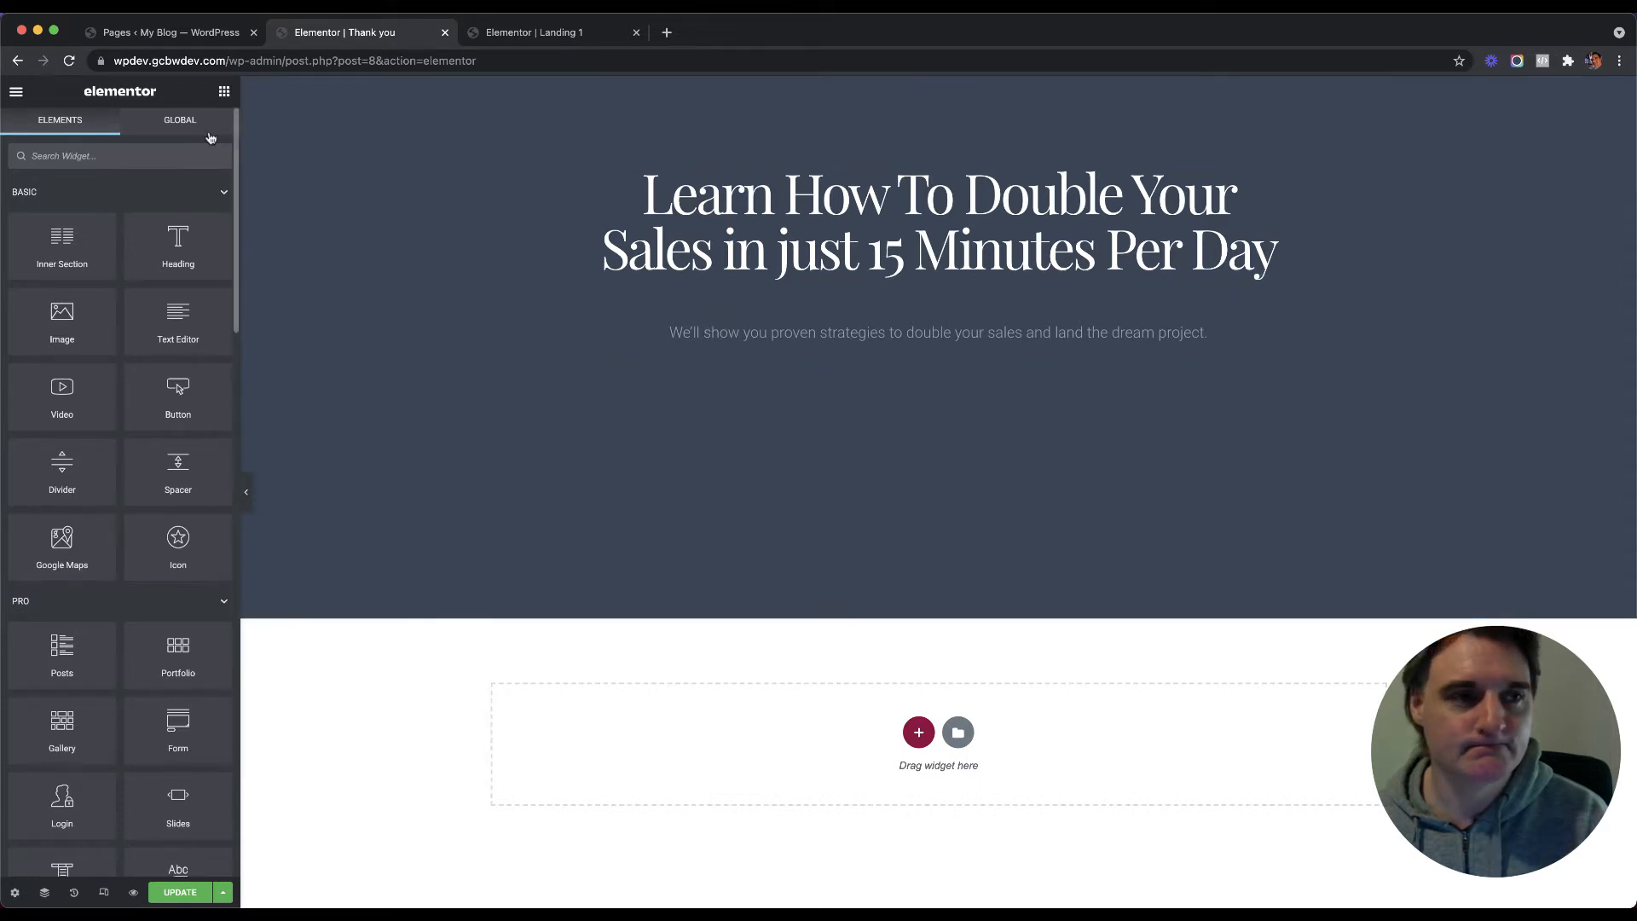
Step: Give the hero section 100 top and 0 bottom padding, then duplicate it directly below
left_click(180, 120)
left_click(62, 119)
left_click(938, 88)
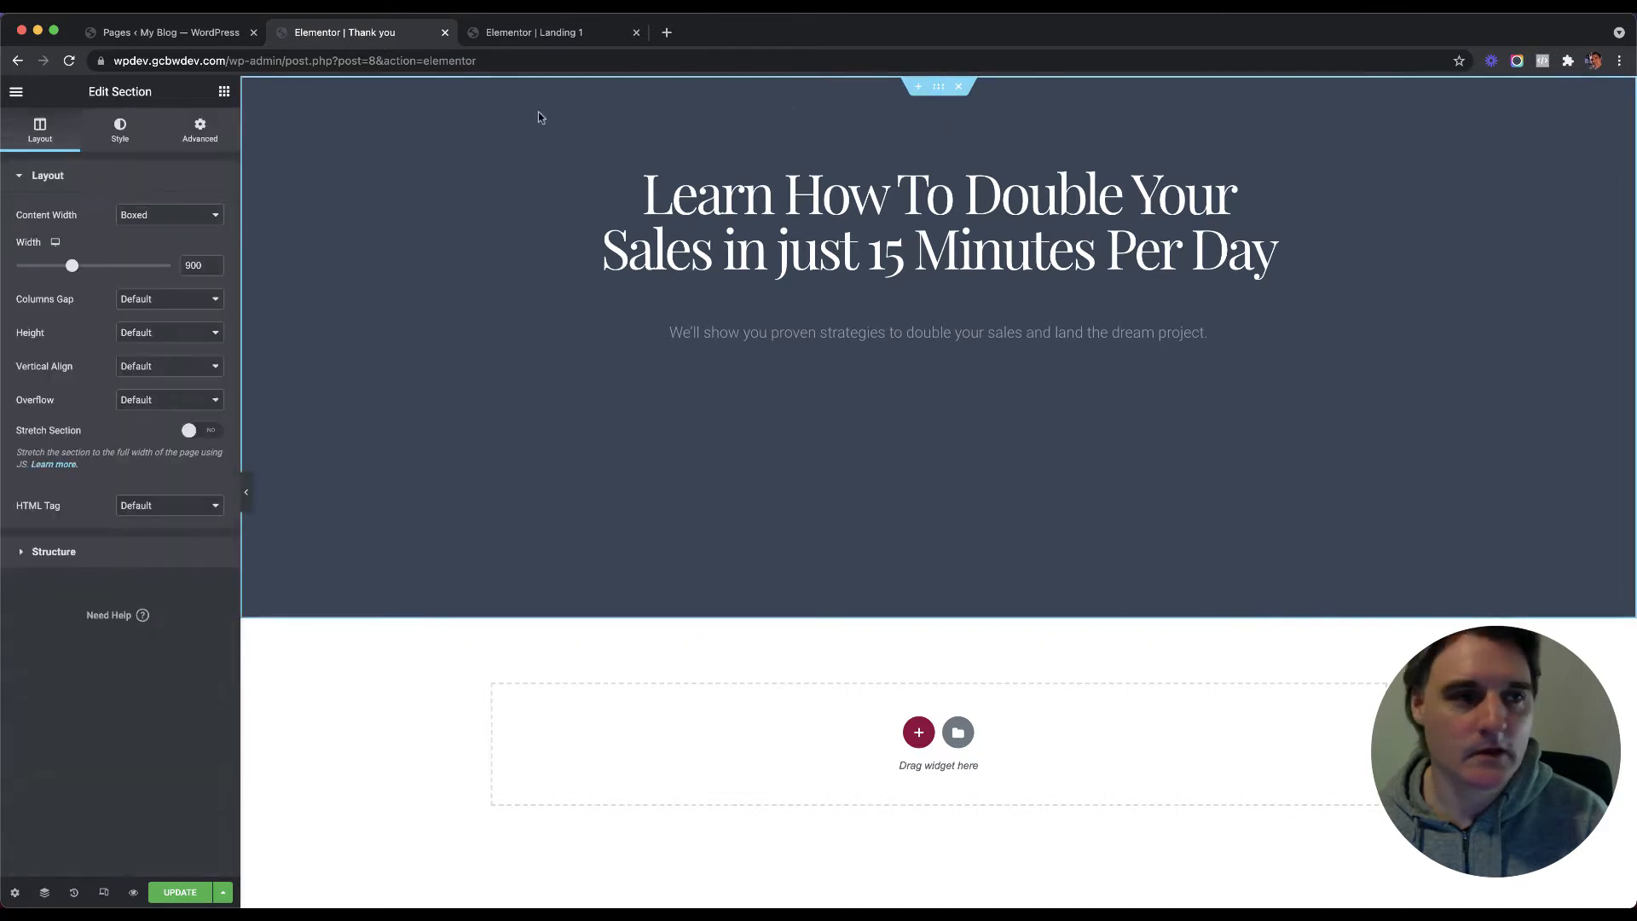
left_click(199, 129)
double_click(117, 296)
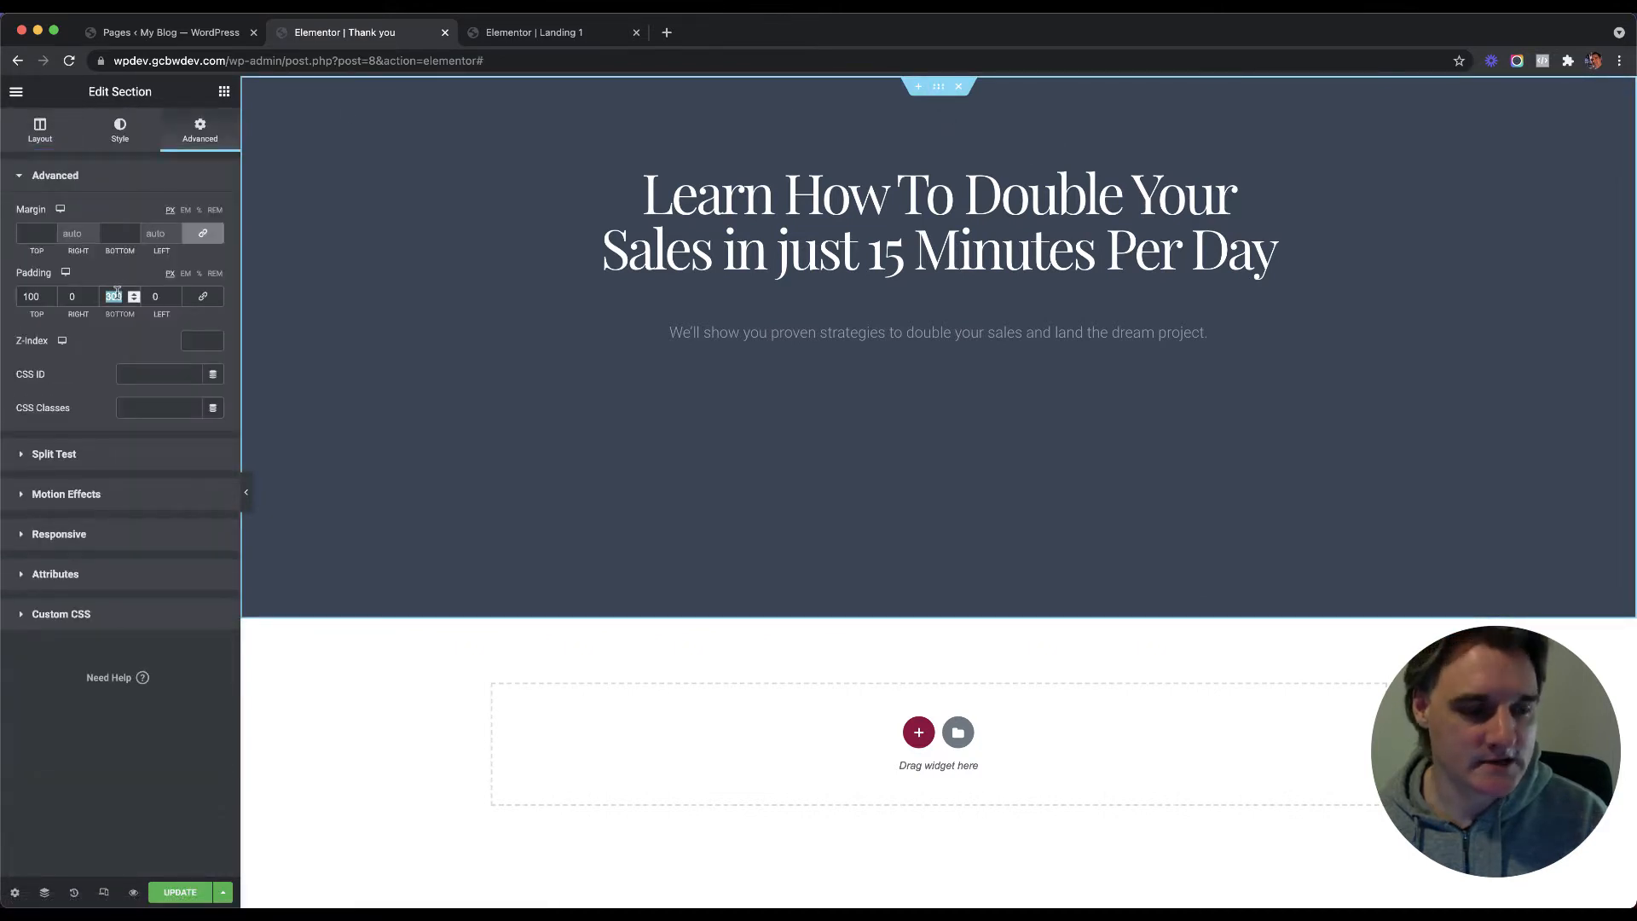
type("00")
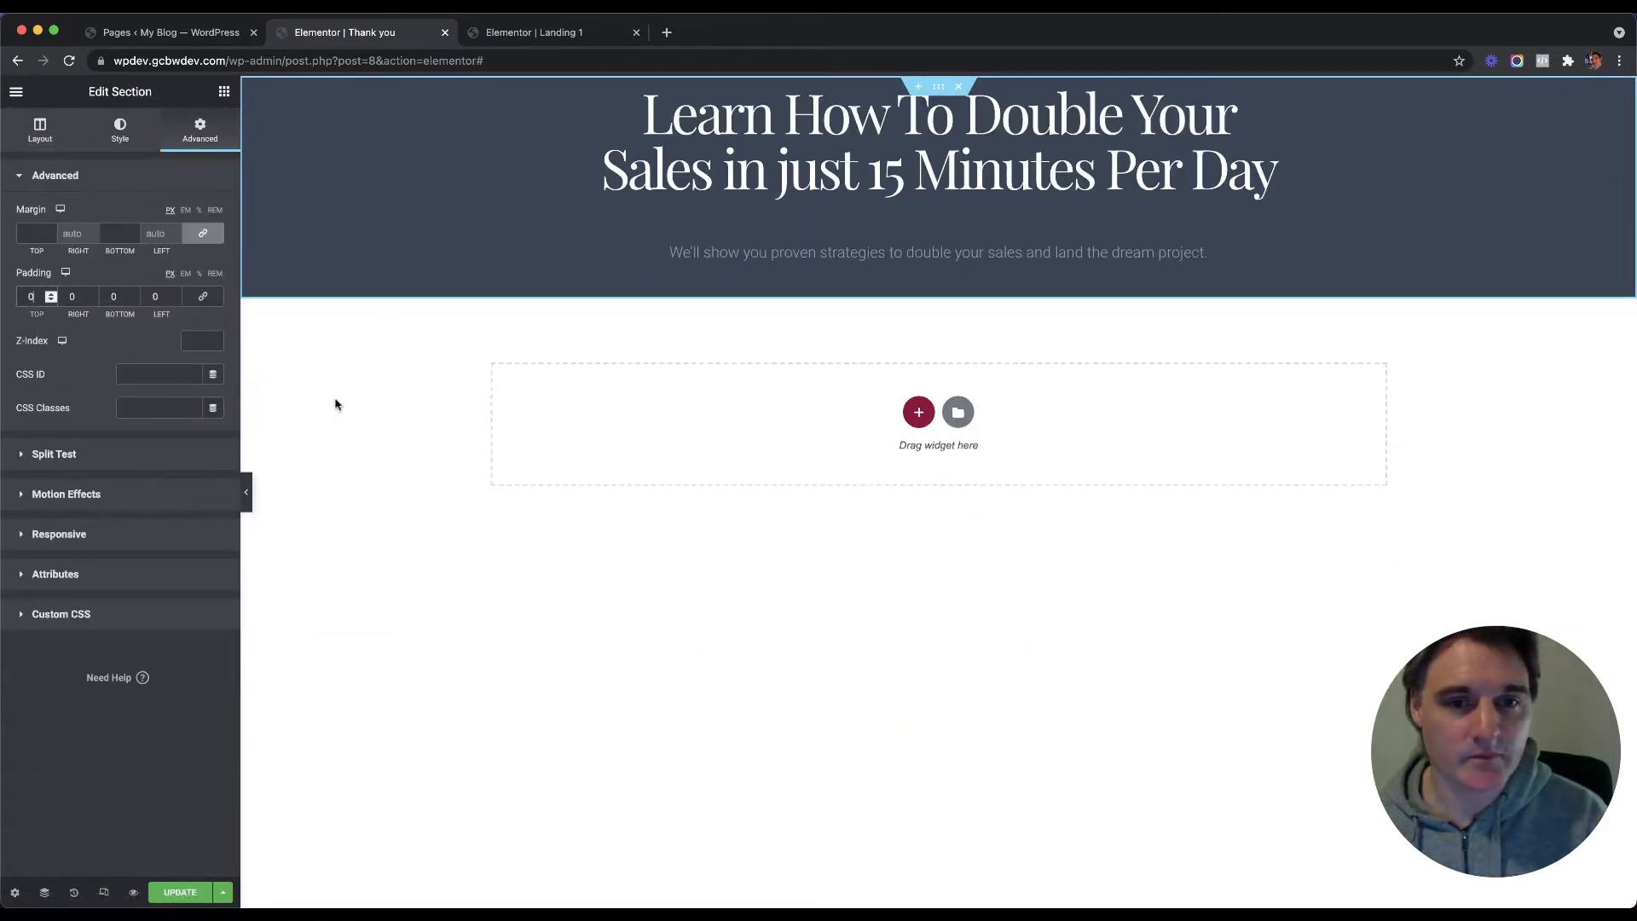
left_click(29, 296)
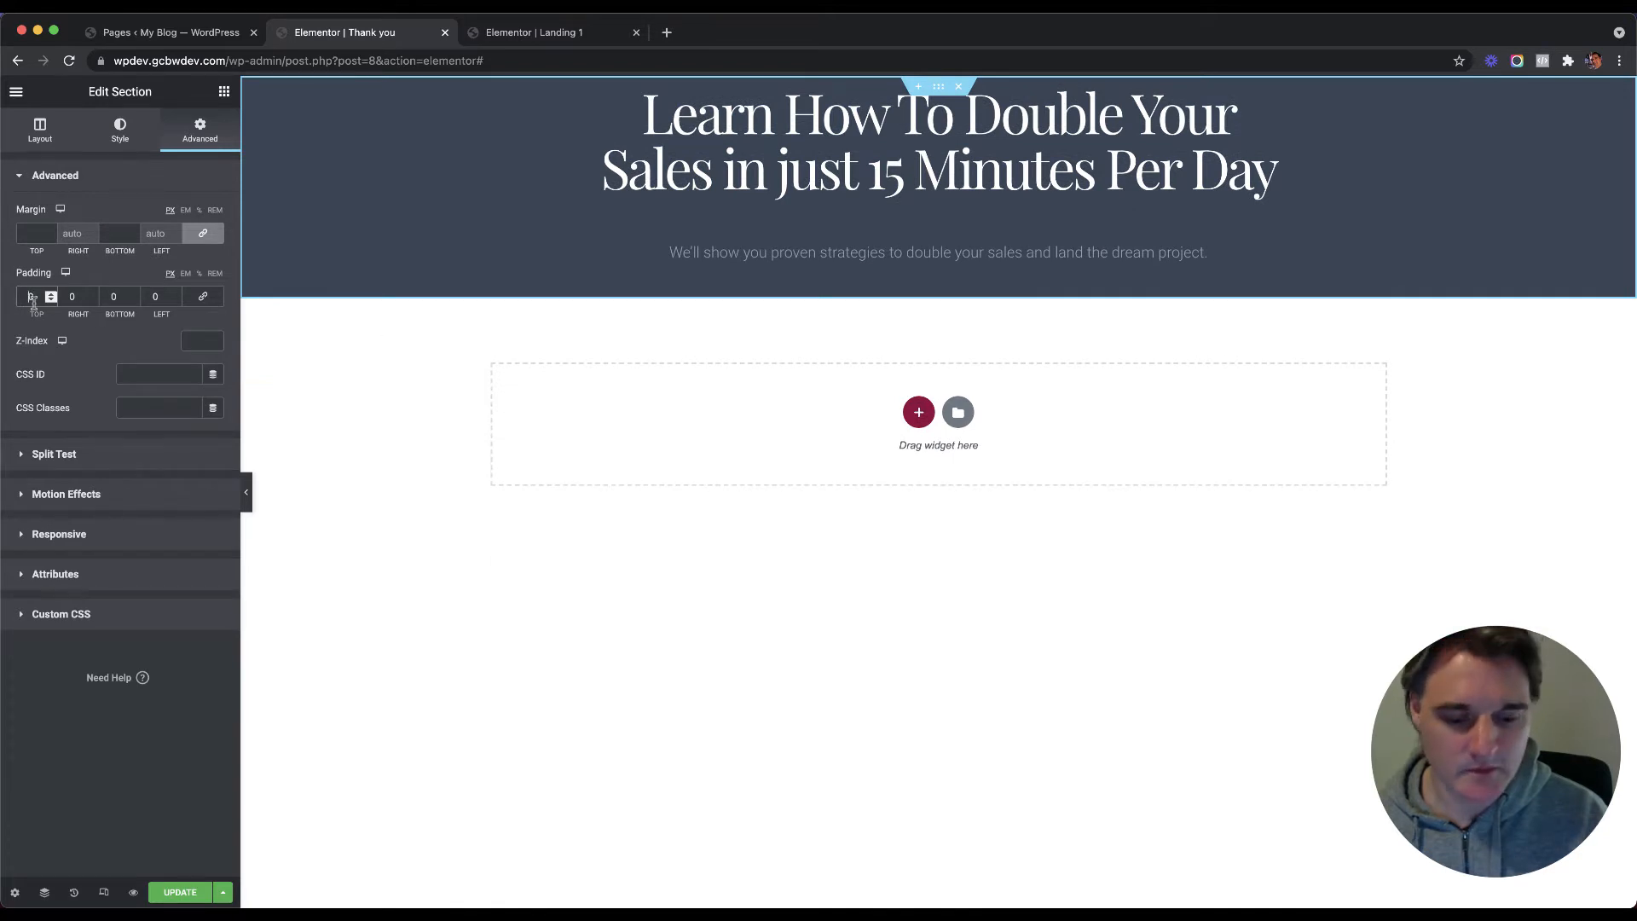
type("100")
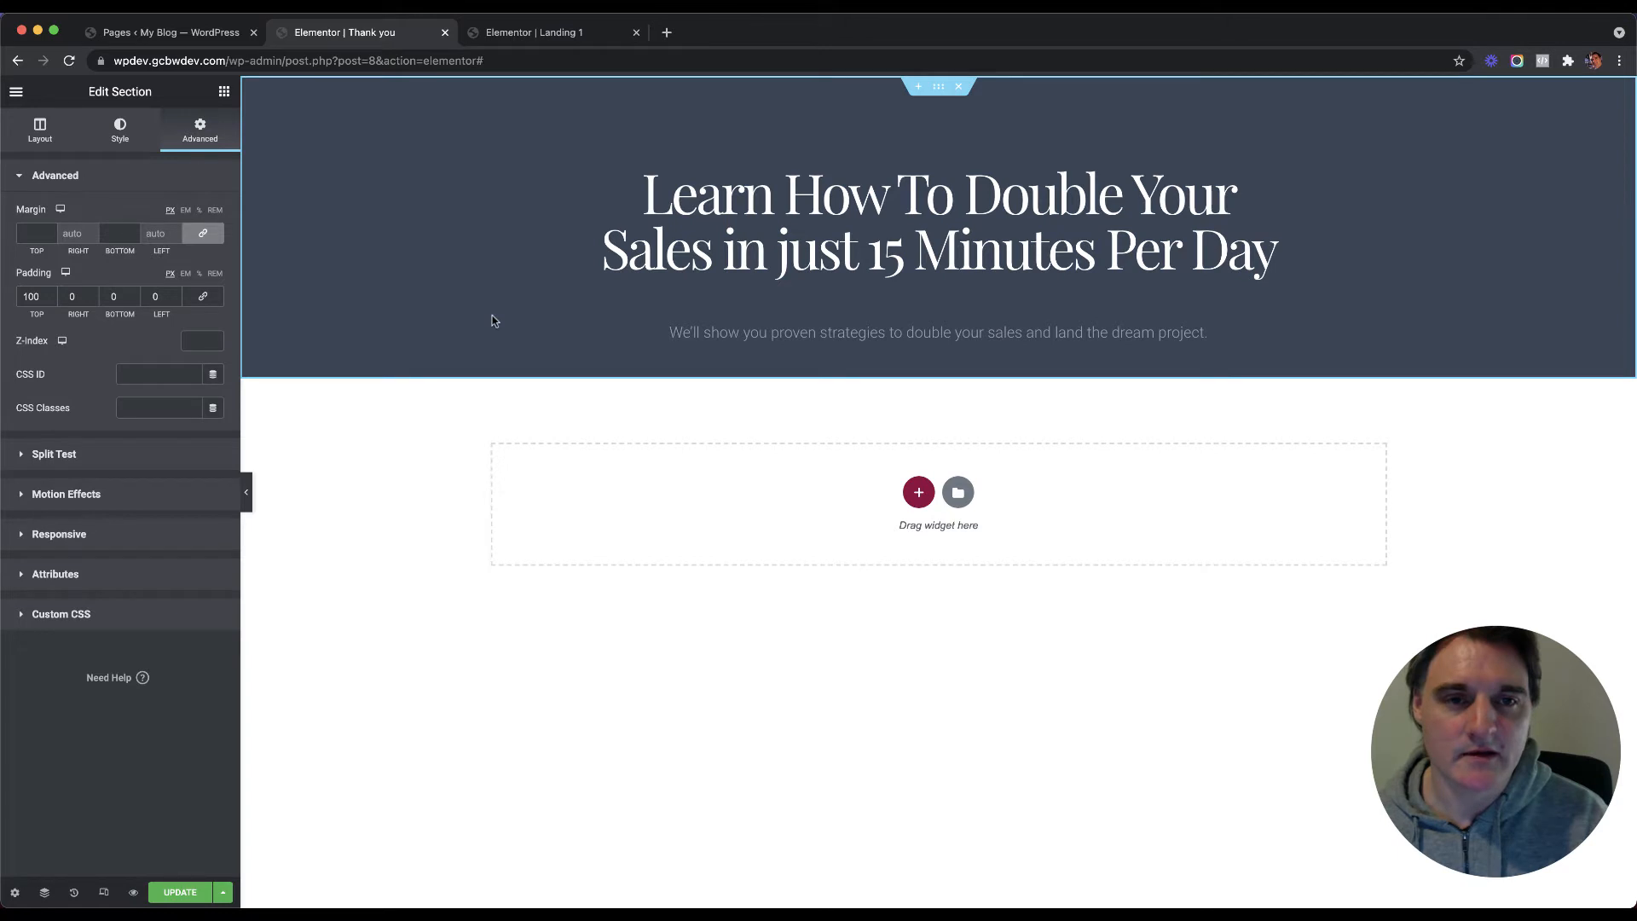
right_click(951, 99)
left_click(977, 124)
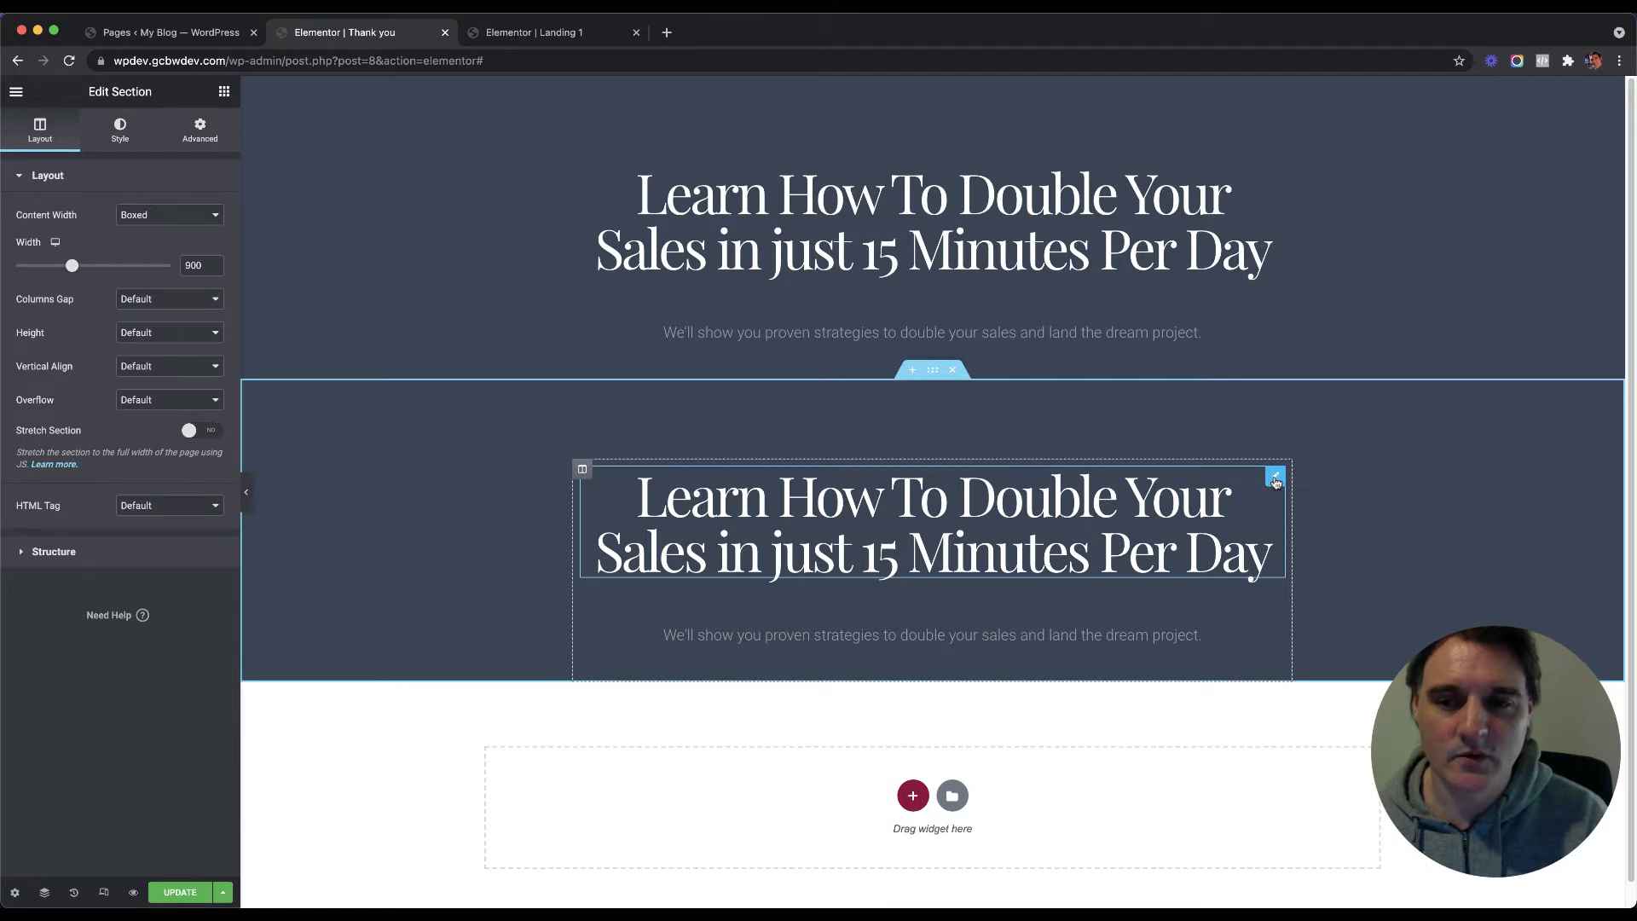
Step: Delete the copied heading and description text from the duplicated section
left_click(1276, 480)
right_click(1276, 483)
left_click(1308, 710)
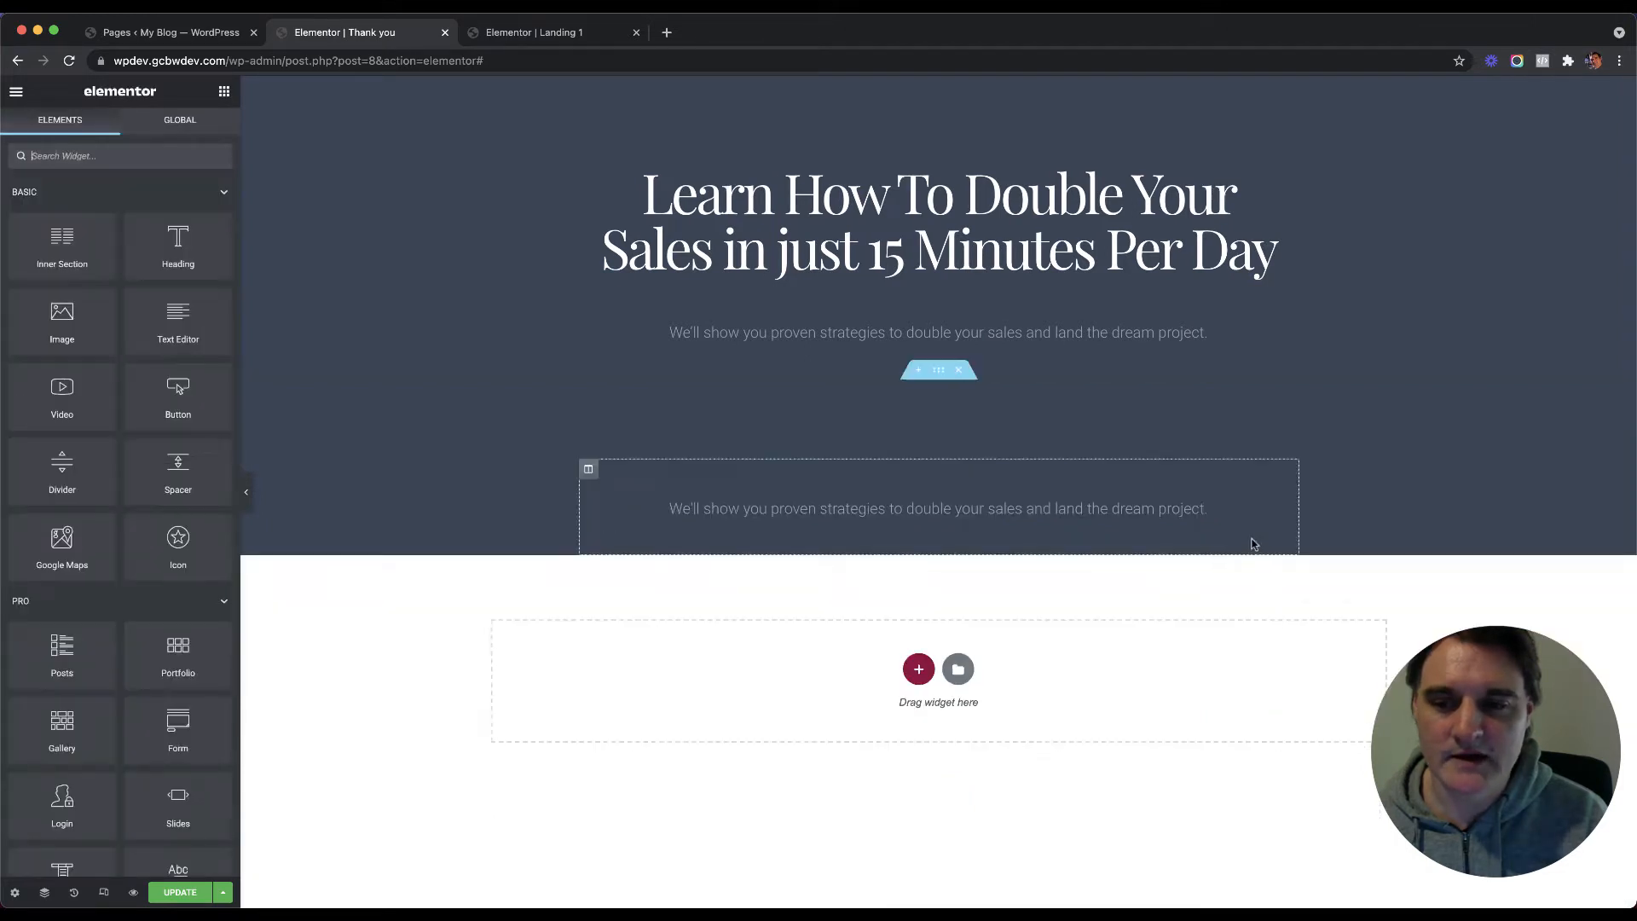
right_click(1276, 486)
left_click(1319, 706)
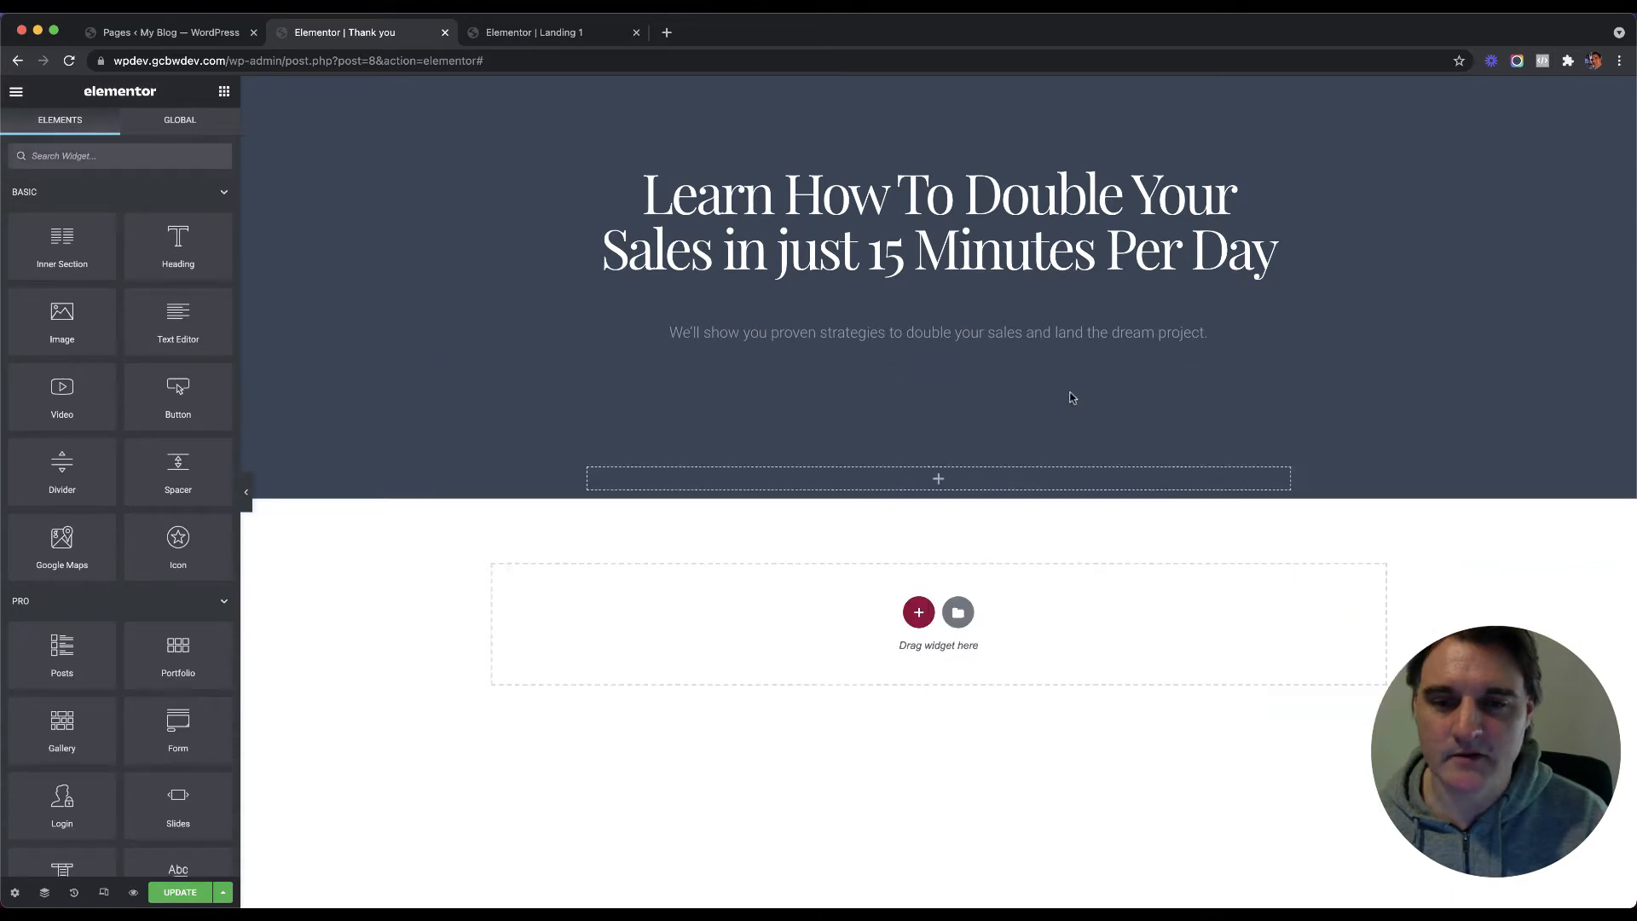
Step: Clear all padding values on the emptied section
left_click(936, 372)
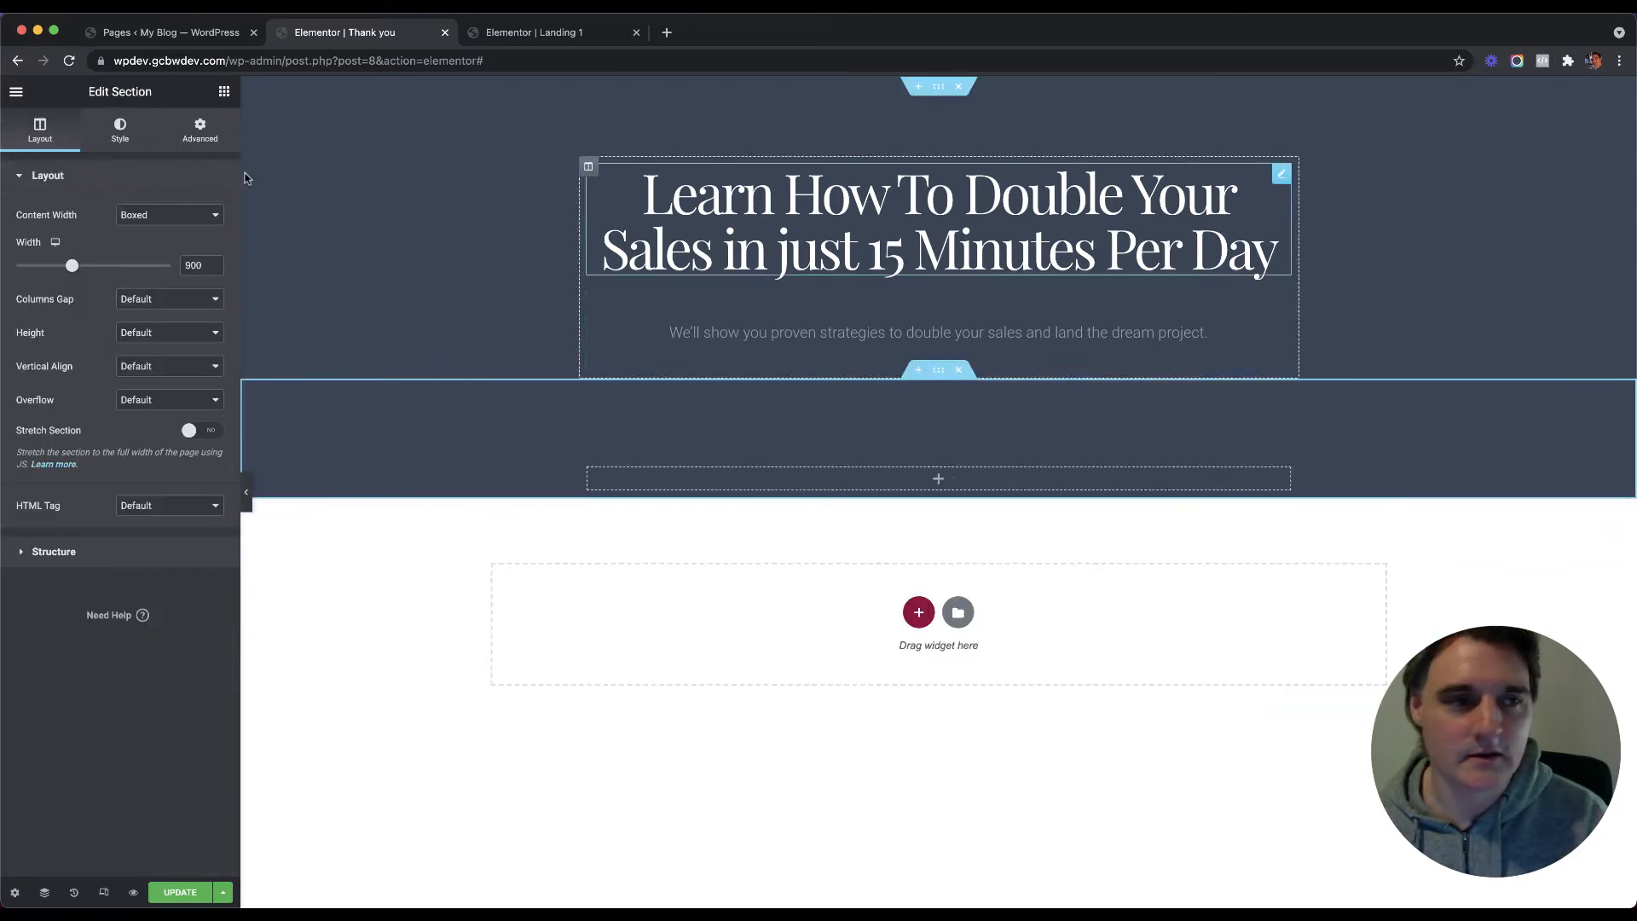
left_click(199, 129)
double_click(32, 297)
key("BackSpace")
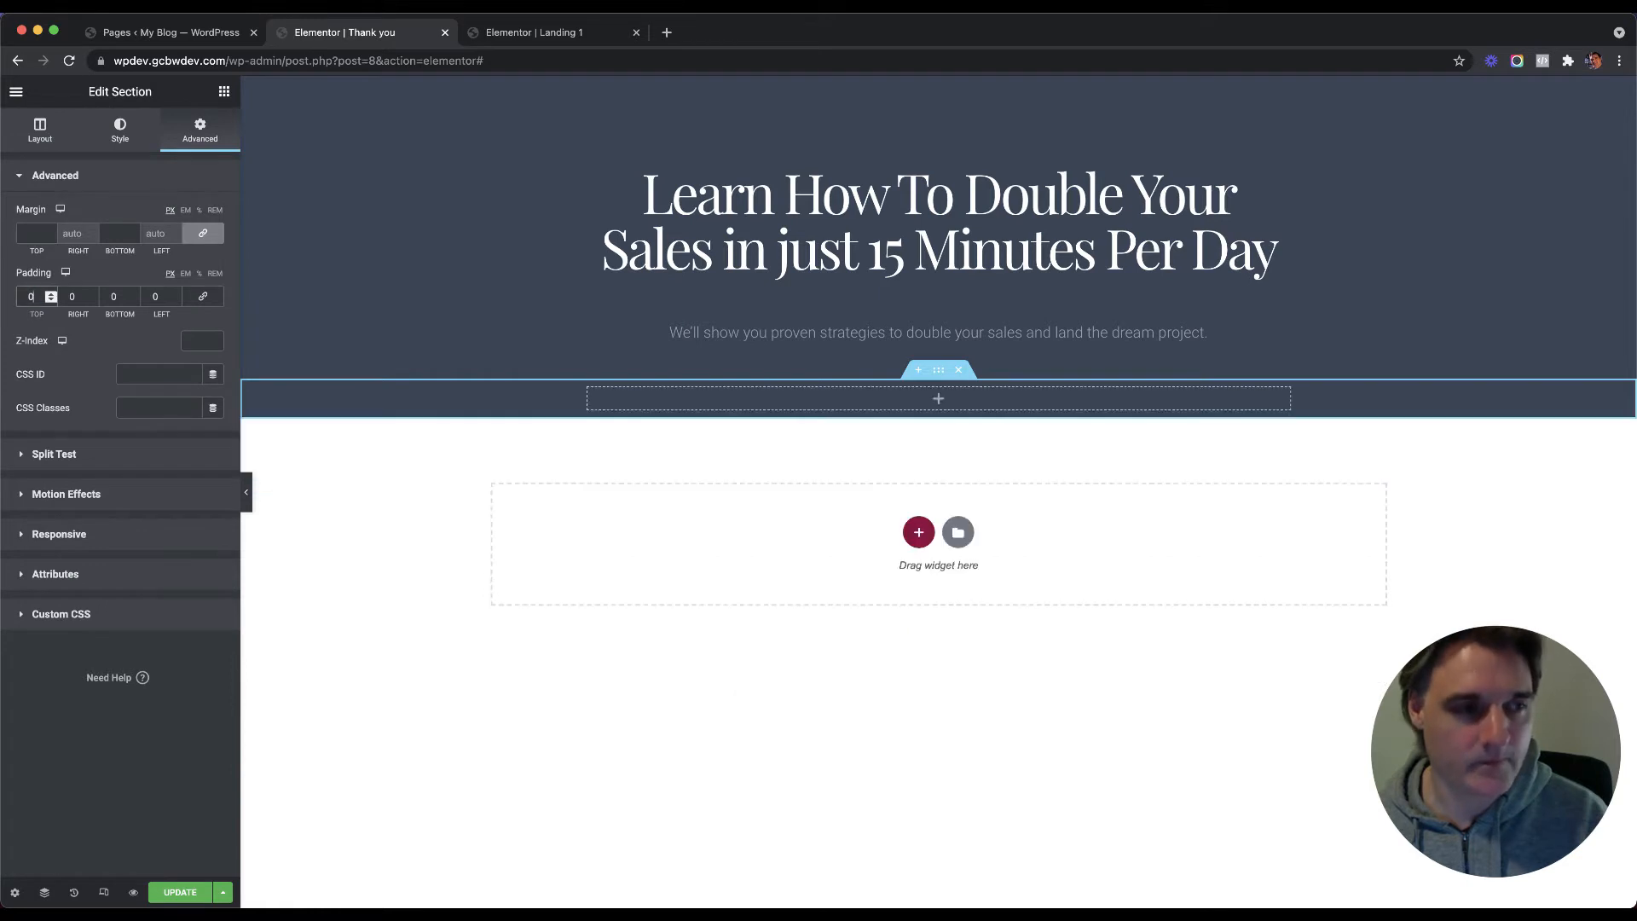
left_click(203, 295)
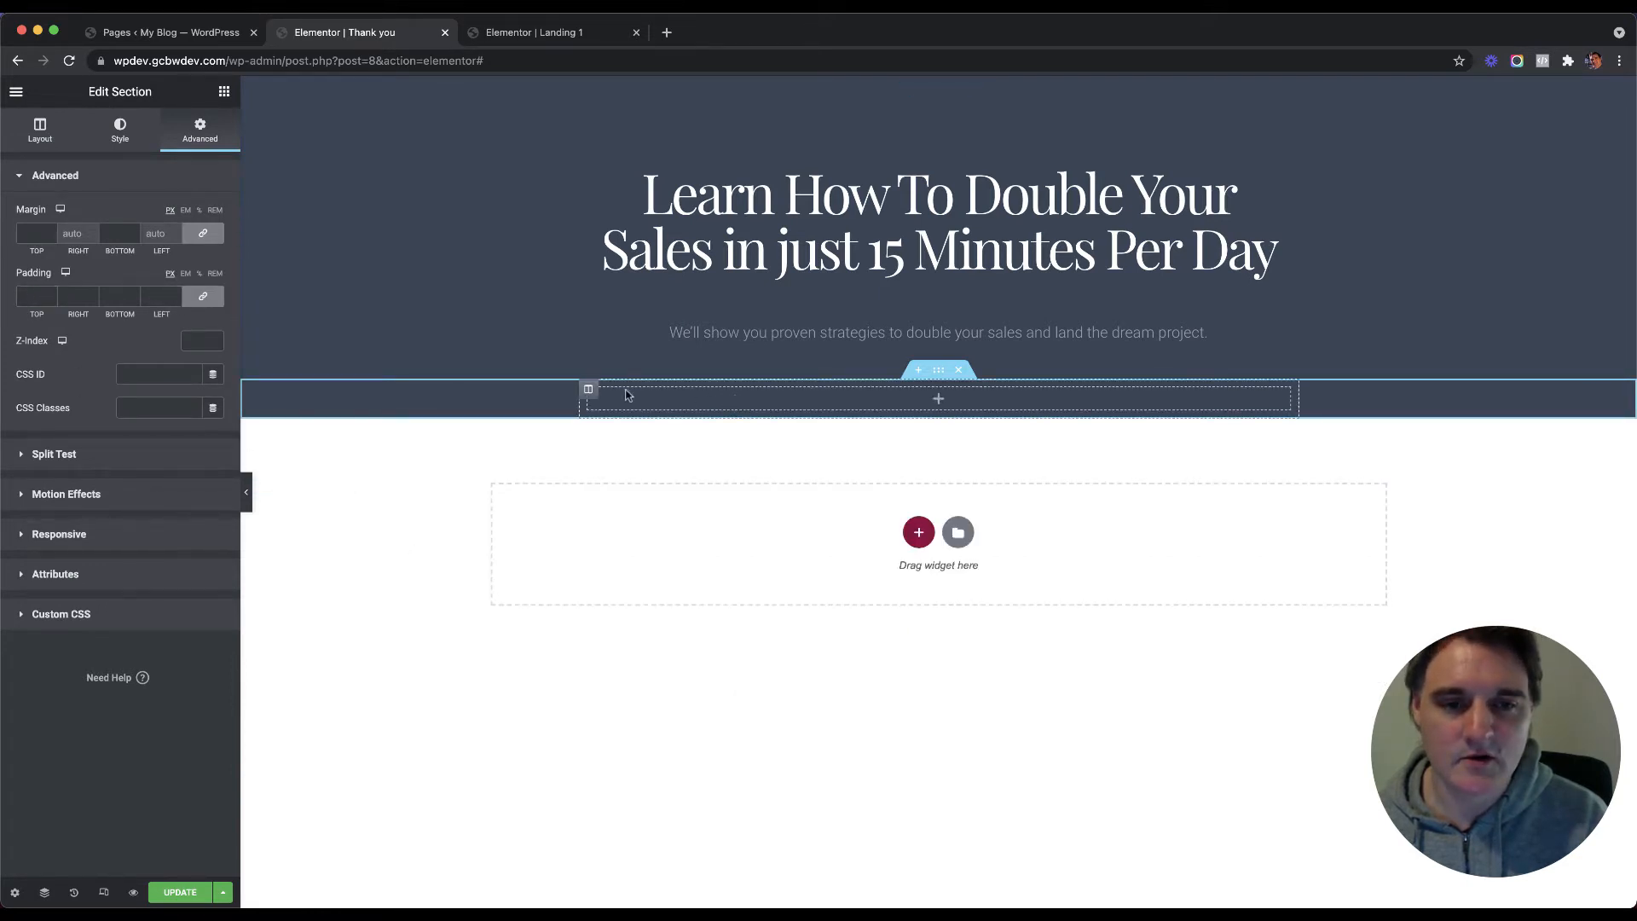
Step: Add two new columns so the section holds three empty columns
left_click(590, 390)
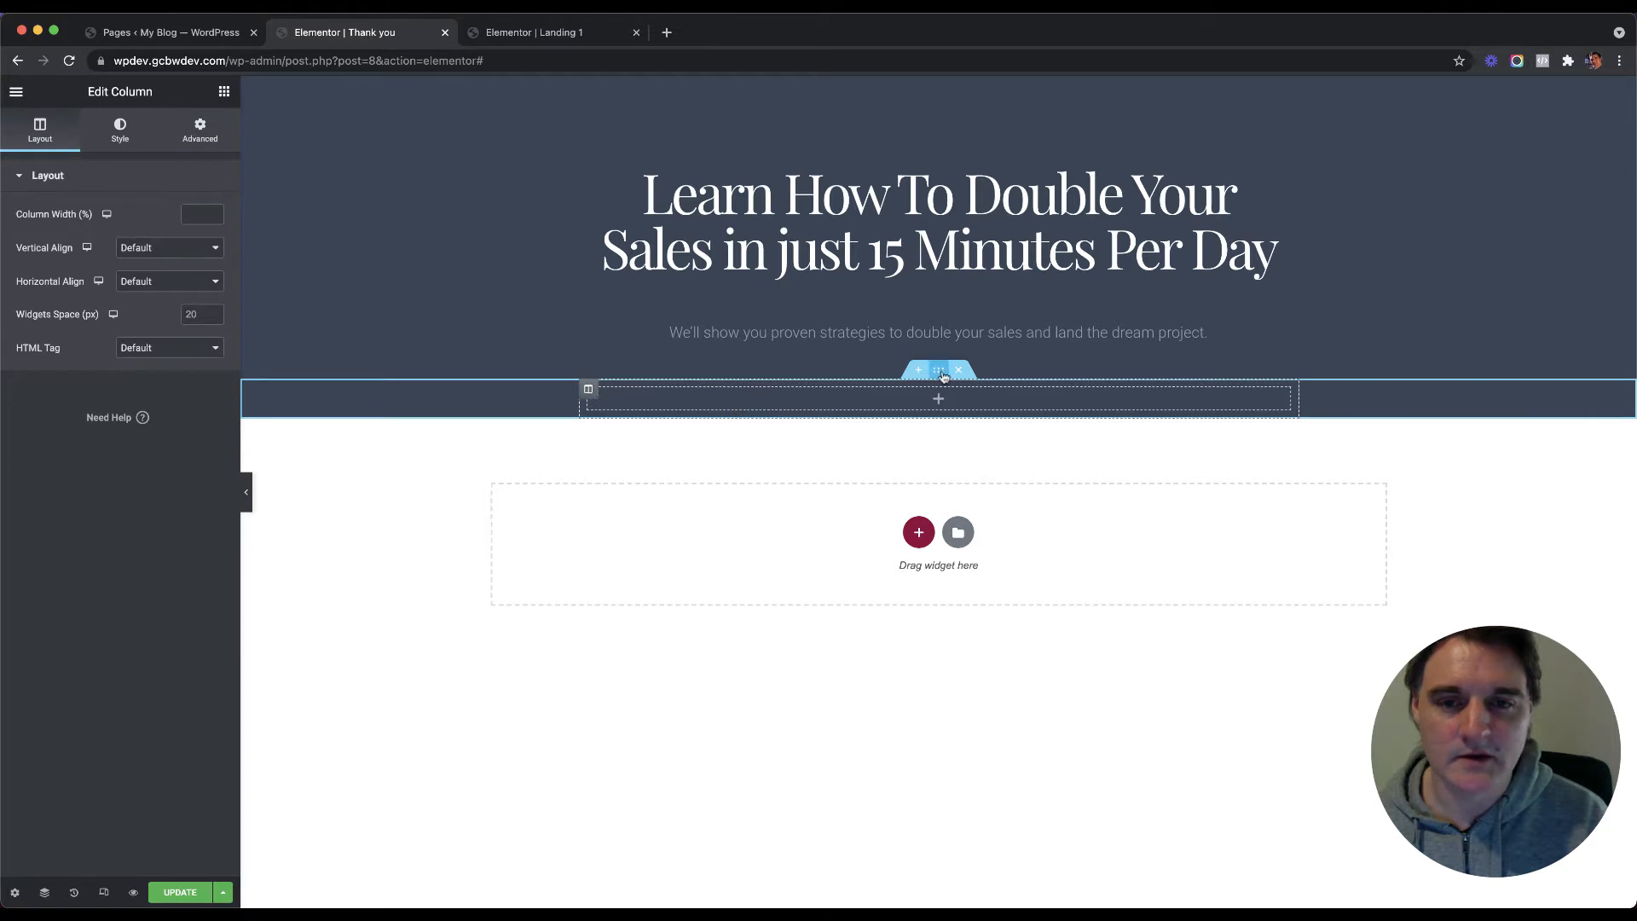
right_click(593, 393)
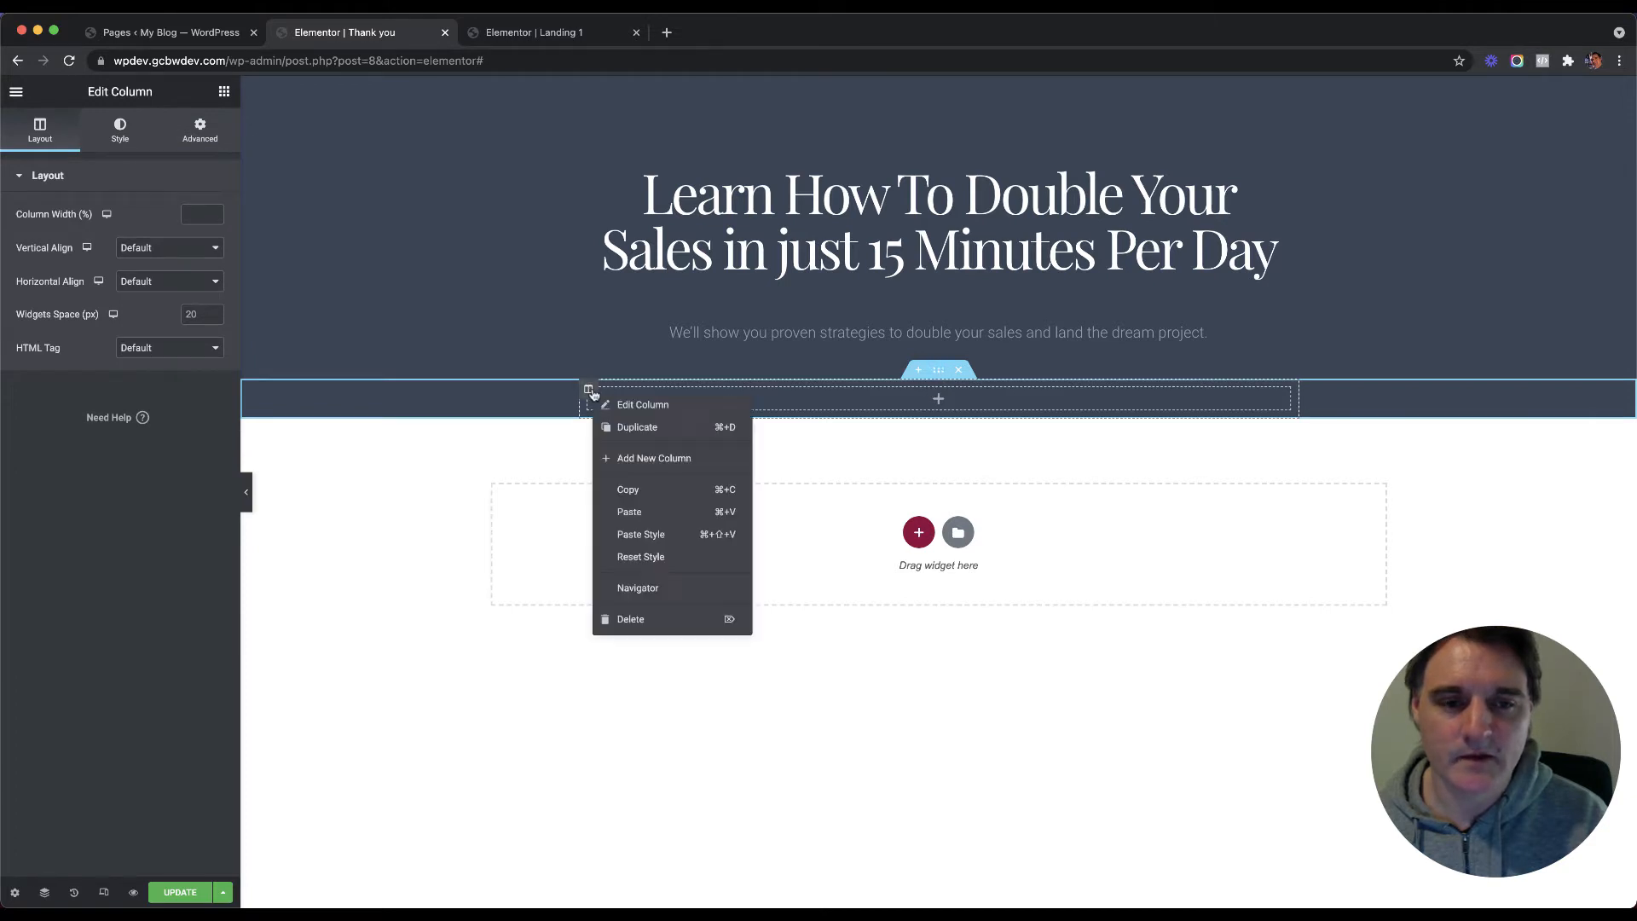
left_click(648, 454)
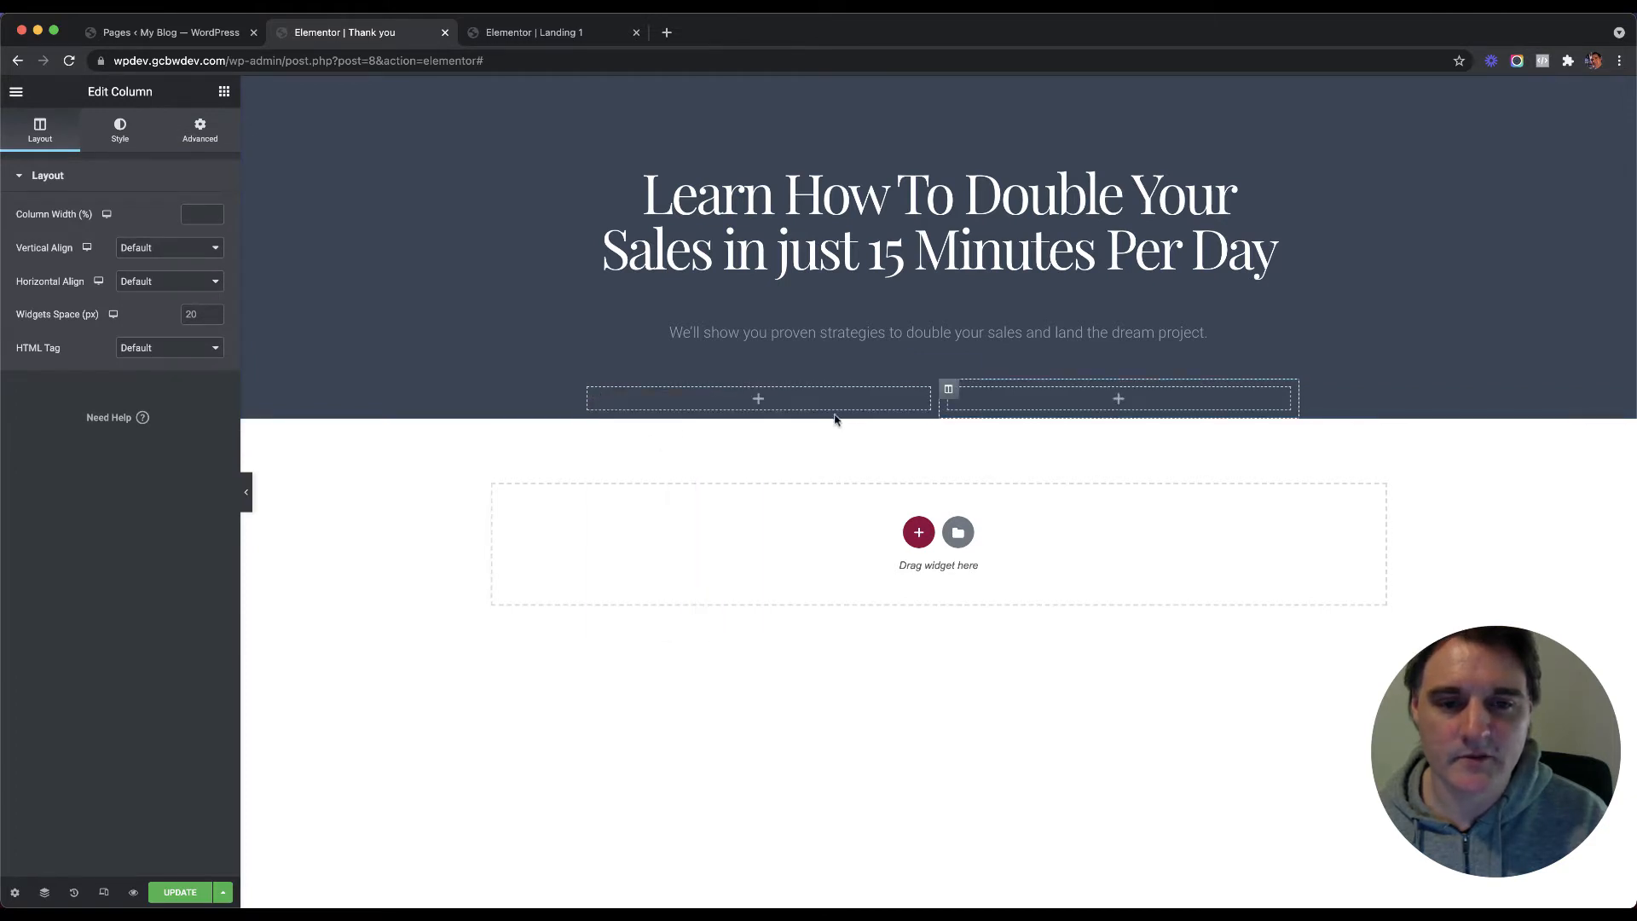
right_click(950, 397)
left_click(1009, 466)
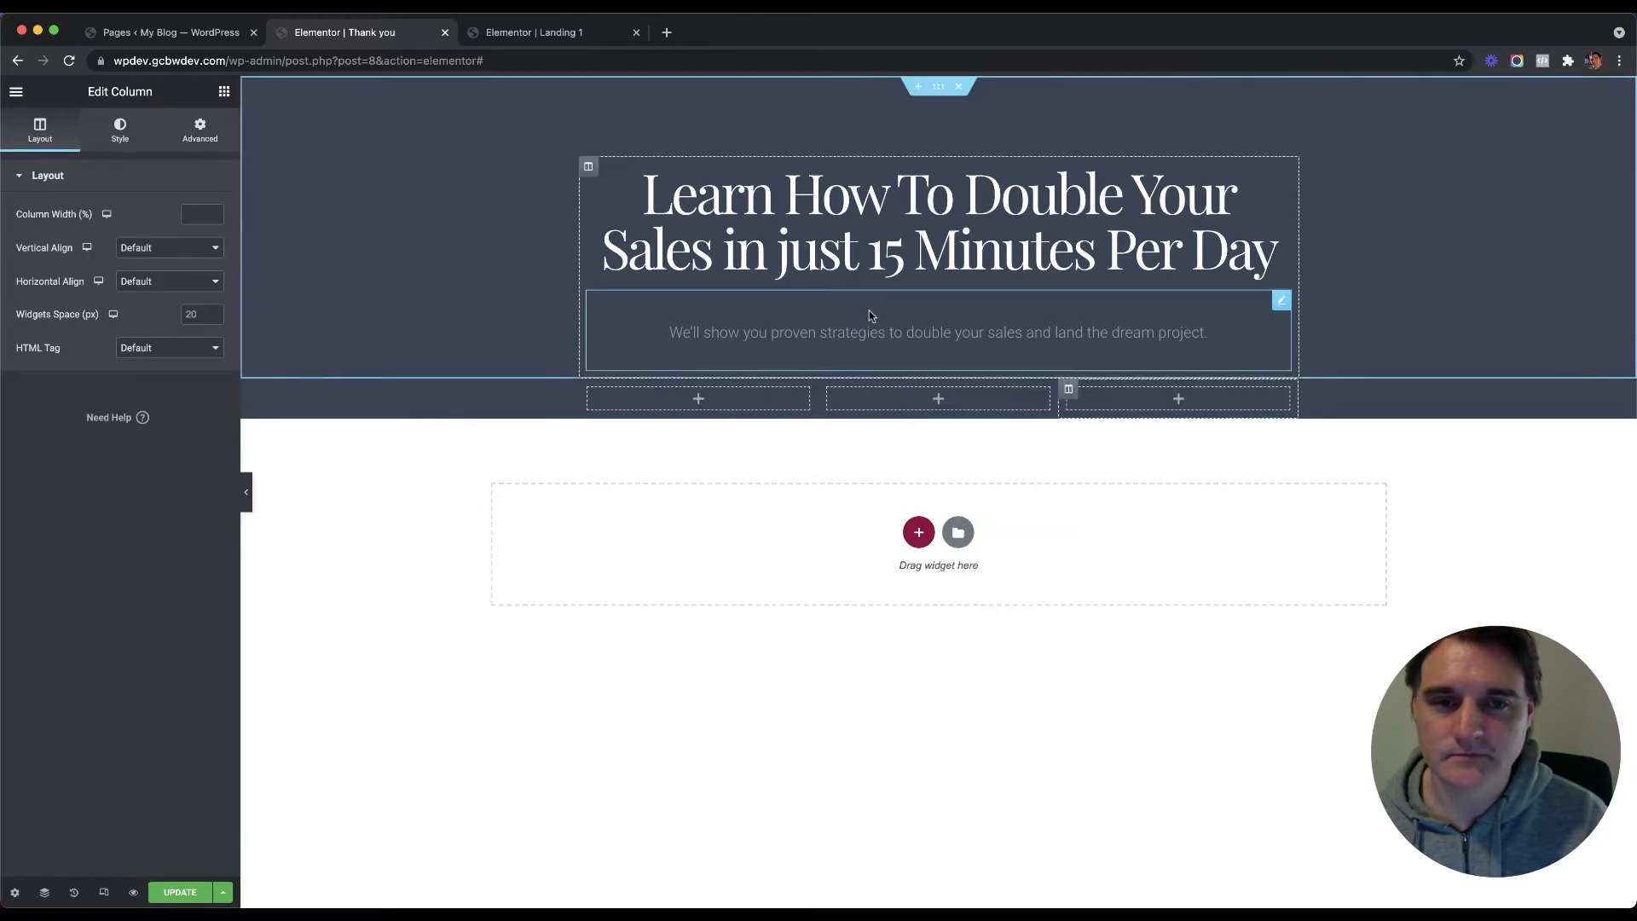
Step: Change the hero heading to 'Thank you for registering' and switch to the Landing 1 editor
left_click(851, 237)
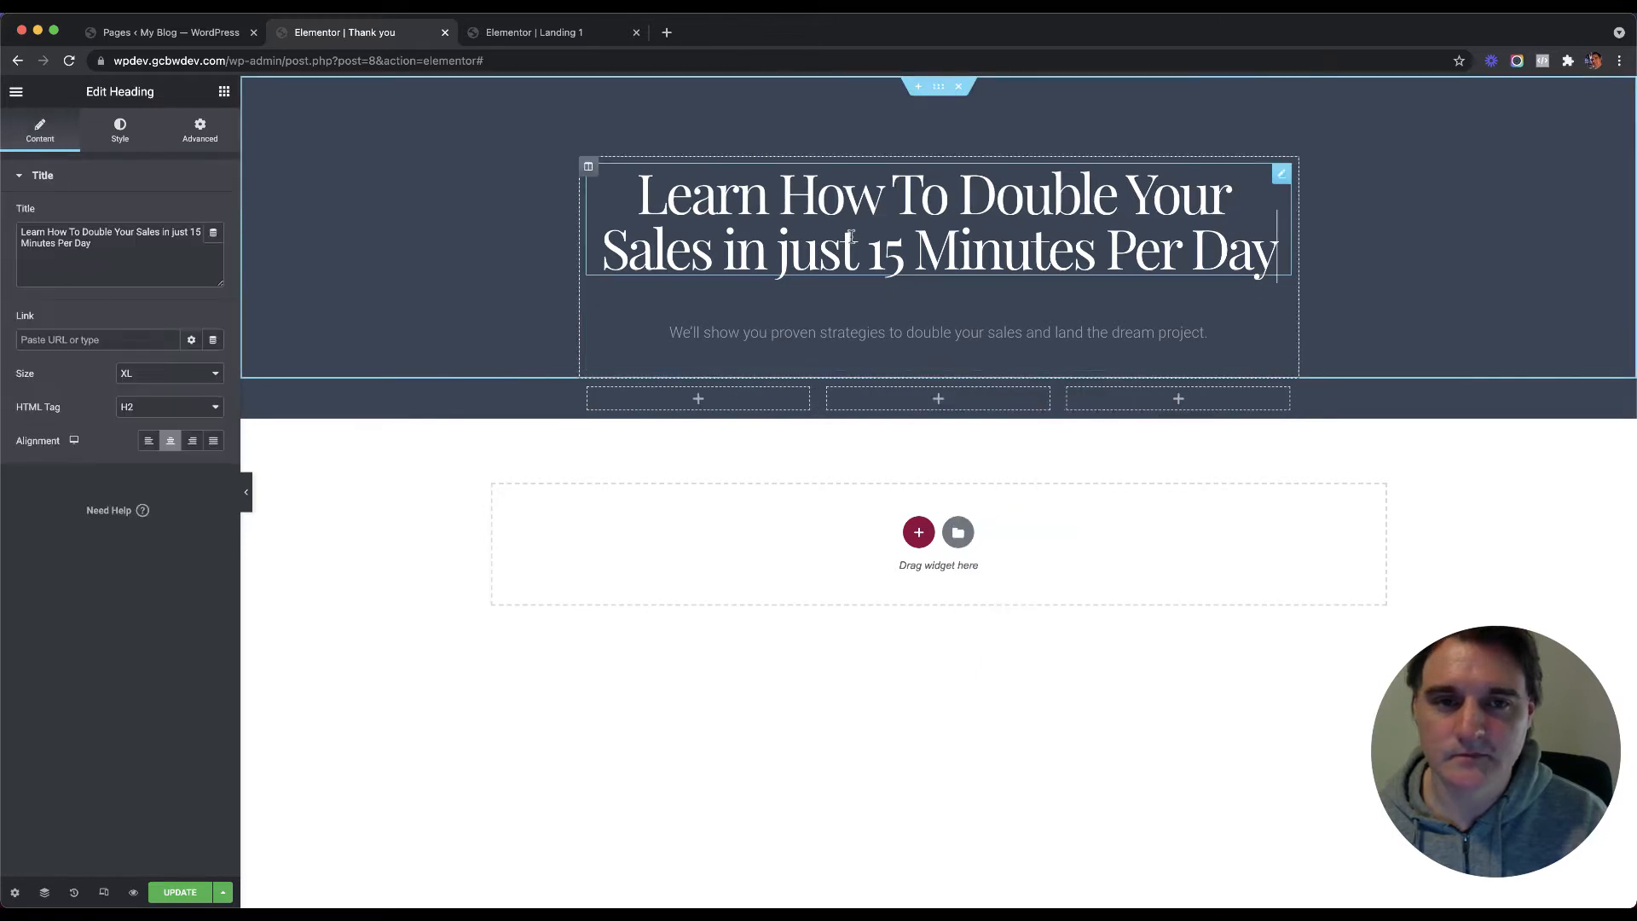
triple_click(58, 234)
type("Thank you")
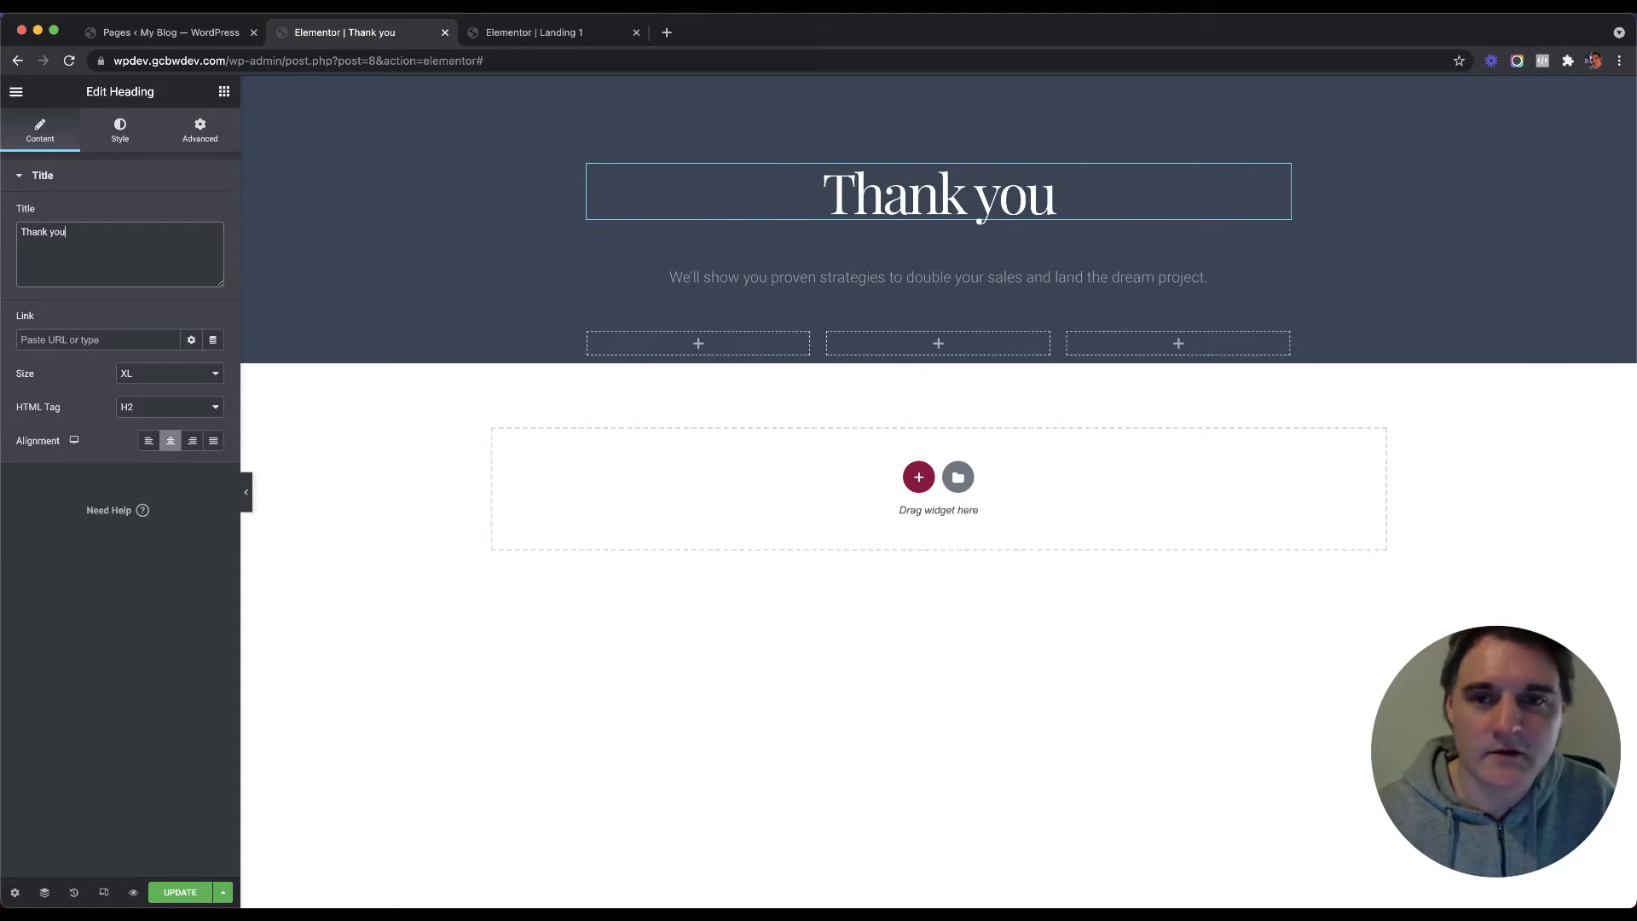
type(" for registering")
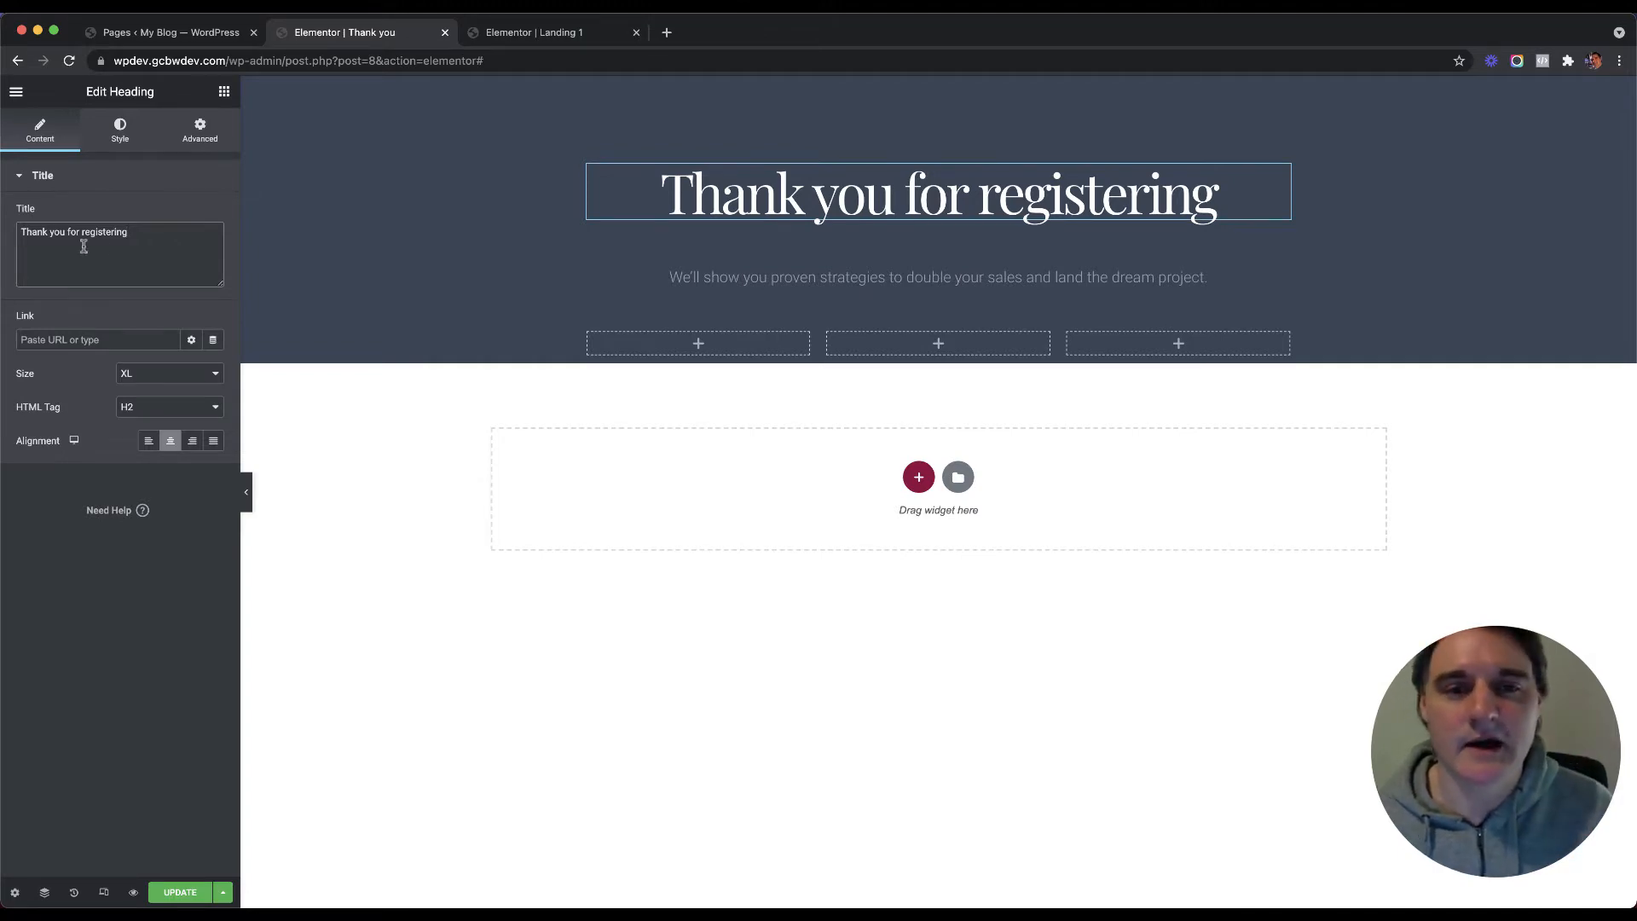
left_click(531, 34)
Step: Duplicate the form's Name field into a Last Name field at 50% width
scroll(508, 375, "down", 20)
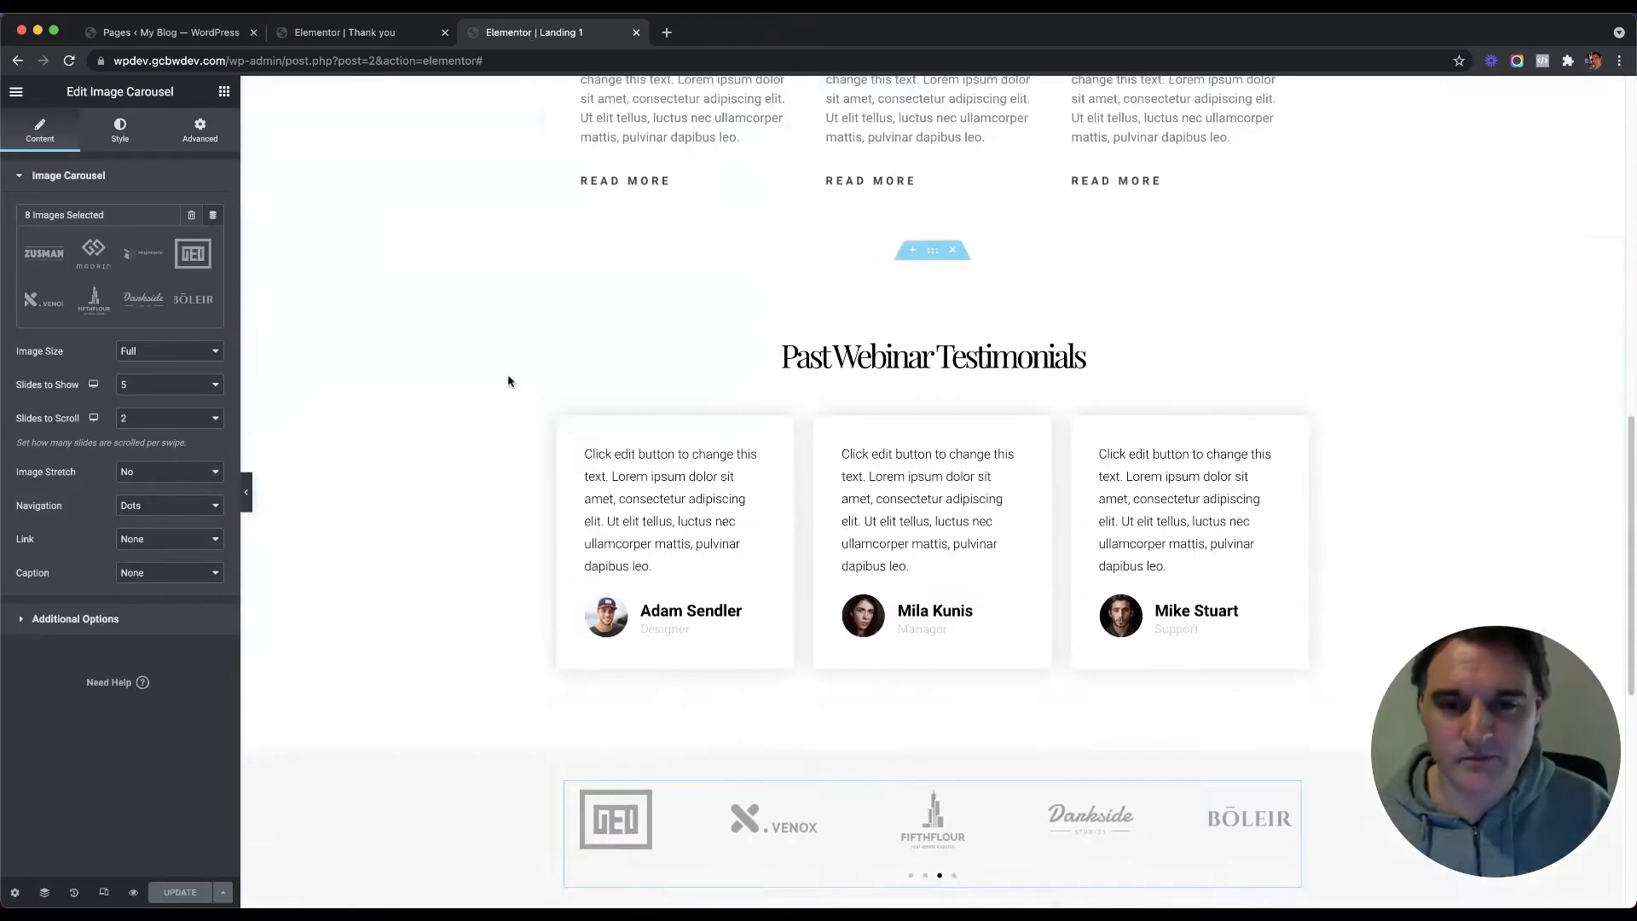
left_click(890, 531)
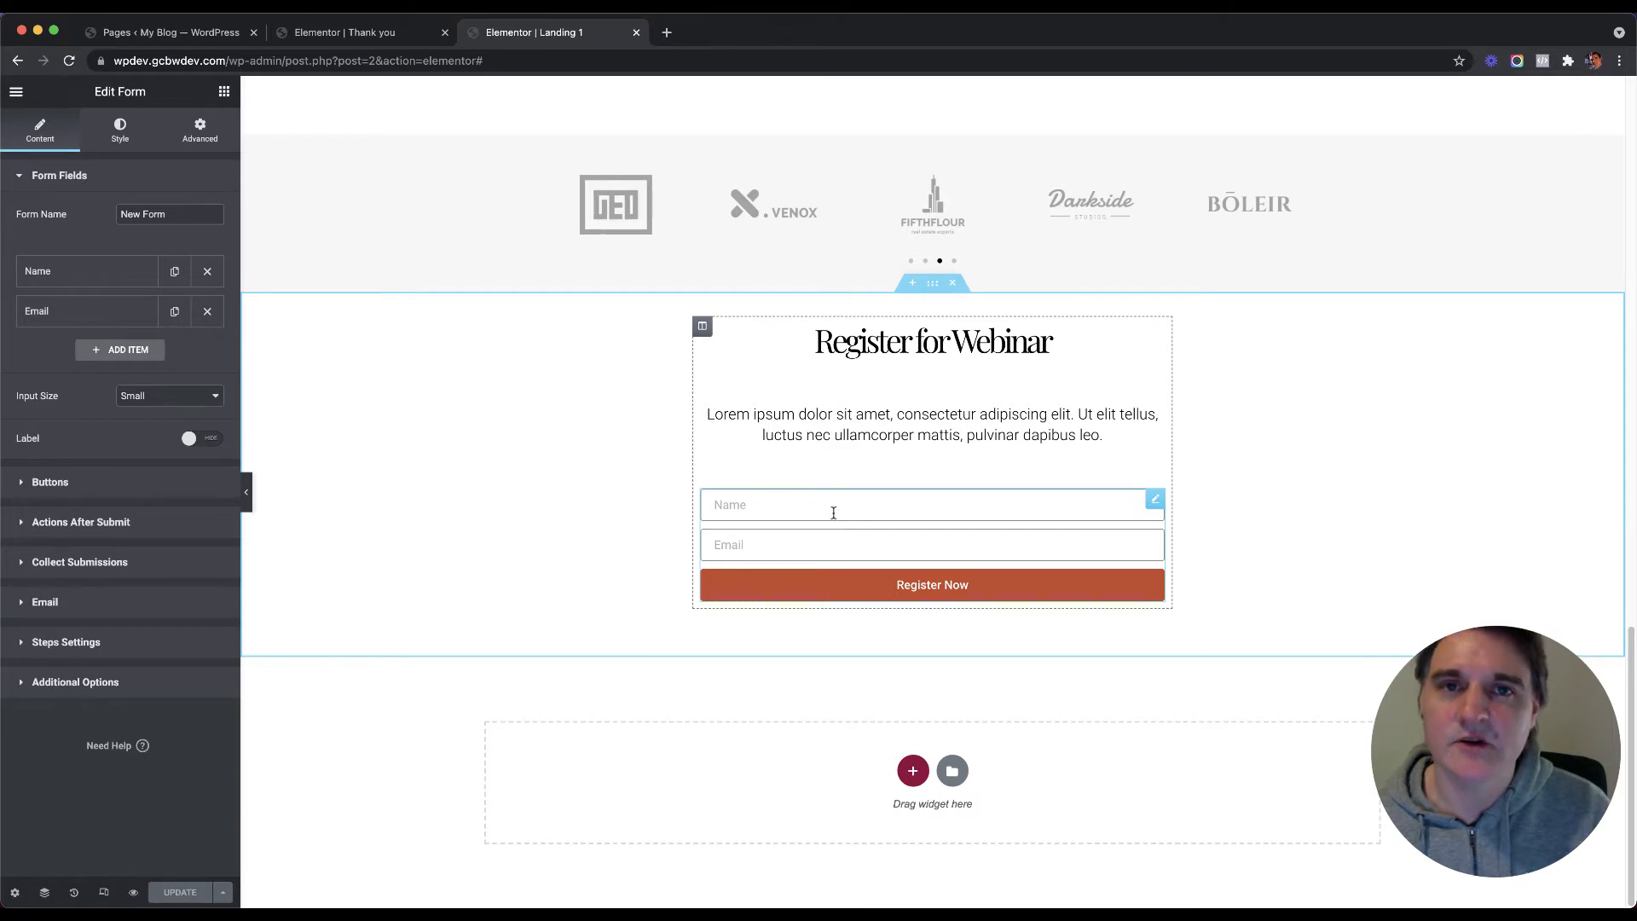
left_click(174, 272)
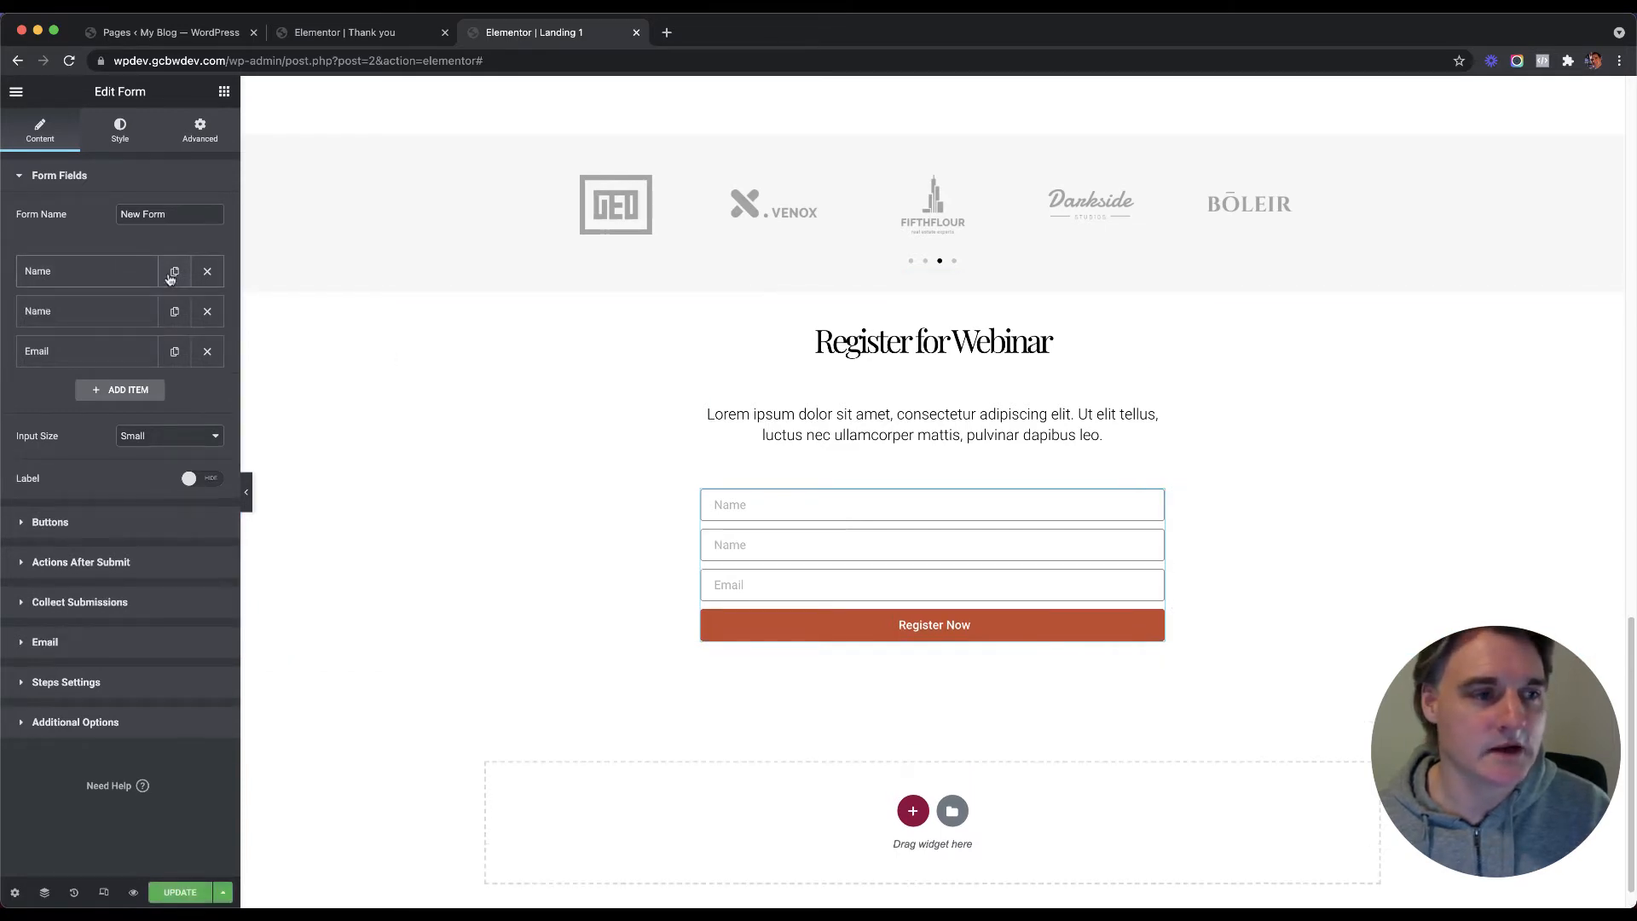
left_click(110, 313)
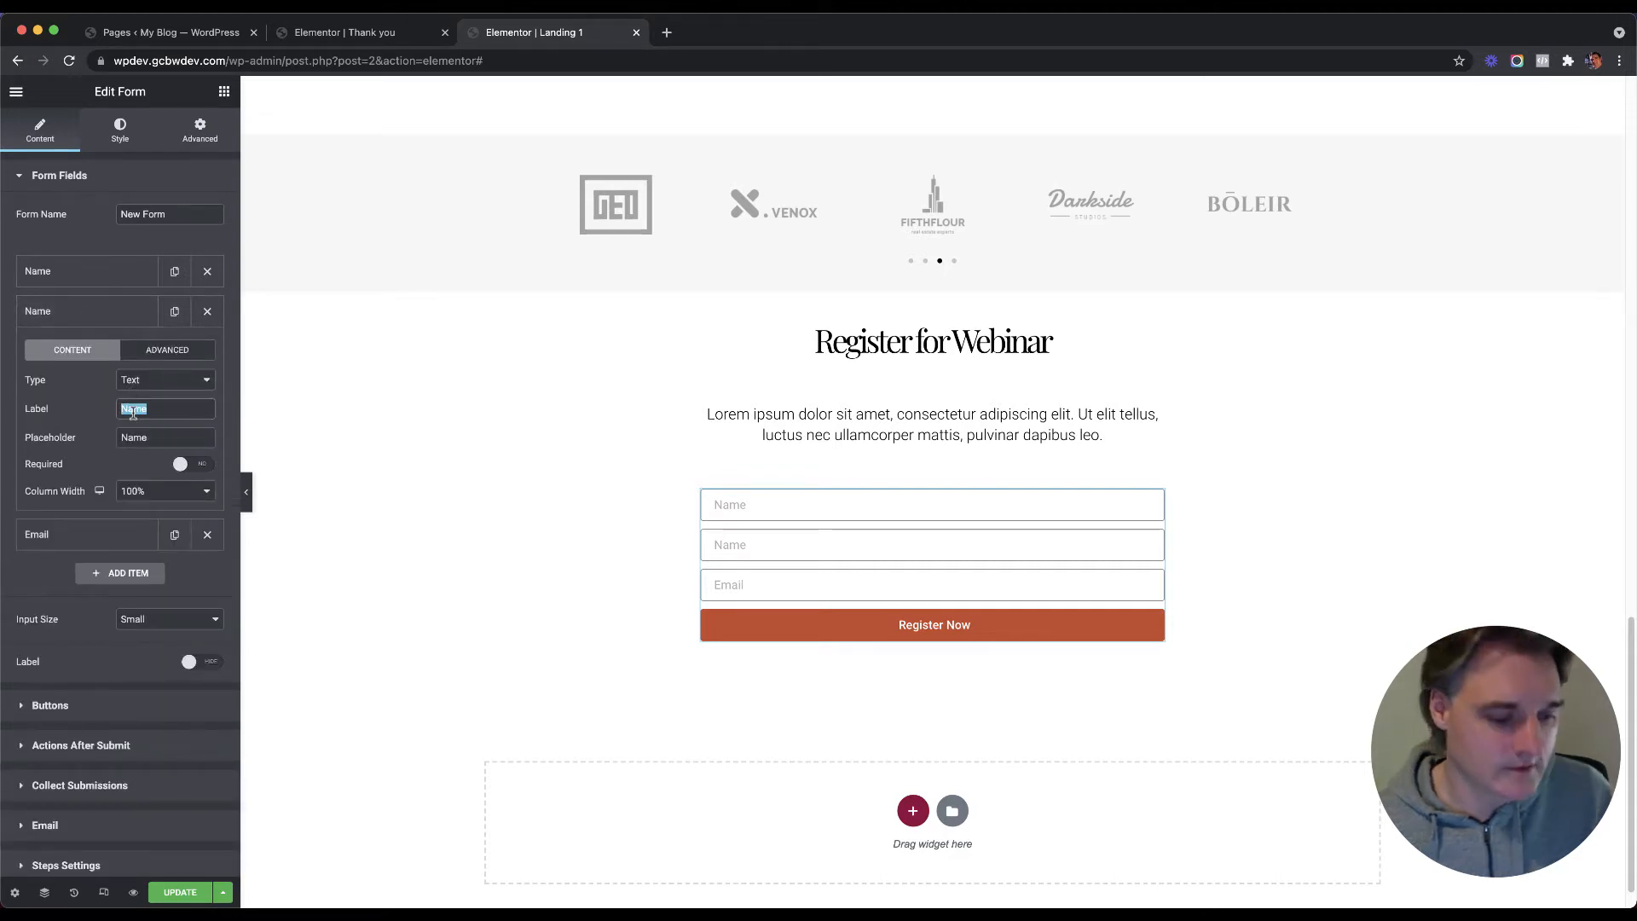
key("Left")
type(":")
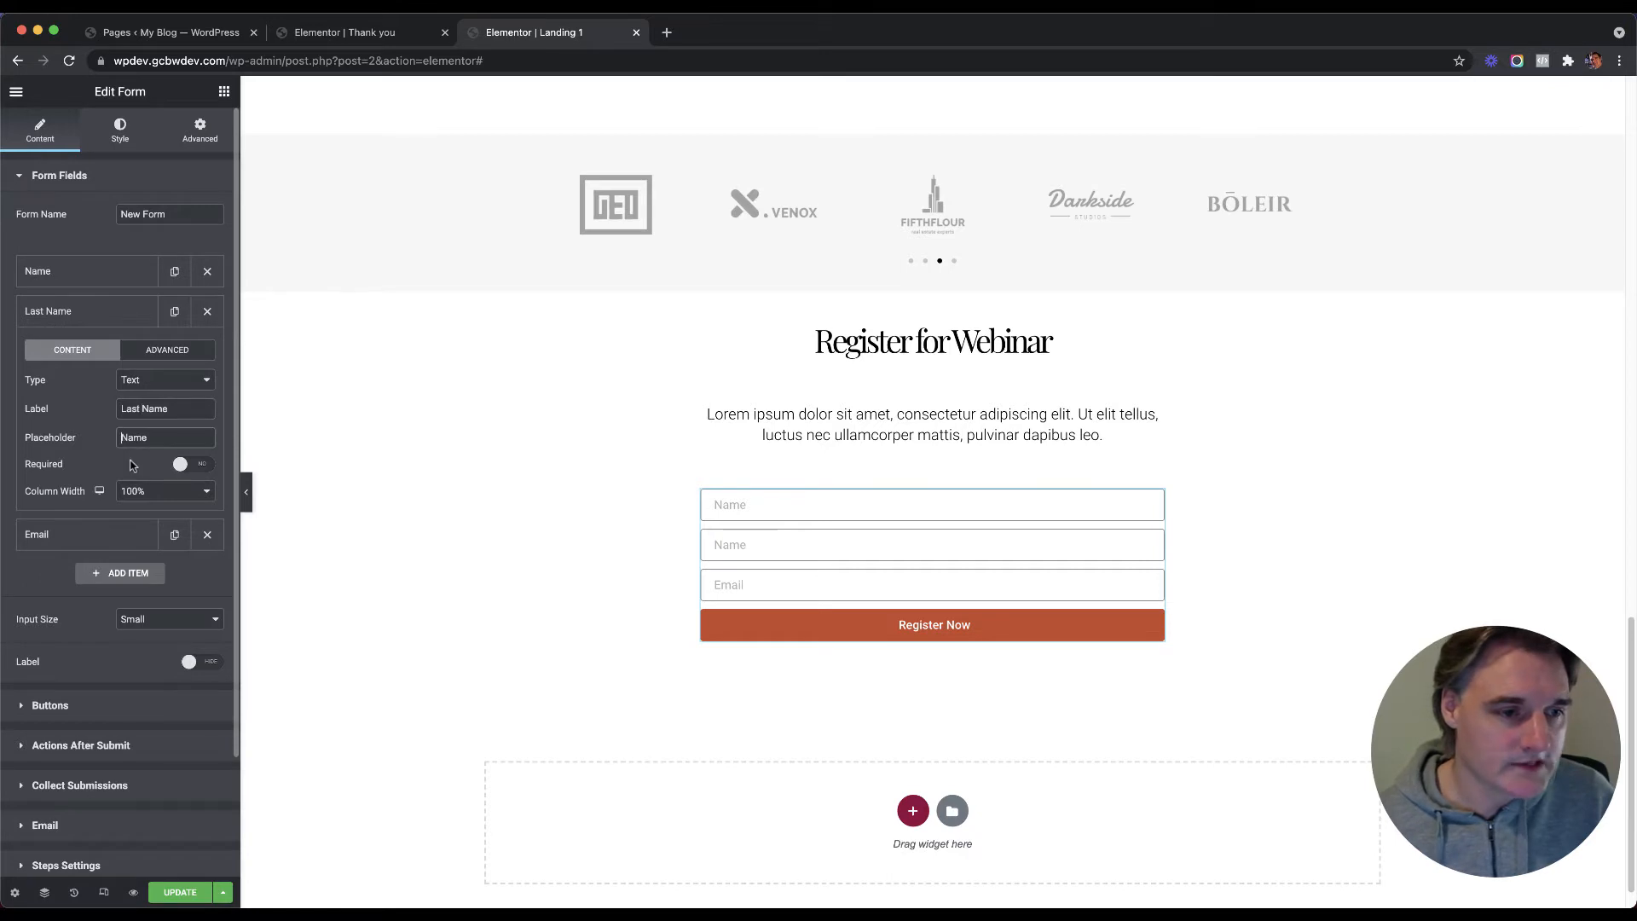
type("Last")
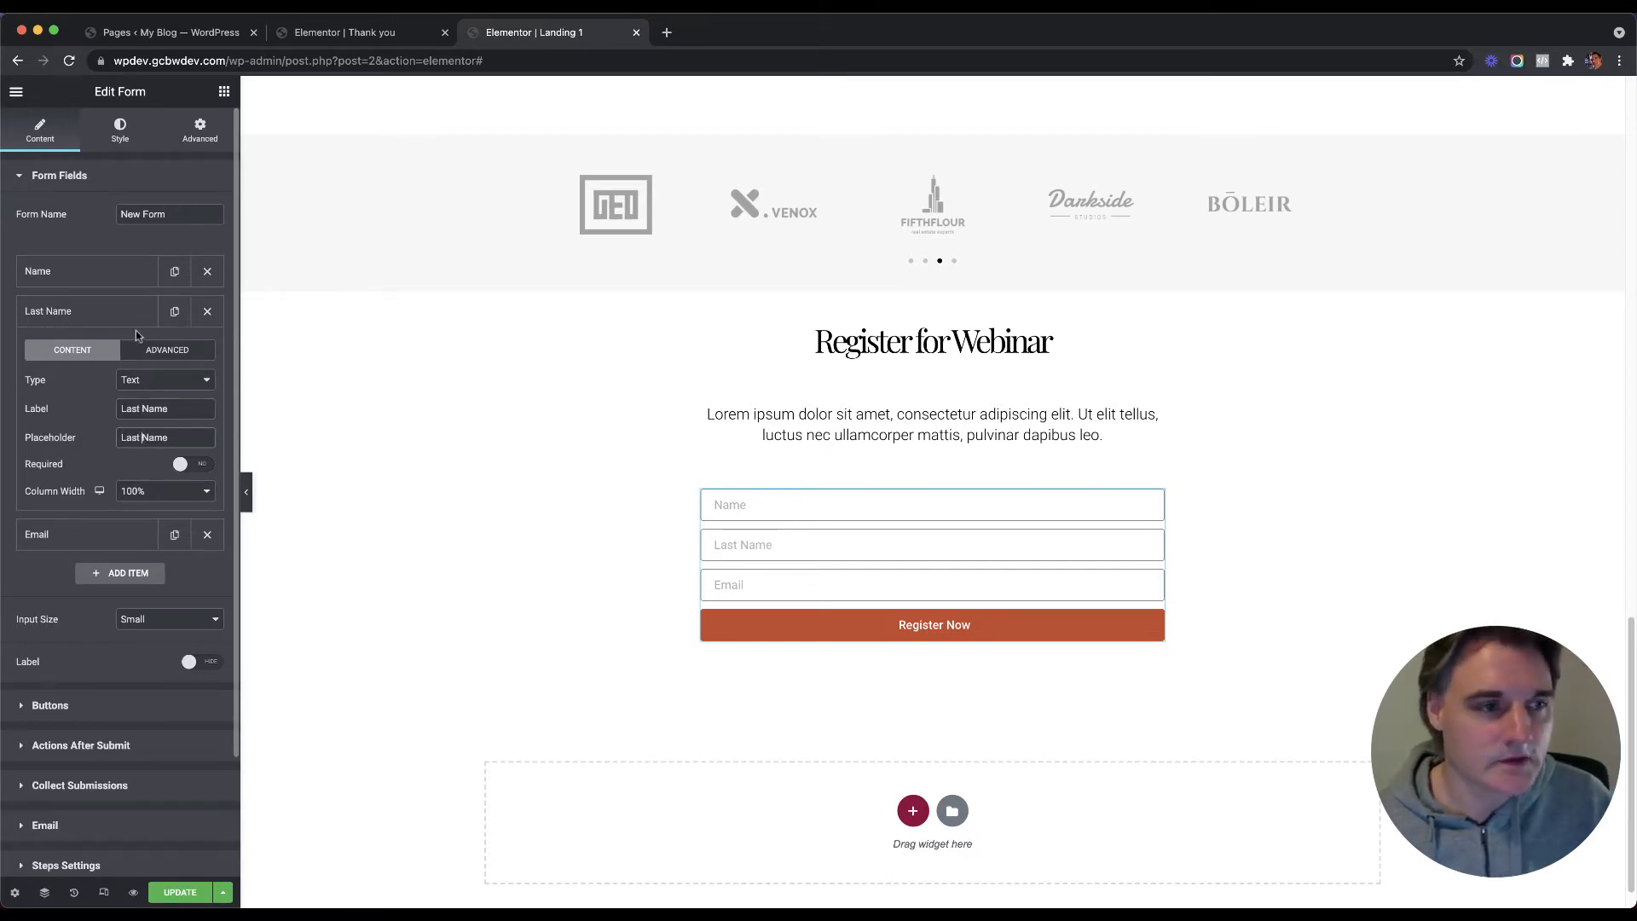
left_click(135, 493)
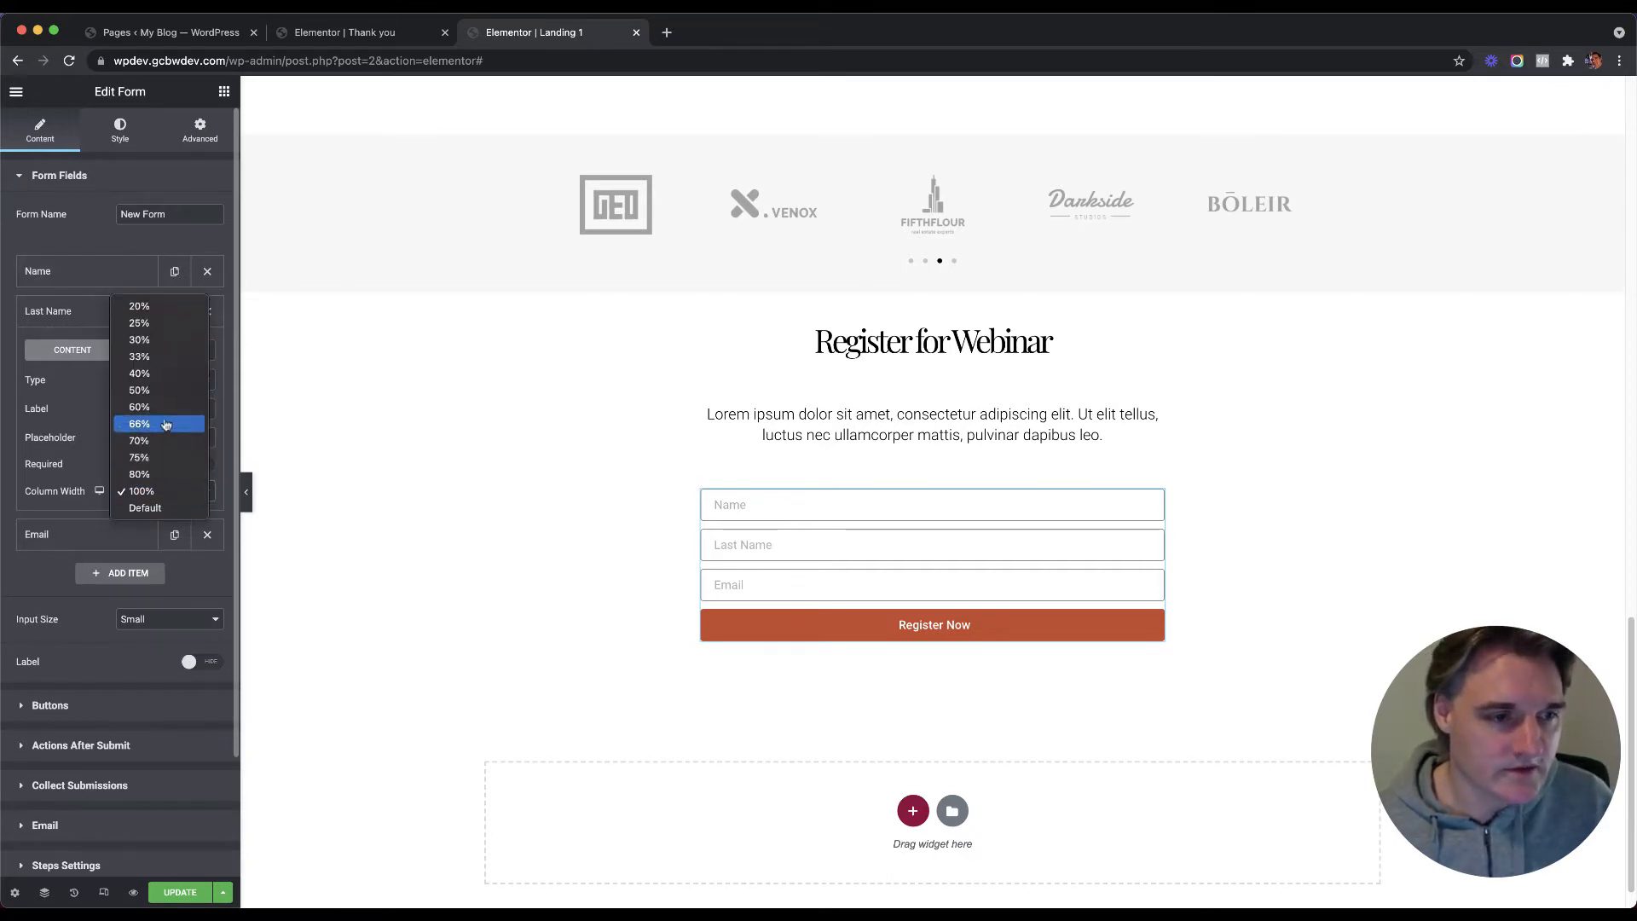
left_click(156, 390)
Step: Set the Name field to 50% width and check the side-by-side fields in the preview
left_click(105, 277)
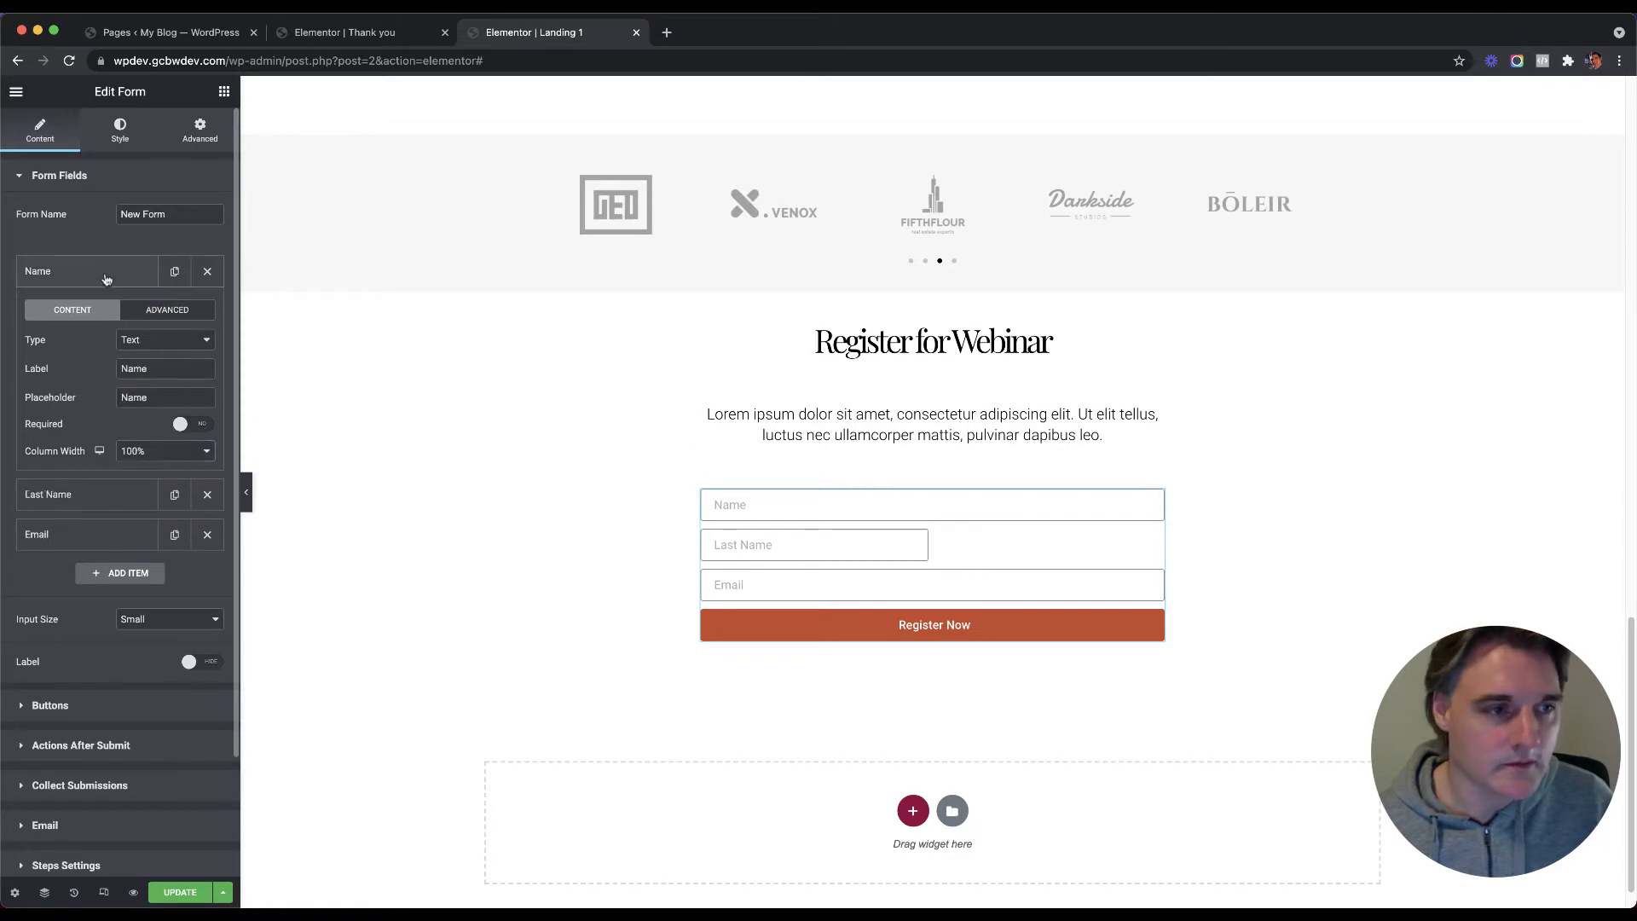
left_click(155, 448)
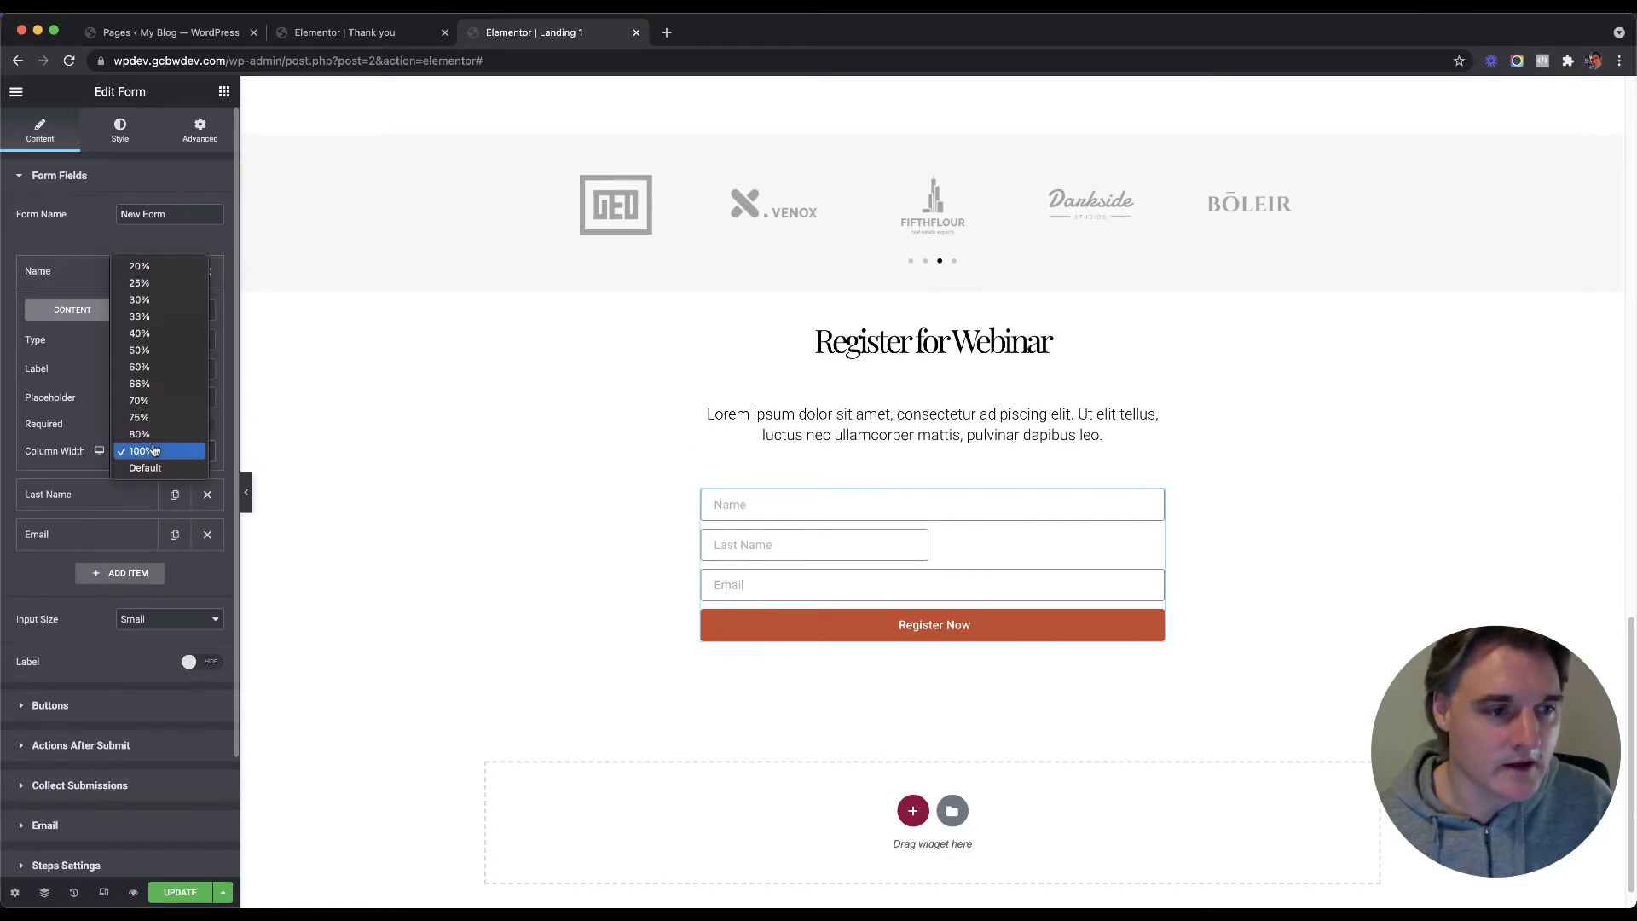
left_click(156, 347)
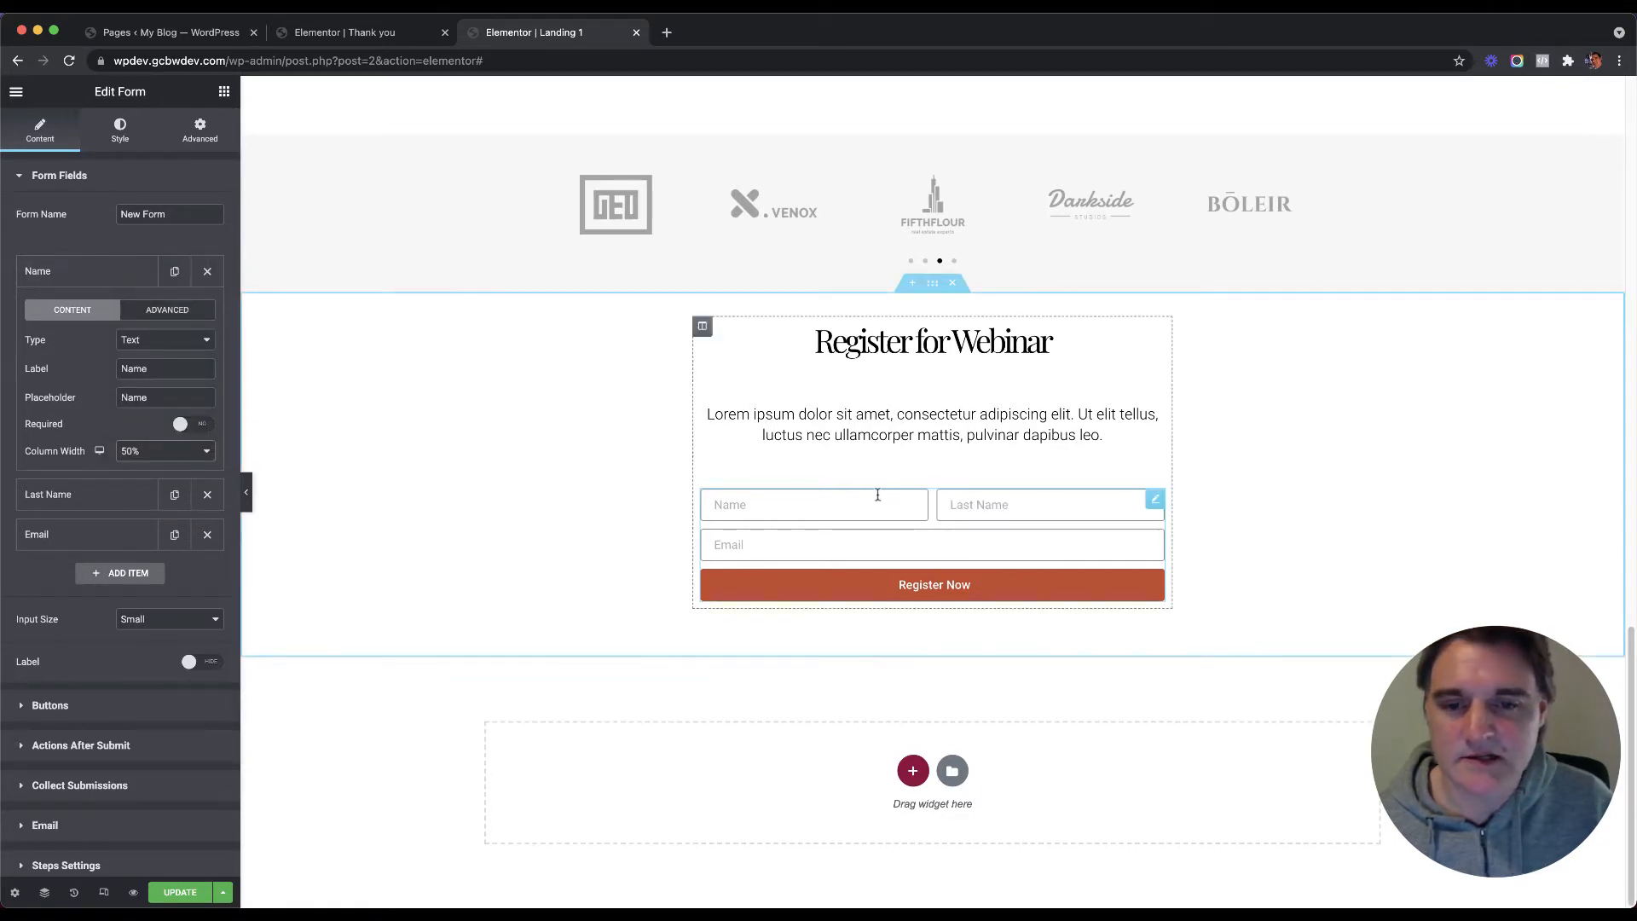
left_click(1011, 510)
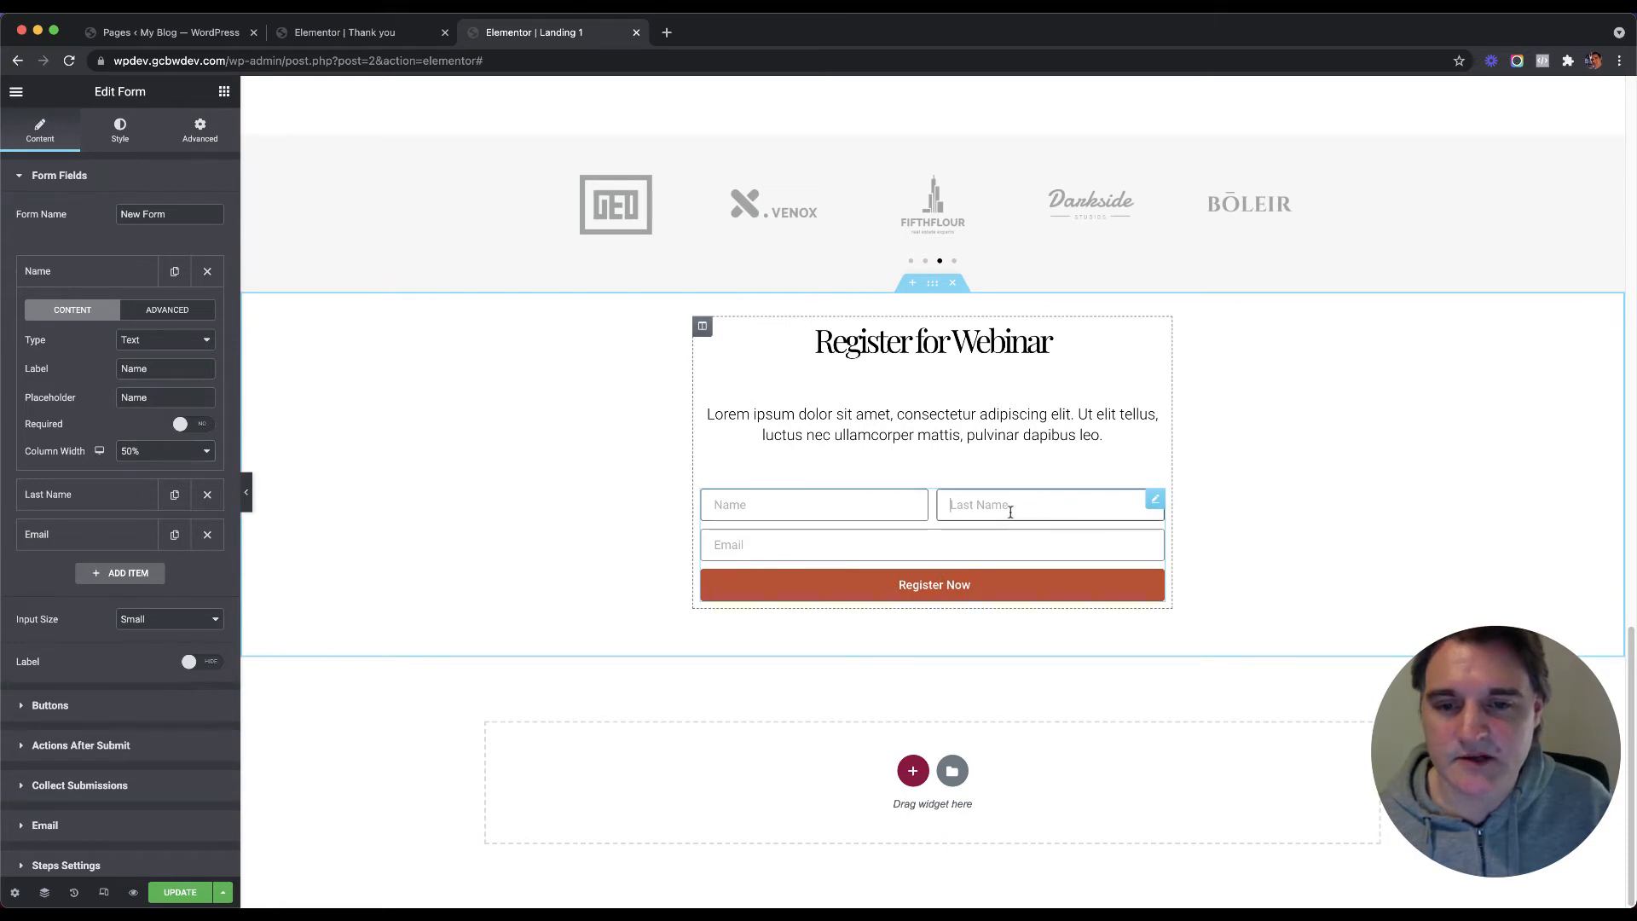
left_click(859, 544)
left_click(848, 508)
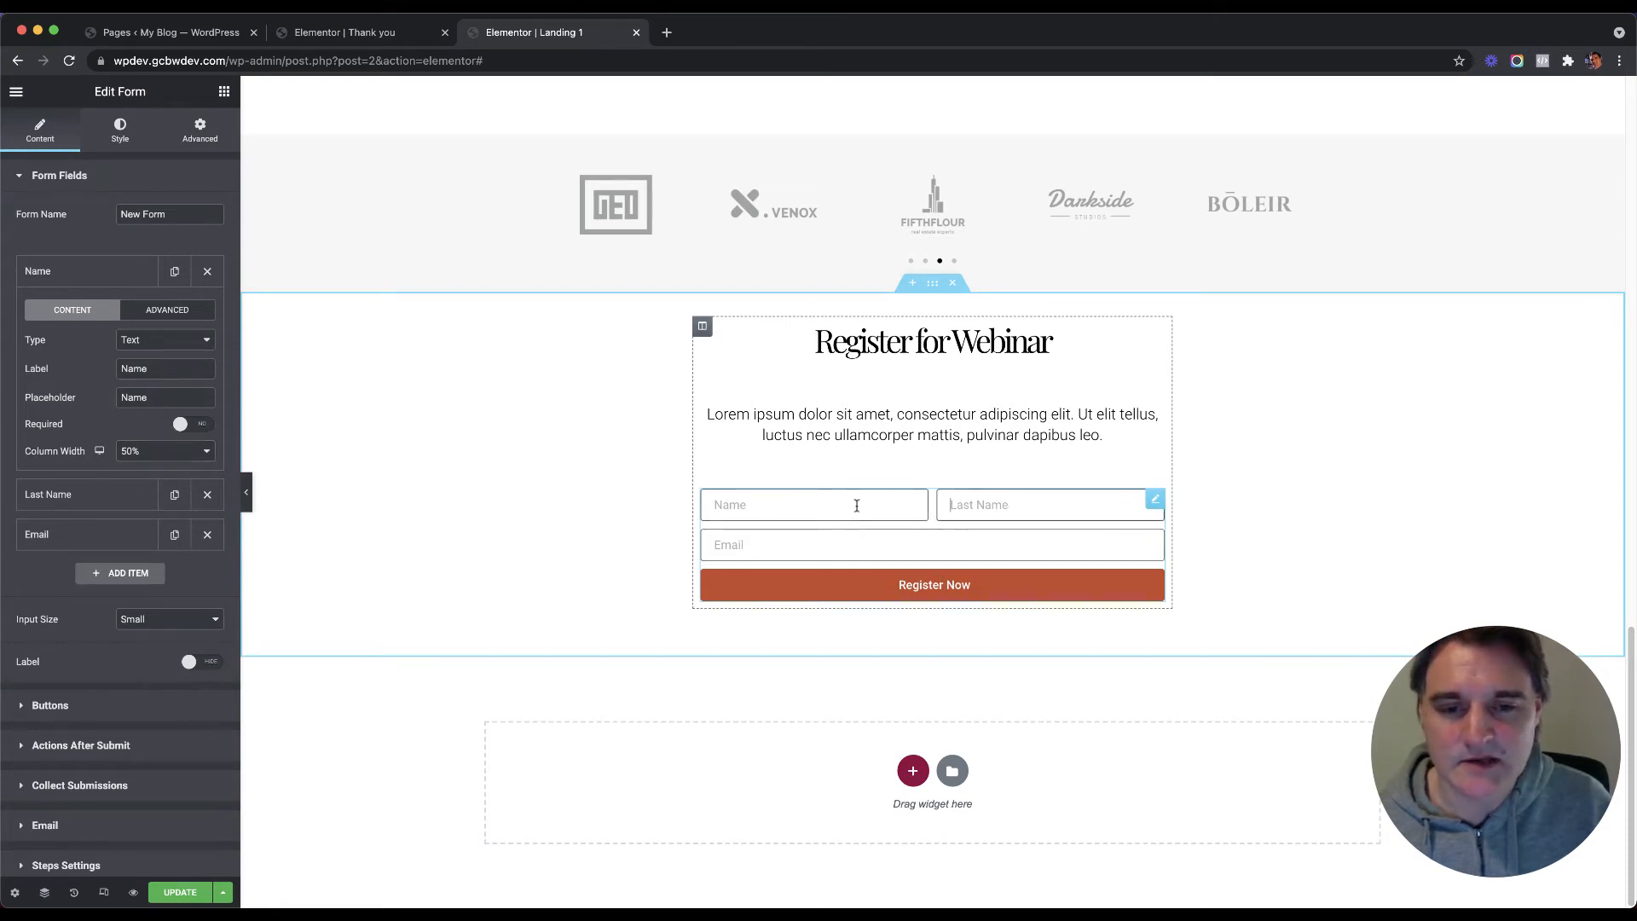
left_click(127, 273)
left_click(142, 177)
left_click(143, 221)
Step: Rename the form to 'Landing form'
left_click(122, 178)
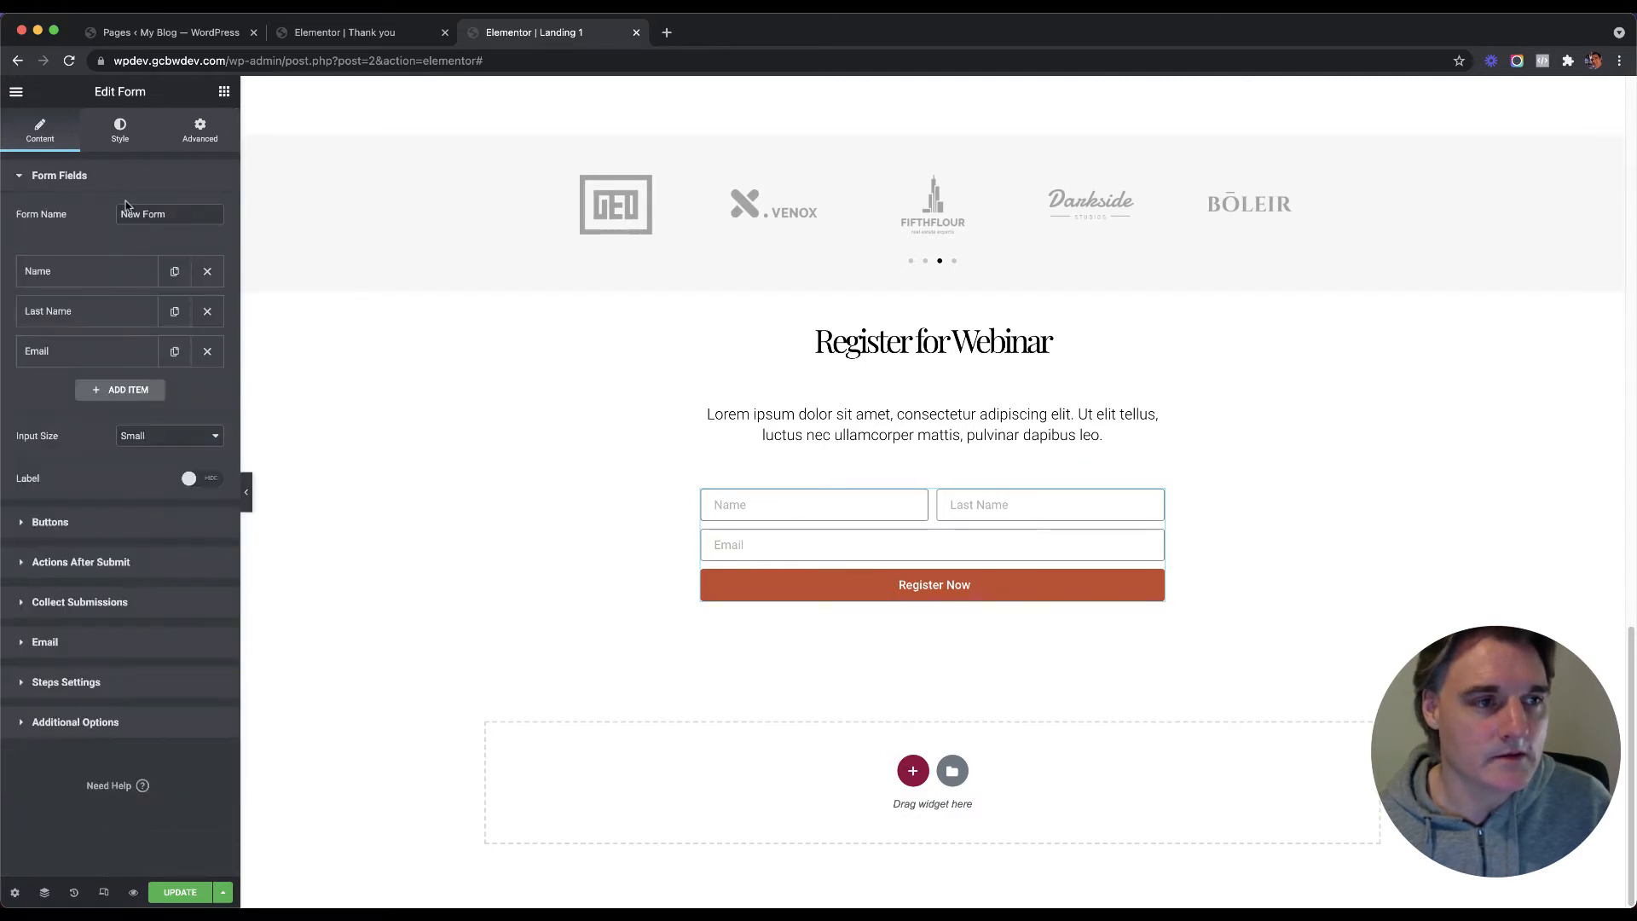
triple_click(130, 214)
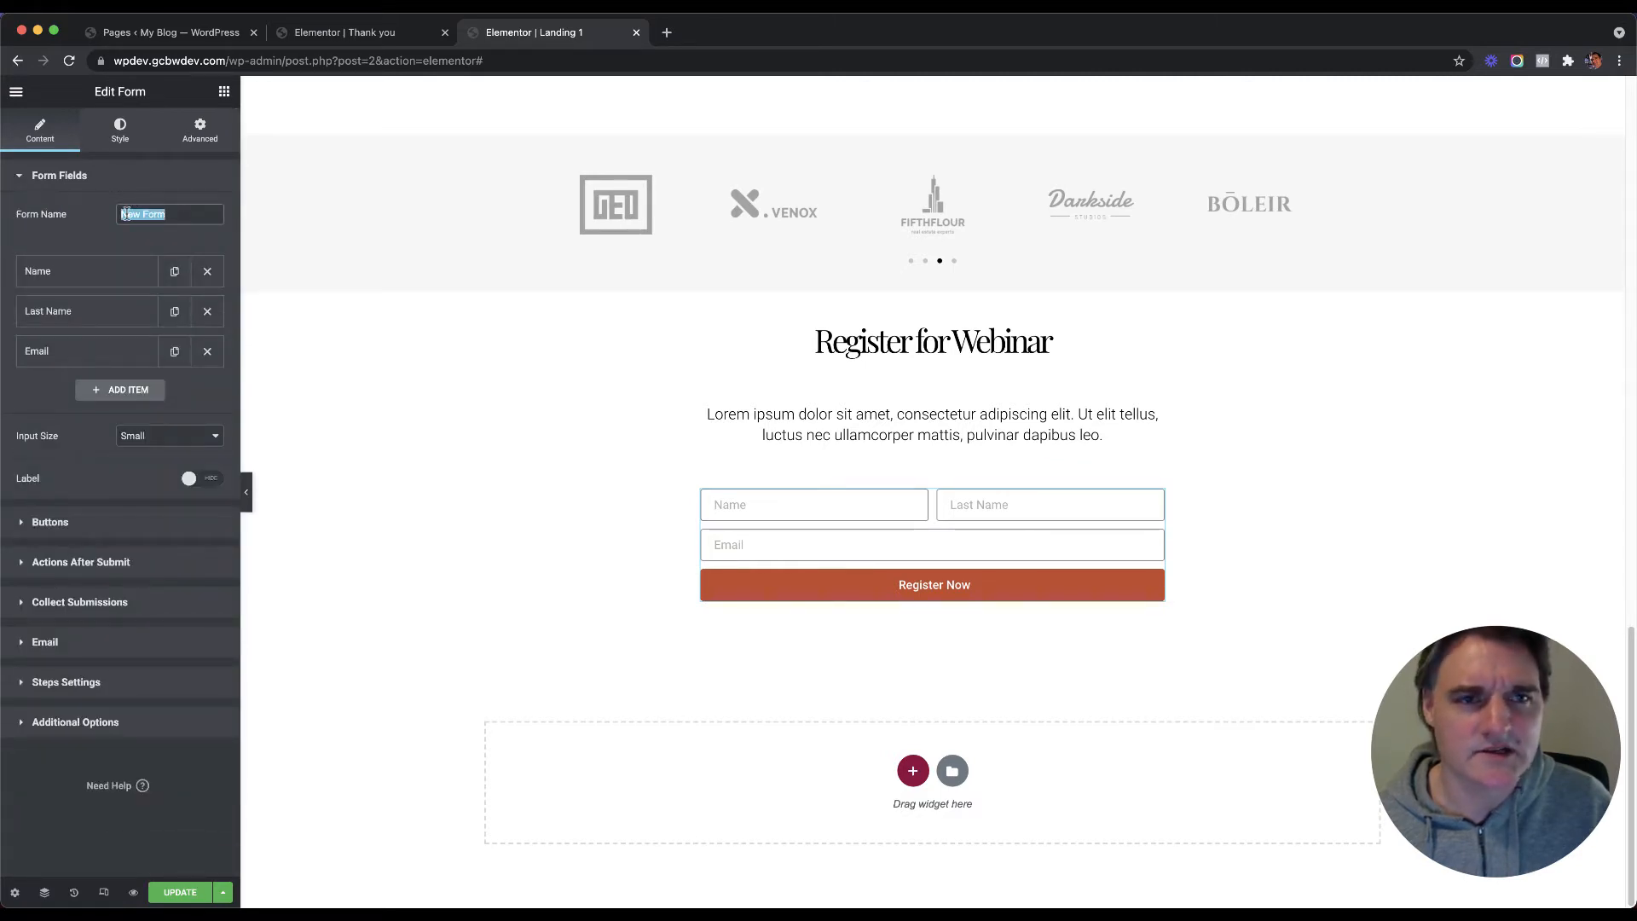
type("Landing")
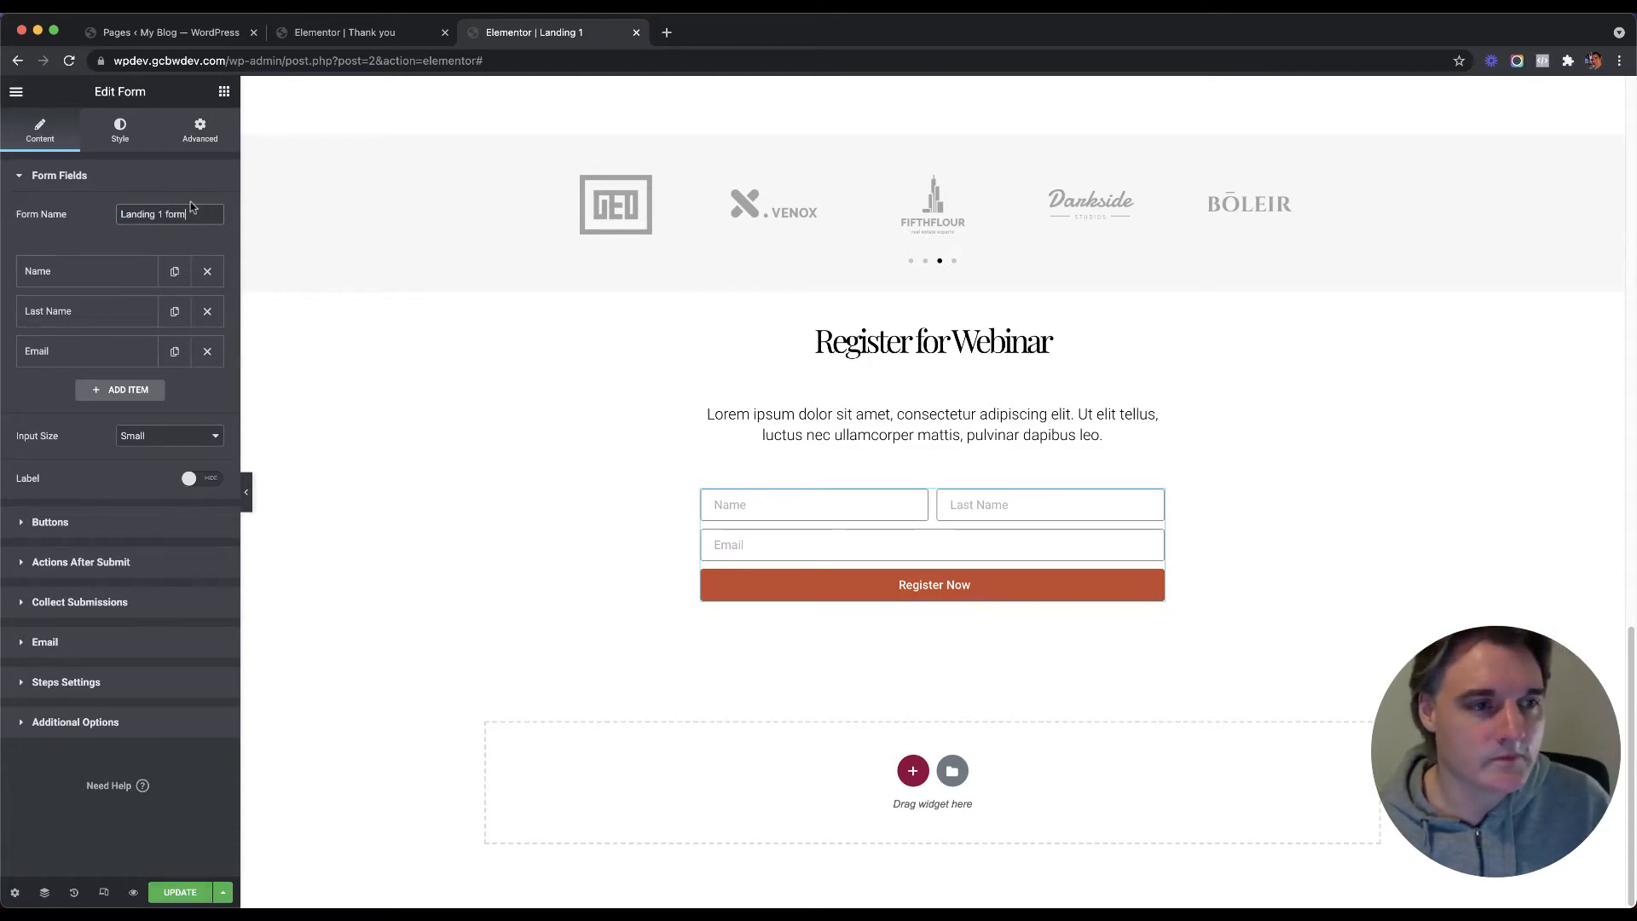
key("BackSpace")
key("BackSpace")
key("BackSpace")
key("BackSpace")
key("BackSpace")
key("BackSpace")
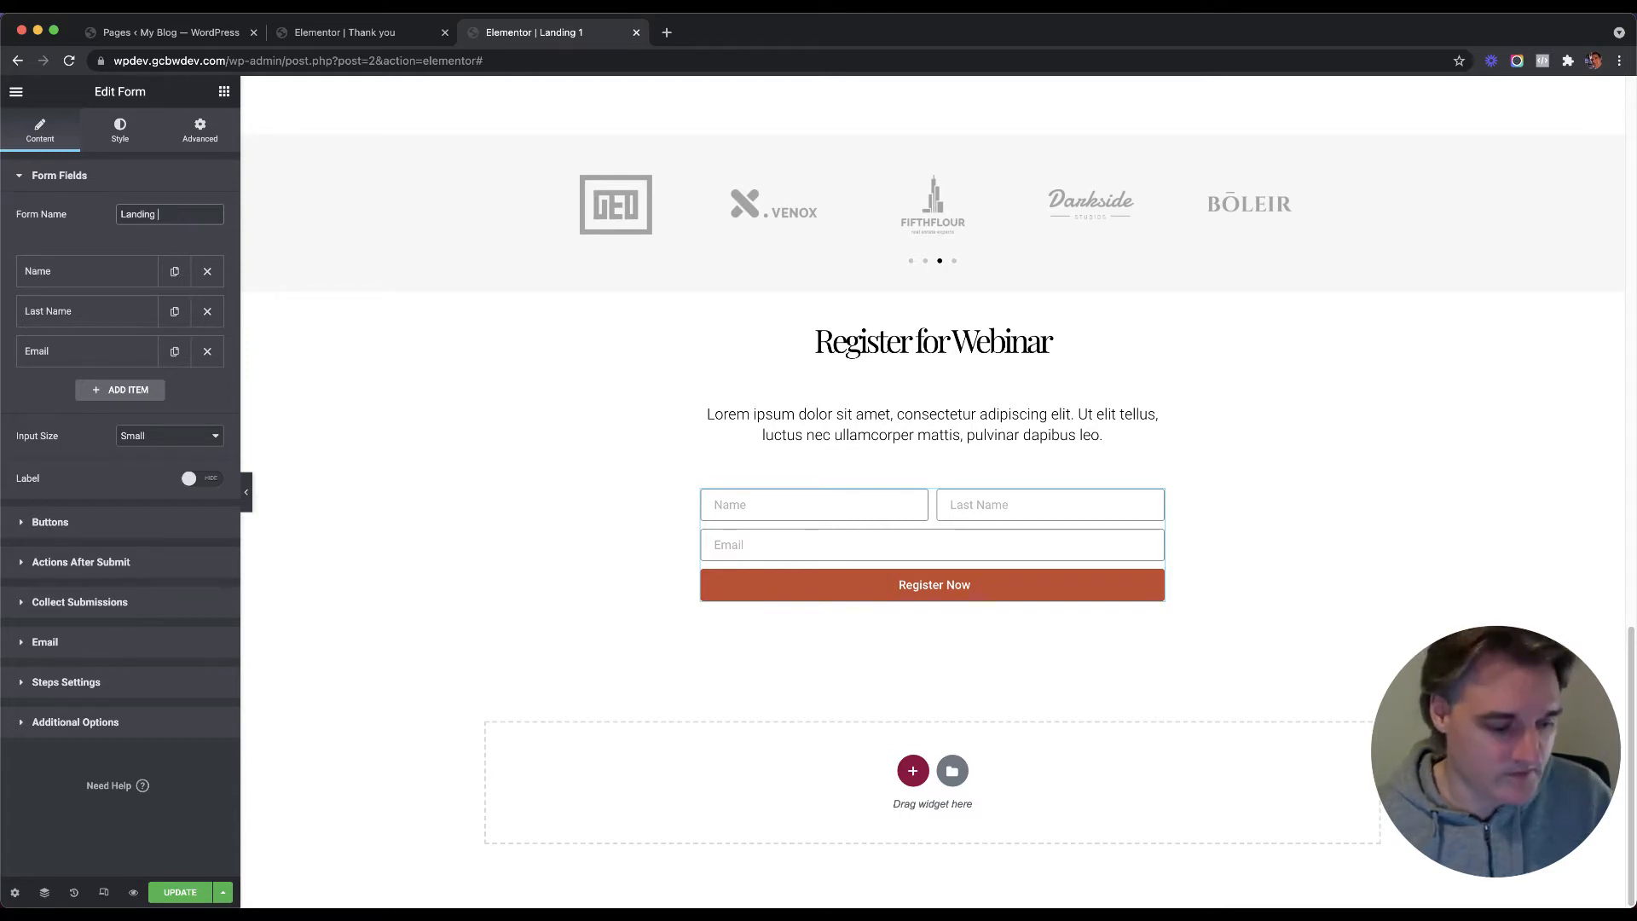
type("form")
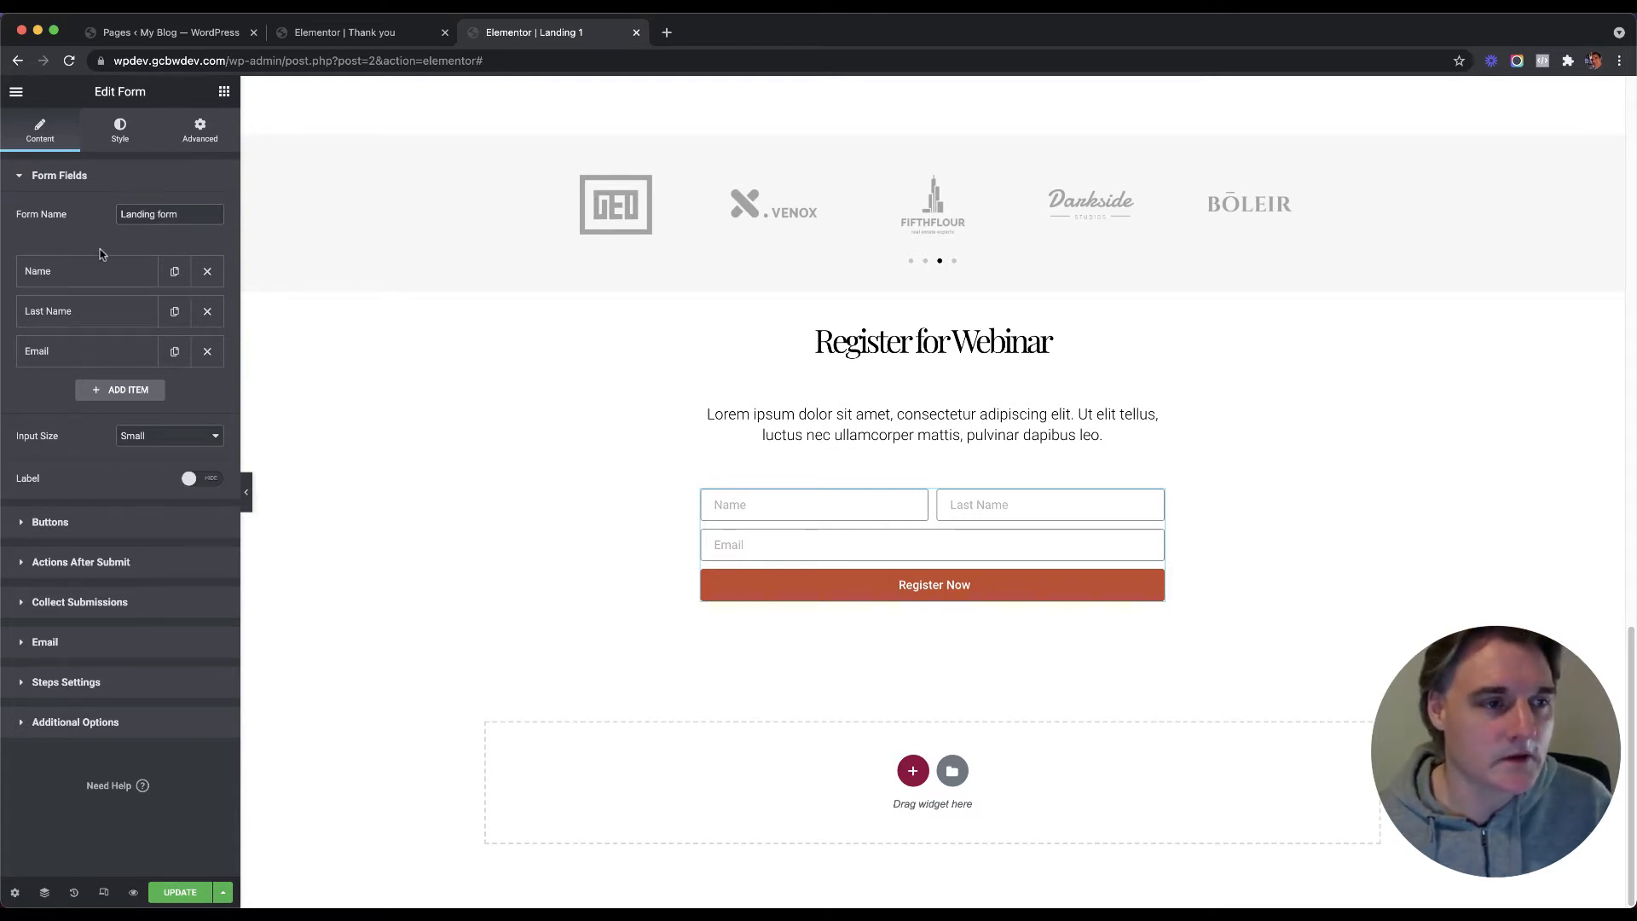
Step: Check the field IDs of the Name and Last Name fields under Advanced
left_click(100, 271)
left_click(145, 308)
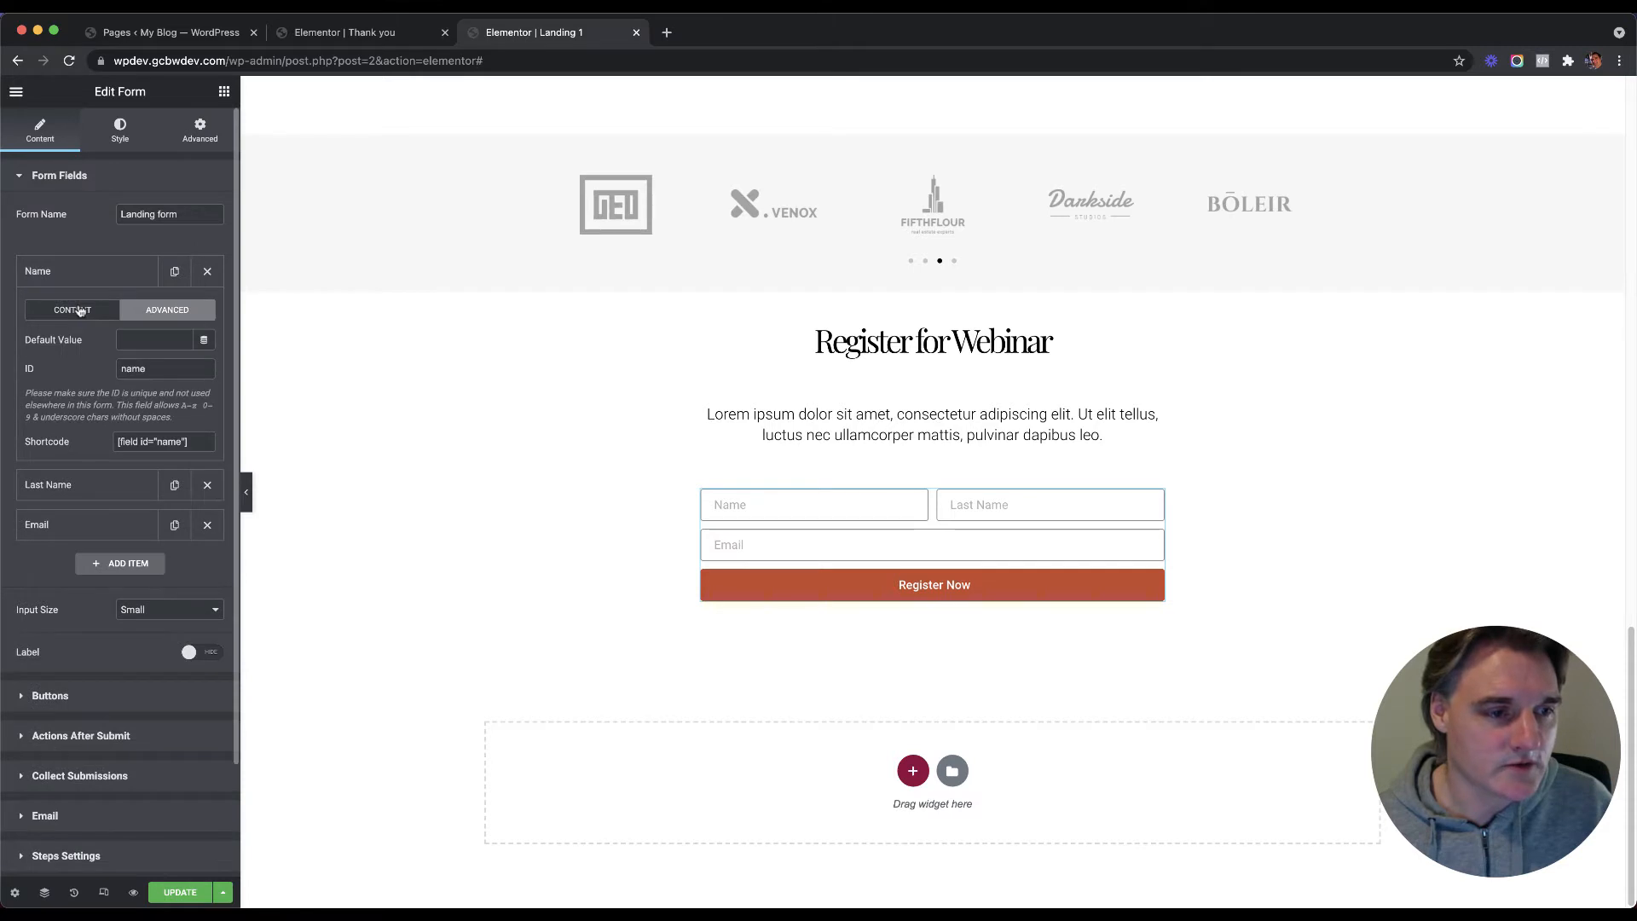
left_click(80, 310)
left_click(80, 282)
left_click(92, 320)
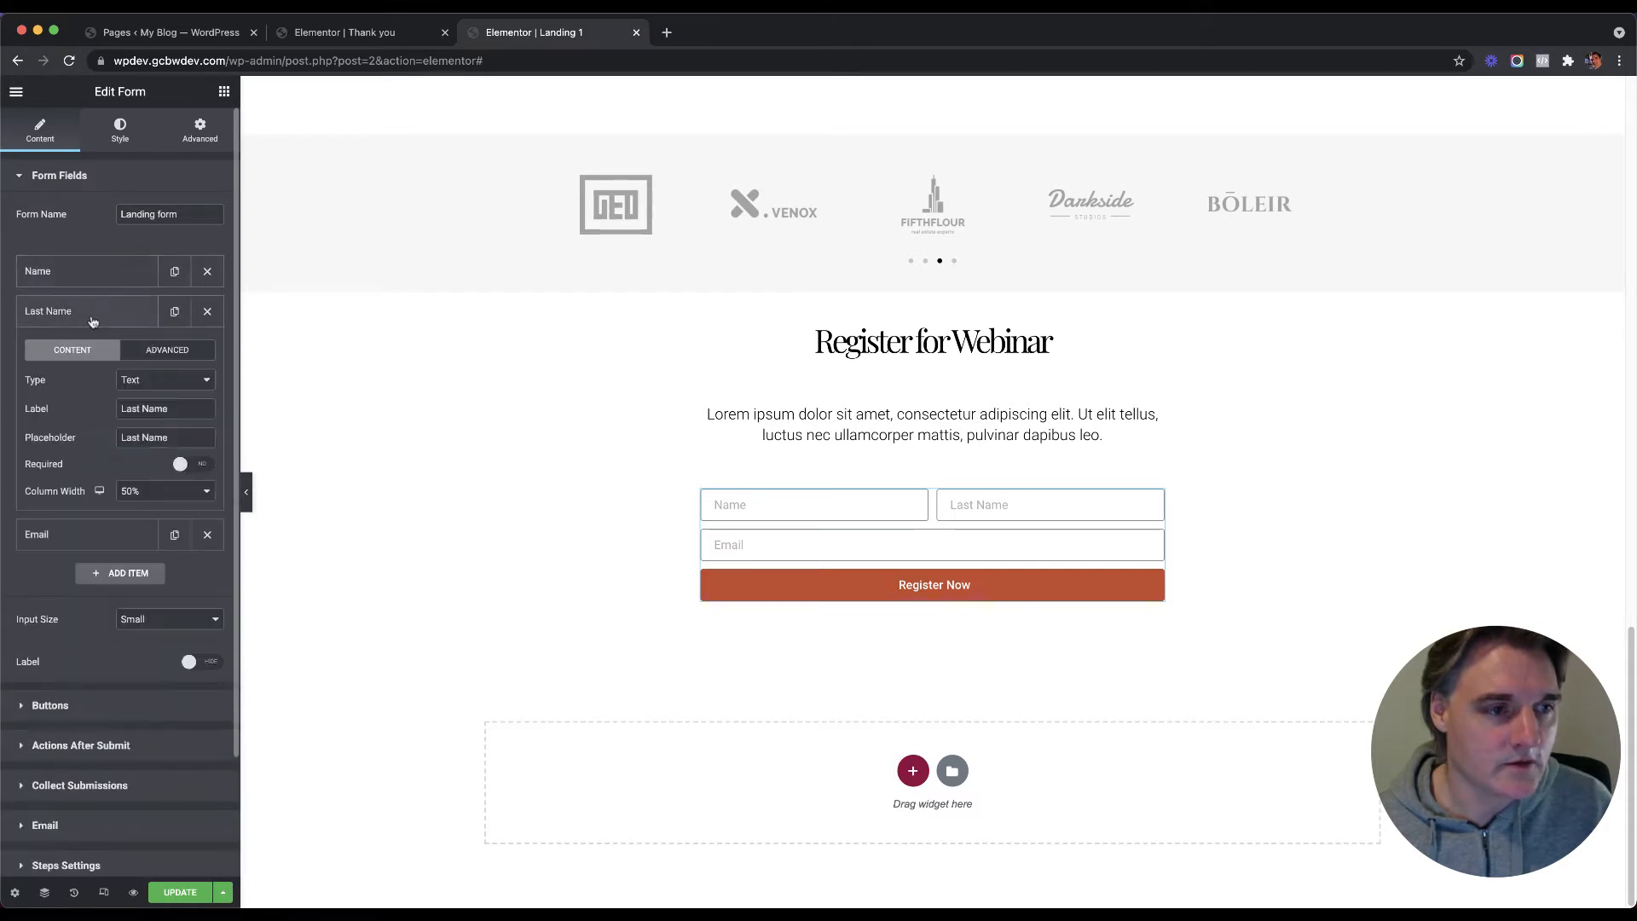
left_click(159, 345)
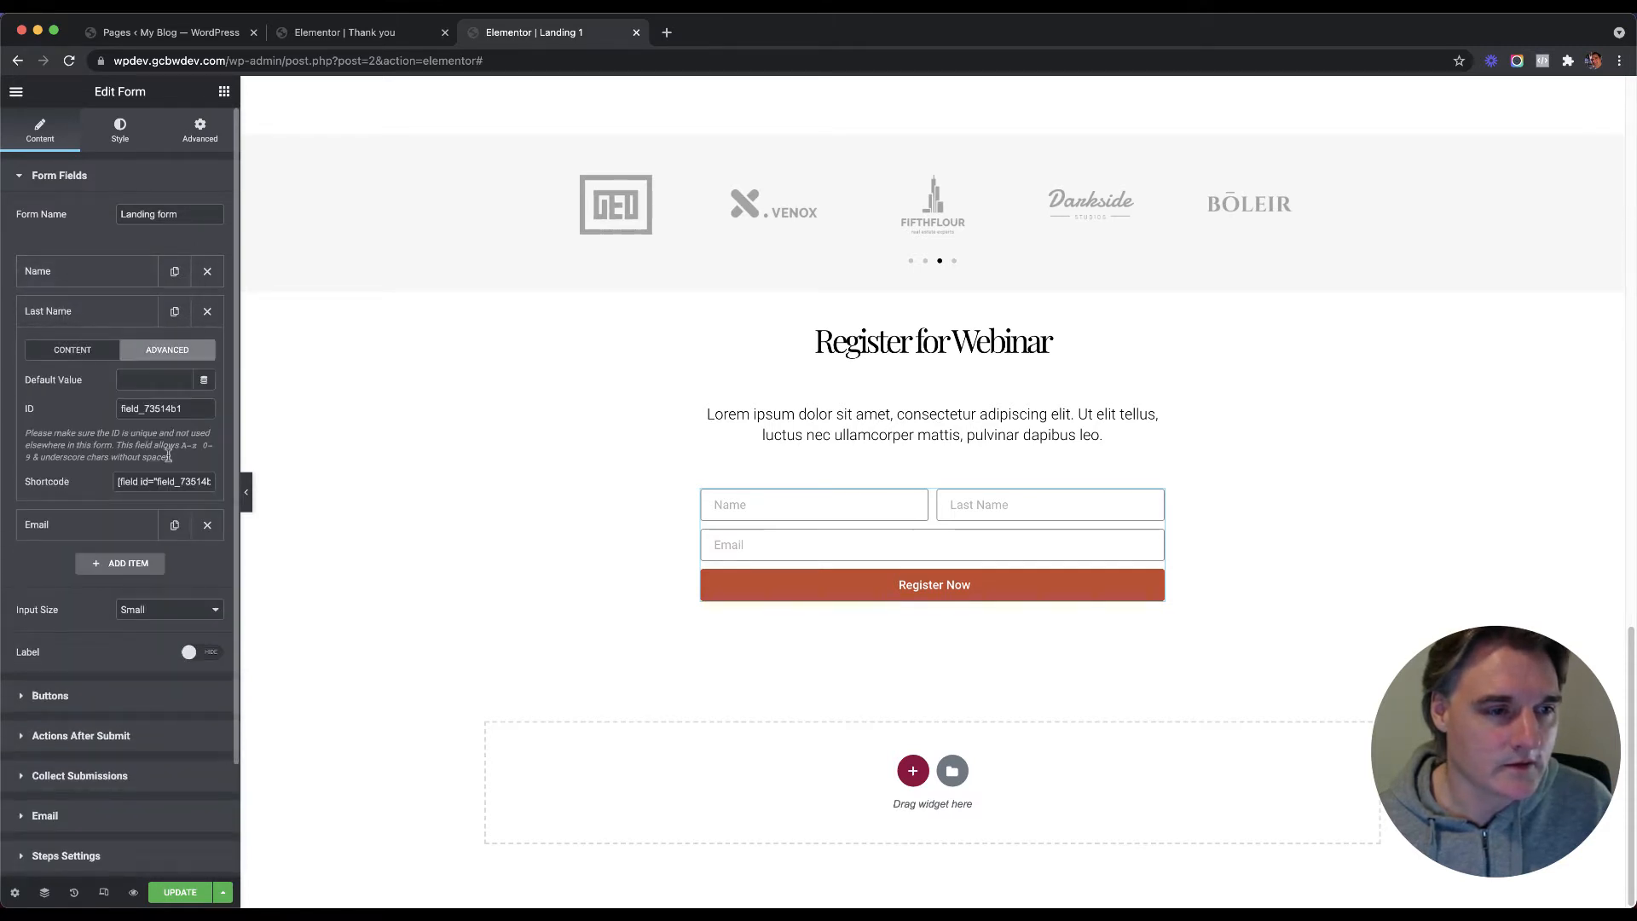
Step: Confirm the Name field's ID is 'name' and update the Landing 1 page
left_click(94, 279)
left_click(159, 320)
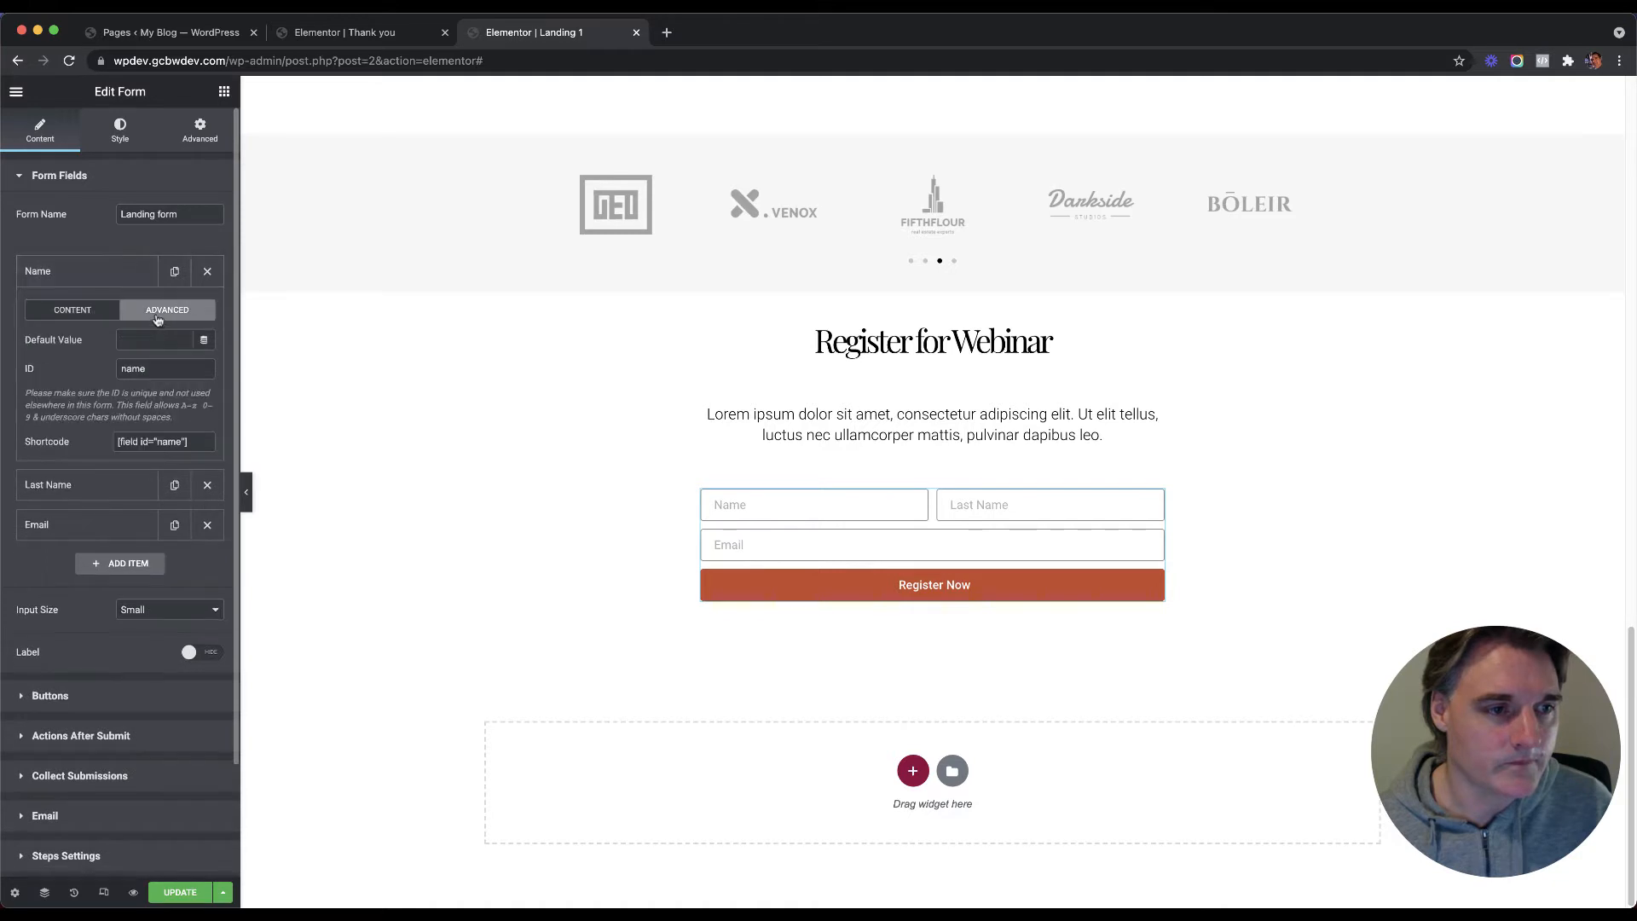
left_click(94, 311)
left_click(102, 282)
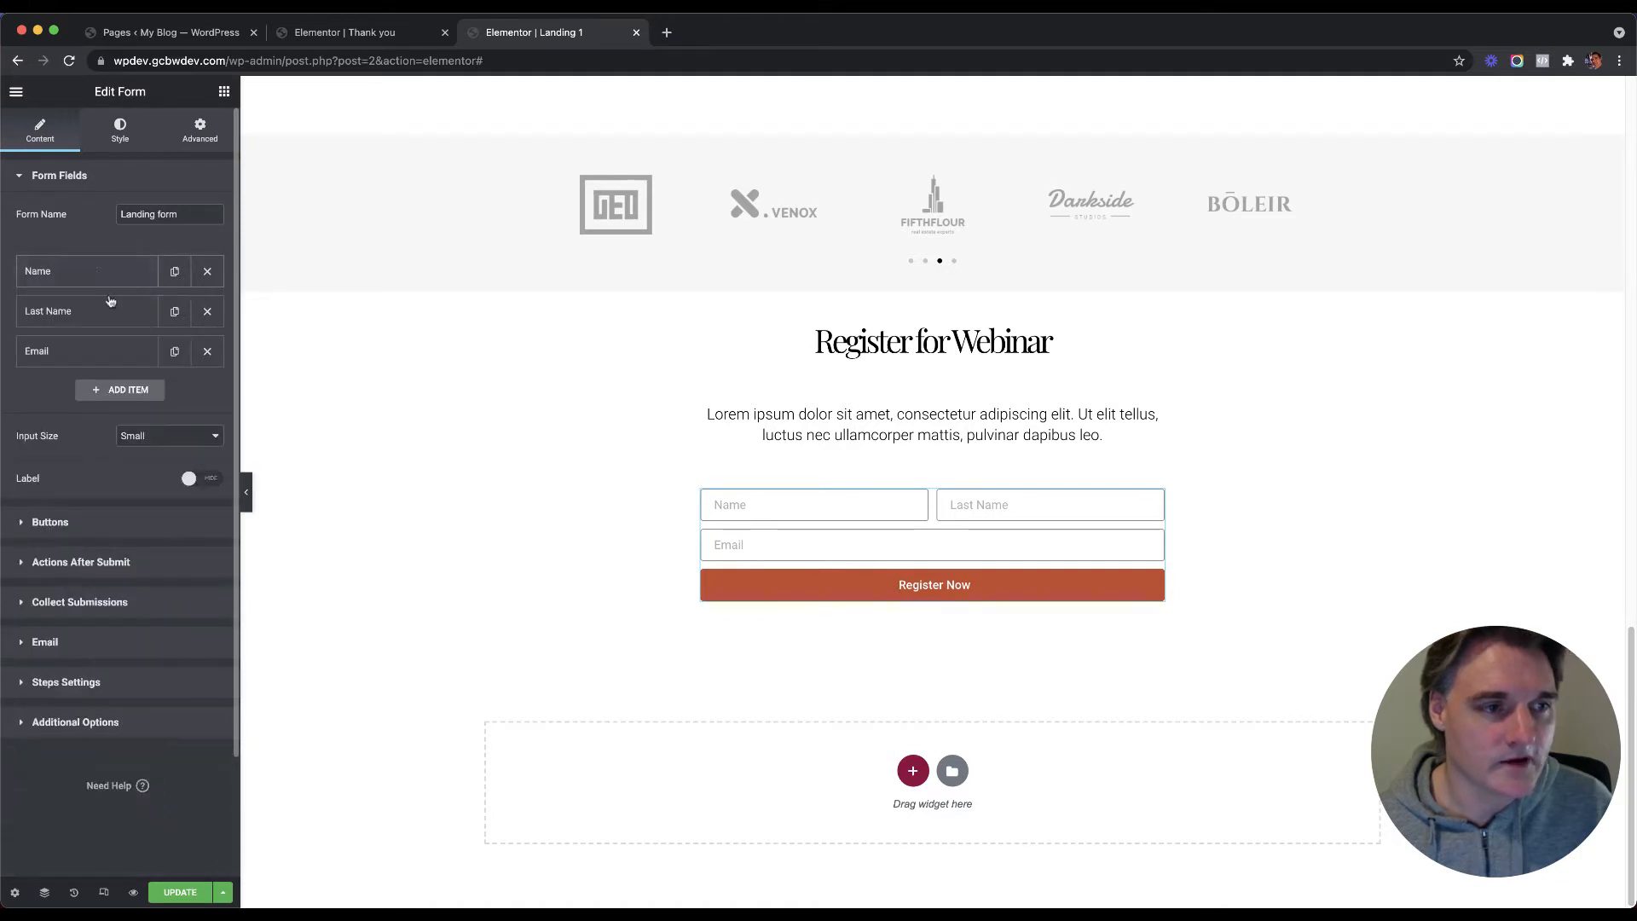
left_click(112, 274)
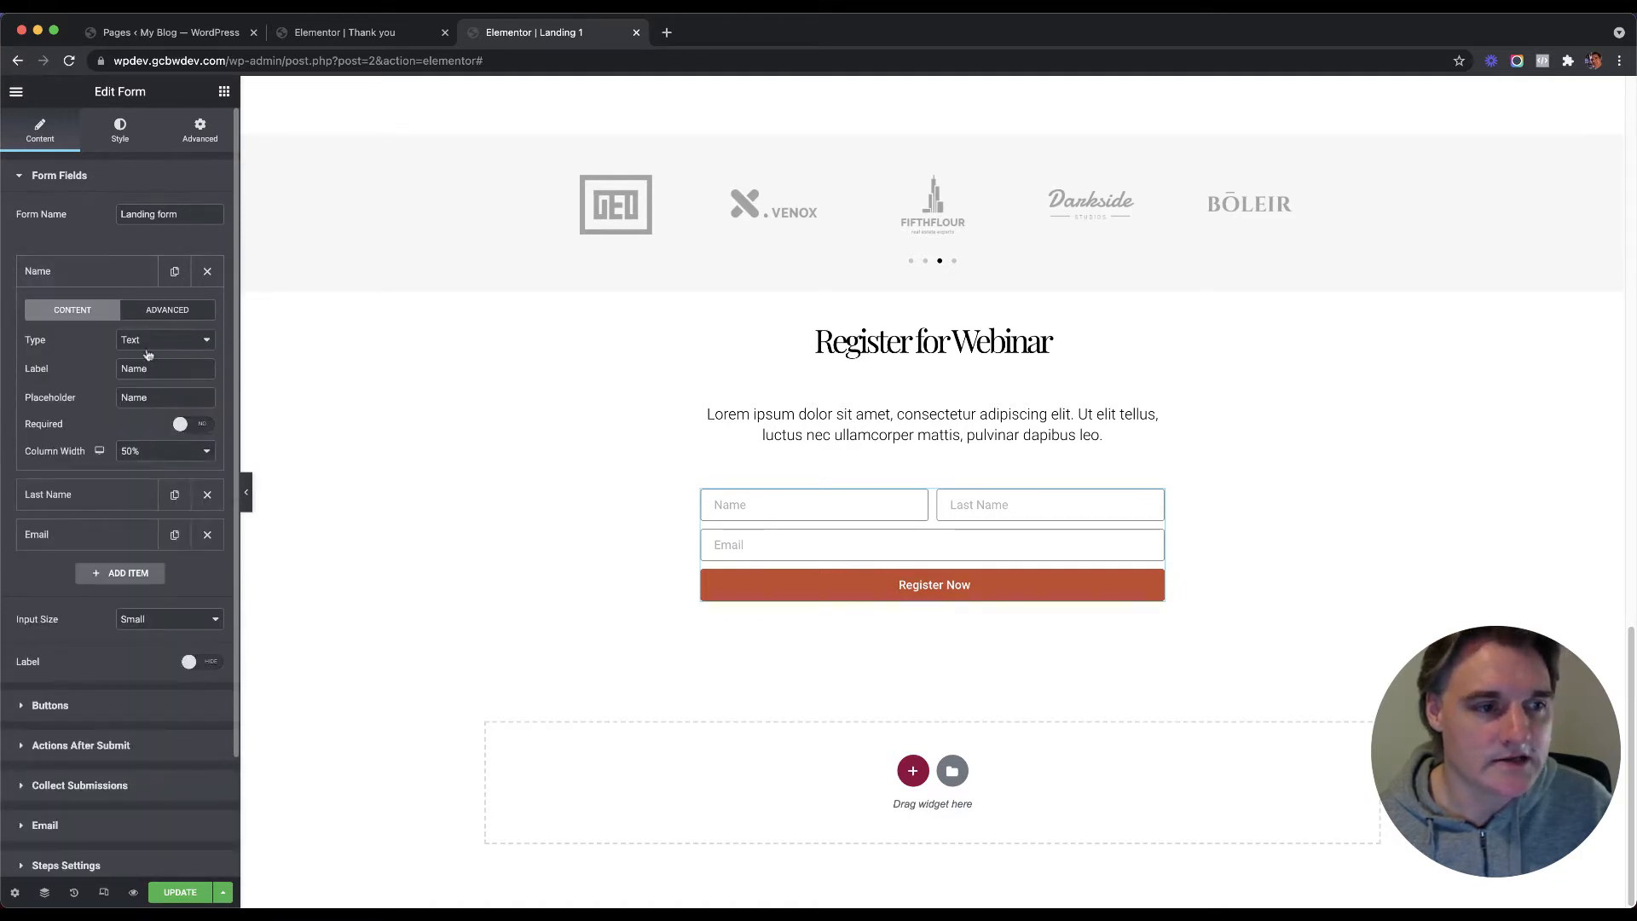
left_click(154, 313)
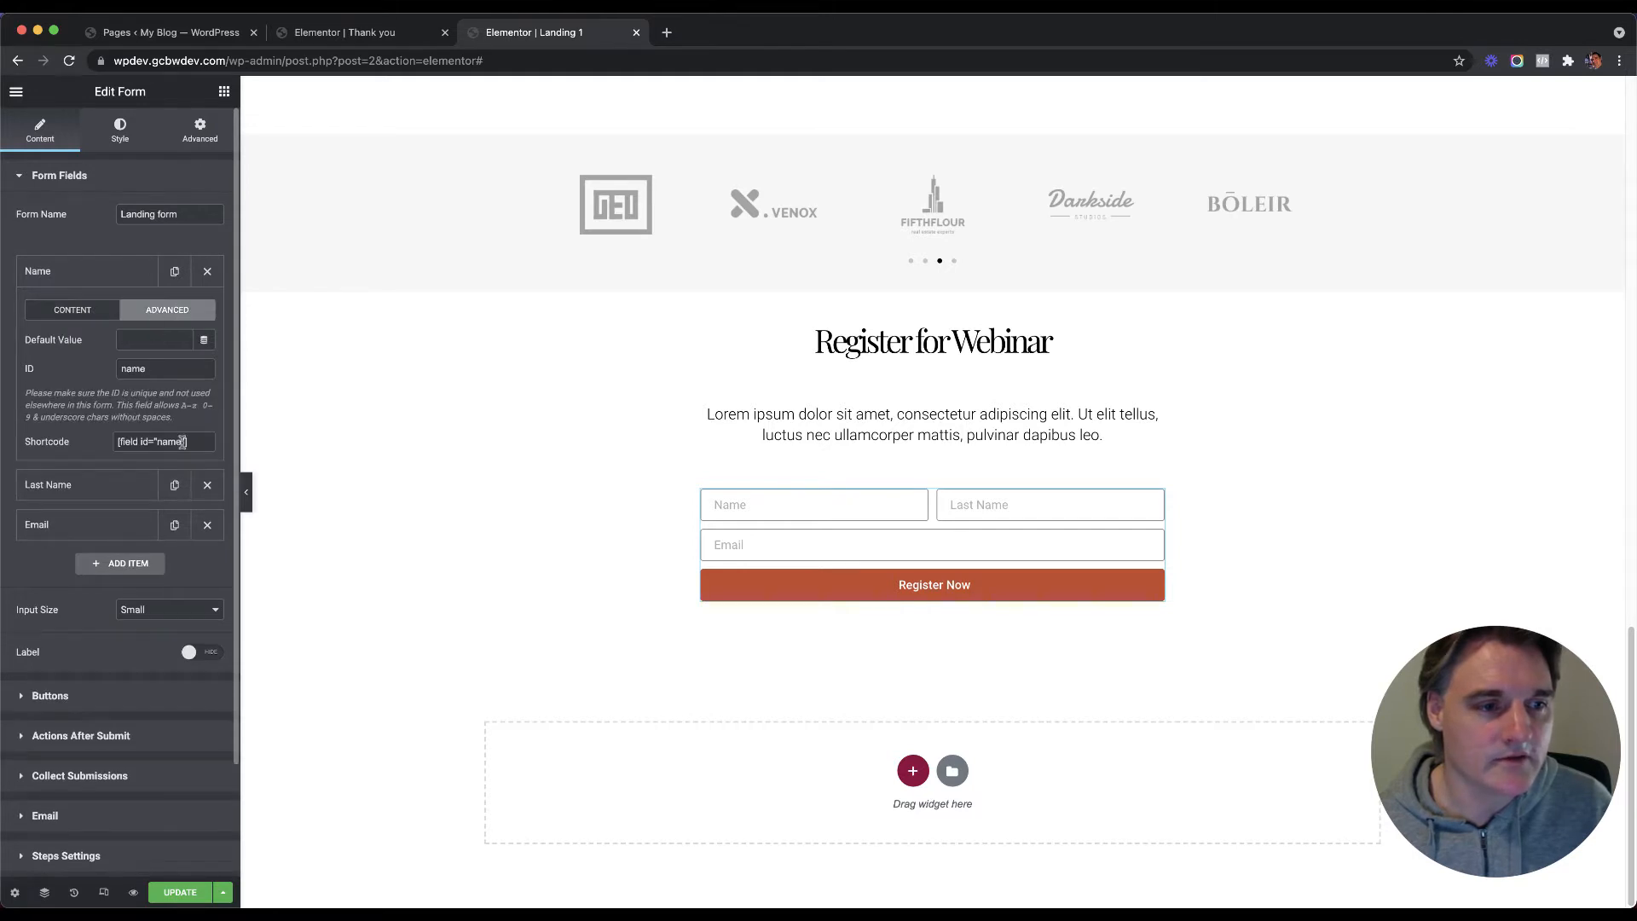
left_click(76, 278)
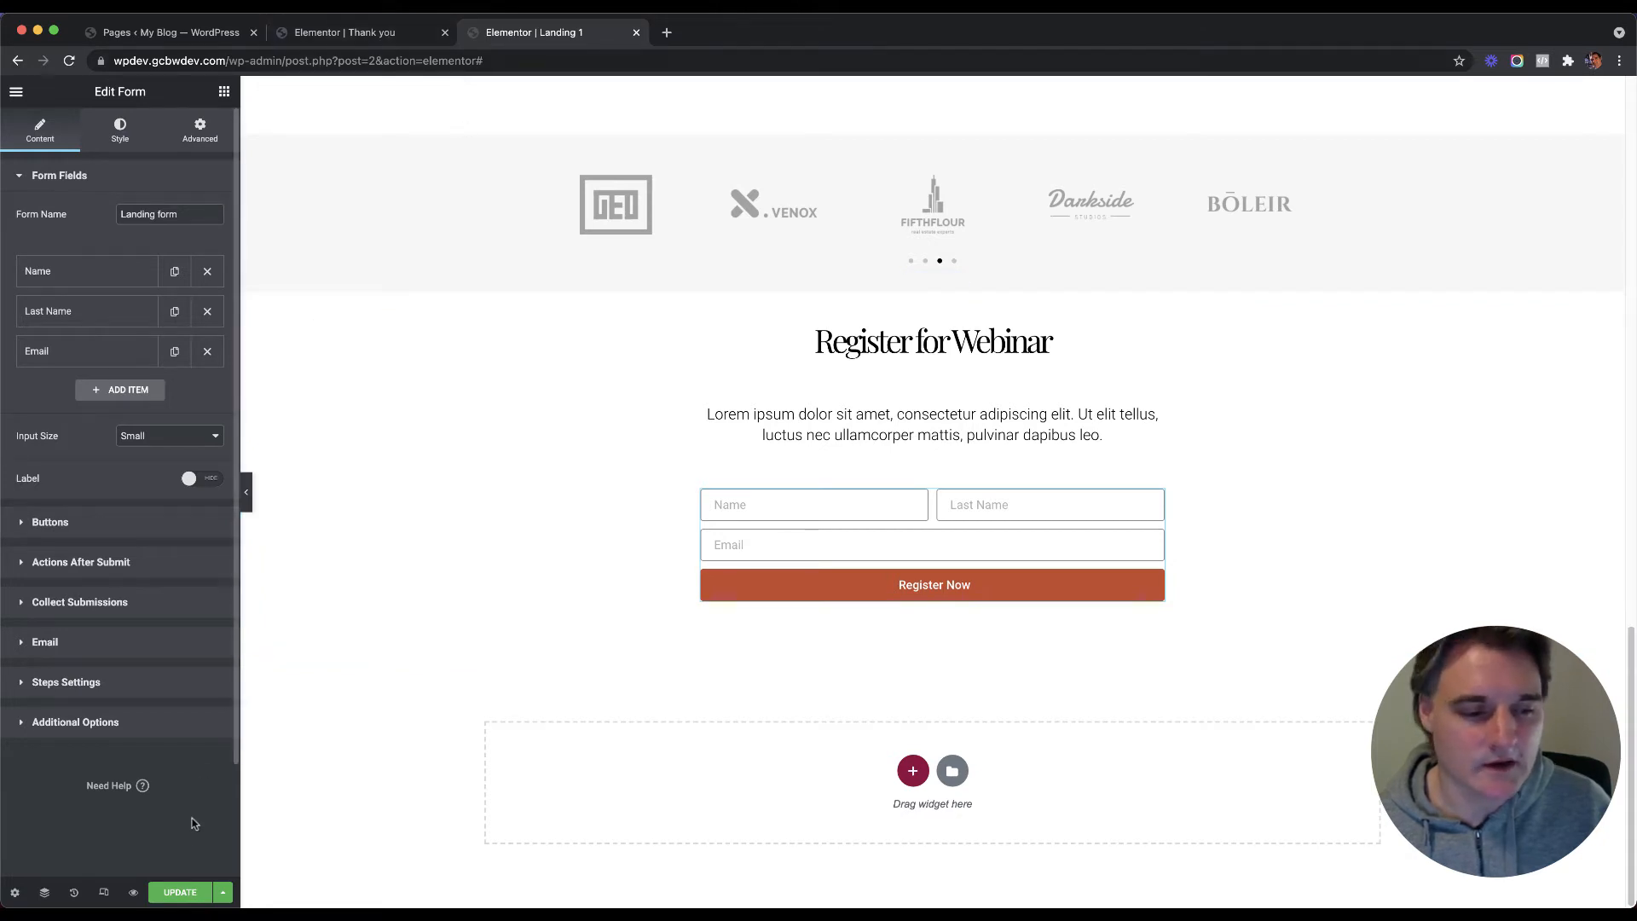
left_click(181, 891)
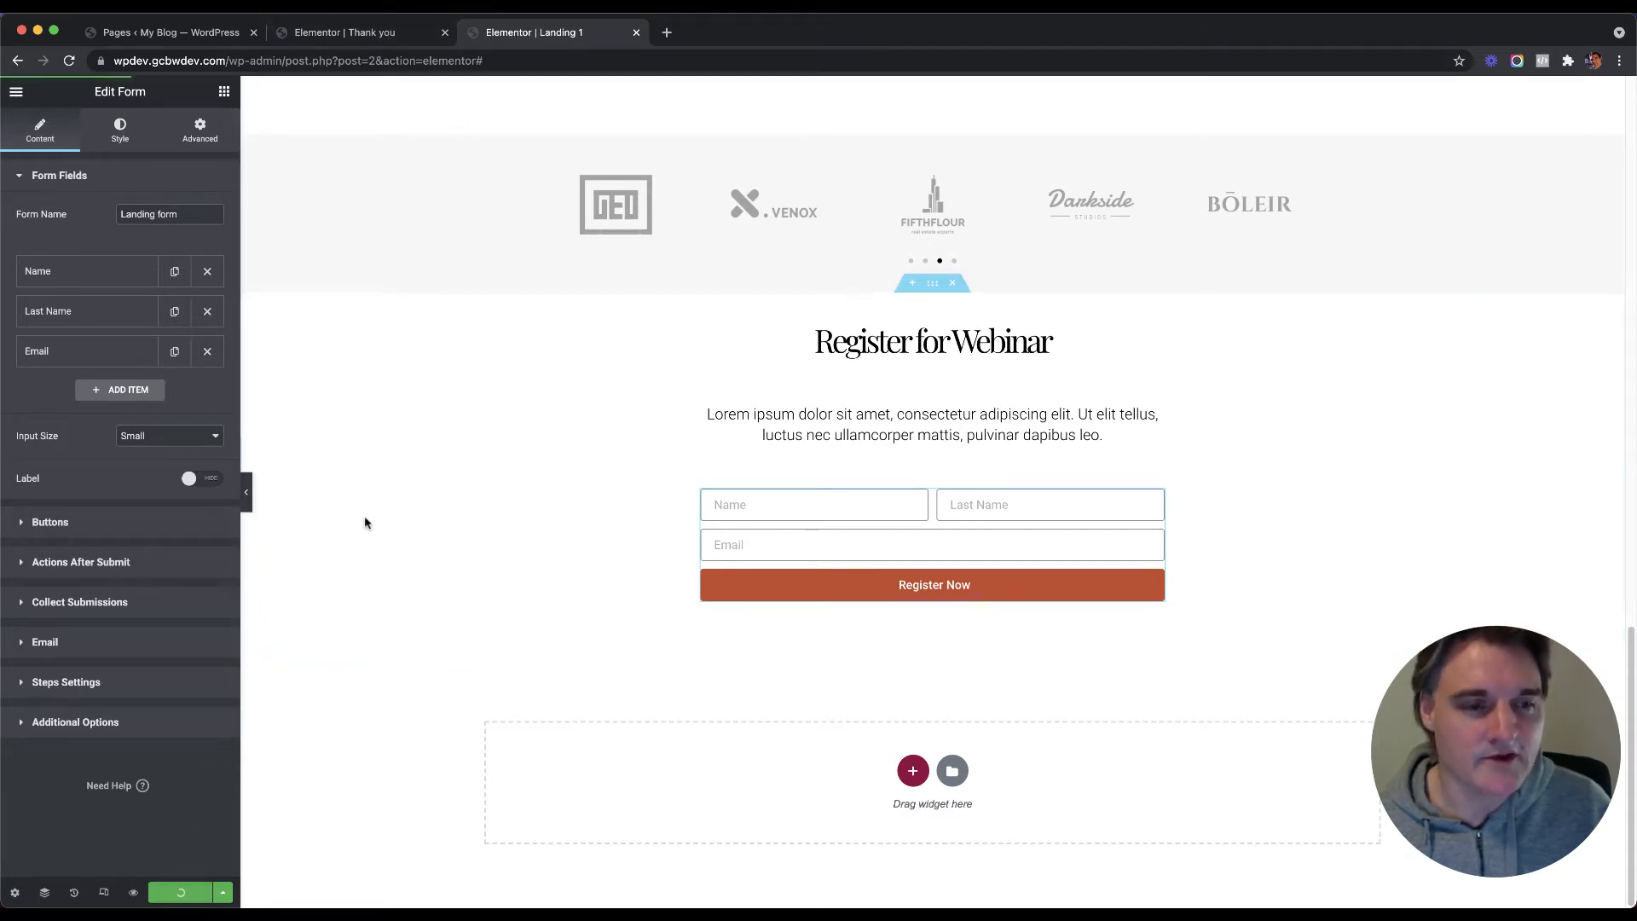
Step: Add a Heading widget to the Thank you page's first column and paste the title's style onto it
left_click(372, 34)
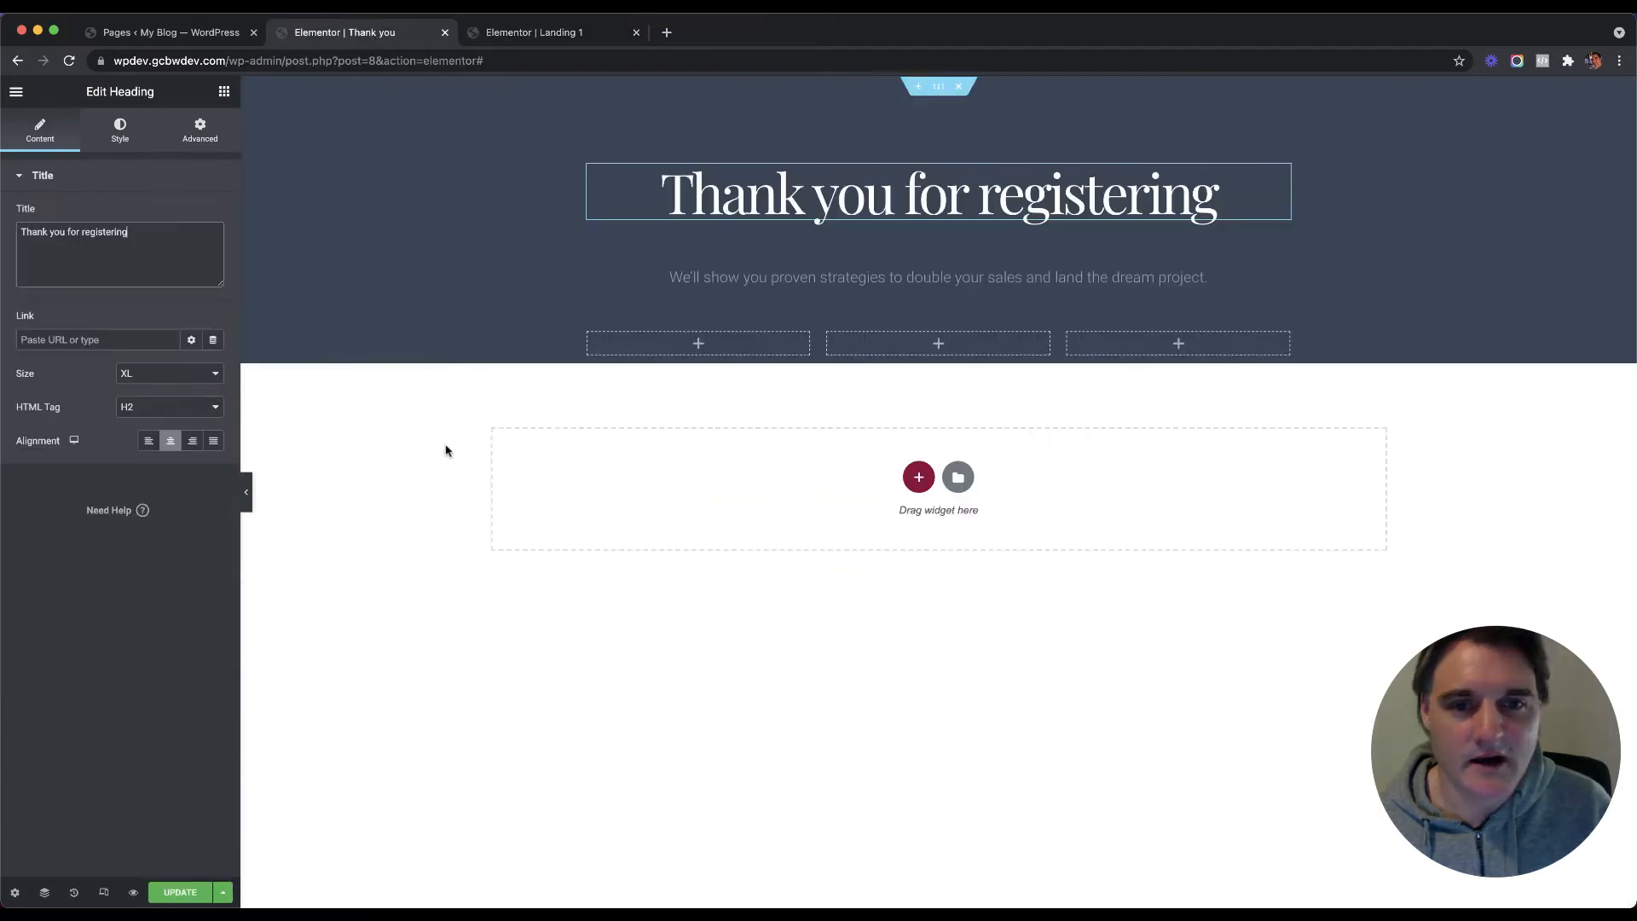
left_click(698, 343)
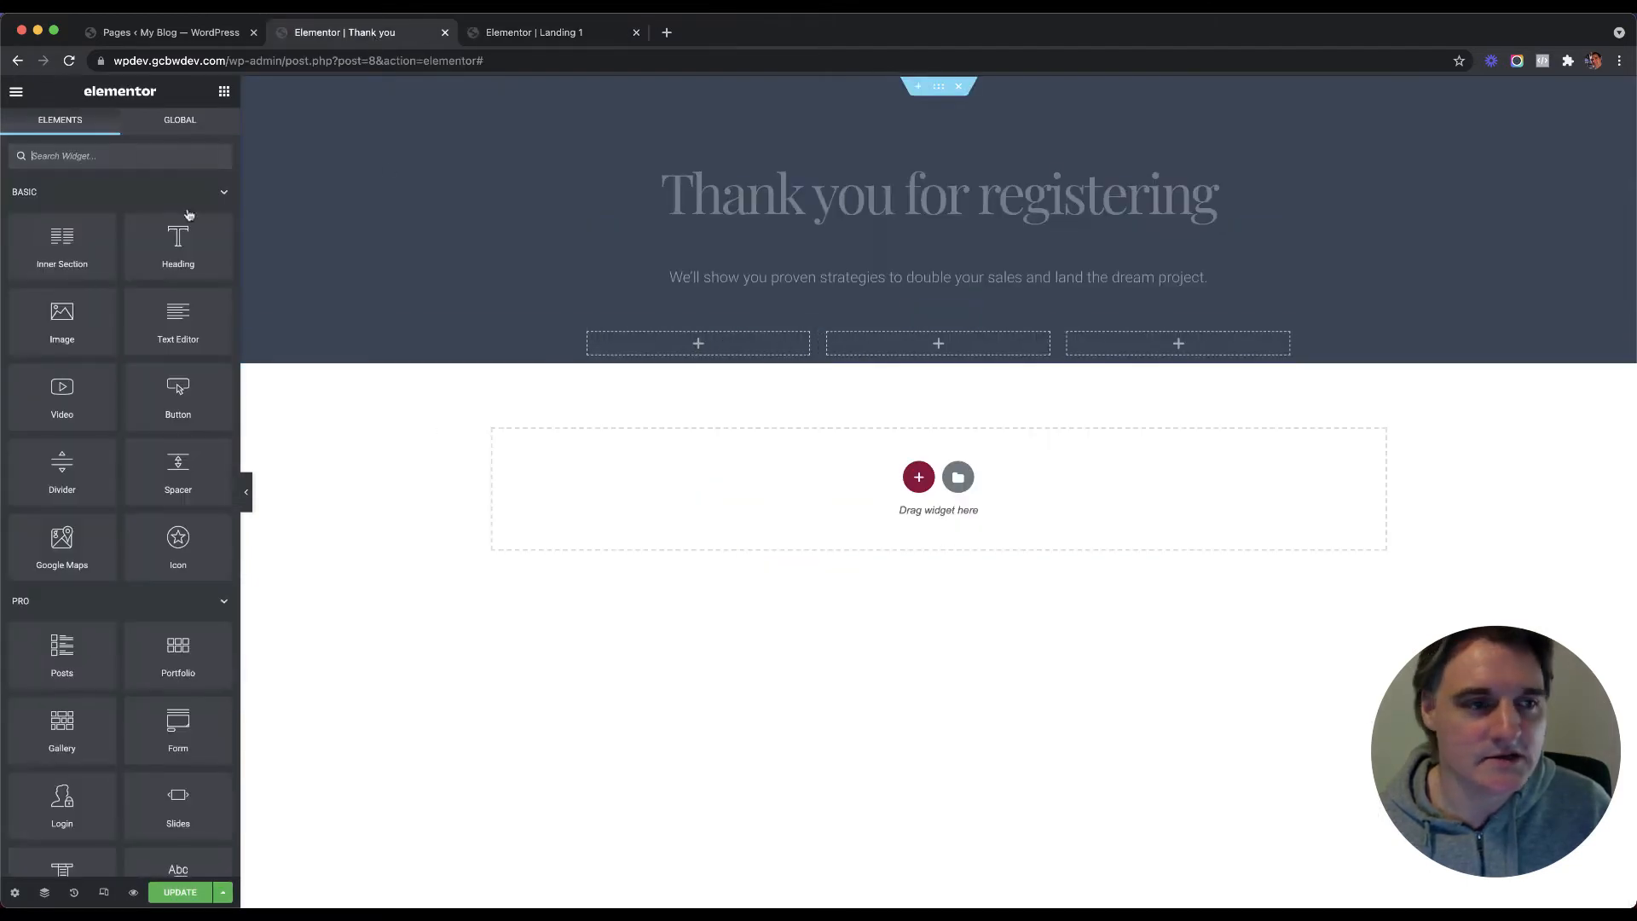
left_click_drag(165, 256, 721, 360)
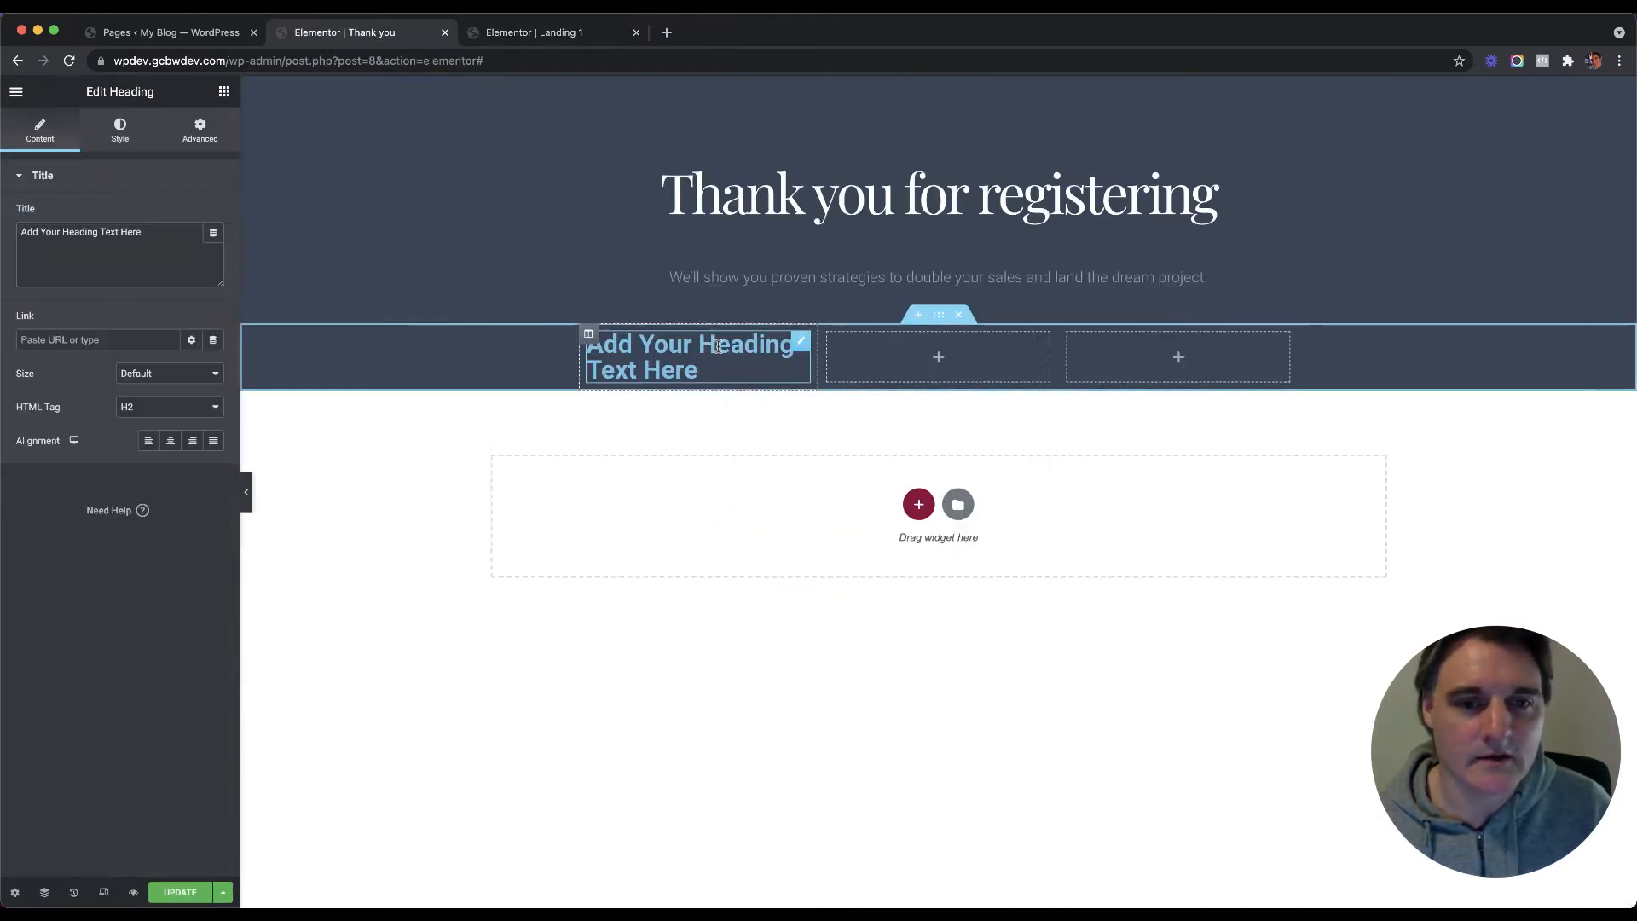
right_click(718, 365)
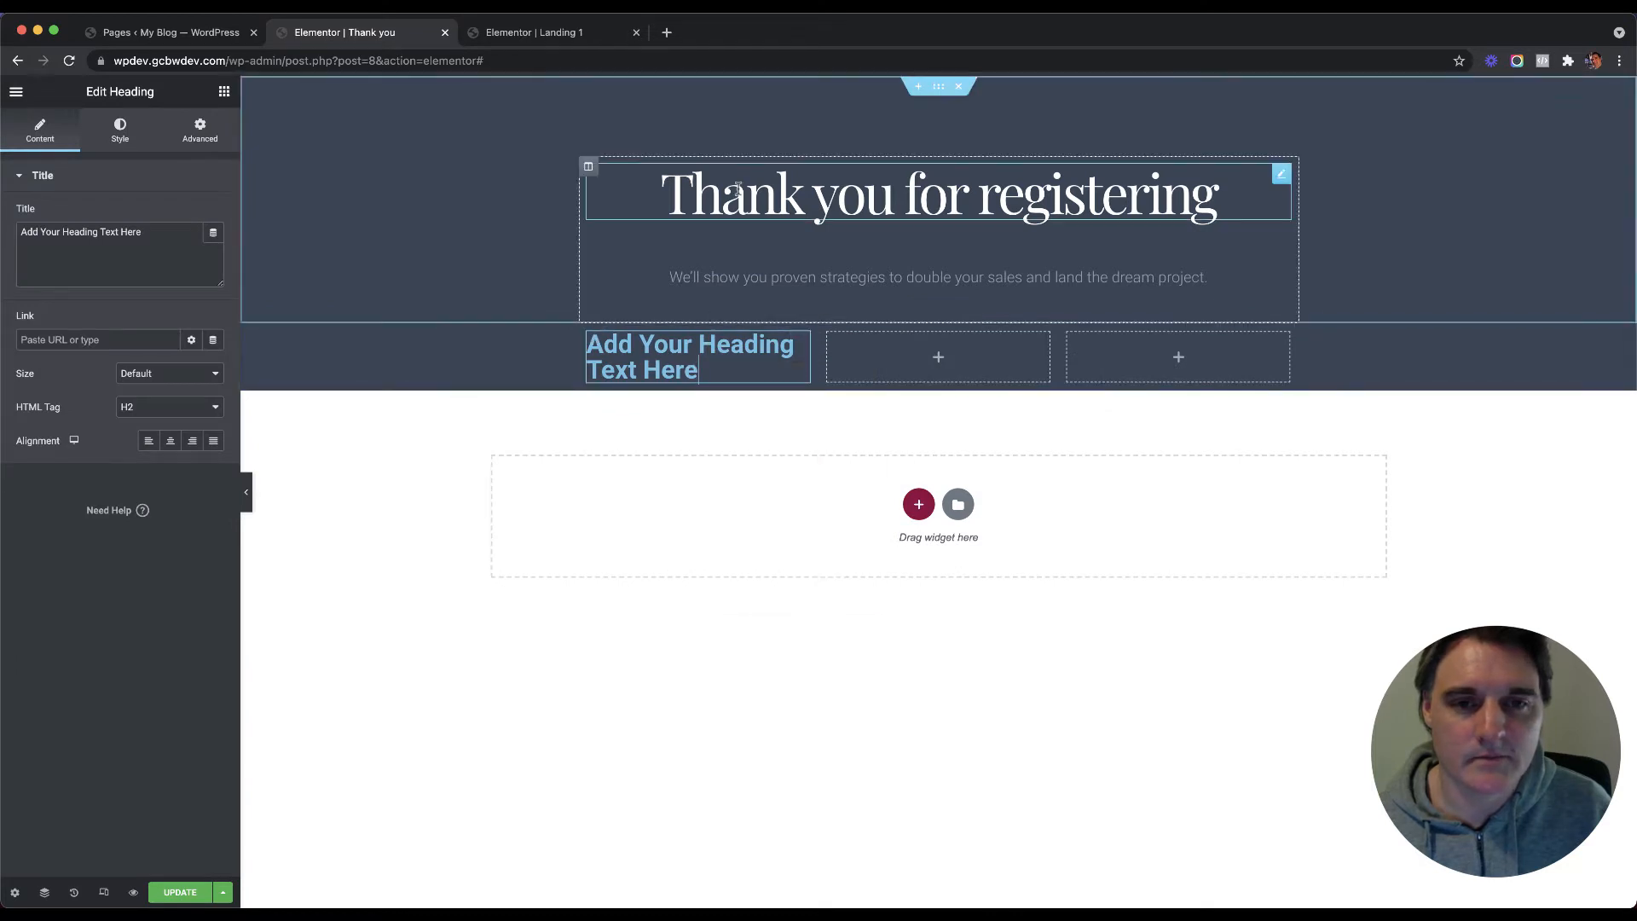
right_click(739, 195)
left_click(768, 257)
right_click(706, 350)
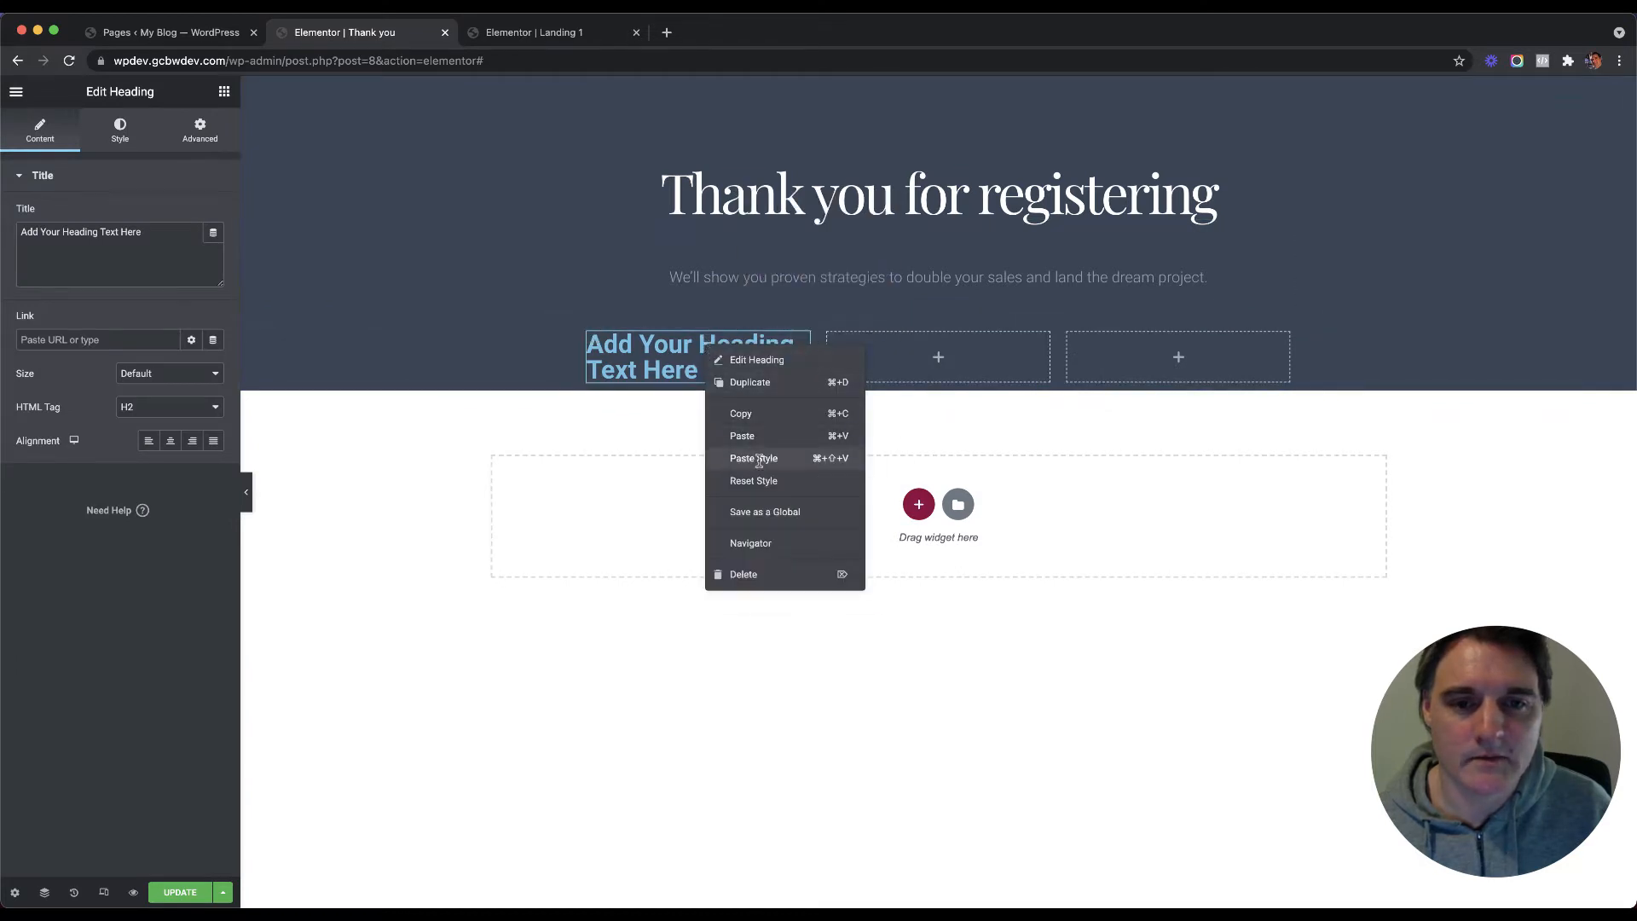
left_click(759, 456)
Step: Set the new heading's typography to font size 30 and letter spacing 0
left_click(120, 130)
left_click(214, 248)
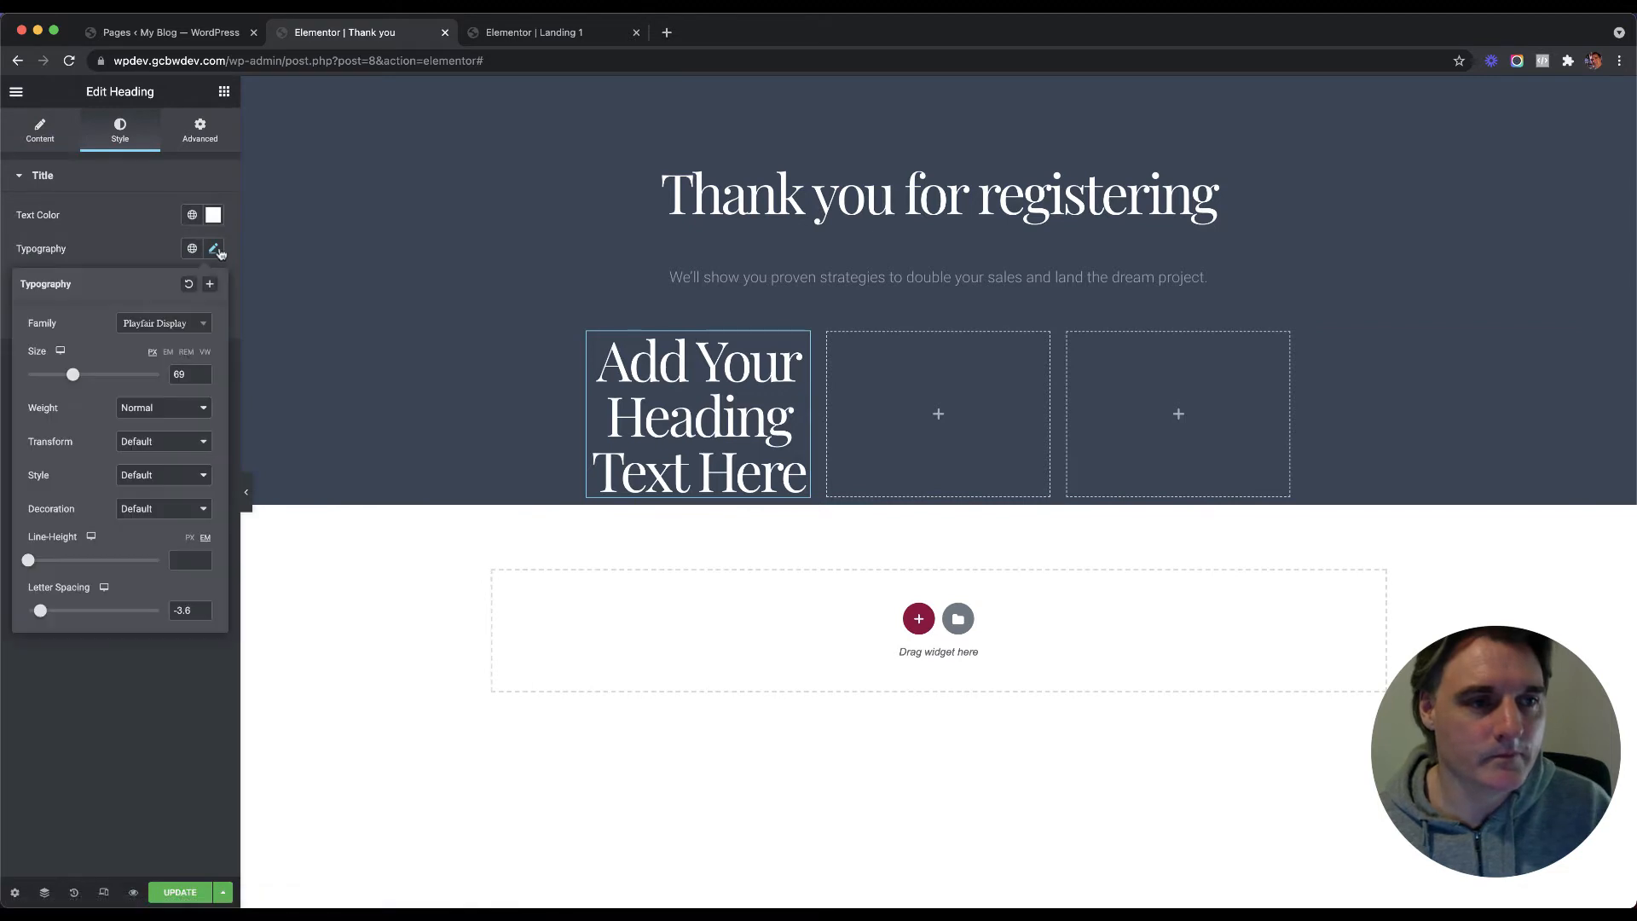
type("40")
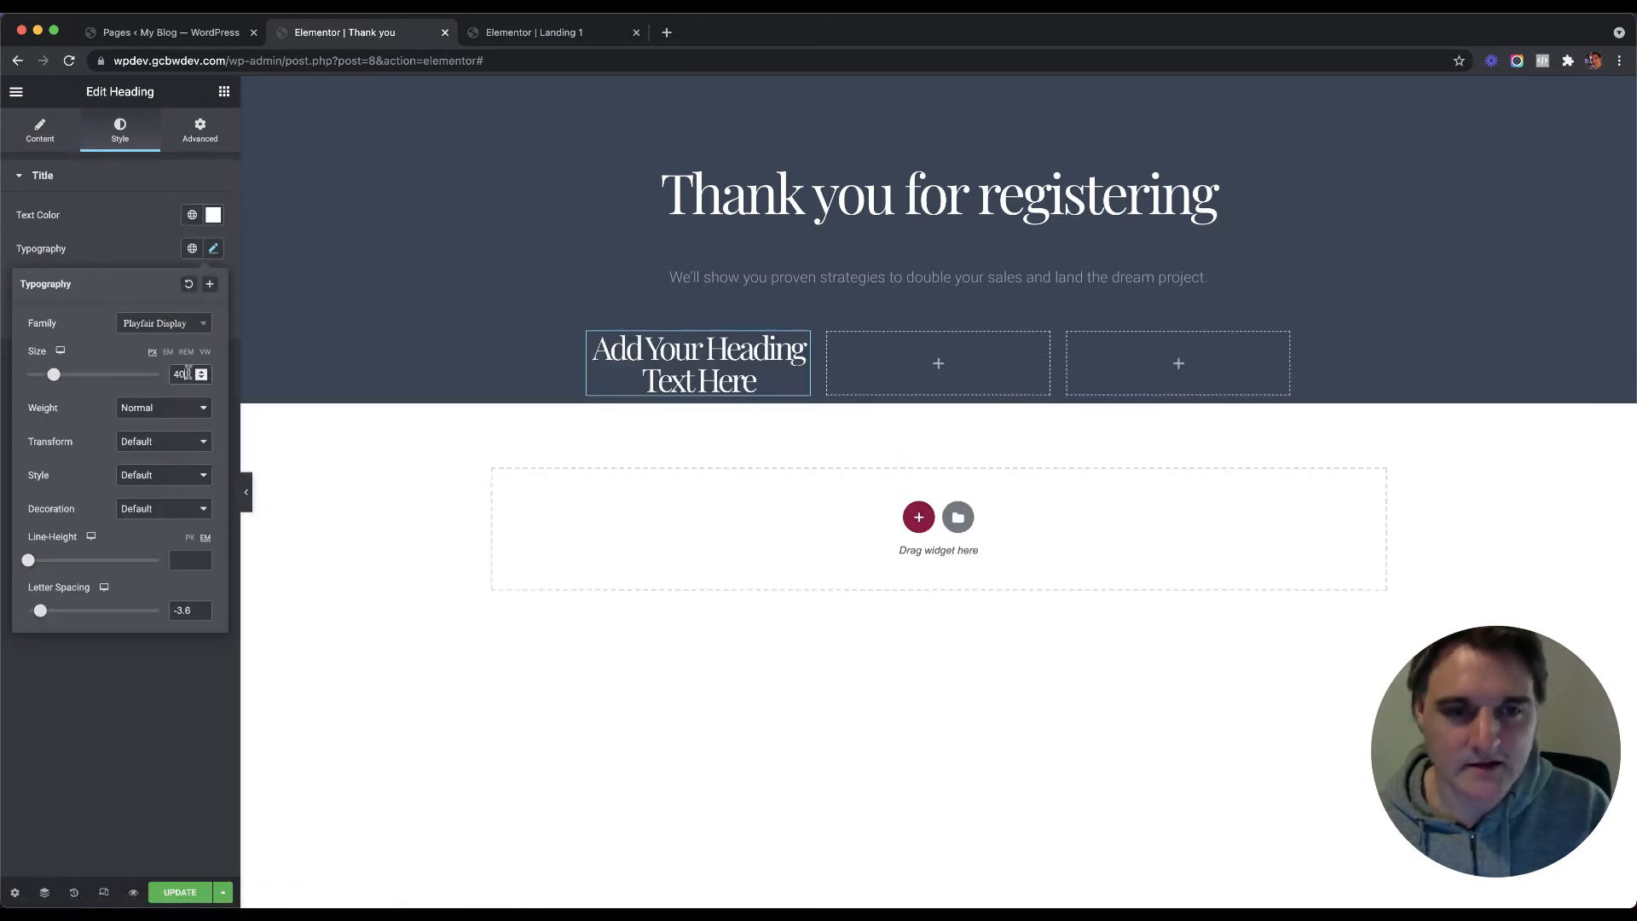
type("0")
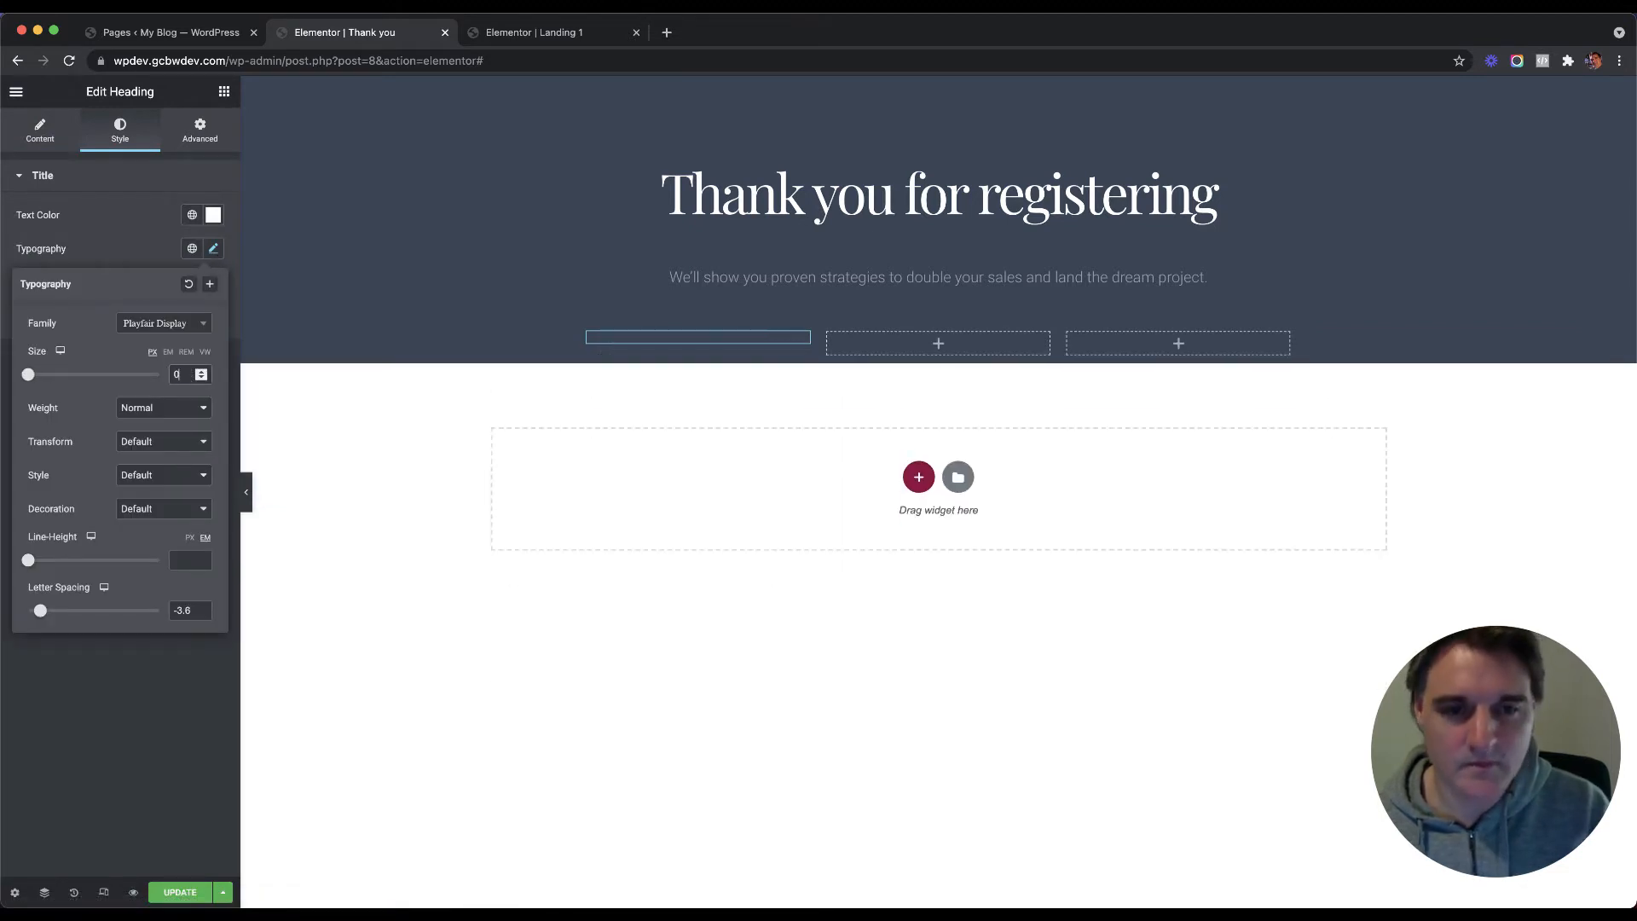
type("0")
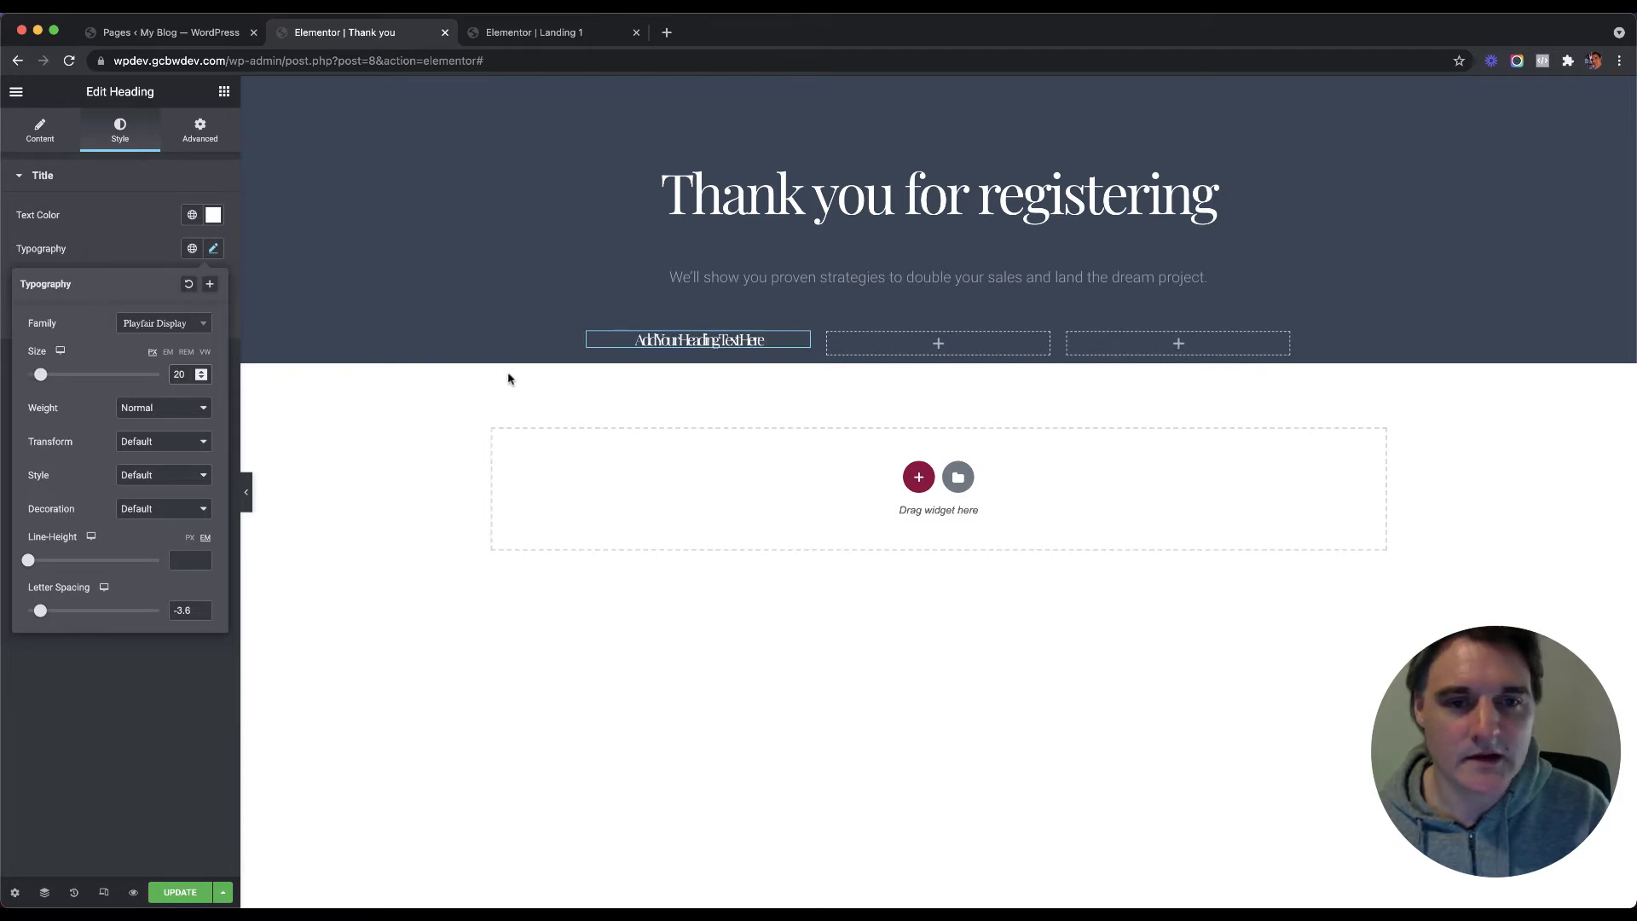
key("Up")
key("Up")
key("Up")
key("Up")
key("Up")
key("Up")
key("Up")
key("Up")
key("Up")
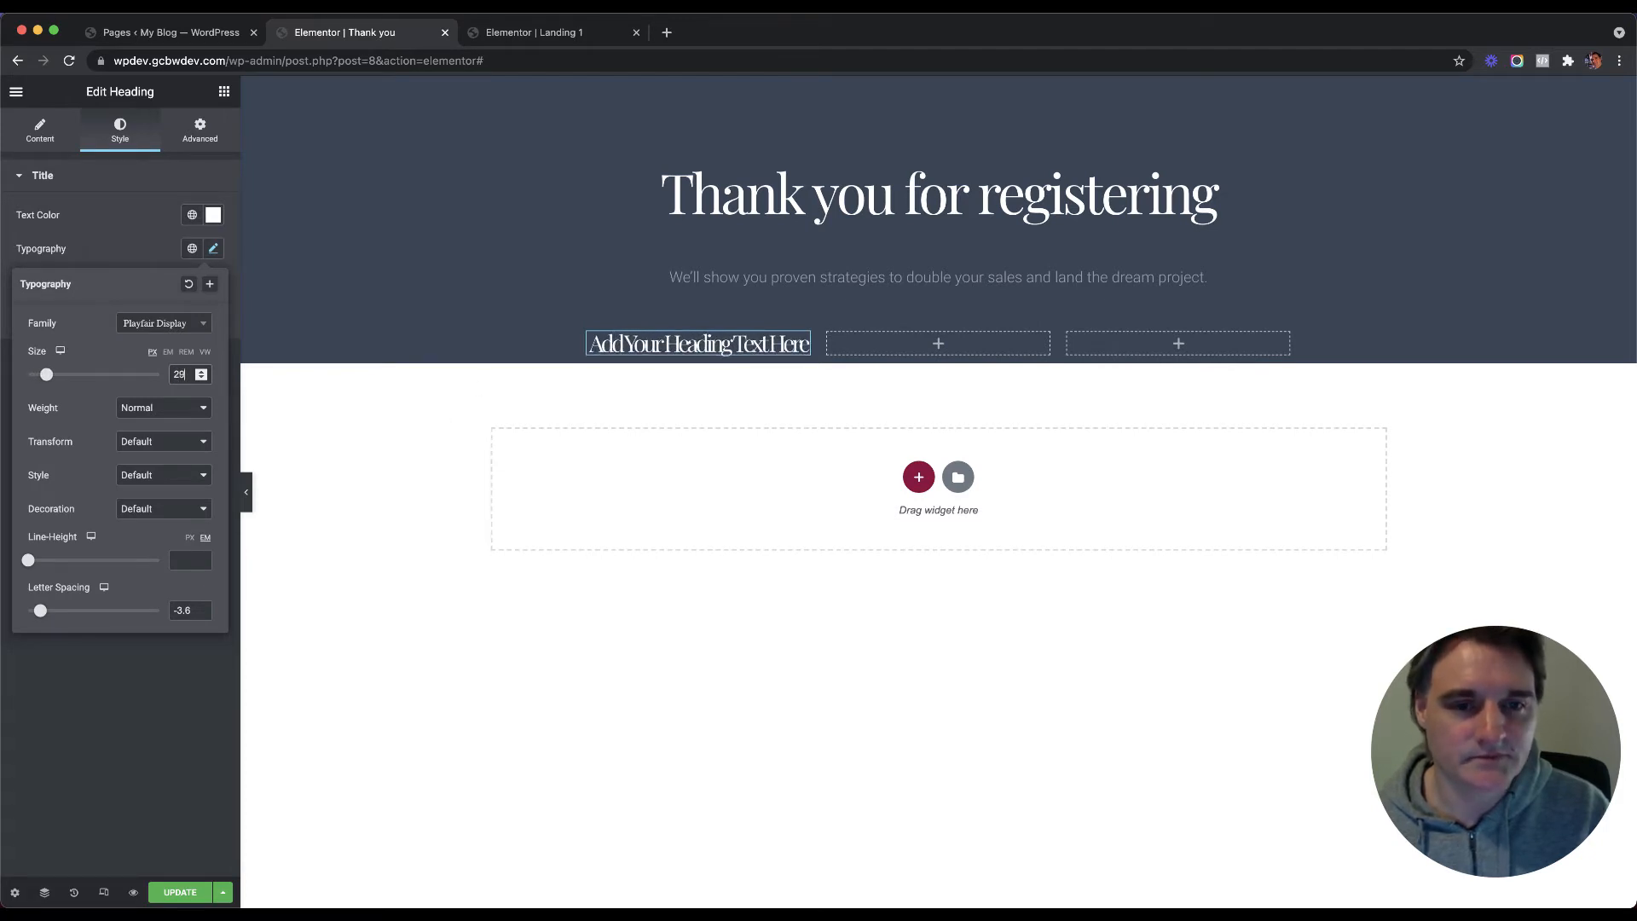
key("Up")
key("Up")
key("Up")
key("Up")
key("Up")
key("Up")
key("Up")
key("Up")
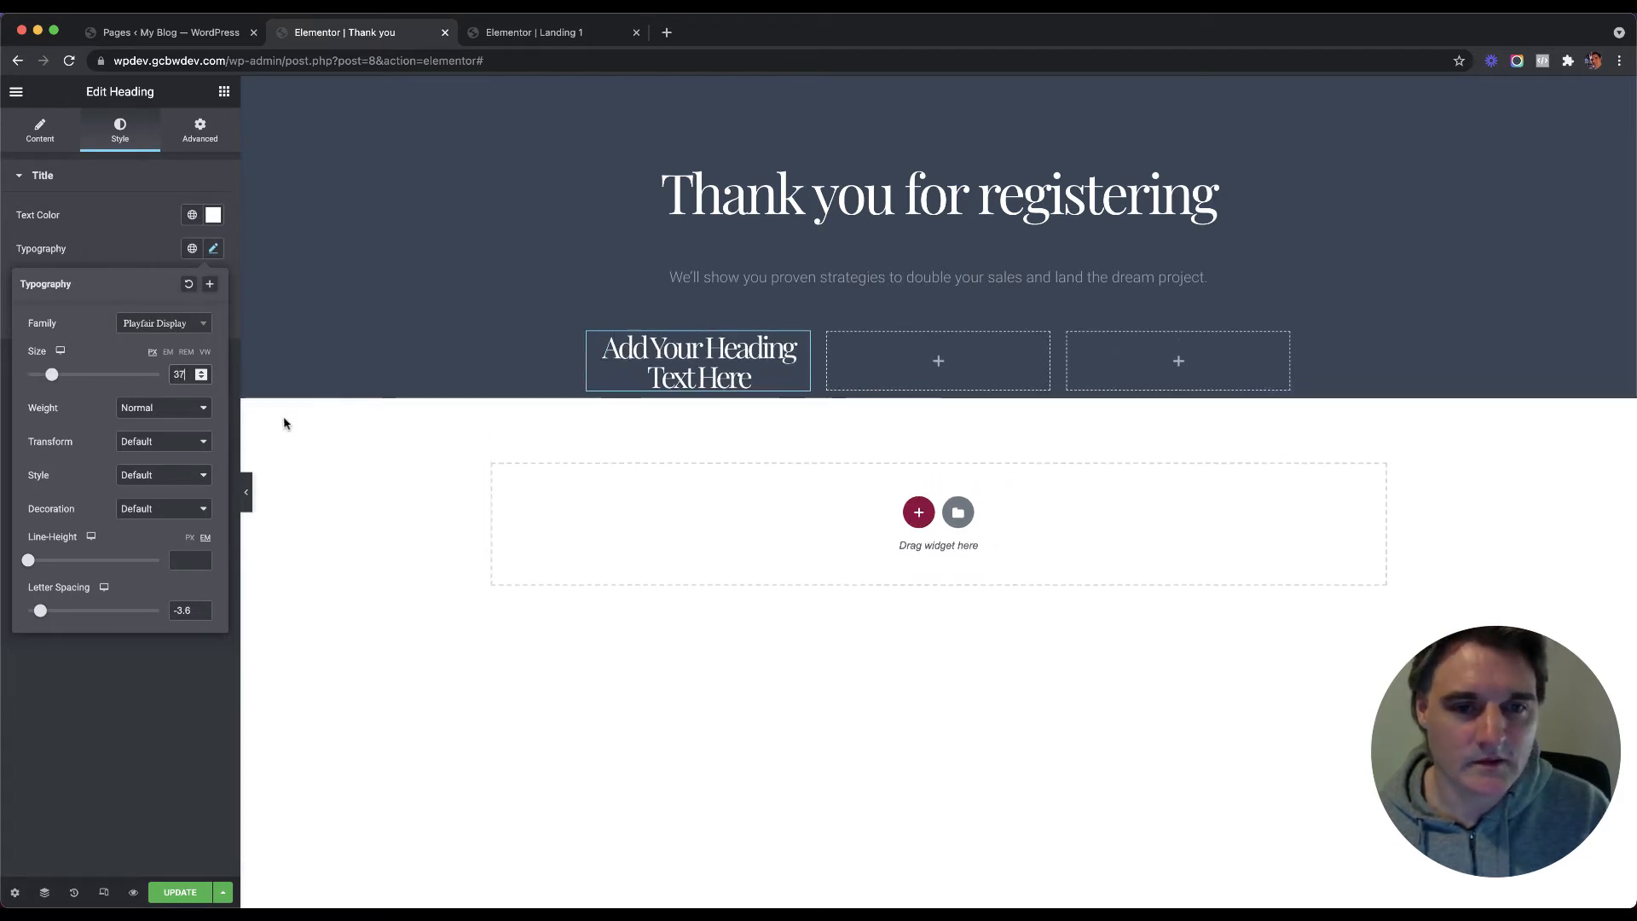
key("Down")
key("Down")
key("Down")
key("Down")
key("Down")
key("Down")
key("Down")
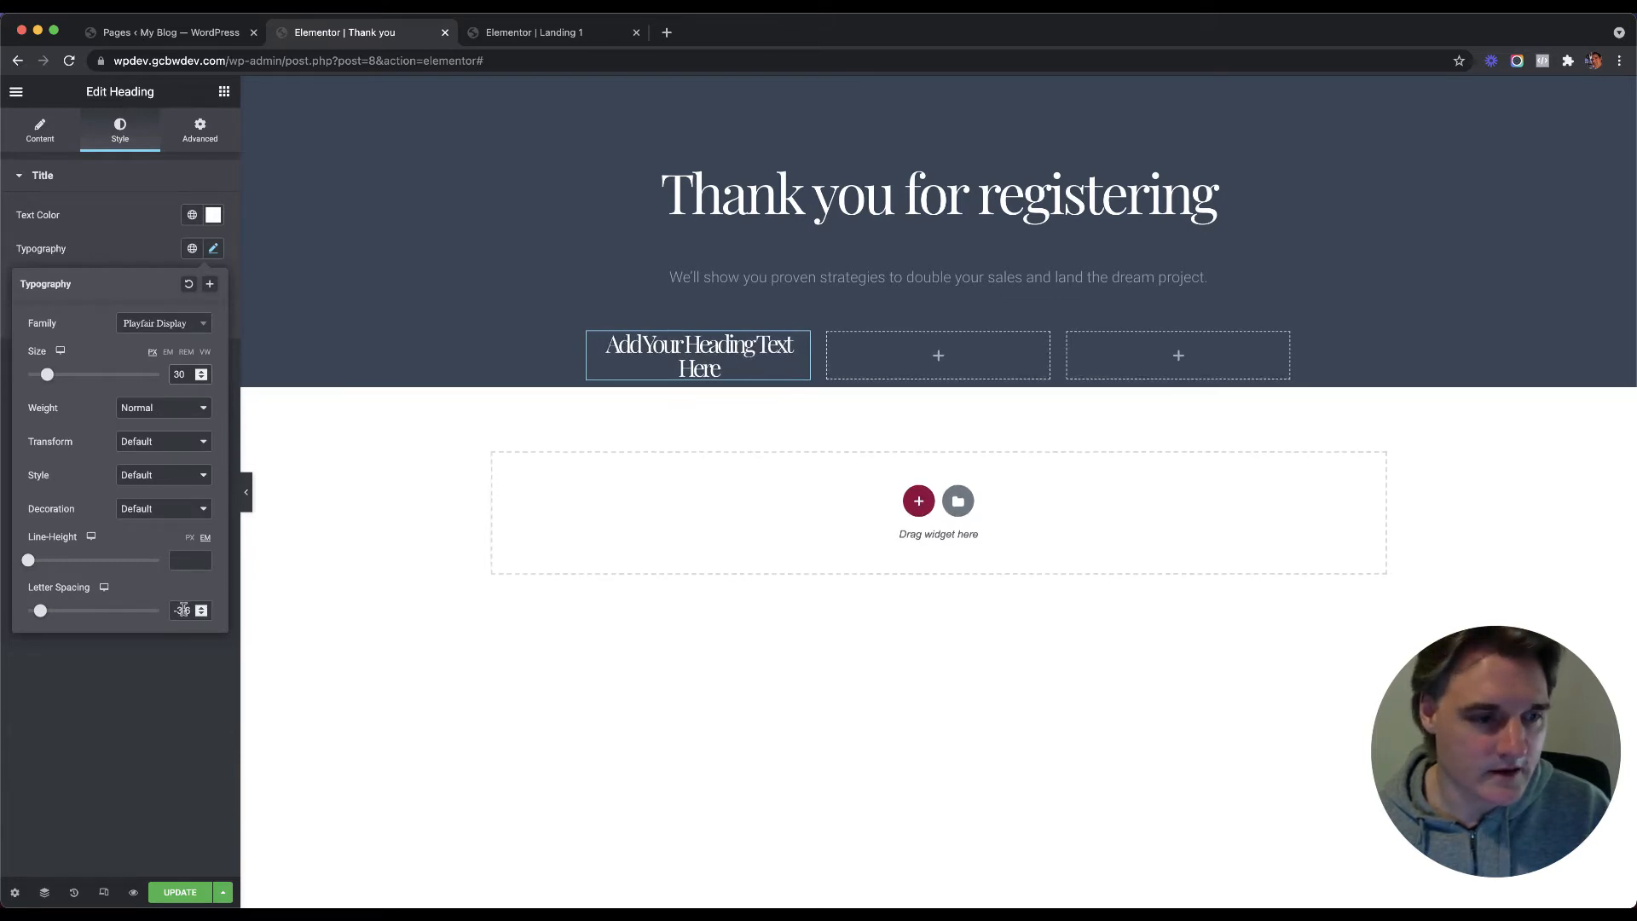
key("Up")
key("Up")
key("Up")
key("Up")
key("Up")
key("Up")
key("Up")
key("Up")
key("Up")
key("Up")
key("Up")
key("Up")
key("Up")
key("Up")
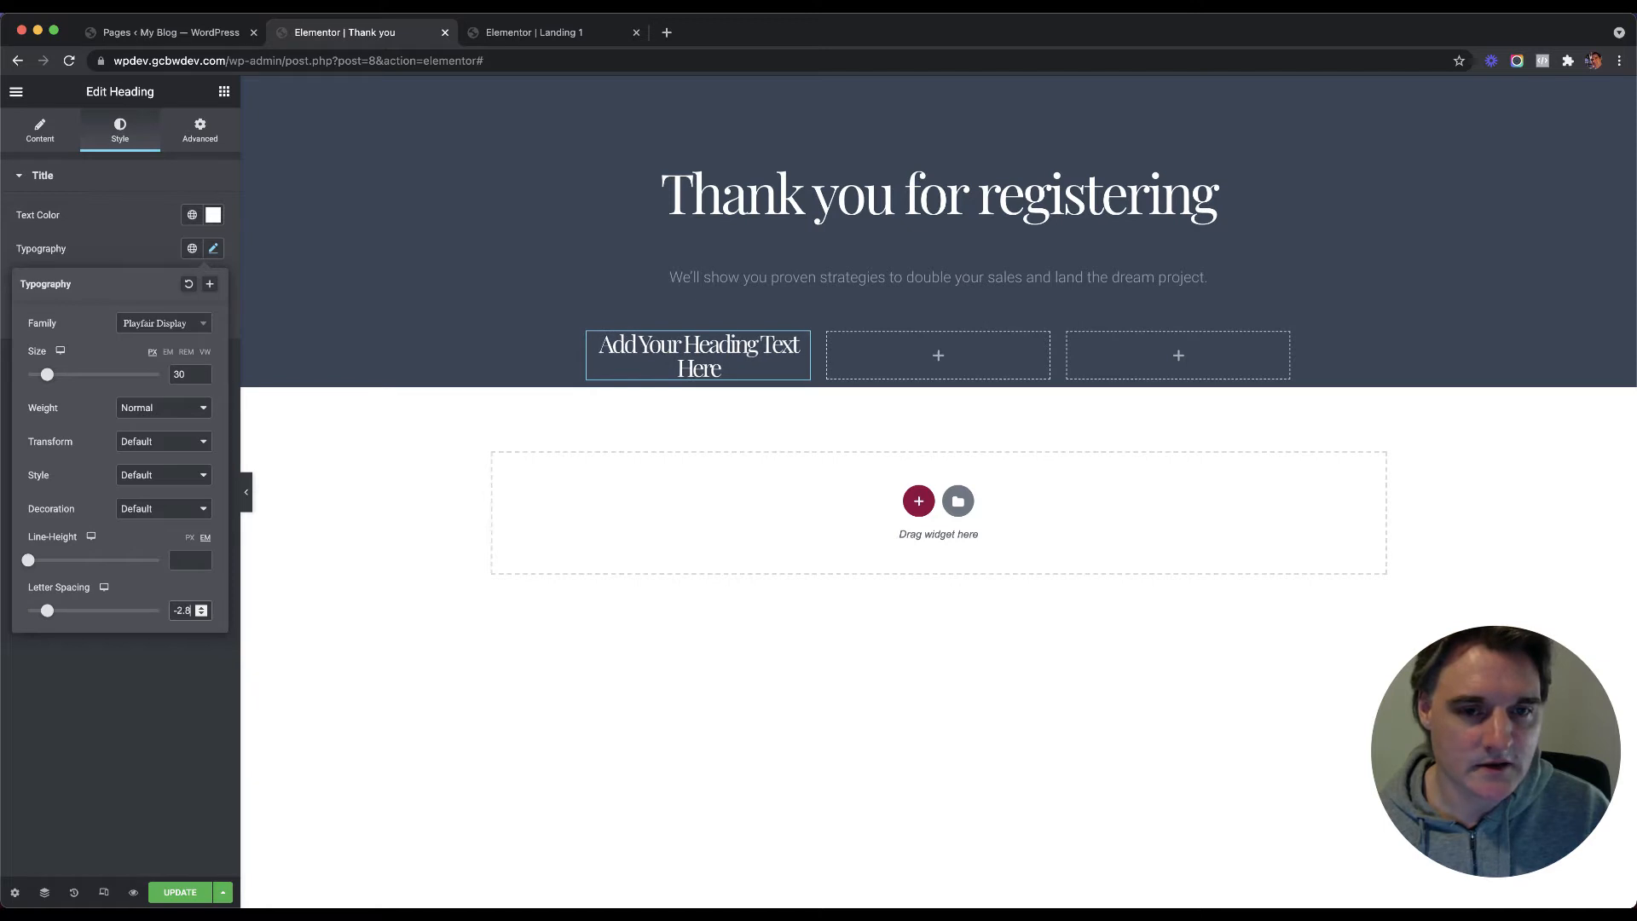
key("Up")
key("Up")
key("Up")
key("Up")
key("Up")
key("Up")
key("Up")
key("Up")
key("Up")
key("Up")
key("Up")
key("Up")
key("Up")
key("Up")
key("Up")
key("Up")
key("Up")
key("Up")
key("Up")
key("Up")
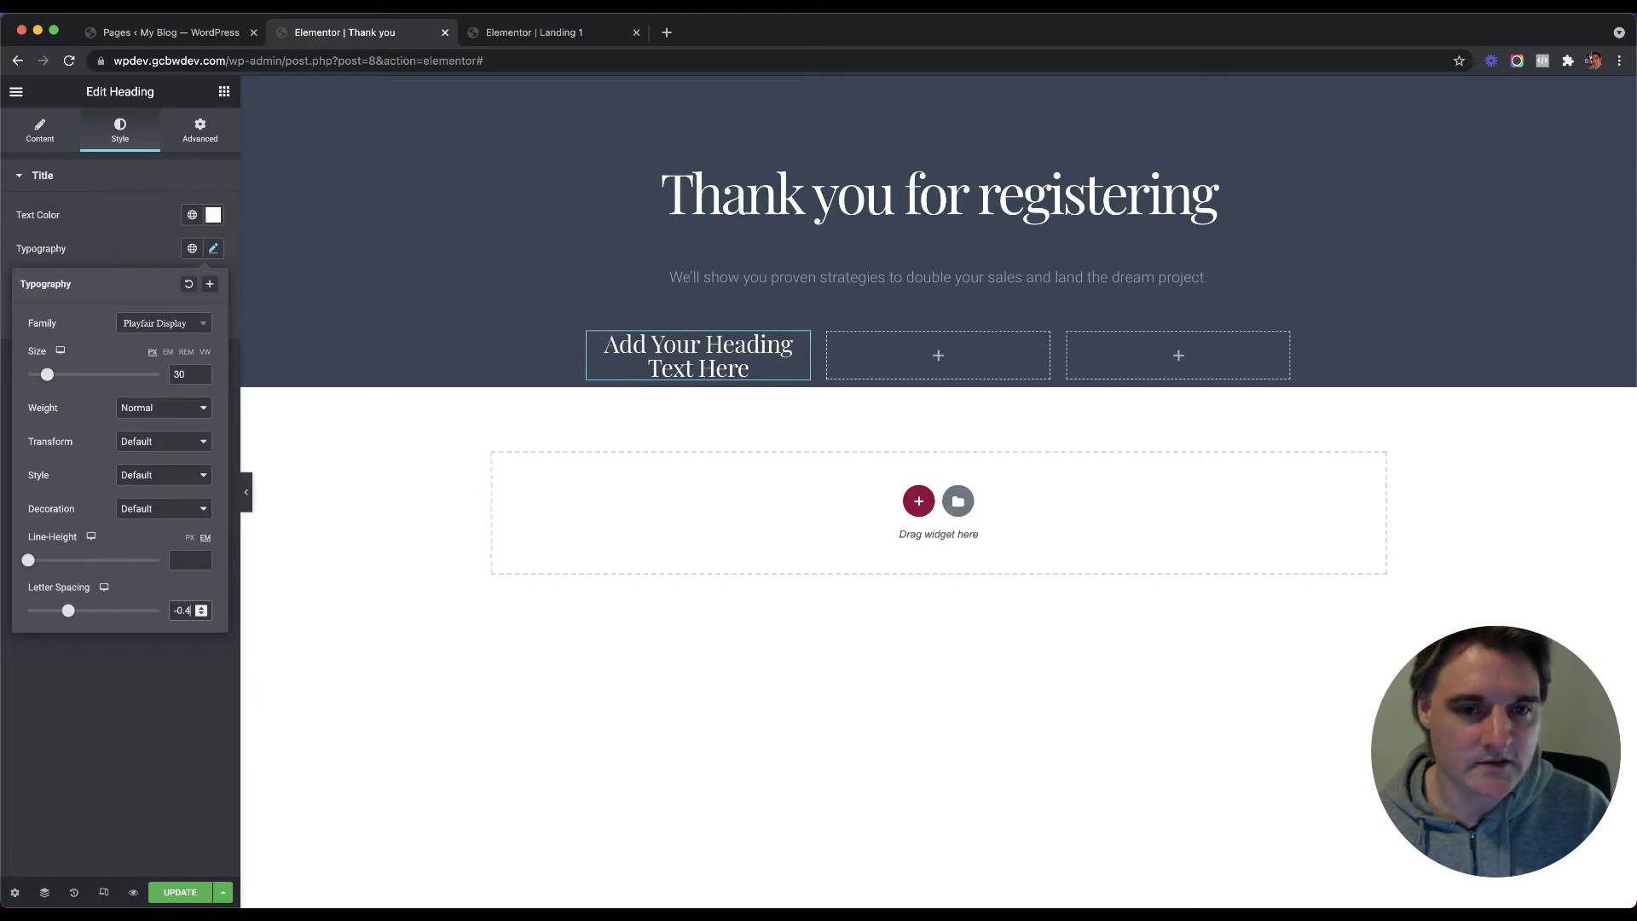
key("Down")
key("Down")
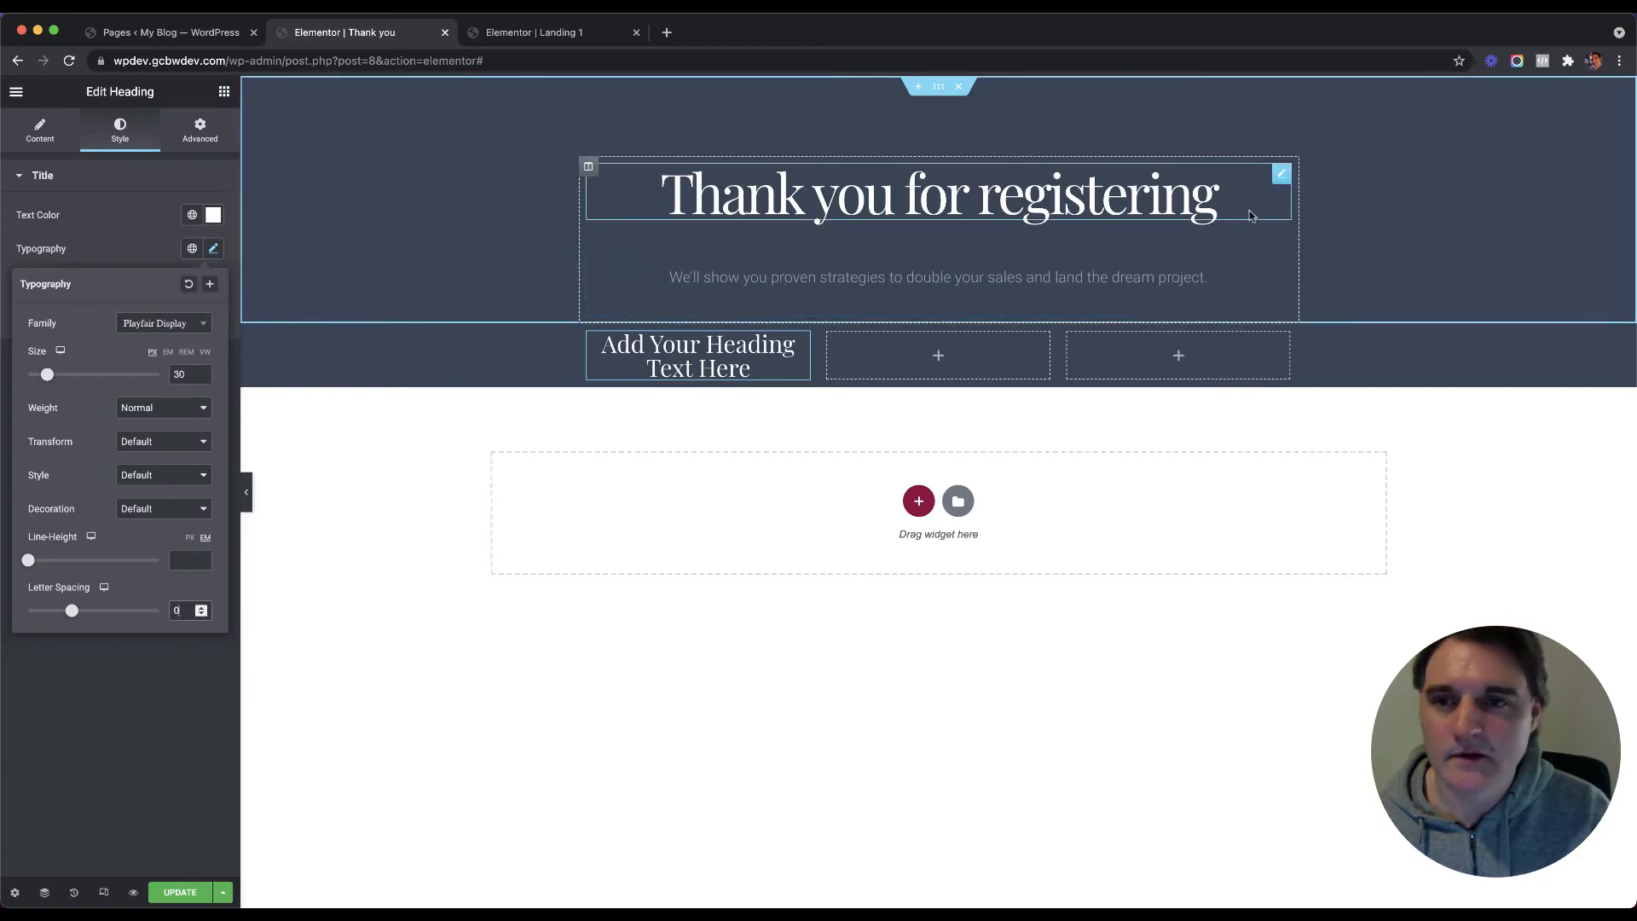
Step: Glance at the Landing 1 form, then return to the Thank you page and select its 'Thank you for registering' heading
left_click(534, 33)
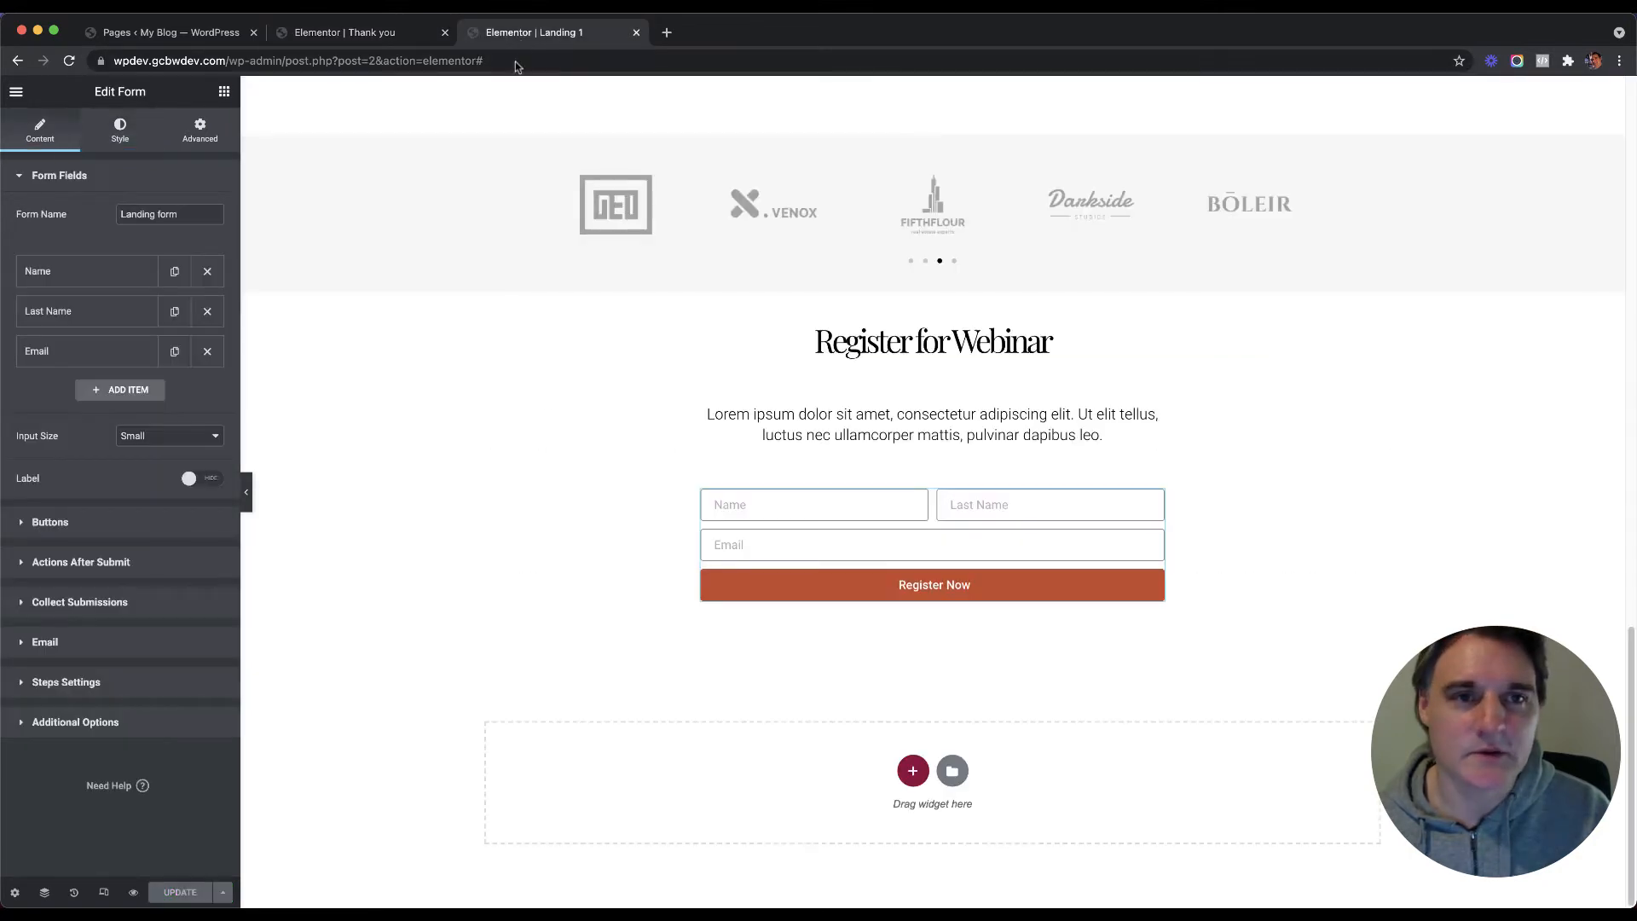
left_click(773, 511)
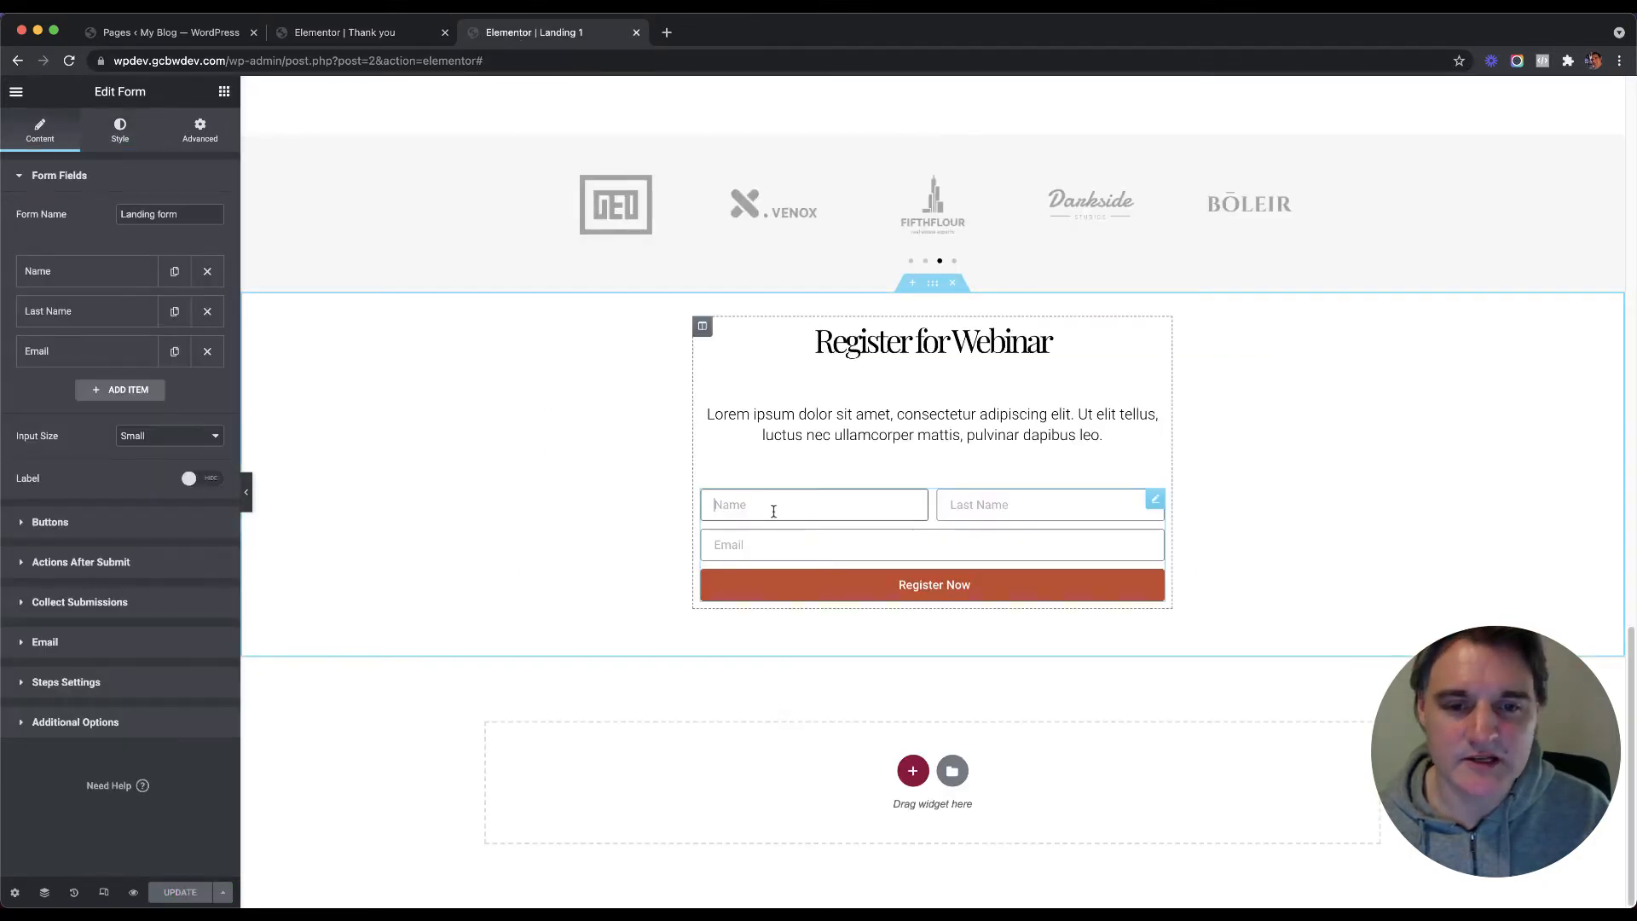
left_click(345, 32)
left_click(1217, 202)
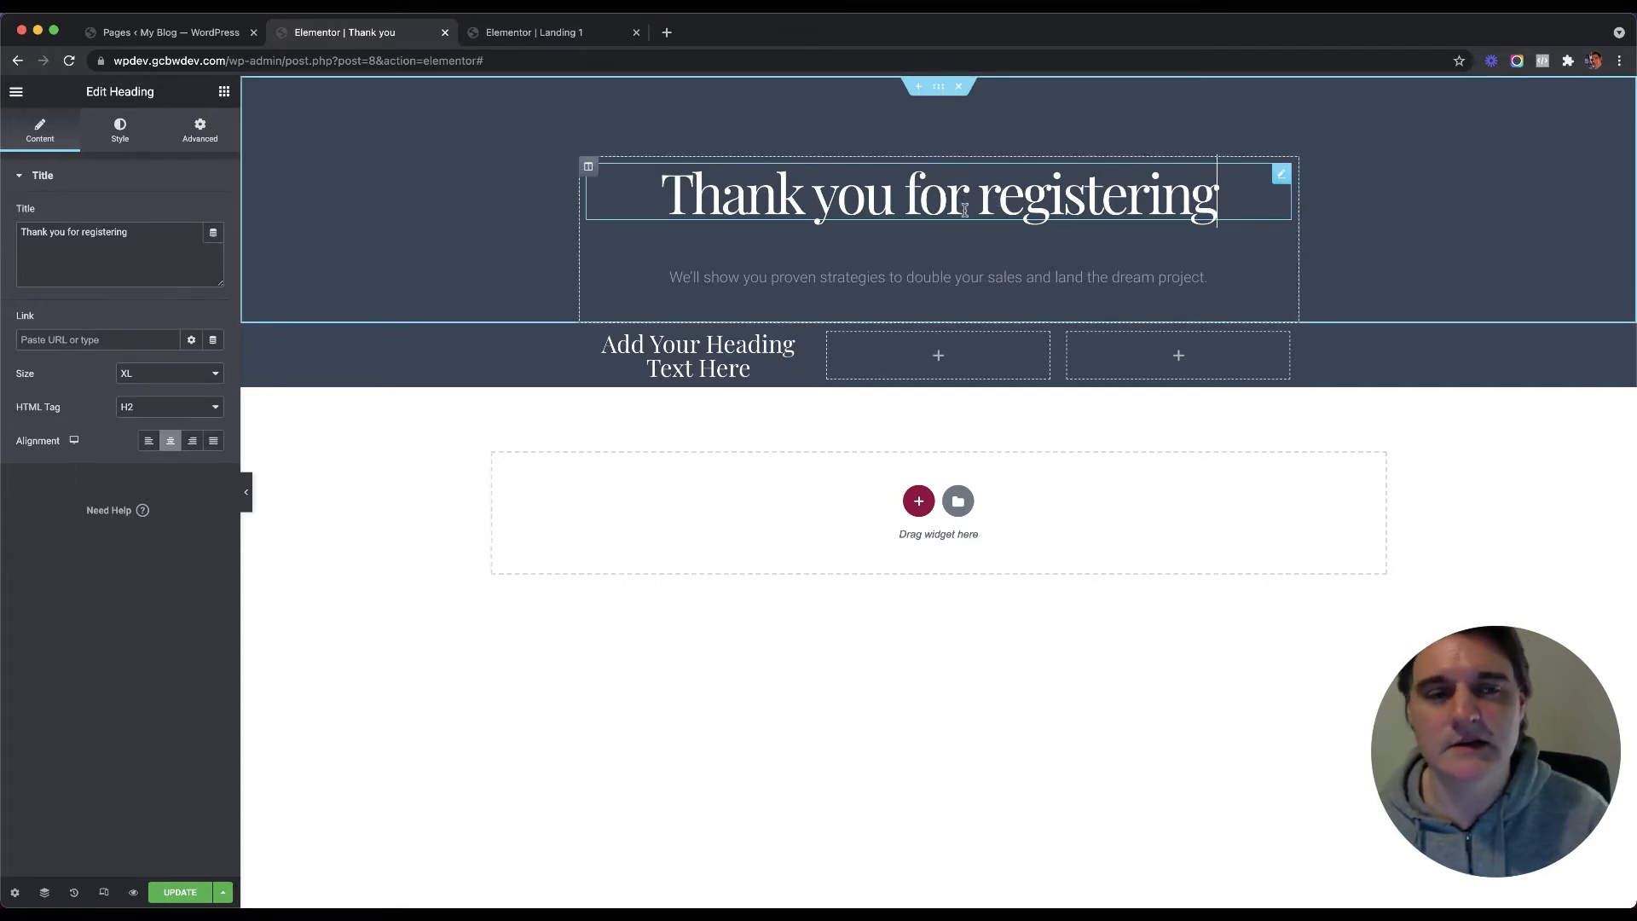
Step: Replace the subtitle paragraph's sales-strategy sentence with 'Here is what to do next'
left_click(883, 289)
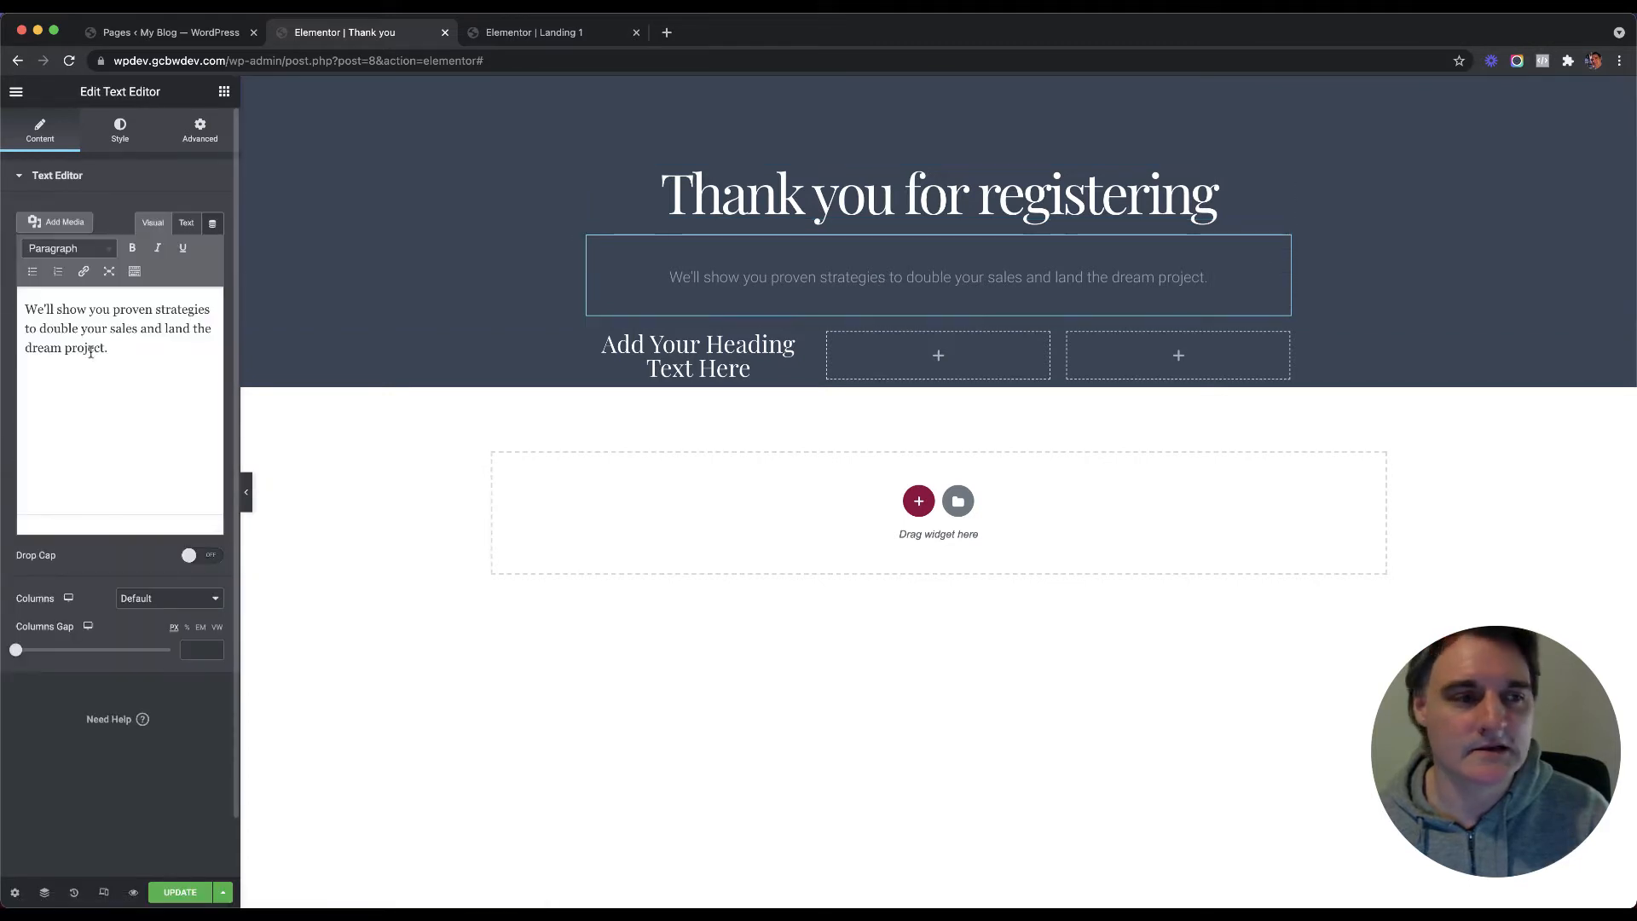
left_click_drag(112, 347, 13, 308)
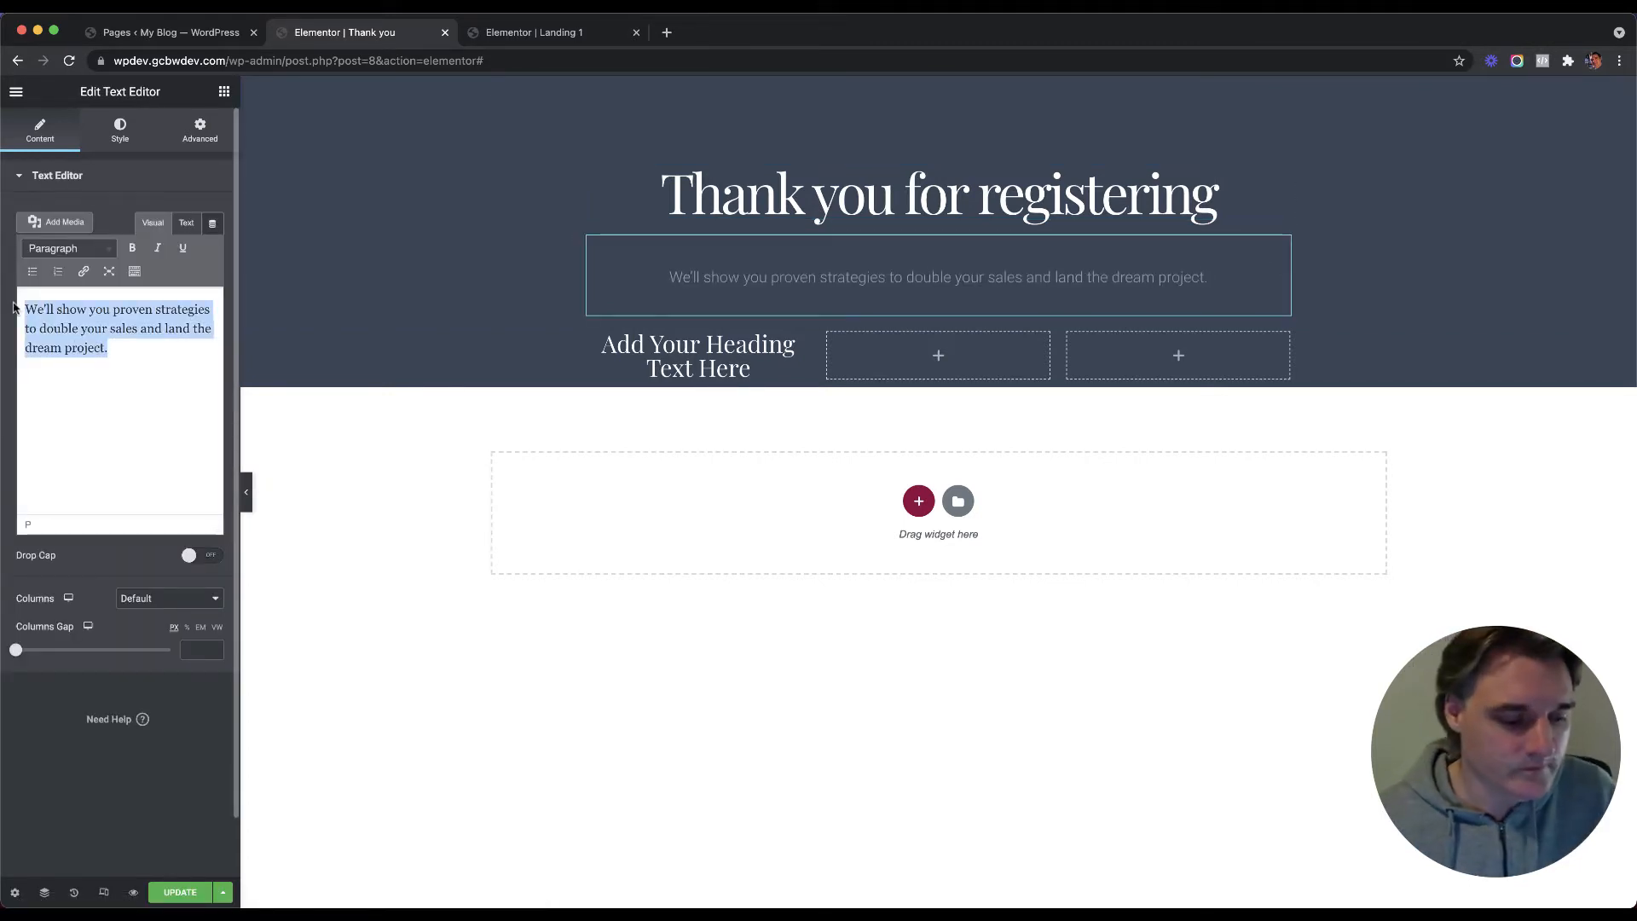
type("Jus")
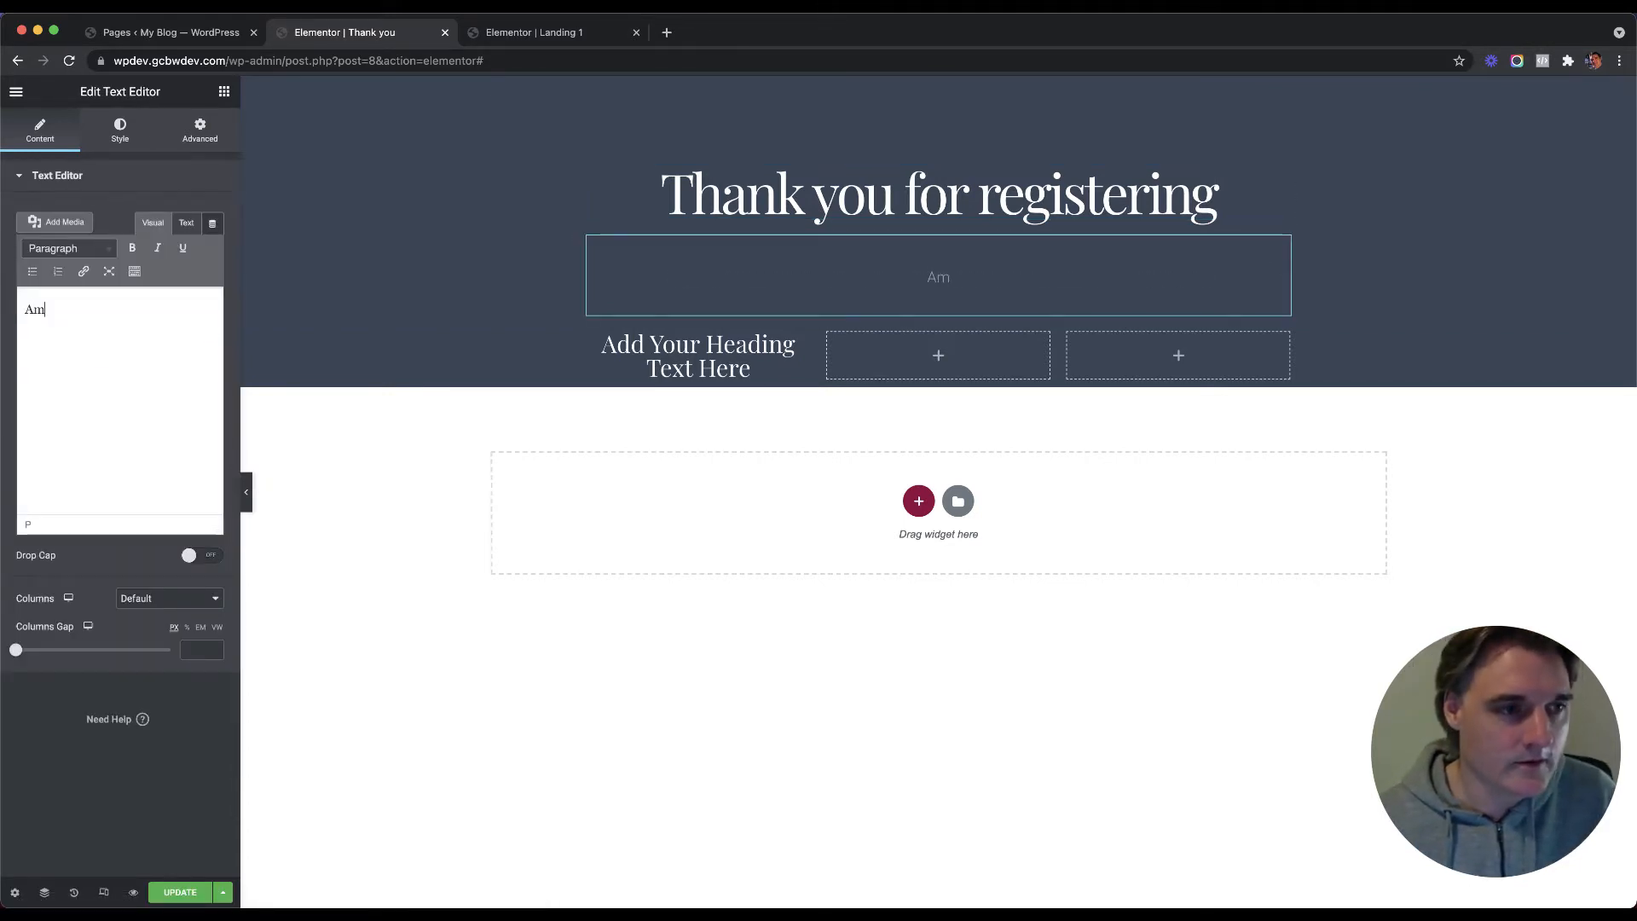
key("BackSpace")
key("BackSpace")
key("BackSpace")
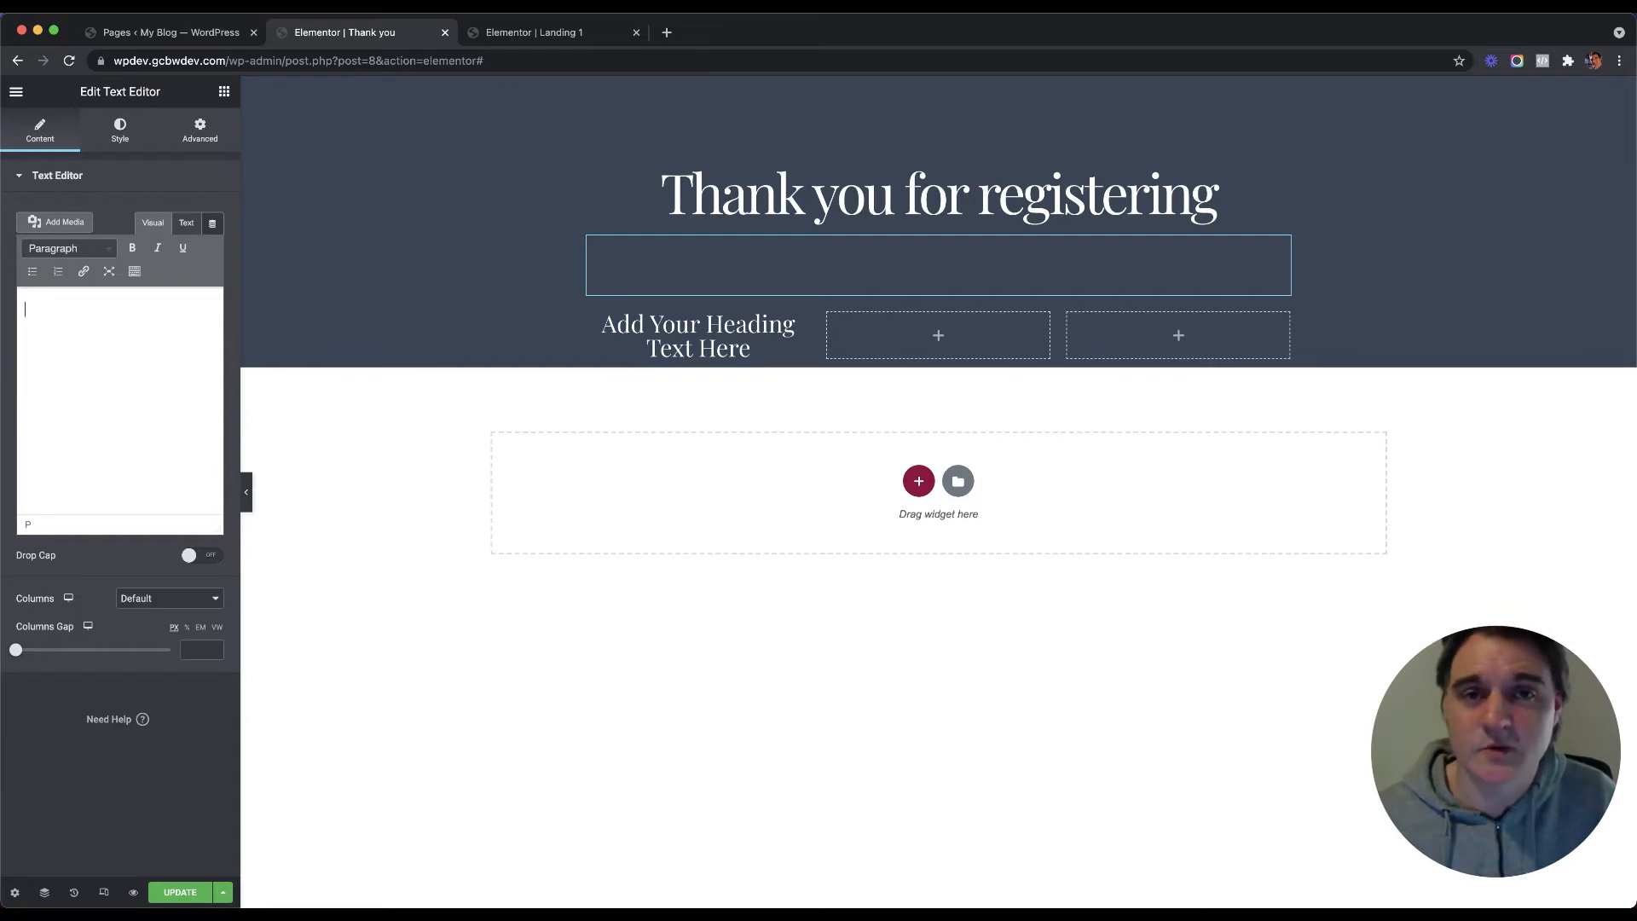
type("Here is w")
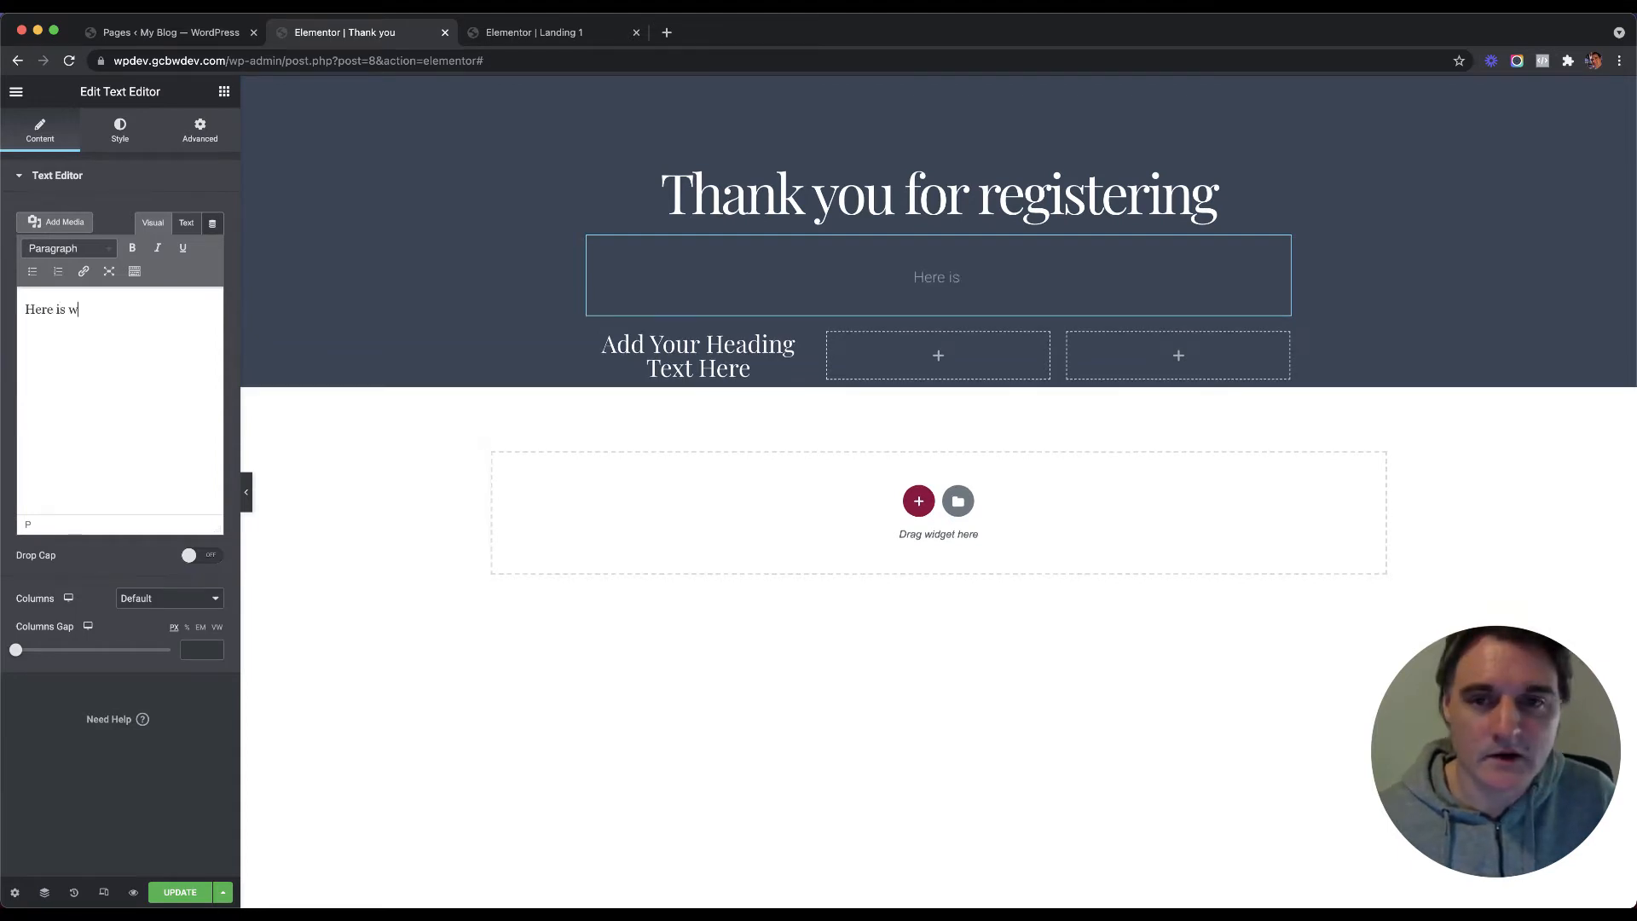
type("hat to do ")
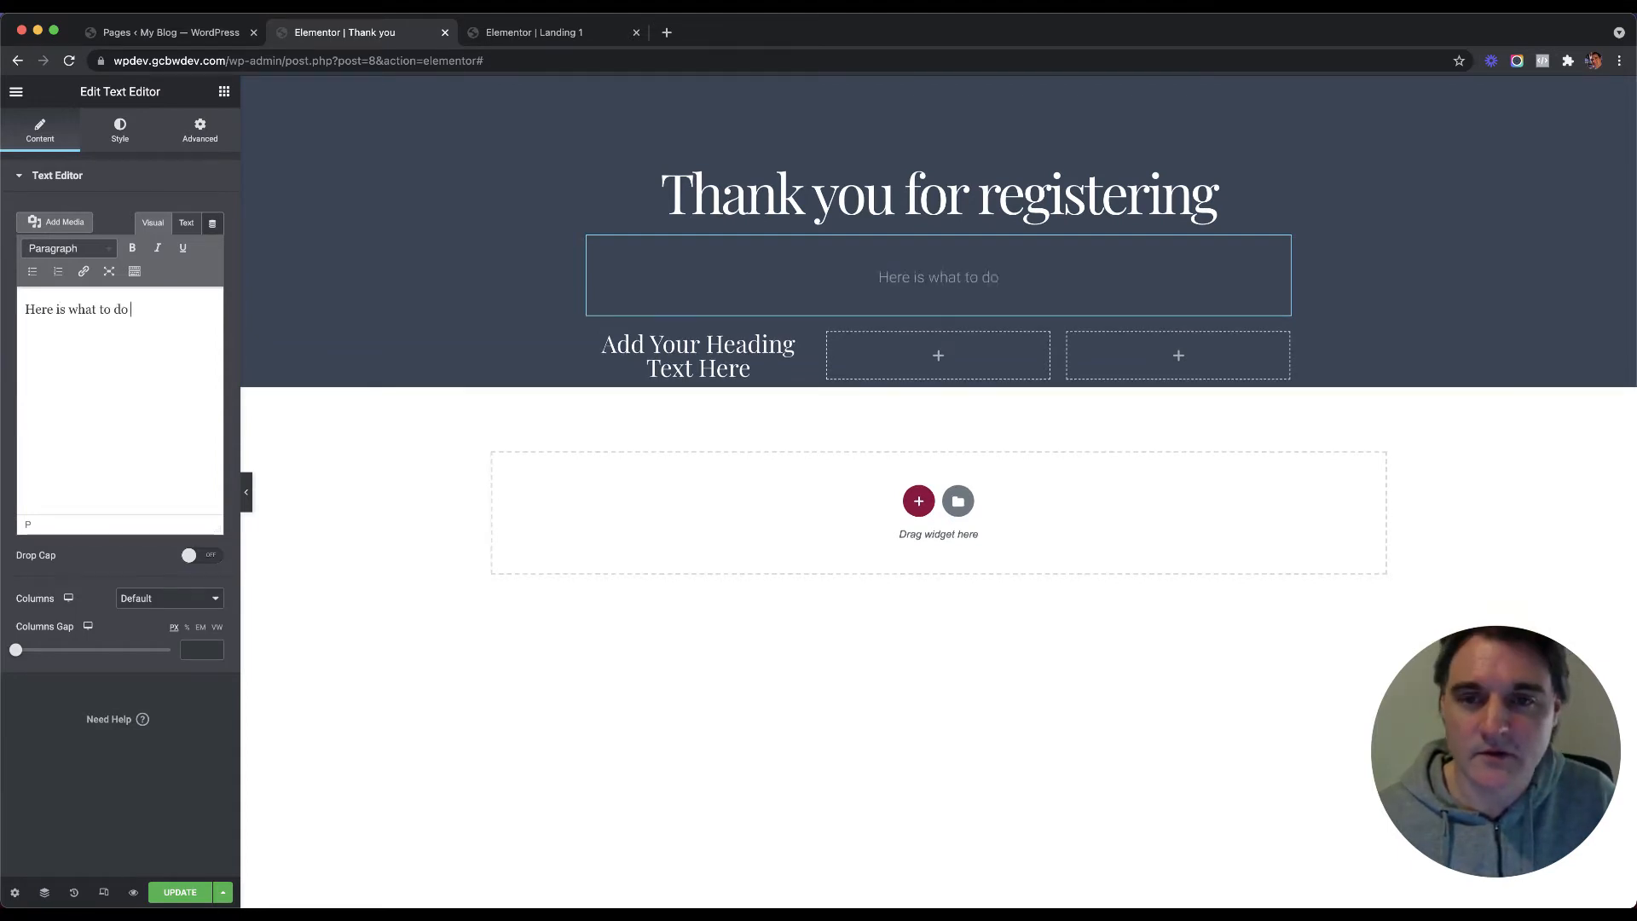
type("next")
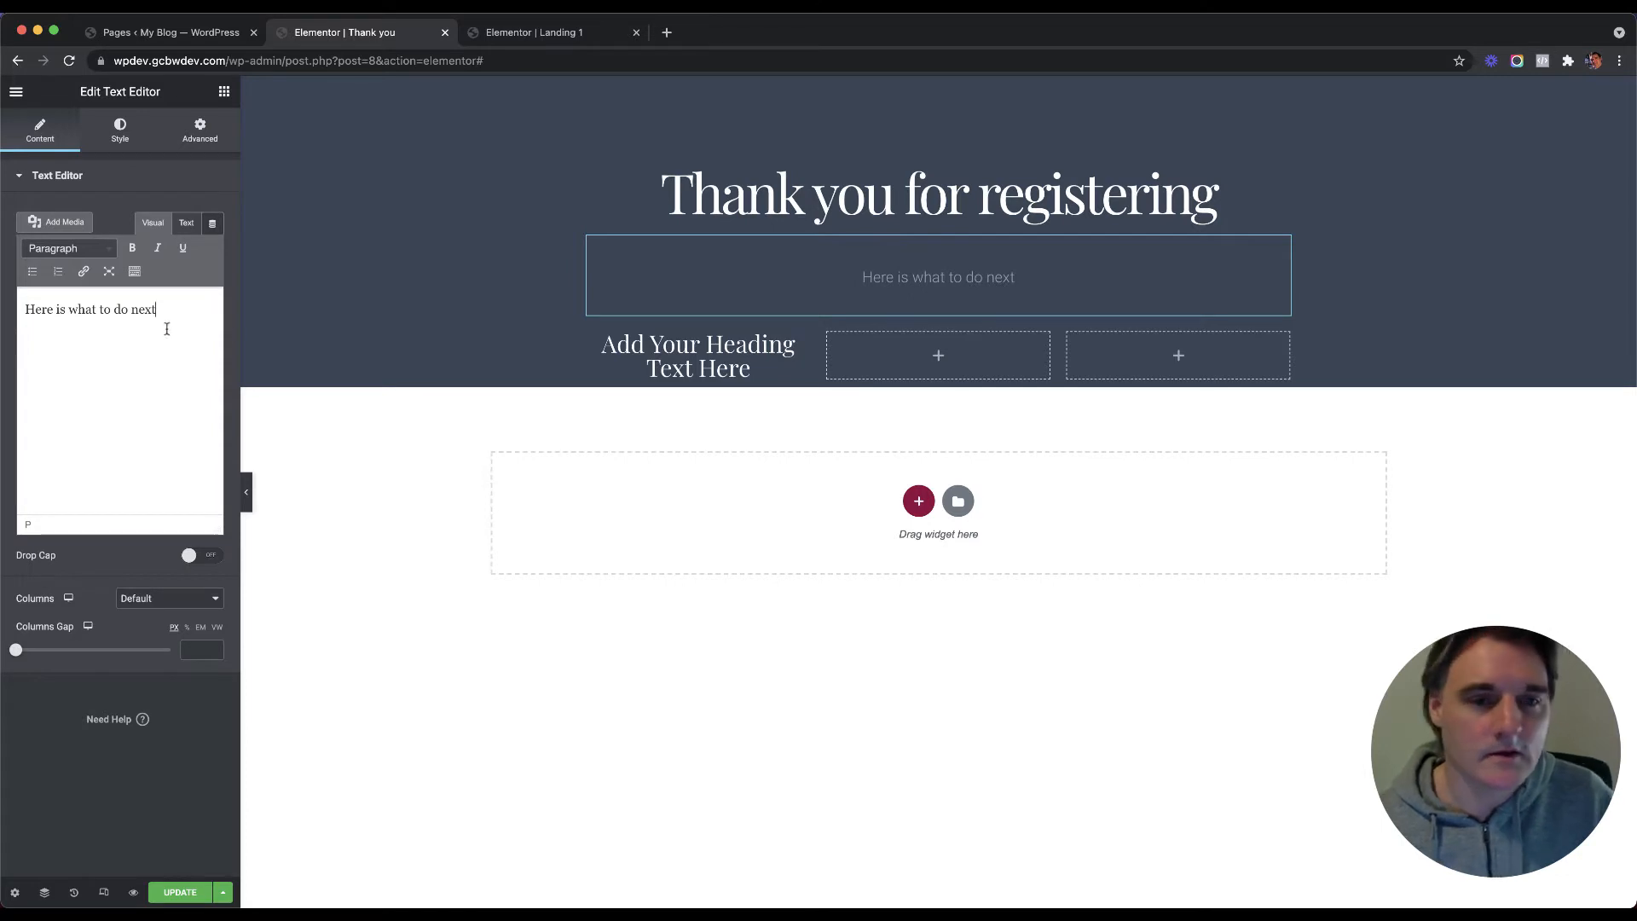
left_click(698, 355)
left_click(40, 130)
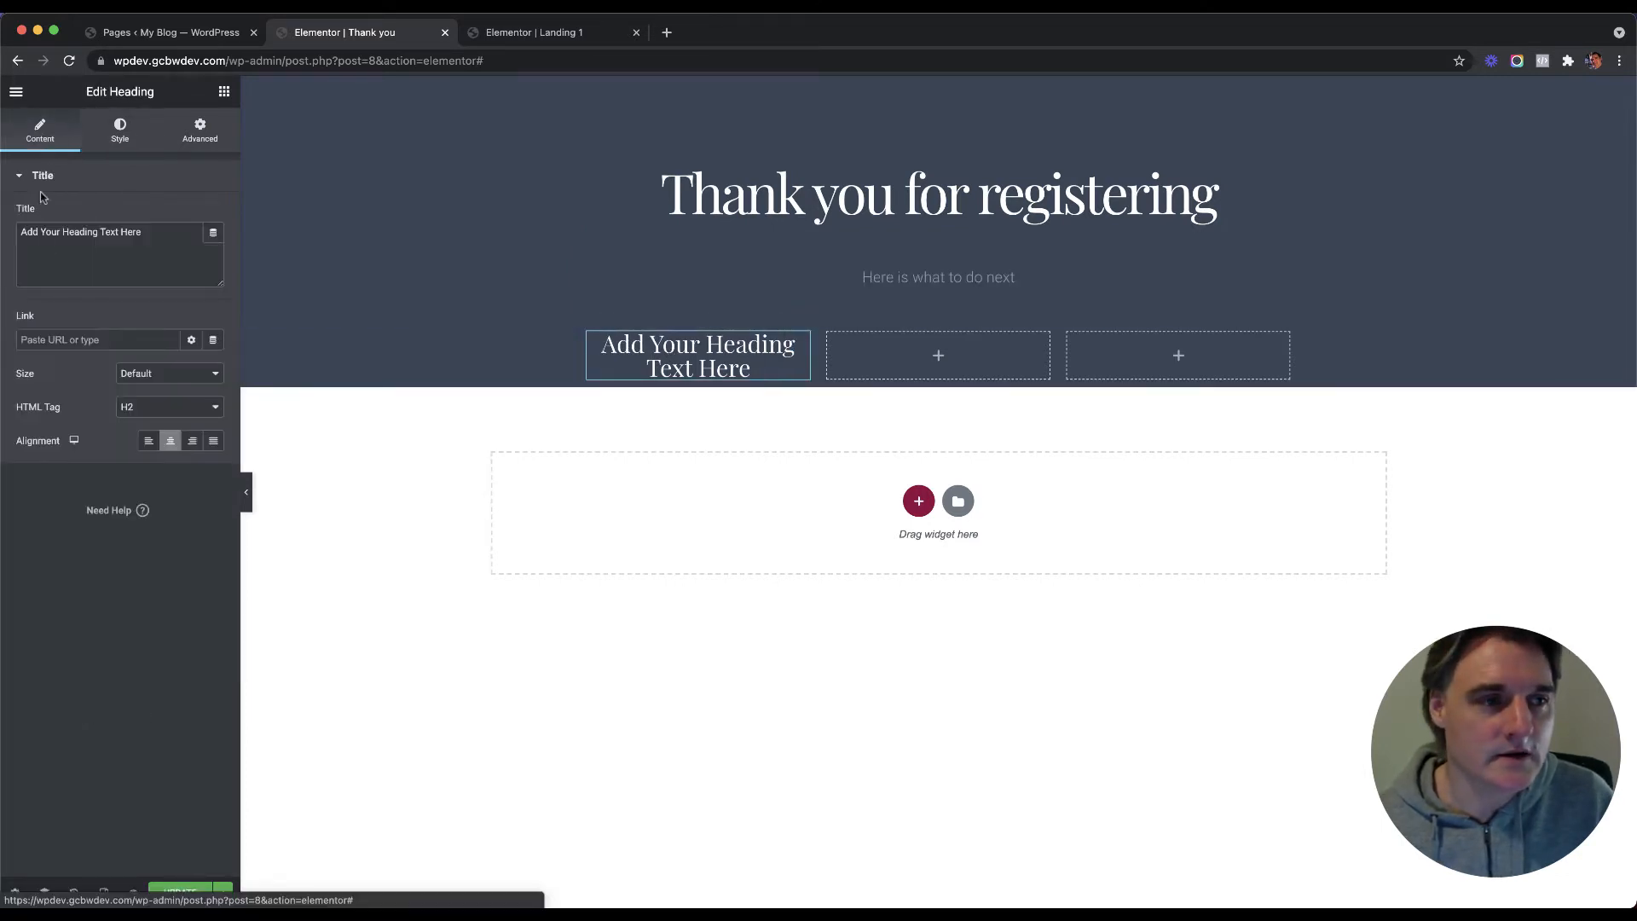
Step: Retitle the first column's placeholder heading 'Check Your Email'
triple_click(98, 243)
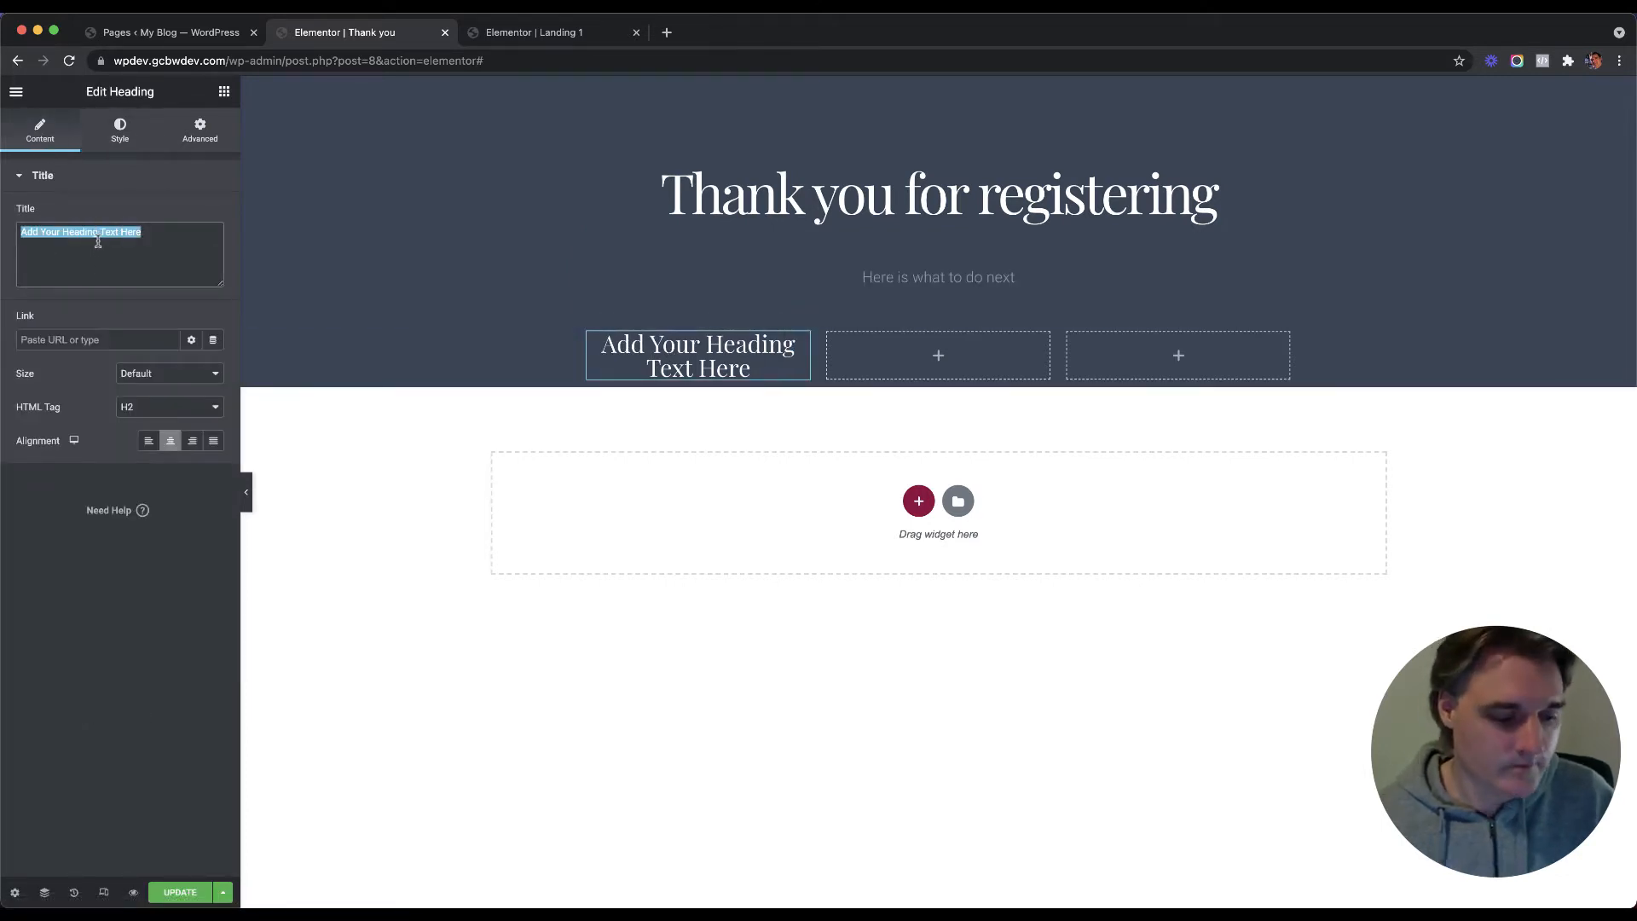
type("Check")
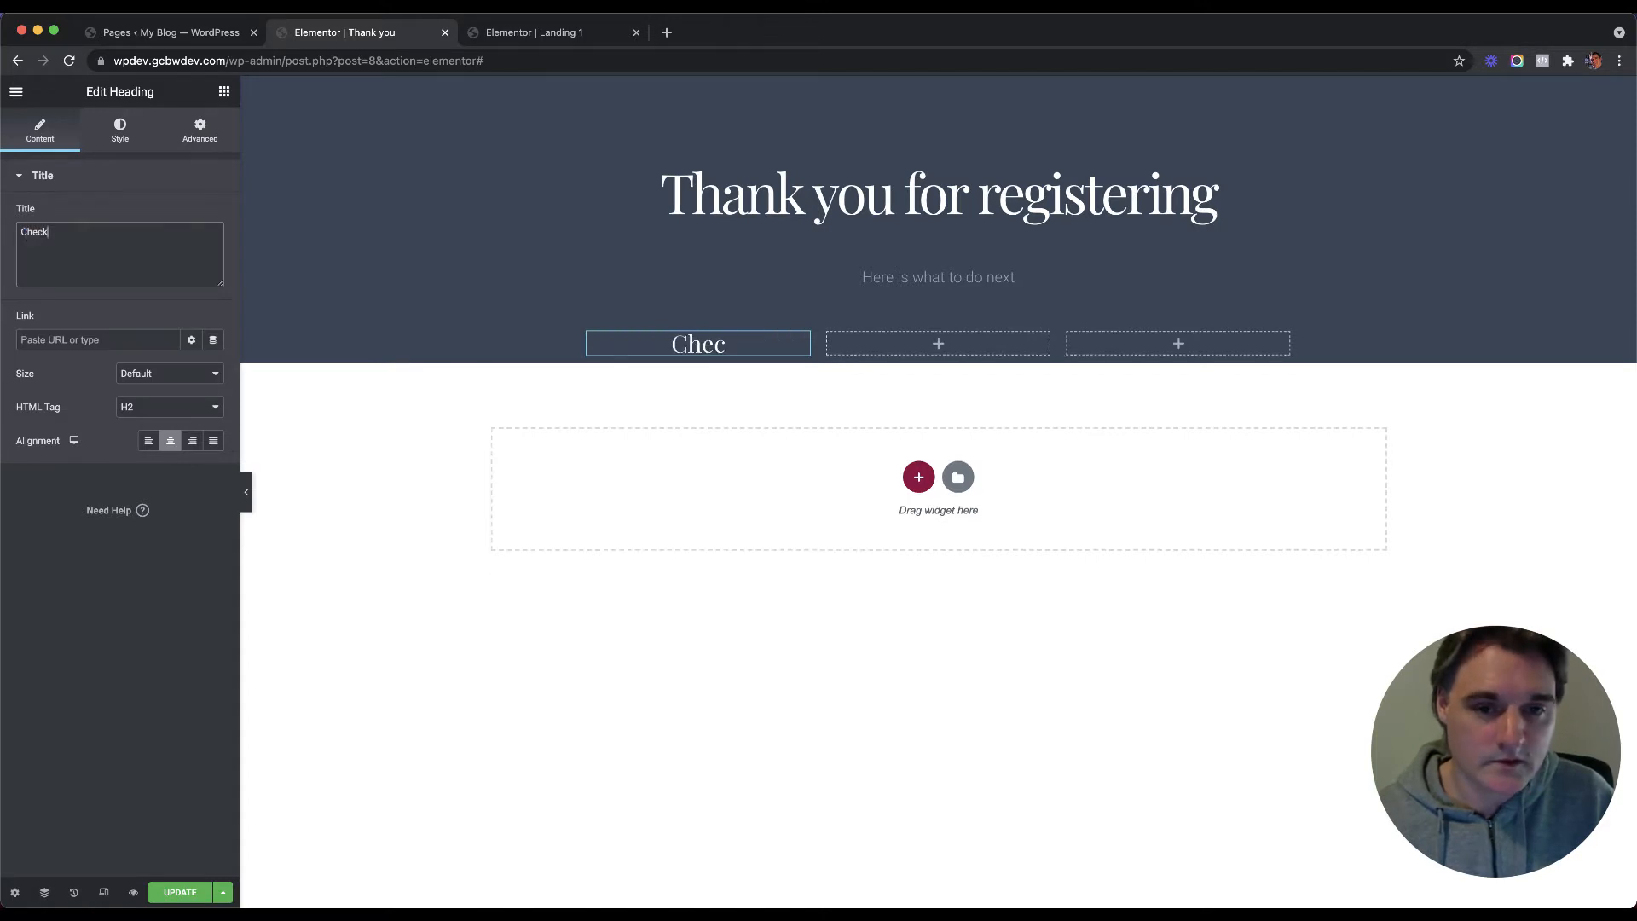
type(" Yoru Em")
key("BackSpace")
key("BackSpace")
key("BackSpace")
key("BackSpace")
key("BackSpace")
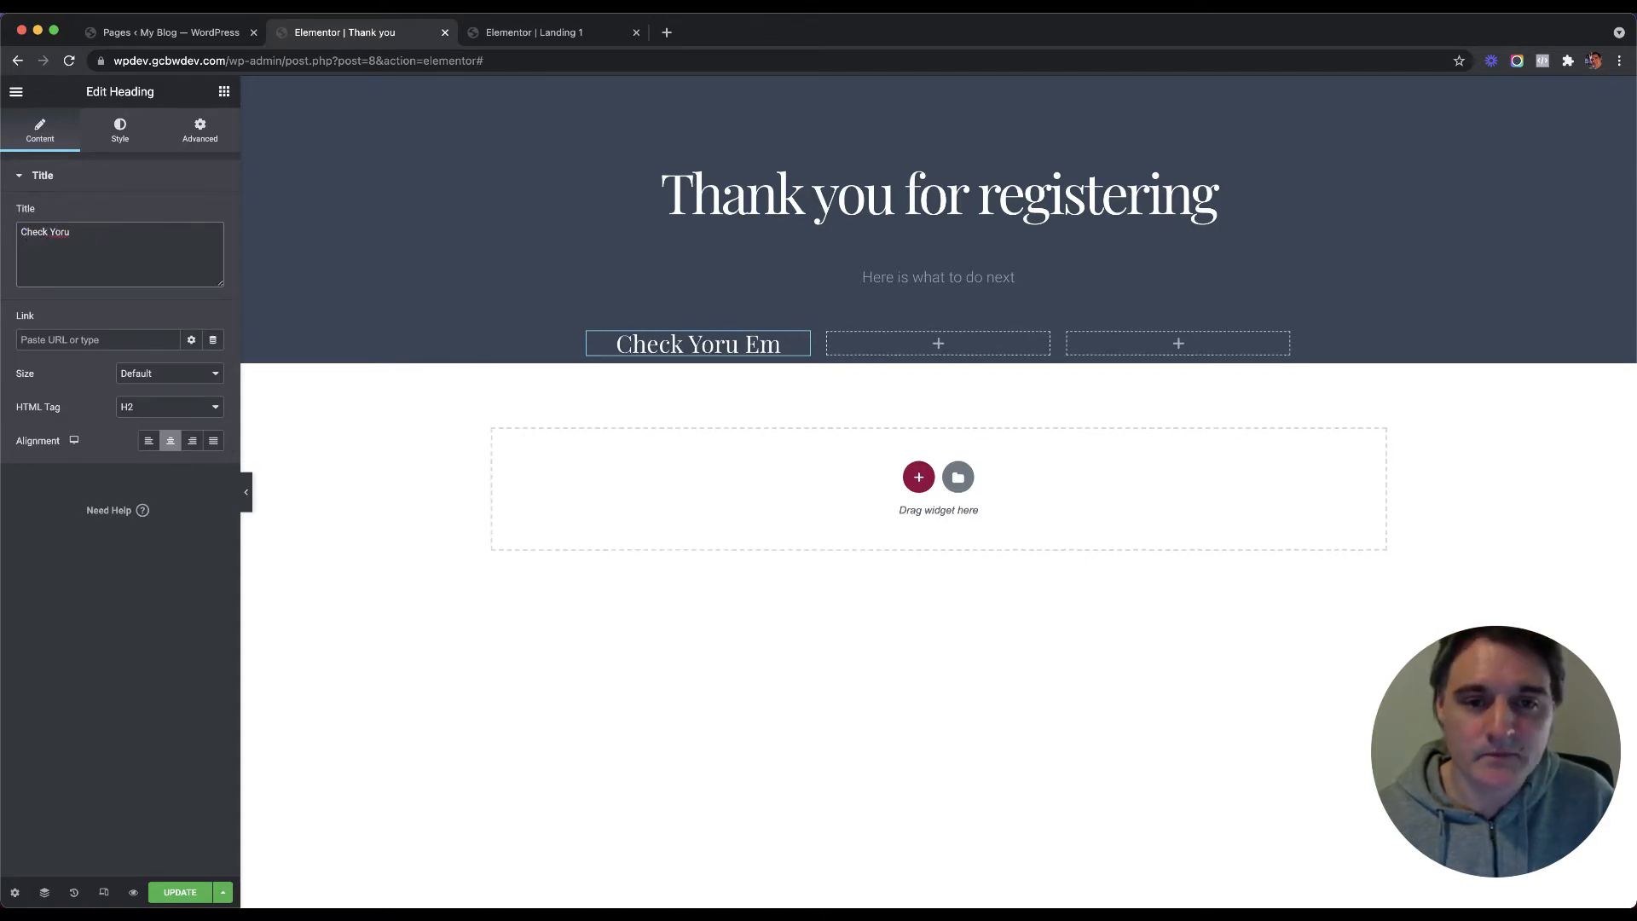
type("ur Emr")
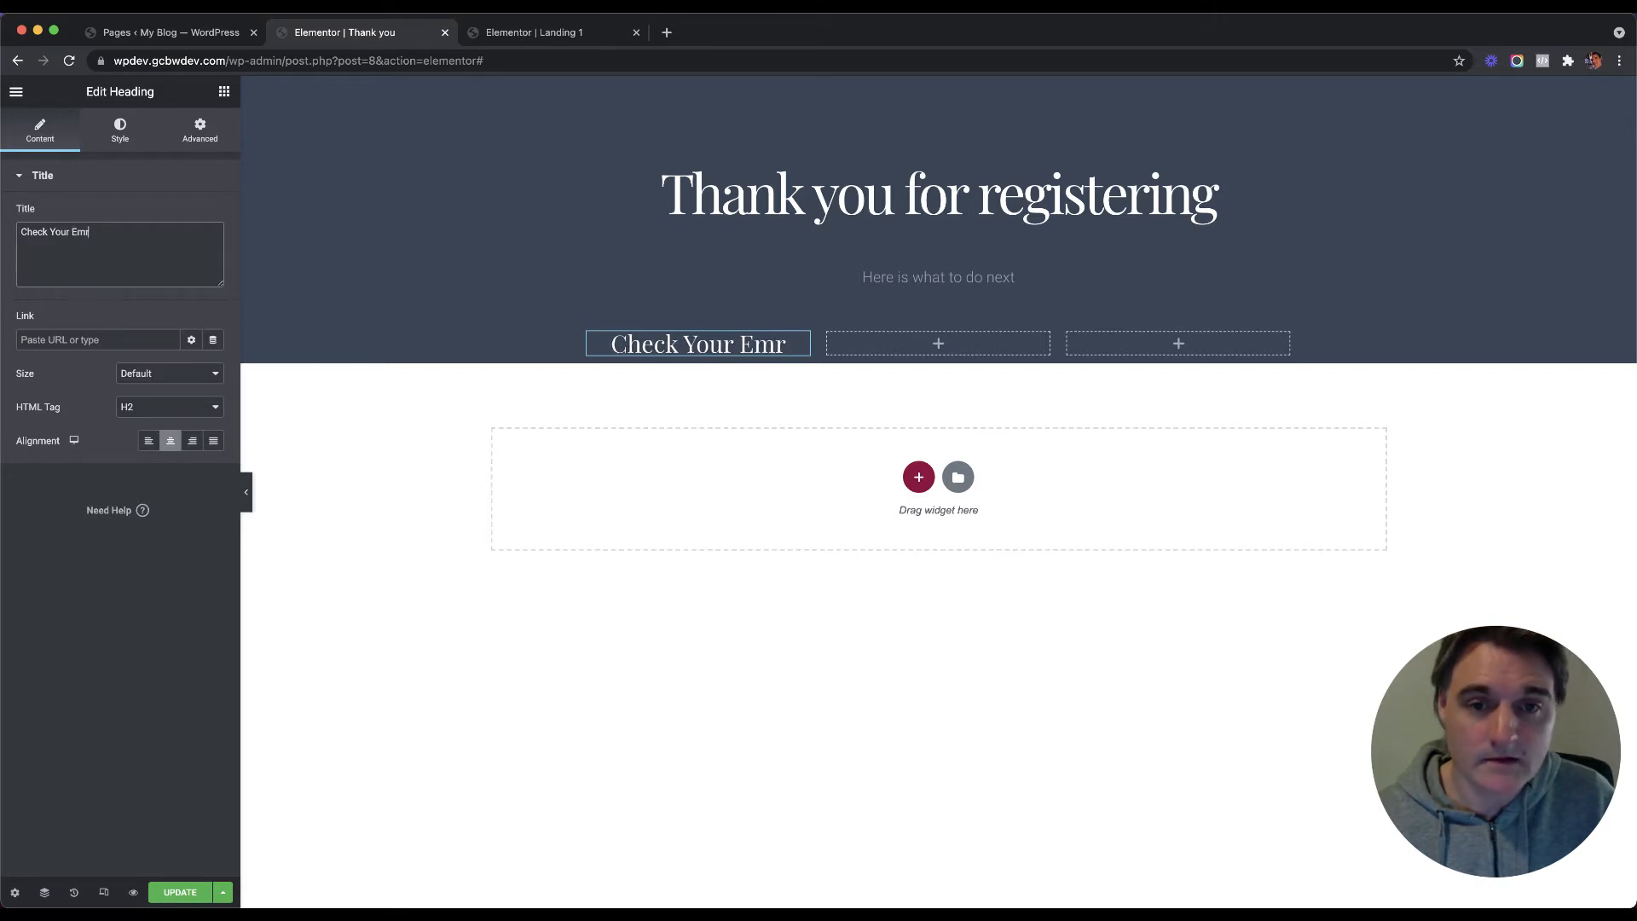
key("BackSpace")
type("ail")
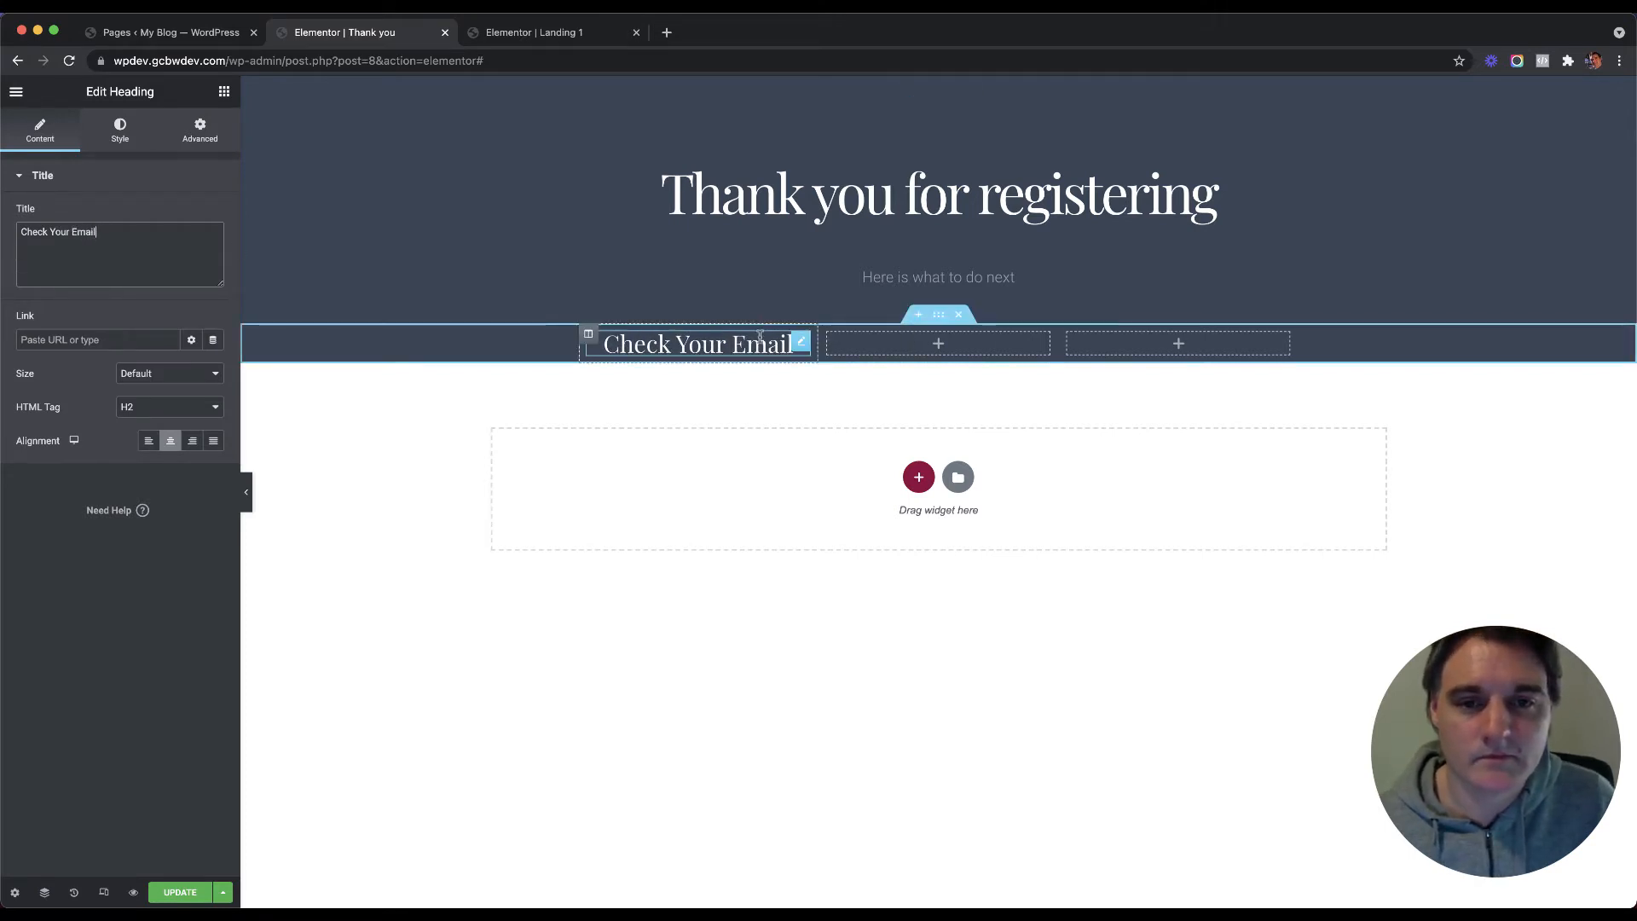
right_click(801, 342)
Step: Copy the Check Your Email heading into the middle and third columns
left_click(849, 407)
right_click(906, 356)
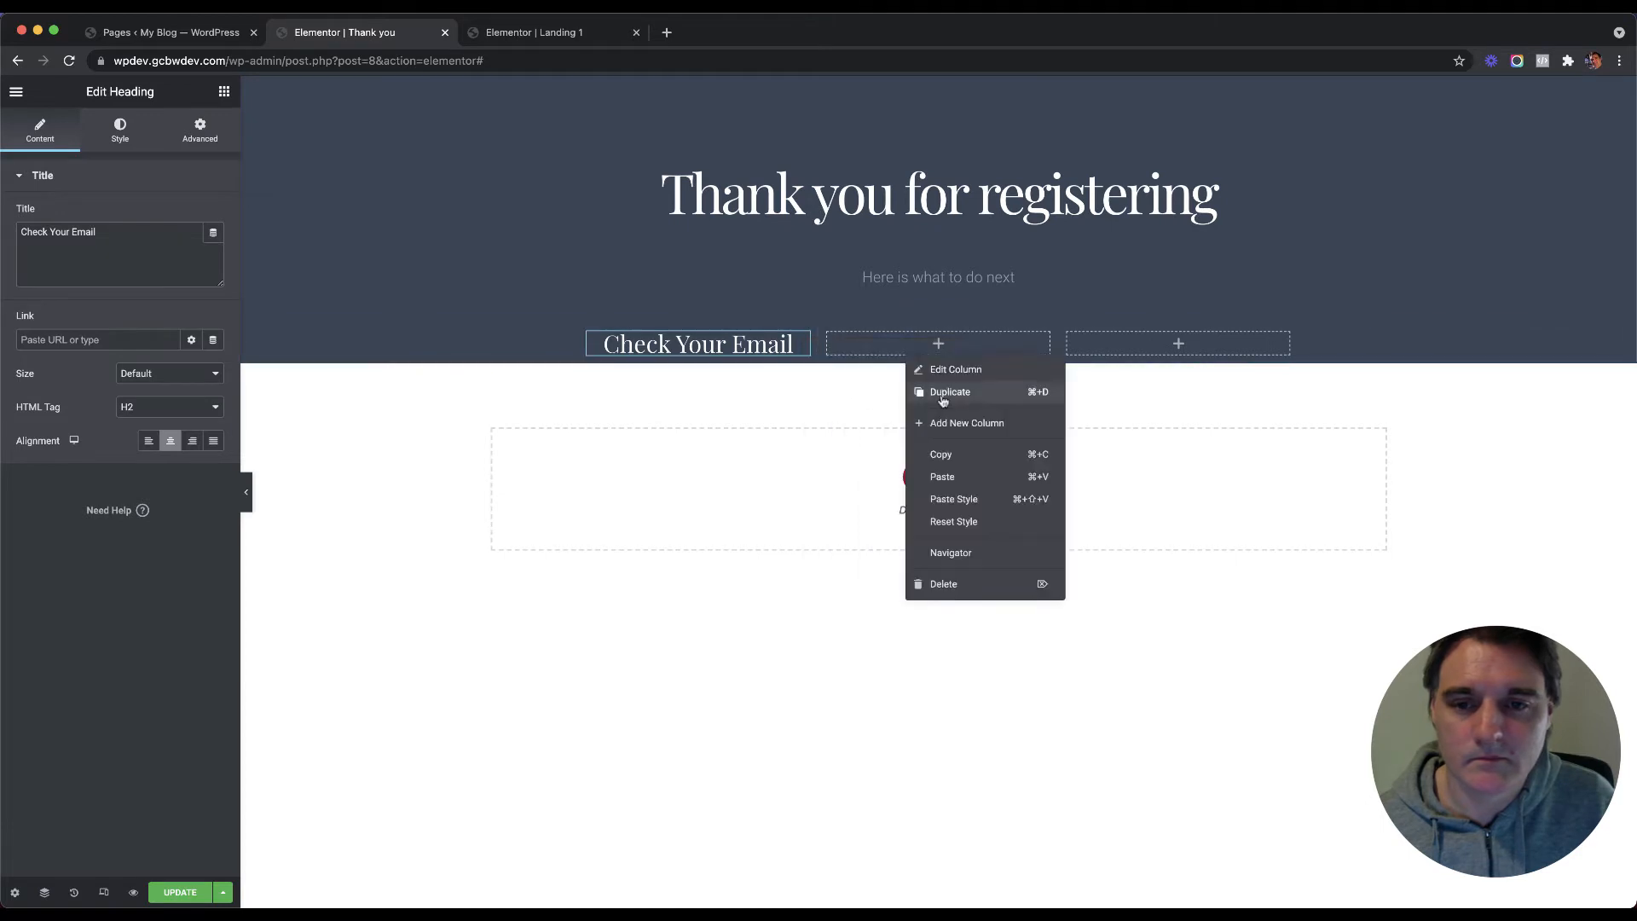
left_click(969, 478)
right_click(1100, 345)
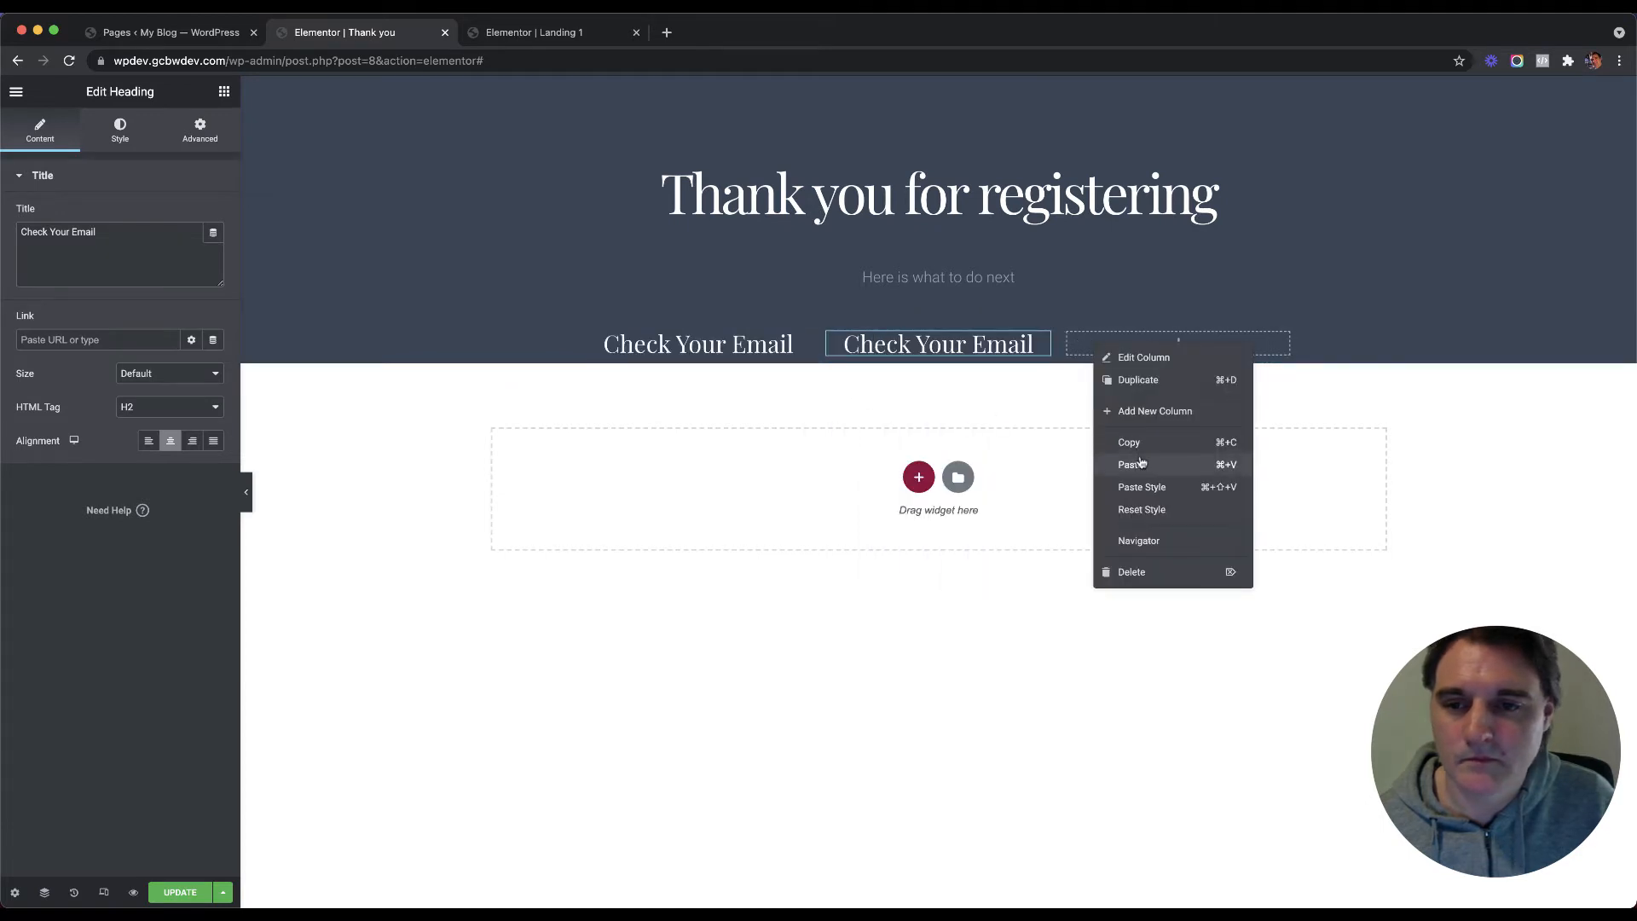
left_click(1143, 466)
Step: Retitle the middle column's heading 'Follow Us on Facebook'
left_click(1044, 339)
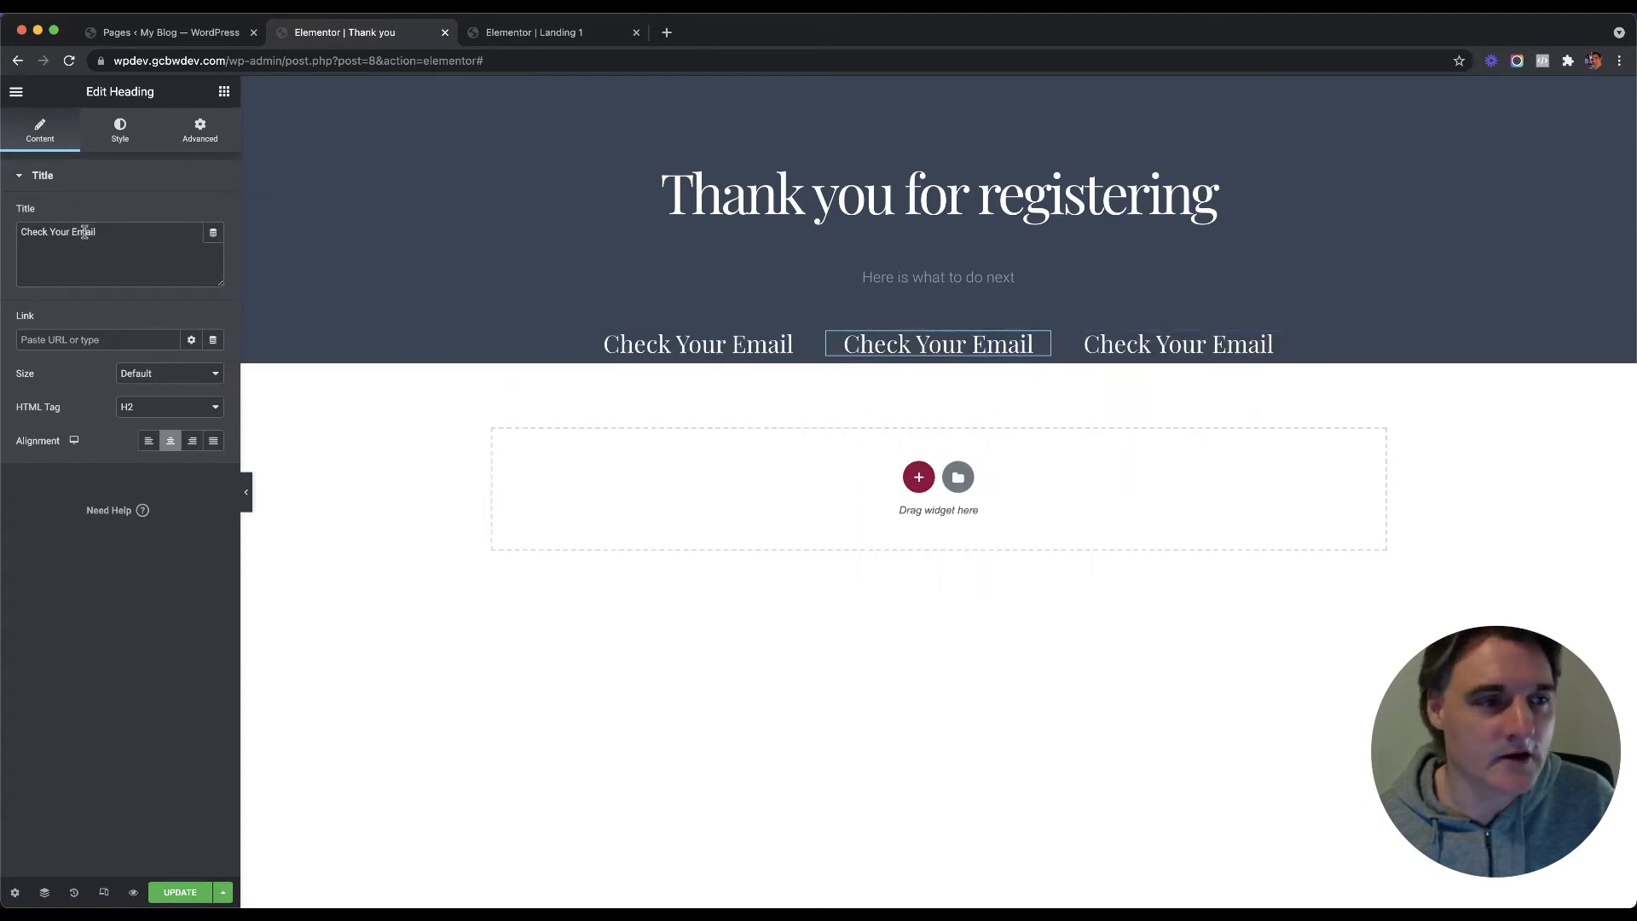
triple_click(85, 232)
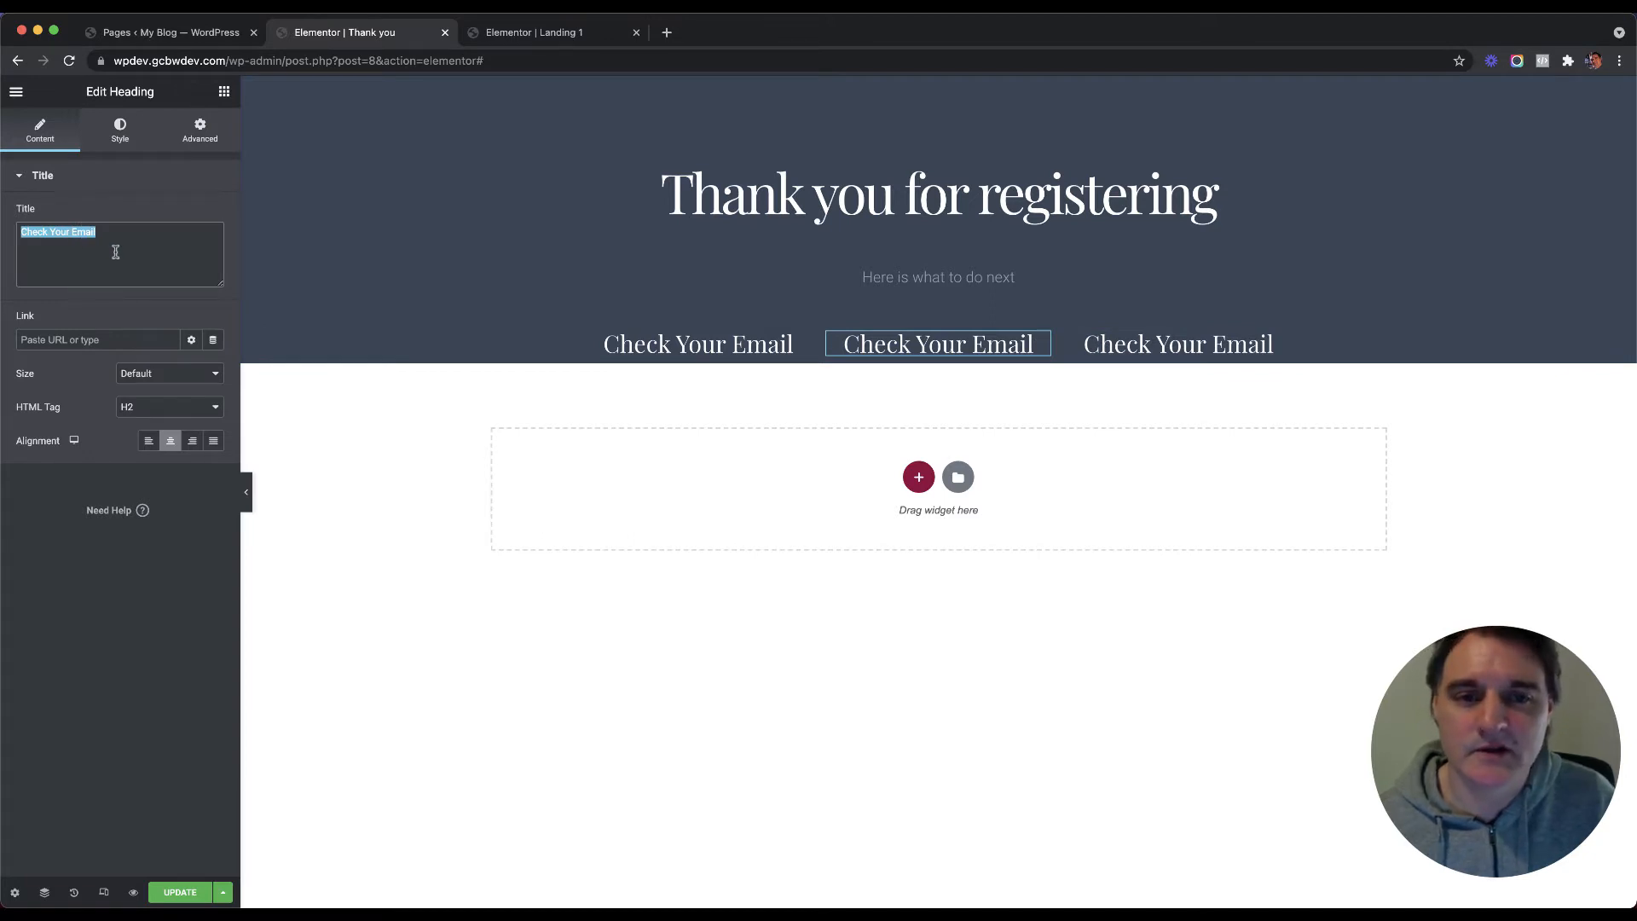
type("Follow Us o")
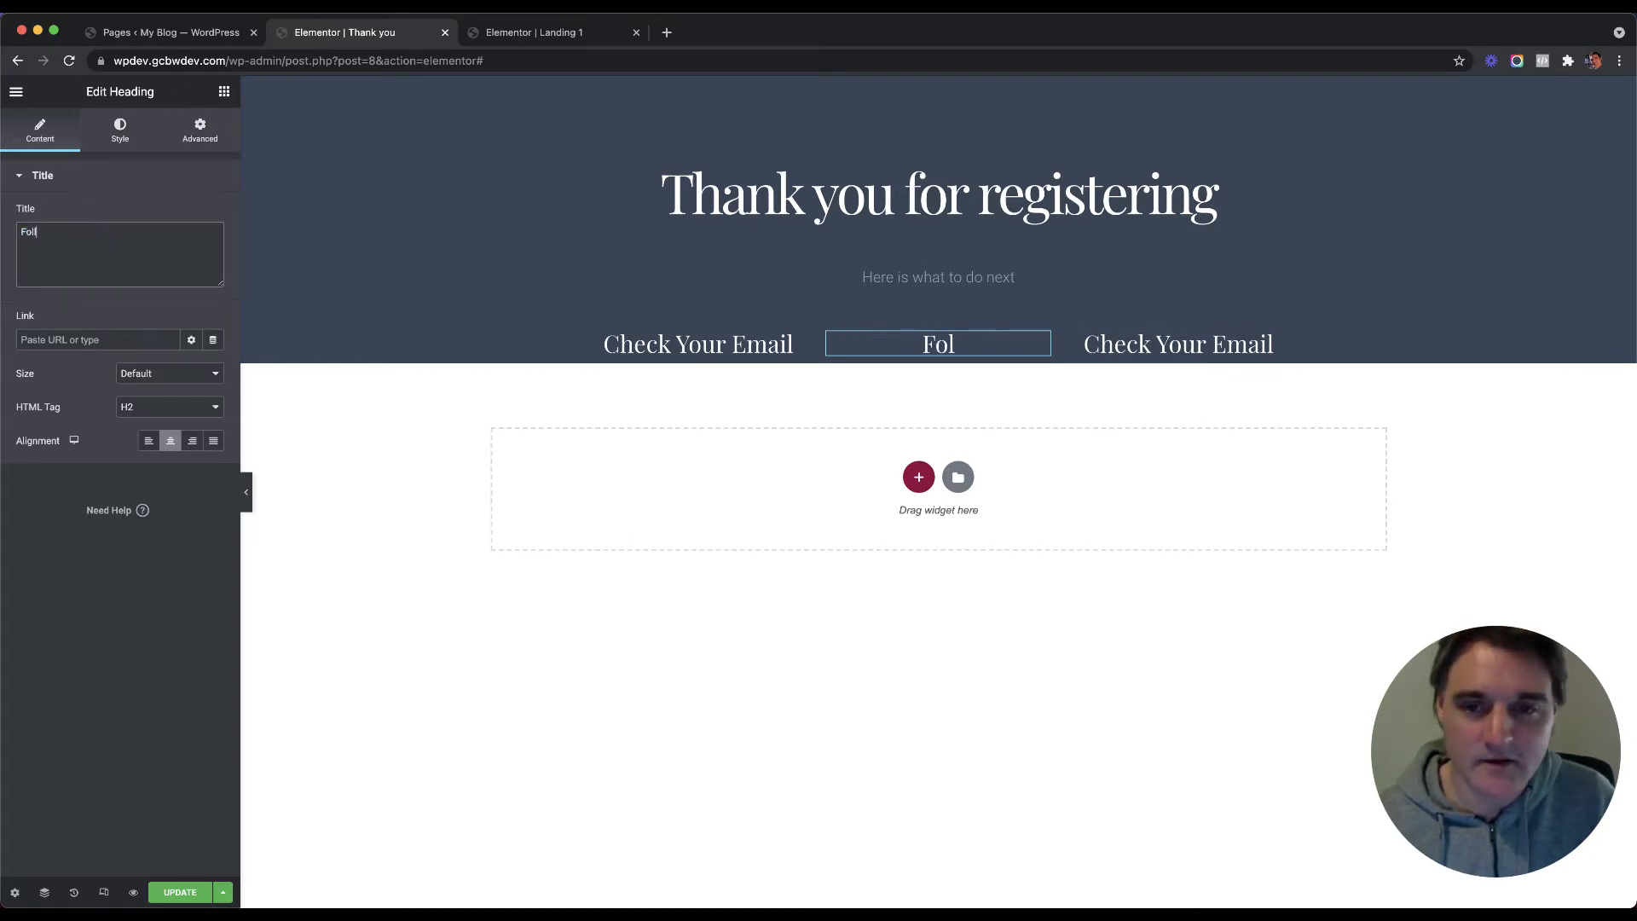
type(" F")
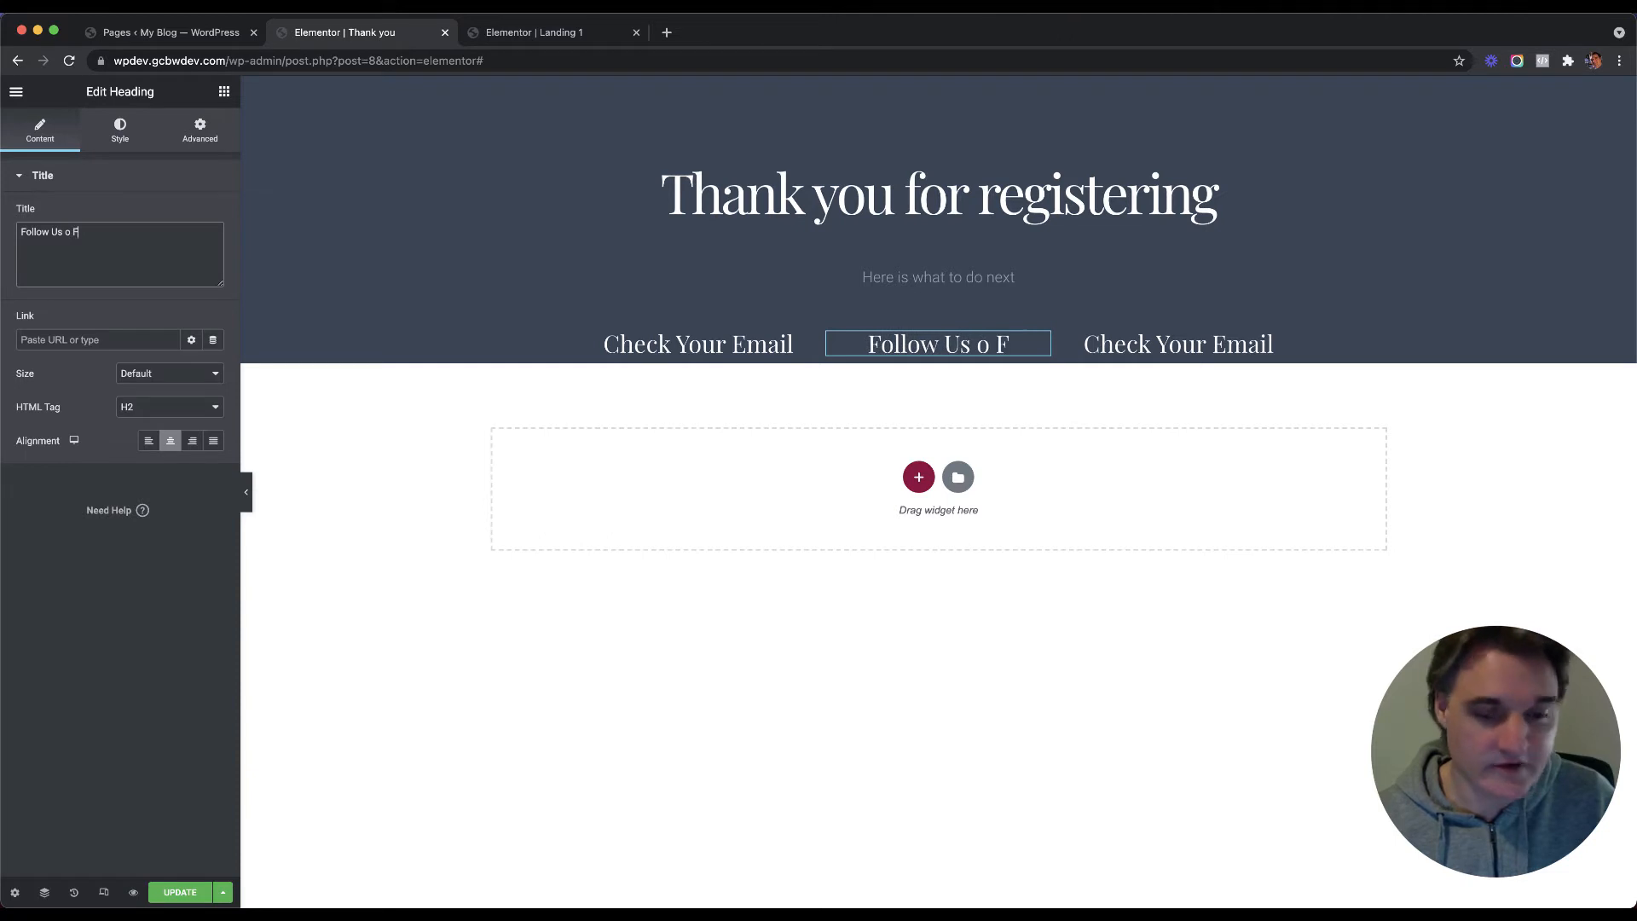
type("acebook")
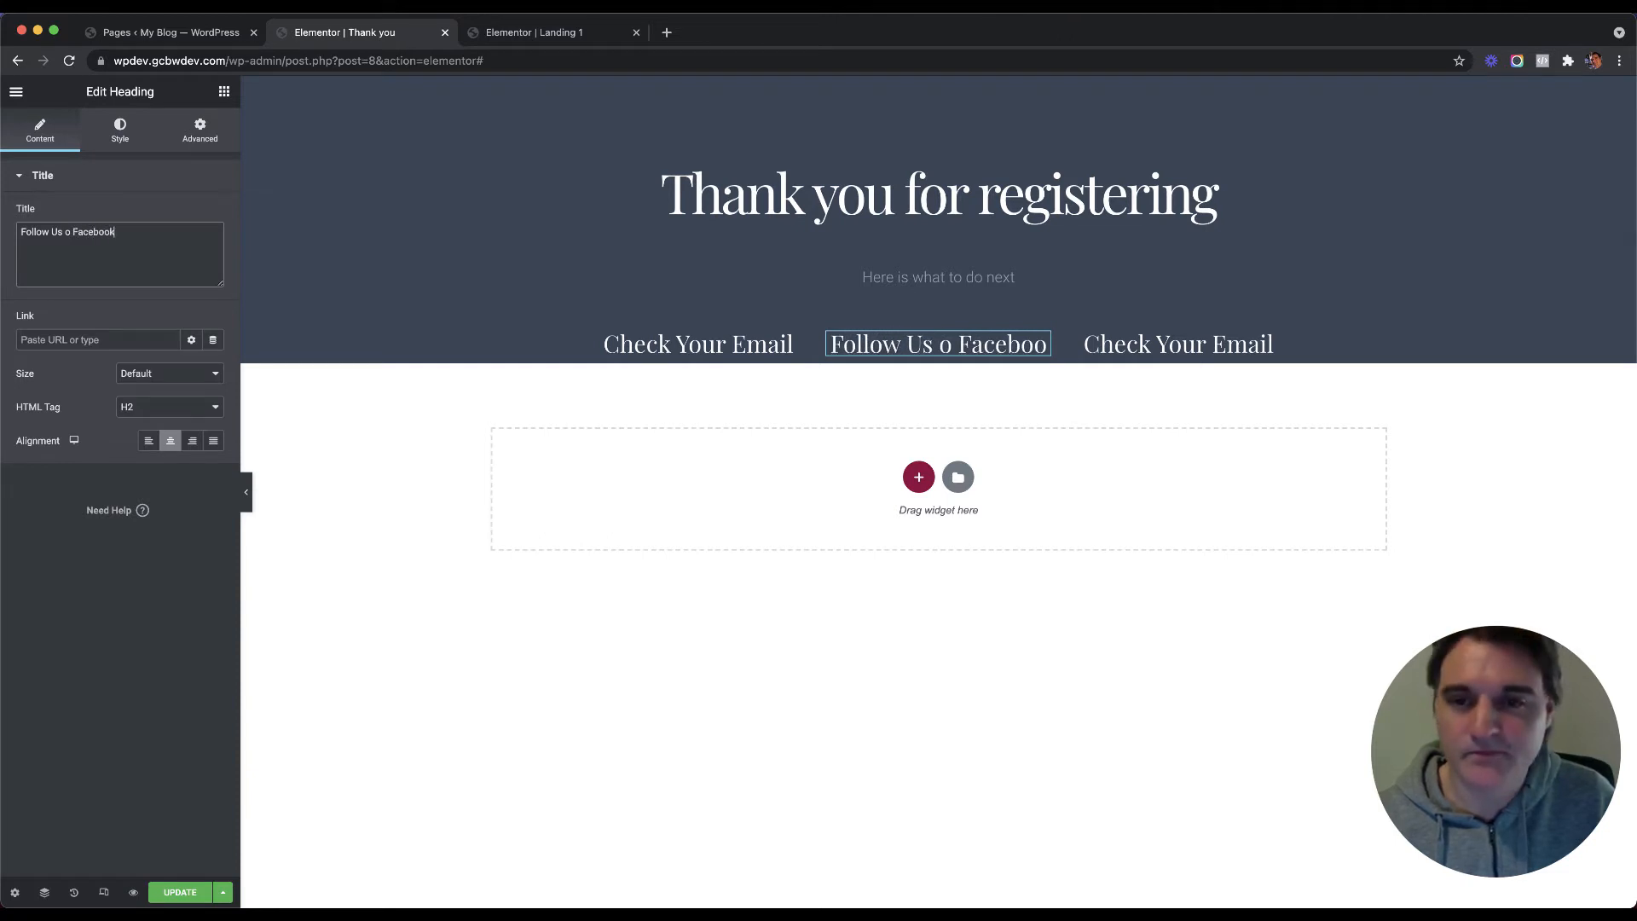
left_click(1002, 348)
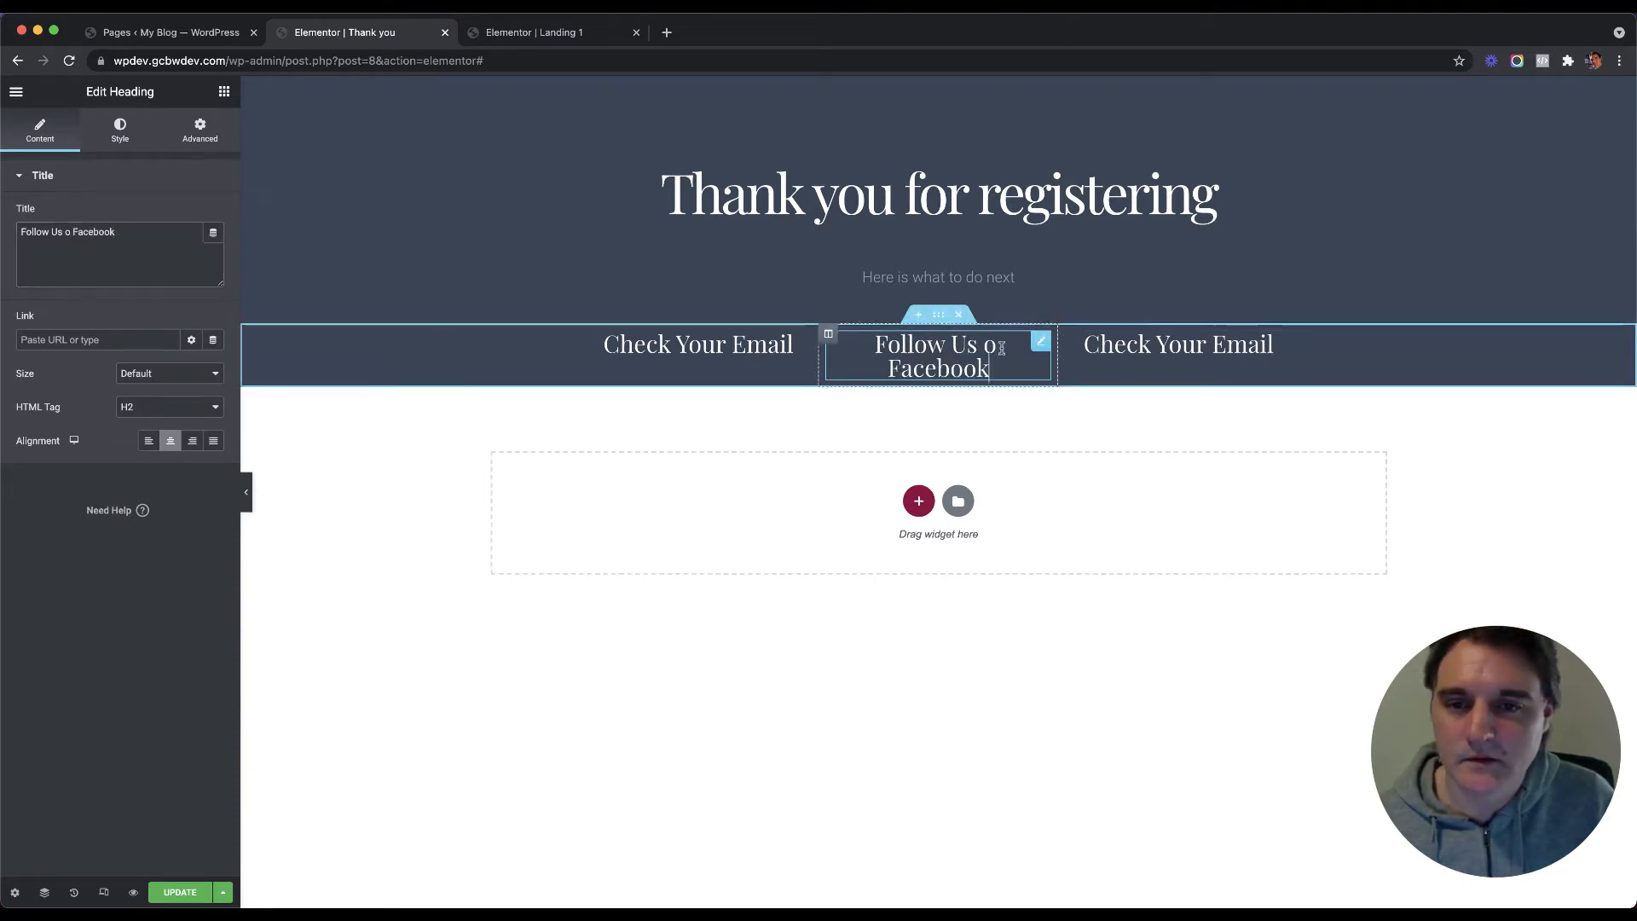
type("n")
Step: Retitle the right column's heading 'Check Out Uur Videos'
left_click(1194, 345)
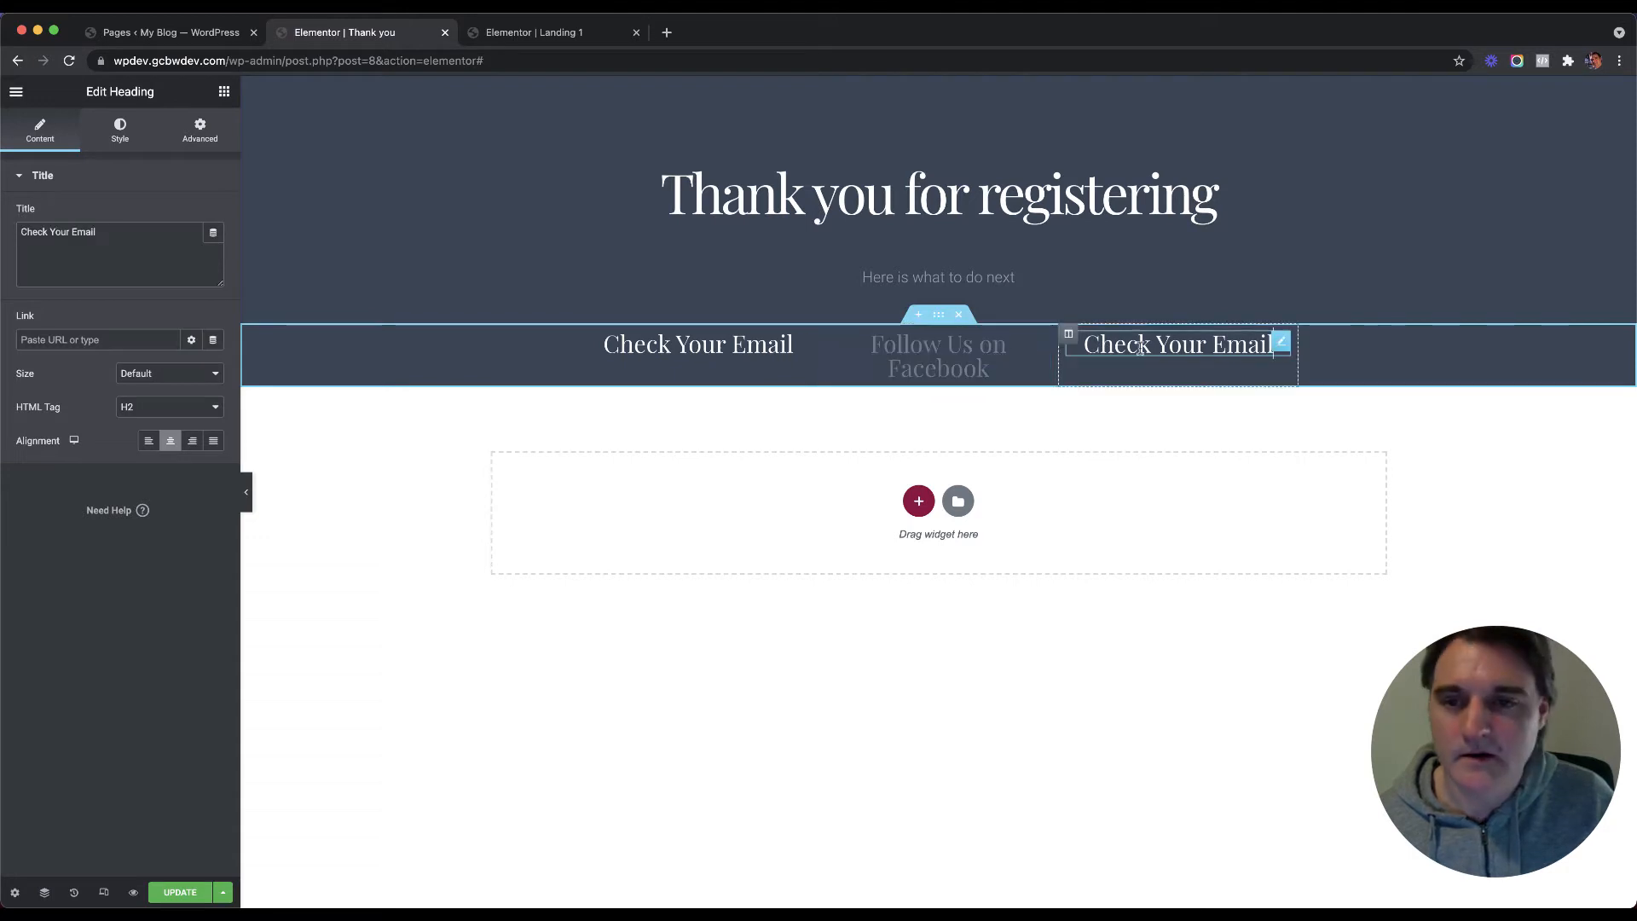
triple_click(96, 245)
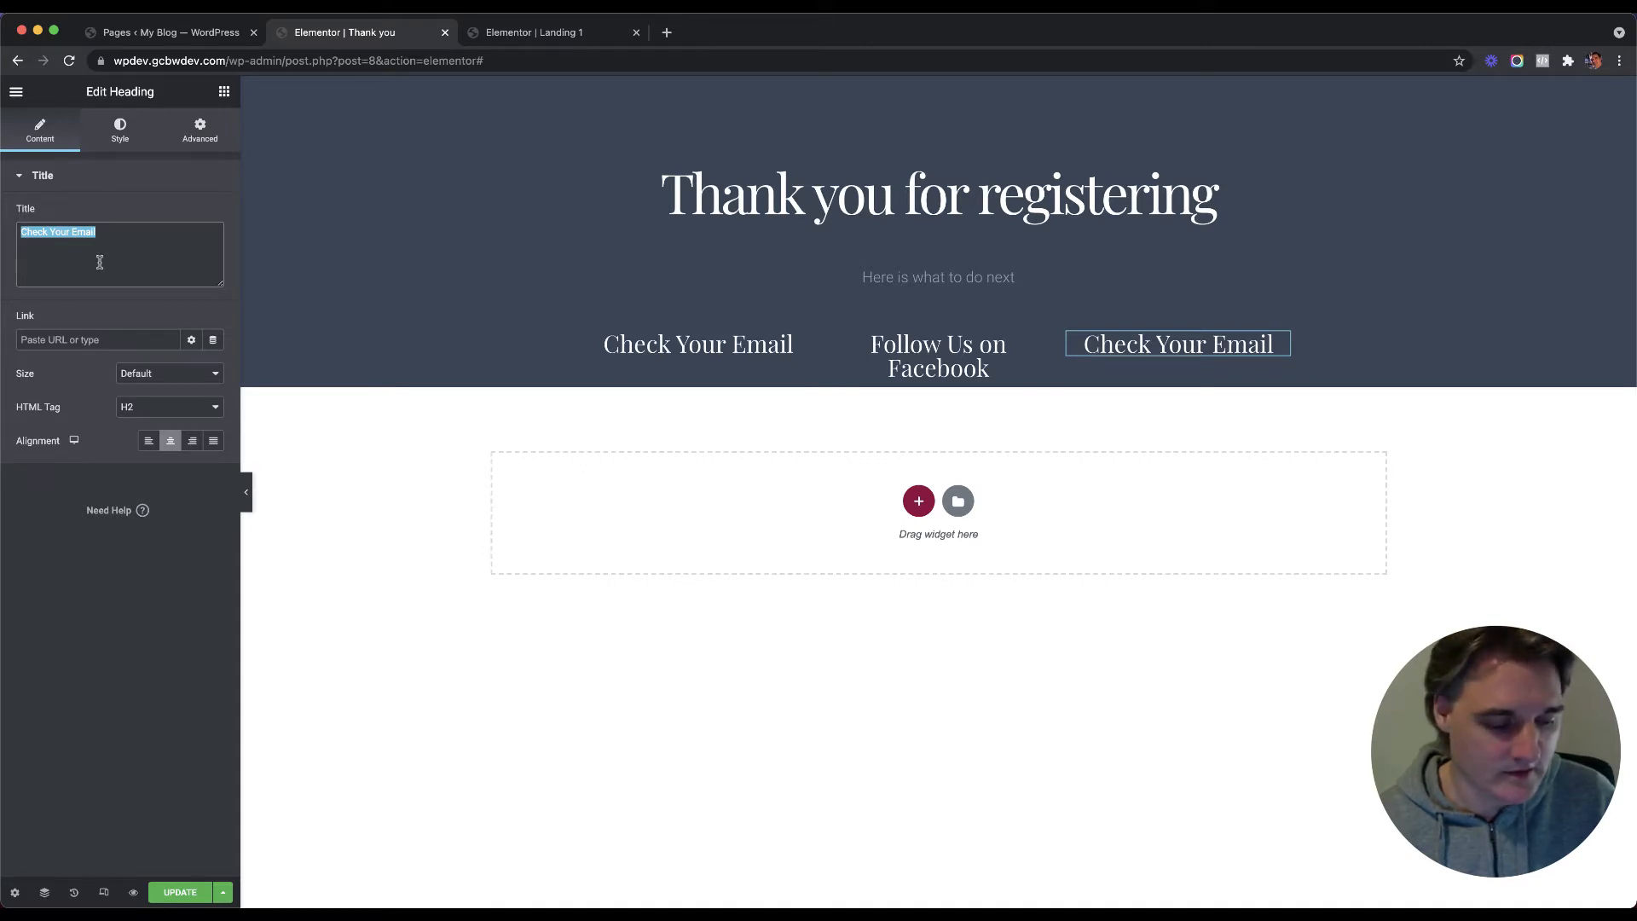
type("Check out")
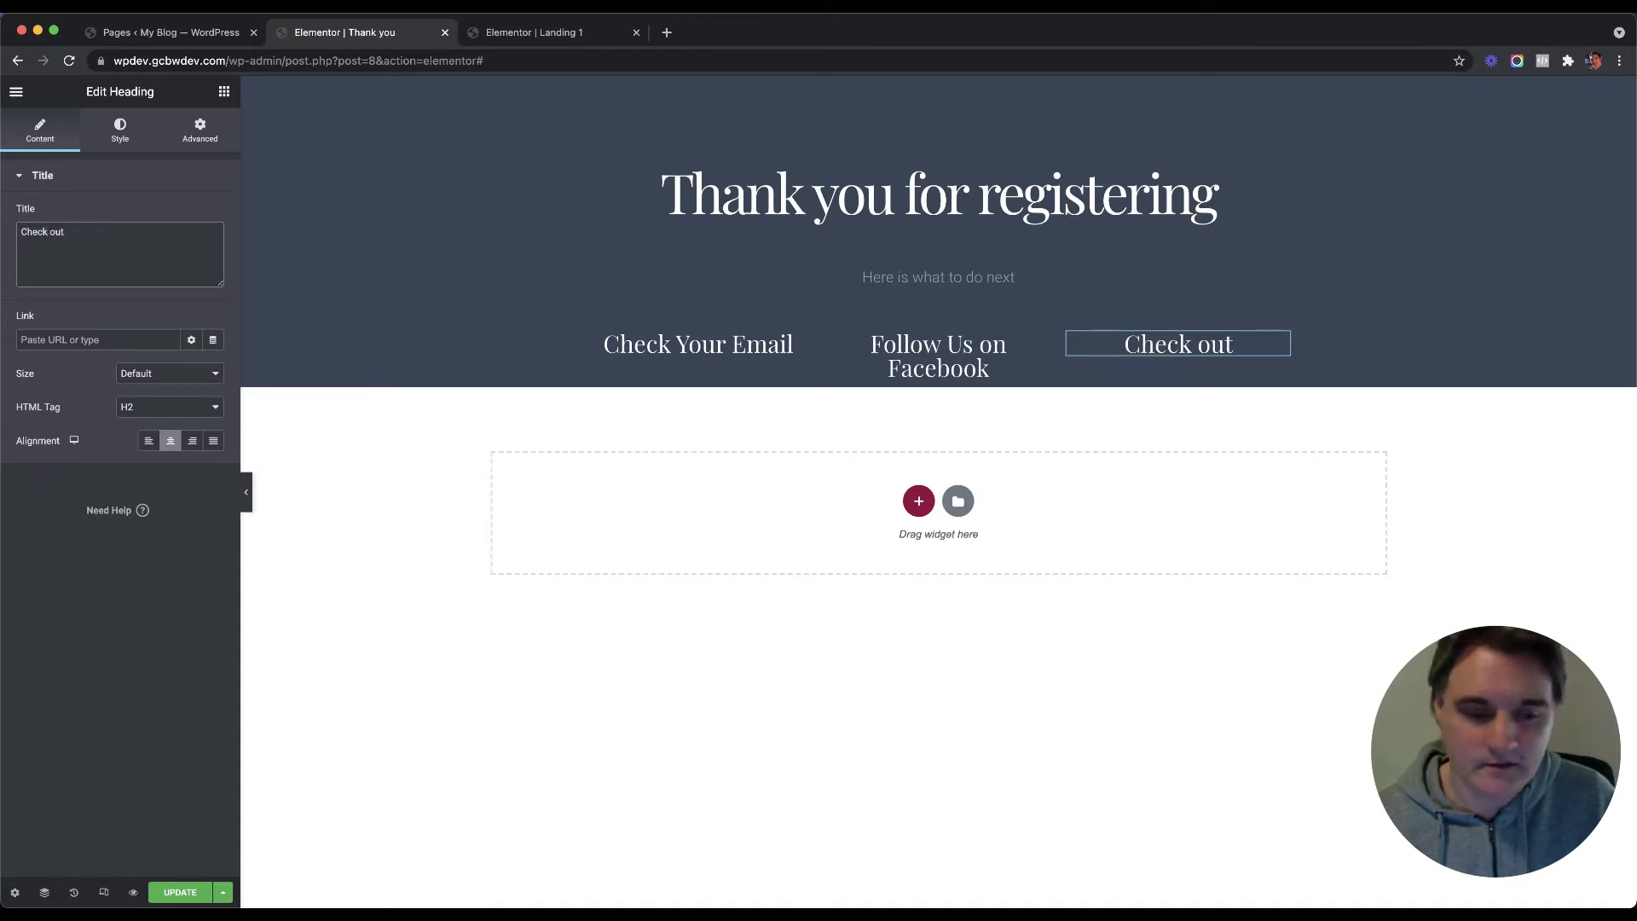
type(" our Videos")
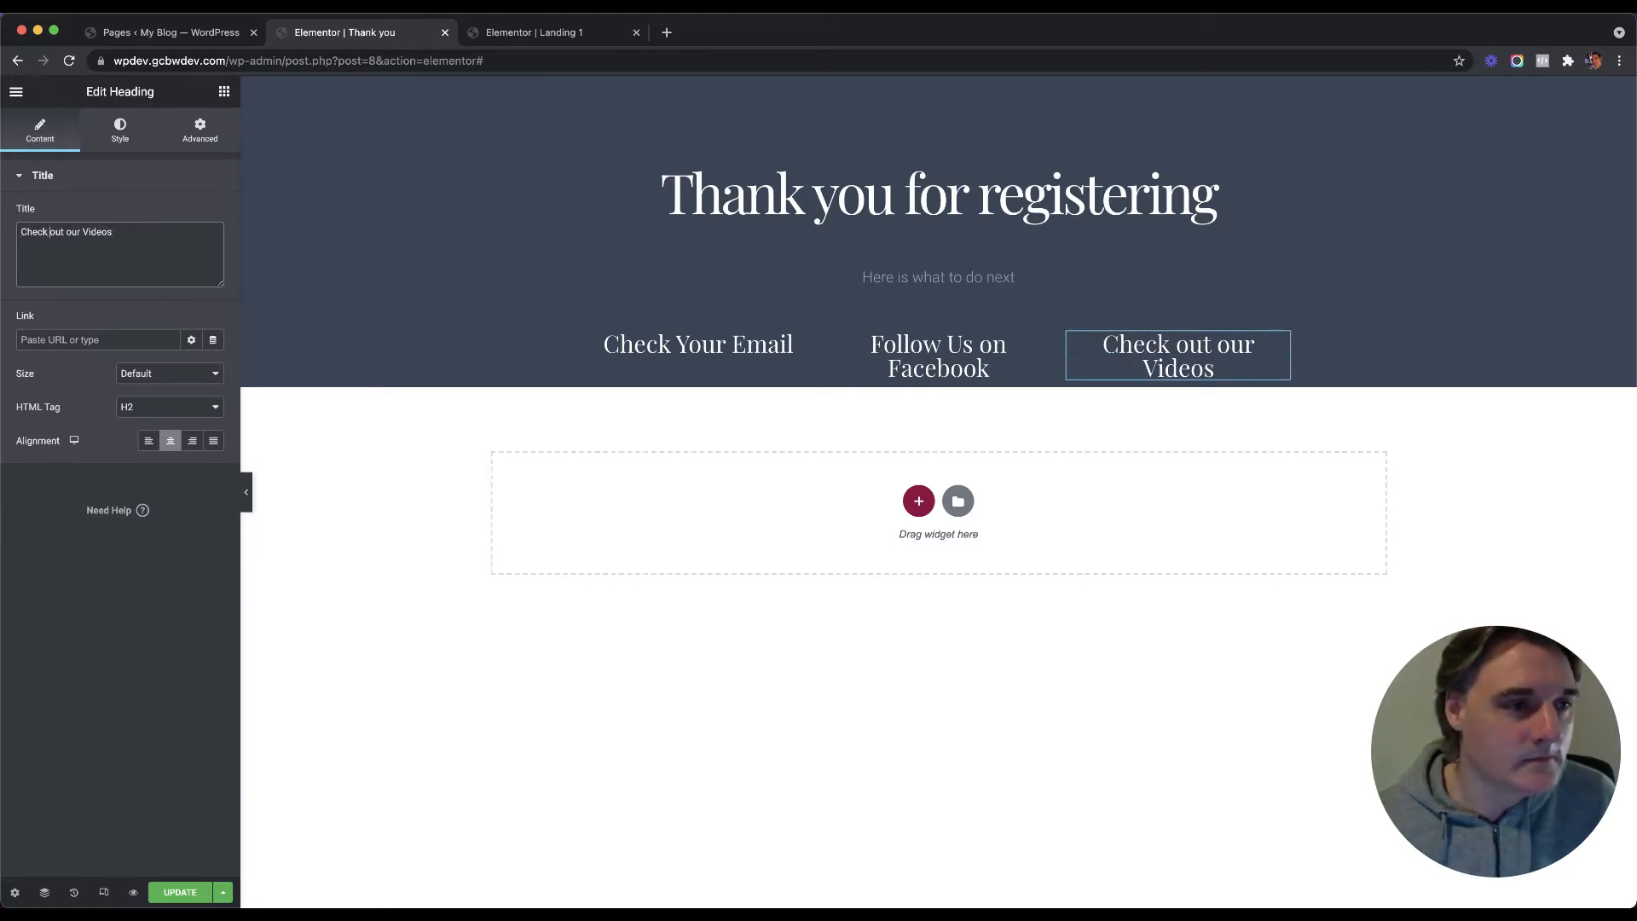
key("BackSpace")
type("O")
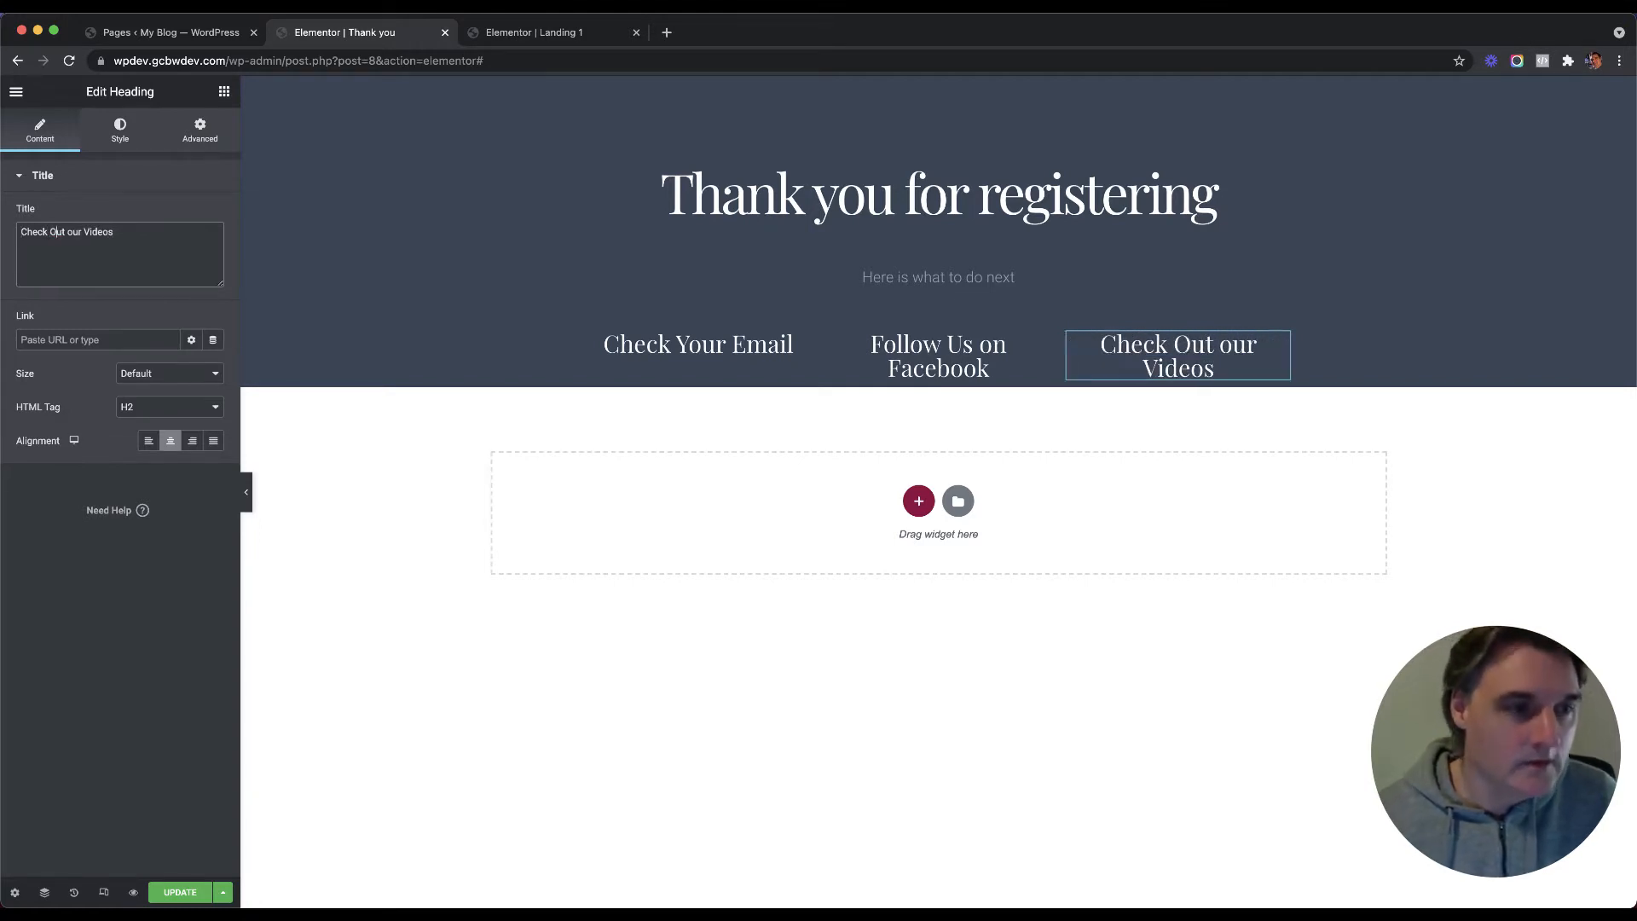
key("BackSpace")
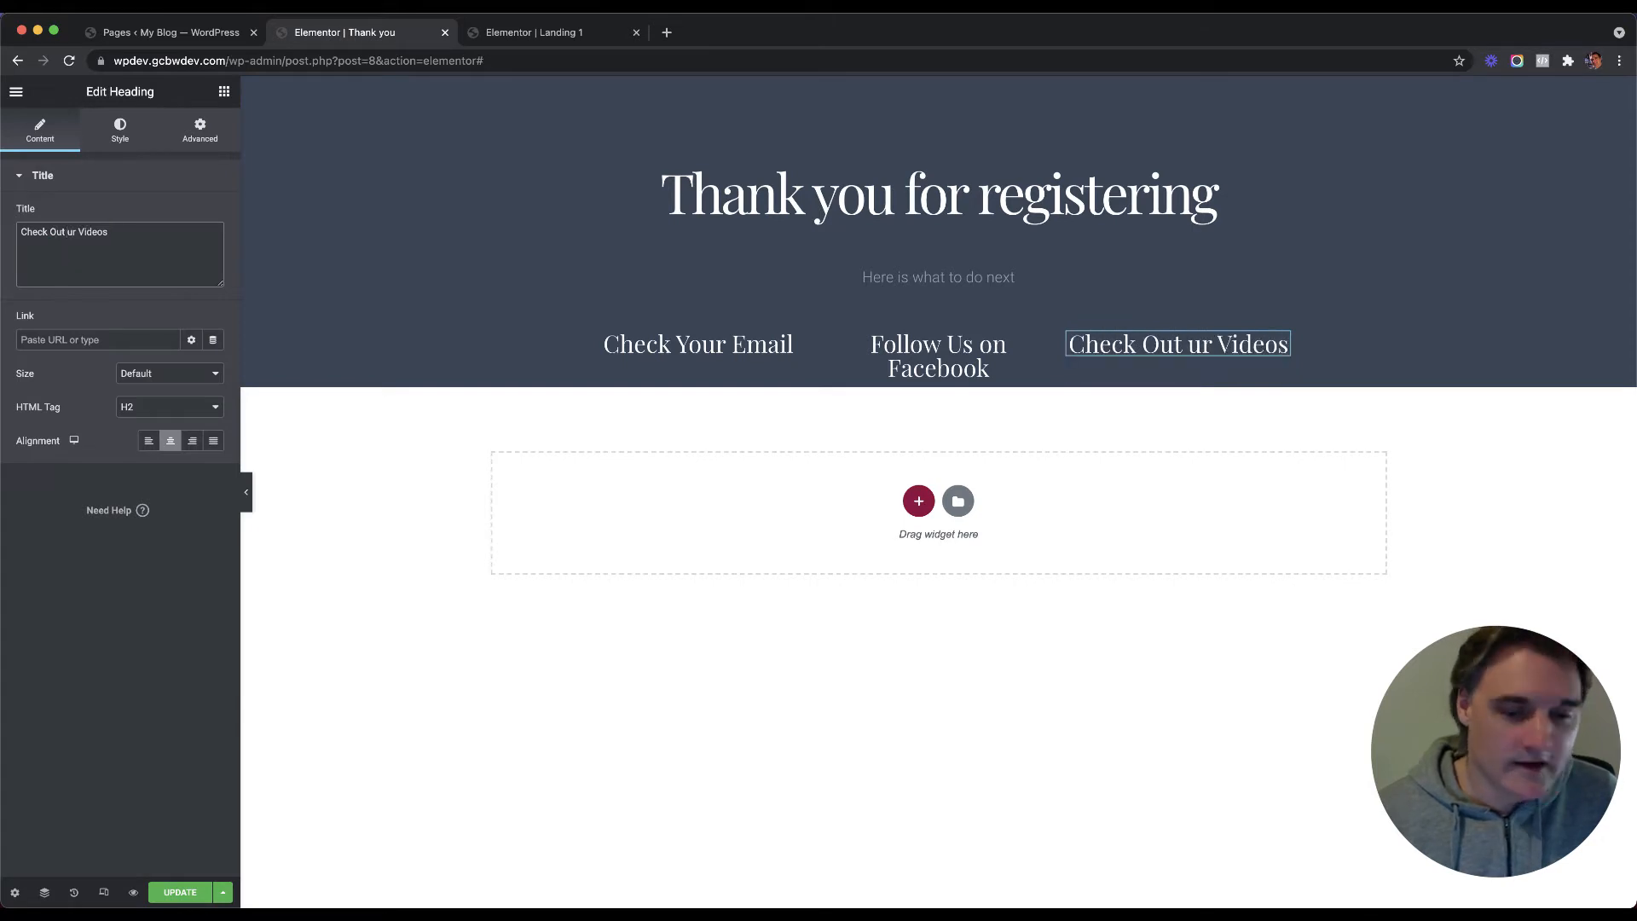
type("U")
Step: Insert a <br> tag in 'Check Your Email' so Email moves to a second line
left_click(768, 349)
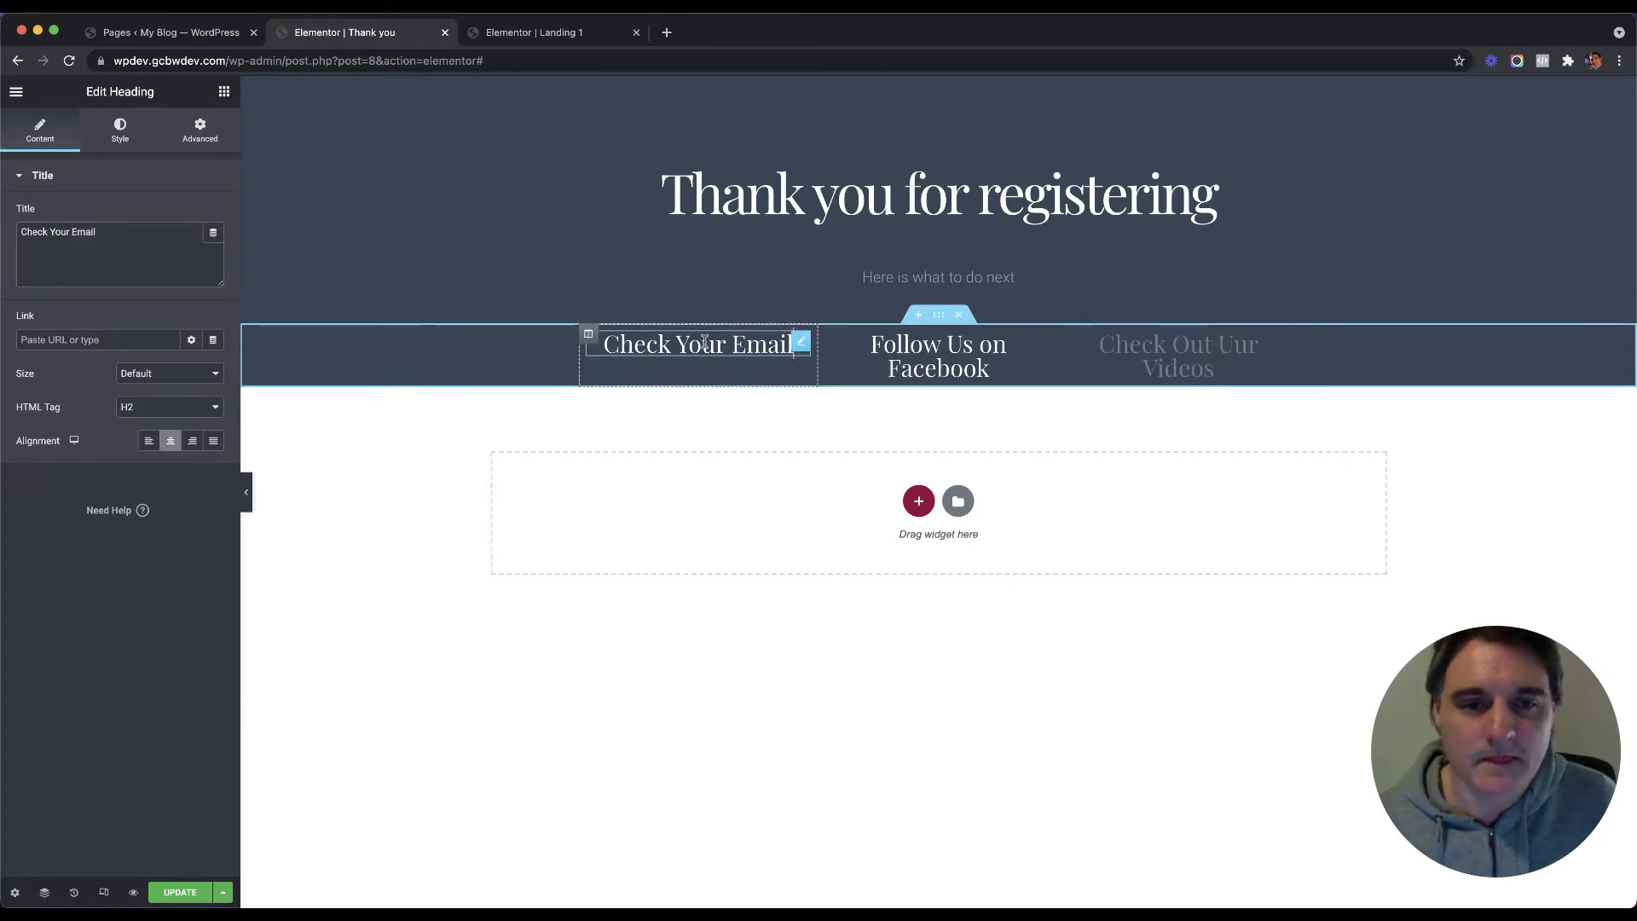
left_click(95, 260)
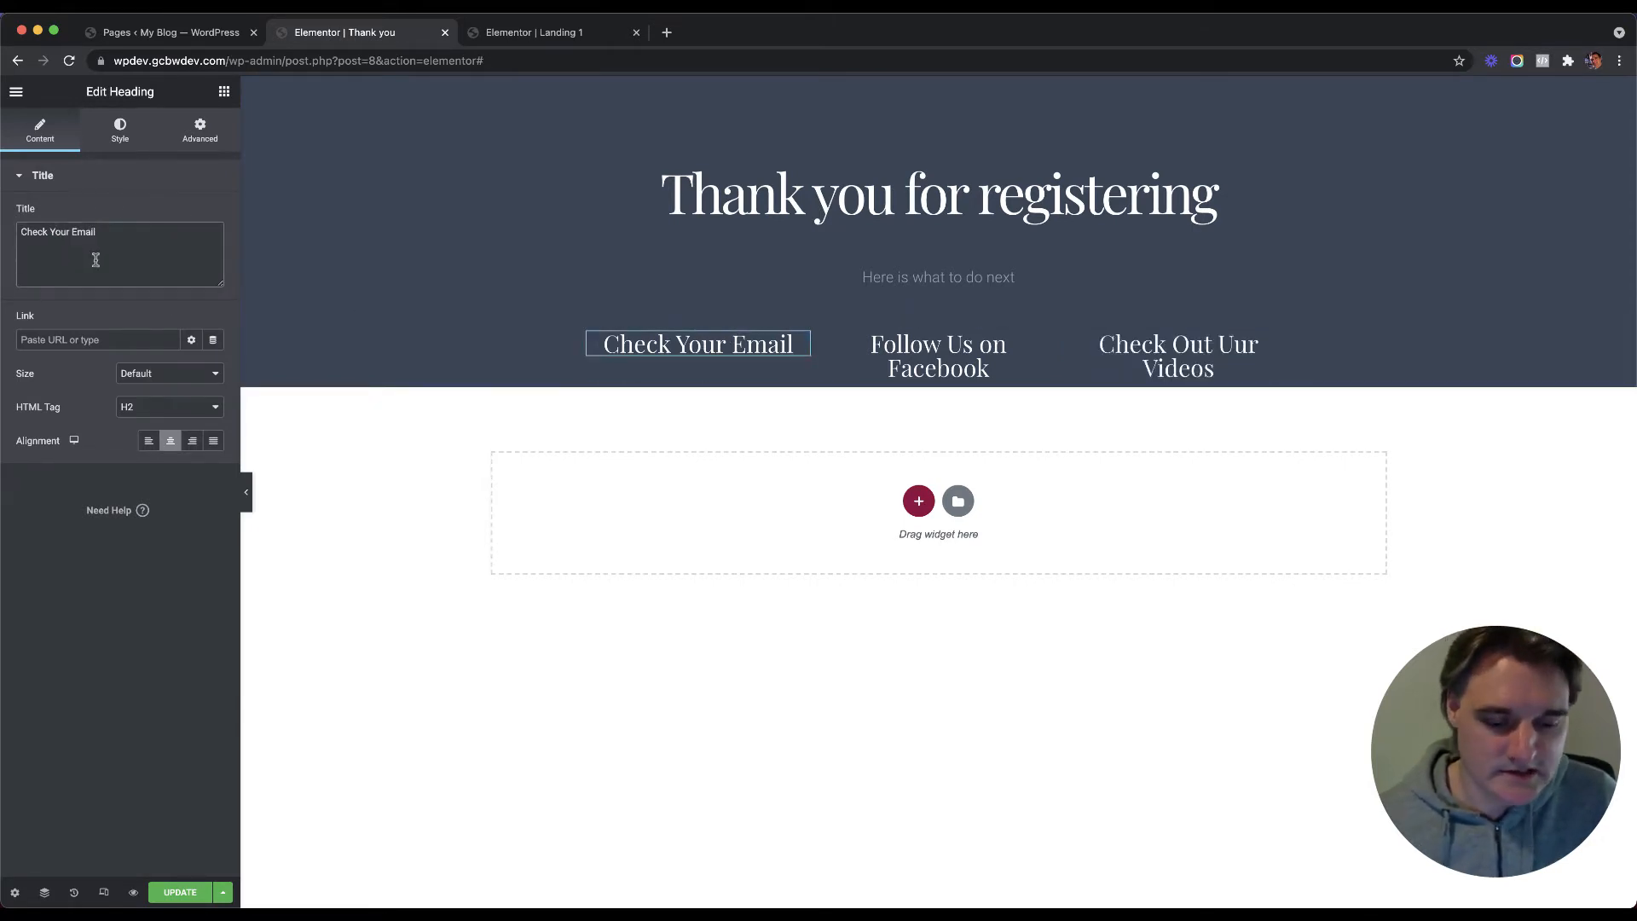
left_click(729, 345)
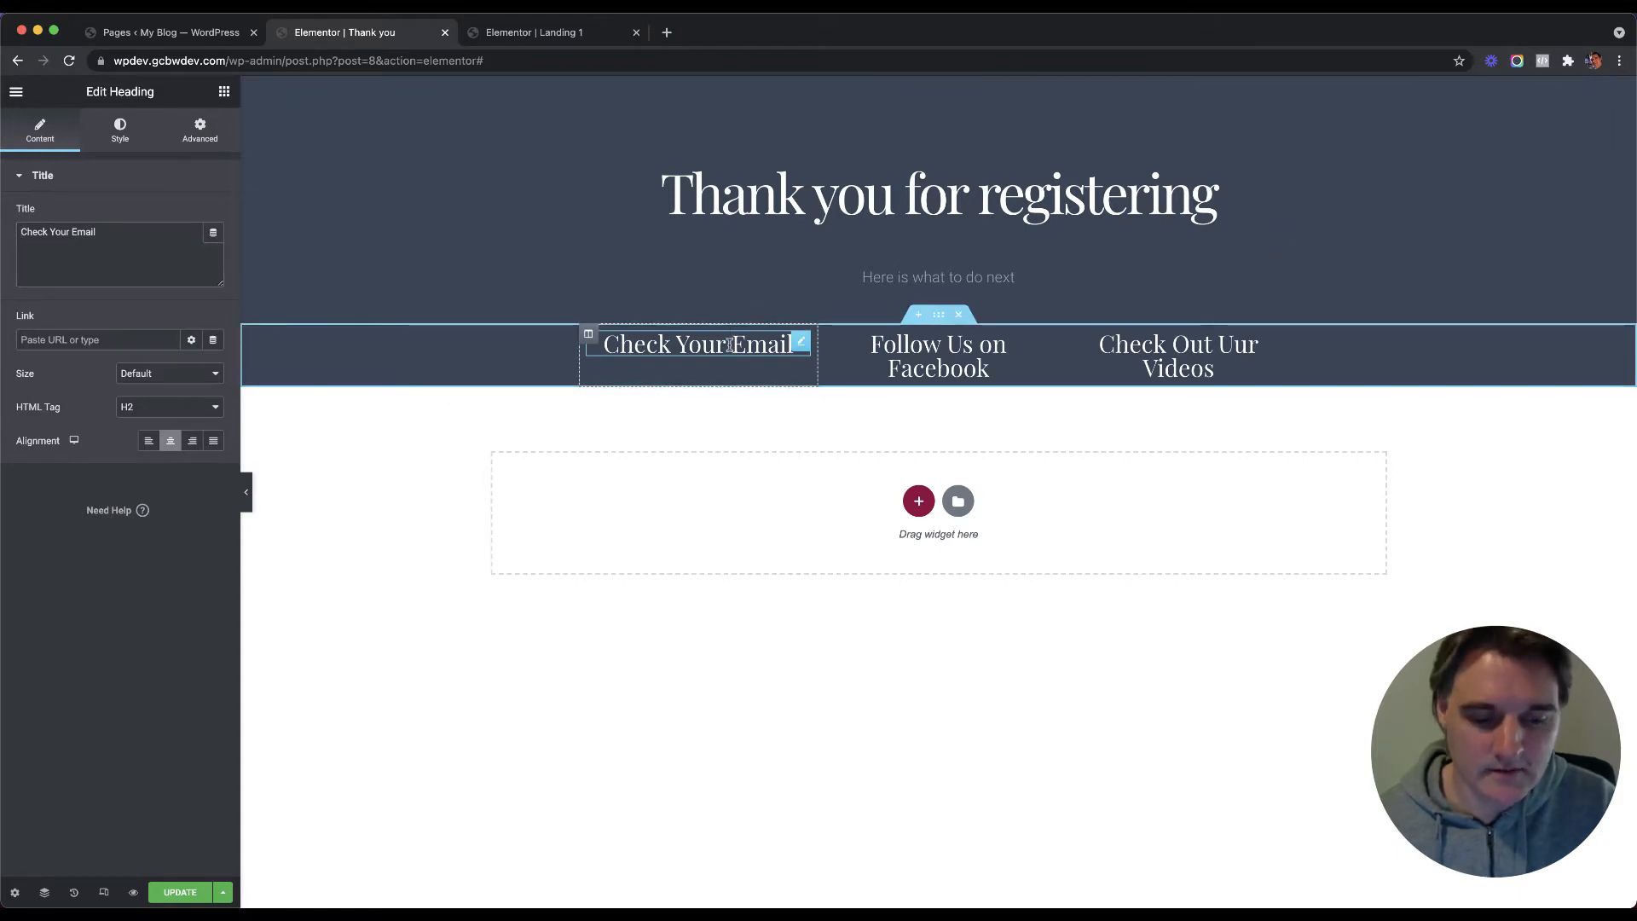
key("Return")
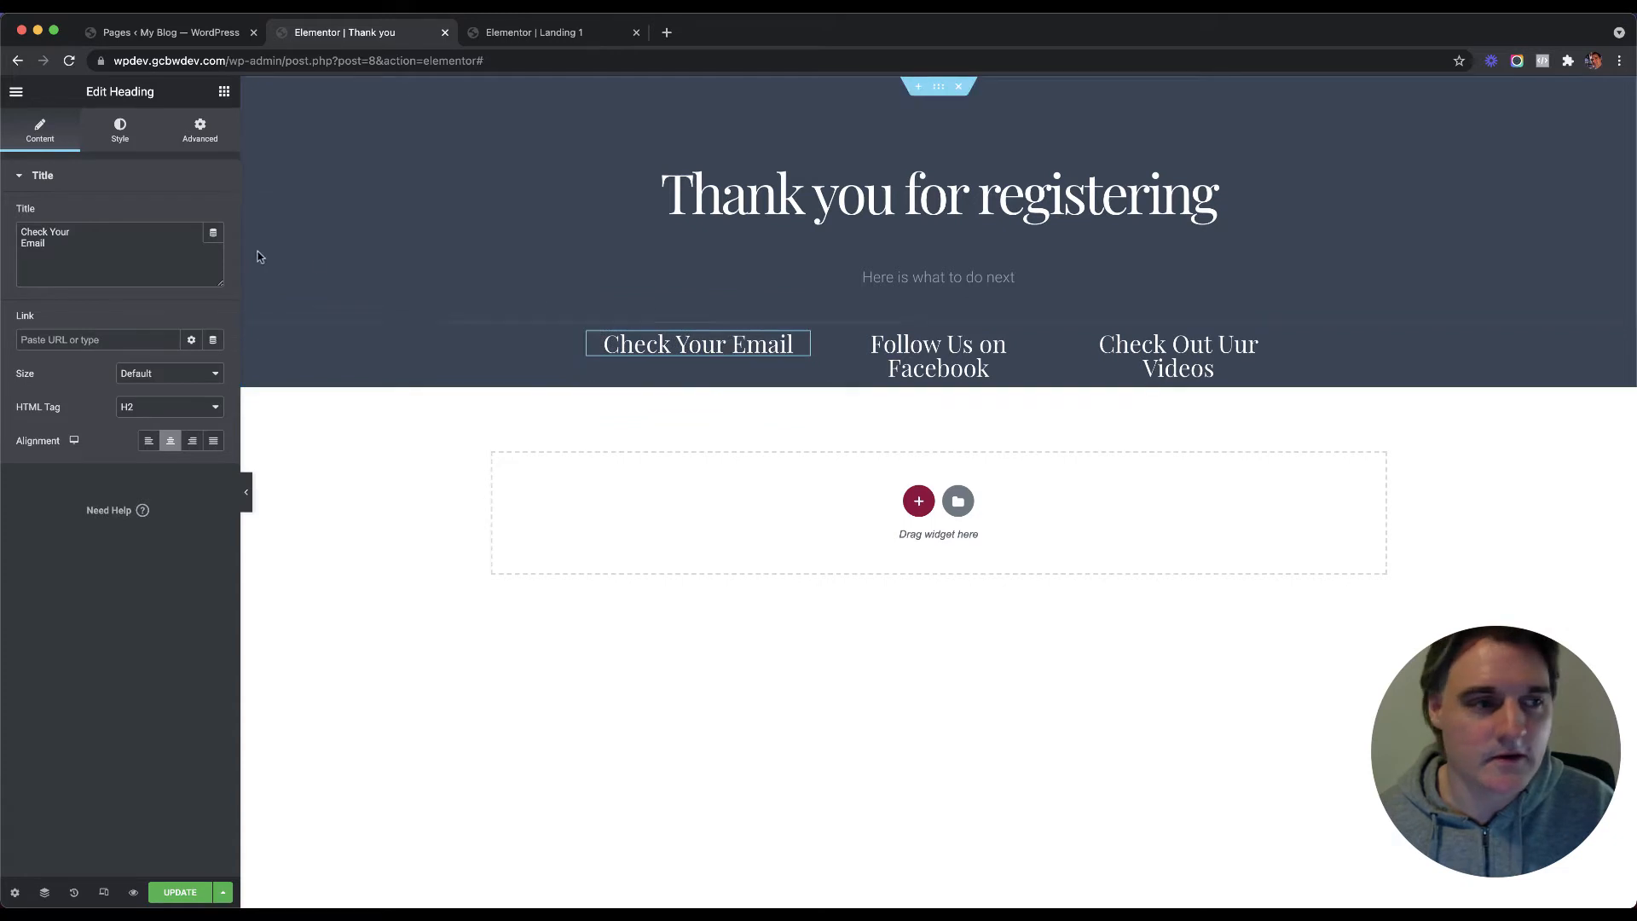
left_click(937, 353)
left_click(744, 346)
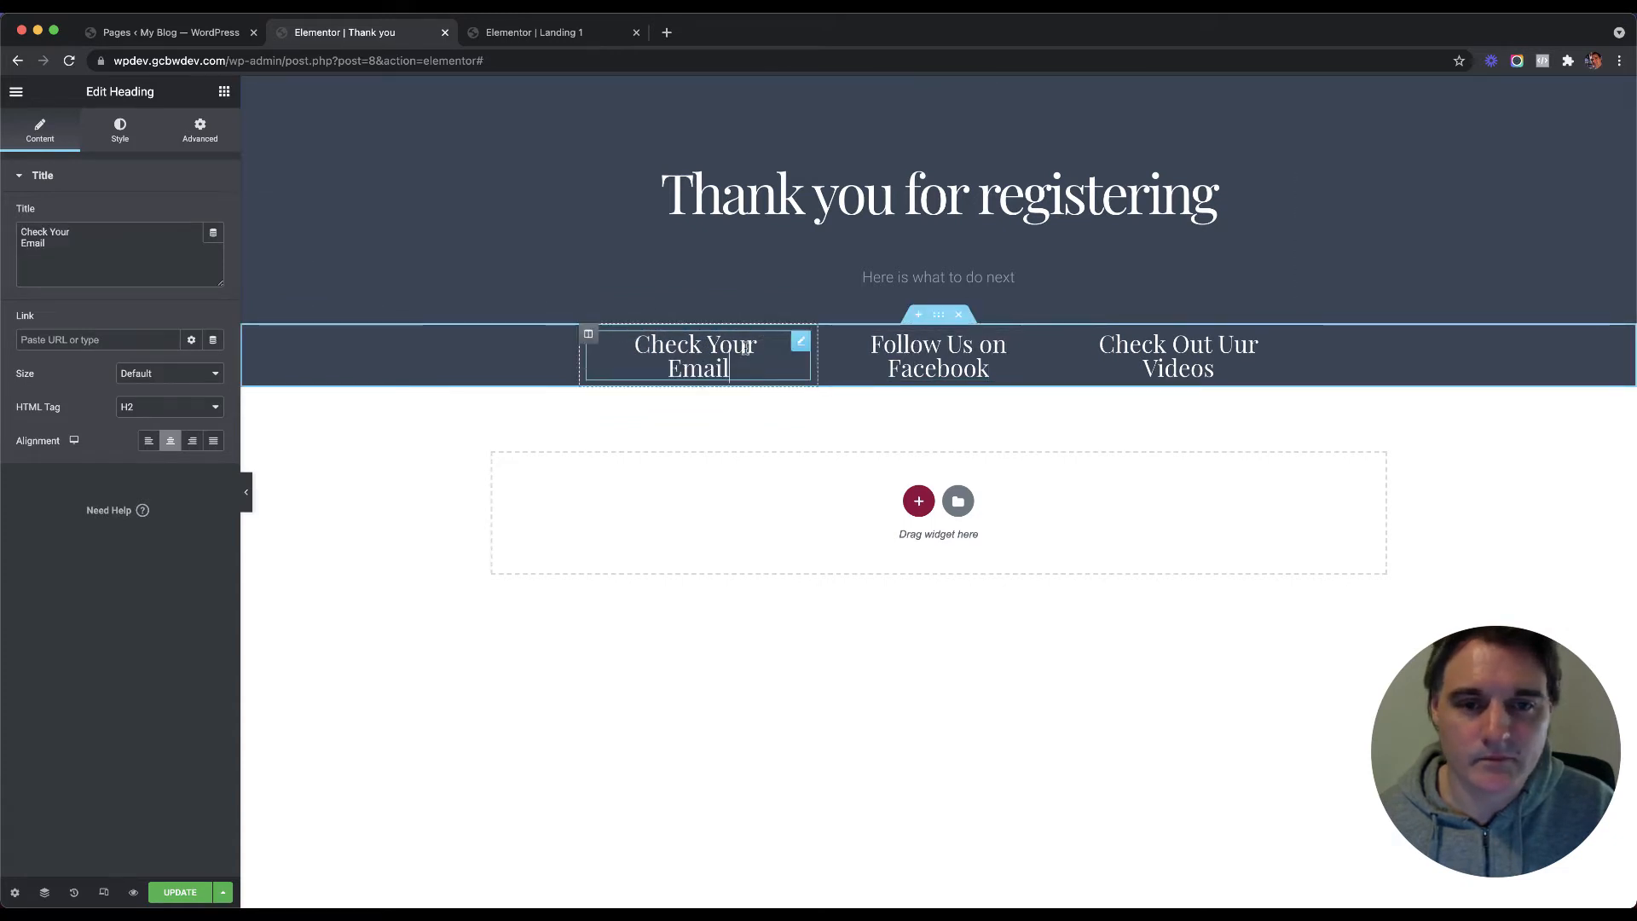
key("BackSpace")
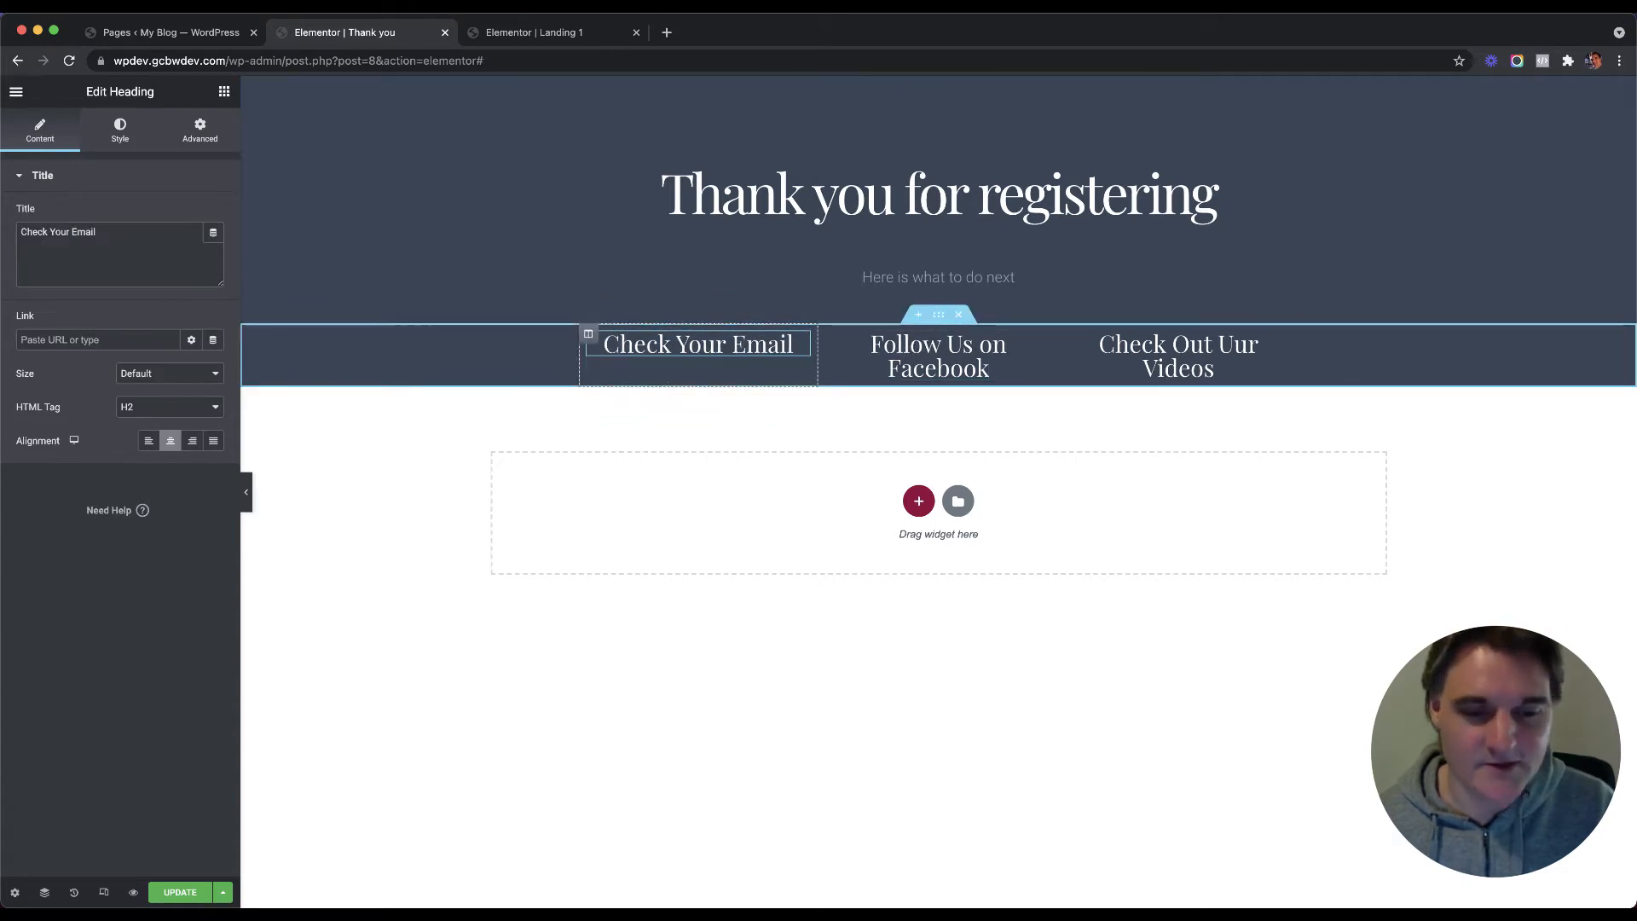
type("<br>")
left_click(938, 365)
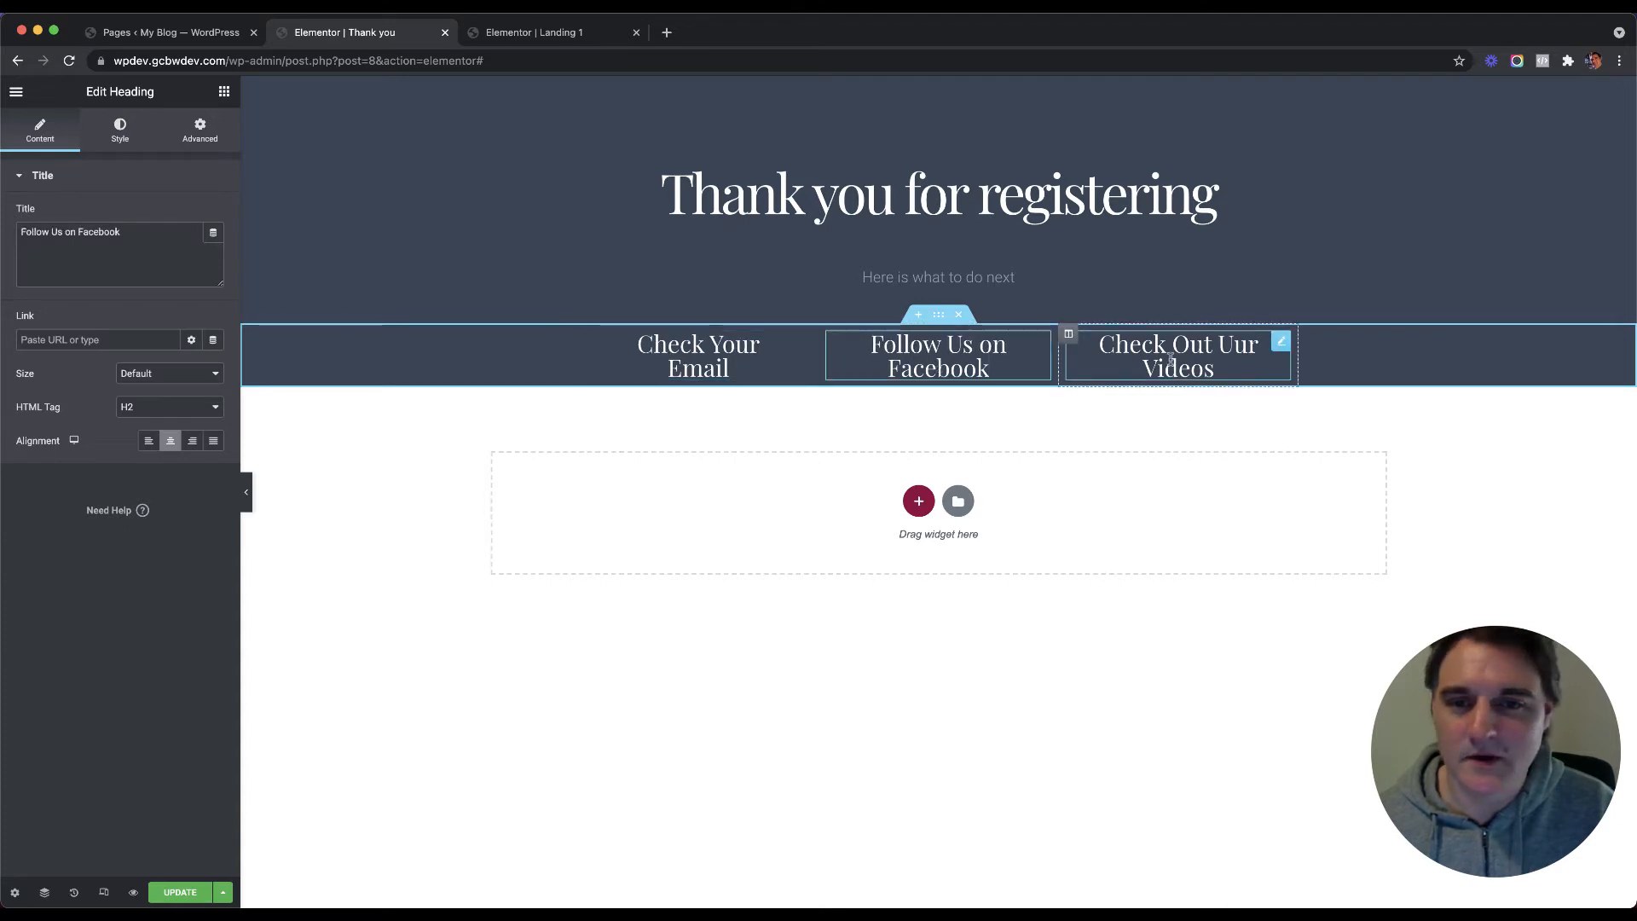
left_click(741, 356)
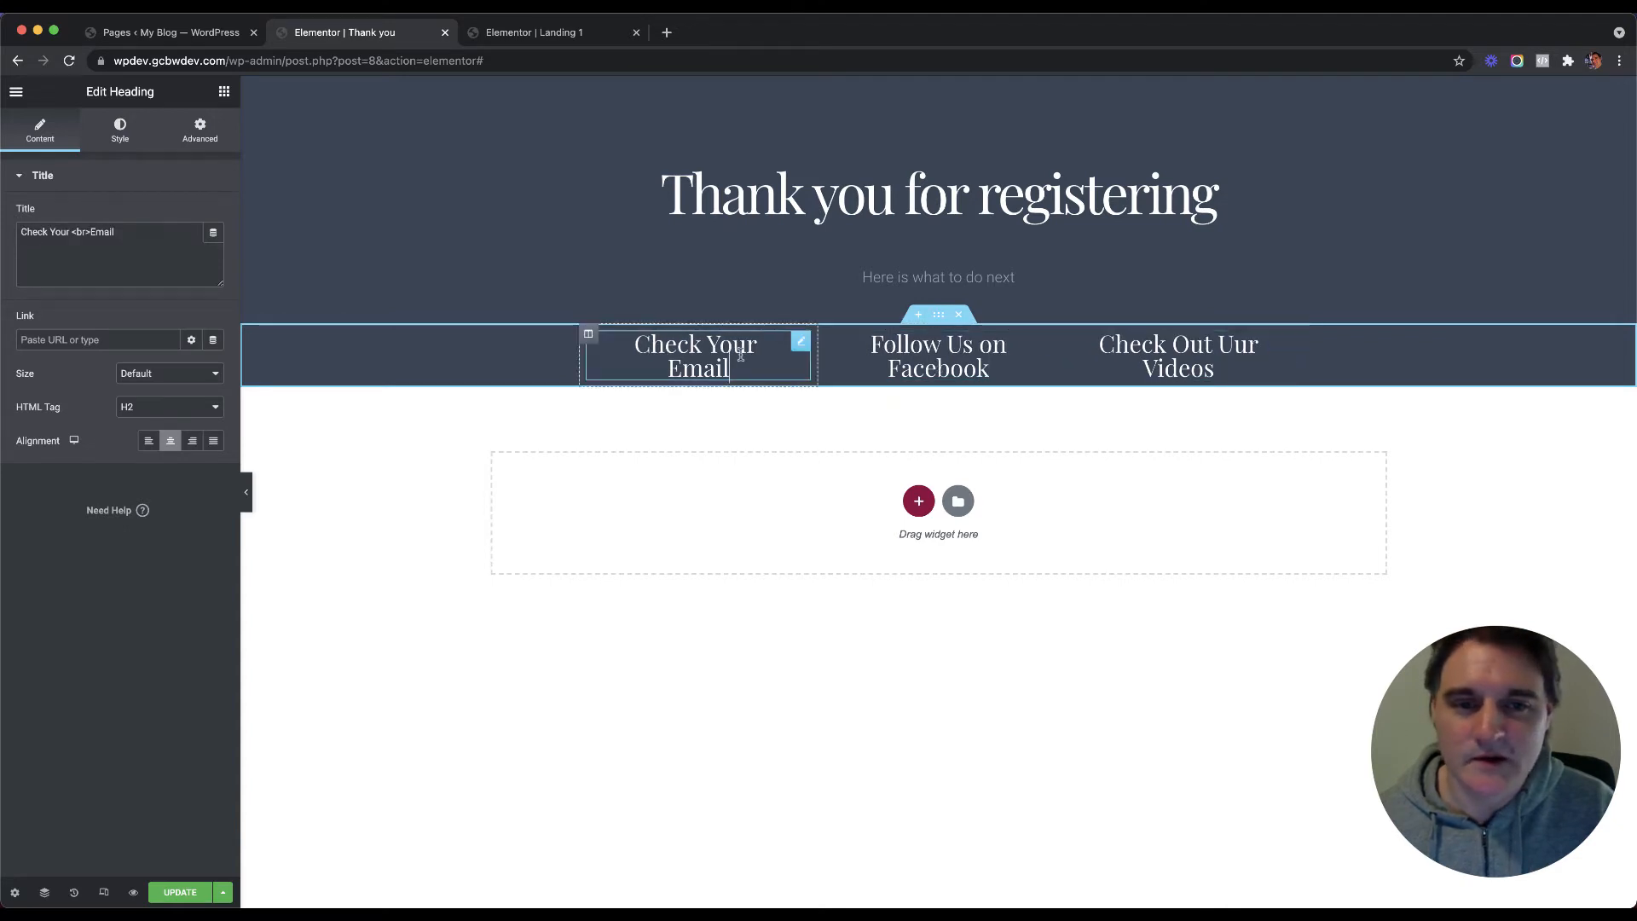
left_click(589, 334)
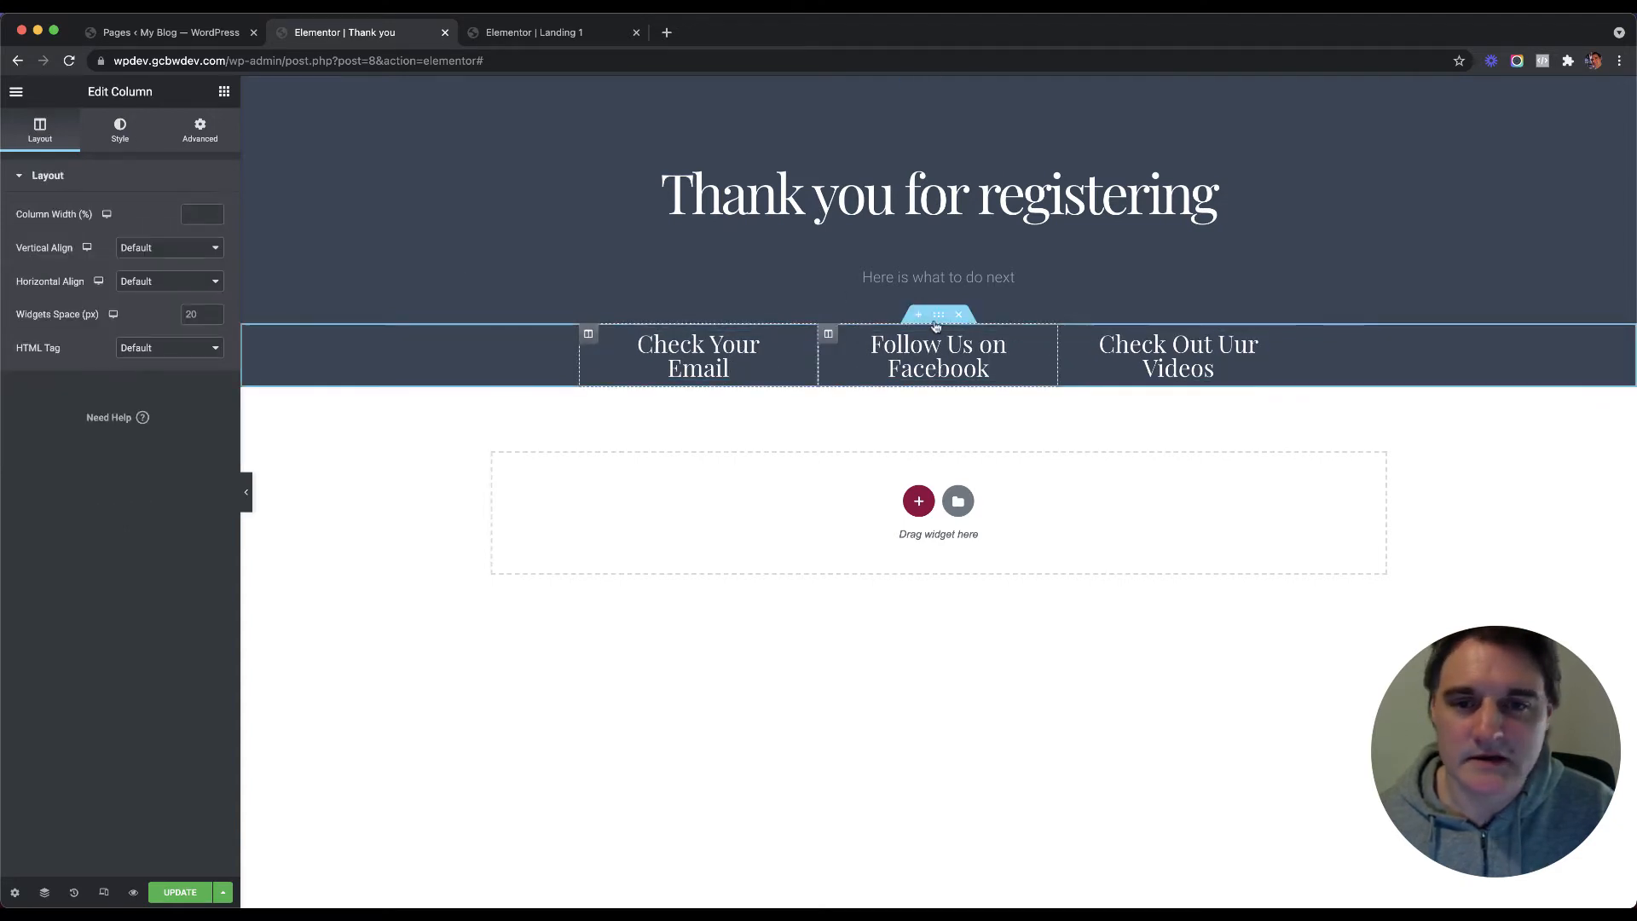
left_click(938, 315)
Step: Unlink the row's padding and set it to 40 top, 0 right, 40 bottom, 0 left
left_click(24, 295)
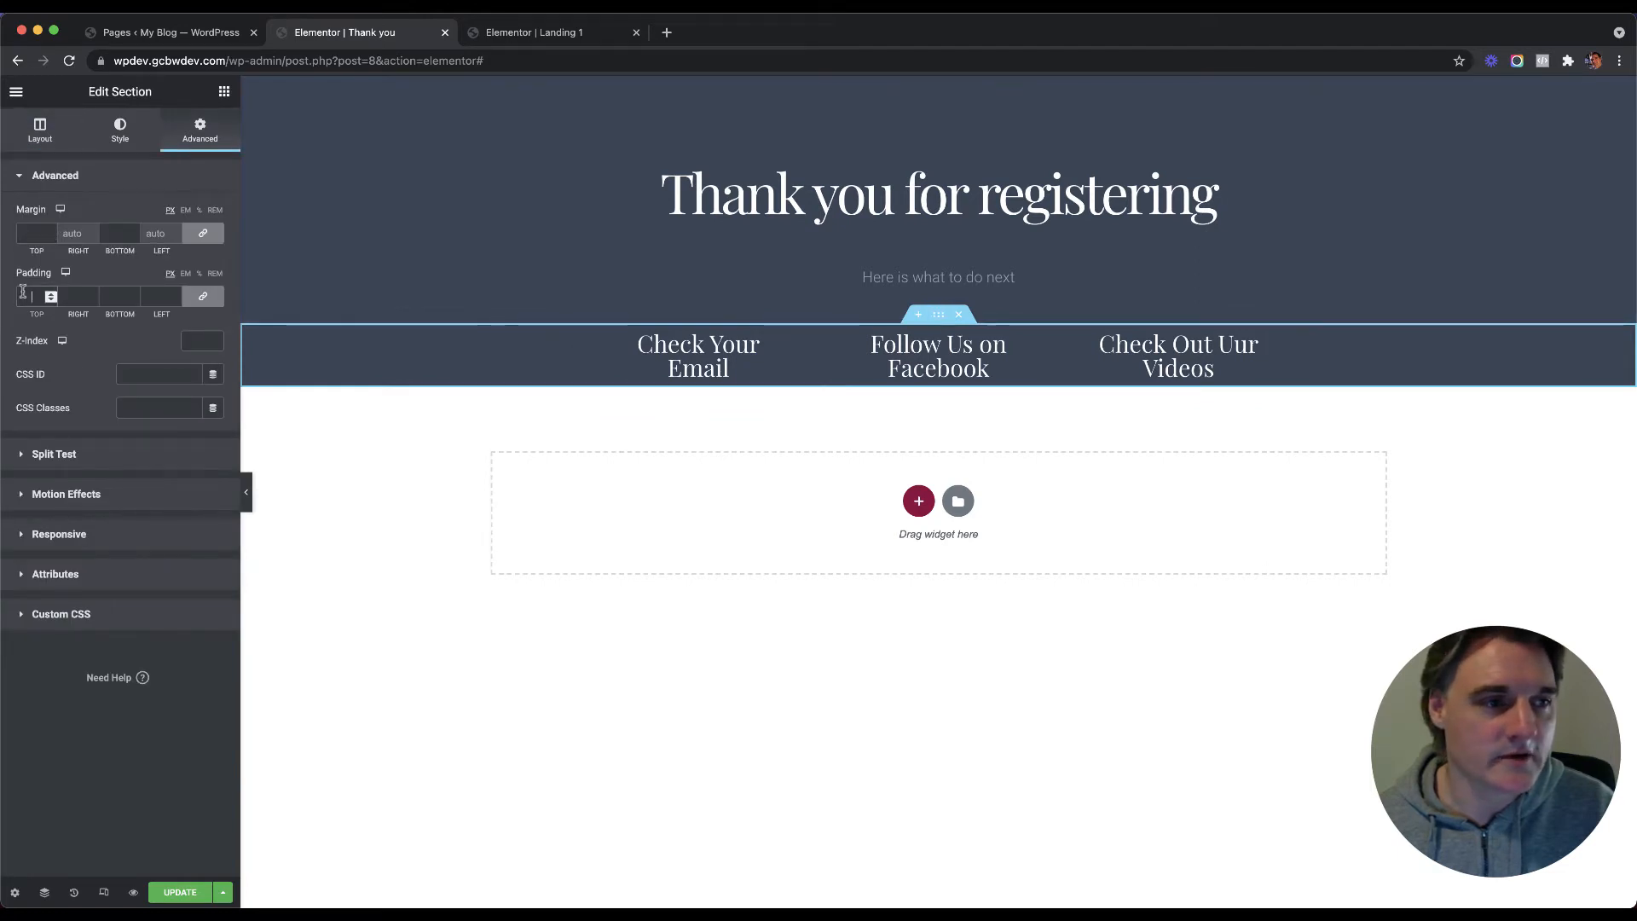
type("40")
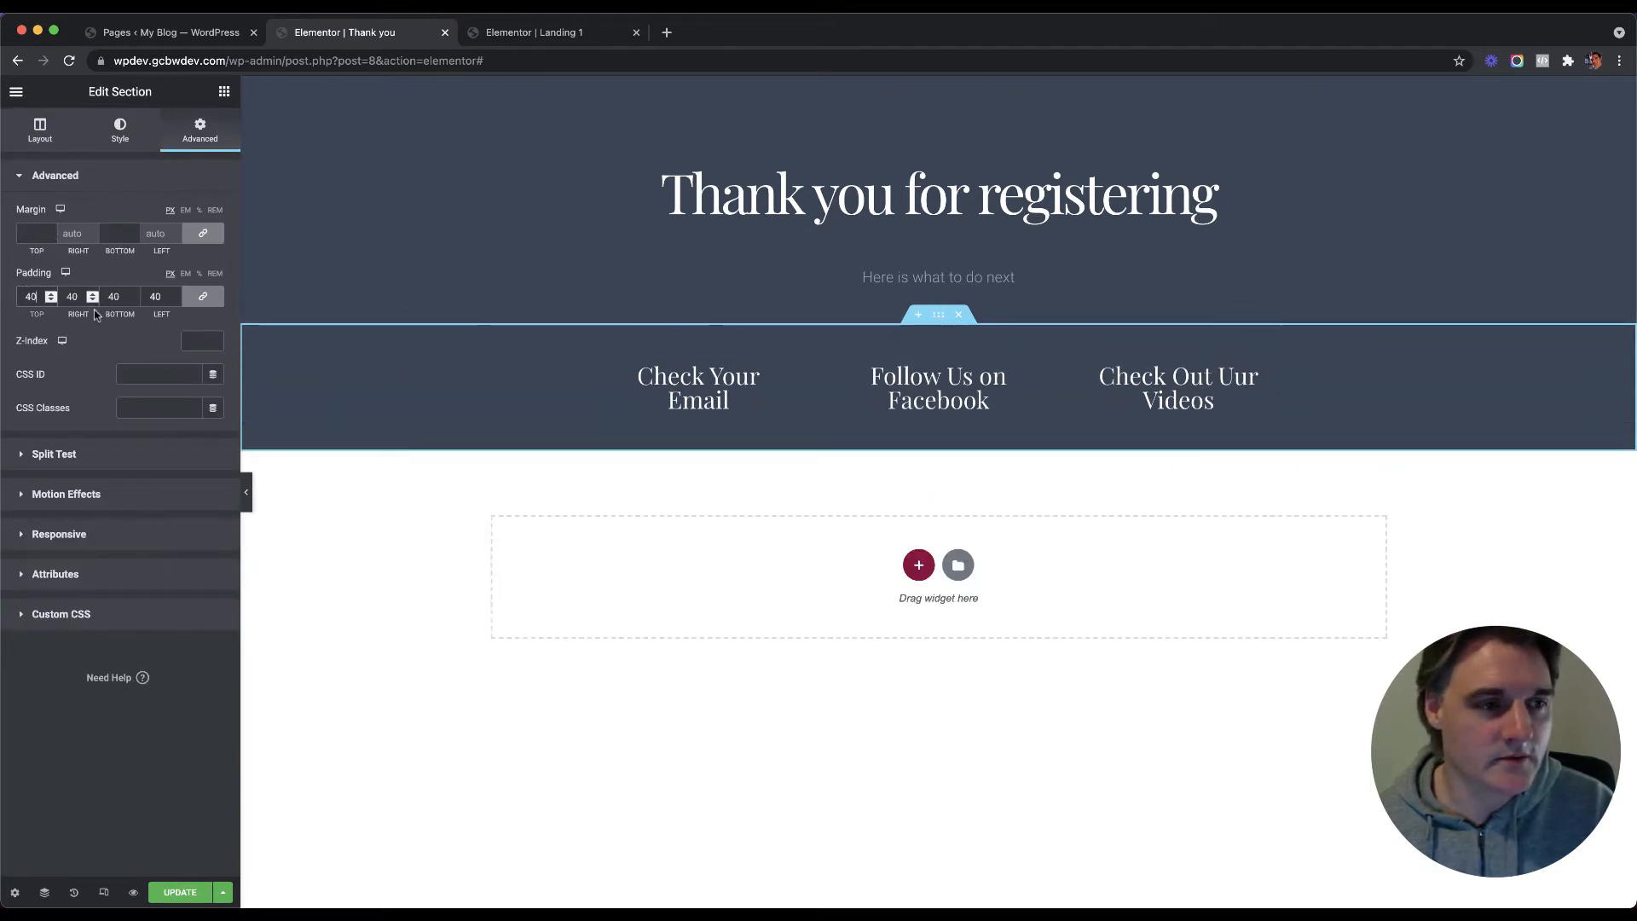
left_click(208, 298)
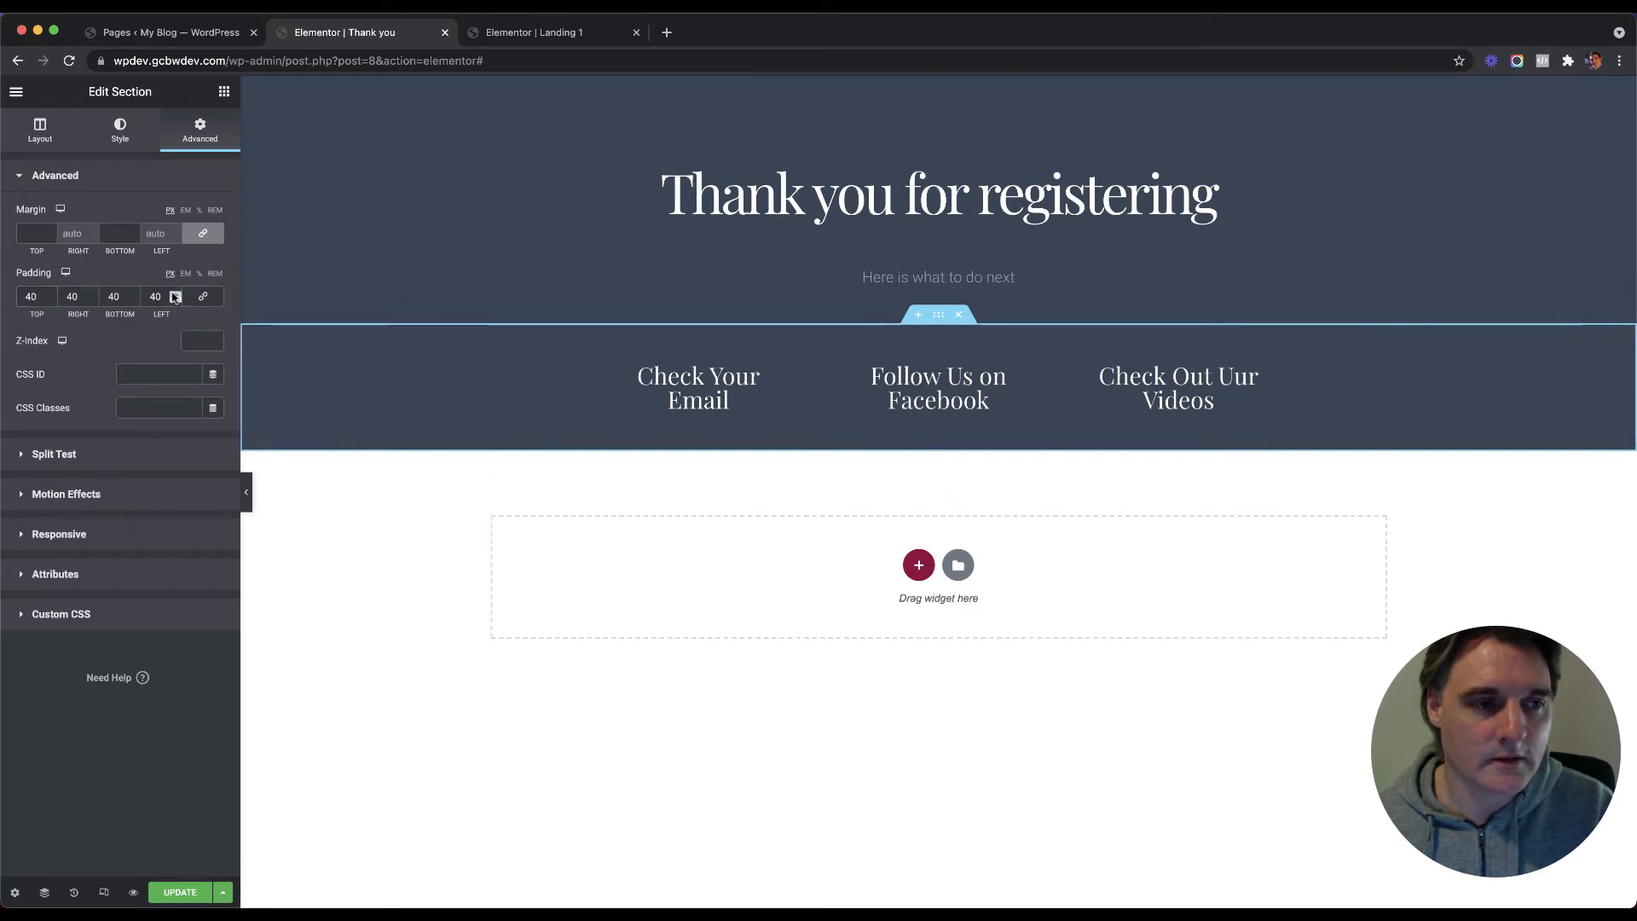
left_click(203, 296)
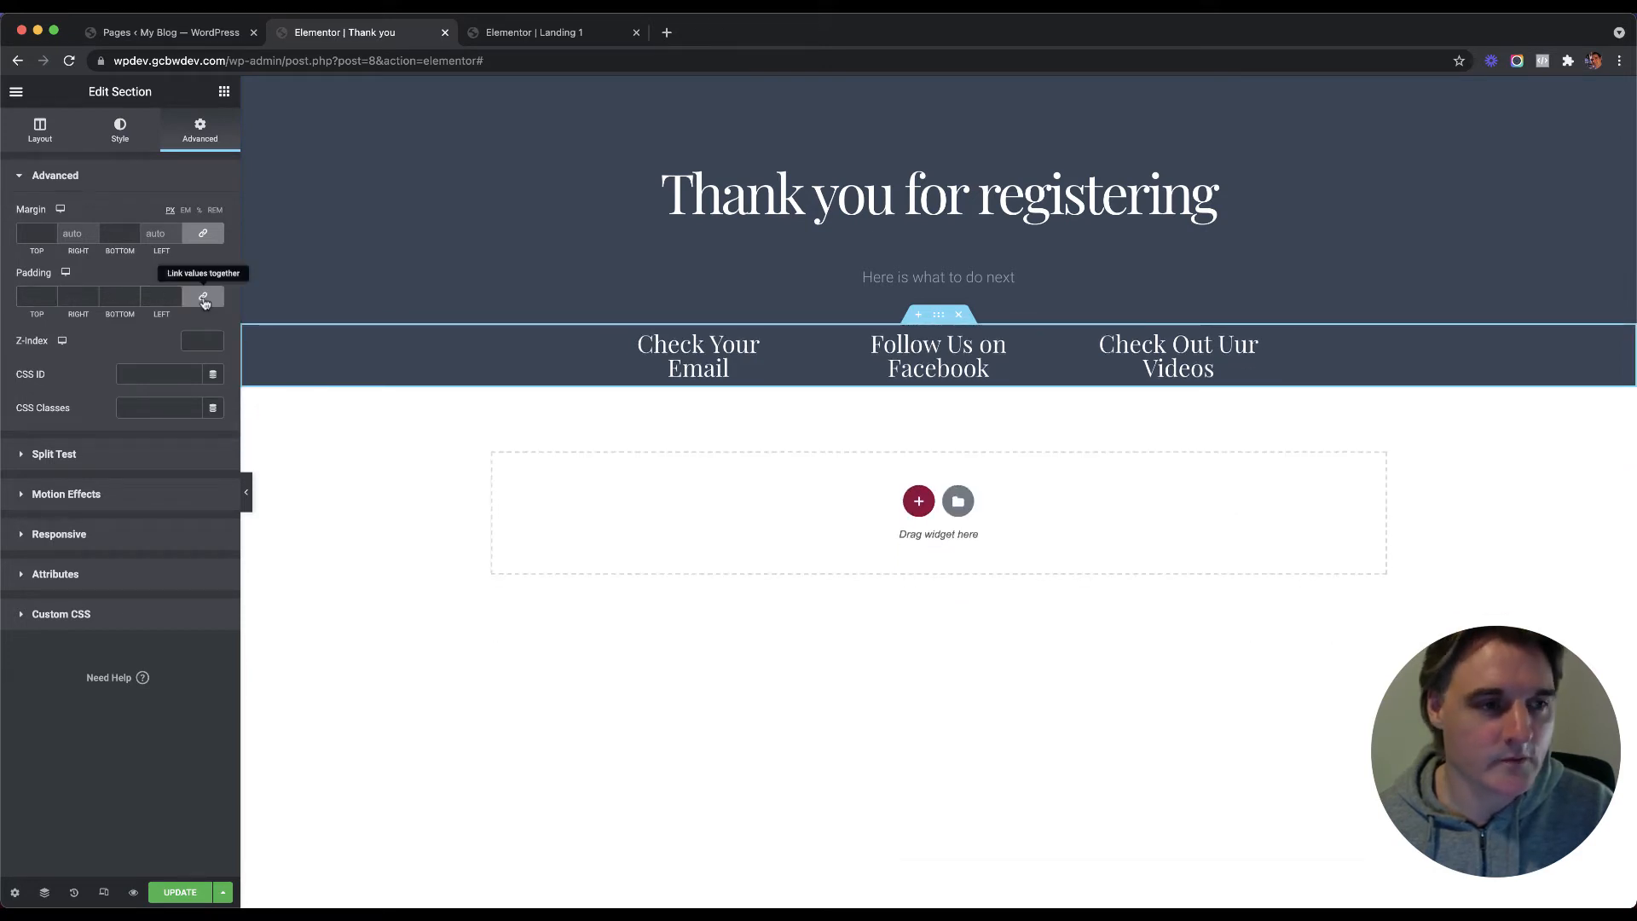
type("40")
left_click(108, 297)
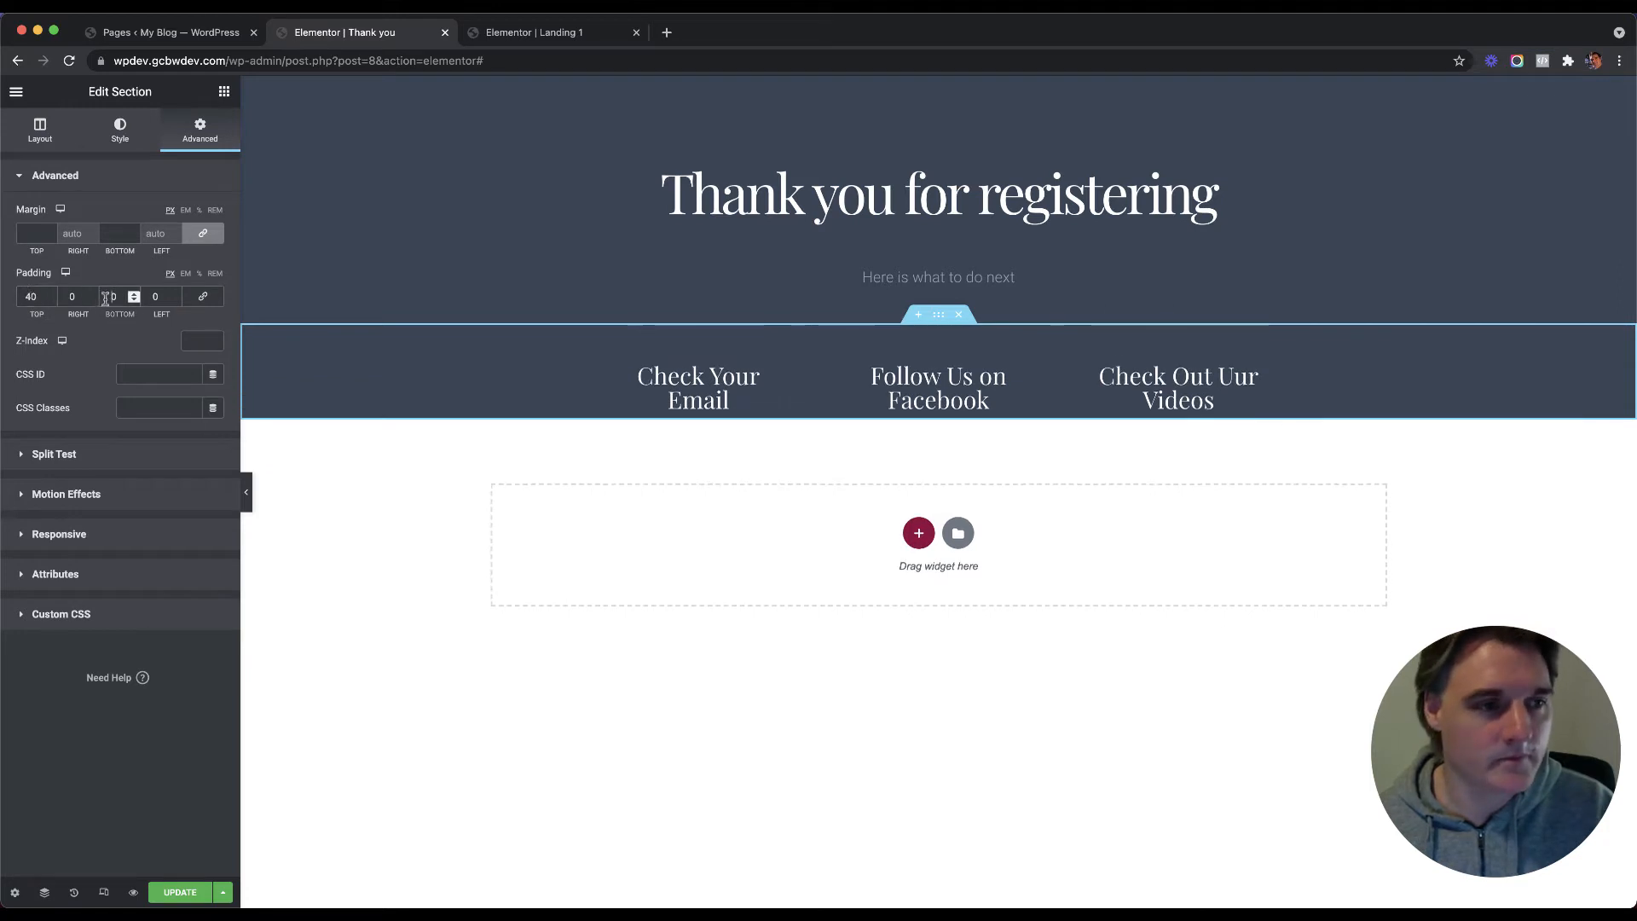
type("4")
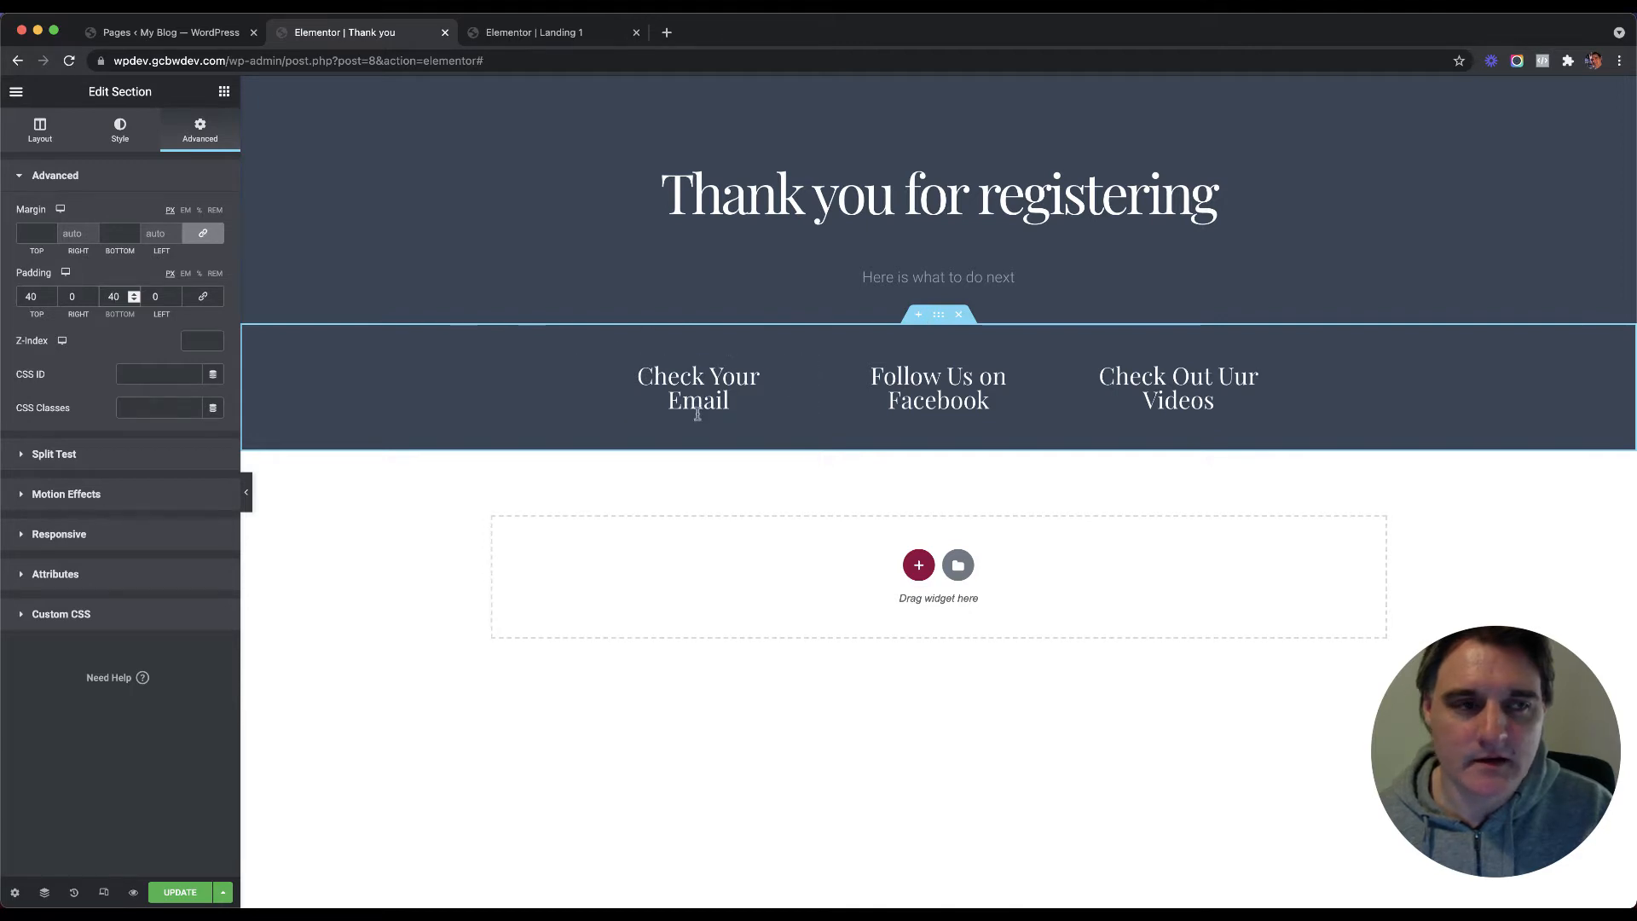
left_click(223, 92)
Step: Add a Text Editor widget under Check Your Email reading 'We have sent an email with the webinar details'
left_click_drag(162, 317, 695, 412)
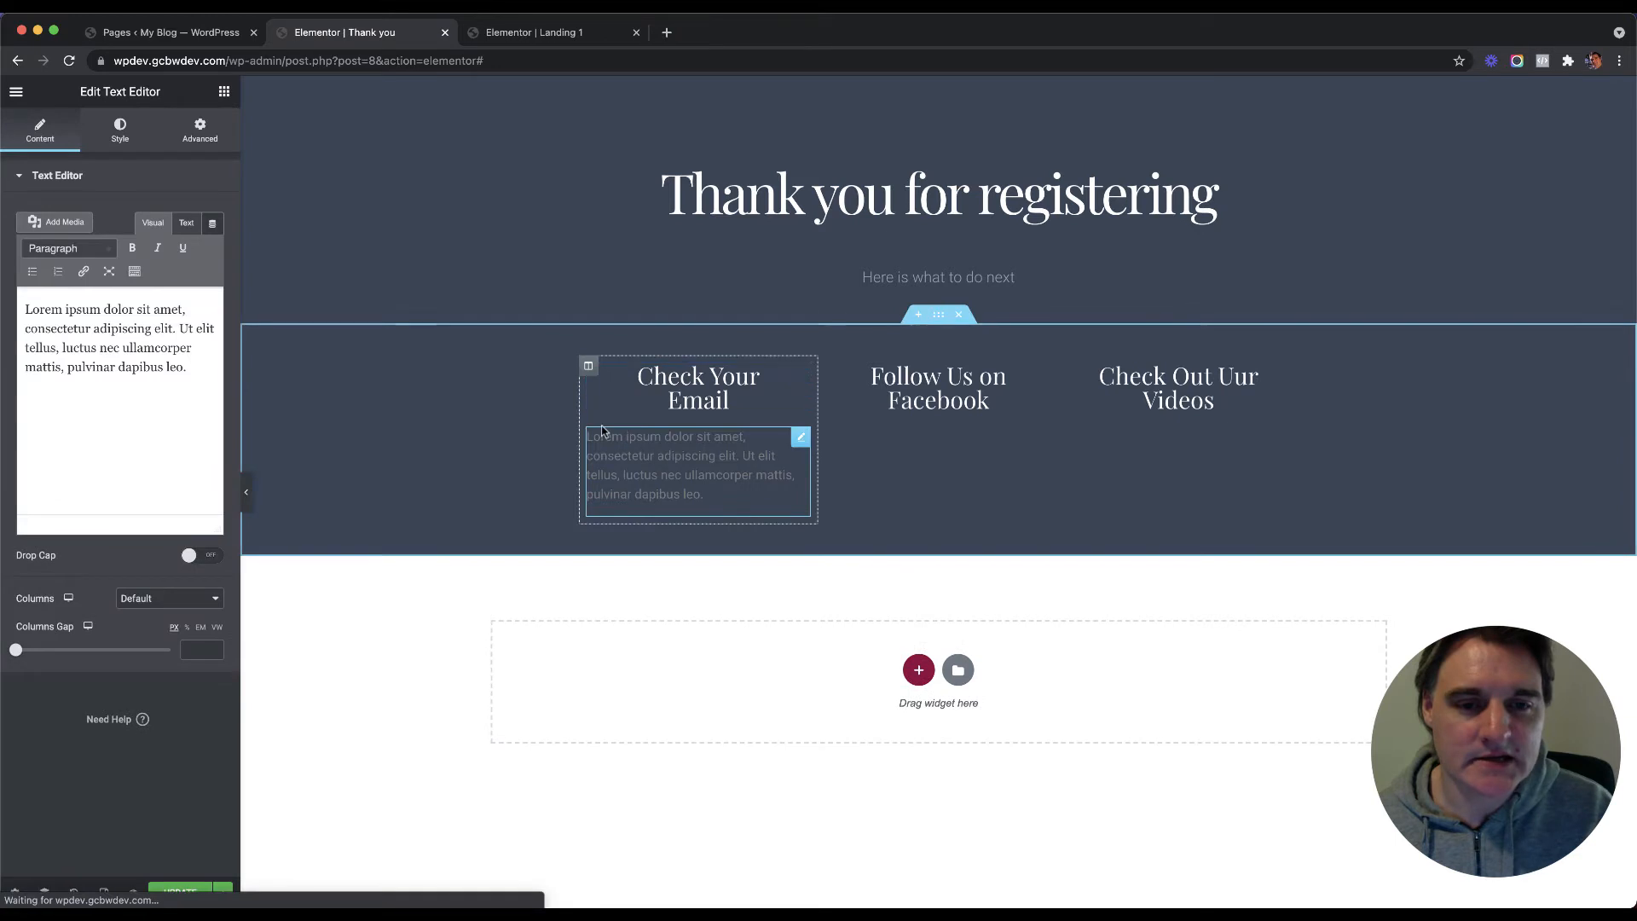
triple_click(102, 341)
type("We have sent an ea")
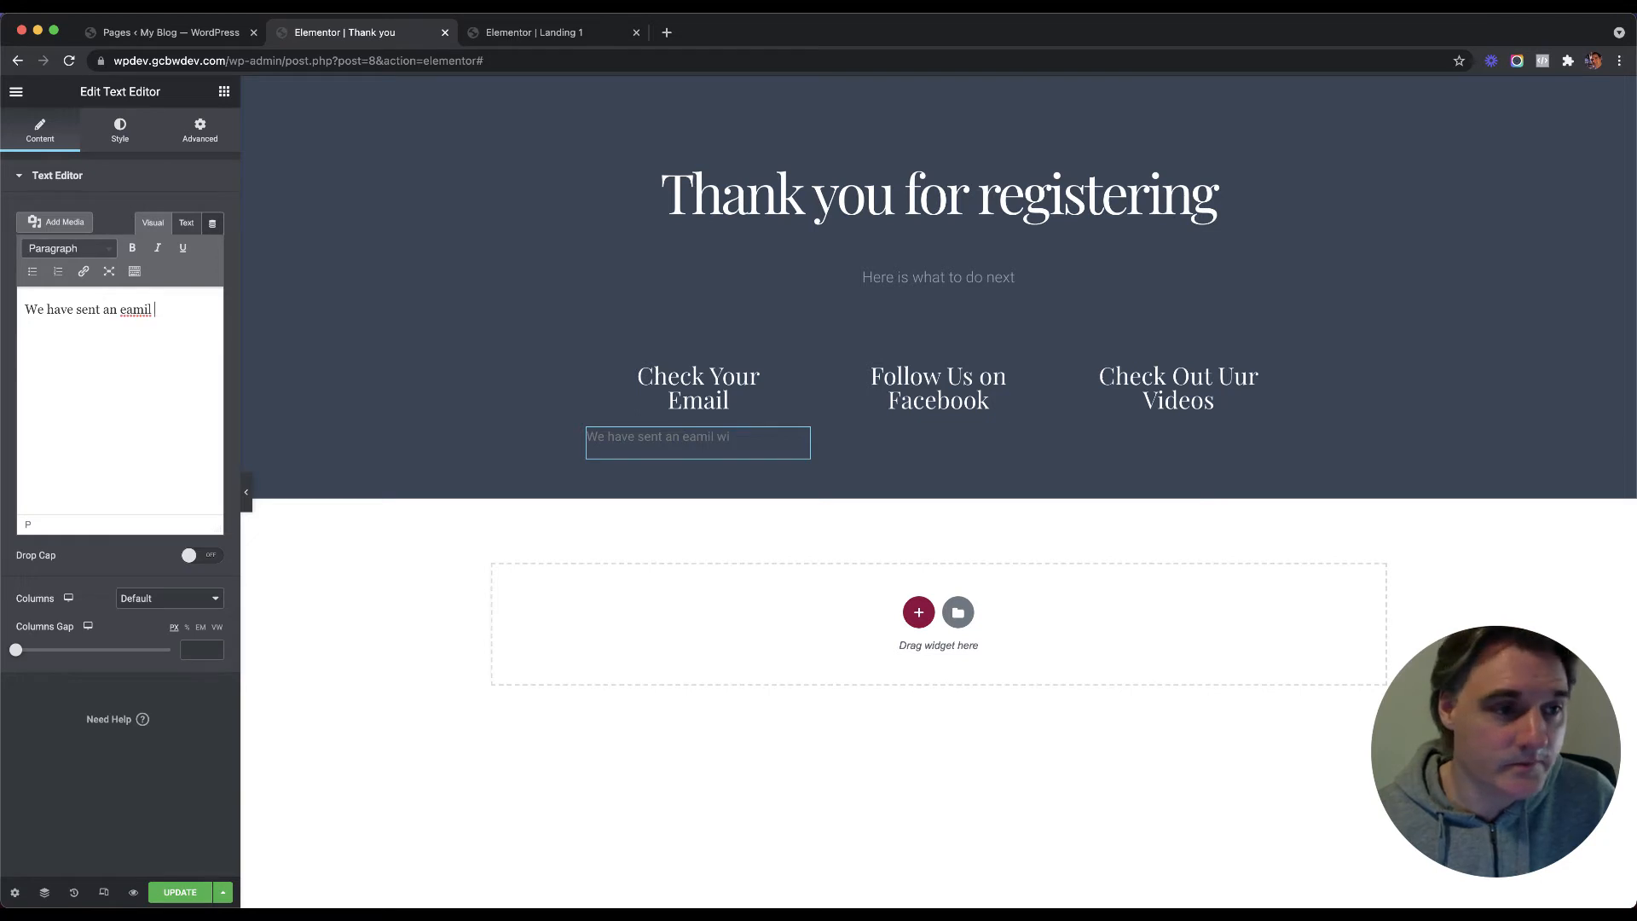
key("BackSpace")
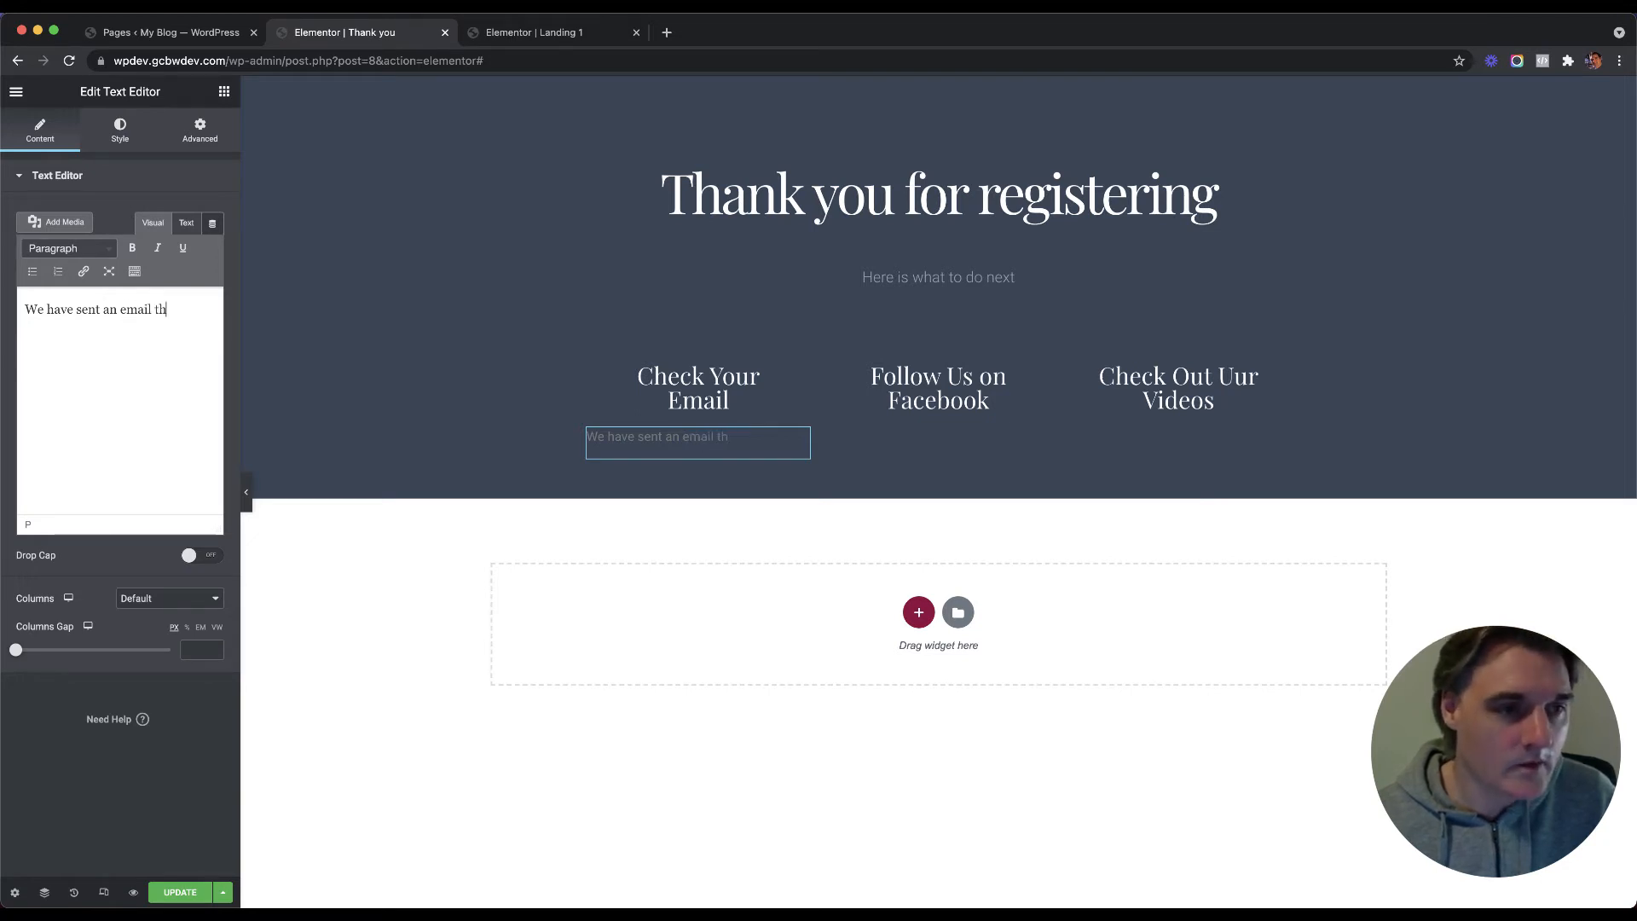
type("mail with the webi")
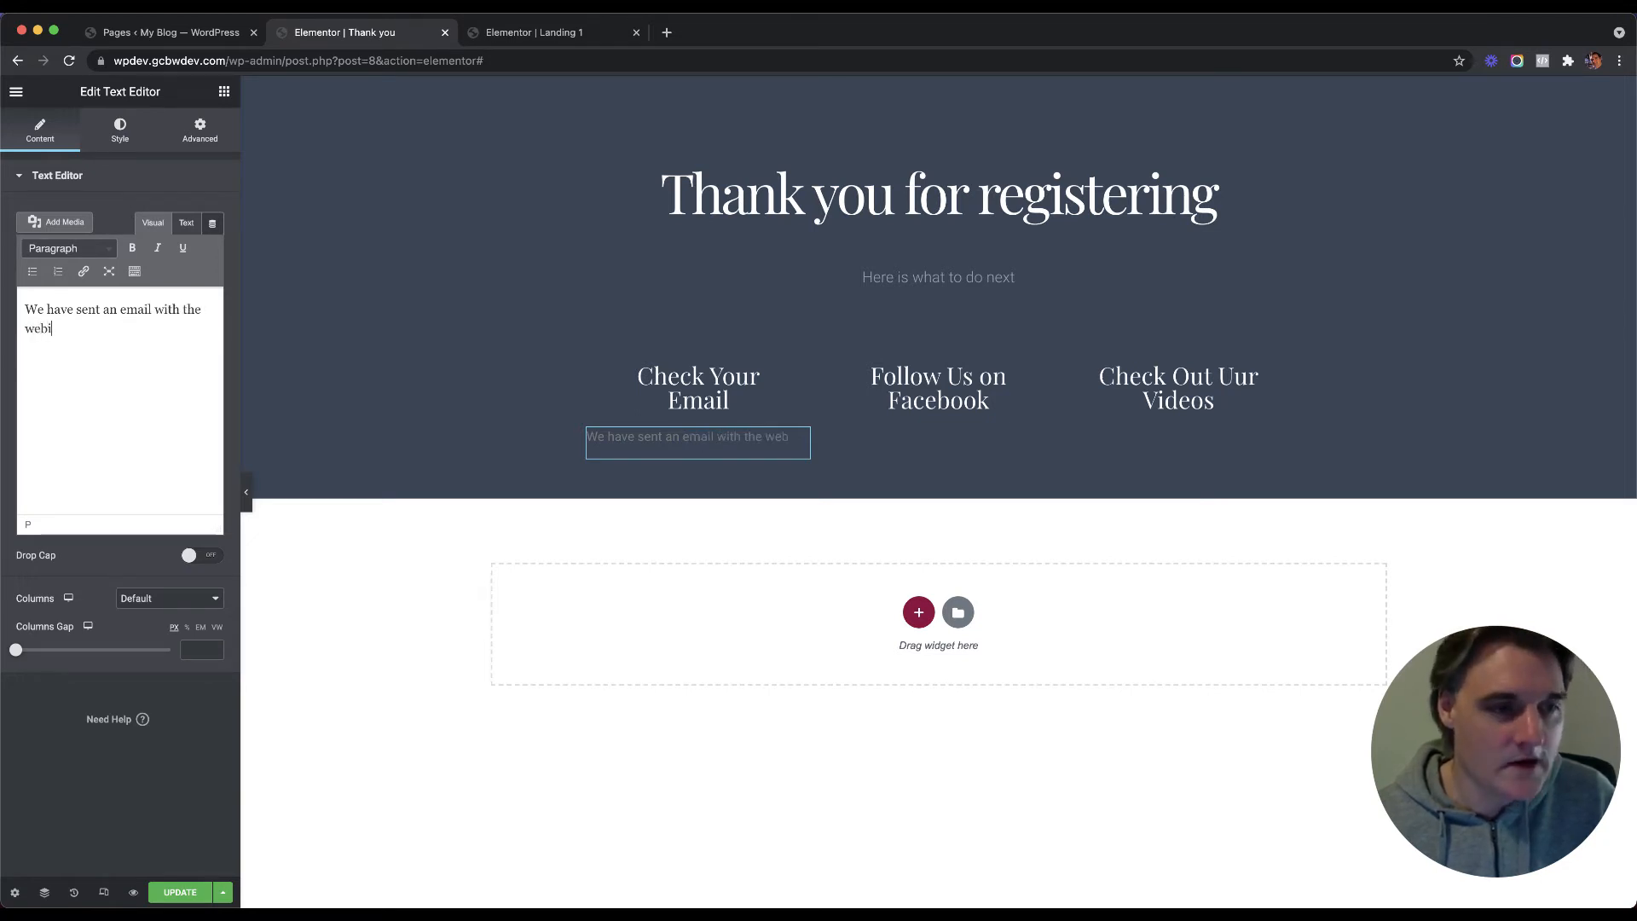
type("nar details")
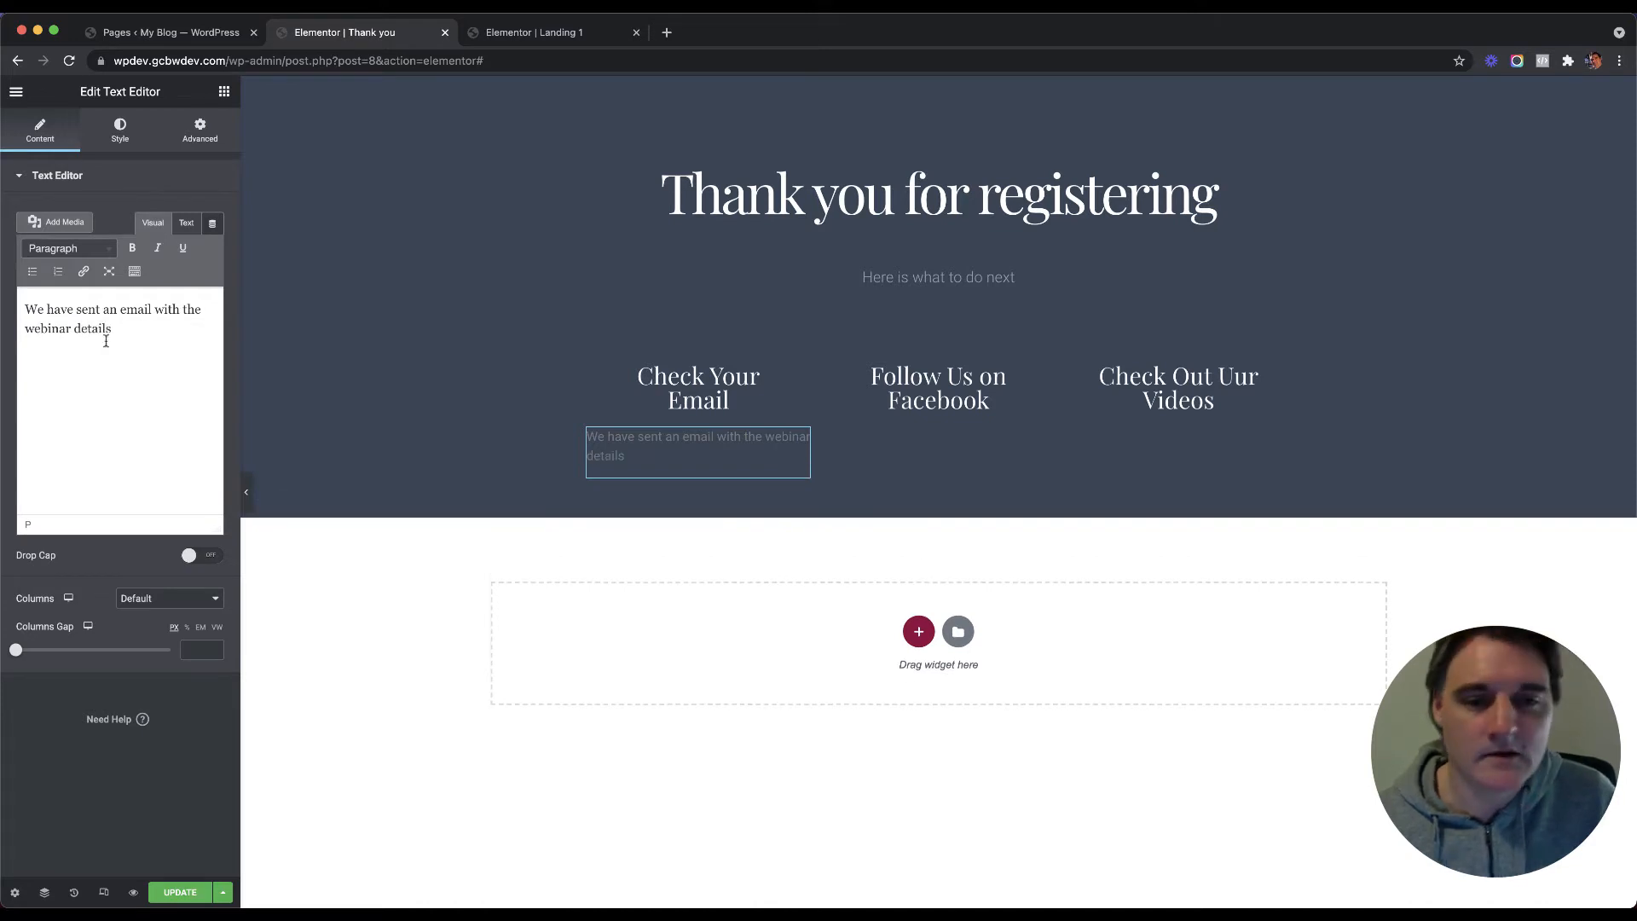
Step: Copy the webinar-details text block and paste it under Follow Us on Facebook
right_click(755, 461)
left_click(798, 526)
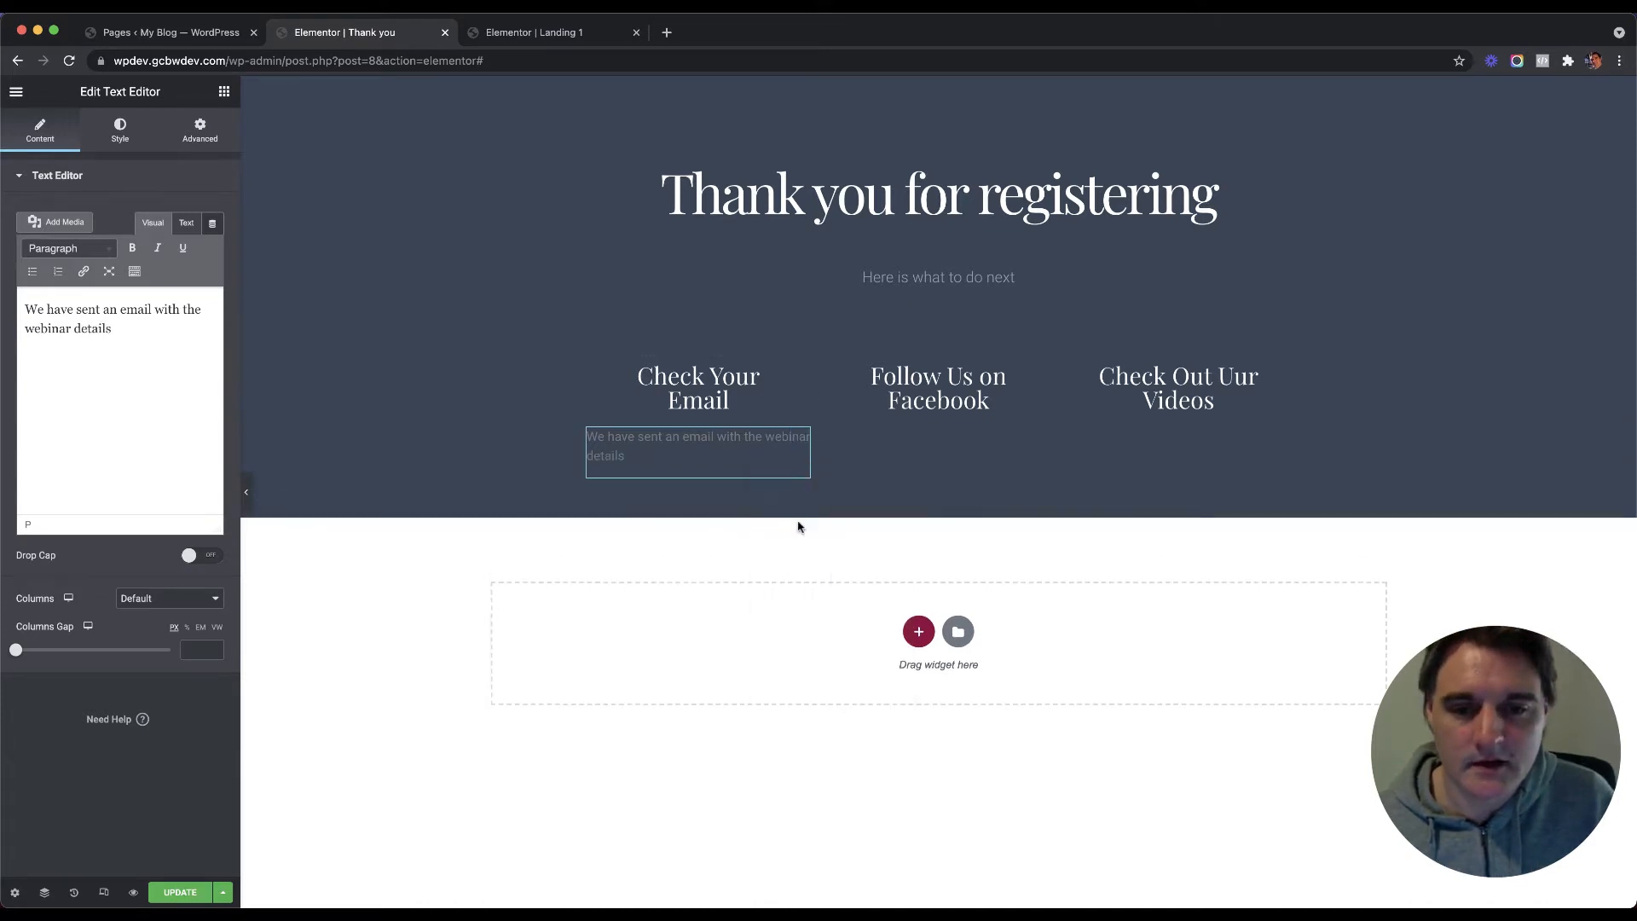
right_click(945, 413)
left_click(977, 501)
right_click(1172, 393)
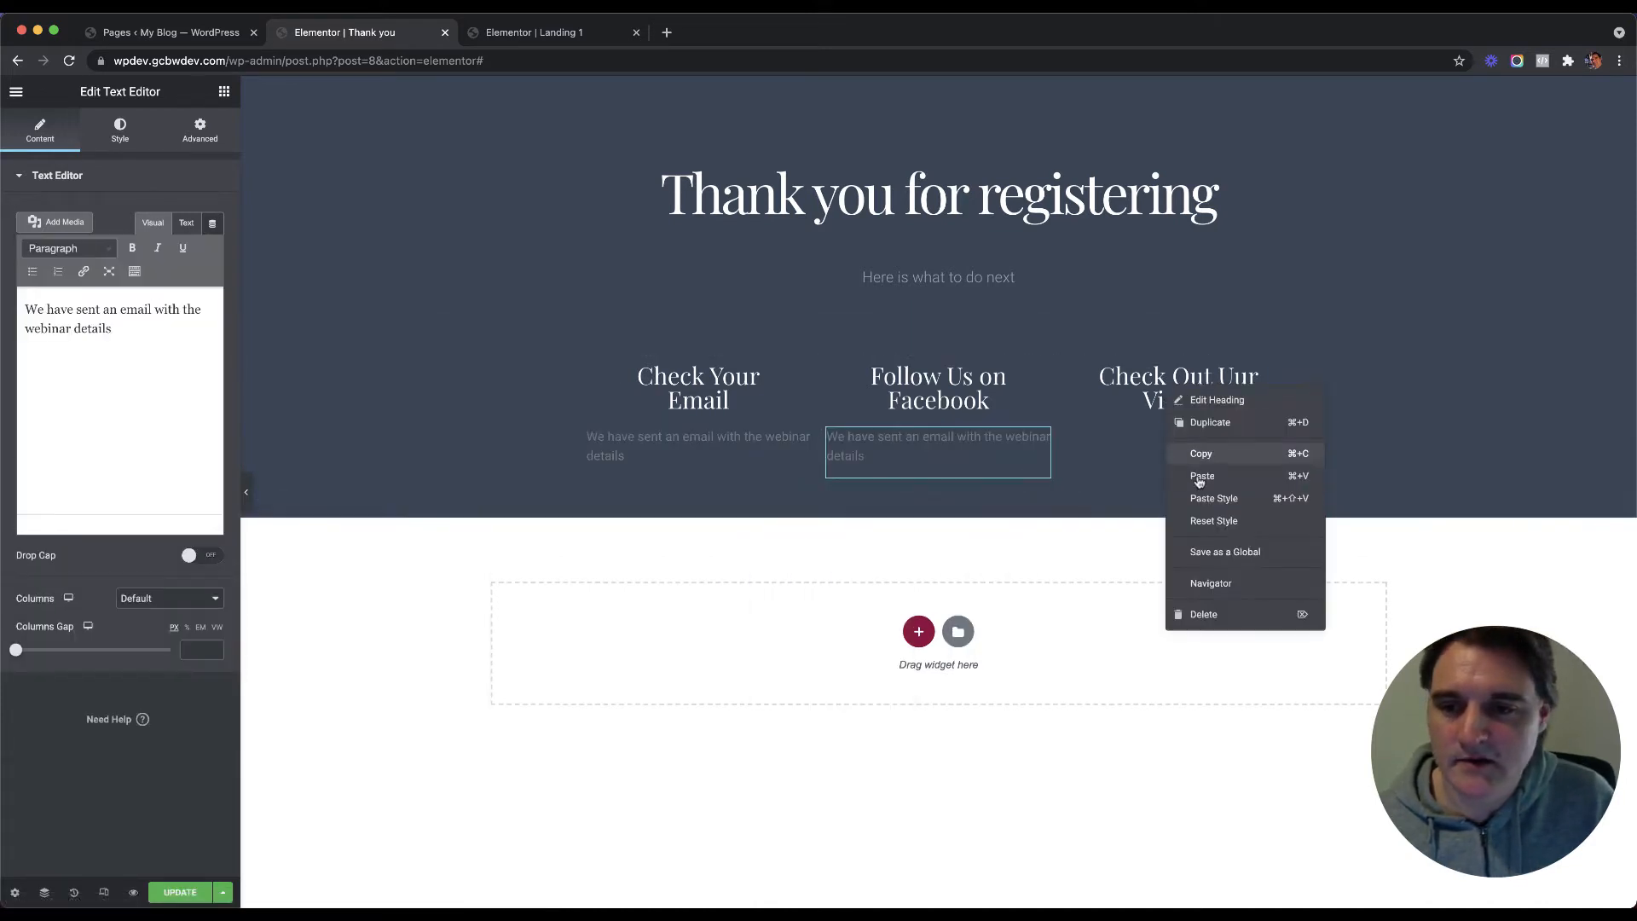
Step: Paste the text block into the Videos column and rewrite the Facebook paragraph to invite readers to join over 1000 people
left_click(1200, 476)
left_click_drag(149, 329, 21, 311)
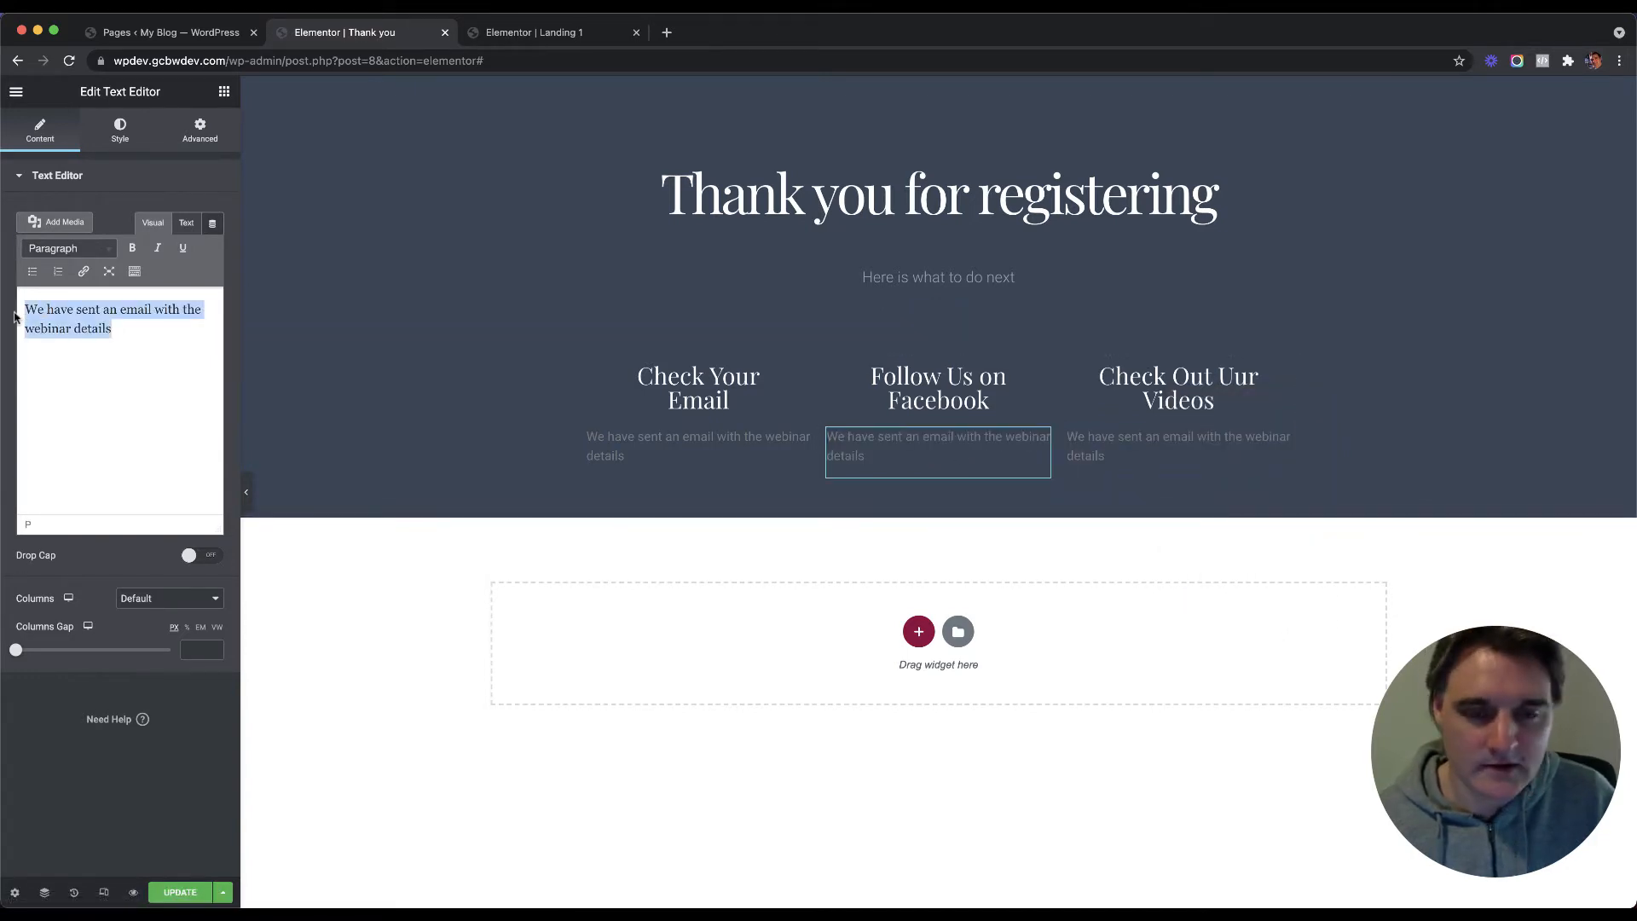
type("Follow")
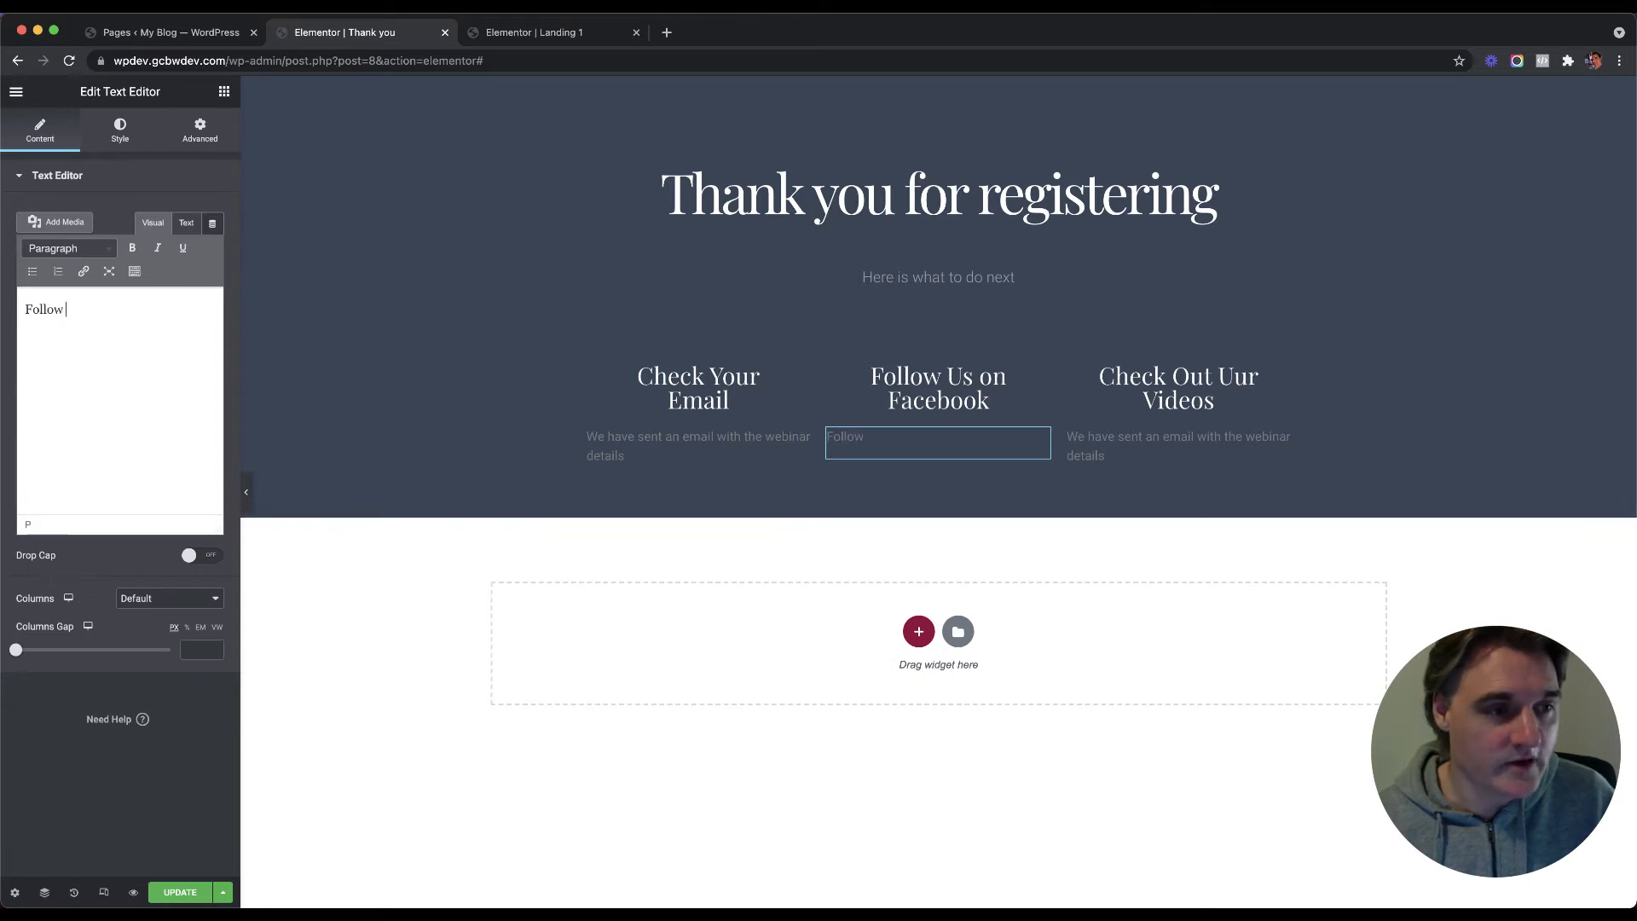
type(" us on our Faceb")
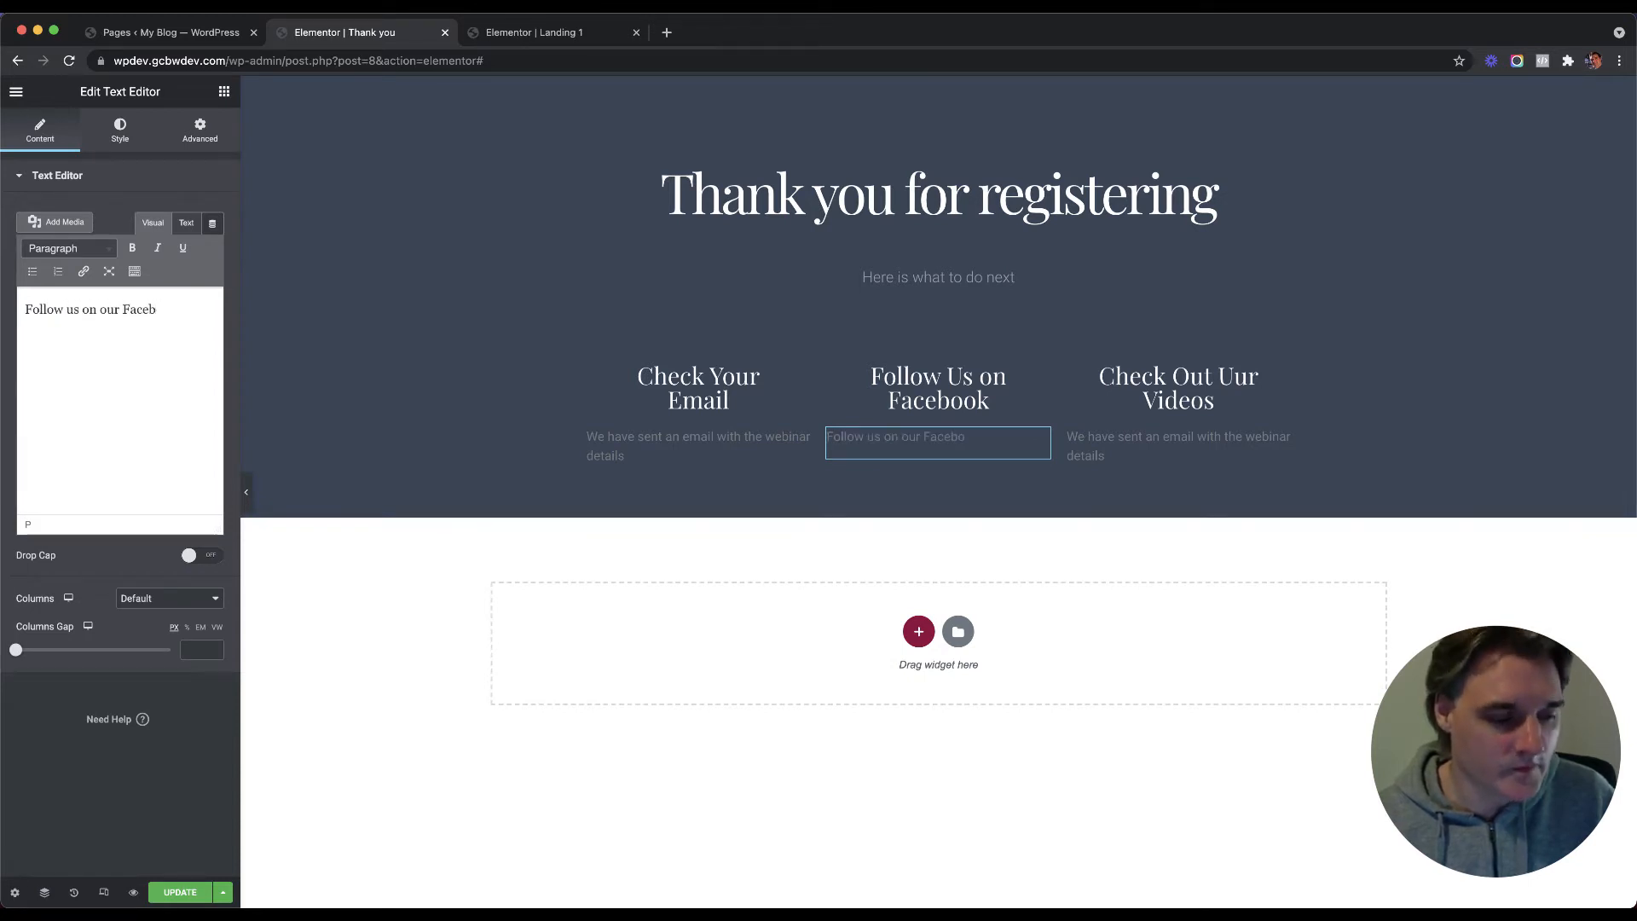
key("BackSpace")
key("BackSpace")
key("BackSpace")
key("BackSpace")
key("BackSpace")
key("BackSpace")
key("BackSpace")
key("BackSpace")
key("BackSpace")
key("BackSpace")
key("BackSpace")
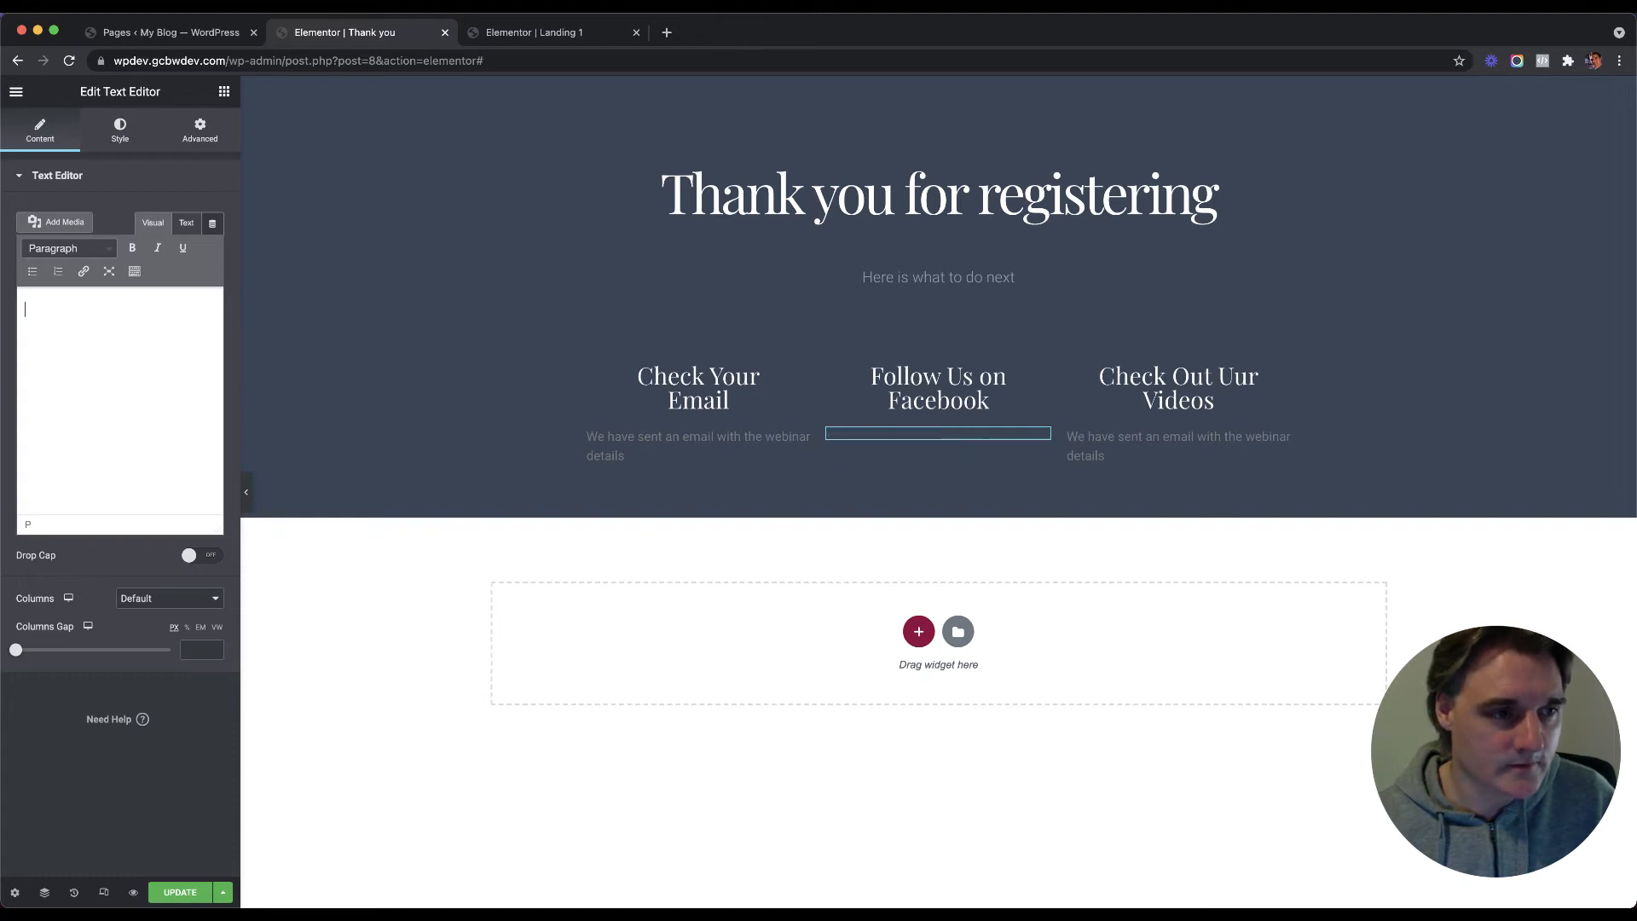
type("Join over 1000")
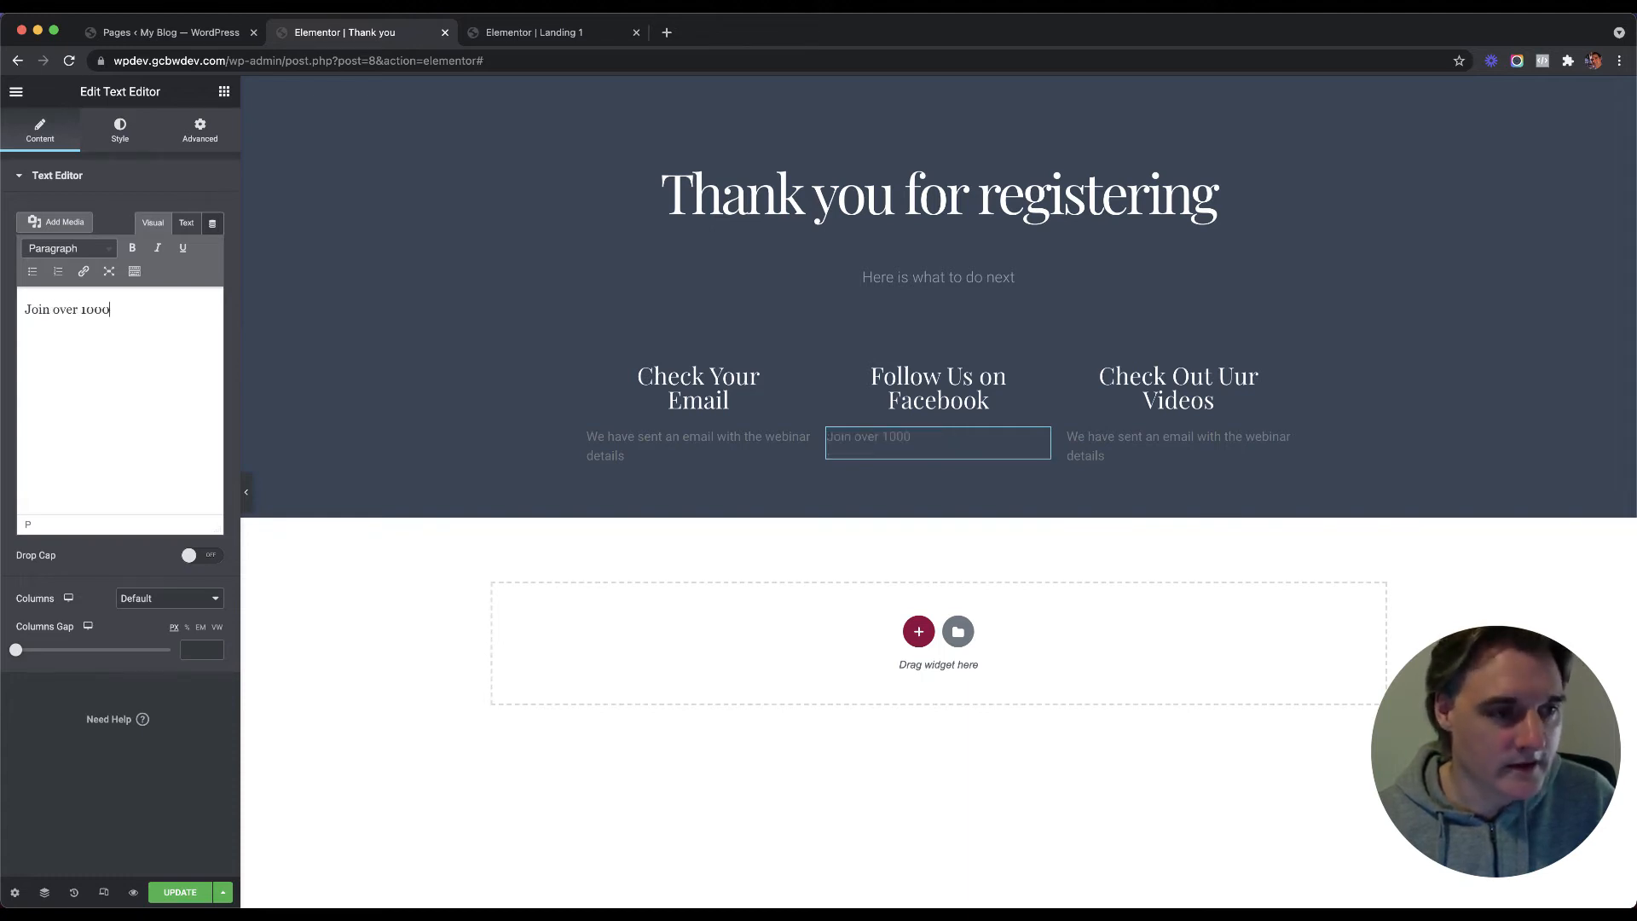
type(" people j")
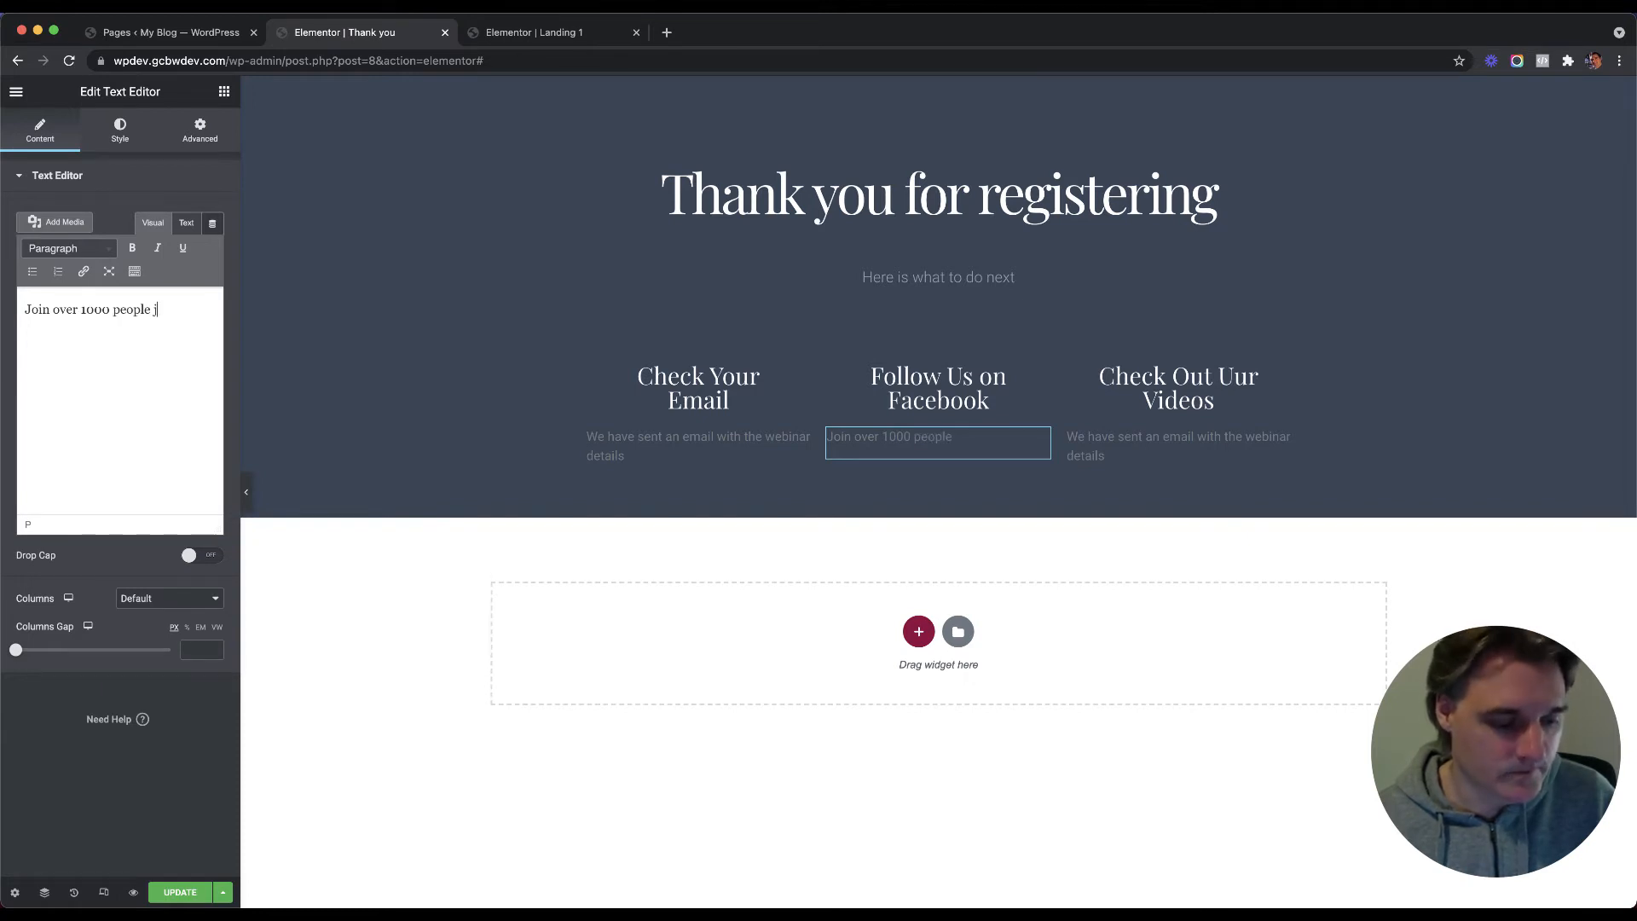
type("ust like you ")
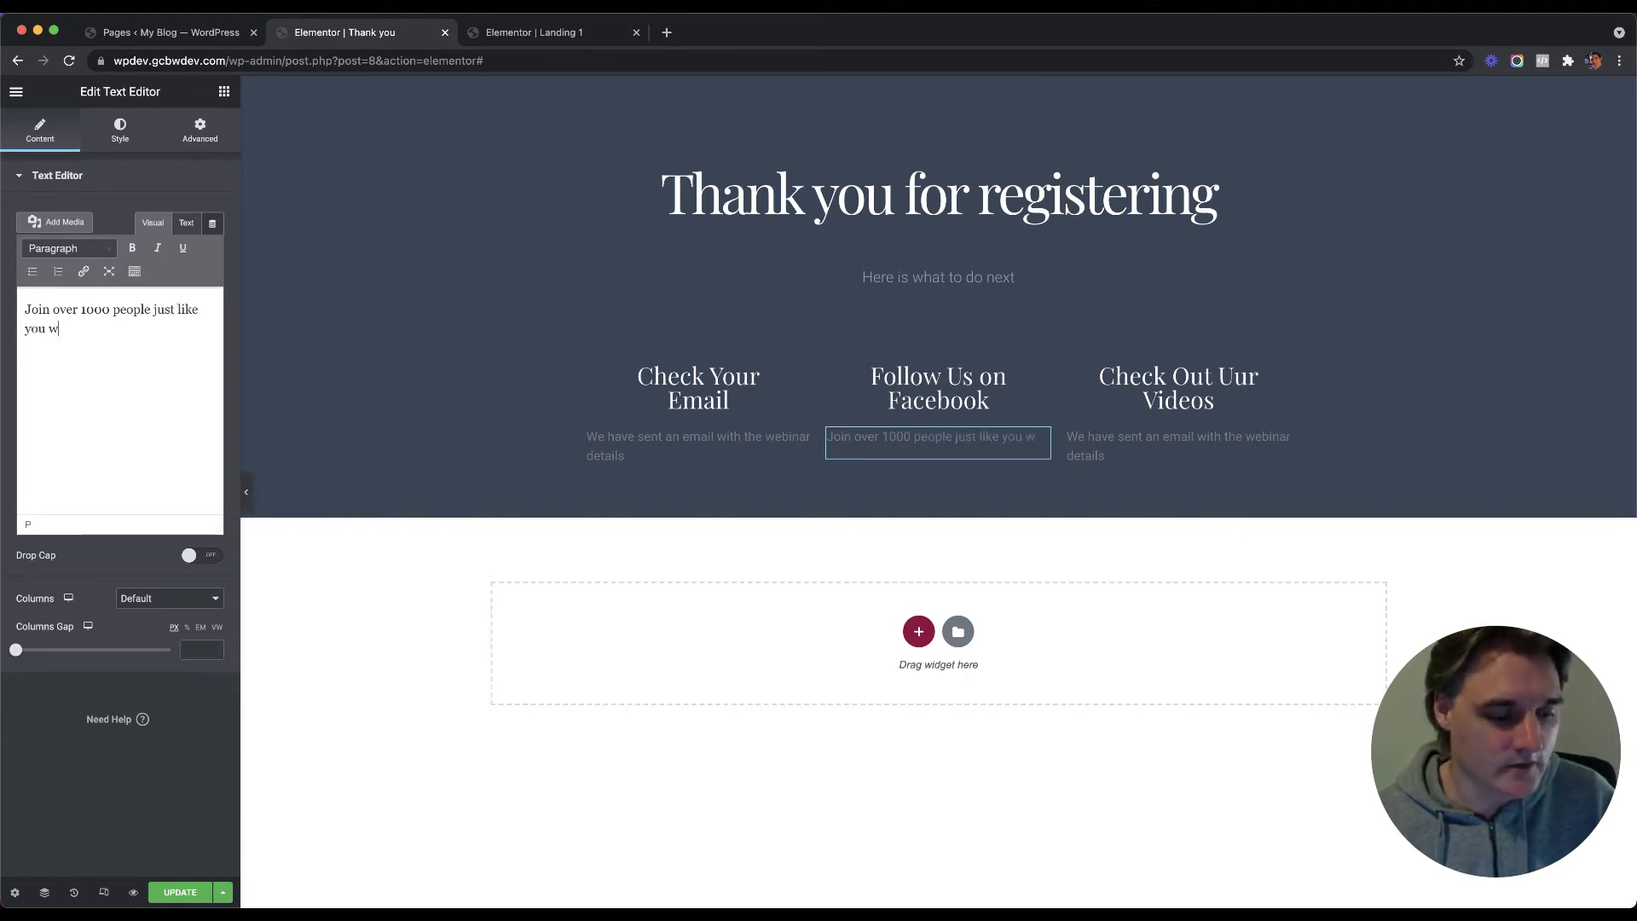
type("who want to")
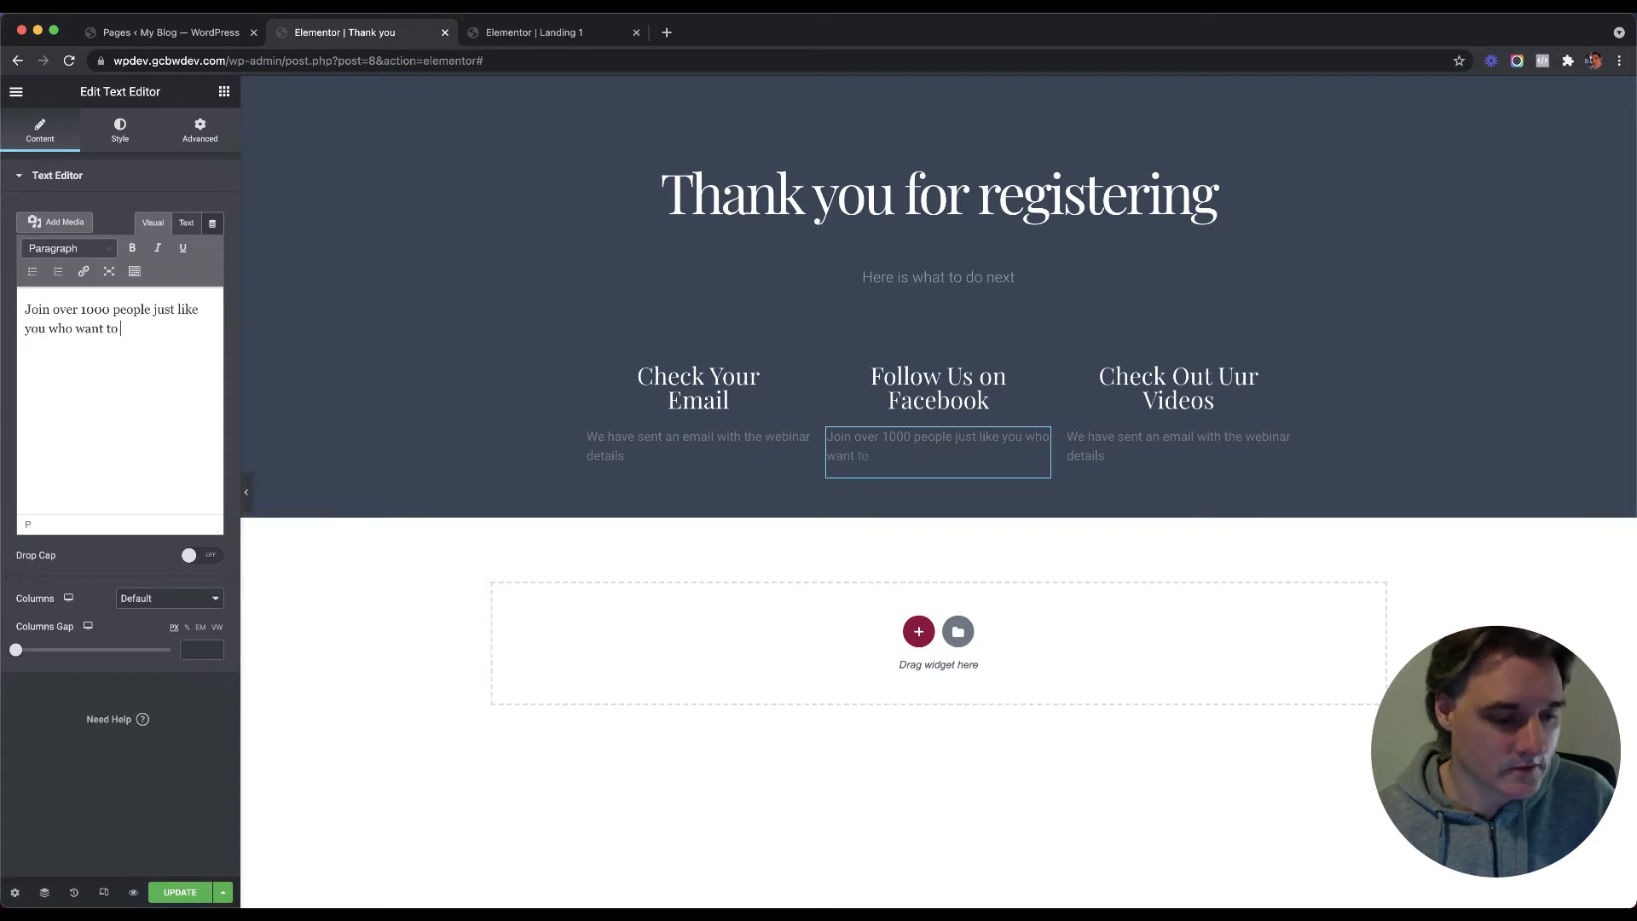
type(" imr")
key("BackSpace")
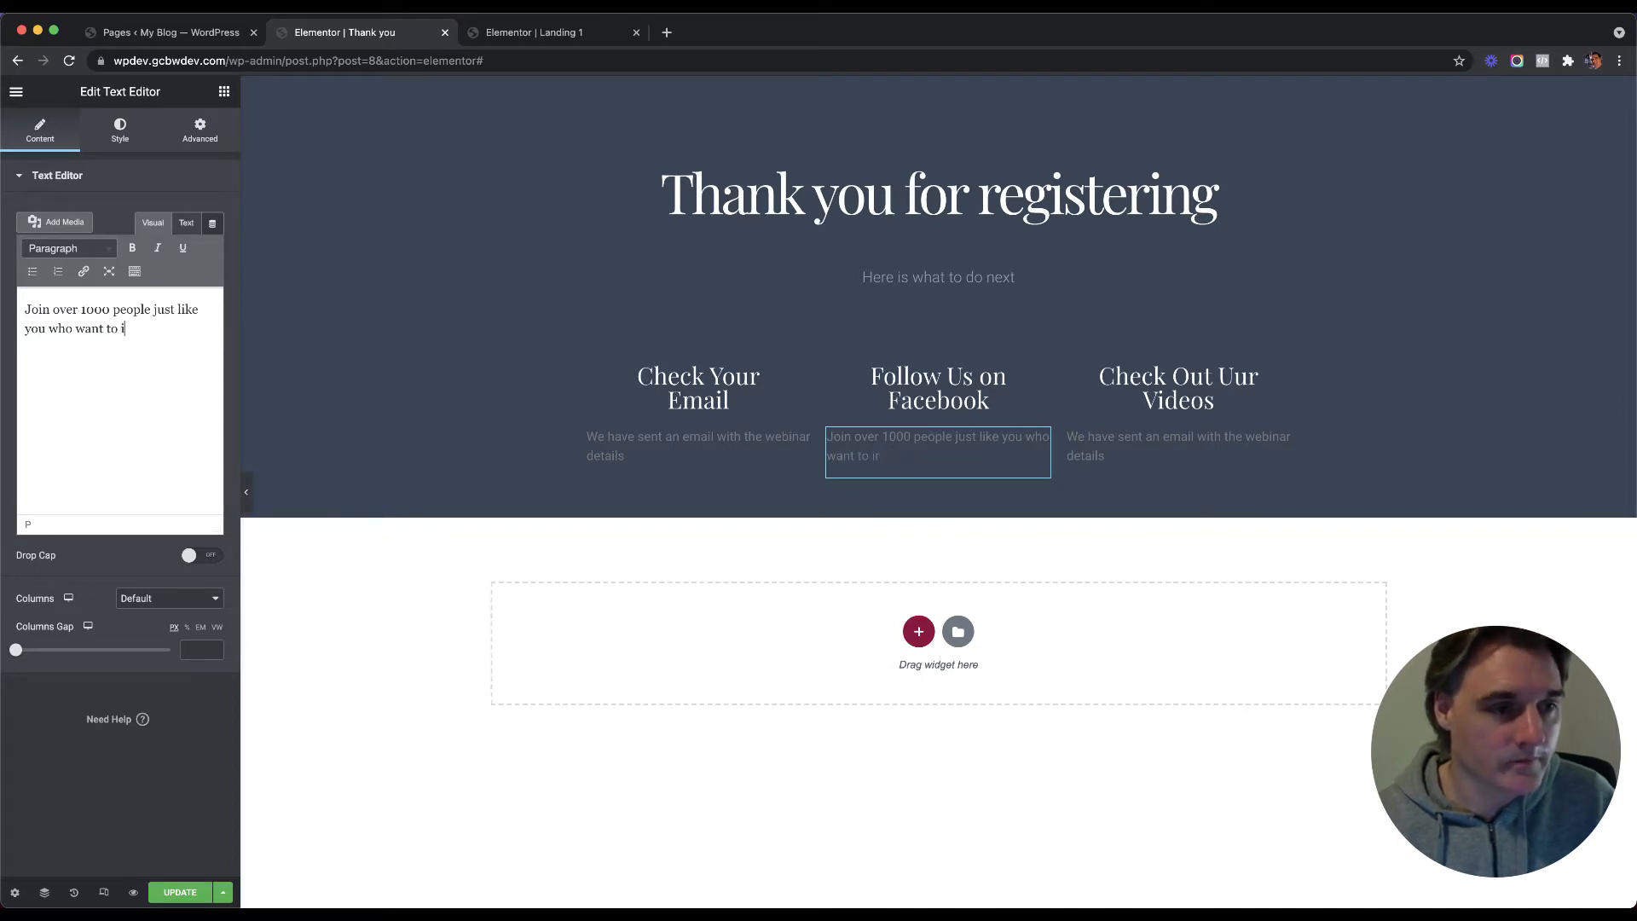
type("mproved")
key("BackSpace")
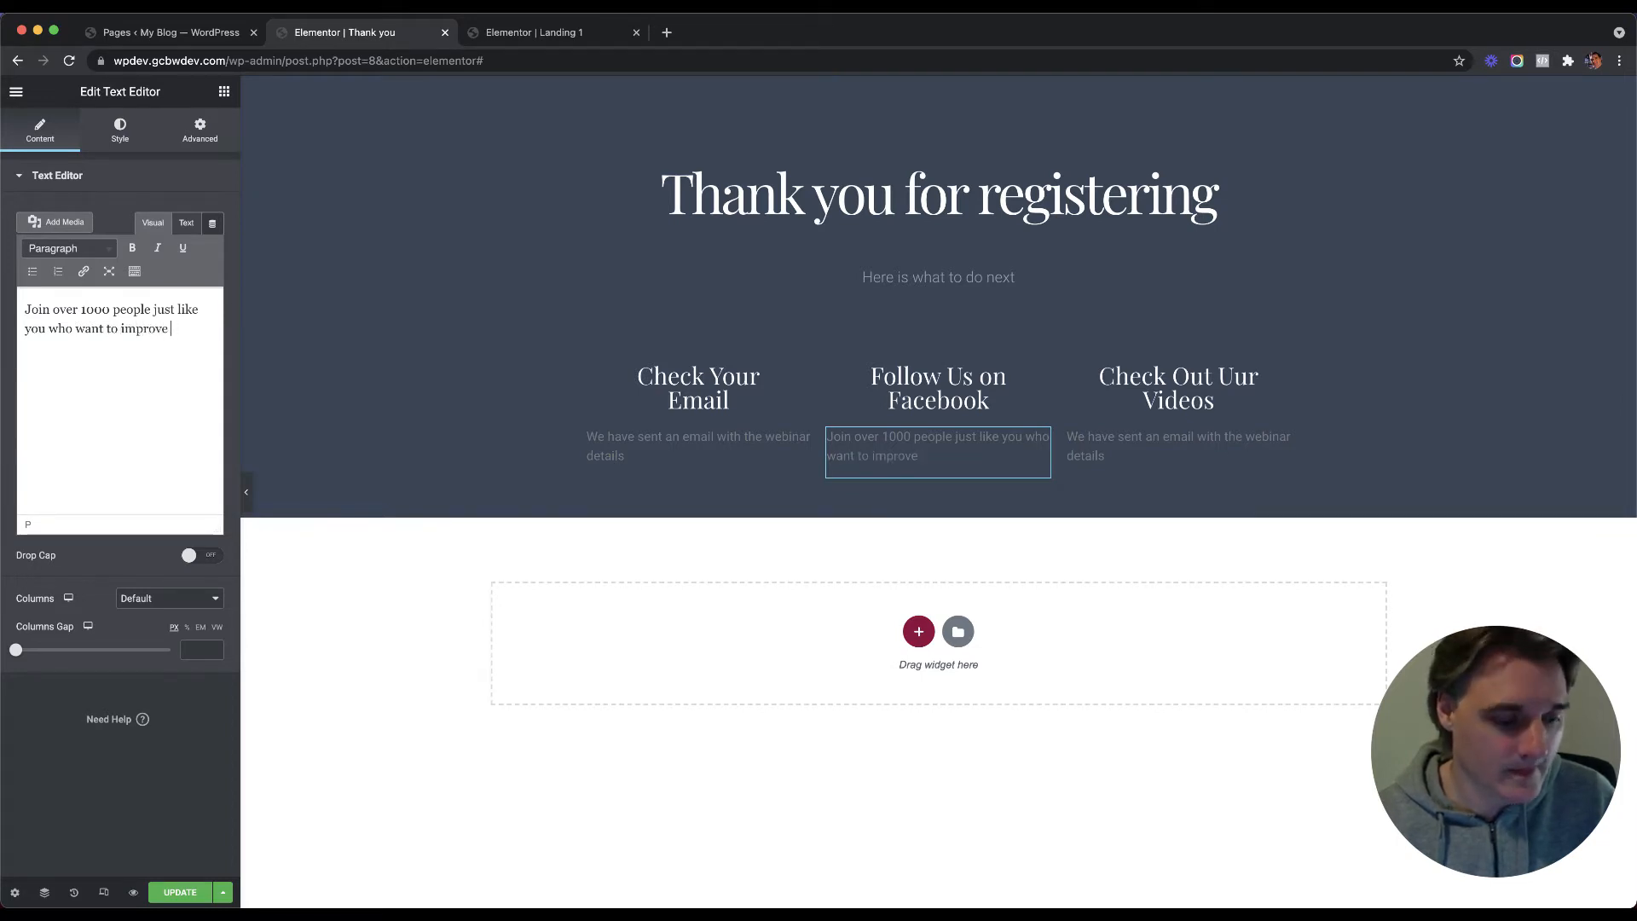
type("your sales.")
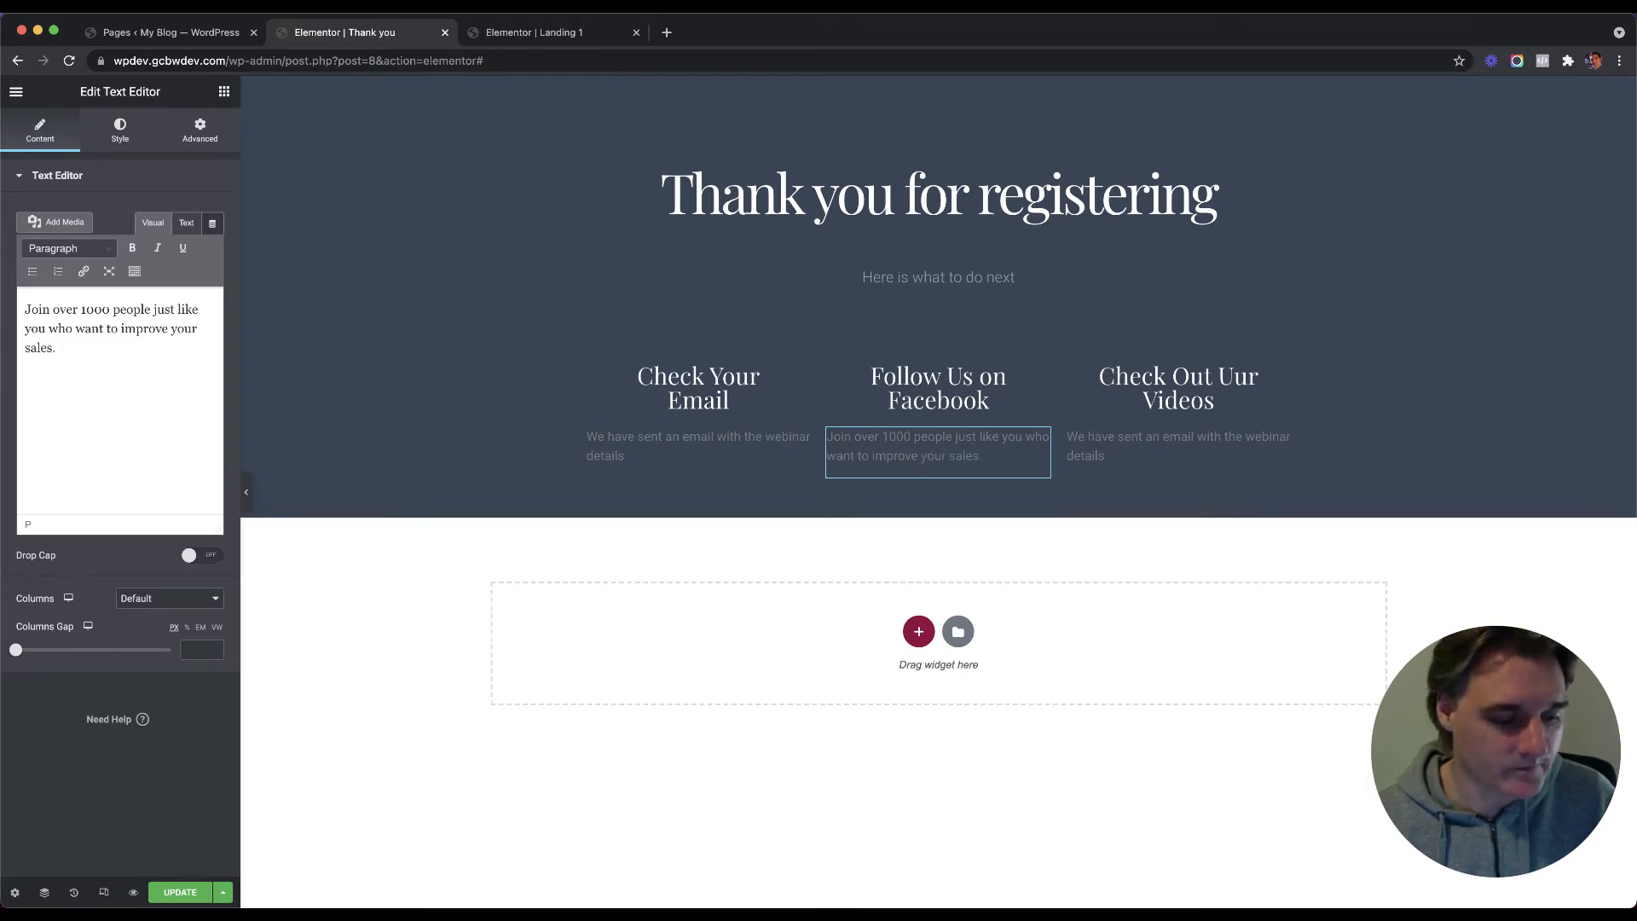
type(" Join")
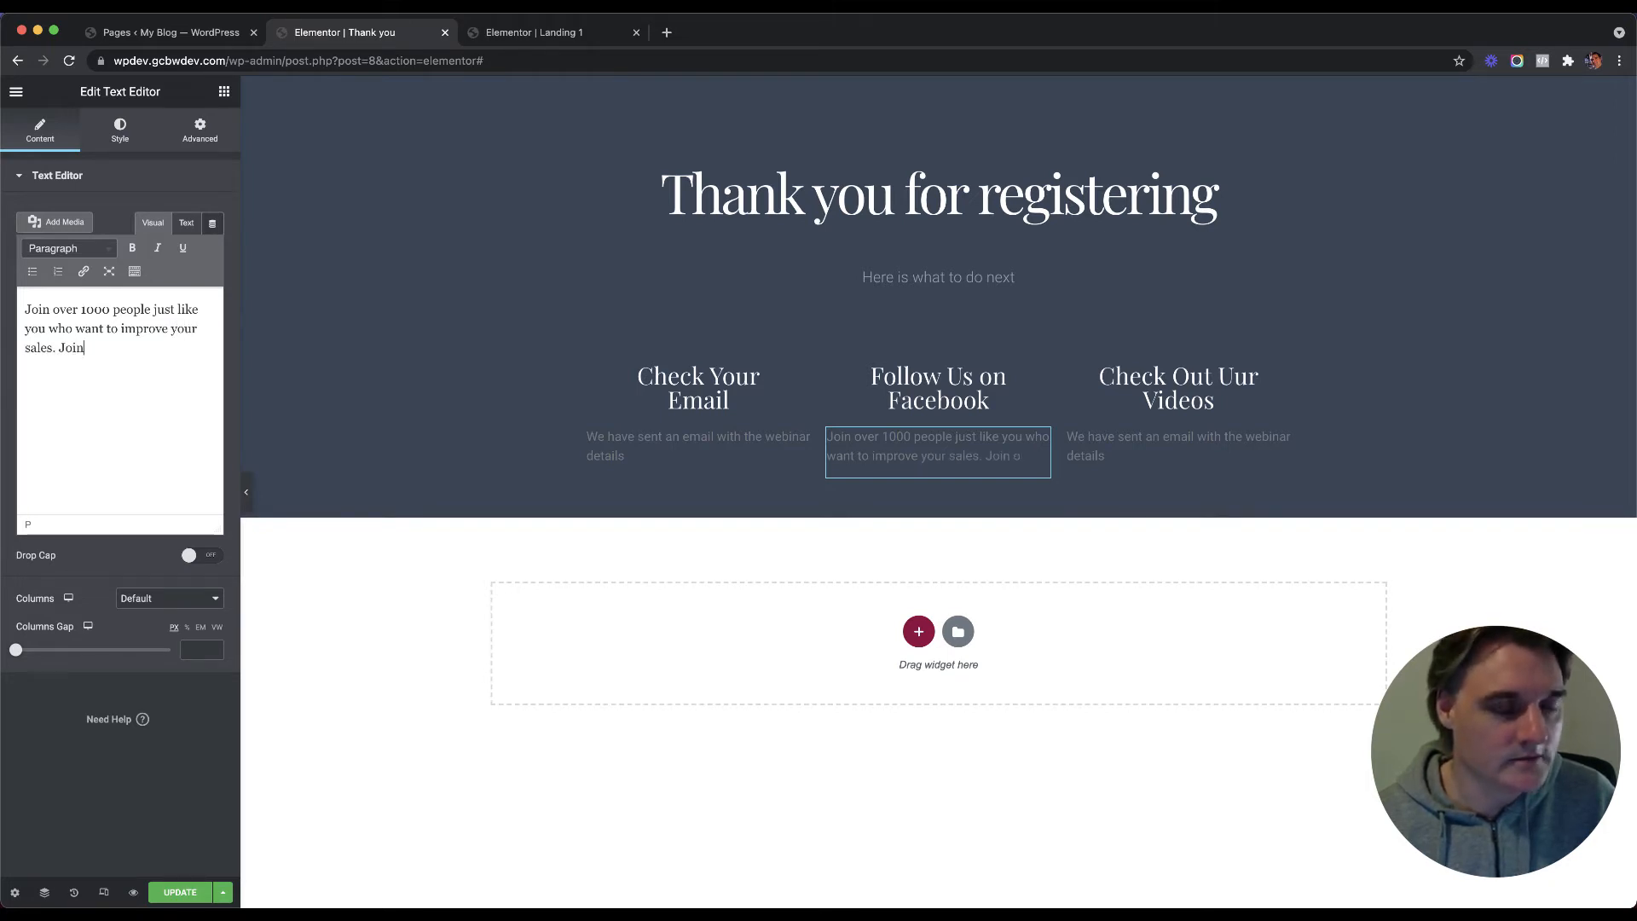
key("BackSpace")
key("BackSpace")
key("BackSpace")
key("BackSpace")
type("You ra")
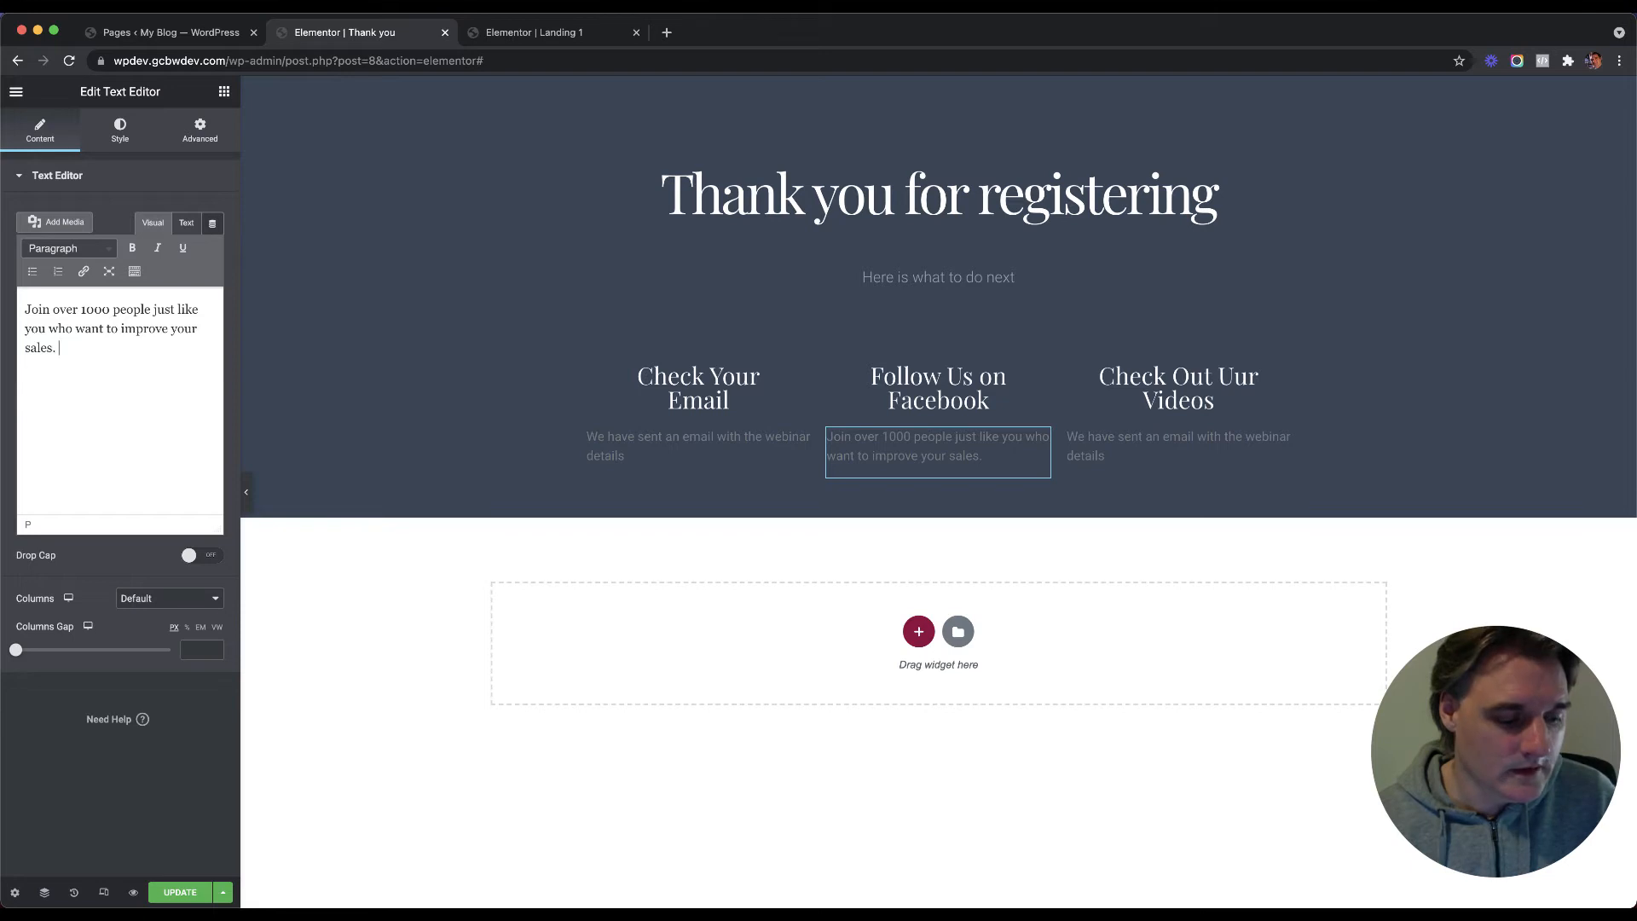
key("BackSpace")
key("BackSpace")
key("BackSpace")
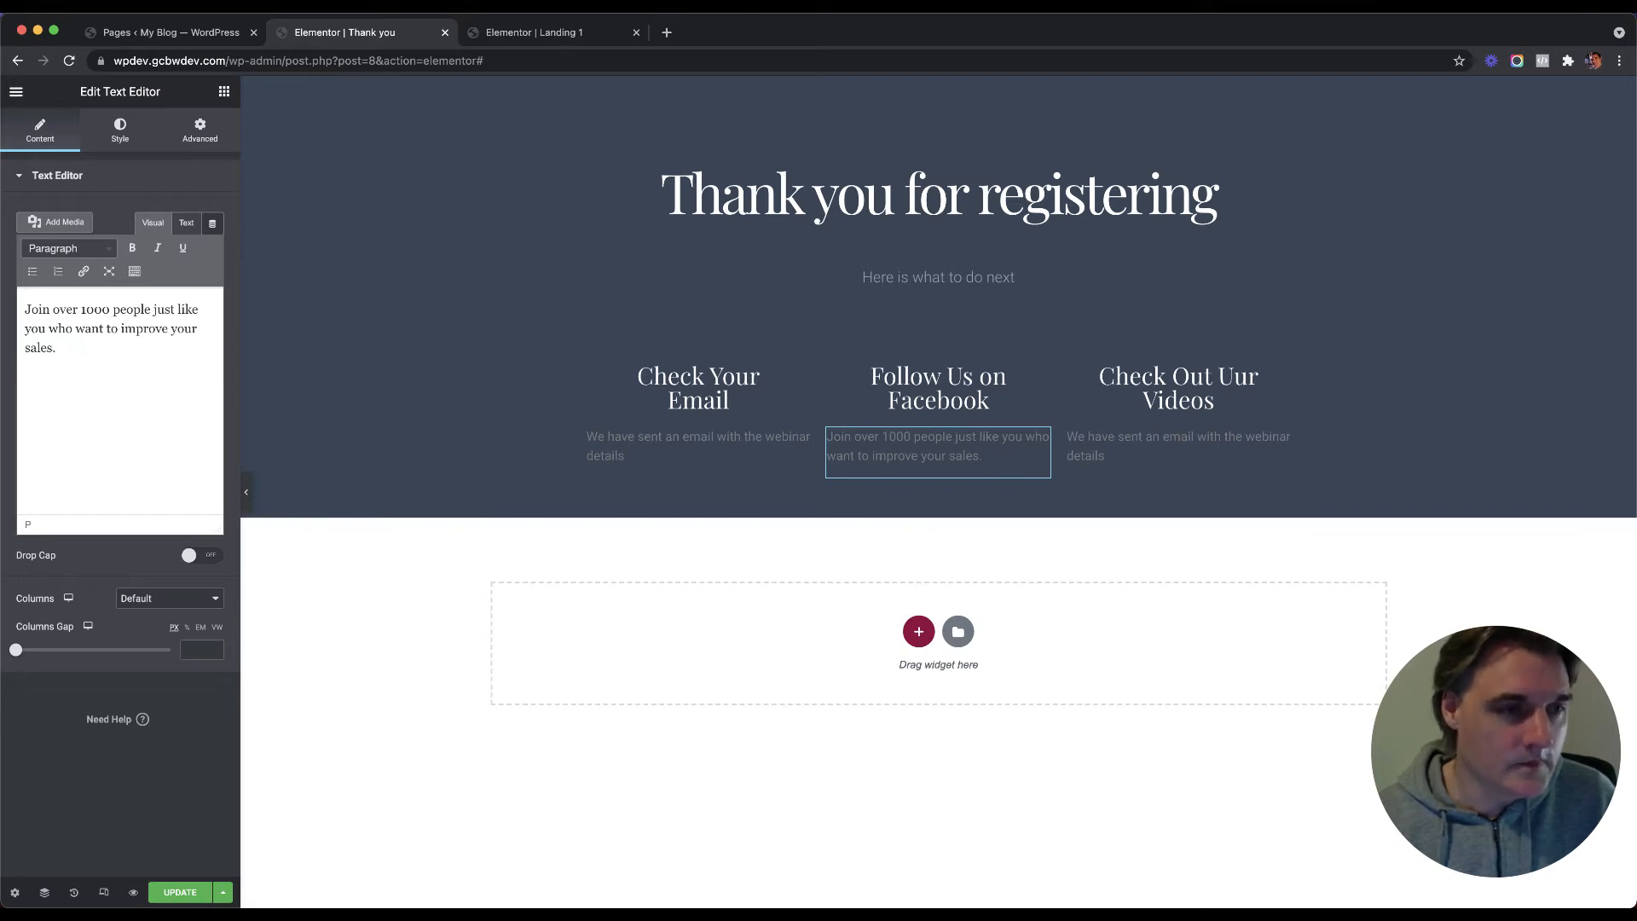
type("us on F")
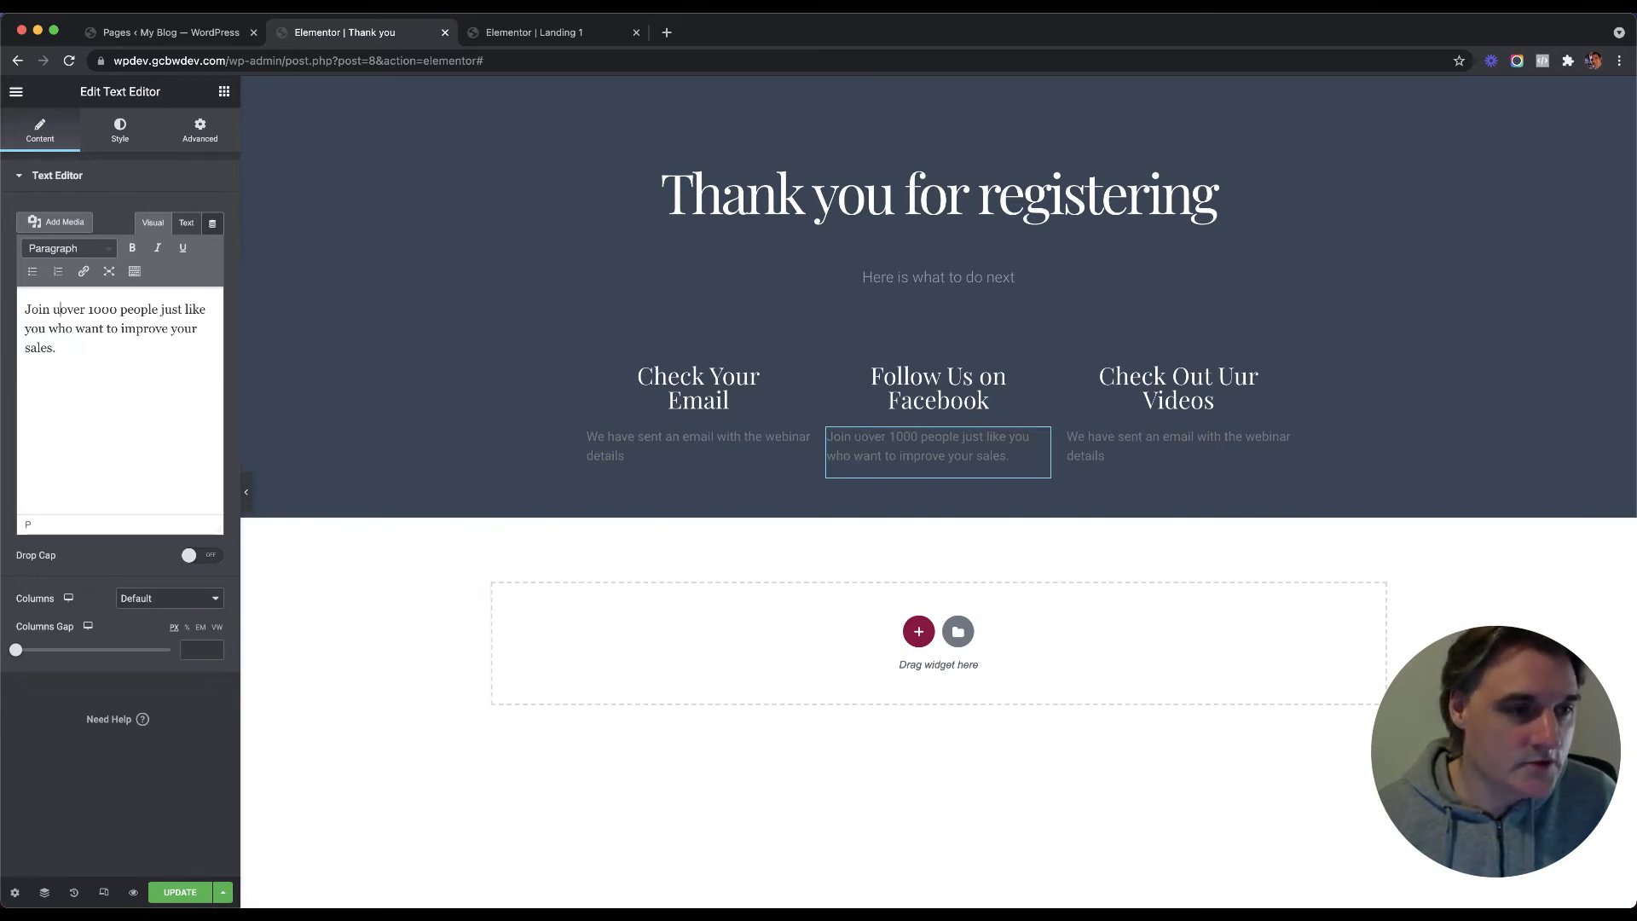
type("acebook ")
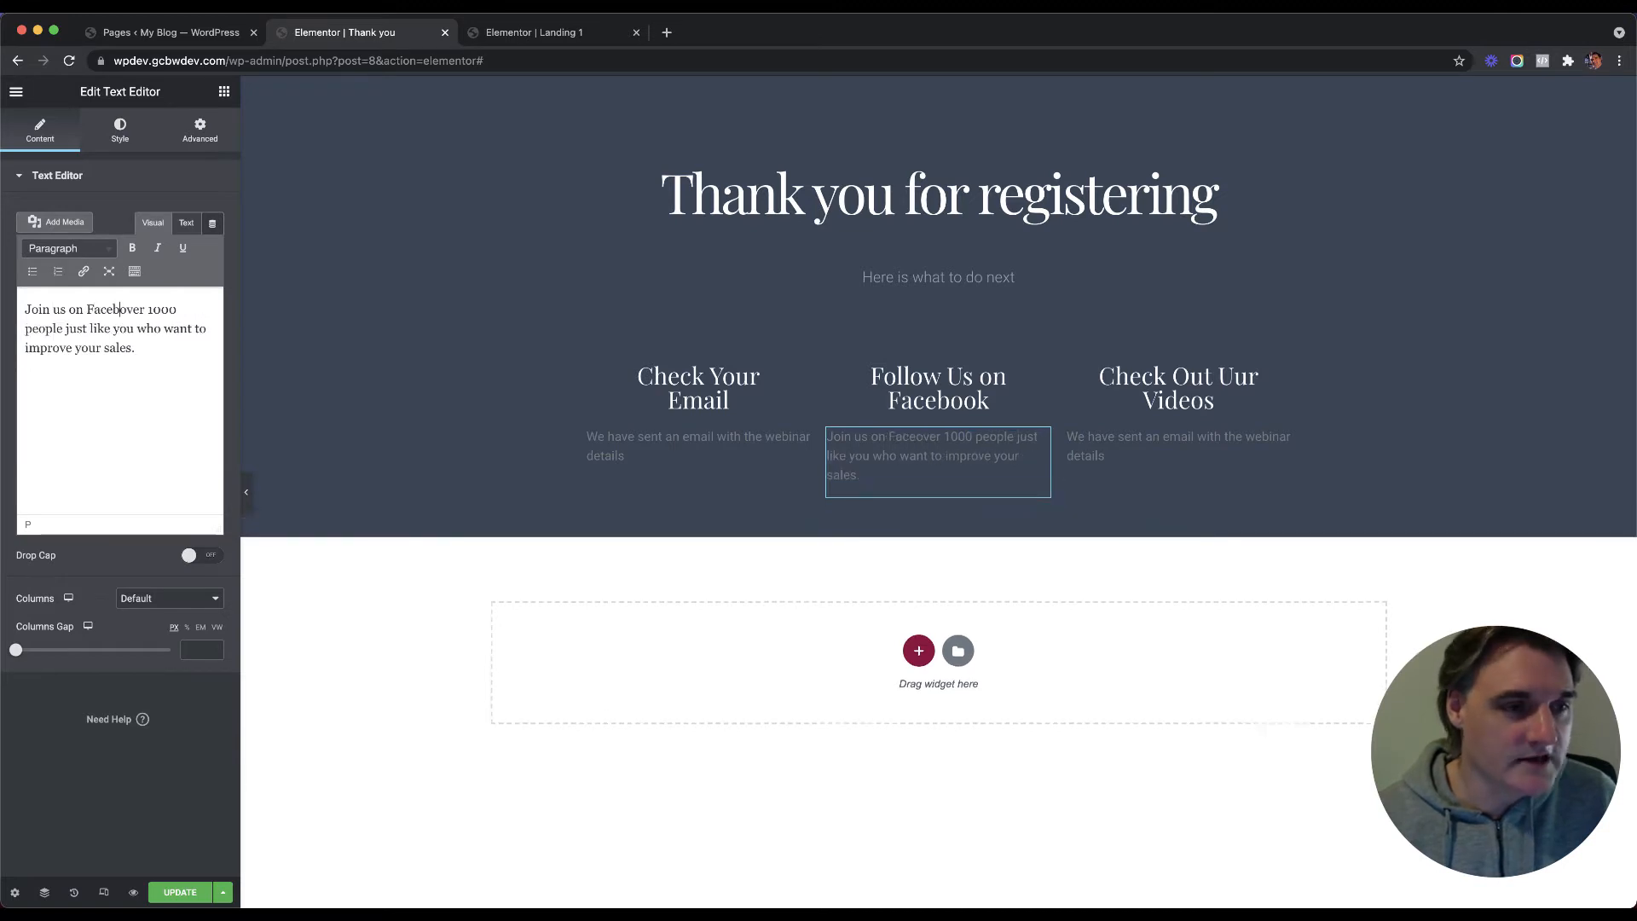
type("with")
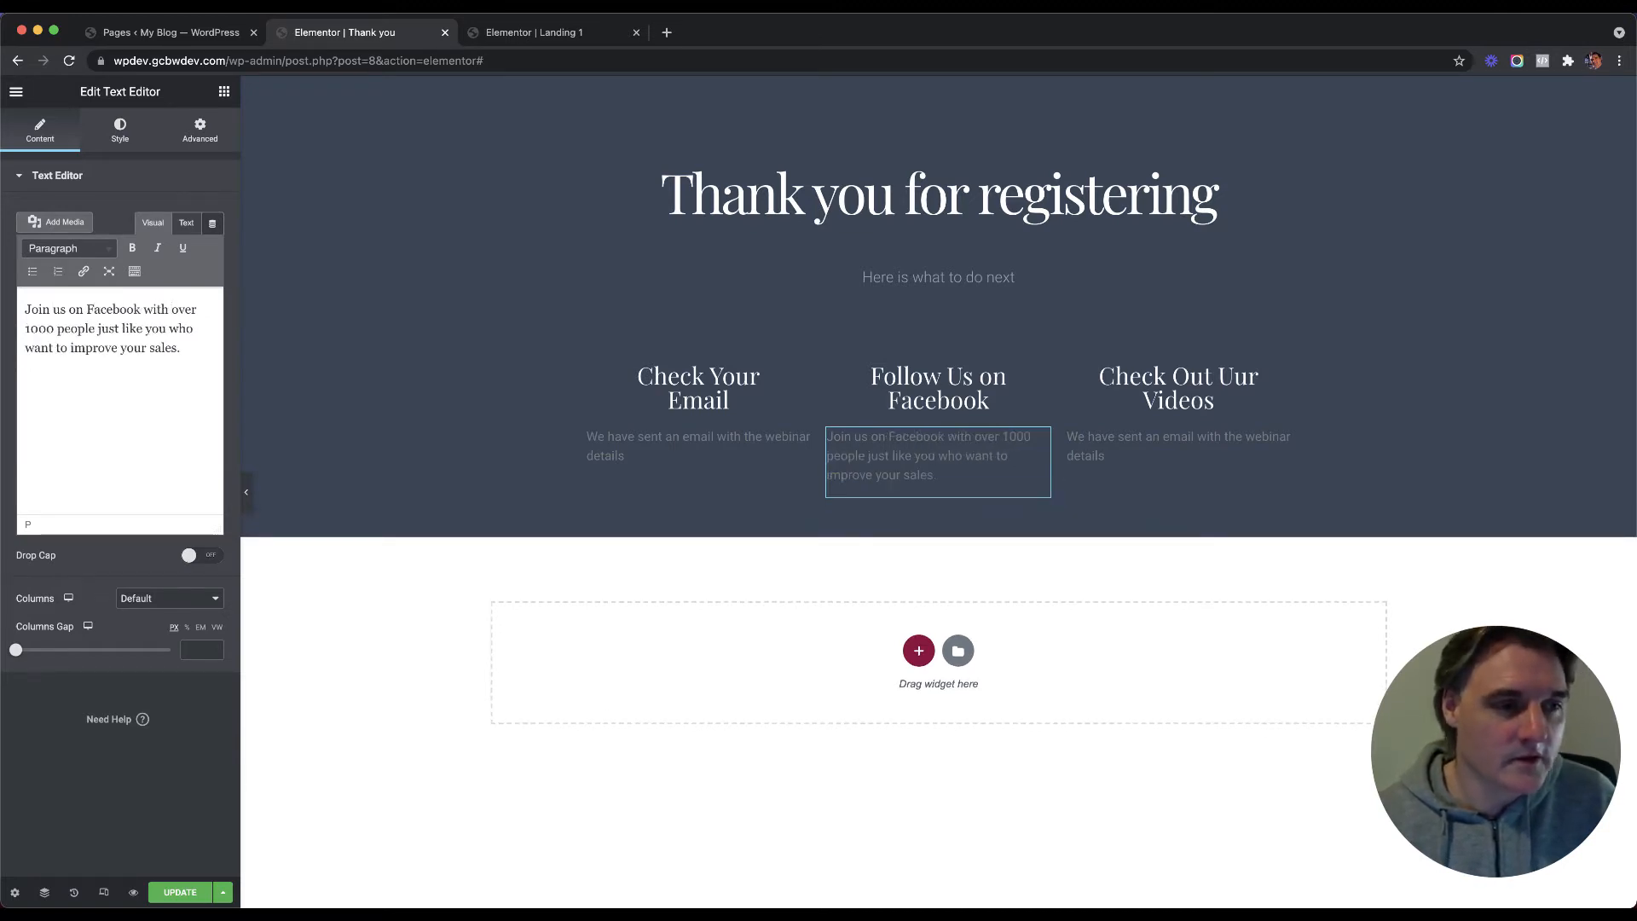
Step: Replace the Videos text with 'We have many more videos and tutorials to help you grow your sales.'
left_click(1162, 439)
key("super+a")
left_click(108, 325)
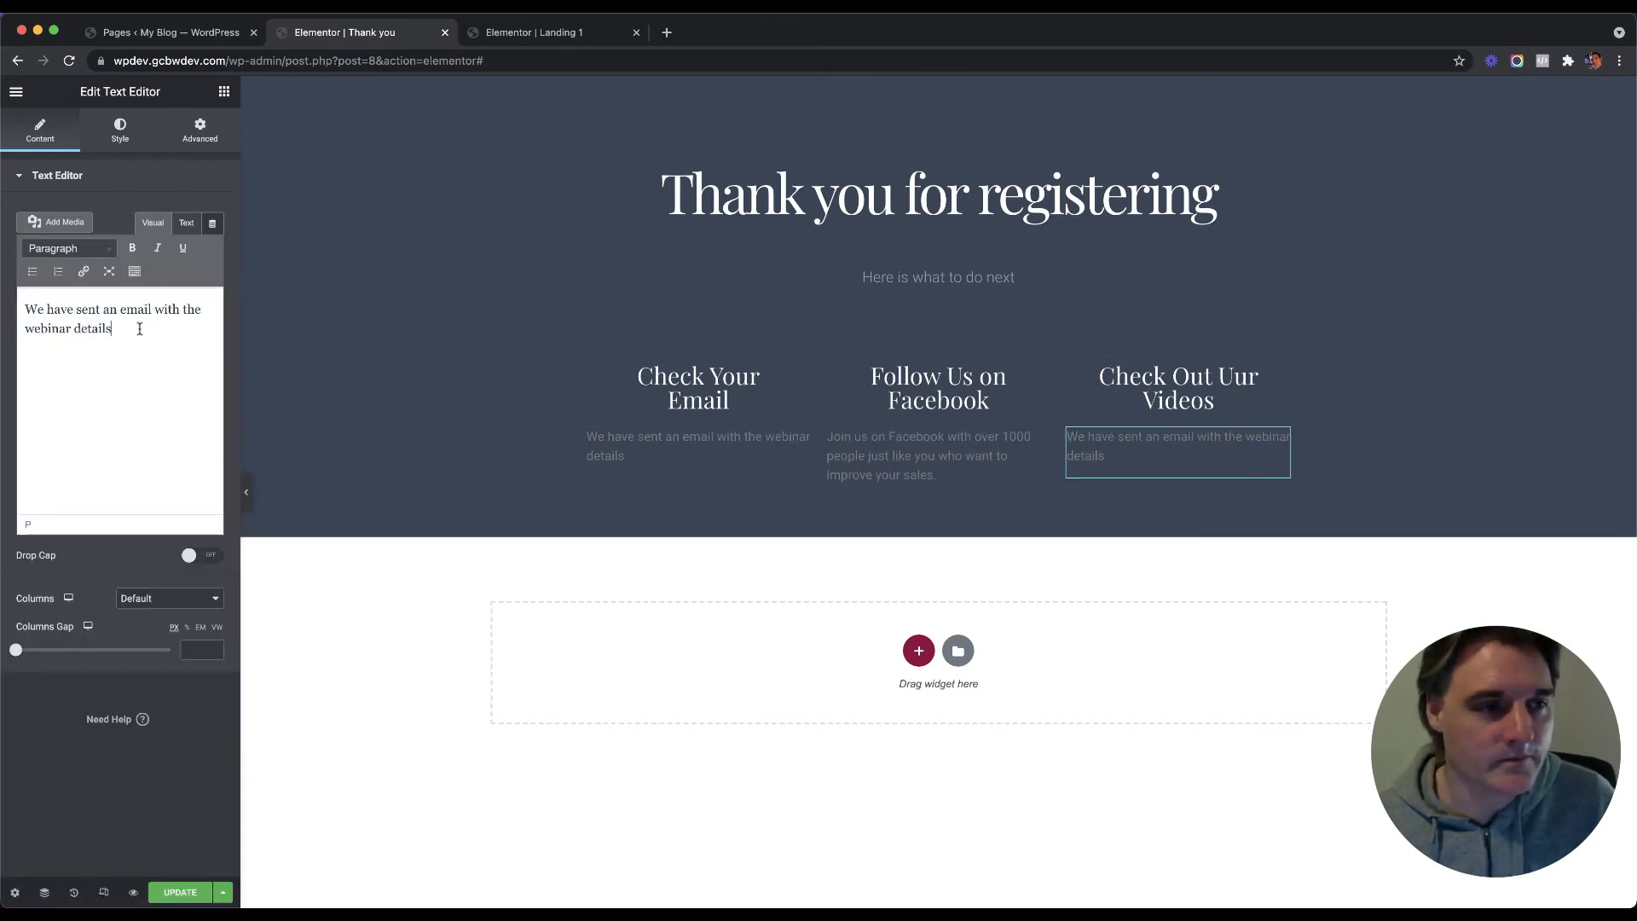
key("super+a")
type("We have")
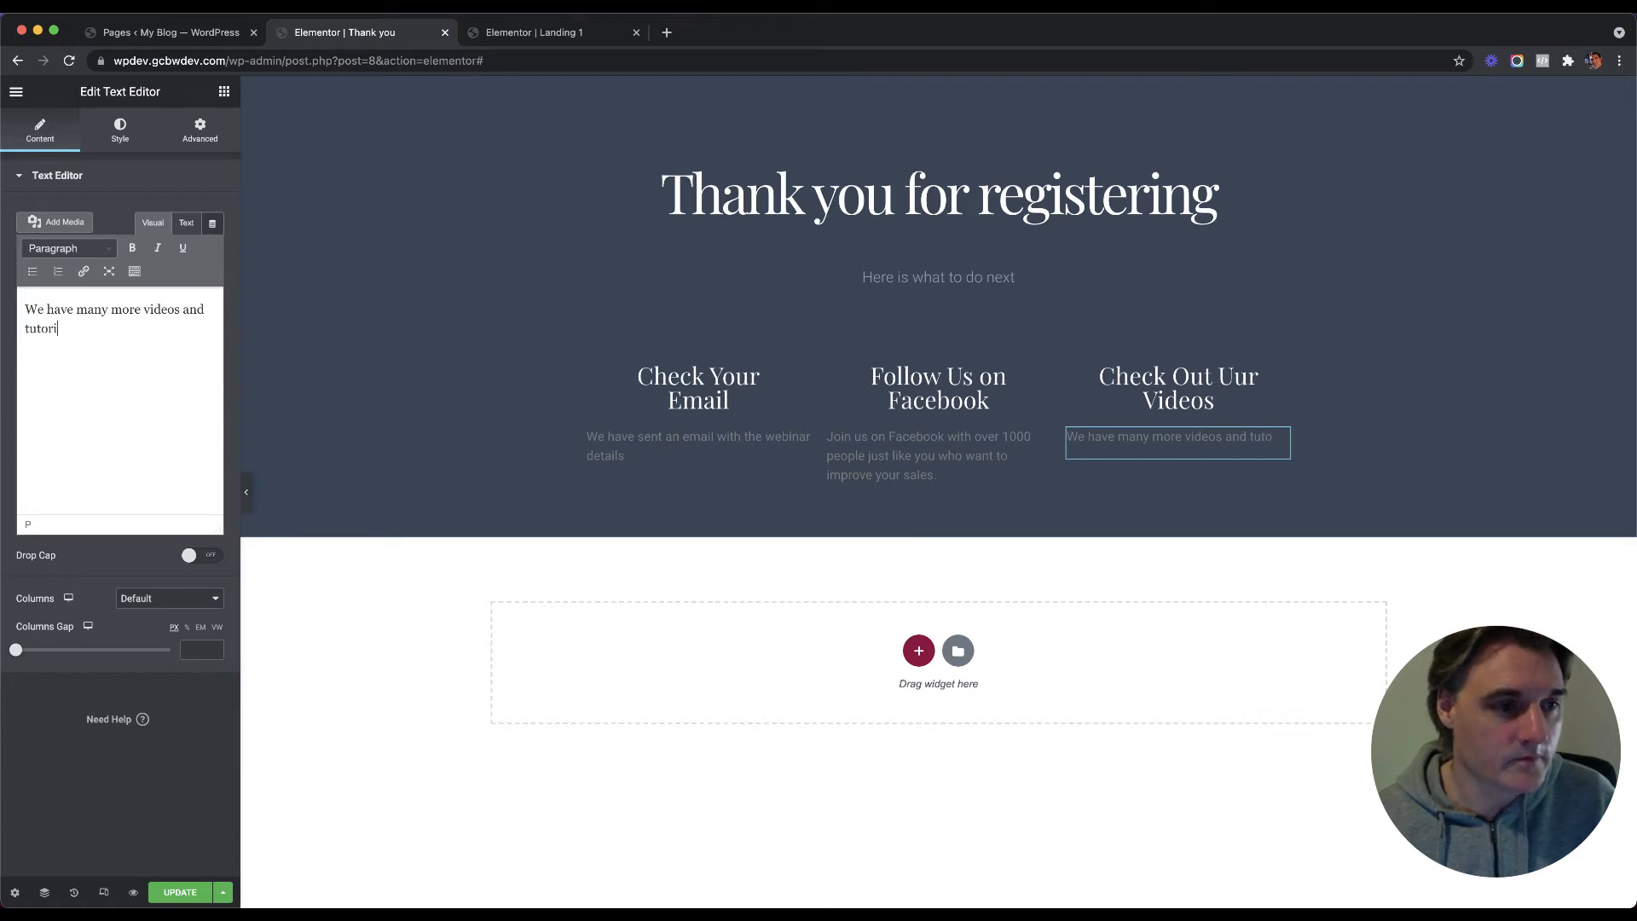
type("s to ")
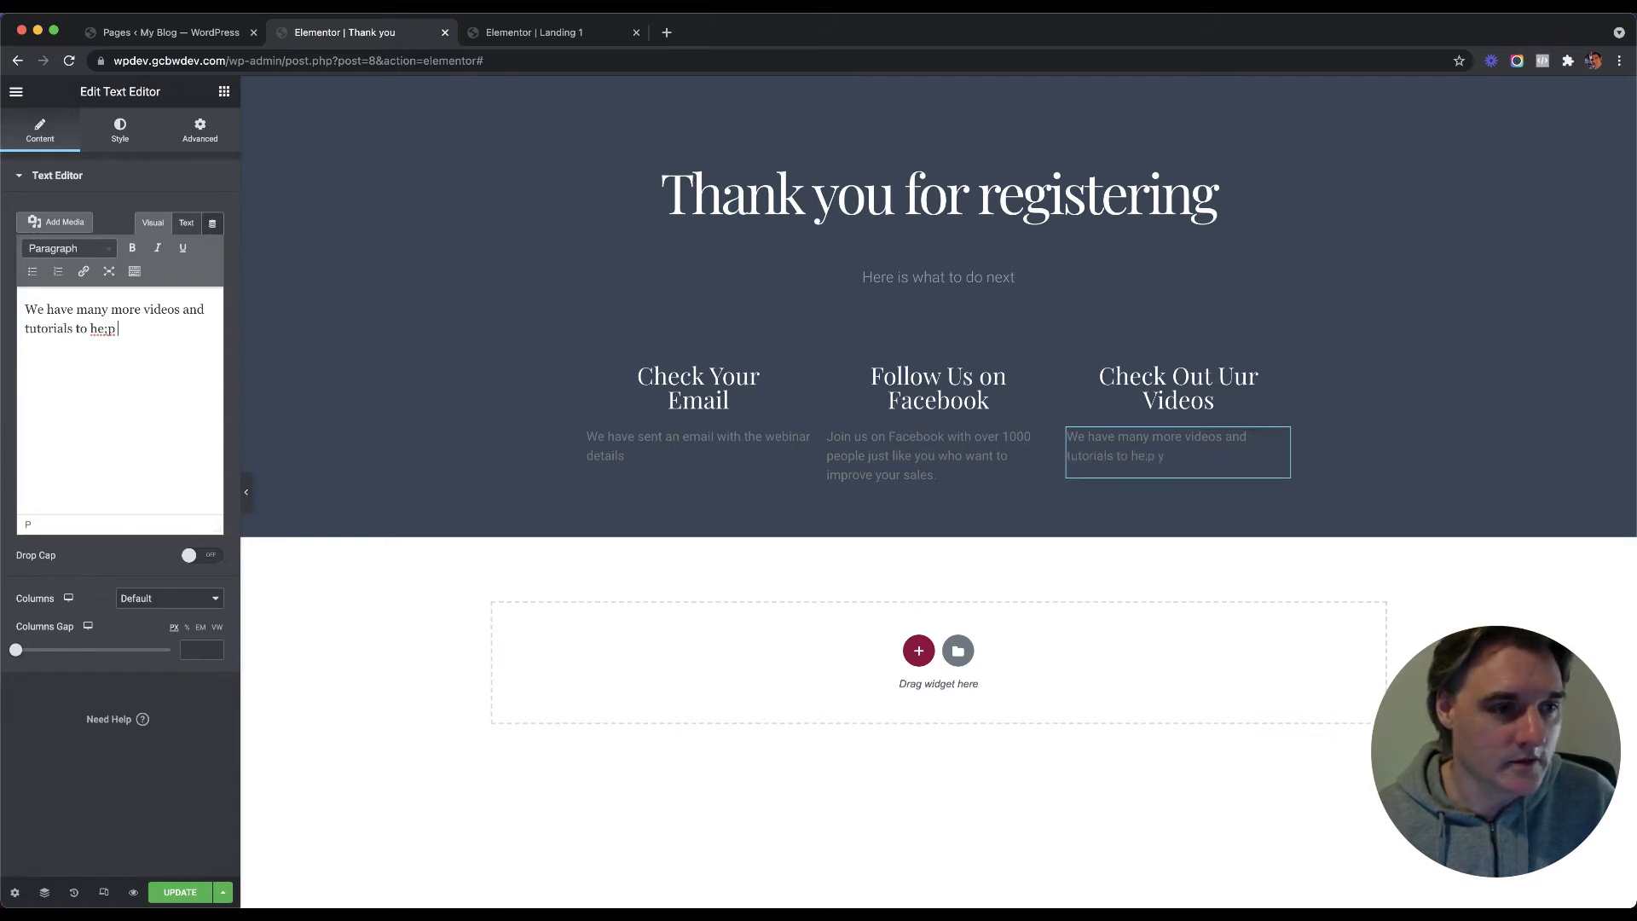
type("help you gr")
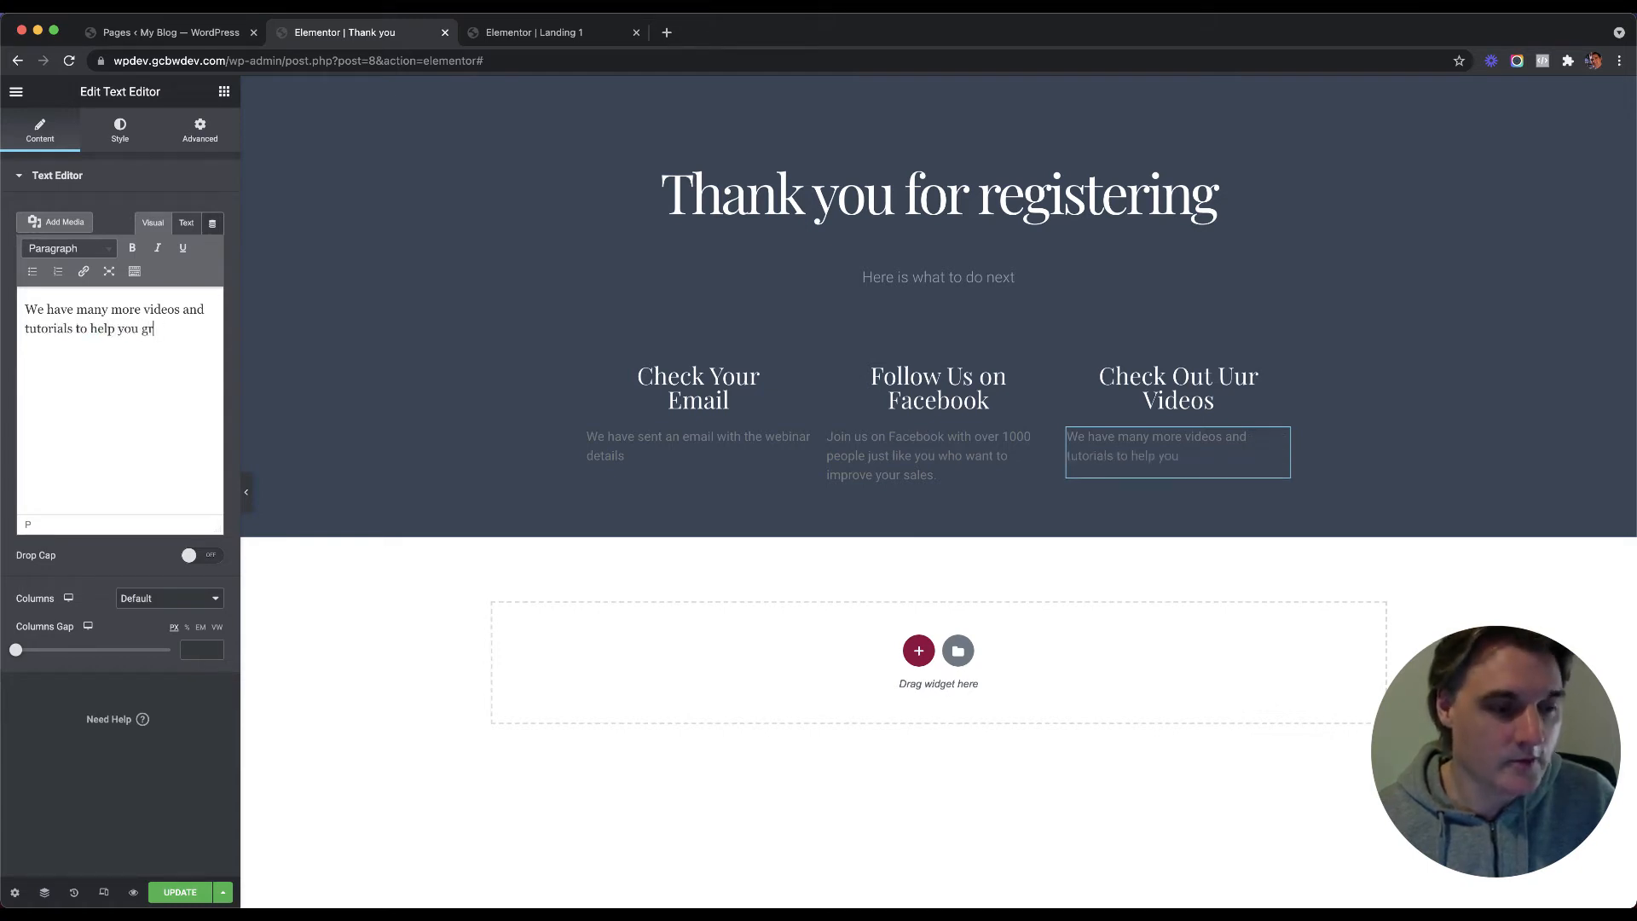
type("ow your sales.")
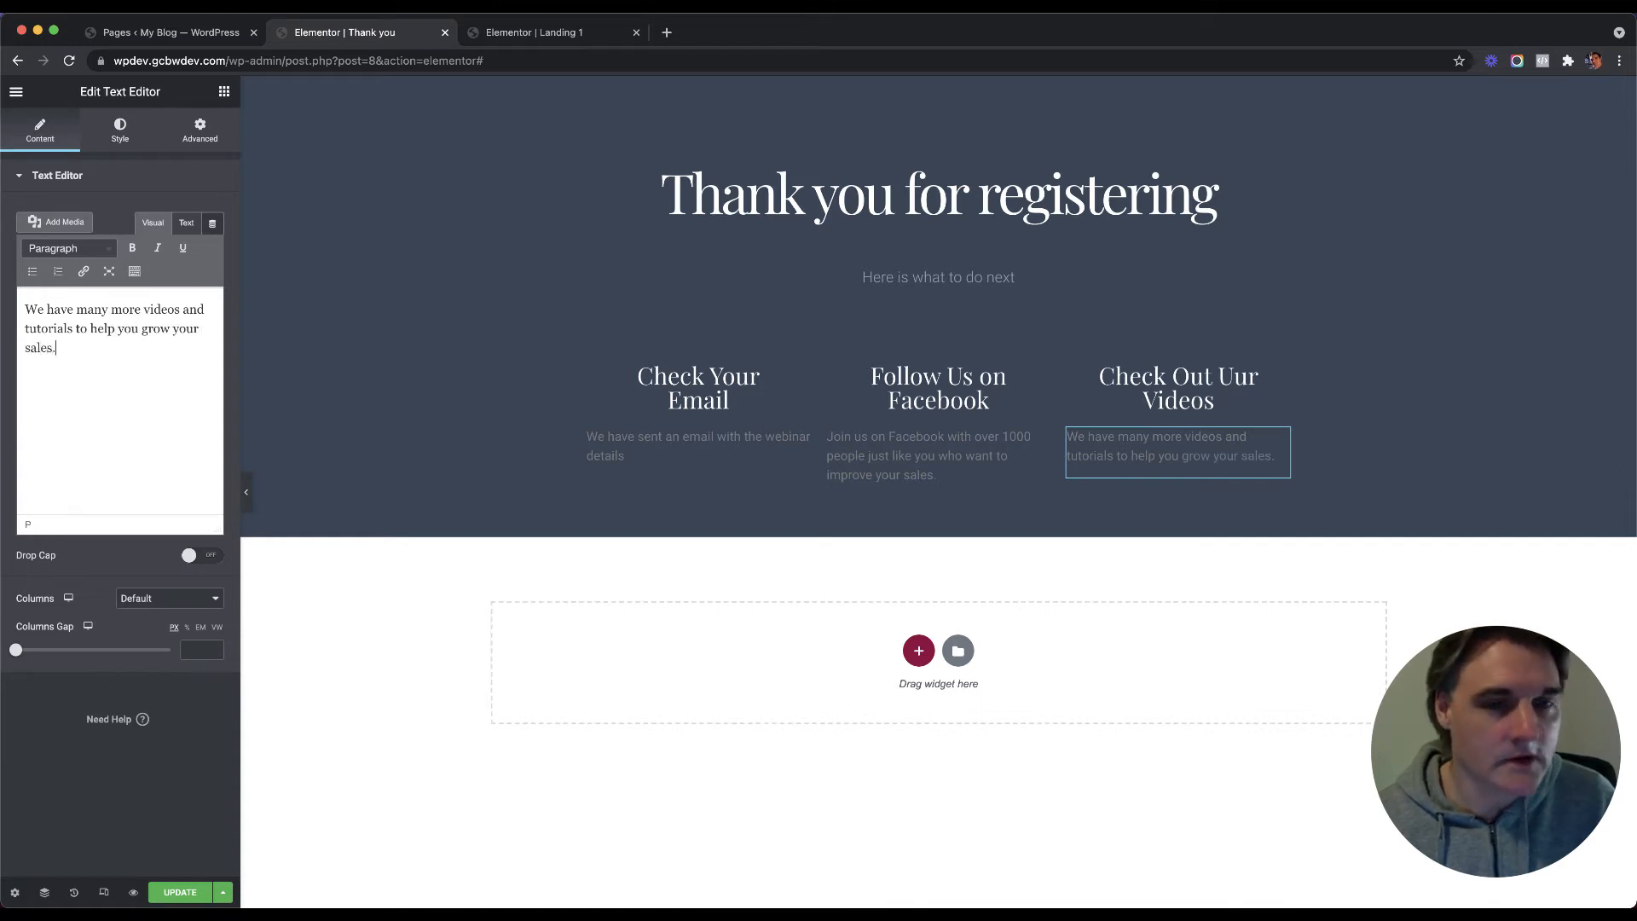
left_click(109, 132)
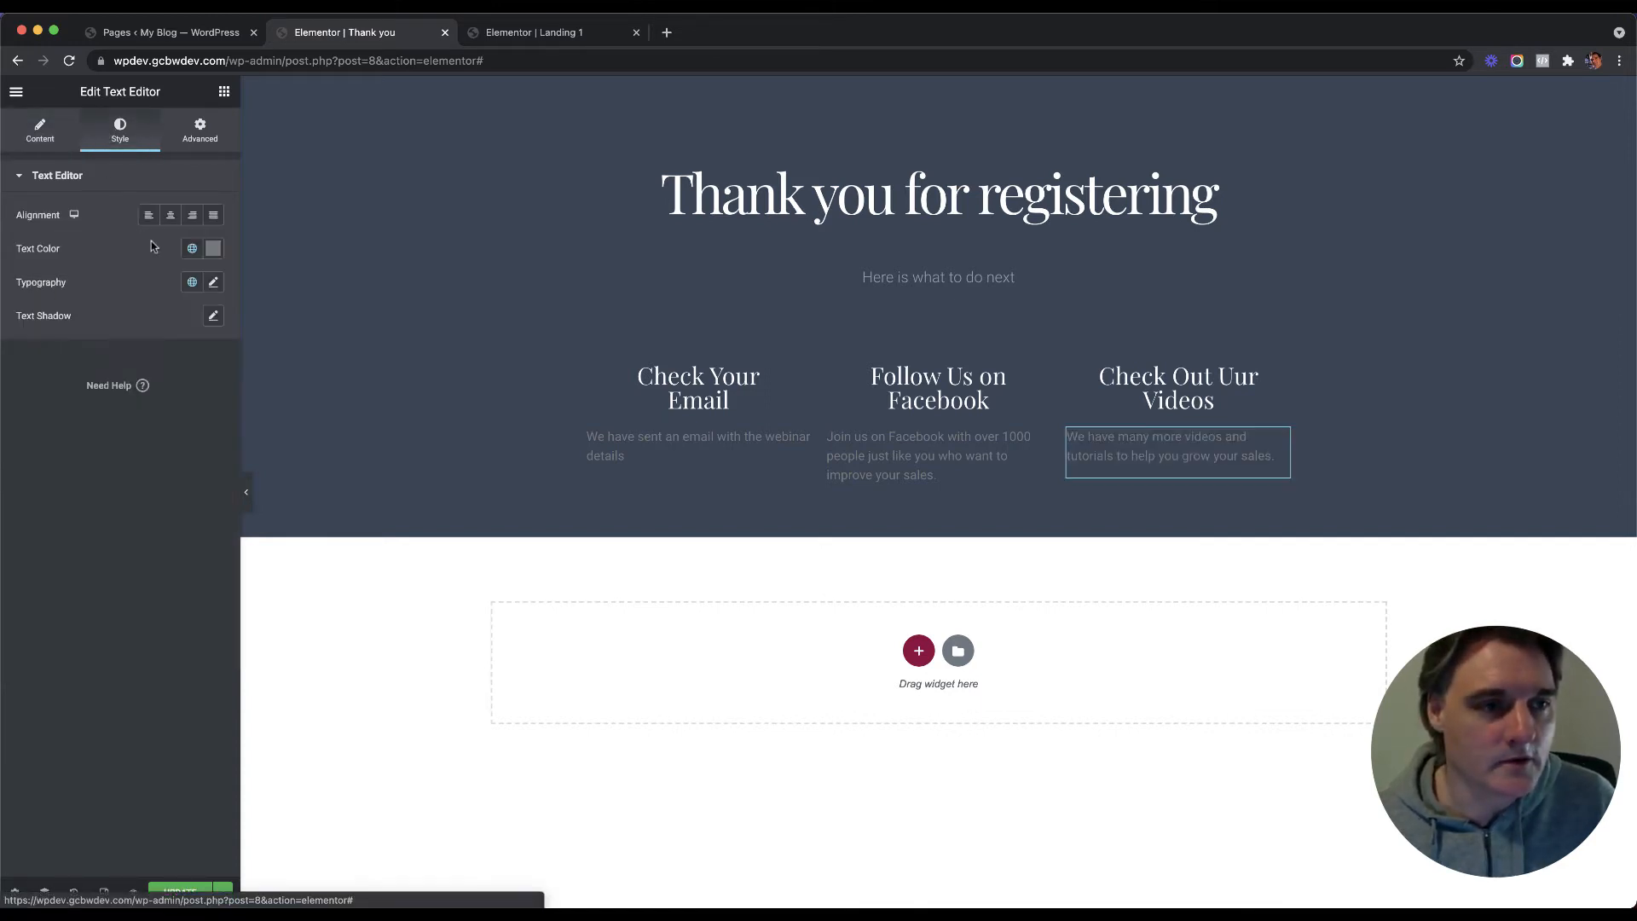
Step: Make the Videos column's description text white
left_click(214, 248)
left_click(31, 309)
right_click(1127, 452)
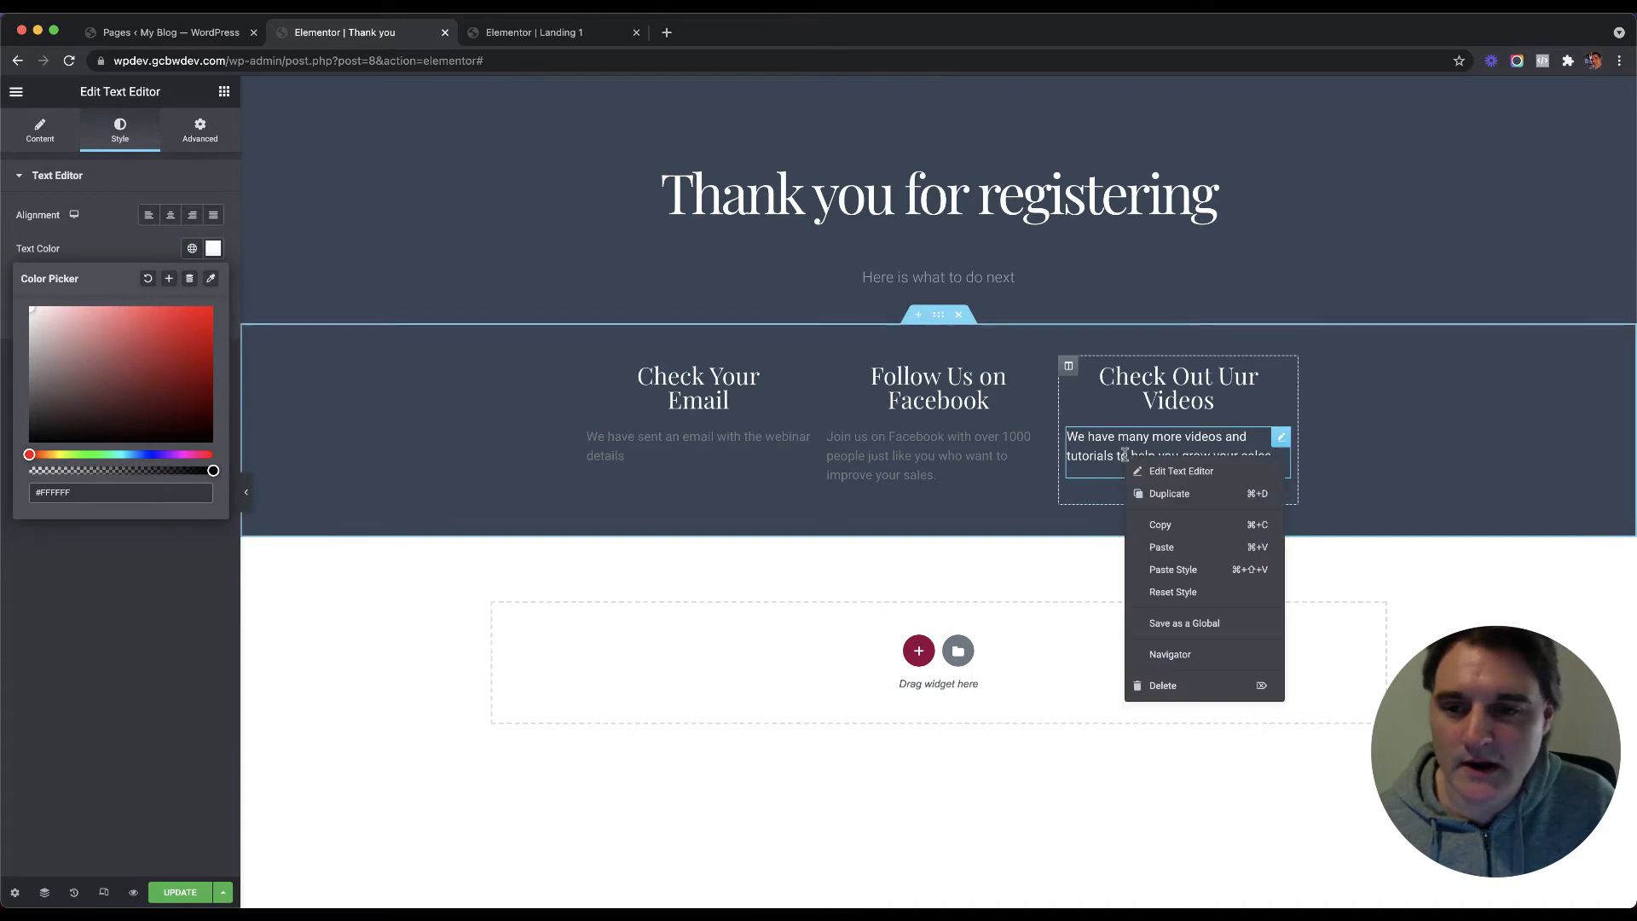
left_click(1162, 523)
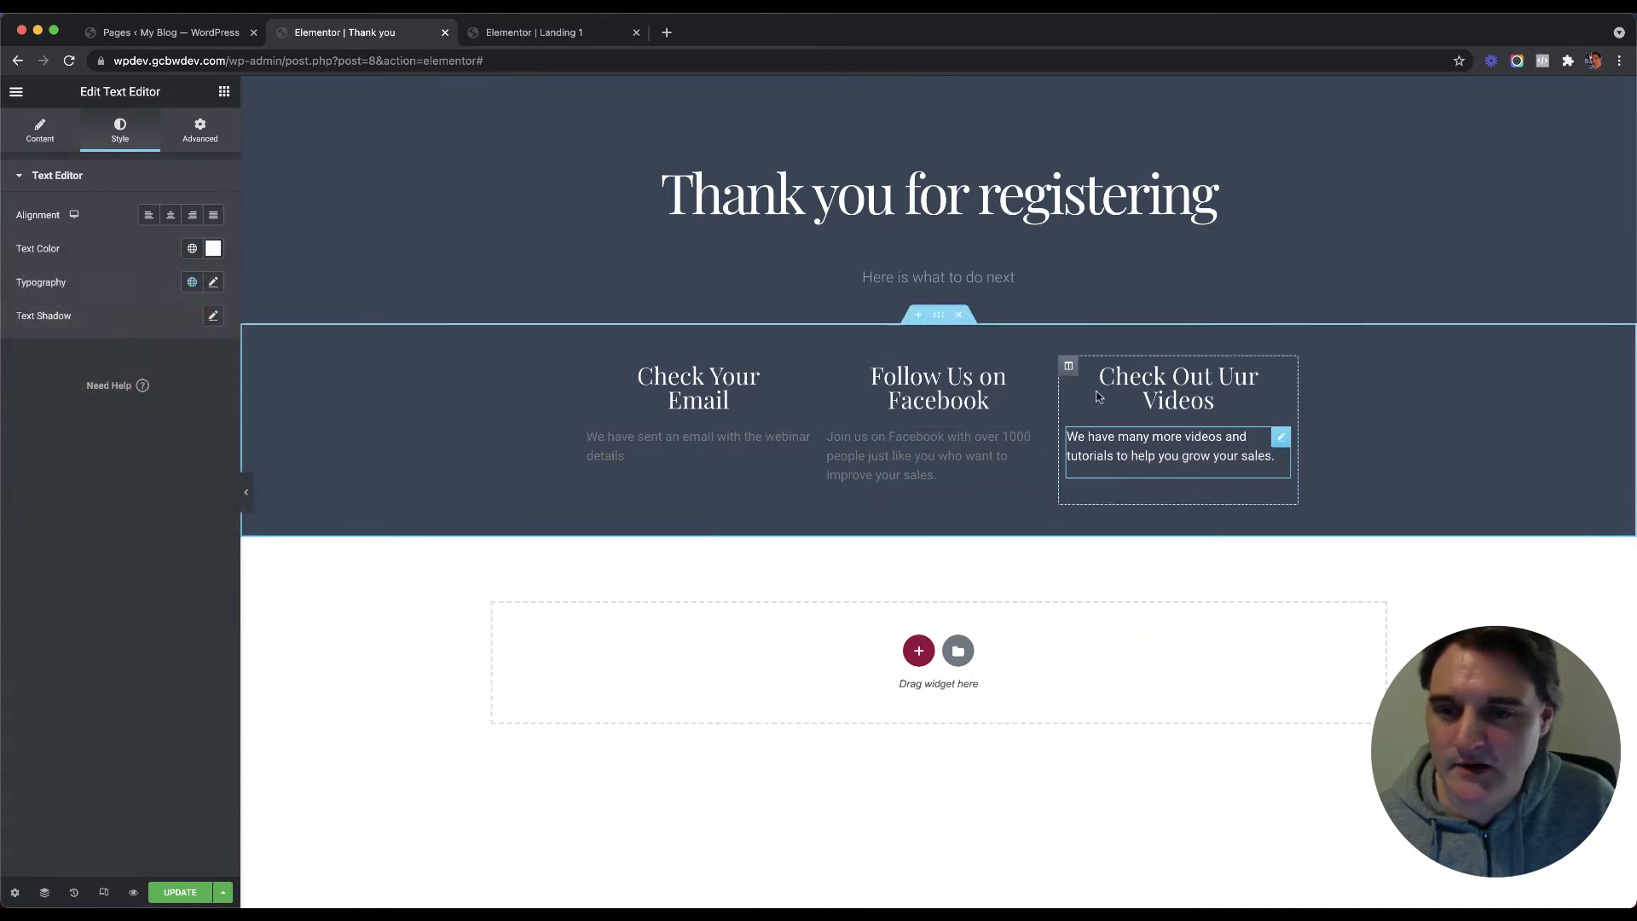
Step: Give the Videos column a Classic #FFFFFF background
left_click(1068, 365)
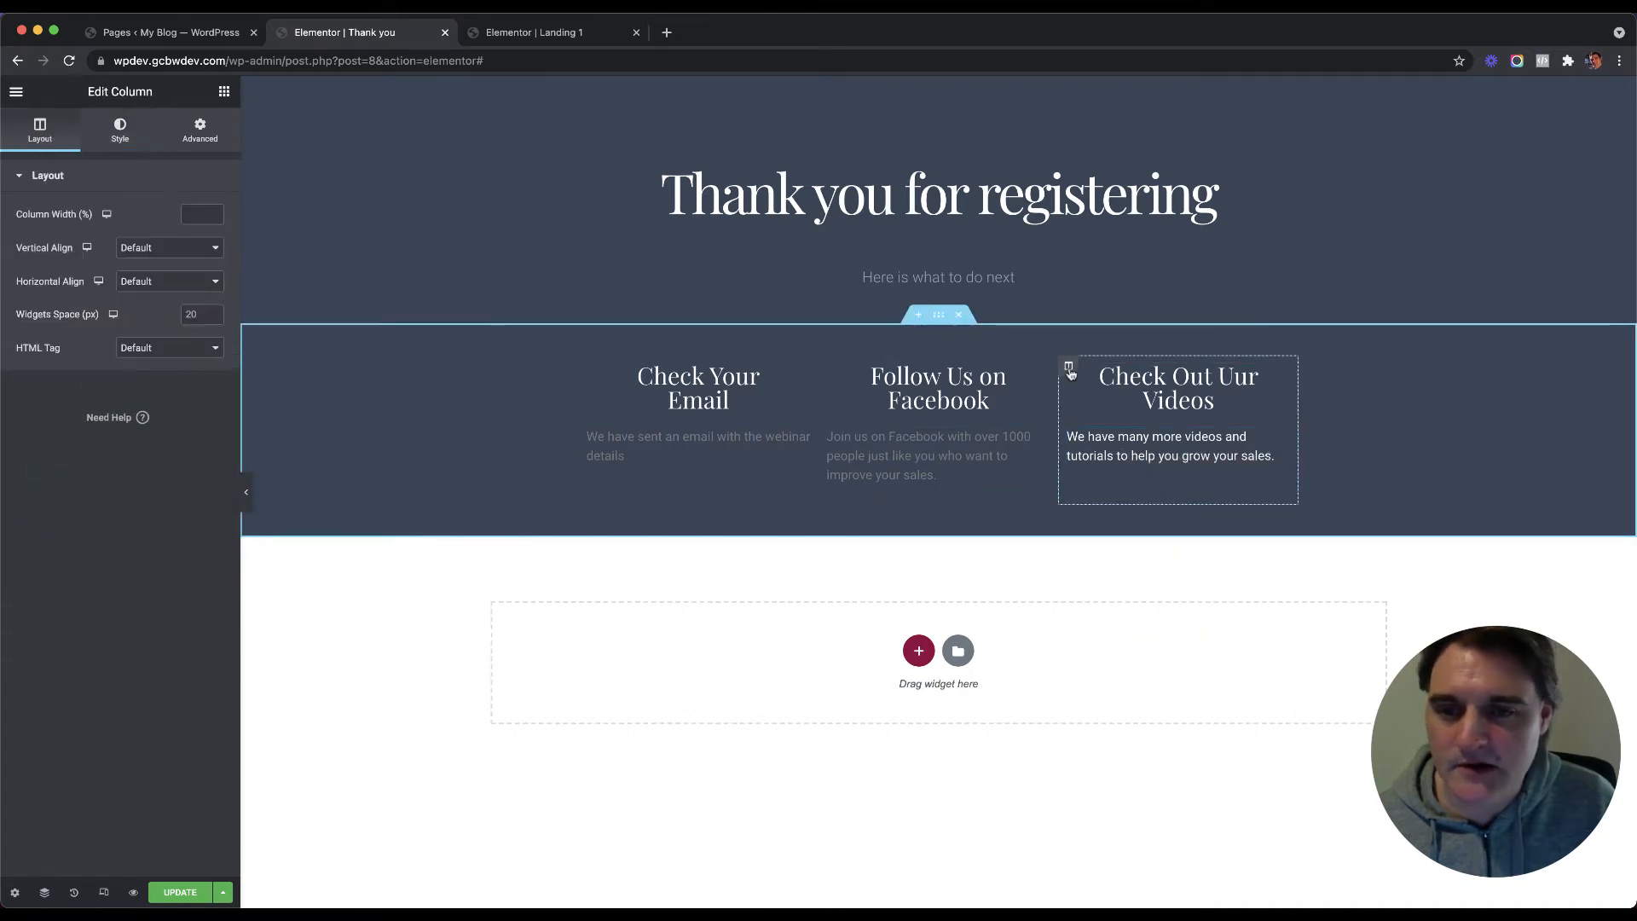
left_click(119, 130)
left_click(170, 248)
left_click(214, 282)
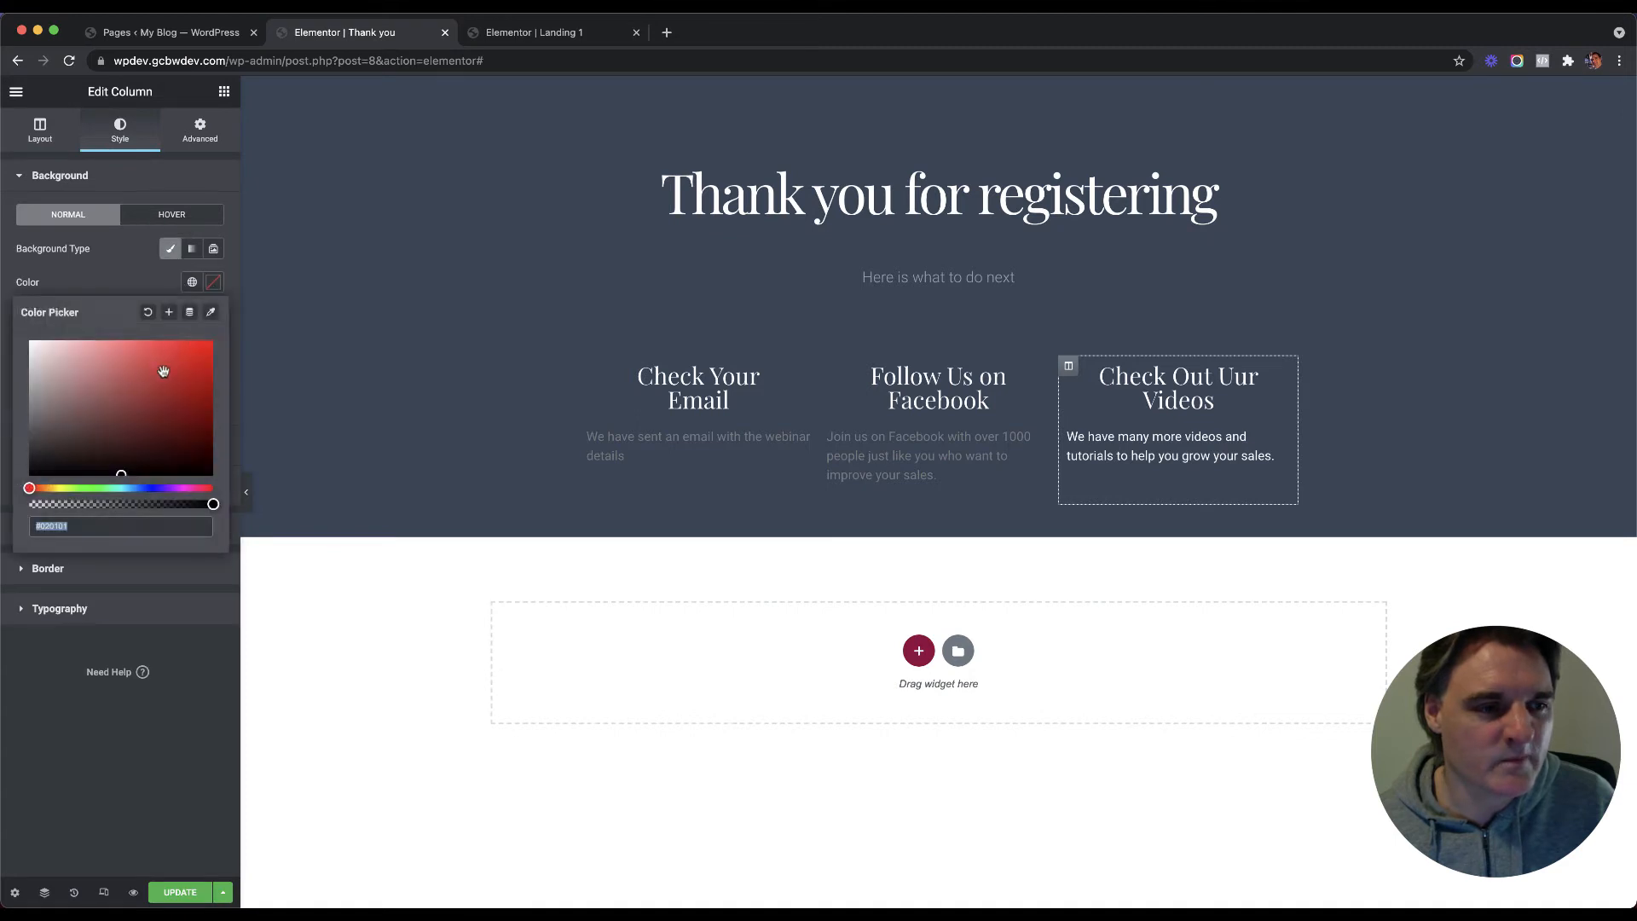
type("#FFFFFF")
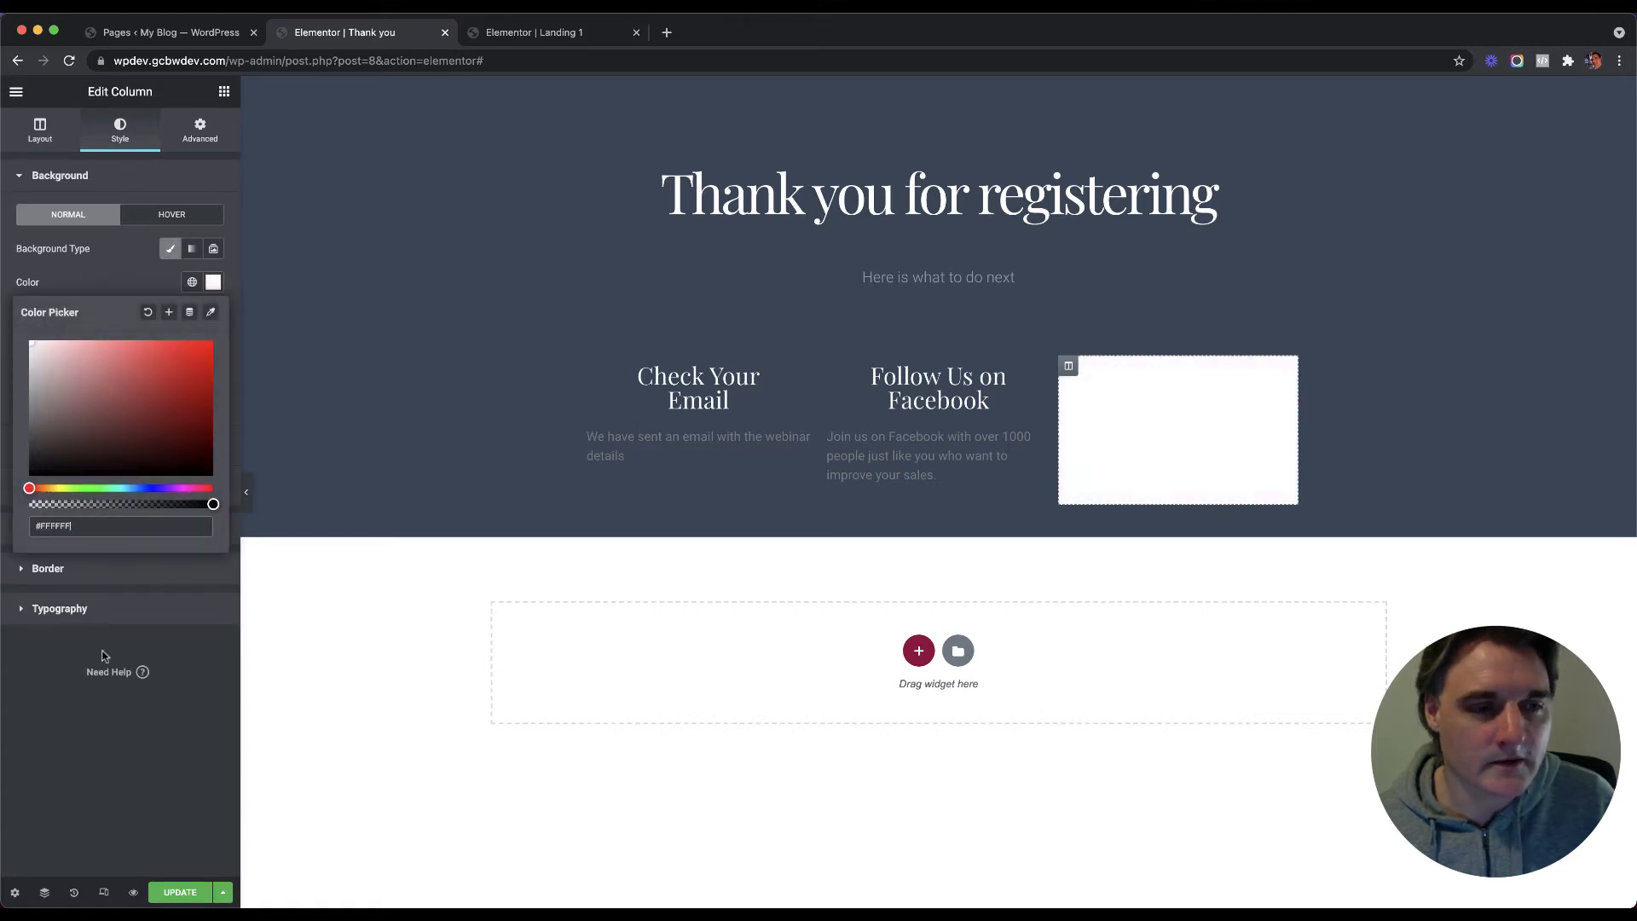
Step: Copy the Videos column's style and paste it onto the Follow Us and first columns
right_click(1063, 368)
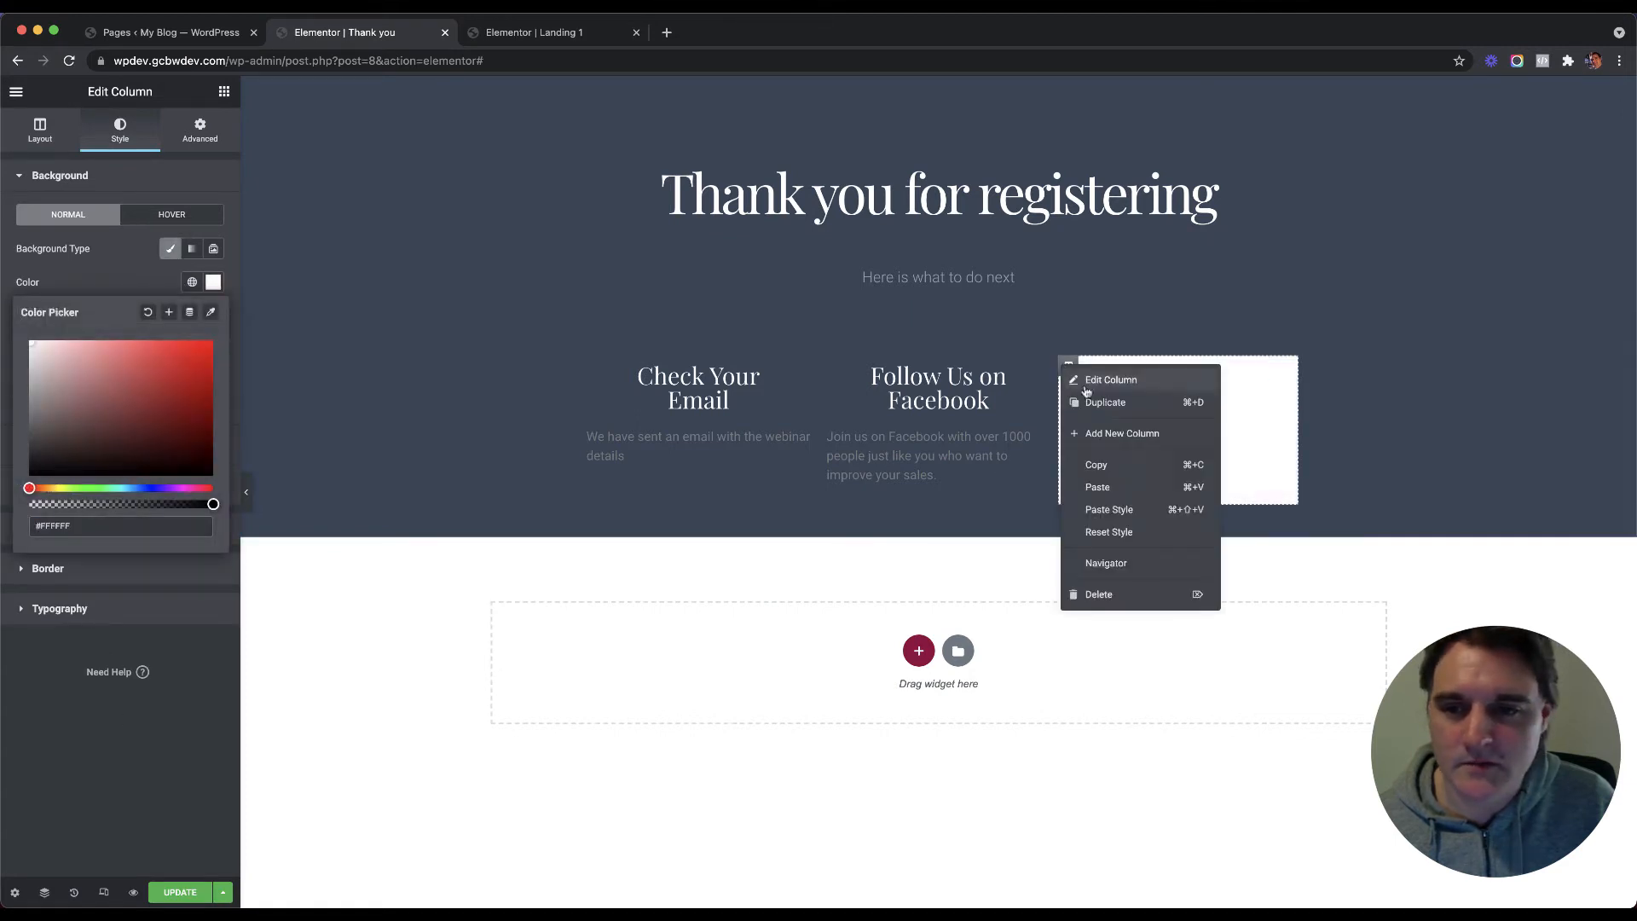
left_click(1097, 460)
right_click(826, 368)
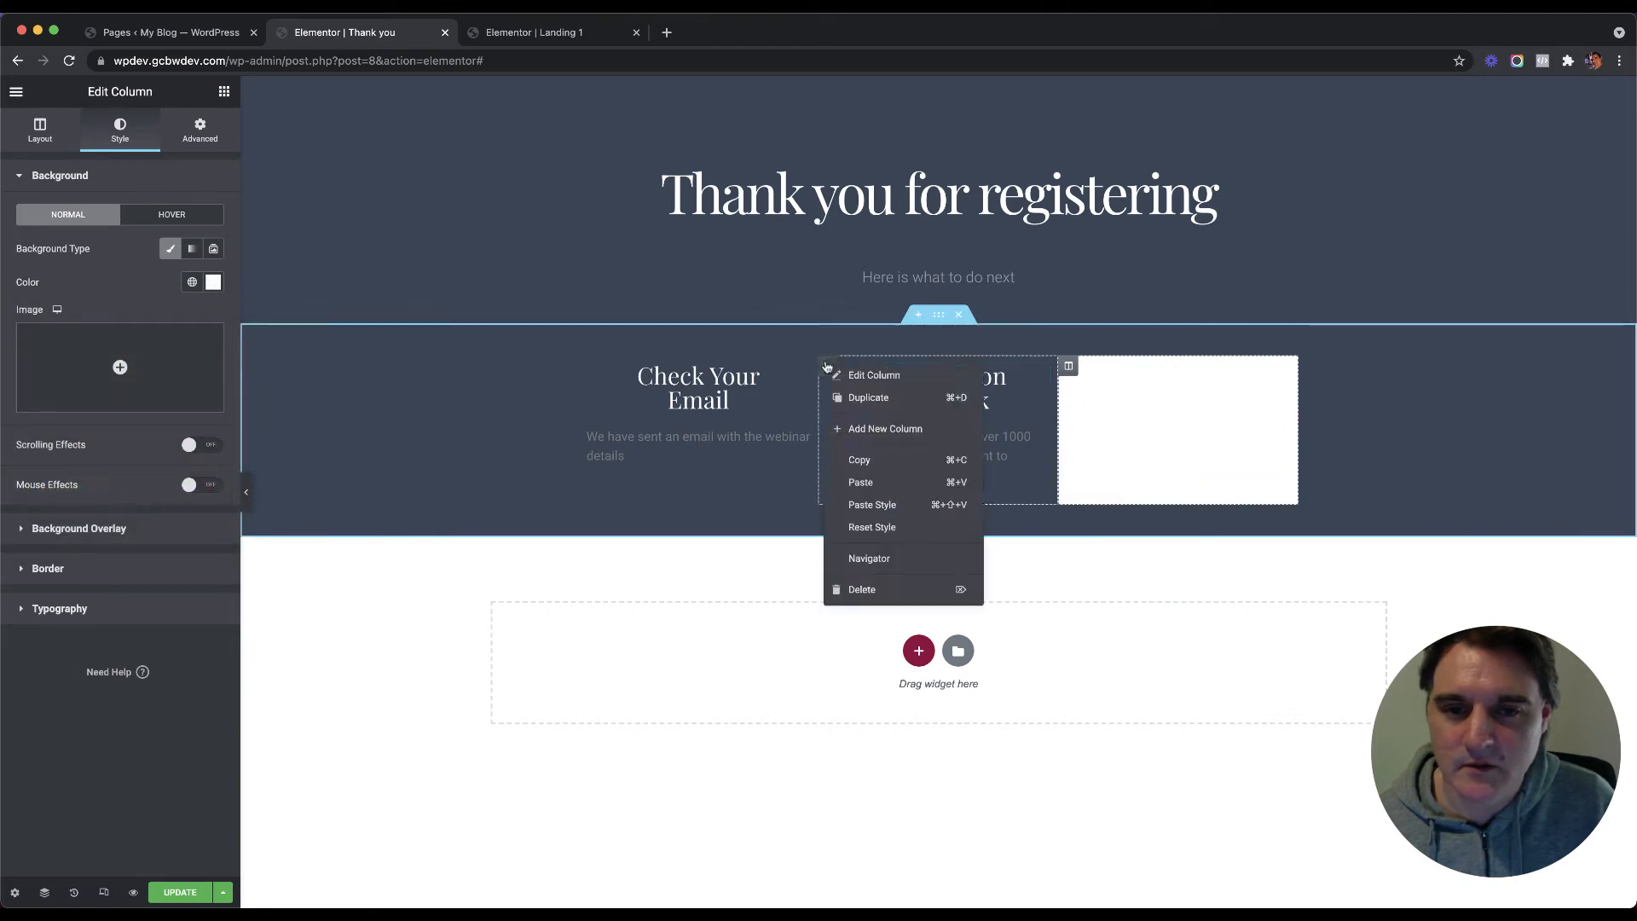
left_click(874, 504)
right_click(588, 366)
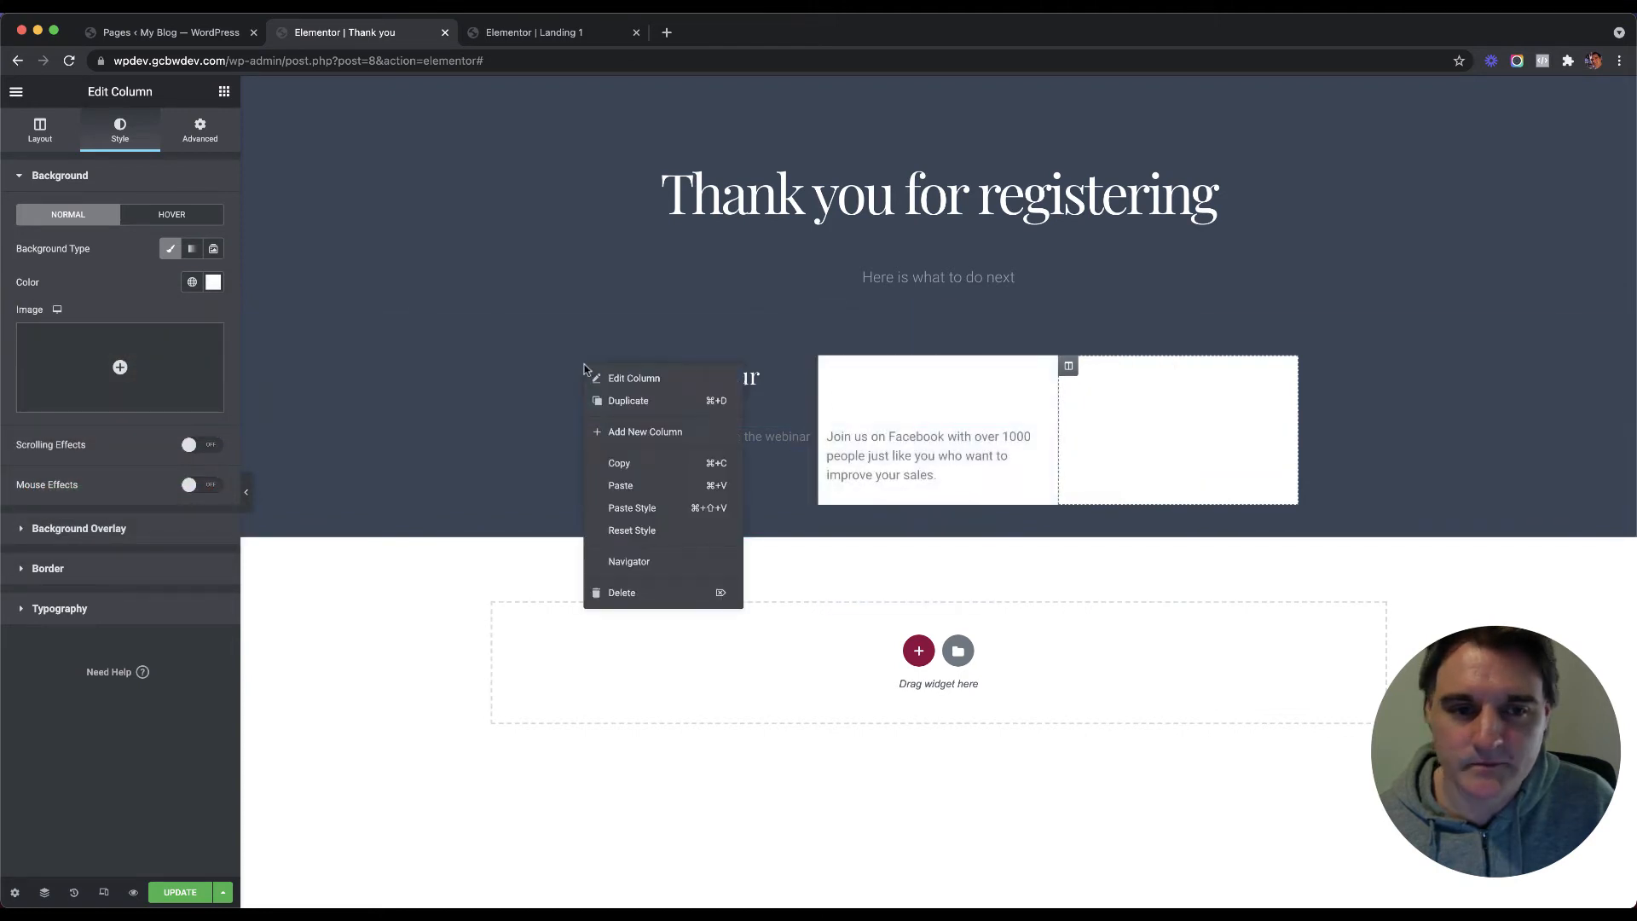
left_click(640, 509)
Step: Bring up the text colour settings for the Check Your Email heading
left_click(715, 387)
left_click(120, 129)
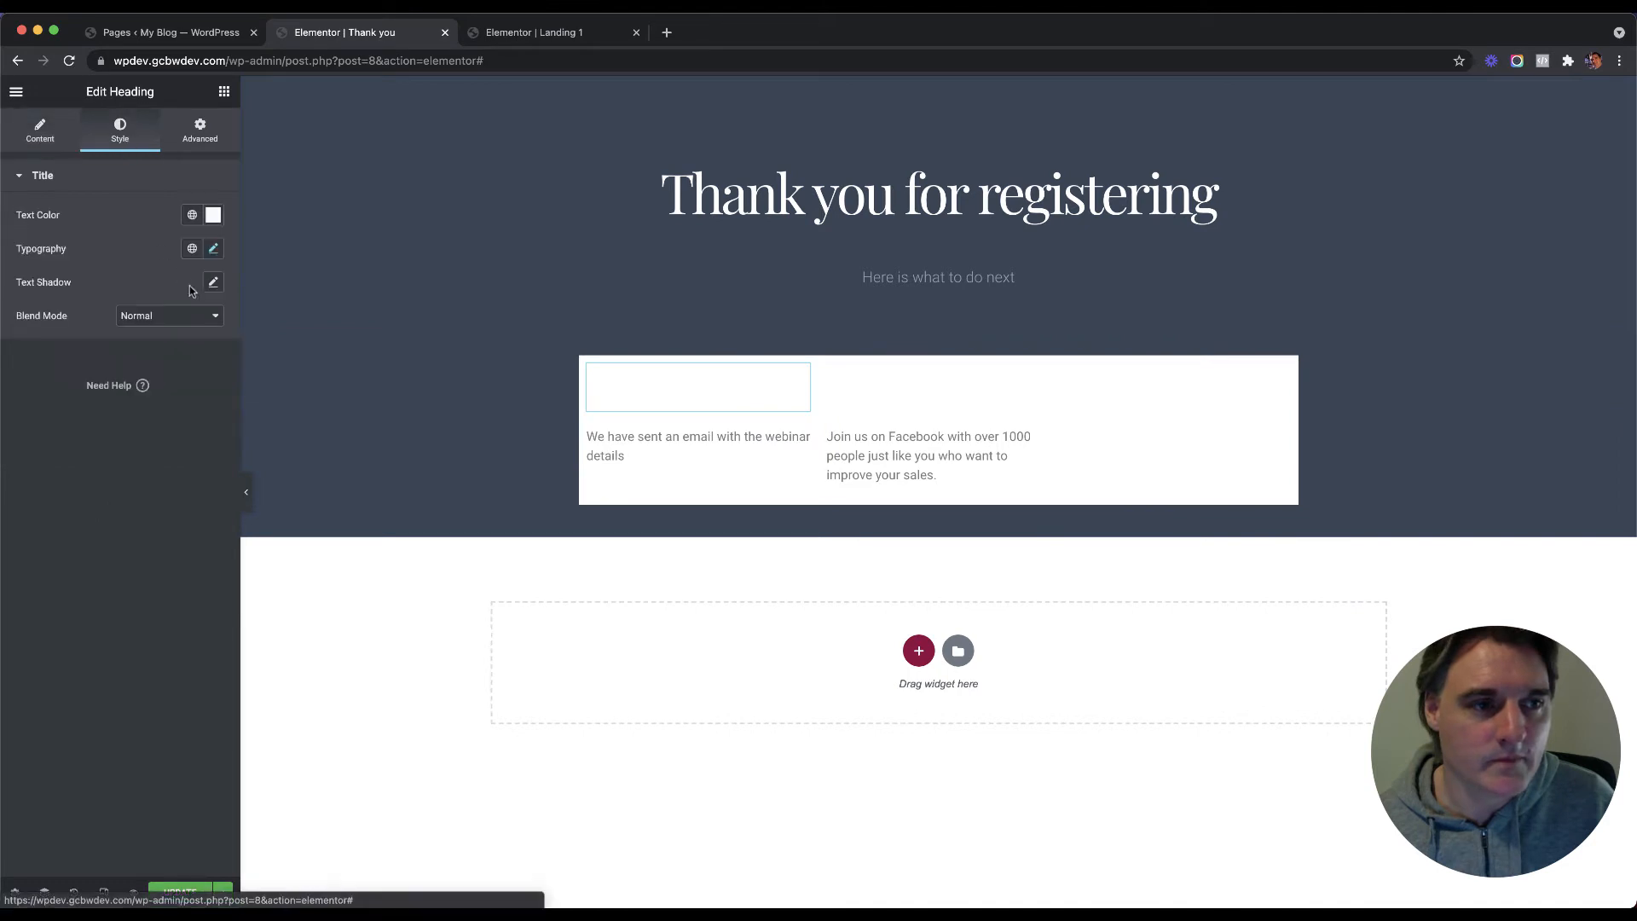
left_click(213, 215)
Step: Make the Check Your Email heading black and paste that style onto the Follow Us and Videos headings
left_click(144, 369)
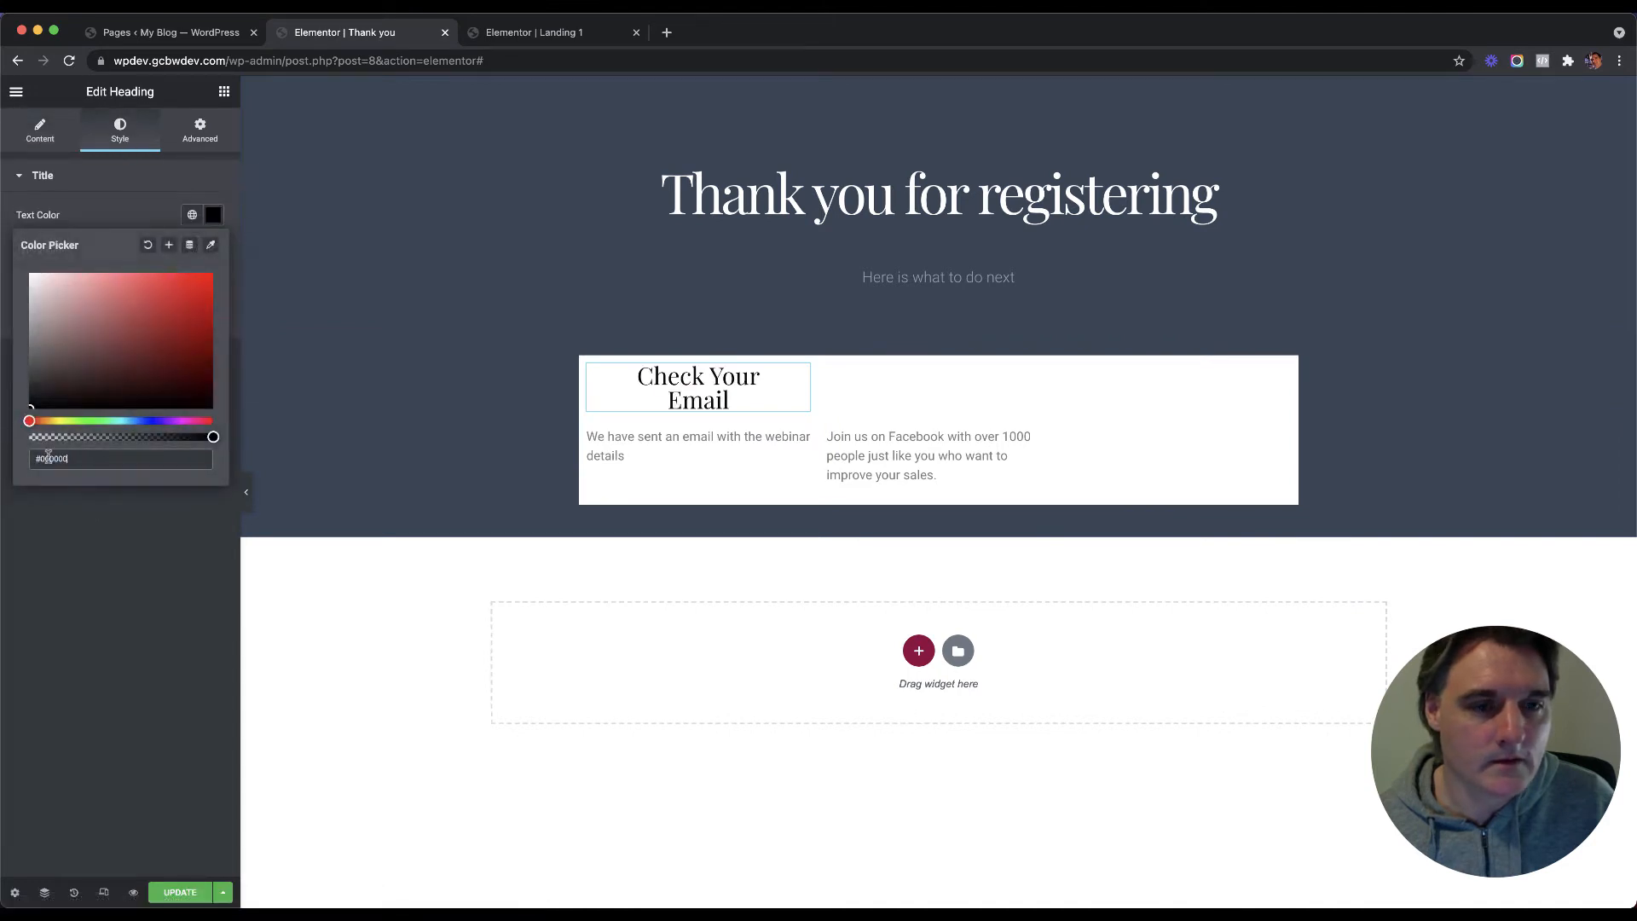
right_click(682, 379)
left_click(716, 449)
right_click(897, 379)
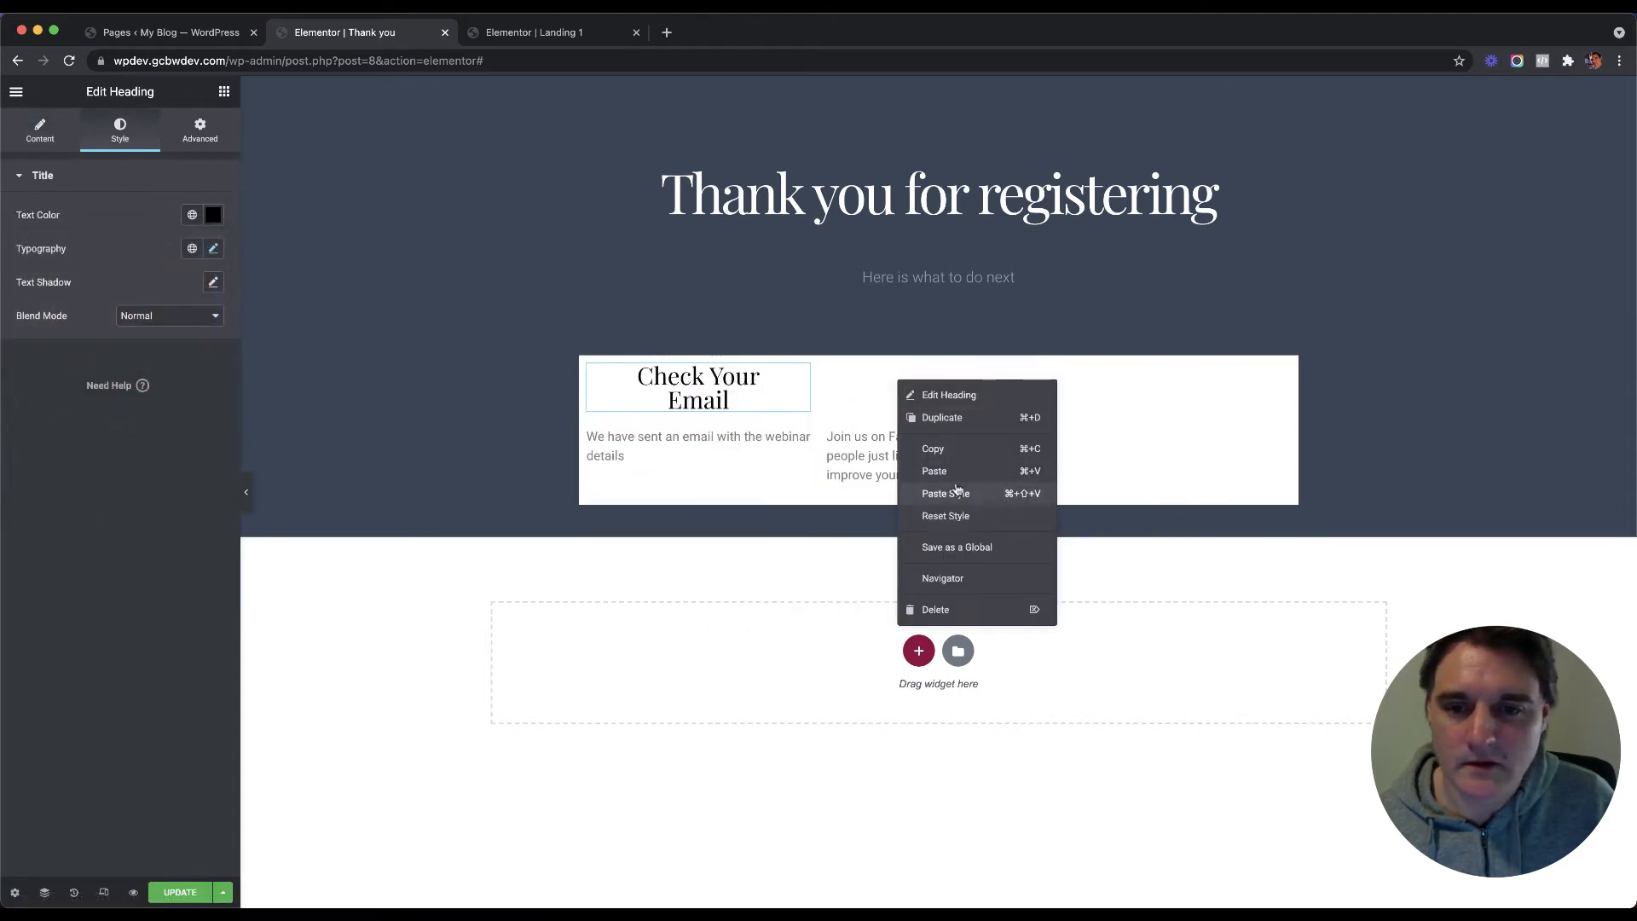
left_click(929, 490)
right_click(1166, 406)
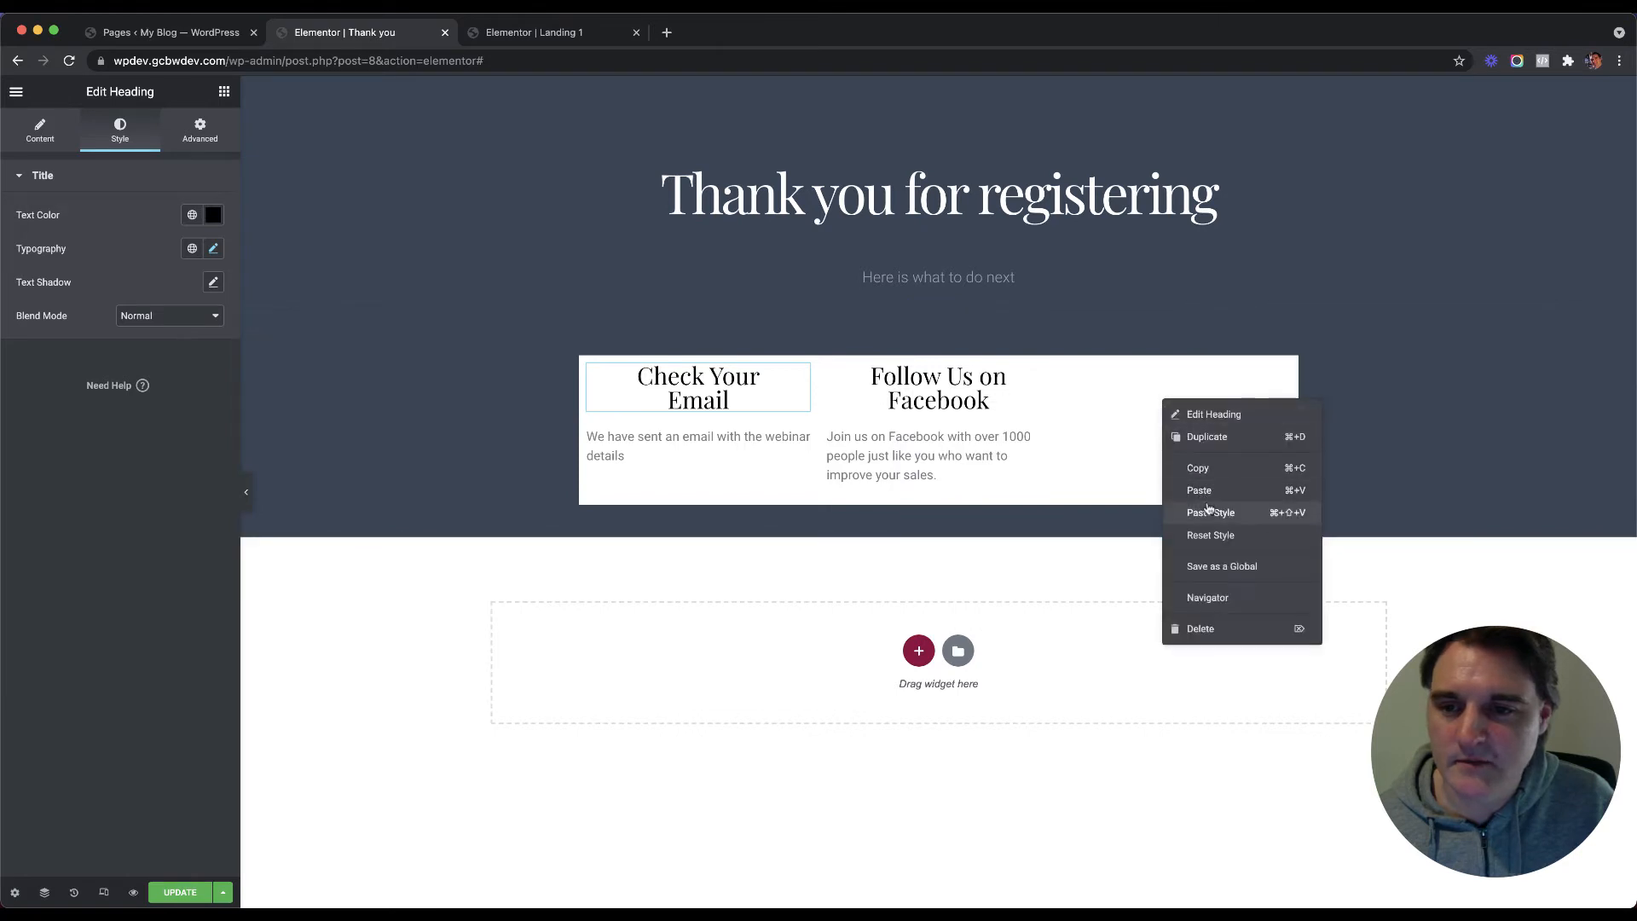
left_click(1206, 515)
Step: Copy the Facebook description's grey style onto the Videos description text
right_click(886, 439)
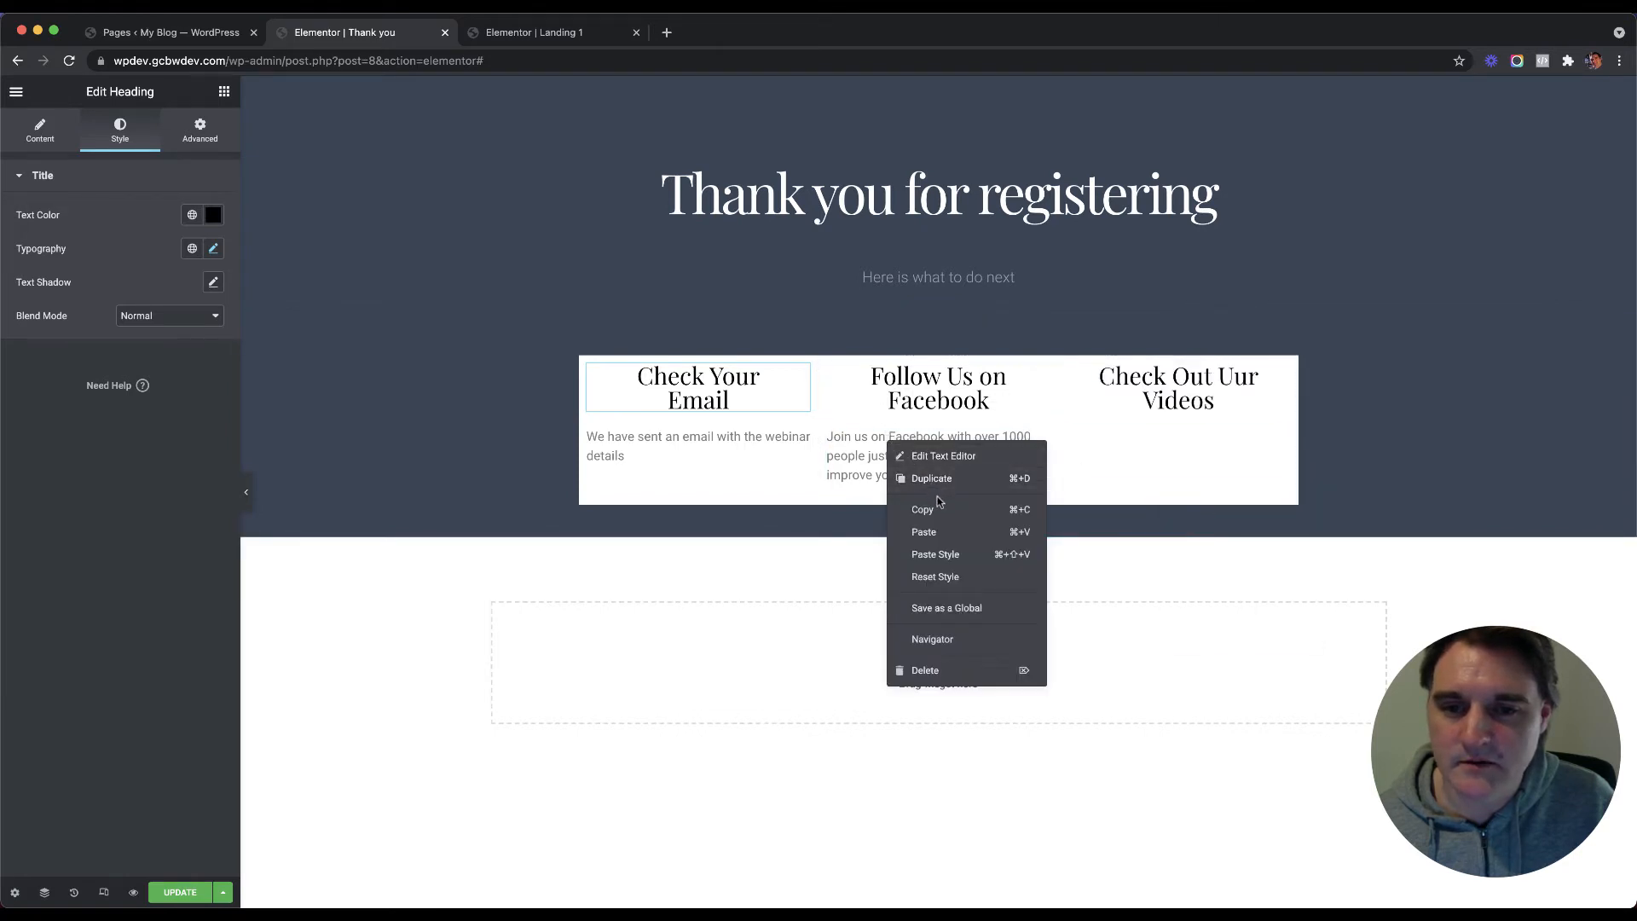
left_click(938, 498)
right_click(1153, 457)
left_click(1206, 559)
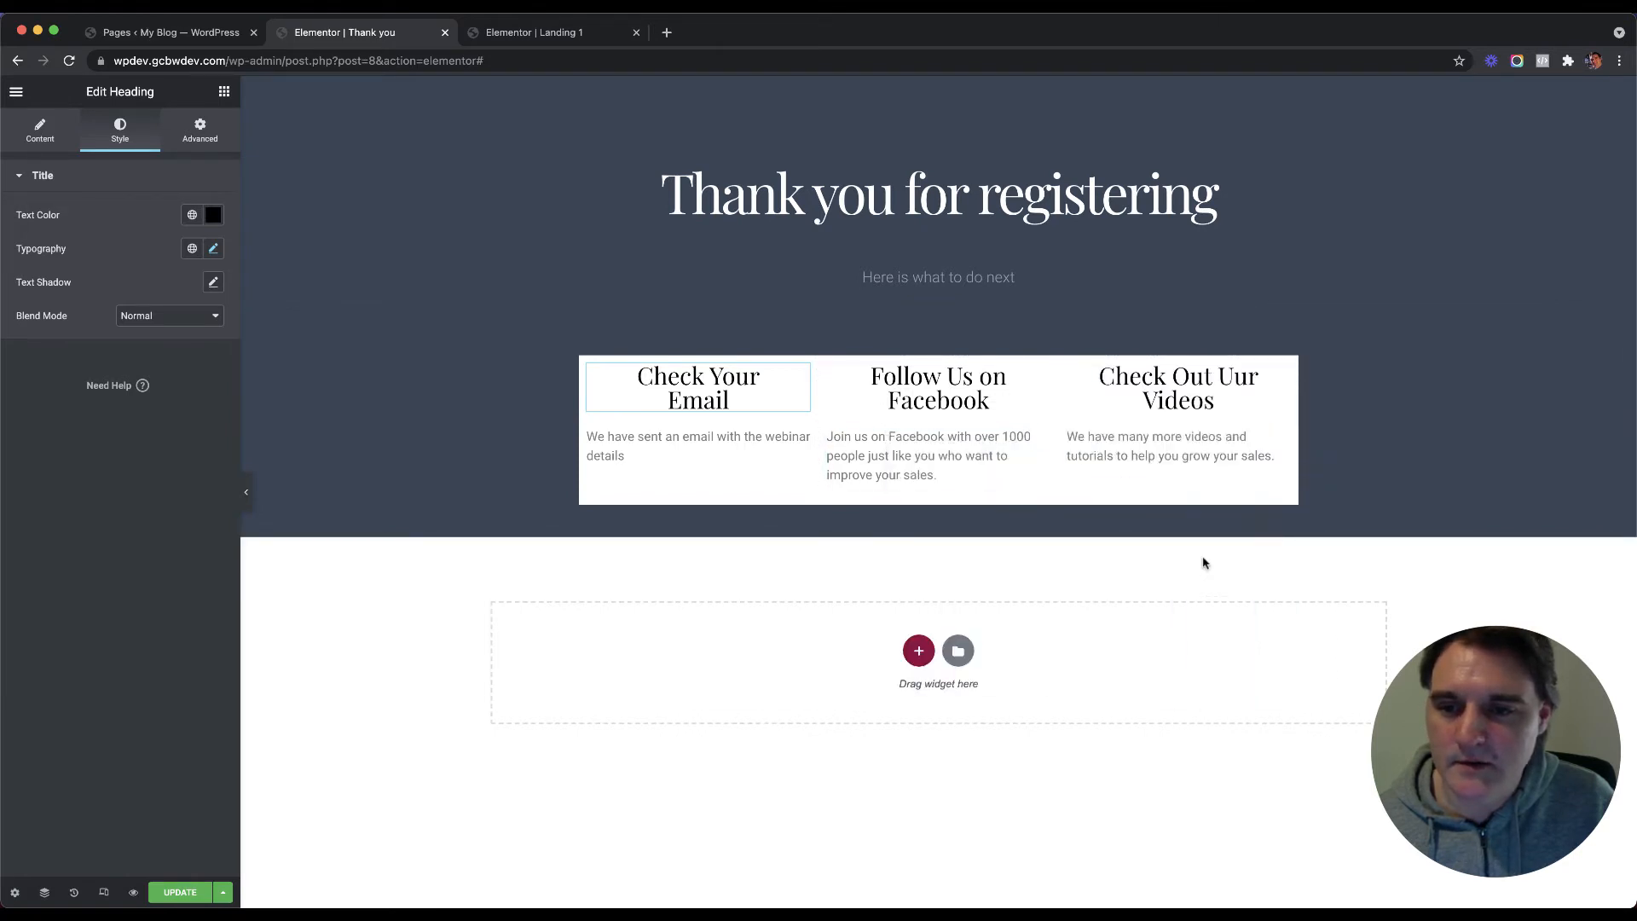
left_click(199, 130)
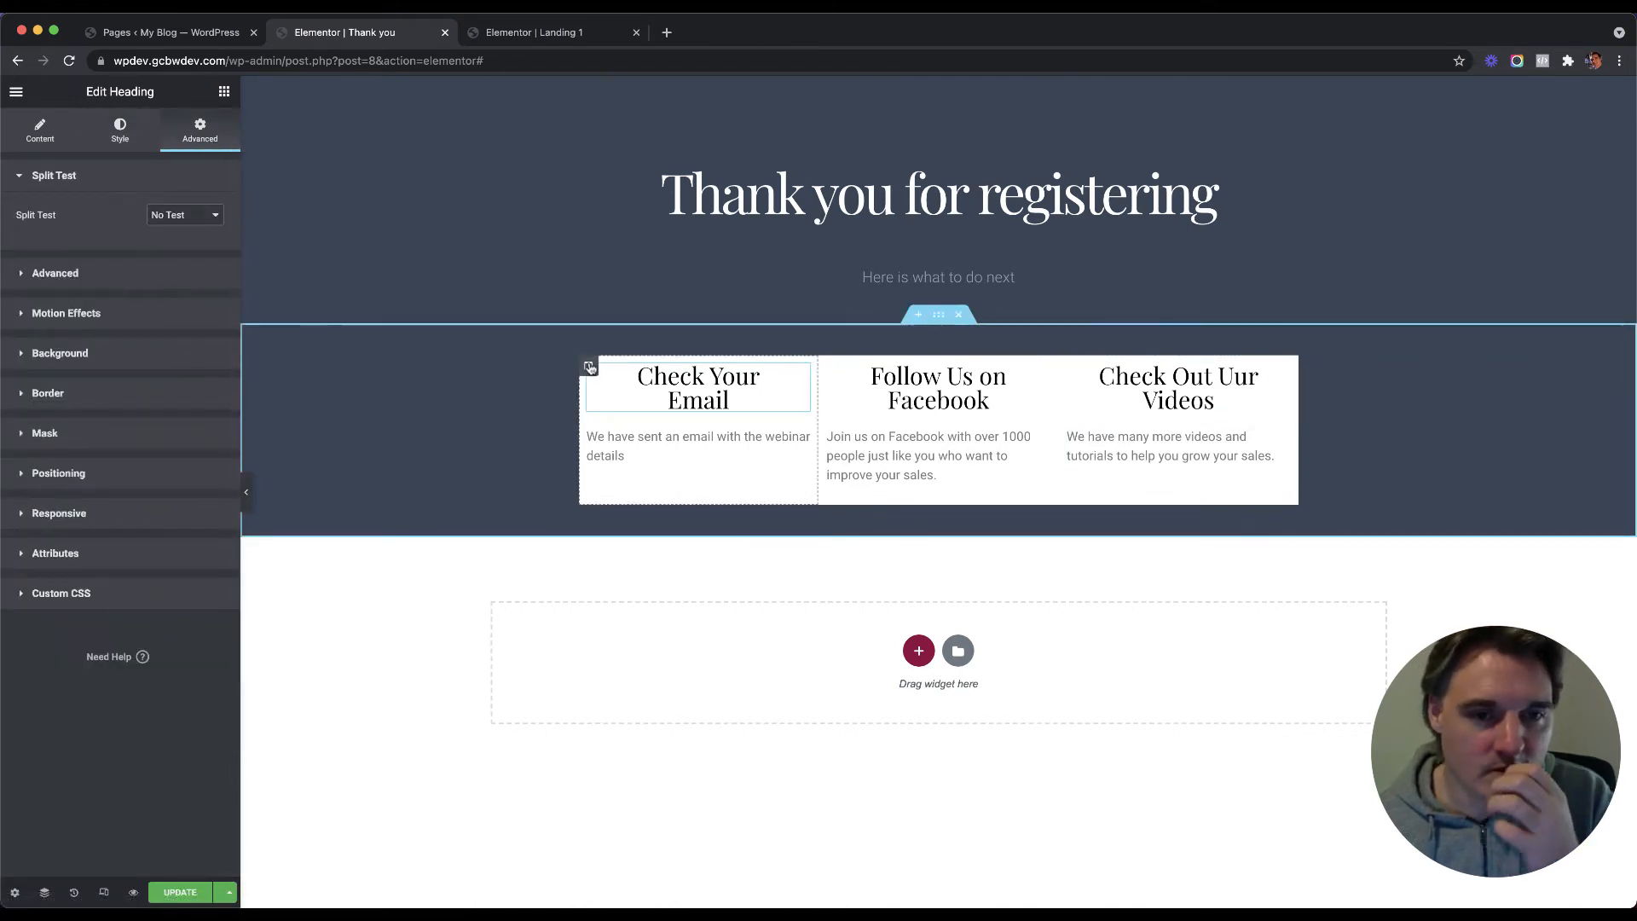
Step: Give the first column a linked 10 px margin and paste that style onto the second and third columns
left_click(588, 365)
left_click(196, 132)
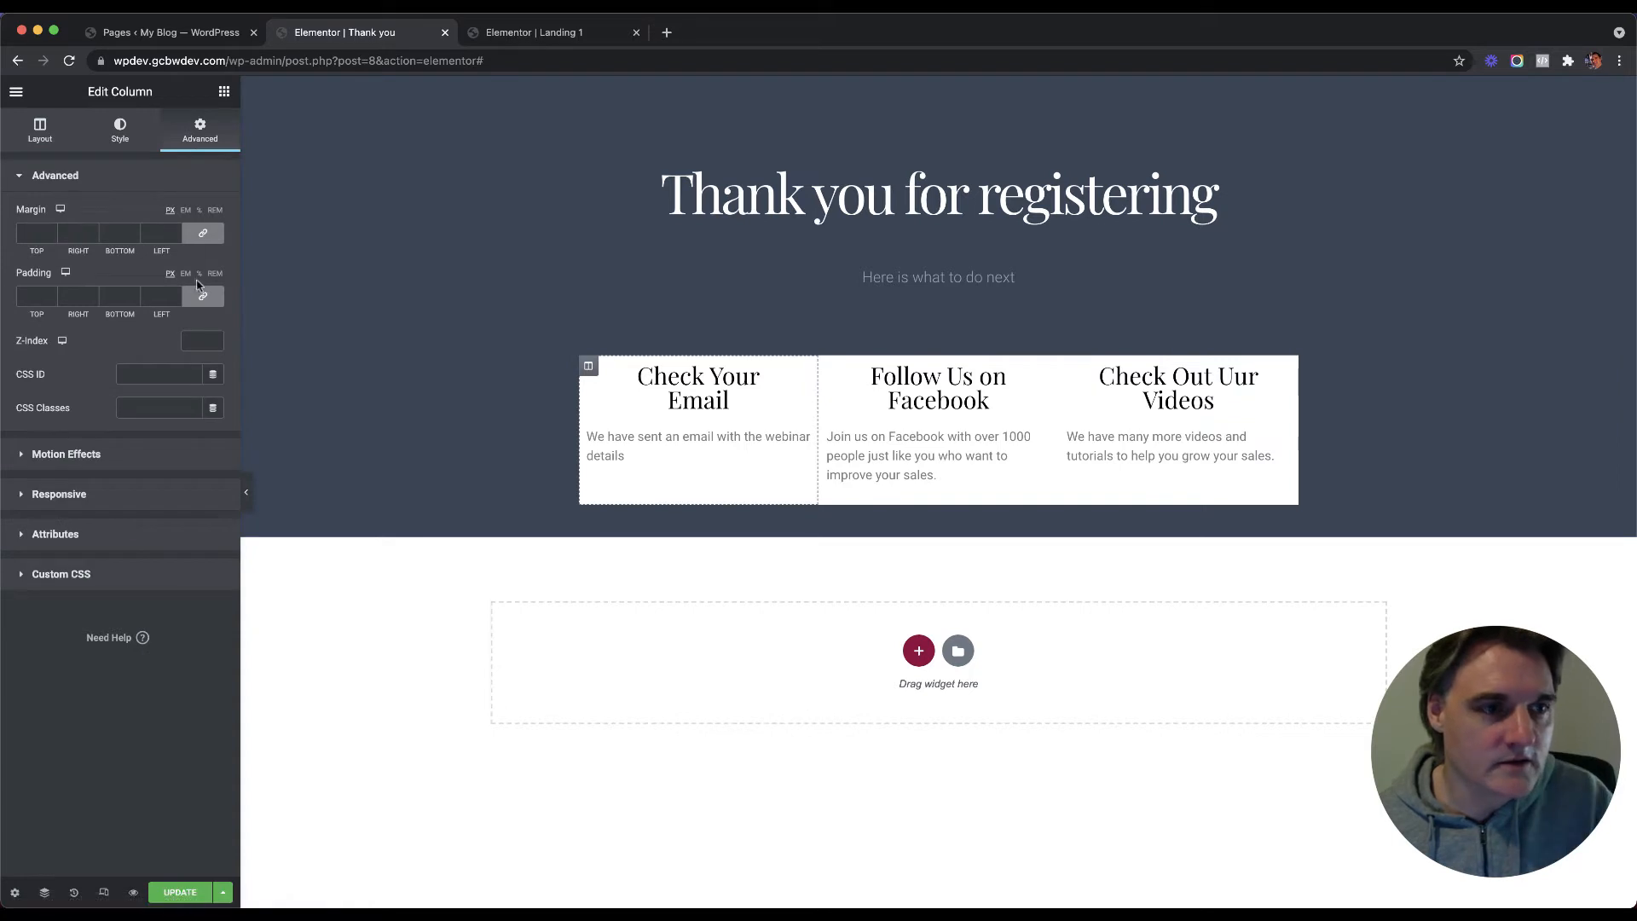
left_click(39, 232)
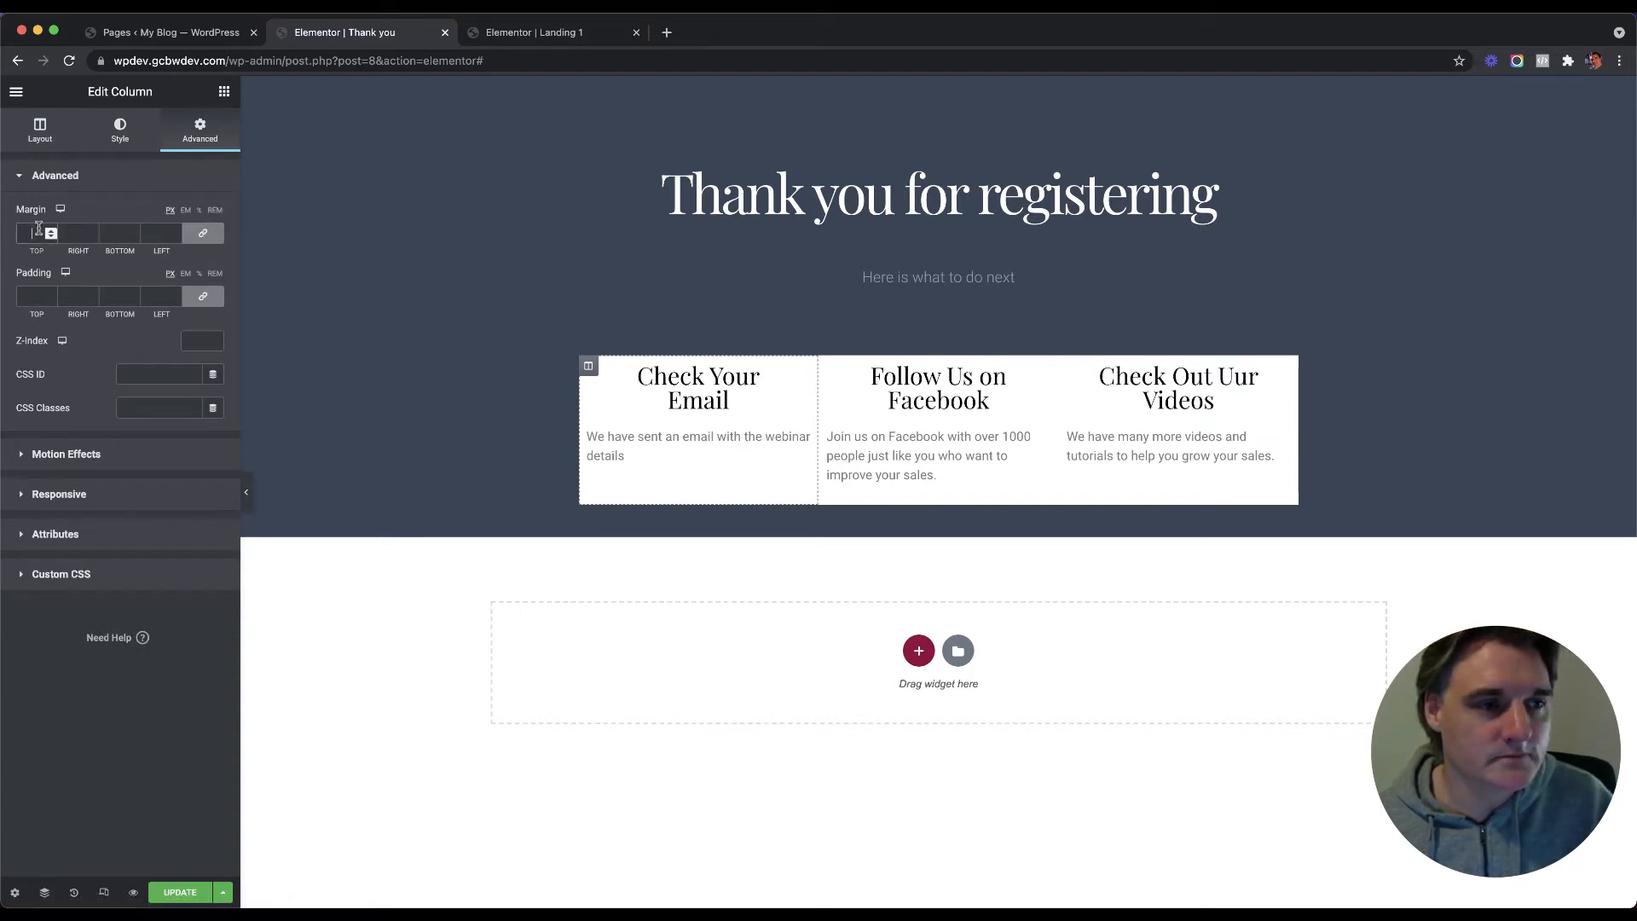
type("10")
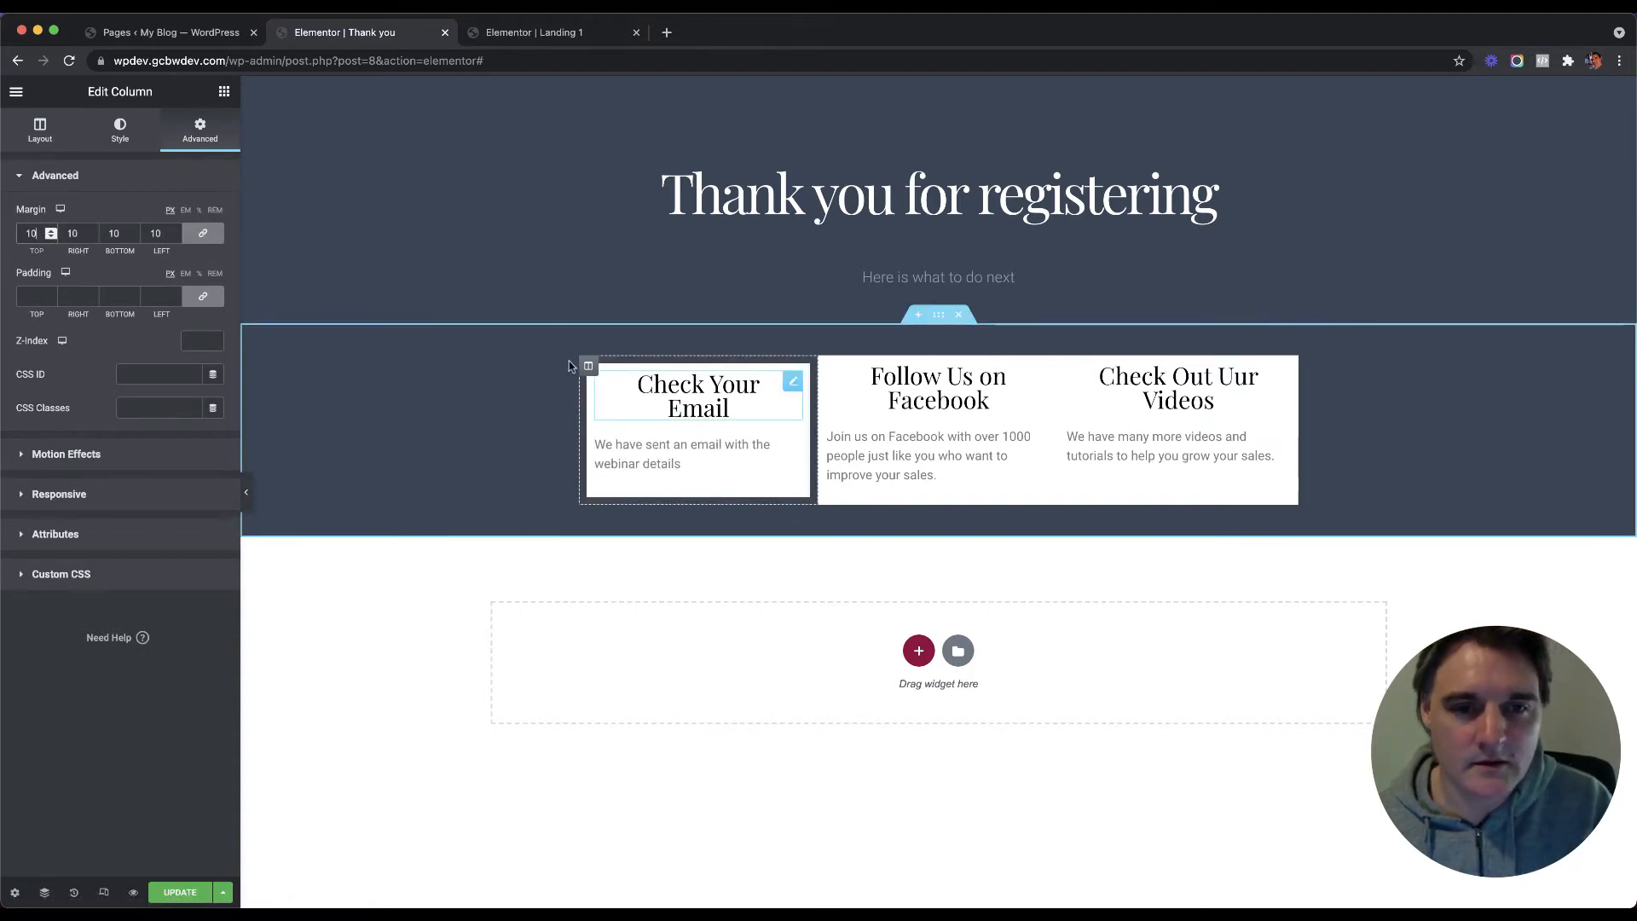
right_click(586, 368)
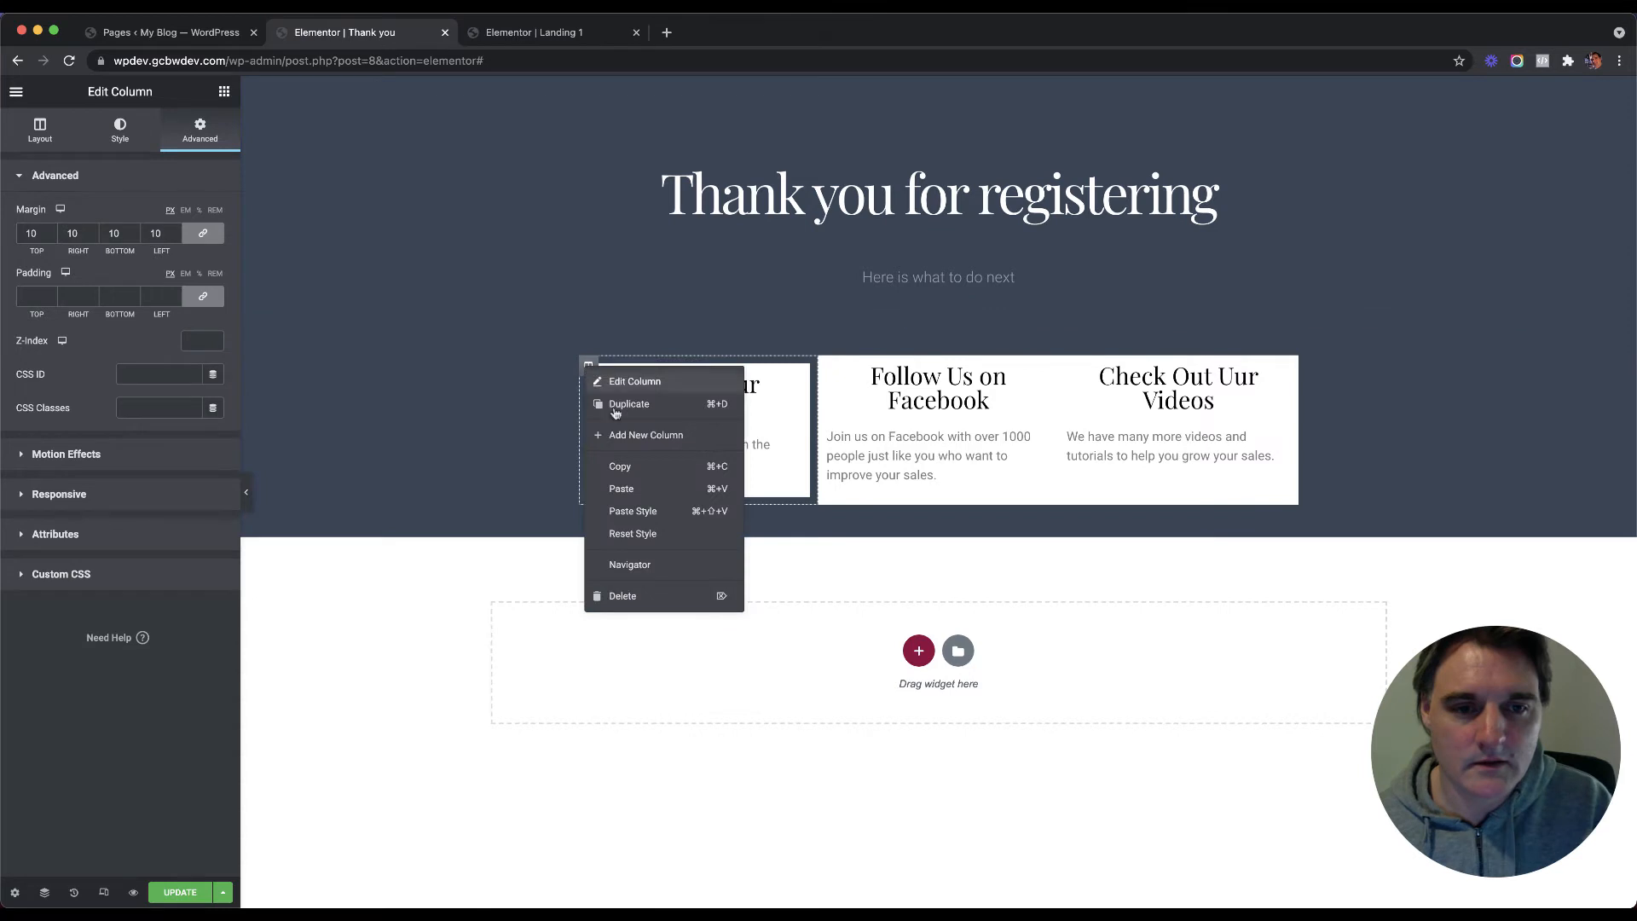
right_click(832, 375)
left_click(878, 514)
right_click(1073, 365)
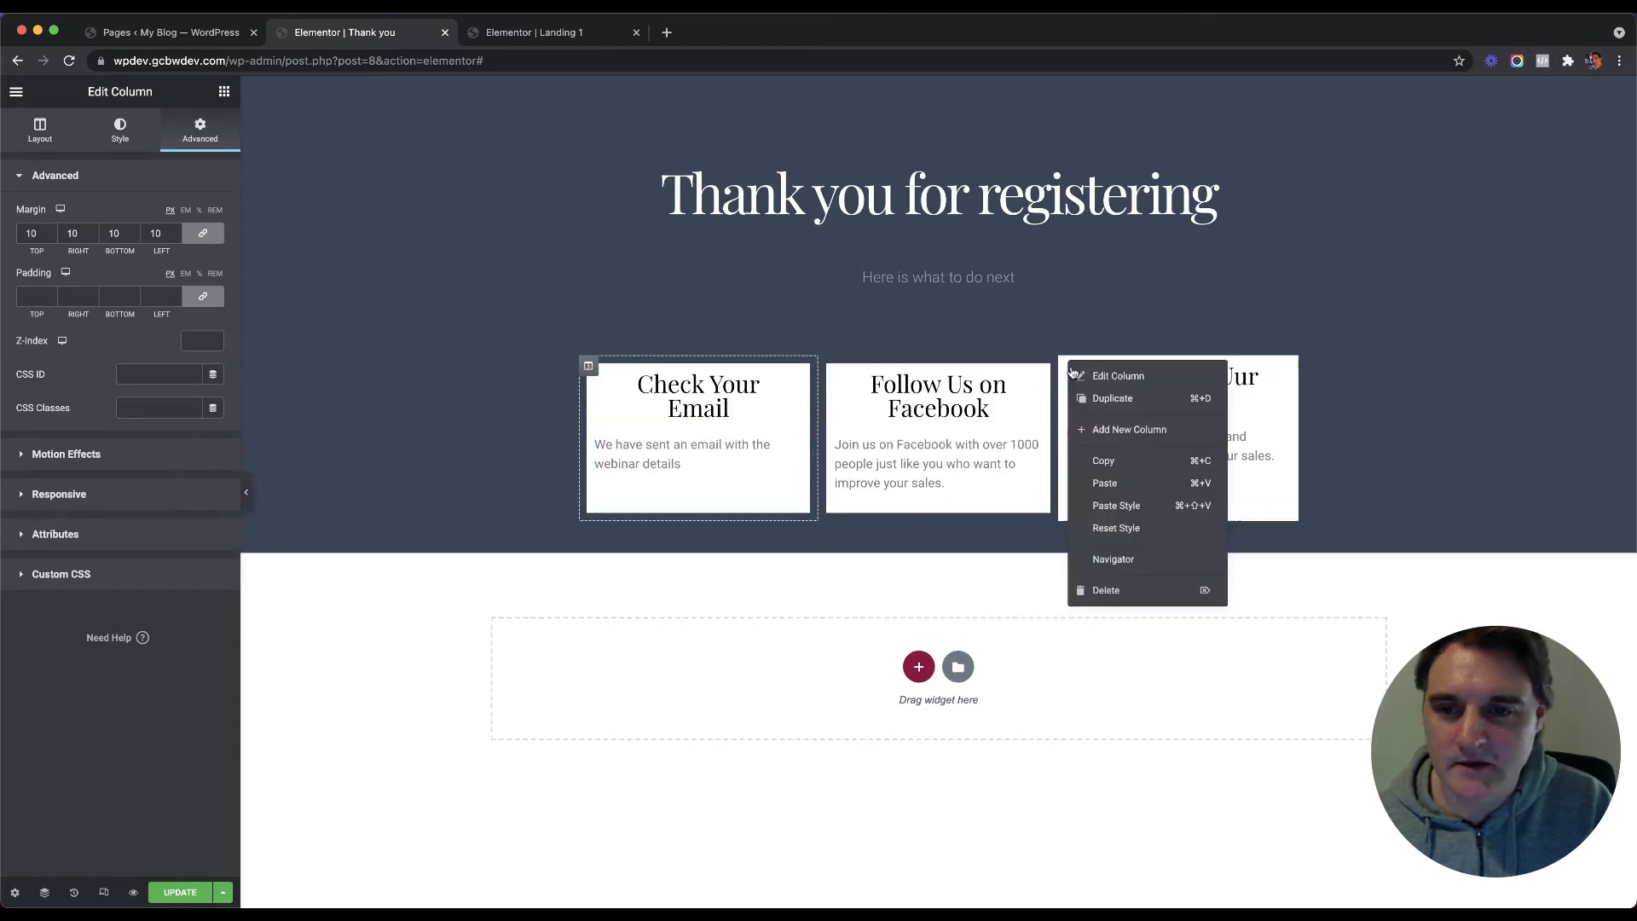
left_click(1118, 507)
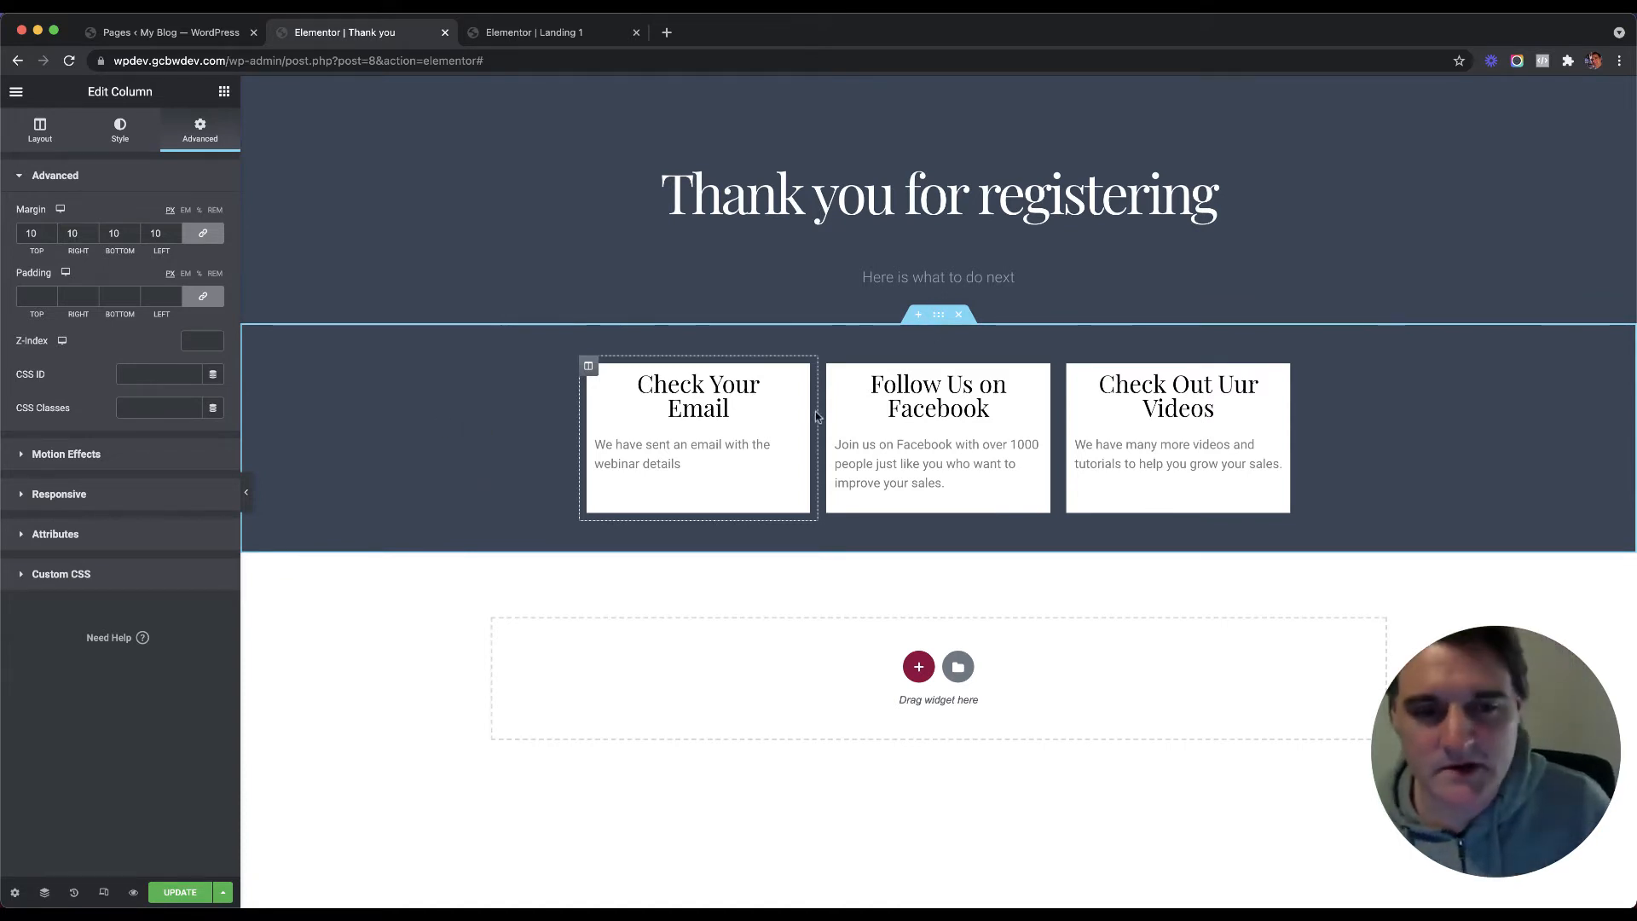
Step: Centre-align the email text and paste that style onto the Facebook and Videos text widgets
left_click(697, 449)
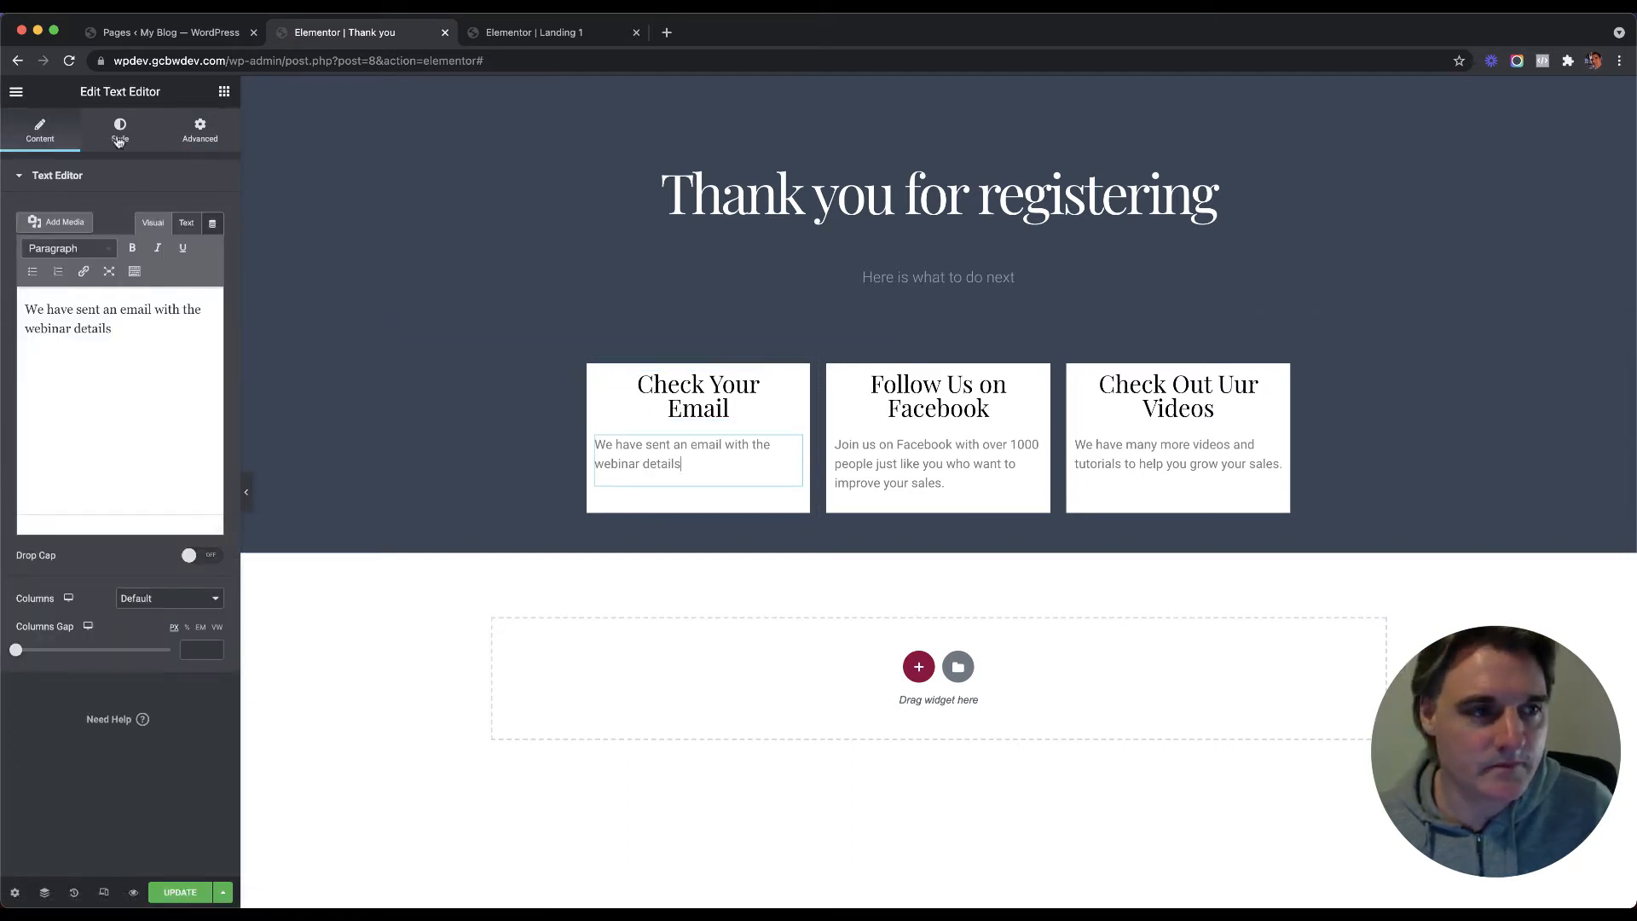
left_click(119, 132)
left_click(170, 215)
right_click(700, 462)
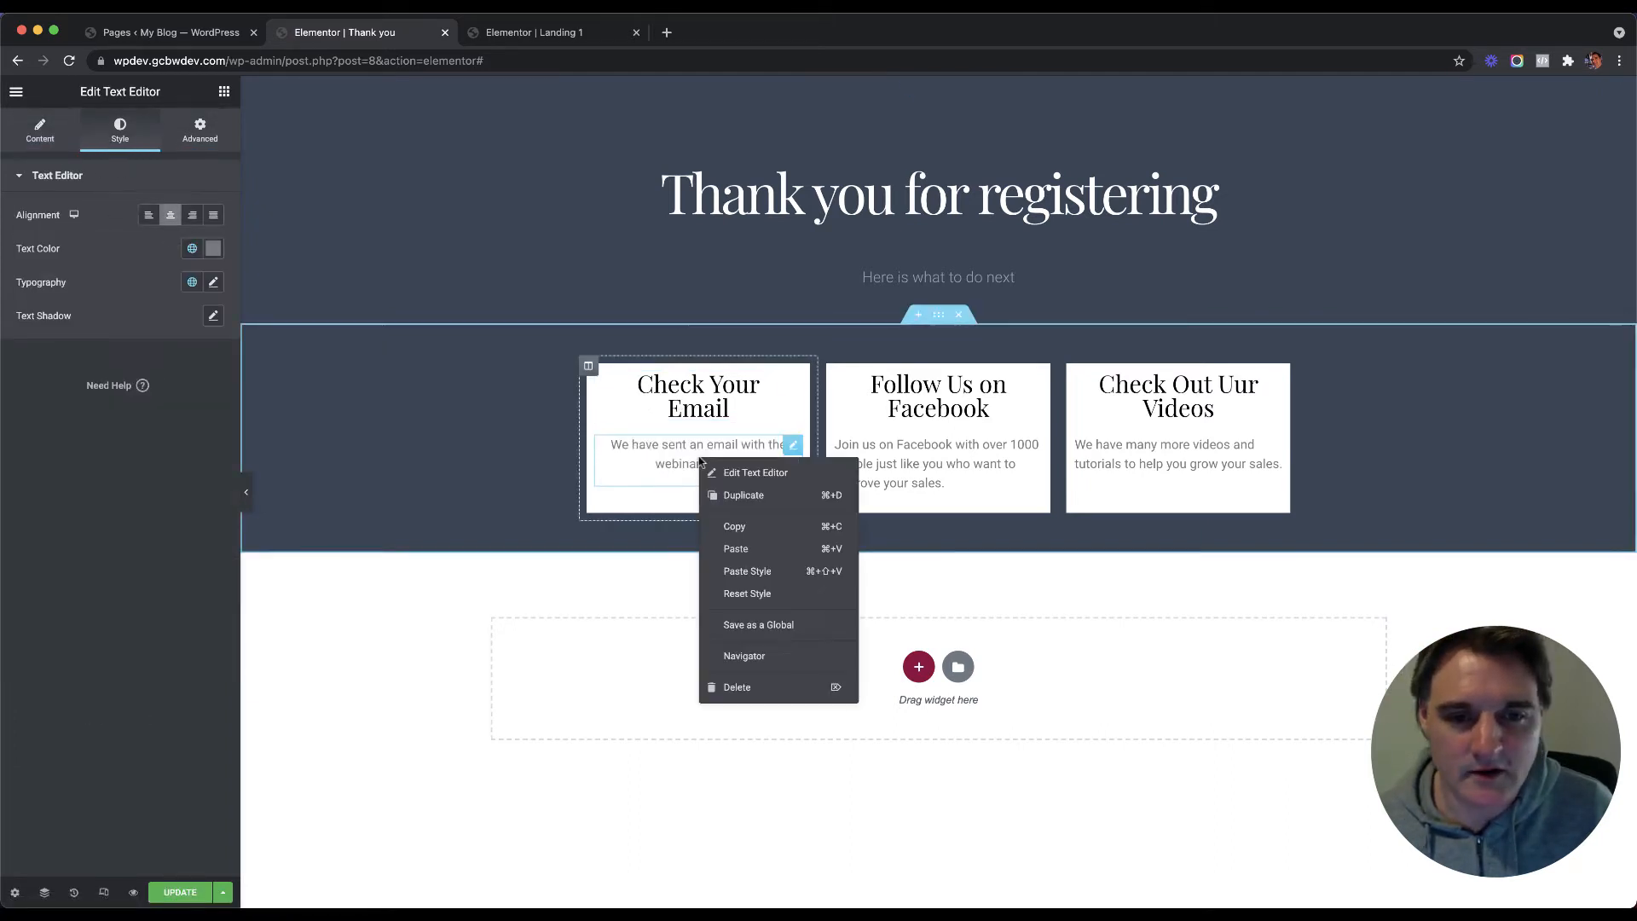
right_click(965, 453)
right_click(1040, 544)
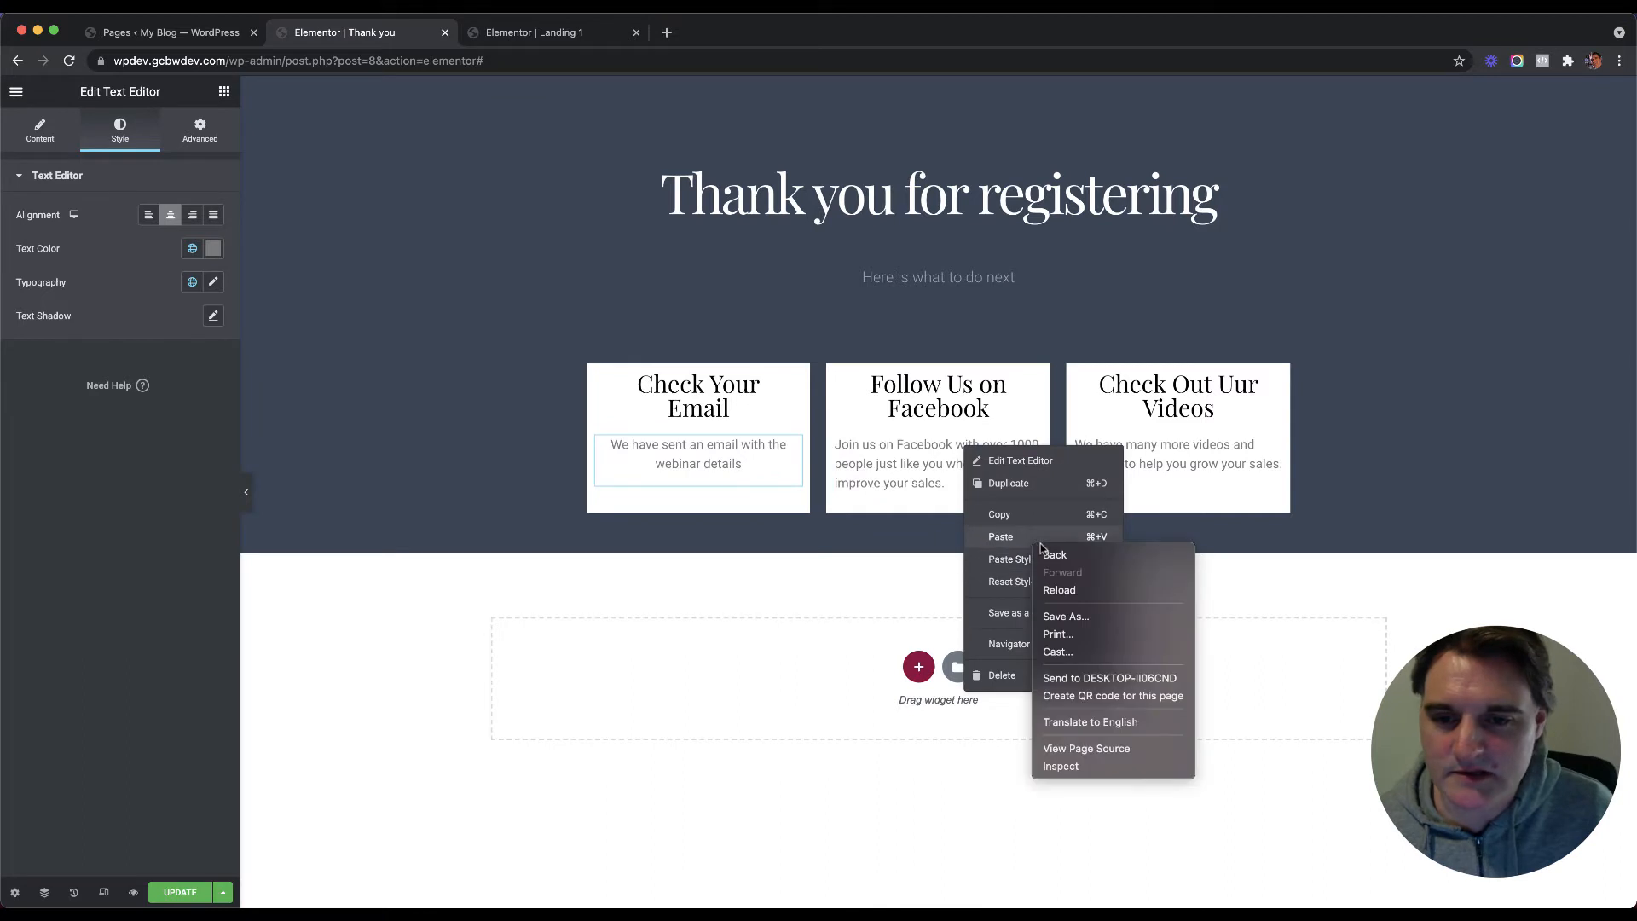
left_click(1009, 559)
left_click(1009, 559)
right_click(1146, 480)
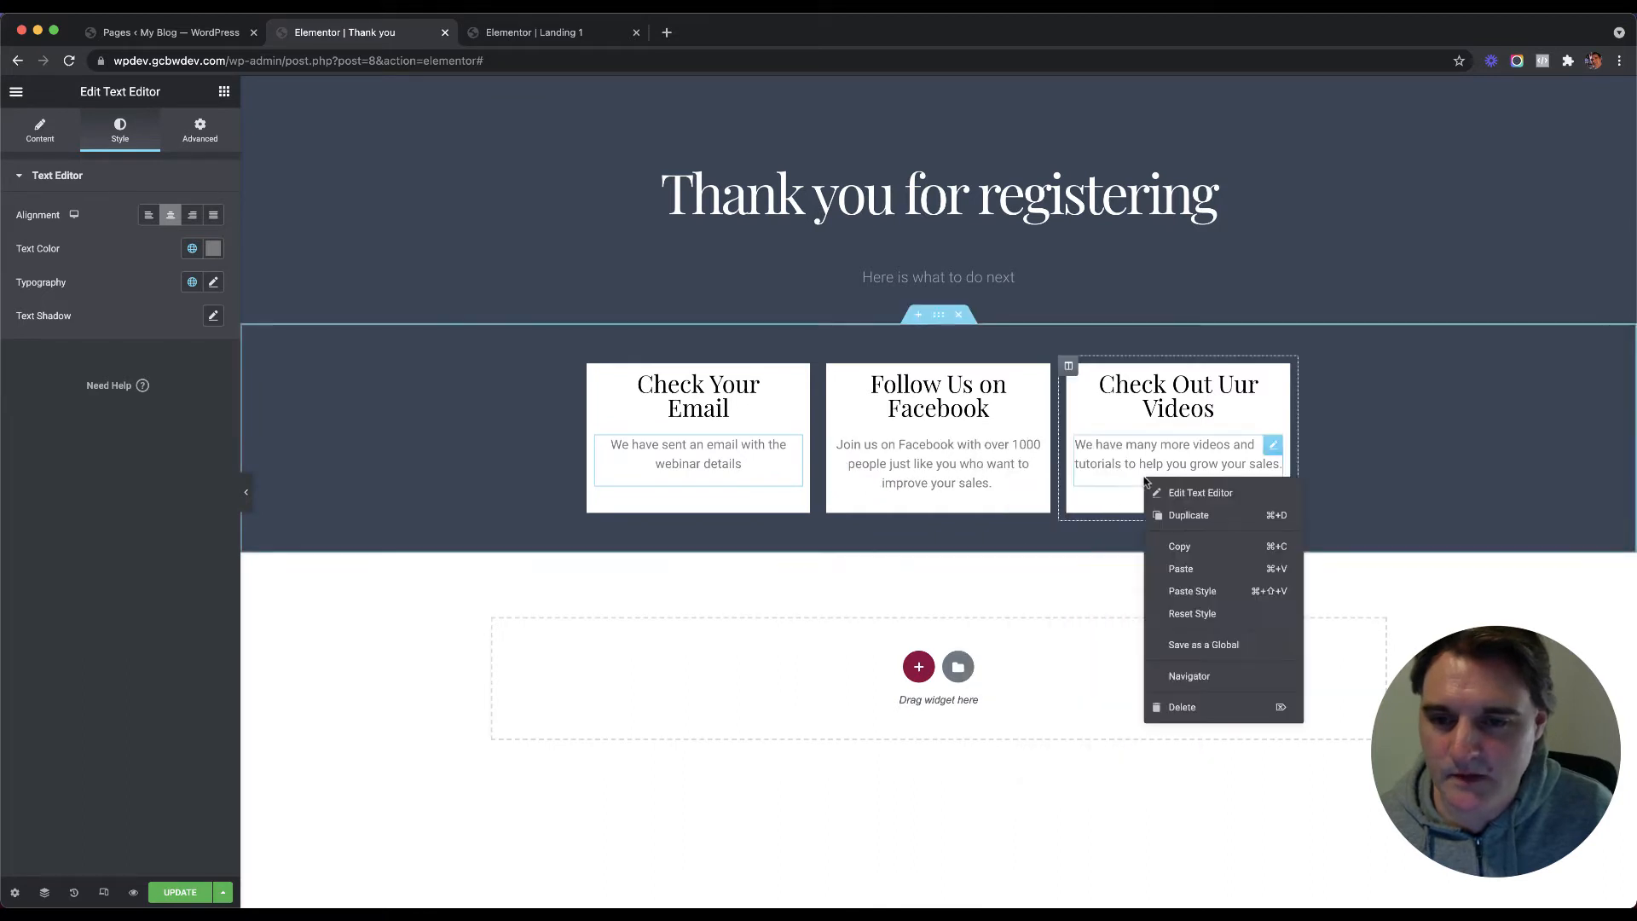
left_click(1192, 591)
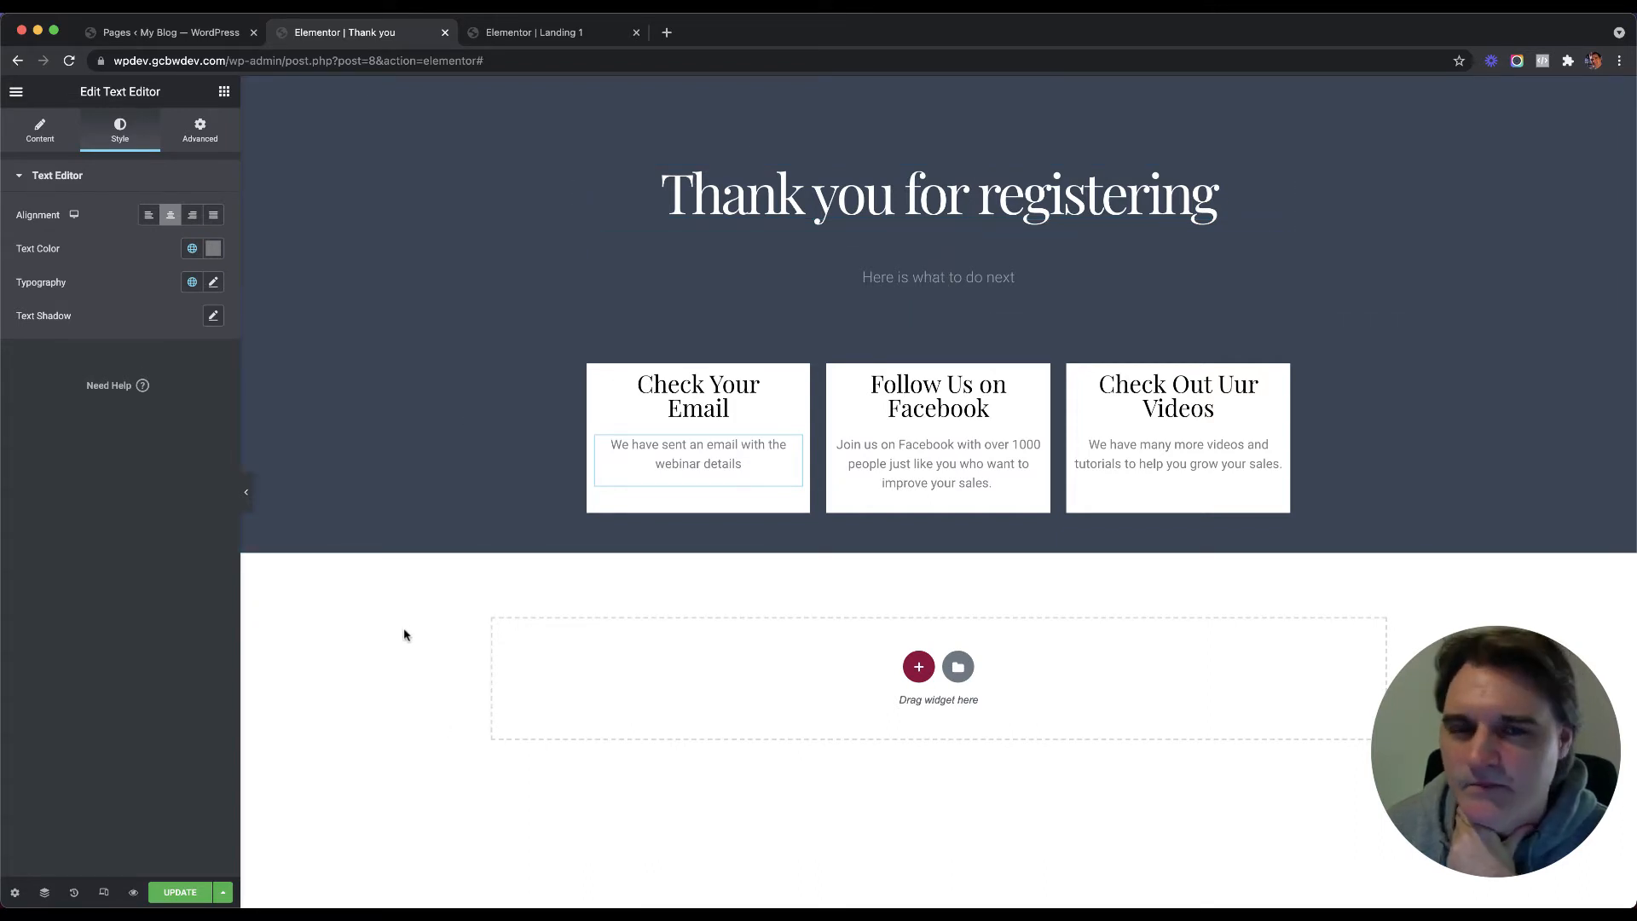
Step: Update the Thank you page, select its 'Thank you for registering' heading text, and return to Landing 1
left_click(180, 891)
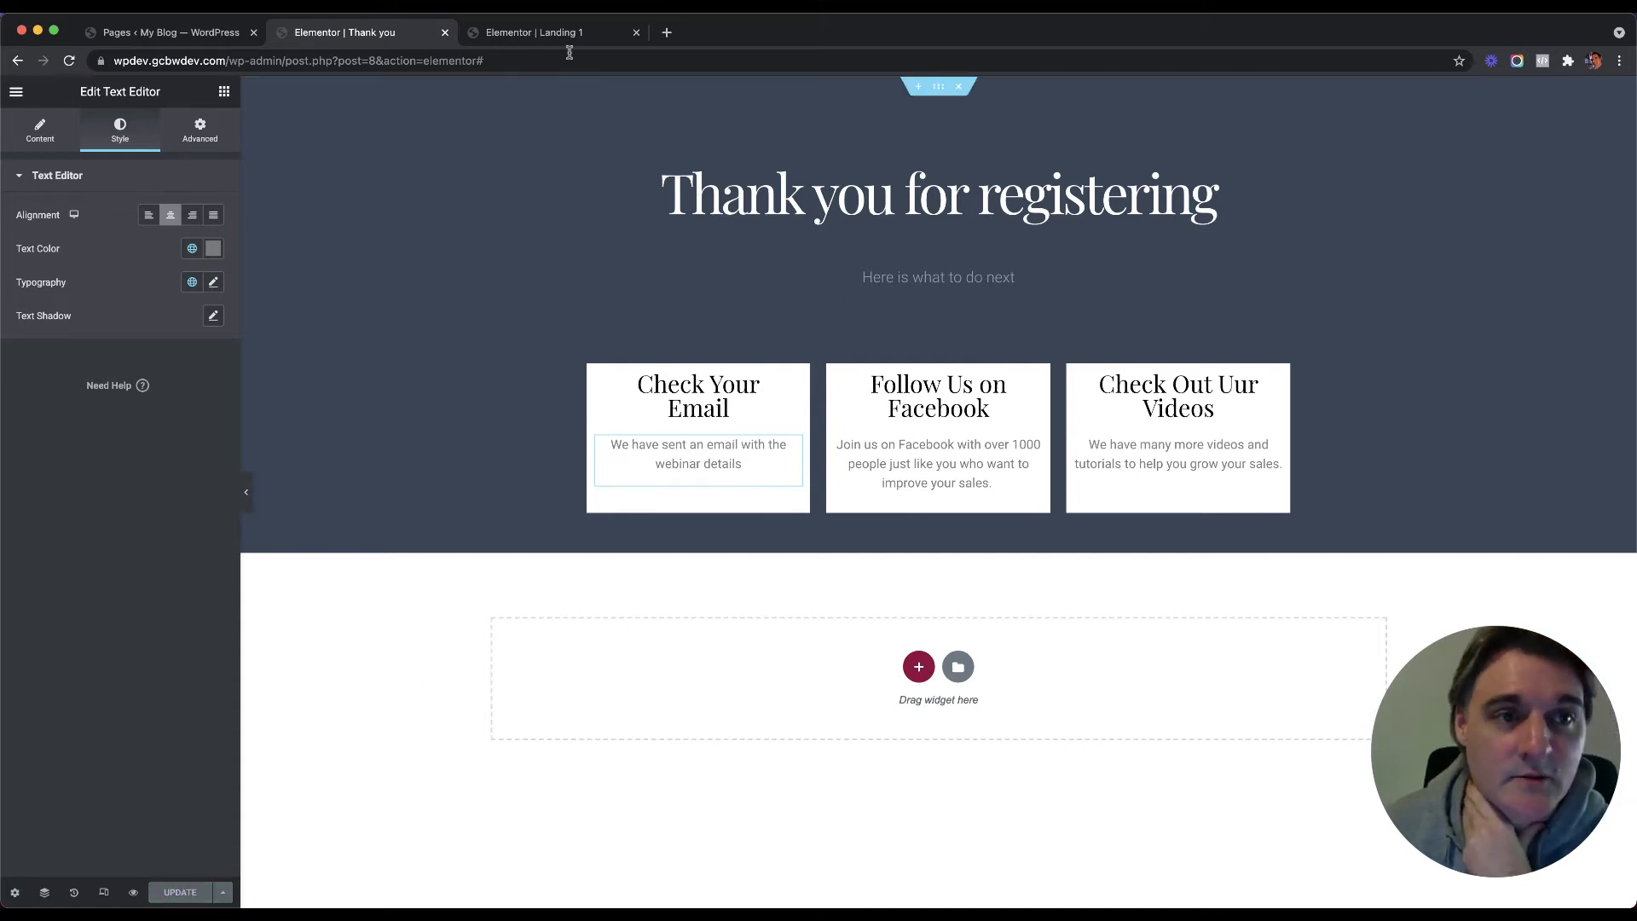
left_click(529, 34)
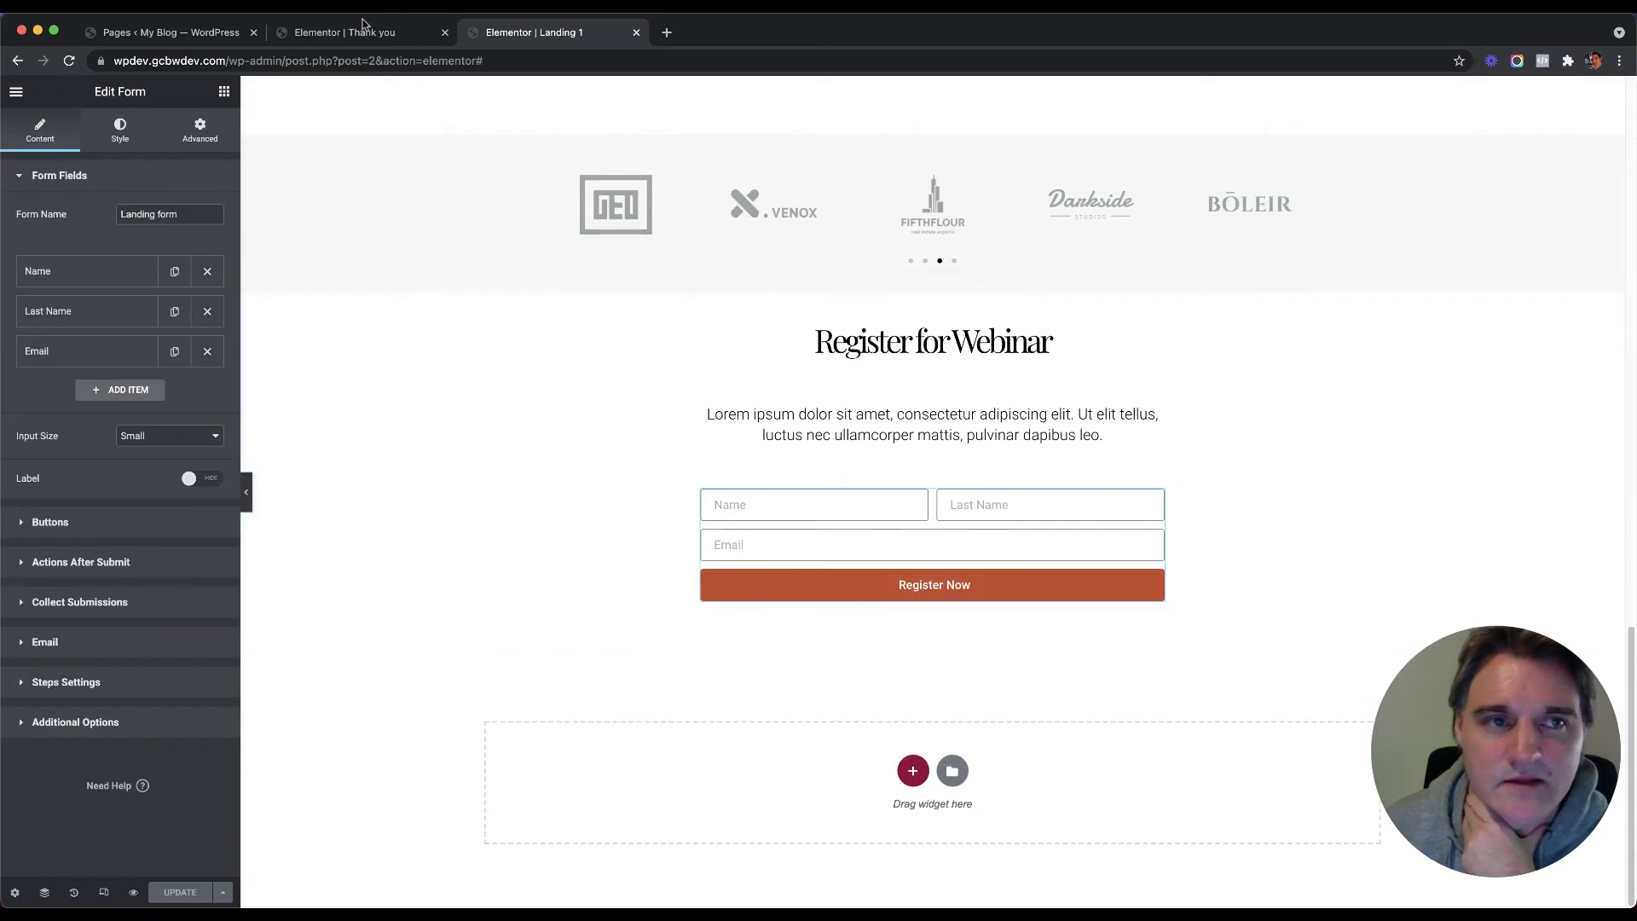
left_click(383, 34)
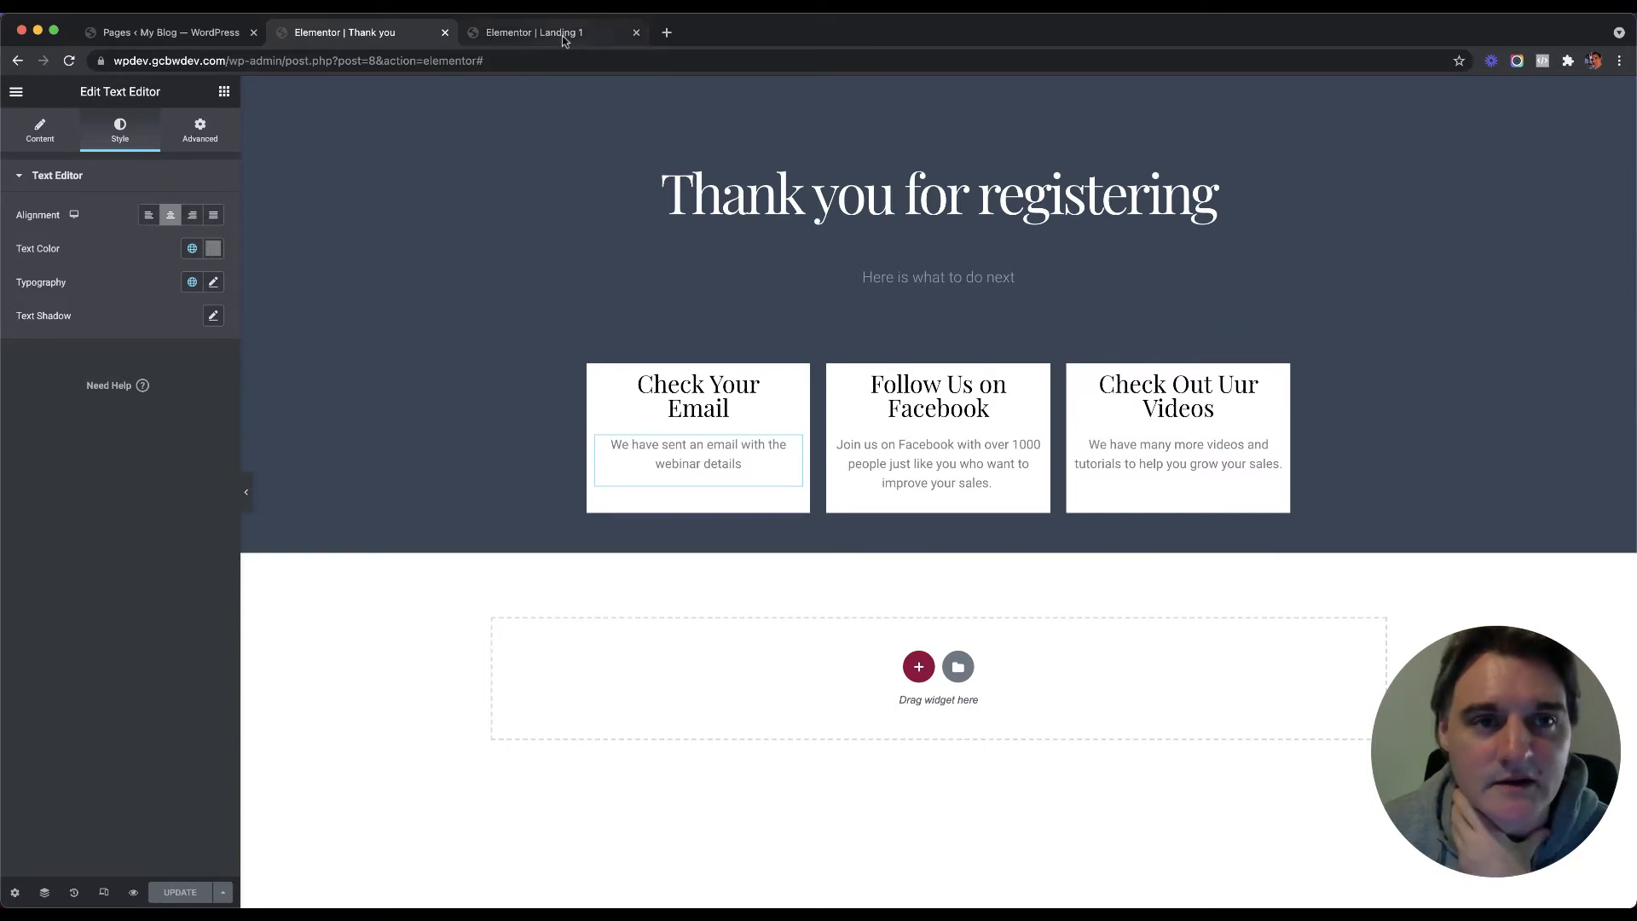
left_click(1220, 201)
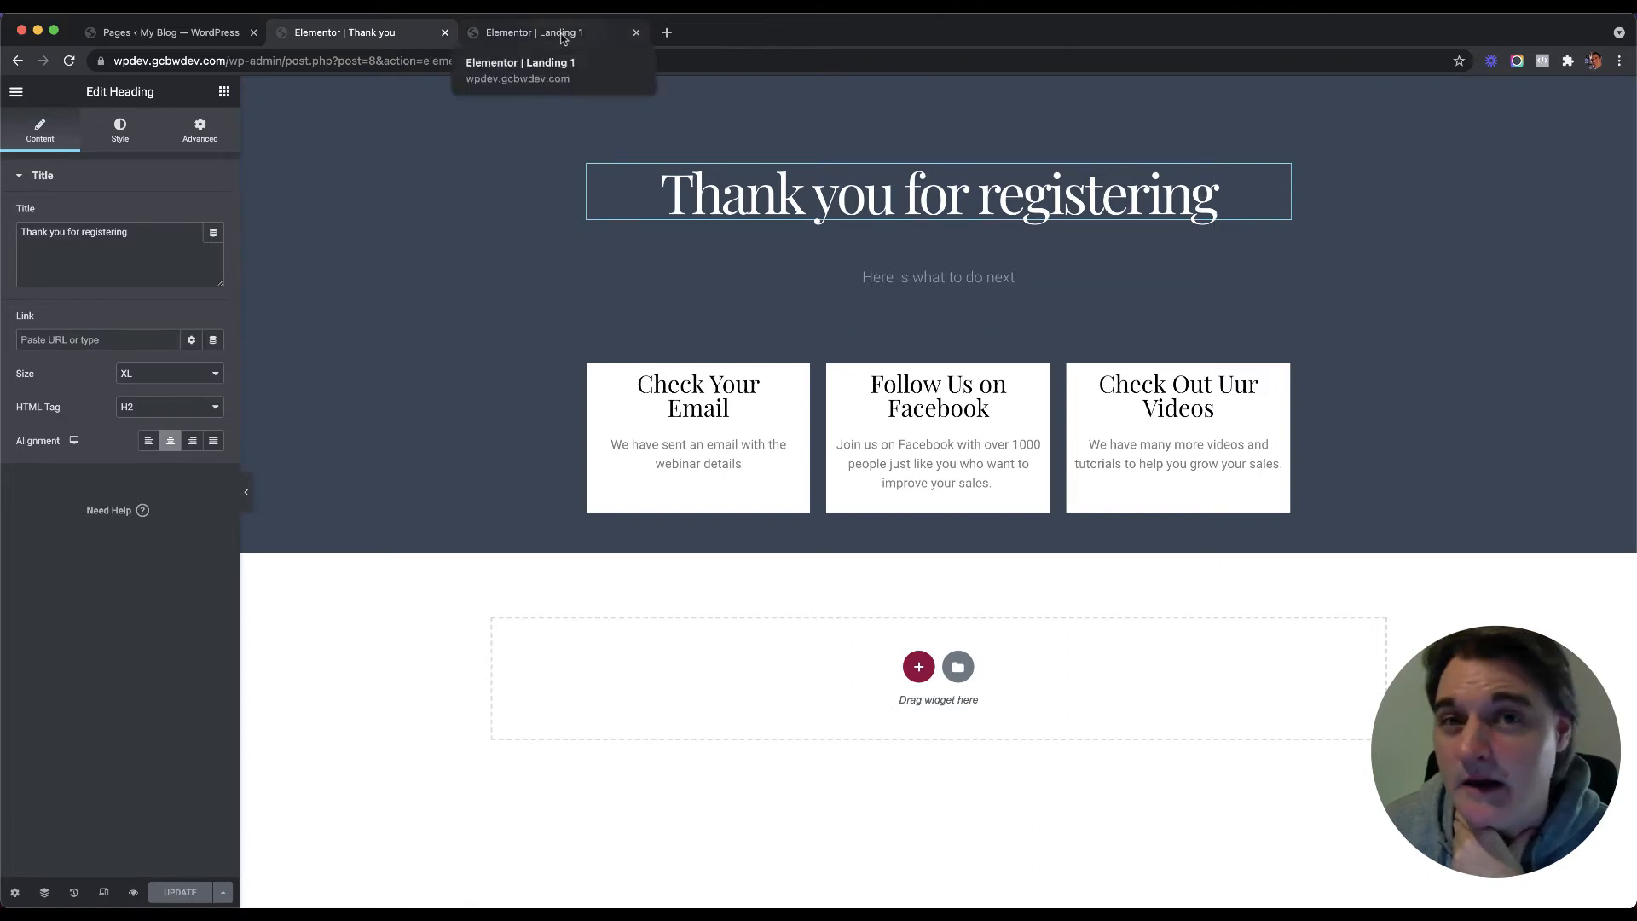
triple_click(1104, 207)
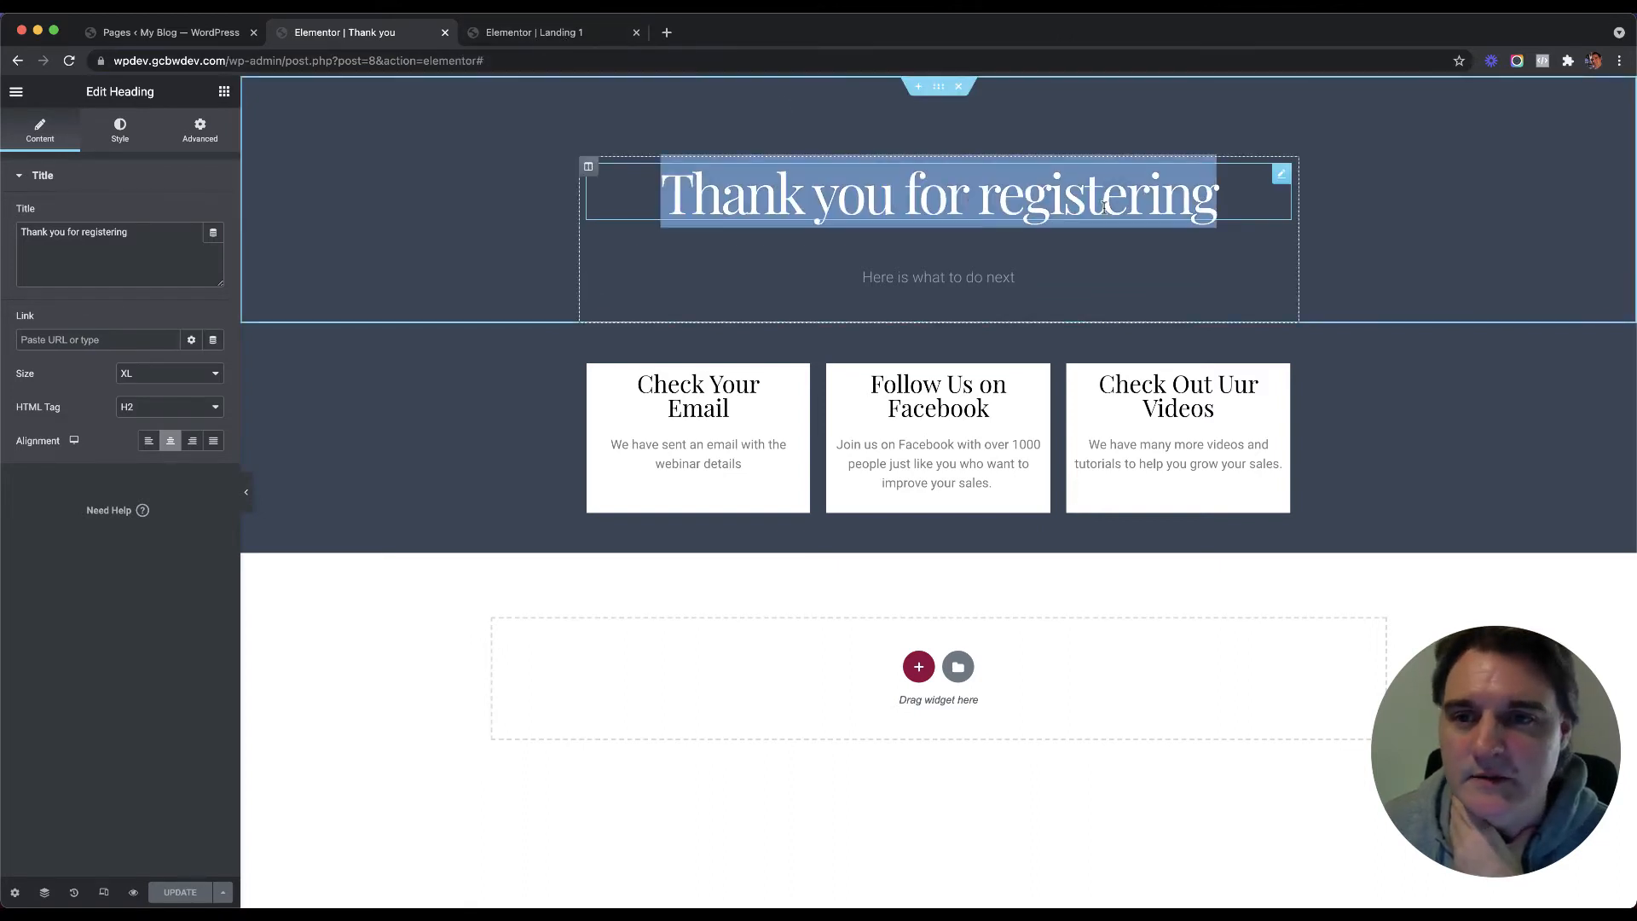
left_click(546, 34)
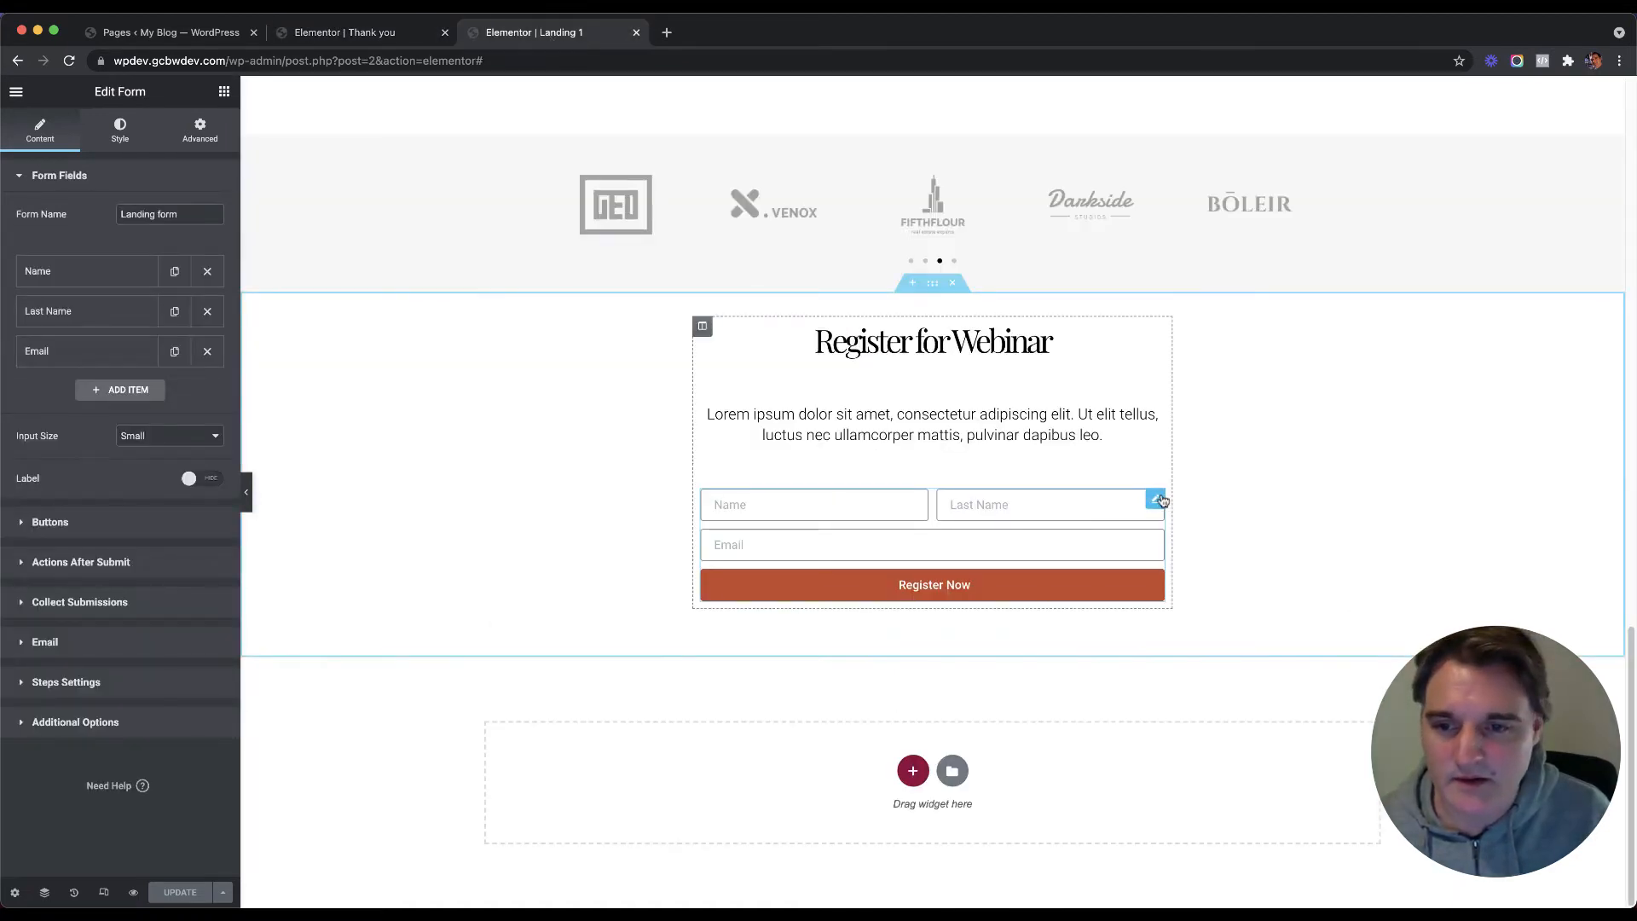
Step: Expand the form's Name field and inspect the word 'name' in its shortcode
left_click(92, 273)
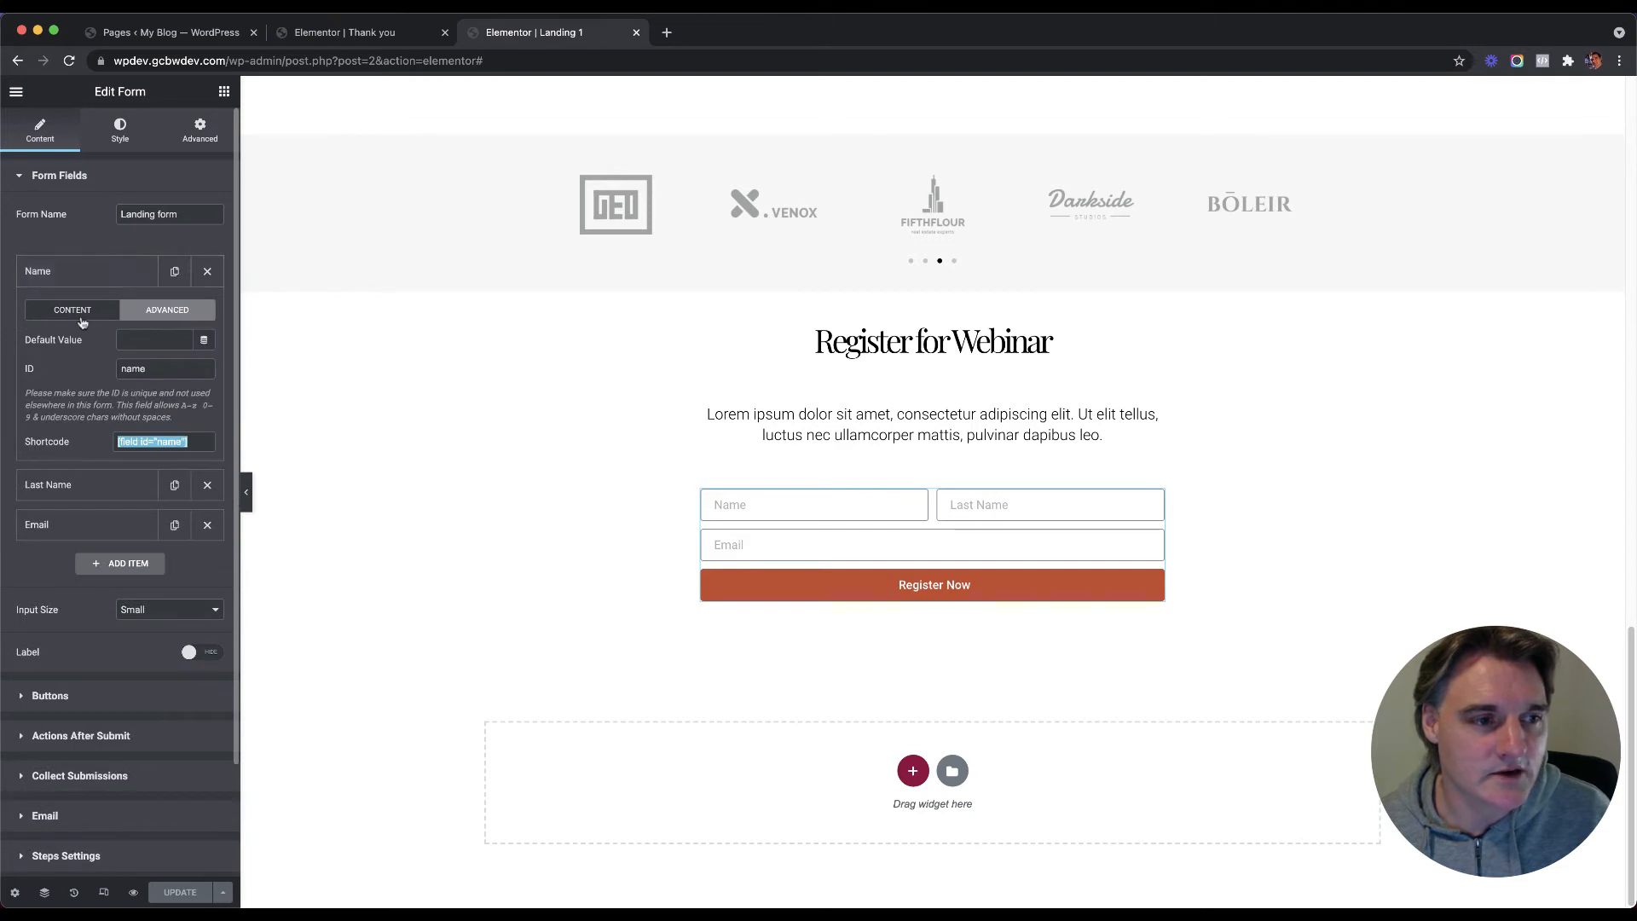
double_click(169, 442)
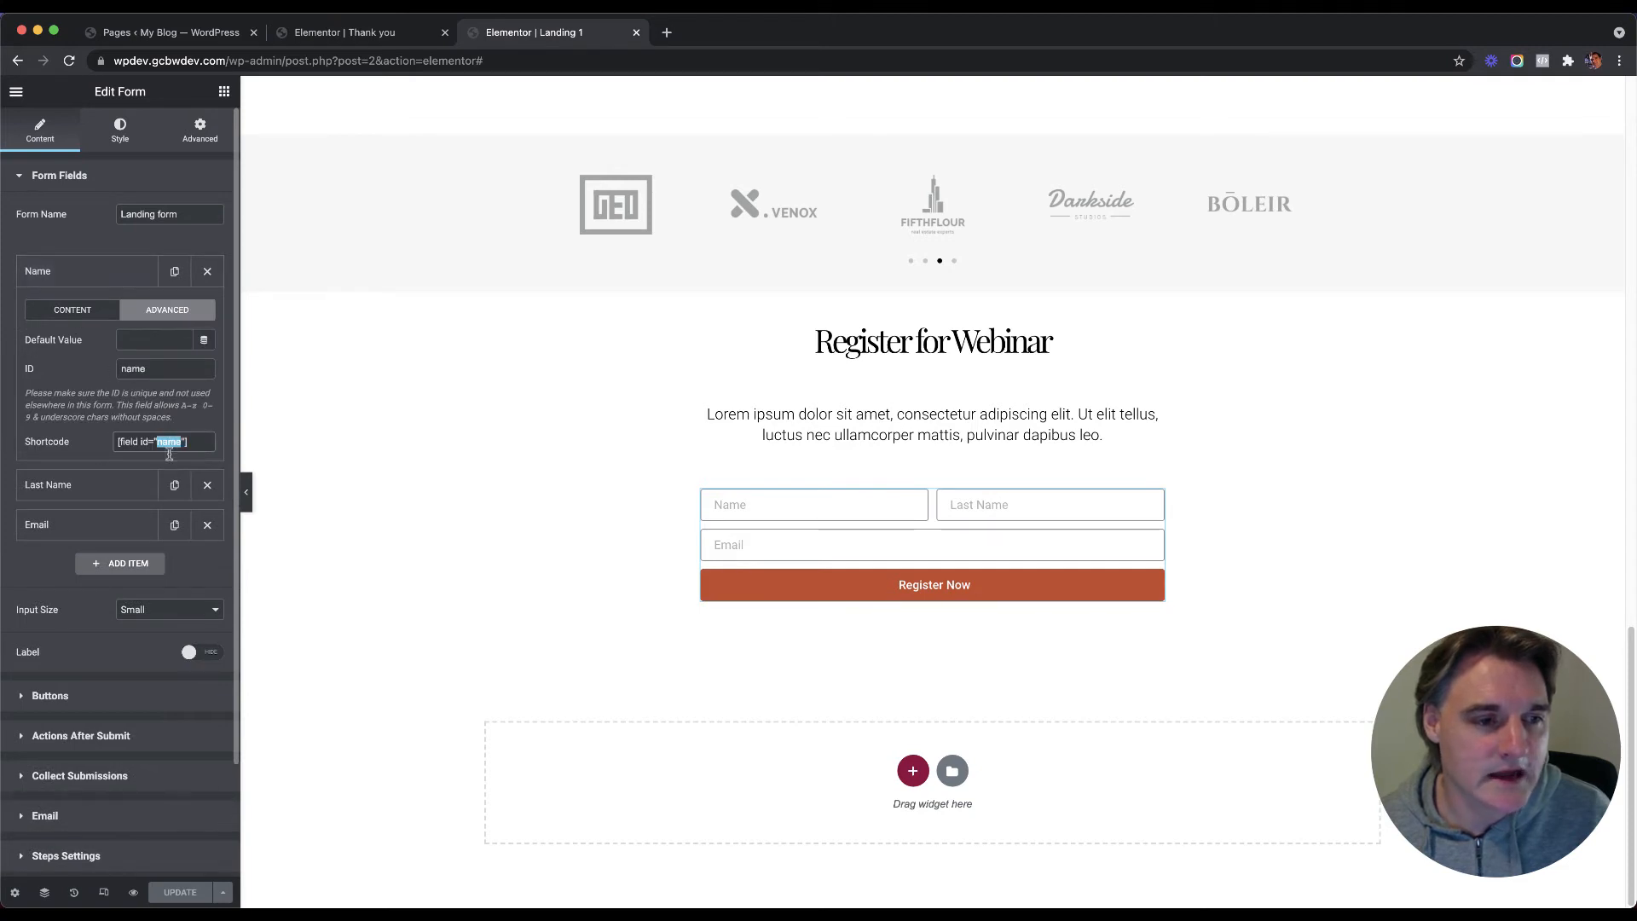
double_click(166, 441)
double_click(166, 442)
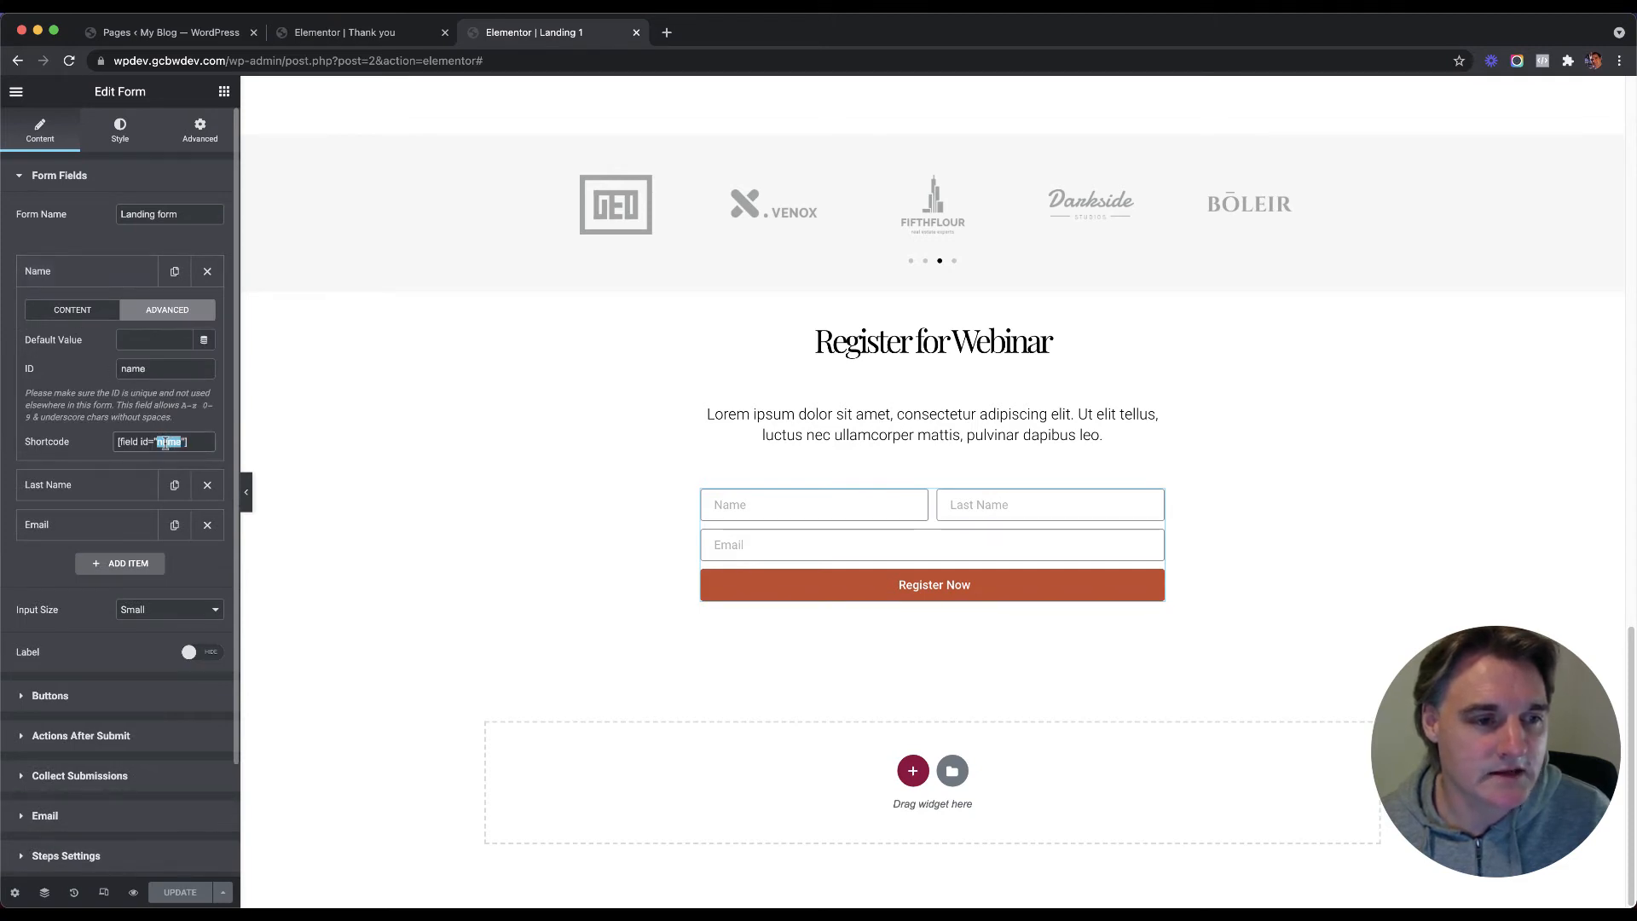
left_click(166, 444)
double_click(165, 443)
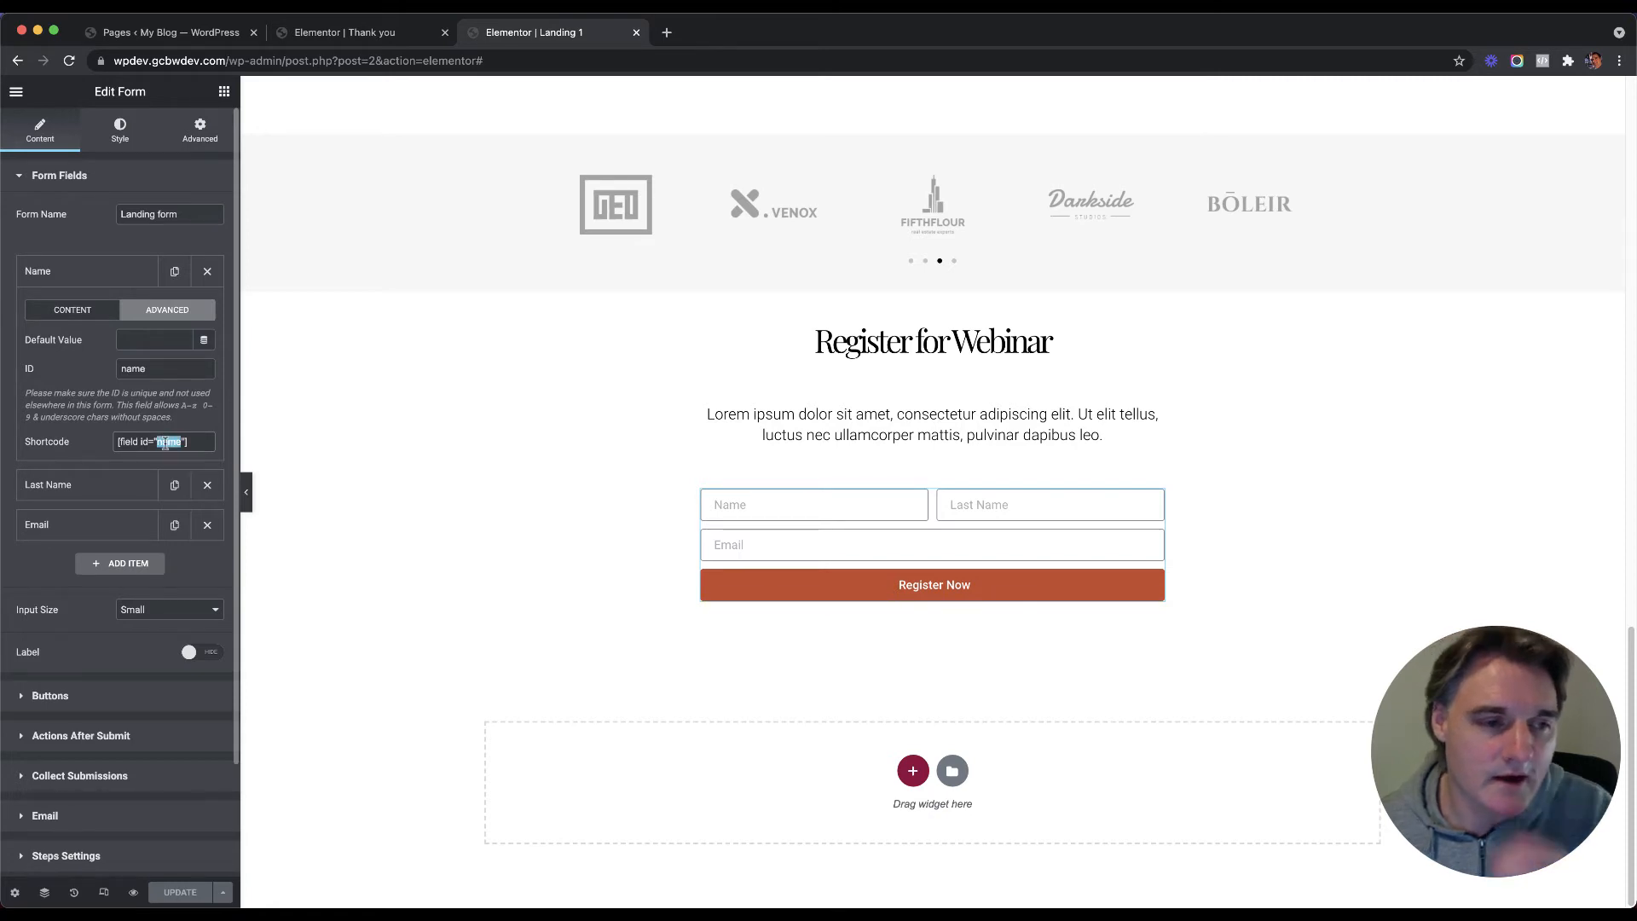
left_click(167, 442)
double_click(166, 443)
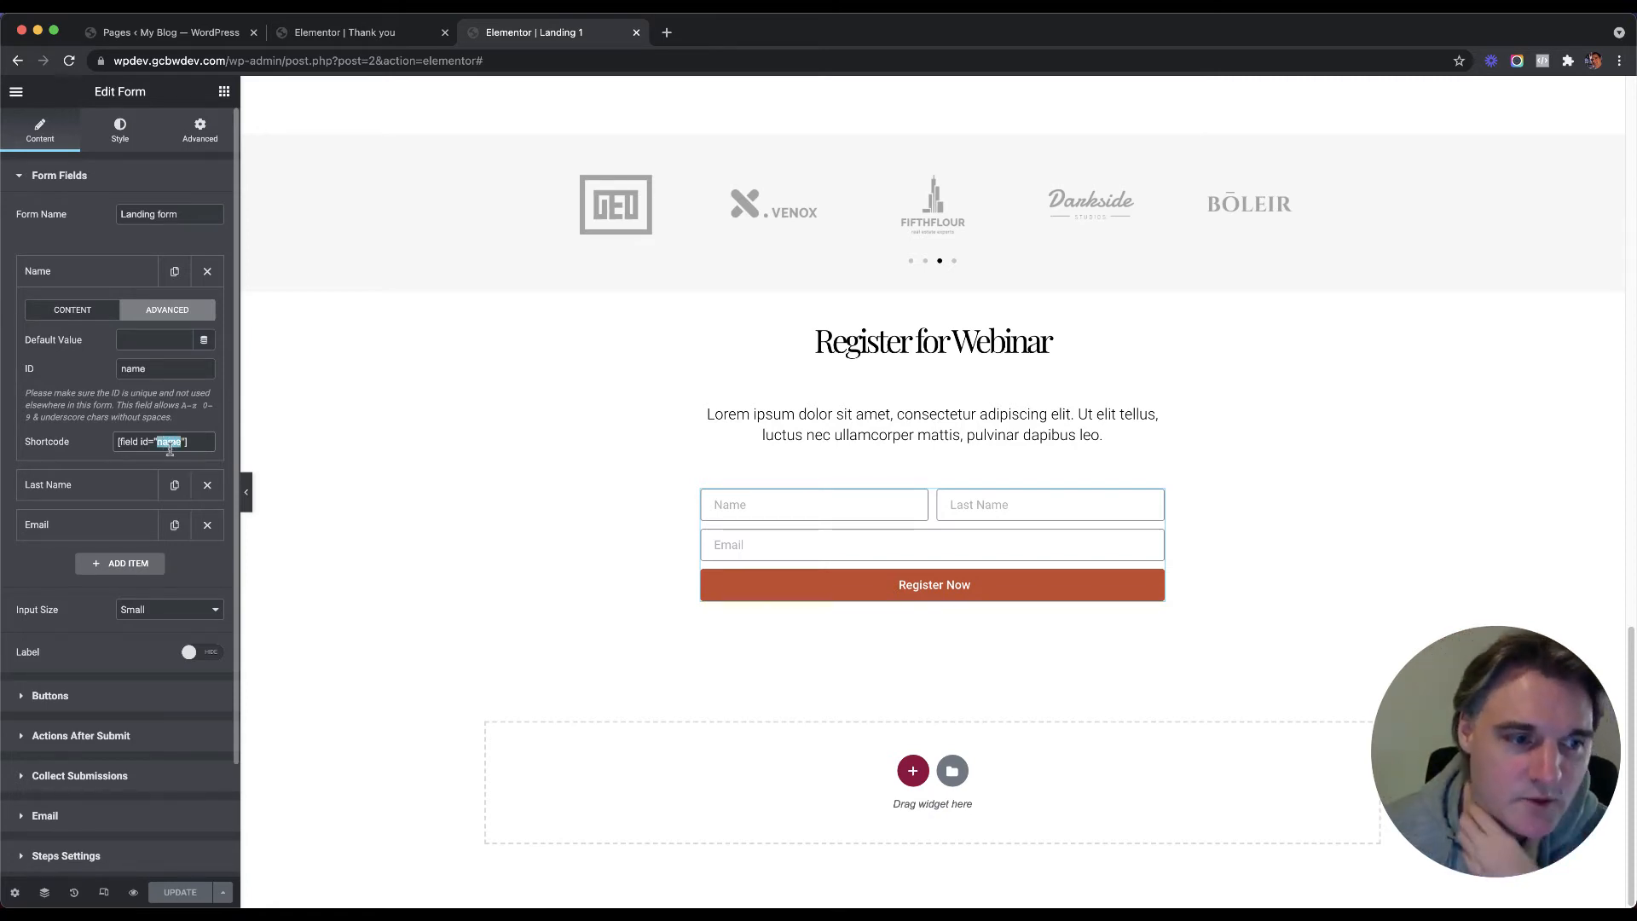
left_click(166, 443)
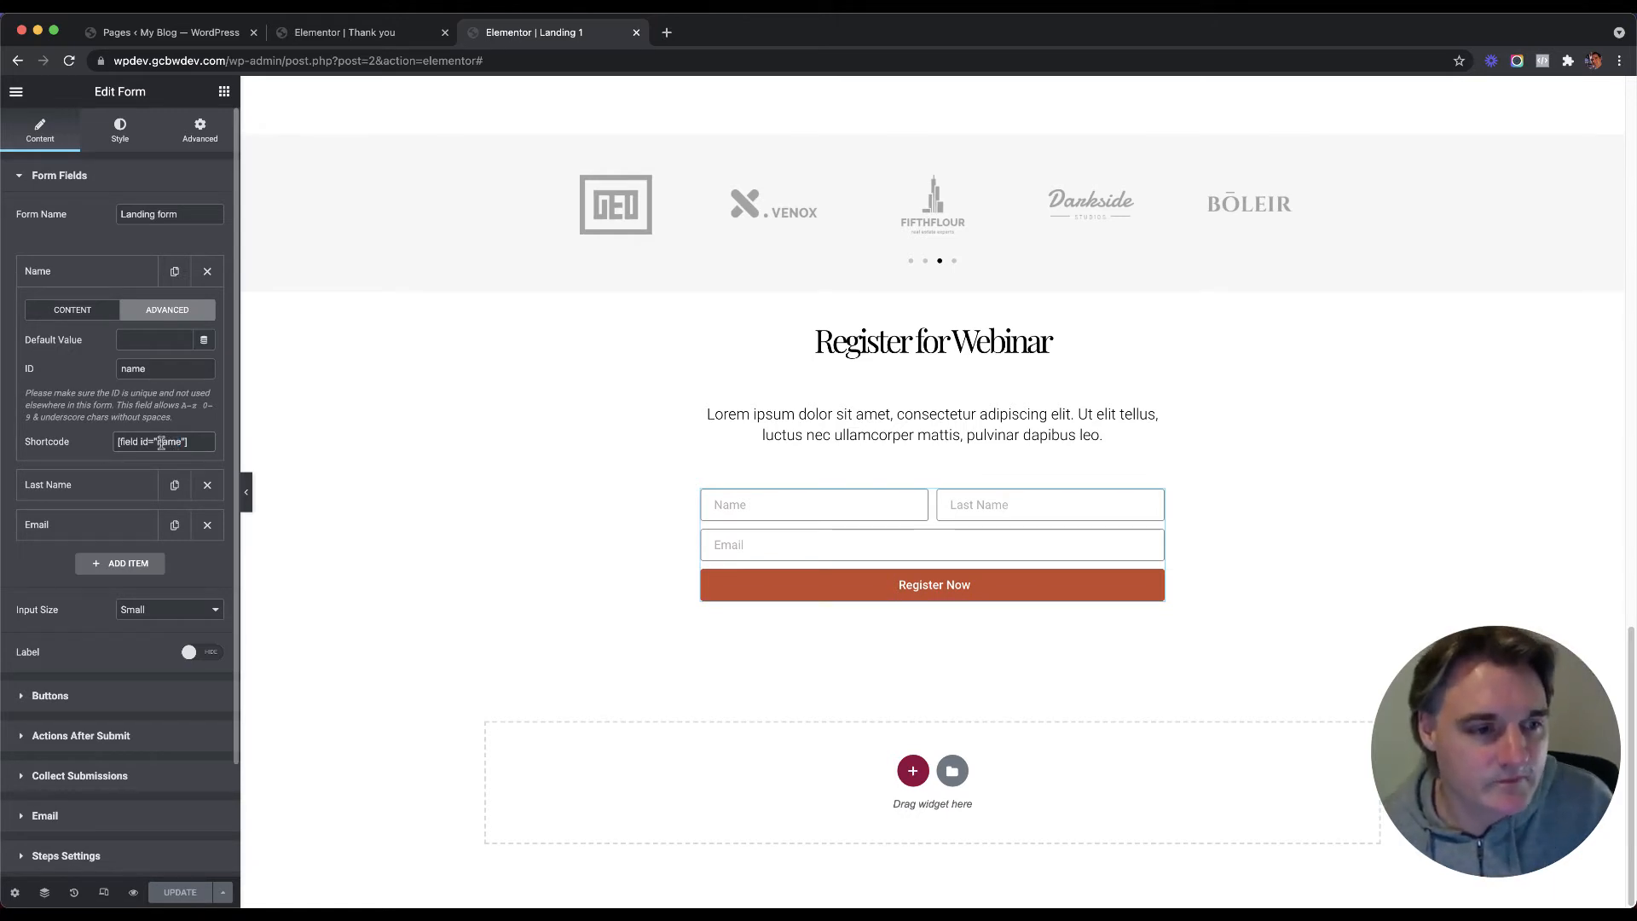
Step: Change the Name field's ID to 'fname' and copy it
left_click(121, 368)
type("f")
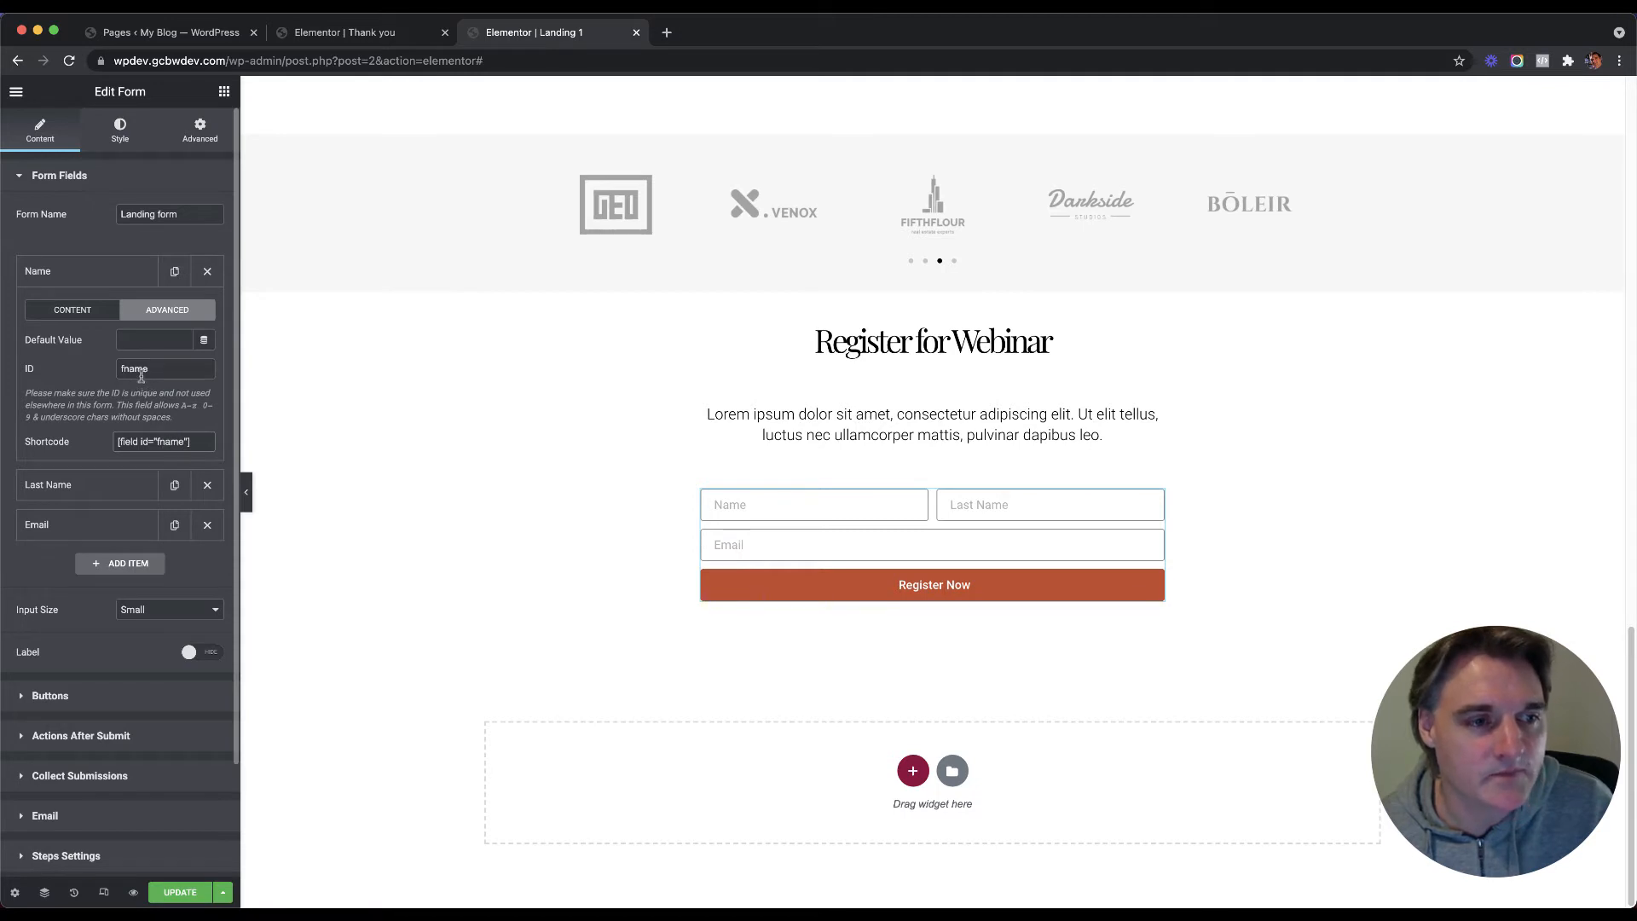
double_click(134, 367)
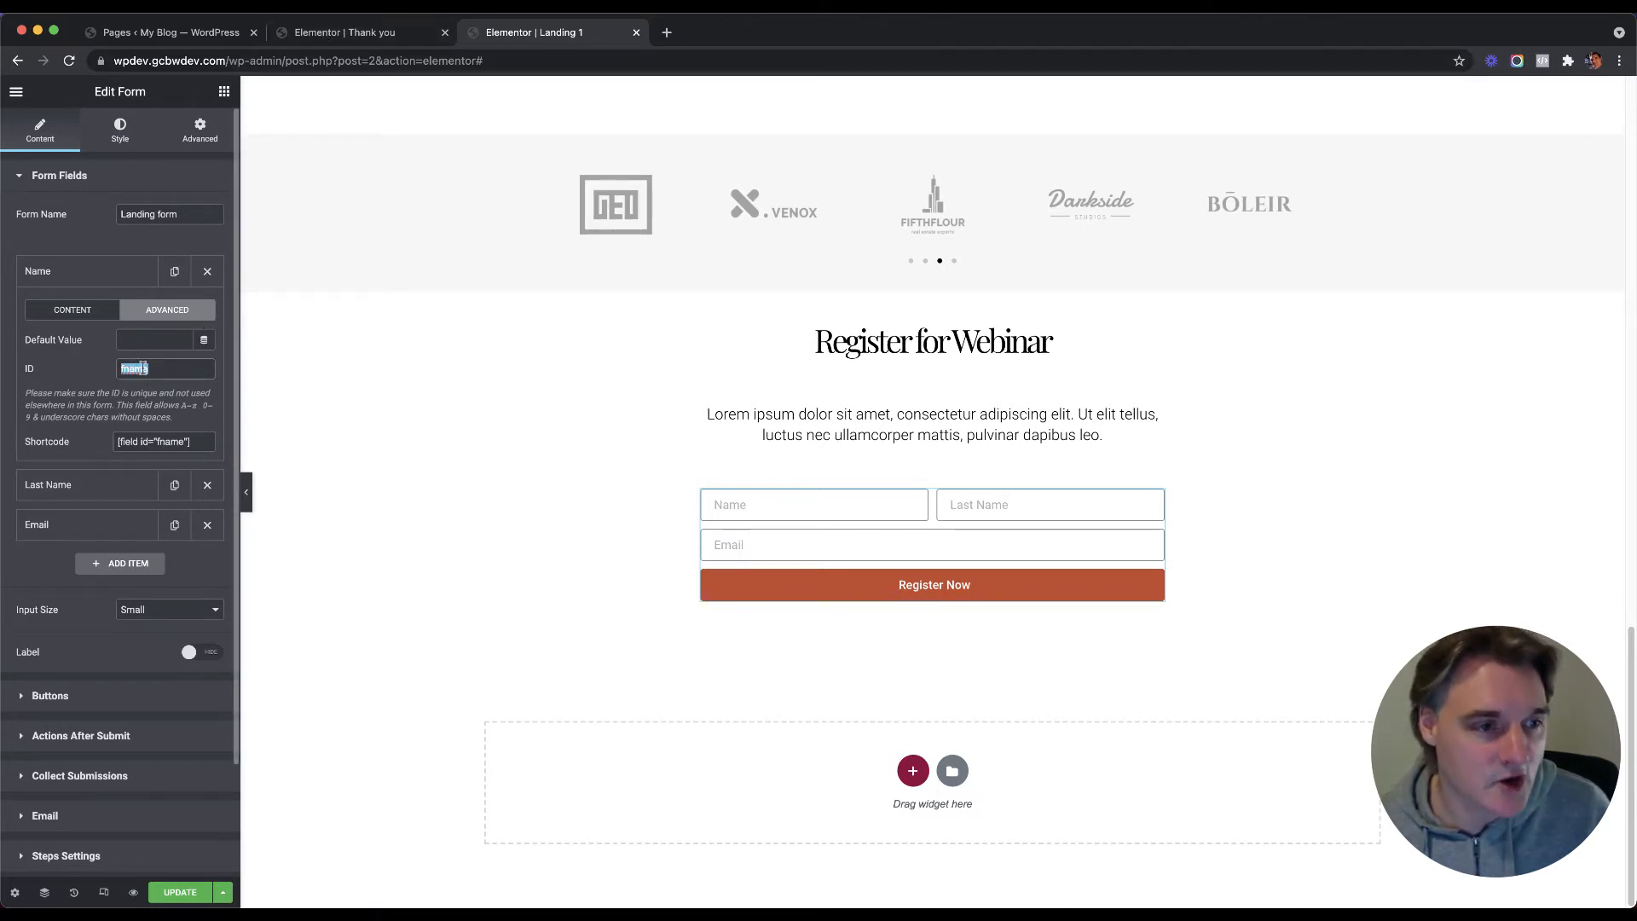
right_click(141, 375)
left_click(137, 367)
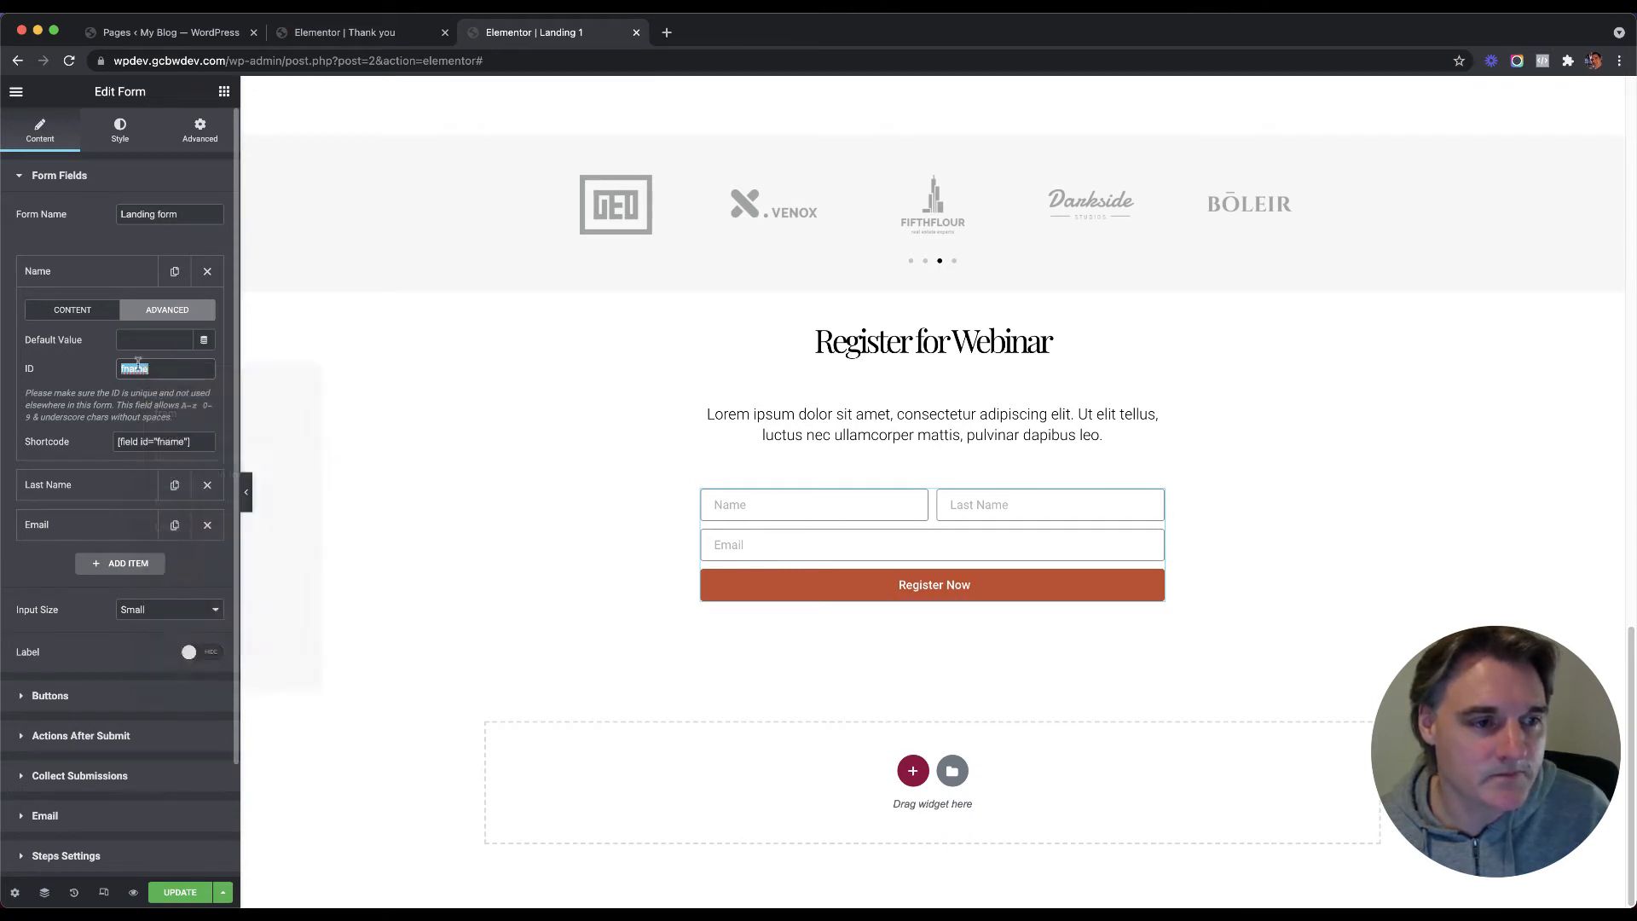
left_click(382, 34)
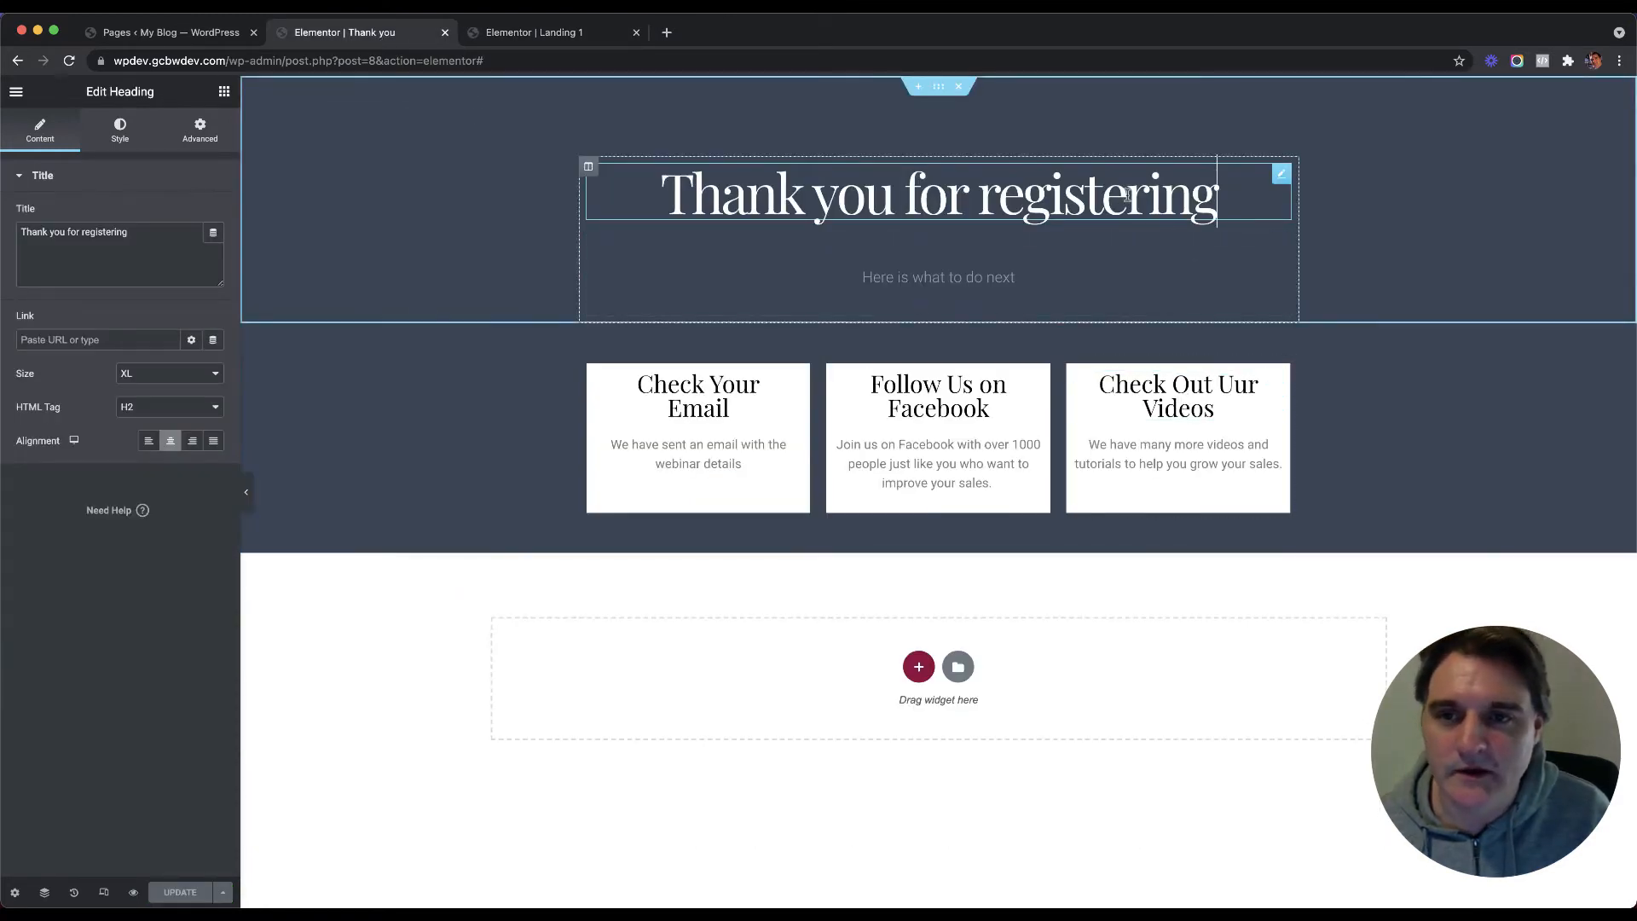
Step: Replace the 'Thank you for registering' heading's static title with the Request Parameter dynamic tag
triple_click(865, 200)
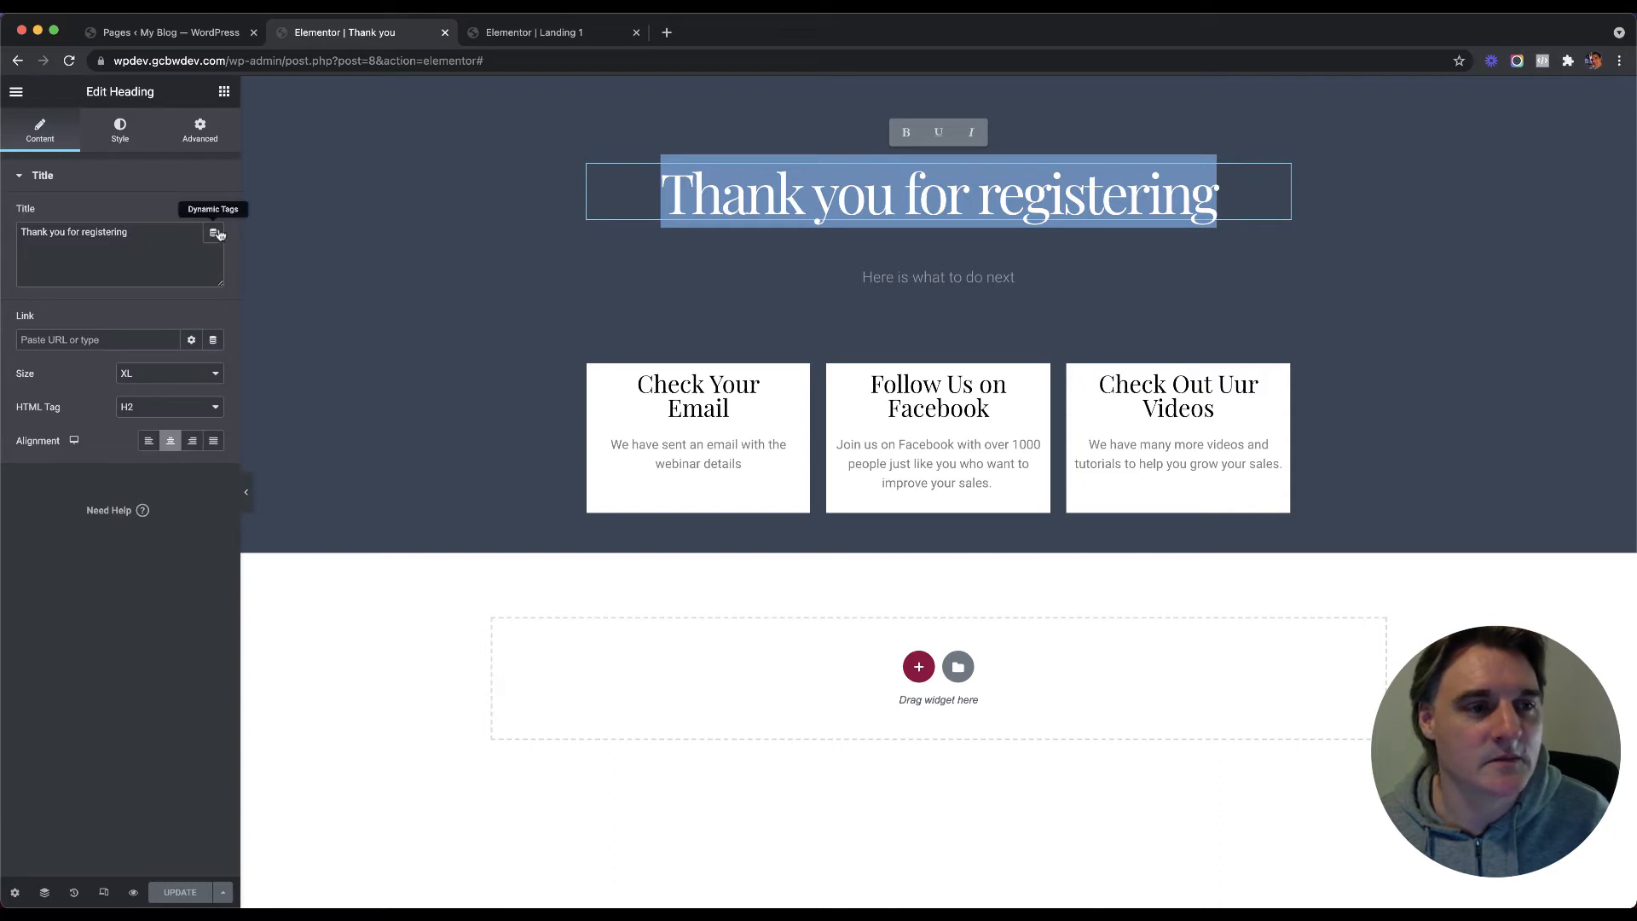
left_click(214, 235)
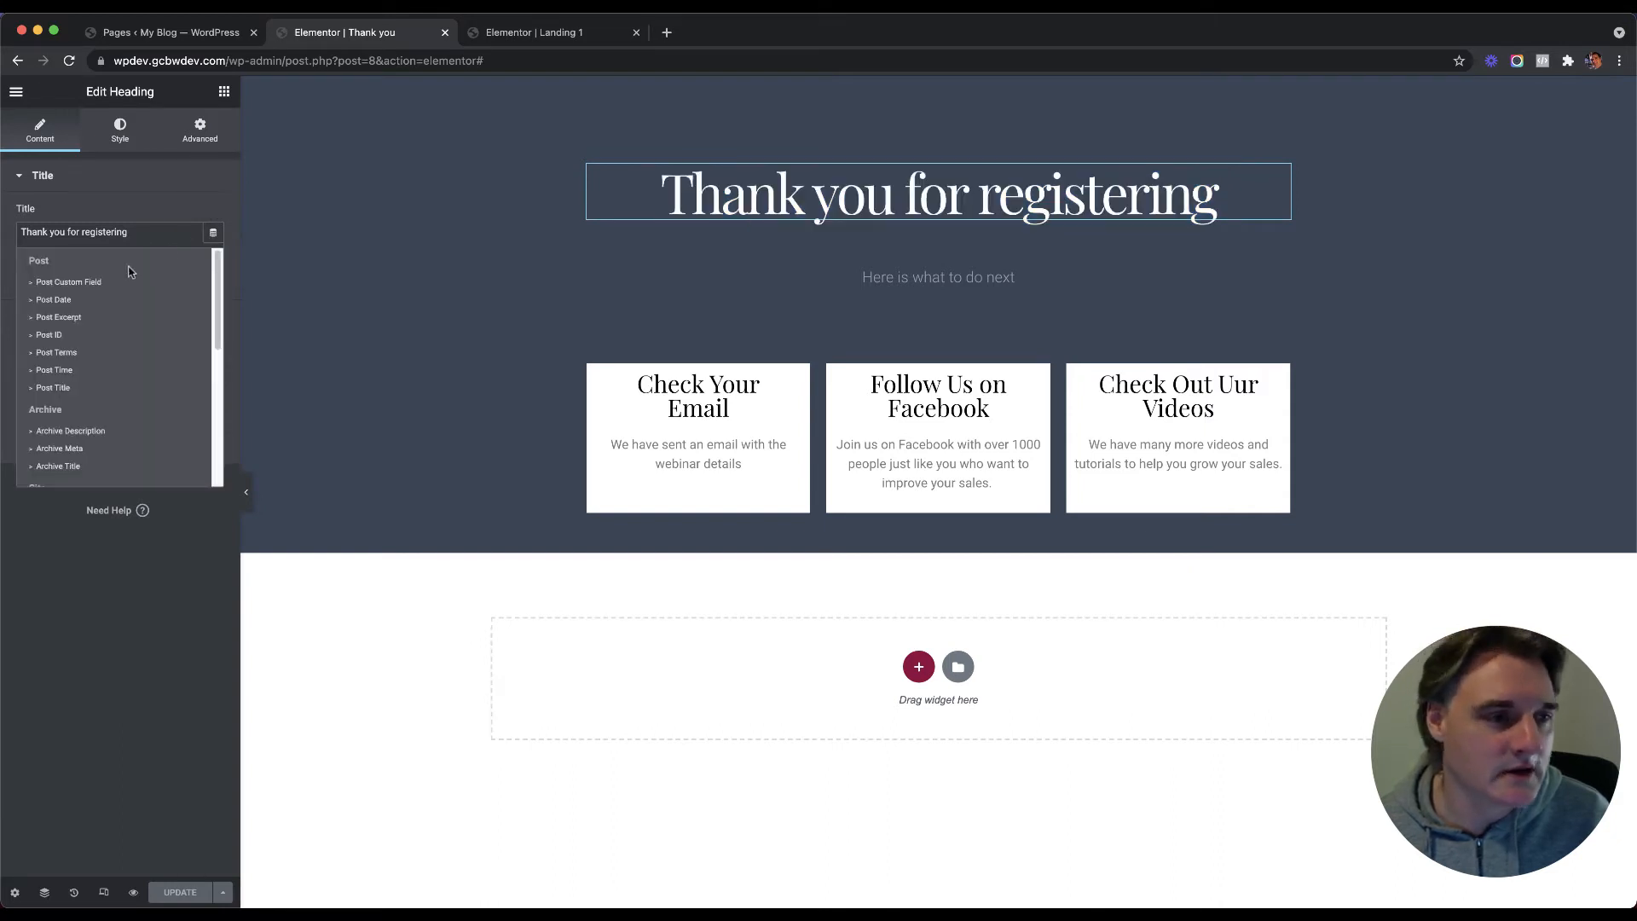
scroll(110, 320, "down", 1)
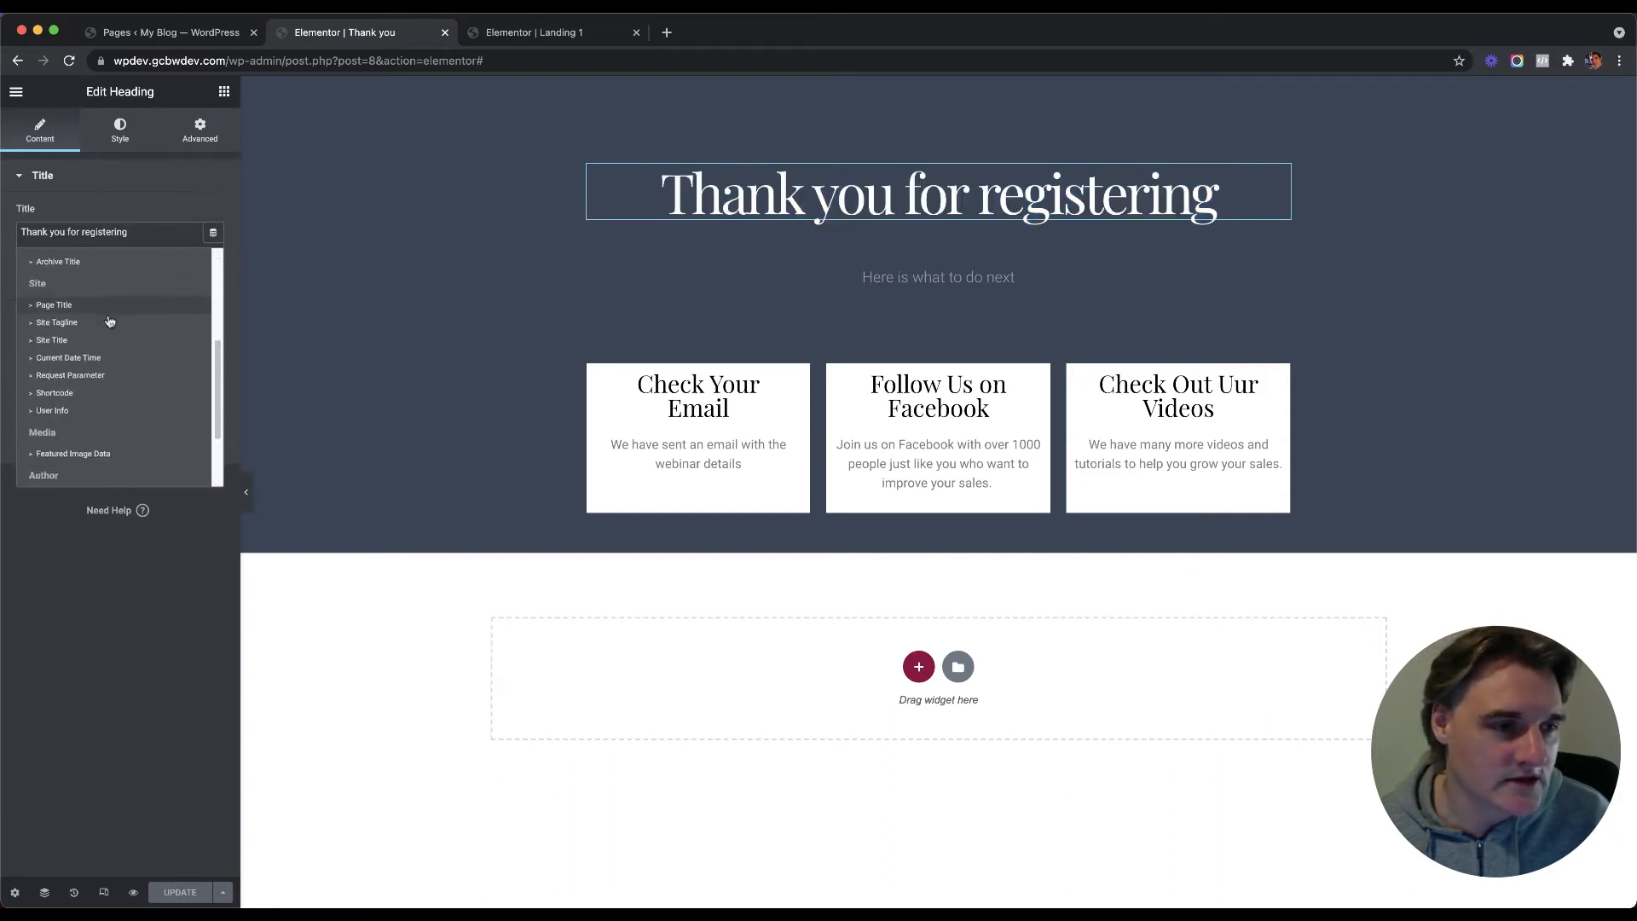
scroll(123, 321, "up", 1)
scroll(123, 321, "down", 5)
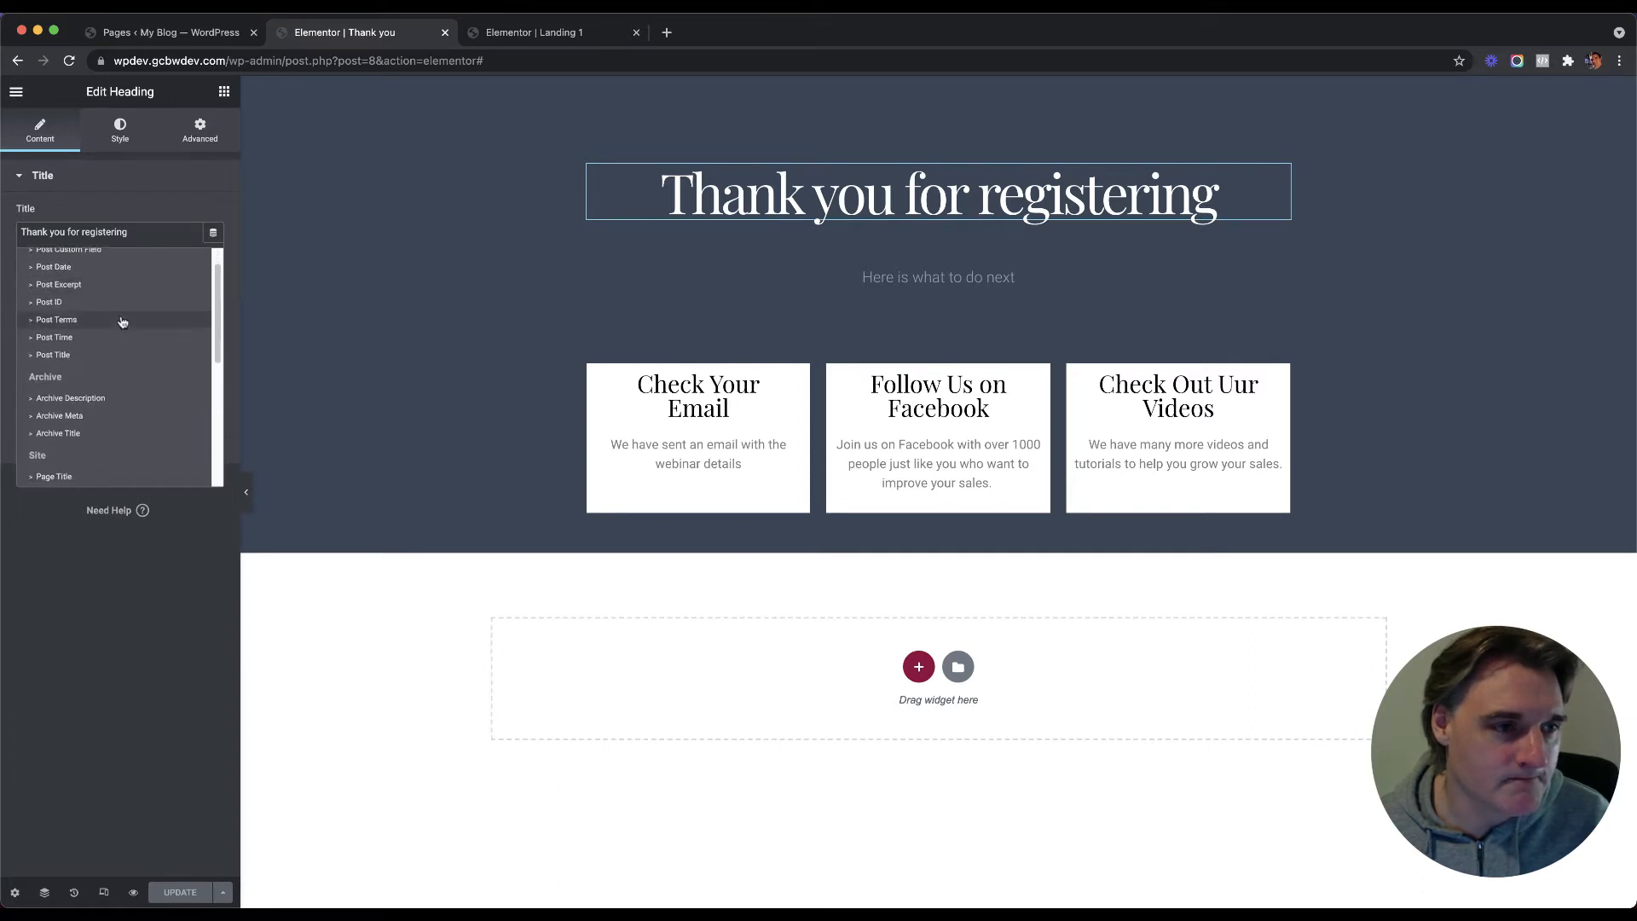
scroll(120, 322, "up", 1)
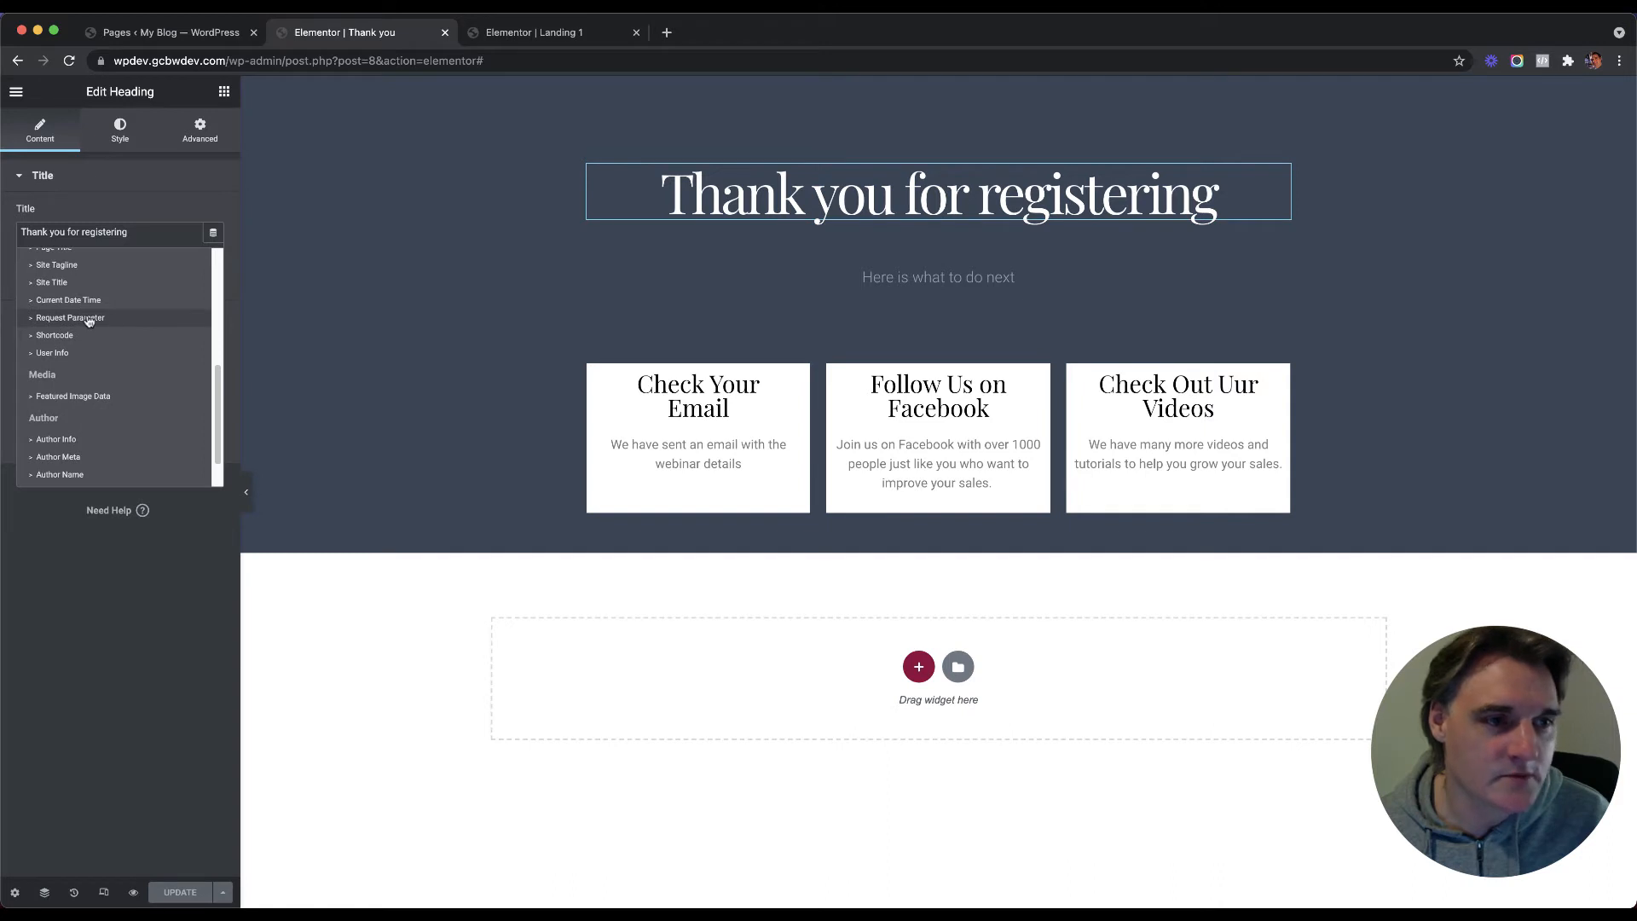
left_click(99, 318)
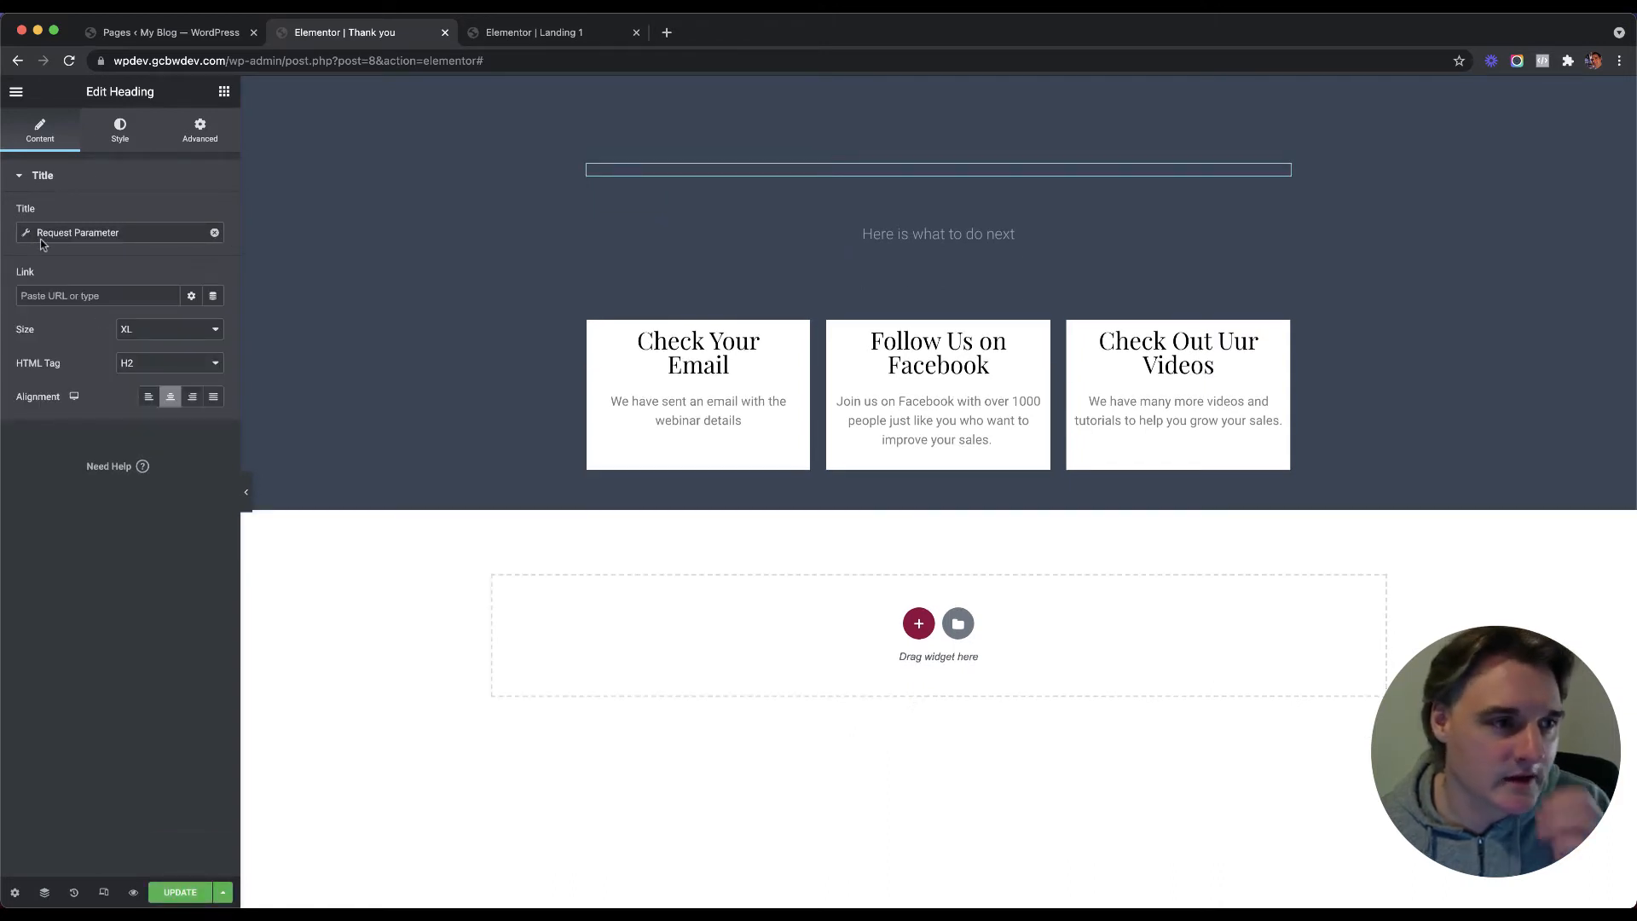
Step: Set the Request Parameter tag's parameter name to 'fname', matching the landing form's Name field ID
left_click(76, 232)
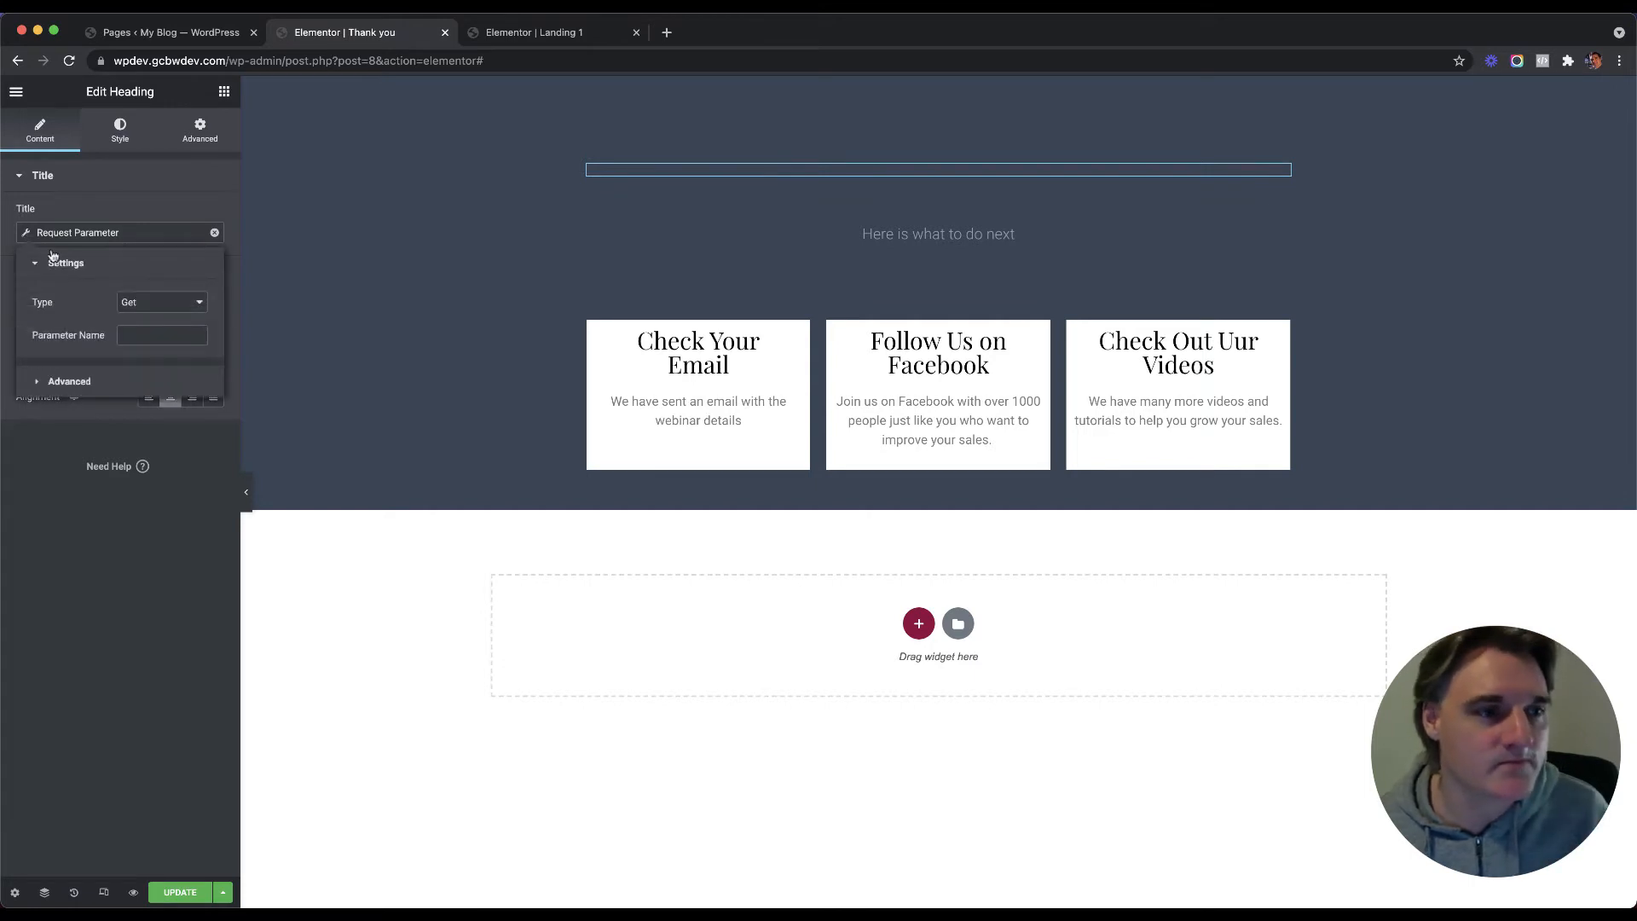
left_click(155, 330)
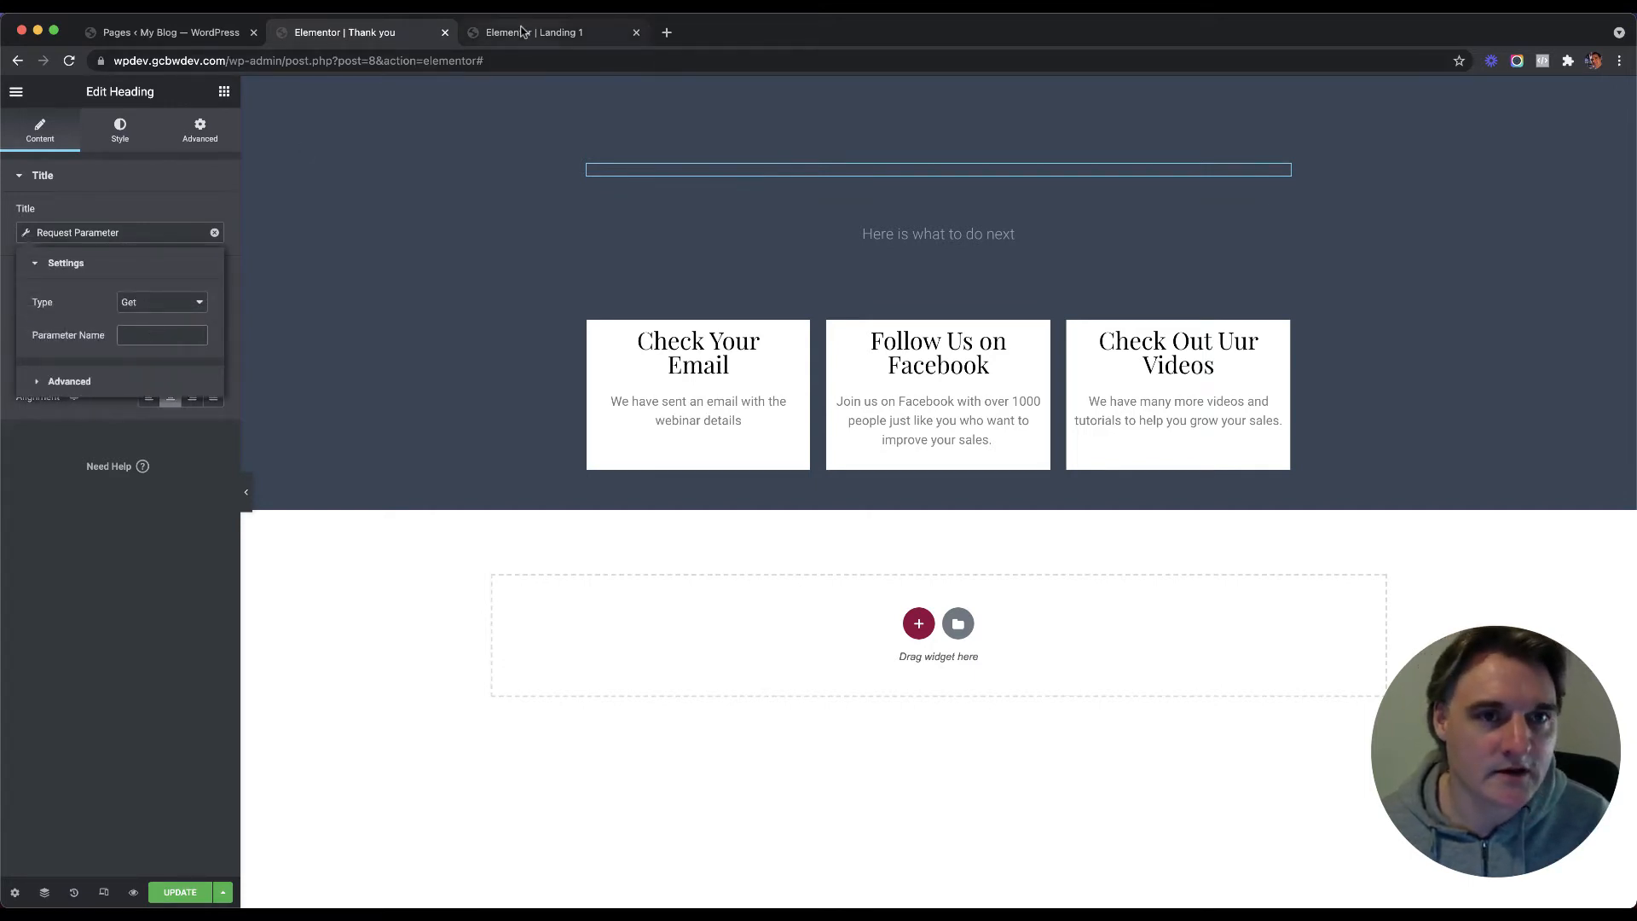
left_click(524, 32)
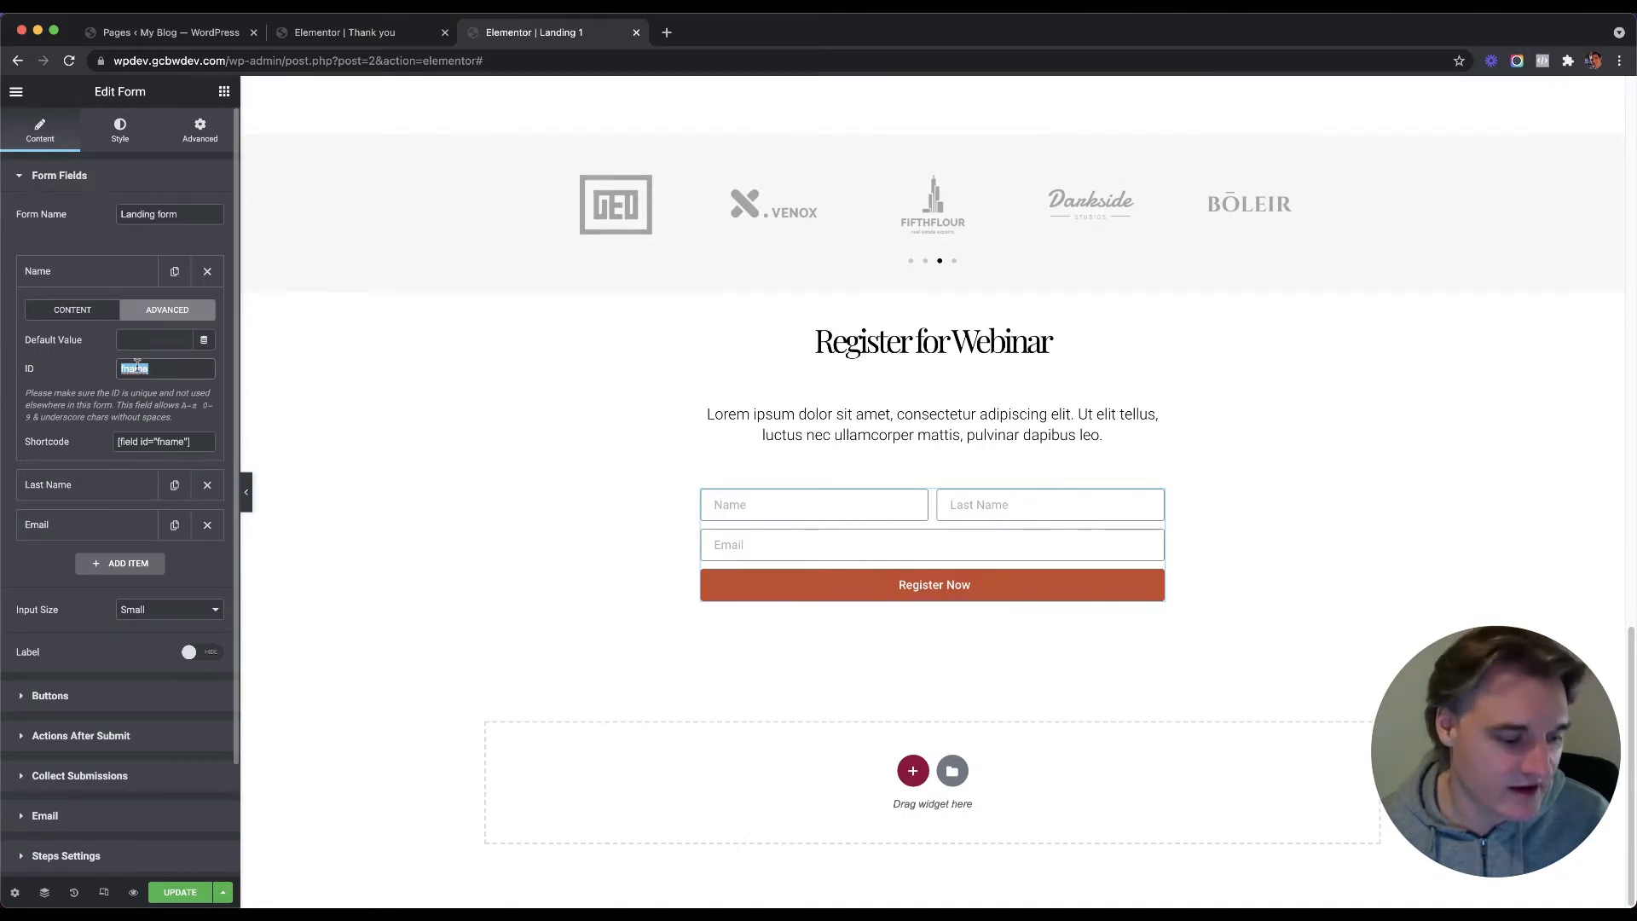
key("ctrl+shift+Tab")
type("fname")
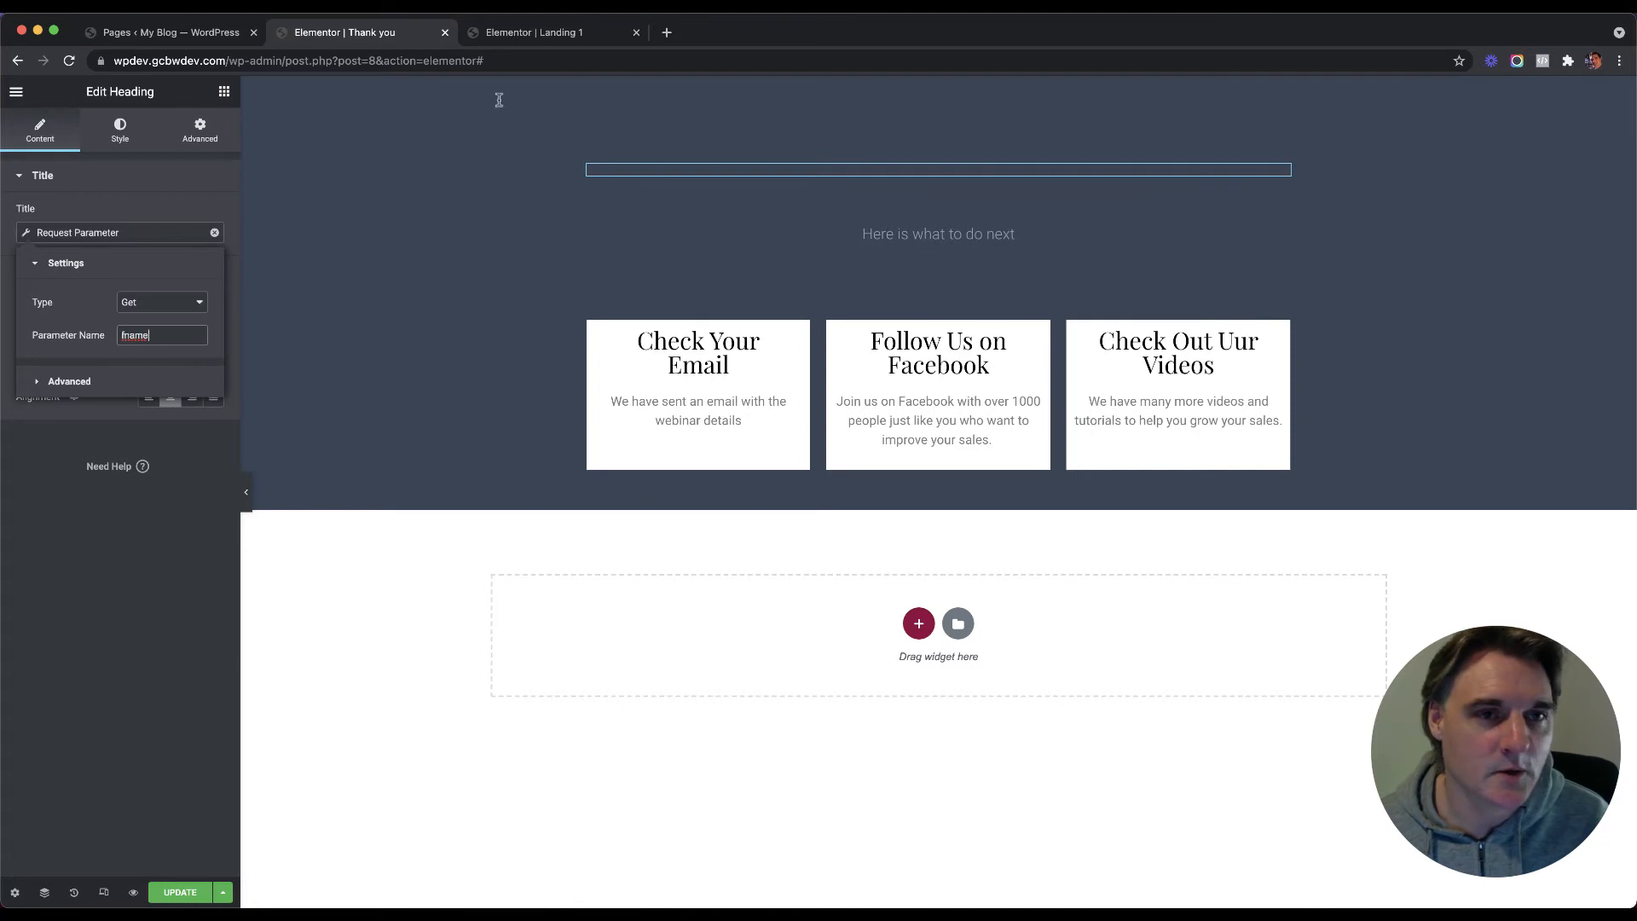
key("ctrl+Tab")
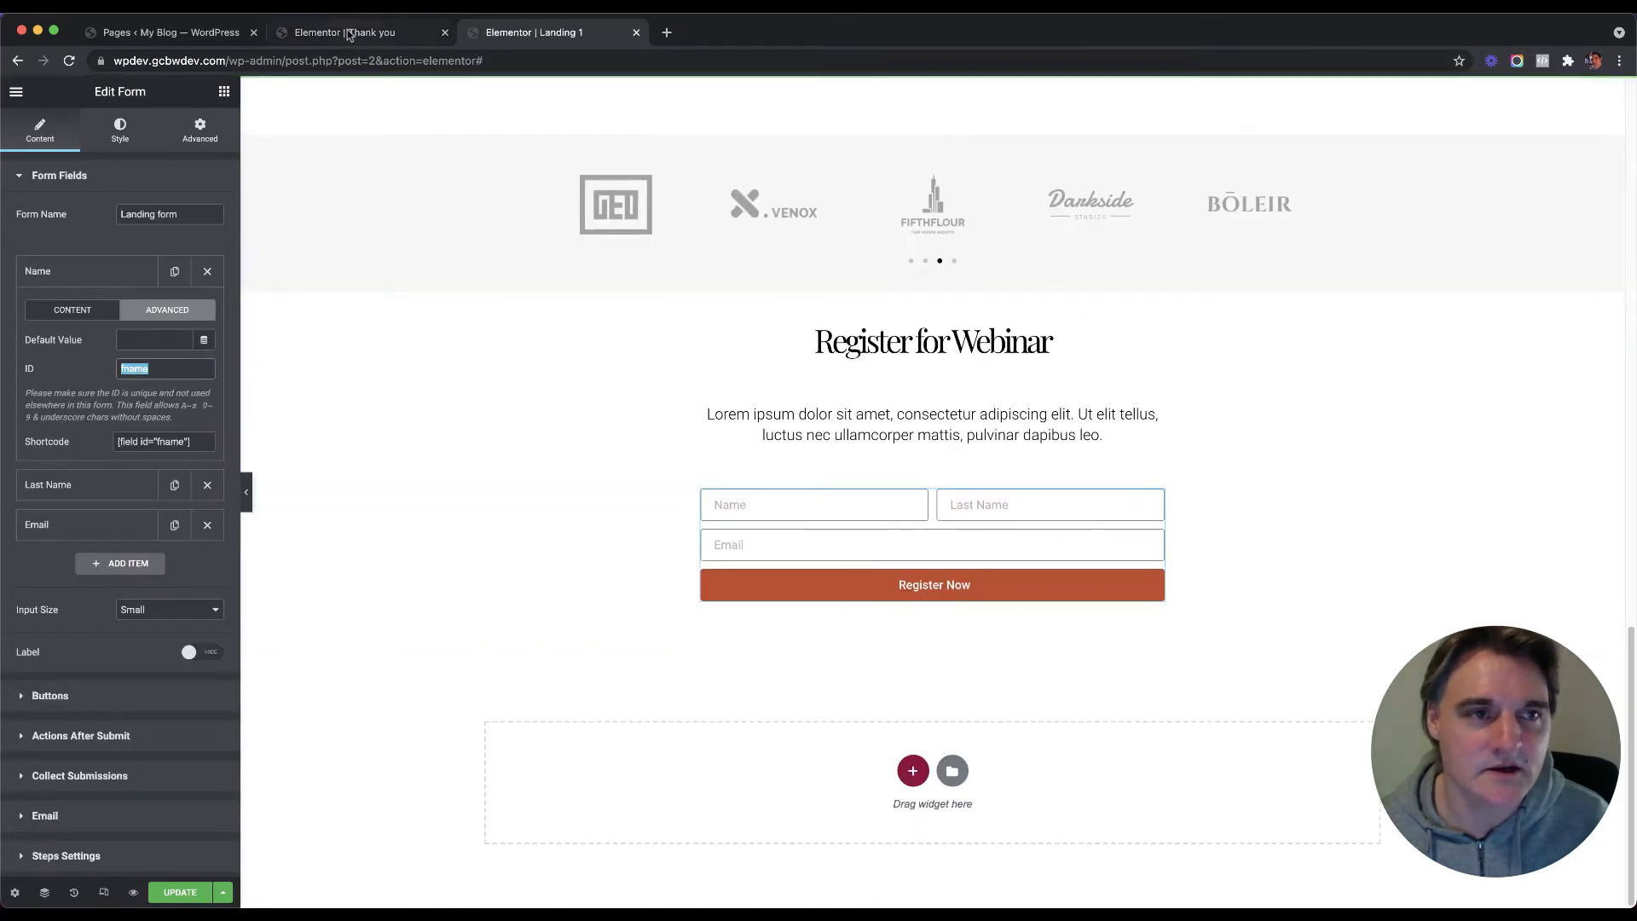
left_click(348, 34)
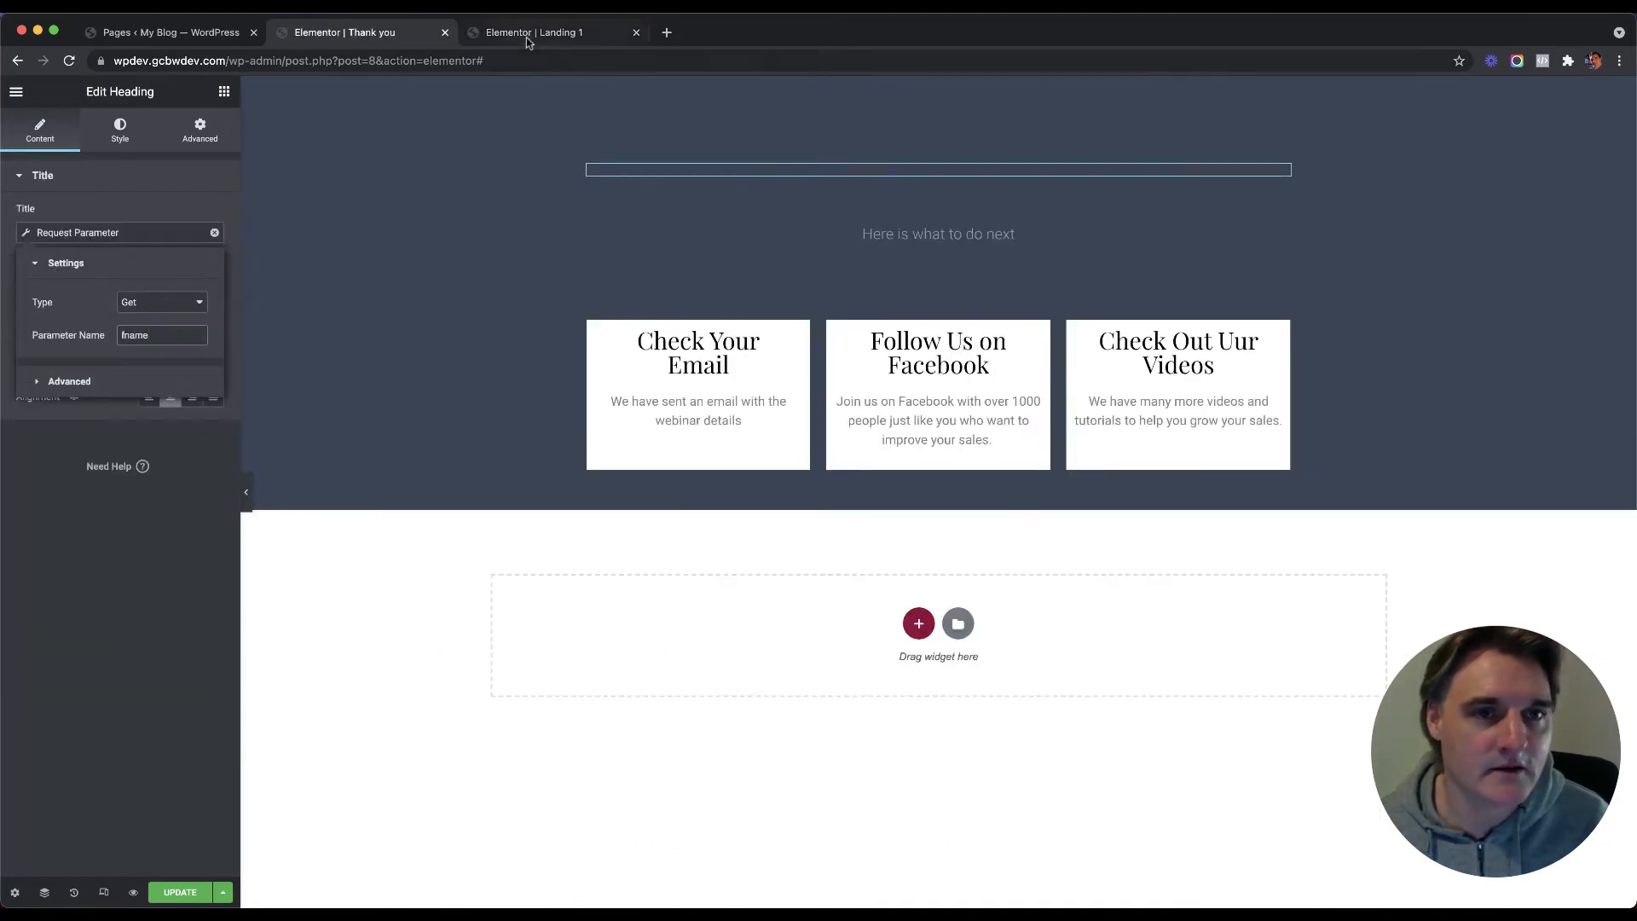
left_click(526, 38)
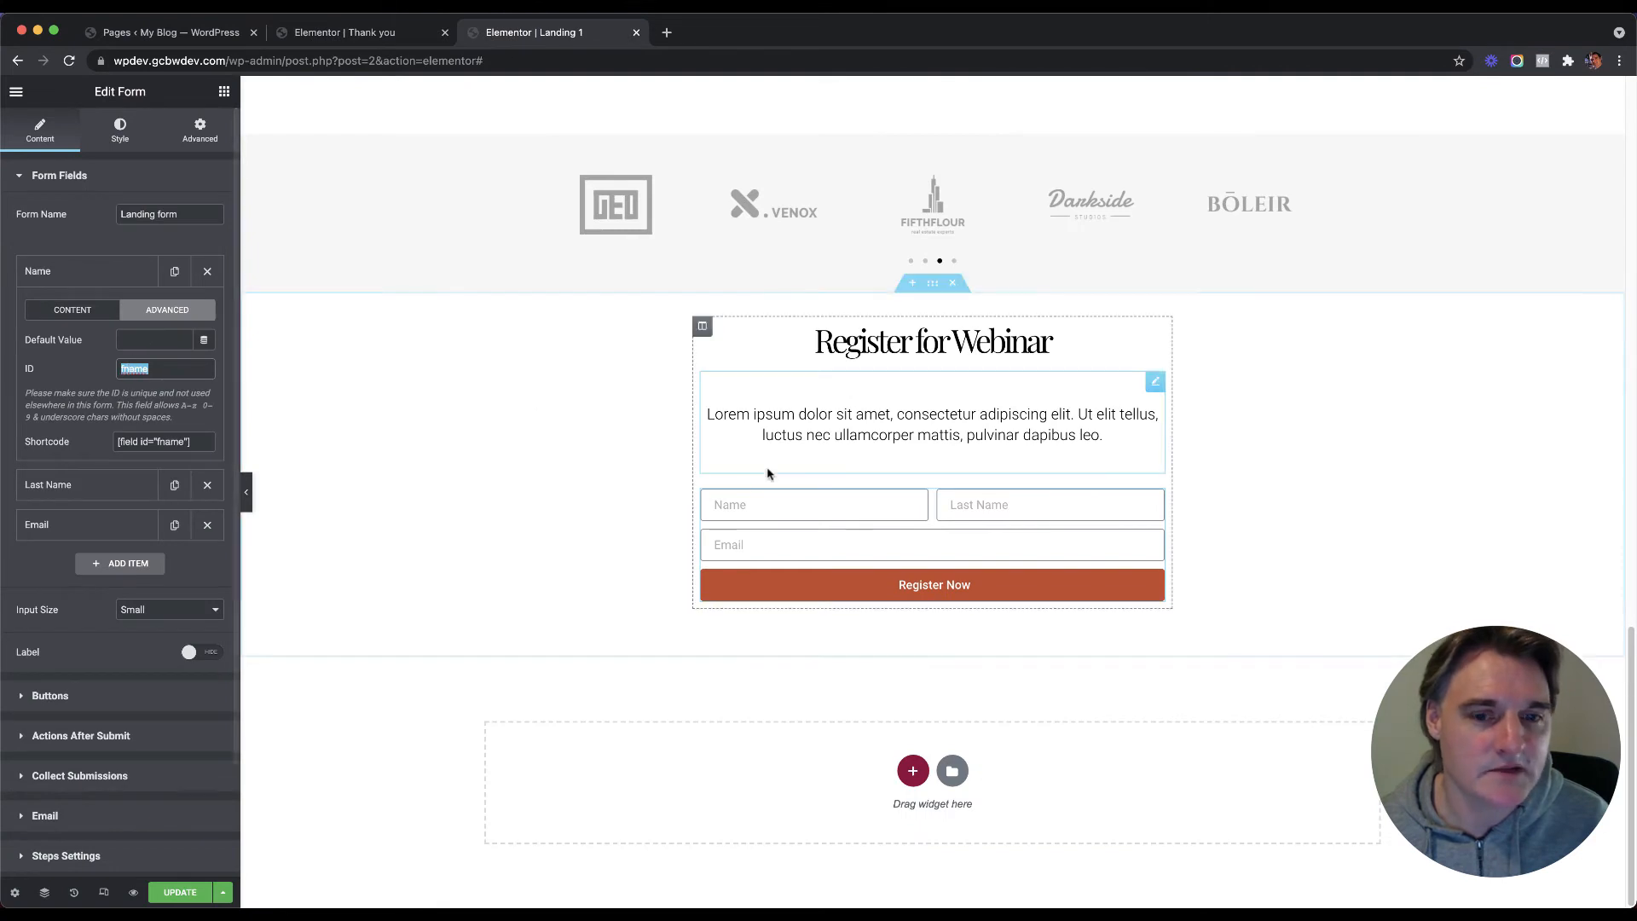
left_click(365, 32)
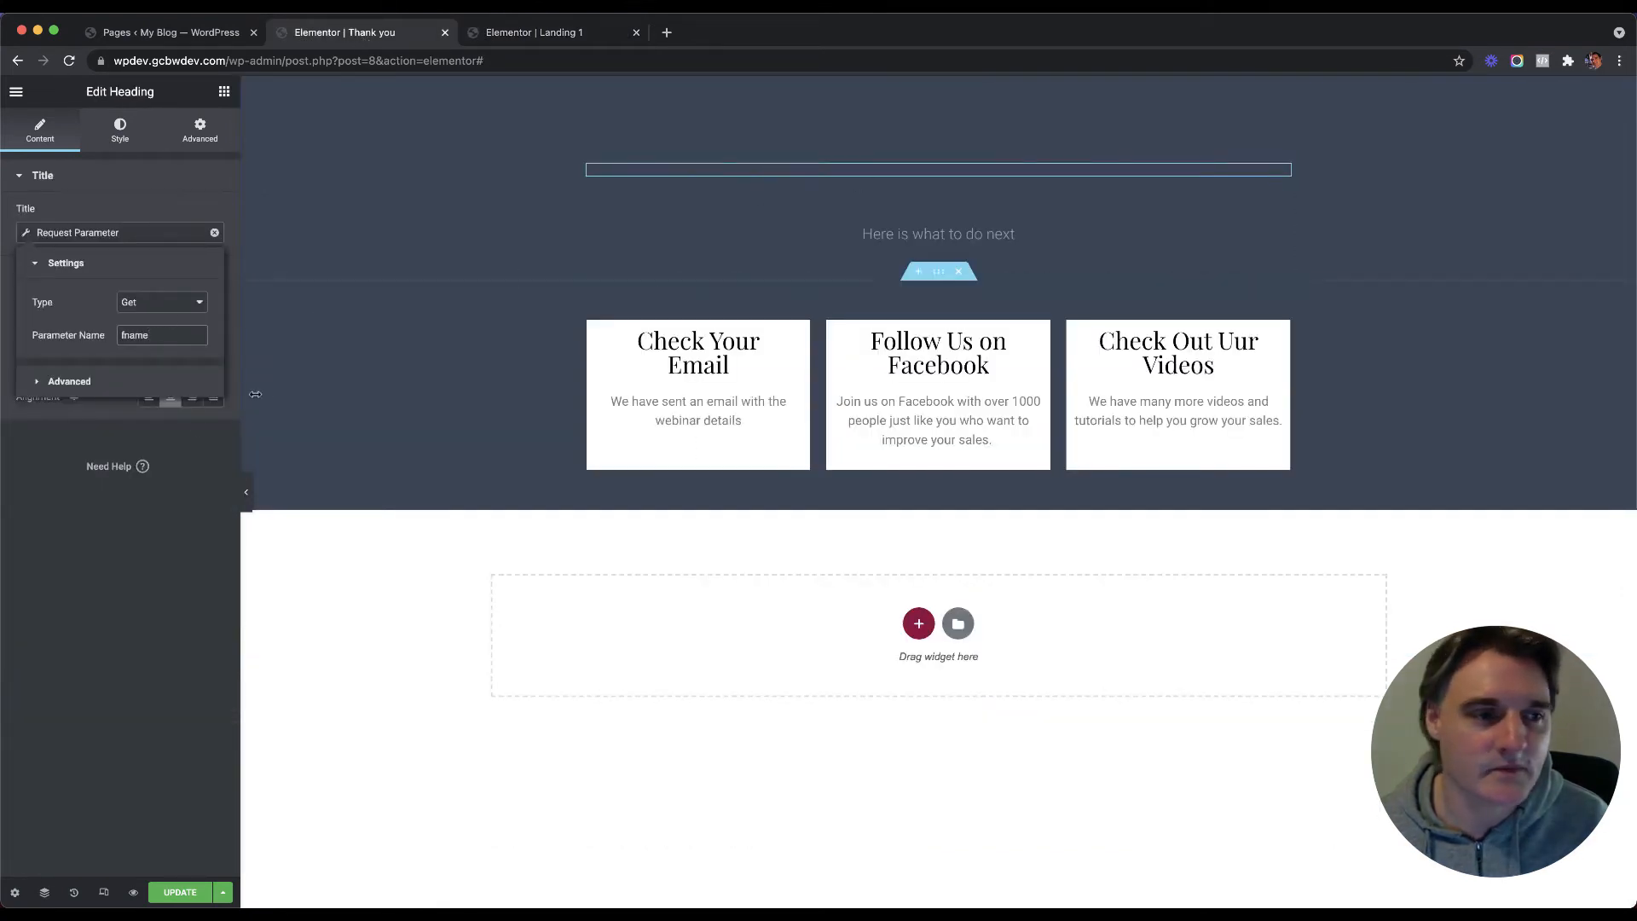
Step: Expand the tag's Advanced options, clear the Before field, and remove the dynamic tag from the title
left_click(39, 385)
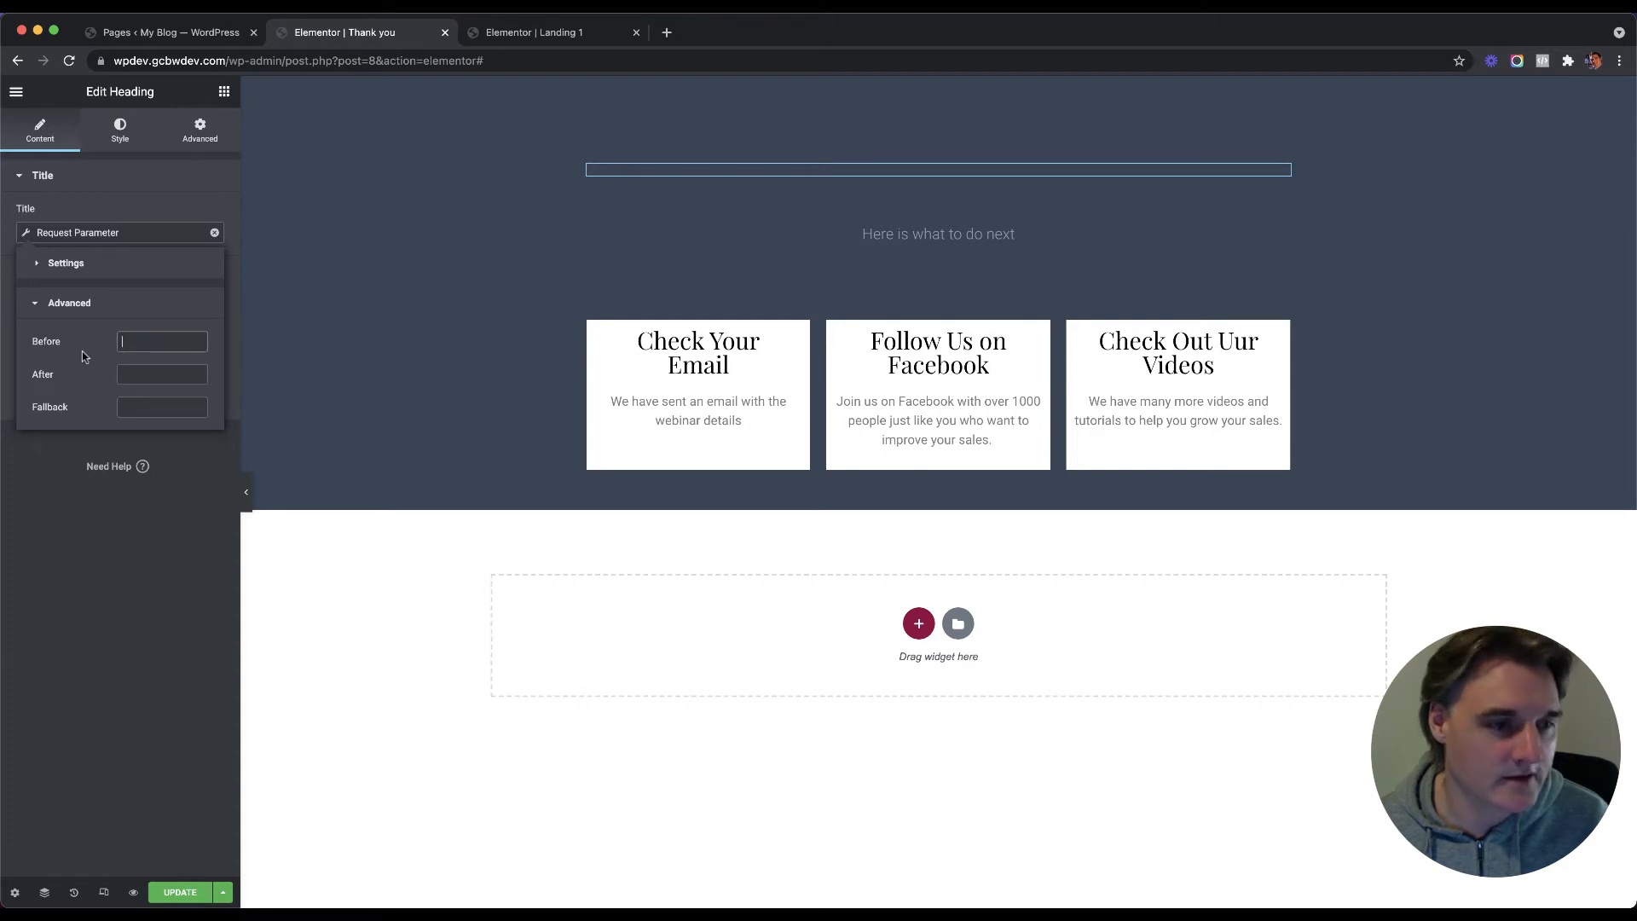
type("name")
double_click(123, 344)
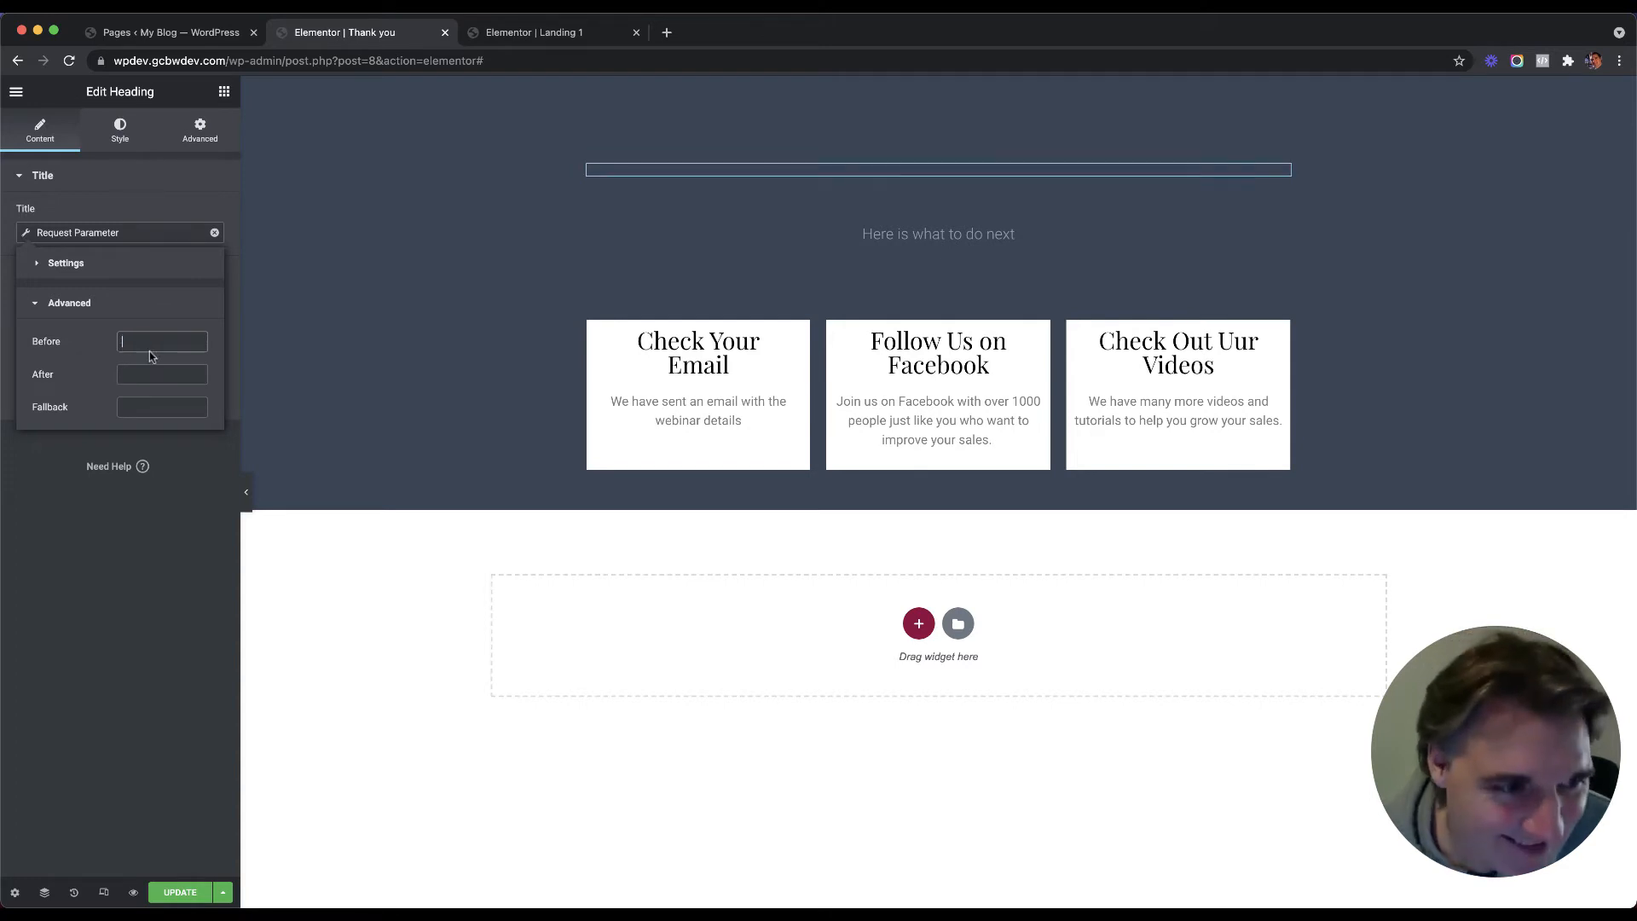
key("BackSpace")
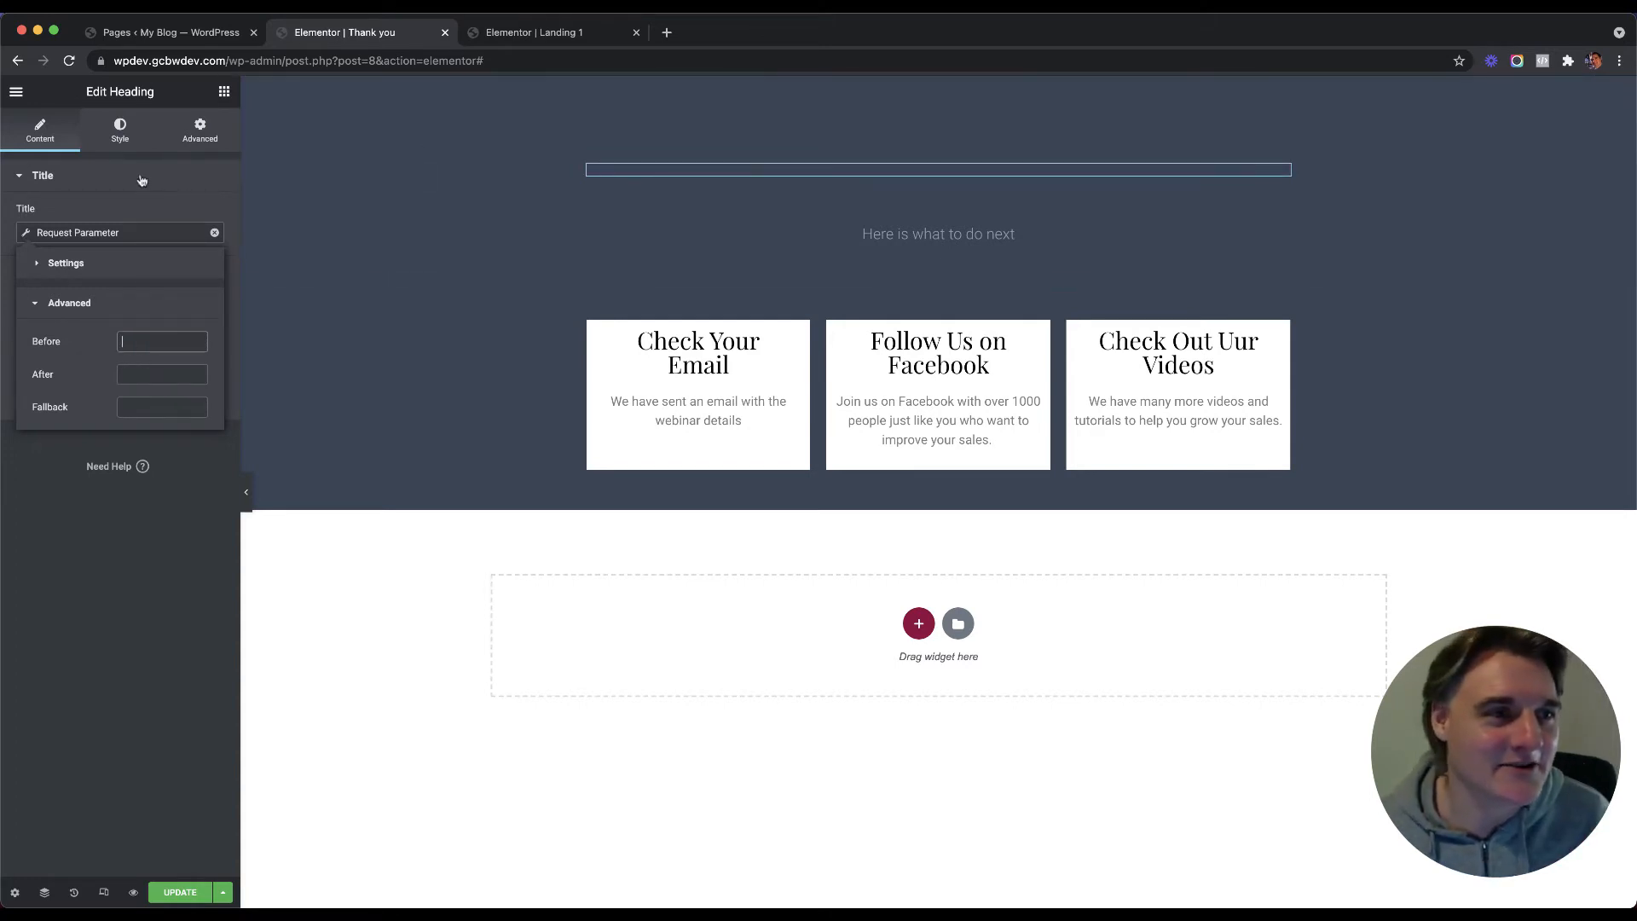
left_click(139, 175)
left_click(47, 176)
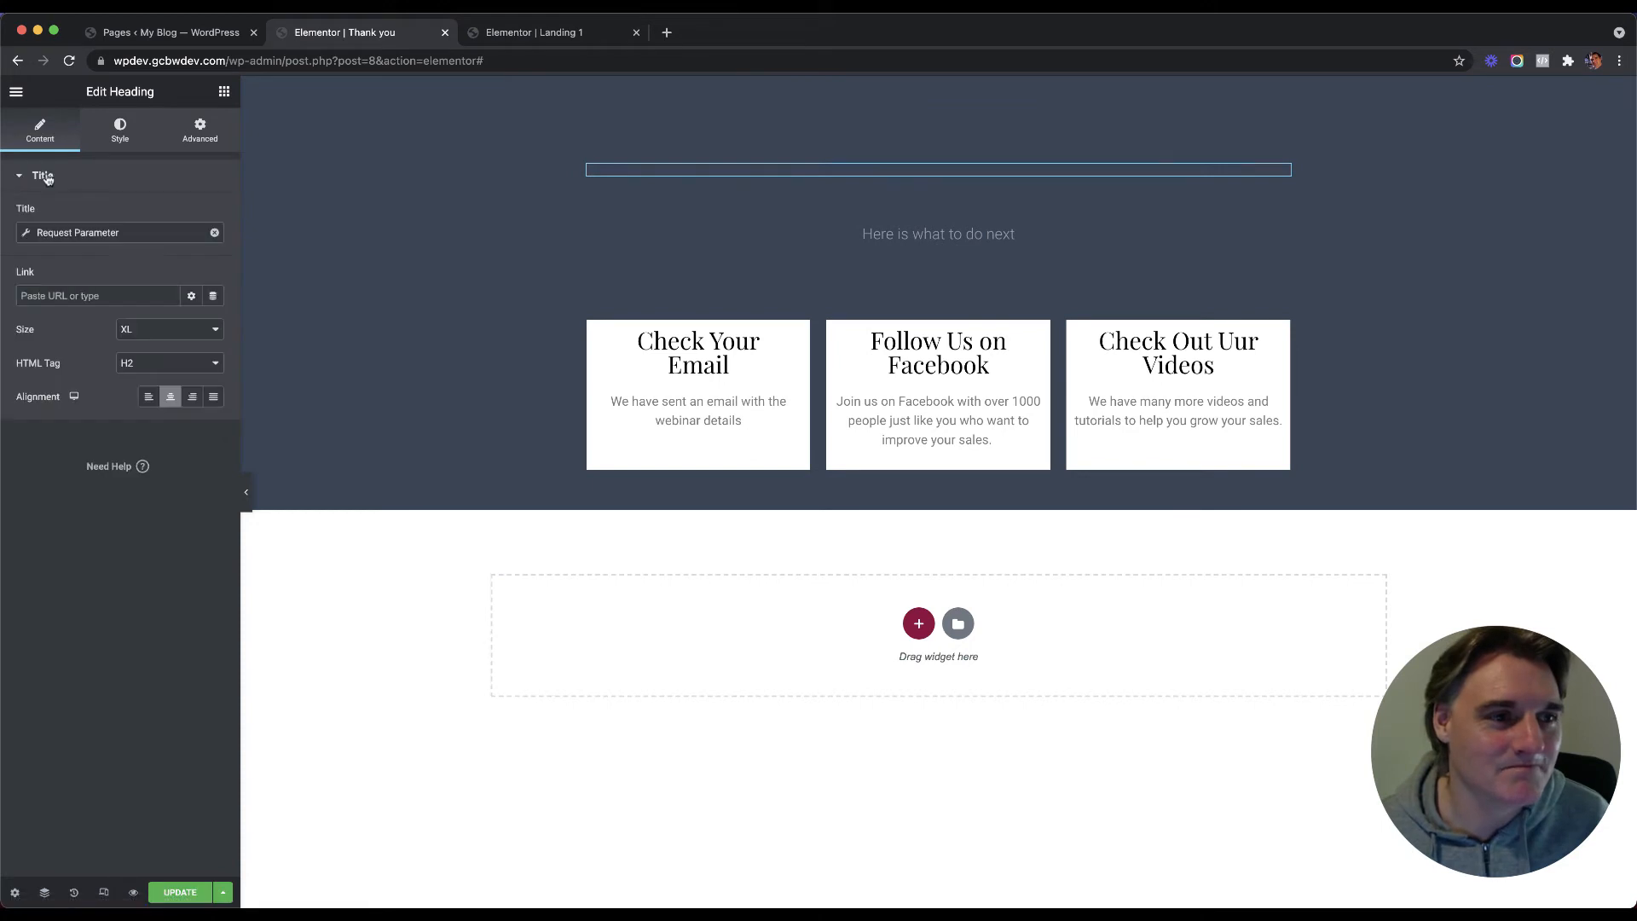
left_click(214, 232)
Step: Copy the heading text and reapply the Request Parameter dynamic tag to the title
triple_click(95, 231)
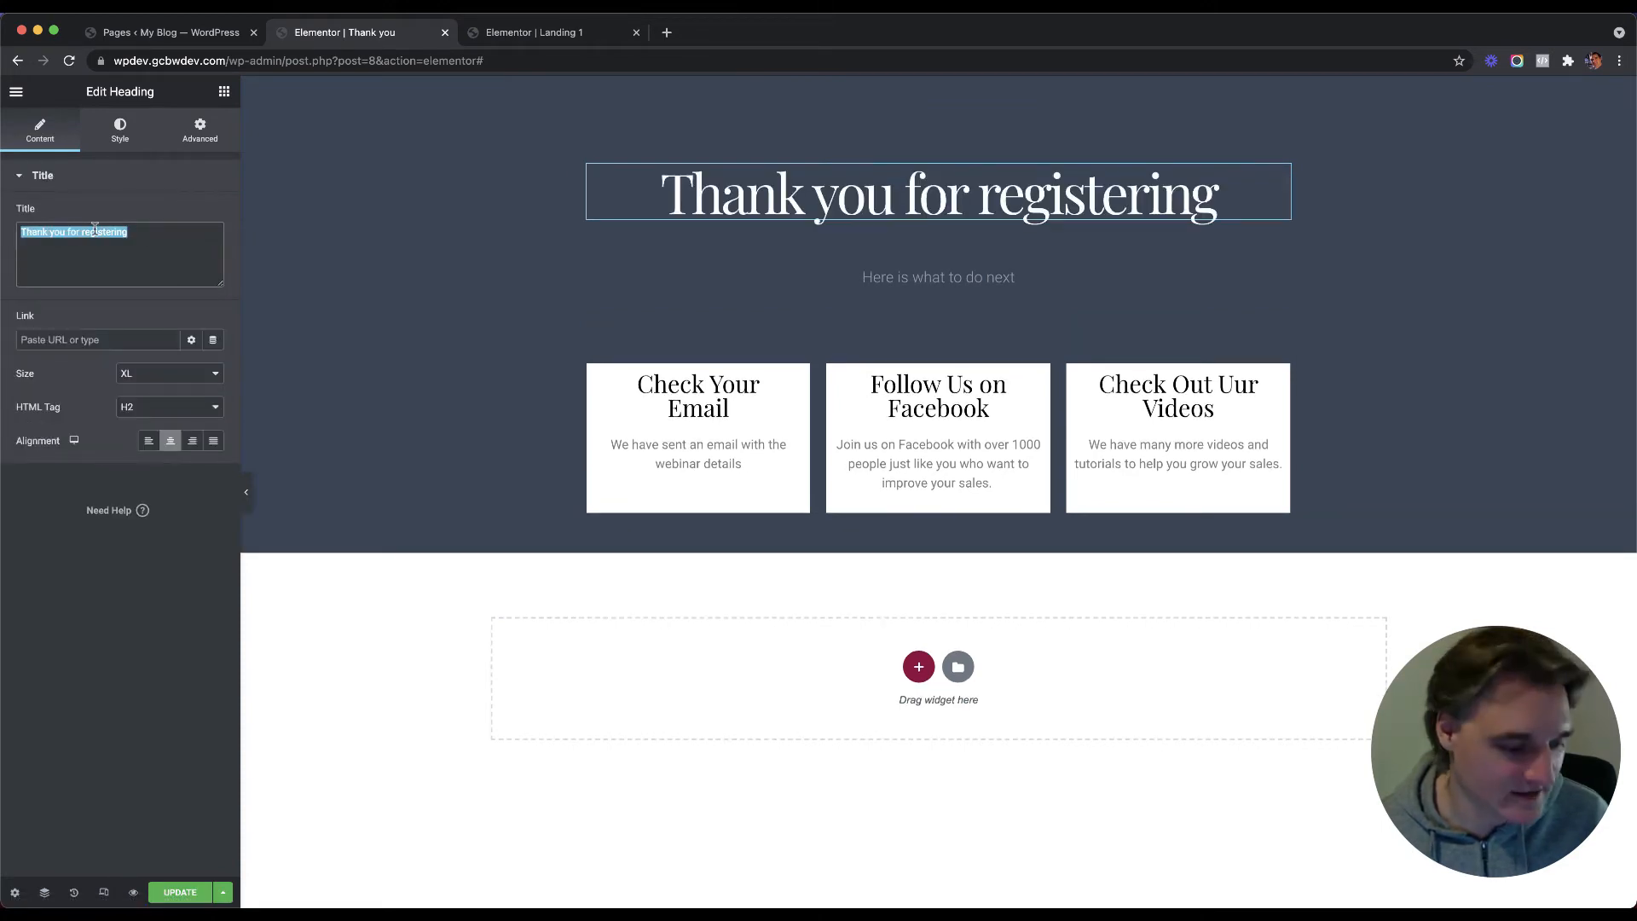
left_click(213, 232)
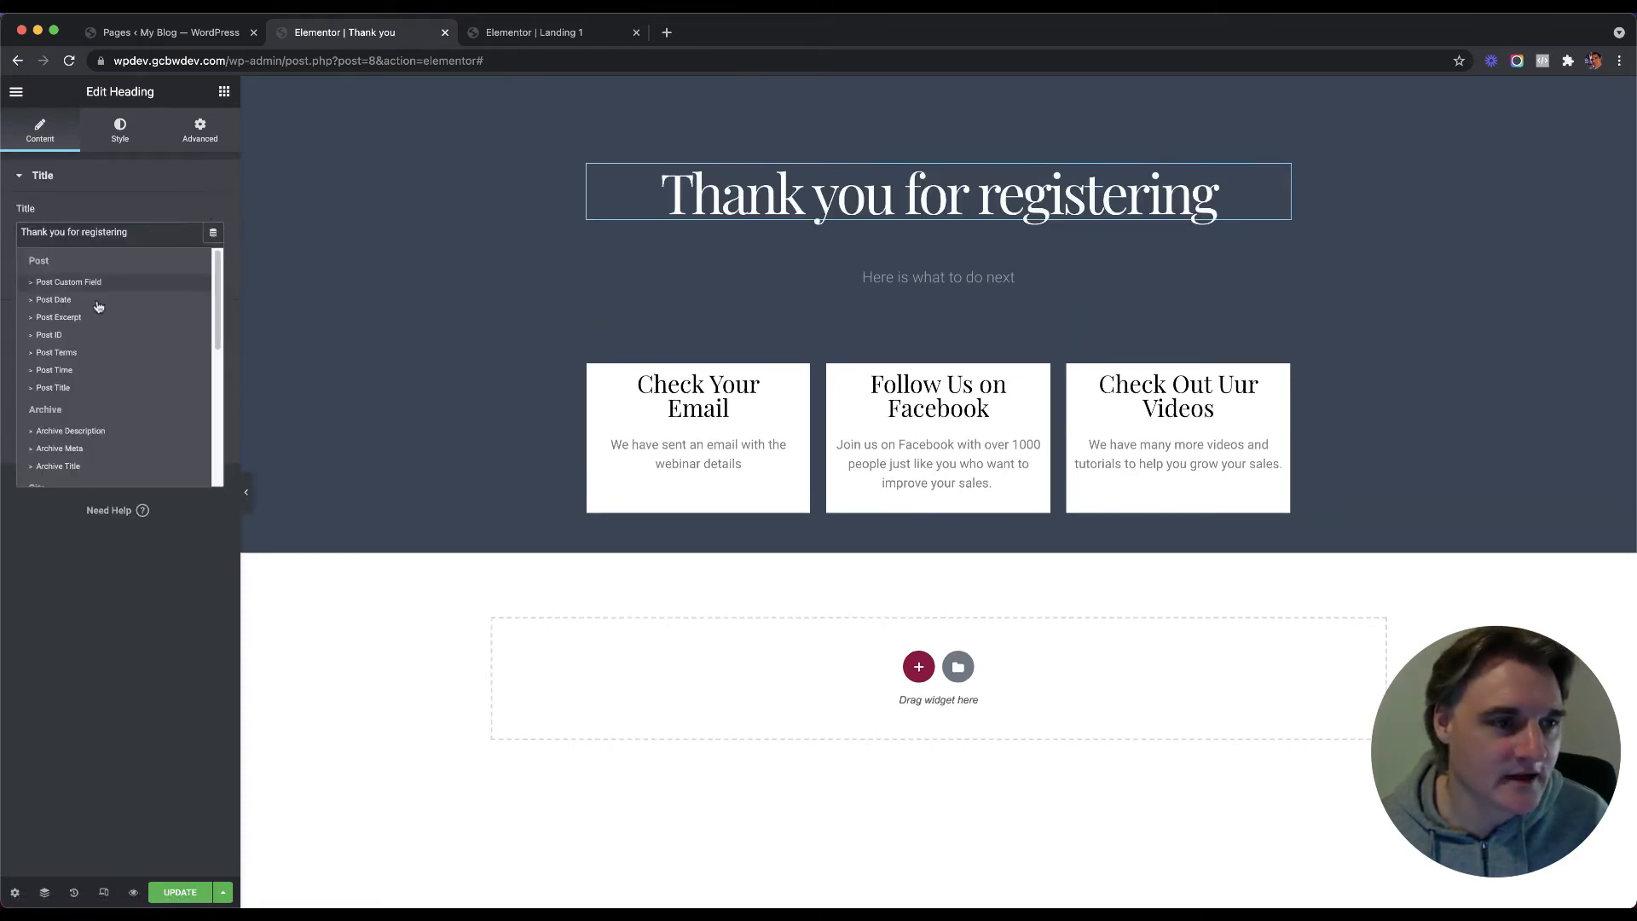
scroll(82, 360, "down", 3)
scroll(83, 358, "up", 3)
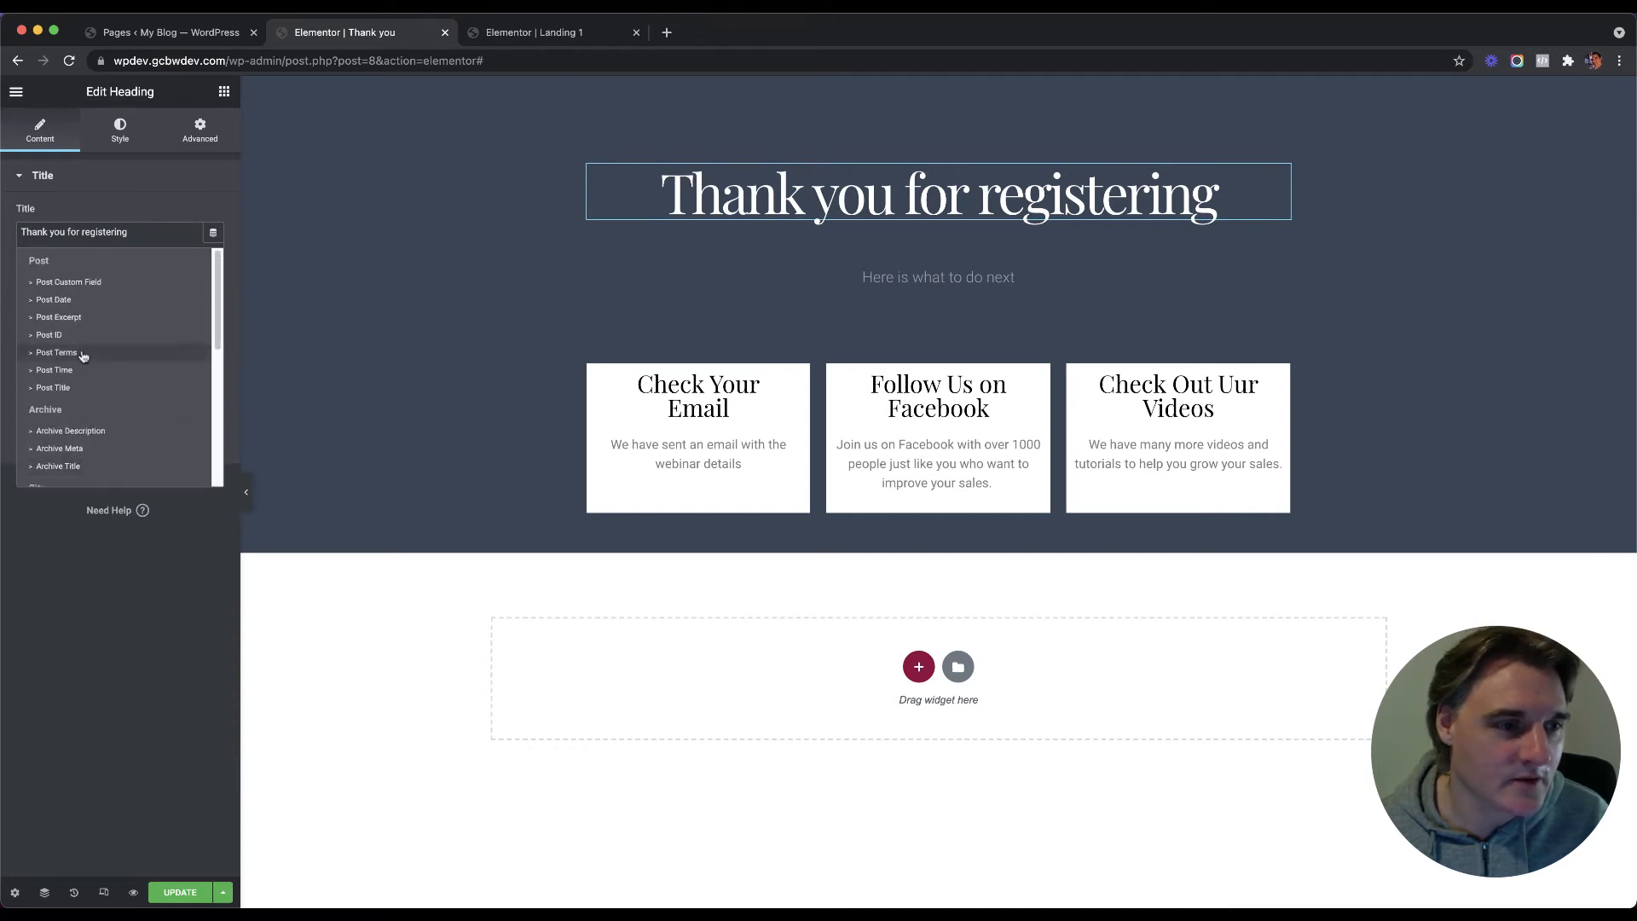
scroll(83, 353, "down", 5)
left_click(71, 373)
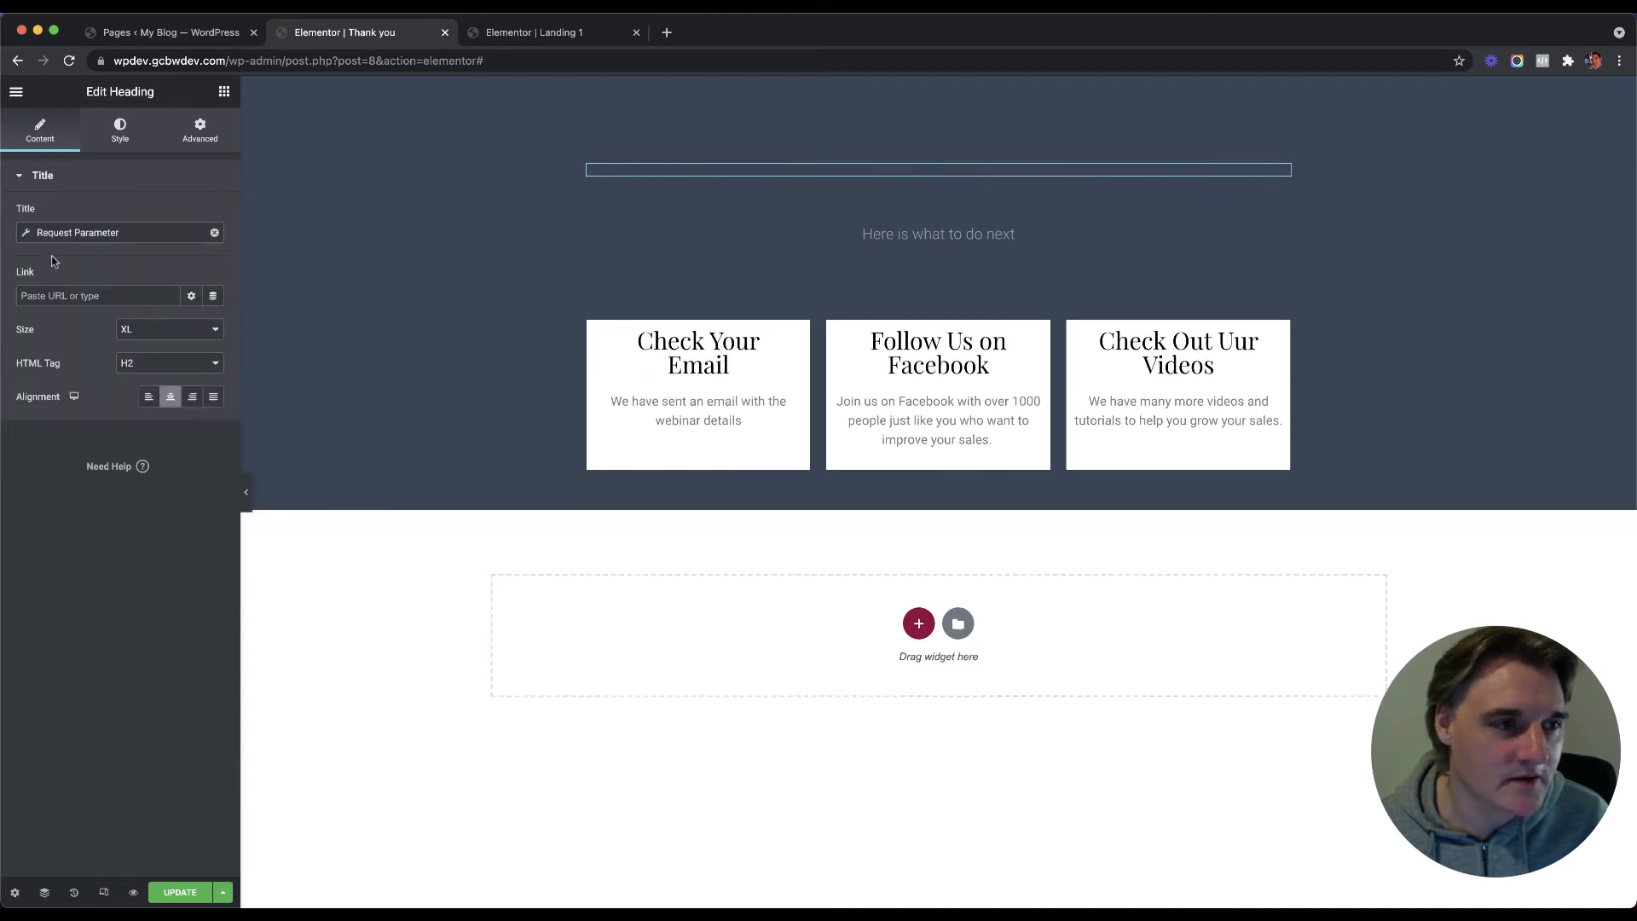
Step: Paste 'Thank you for registering' into the Request Parameter tag's Before field
left_click(26, 234)
left_click(27, 234)
left_click(27, 234)
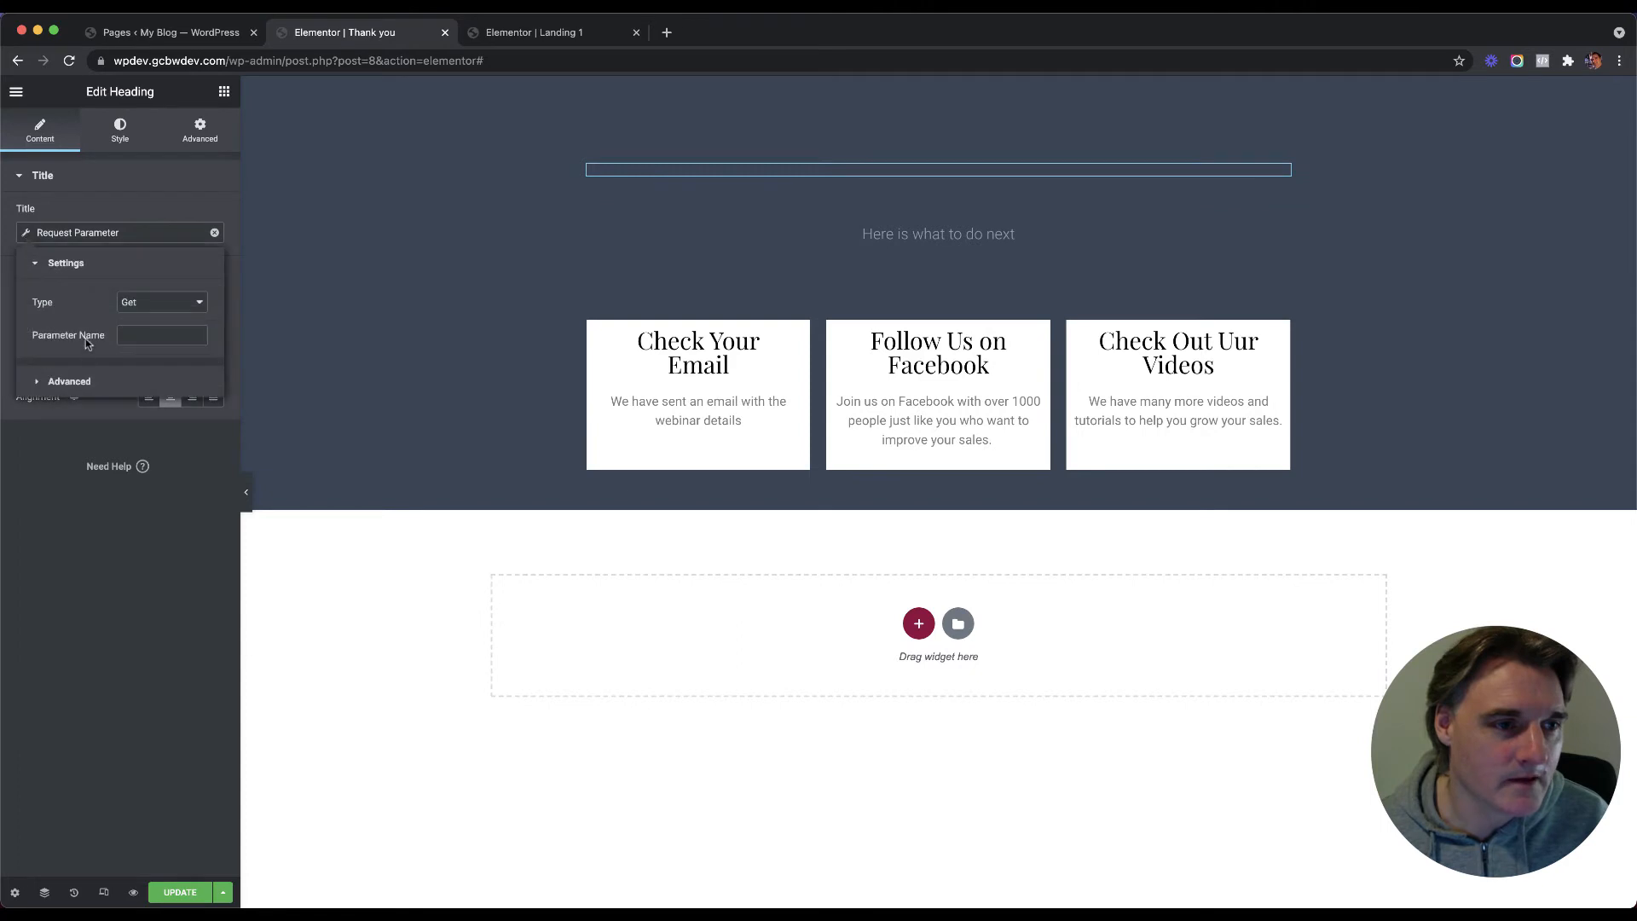
left_click(75, 381)
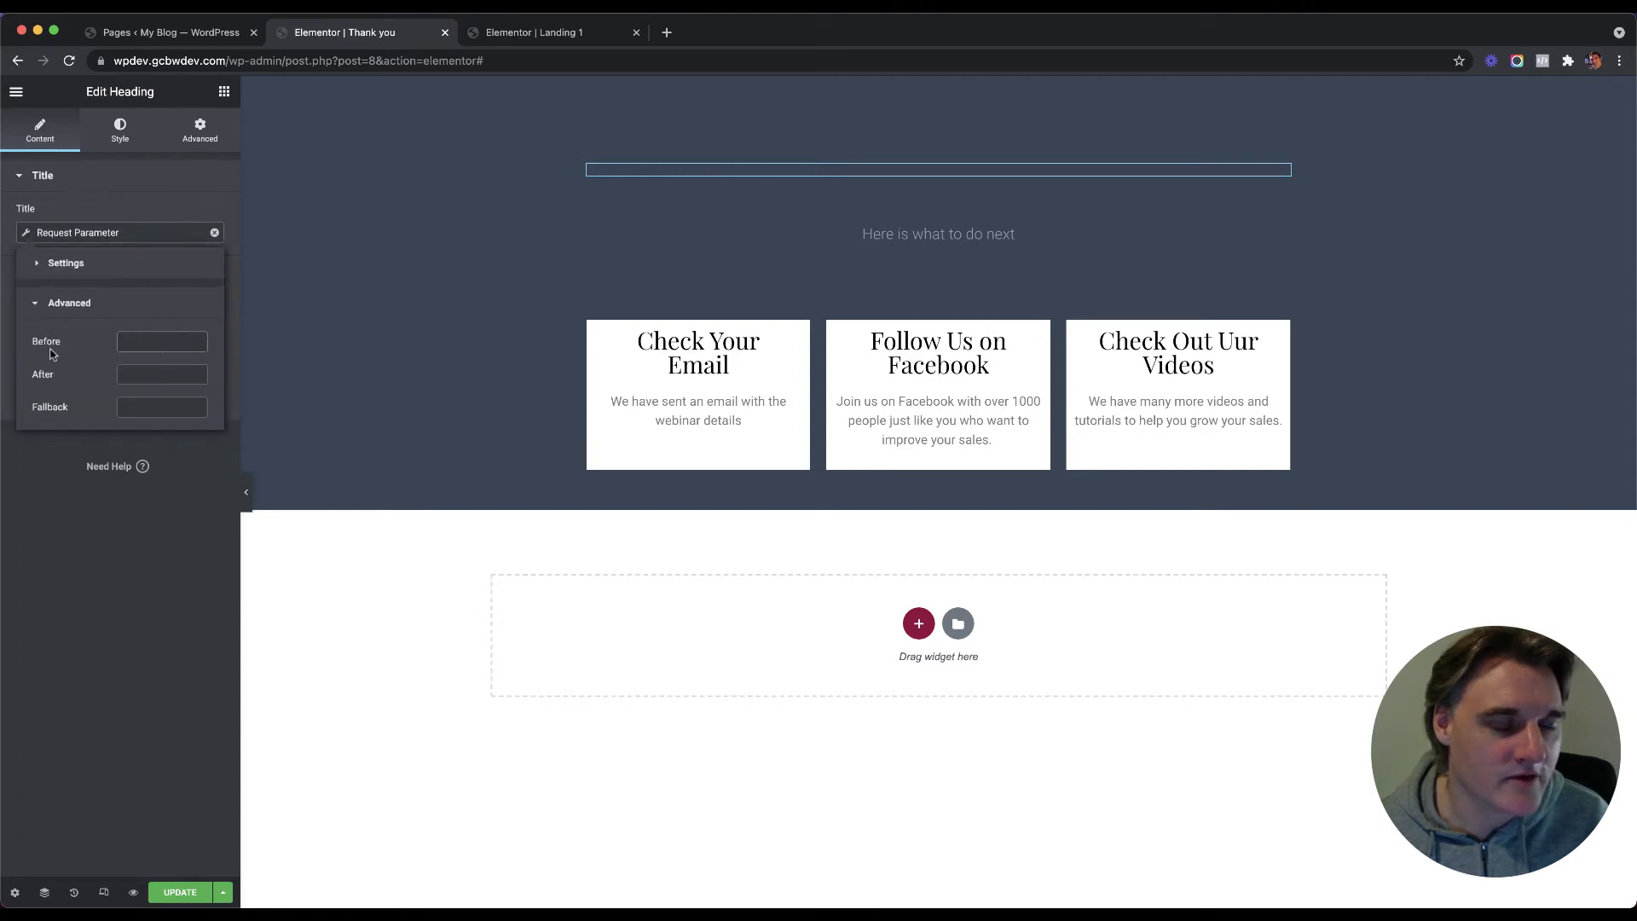
key("super+v")
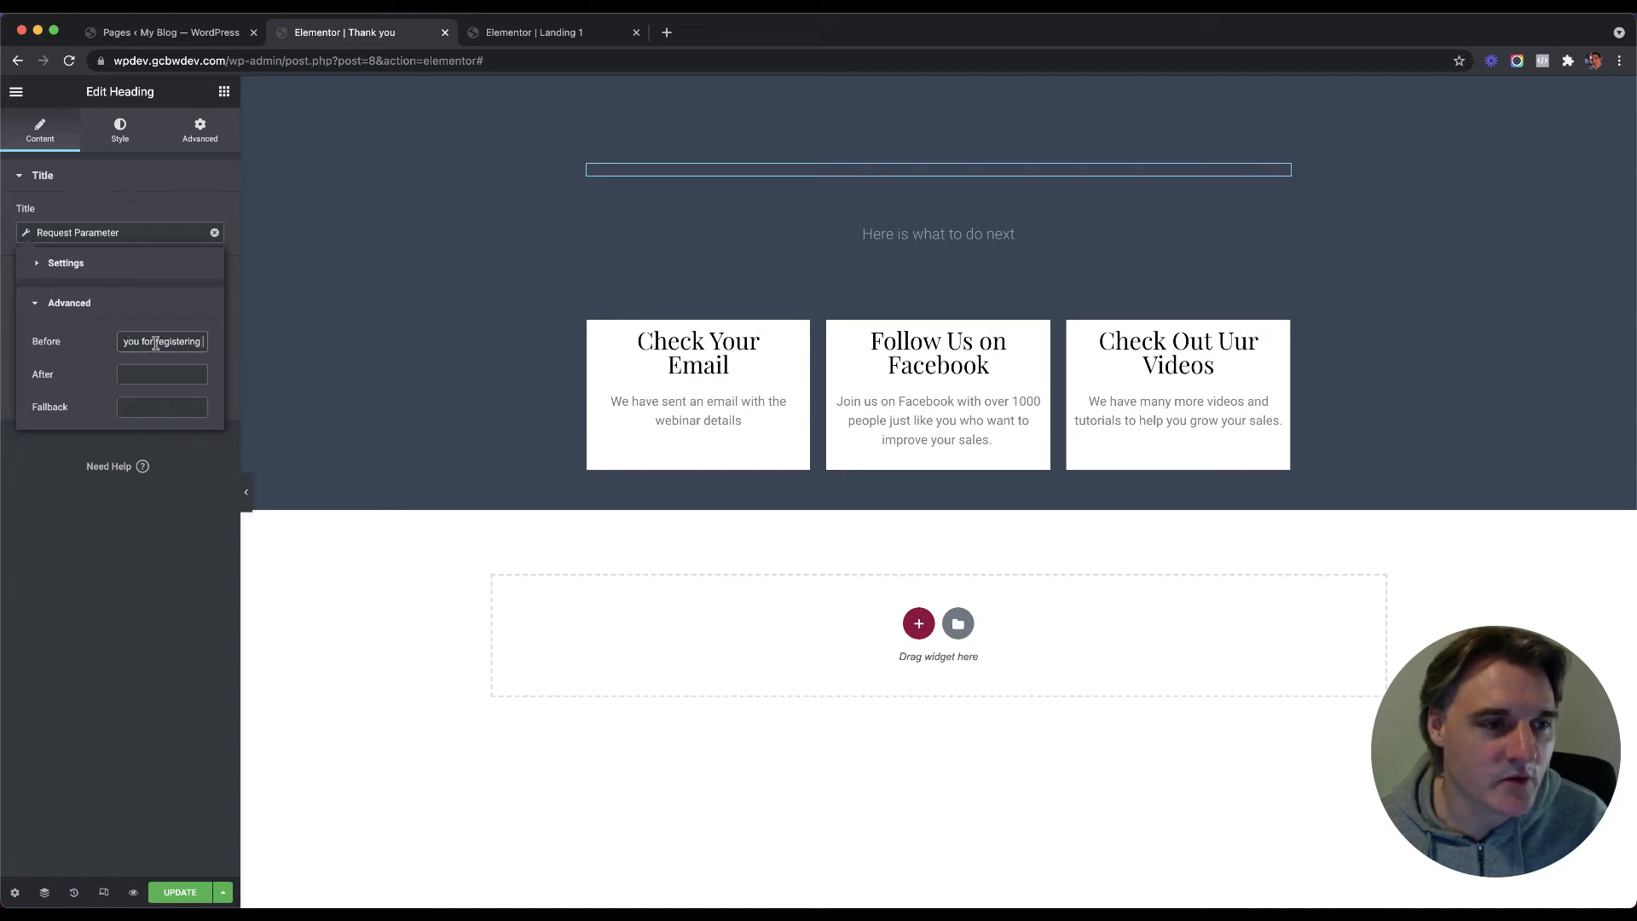
Step: Copy 'Thank you for registering' into the Fallback field as well
left_click_drag(155, 343, 109, 342)
left_click(143, 340)
left_click(149, 344)
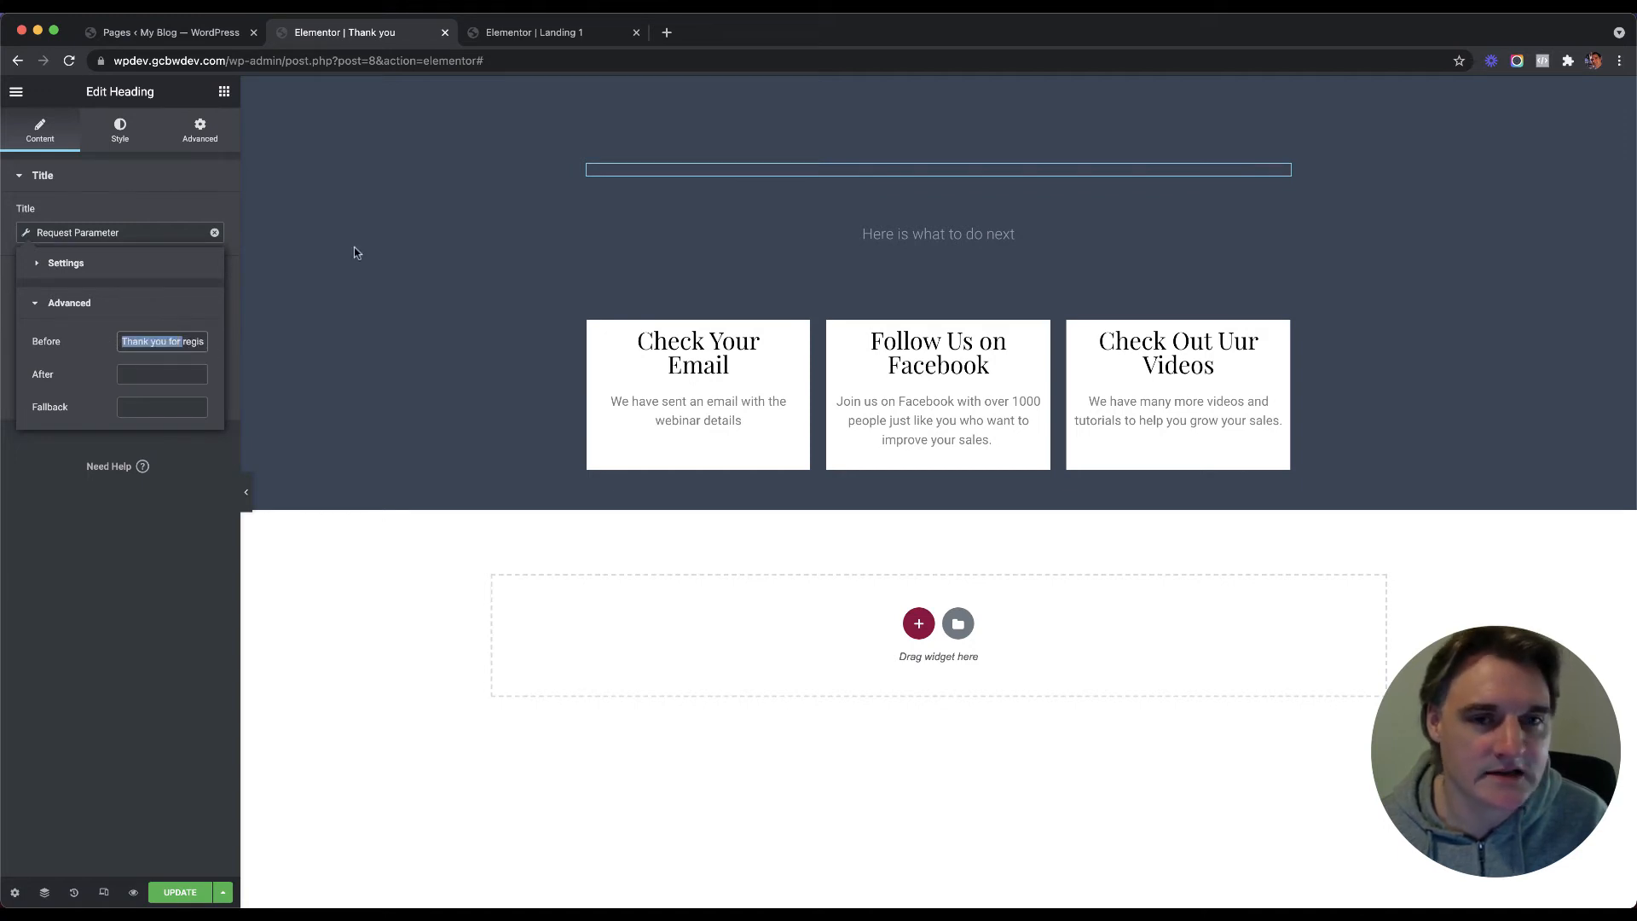
triple_click(173, 347)
key("ctrl+c")
left_click(154, 406)
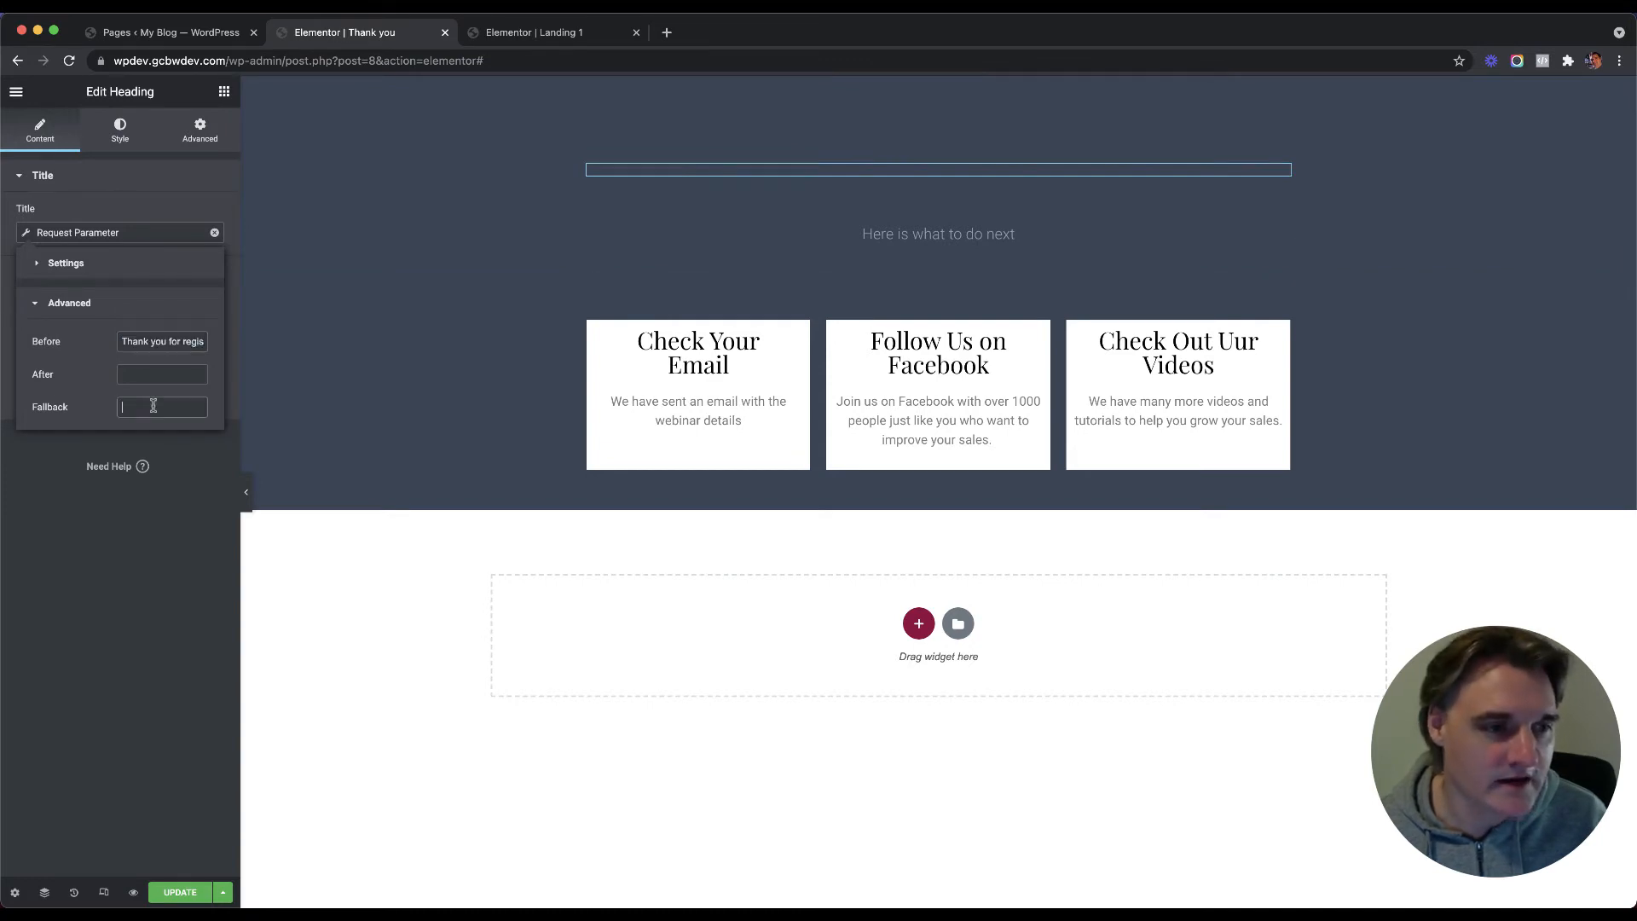
key("ctrl+v")
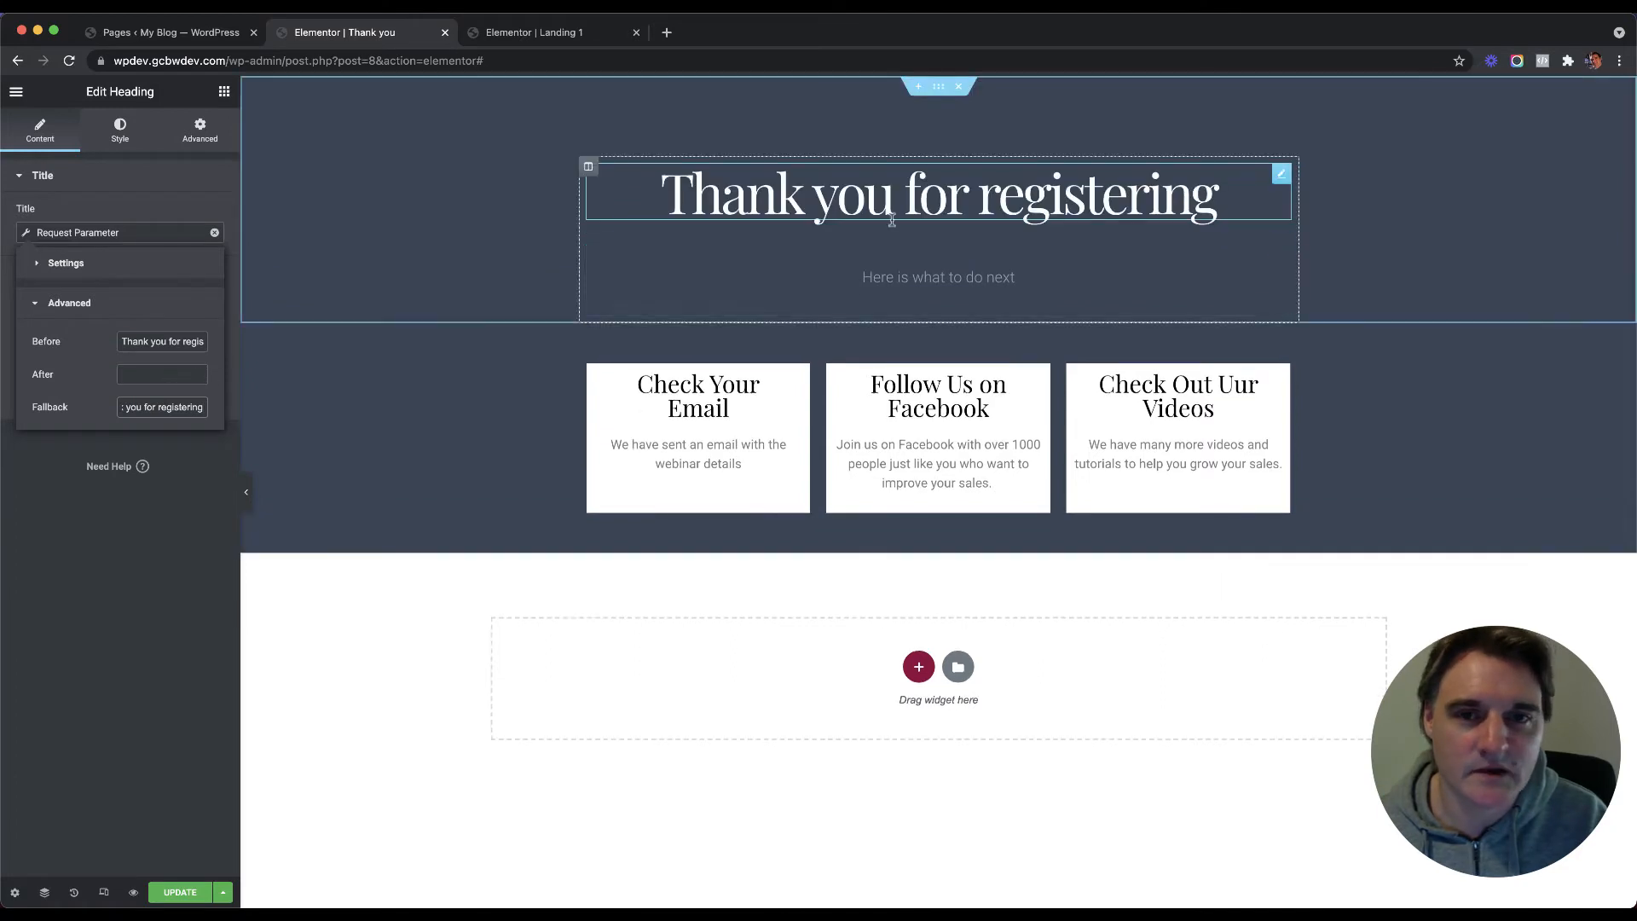
left_click(132, 265)
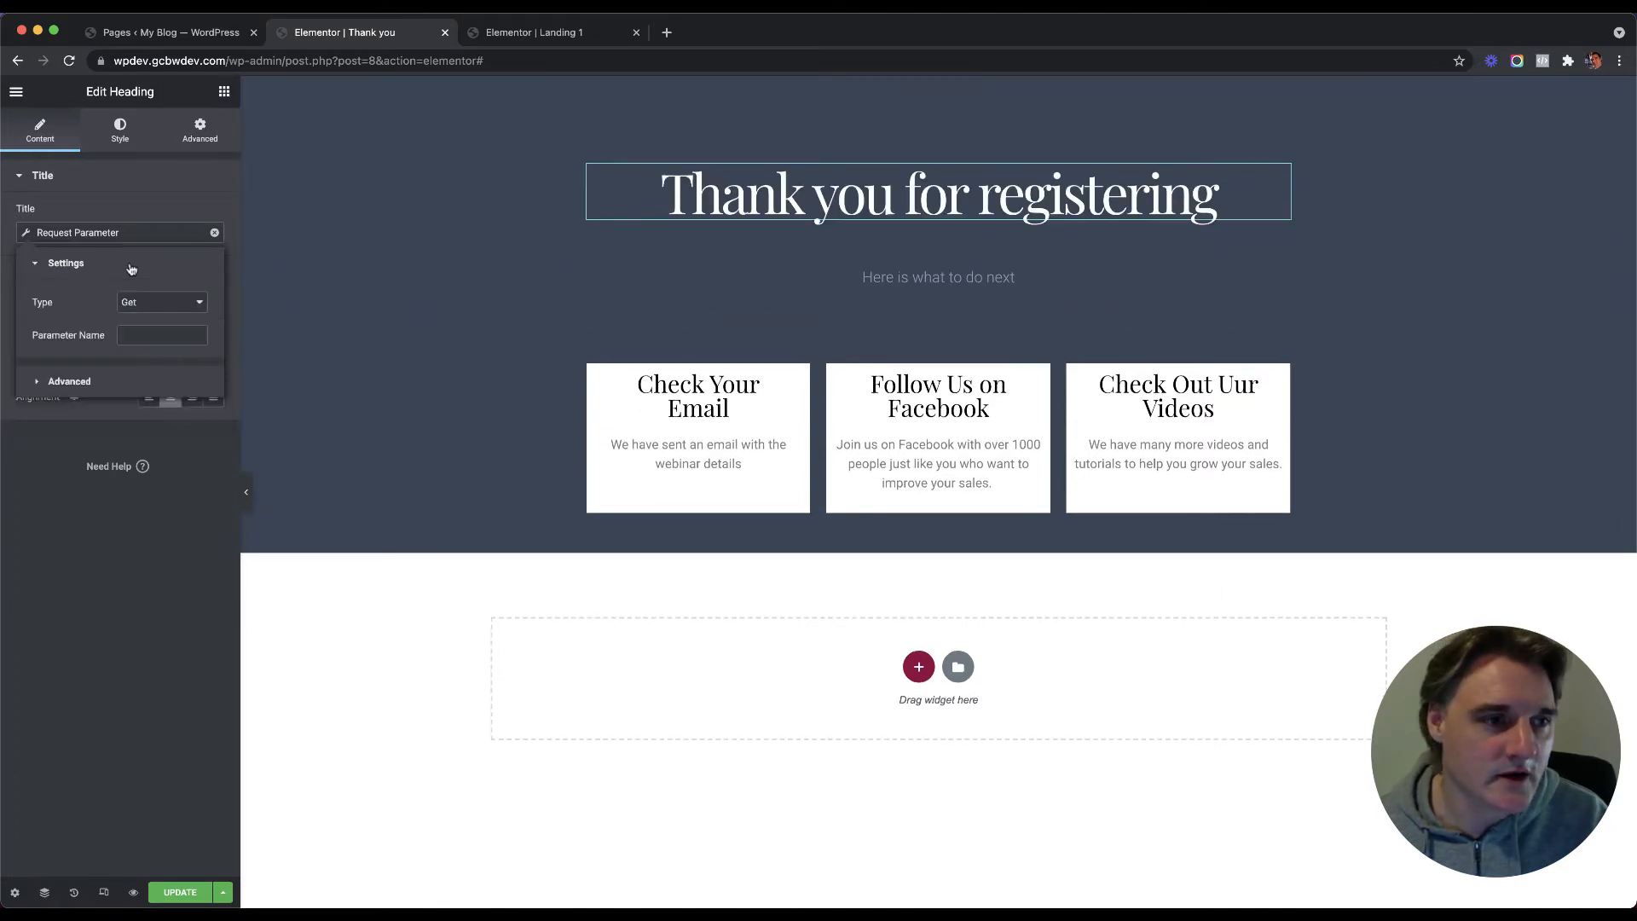
Step: Enter 'fname' as the Request Parameter name, matching the landing form's field ID
left_click(525, 32)
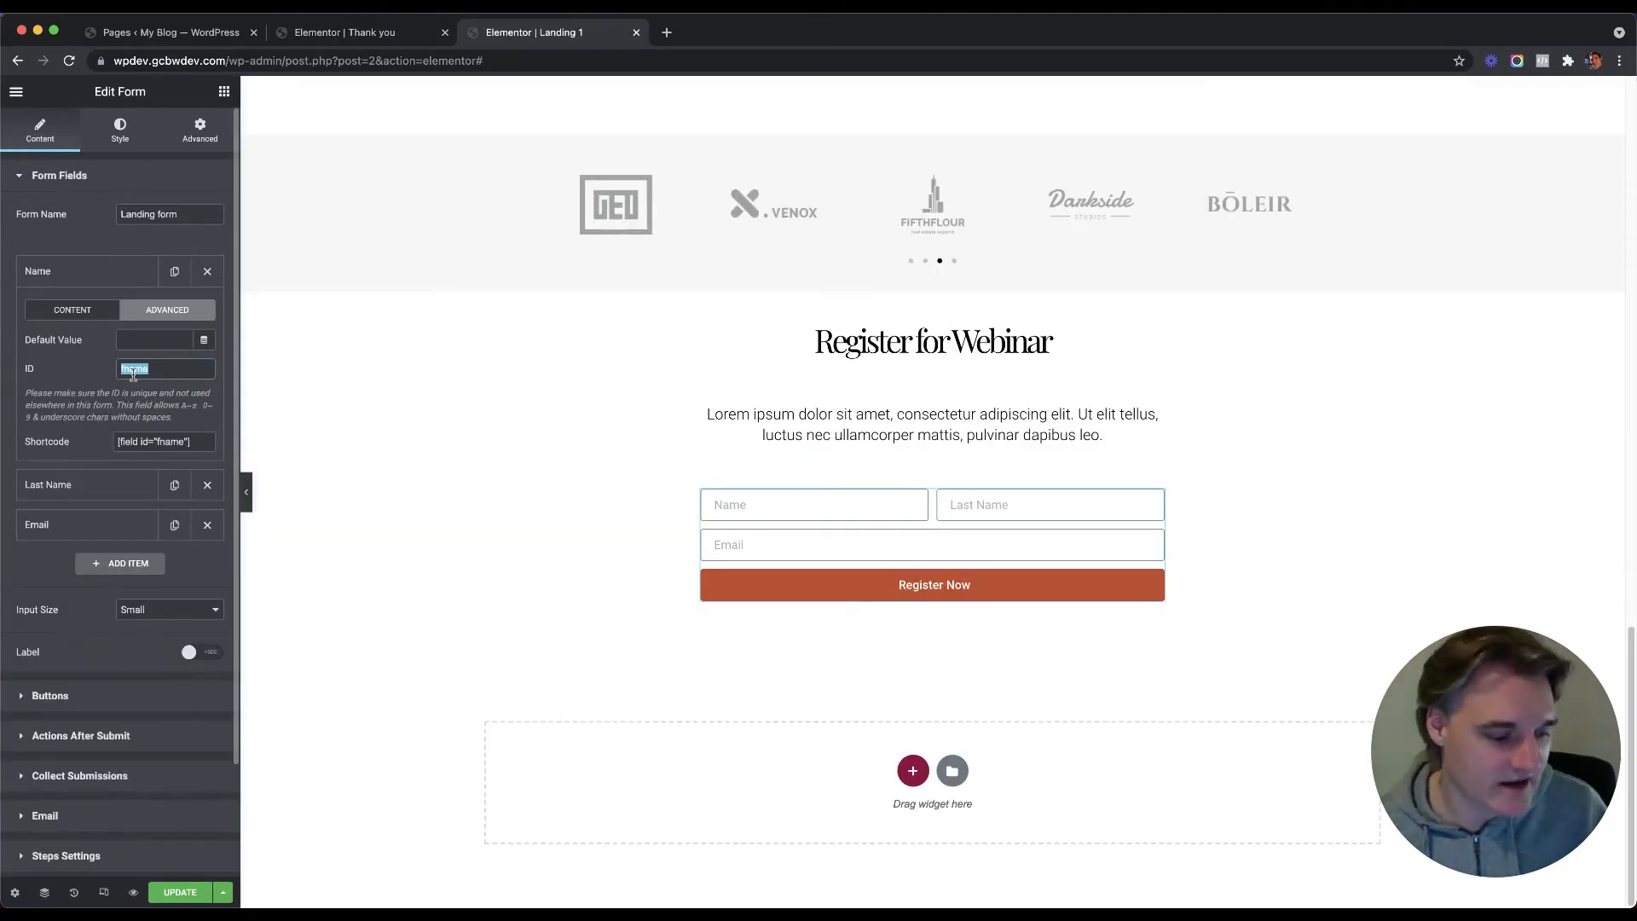
left_click(344, 32)
left_click(156, 339)
type("fname")
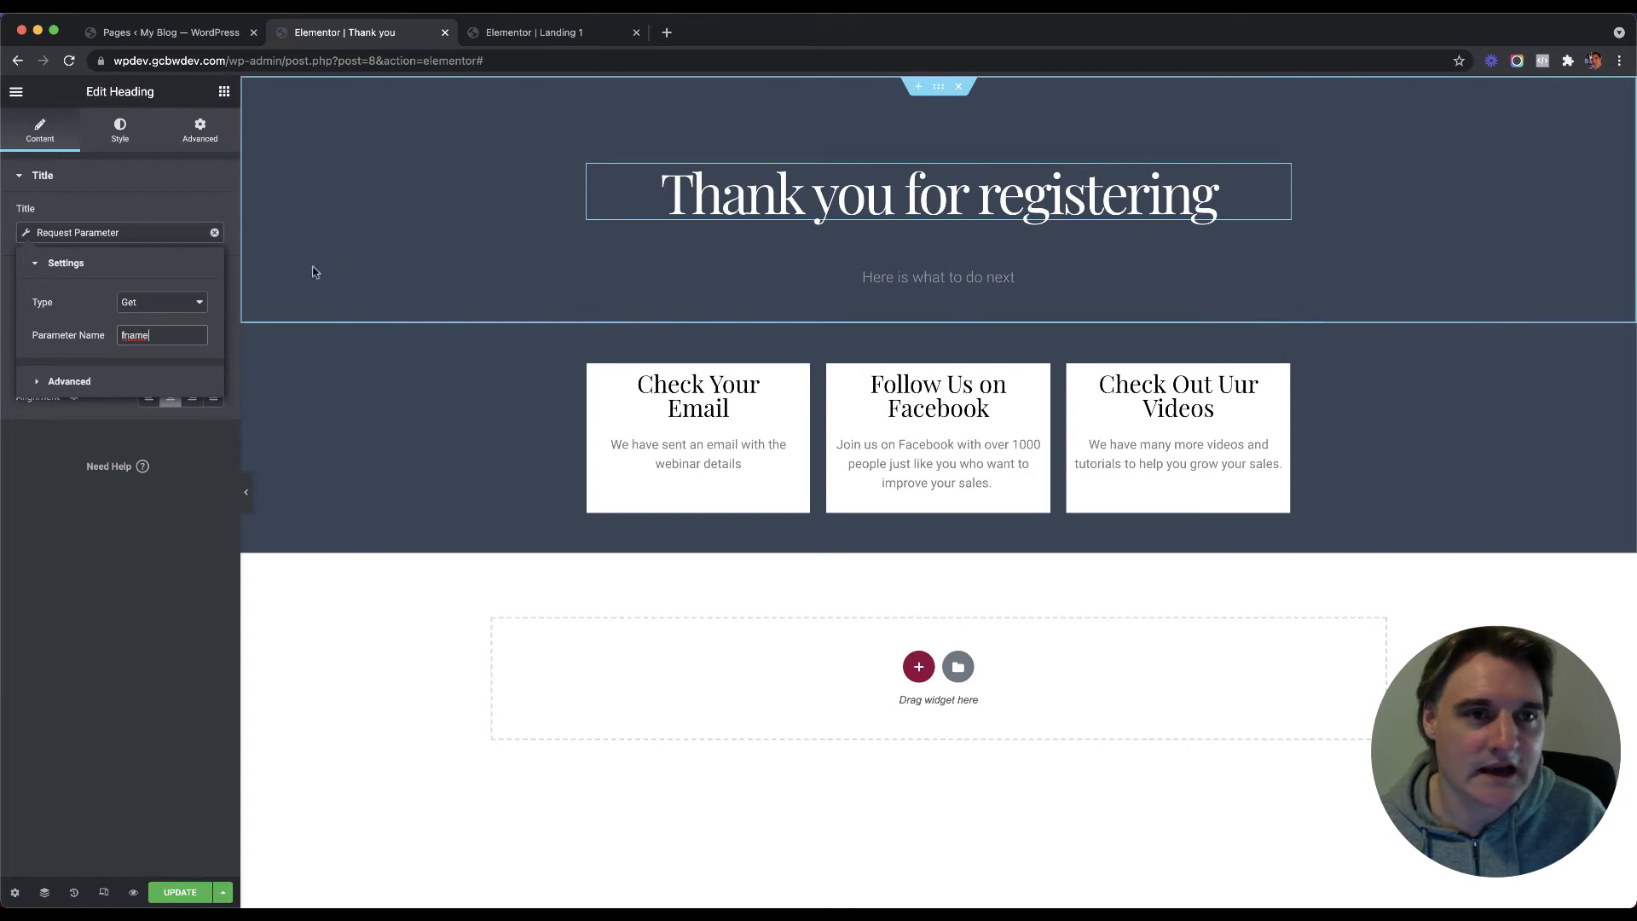
Step: Recheck the landing form's field ID, then save the Thank you page with UPDATE
left_click(530, 34)
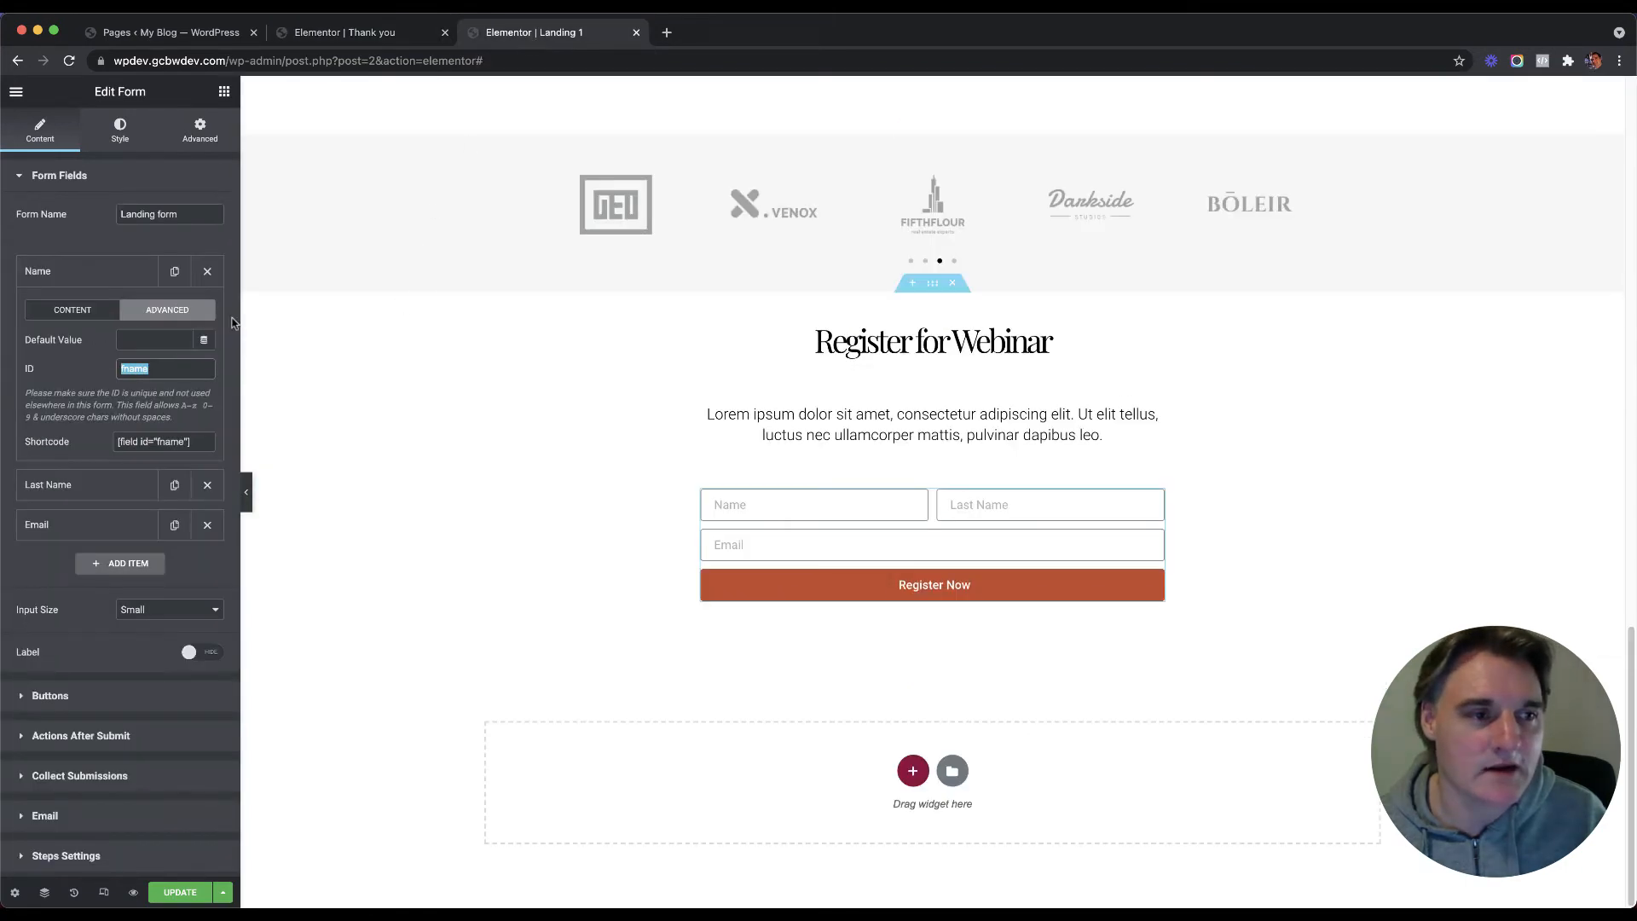
left_click(353, 38)
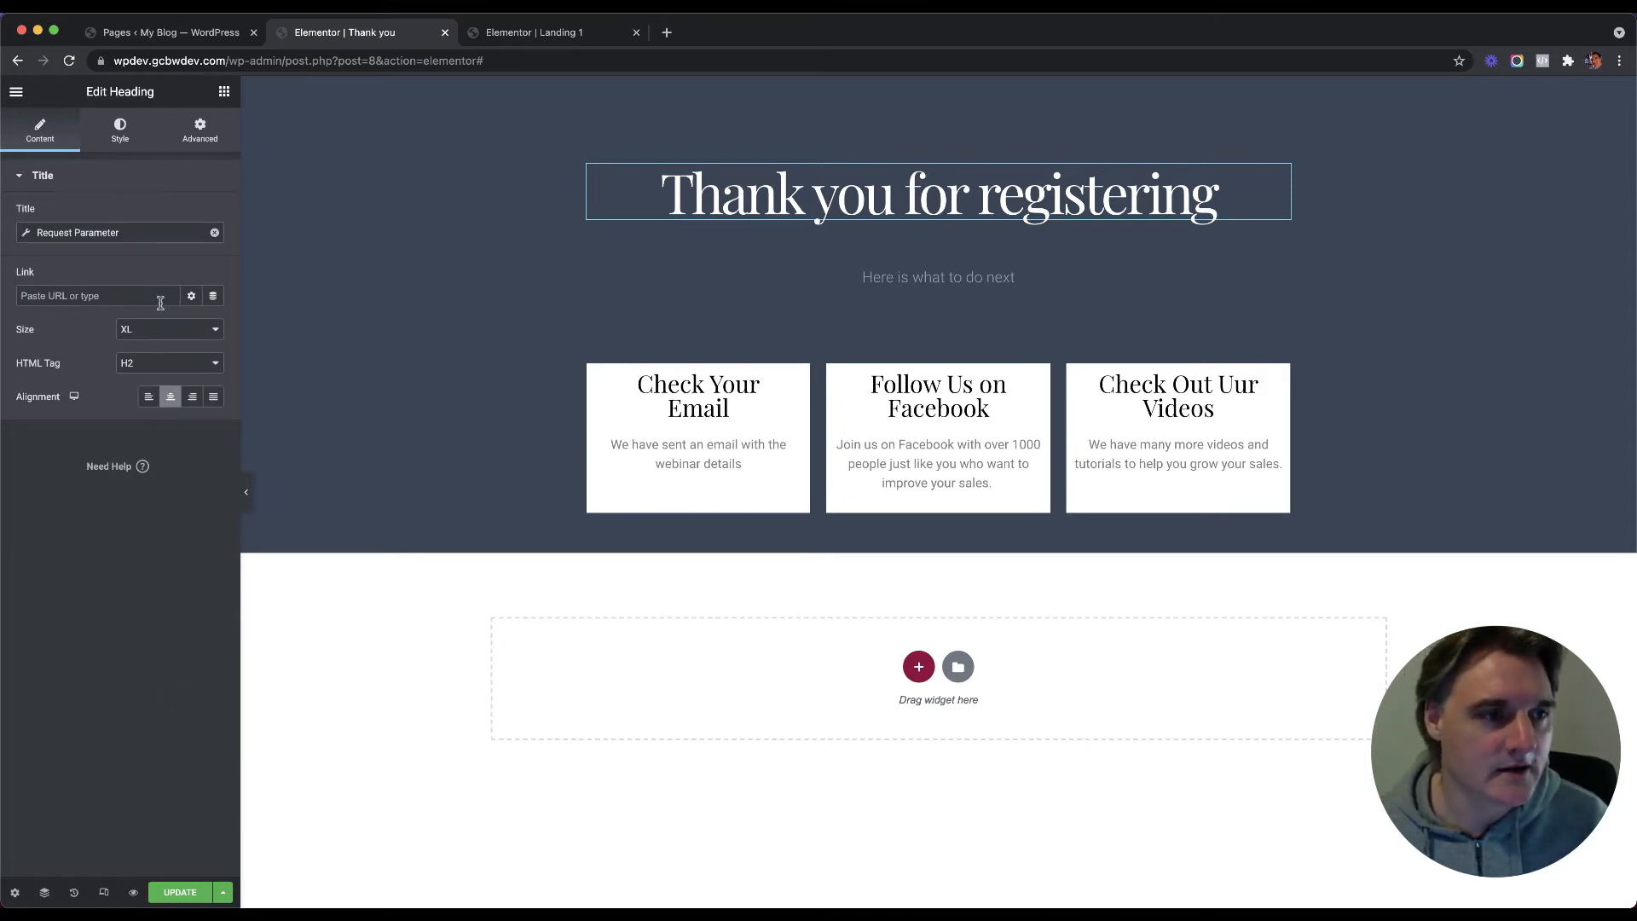
left_click(540, 39)
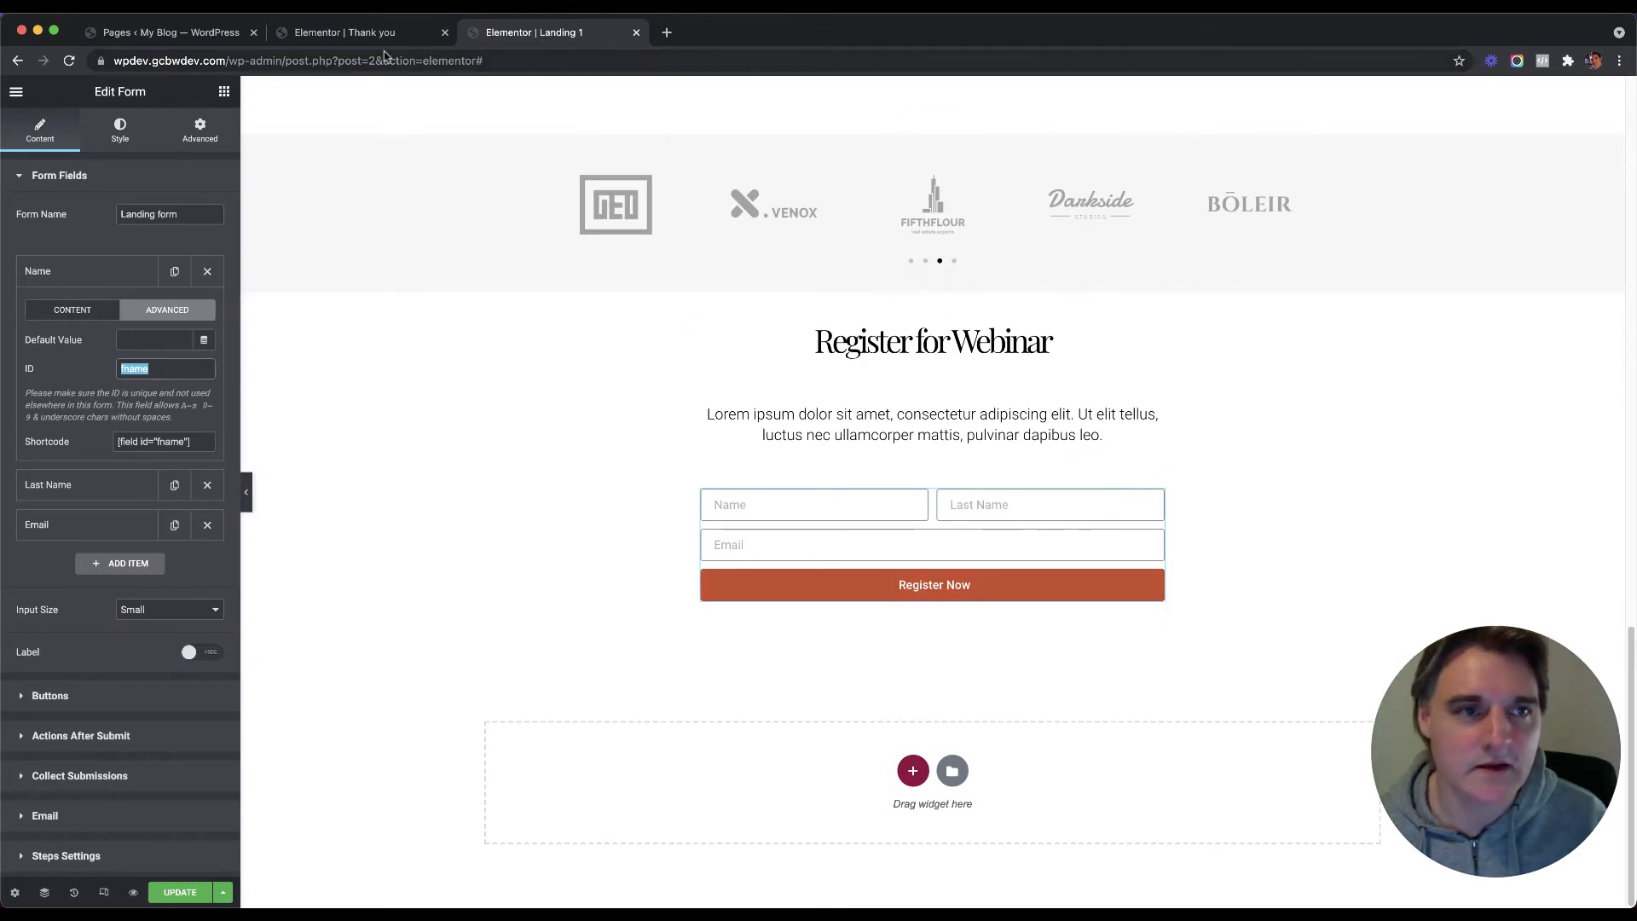
left_click(375, 34)
left_click(180, 893)
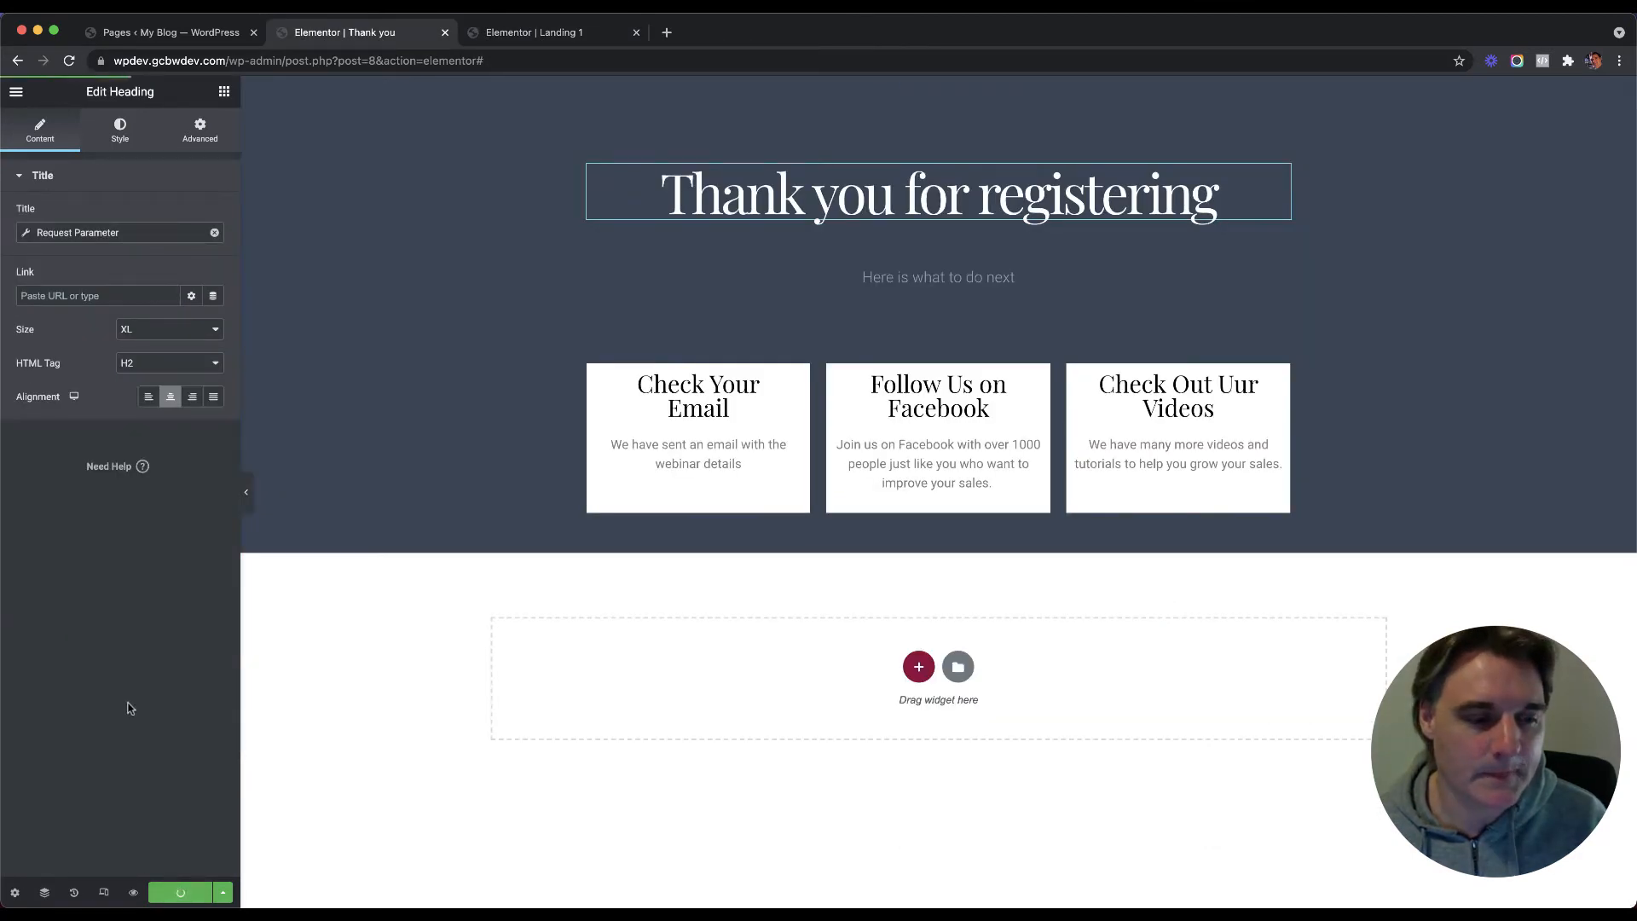
Step: In Landing 1, collapse the Name field and browse the available after-submit actions, including MailChimp
left_click(534, 32)
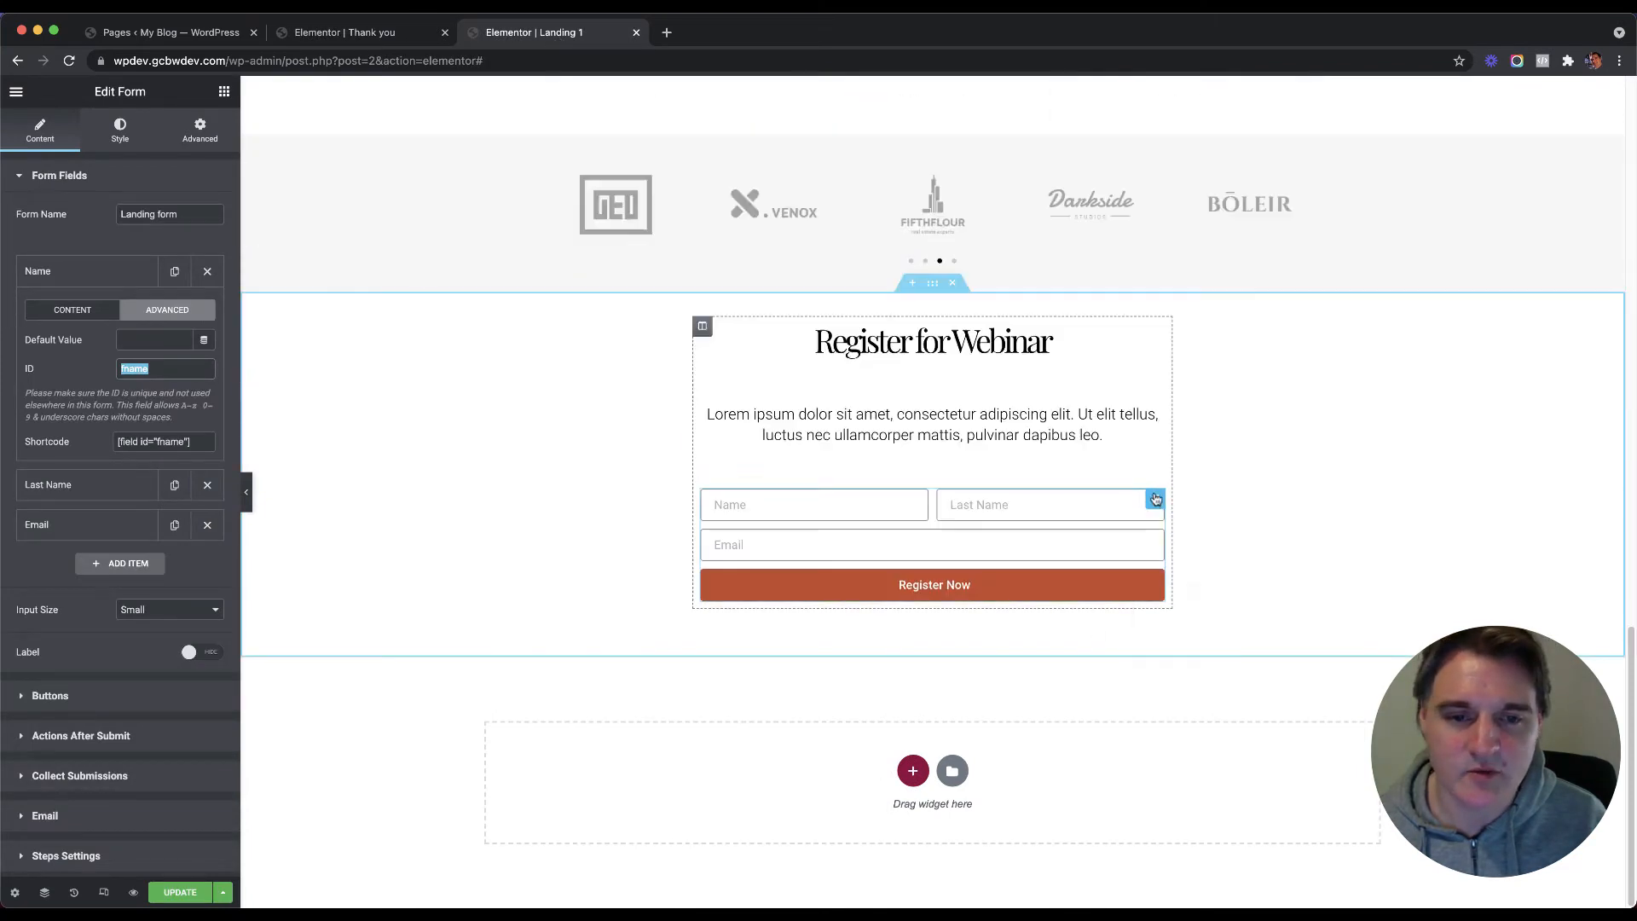
left_click(62, 273)
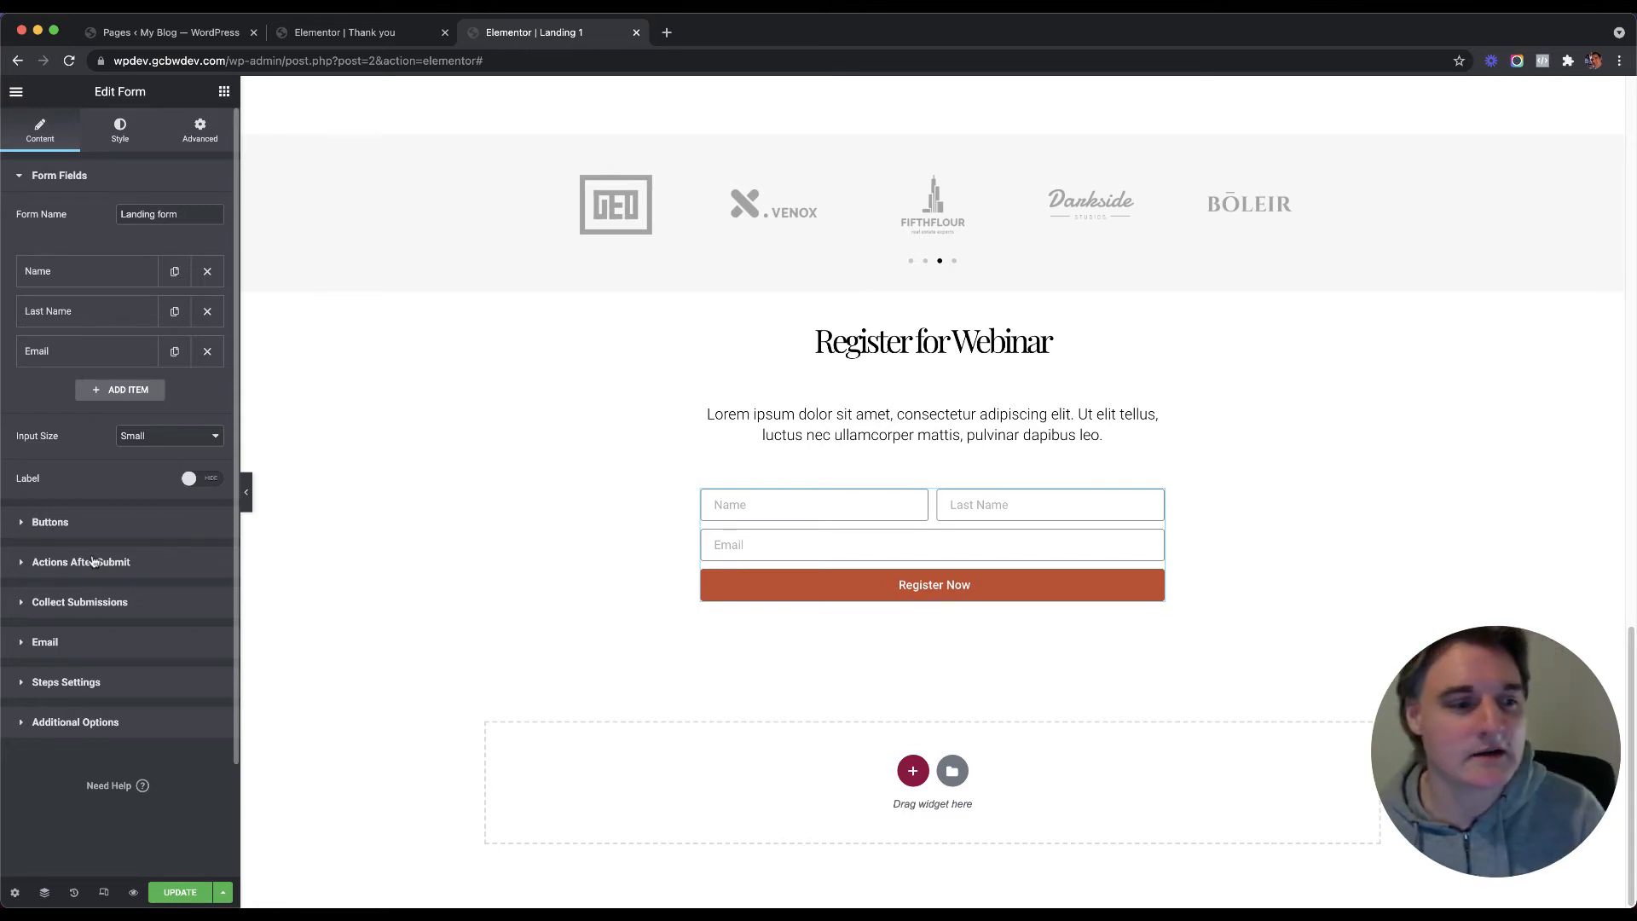
left_click(92, 561)
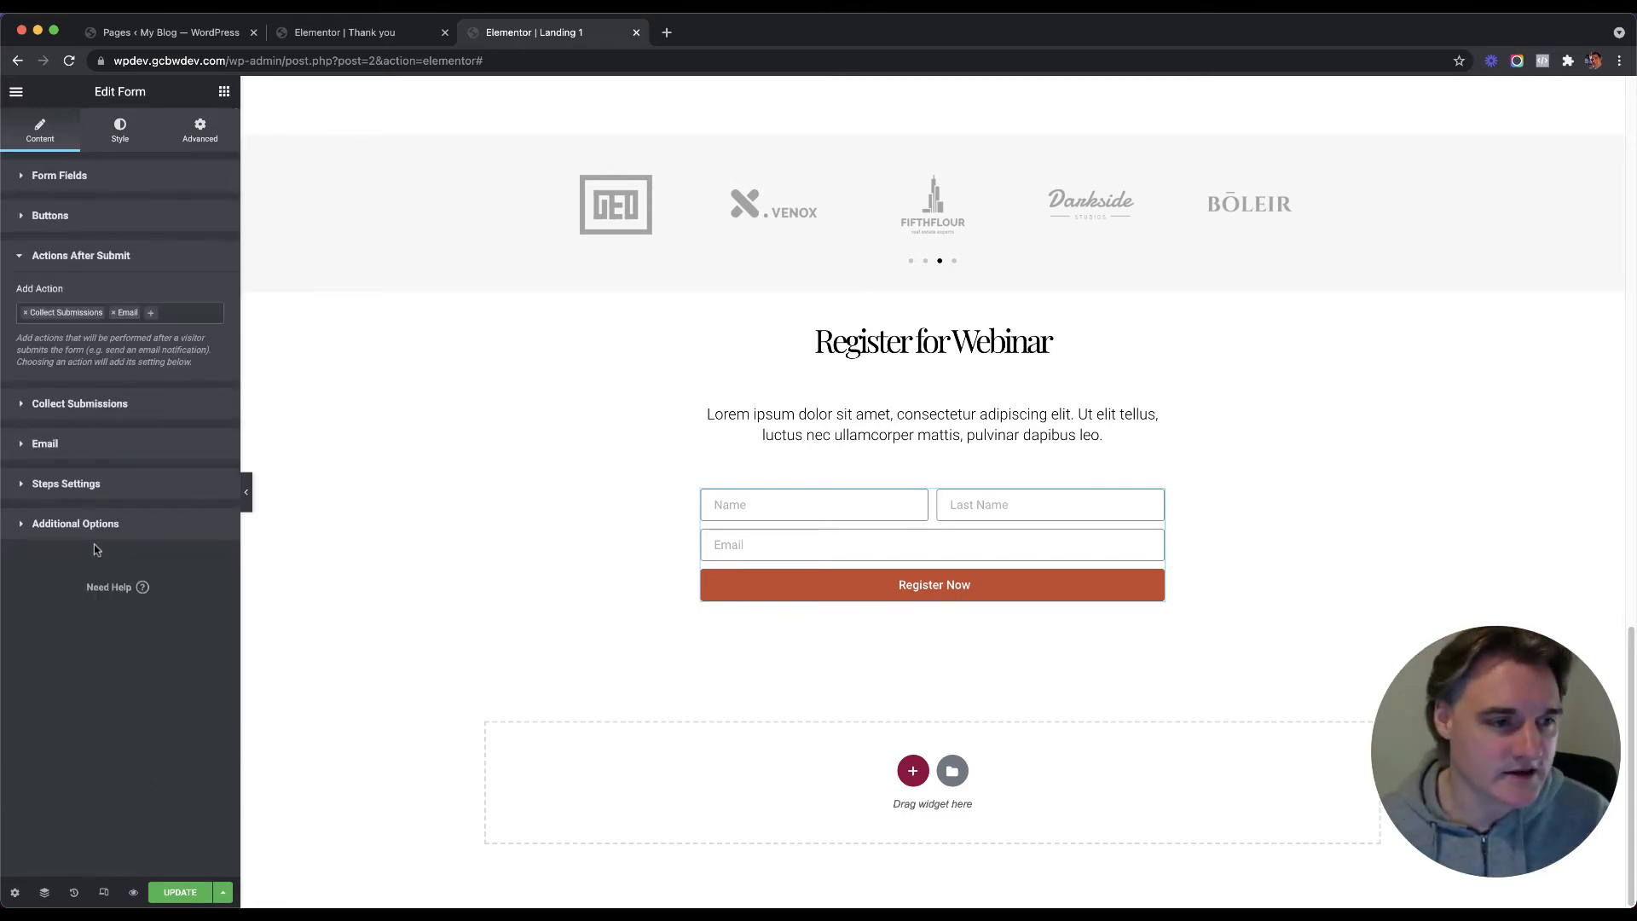
left_click(154, 314)
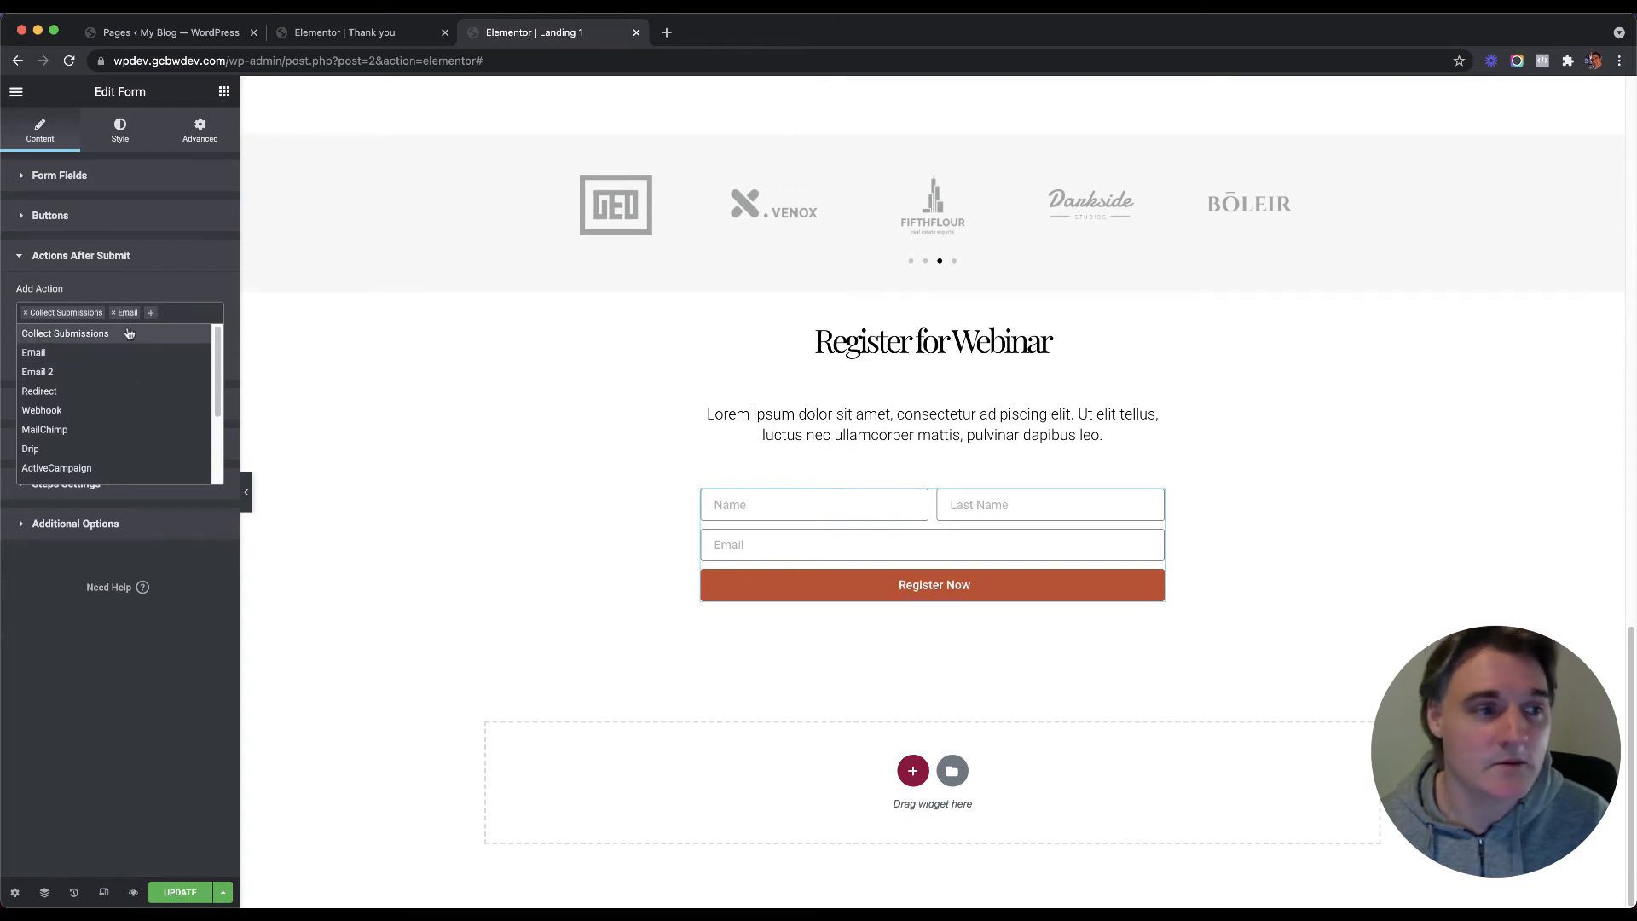
scroll(117, 398, "down", 1)
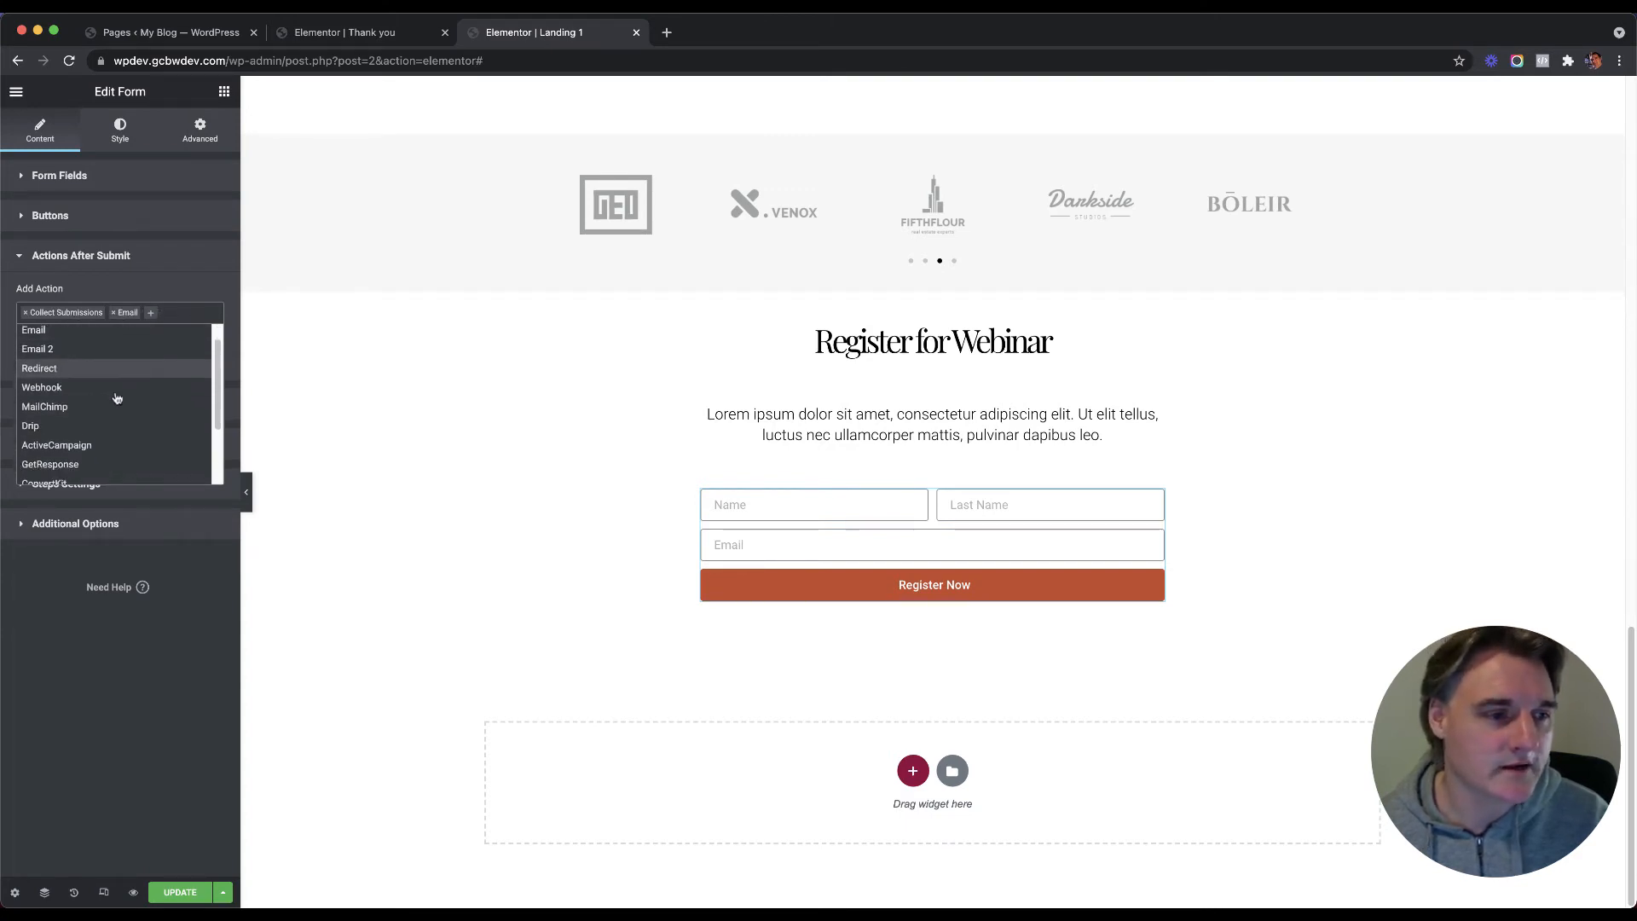
scroll(115, 394, "up", 1)
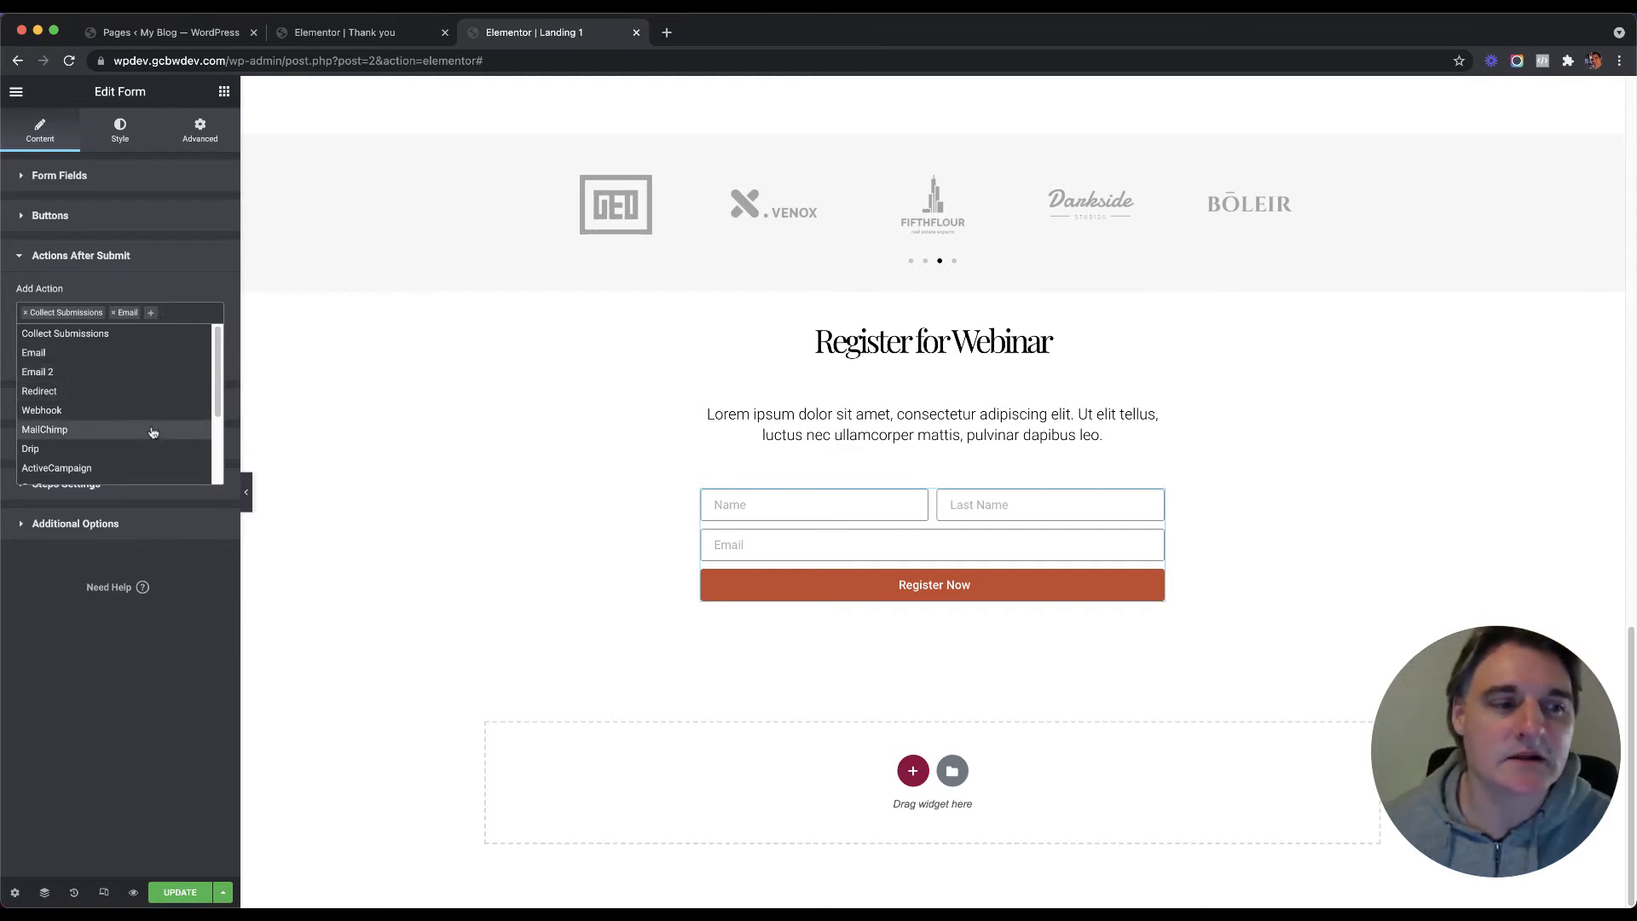
scroll(152, 431, "down", 1)
scroll(153, 435, "down", 4)
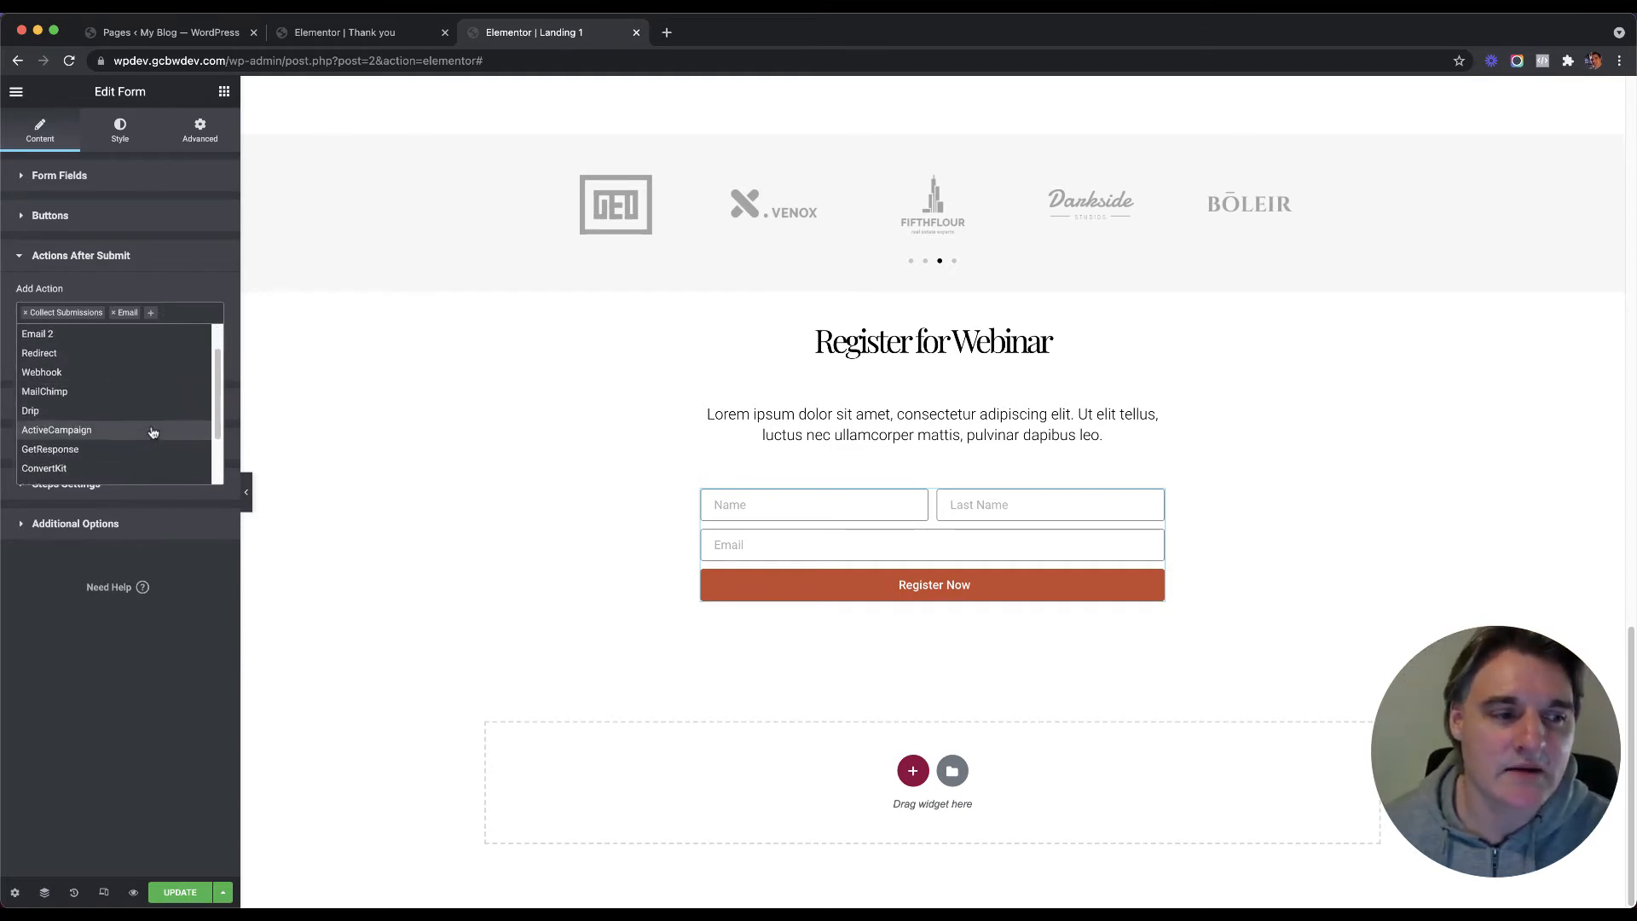
scroll(151, 437, "down", 2)
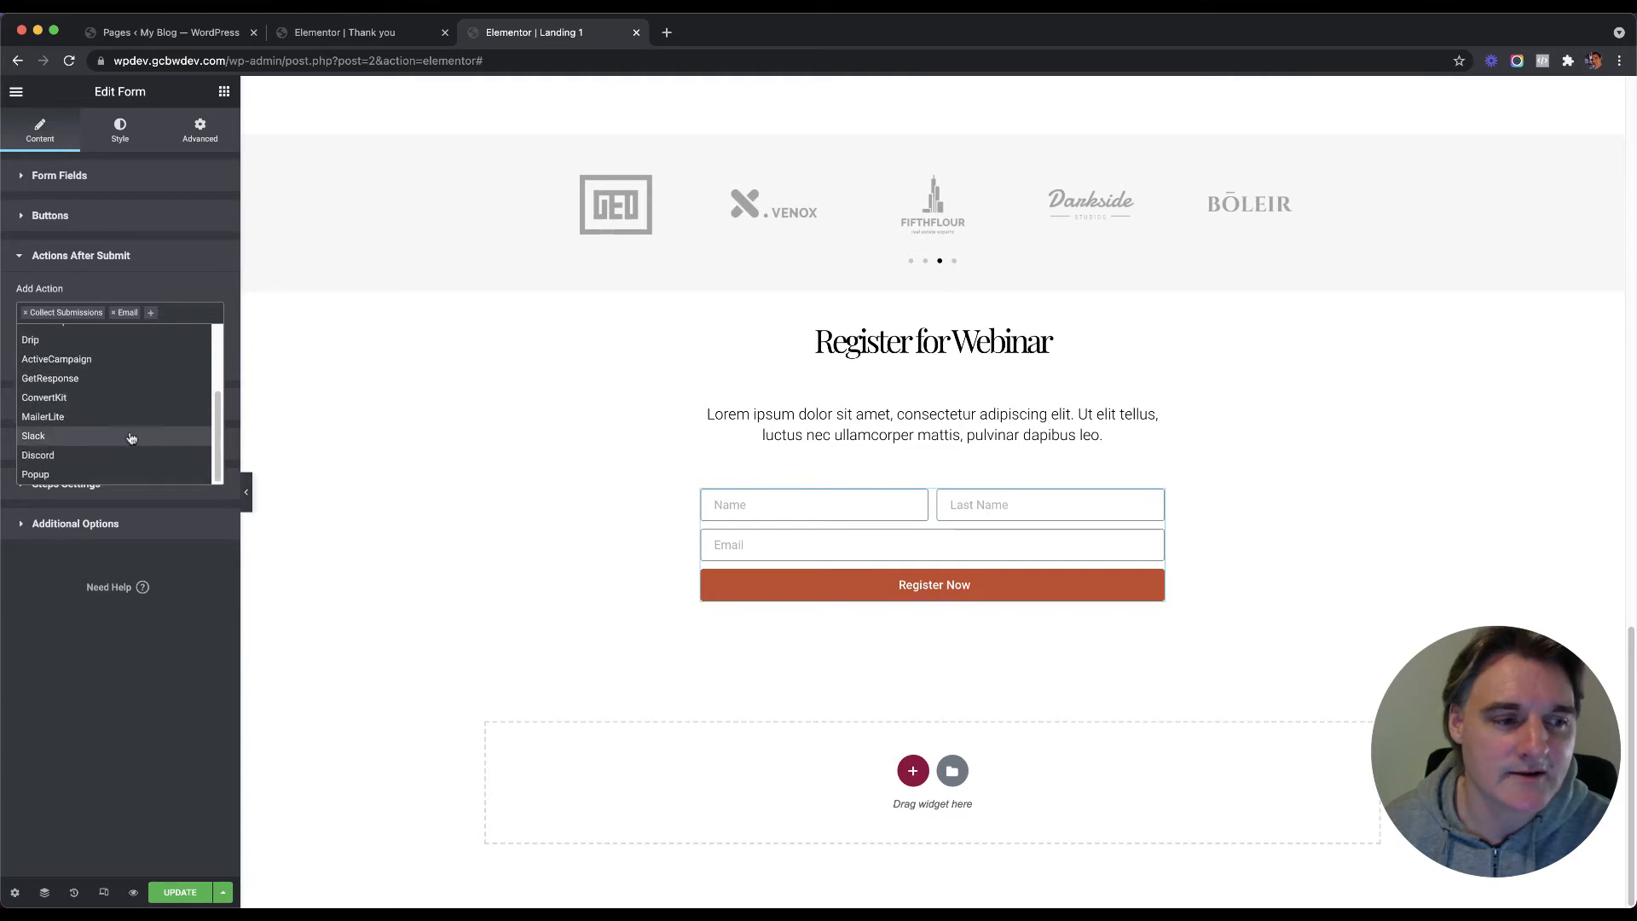
scroll(127, 417, "up", 2)
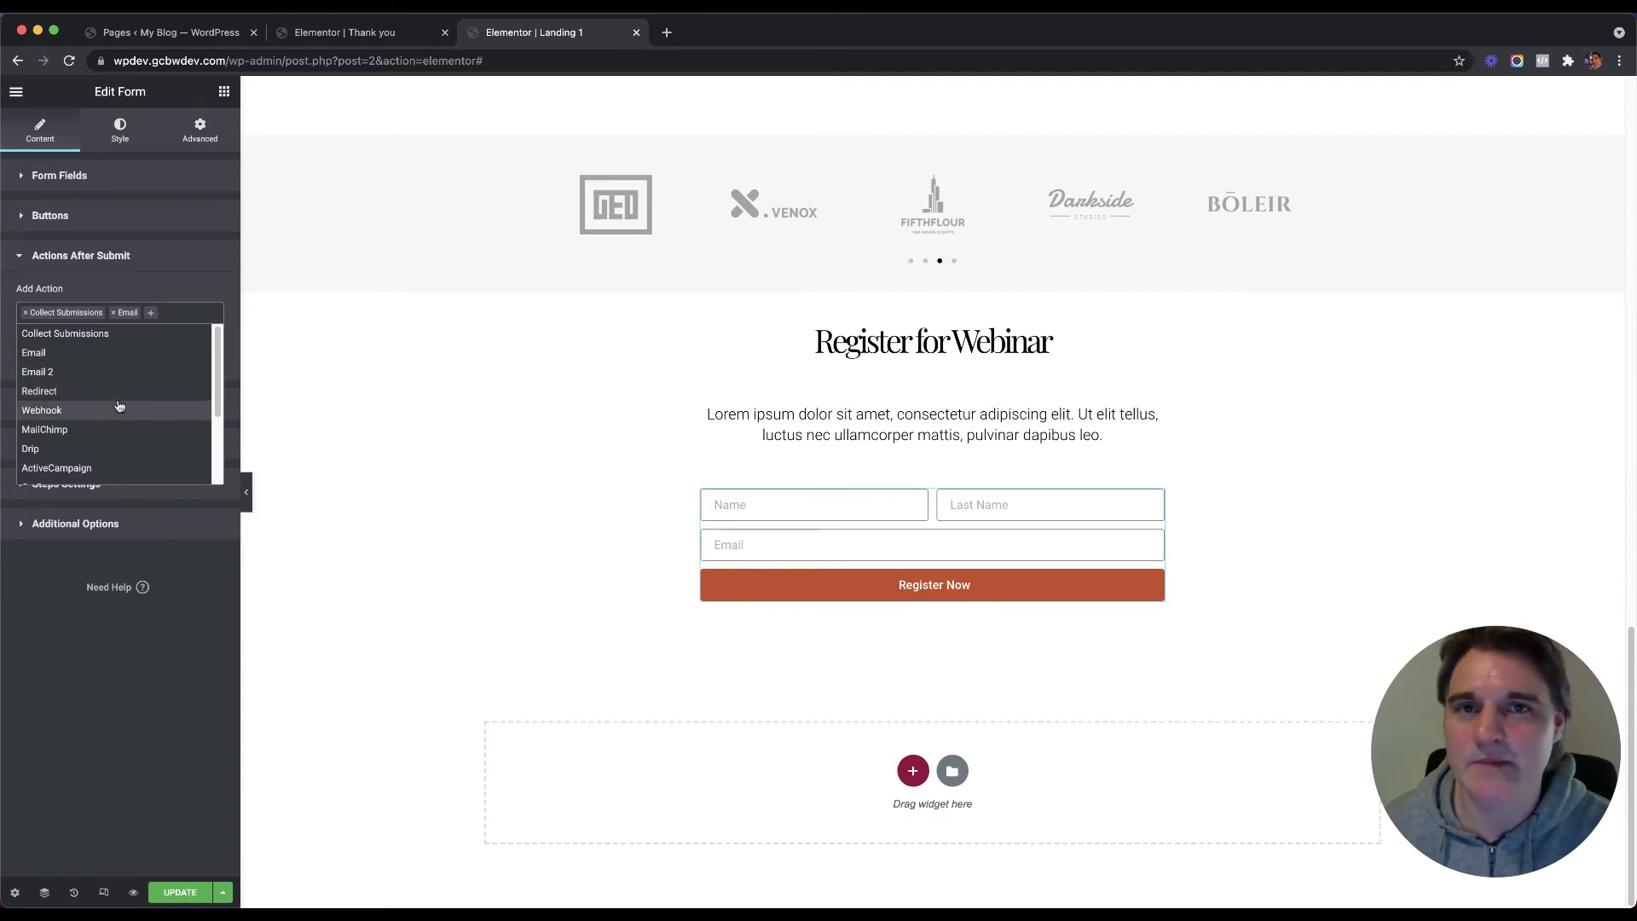
left_click(217, 32)
mouse_move(76, 362)
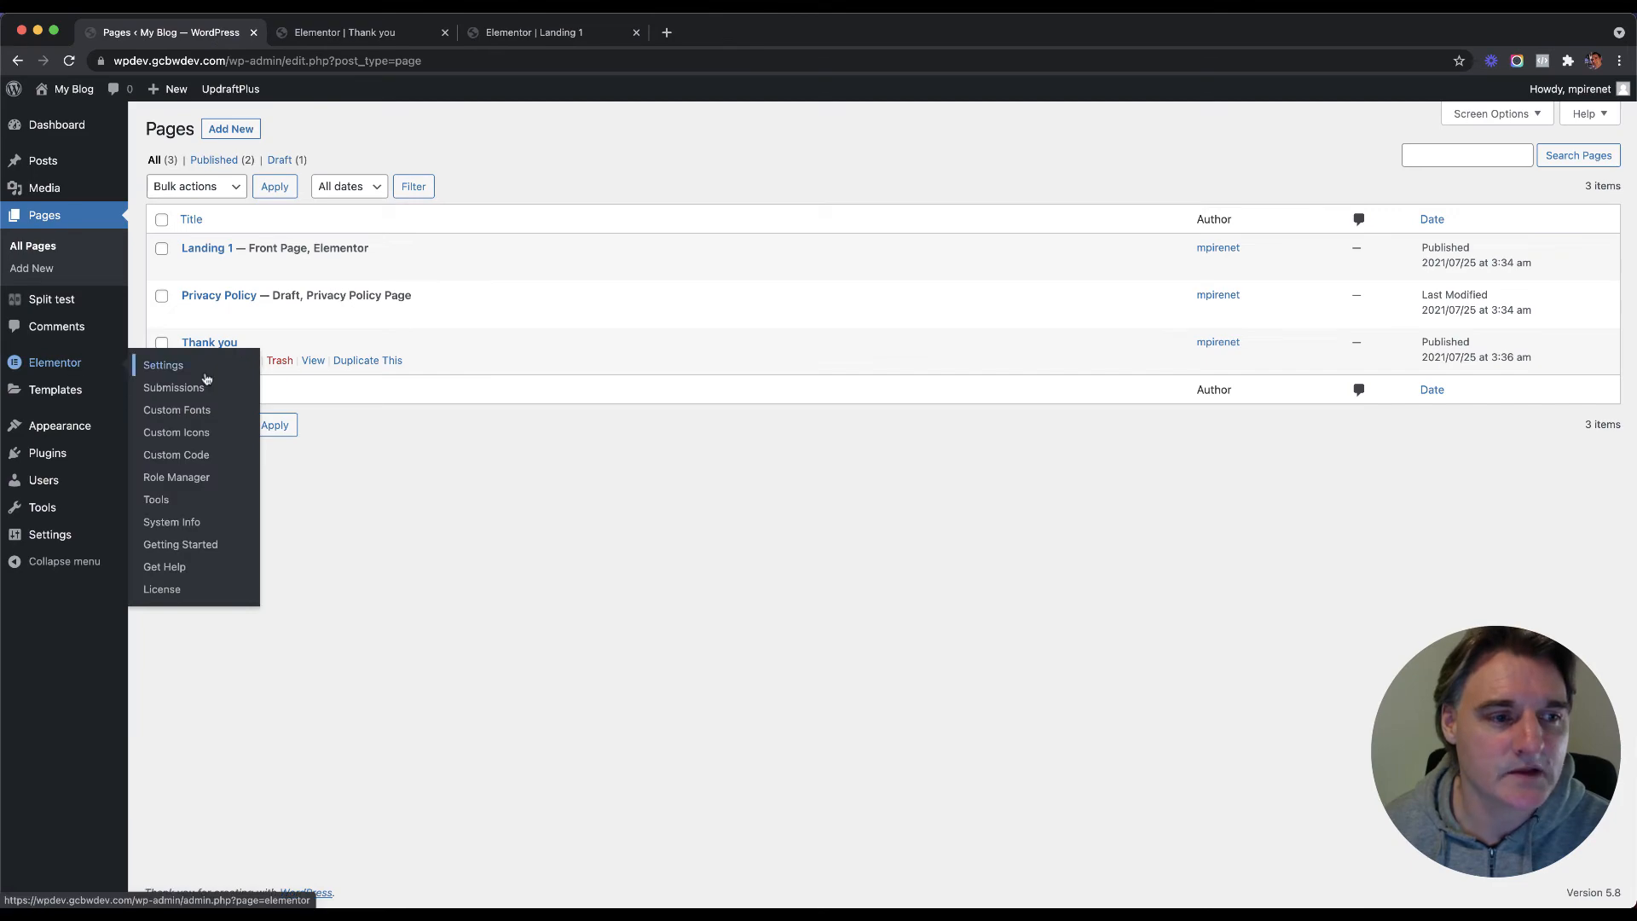
left_click(175, 368)
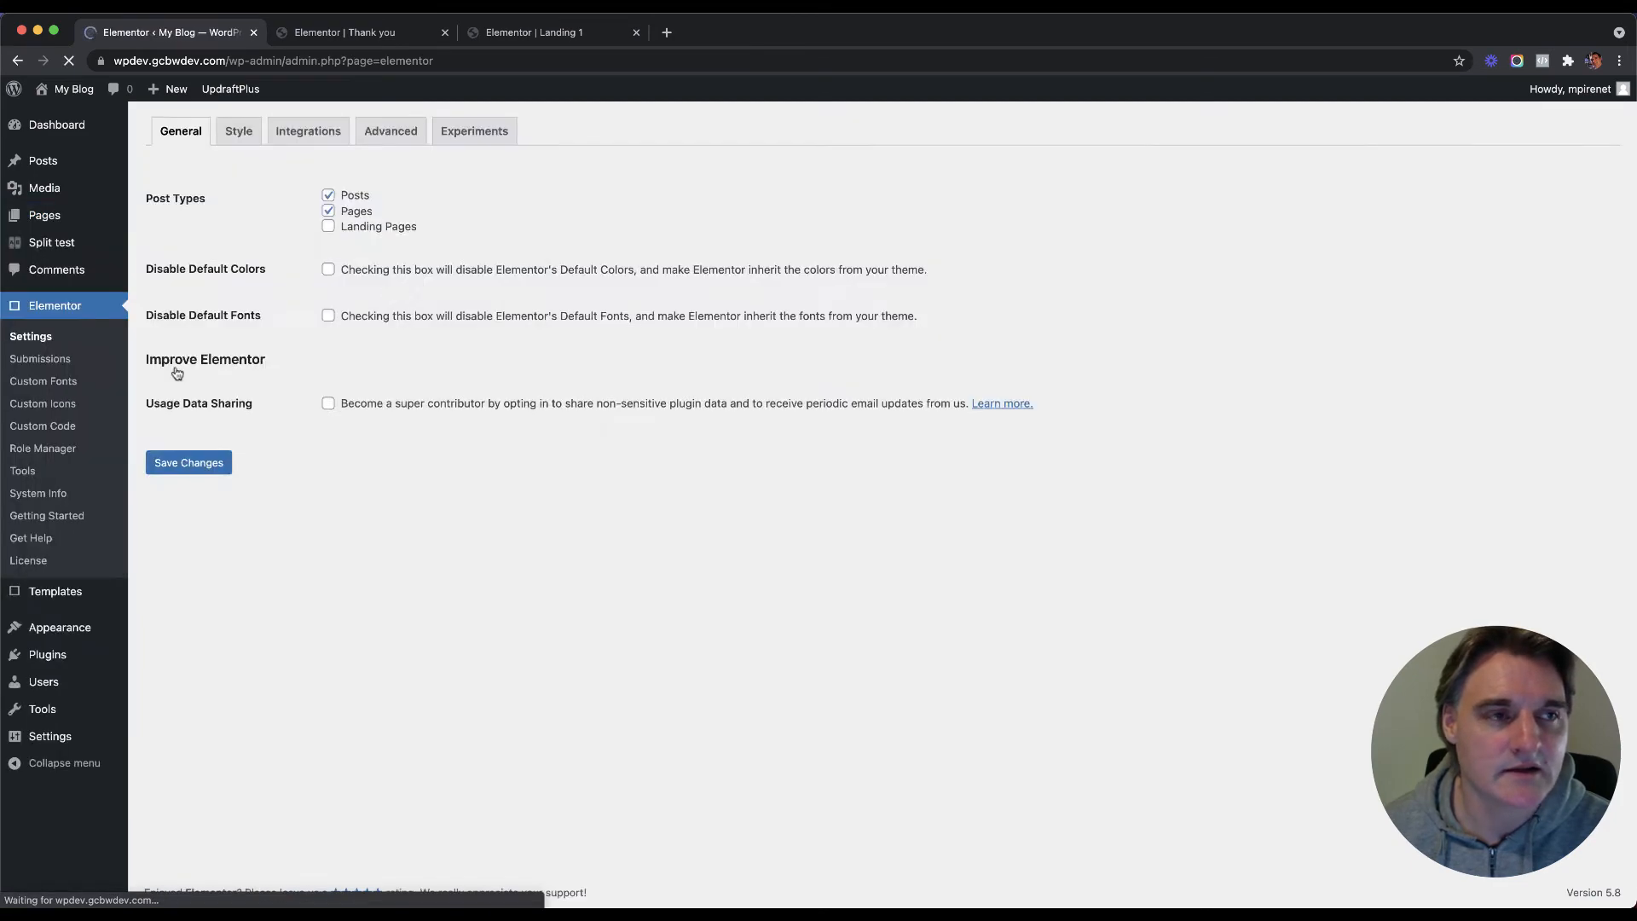
left_click(306, 179)
scroll(281, 332, "down", 5)
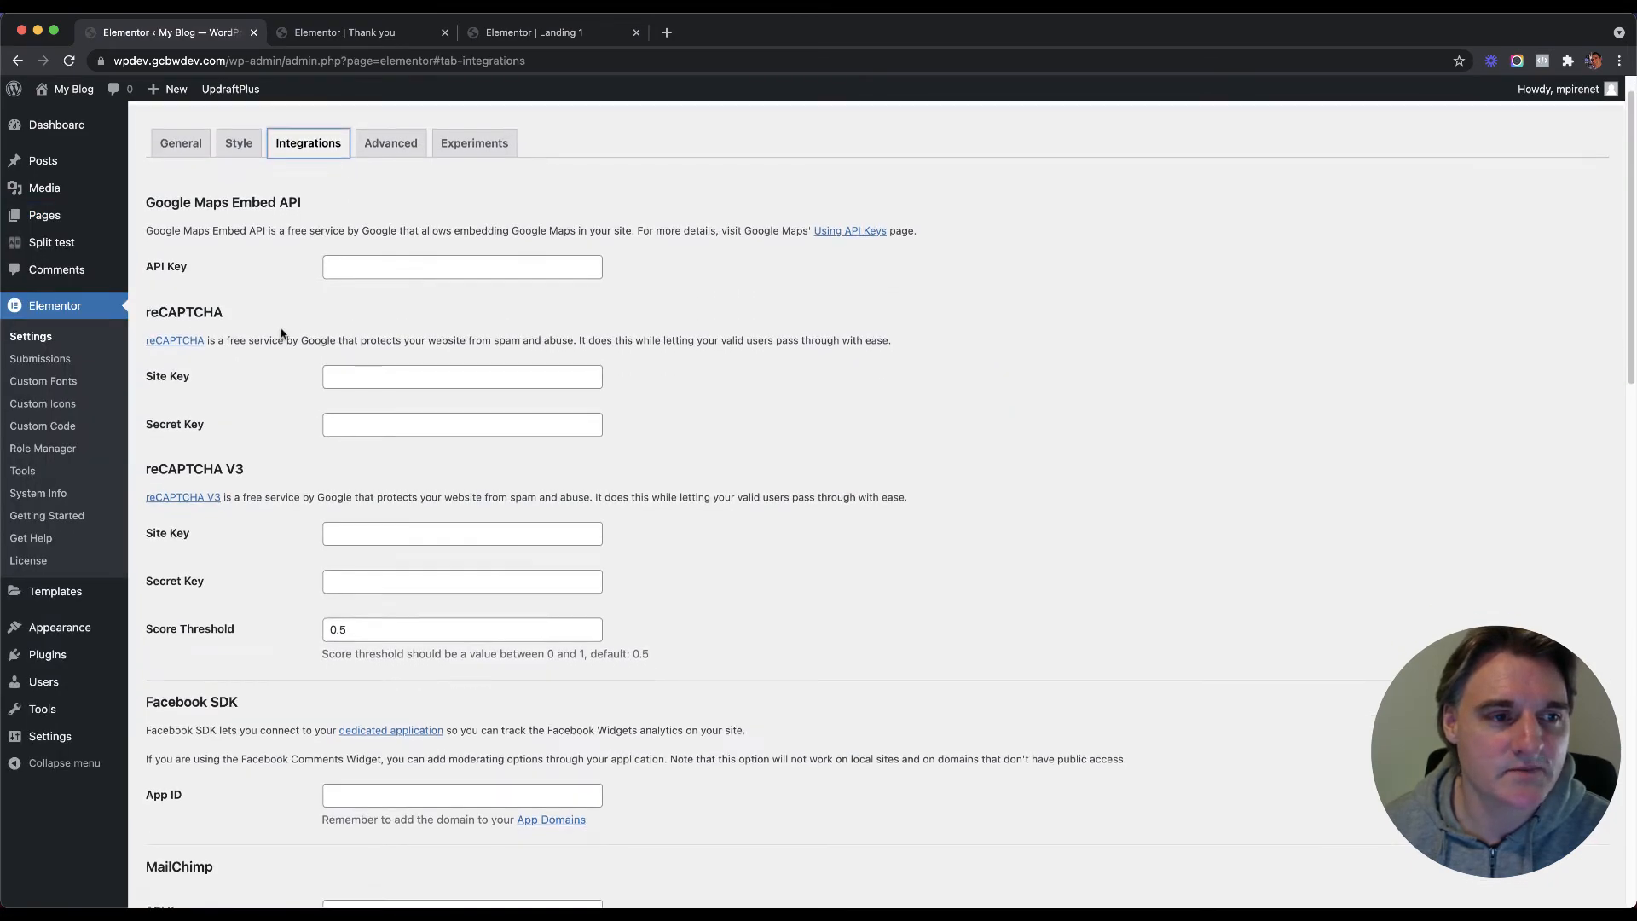
scroll(260, 327, "down", 3)
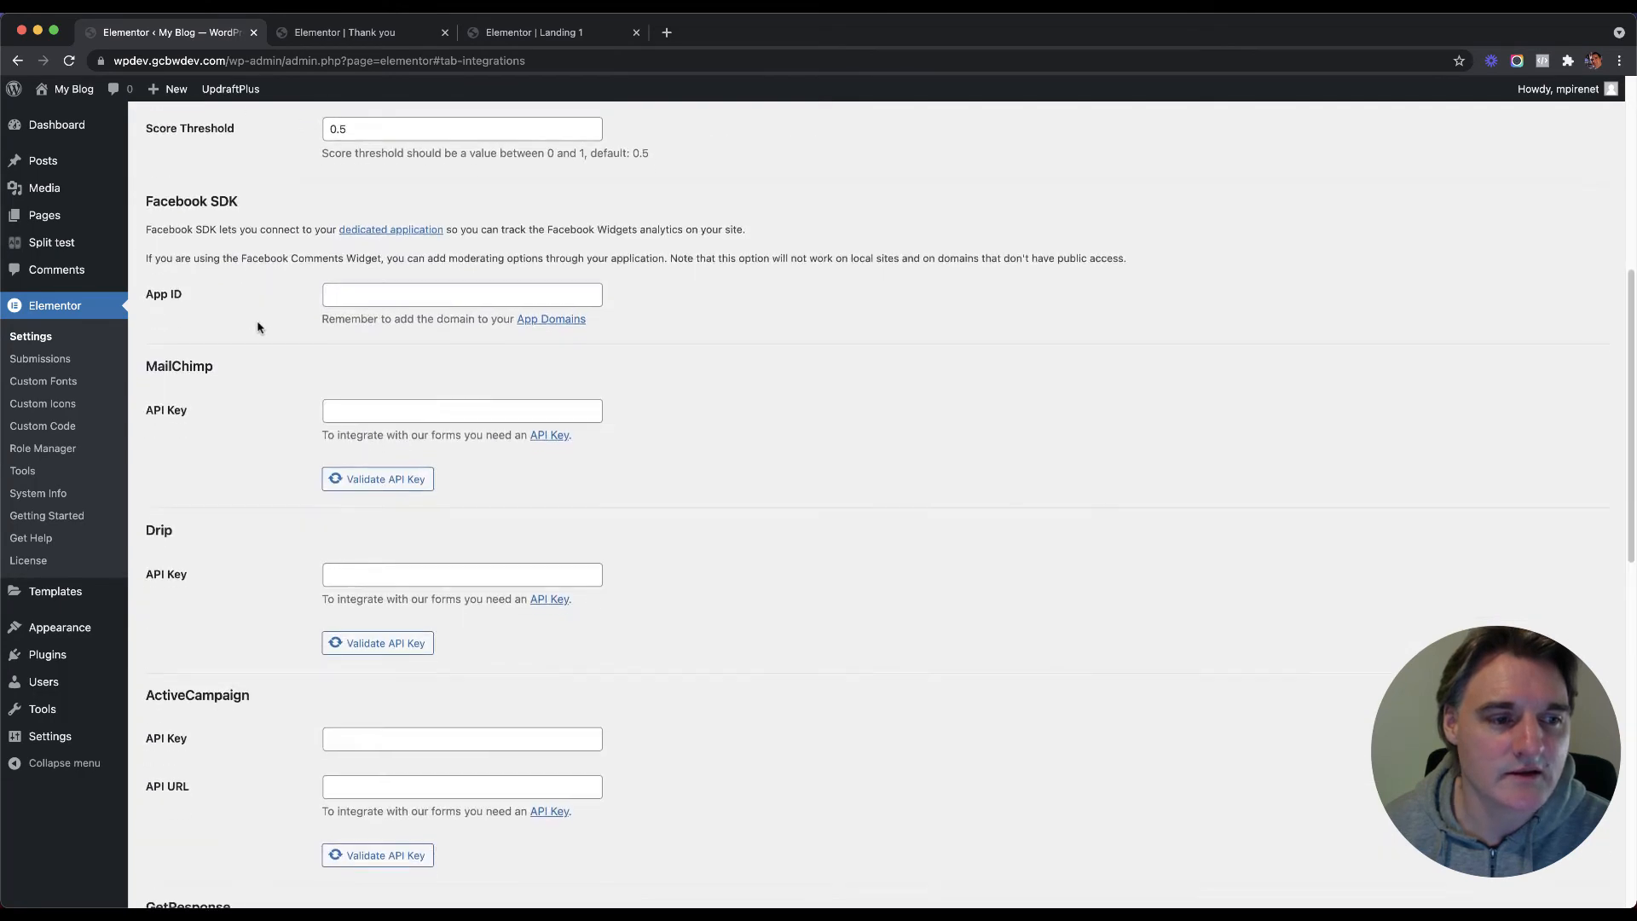
left_click(333, 355)
scroll(265, 364, "down", 2)
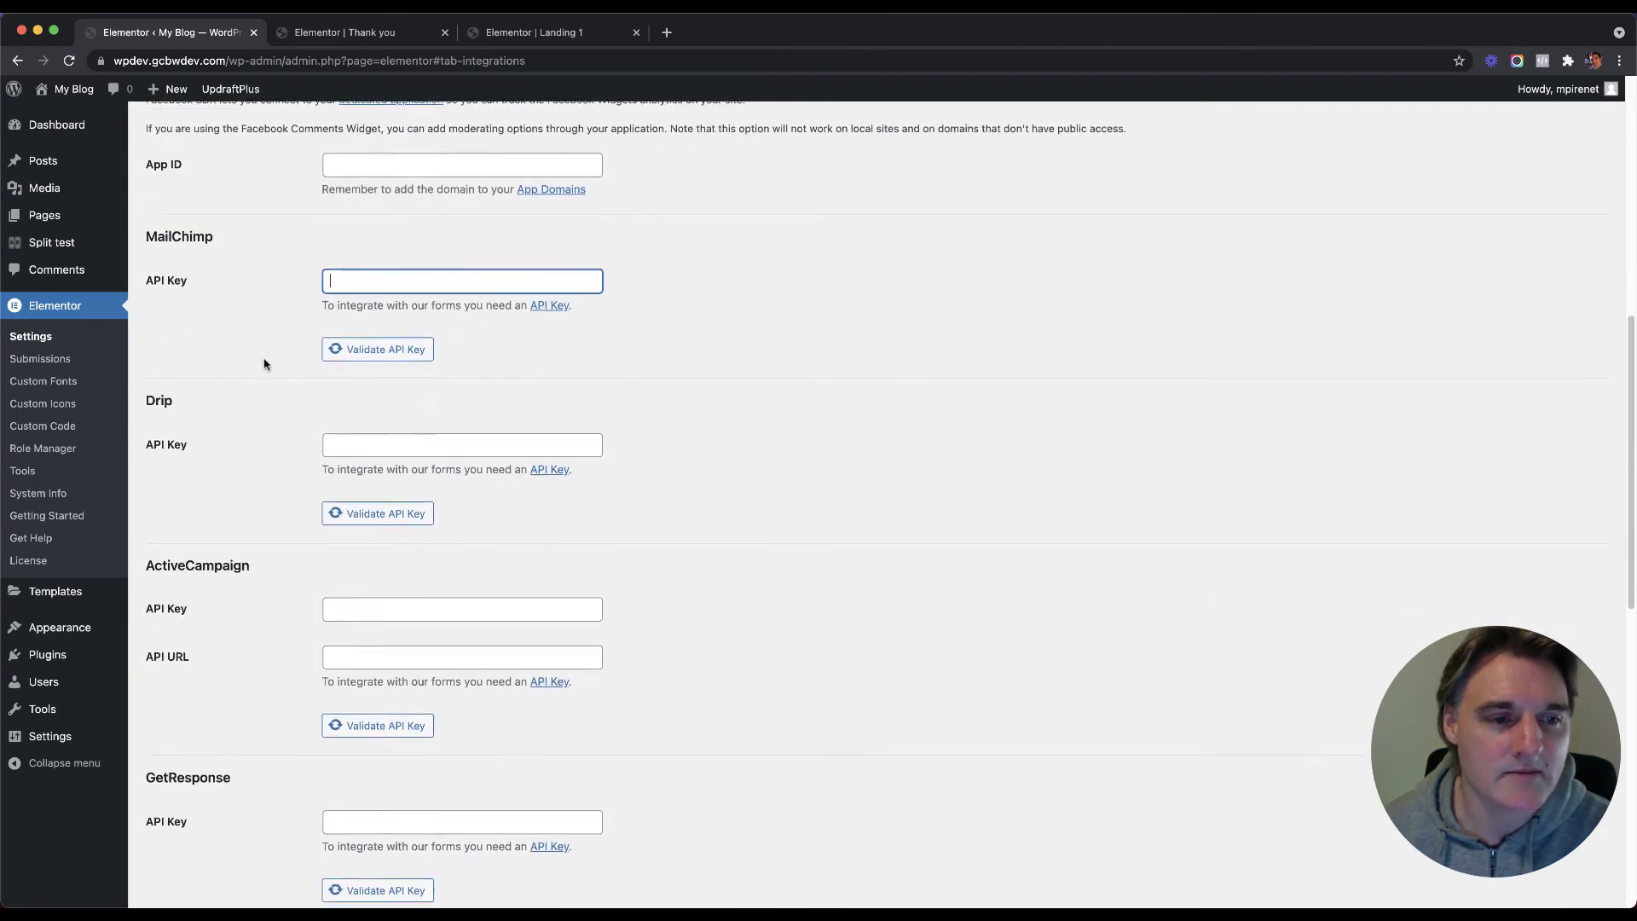
scroll(273, 362, "down", 3)
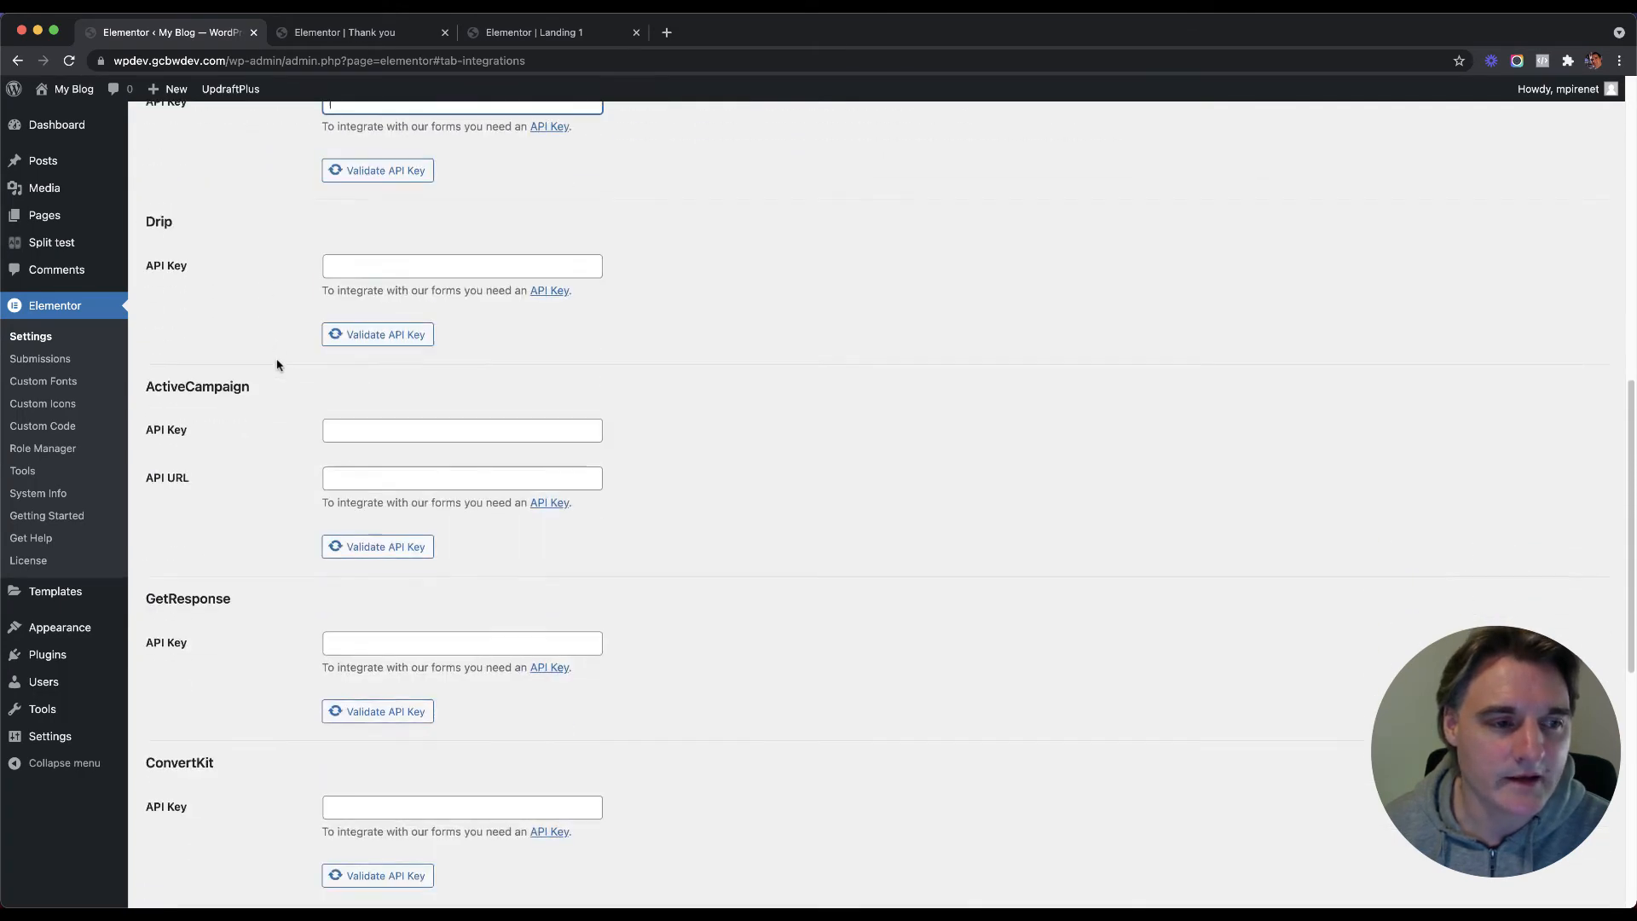
scroll(260, 394, "down", 1)
scroll(260, 393, "down", 7)
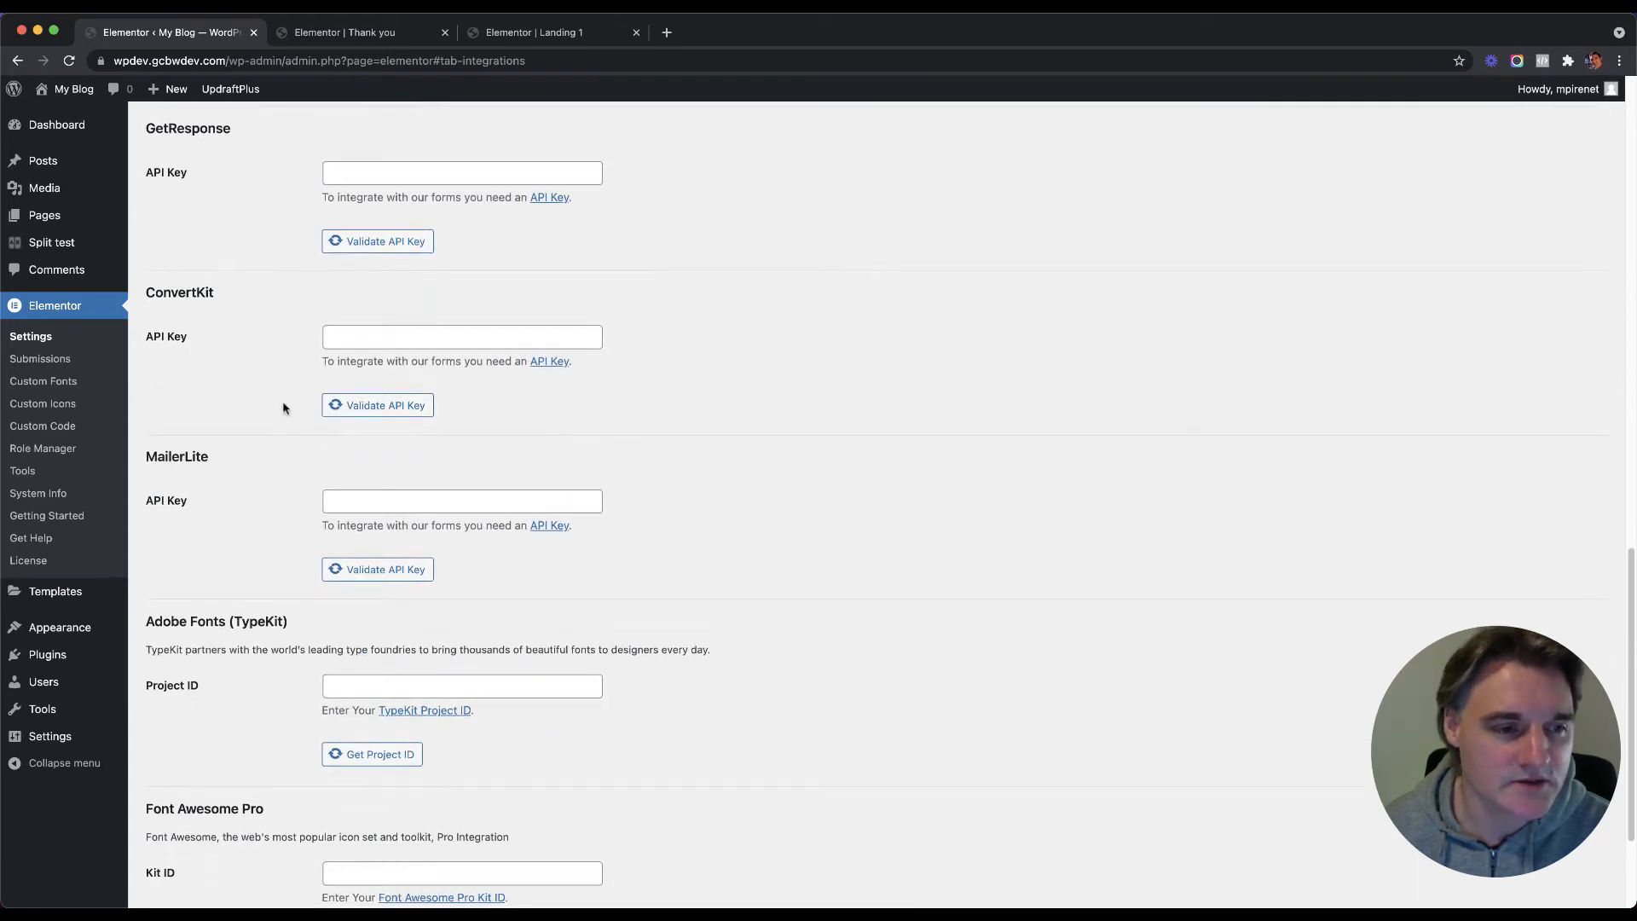
left_click(377, 367)
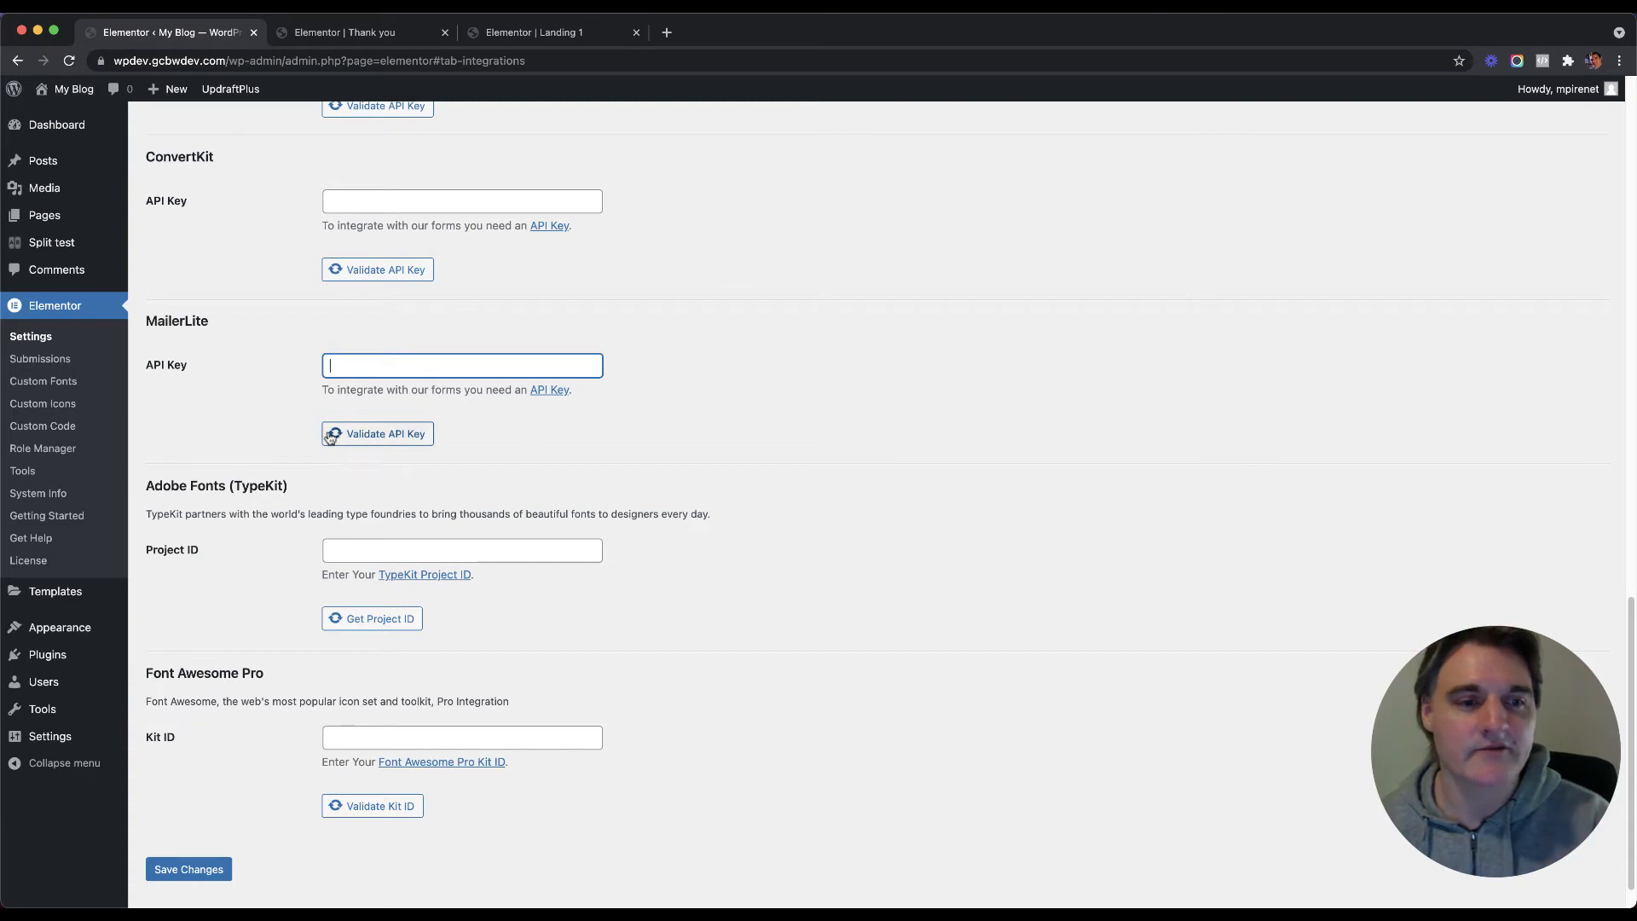
left_click(524, 36)
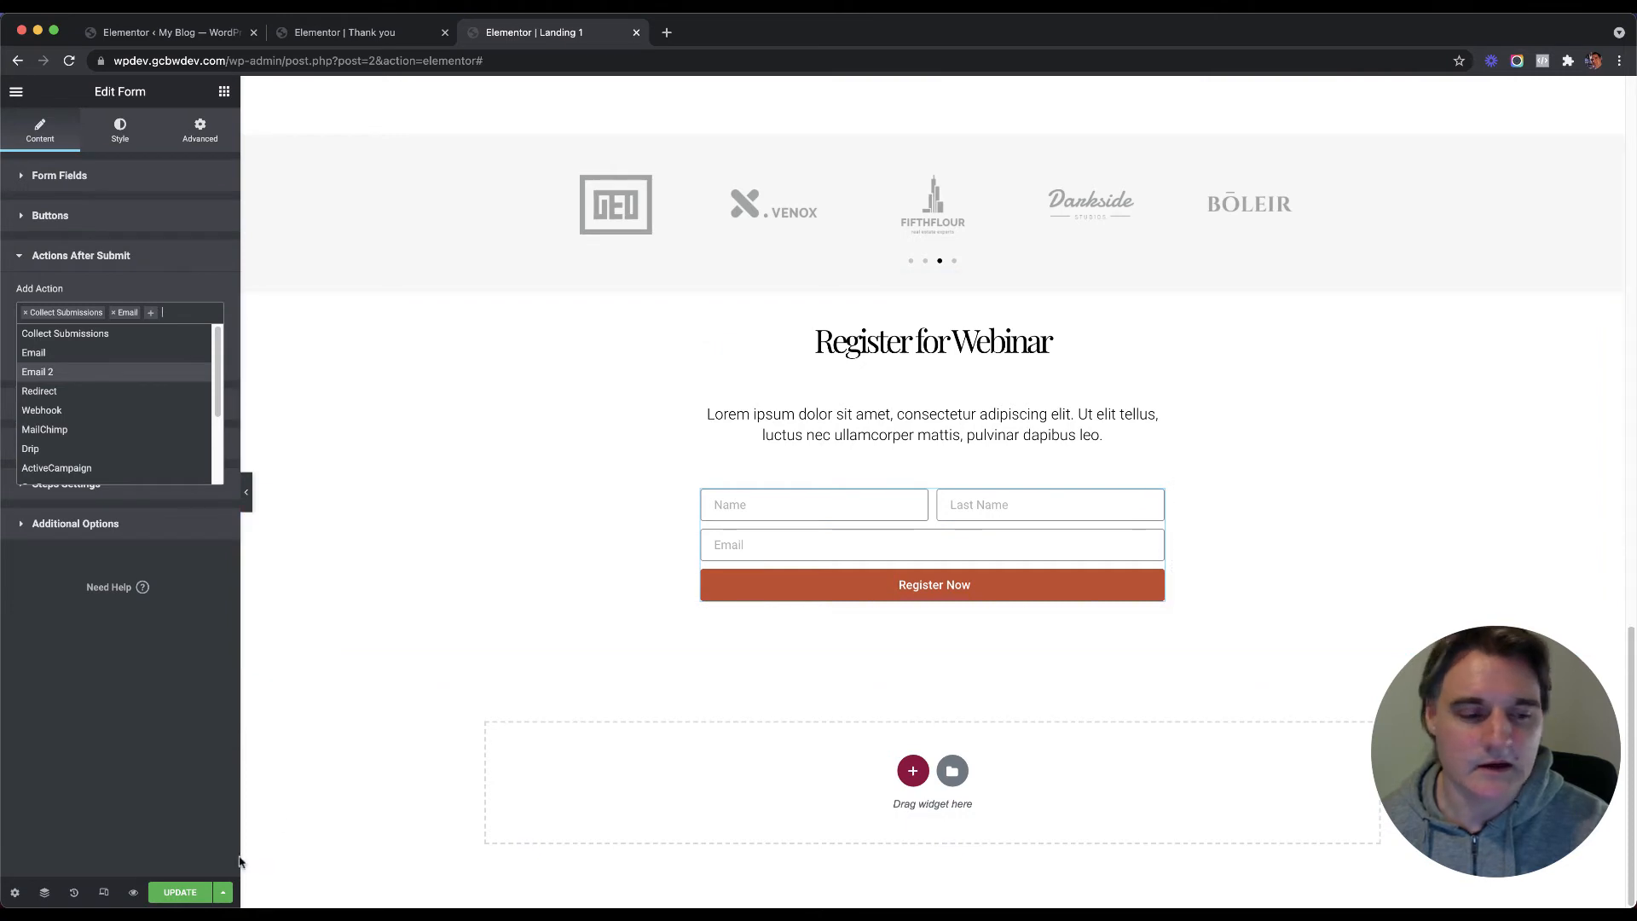
Step: Save Landing 1, then add MailChimp from the Add Action list and check its settings section
left_click(167, 897)
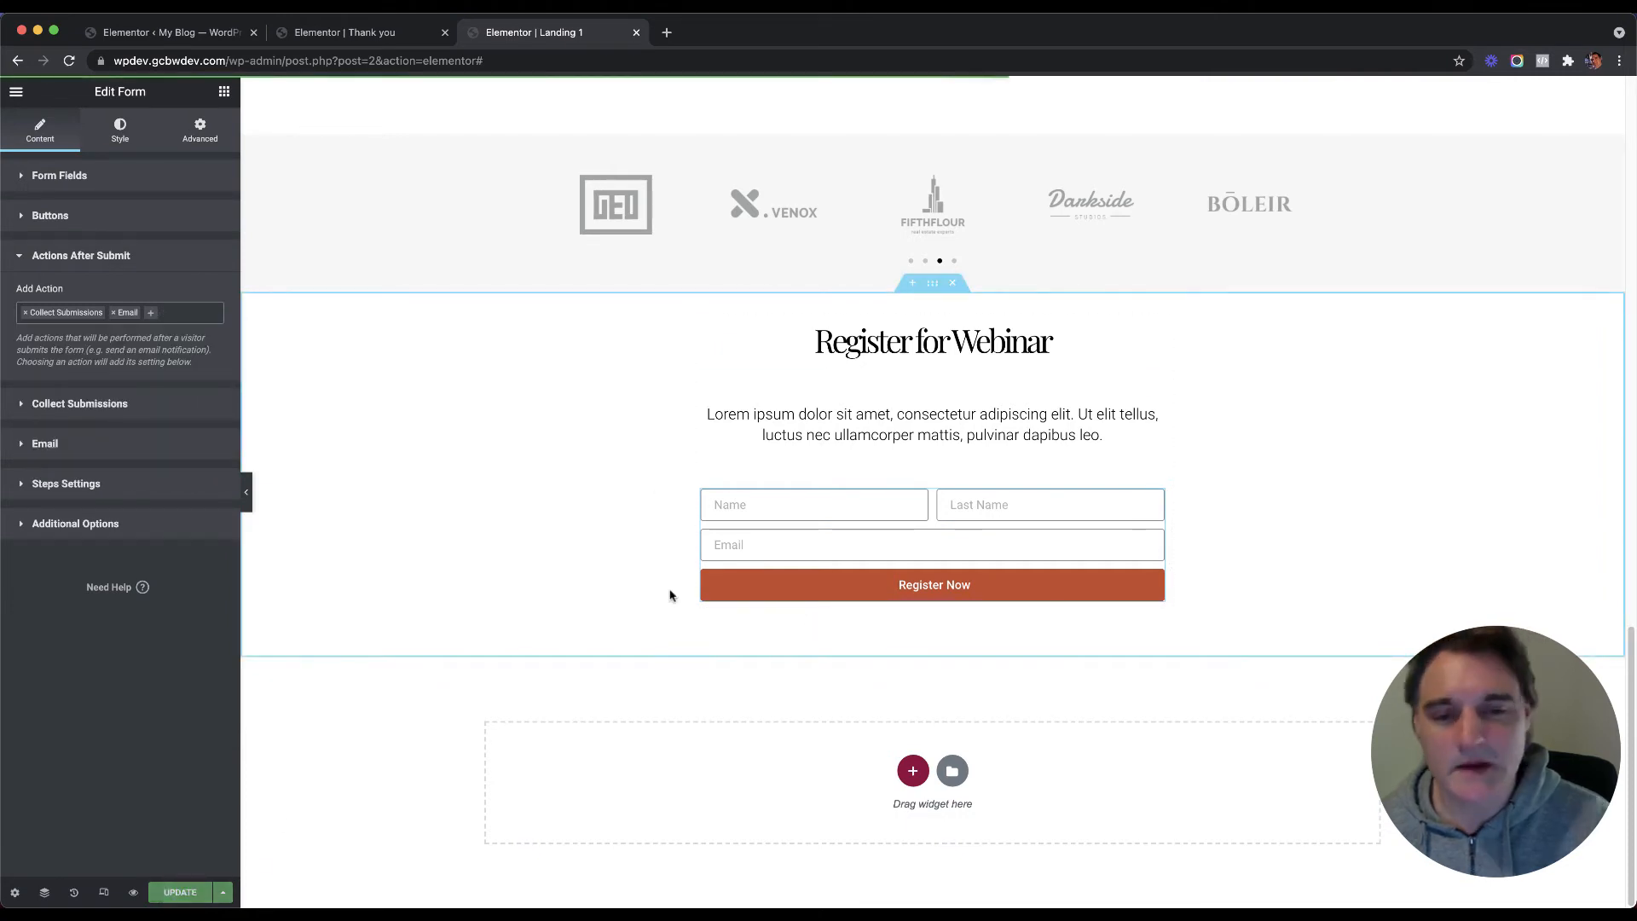
left_click(154, 316)
scroll(92, 427, "down", 1)
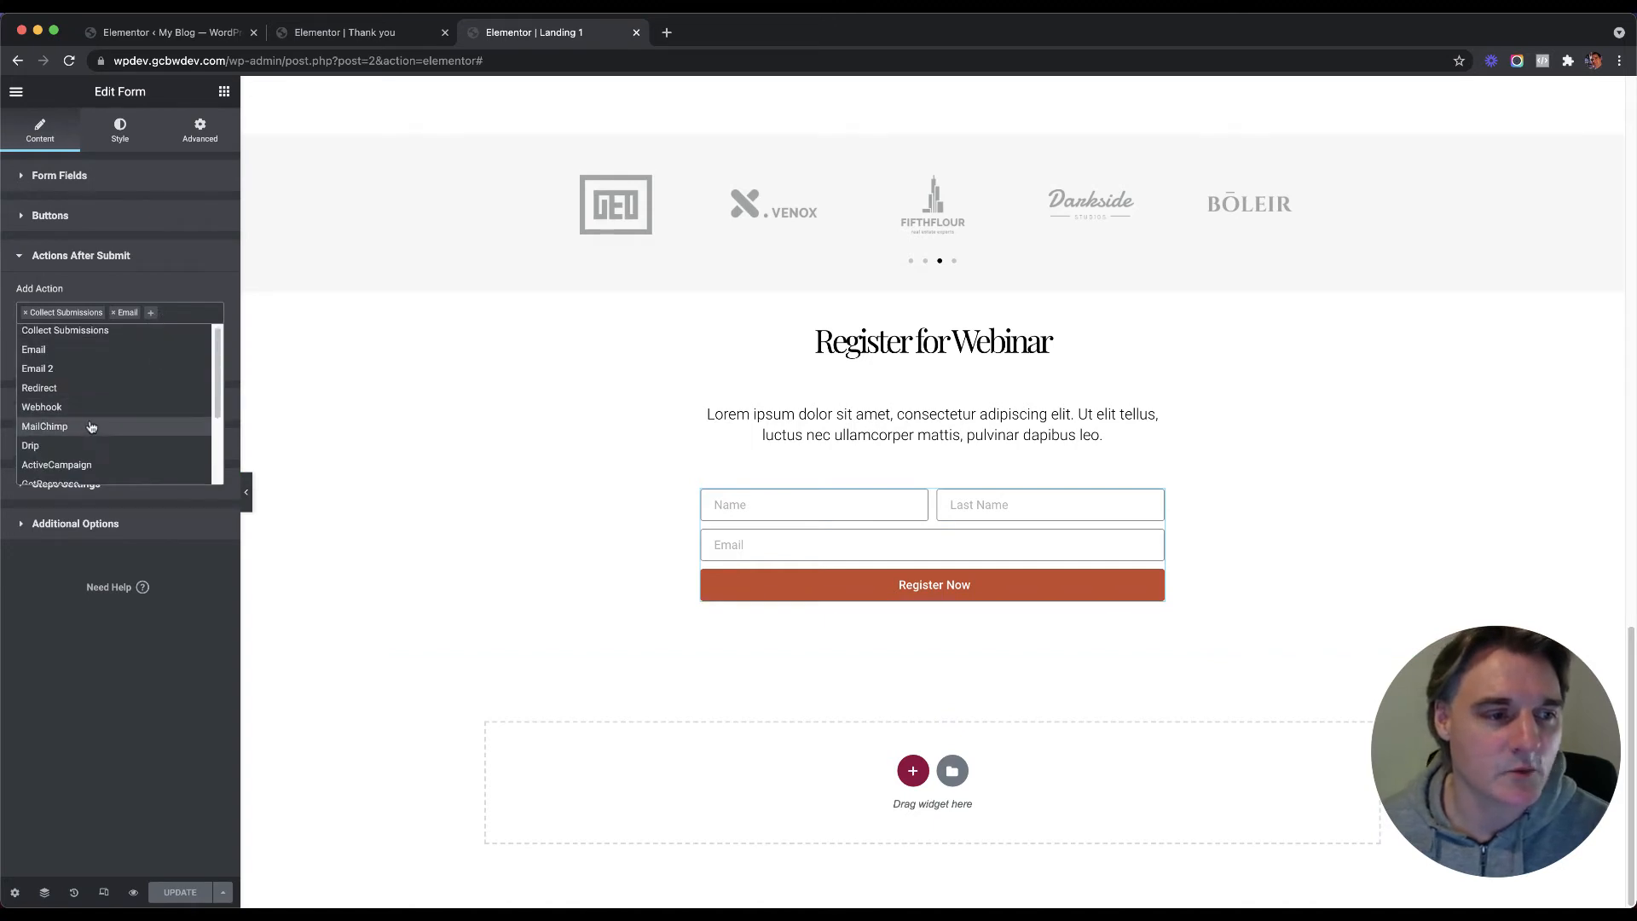
scroll(99, 427, "down", 3)
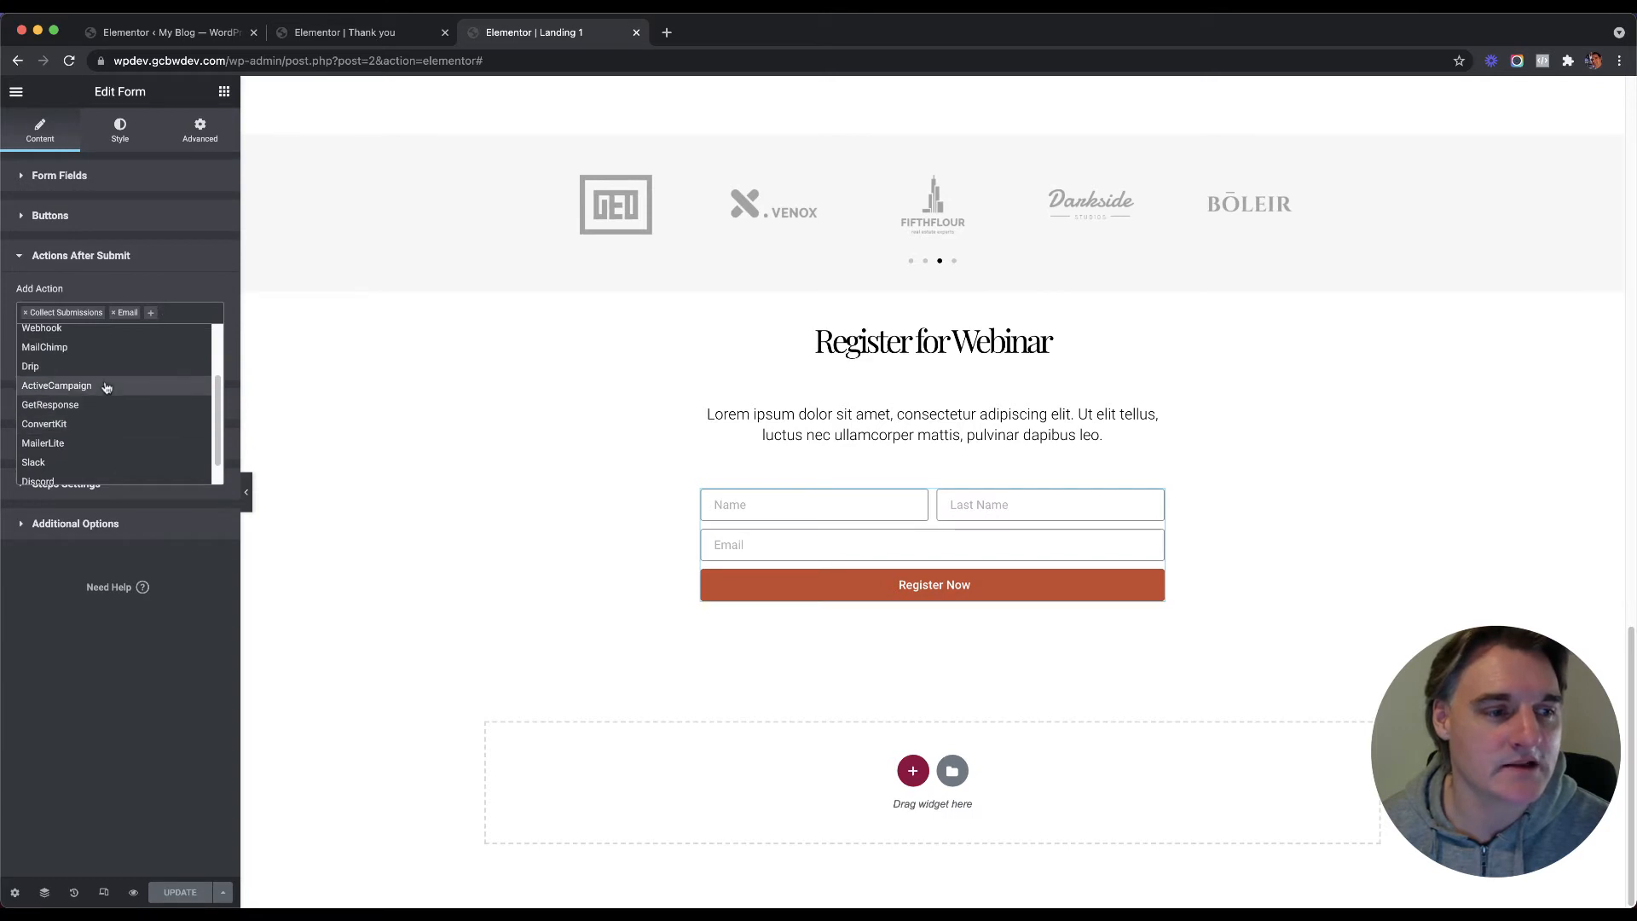
scroll(107, 431, "down", 1)
scroll(106, 426, "up", 4)
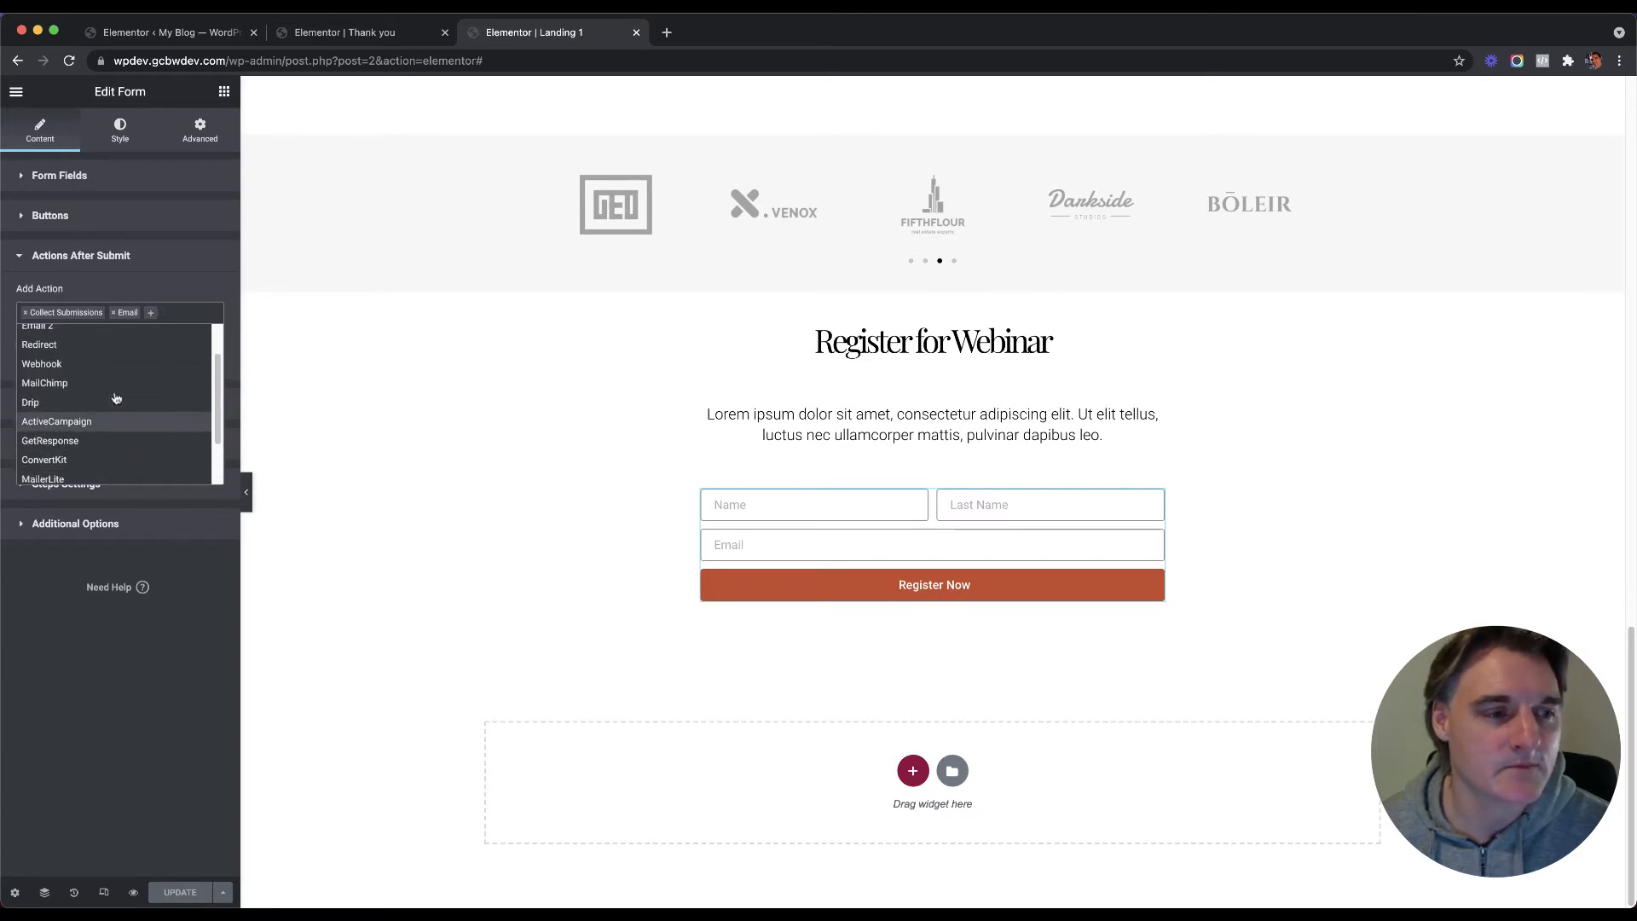
left_click(107, 431)
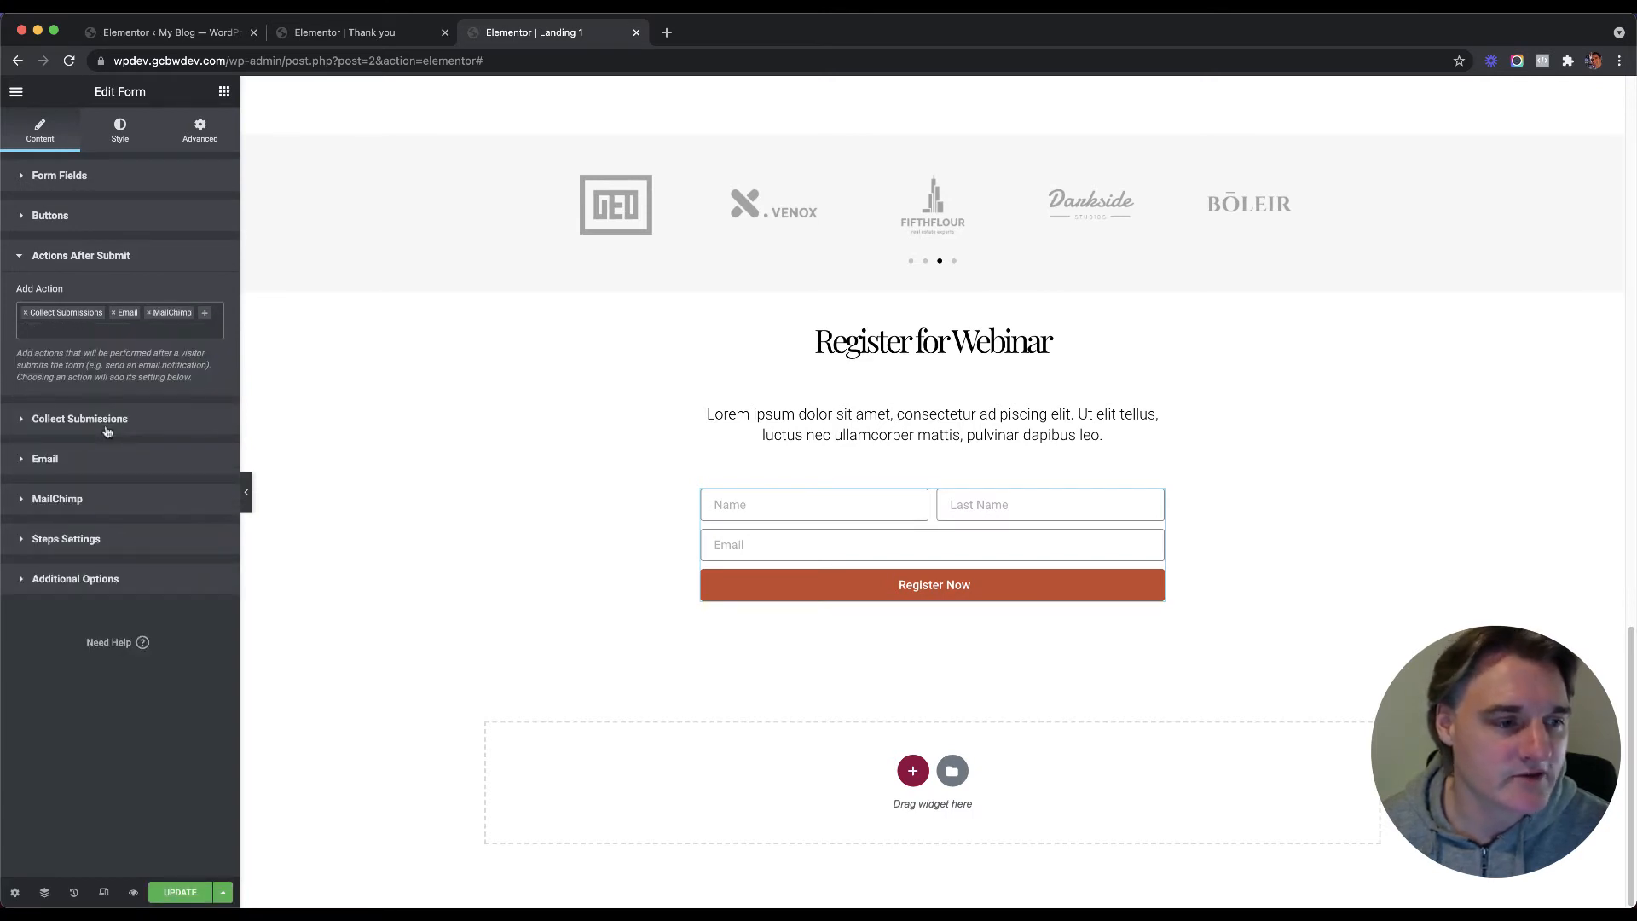
left_click(114, 497)
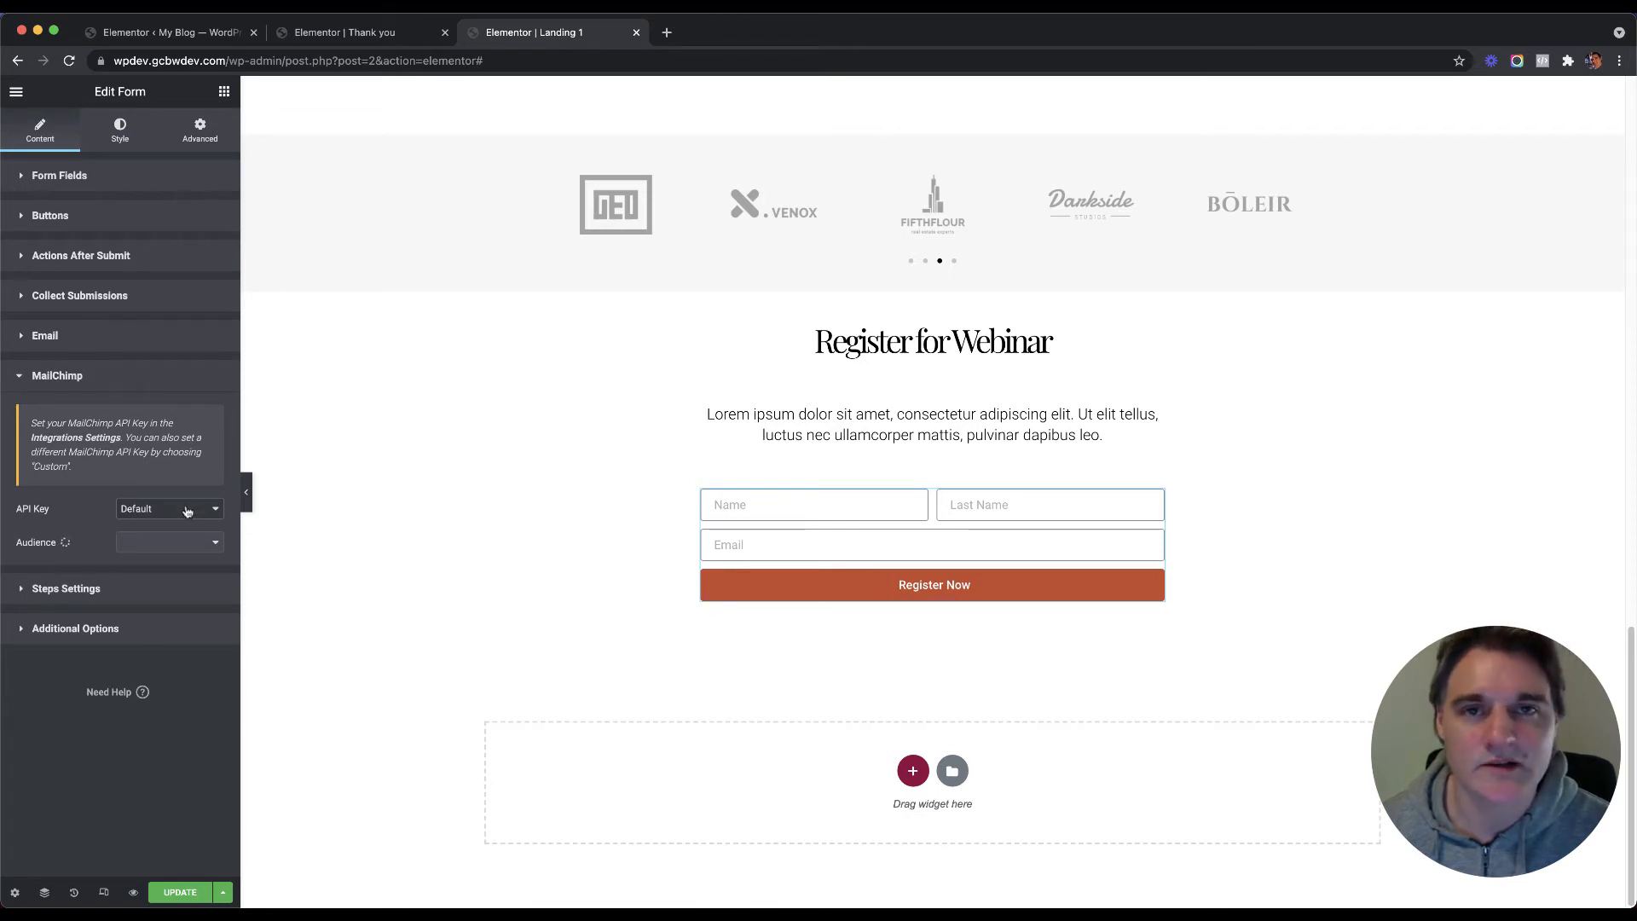
left_click(139, 382)
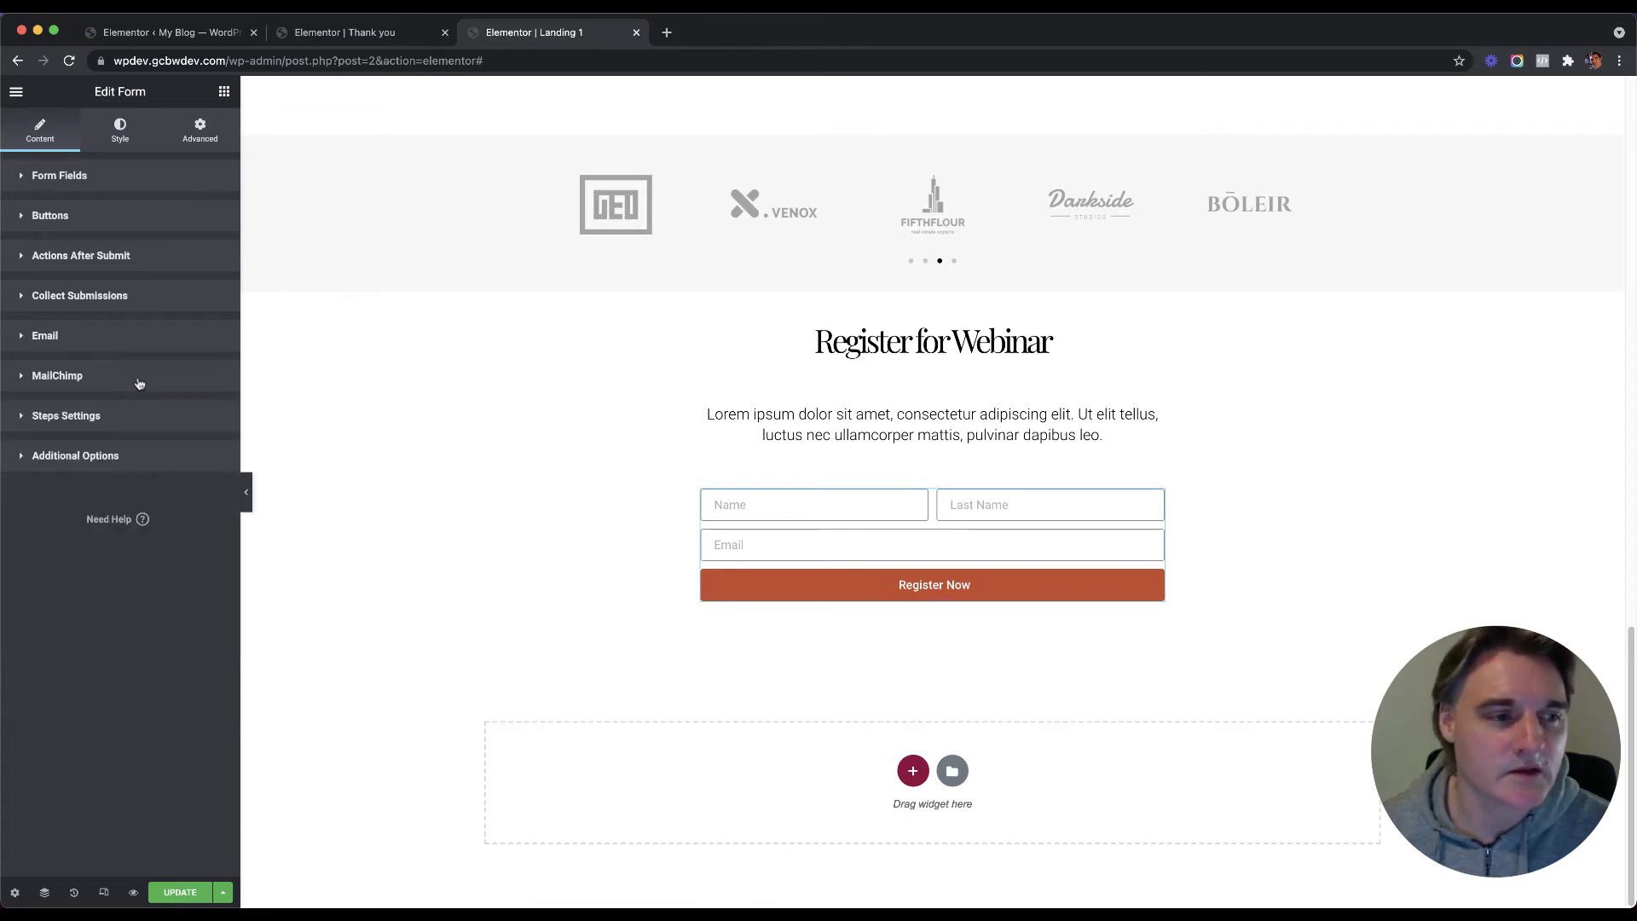
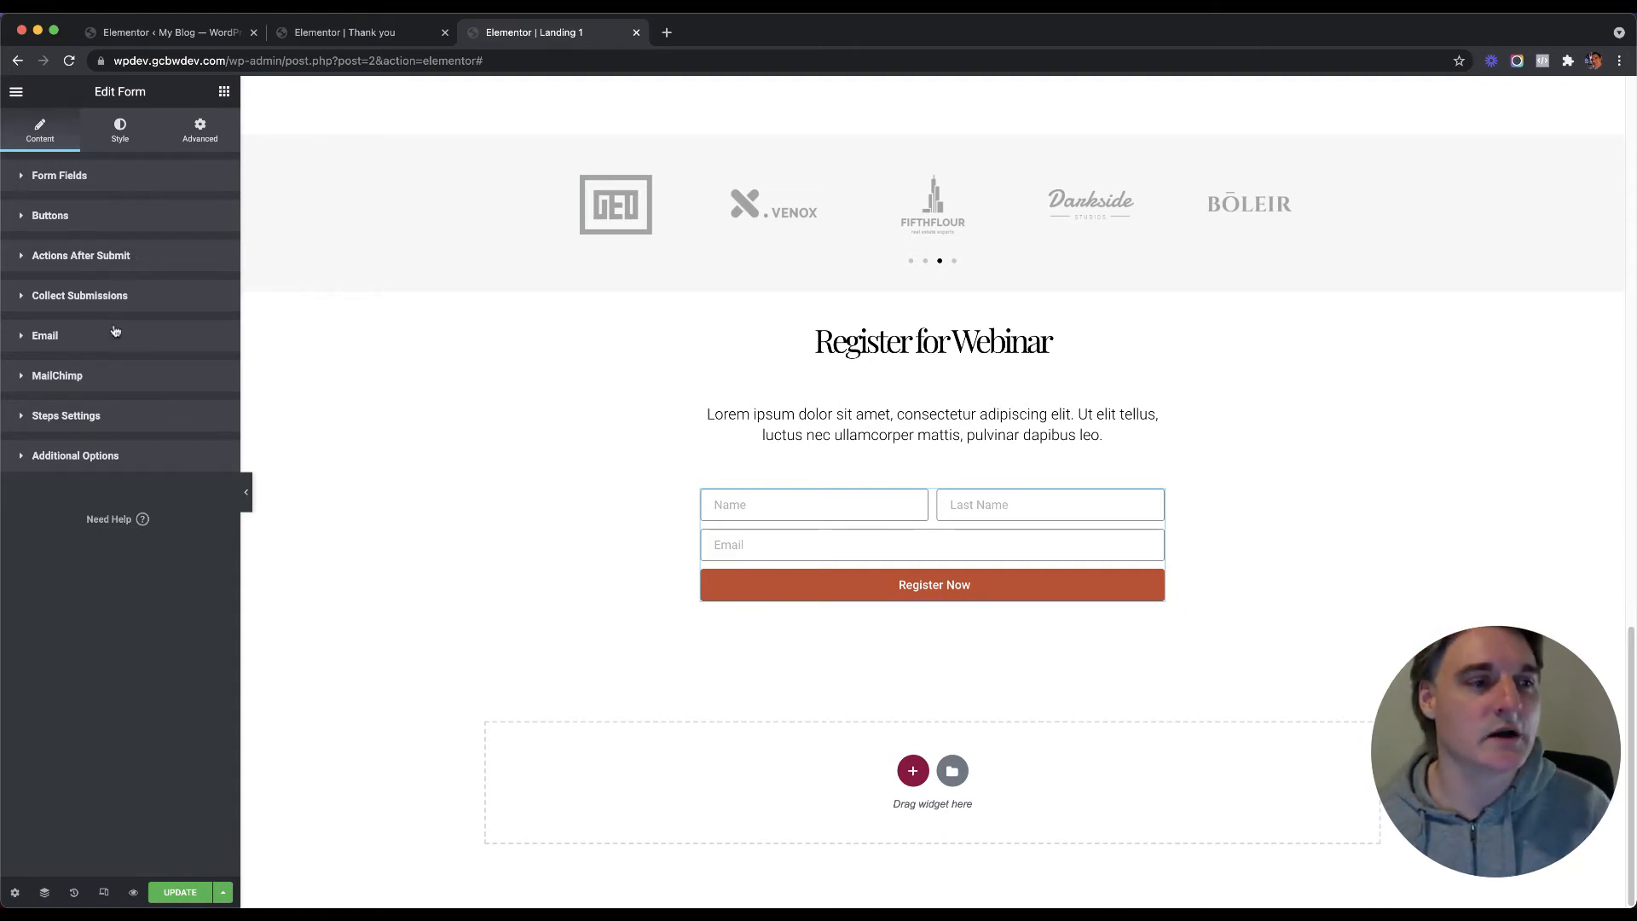
Step: Add an Email 2 after-submit action and inspect its subject and [all-fields] message
left_click(126, 256)
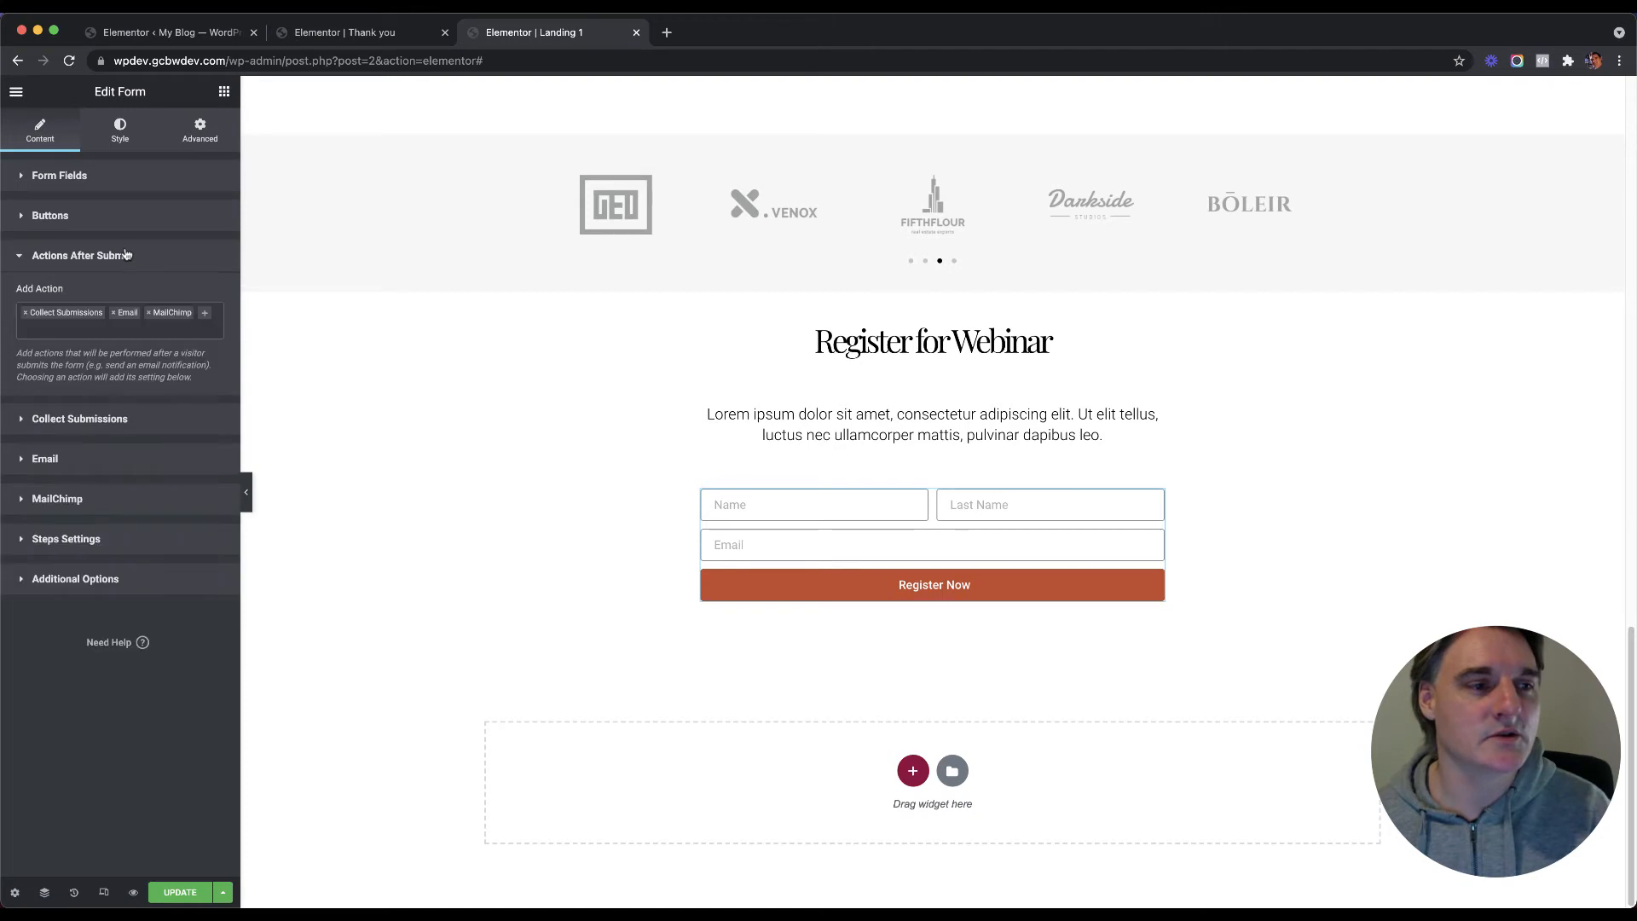
left_click(205, 317)
left_click(105, 383)
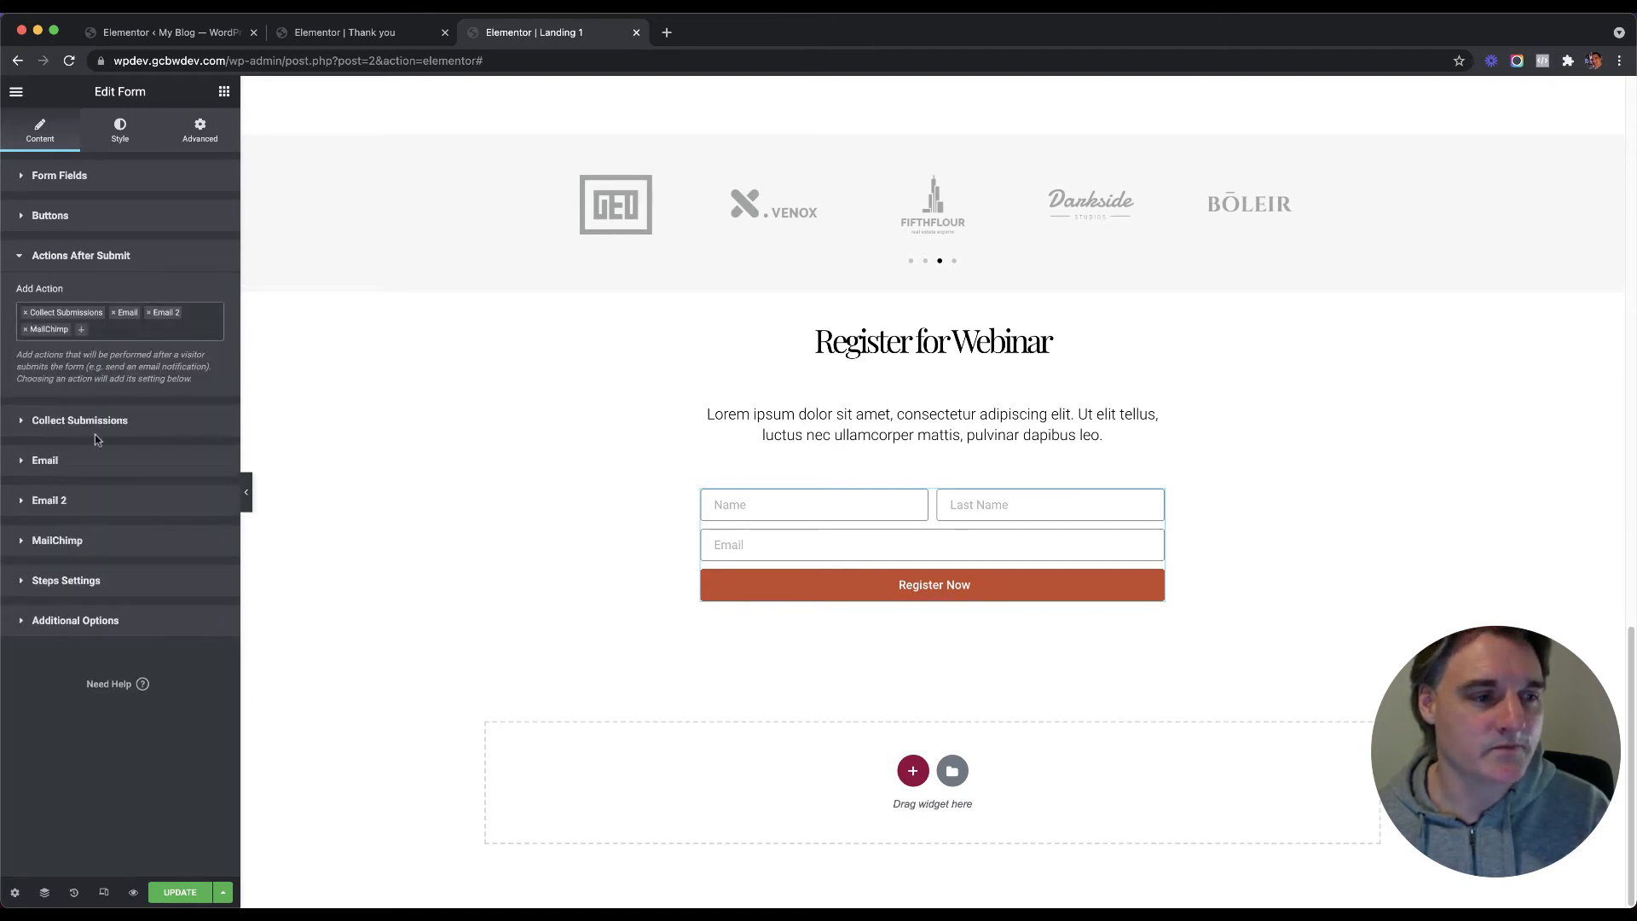
left_click(90, 510)
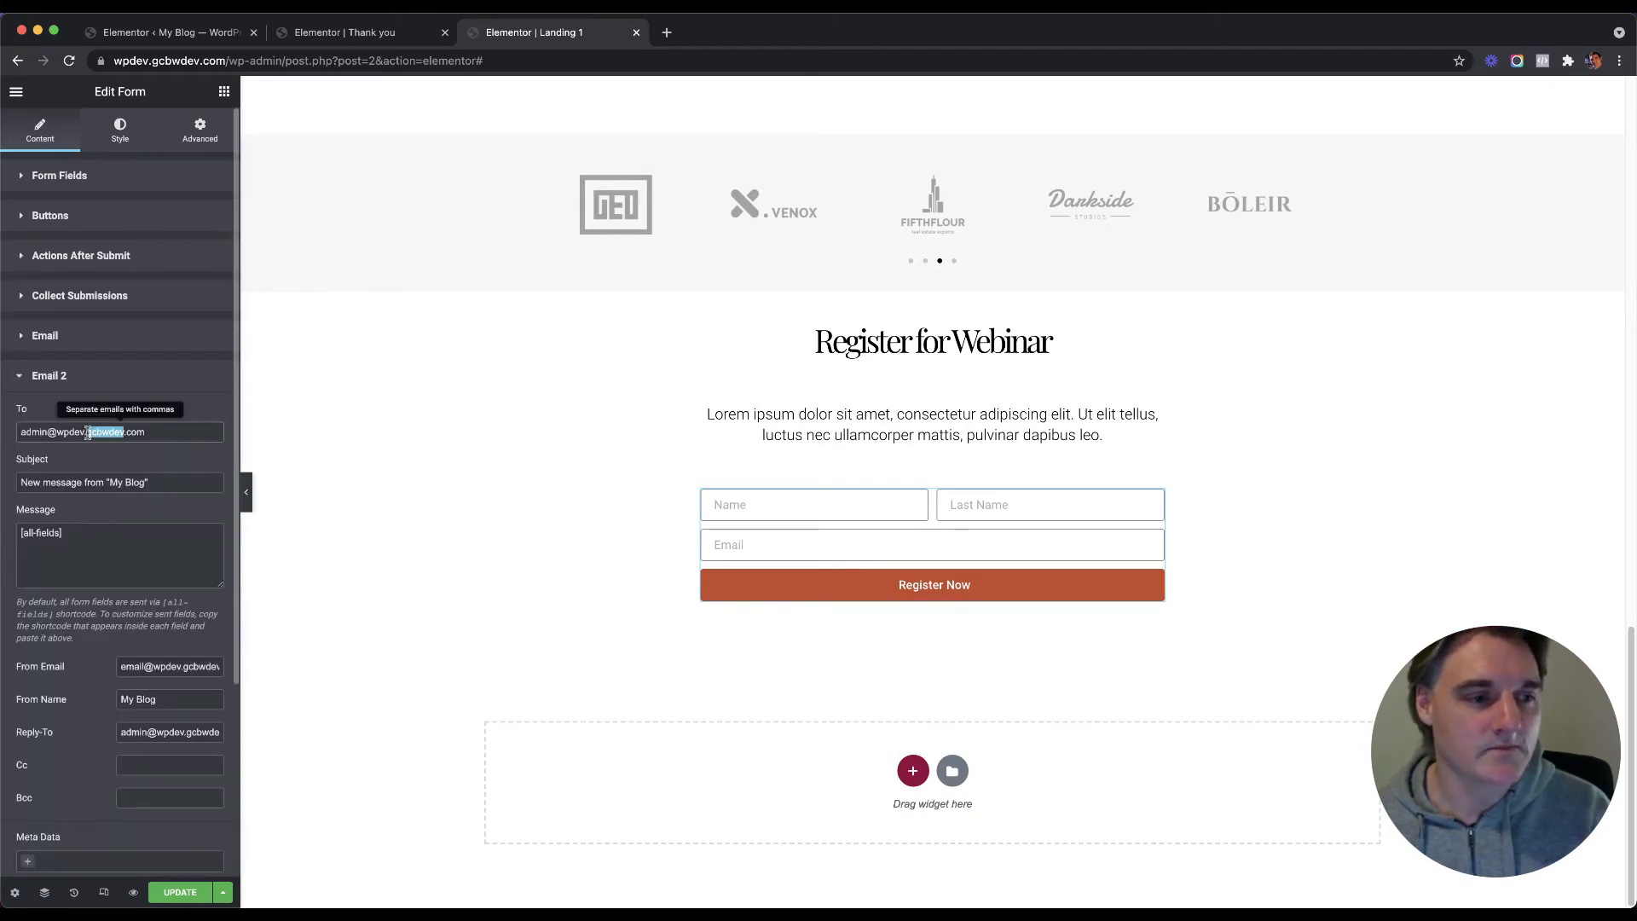
triple_click(81, 482)
left_click(81, 481)
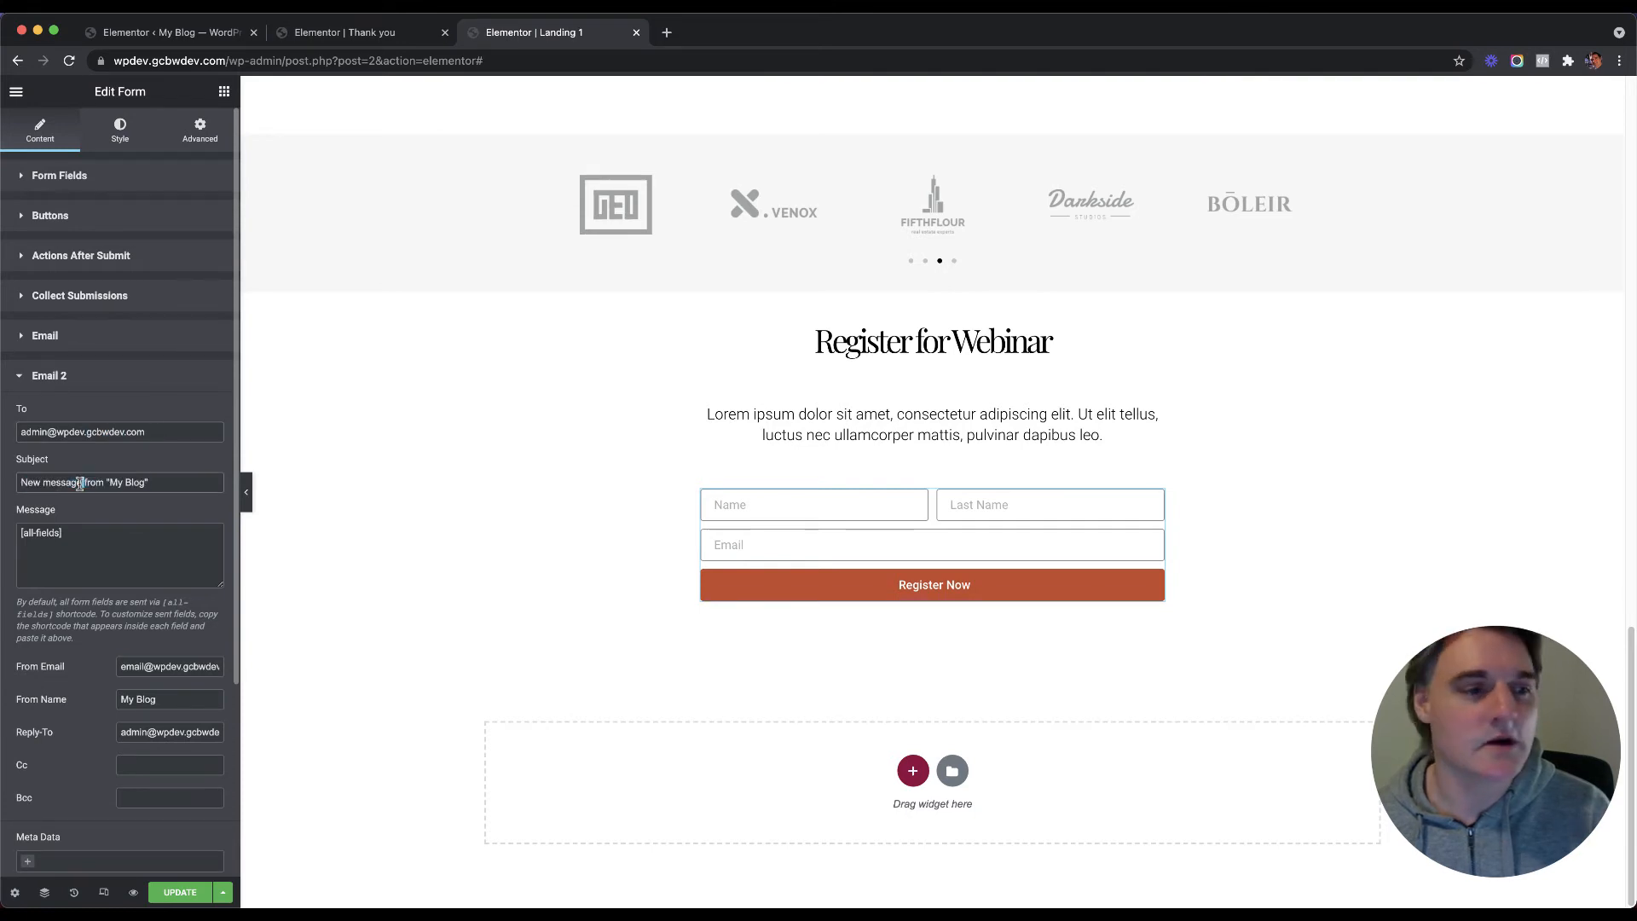
left_click(94, 540)
left_click_drag(95, 541, 18, 531)
left_click(114, 537)
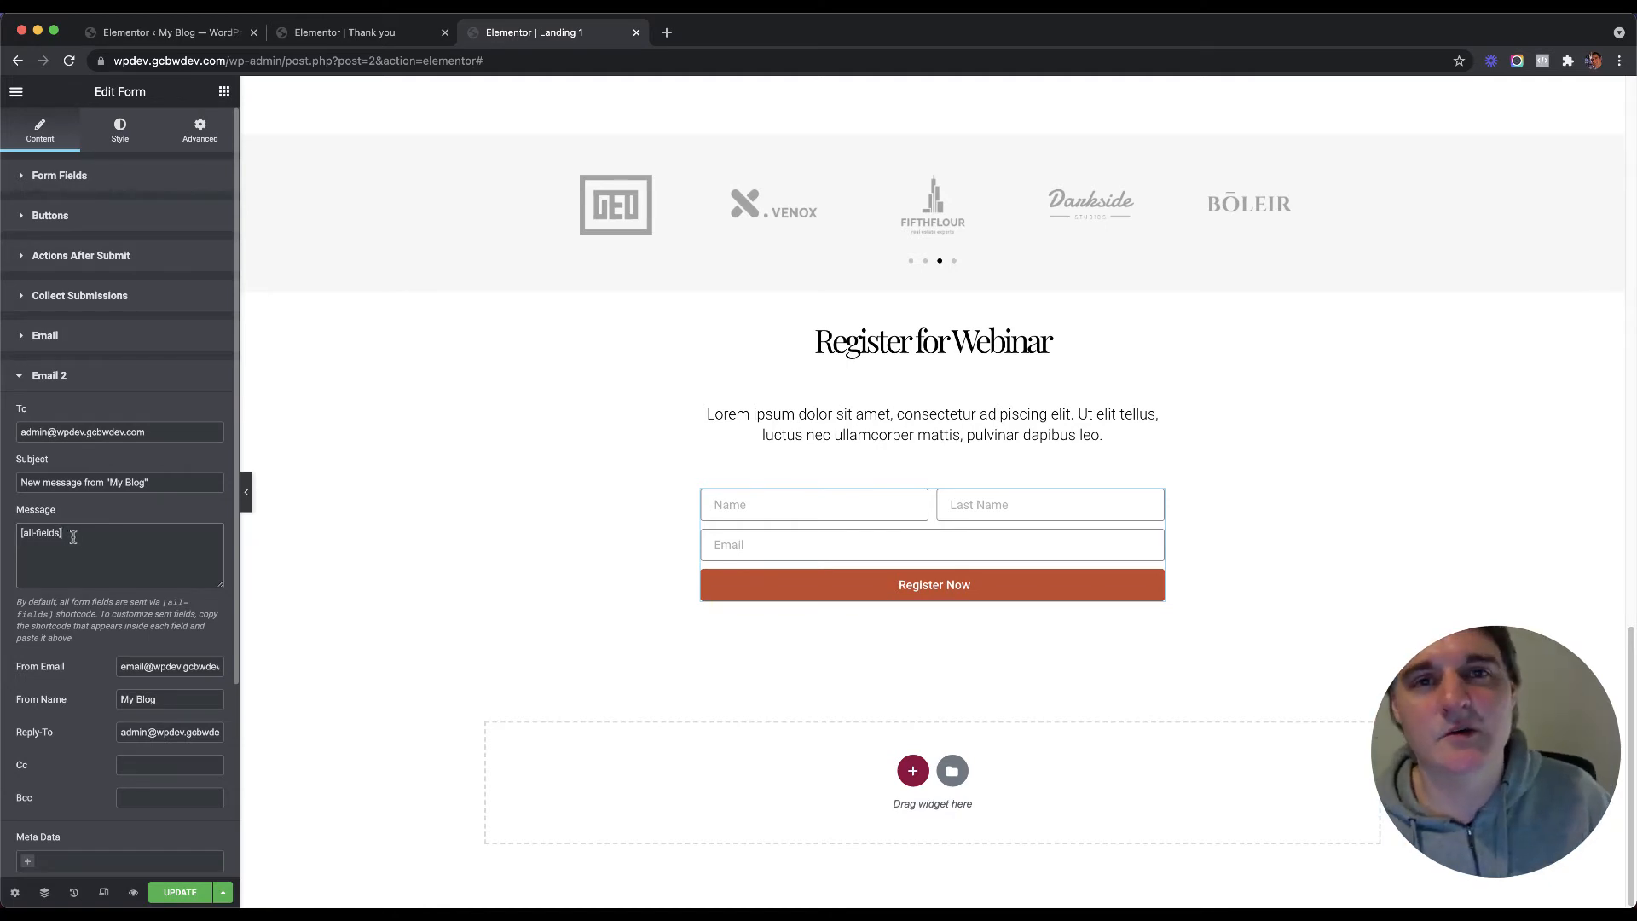
left_click(126, 377)
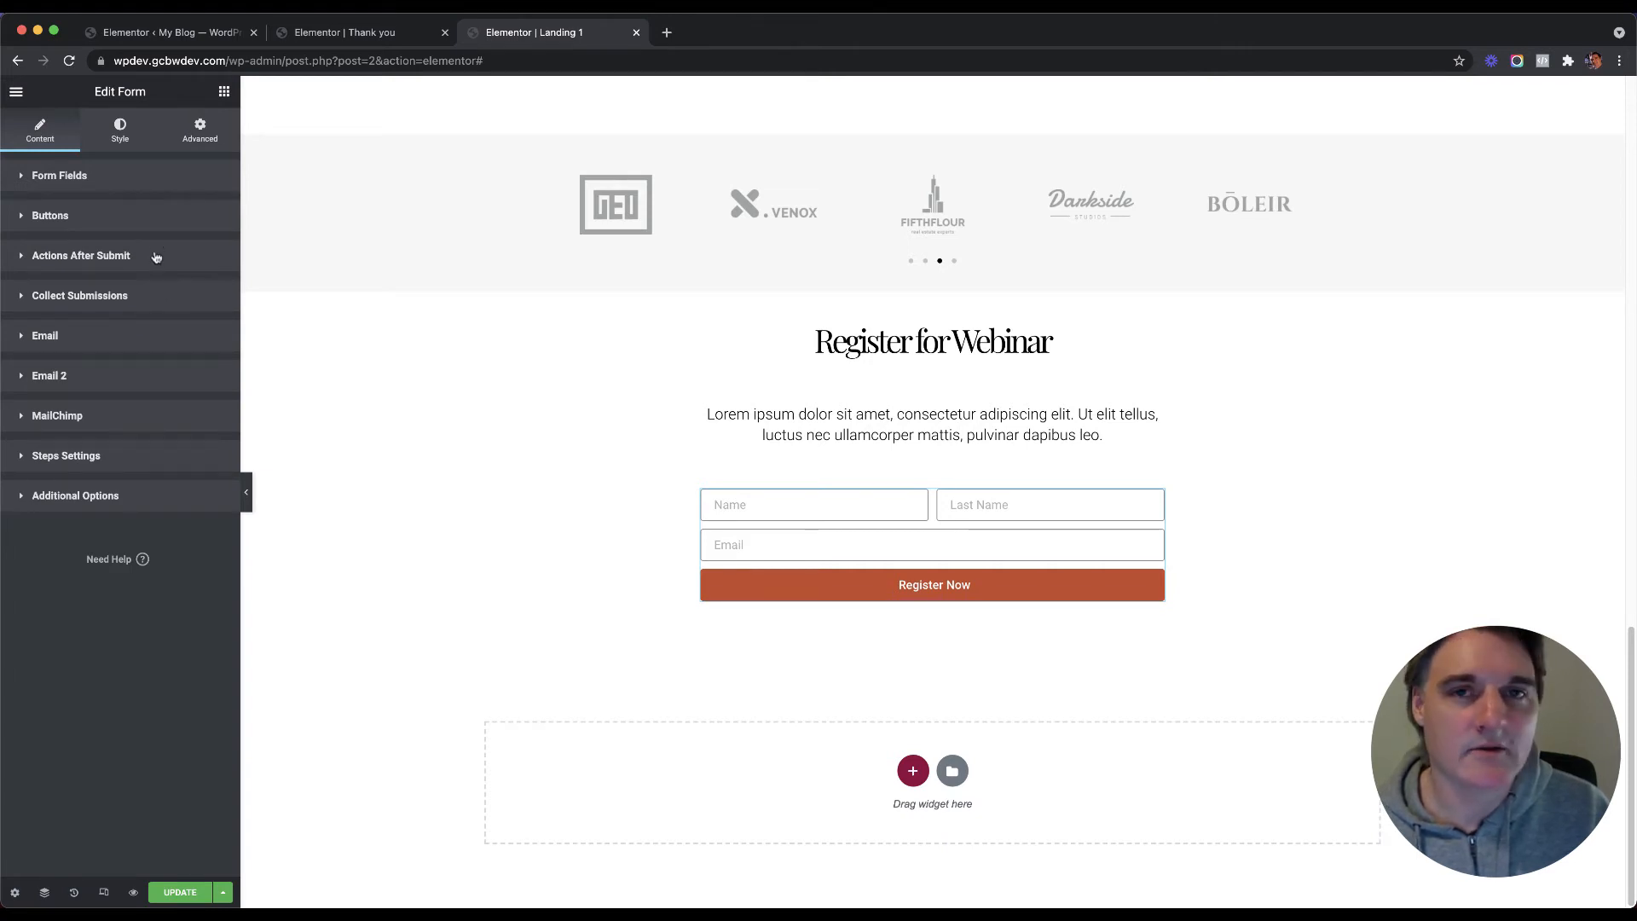
Step: Remove the Email 2 and MailChimp actions, then add Redirect as an after-submit action
left_click(156, 258)
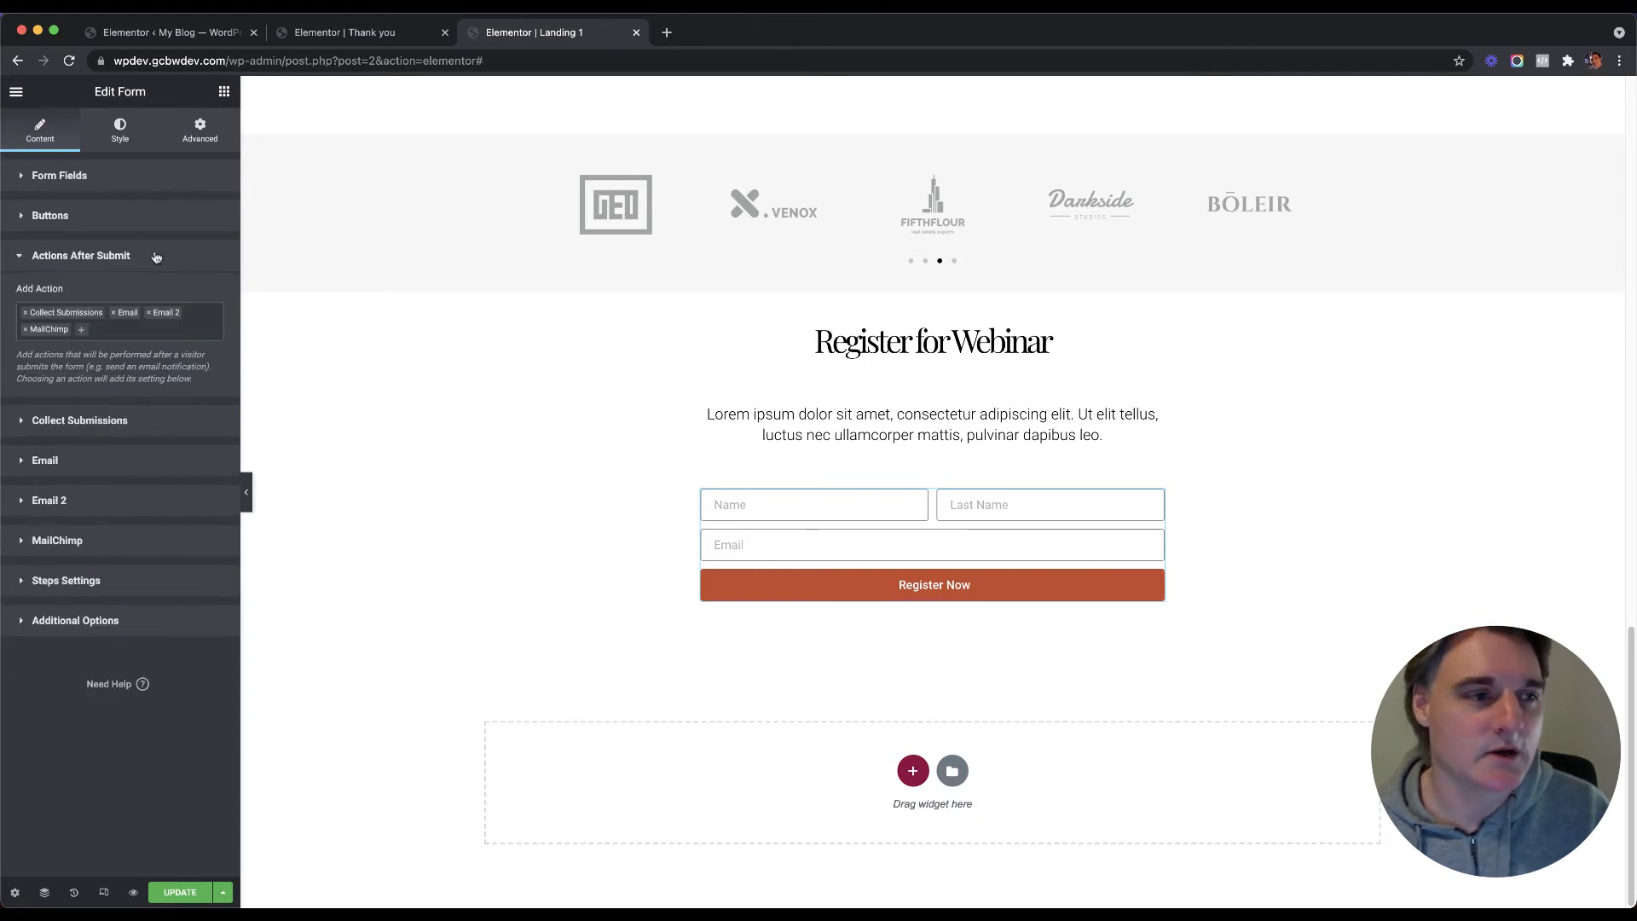
left_click(149, 314)
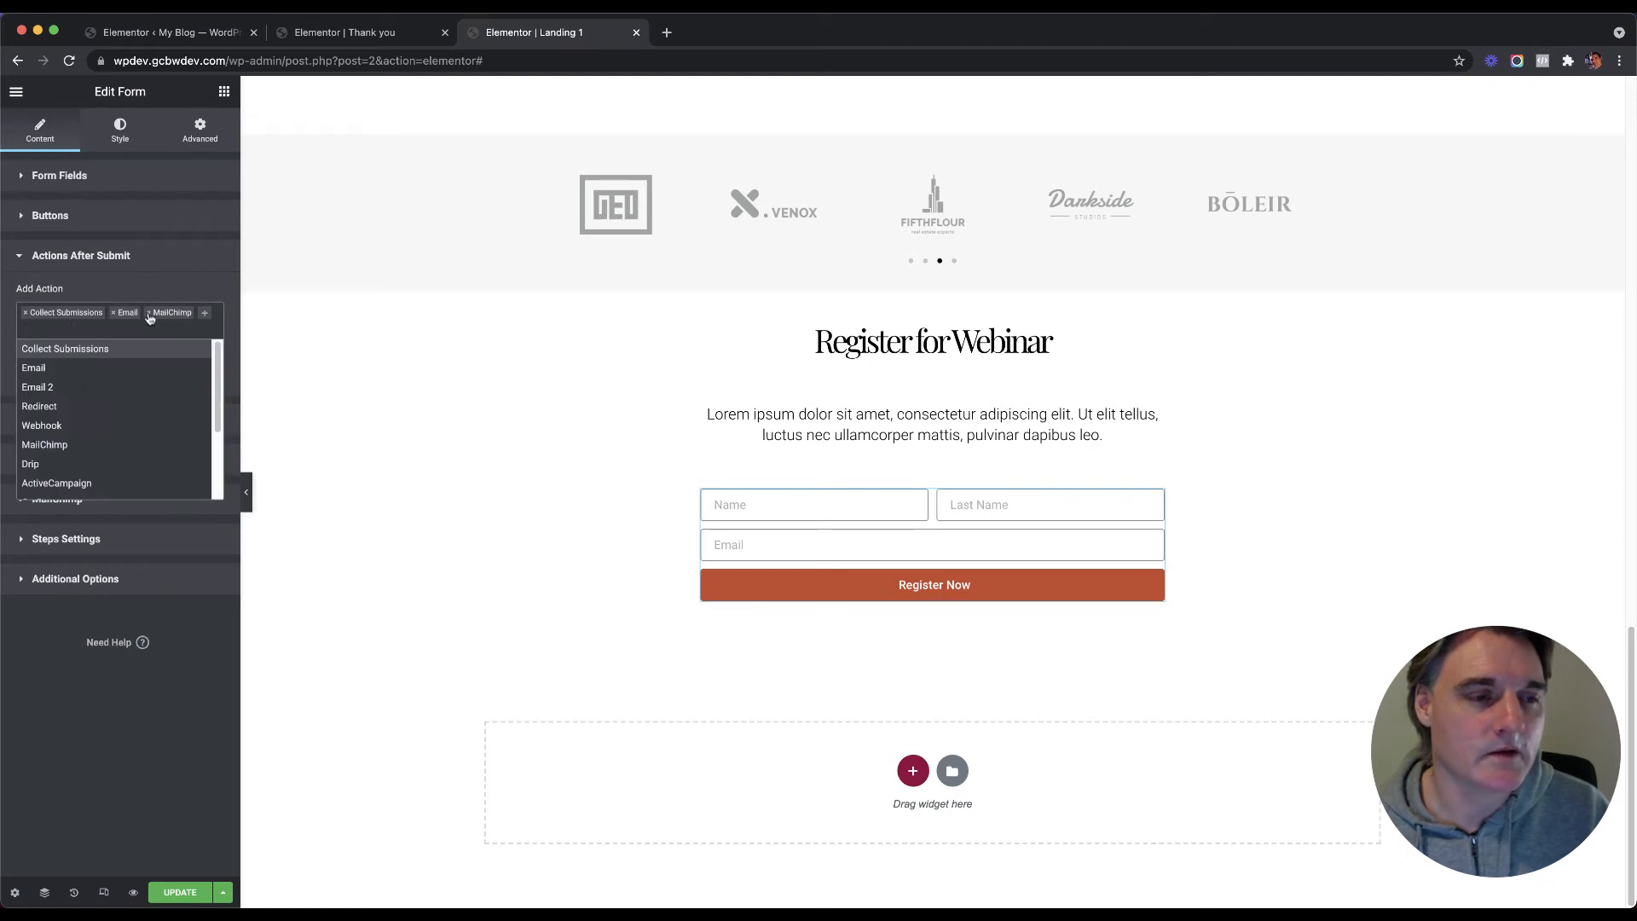
left_click(149, 314)
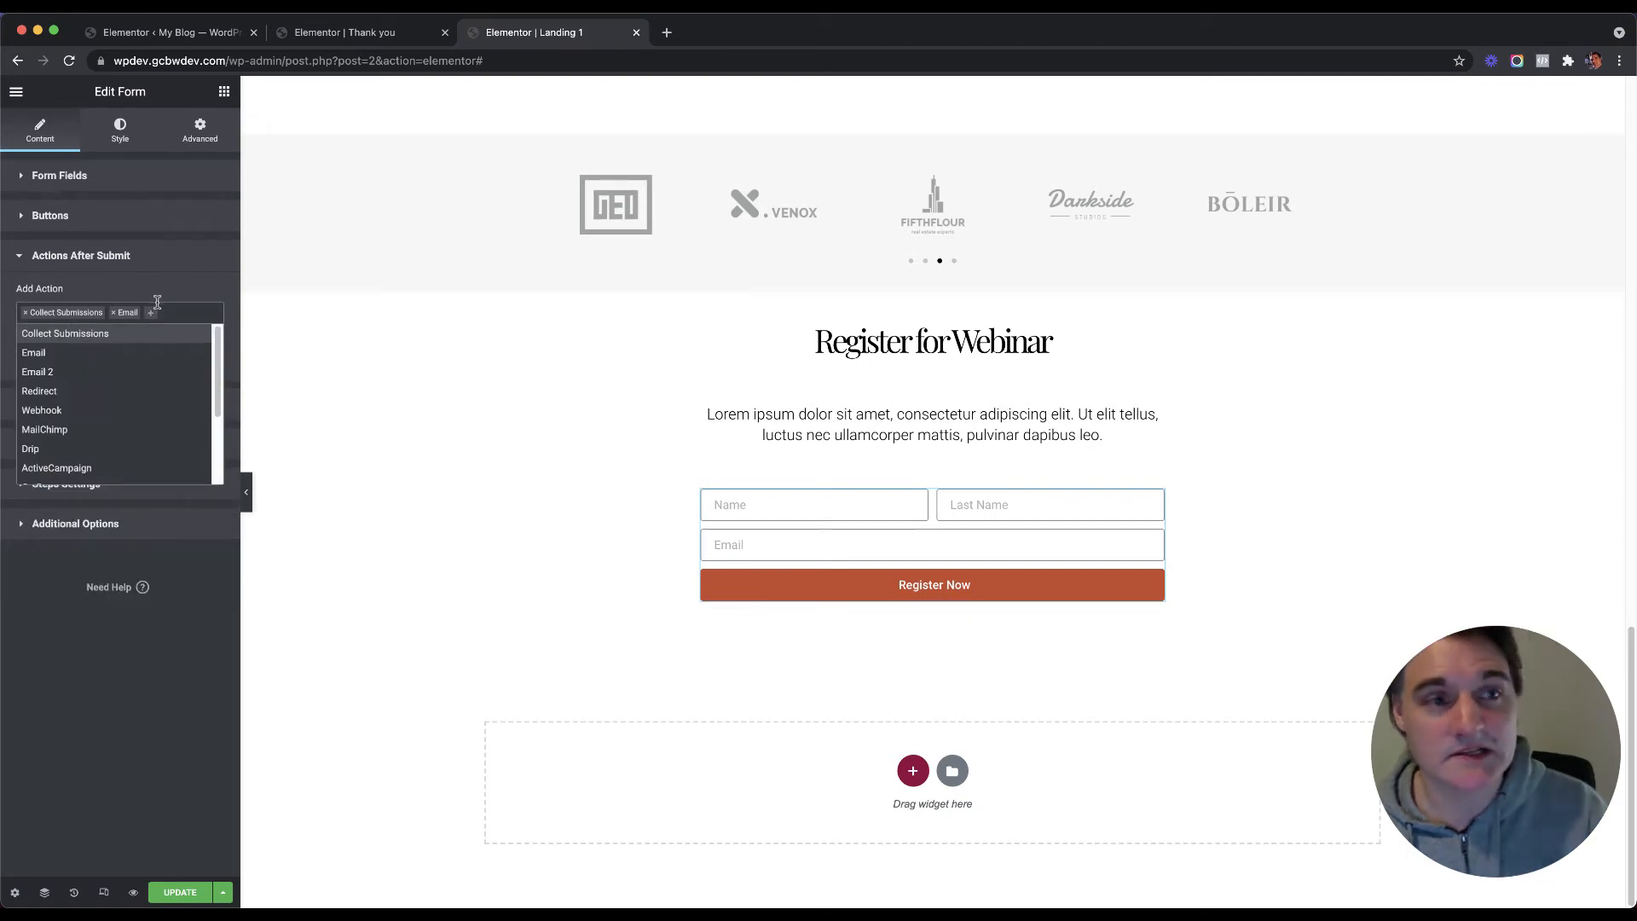
left_click(153, 314)
left_click(154, 315)
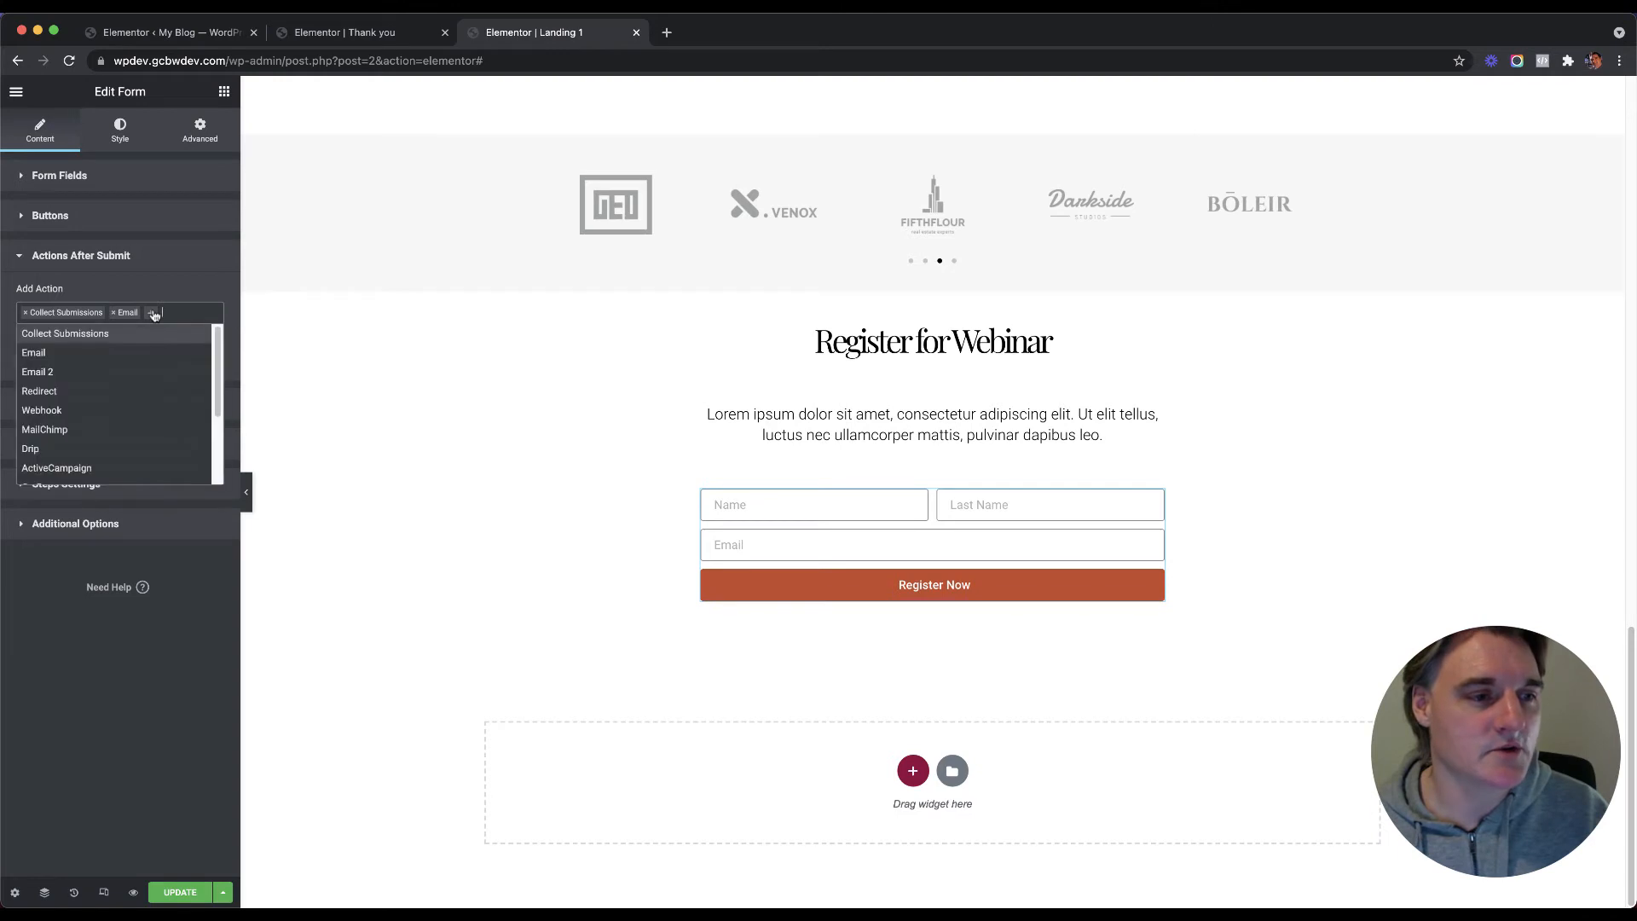
left_click(124, 391)
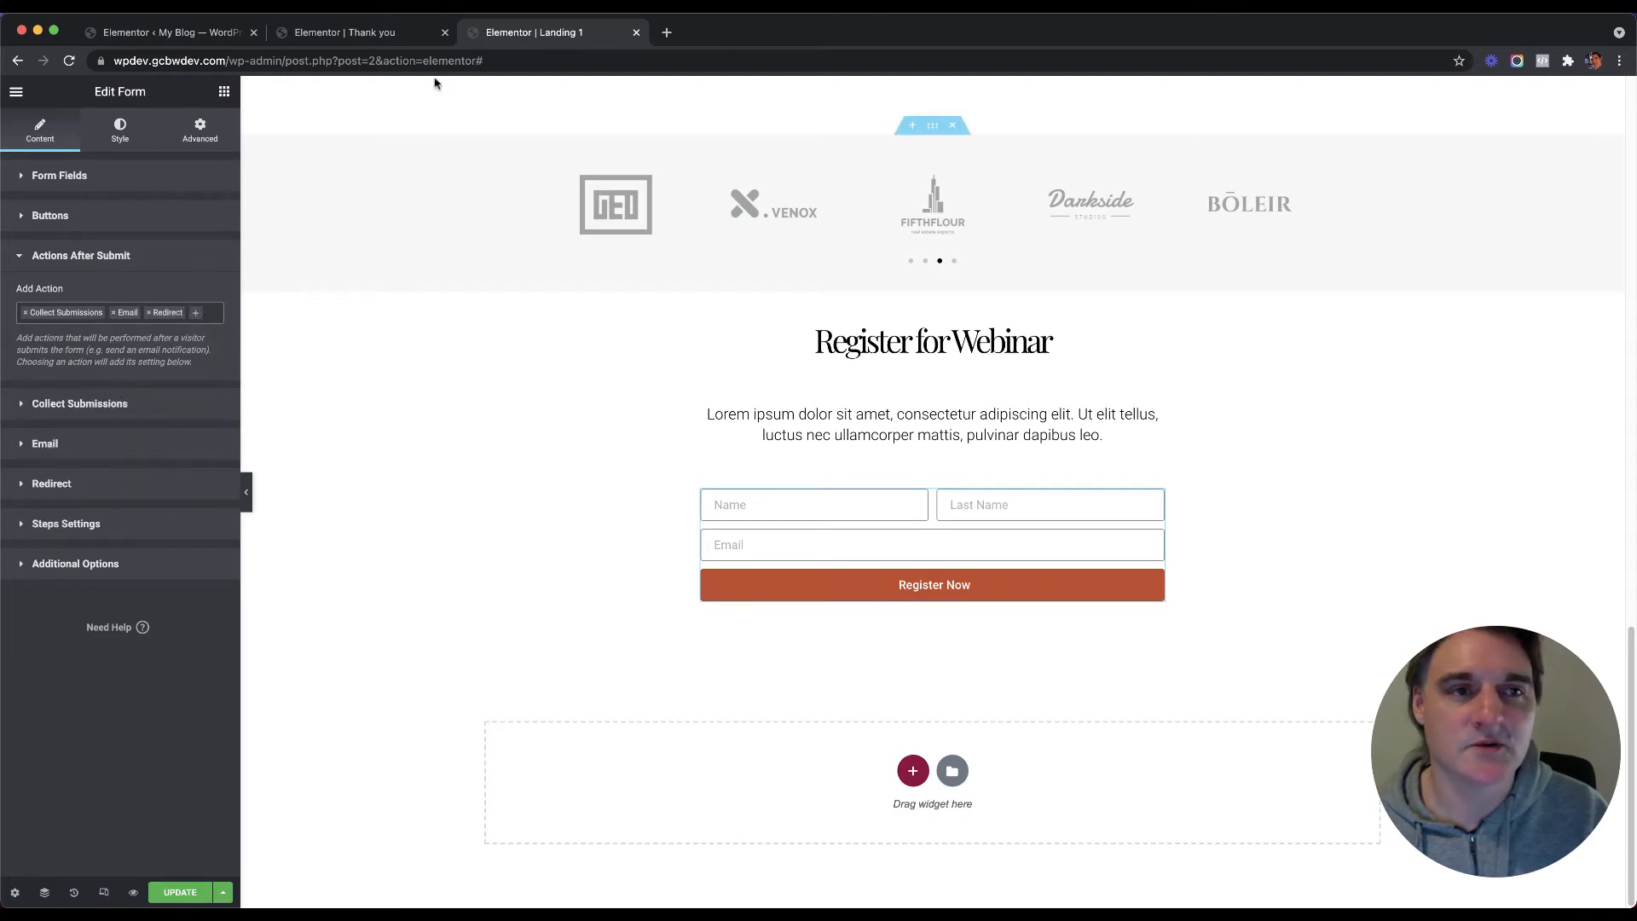
Step: Collapse the after-submit actions and open Redirect settings with the empty Redirect To field
left_click(340, 32)
left_click(542, 34)
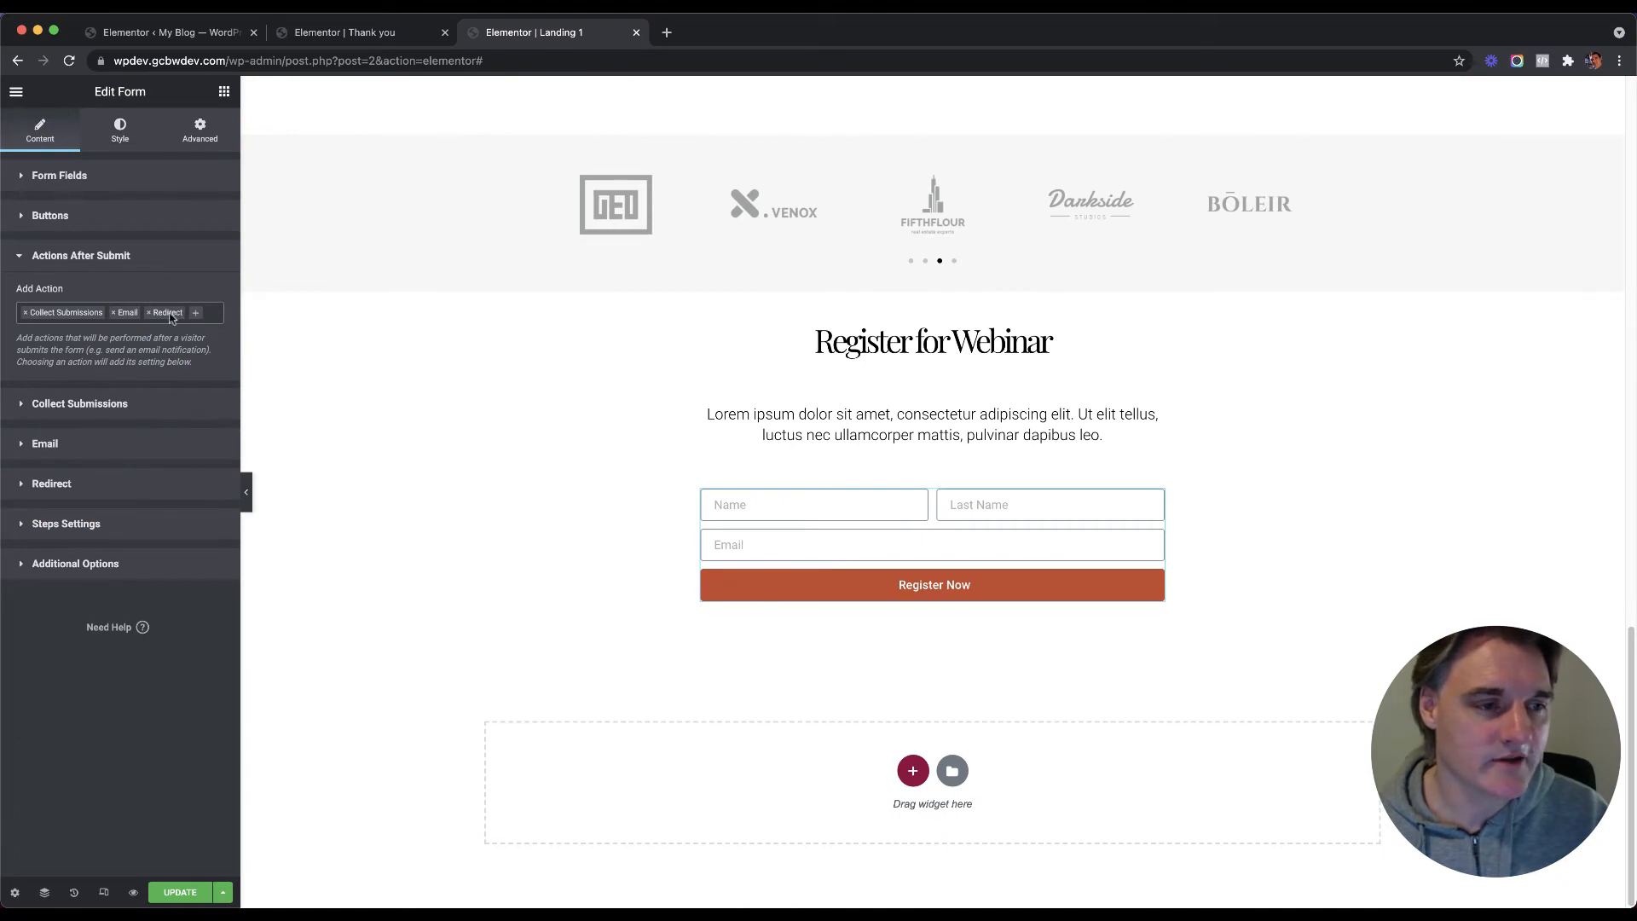
left_click(197, 315)
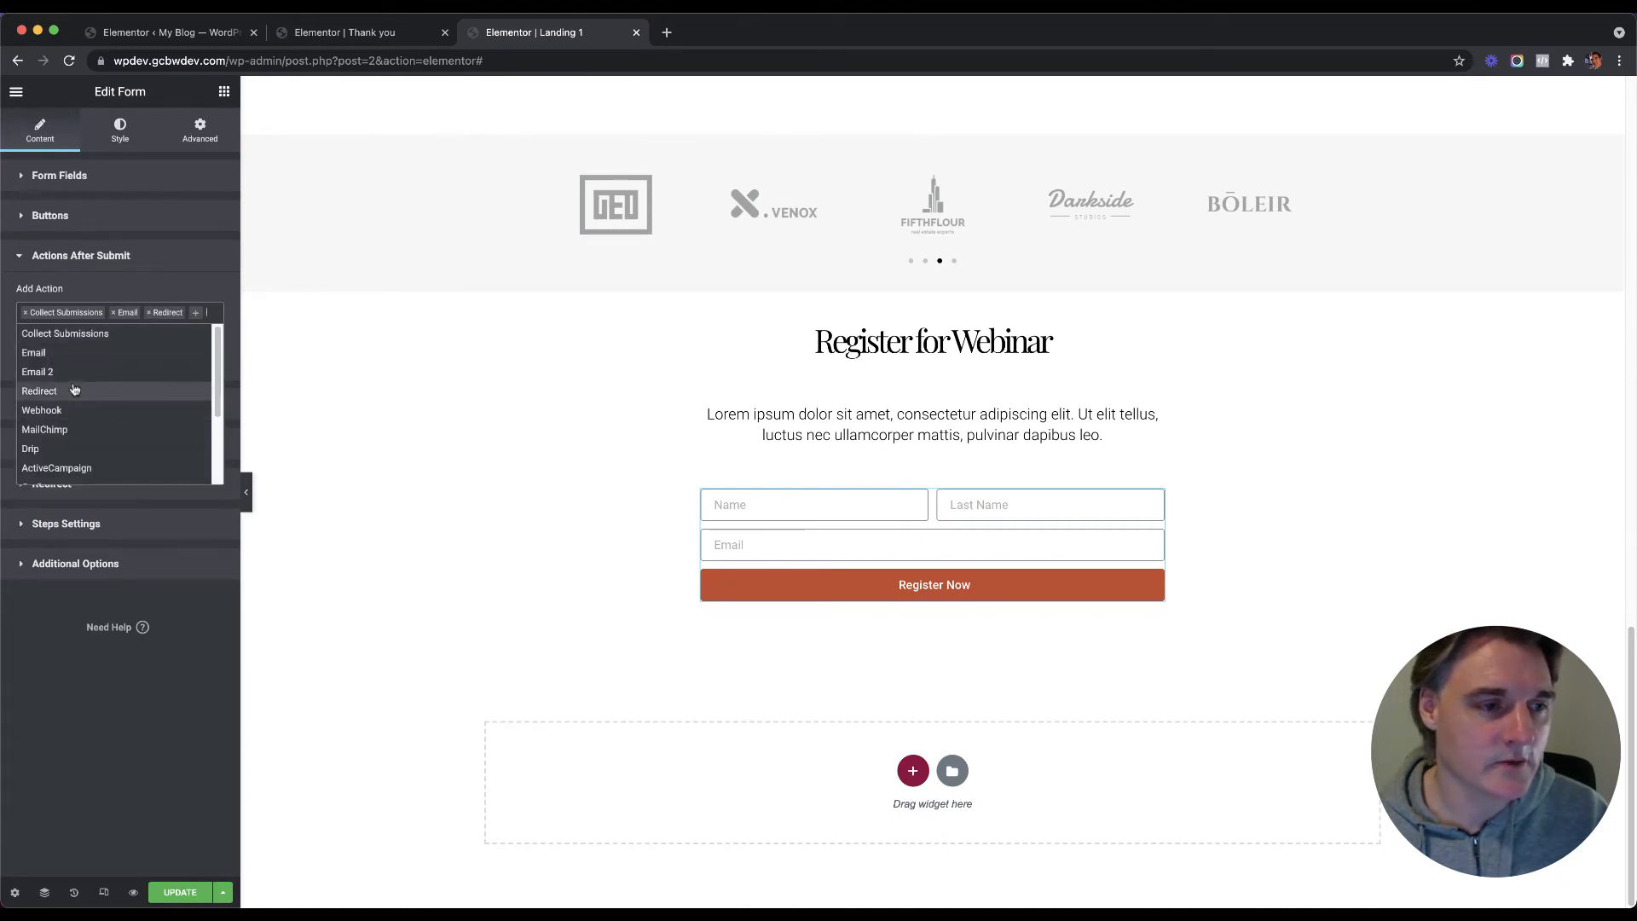
left_click(175, 256)
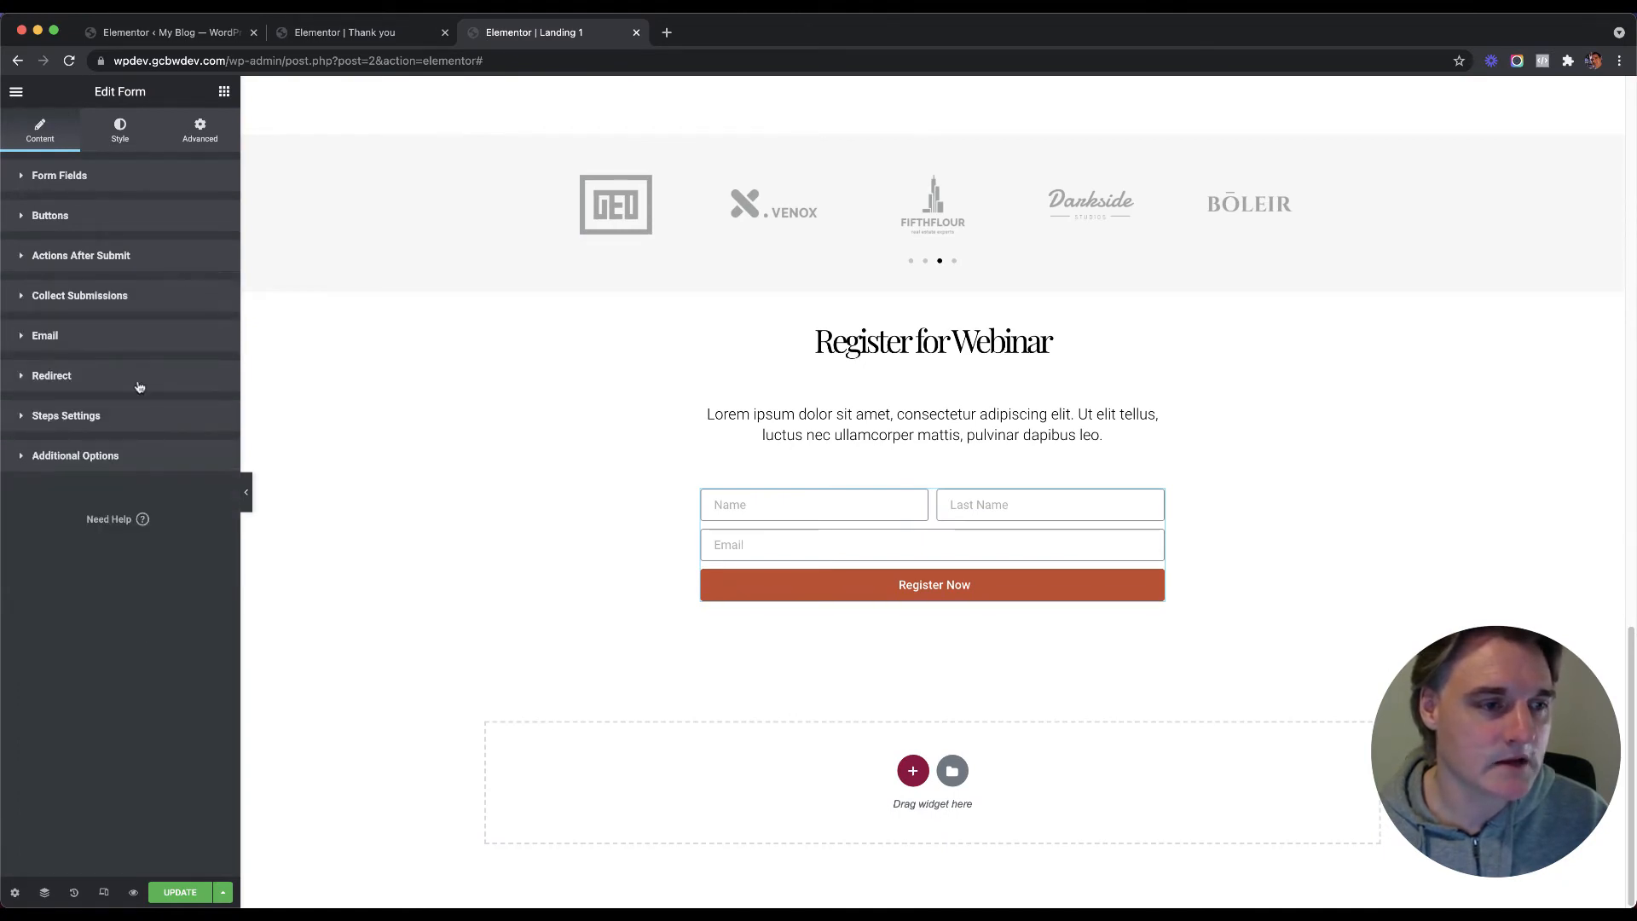
left_click(92, 379)
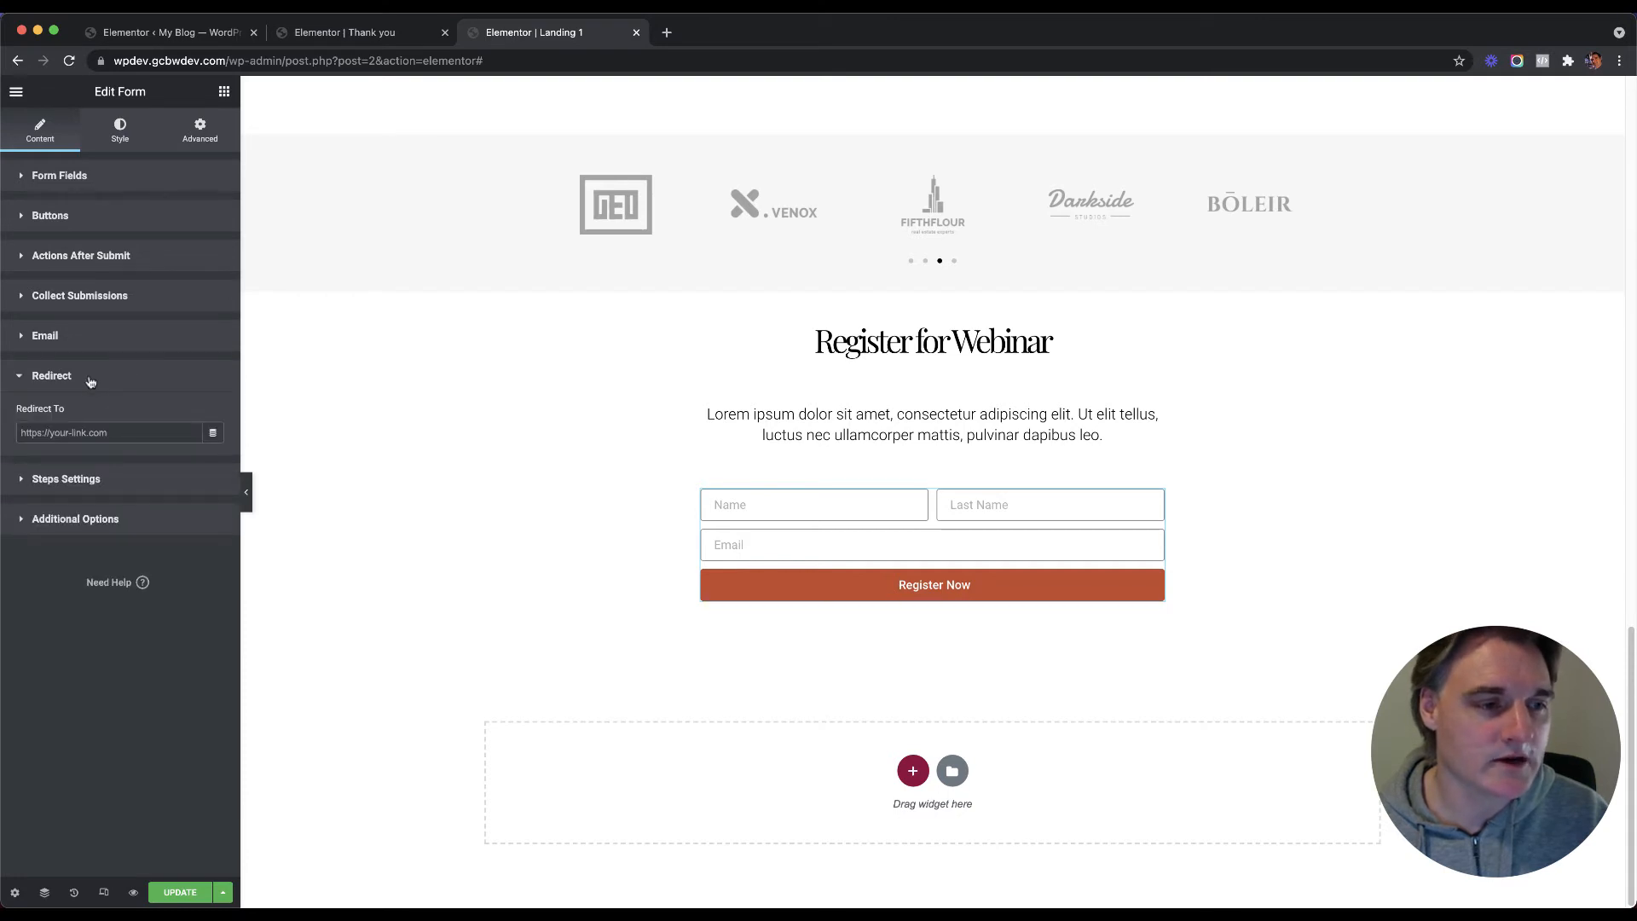
left_click(124, 432)
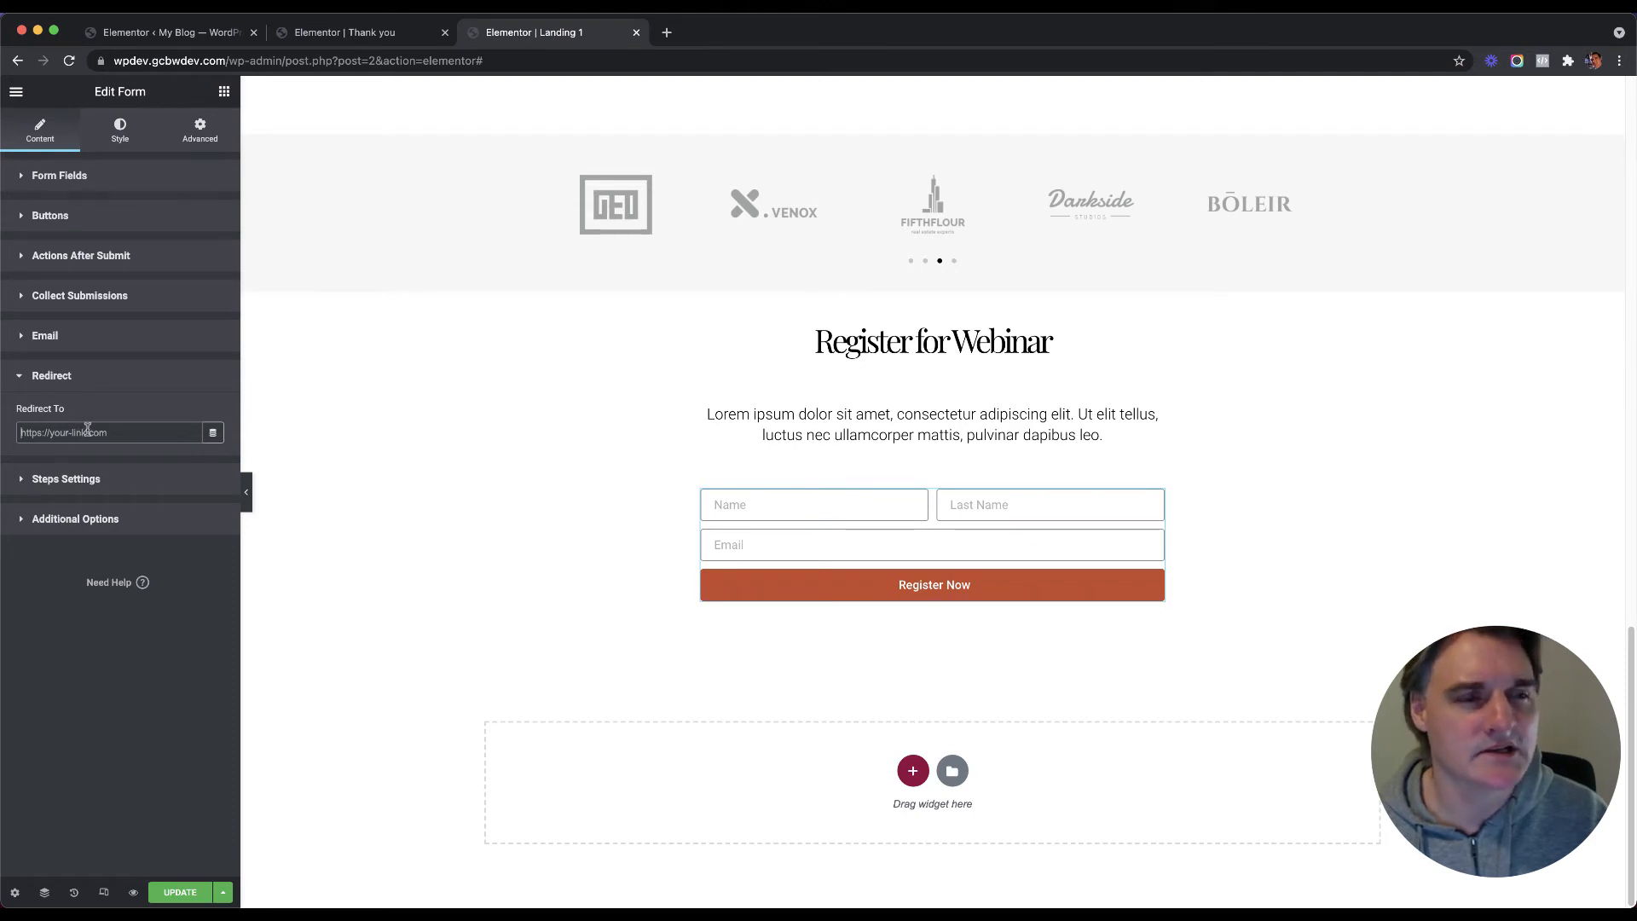
left_click(152, 439)
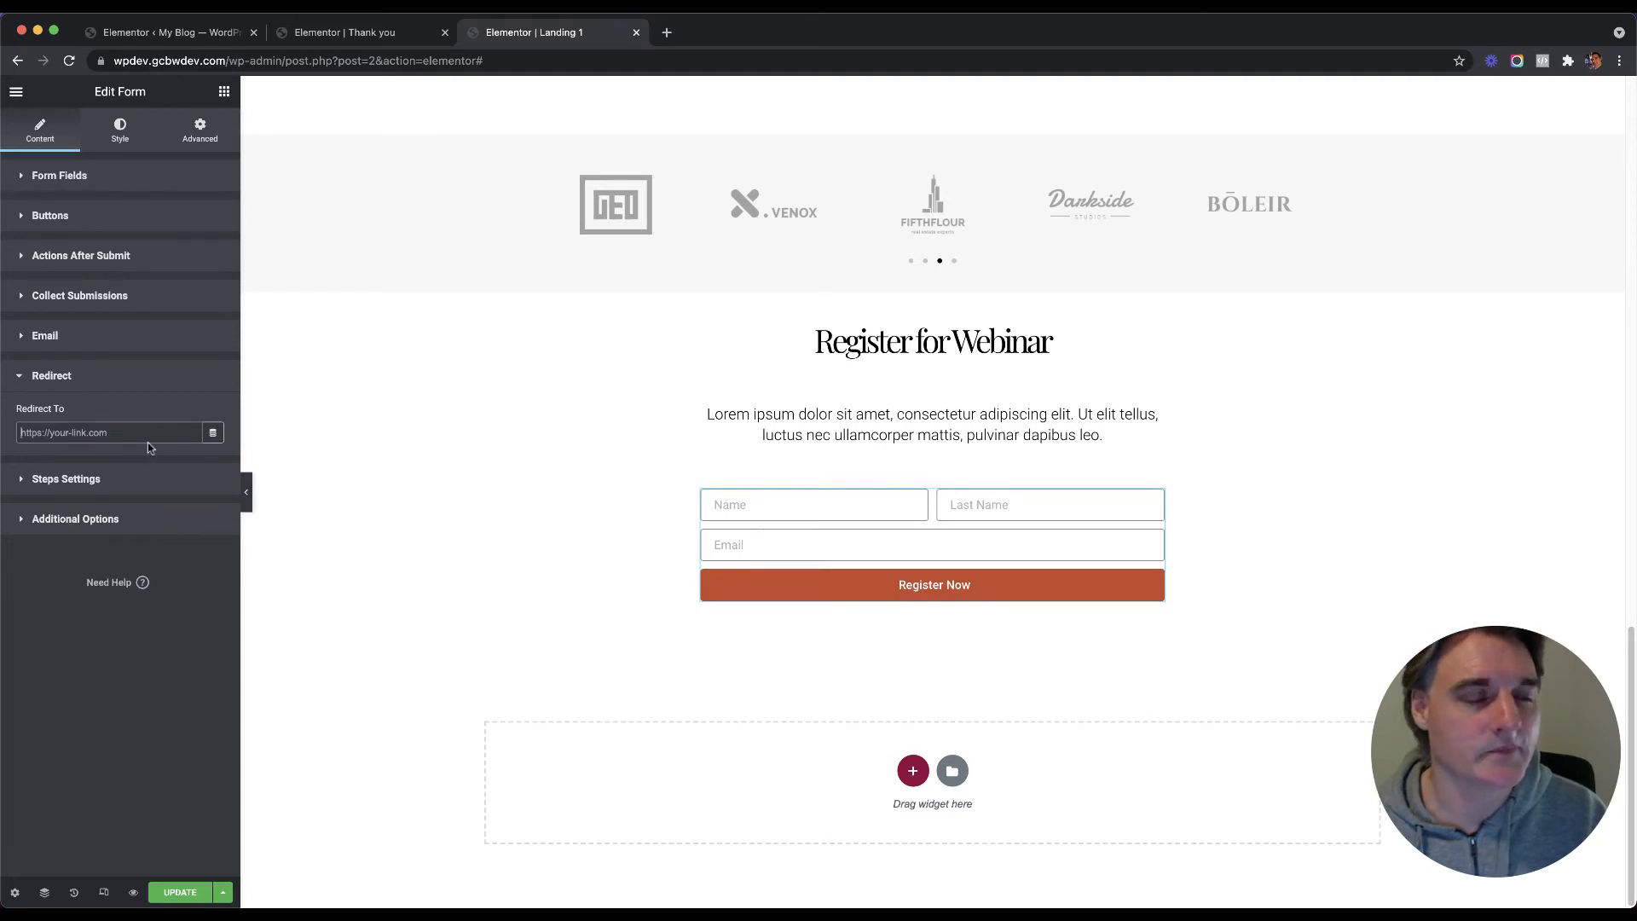
left_click(194, 36)
Step: Open the Thank you page live in a new tab from All Pages
mouse_move(58, 222)
left_click(144, 225)
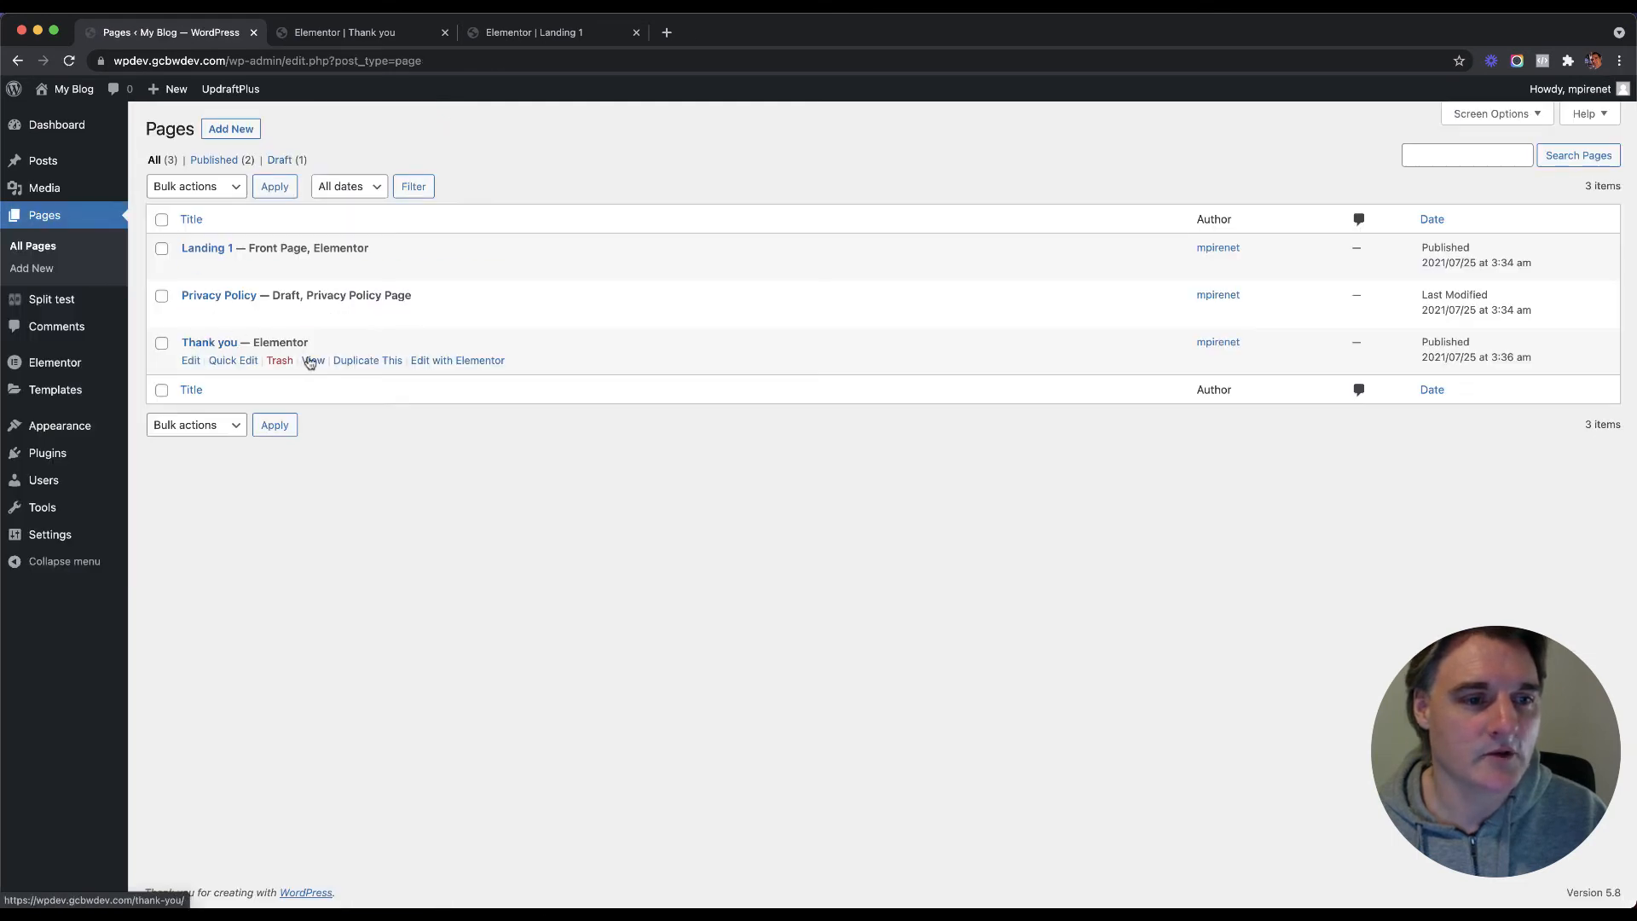
right_click(311, 362)
left_click(358, 367)
left_click(347, 38)
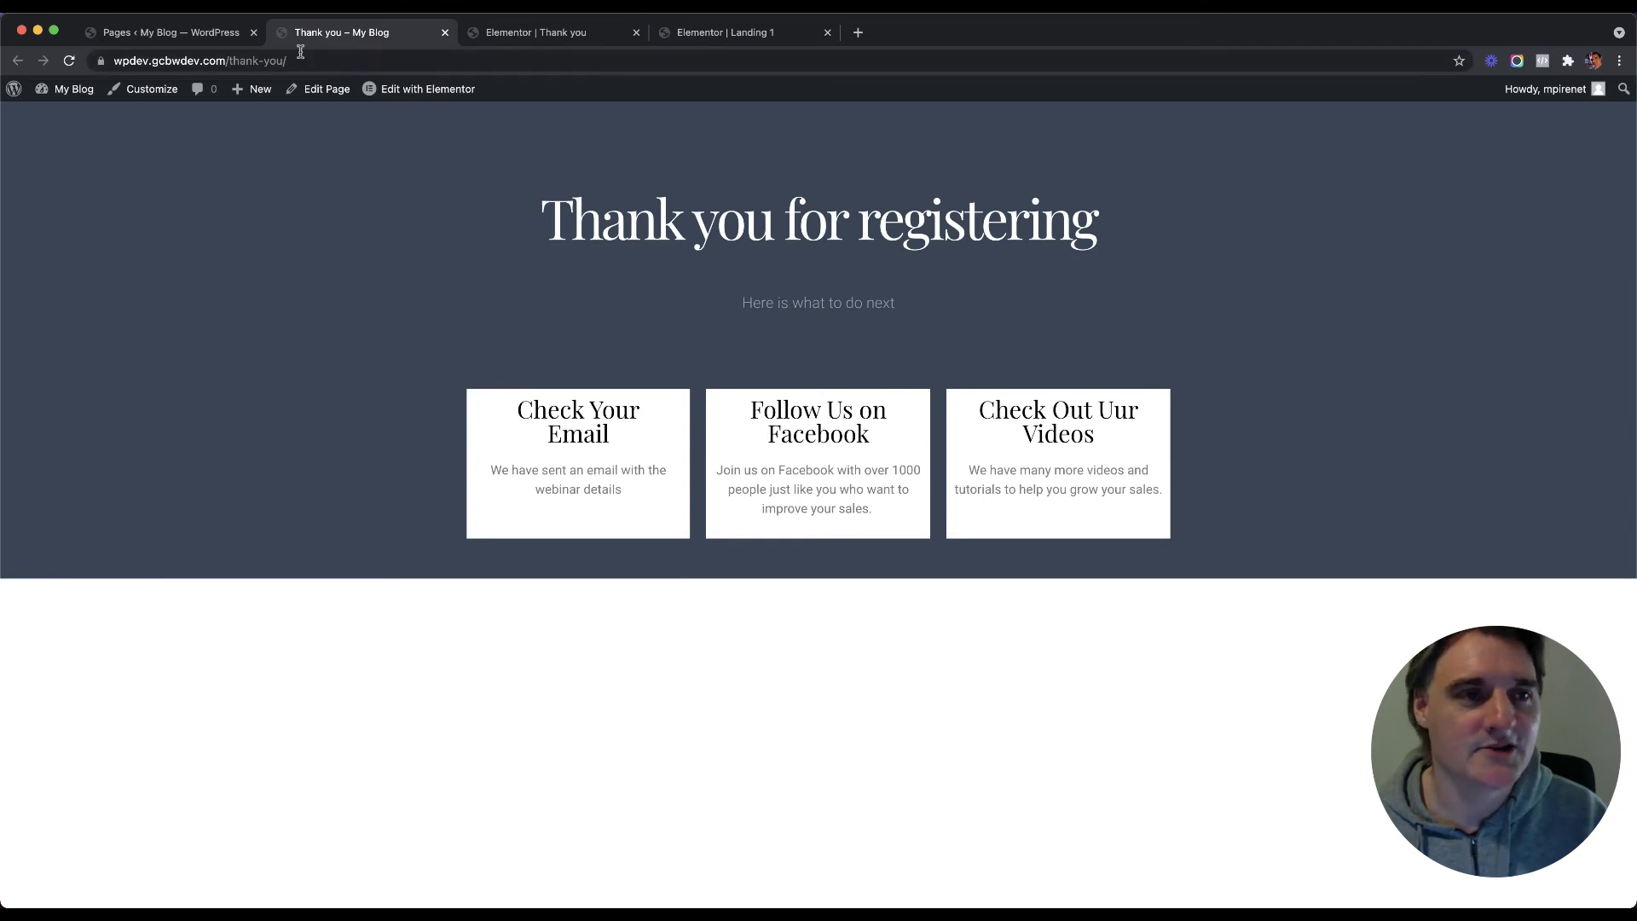
Step: Append ?fname= with a sample first name to the address and confirm the heading greets it
left_click(296, 62)
left_click(312, 61)
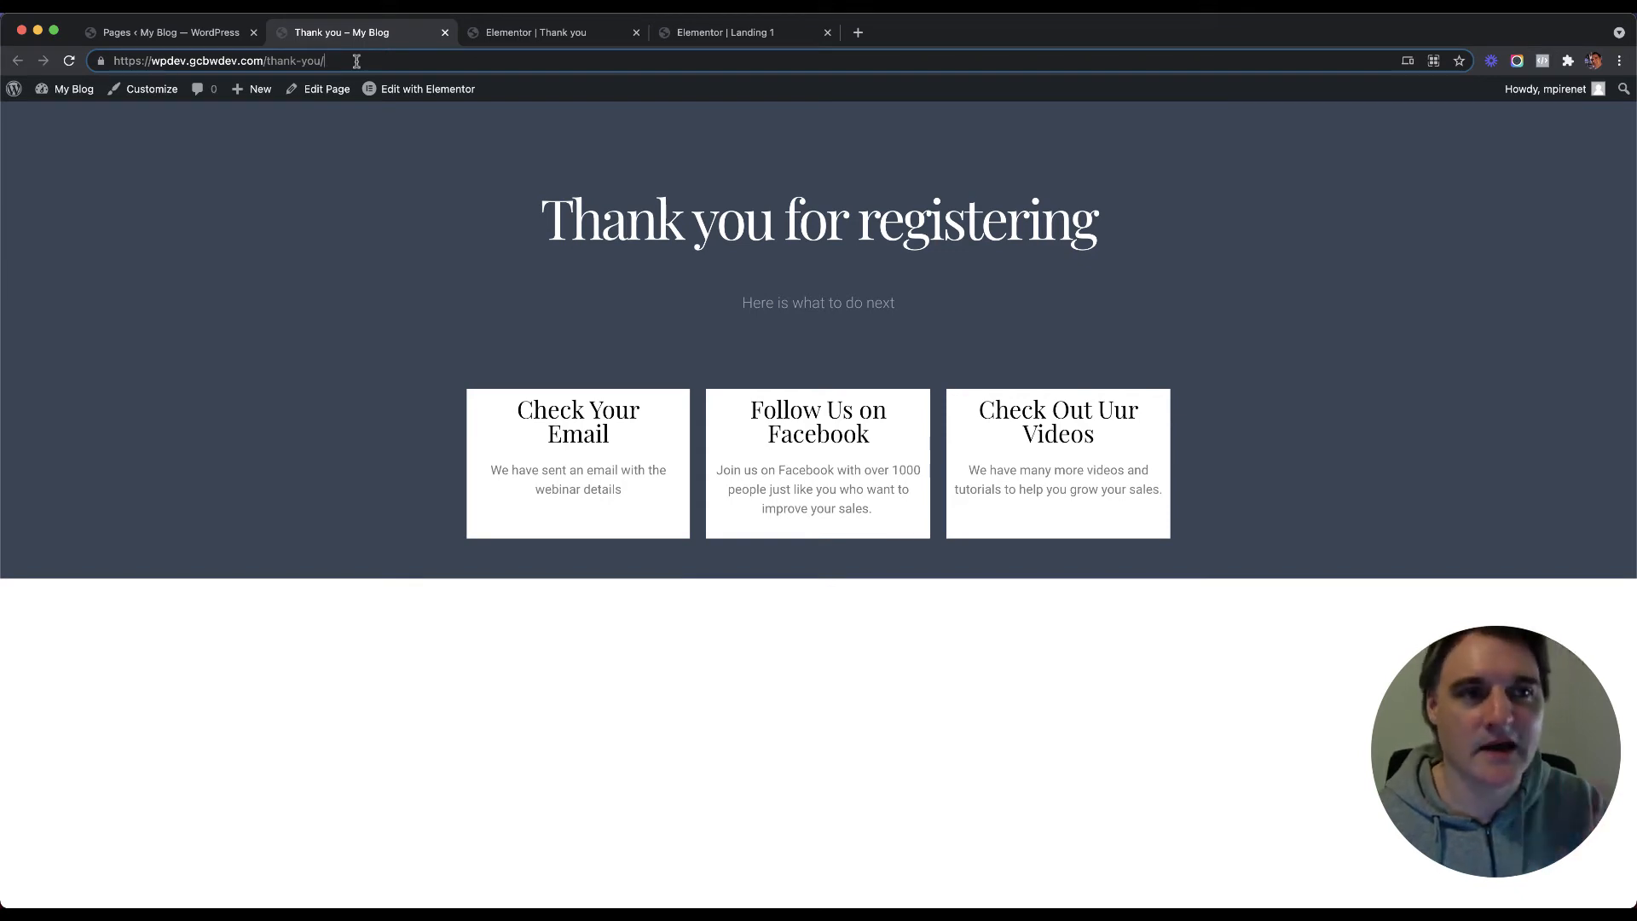
type("?")
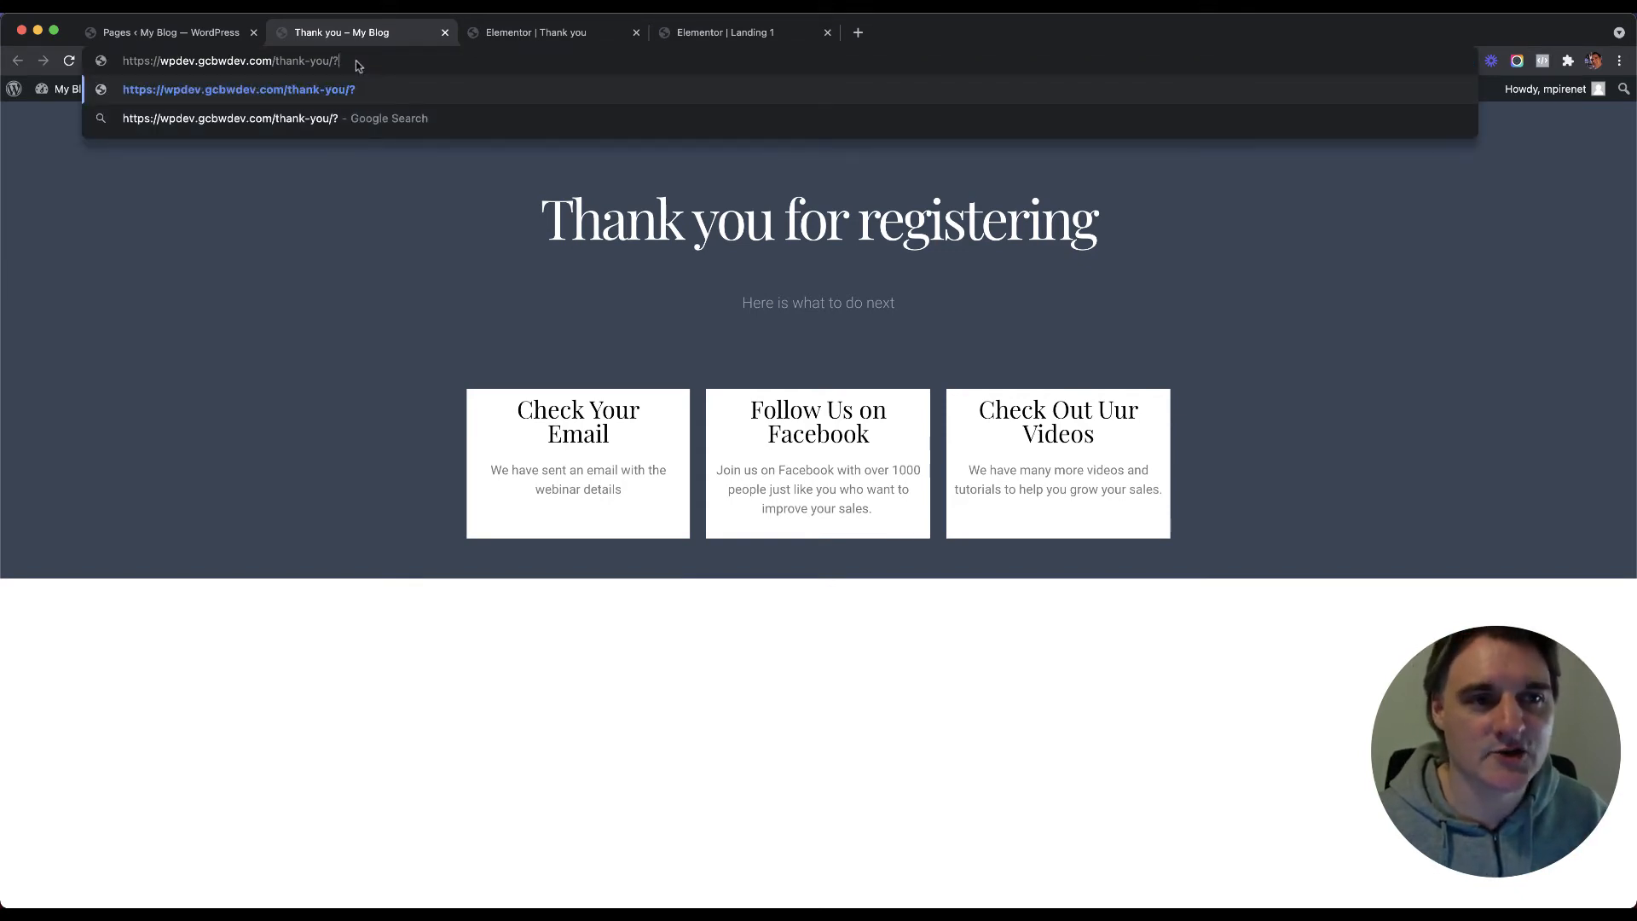
type("=")
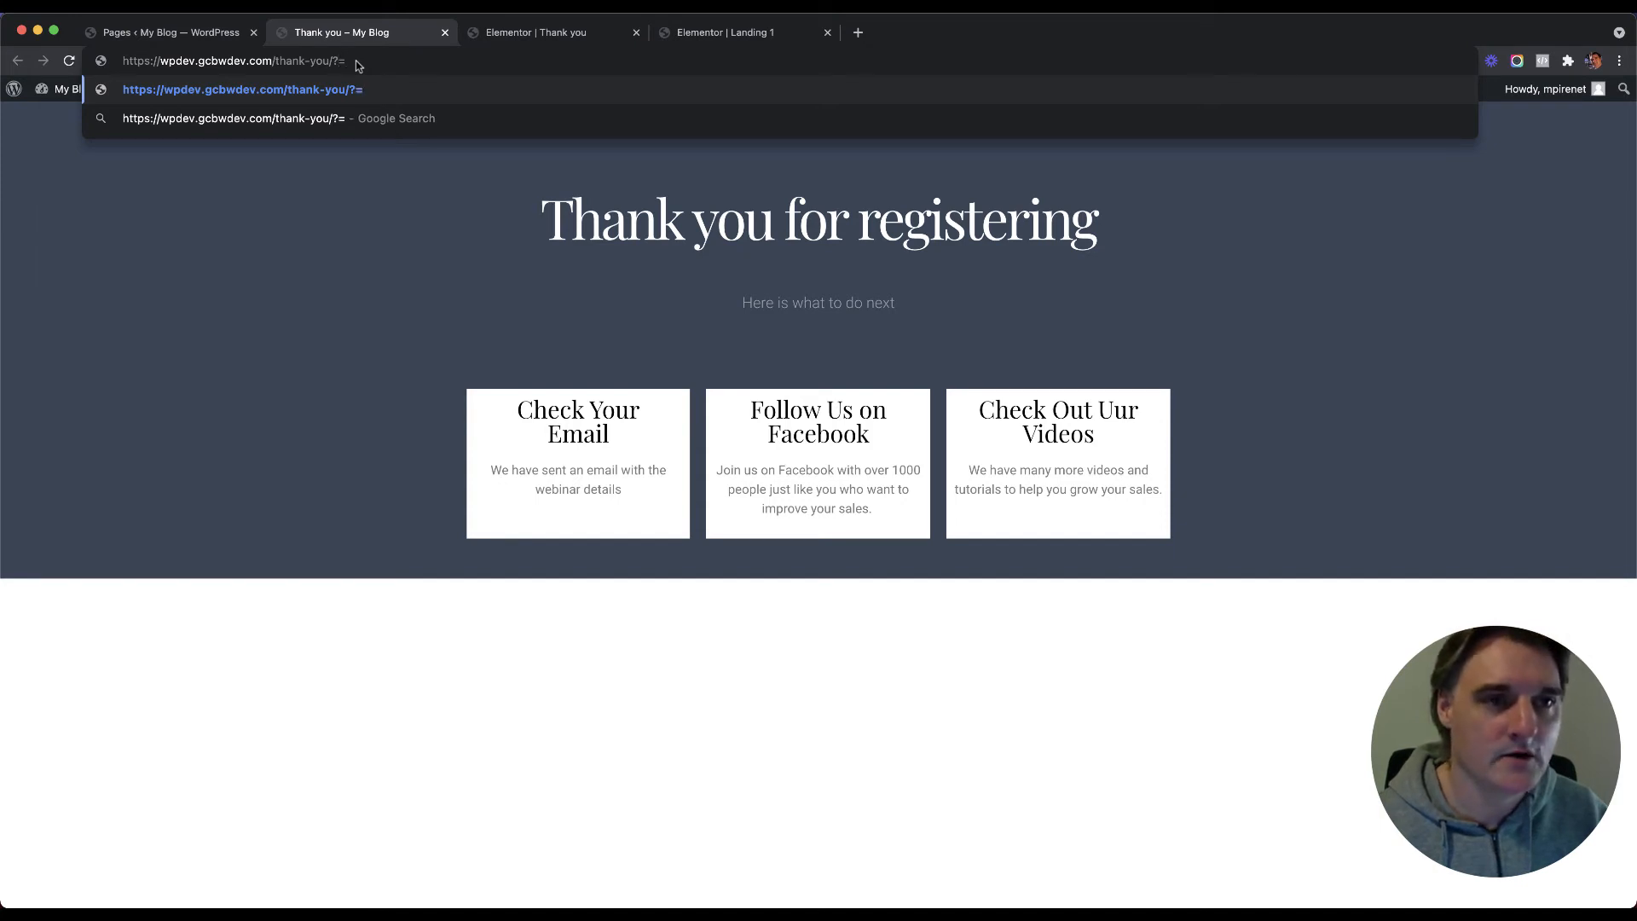
key("BackSpace")
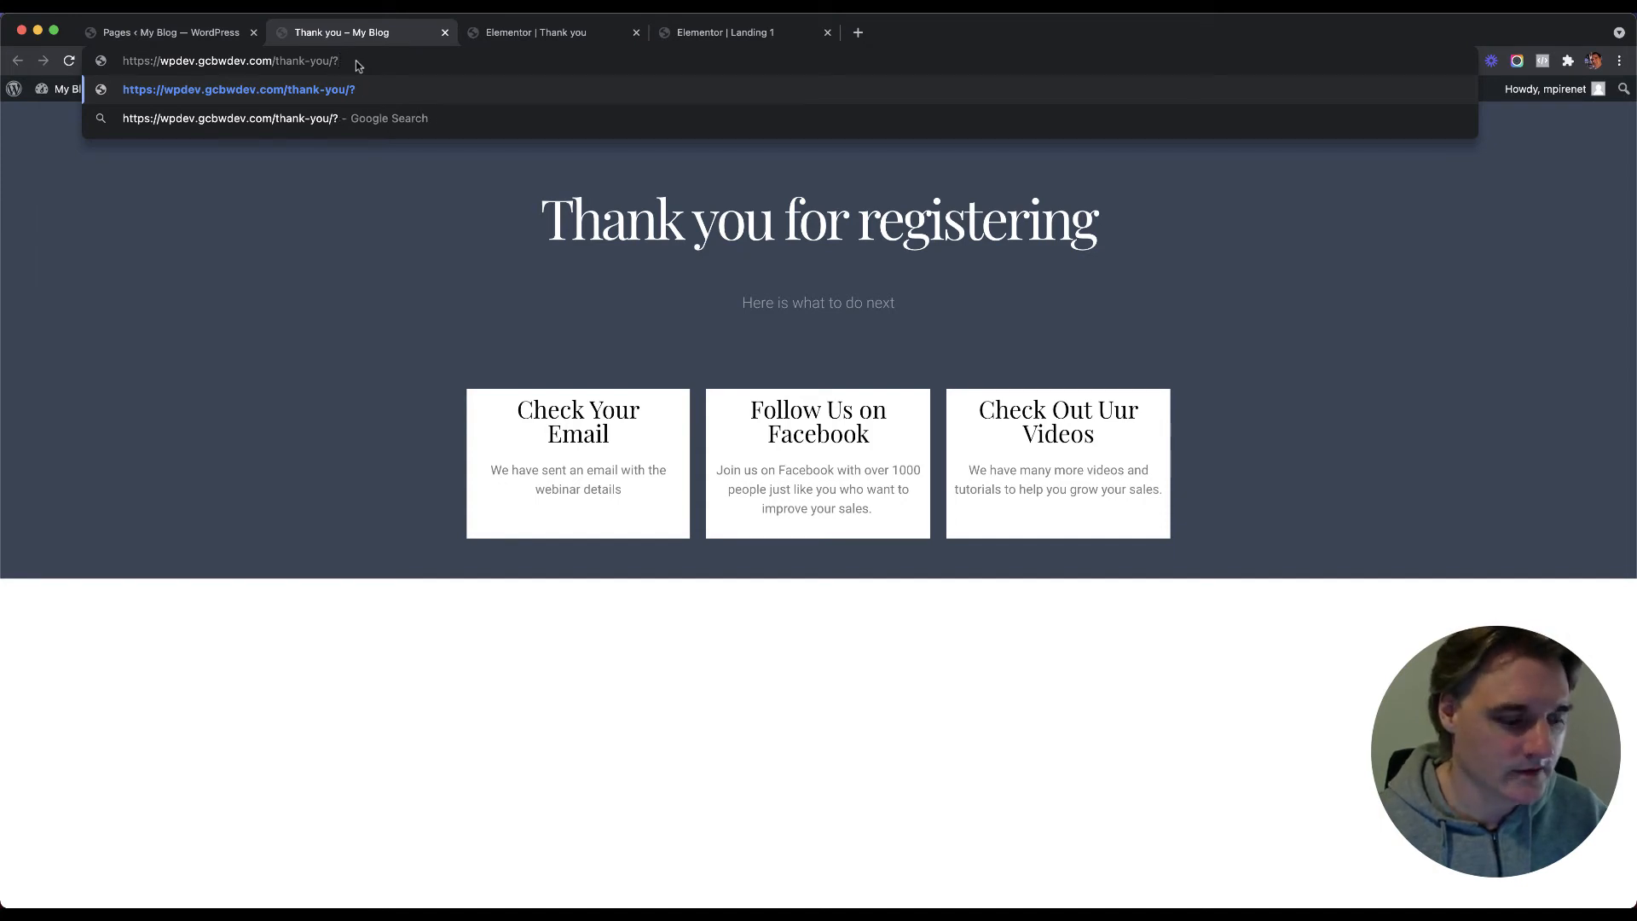
type("fname")
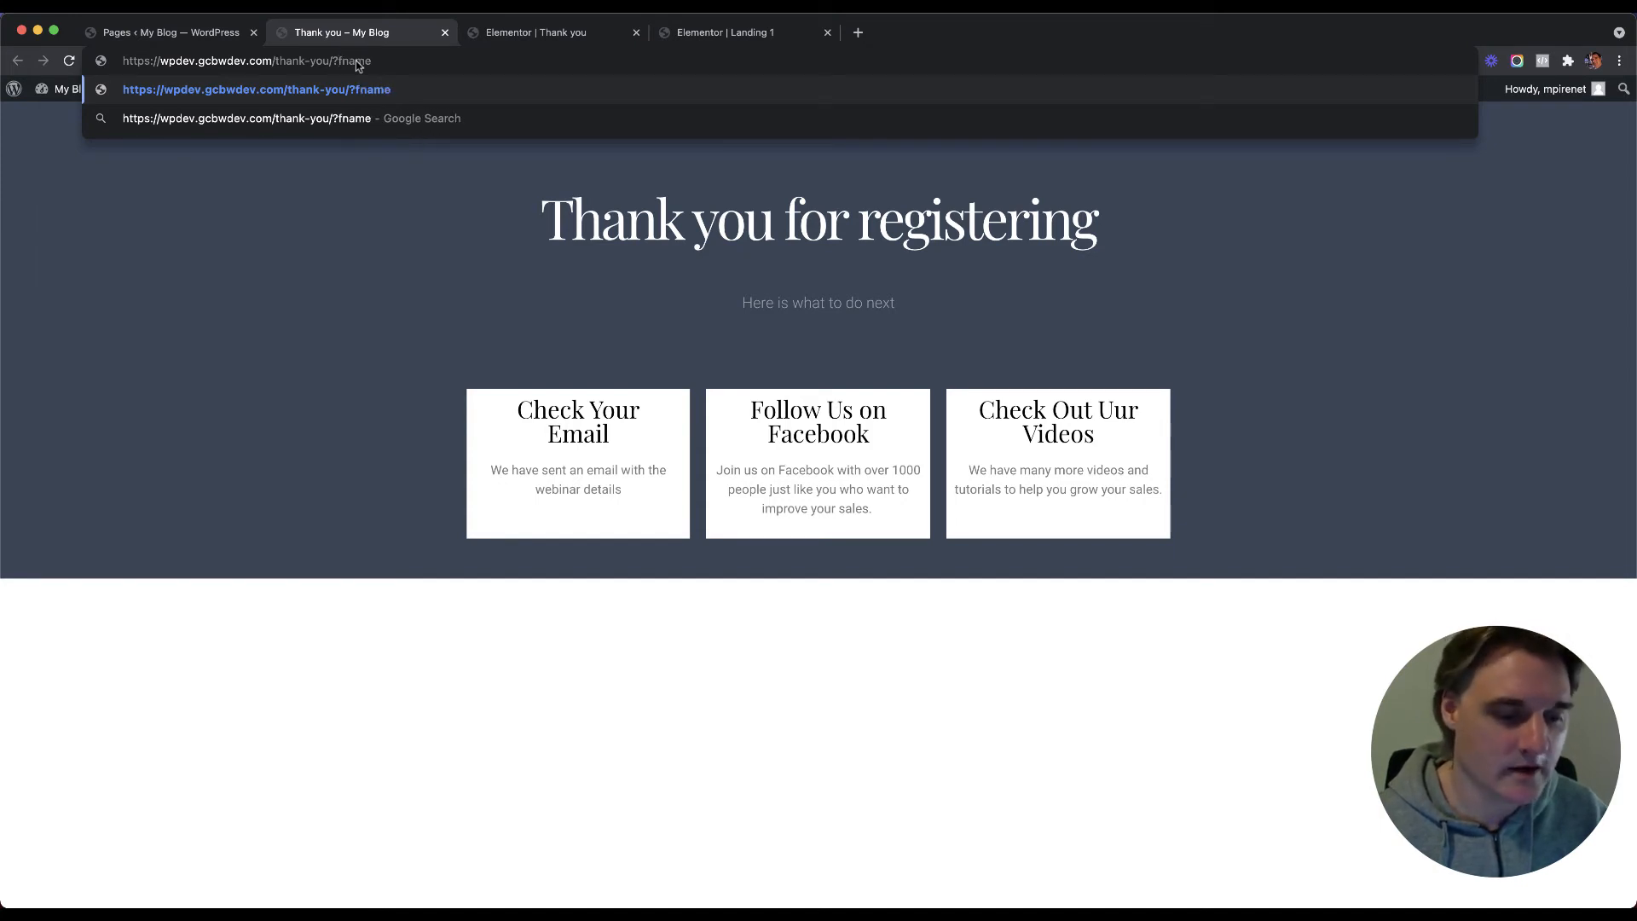
type("=Paul")
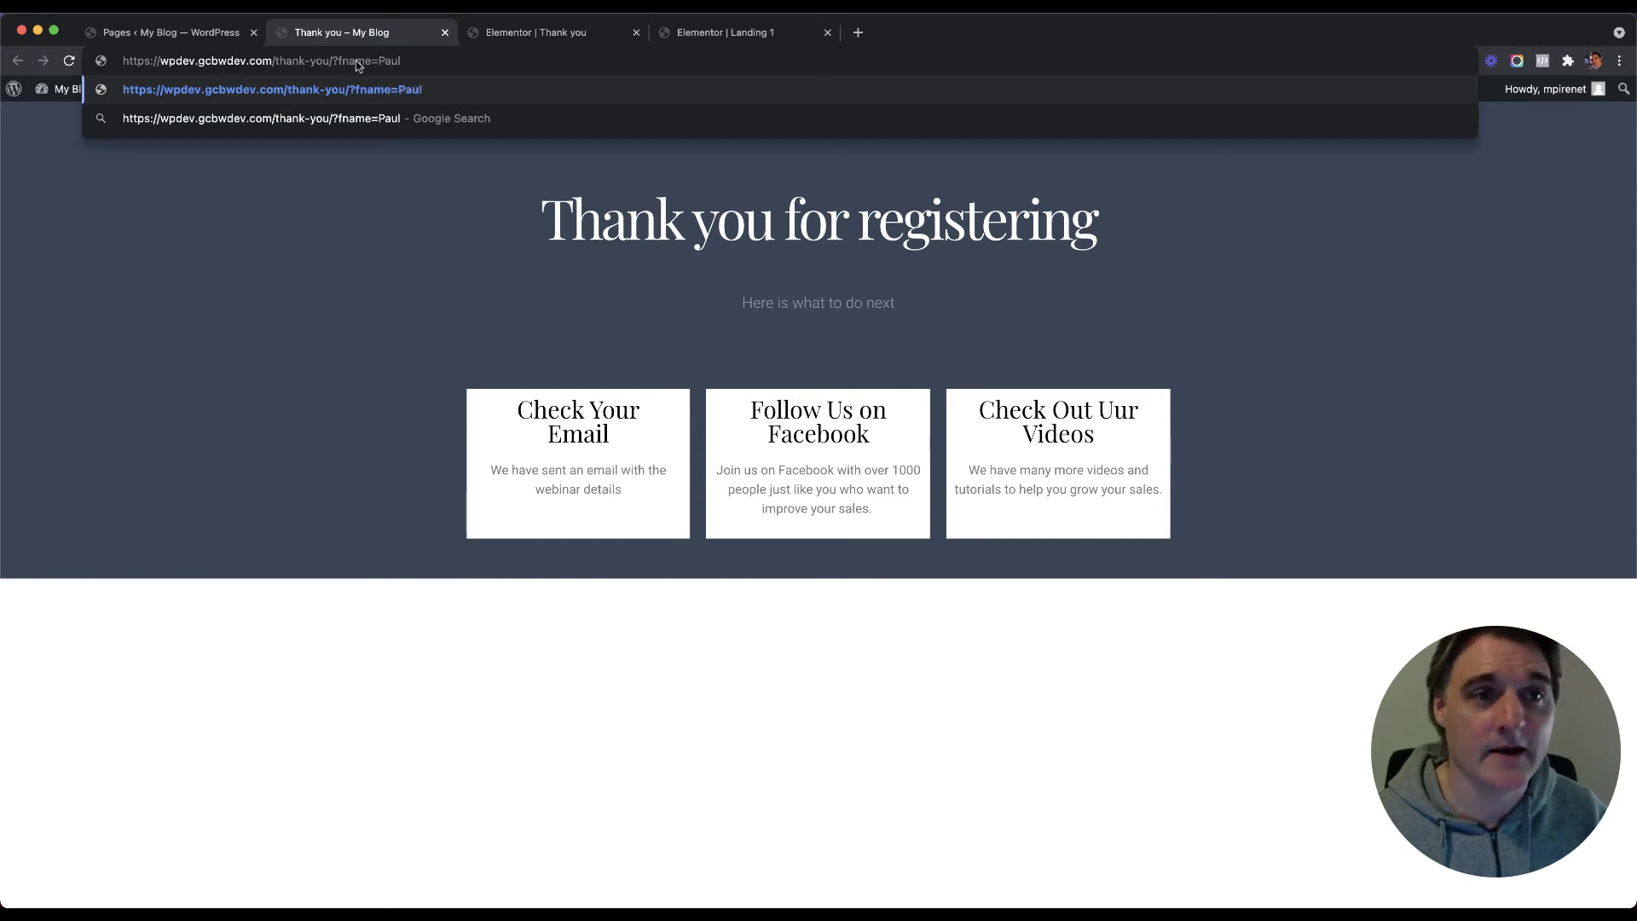
key("Return")
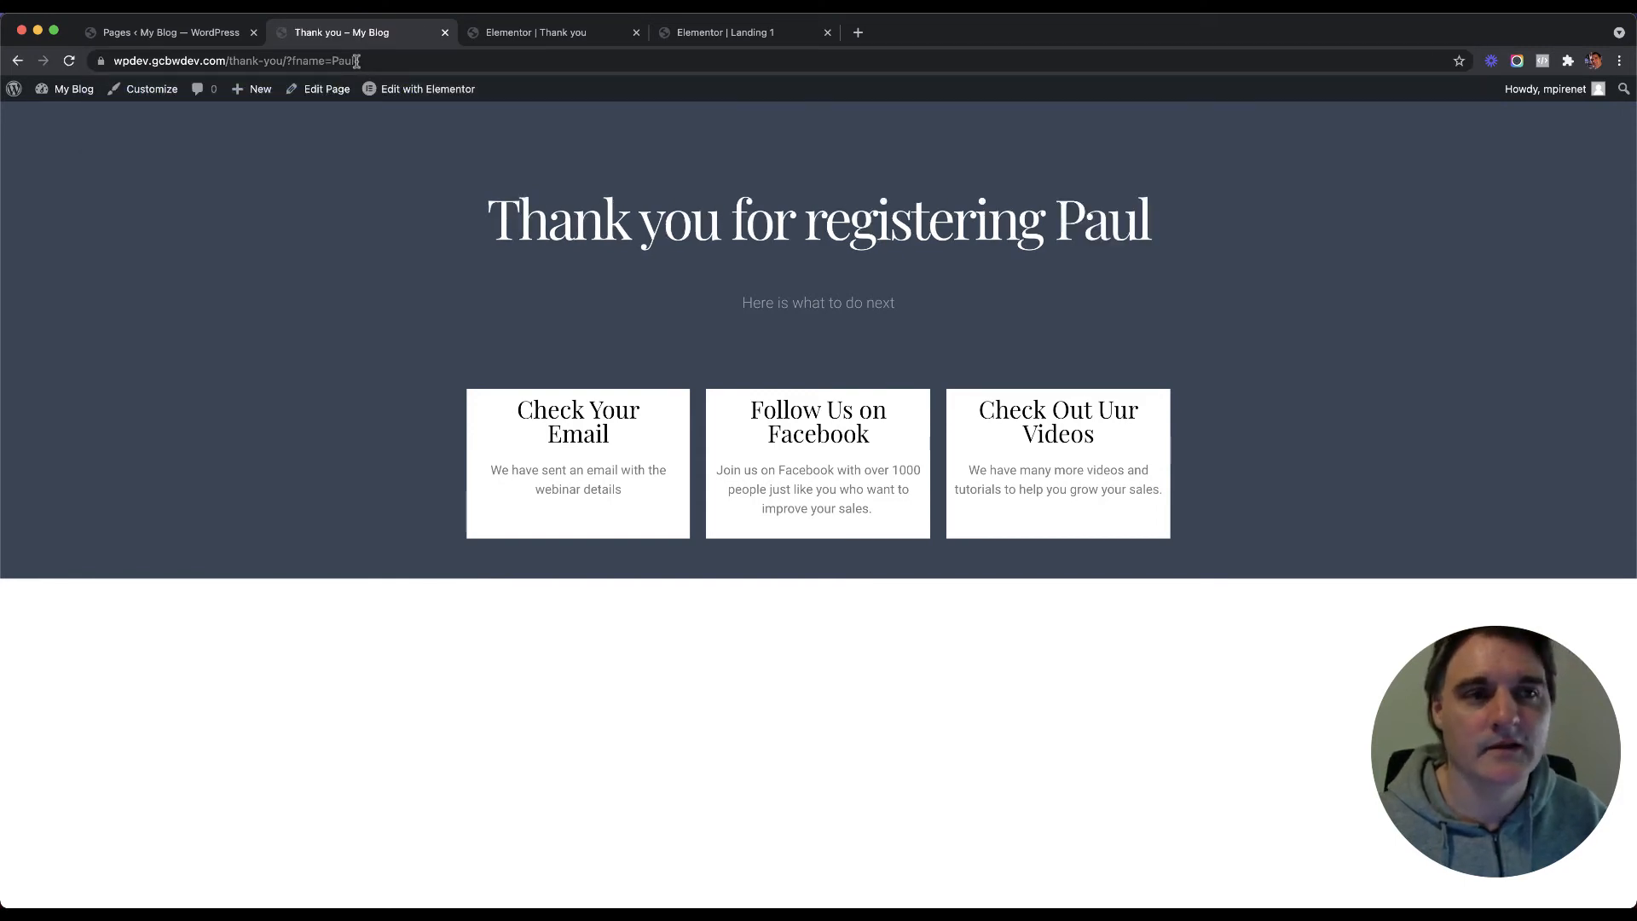
left_click_drag(1150, 223, 1057, 222)
left_click(1067, 220)
left_click(1056, 220)
Step: Select the name in the address and retype the fname parameter word
left_click(282, 60)
left_click(387, 60)
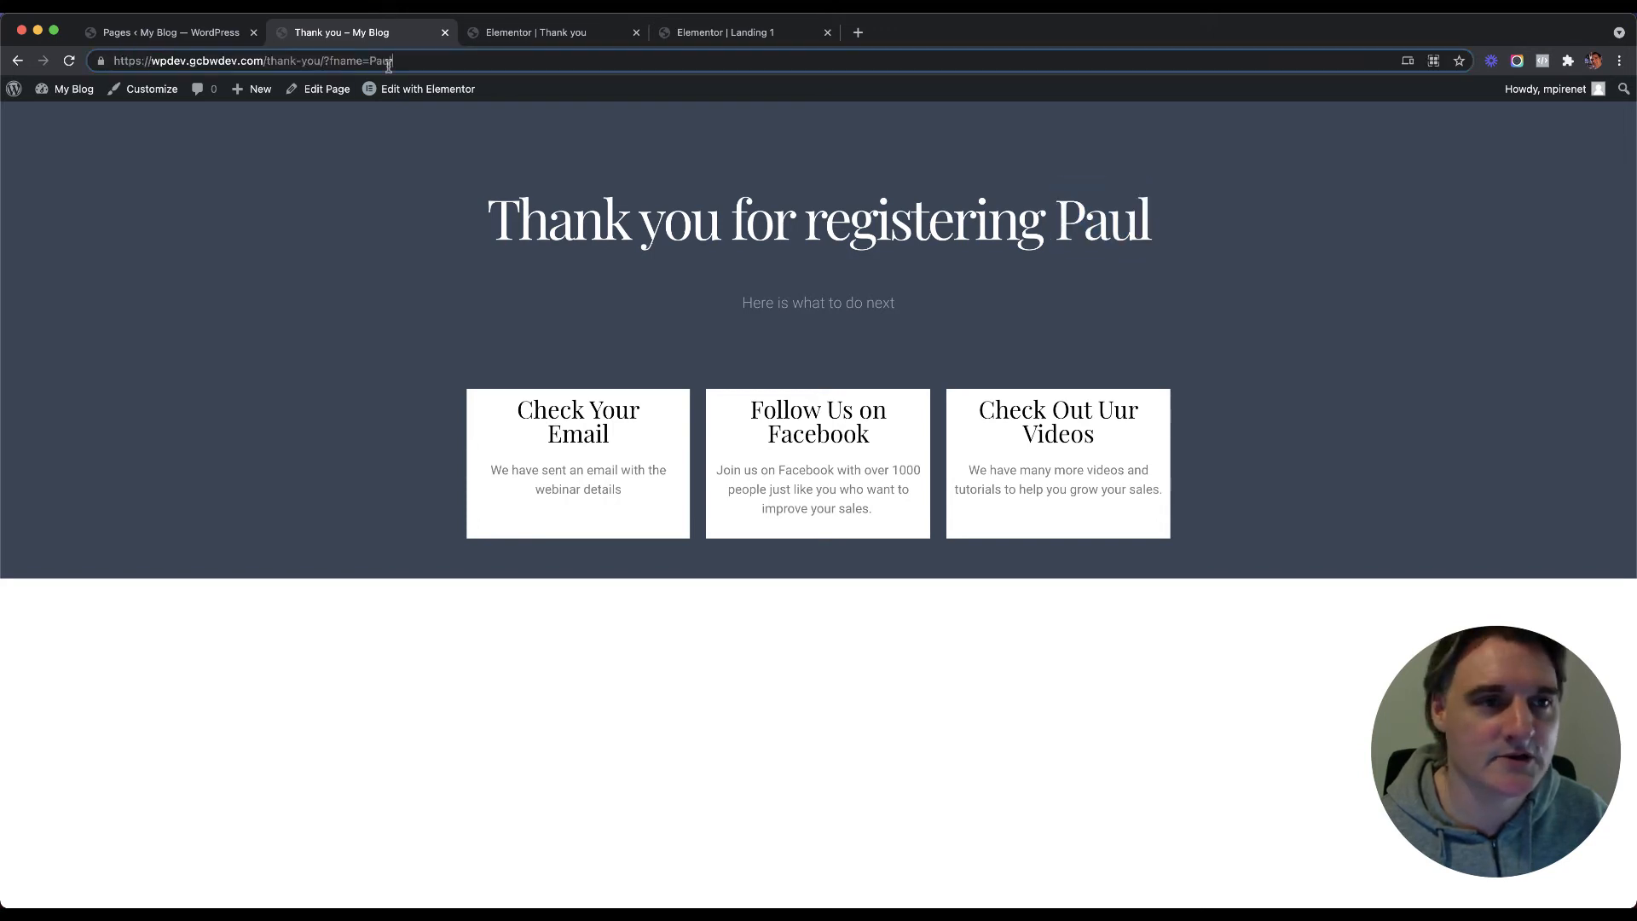
left_click_drag(411, 60, 365, 62)
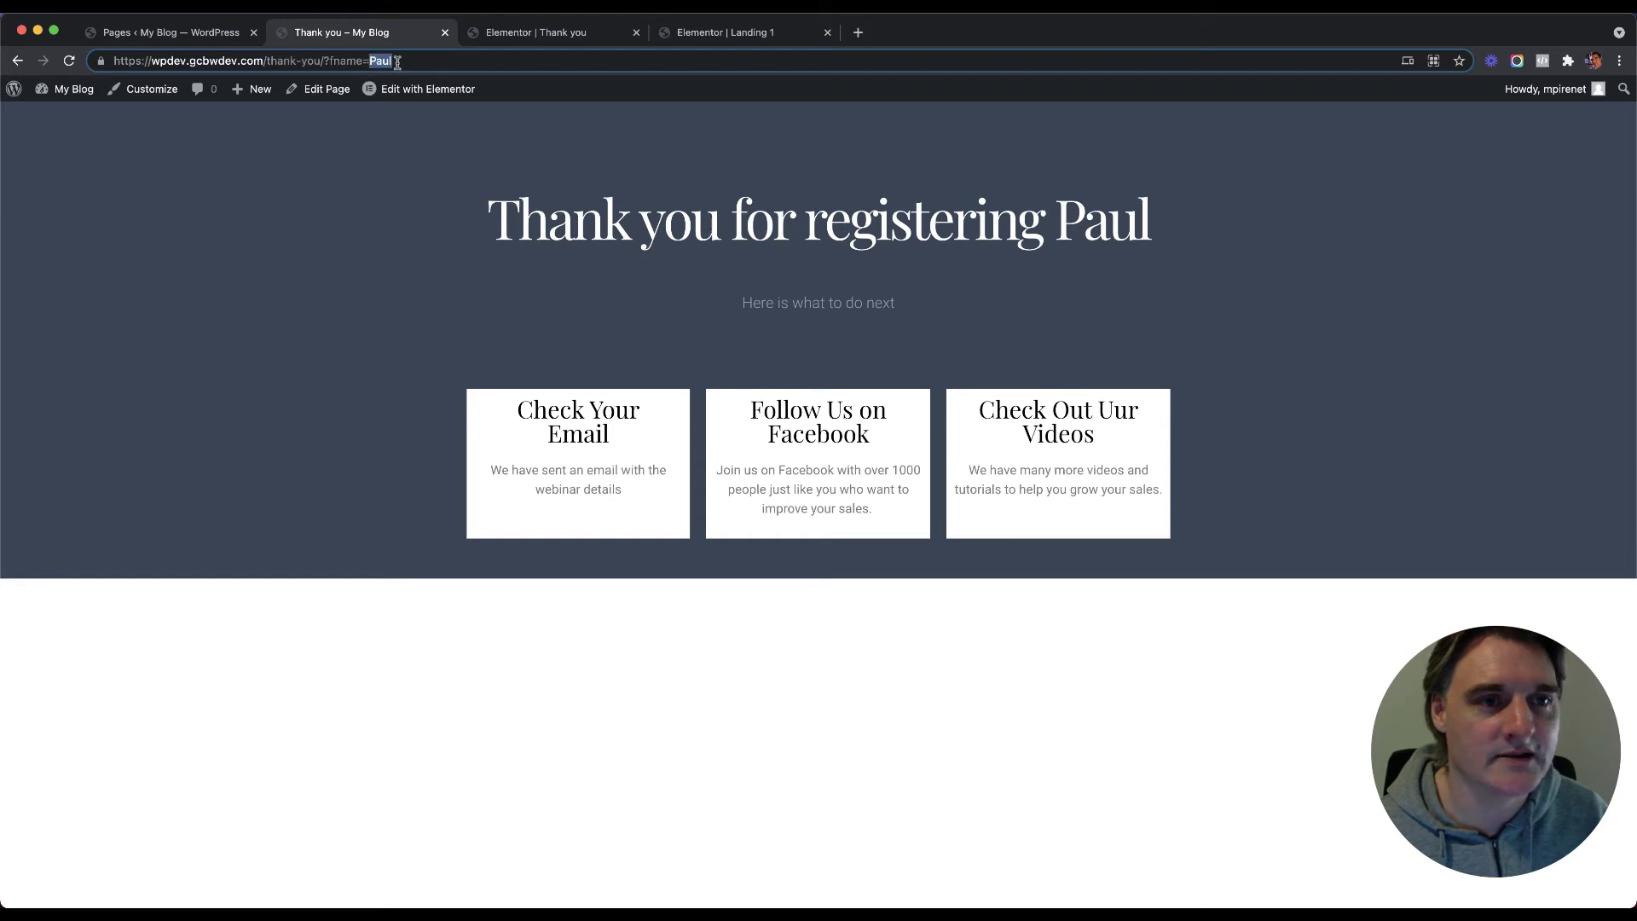
left_click(397, 62)
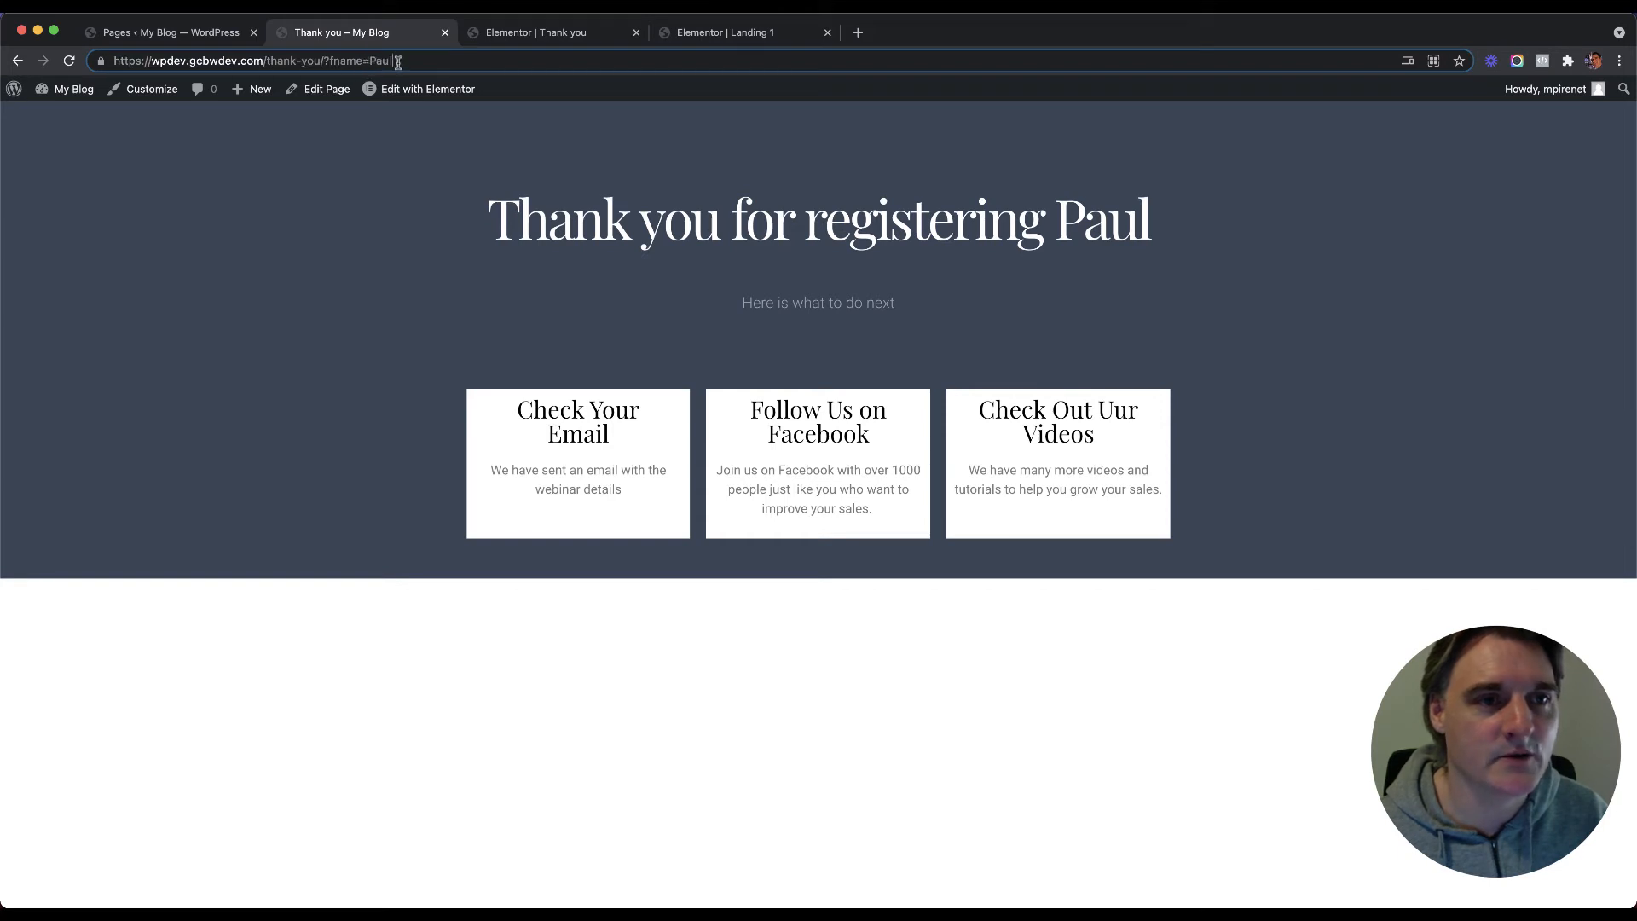
double_click(350, 61)
type("fname")
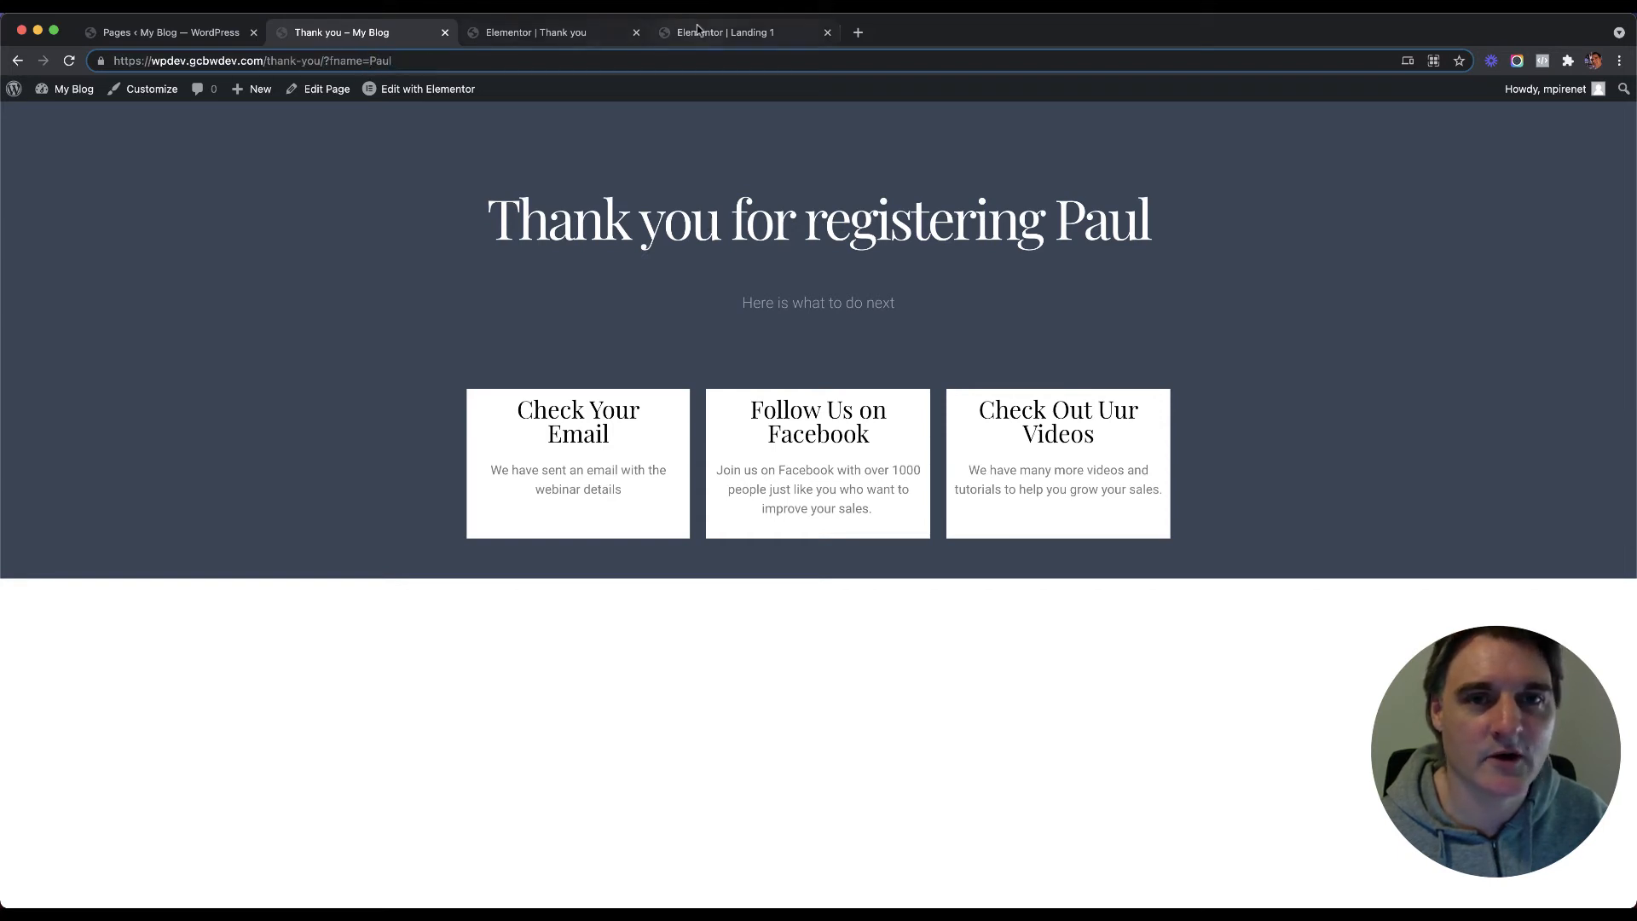
left_click(708, 32)
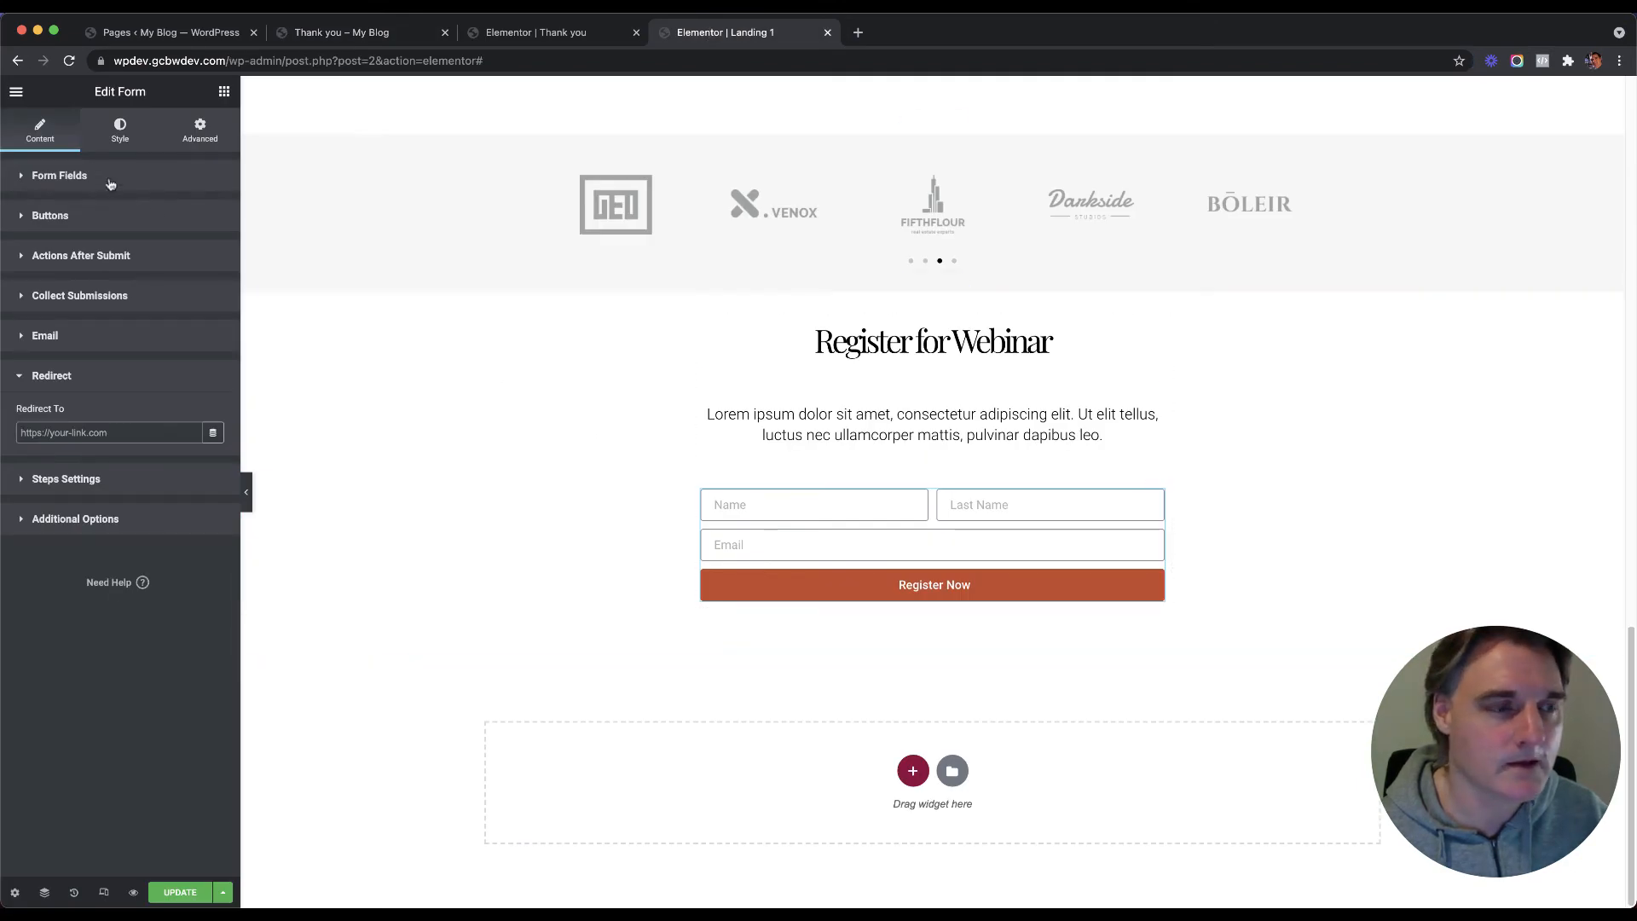
Step: Confirm the Name field's ID is fname and copy its [field id="fname"] shortcode
left_click(73, 179)
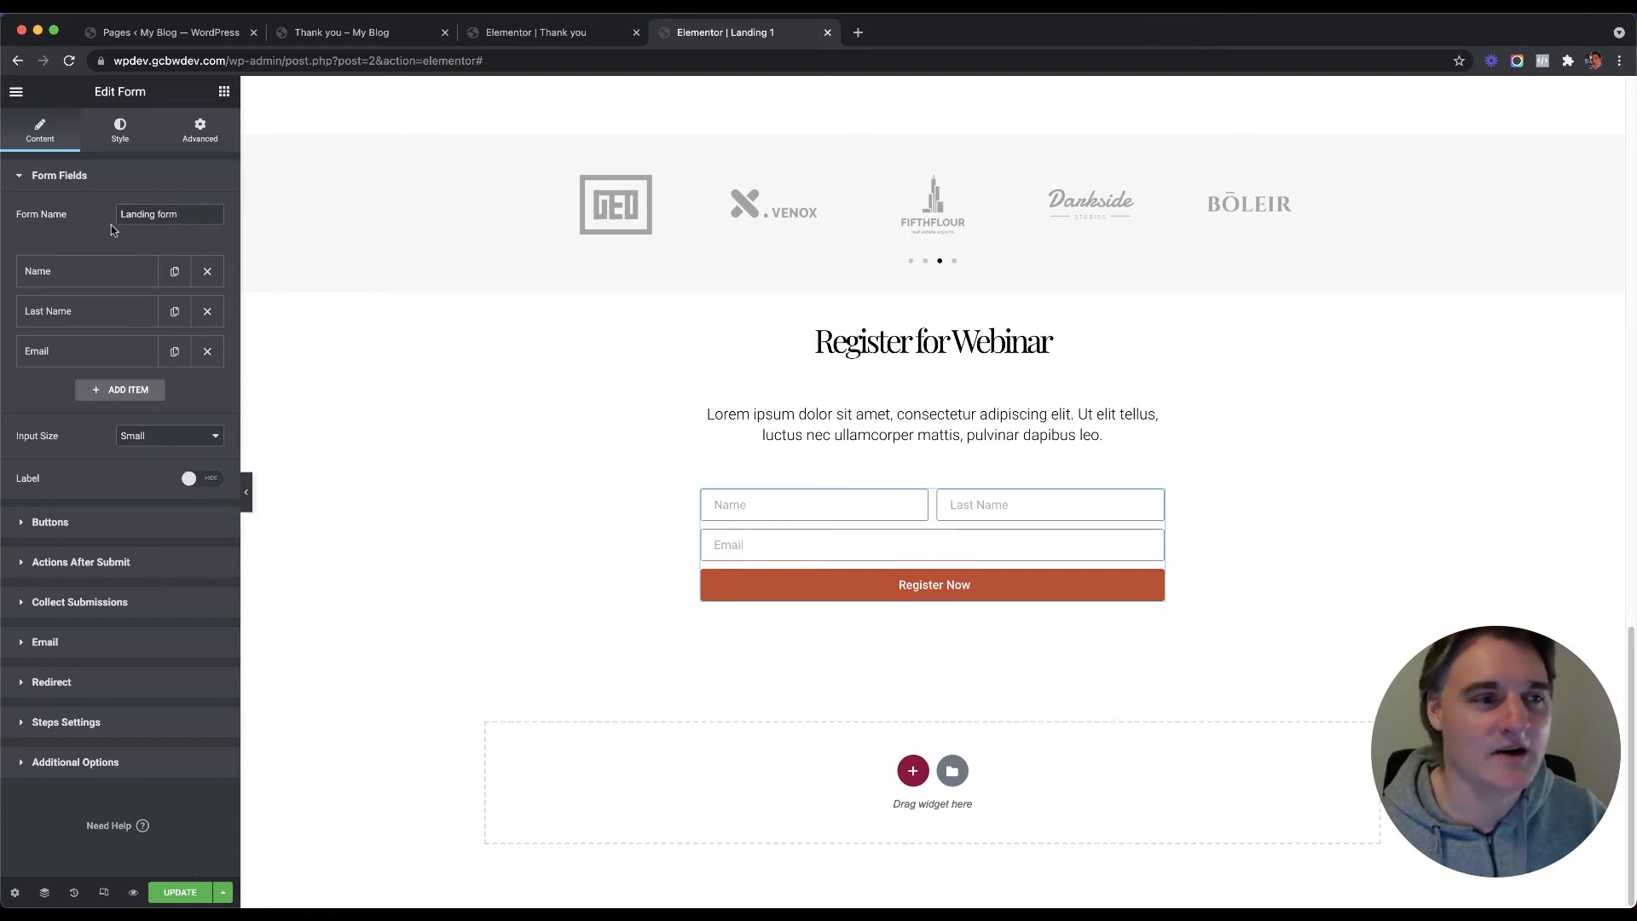
left_click(87, 272)
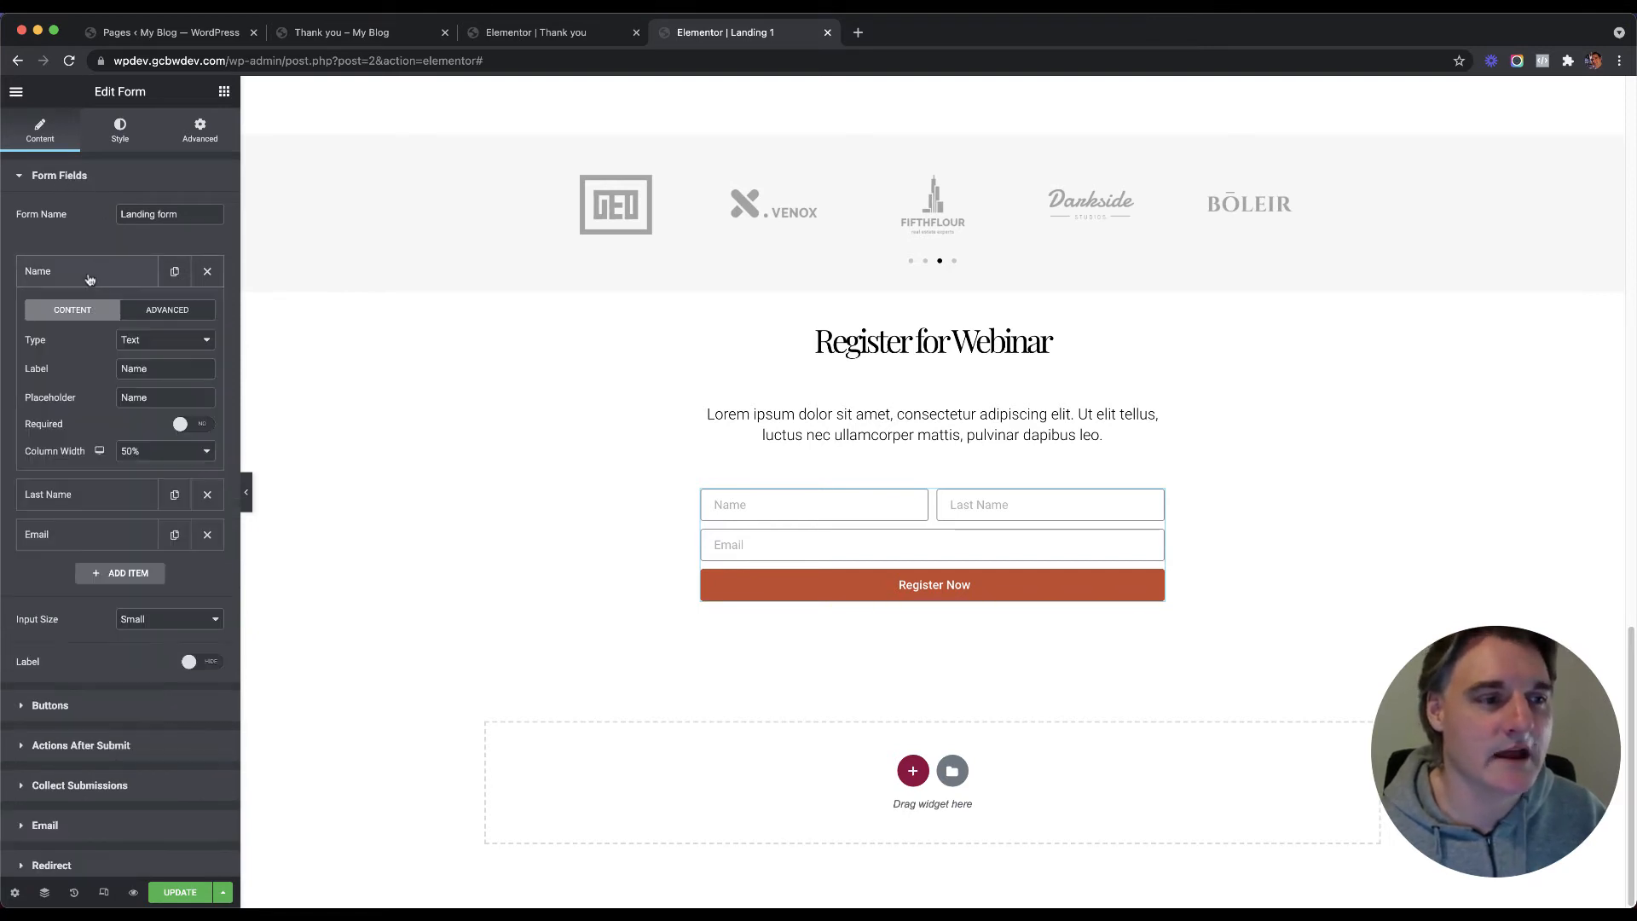
left_click(170, 311)
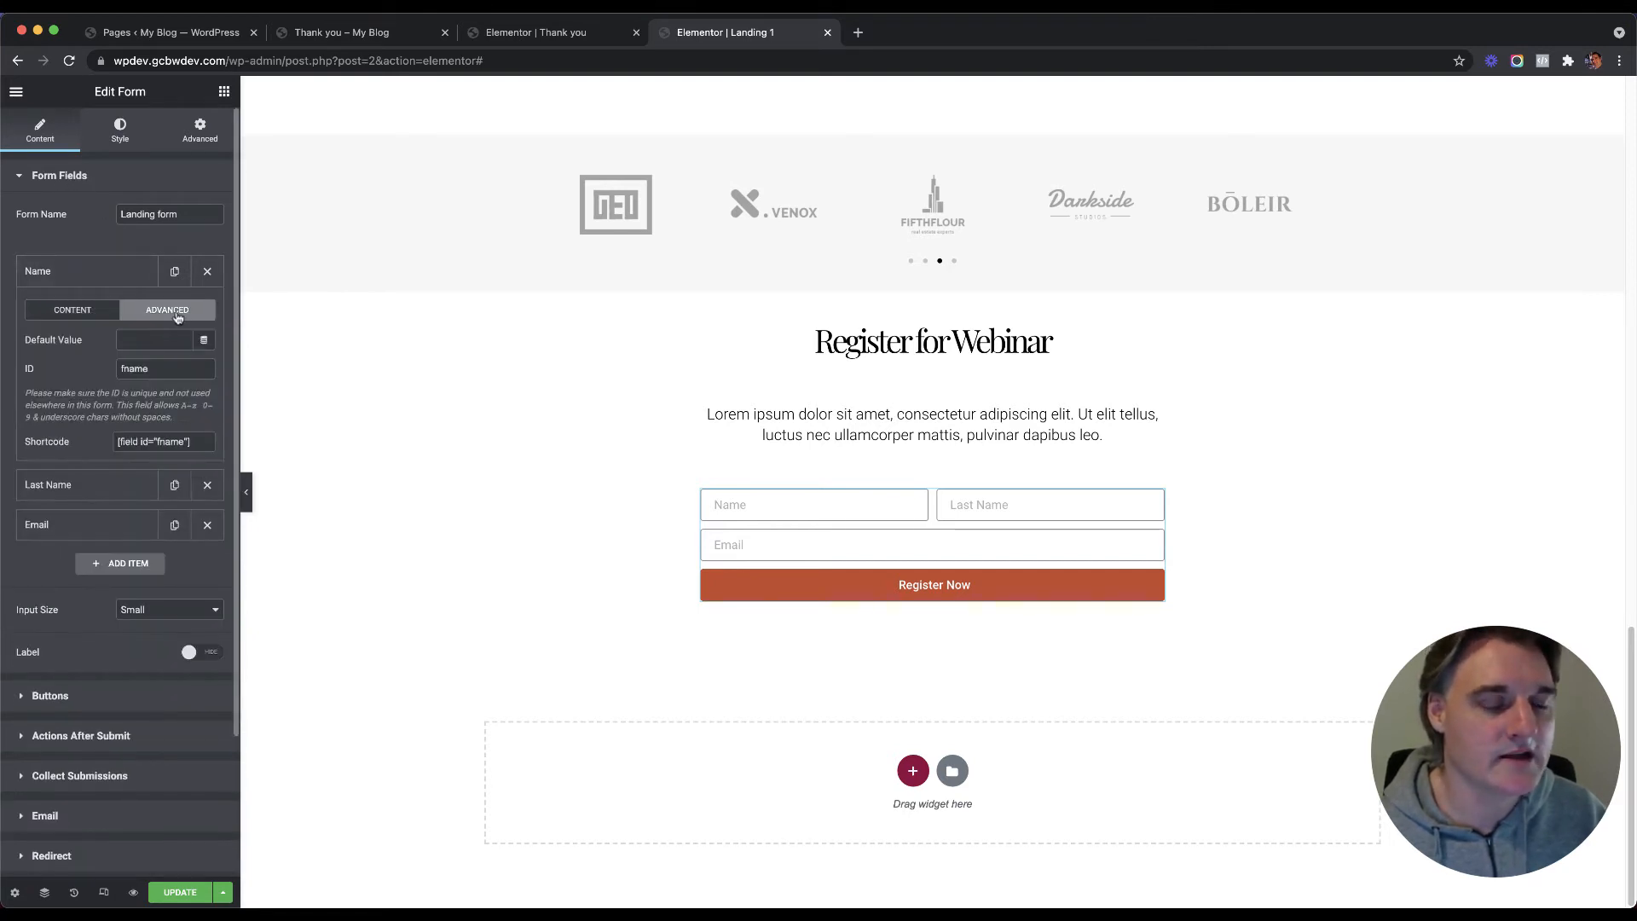
left_click(160, 441)
key("super+c")
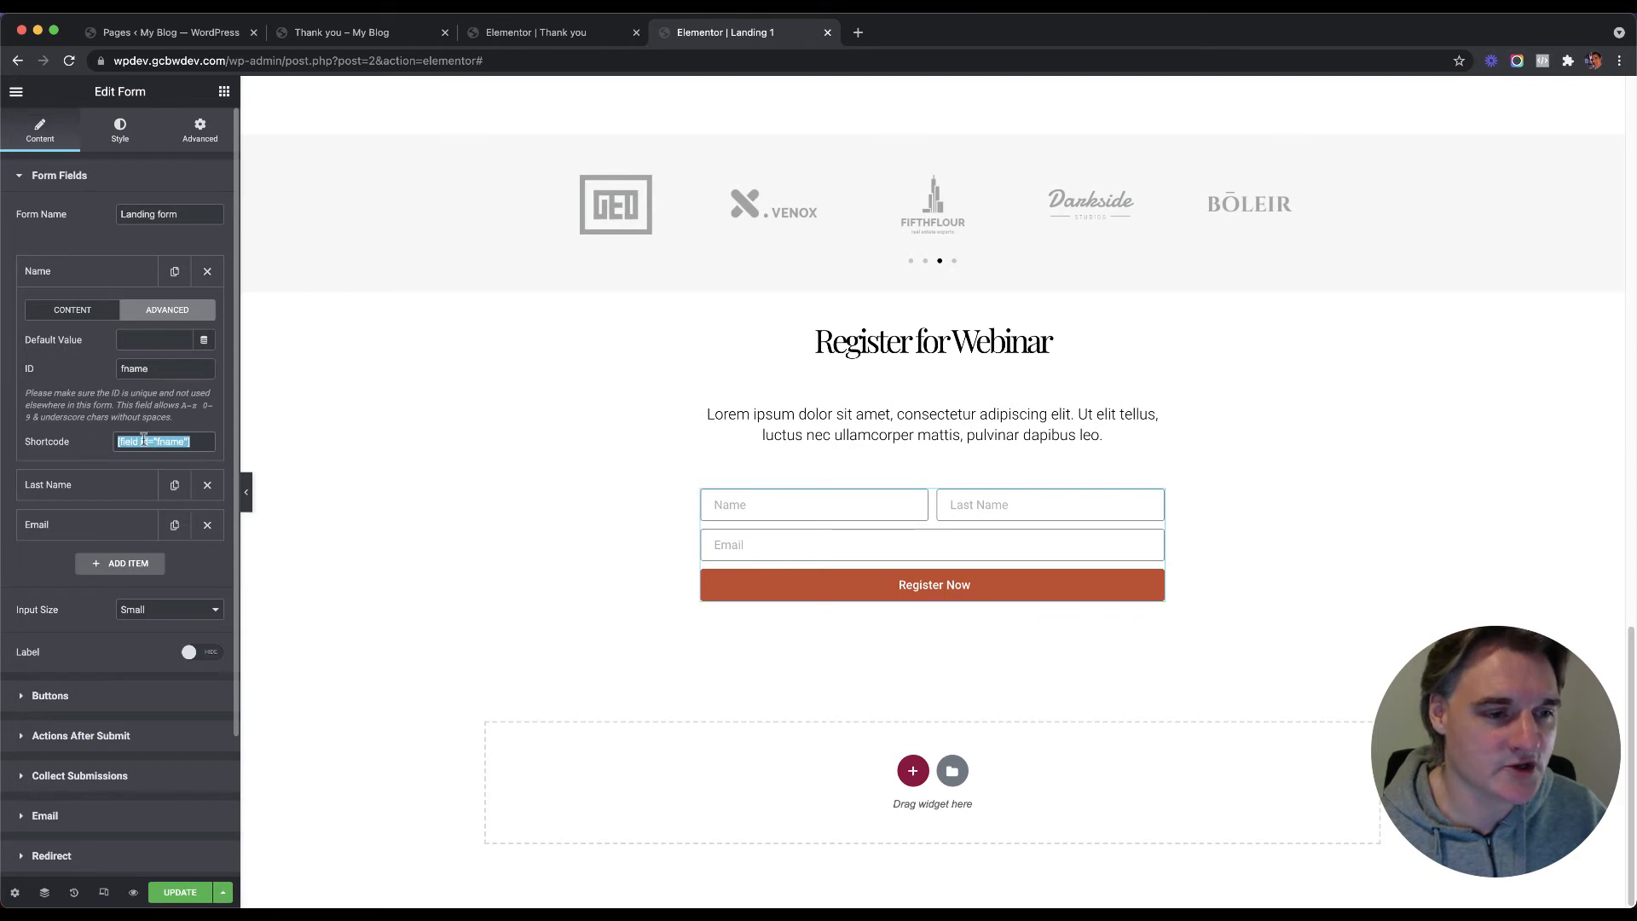
left_click(335, 36)
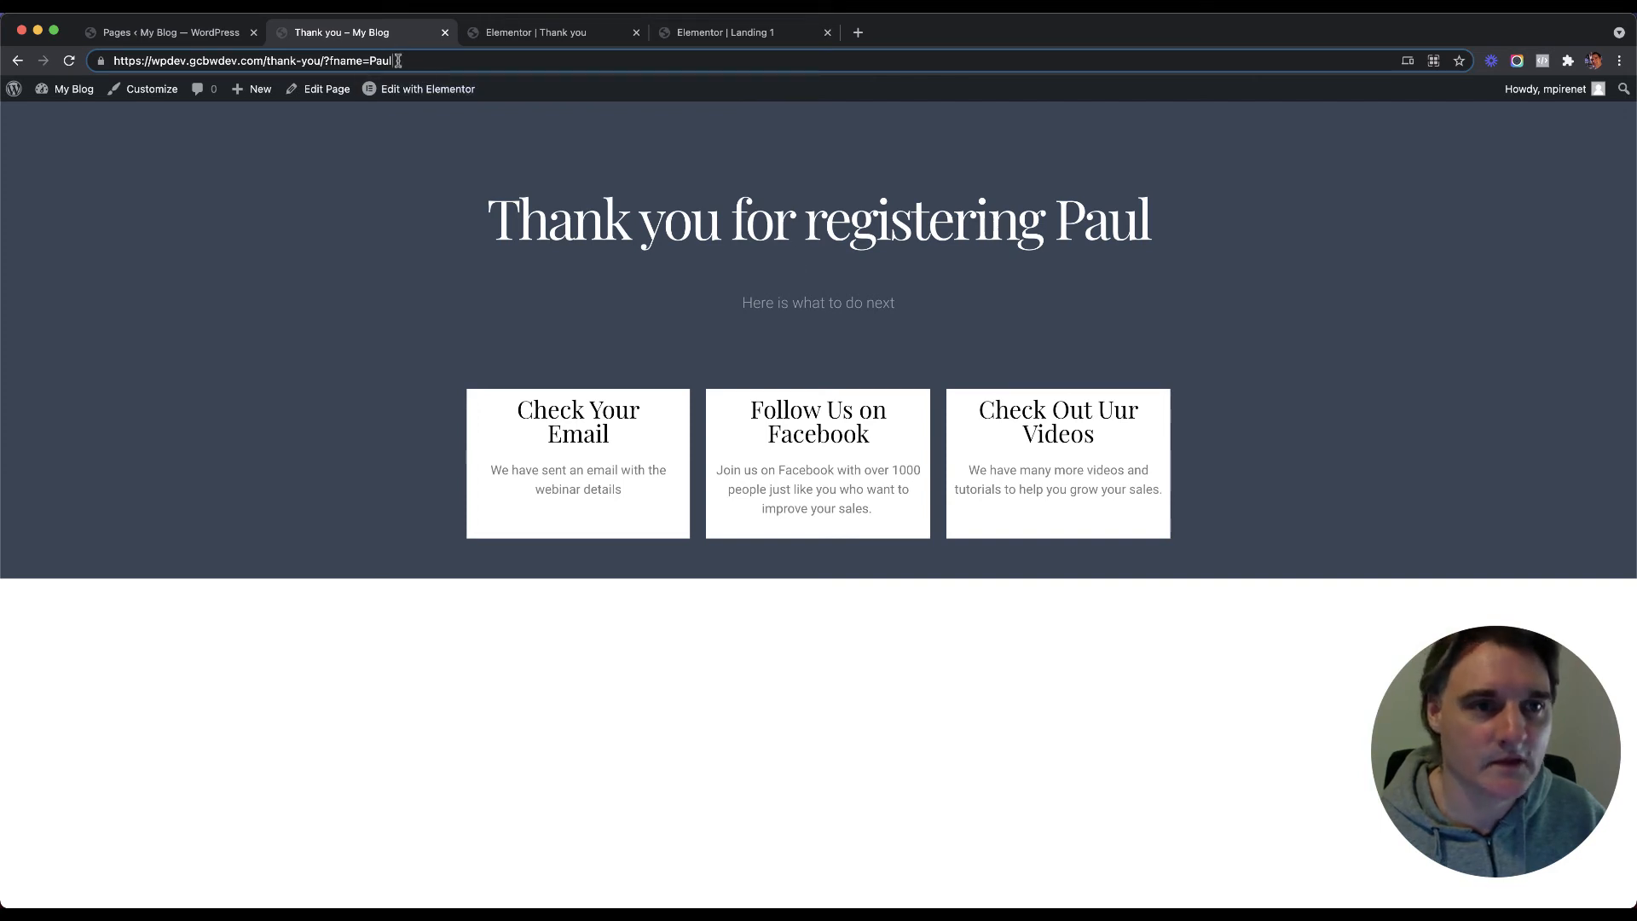
Step: Replace the sample name in the address with the fname shortcode and copy the full URL
left_click(397, 61)
key("BackSpace")
key("BackSpace")
key("BackSpace")
key("BackSpace")
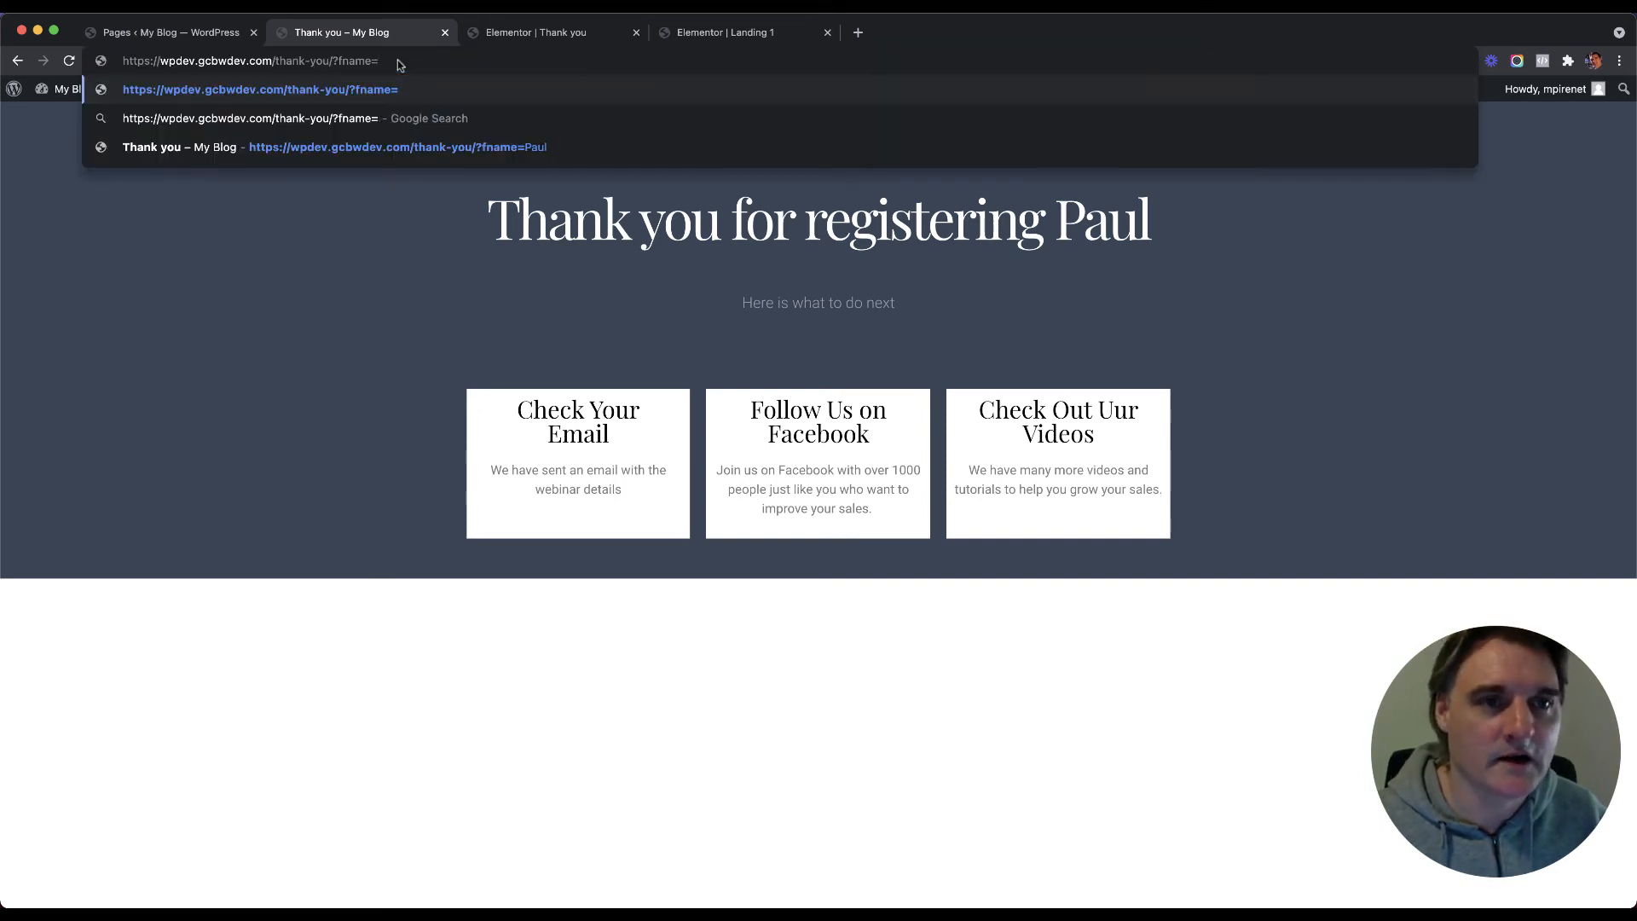
key("super+v")
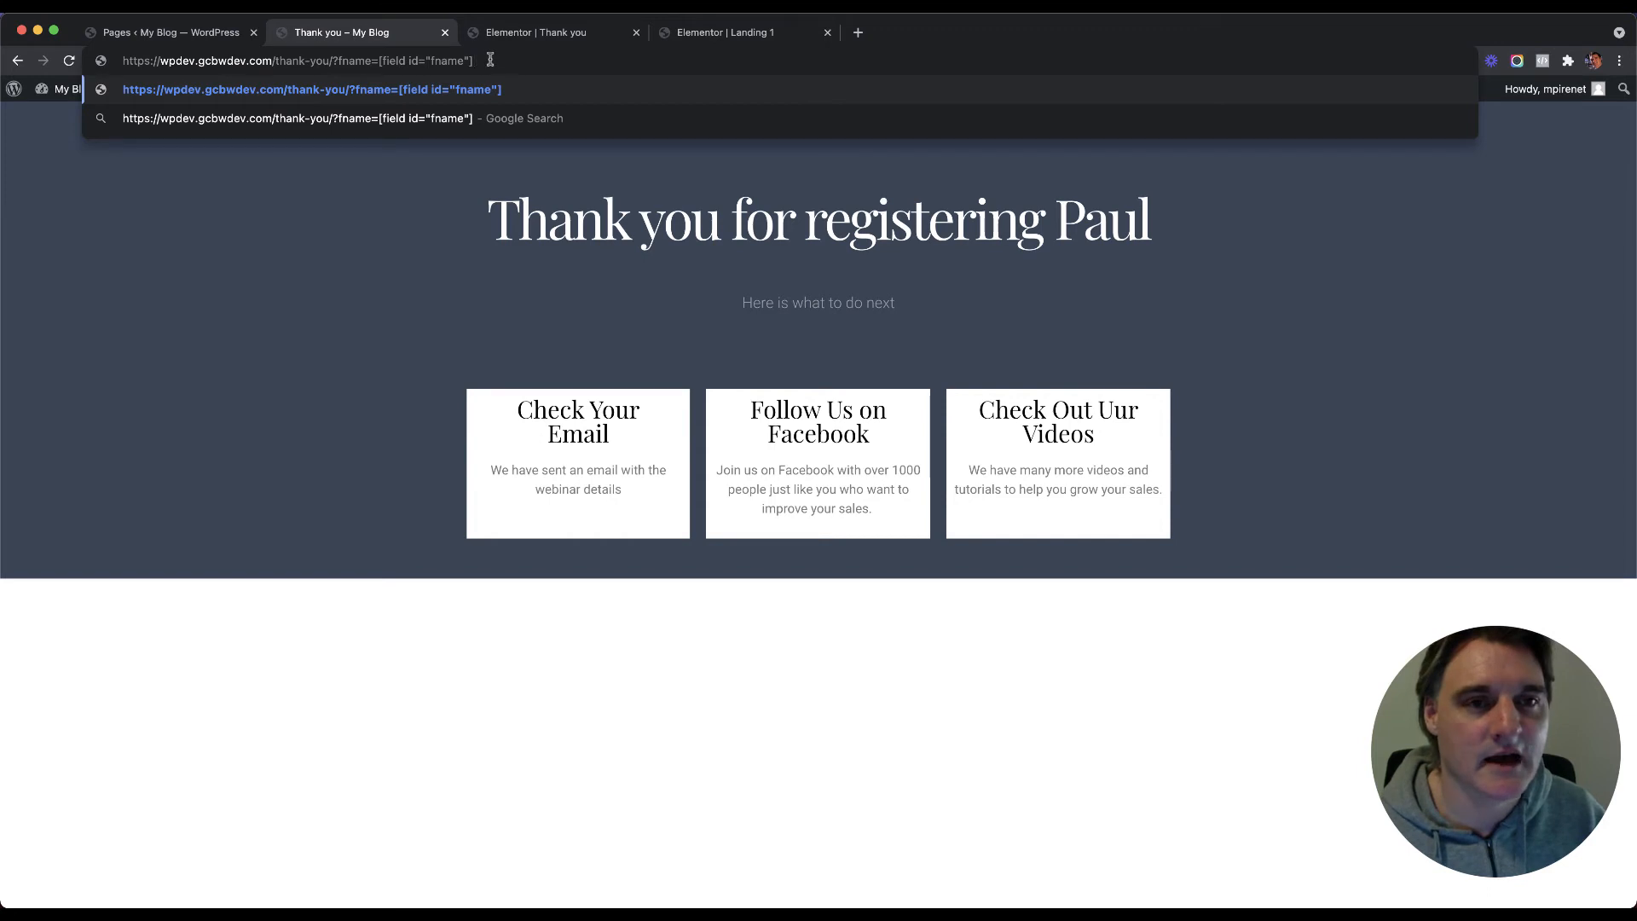
left_click_drag(490, 62, 109, 59)
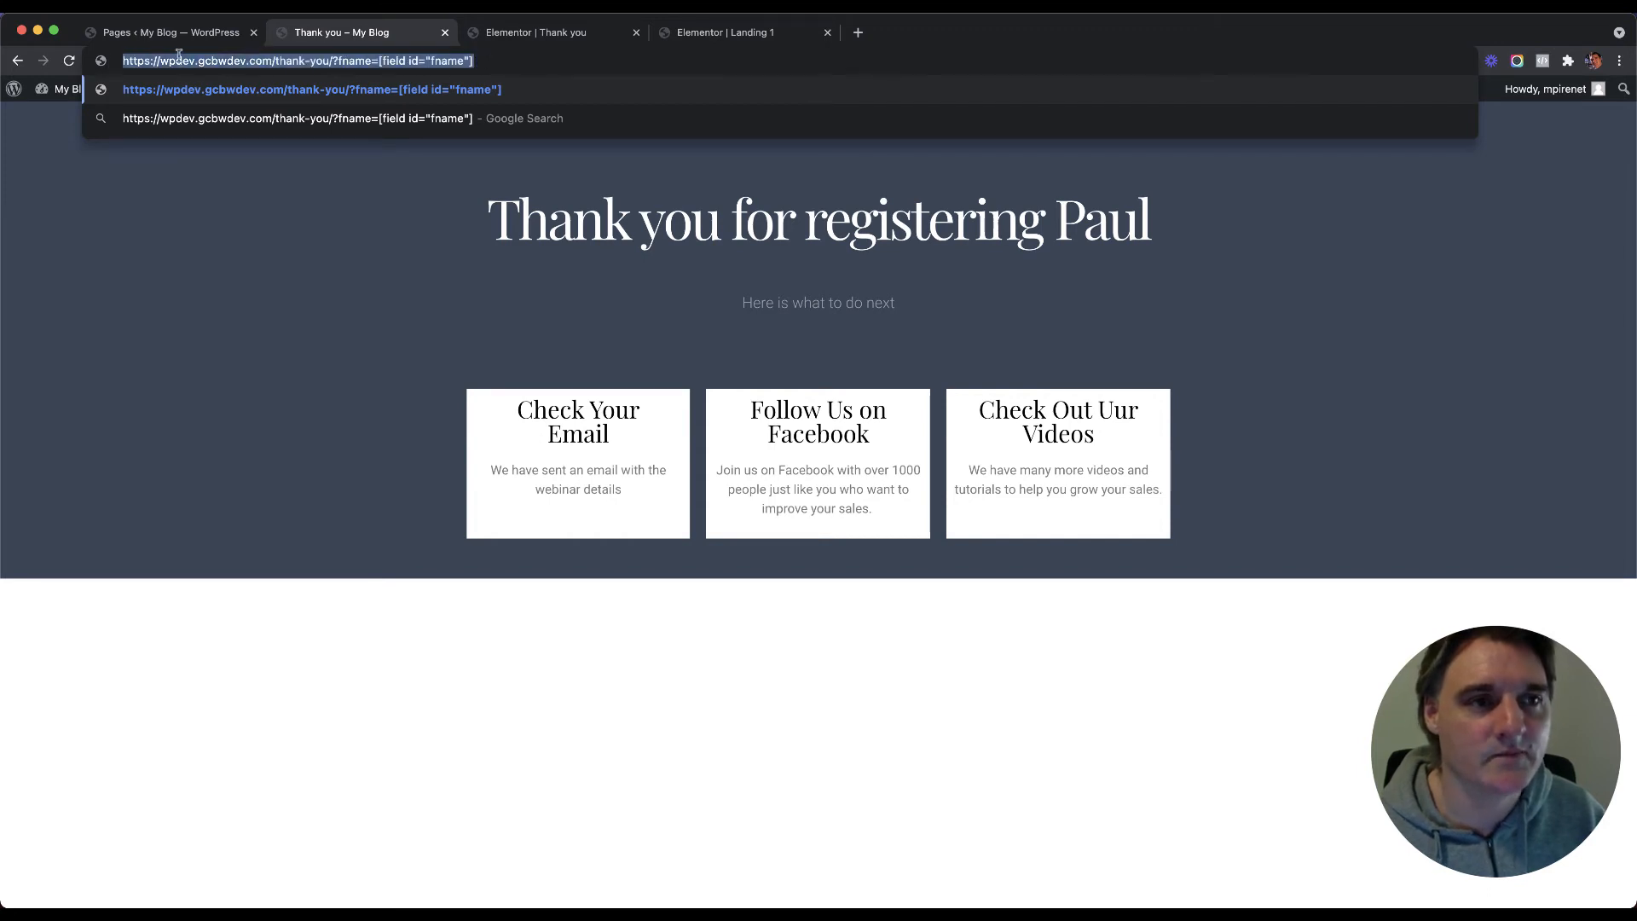
left_click(476, 60)
left_click_drag(477, 62, 121, 61)
left_click_drag(251, 59, 473, 62)
left_click(480, 59)
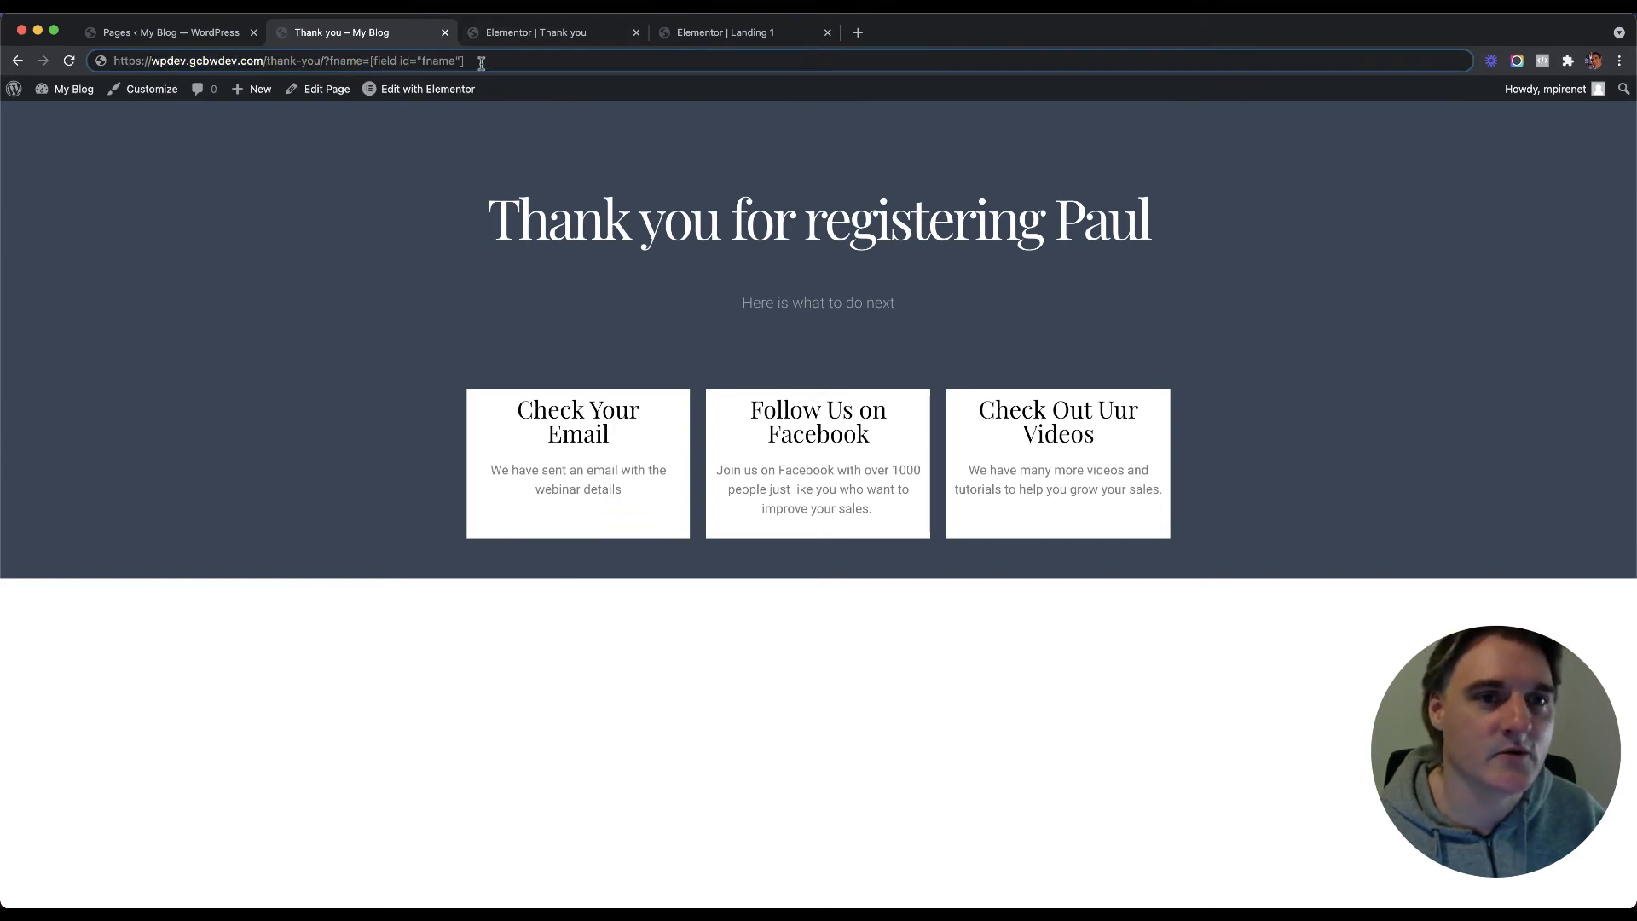
left_click_drag(478, 61, 111, 55)
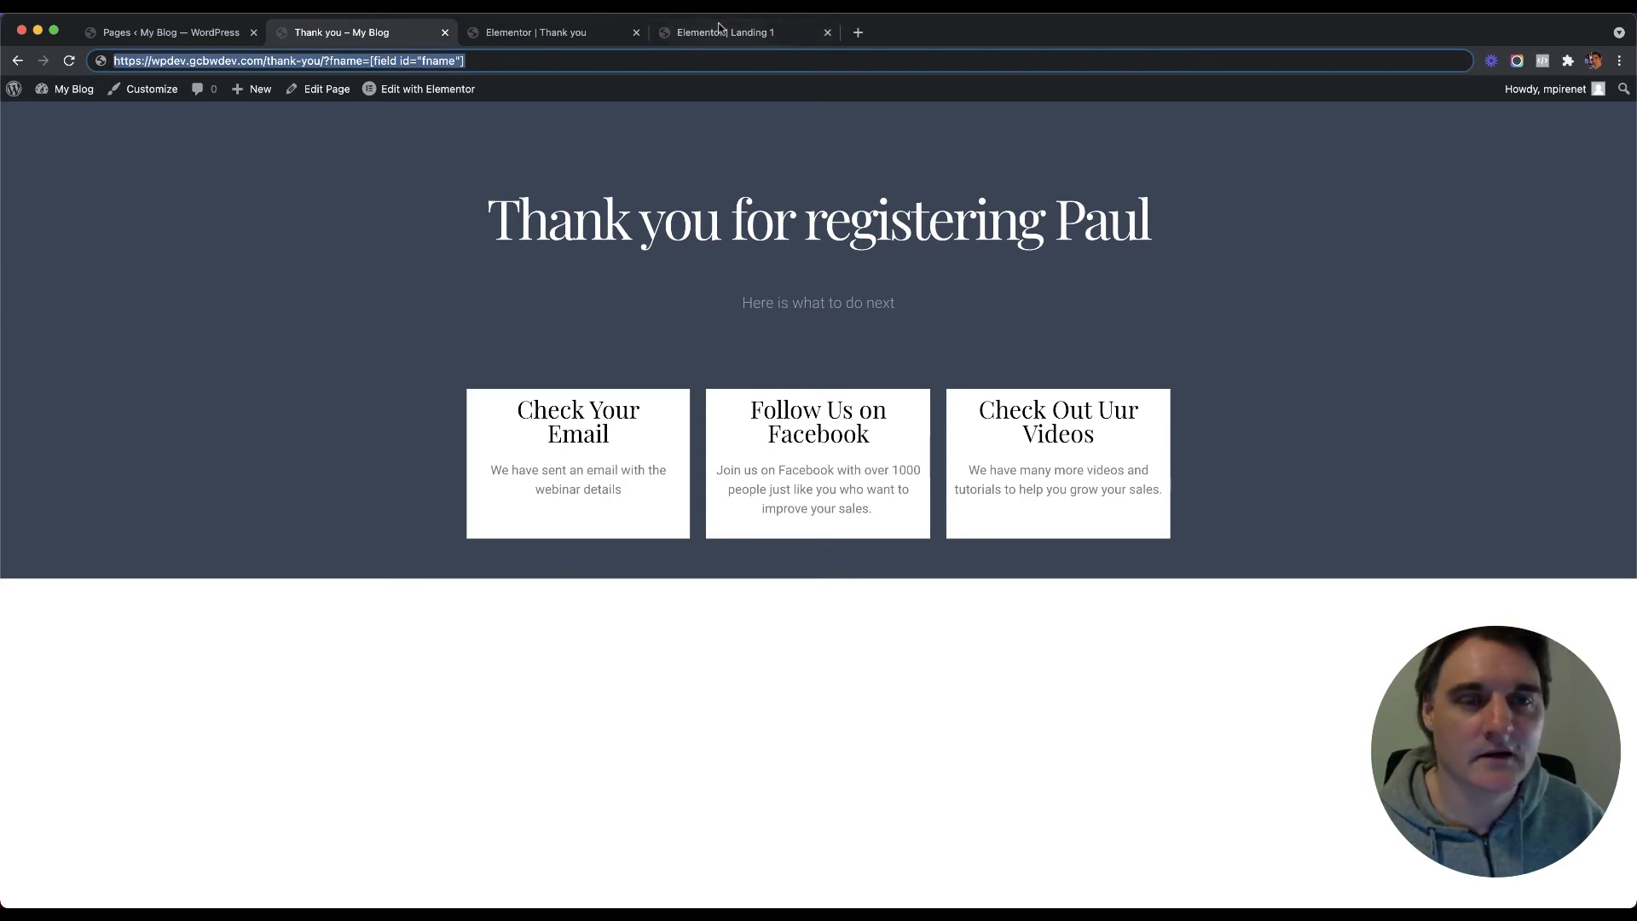
left_click(723, 32)
left_click(78, 267)
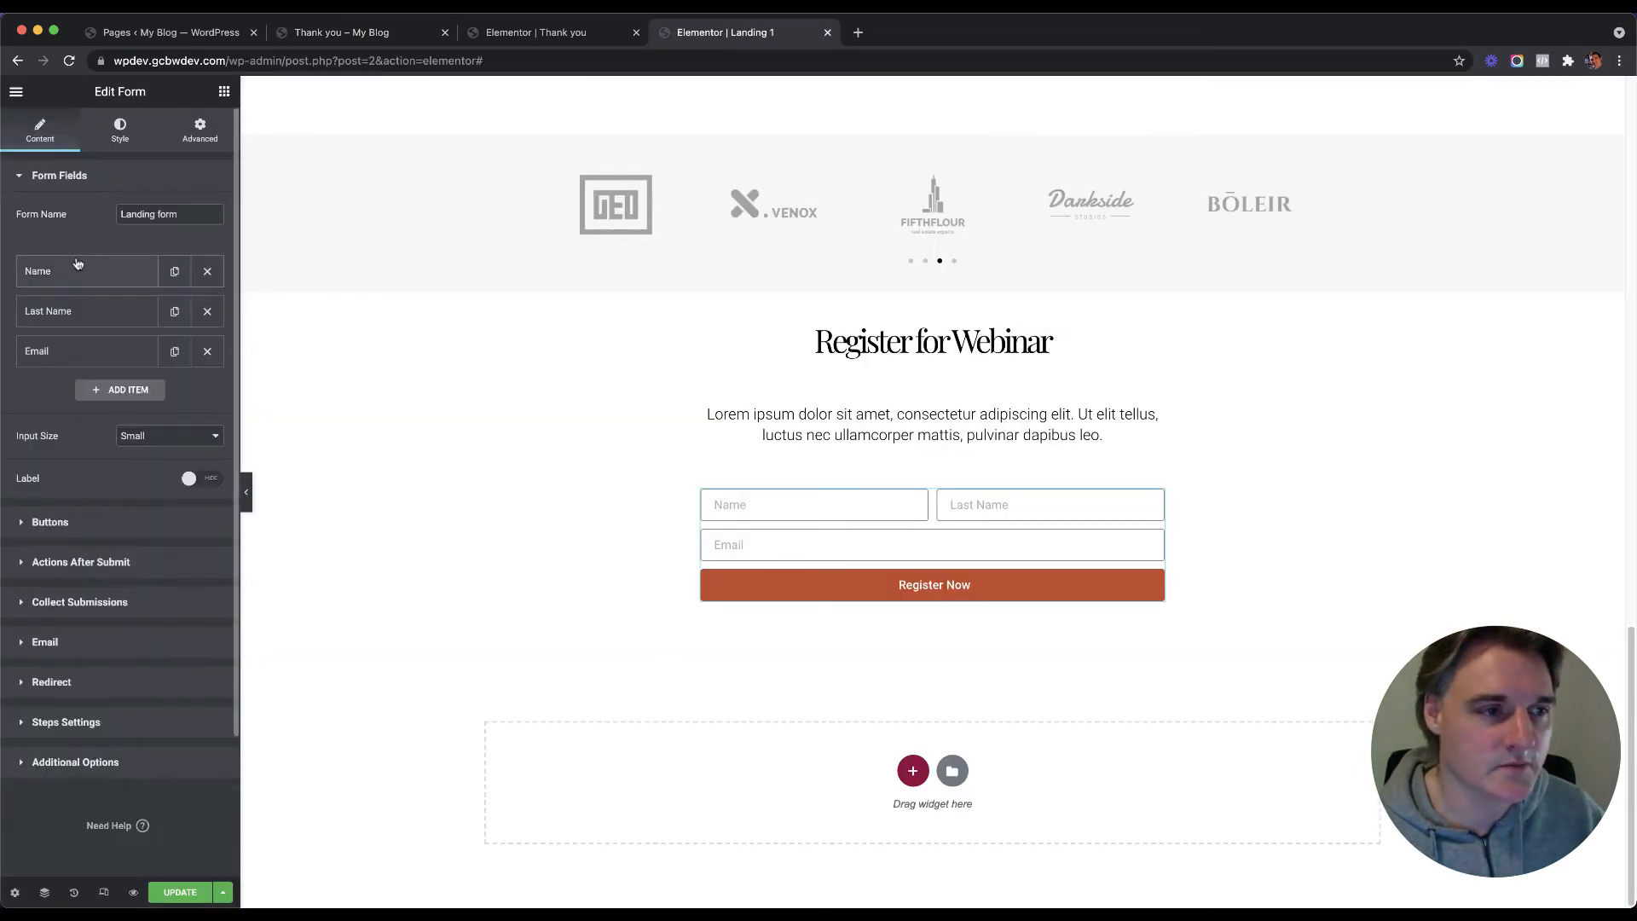
Step: Paste the thank-you URL into Redirect To and trim it to end at fname=
left_click(89, 682)
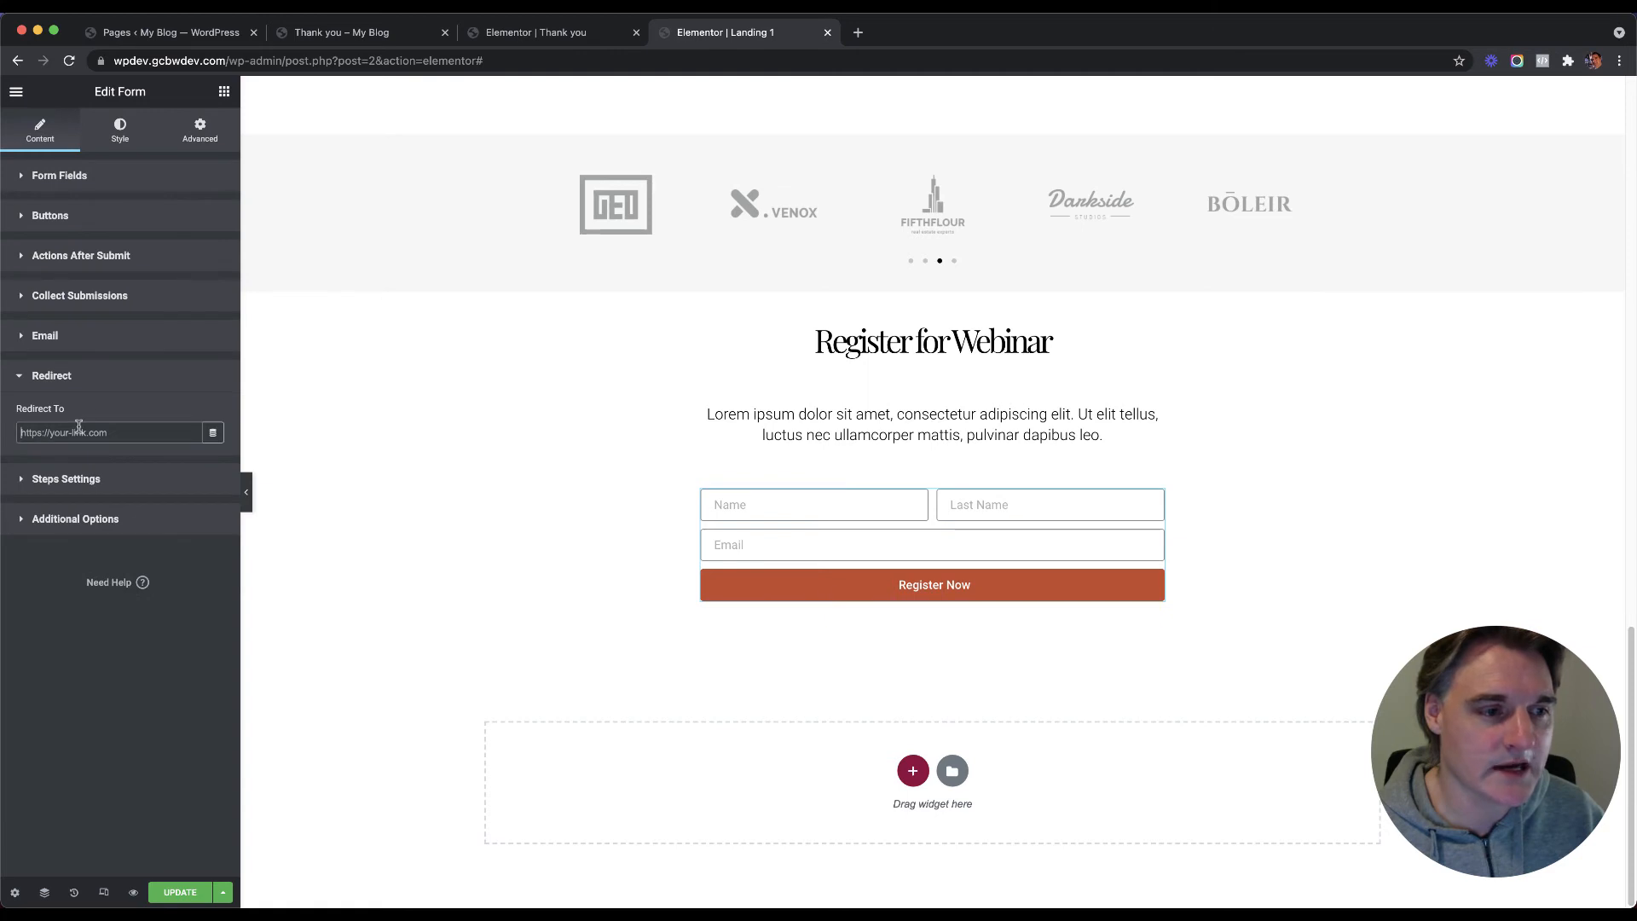
key("super+v")
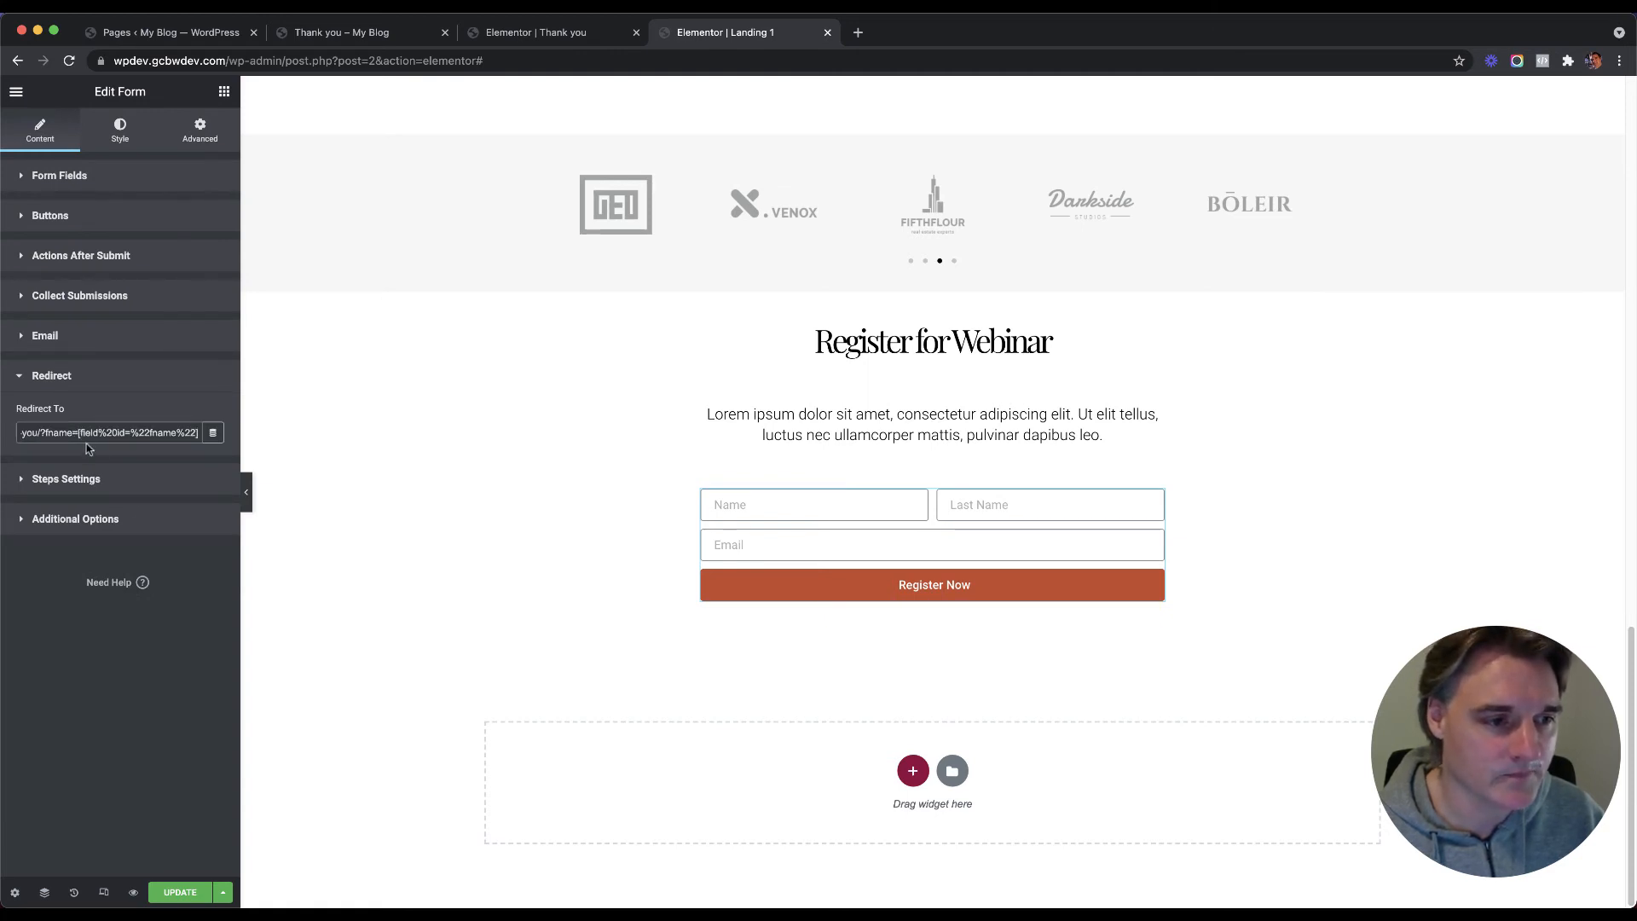
left_click_drag(198, 432, 84, 433)
key("BackSpace")
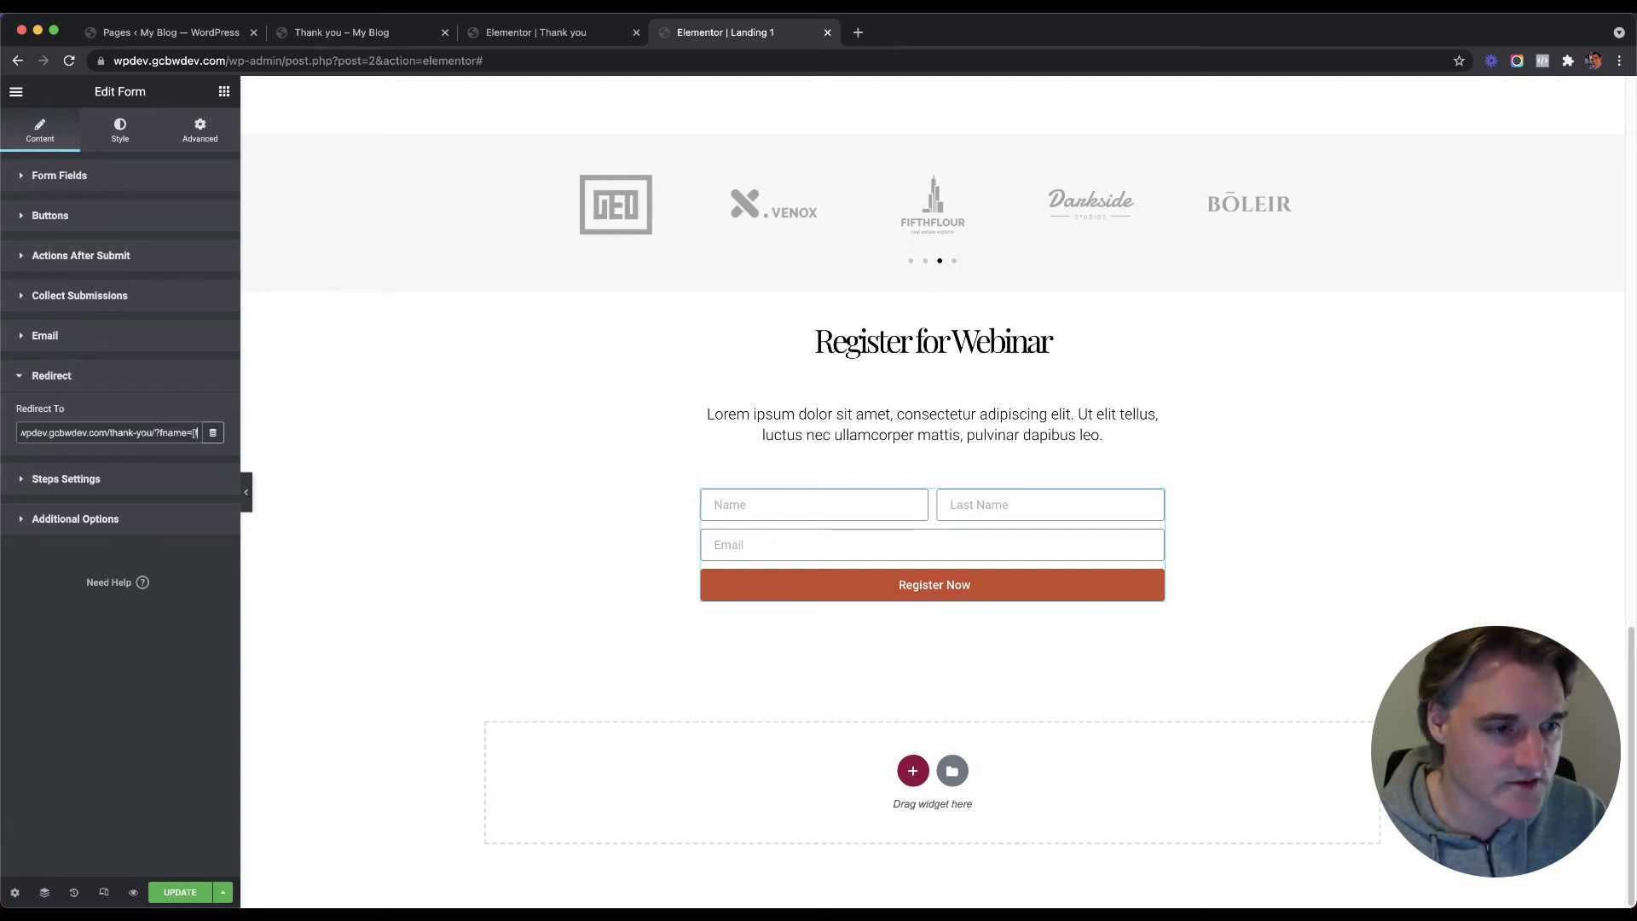
key("BackSpace")
key("BackSpace")
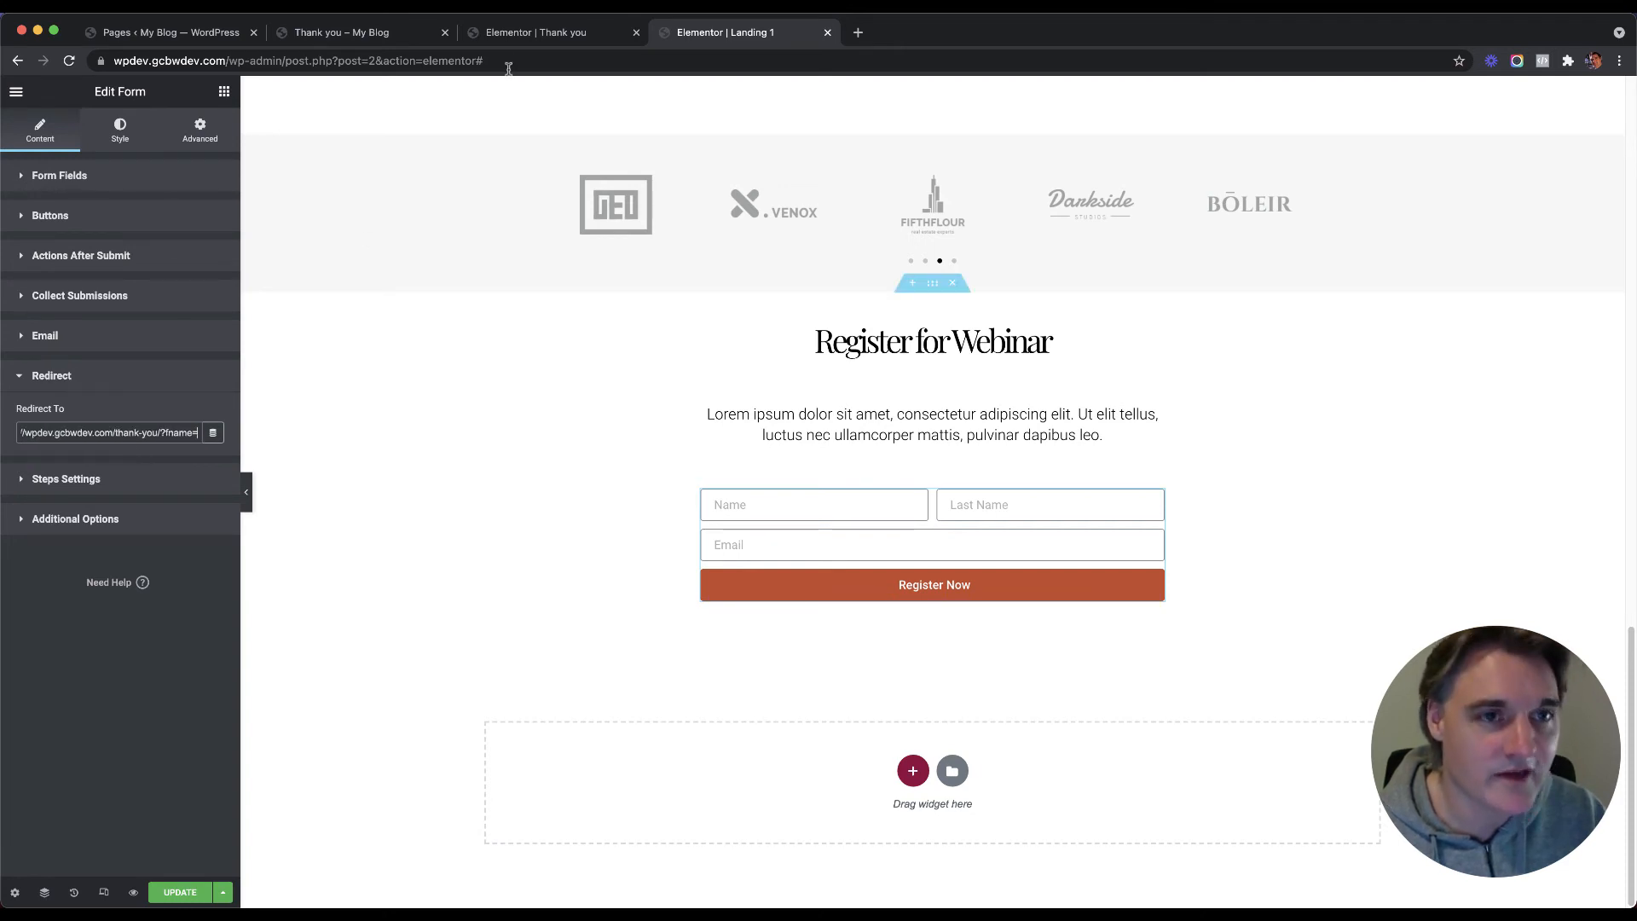
Step: Copy the Name field's [field id="fname"] shortcode again
left_click(106, 180)
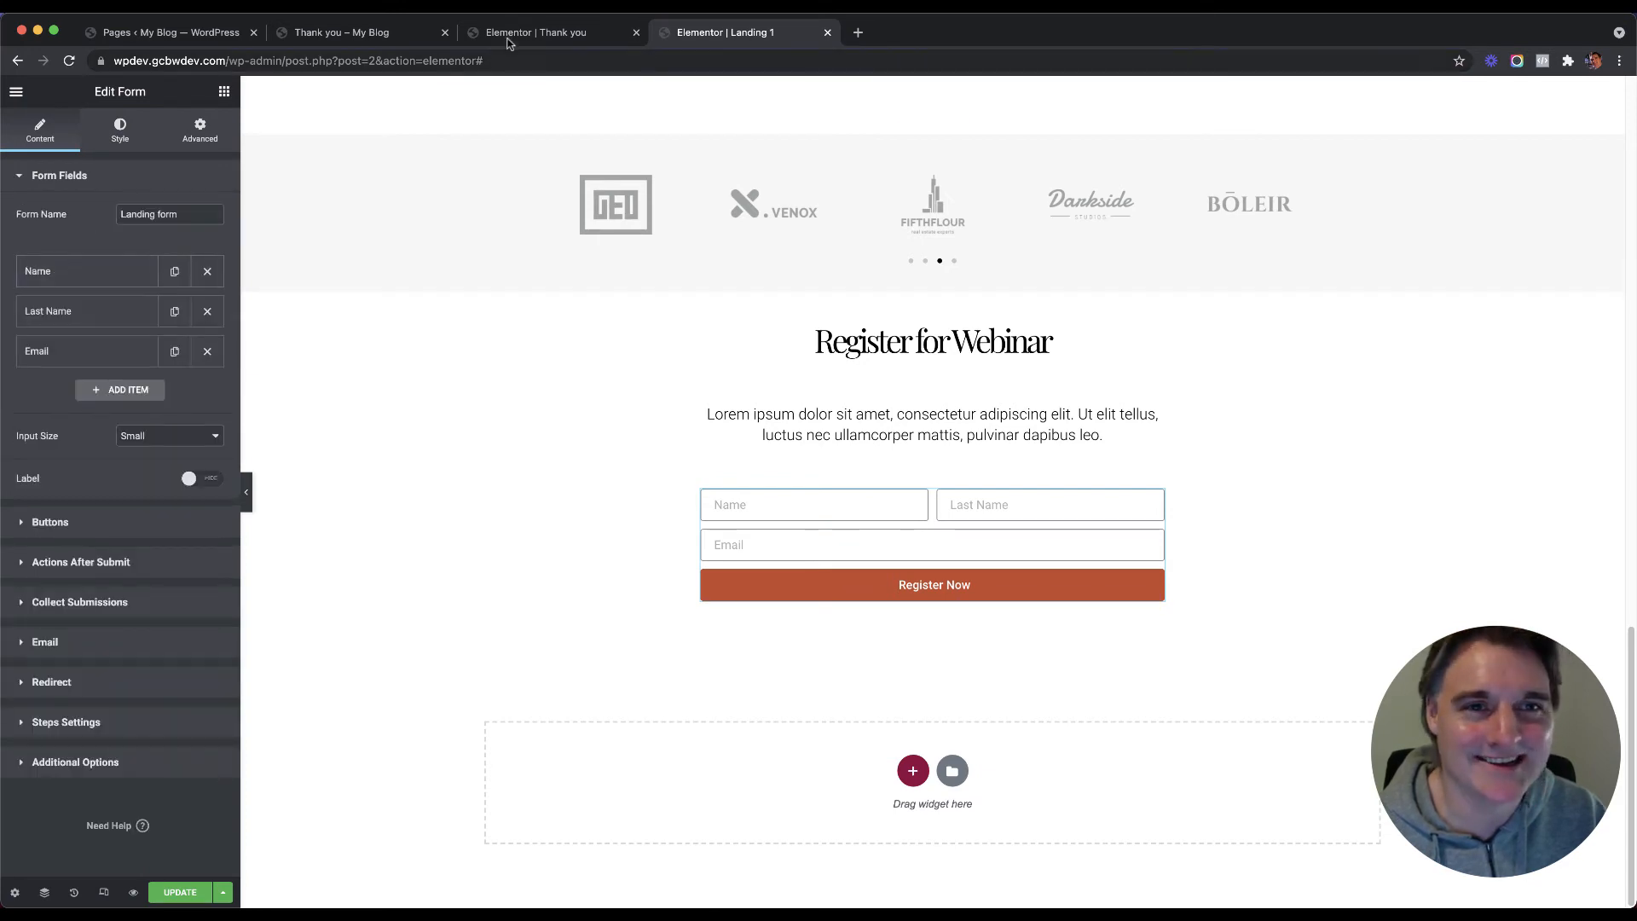
left_click(341, 32)
left_click(404, 62)
left_click(400, 63)
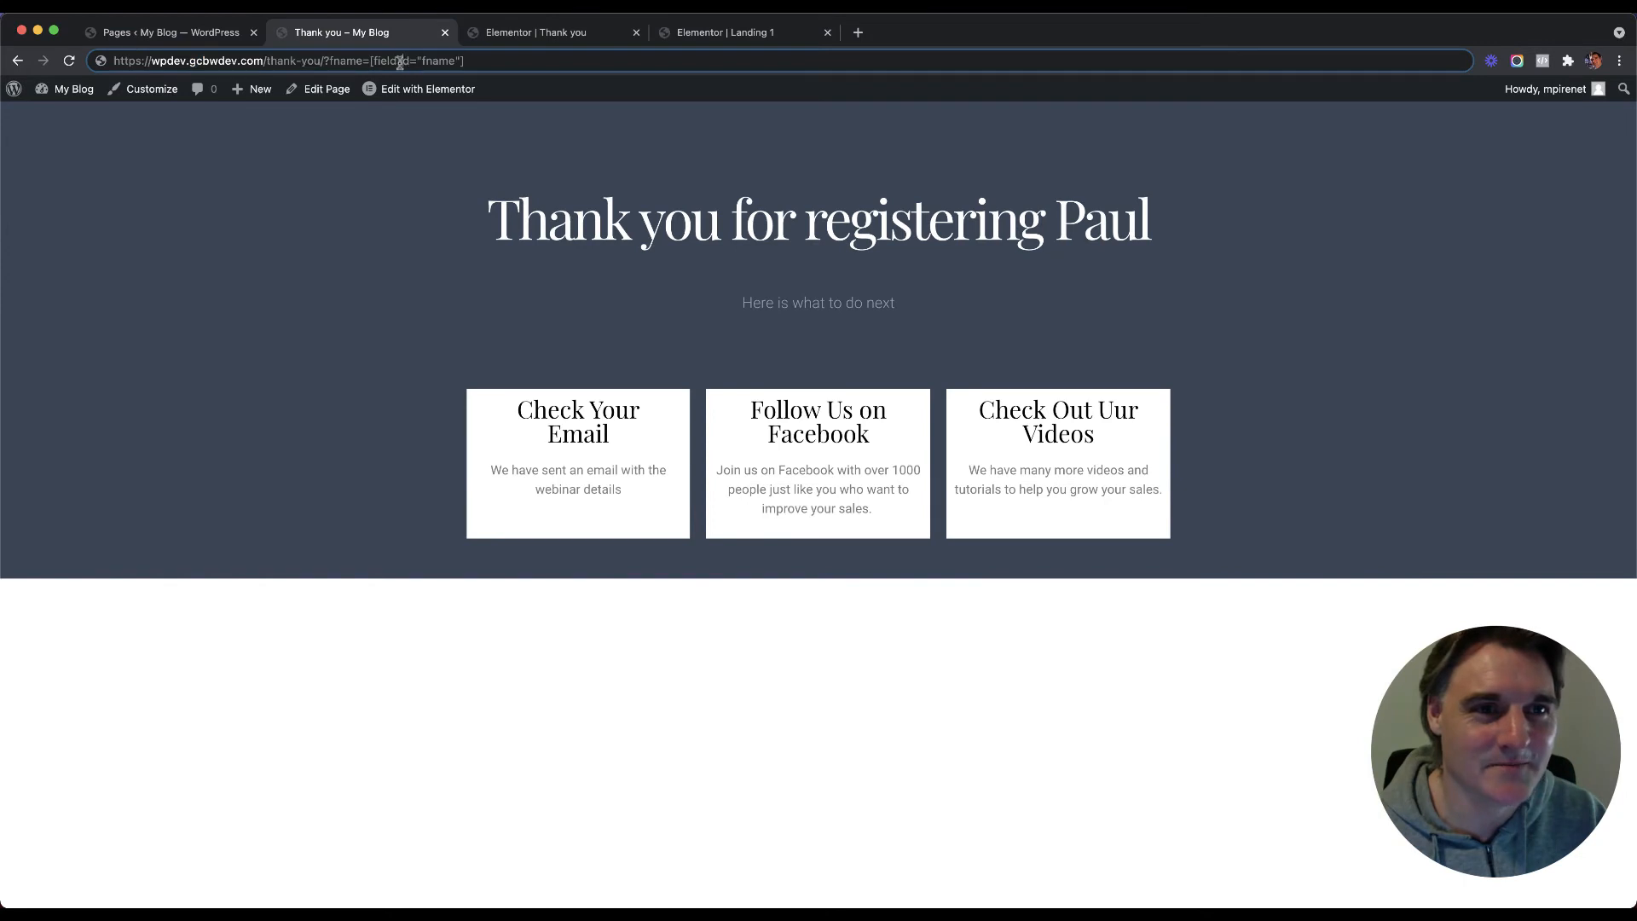
left_click(747, 32)
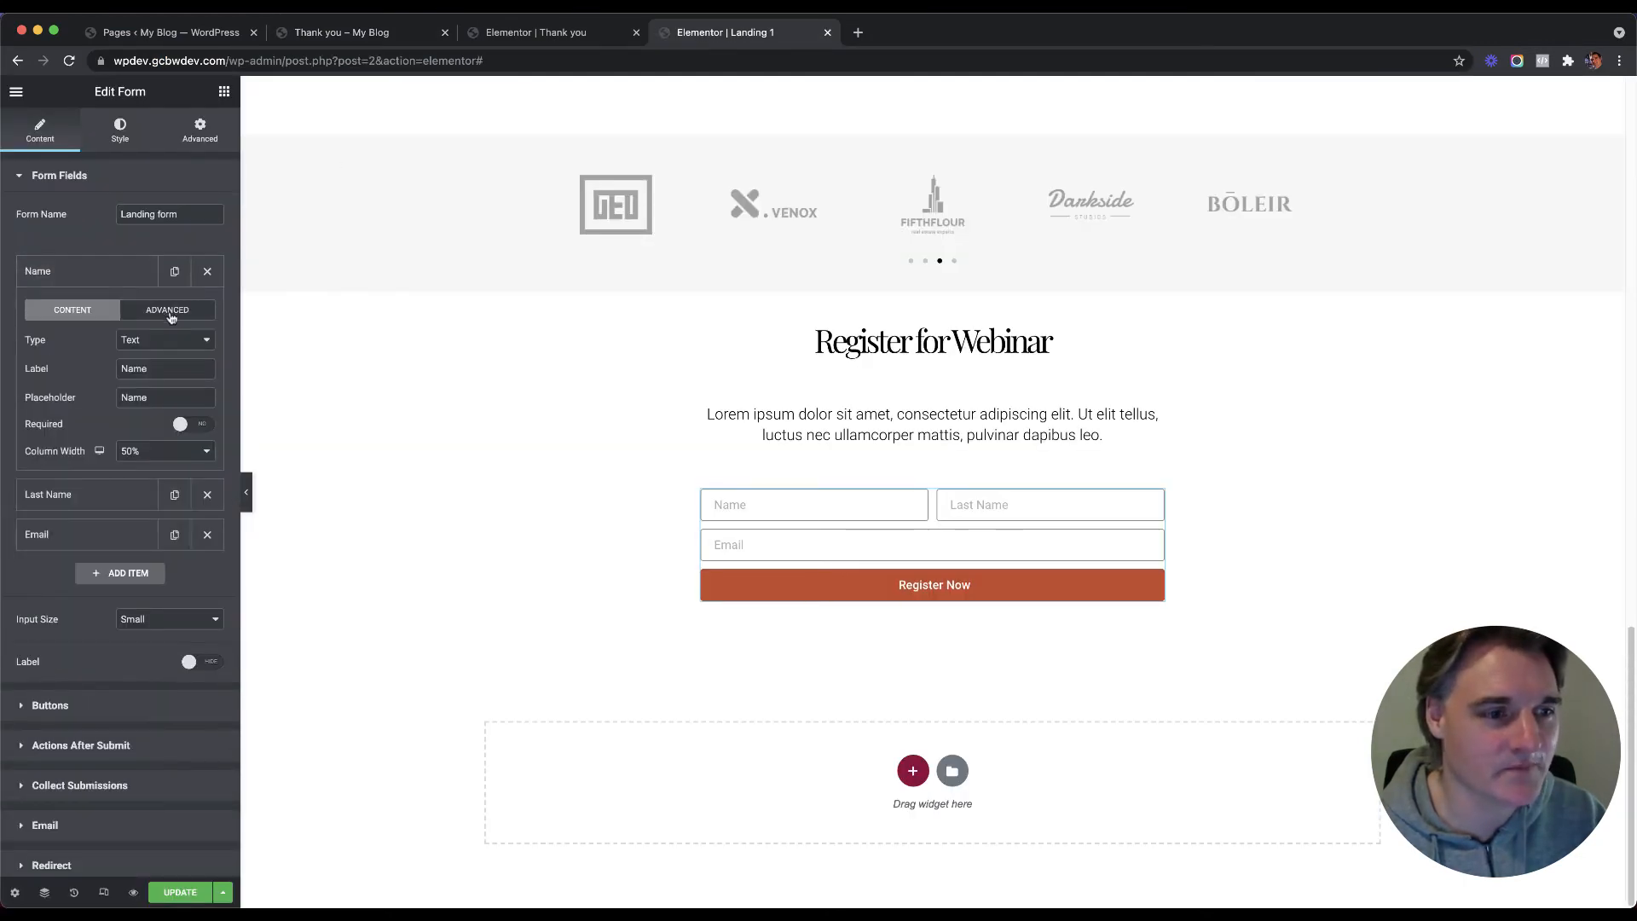
left_click(171, 313)
left_click(159, 444)
key("super+c")
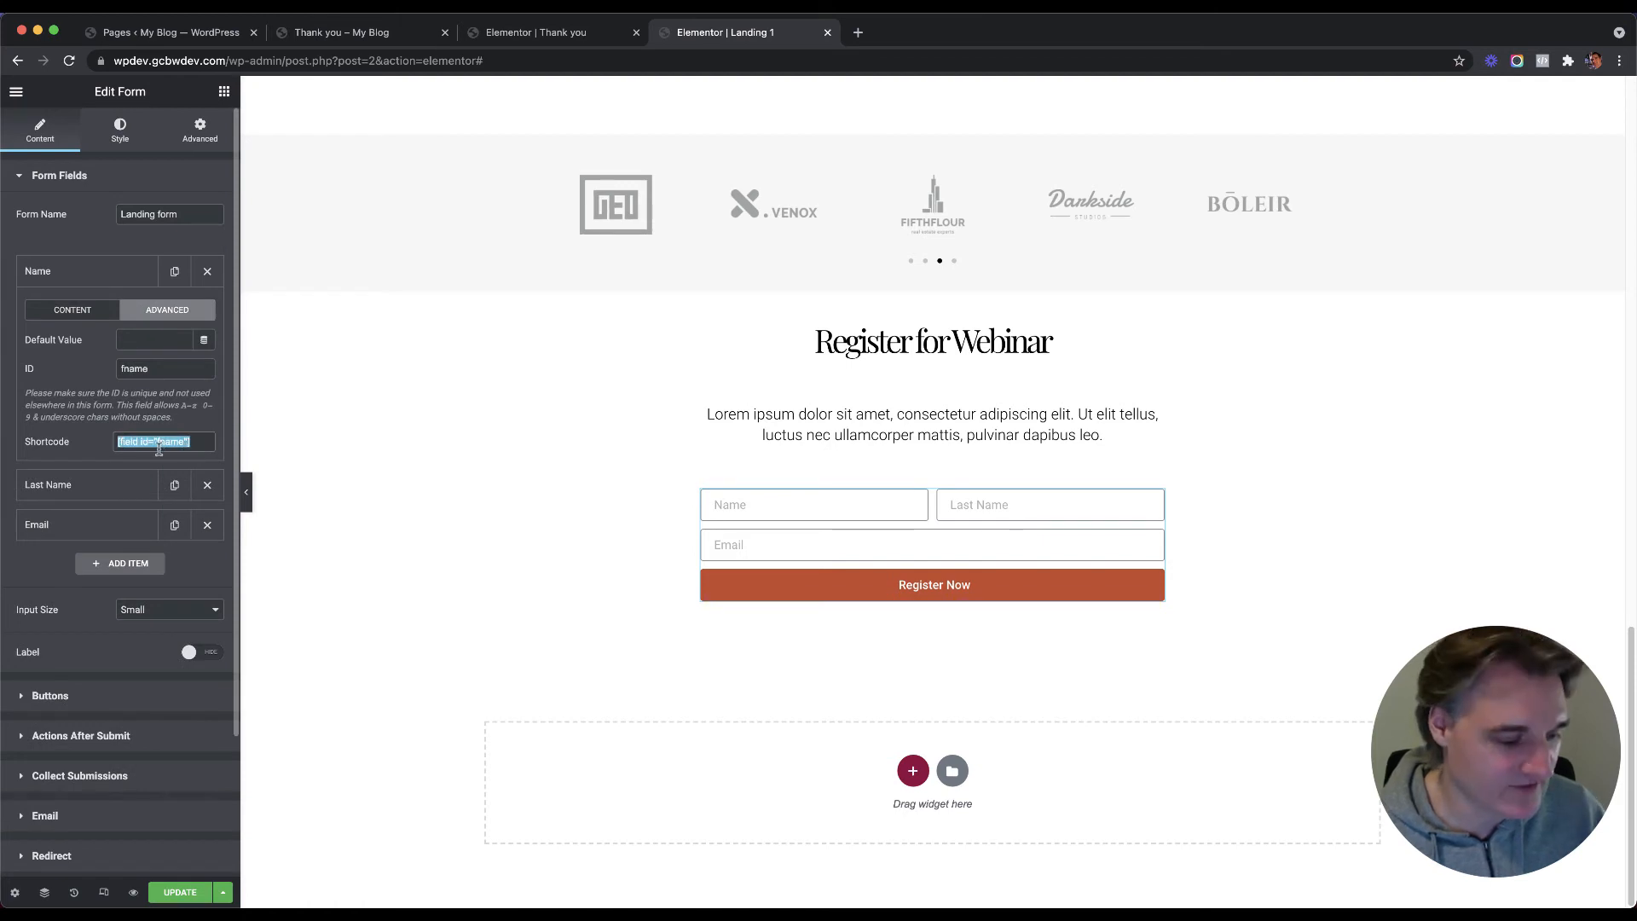
Step: Make Redirect To end with ?fname=[field id="fname"] and save Landing 1
scroll(120, 639, "down", 5)
left_click(151, 640)
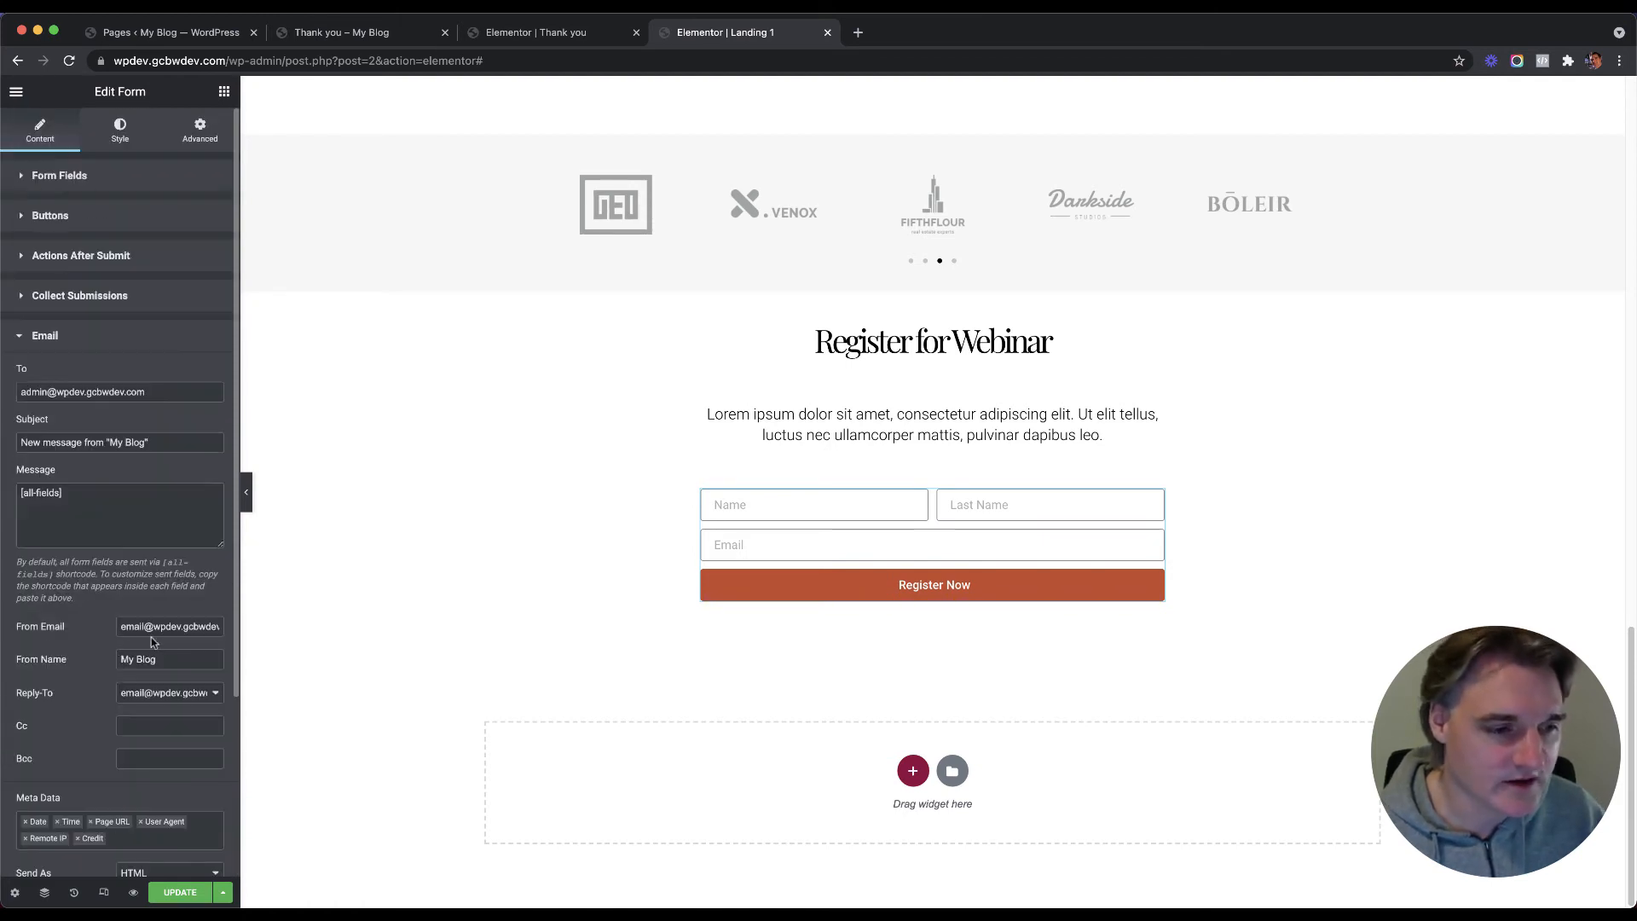
left_click(107, 341)
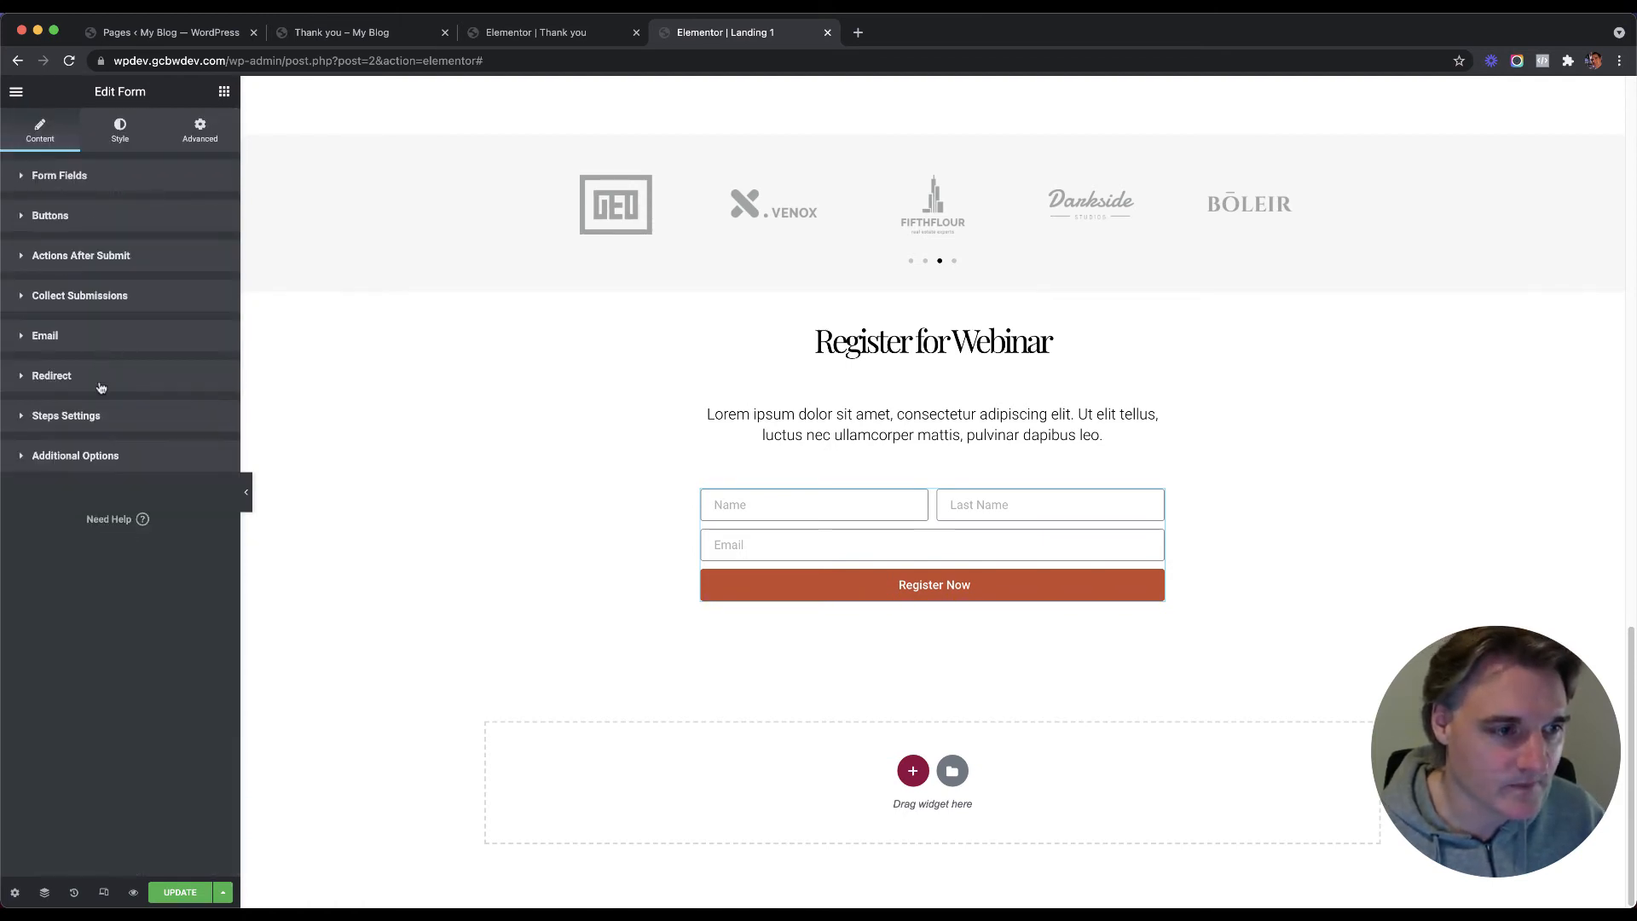
left_click(101, 382)
left_click_drag(49, 433, 167, 435)
left_click(147, 434)
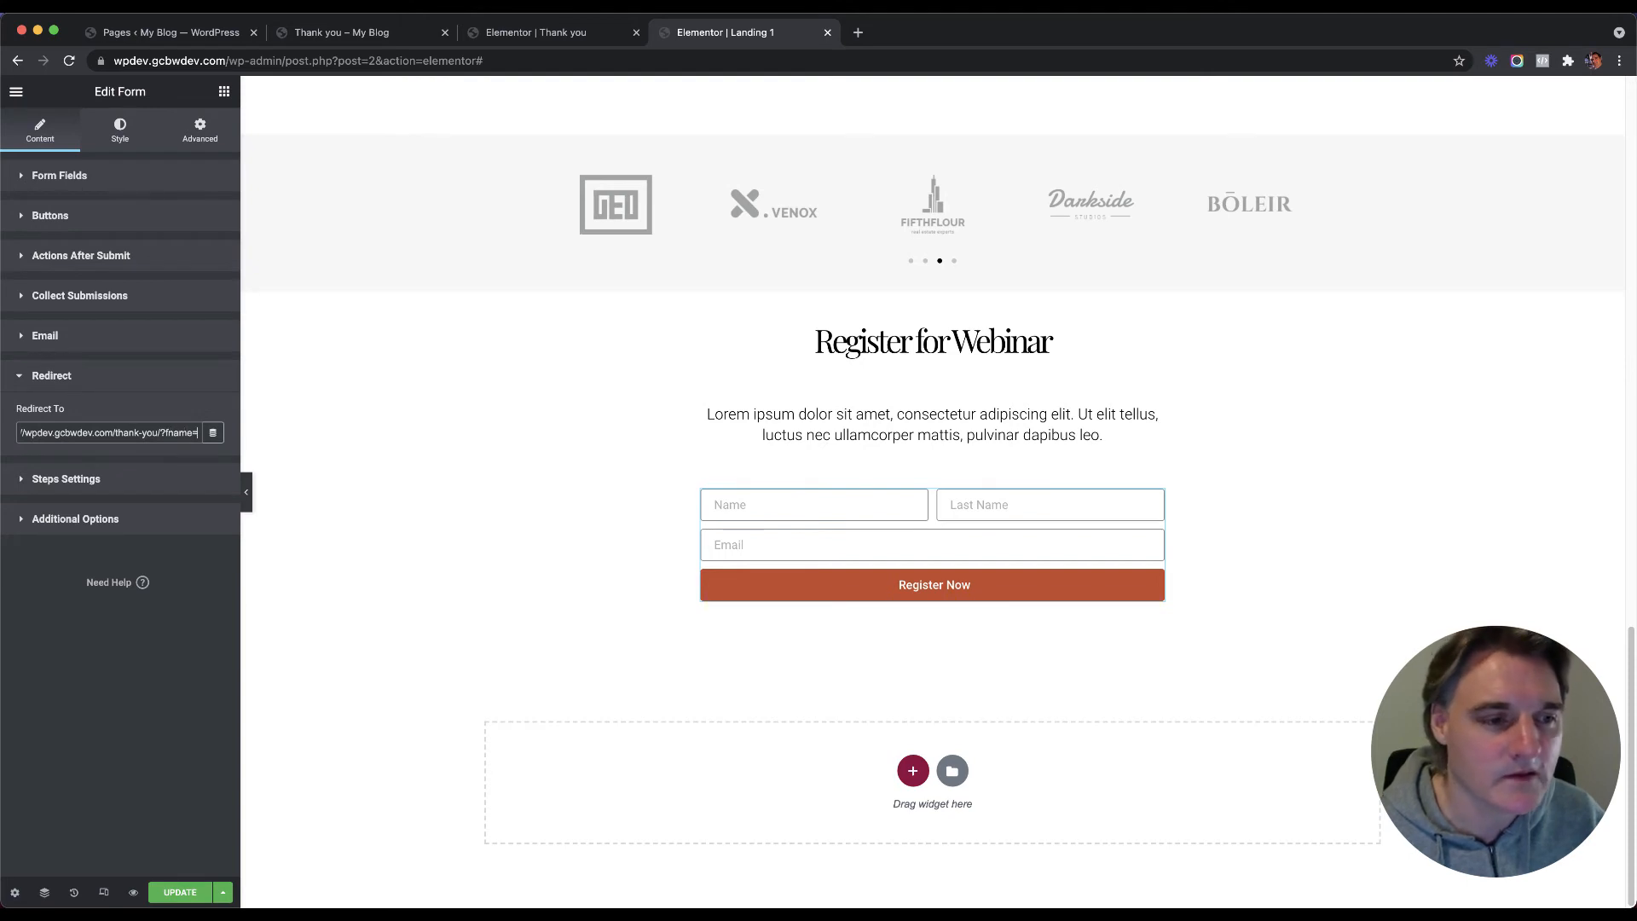
key("super+v")
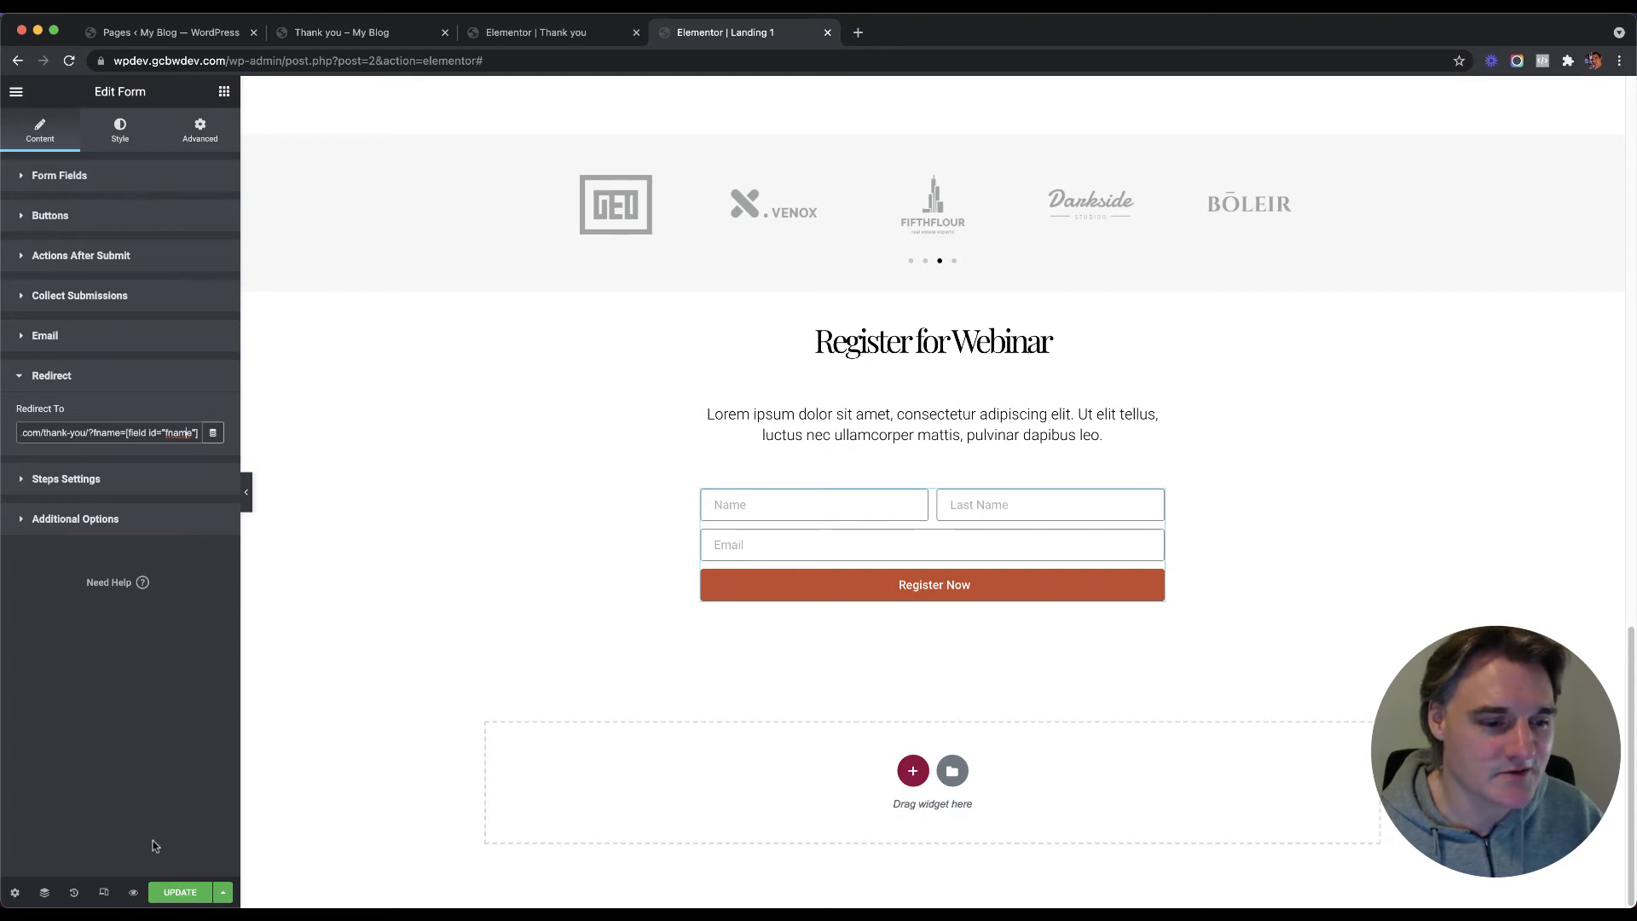
left_click(175, 892)
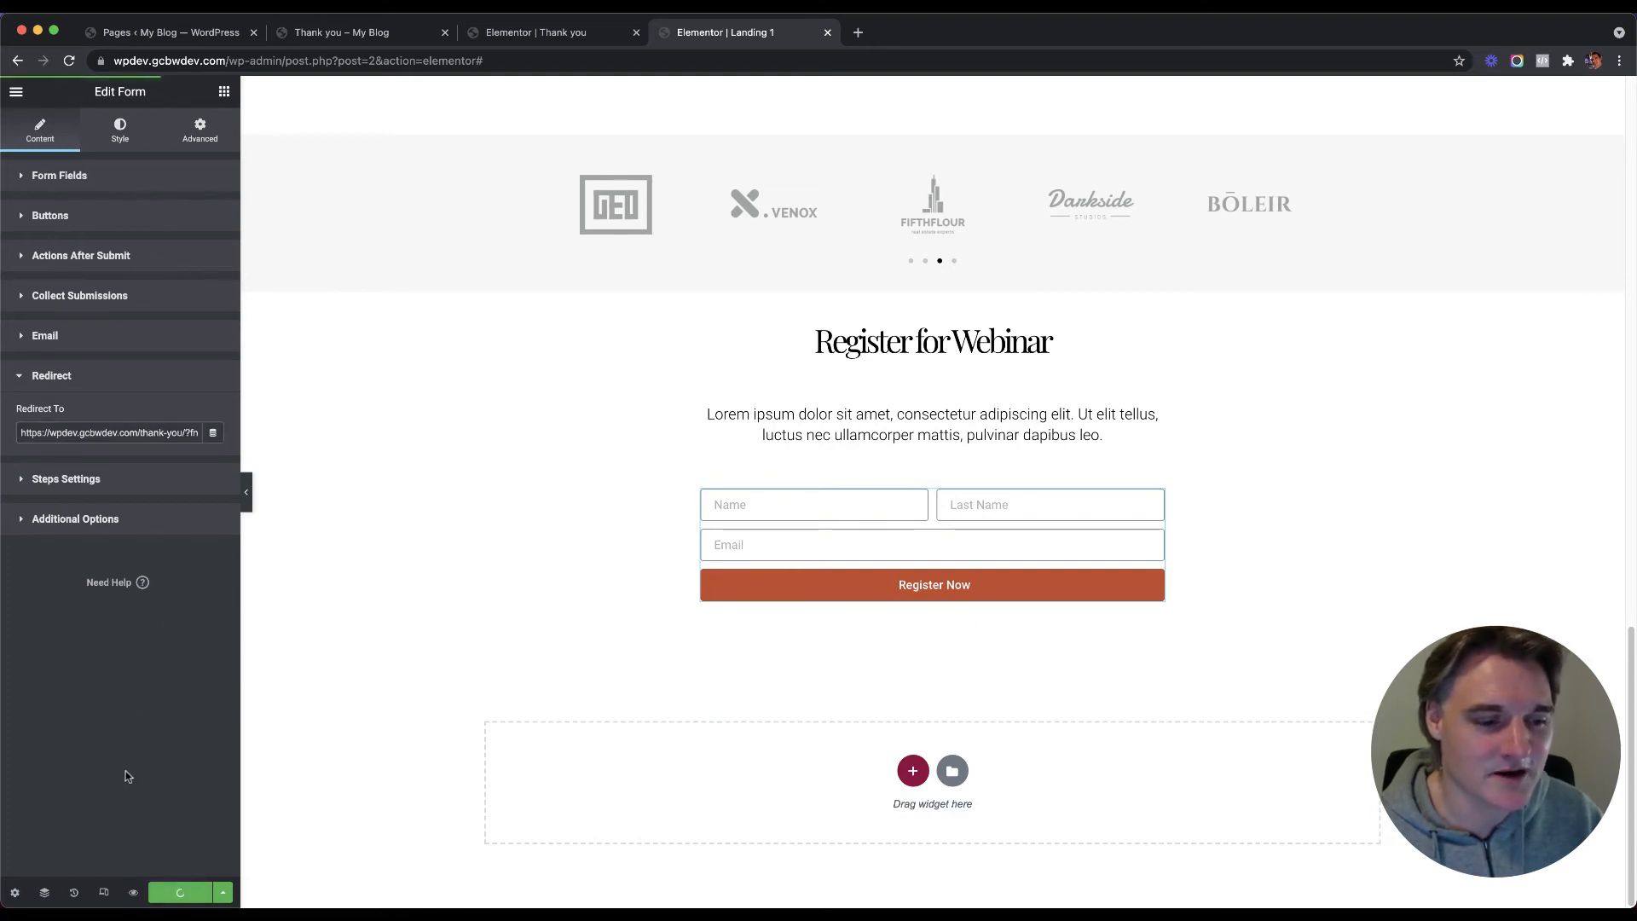
left_click(535, 33)
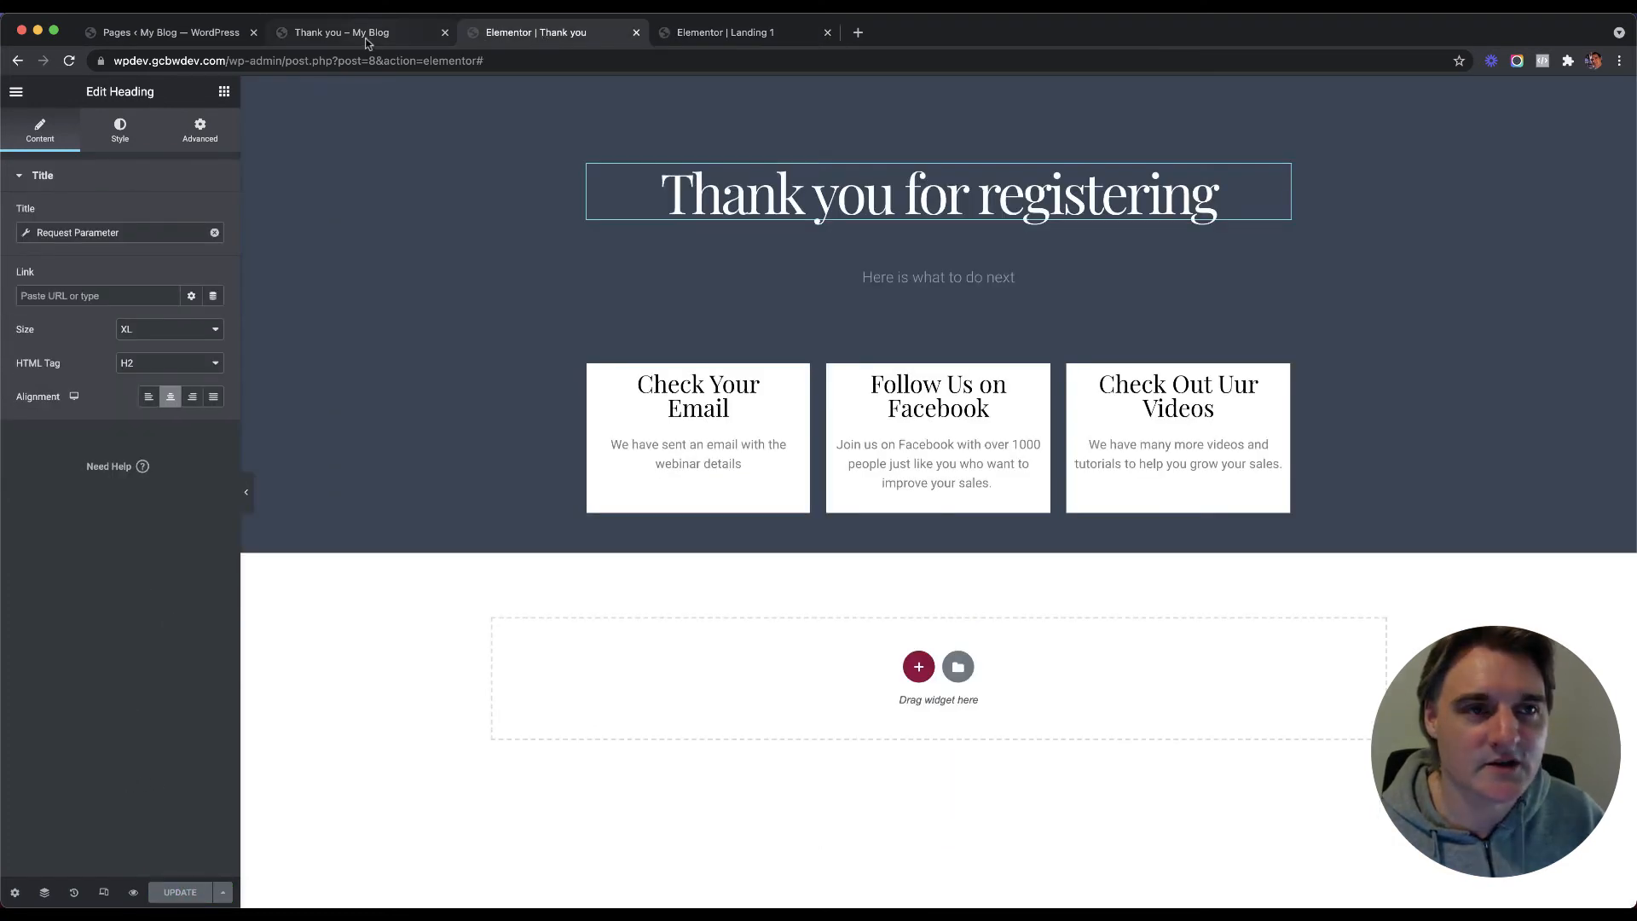
Step: Open Landing 1 live in a new tab, close the thank-you tab, and jump to the registration form
left_click(350, 38)
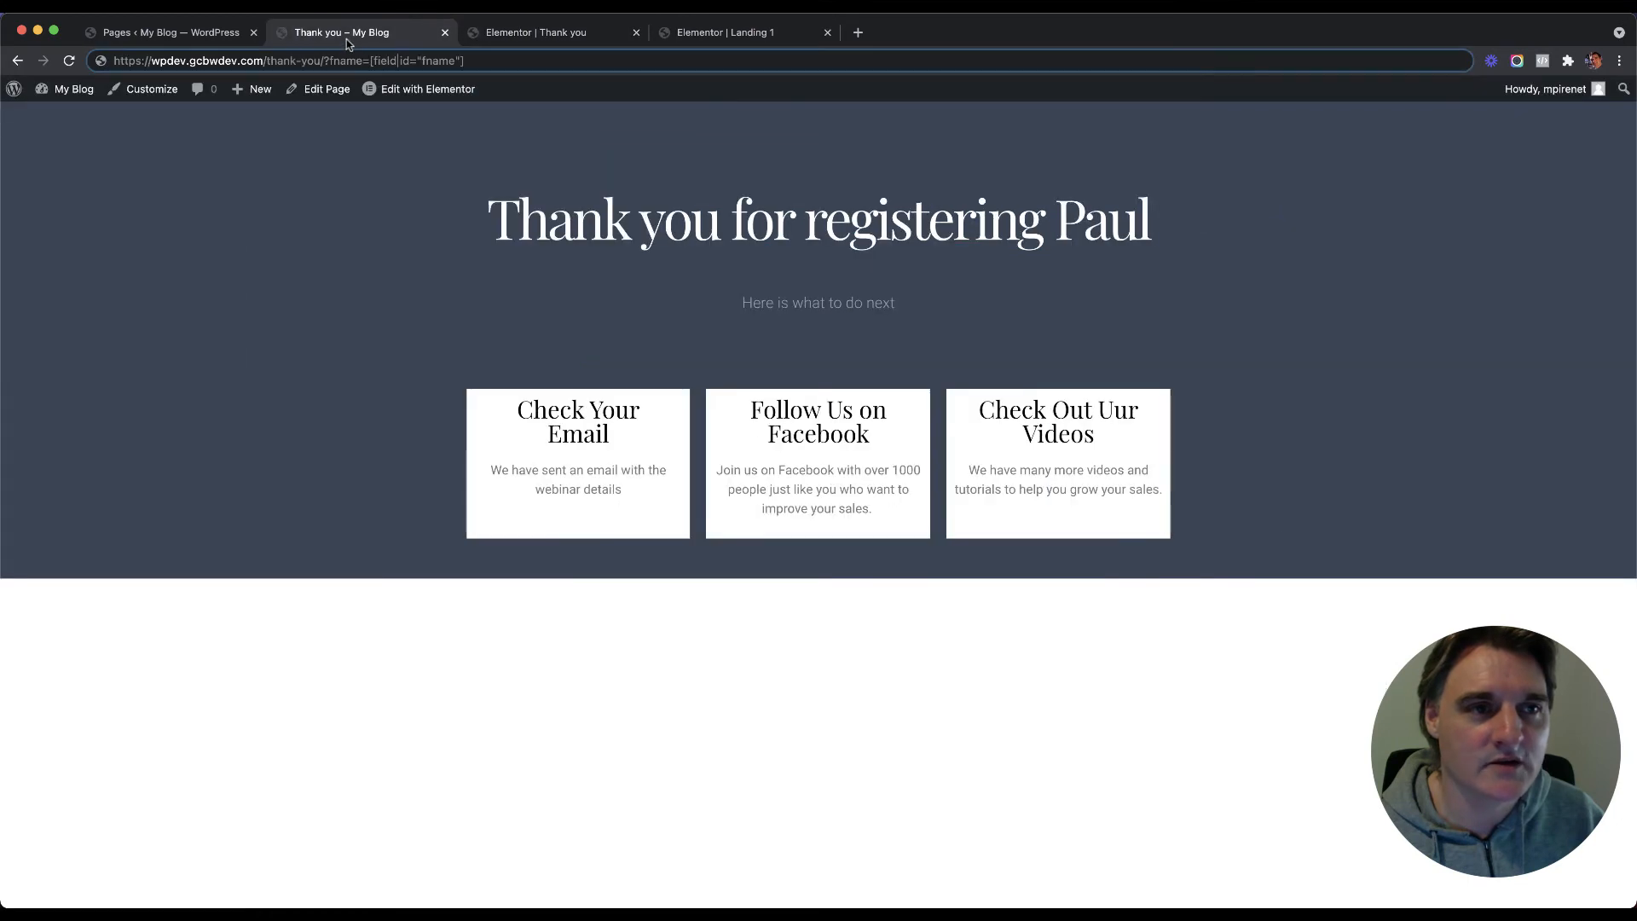
left_click(207, 34)
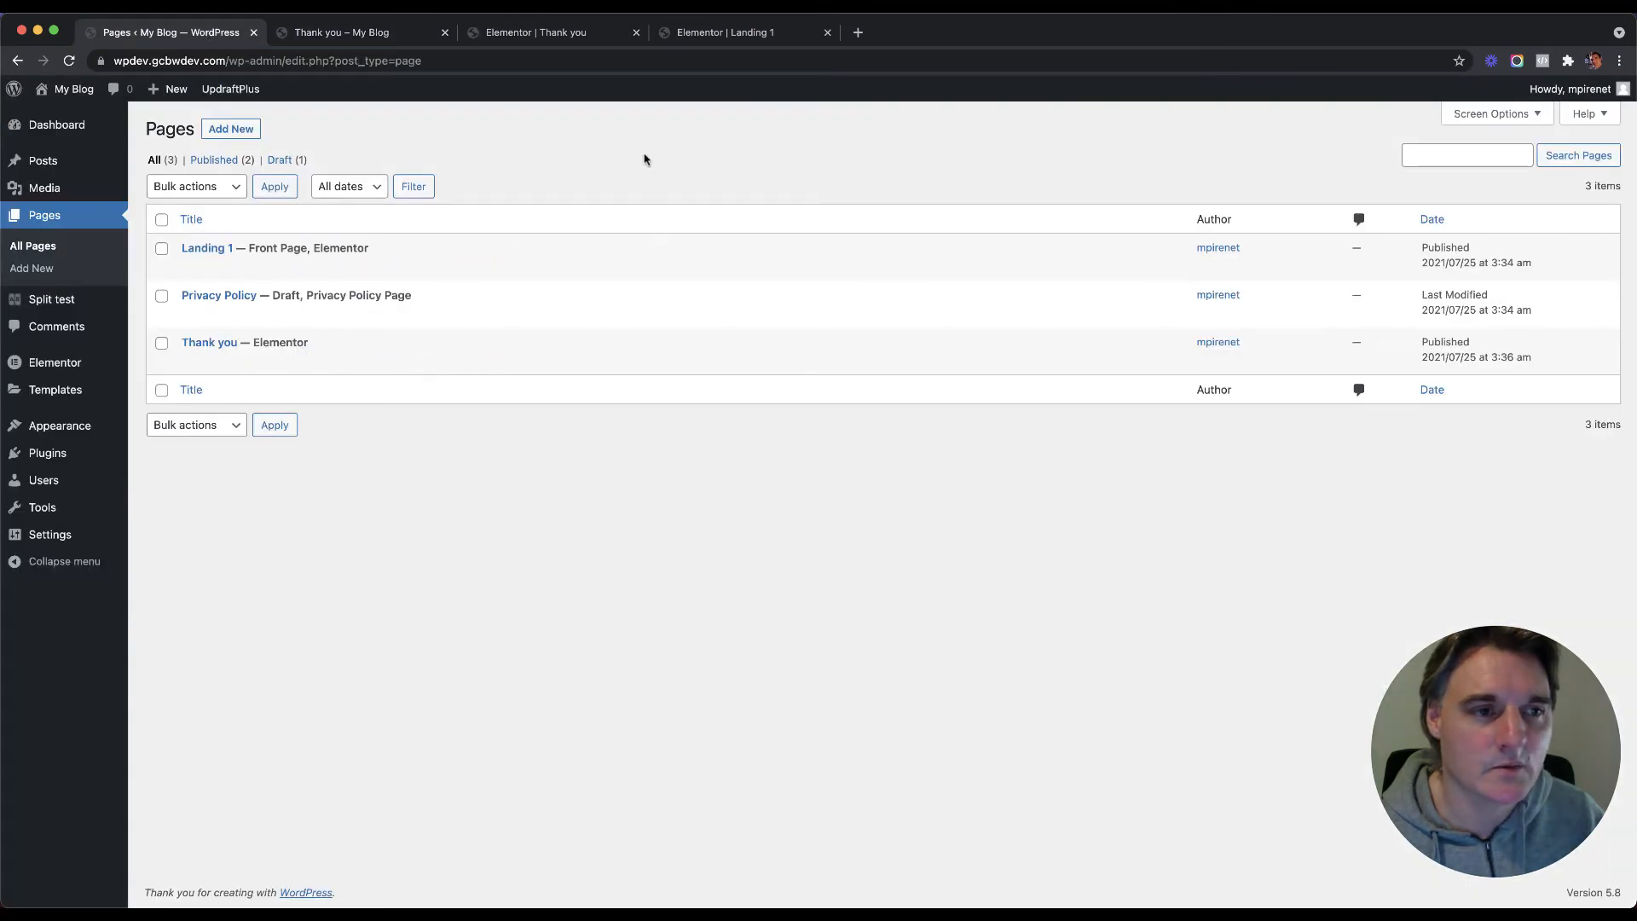
right_click(324, 267)
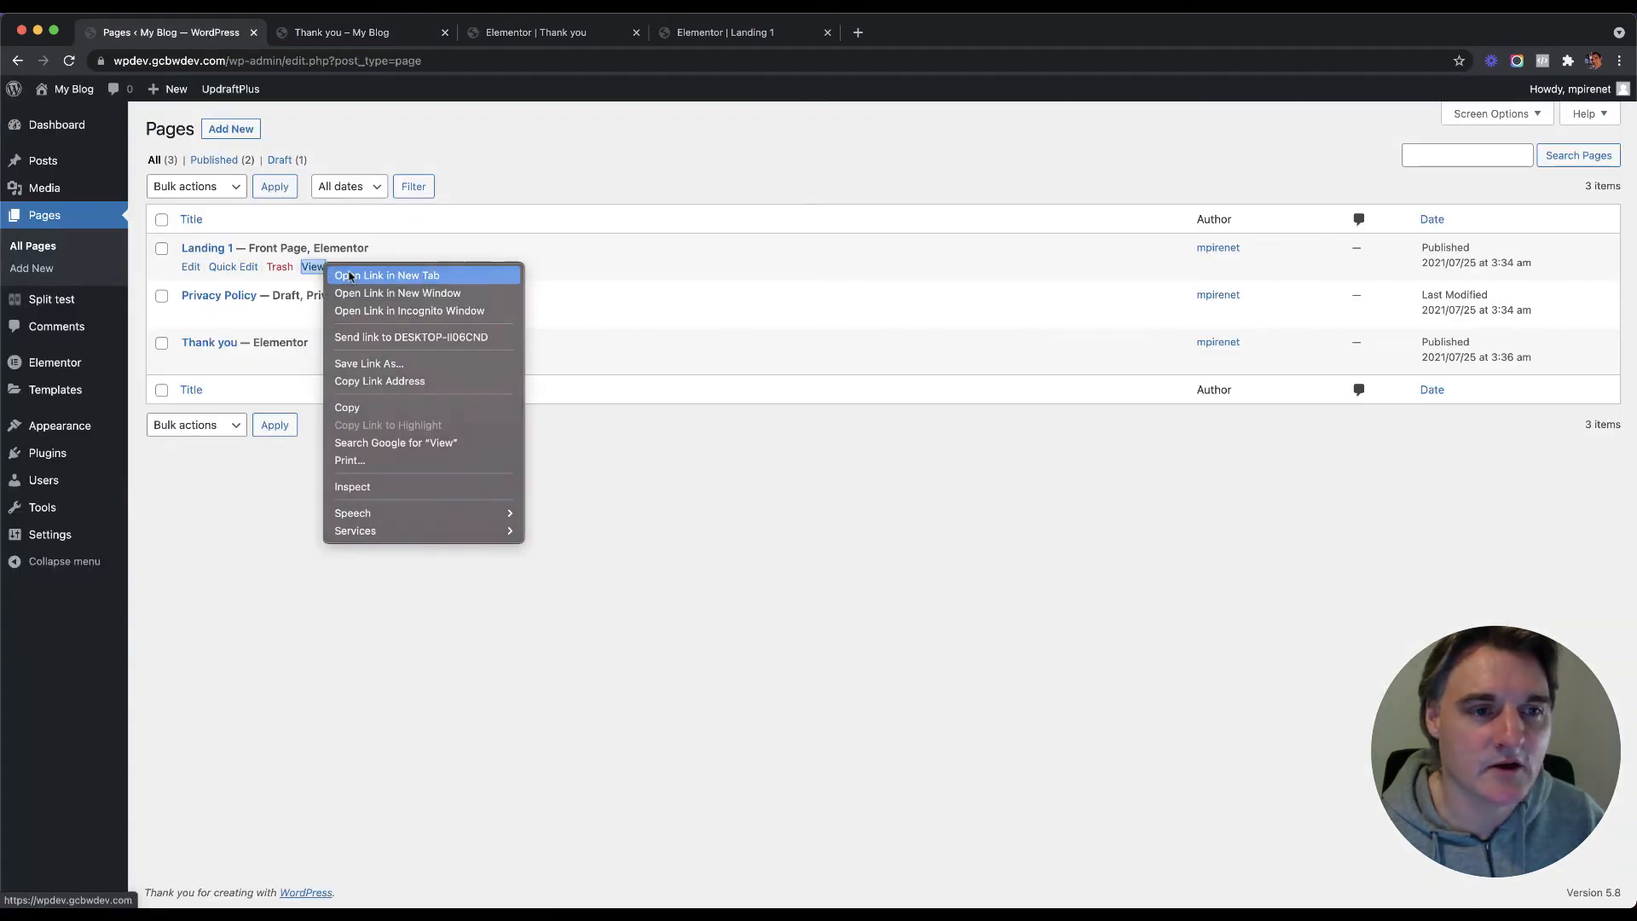
left_click(350, 275)
left_click(347, 35)
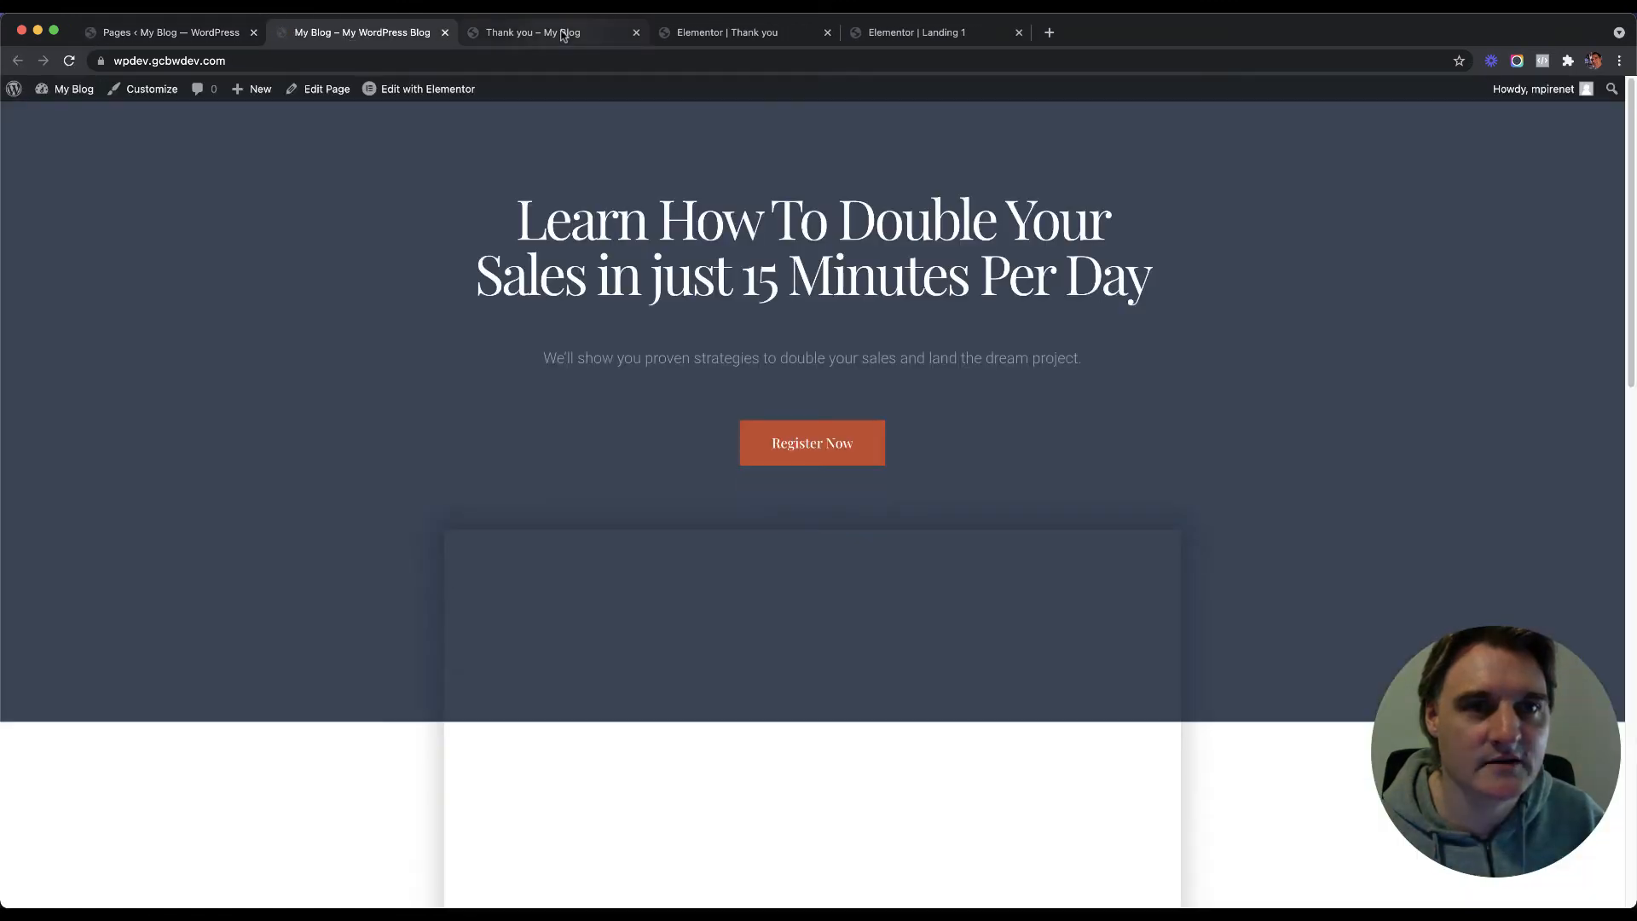
left_click(636, 32)
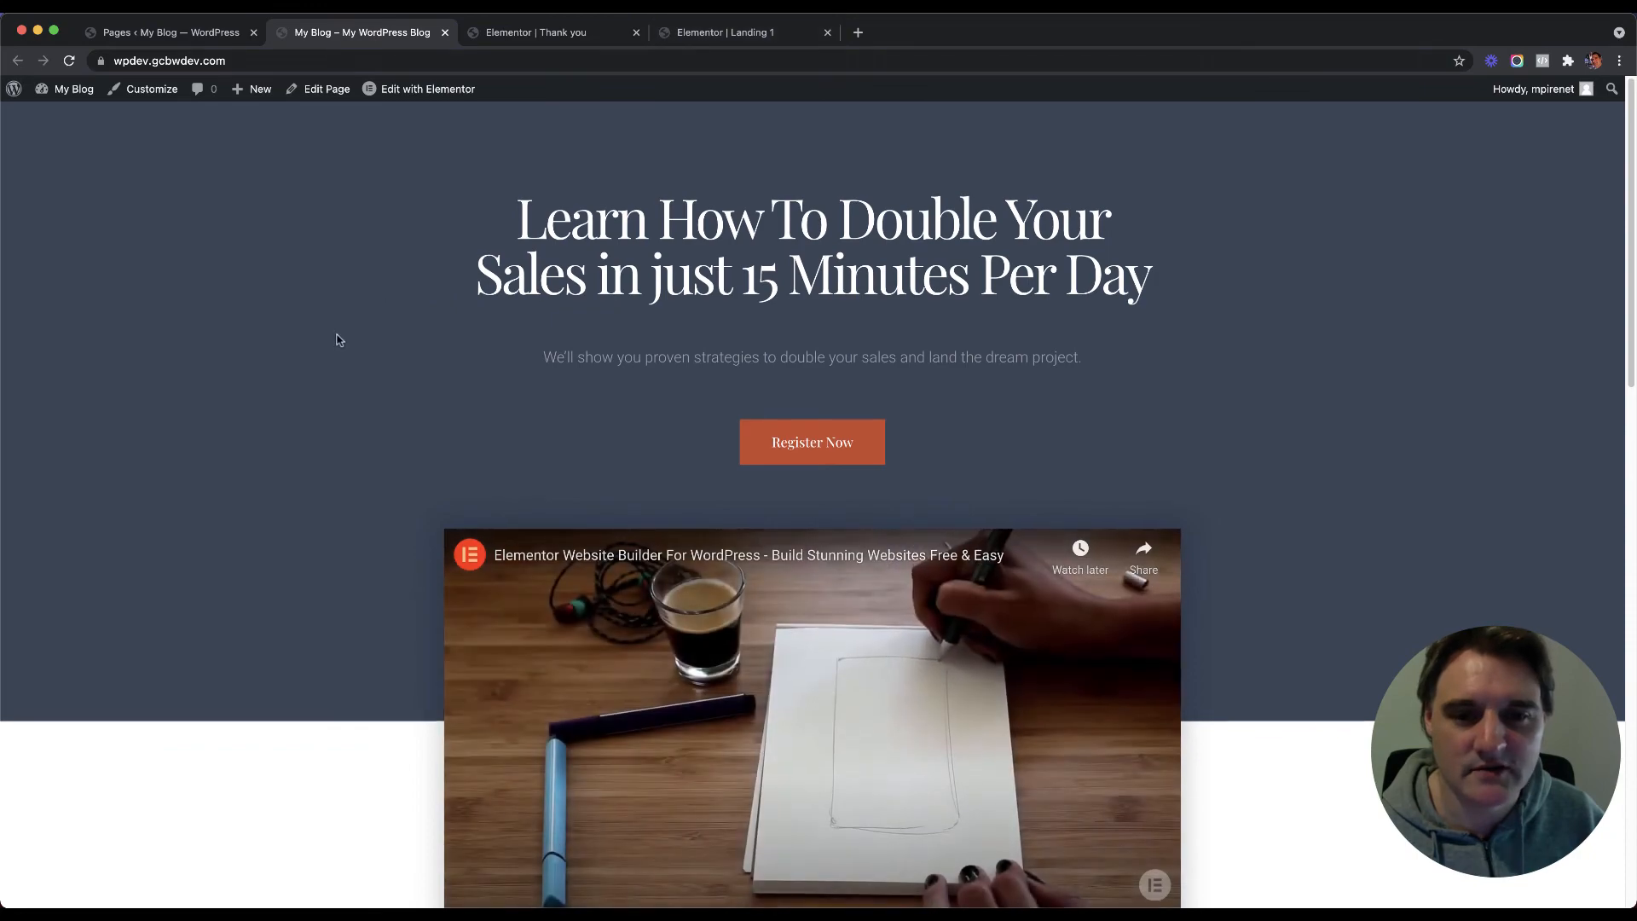
scroll(336, 335, "down", 20)
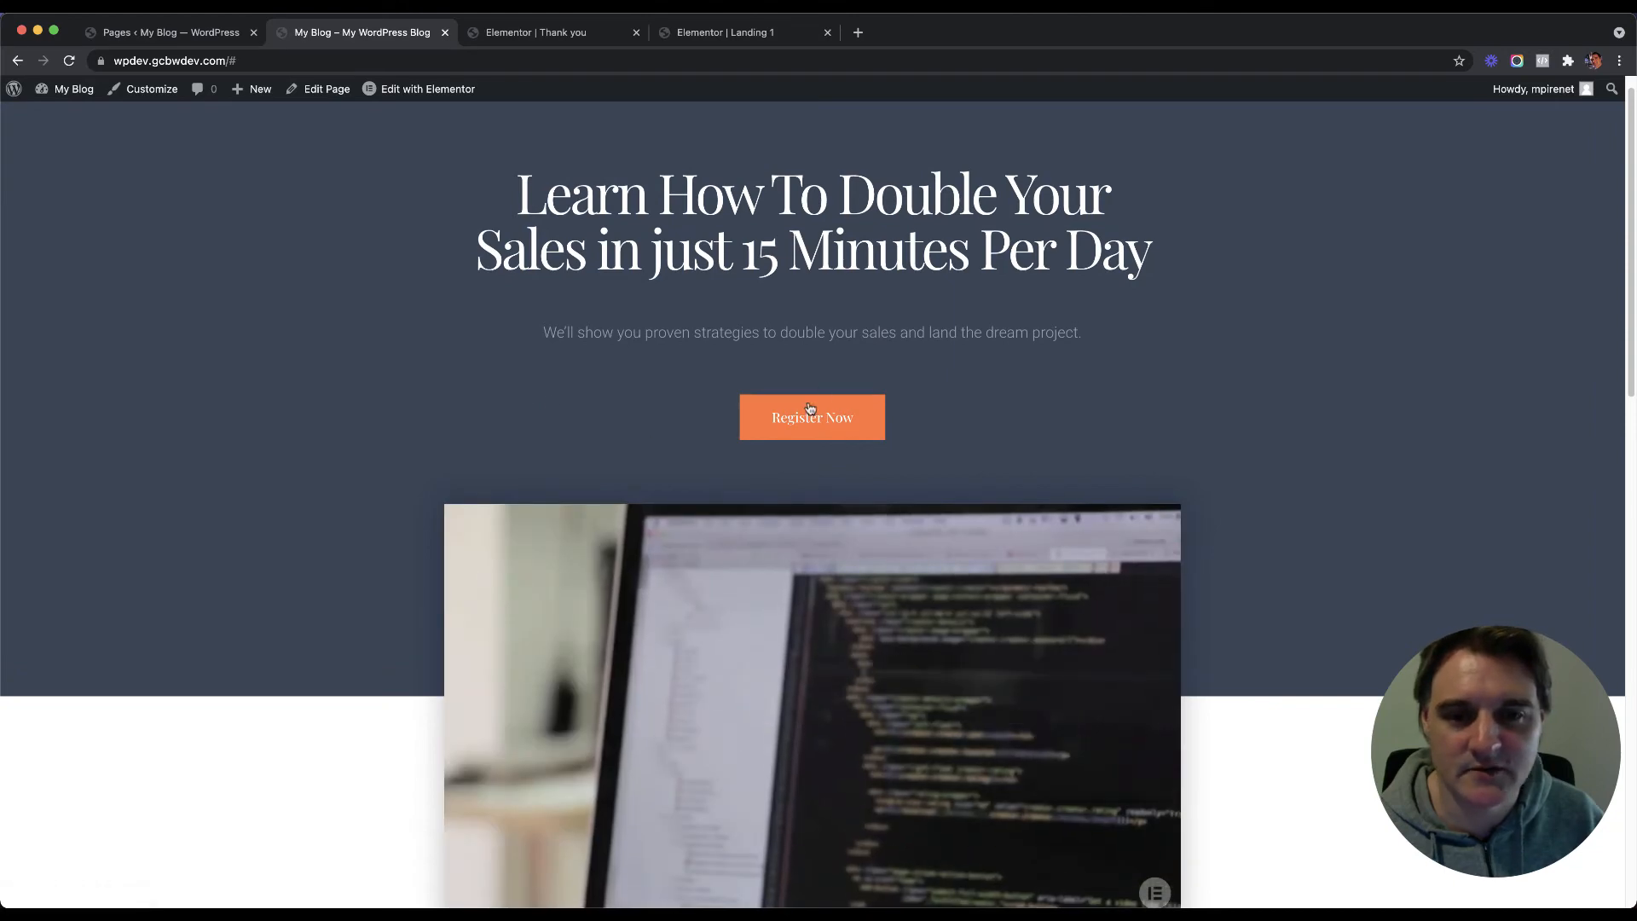
left_click(810, 409)
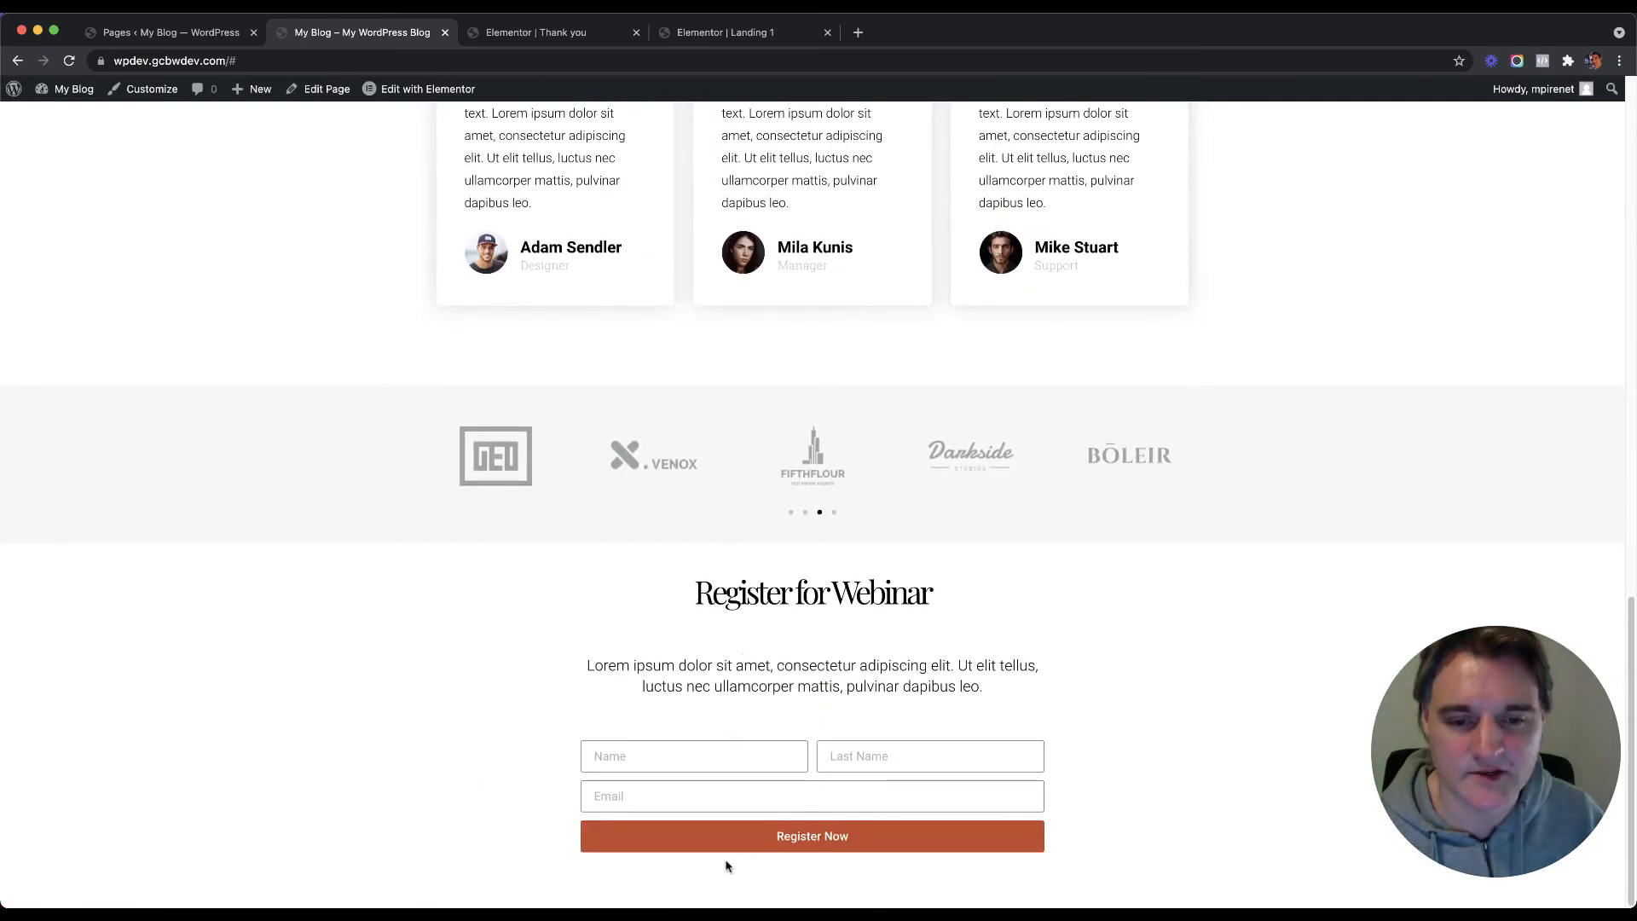
Step: Change the hero Register Now button's link from # to #registernow
left_click(734, 34)
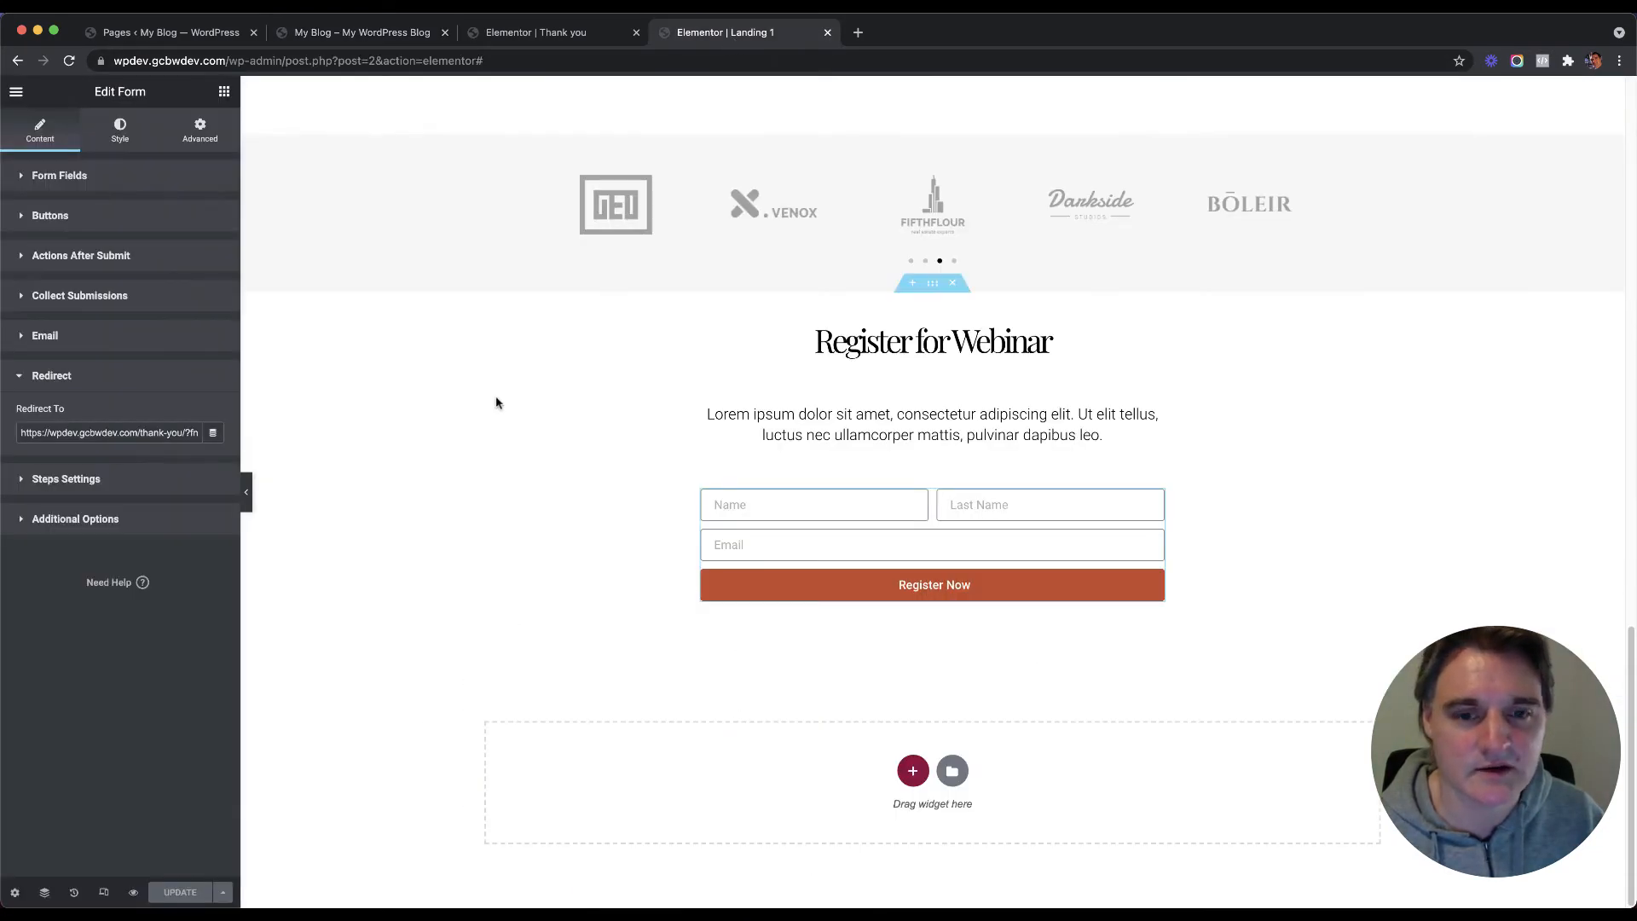
scroll(603, 354, "up", 15)
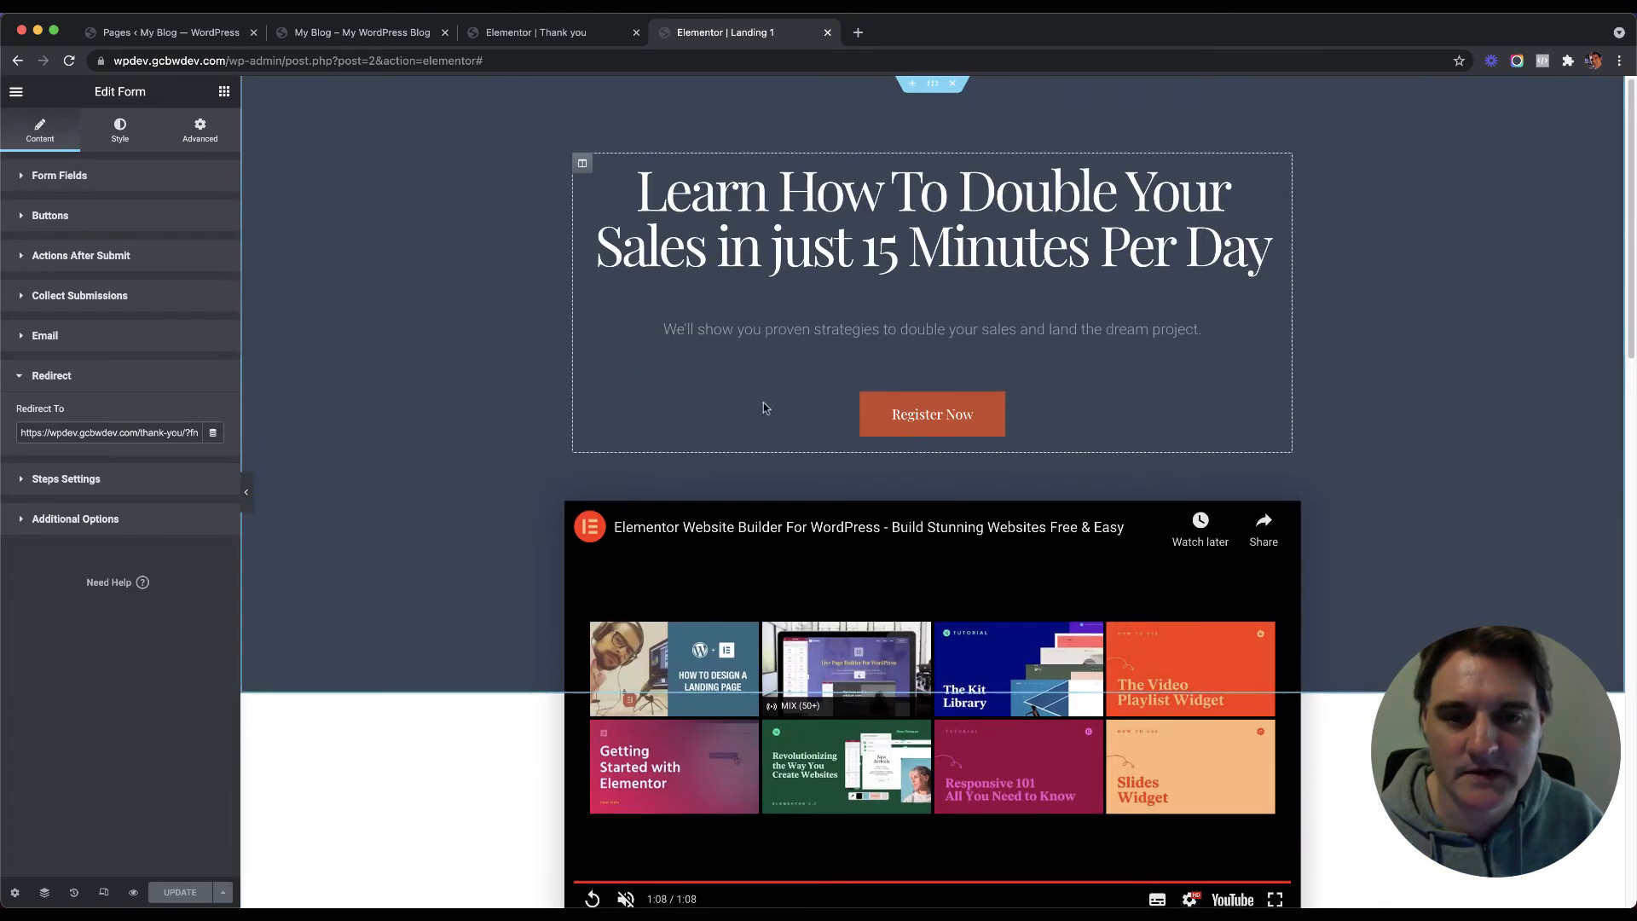
left_click(799, 424)
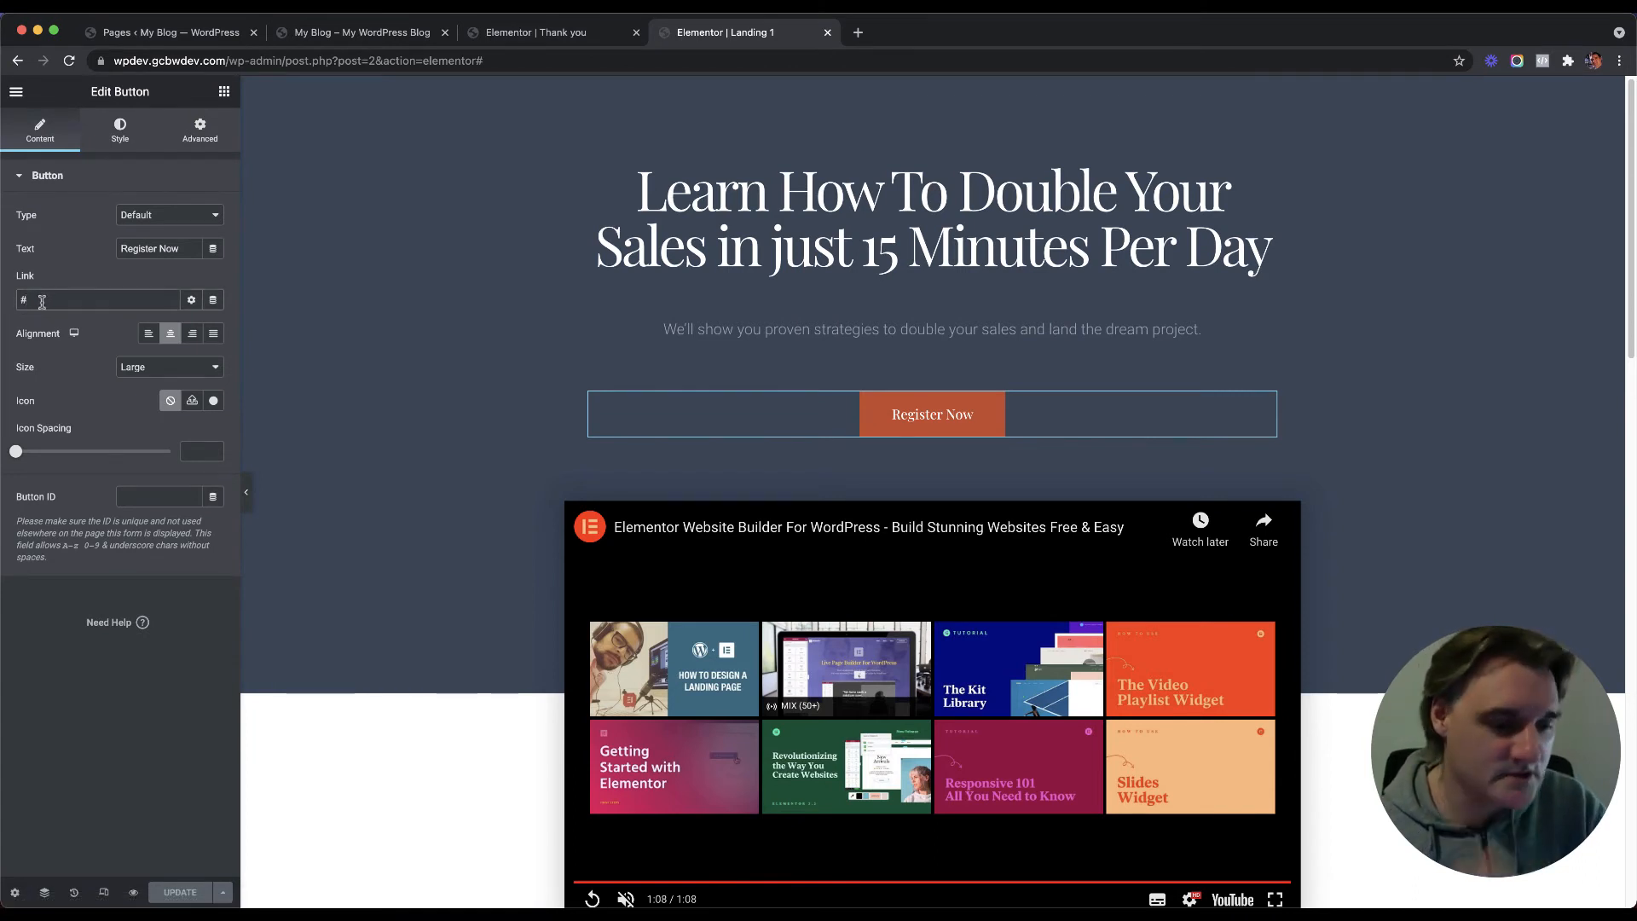
left_click(42, 302)
key("BackSpace")
type("/register")
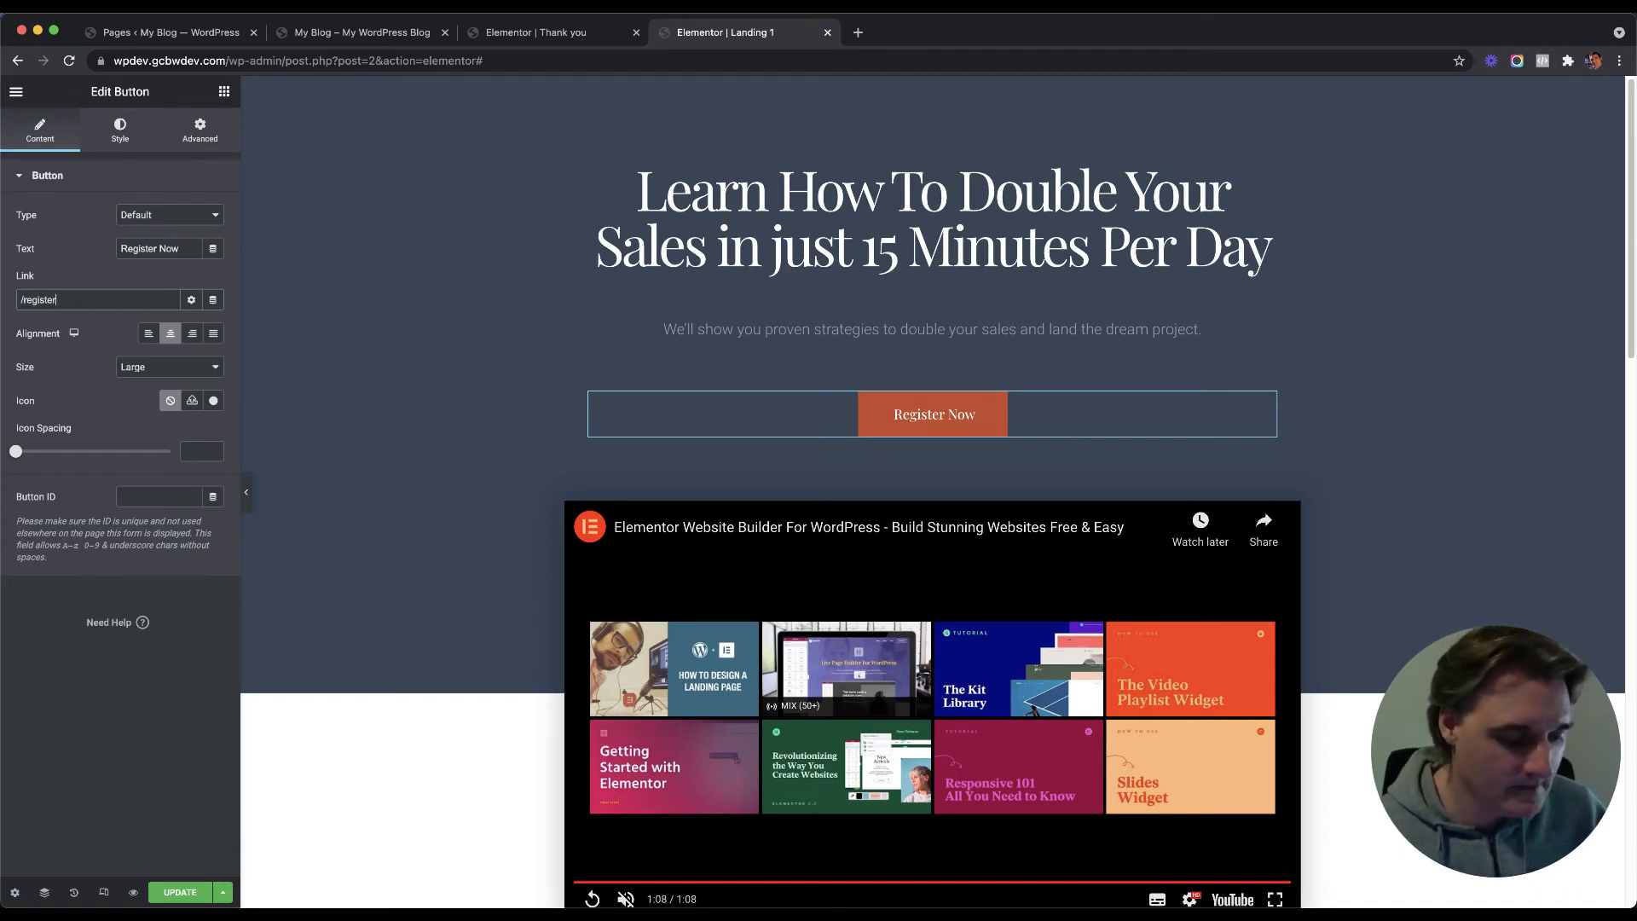
type("now")
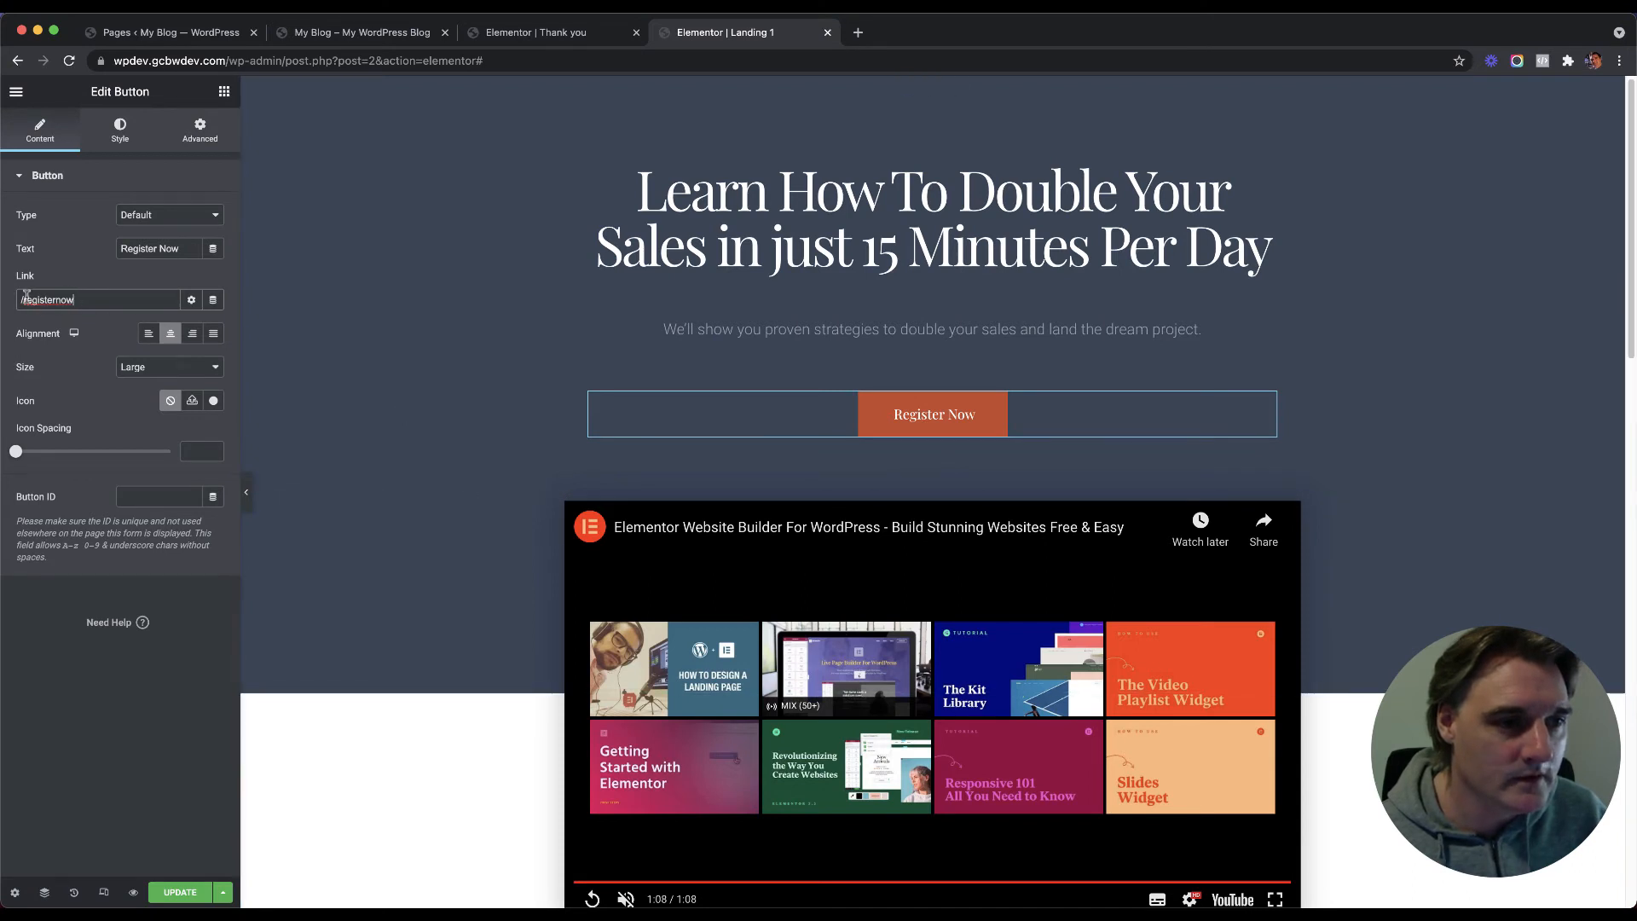
key("BackSpace")
type("#")
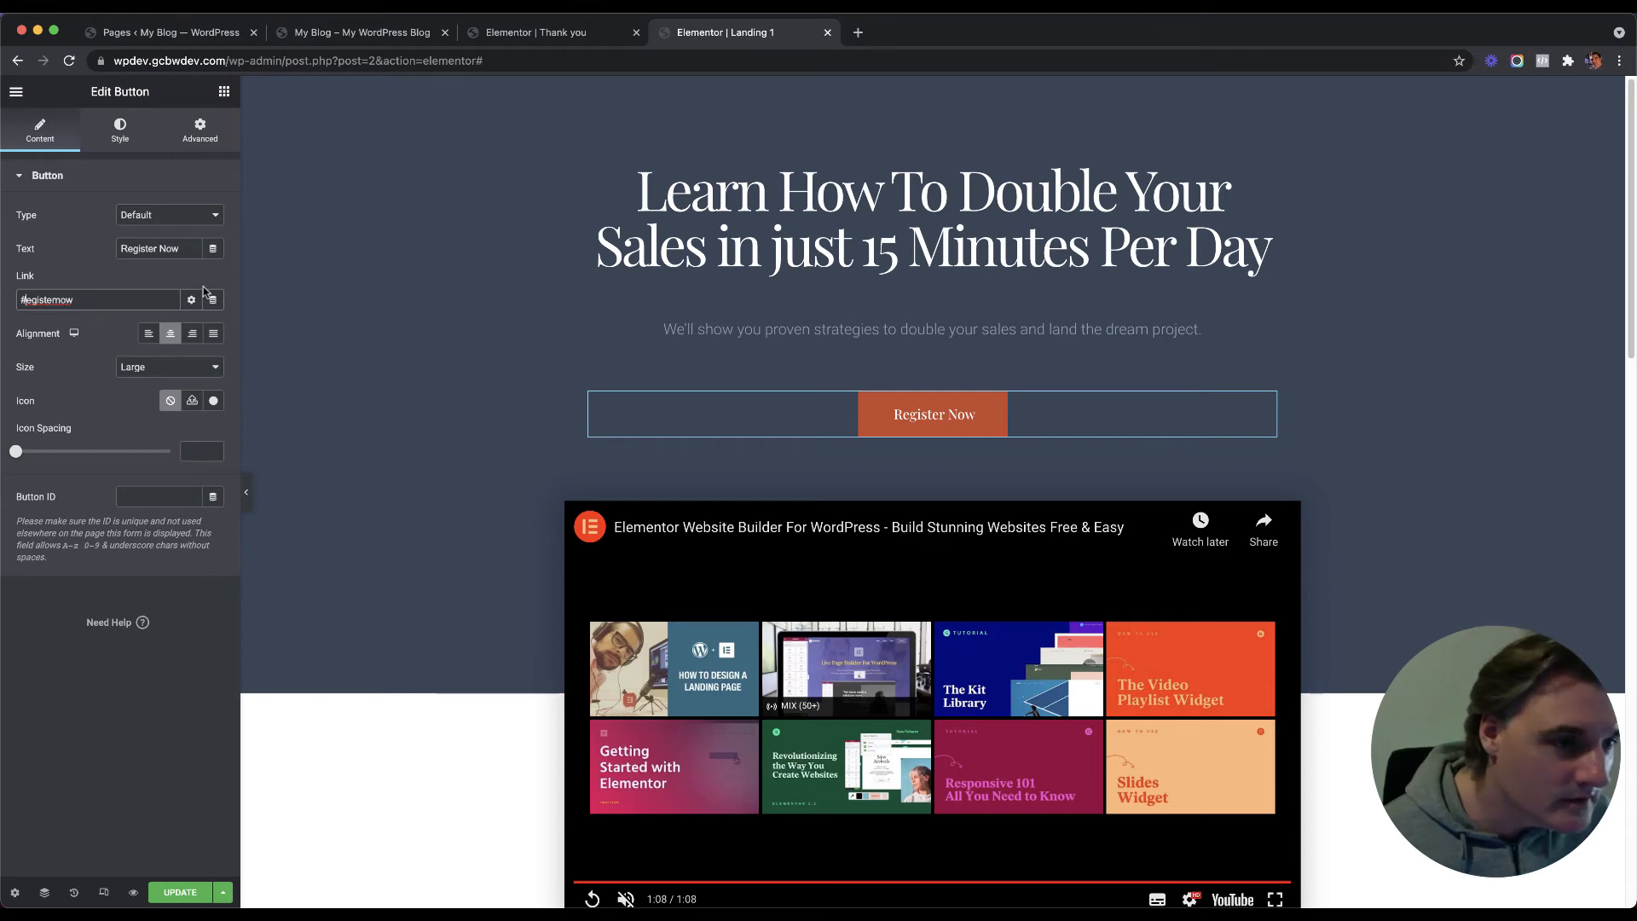
type("r")
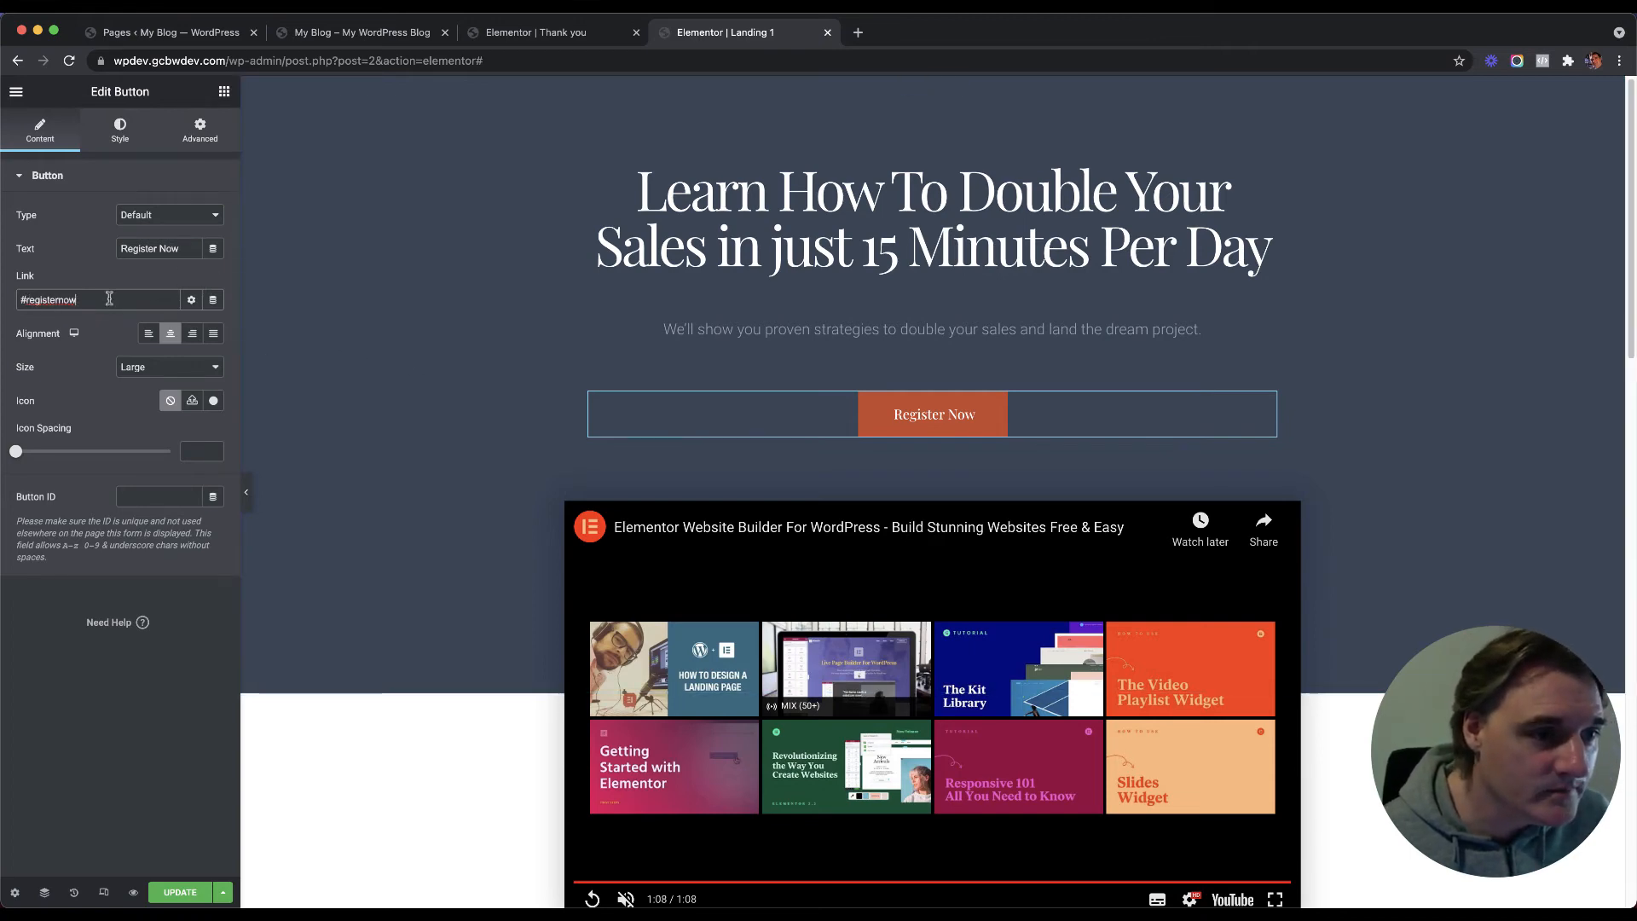
scroll(449, 412, "down", 15)
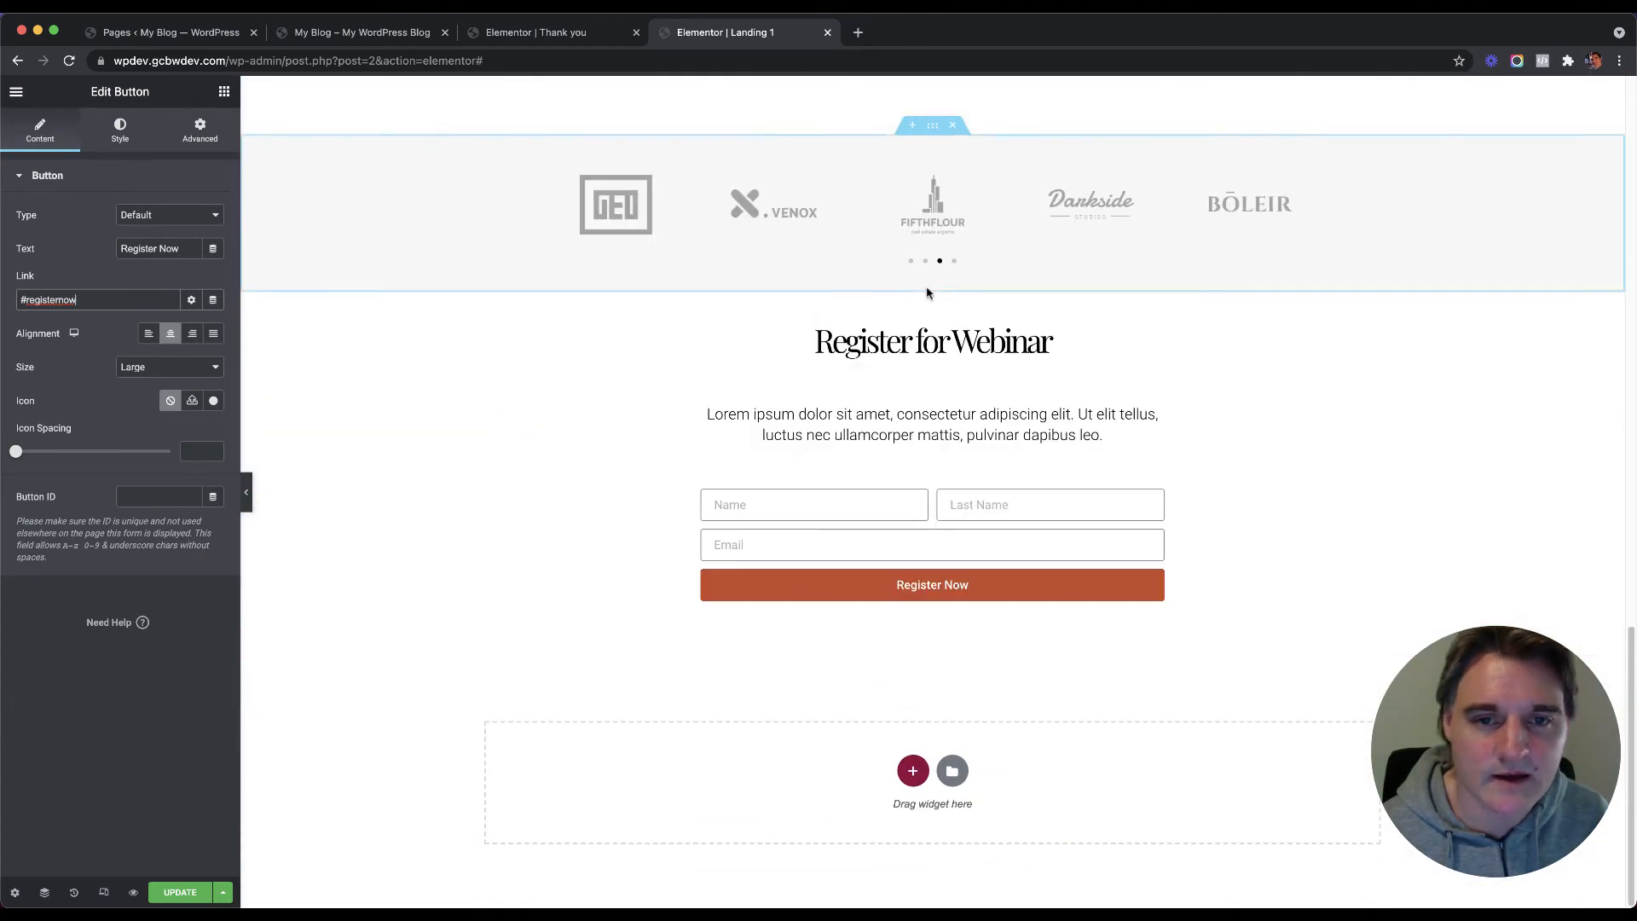
Step: Give the Register for Webinar section CSS ID registernow and save Landing 1
left_click(933, 286)
left_click(199, 130)
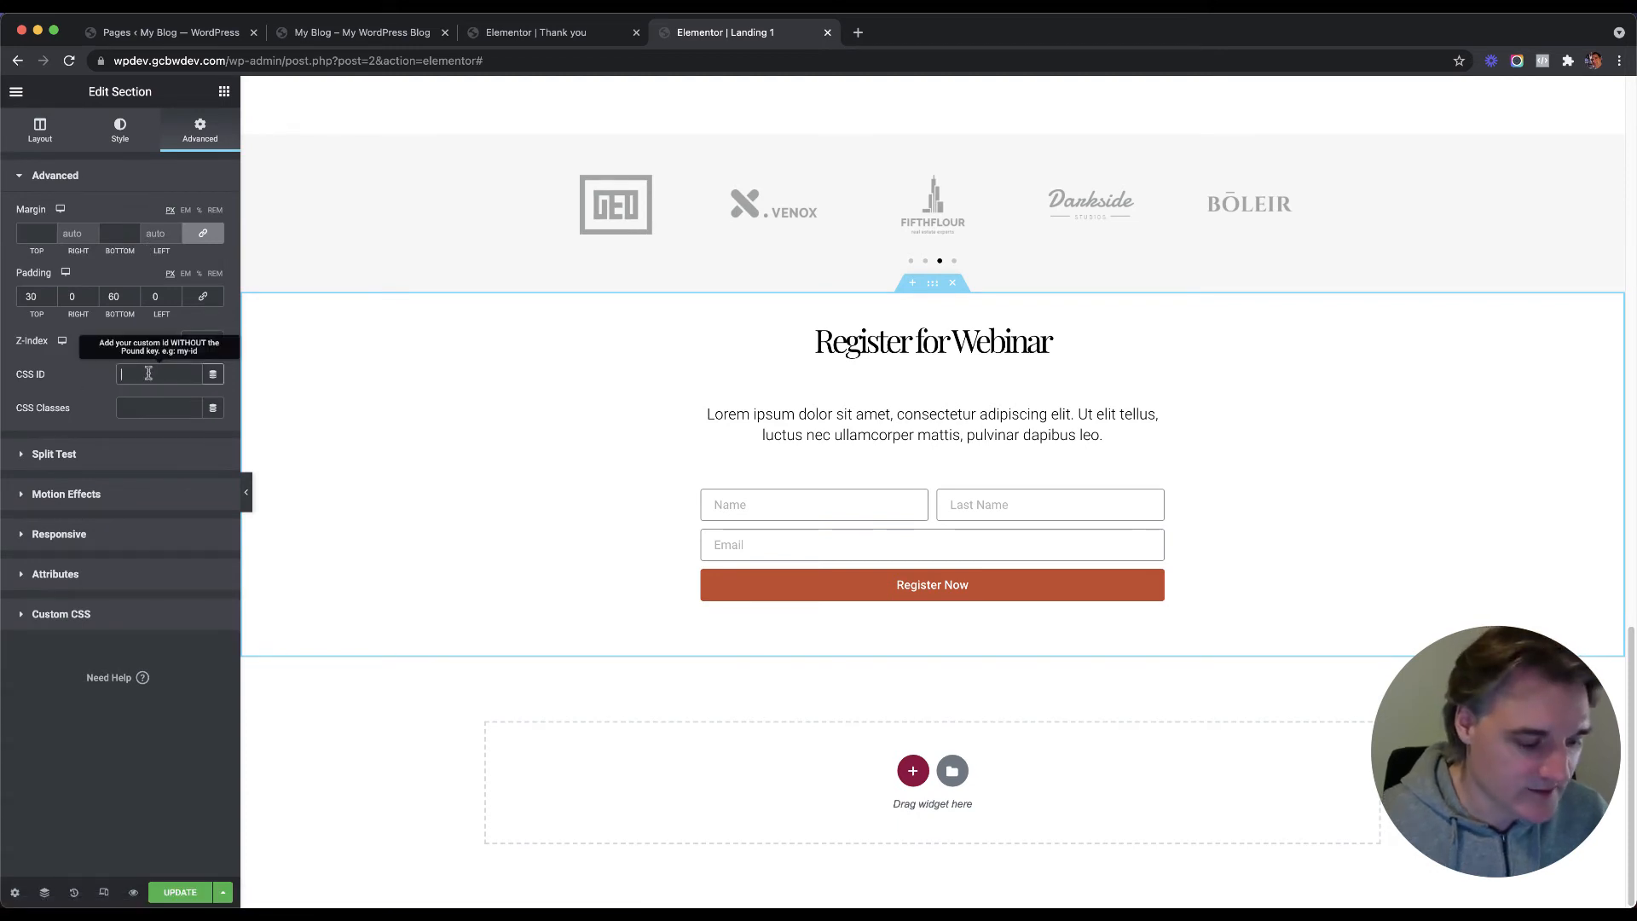
type("registernow")
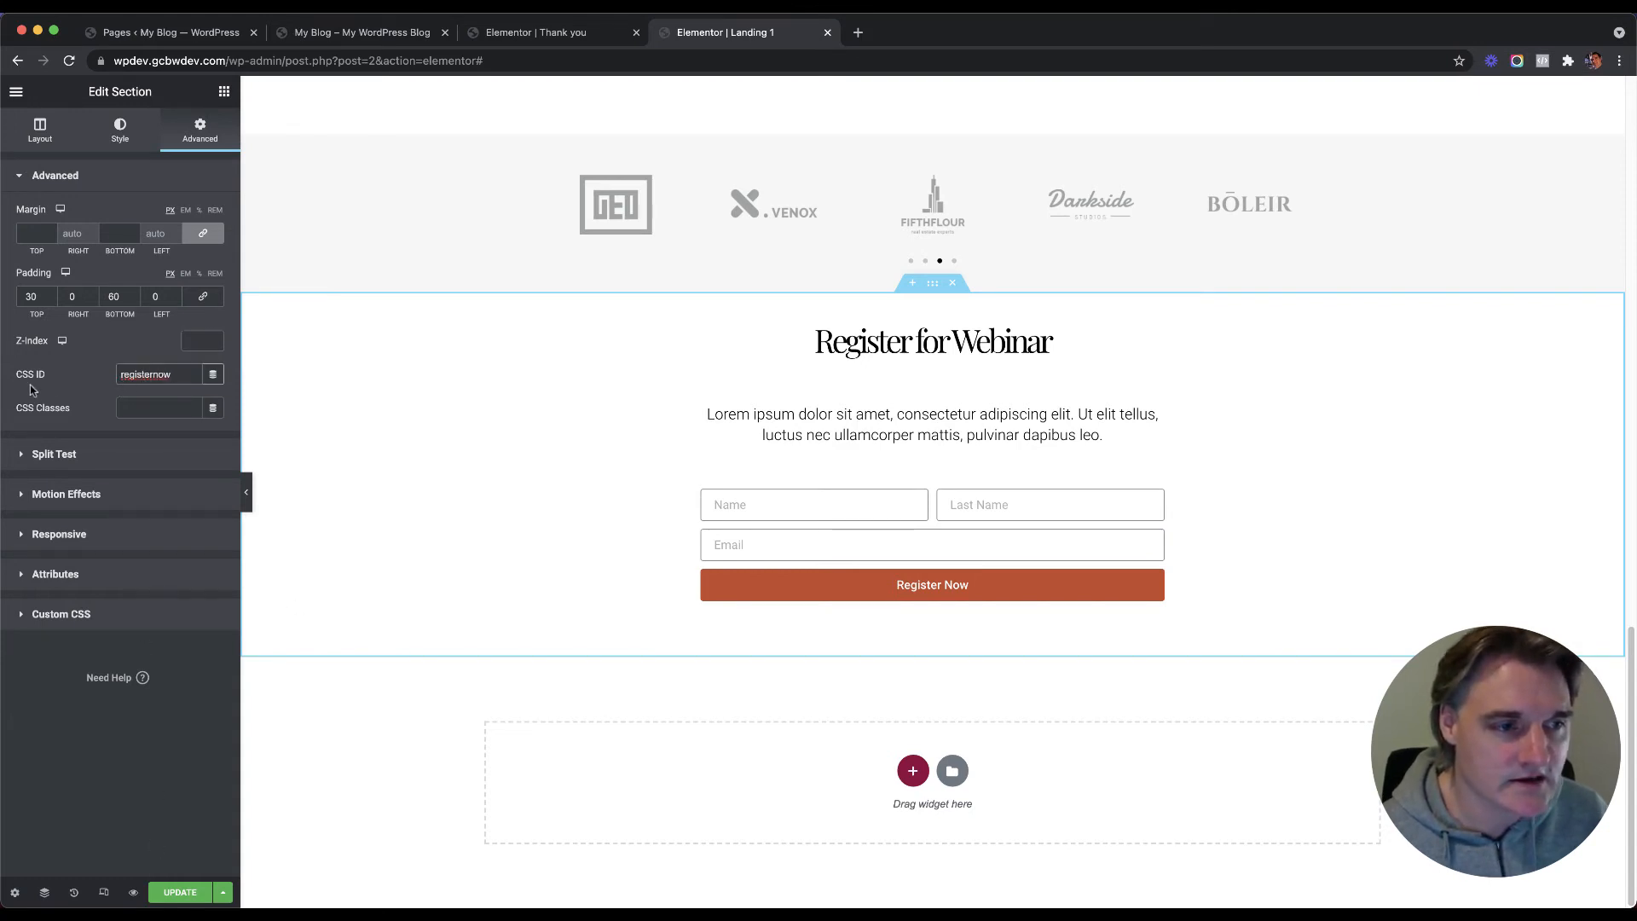
left_click(175, 889)
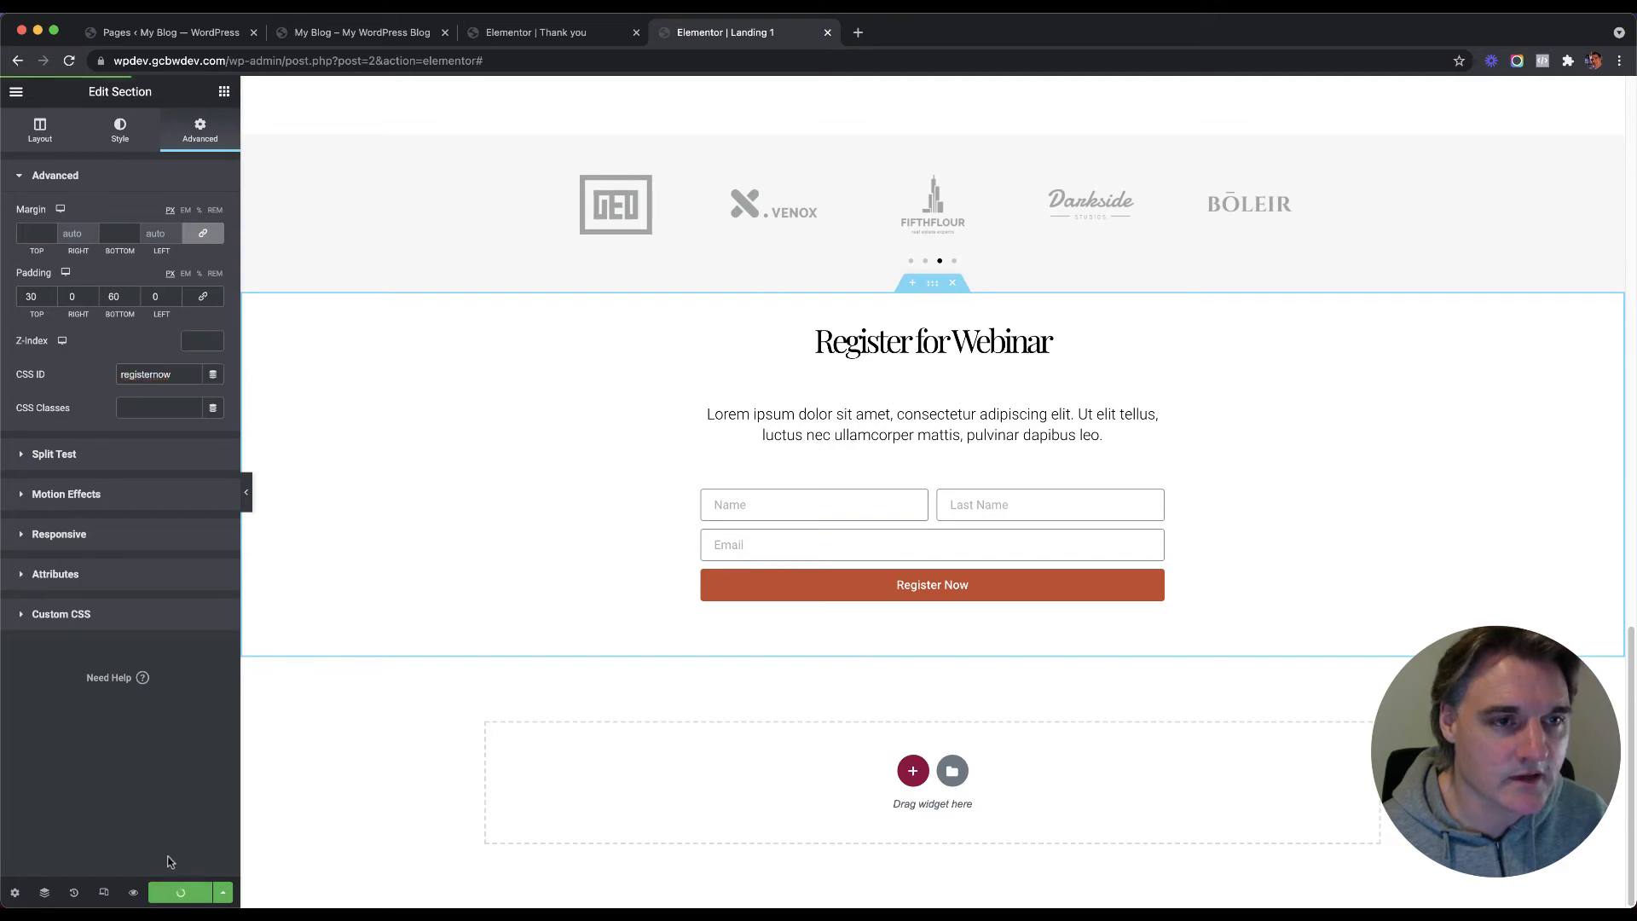
left_click(397, 33)
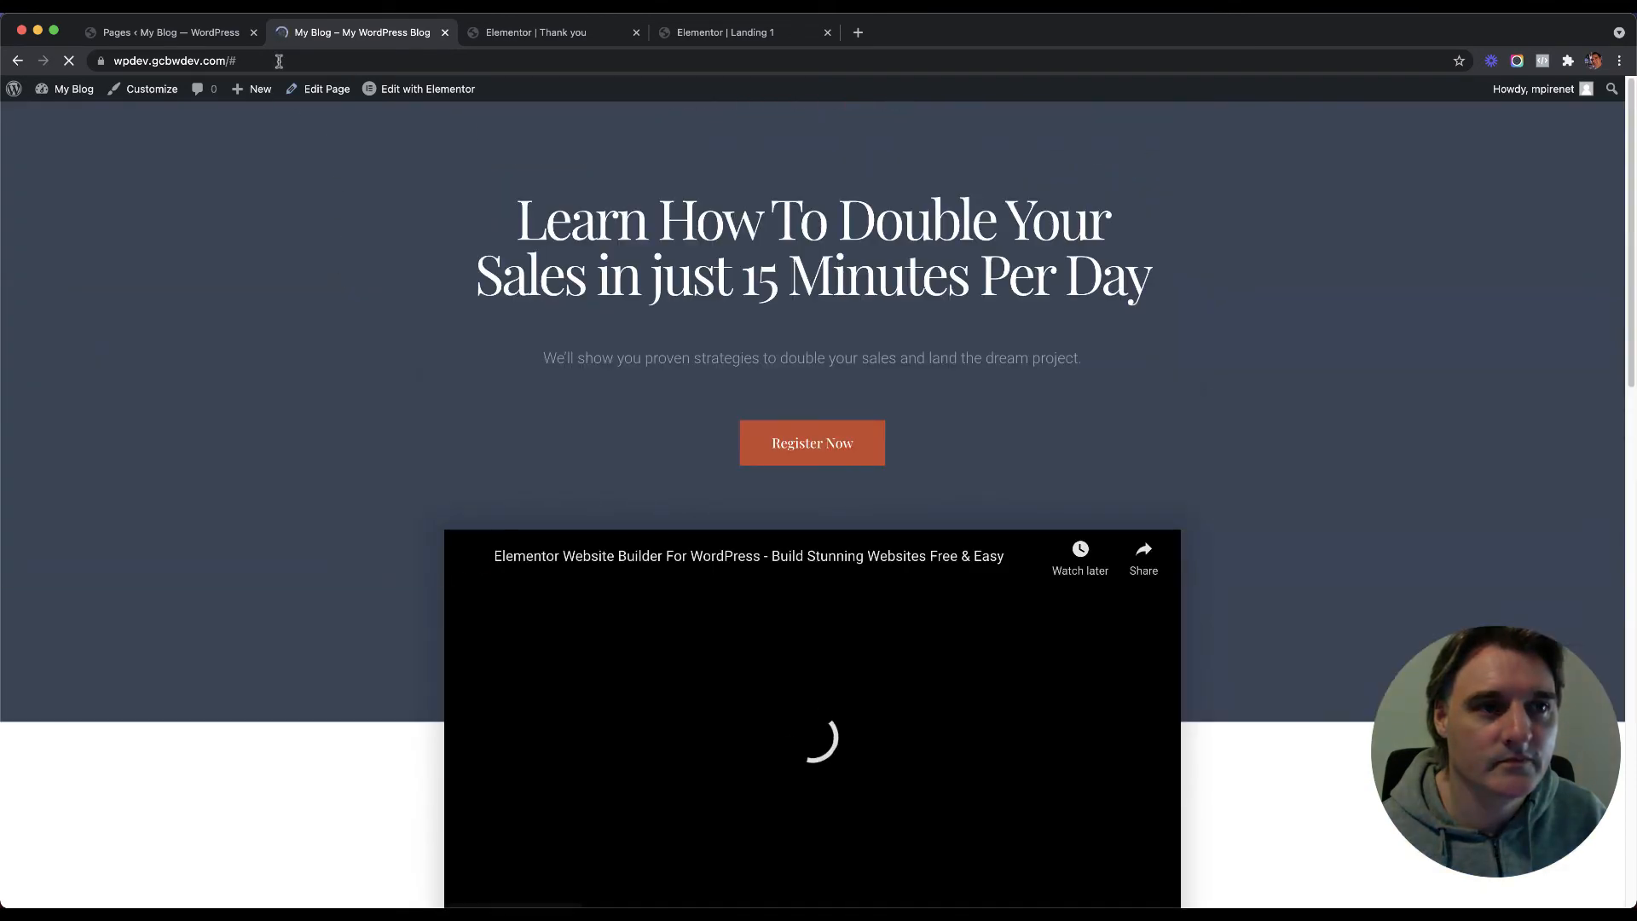
Step: Reload the home page with the trailing # anchor removed from the address
left_click(278, 61)
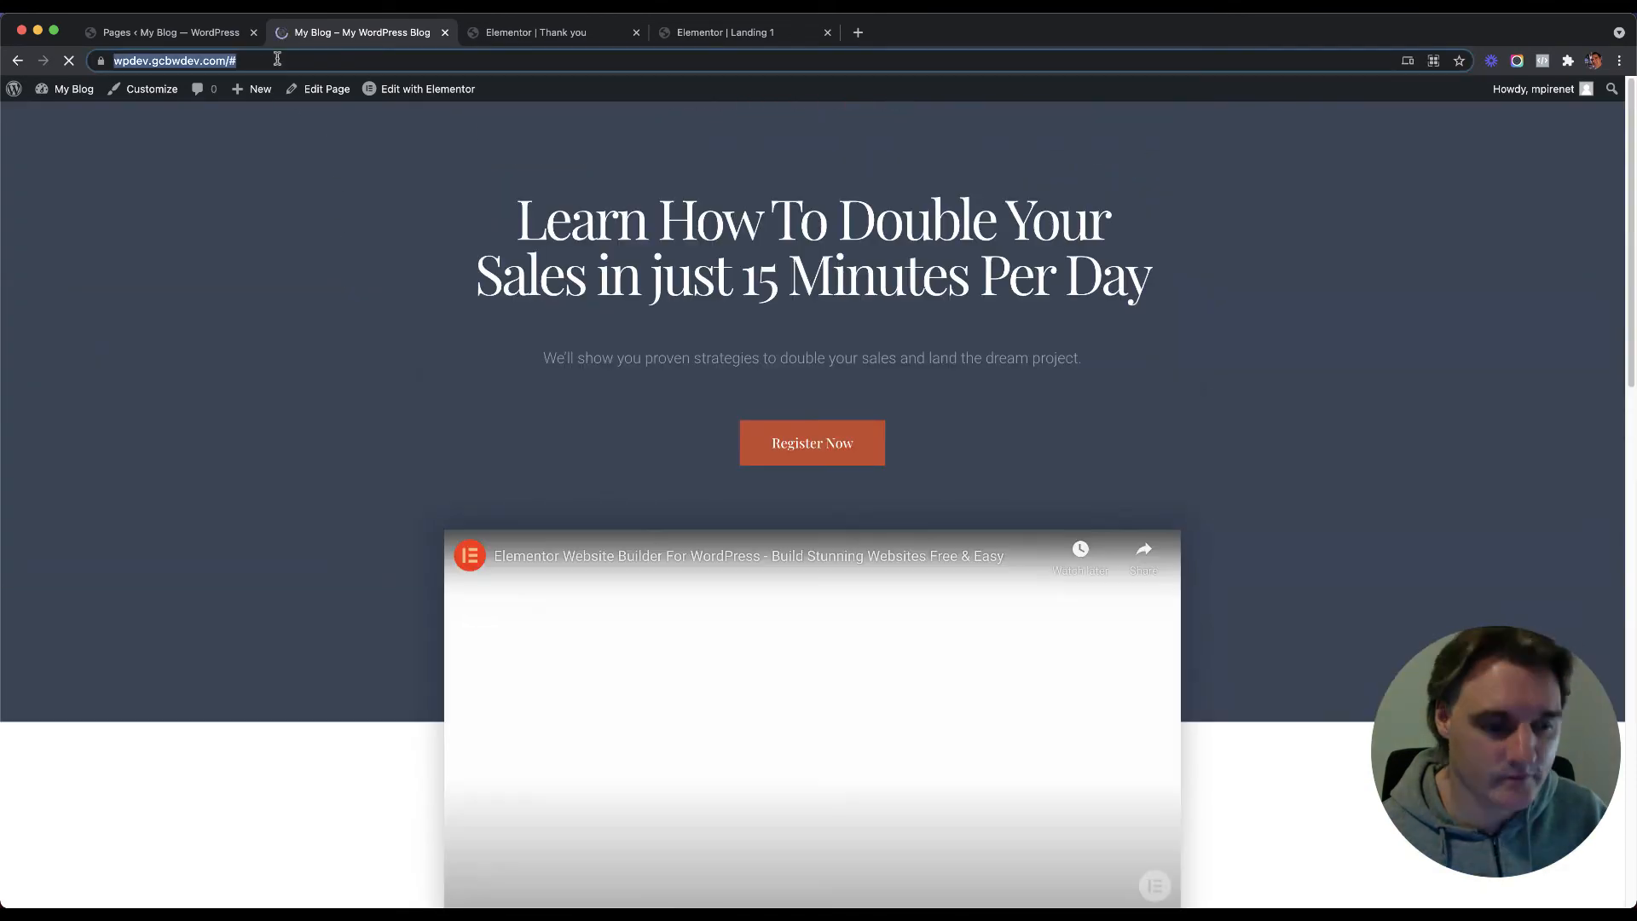
key("BackSpace")
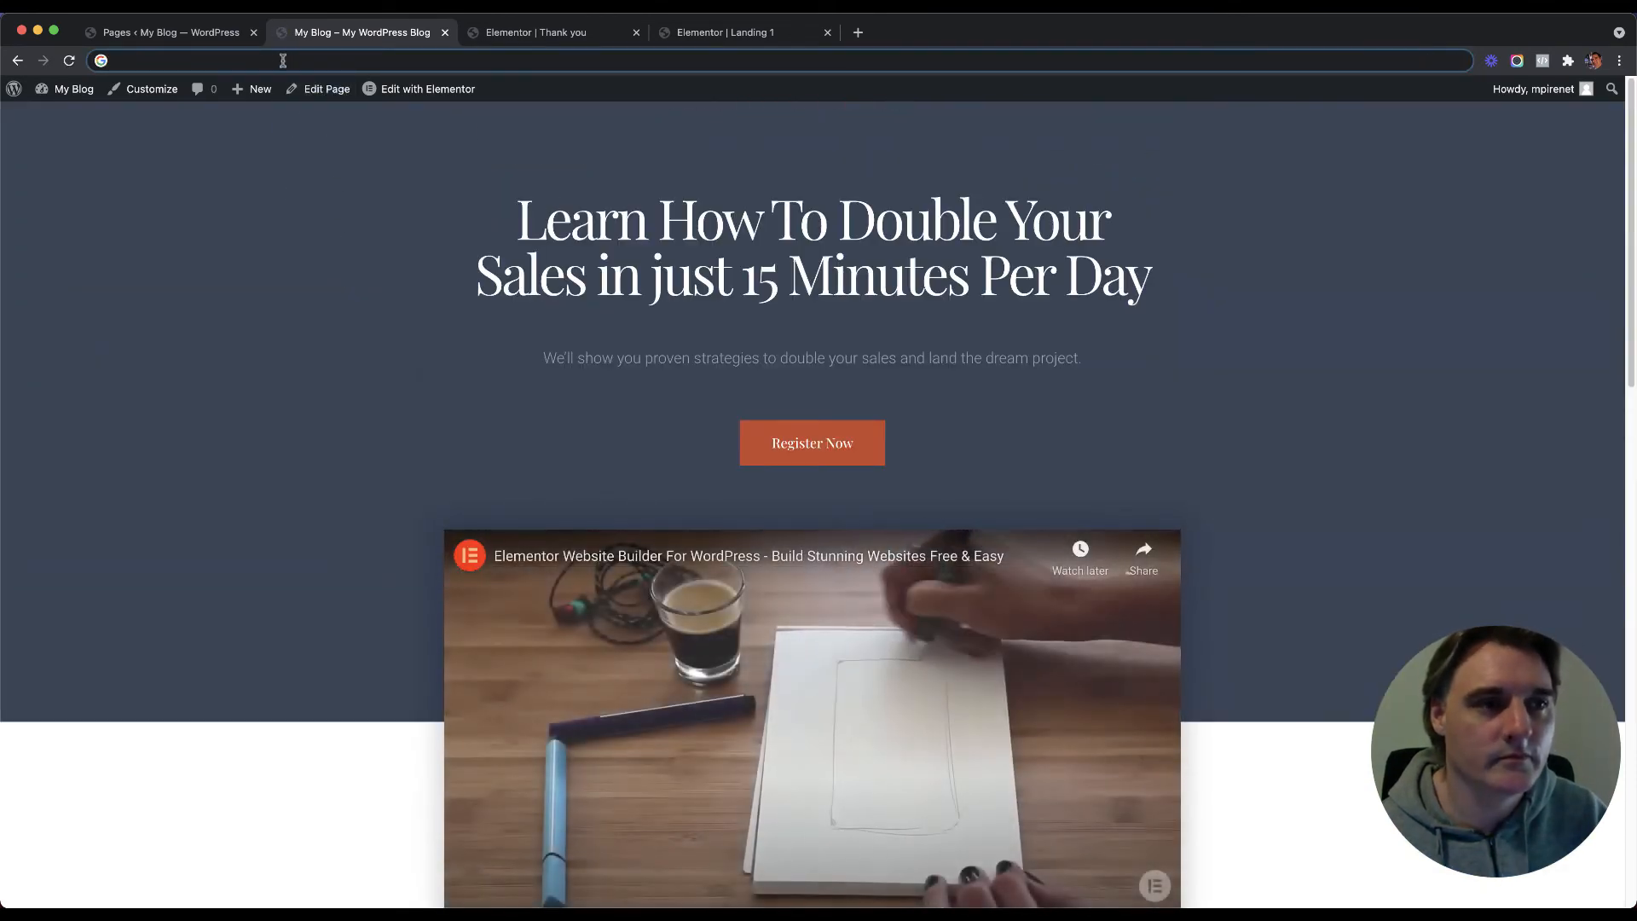
key("super+z")
left_click(300, 58)
key("BackSpace")
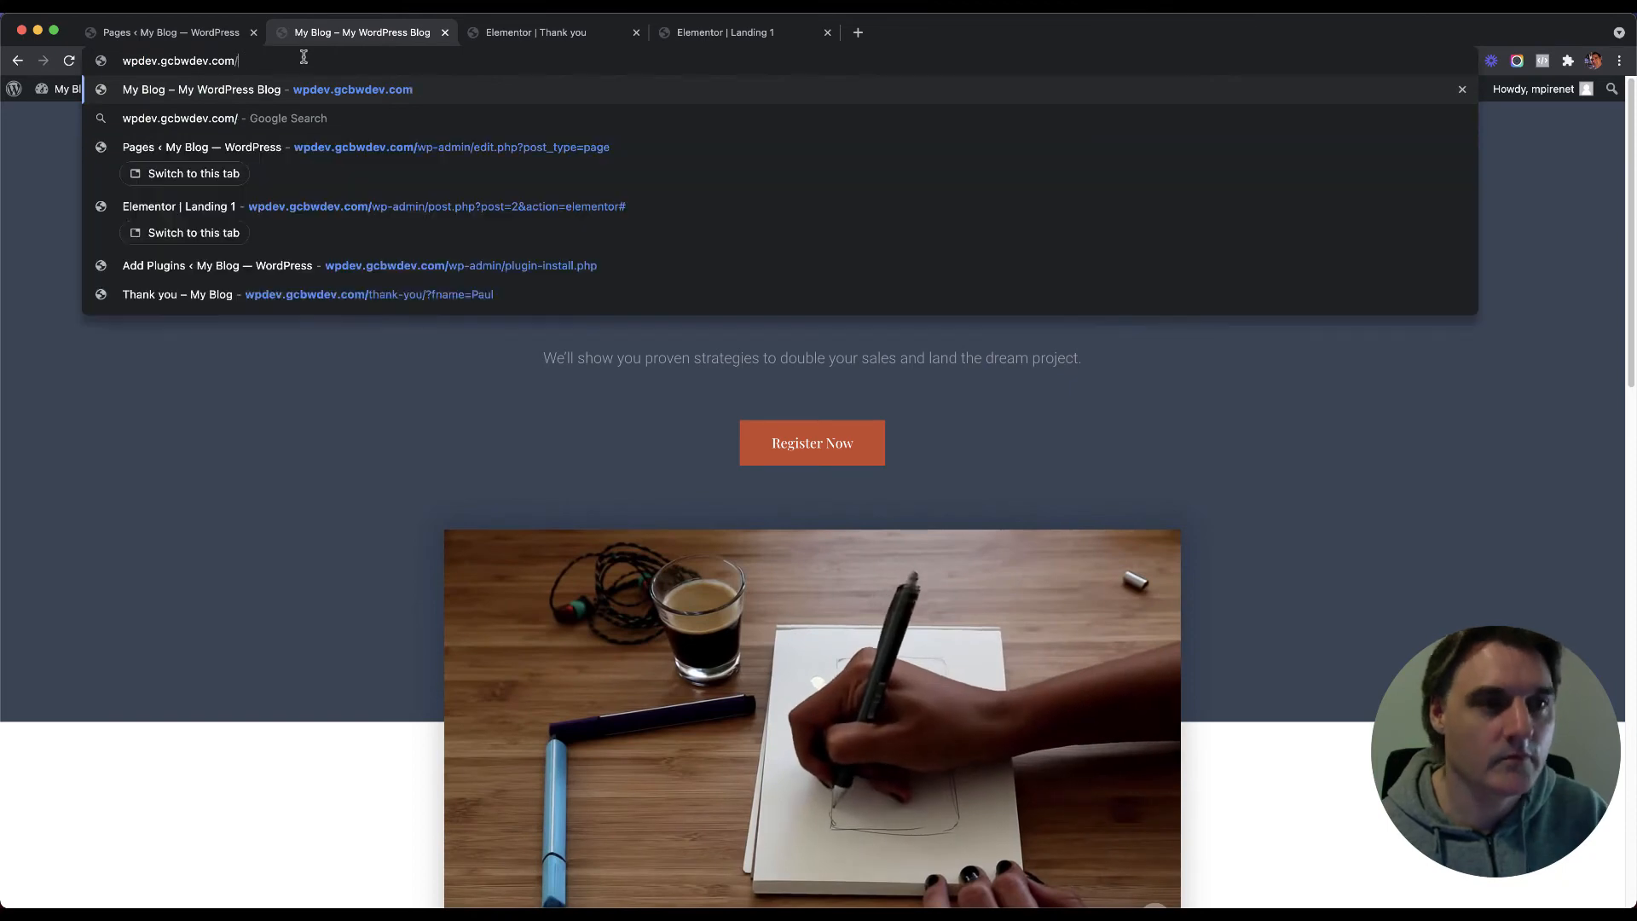
key("Return")
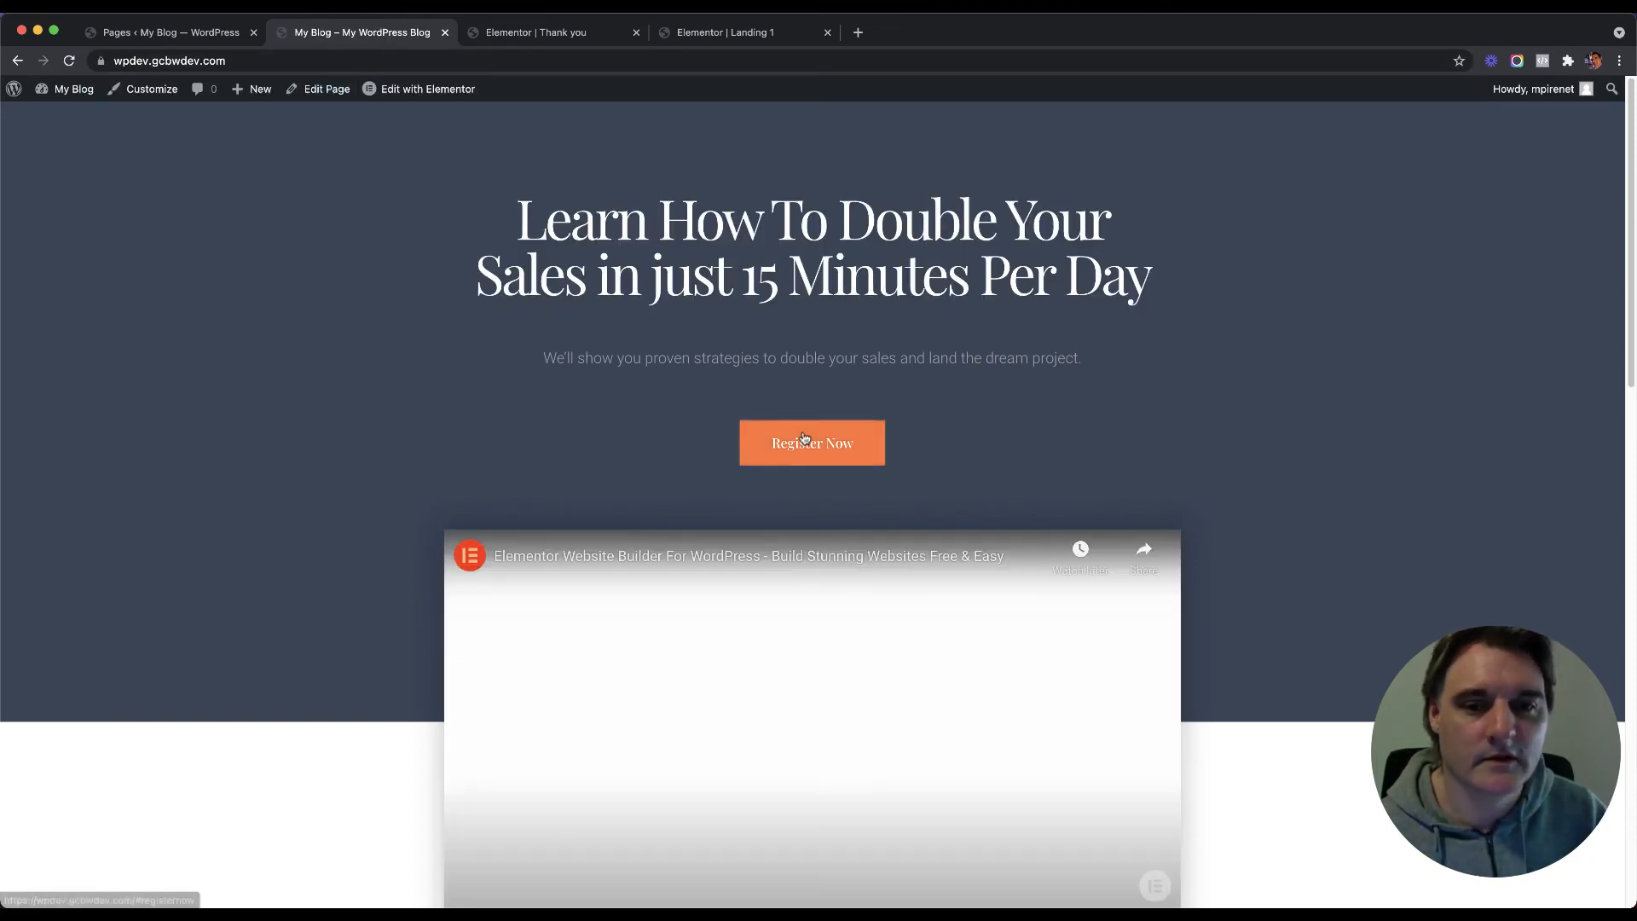
Step: Test that the hero Register Now button jumps down to the registration form
left_click(802, 443)
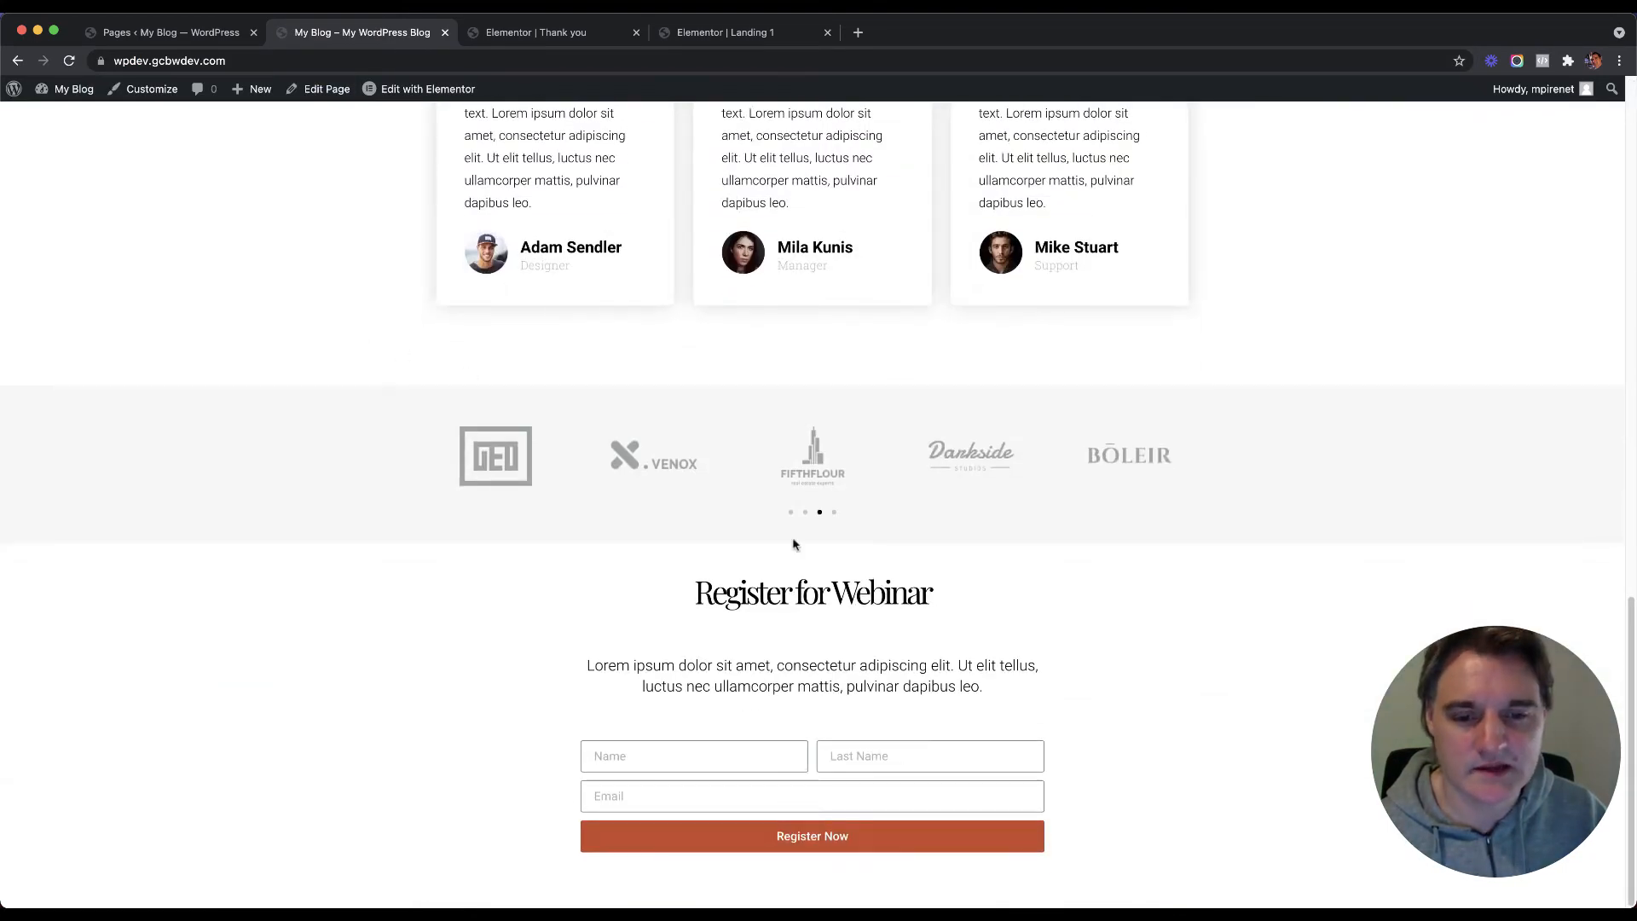
scroll(358, 422, "up", 20)
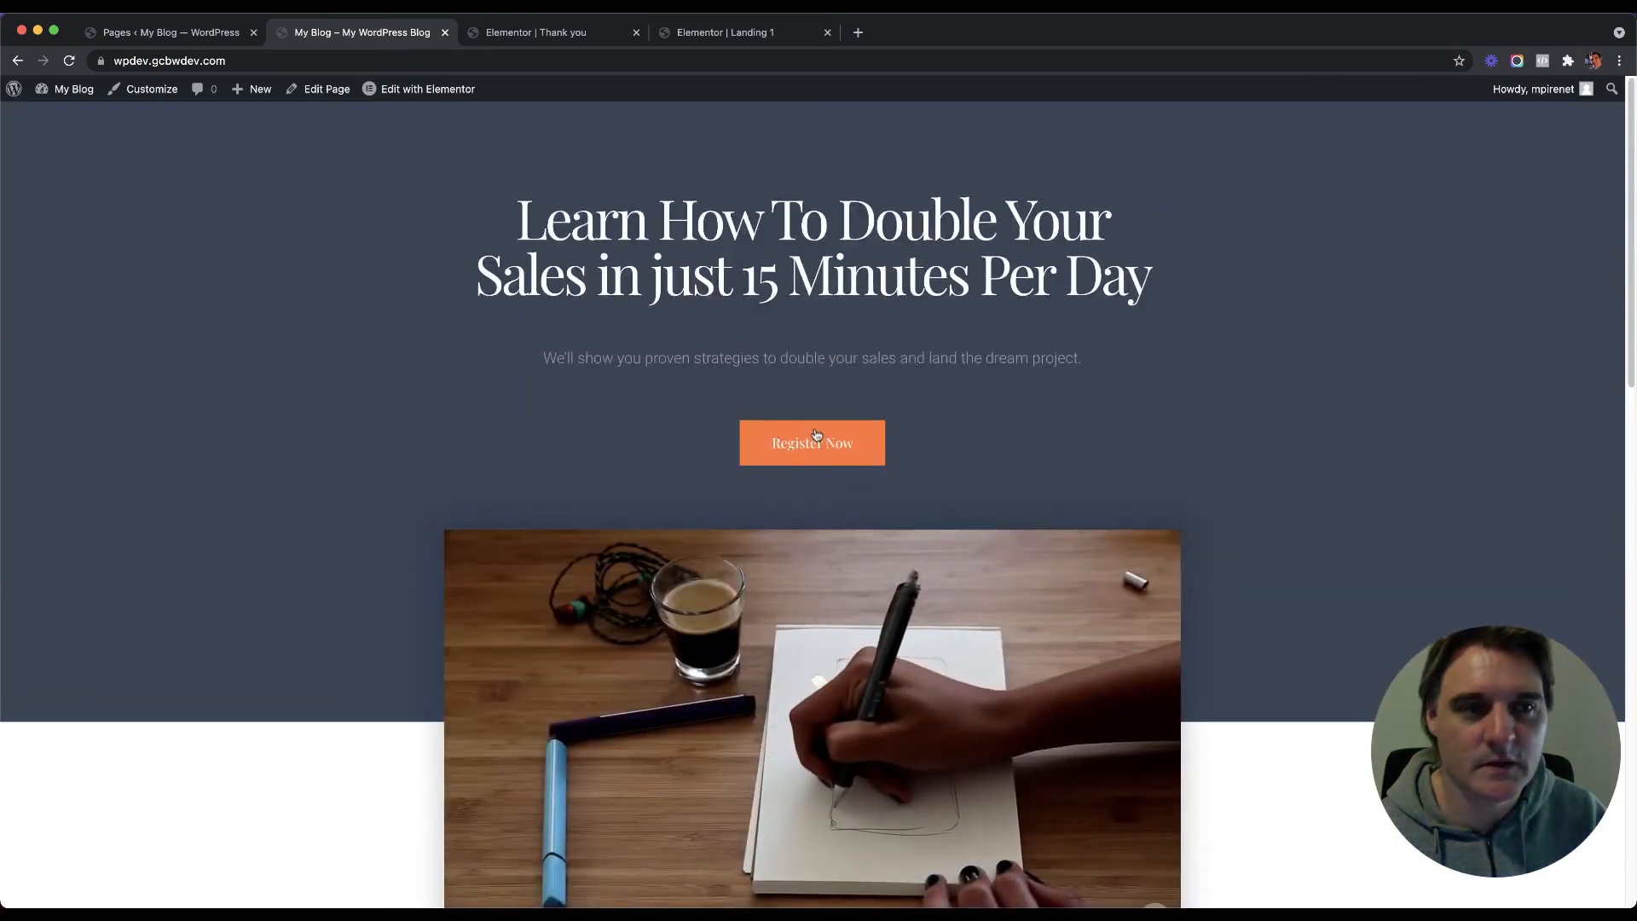
left_click(801, 442)
scroll(613, 333, "up", 20)
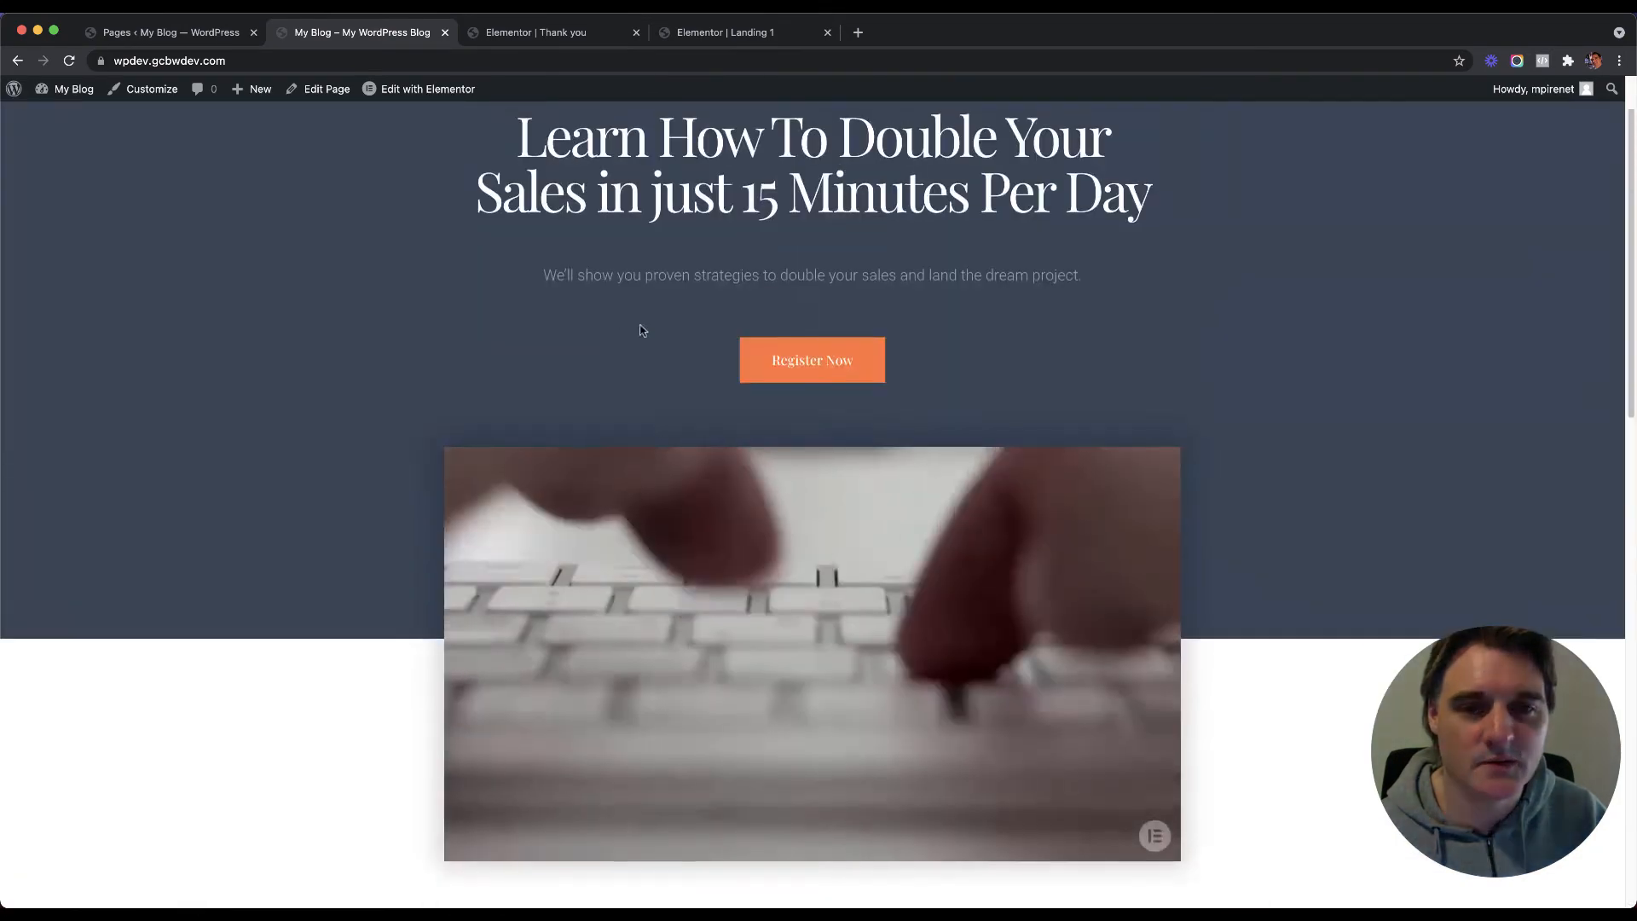
left_click(801, 443)
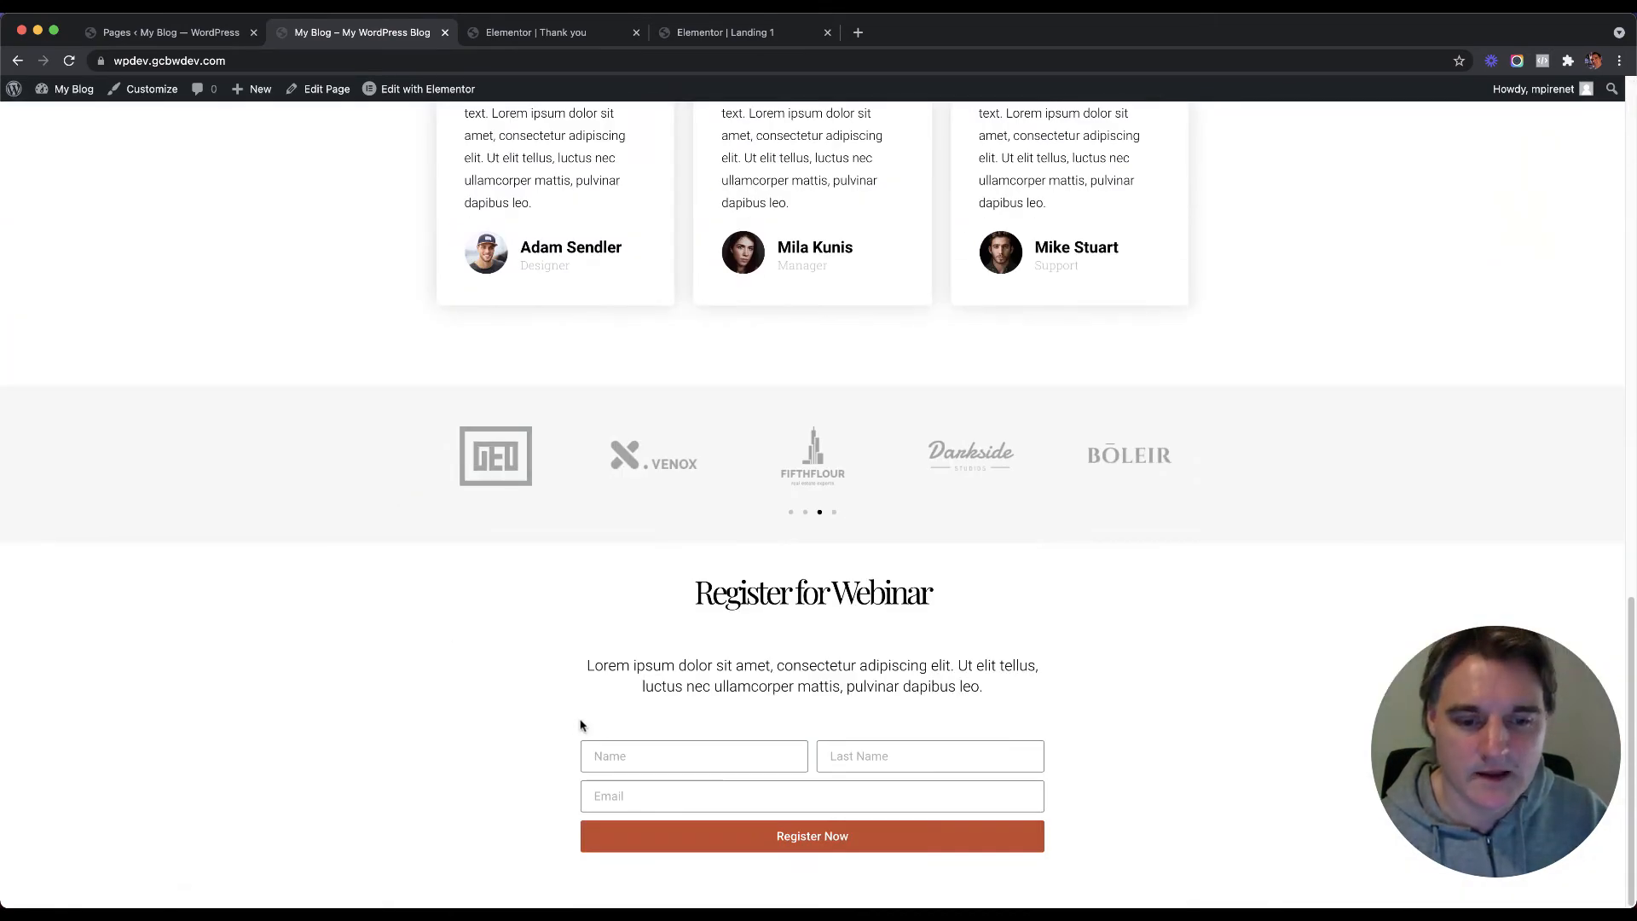
Step: Fill the registration form with a test first name, last name and email, and submit it
left_click(668, 750)
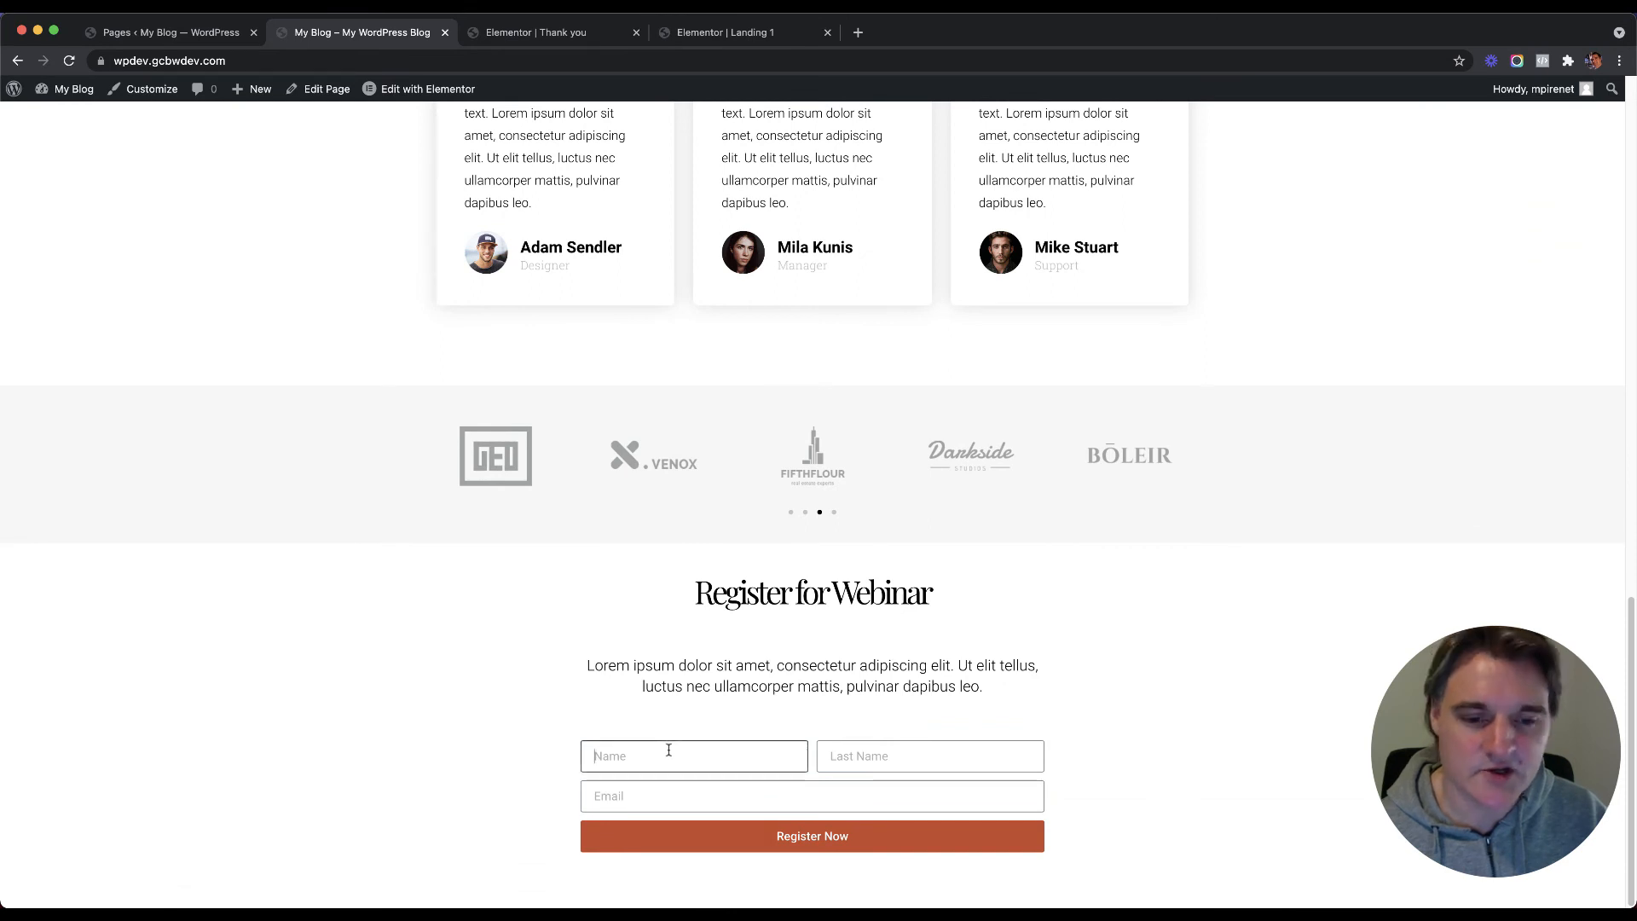
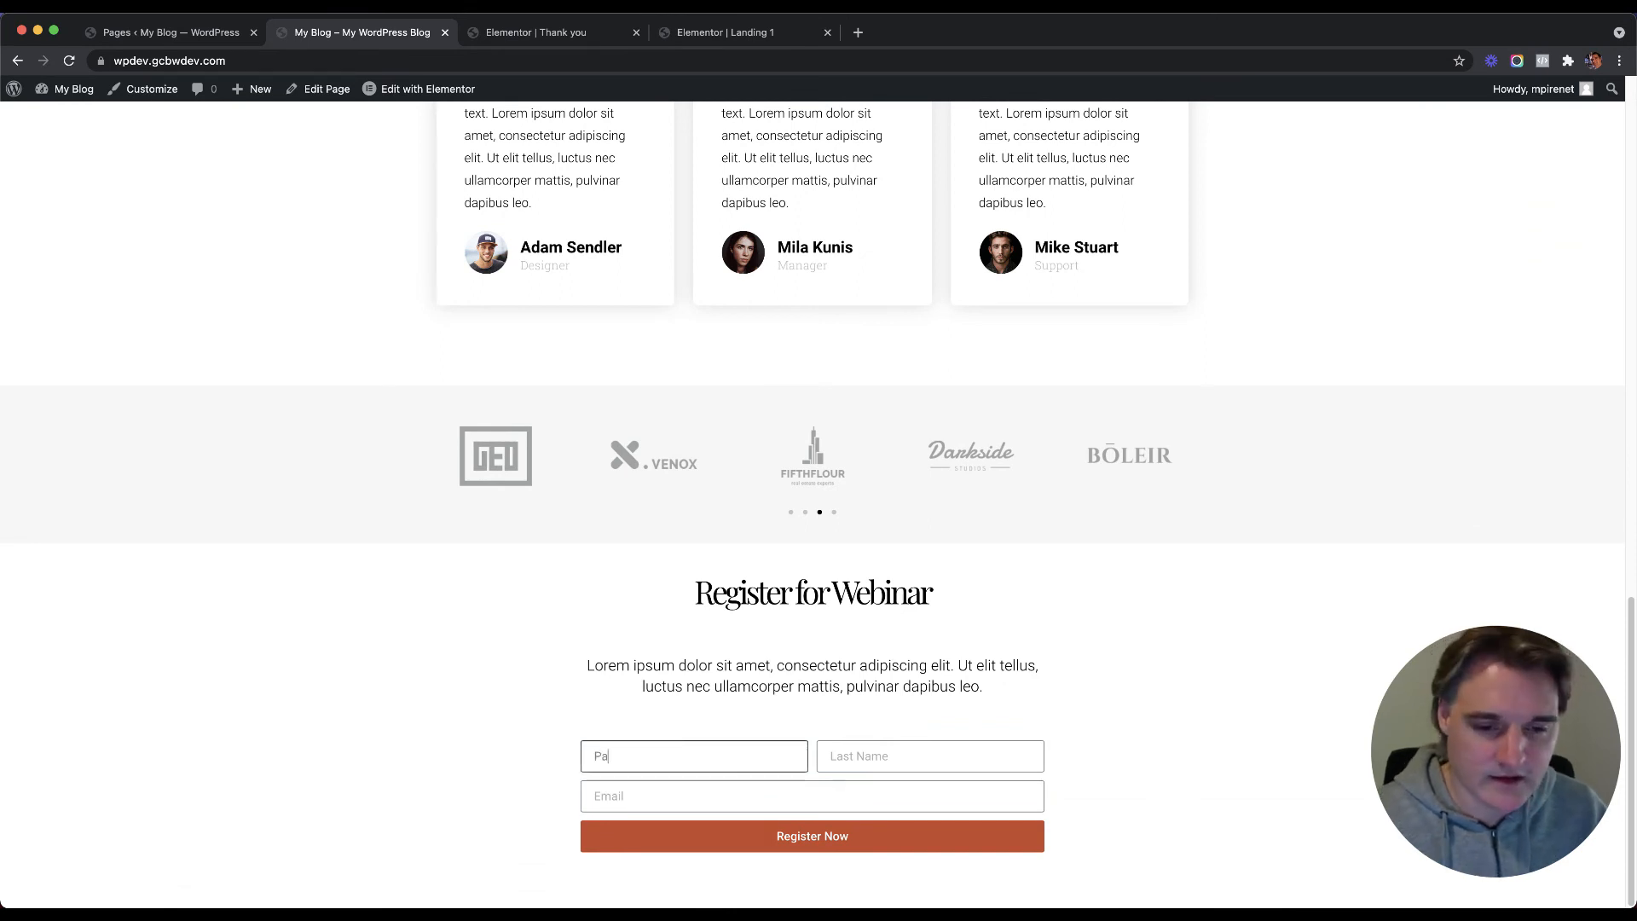
key("Tab")
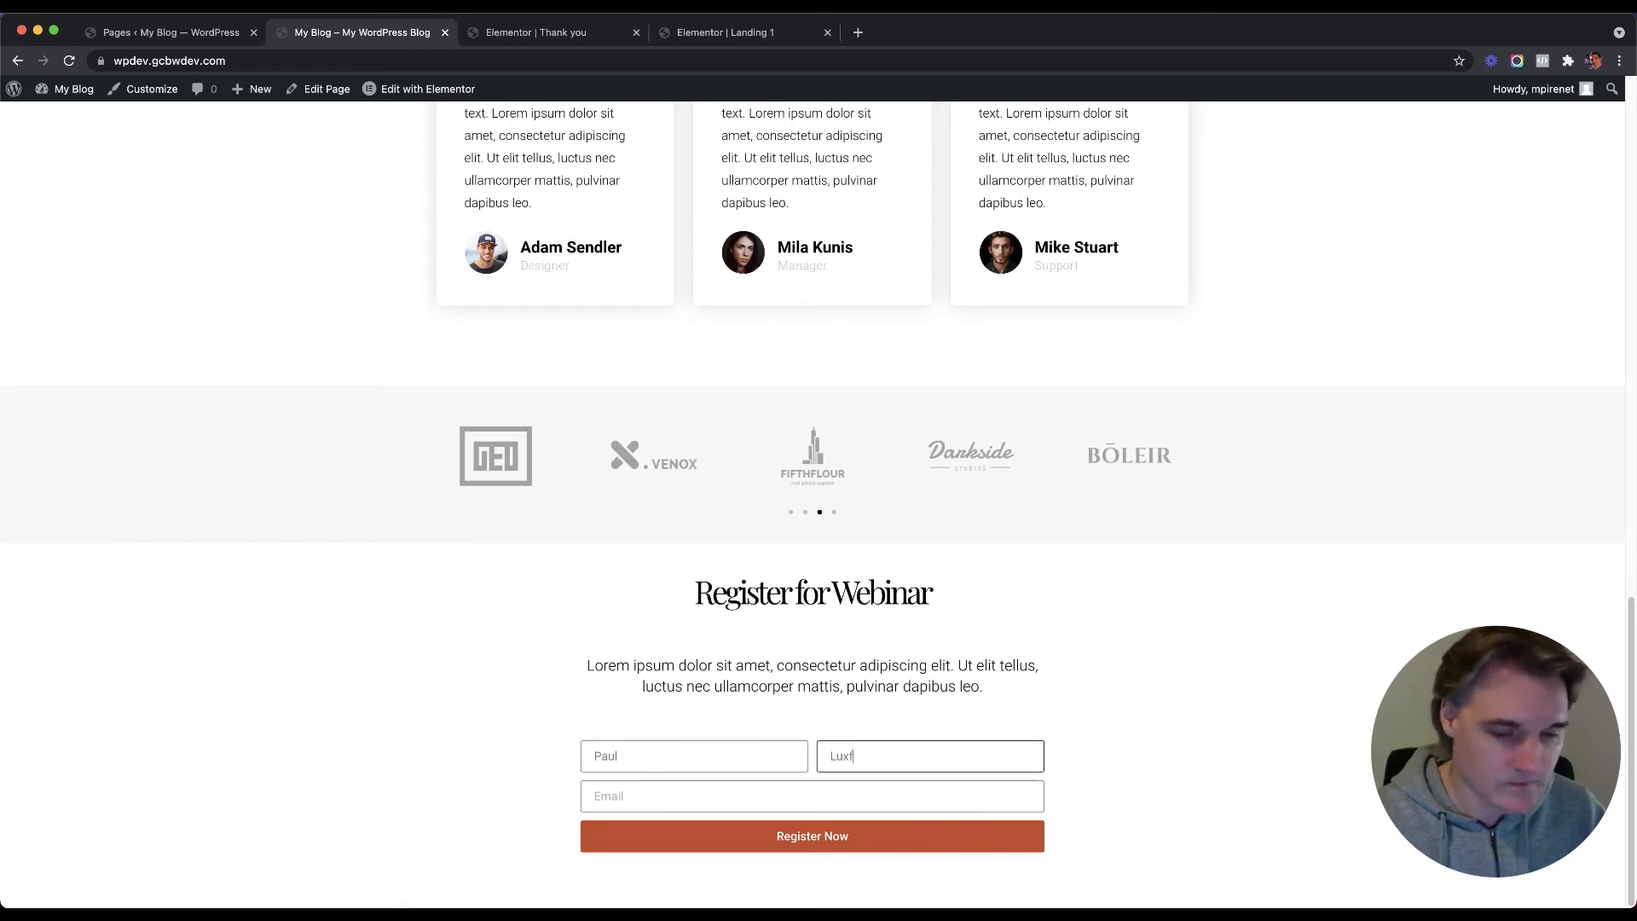
key("Tab")
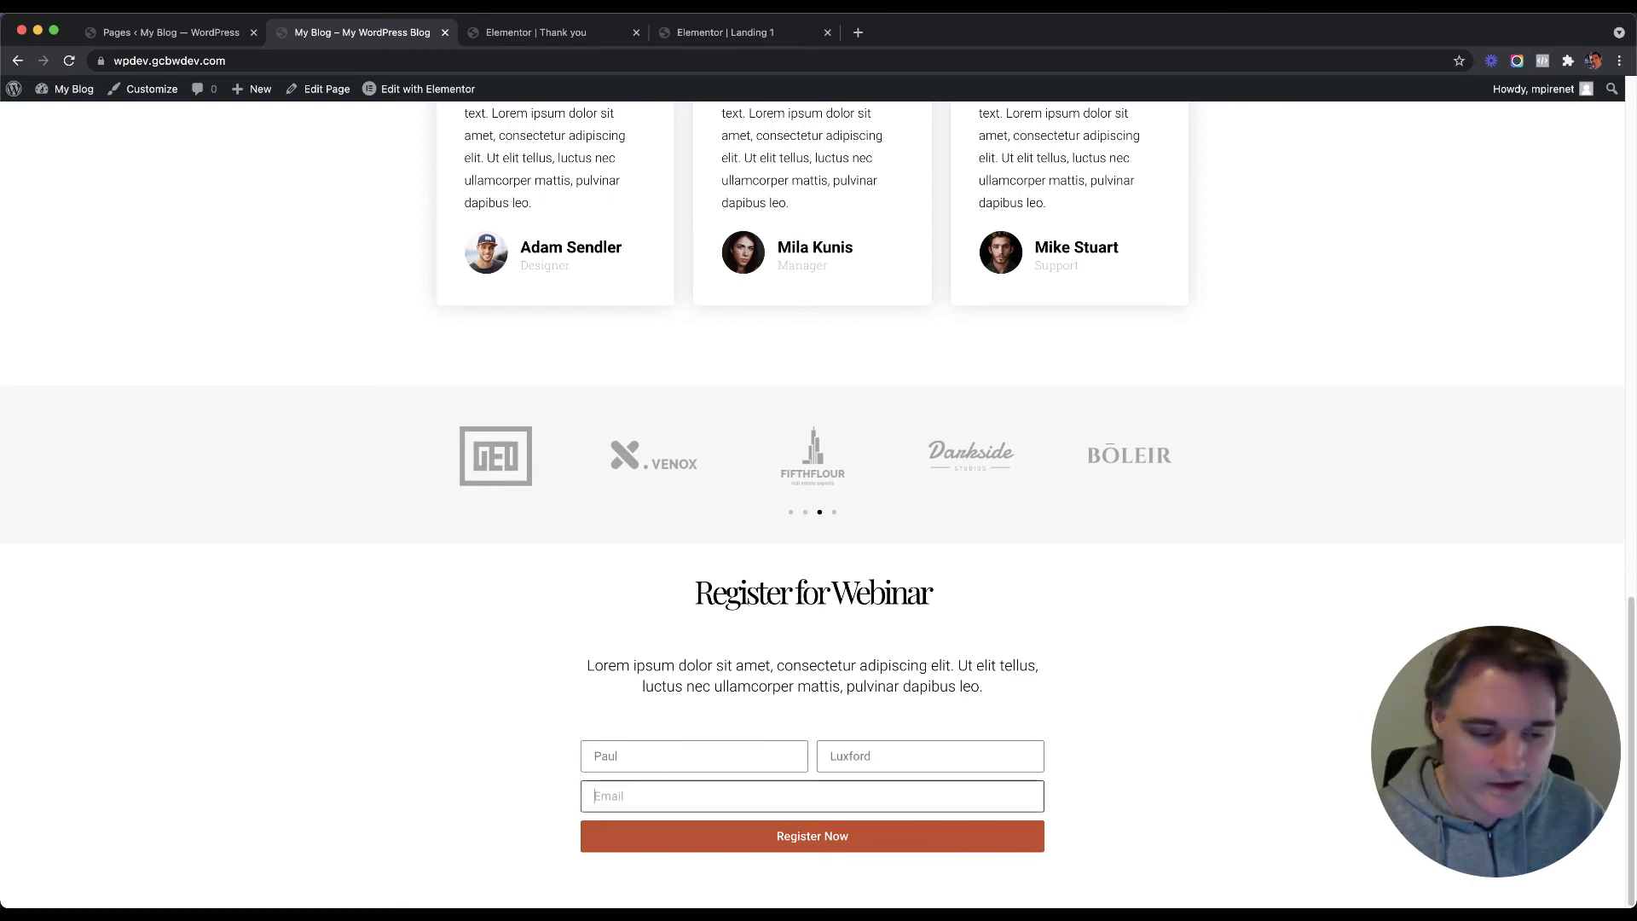
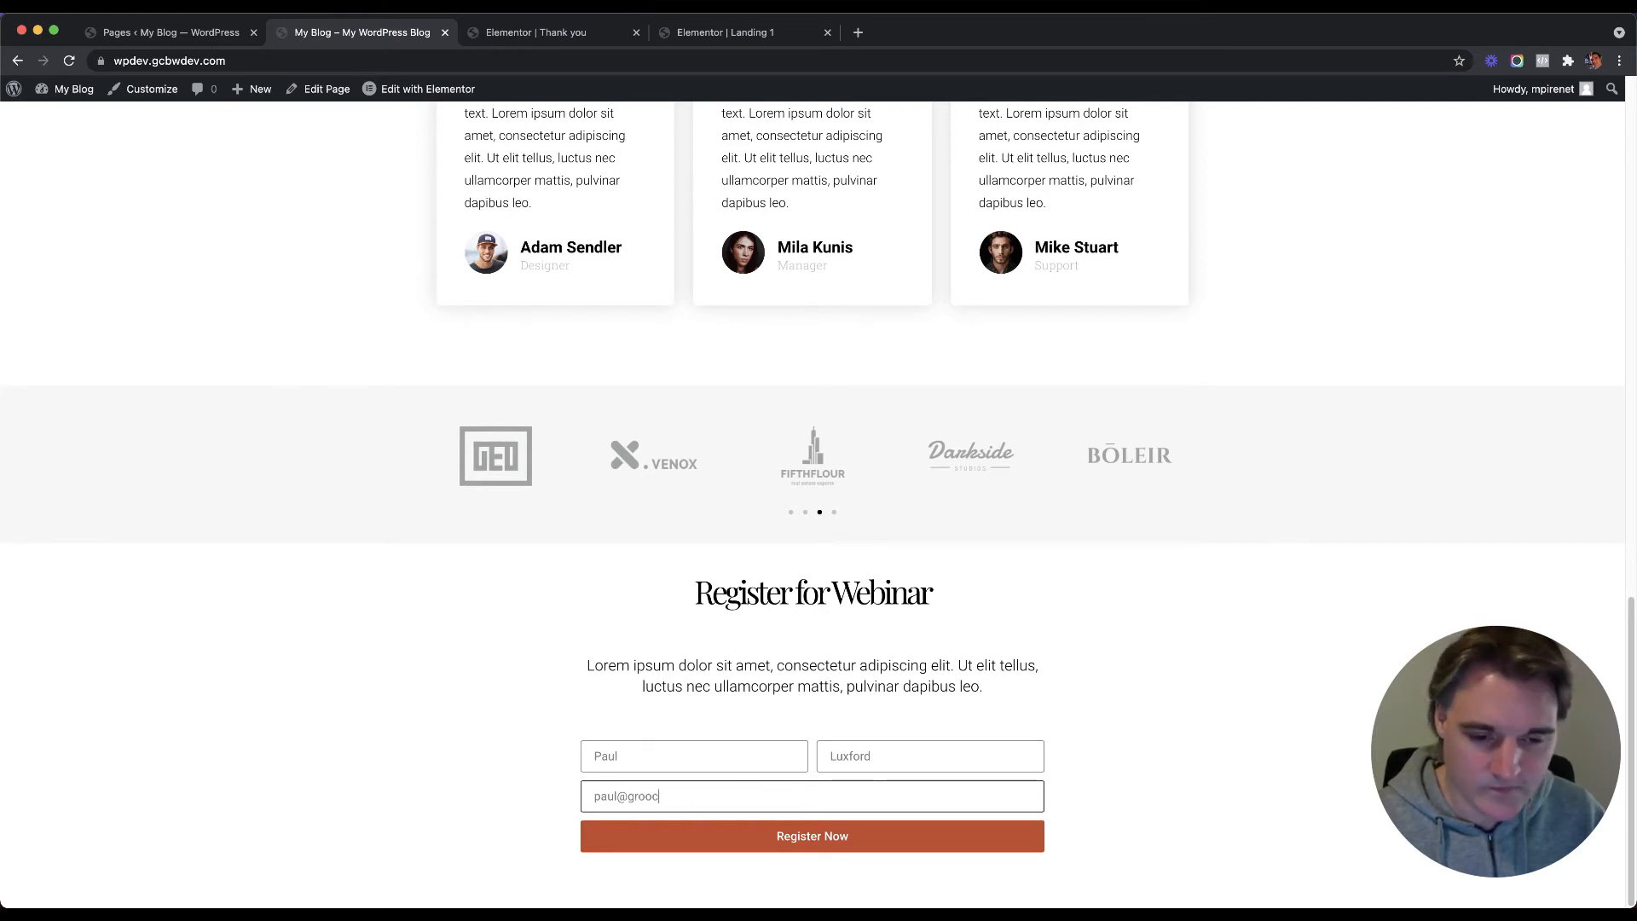
type("test")
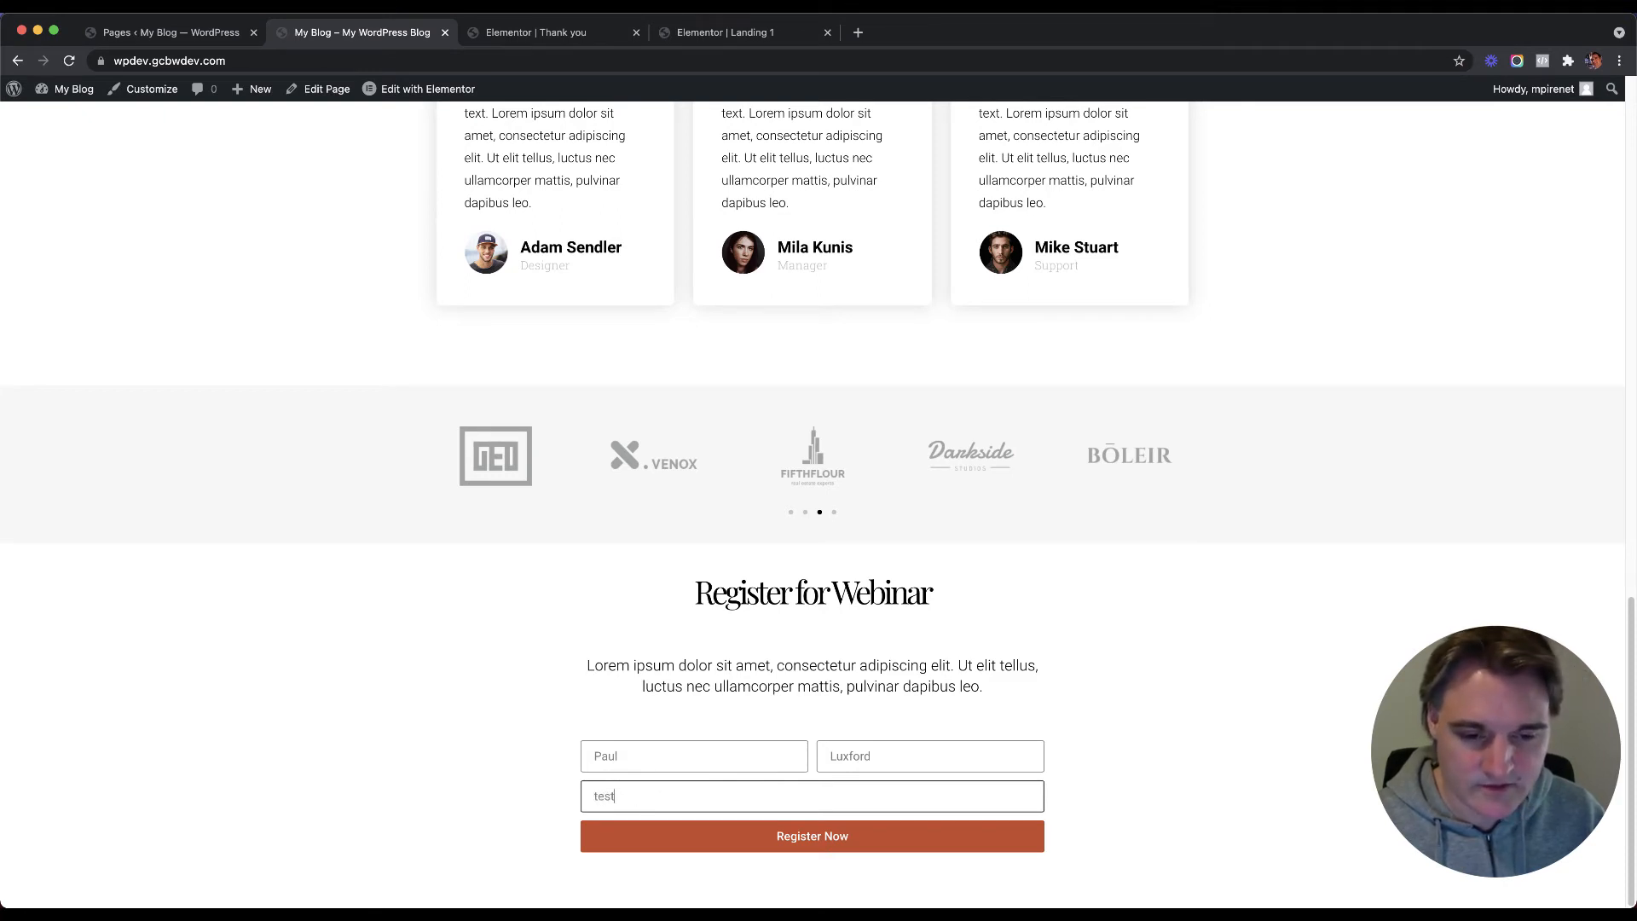
type("@test,co")
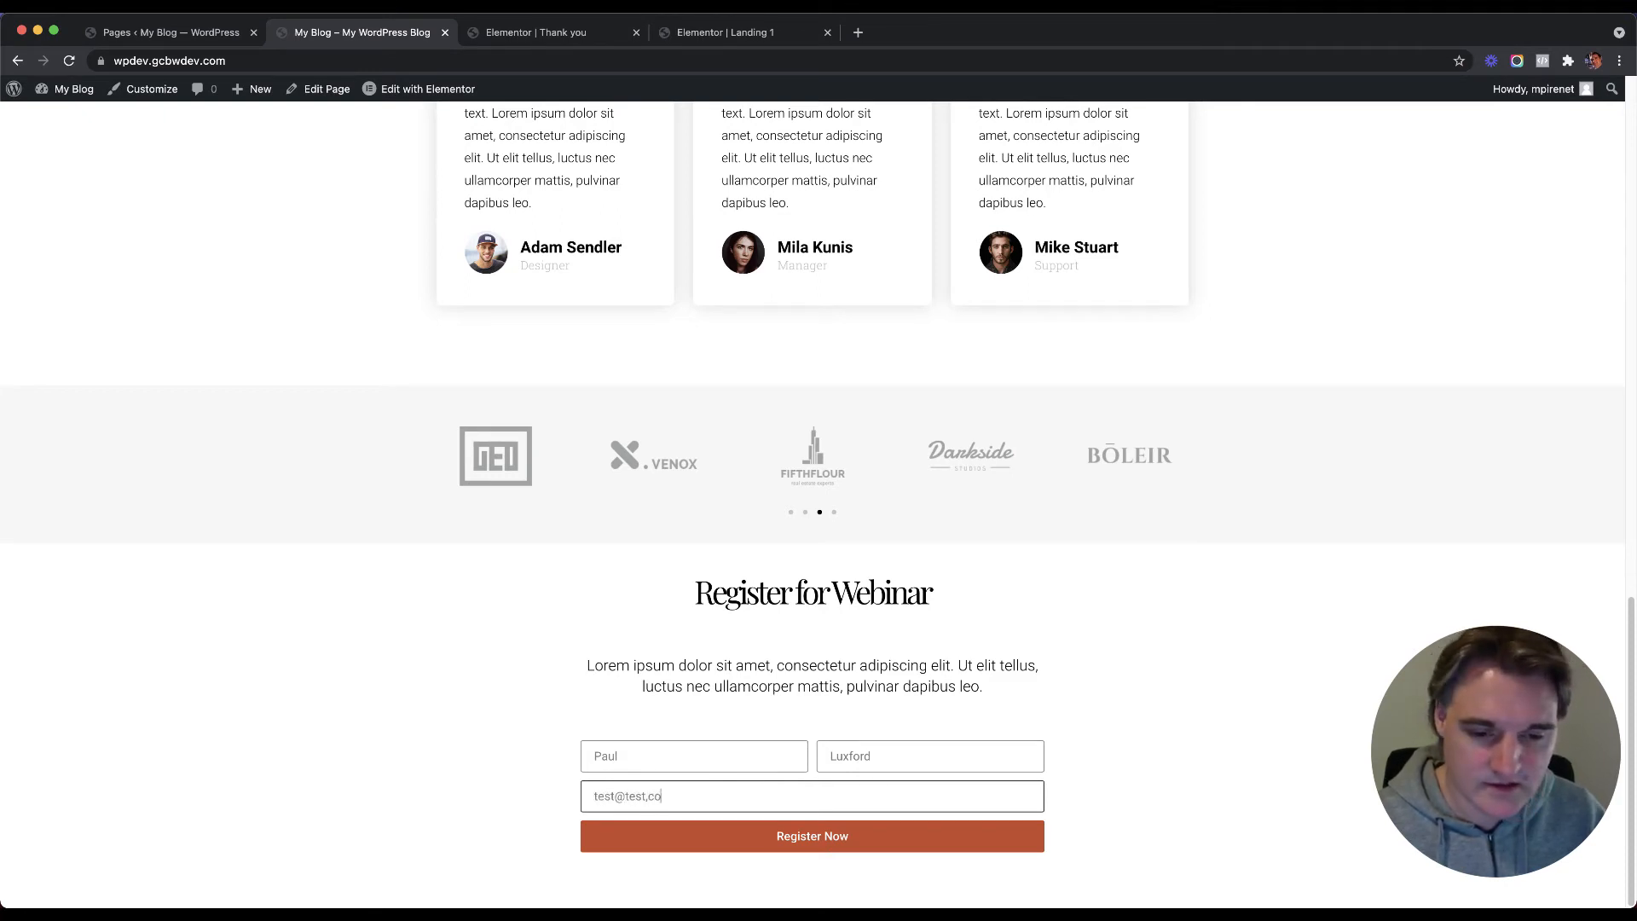
key("BackSpace")
key("BackSpace")
key("BackSpace")
type(".com.au")
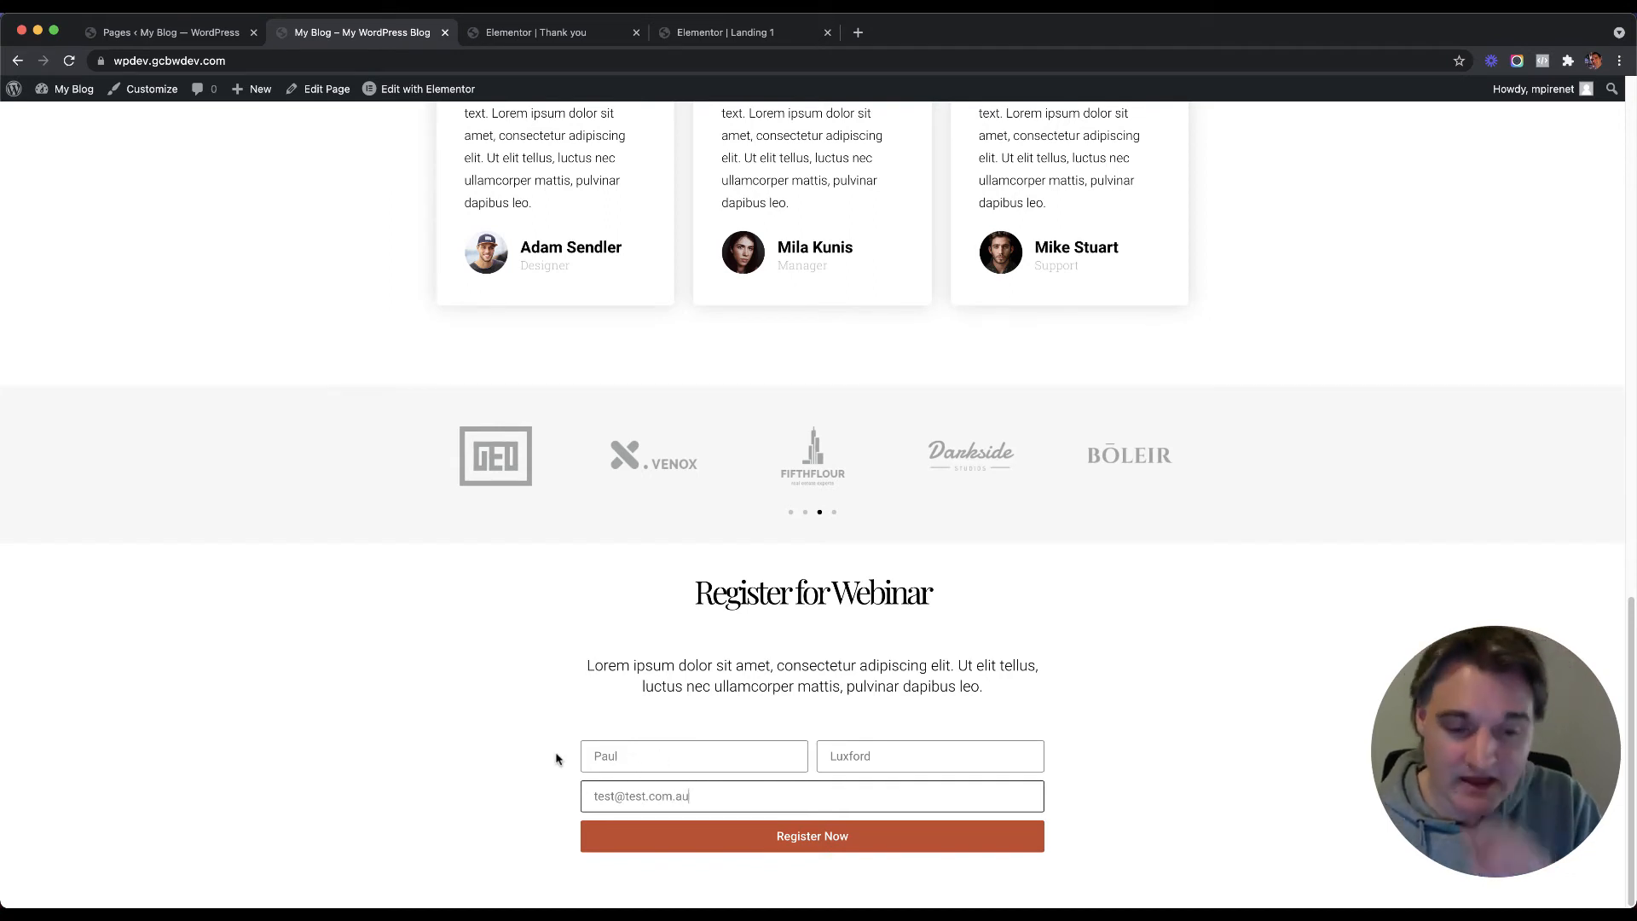
left_click(829, 844)
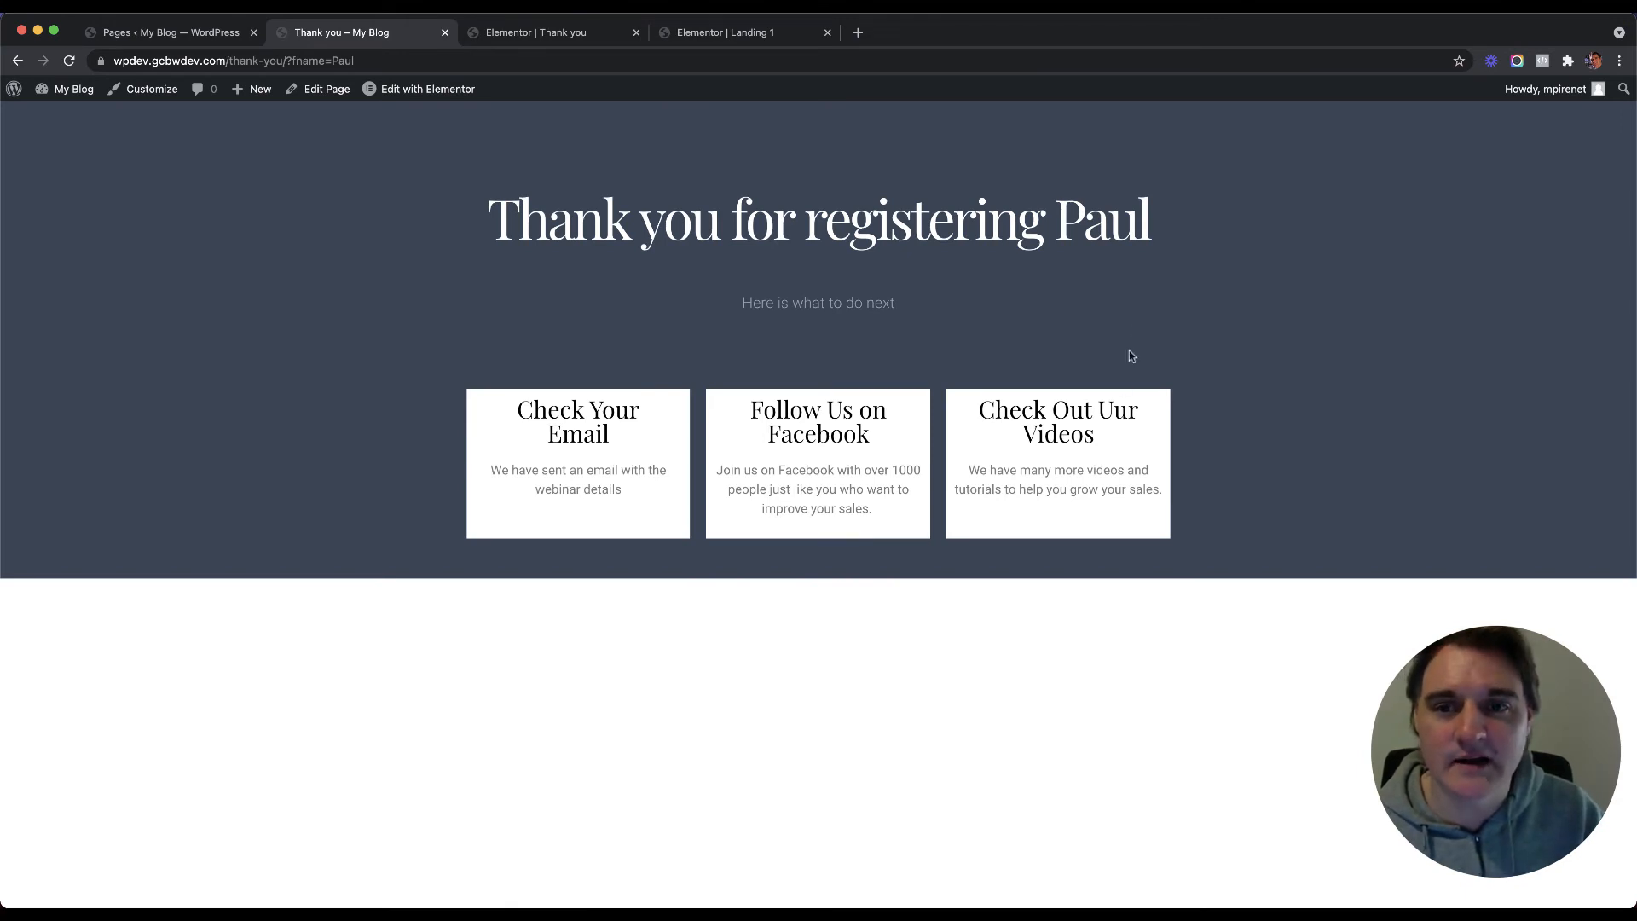
Step: Inspect the Thank you page's visitor-name heading and Check Your Email card
left_click_drag(1166, 222, 1058, 223)
left_click(1070, 230)
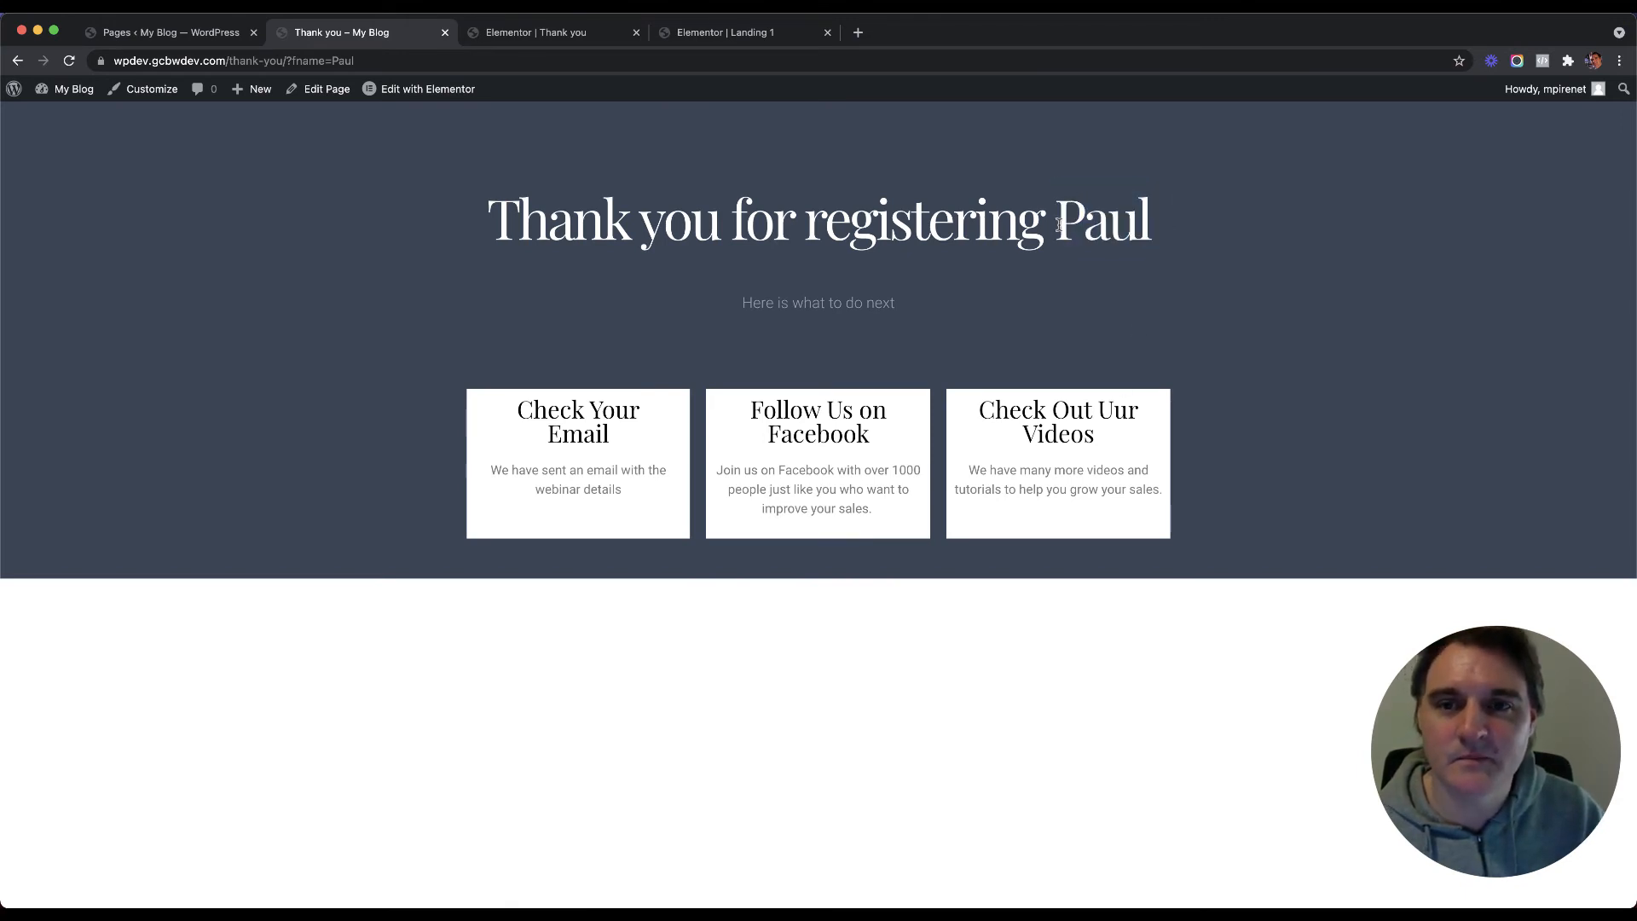
double_click(1104, 226)
left_click(1128, 235)
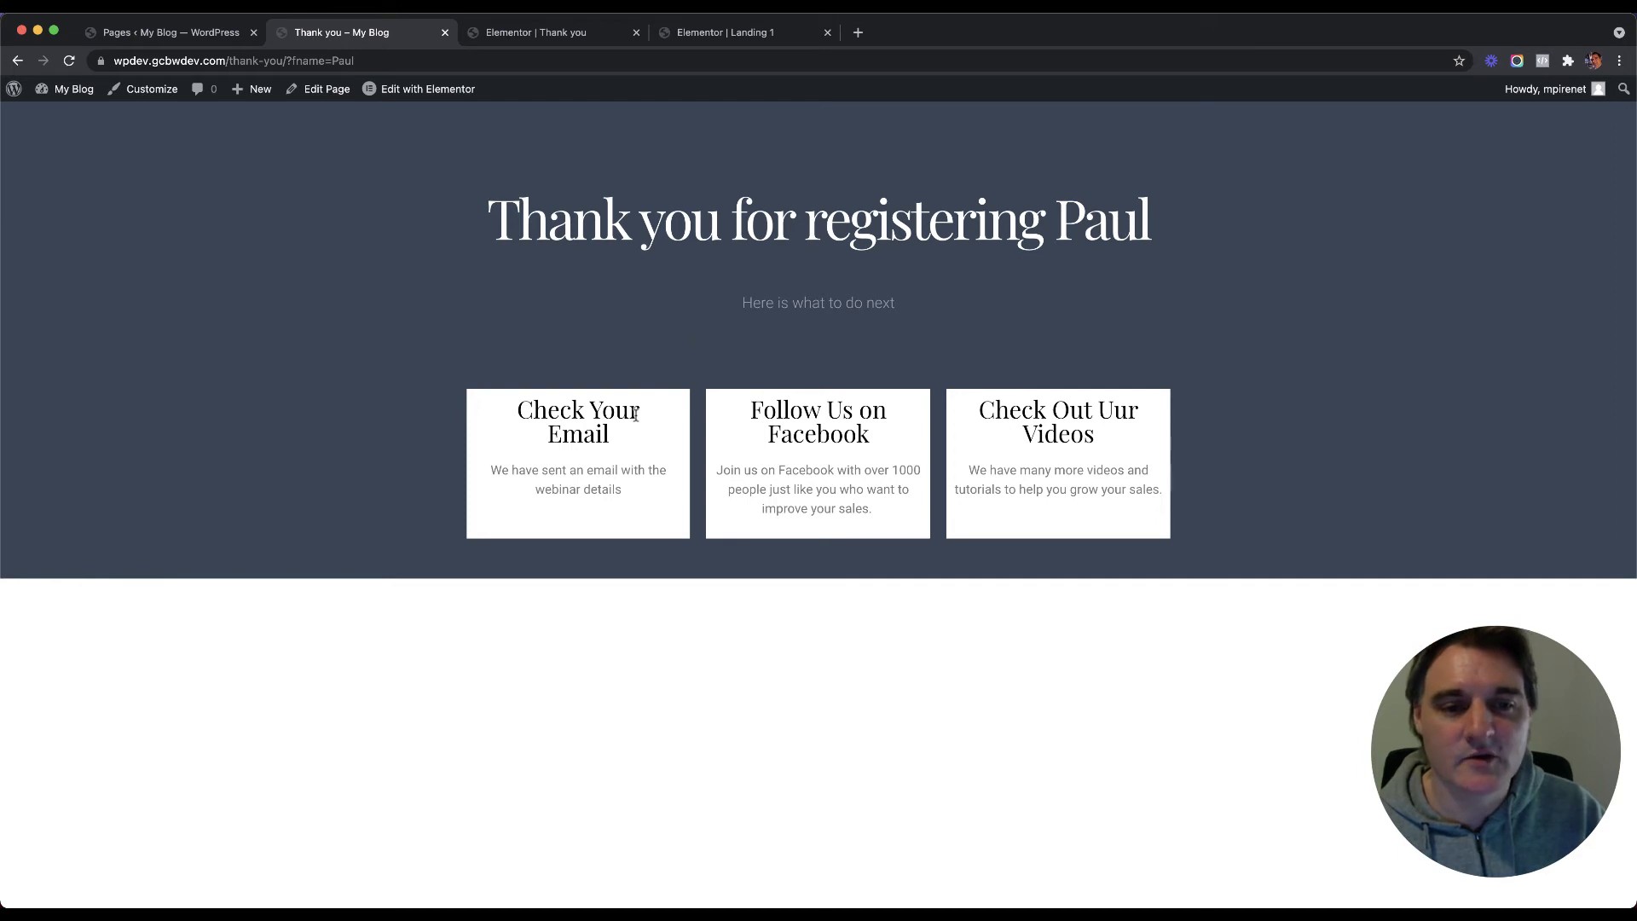
left_click_drag(614, 449, 506, 420)
left_click(543, 422)
left_click_drag(780, 411, 833, 427)
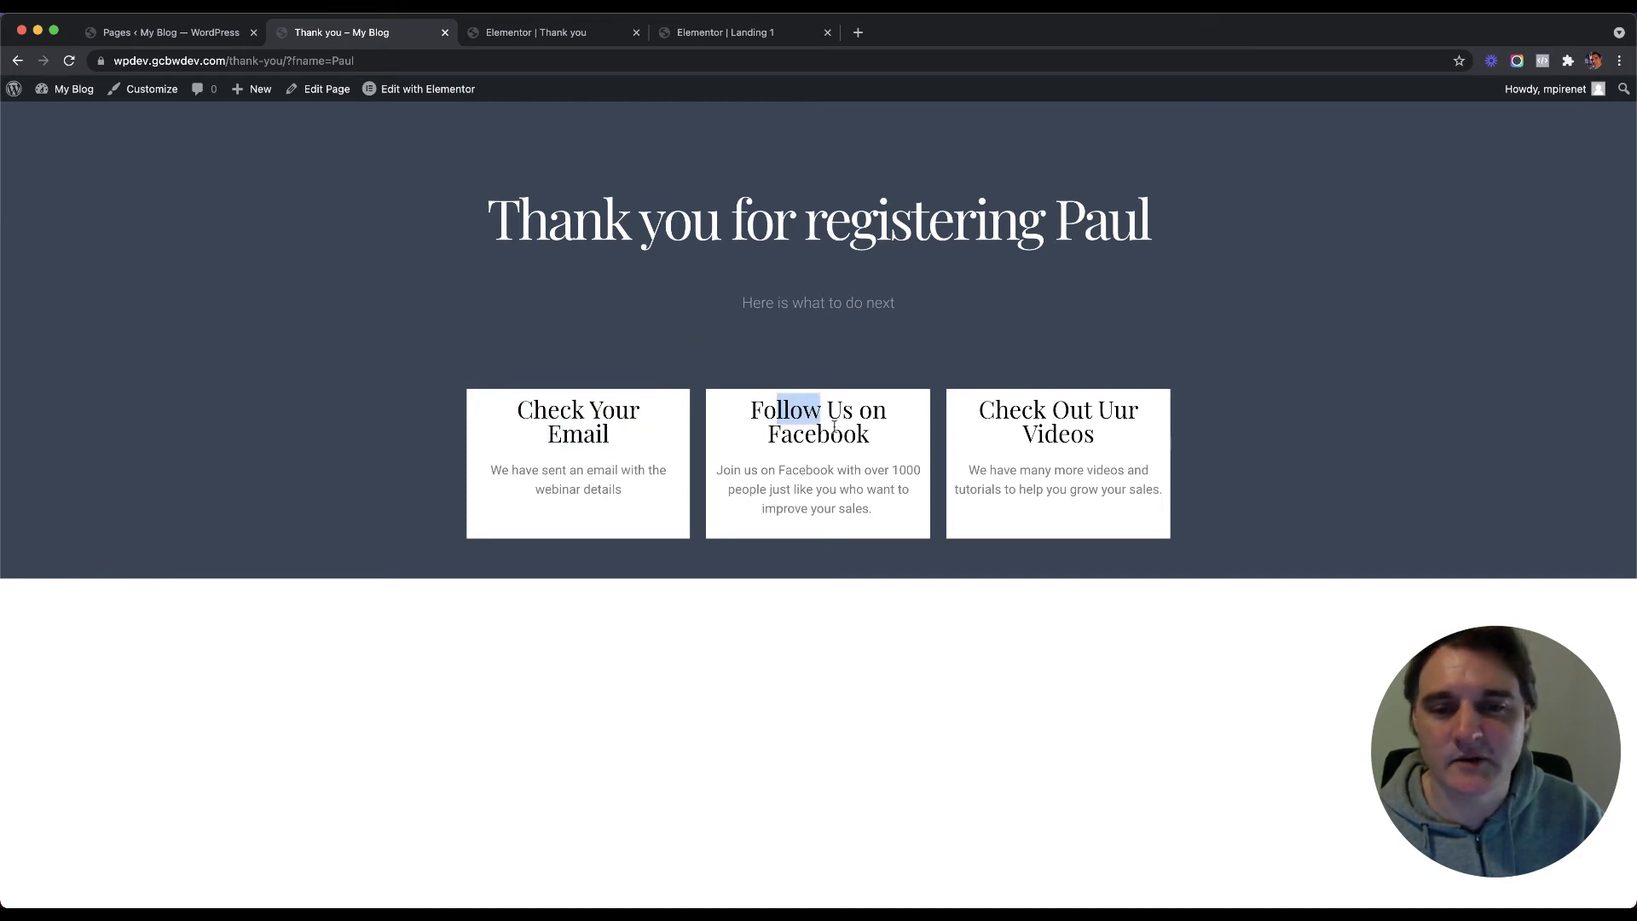
left_click(834, 426)
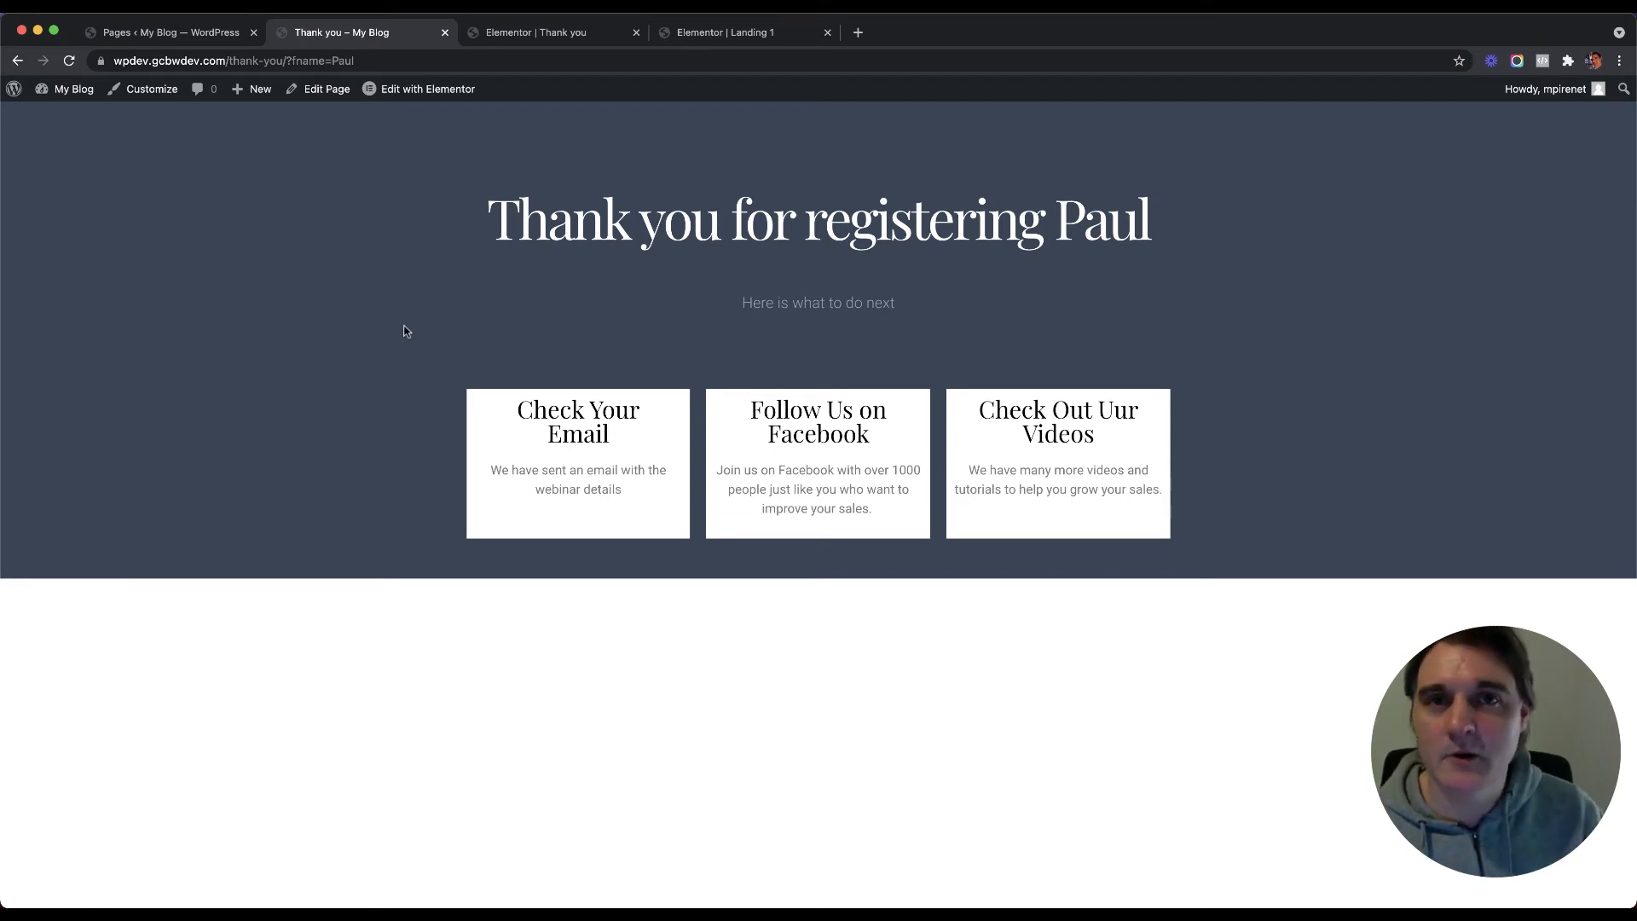
Step: Close the live Thank you tab and the Elementor Thank you editor tab
left_click(529, 34)
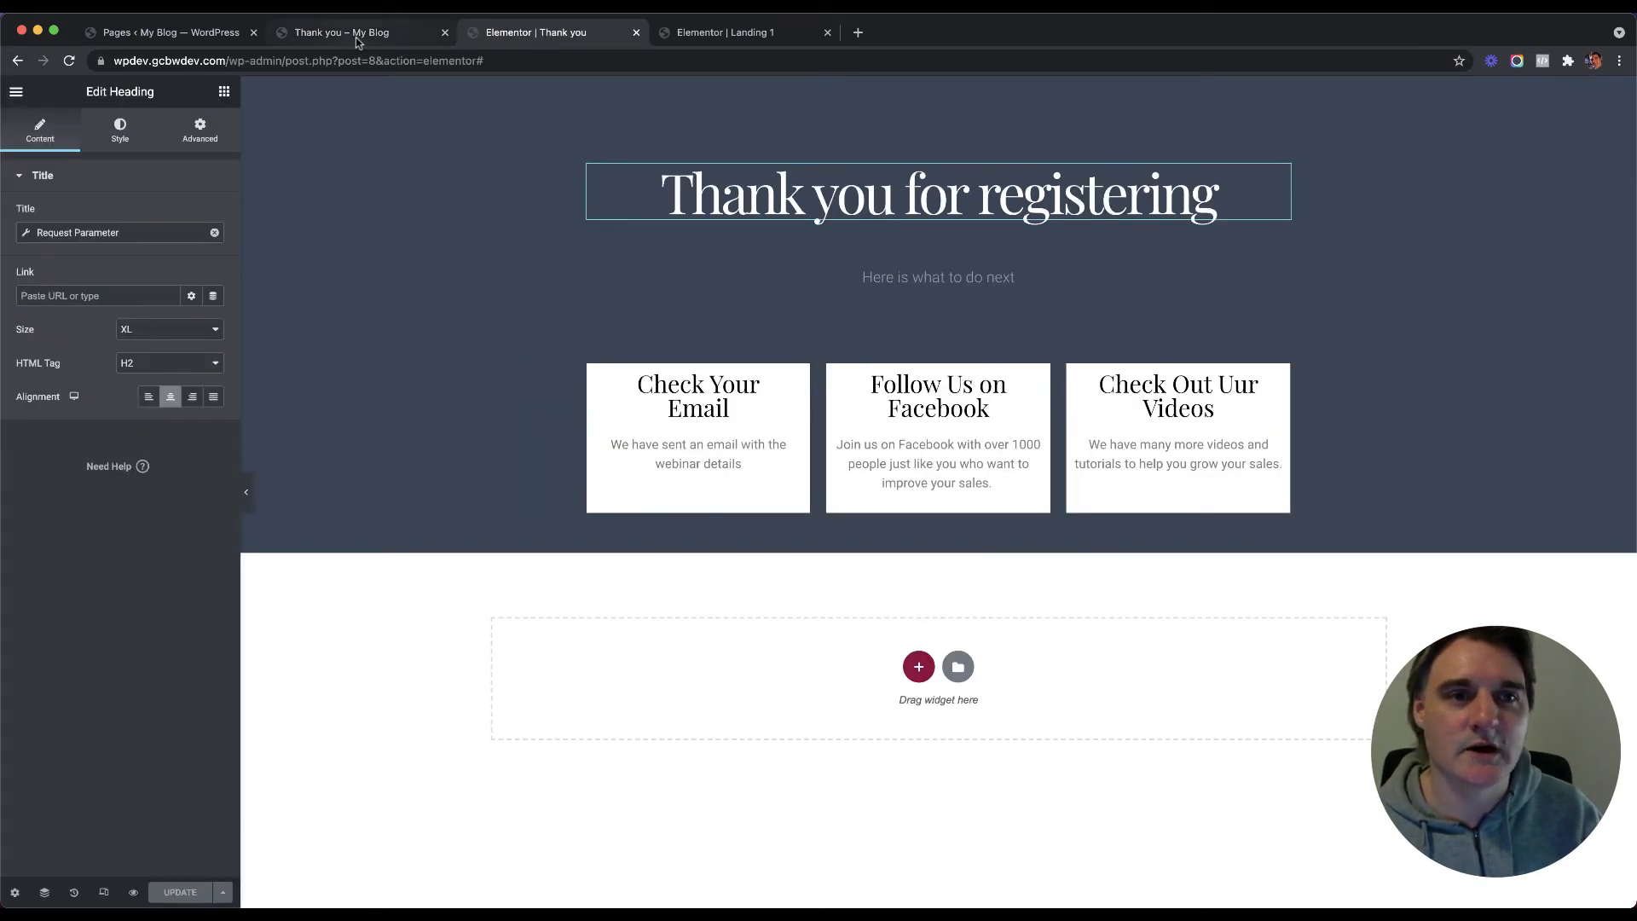
left_click(358, 38)
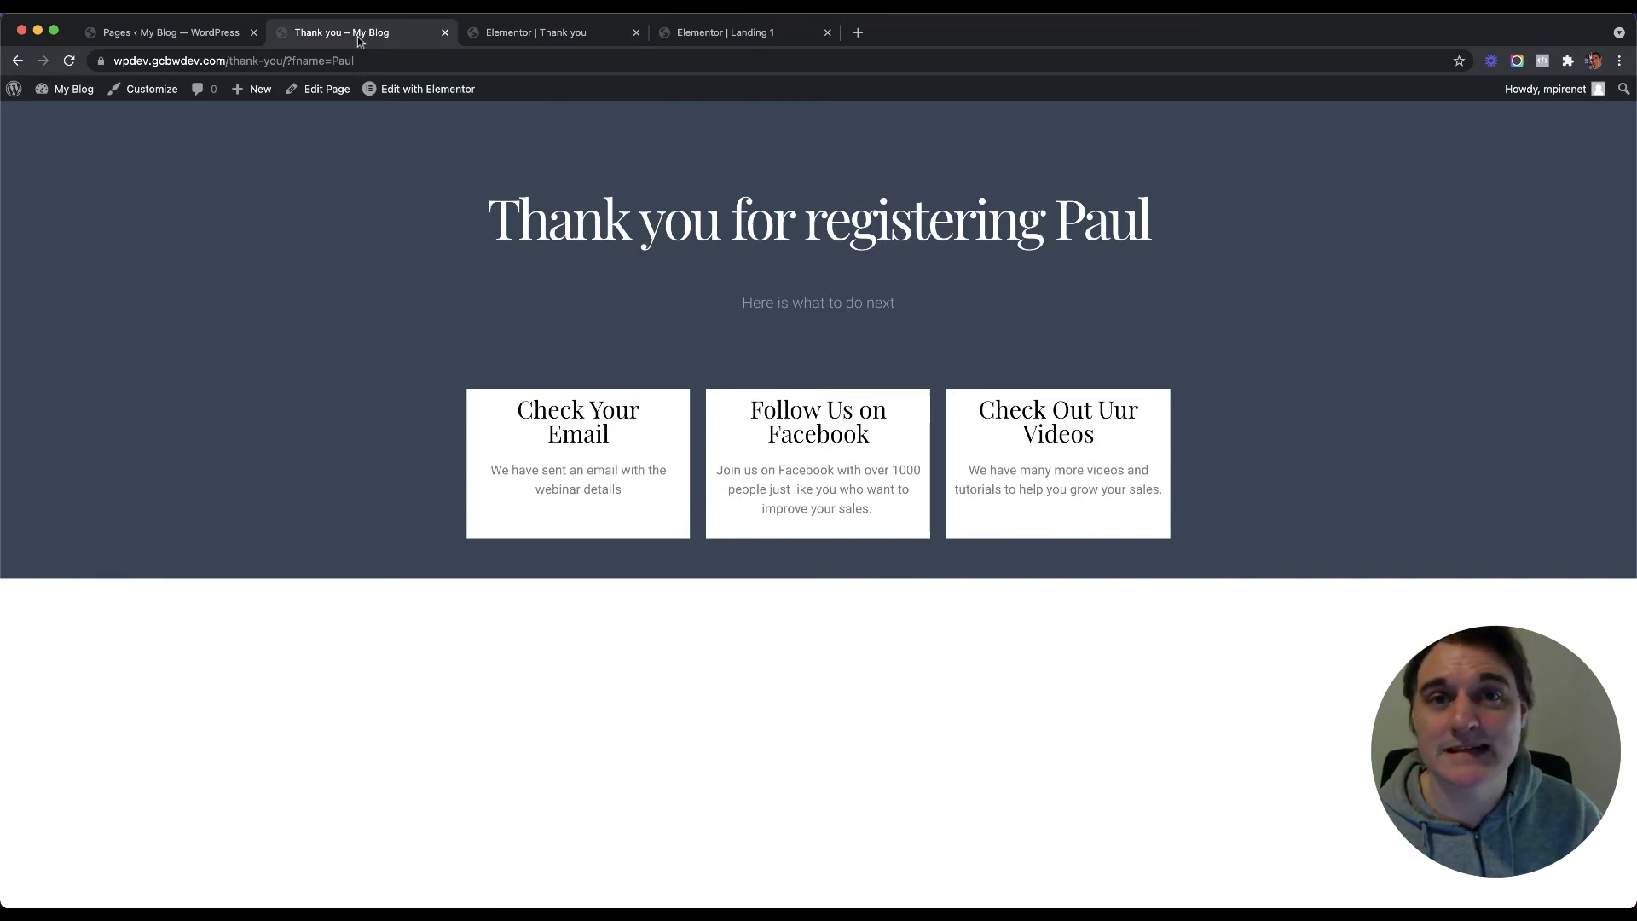
left_click(518, 36)
left_click(373, 35)
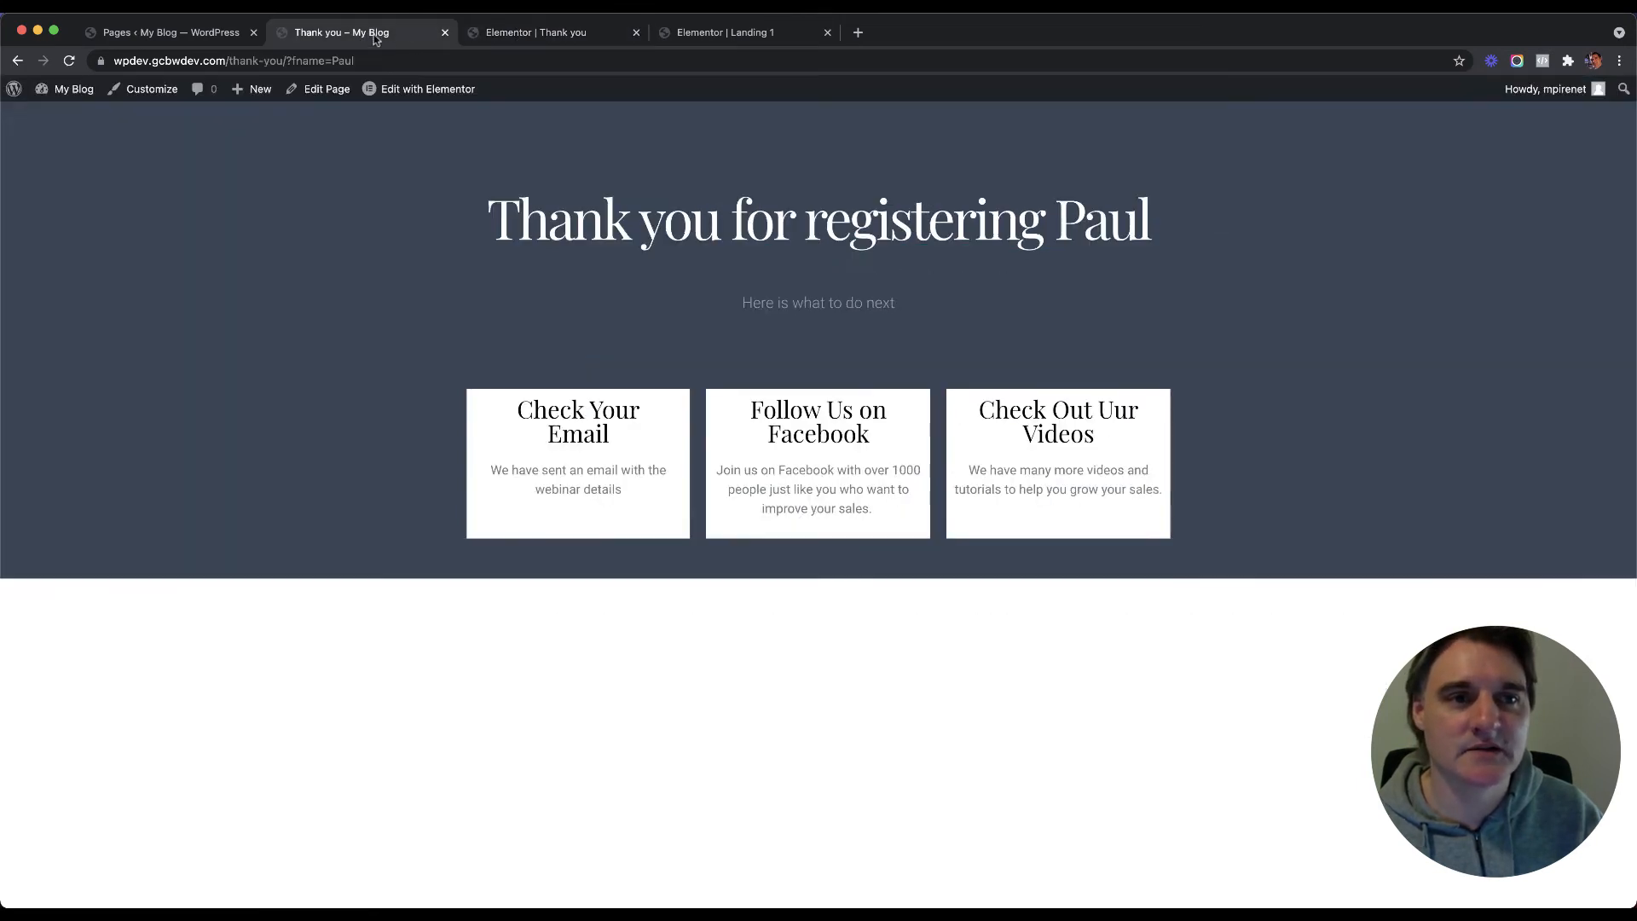
left_click(444, 34)
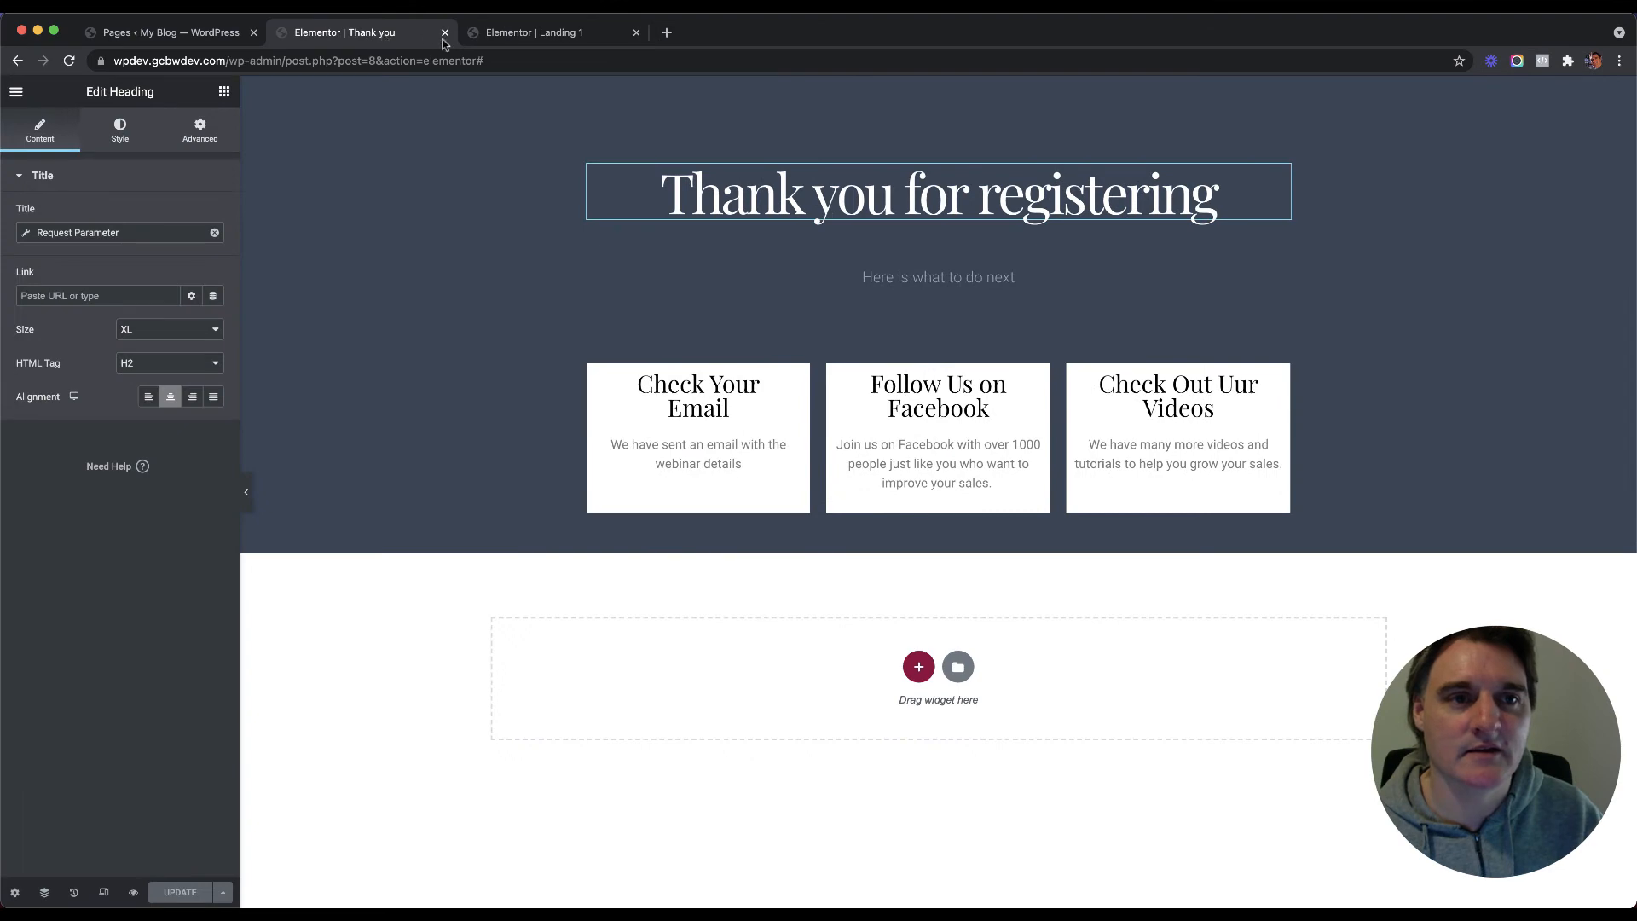
left_click(503, 34)
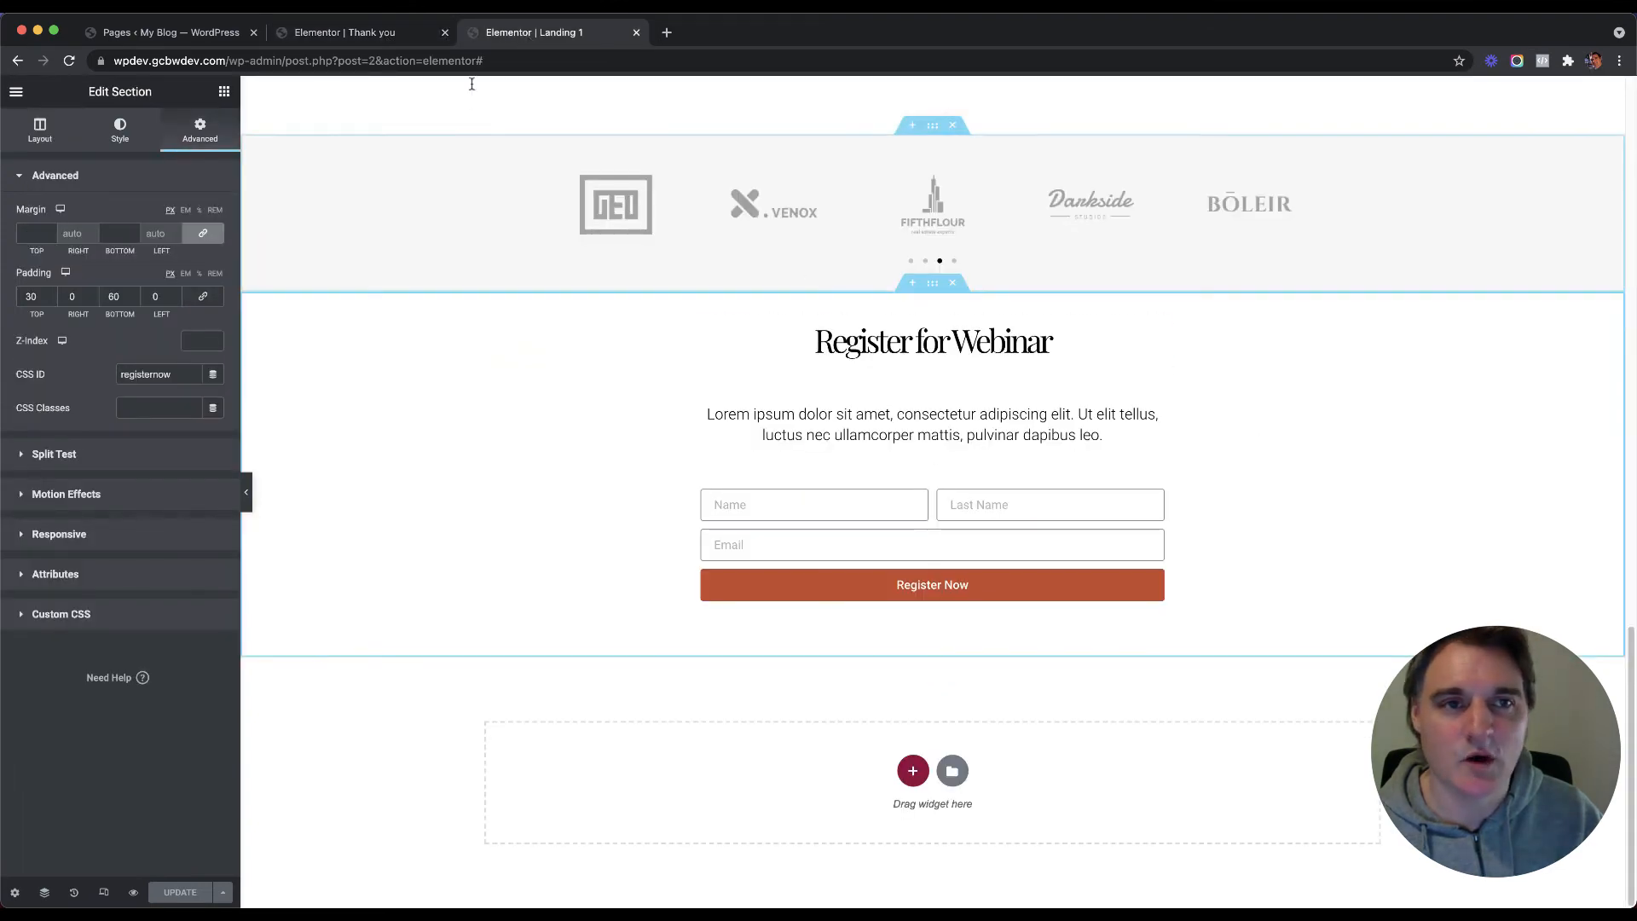
left_click(392, 37)
left_click(443, 36)
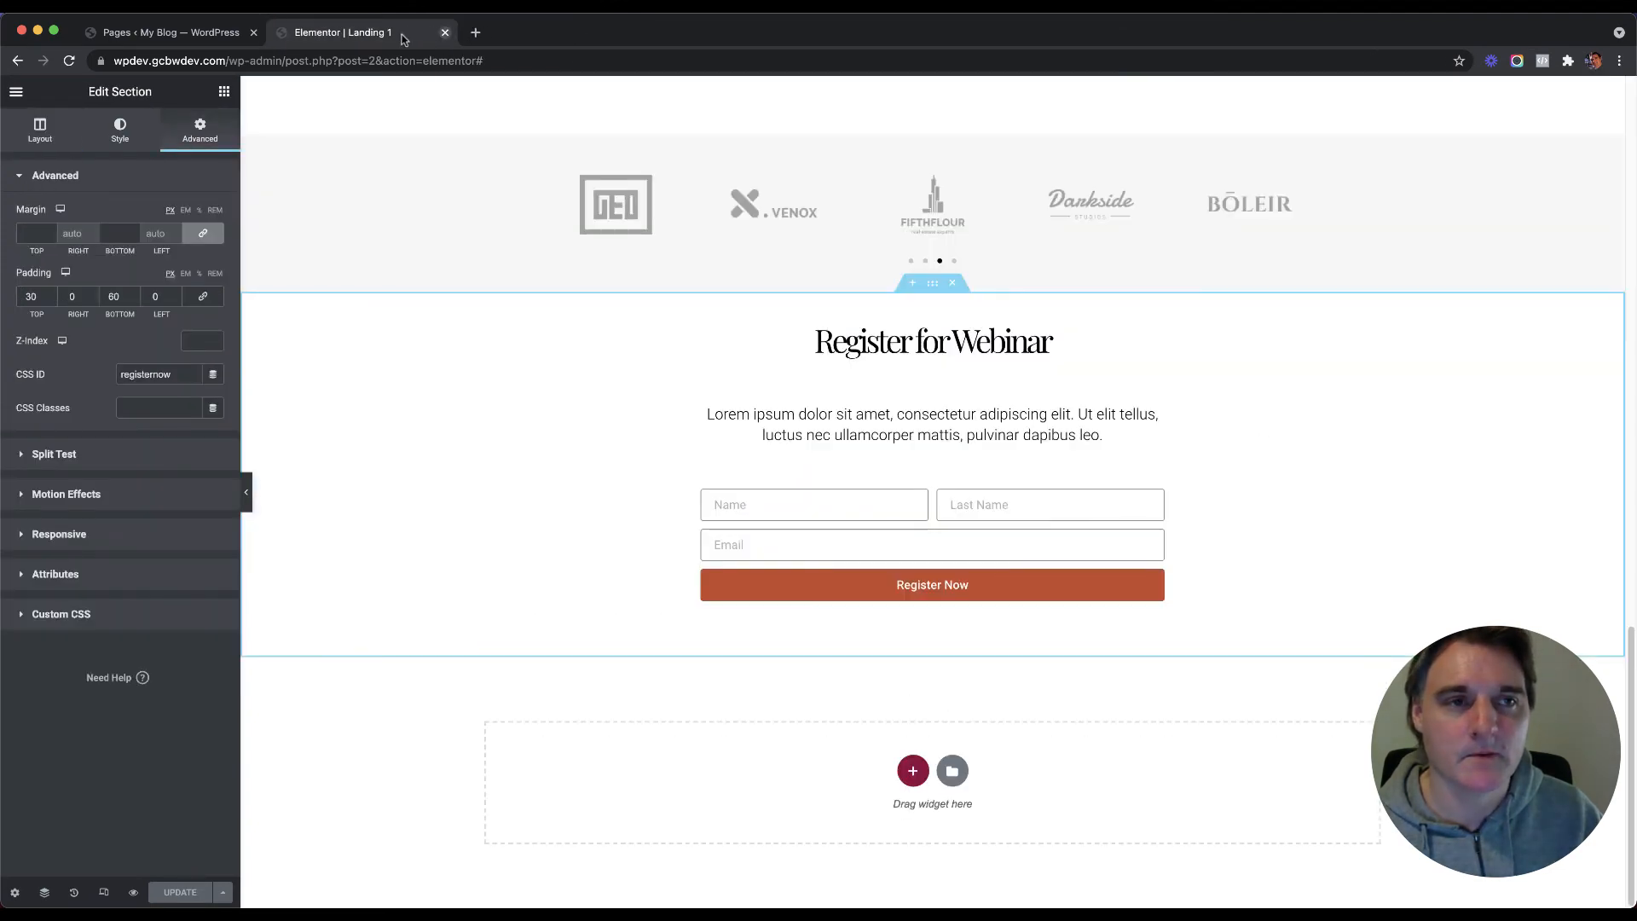
scroll(475, 353, "up", 15)
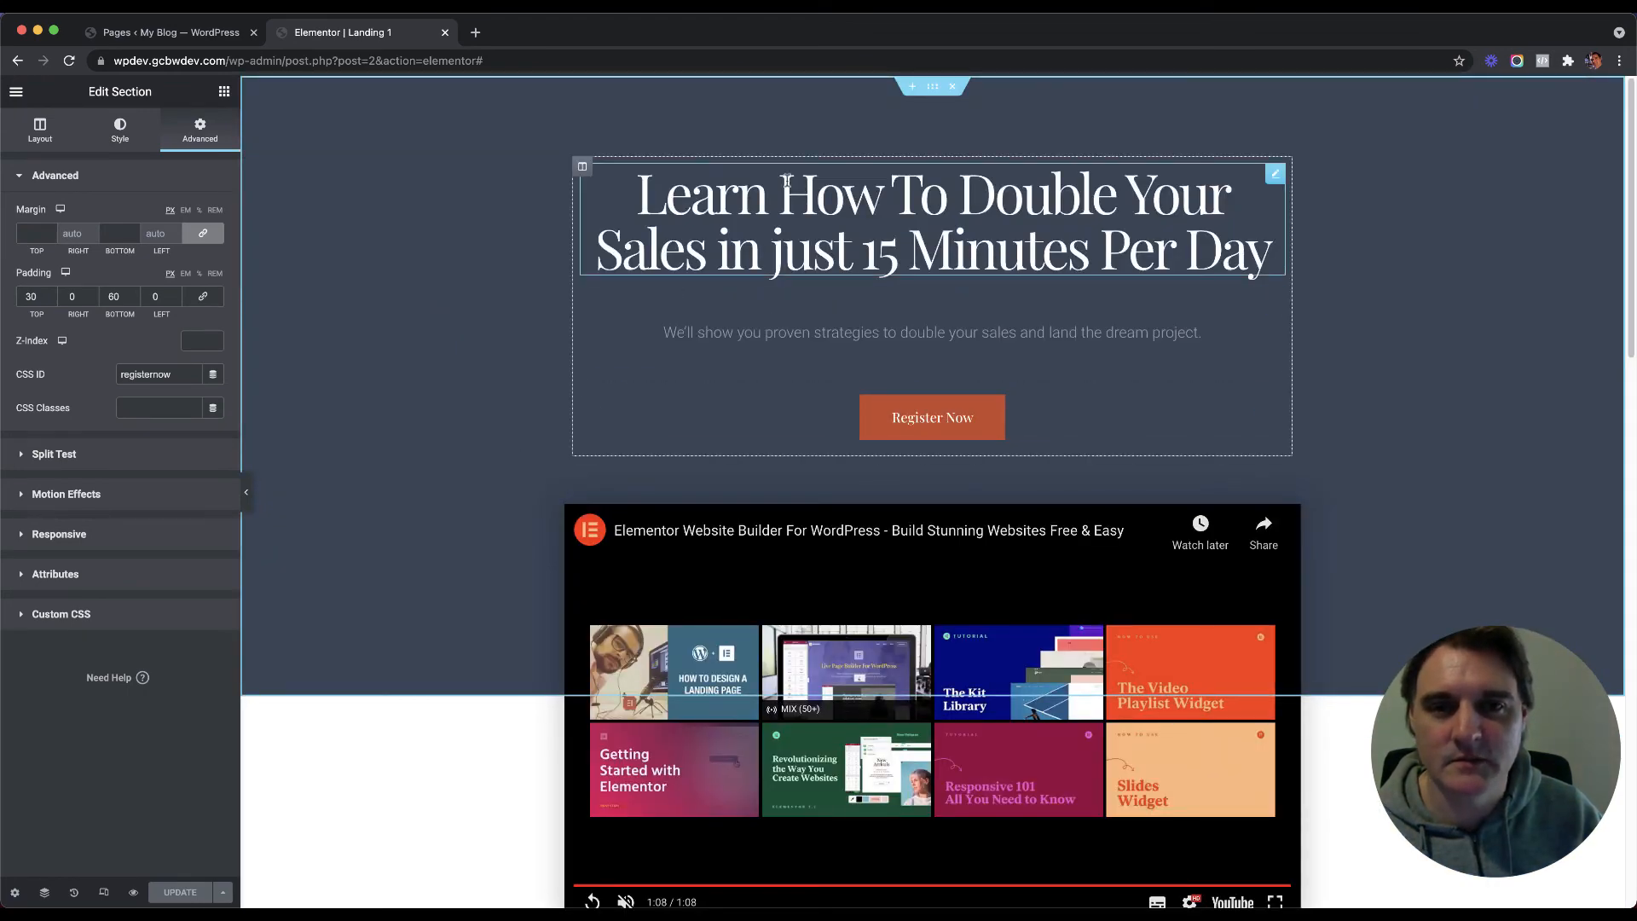
scroll(544, 349, "down", 15)
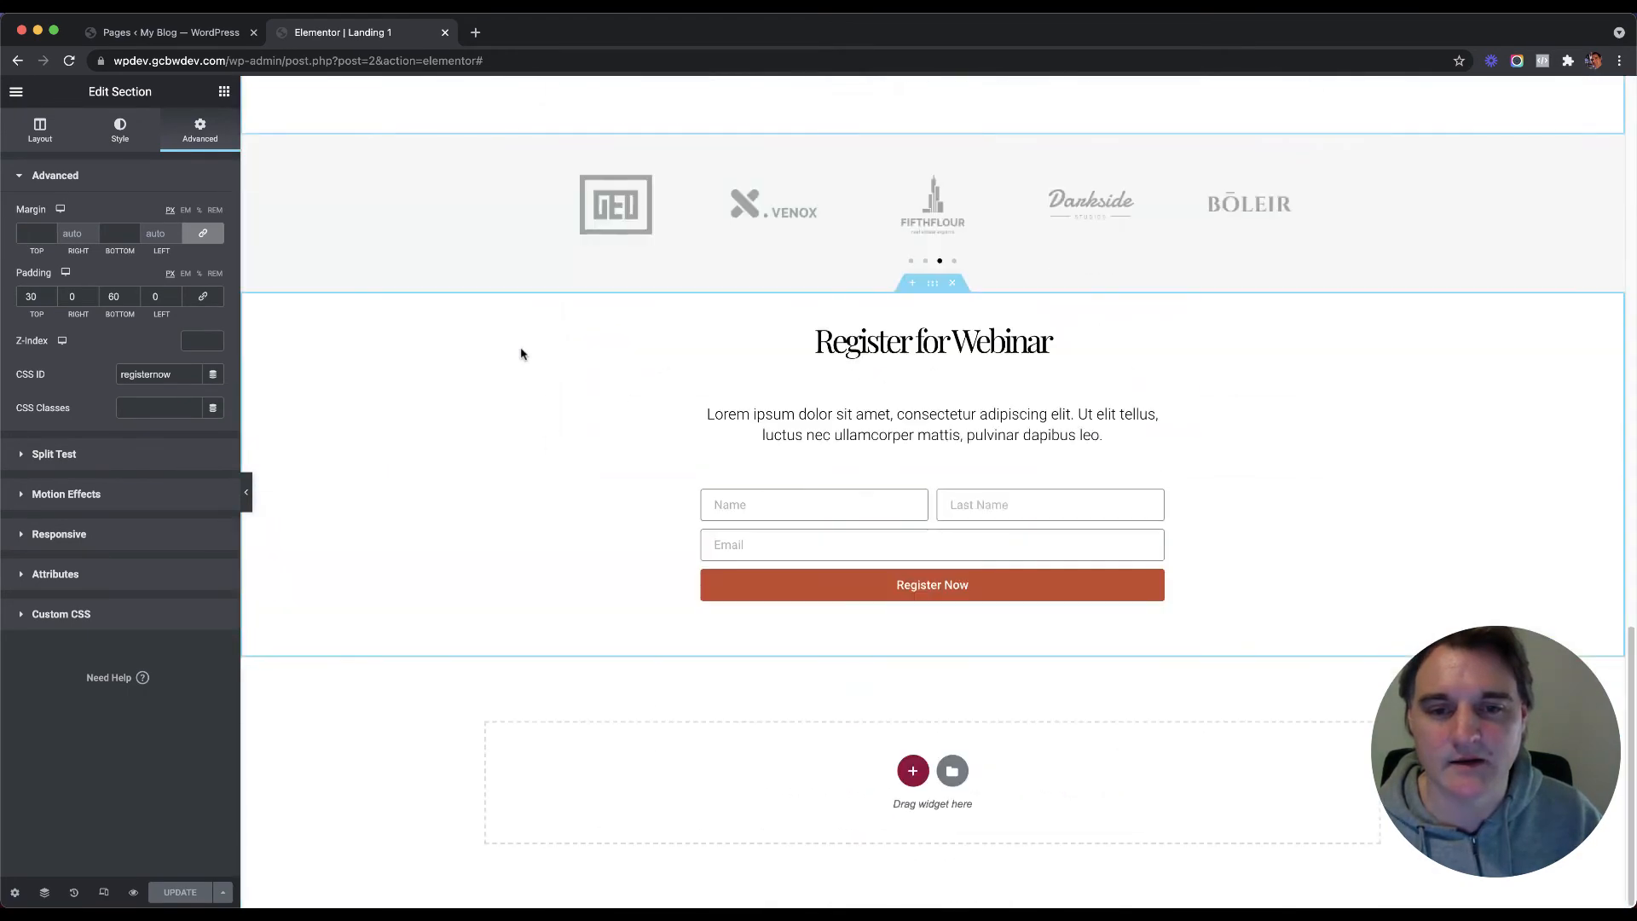
scroll(520, 353, "up", 15)
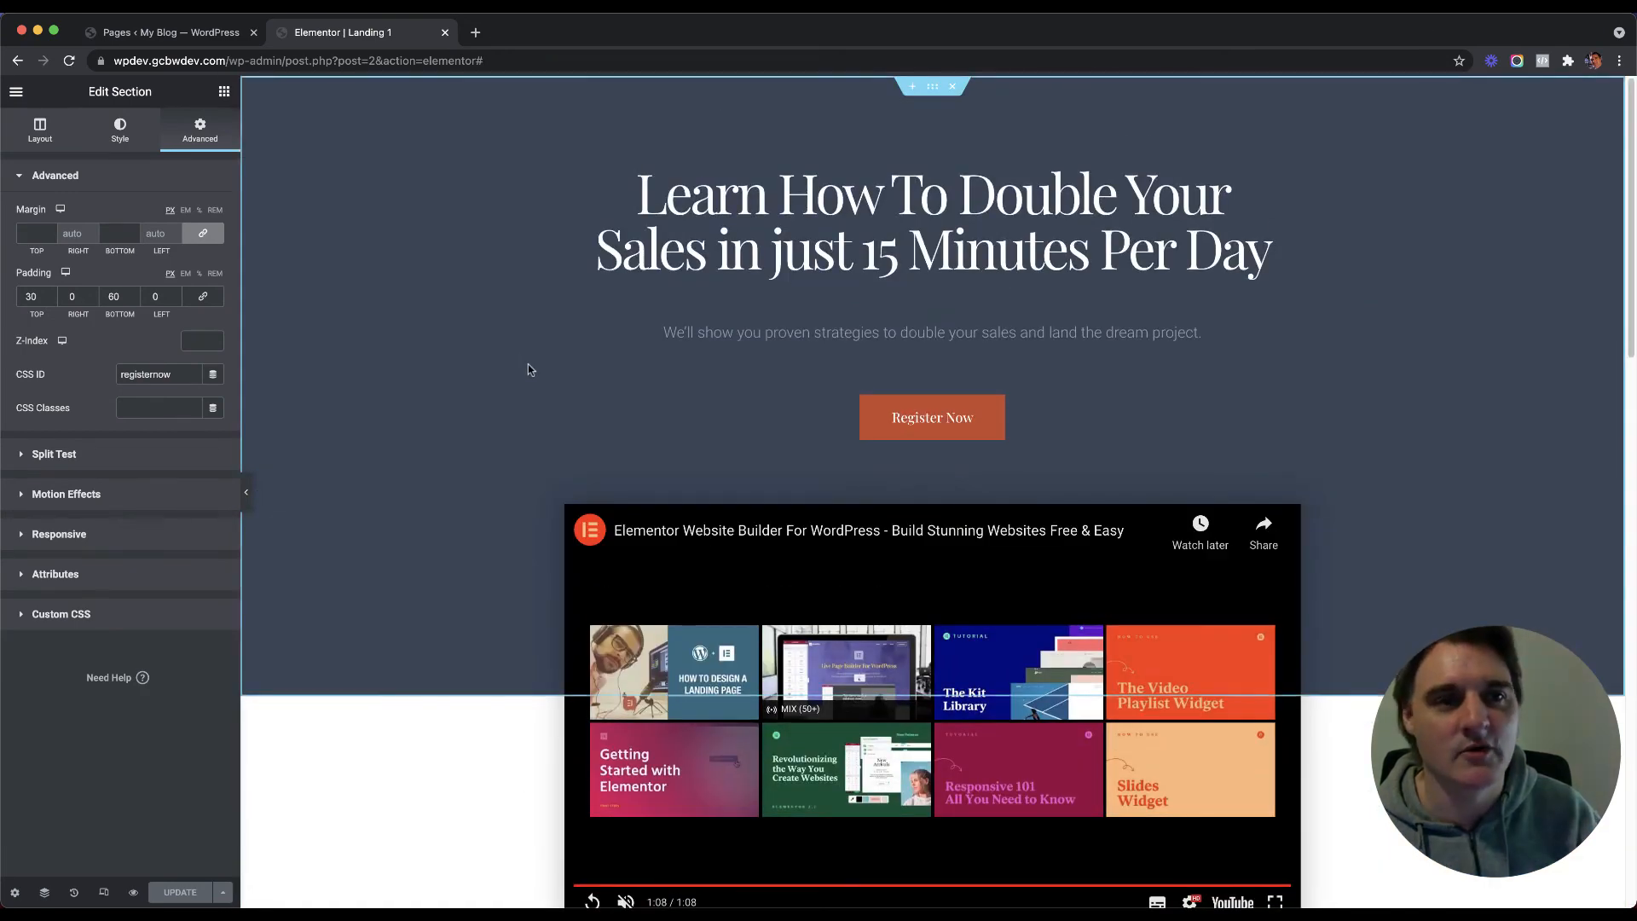
Step: Duplicate Landing 1 from Pages and give the copy the slug Landing 2 in Quick Edit
left_click(185, 34)
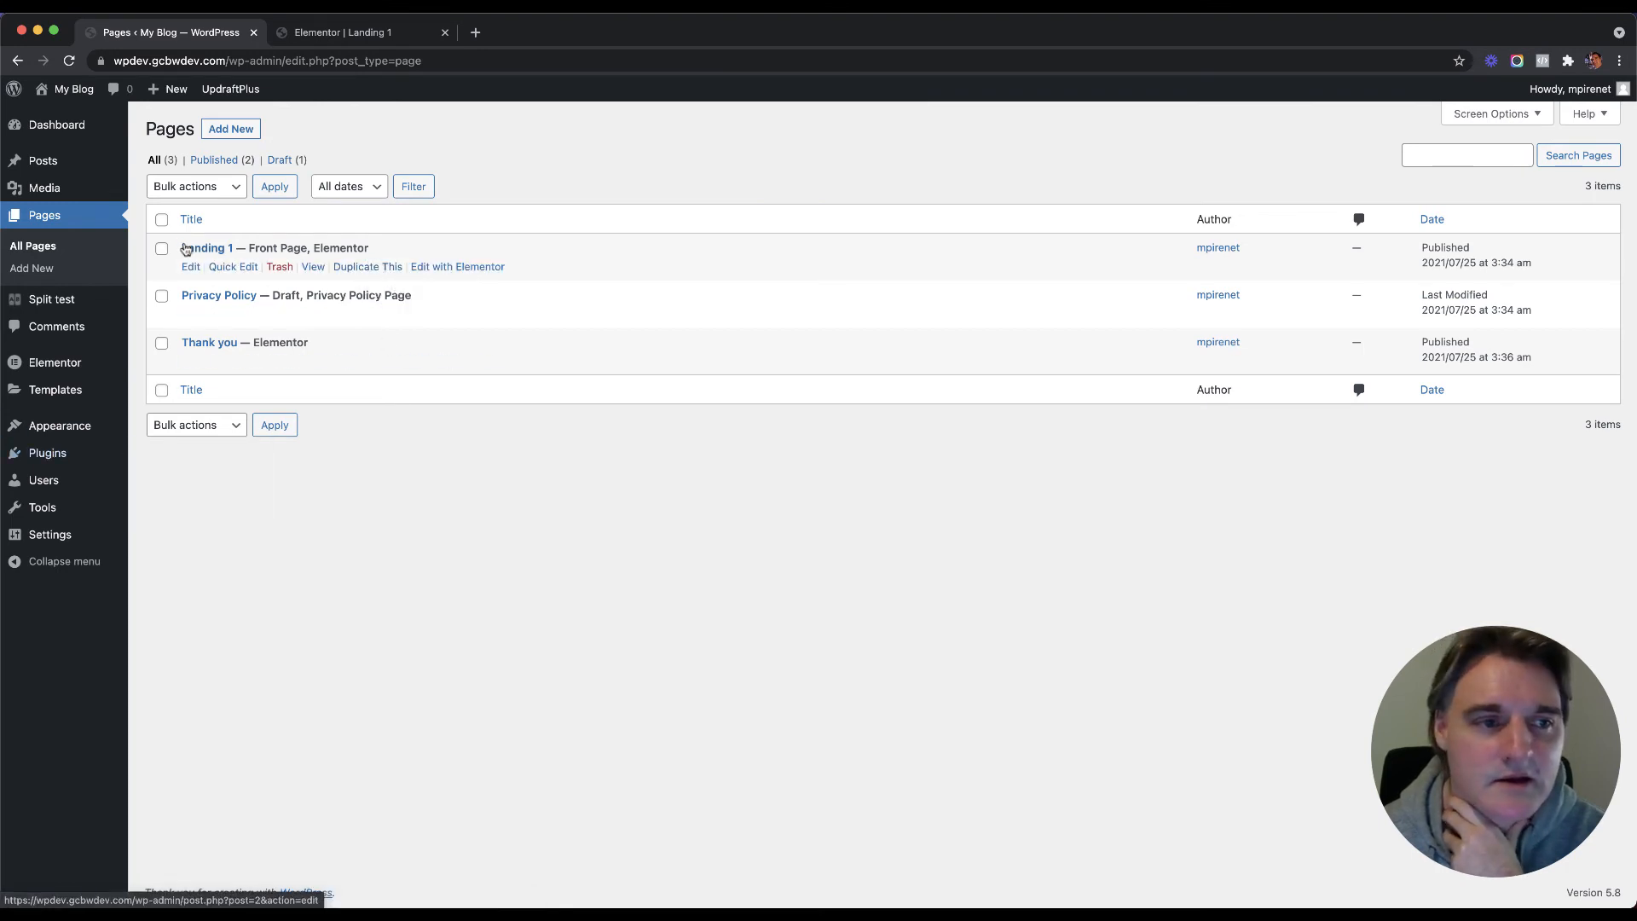
left_click(351, 268)
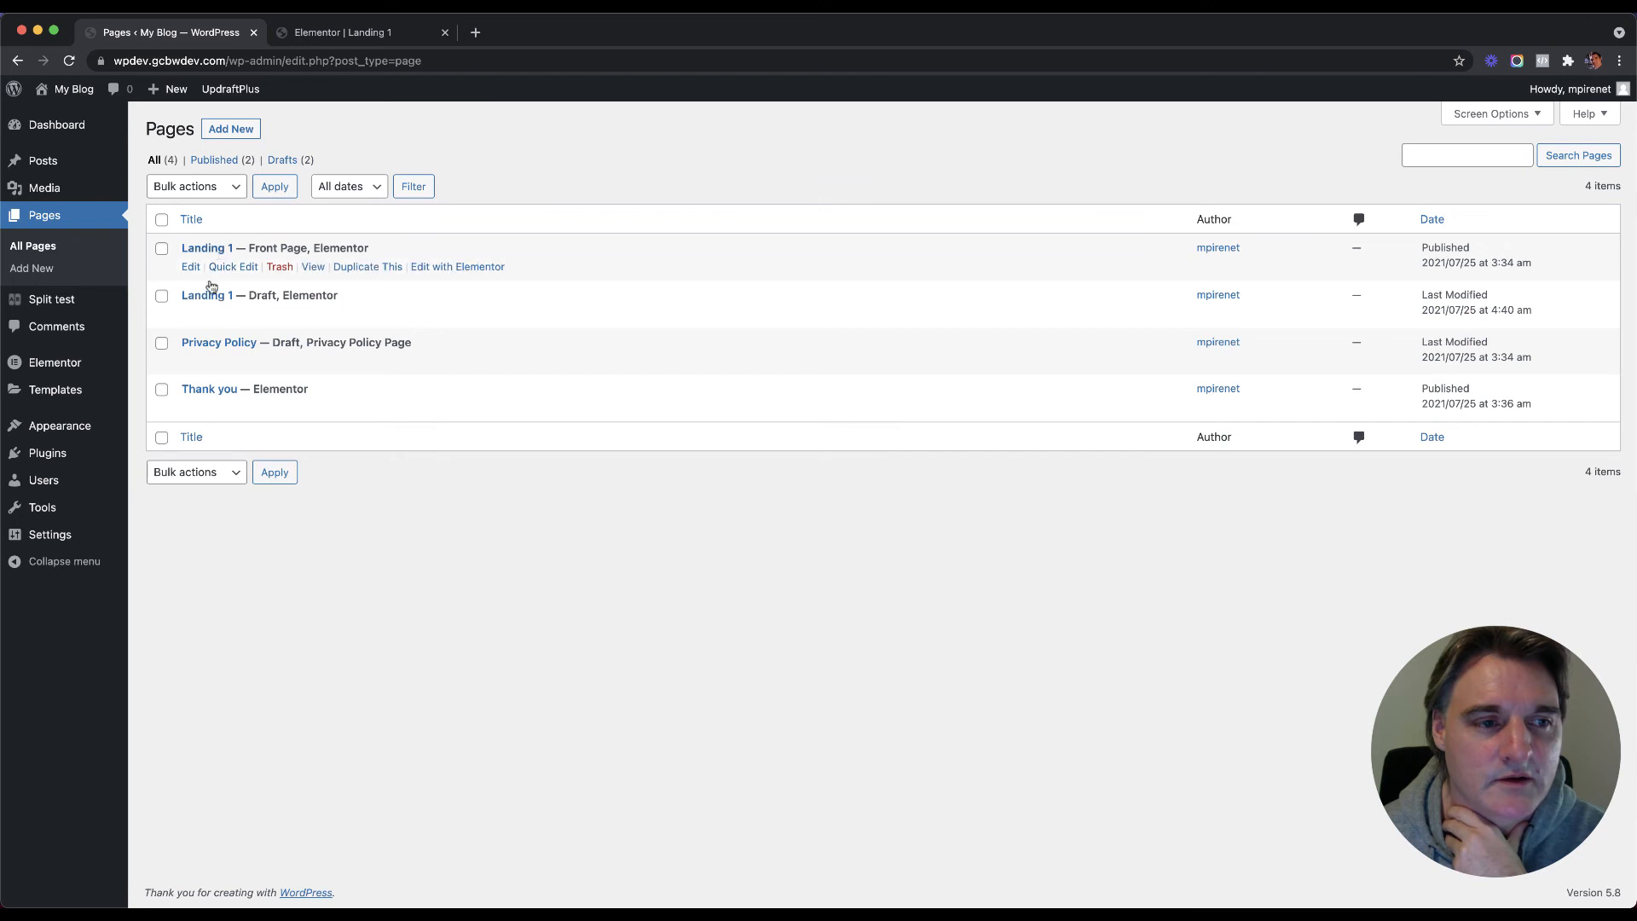
left_click(234, 314)
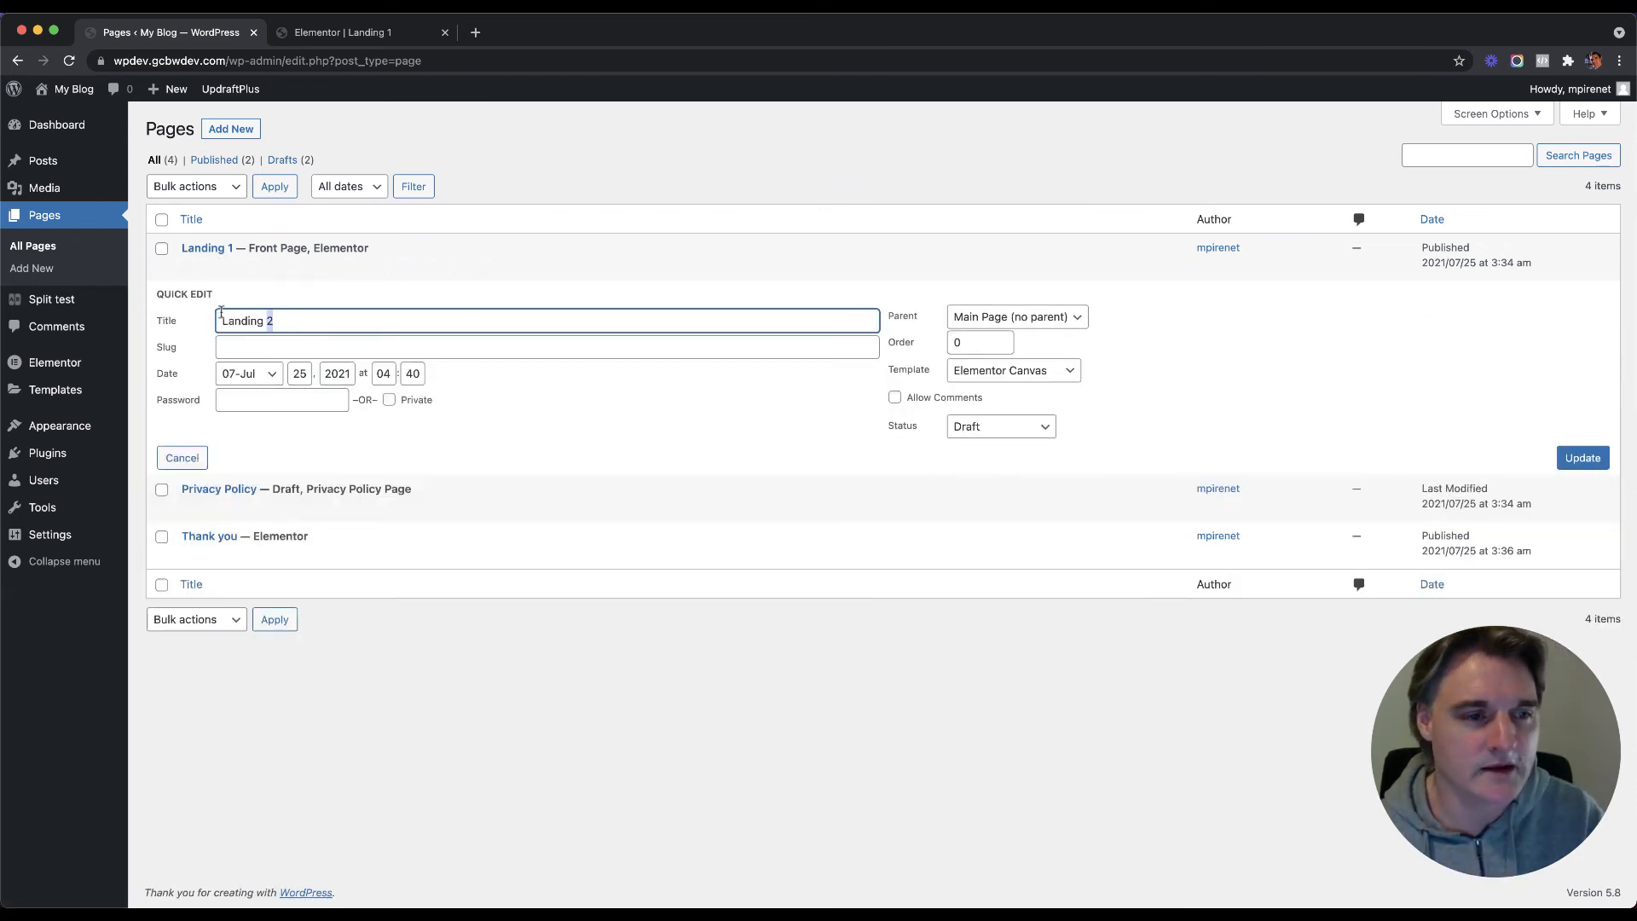
left_click(240, 346)
type("Landing 2")
left_click(561, 407)
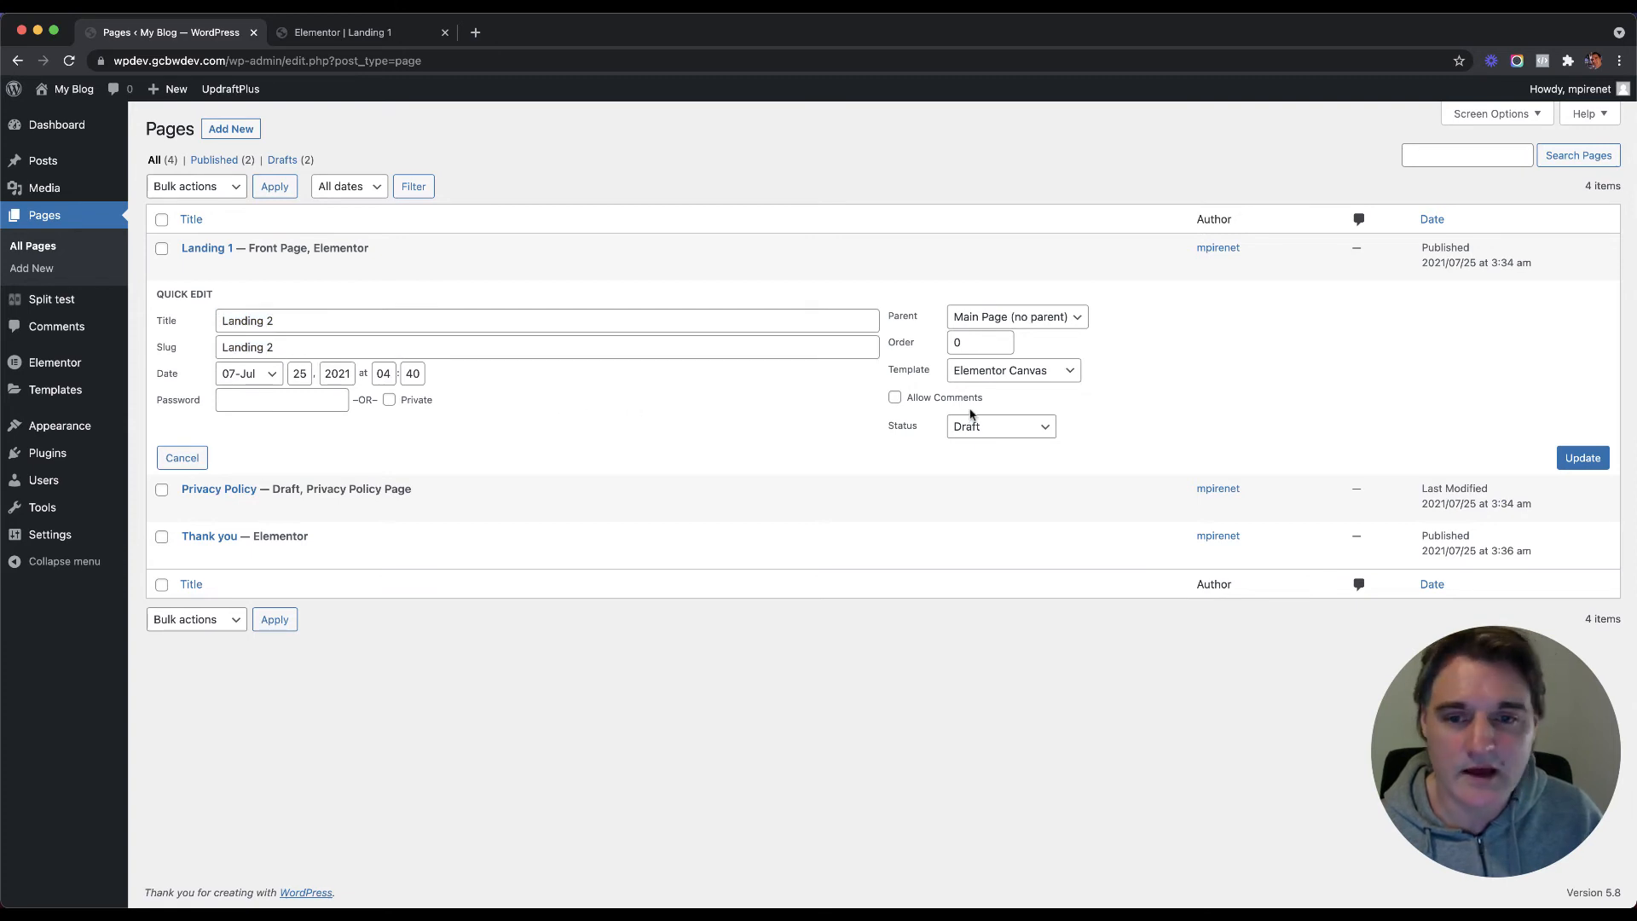
Step: Set the Landing 2 copy's status to Published
left_click(992, 426)
left_click(998, 378)
left_click(998, 378)
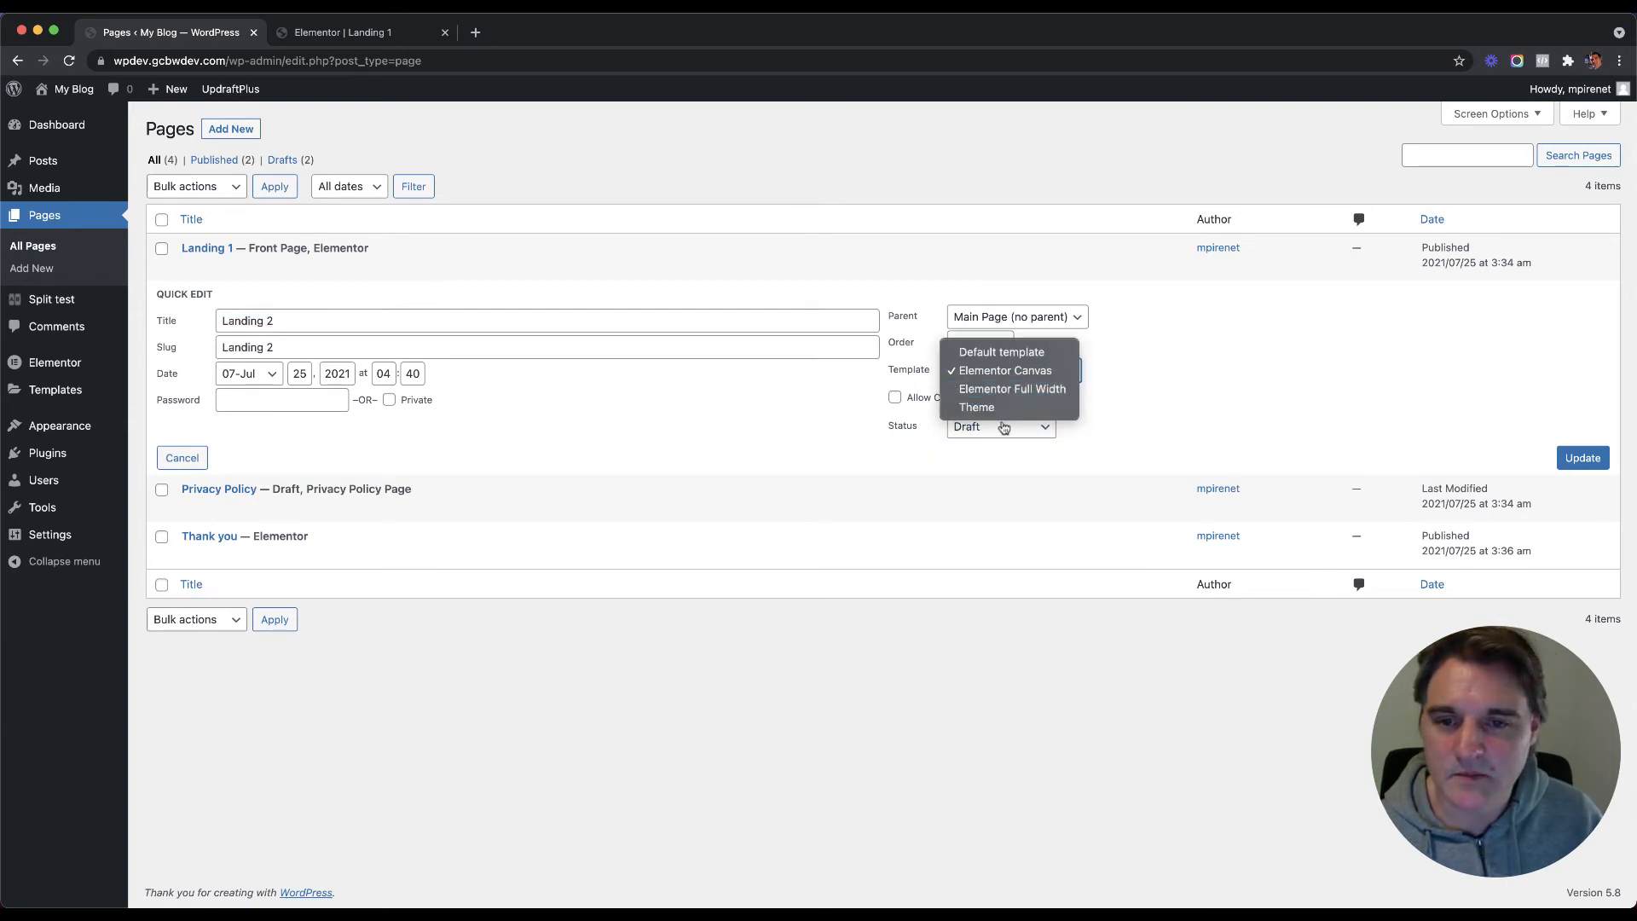
left_click(1122, 427)
left_click(1017, 429)
left_click(987, 391)
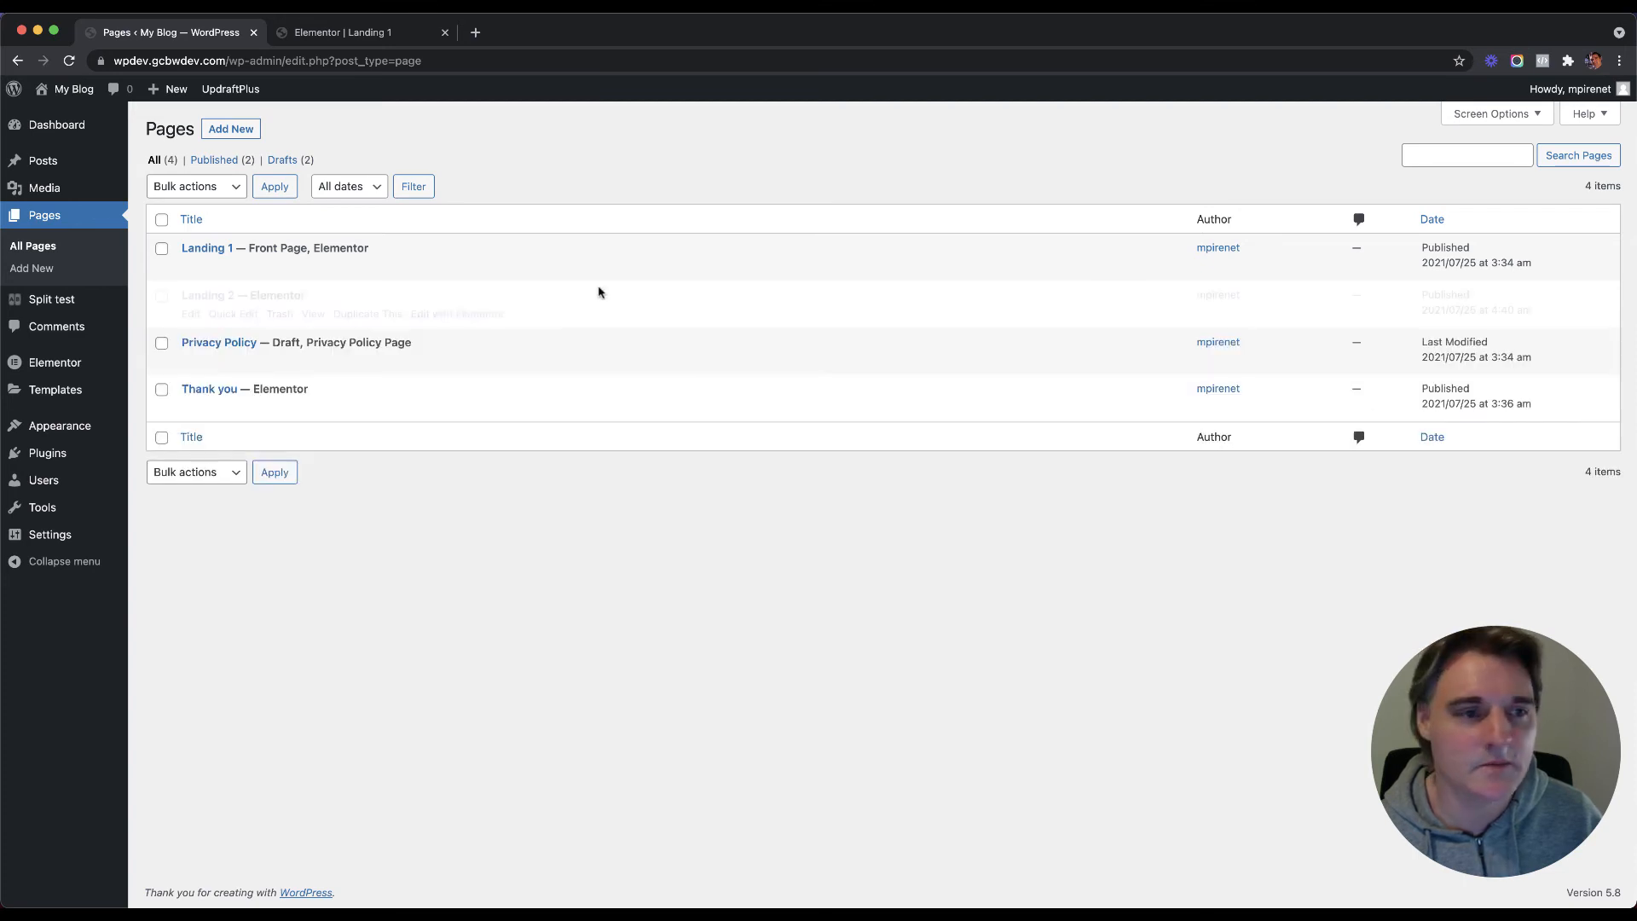
right_click(429, 317)
Step: Open Landing 2 in Elementor in a new tab and select its hero Register Now button's style
left_click(454, 259)
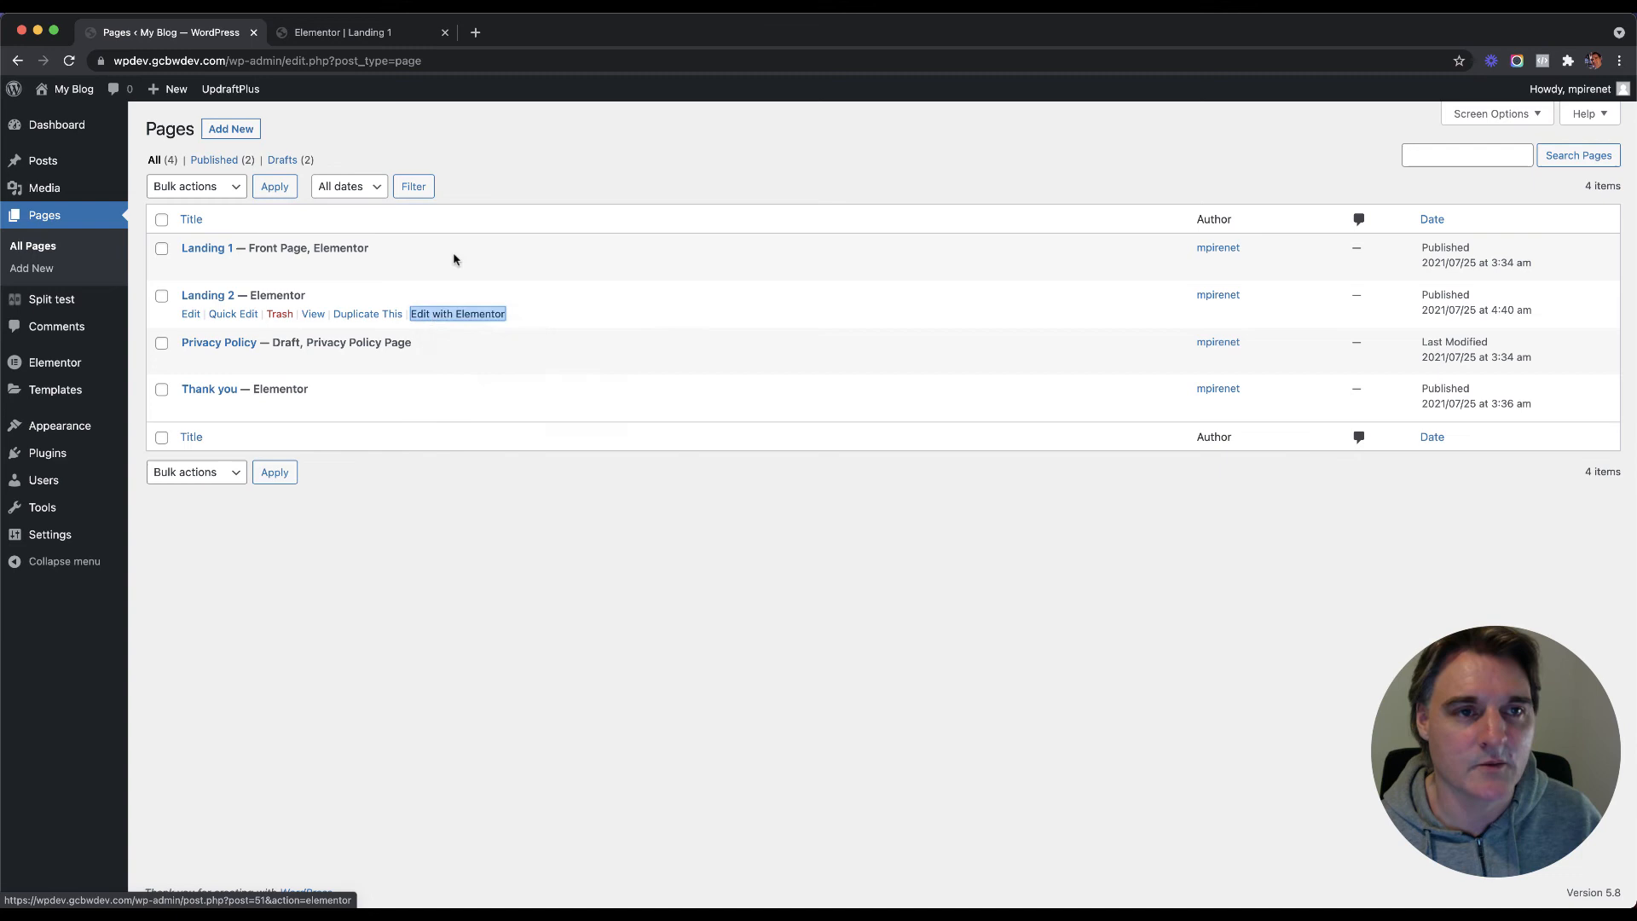
left_click(350, 40)
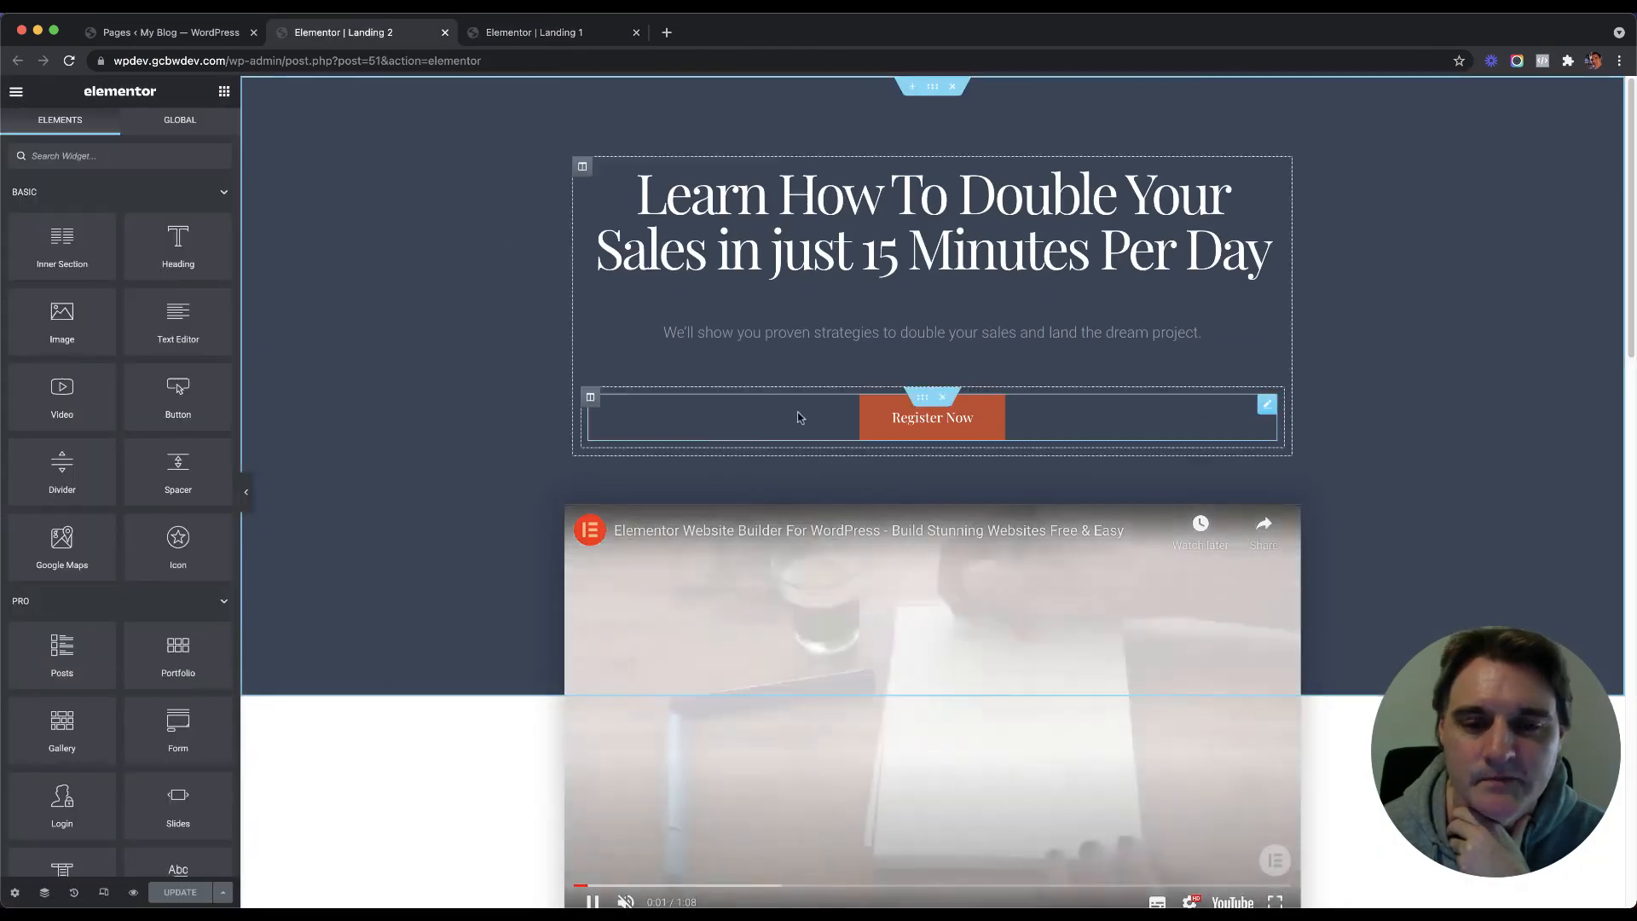
left_click(804, 417)
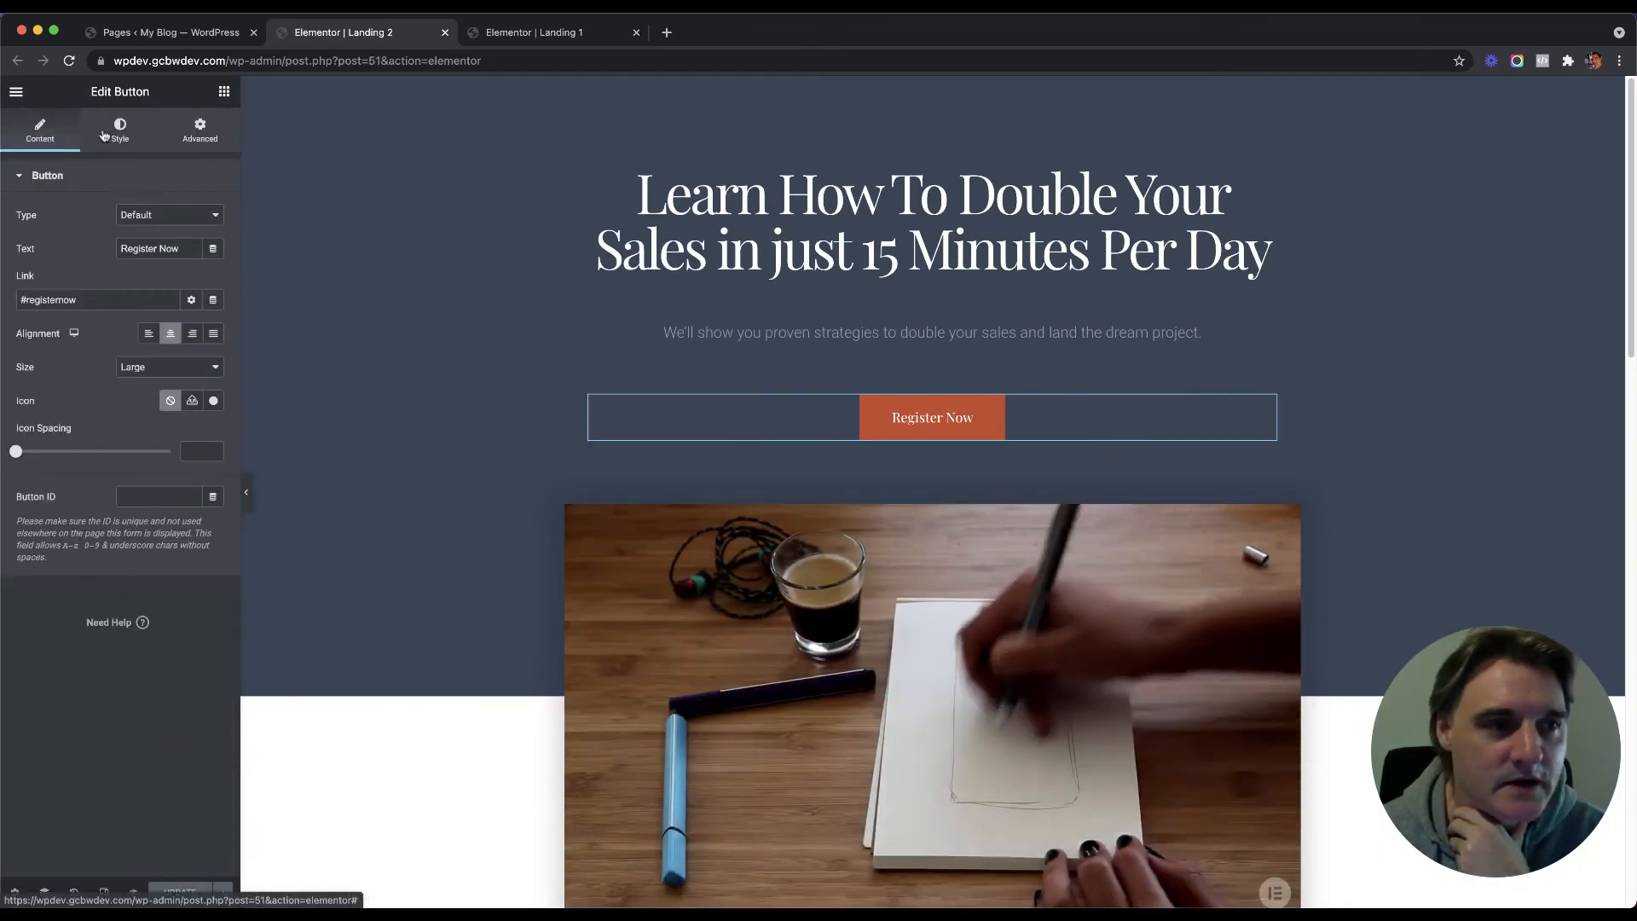
left_click(121, 130)
Step: Set the button background to gold #C5A729 and its text colour to black #000000
left_click(213, 384)
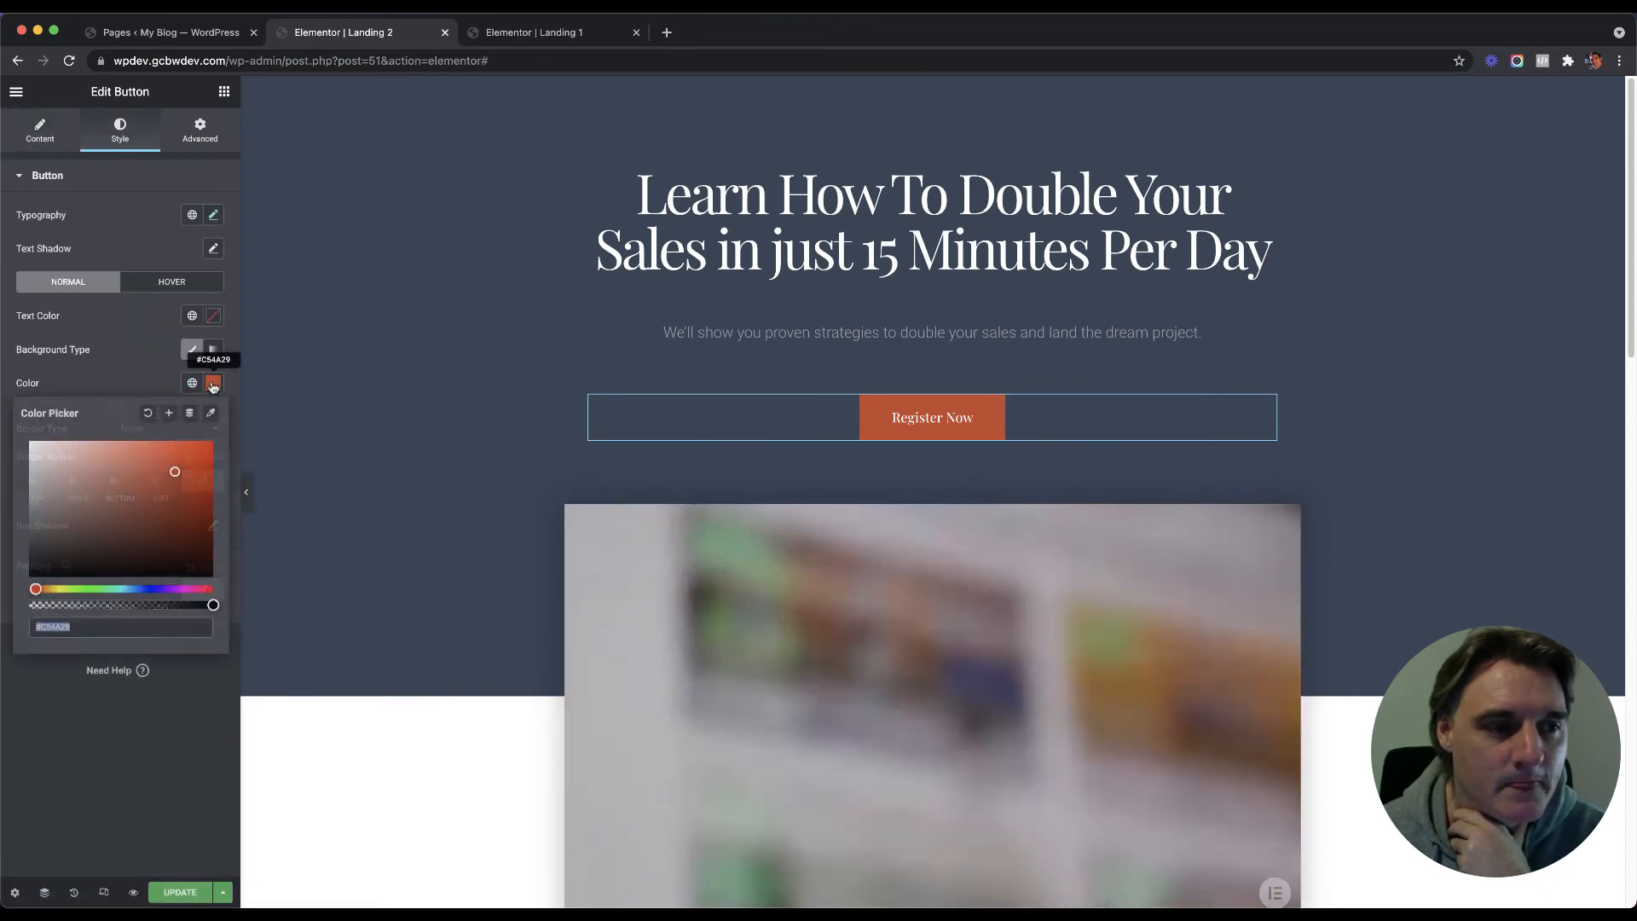
left_click(85, 589)
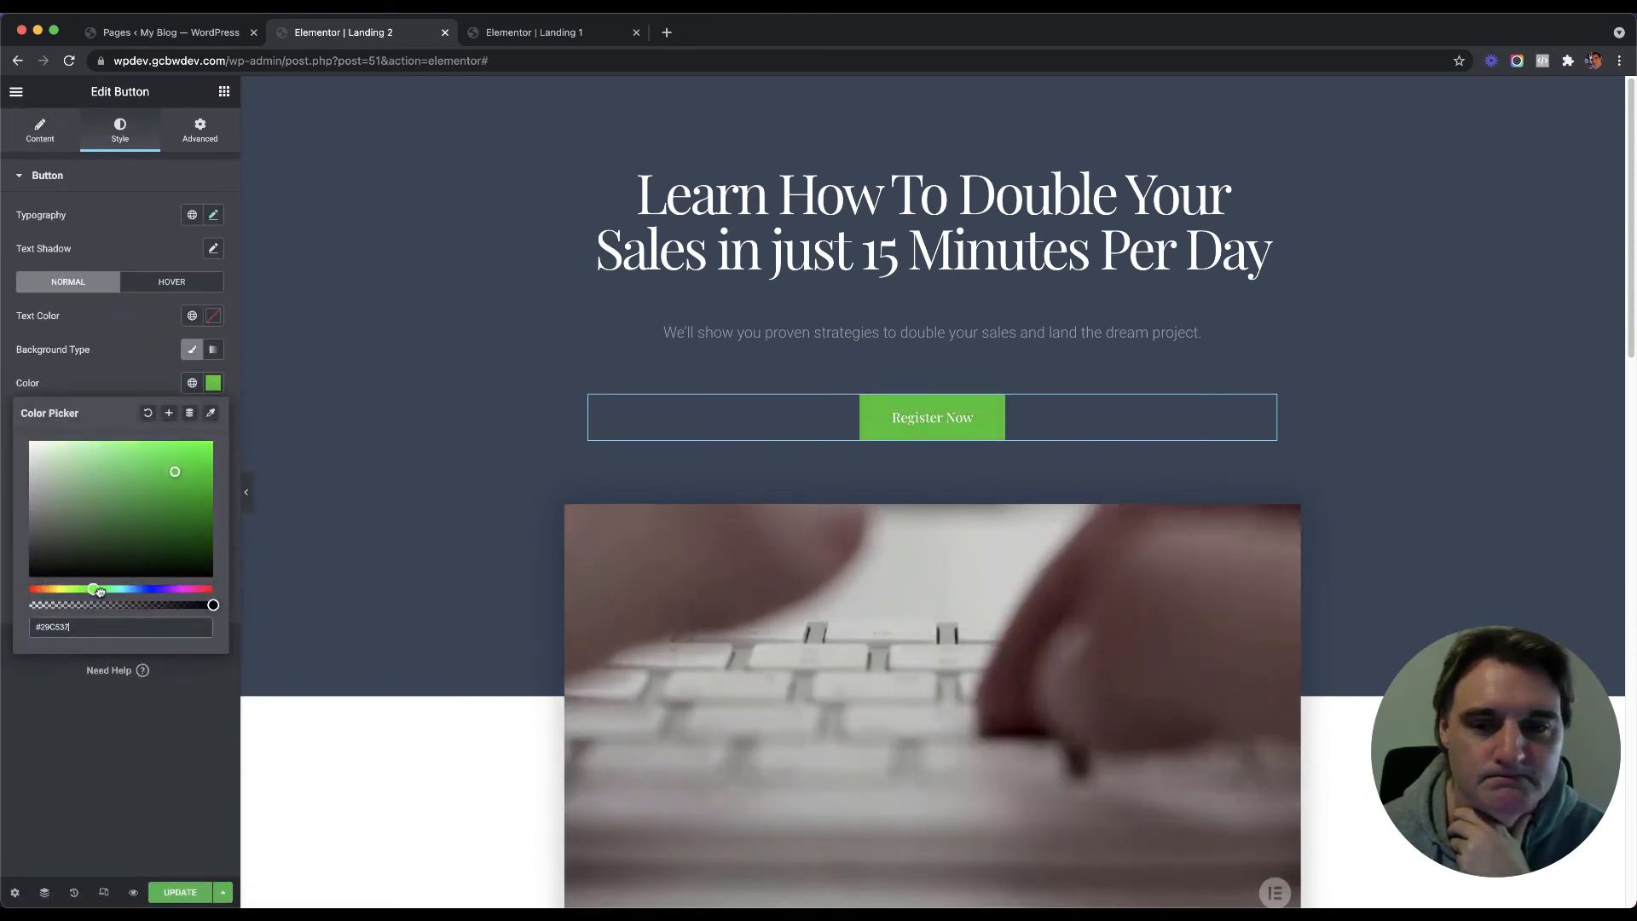
left_click_drag(84, 590, 52, 587)
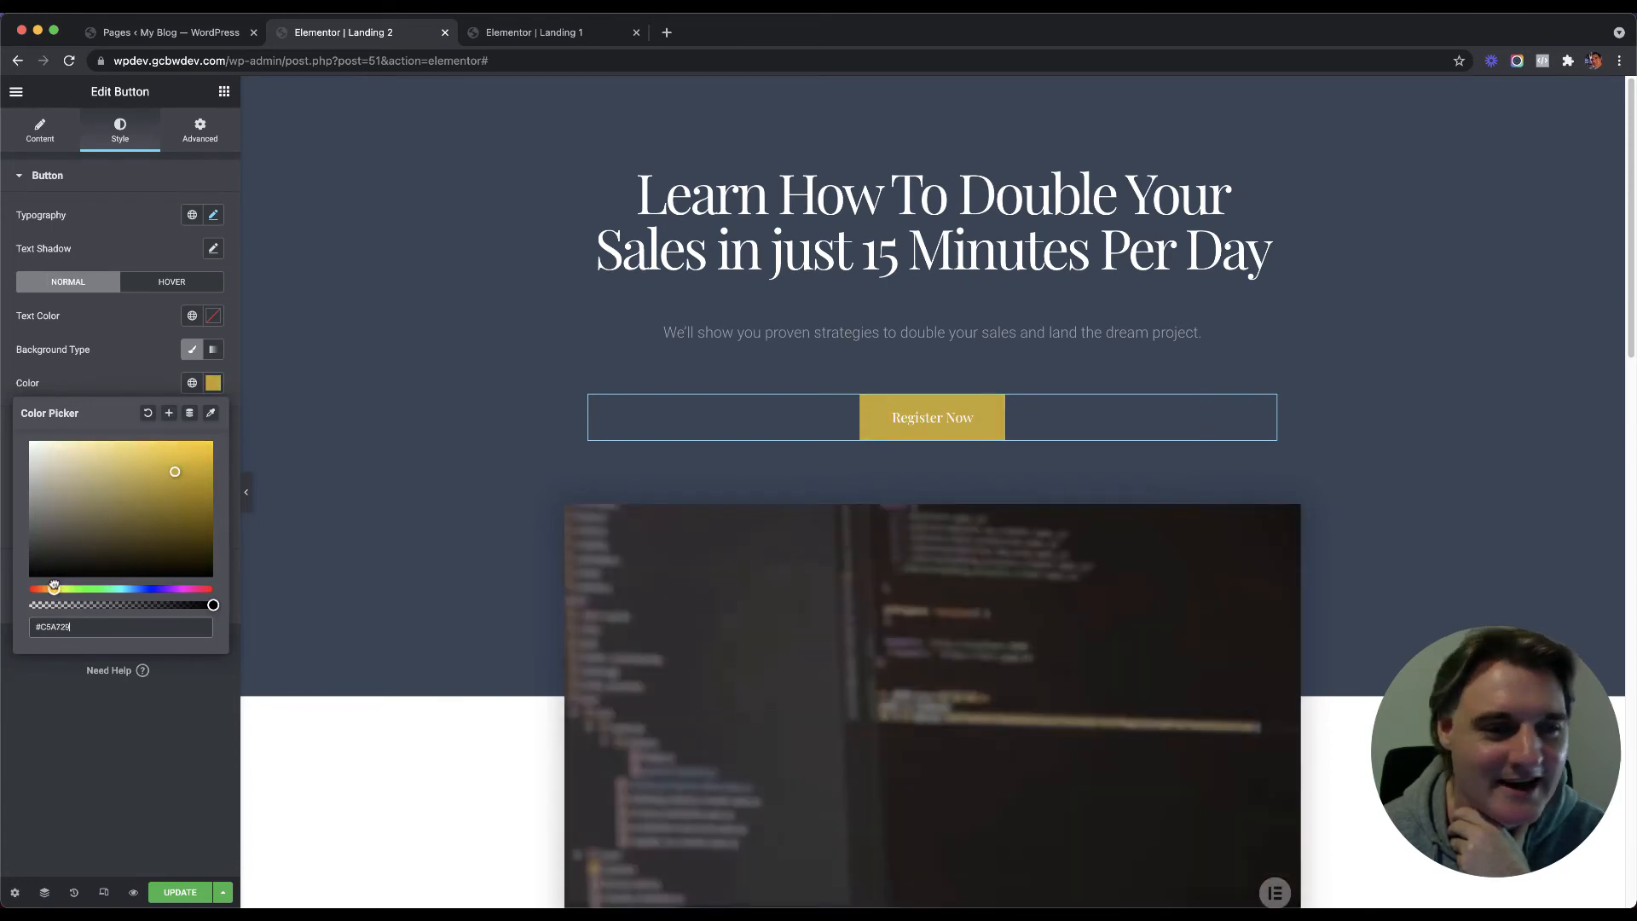
left_click(191, 339)
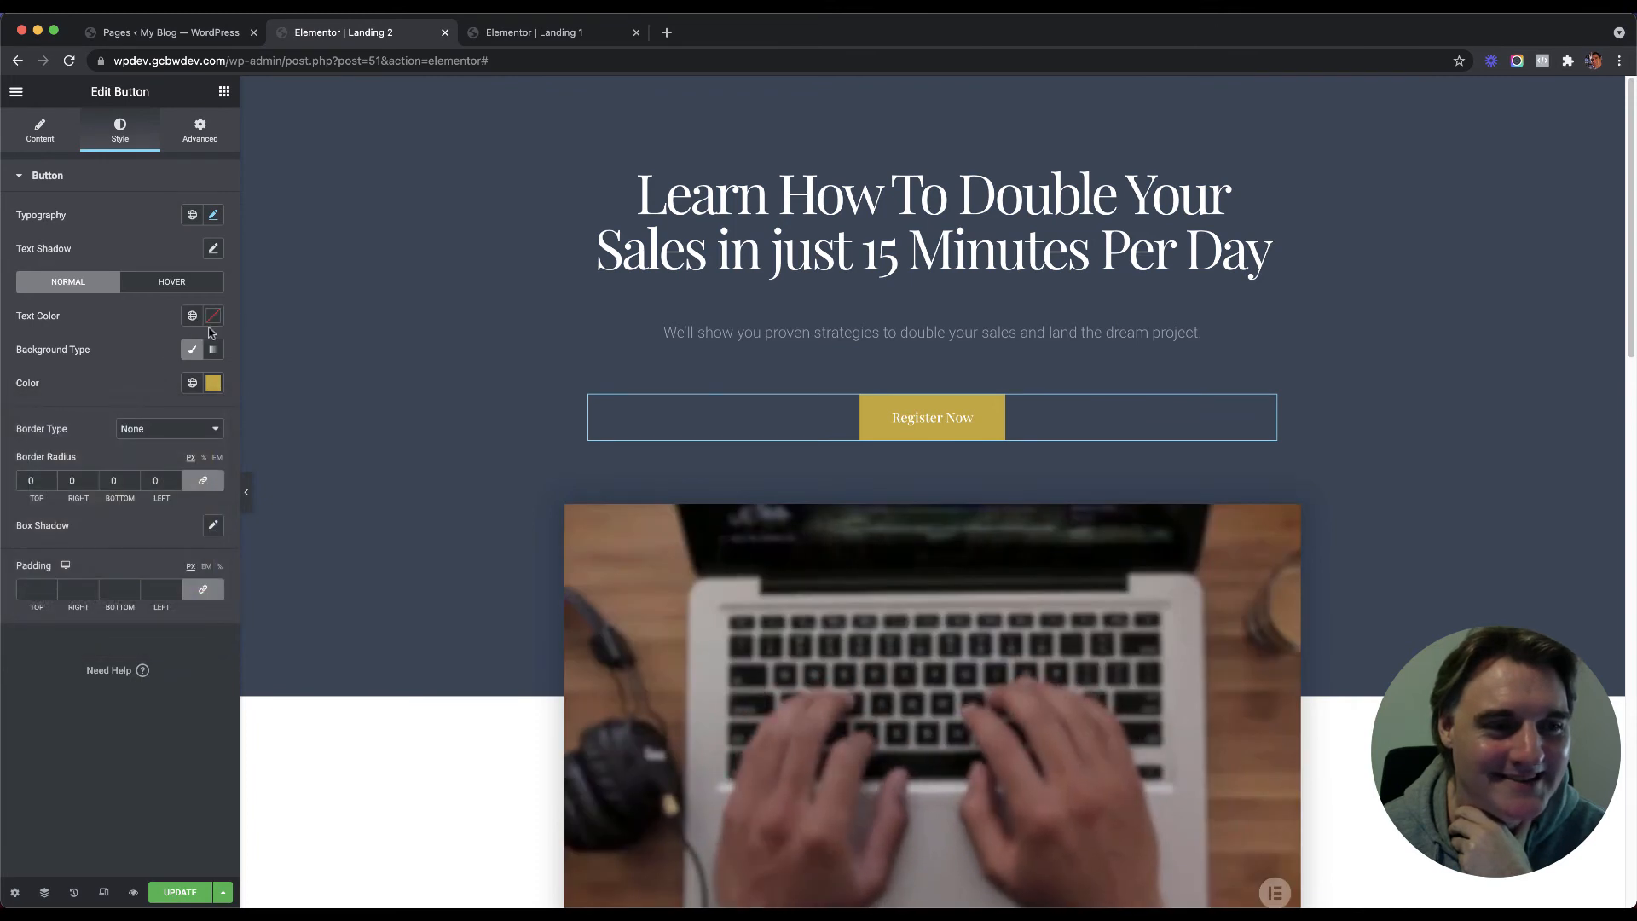
left_click(214, 316)
type("#000000")
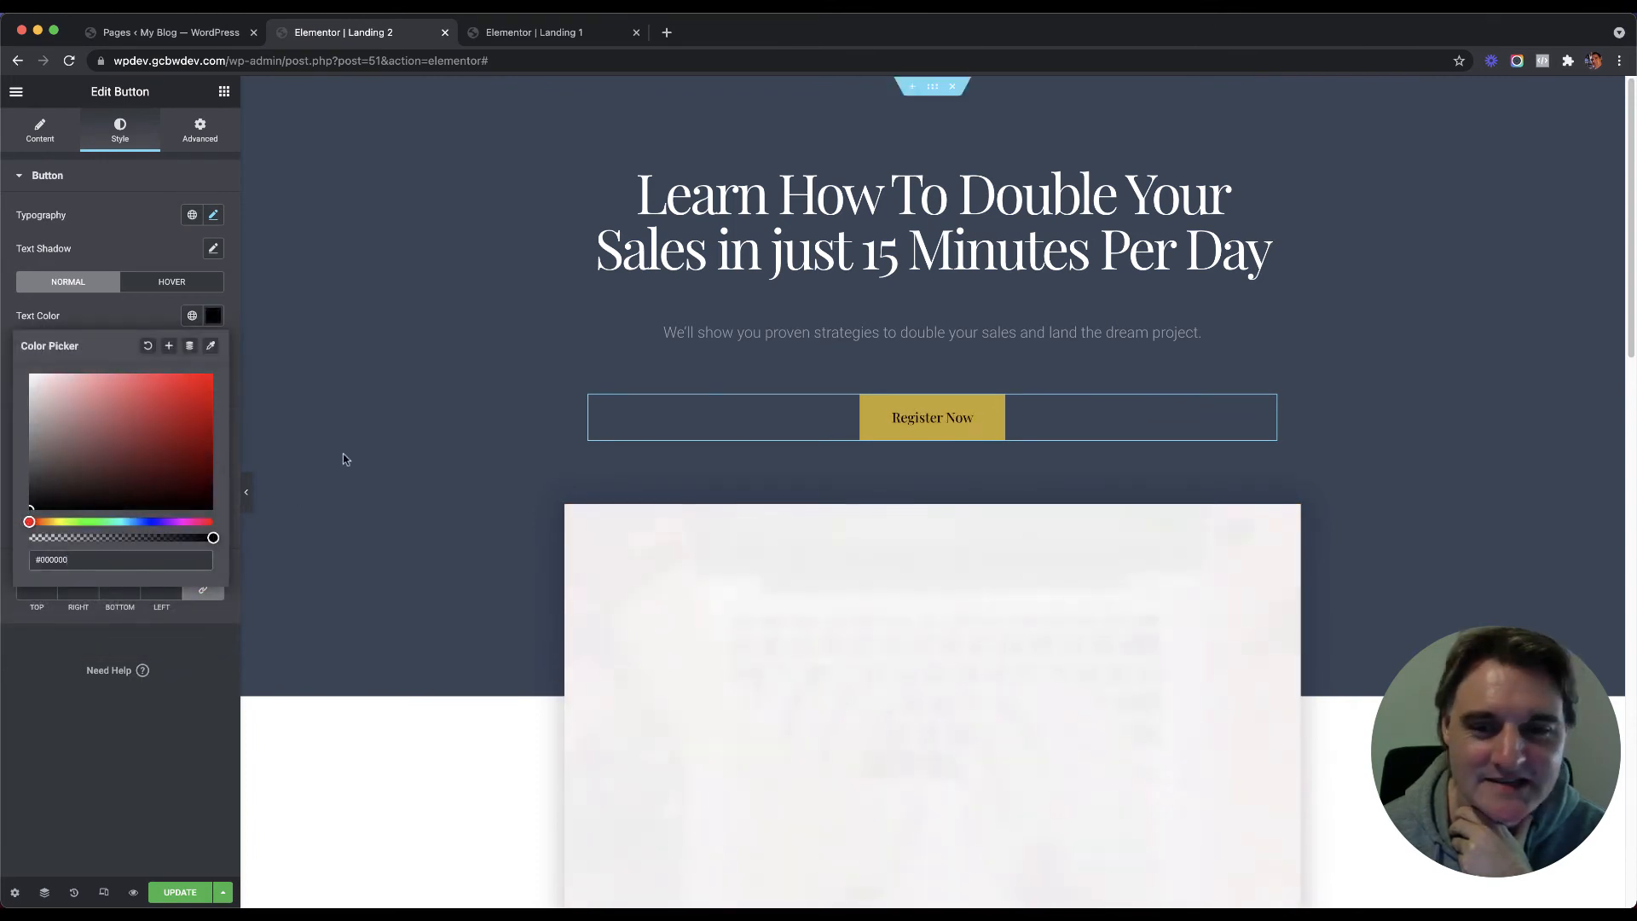
left_click(180, 716)
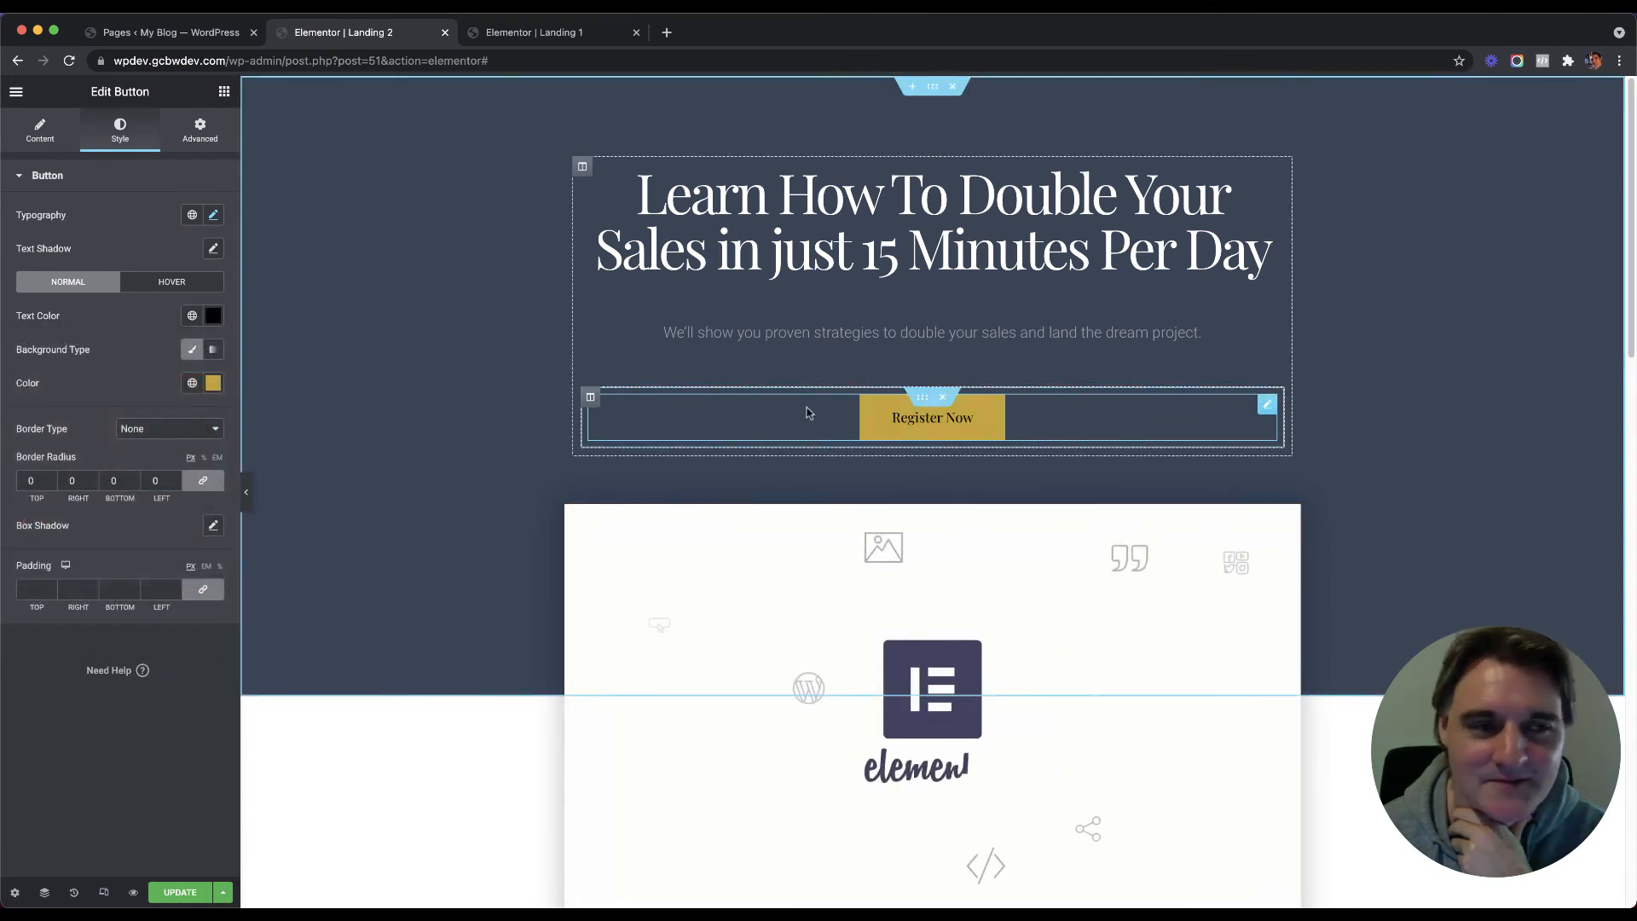
left_click(214, 383)
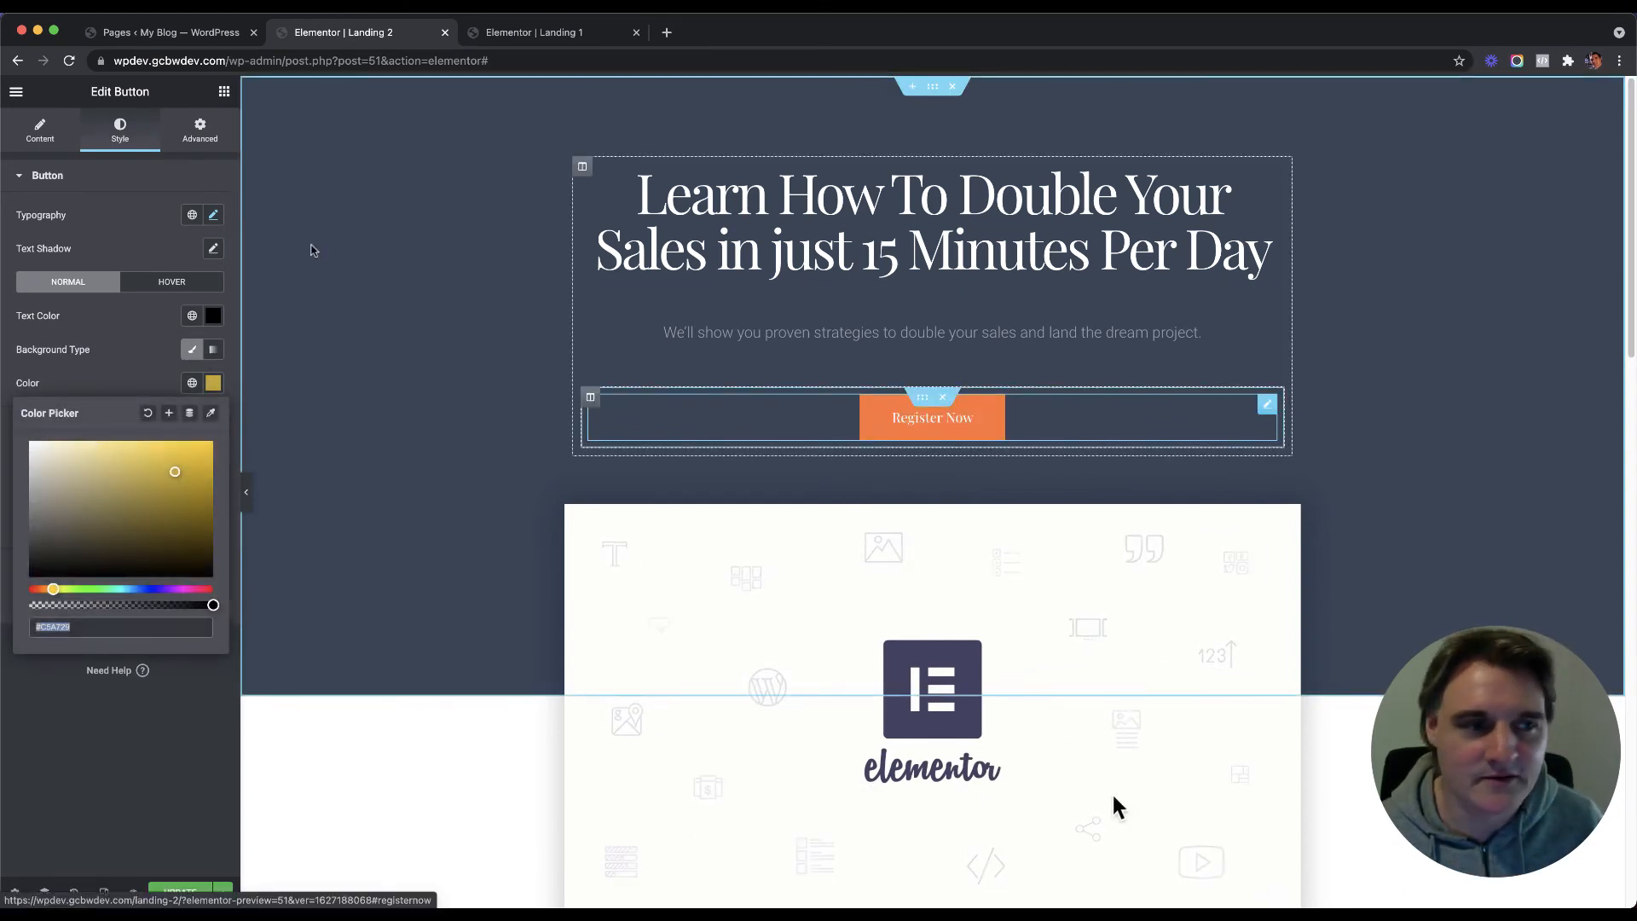
Step: Give the button a softer yellow hover background and black hover text
left_click(173, 285)
left_click(214, 383)
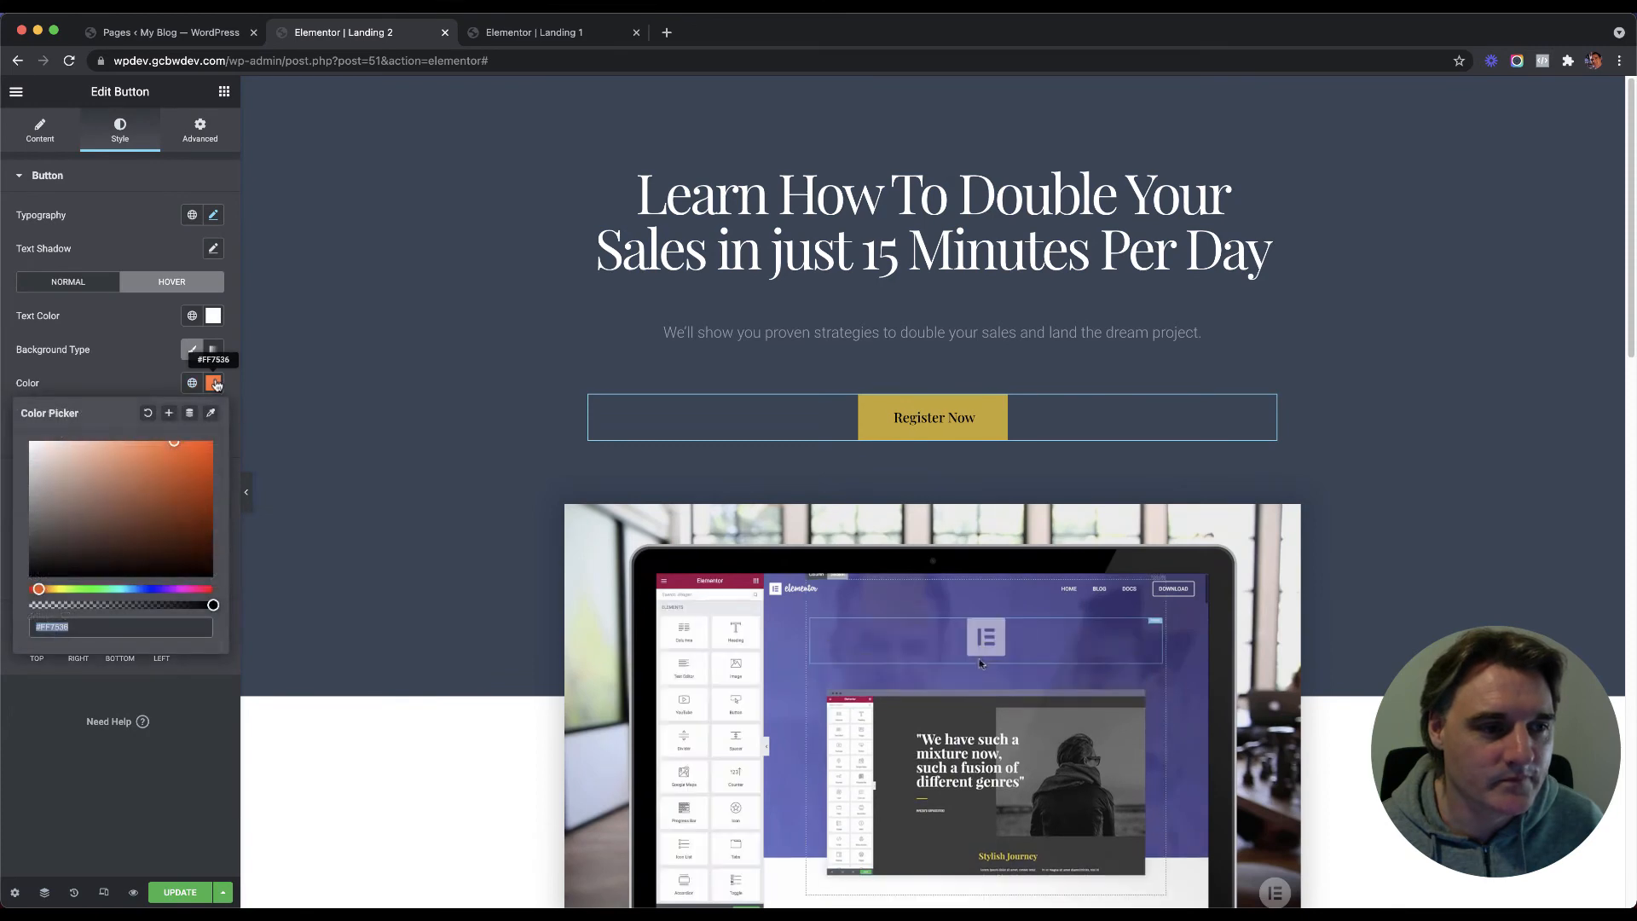
type("#F2D45A")
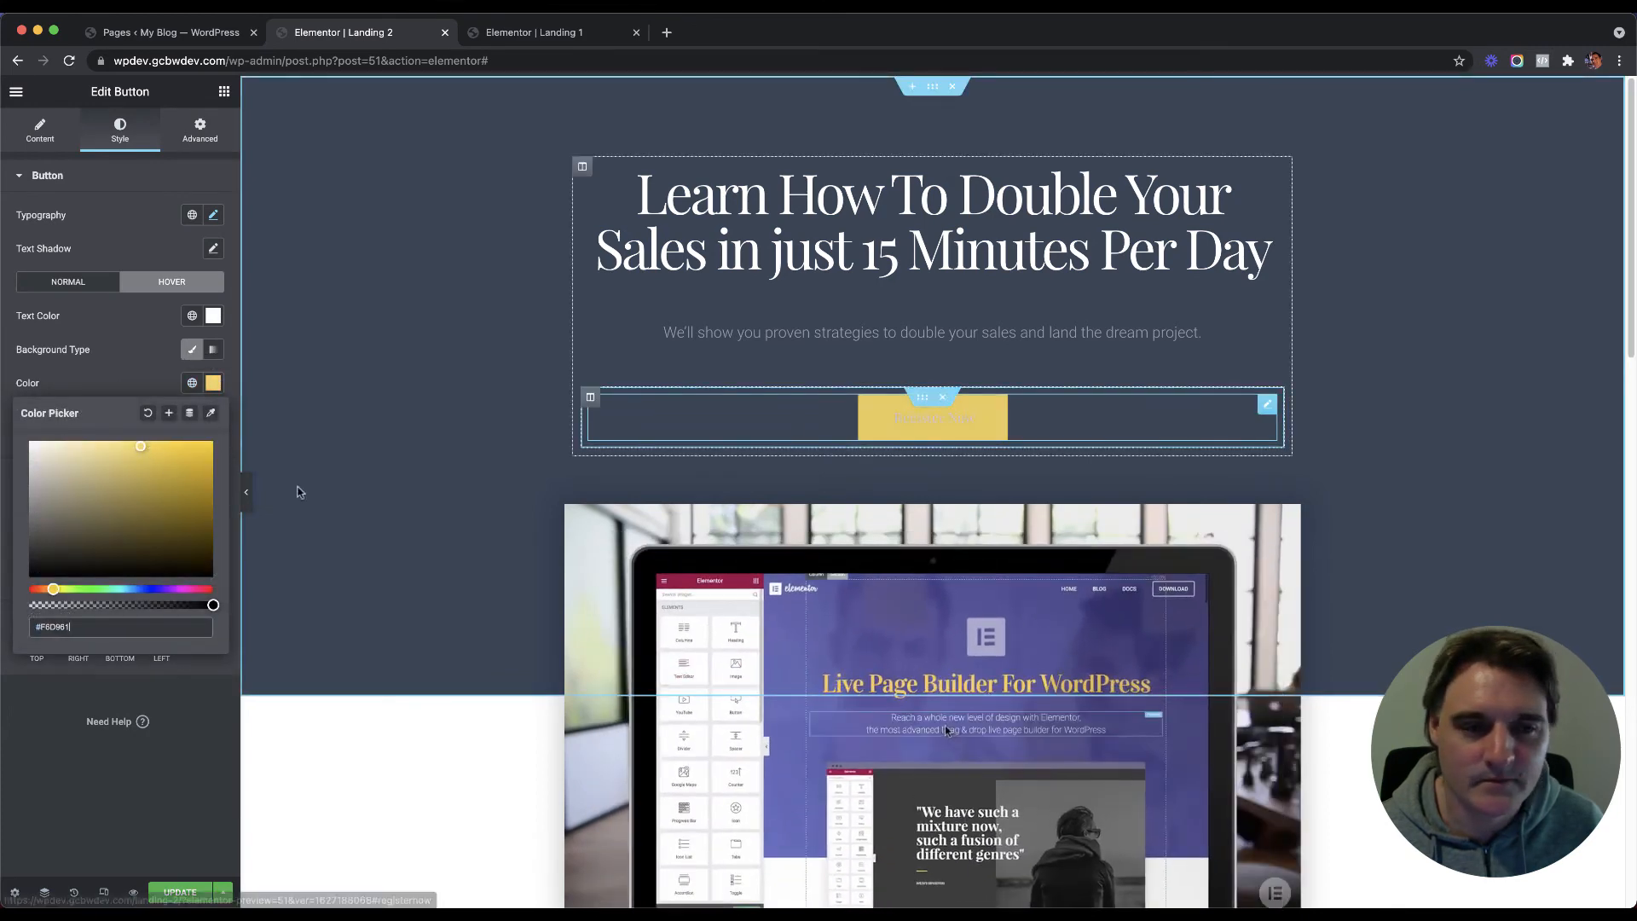
left_click_drag(146, 455, 95, 450)
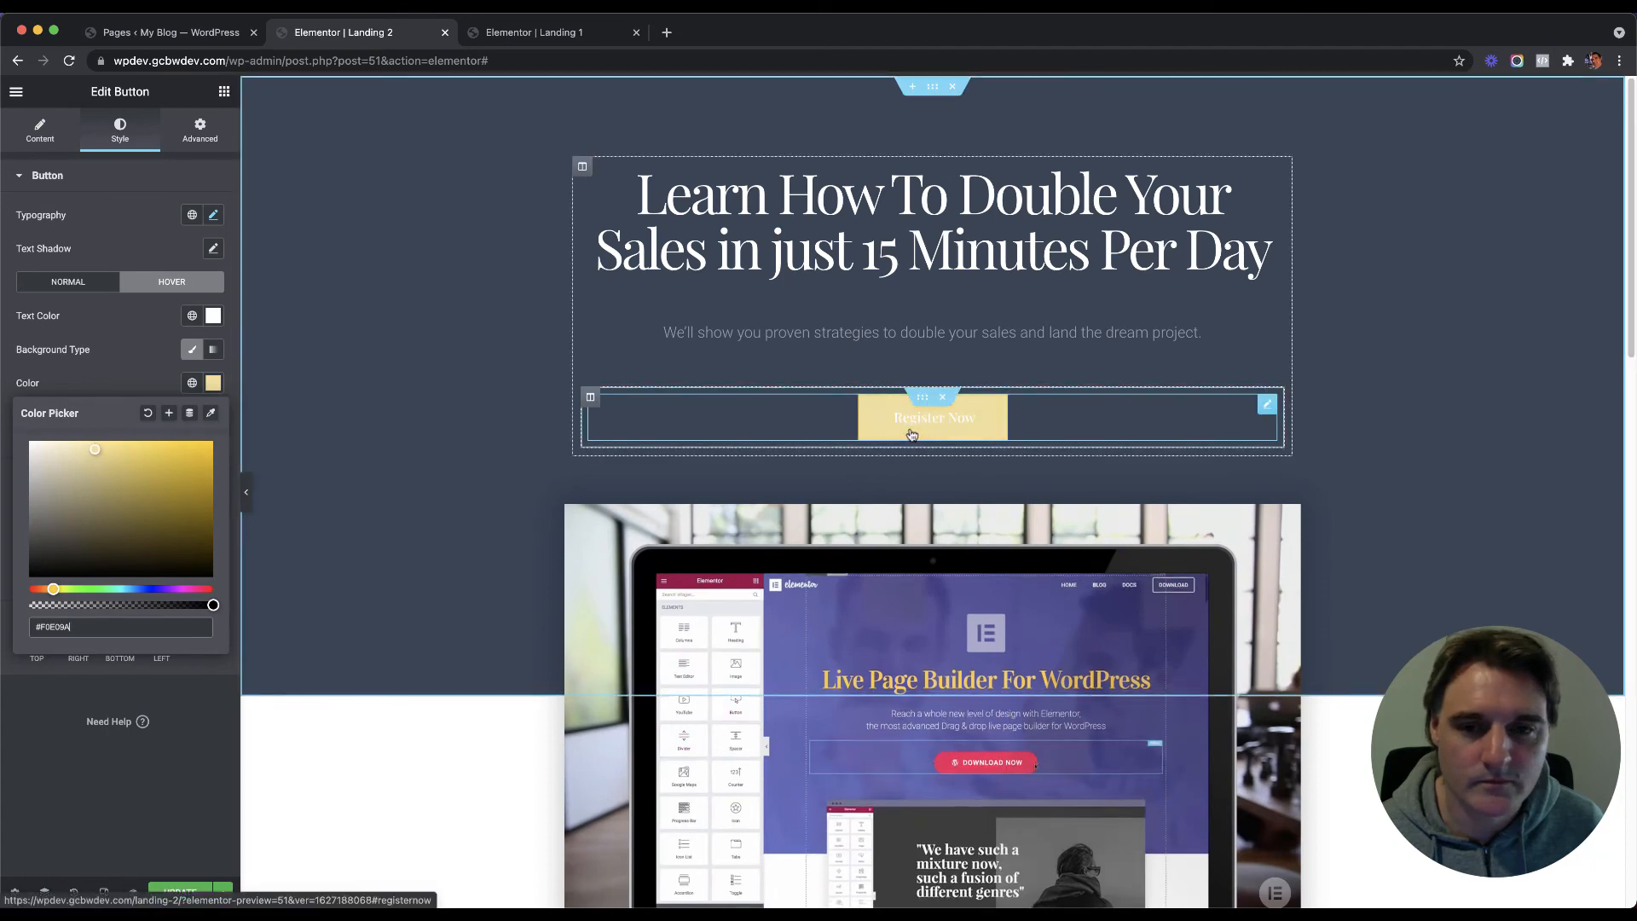
left_click(214, 315)
left_click(111, 451)
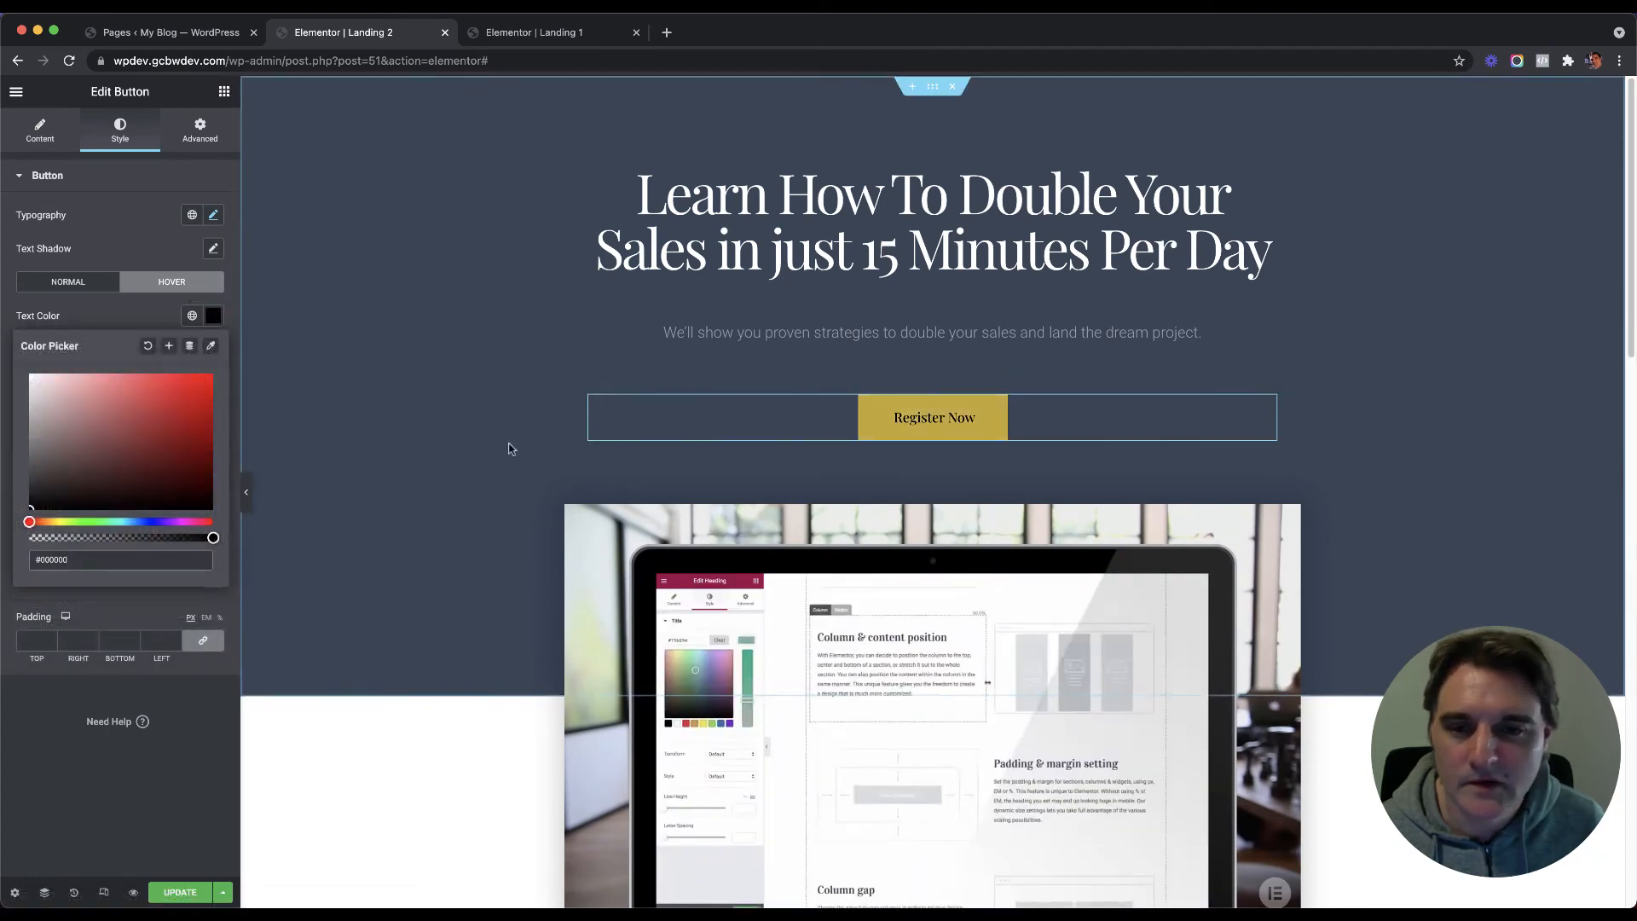
scroll(509, 448, "down", 3)
scroll(509, 448, "down", 14)
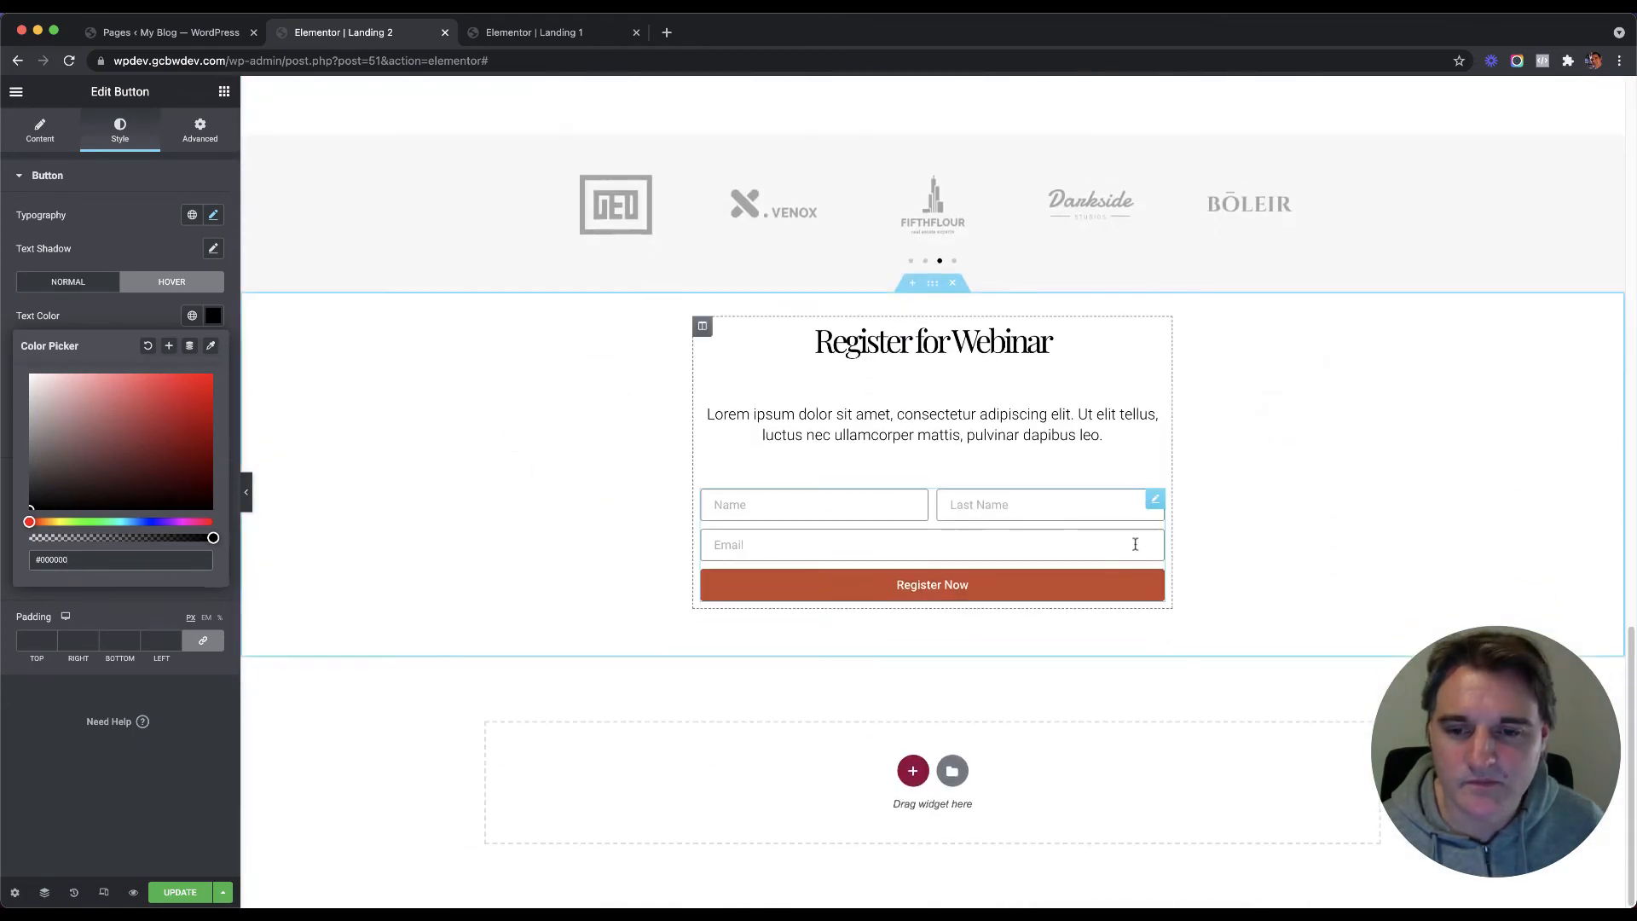
Step: Set the webinar form's Register Now button background to gold #C5A729
left_click(1153, 500)
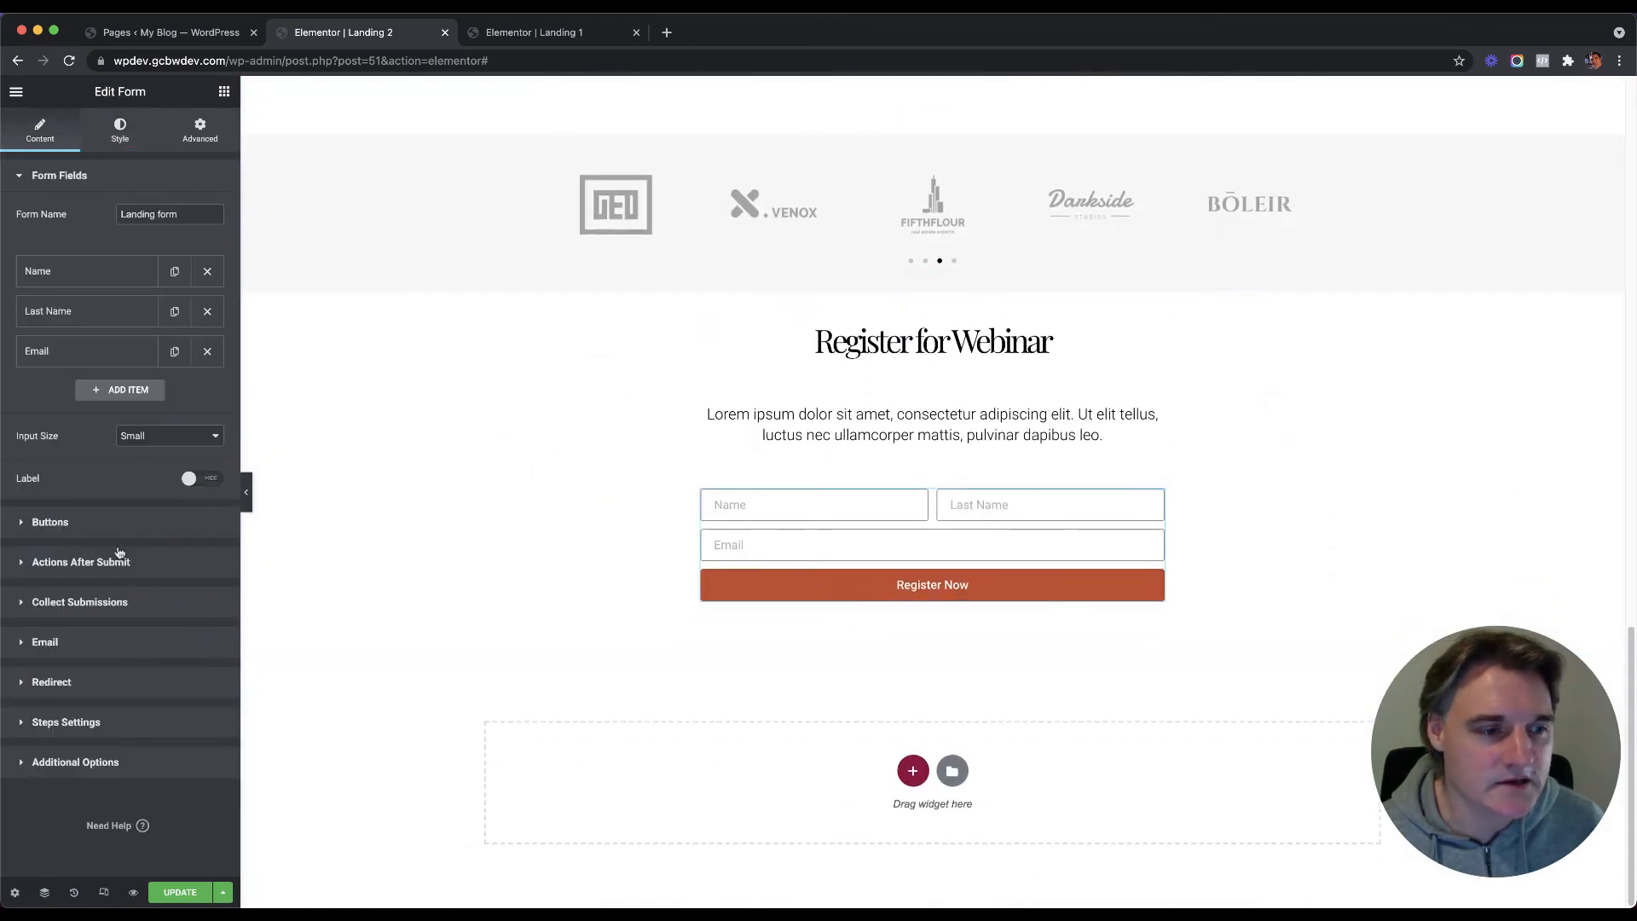
left_click(128, 129)
left_click(104, 670)
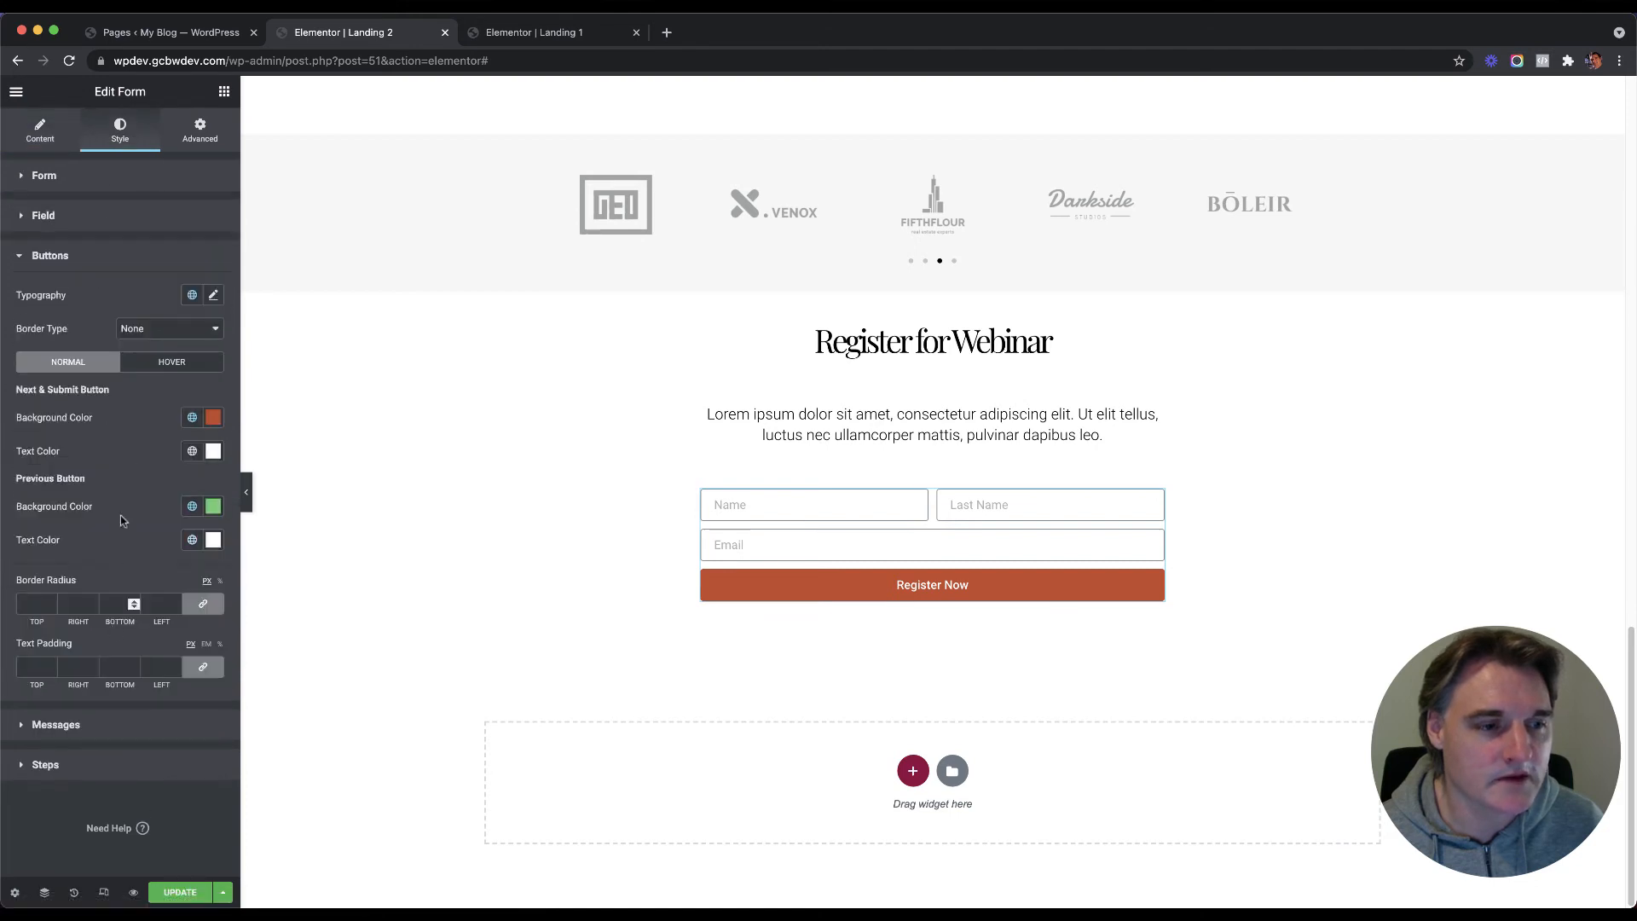
left_click(214, 418)
left_click(53, 623)
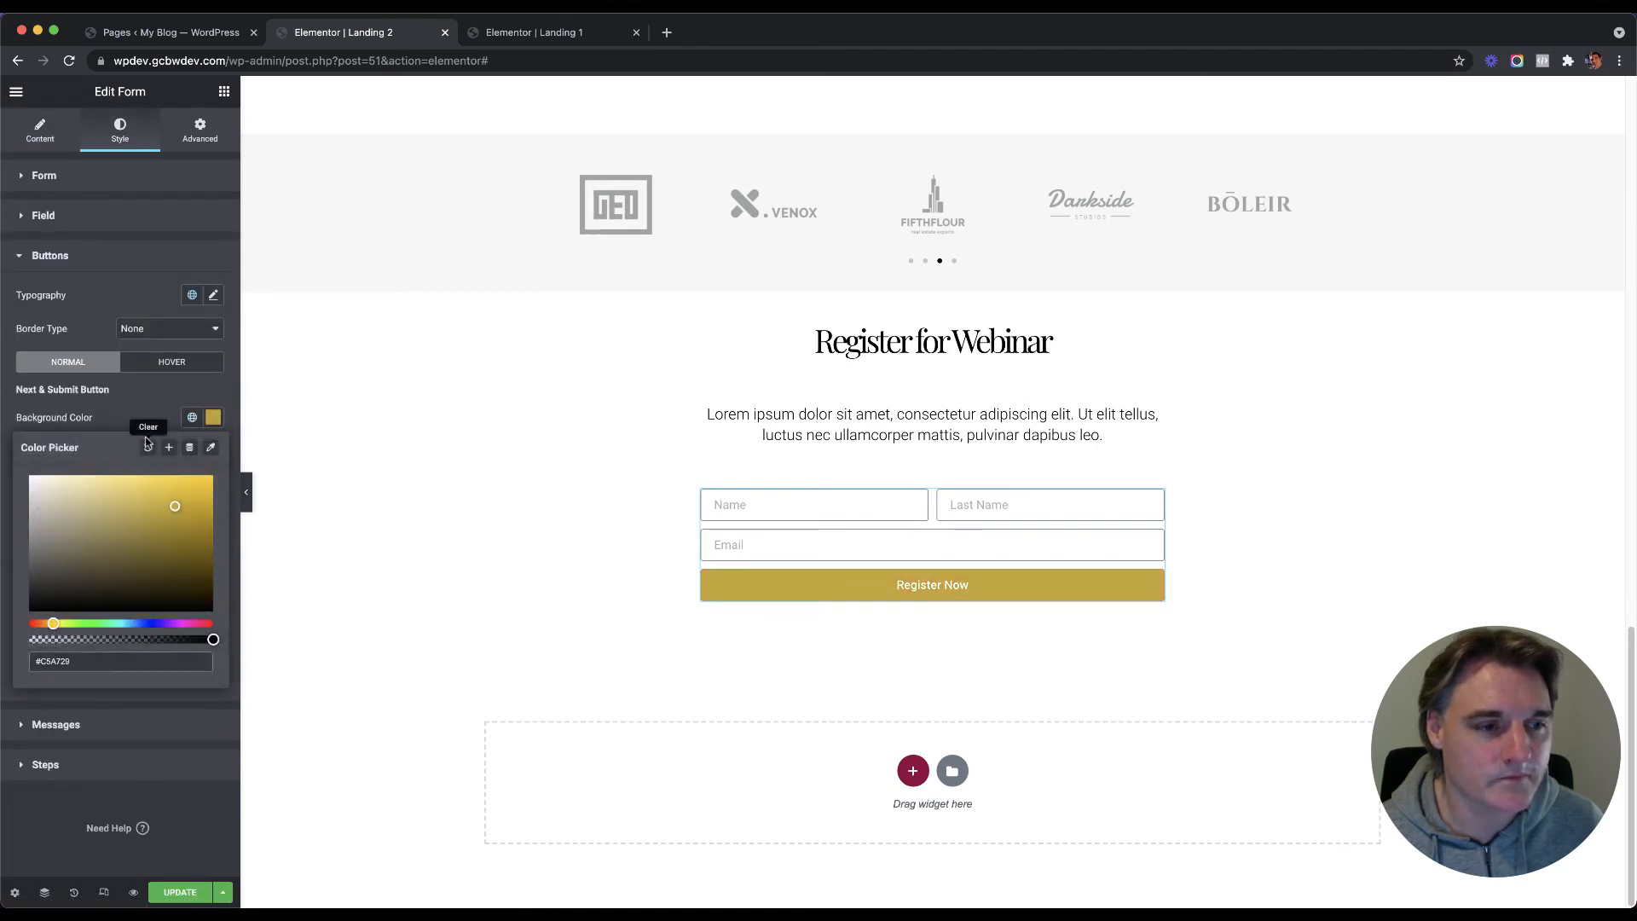
scroll(488, 394, "up", 15)
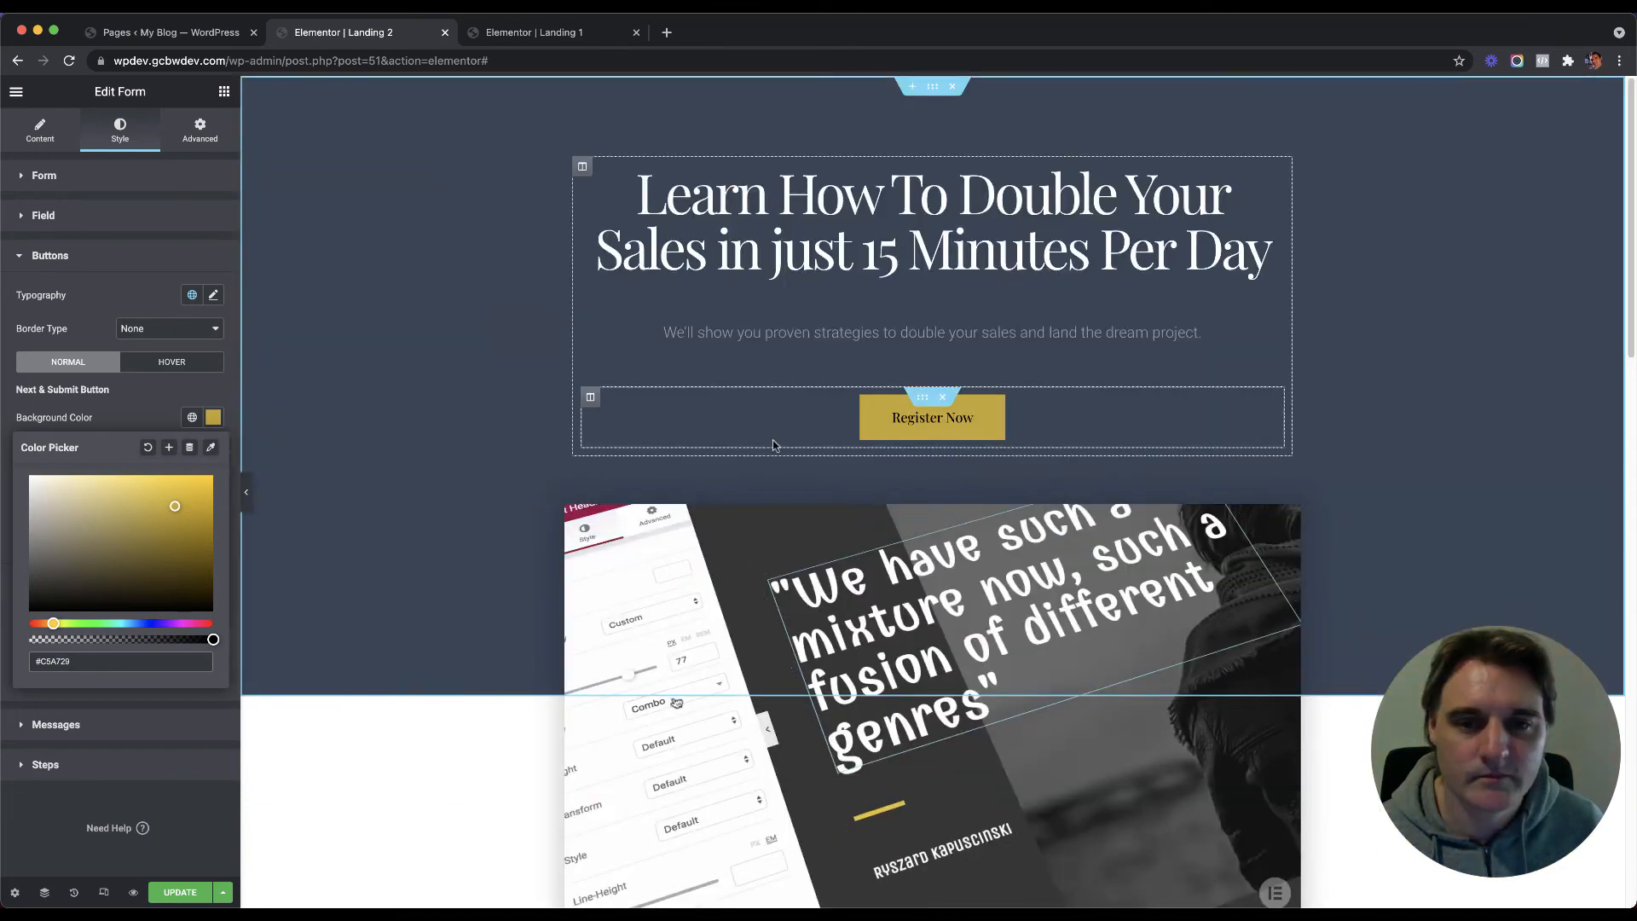
Step: Check the hero button's hover background colour to reuse it
left_click(734, 401)
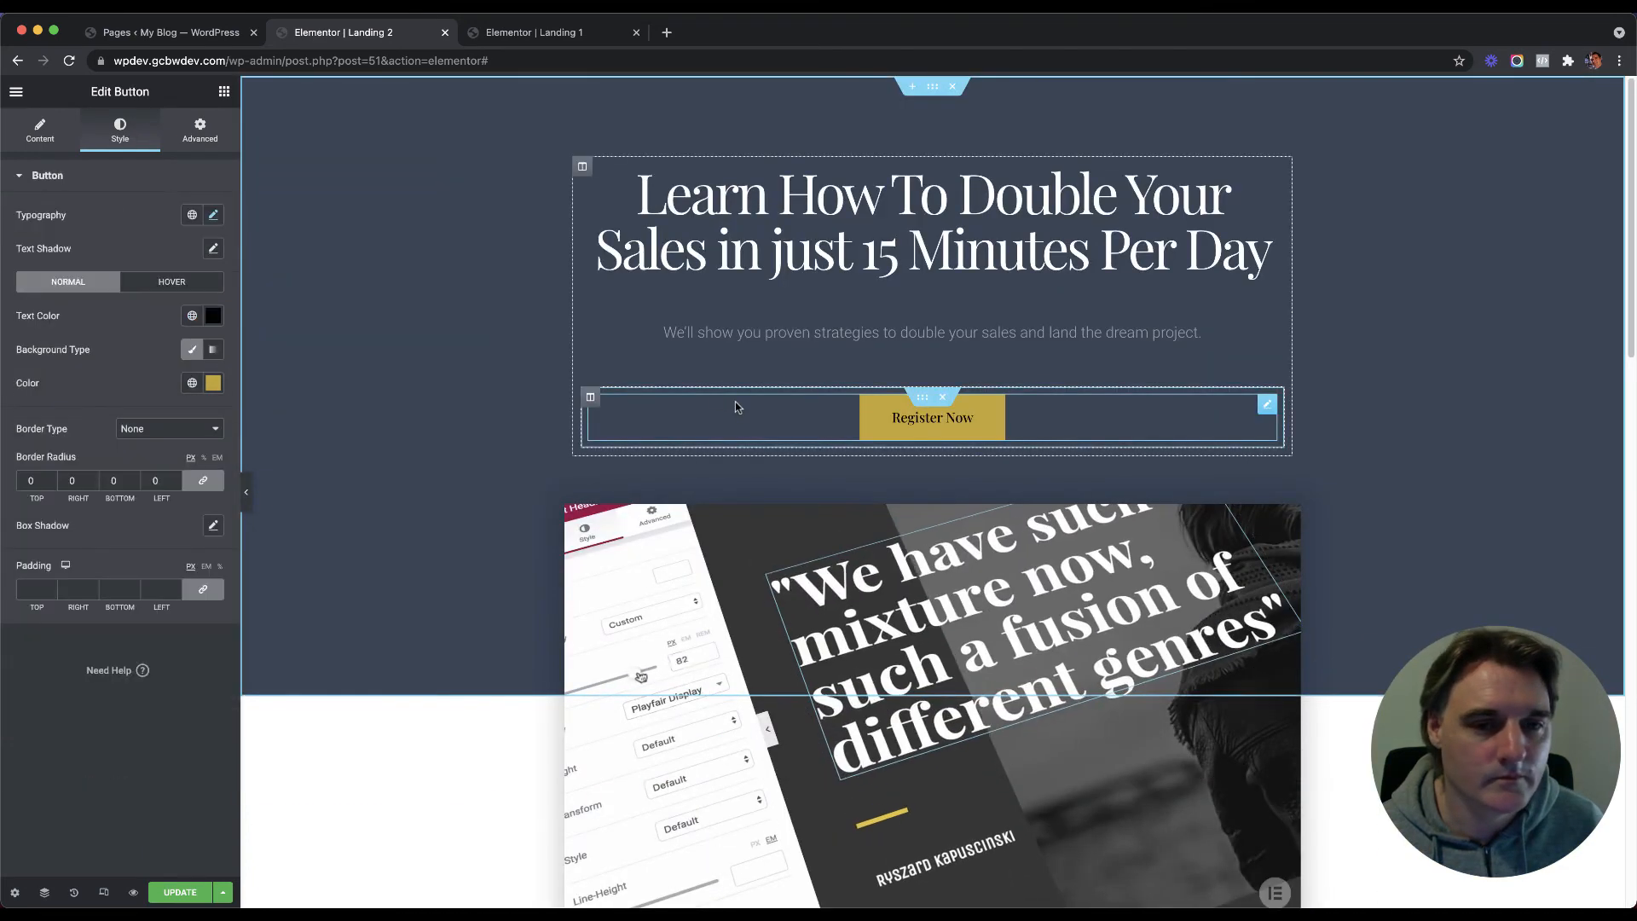
left_click(172, 282)
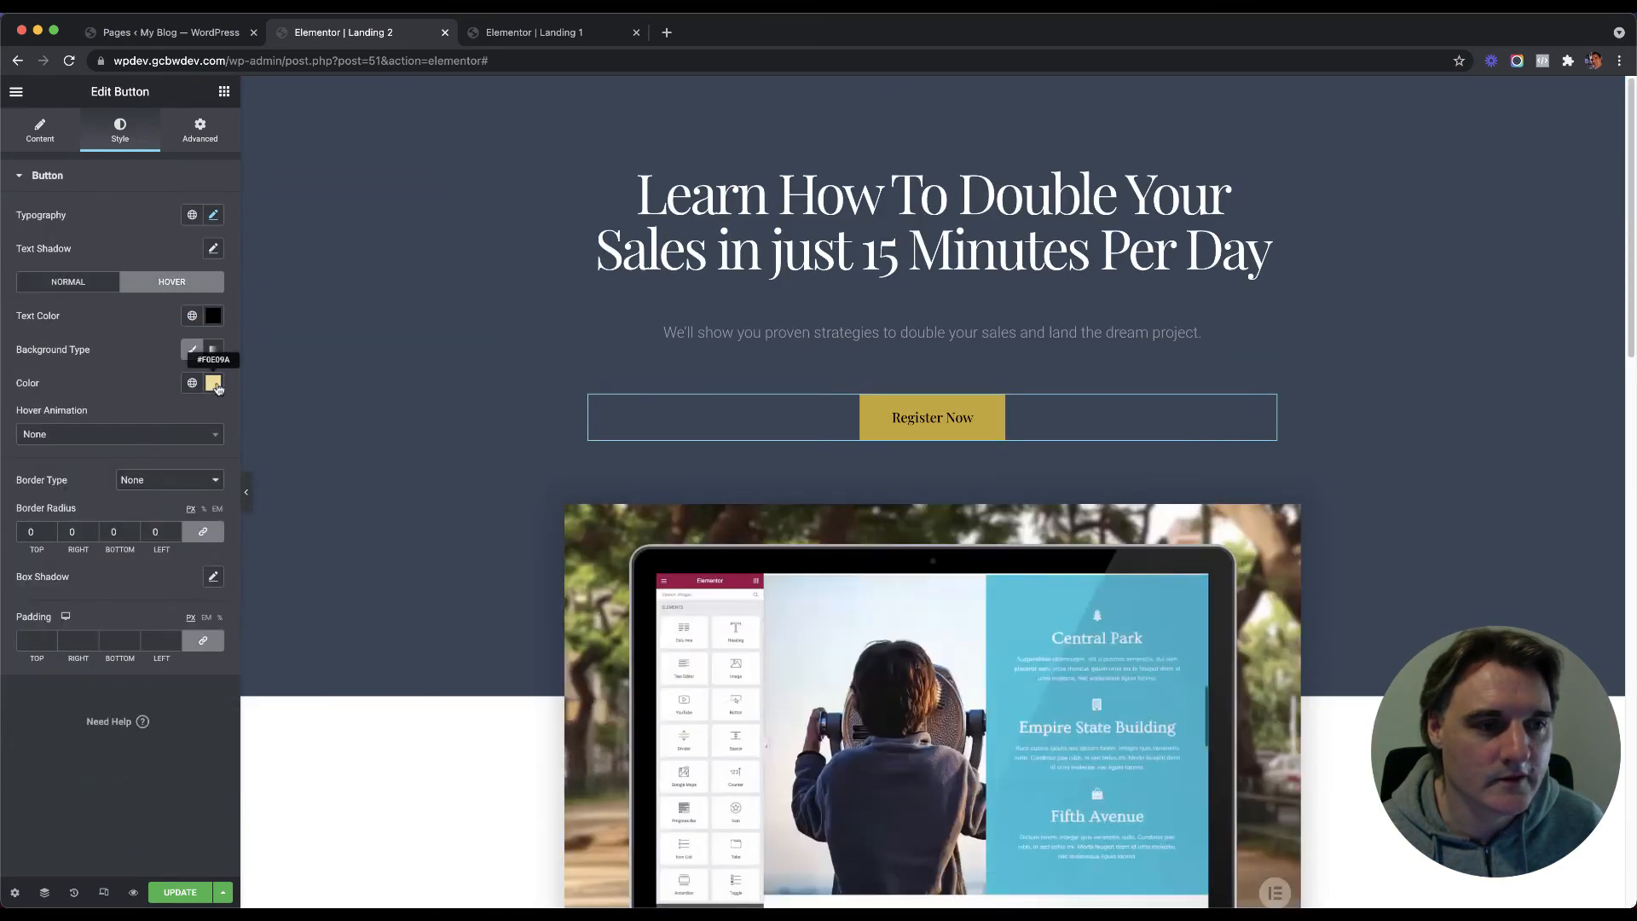
left_click(213, 383)
scroll(453, 546, "down", 12)
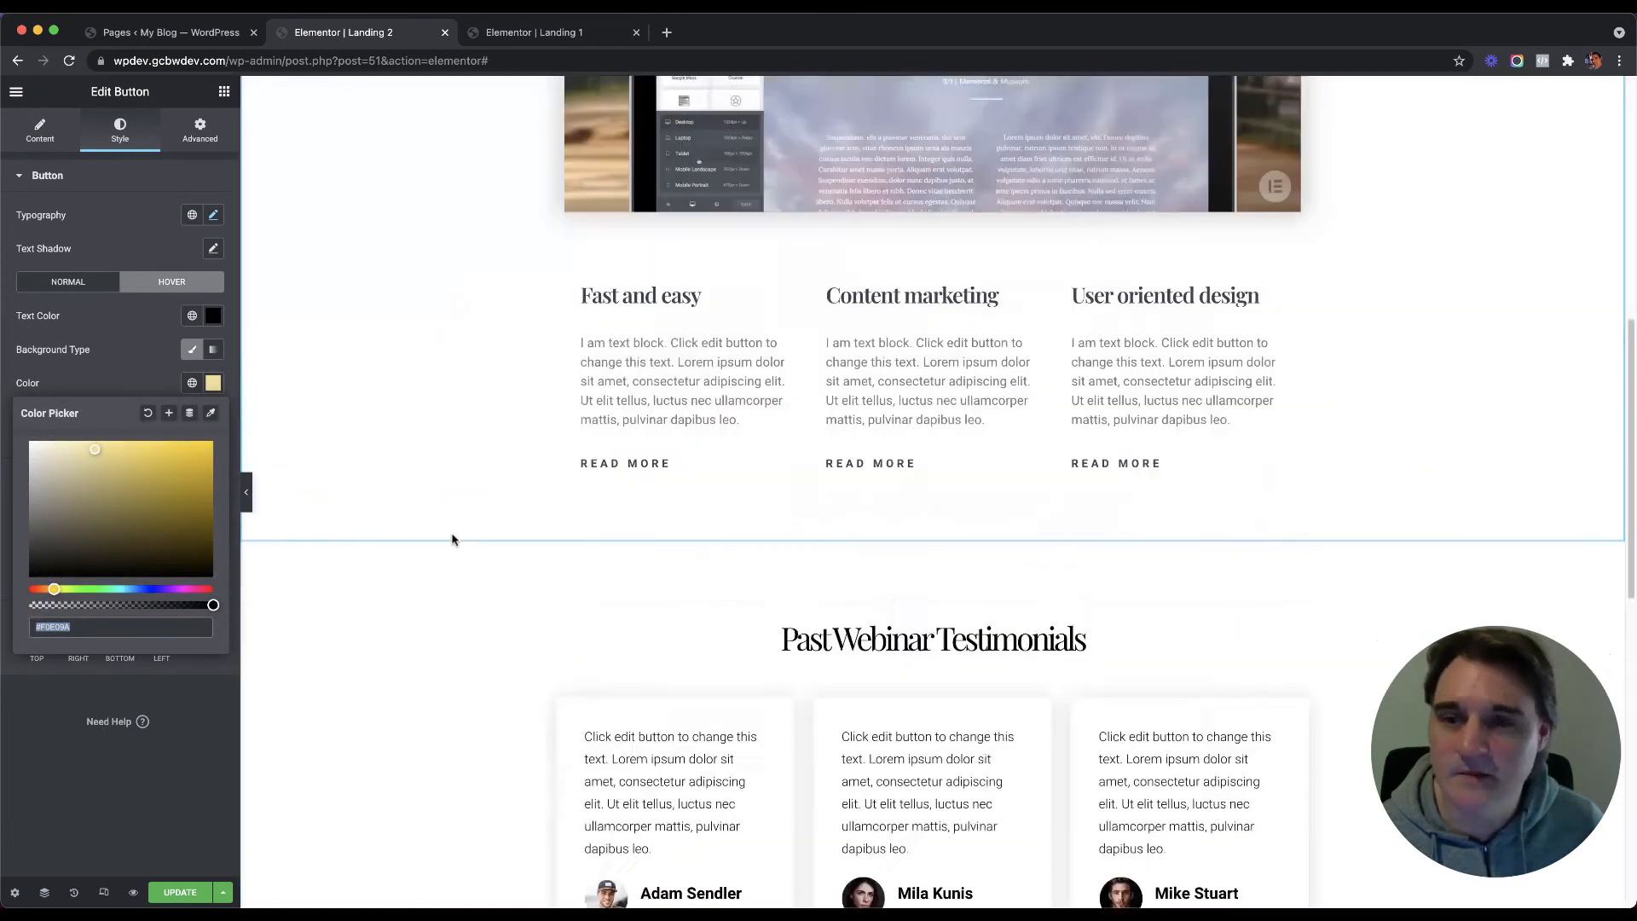
scroll(644, 657, "down", 5)
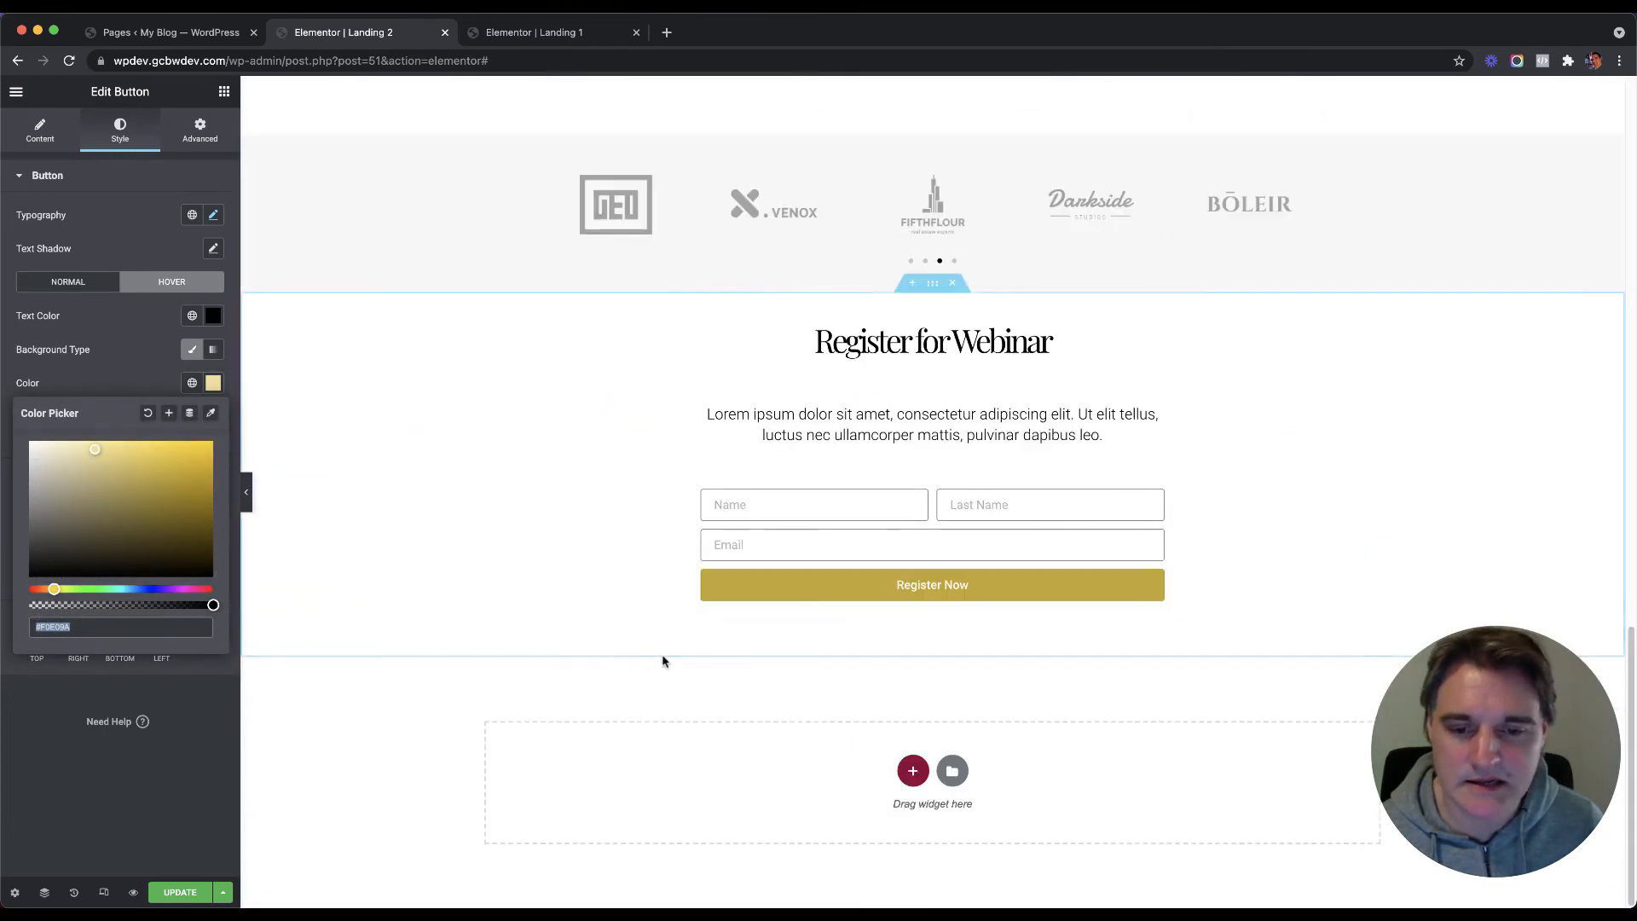
Step: Set the form button's hover background to pale gold #F0E09A
left_click(1156, 500)
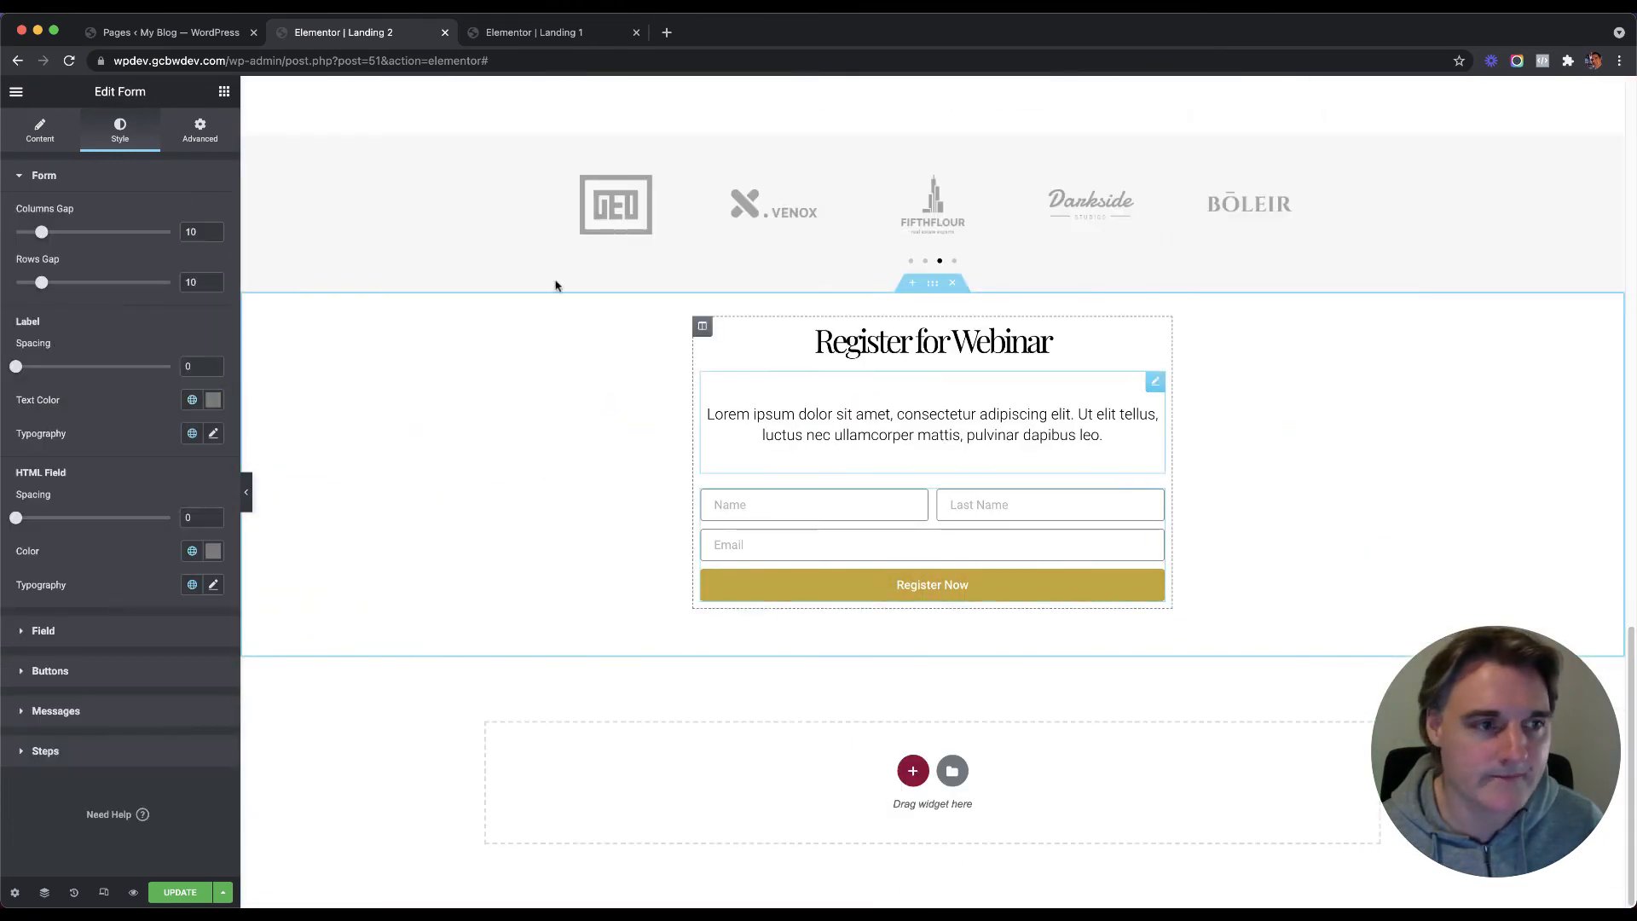
left_click(85, 672)
left_click(172, 363)
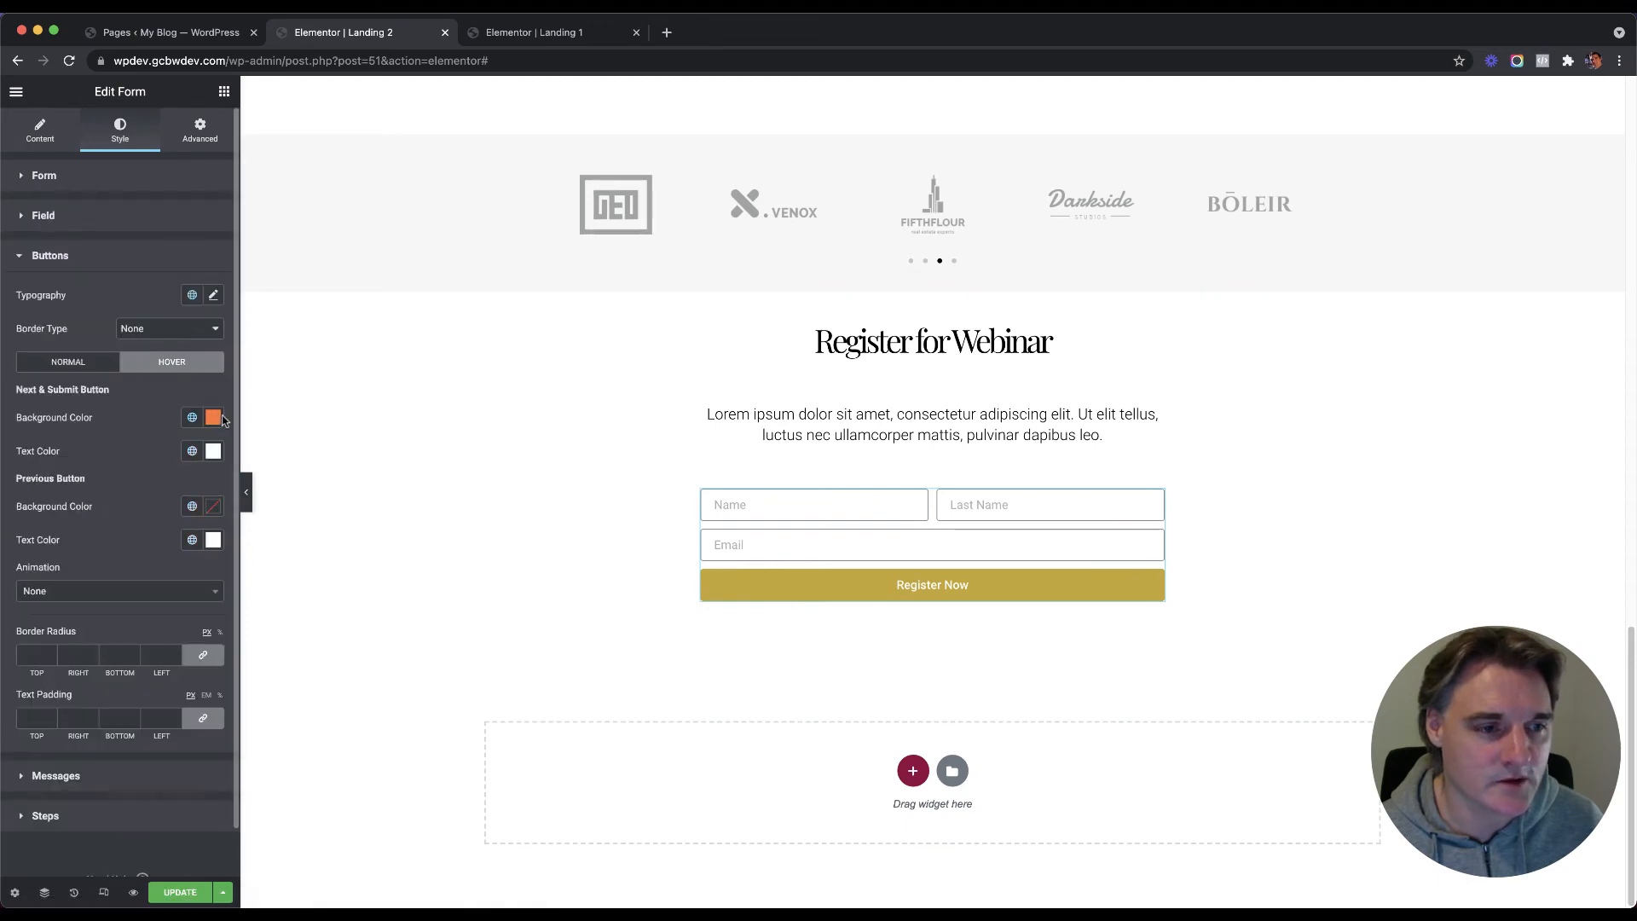
left_click(216, 419)
type("#F0E09A")
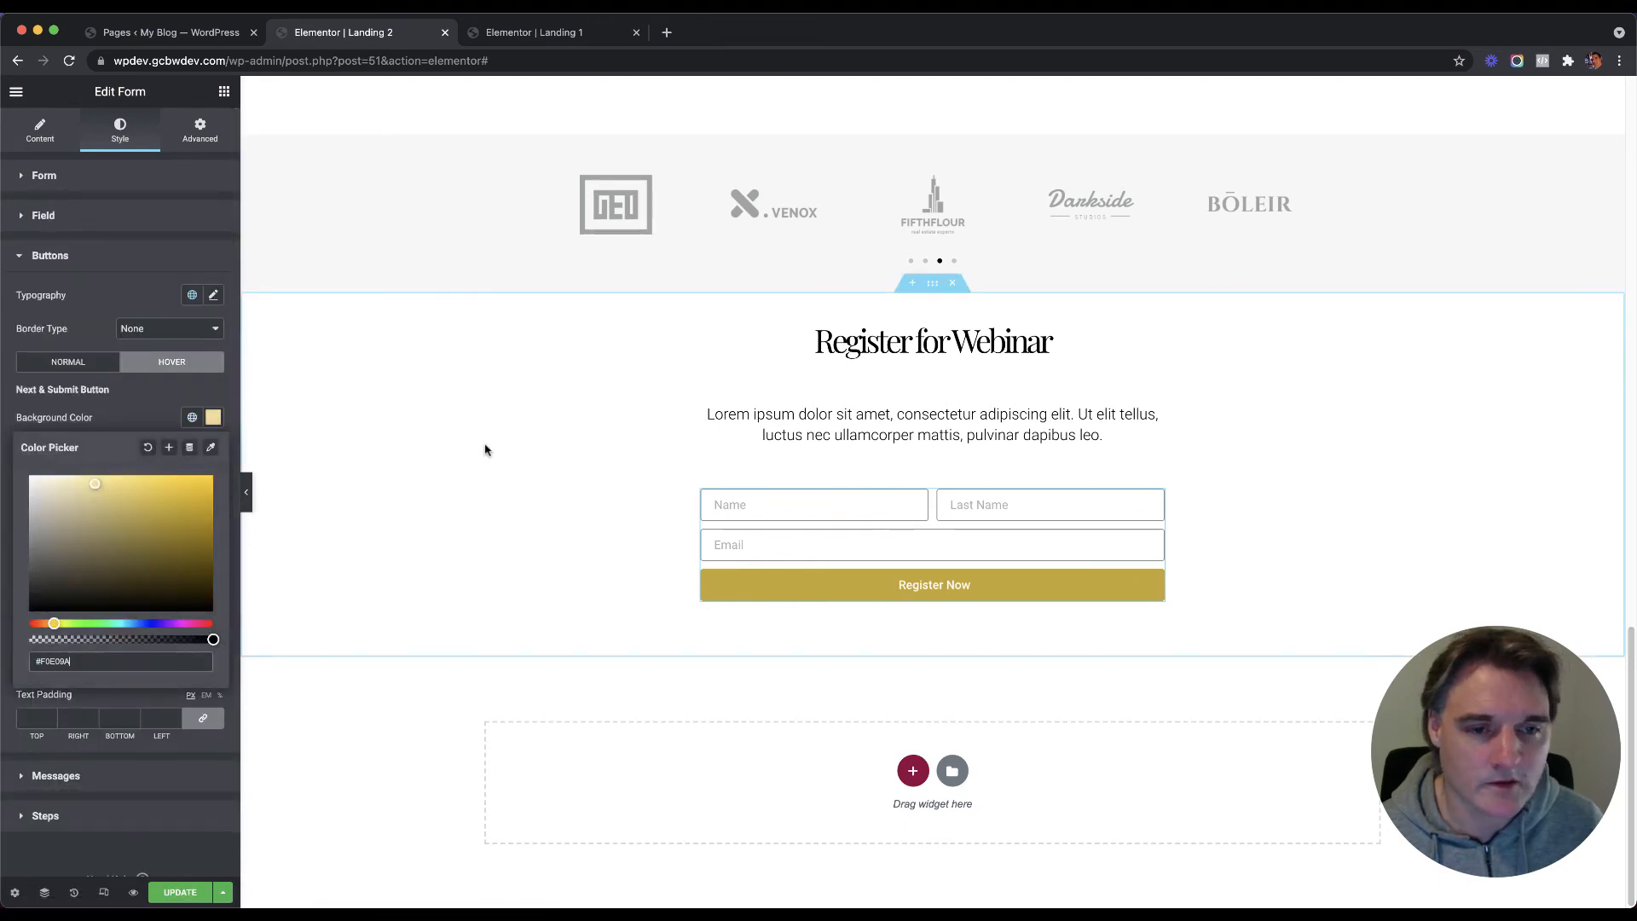
scroll(449, 427, "up", 1)
scroll(443, 422, "up", 10)
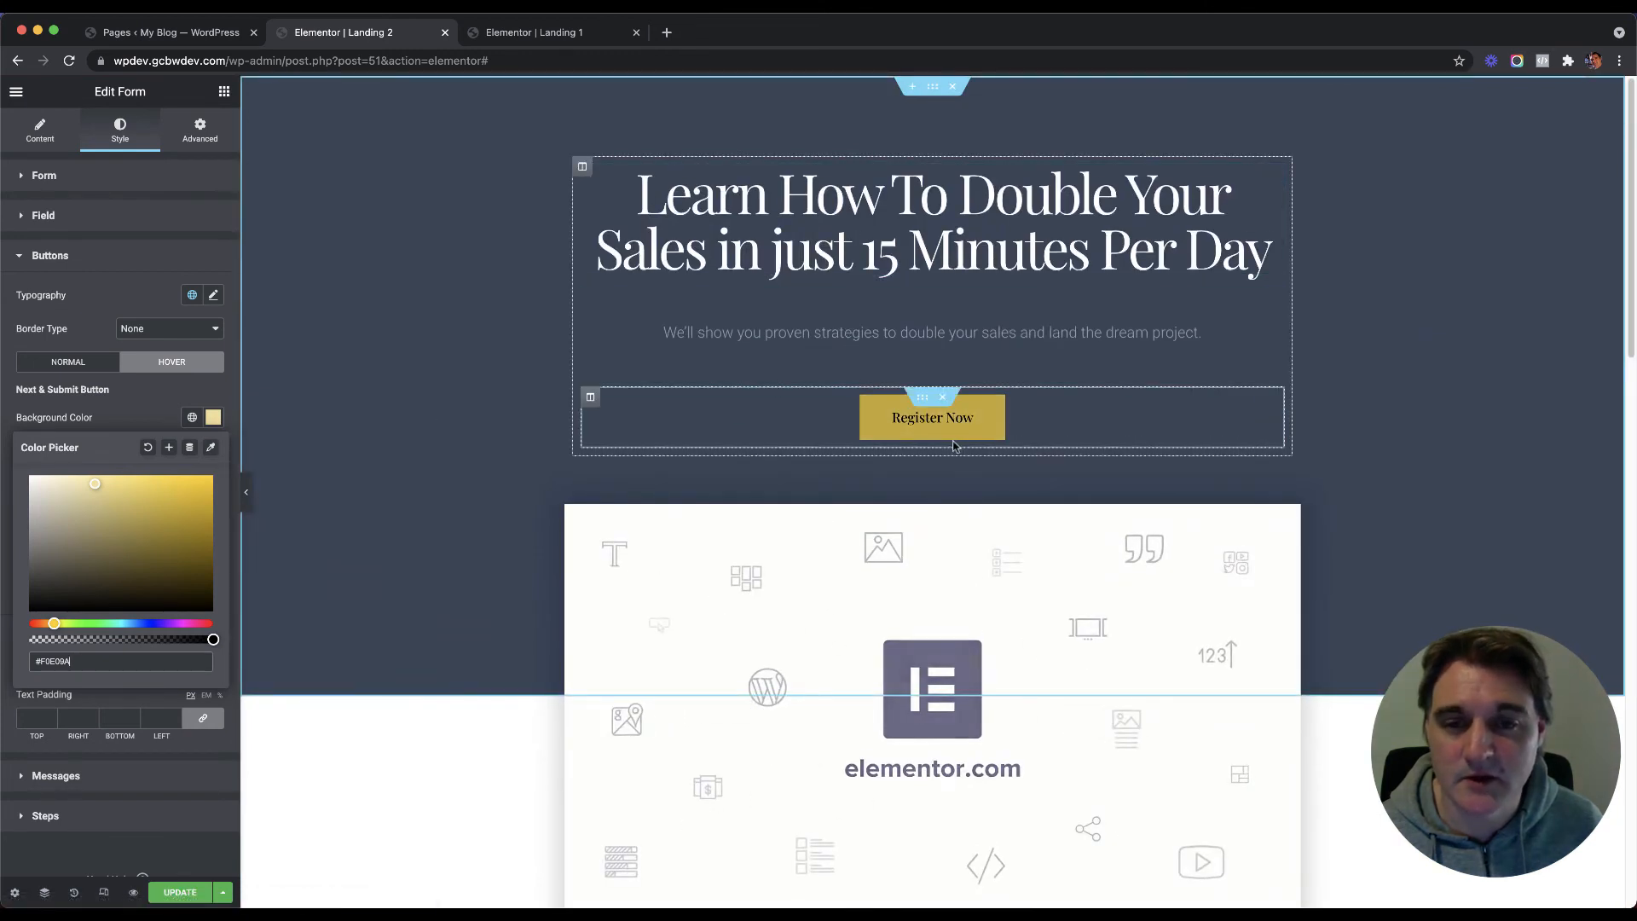
left_click(868, 244)
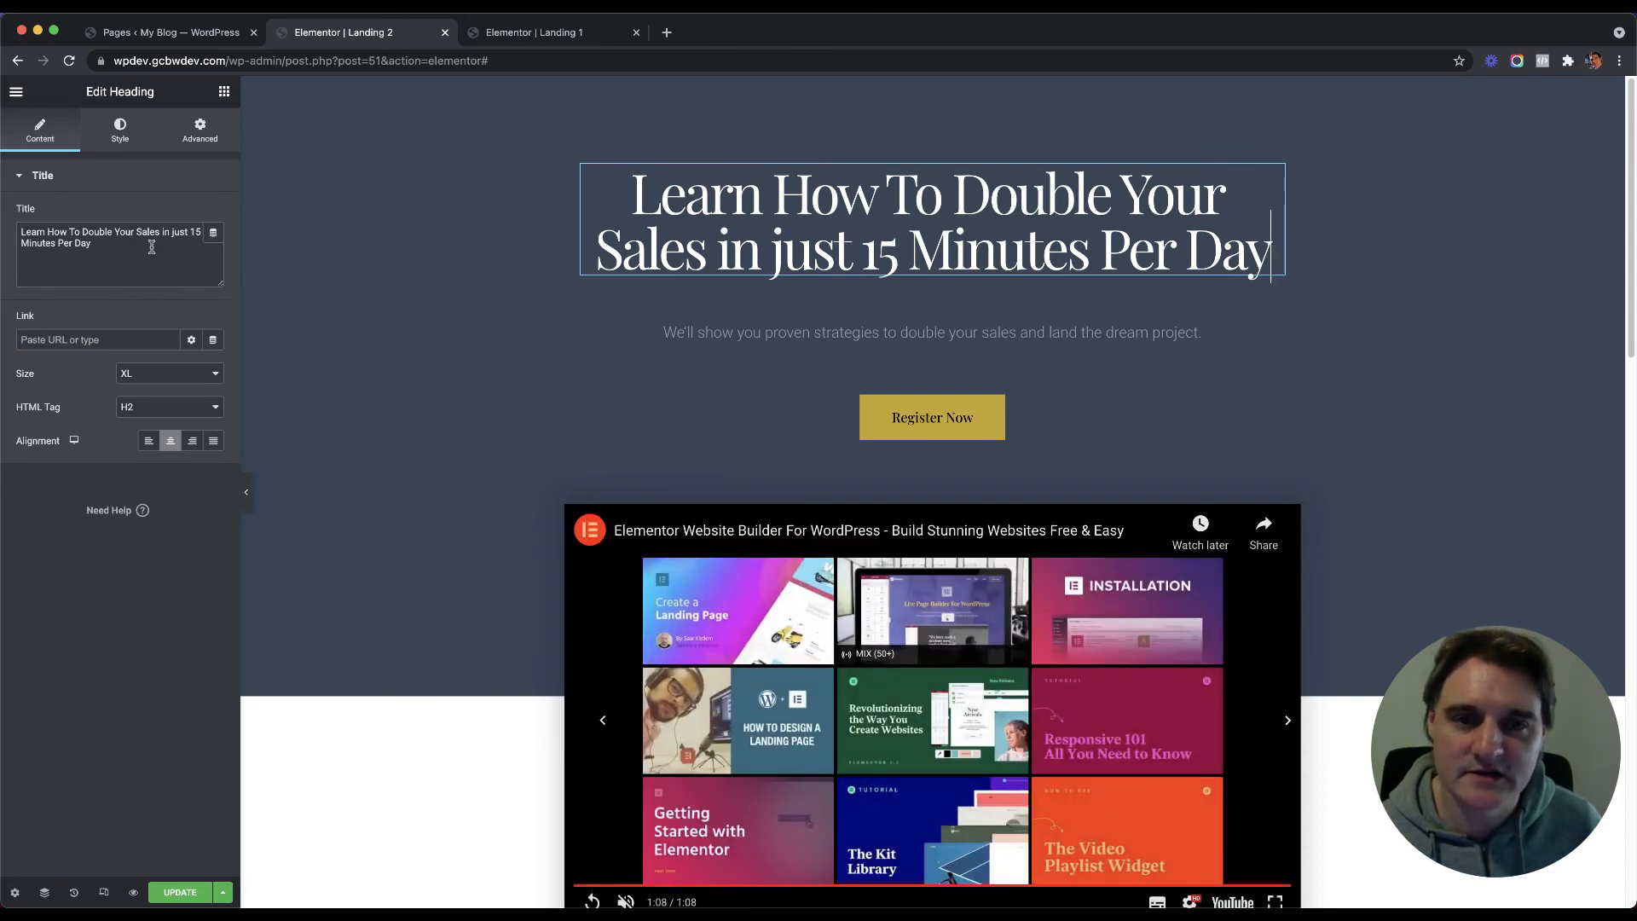
Step: Replace the old Title text with 'Become a Sales Superstar with our 15 minute bite sized courses.'
left_click_drag(136, 254, 34, 229)
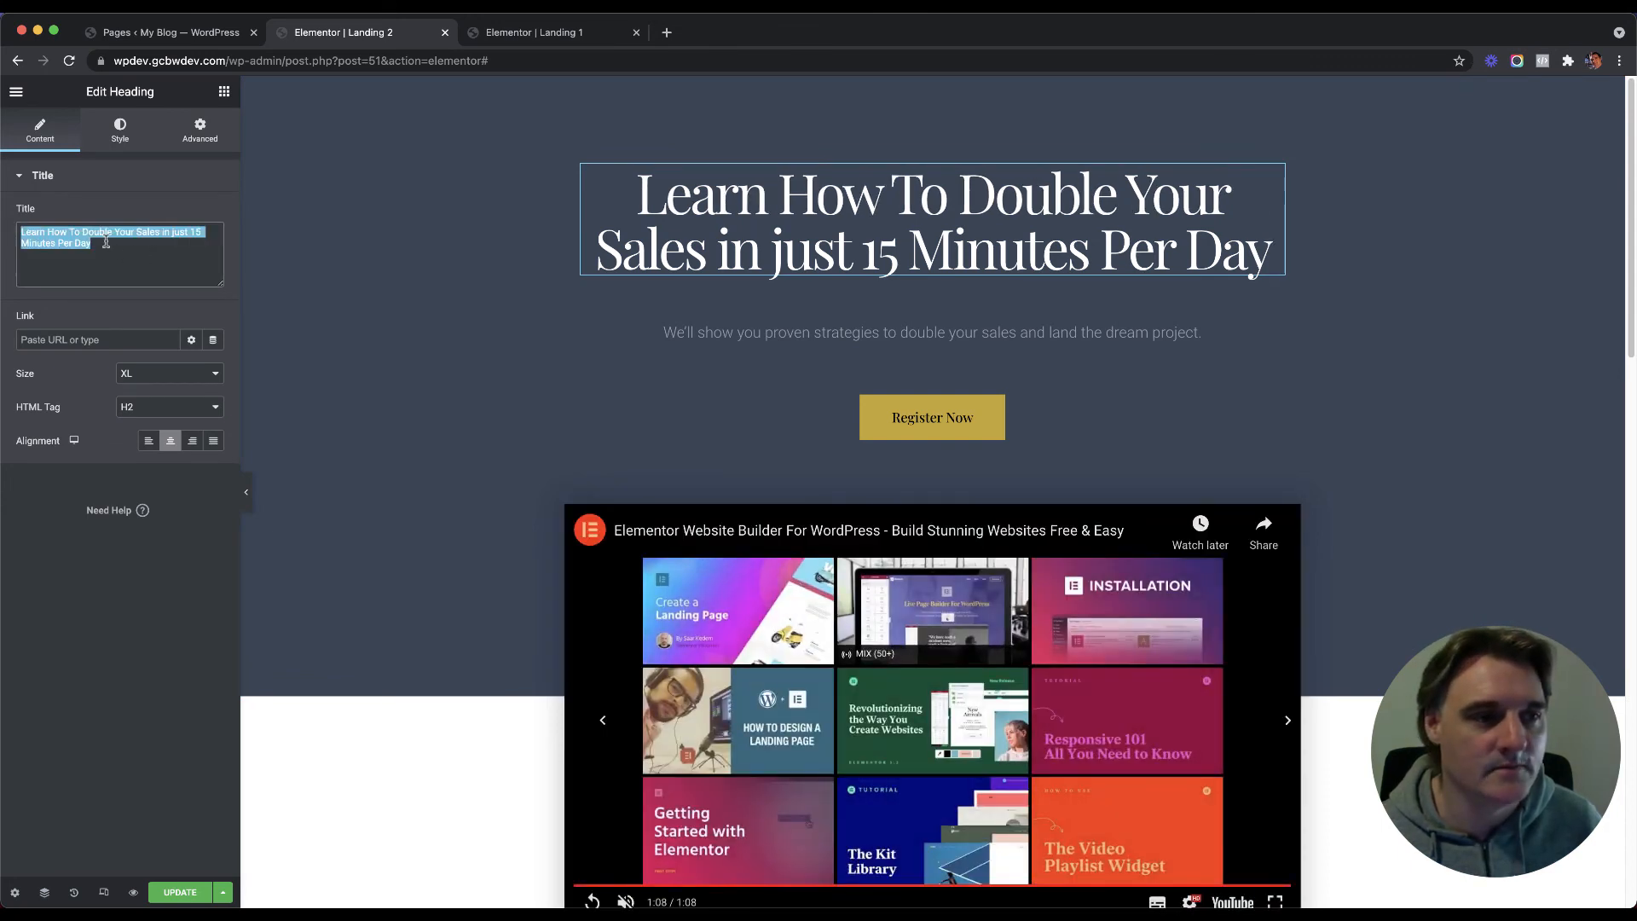
type("Doiuble")
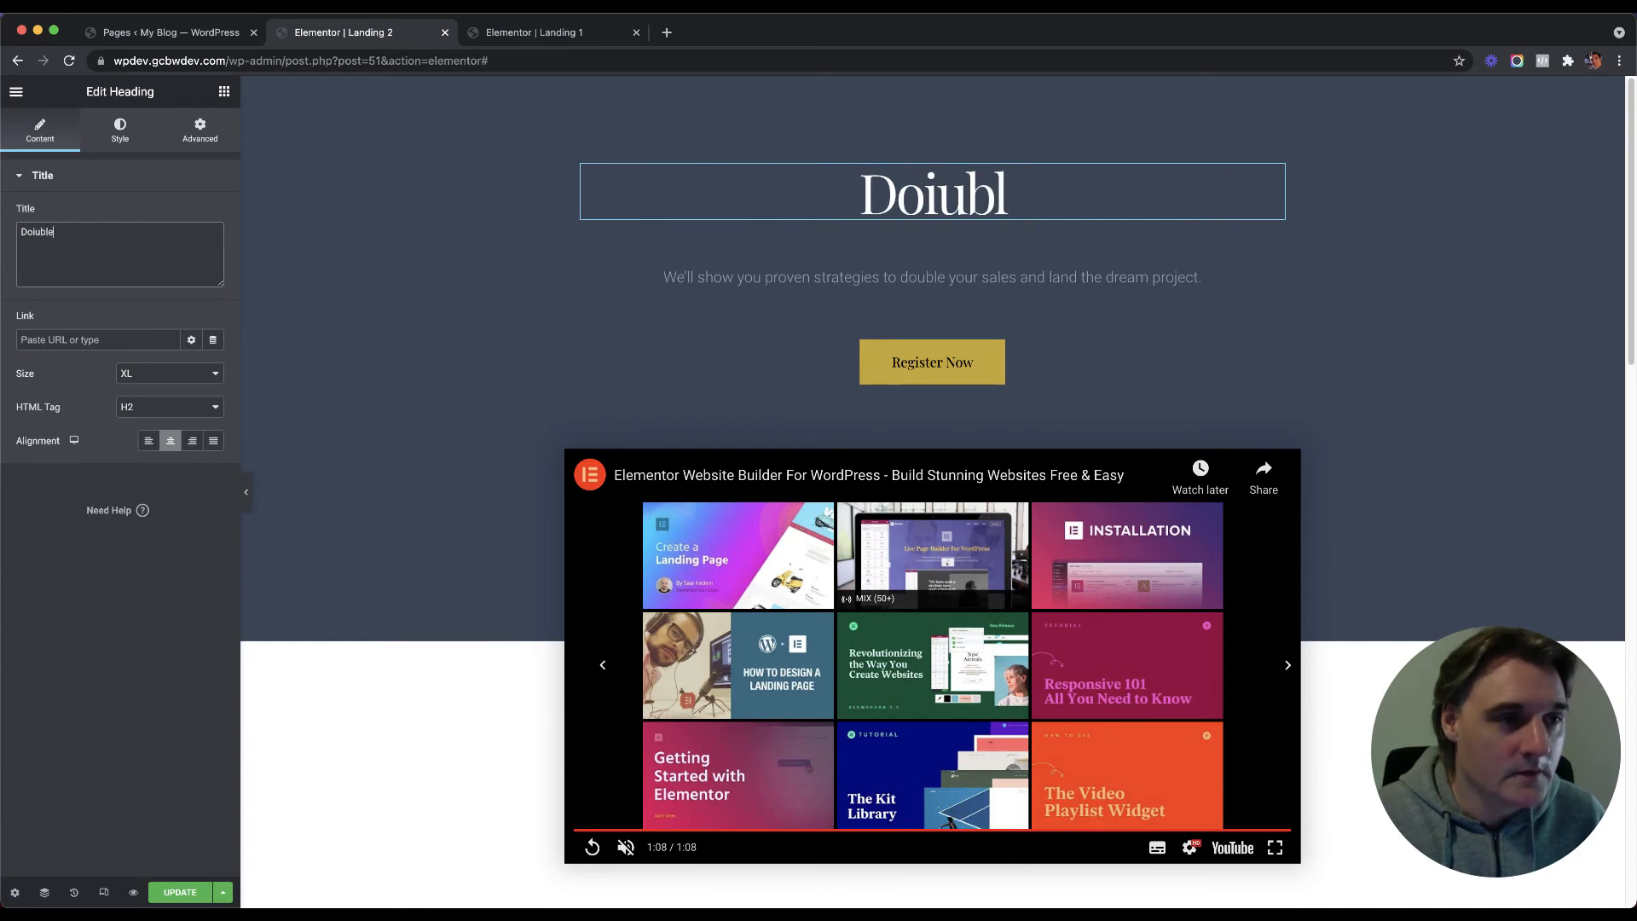
key("BackSpace")
key("BackSpace")
type("l")
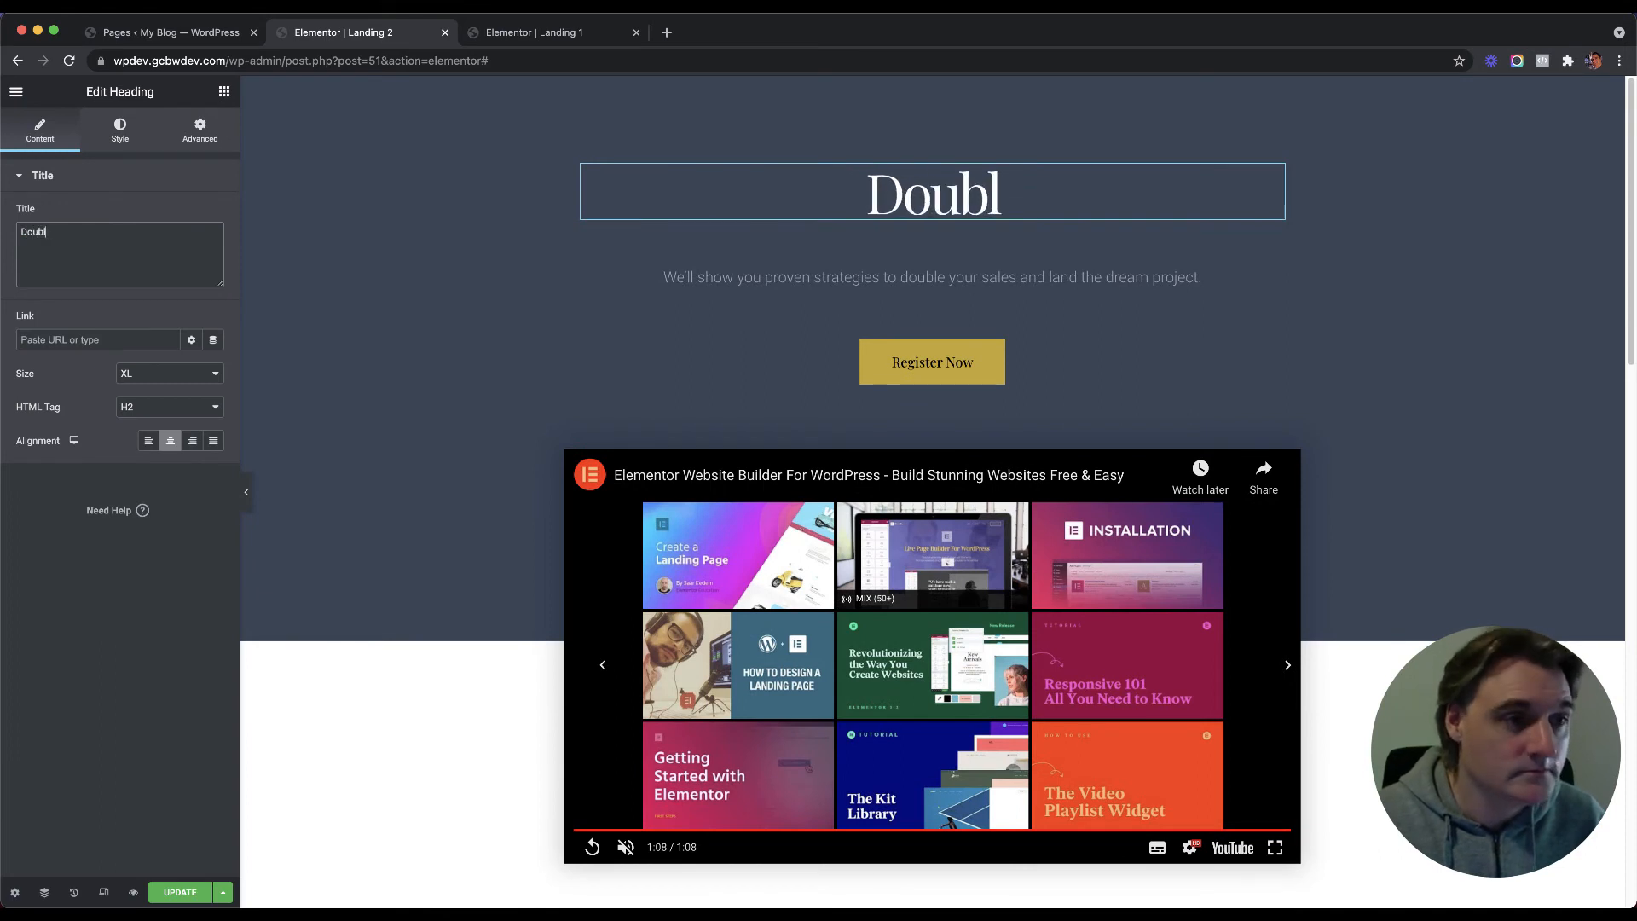
key("BackSpace")
key("BackSpace")
key("BackSpace")
key("BackSpace")
key("BackSpace")
type("Become")
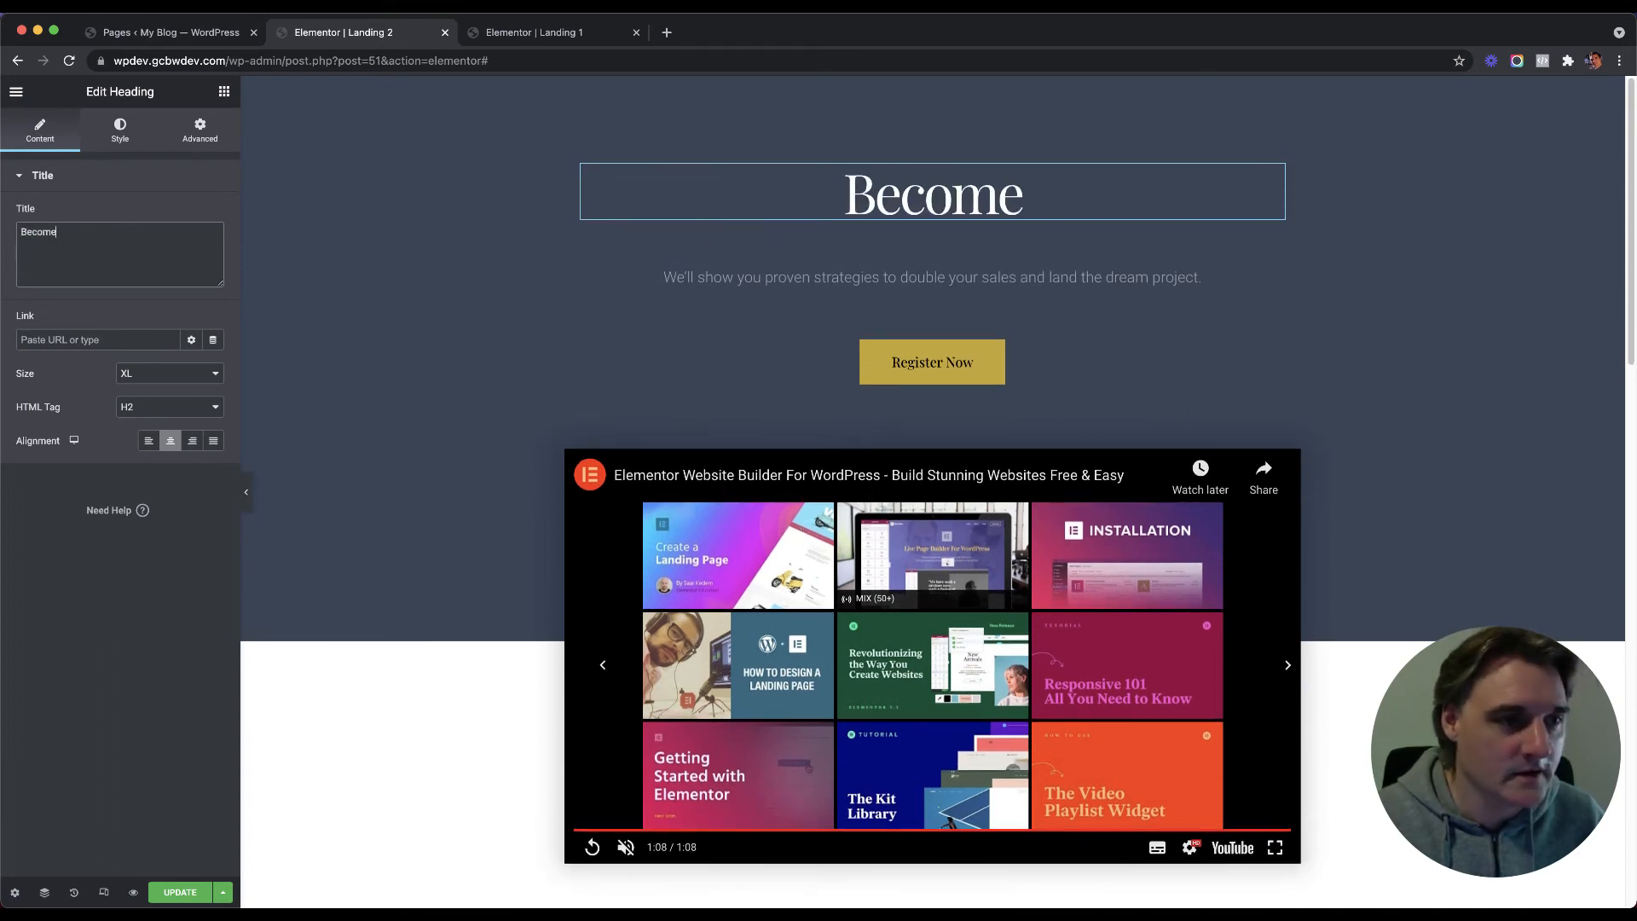
type(" a Sales S")
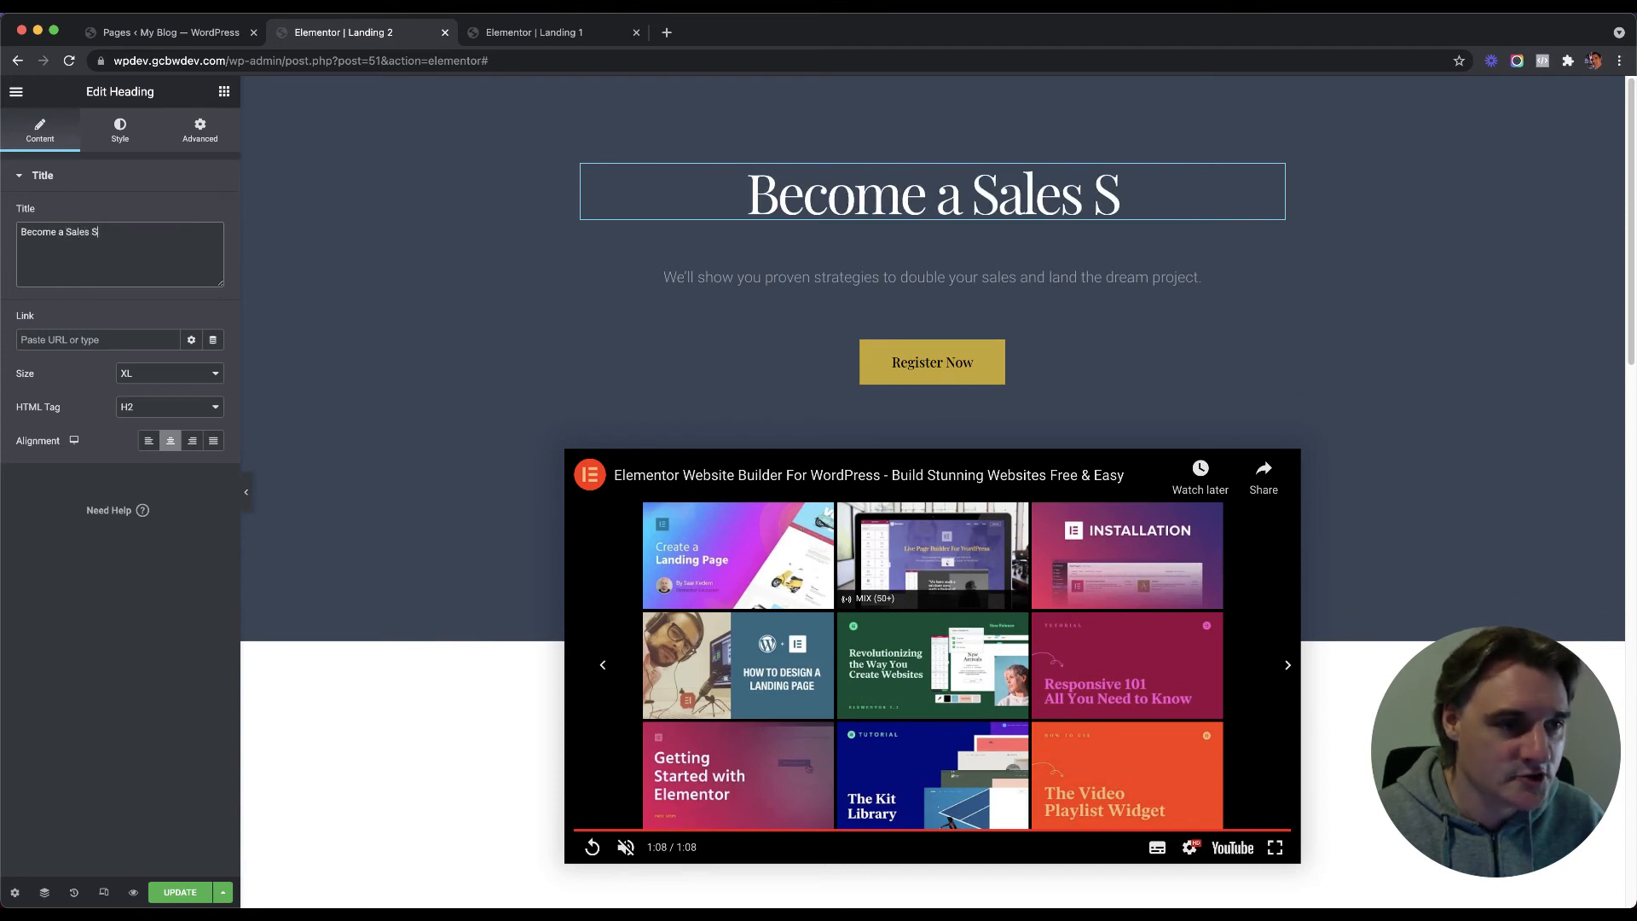
type("uperstar")
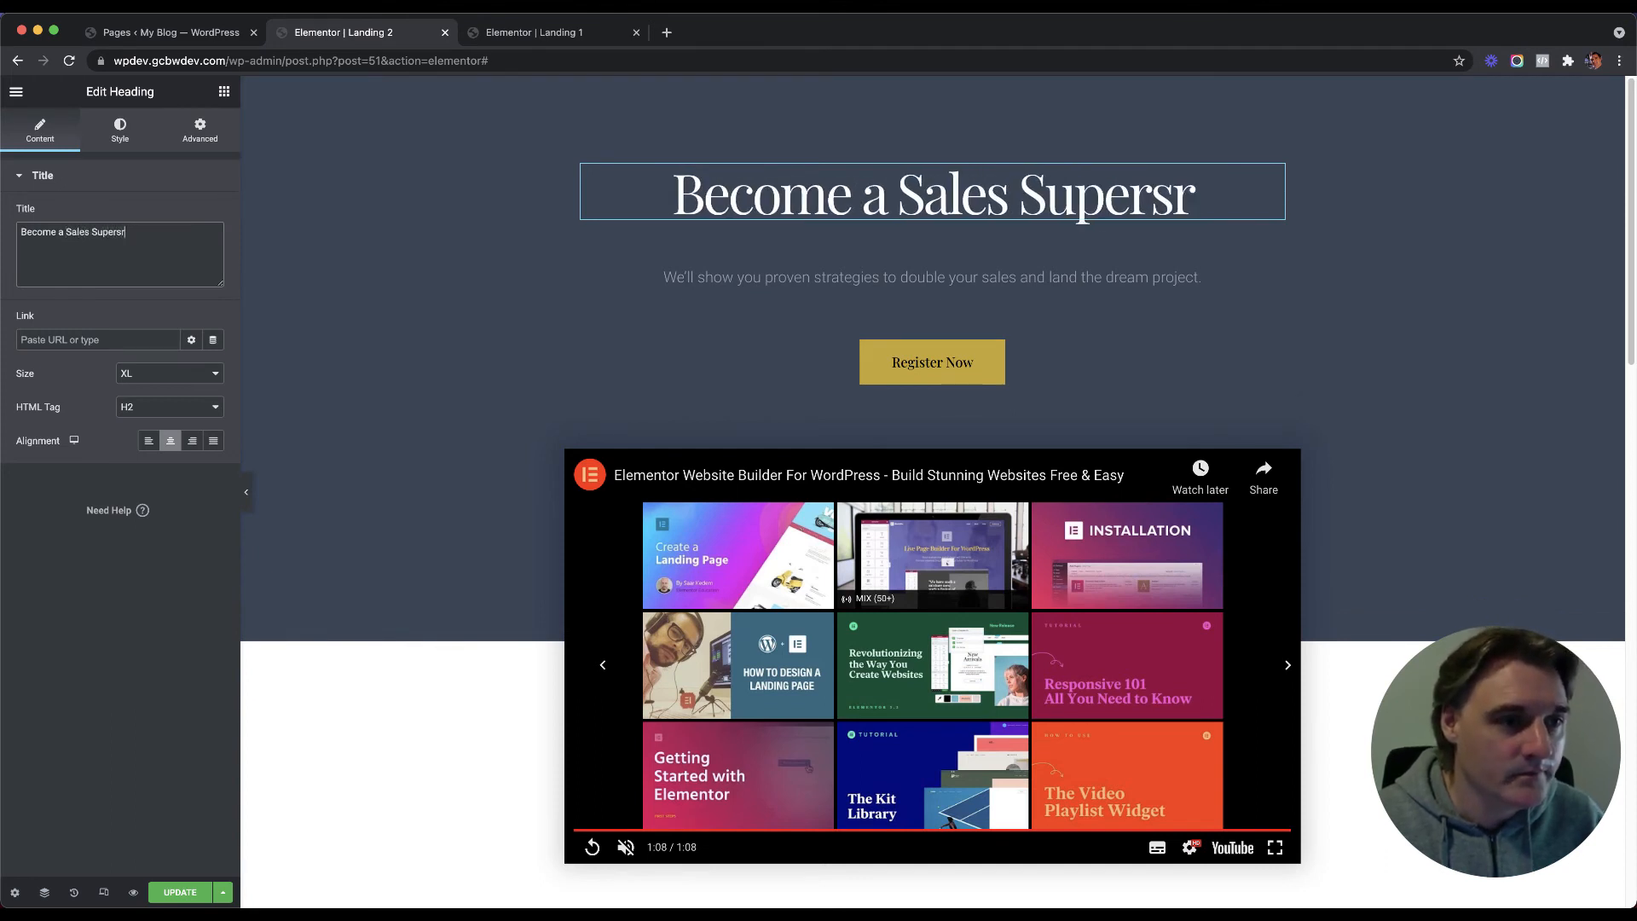
type(" w")
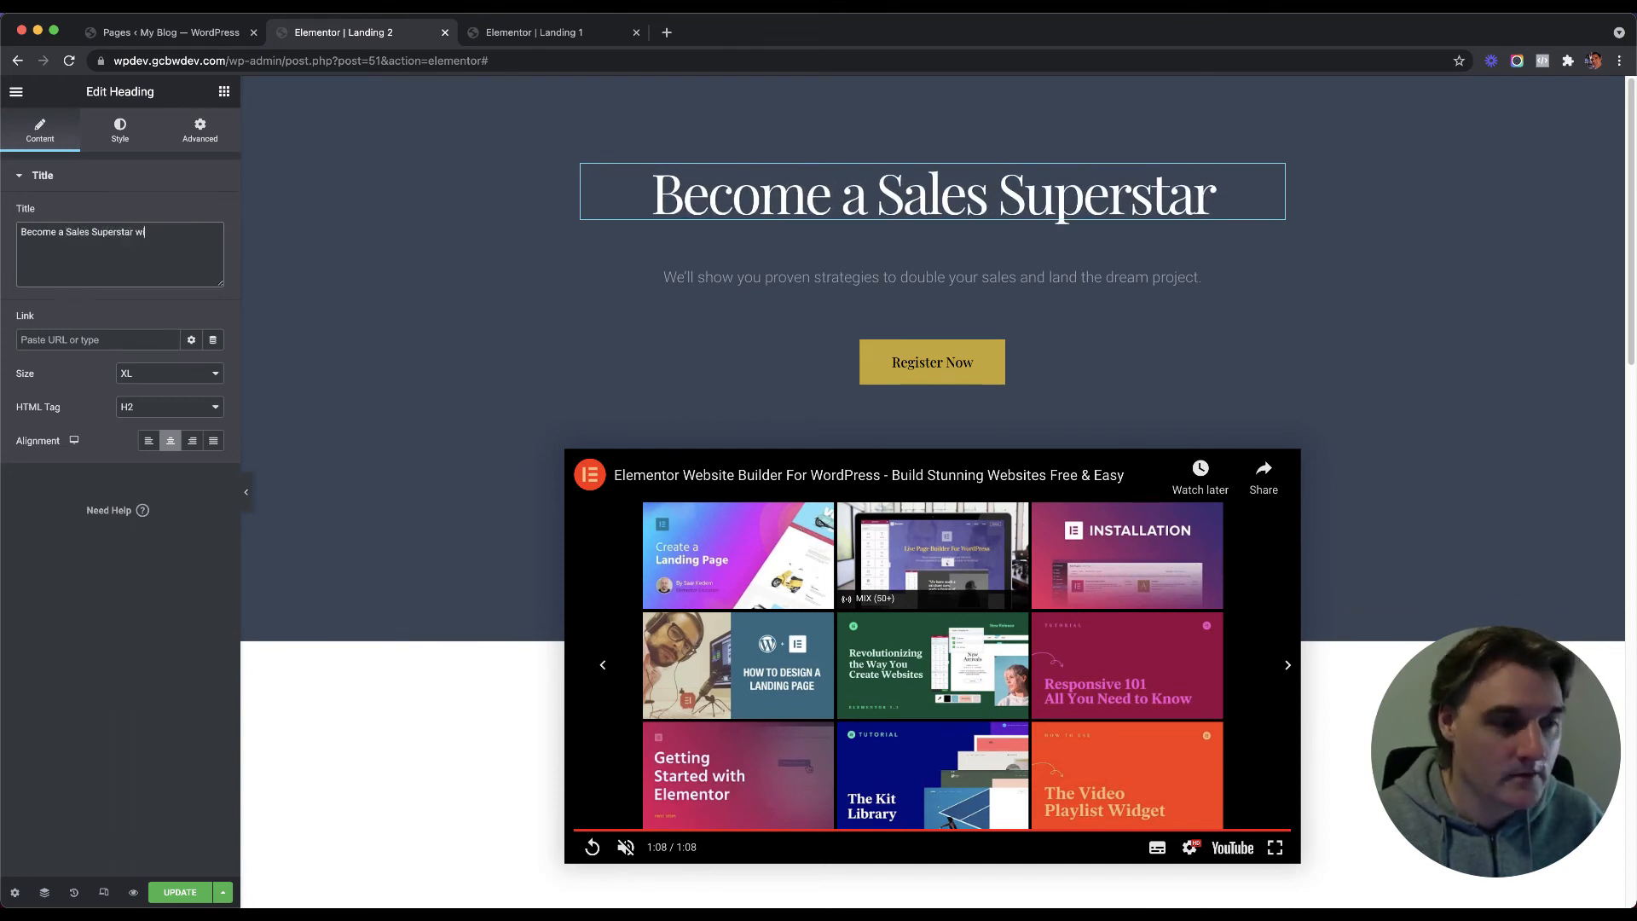
type("ith our 15")
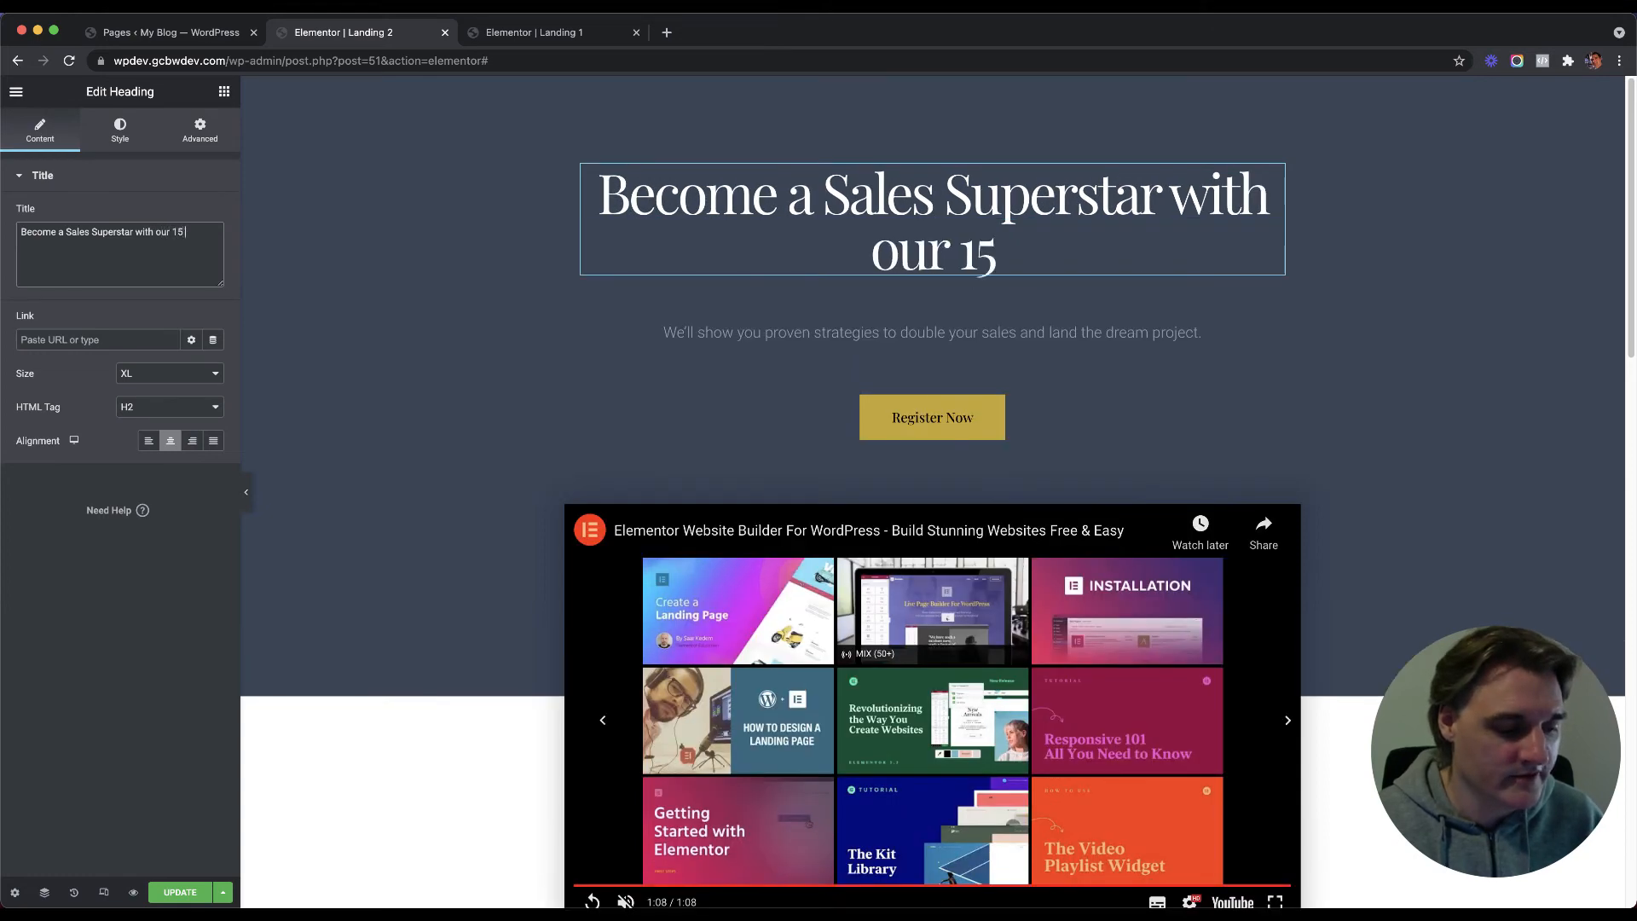
type(" min")
key("BackSpace")
key("BackSpace")
key("BackSpace")
key("BackSpace")
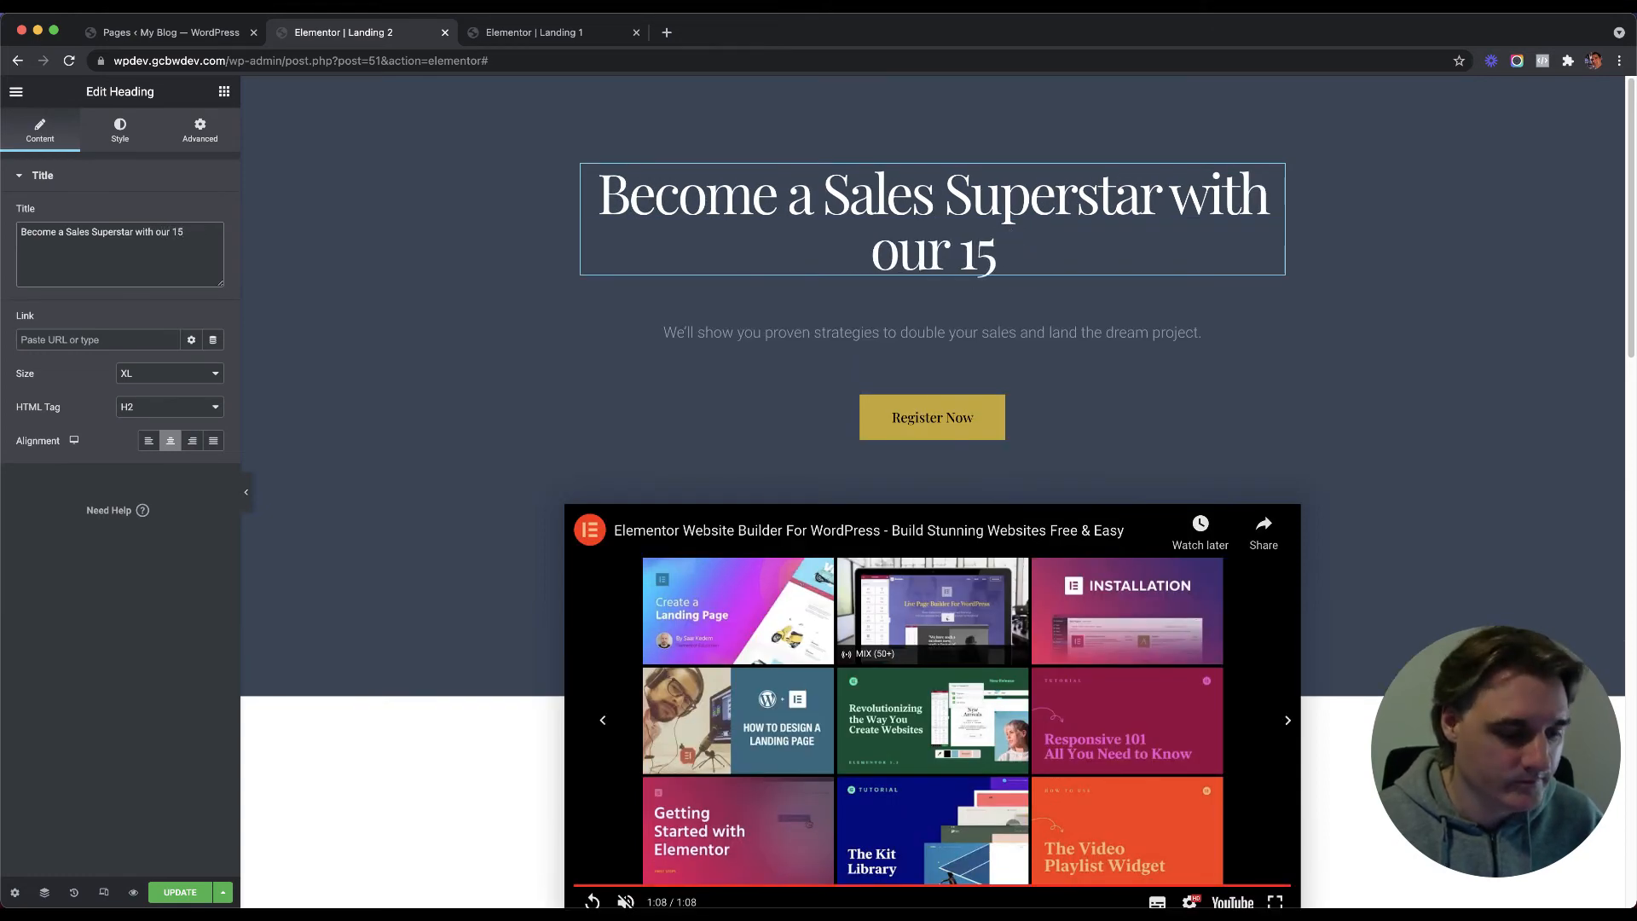
type("minit")
key("BackSpace")
key("BackSpace")
key("BackSpace")
key("BackSpace")
key("BackSpace")
key("BackSpace")
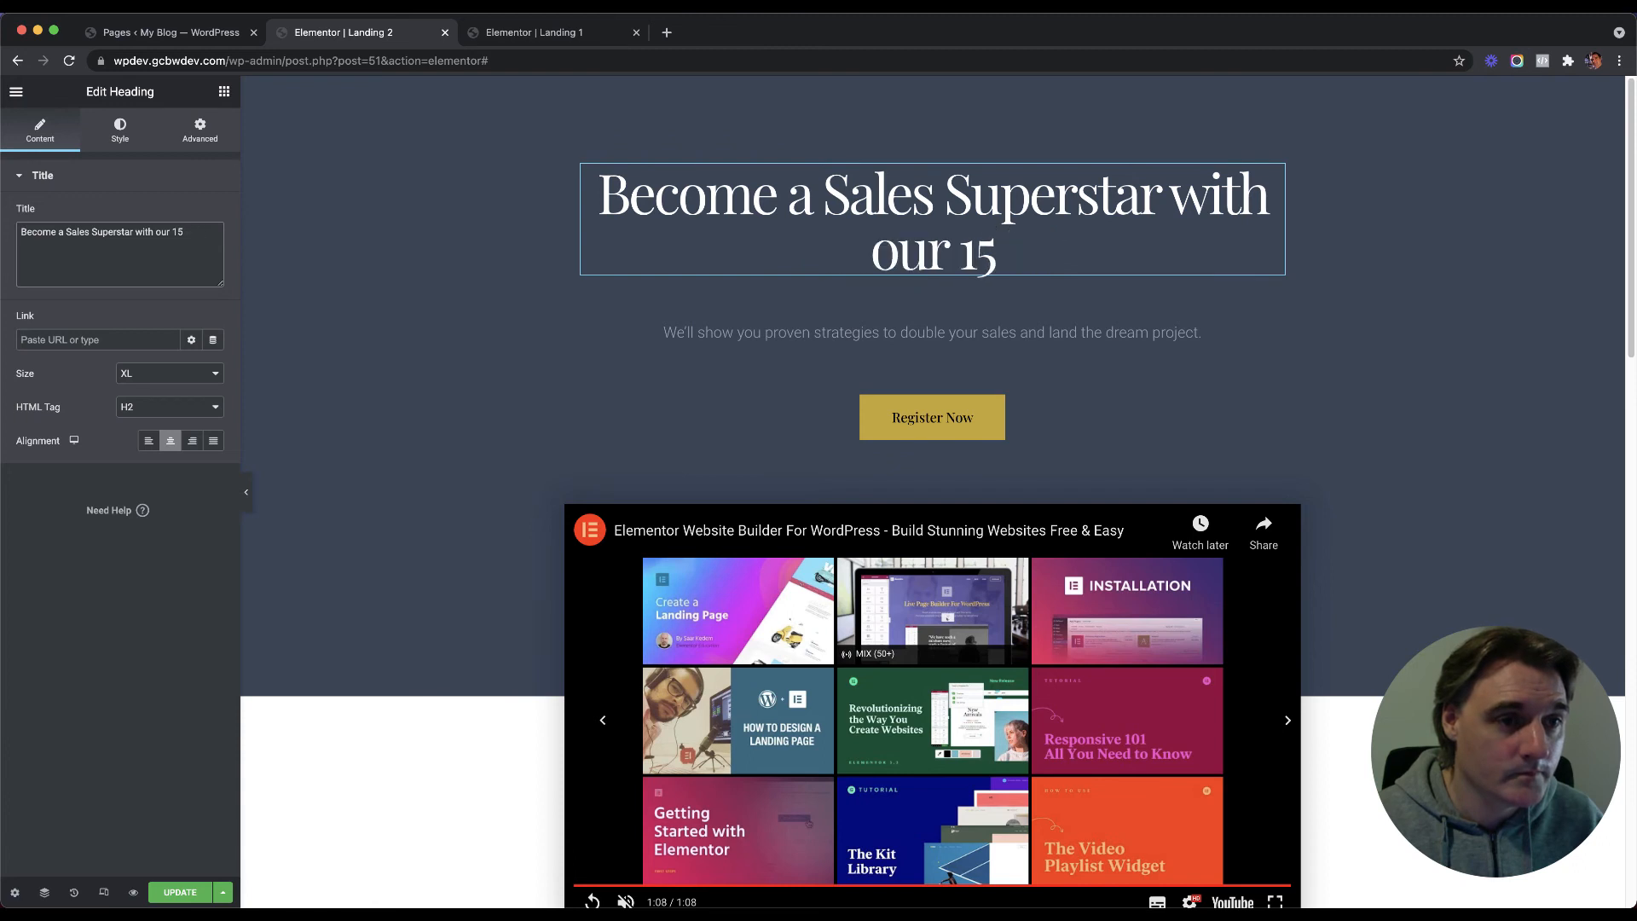
type("minute bi")
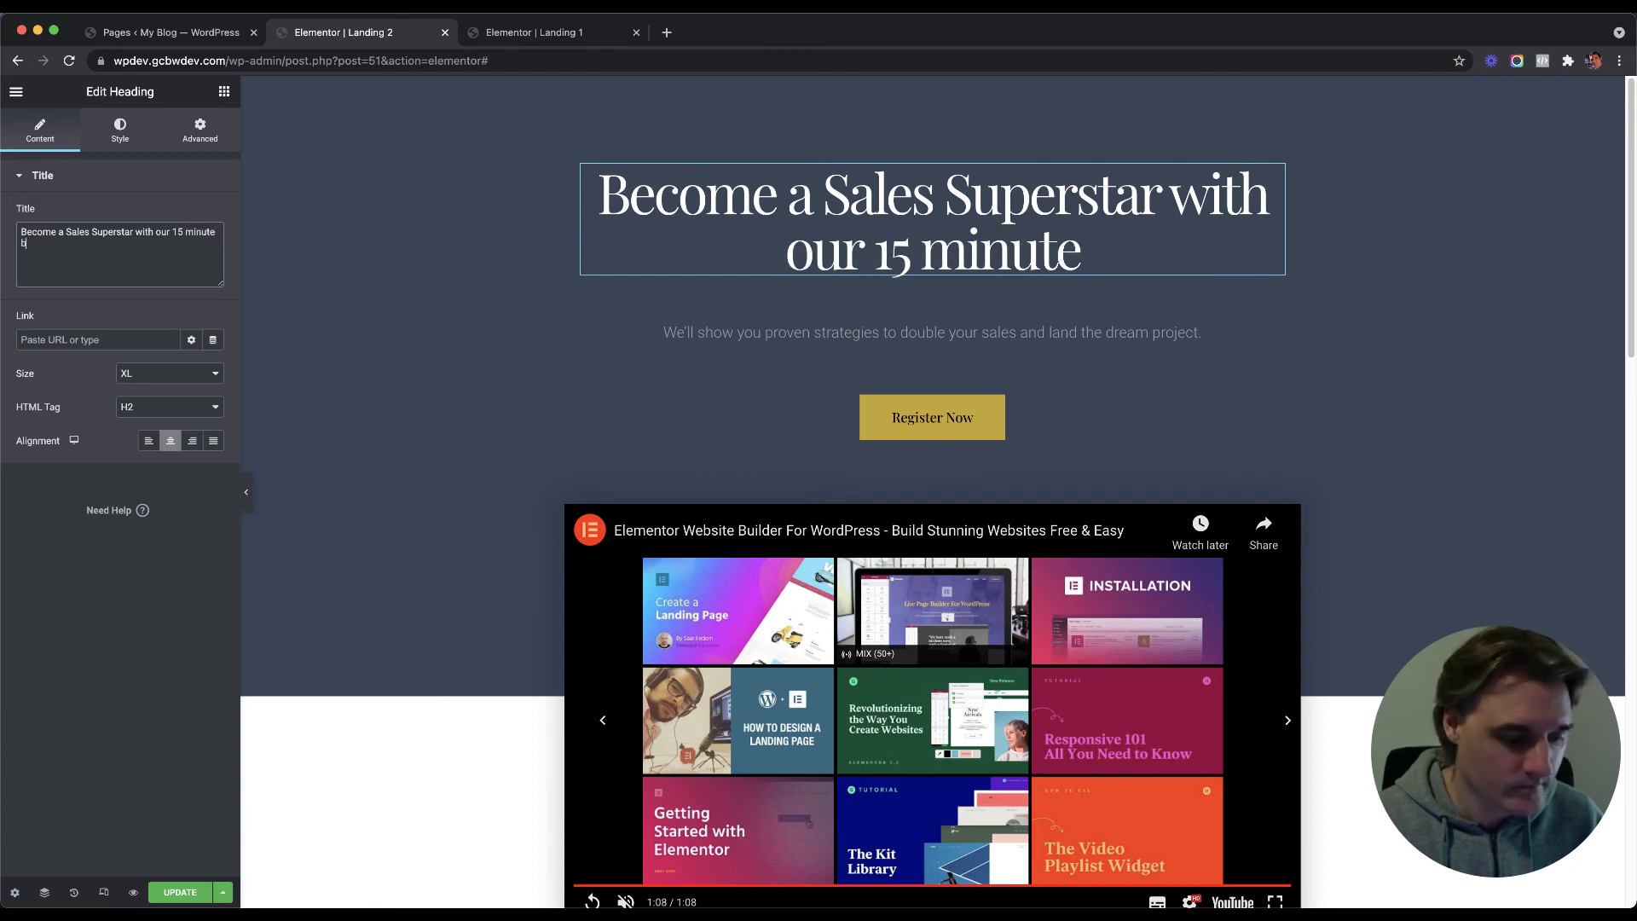
type("ite si")
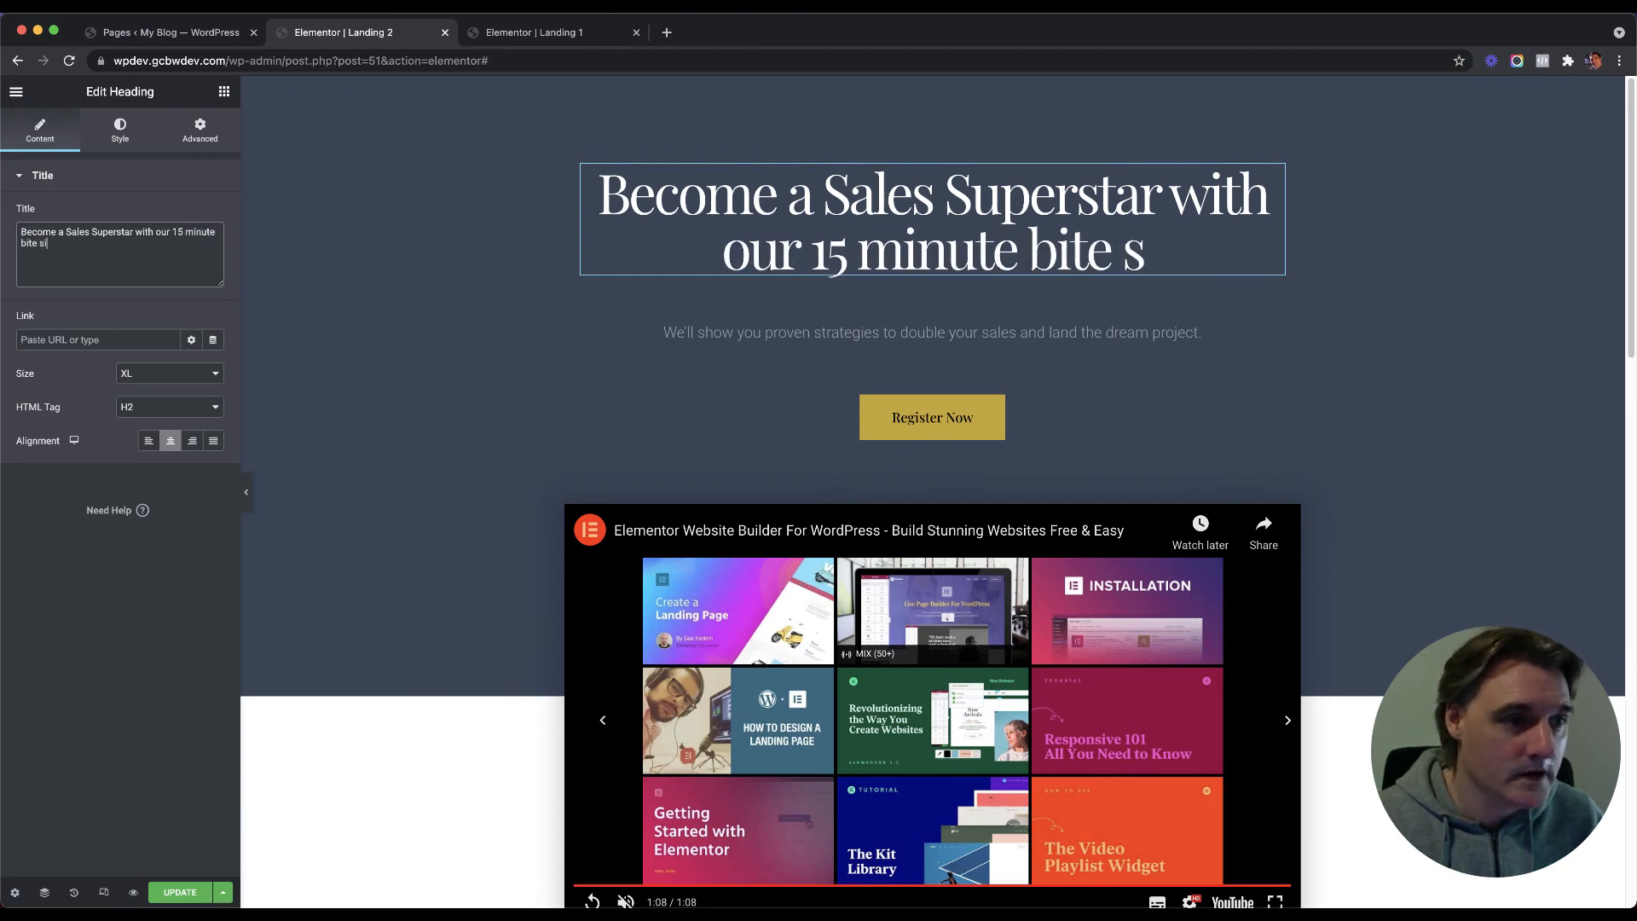
type("zed")
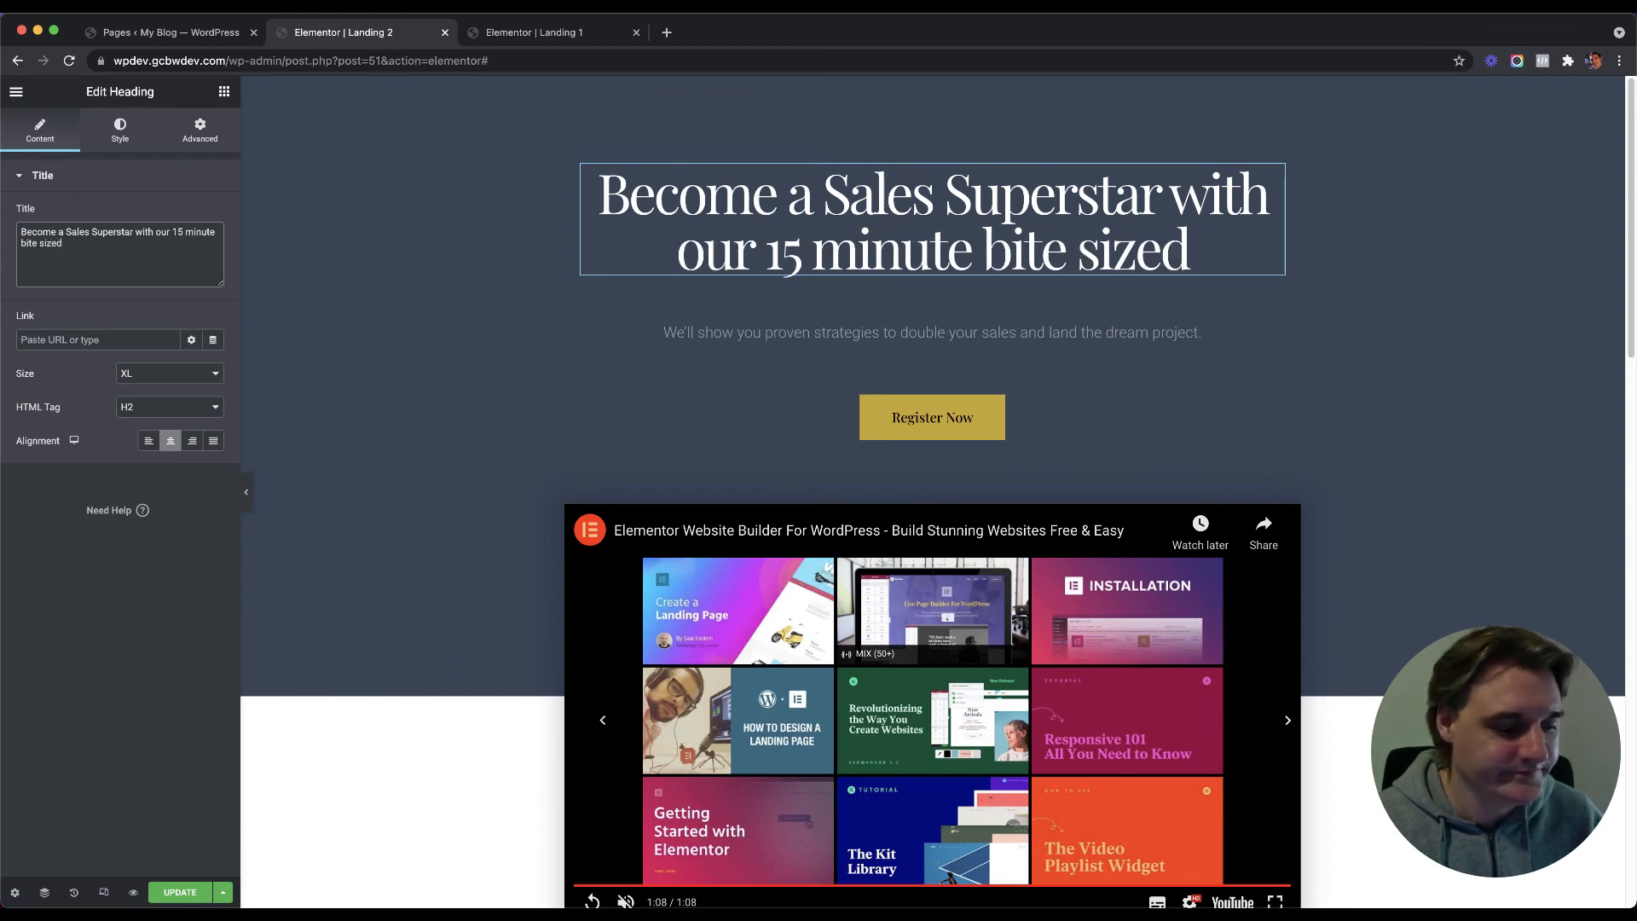
type(" i")
key("BackSpace")
key("BackSpace")
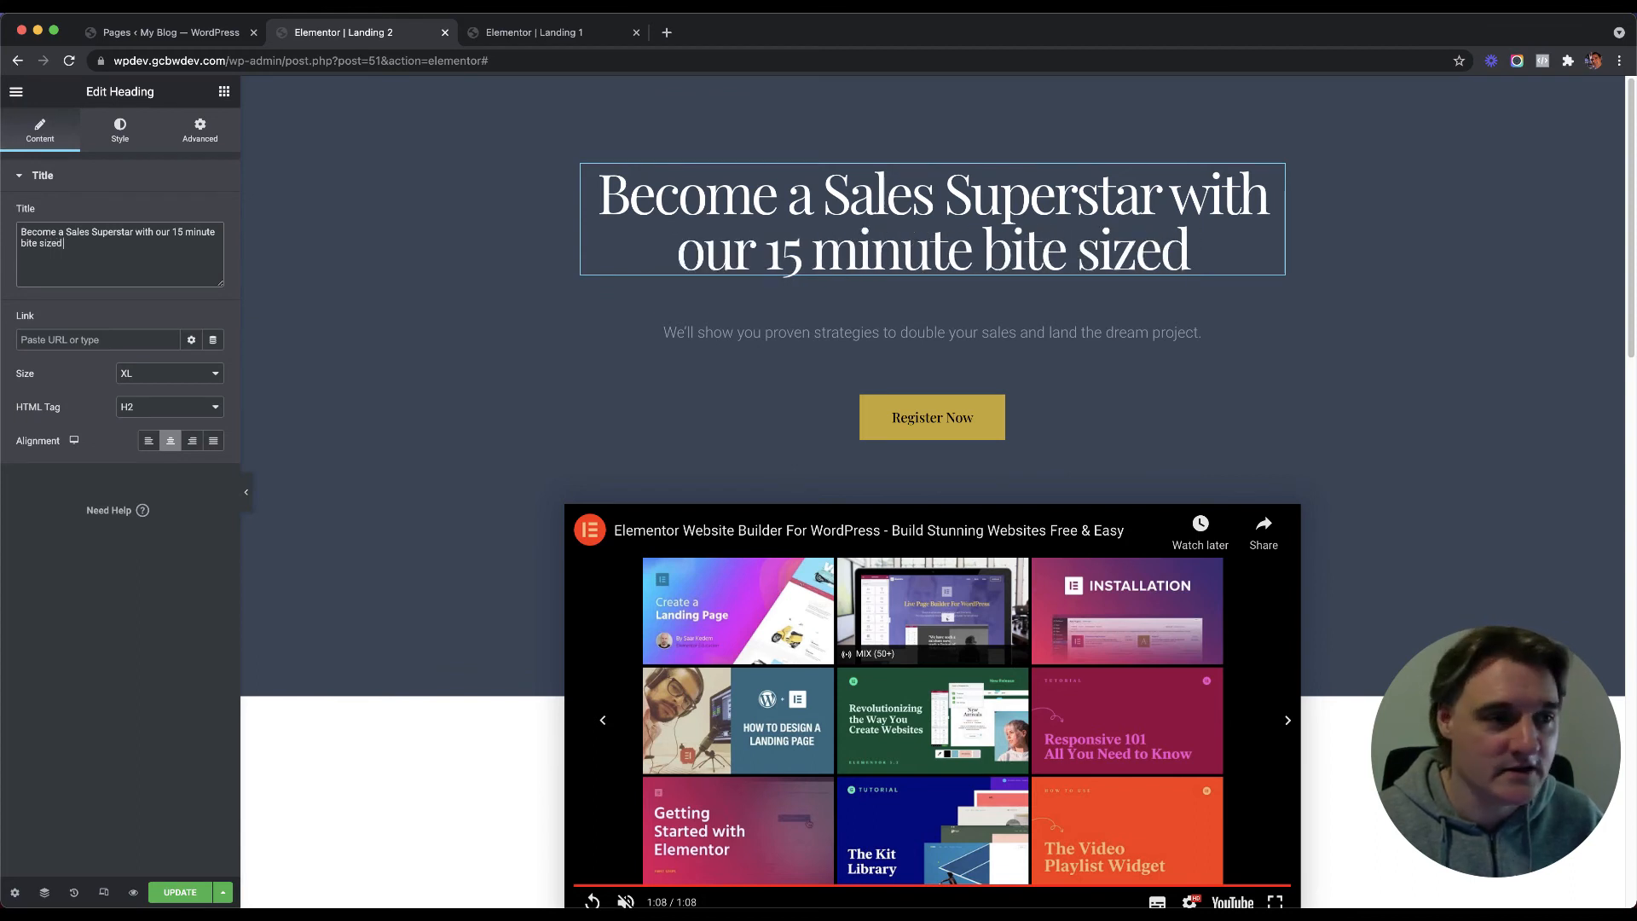
type("inform")
key("BackSpace")
key("BackSpace")
key("BackSpace")
key("BackSpace")
key("BackSpace")
key("BackSpace")
key("BackSpace")
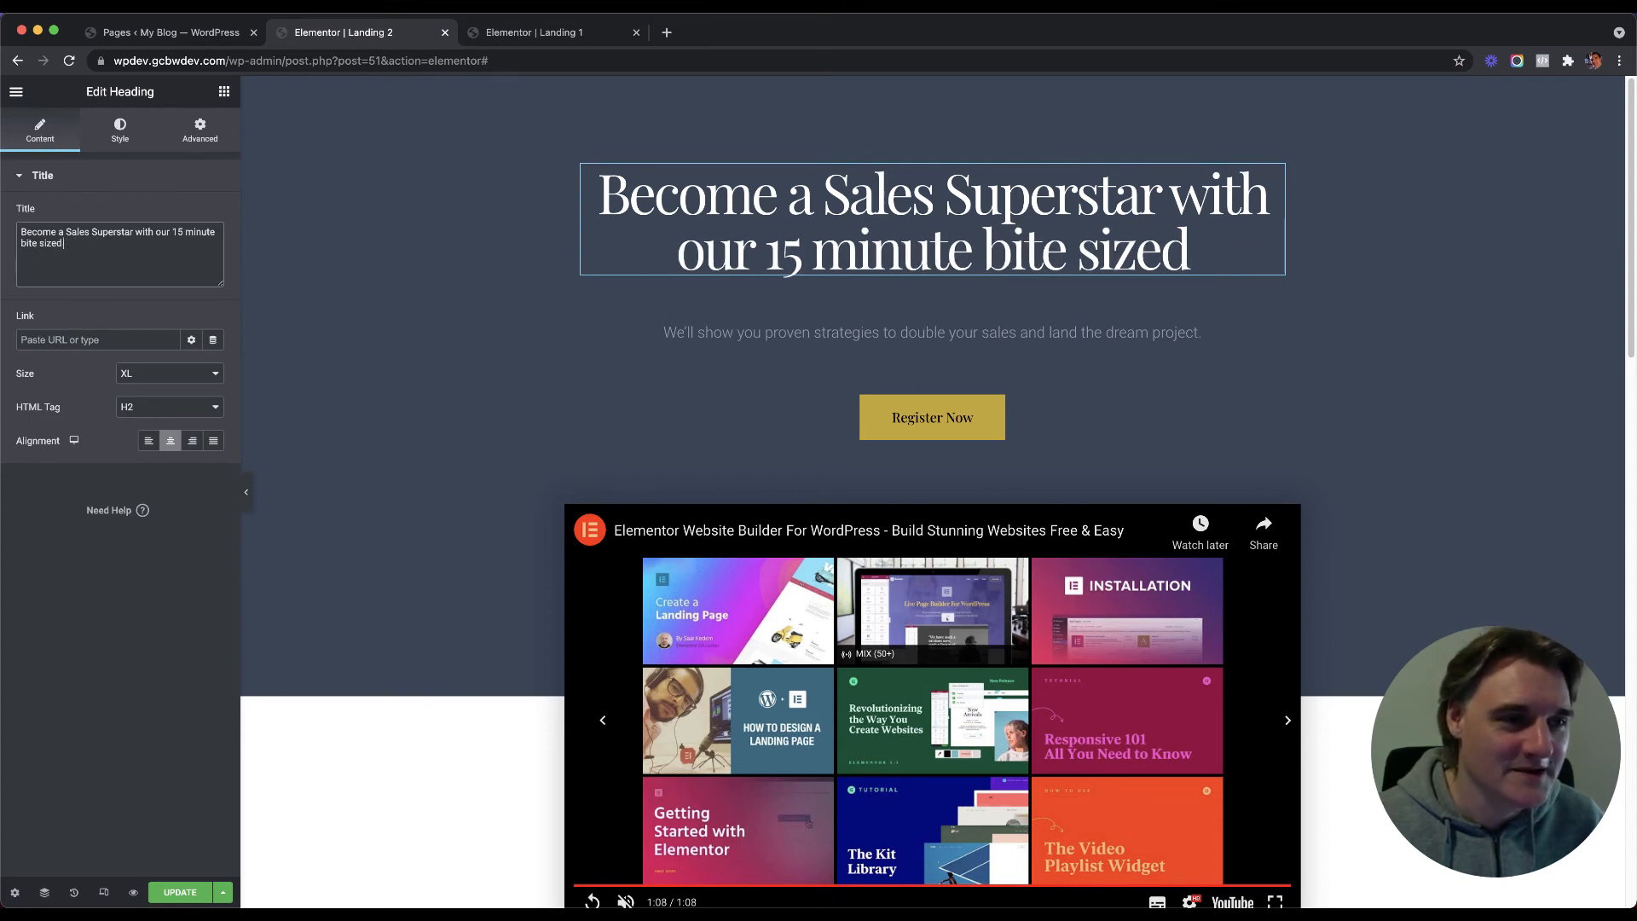
type("courses.")
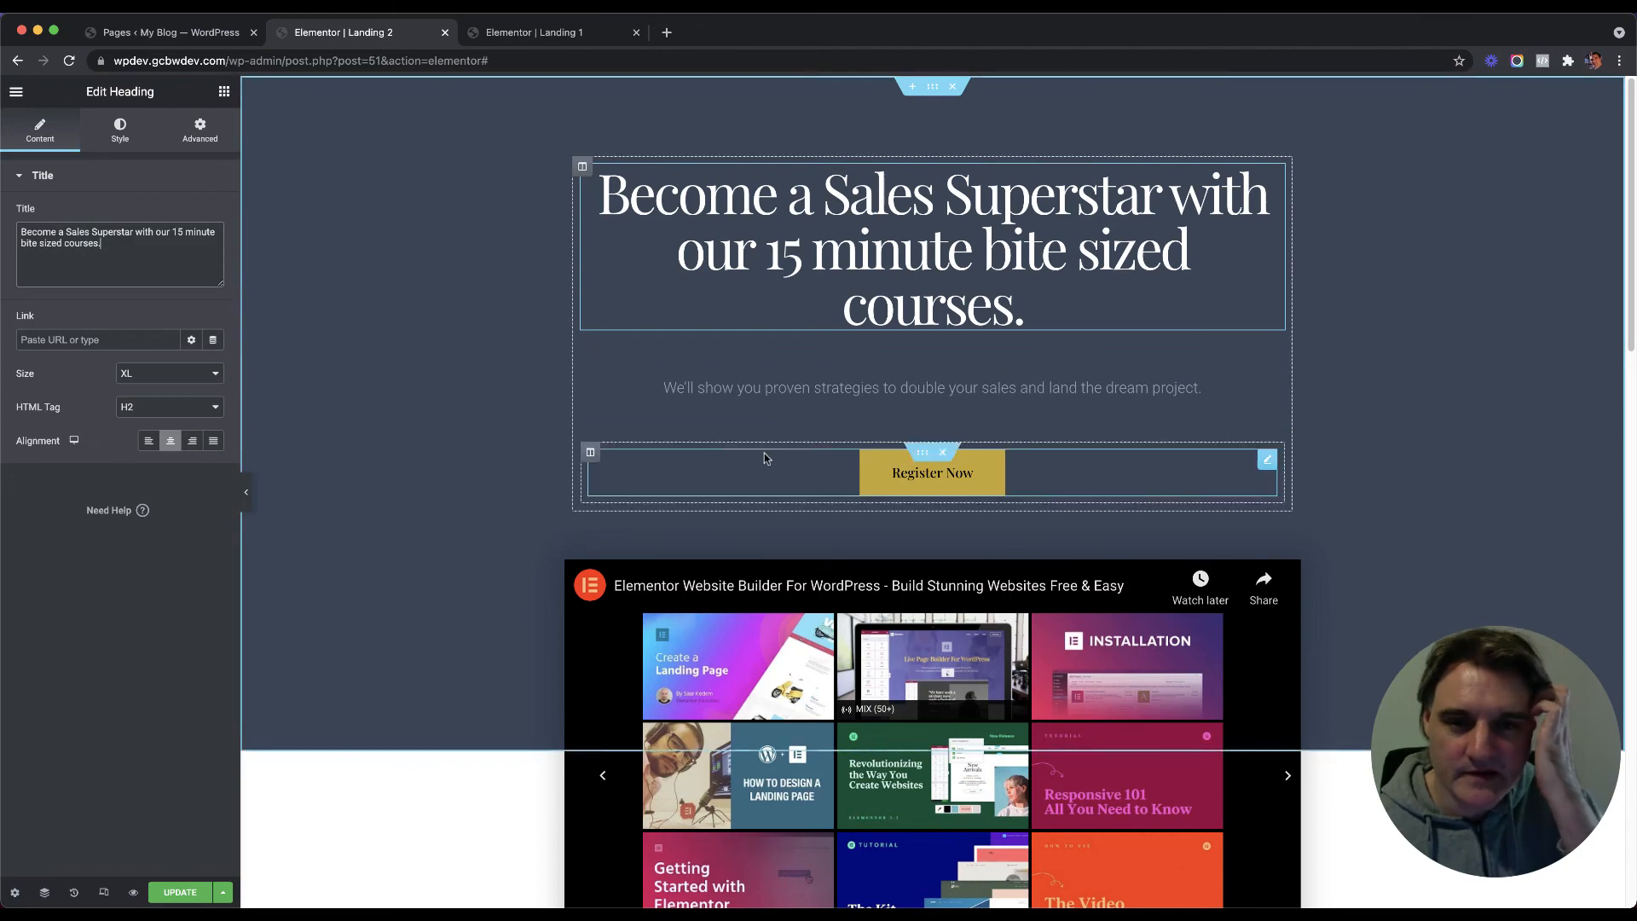
Step: Save the Landing 2 page changes in Elementor
left_click(895, 473)
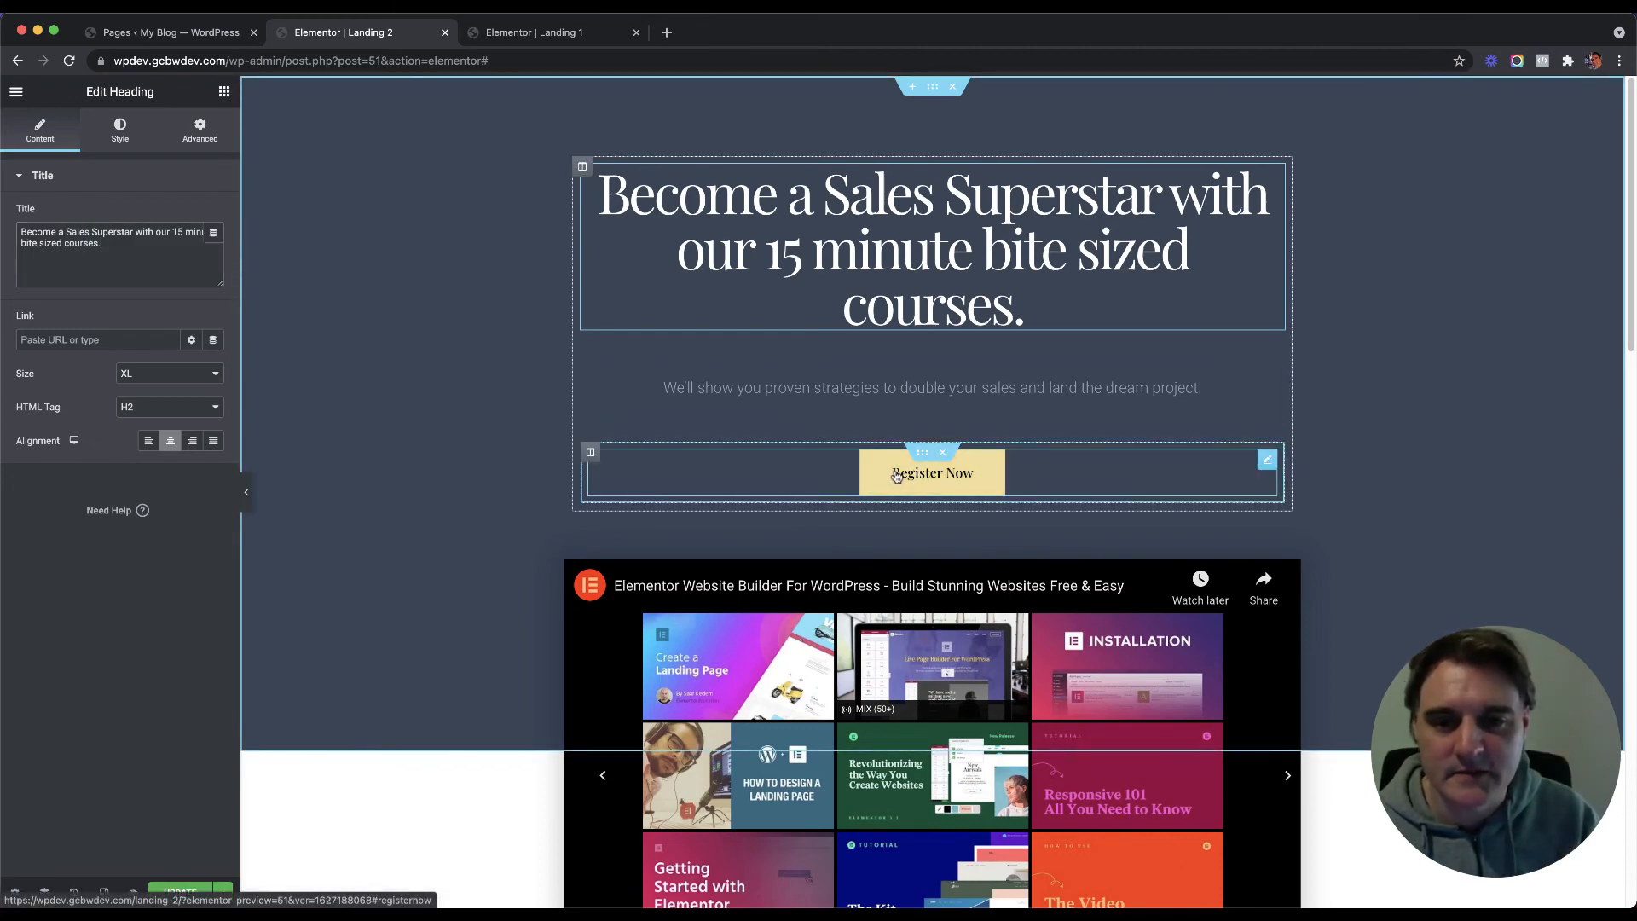
scroll(893, 469, "down", 15)
scroll(625, 445, "up", 15)
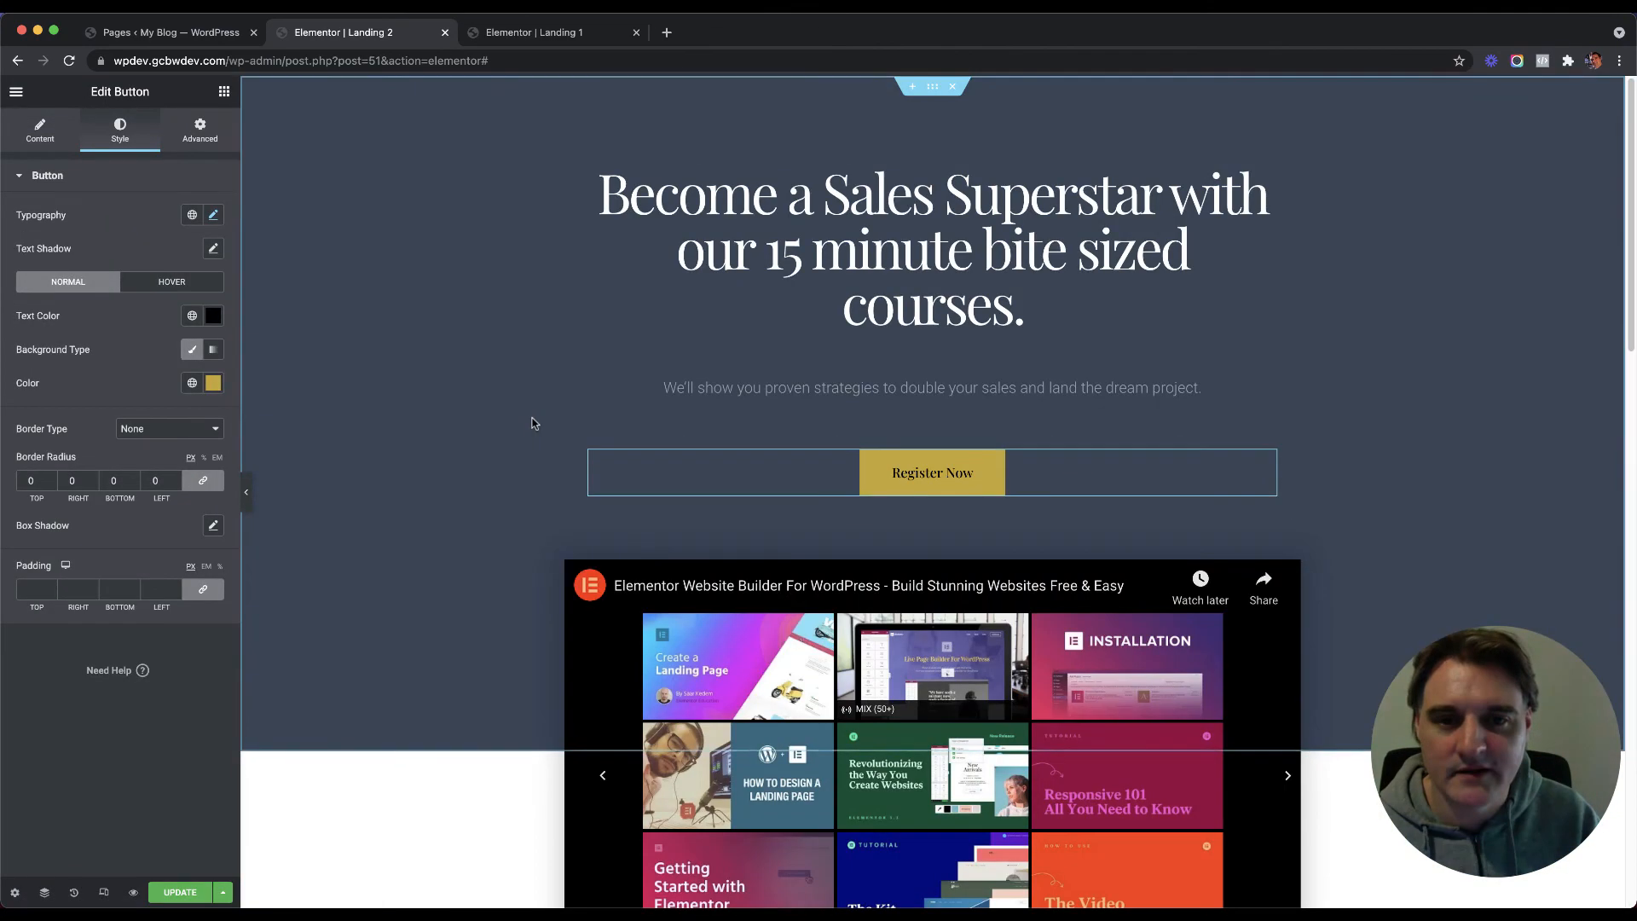
left_click(180, 891)
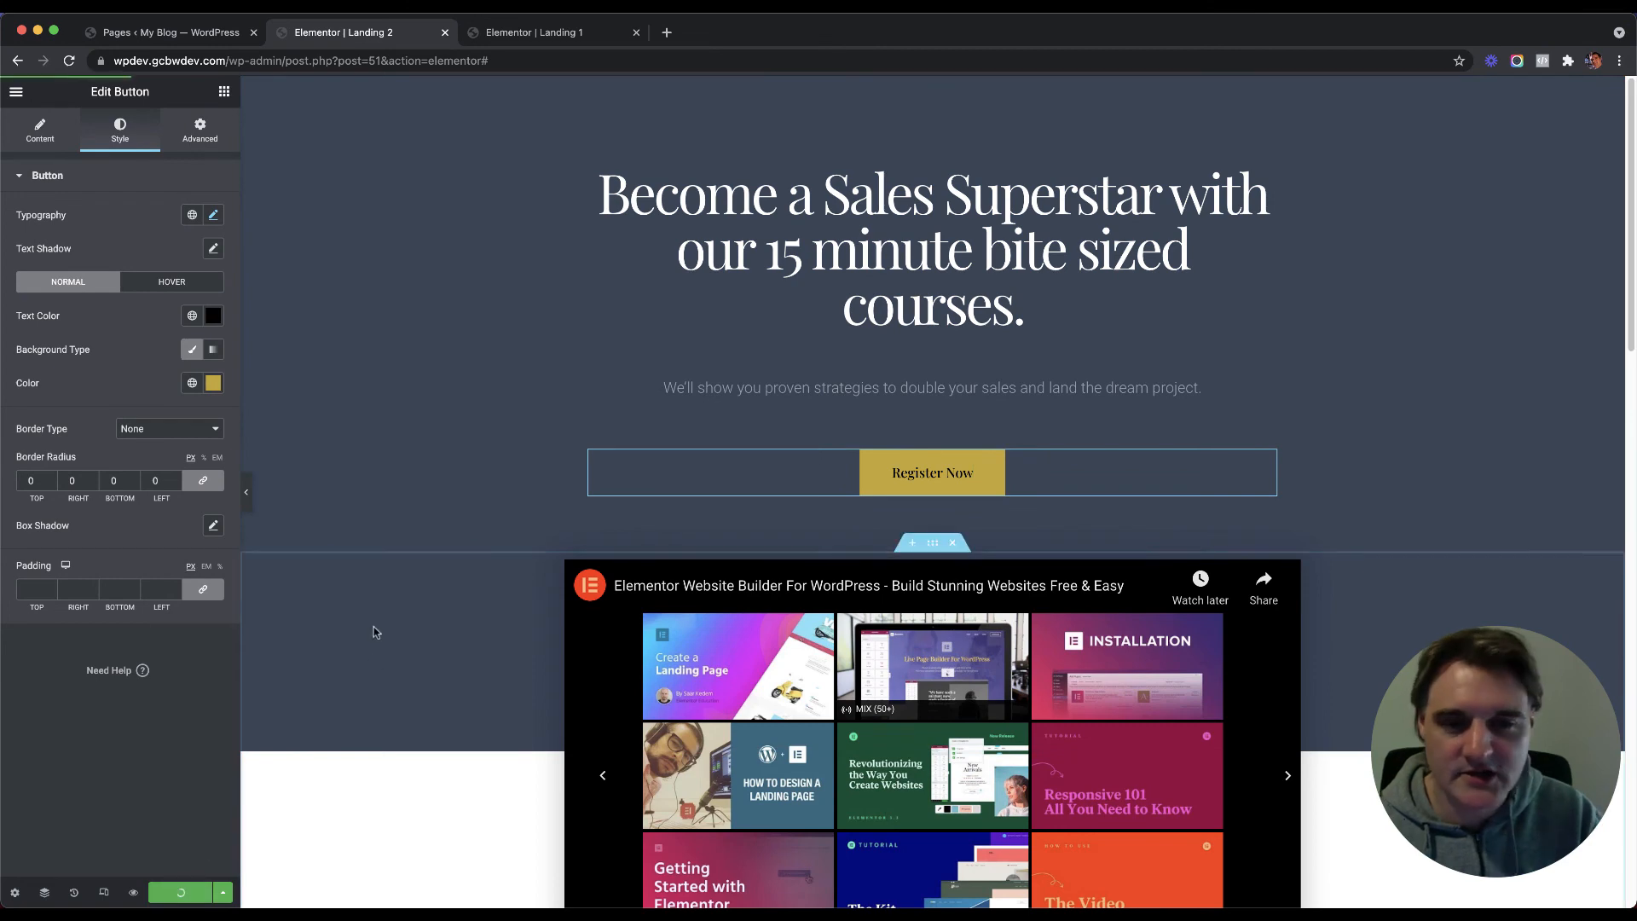
Step: Flip between the Landing 1 and Landing 2 editors to compare them, then return to Pages
left_click(535, 38)
left_click(331, 31)
left_click(554, 33)
left_click(399, 36)
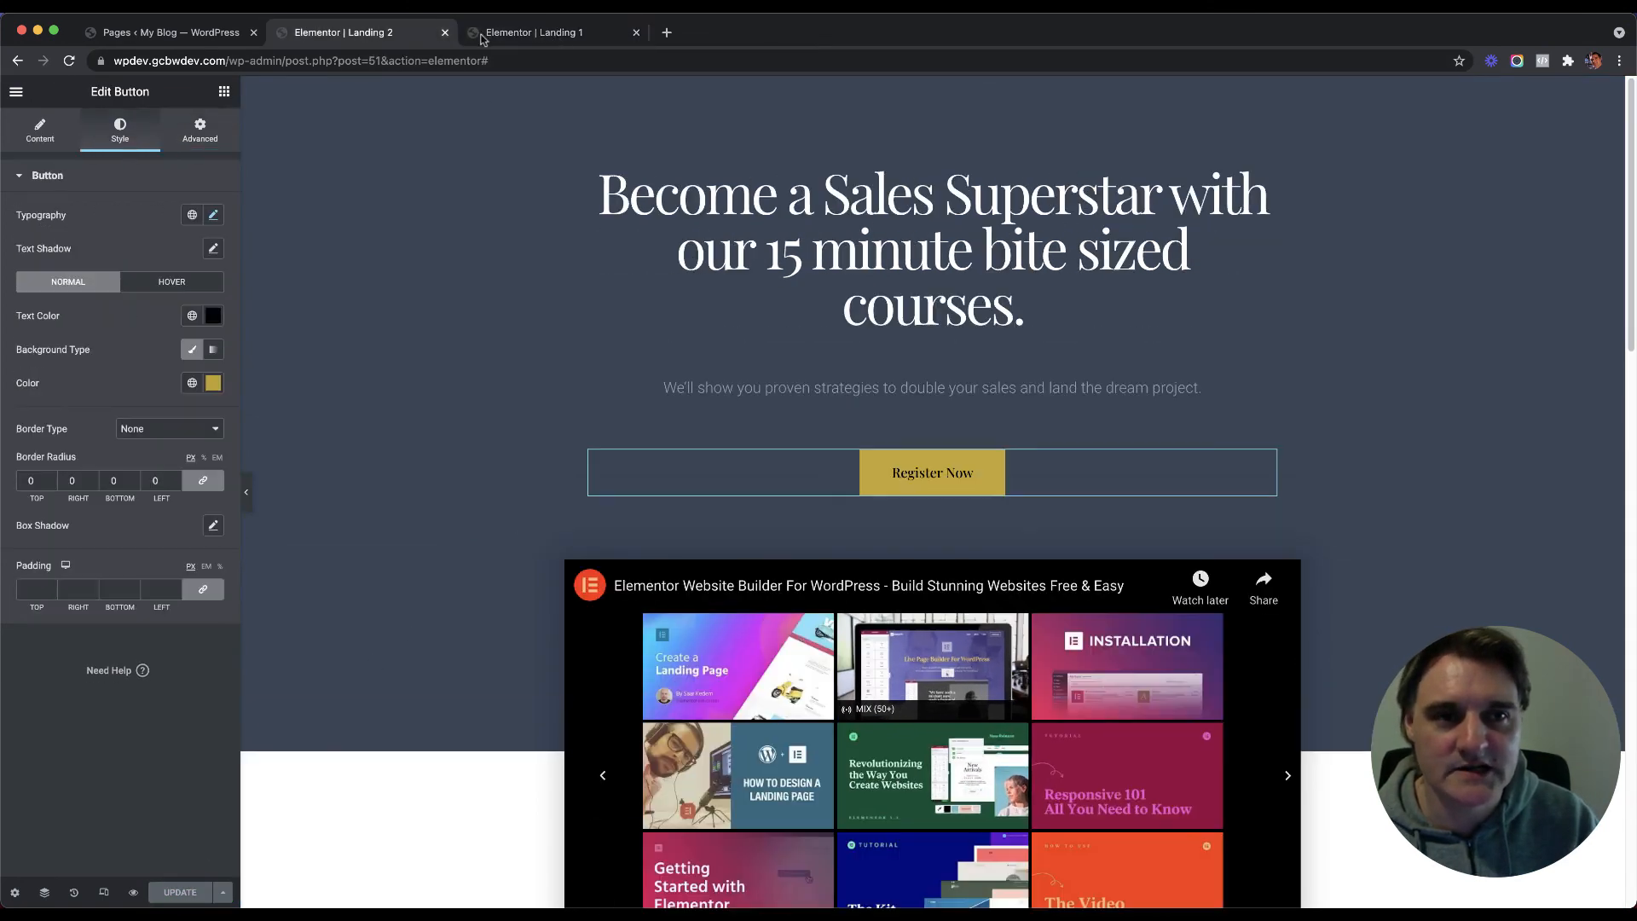
left_click(557, 39)
left_click(384, 40)
left_click(535, 43)
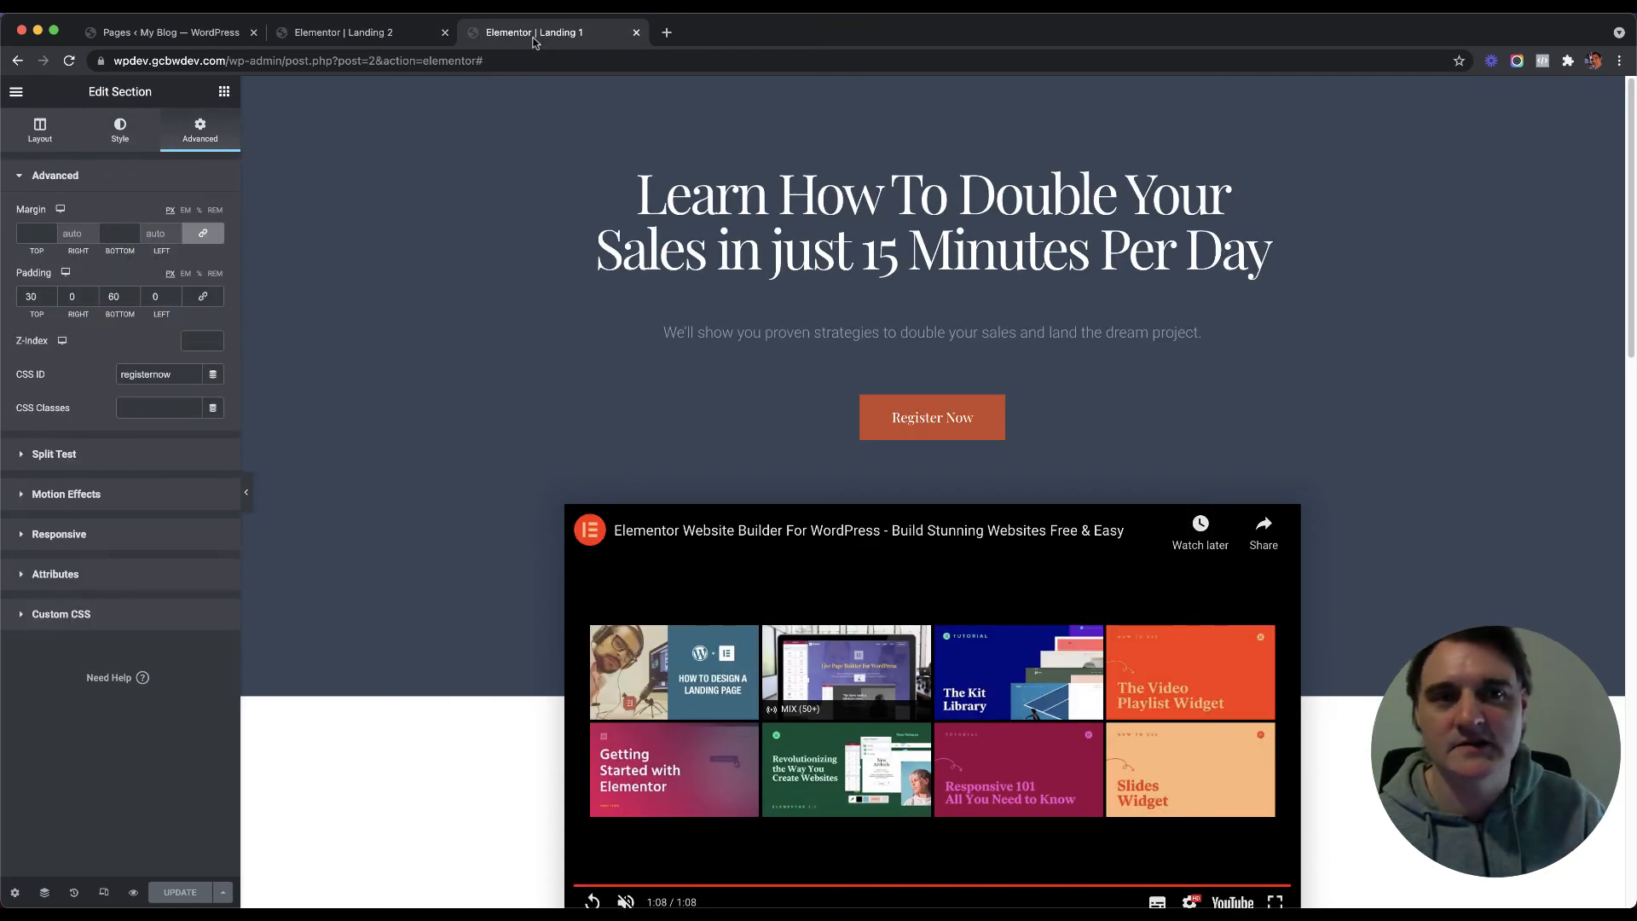
left_click(349, 38)
left_click(530, 34)
left_click(367, 34)
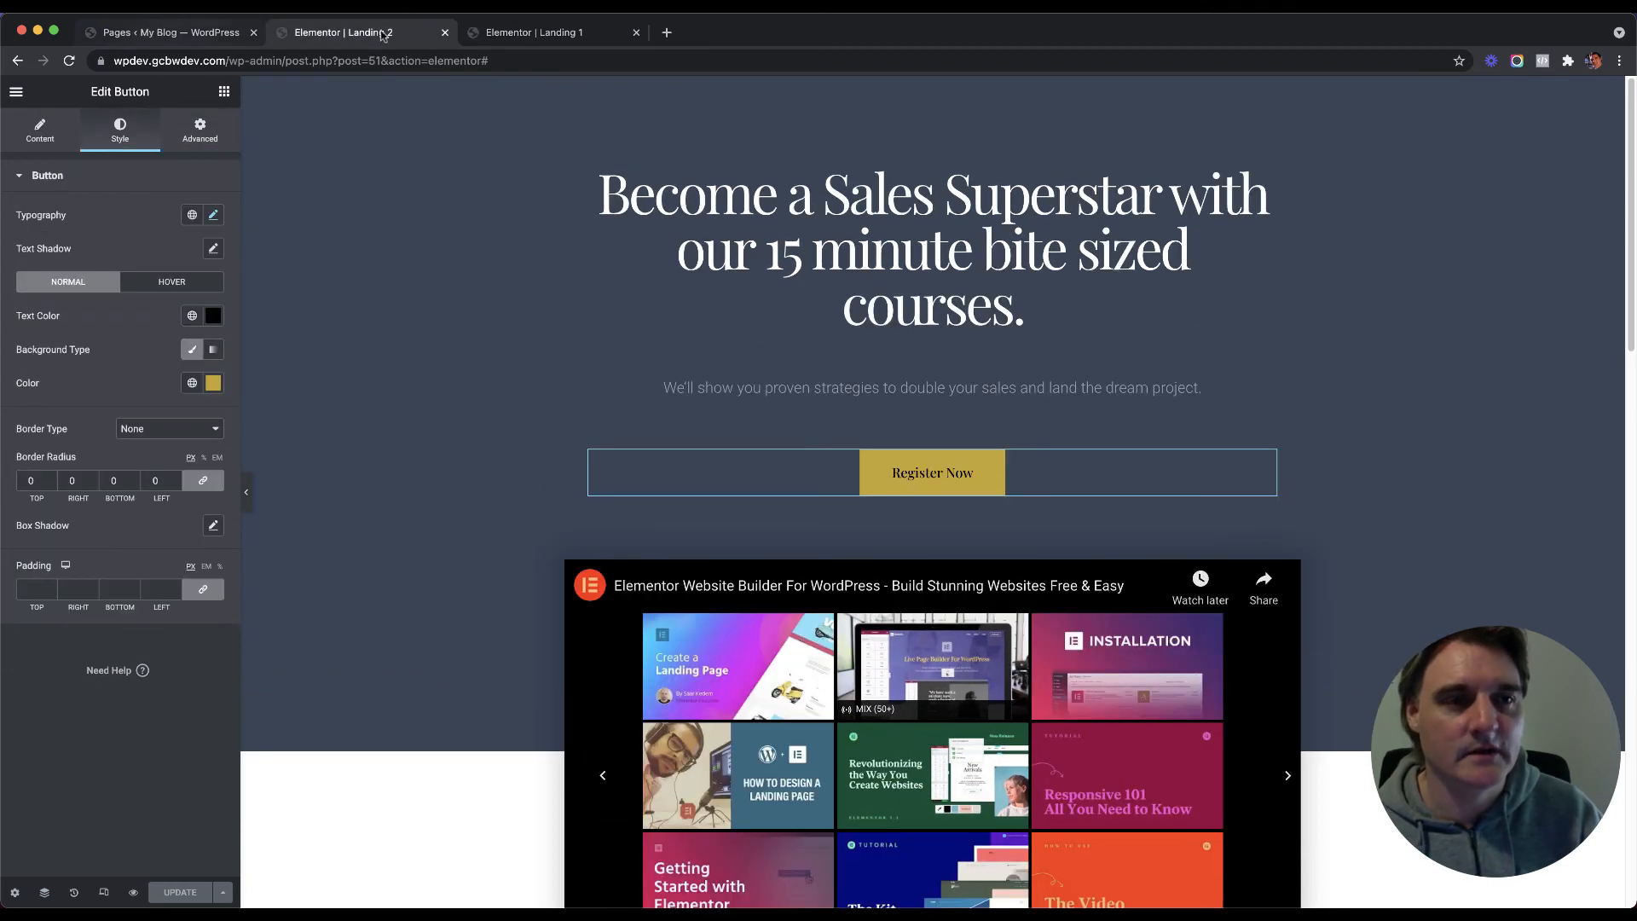
left_click(499, 37)
left_click(349, 35)
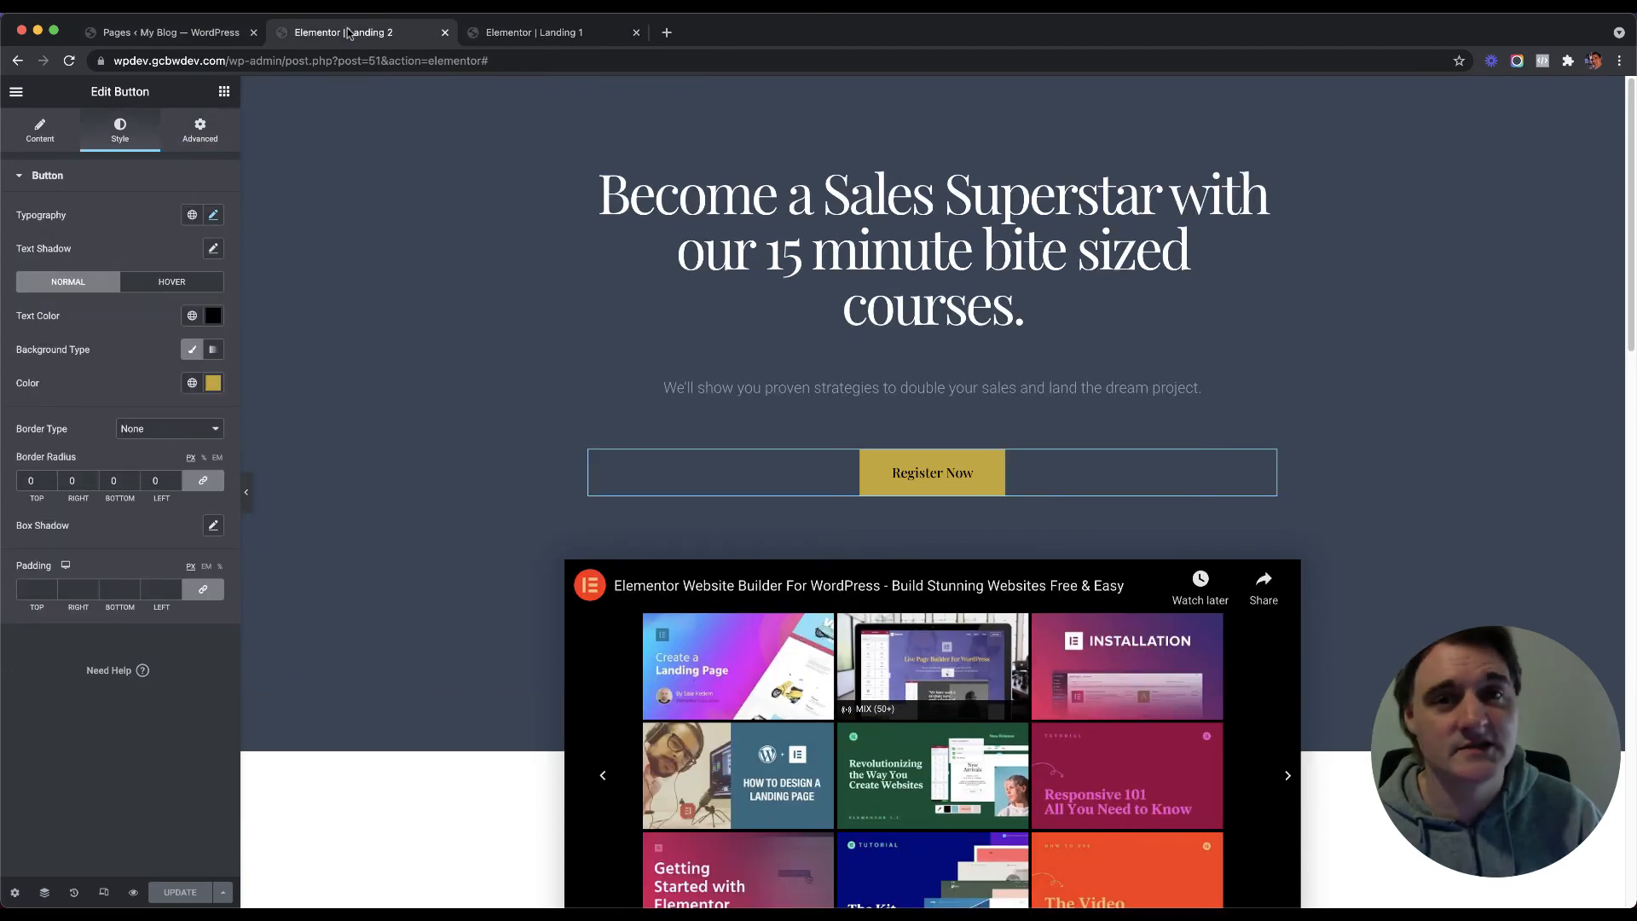
left_click(567, 35)
left_click(376, 38)
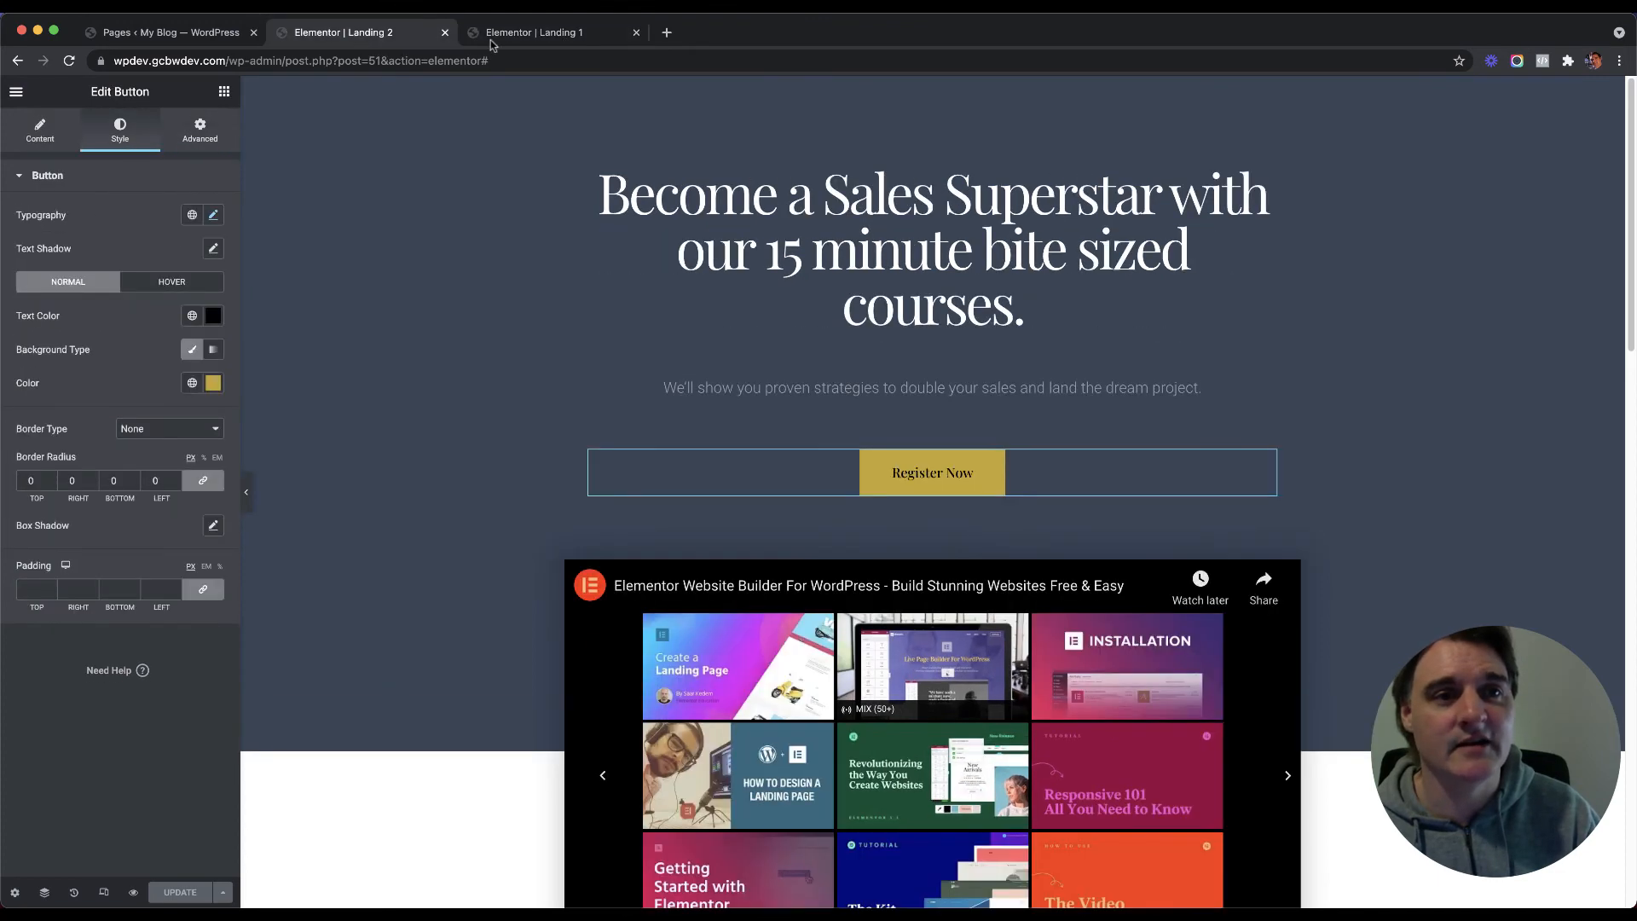
left_click(155, 34)
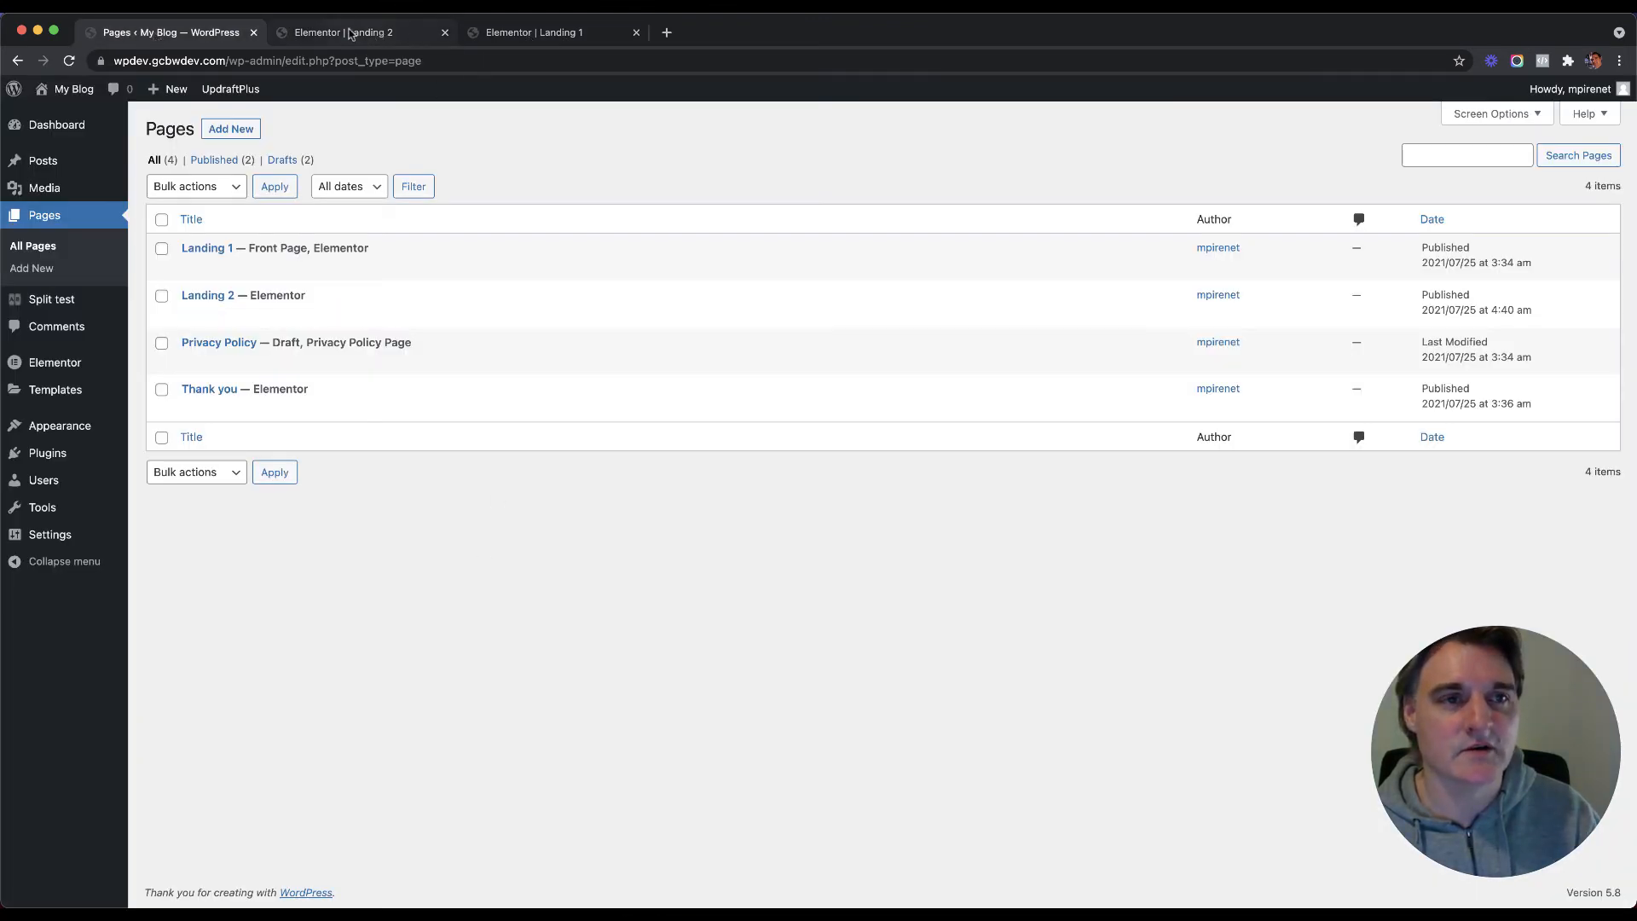
Step: Close the Landing 2 and Landing 1 Elementor editor tabs
left_click(349, 34)
left_click(445, 32)
left_click(445, 32)
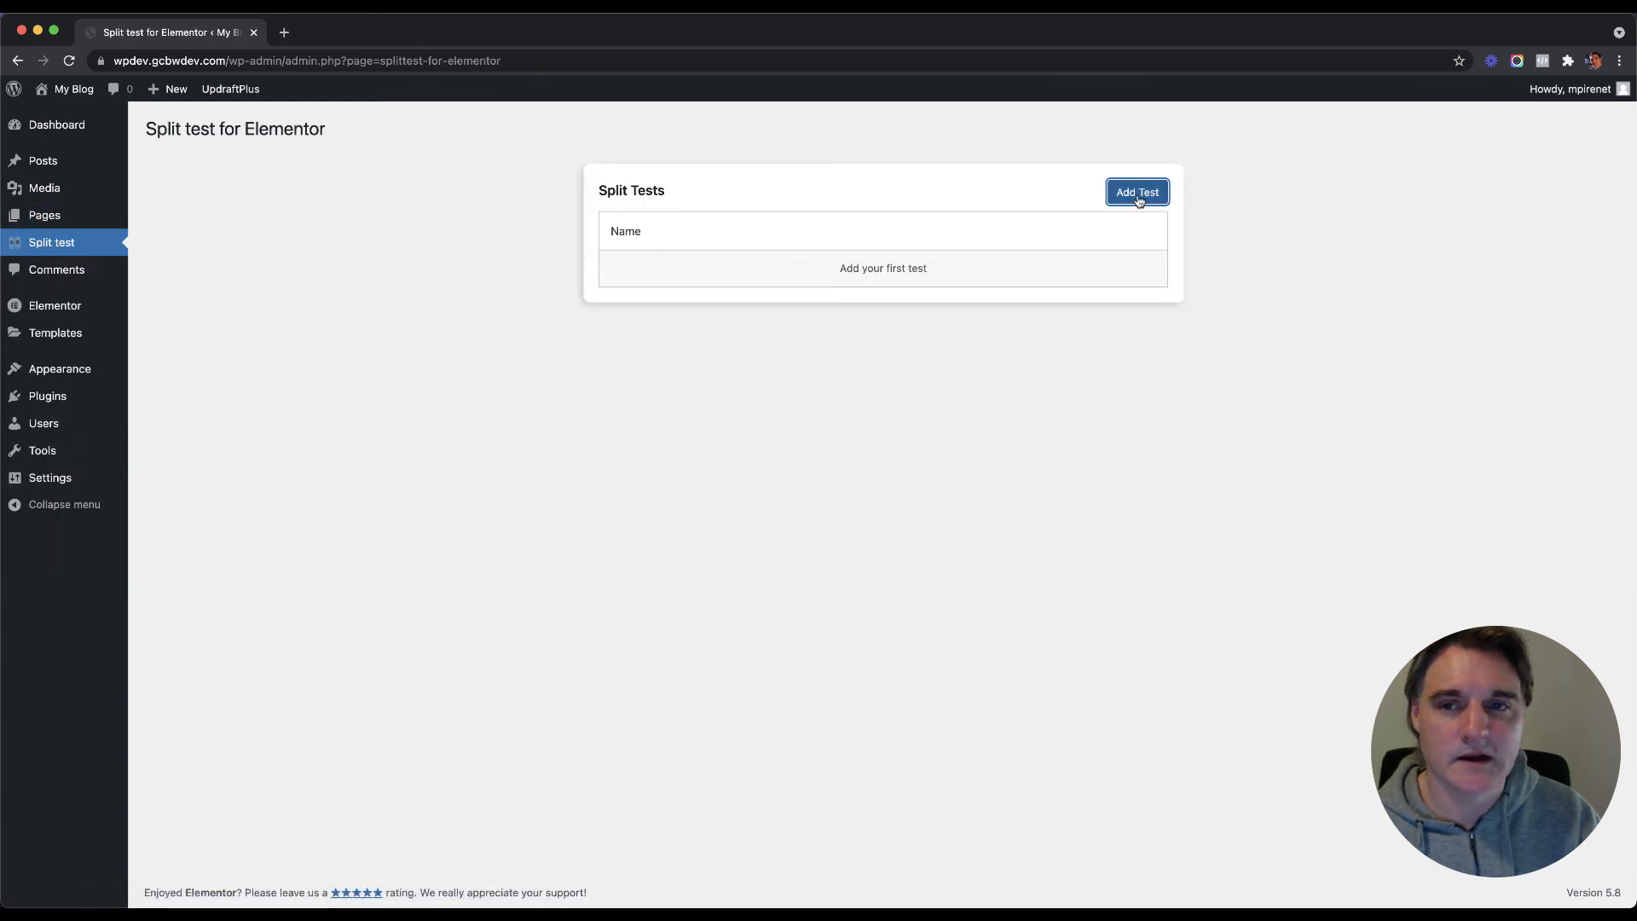
Step: Add a new split test named Landing Test and open its Test type list
left_click(1137, 196)
left_click(654, 213)
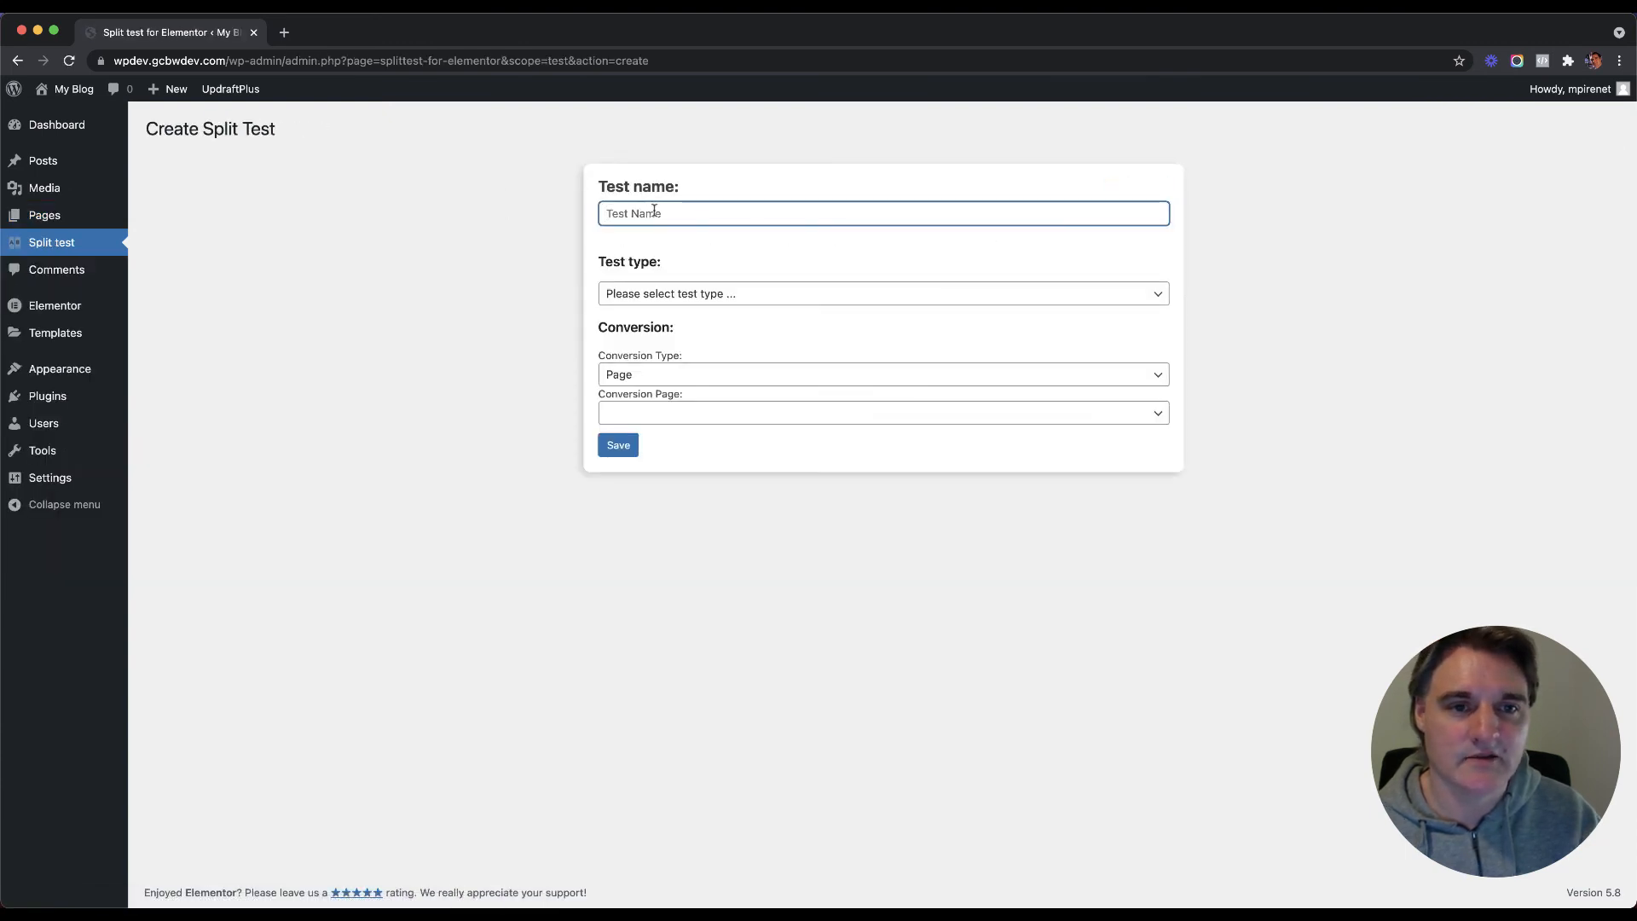
type("Landing Test")
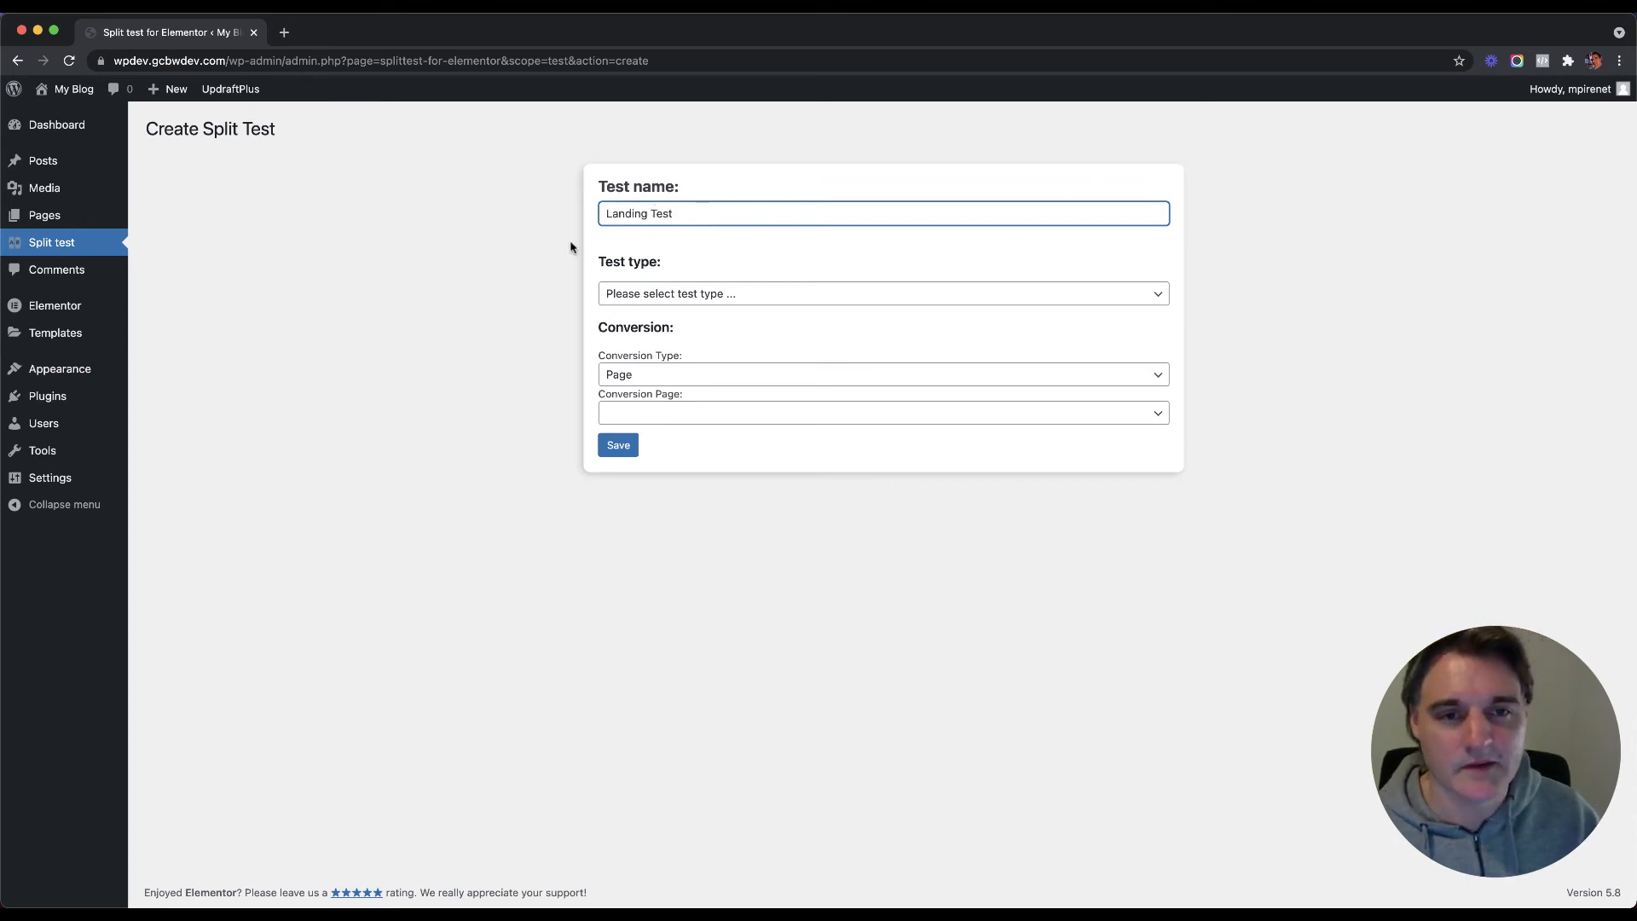
left_click(731, 294)
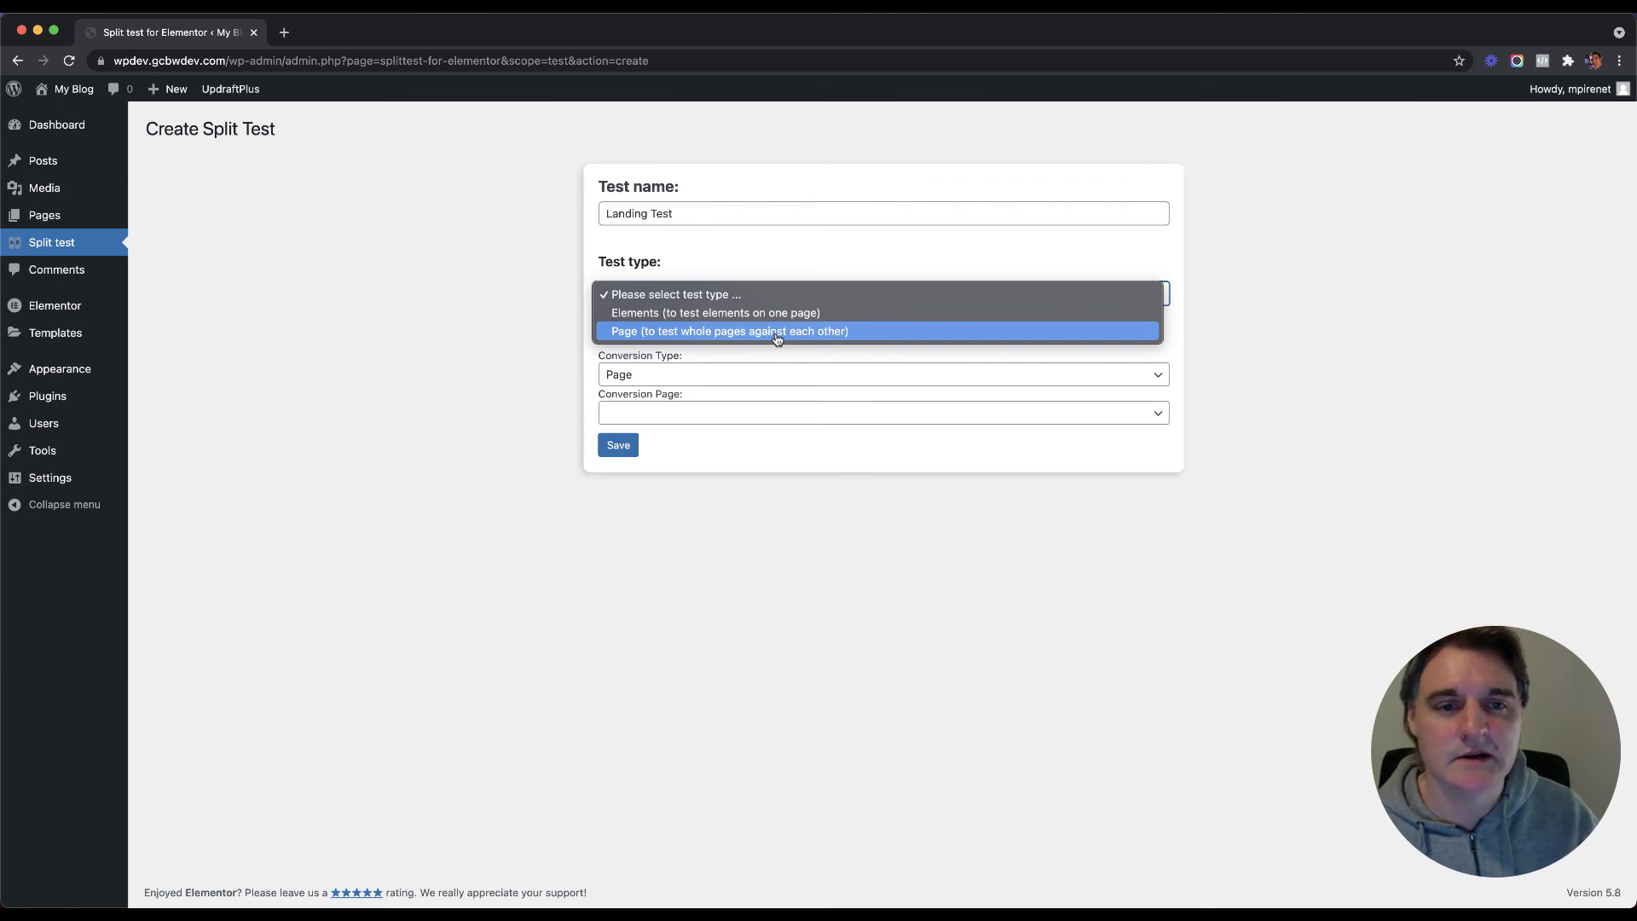
Step: Make the Landing Test a Page test with the split test URL identifier 'landingtest'
left_click(713, 331)
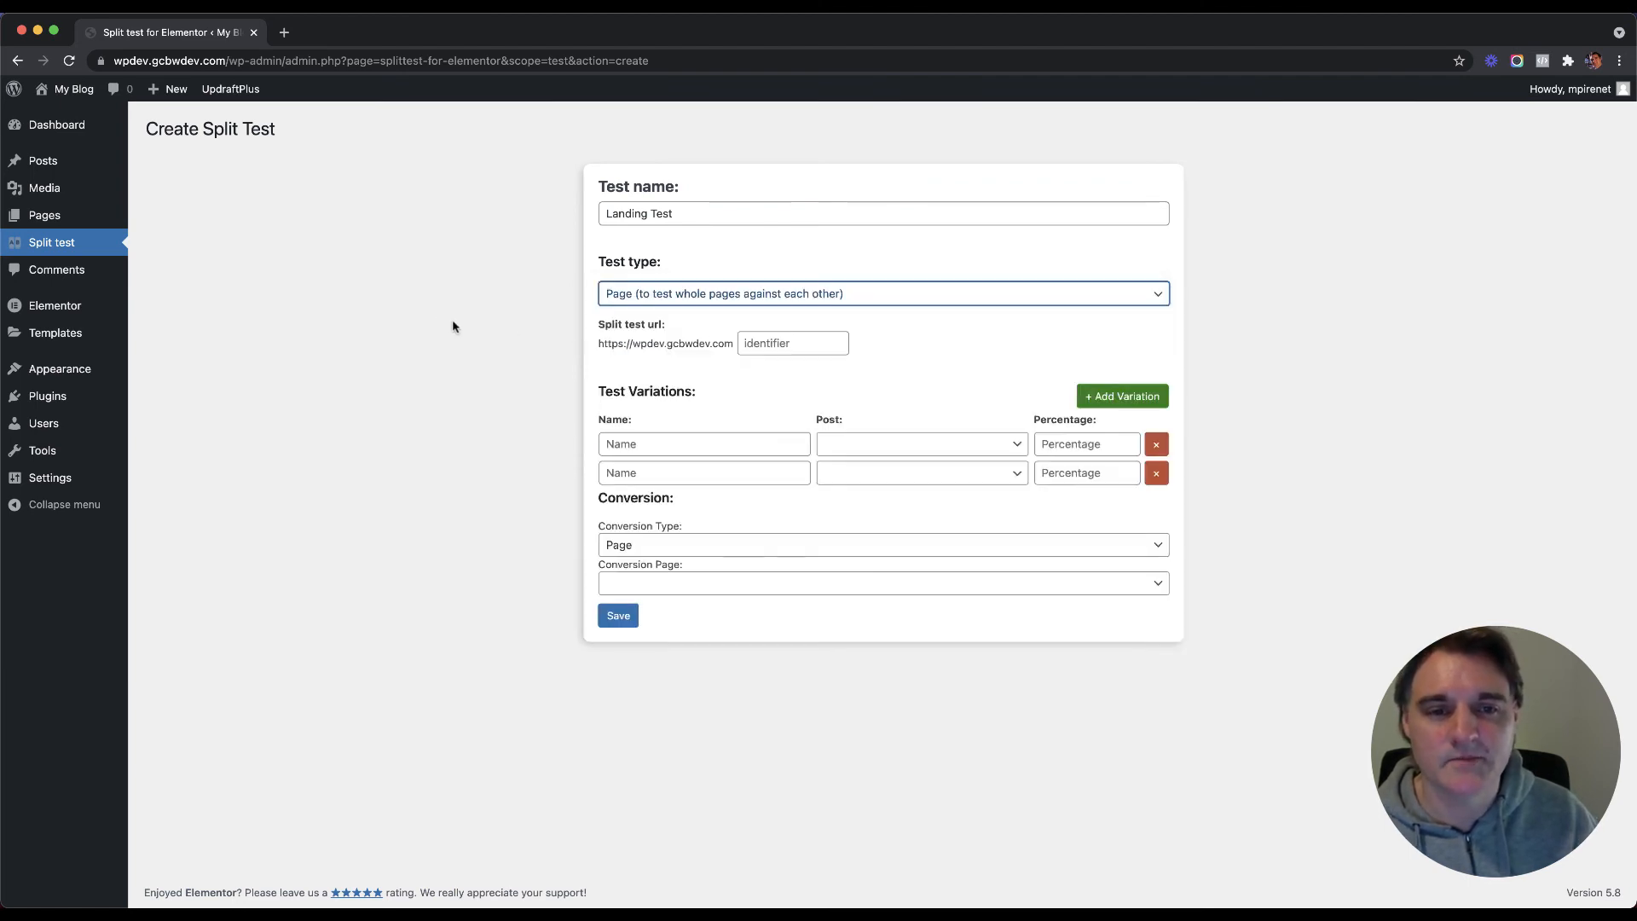
left_click(761, 340)
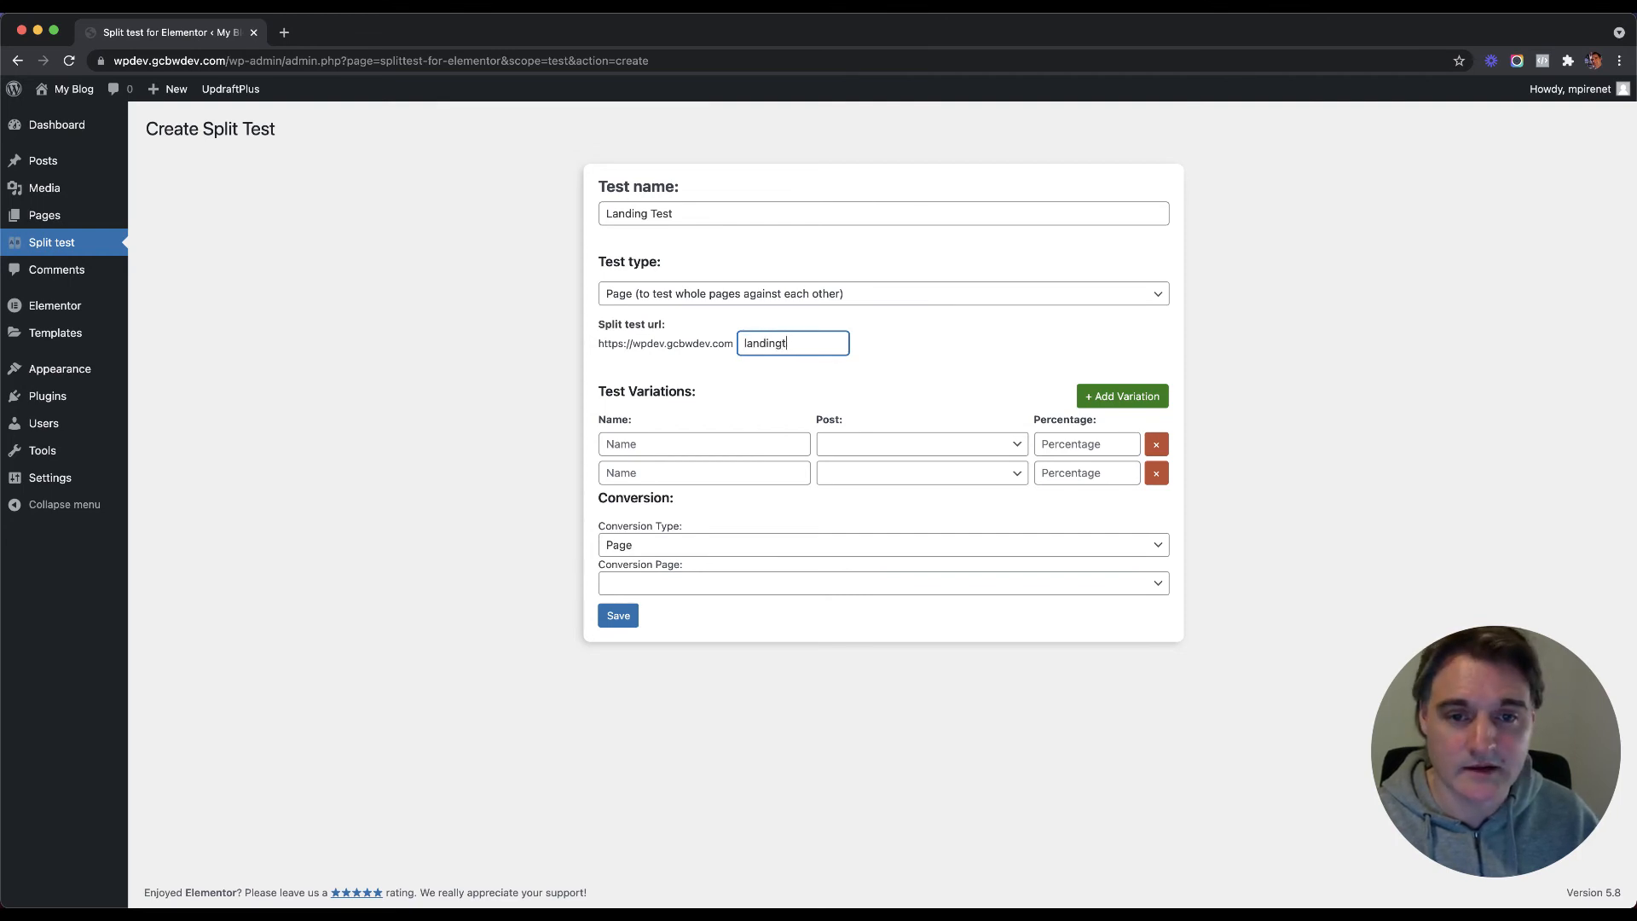
double_click(780, 346)
left_click(896, 352)
left_click(812, 344)
double_click(786, 345)
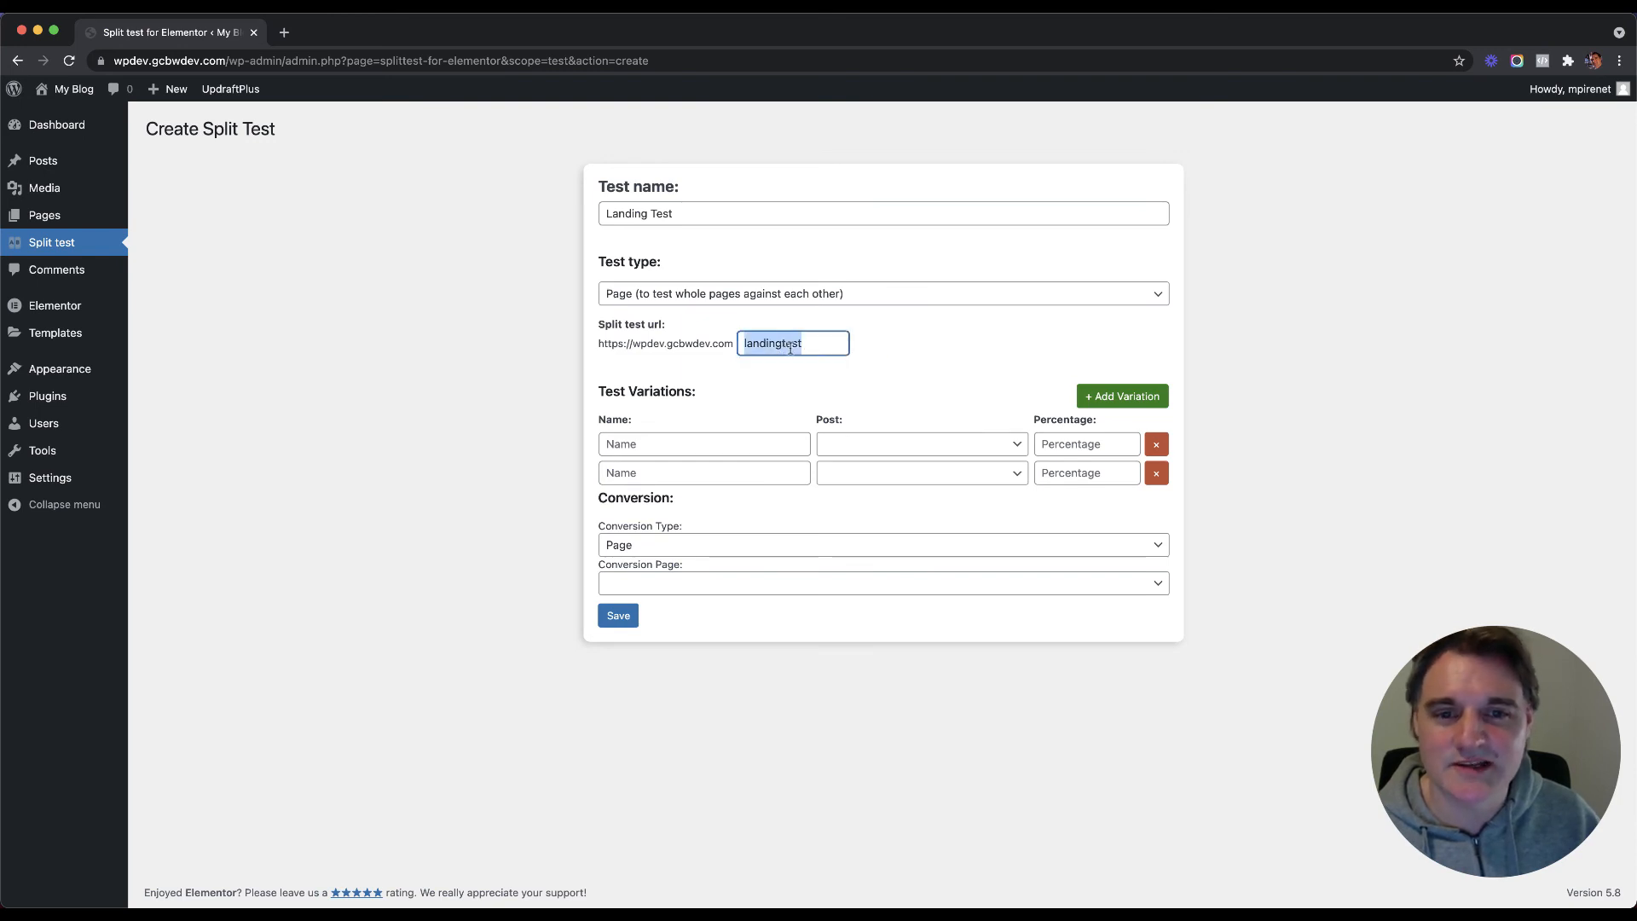
left_click(872, 358)
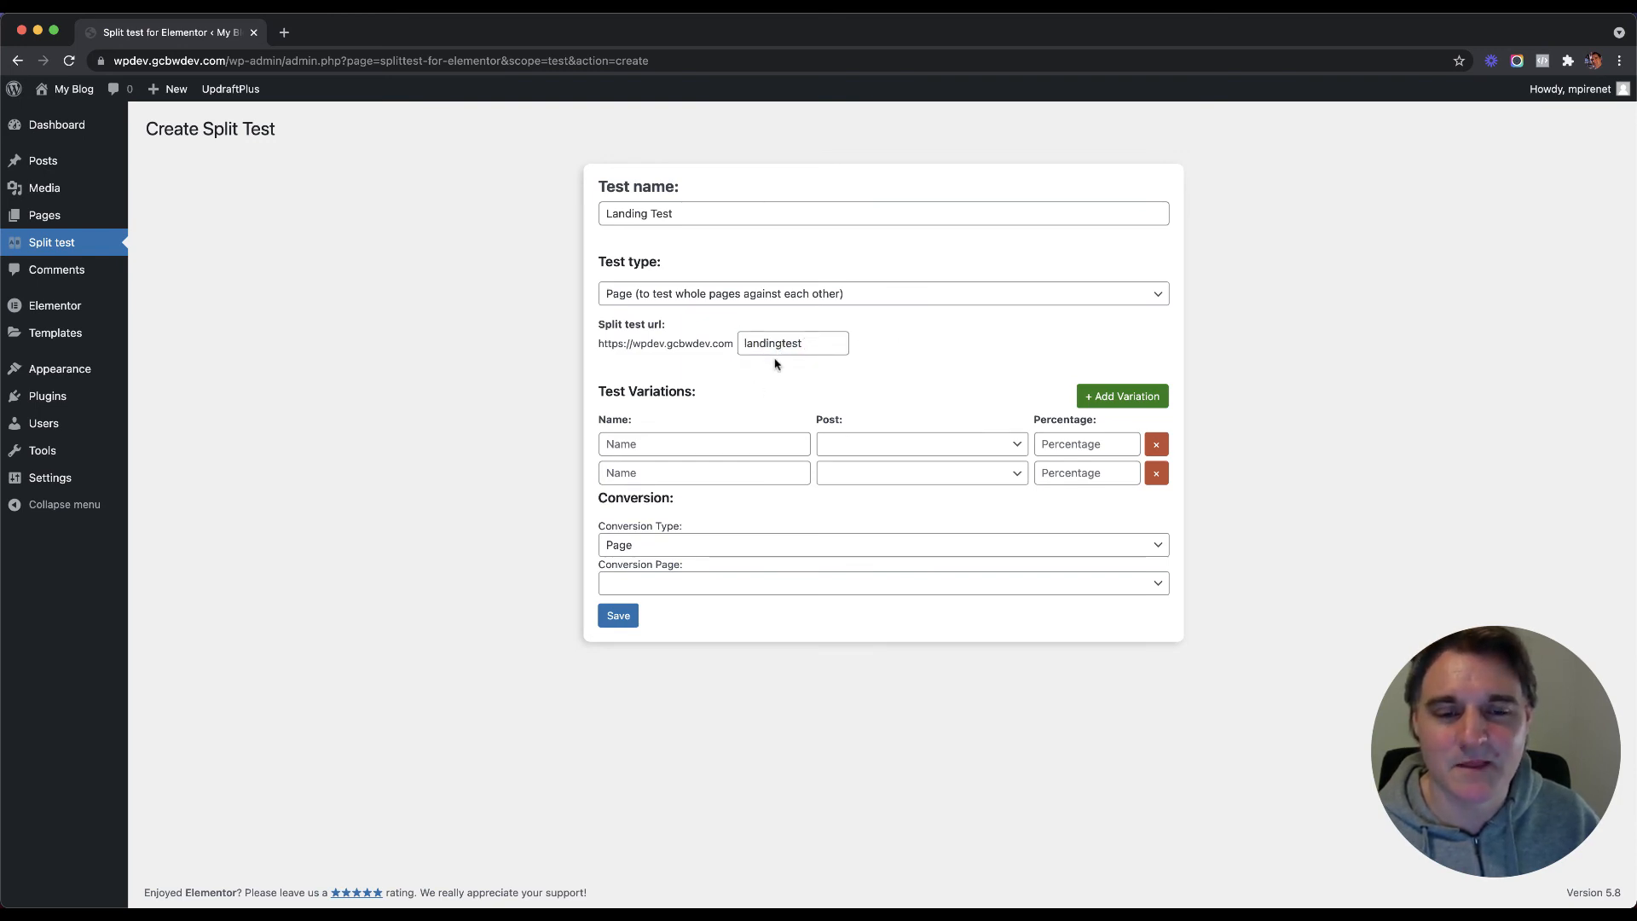
Step: Add variations Landing 1 and Landing 2, each with a 50% traffic share
left_click(657, 440)
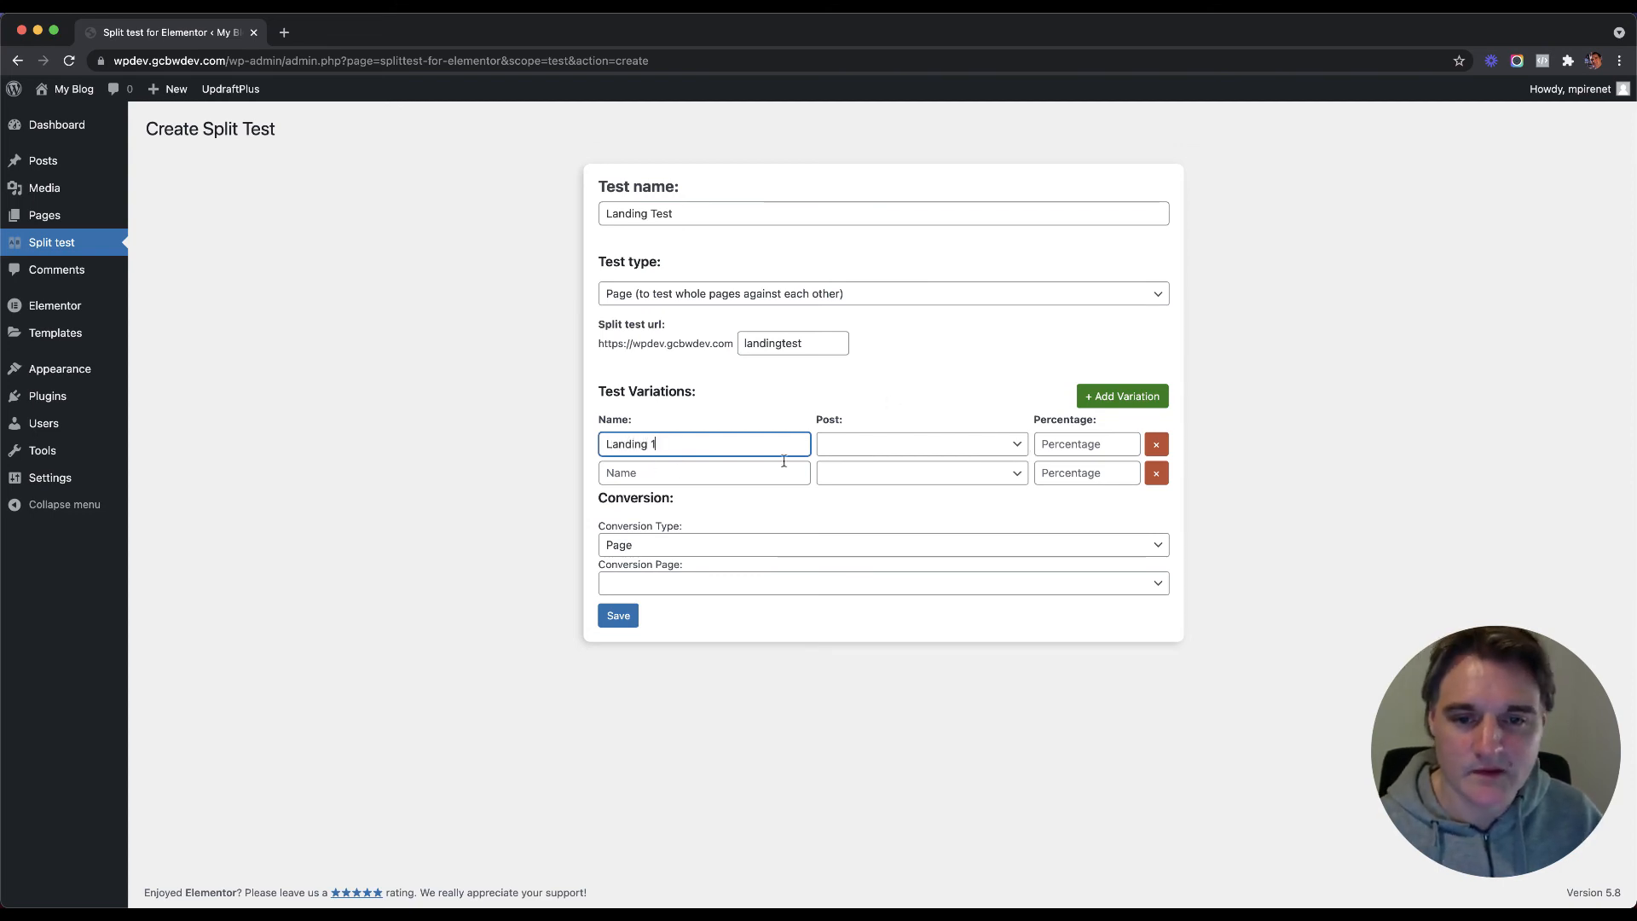
left_click(866, 445)
left_click(878, 465)
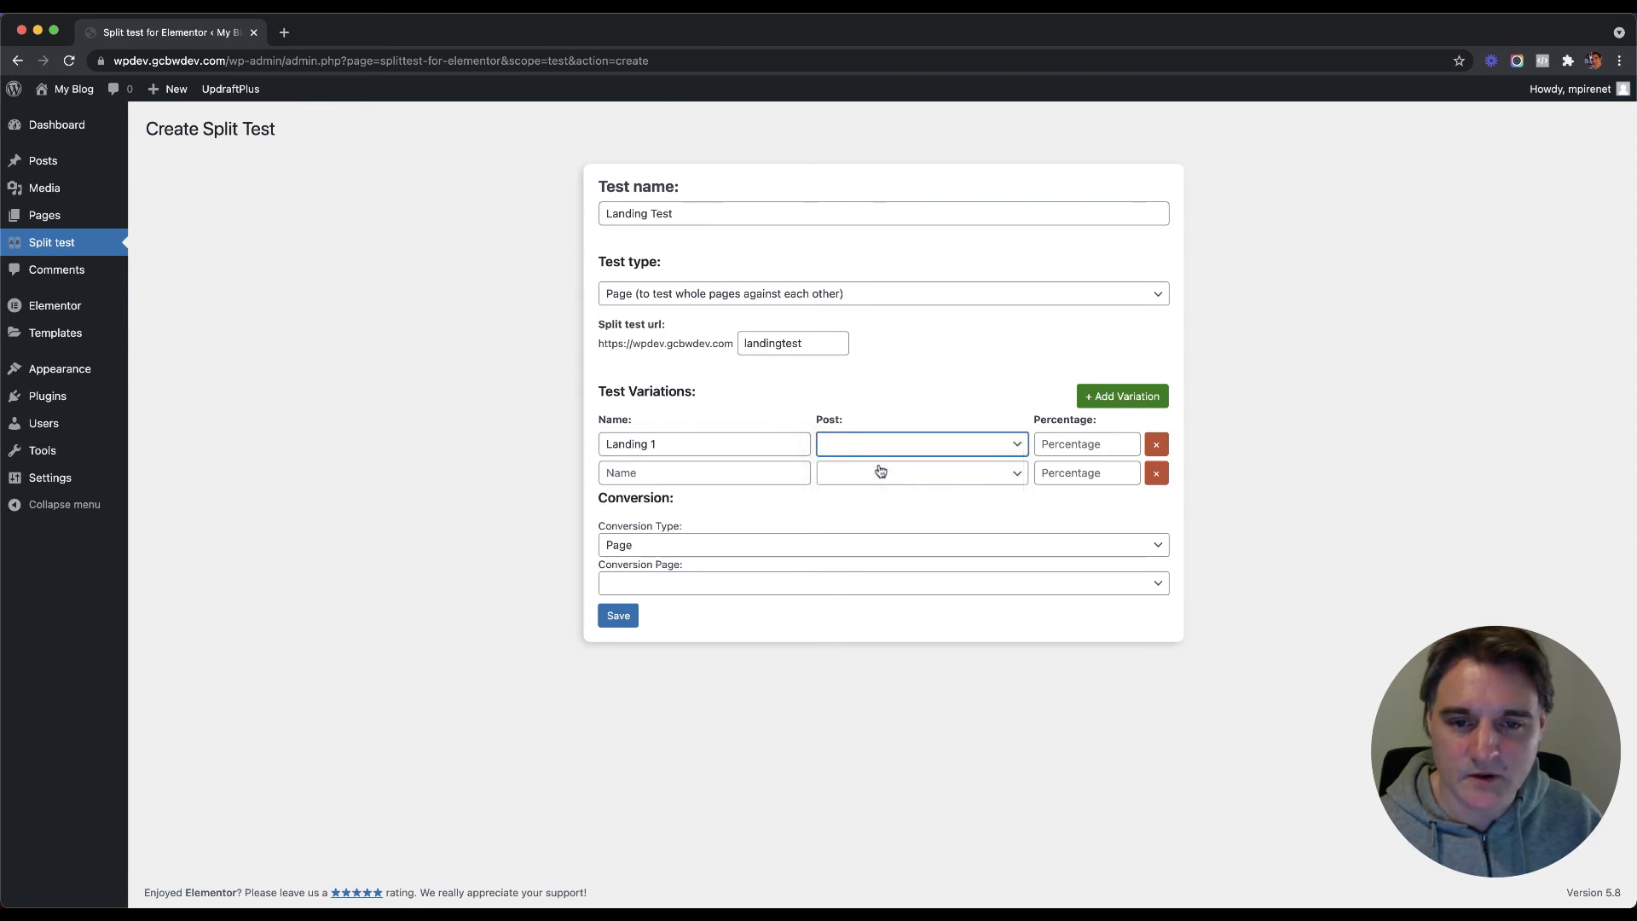
left_click(1080, 442)
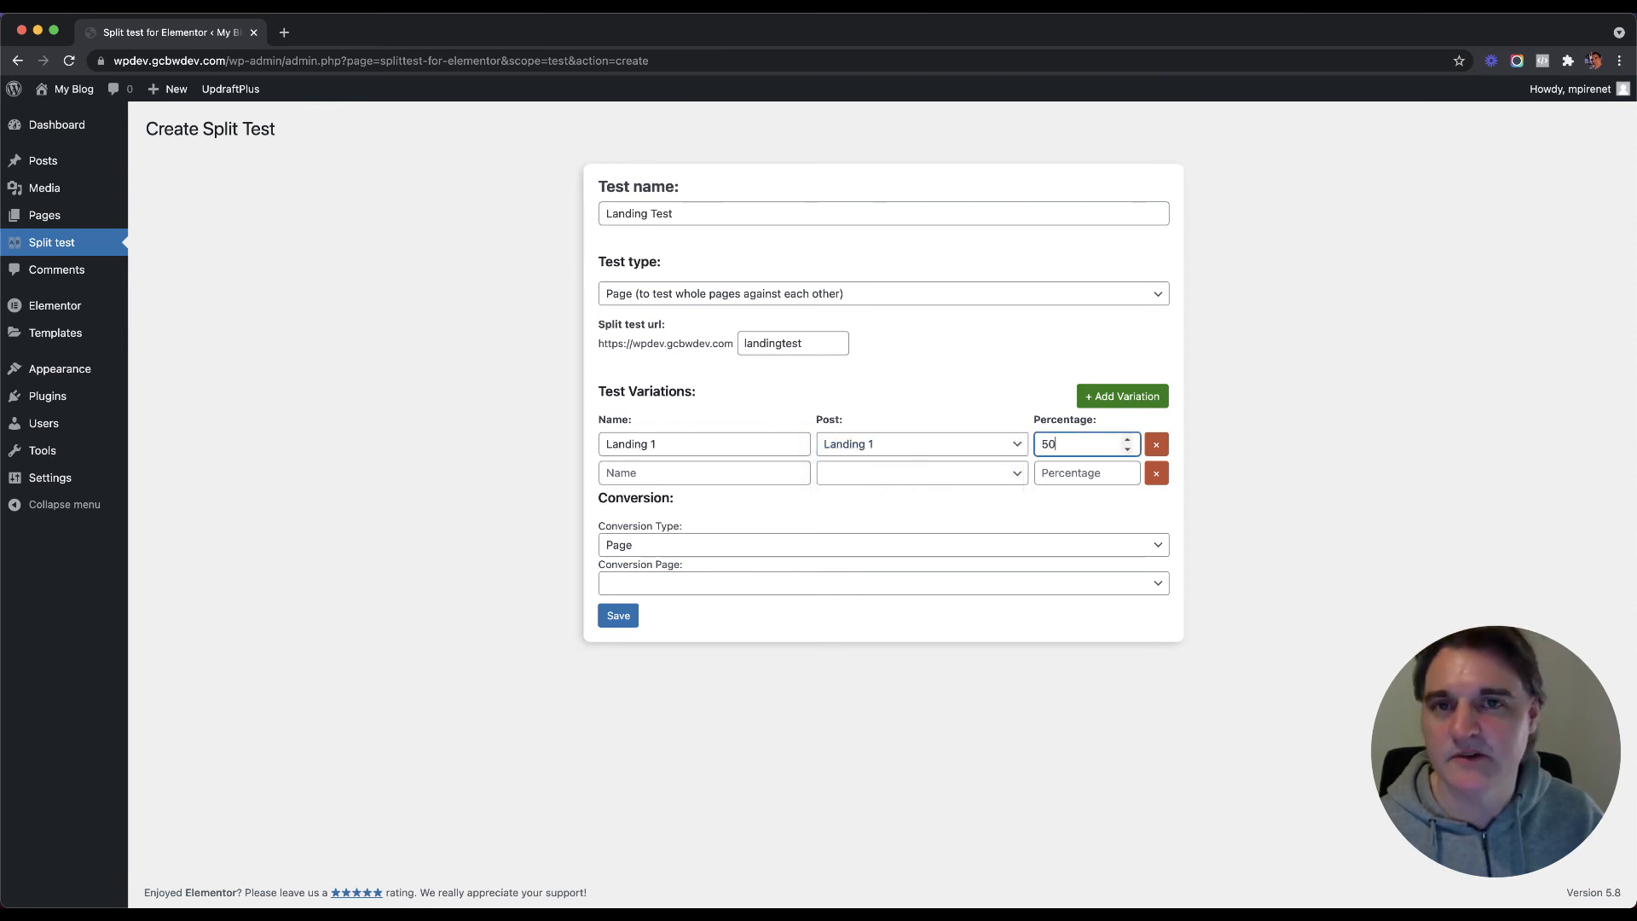
left_click(740, 474)
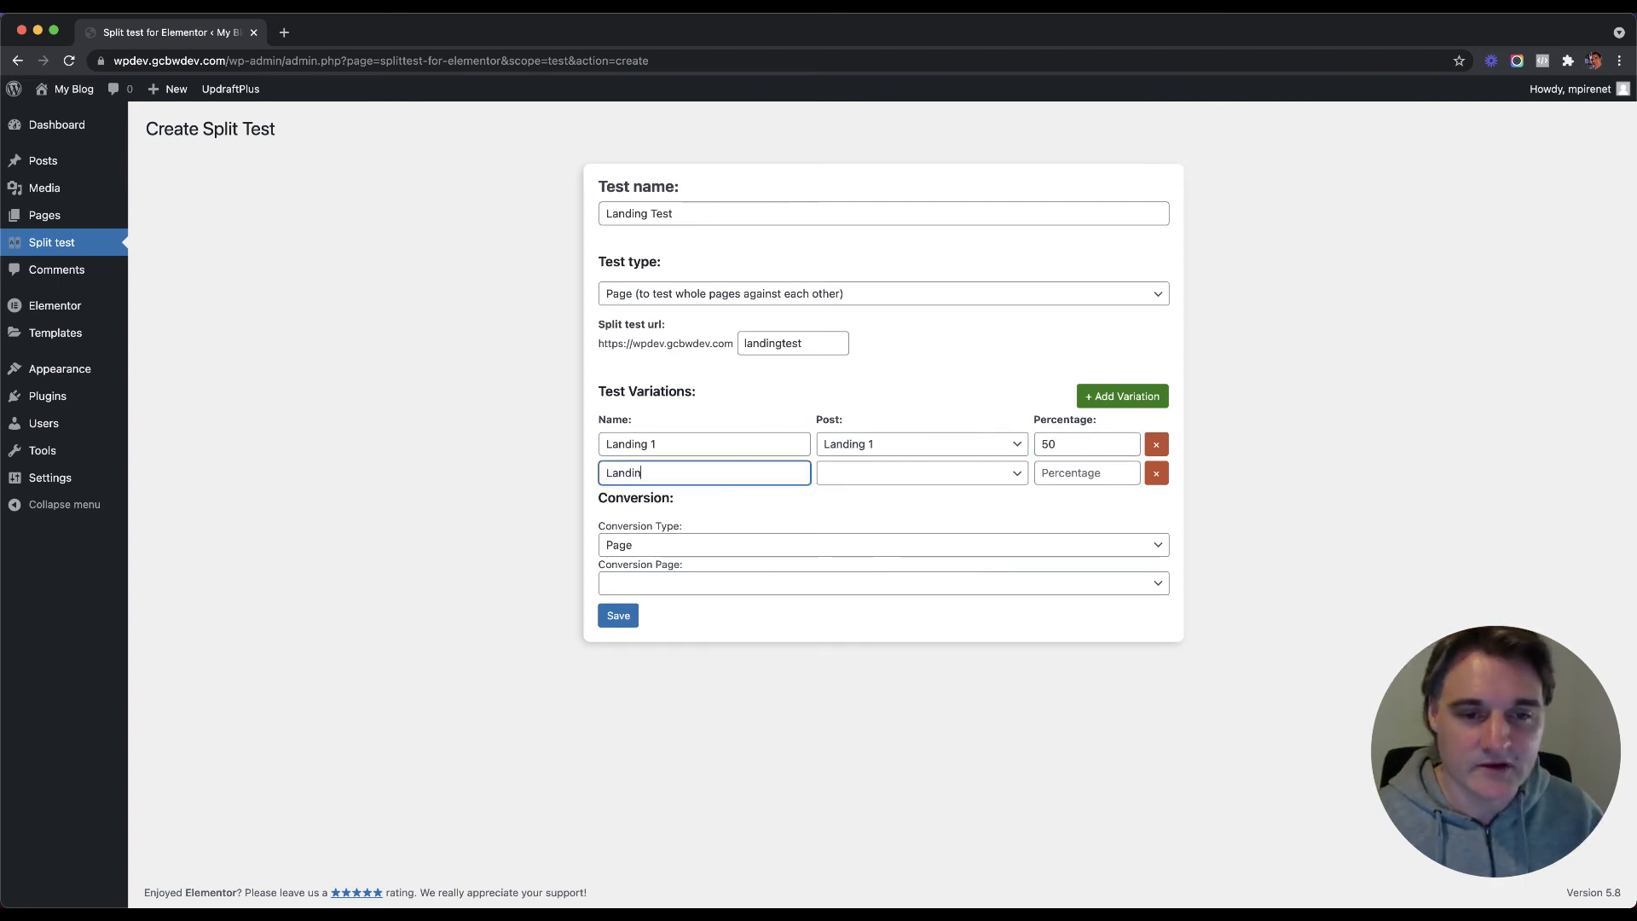
left_click(885, 474)
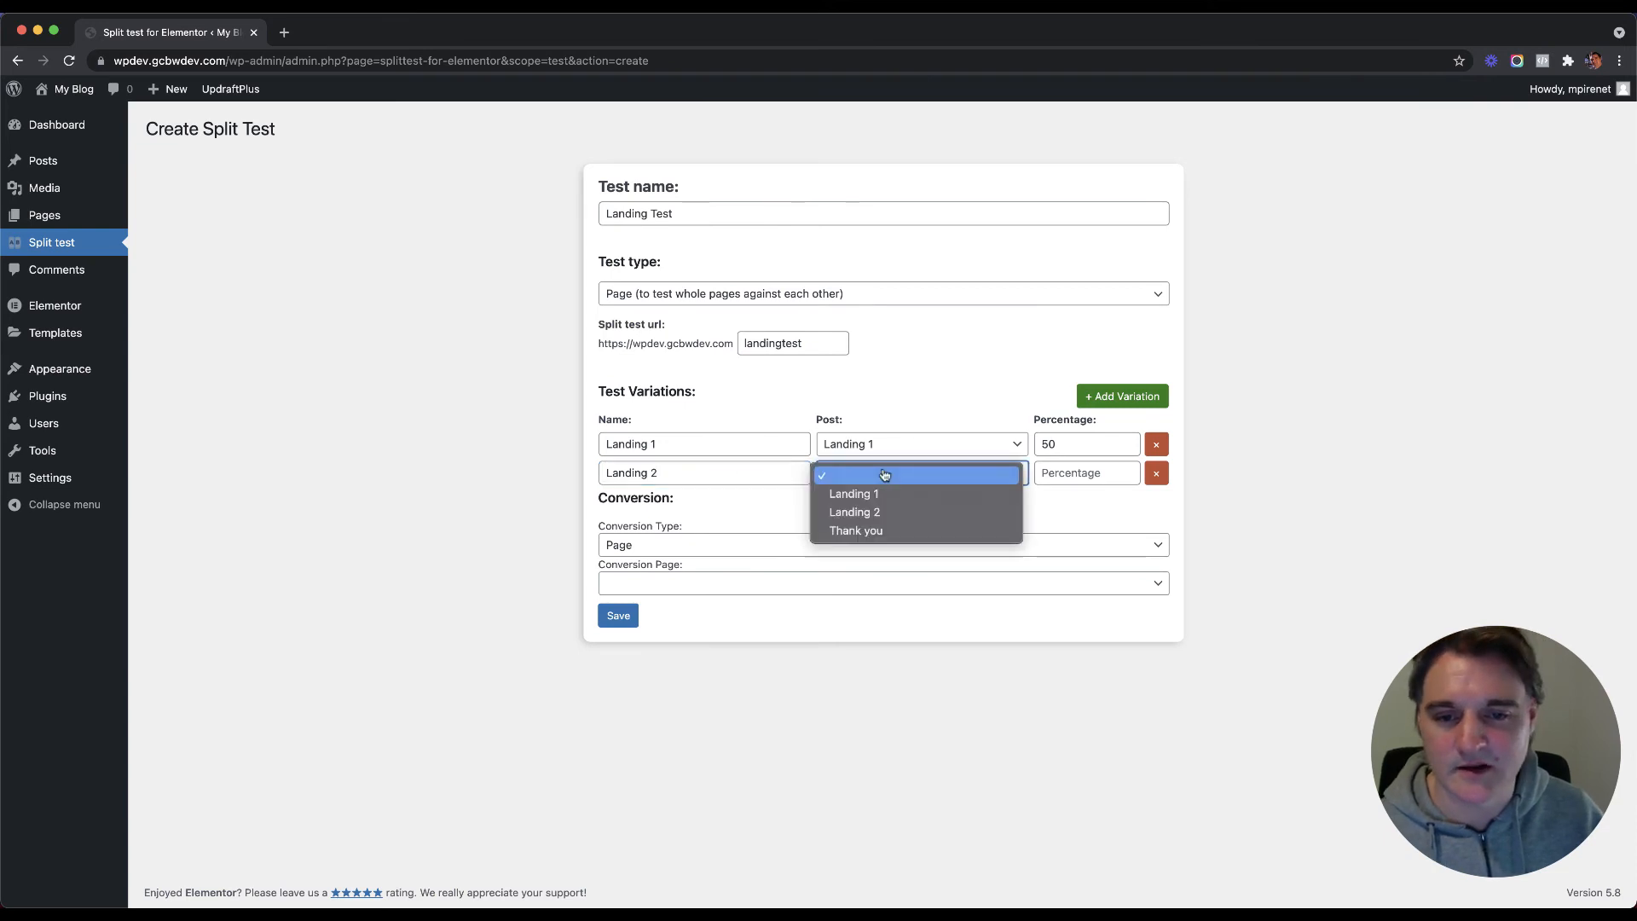
left_click(881, 512)
left_click(1063, 480)
type("50")
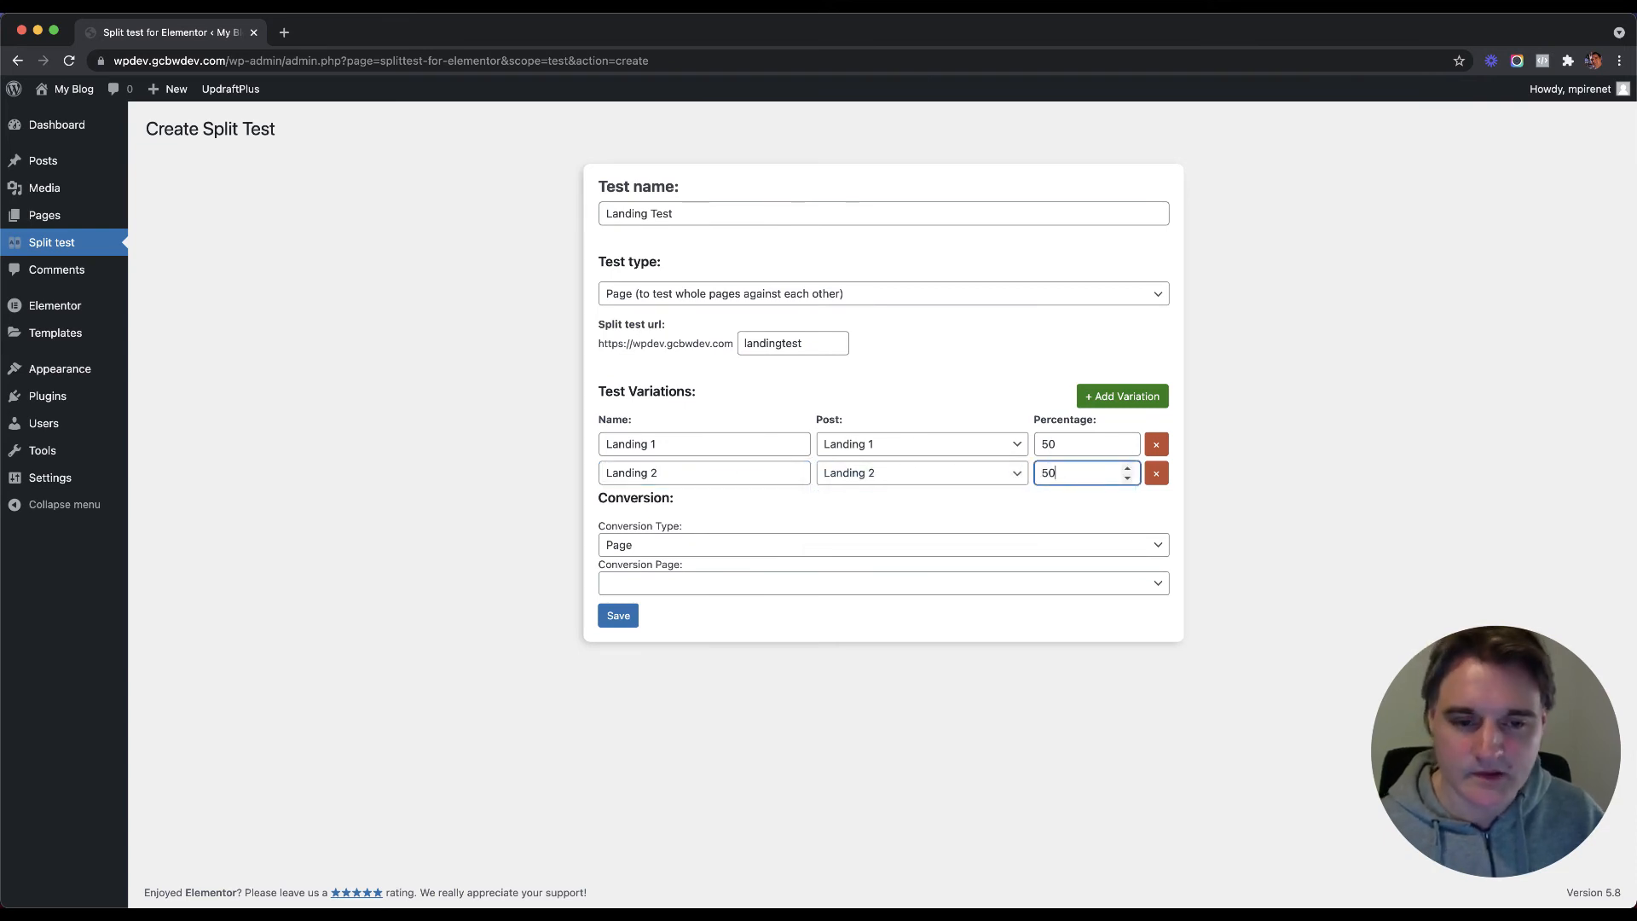
Step: Set the conversion to type Page, counting visits to the Thank you page
left_click(722, 544)
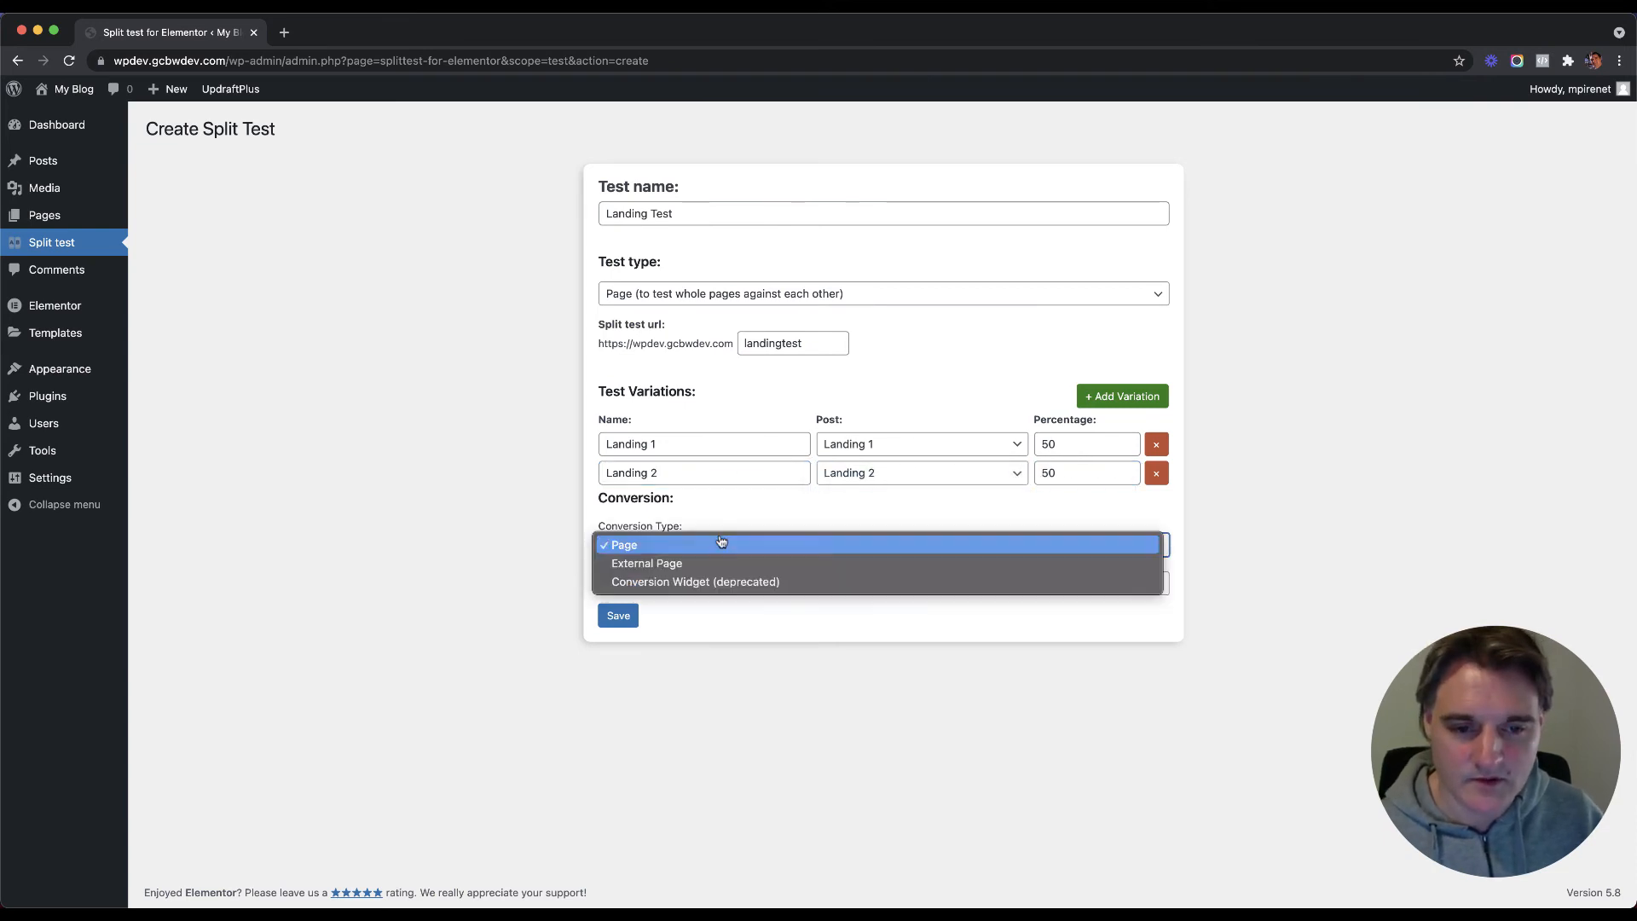
left_click(666, 547)
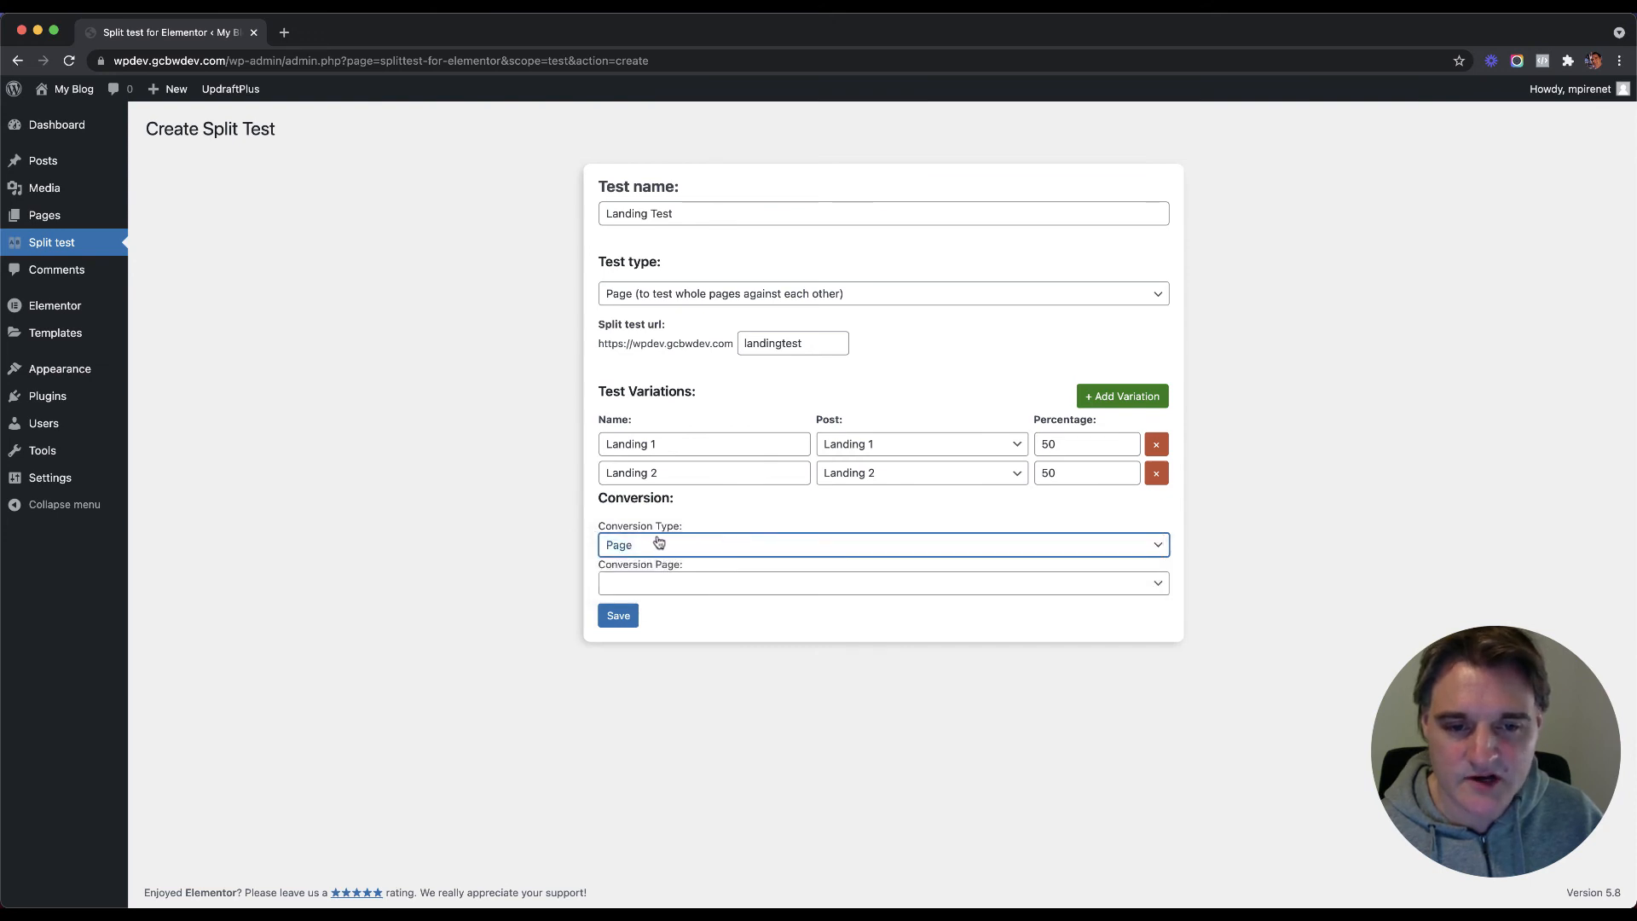
left_click(677, 585)
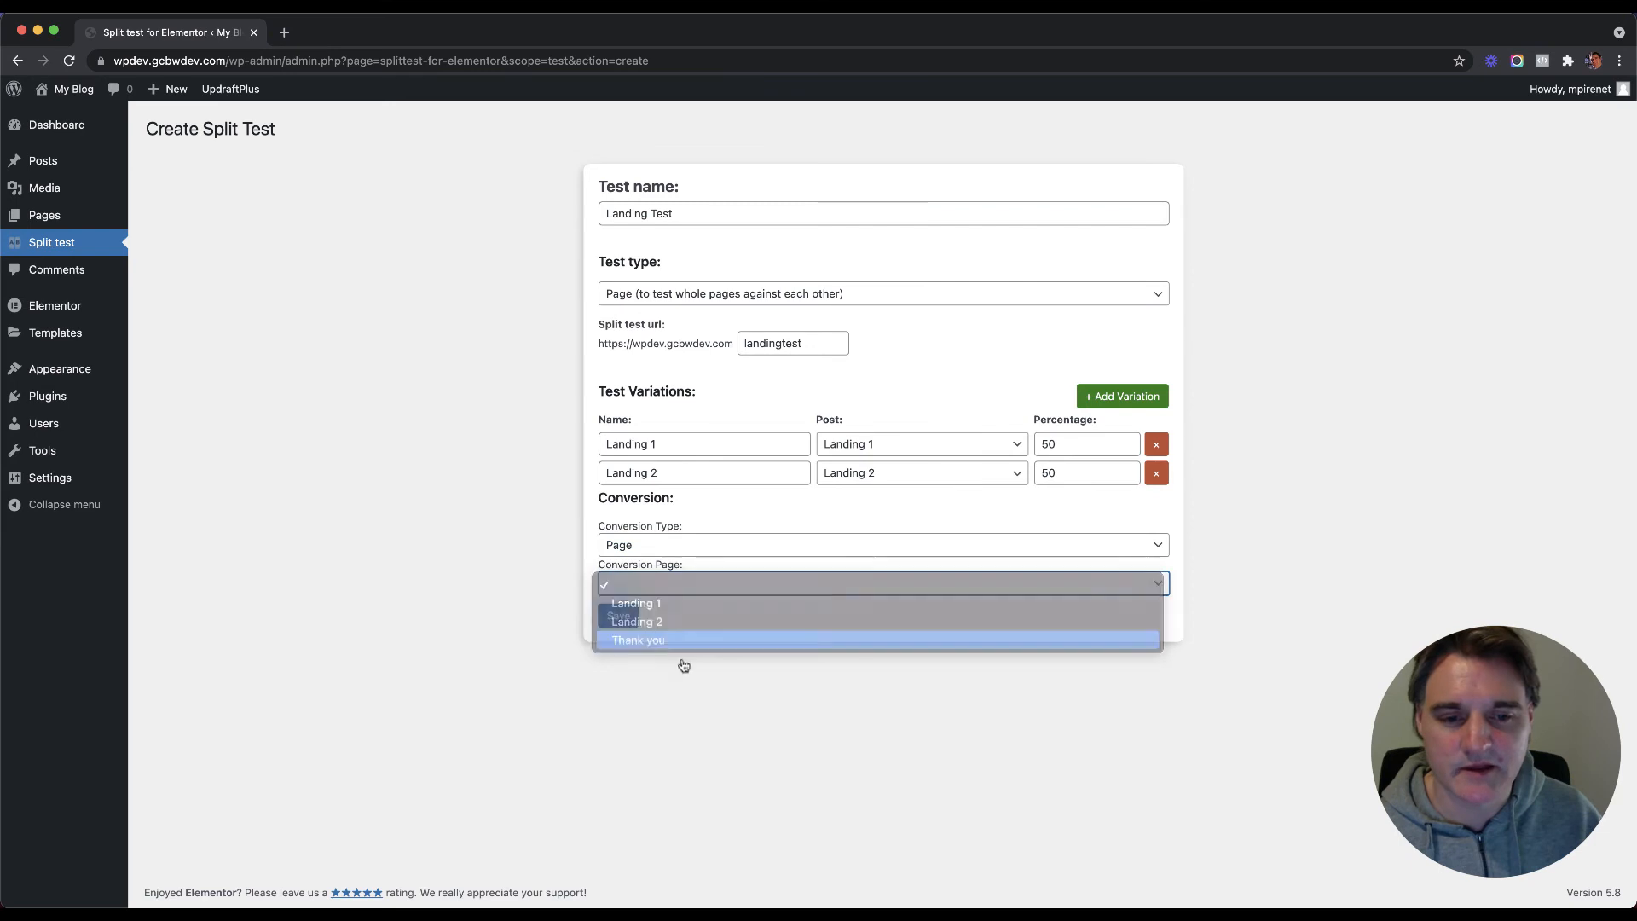
left_click(678, 644)
Step: Save the Landing Test and check its statistics: both landings at 50%, zero views and conversions
left_click(617, 618)
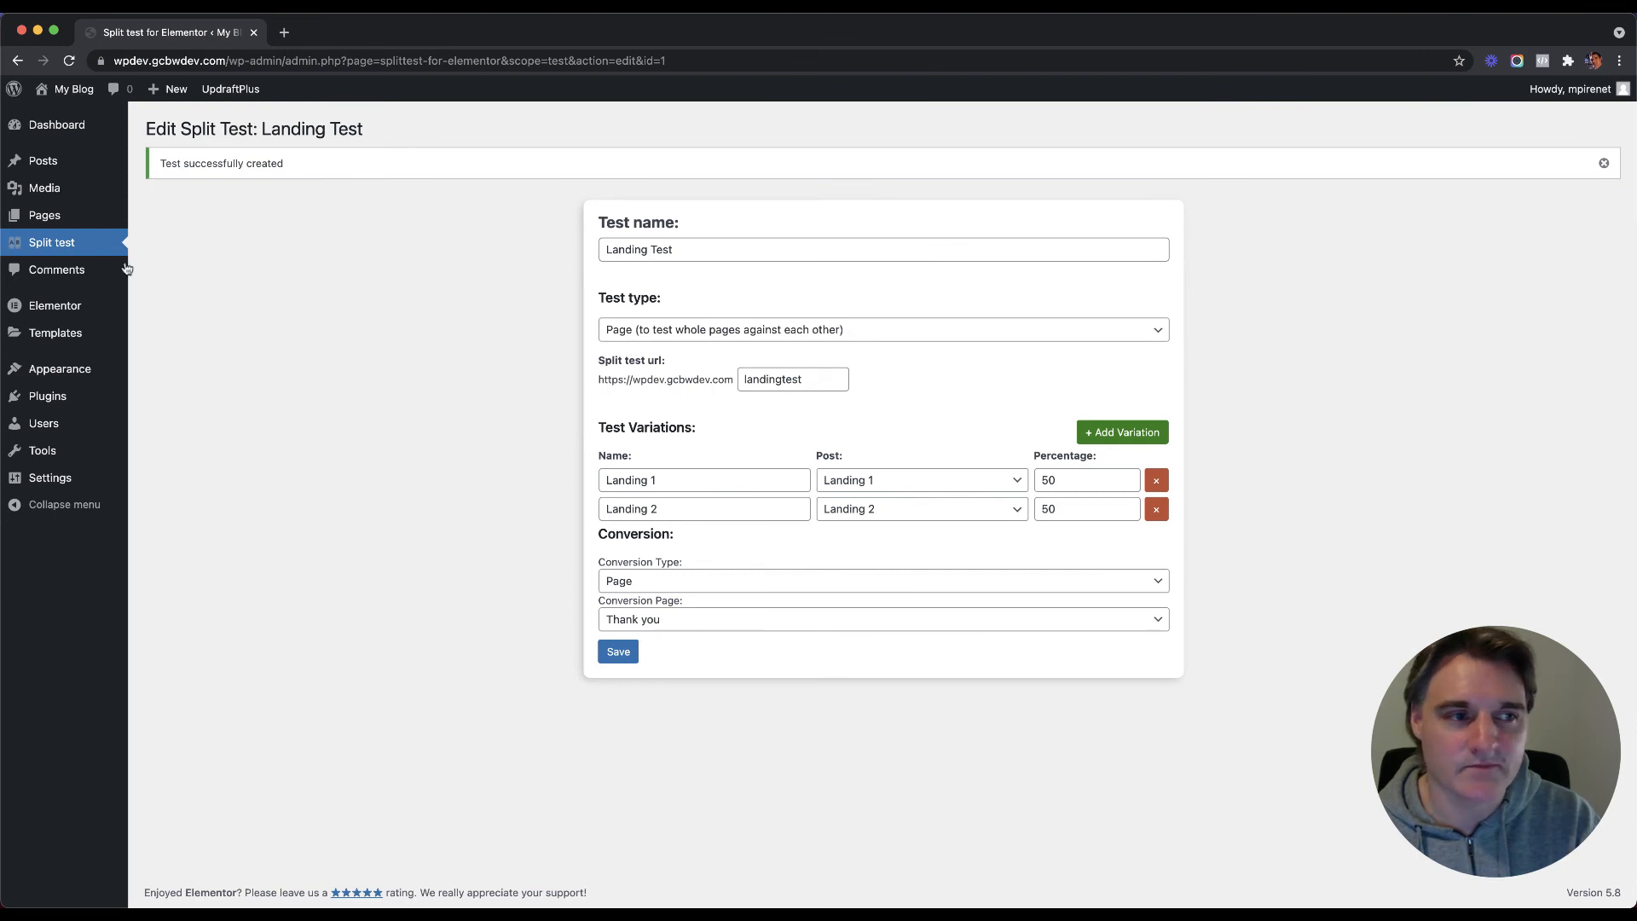
left_click(102, 246)
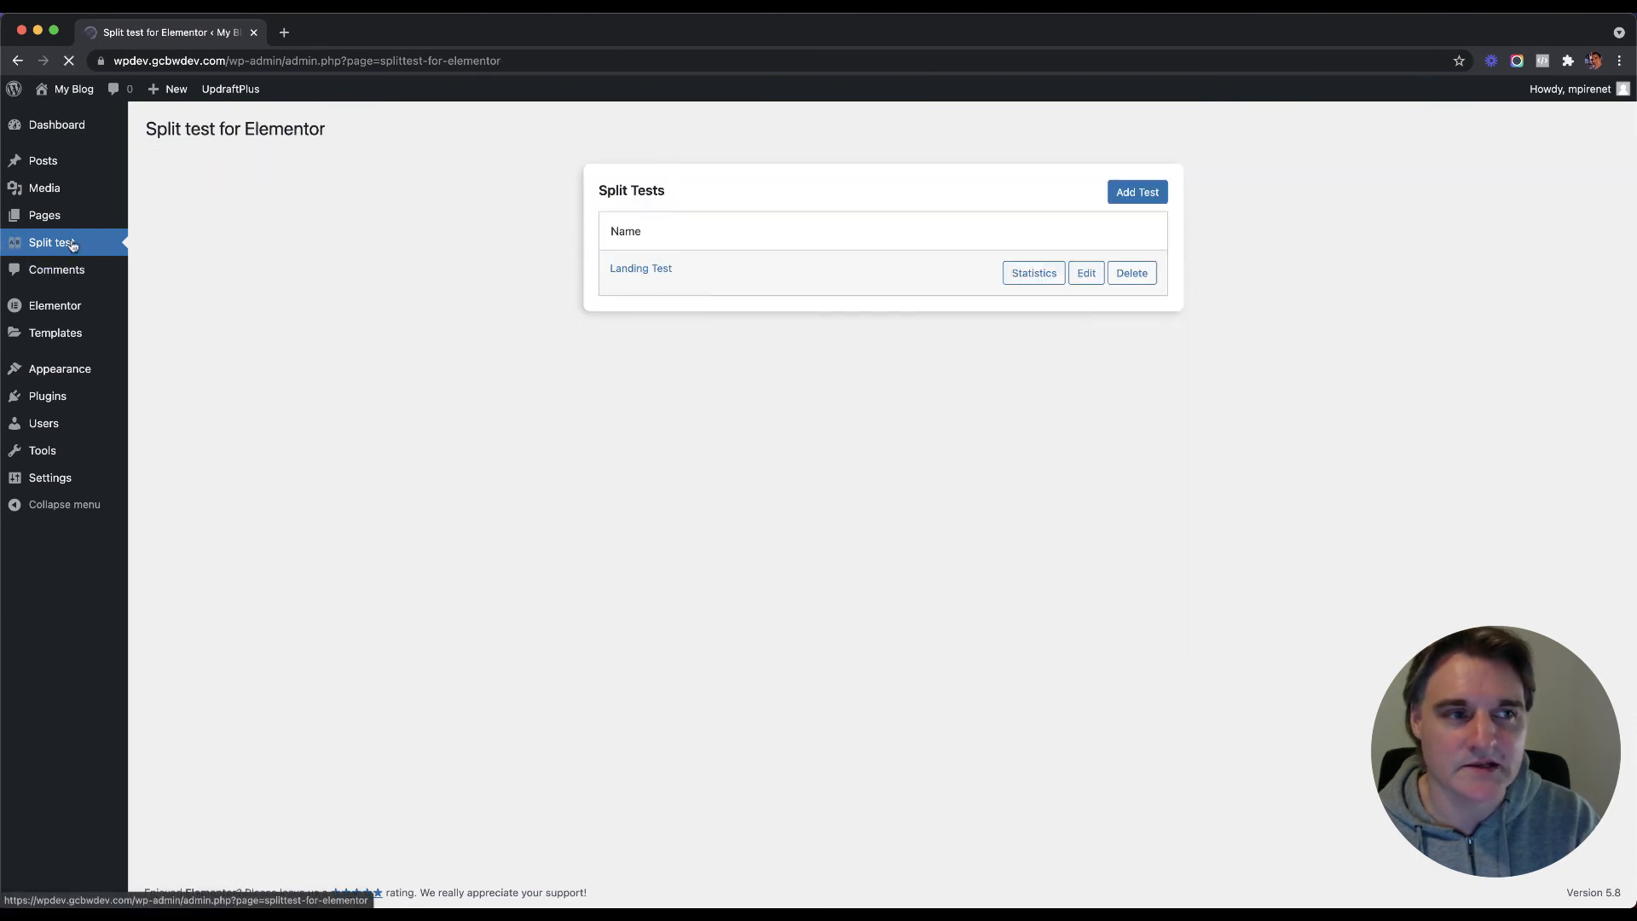
left_click(1034, 274)
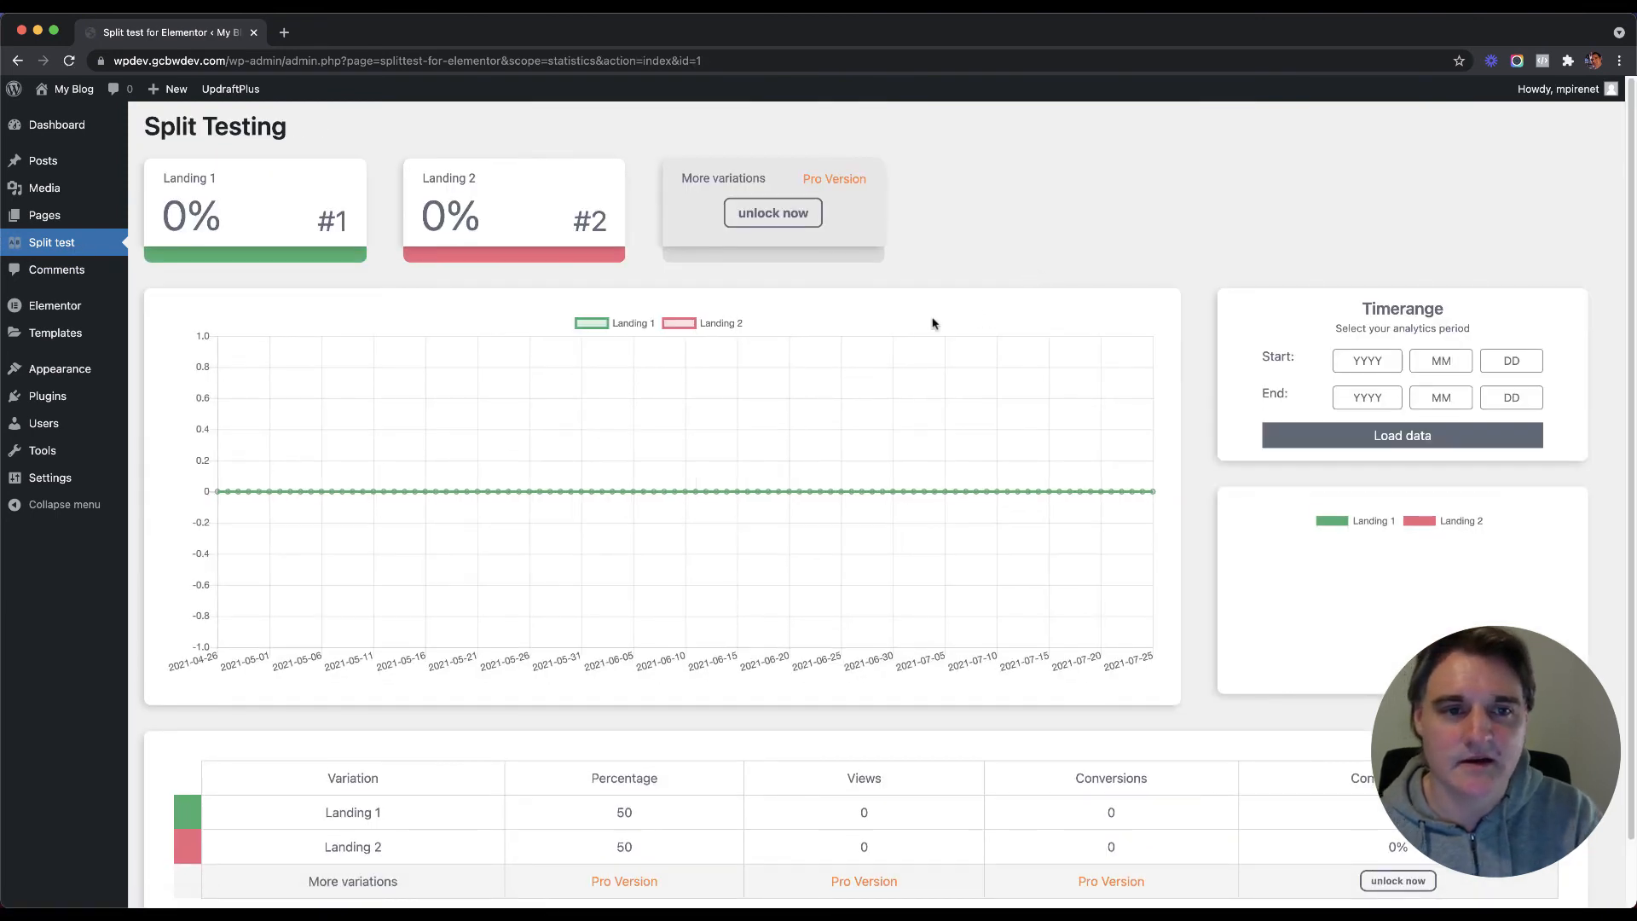
scroll(929, 322, "down", 3)
scroll(862, 401, "up", 3)
scroll(987, 427, "down", 1)
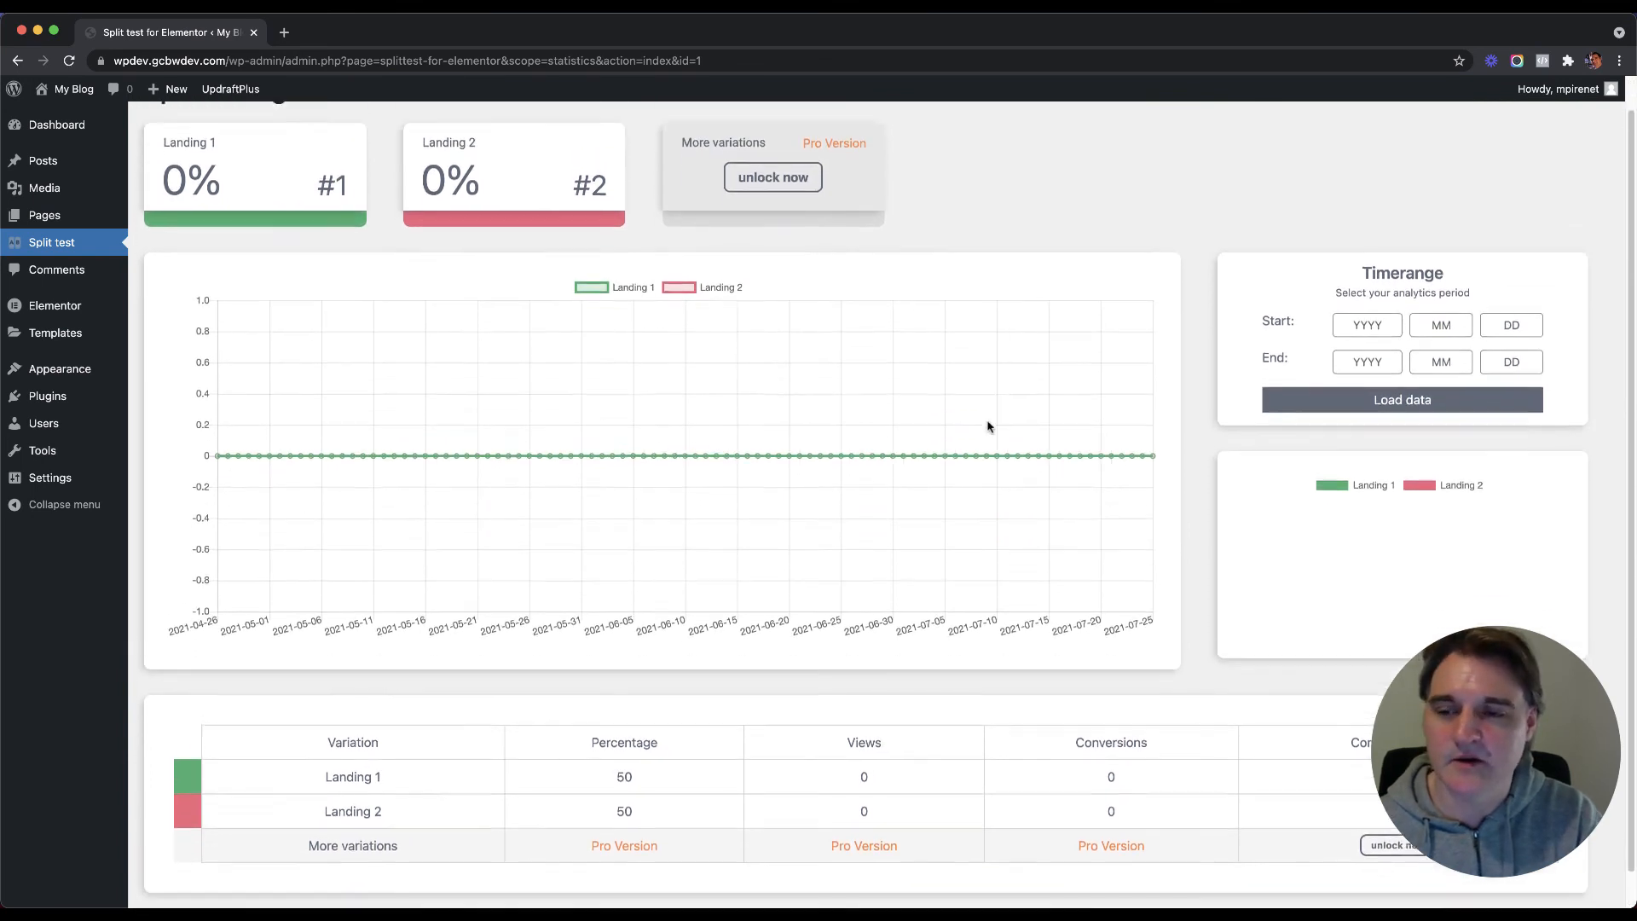
scroll(987, 426, "down", 1)
scroll(908, 341, "up", 2)
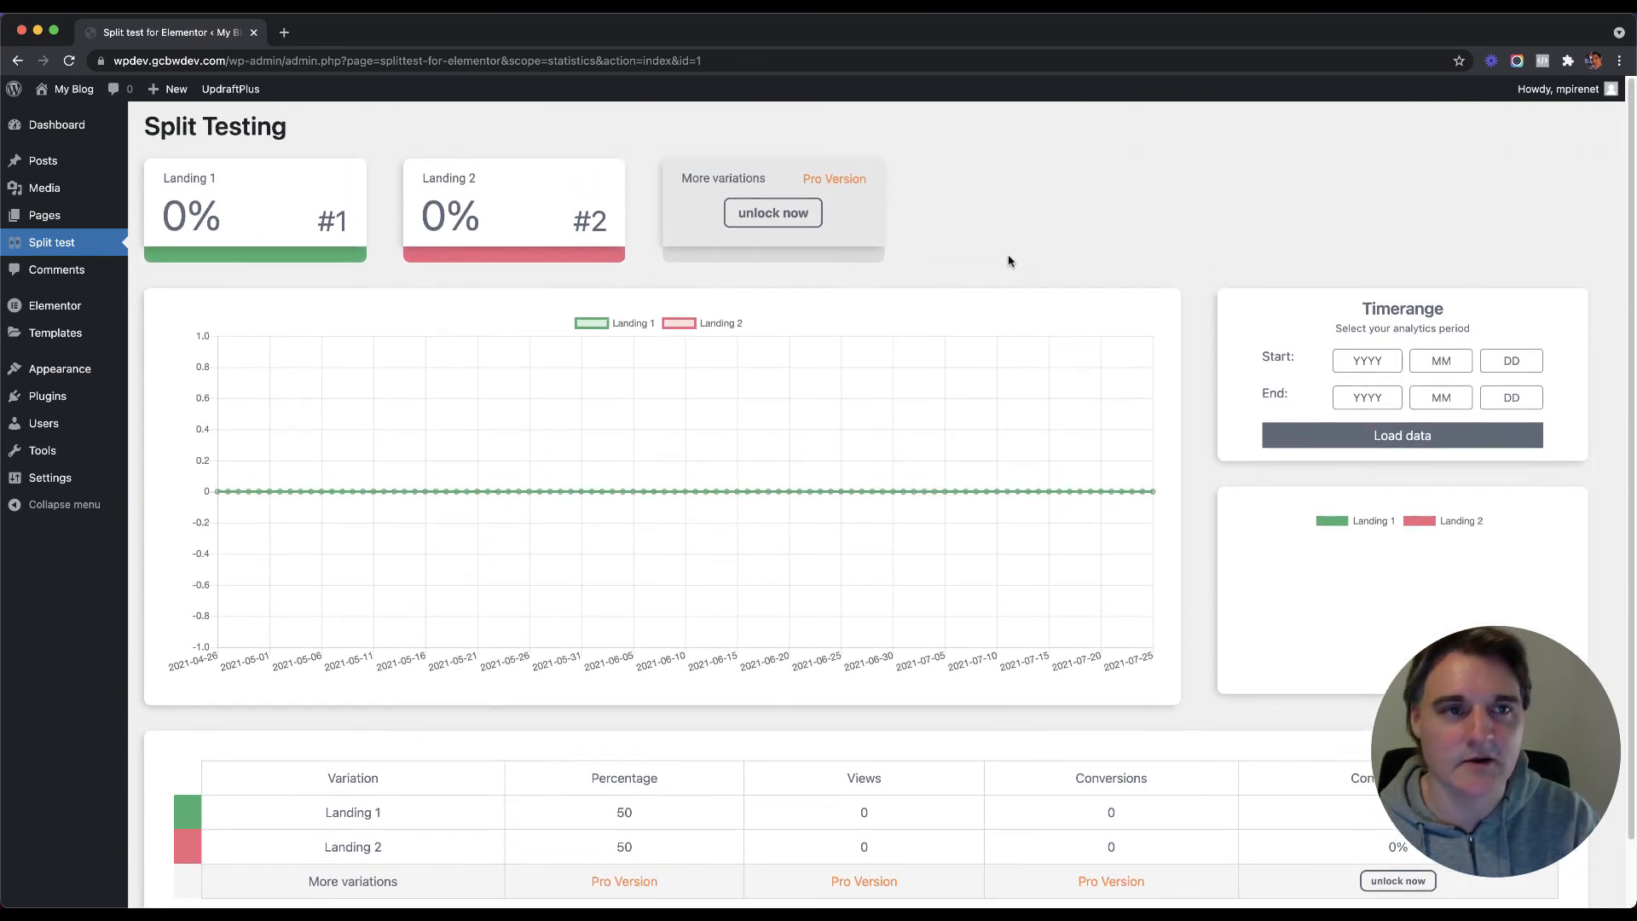
Step: Open the Pages list and the live Landing 1 page in new tabs, then recheck the statistics
mouse_move(52, 215)
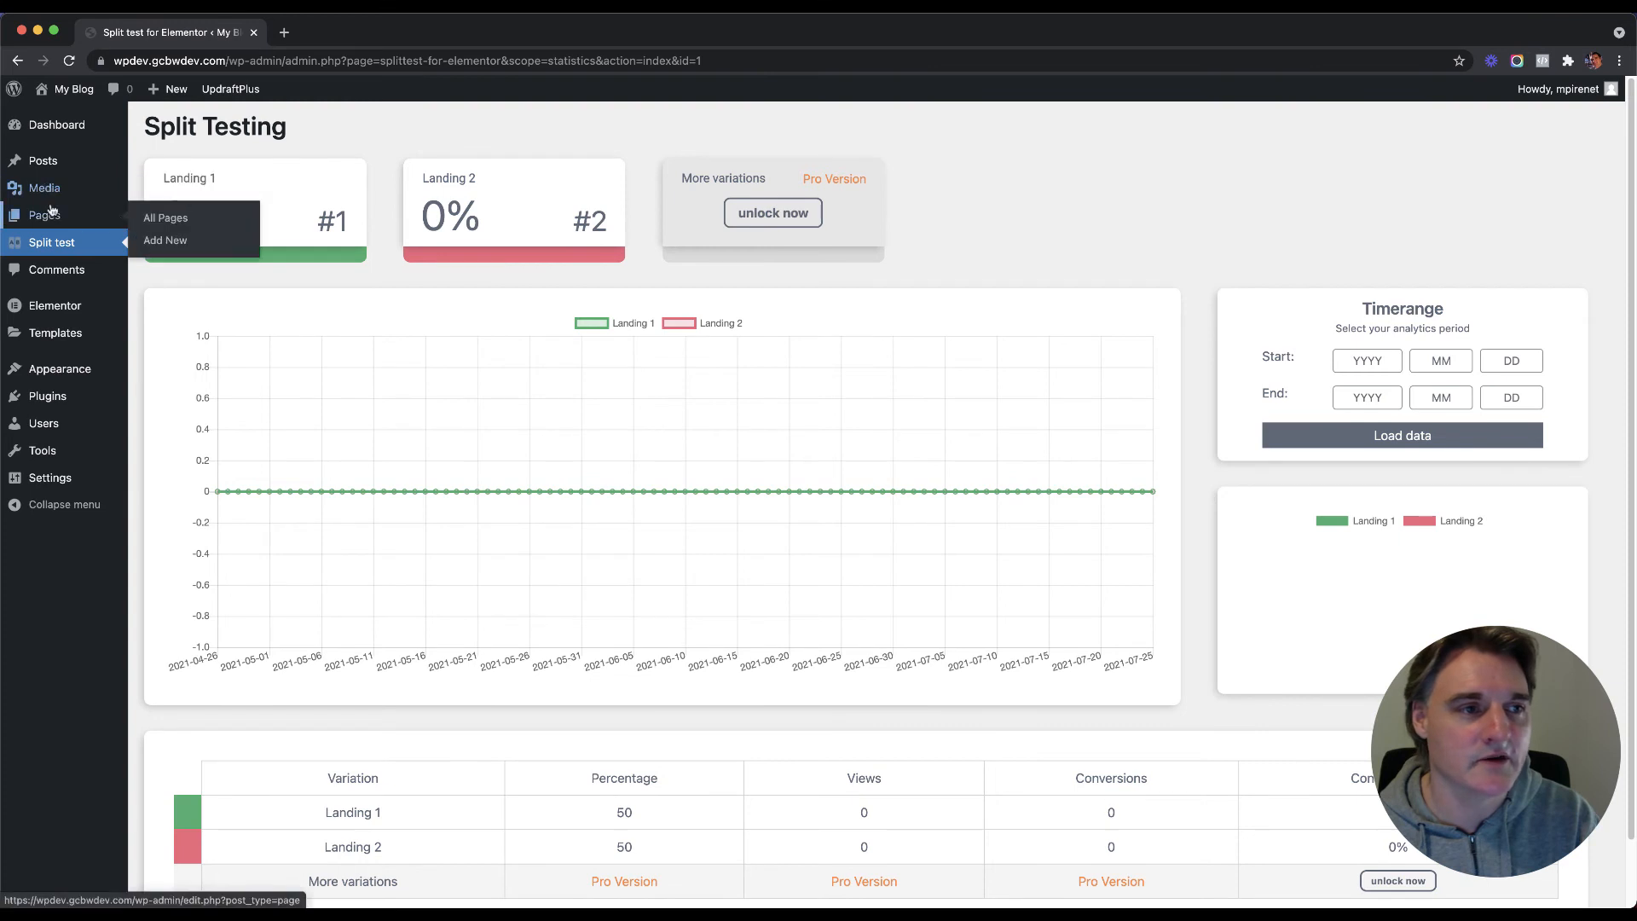
right_click(162, 221)
left_click(163, 222)
left_click(363, 32)
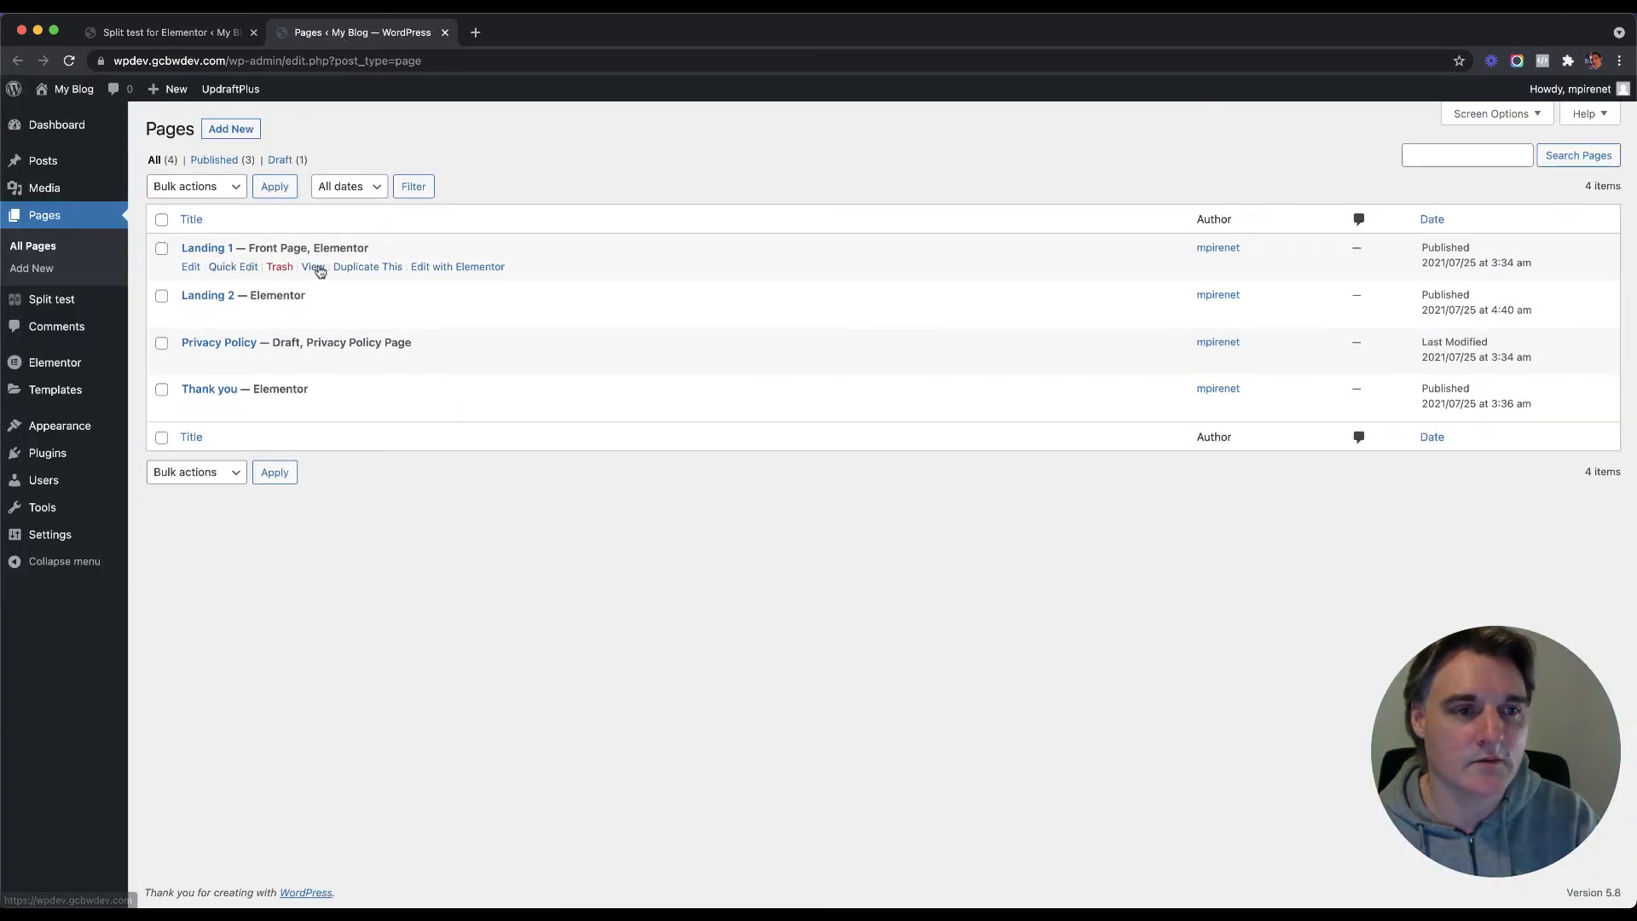
right_click(305, 266)
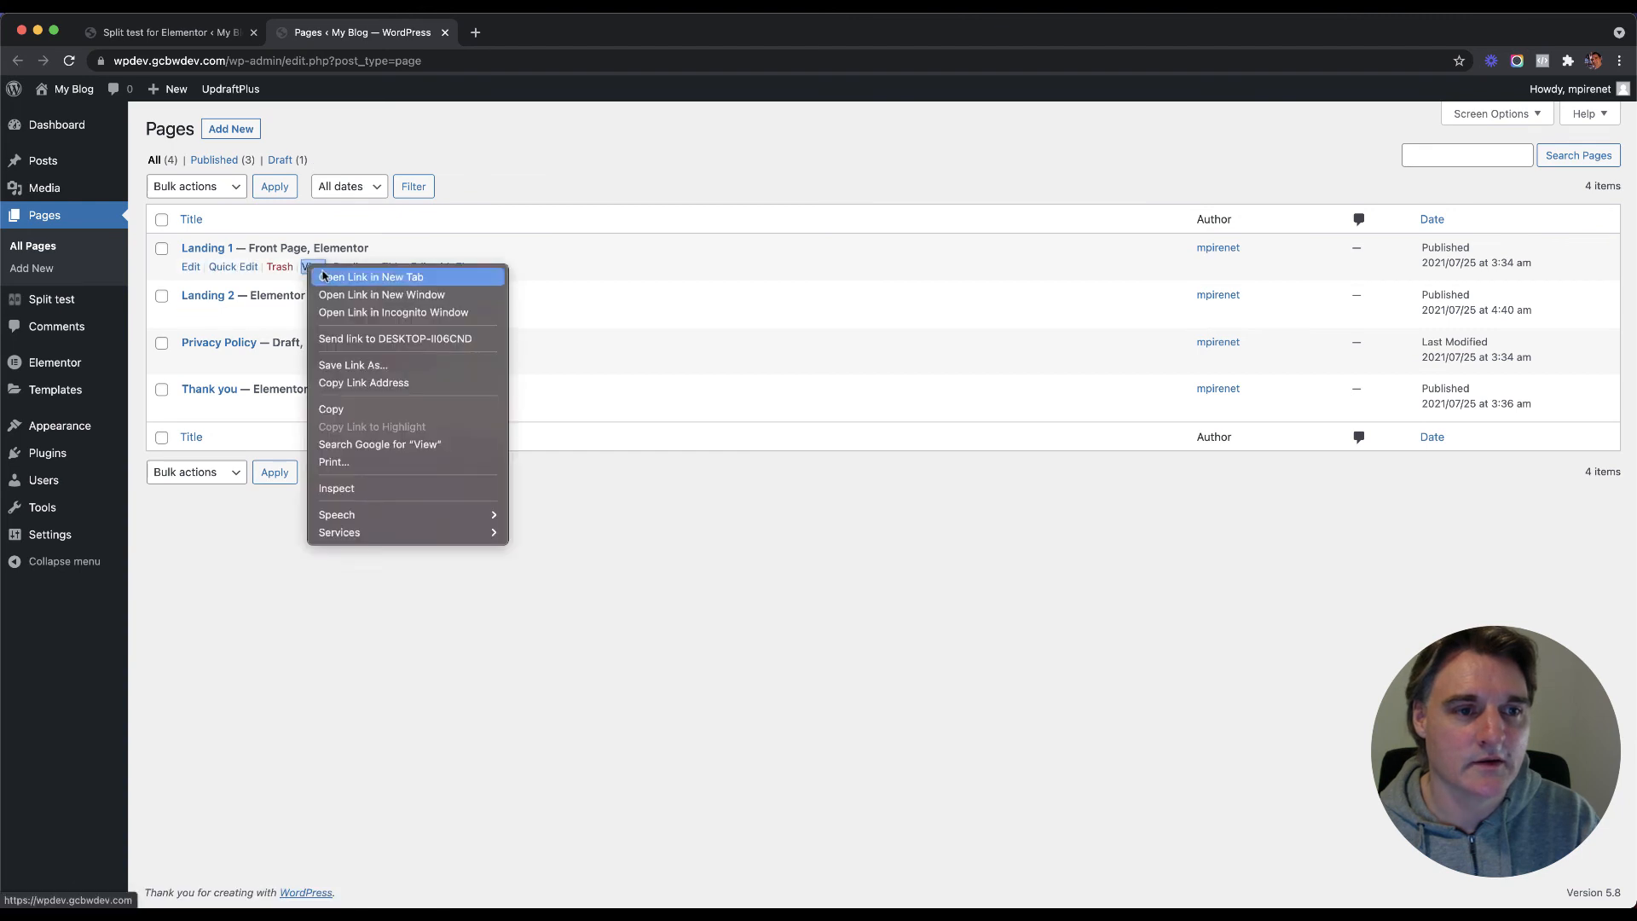
left_click(333, 274)
left_click(497, 34)
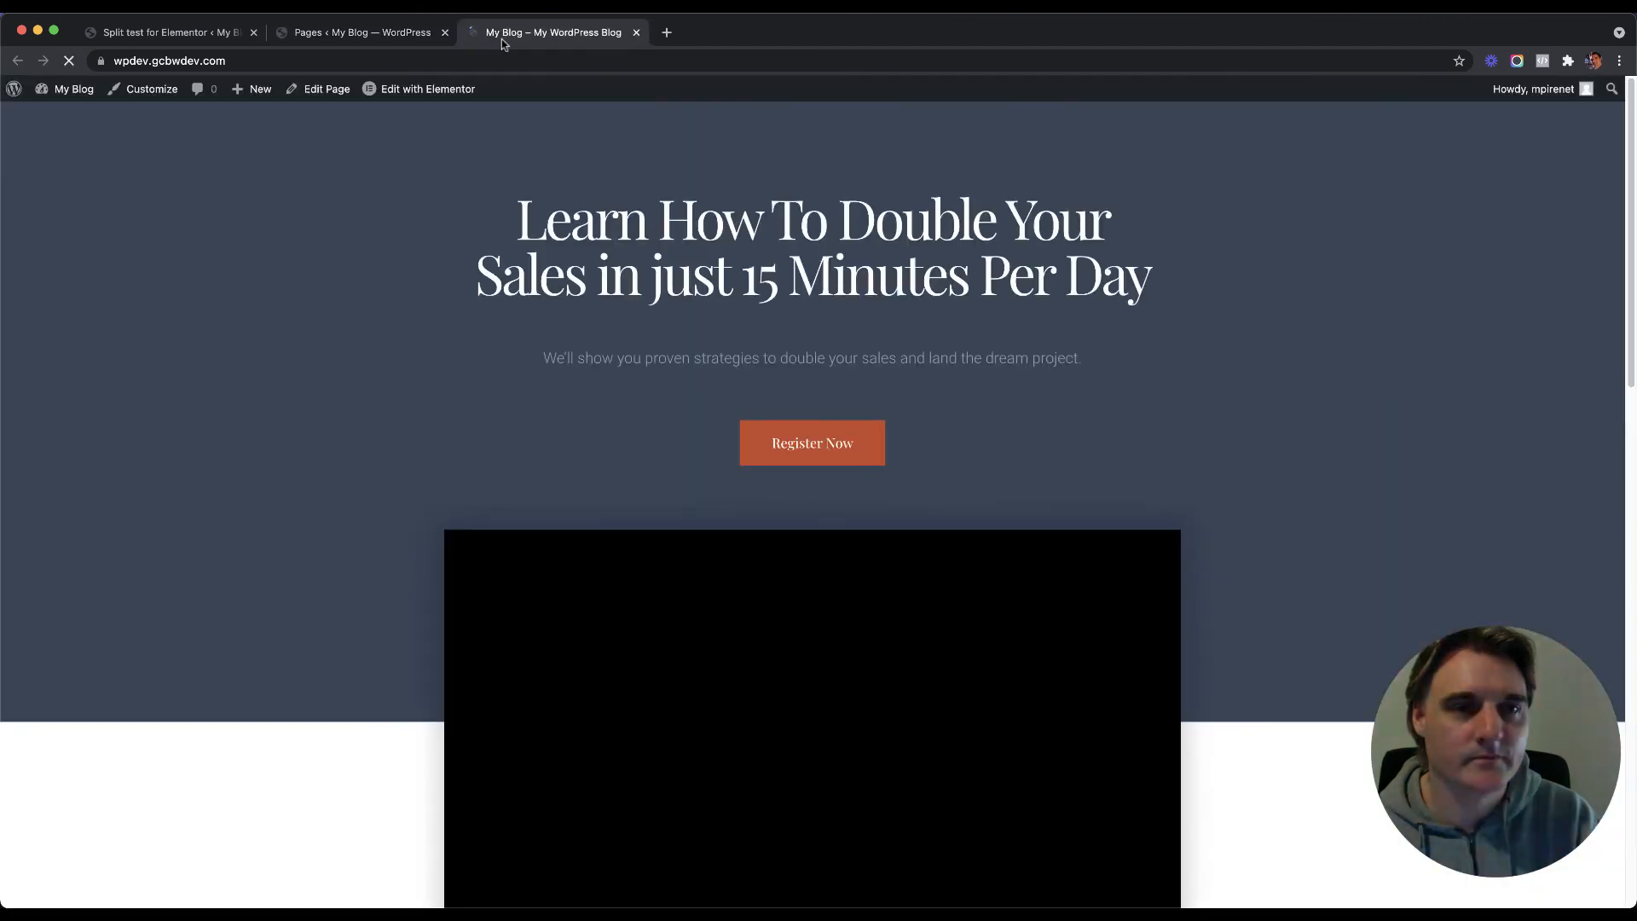
left_click(171, 34)
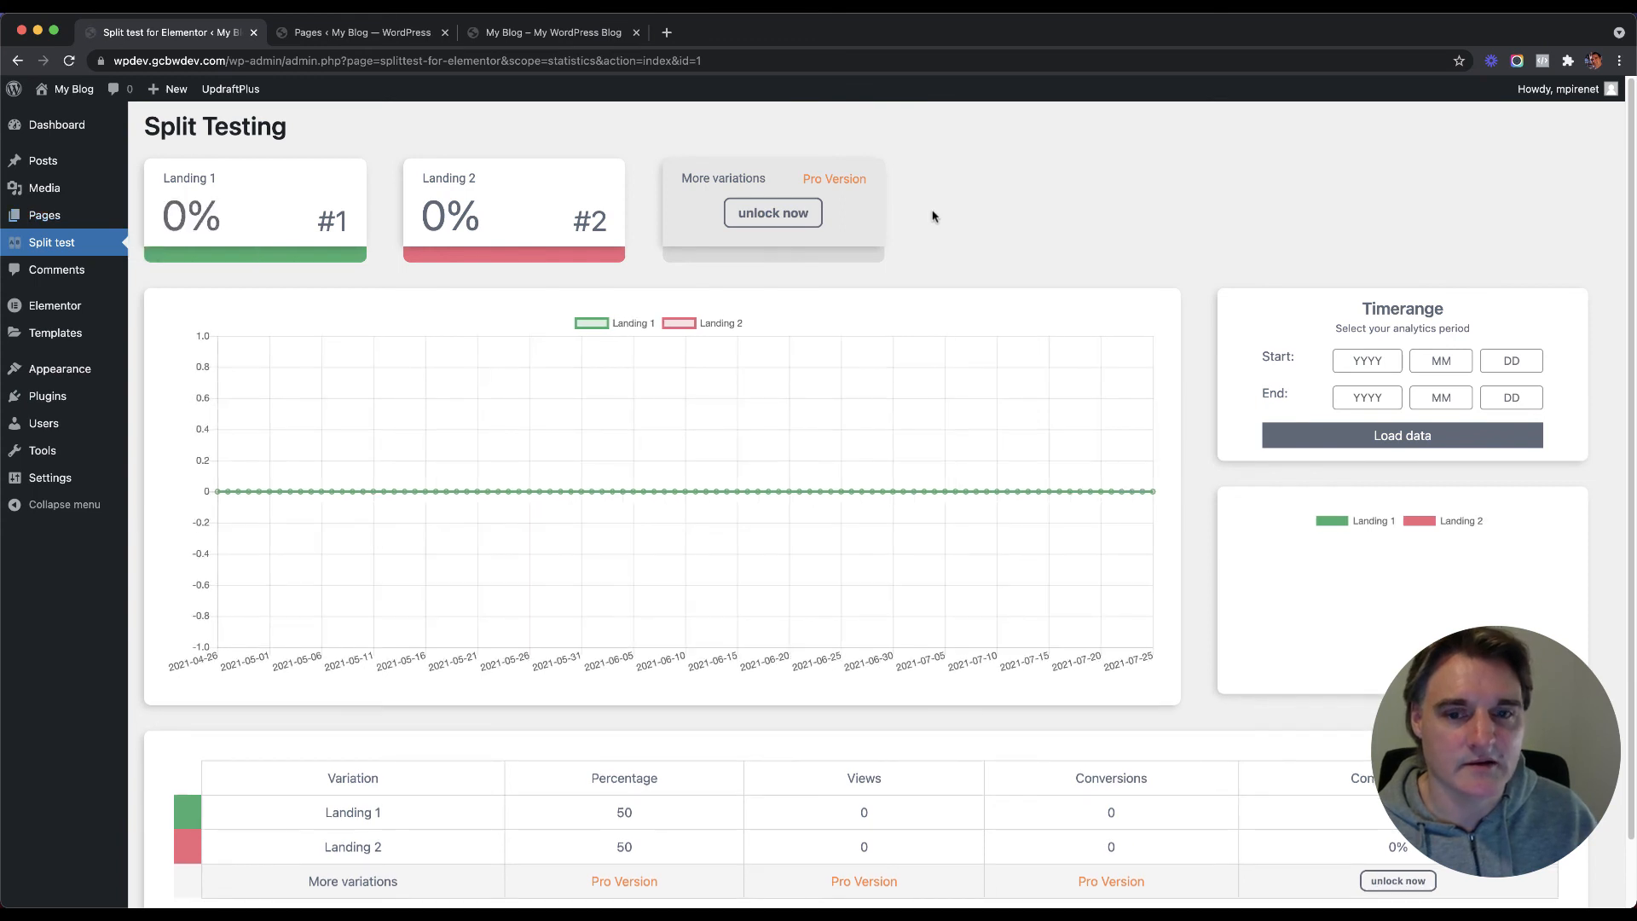
scroll(887, 256, "down", 3)
scroll(887, 273, "up", 3)
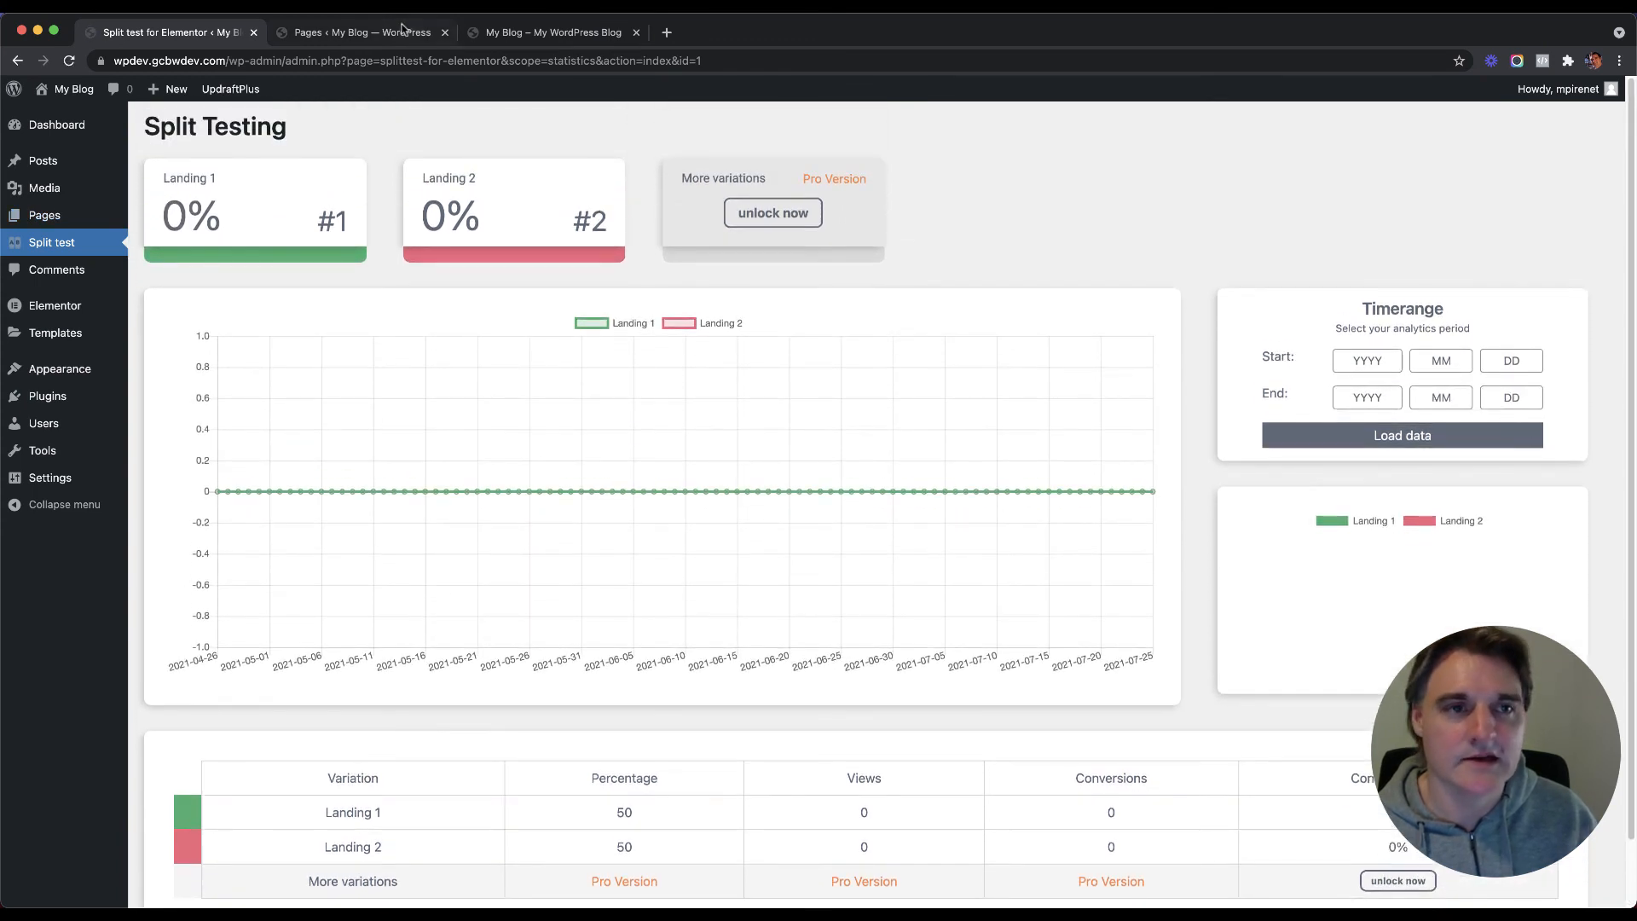
Step: Copy the live site's address and load it in a new incognito window
left_click(550, 33)
left_click(295, 56)
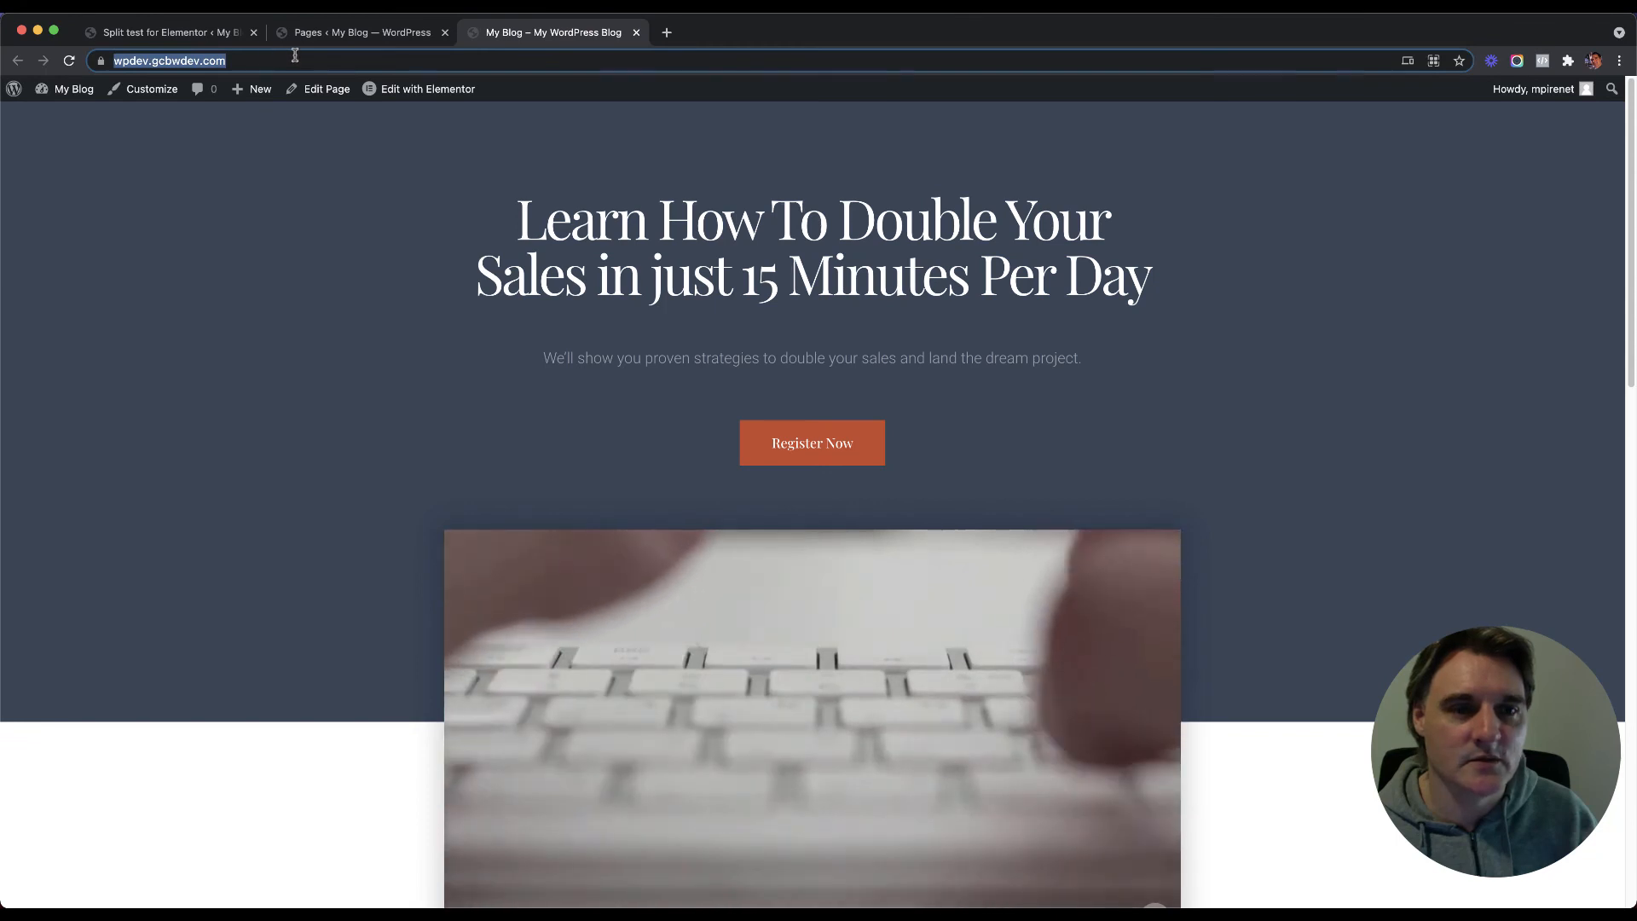
left_click(301, 66)
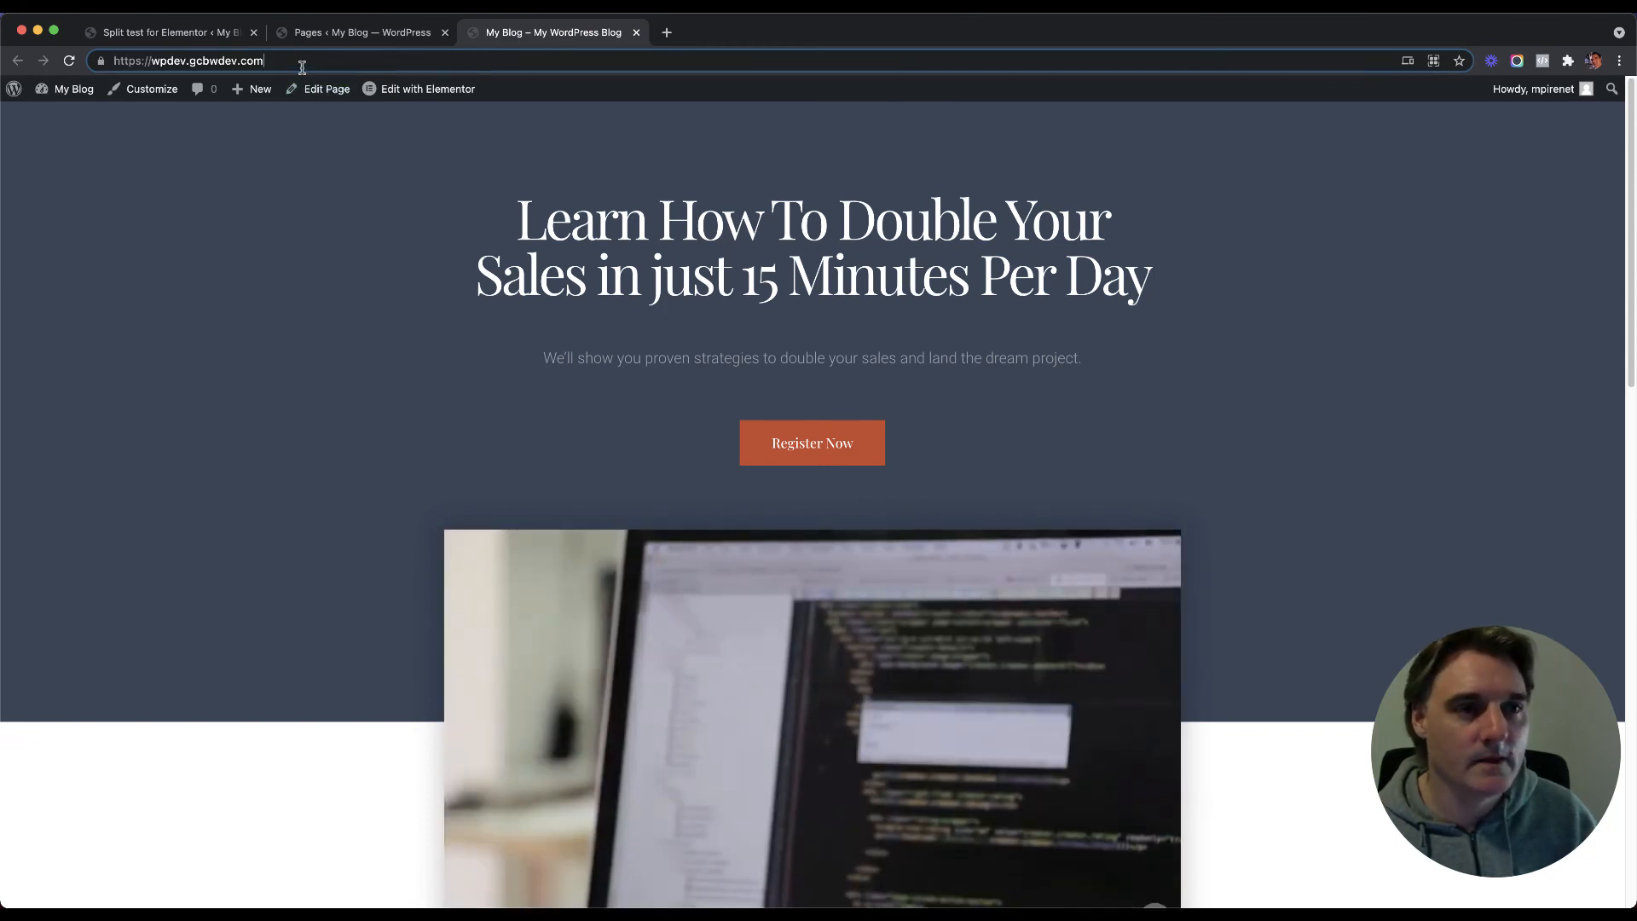
key("super+a")
key("super+c")
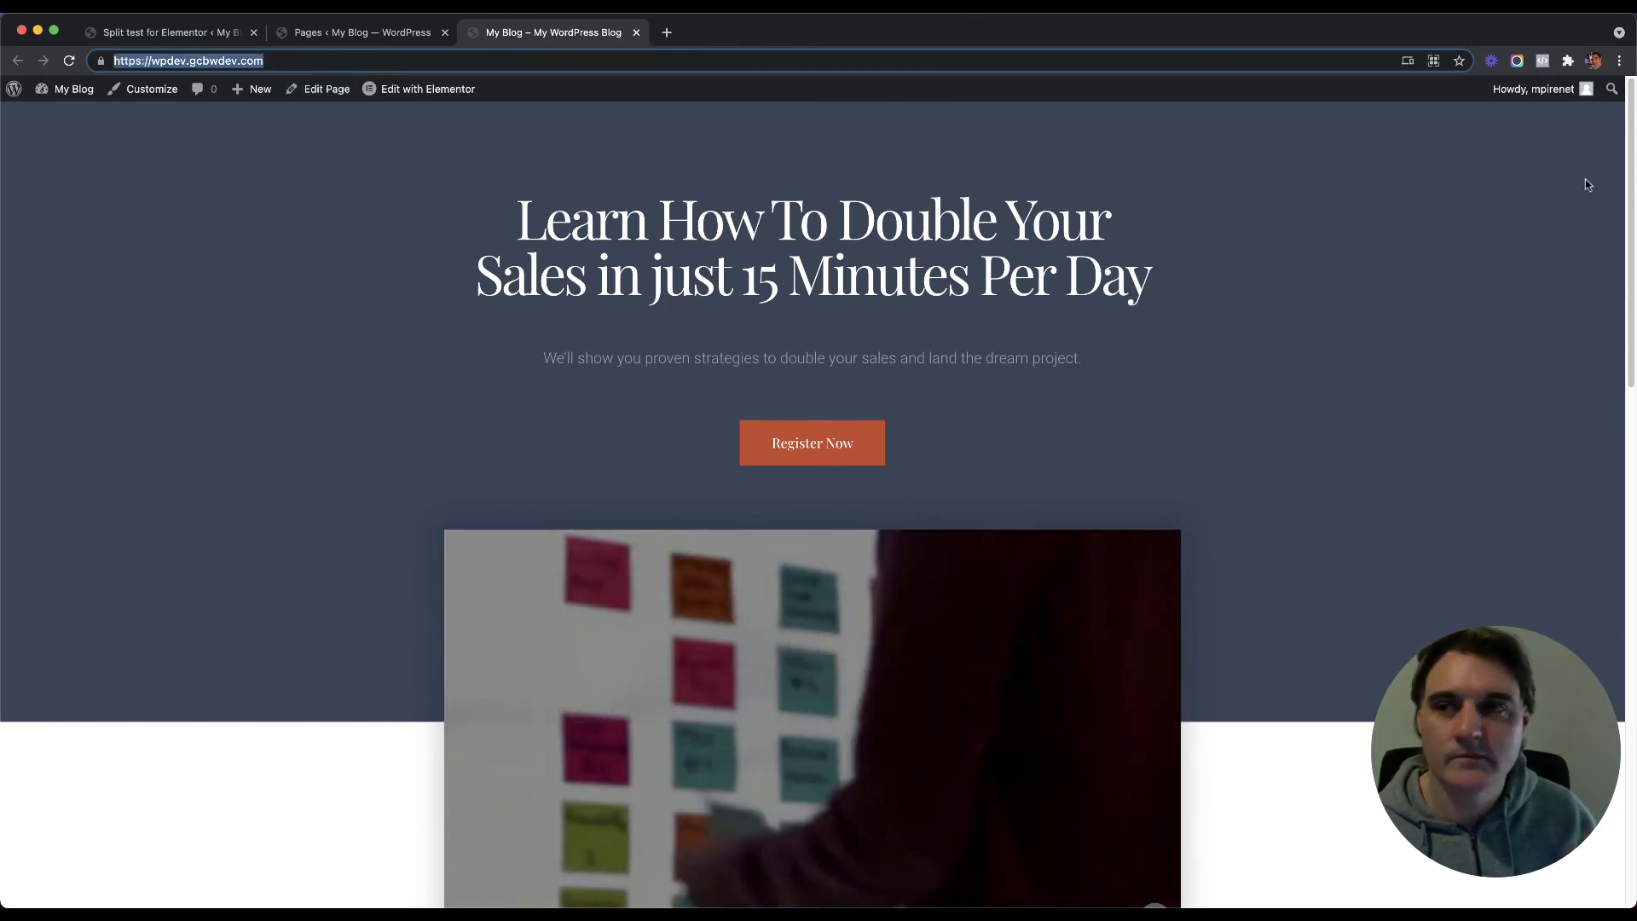
left_click(1619, 61)
left_click(1497, 139)
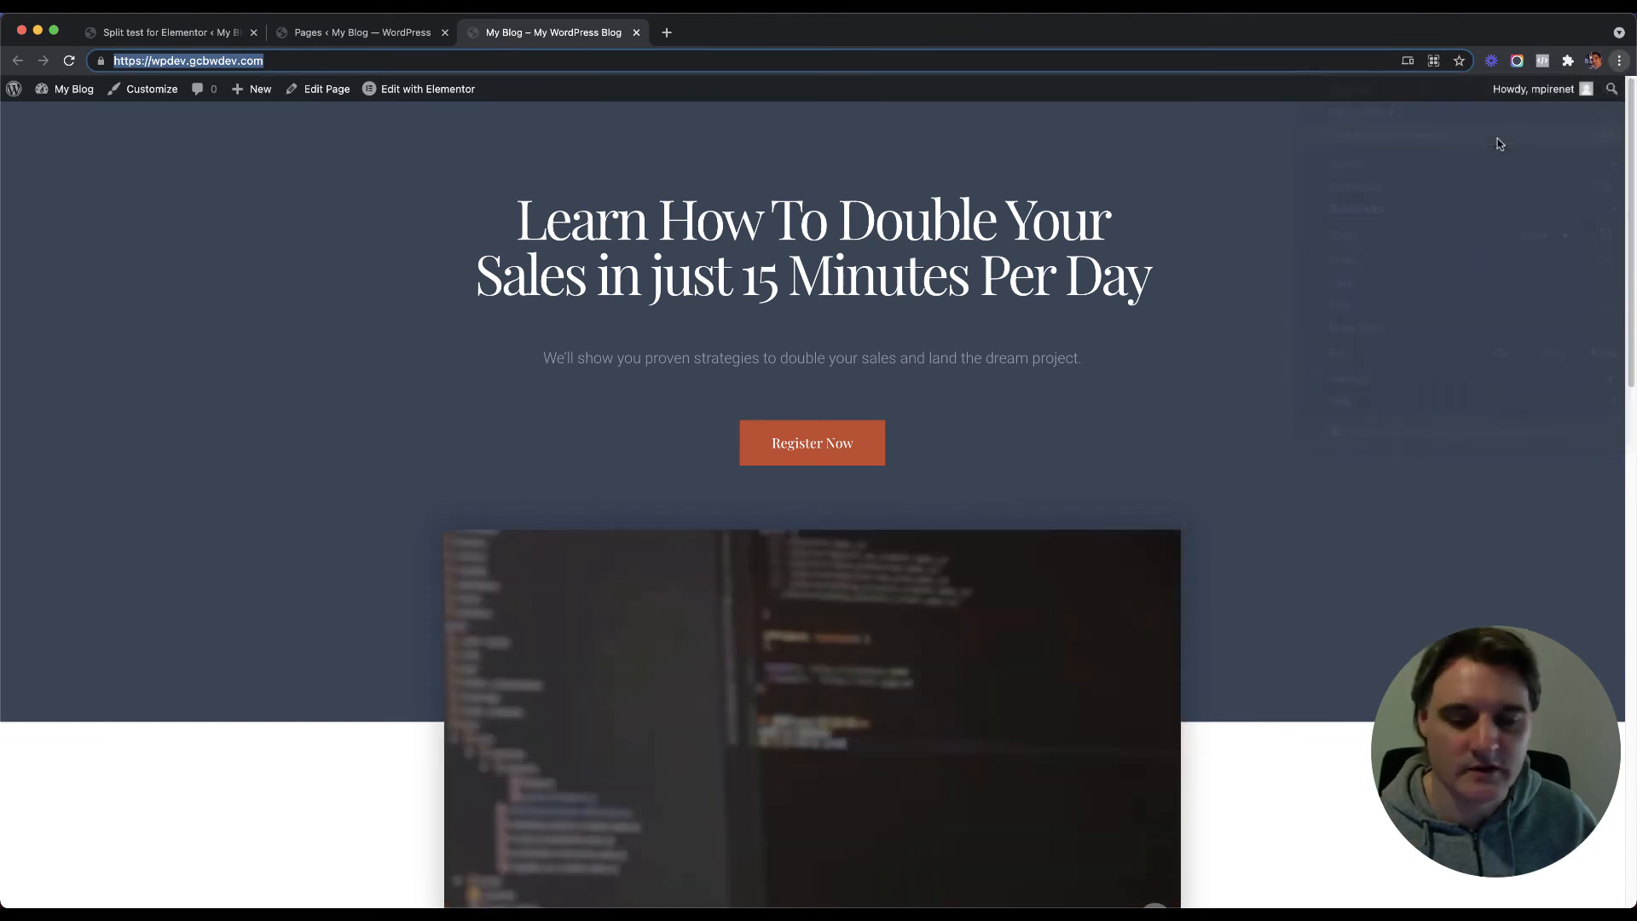
key("super+v")
key("Return")
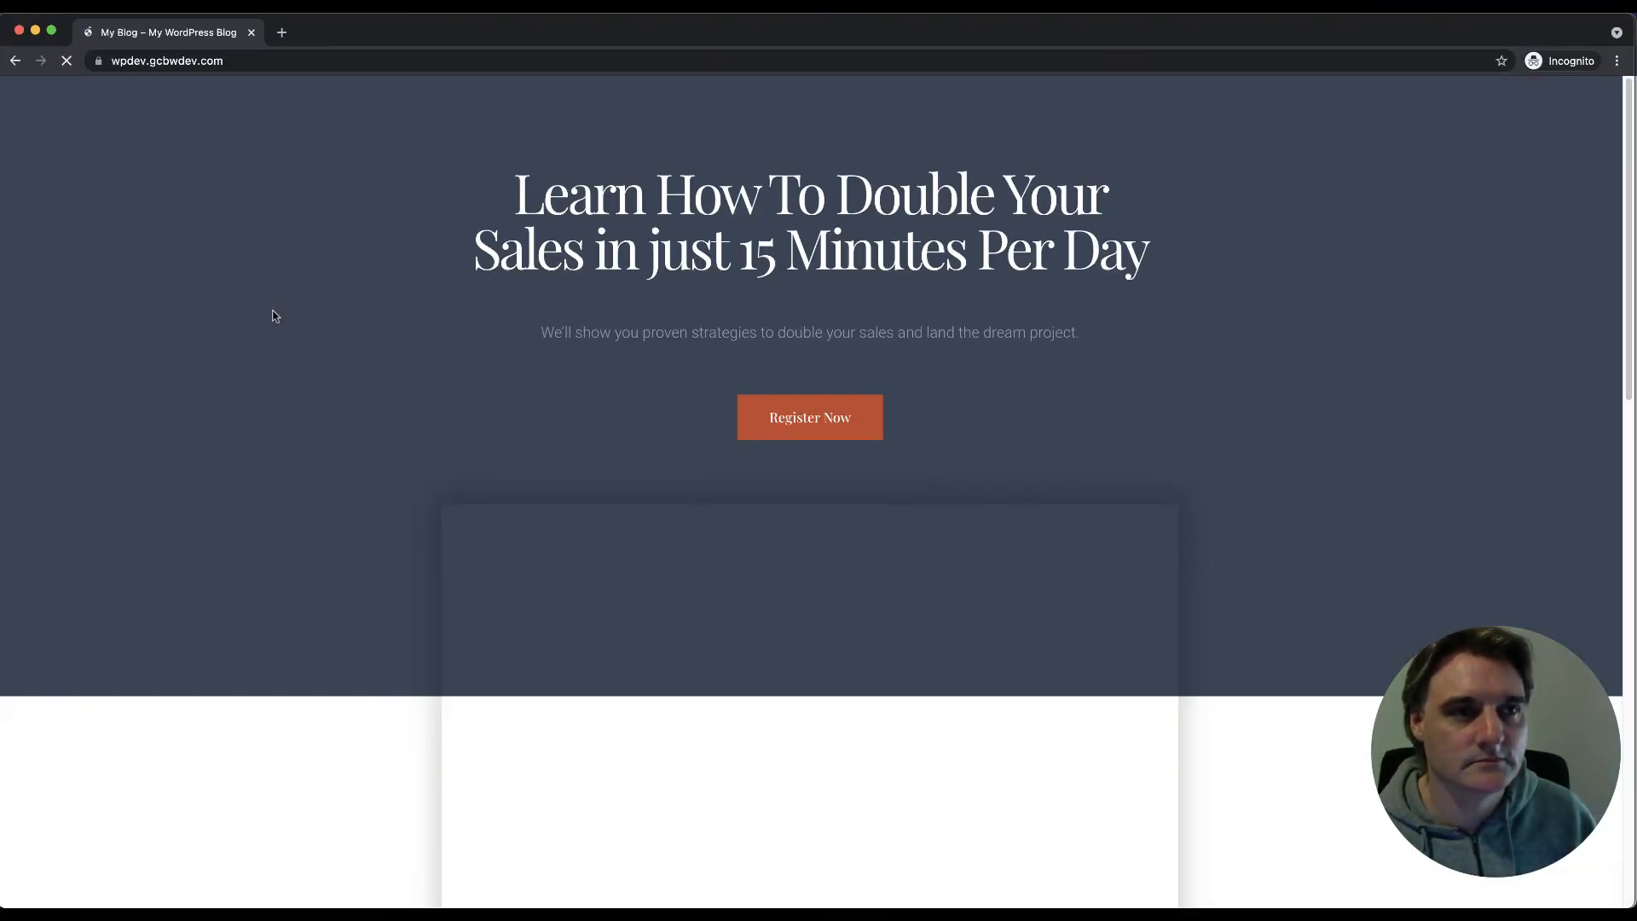
Step: Bring the admin window back to the split test statistics tab
mouse_move(228, 889)
left_click(122, 887)
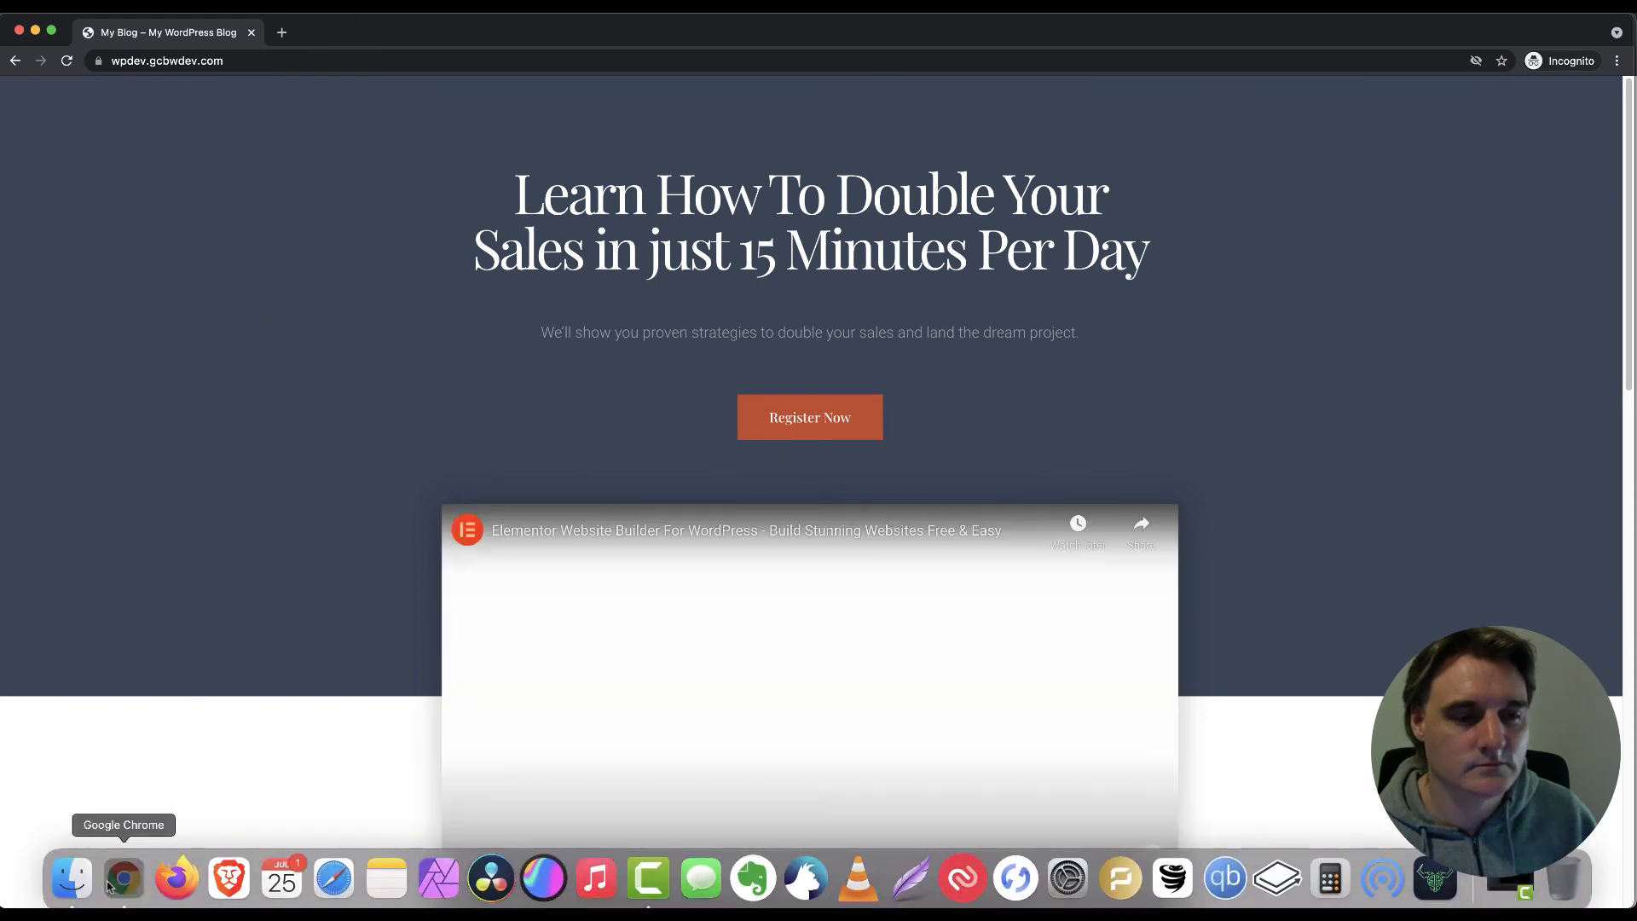
right_click(124, 886)
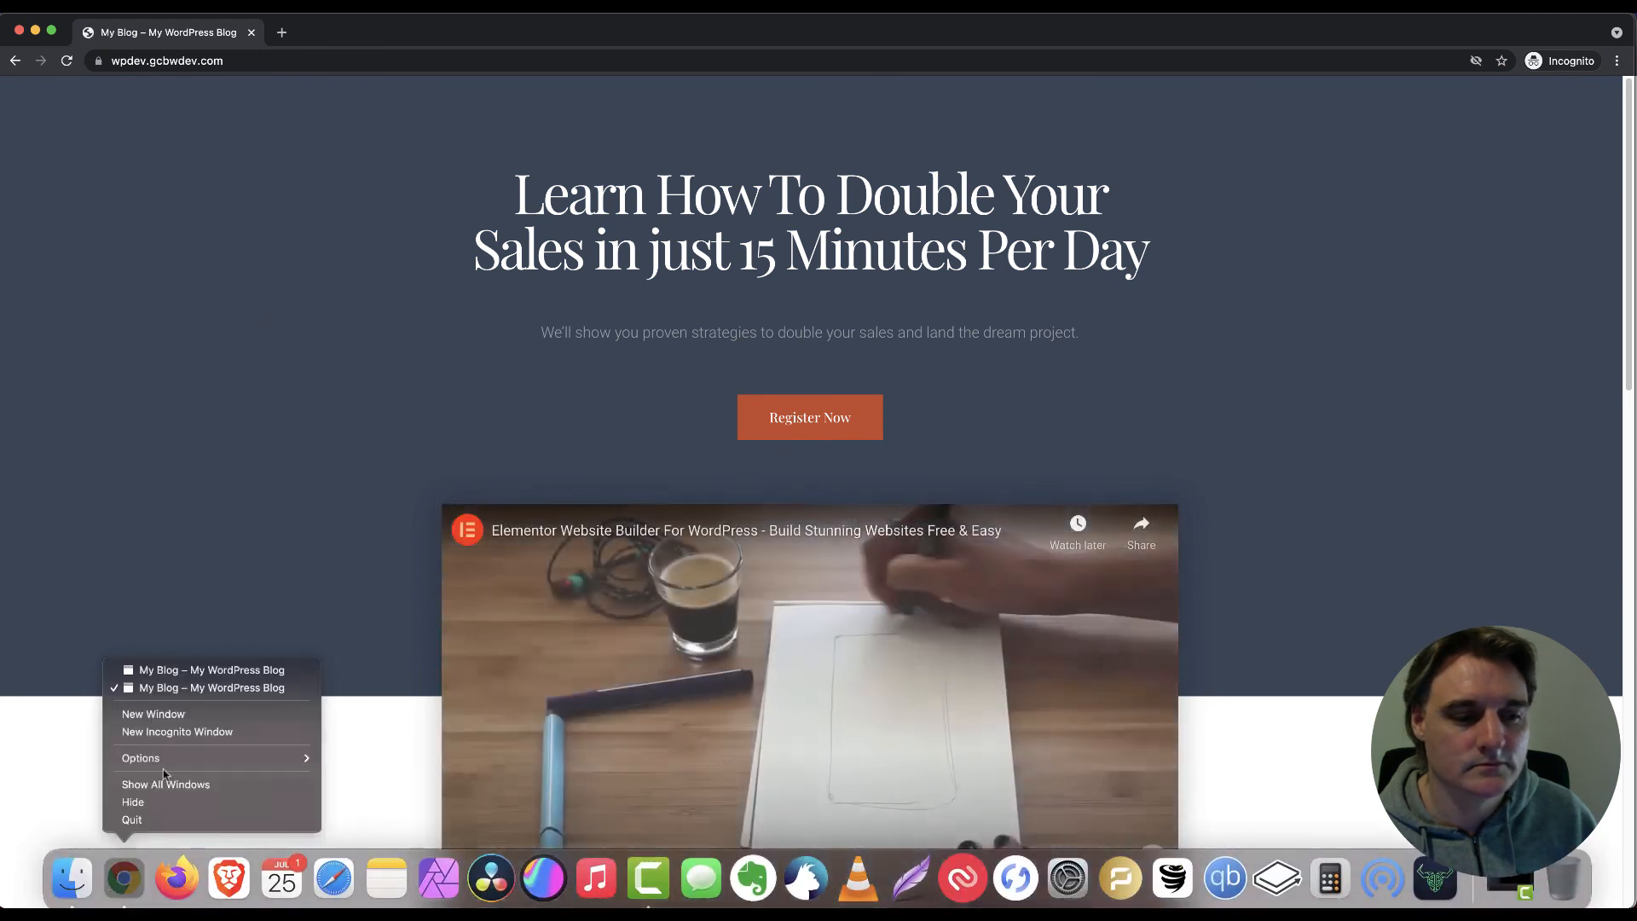
left_click(184, 671)
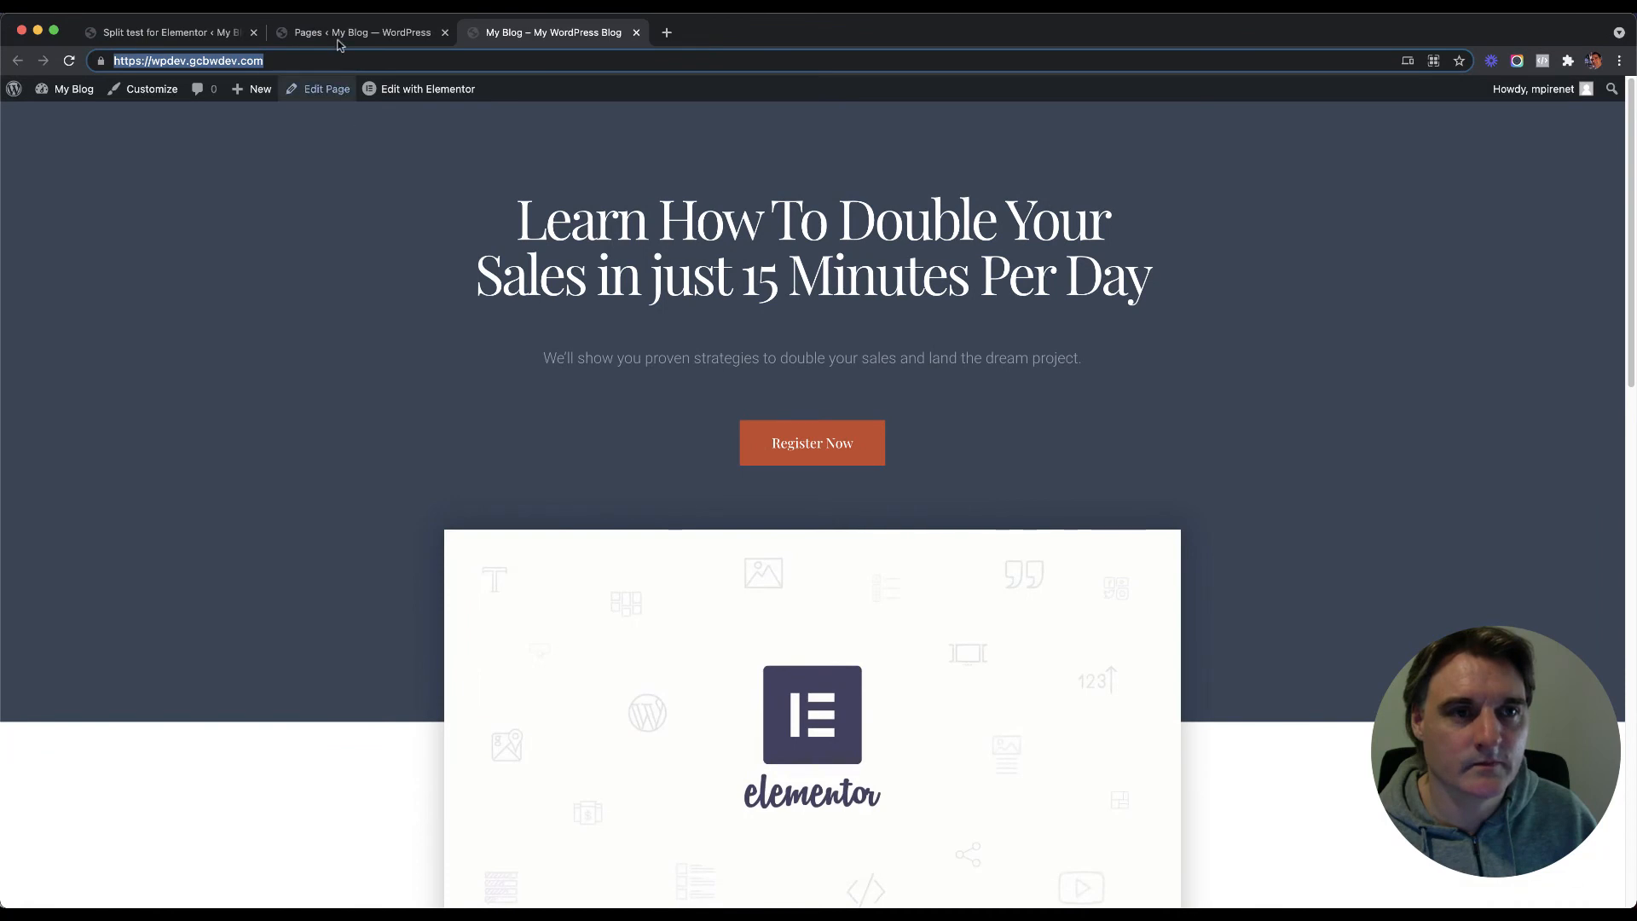
left_click(195, 34)
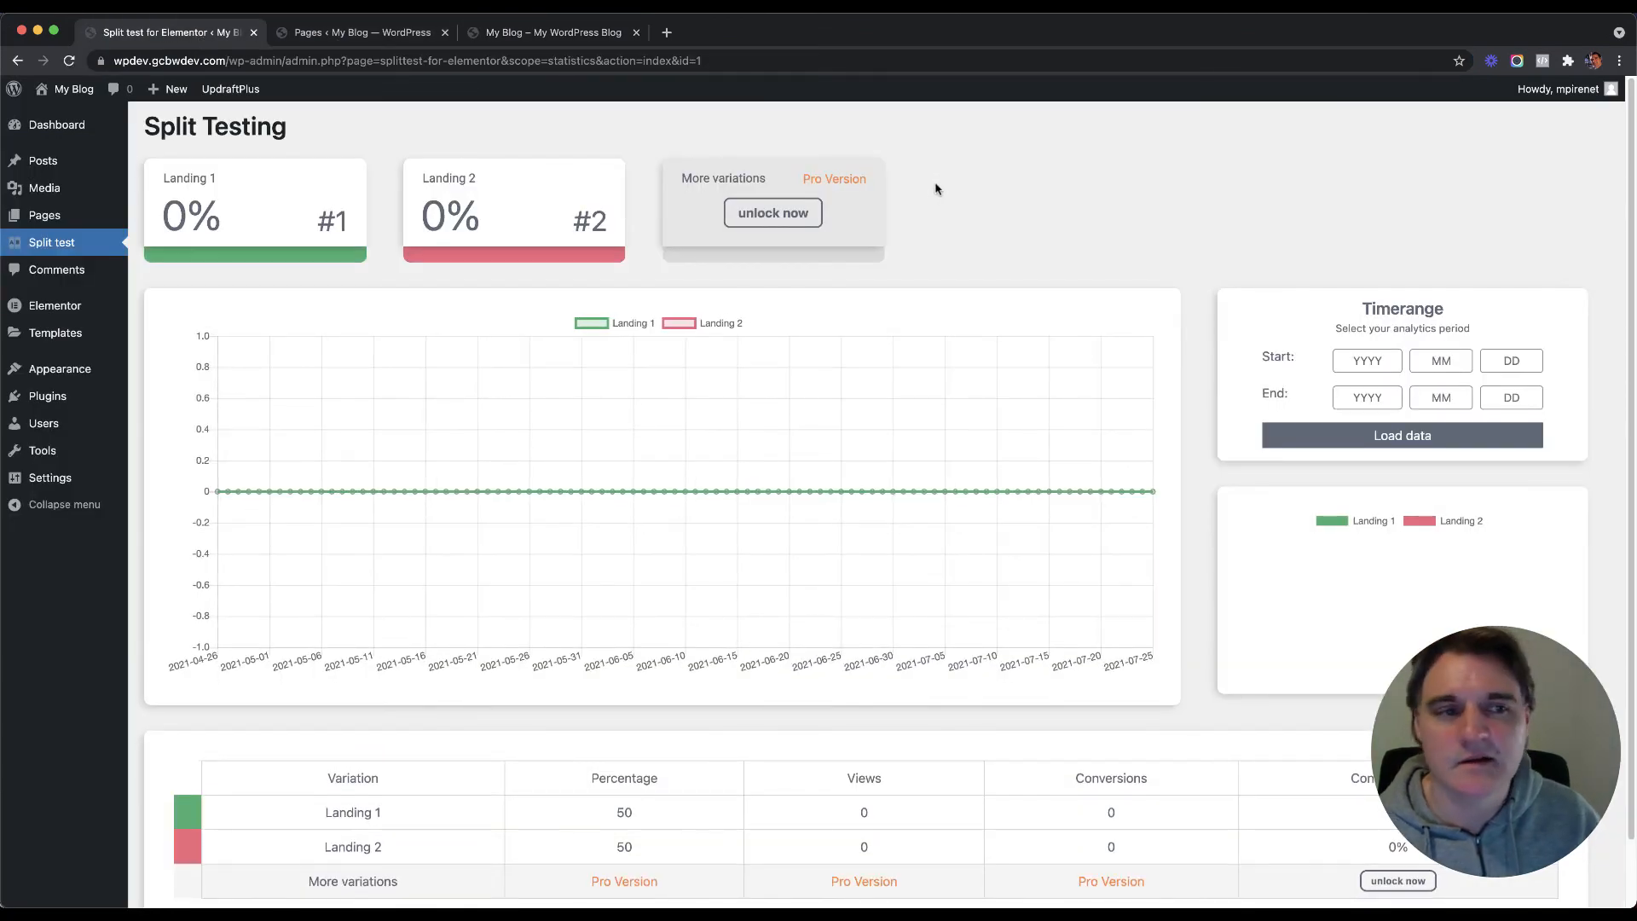
Step: Scroll through the Landing Test statistics and head to Pages in the admin sidebar
scroll(903, 273, "down", 2)
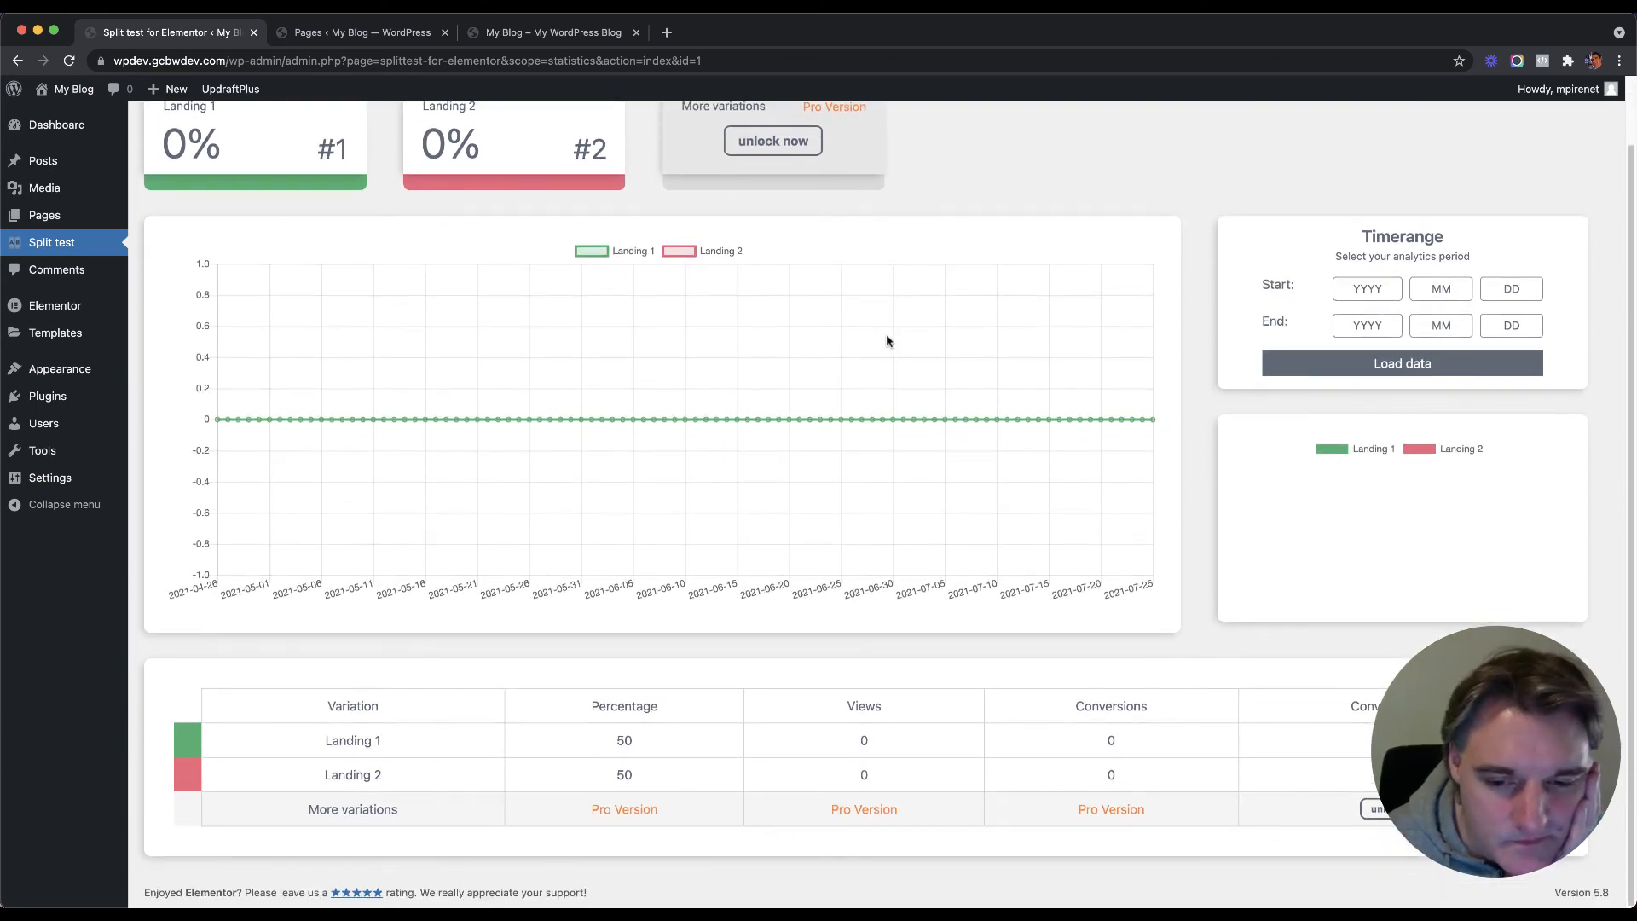
scroll(899, 318, "up", 2)
scroll(974, 257, "down", 2)
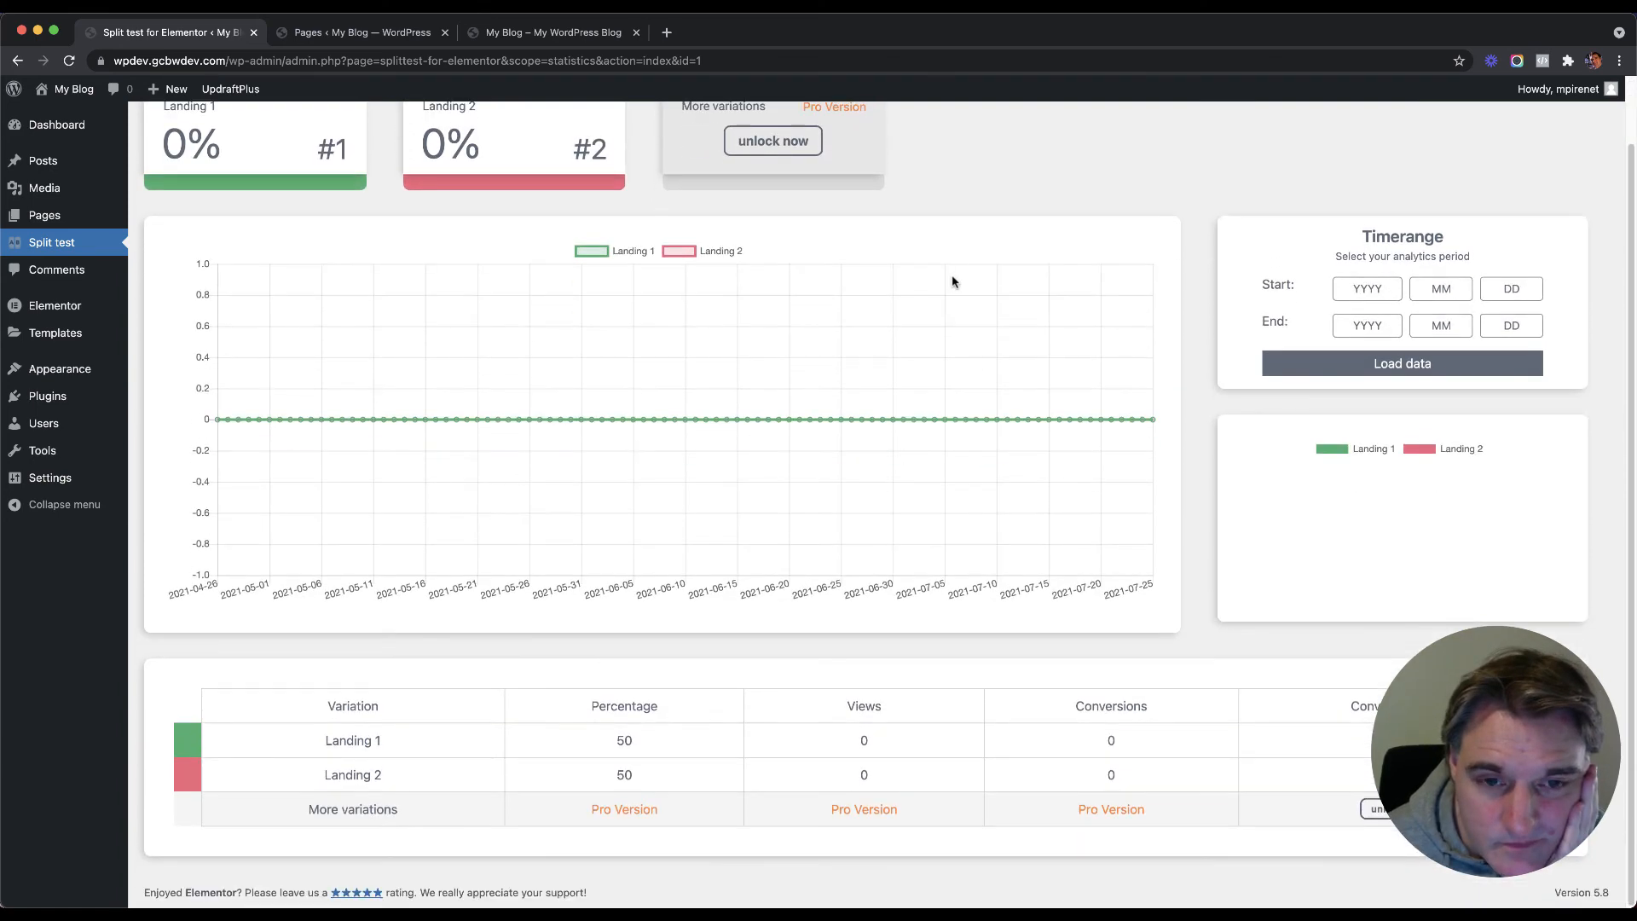
scroll(955, 280, "up", 2)
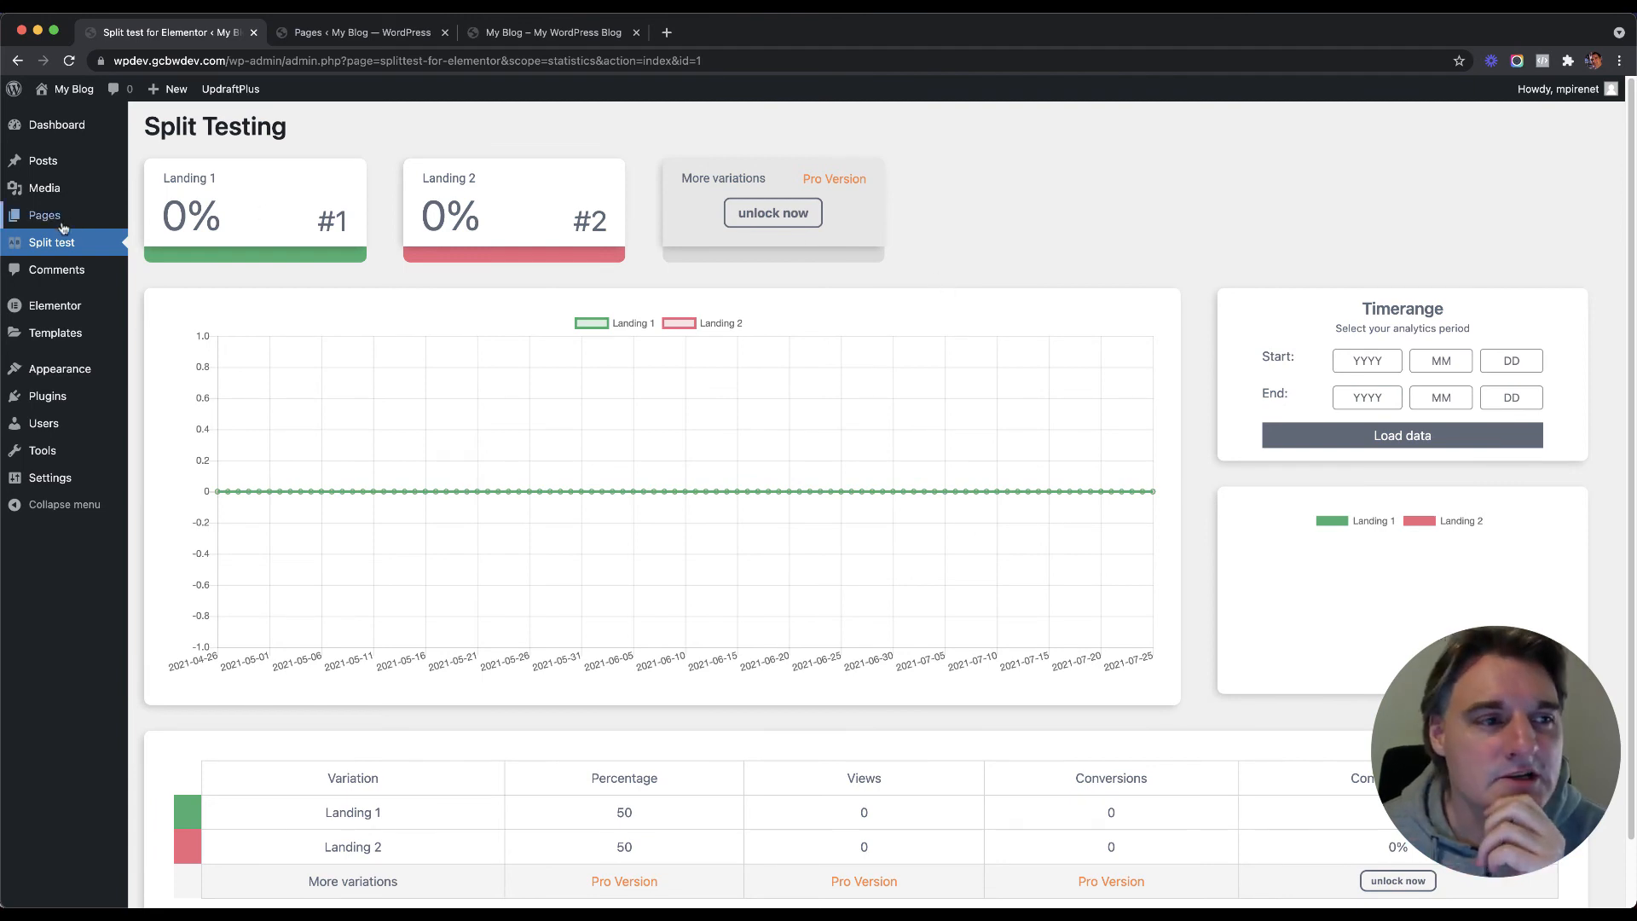
mouse_move(162, 227)
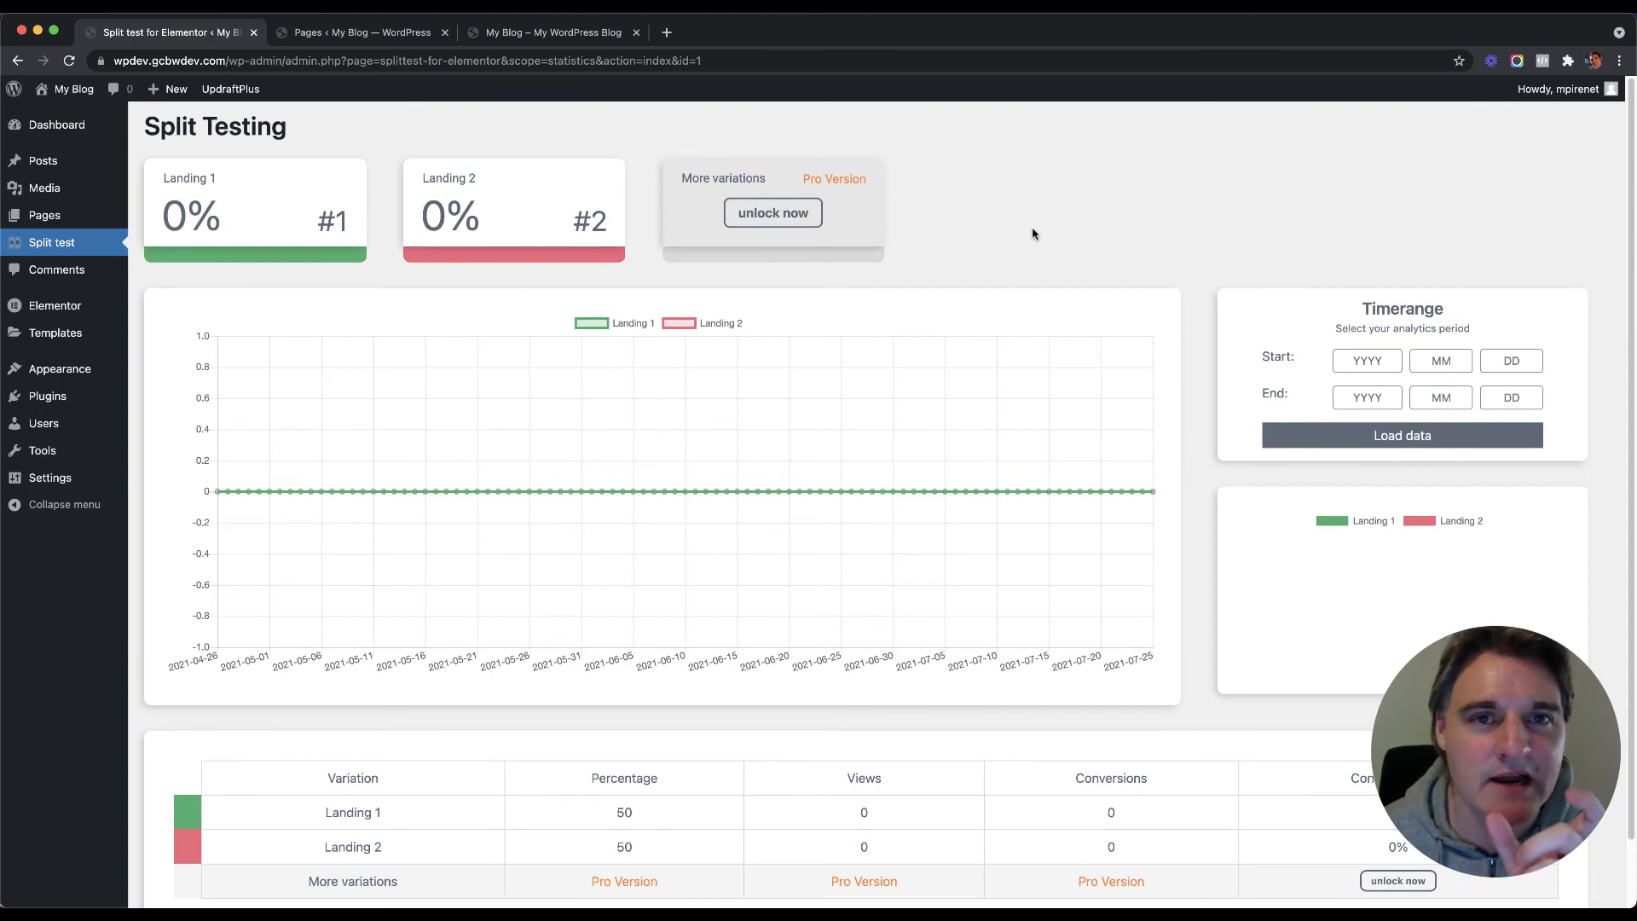
mouse_move(35, 220)
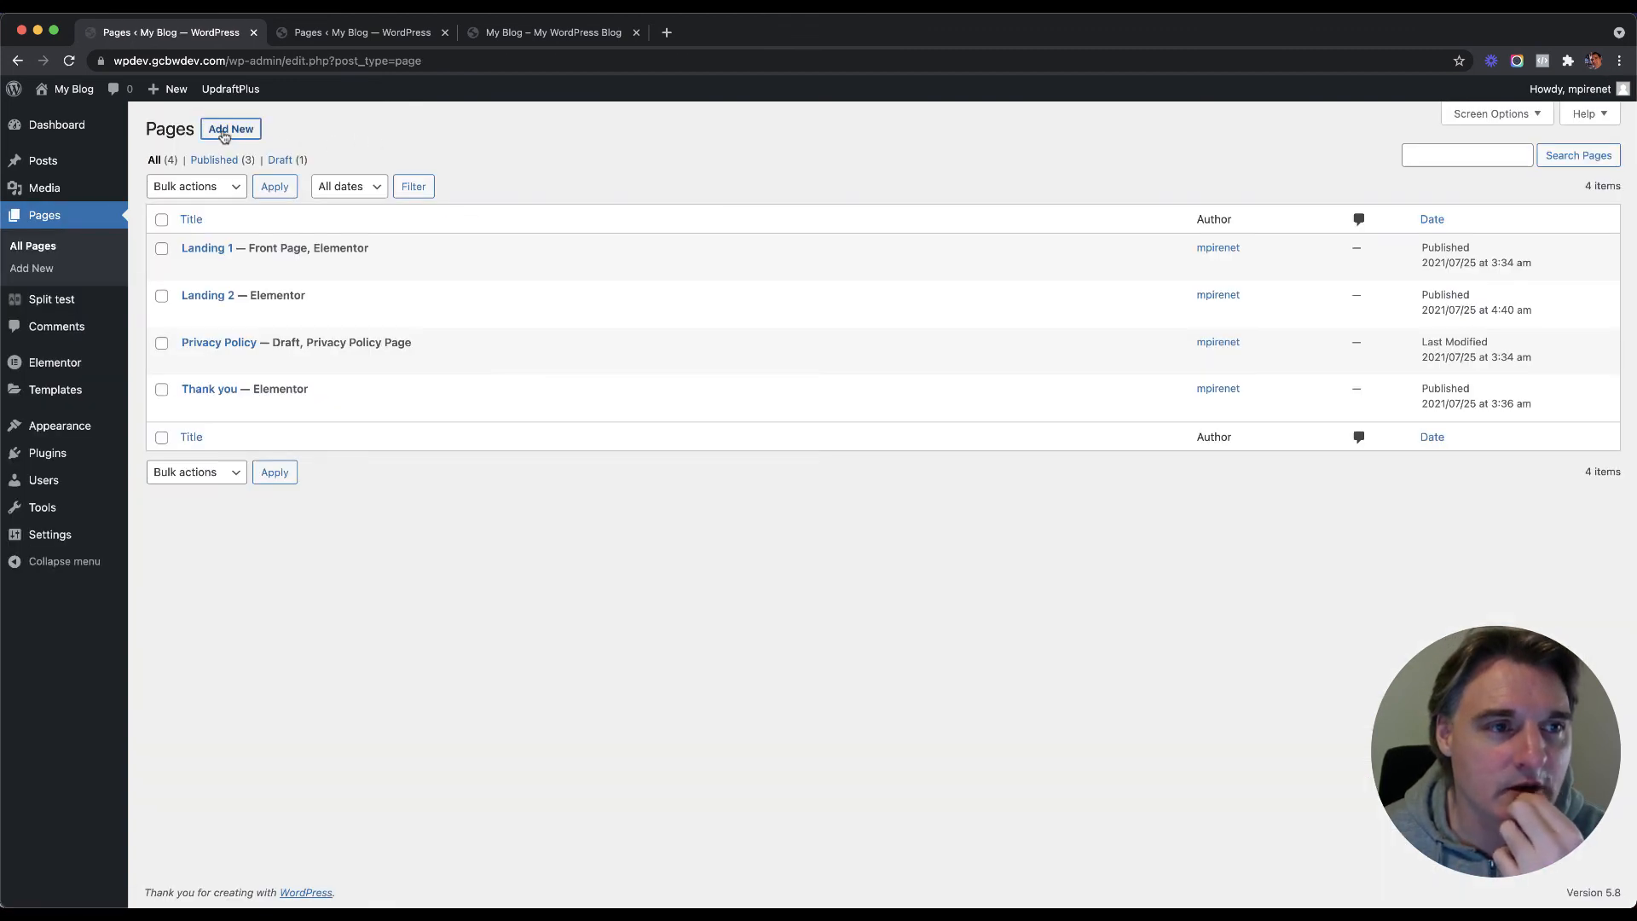
Step: Create a new empty page titled 'Home' and publish it
left_click(223, 130)
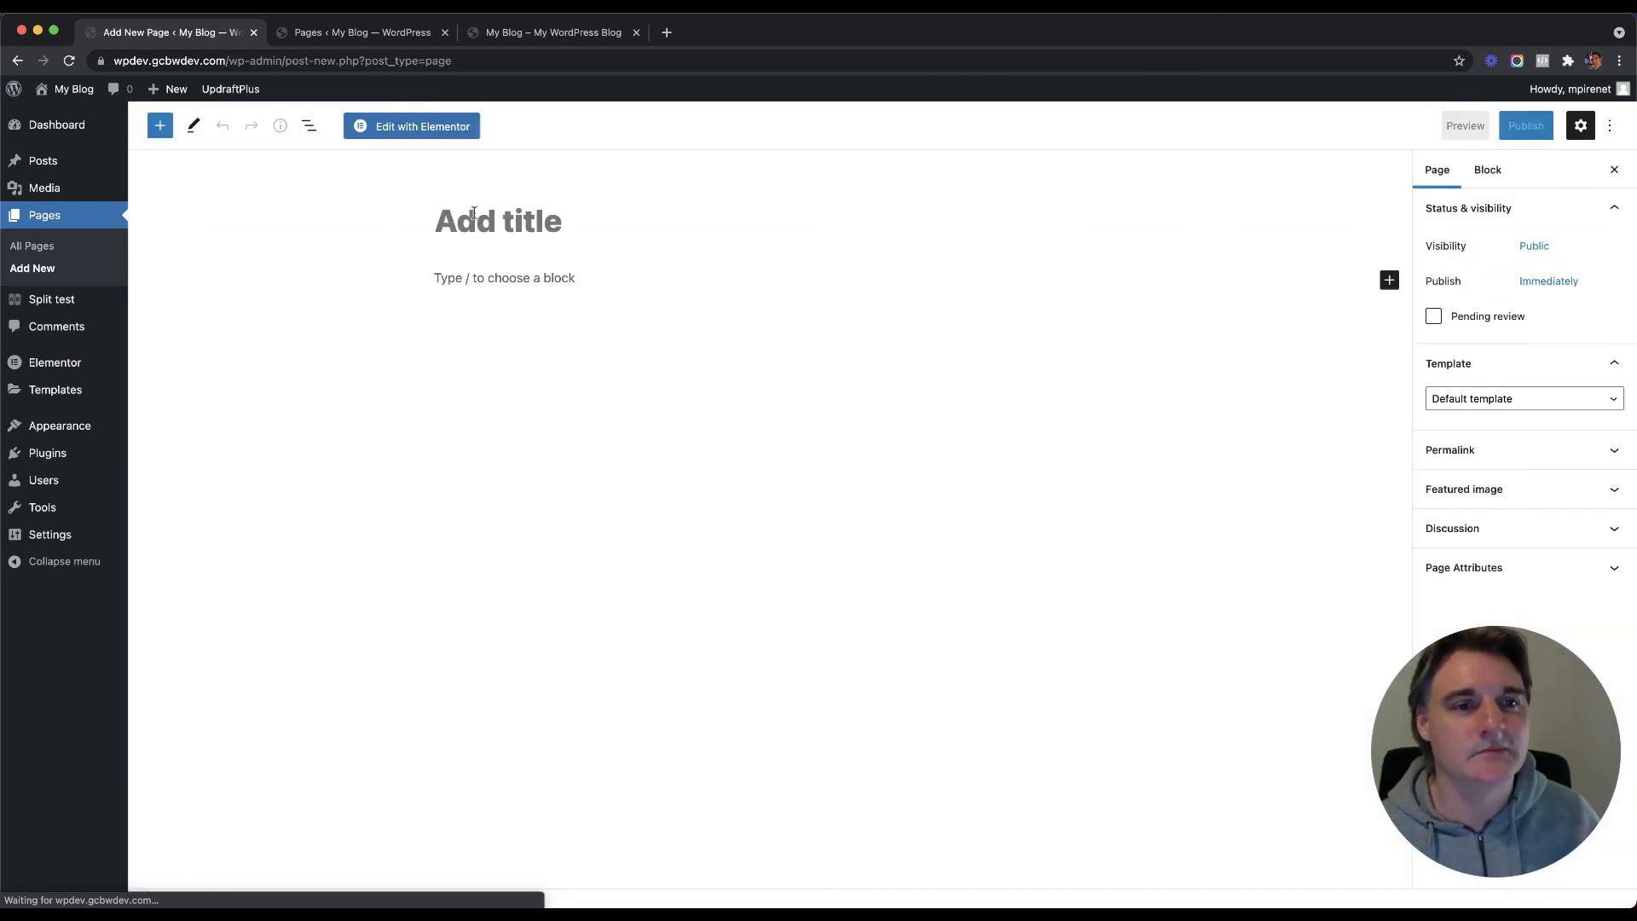
type("Home")
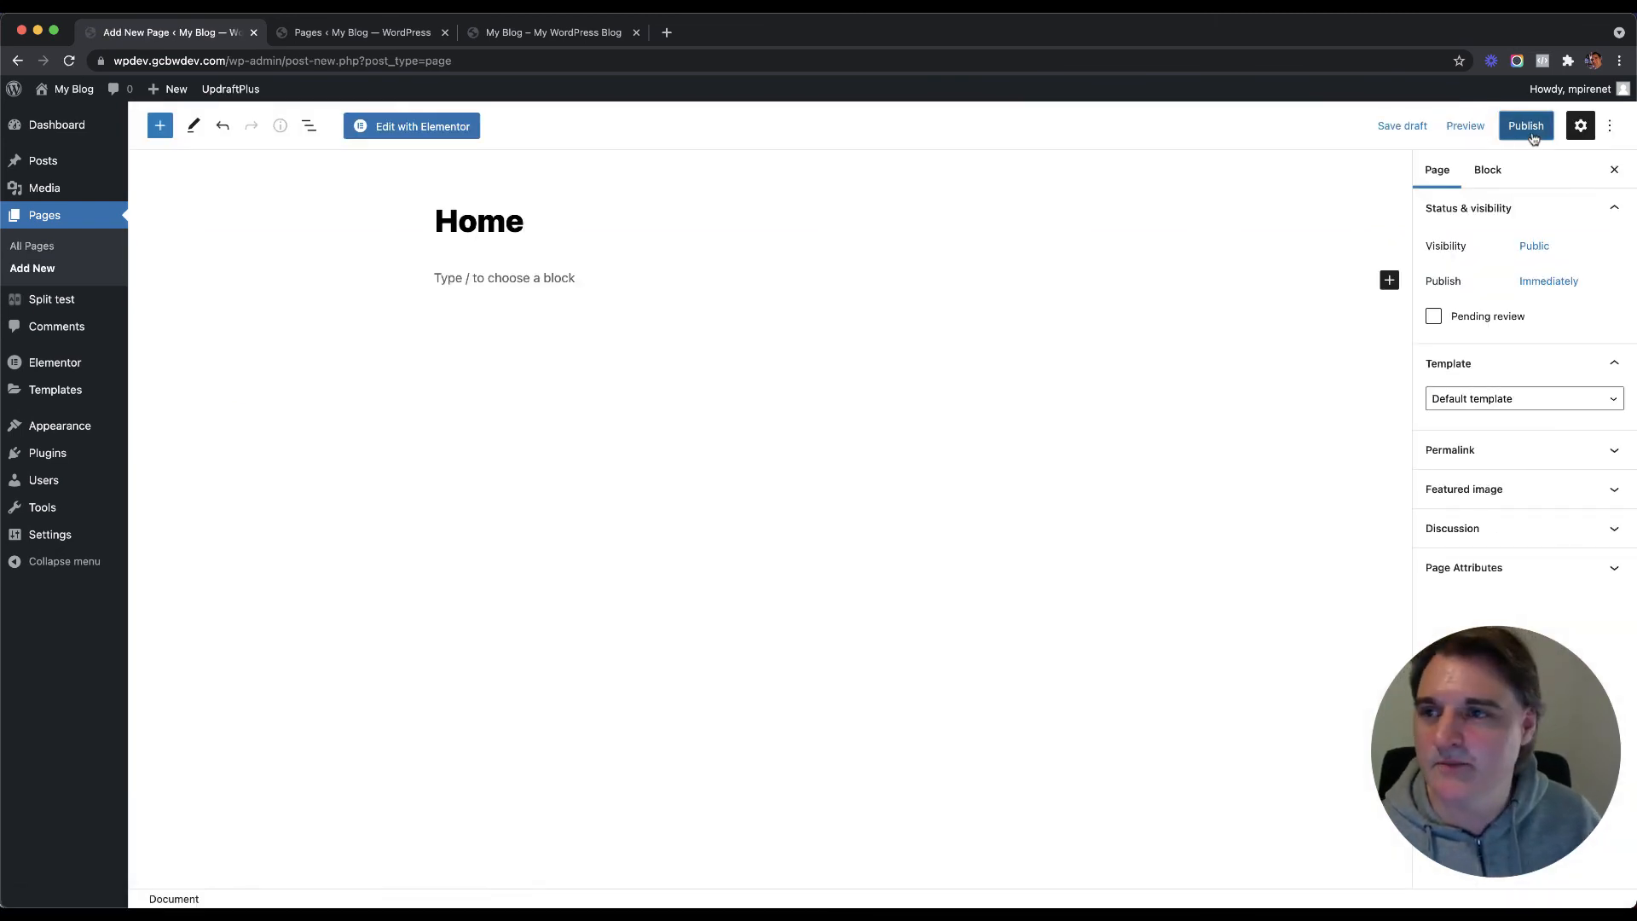
left_click(1526, 125)
left_click(1476, 125)
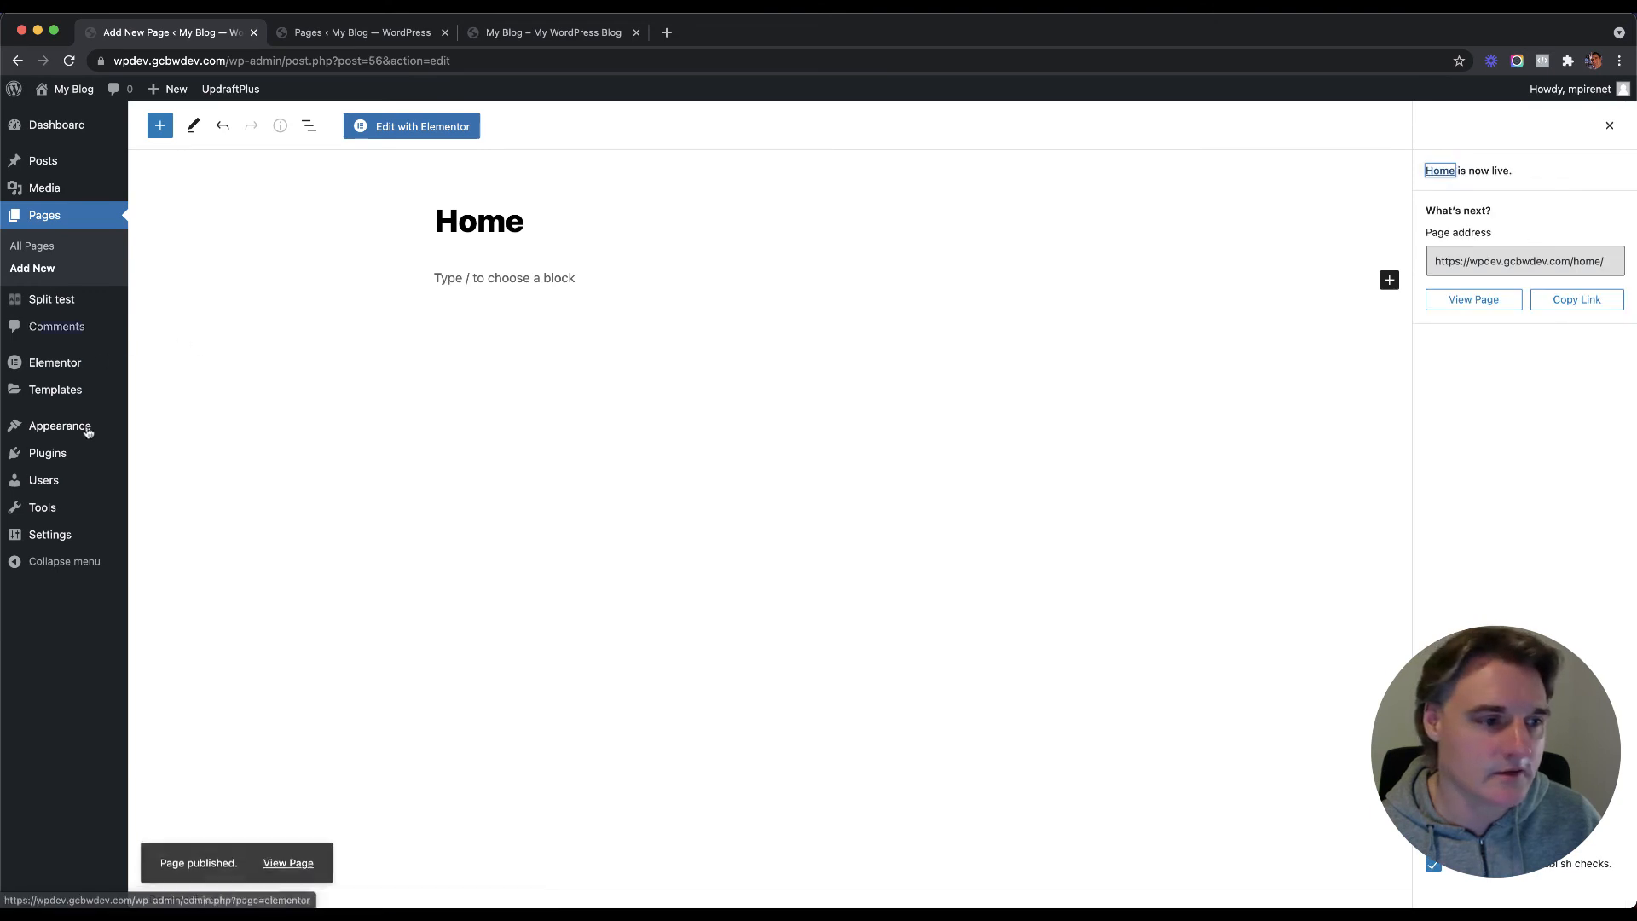
Step: Set Home as the static homepage in Reading Settings, save, and bring the private window forward
mouse_move(74, 534)
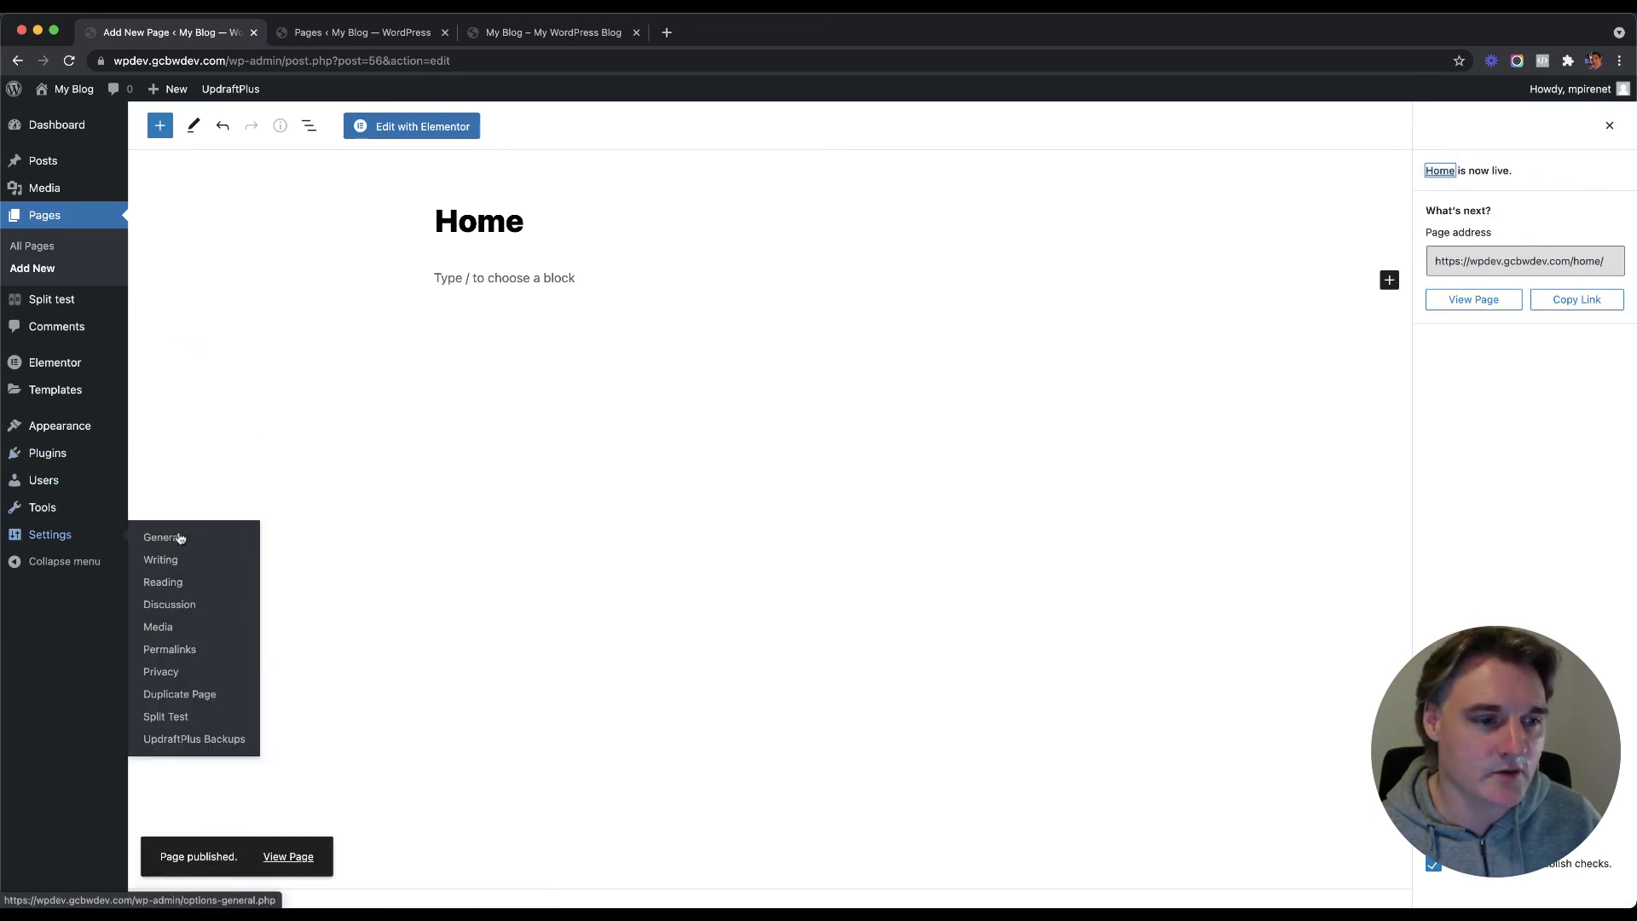
left_click(176, 581)
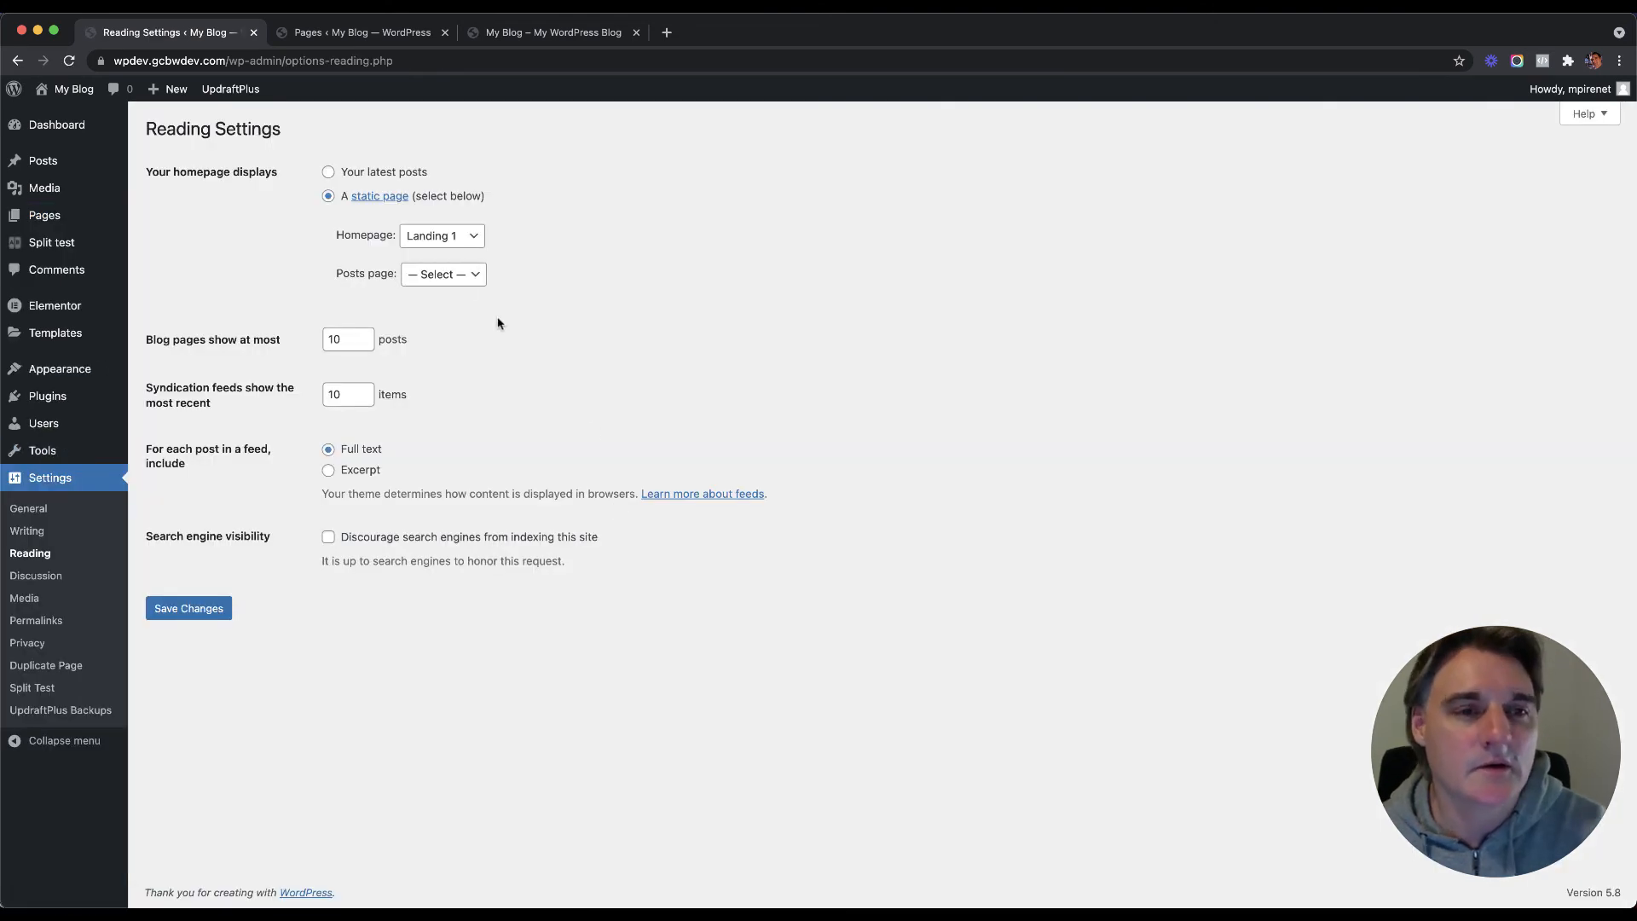
left_click(442, 235)
left_click(444, 227)
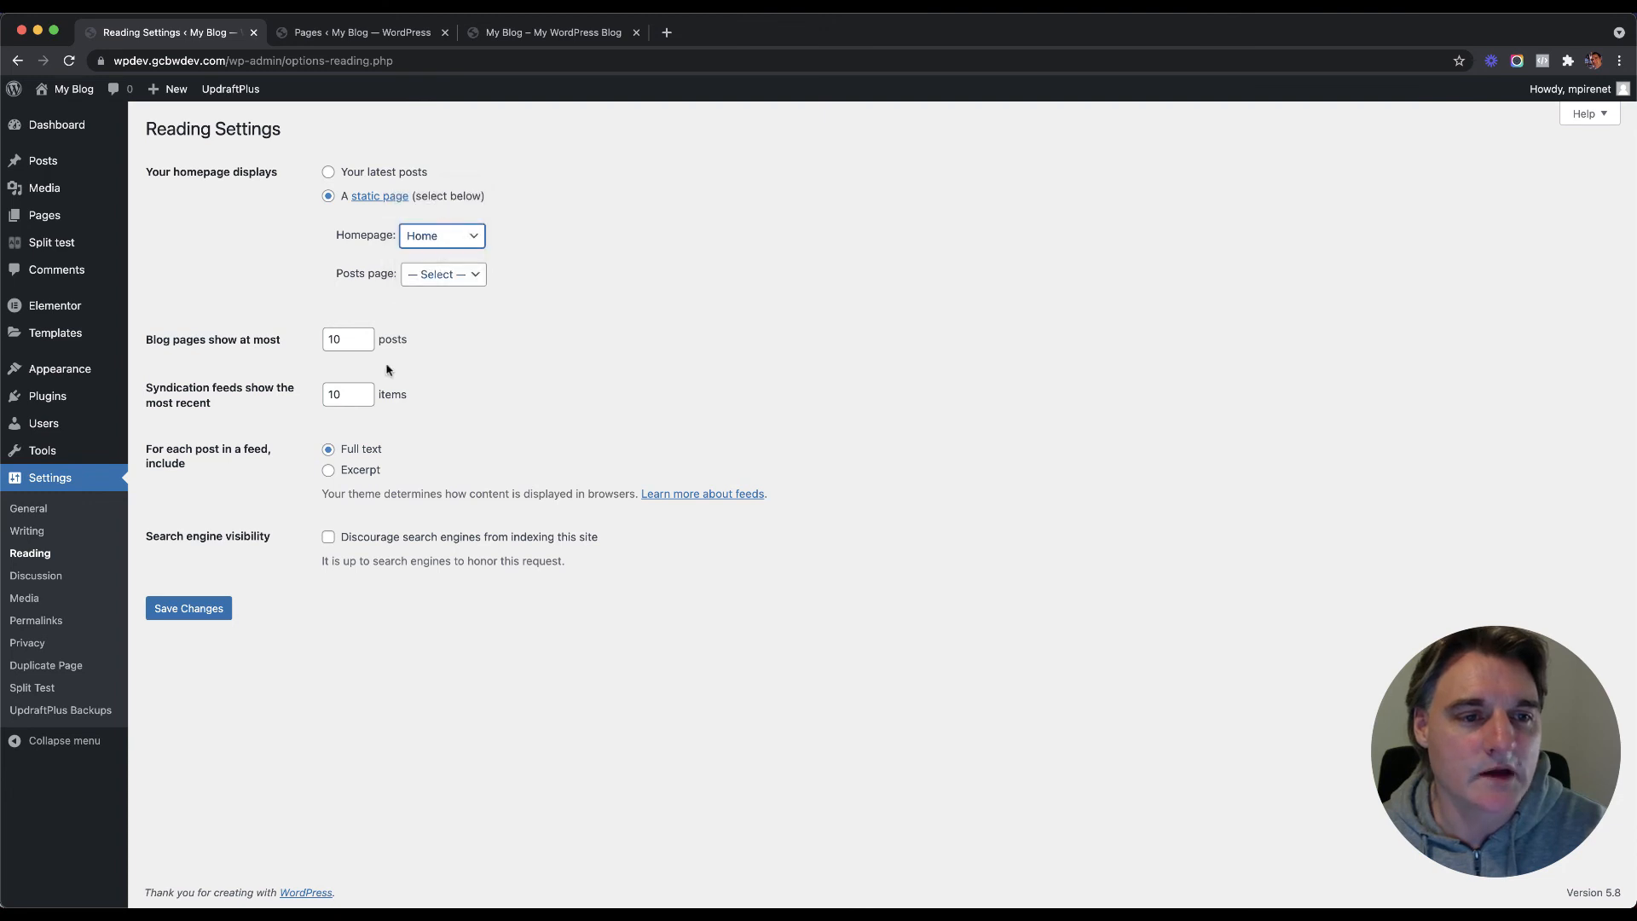
left_click(222, 614)
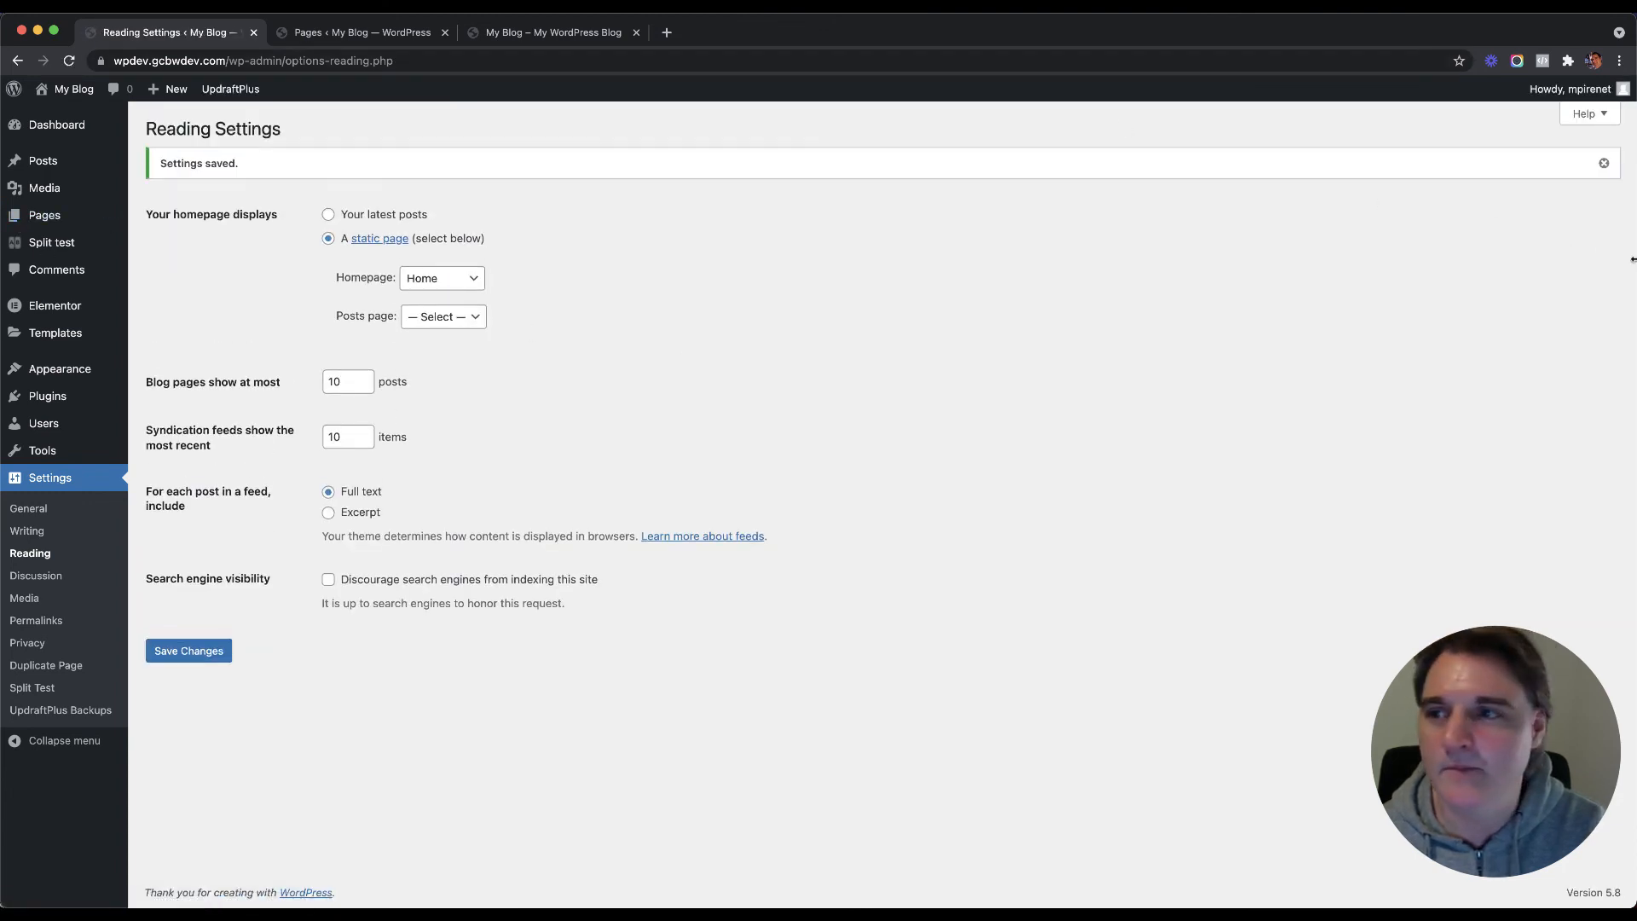
left_click_drag(1634, 259, 1459, 267)
left_click(1562, 270)
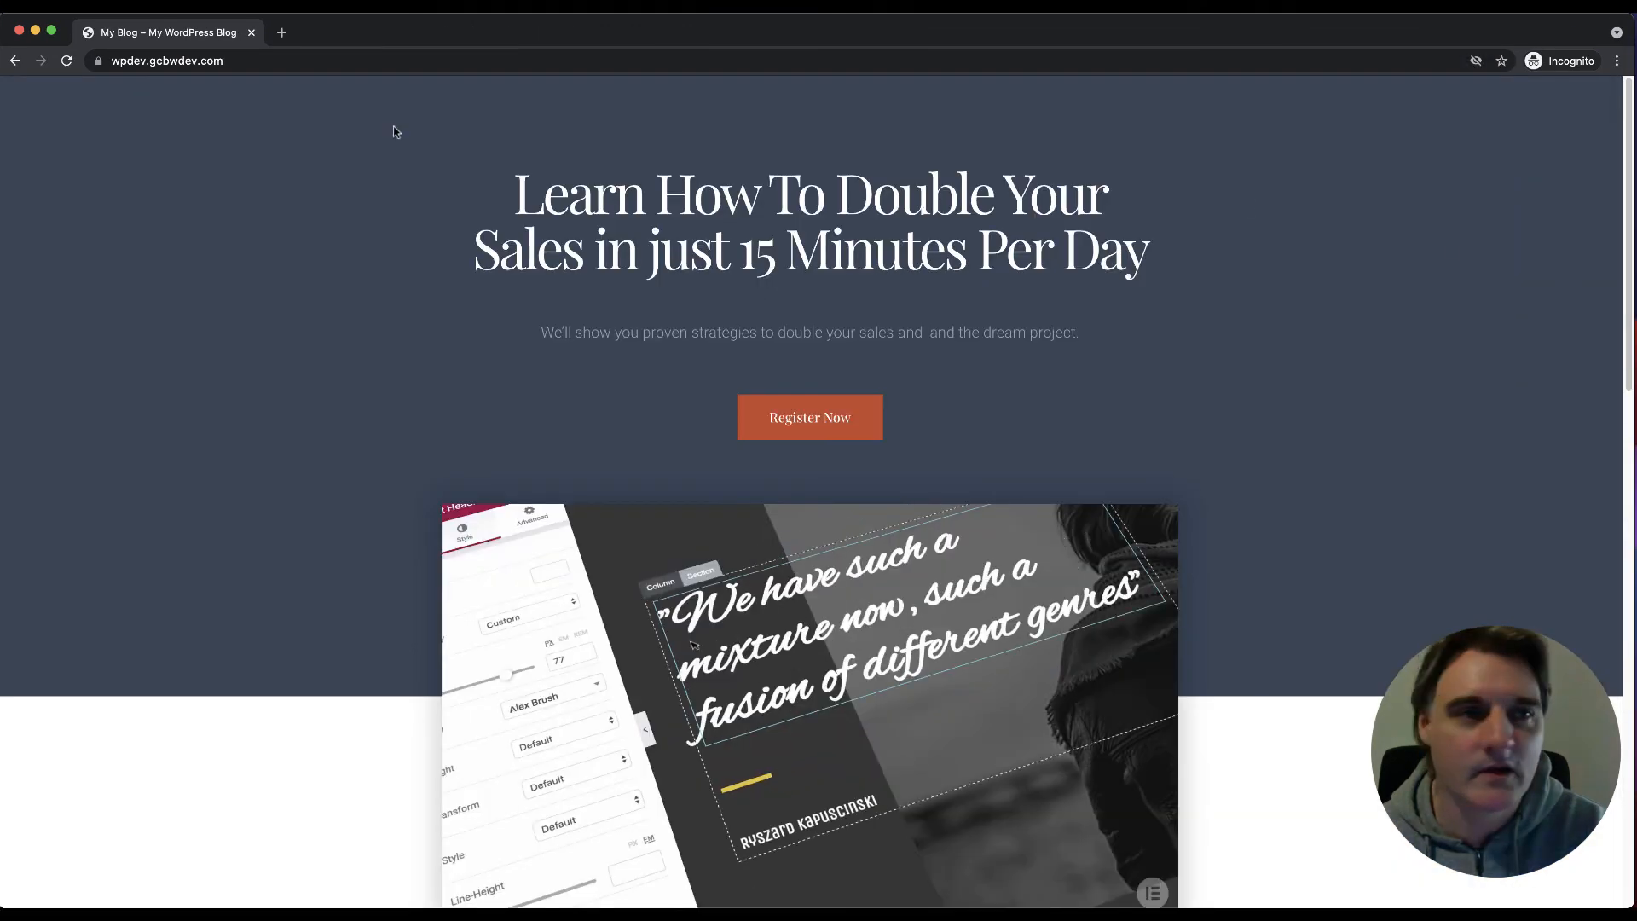
Step: Reload the site in the incognito window, then load the /landing-1 page
left_click(339, 56)
key("Return")
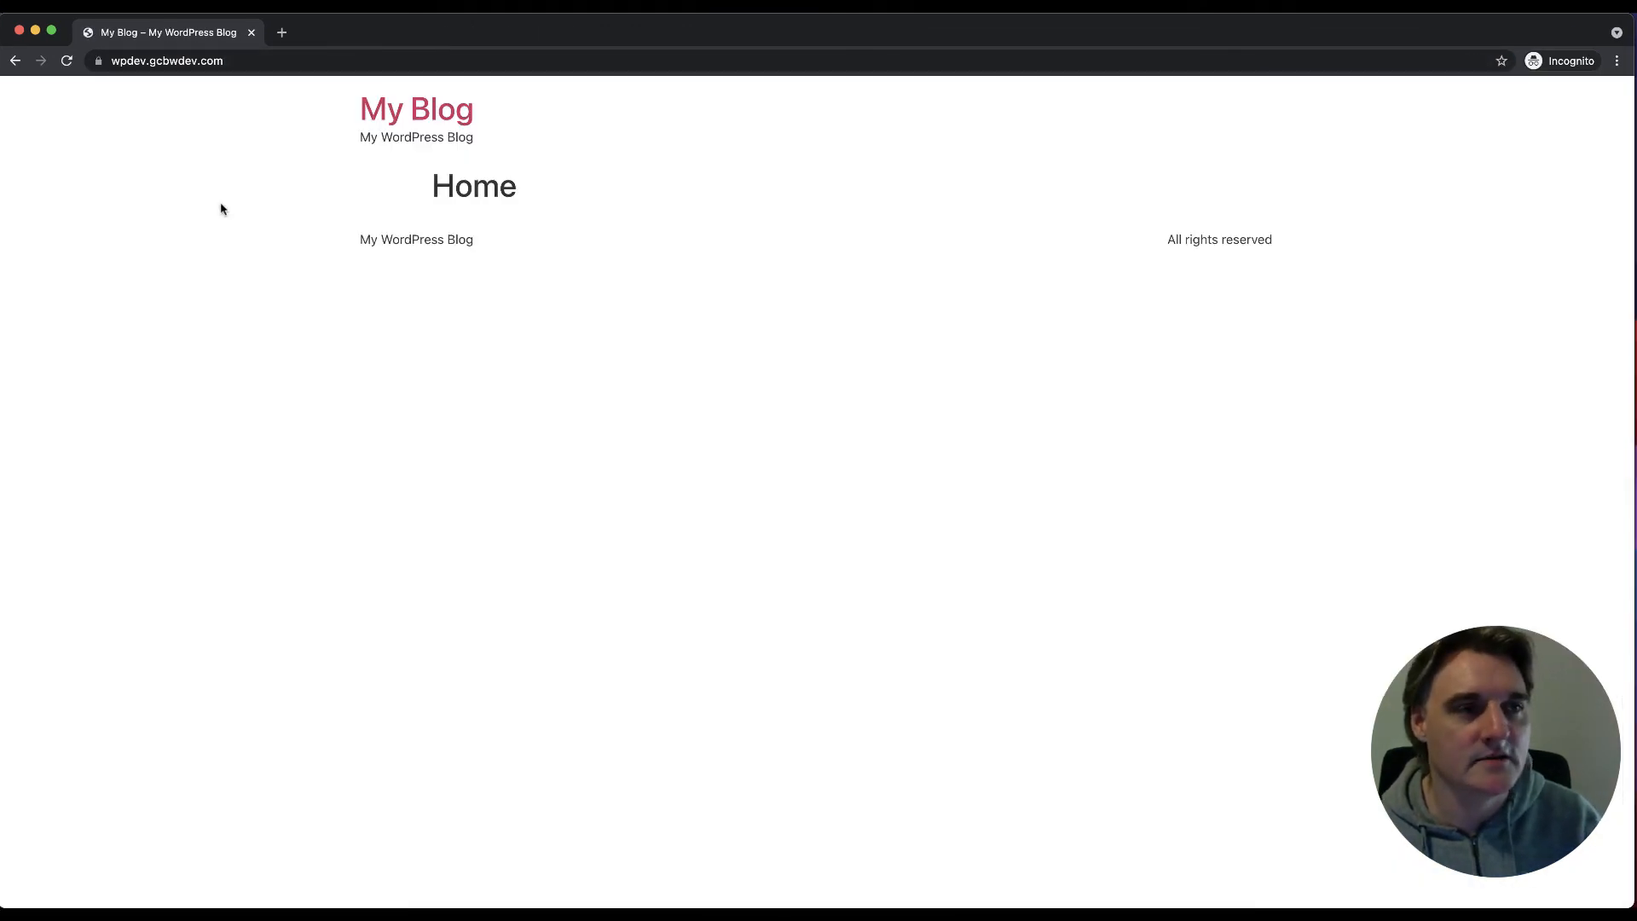
left_click(245, 63)
left_click(285, 62)
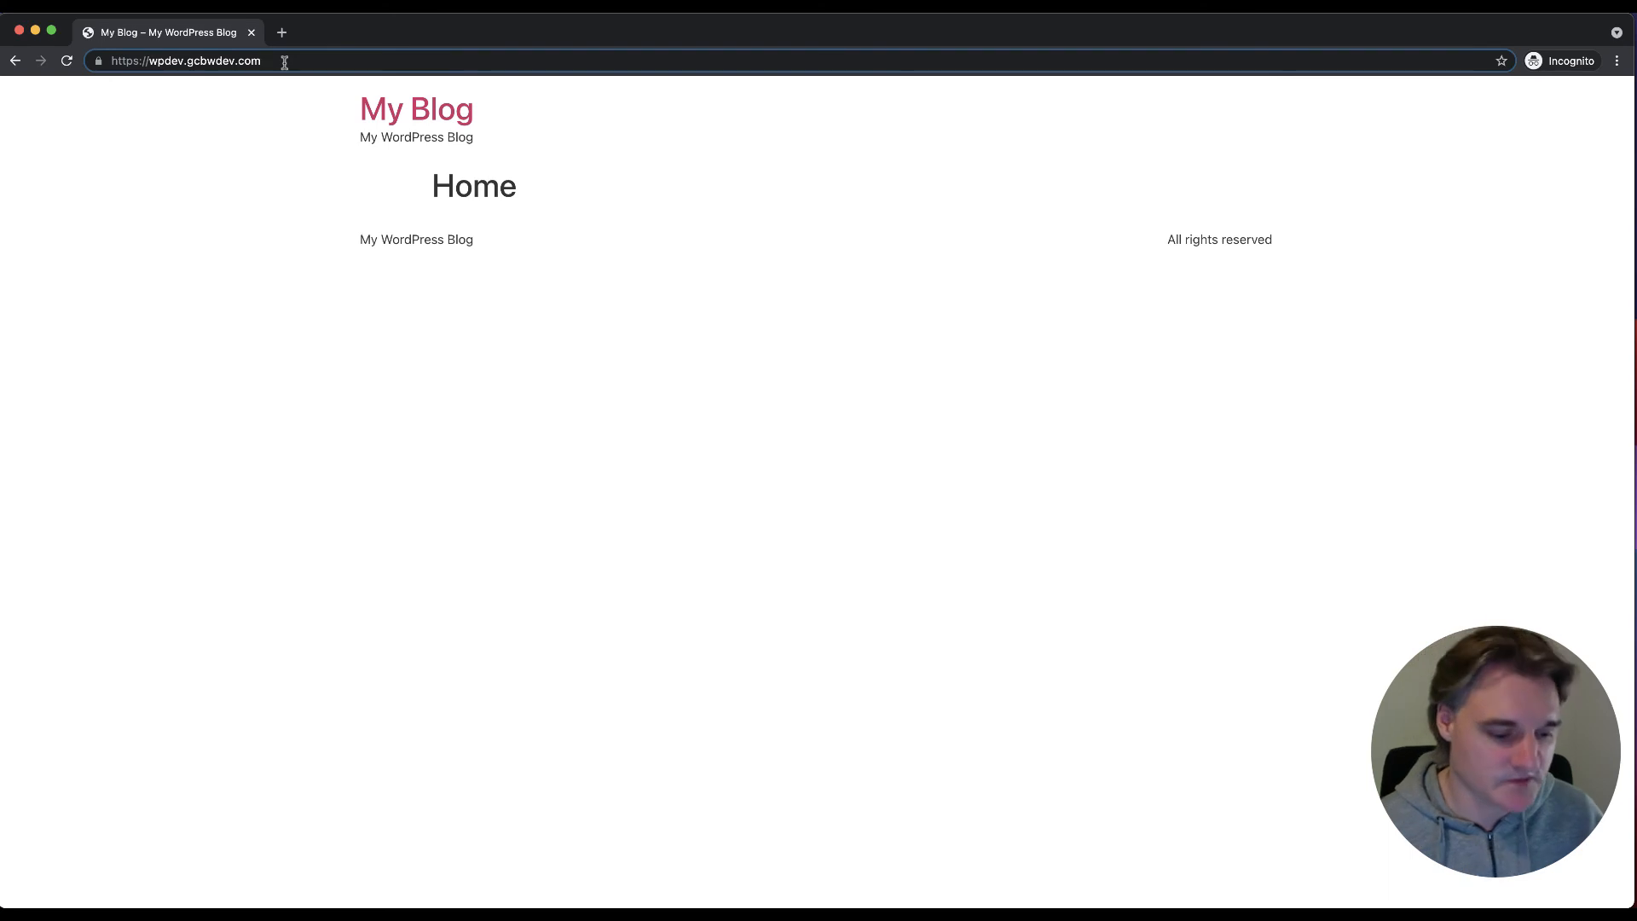
type("/lan")
type("dind")
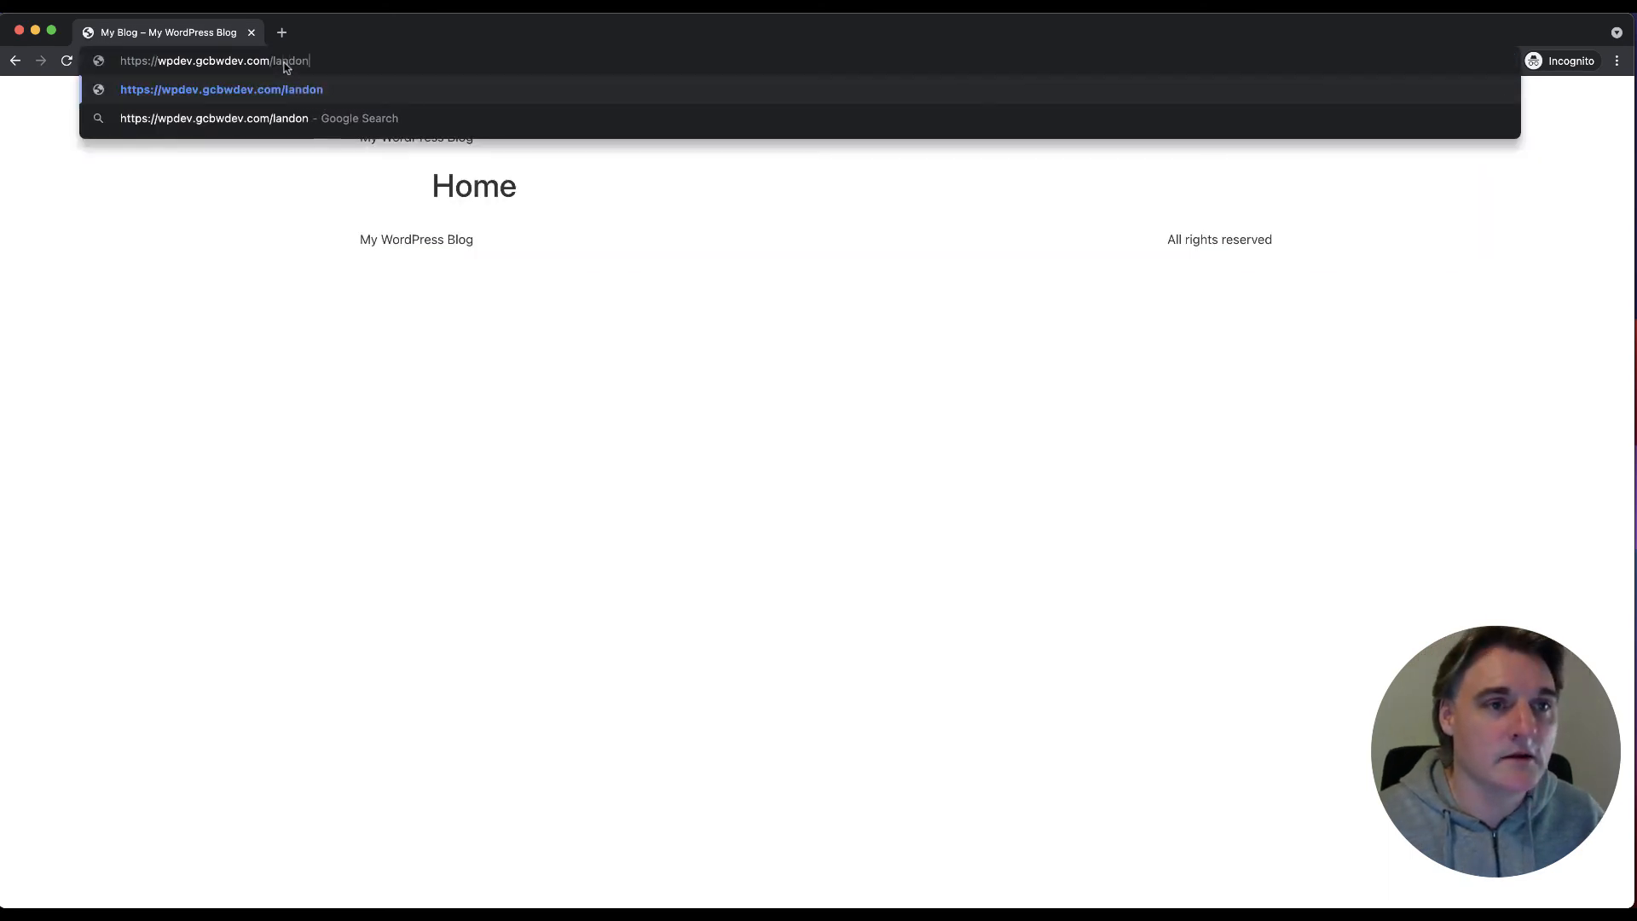
key("BackSpace")
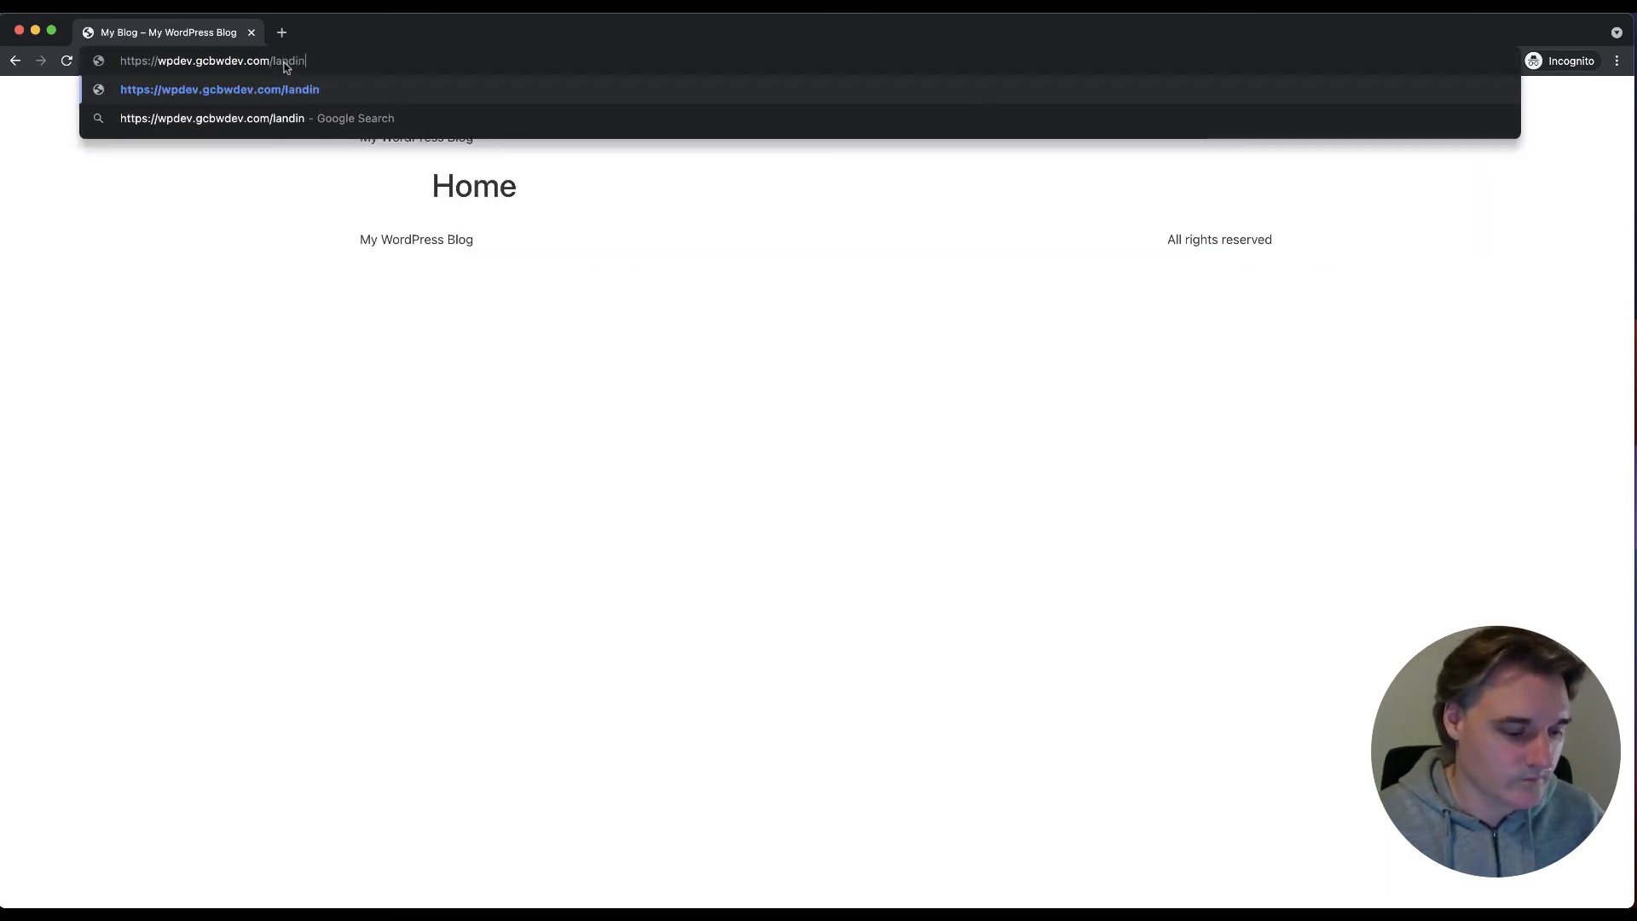
type("g-1")
key("Return")
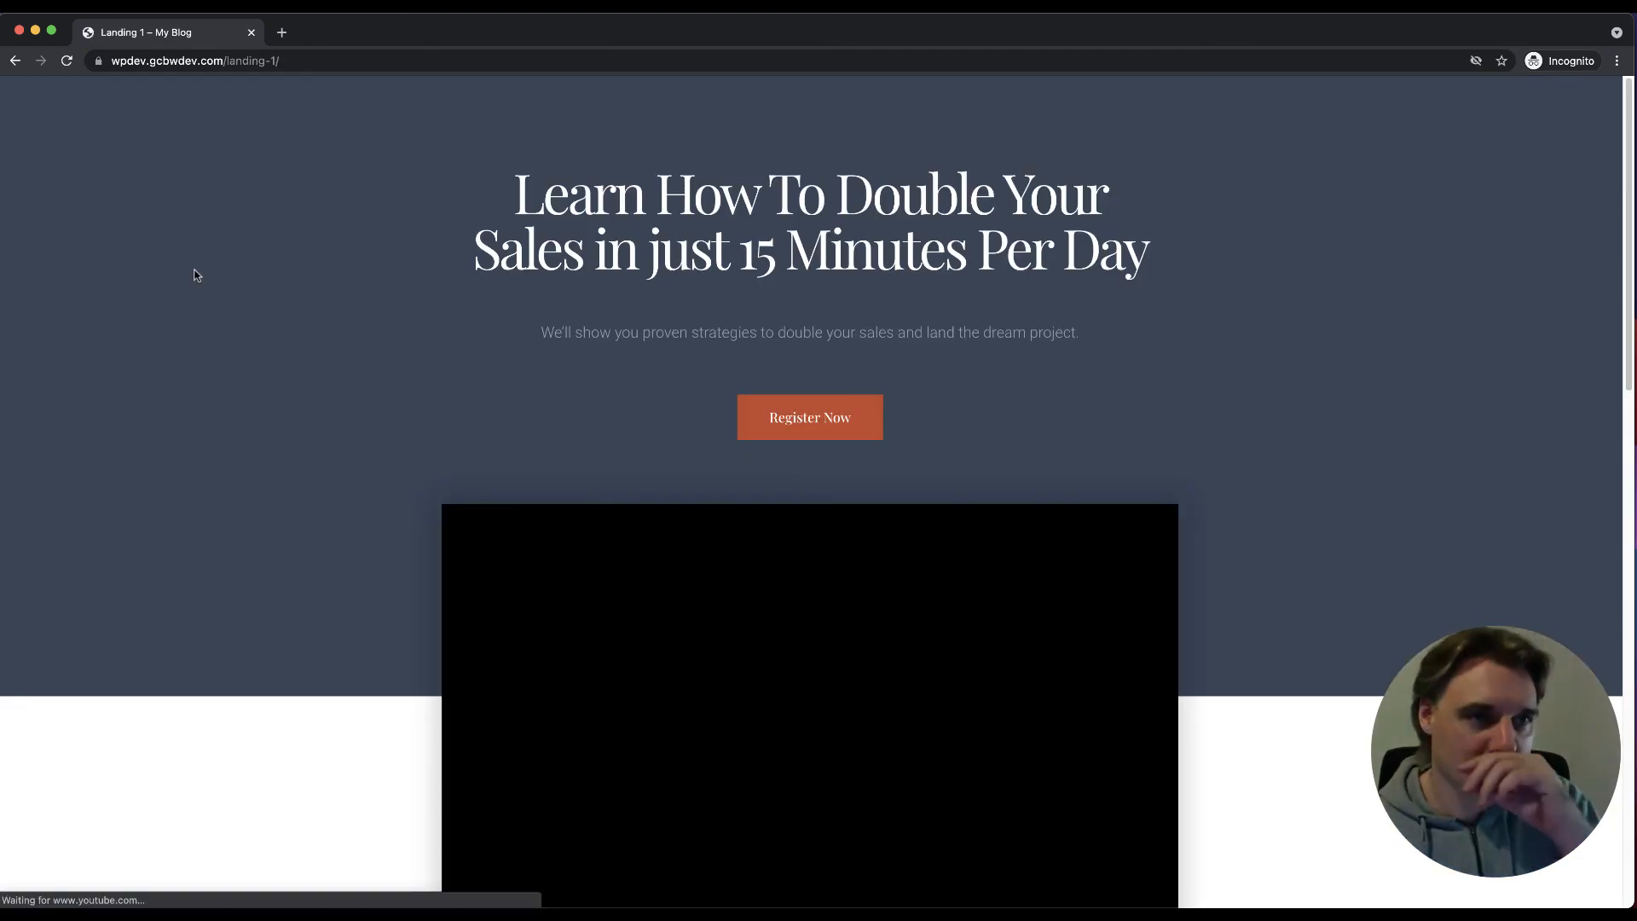
Step: Bring the admin window showing the saved Reading Settings back to the front
mouse_move(225, 907)
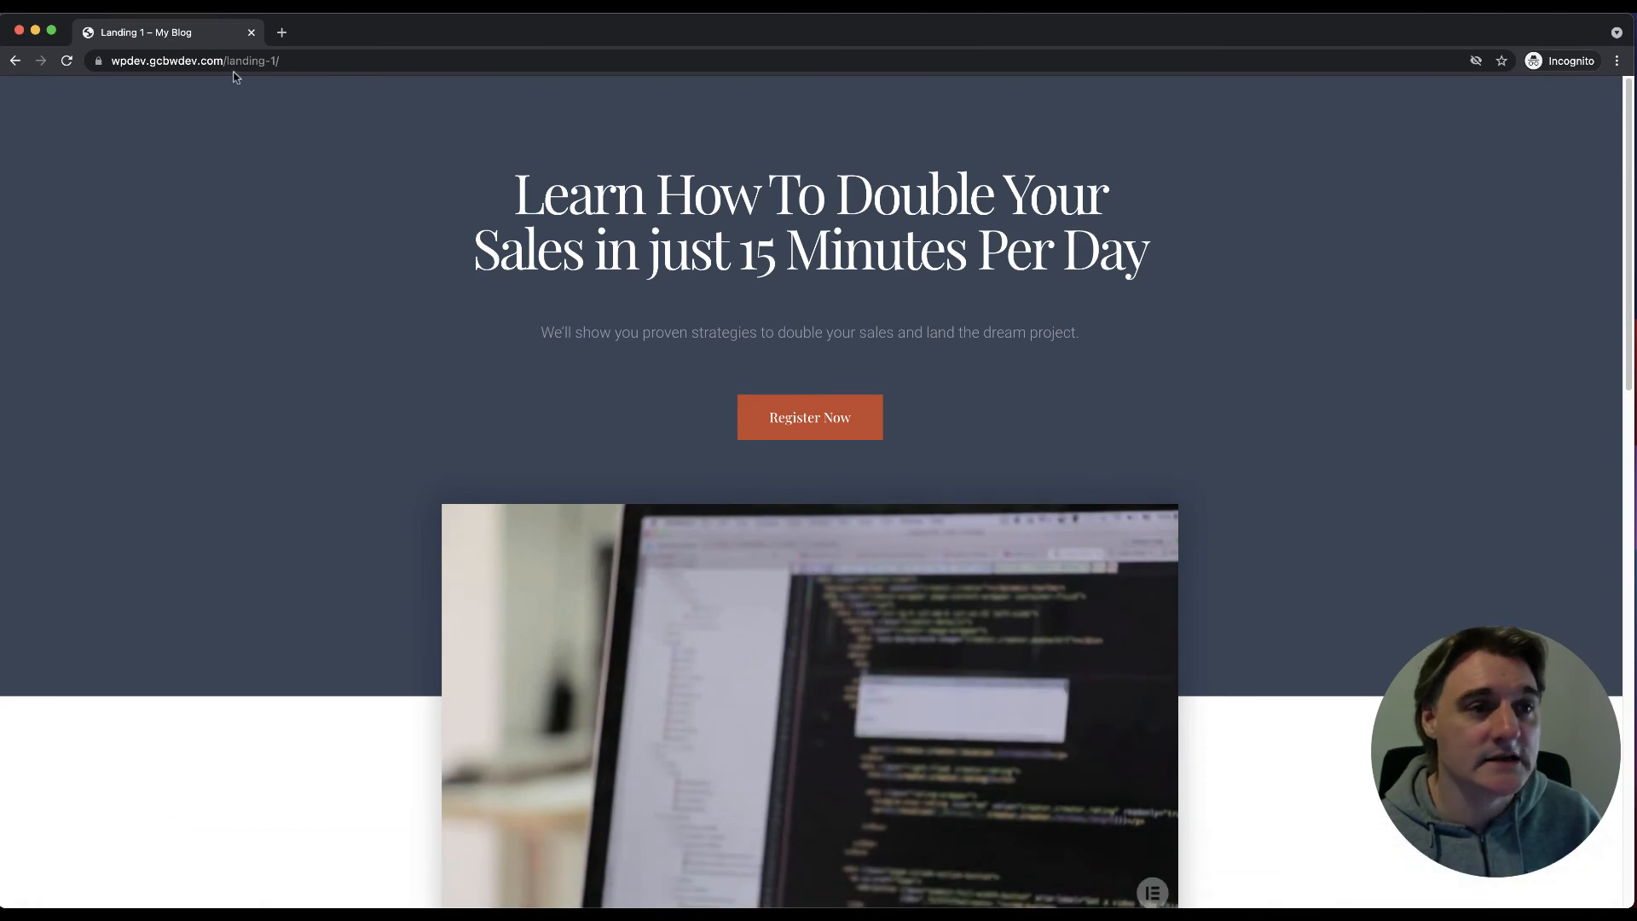
left_click_drag(264, 61, 349, 63)
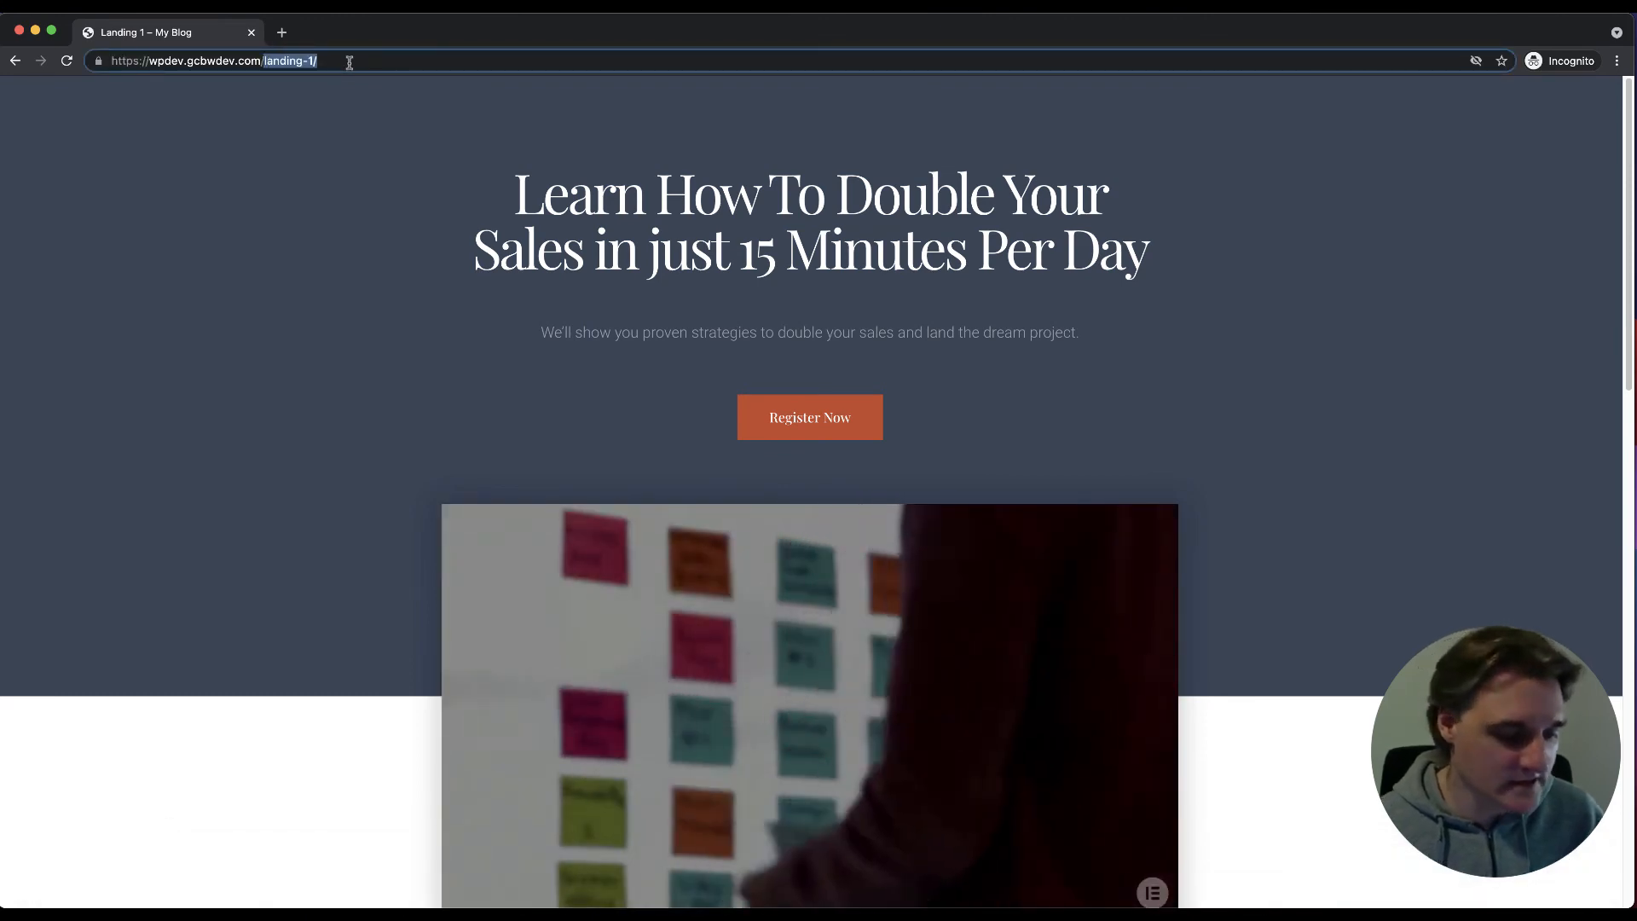
left_click(304, 219)
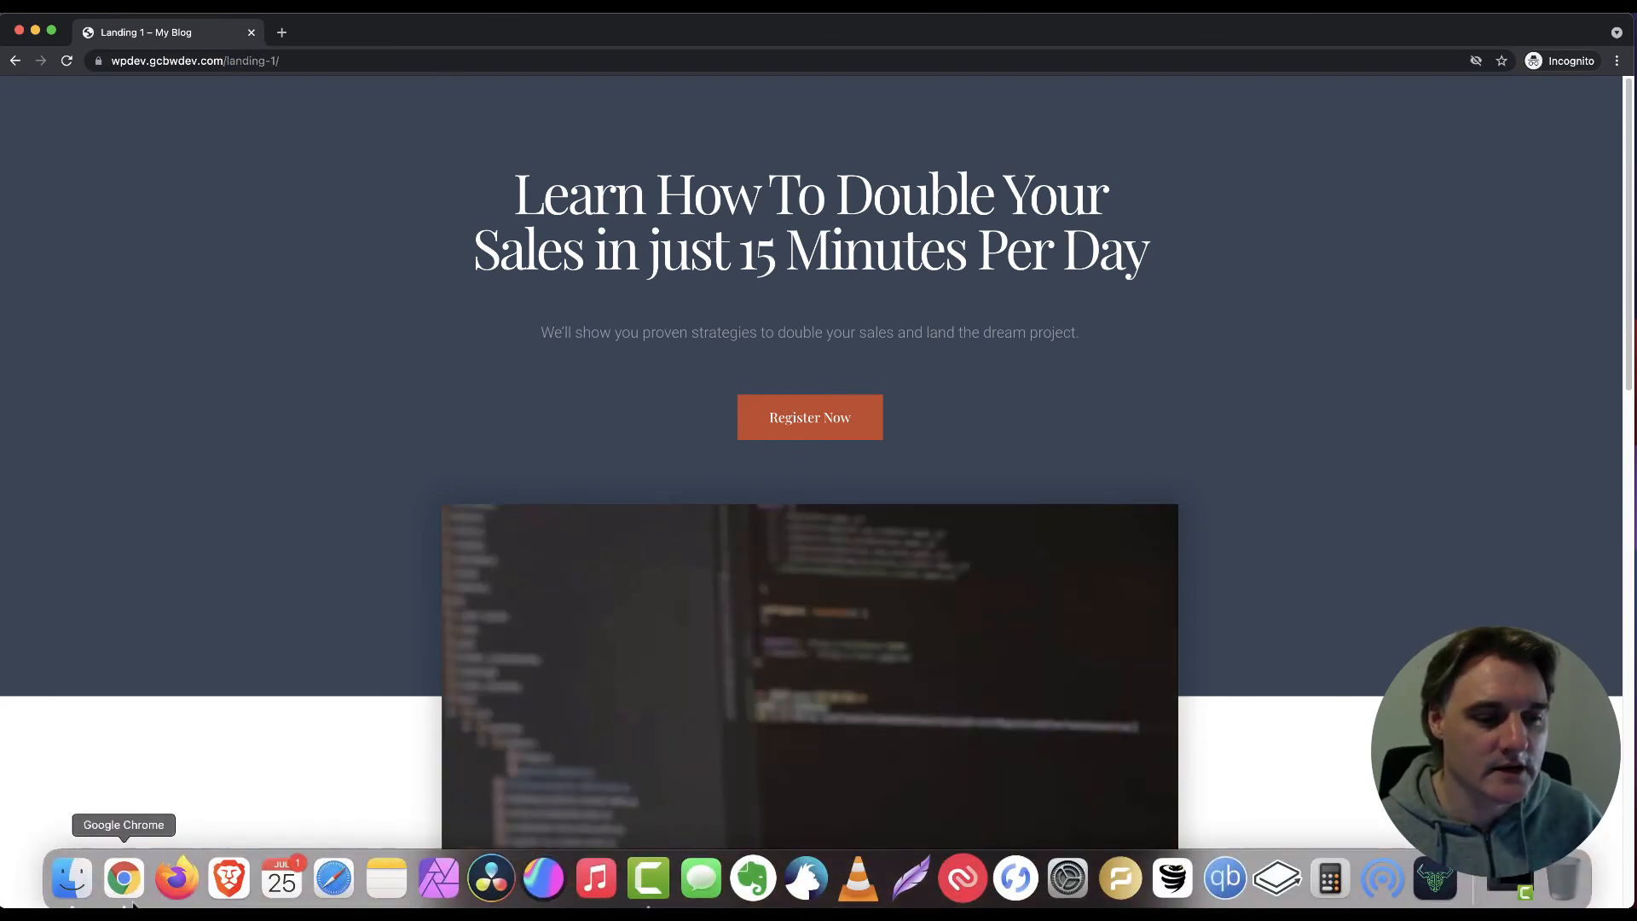
right_click(126, 879)
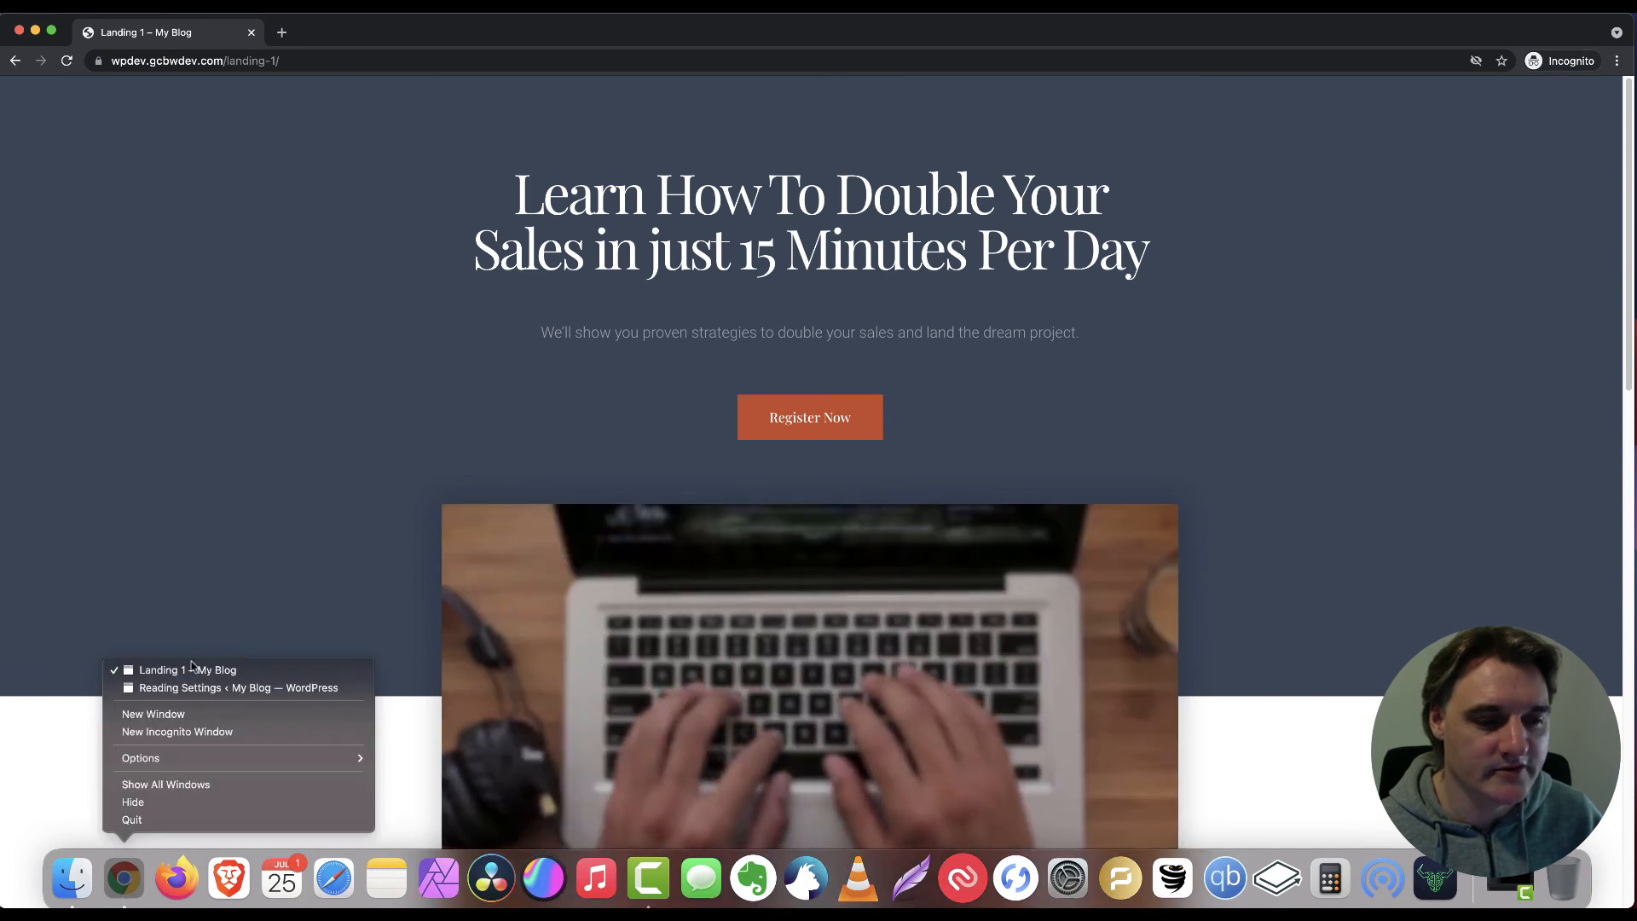
left_click(204, 687)
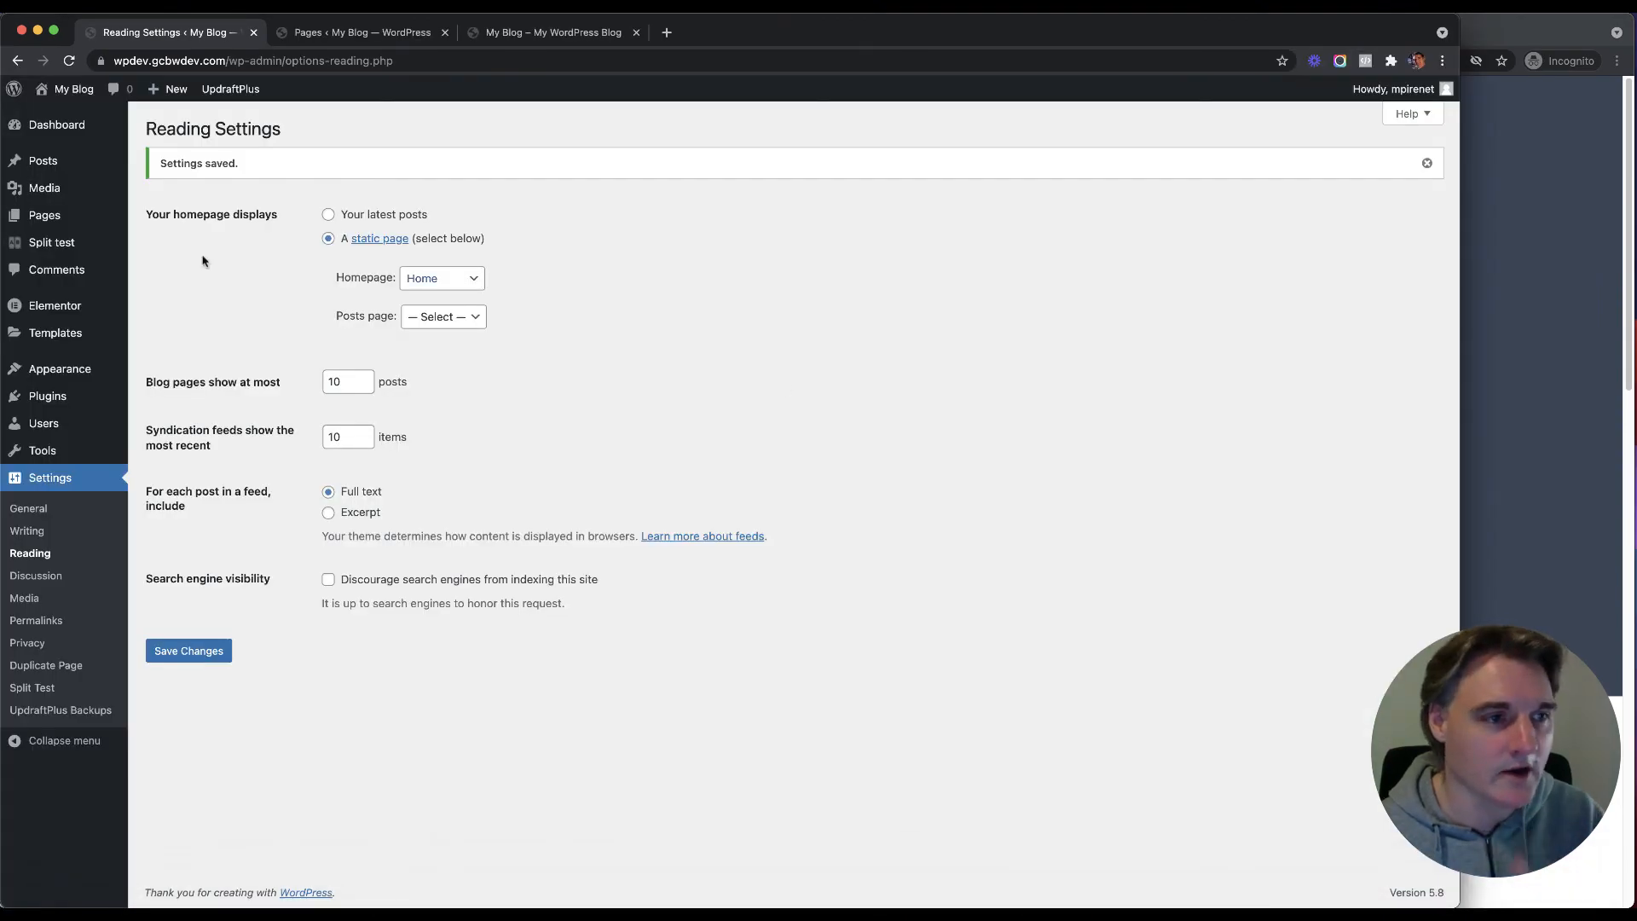
Step: Check that the Pages list marks Home as Front Page, glance at the front page, then open Split test
left_click(162, 214)
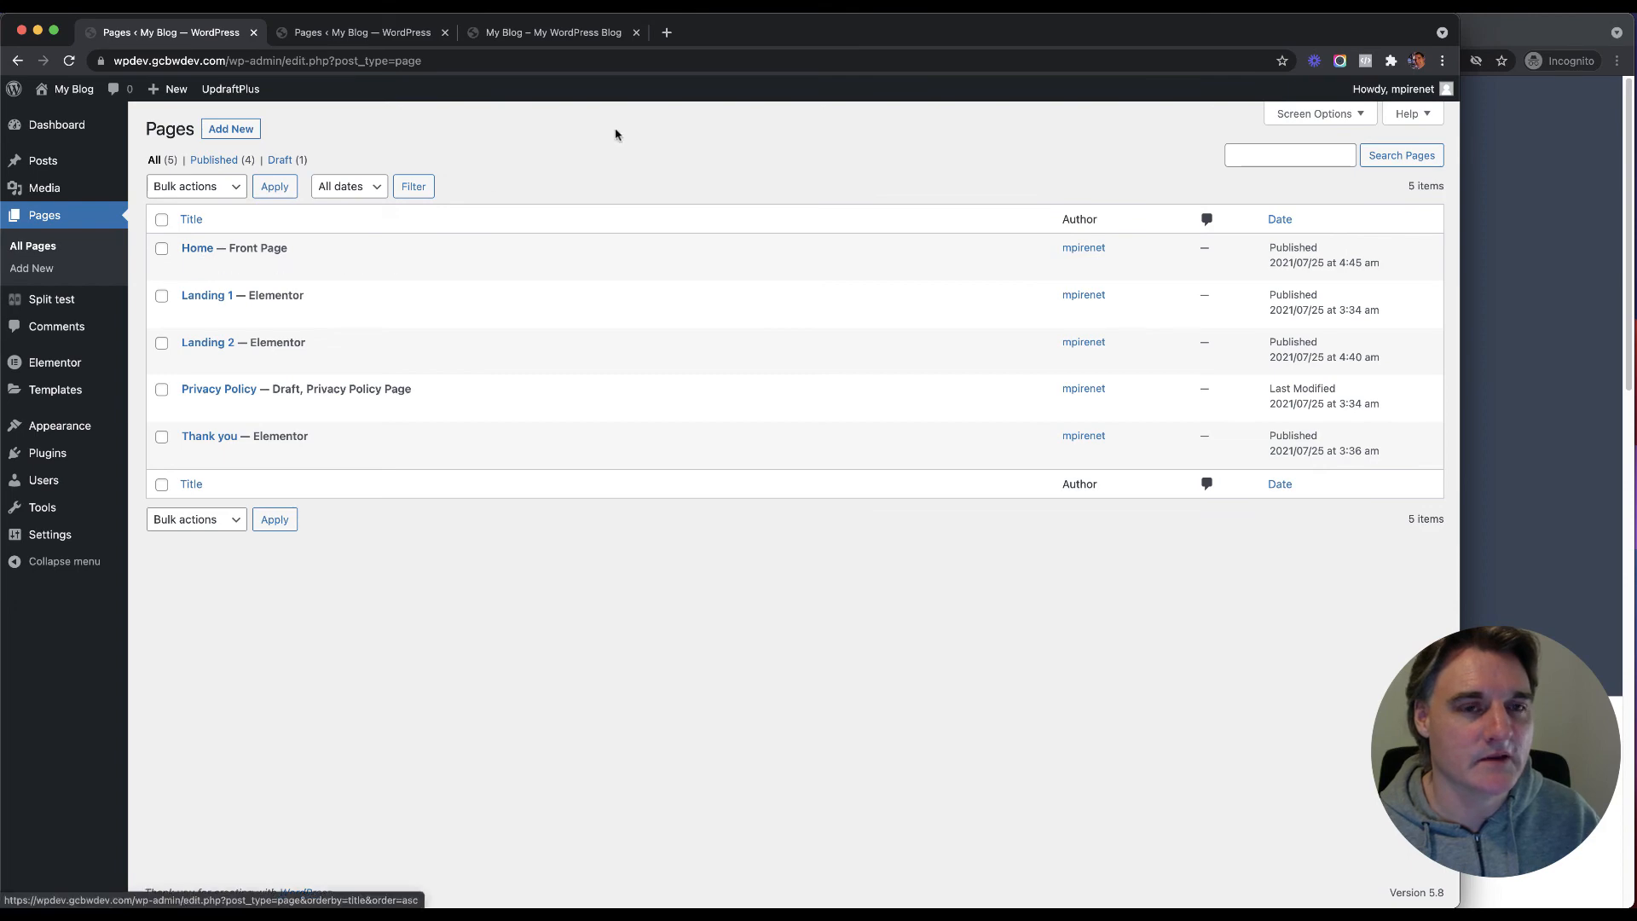
left_click(533, 34)
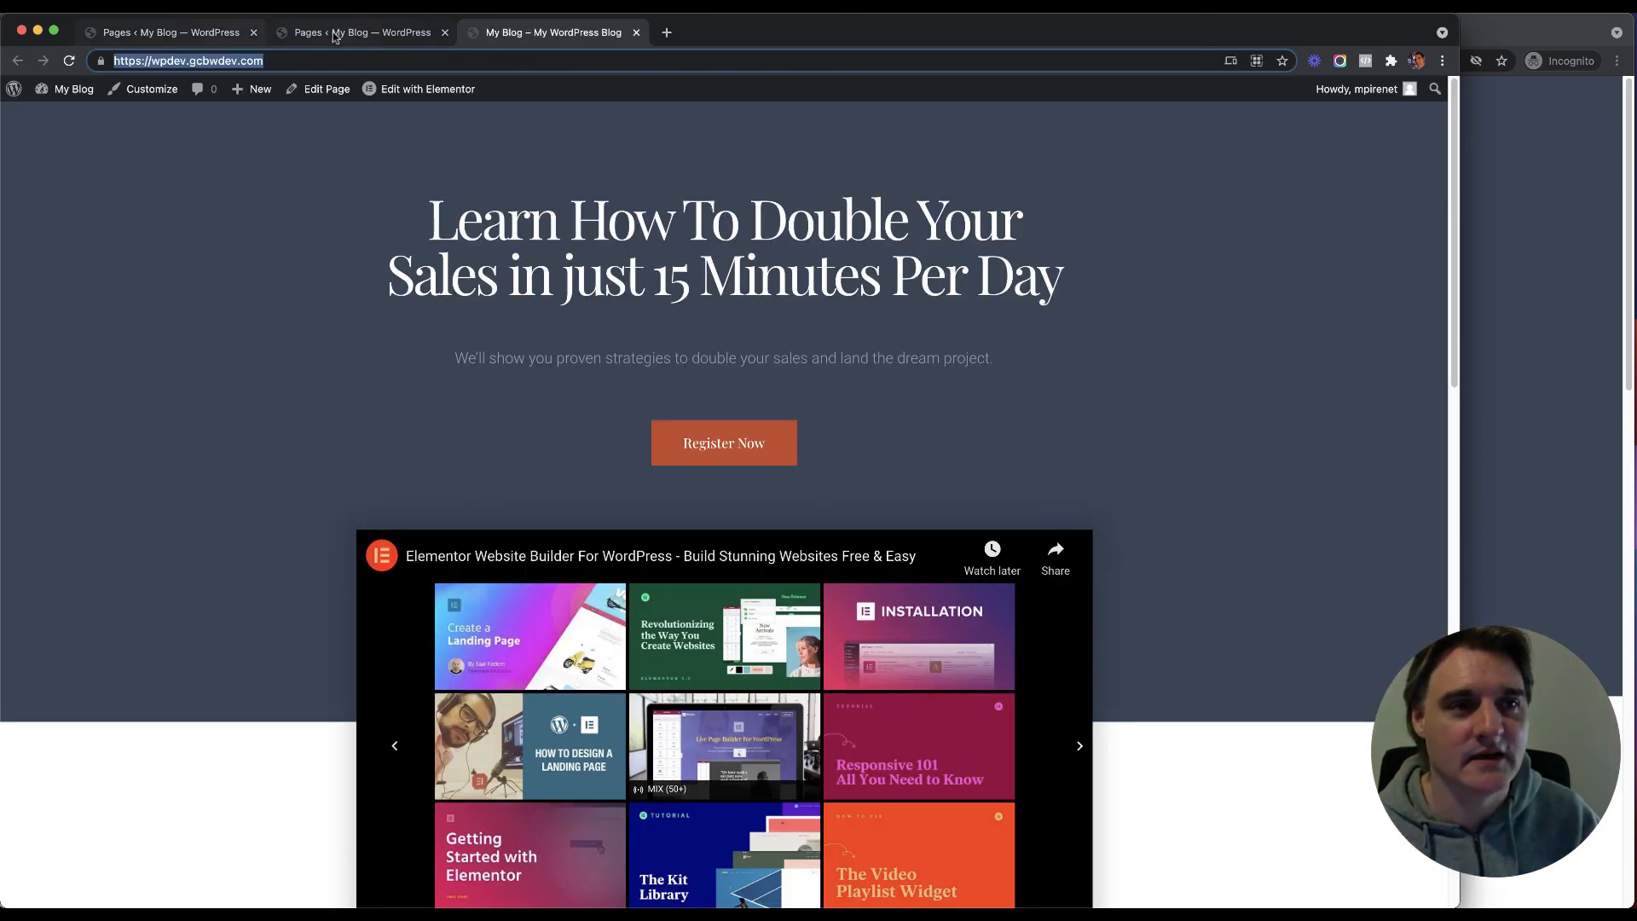
left_click(198, 34)
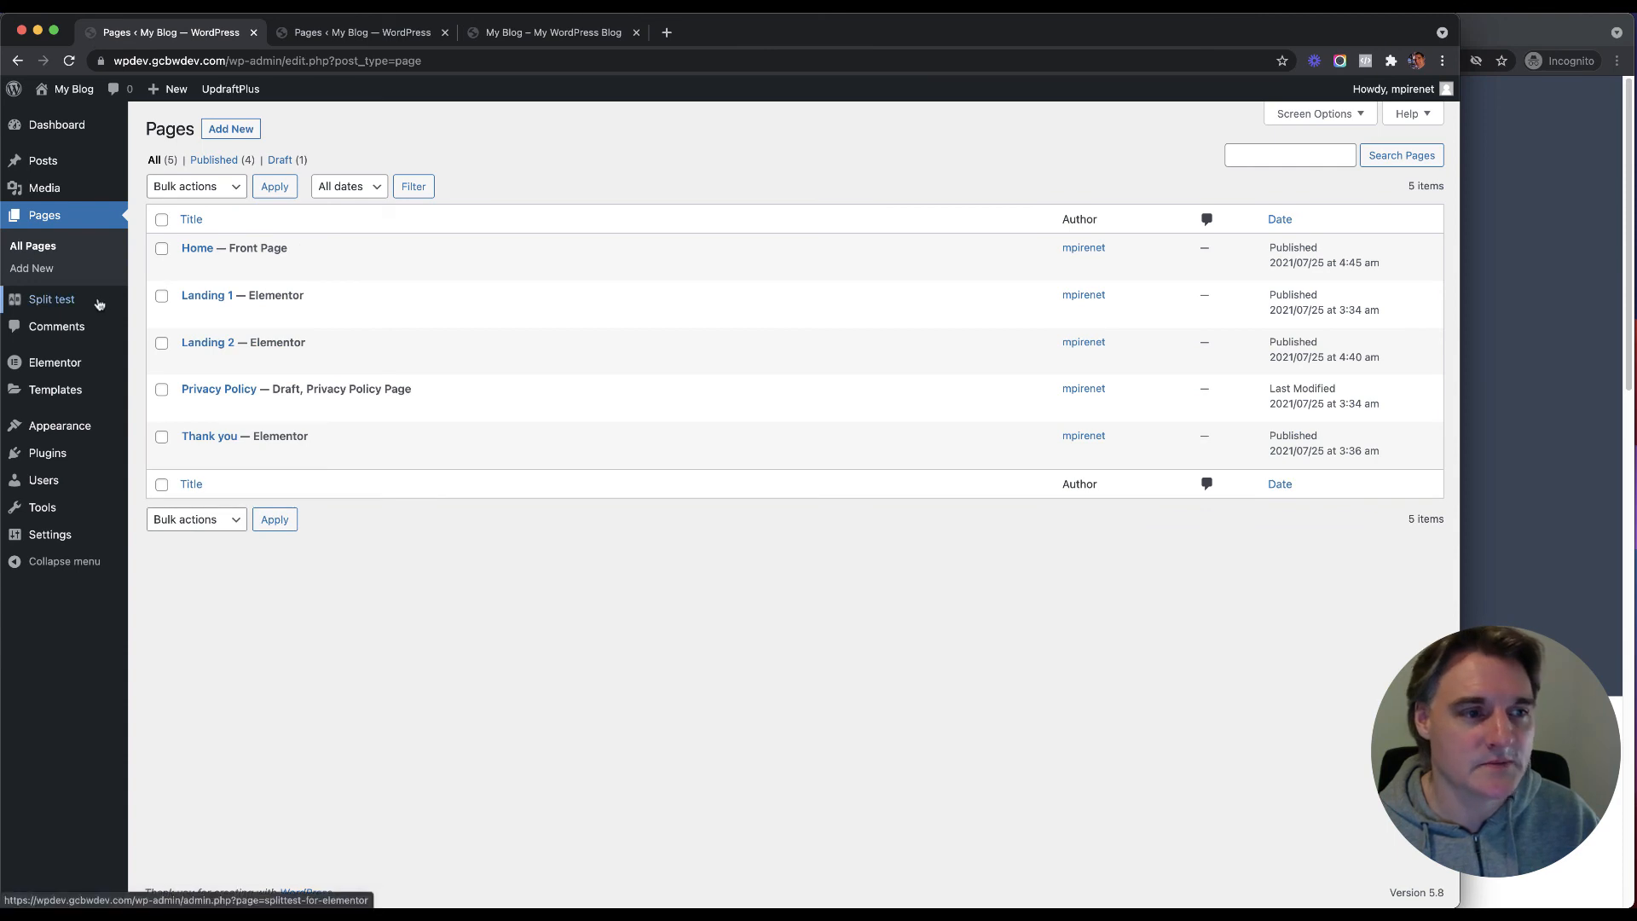
left_click(51, 300)
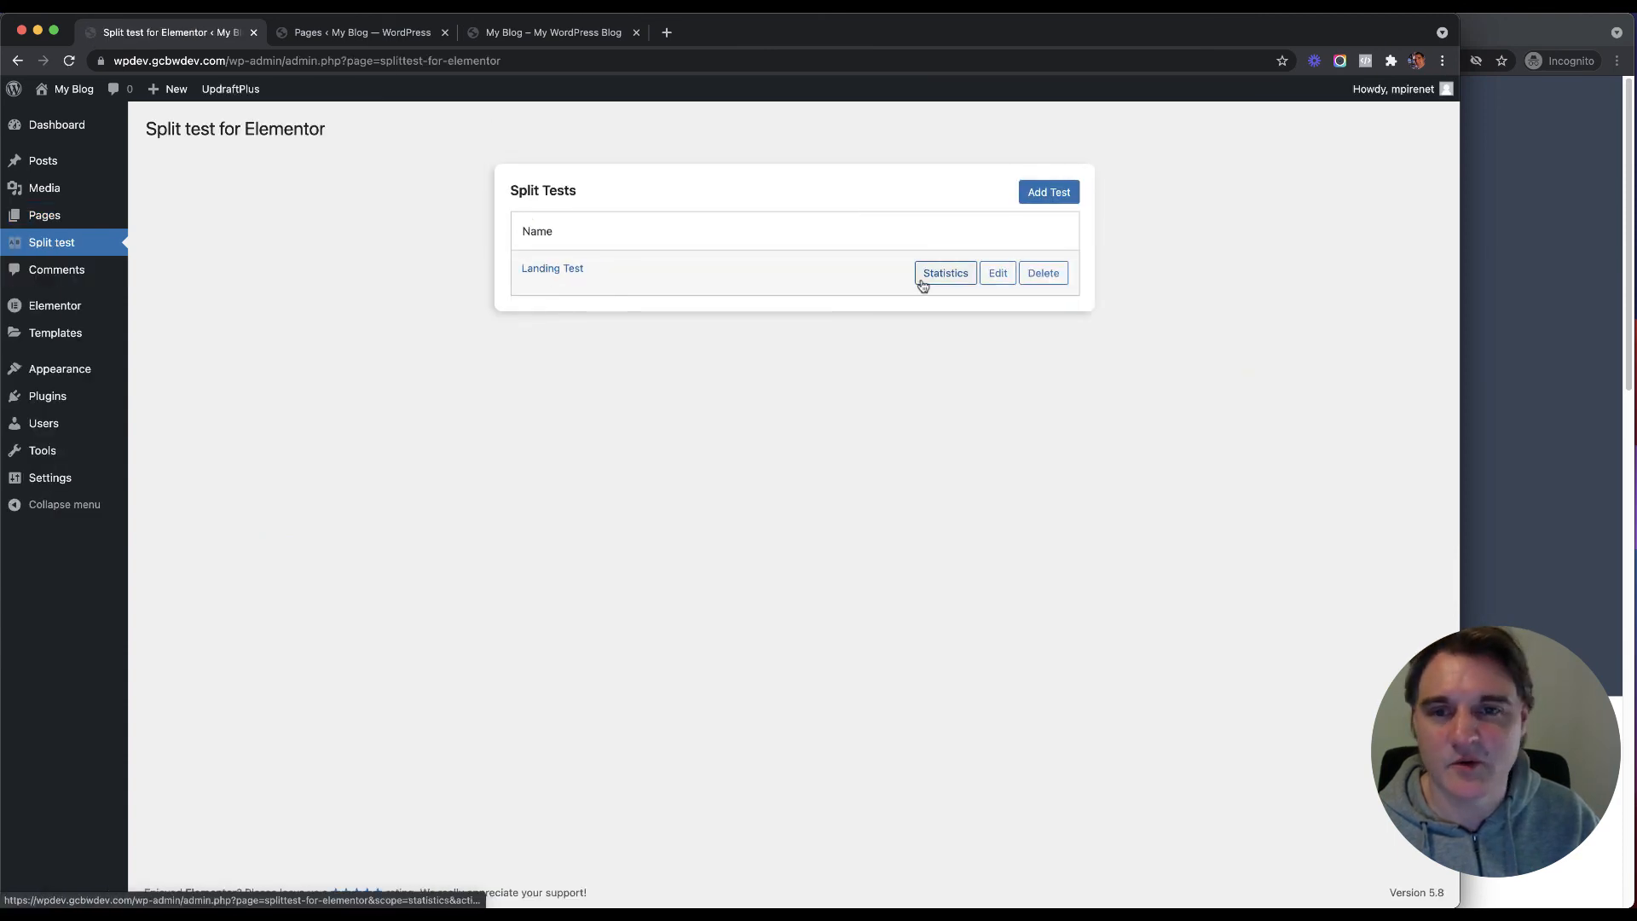
Step: Check the Landing Test's split test URL slug 'landingtest', then bring the incognito window forward
left_click(1002, 273)
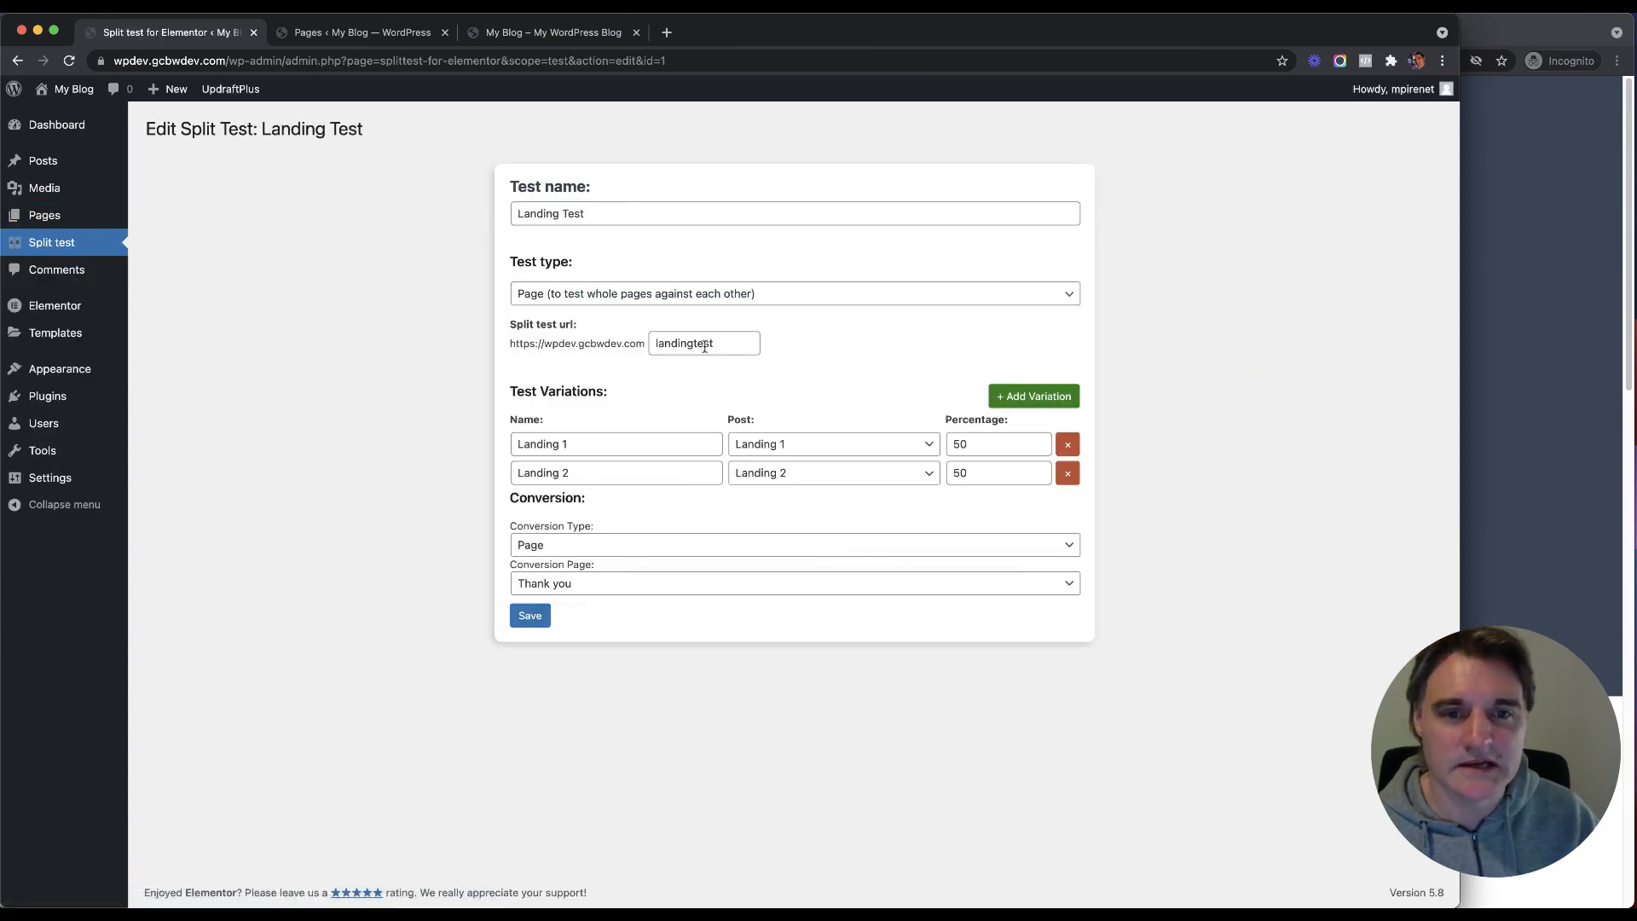
double_click(703, 344)
triple_click(579, 347)
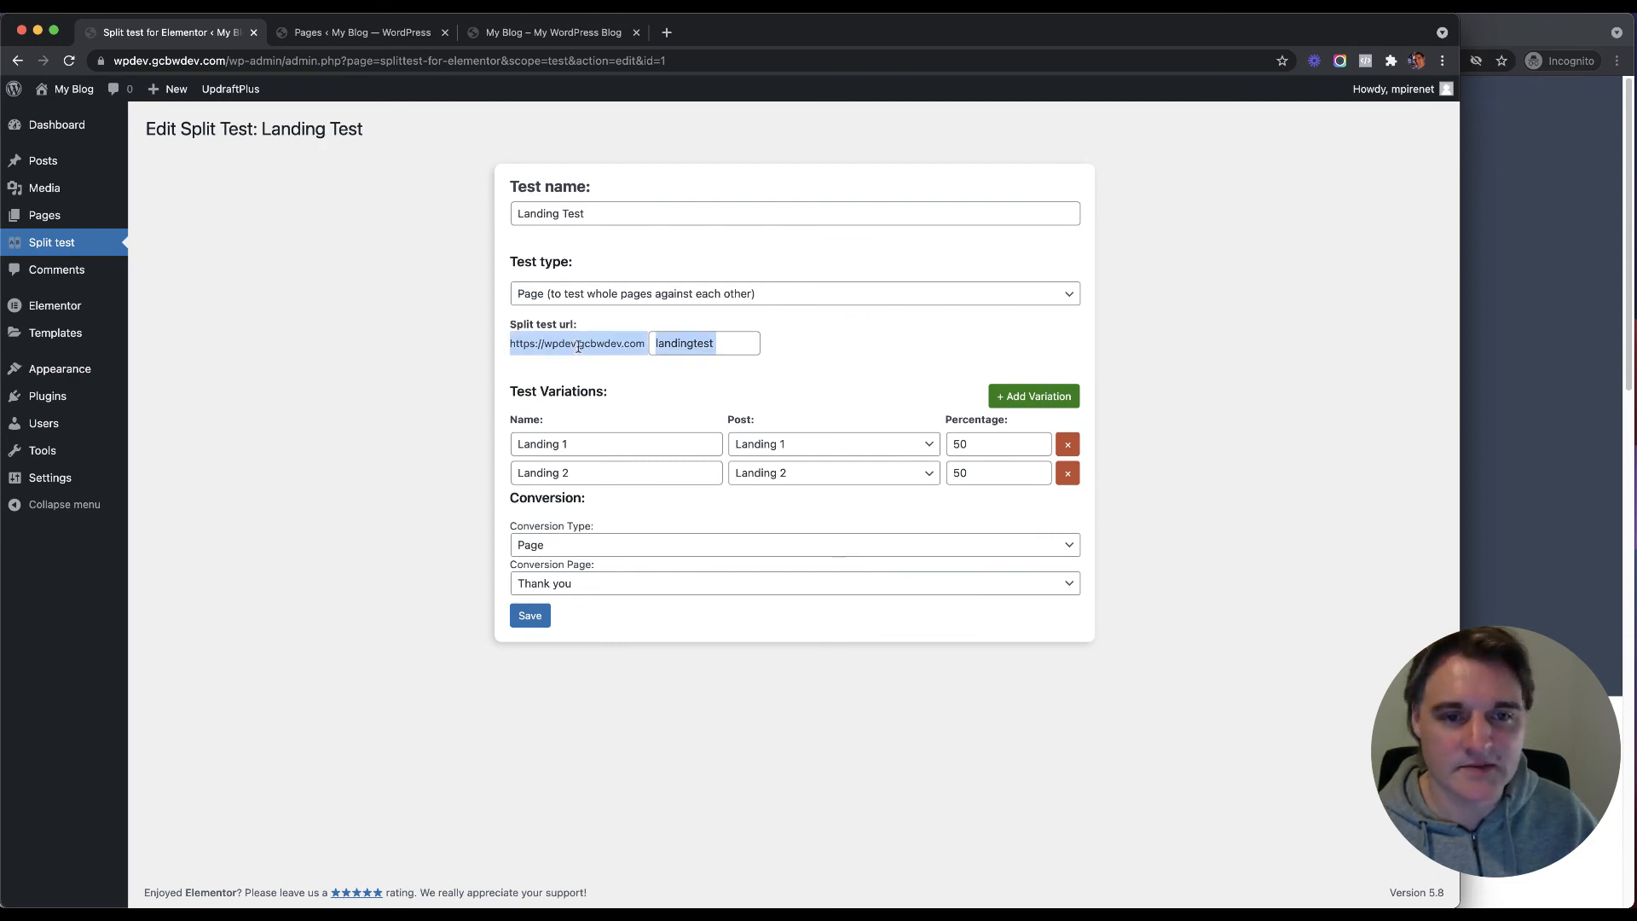
left_click_drag(740, 346, 526, 343)
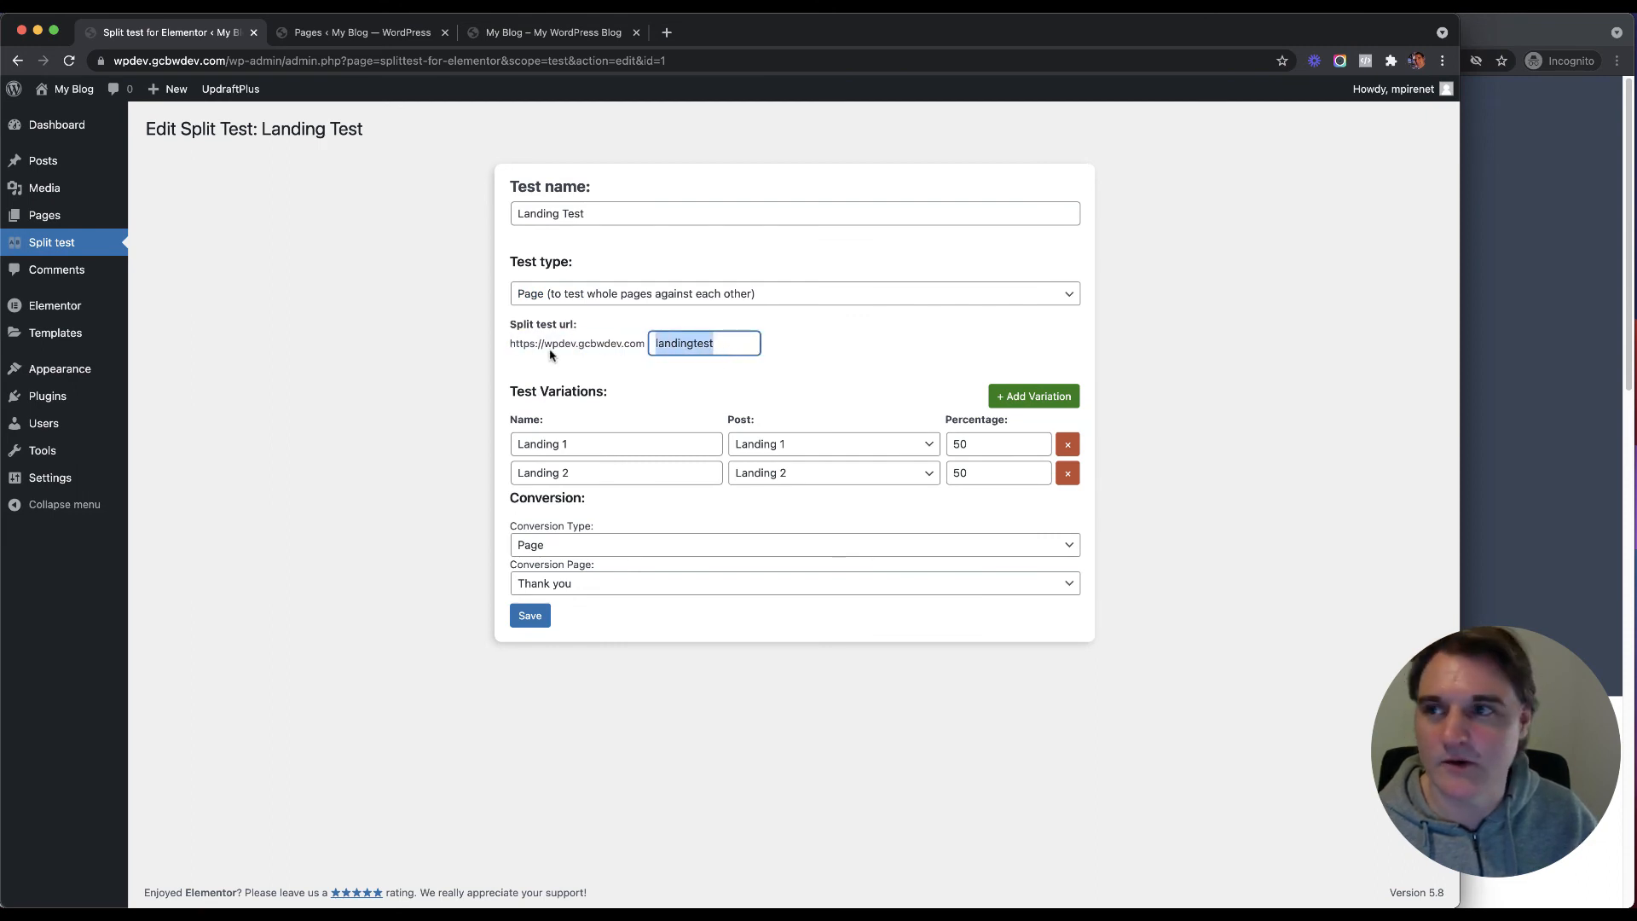
left_click(551, 357)
left_click(1523, 295)
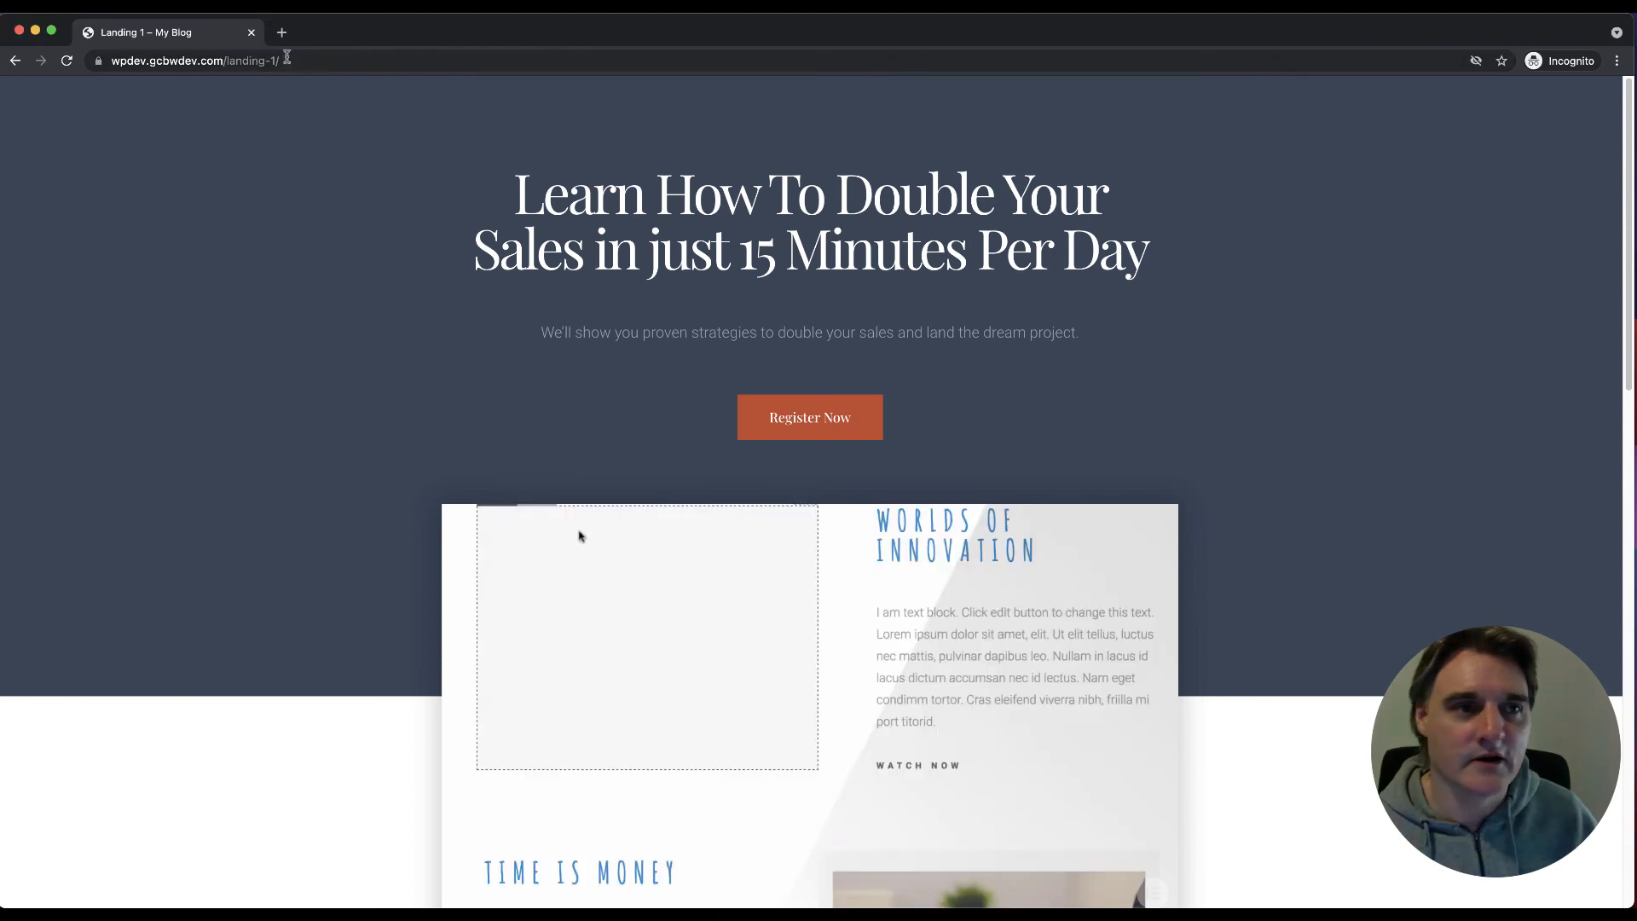
Step: Load /landingtest in the incognito window and confirm it redirects to the Landing 1 page
left_click(292, 61)
left_click(293, 61)
key("BackSpace")
key("BackSpace")
key("BackSpace")
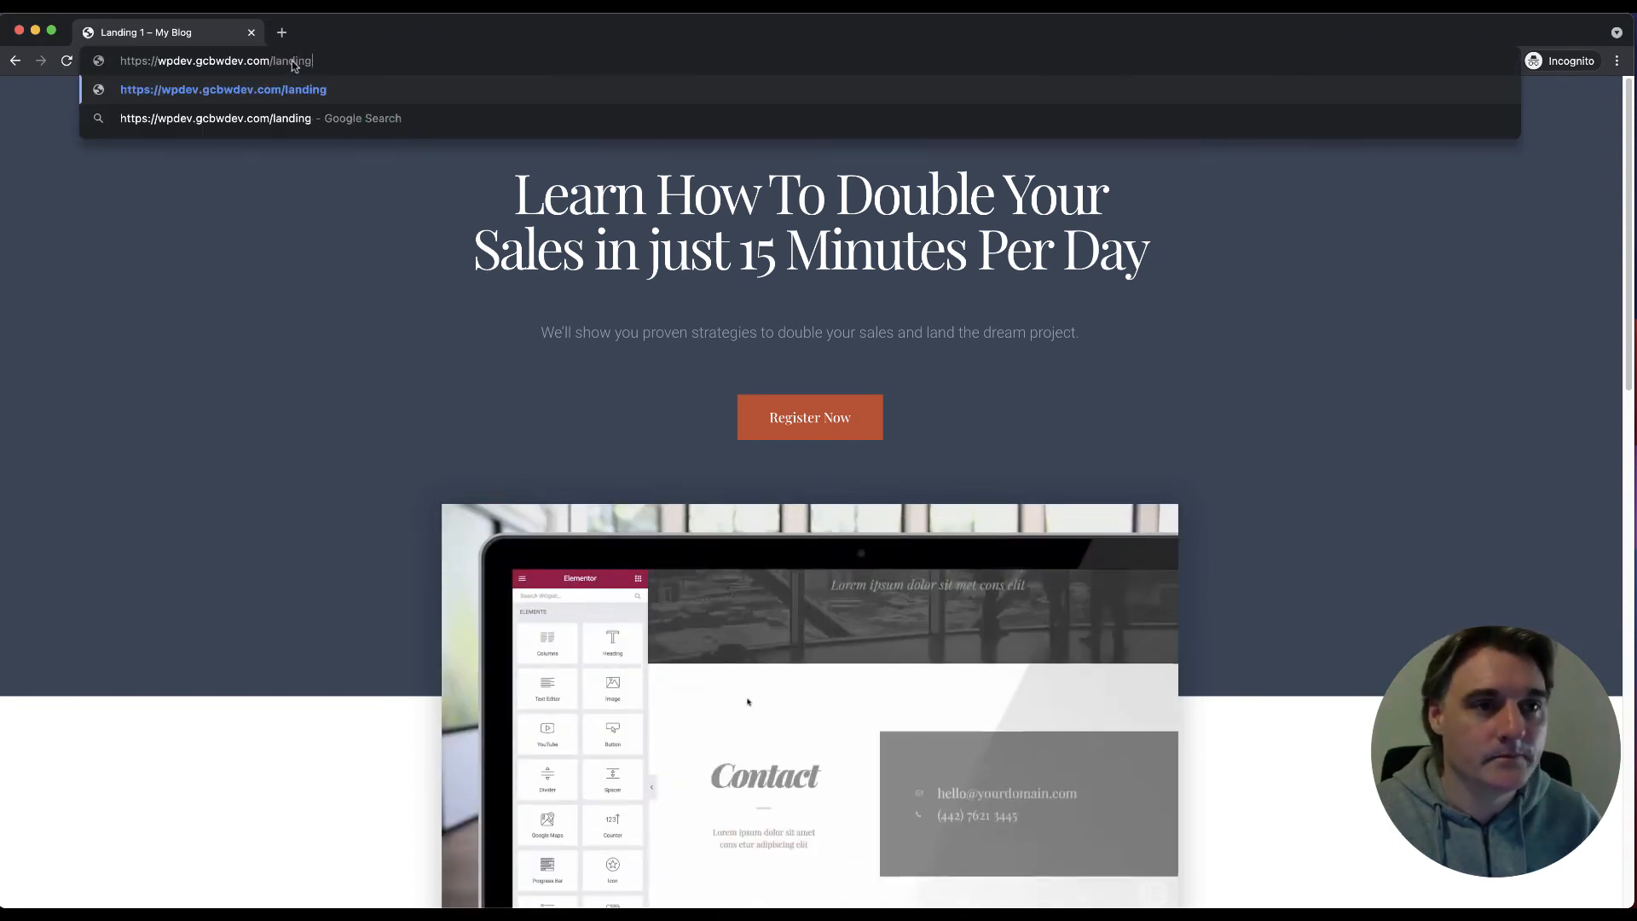
type("test")
key("Return")
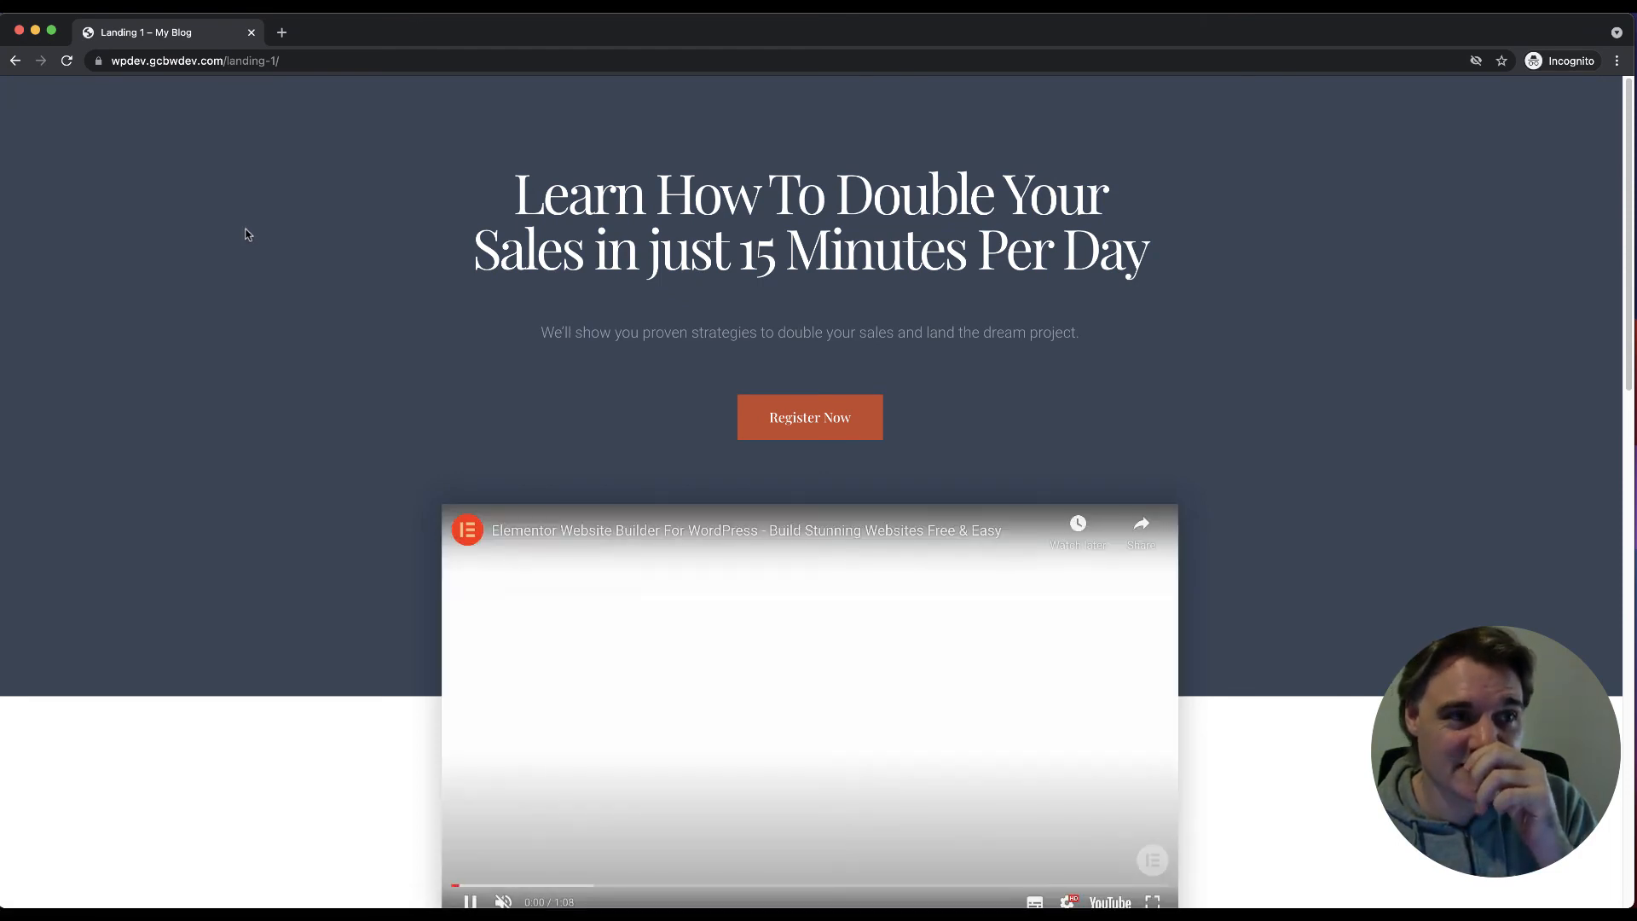
left_click(305, 61)
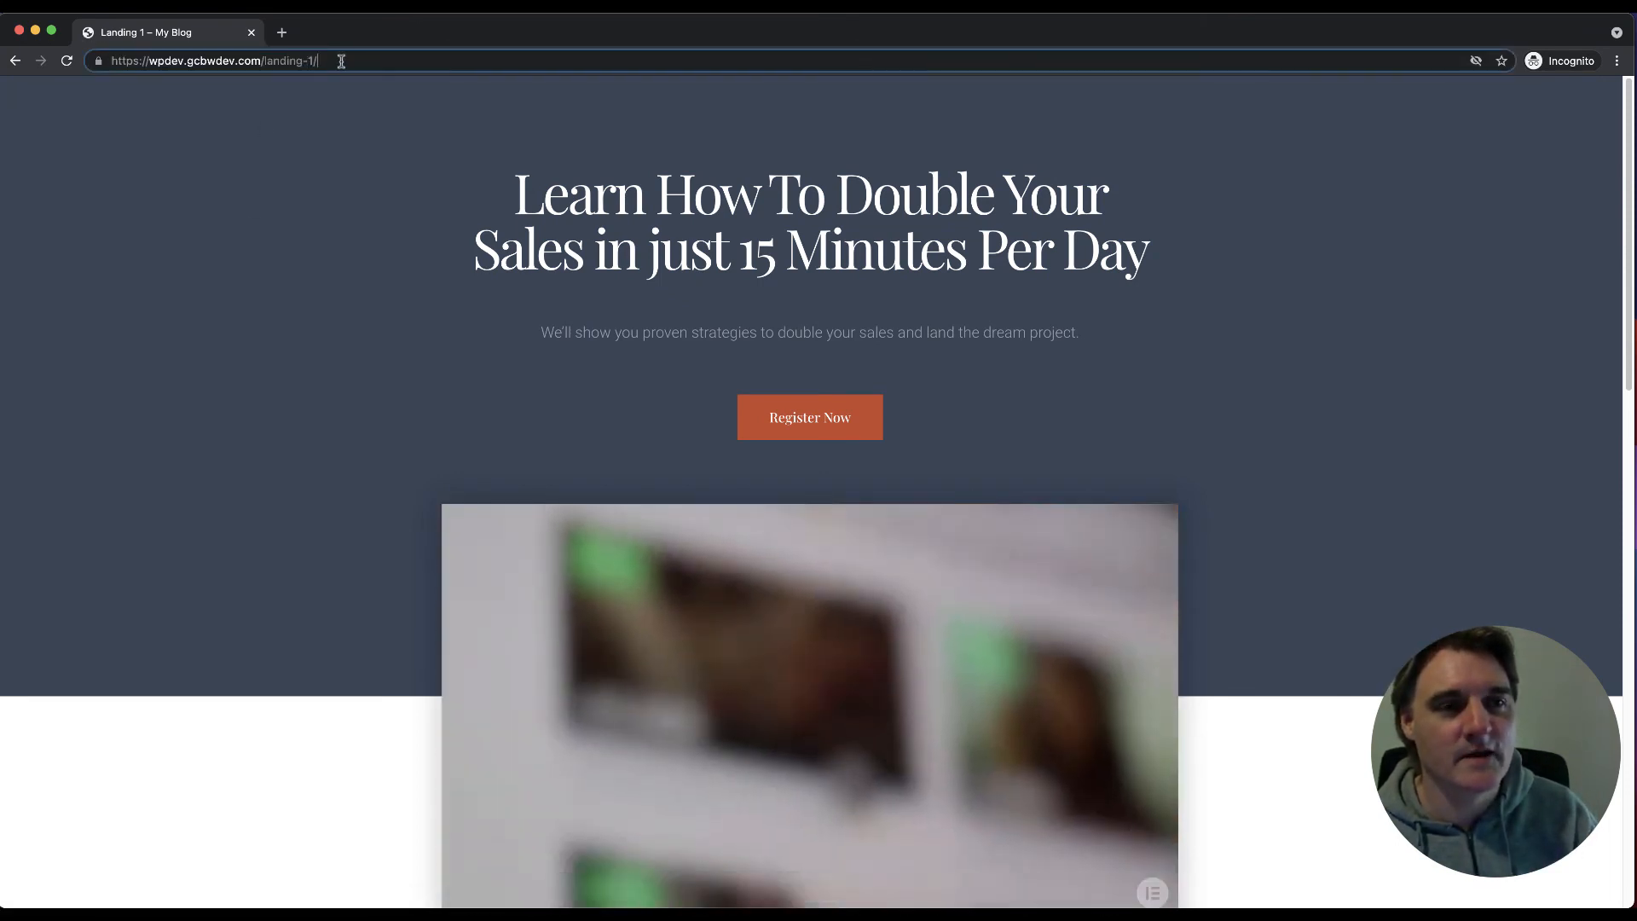
mouse_move(322, 61)
left_mouse_down()
mouse_move(280, 61)
mouse_move(325, 62)
left_mouse_up()
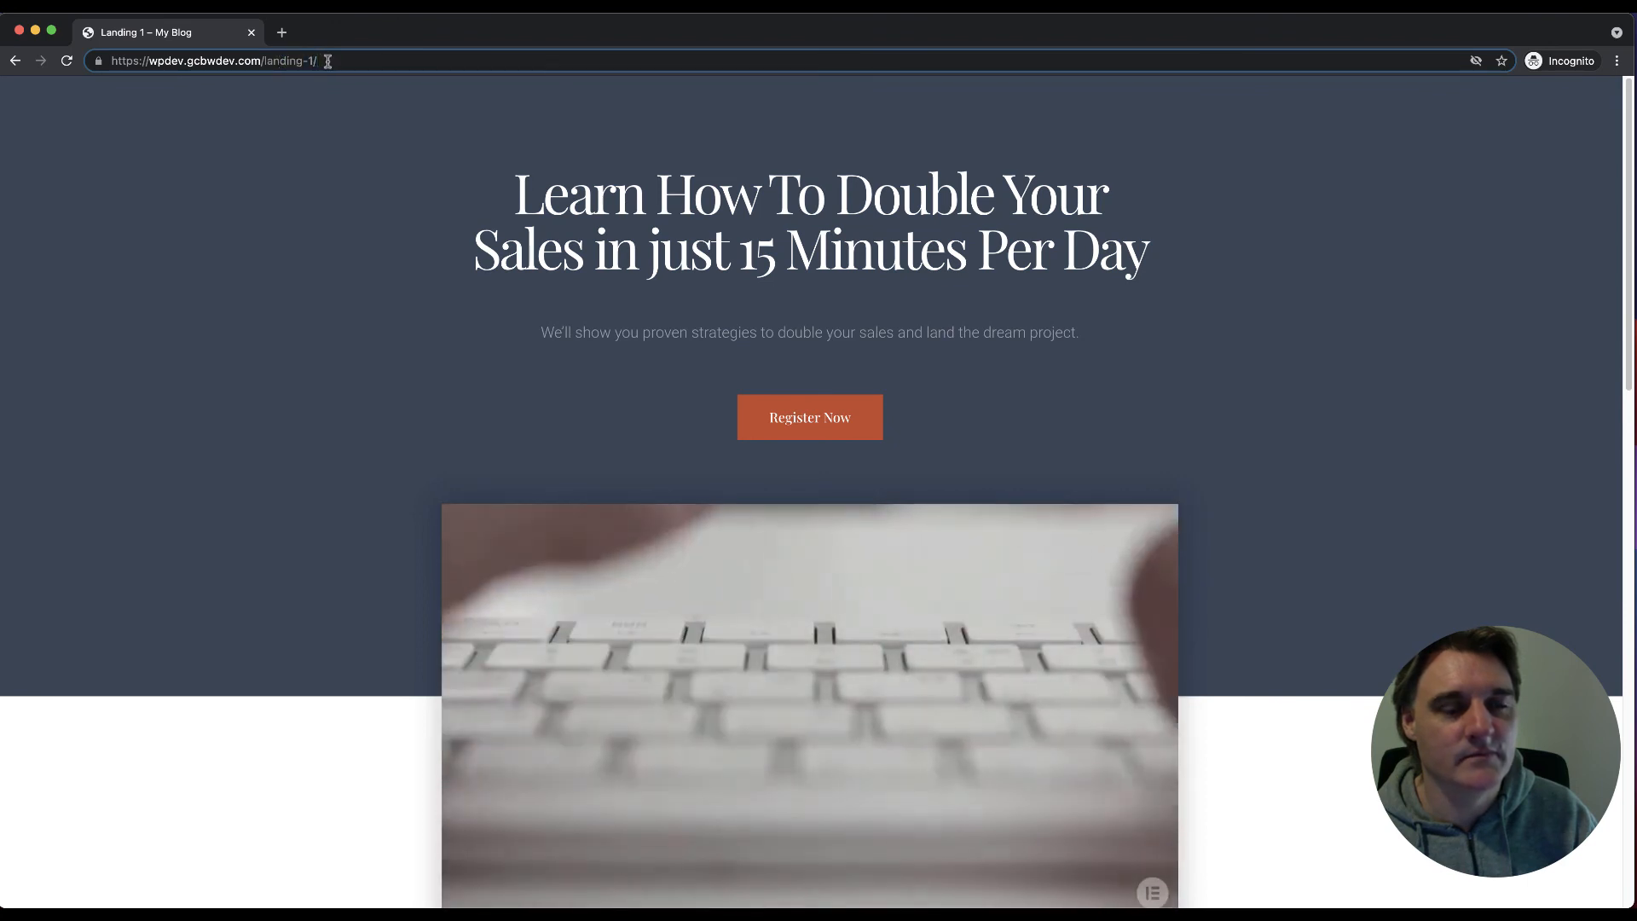
key("BackSpace")
key("BackSpace")
key("BackSpace")
key("BackSpace")
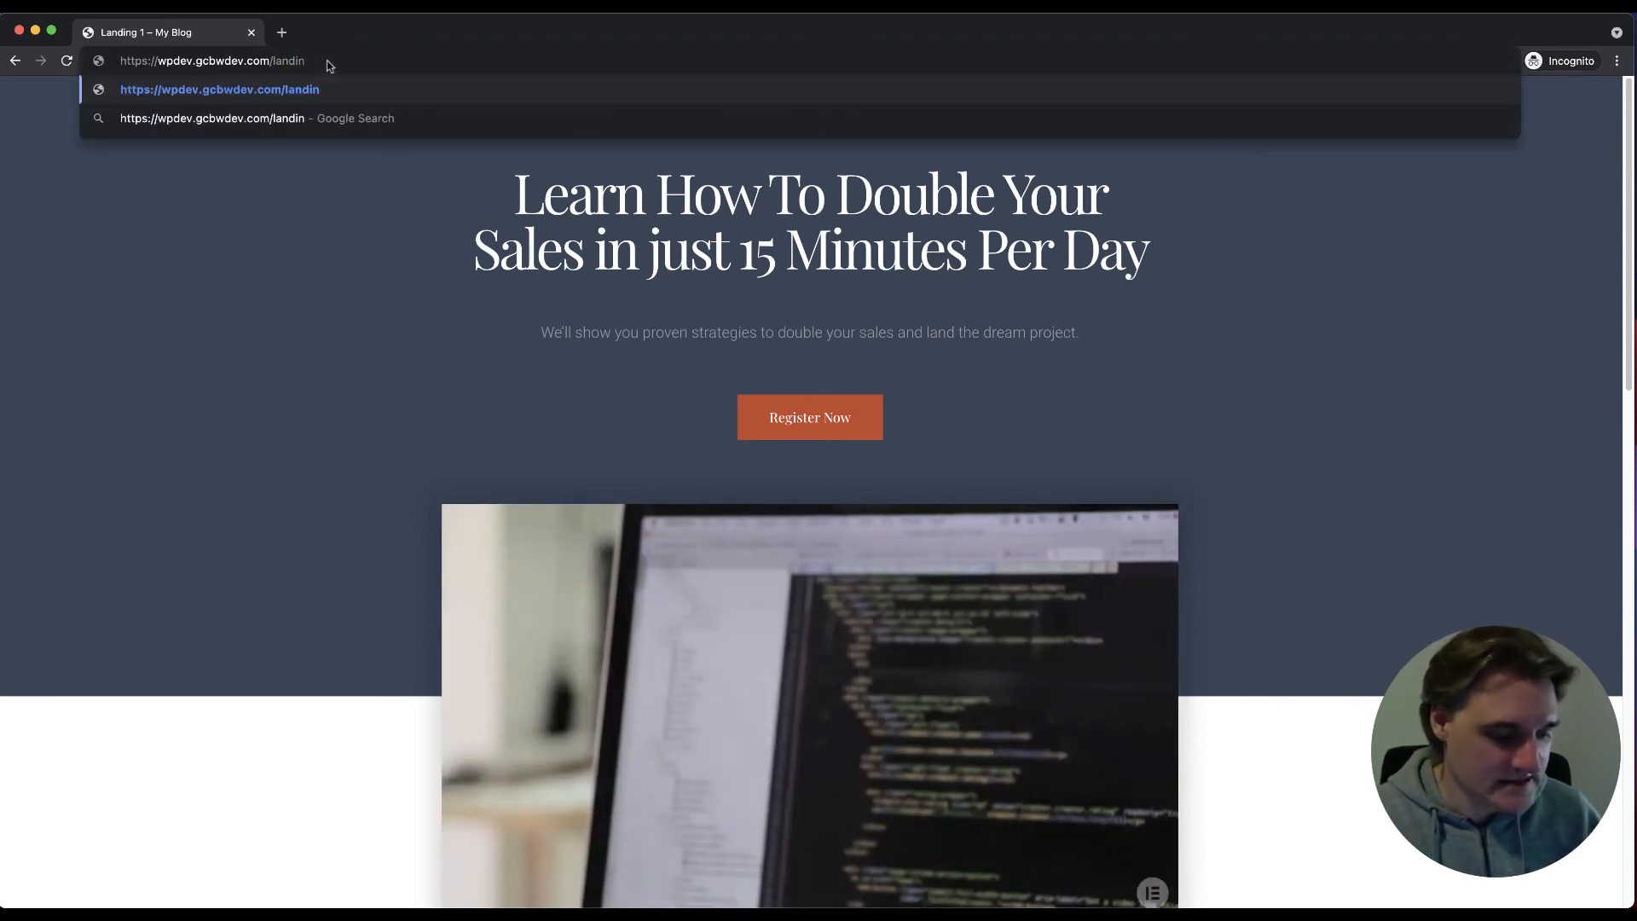
type("gtest")
key("Return")
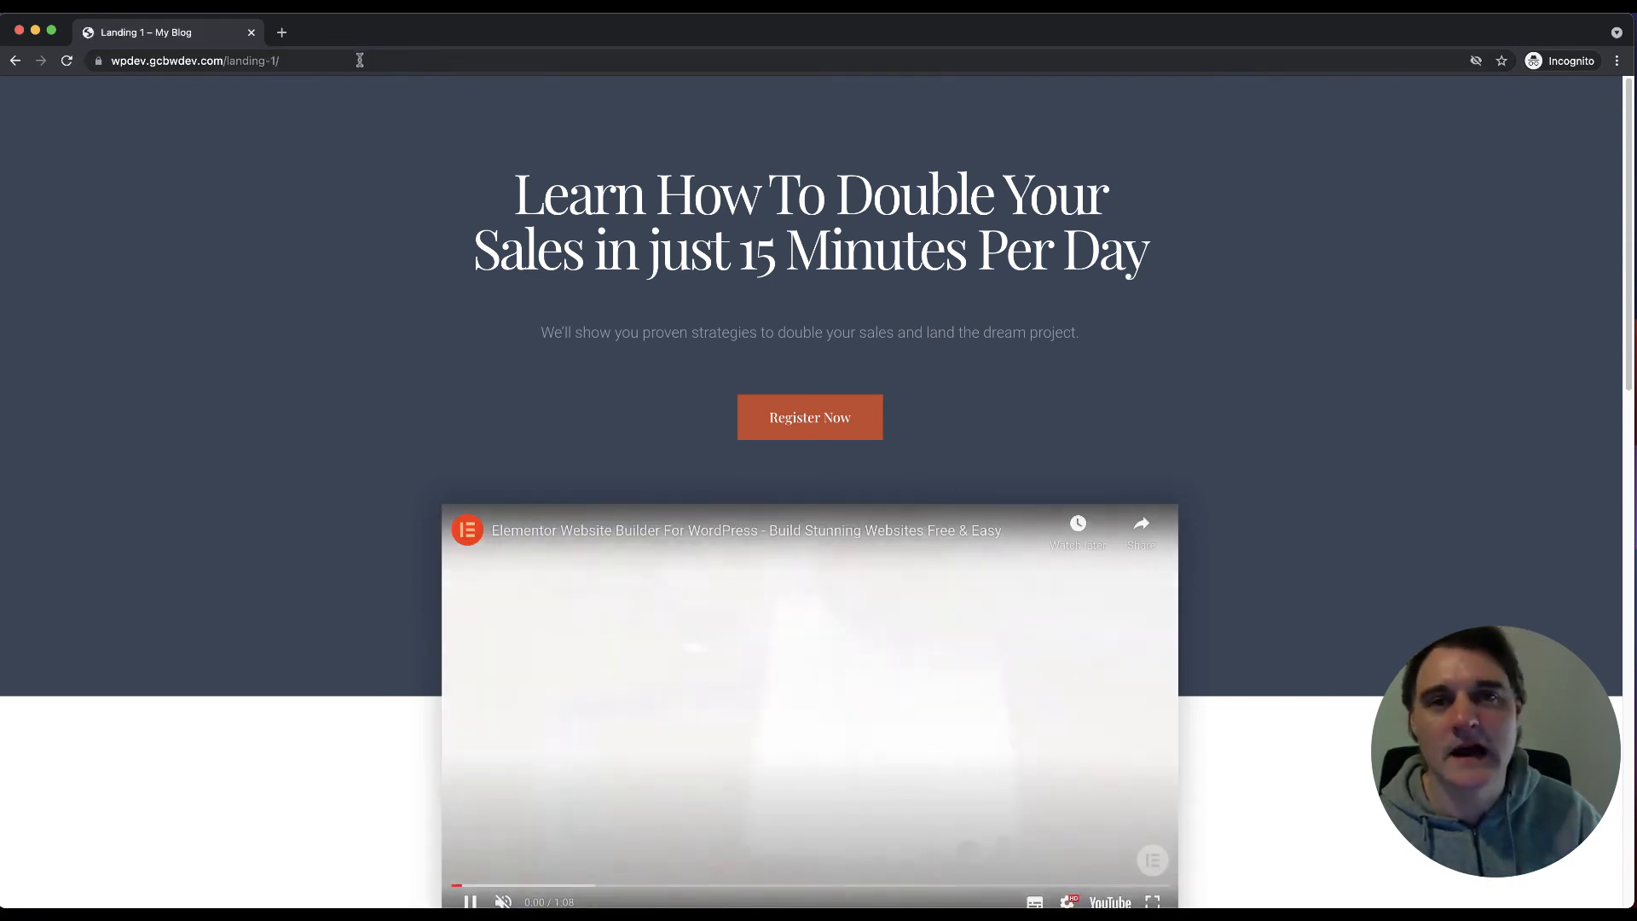
Step: Reload /landingtest twice more, each time landing on Landing 1 at /landing-1/
left_click(360, 59)
left_click(369, 62)
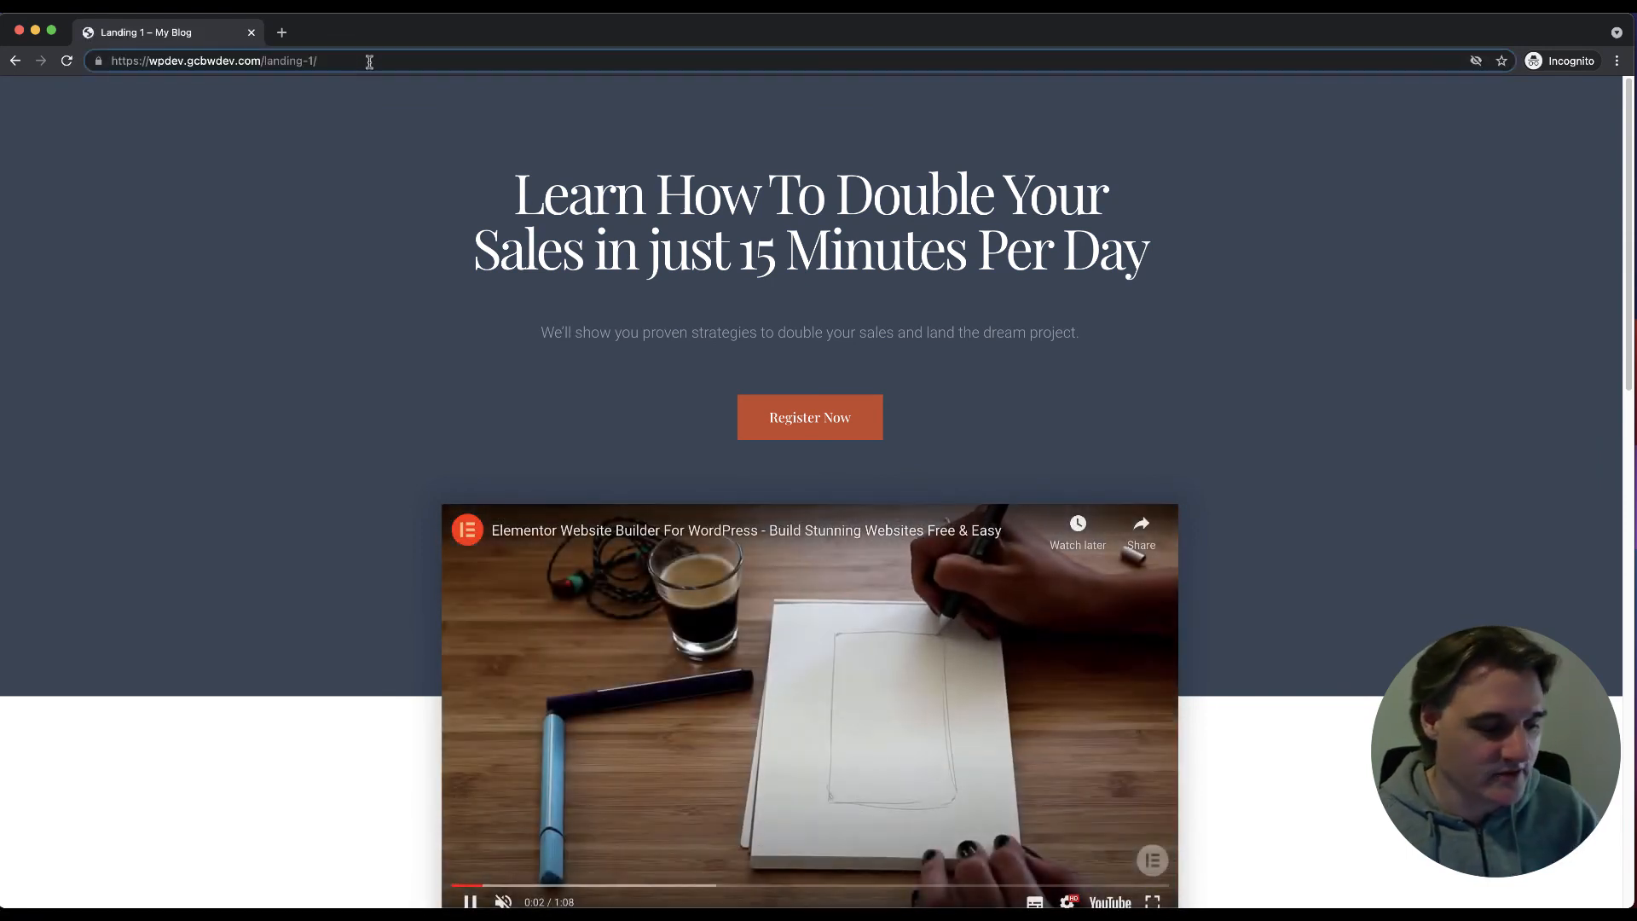
key("BackSpace")
key("BackSpace")
key("BackSpace")
type("test")
key("Return")
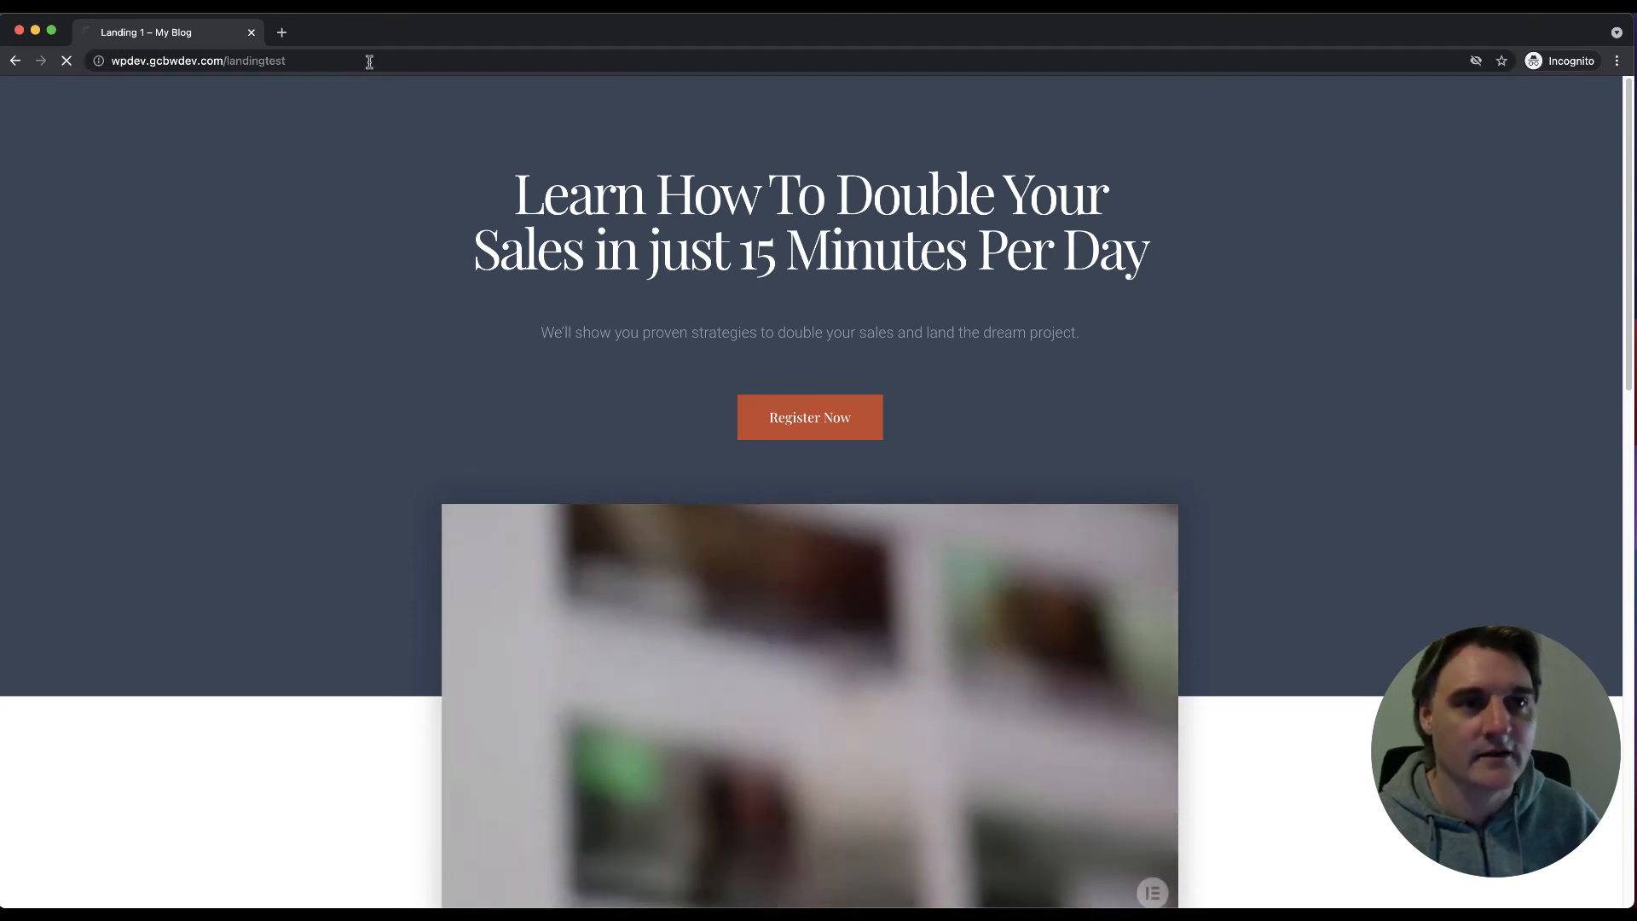
left_click(370, 61)
left_click(447, 61)
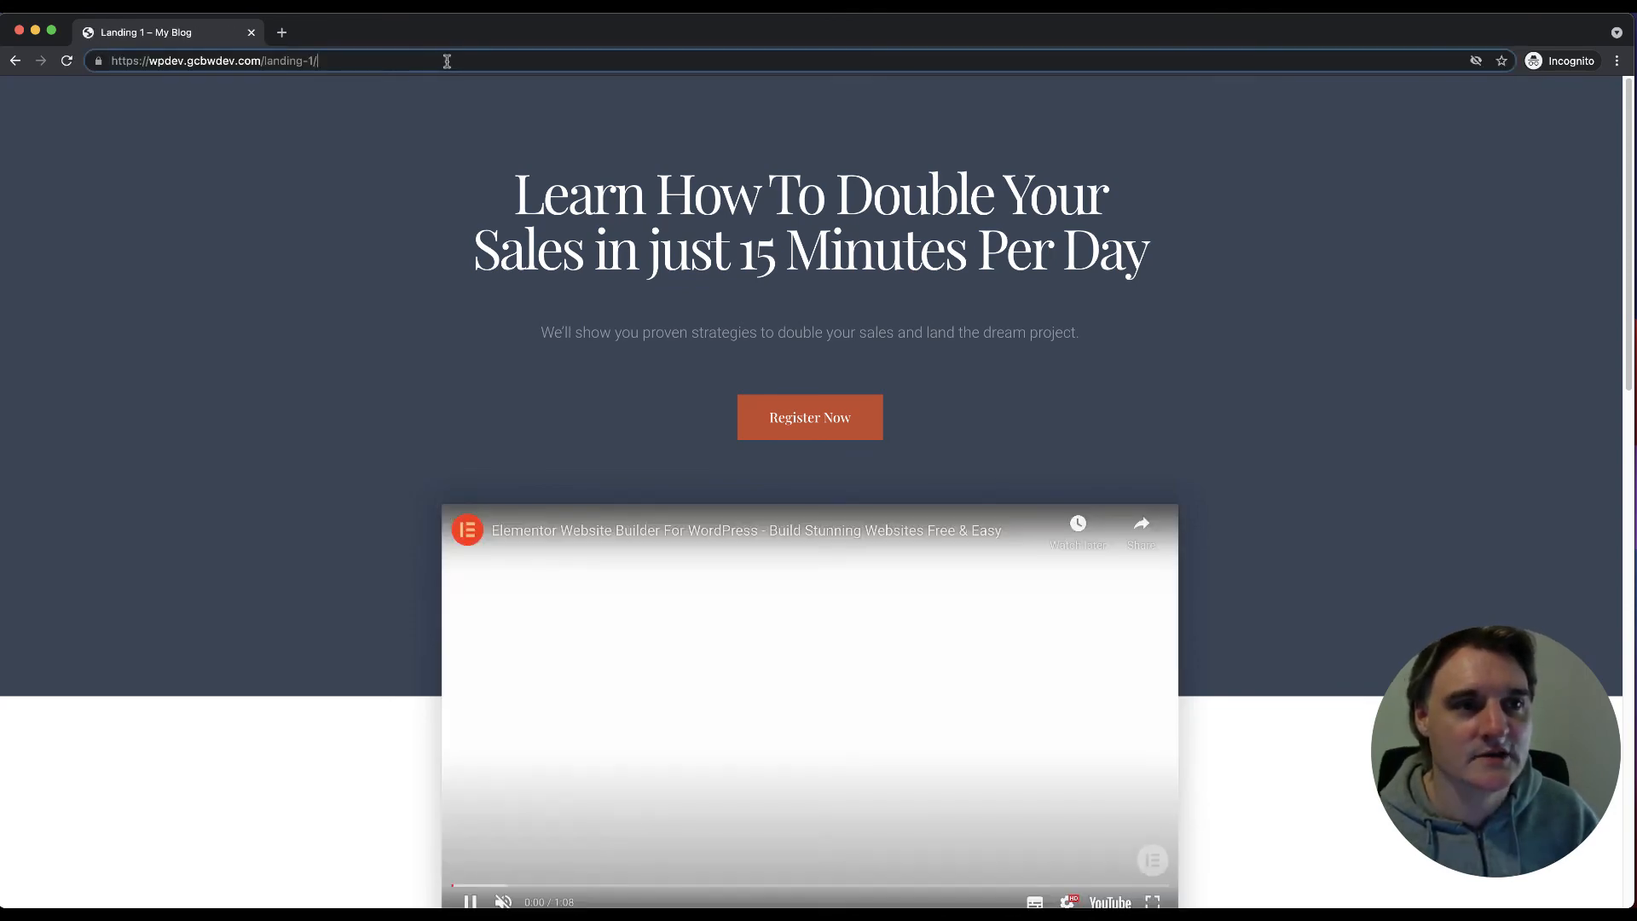
key("BackSpace")
key("BackSpace")
key("BackSpace")
type("test")
key("Return")
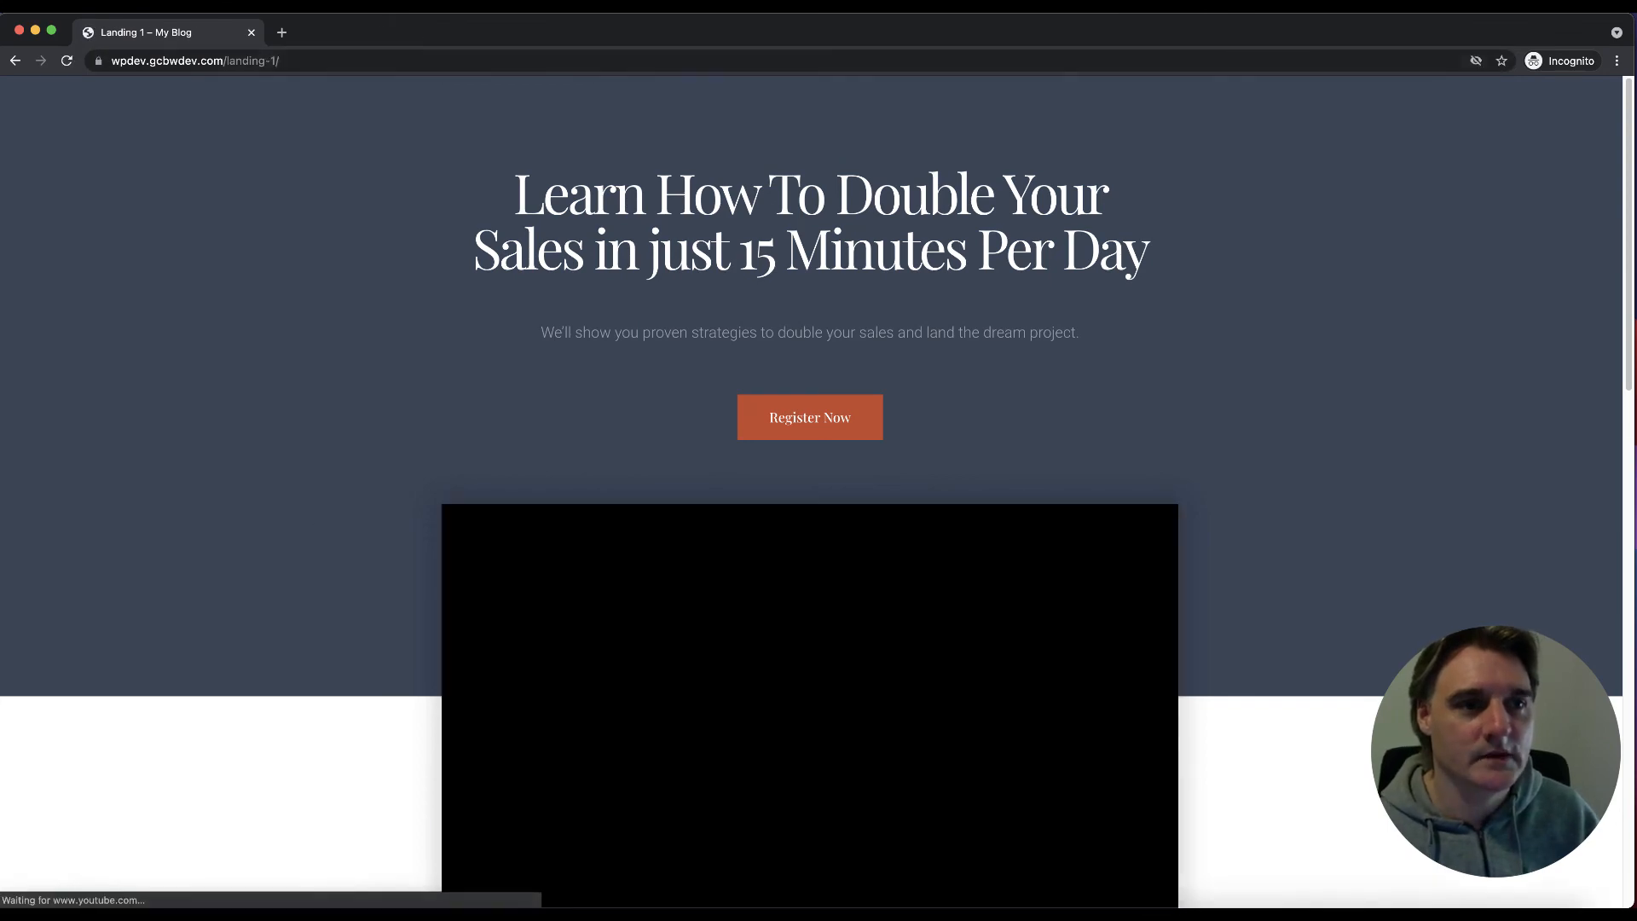
mouse_move(281, 883)
left_click(117, 878)
left_click(116, 878)
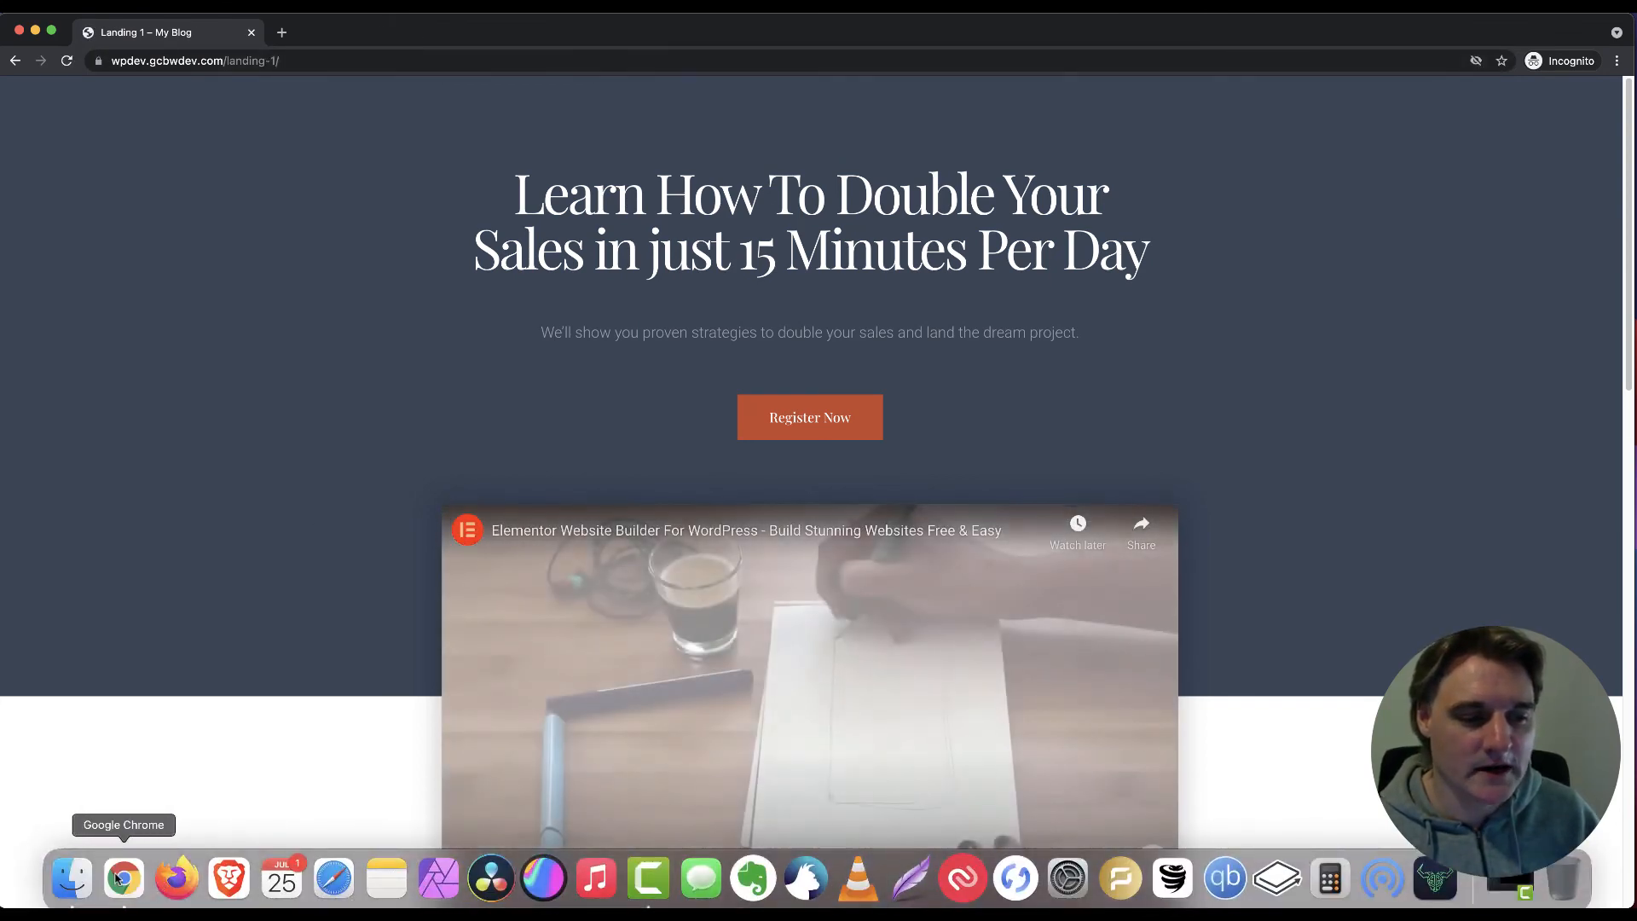
Step: In the admin window, open the Landing Test statistics from the Split test list
right_click(117, 878)
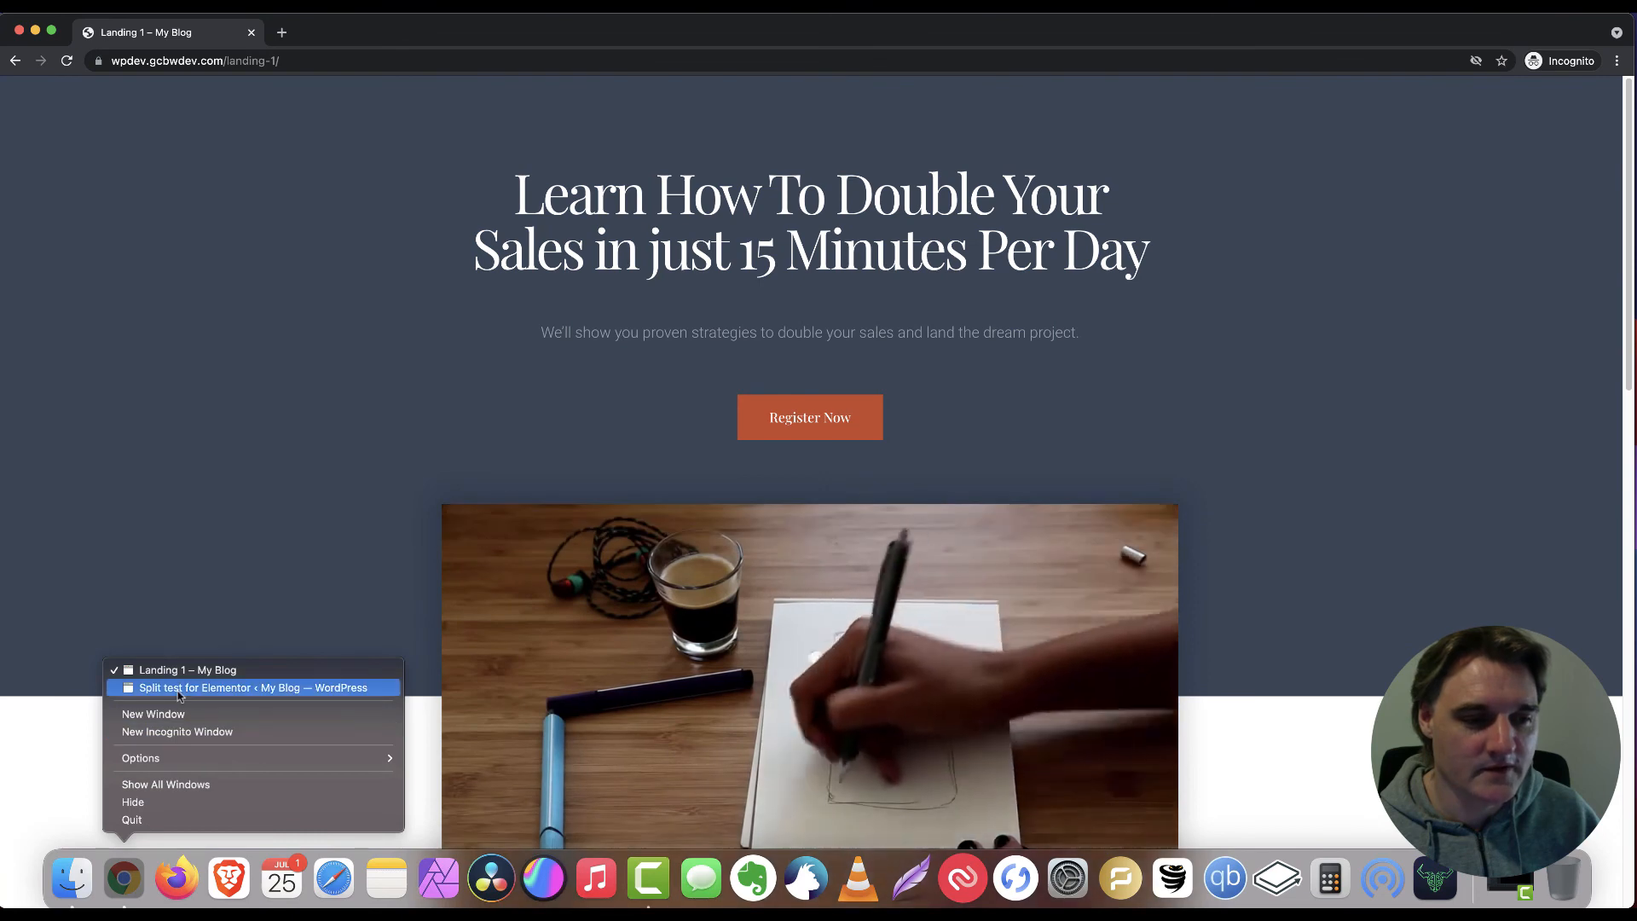
left_click(180, 690)
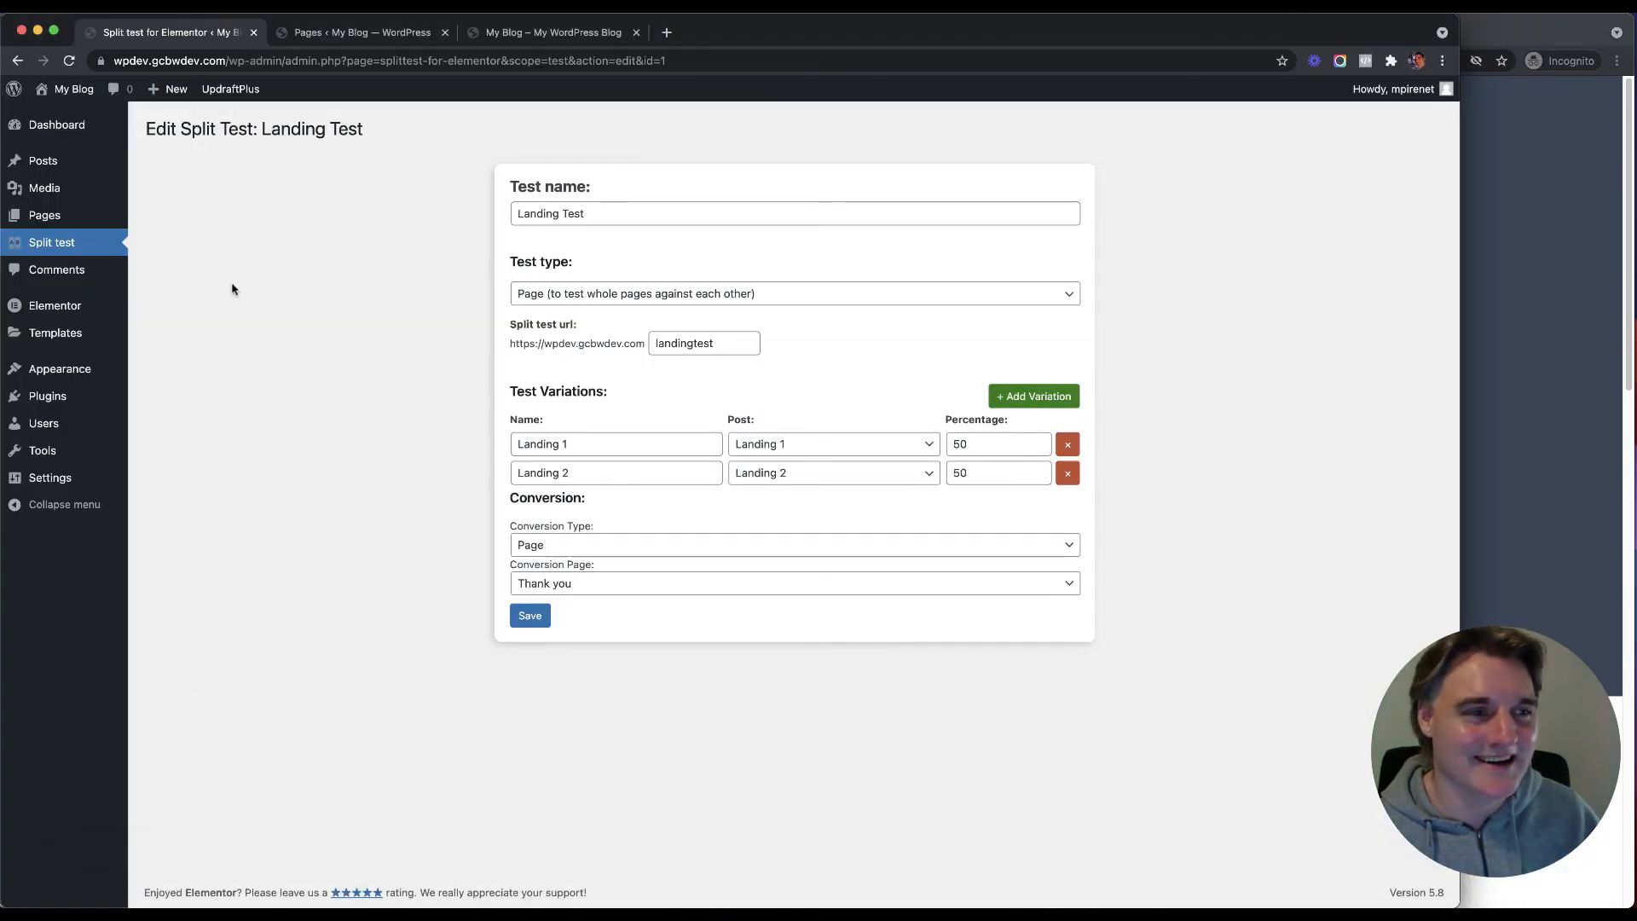
left_click(63, 242)
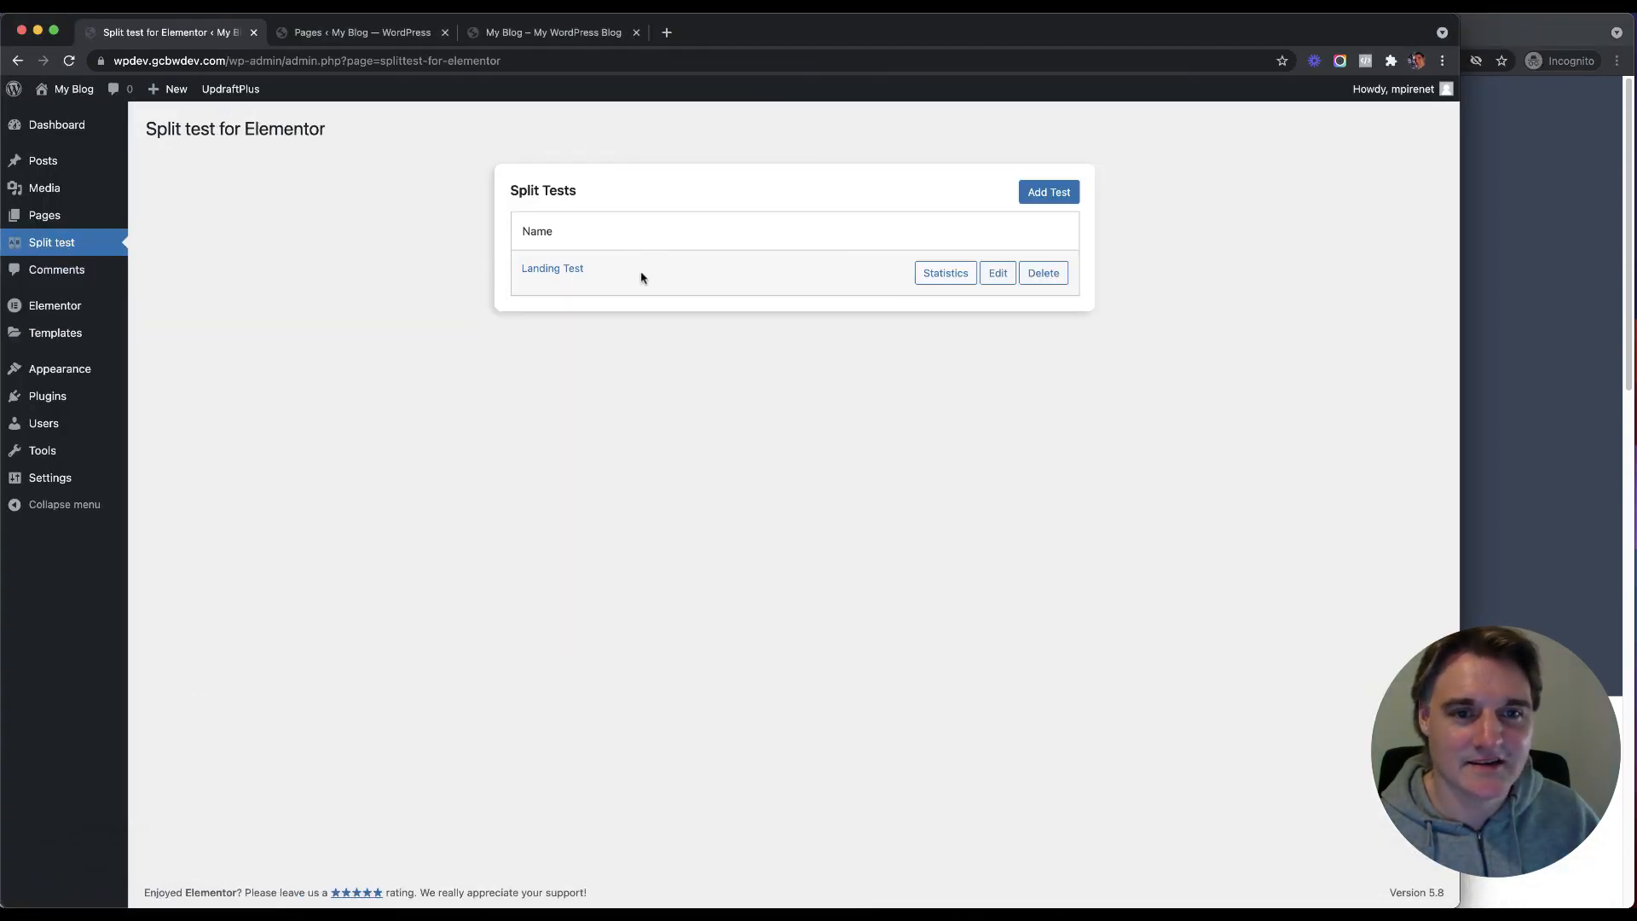
left_click(945, 271)
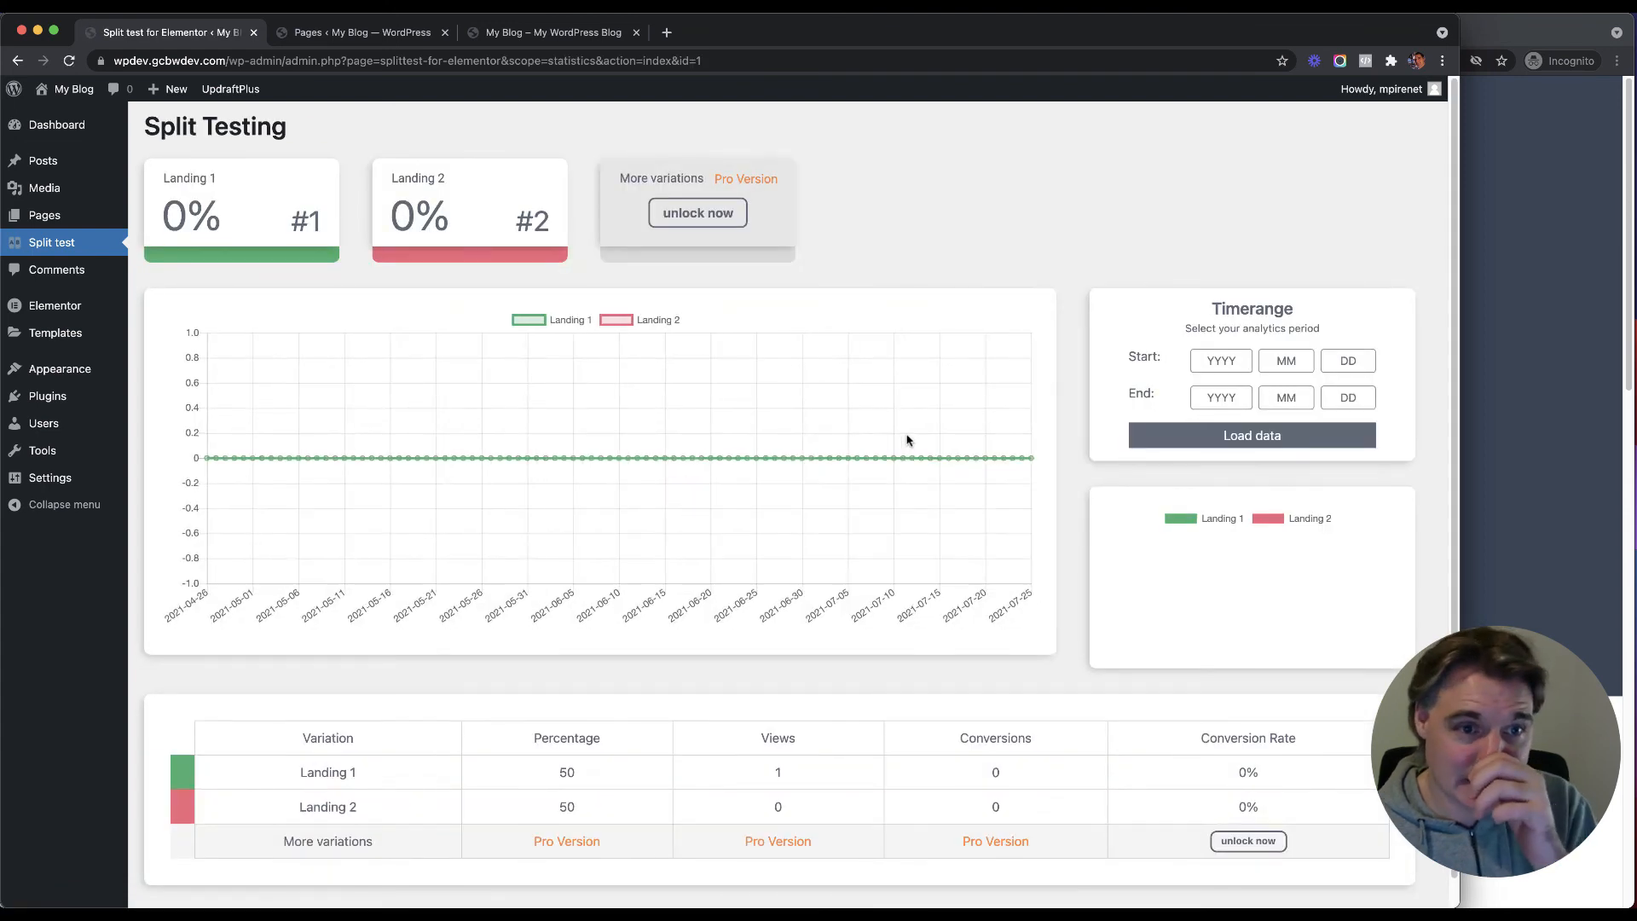
Step: Review the stats (1 view for Landing 1, none for Landing 2), then return to the incognito window
scroll(811, 432, "down", 1)
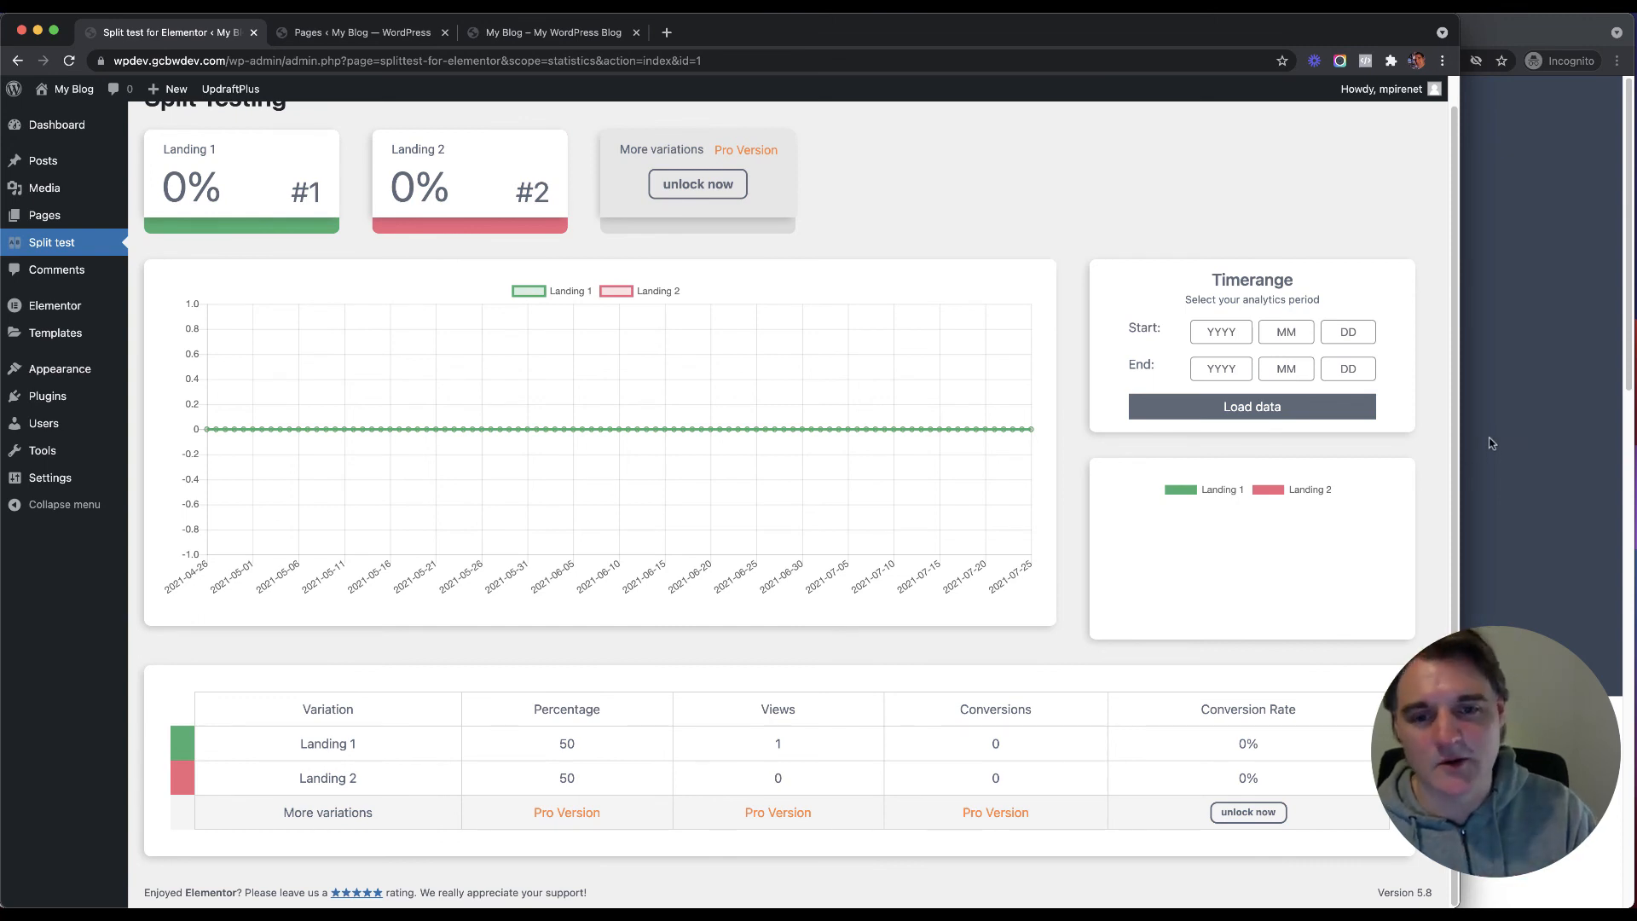
scroll(976, 265, "up", 1)
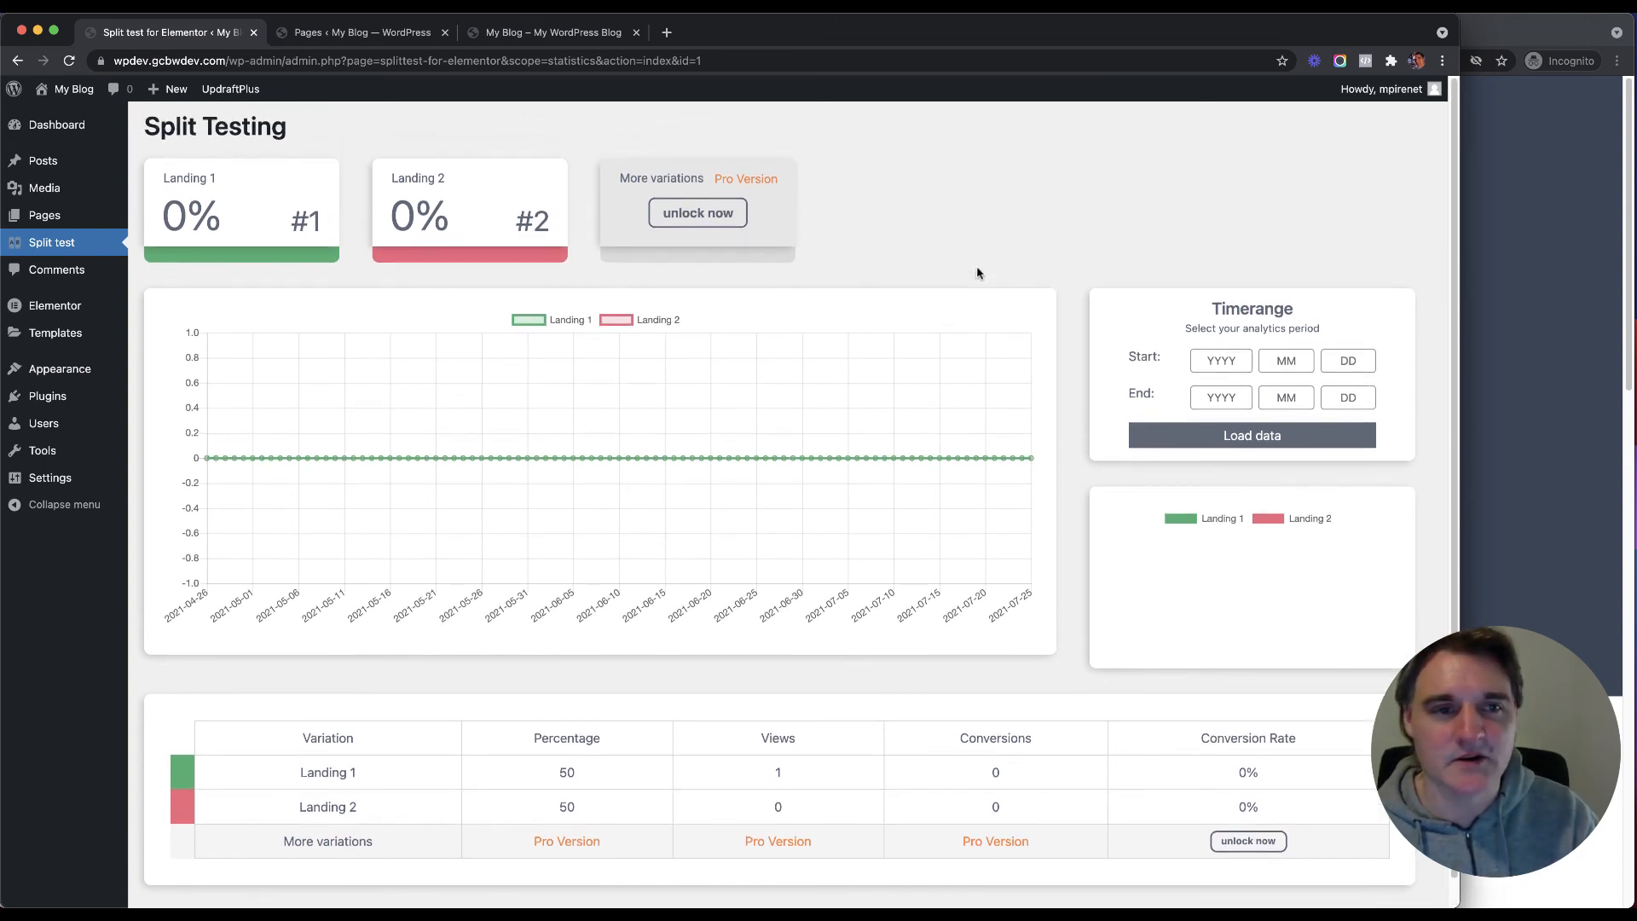
scroll(1086, 302, "down", 1)
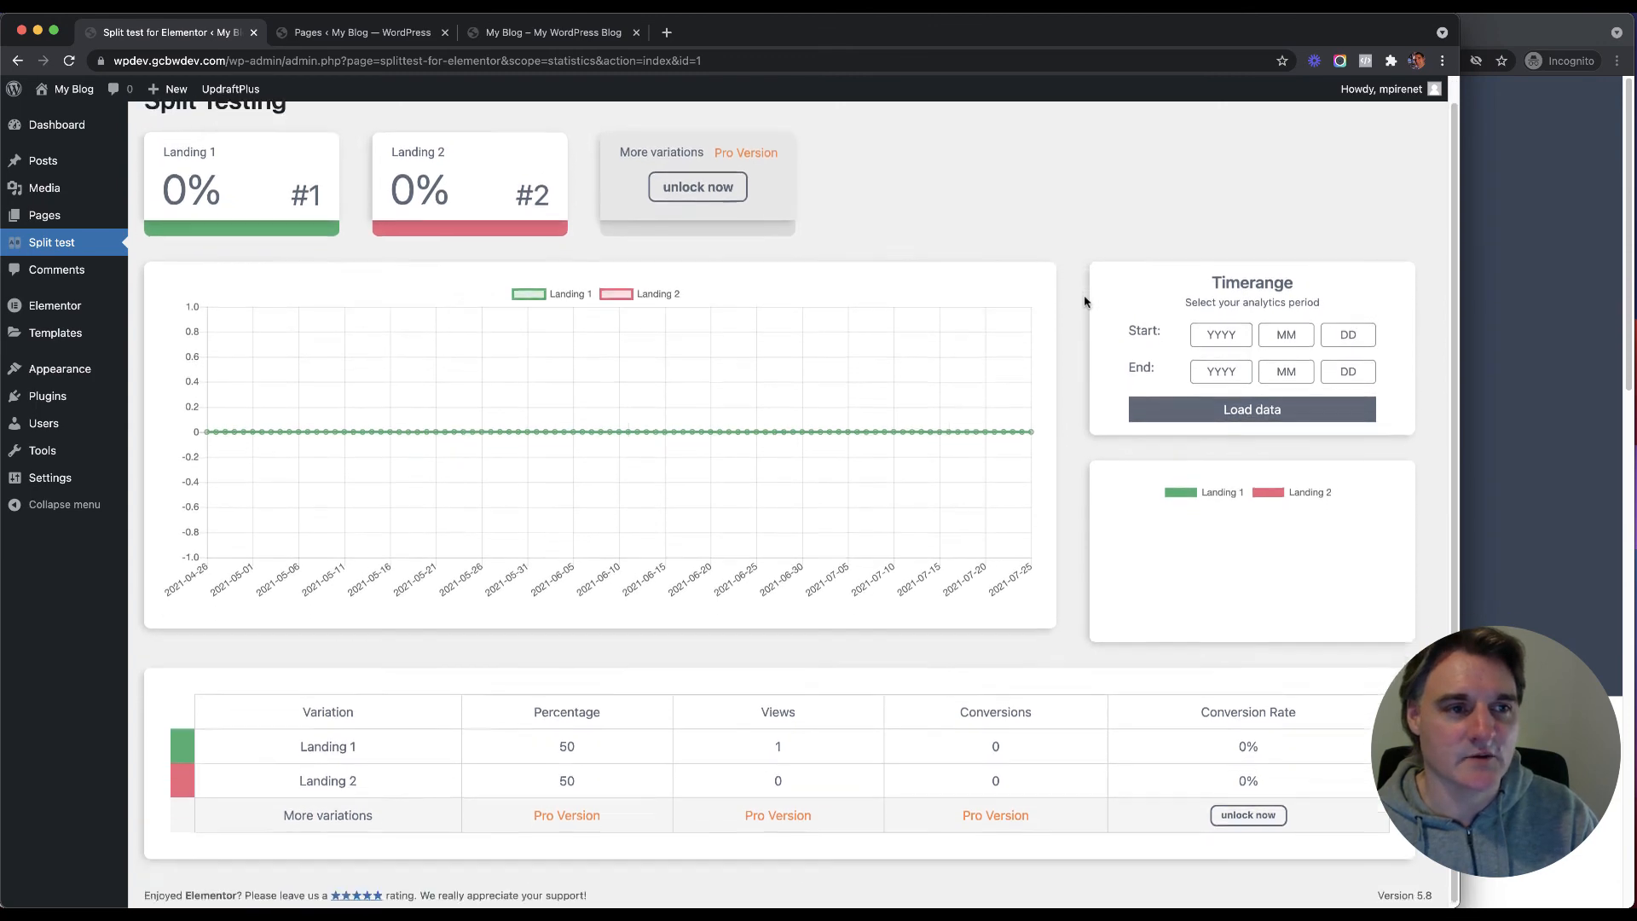
scroll(1082, 301, "up", 1)
scroll(1082, 300, "down", 1)
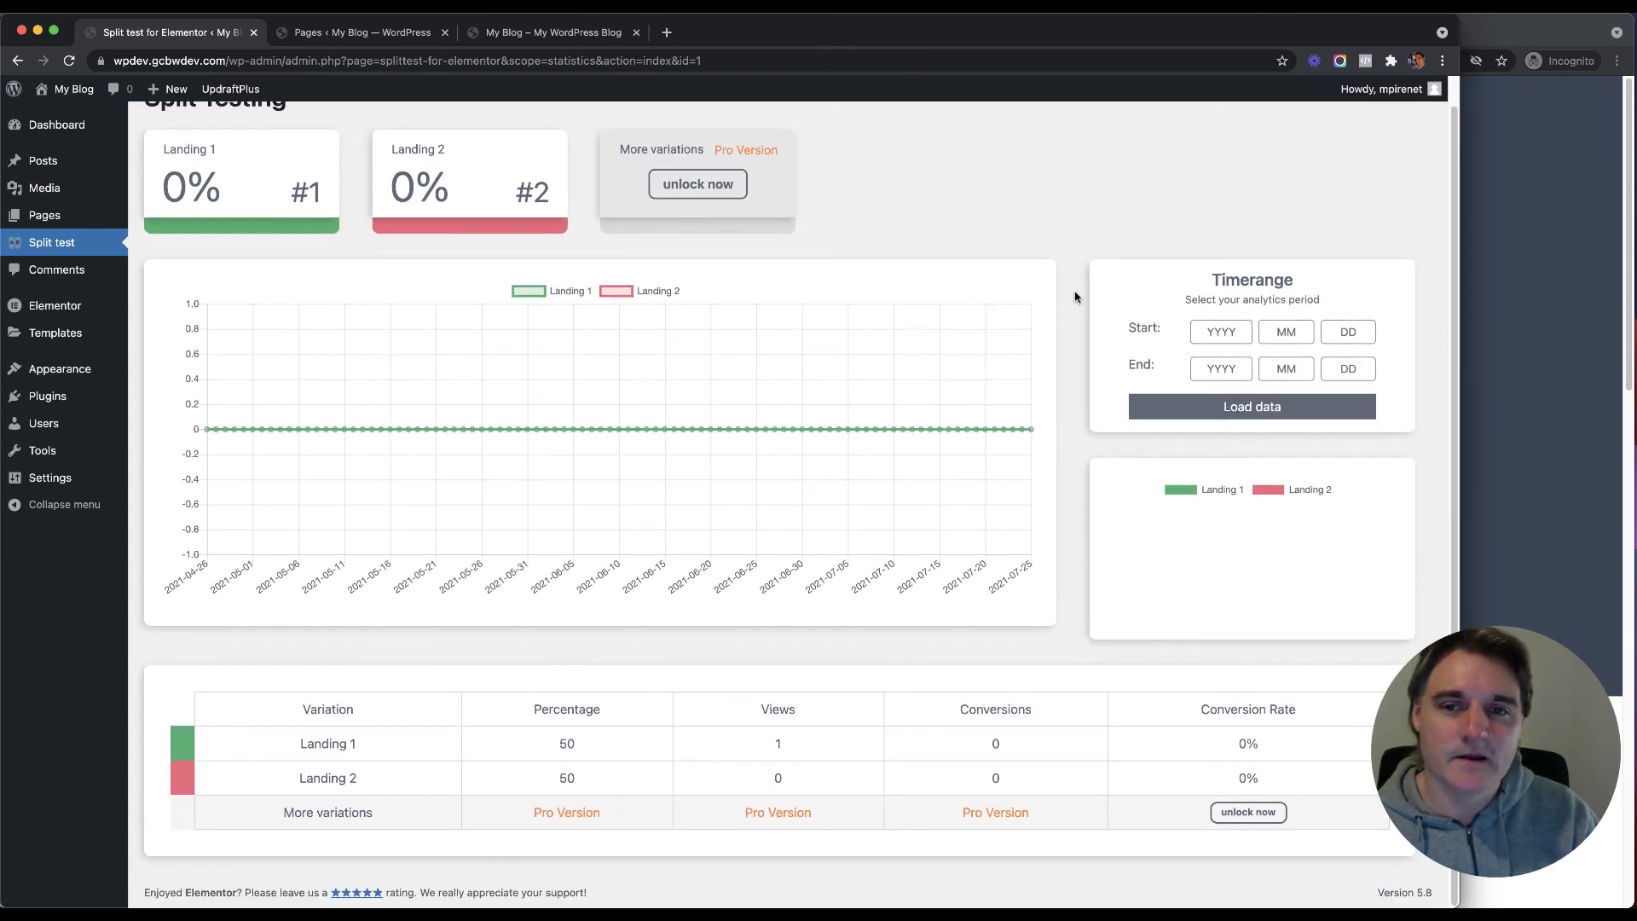
scroll(1078, 300, "up", 1)
scroll(1077, 300, "down", 1)
scroll(1106, 279, "up", 1)
left_click(1566, 266)
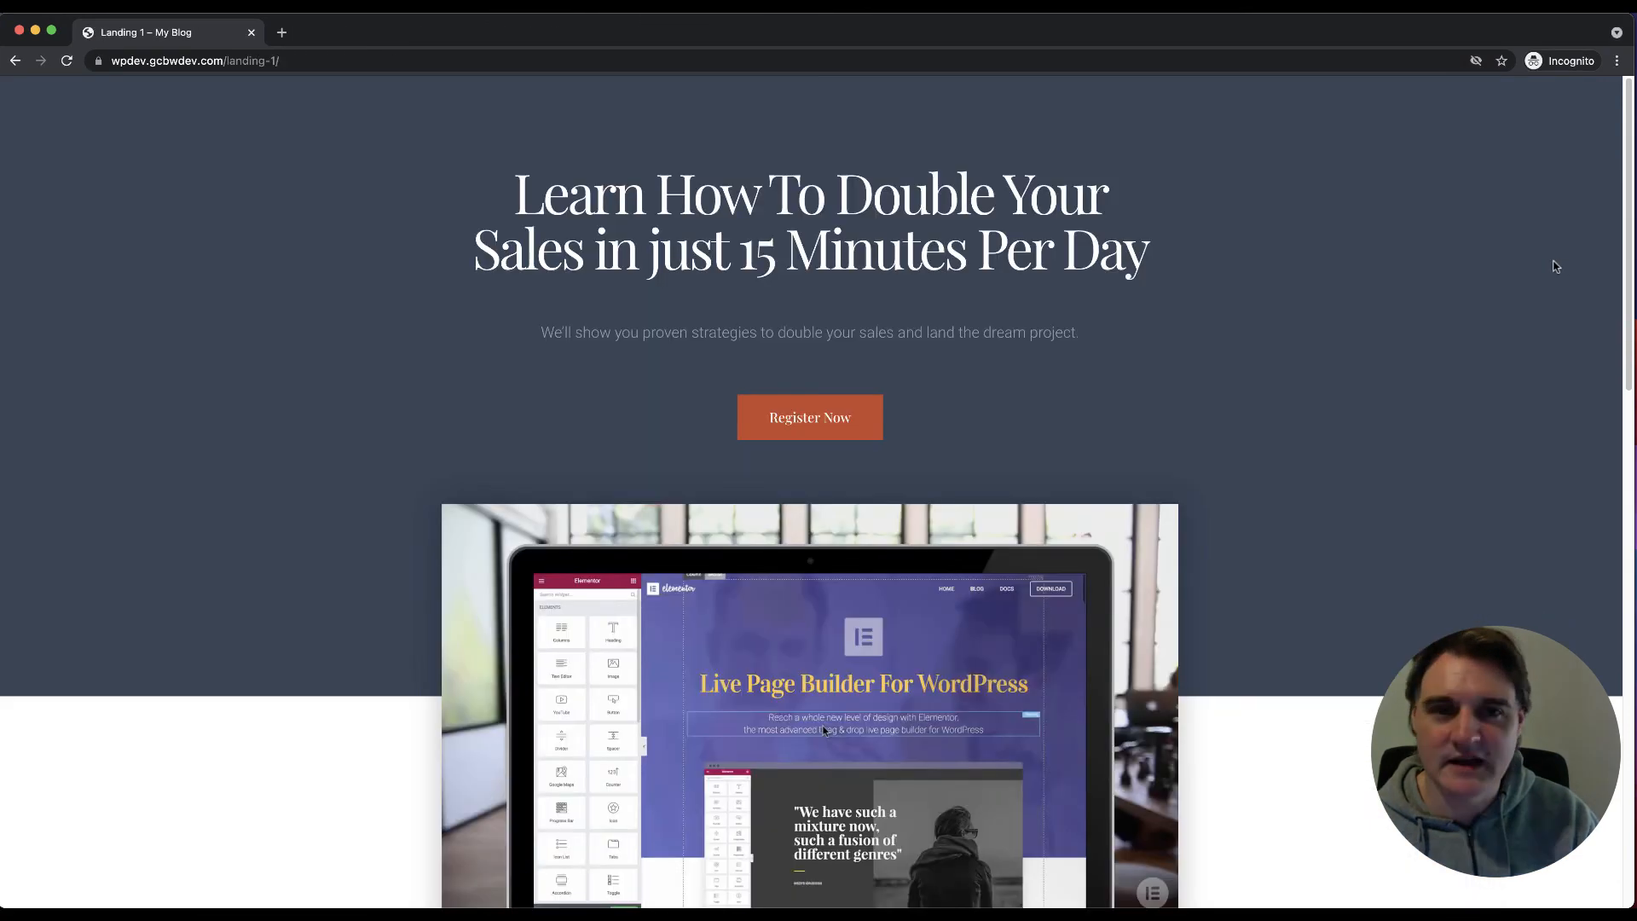
Step: Correct the address to /landingtest so the split test URL redirects to Landing 1
left_click(304, 69)
left_click(313, 61)
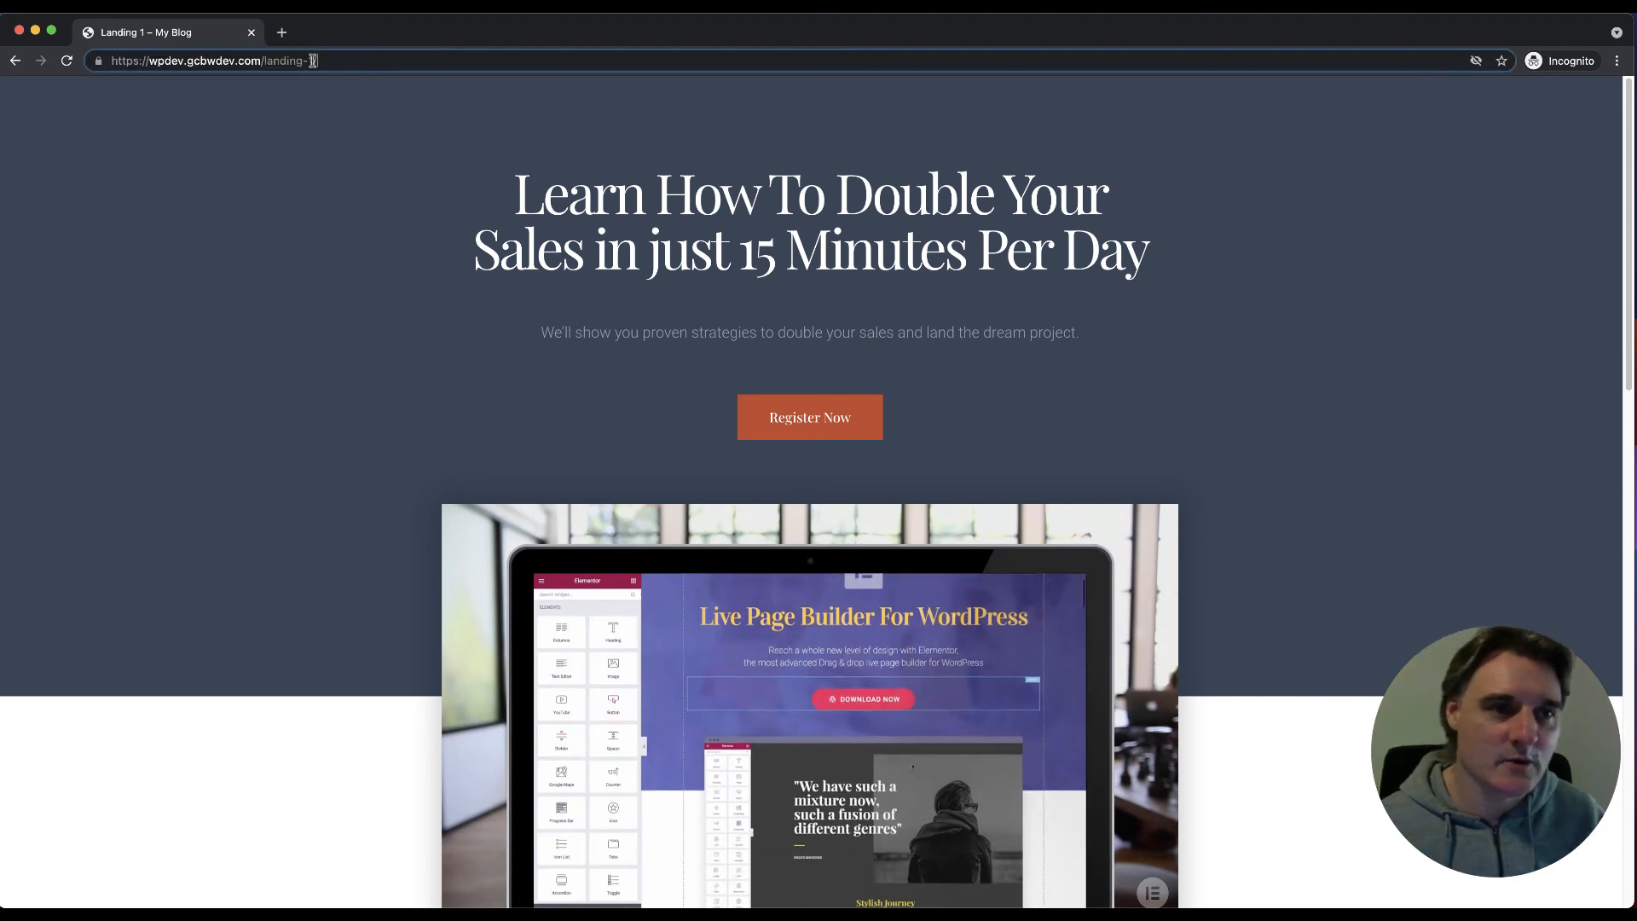
key("BackSpace")
key("BackSpace")
type("test")
key("Return")
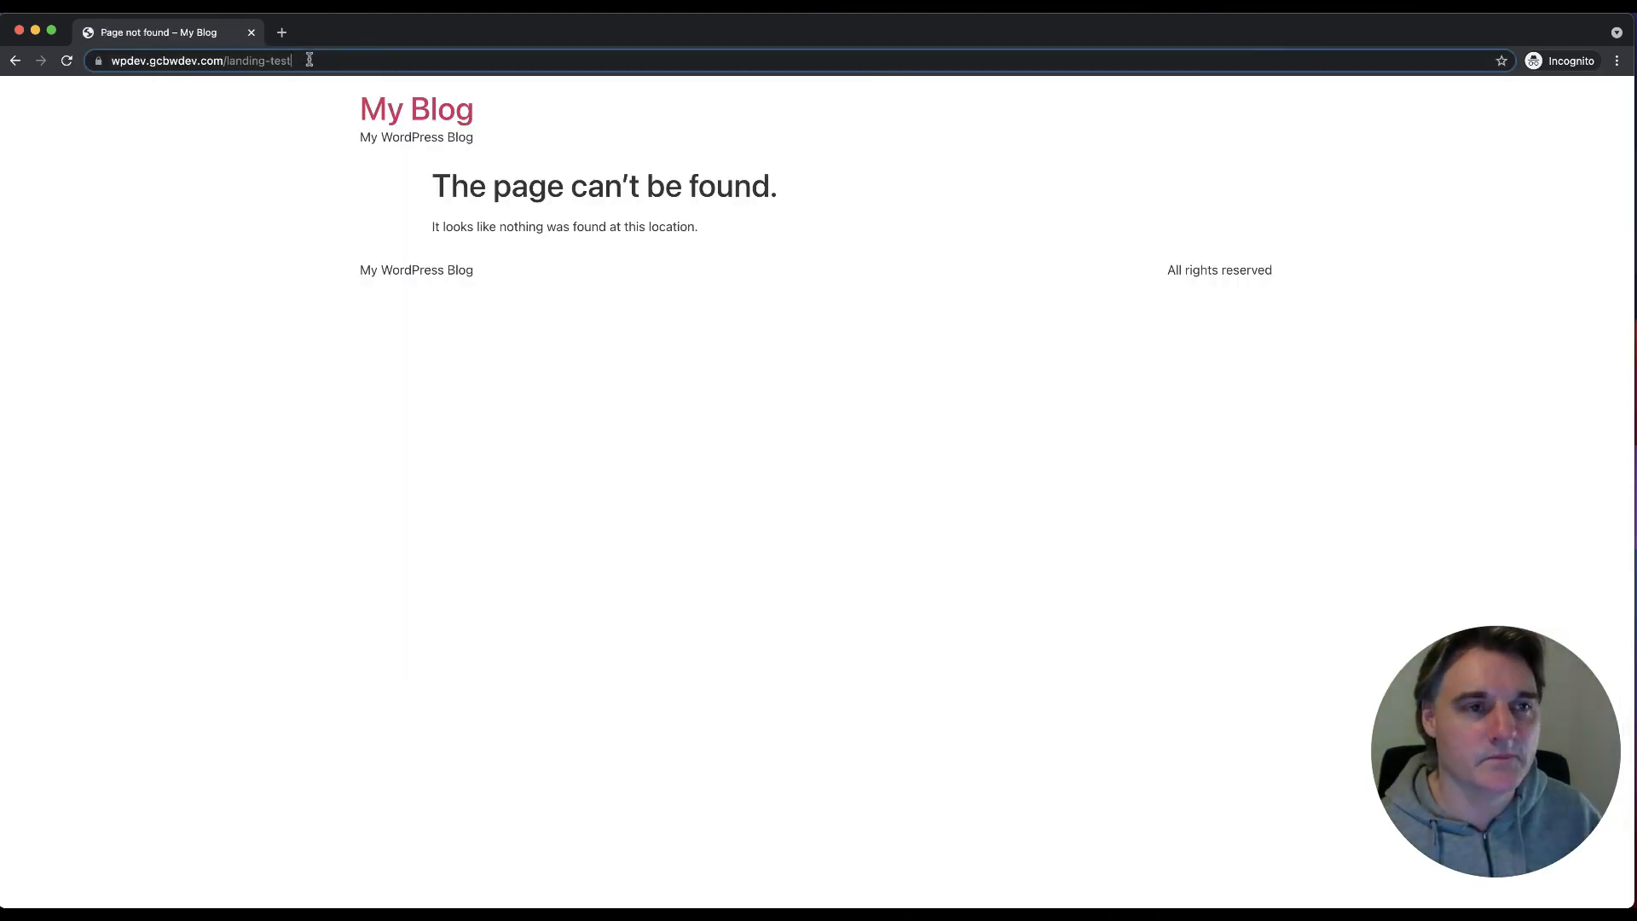
left_click(315, 60)
left_click(315, 61)
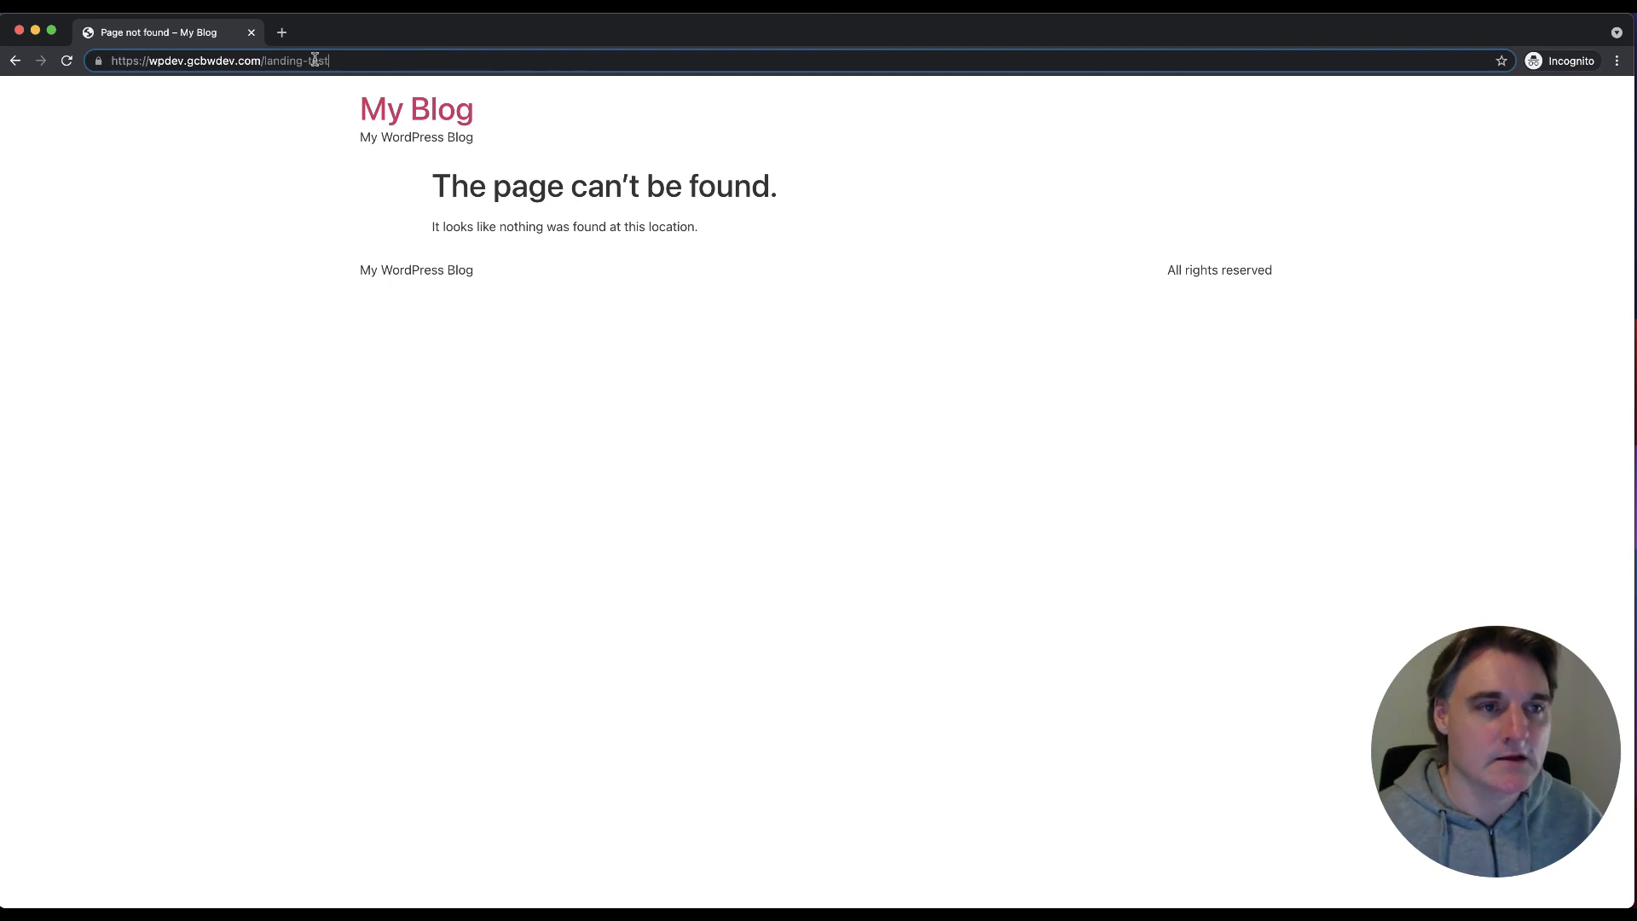
key("BackSpace")
key("BackSpace")
key("BackSpace")
key("BackSpace")
key("BackSpace")
type("test")
key("Return")
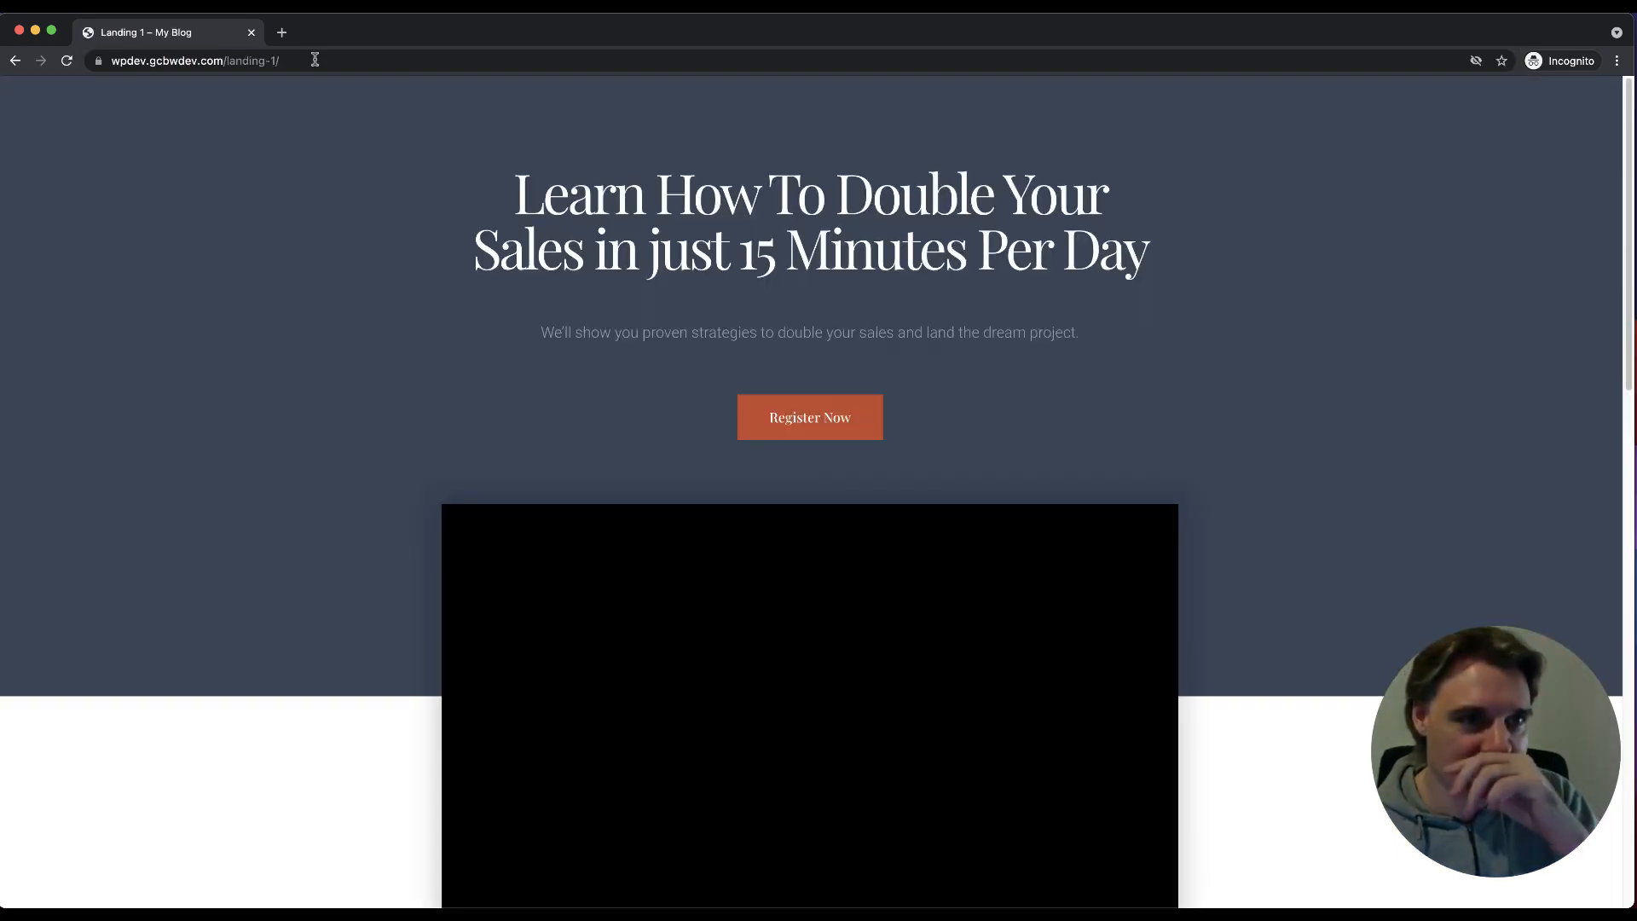
Step: Change the address to /landing-2 to load the Landing 2 page directly
left_click(314, 60)
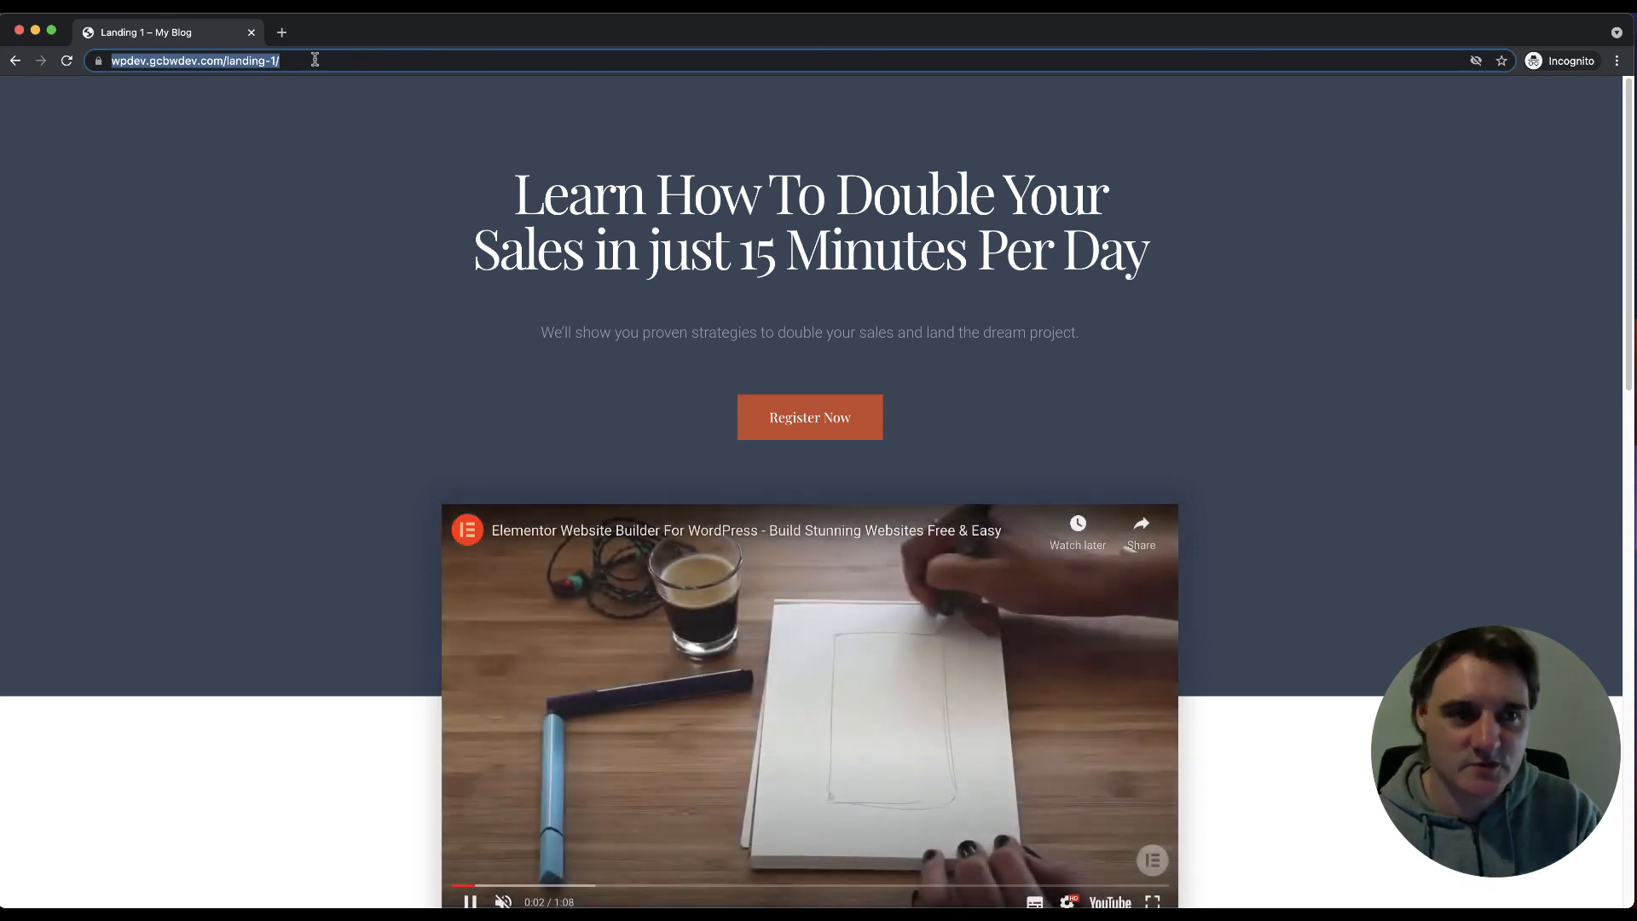
left_click(314, 61)
key("BackSpace")
key("BackSpace")
type("2")
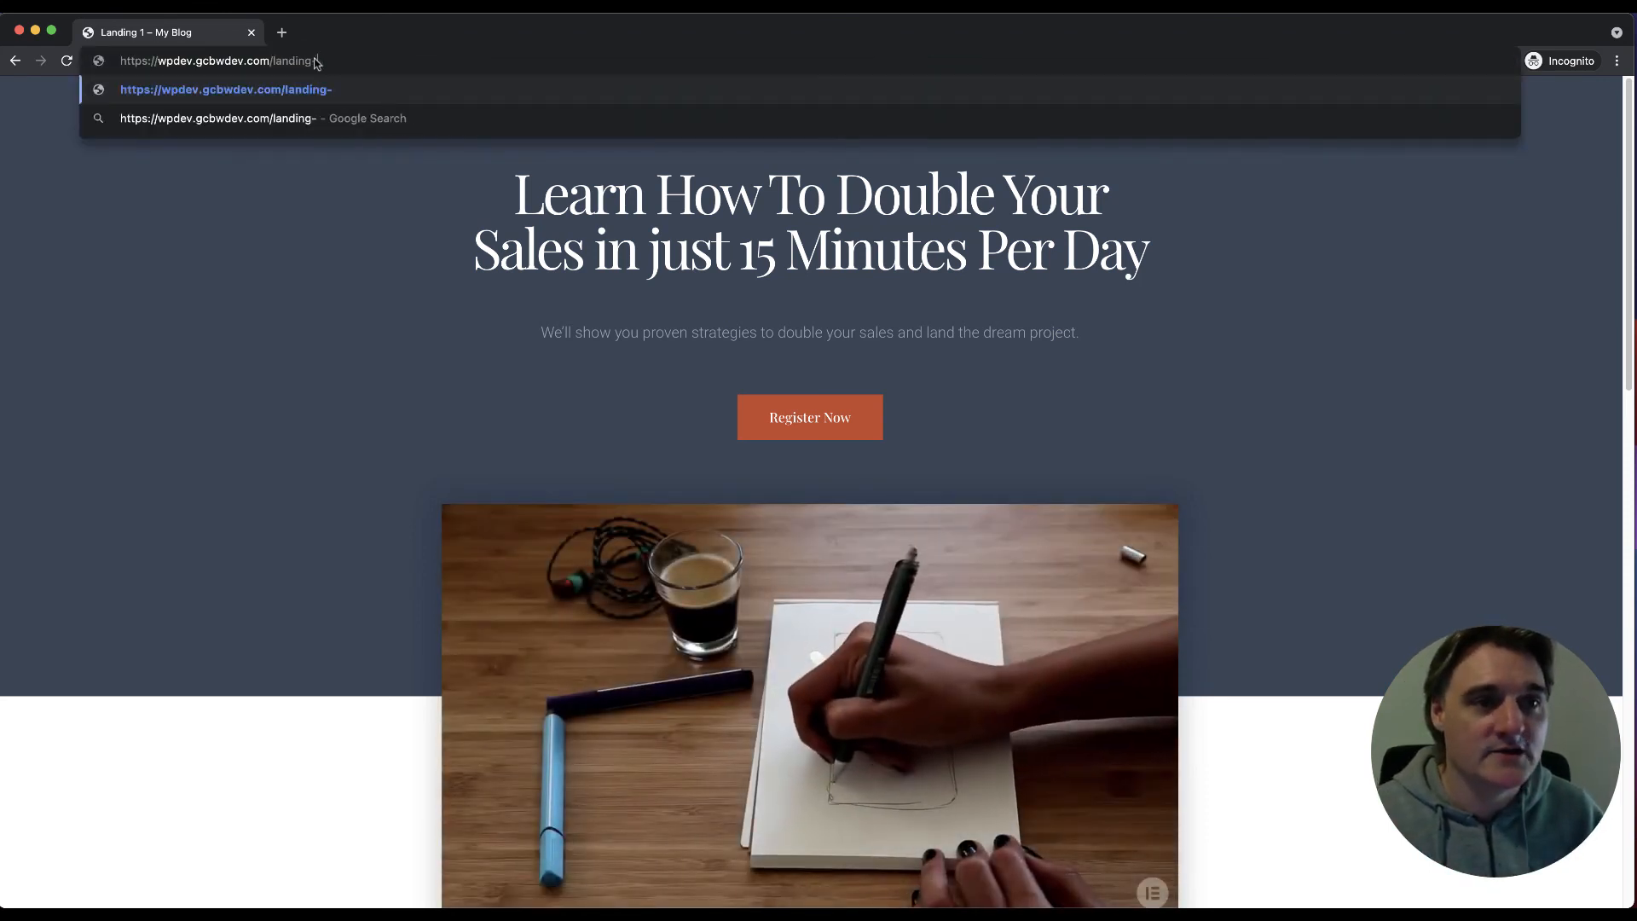
key("Return")
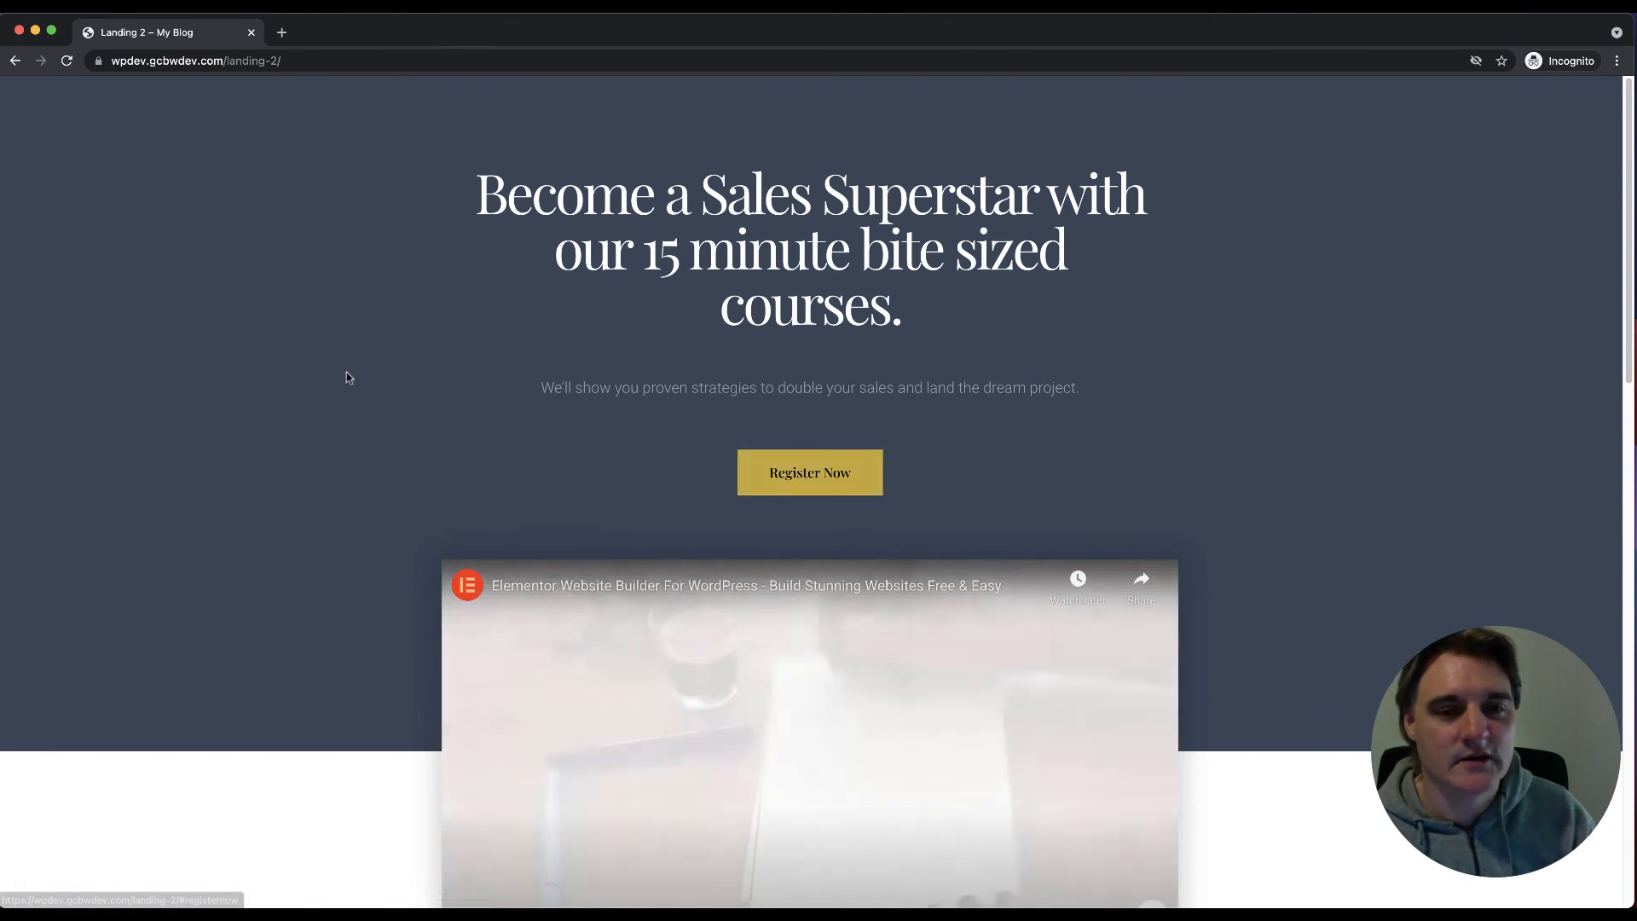
mouse_move(228, 899)
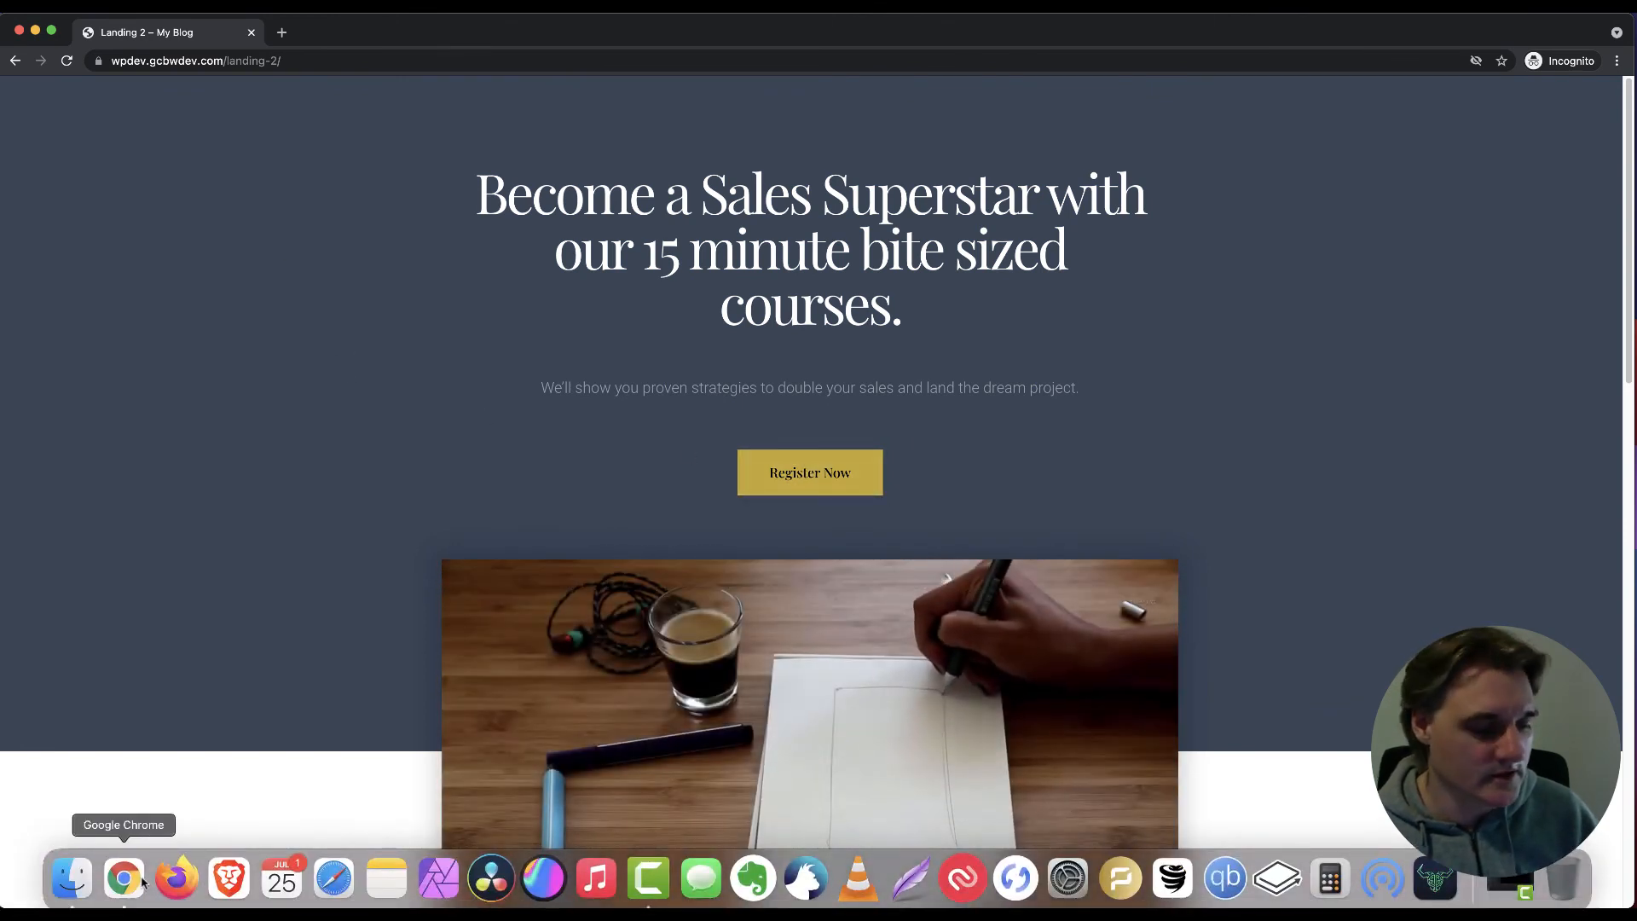
right_click(142, 880)
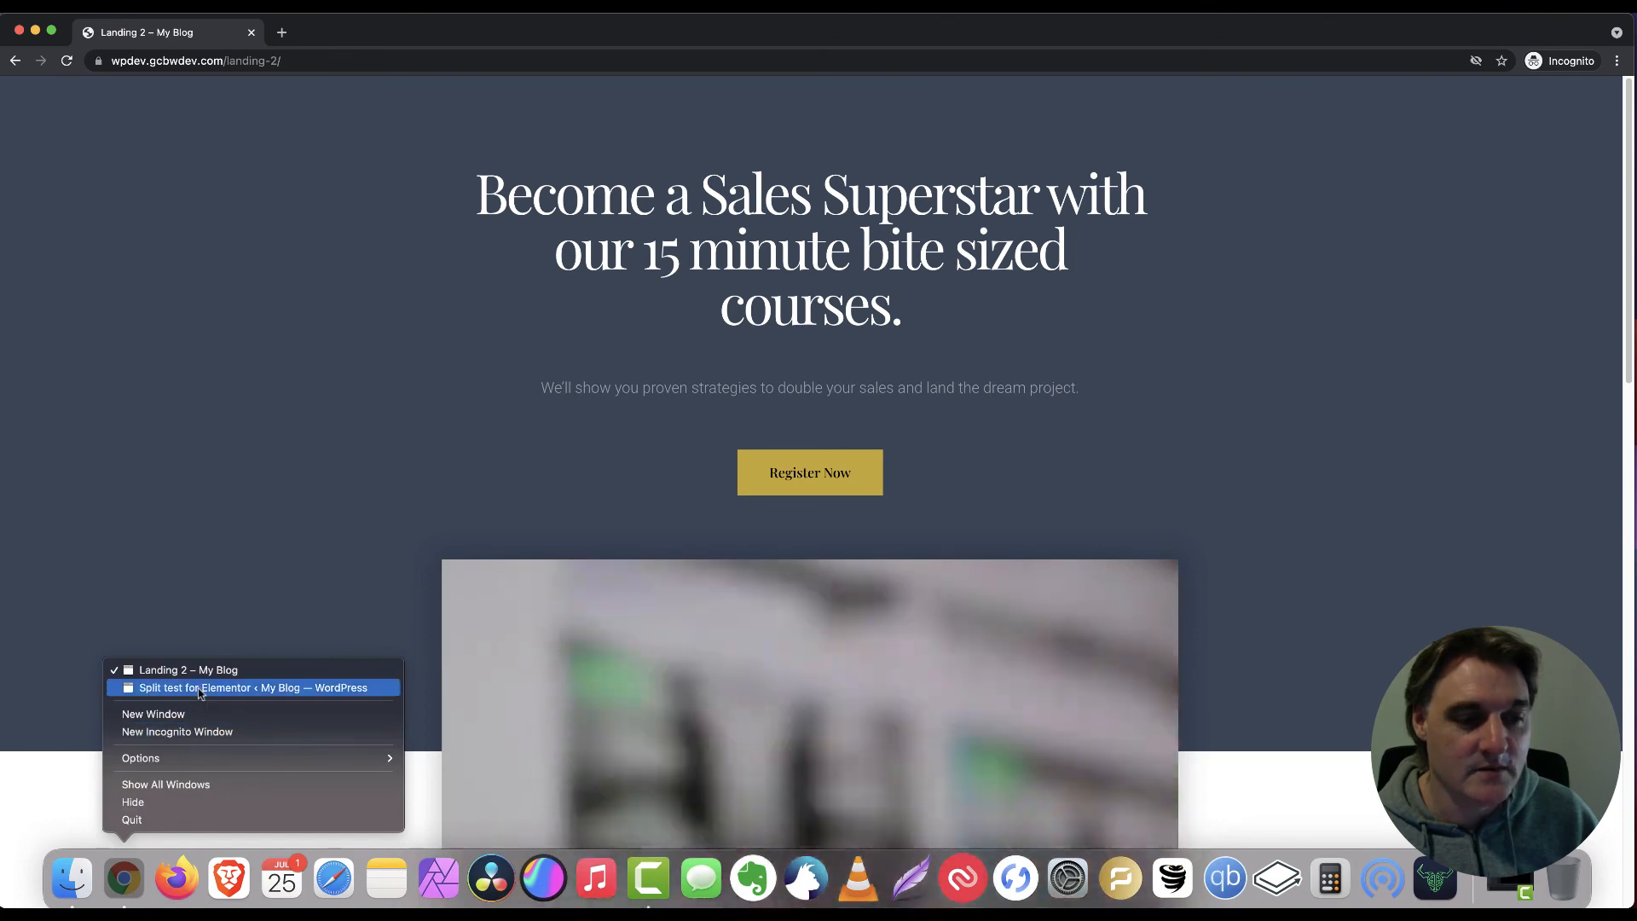
left_click(196, 687)
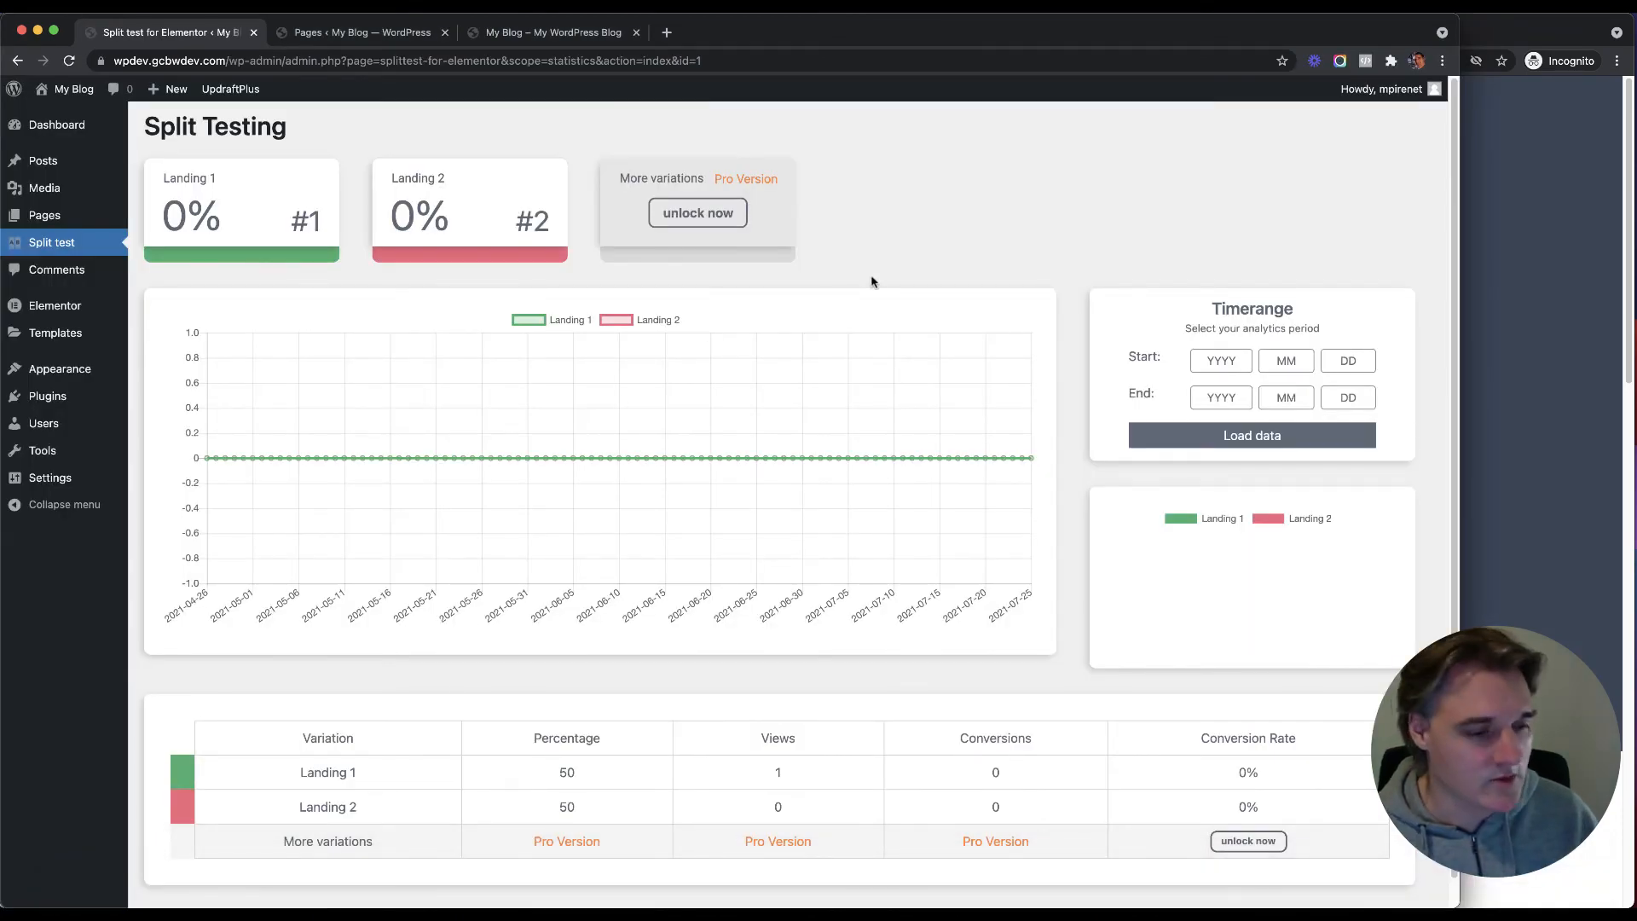
key("super+r")
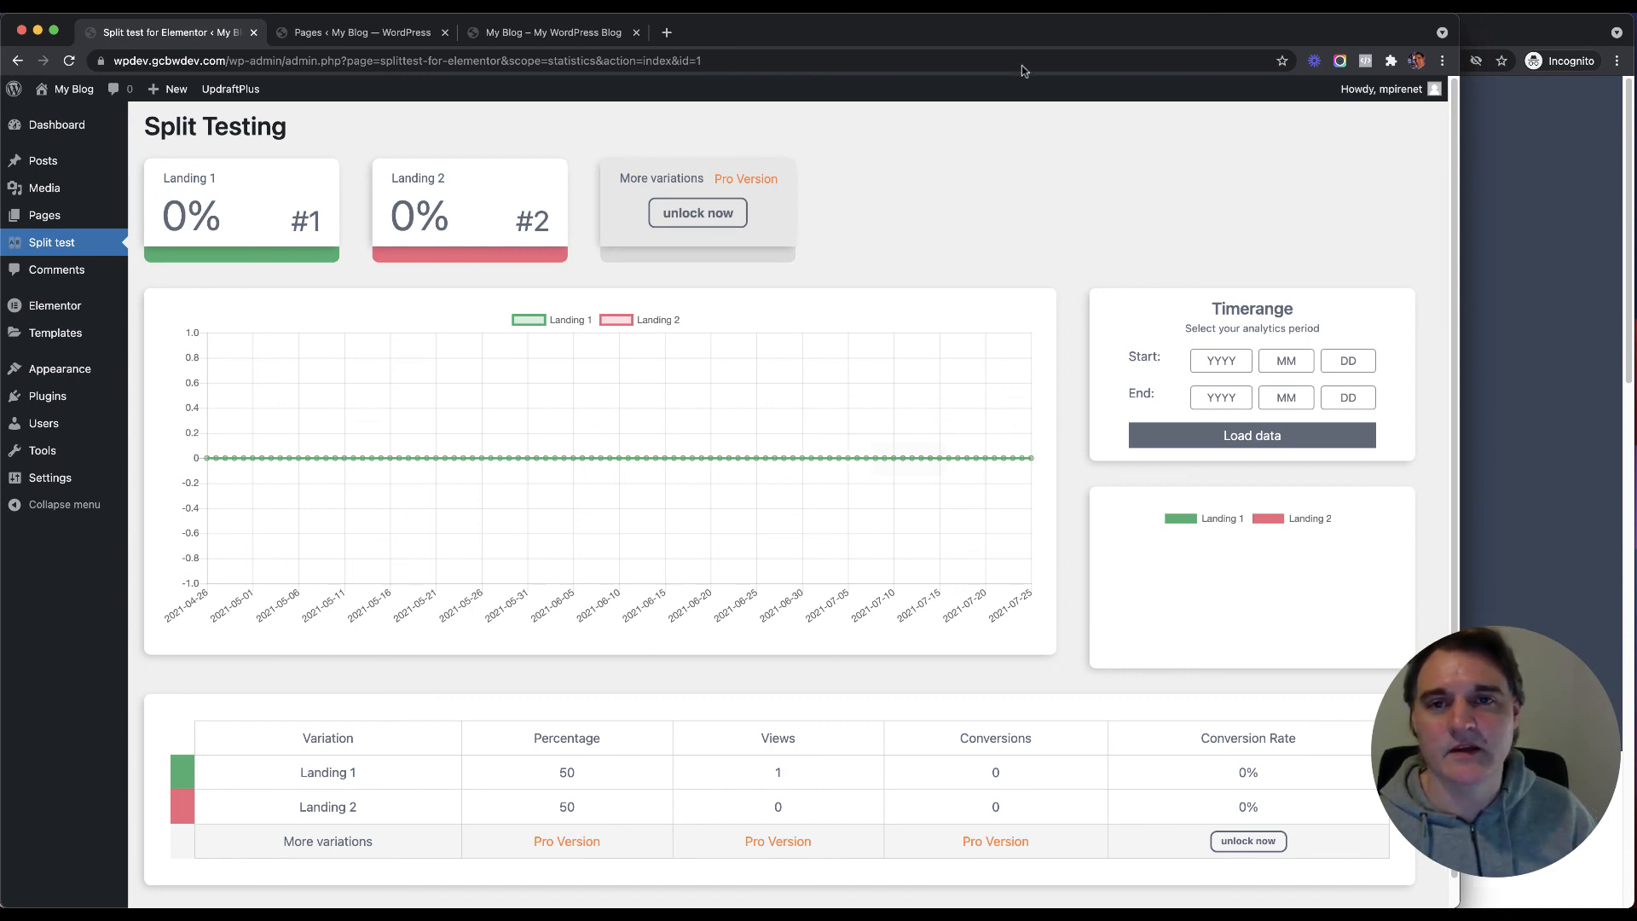
left_click(1580, 253)
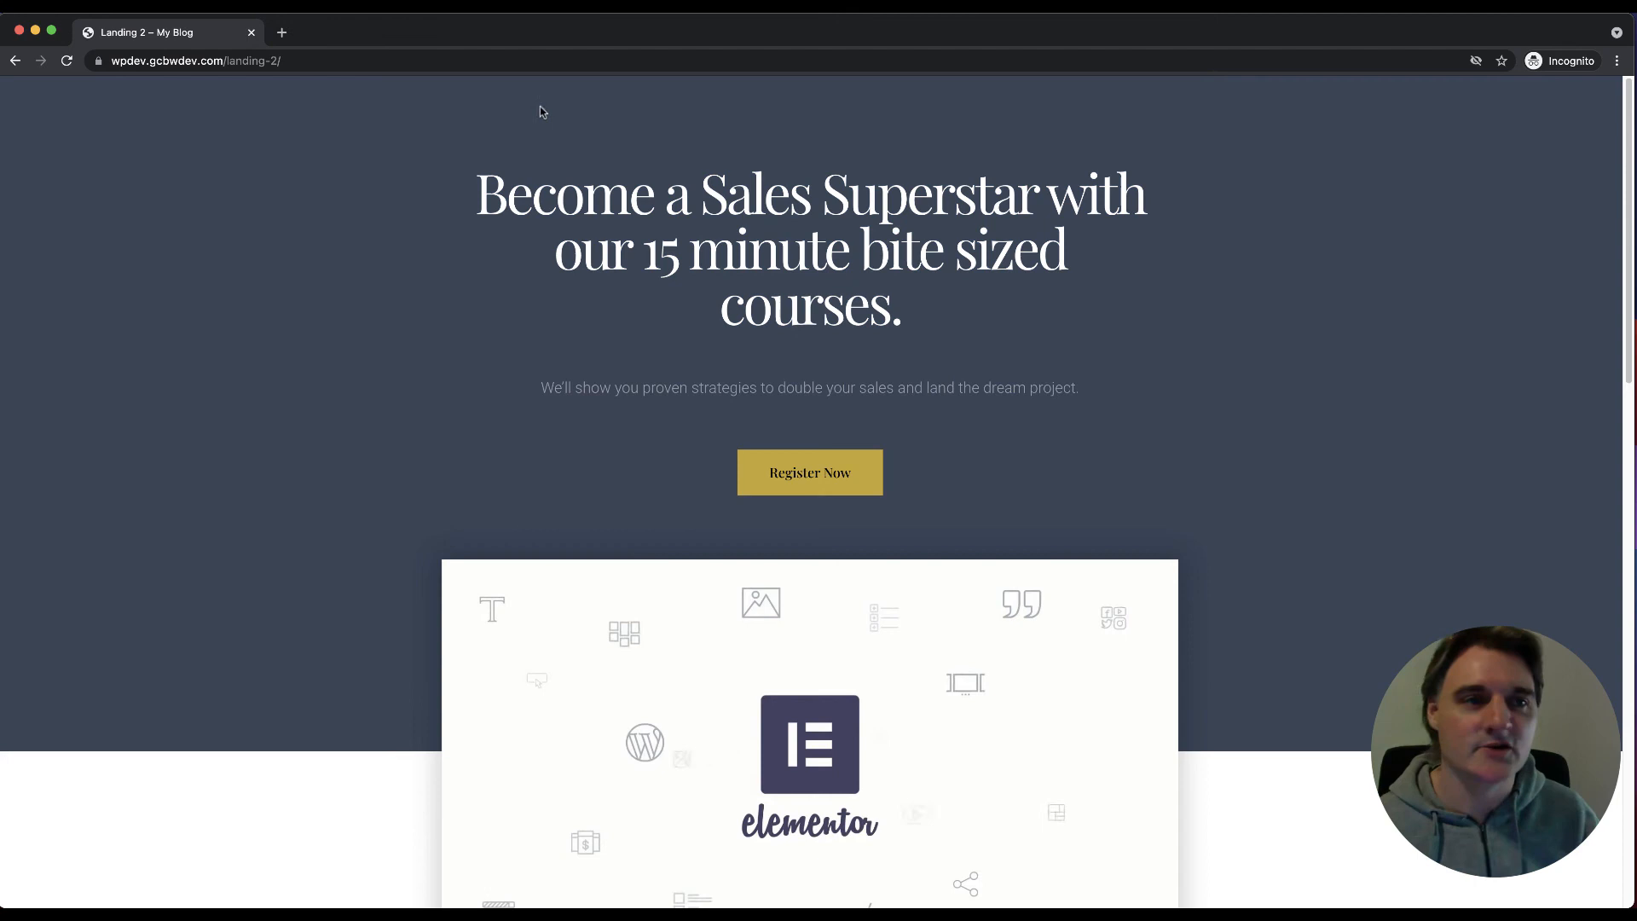
Step: Visit the /landingtest split URL, which serves Landing 1, and scroll to the registration form
left_click(390, 59)
left_click(393, 59)
key("BackSpace")
key("BackSpace")
key("BackSpace")
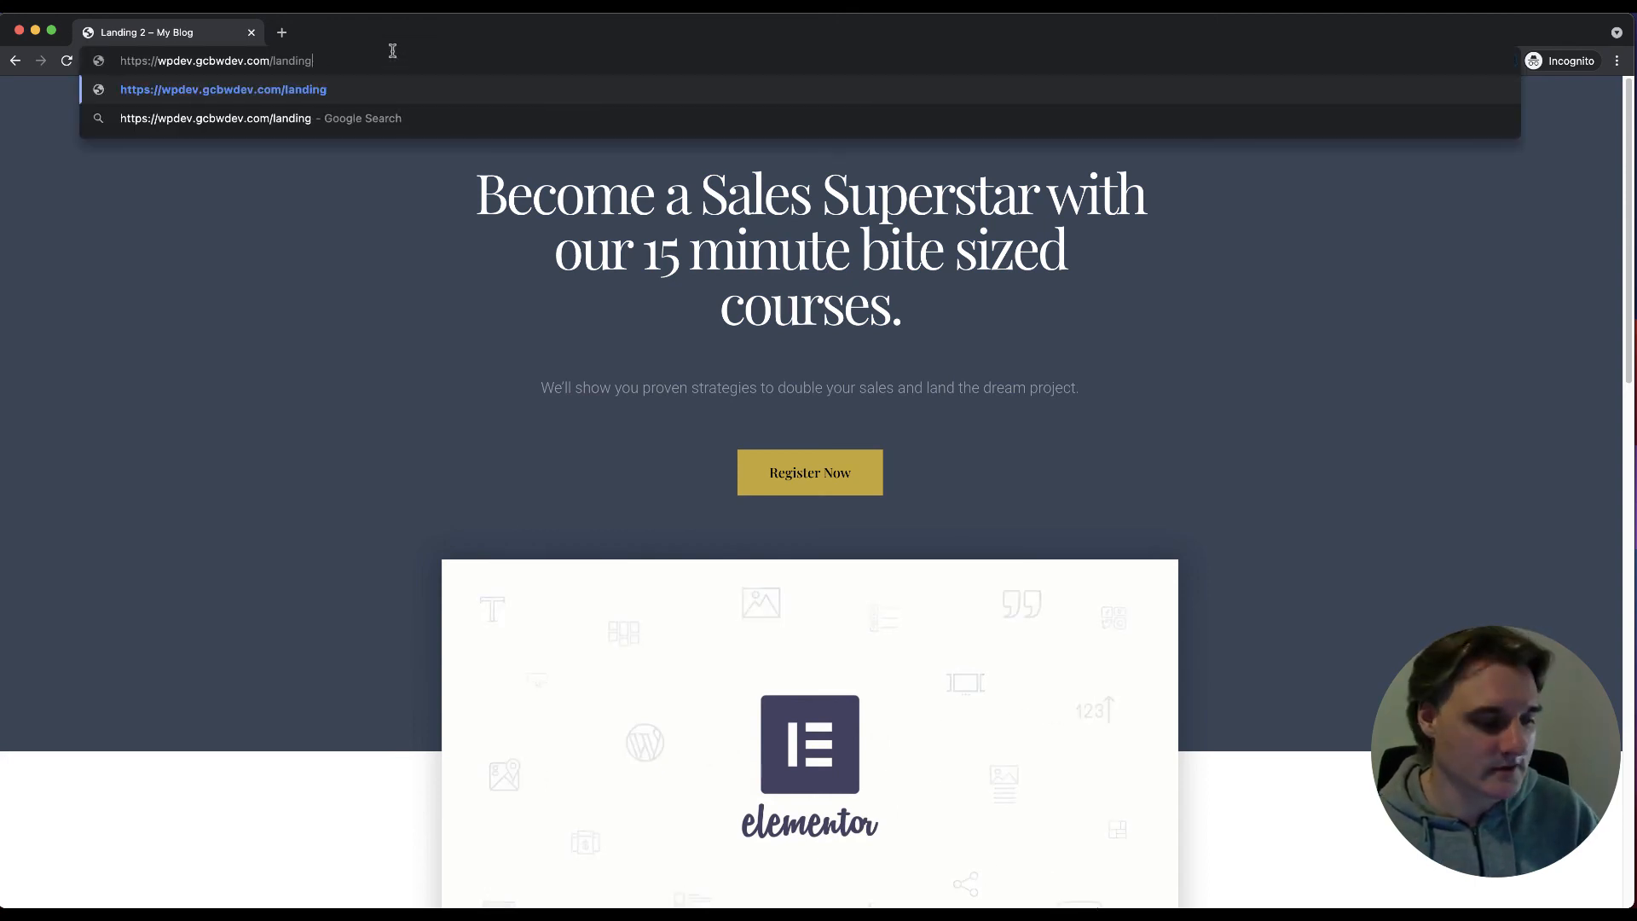
type("tes")
key("Return")
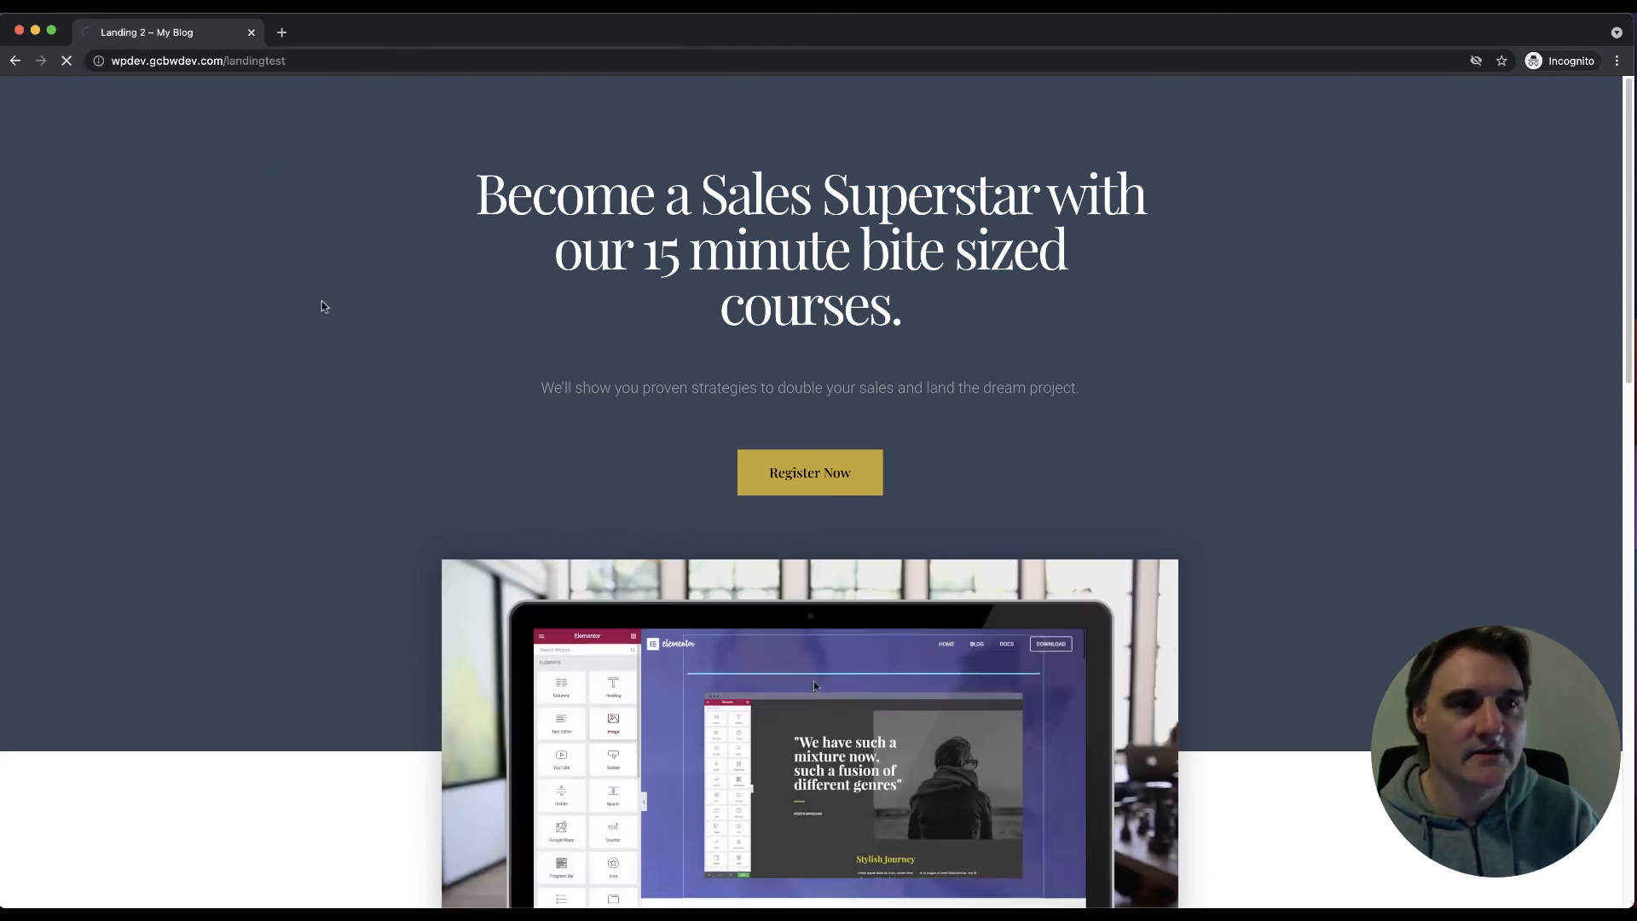
scroll(341, 327, "down", 20)
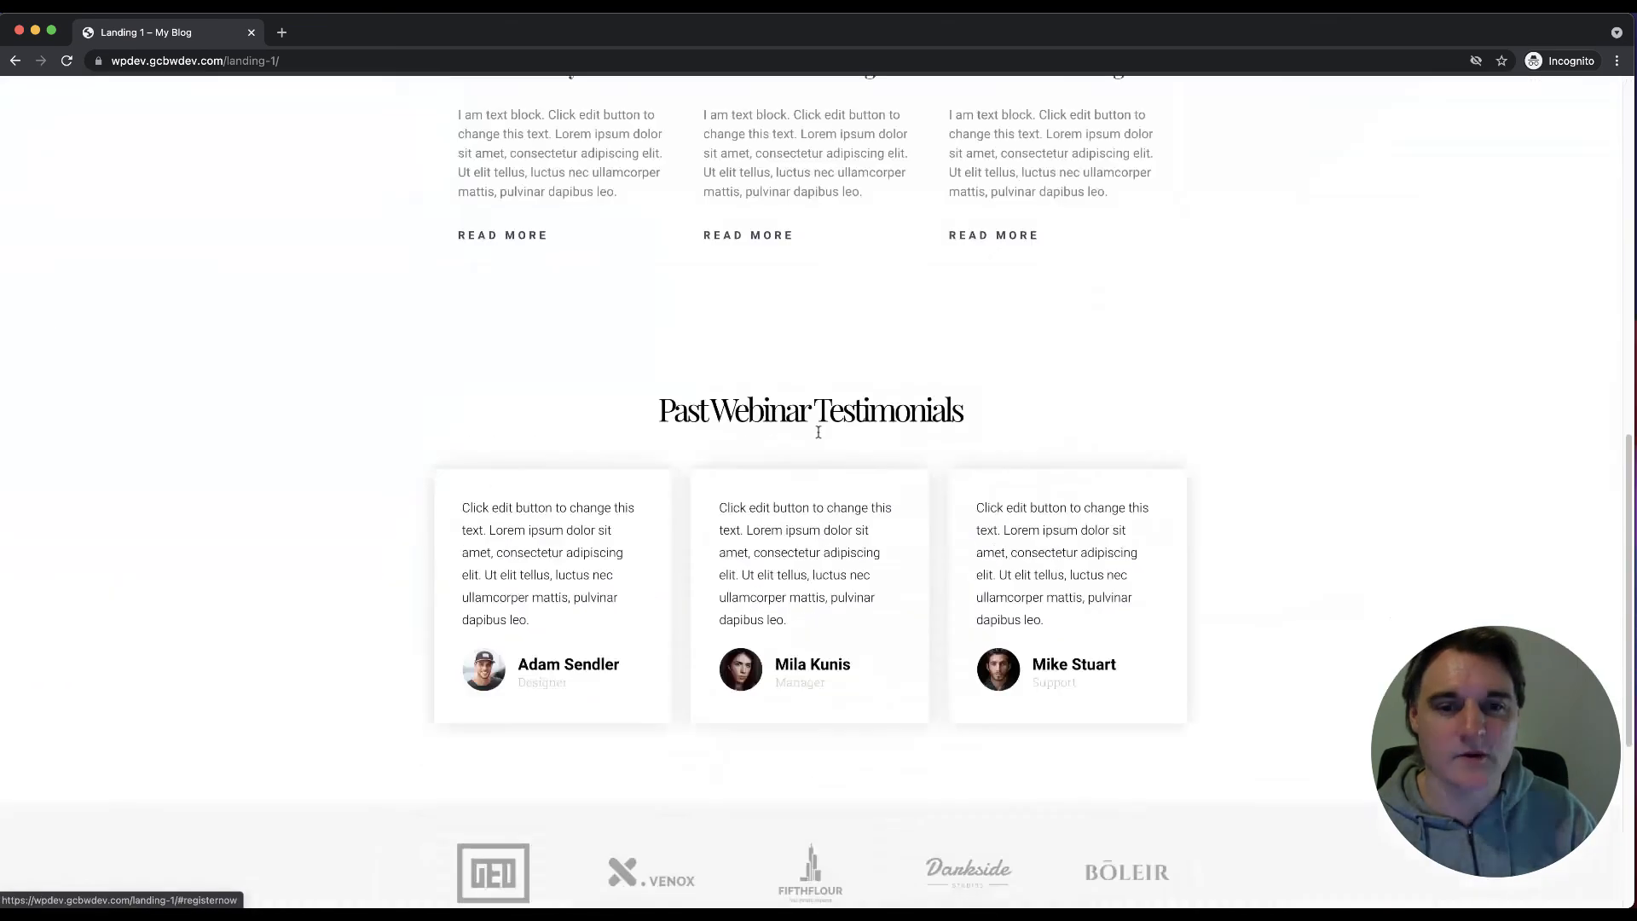
Step: Fill the webinar form with a first name, last name and e-mail address, and submit it
left_click(692, 756)
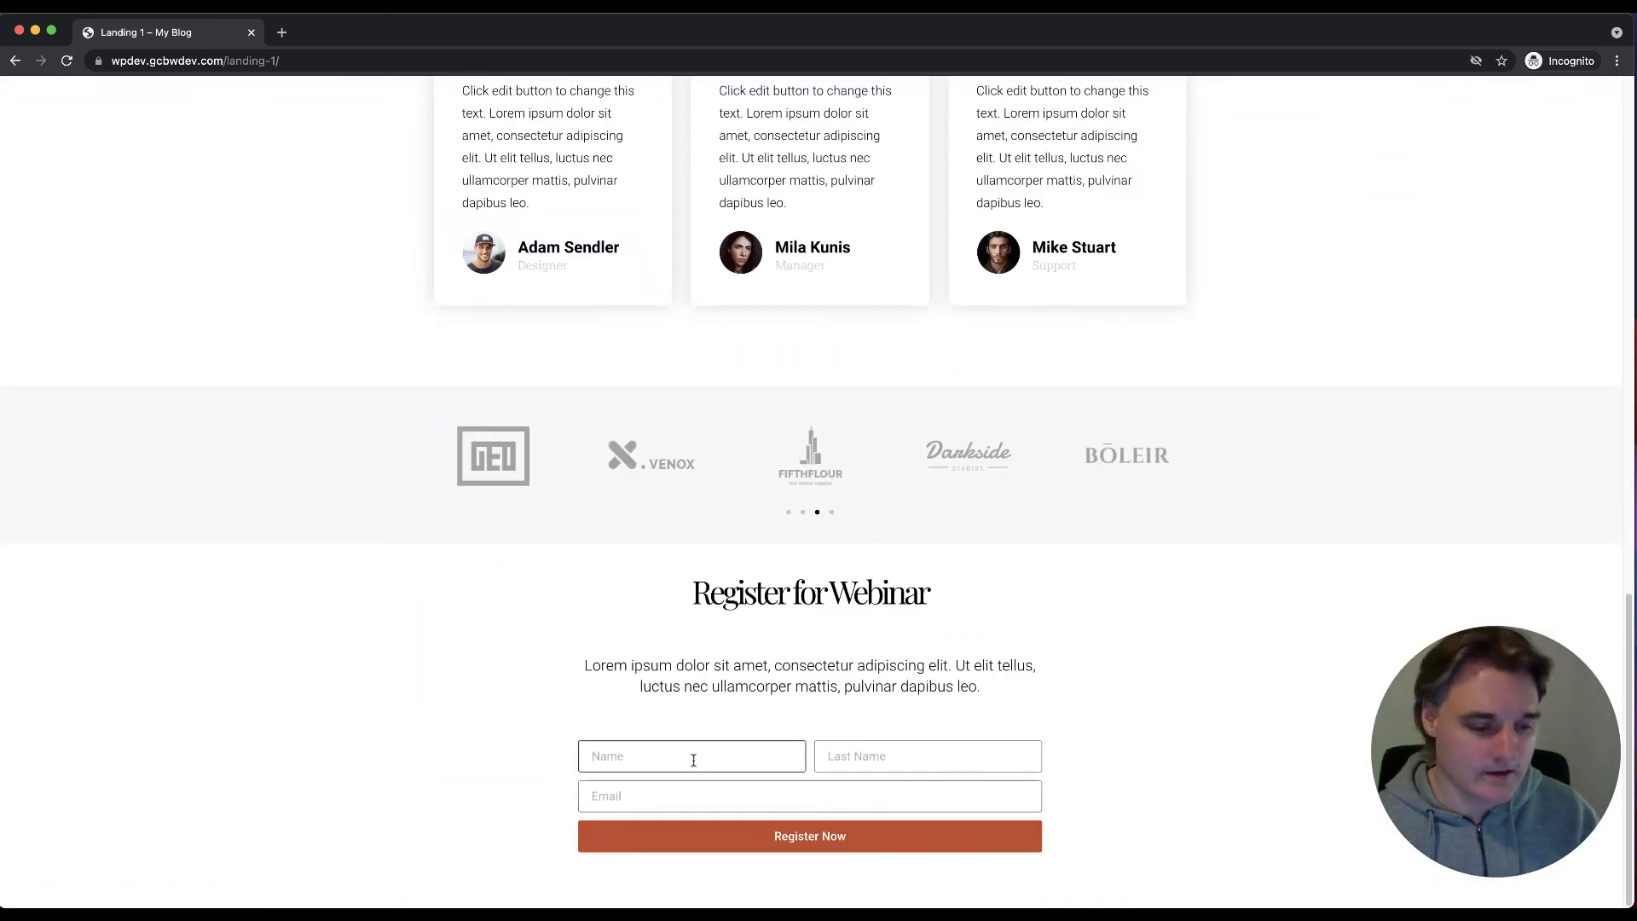
key("Tab")
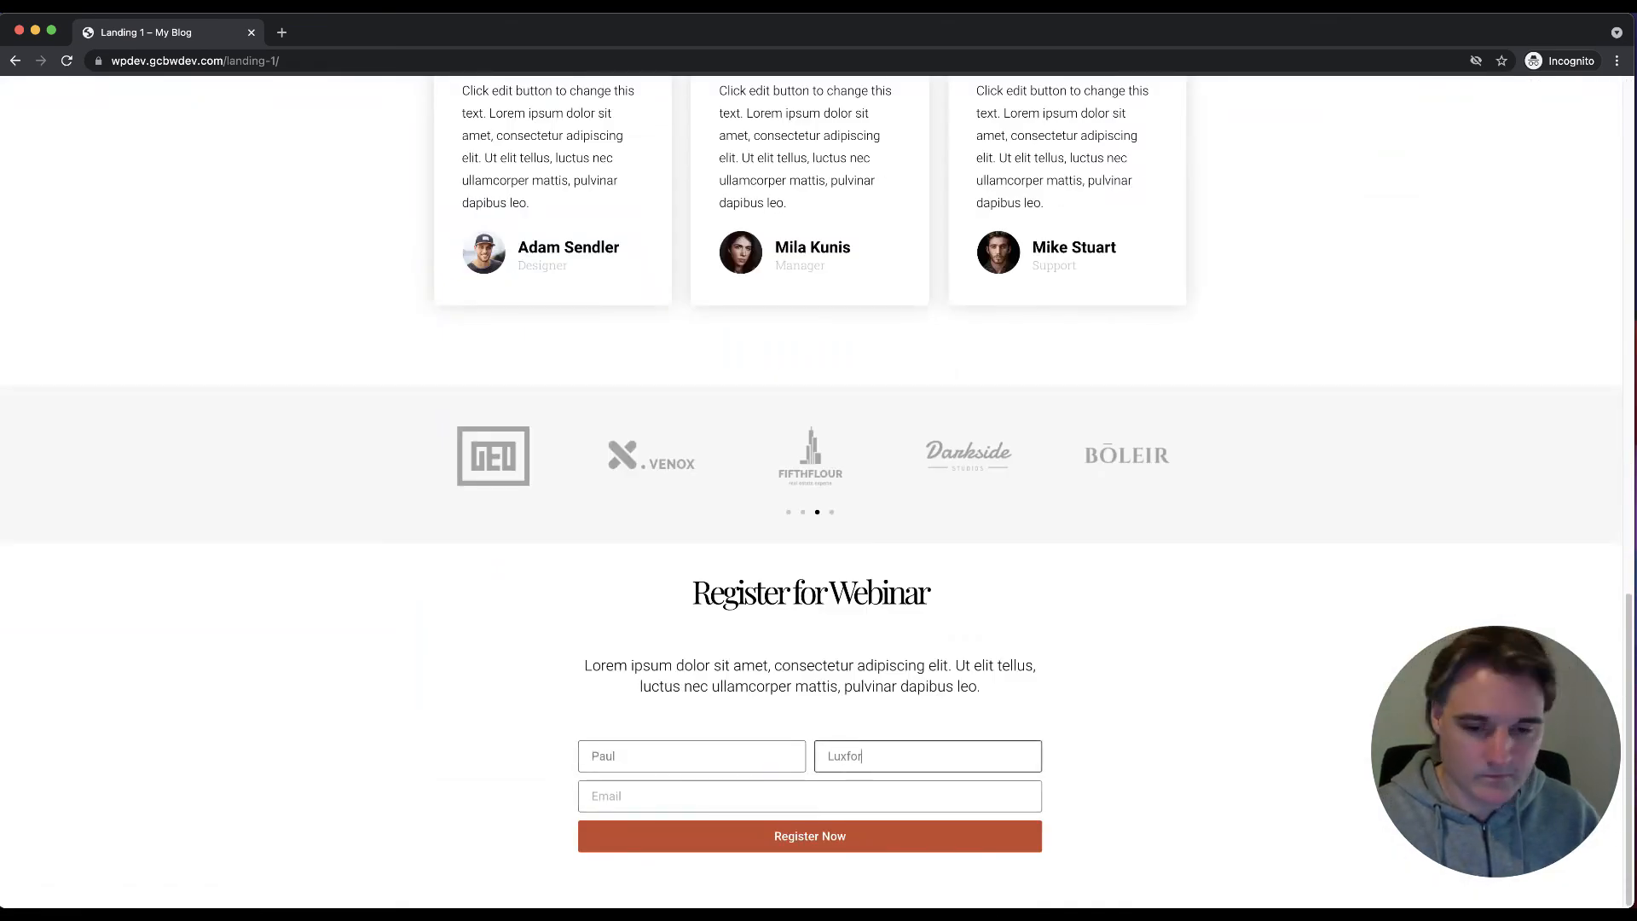
key("Tab")
type("test@")
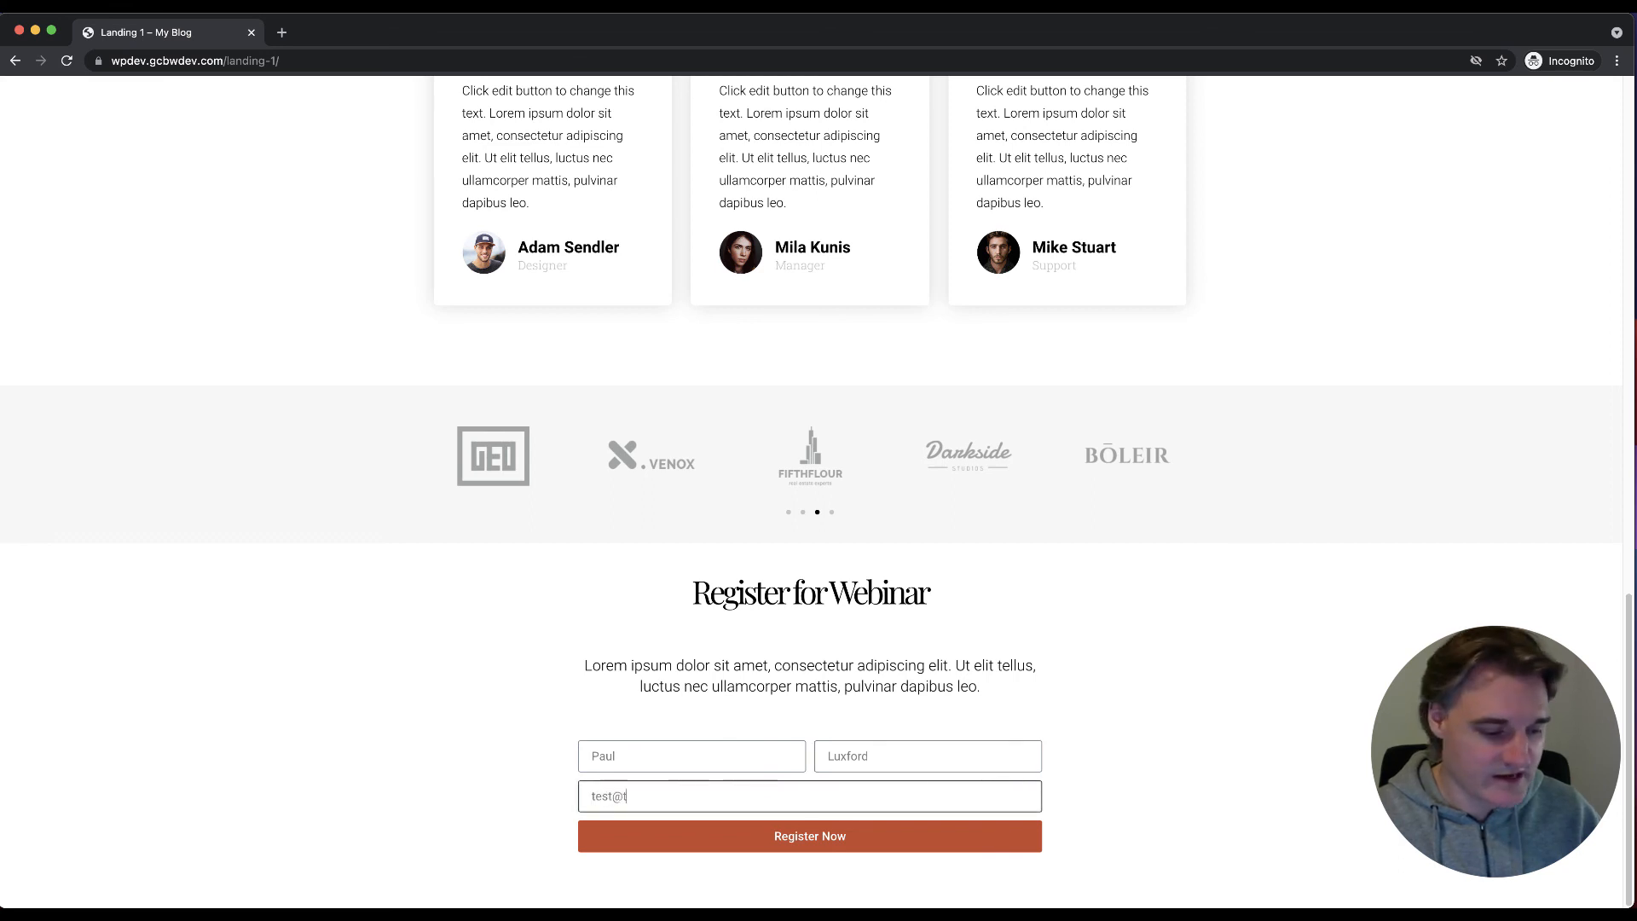
type("test.com.au")
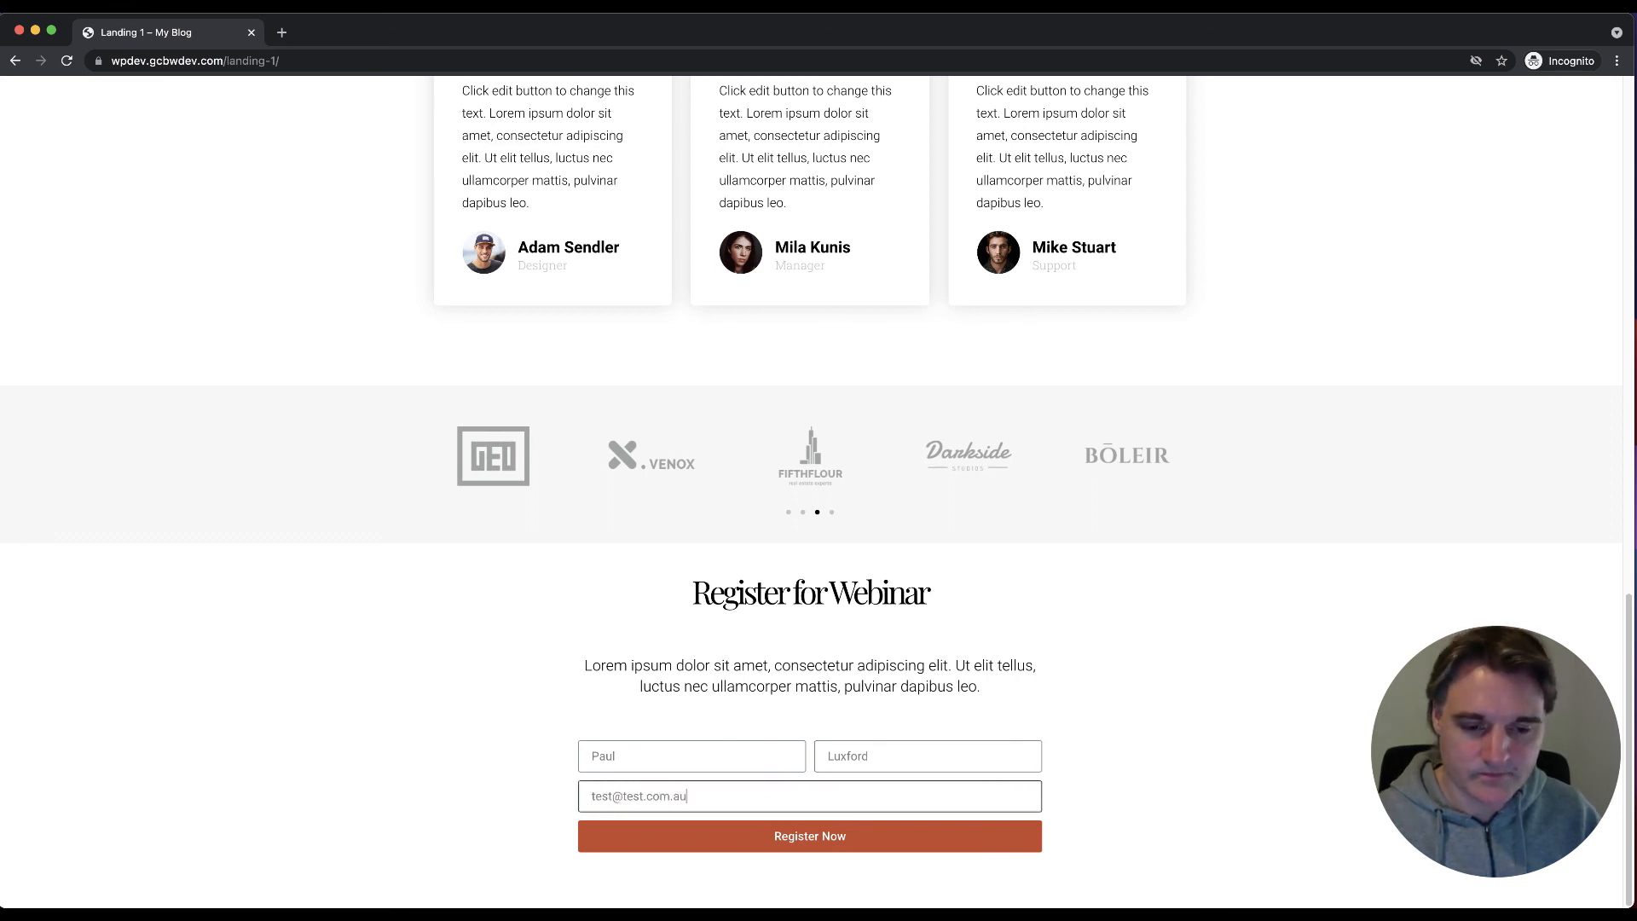
left_click(765, 832)
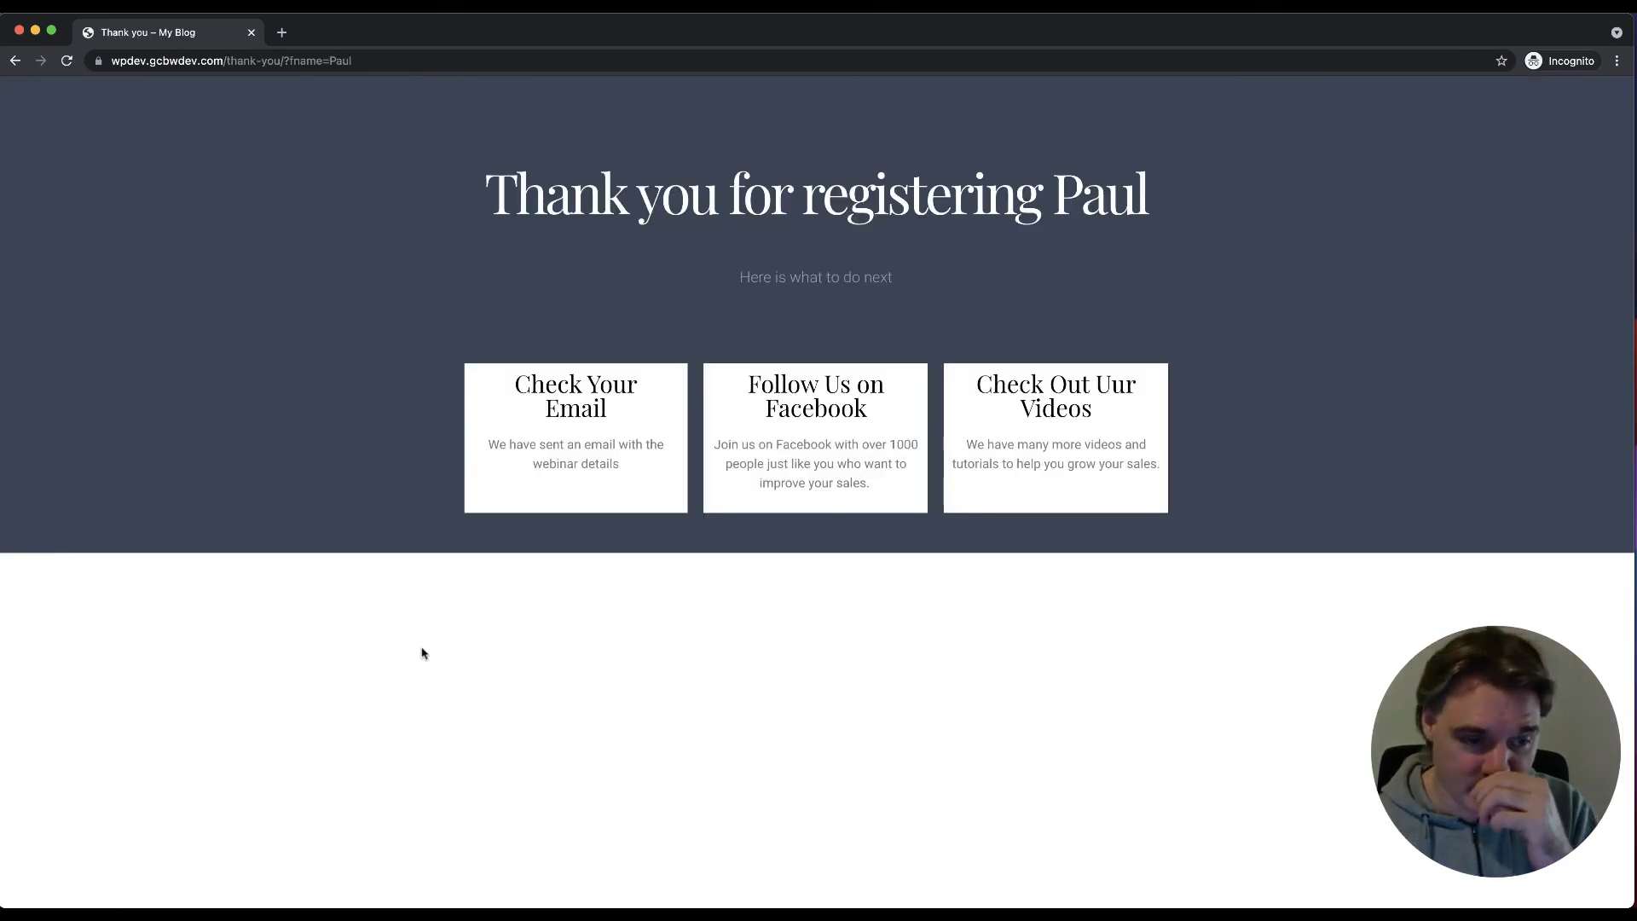
mouse_move(386, 882)
right_click(124, 878)
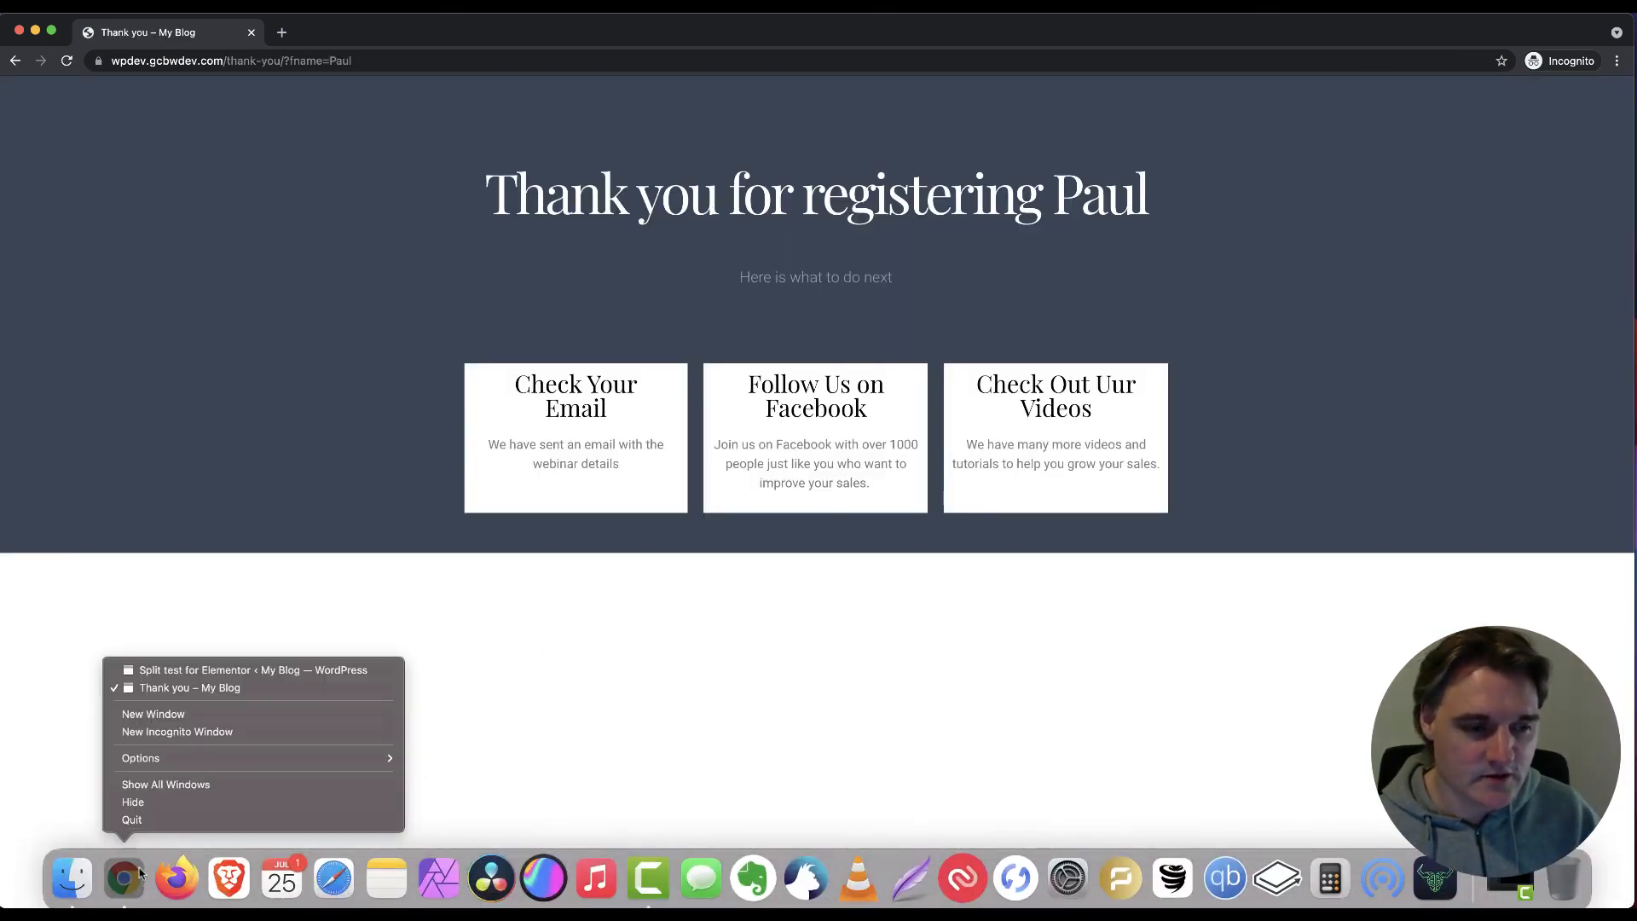
Step: Back in the statistics, check Landing 1's 1 view, 1 conversion and 100% conversion rate
left_click(198, 670)
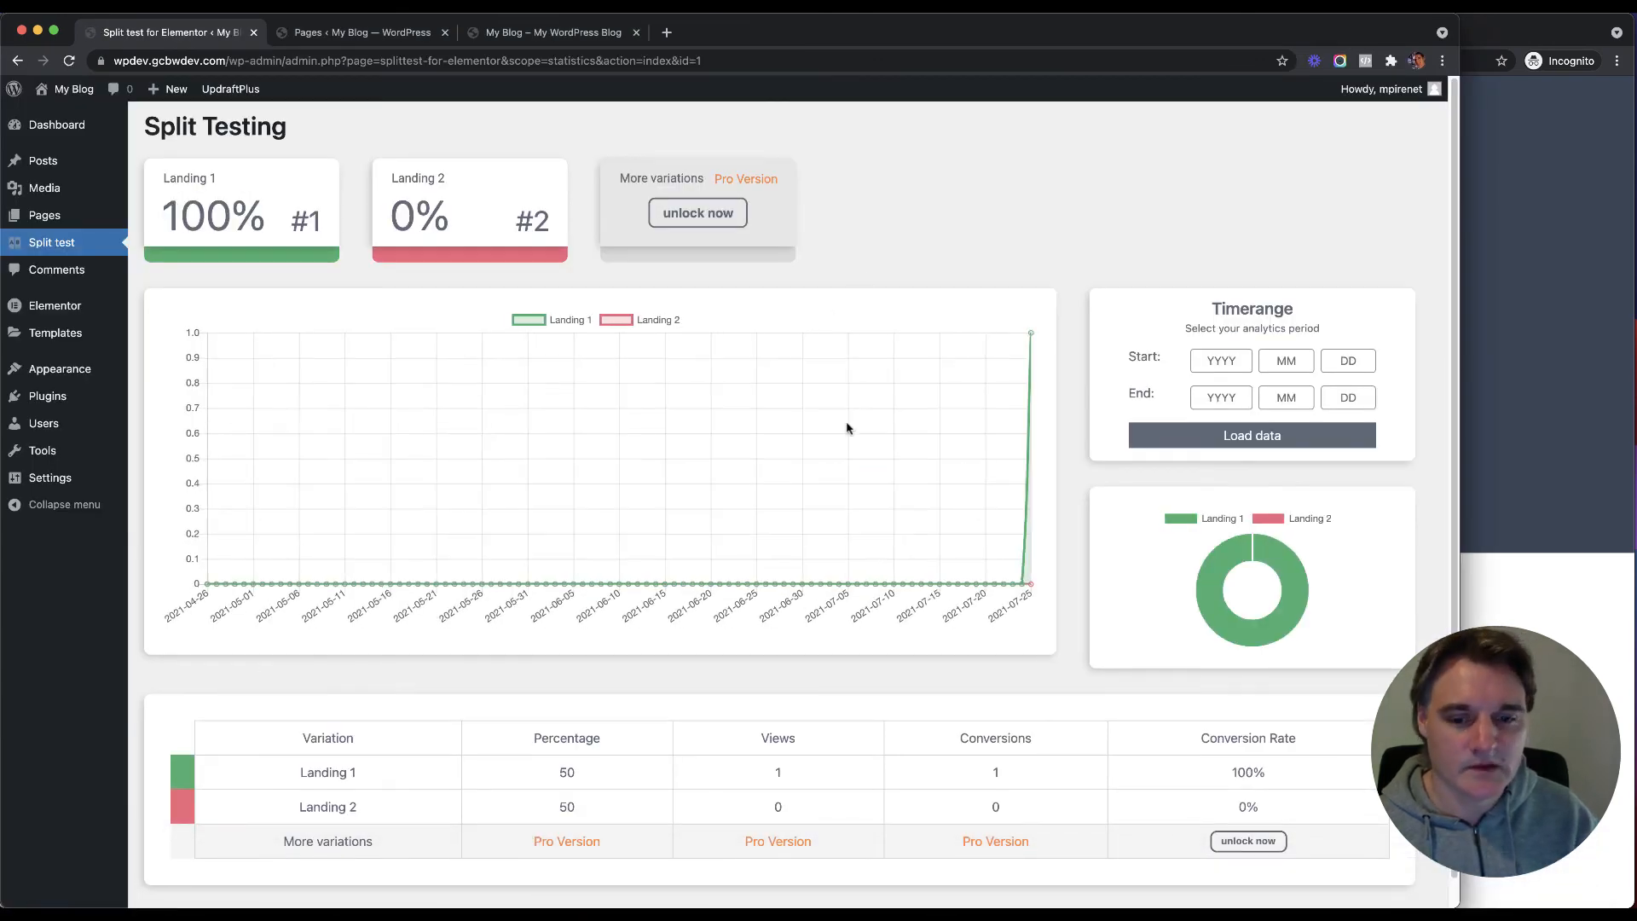
scroll(827, 529, "down", 1)
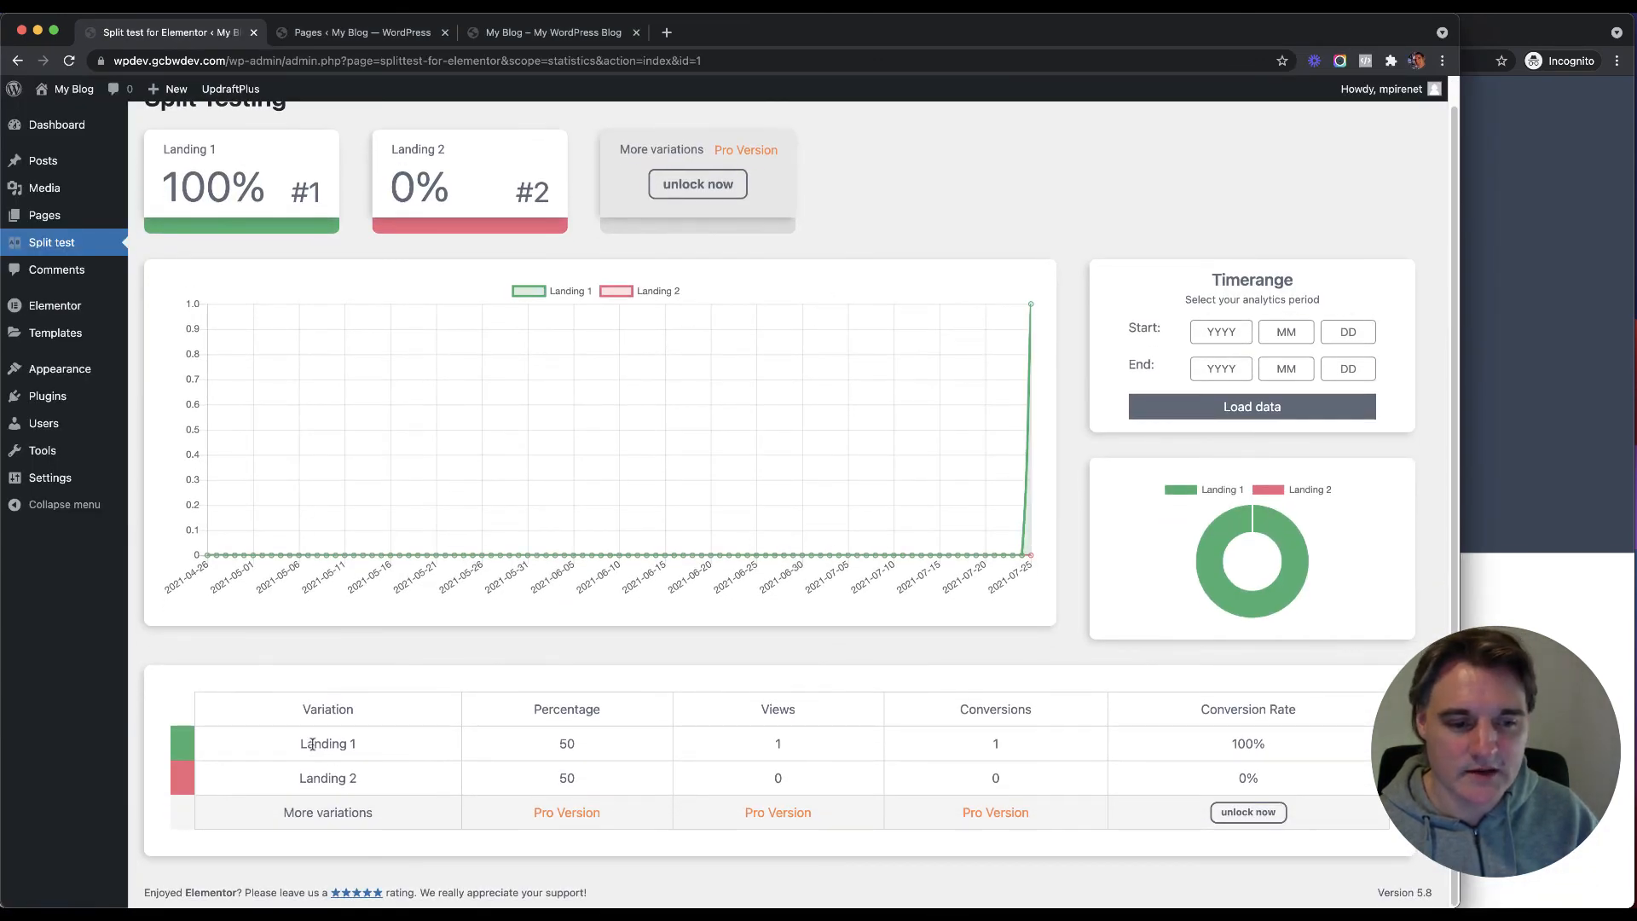
left_click_drag(312, 744, 347, 744)
left_click(837, 742)
mouse_move(1053, 743)
left_mouse_down()
mouse_move(1009, 744)
mouse_move(1052, 745)
left_mouse_up()
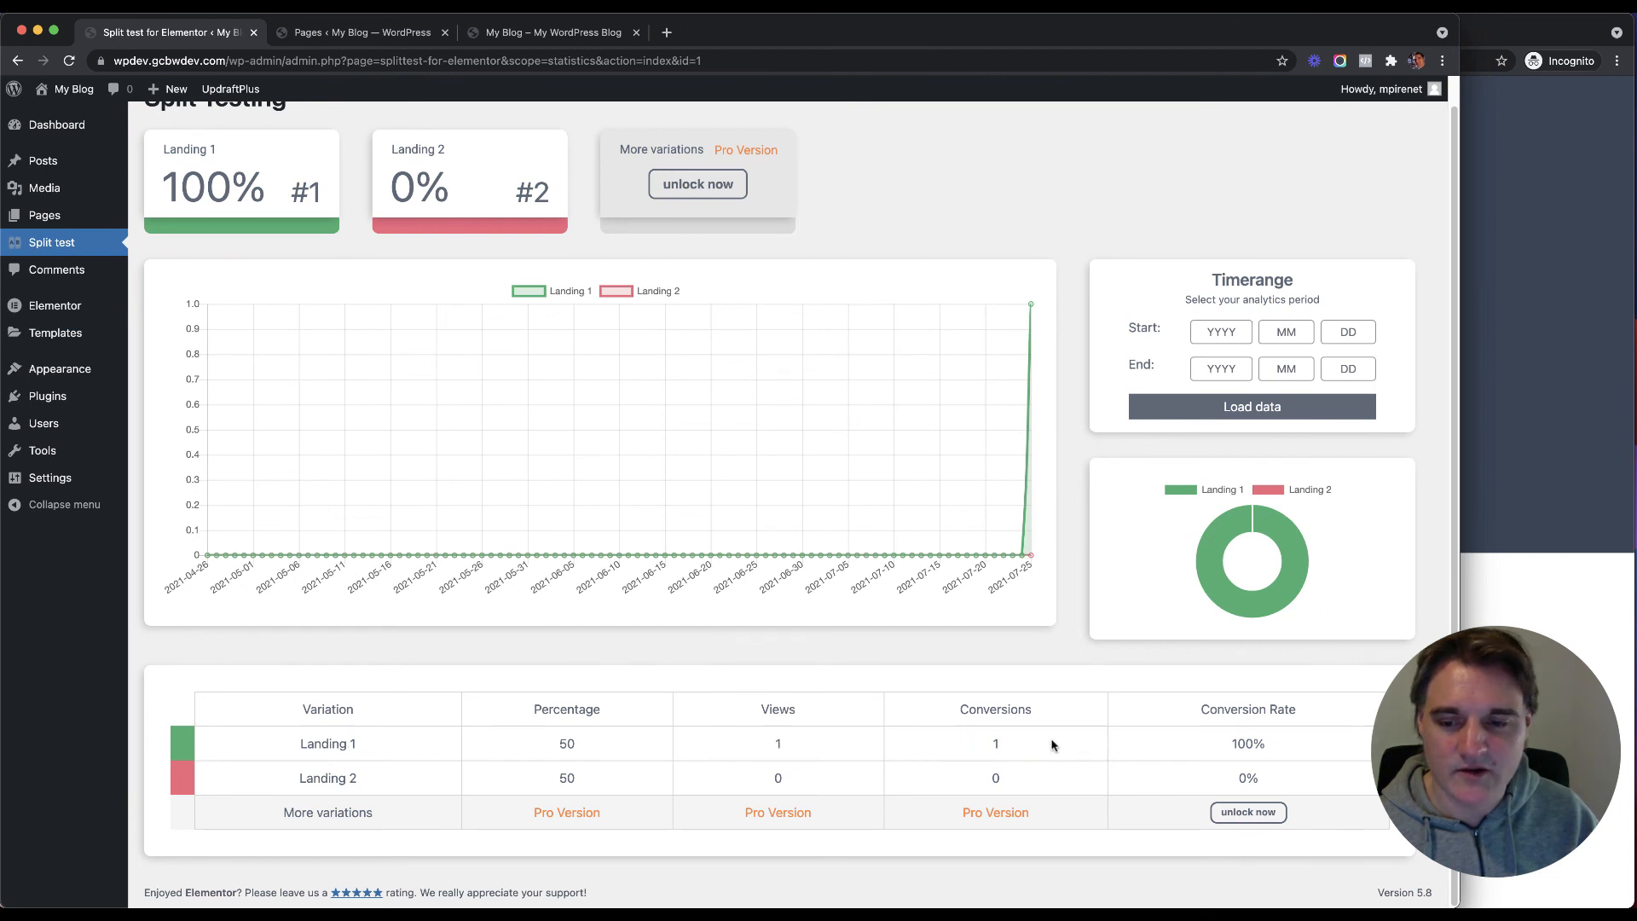
left_click(1211, 742)
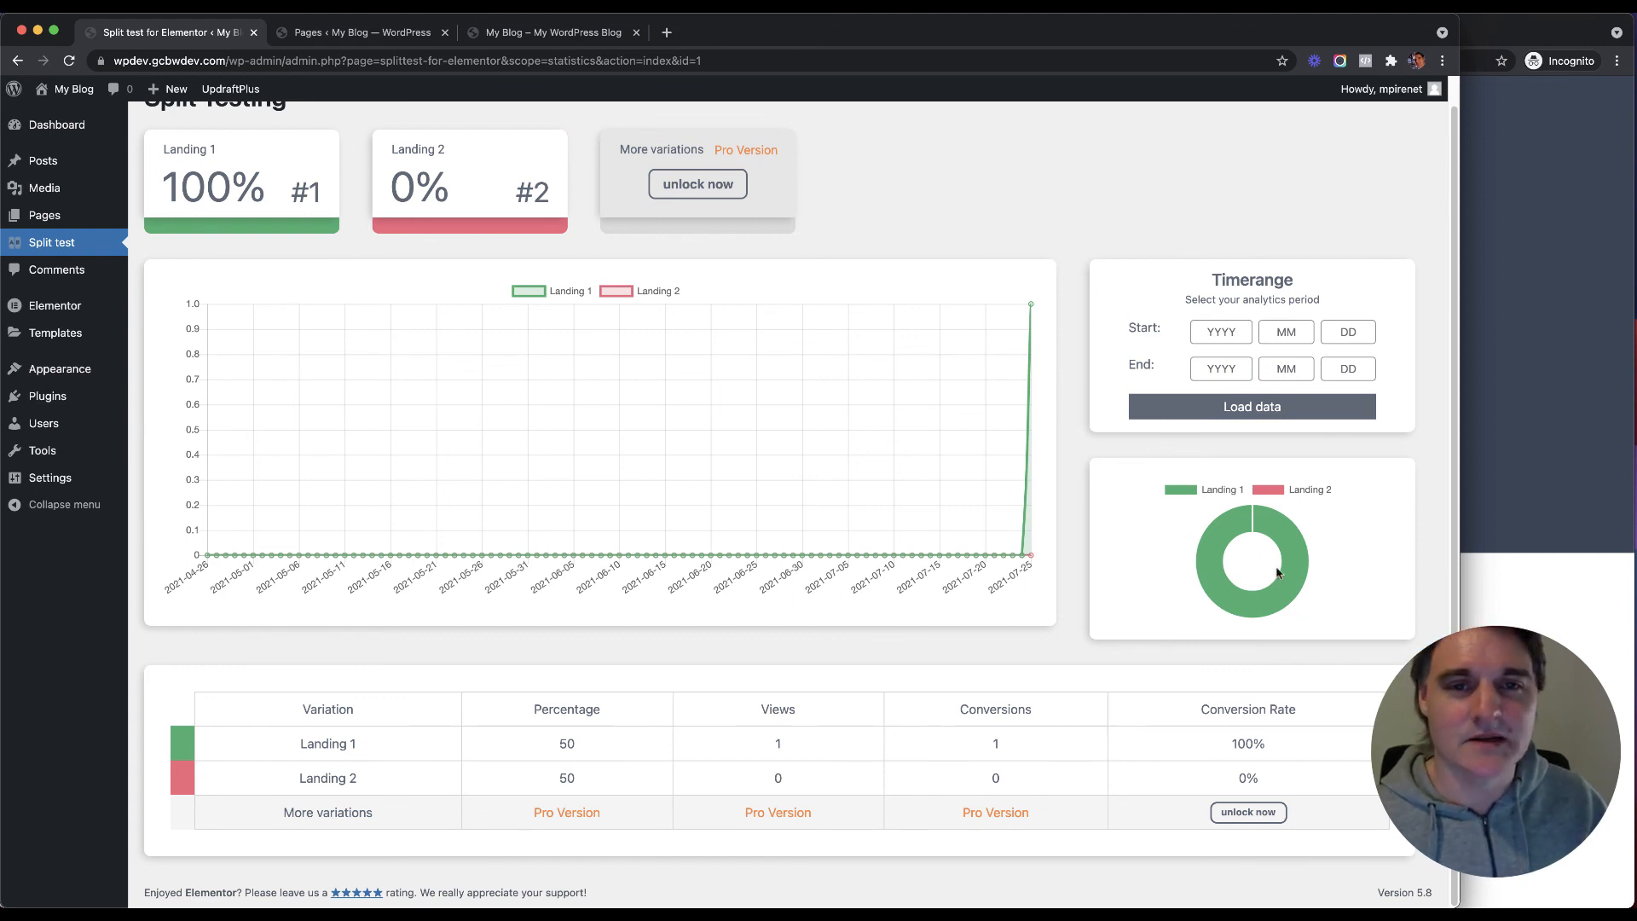
Step: Open All Pages to list Home, Landing 1, Landing 2, Privacy Policy and Thank you
mouse_move(51, 214)
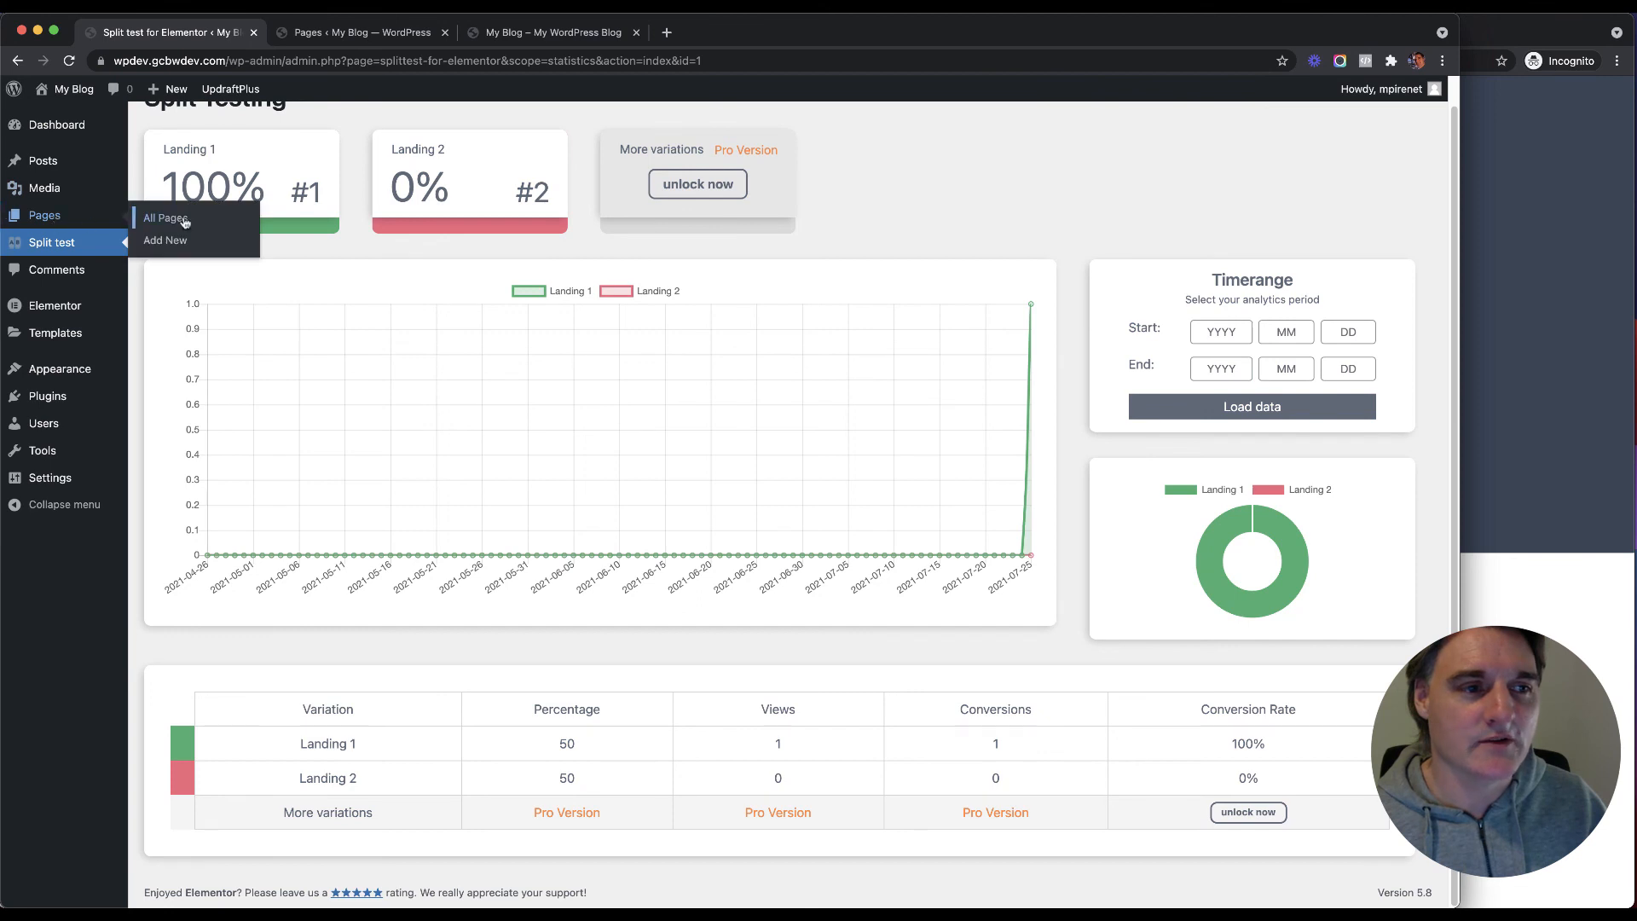
left_click(184, 221)
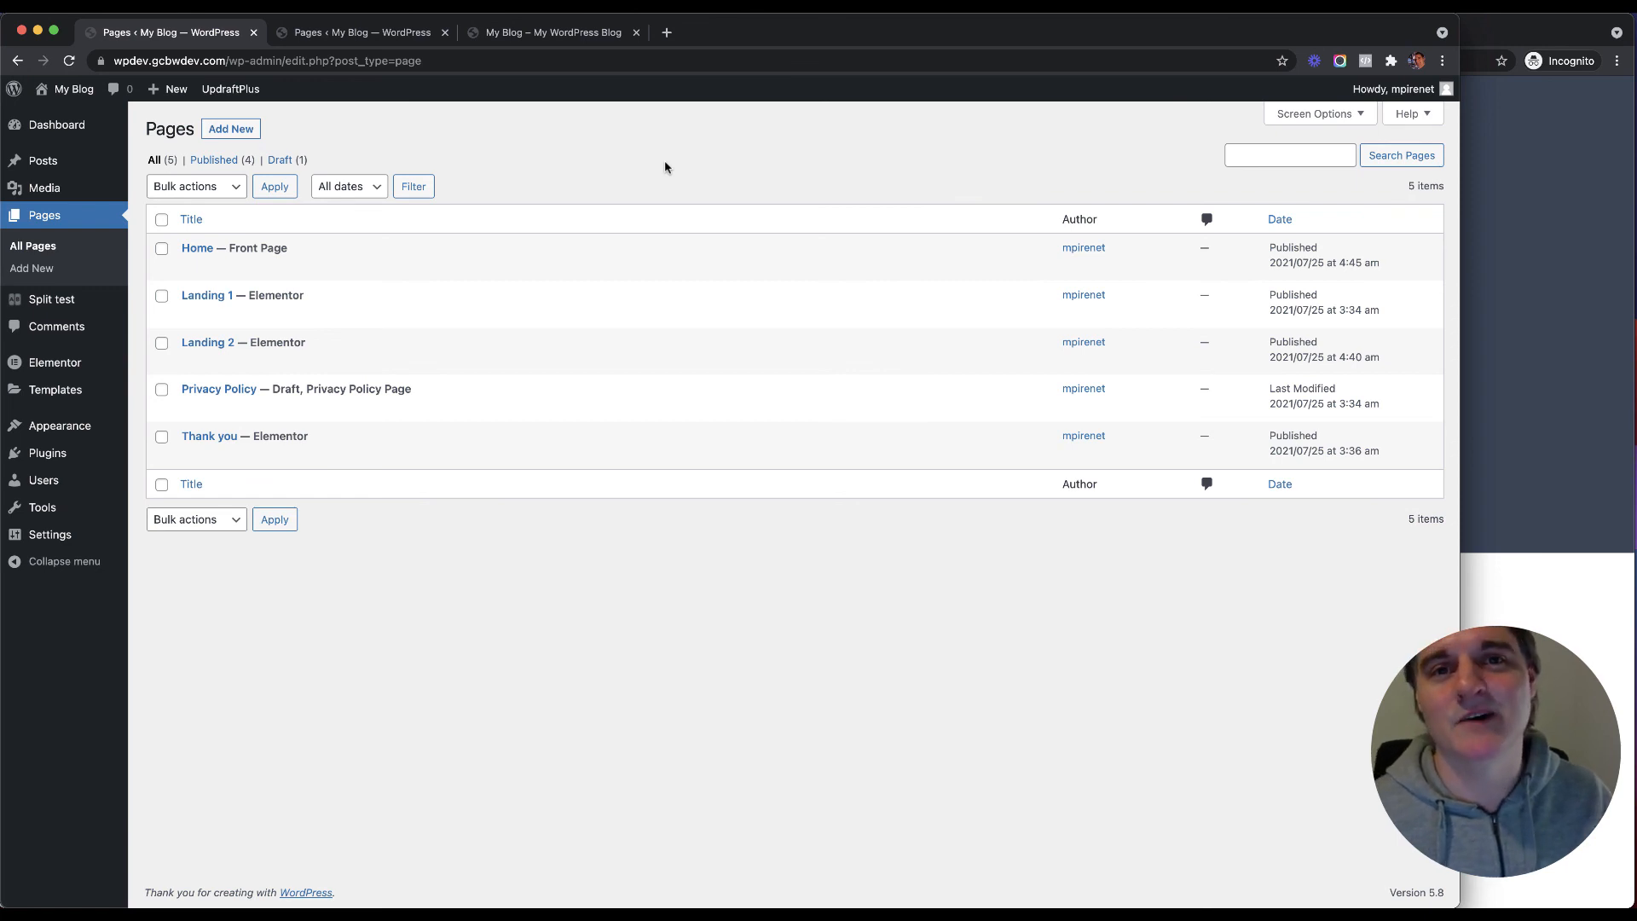
left_click(1369, 15)
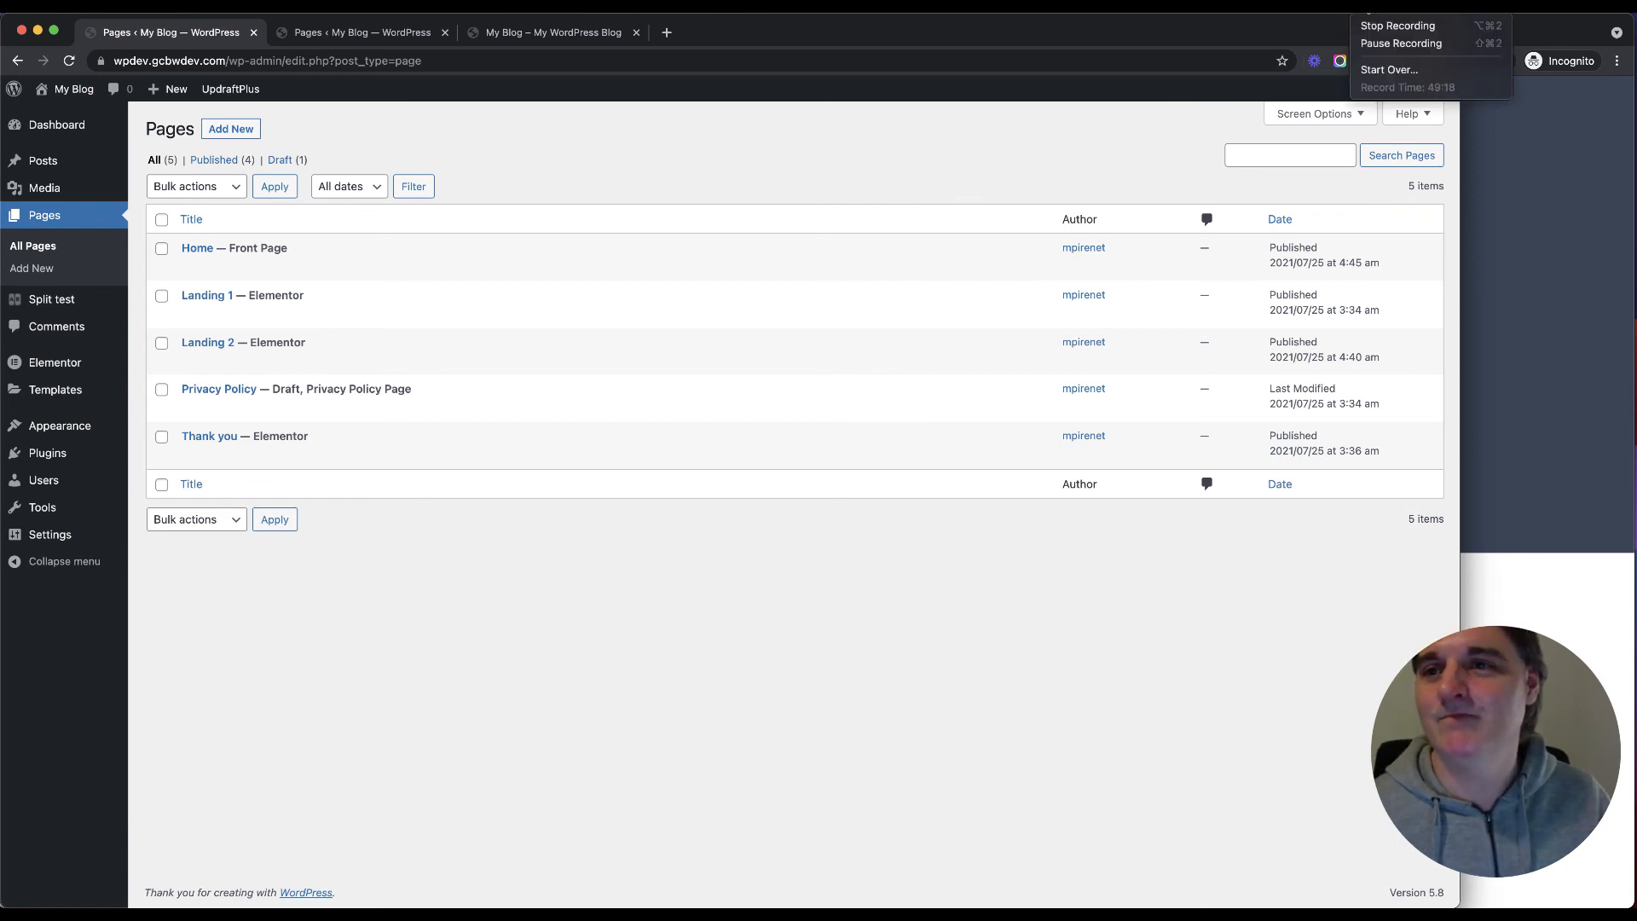